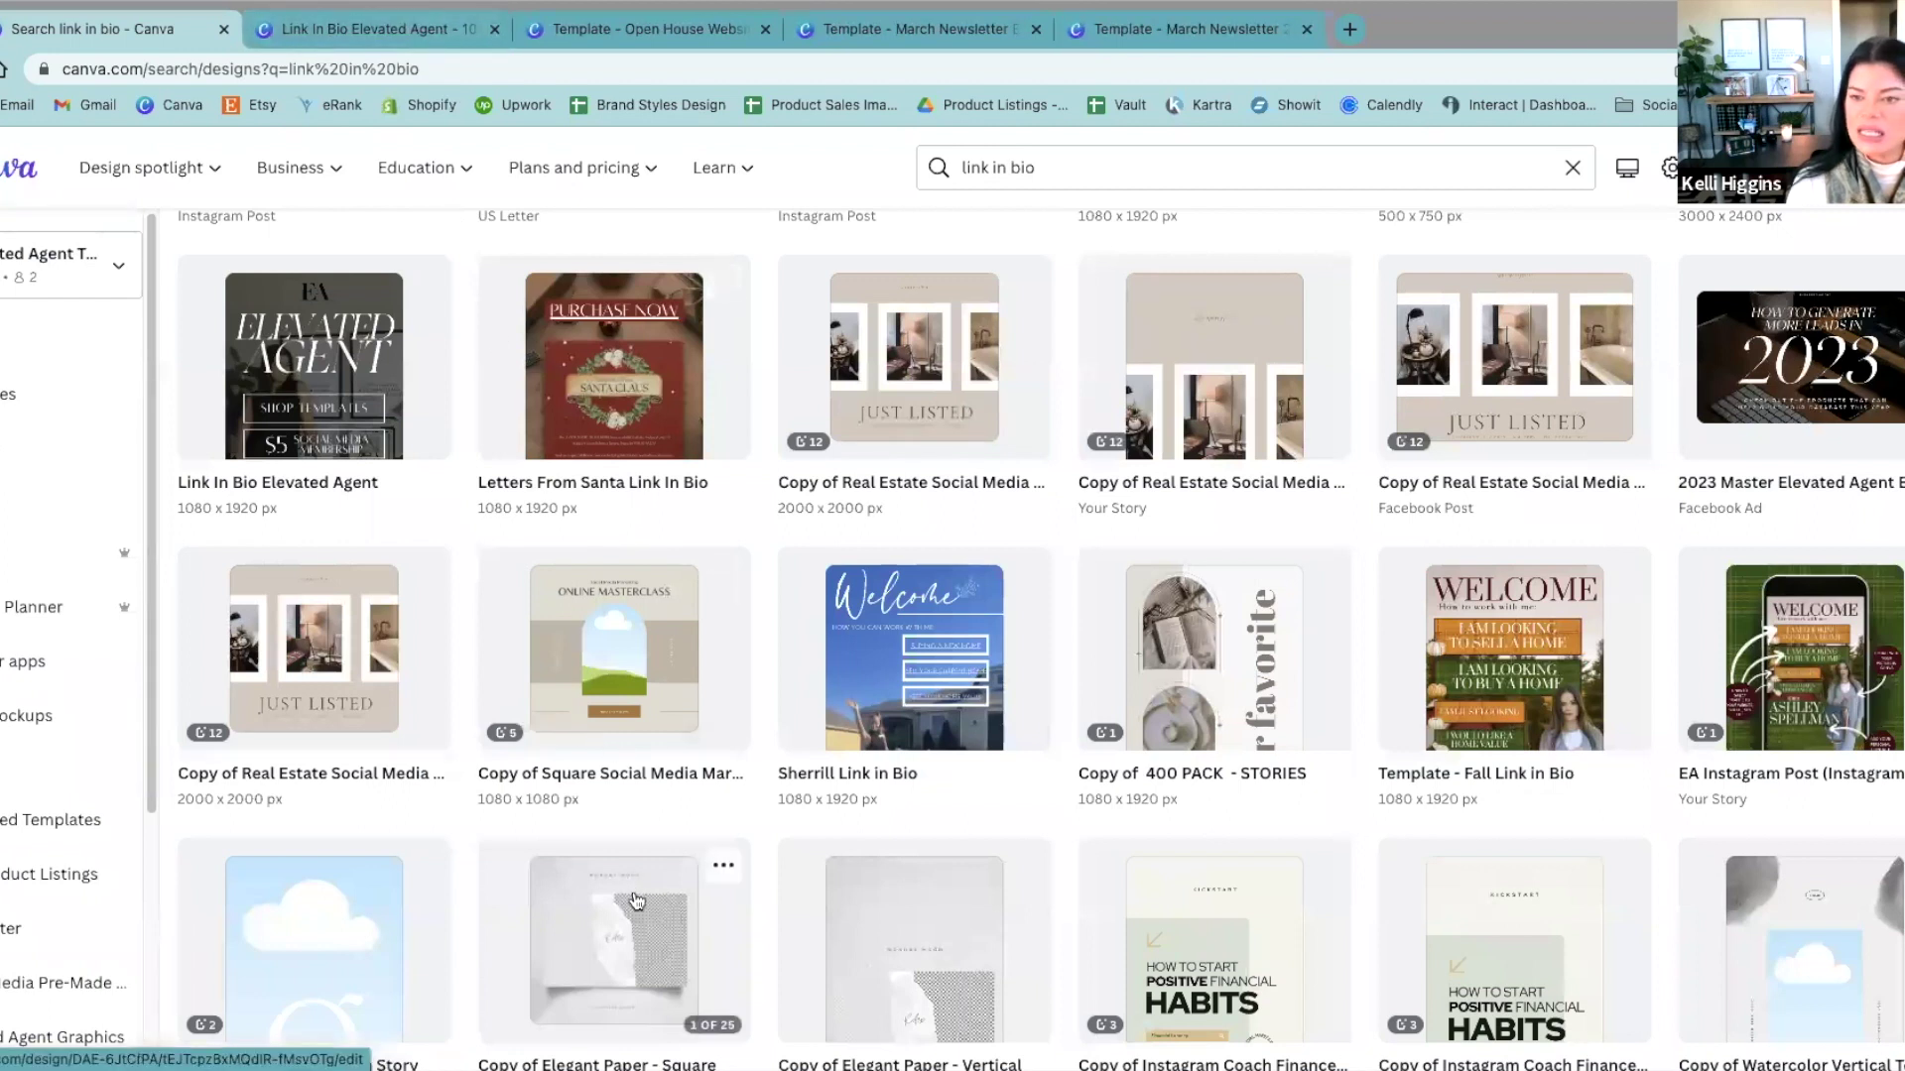
Open the Welcome link-in-bio example from the 'link in bio' search results.
scroll(631, 907, down, 1)
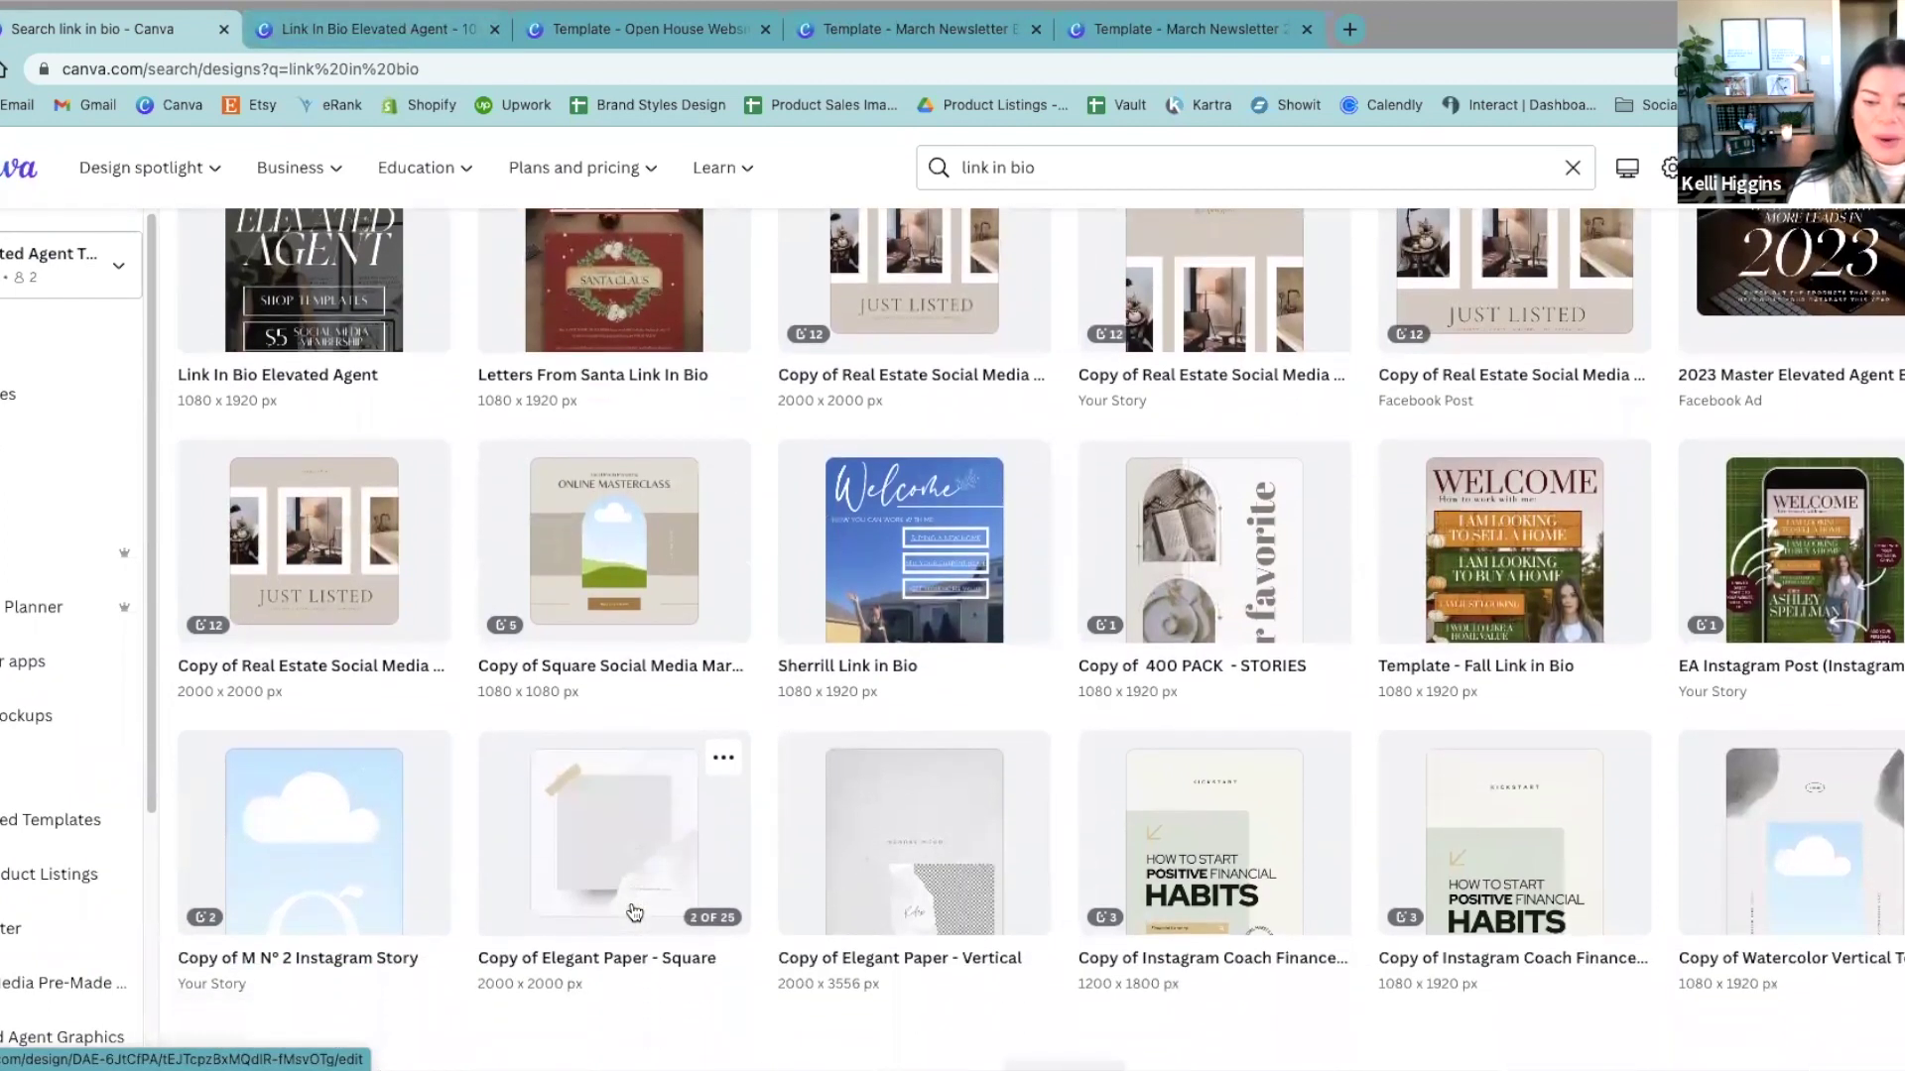
click(871, 568)
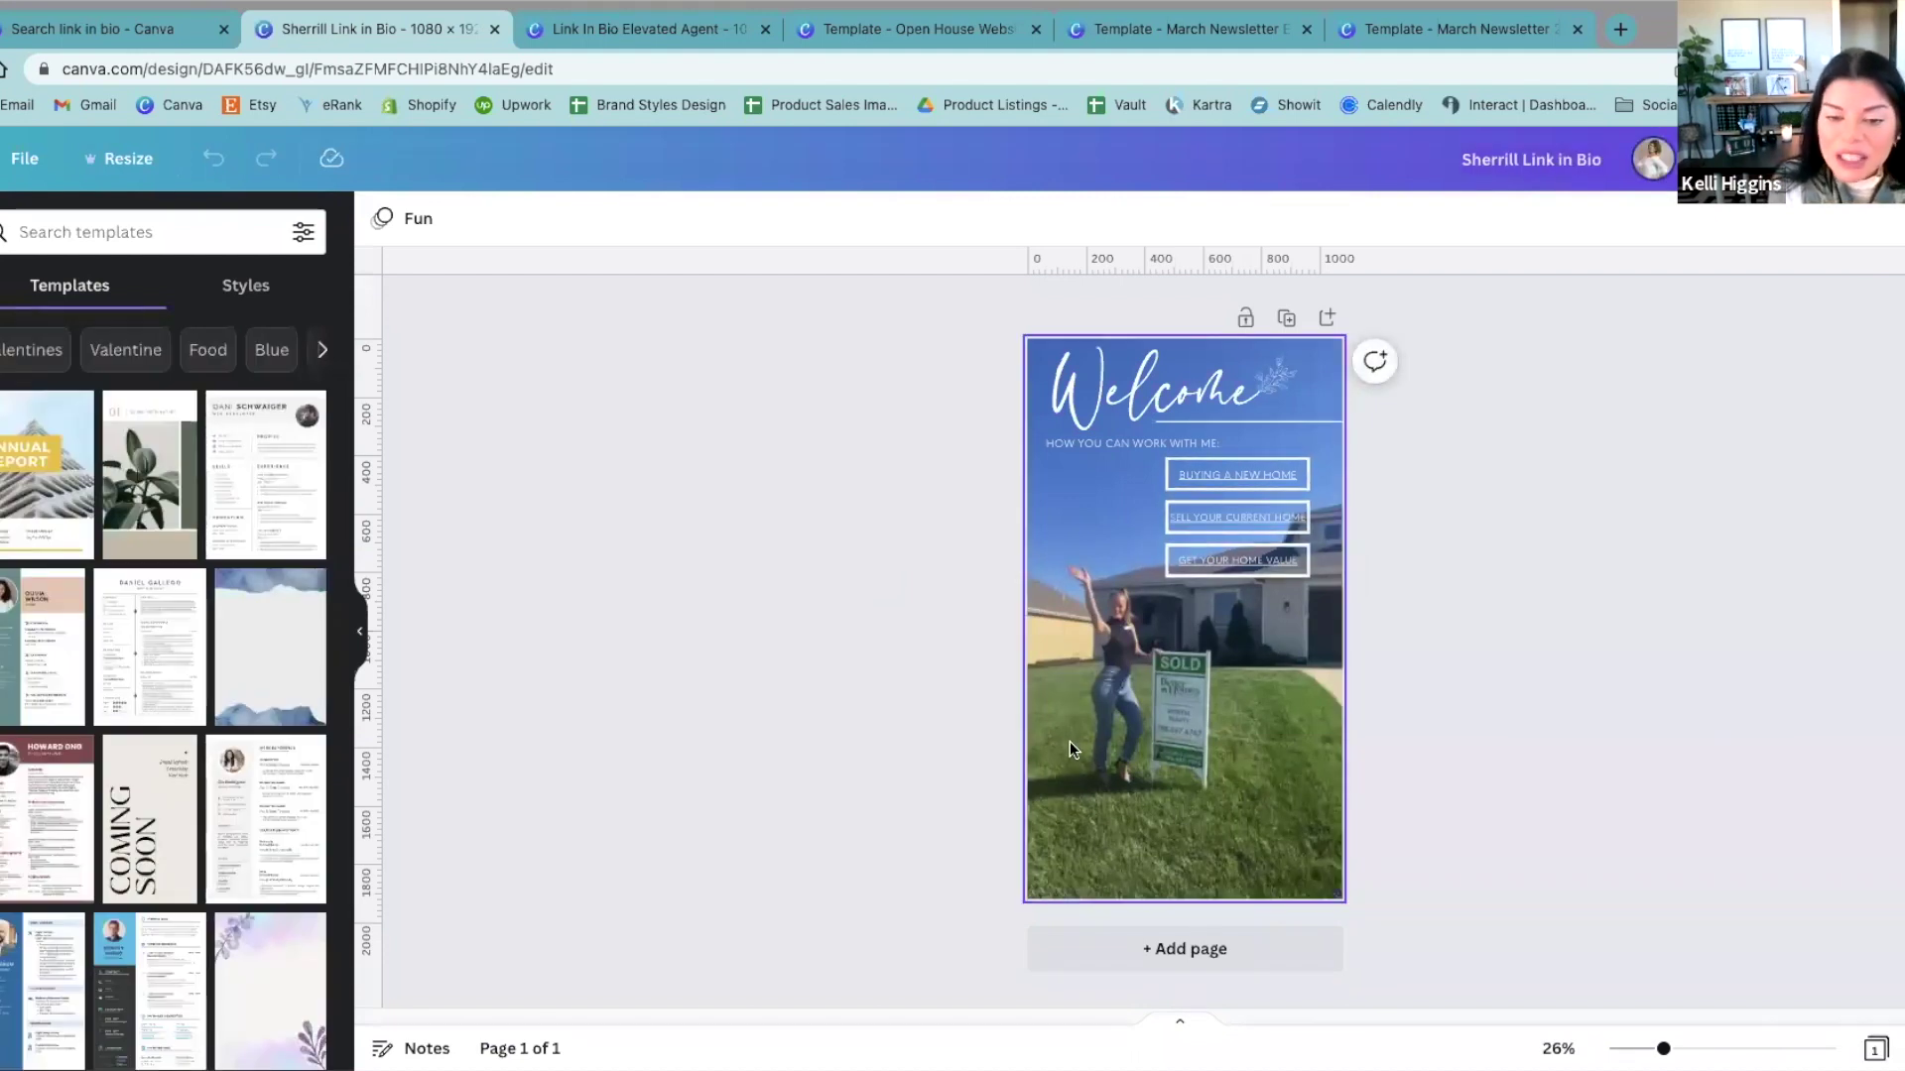
Preview the Welcome design's background video, then close its tab and the other link-in-bio tab.
click(1157, 654)
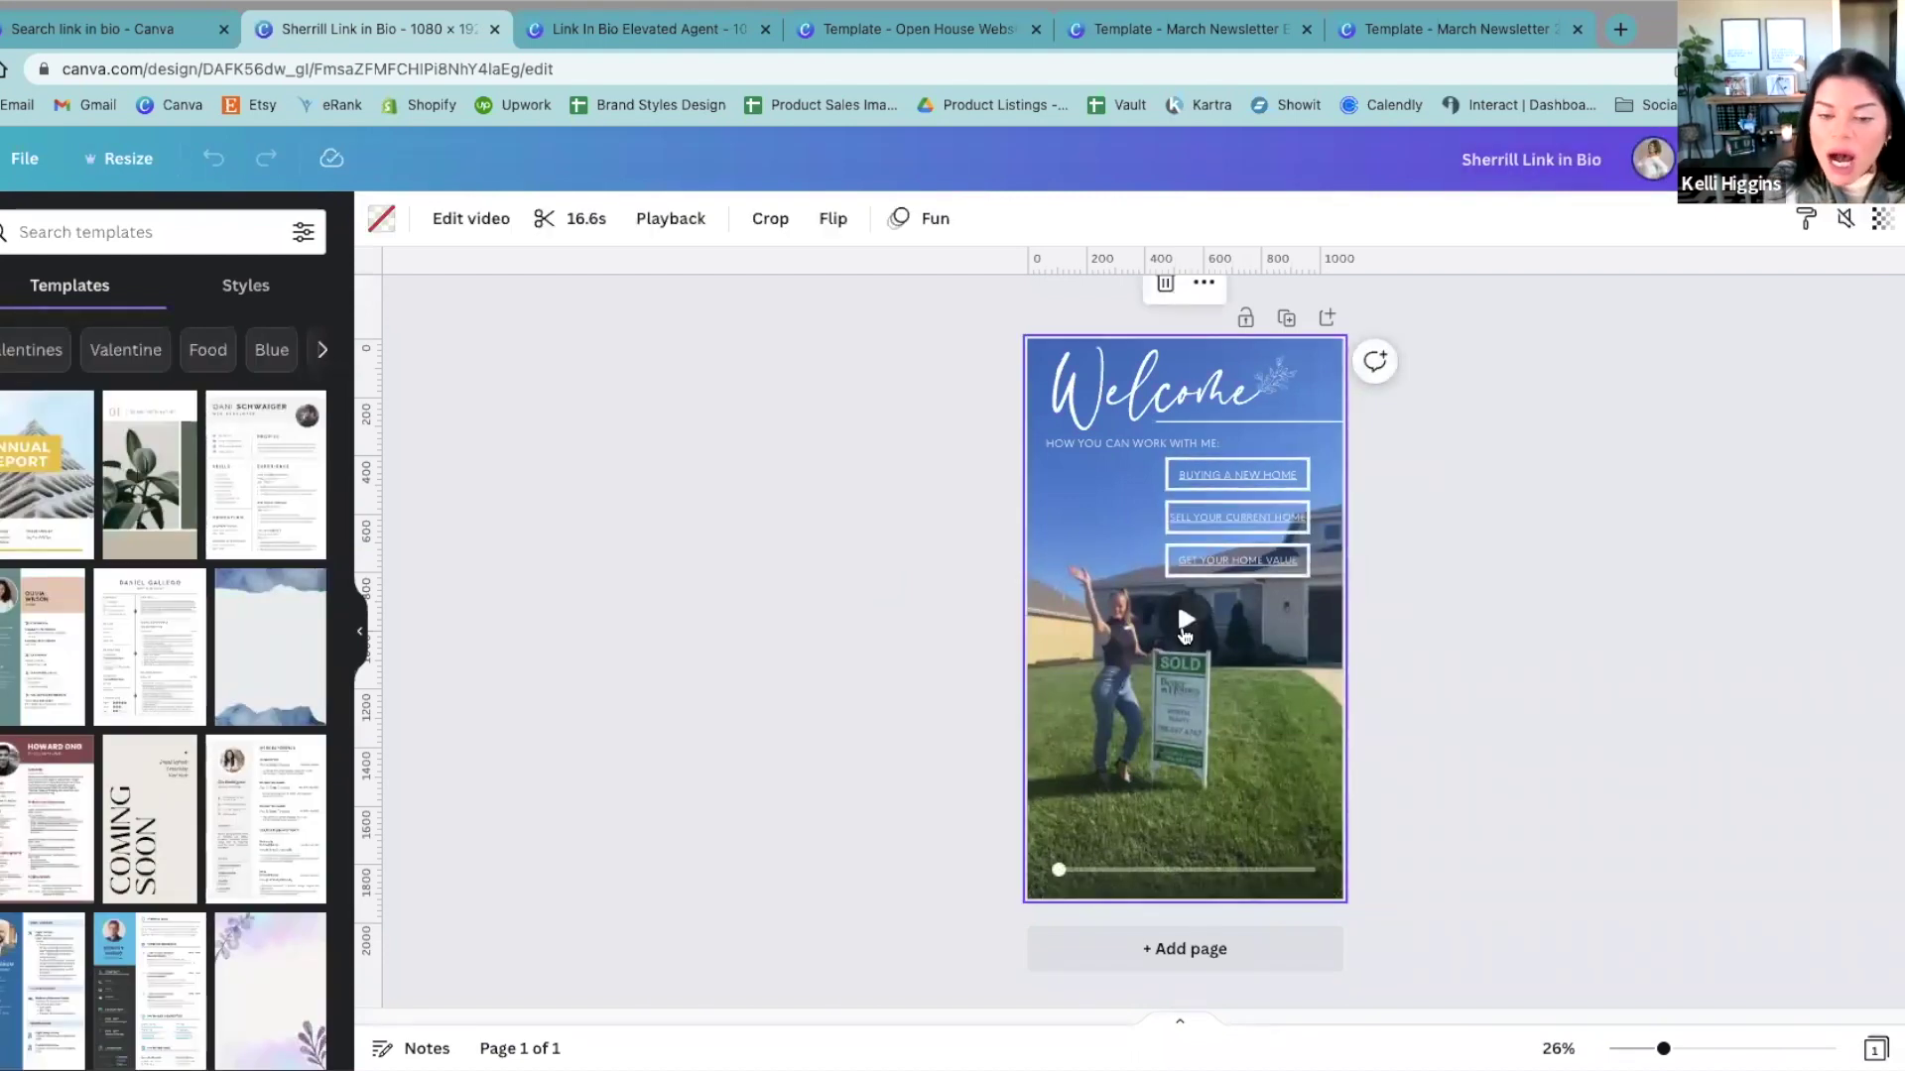
click(1184, 621)
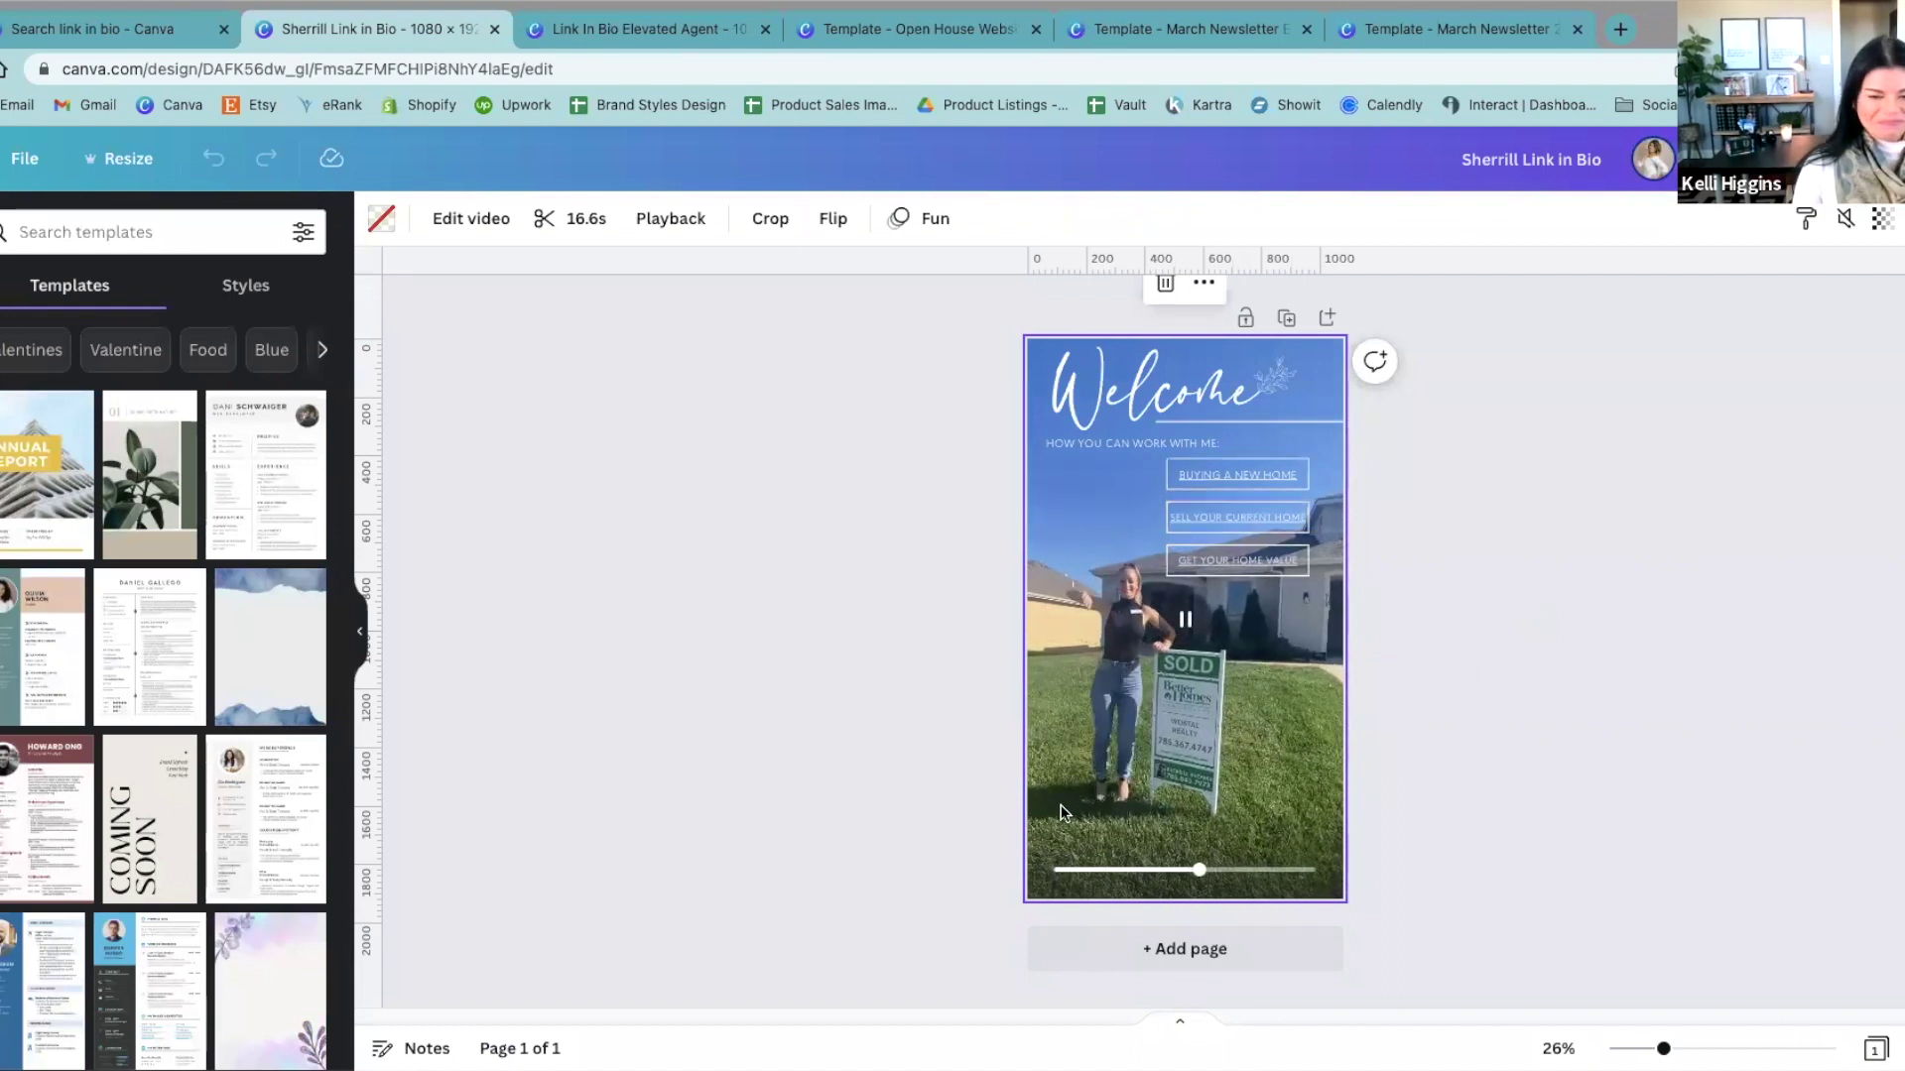
mouse_move(1203, 615)
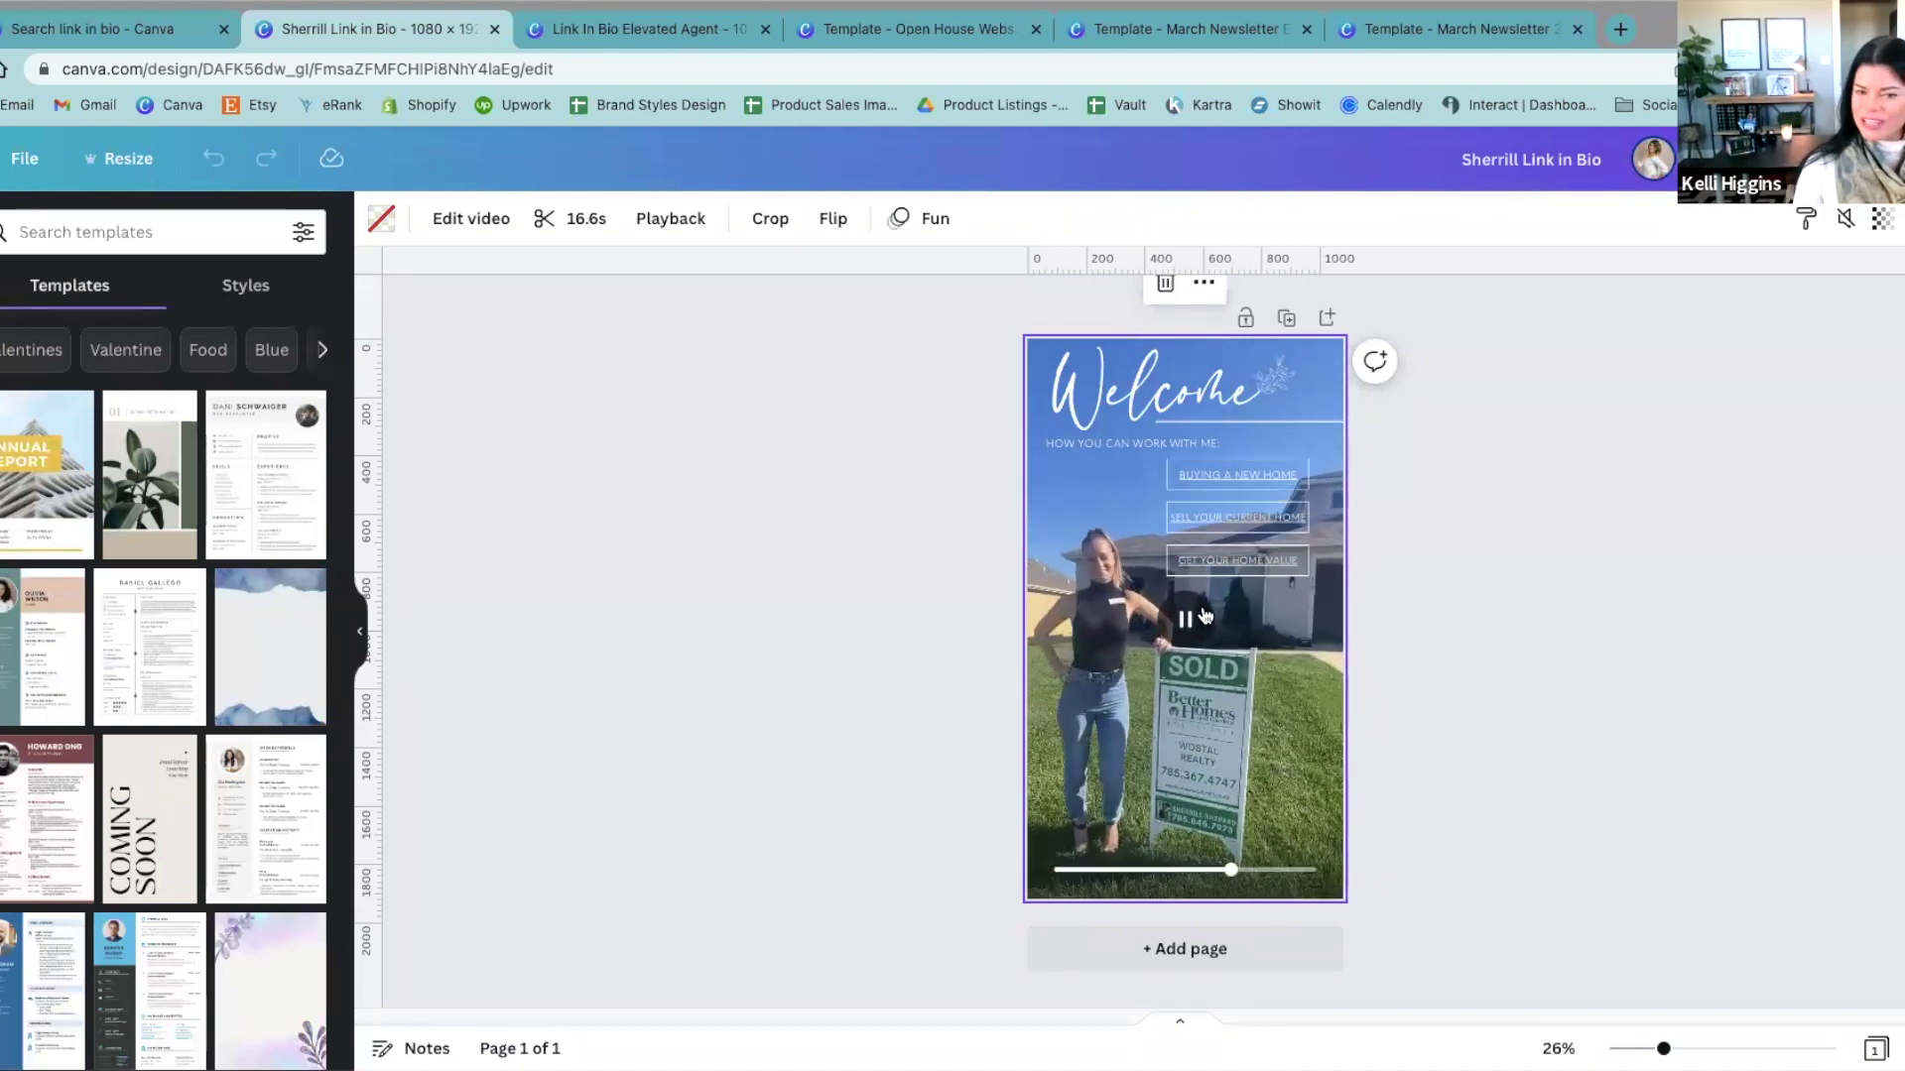
click(853, 483)
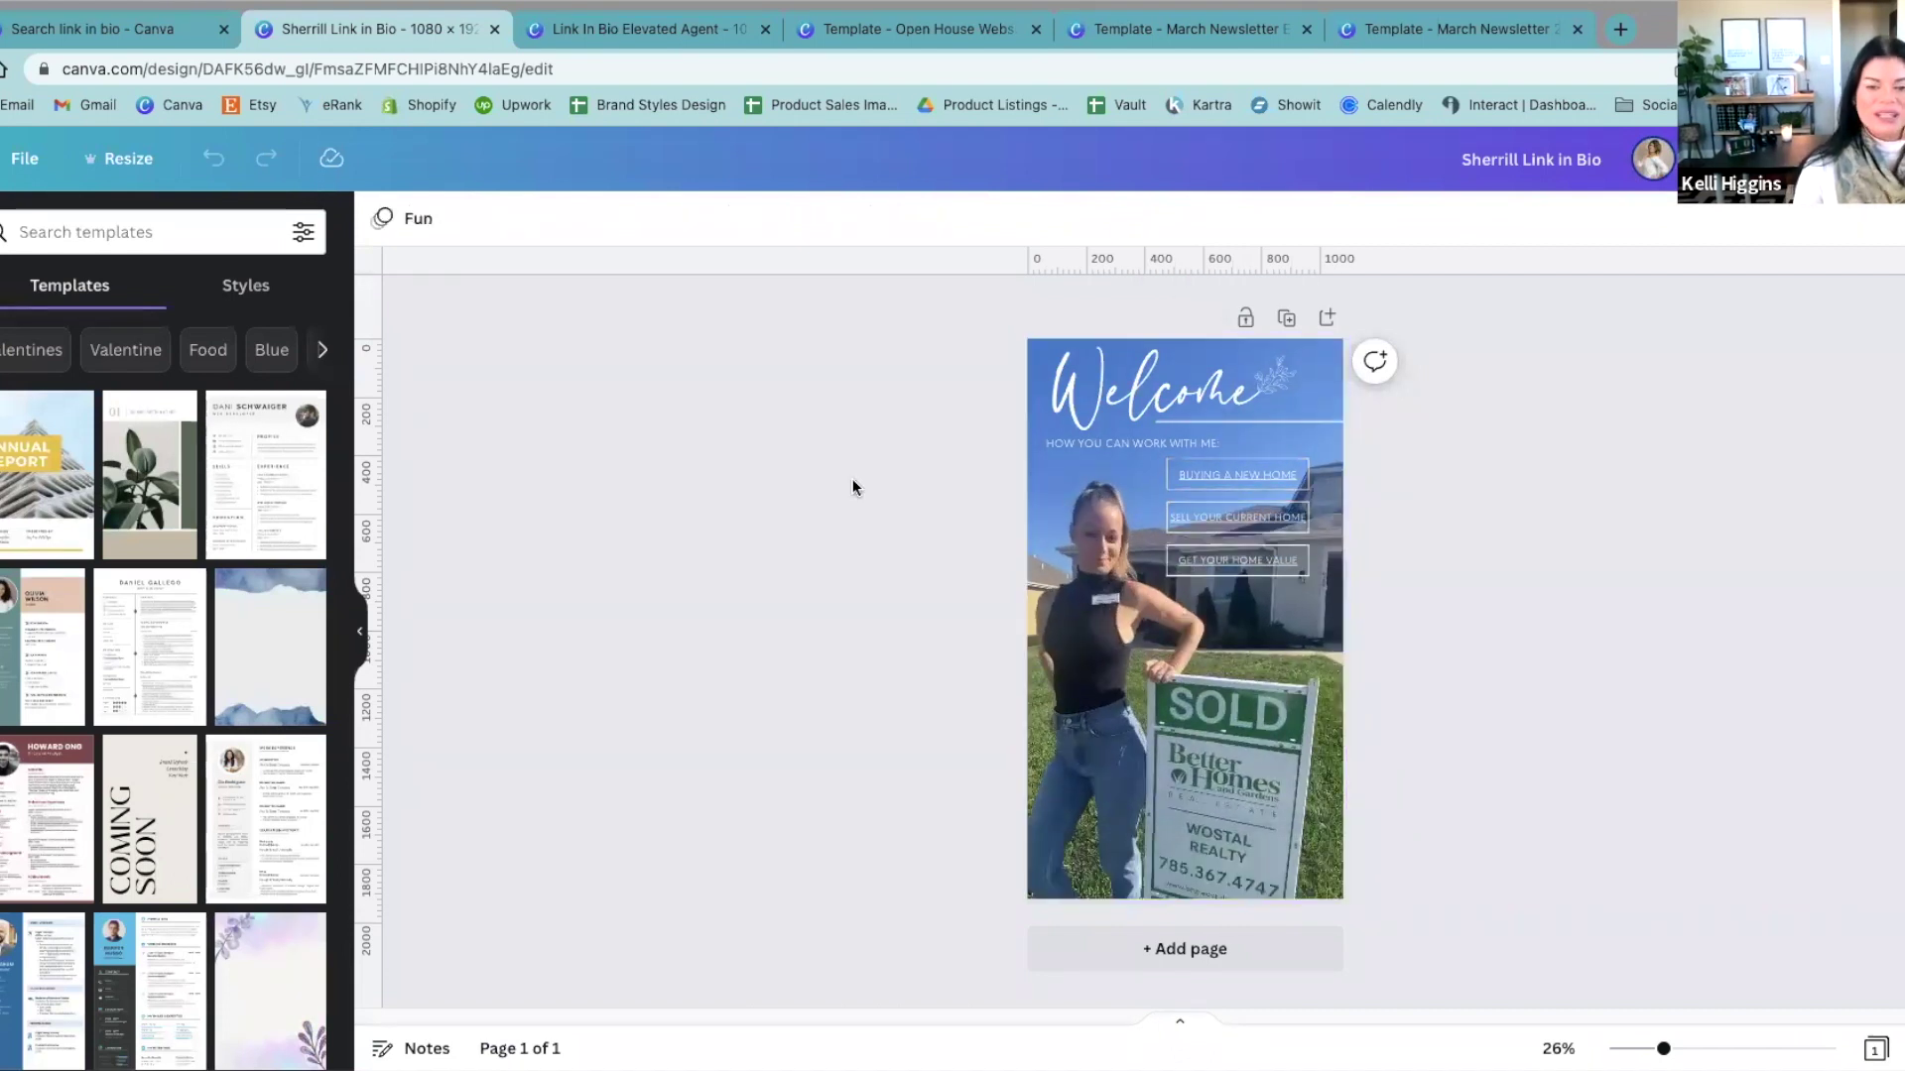
click(494, 28)
click(494, 29)
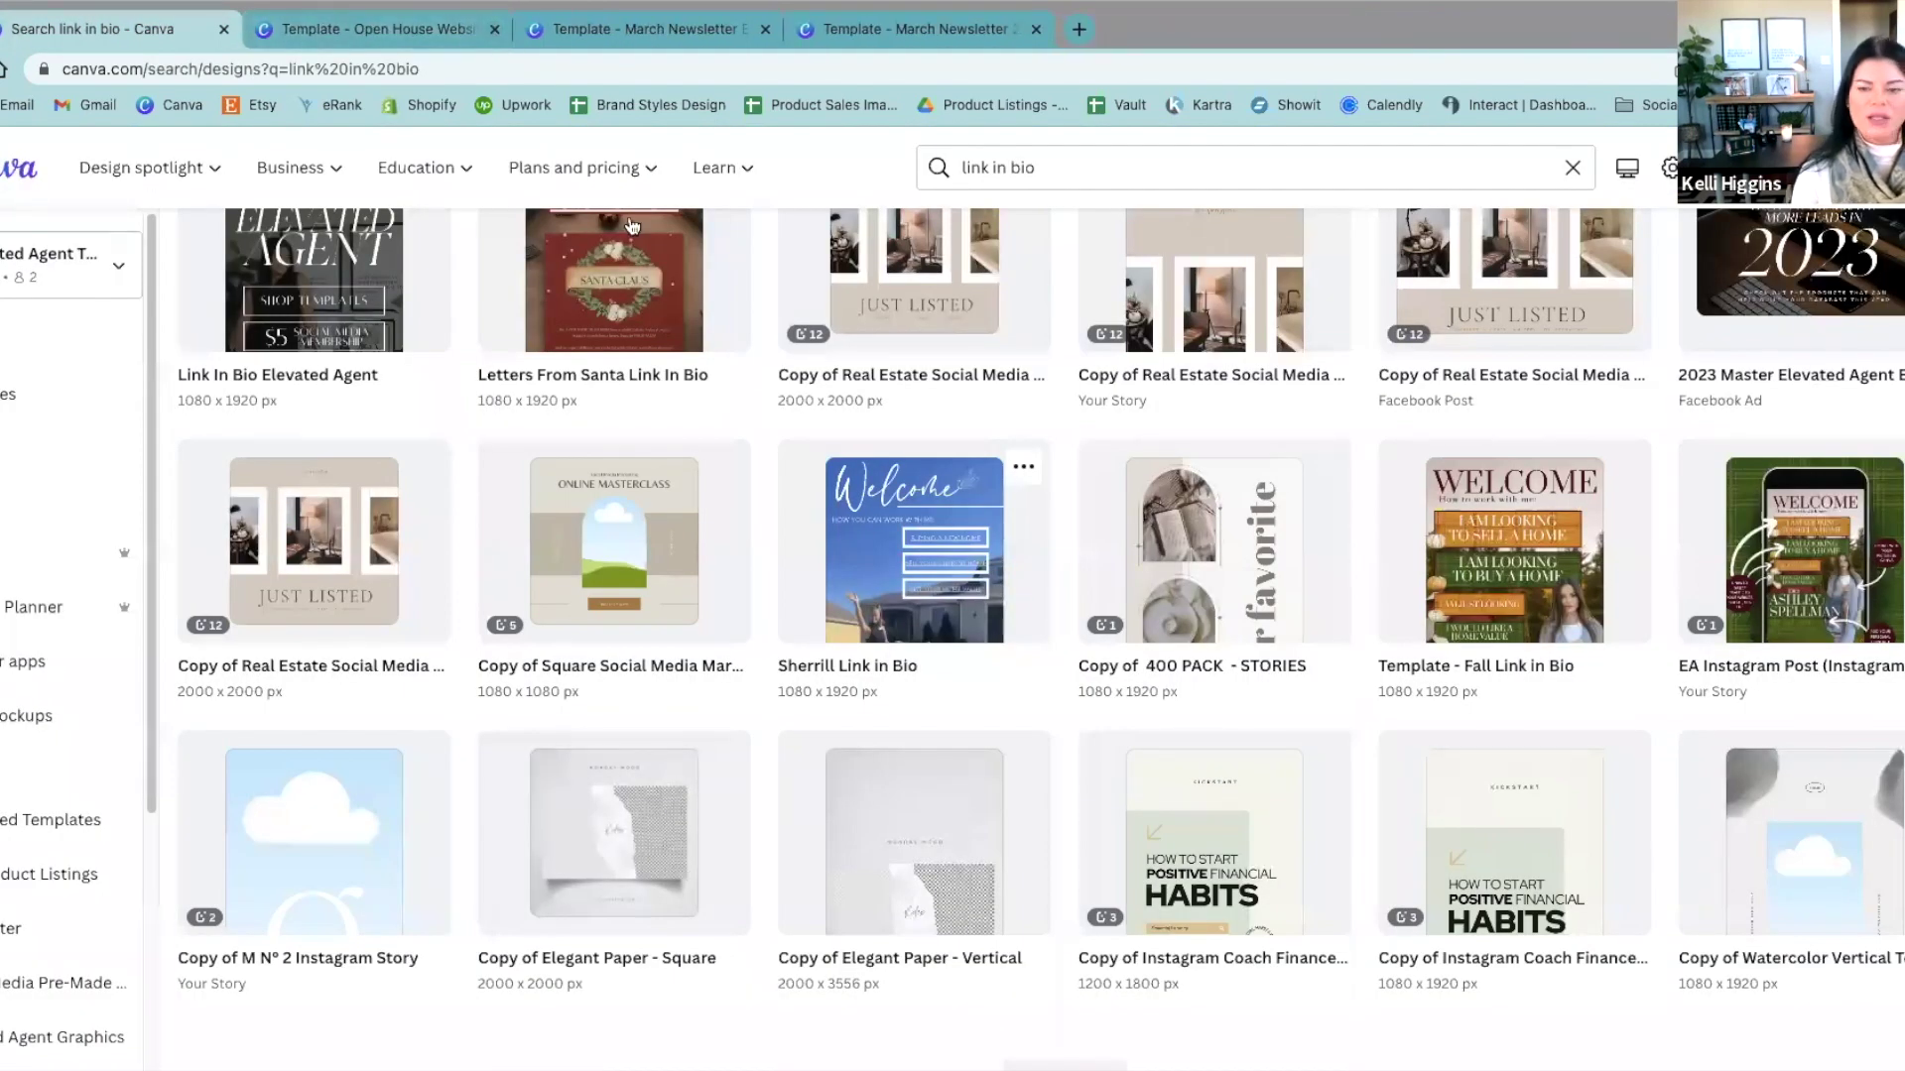
Open the Letters From Santa Link In Bio design and add a blank second page.
scroll(615, 784, up, 4)
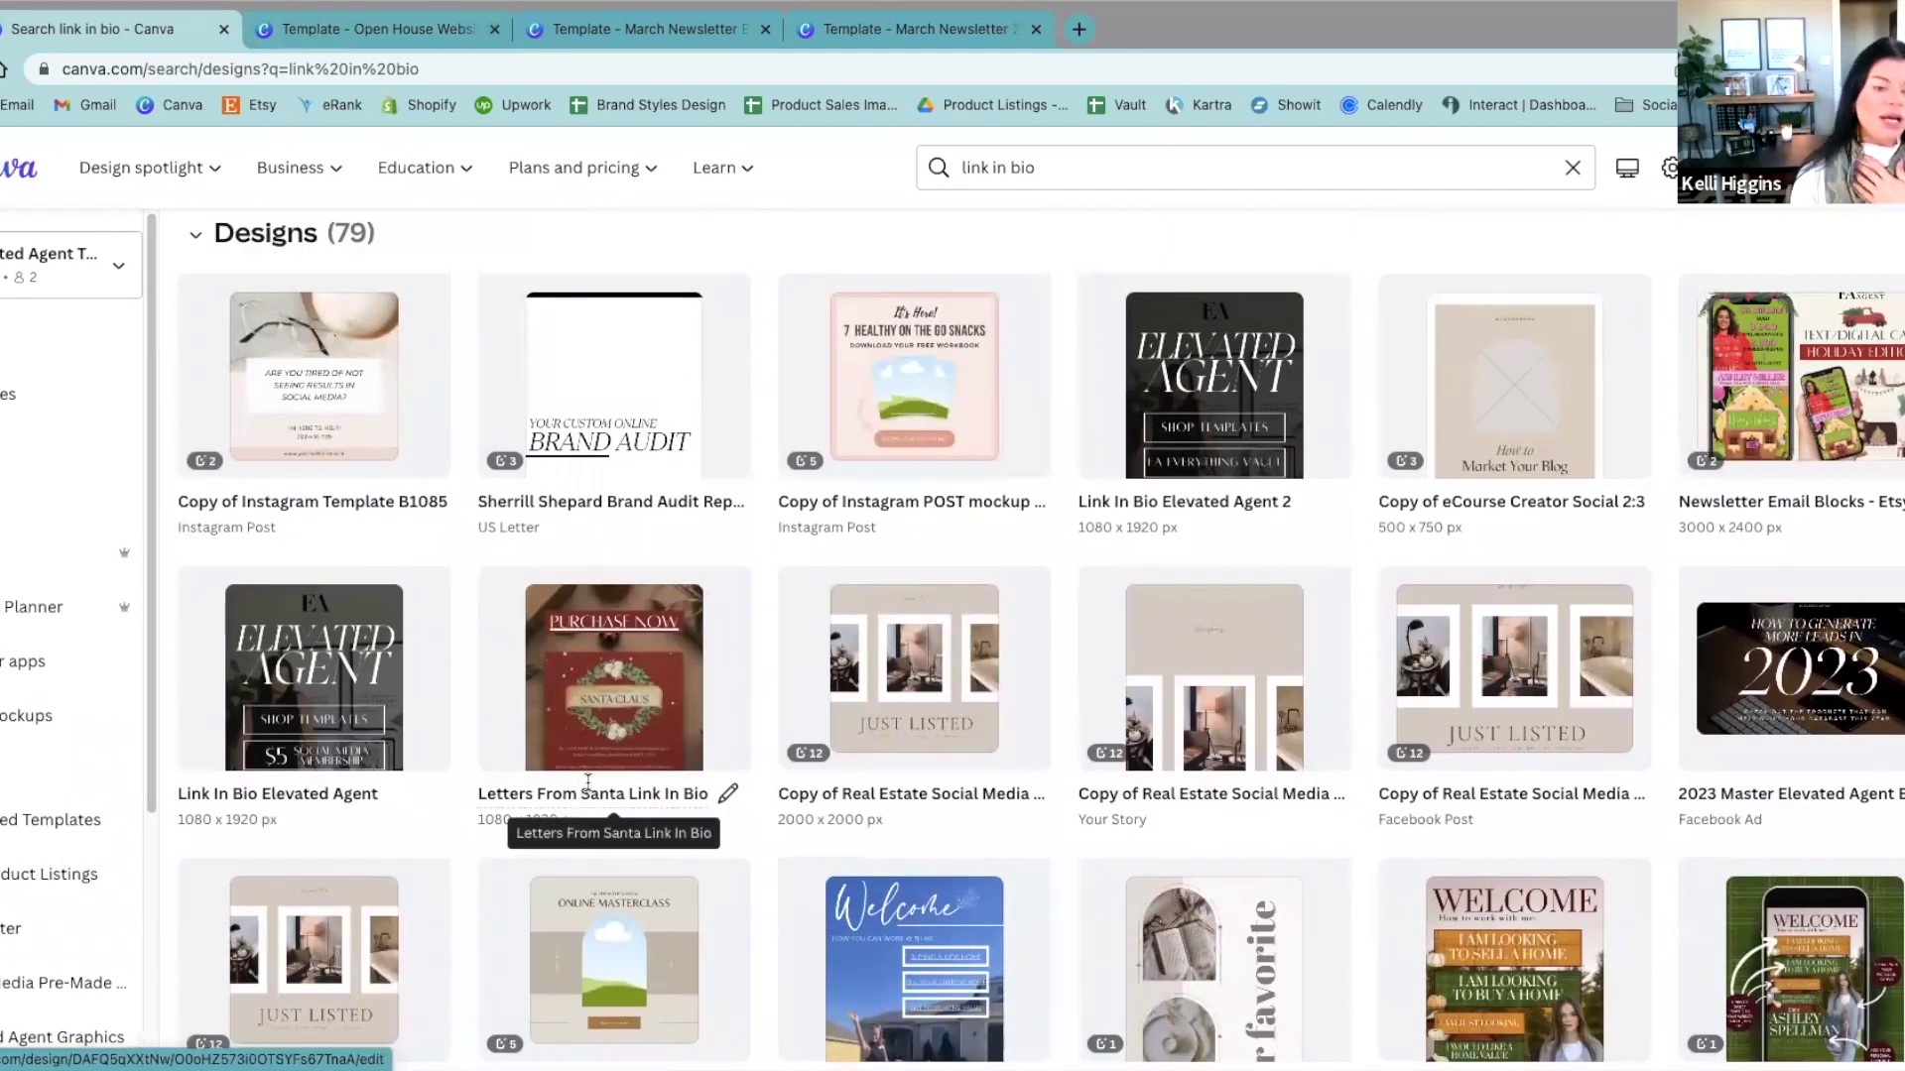
click(639, 700)
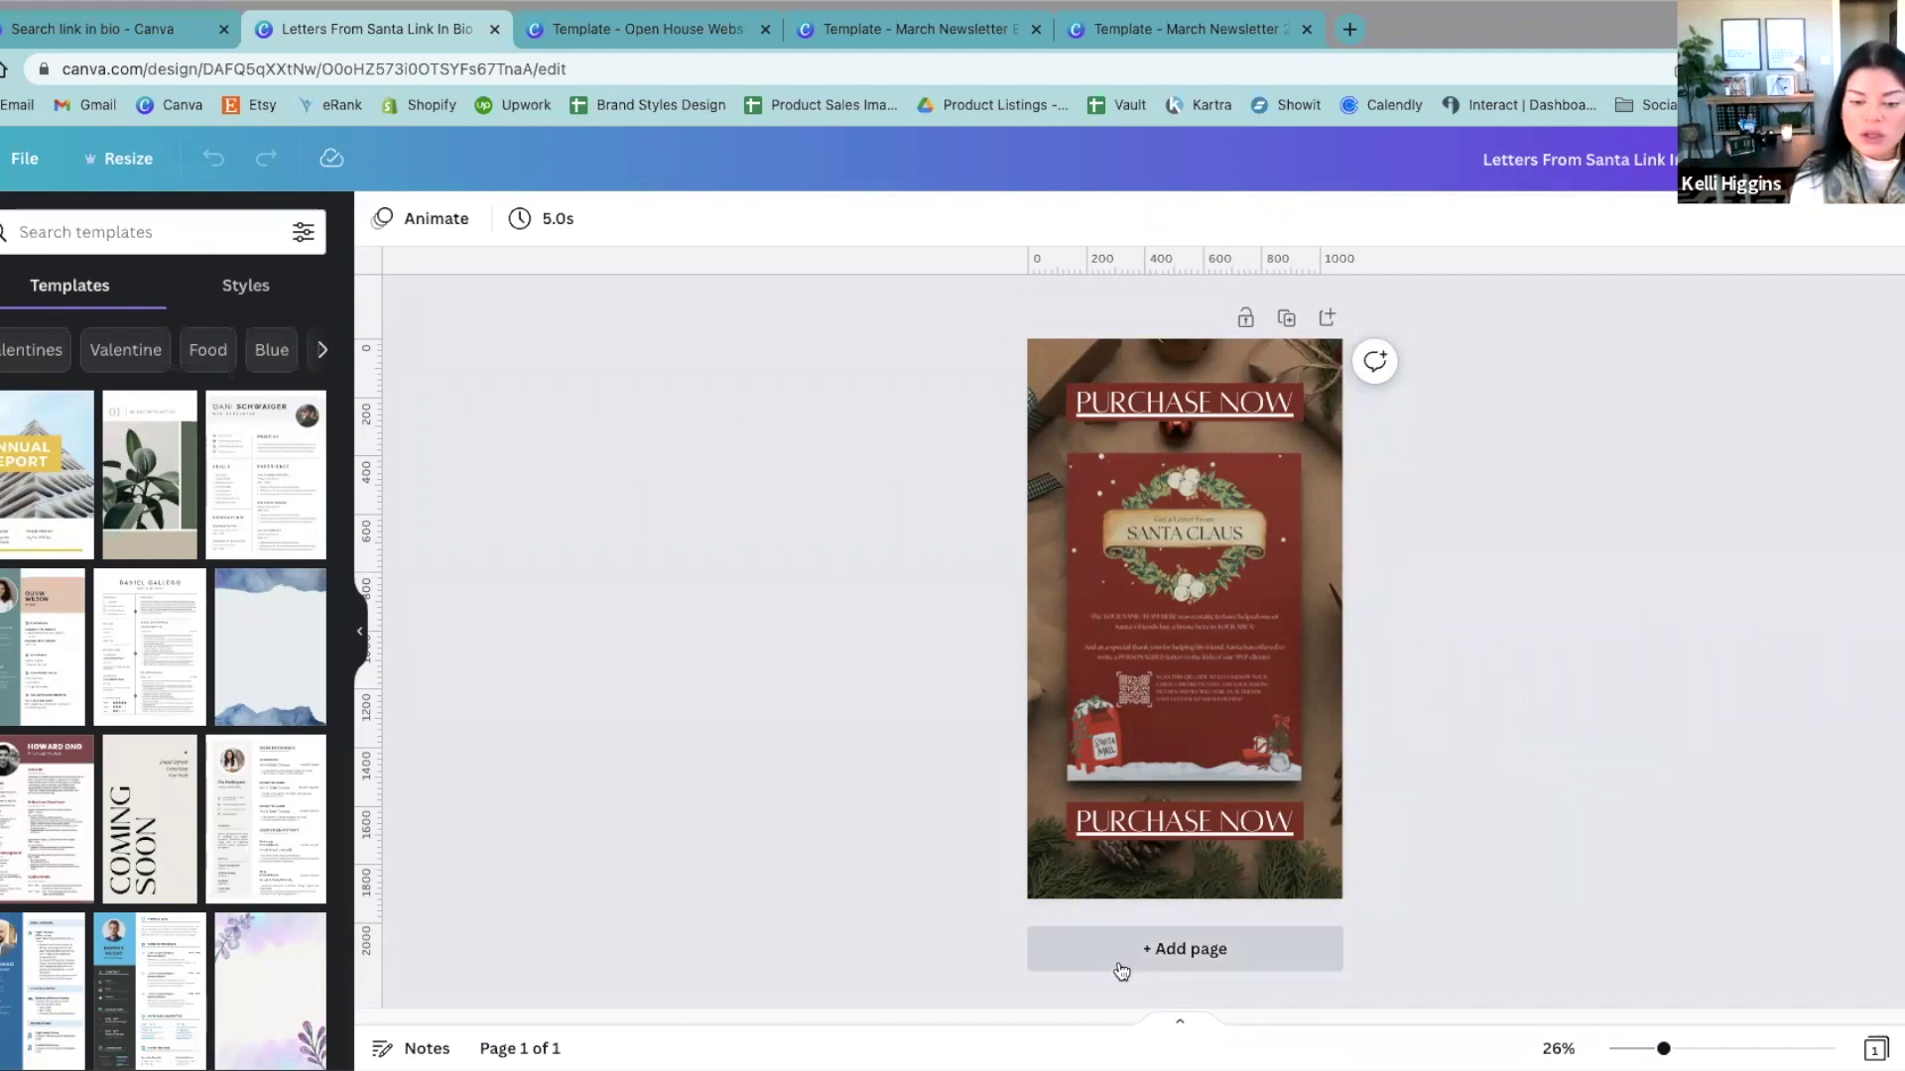
click(1120, 968)
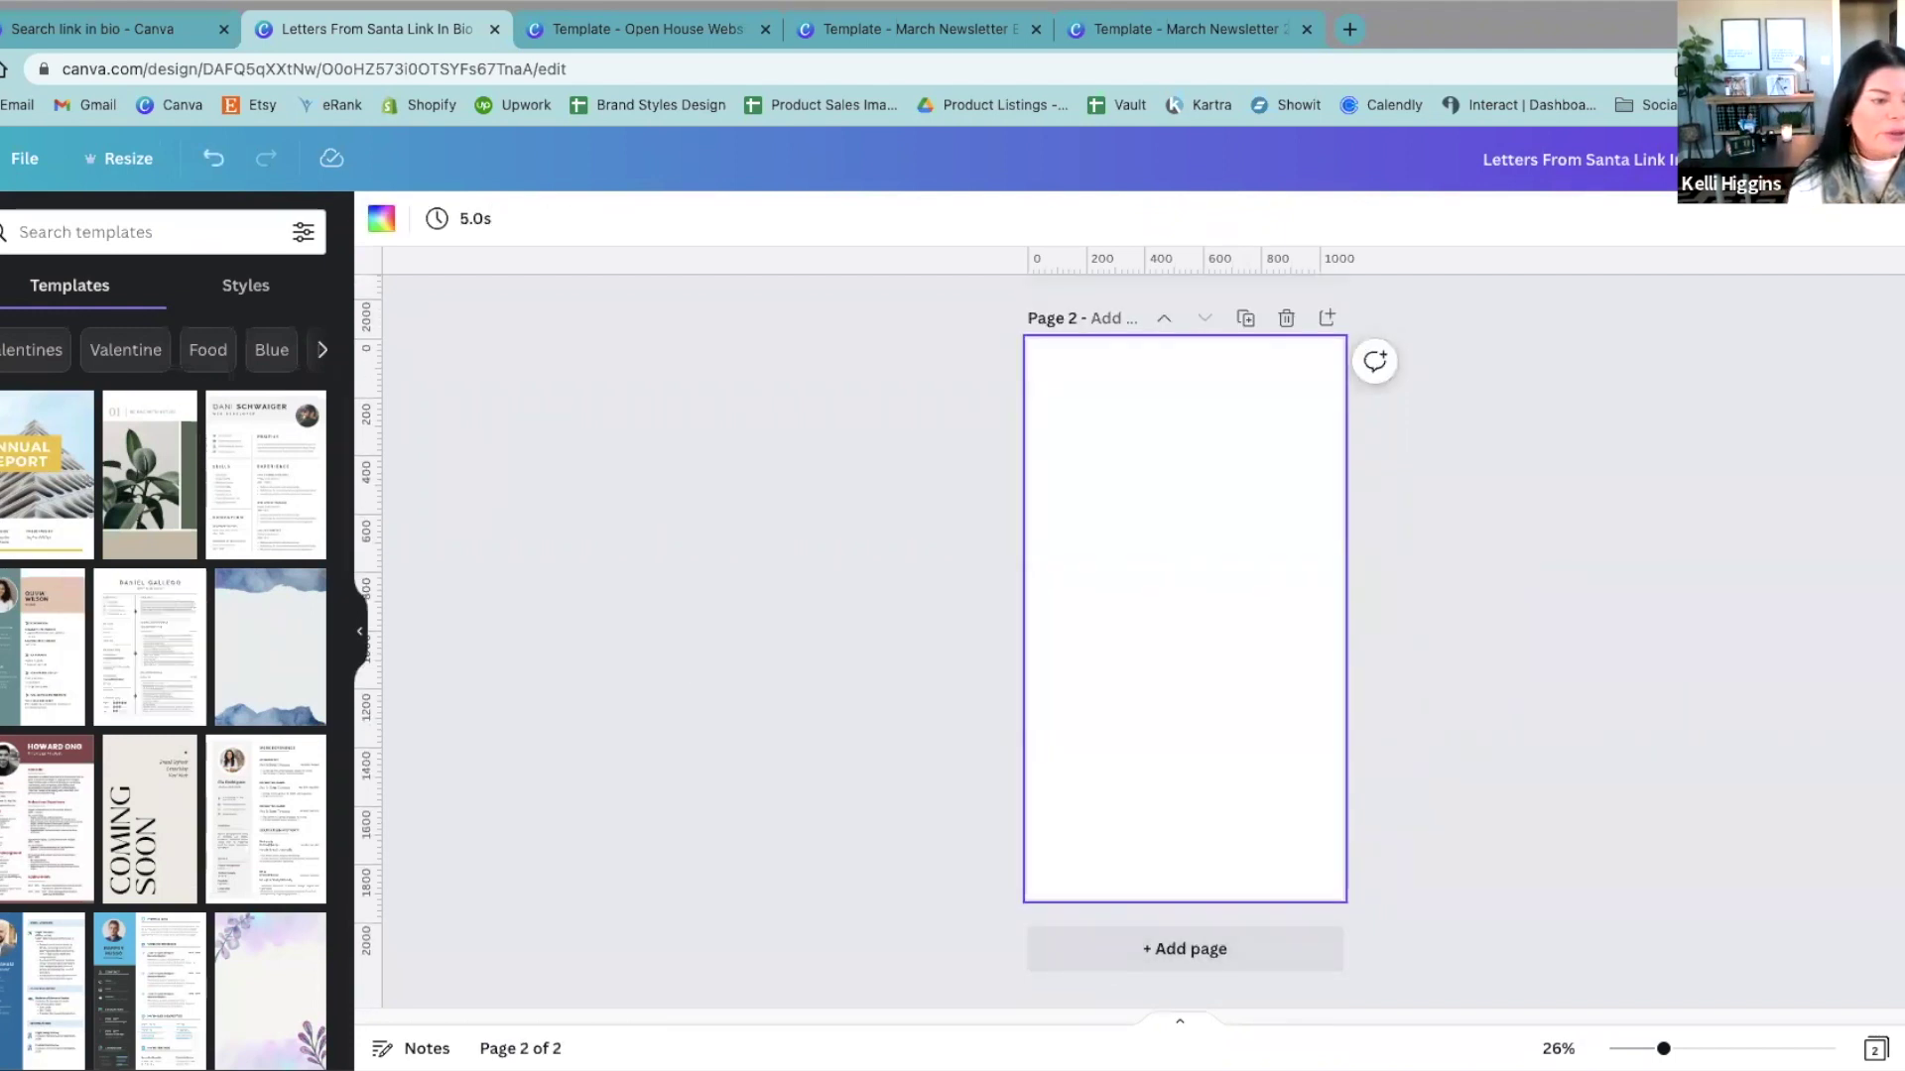
Fill Page 2 with the arched wooden door photo from the Home Exterior uploads.
click(2, 225)
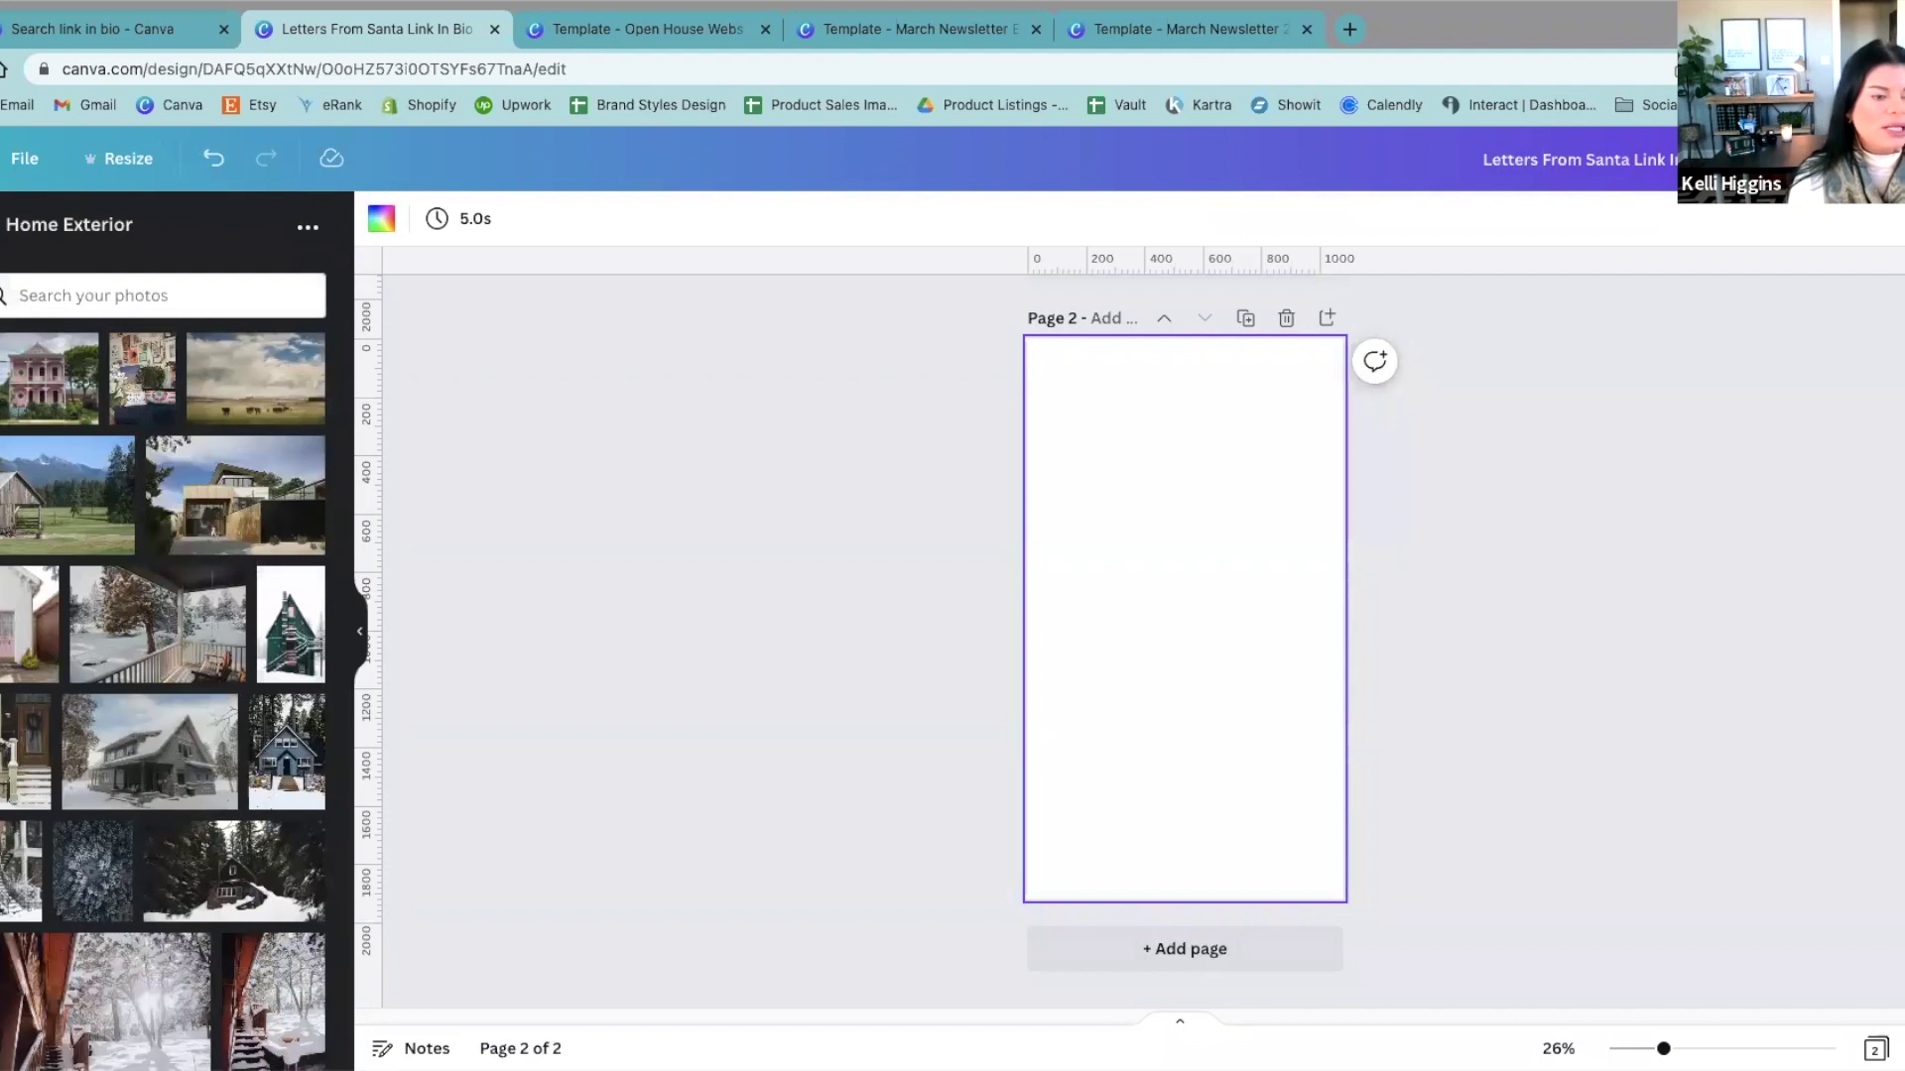
scroll(209, 762, down, 10)
scroll(208, 762, down, 3)
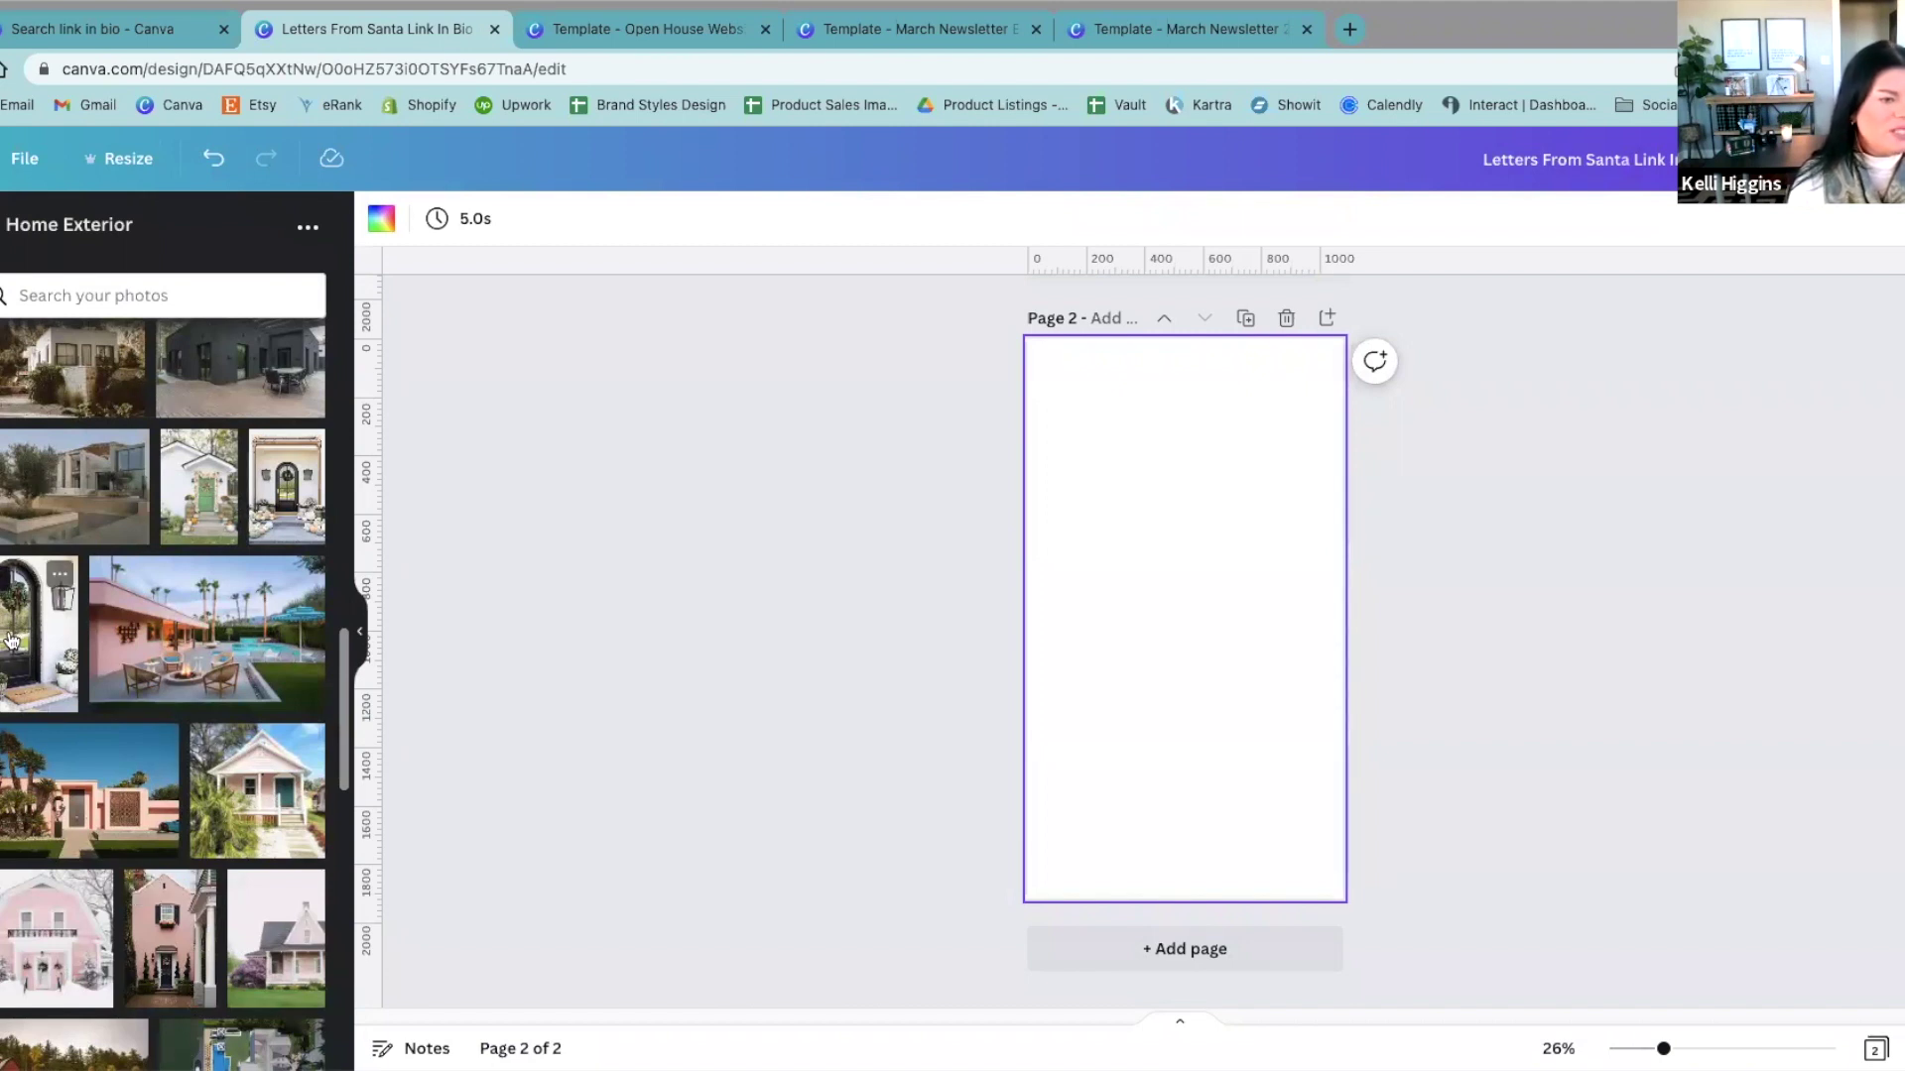
scroll(179, 893, down, 5)
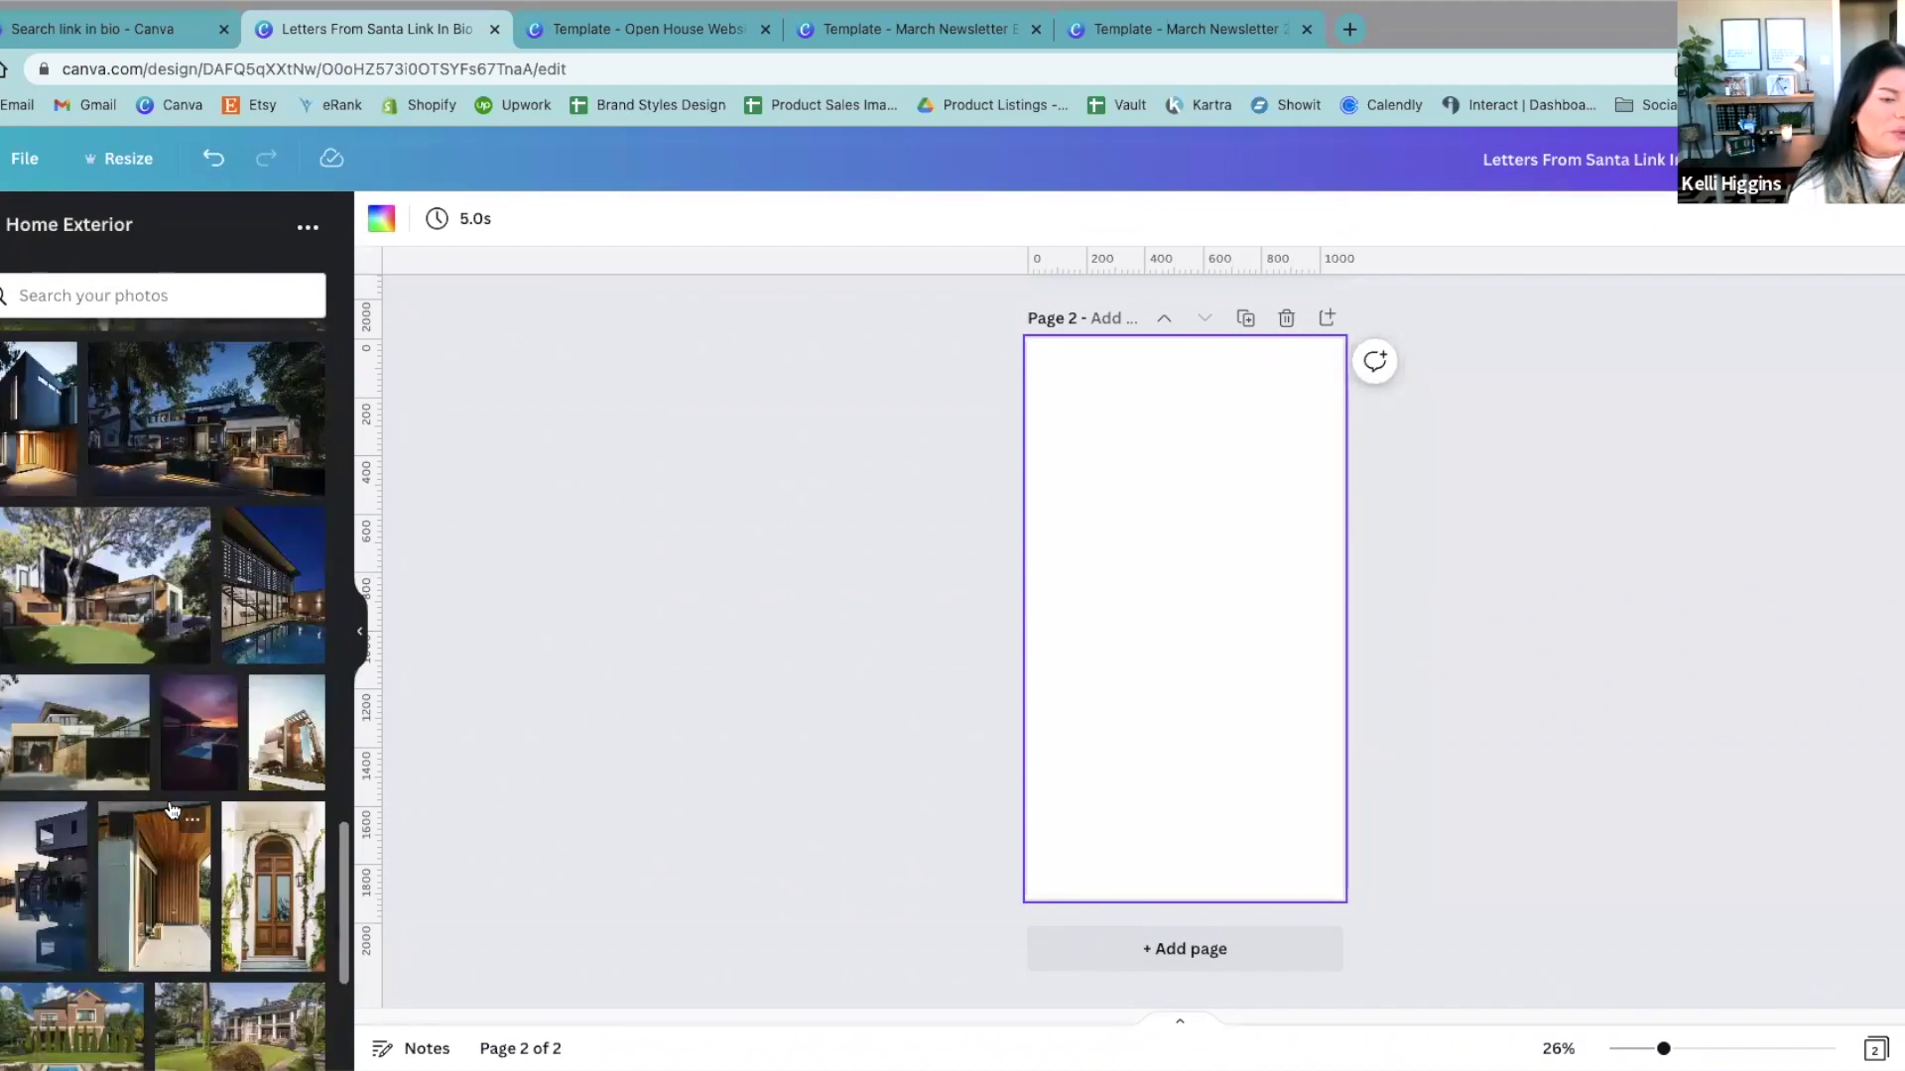
scroll(175, 811, down, 2)
drag(303, 731, 1050, 461)
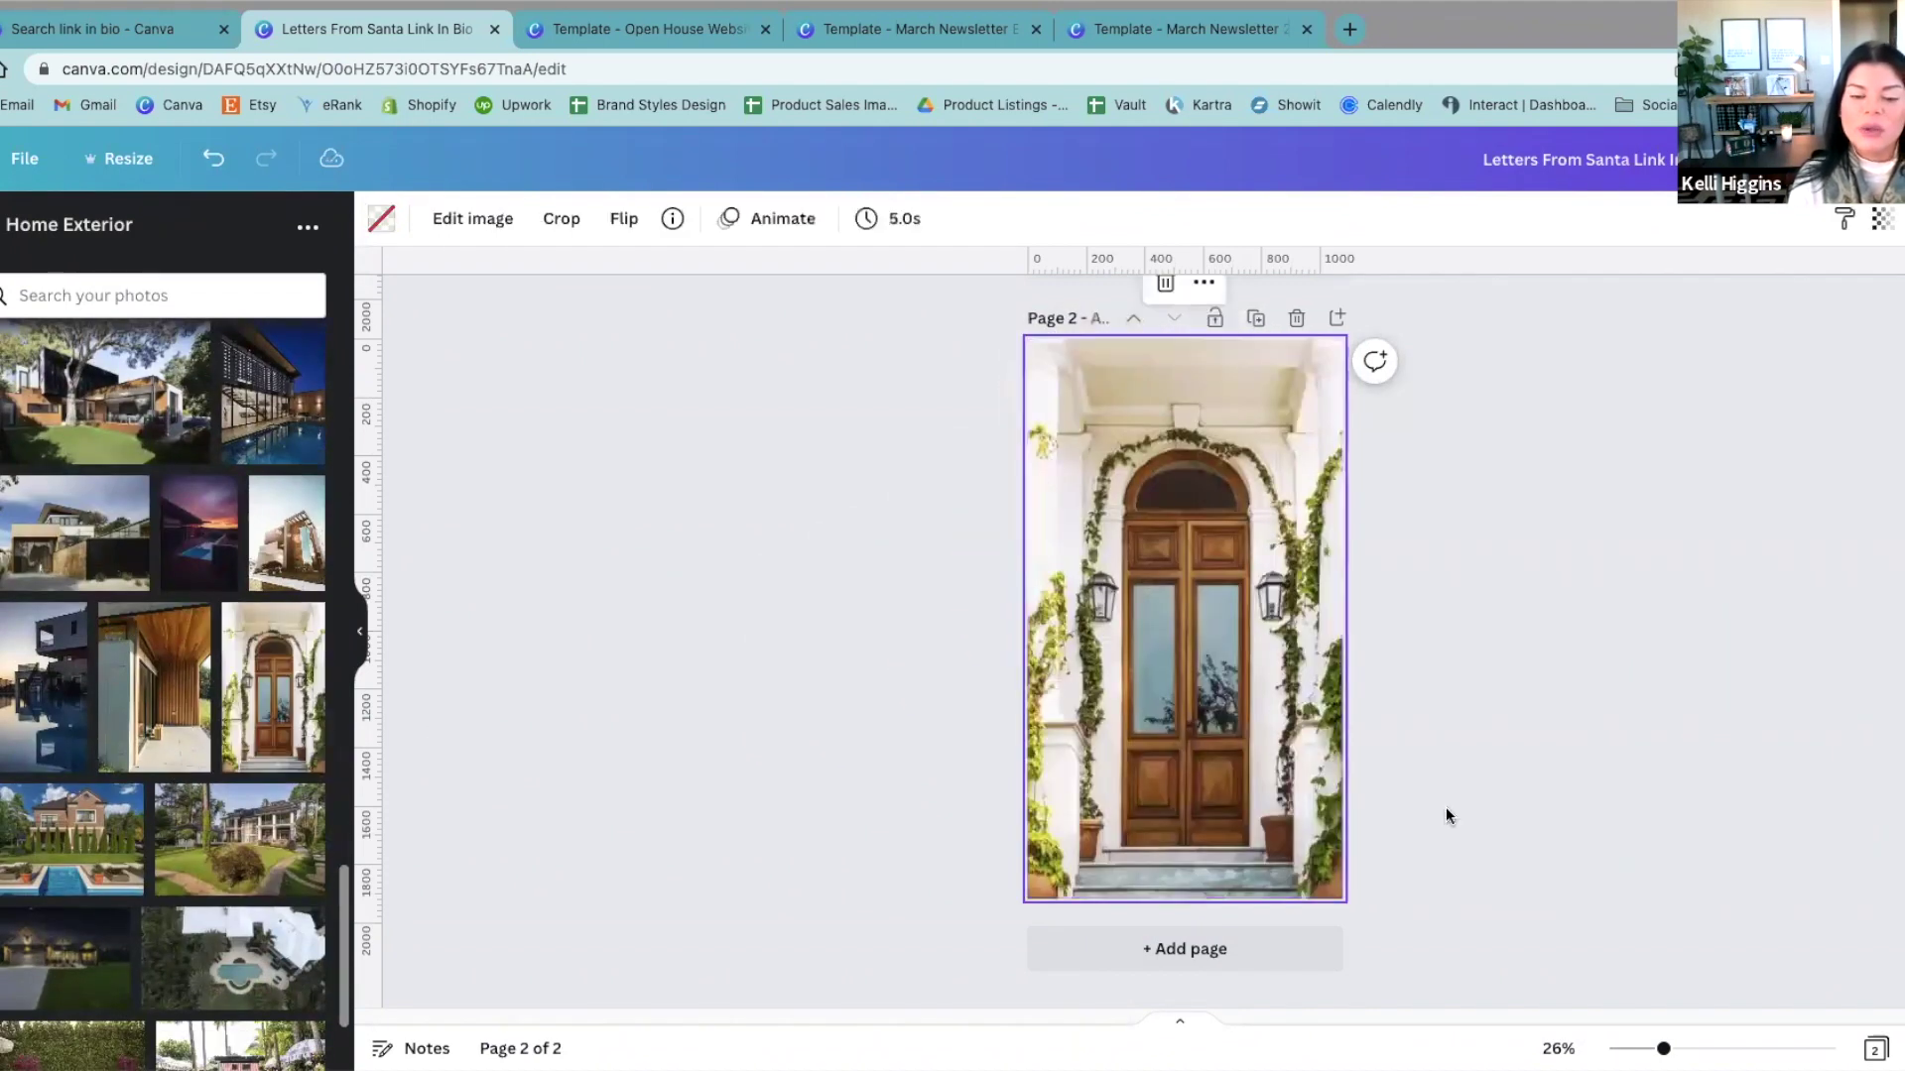
click(1486, 592)
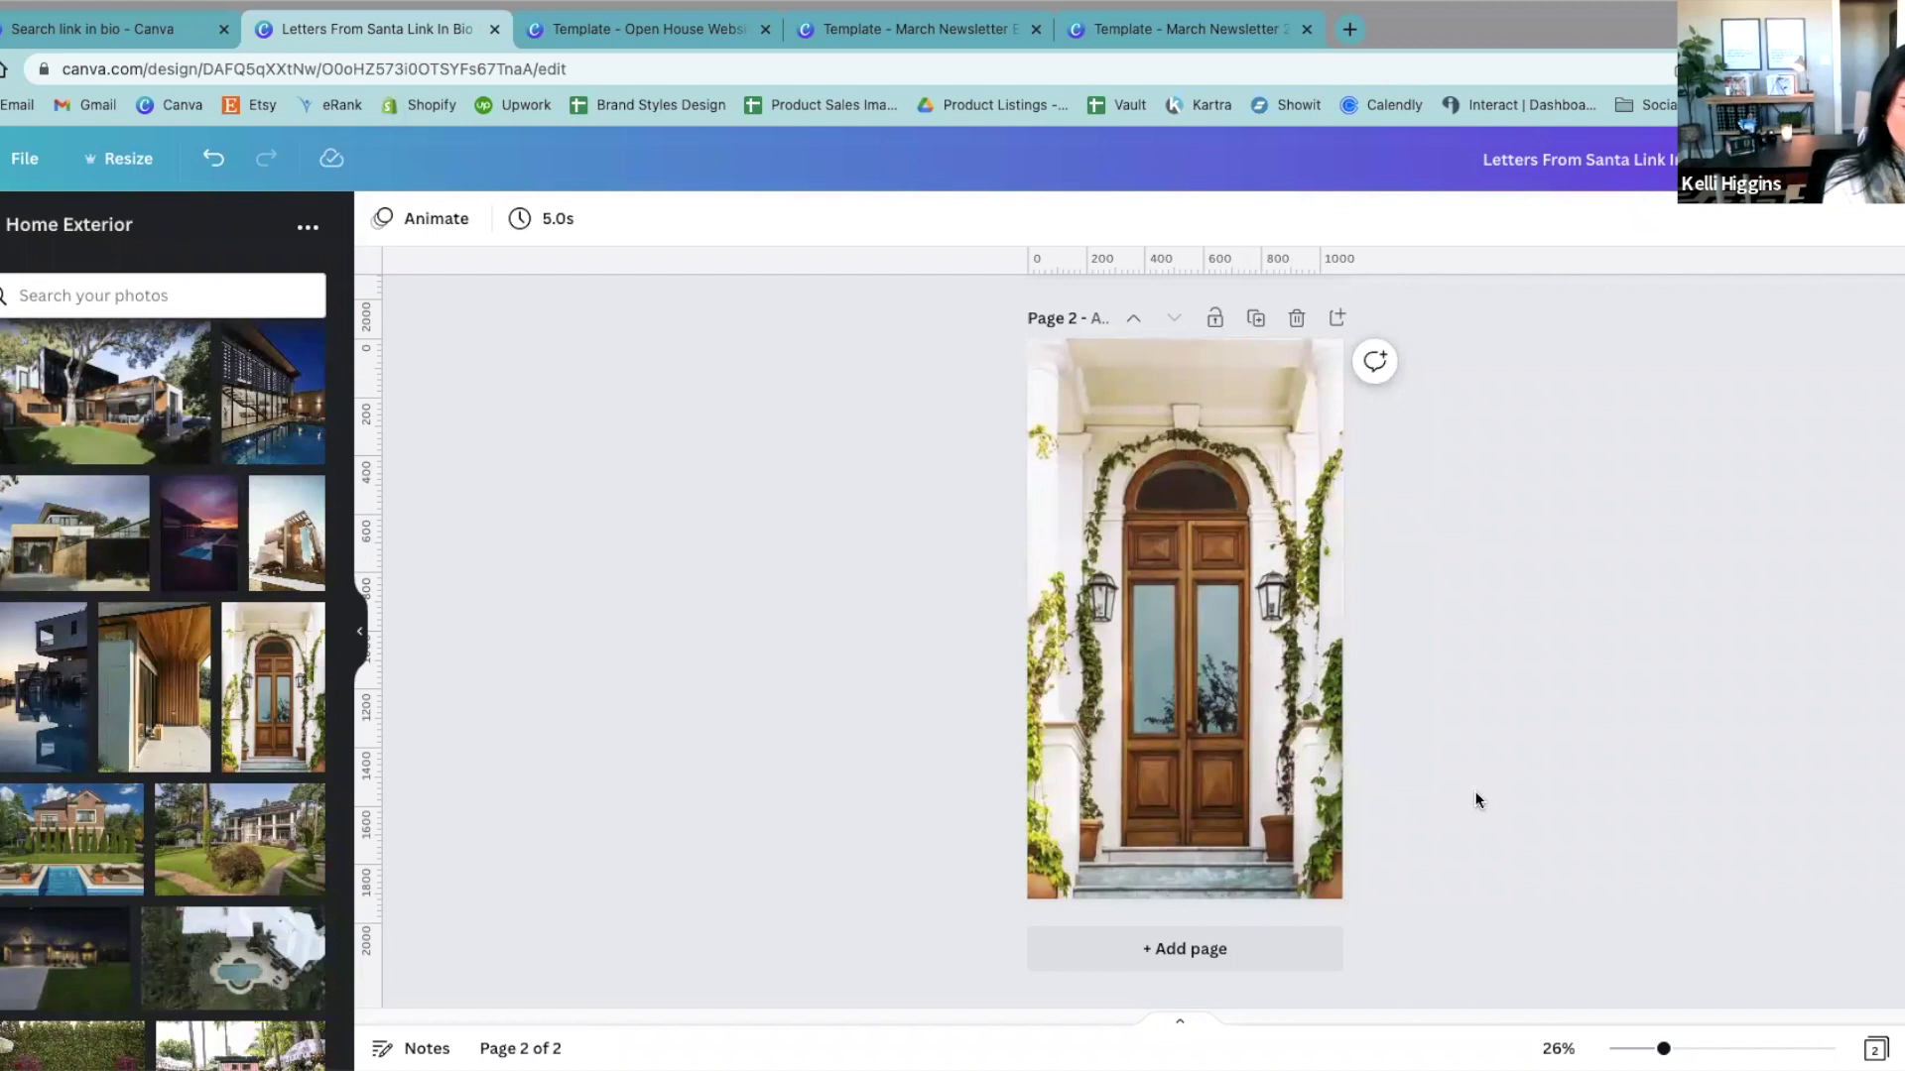
Add a square with R and shape it into a wide short bar across the door's middle.
key(r)
drag(1129, 602, 1137, 549)
click(1604, 666)
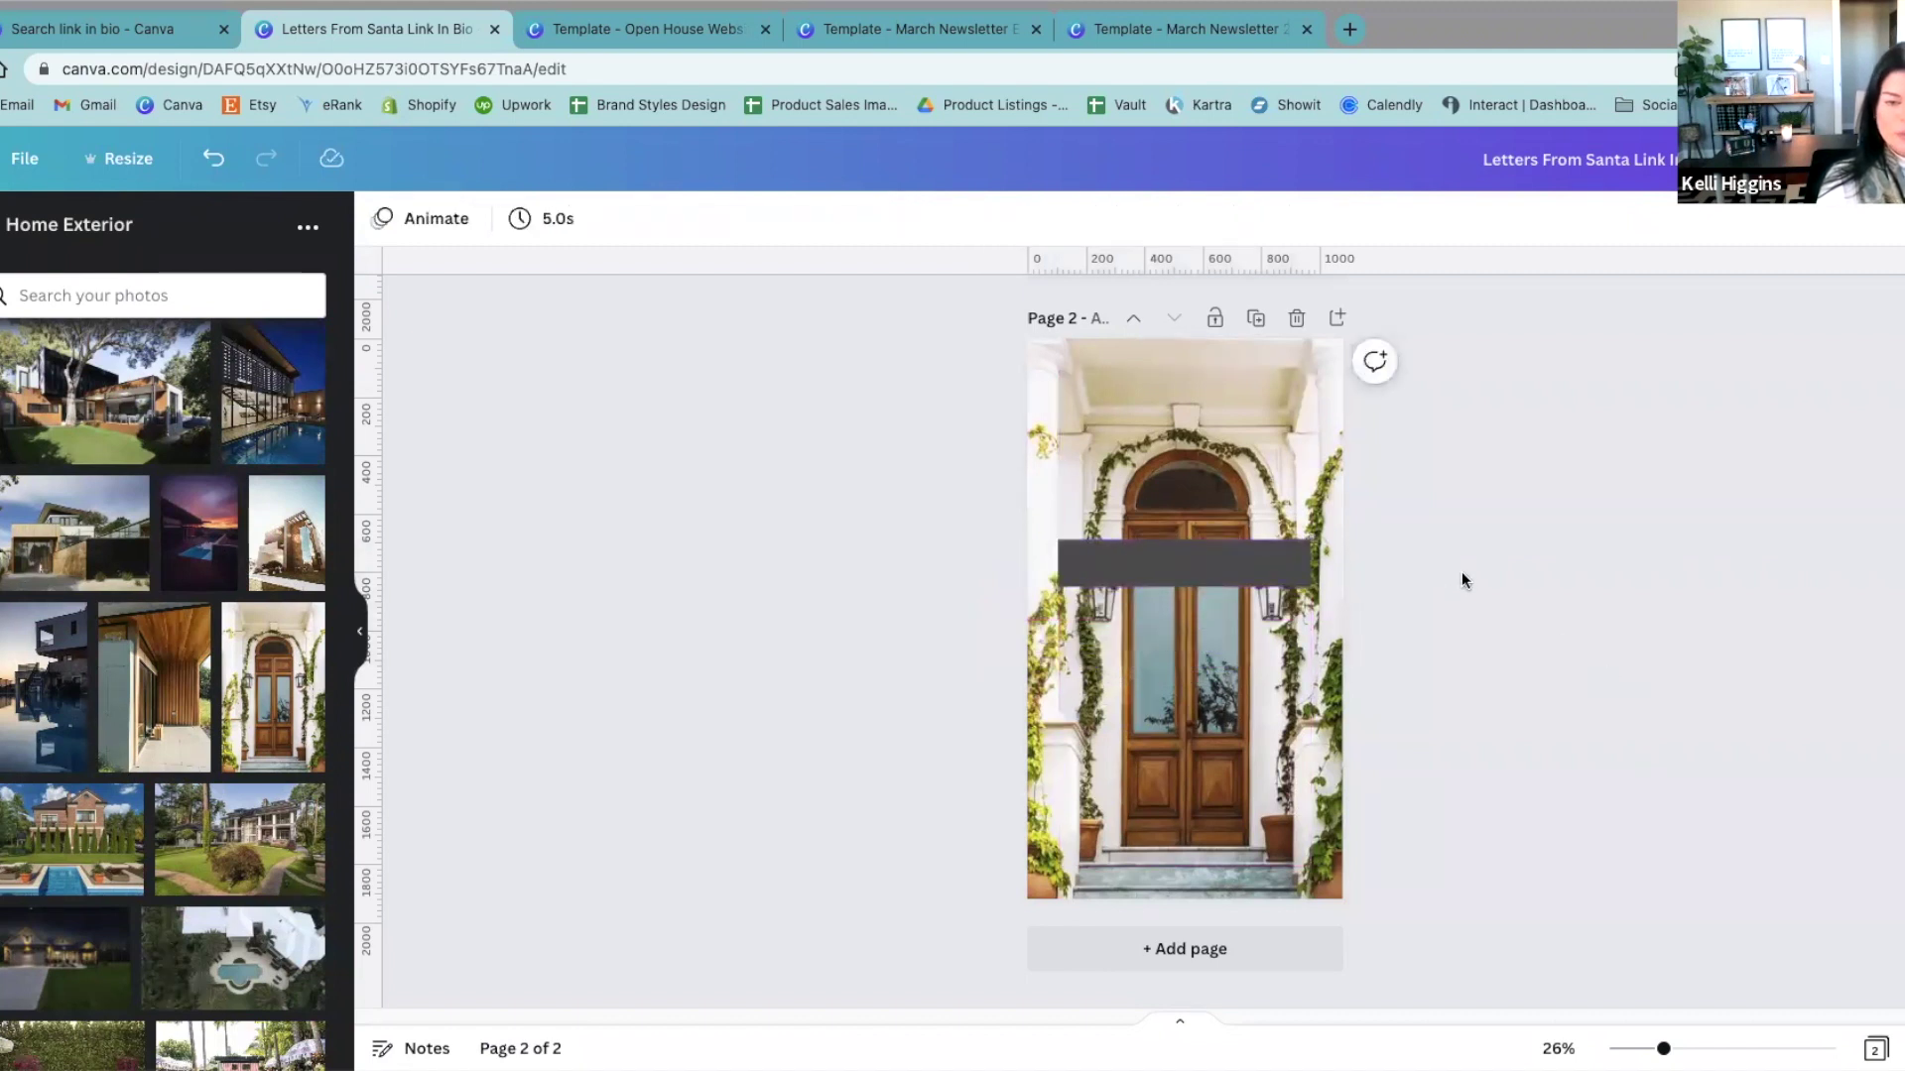
click(1285, 552)
drag(1286, 554, 1256, 610)
drag(1267, 736, 1262, 413)
drag(1277, 584, 1199, 667)
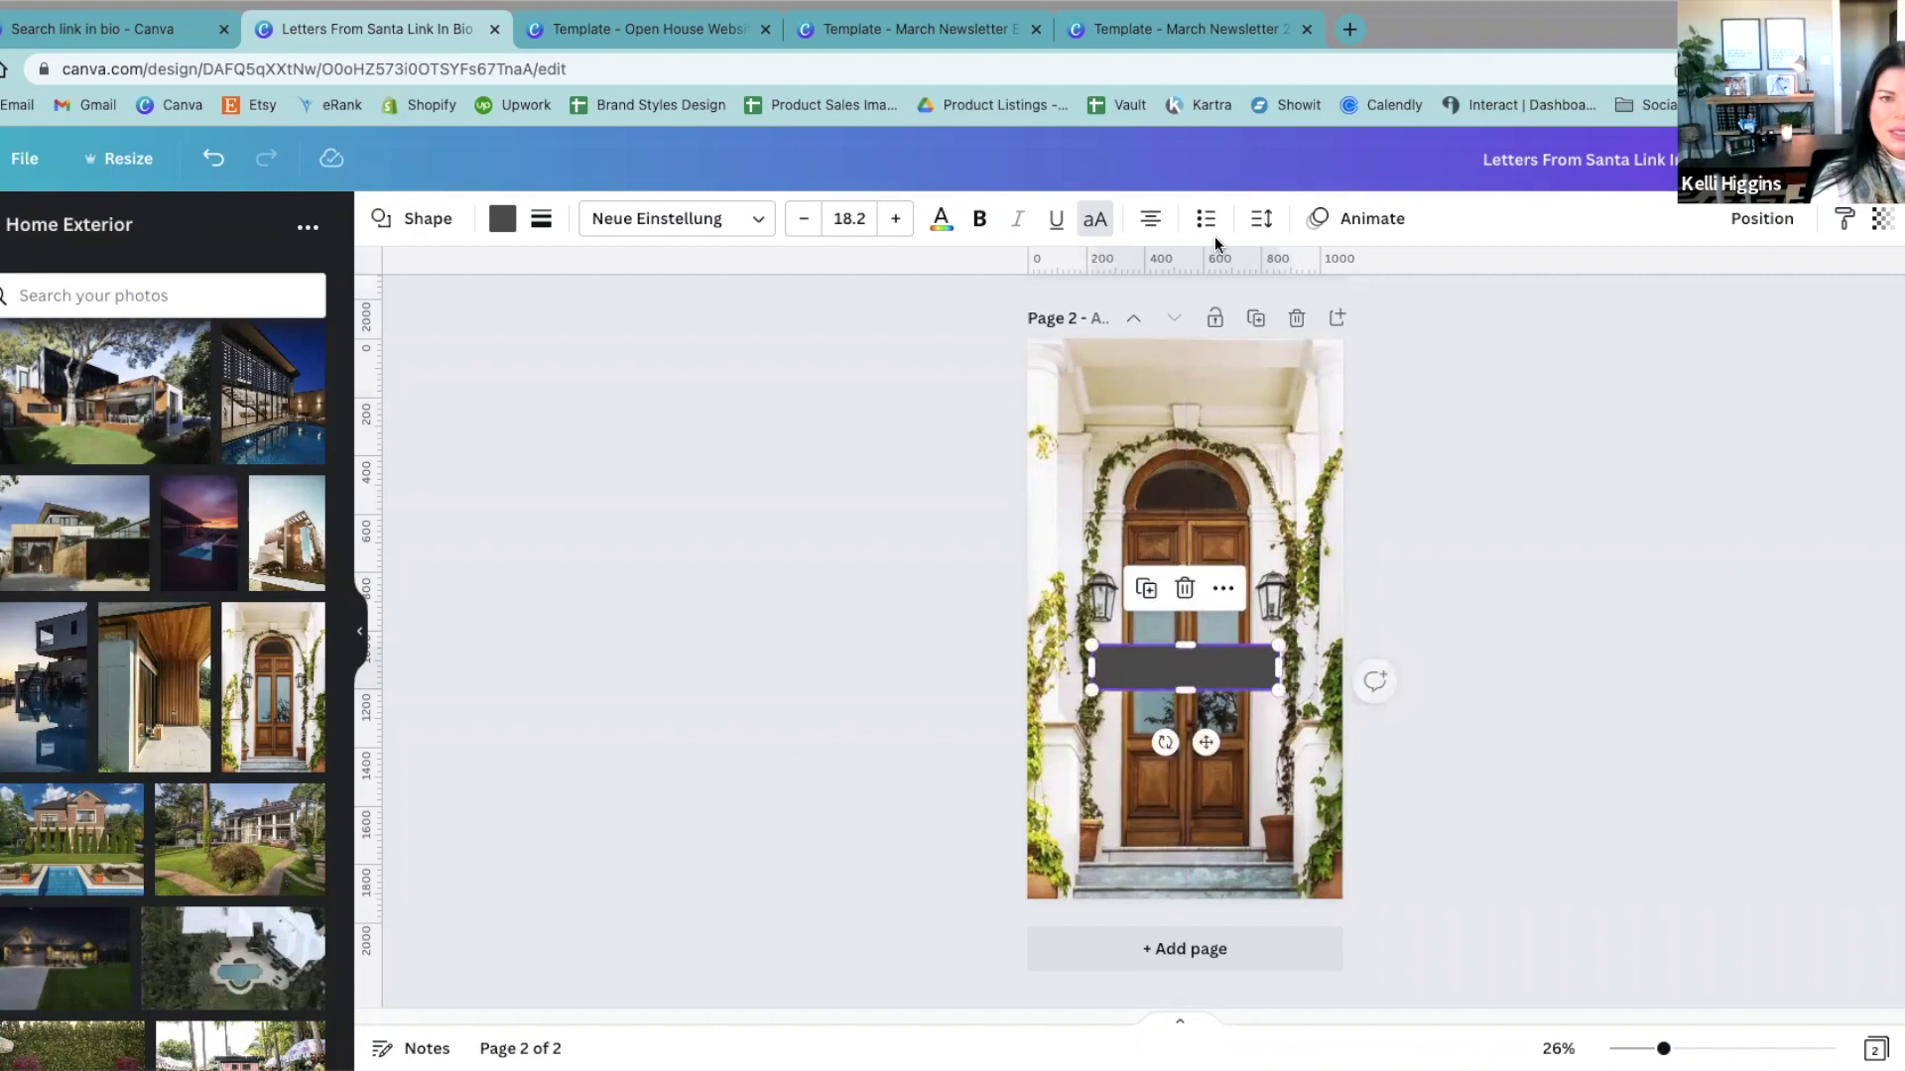
click(1500, 337)
click(1212, 676)
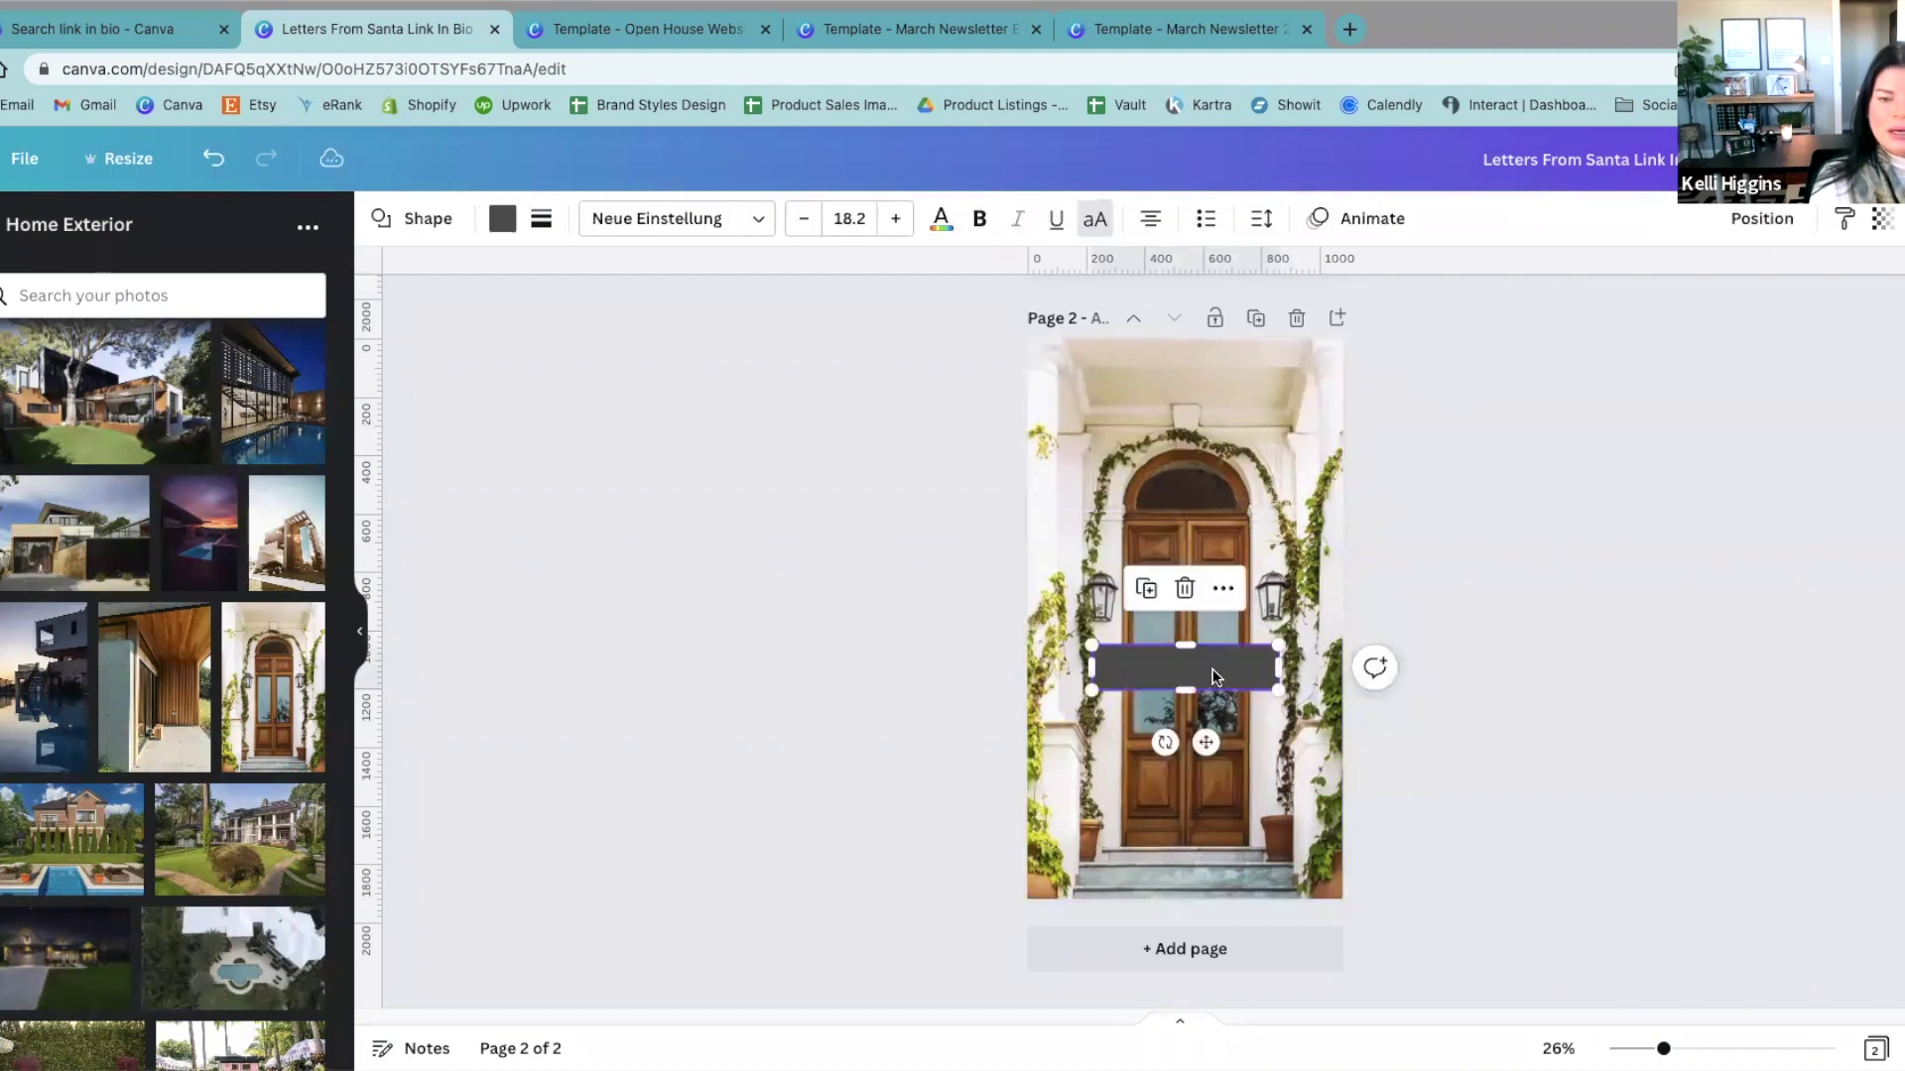
click(1706, 614)
drag(1260, 685, 1260, 670)
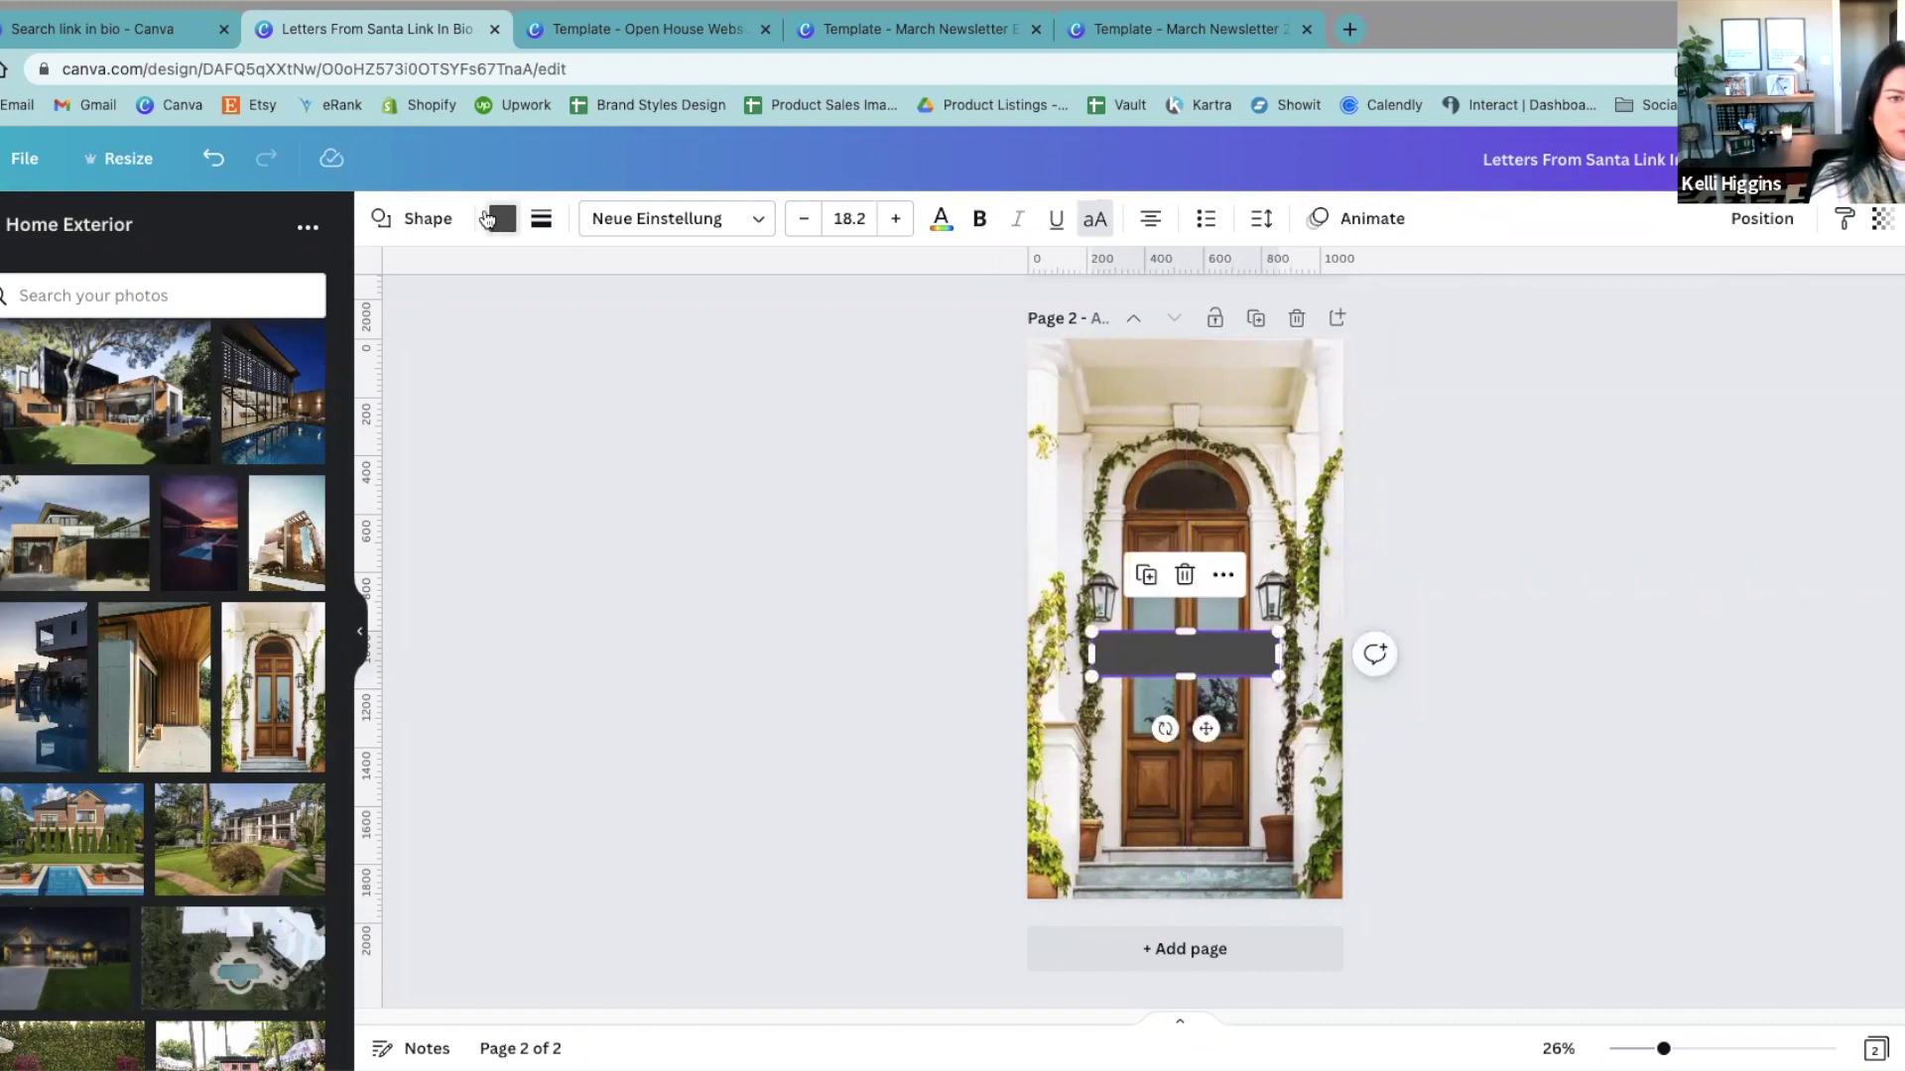
Undo the bar and redraw it as a slimmer 594 × 104 bar on the door.
click(502, 218)
key(Escape)
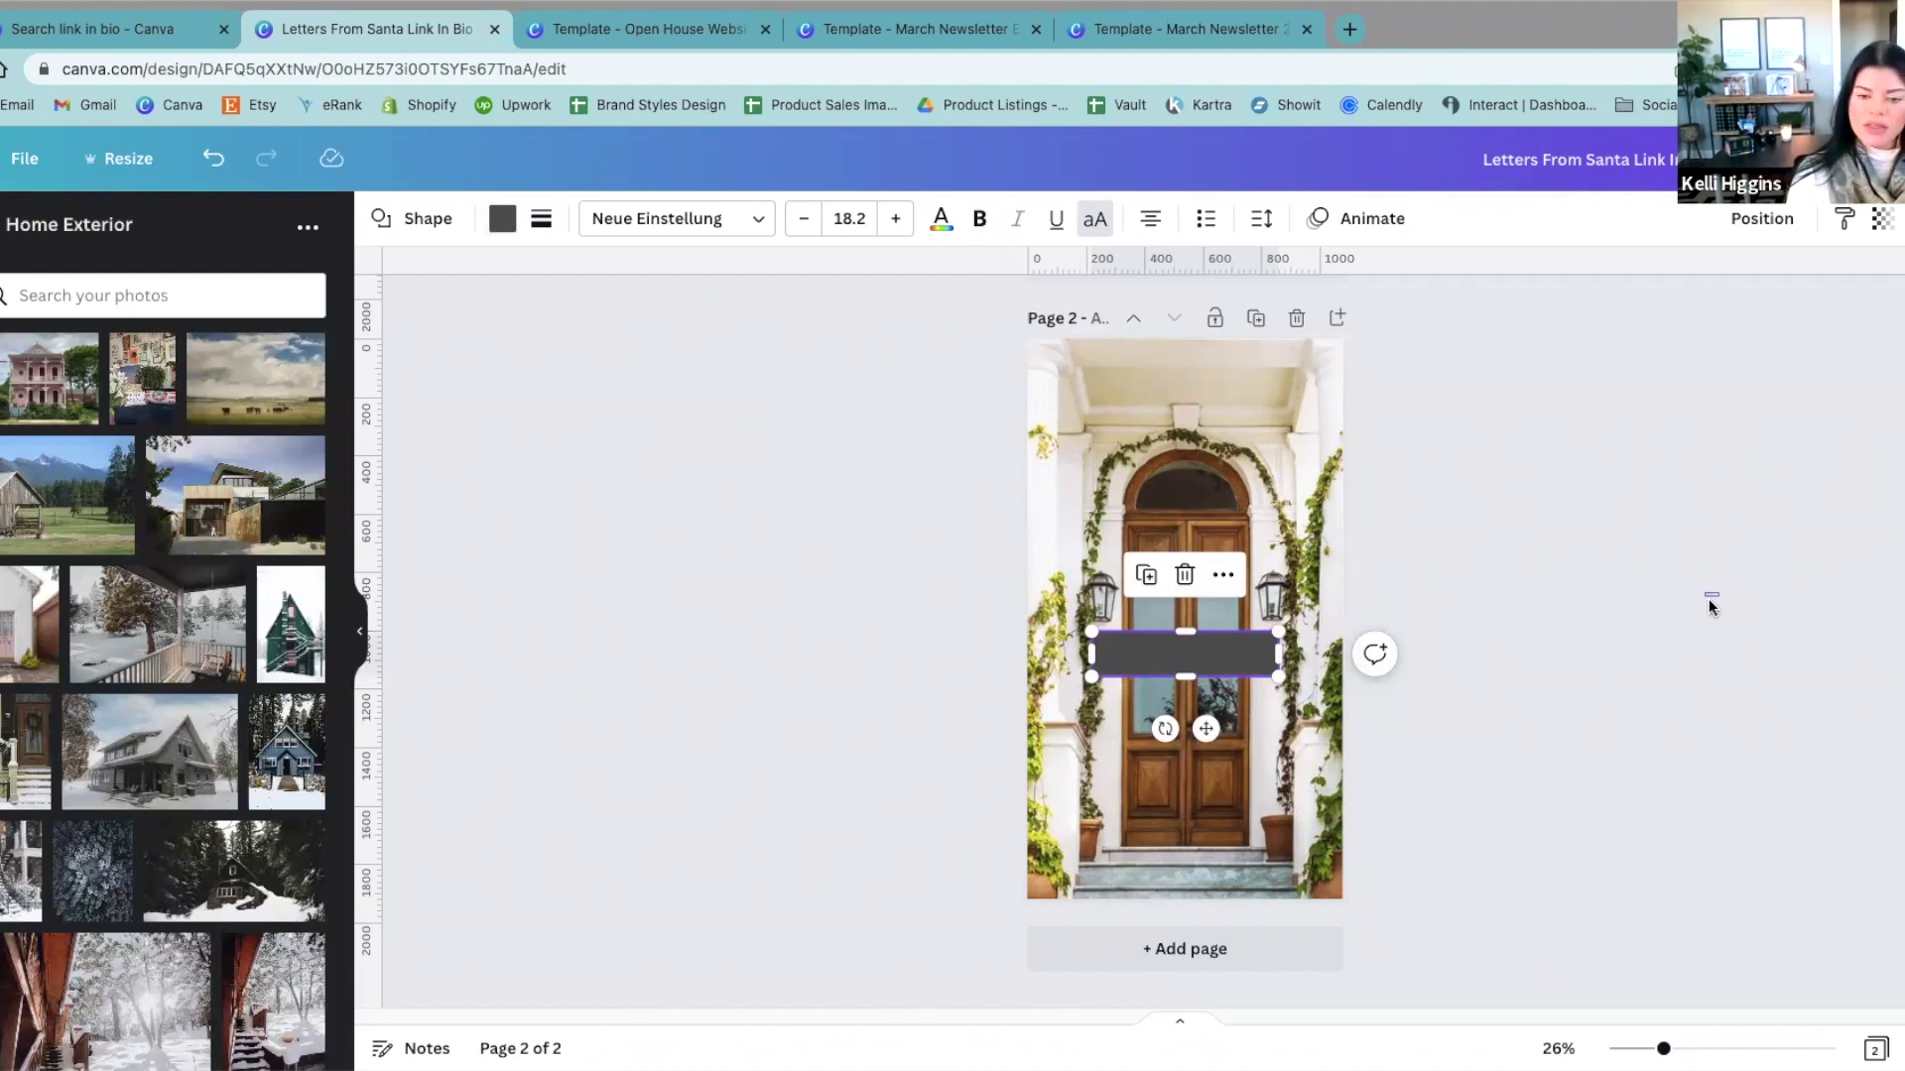
click(1709, 607)
key(ctrl+z)
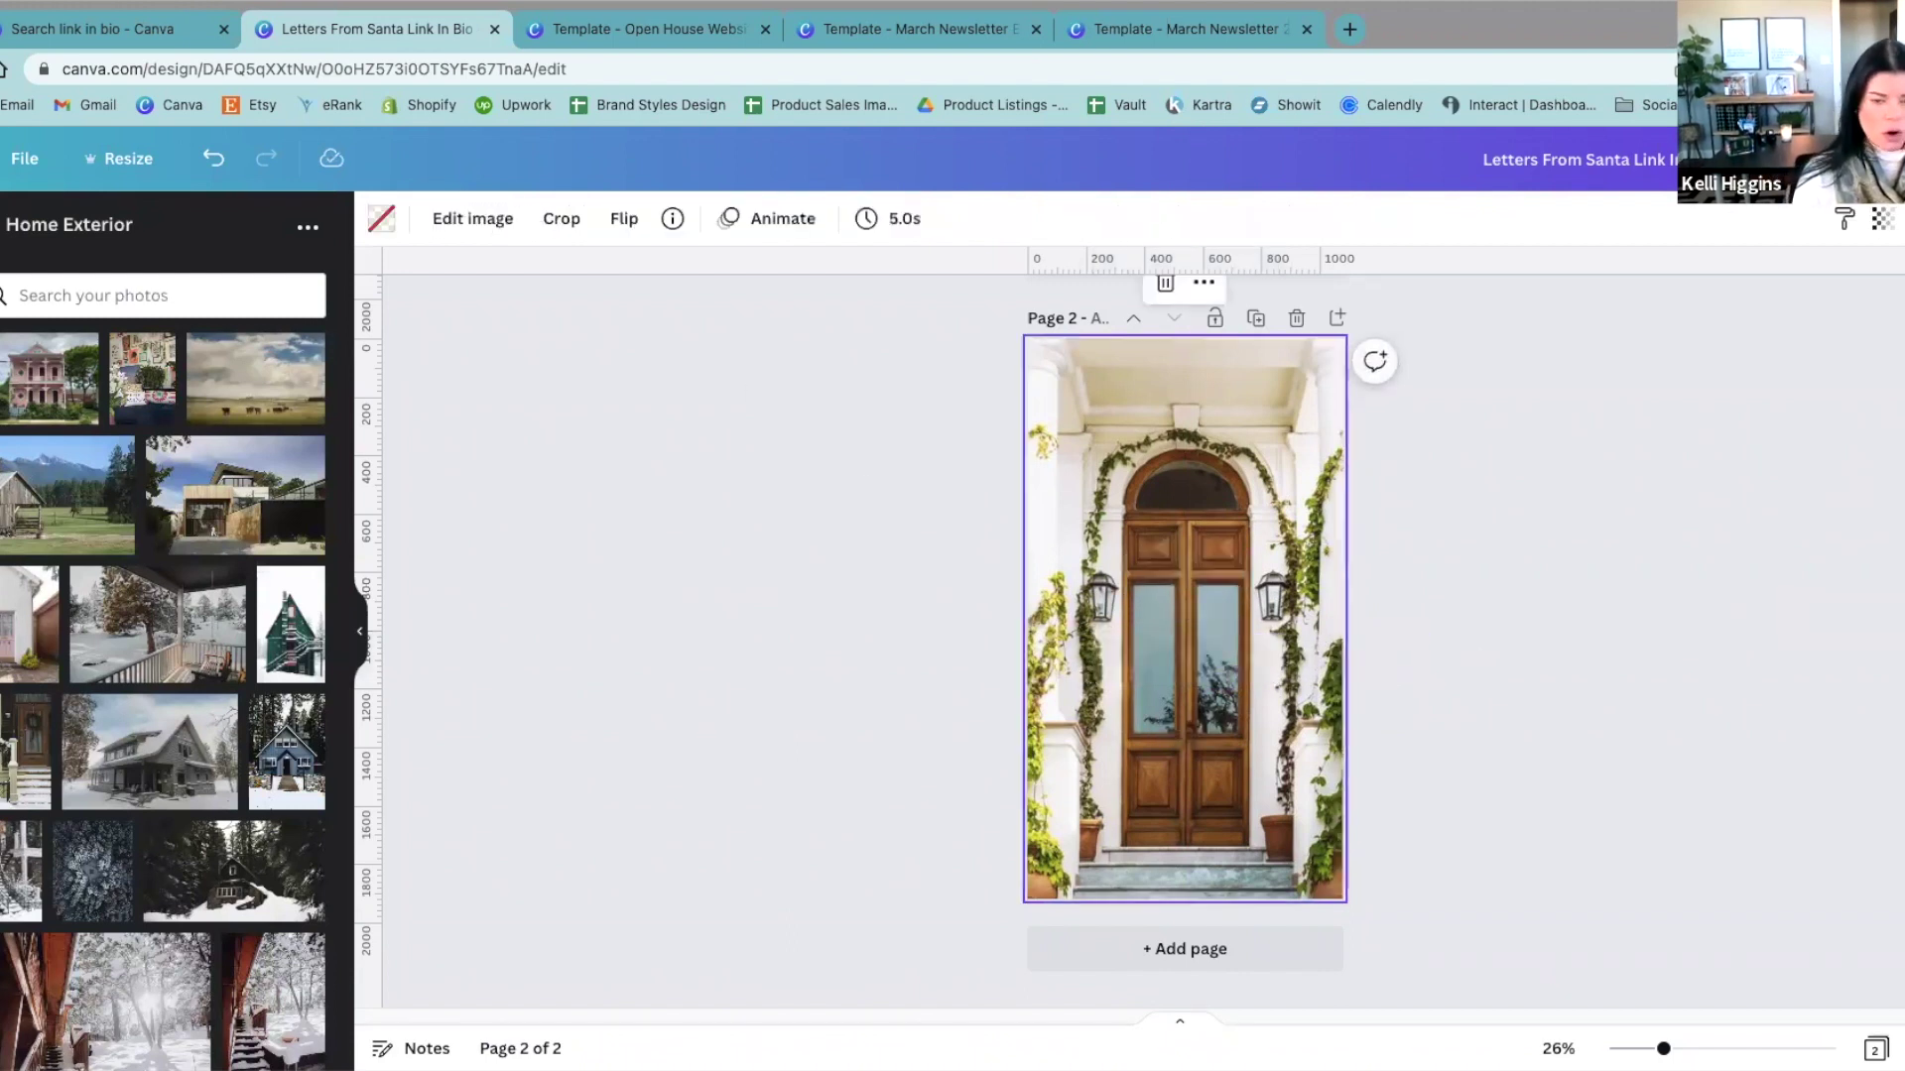
key(ctrl+z)
drag(1128, 569, 1150, 643)
click(944, 668)
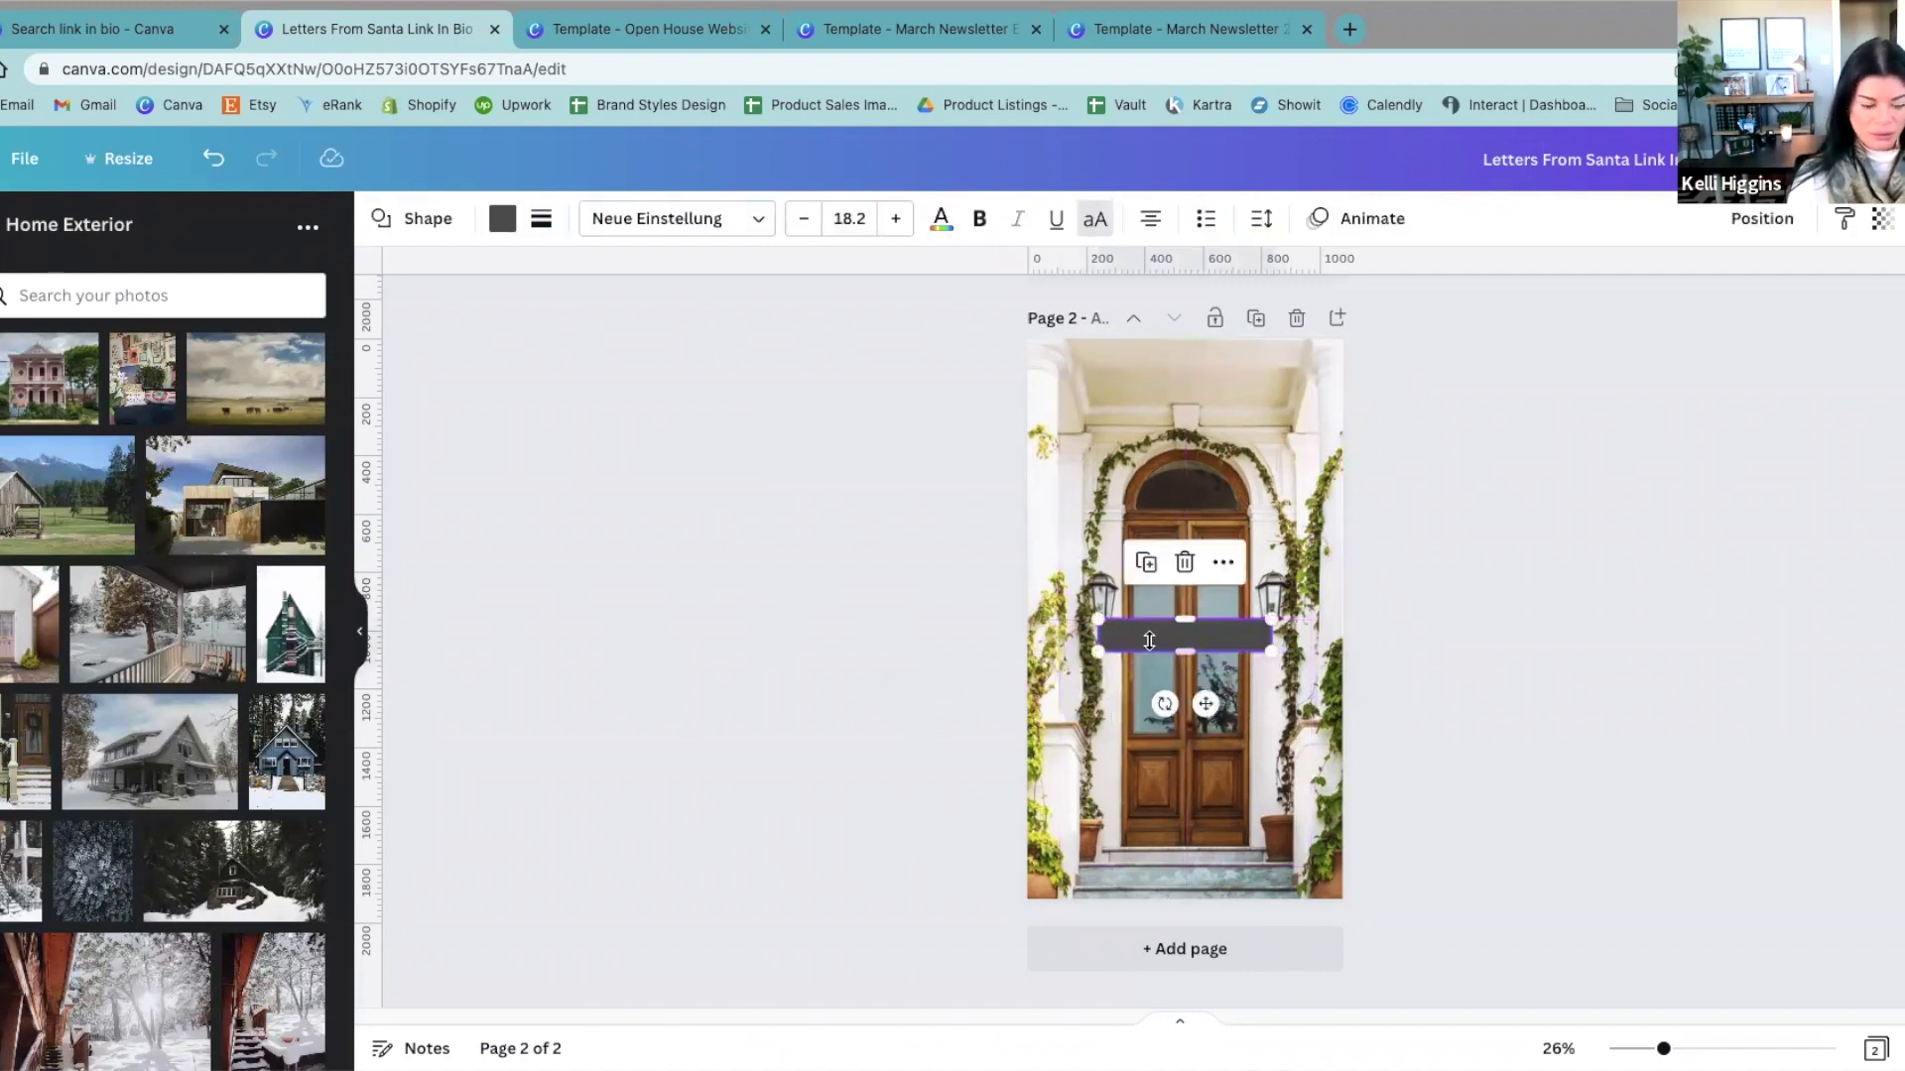
click(1658, 681)
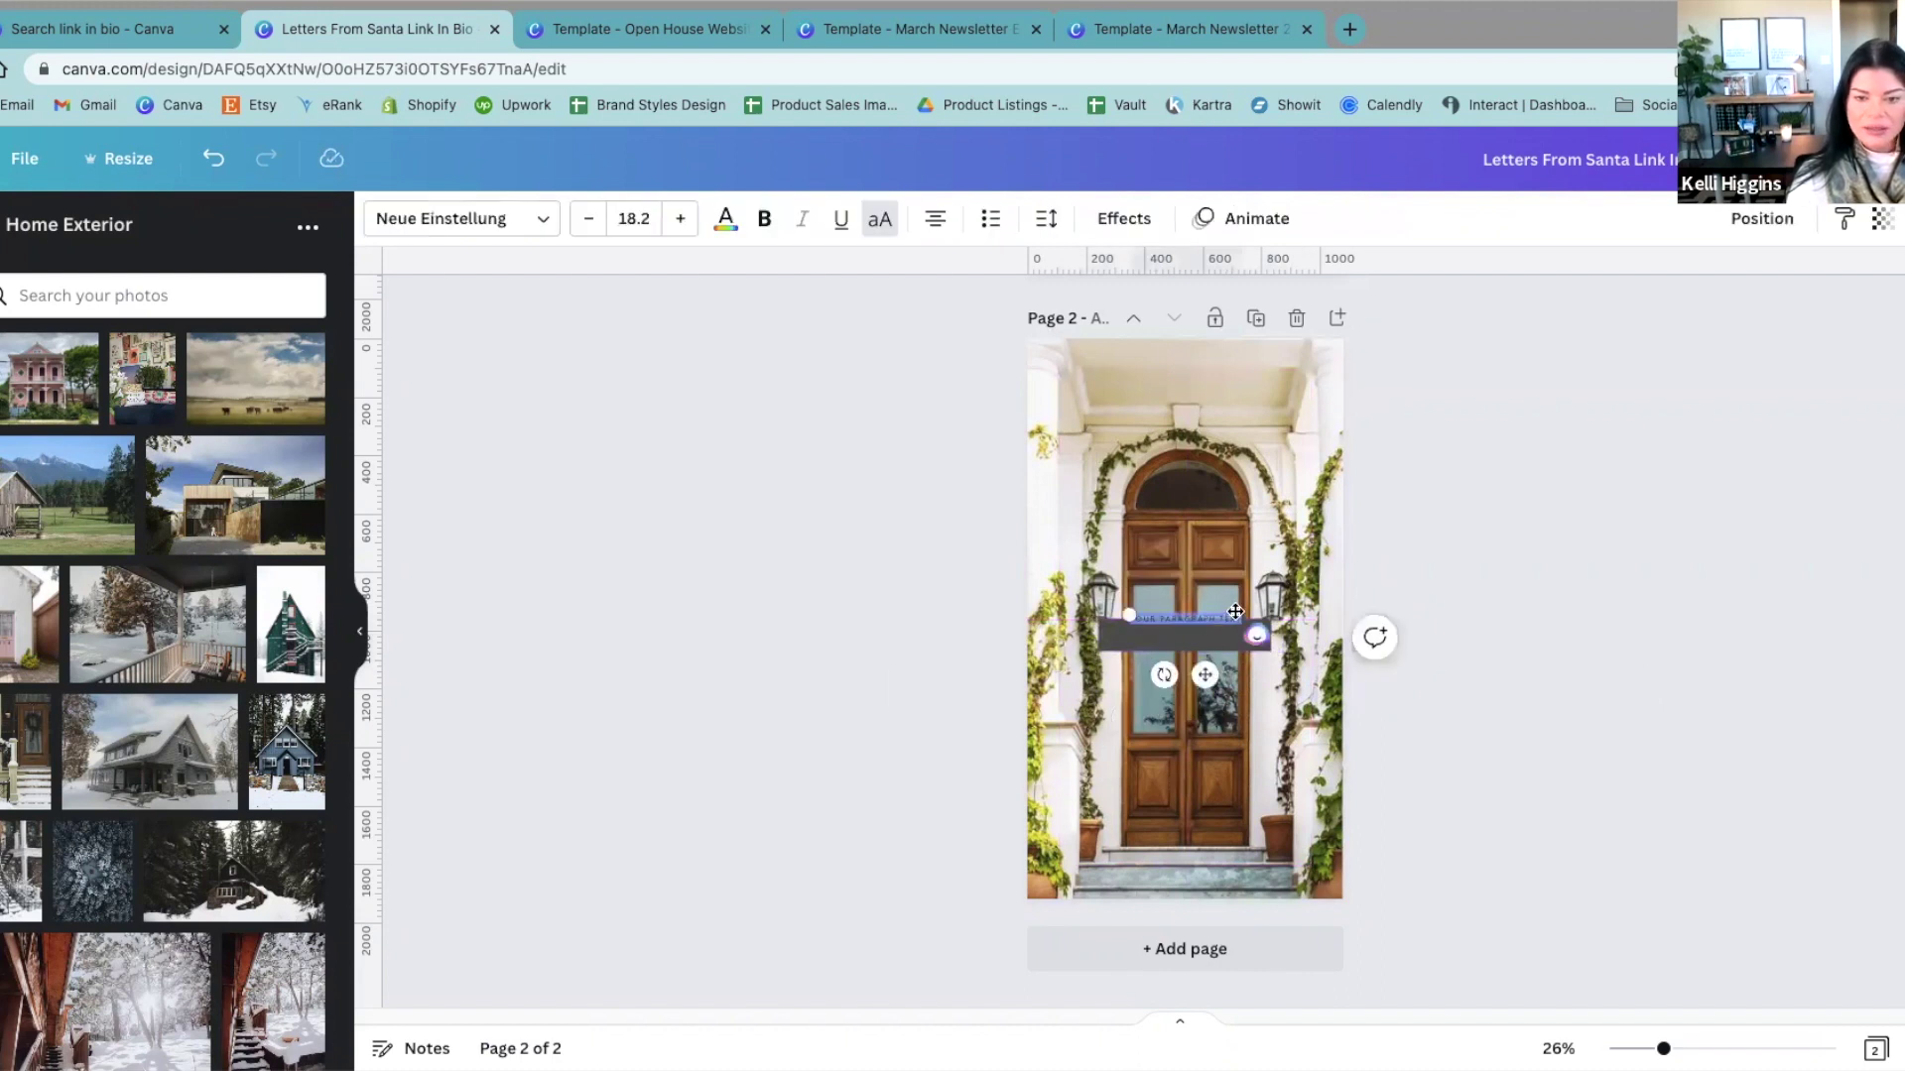
Enlarge the paragraph text to 54.8 and move it onto the grey bar, keeping Neue Einstellung.
drag(1242, 604, 1518, 474)
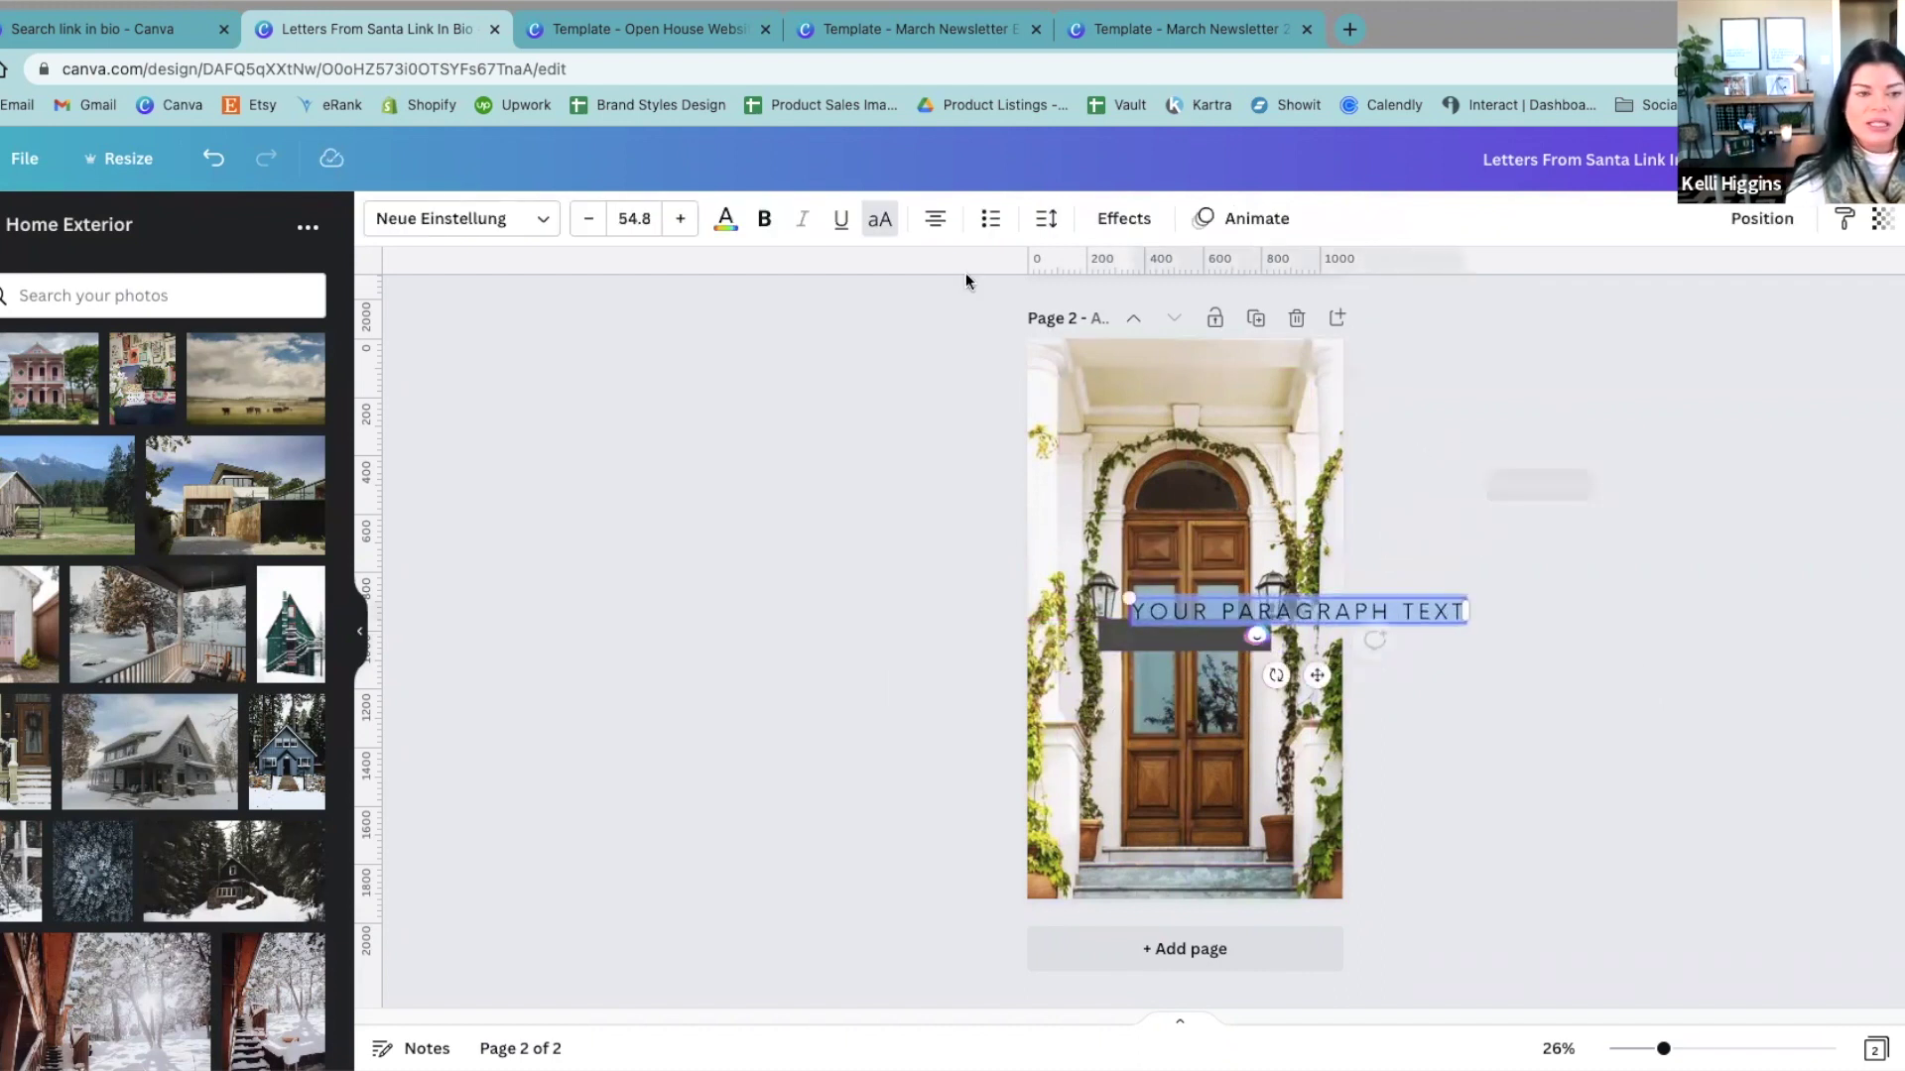
click(565, 234)
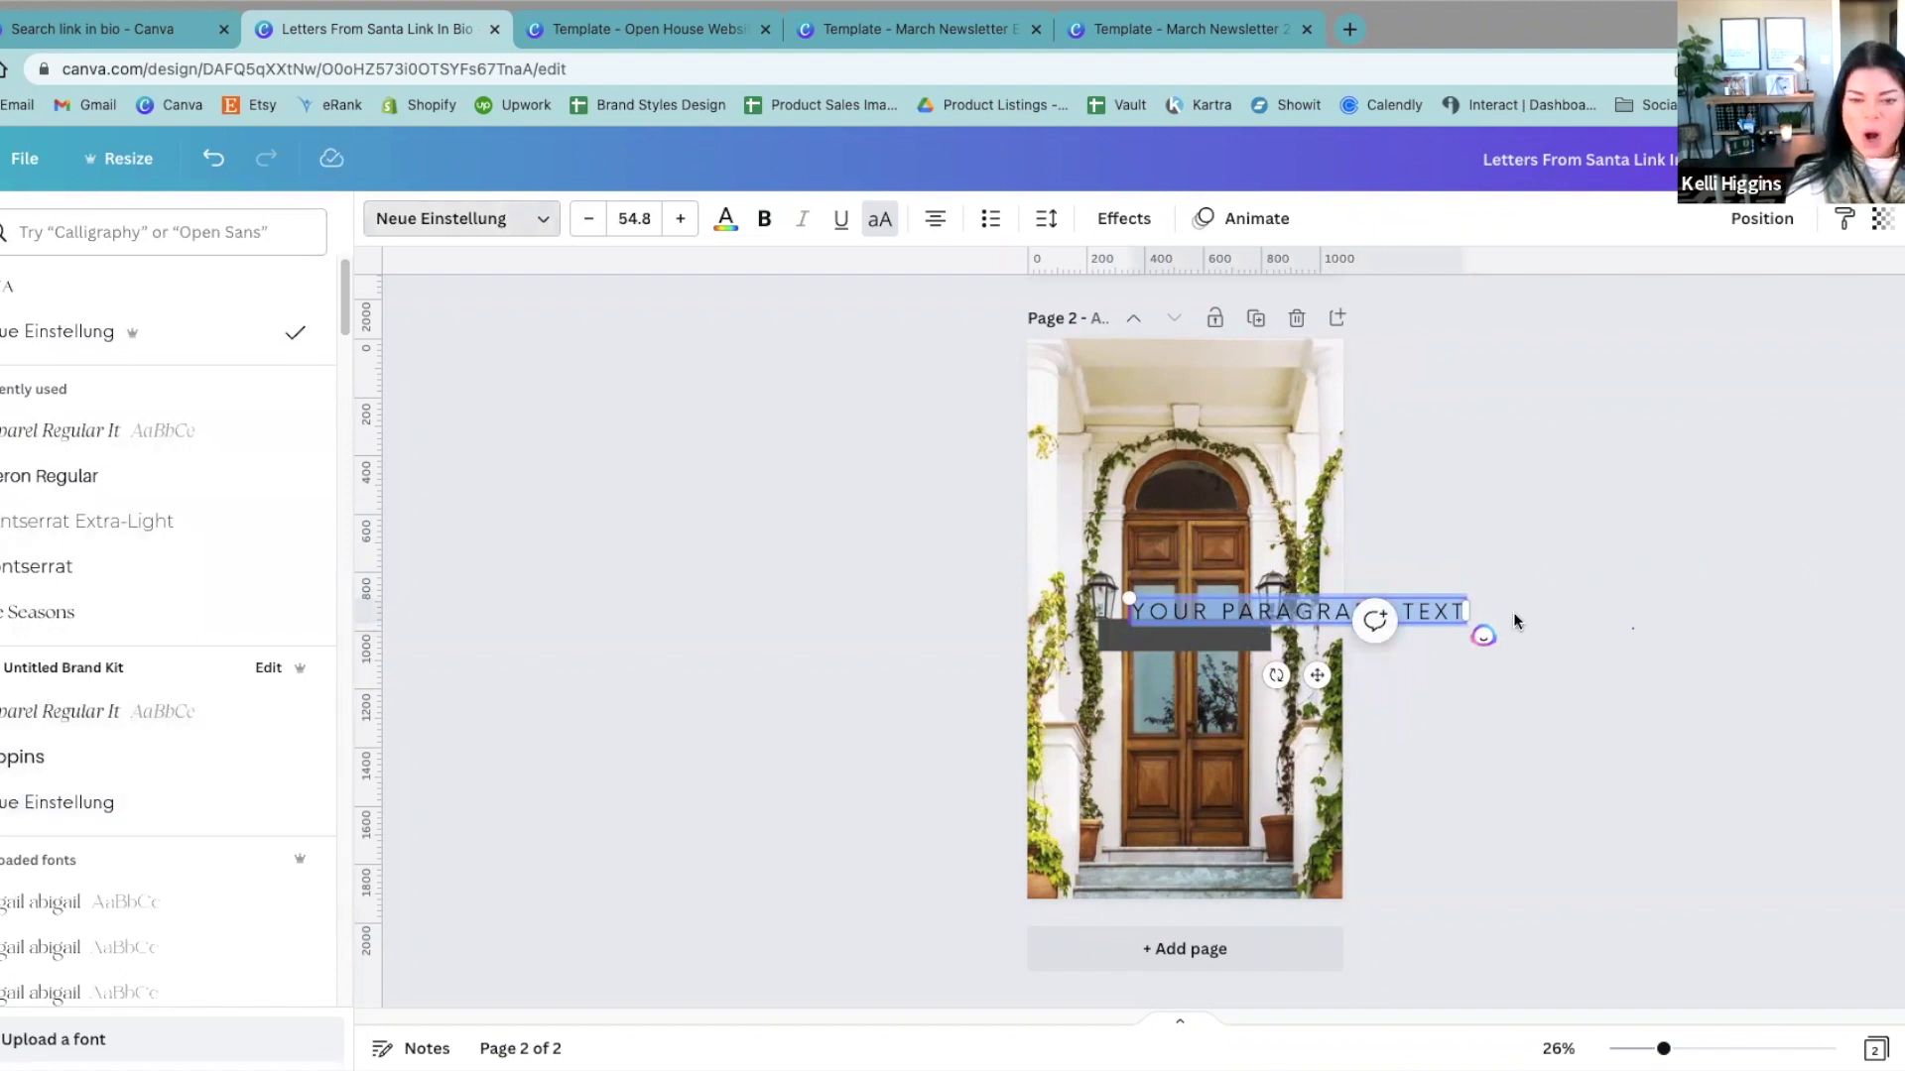
drag(1295, 616, 1260, 645)
click(1531, 553)
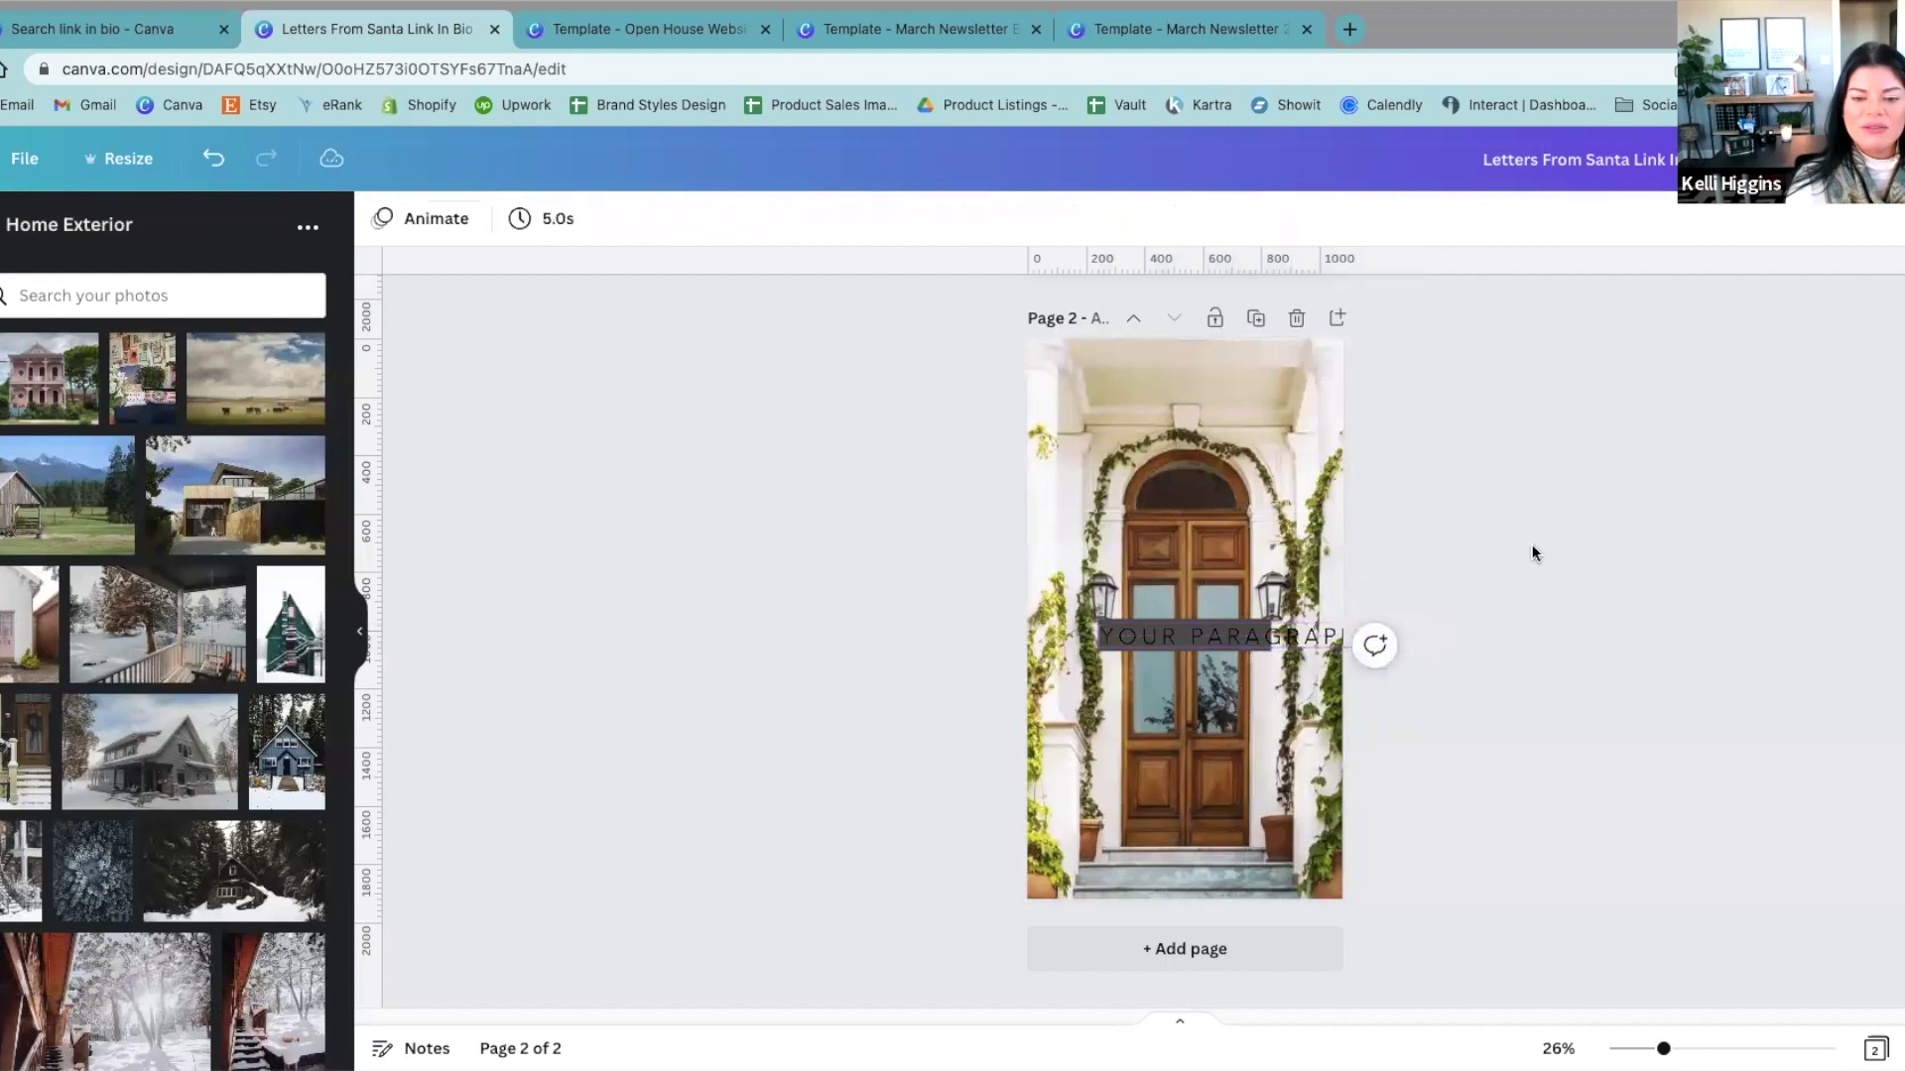
click(1133, 621)
click(456, 219)
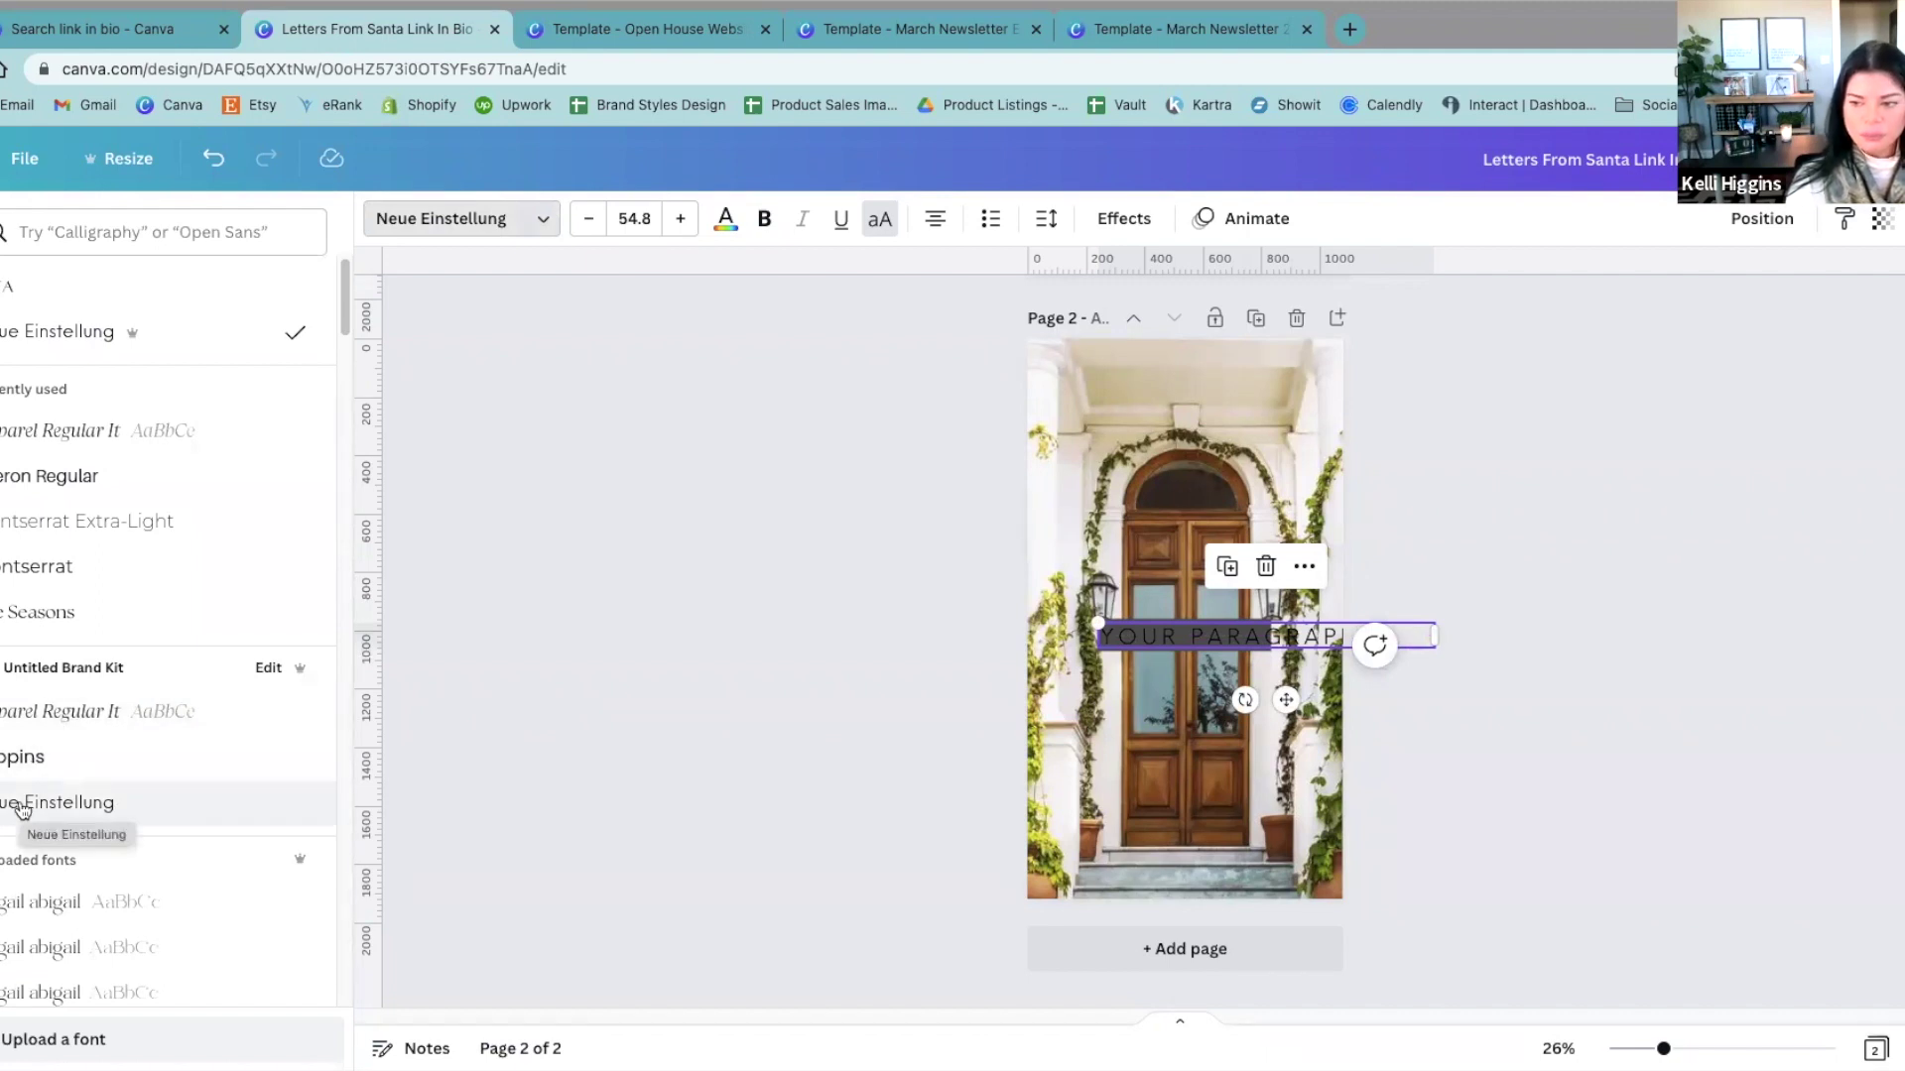
click(625, 791)
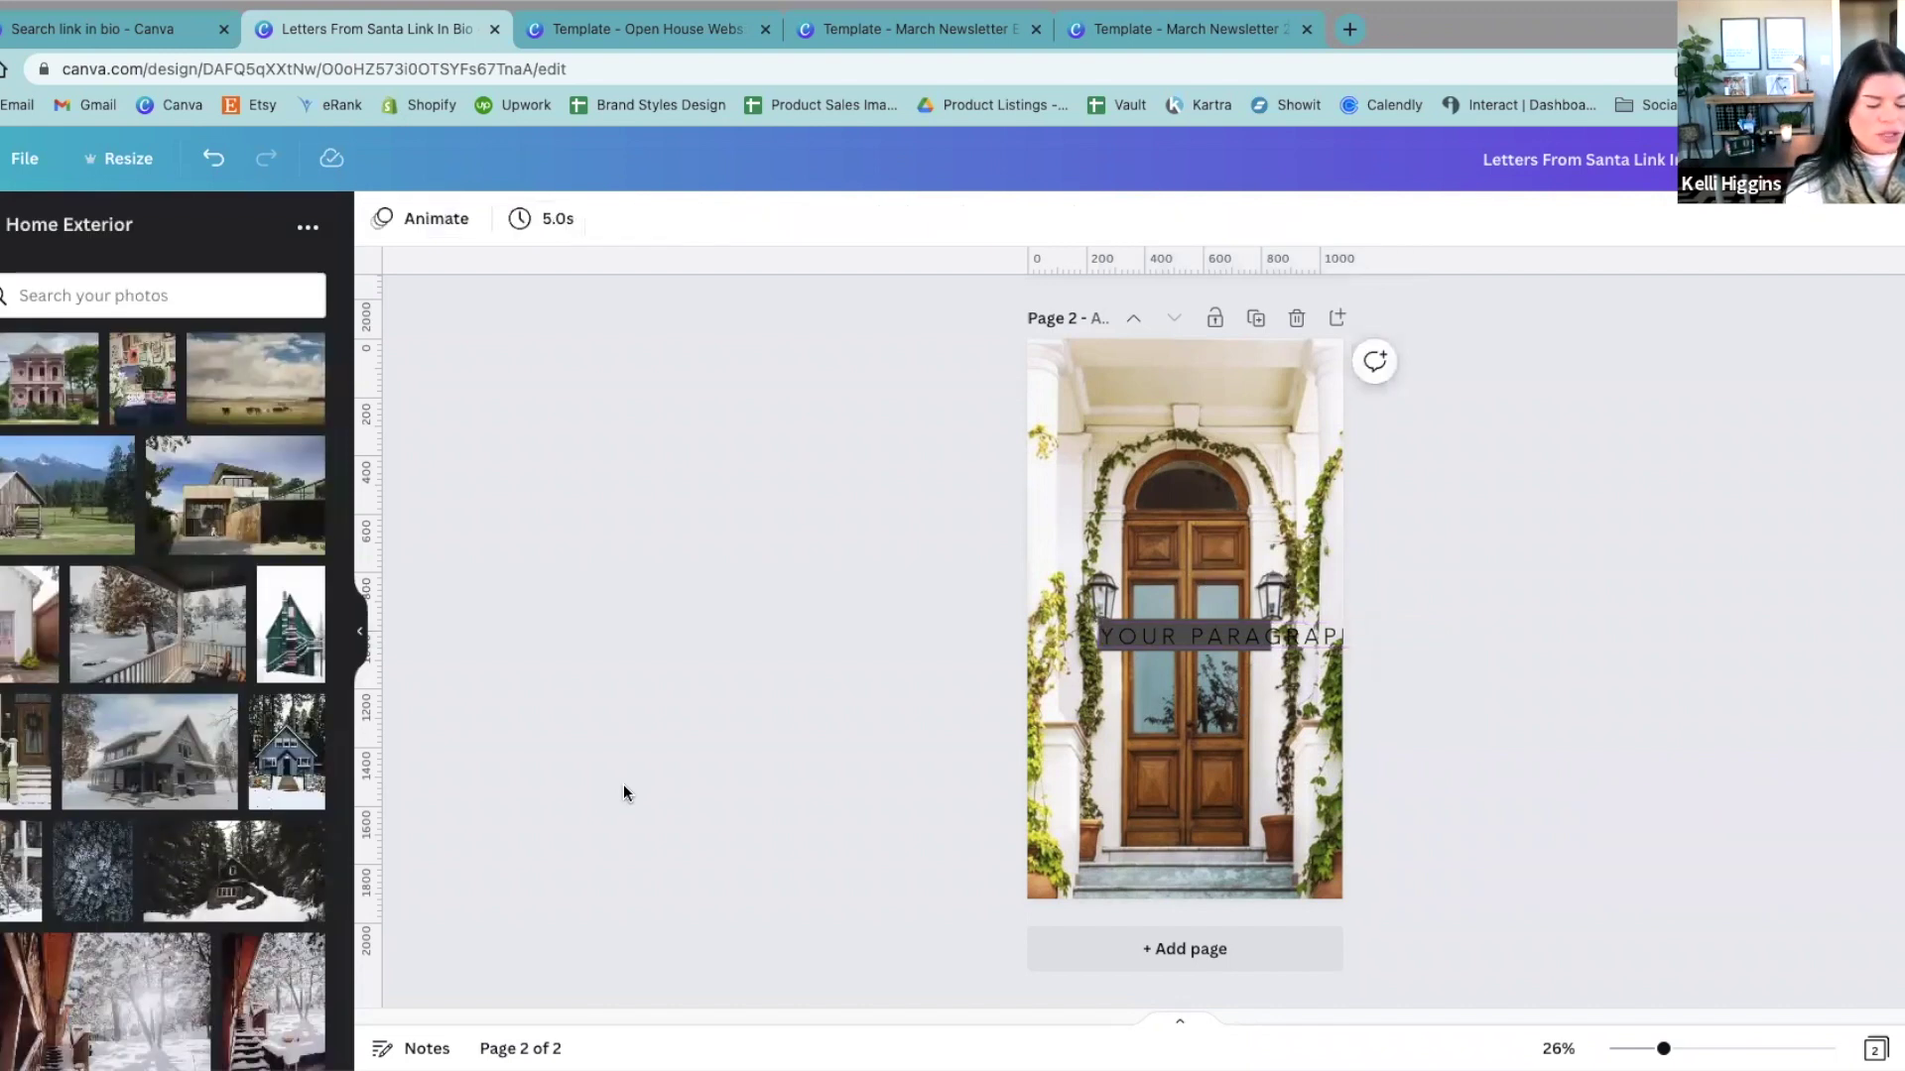
Add a circle at the top of the door, then delete it.
key(c)
drag(1192, 612, 1276, 595)
key(Delete)
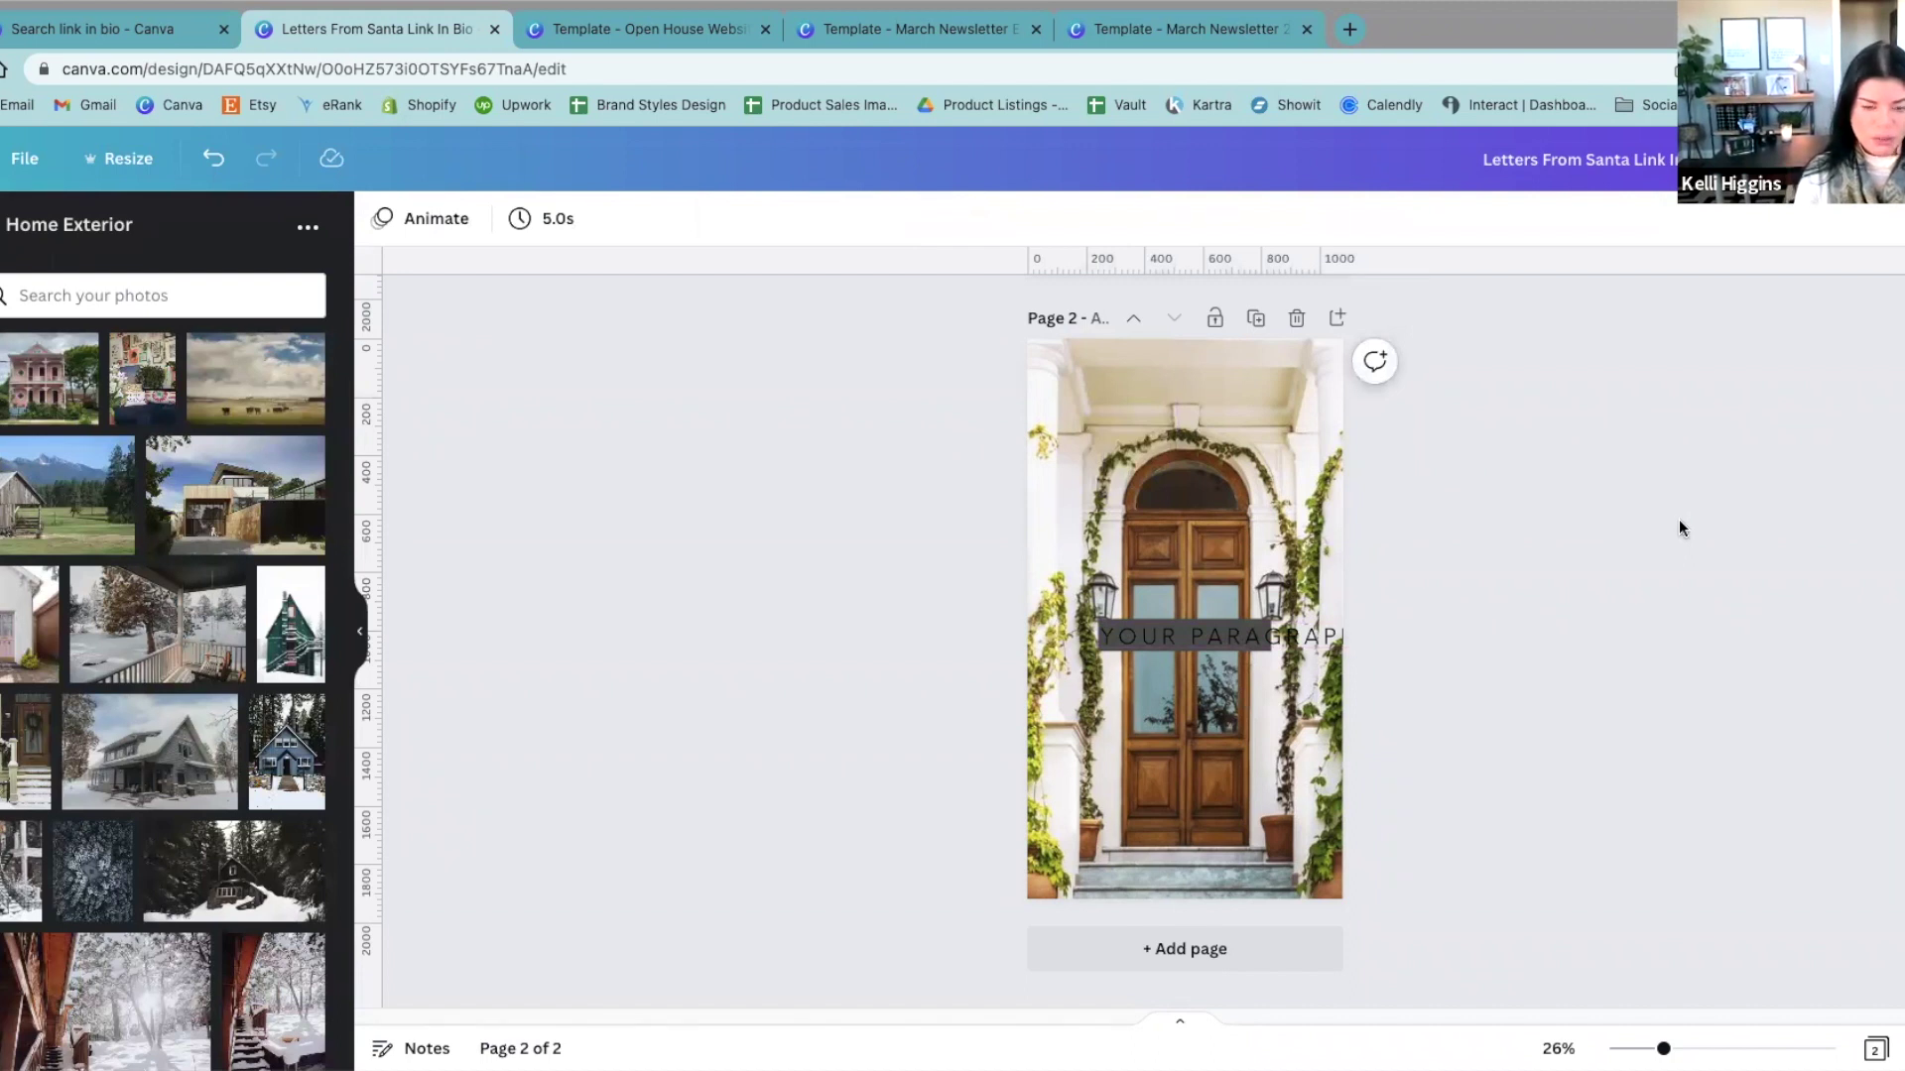
key(slash)
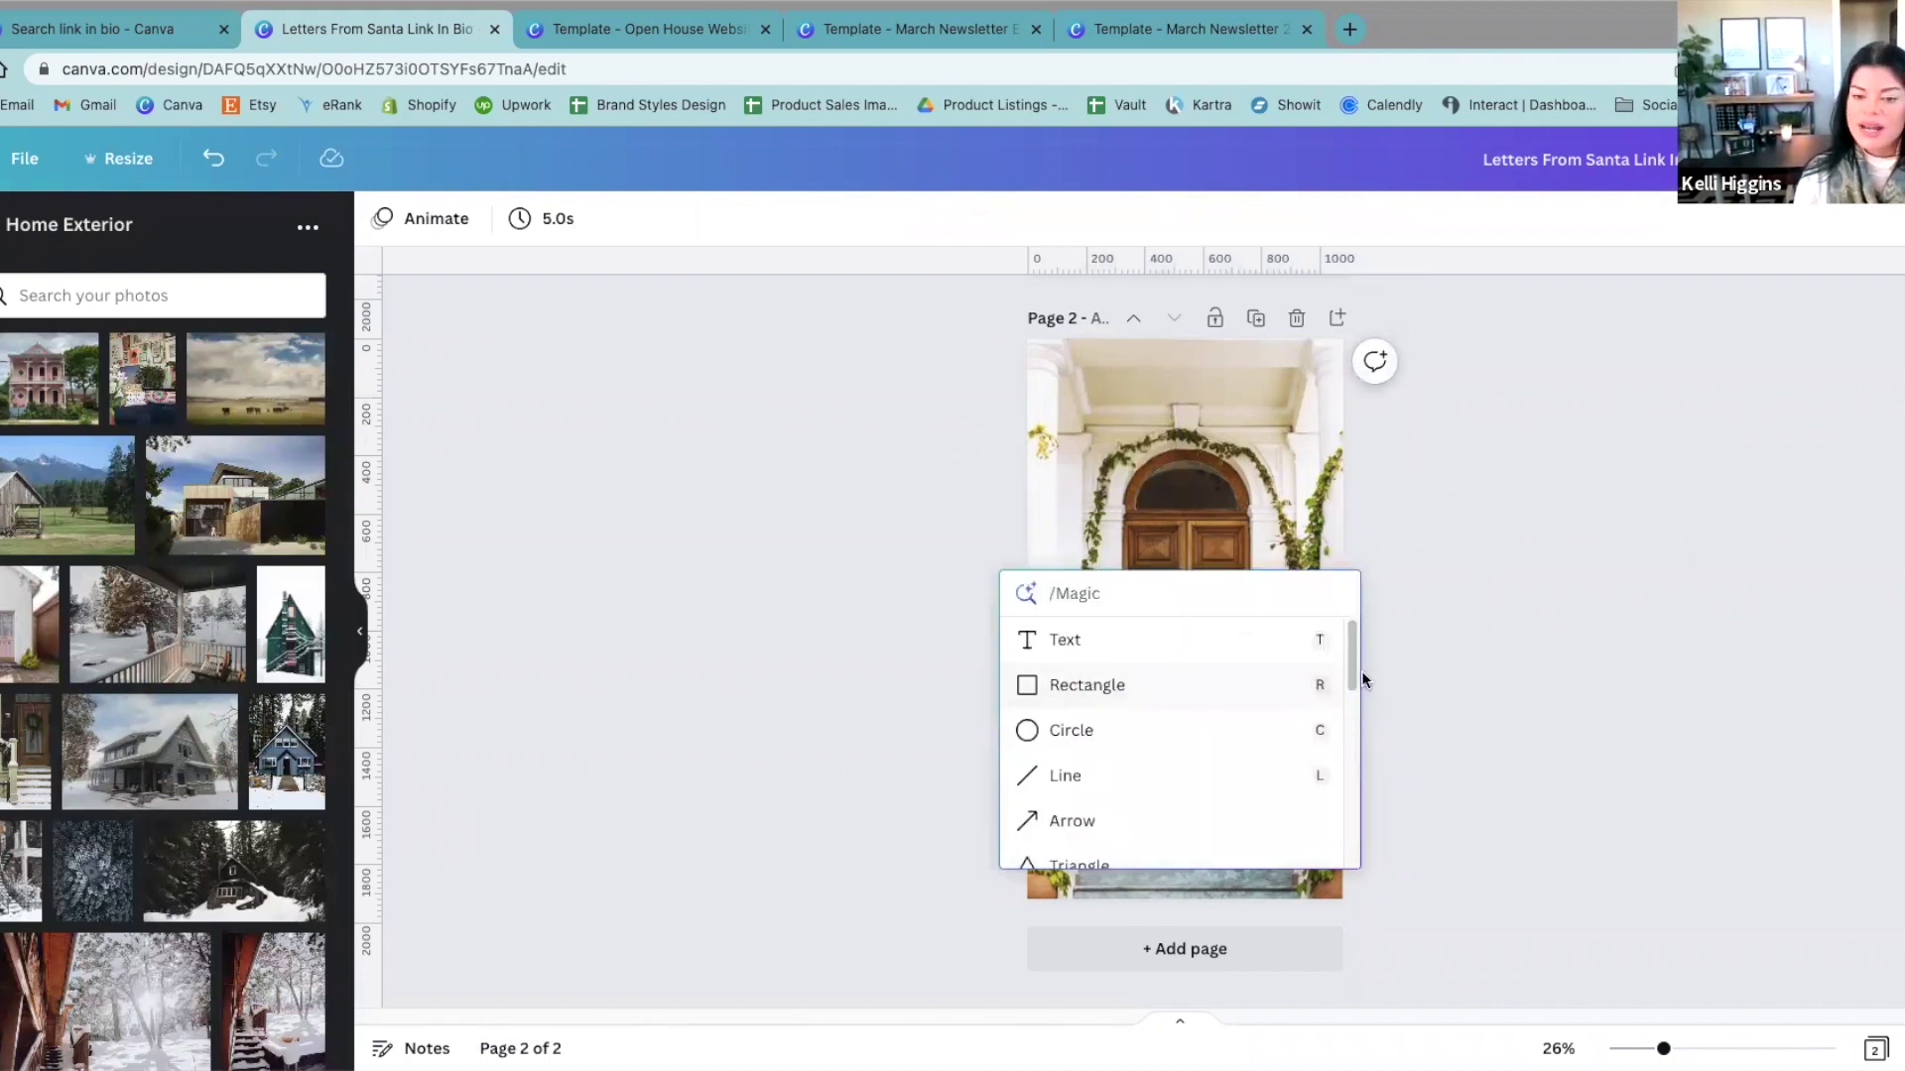
Dismiss the quick-insert element menu and zoom the page to 43%.
drag(1352, 640, 1391, 628)
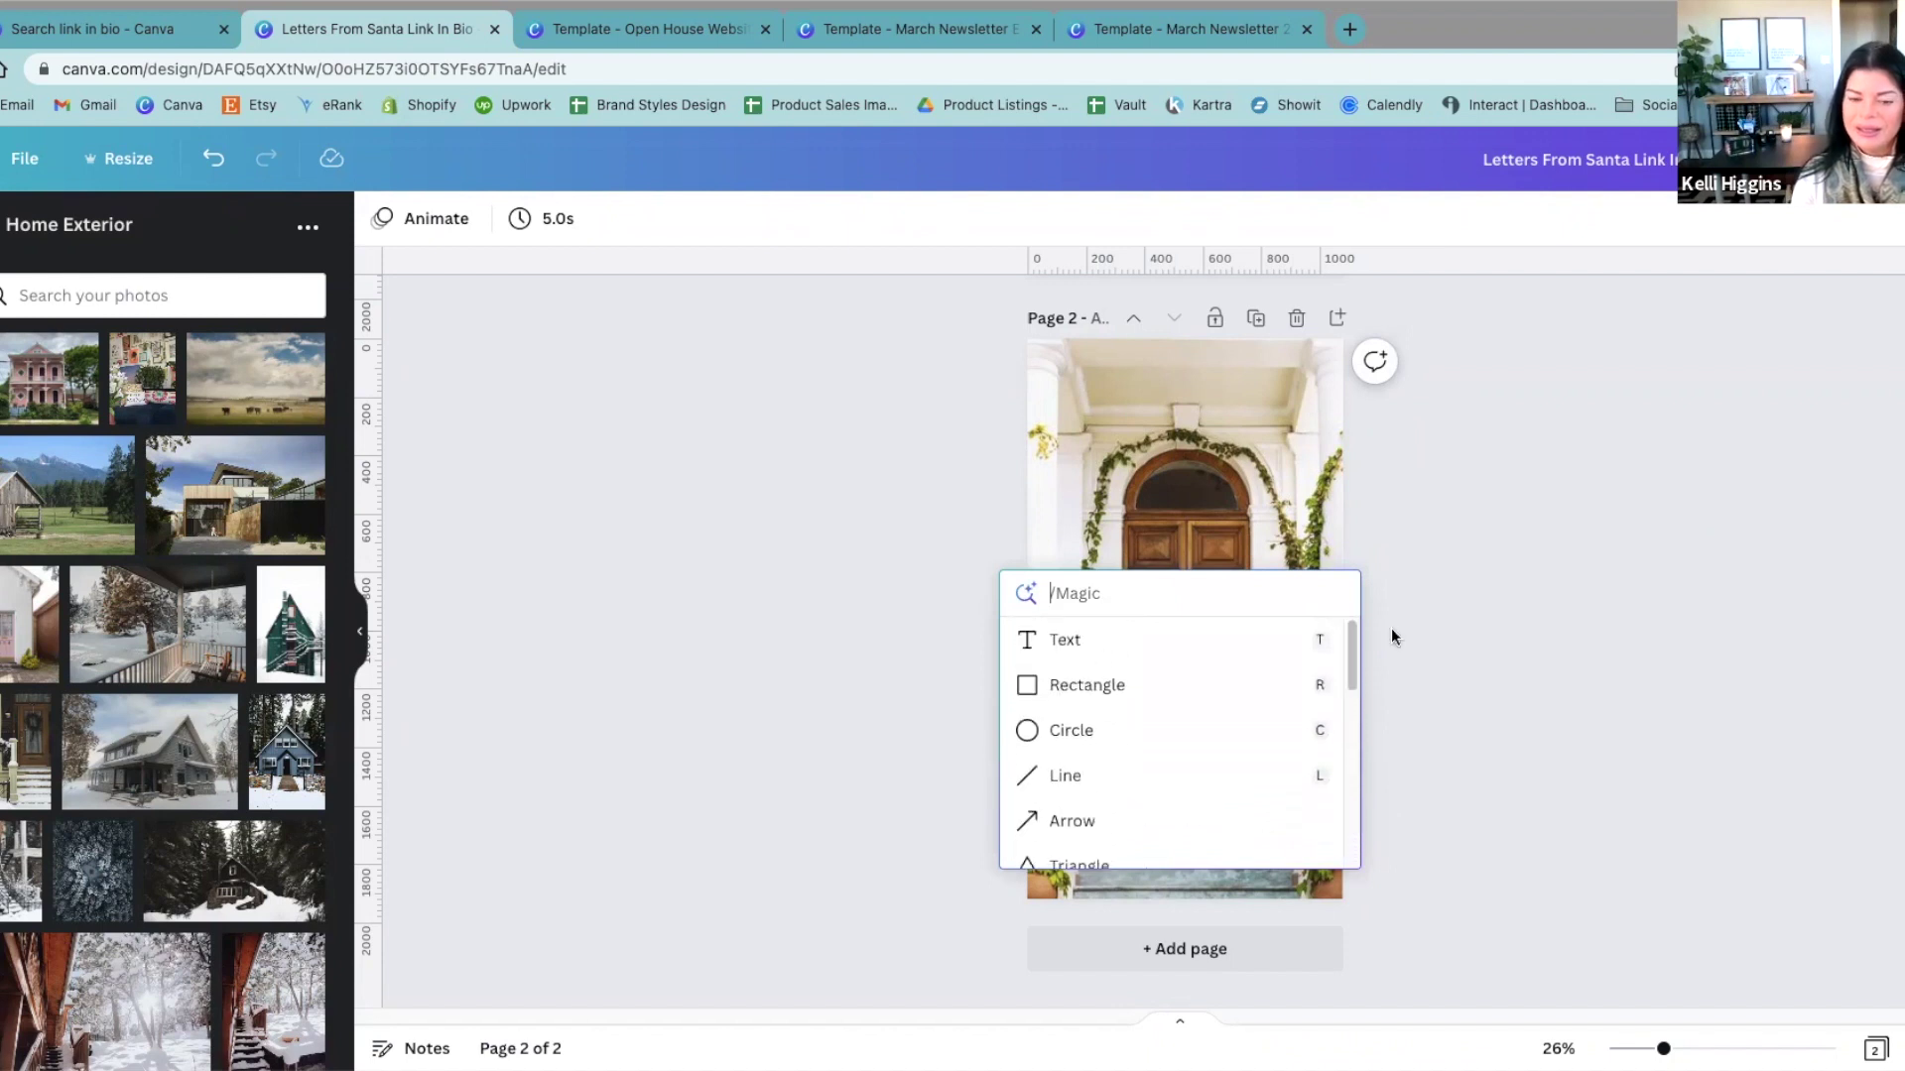
scroll(1264, 673, down, 10)
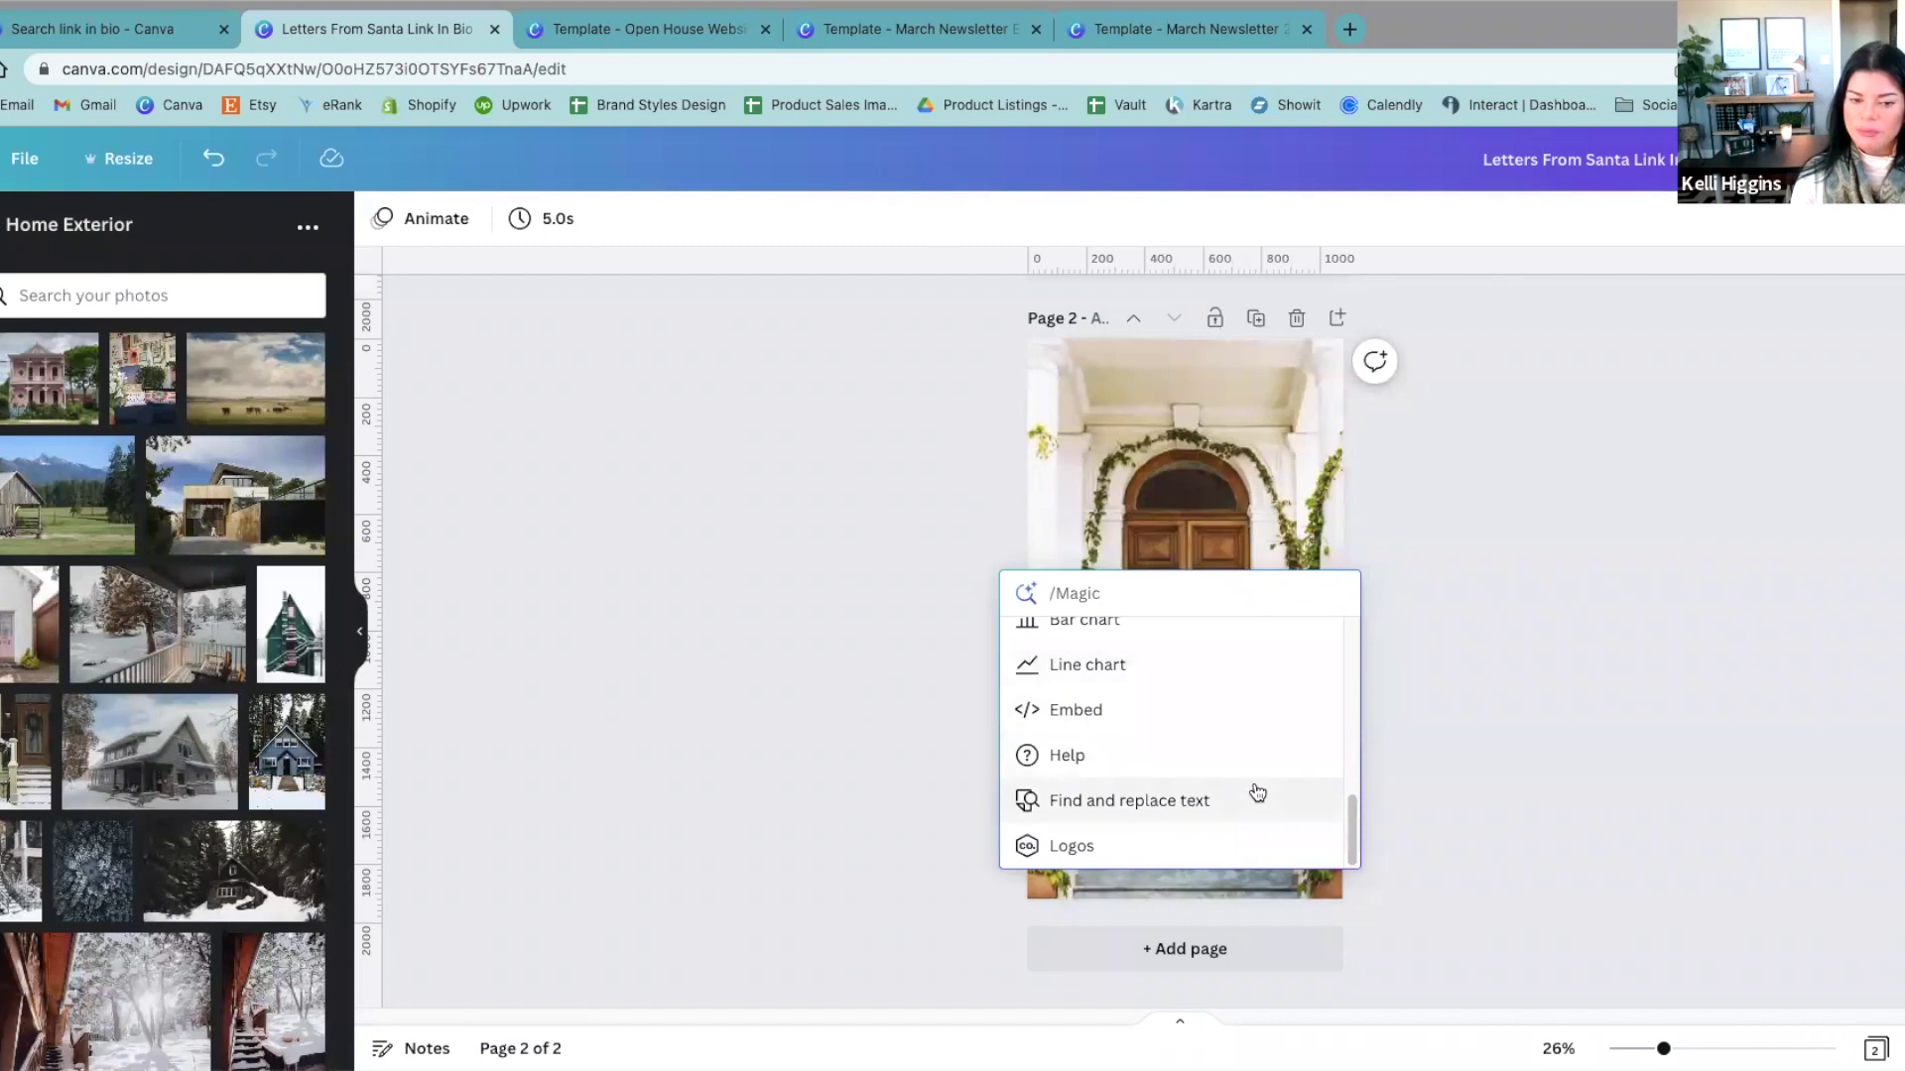
scroll(1254, 790, up, 10)
click(1569, 841)
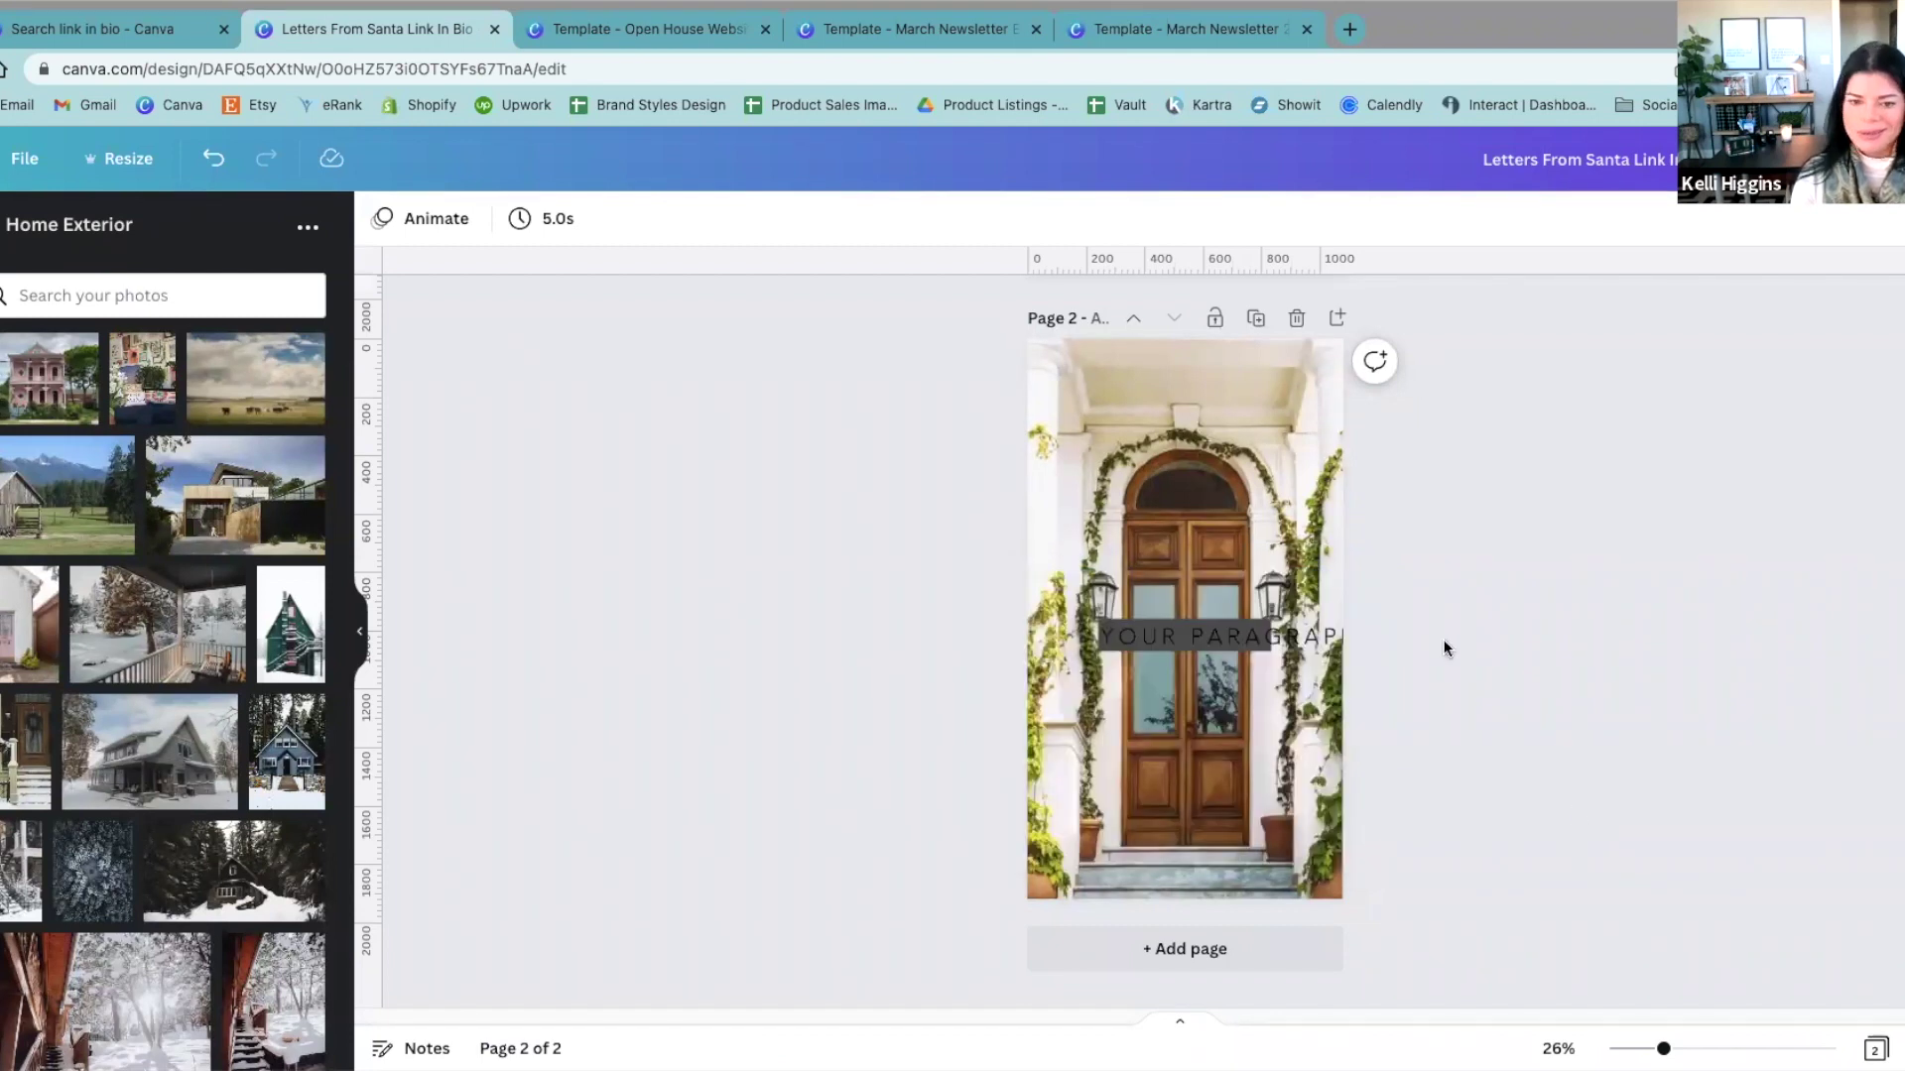
scroll(1302, 777, up, 2)
scroll(1302, 777, up, 3)
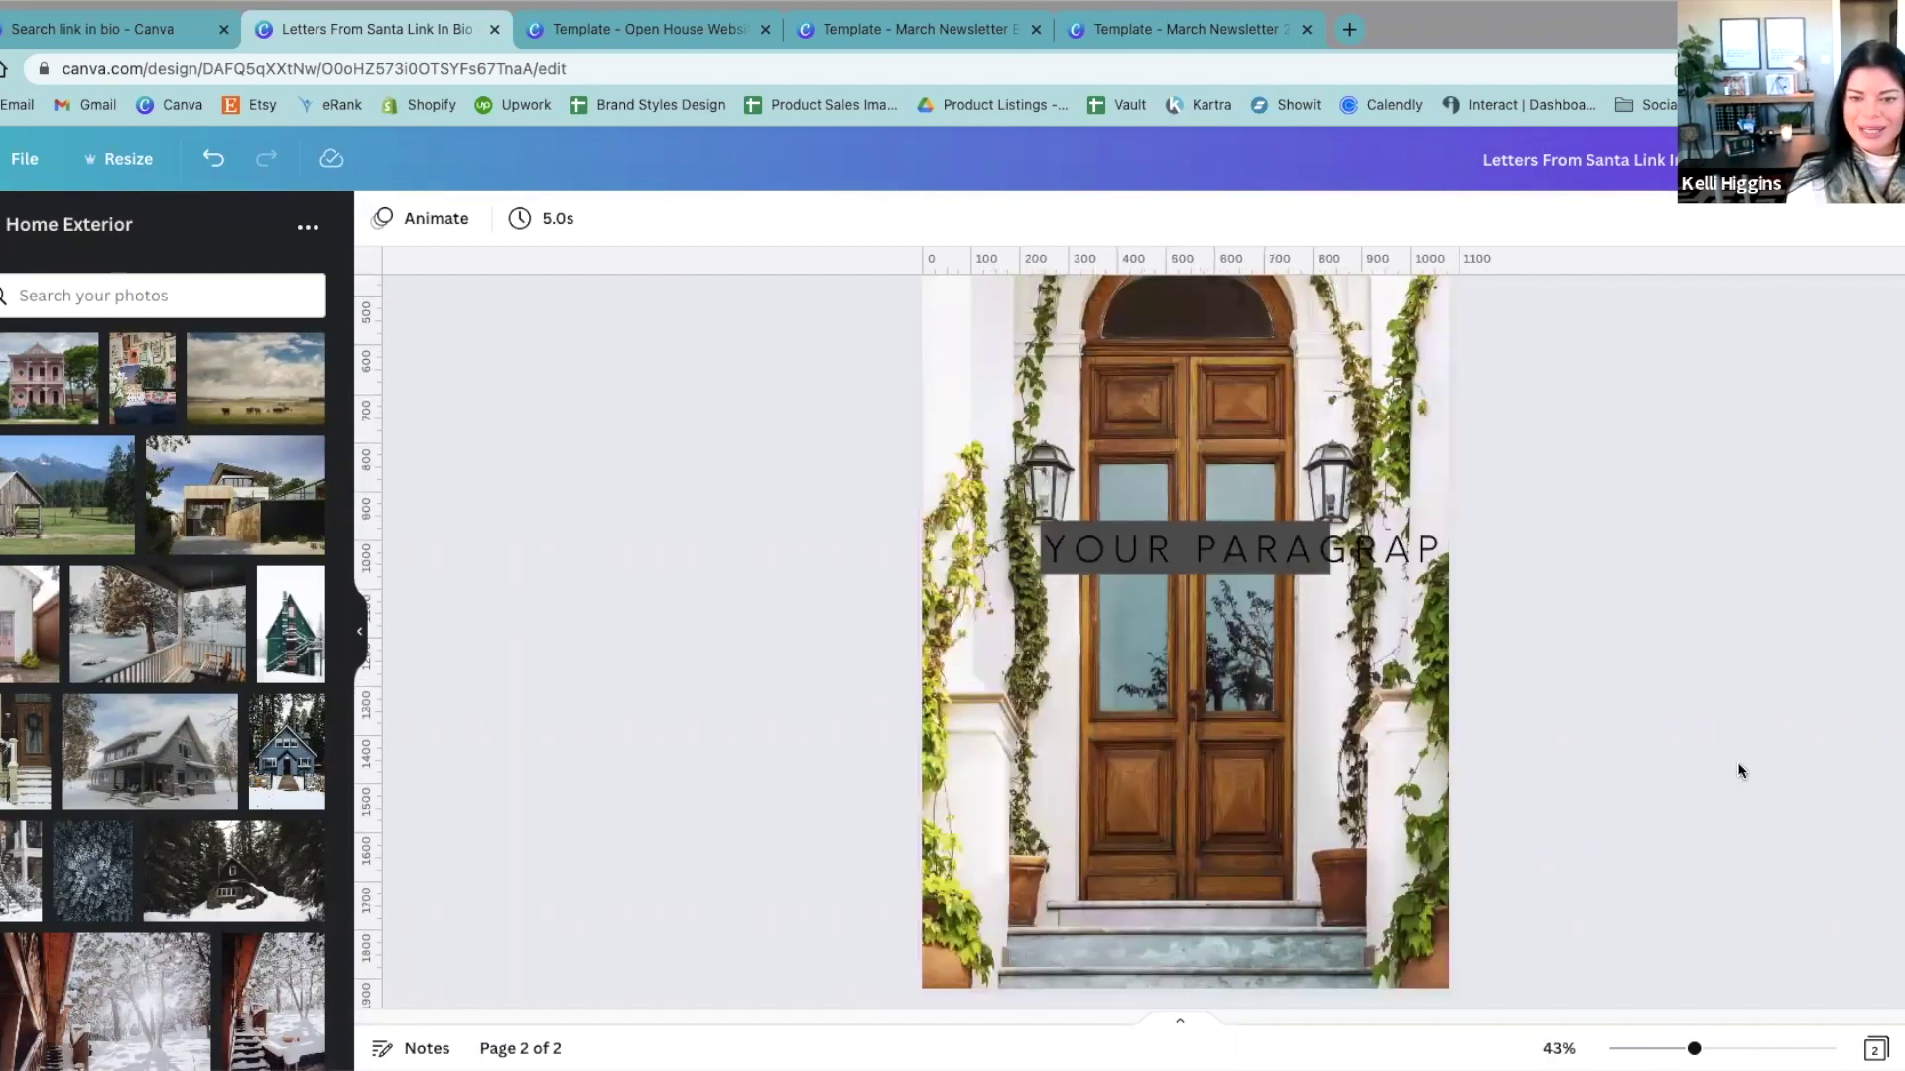
Move the paragraph text just below the grey bar.
click(1393, 561)
click(1450, 567)
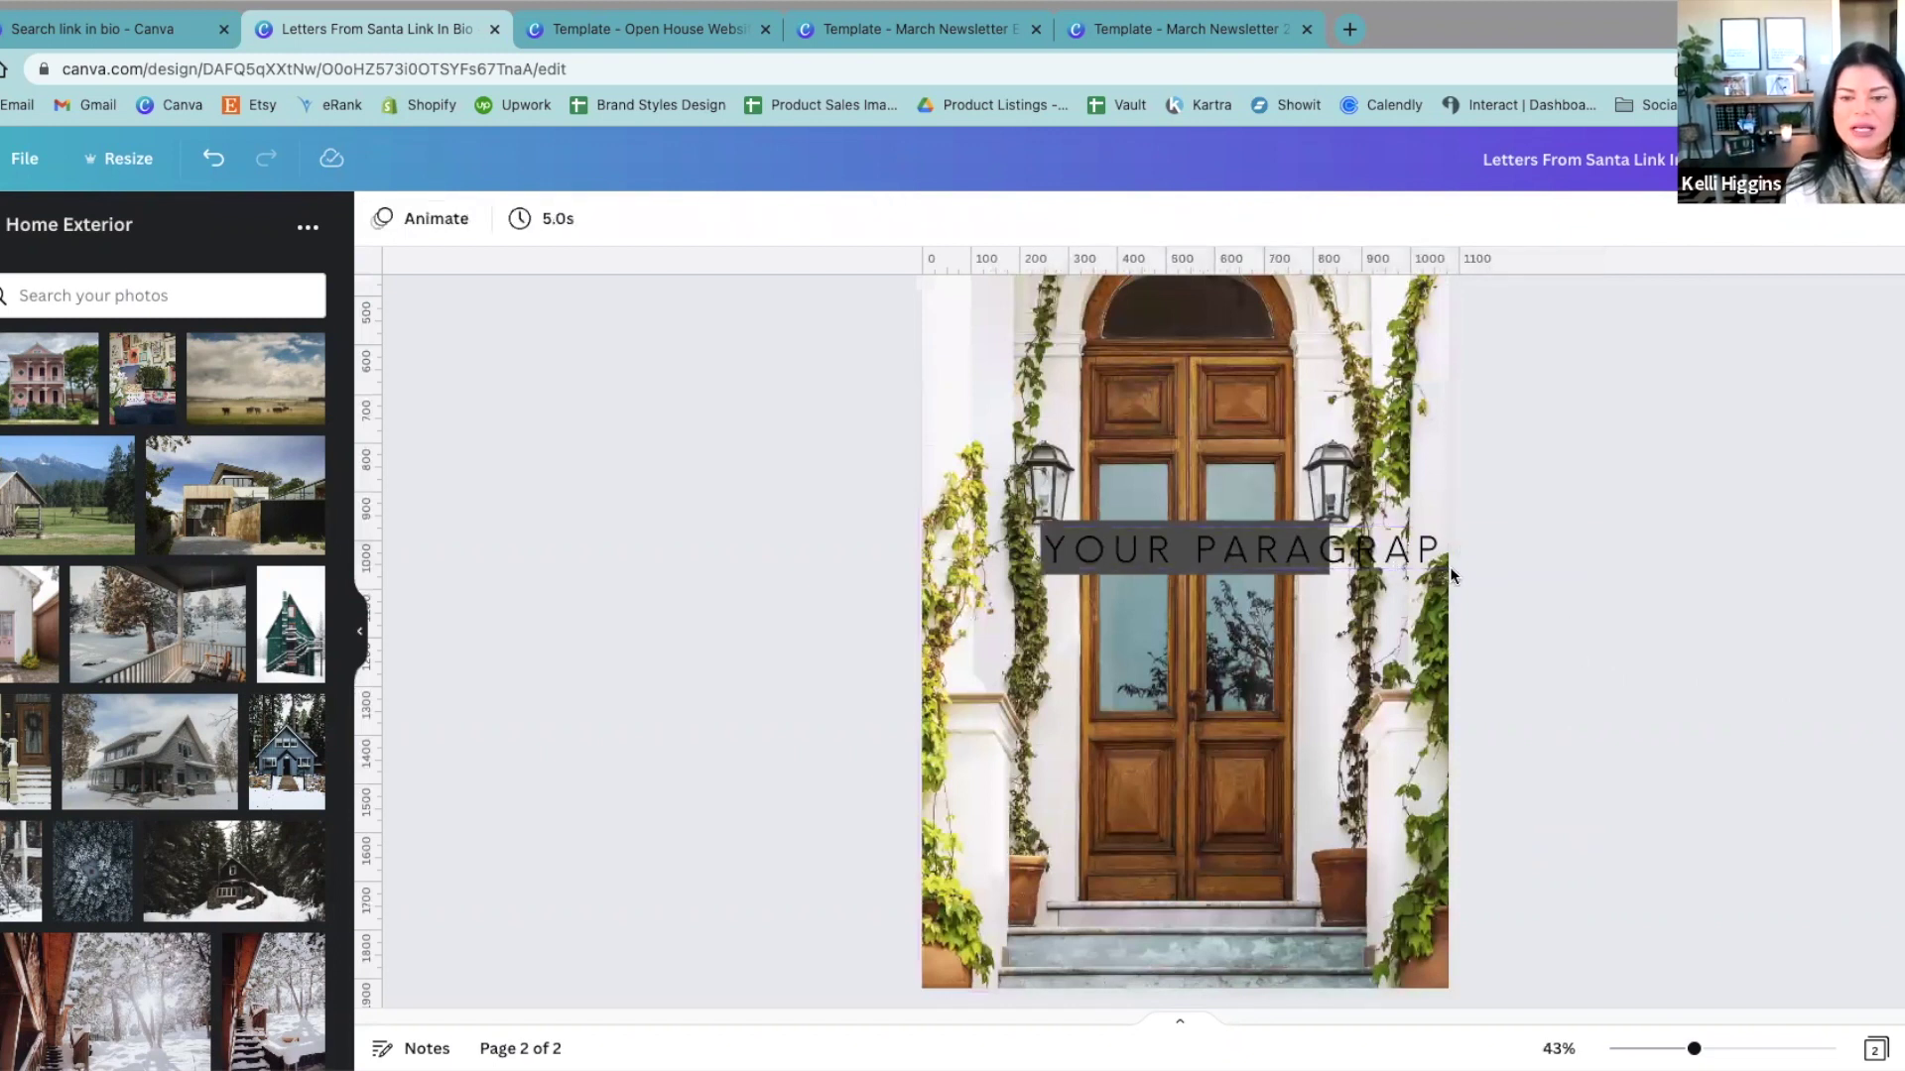
click(1174, 538)
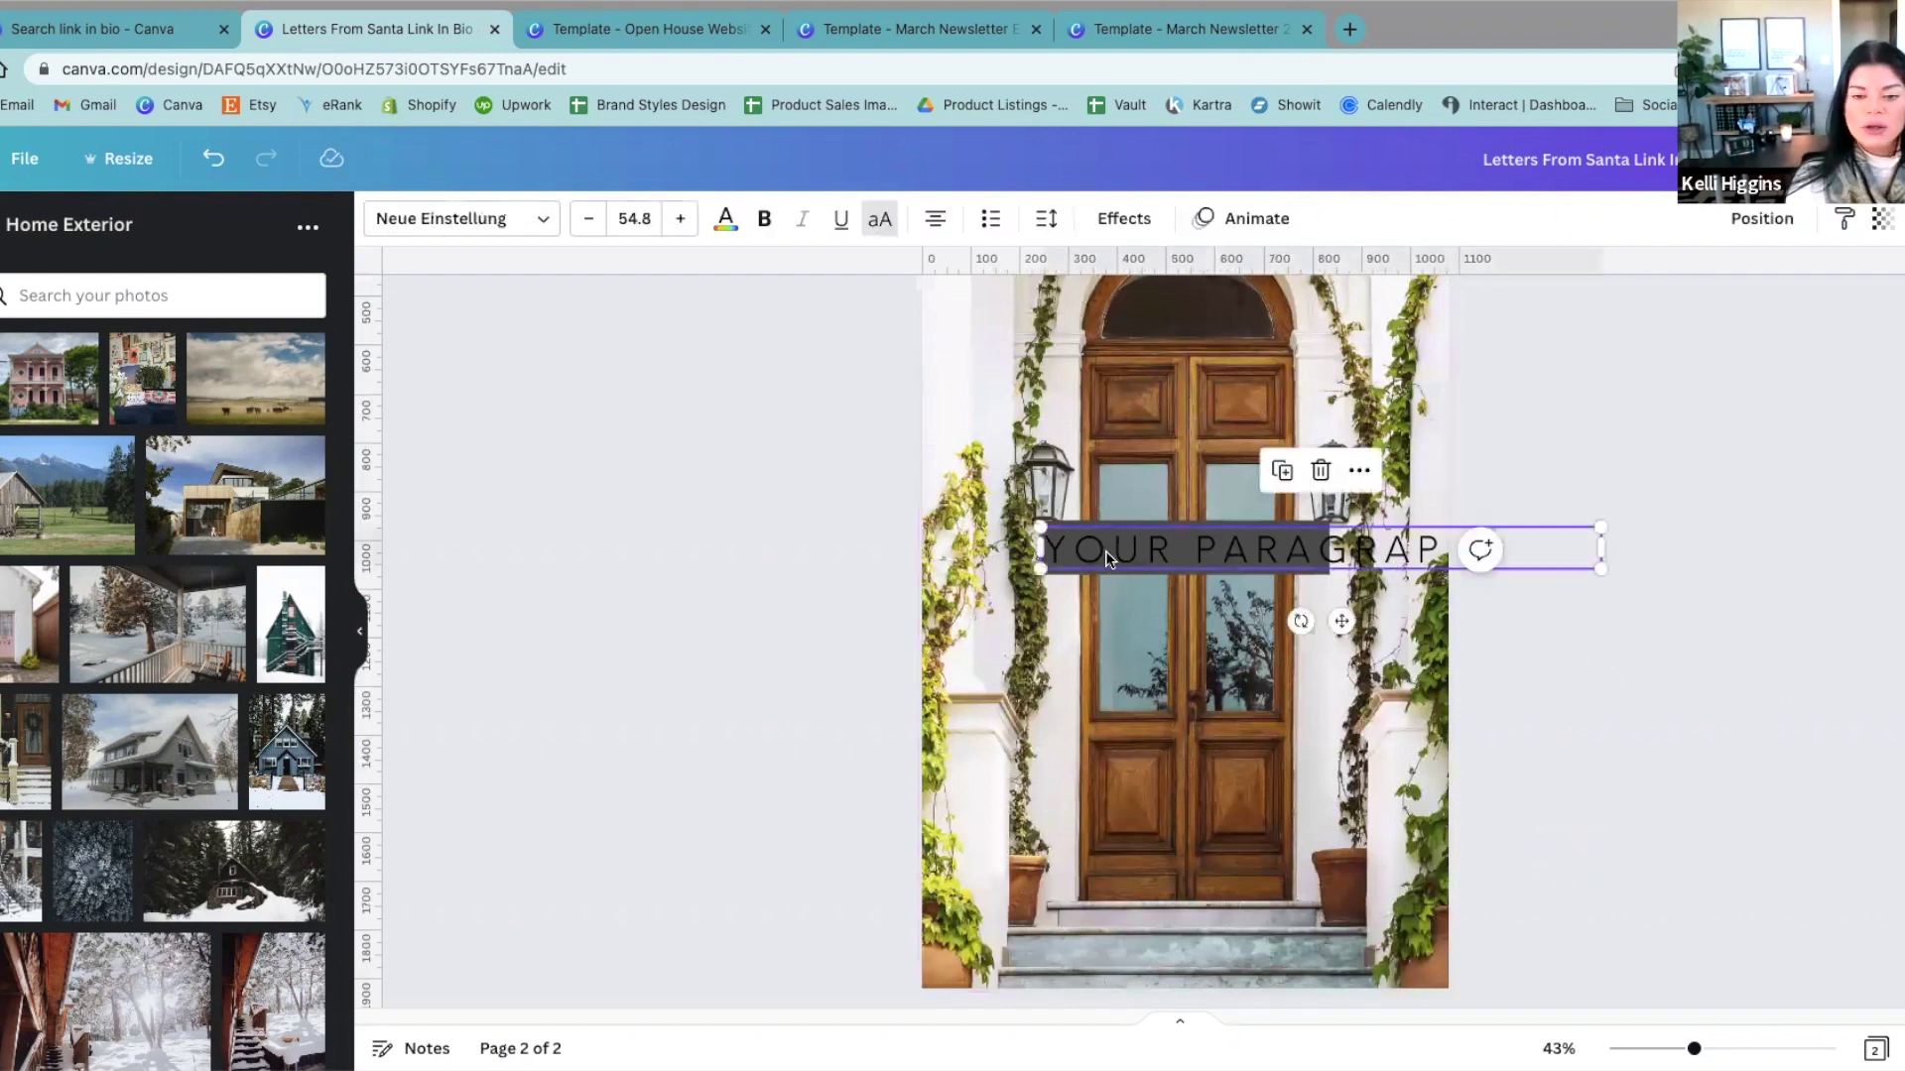
click(847, 498)
drag(1388, 548, 1389, 596)
click(1253, 544)
click(1252, 544)
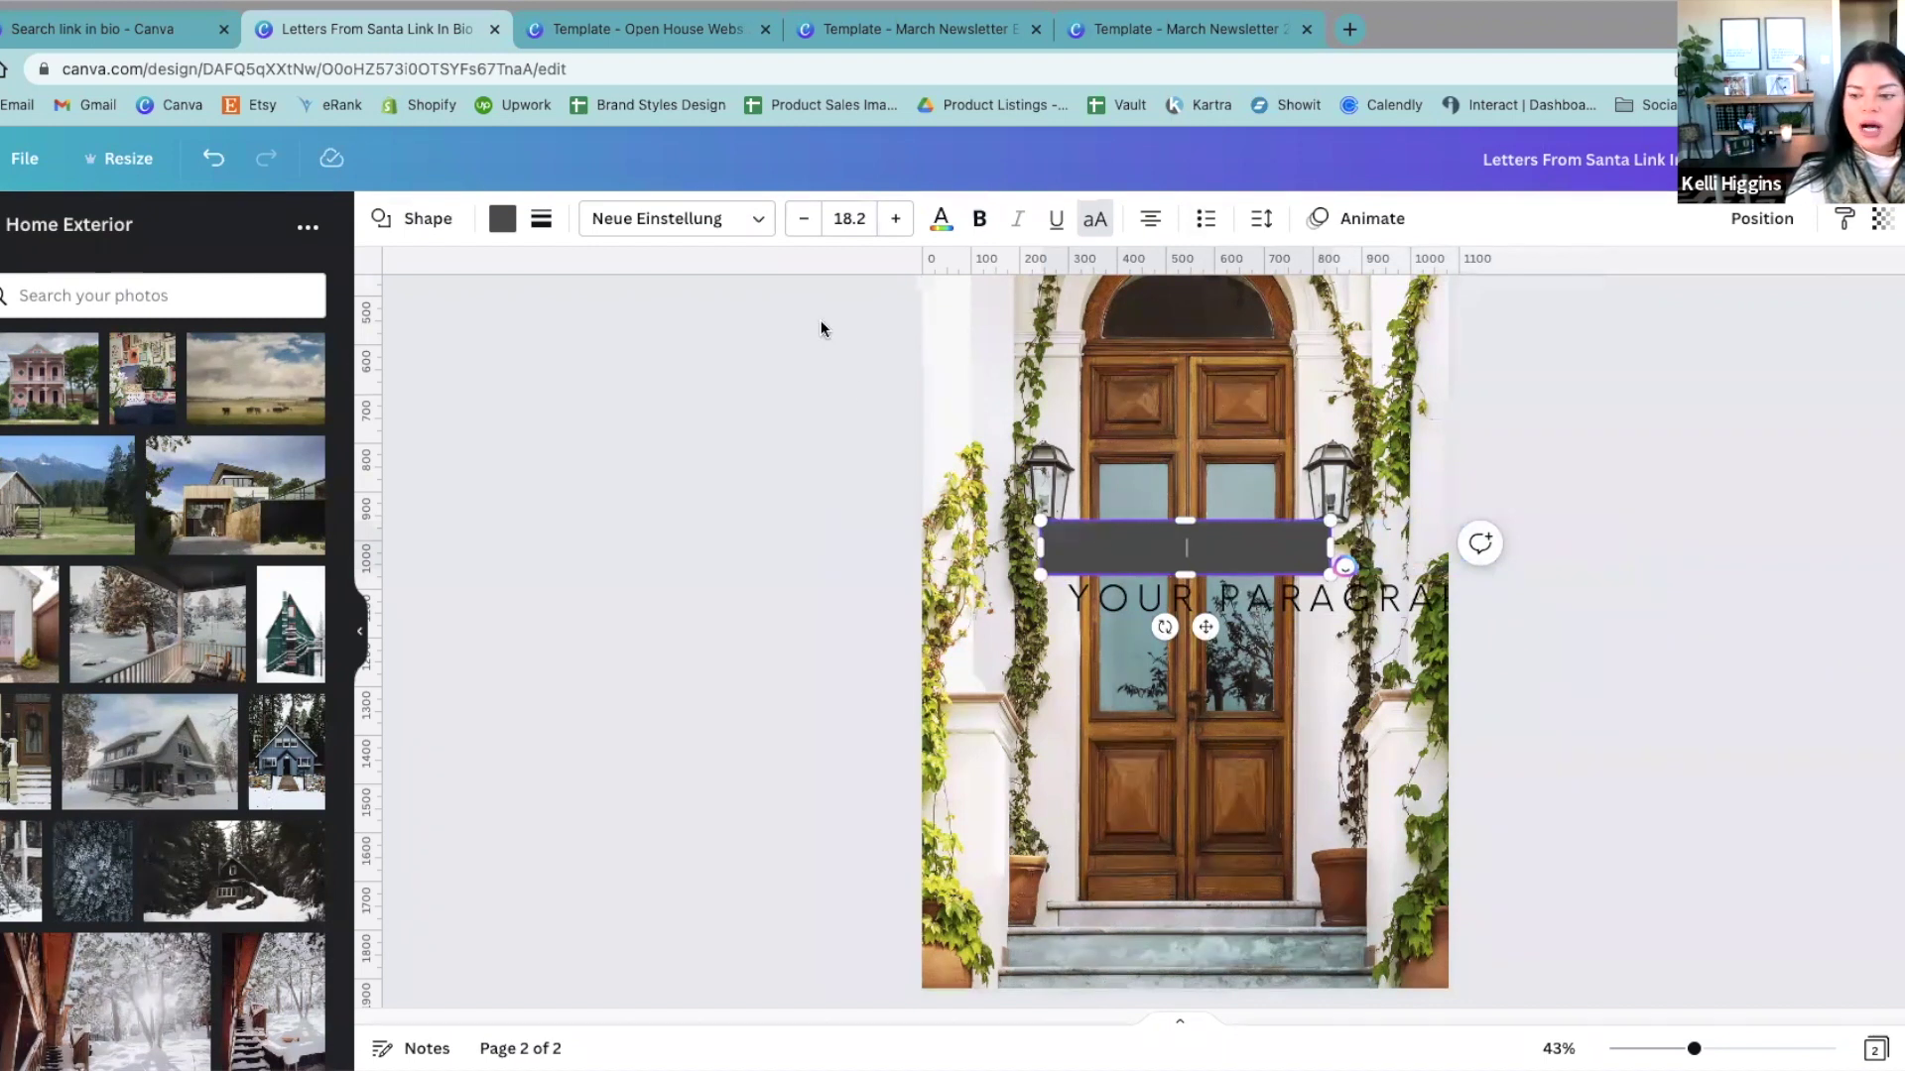
Recolour the bar pale blue with the eyedropper sampled from the front steps.
click(502, 220)
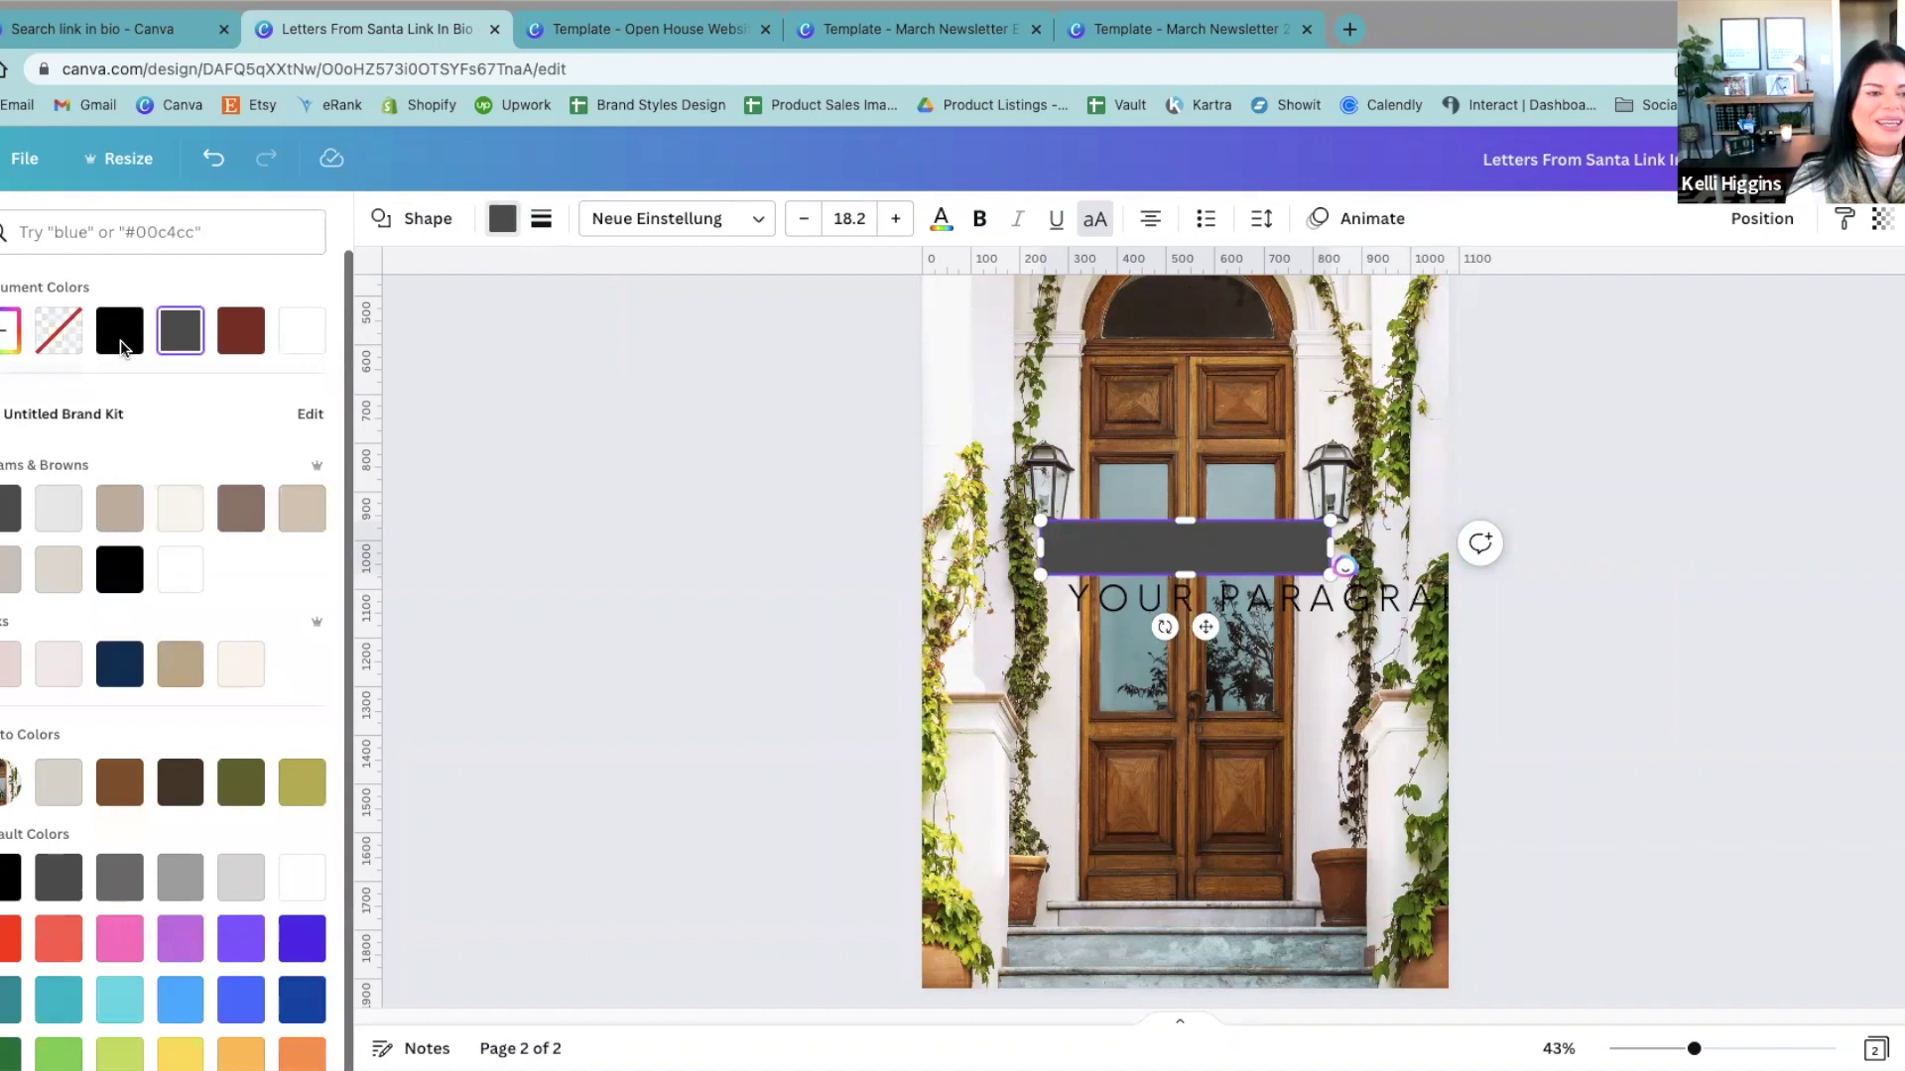
click(4, 337)
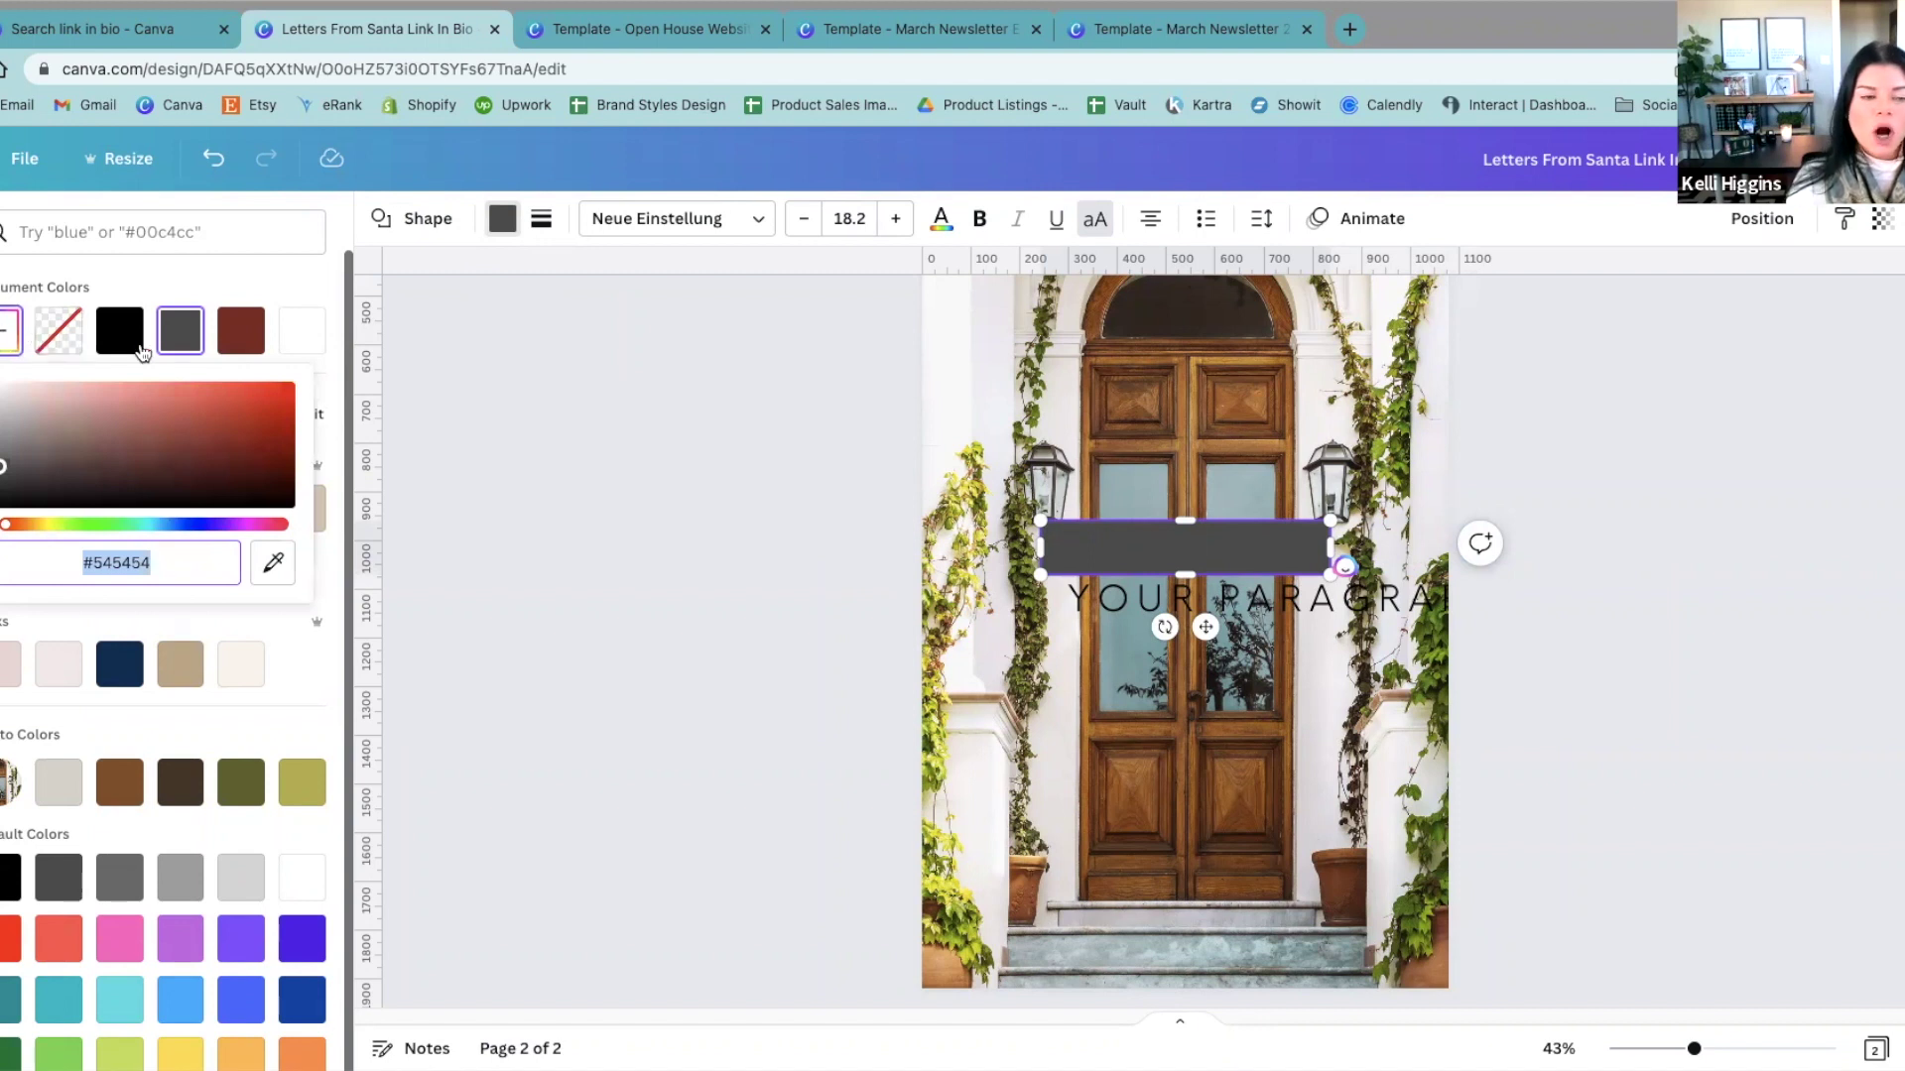
click(275, 564)
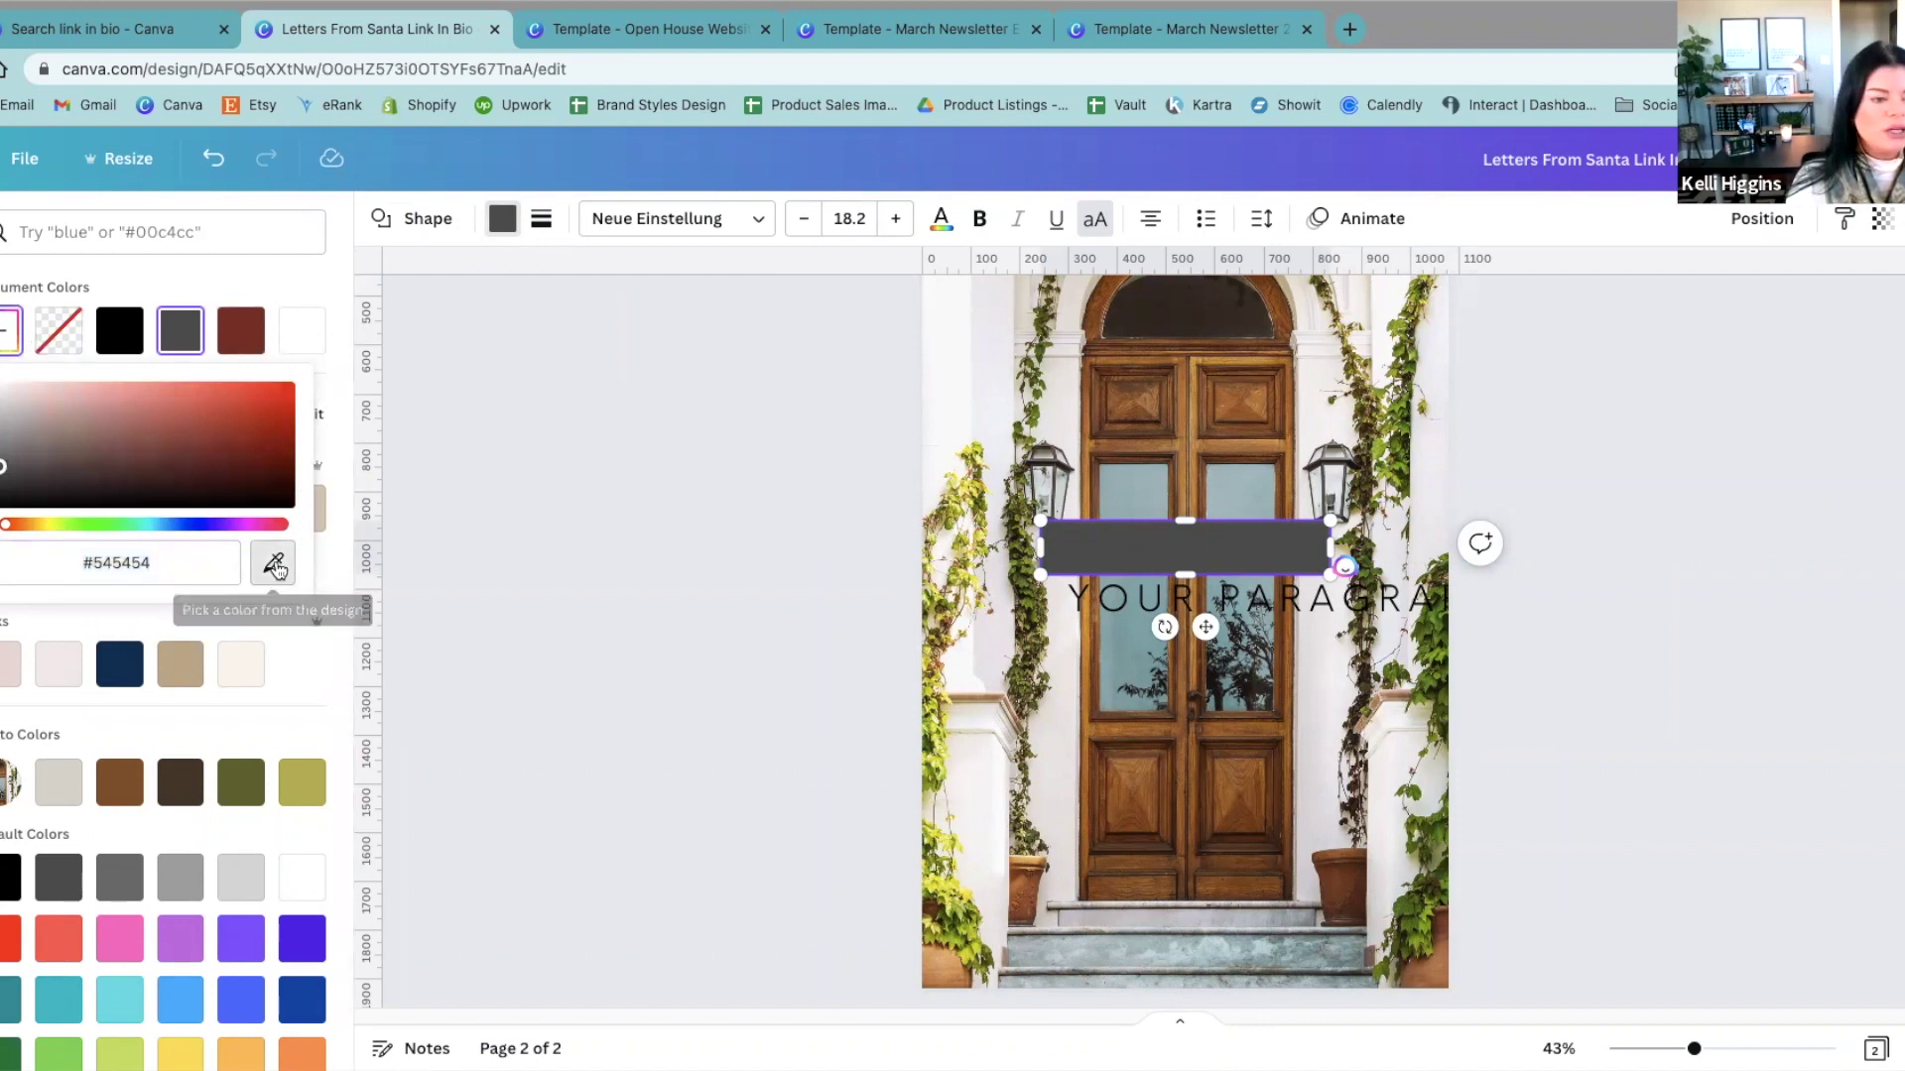
click(275, 564)
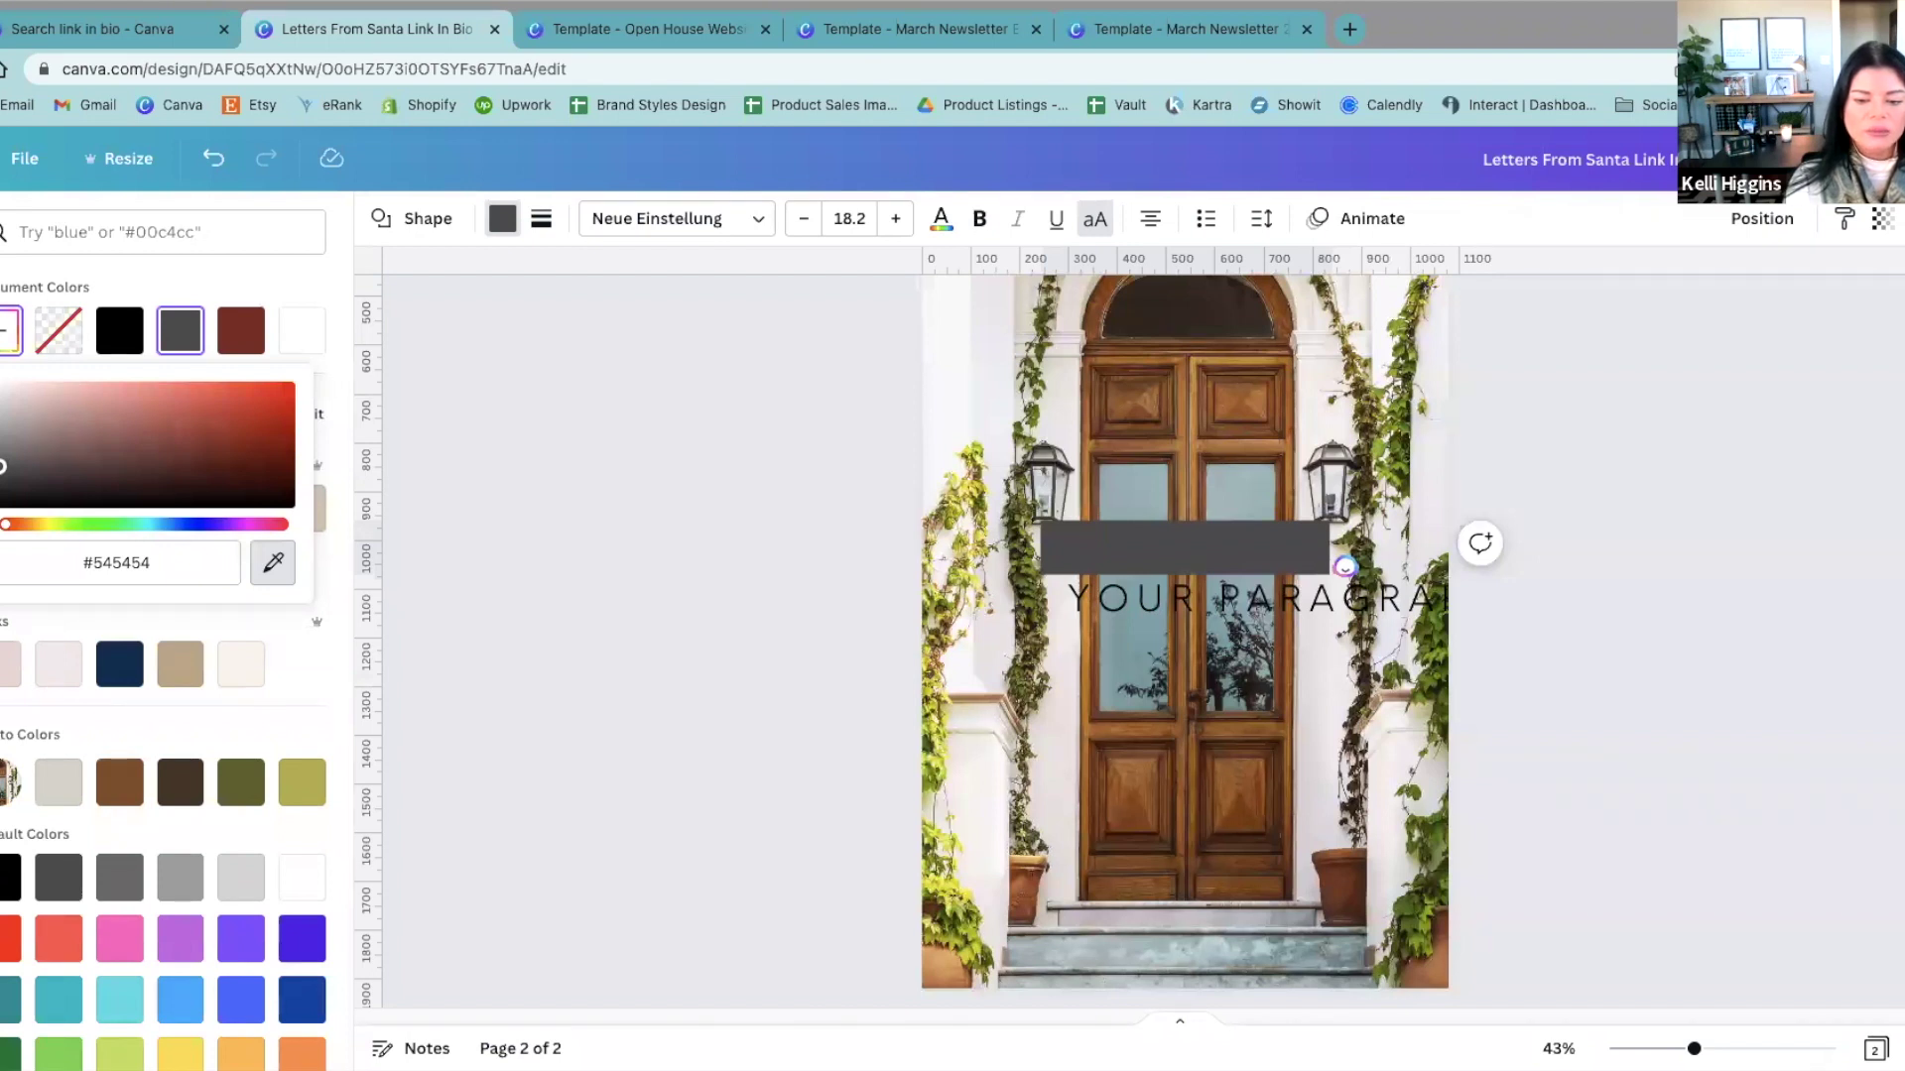
click(1255, 955)
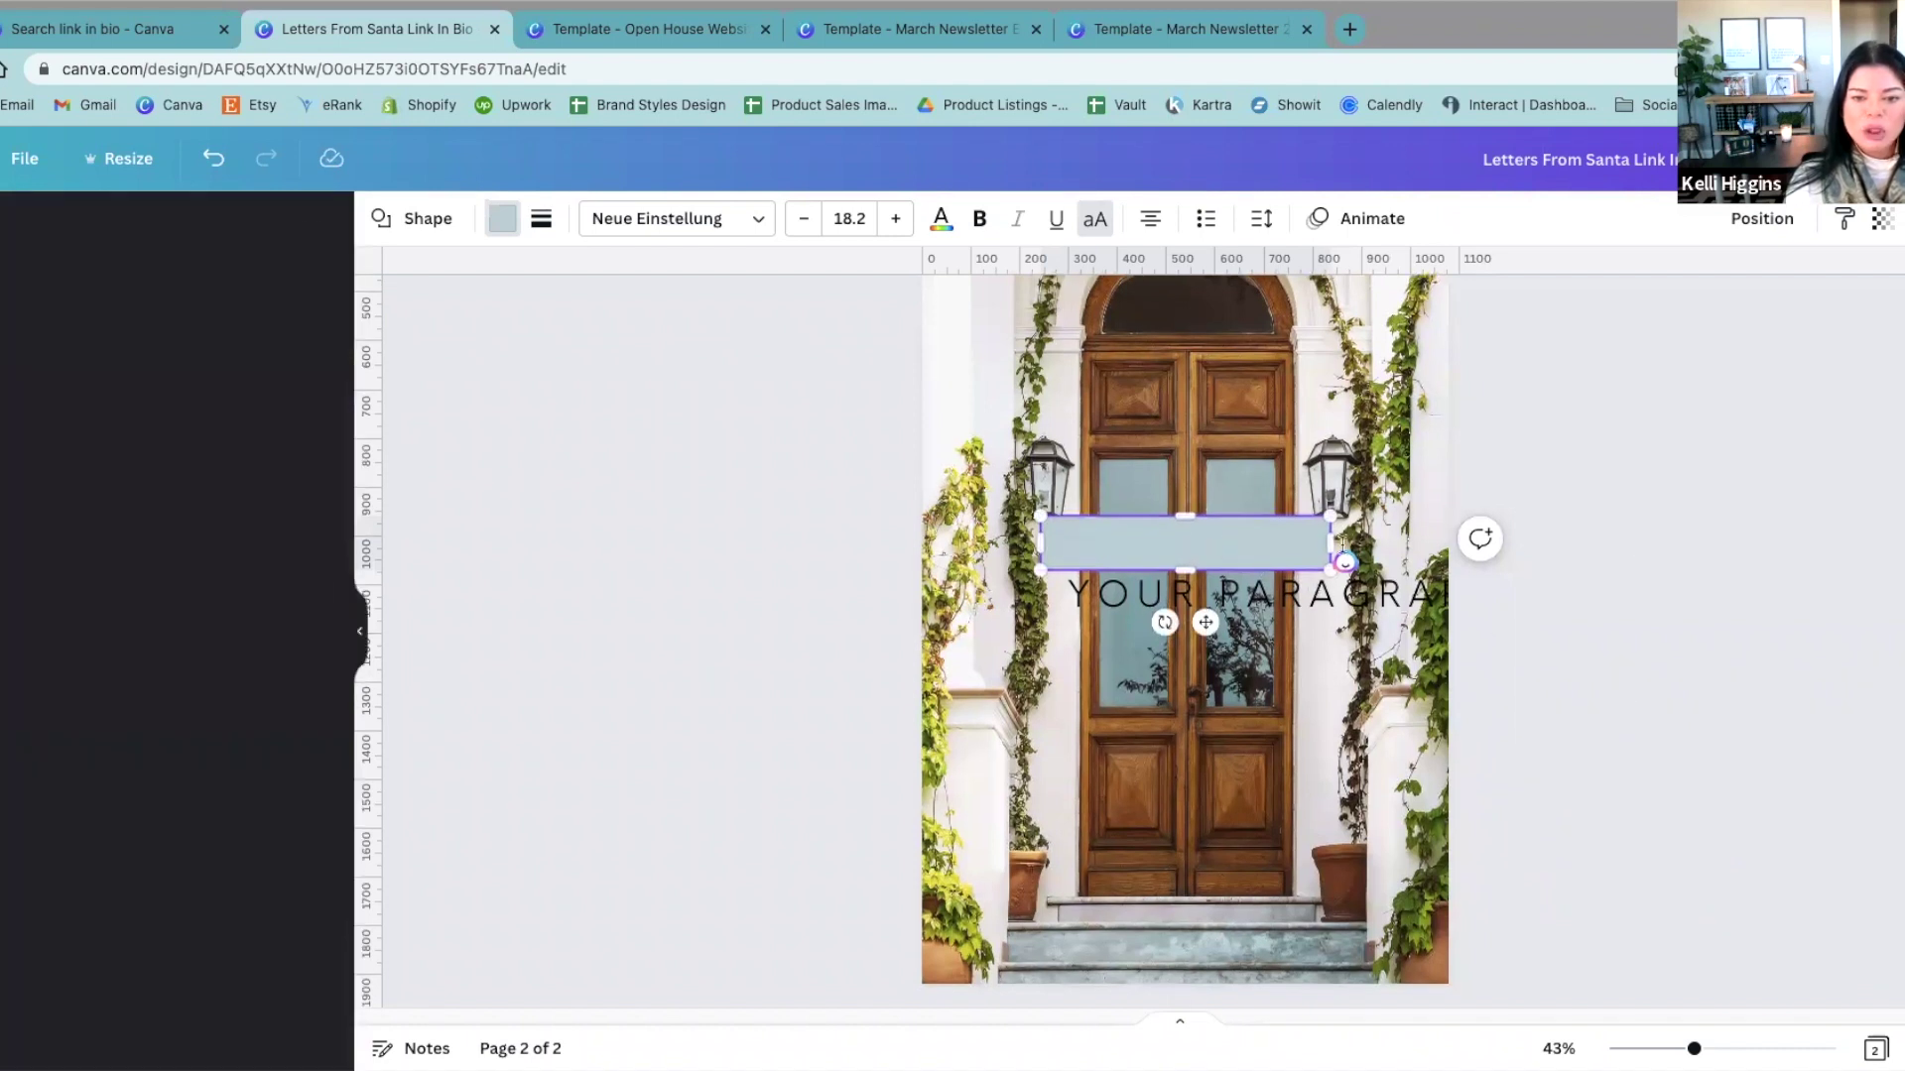
click(1624, 535)
Move the pale blue bar lower and resize the paragraph text over it to 58.7.
click(1319, 546)
drag(1330, 544, 1285, 660)
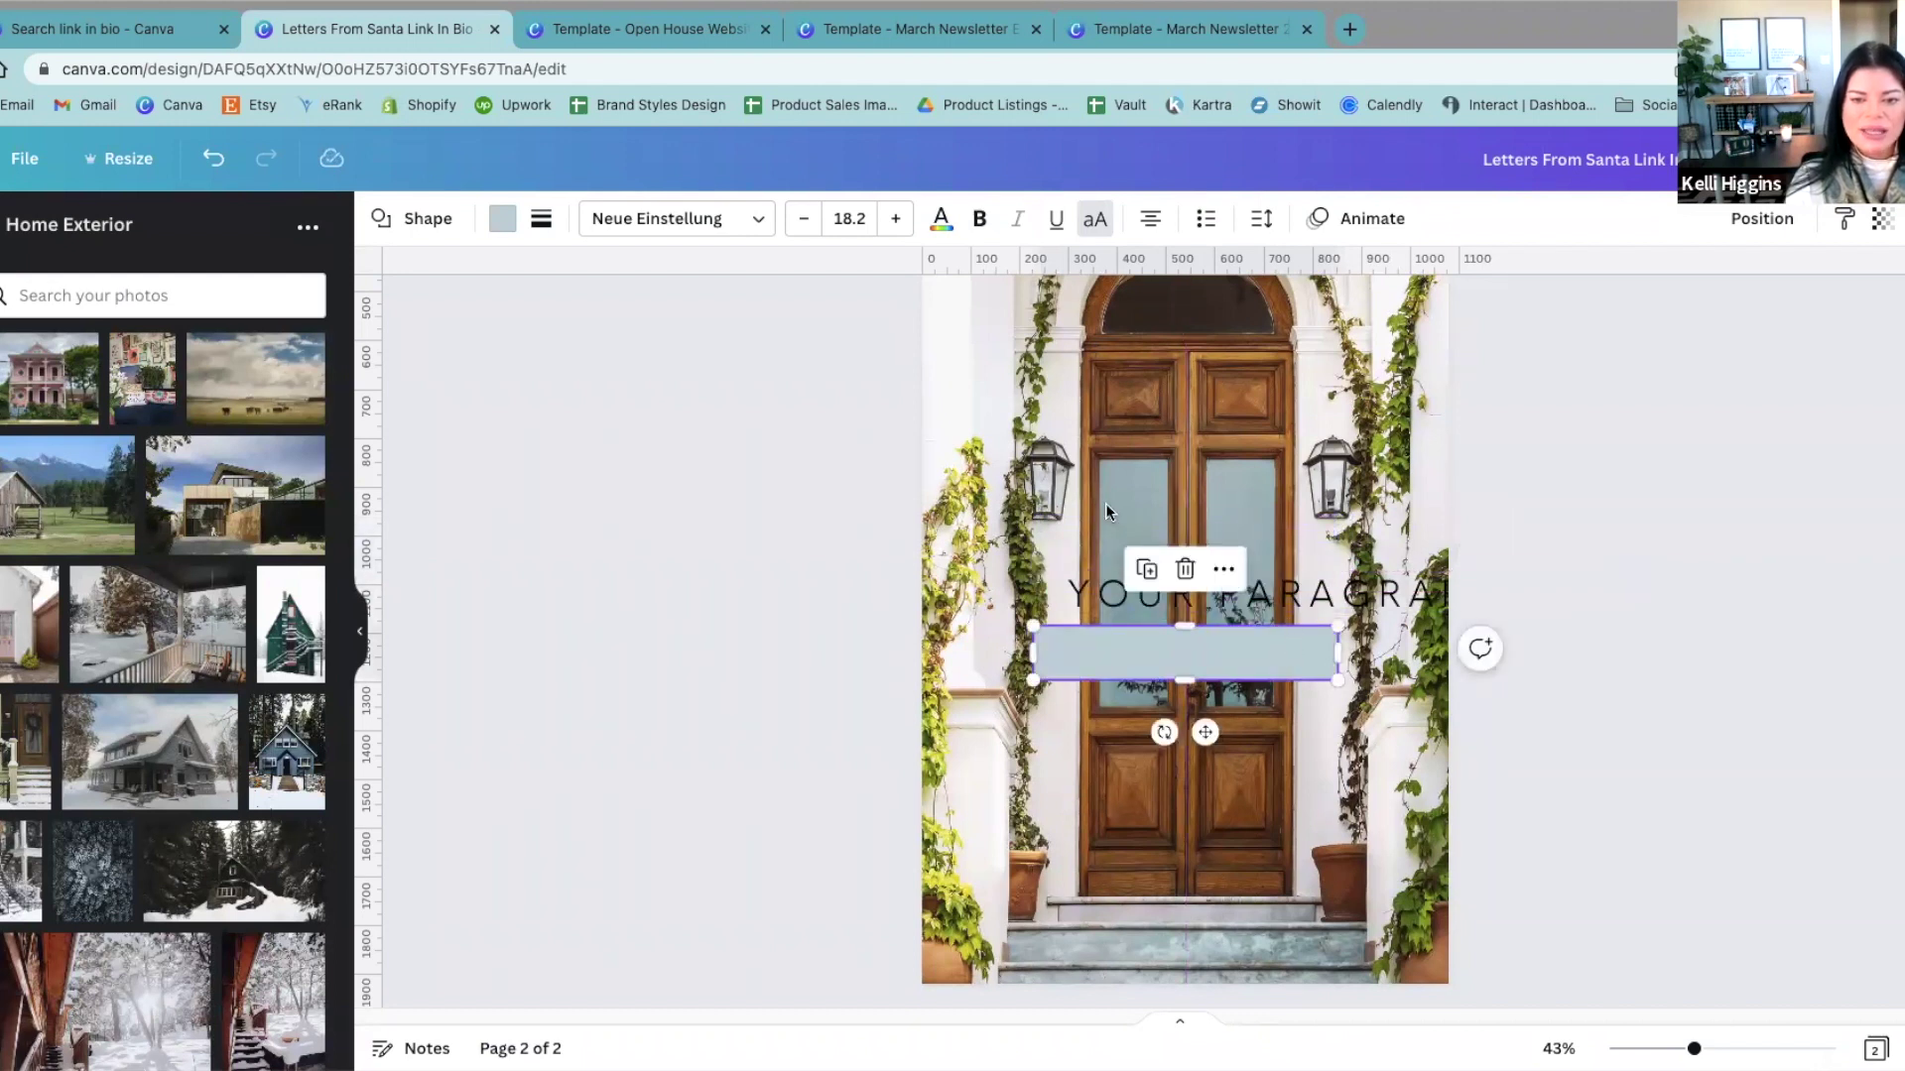
click(1584, 552)
drag(1423, 595, 1392, 650)
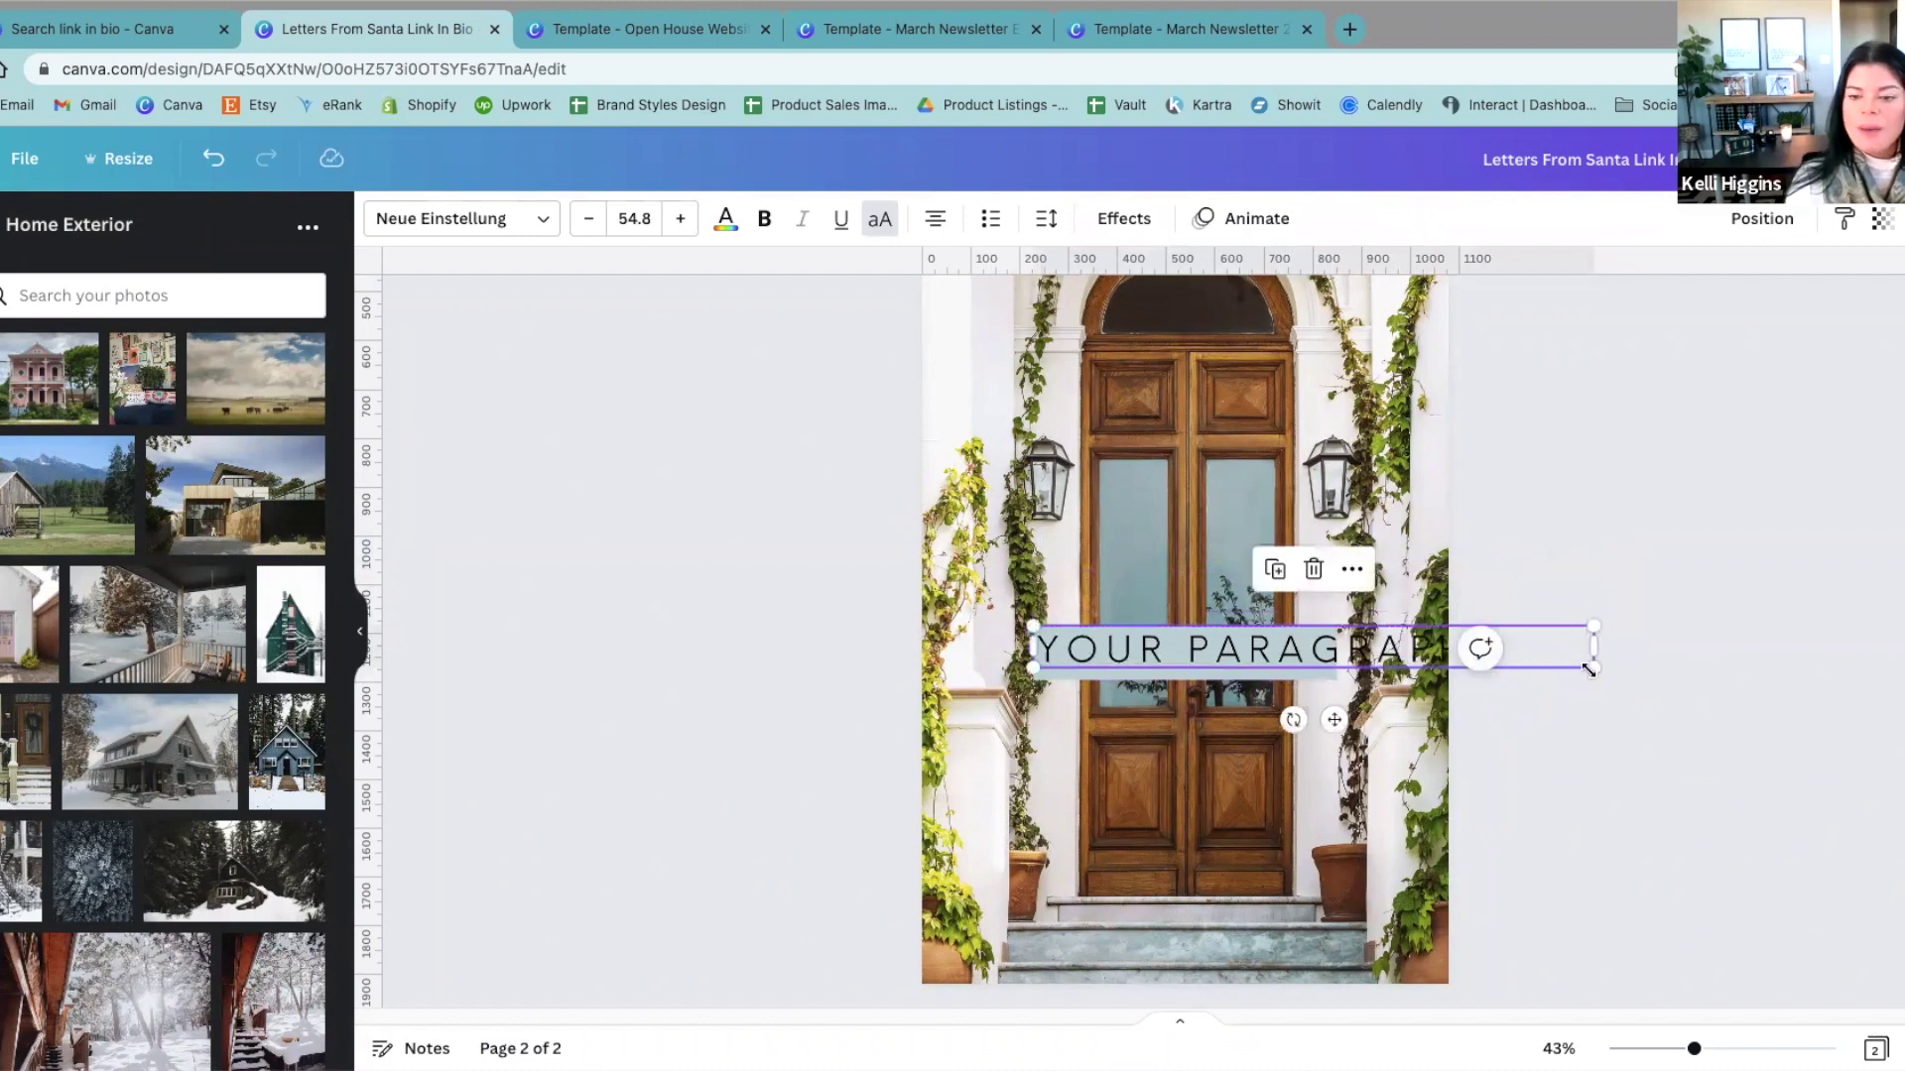
drag(1592, 673, 1633, 752)
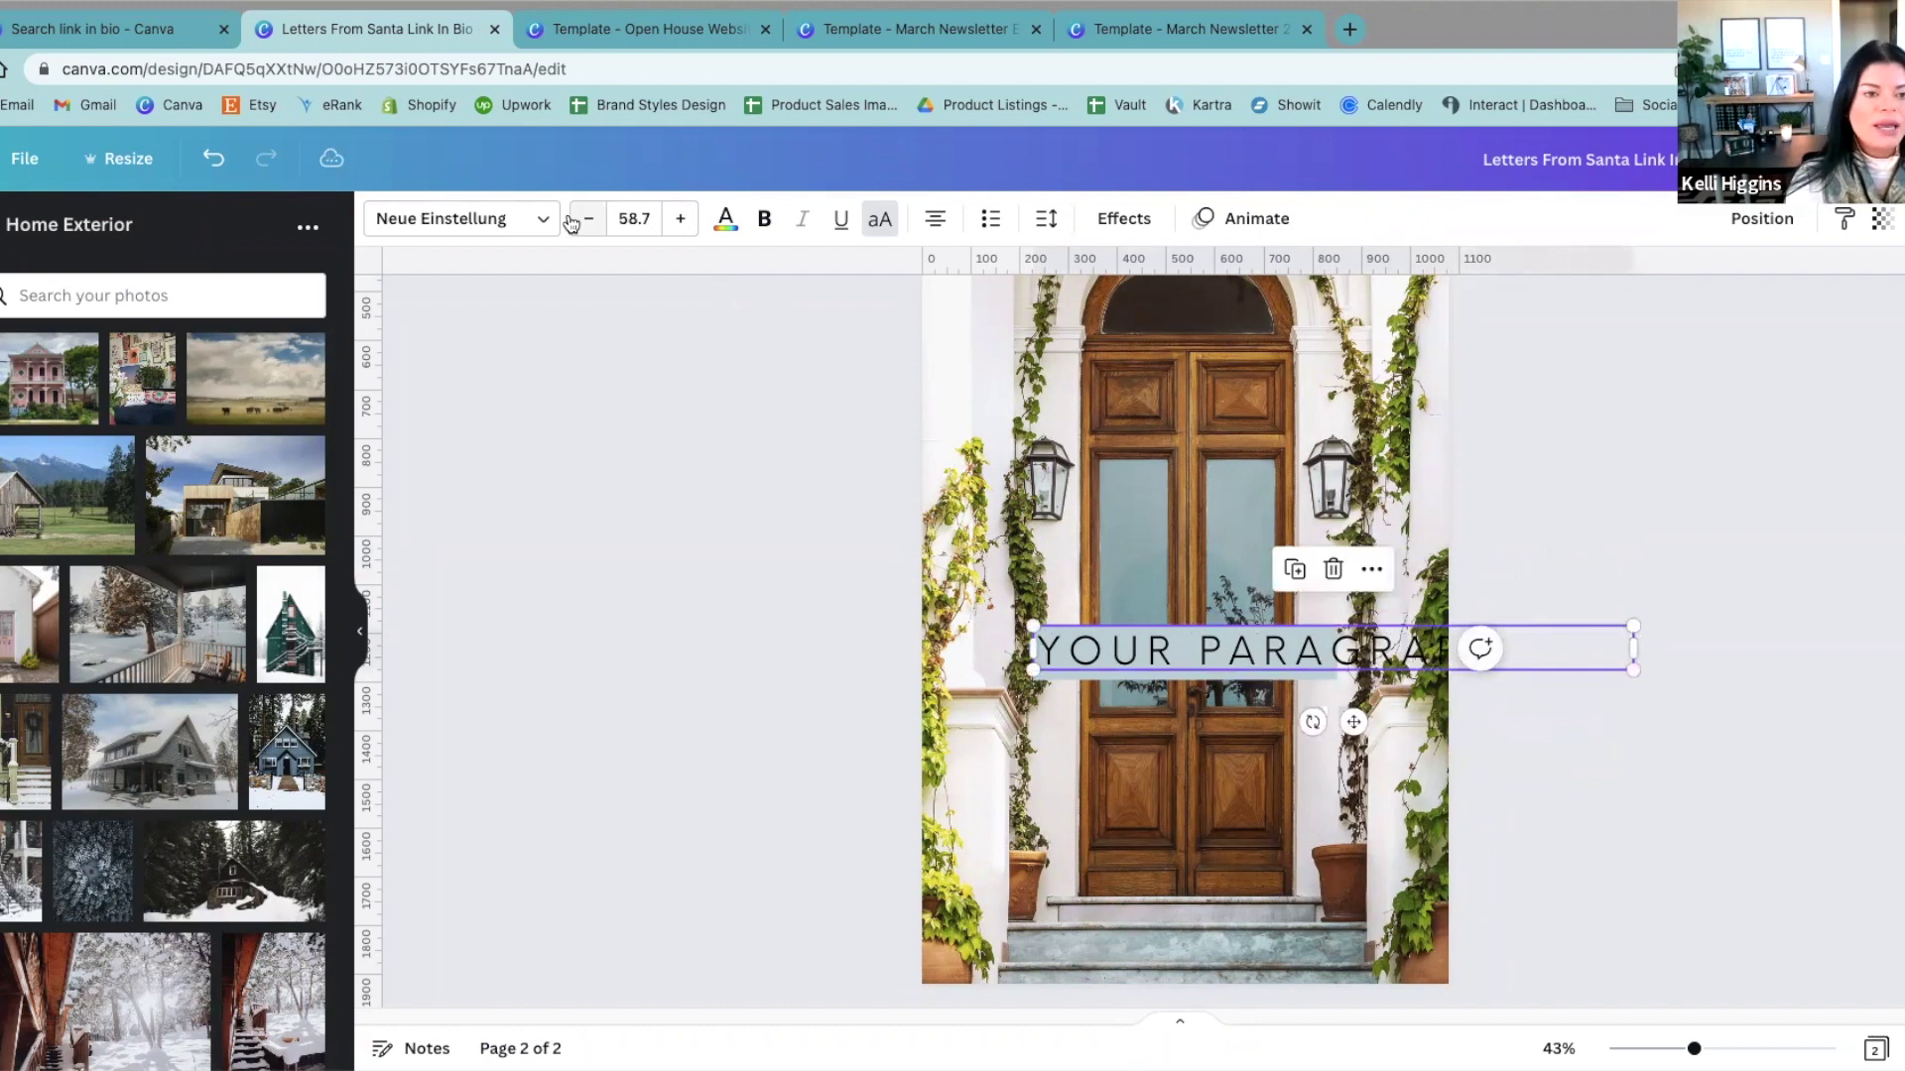
click(461, 218)
Try Apparel Regular It on the text, then revert to Neue Einstellung at size 37.3.
click(128, 713)
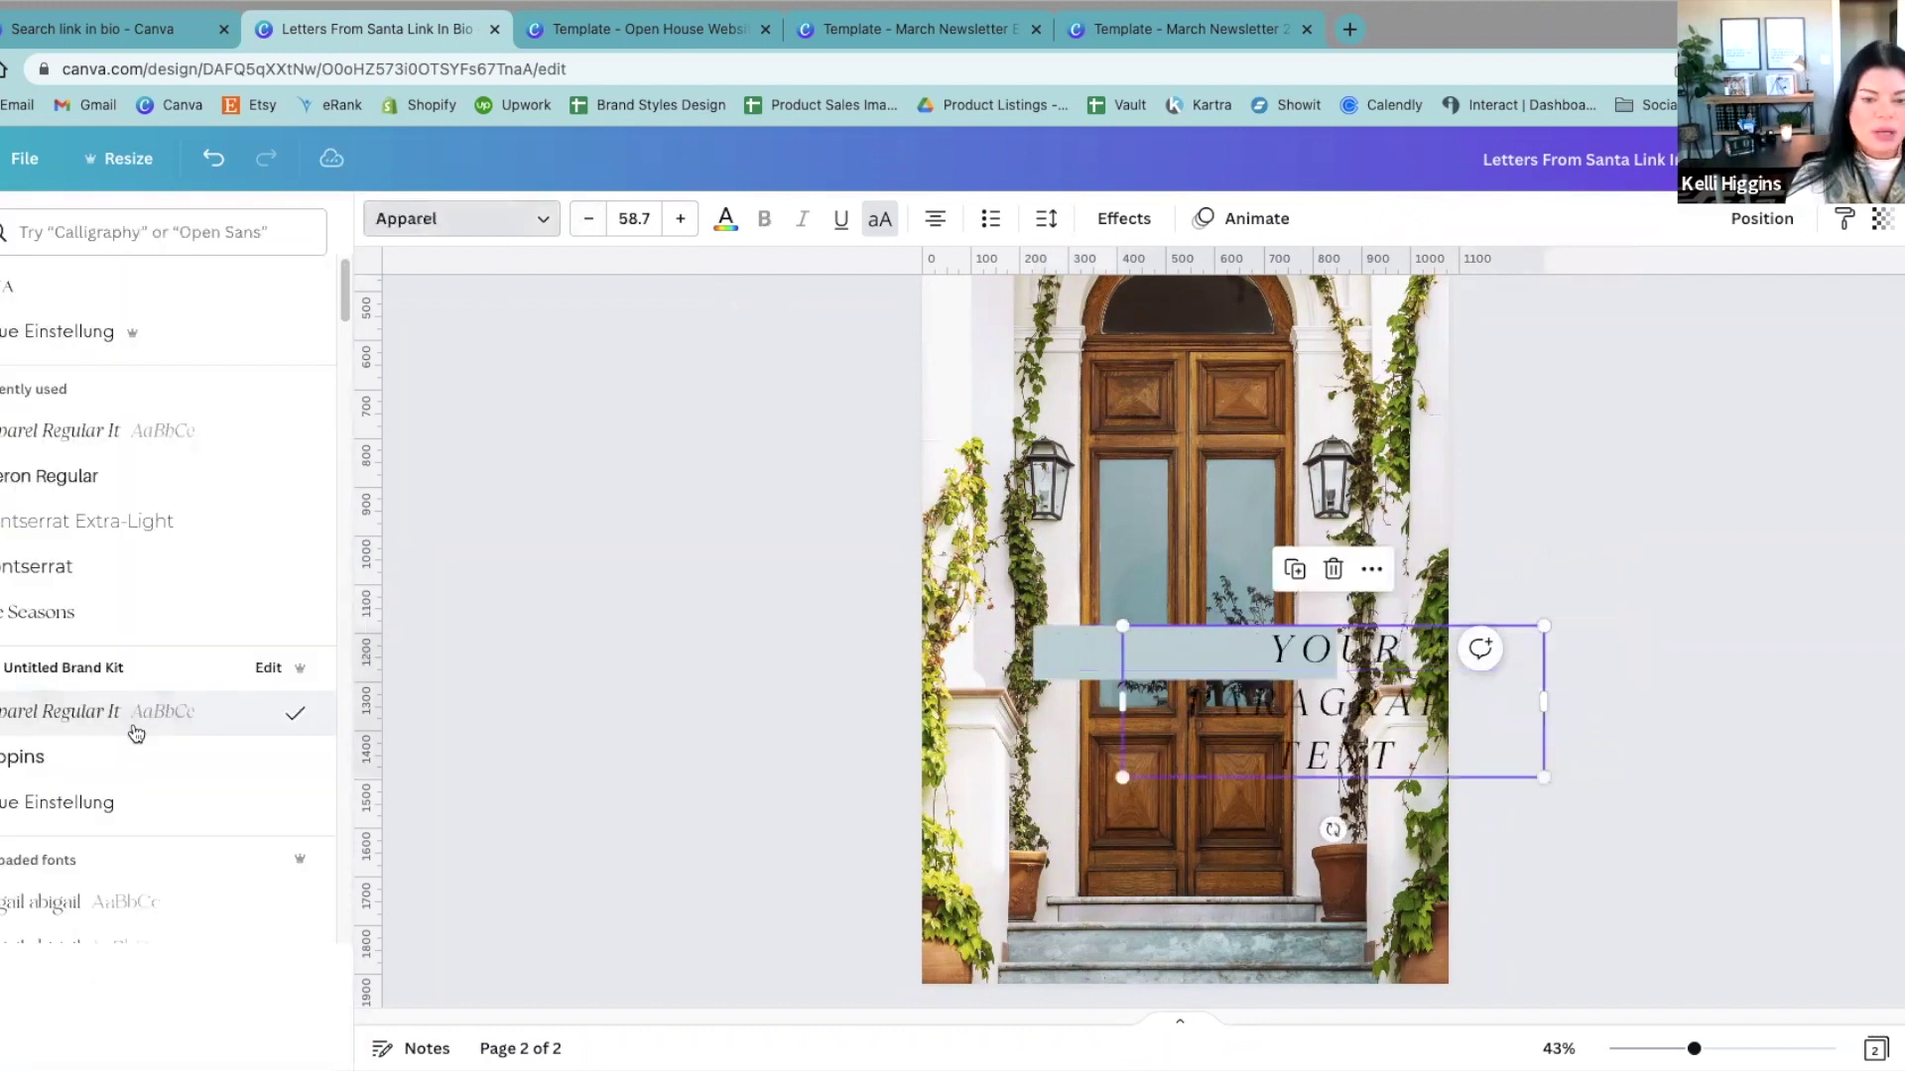
drag(1120, 694, 996, 679)
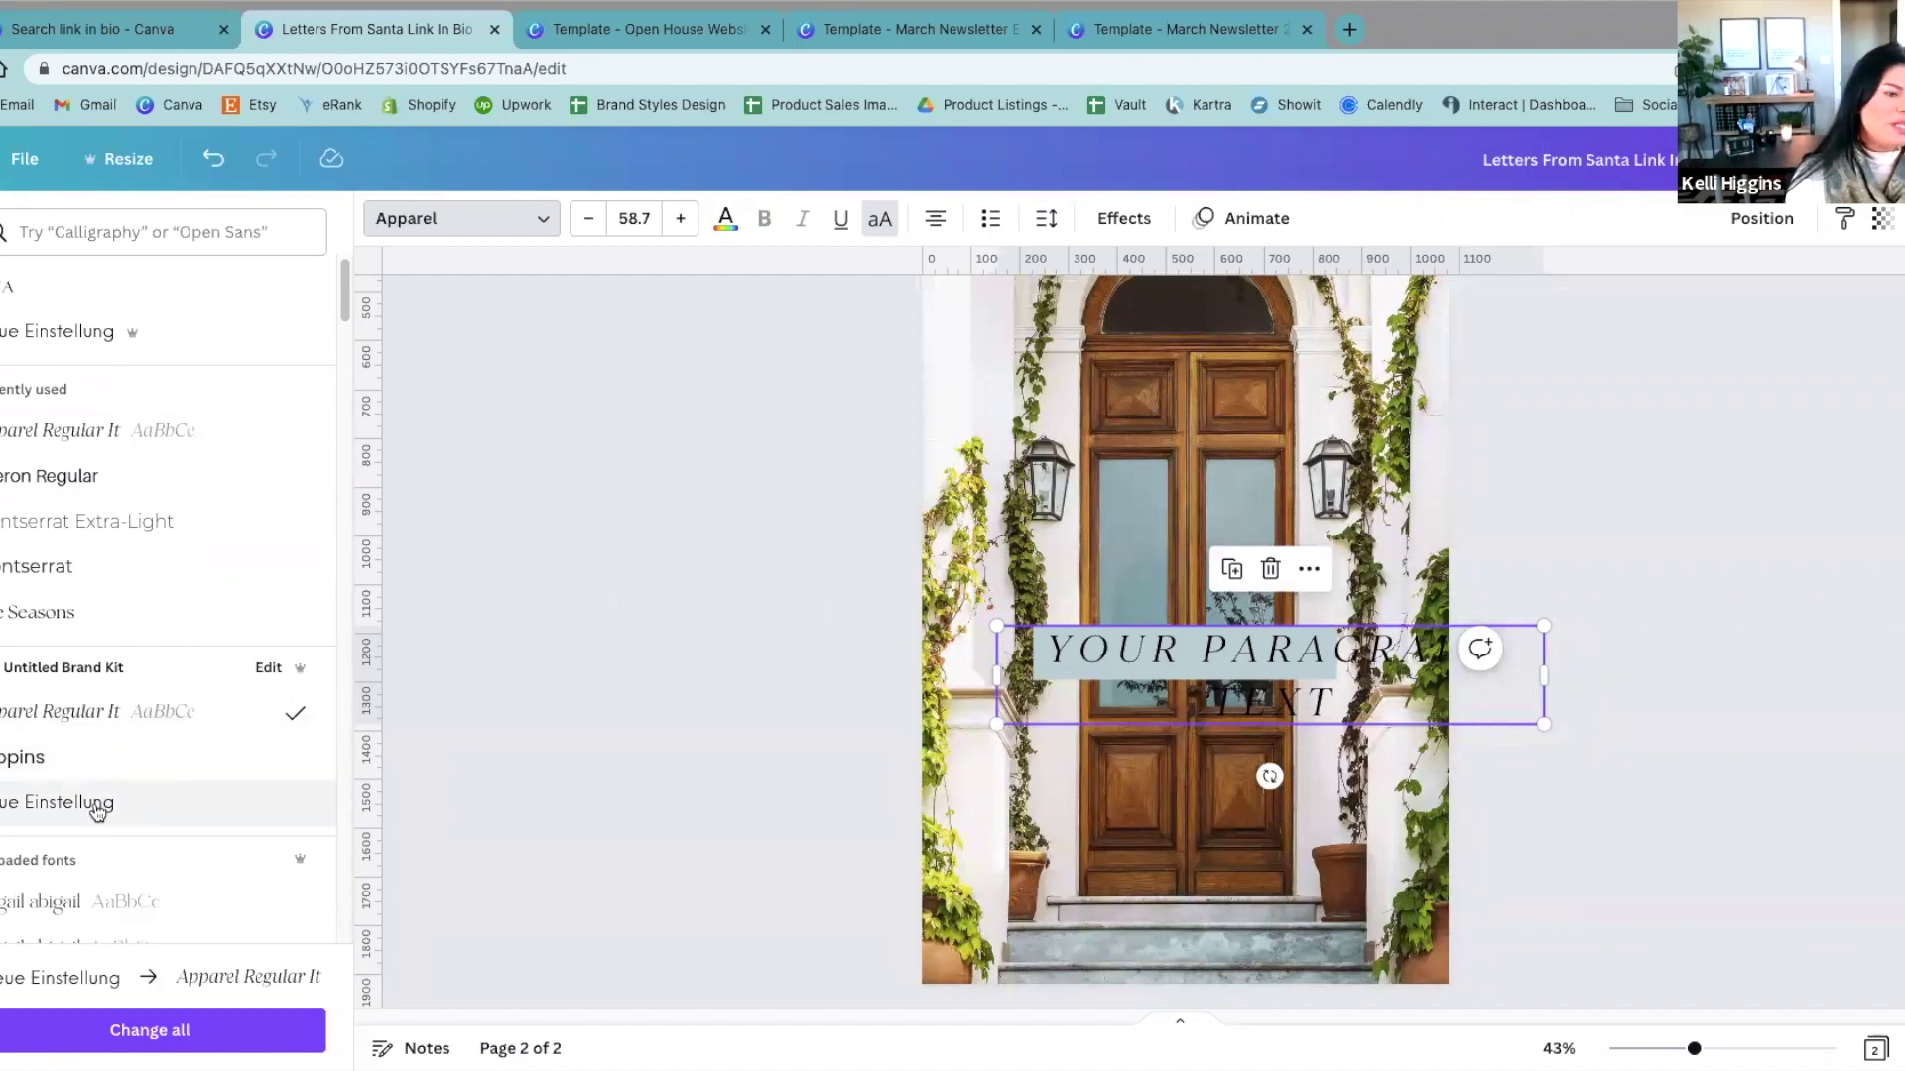
click(52, 806)
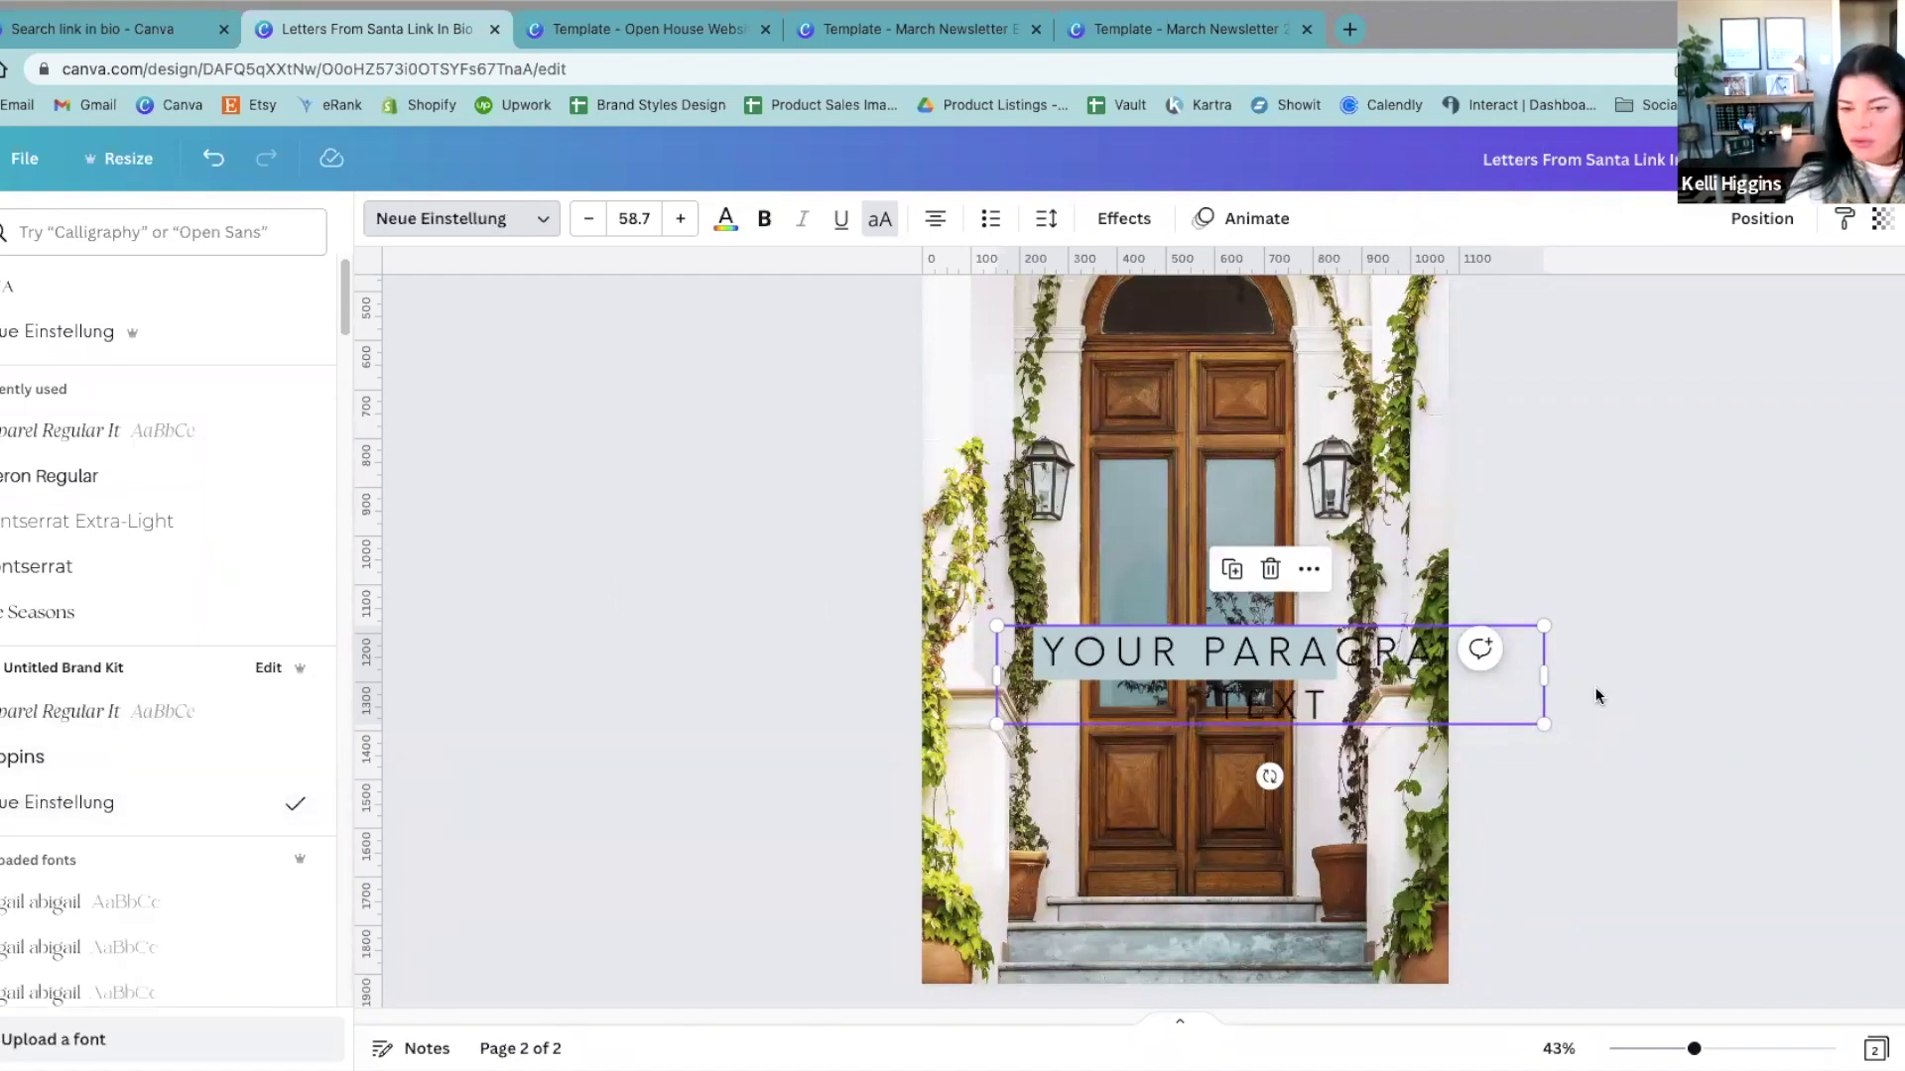
drag(1544, 674, 1339, 657)
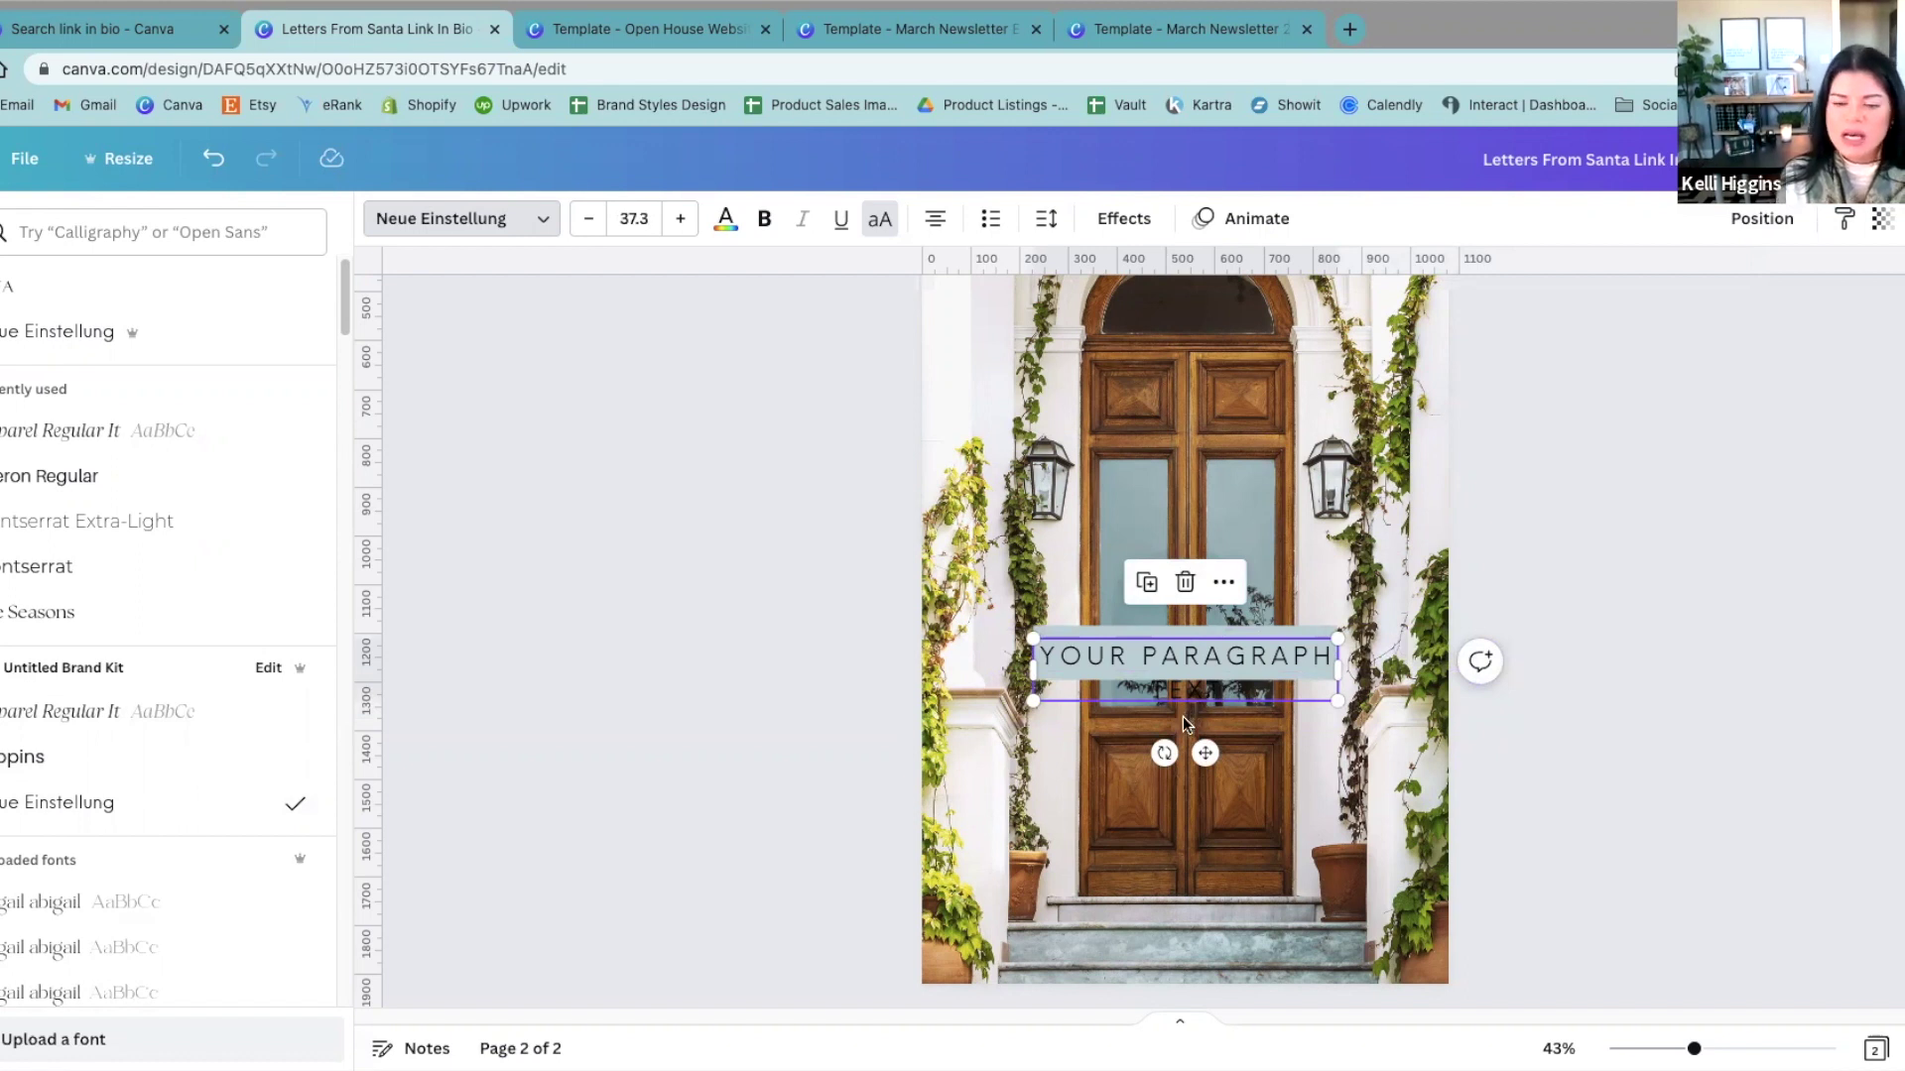
click(724, 670)
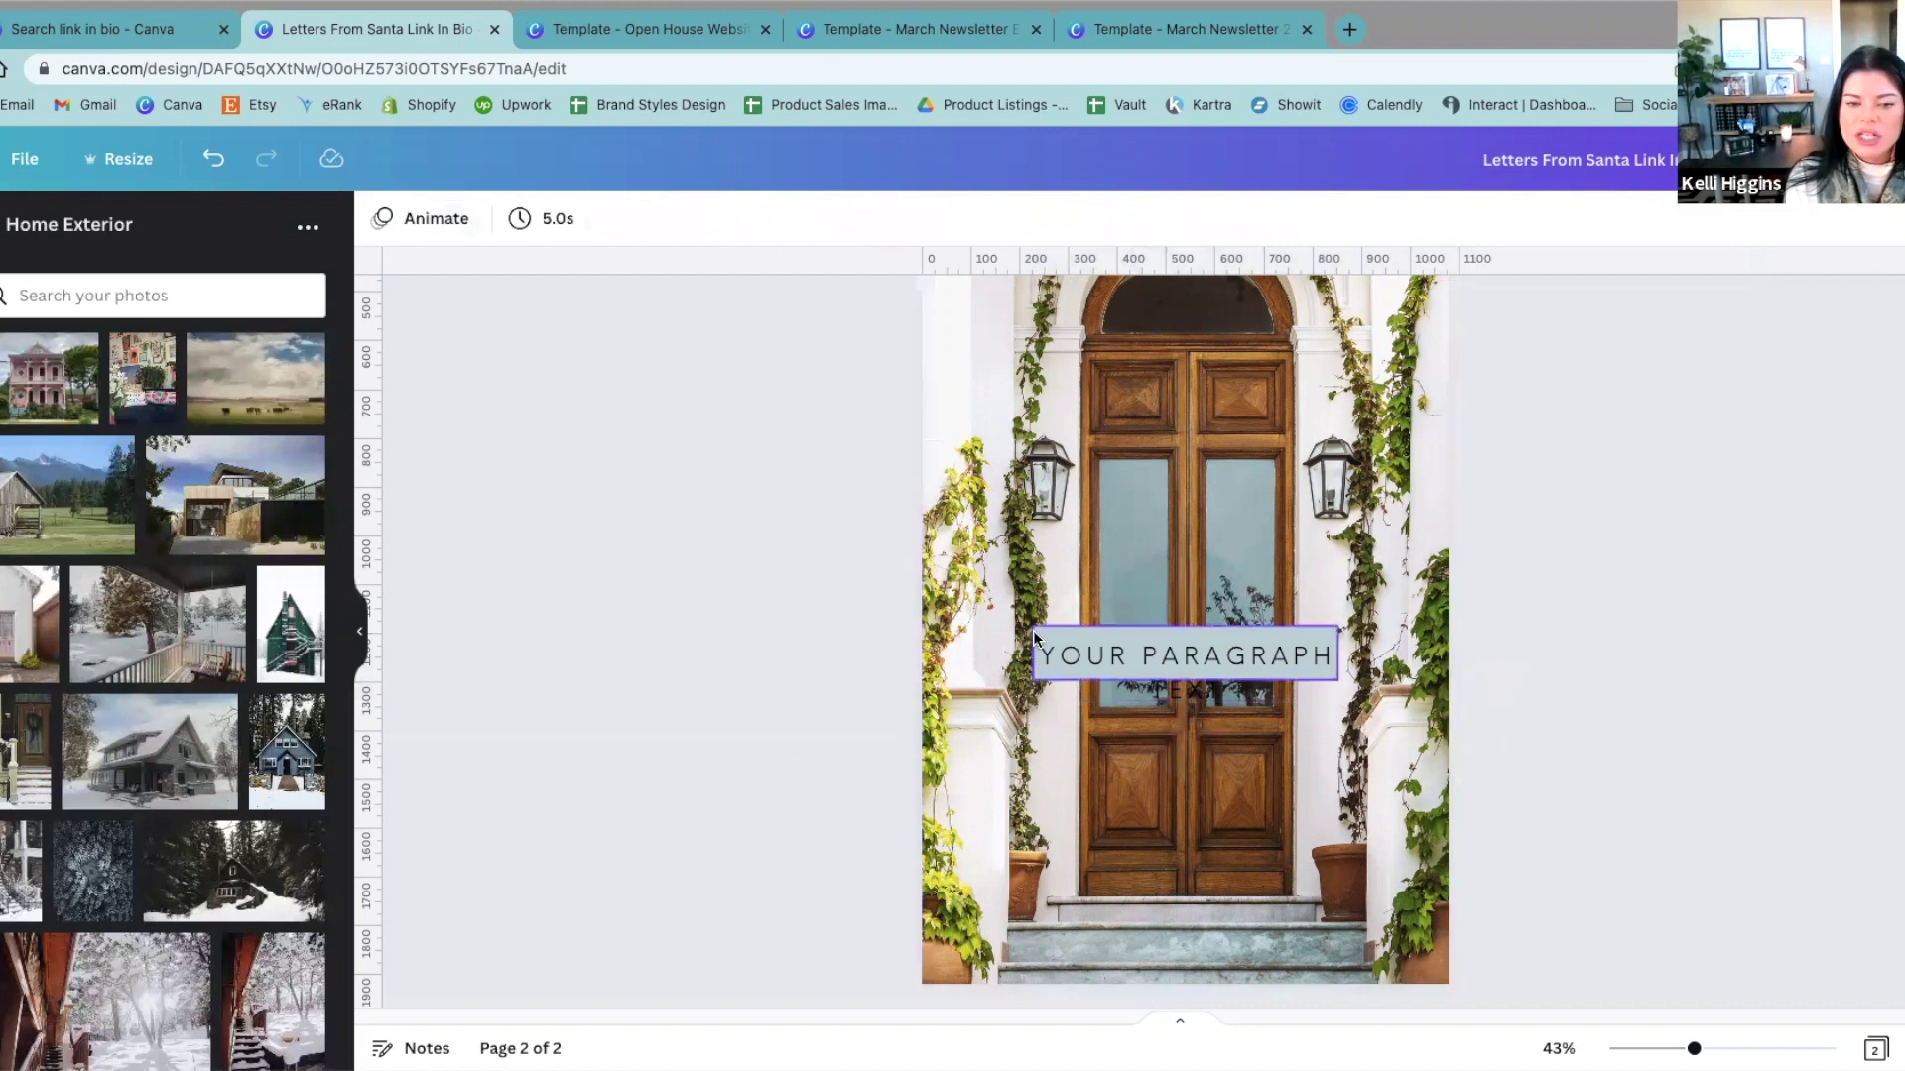
Nudge the paragraph text and widen its box so it runs on one line across the bar.
click(1069, 663)
drag(1070, 663, 1062, 674)
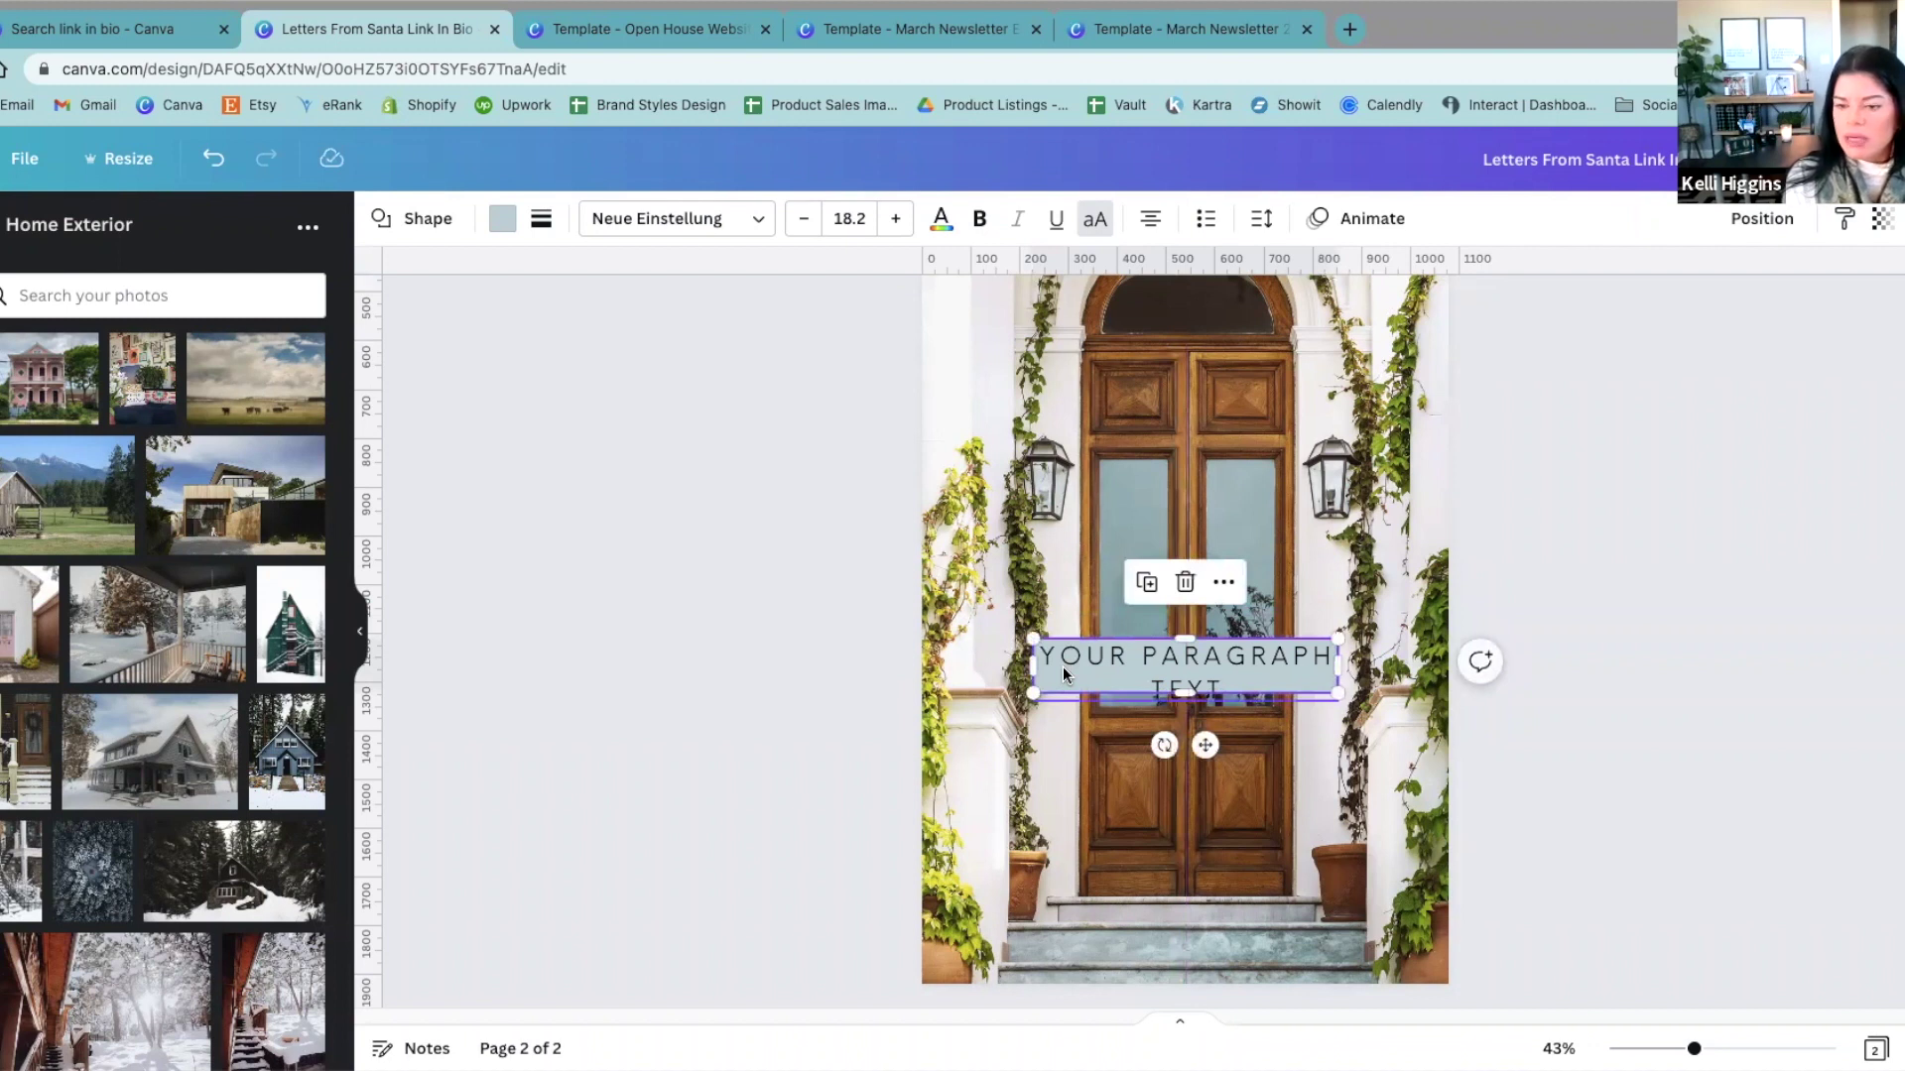
click(1582, 637)
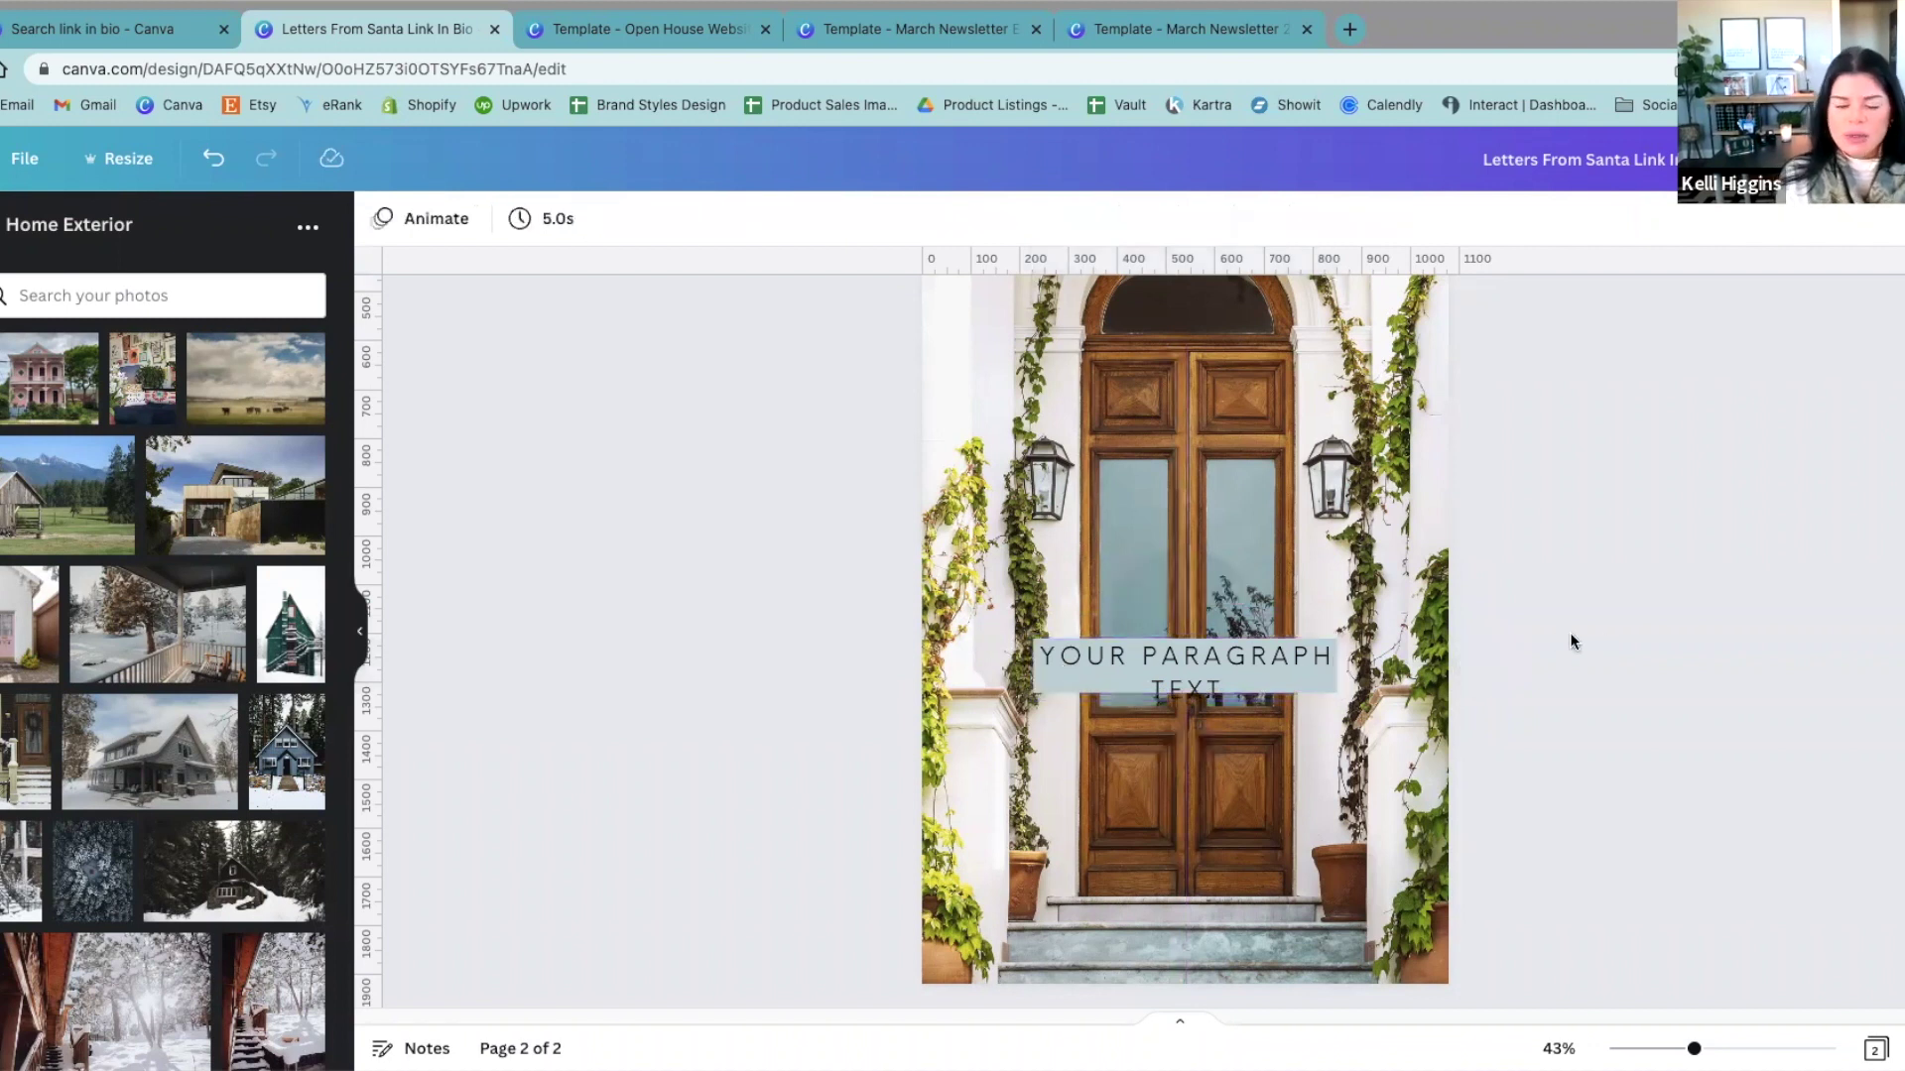
click(1323, 653)
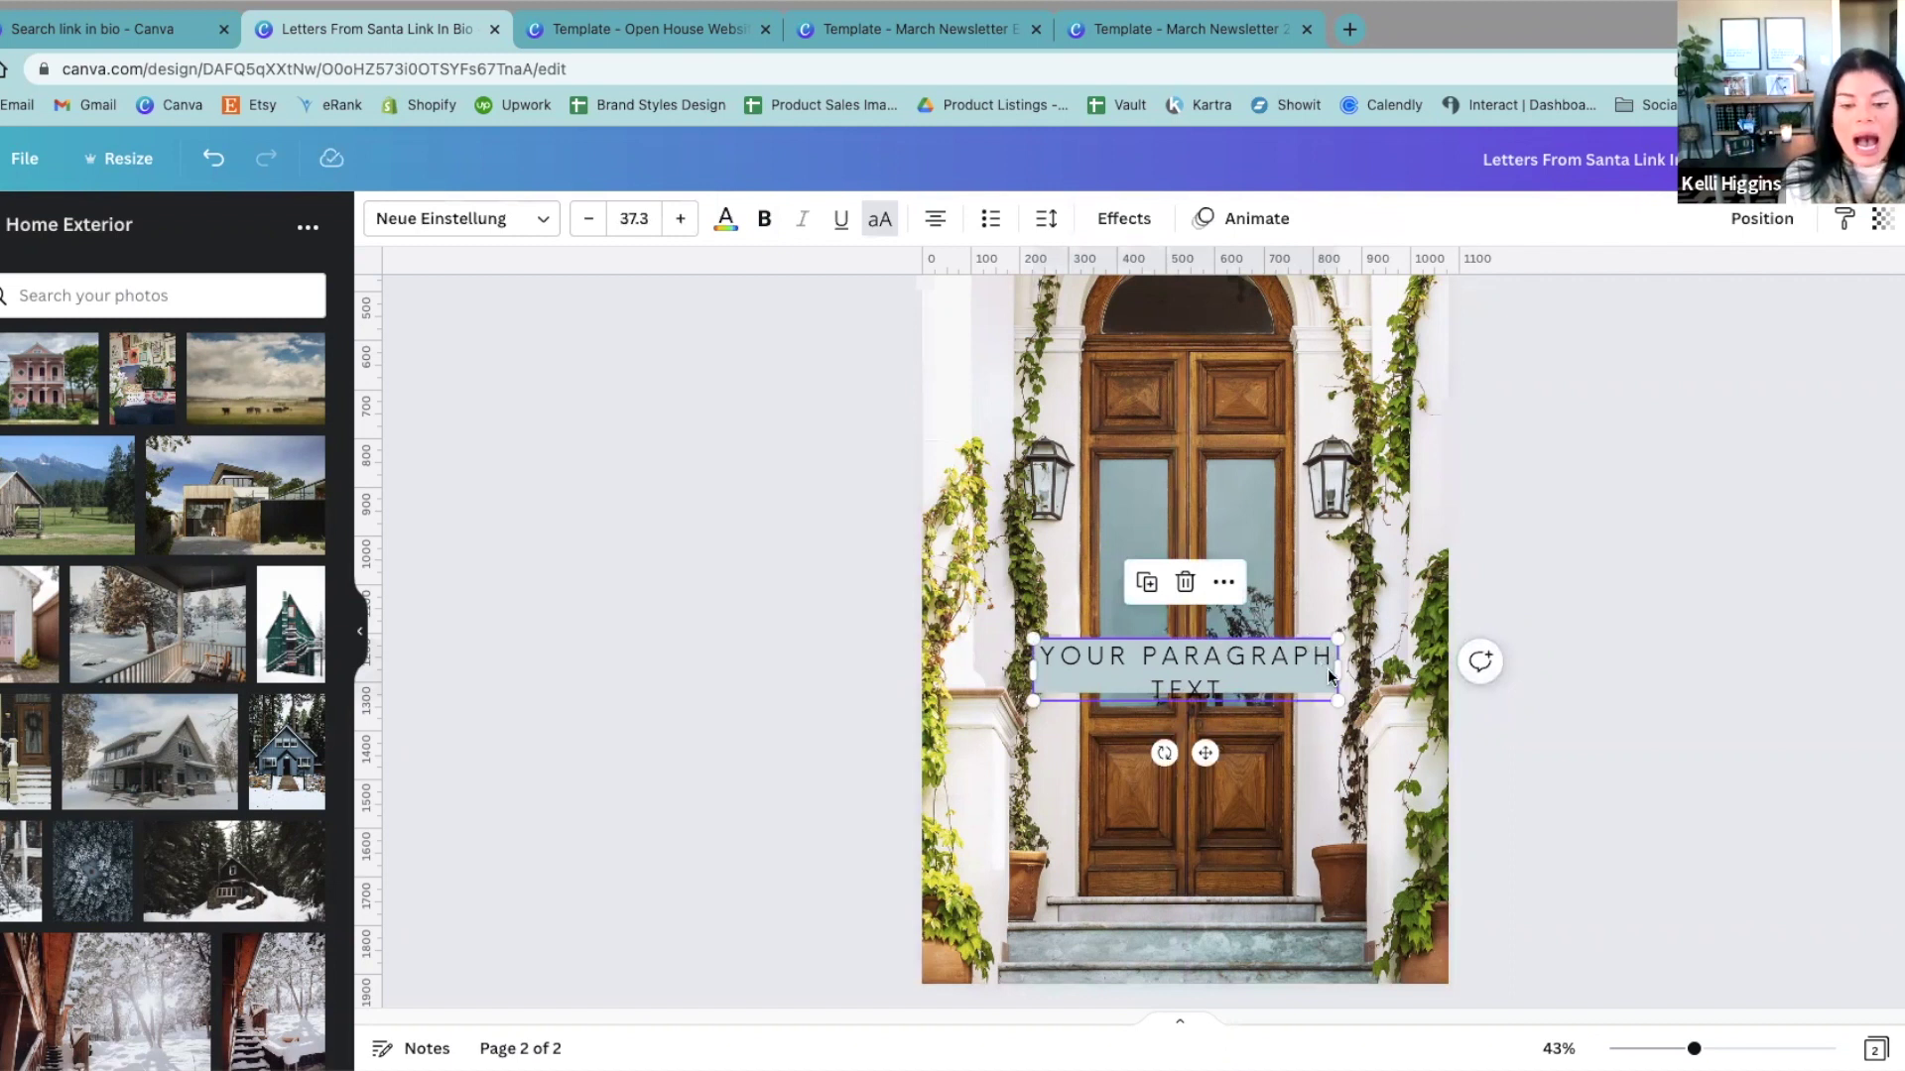
drag(1337, 671, 1435, 667)
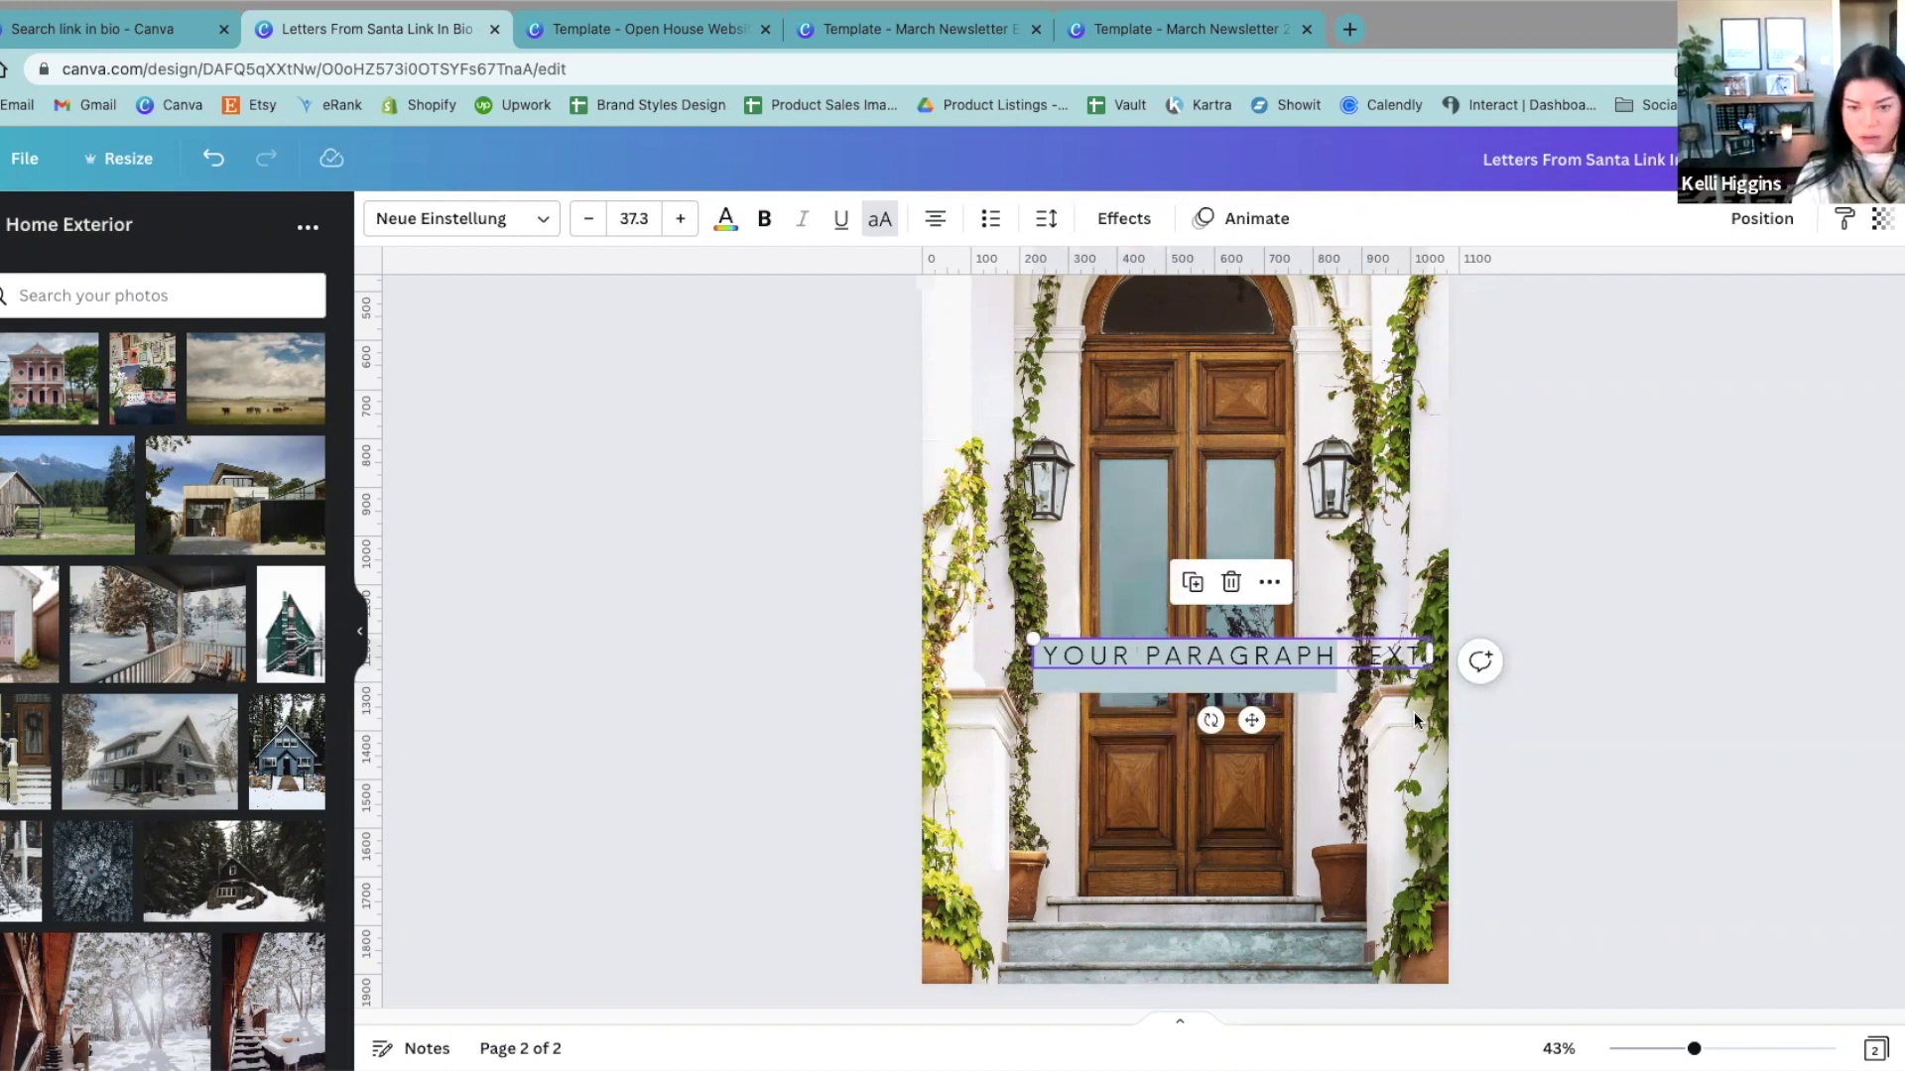
click(549, 222)
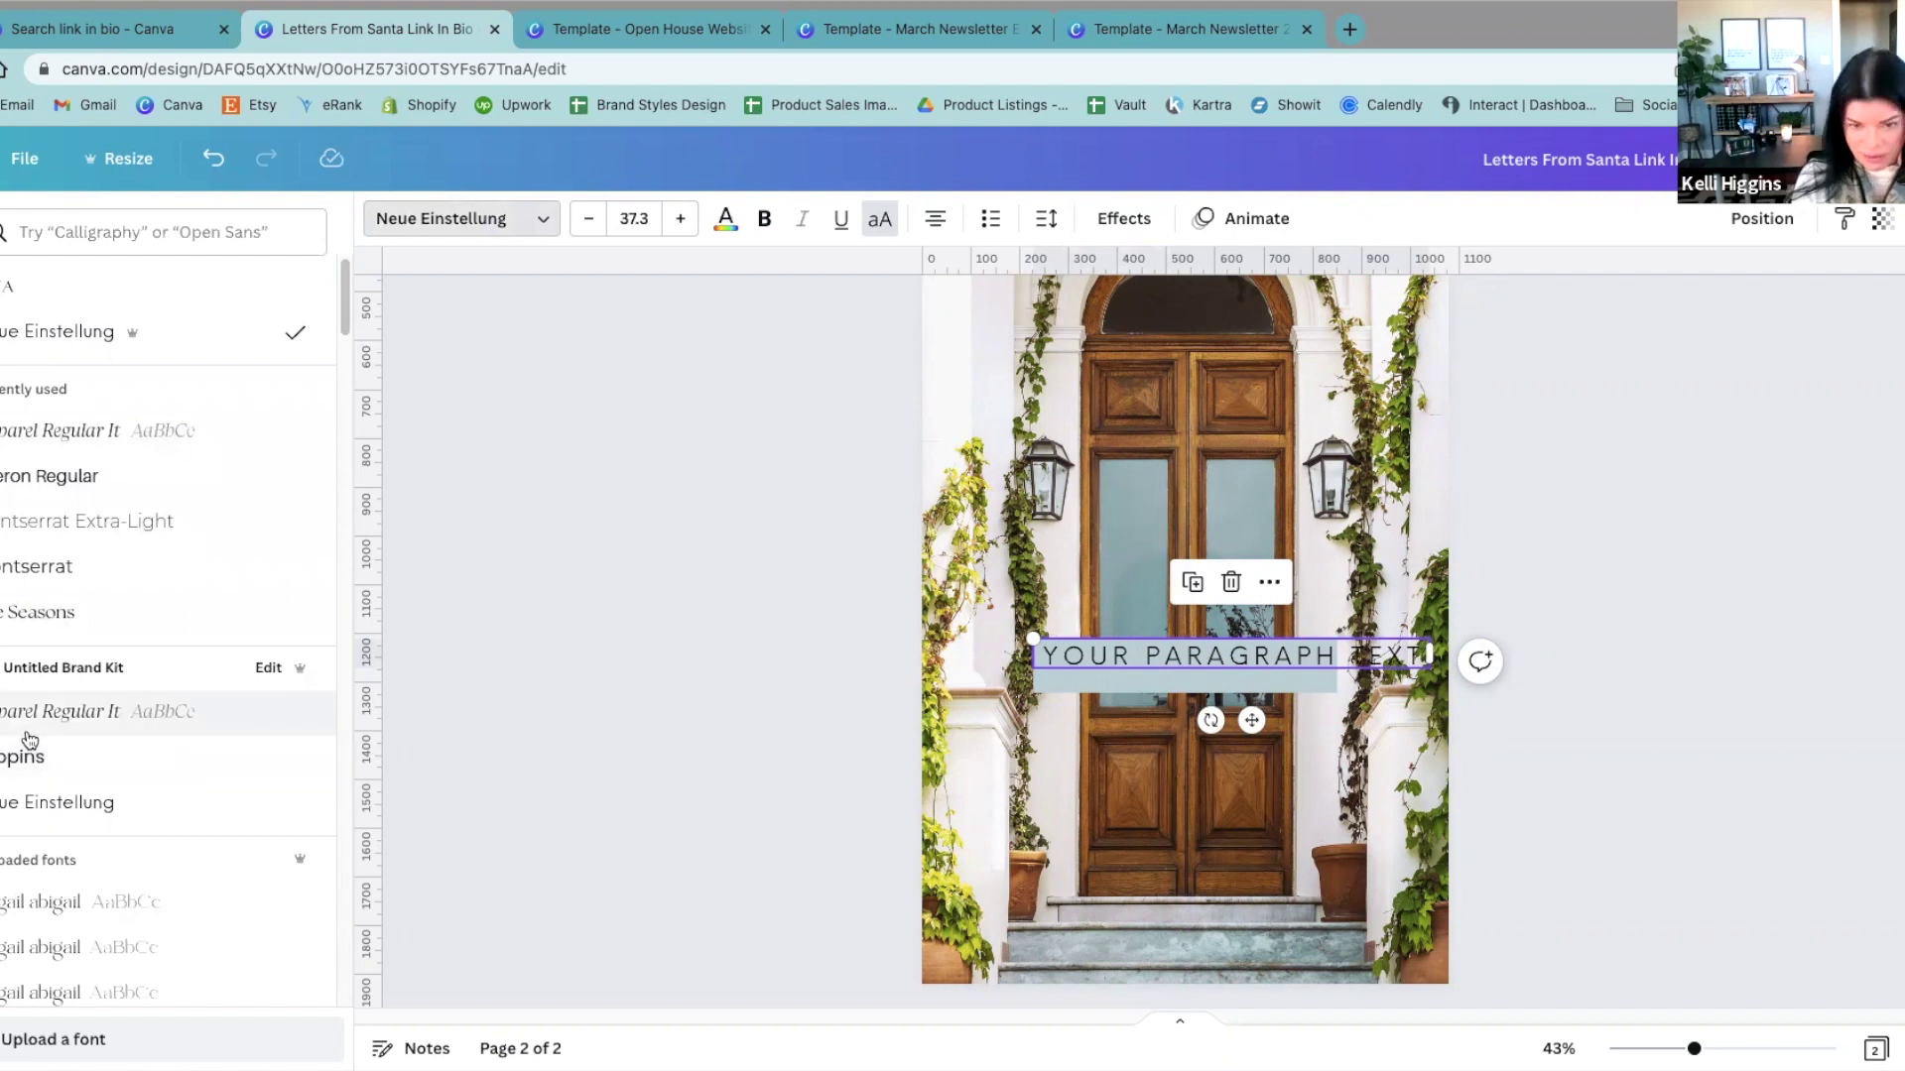
Browse the font list, then close it, keeping 'YOUR PARAGRAPH TEXT' in Neue Einstellung.
scroll(109, 739, down, 10)
scroll(119, 731, down, 8)
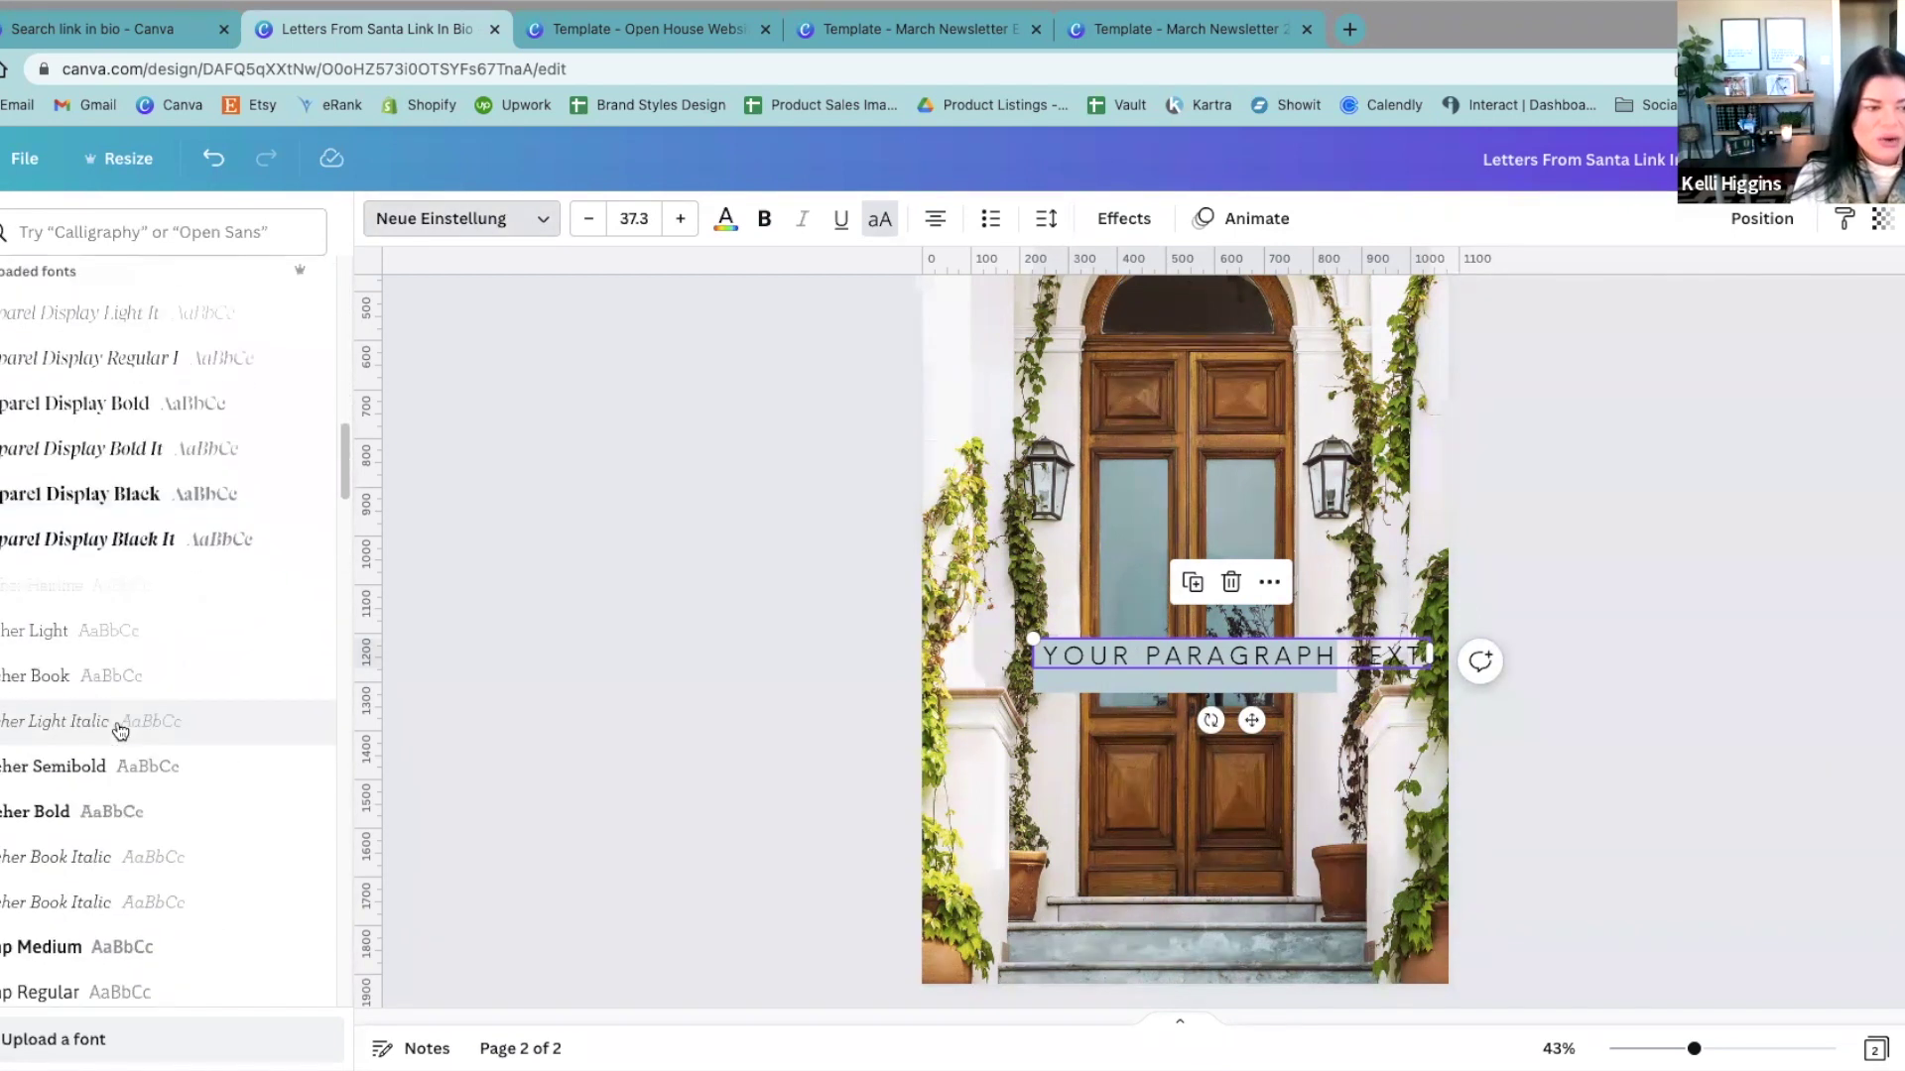
scroll(138, 848, up, 6)
scroll(137, 848, down, 10)
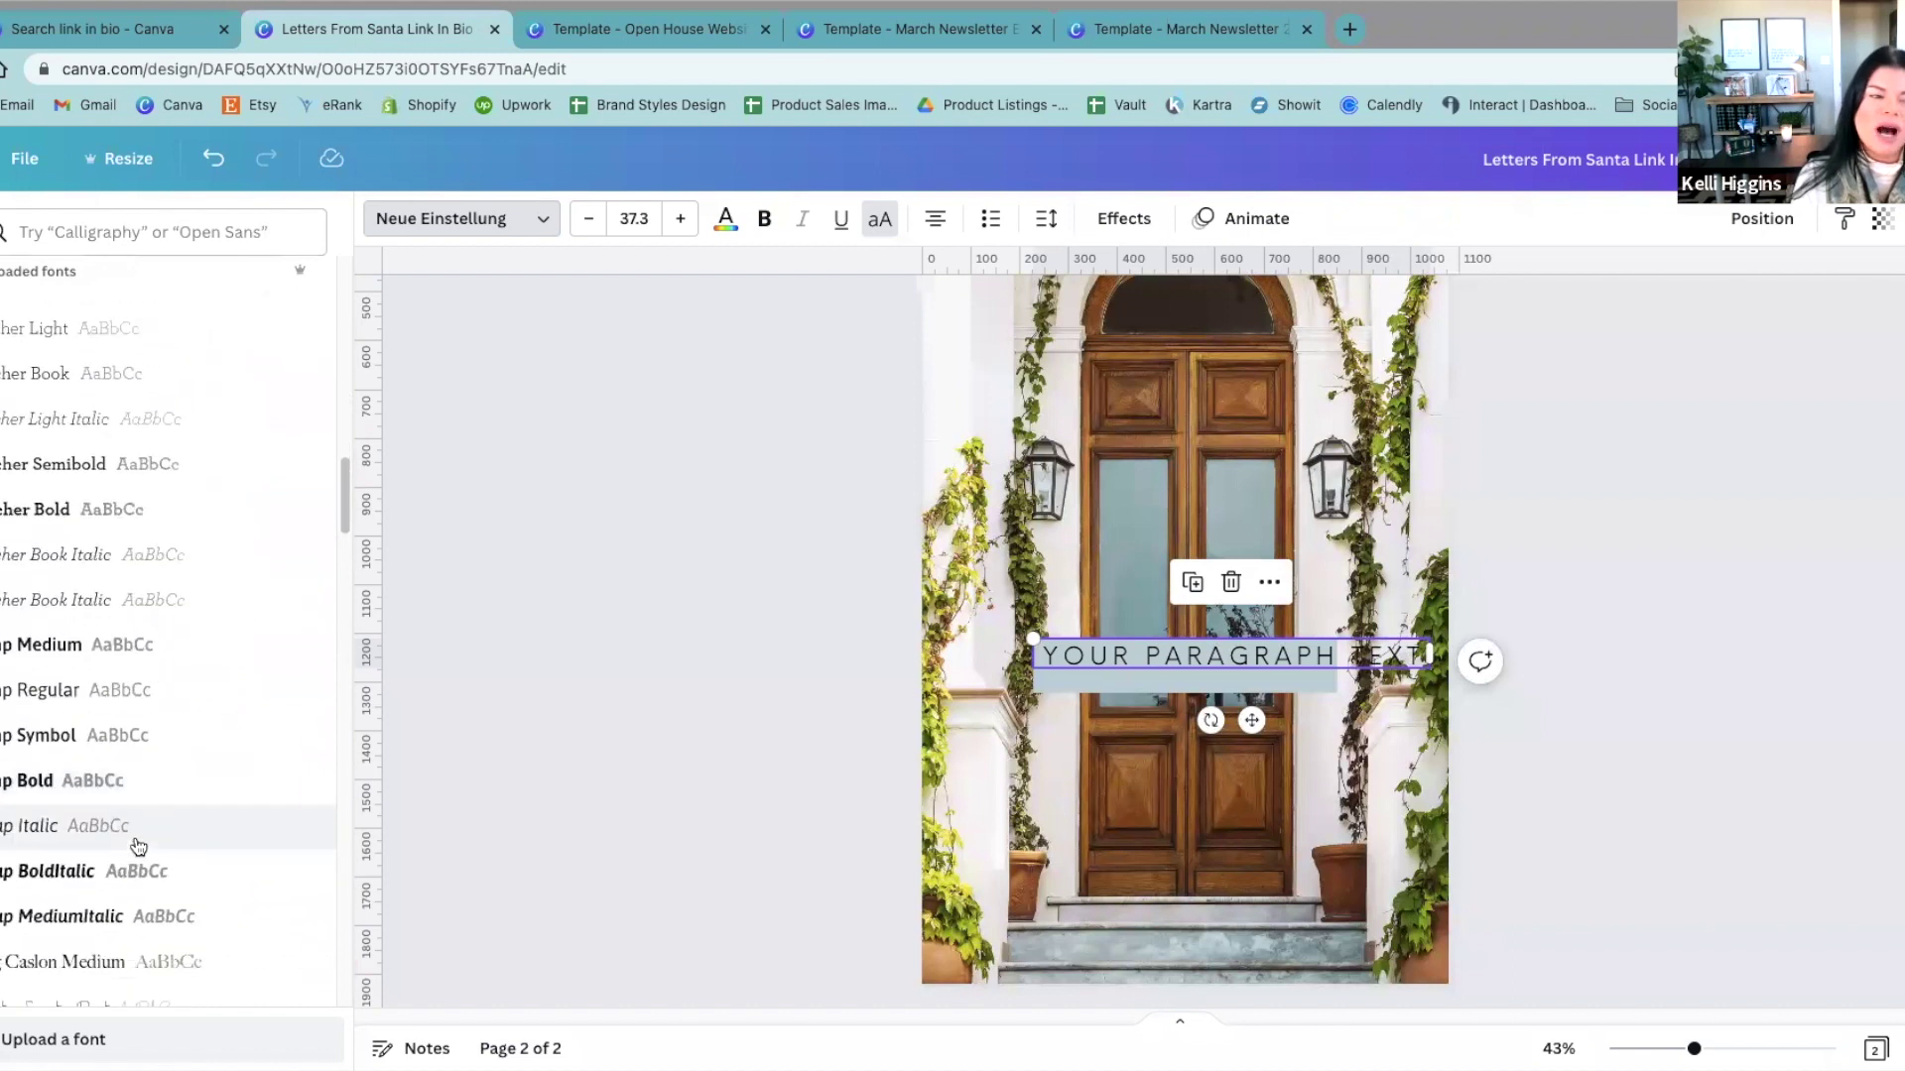
scroll(137, 841, down, 15)
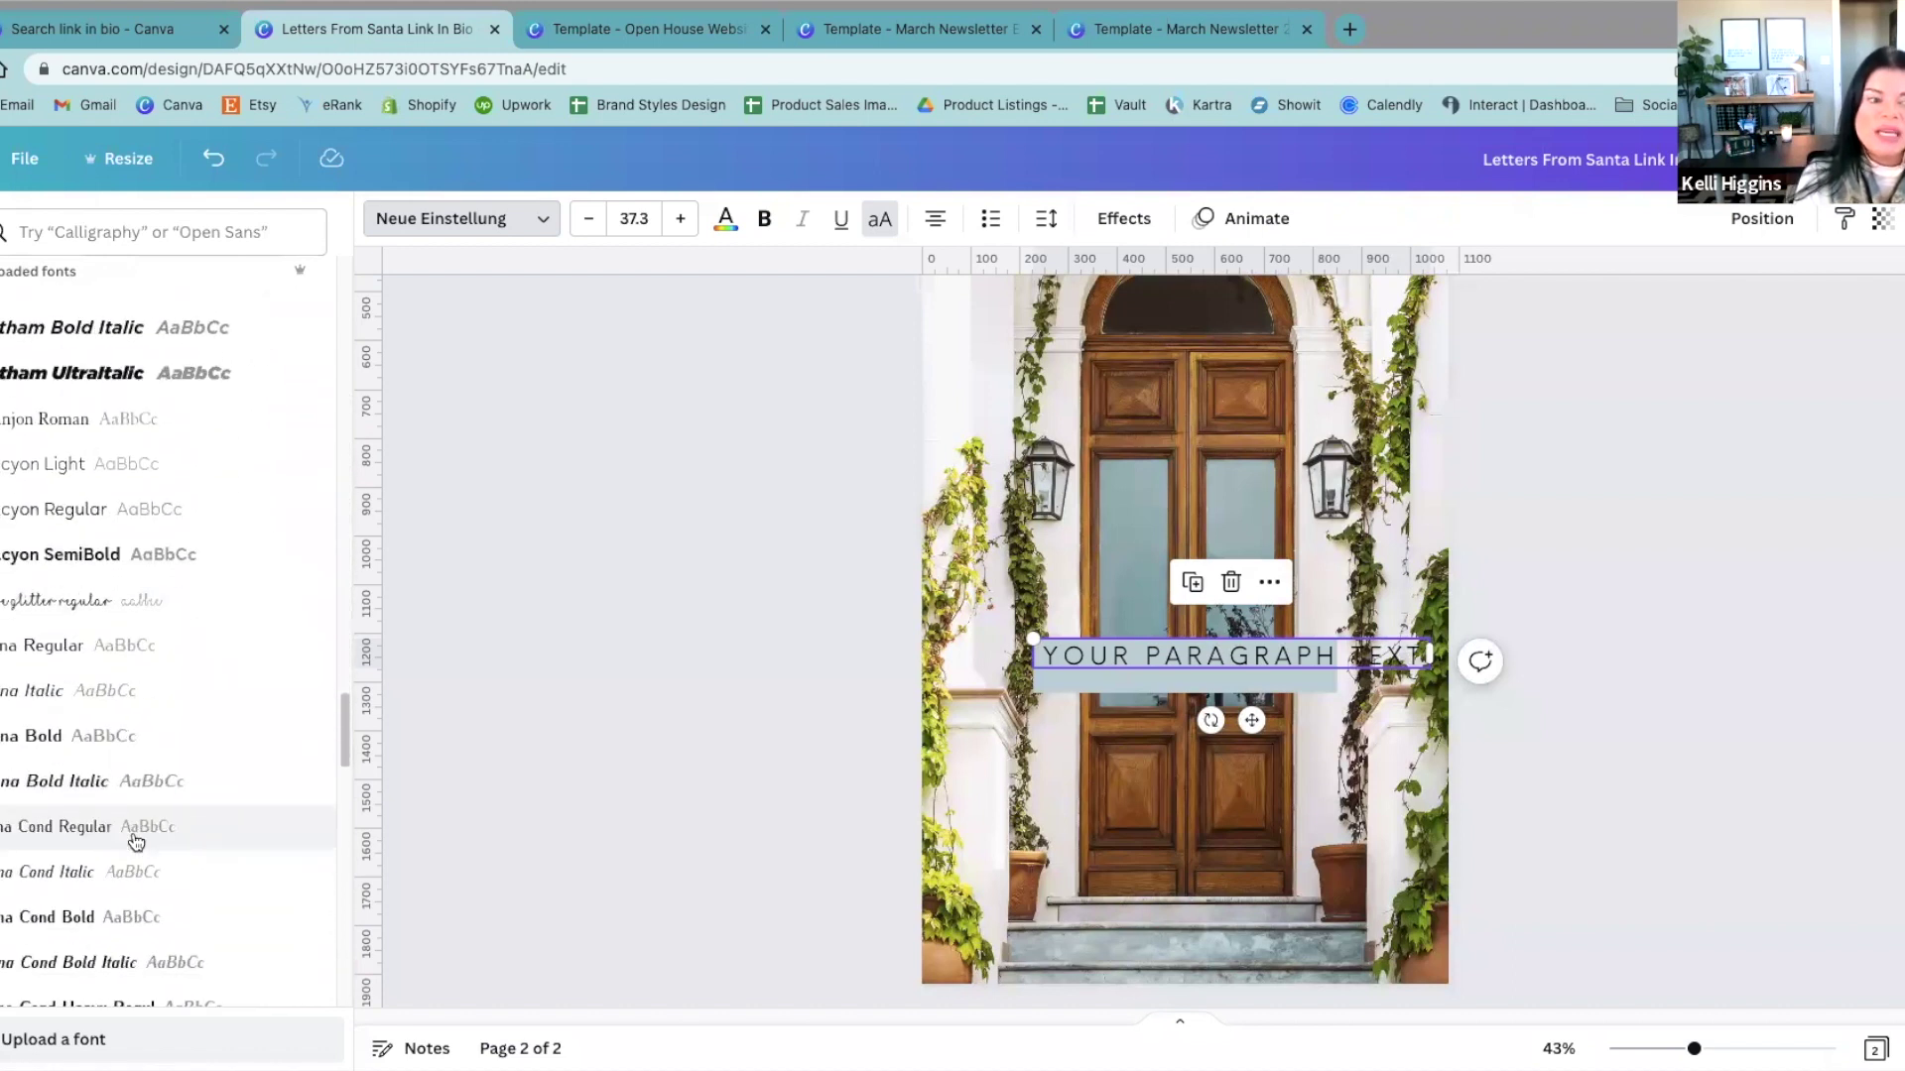
scroll(135, 835, down, 5)
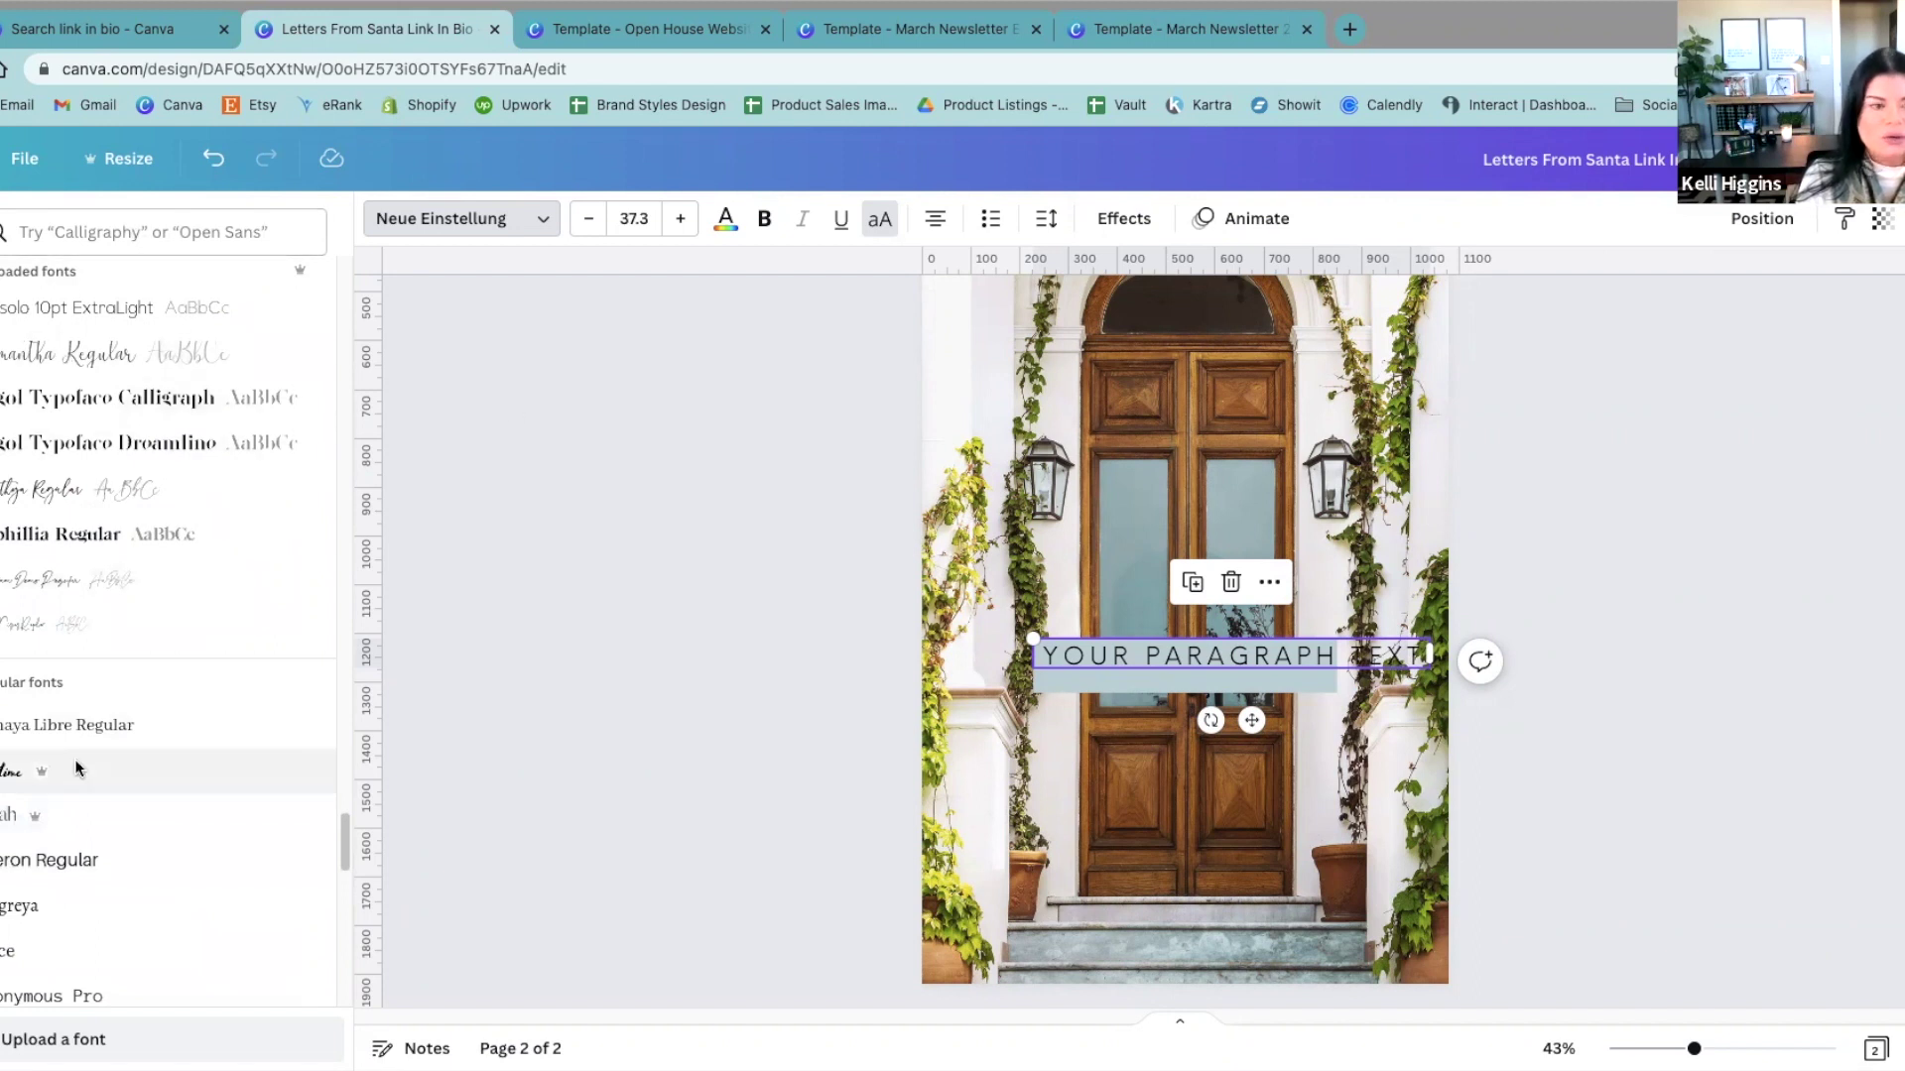
scroll(76, 765, down, 4)
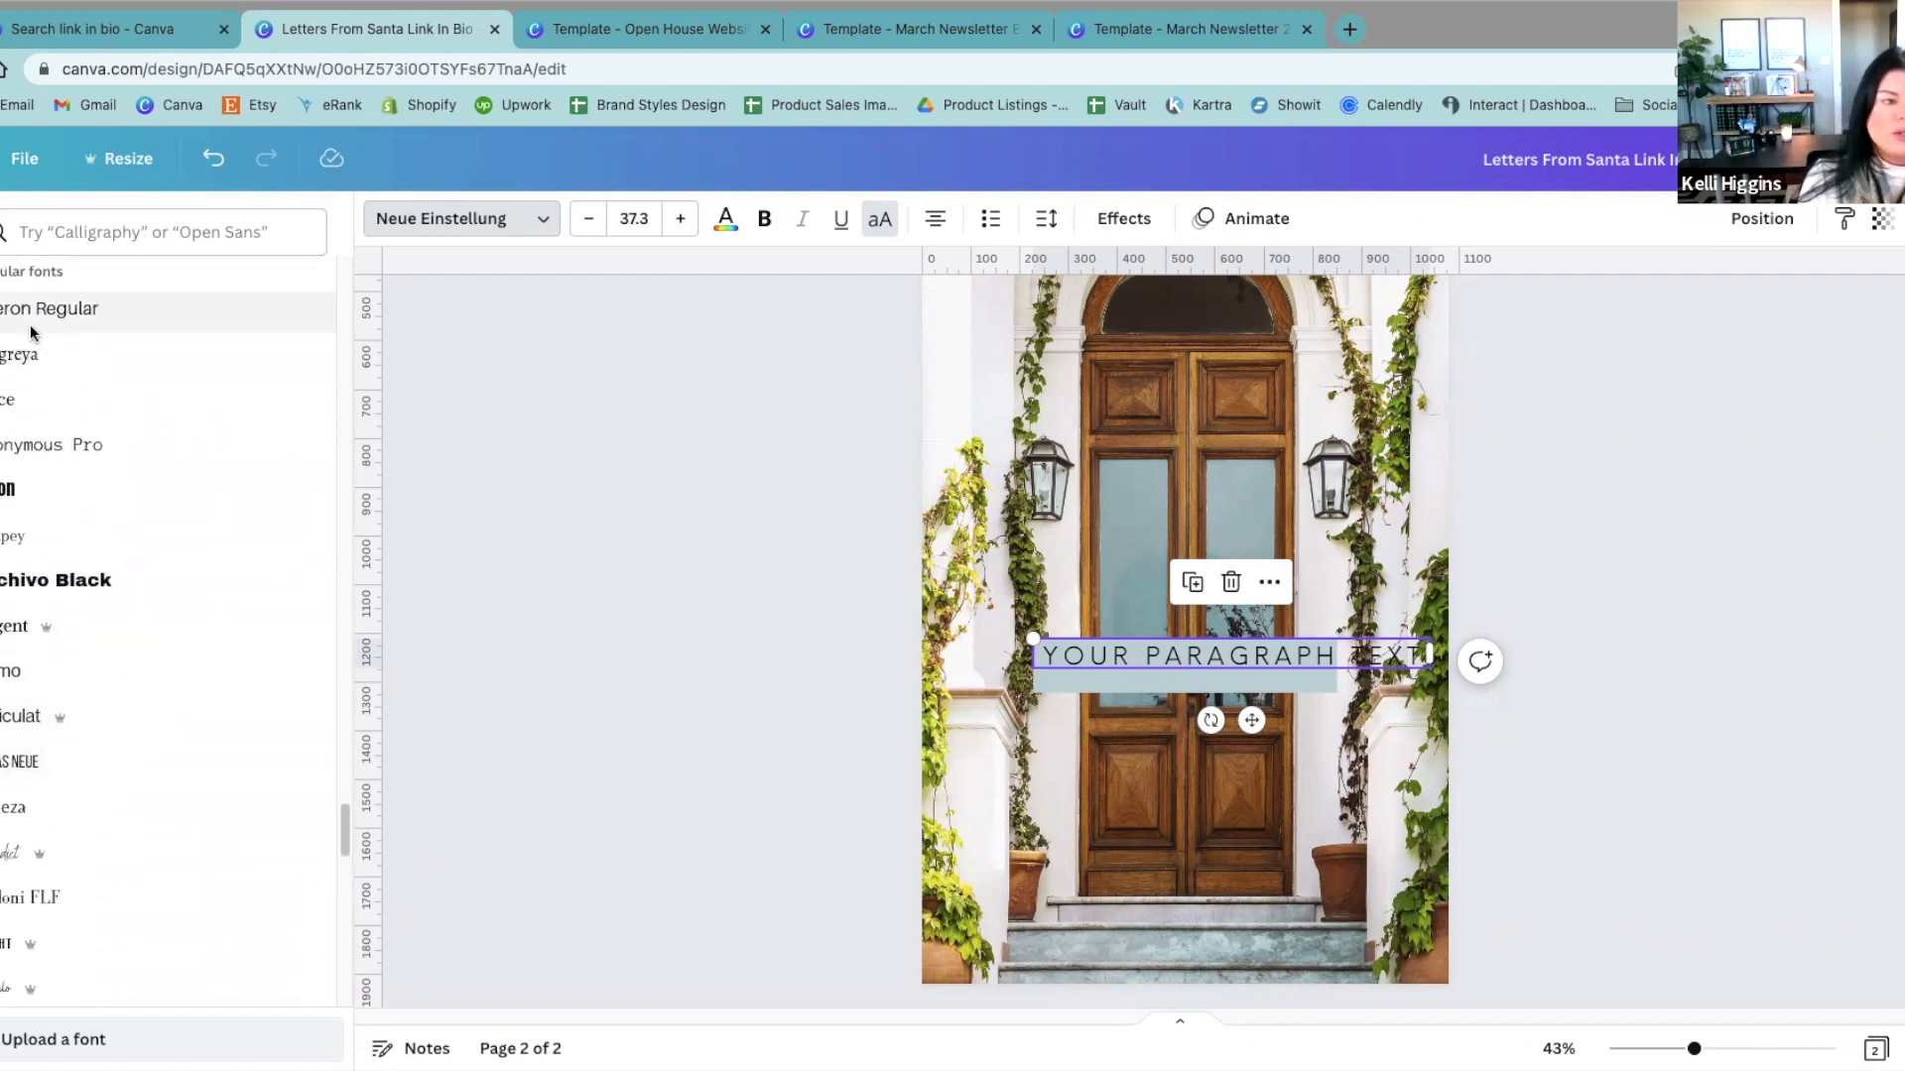
click(664, 759)
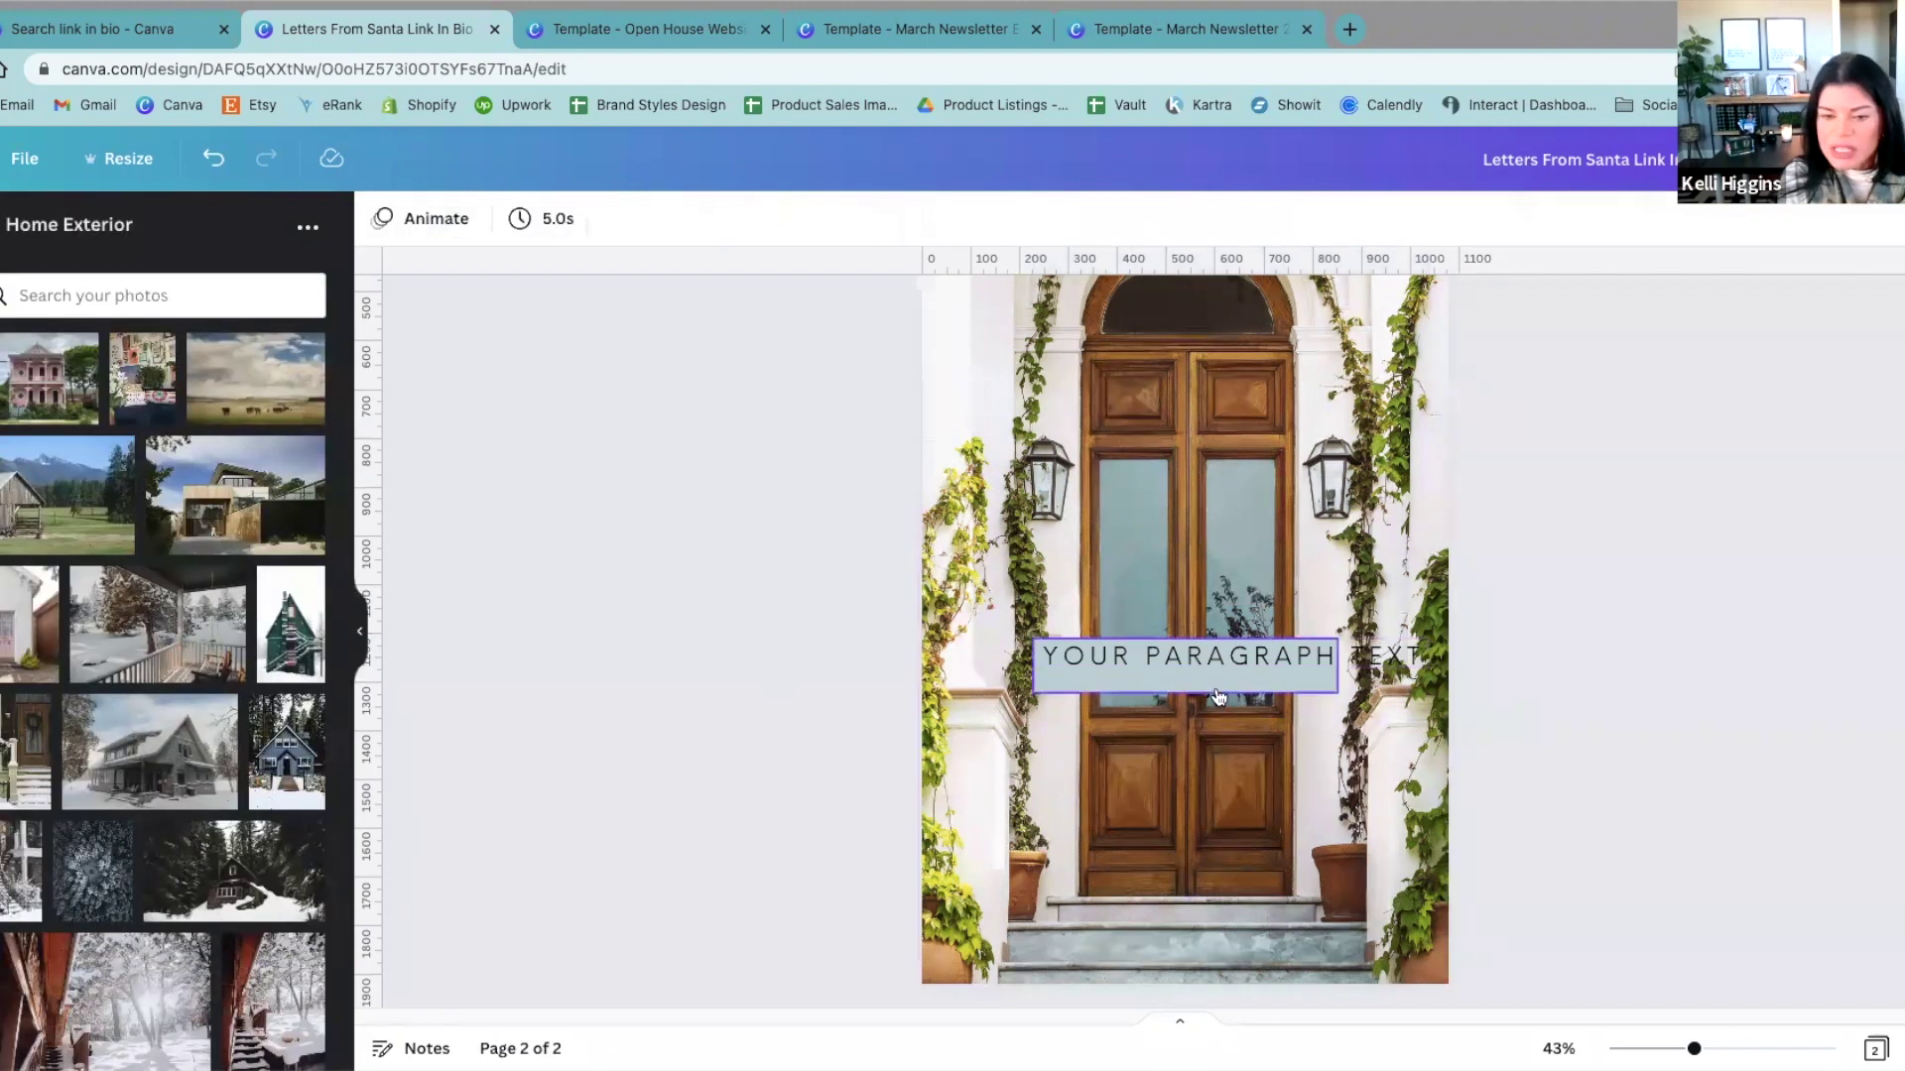
Shrink the paragraph text to 28.6, set letter spacing to 100 and make it bold.
click(1247, 655)
drag(1435, 639, 1339, 626)
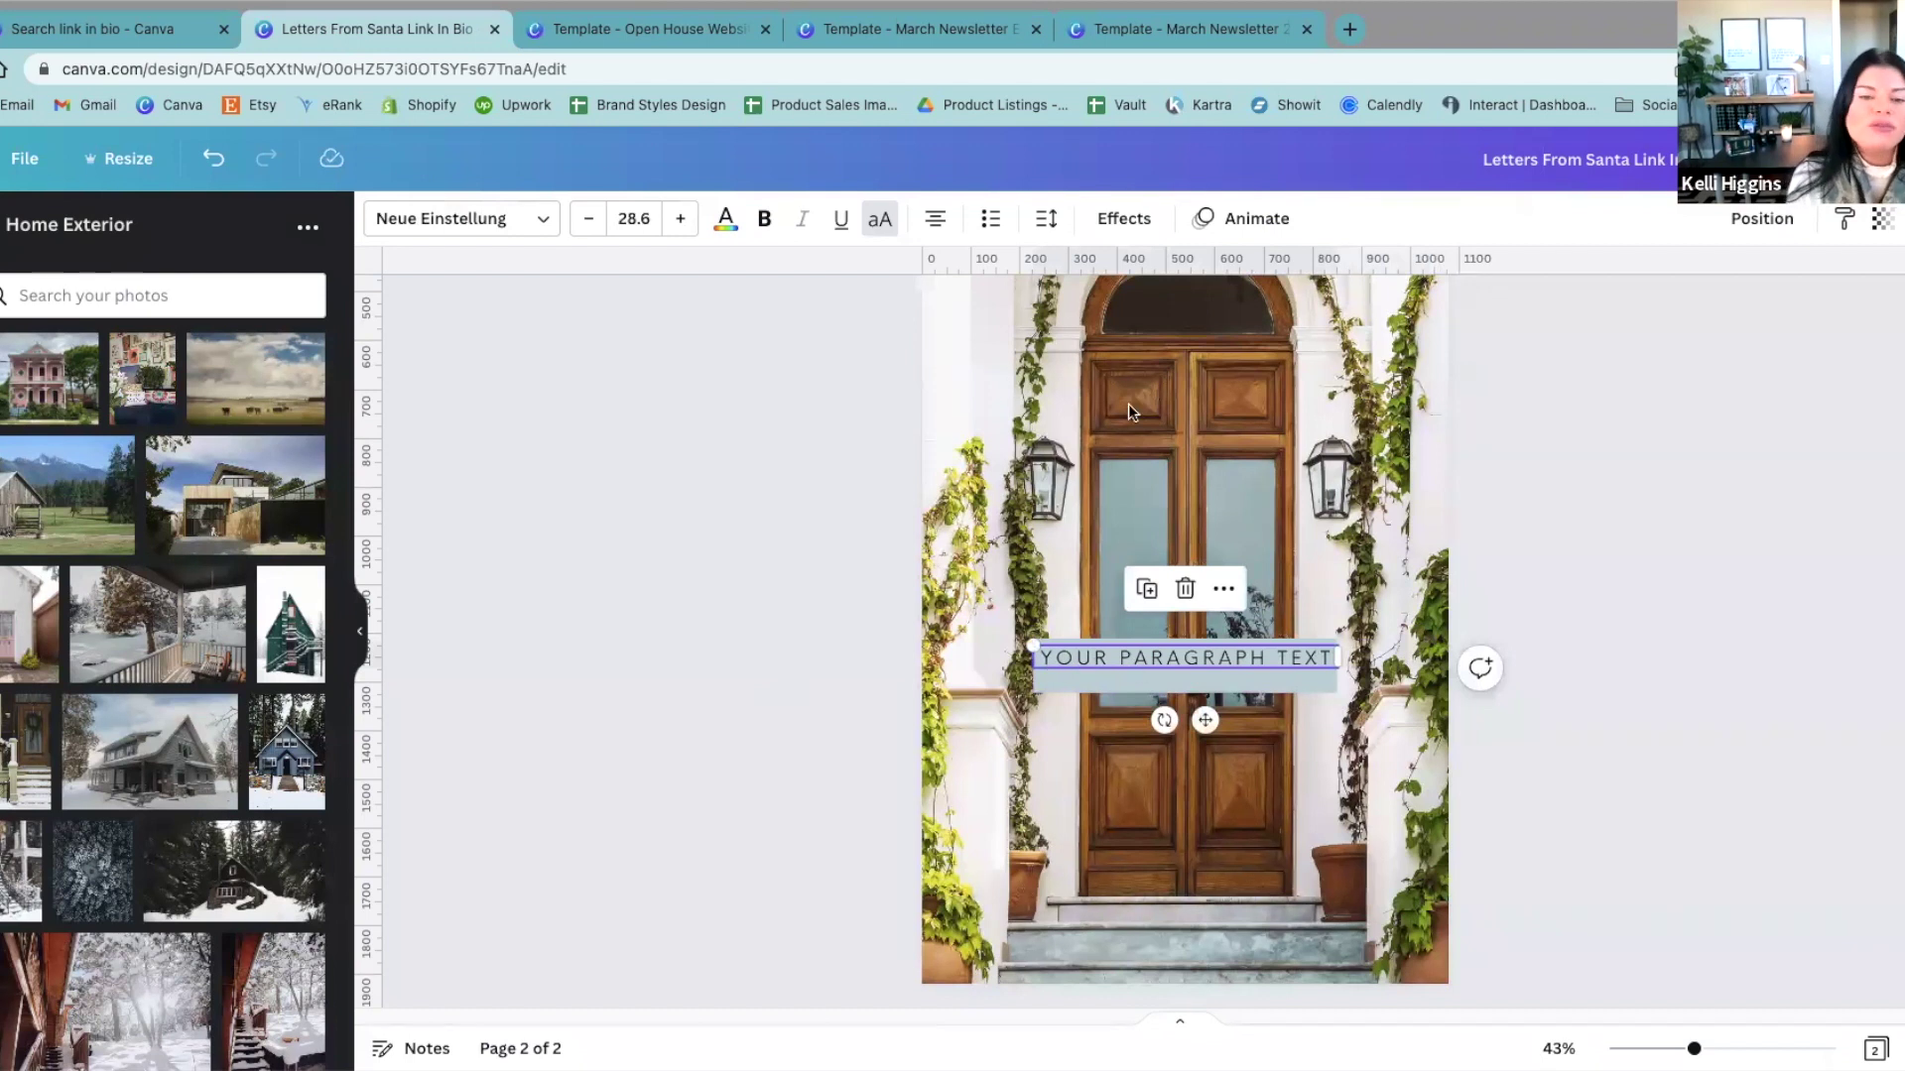
click(1046, 218)
drag(1177, 318, 1149, 353)
click(764, 226)
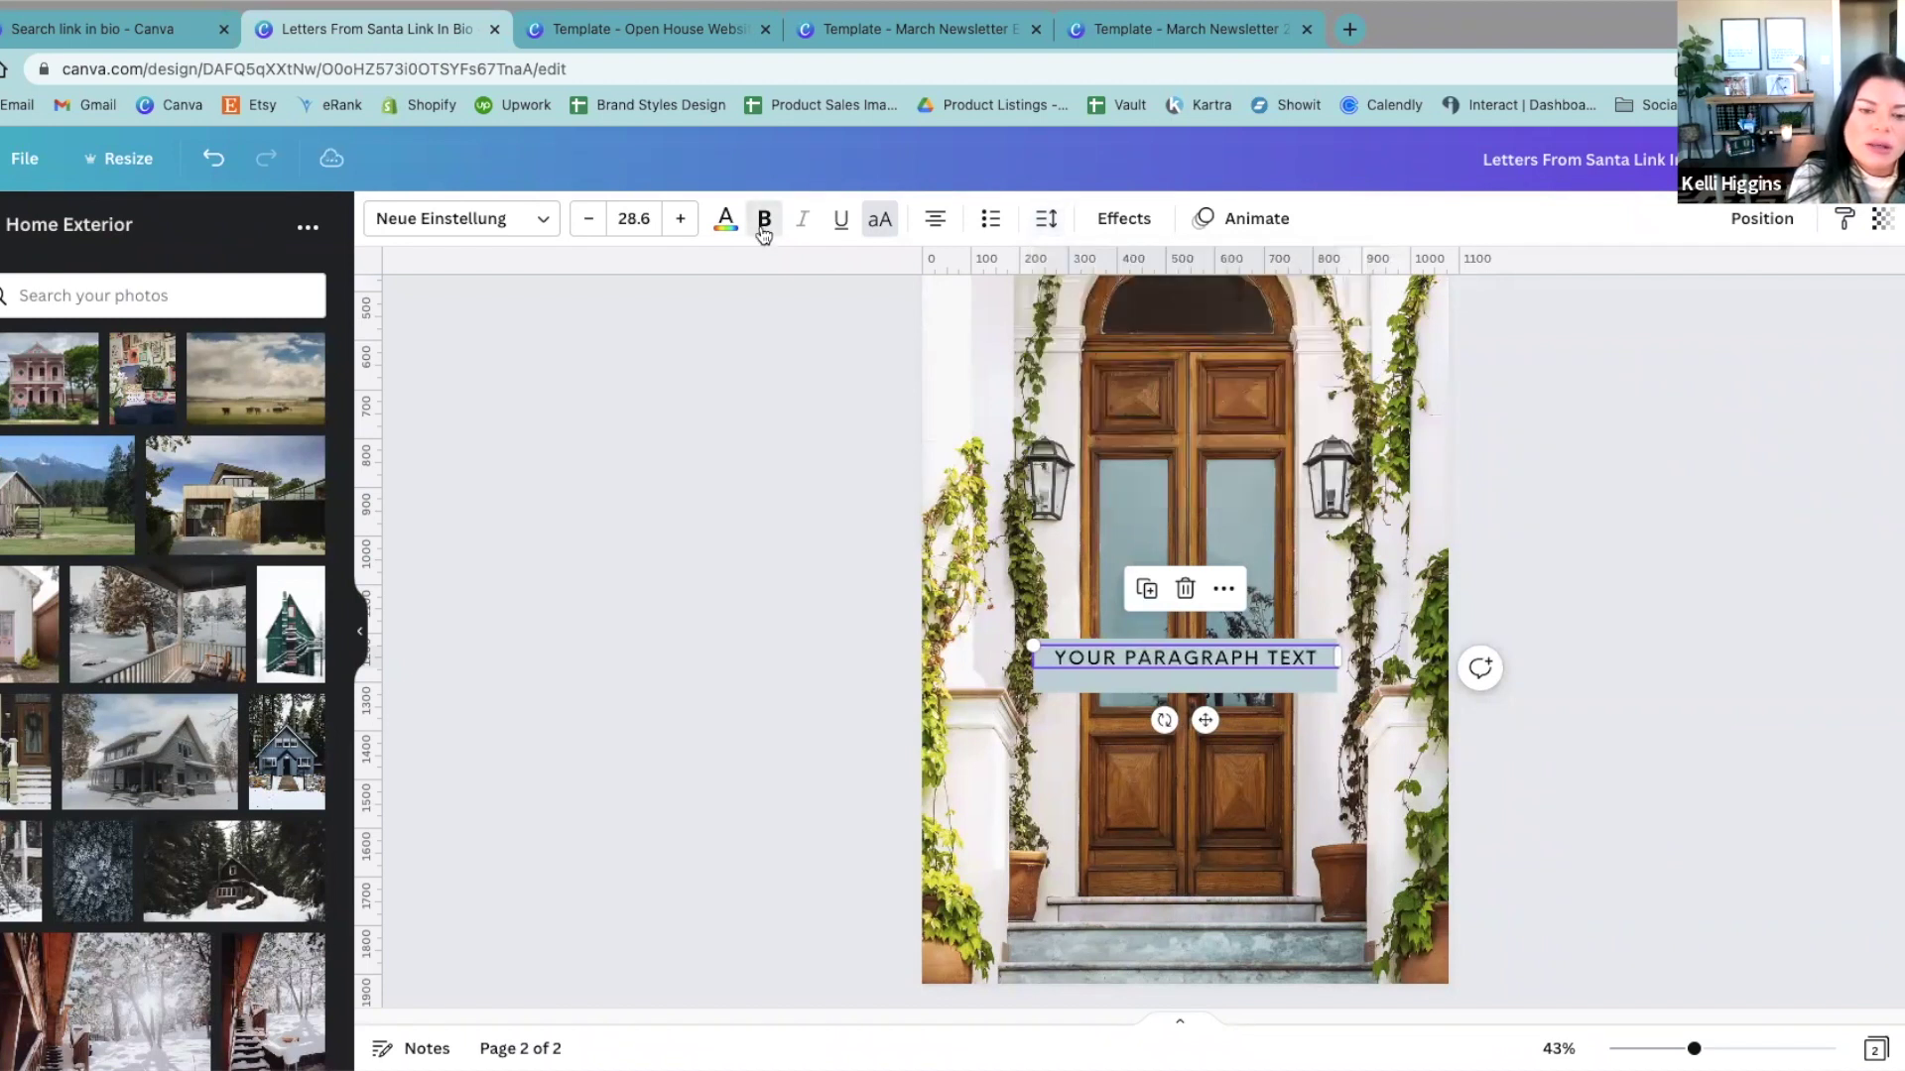
click(762, 337)
Shorten the pale blue bar behind the text from its bottom edge.
click(1317, 686)
drag(1310, 692, 1293, 659)
click(1760, 605)
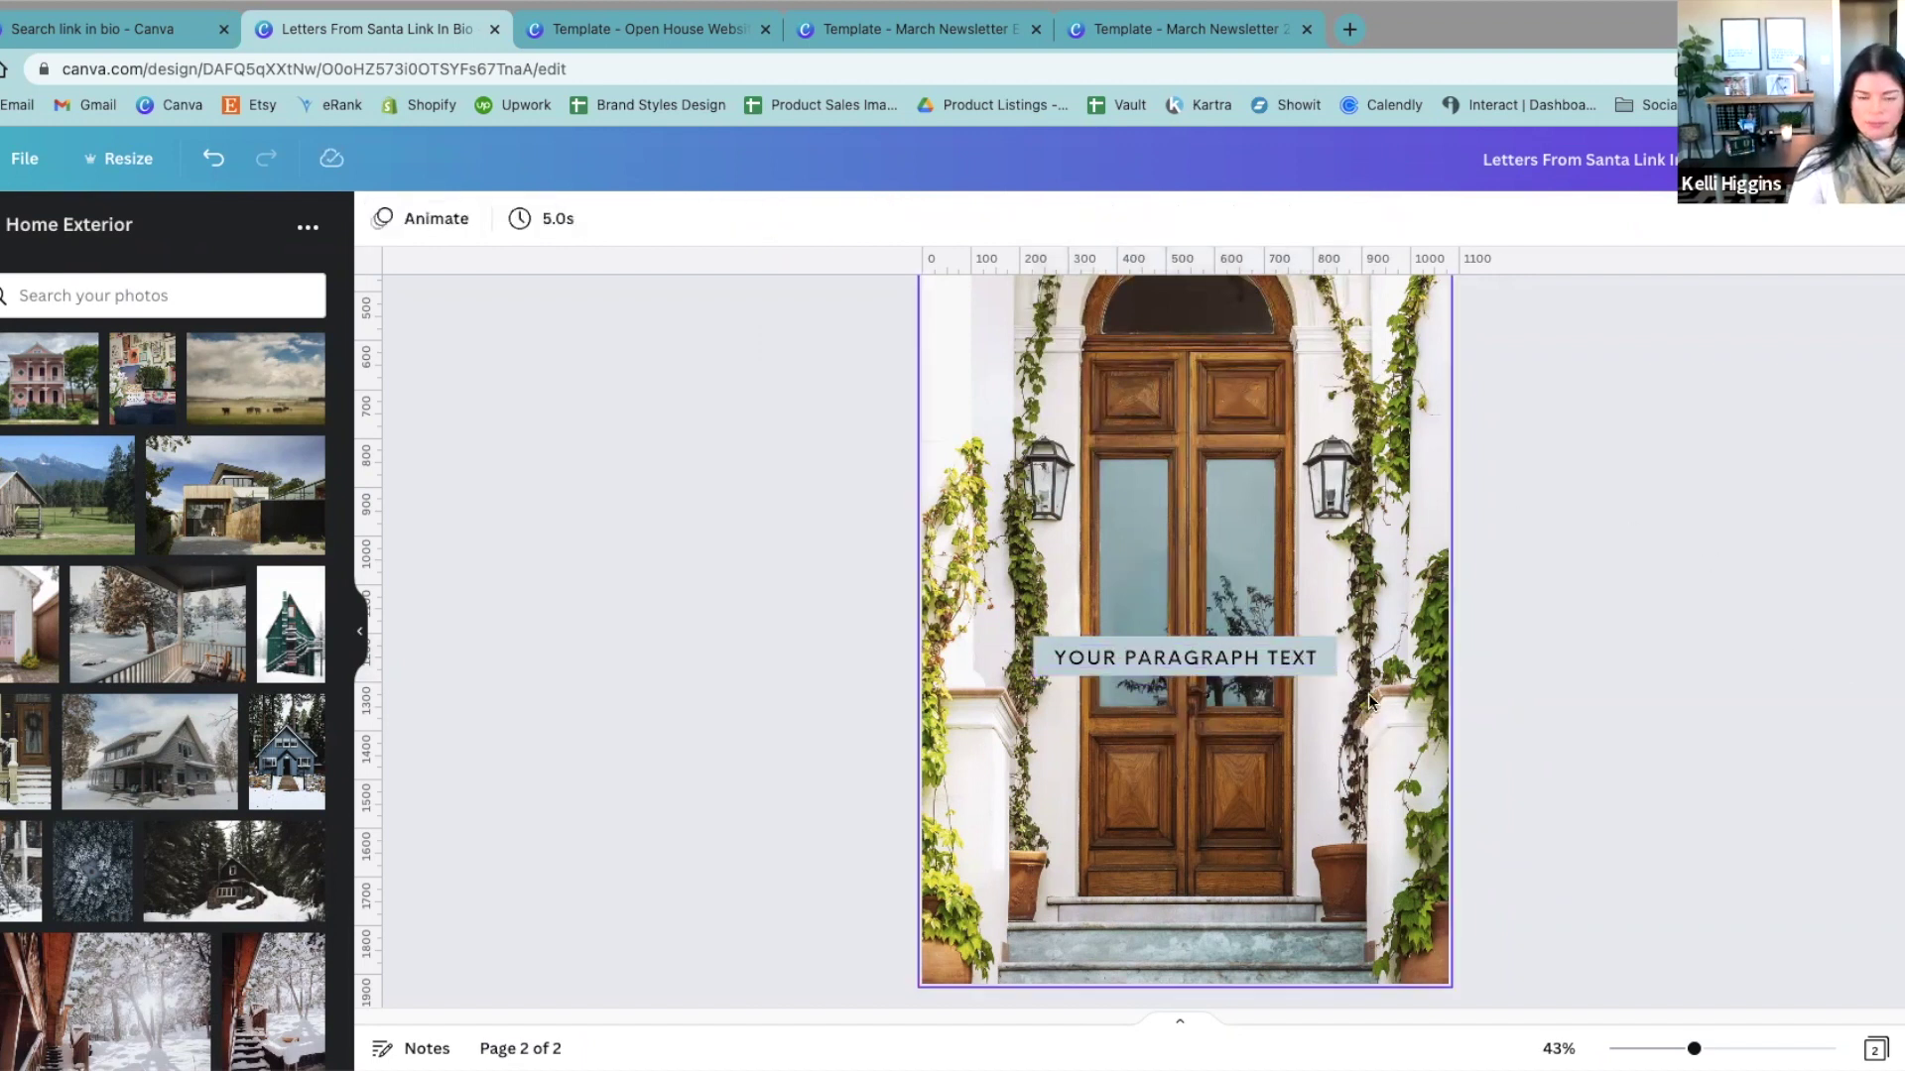
Trim the paragraph text box slightly from its top edge.
scroll(1365, 694, up, 5)
scroll(1363, 690, down, 4)
scroll(1366, 686, down, 4)
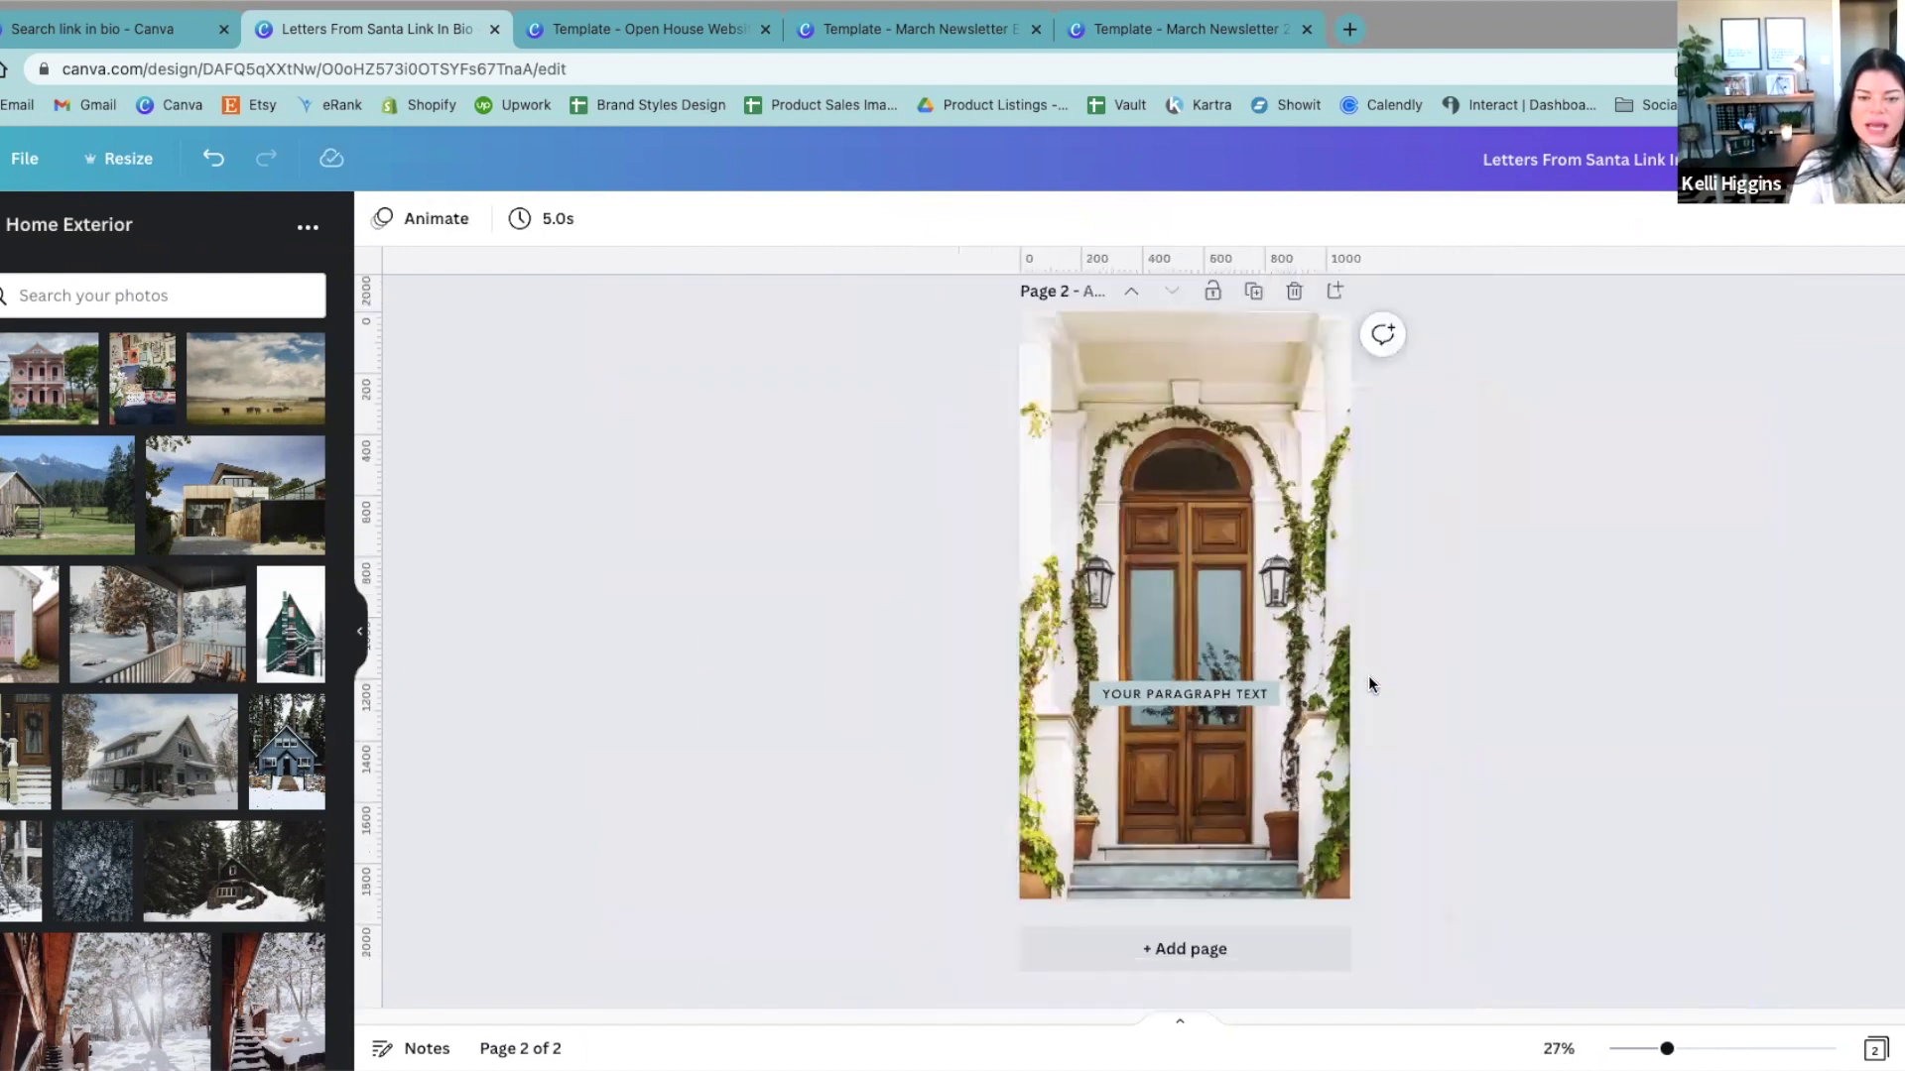
scroll(1258, 728, up, 2)
scroll(1258, 728, up, 8)
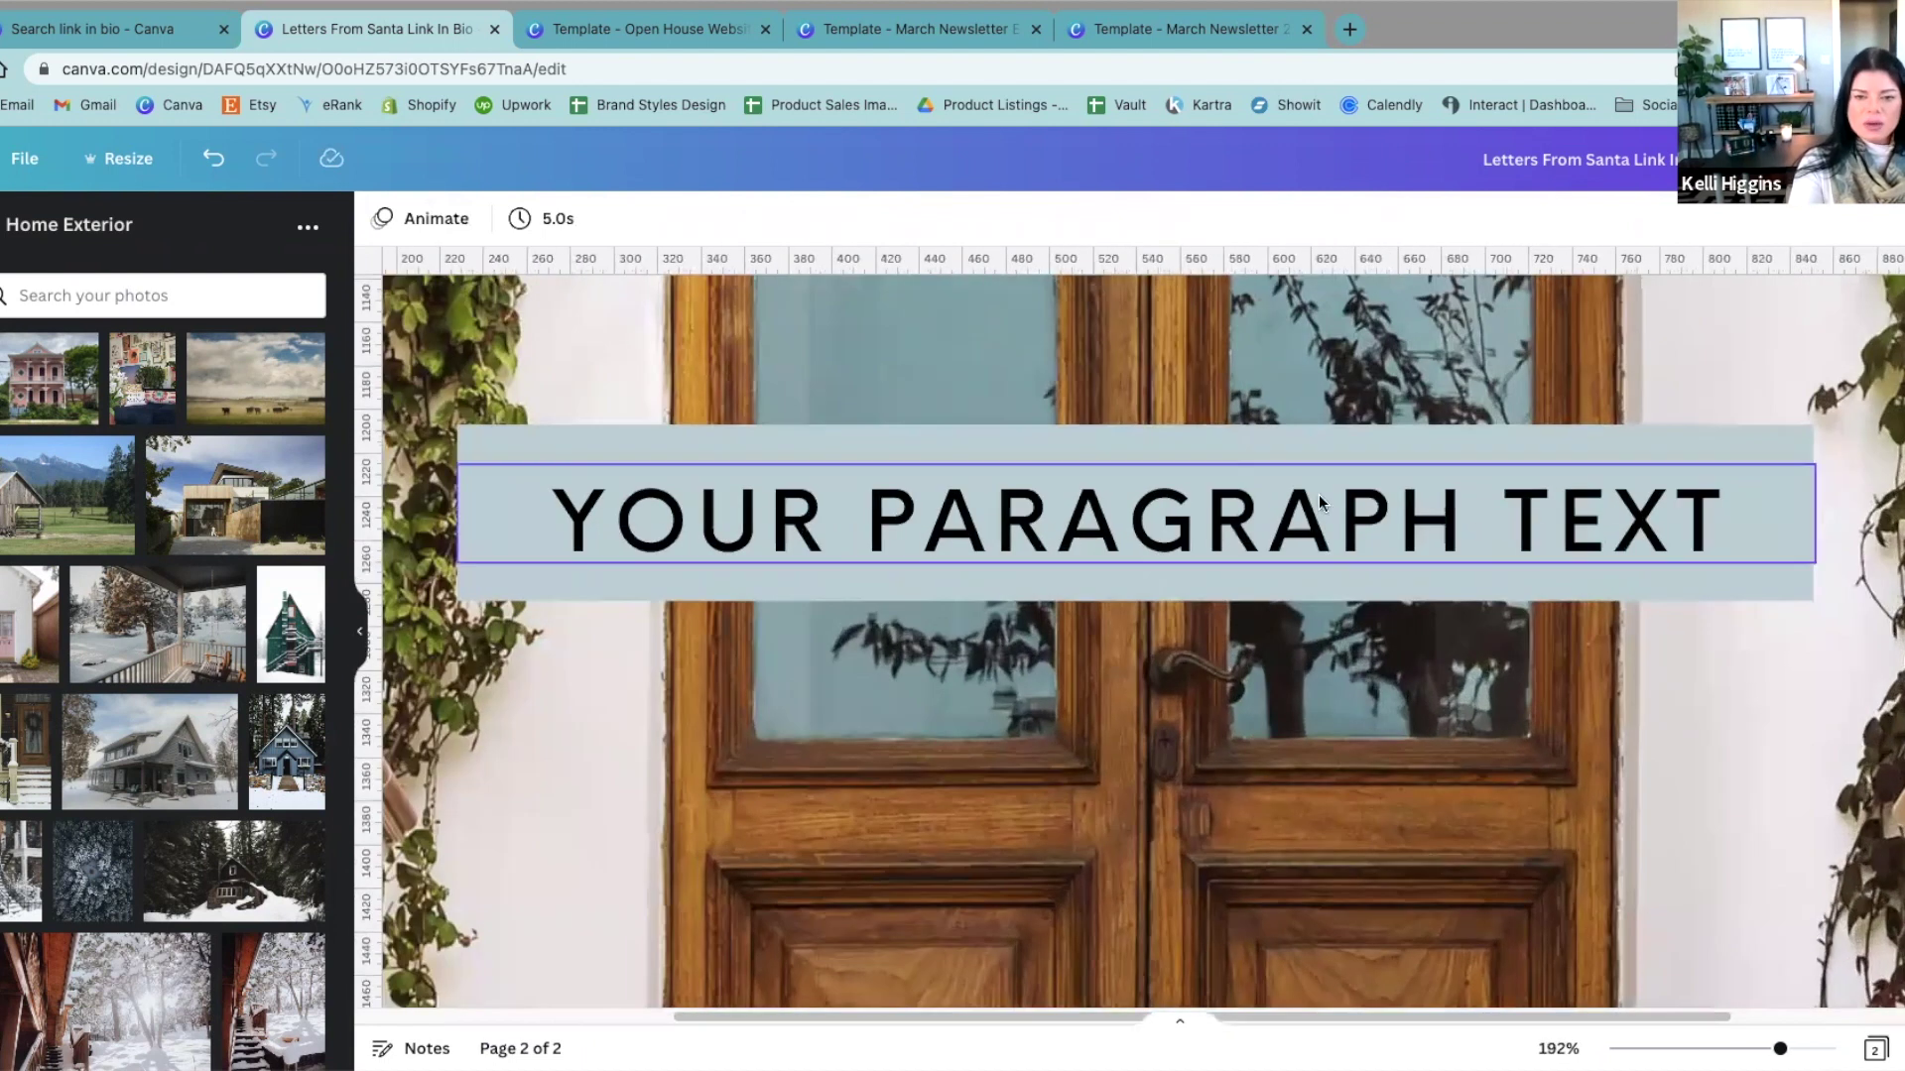
click(1292, 438)
drag(1284, 426, 1264, 447)
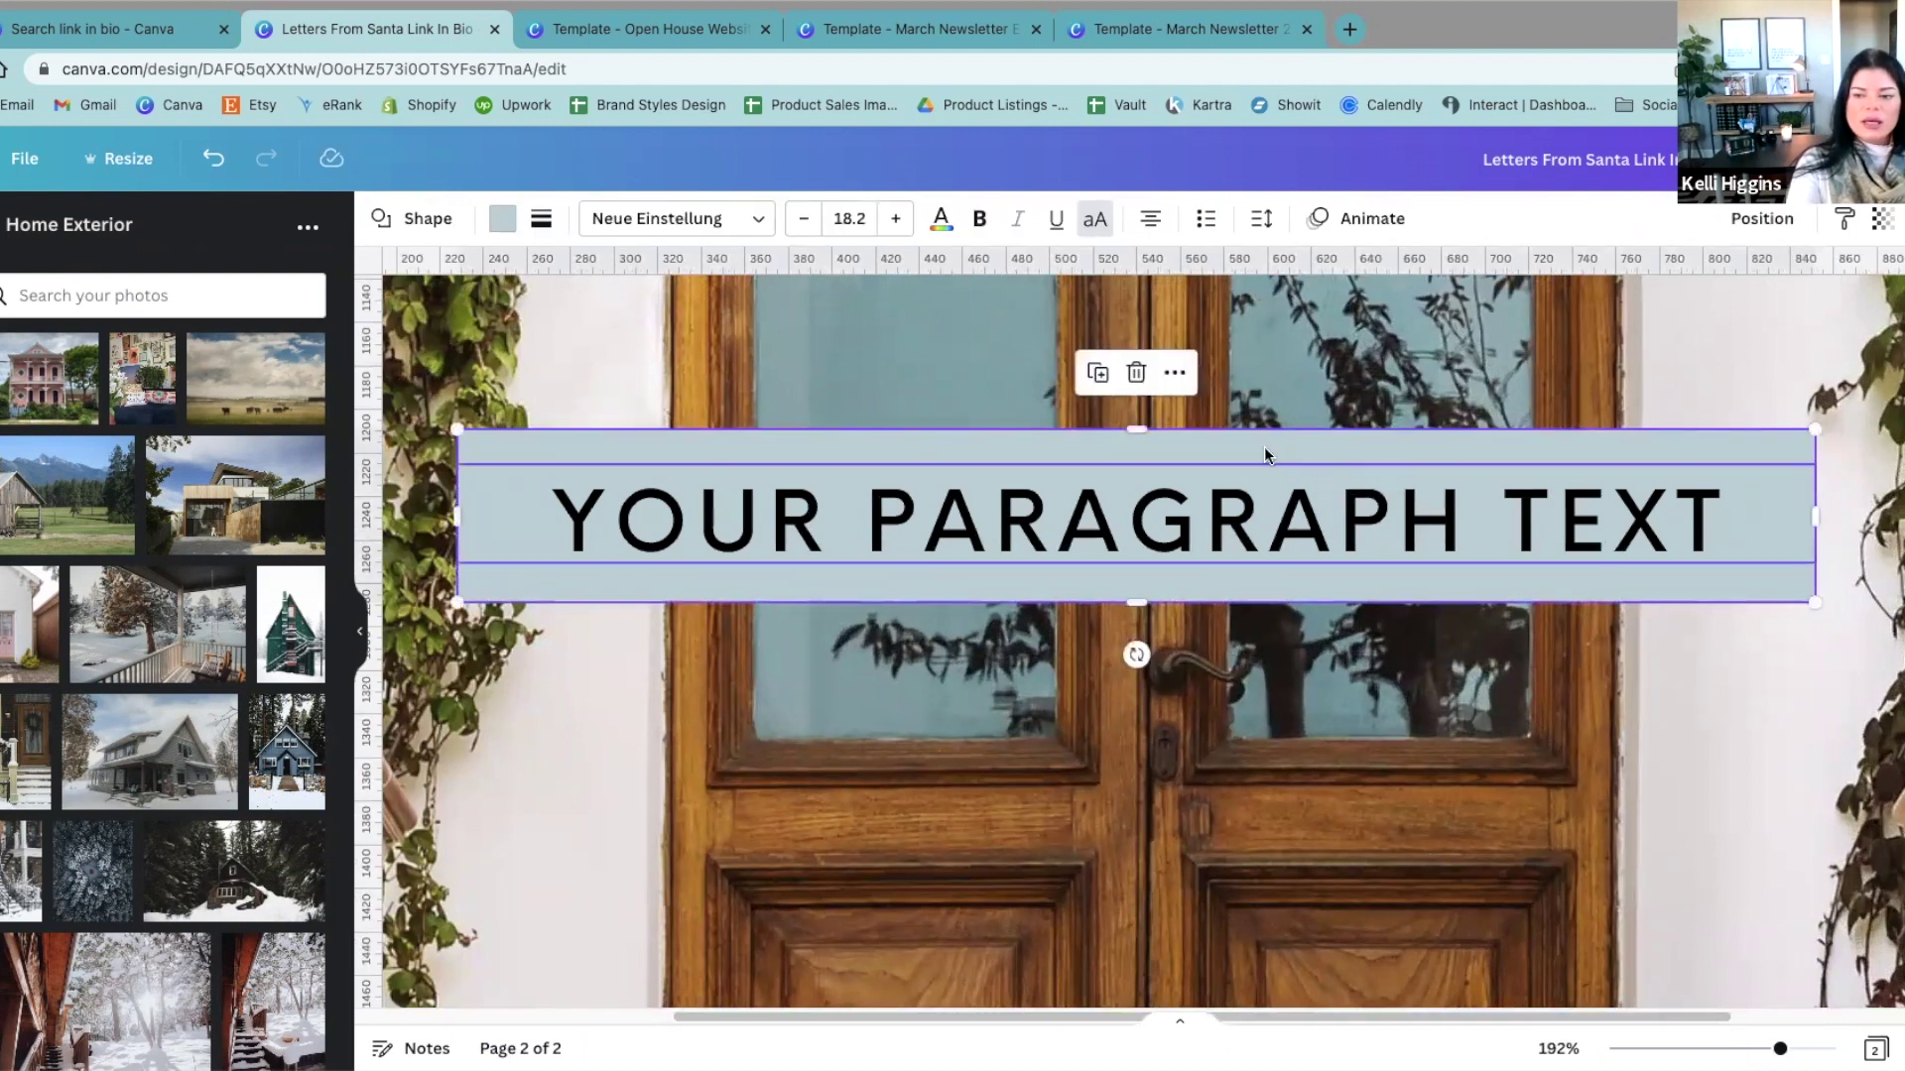
scroll(1264, 447, down, 5)
click(1805, 586)
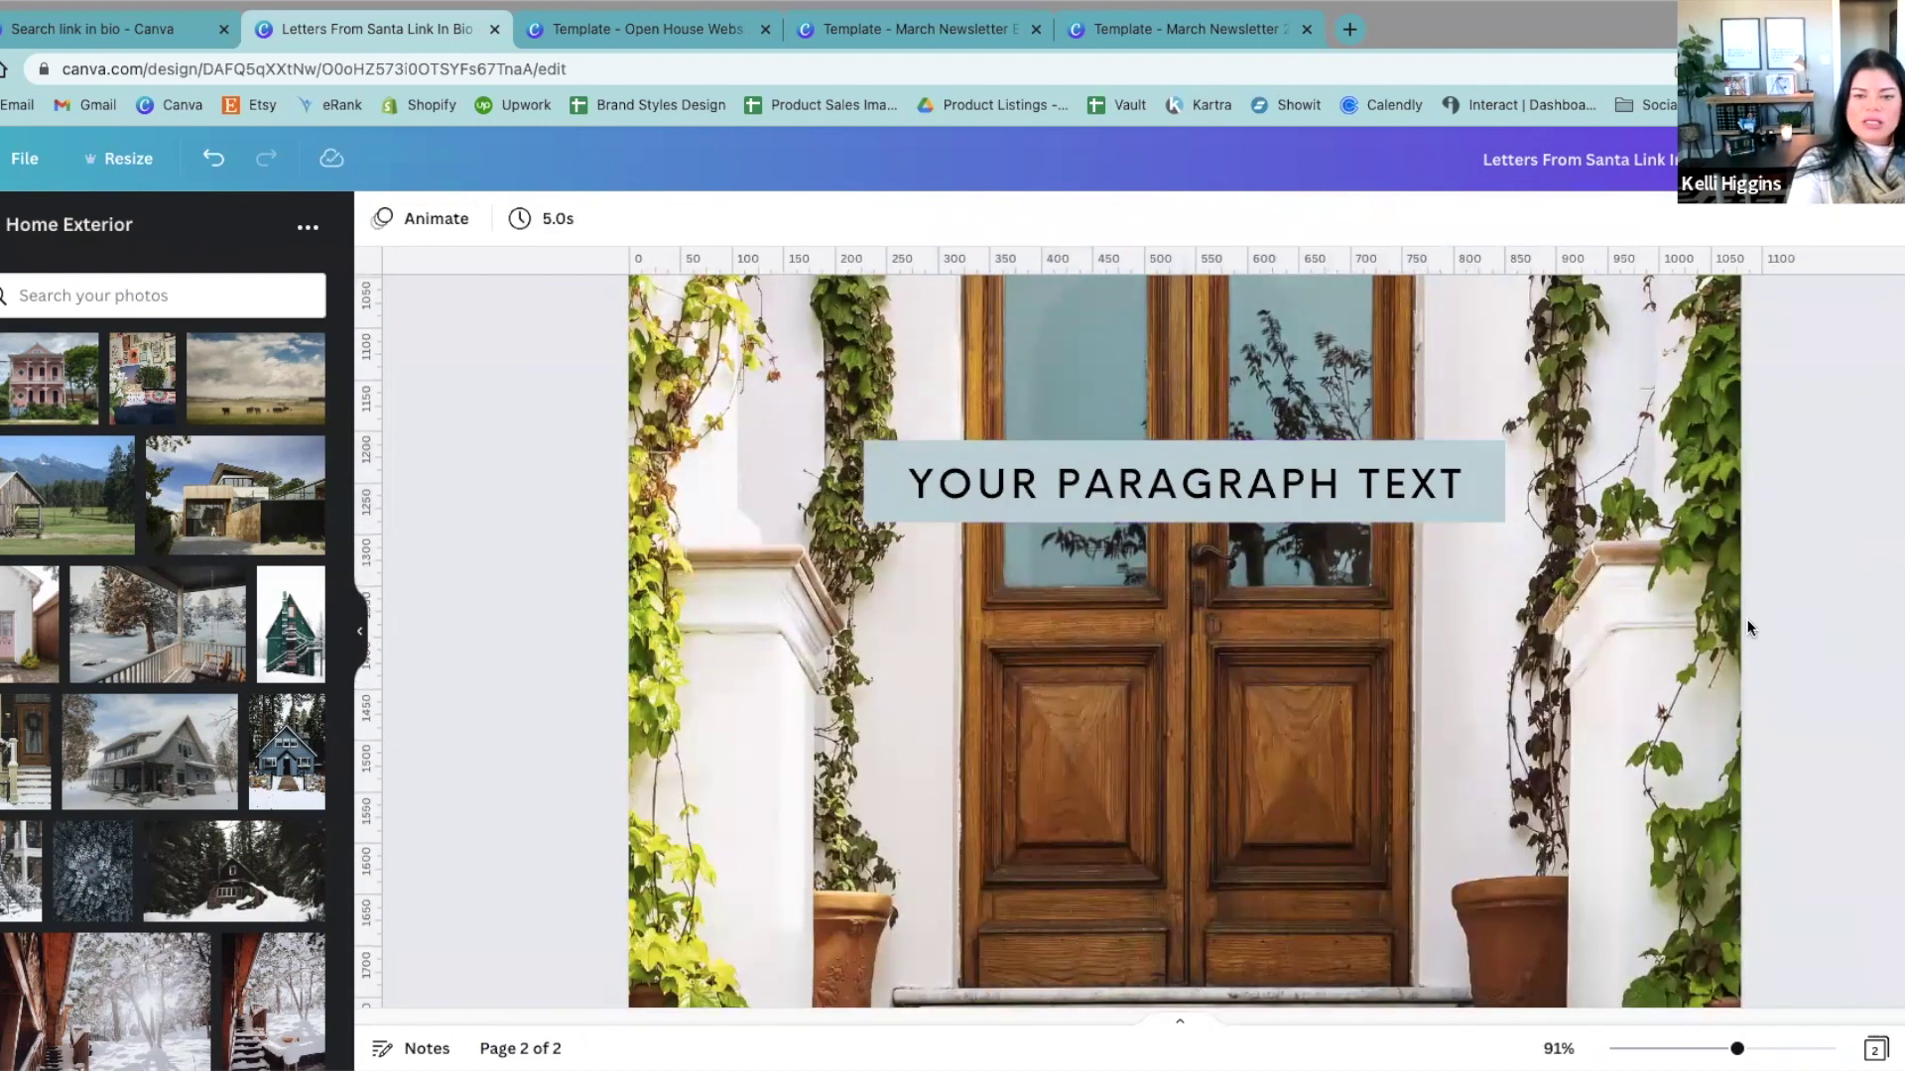
Move the paragraph text box about 23 px higher on the door.
scroll(1253, 647, down, 3)
scroll(1159, 686, down, 1)
scroll(1183, 659, up, 3)
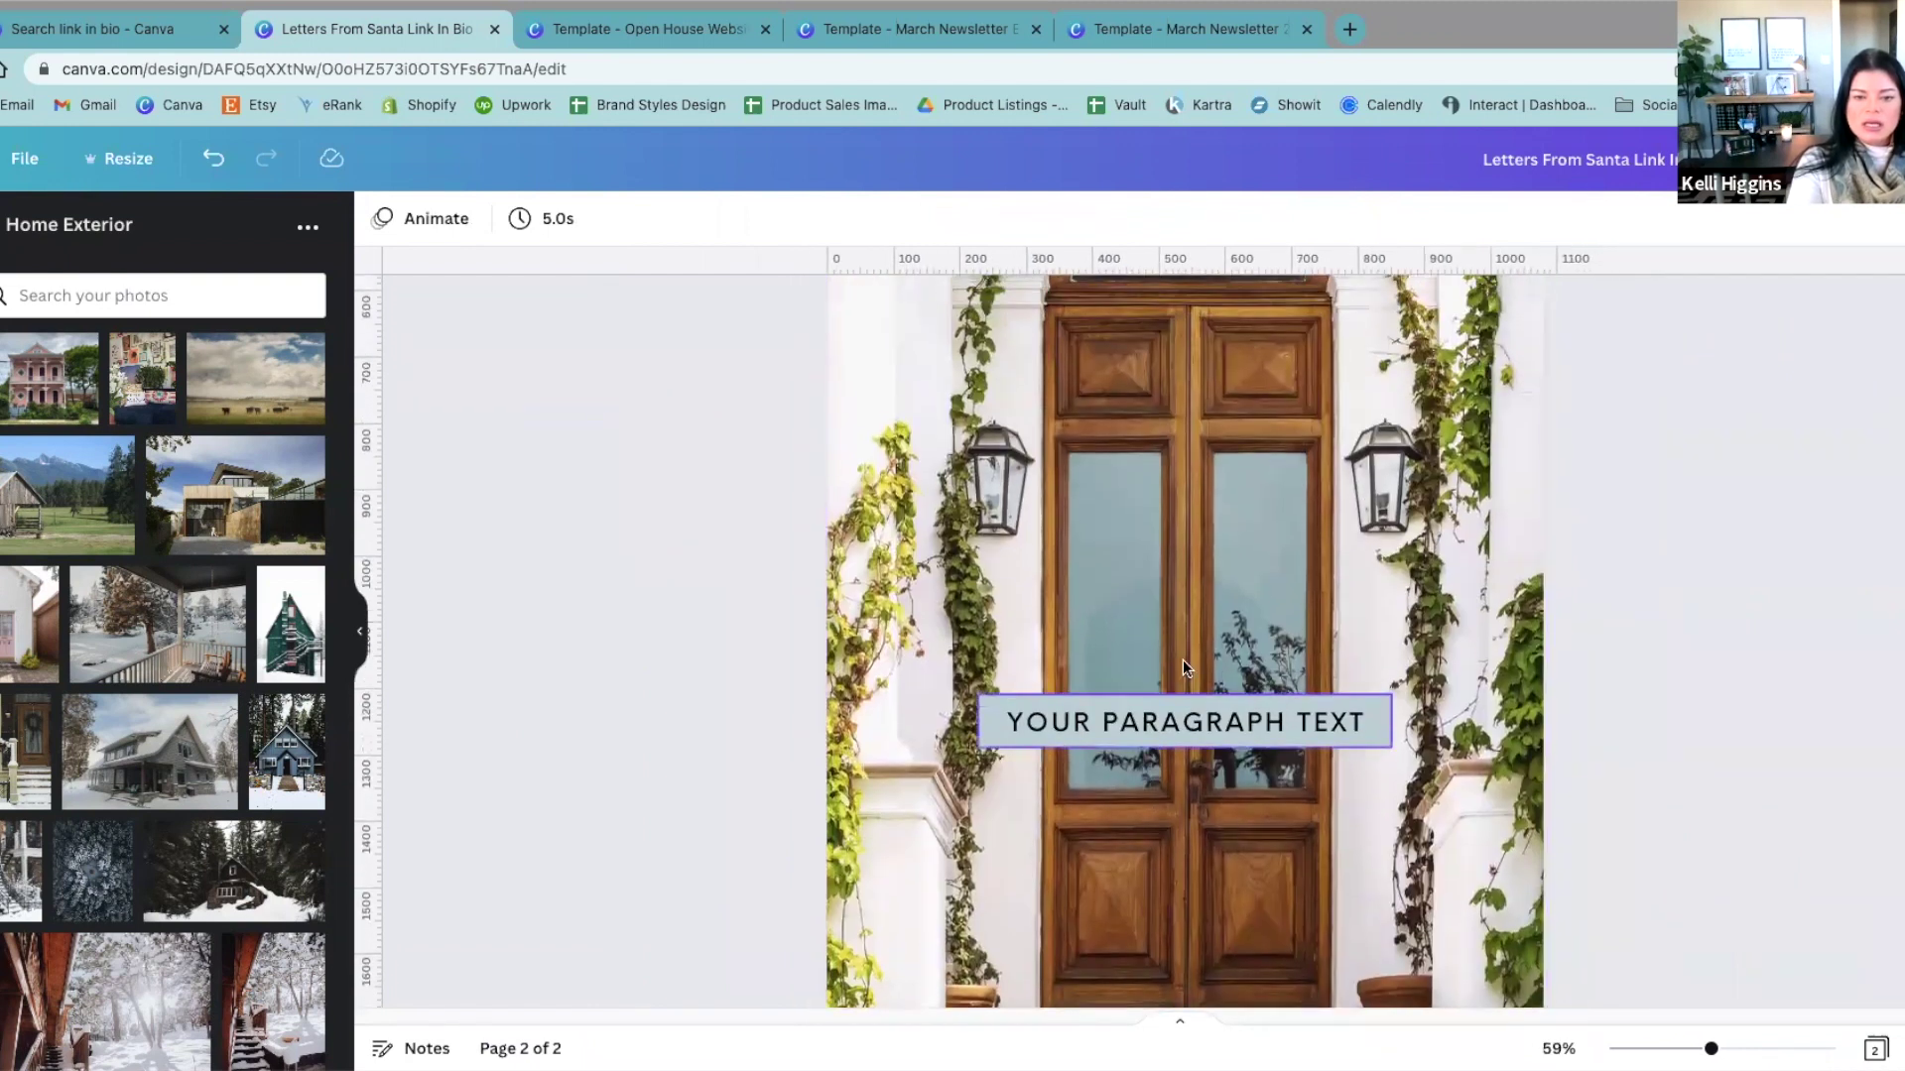
click(1156, 731)
drag(1155, 731, 1161, 718)
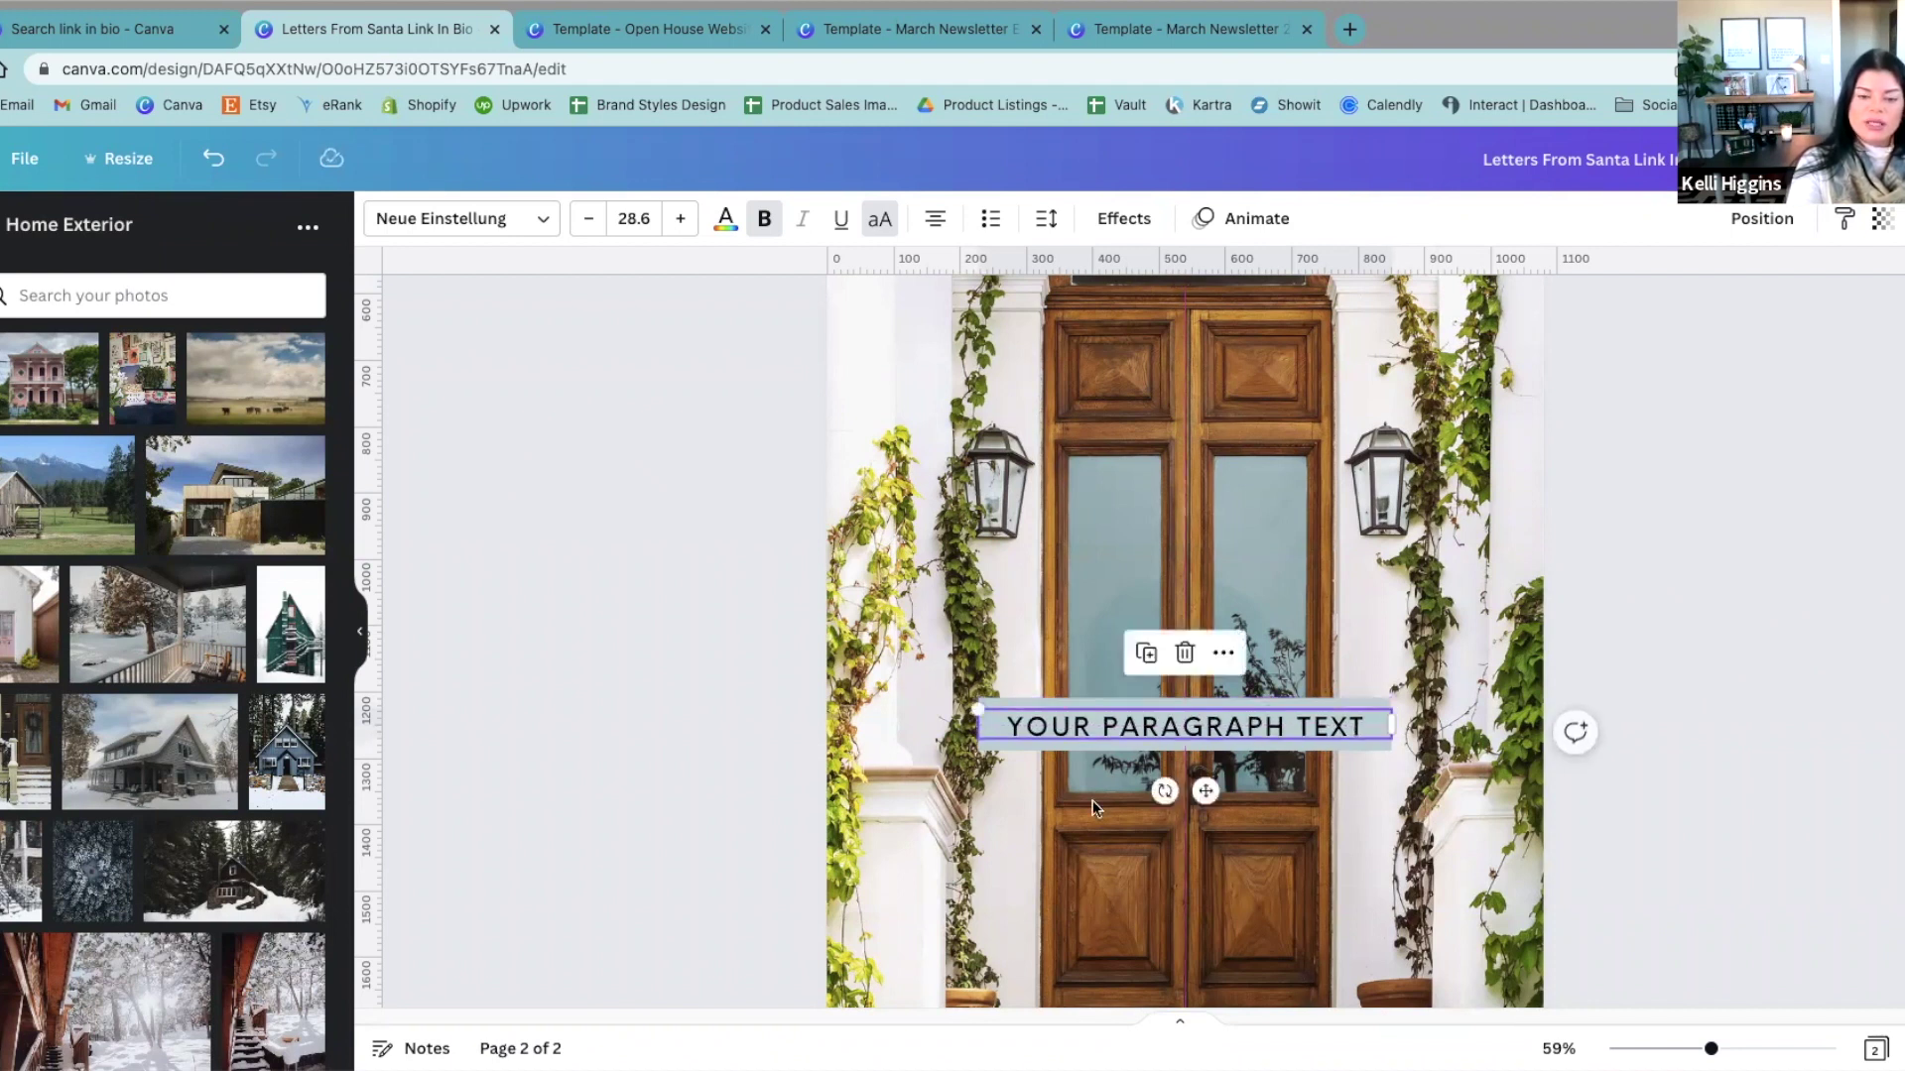
Nudge the text box slightly lower and snap it to the page's centre guide.
scroll(1091, 798, up, 5)
scroll(1089, 803, up, 5)
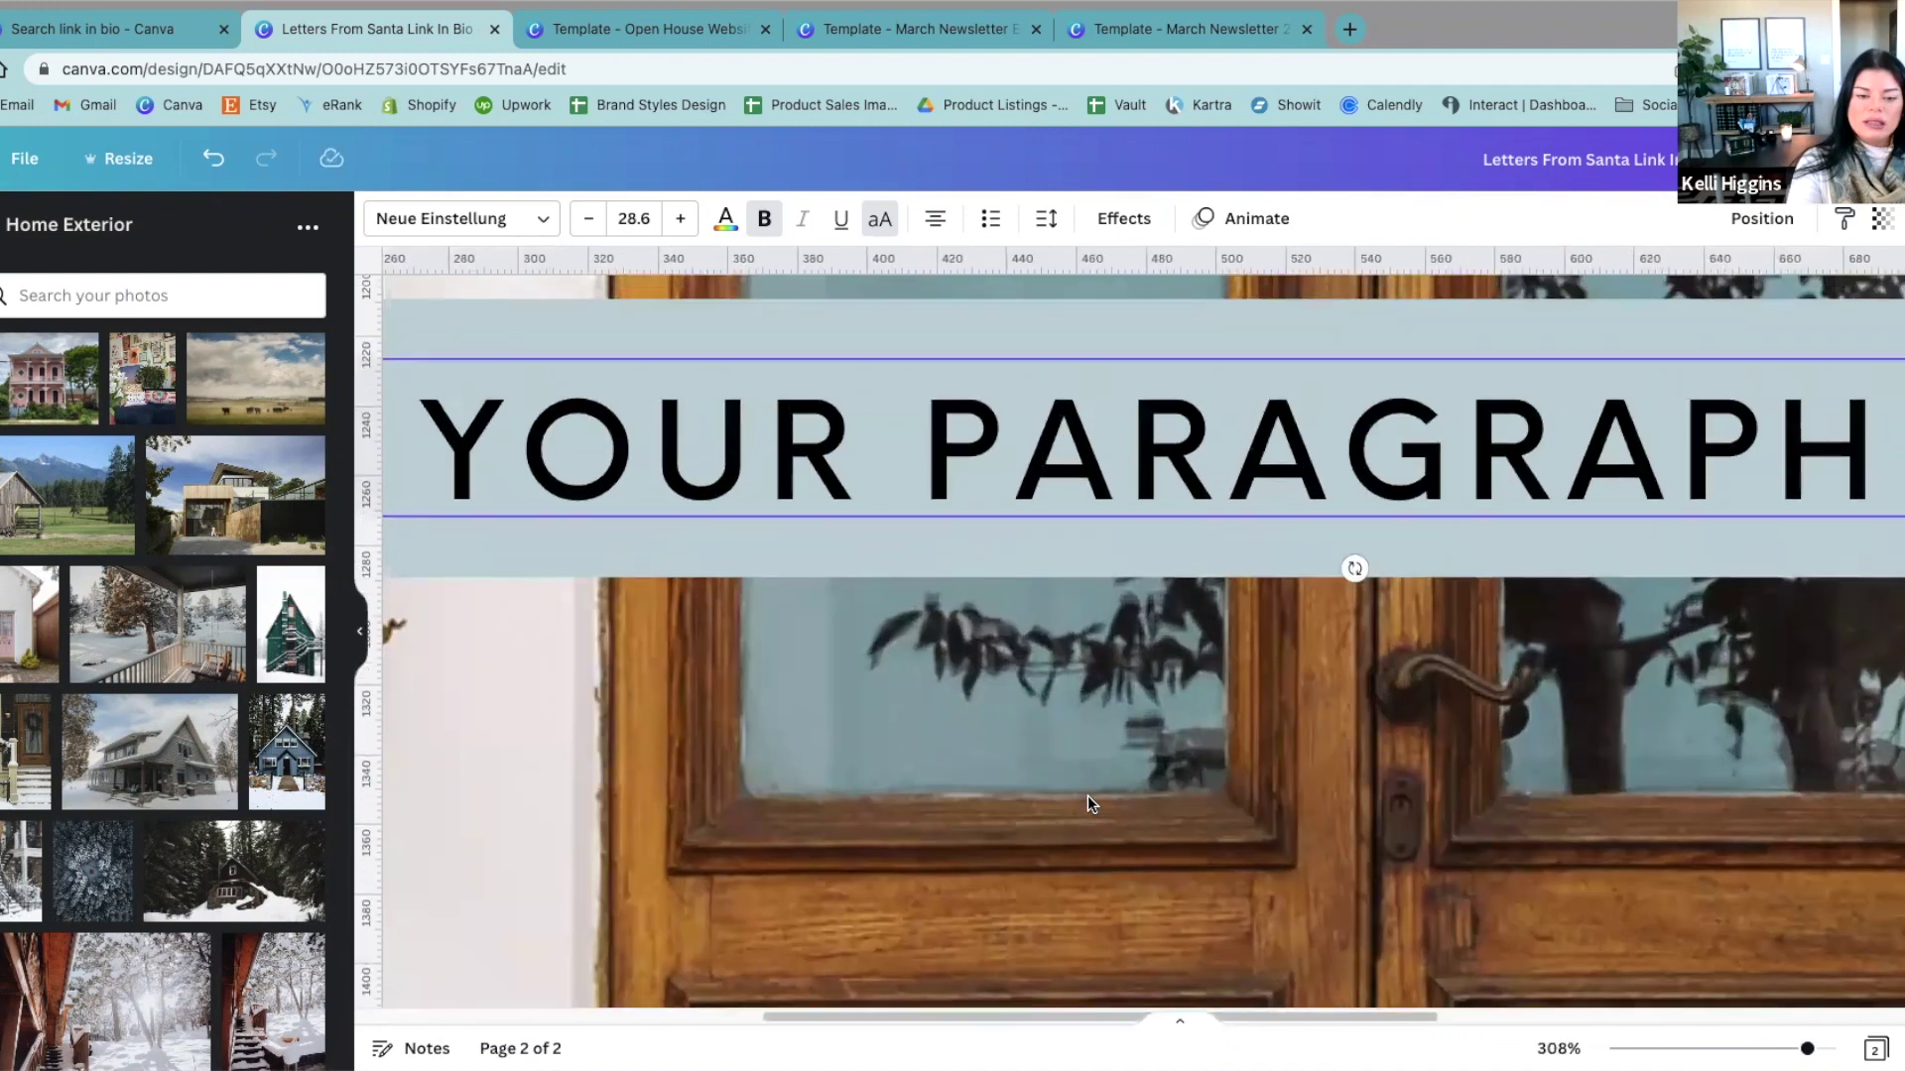
scroll(1088, 800, up, 2)
mouse_move(1117, 713)
mouse_down()
mouse_move(1114, 638)
mouse_move(1105, 753)
mouse_move(1114, 672)
mouse_move(1120, 726)
mouse_up()
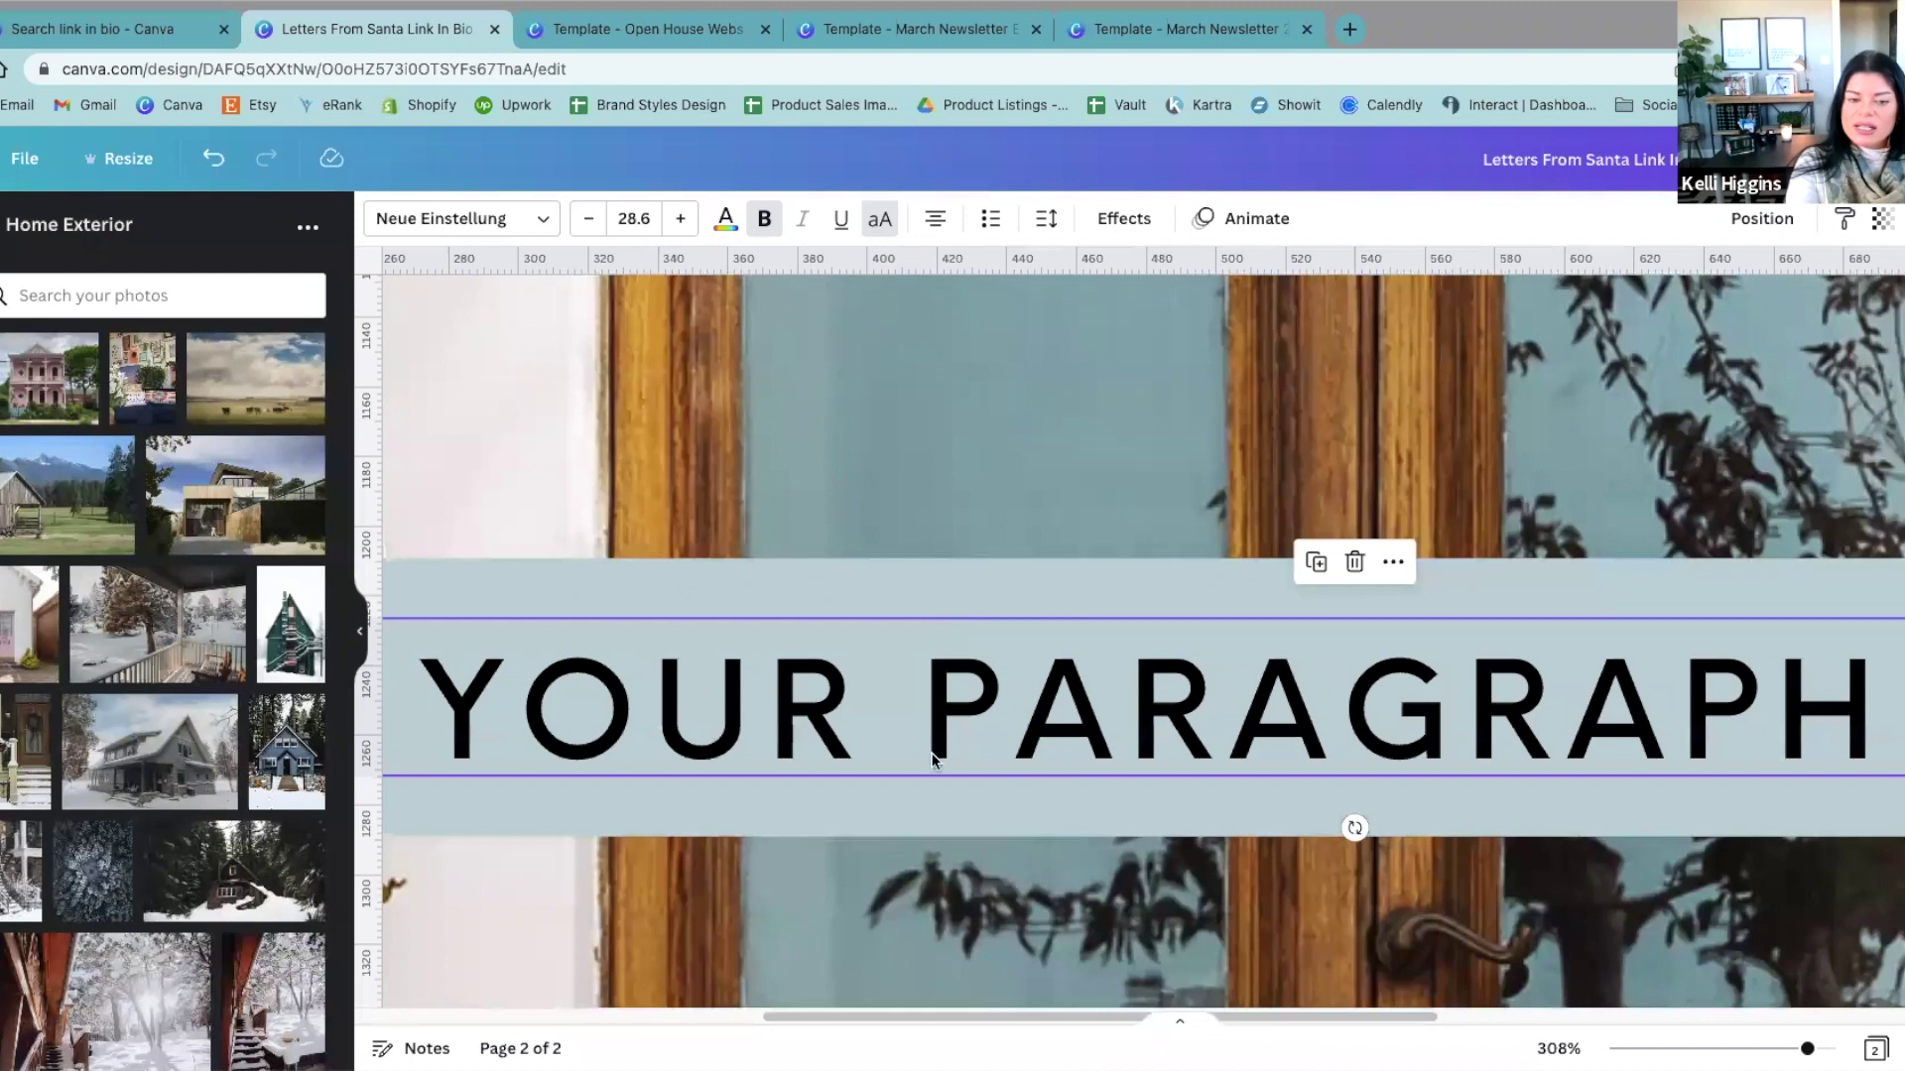
drag(988, 686, 985, 680)
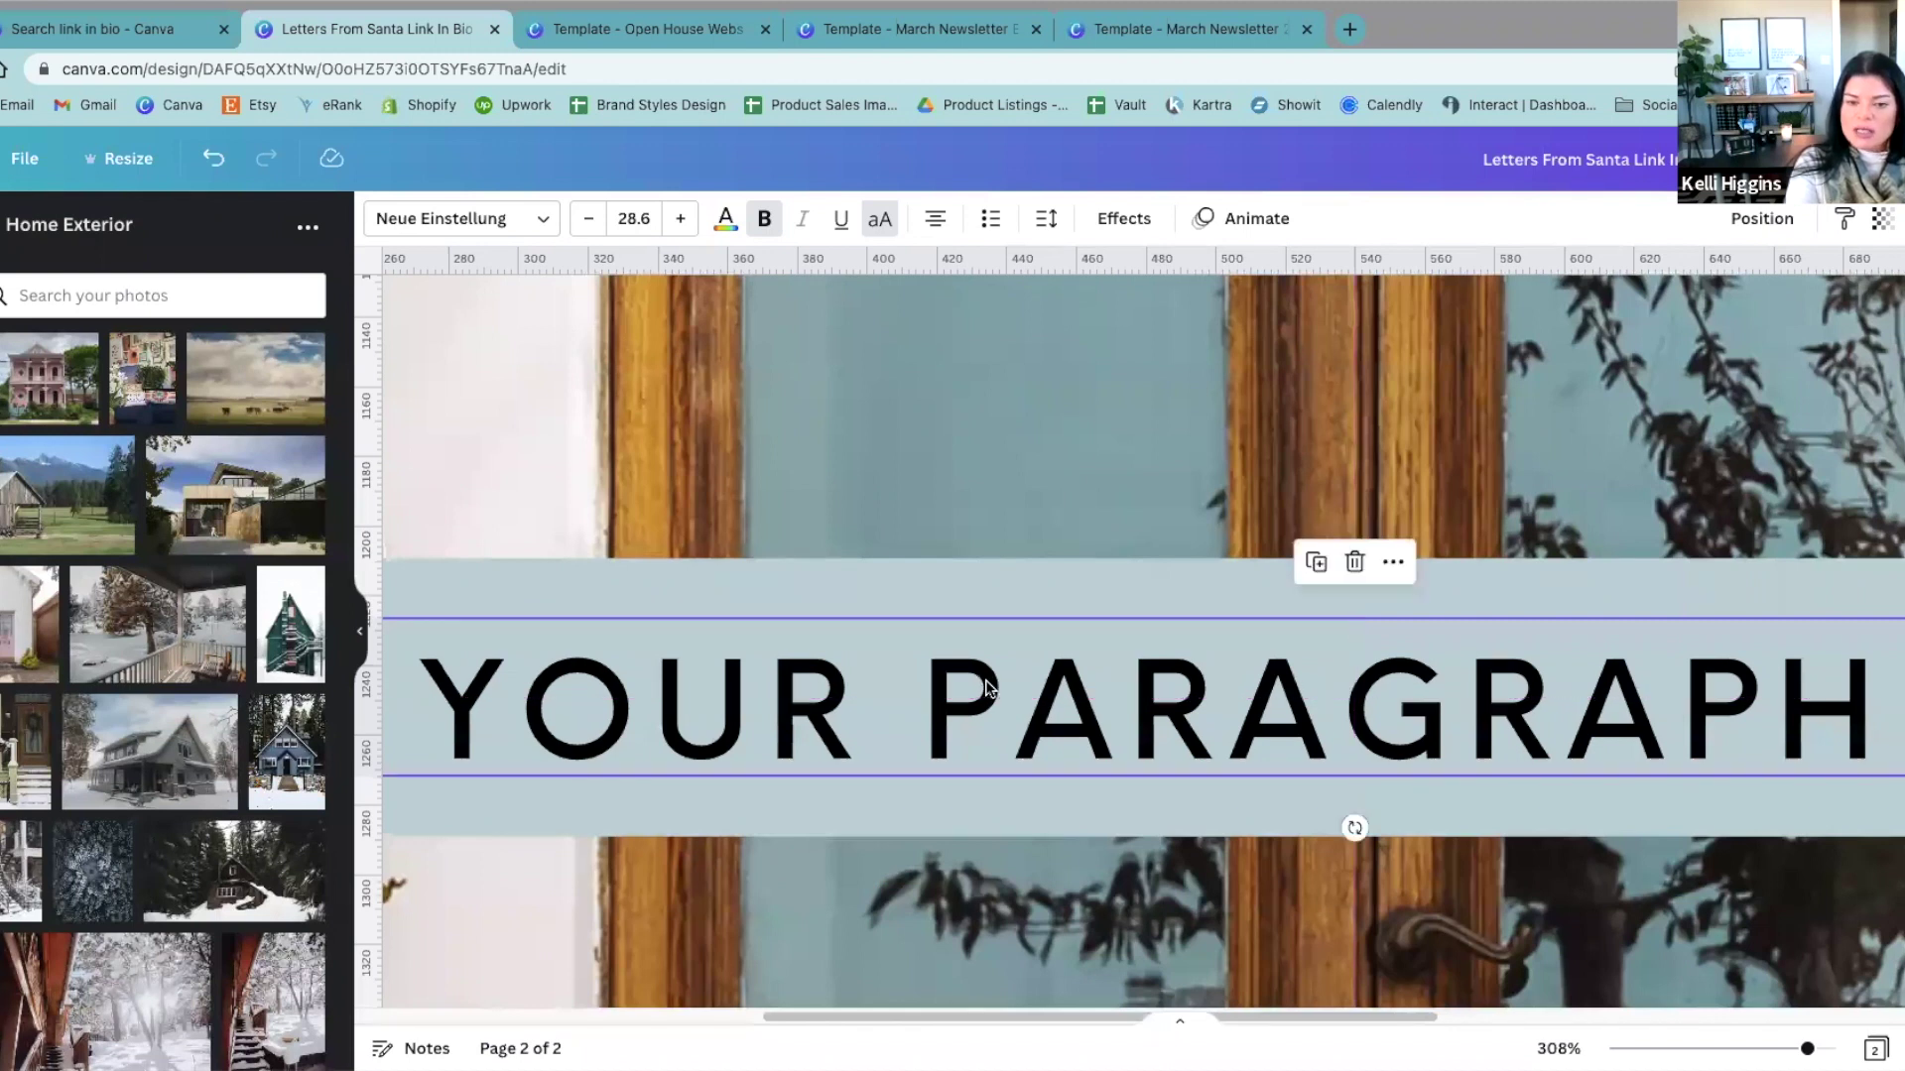
scroll(985, 681, down, 10)
click(788, 712)
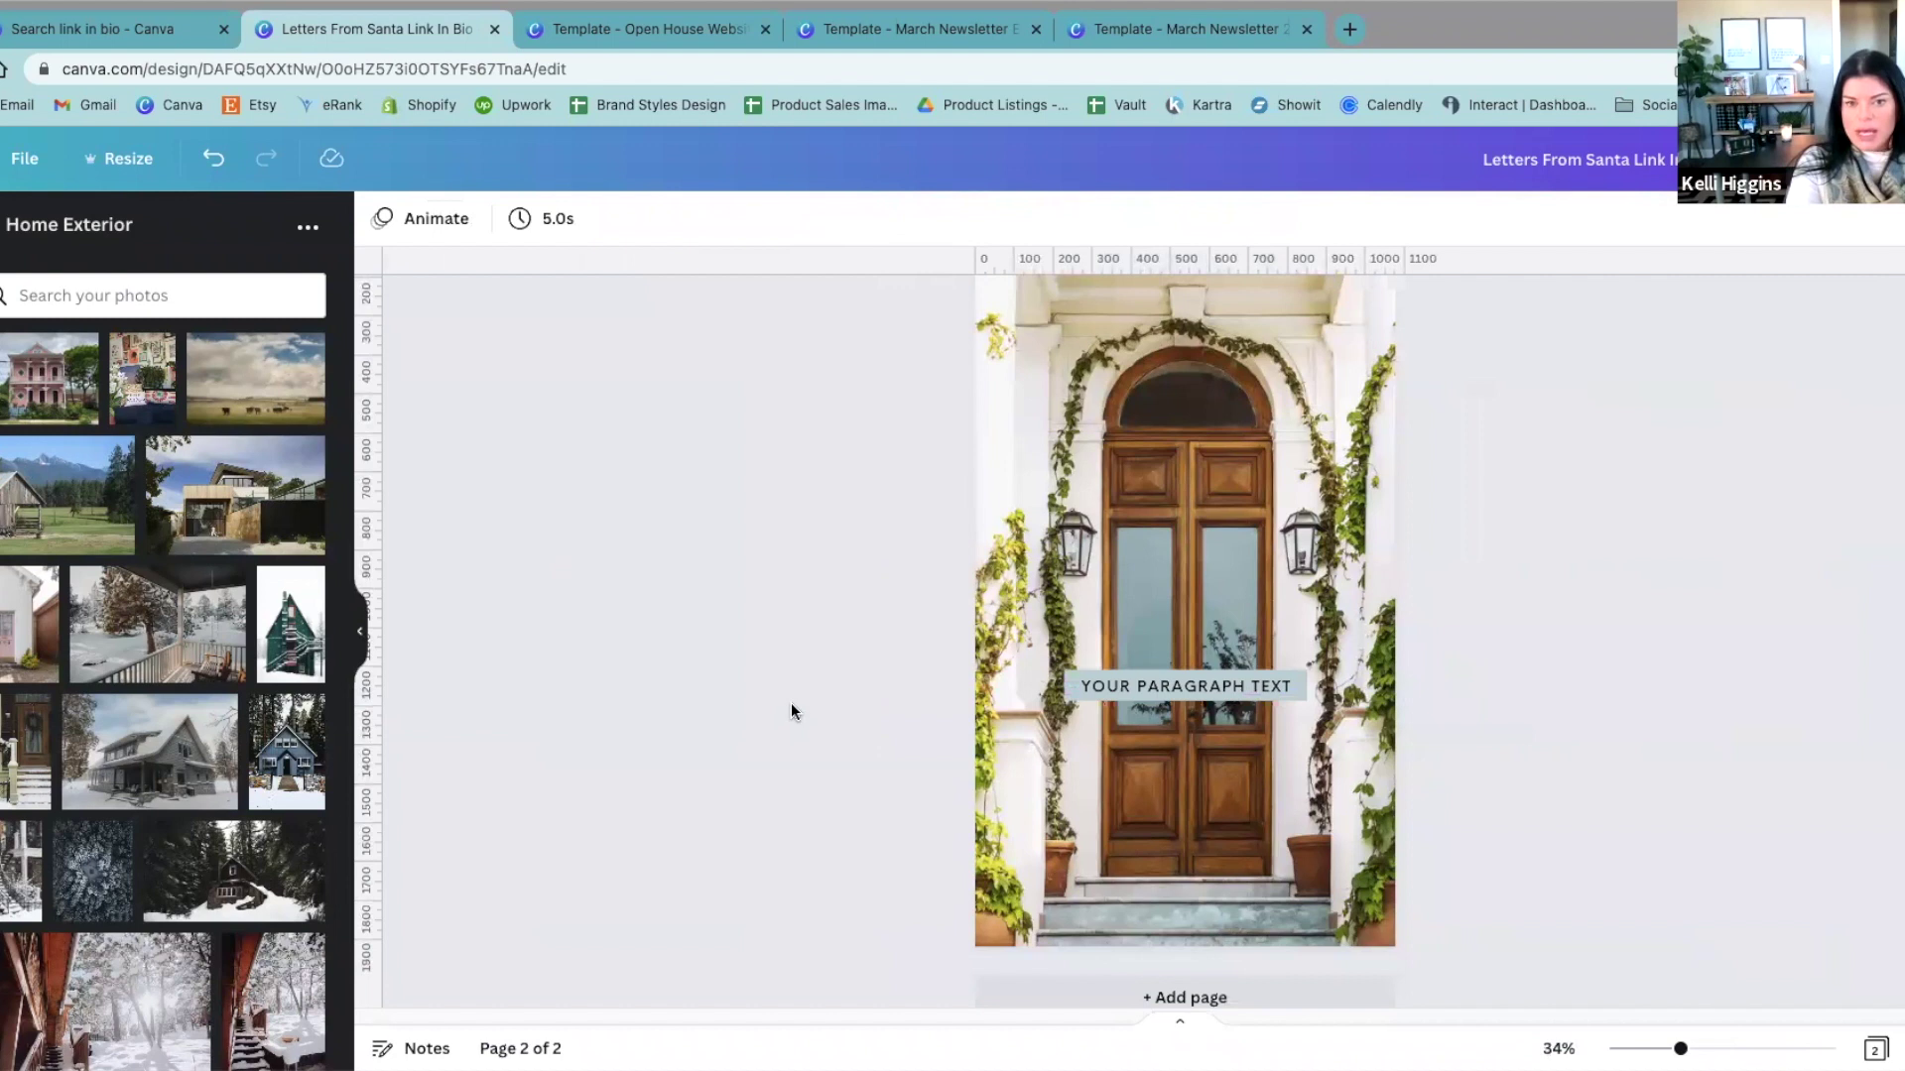
Zoom around and reselect the text box to check its centred placement.
scroll(790, 702, down, 3)
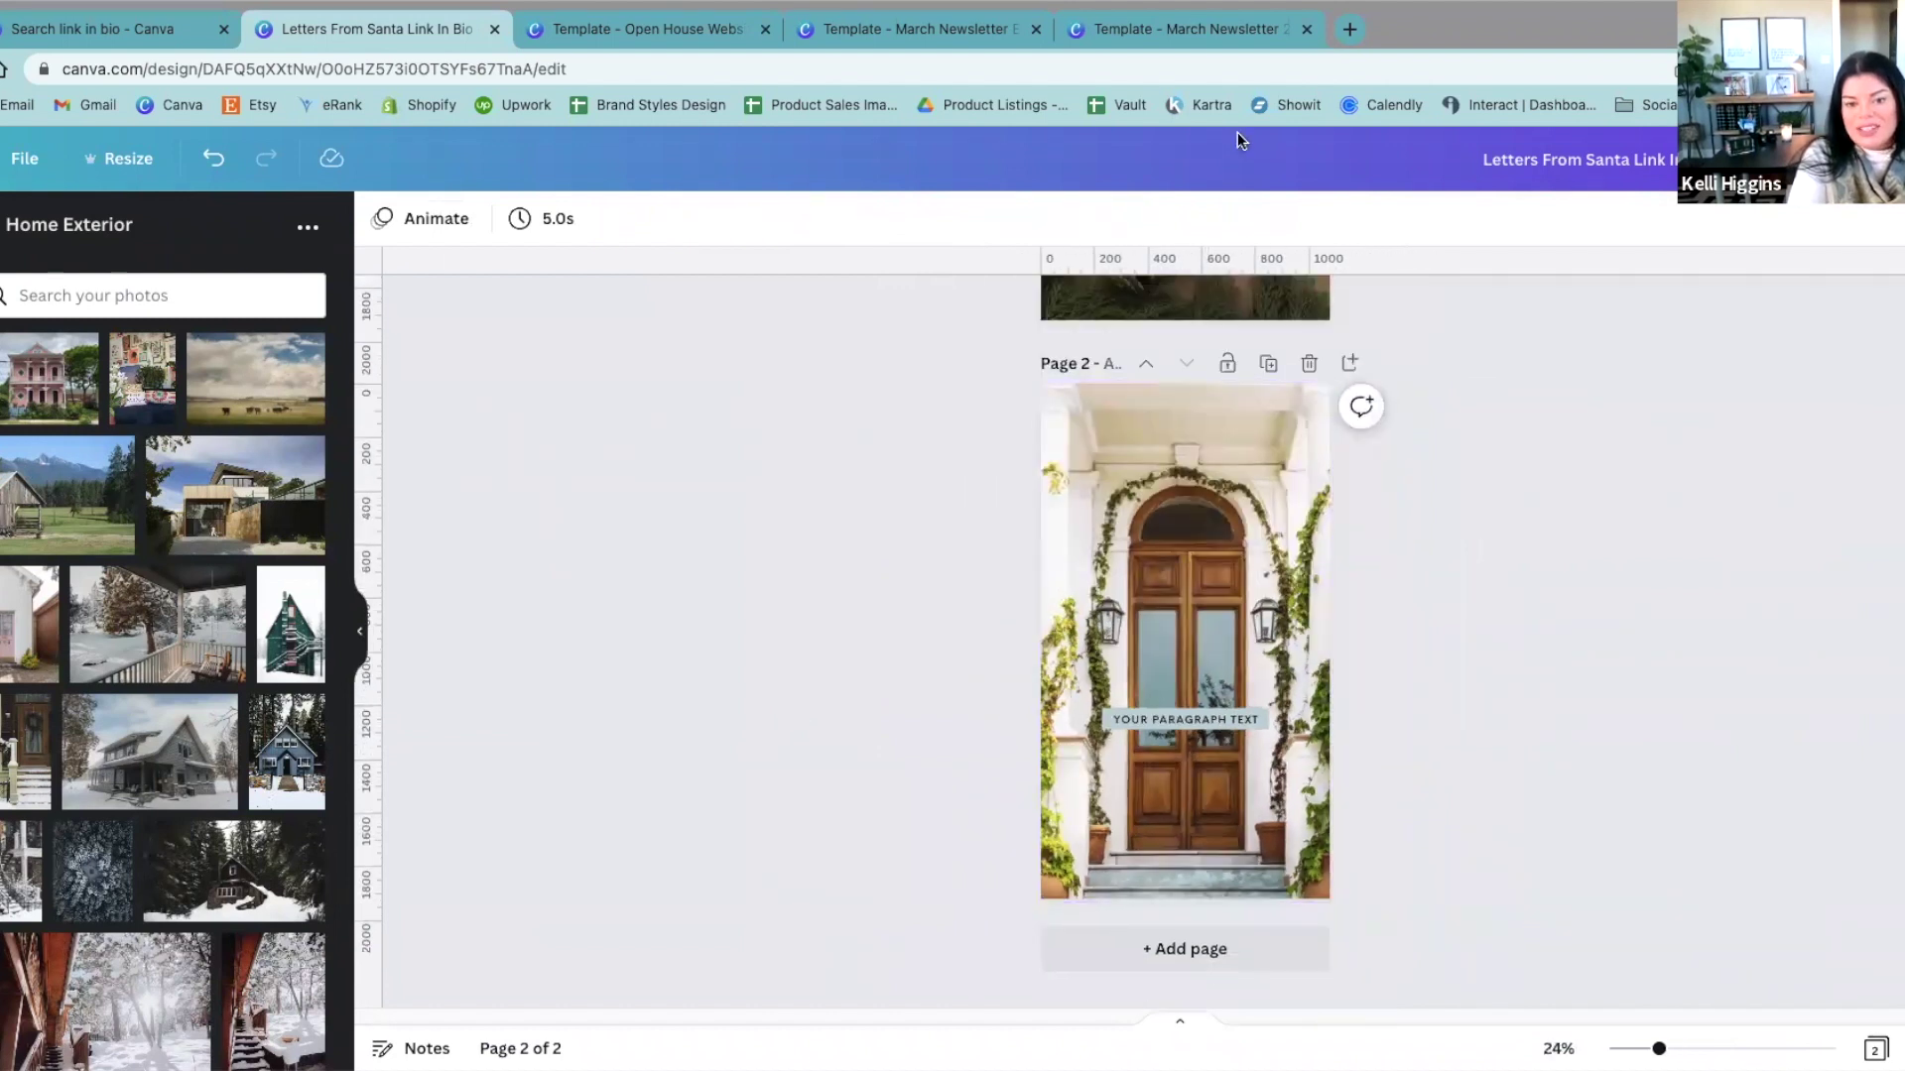
scroll(1153, 686, up, 8)
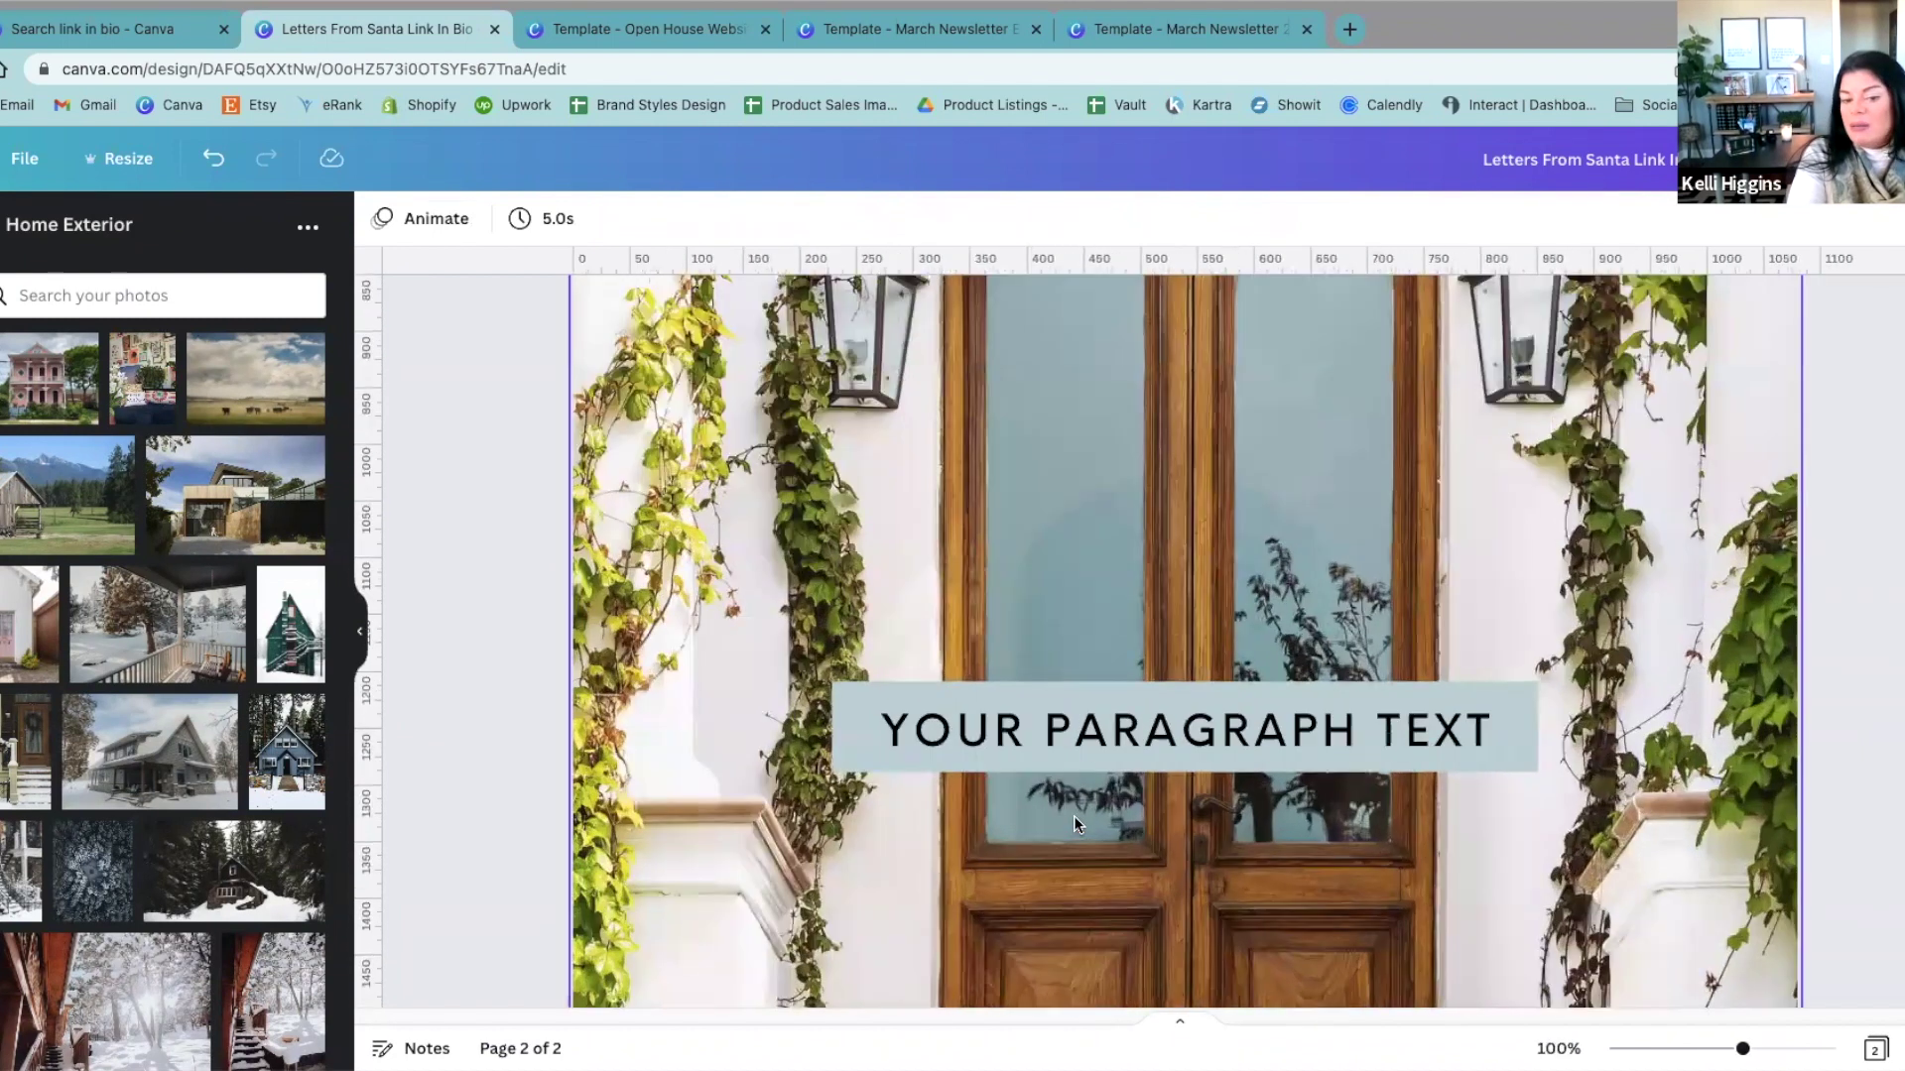
scroll(1073, 815, up, 5)
scroll(1068, 815, up, 3)
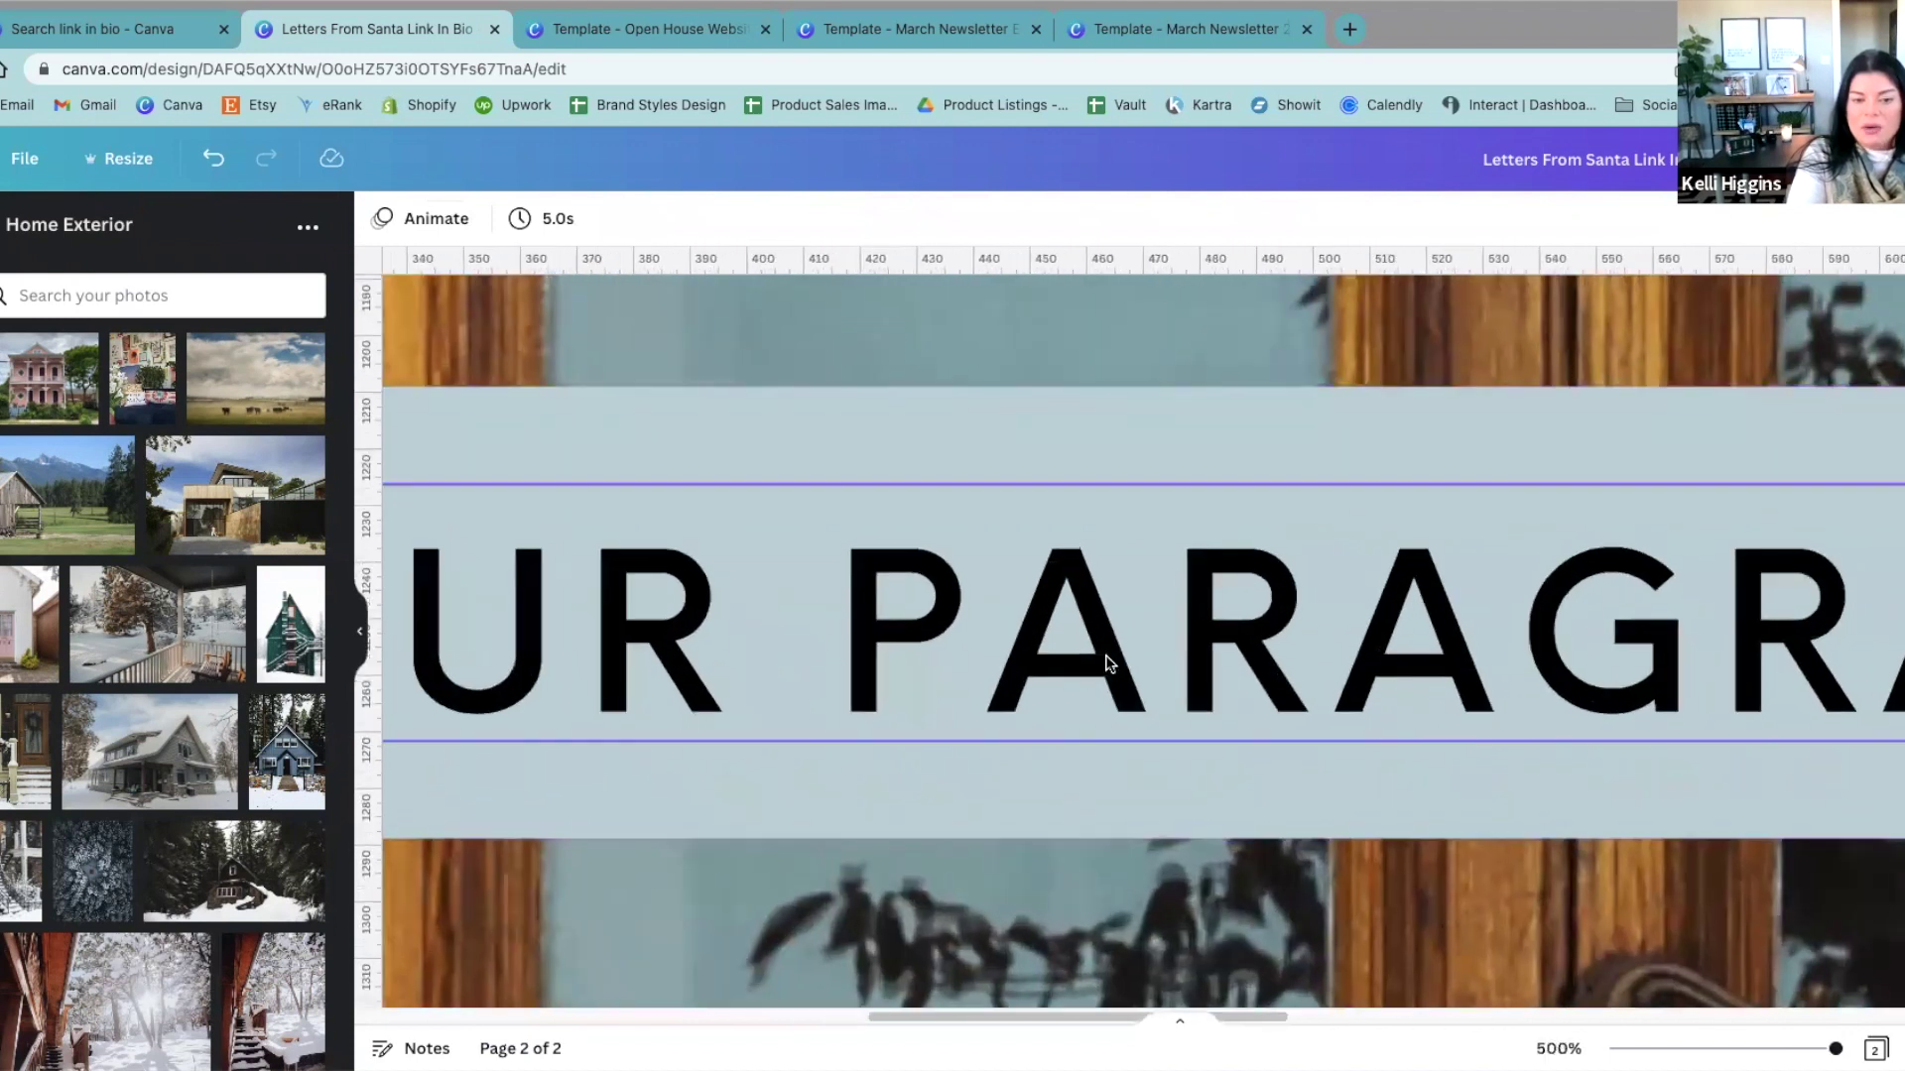
click(1107, 646)
scroll(1108, 646, down, 10)
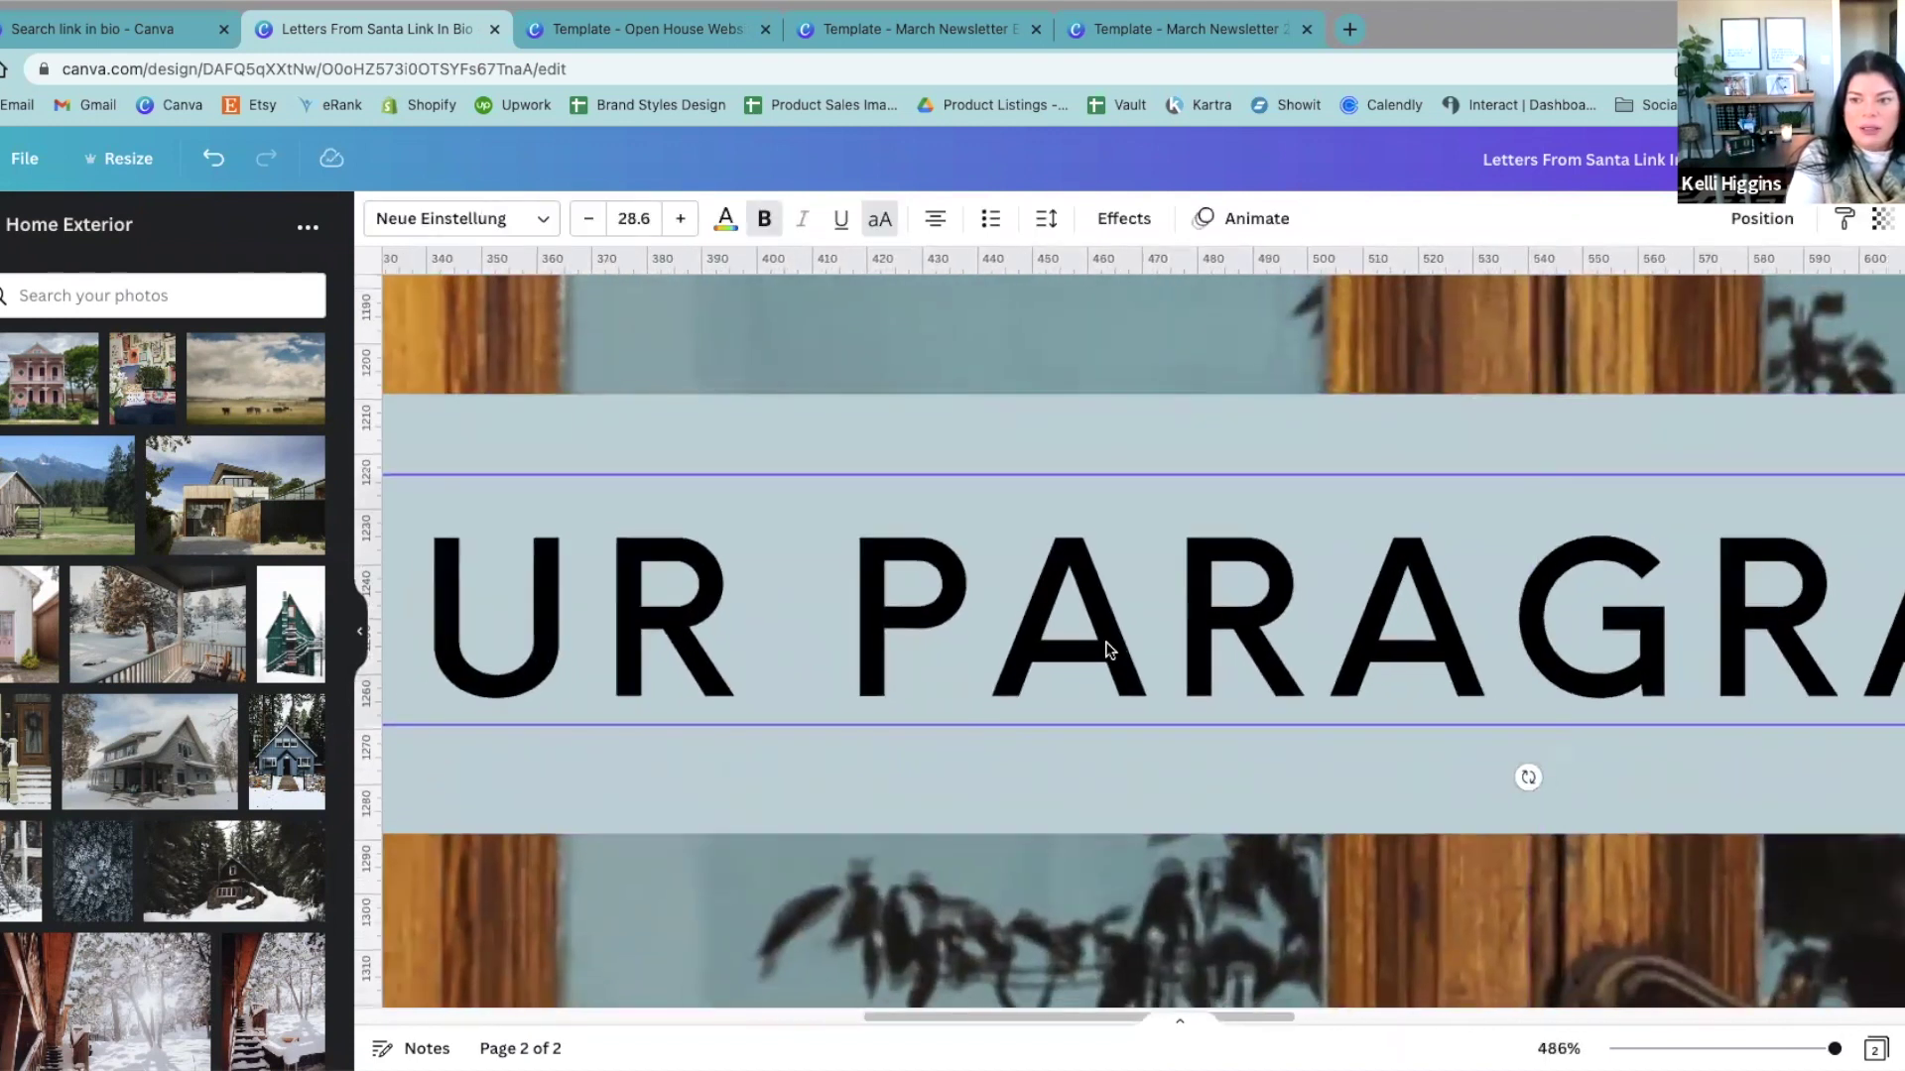
scroll(1105, 643, down, 4)
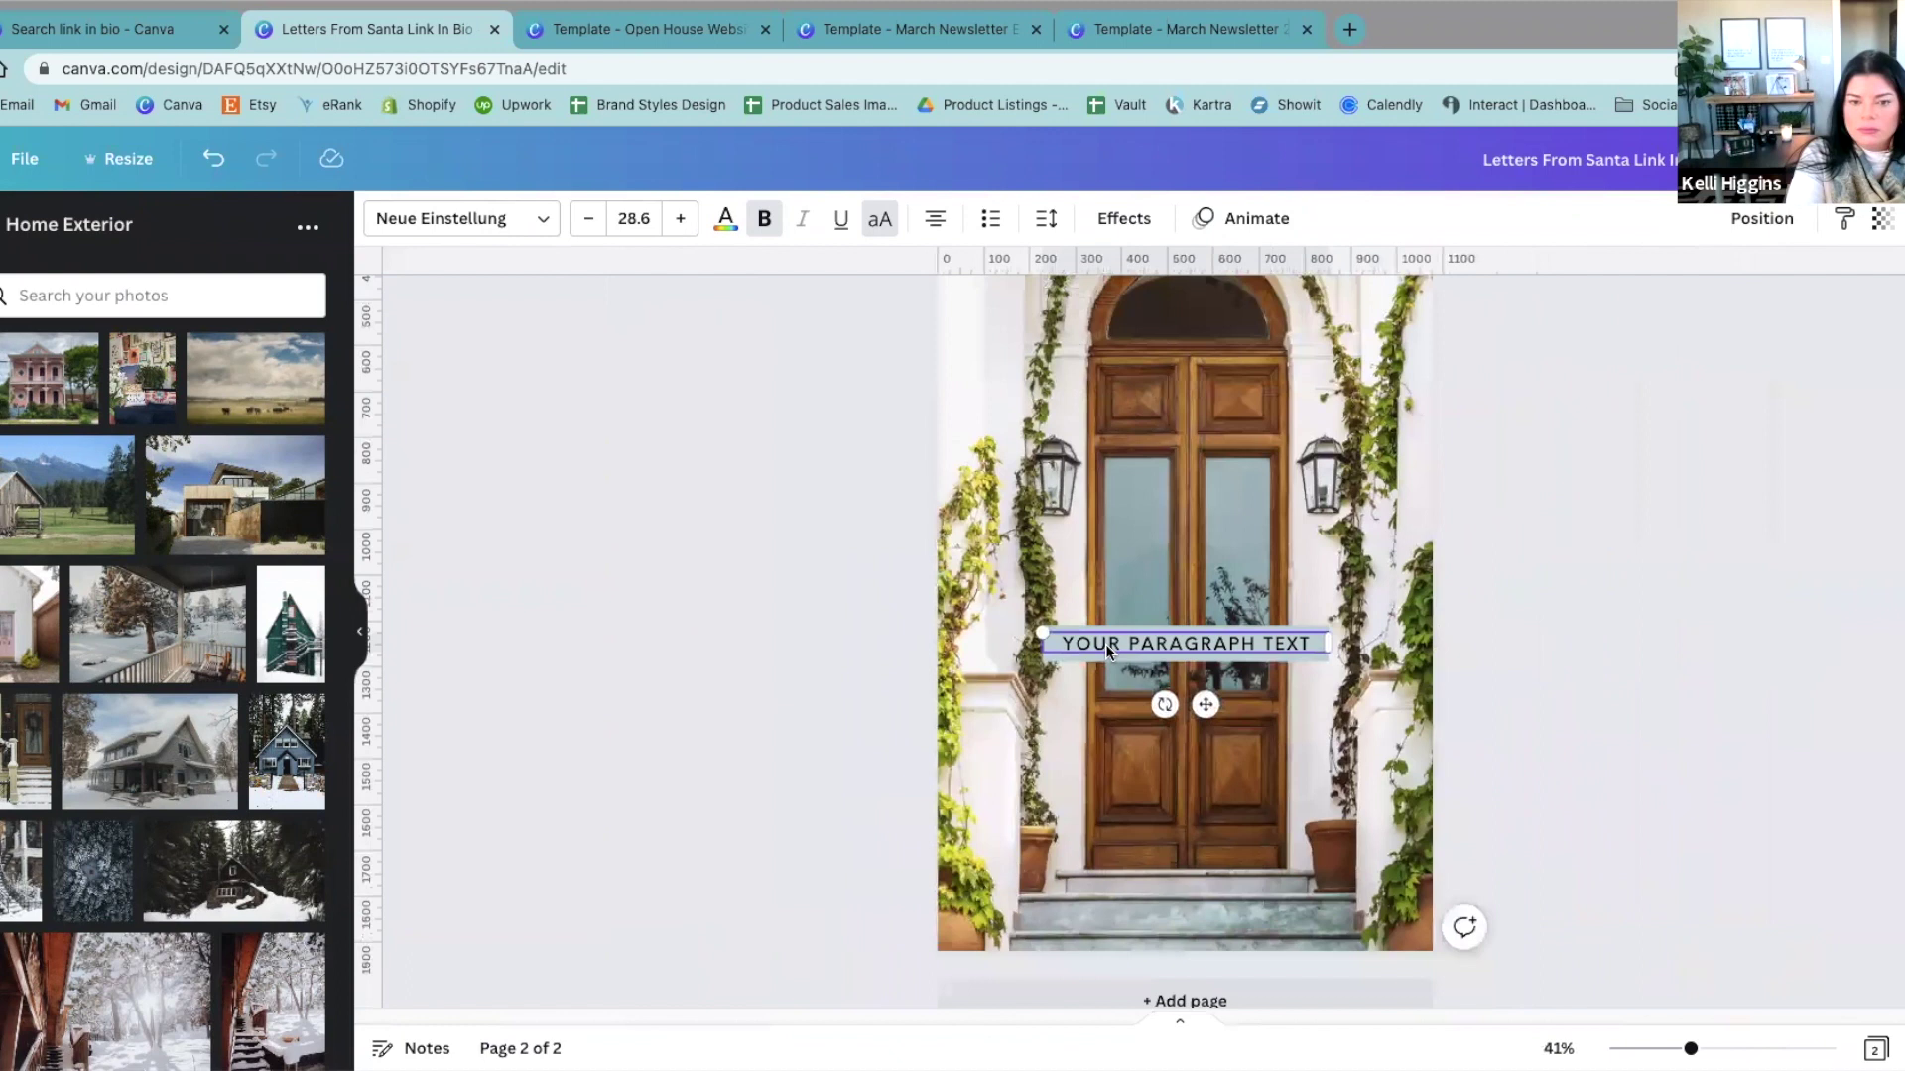
click(823, 714)
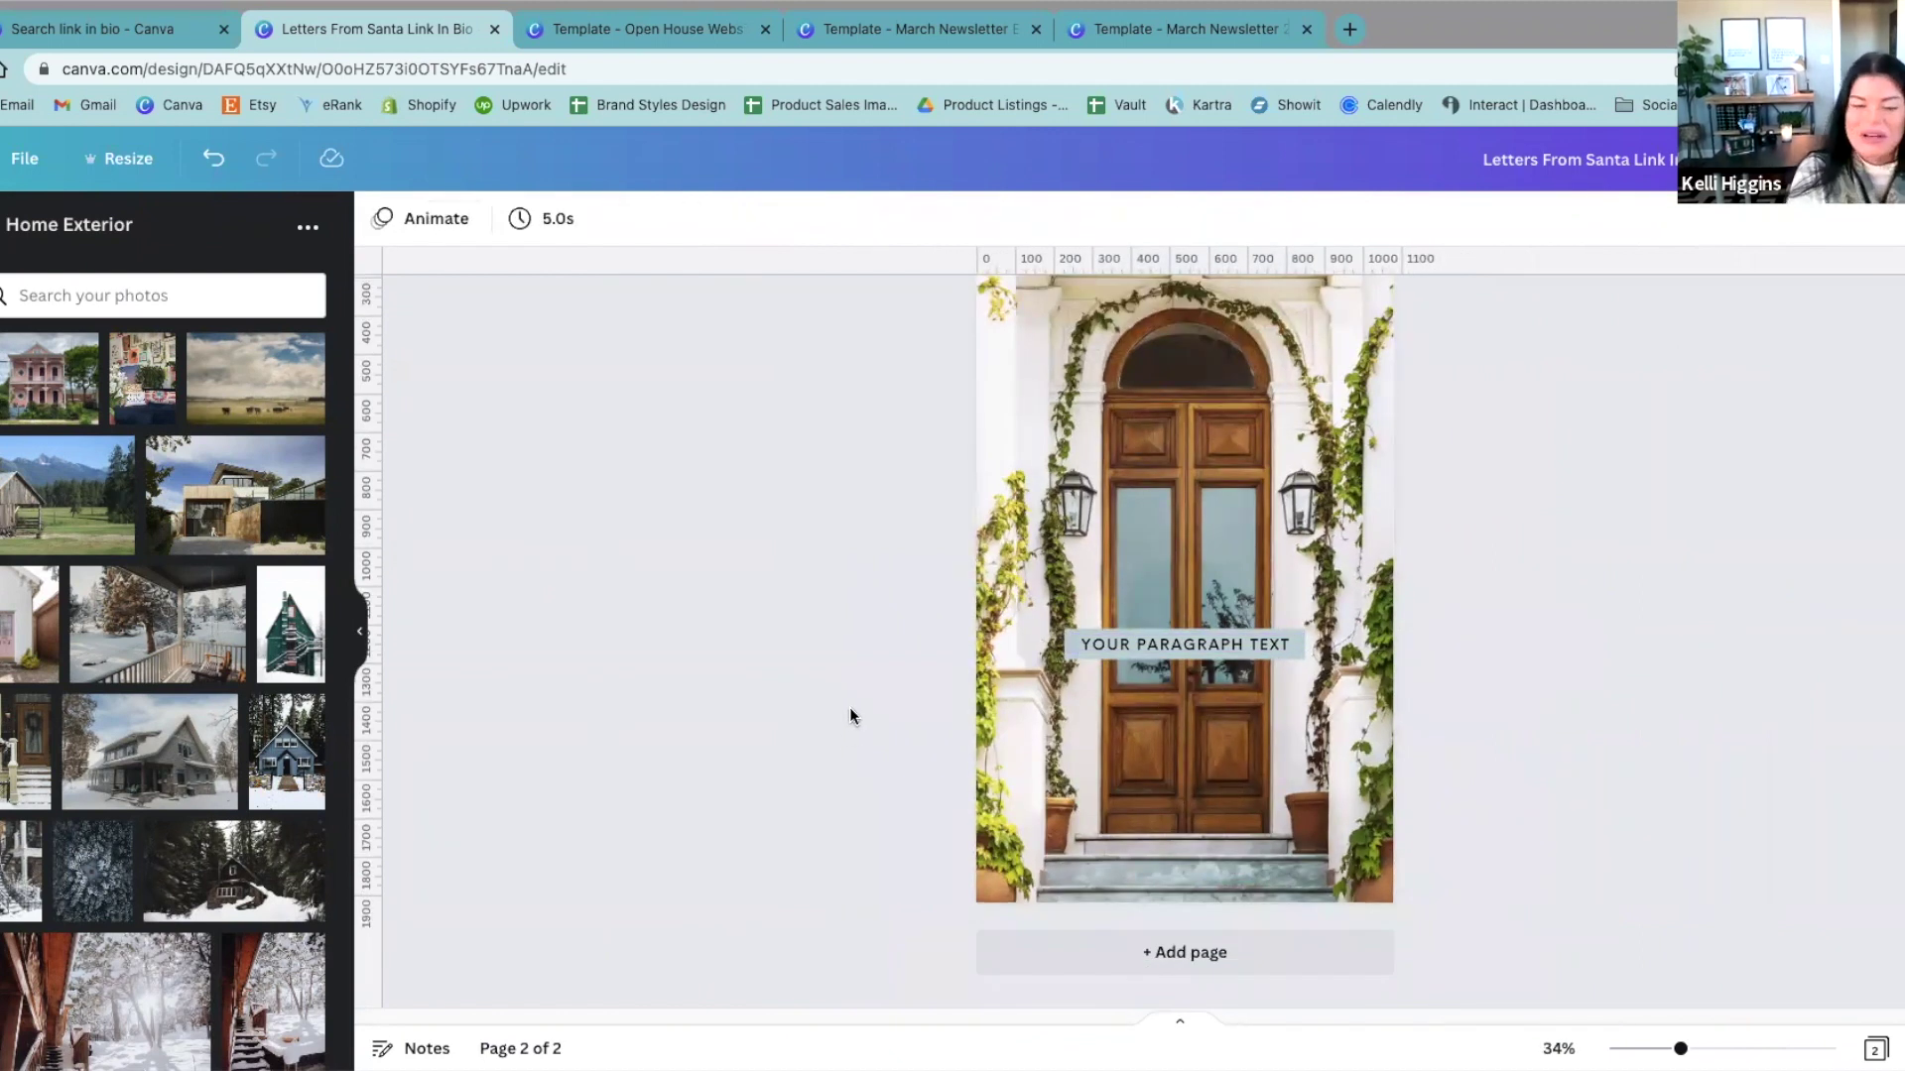
scroll(1486, 567, up, 2)
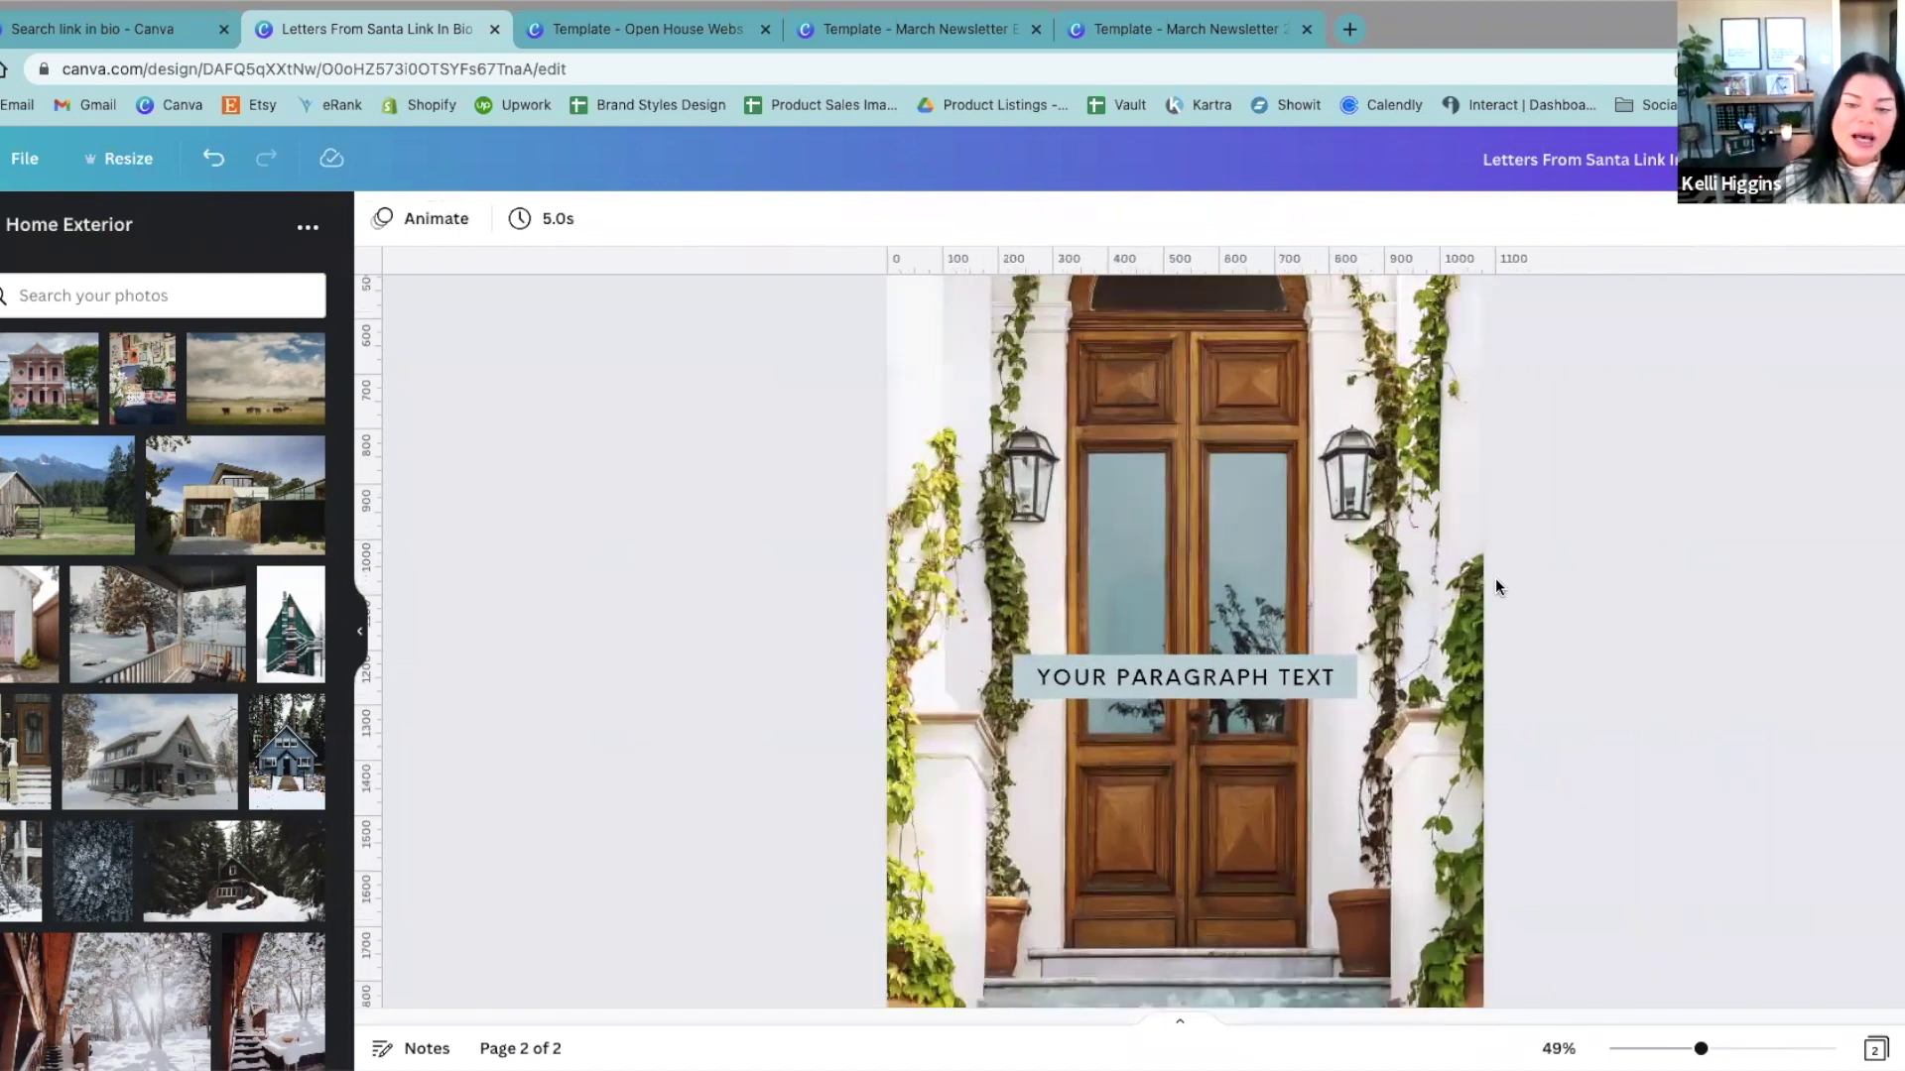
click(1347, 659)
Give the pale blue bar a solid border of weight 2 and move it up below the lanterns.
click(1817, 695)
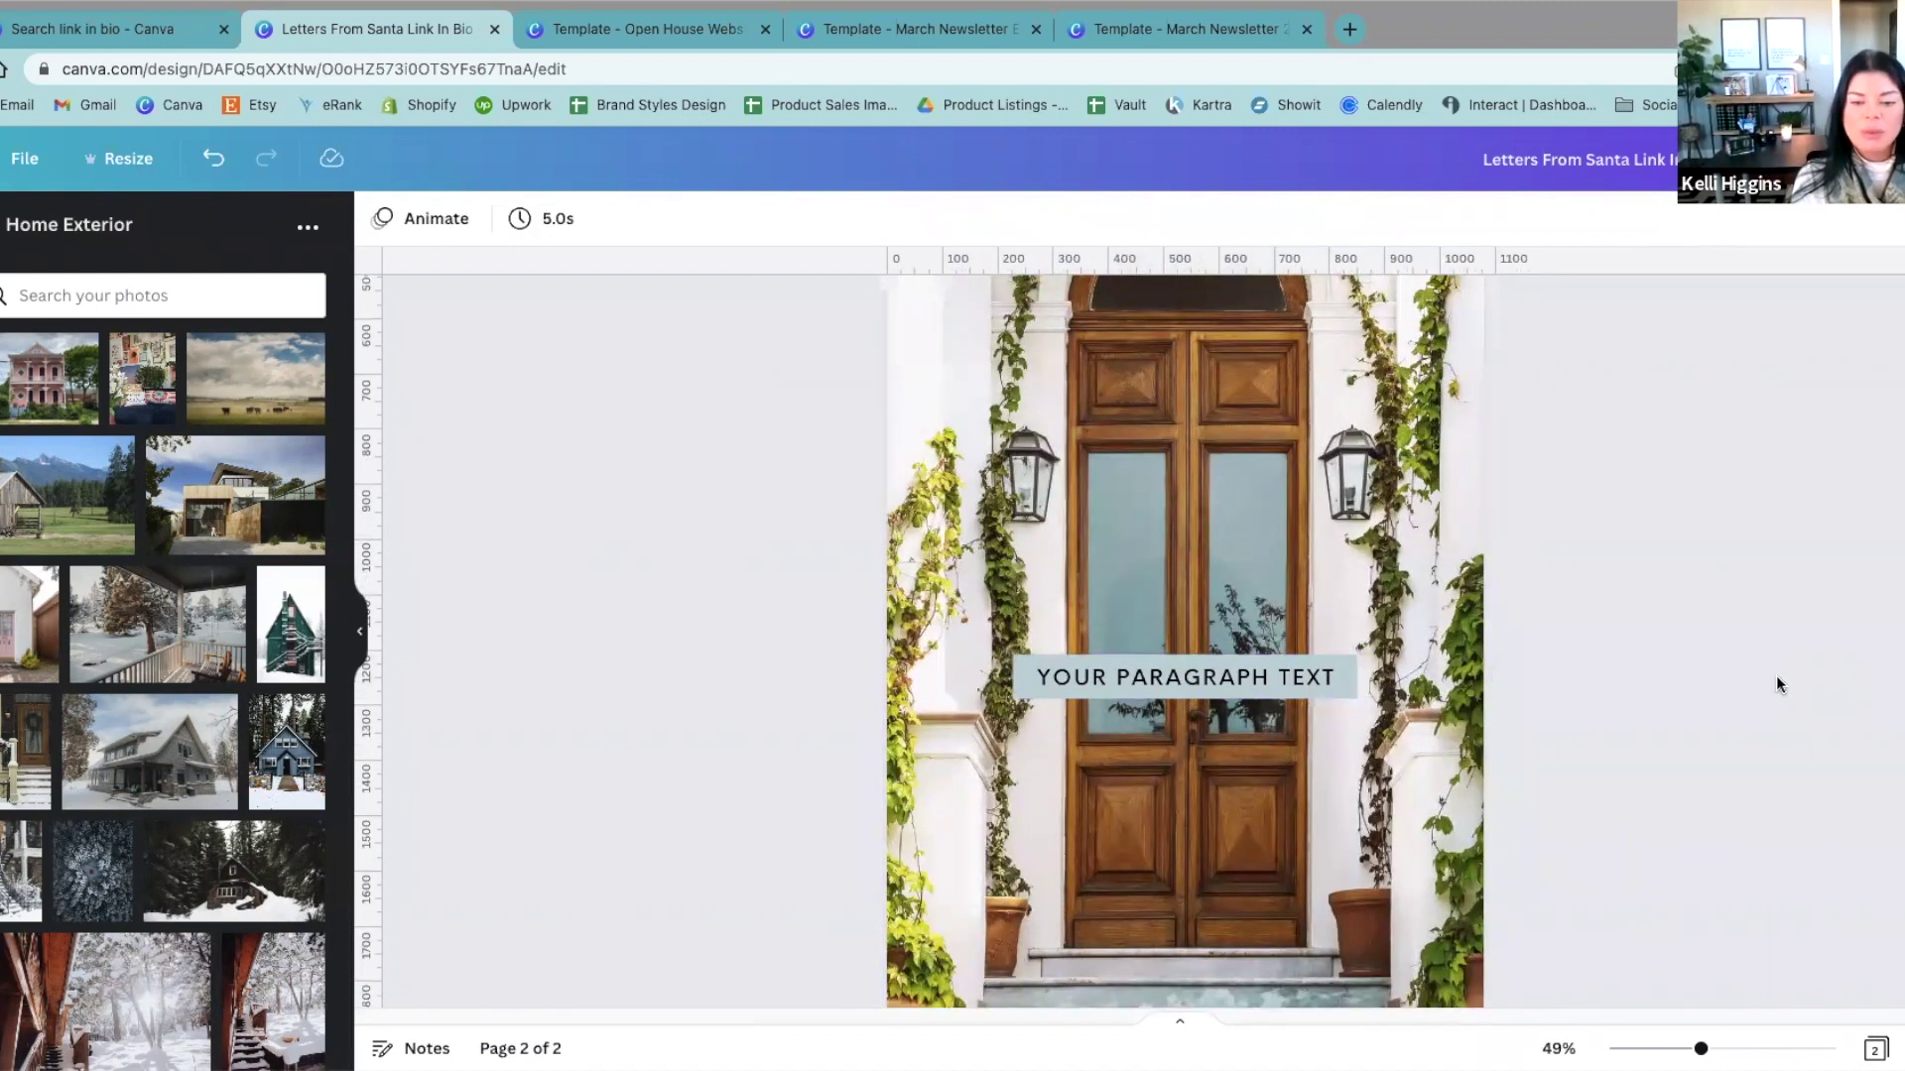
click(1352, 657)
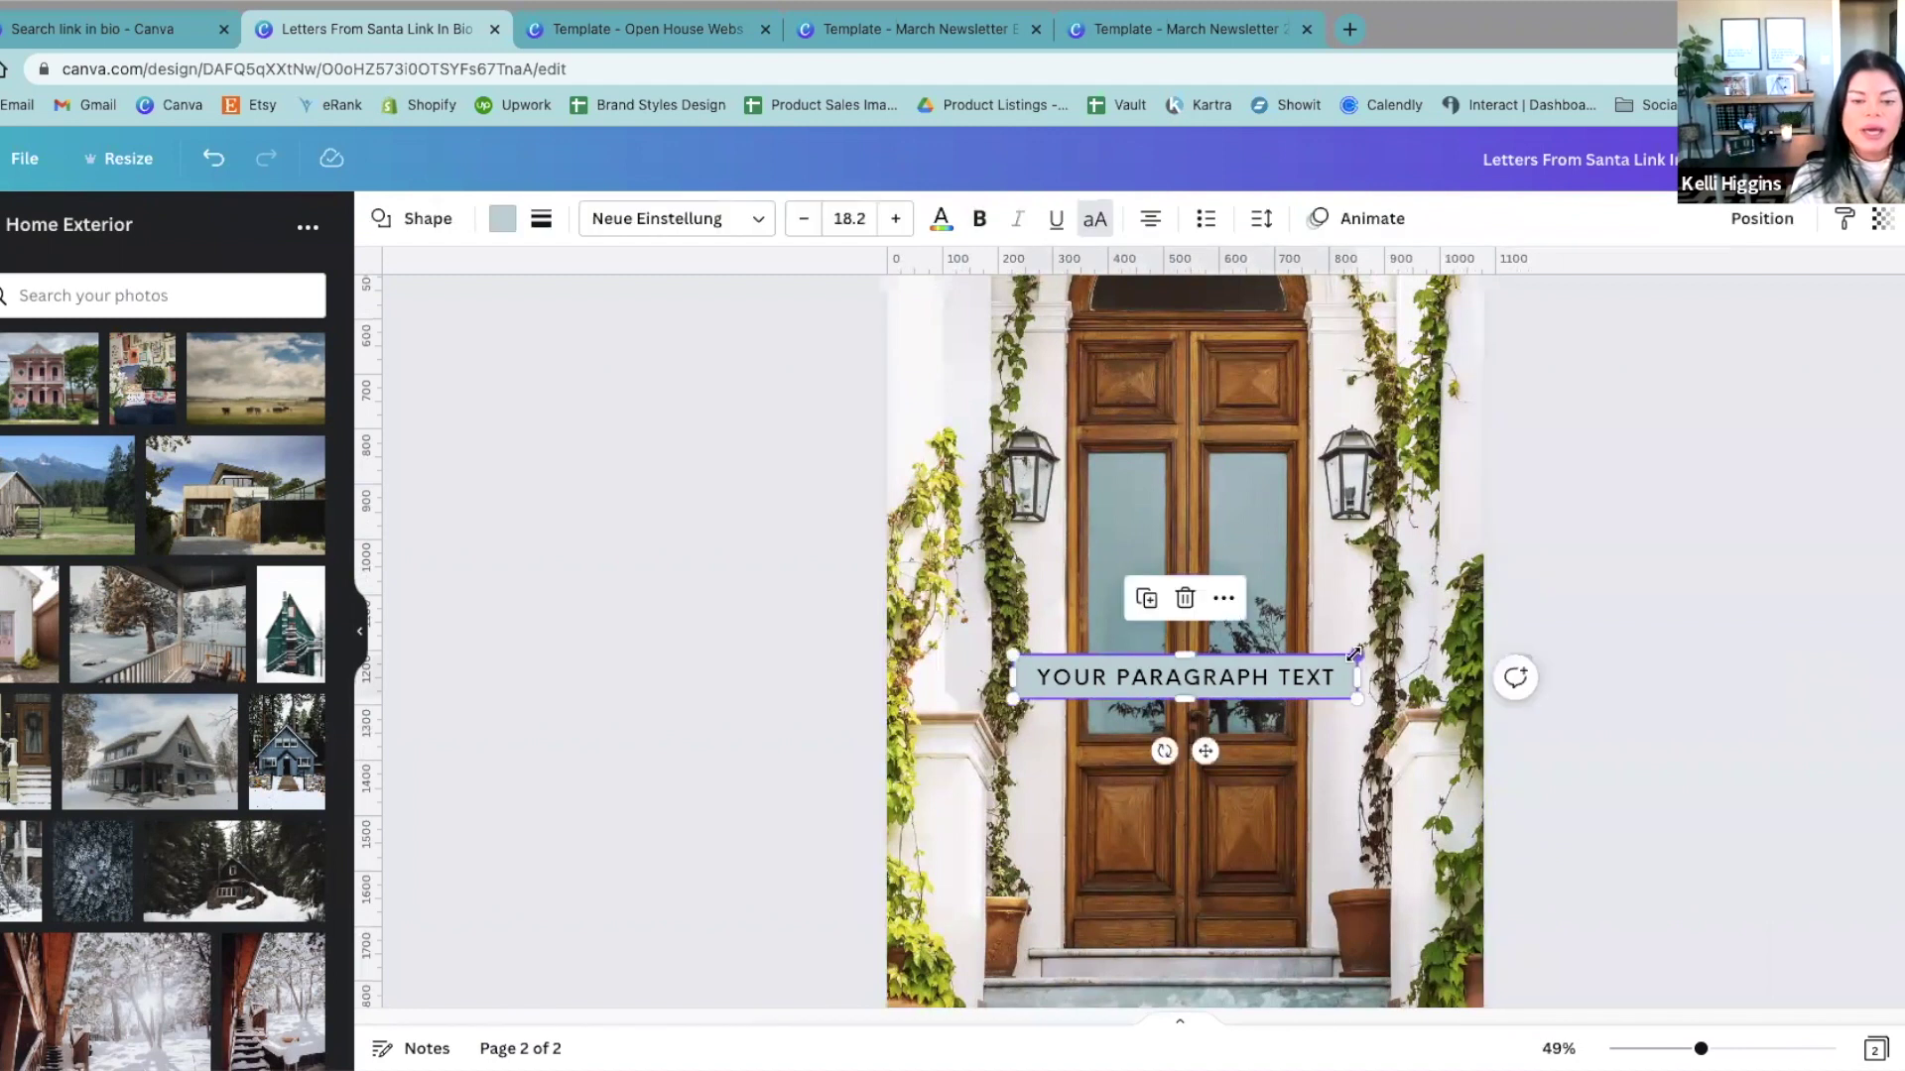
click(546, 220)
drag(545, 369, 548, 369)
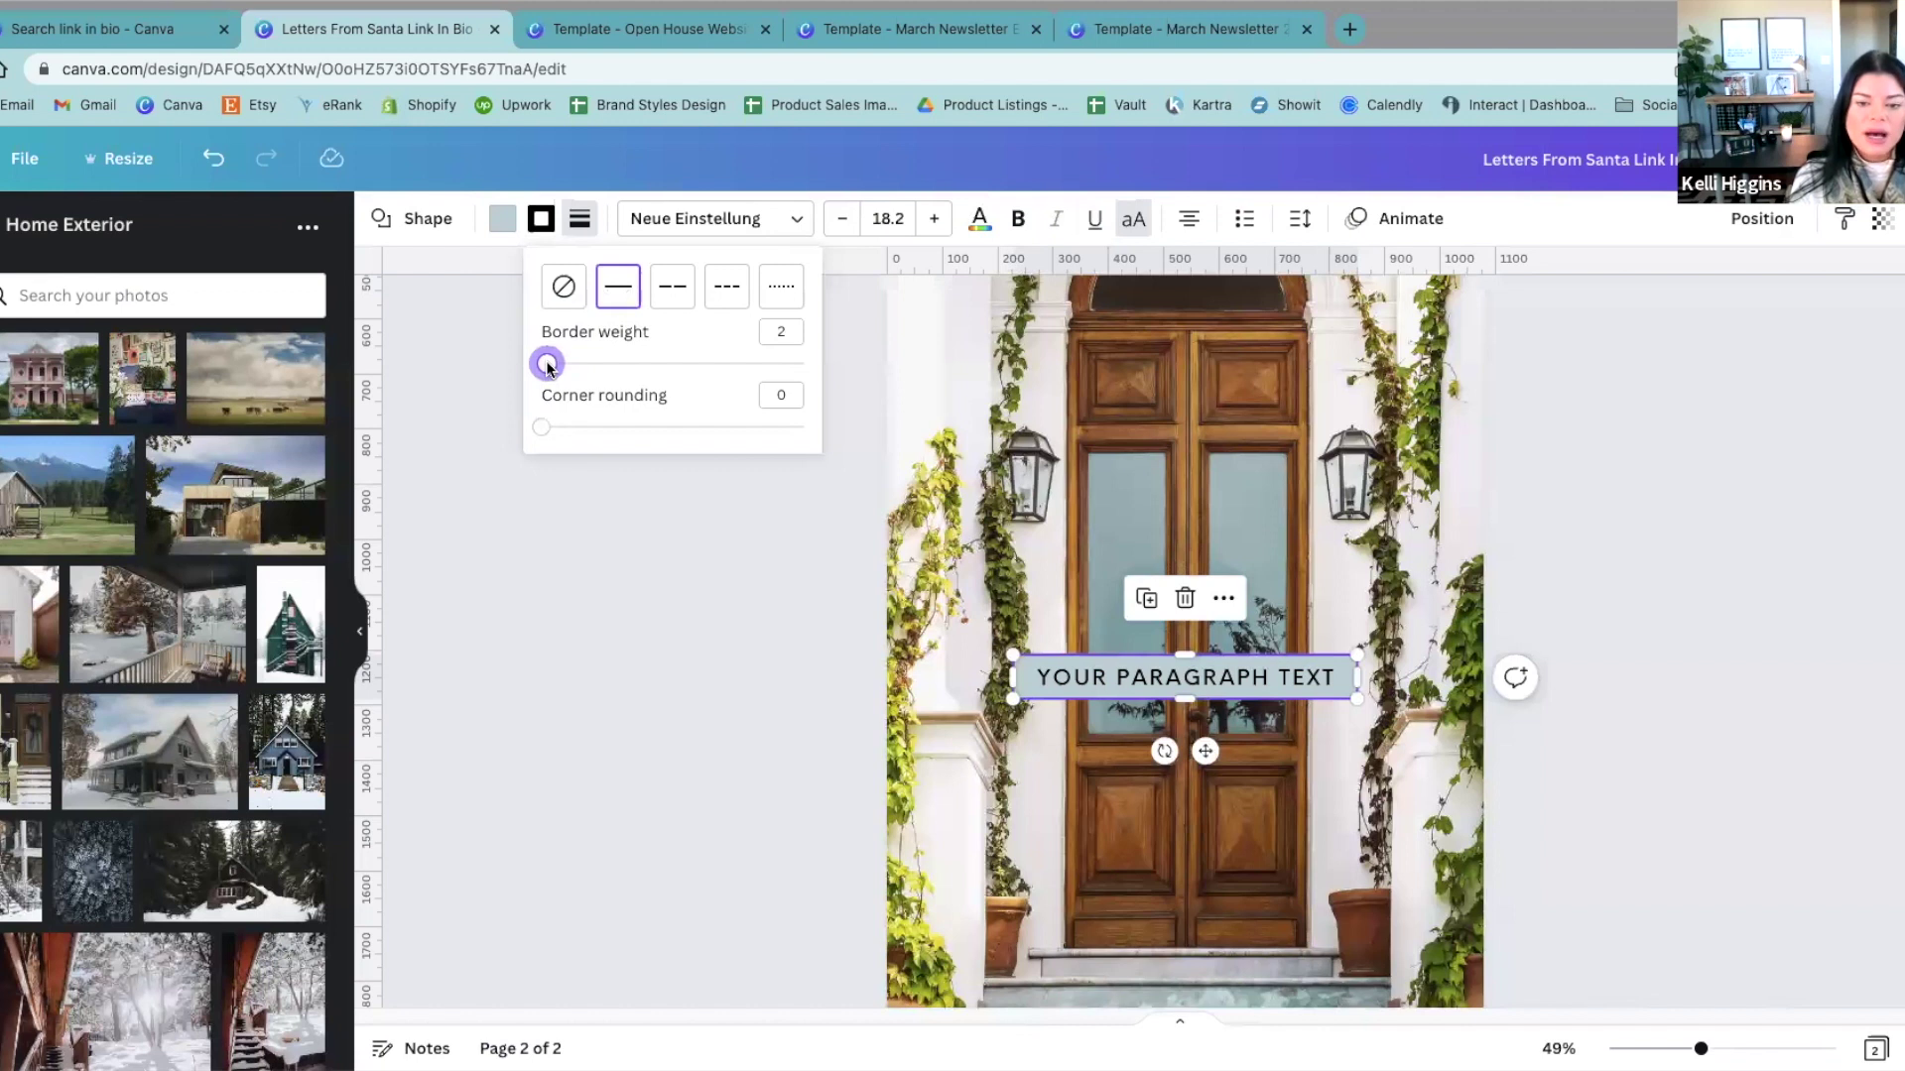
click(716, 574)
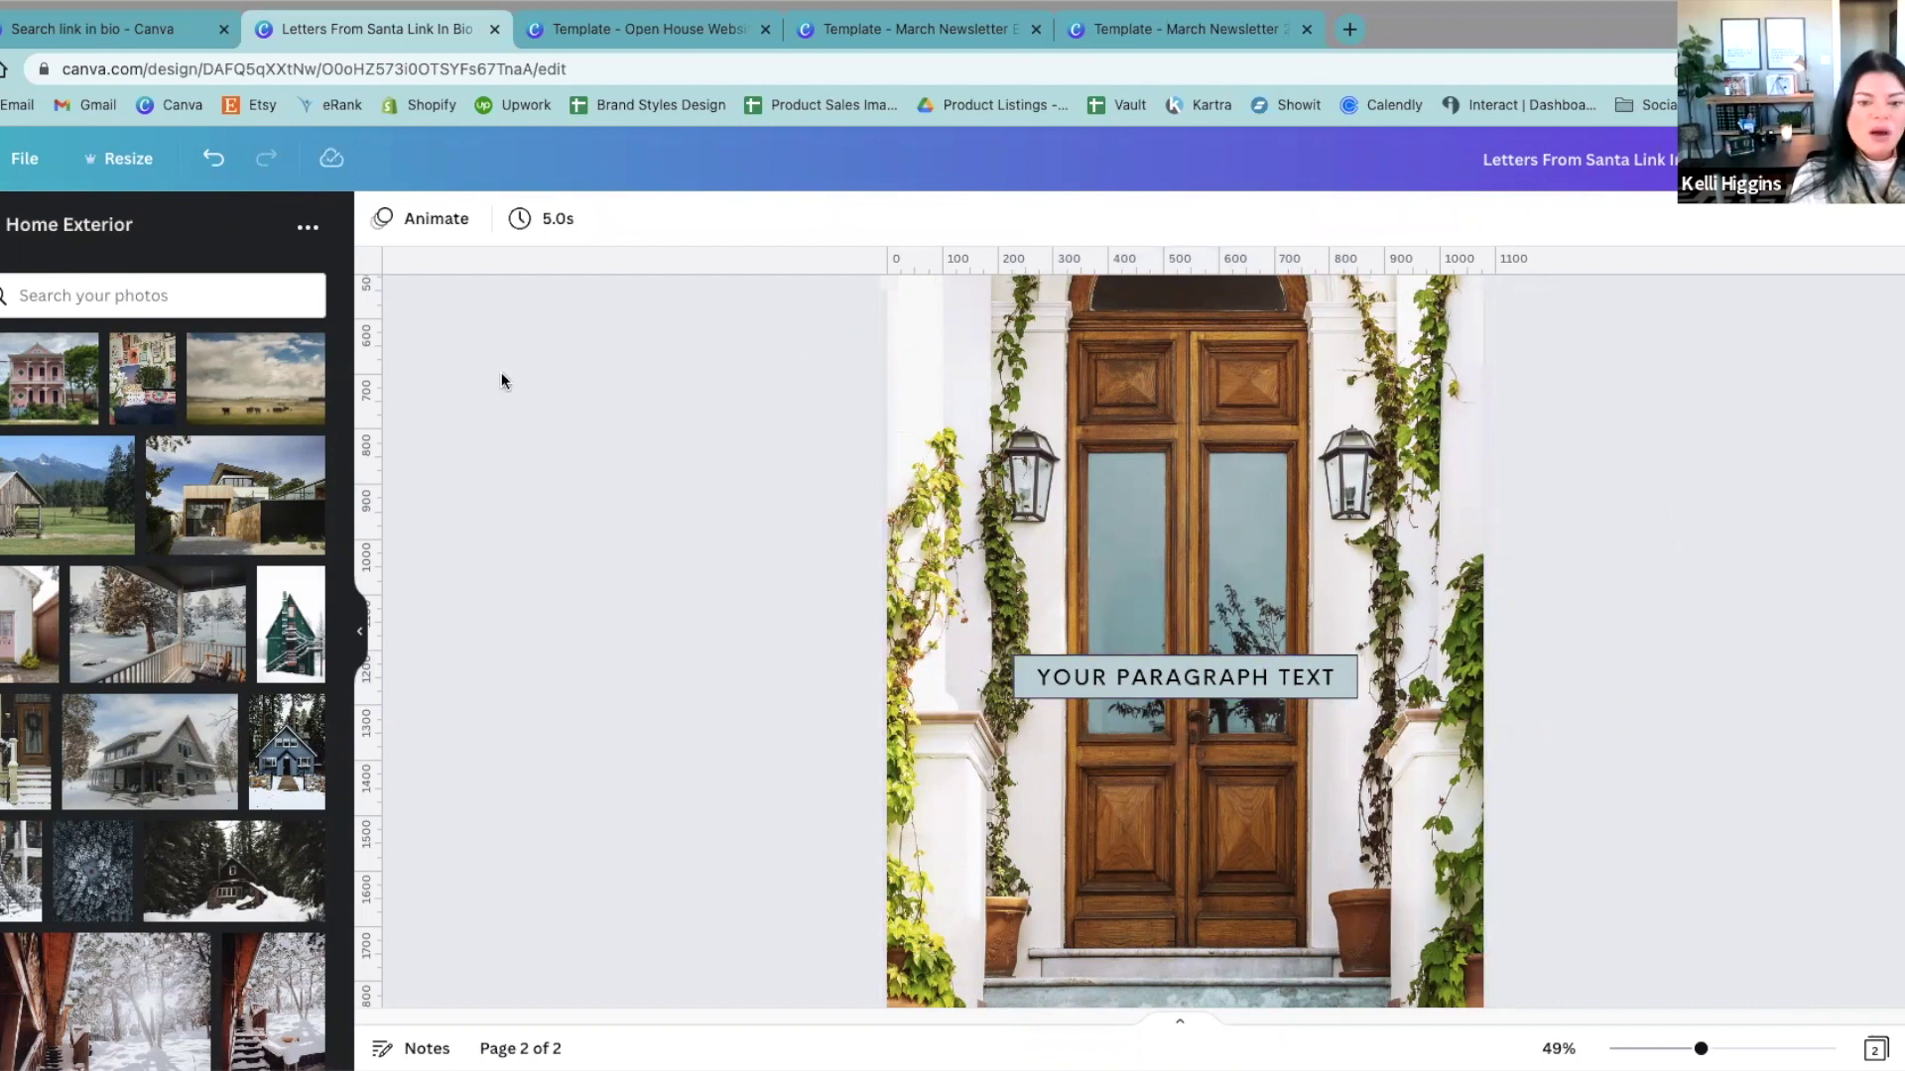
drag(705, 589, 1379, 783)
drag(1339, 695, 1269, 569)
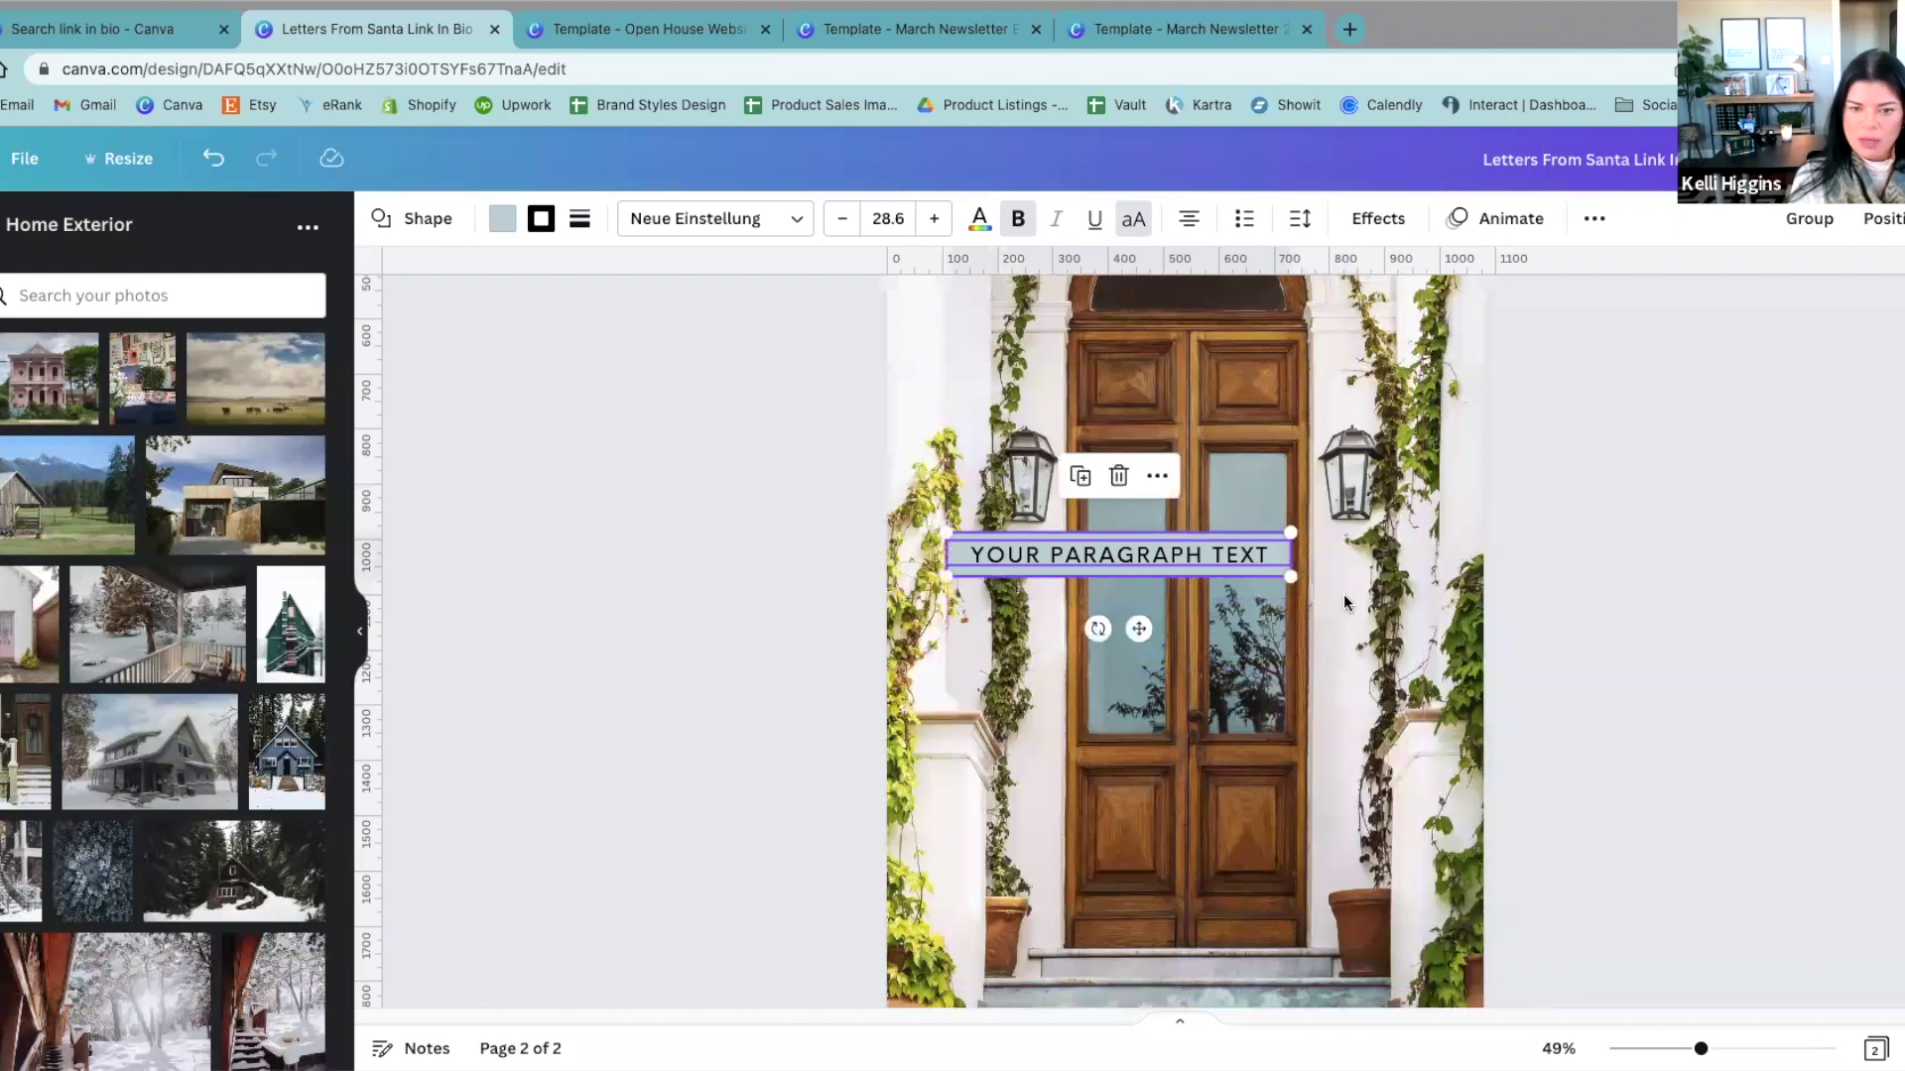
Enlarge the bordered text bar by its corner so the lettering reaches 39.7.
click(1294, 583)
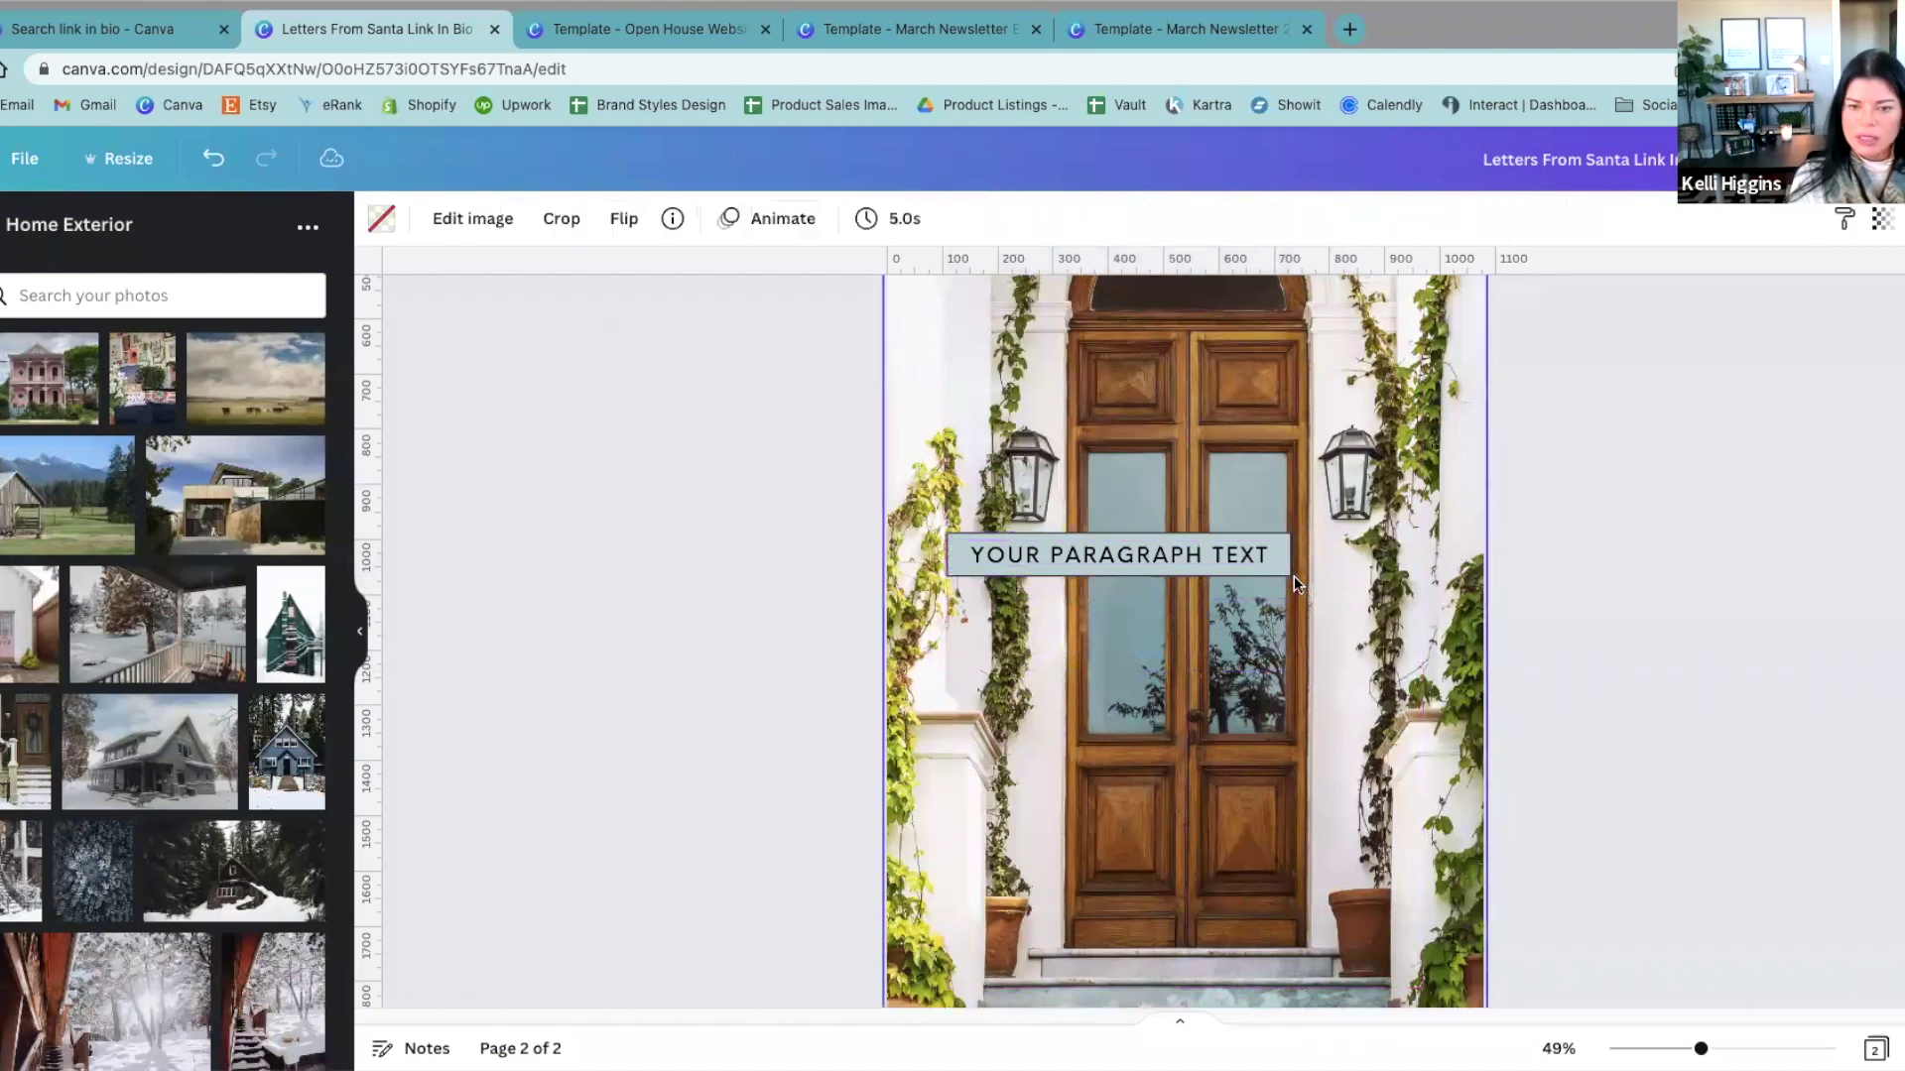
click(1117, 554)
drag(1296, 577, 1343, 588)
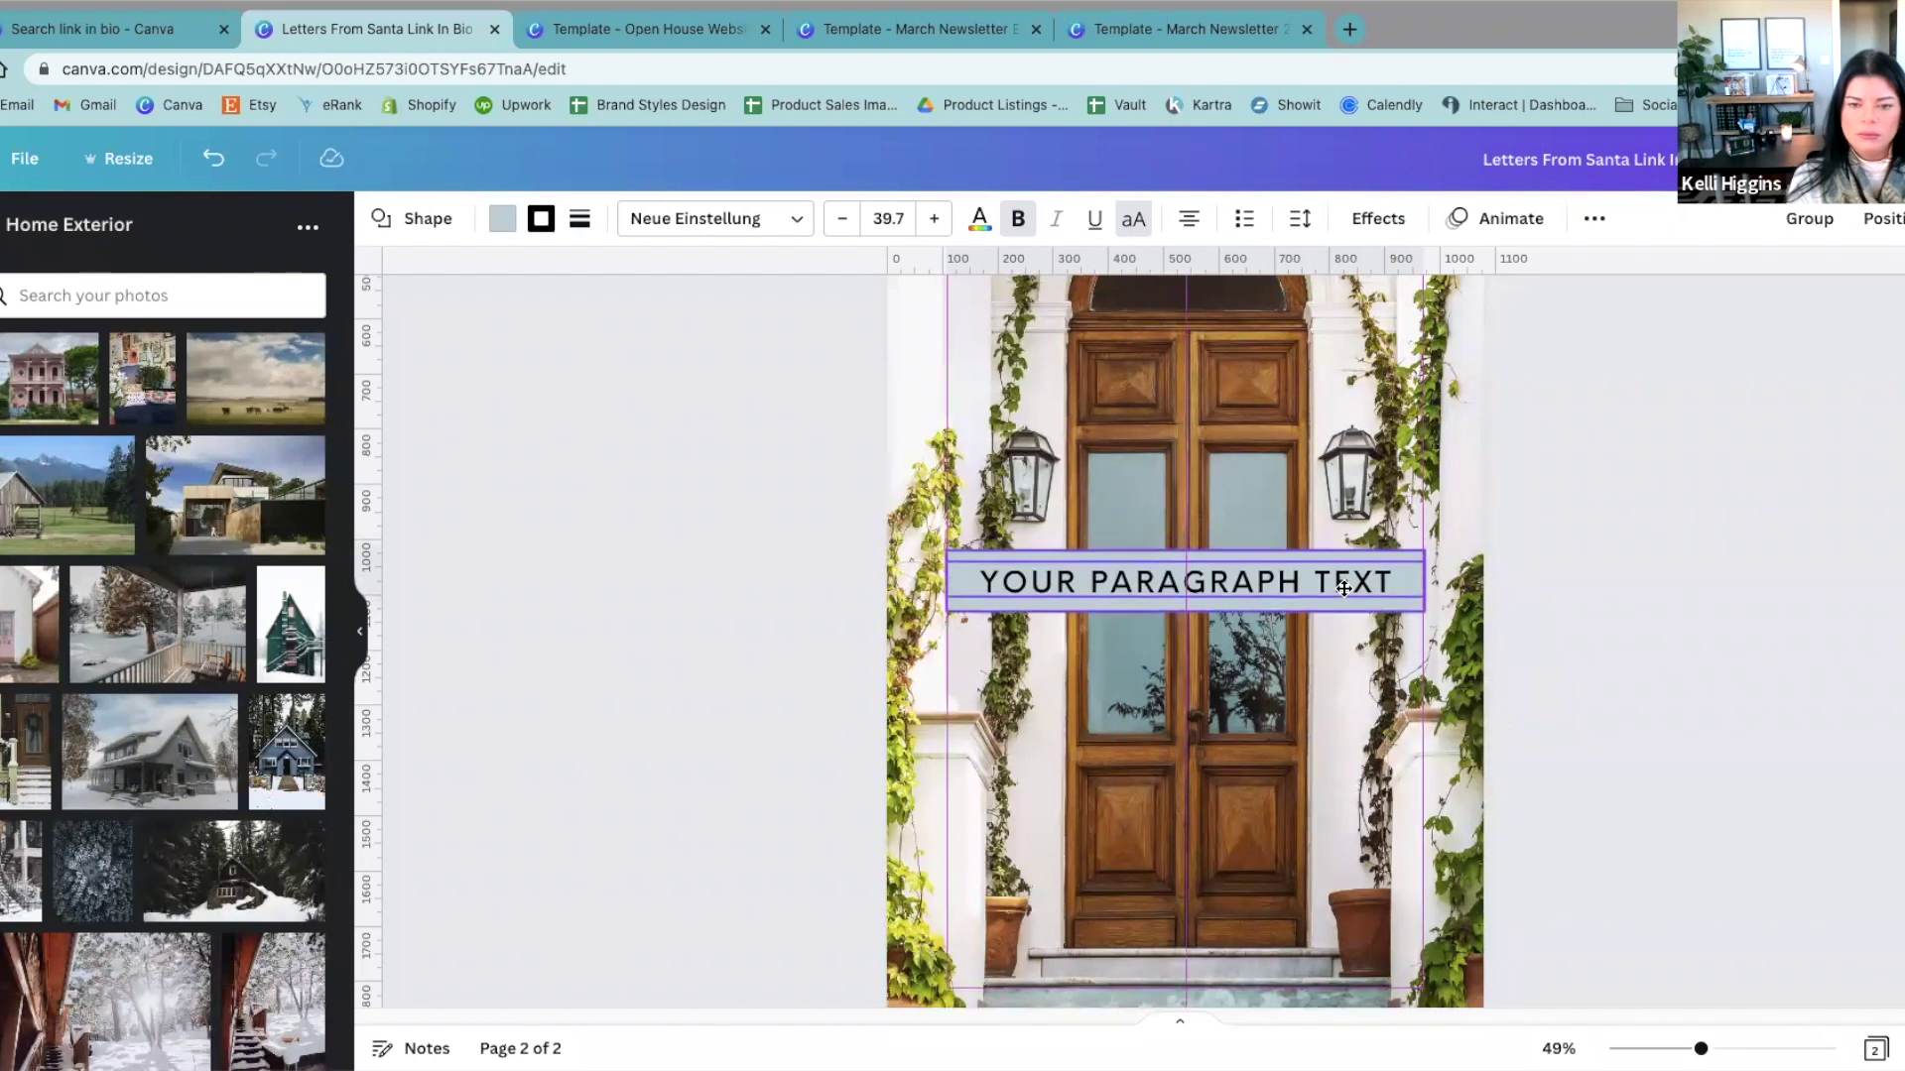
key(Escape)
scroll(601, 827, up, 3)
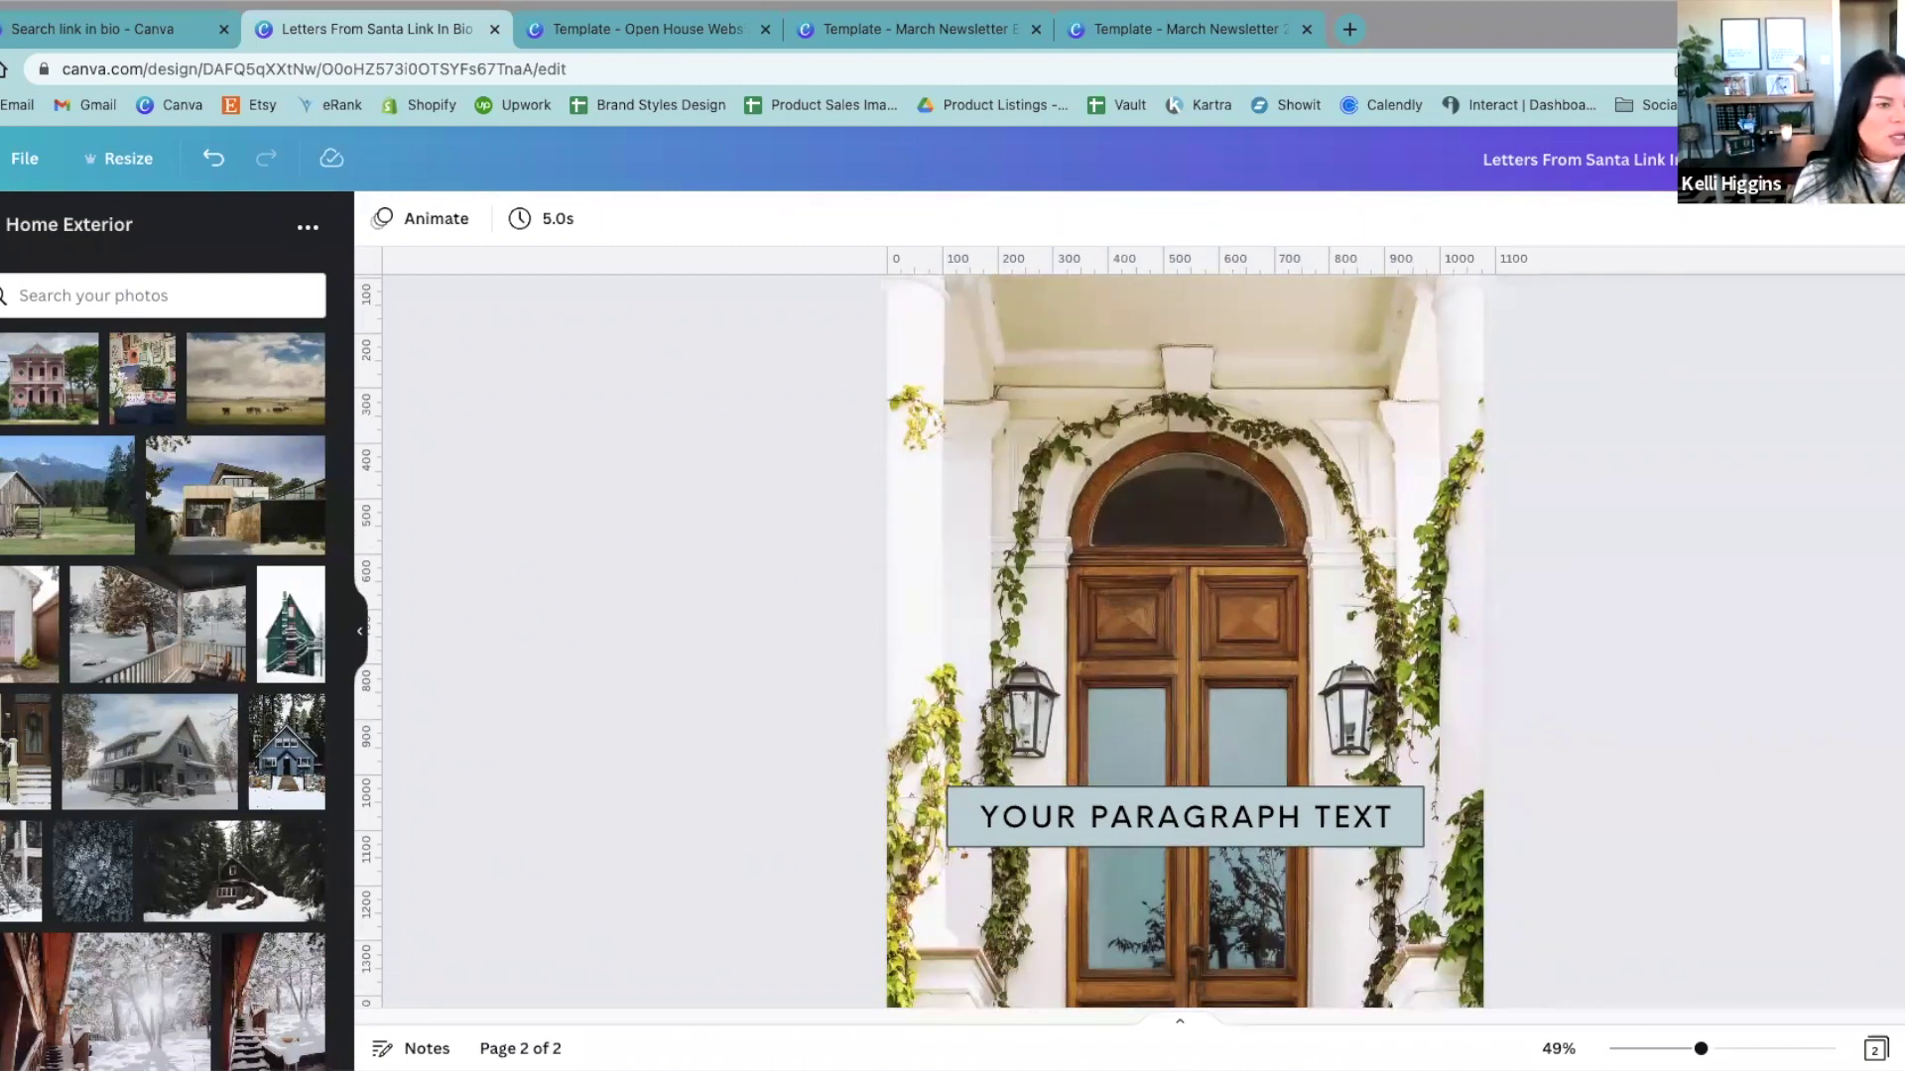
click(146, 230)
Search elements for 'shadow' and add a soft shadow-line graphic to the page.
text(shadow)
key(Return)
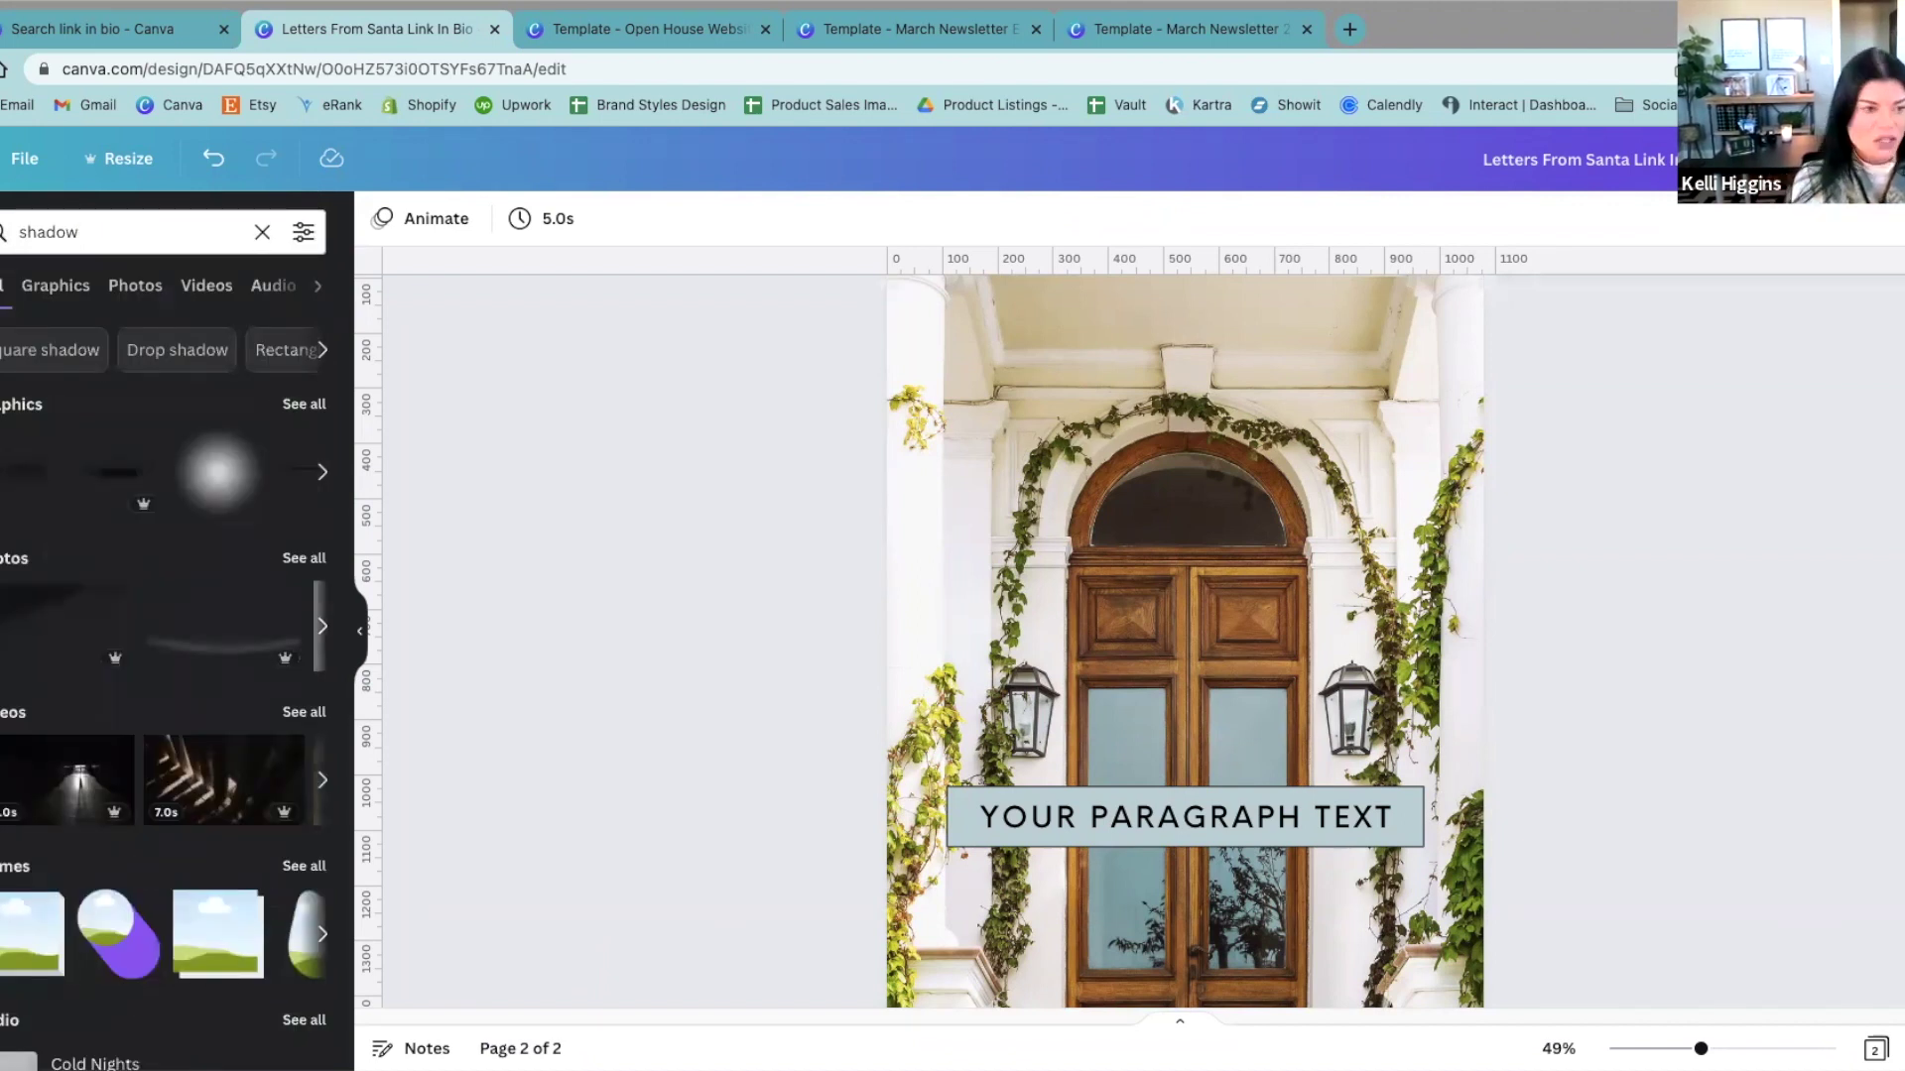
click(58, 288)
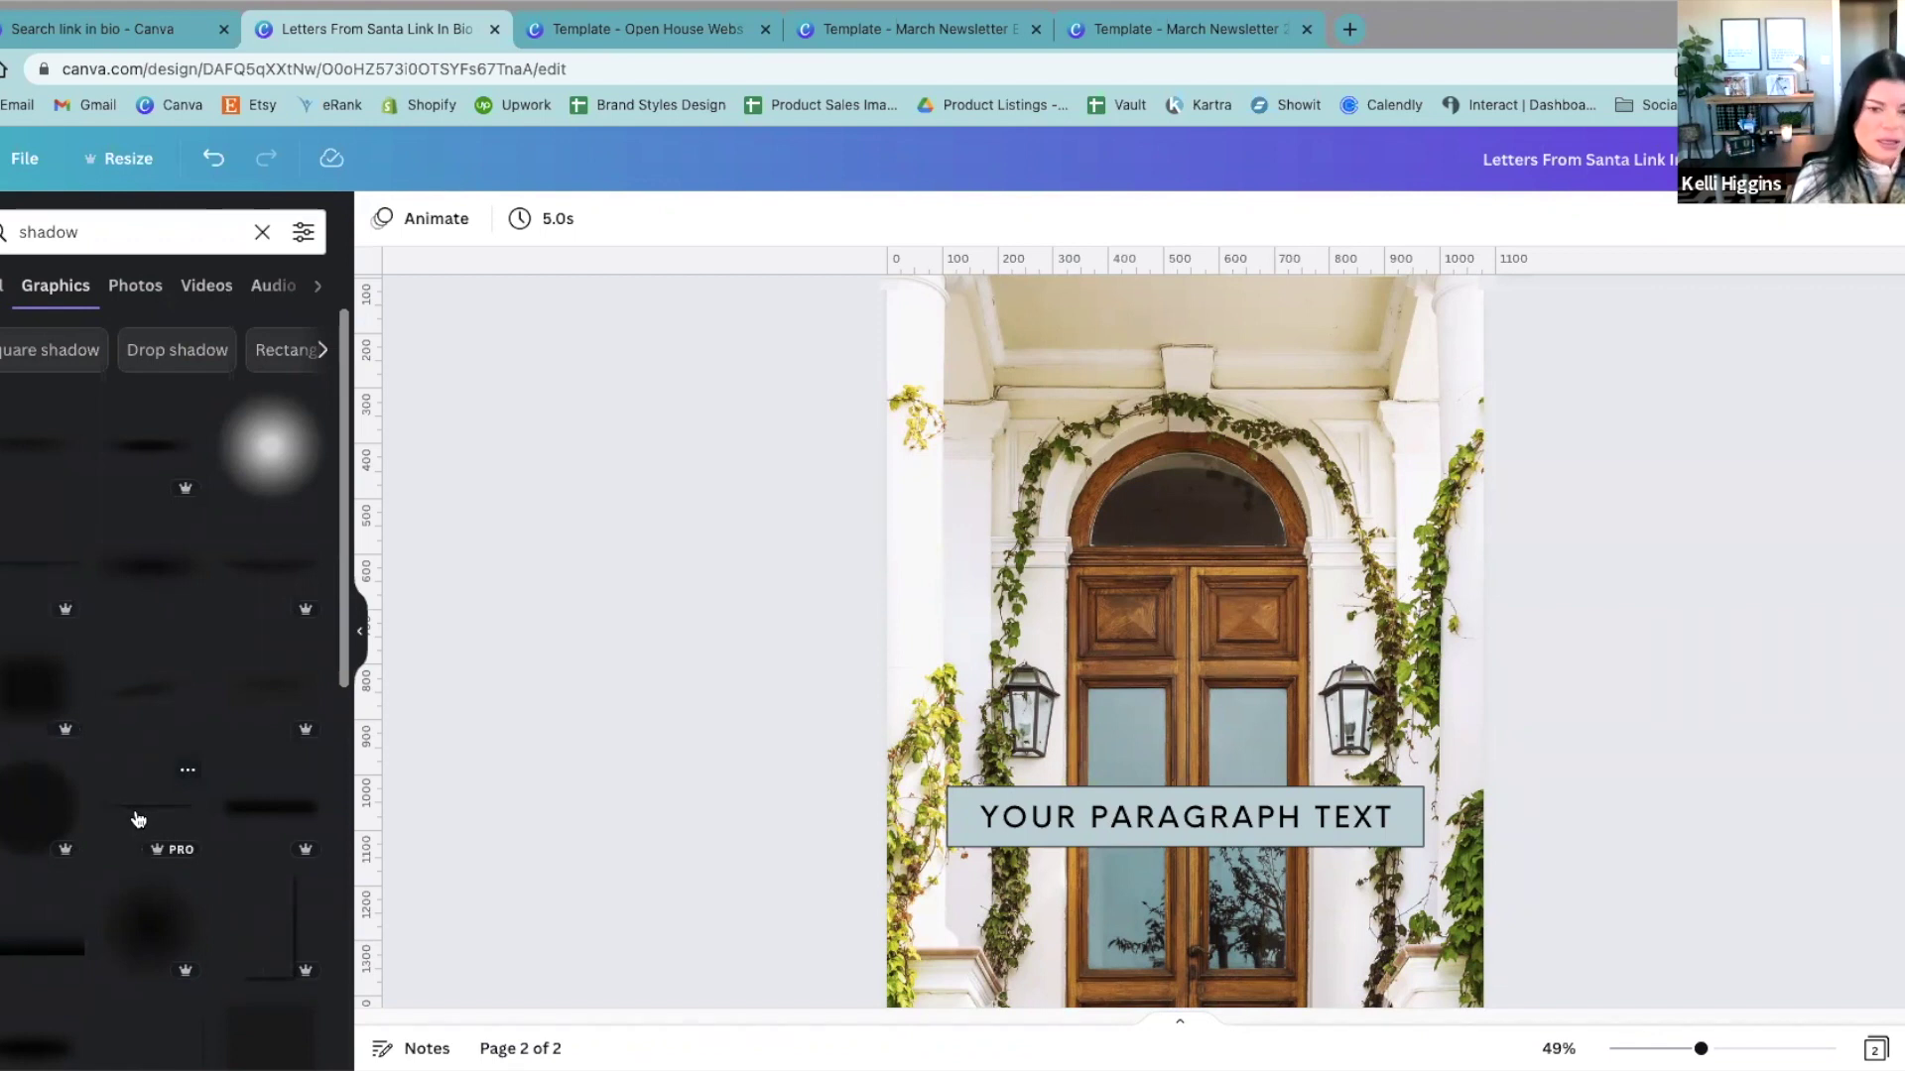
click(138, 818)
Place the shadow line directly beneath the pale blue text bar.
scroll(1533, 601, down, 1)
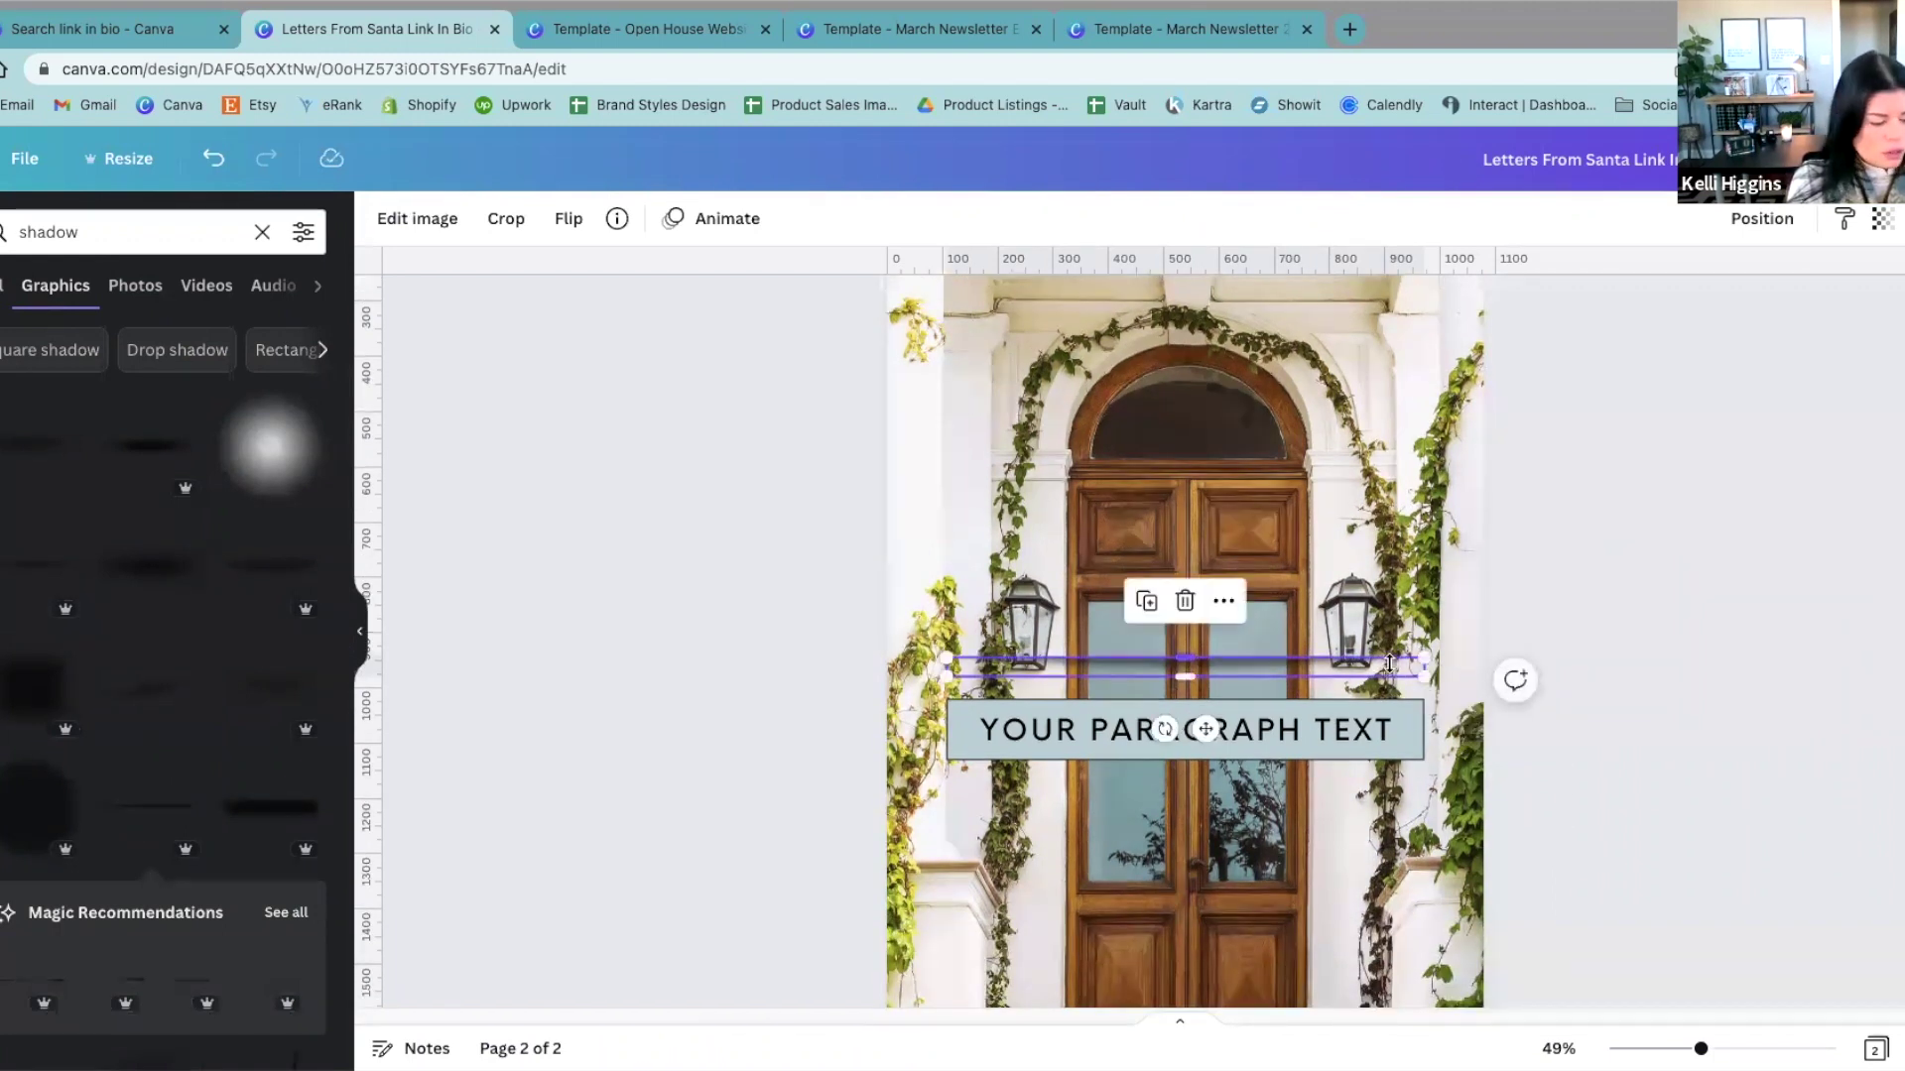
drag(1205, 729, 1203, 836)
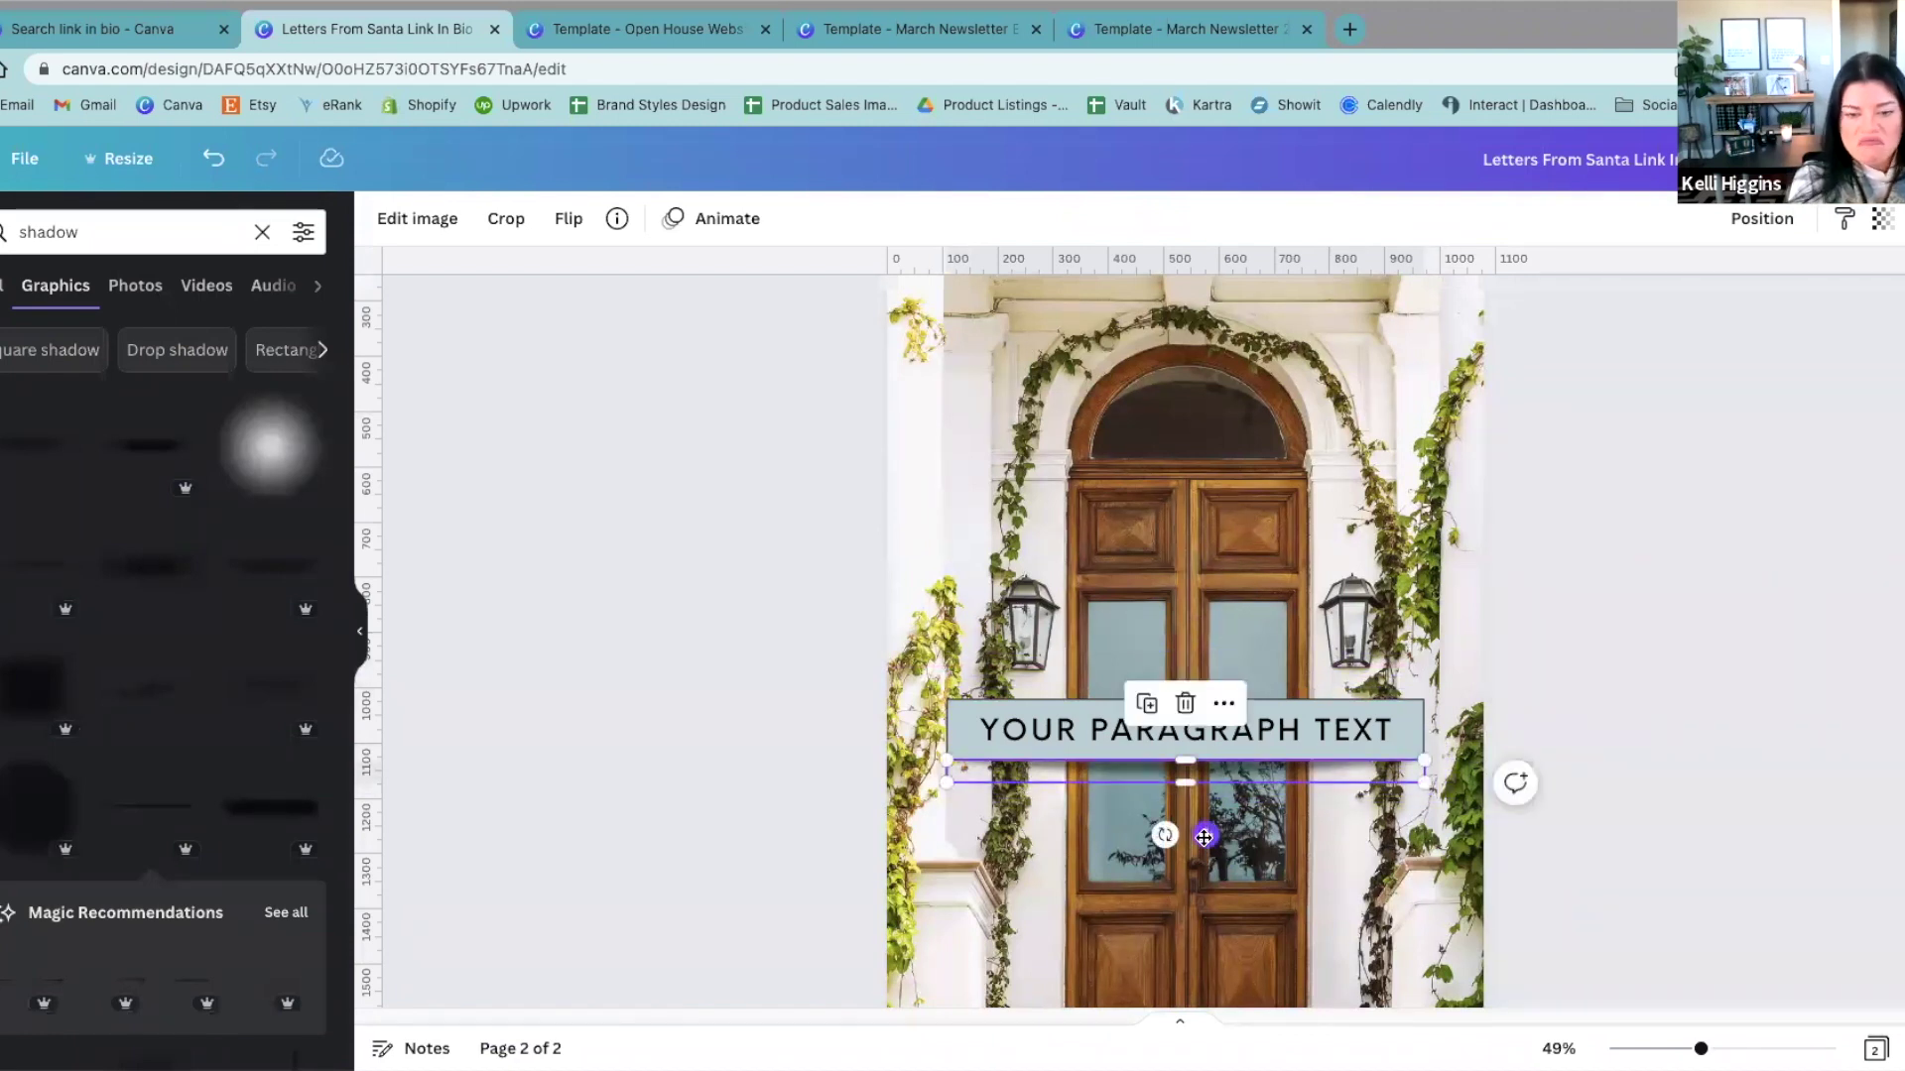
click(1712, 901)
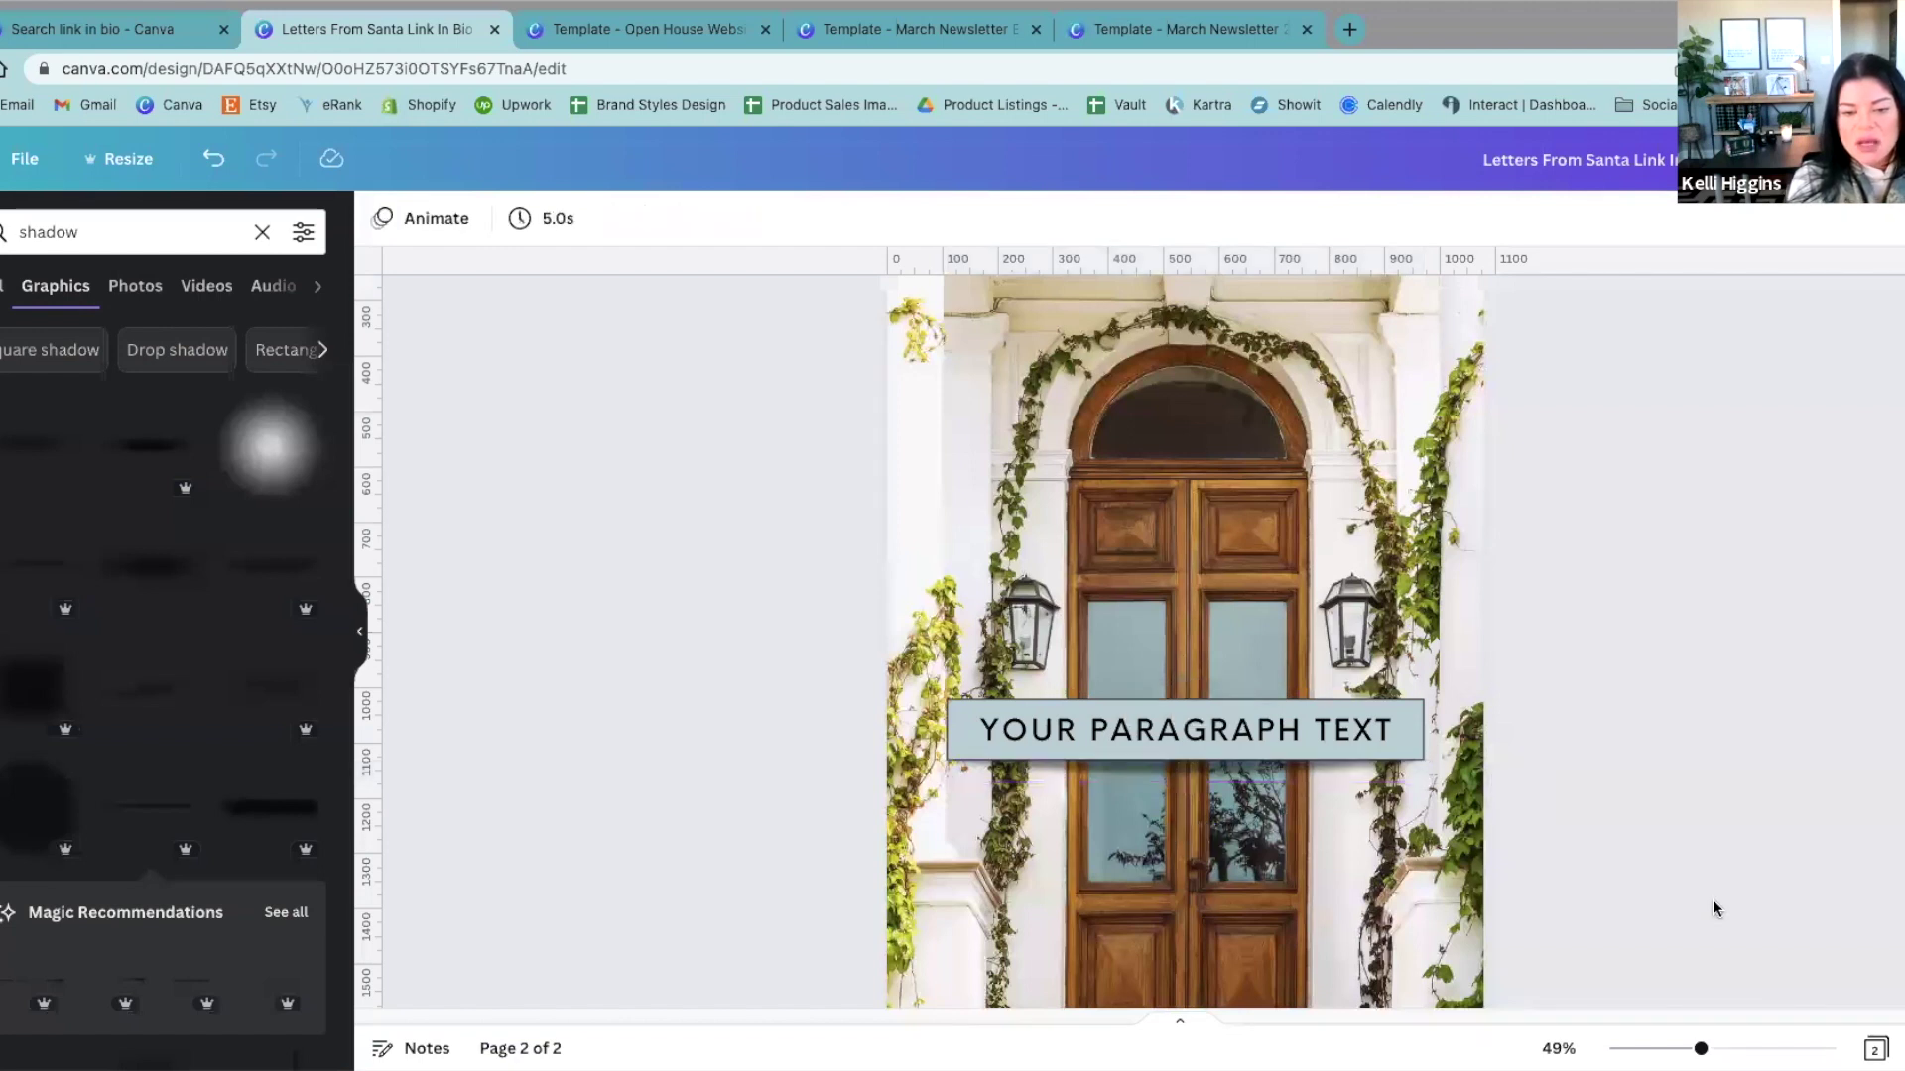
ctrl+scroll(1714, 903, down, 2)
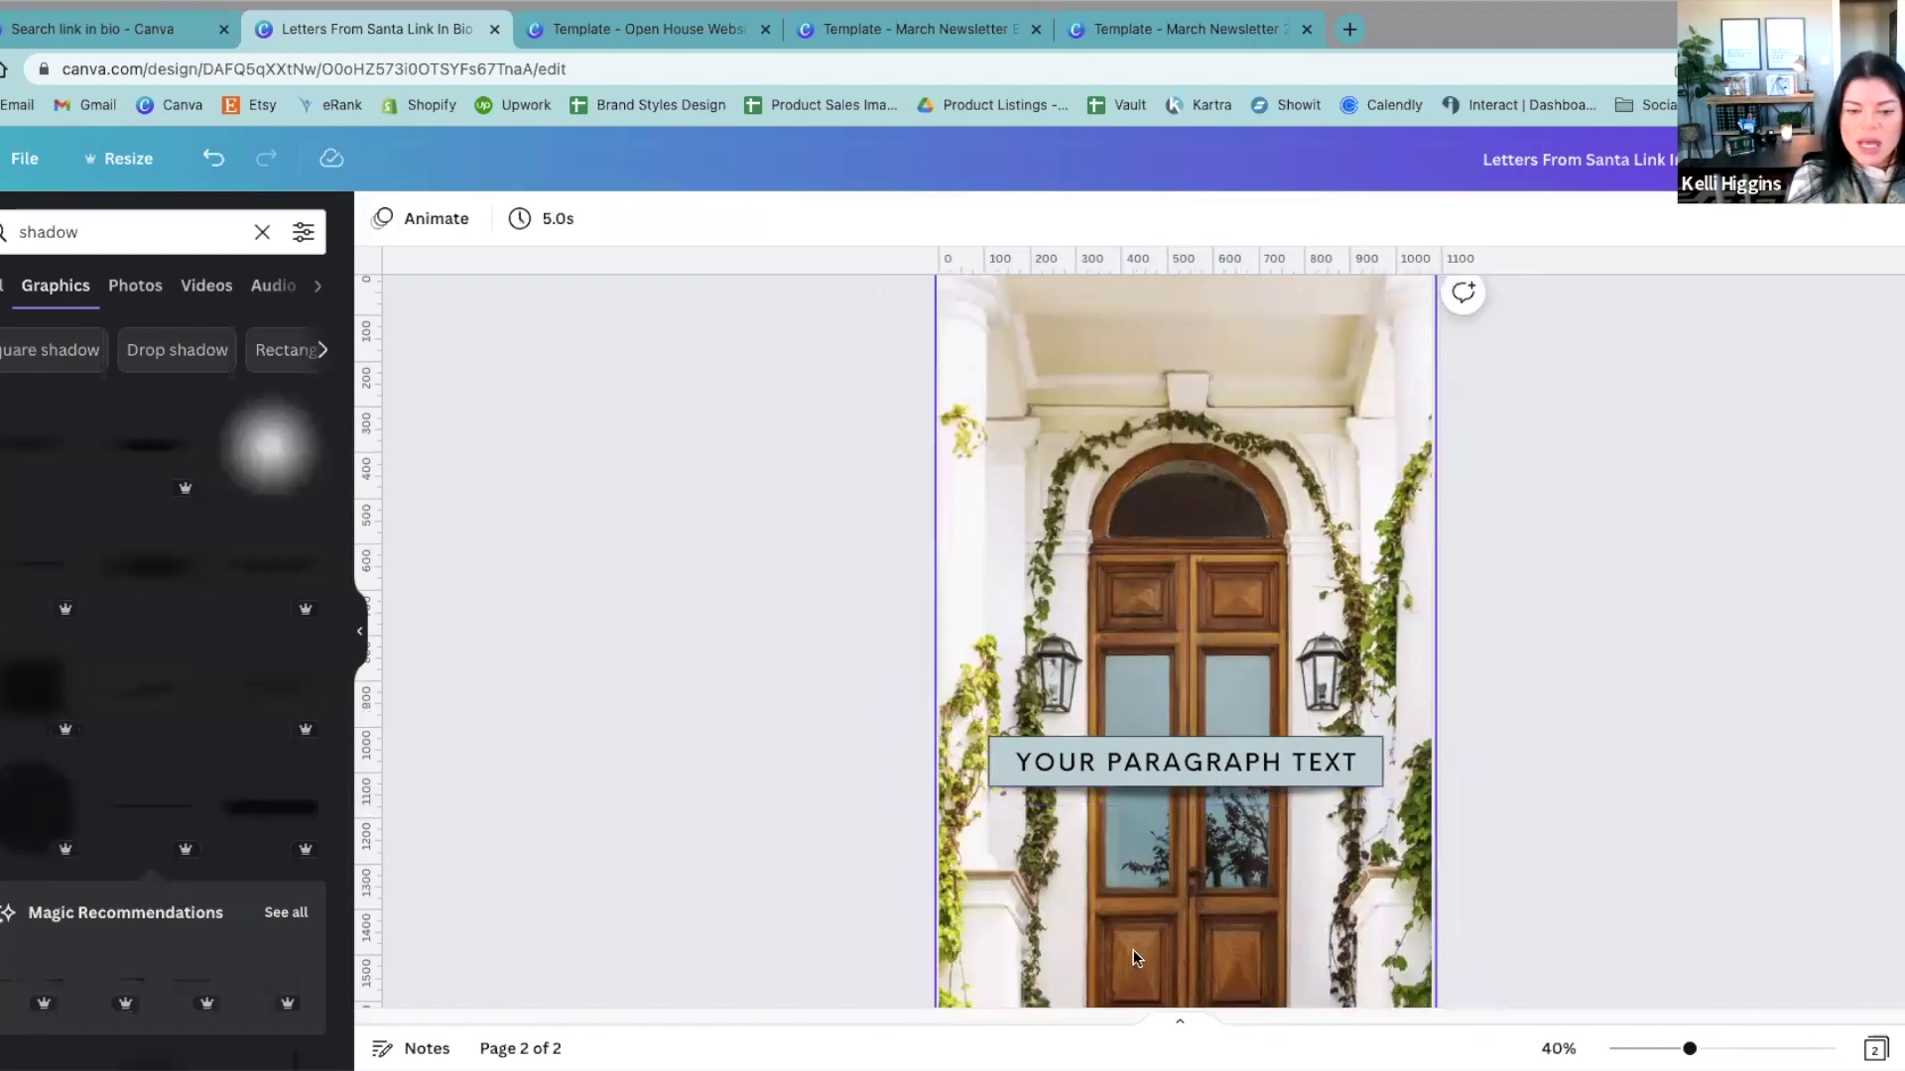
ctrl+scroll(1127, 955, up, 3)
ctrl+scroll(1118, 965, down, 2)
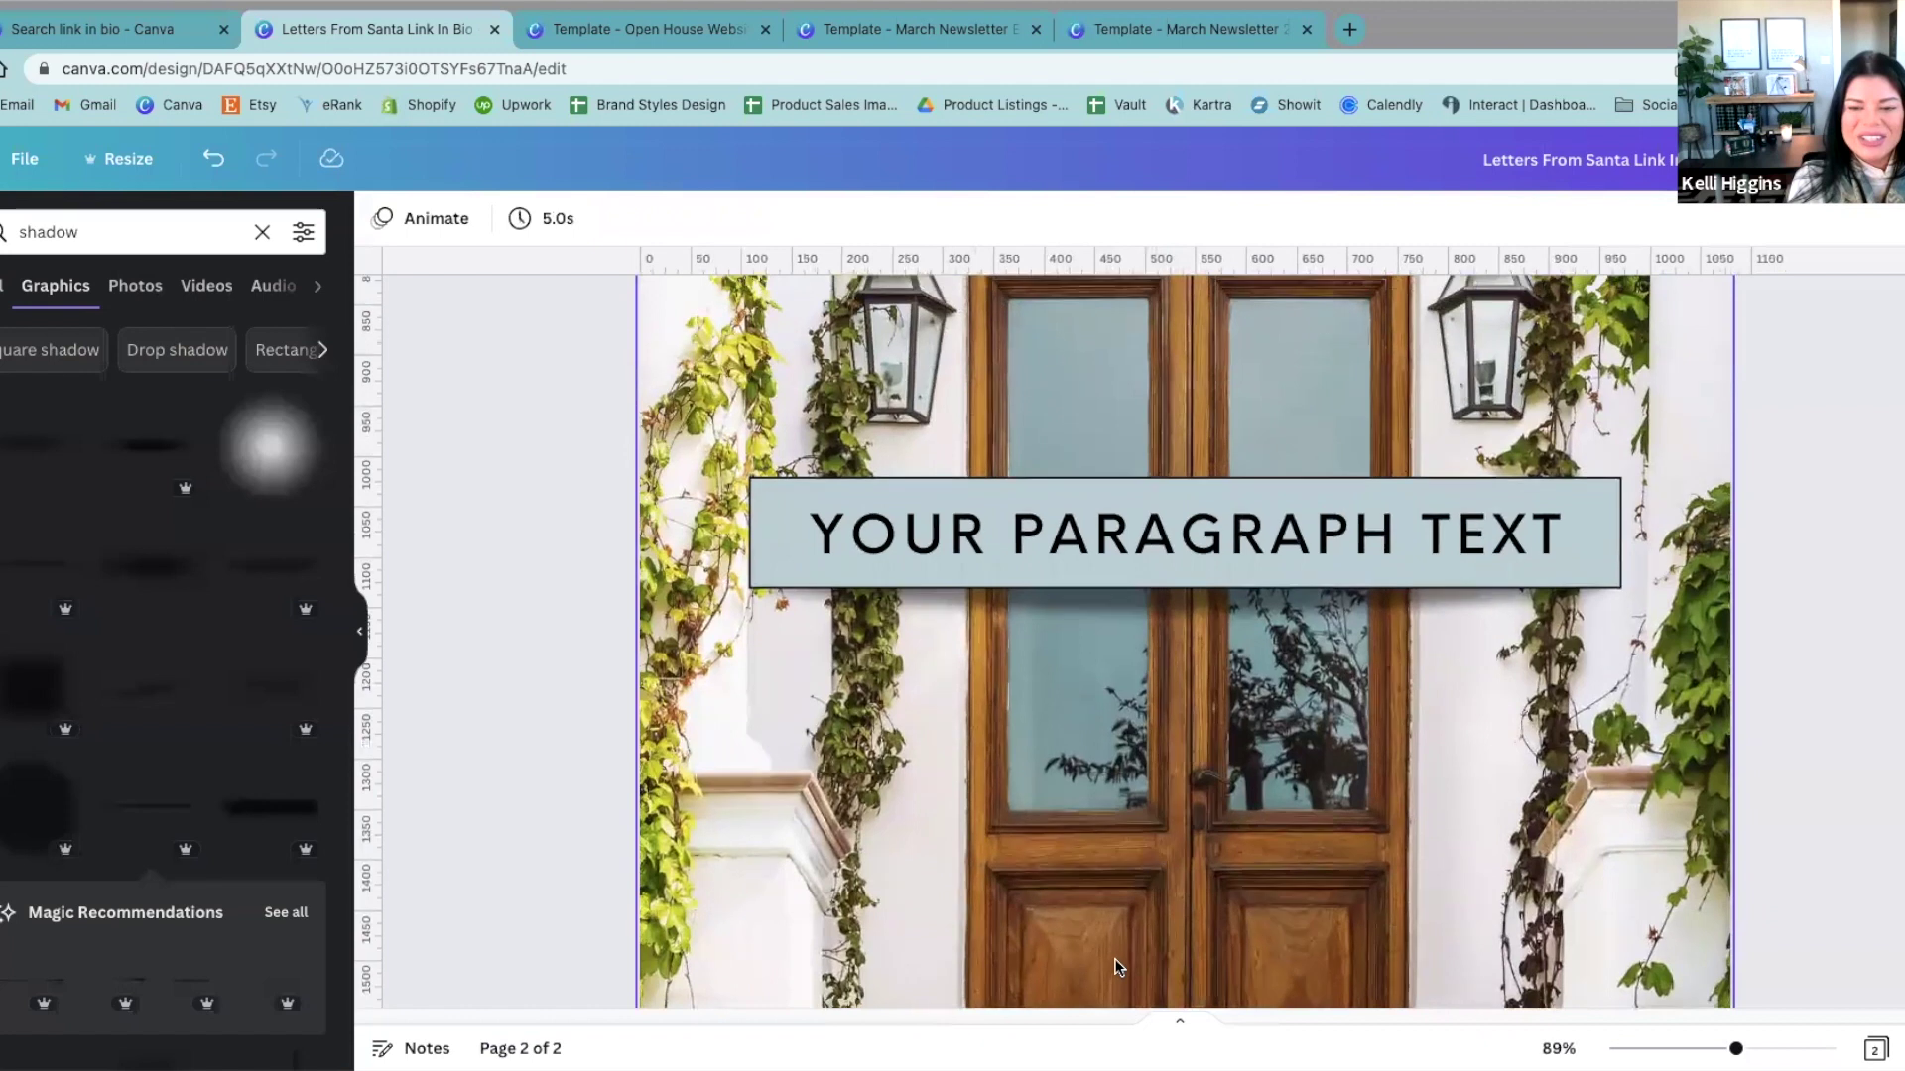
scroll(1118, 964, up, 1)
ctrl+scroll(1118, 965, down, 2)
ctrl+scroll(1115, 959, down, 2)
ctrl+scroll(1115, 959, up, 5)
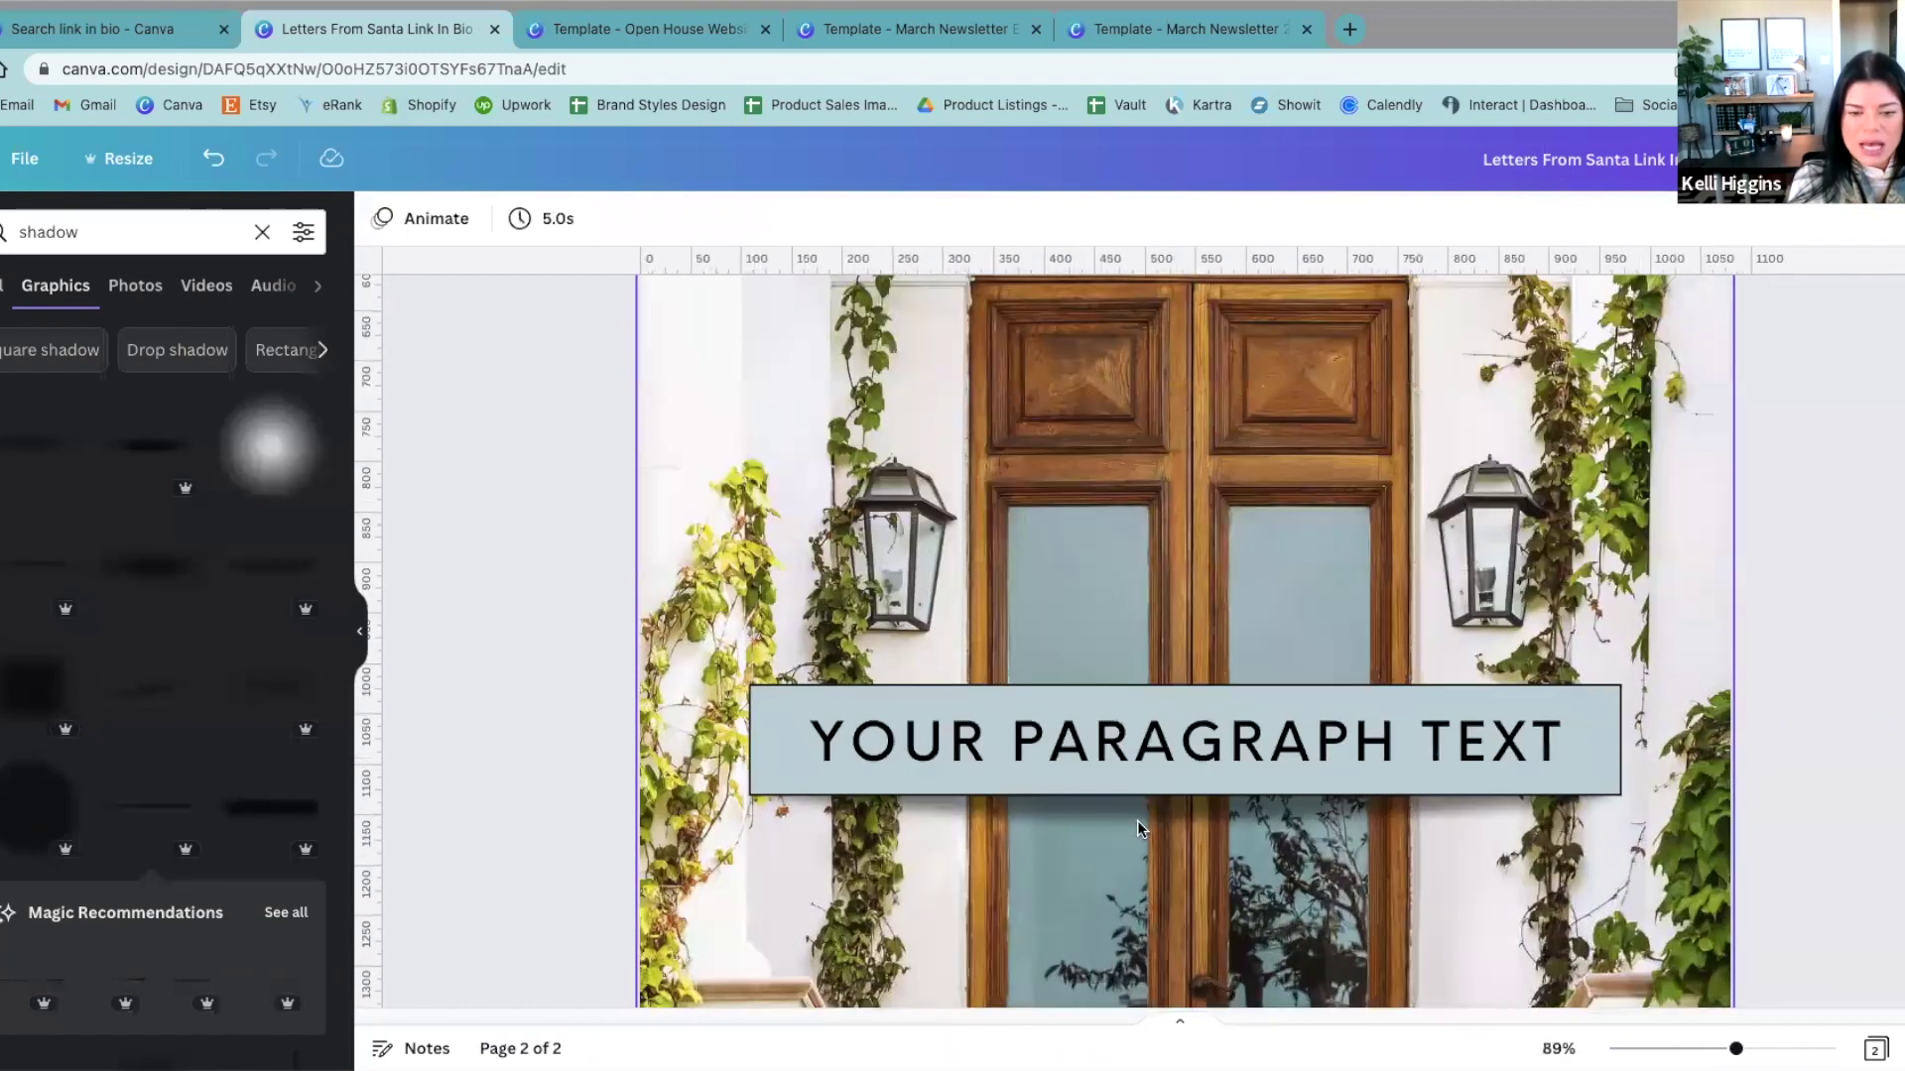
click(1137, 829)
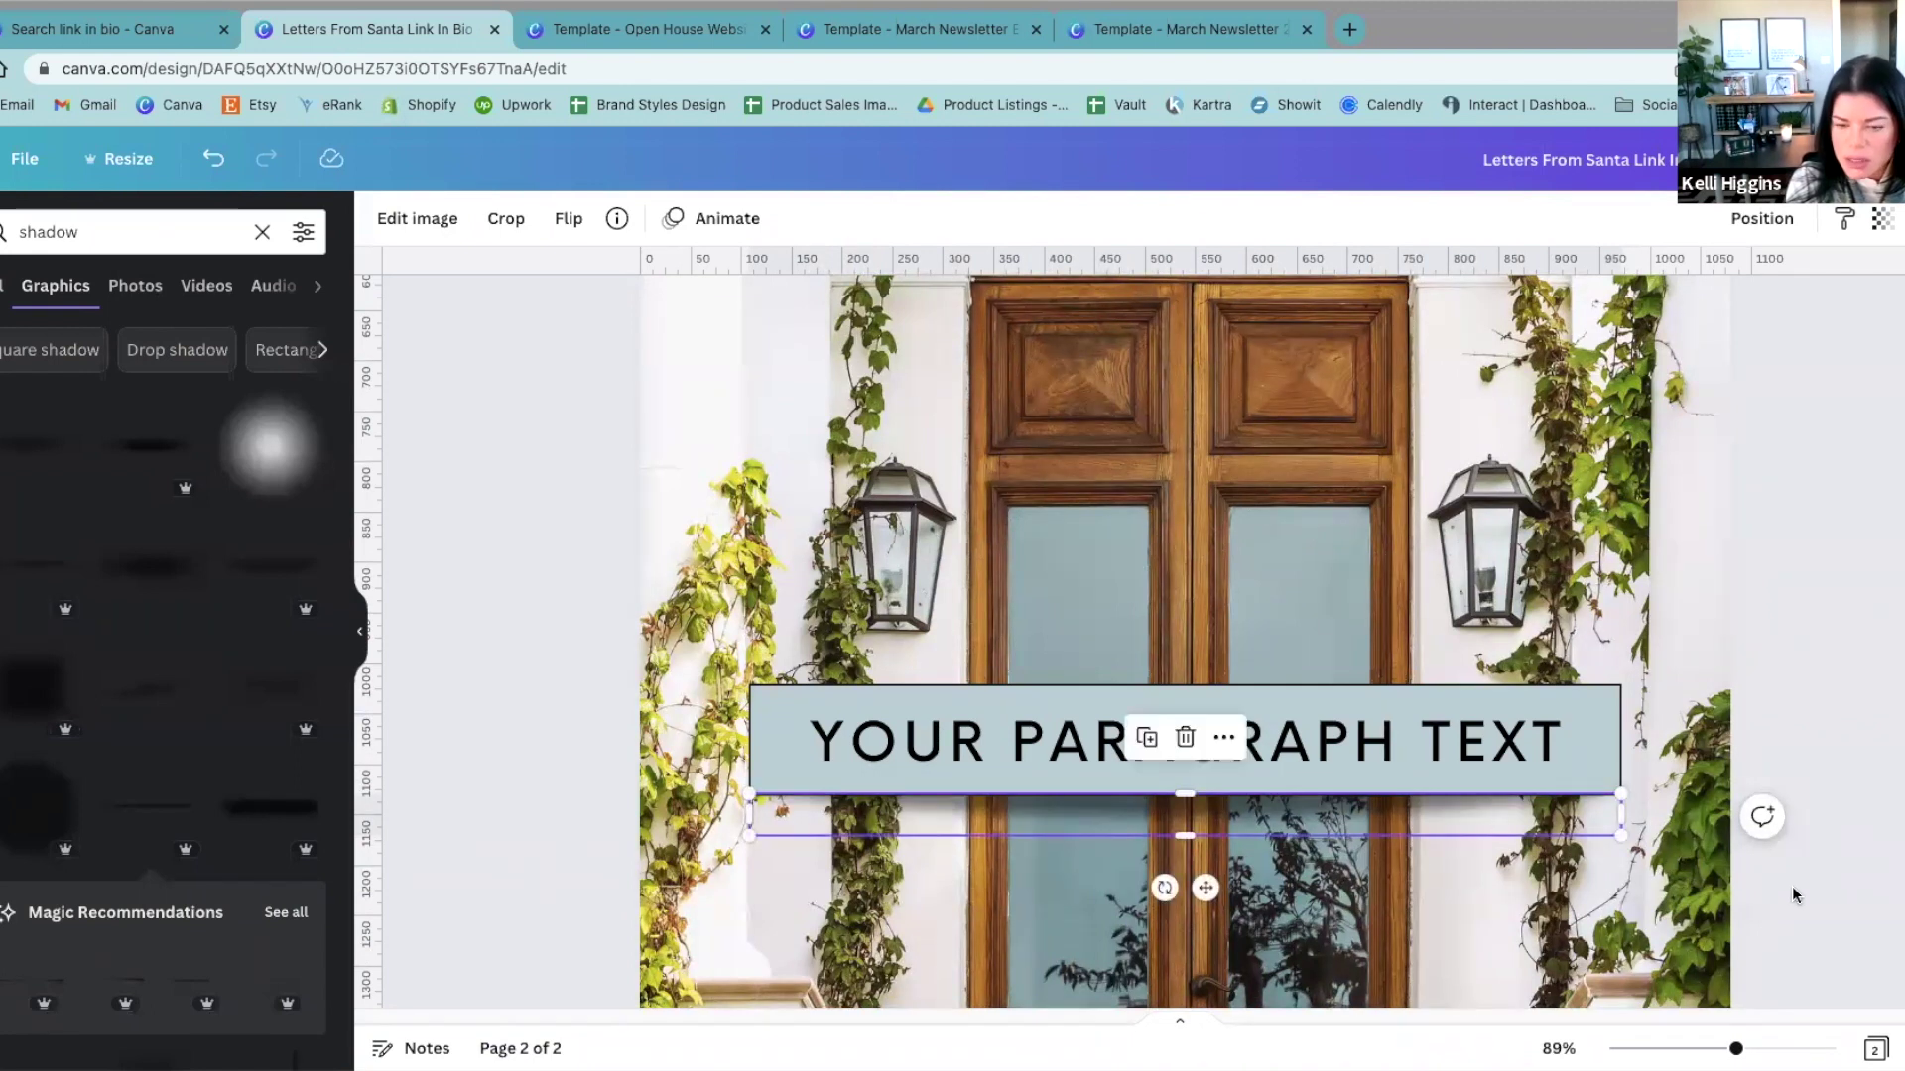
Send the shadow strip one layer backward, behind the pale blue text box.
scroll(1791, 885, up, 5)
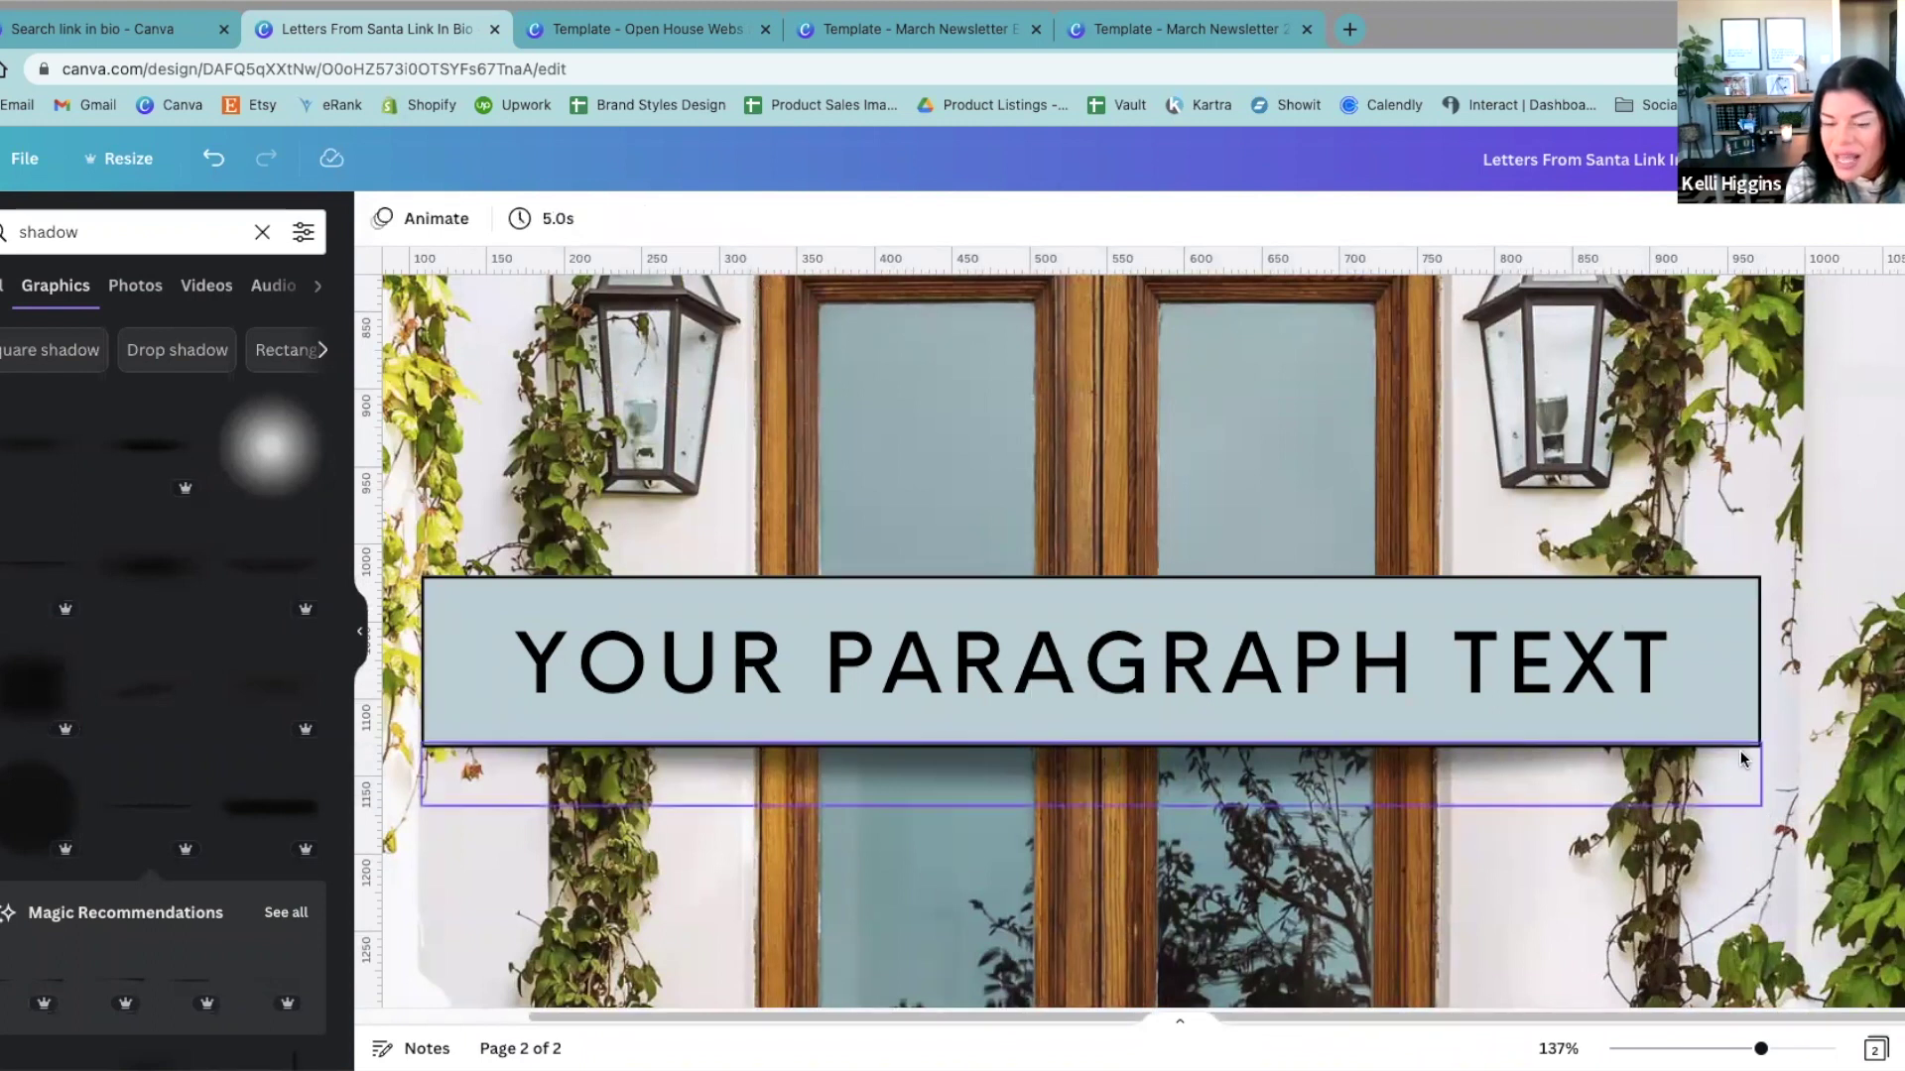
click(1670, 783)
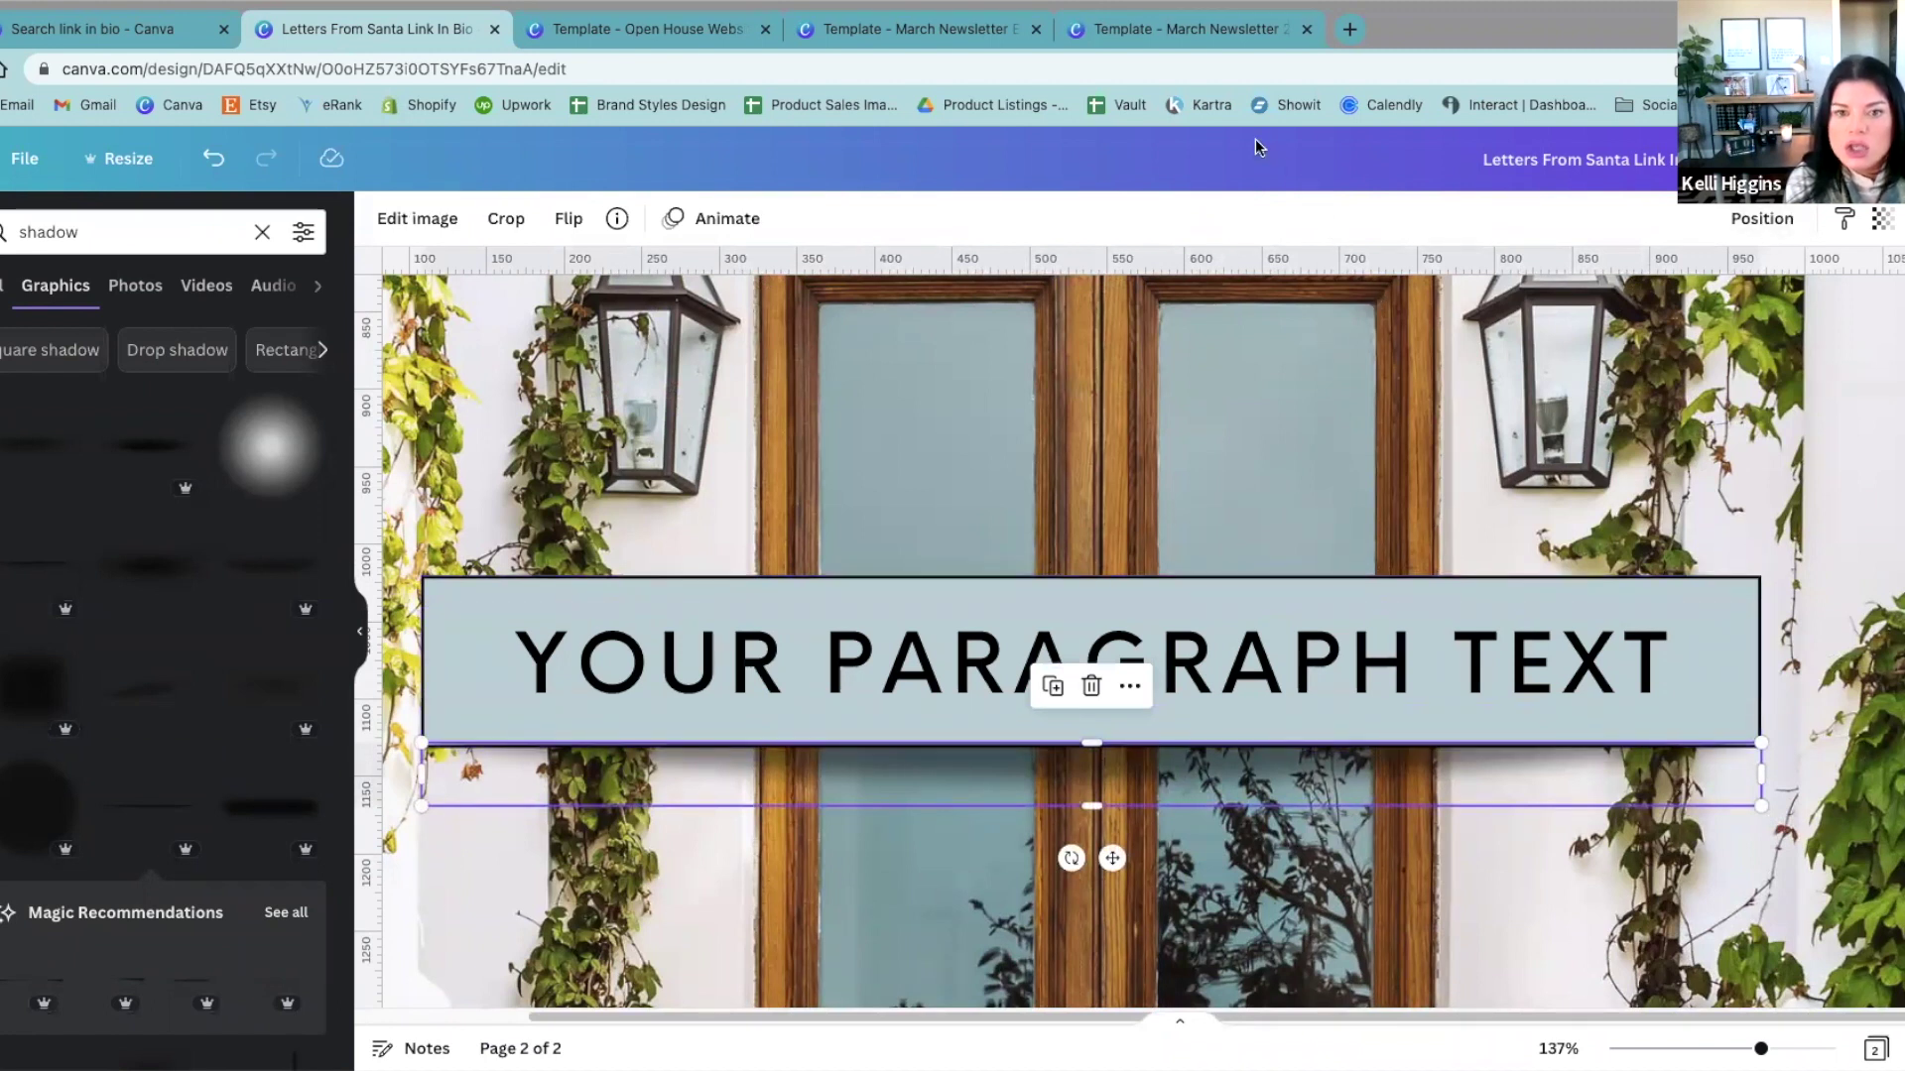
key(Escape)
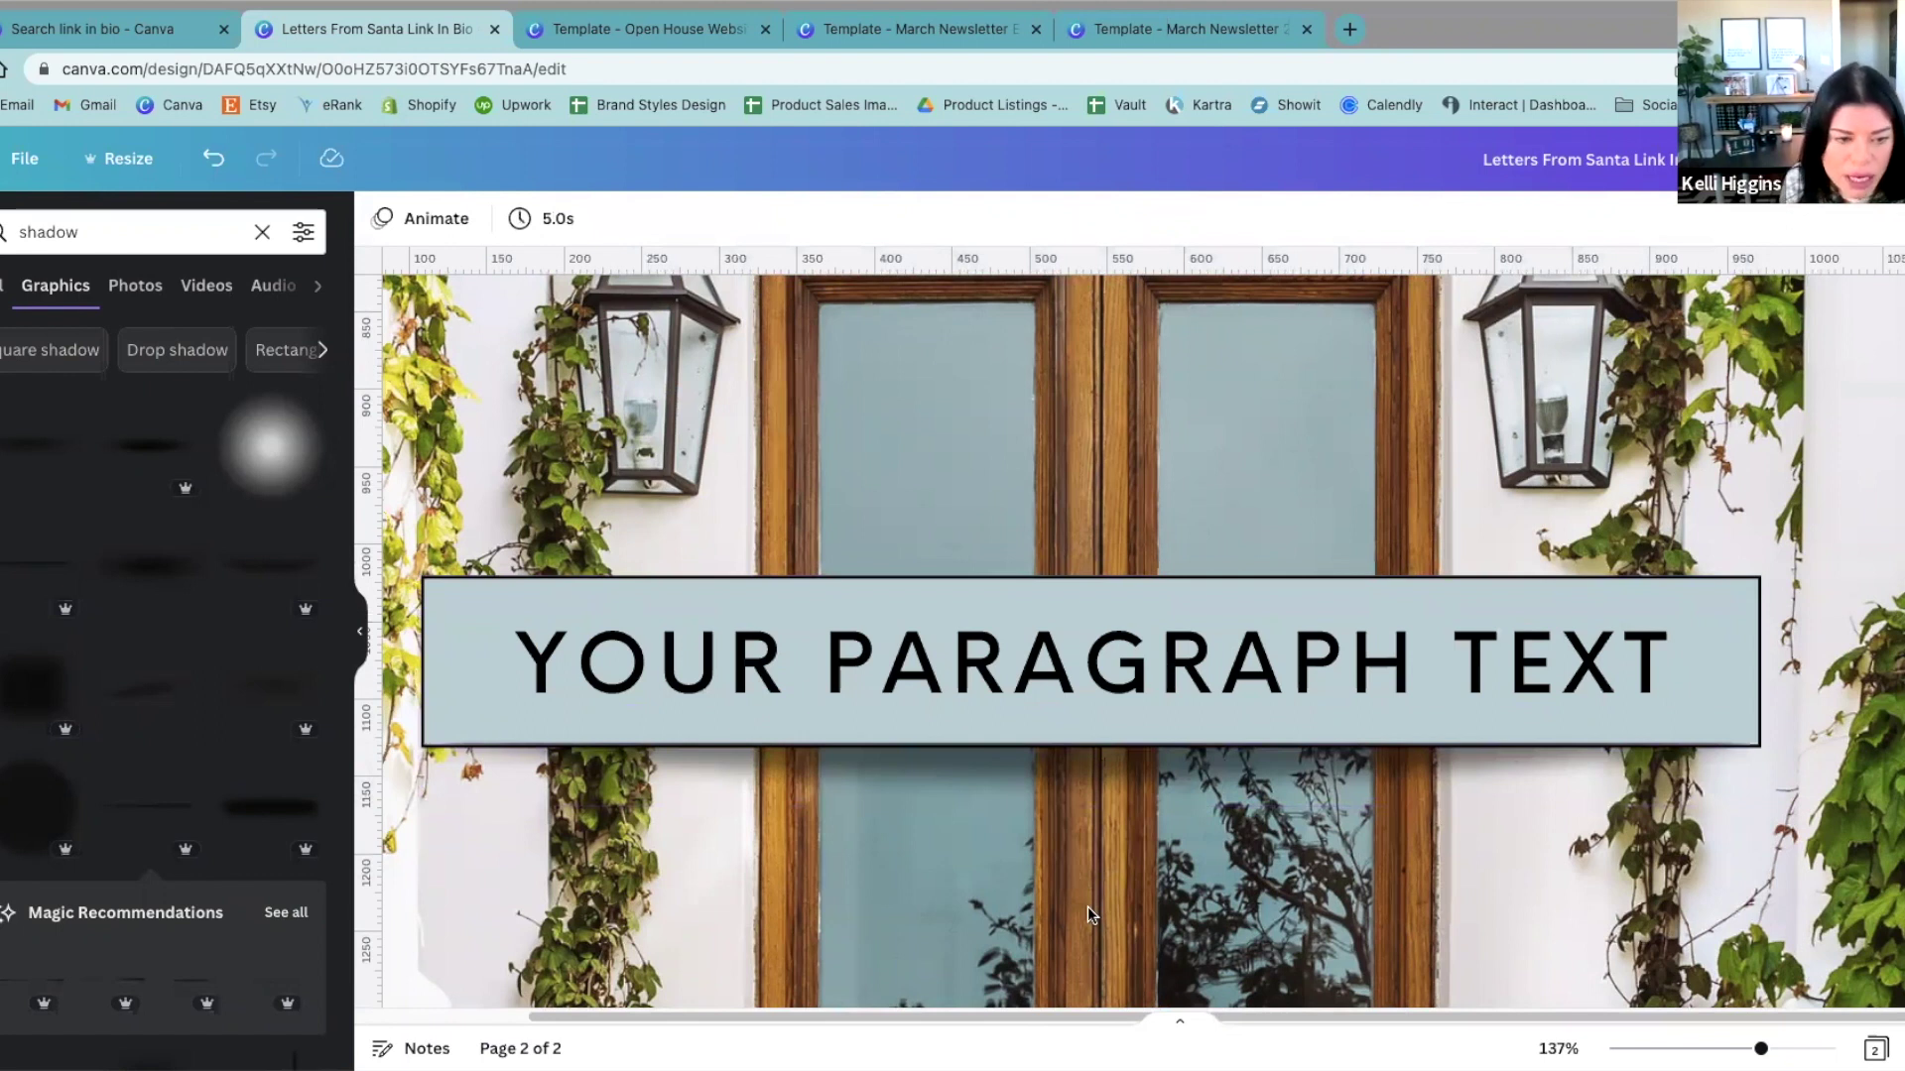
click(1742, 723)
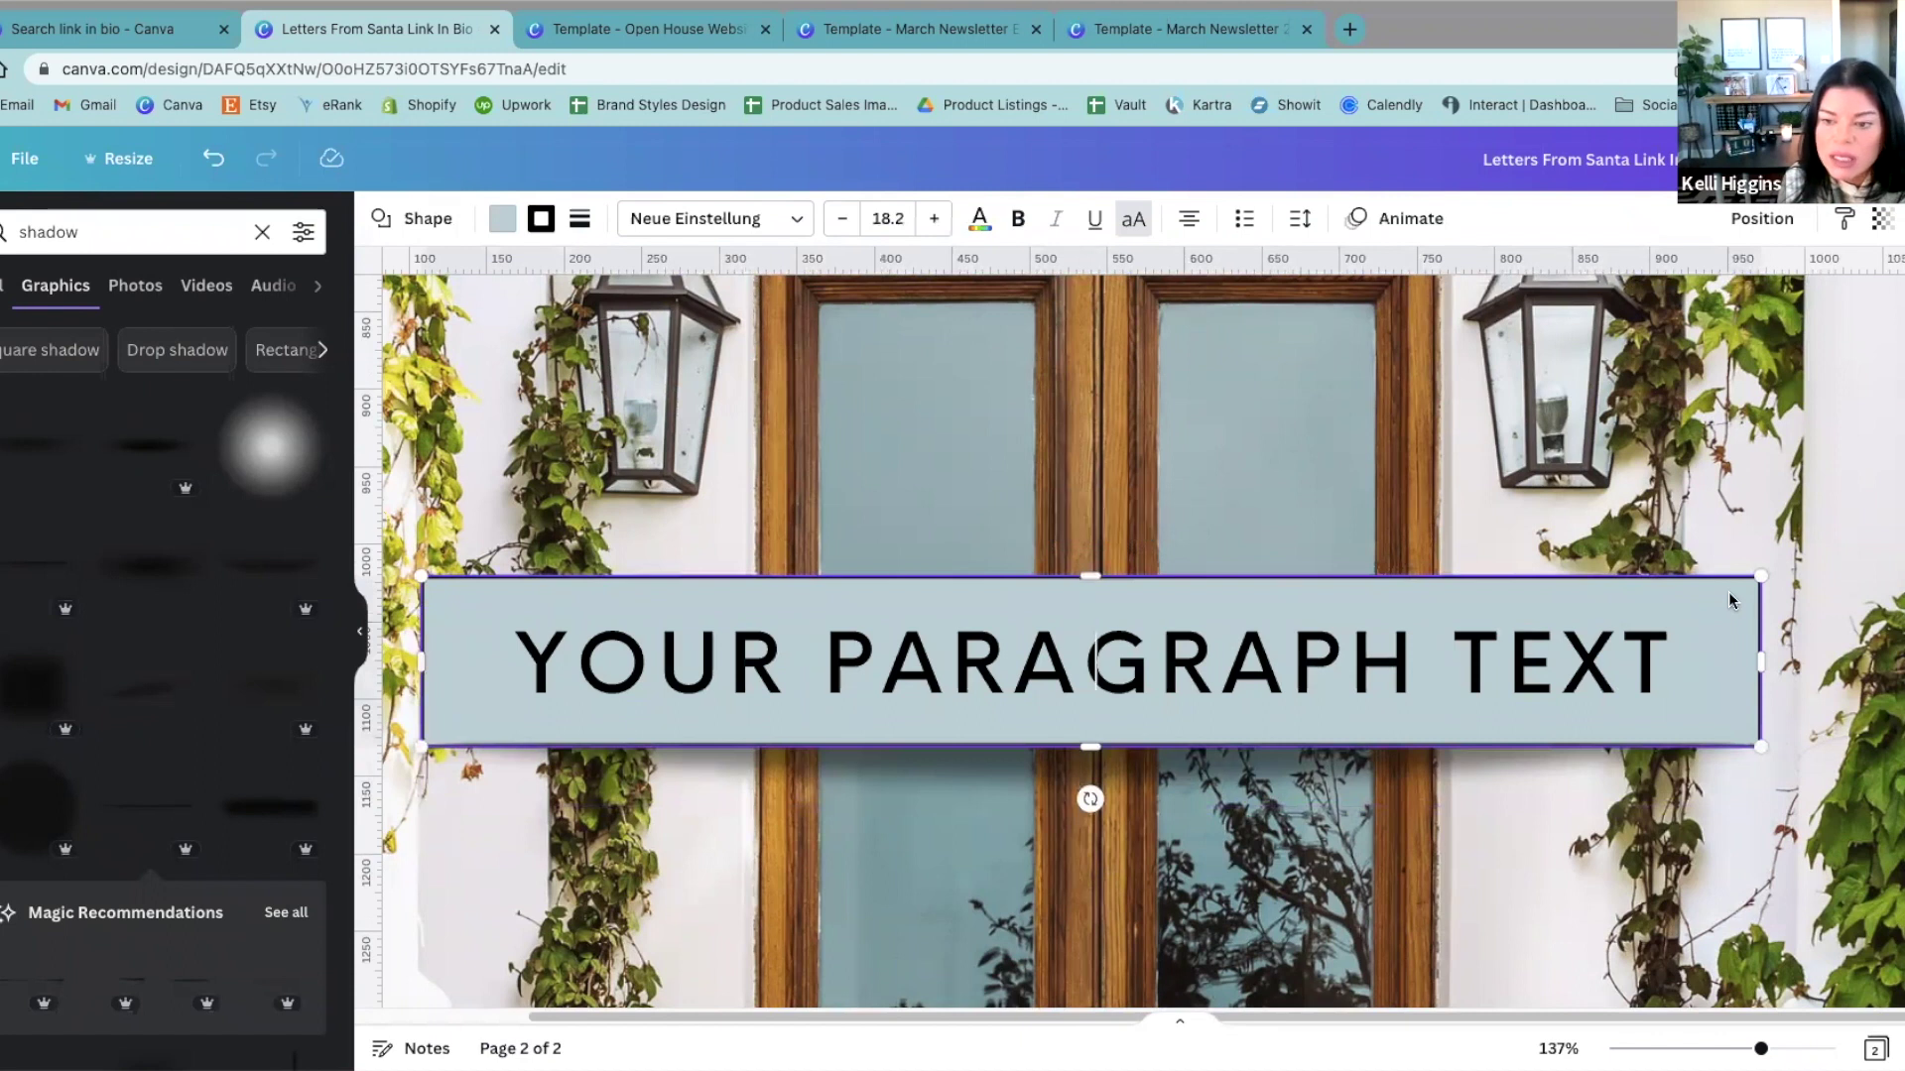
click(1024, 774)
click(1760, 223)
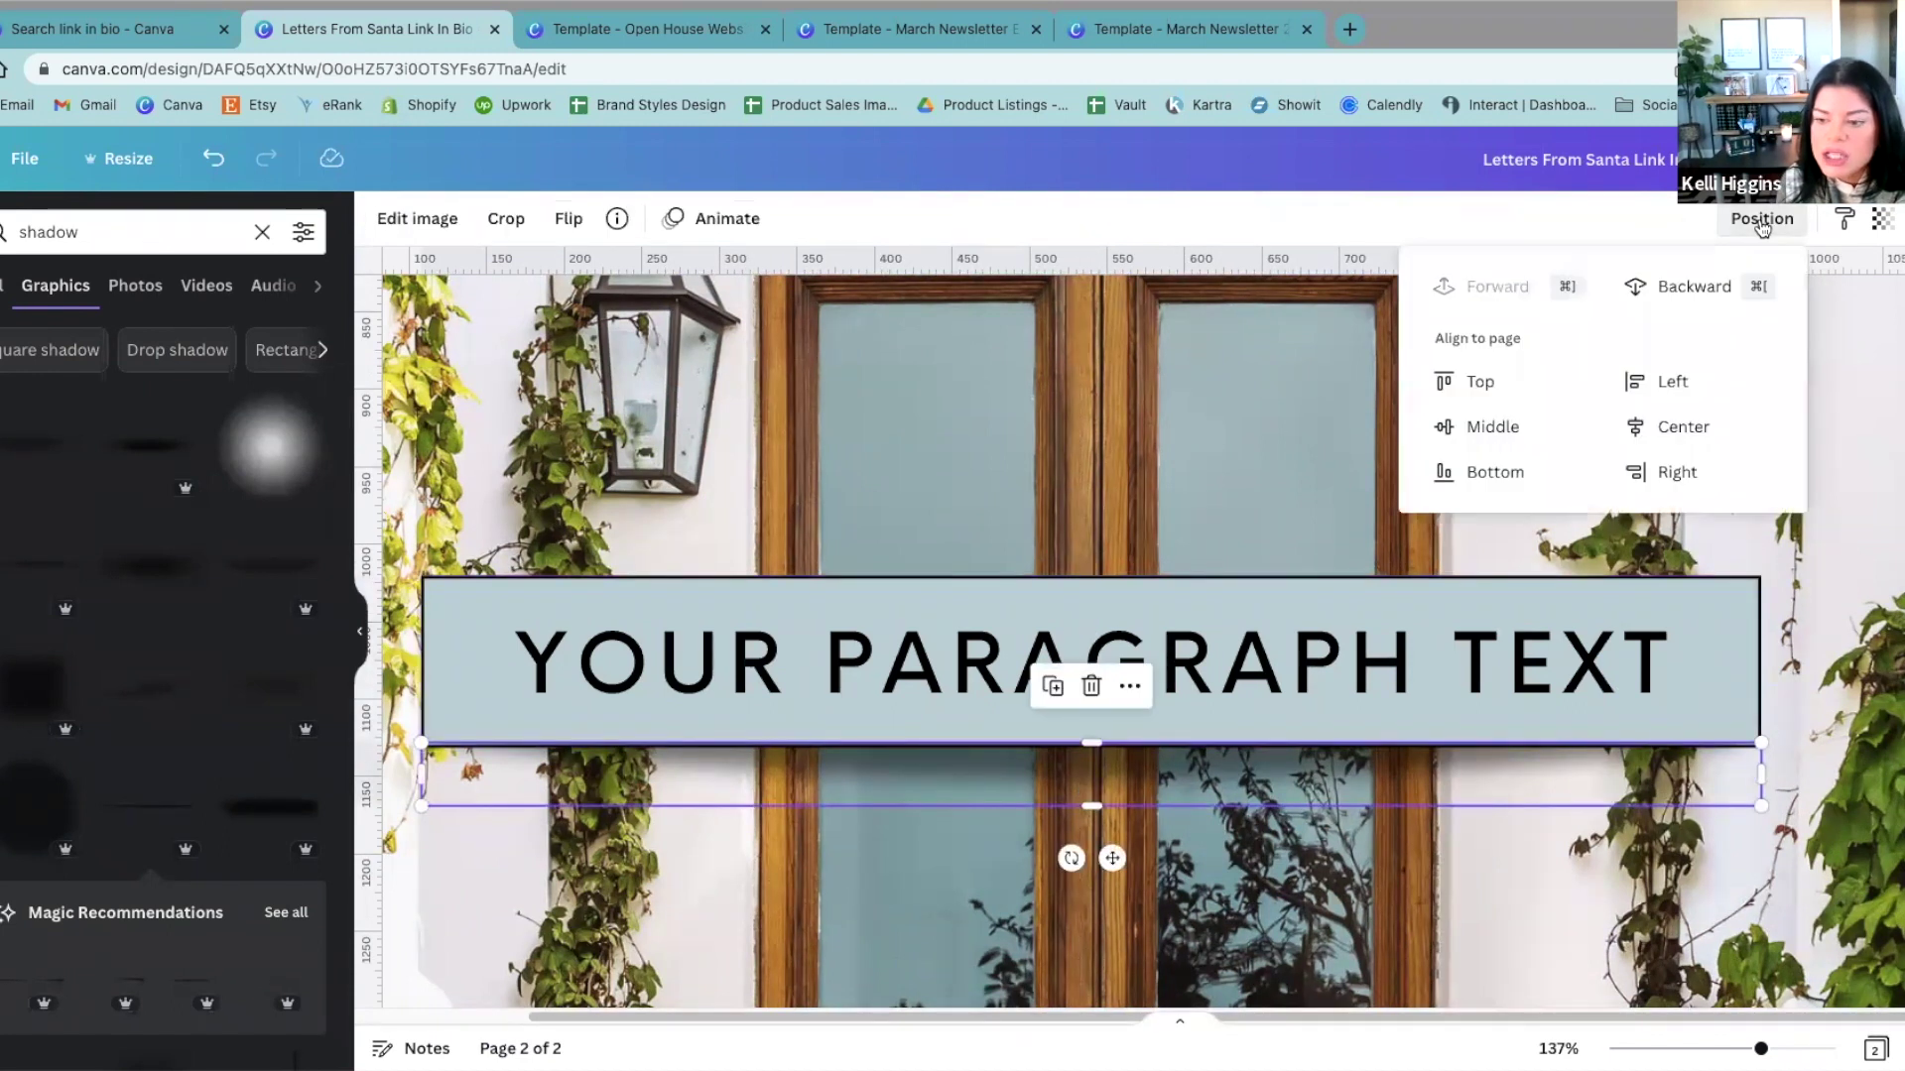
click(1709, 287)
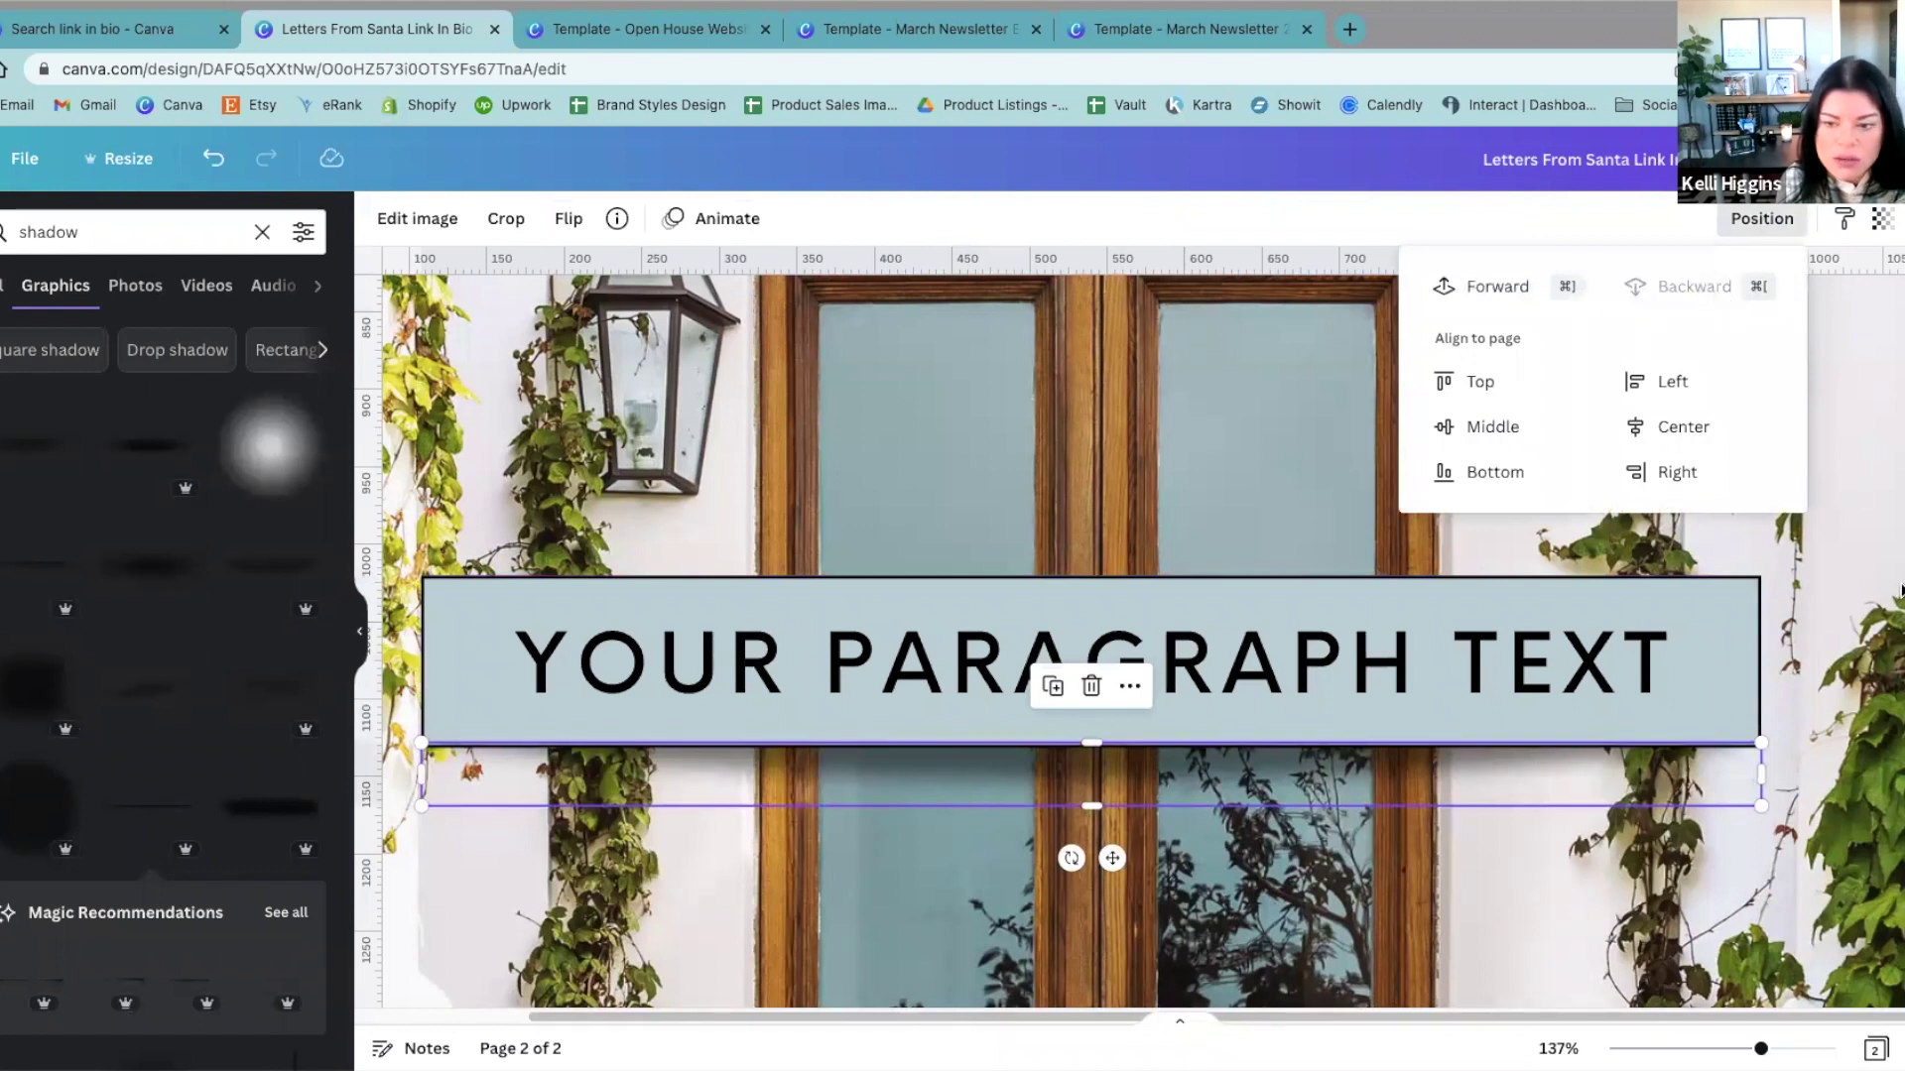
click(1472, 287)
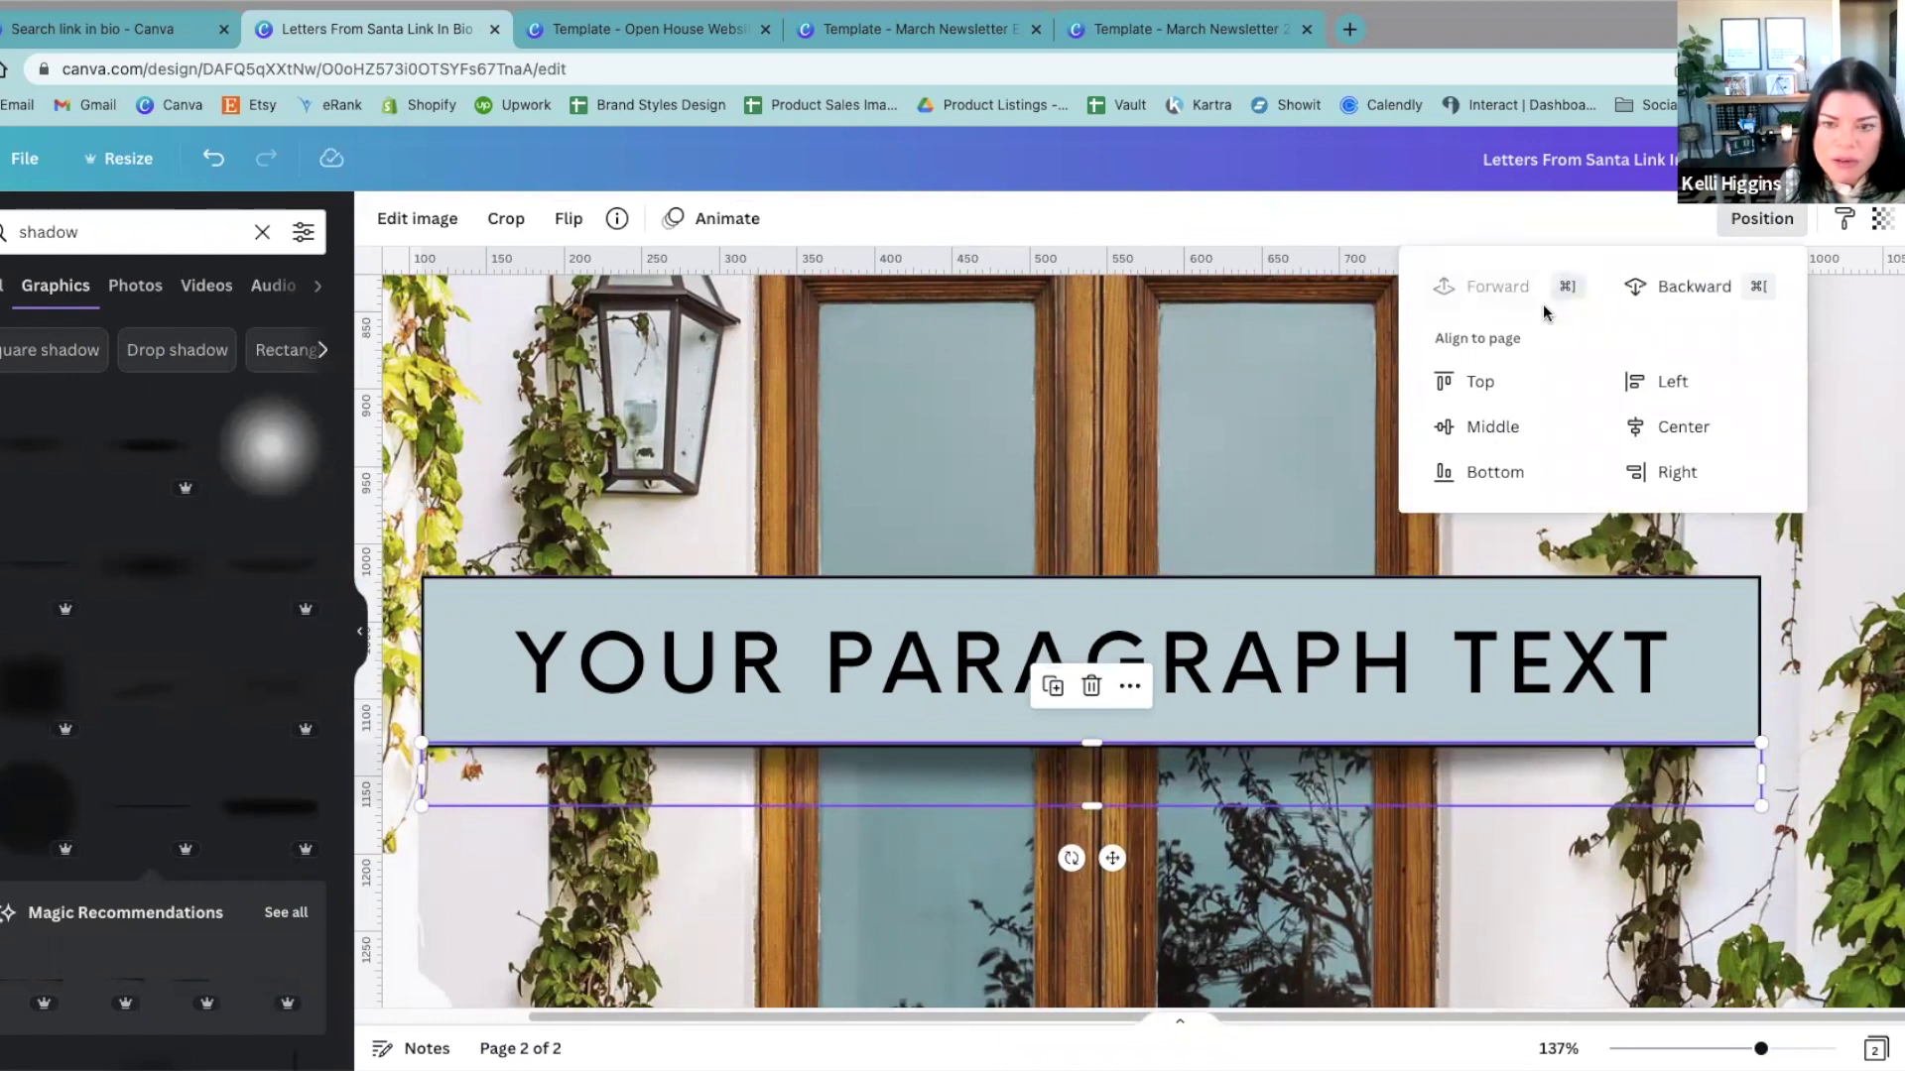
click(1667, 287)
key(Escape)
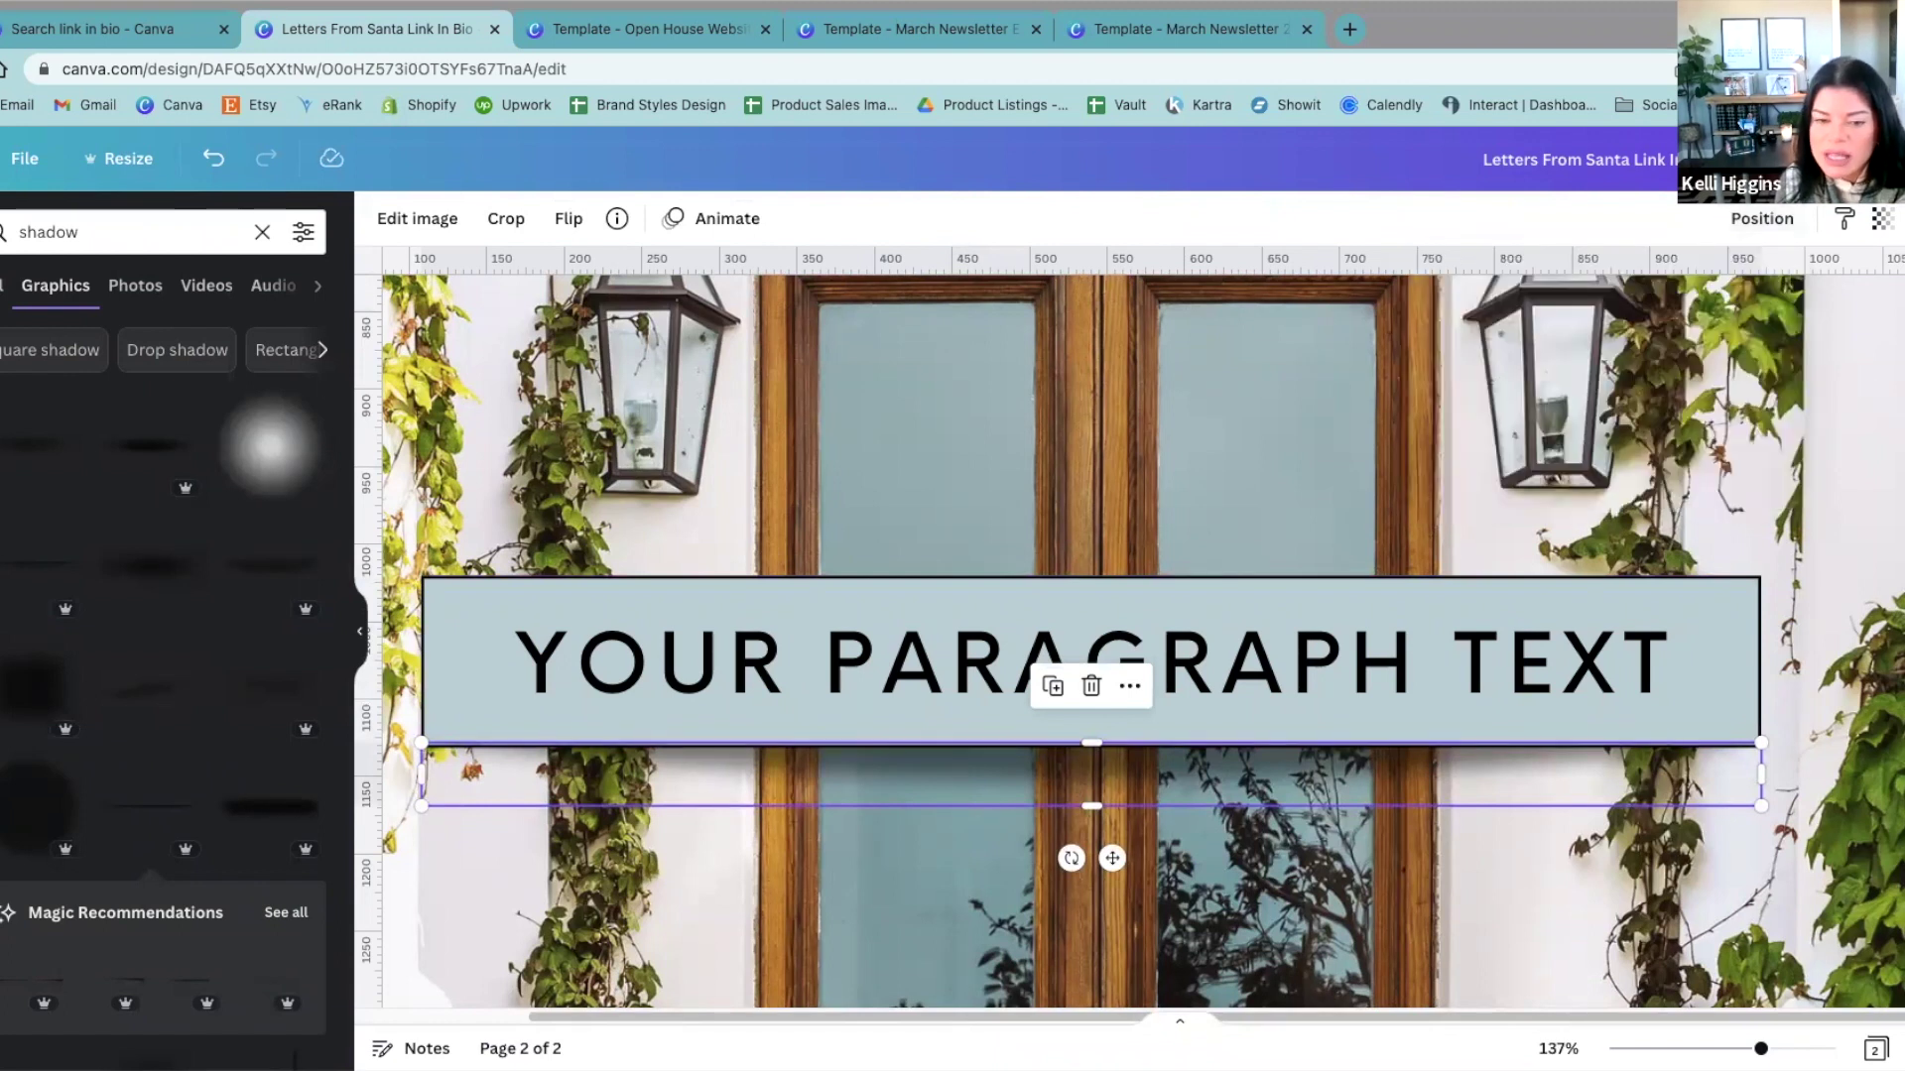
key(Escape)
scroll(1574, 837, down, 5)
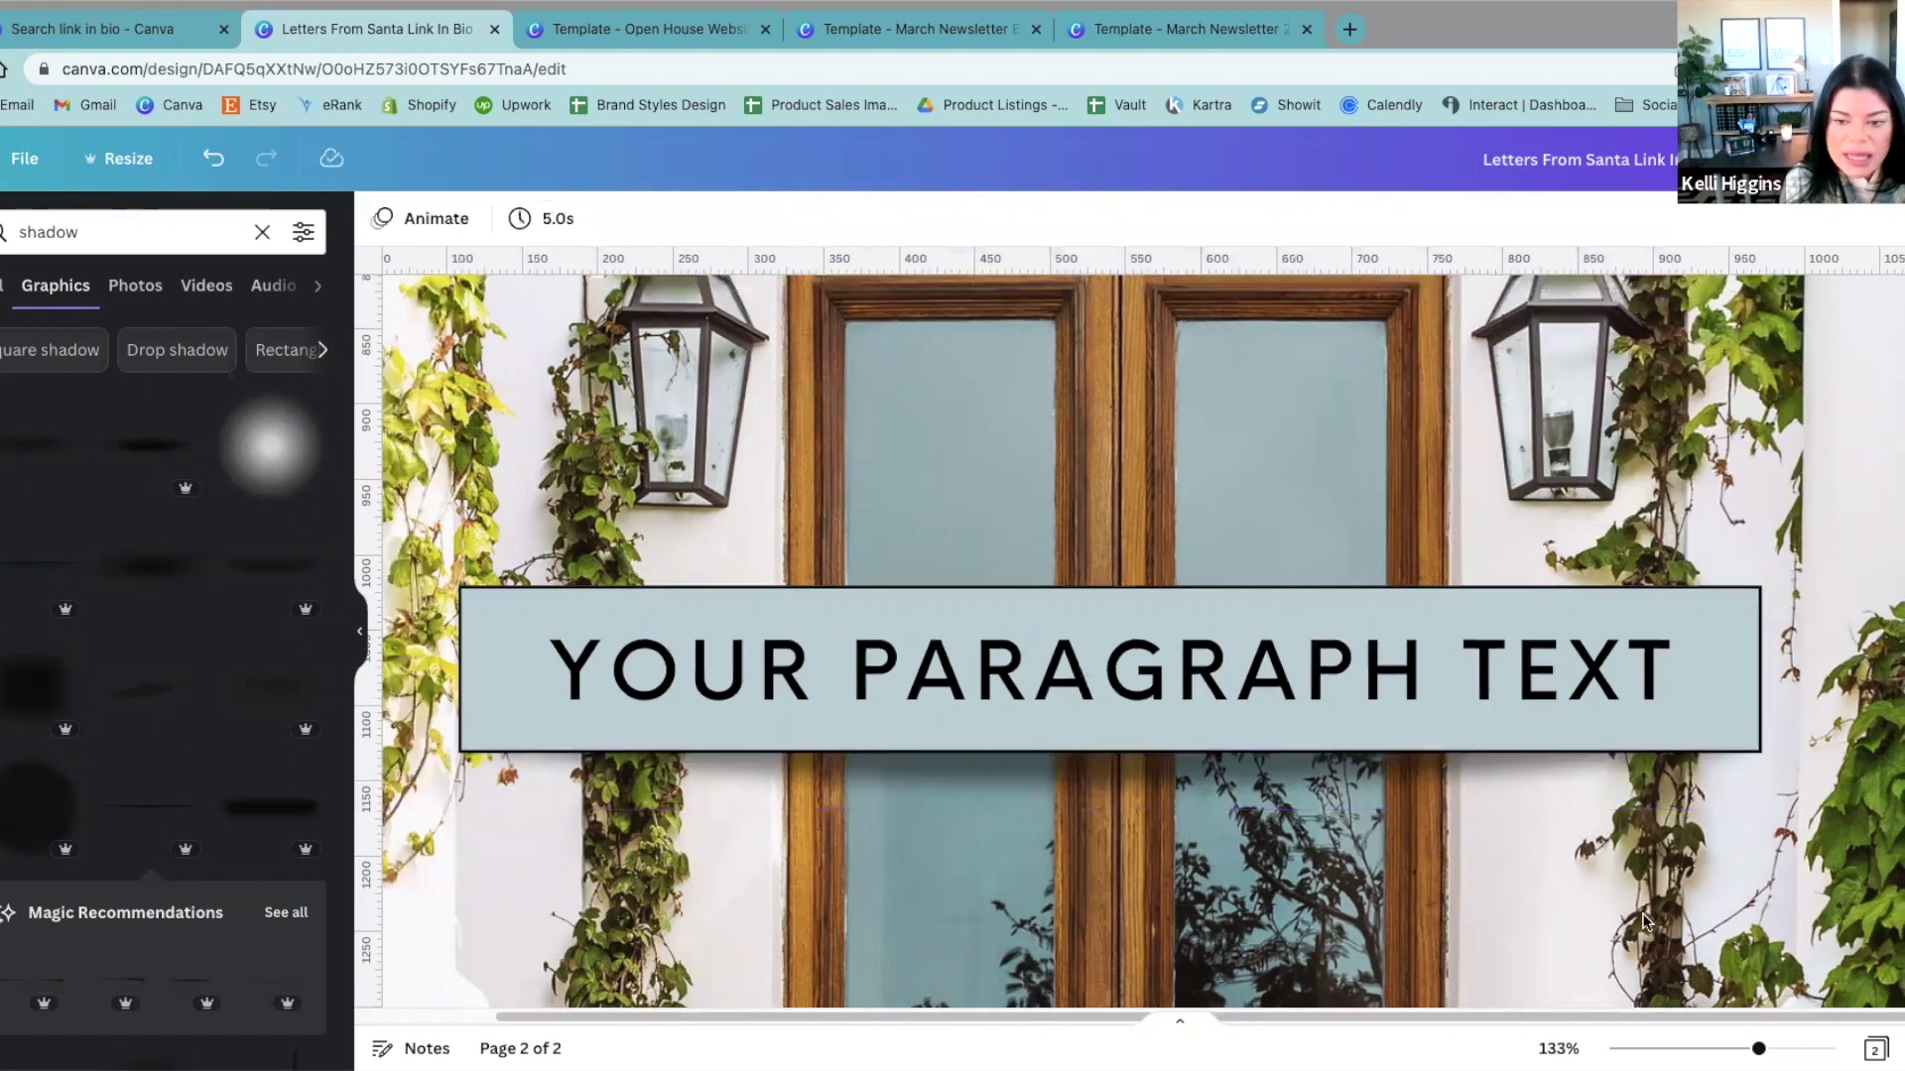
Set the shadow strip's transparency to about 60.
click(1333, 827)
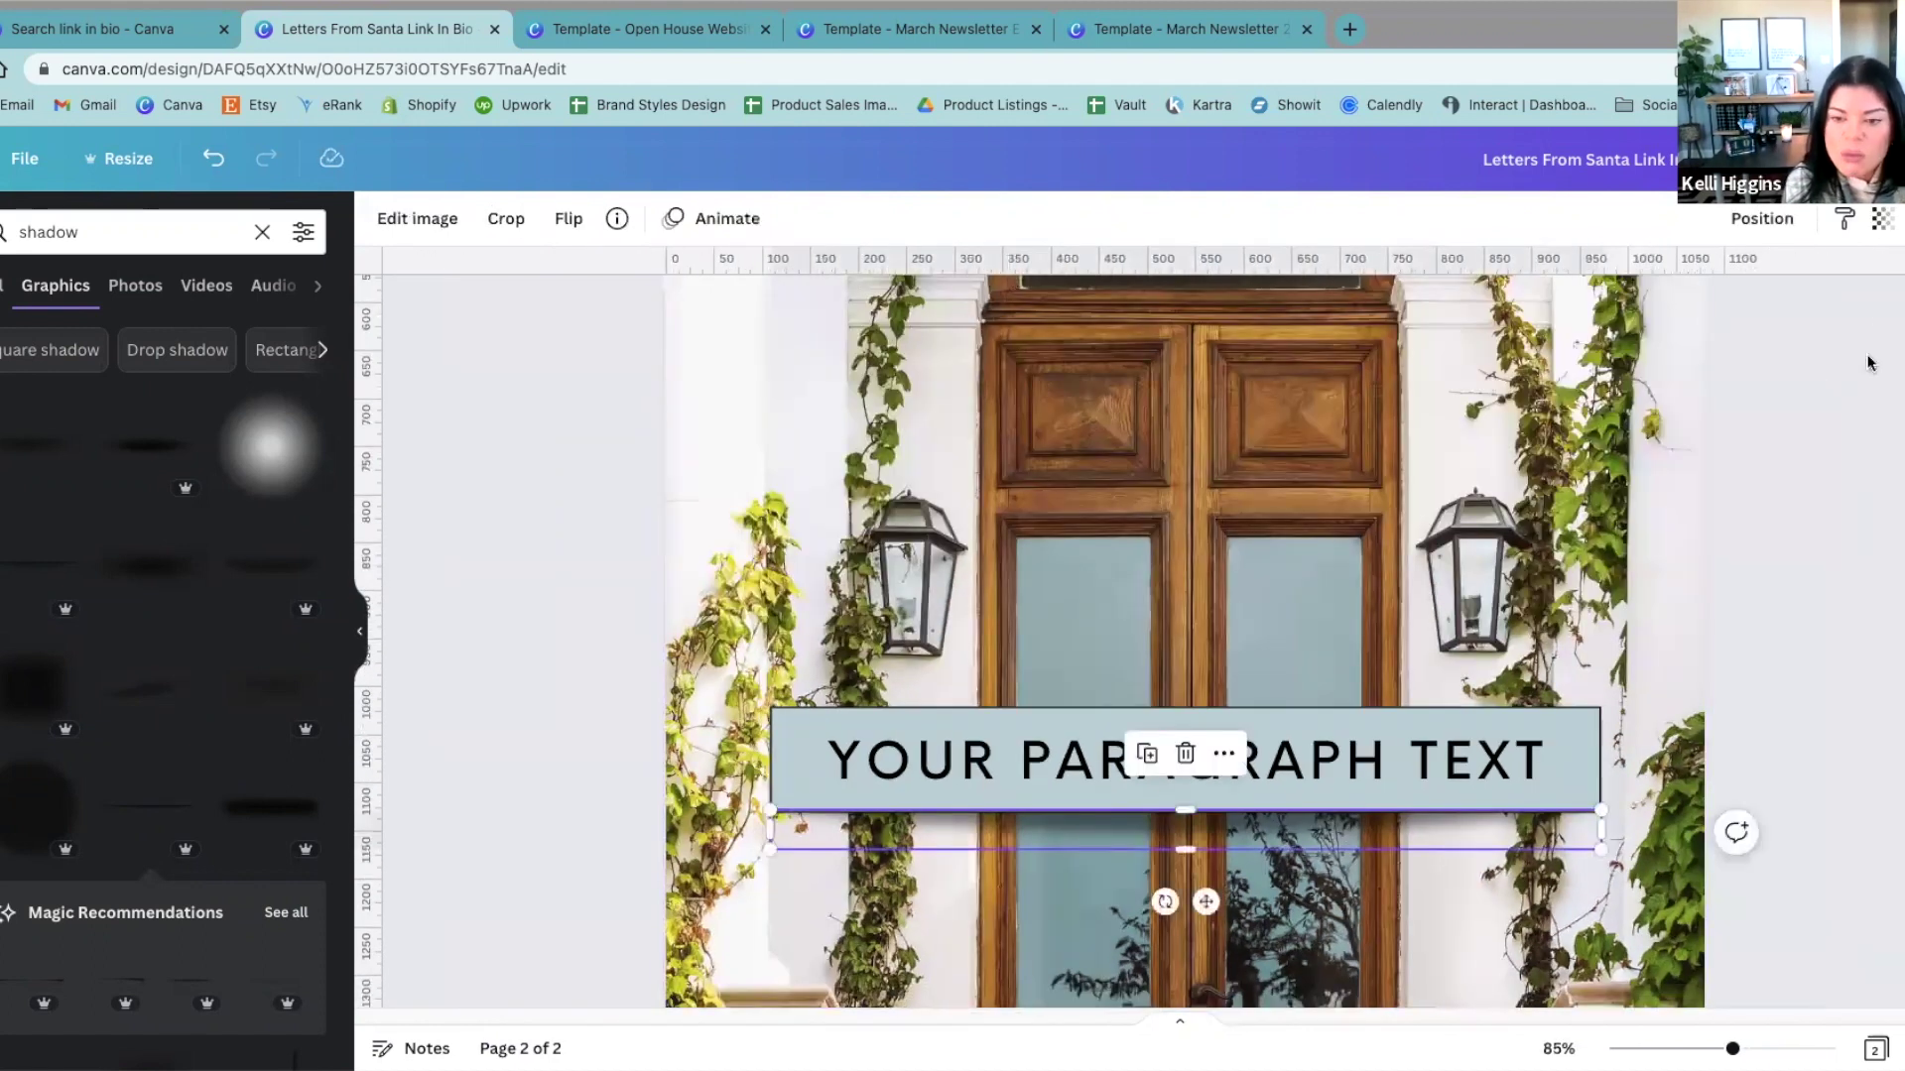
click(1892, 234)
drag(1878, 309, 1798, 359)
click(1855, 496)
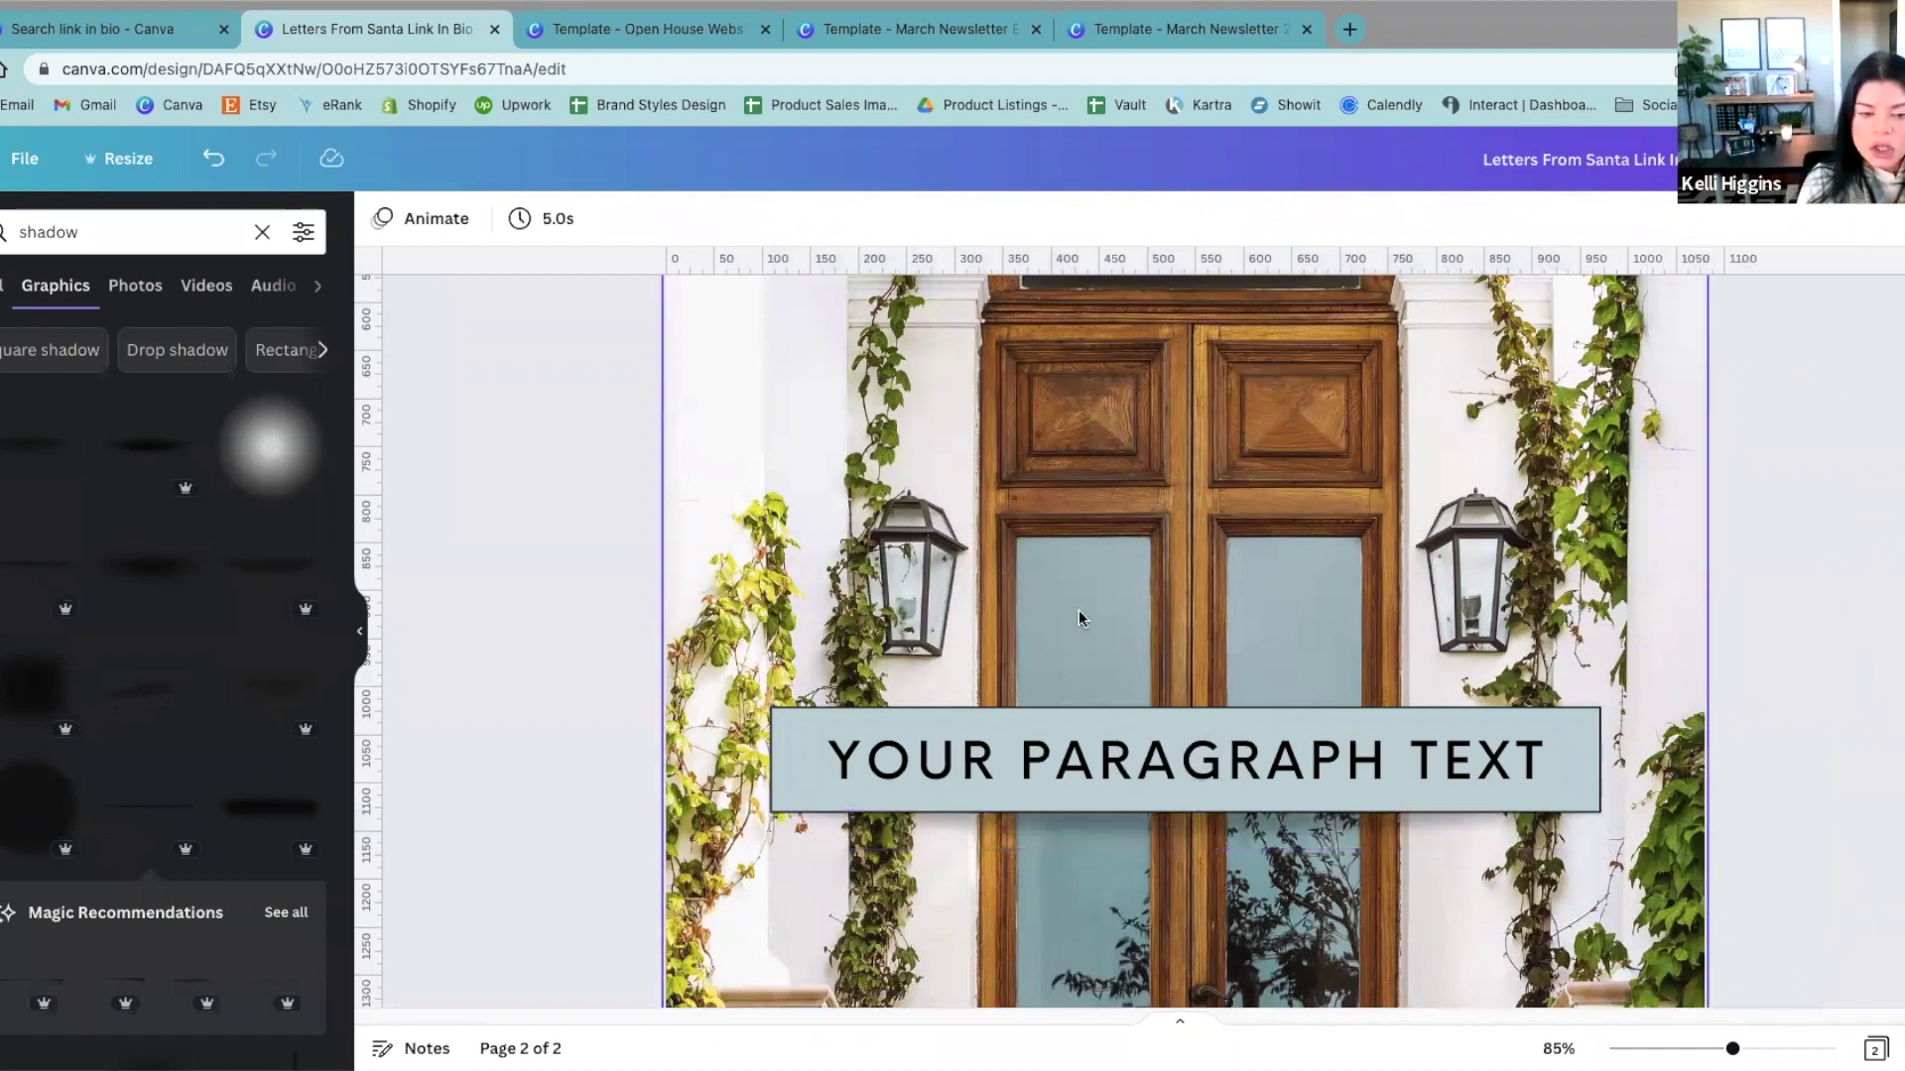
Move the shadow strip from below the text box to just above it.
click(1241, 827)
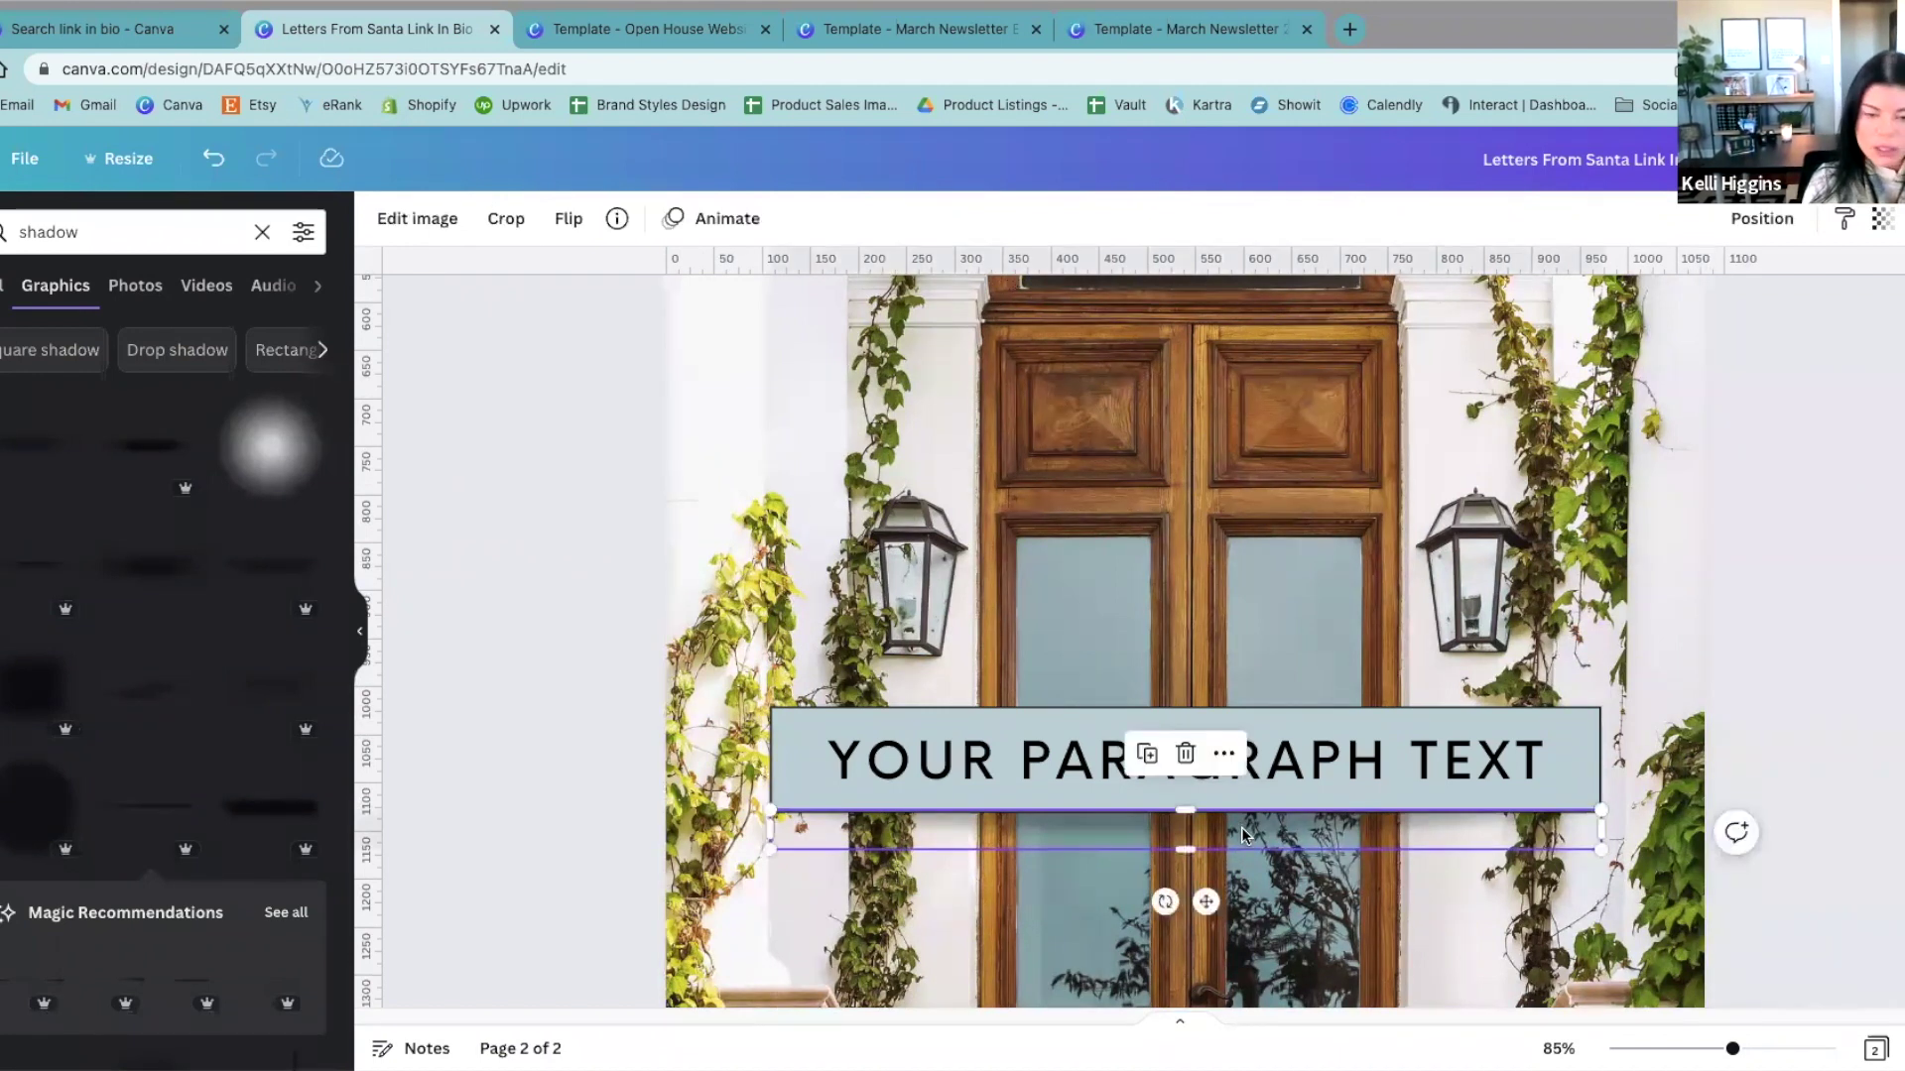
drag(1241, 827, 1235, 666)
click(1764, 676)
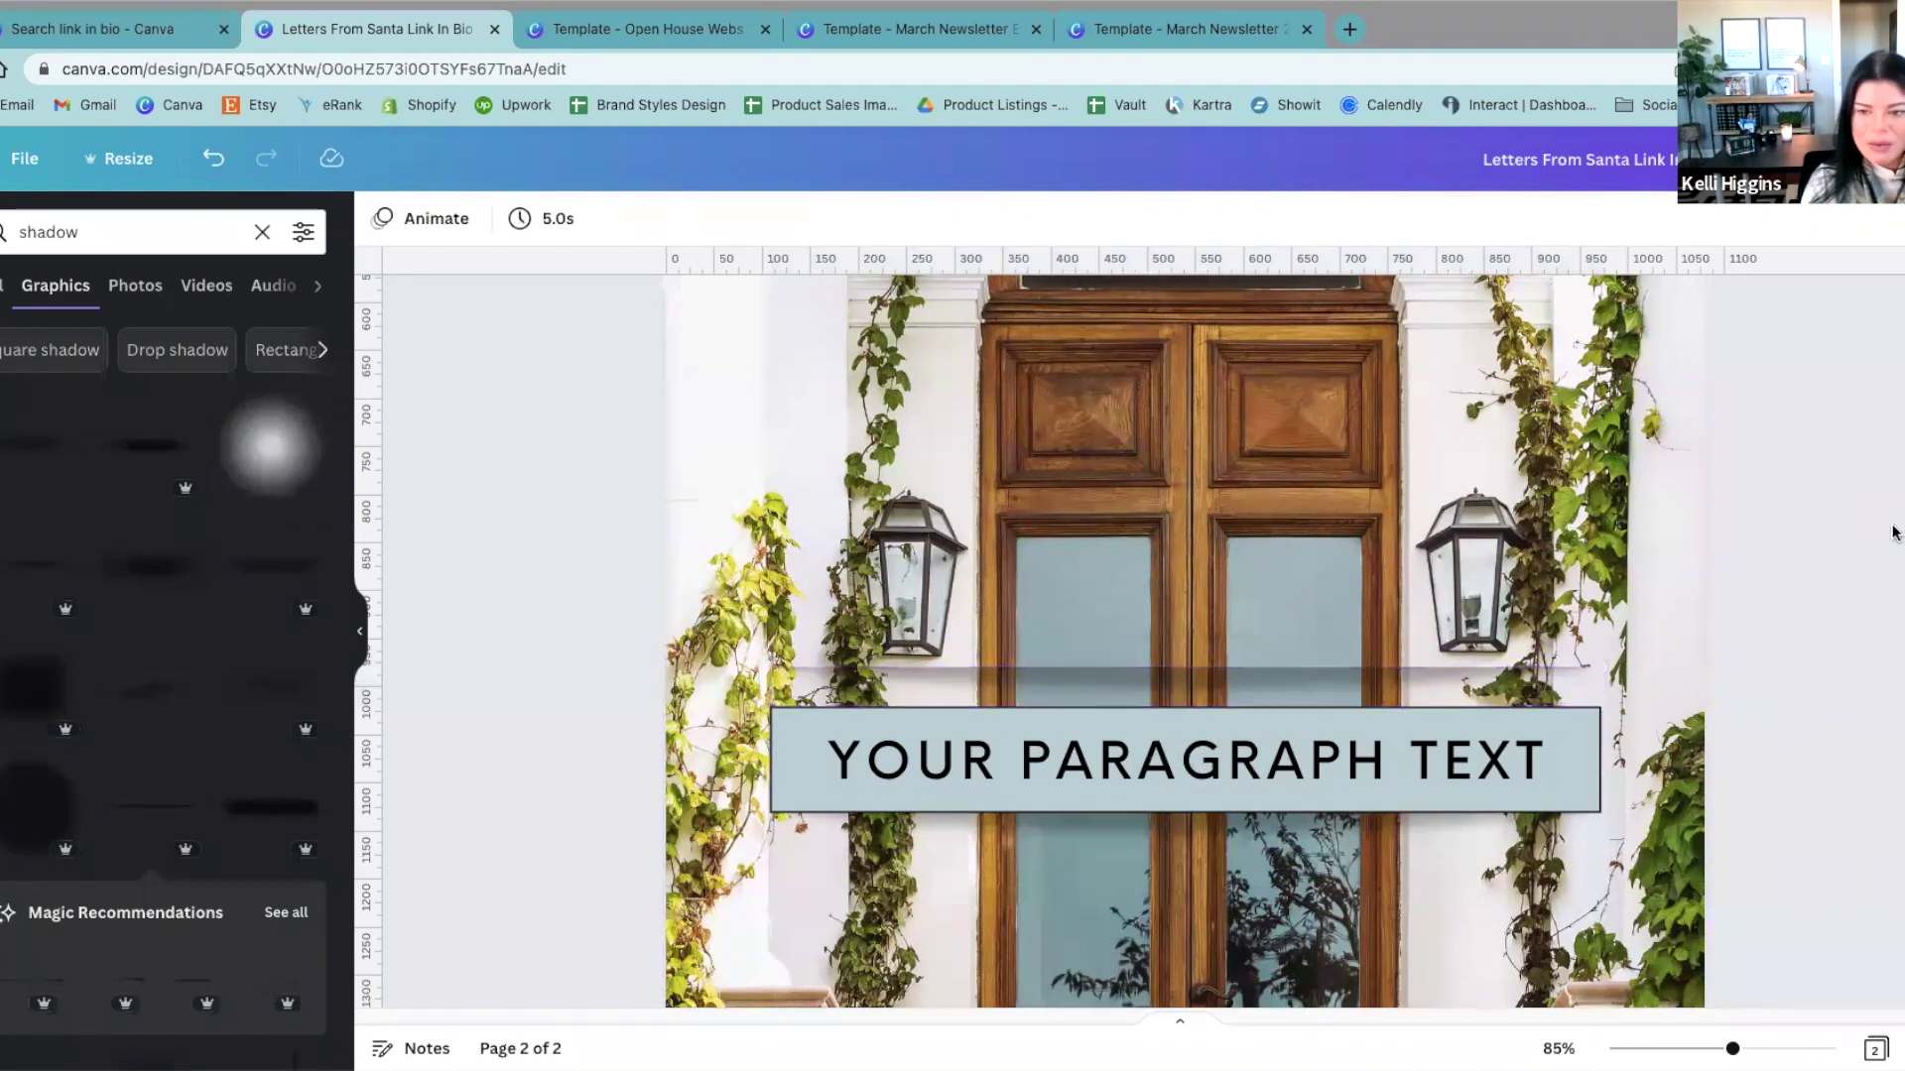
Flip the shadow strip vertically so it faces upside down.
click(1117, 672)
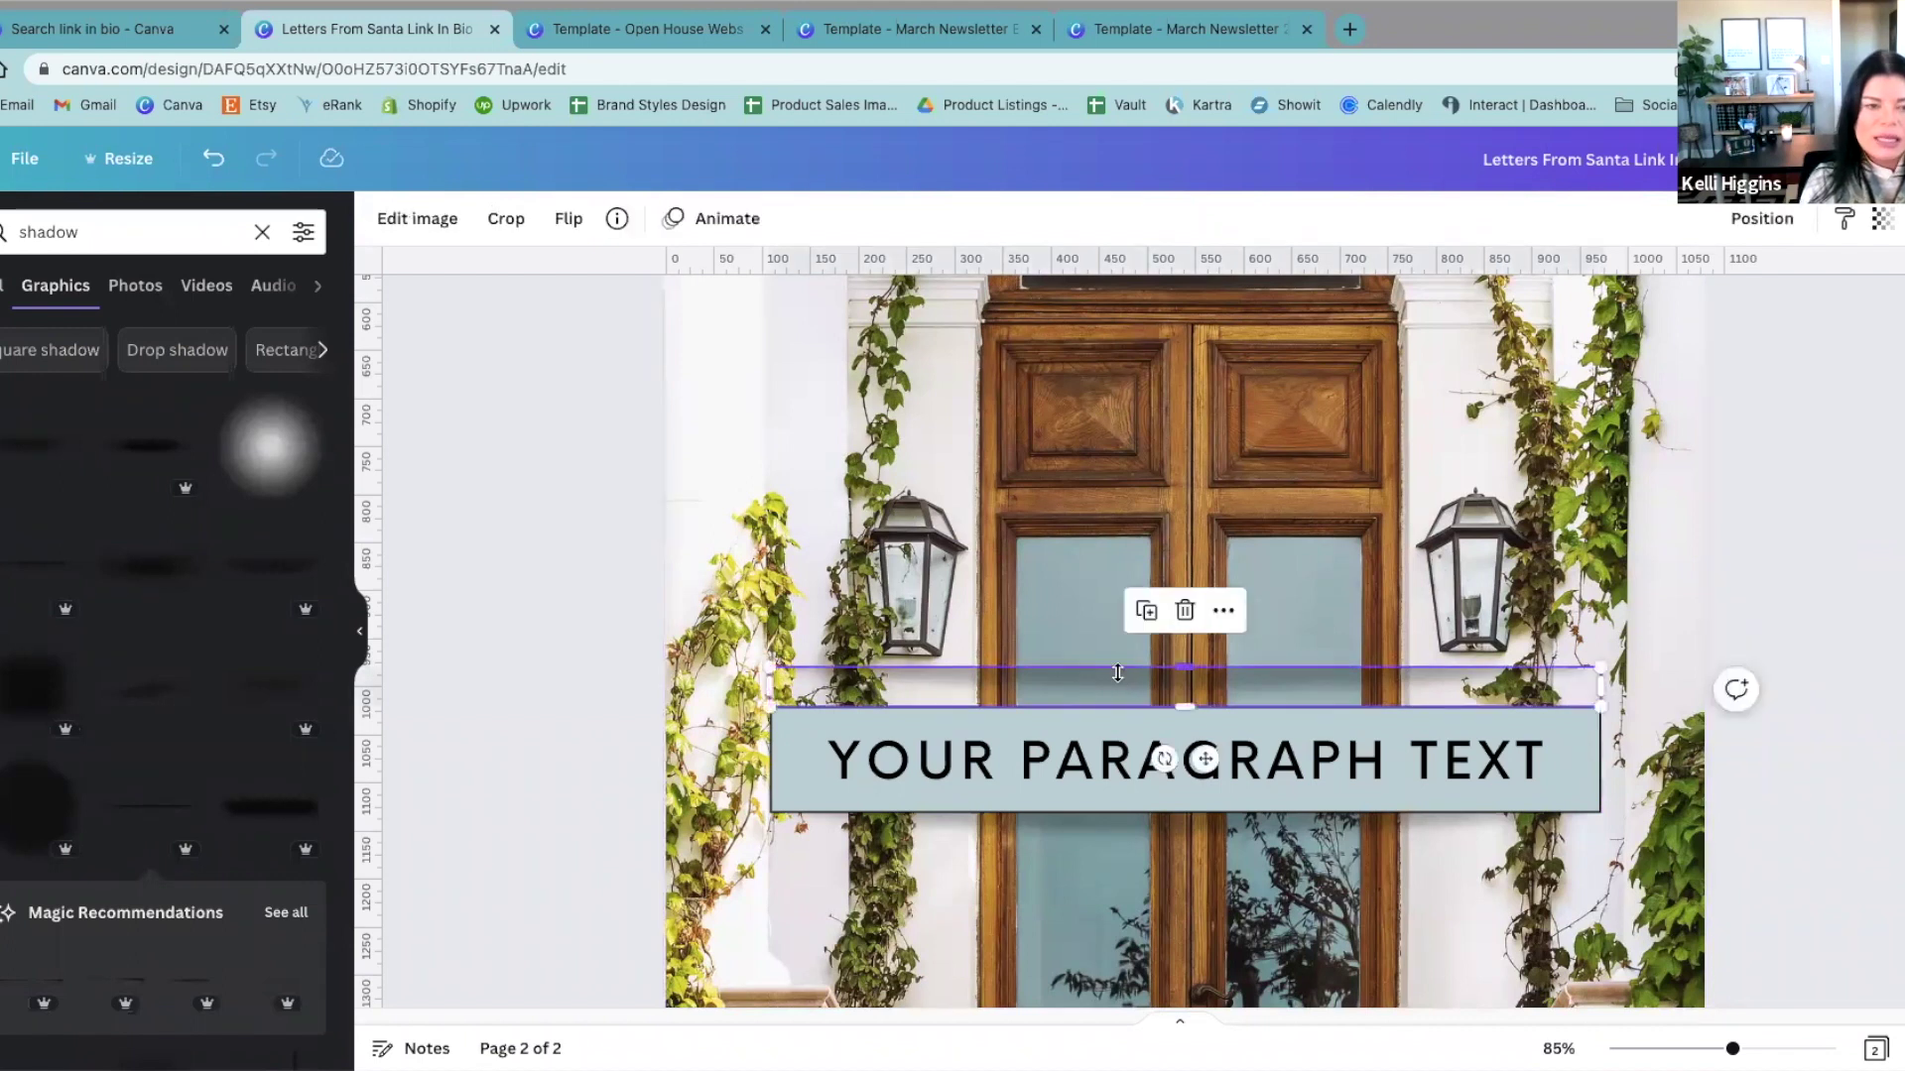
click(566, 219)
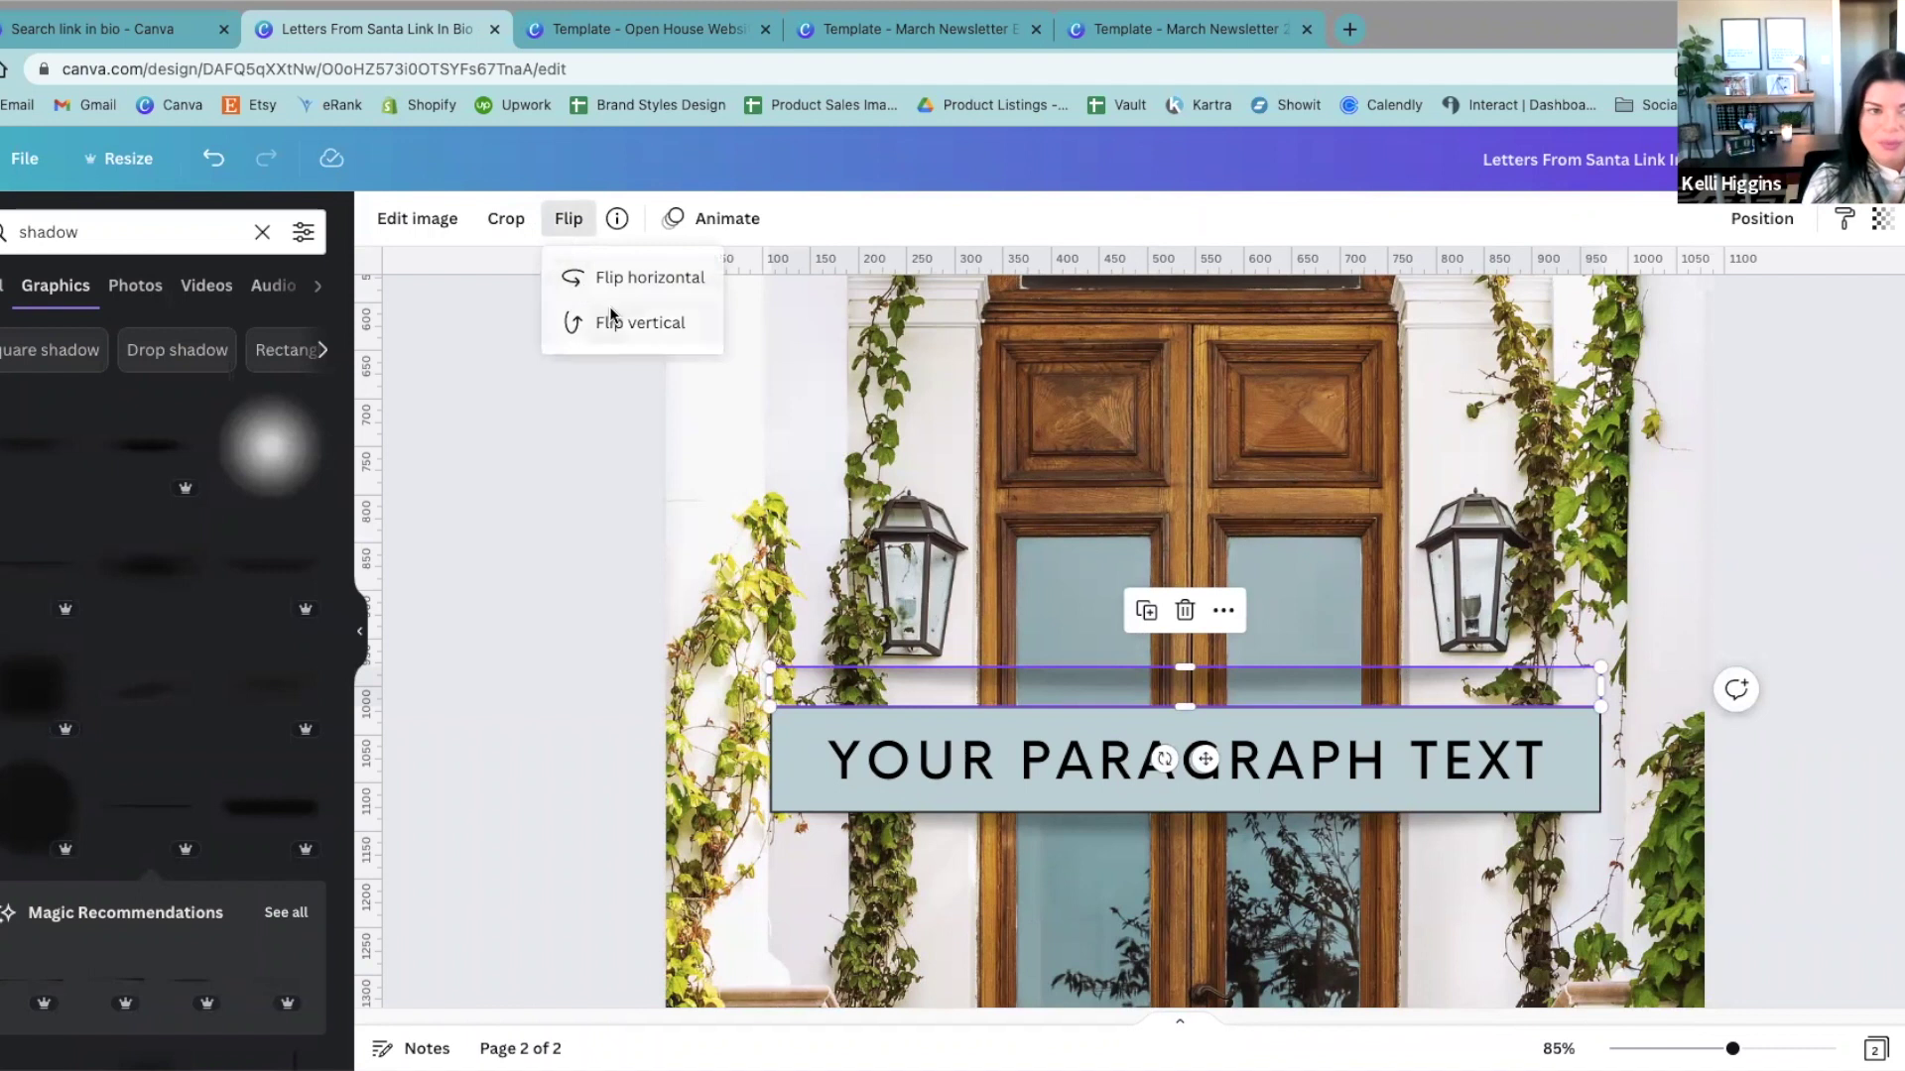
click(670, 334)
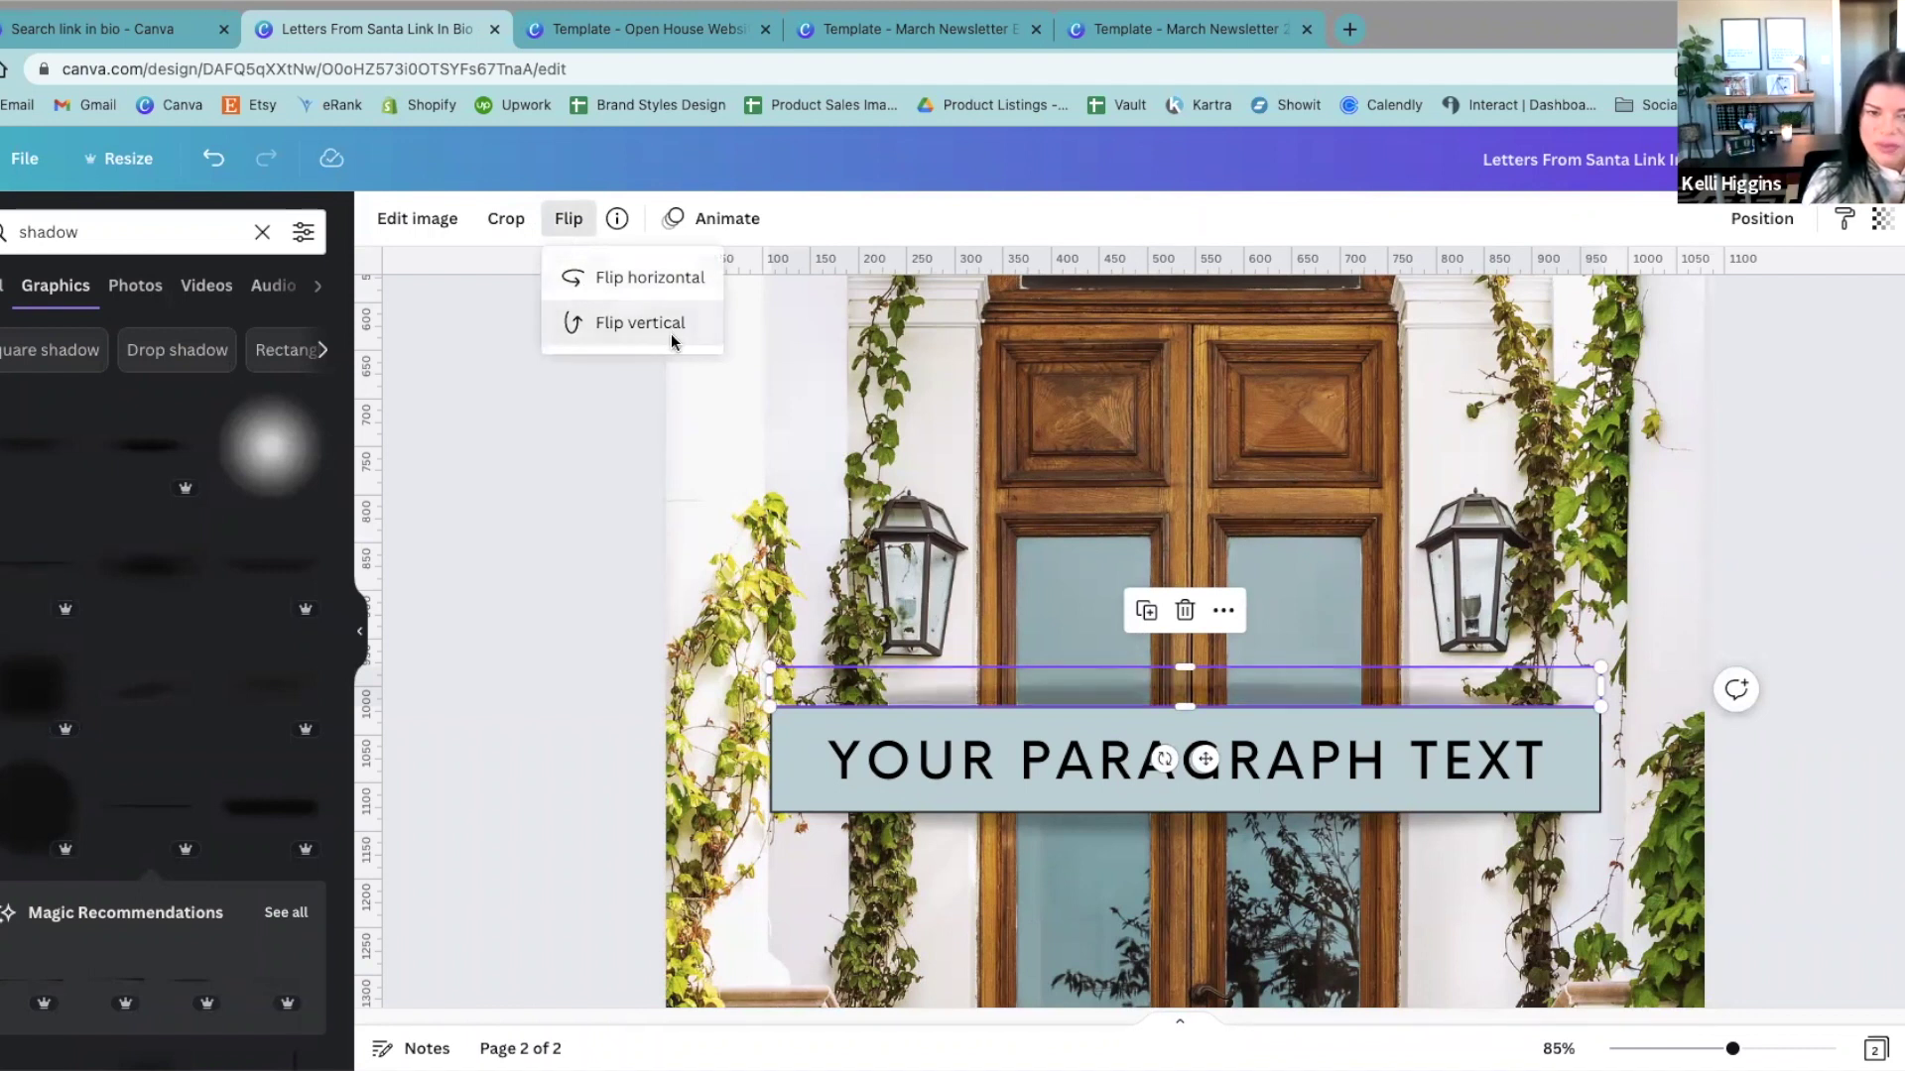
click(646, 337)
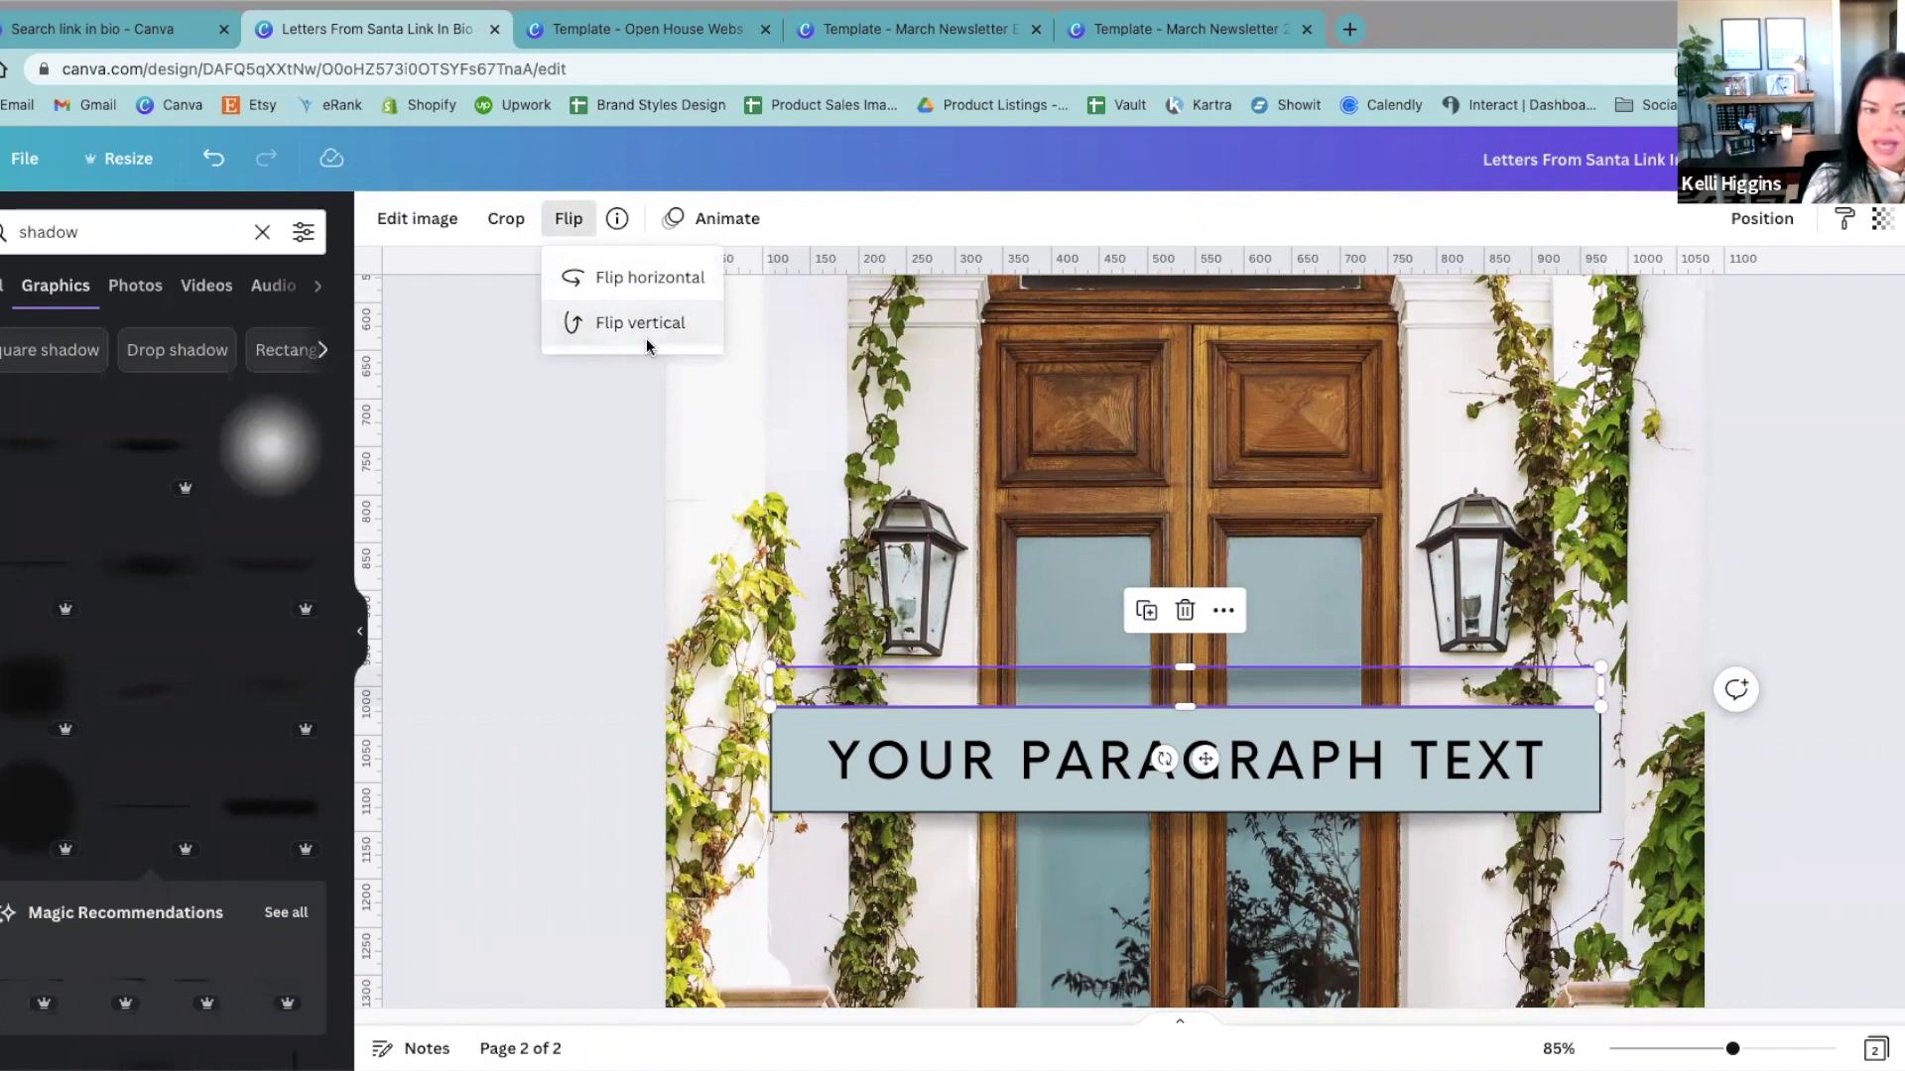
click(646, 338)
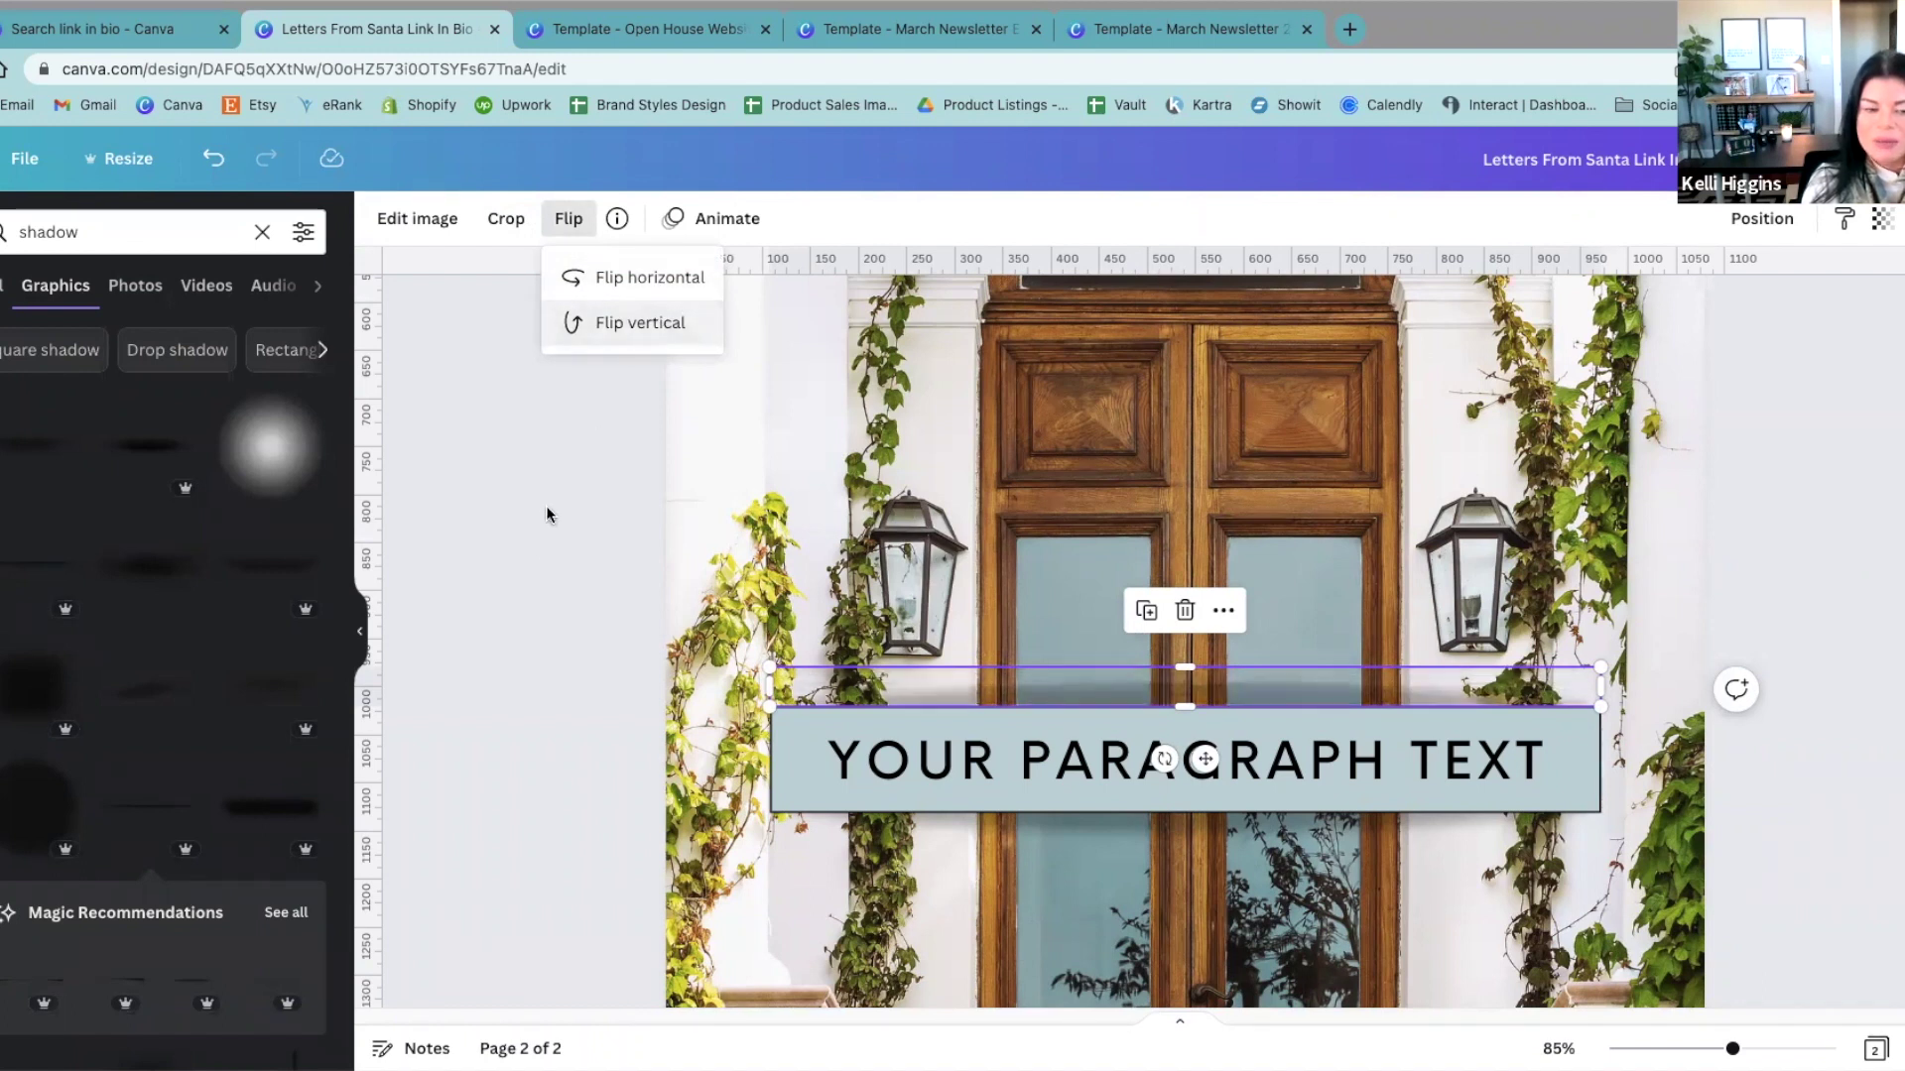
click(538, 542)
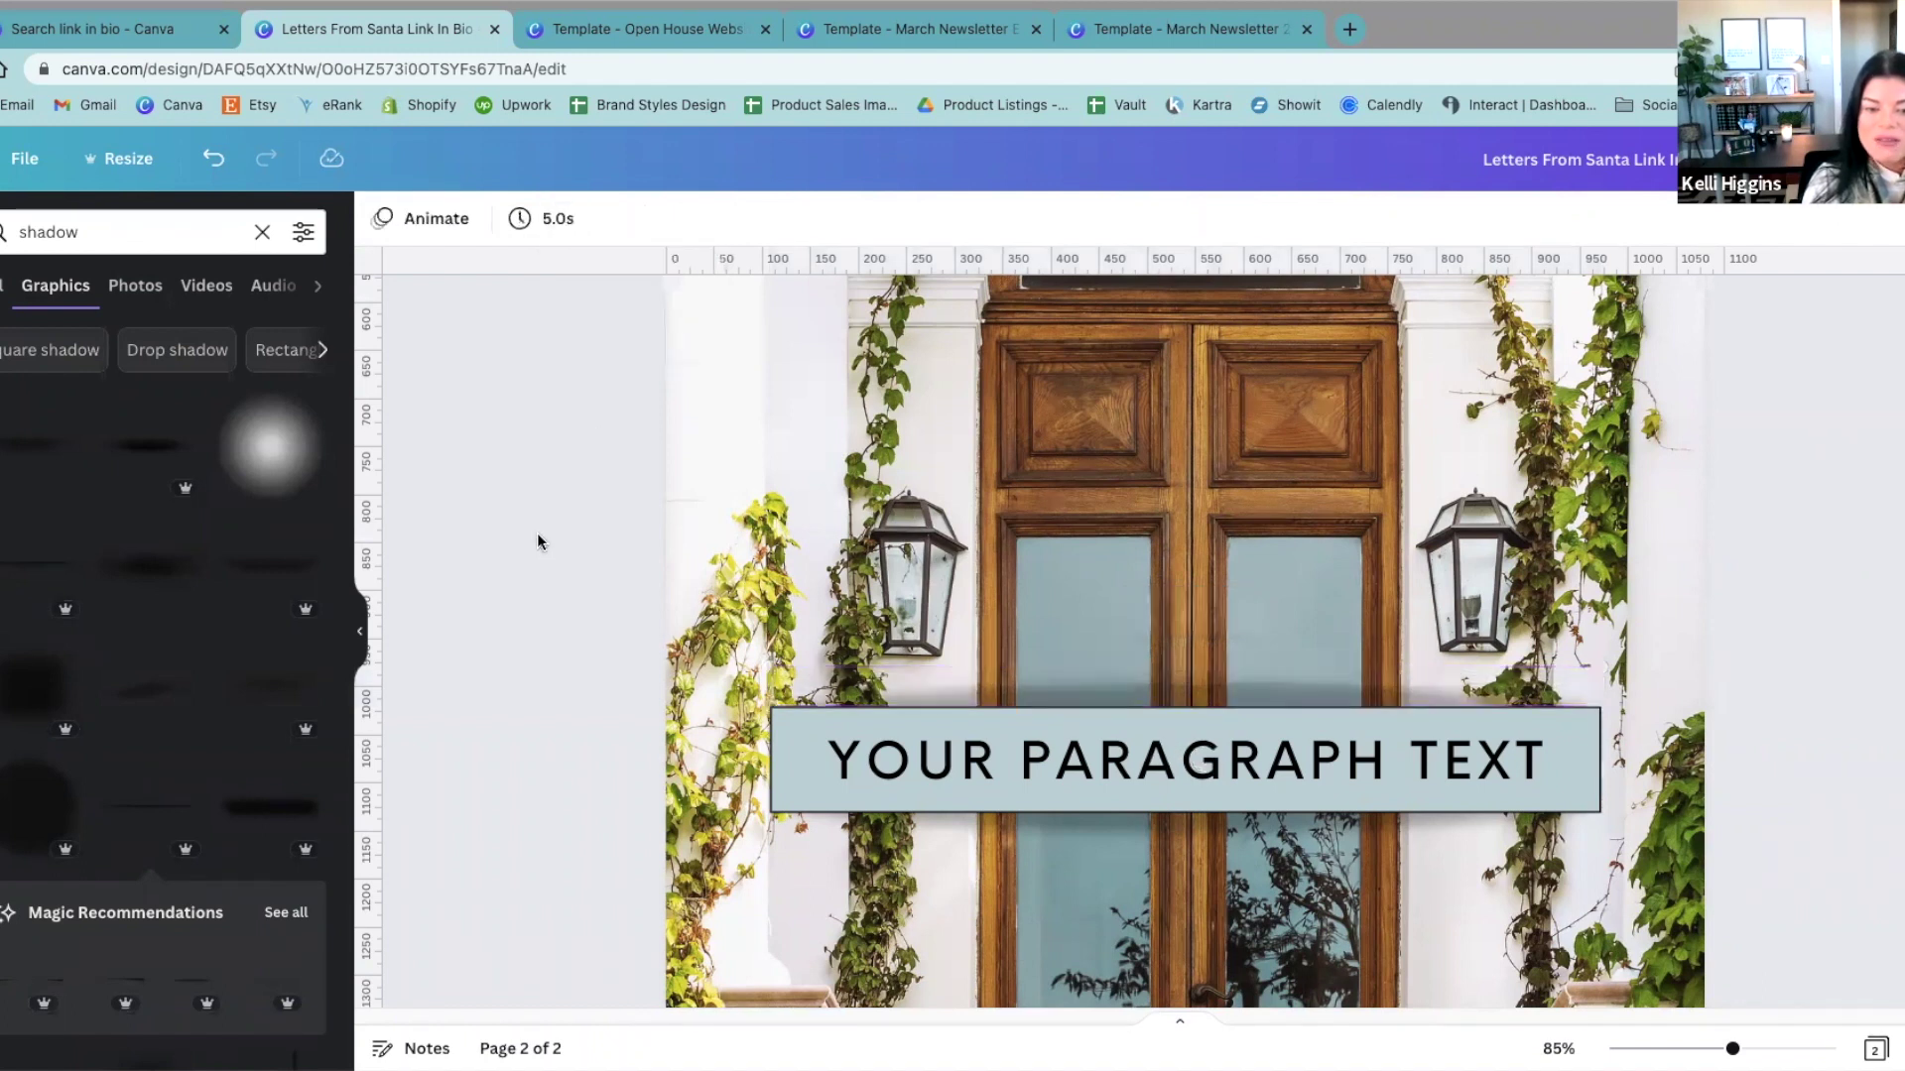
Nudge the shadow down against the text box and layer it behind the box.
click(1325, 694)
key(Down)
key(Down)
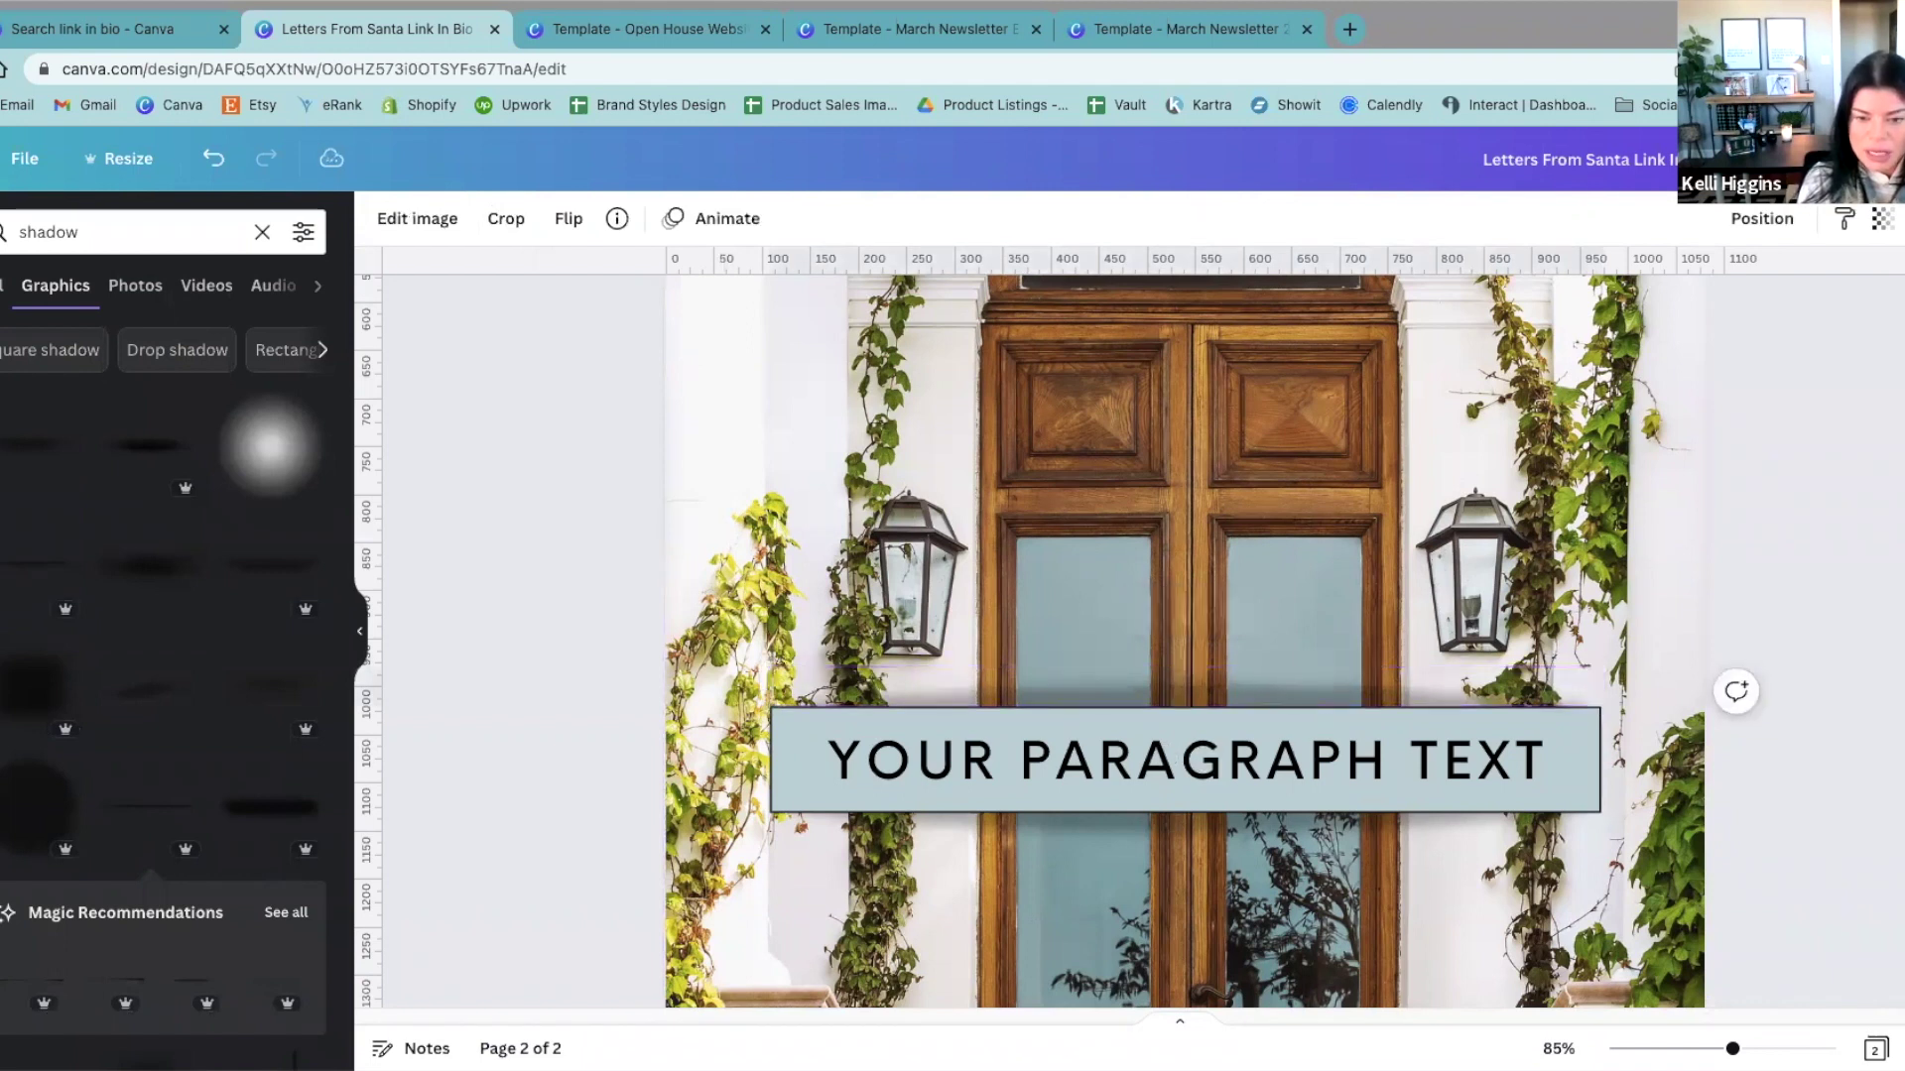
click(1736, 218)
click(1699, 288)
click(1848, 450)
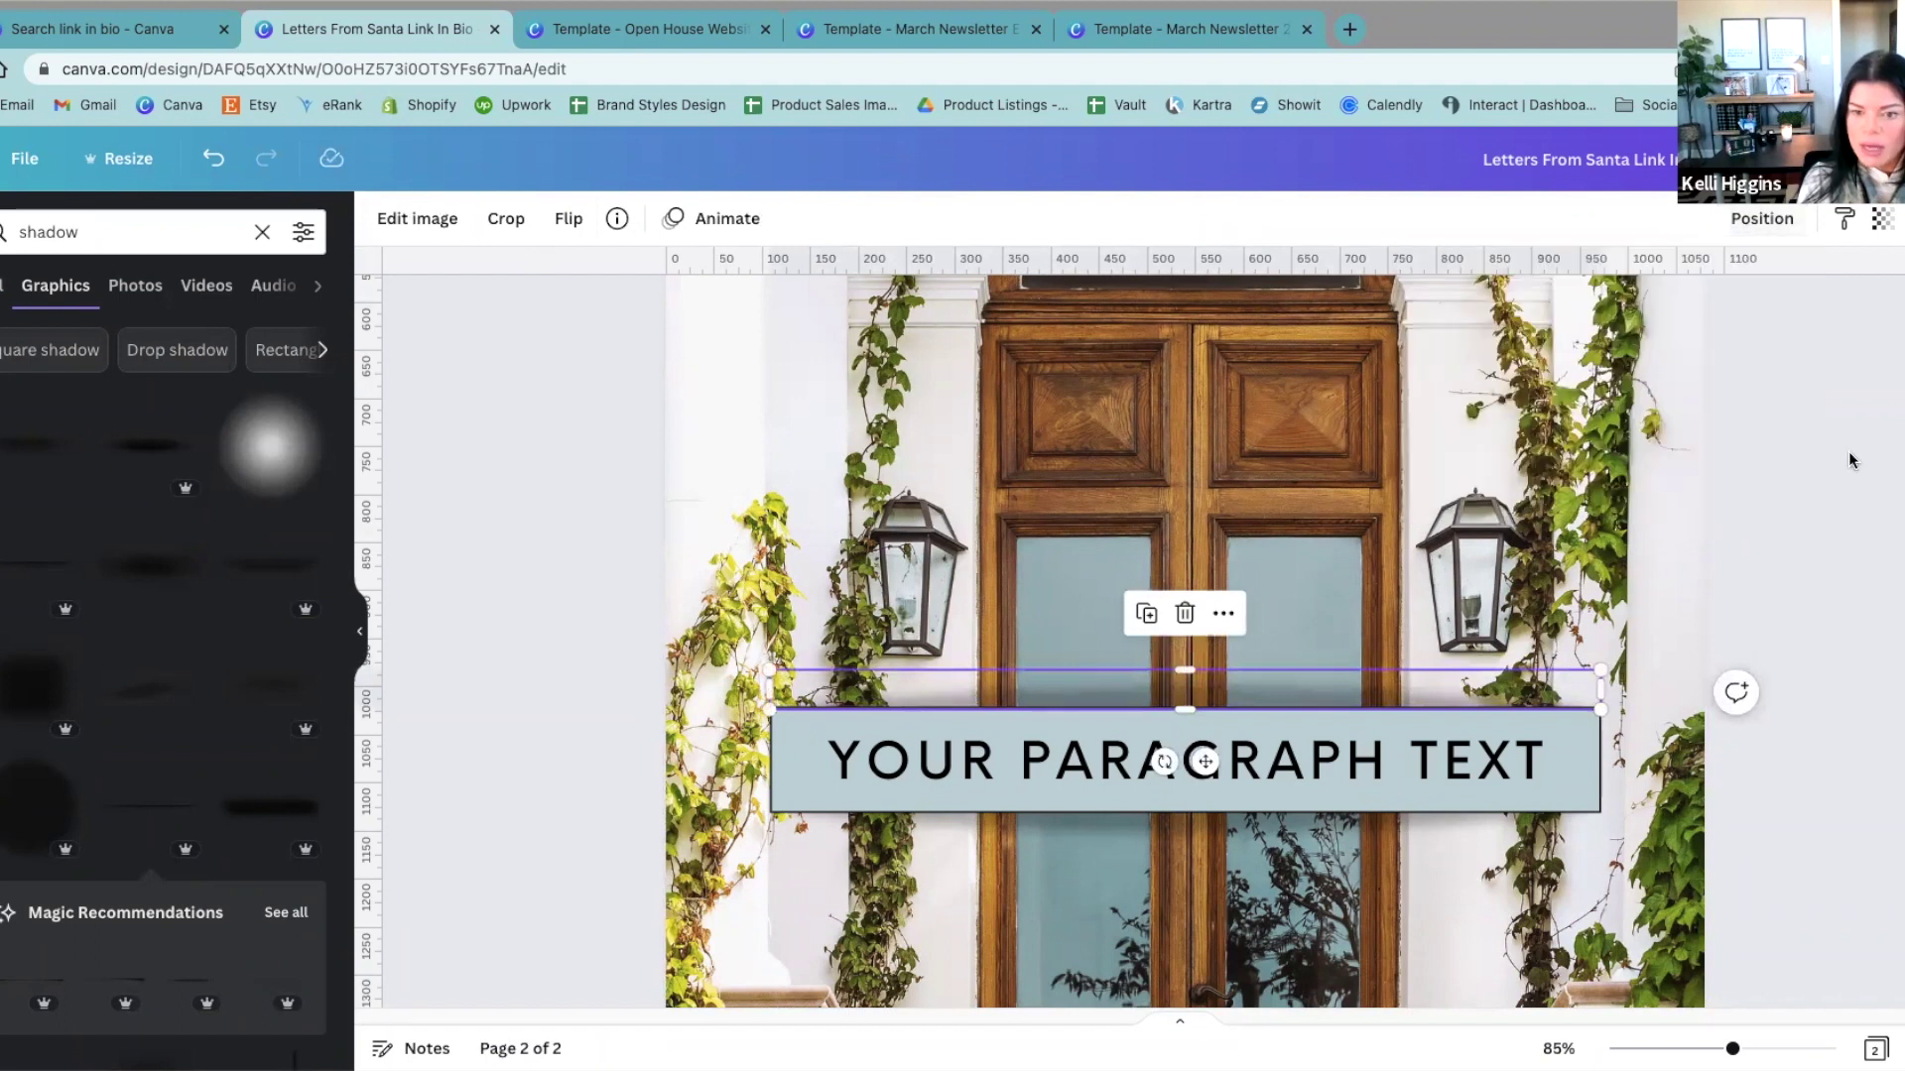
click(1840, 472)
scroll(1734, 889, down, 5)
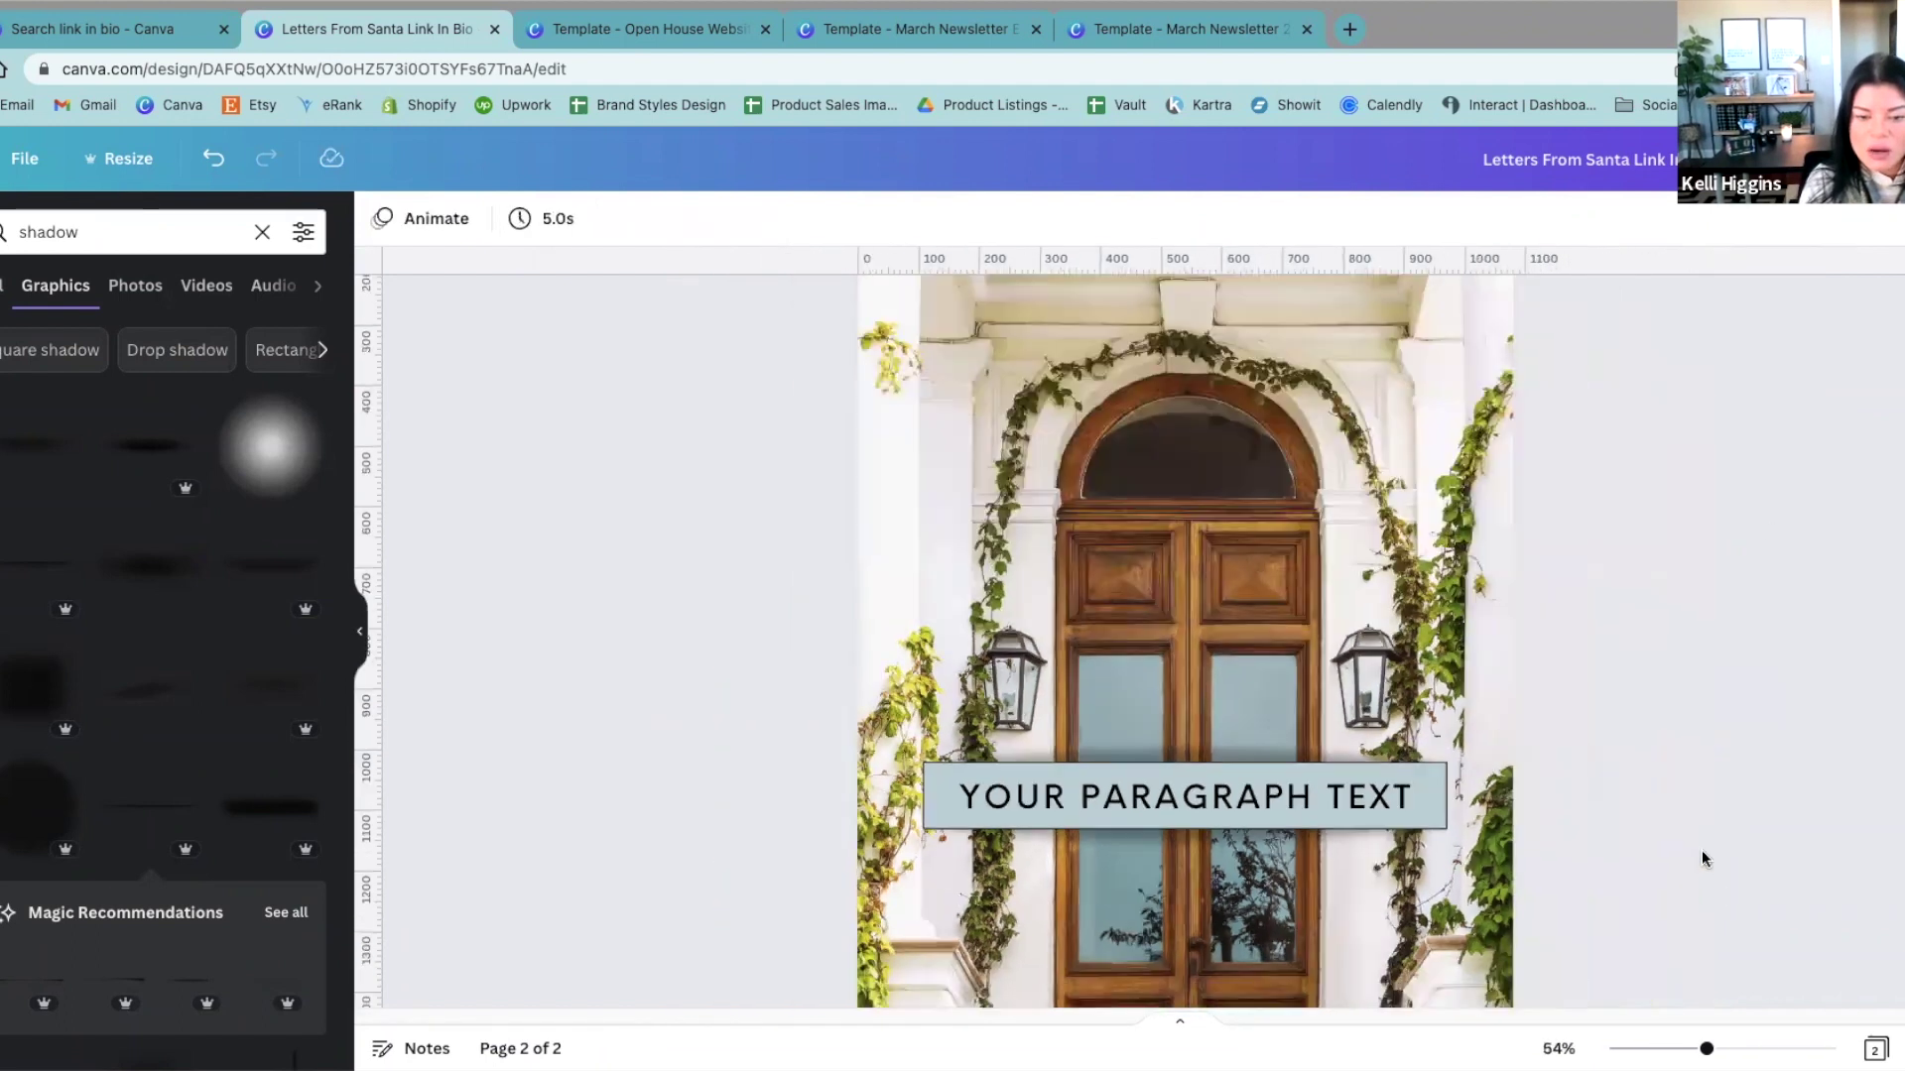
scroll(1658, 896, down, 3)
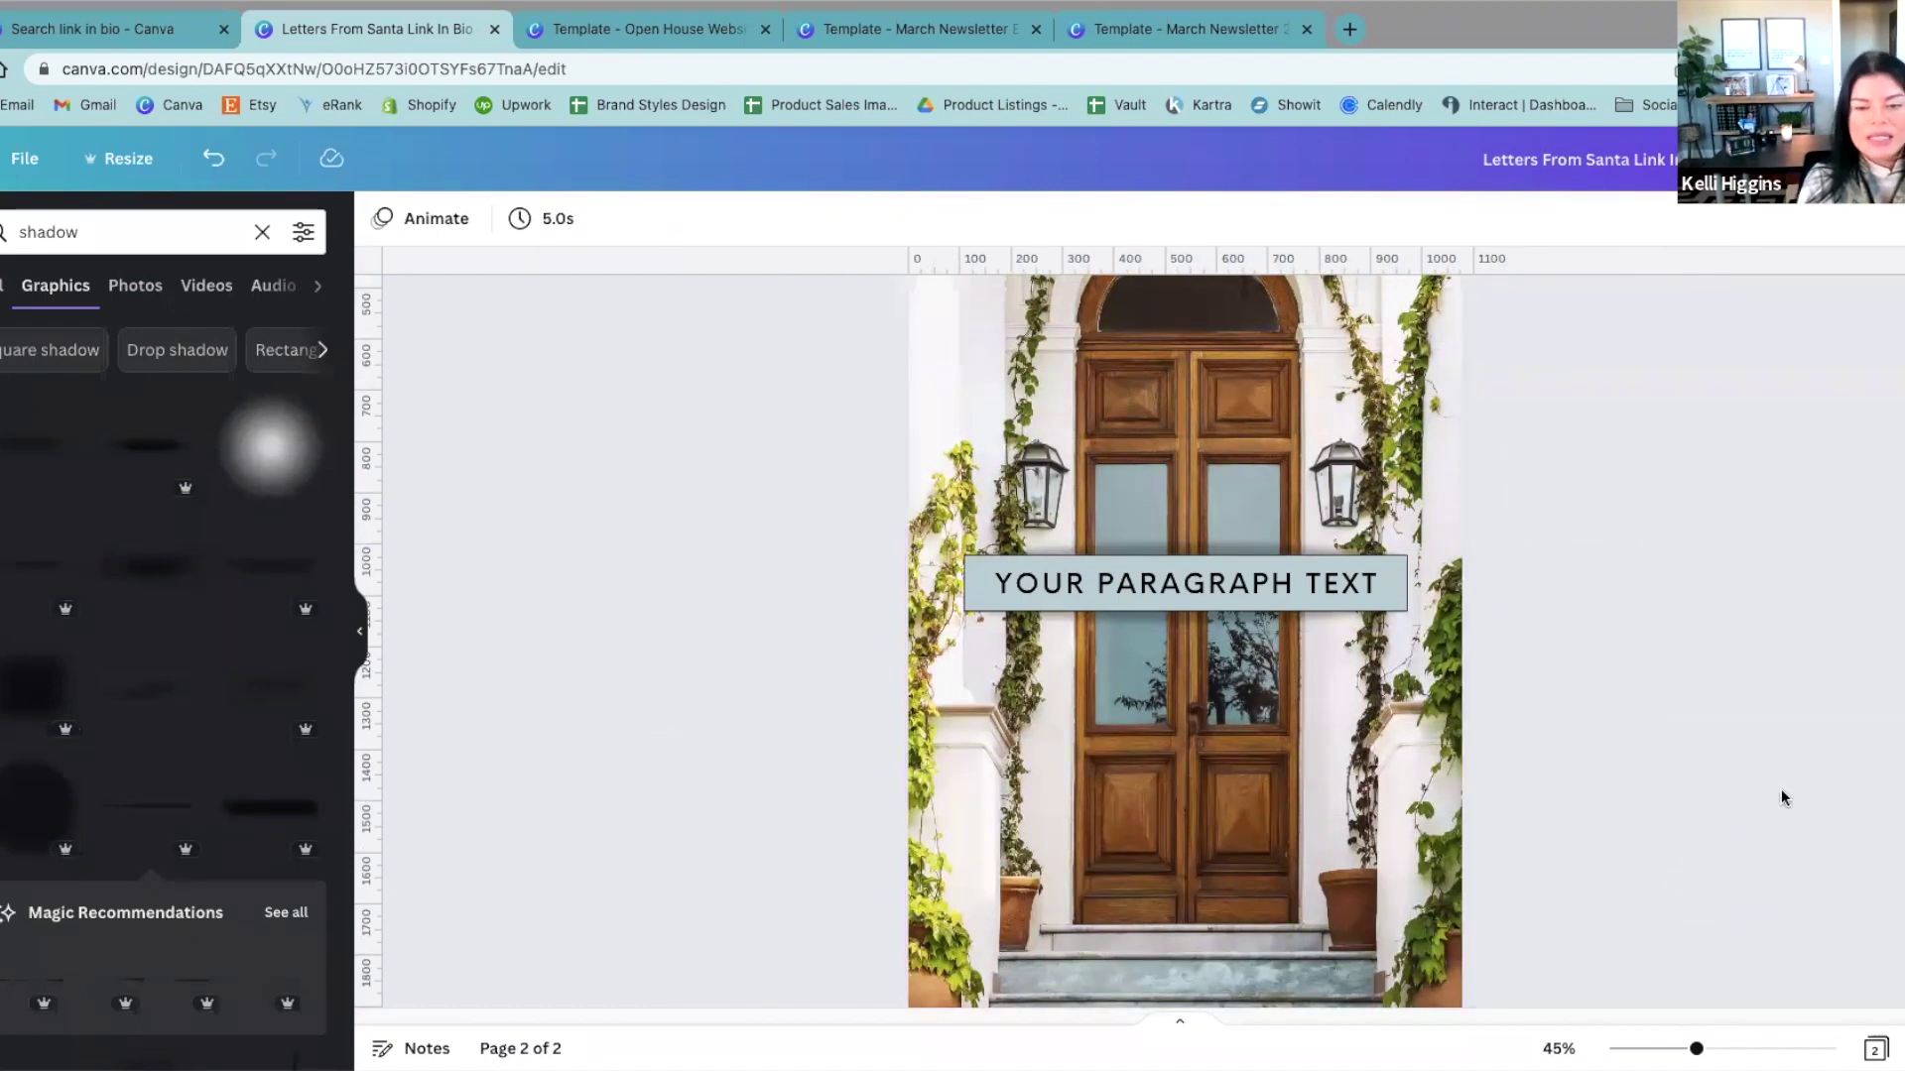
scroll(1728, 752, down, 3)
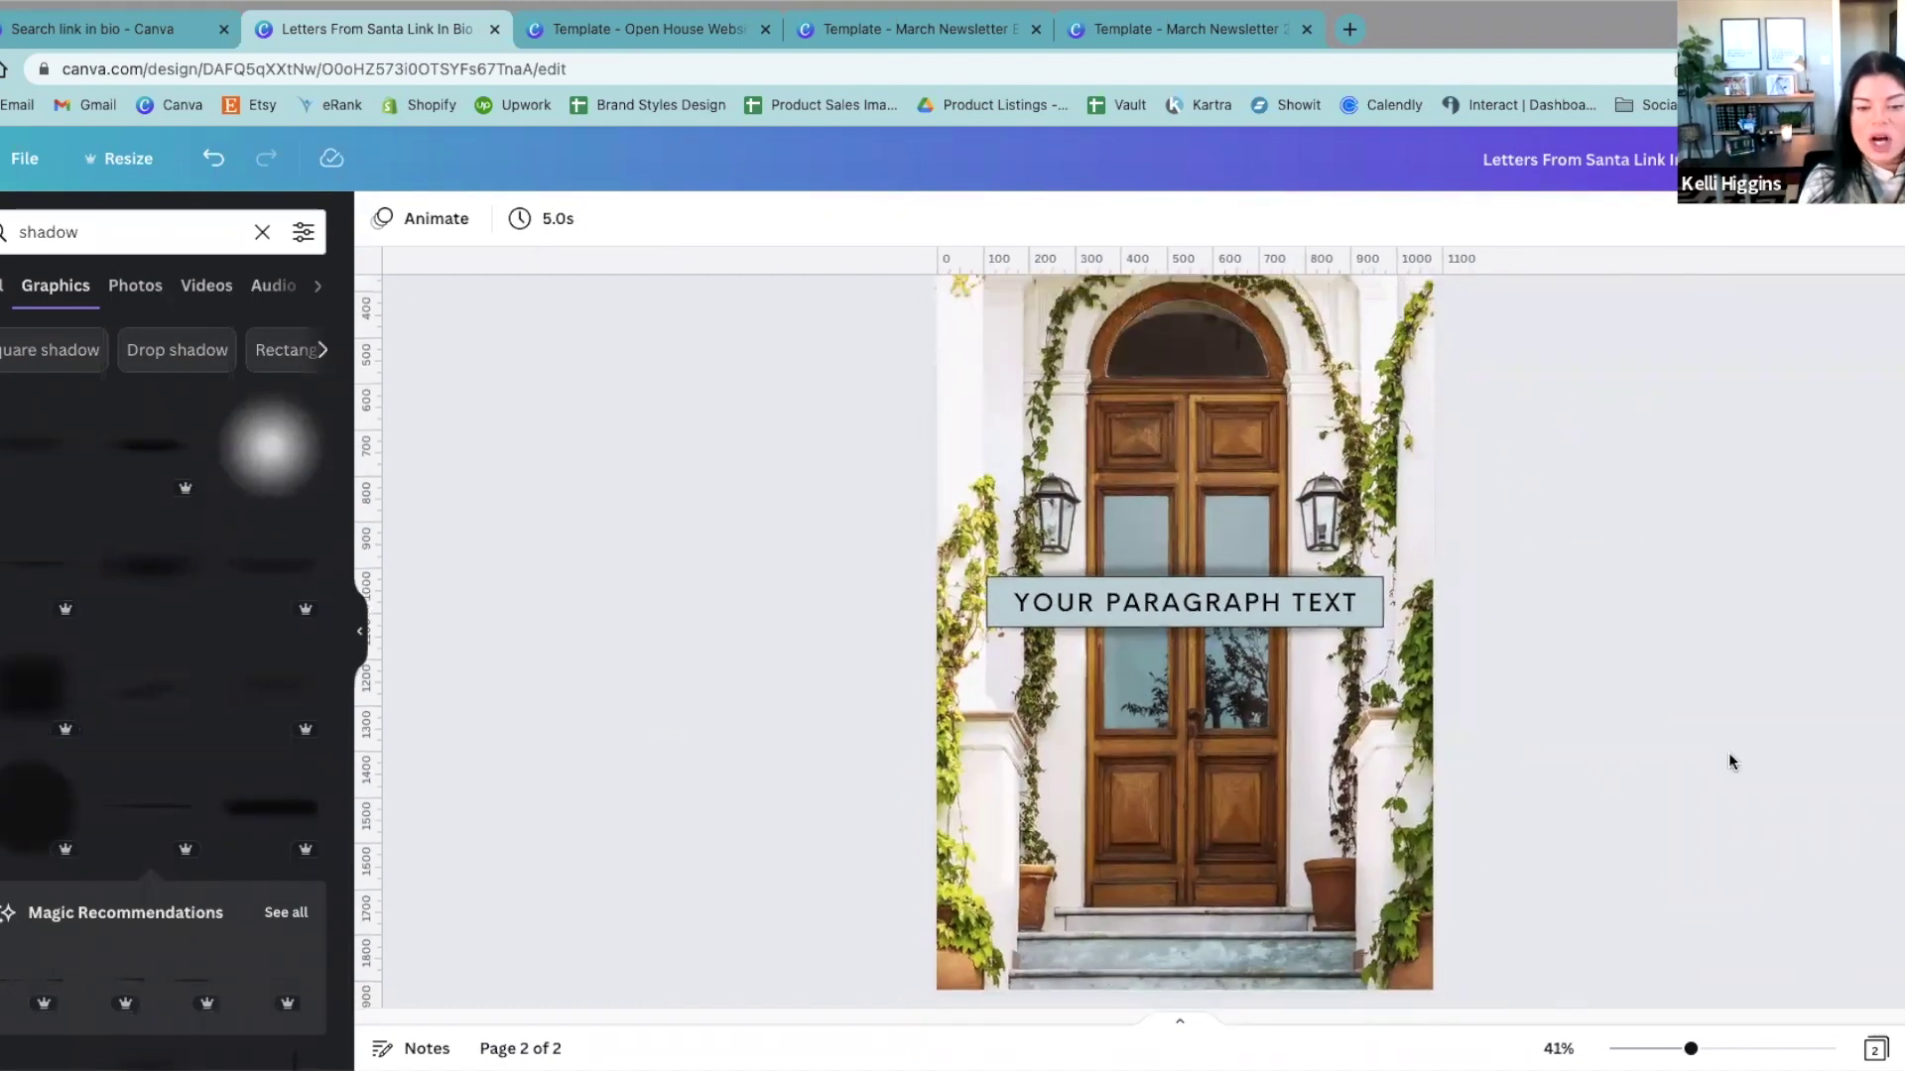
scroll(1724, 724, up, 1)
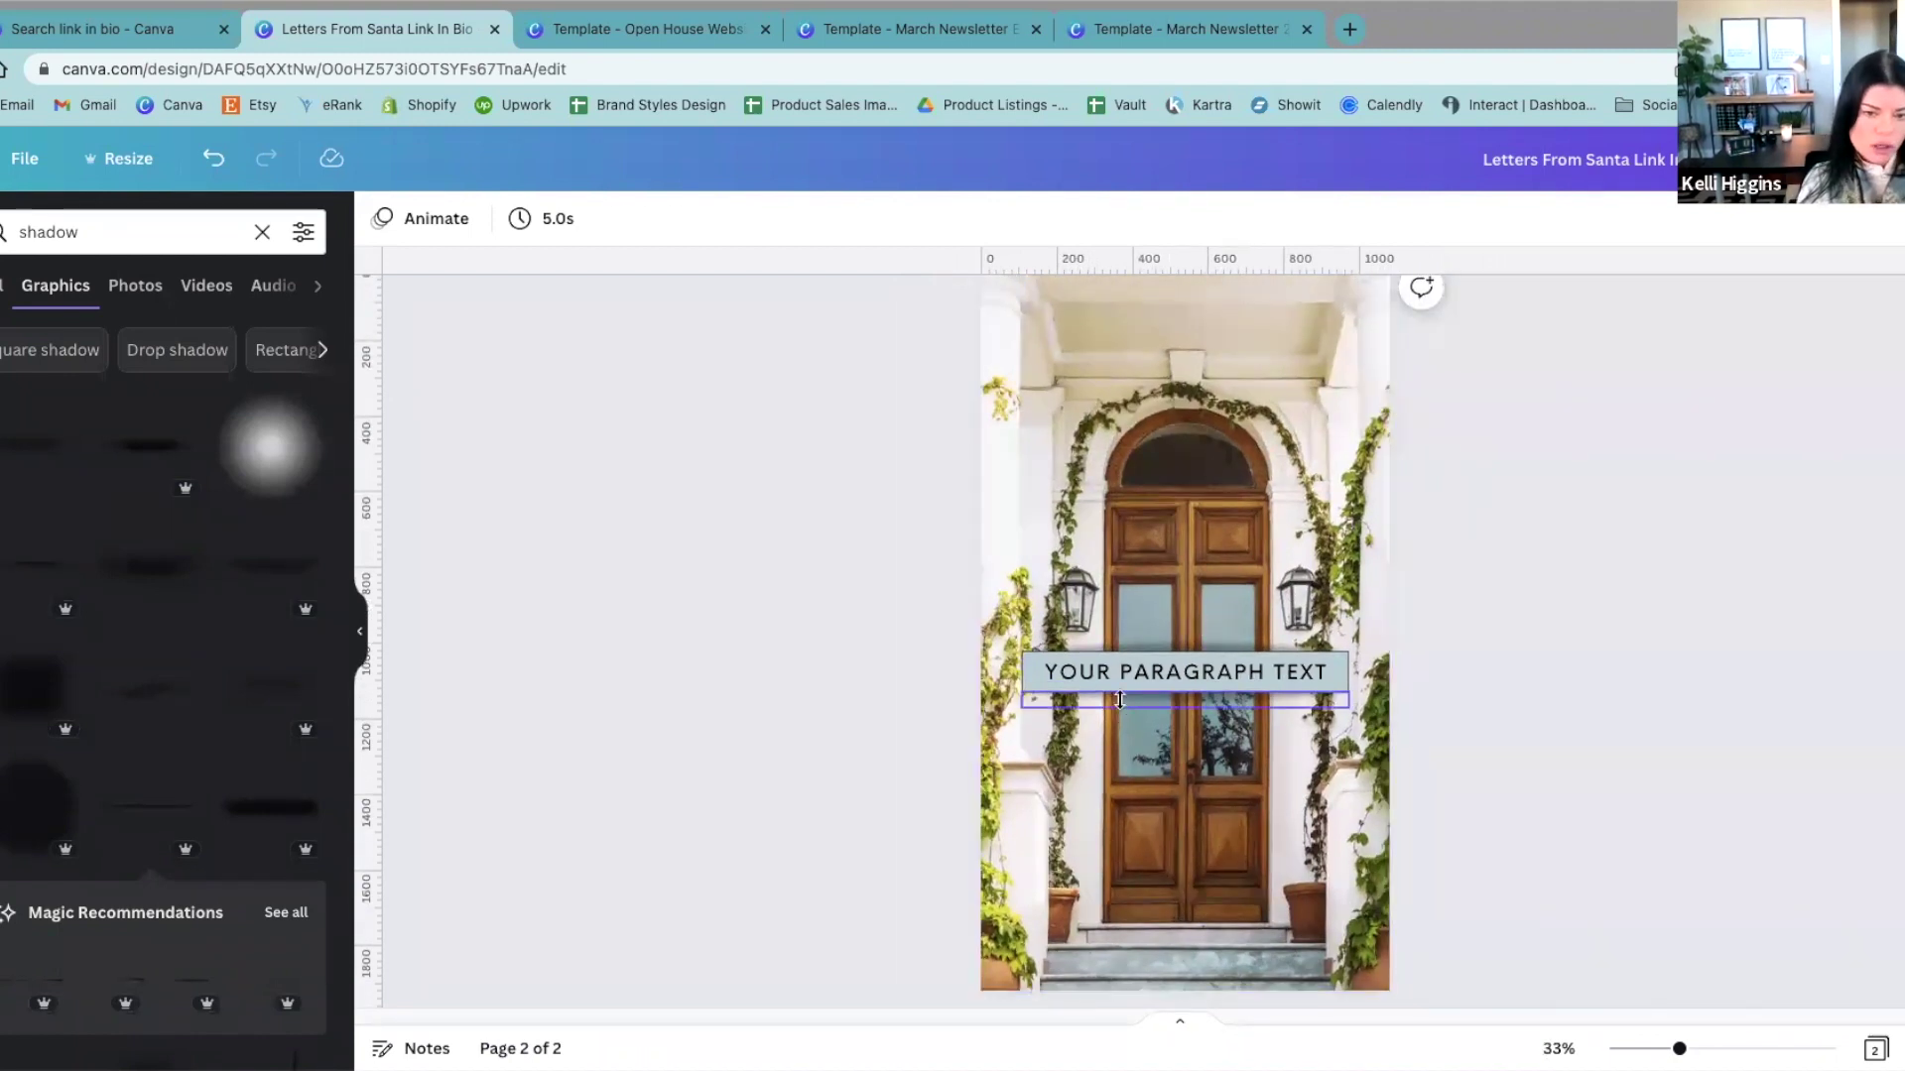
Set the thin shadow strip beside the text box to 79 transparency.
click(1119, 698)
click(1882, 219)
drag(1796, 313, 1835, 335)
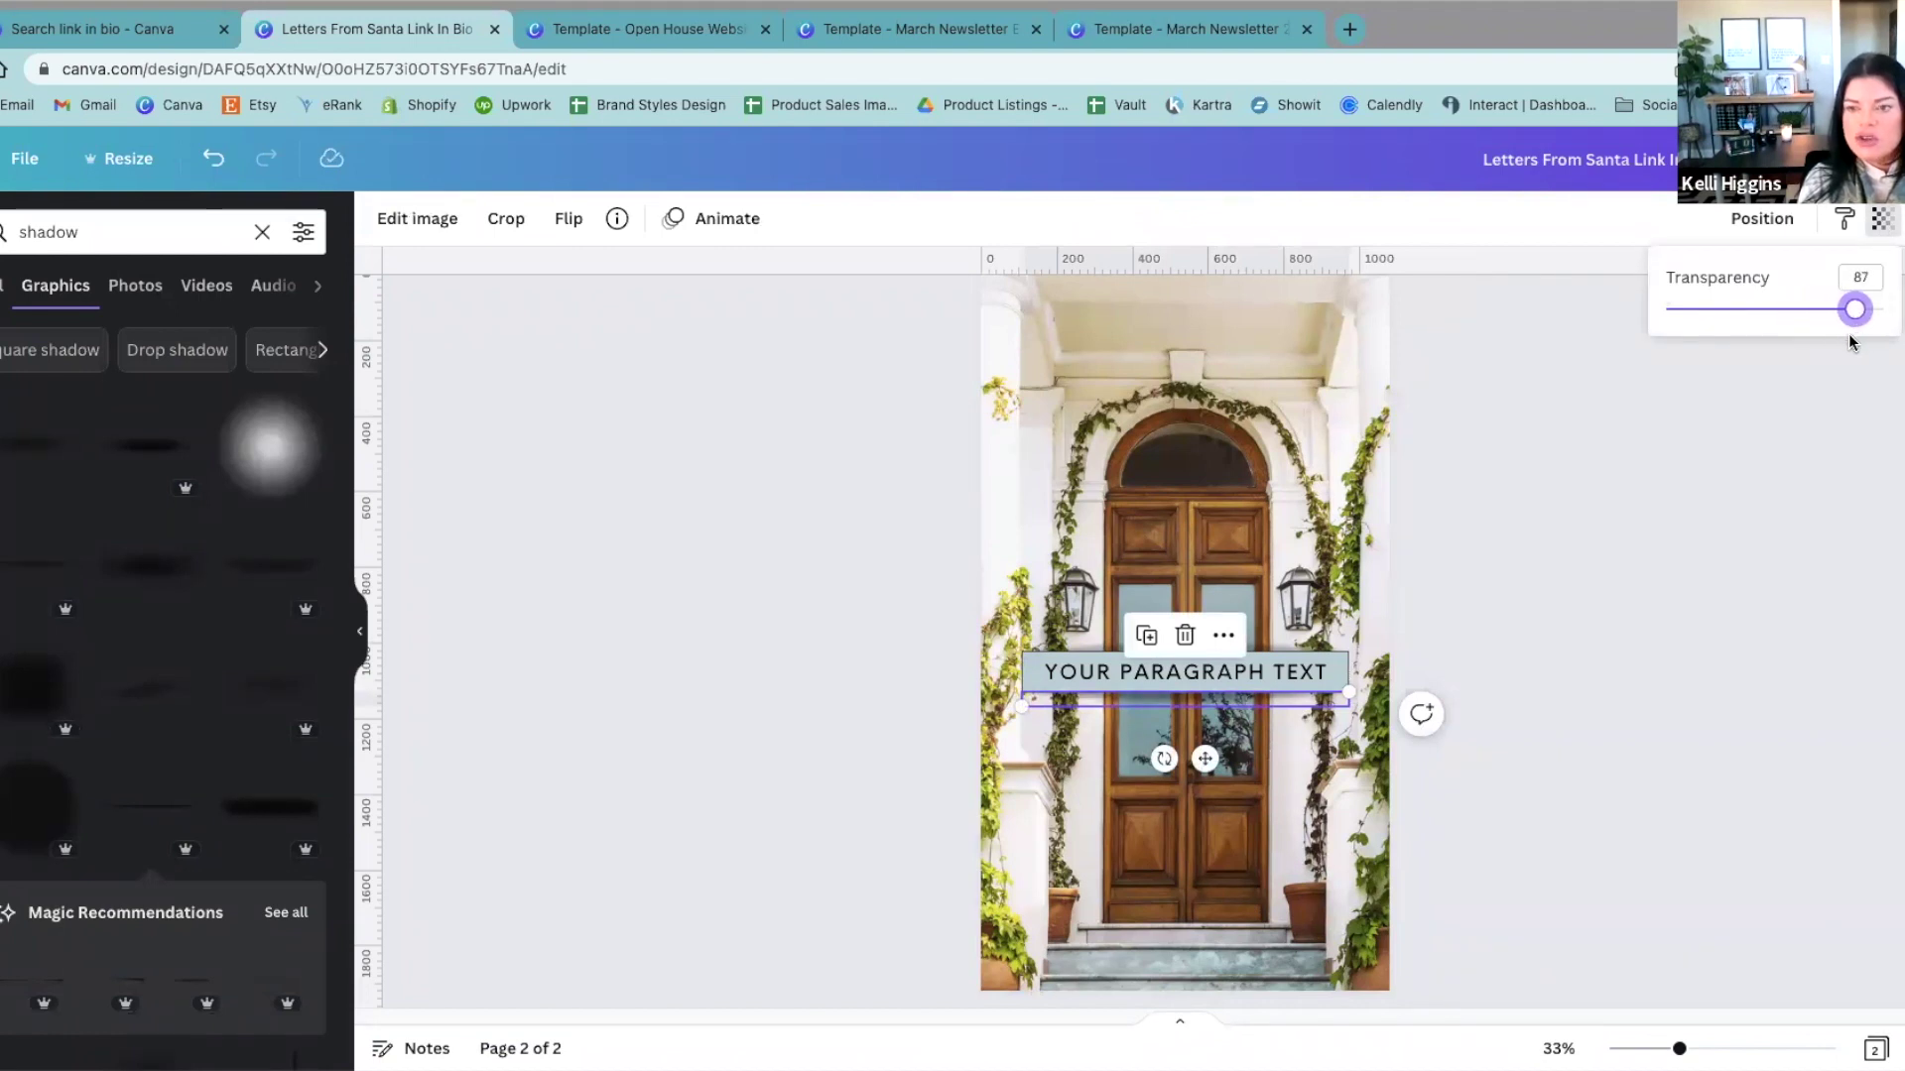
click(1758, 635)
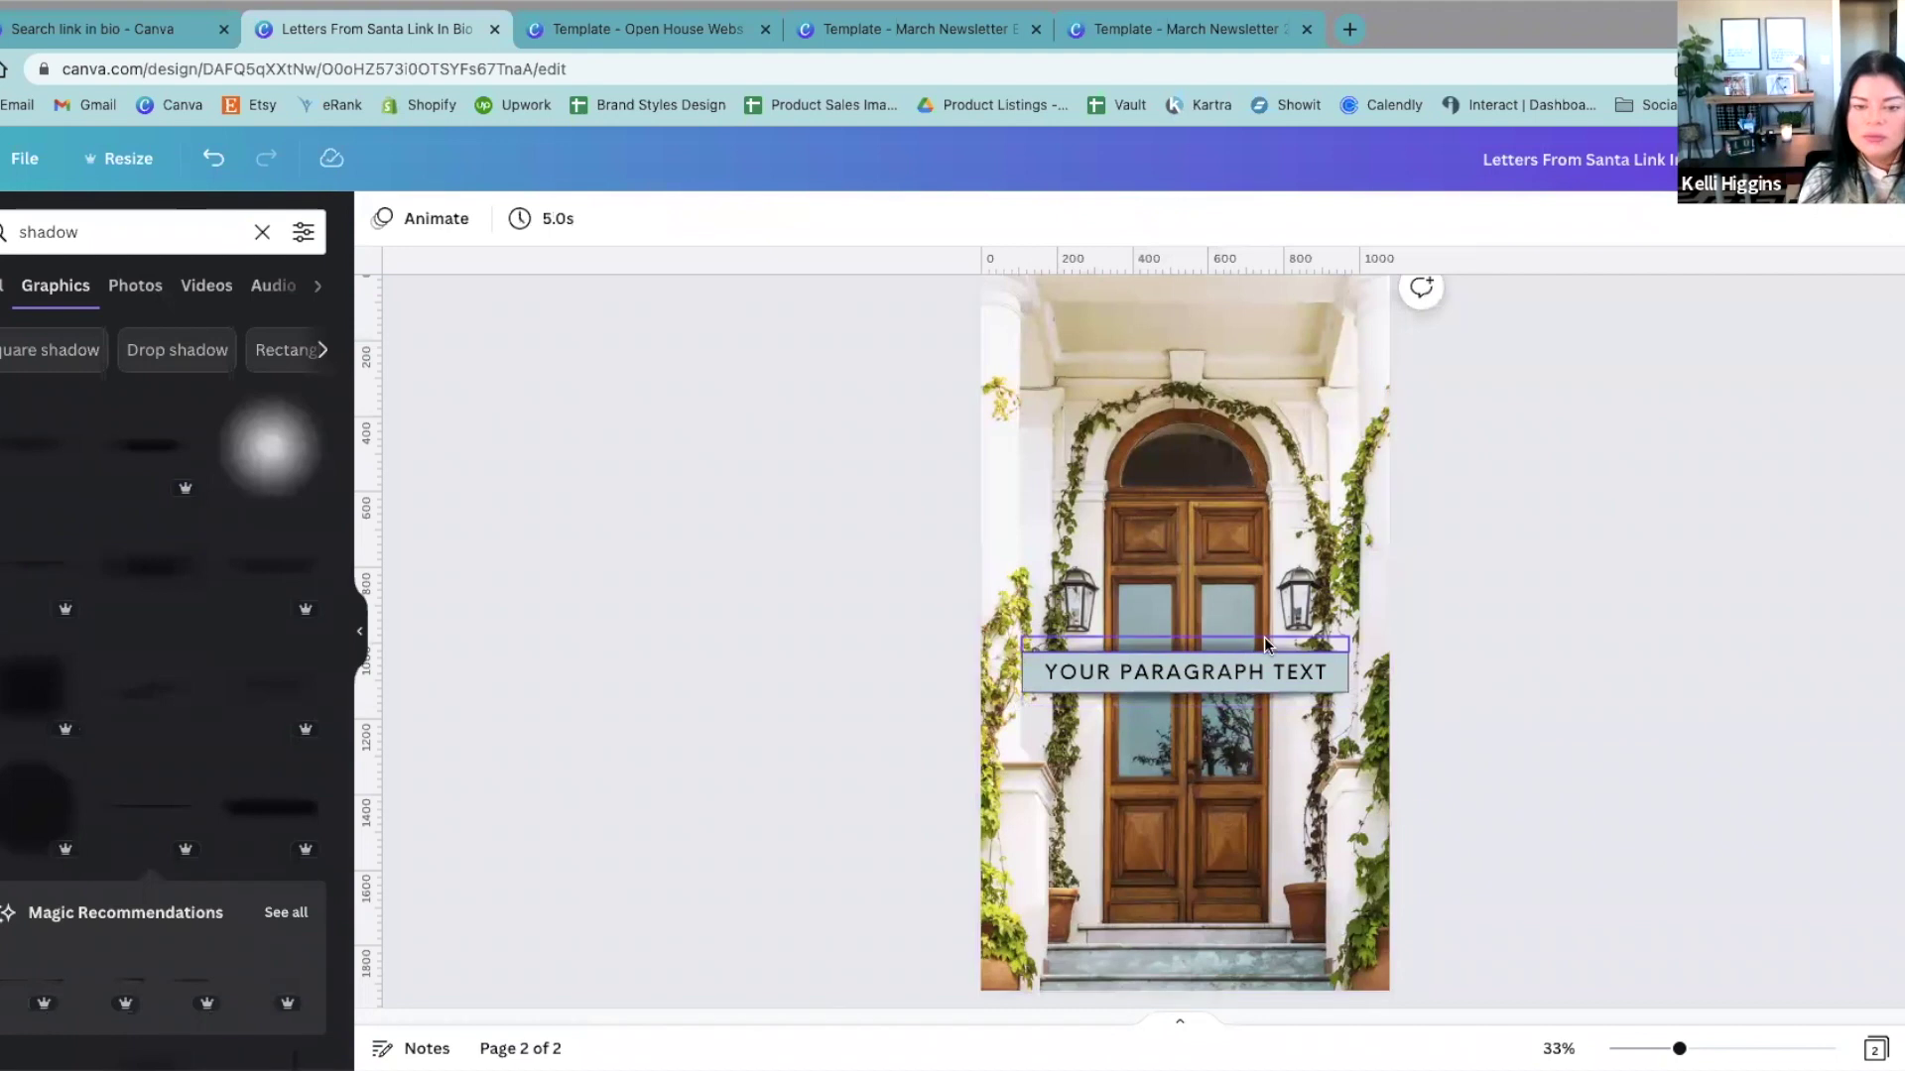
Move the YOUR PARAGRAPH TEXT box up to sit just above the two lanterns.
drag(1686, 718, 924, 623)
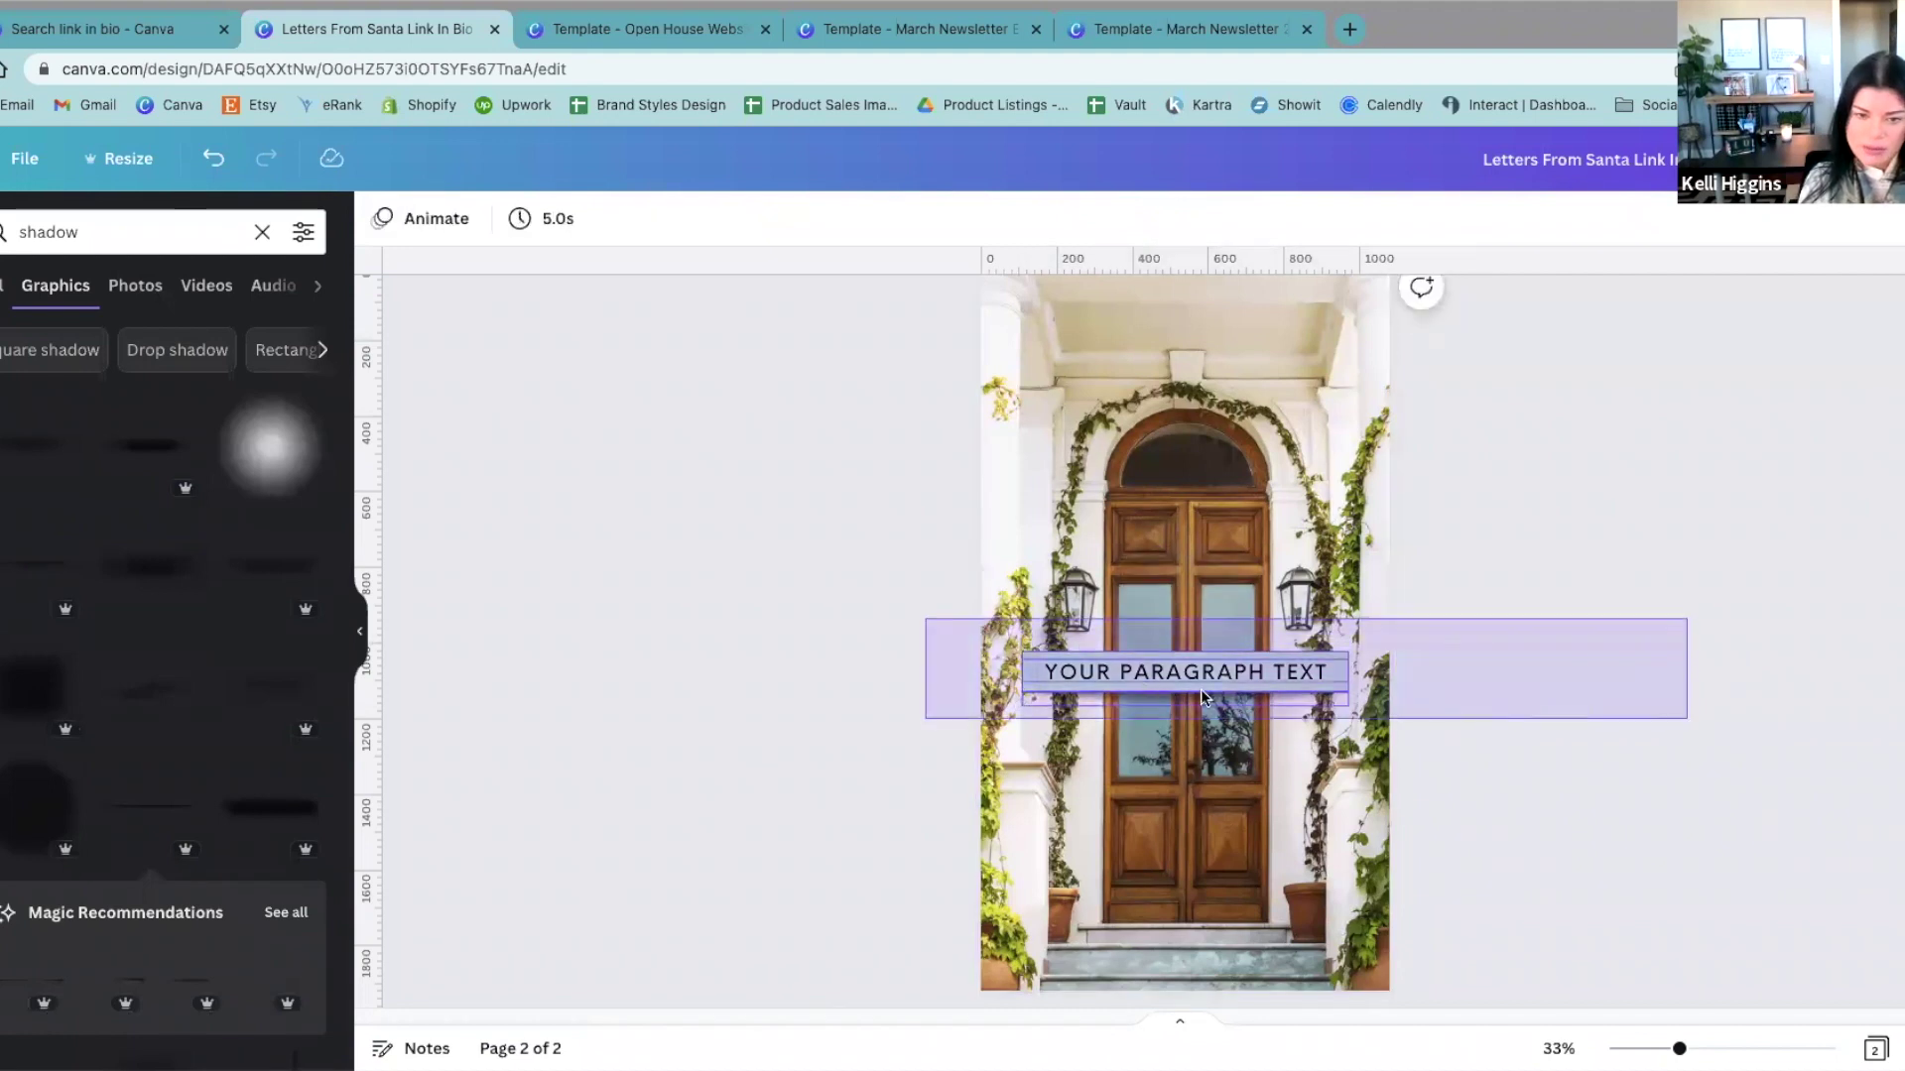
drag(1198, 673, 1203, 532)
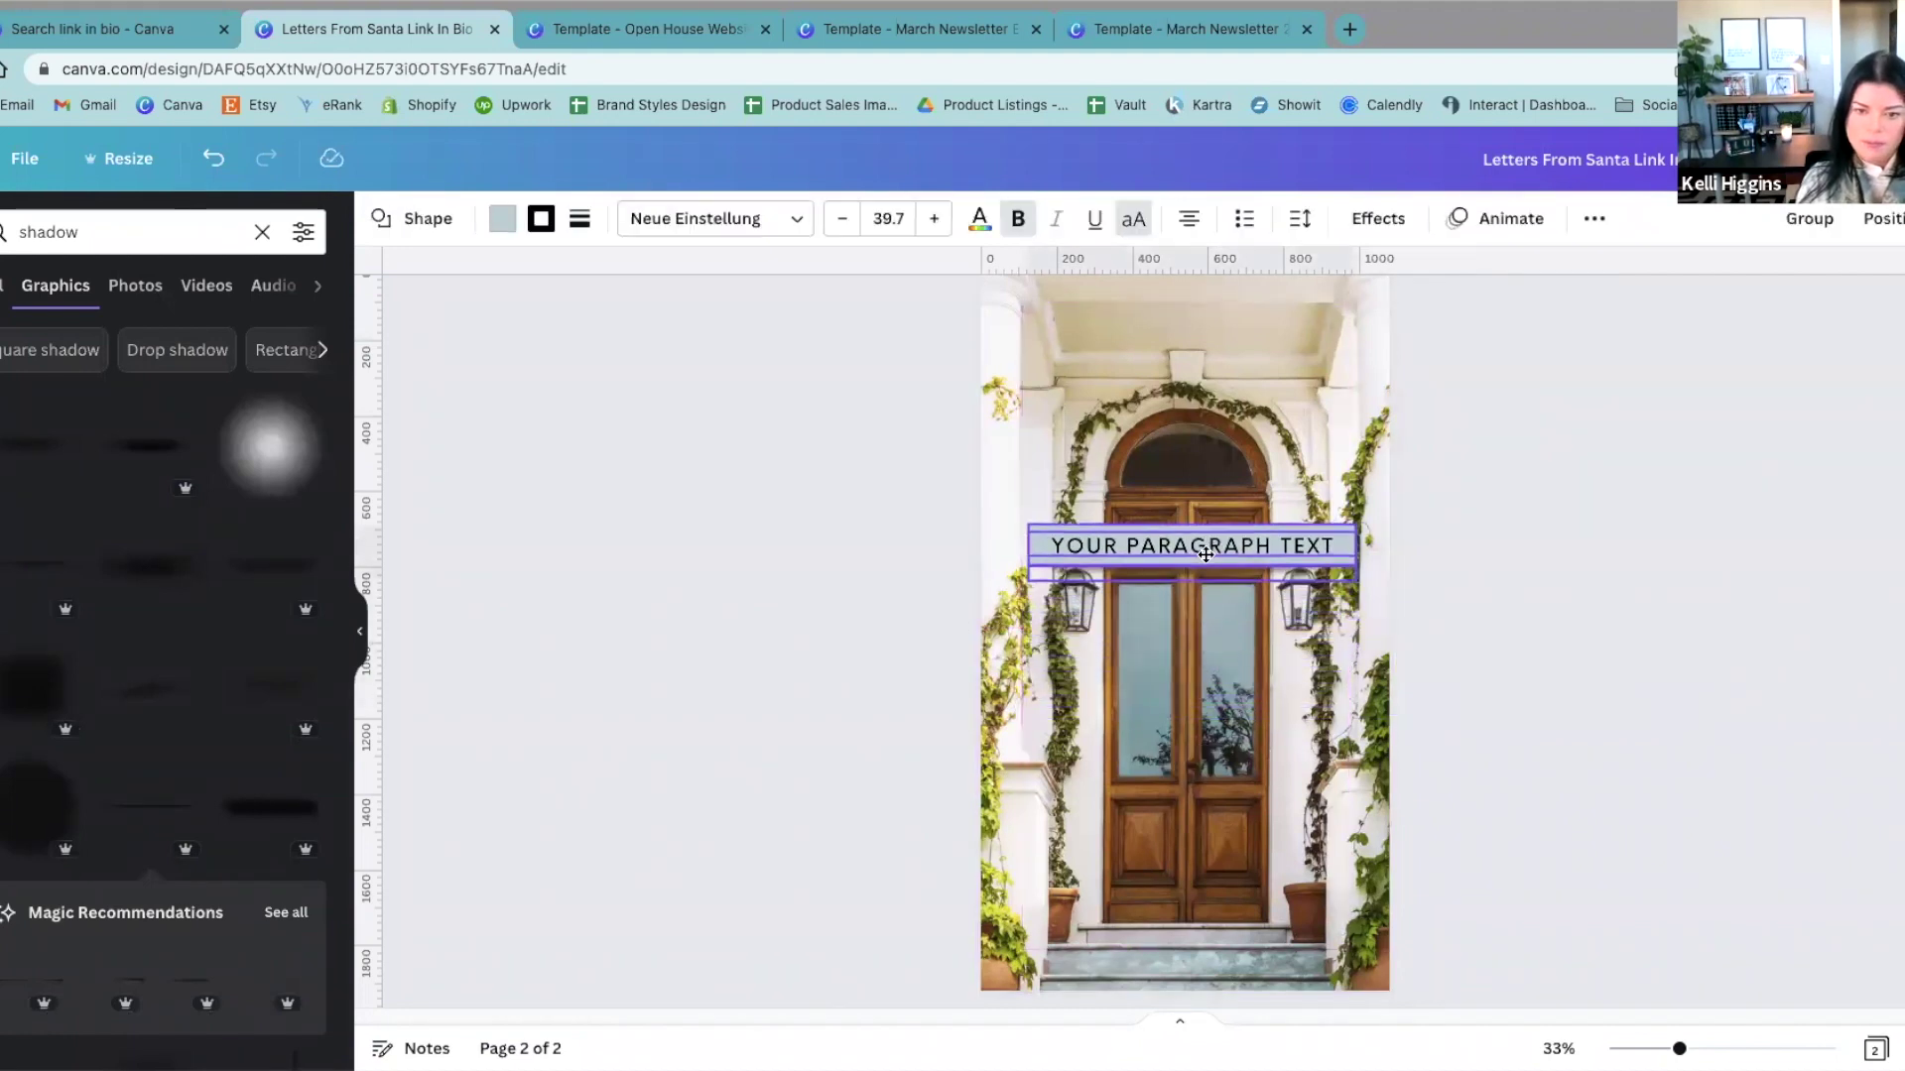
click(1809, 615)
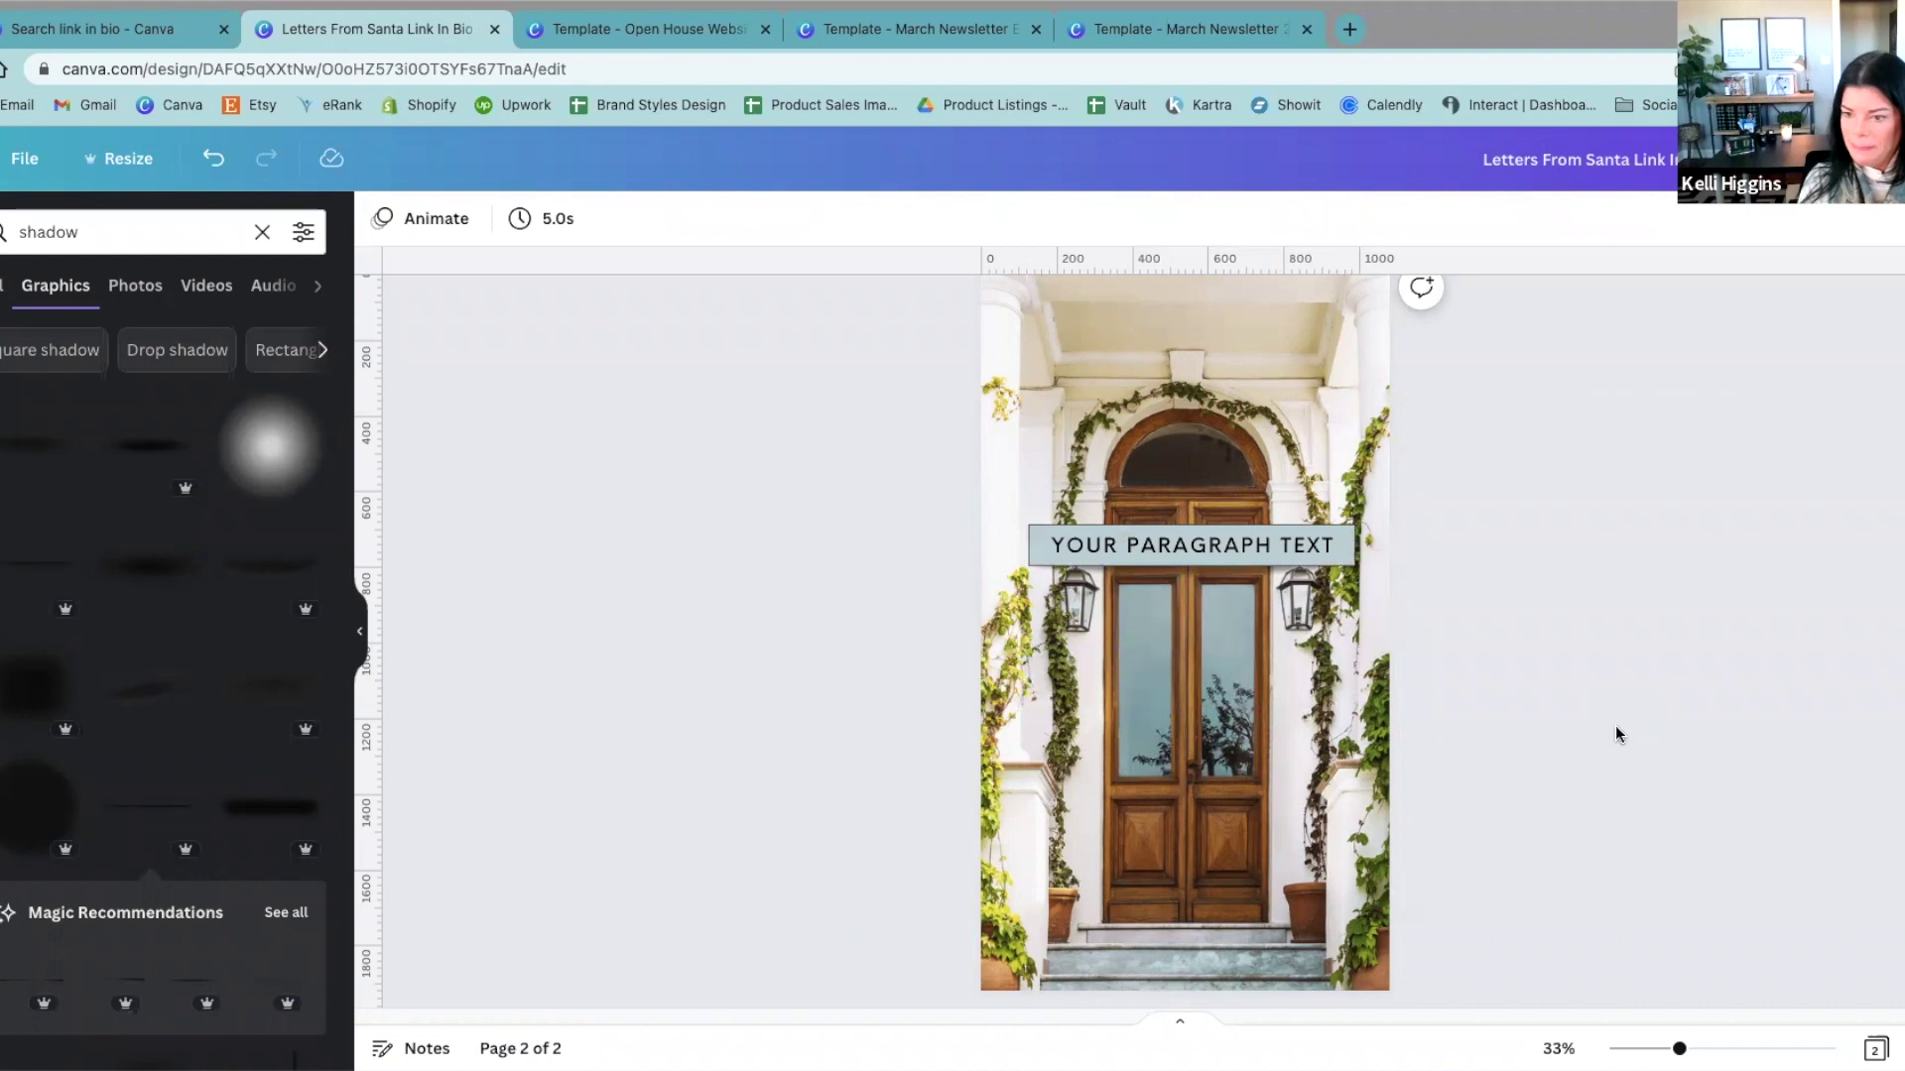
drag(1622, 723, 942, 458)
drag(1135, 544, 1134, 573)
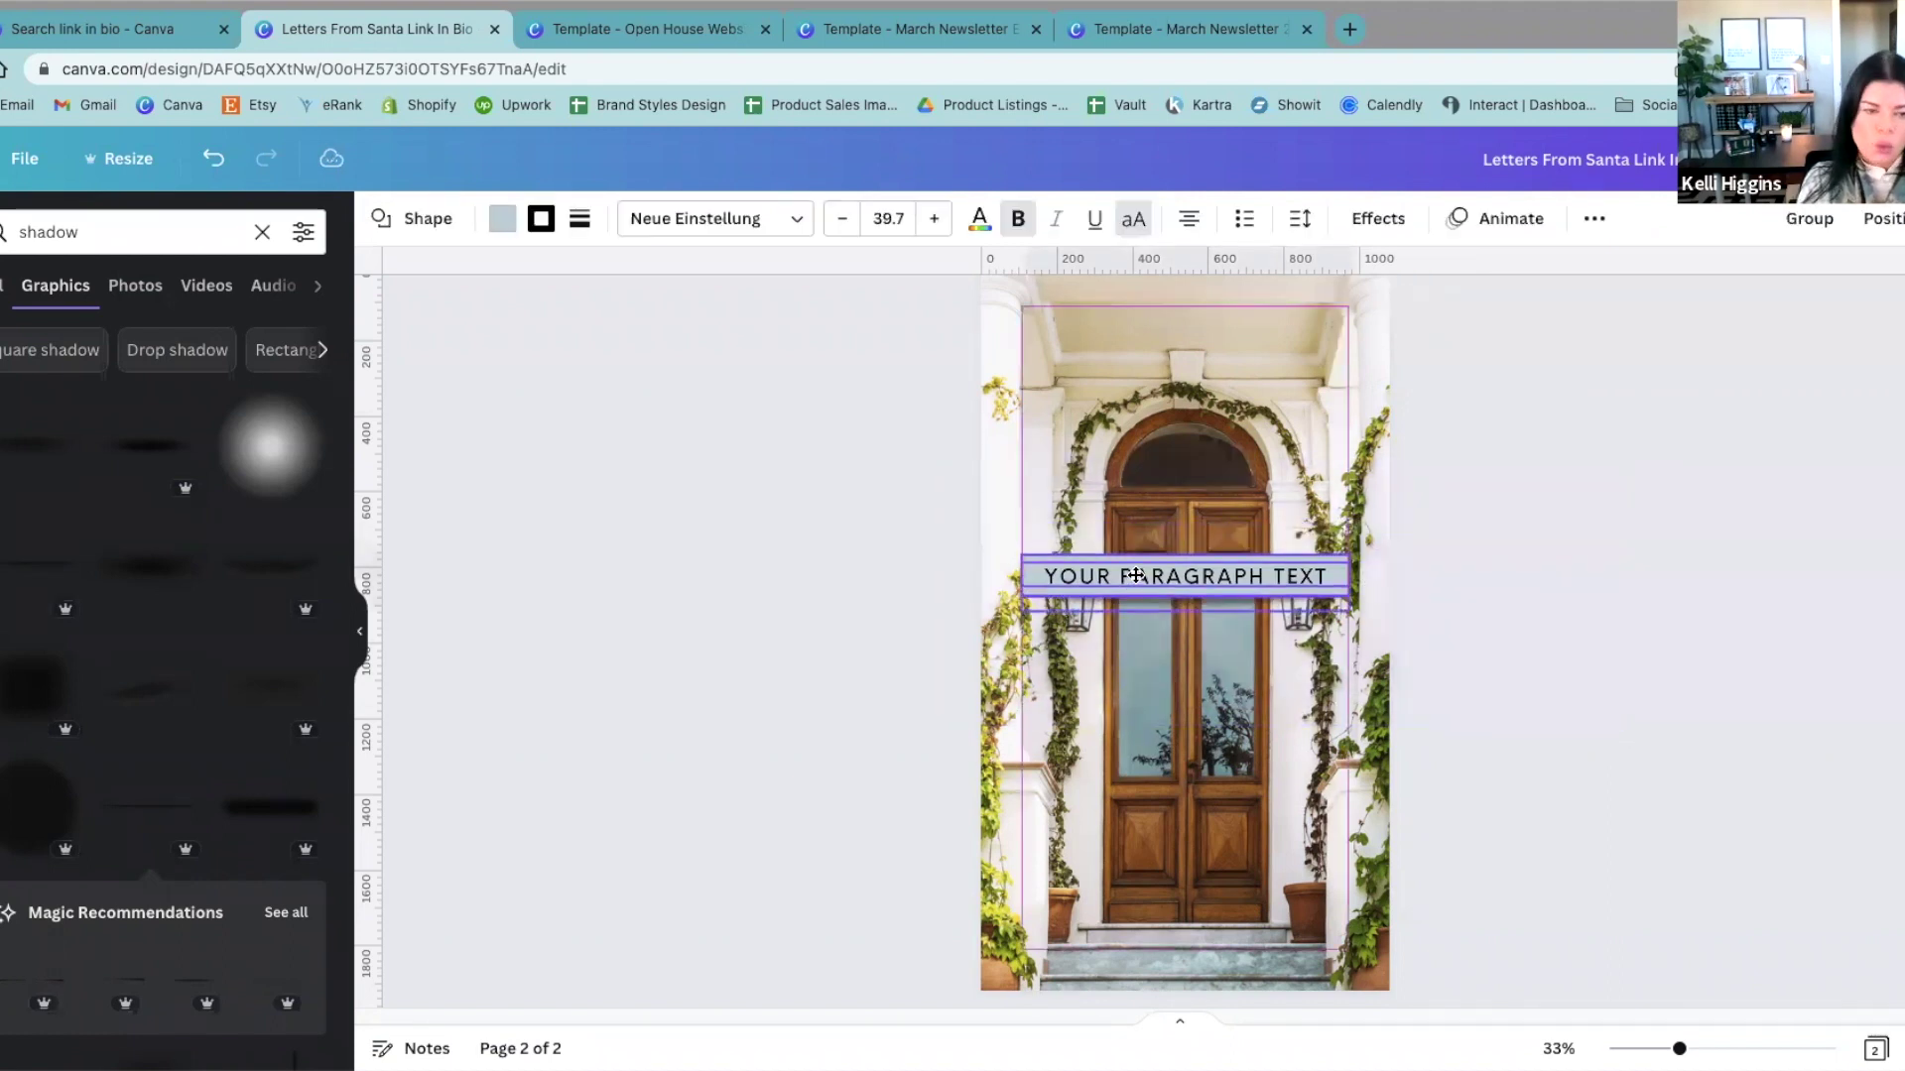
scroll(1502, 773, down, 2)
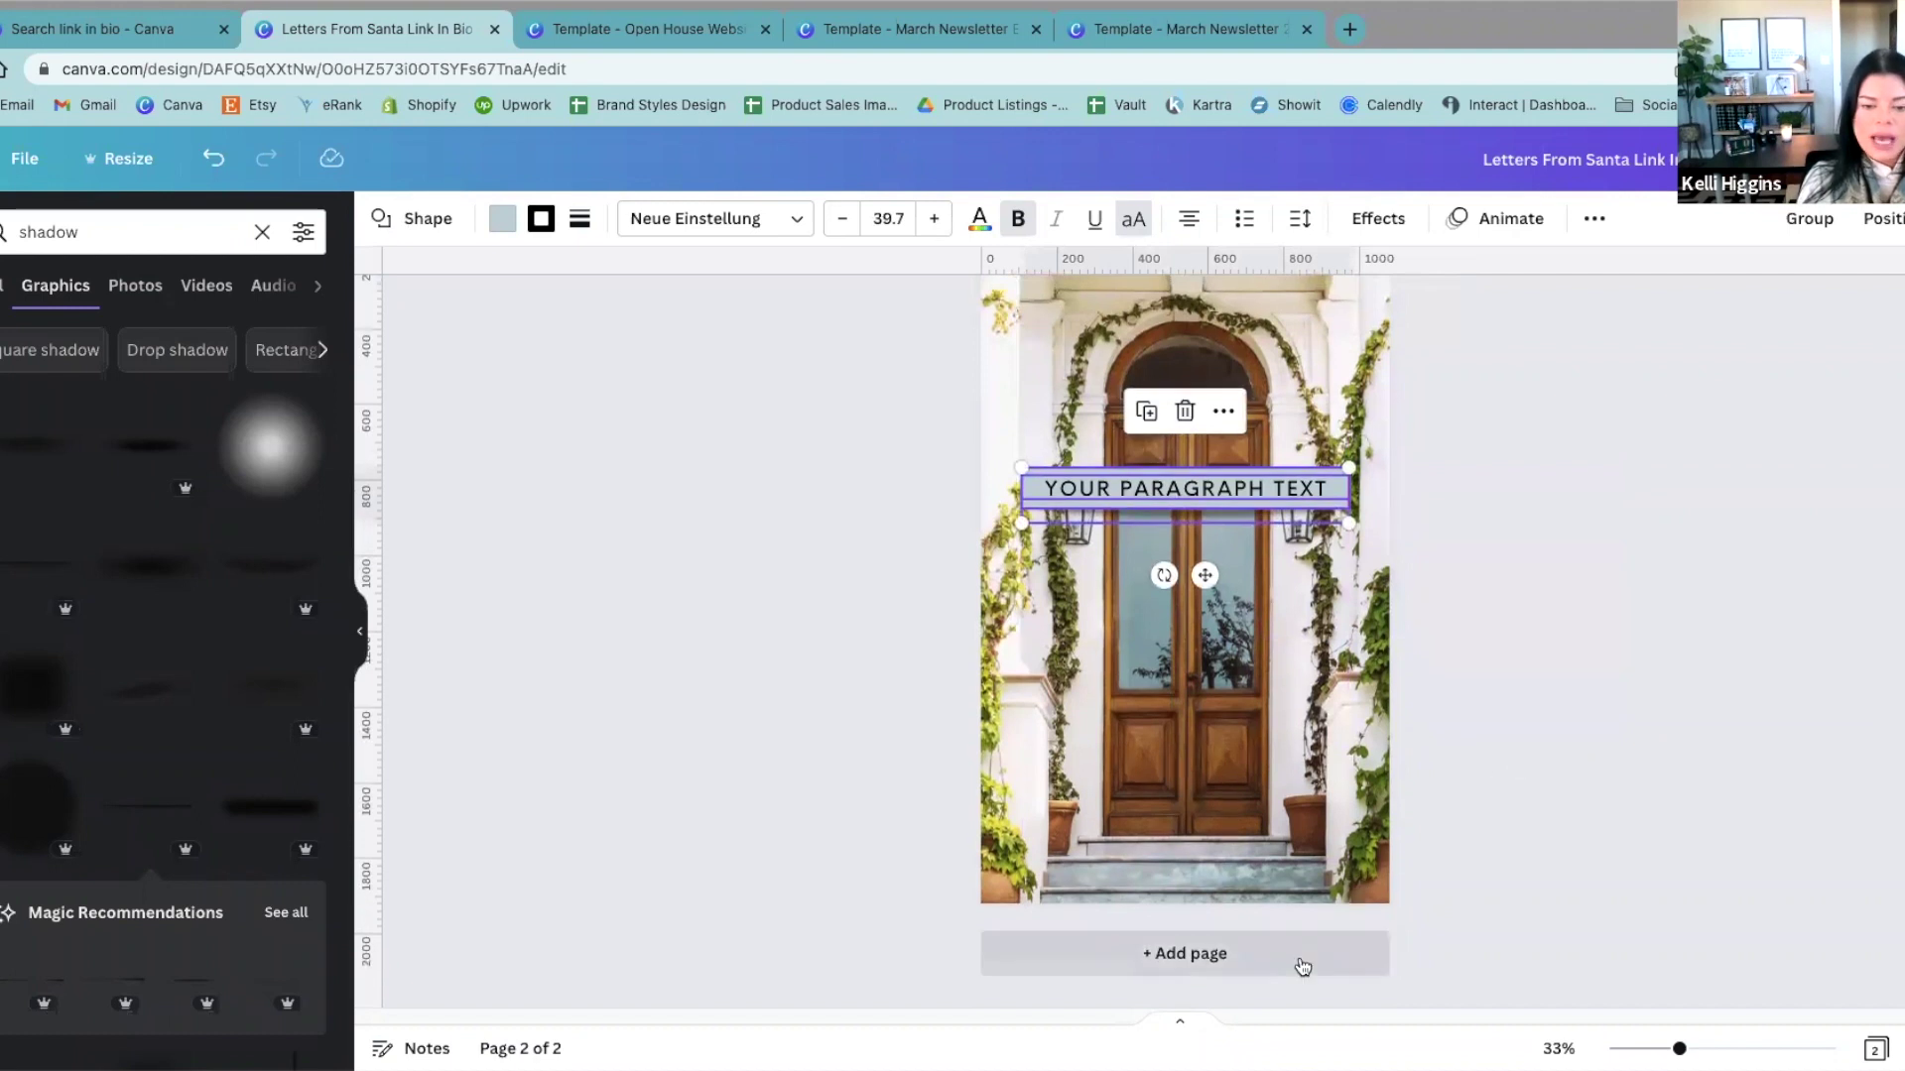
Add a new page with a rectangle widened and placed in its upper half.
click(1280, 949)
key(r)
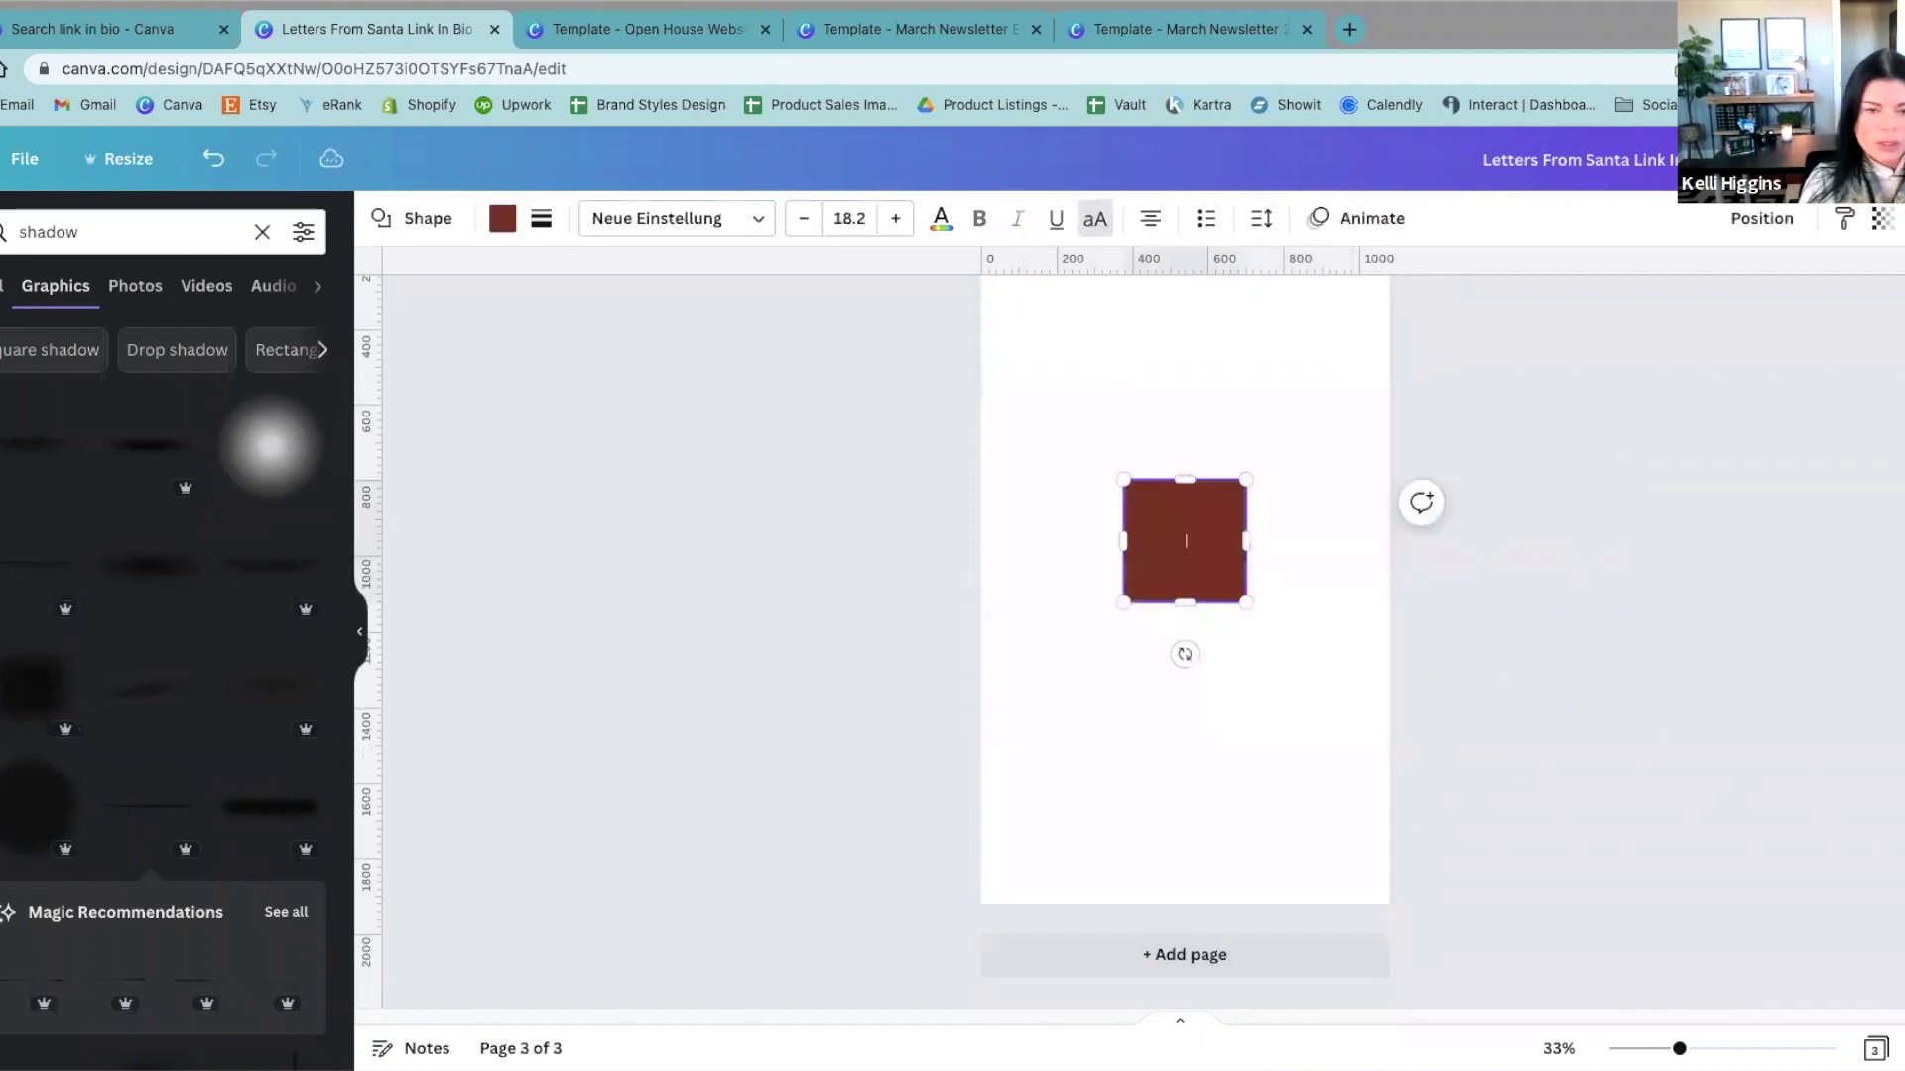
drag(1250, 536, 1228, 469)
click(892, 317)
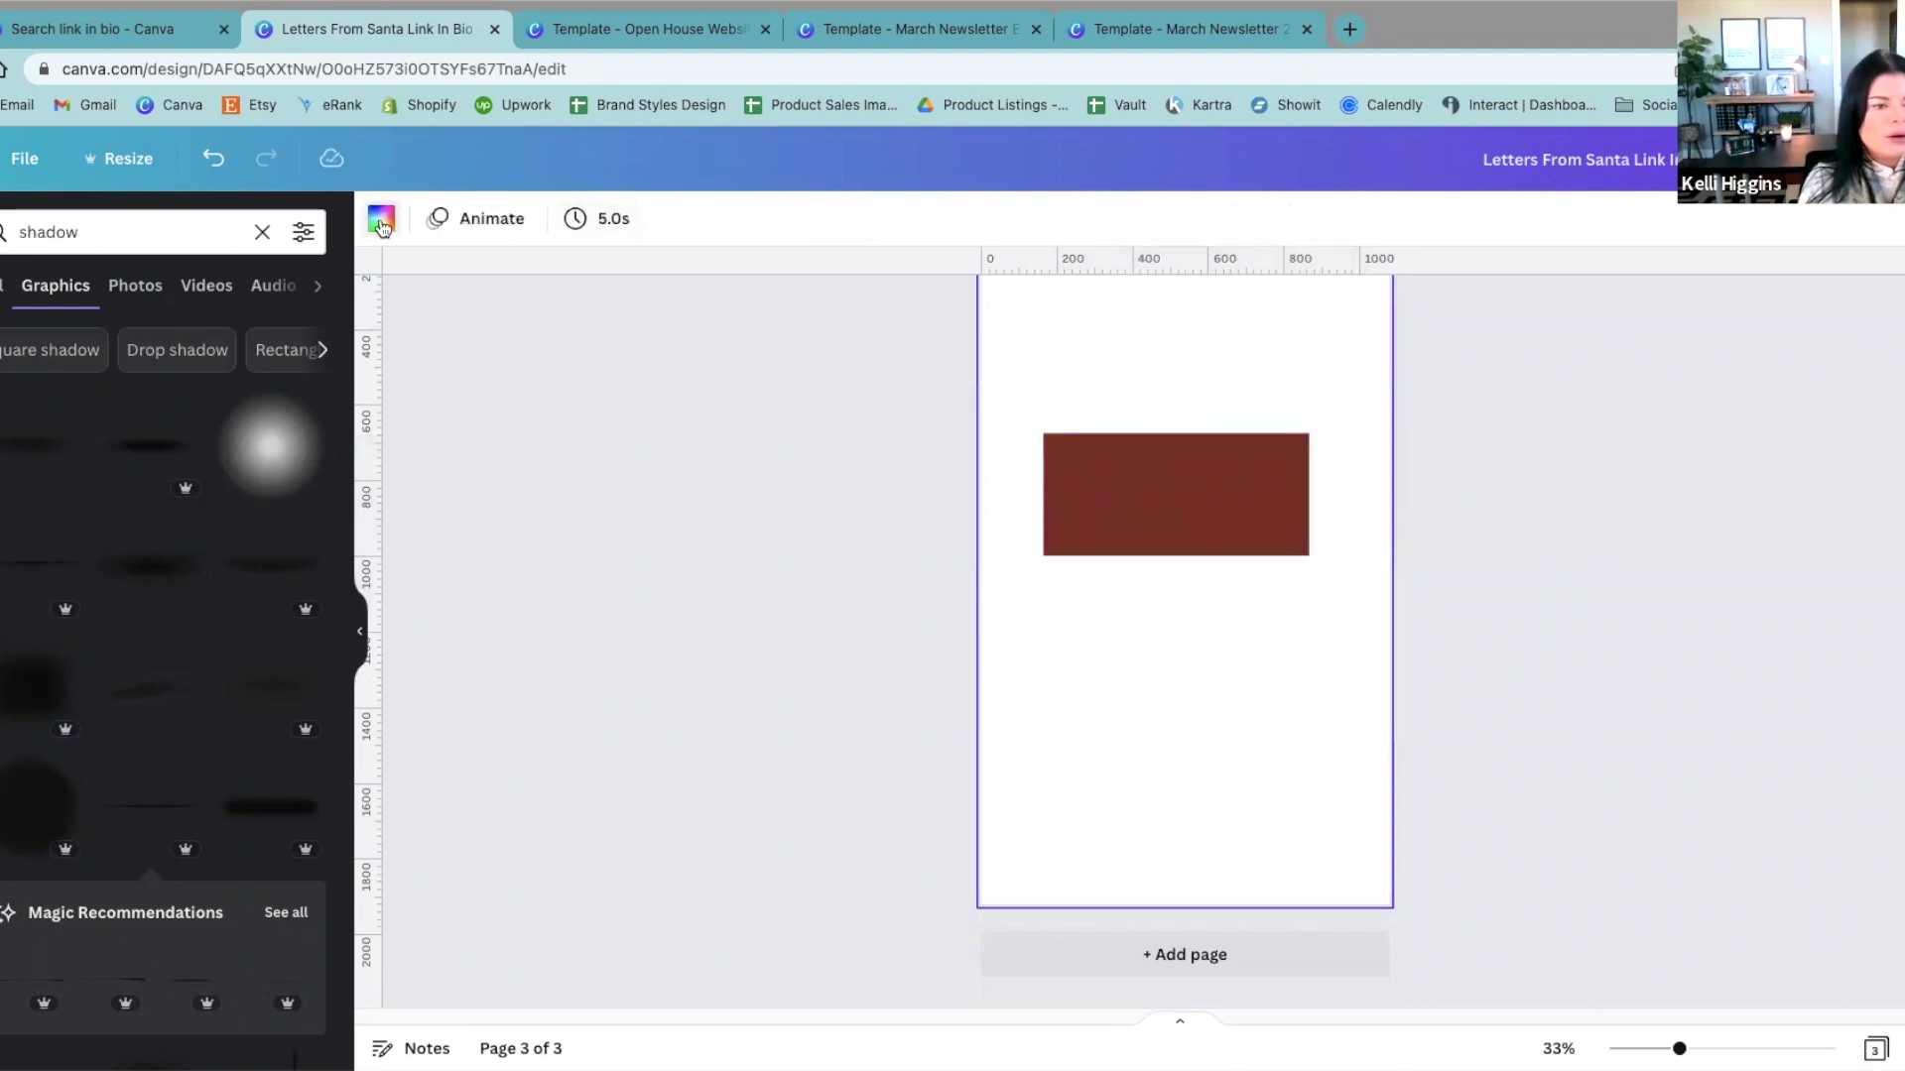
Change the new page's background colour to light pink.
click(381, 218)
click(241, 508)
click(875, 752)
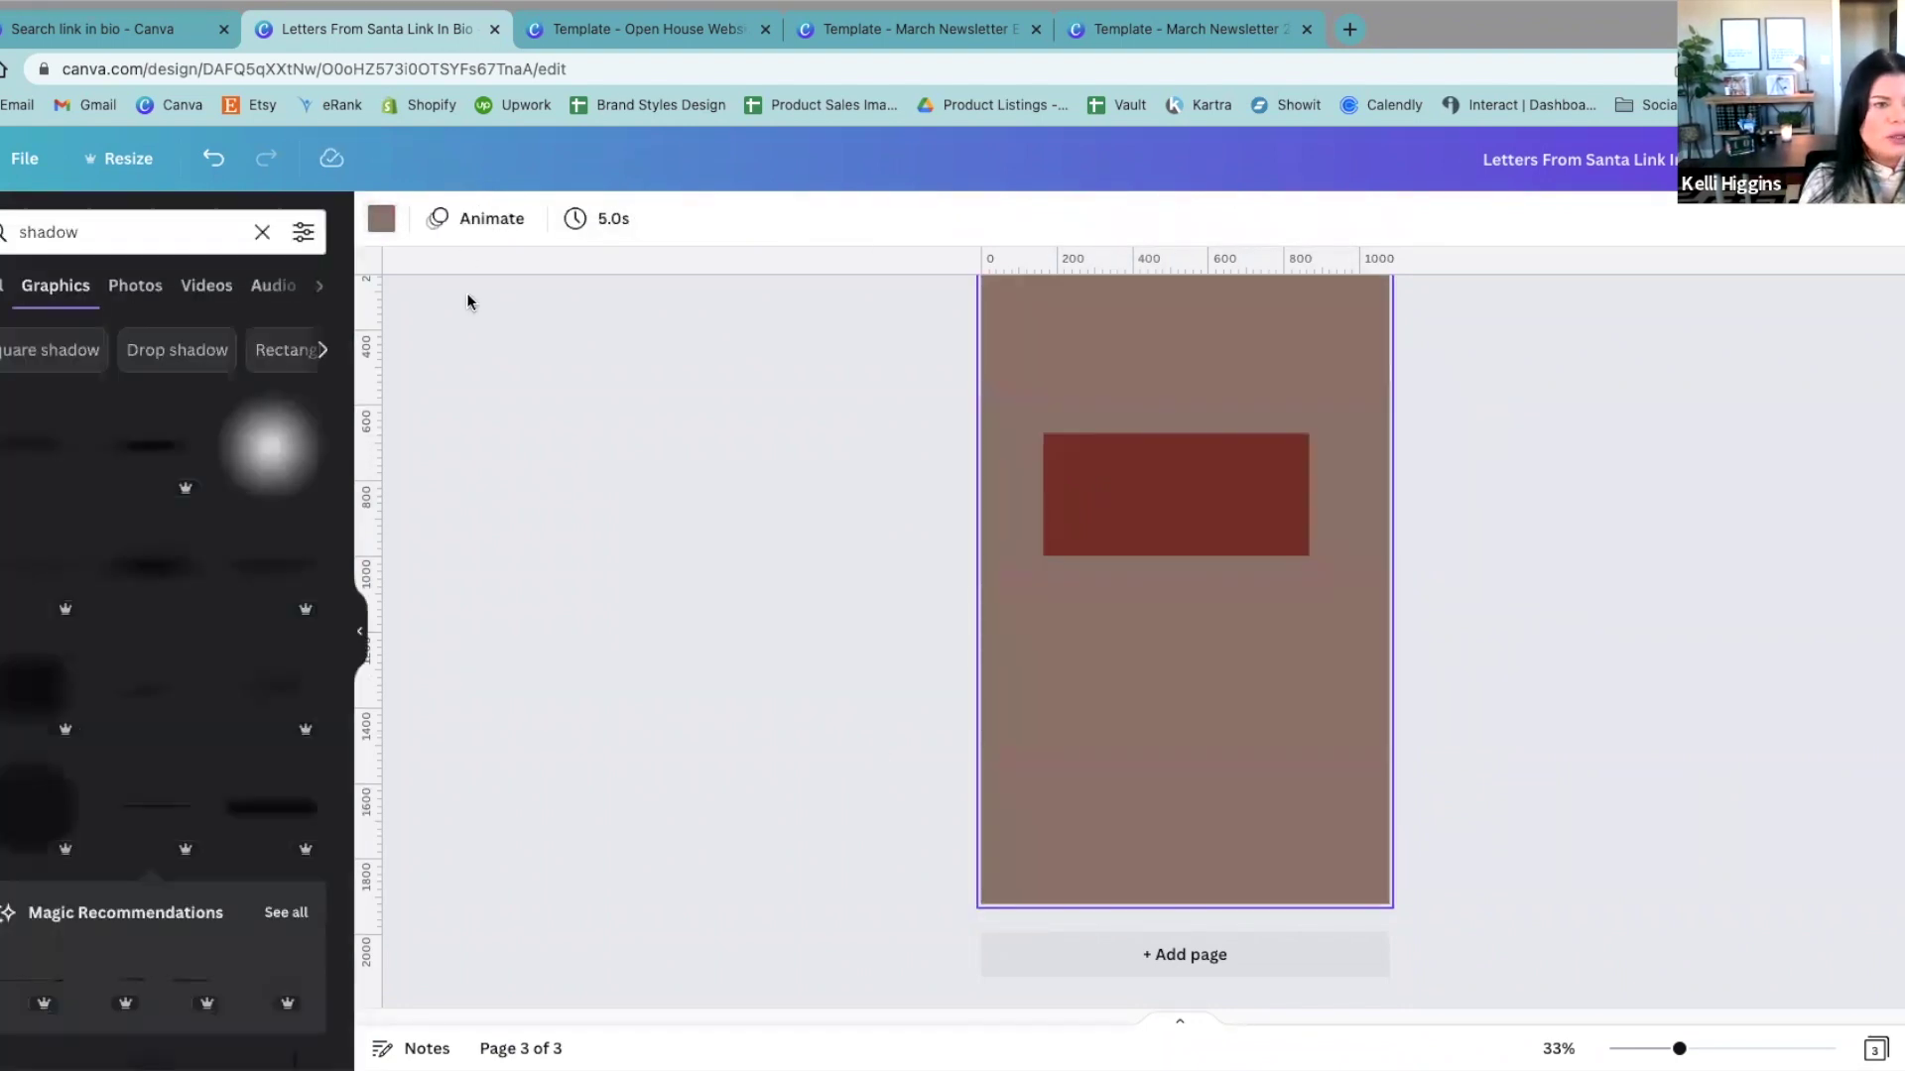
click(381, 218)
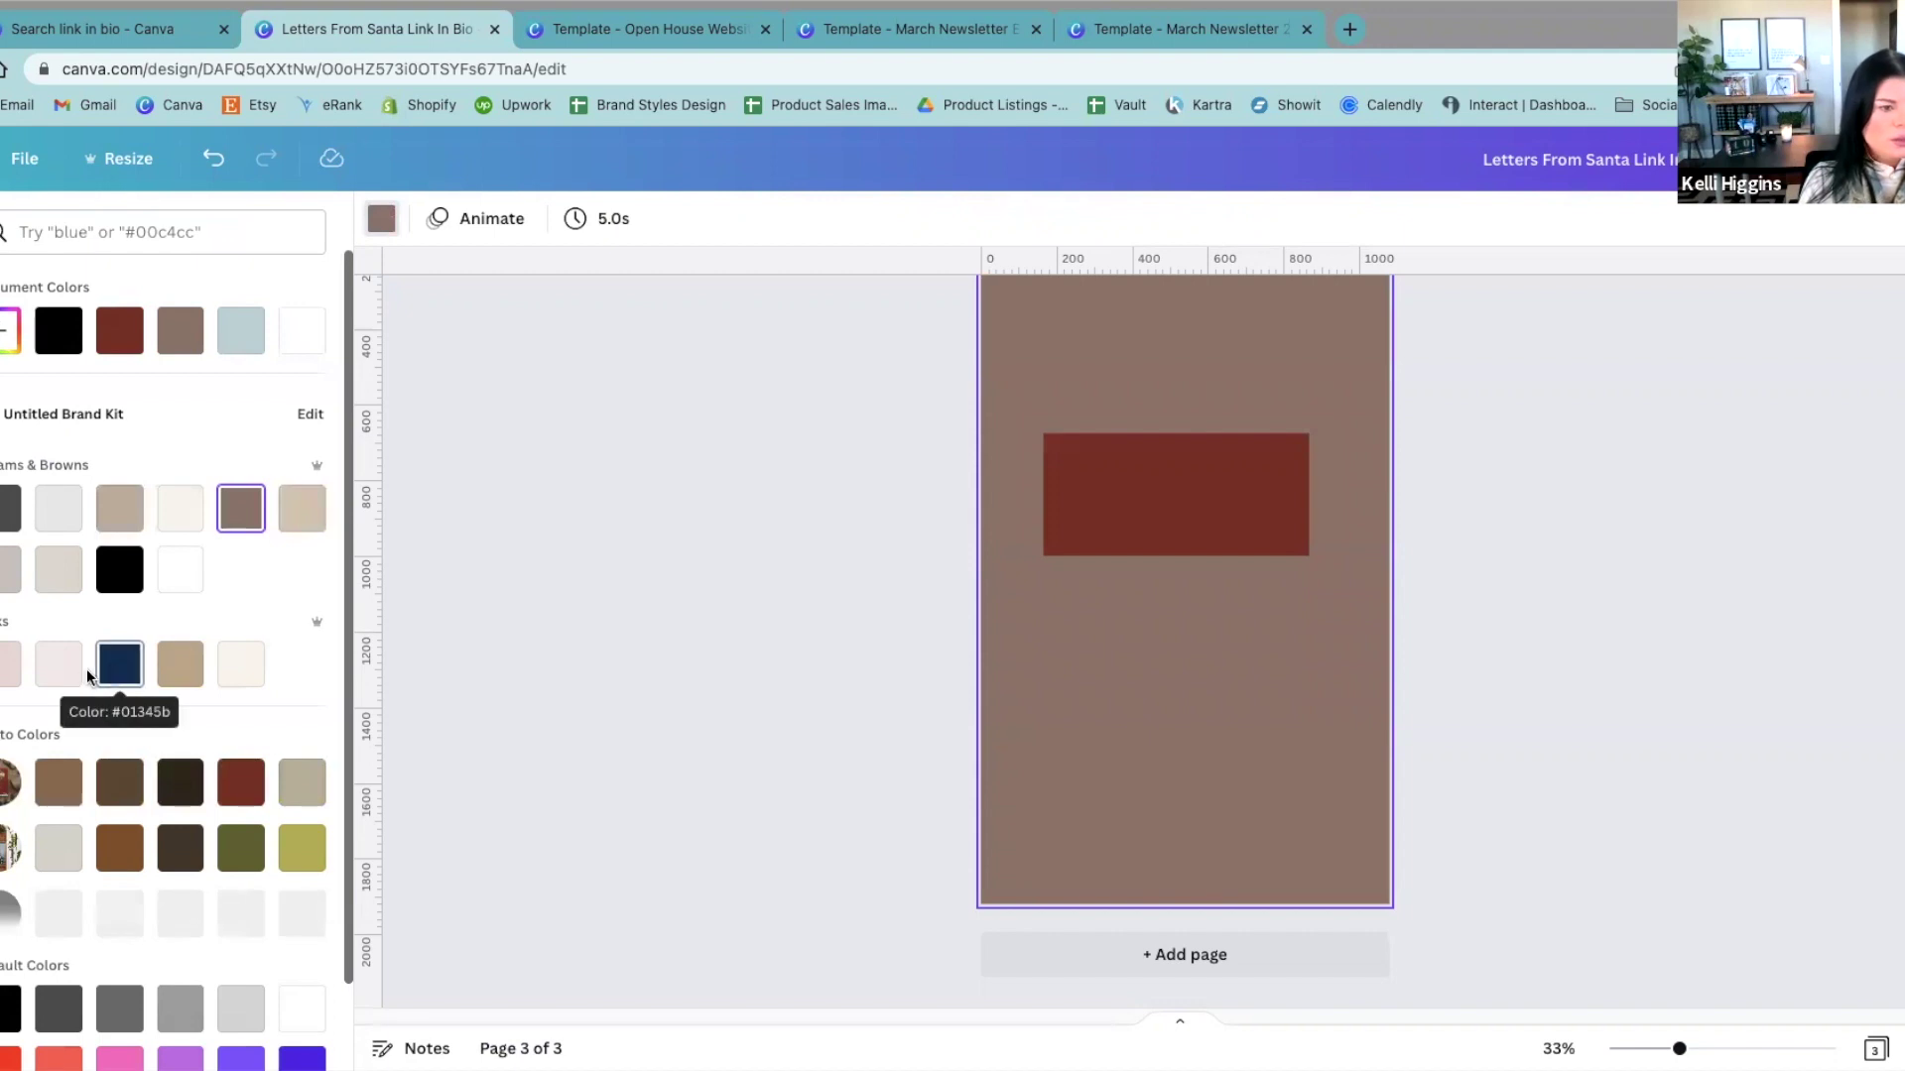
click(58, 663)
Fill the rectangle with navy.
click(1151, 520)
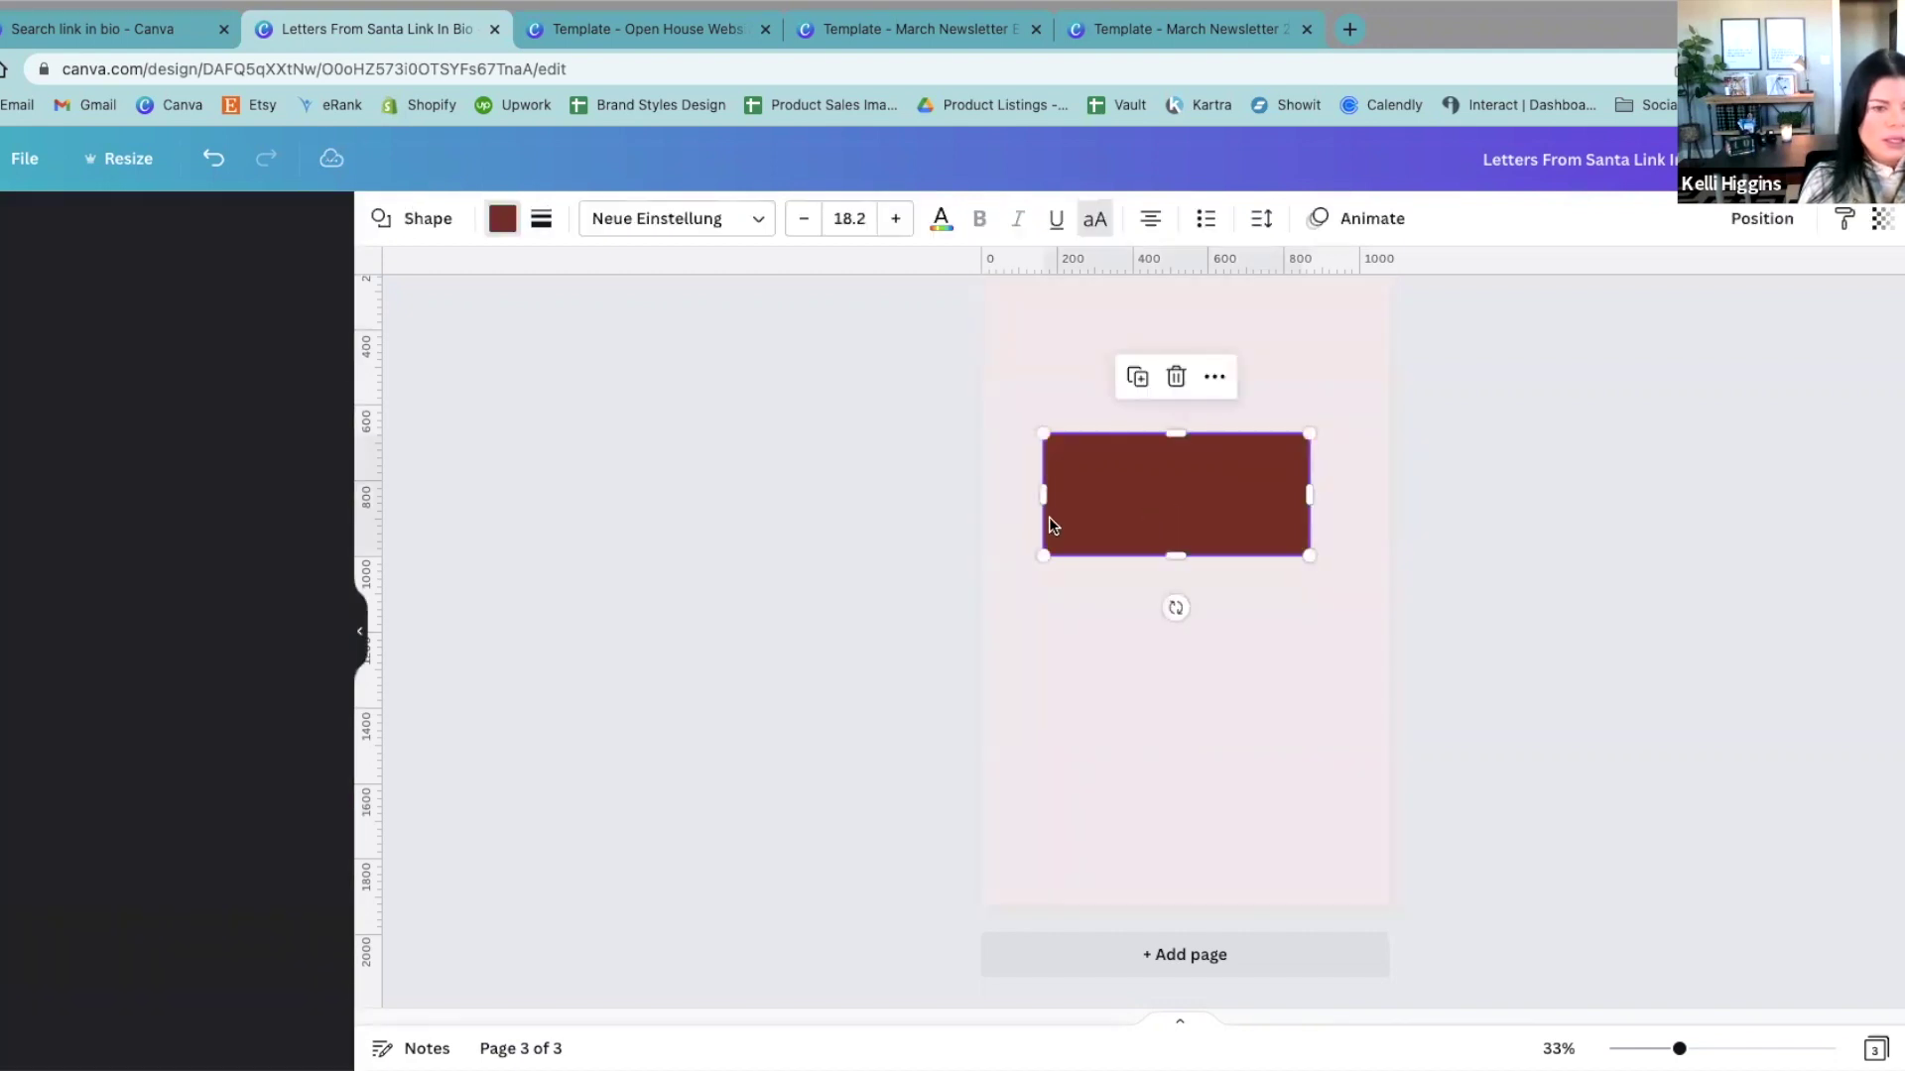
click(502, 218)
click(119, 725)
click(793, 797)
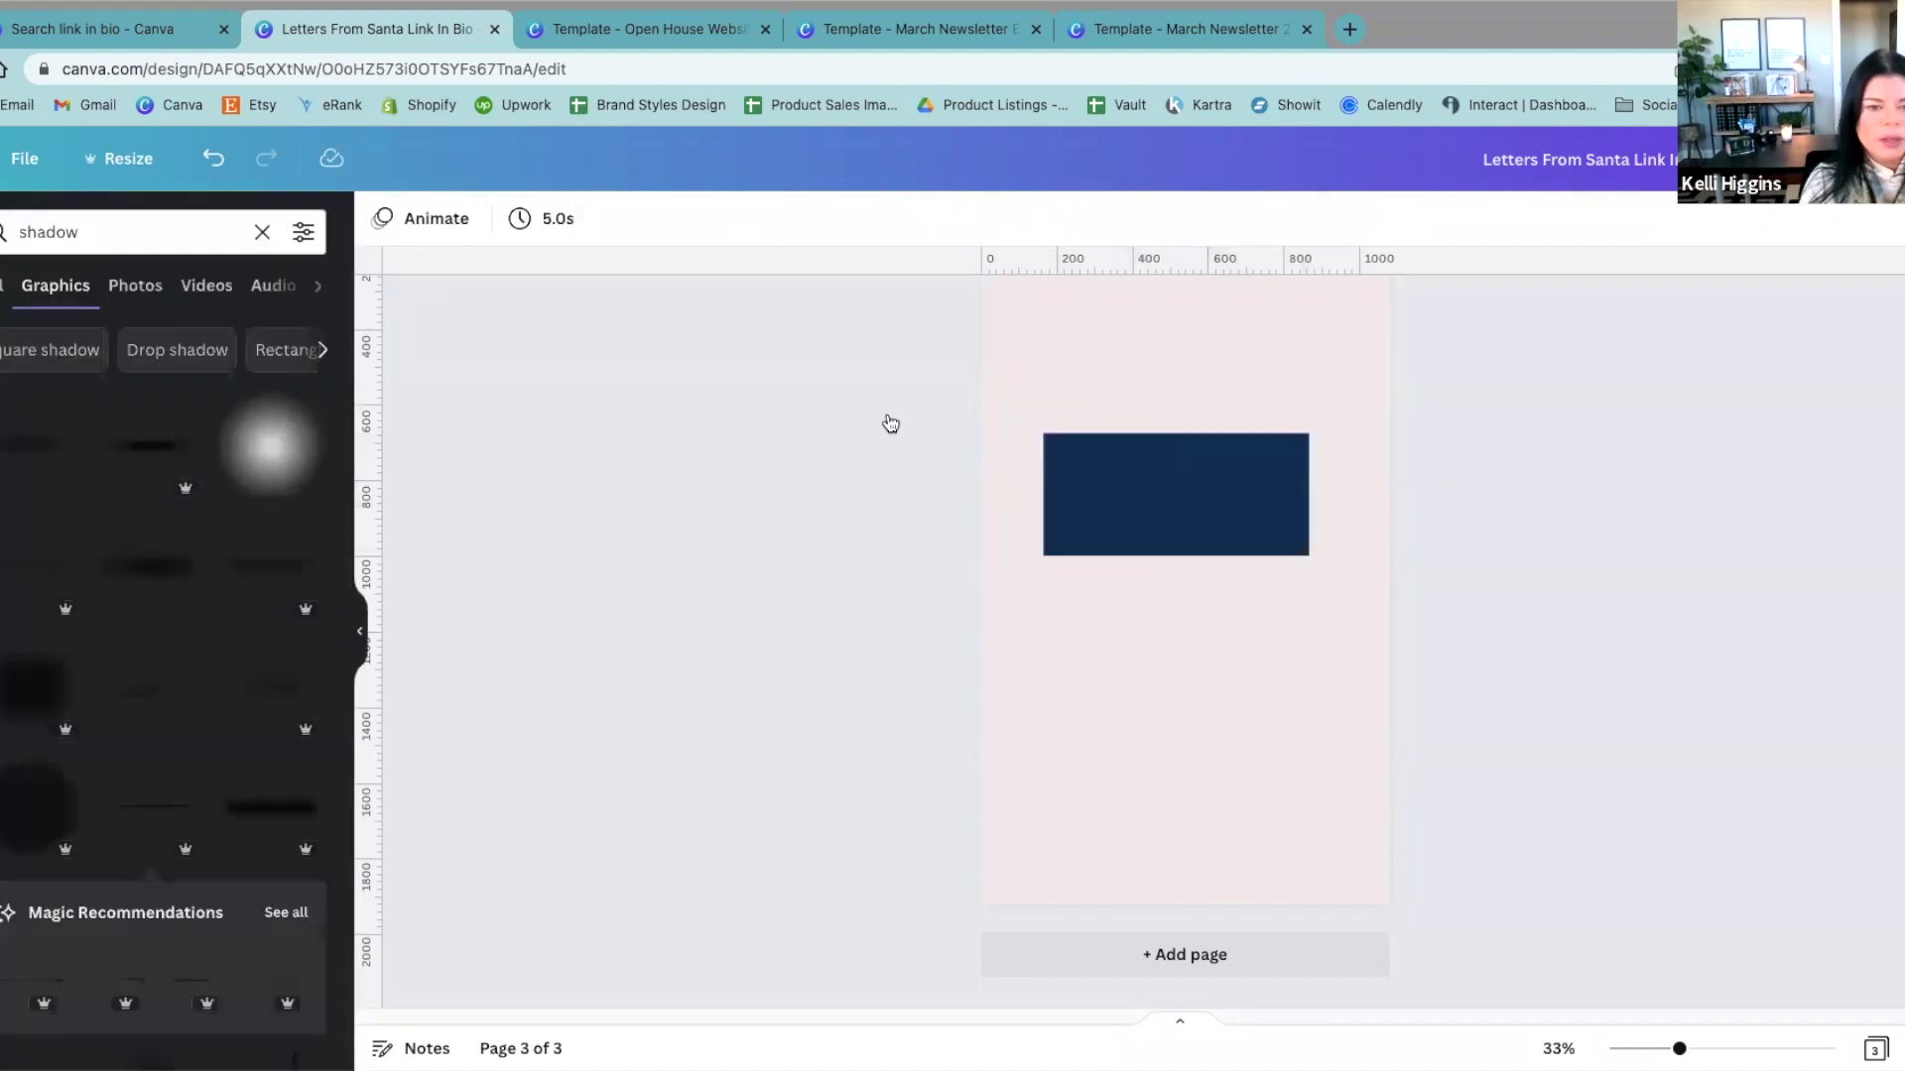
scroll(170, 599, down, 5)
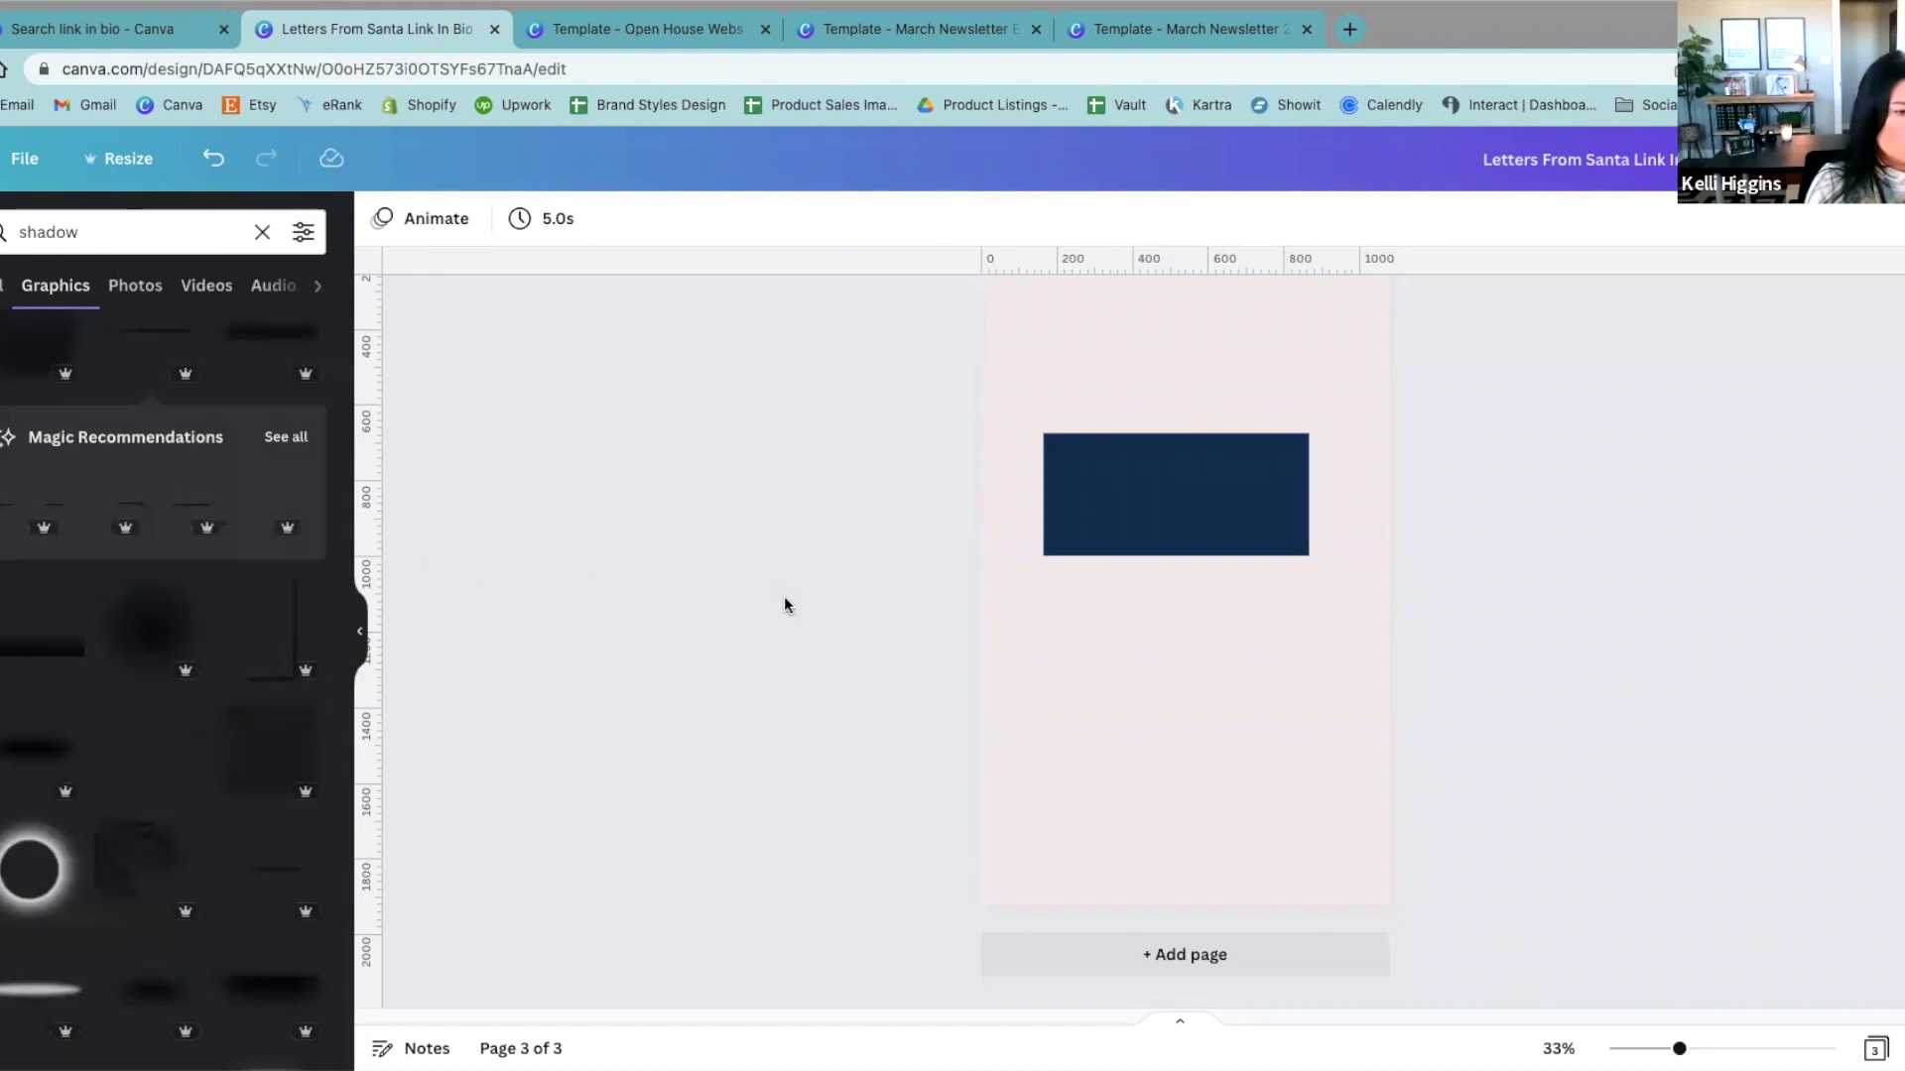
Add the tall shadow graphic, rotate it sideways and shrink it.
click(288, 632)
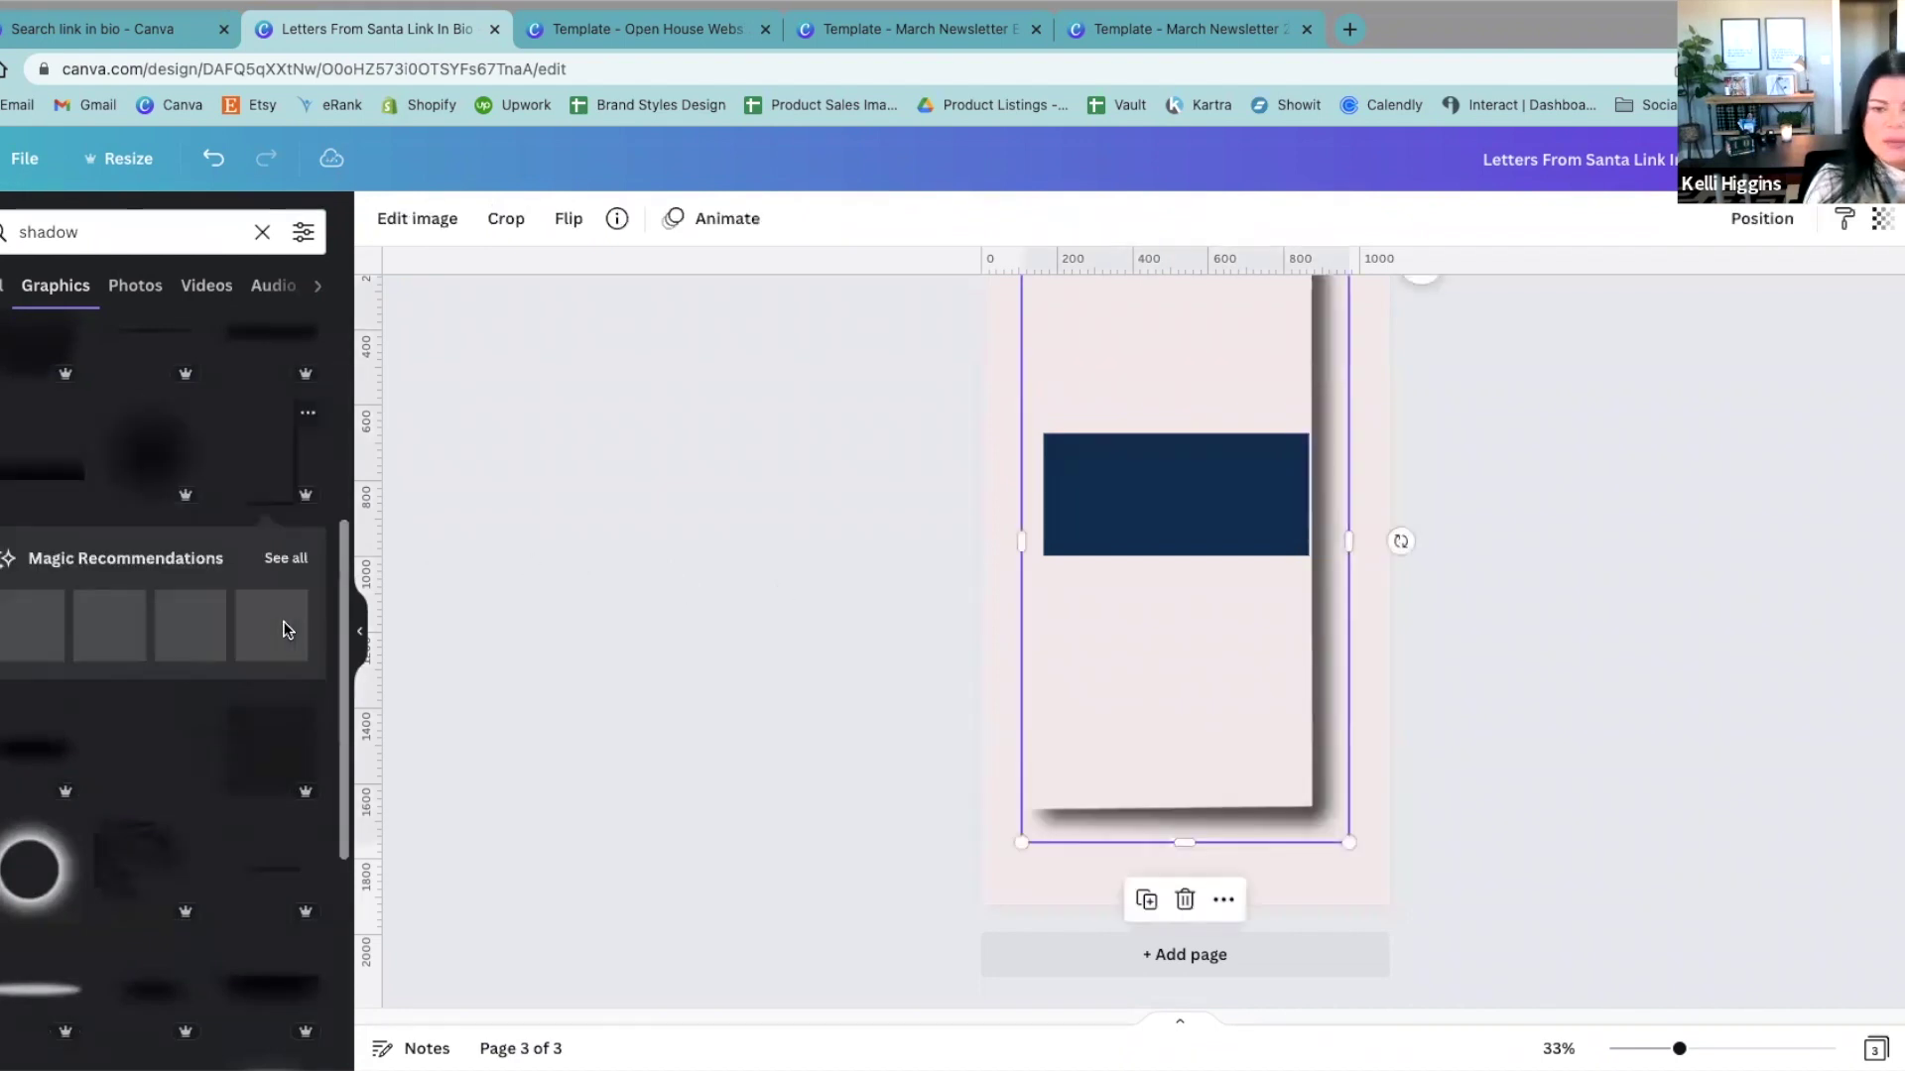
drag(1202, 736, 1233, 777)
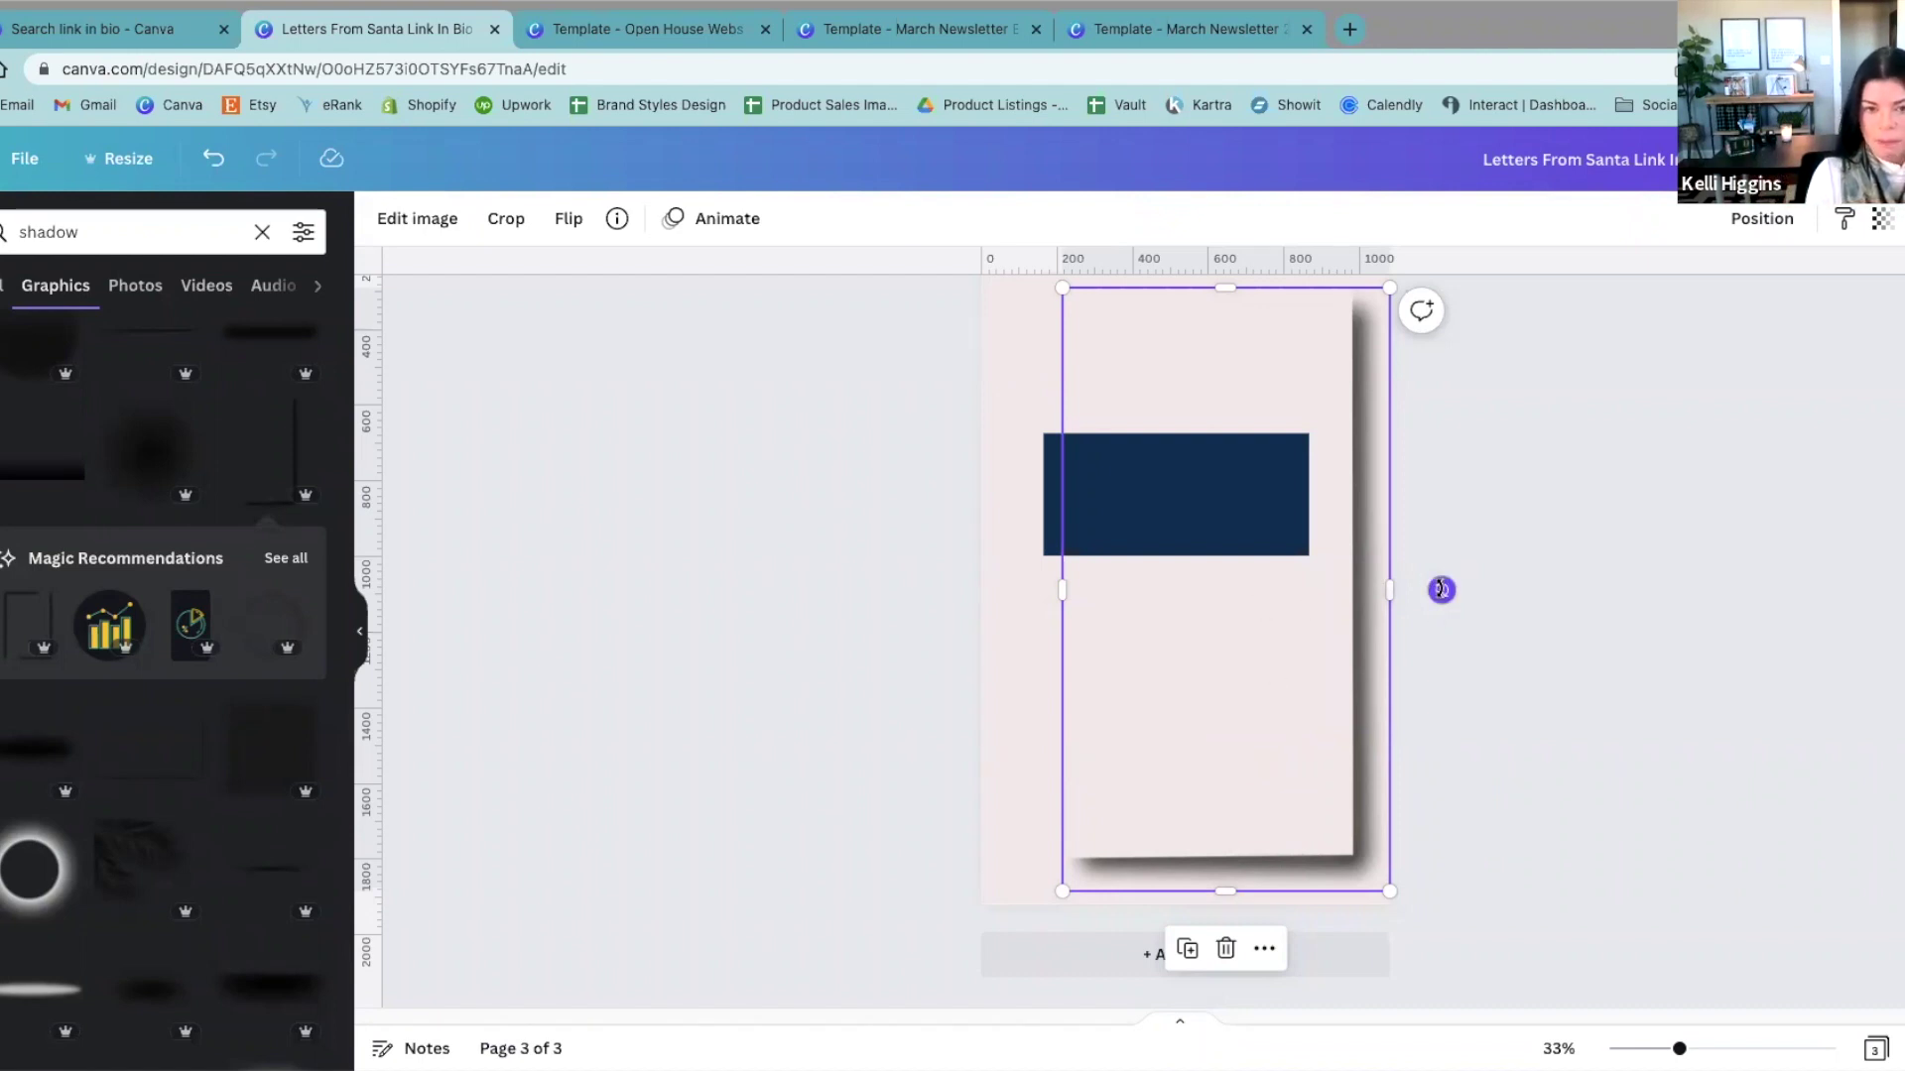
drag(1441, 589, 988, 748)
drag(1047, 665, 1050, 663)
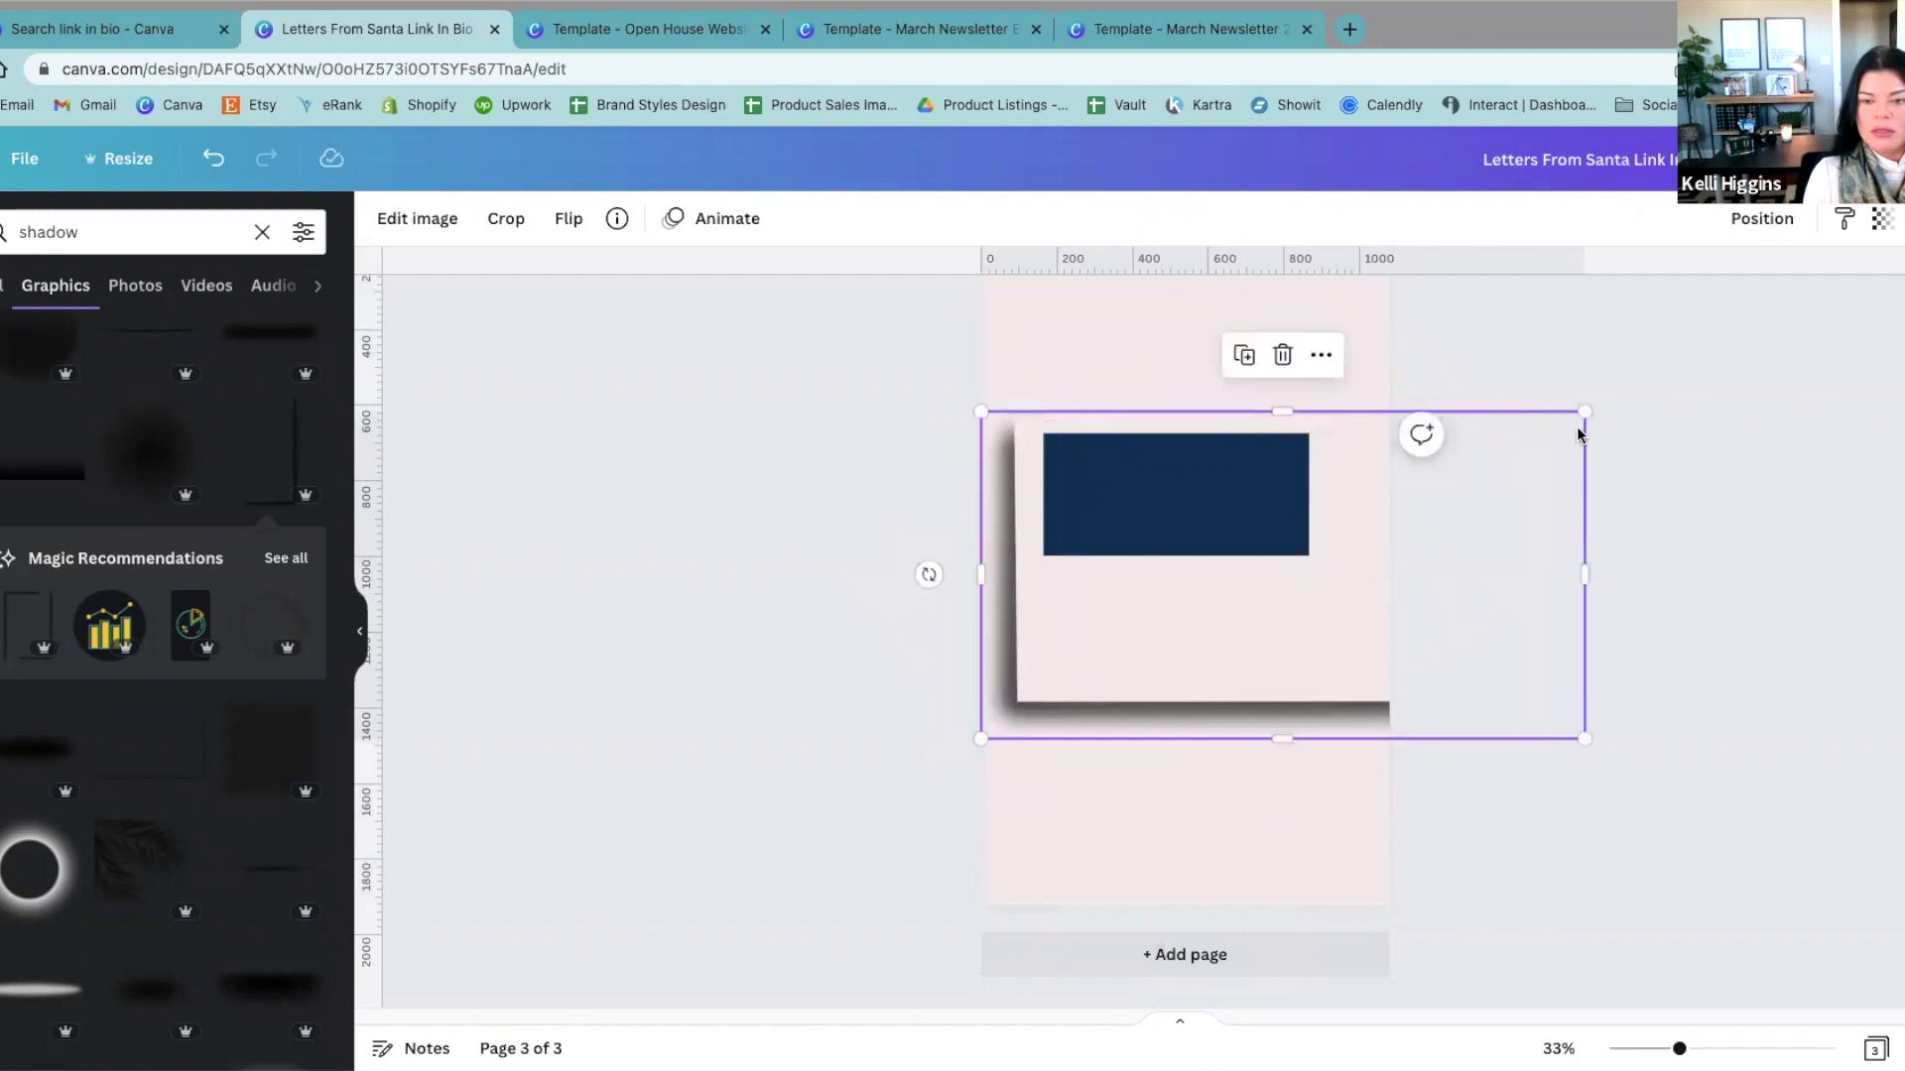
drag(1585, 412, 1208, 505)
Position the shadow graphic underneath the navy rectangle.
scroll(794, 718, up, 5)
mouse_move(1119, 430)
mouse_down()
mouse_move(1187, 669)
mouse_move(1145, 707)
mouse_move(1122, 413)
mouse_move(1122, 434)
mouse_up()
click(797, 720)
click(596, 502)
scroll(589, 510, up, 1)
scroll(590, 509, up, 3)
Resize the navy rectangle: narrower at the top-right, slightly taller, wider to the left.
click(1058, 408)
click(1384, 347)
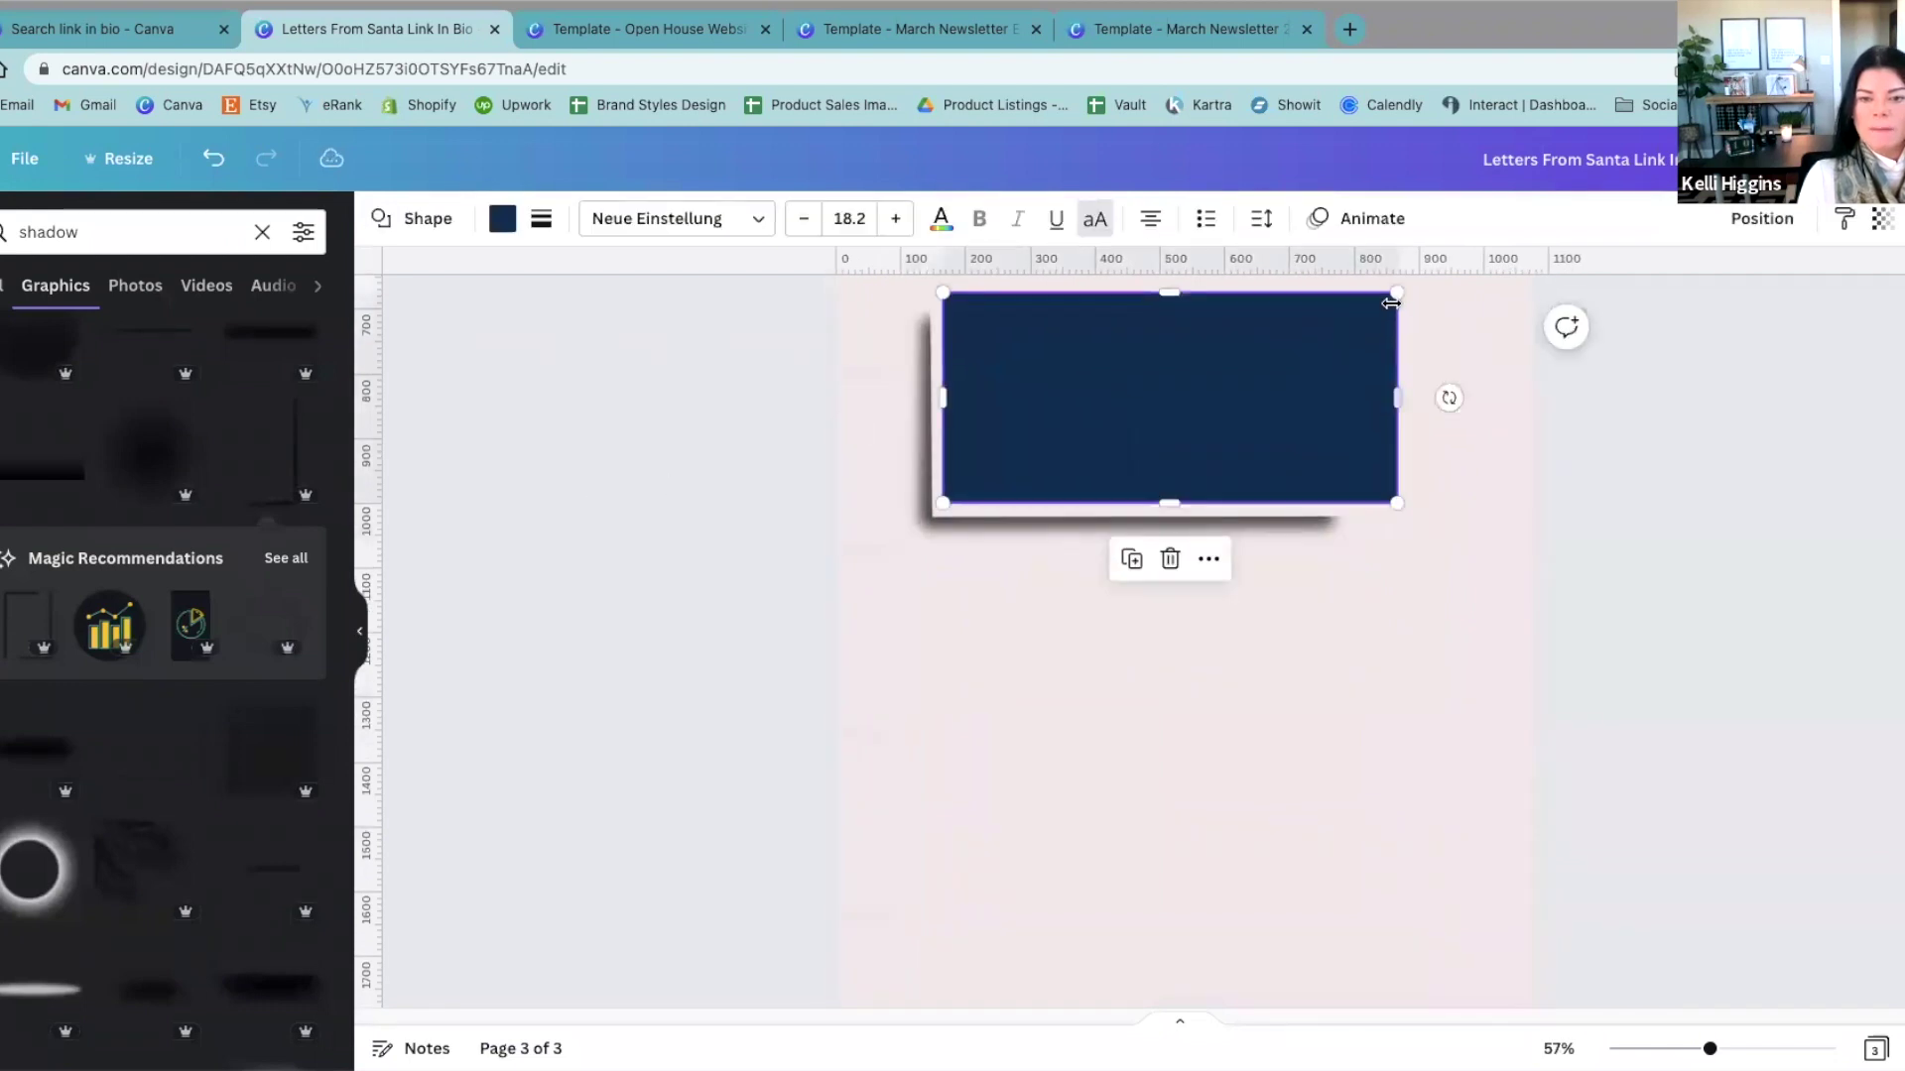
drag(1380, 298, 1315, 320)
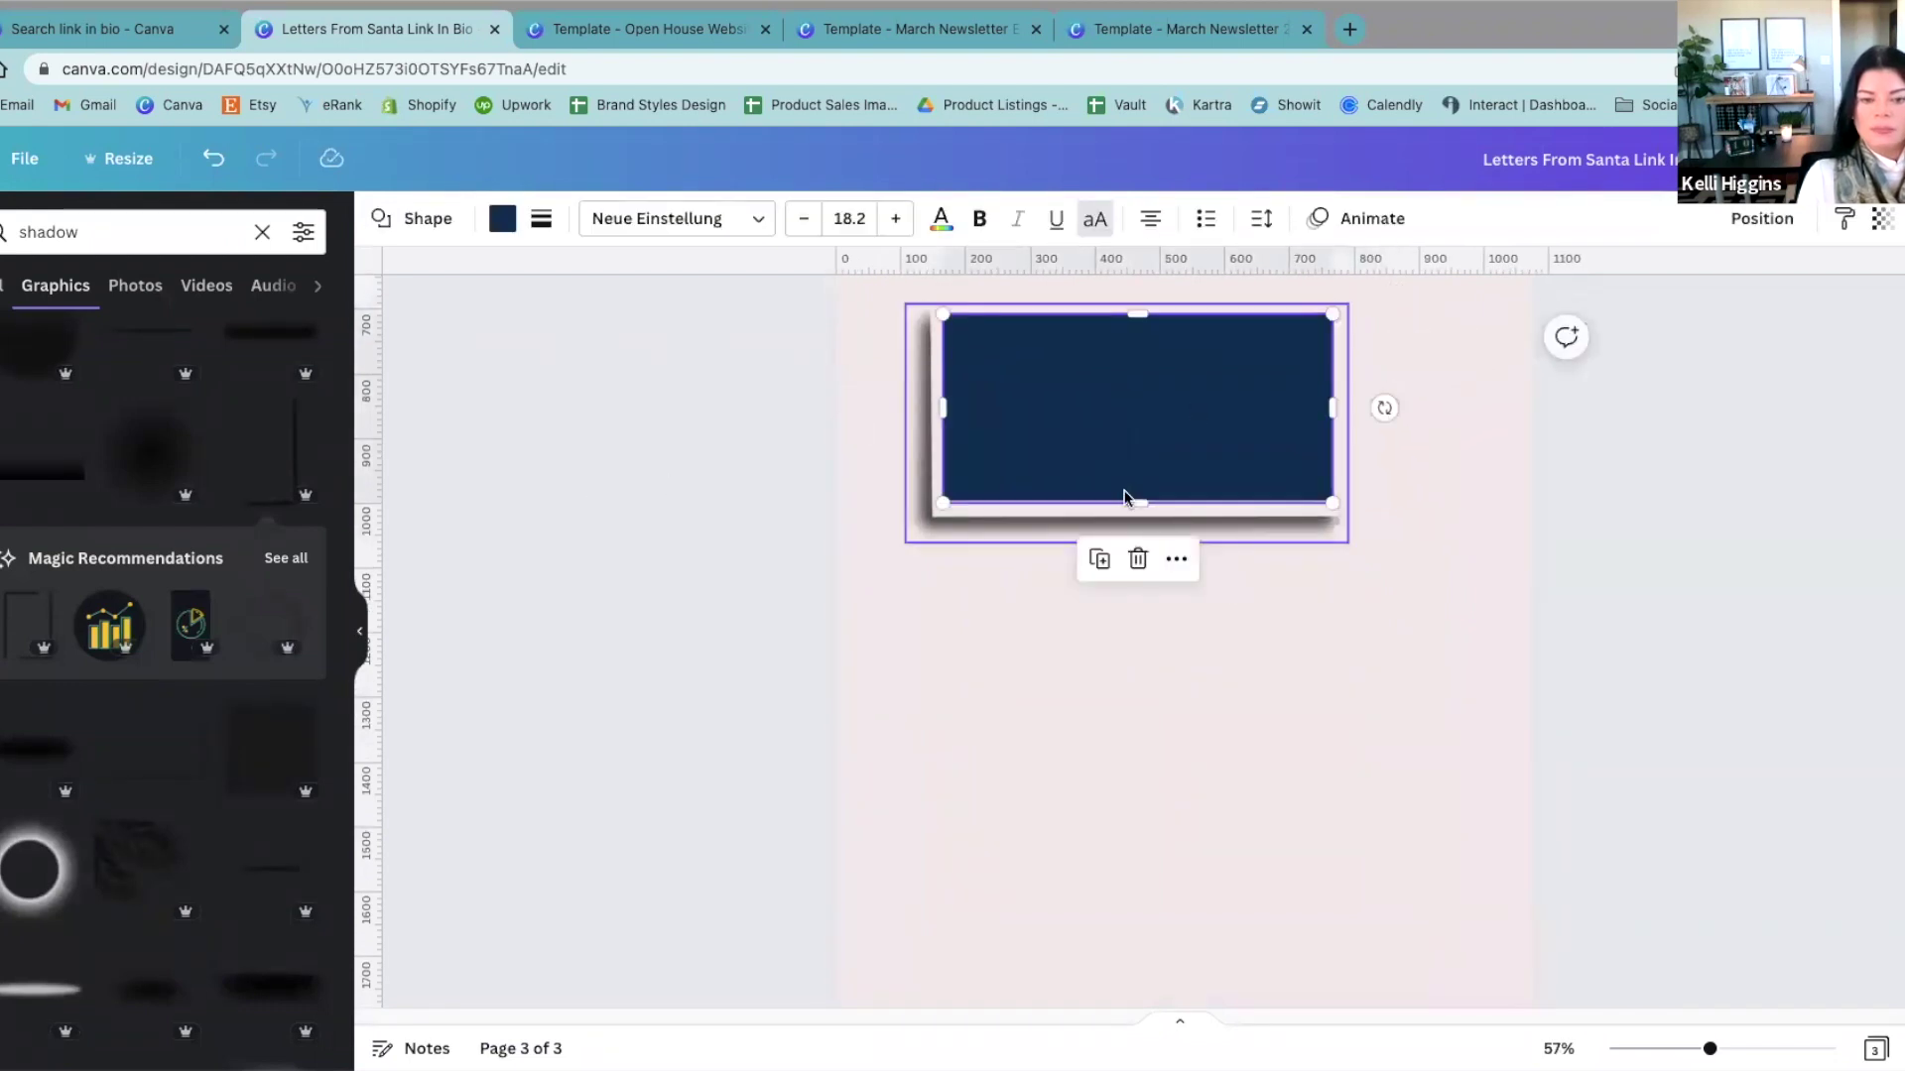
drag(1127, 501, 1122, 516)
drag(942, 415, 932, 412)
click(634, 455)
scroll(634, 455, down, 3)
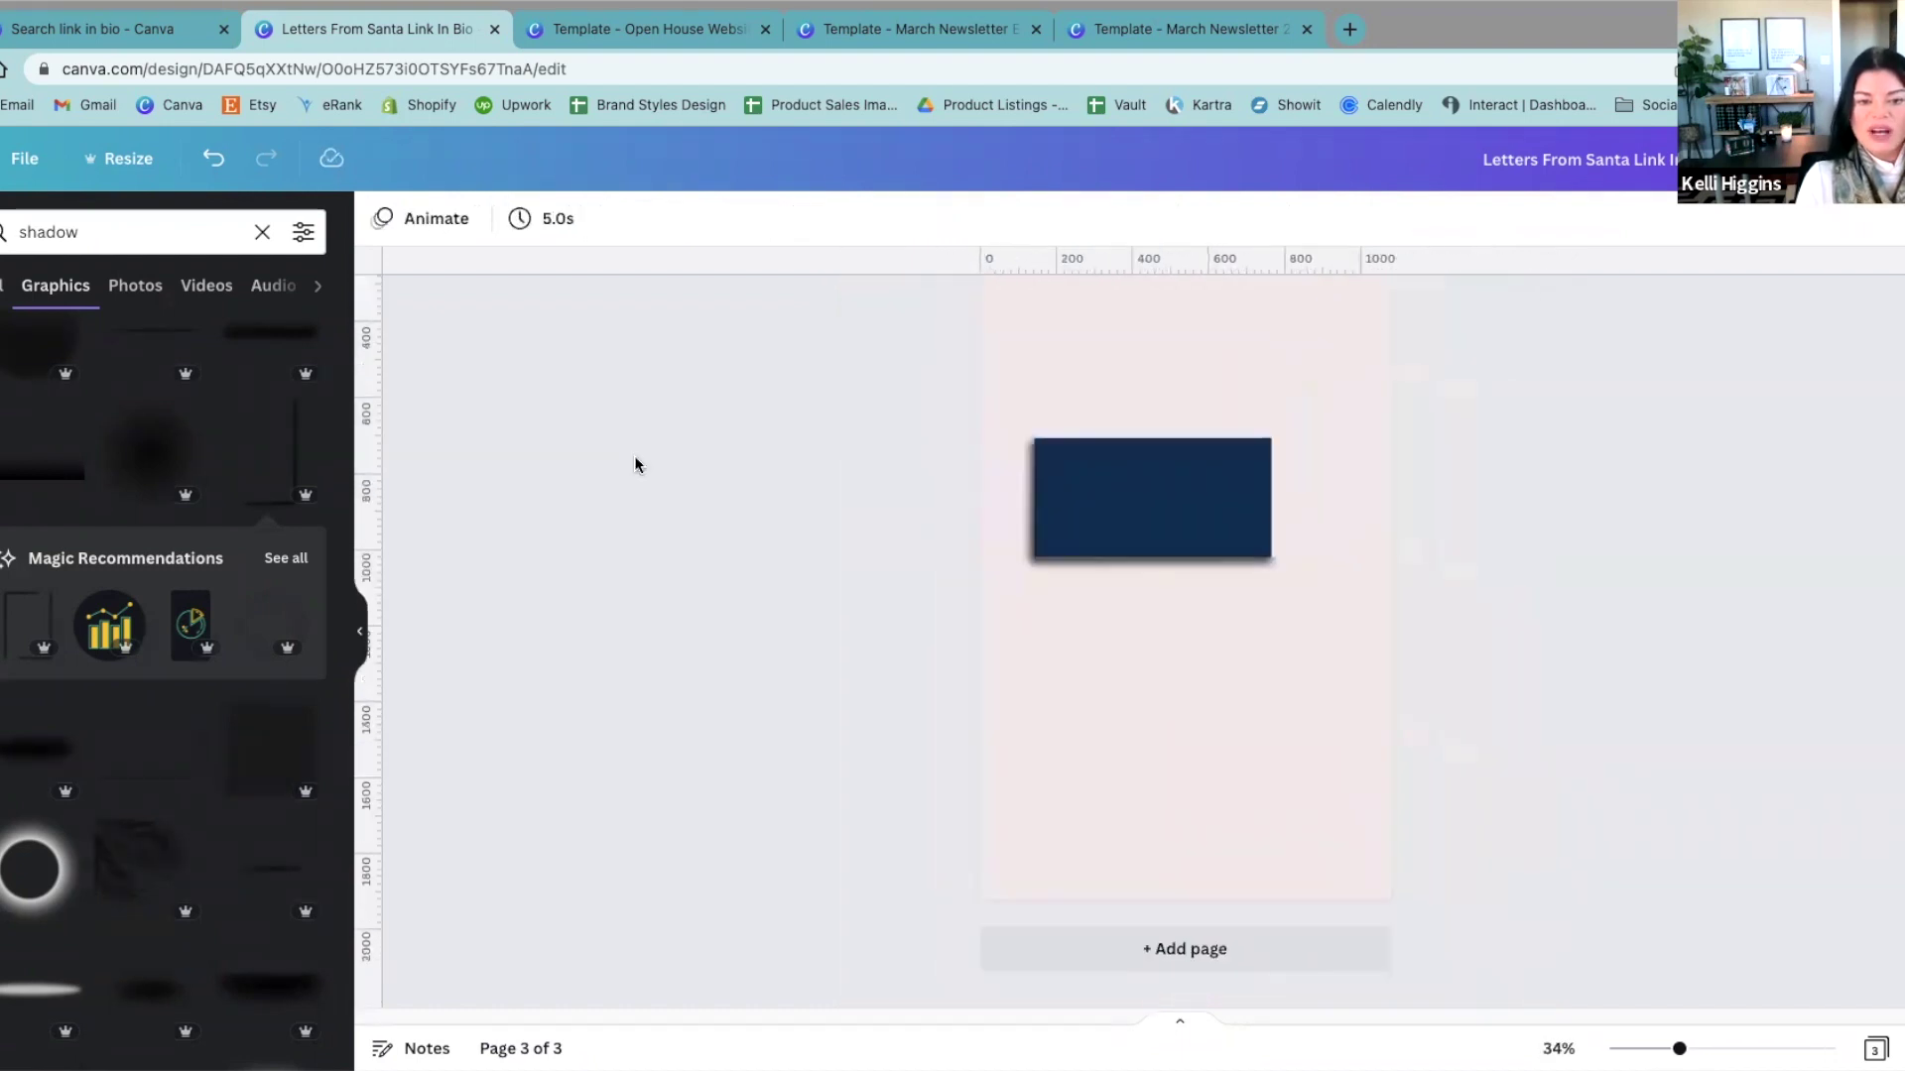
Adjust the rectangle's layering and shift the shadow down-left behind it.
click(1200, 492)
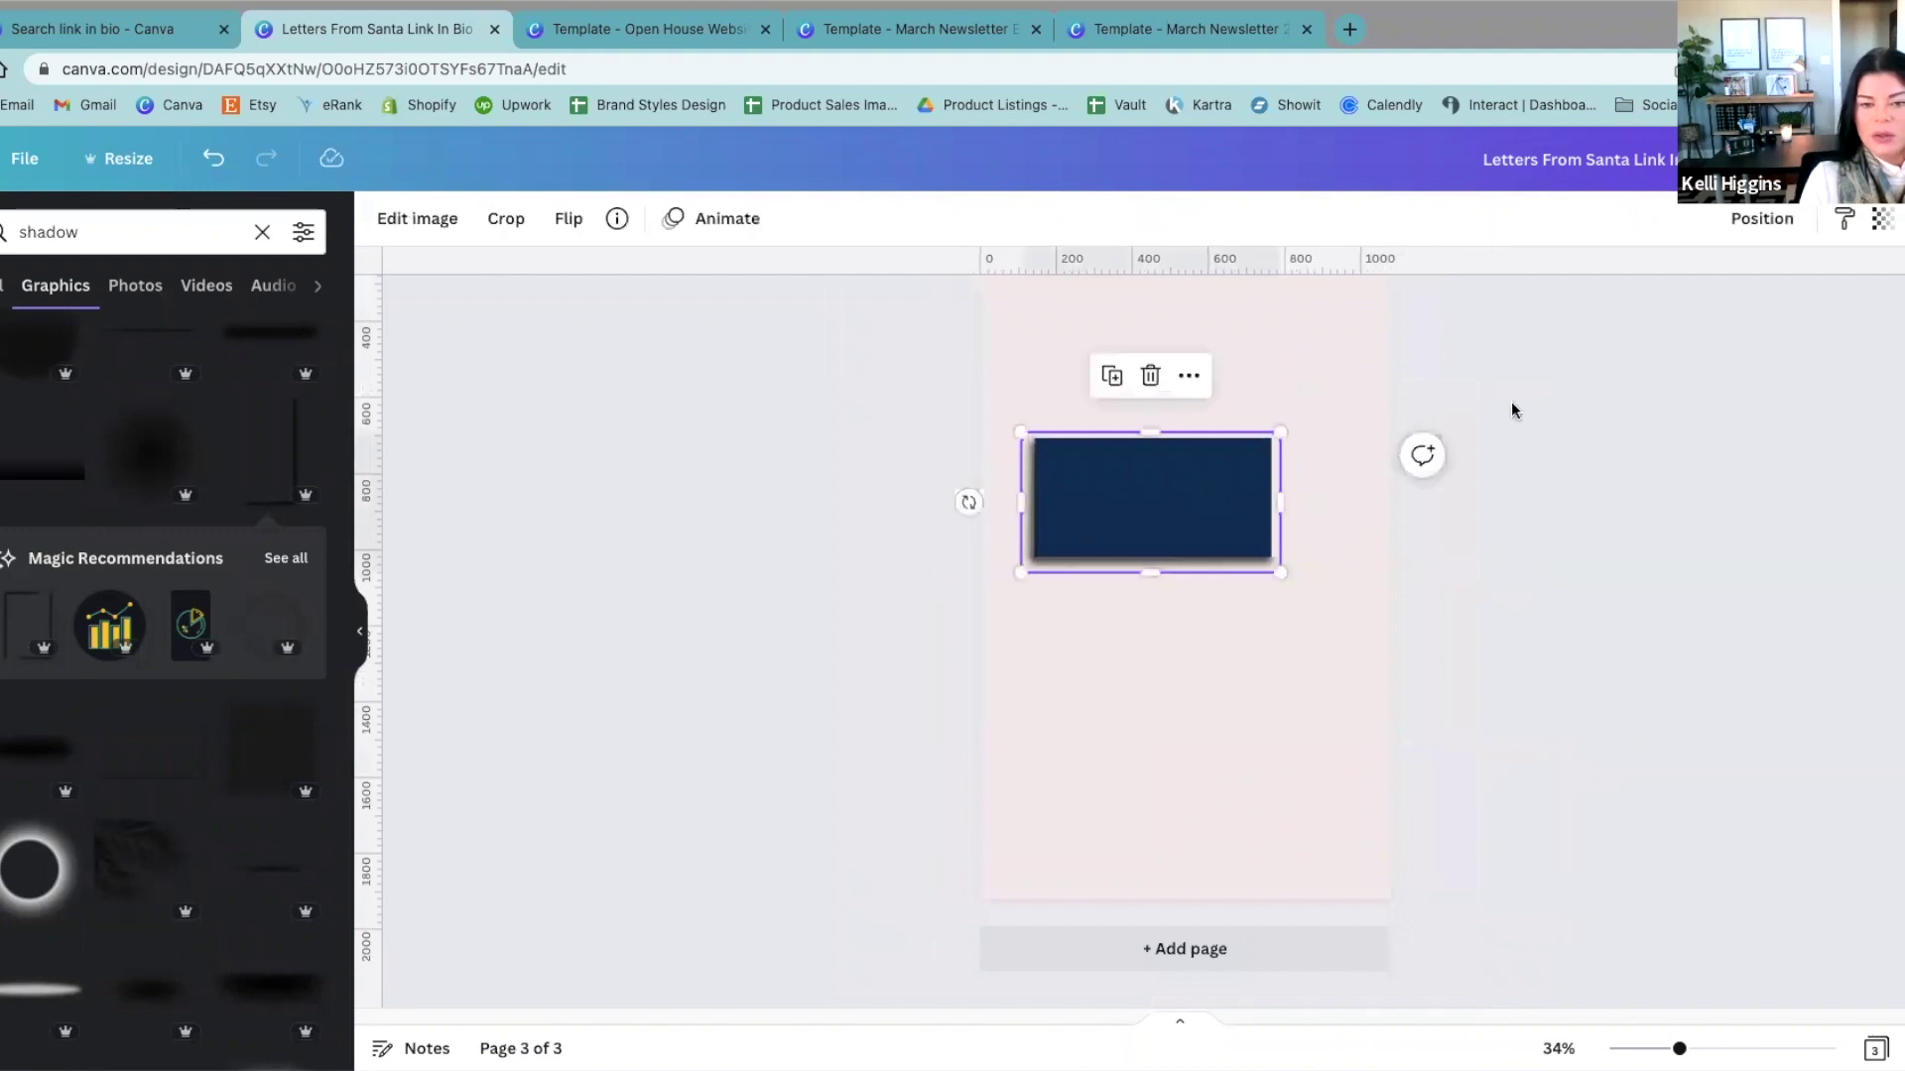
click(1762, 218)
click(1577, 663)
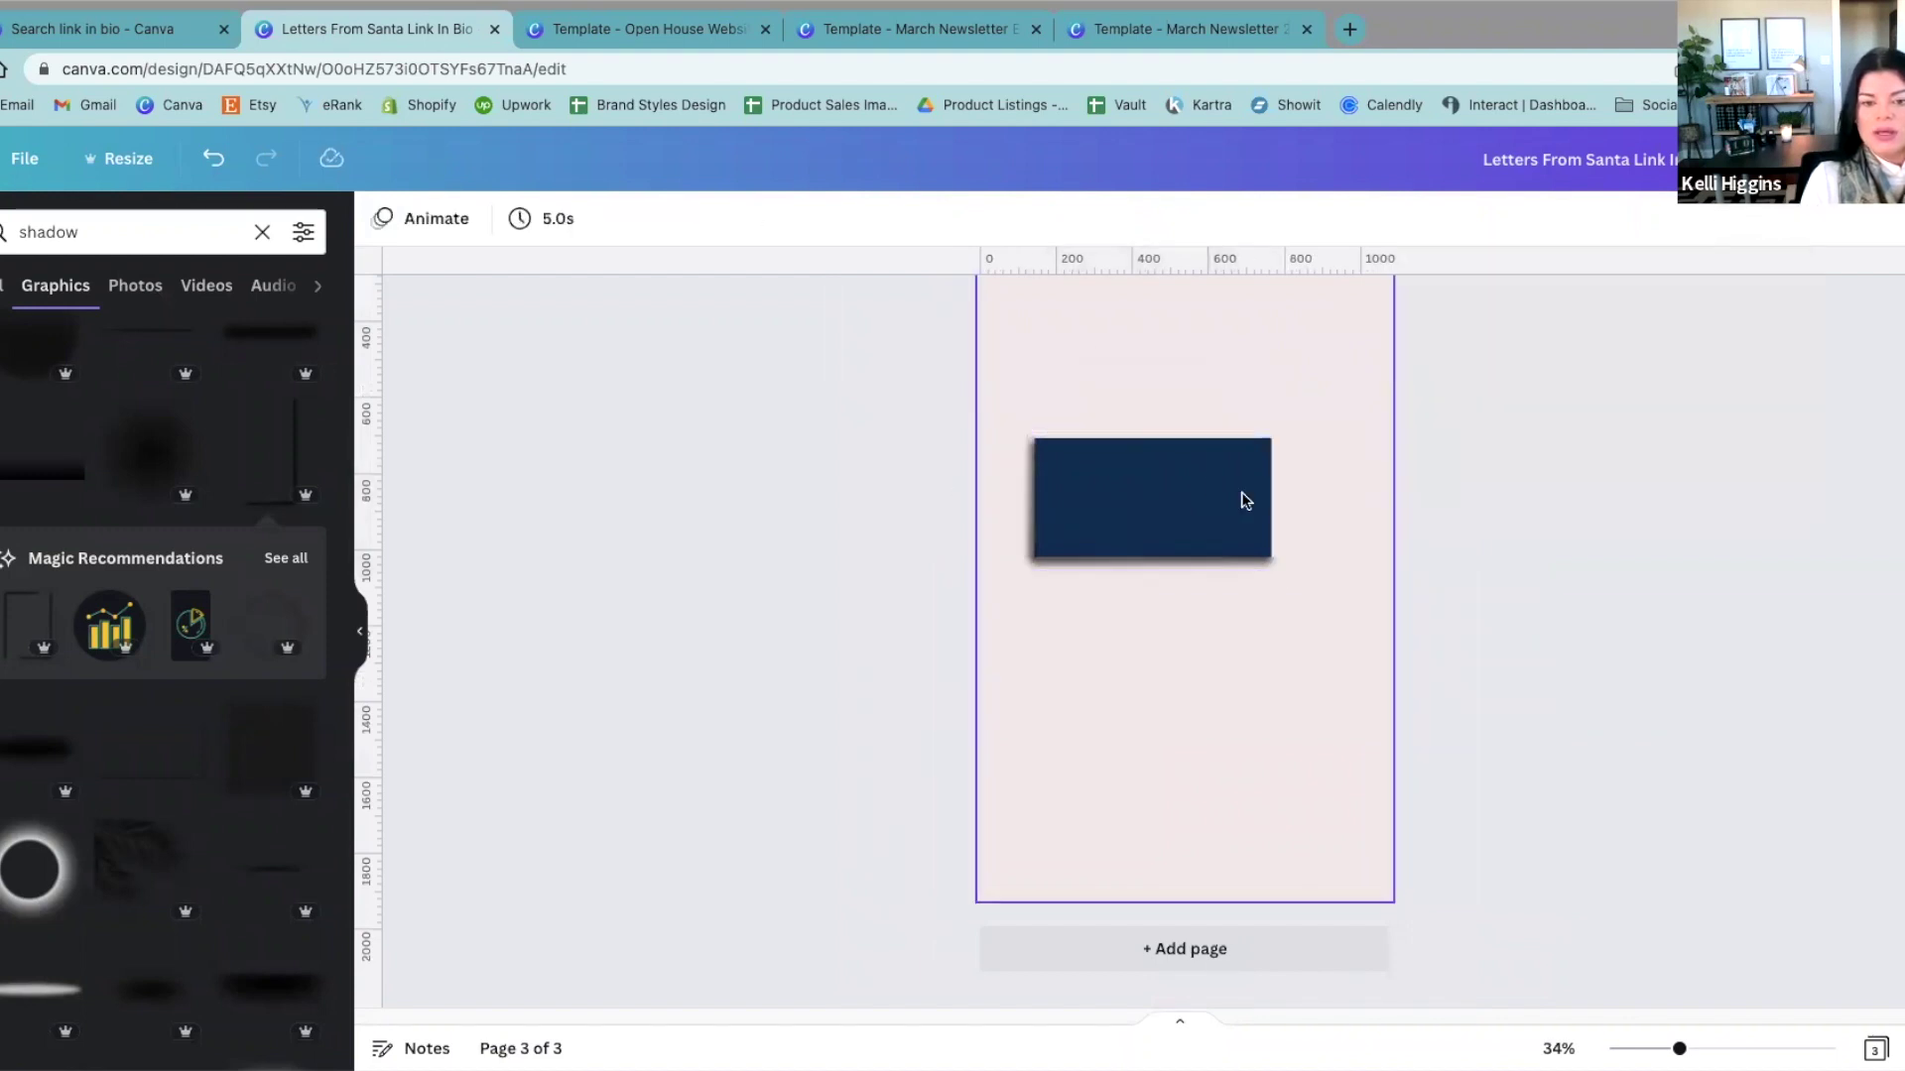
click(1203, 497)
mouse_move(1203, 497)
mouse_down()
mouse_move(1172, 547)
mouse_move(1198, 500)
mouse_up()
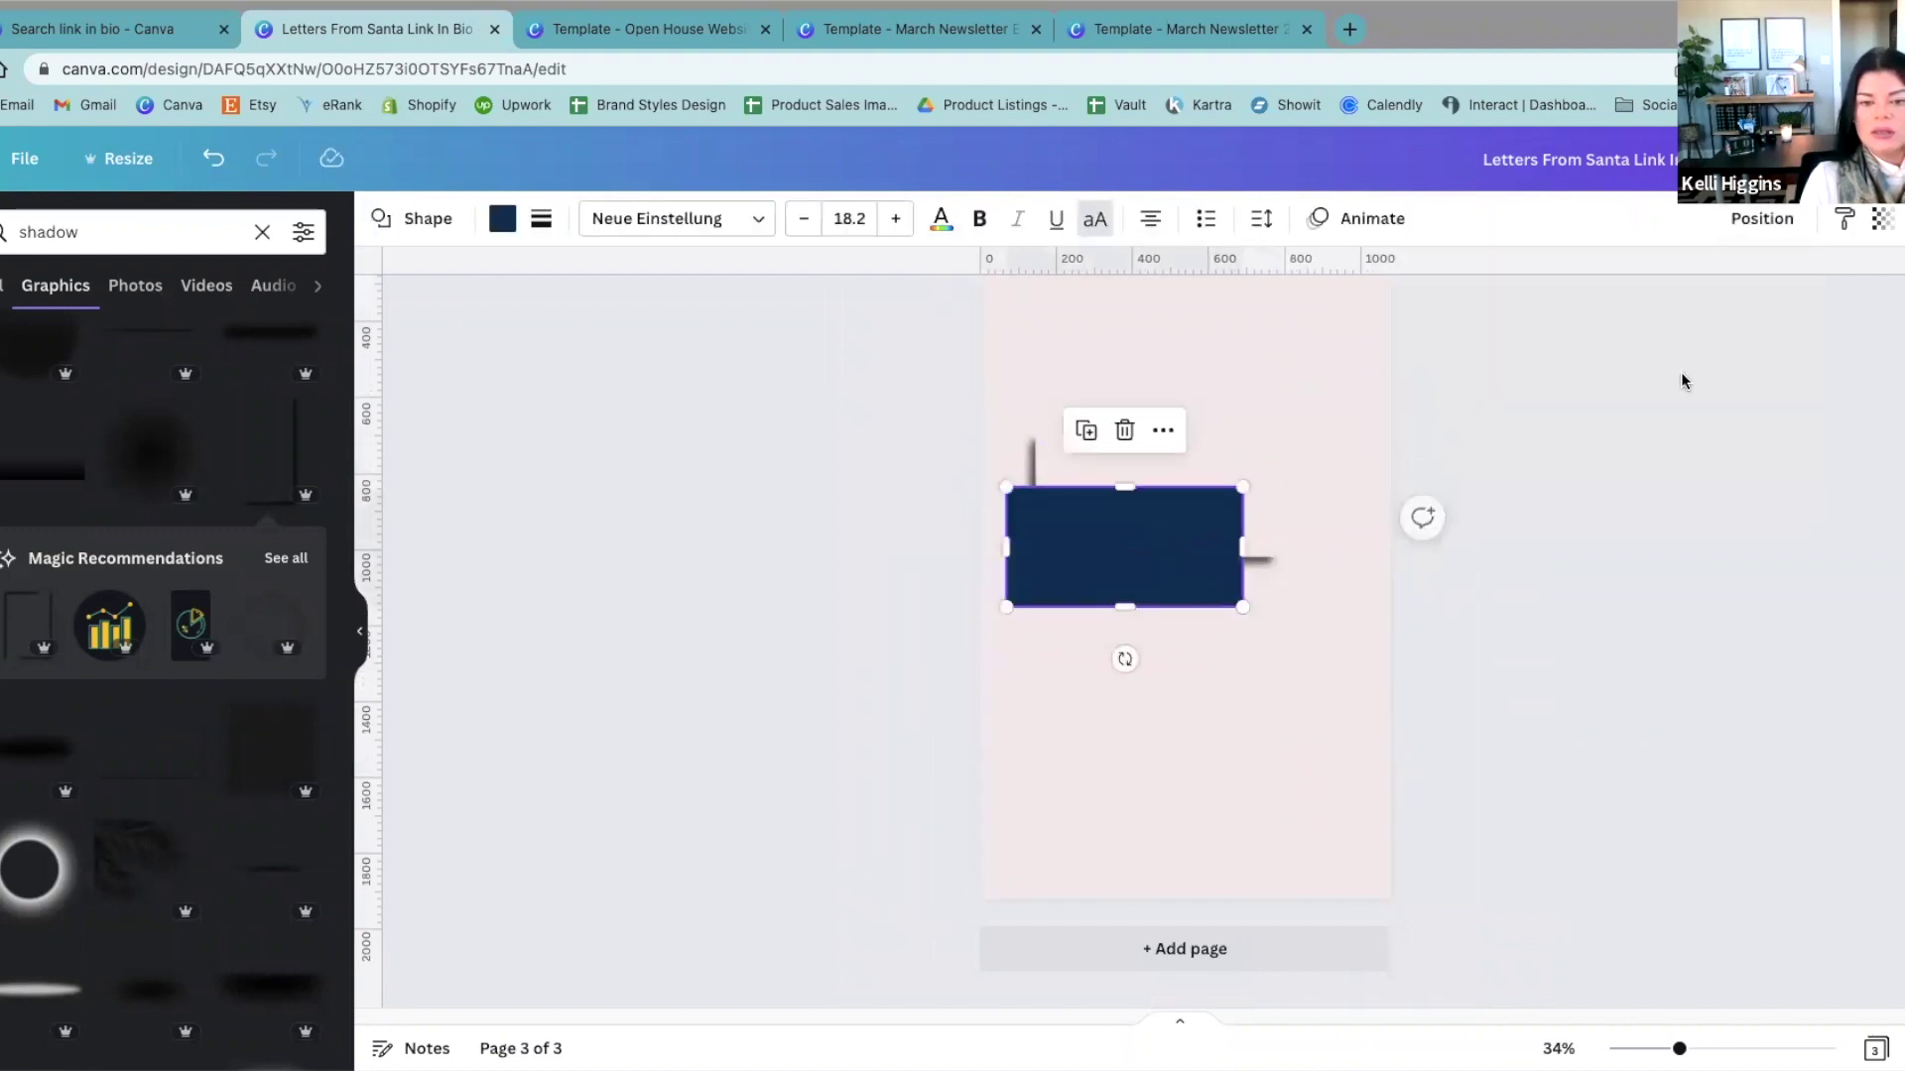
click(1762, 218)
click(1568, 587)
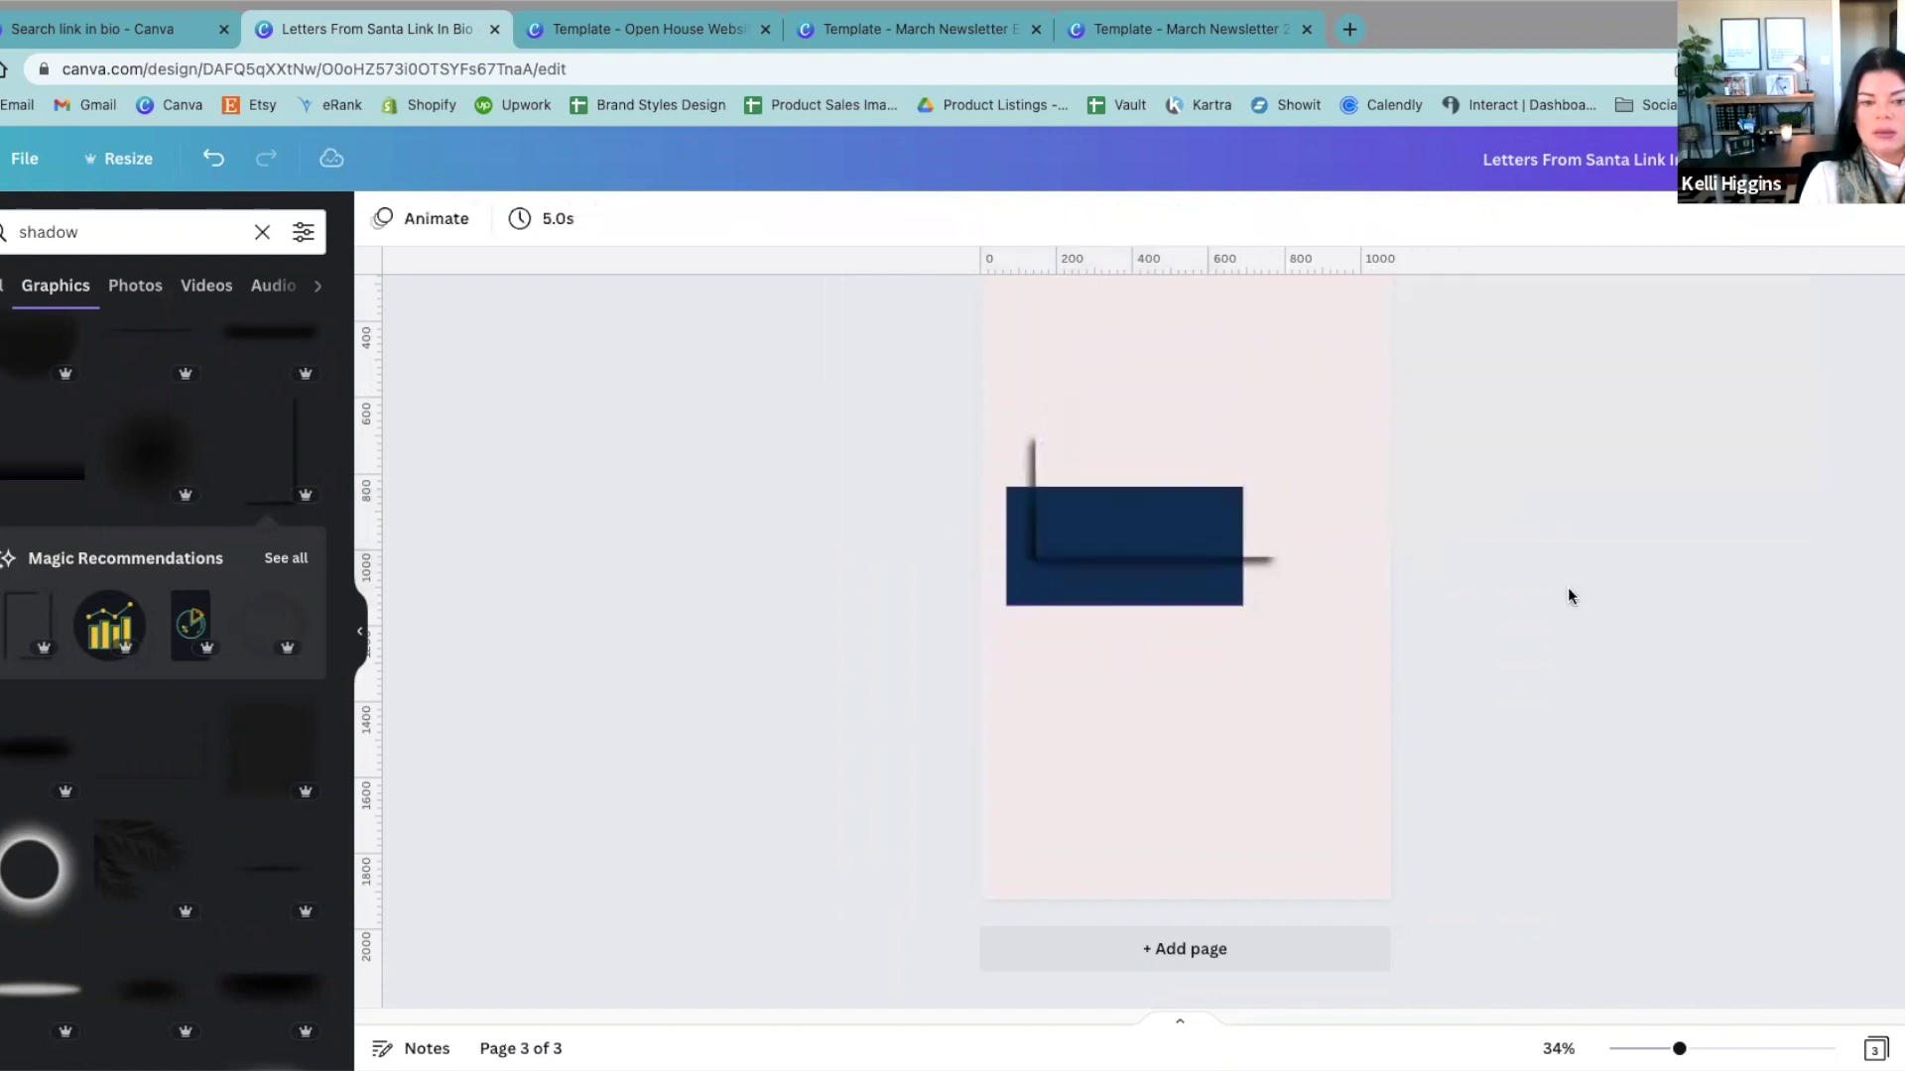
drag(1253, 468, 1158, 541)
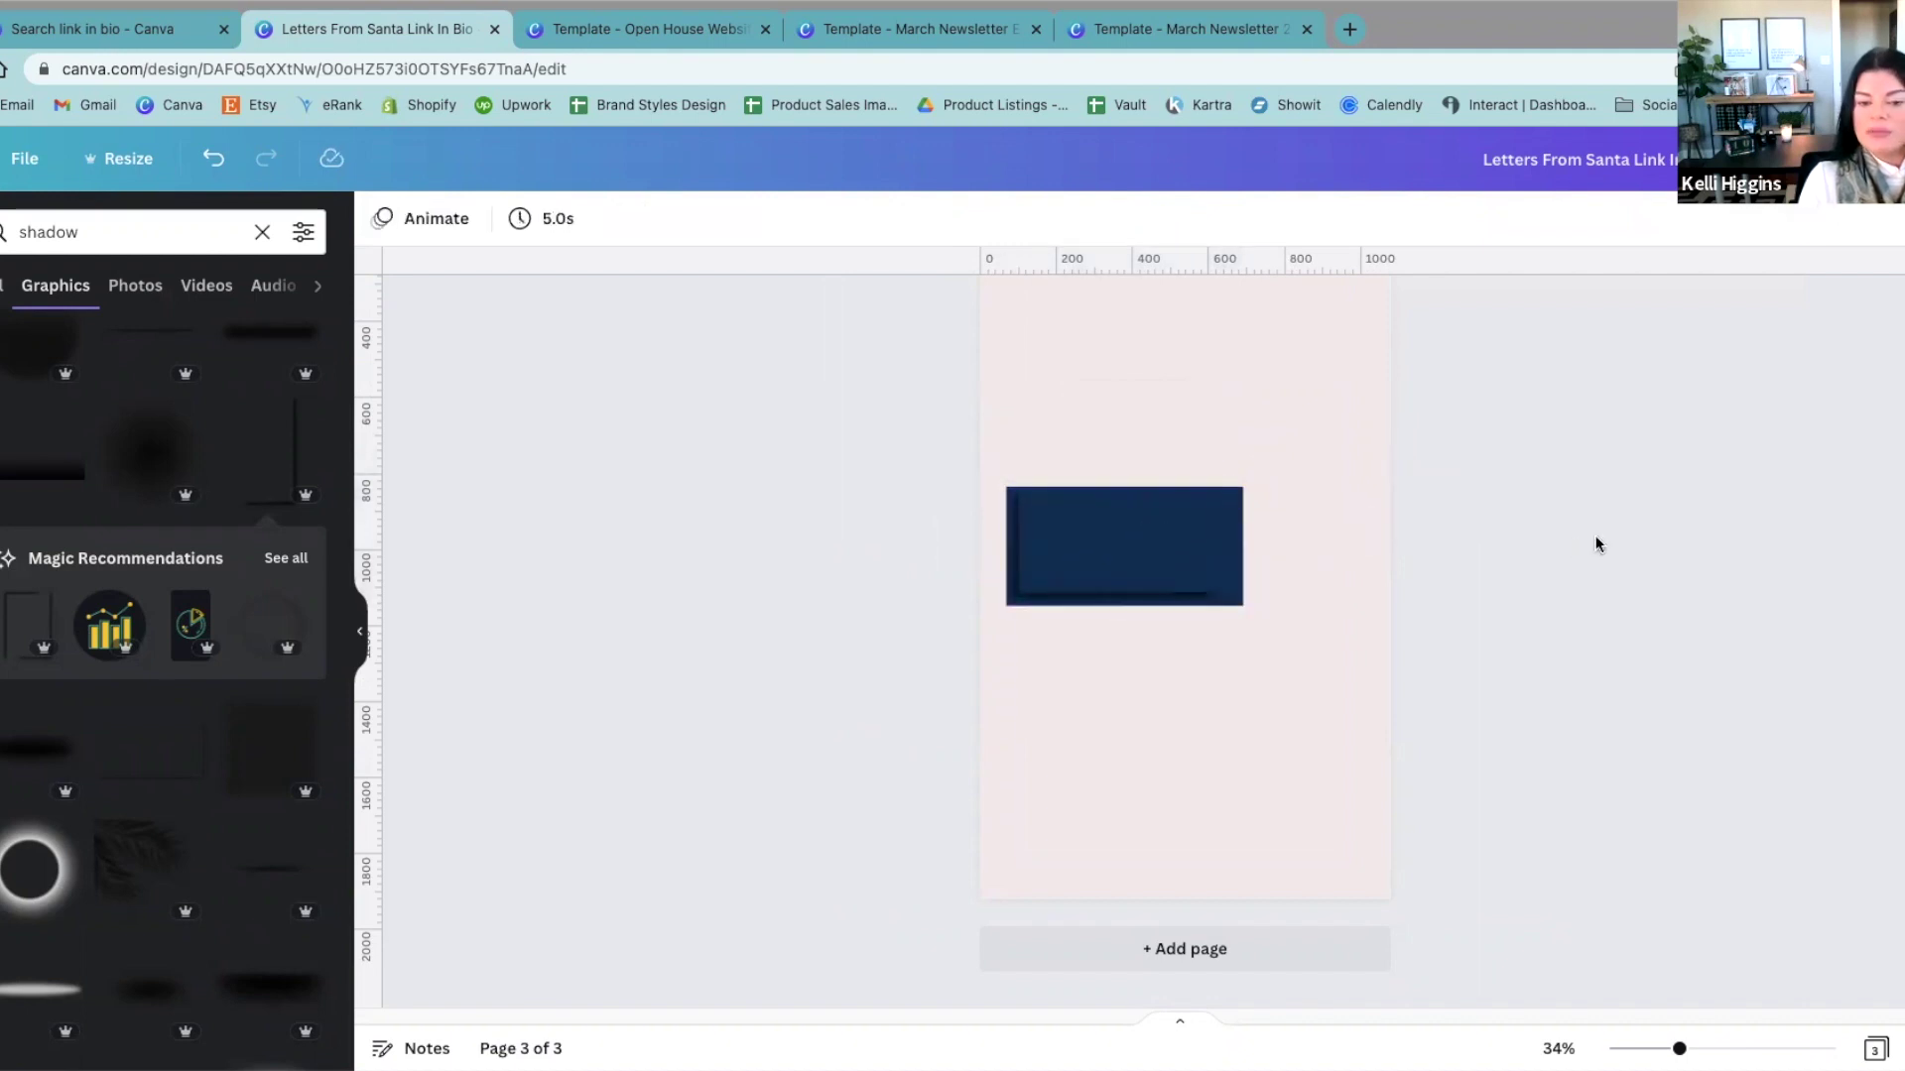
scroll(1012, 651, up, 5)
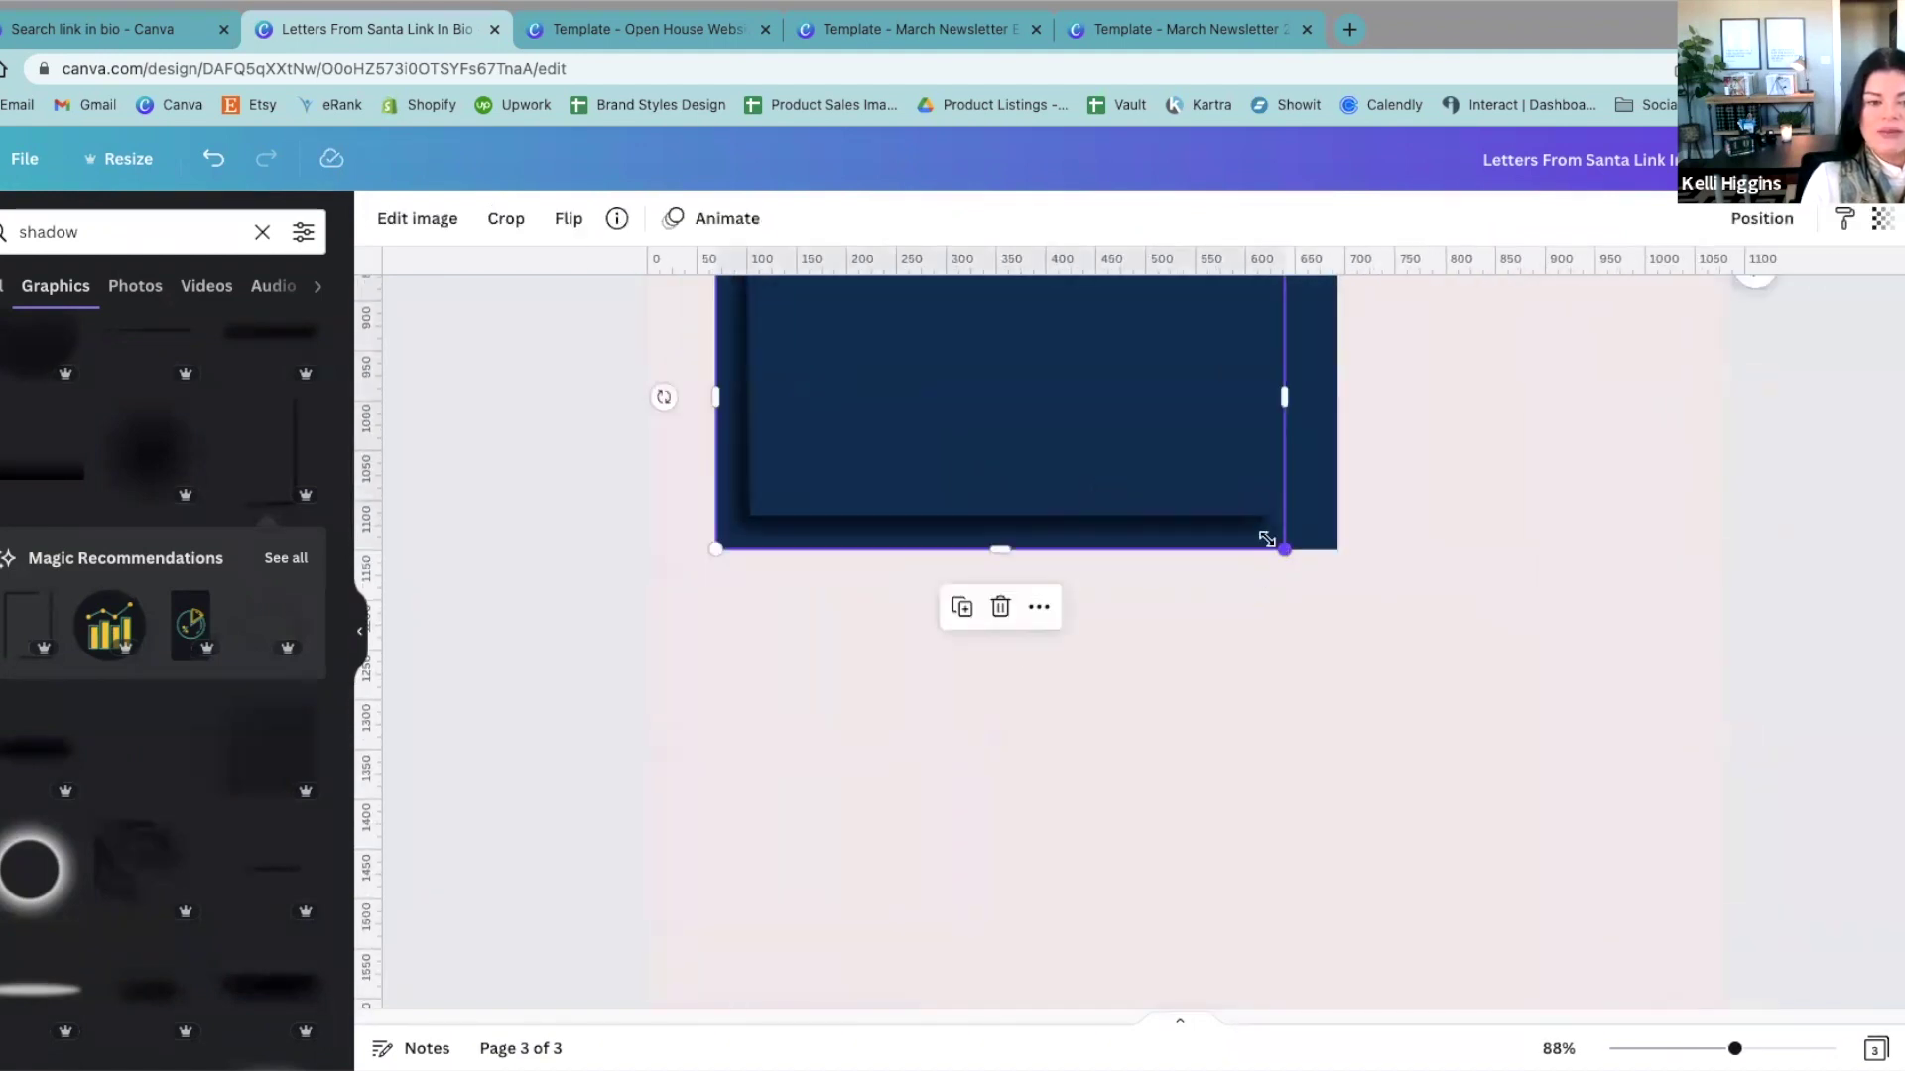
Shrink the shadow graphic slightly and pull it up off the navy rectangle.
drag(1267, 539, 1259, 532)
drag(1166, 473, 1152, 473)
click(1632, 685)
scroll(1628, 692, down, 5)
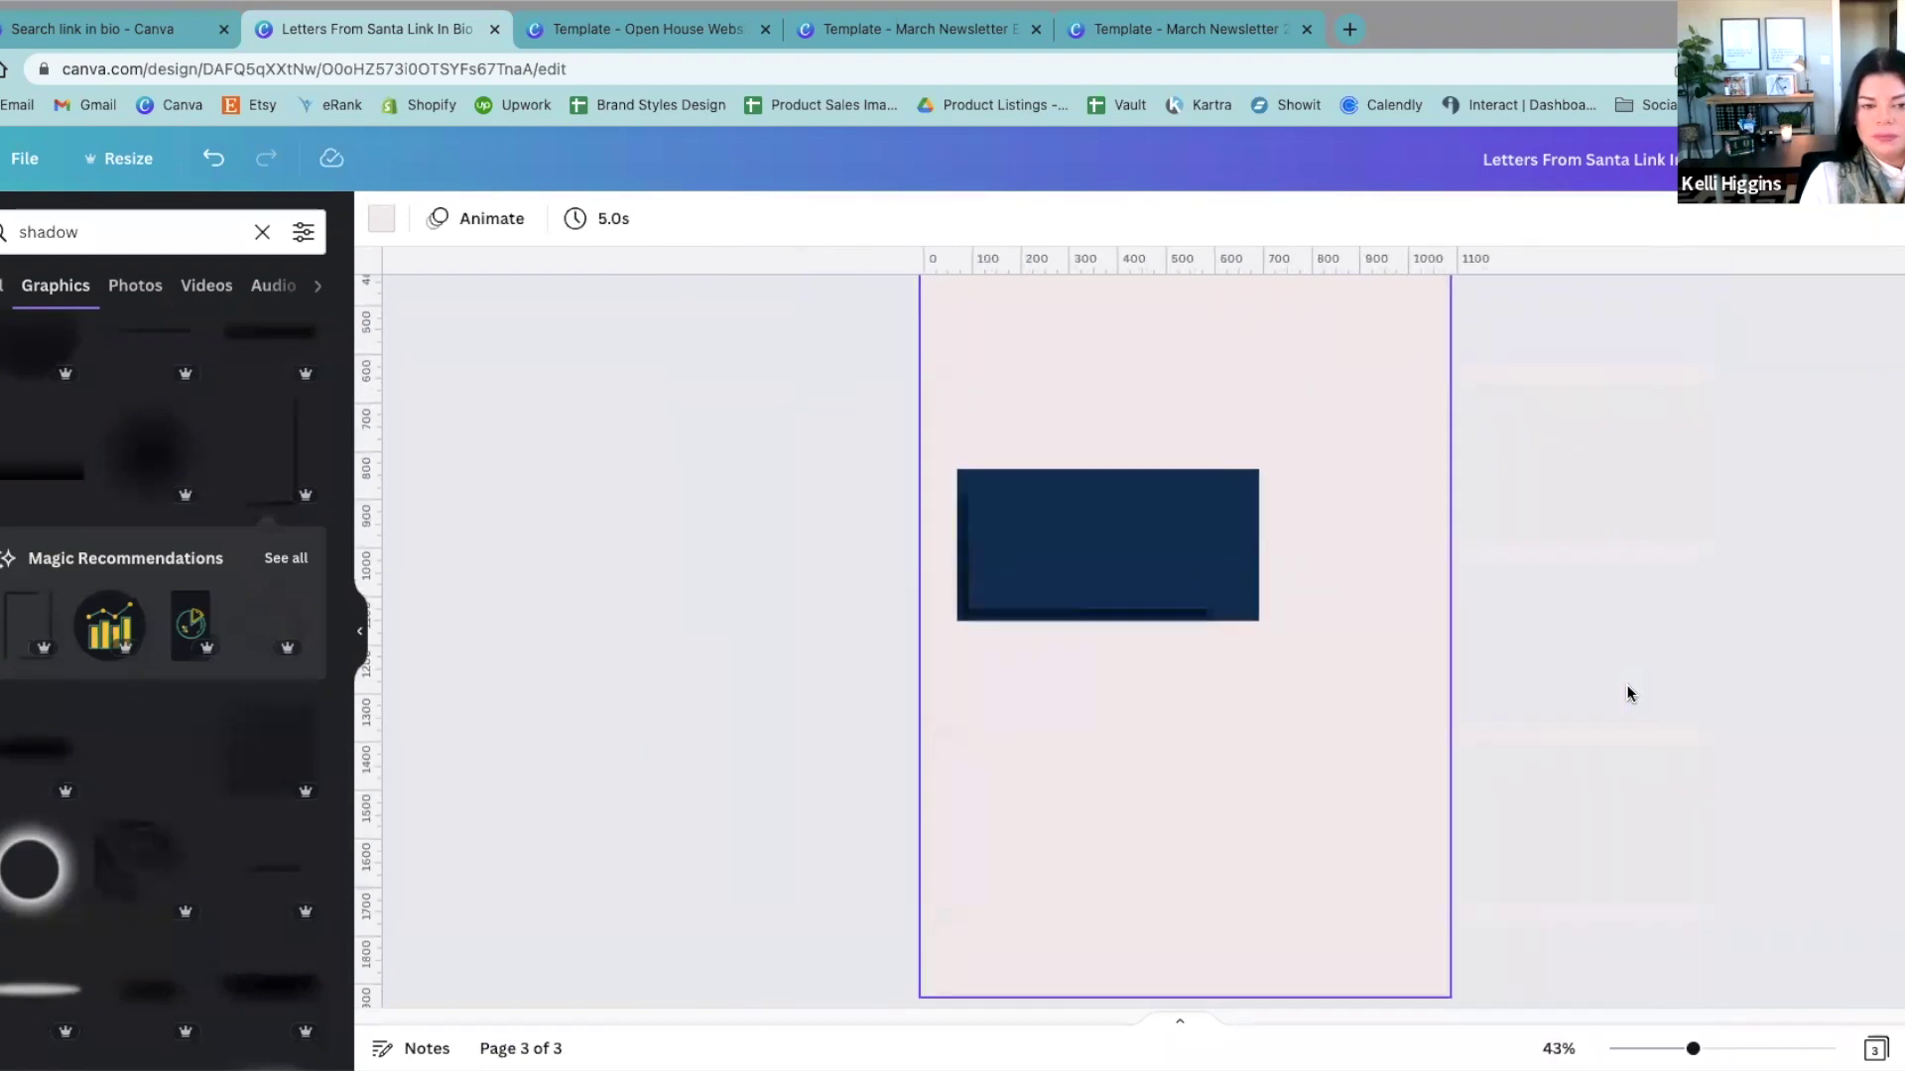
click(967, 475)
click(885, 510)
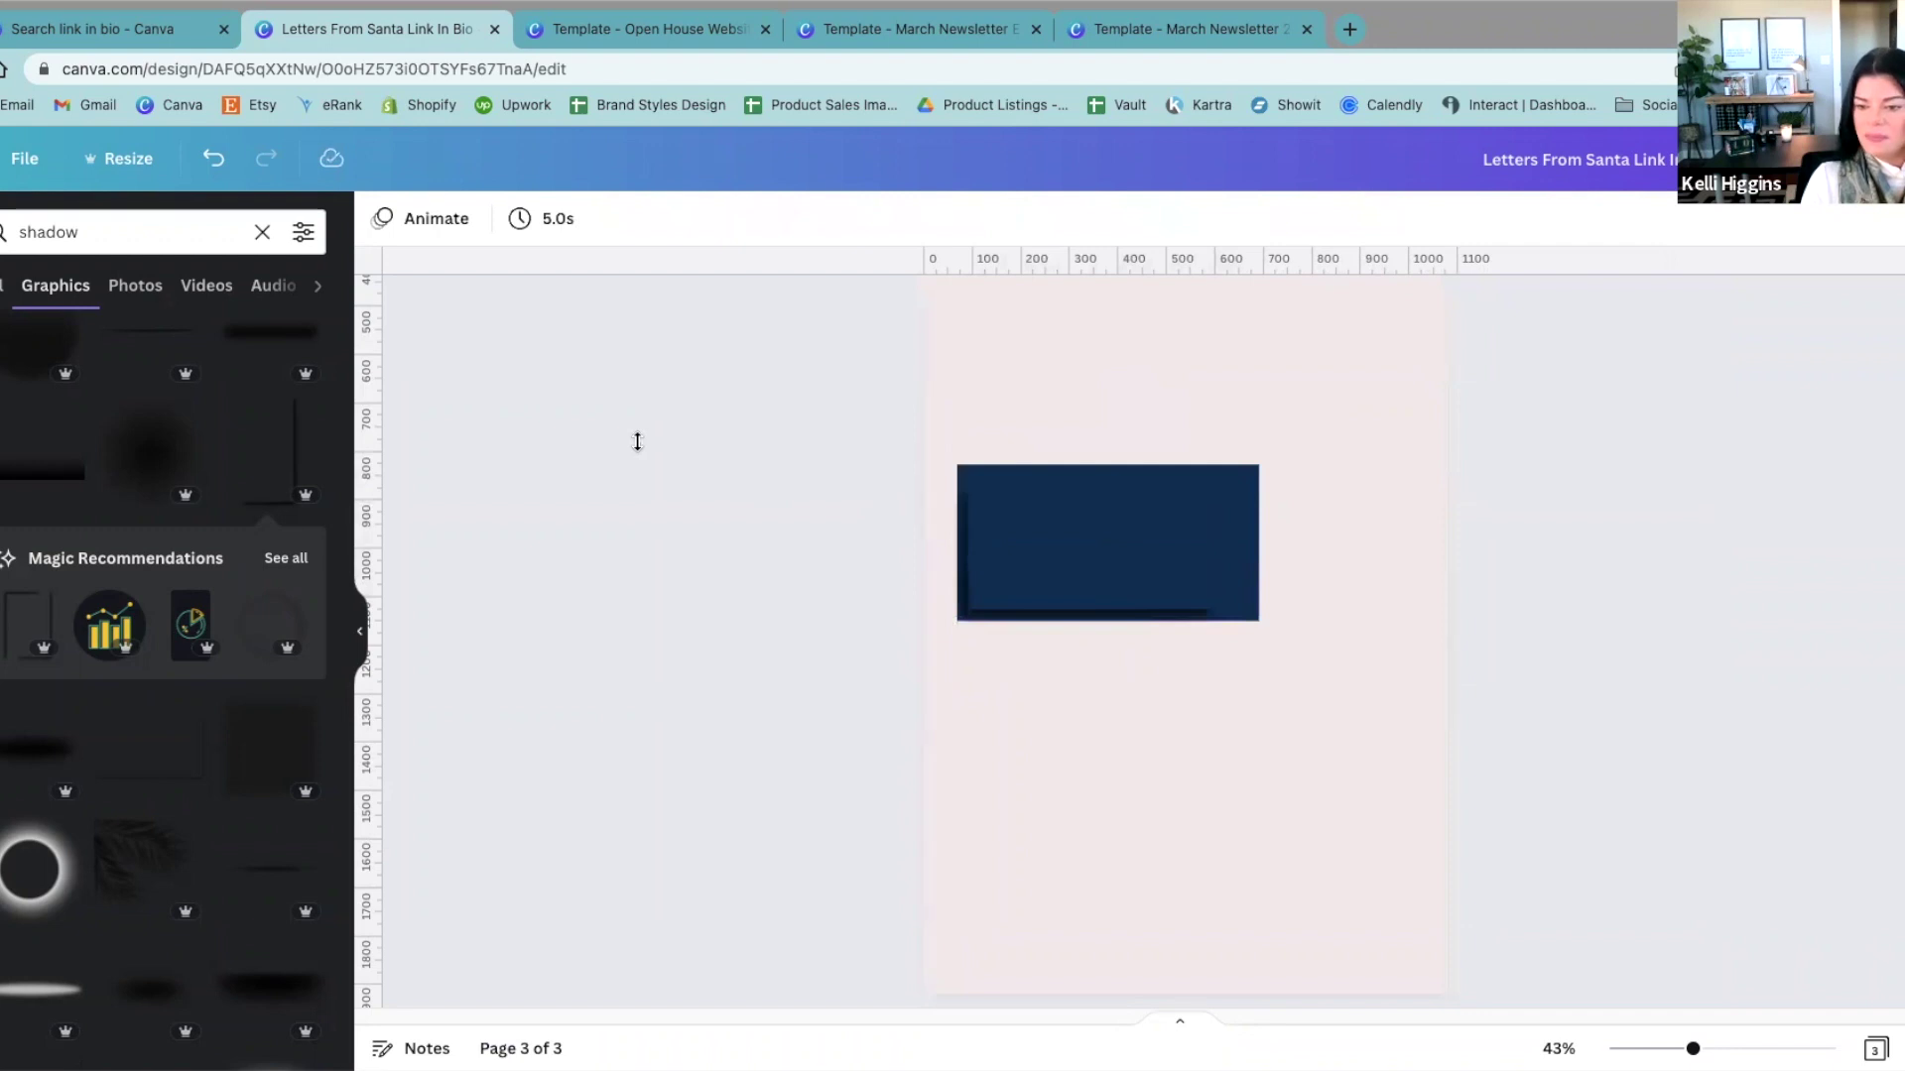
scroll(1114, 532, down, 5)
click(1182, 625)
drag(1181, 624, 1226, 484)
Centre the navy rectangle on page 3 using the centre guides.
click(1212, 664)
drag(1211, 663, 1241, 638)
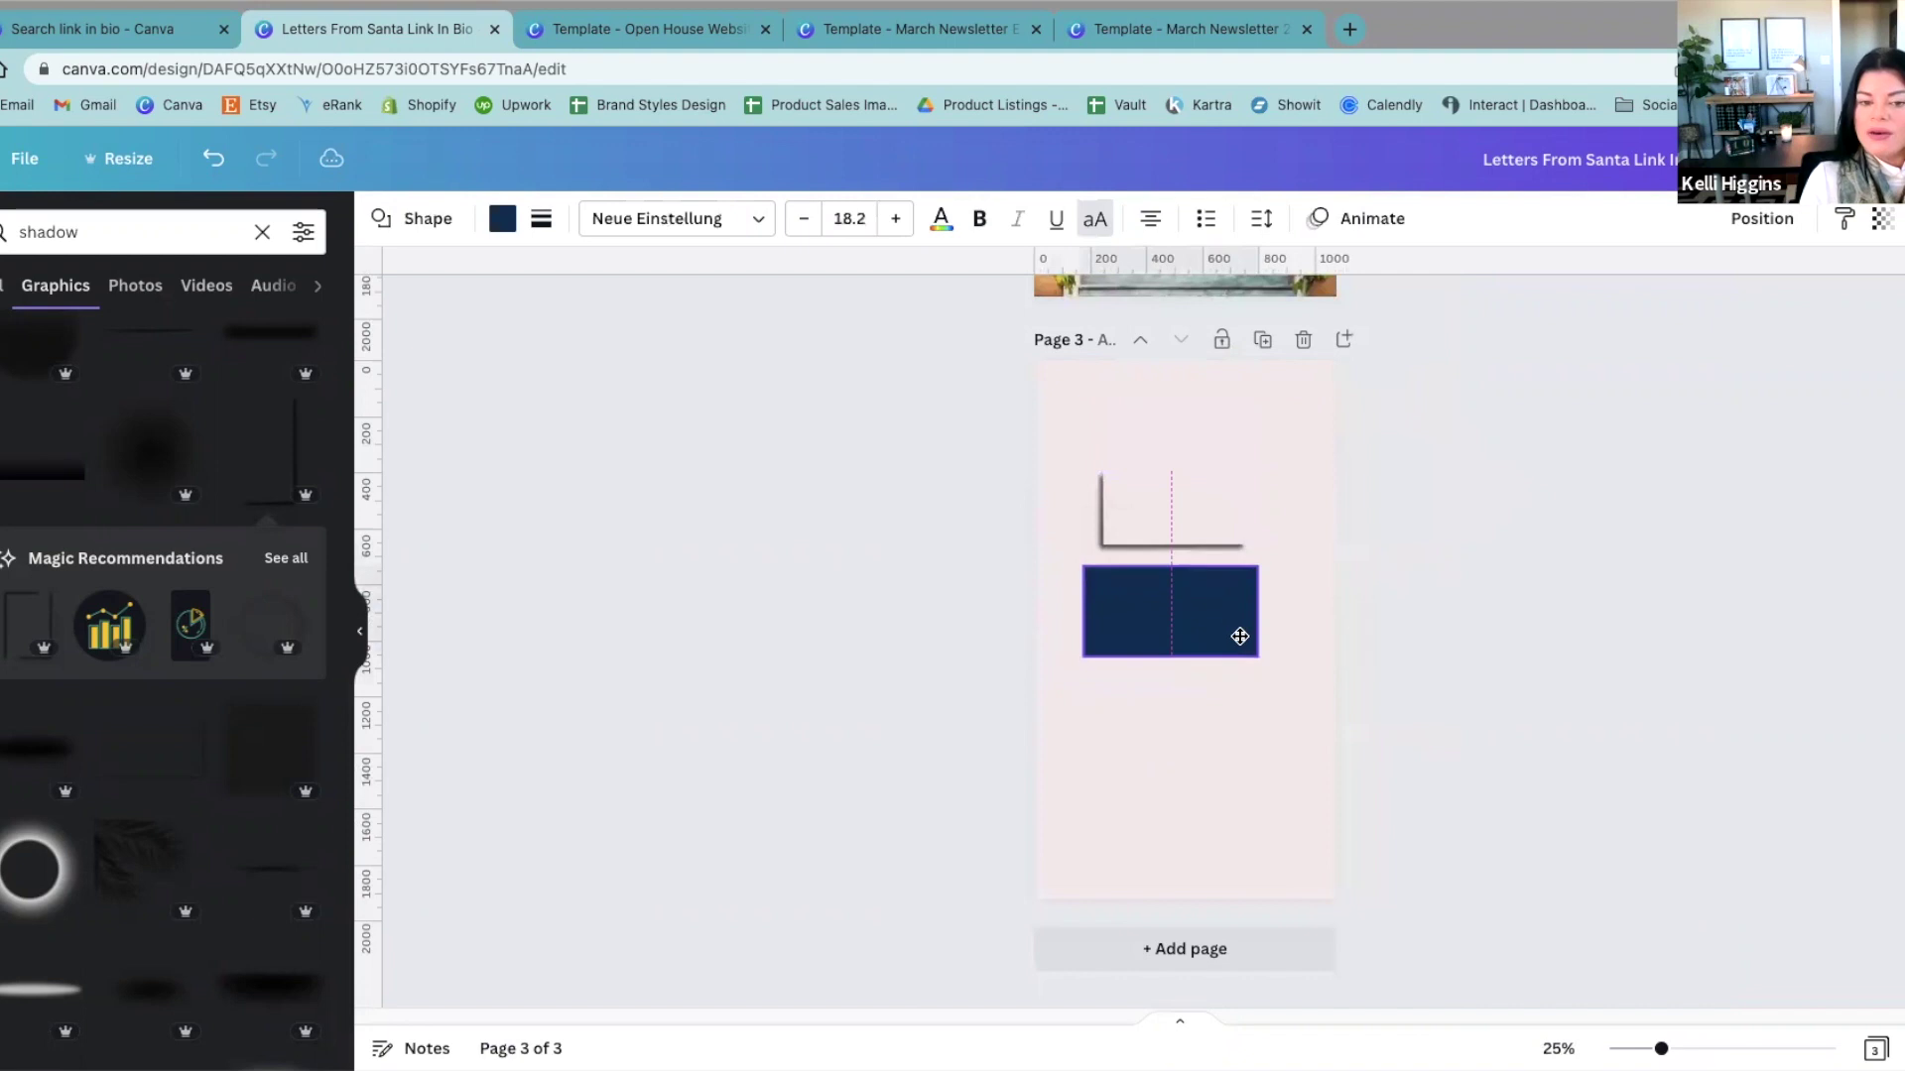
click(1579, 707)
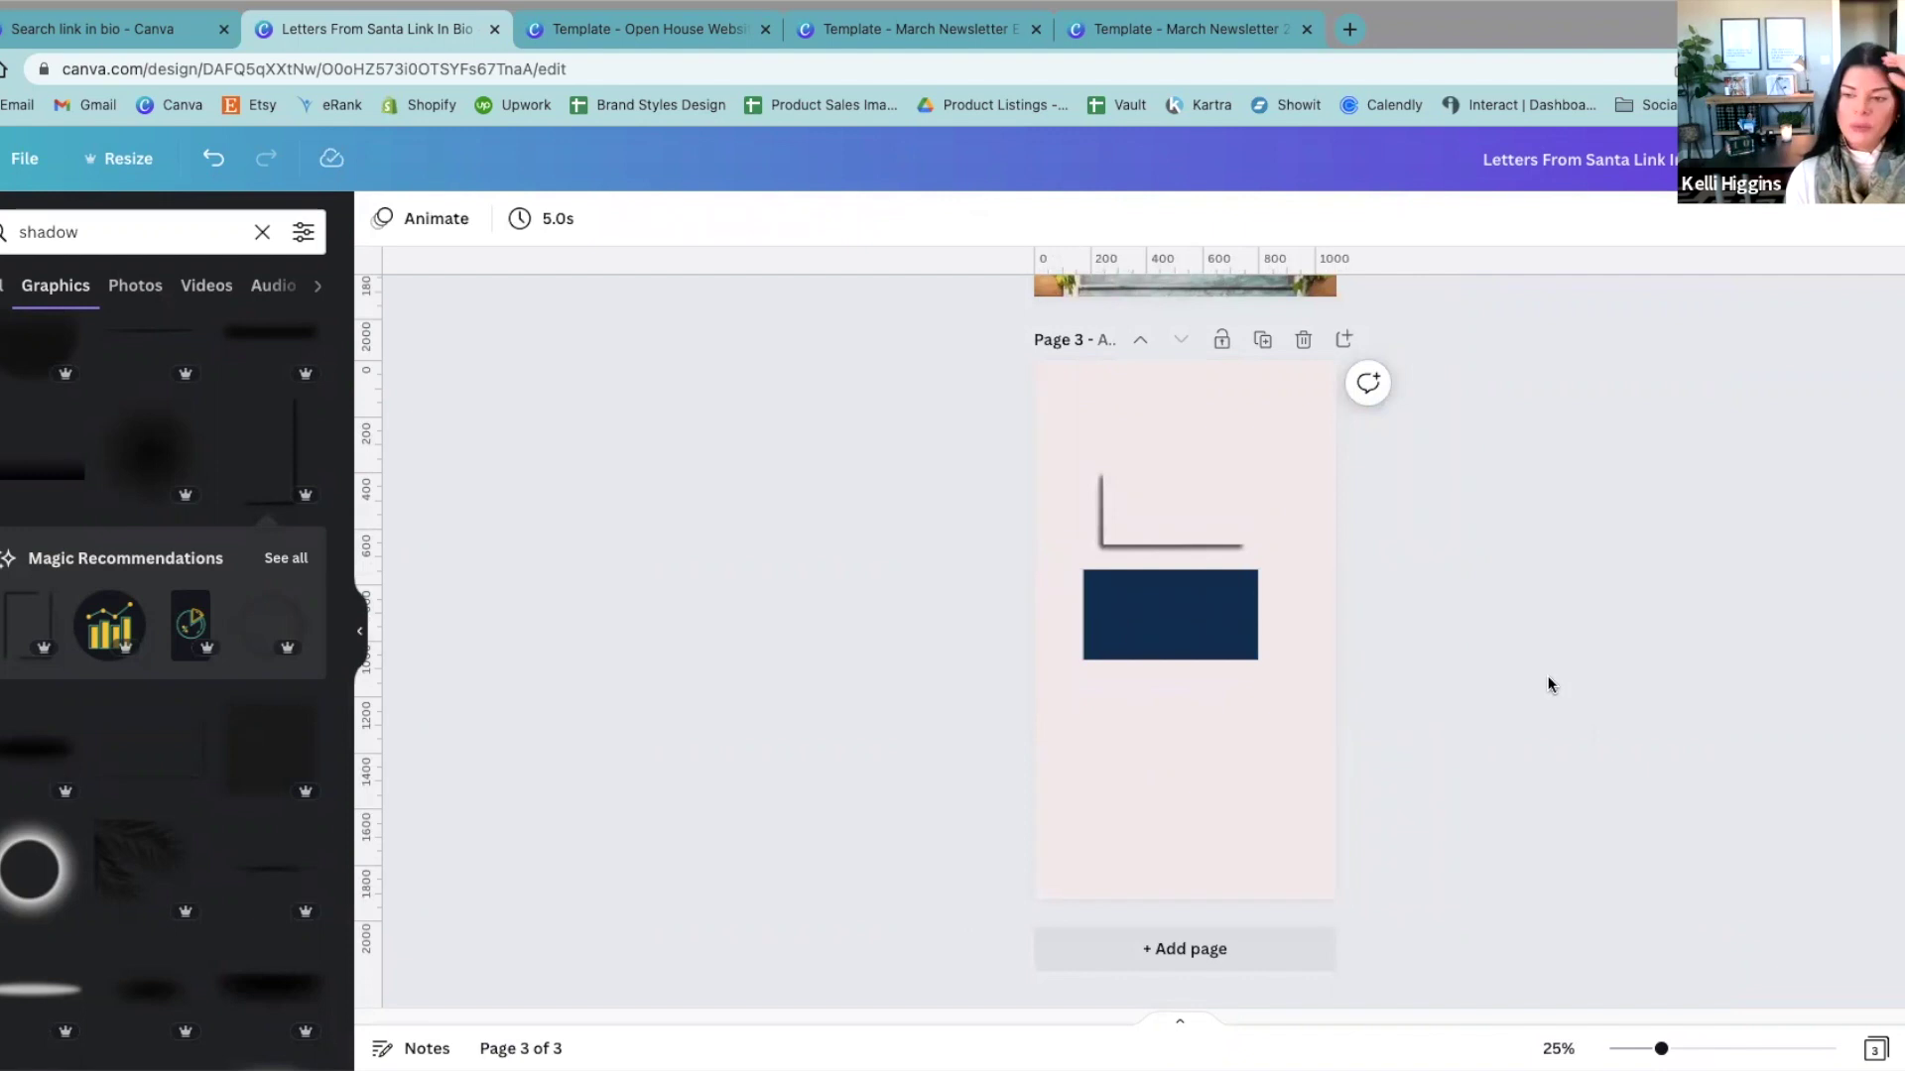
drag(1203, 610, 1216, 674)
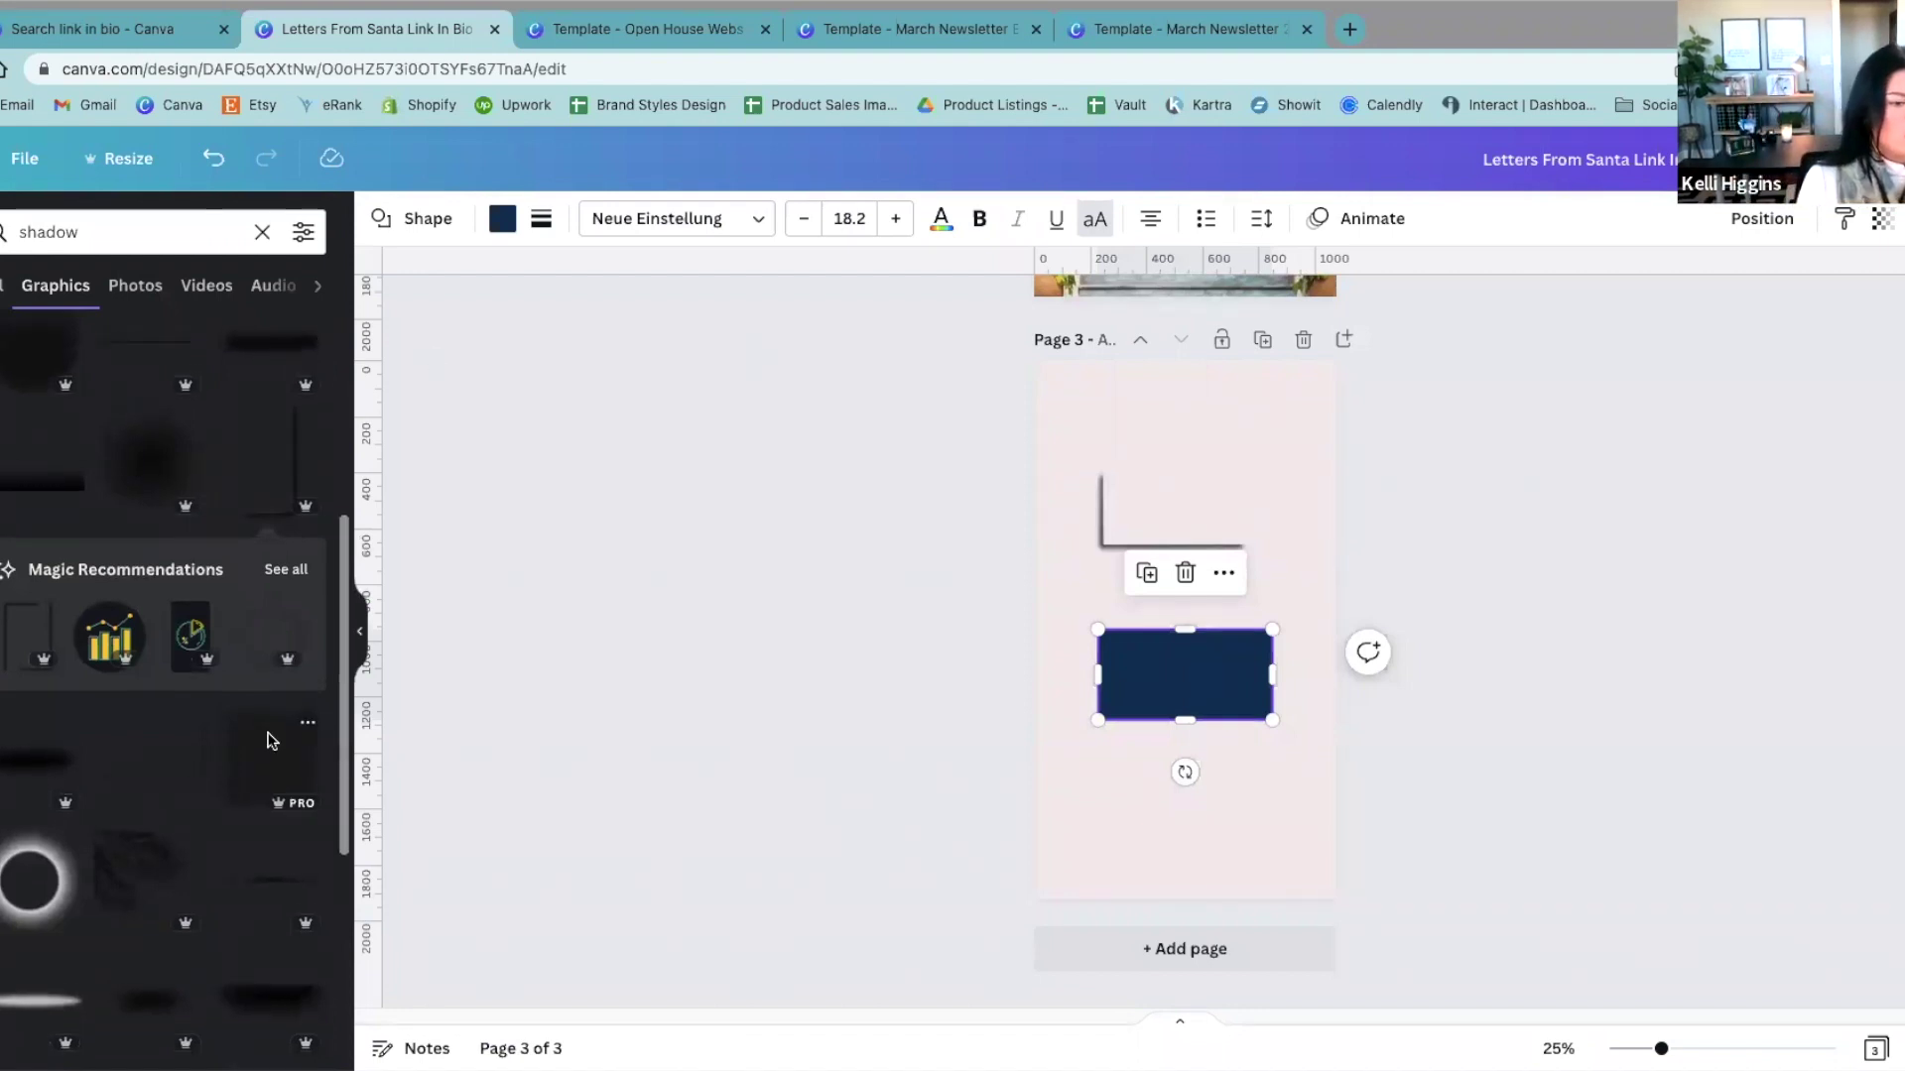
scroll(268, 735, up, 5)
Replace the shadow search with a 'gradient' elements search.
click(263, 234)
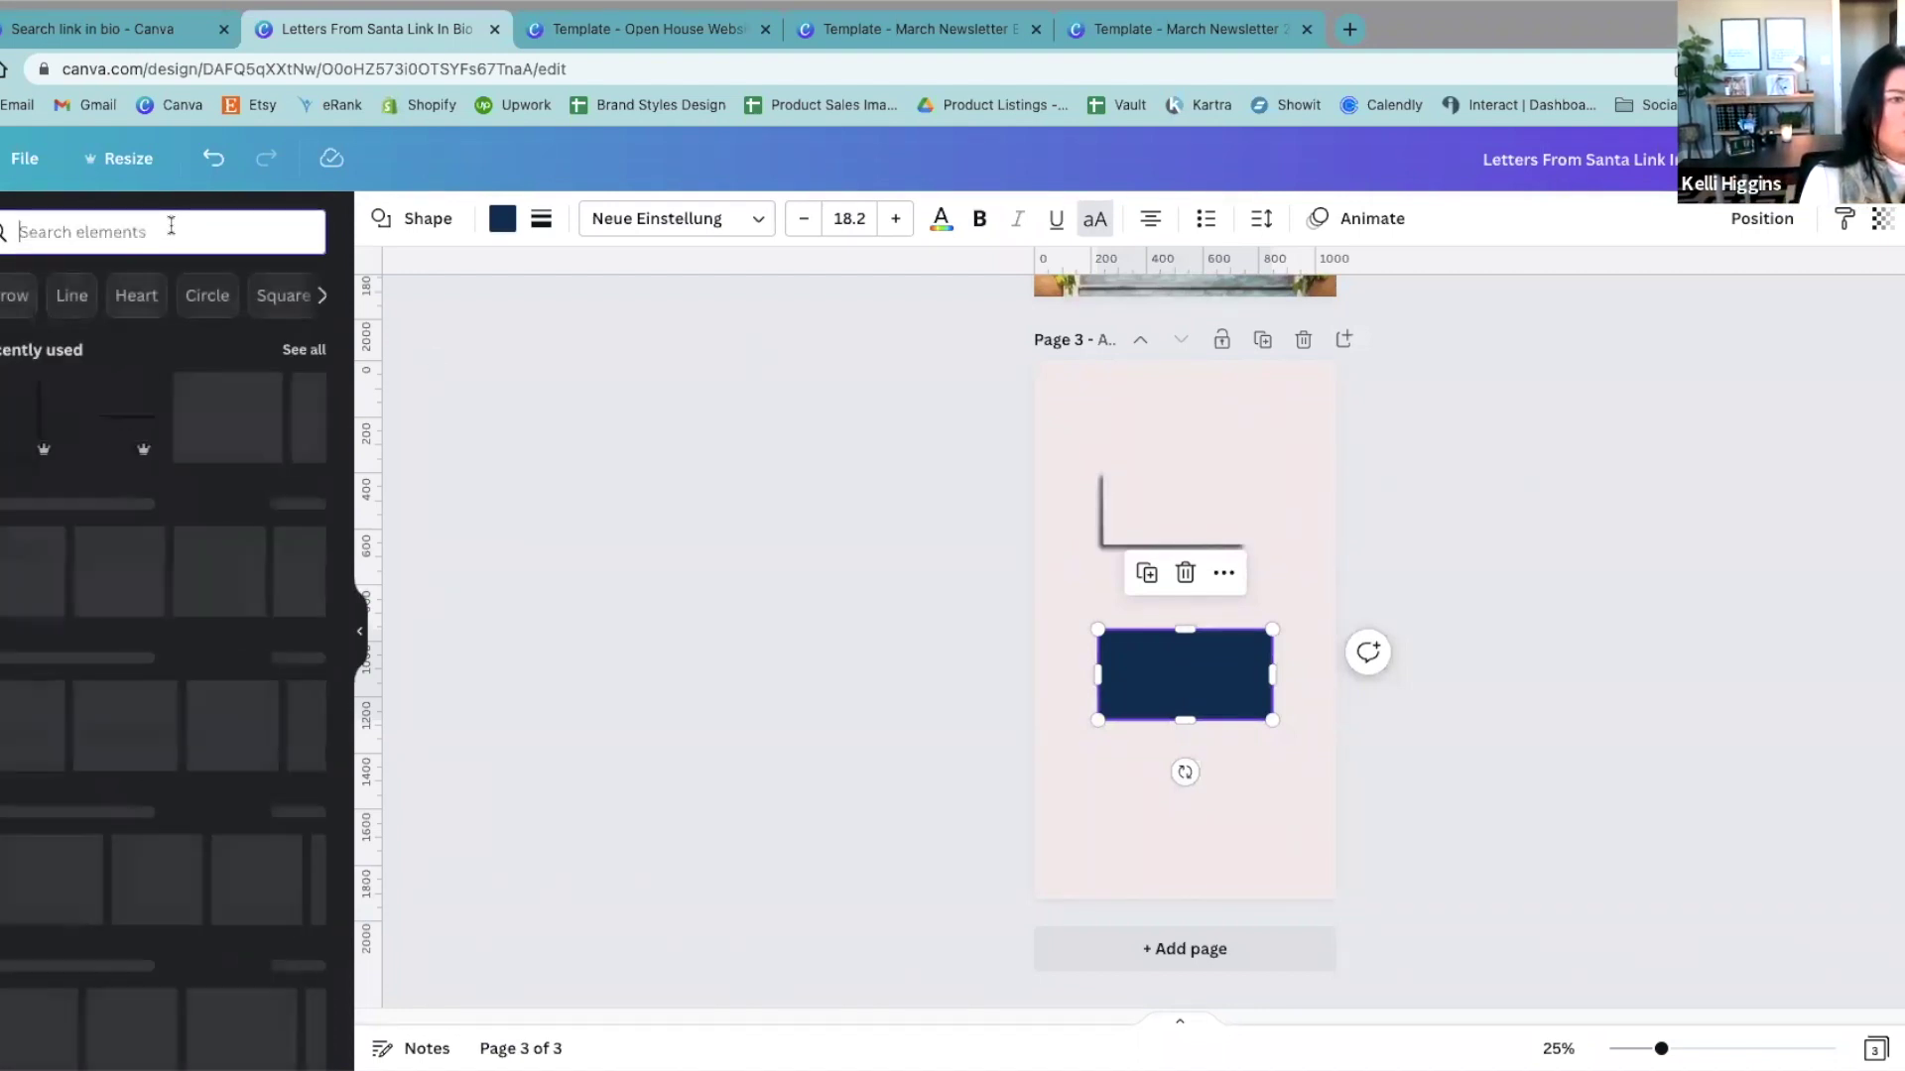
text(grad)
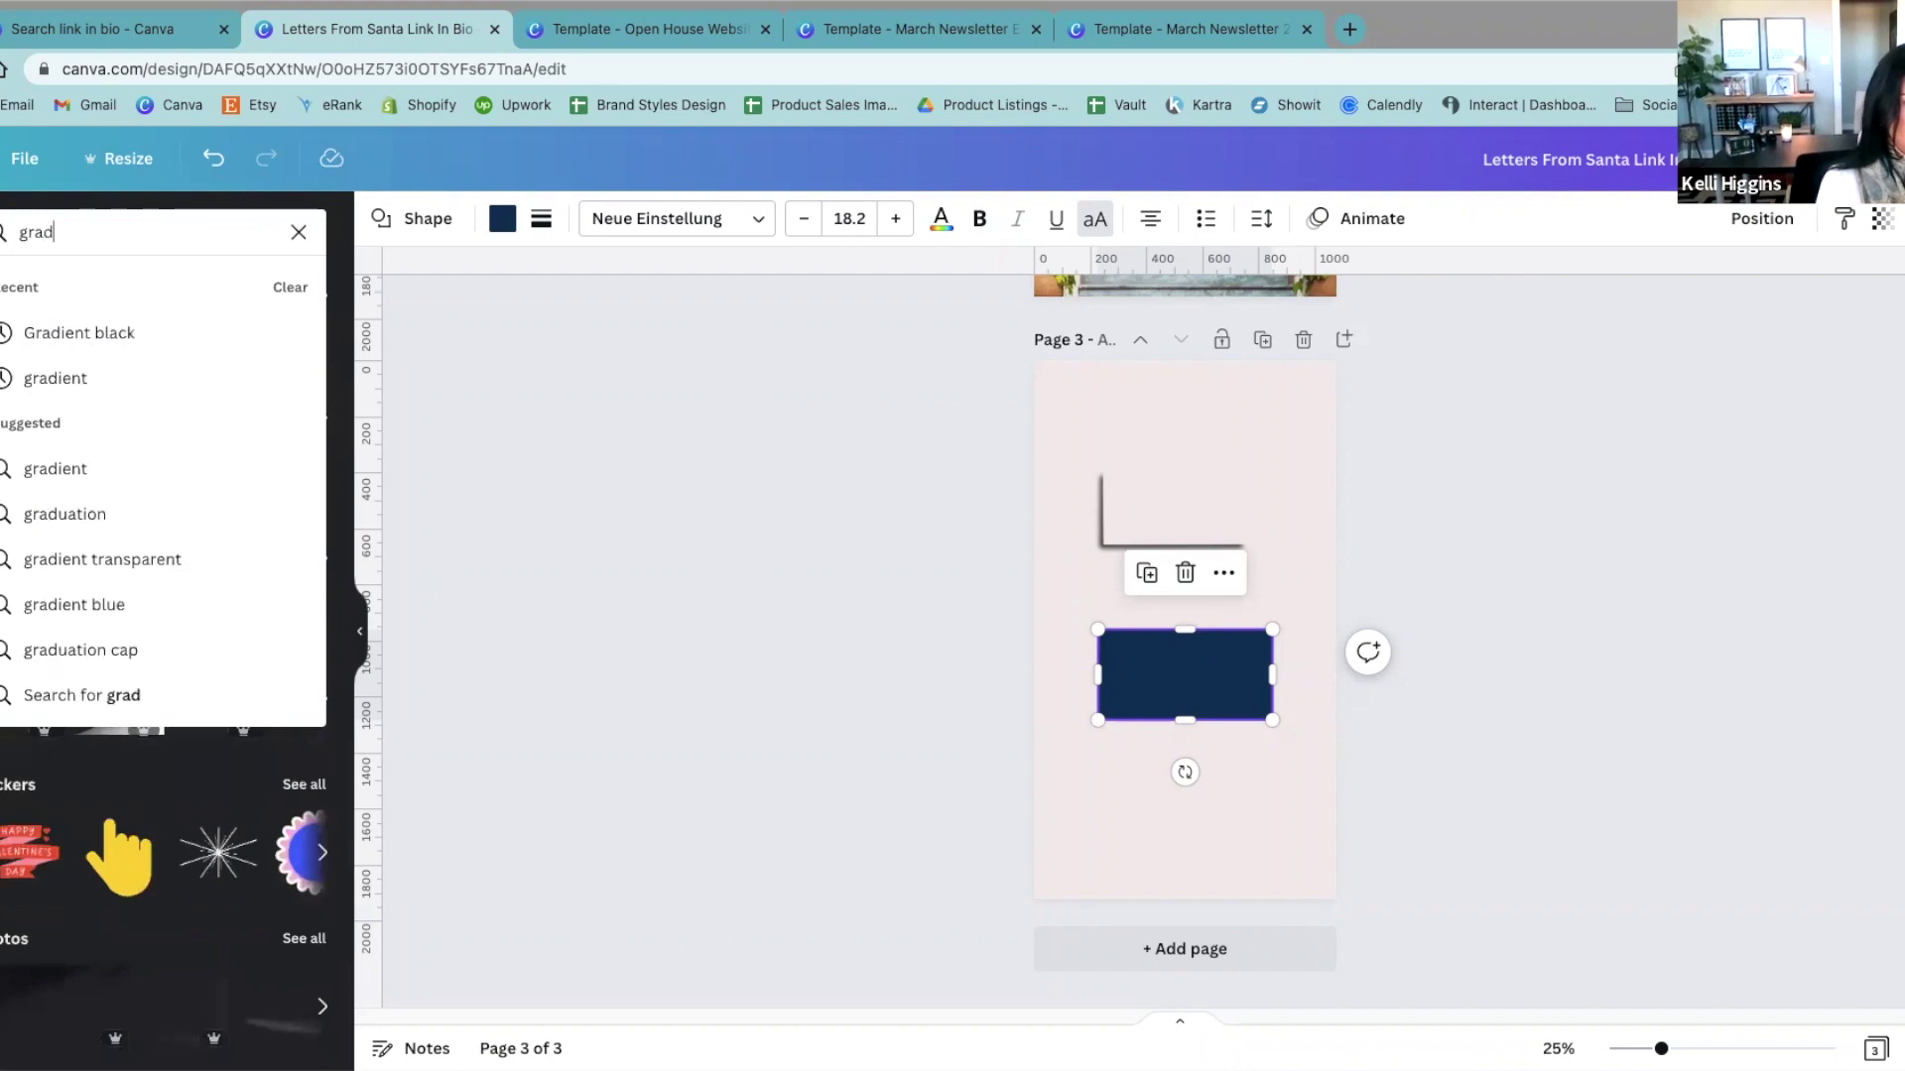
click(61, 376)
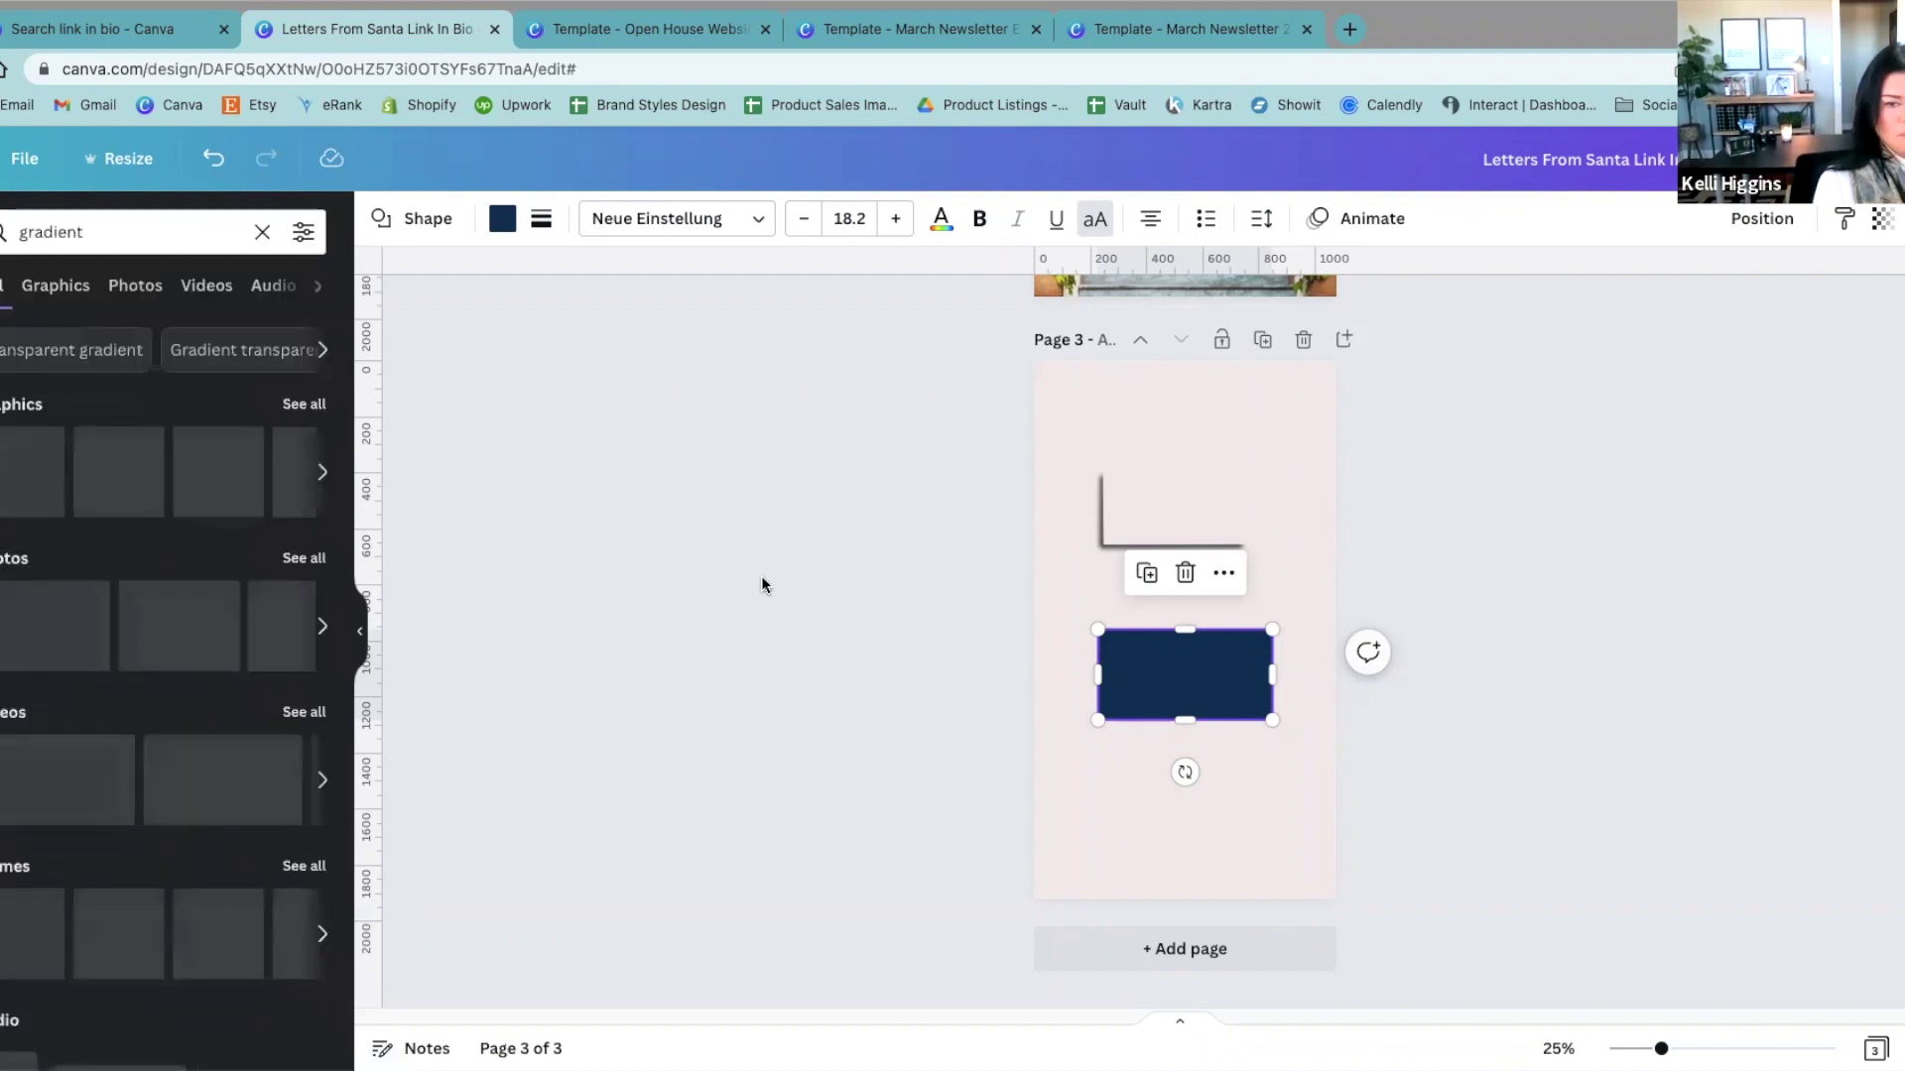
Delete the navy rectangle and L-shaped image, leaving page 3 empty.
key(Delete)
click(1171, 511)
key(Delete)
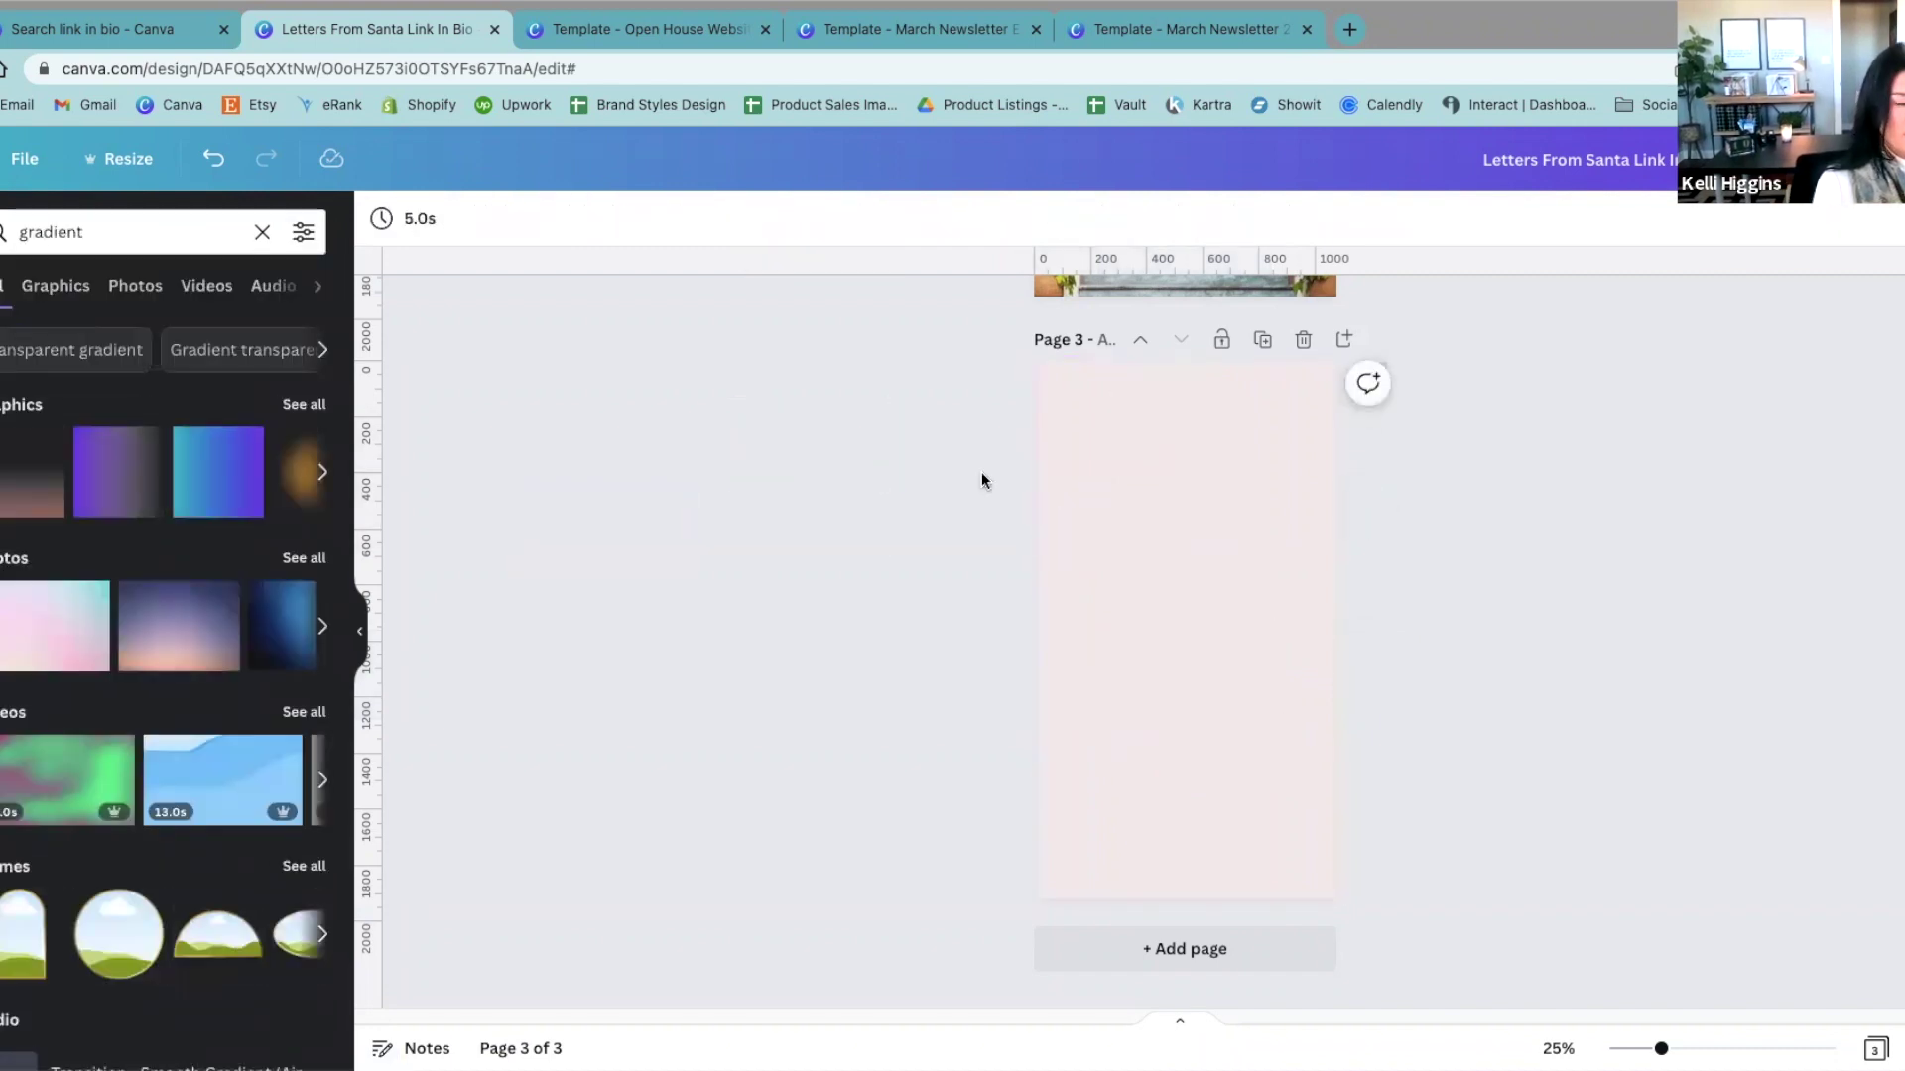
click(1110, 557)
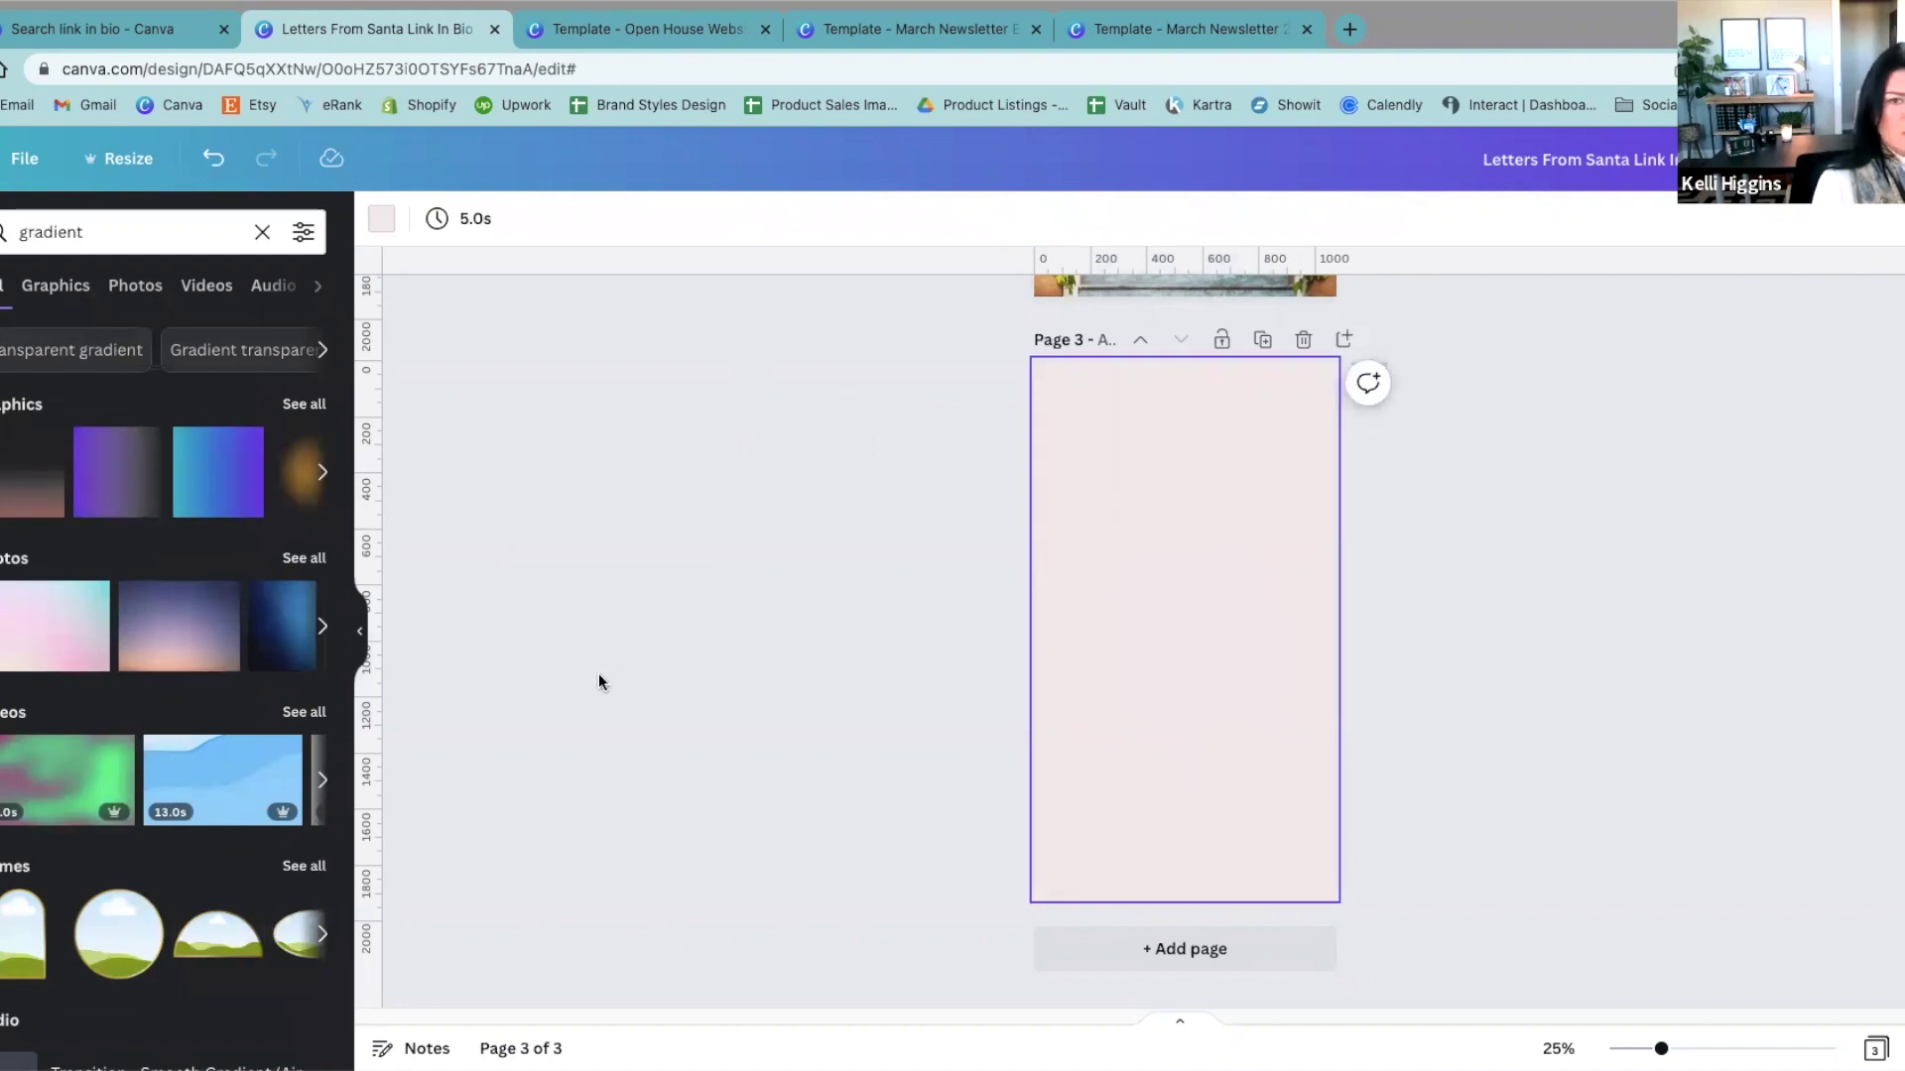
scroll(607, 665, up, 6)
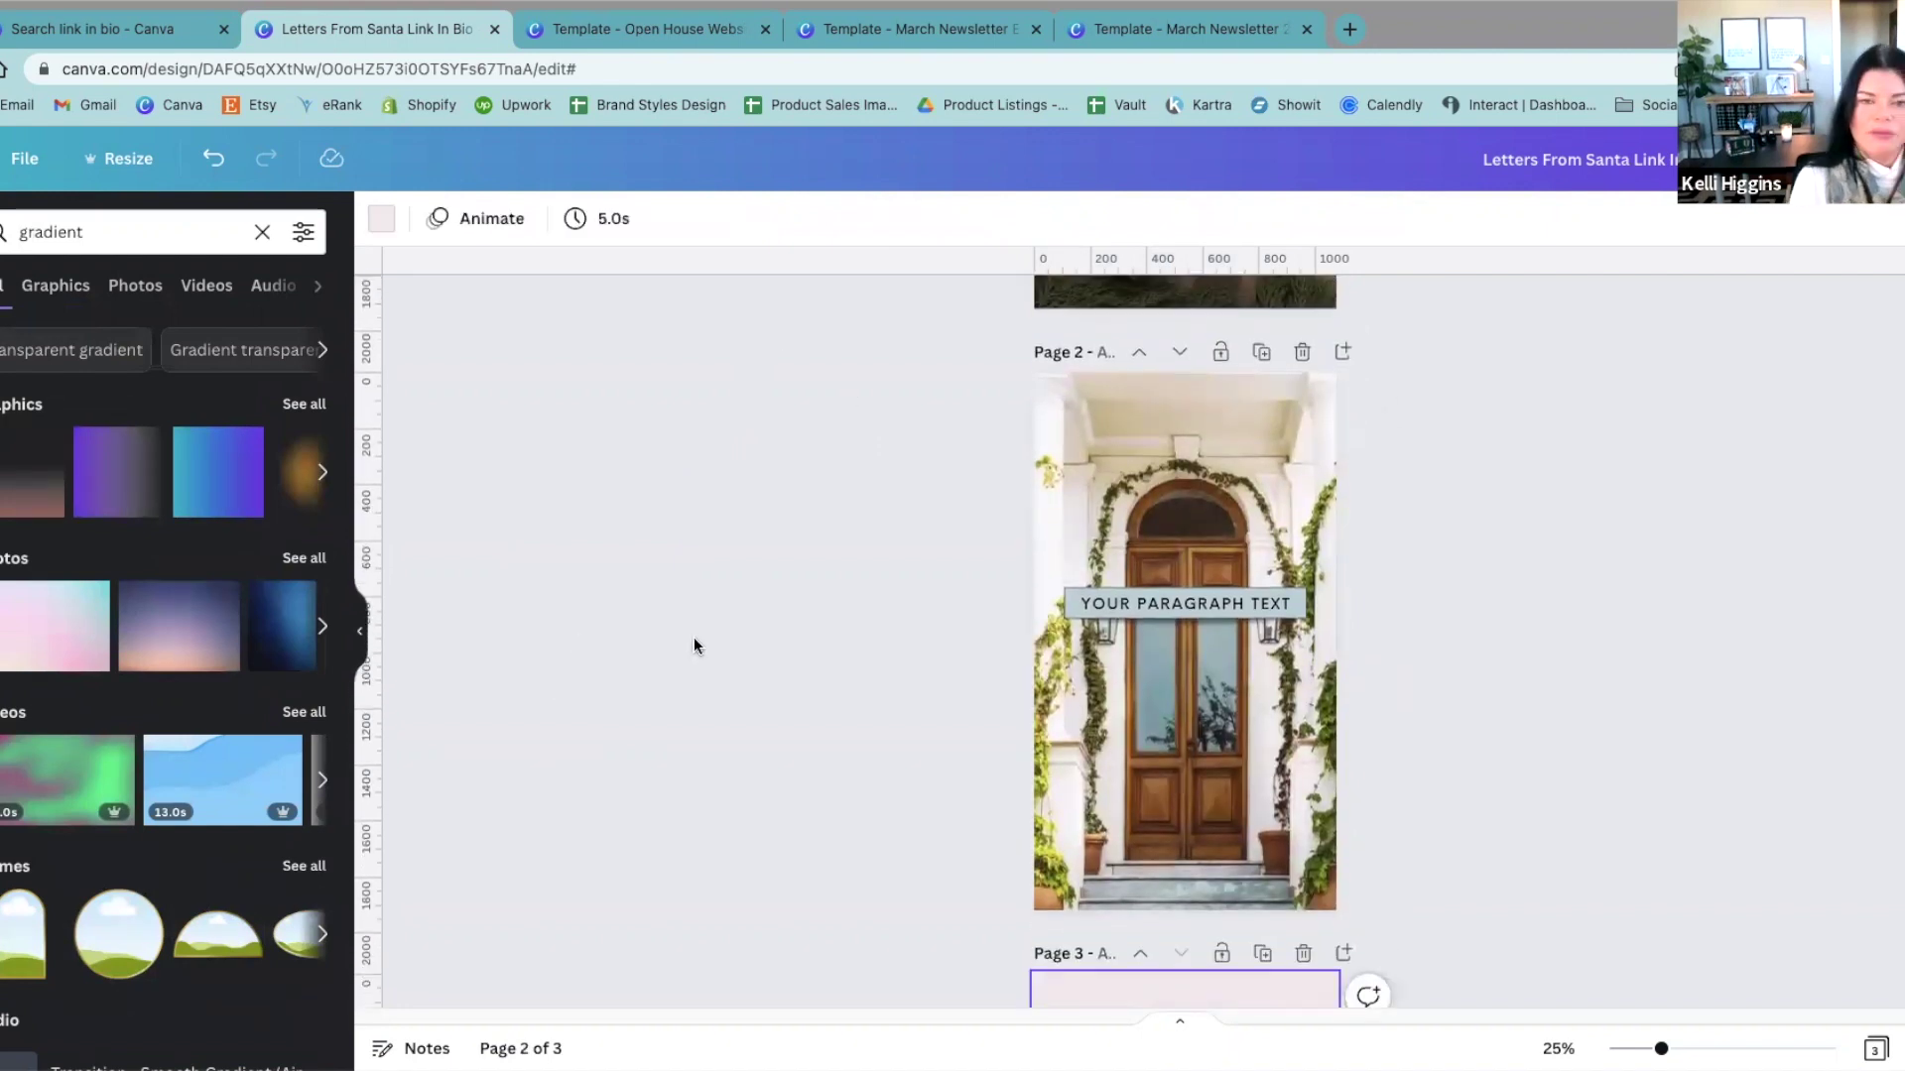
scroll(639, 764, up, 2)
scroll(638, 764, down, 2)
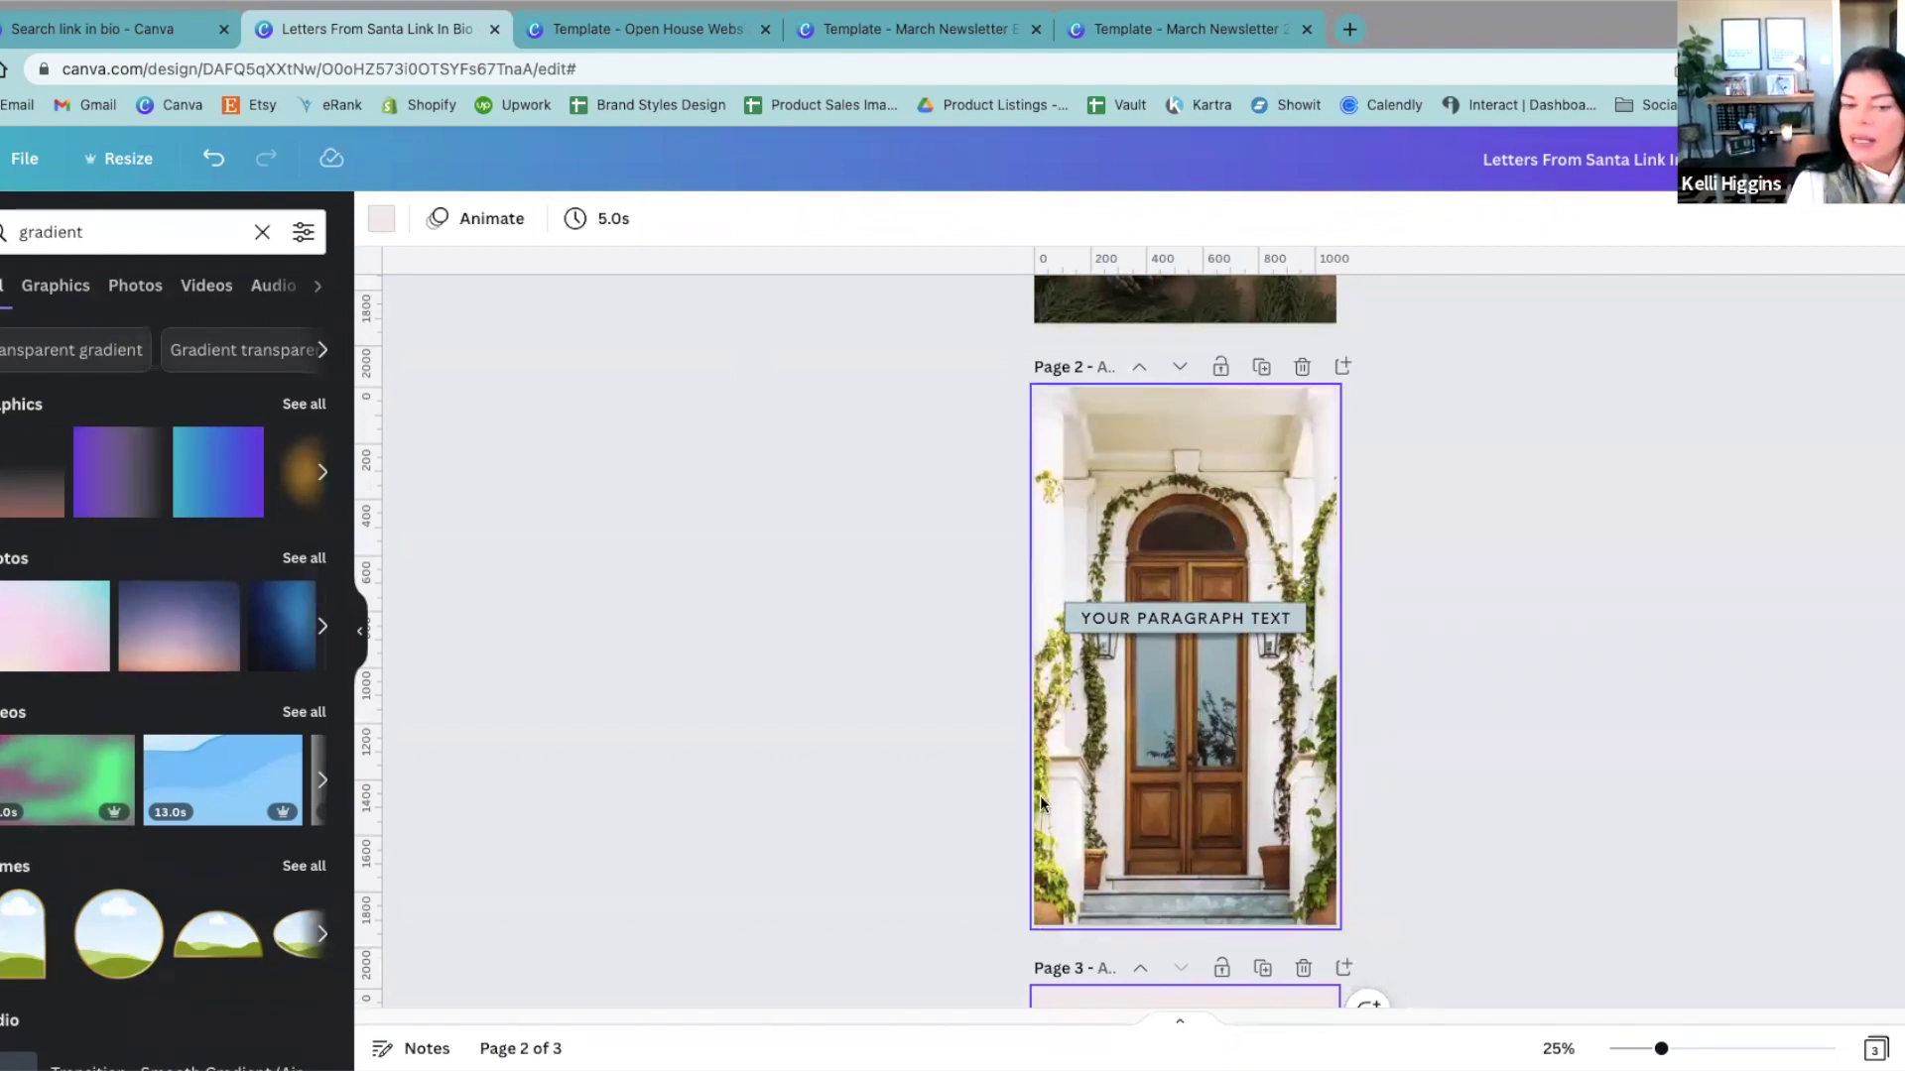
Move the YOUR PARAGRAPH TEXT line down near the steps and stack it into three lines.
click(1373, 679)
drag(1258, 607, 1240, 823)
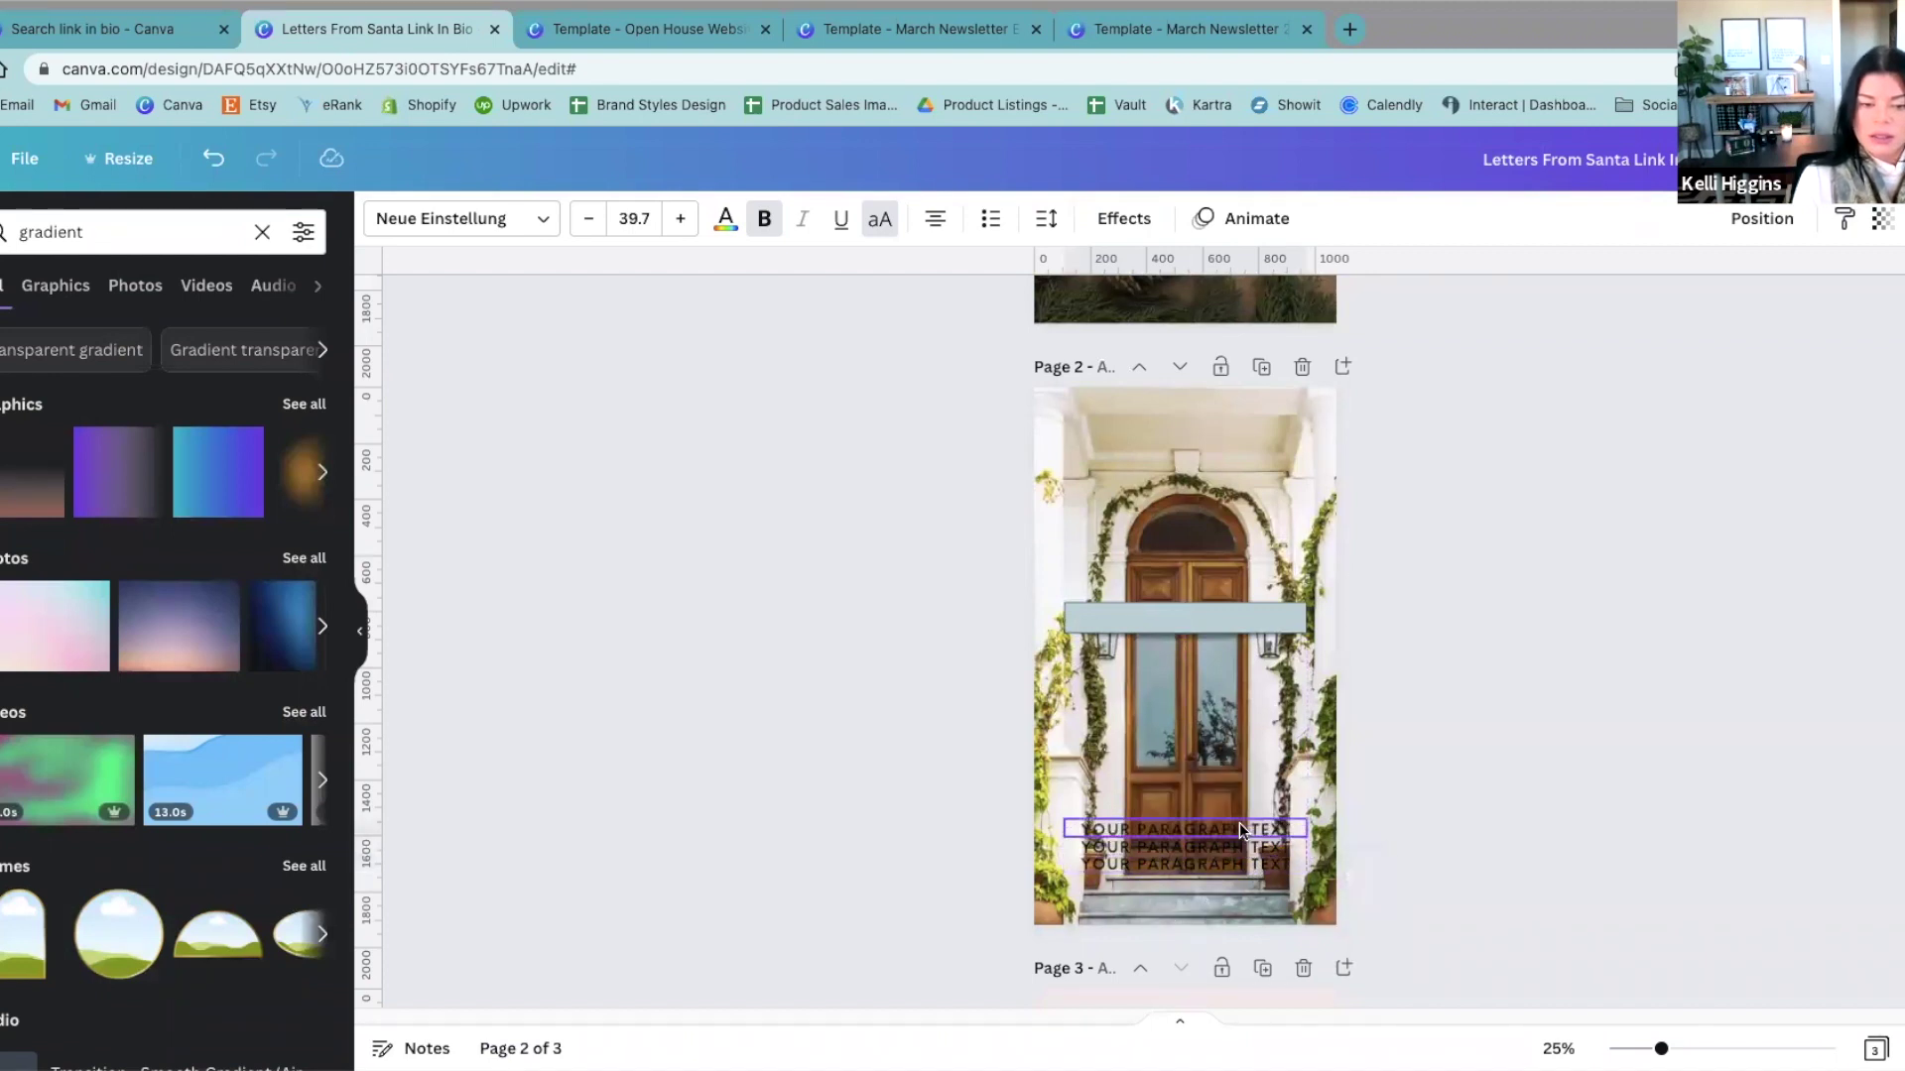
click(1644, 875)
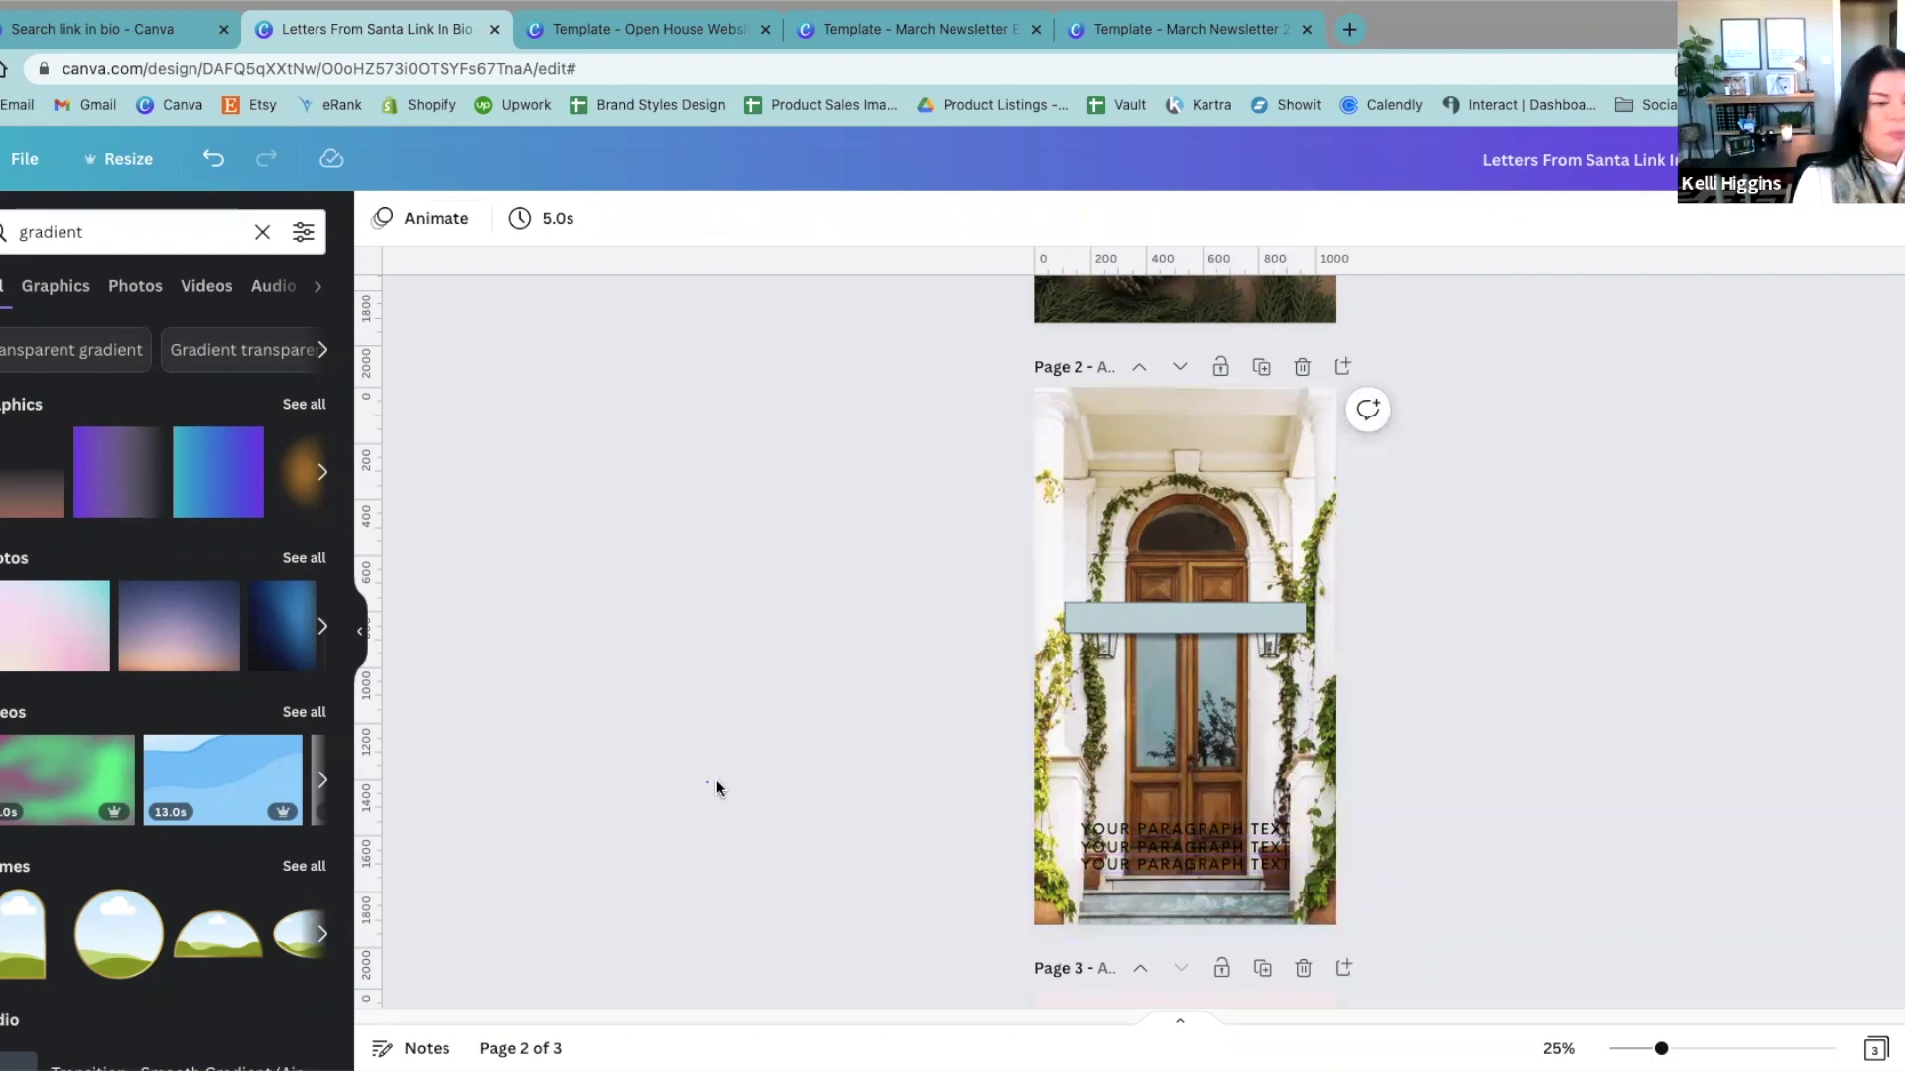
Show all gradient graphics and browse the results.
click(285, 404)
click(303, 231)
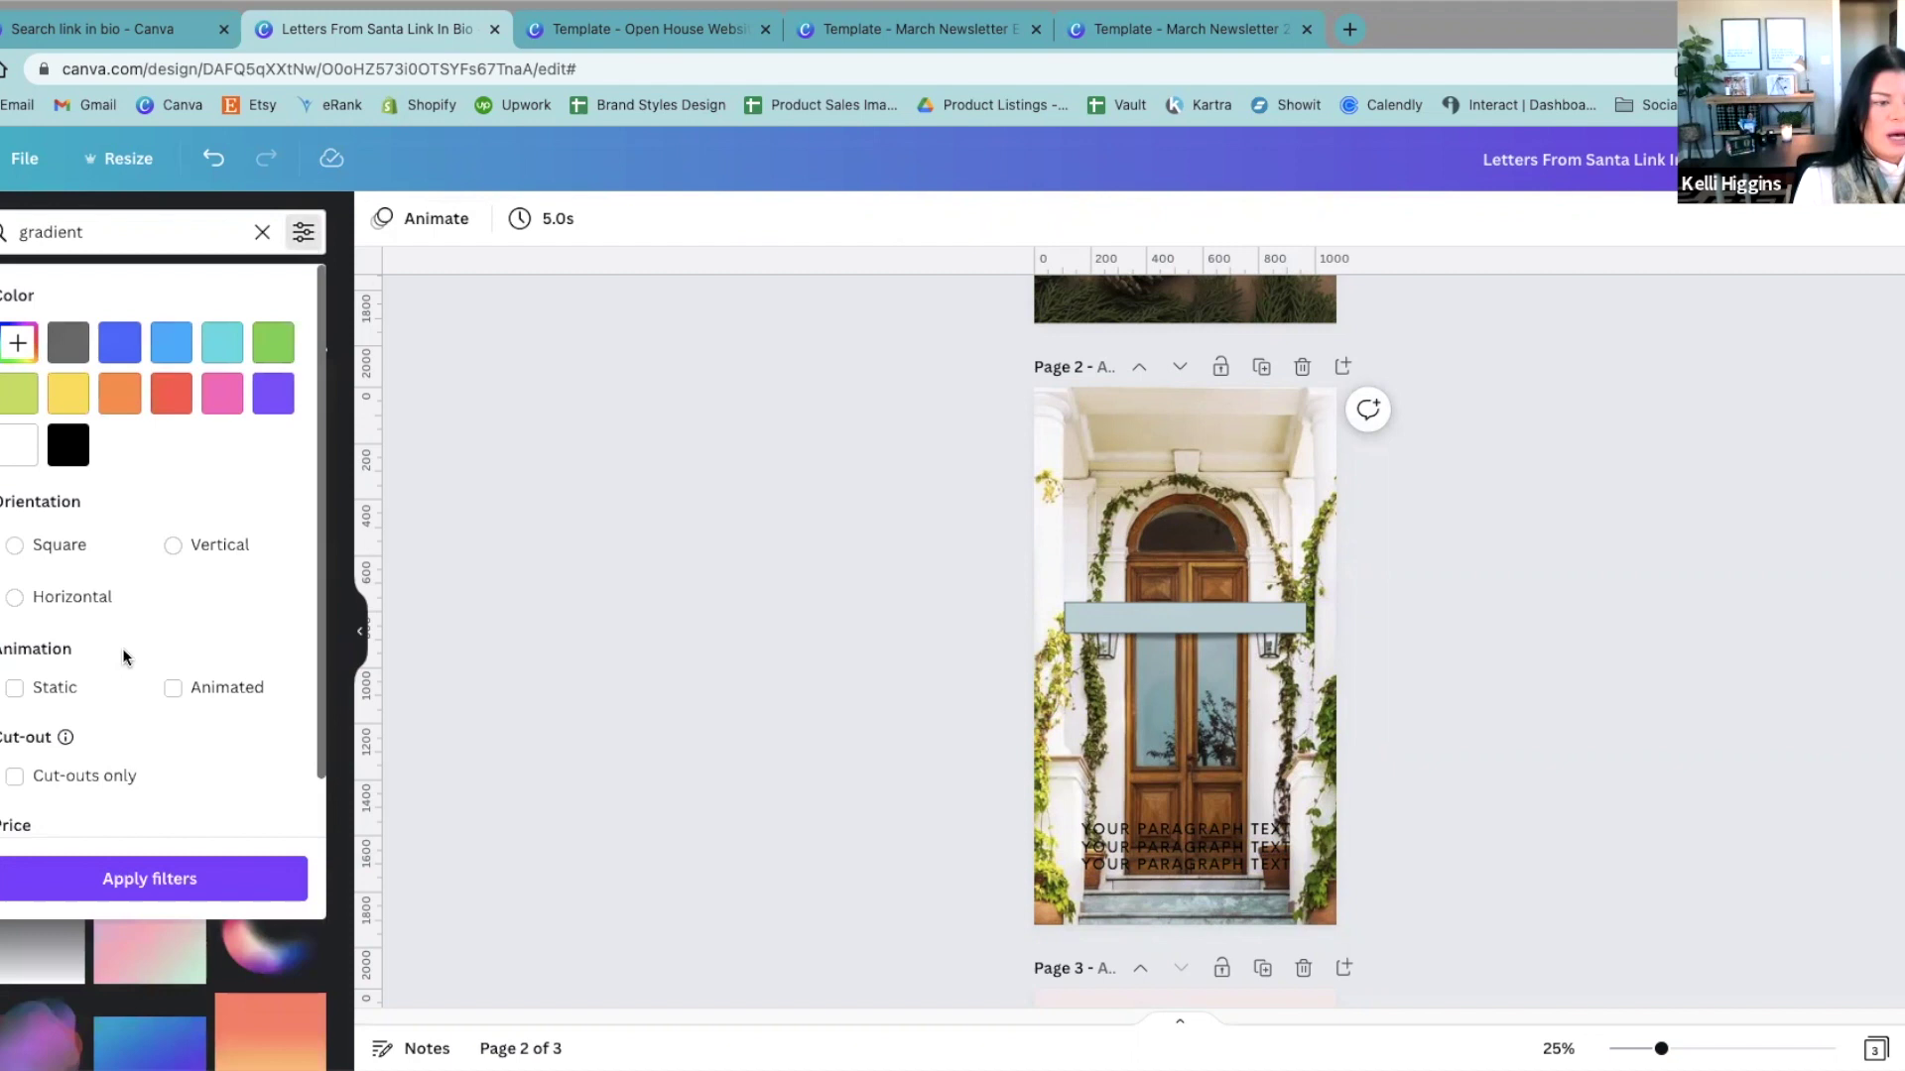
scroll(122, 646, down, 2)
click(616, 700)
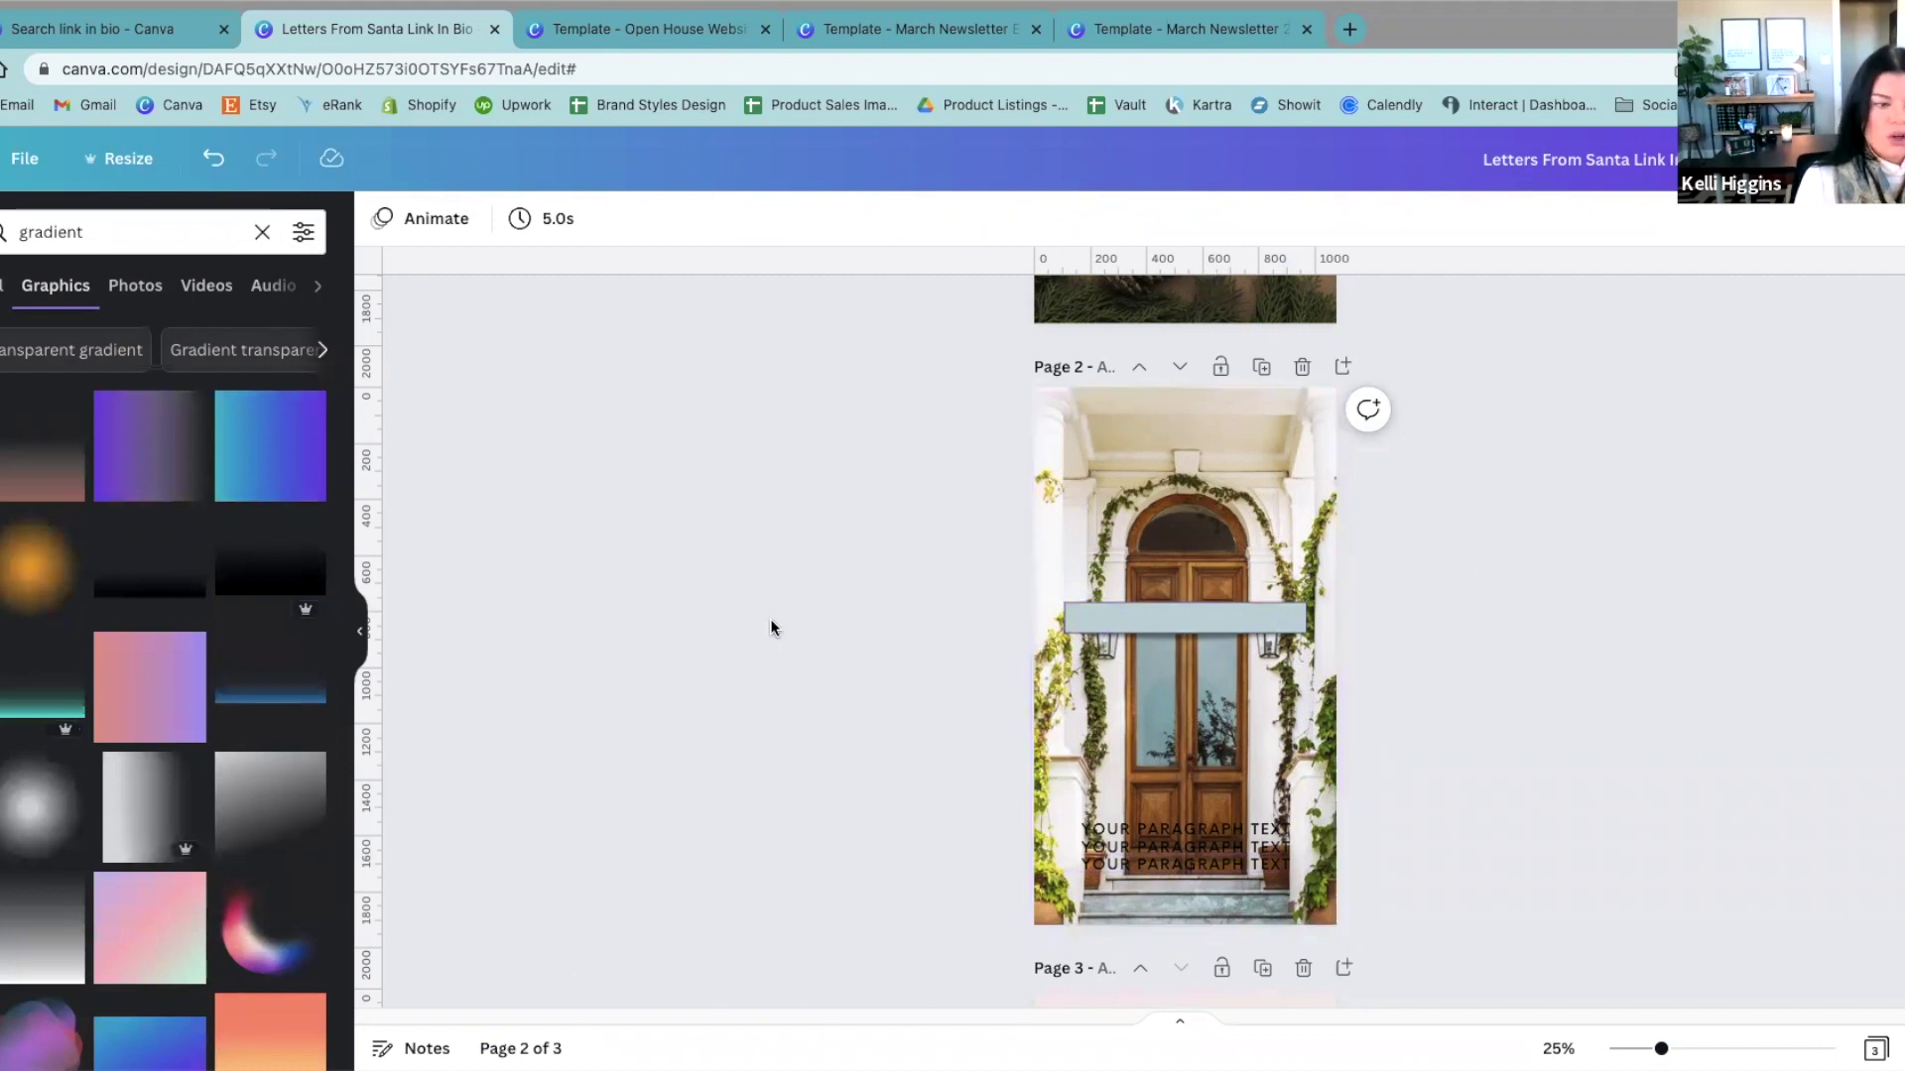
scroll(728, 970, up, 5)
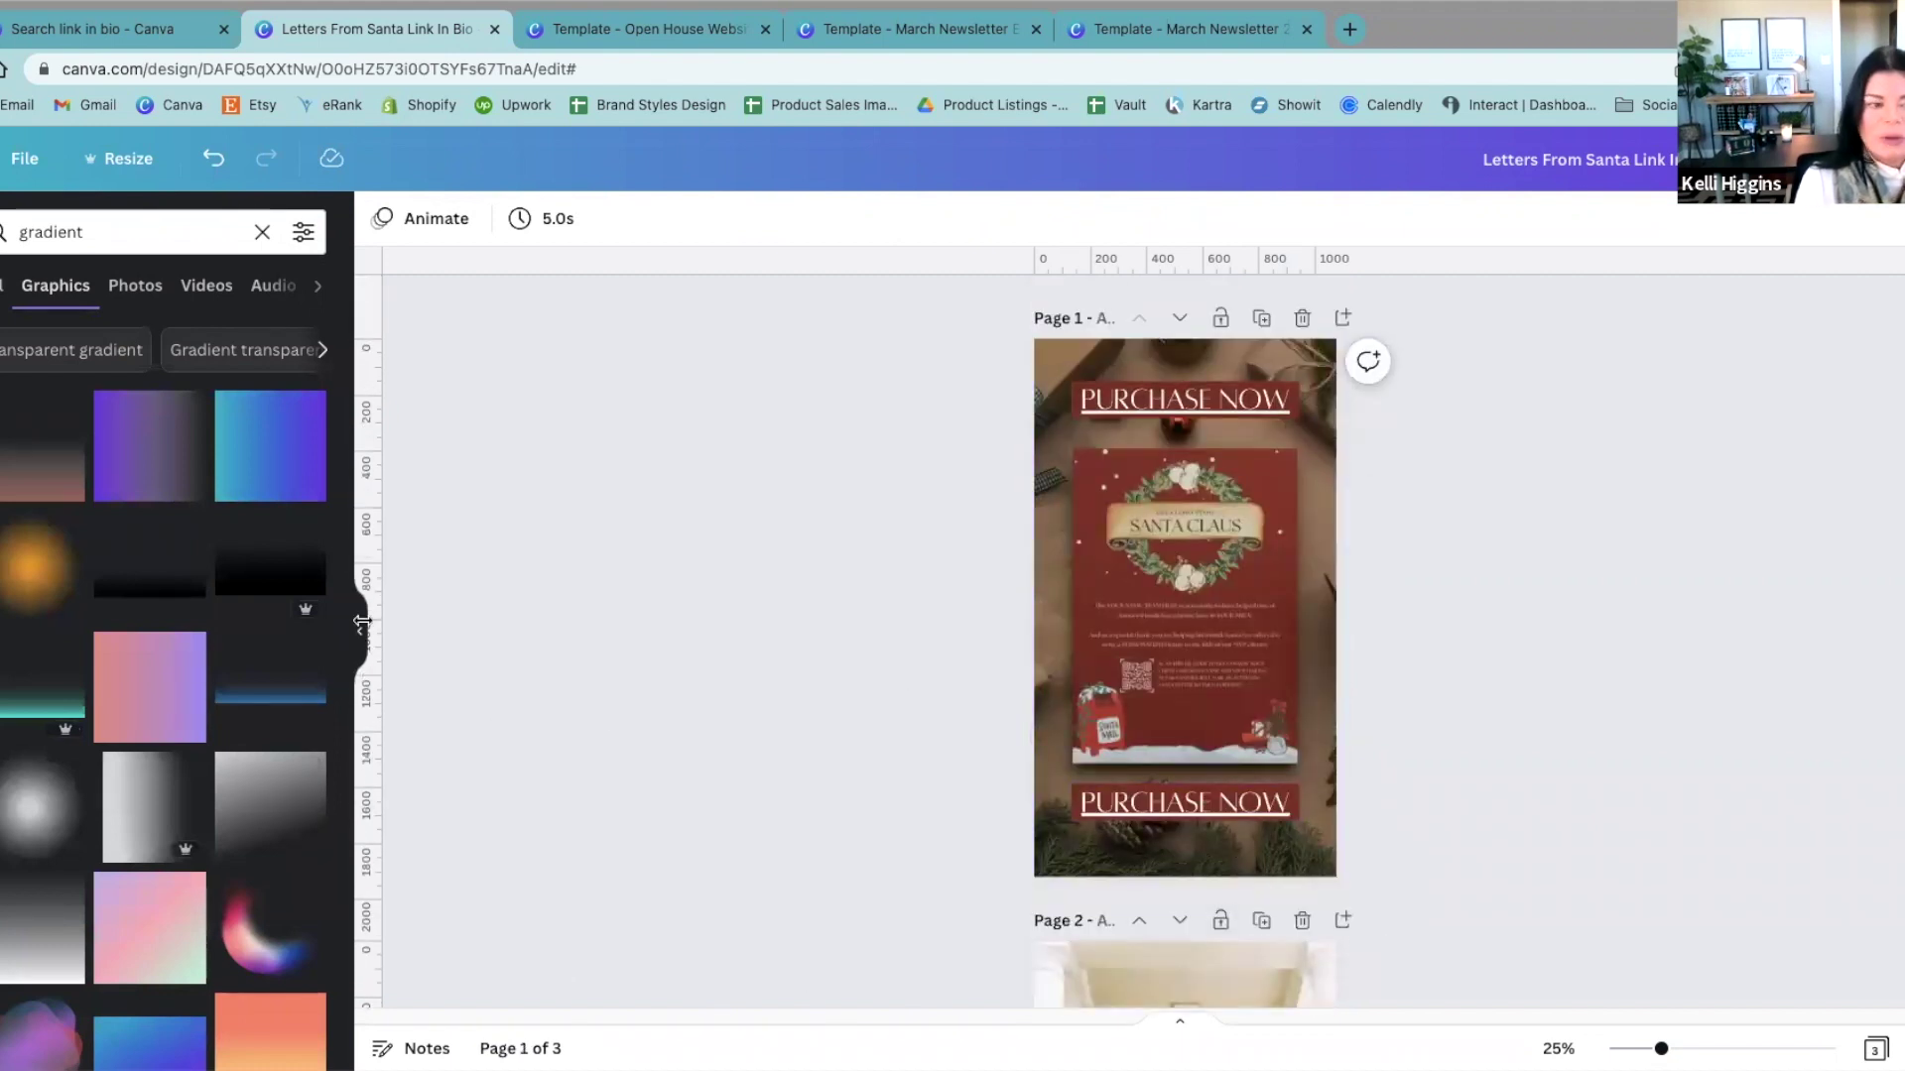
scroll(136, 836, down, 2)
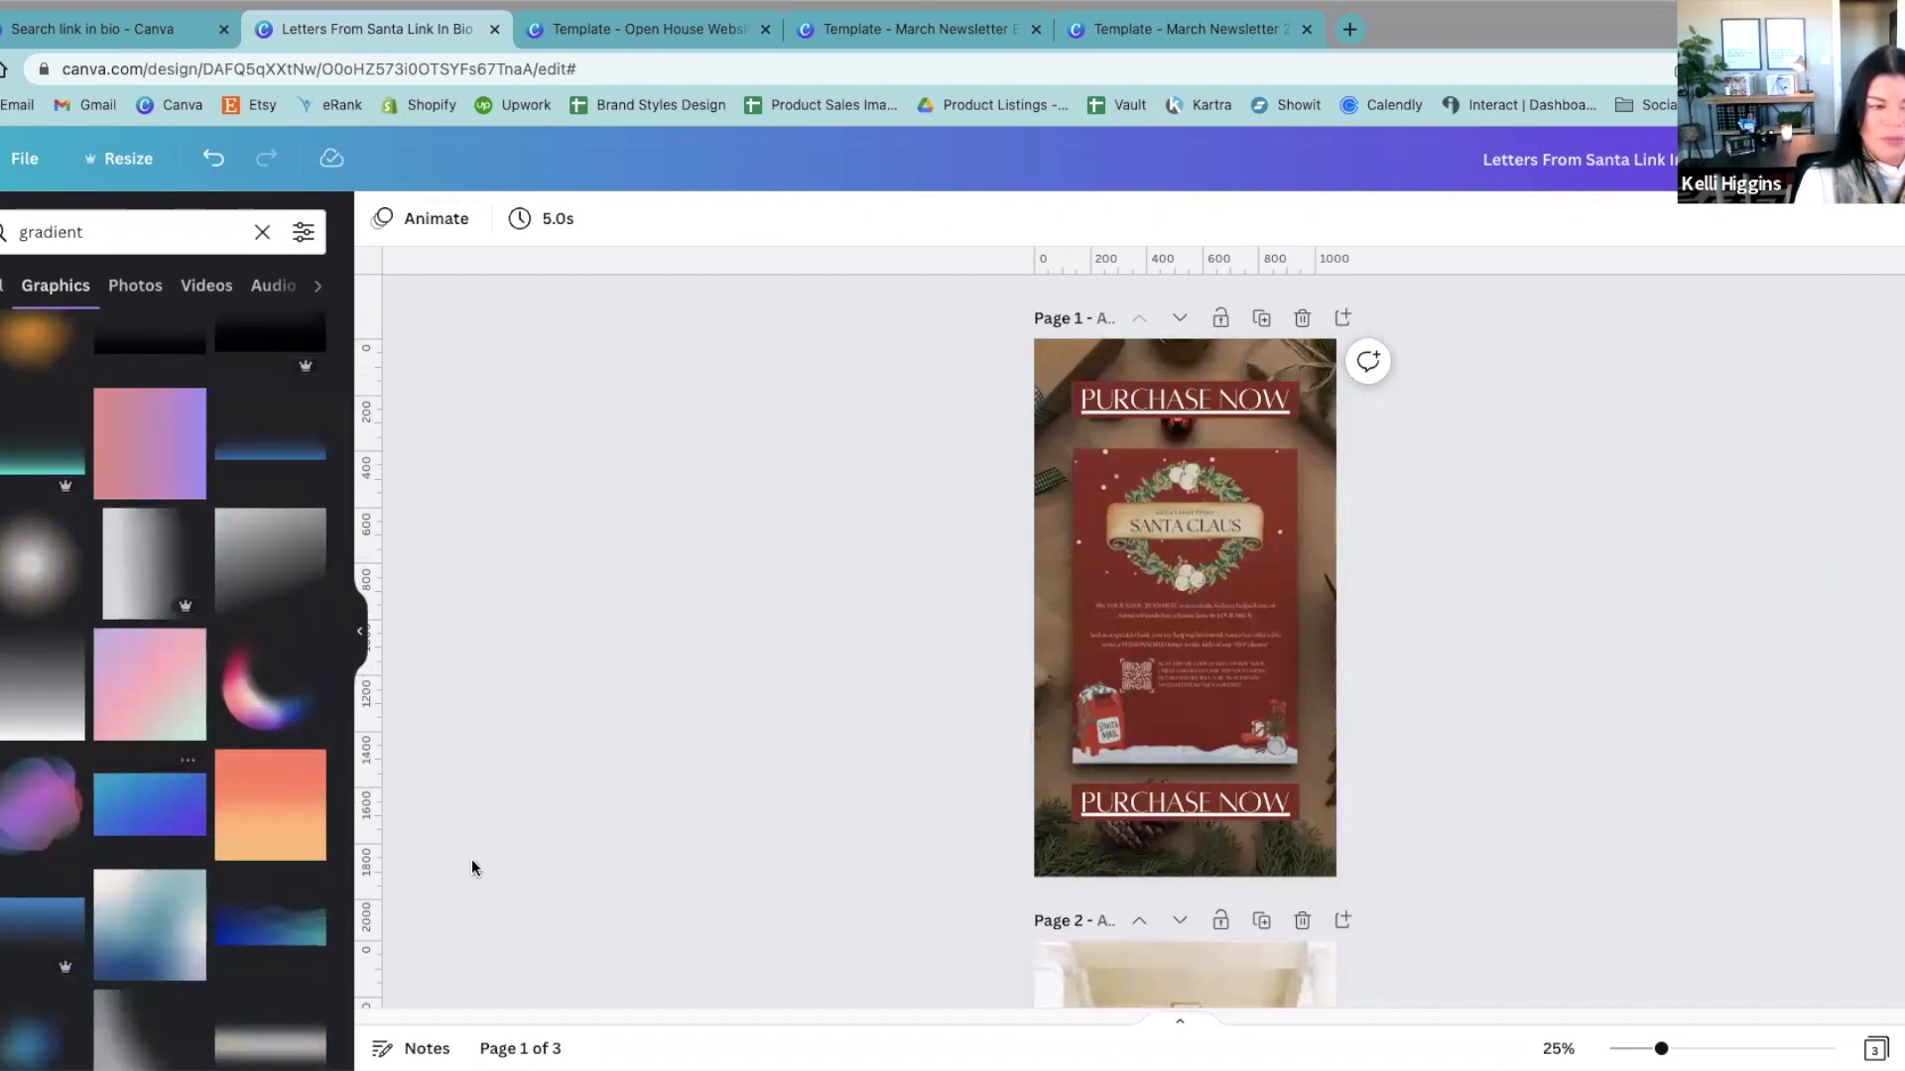
scroll(472, 859, down, 6)
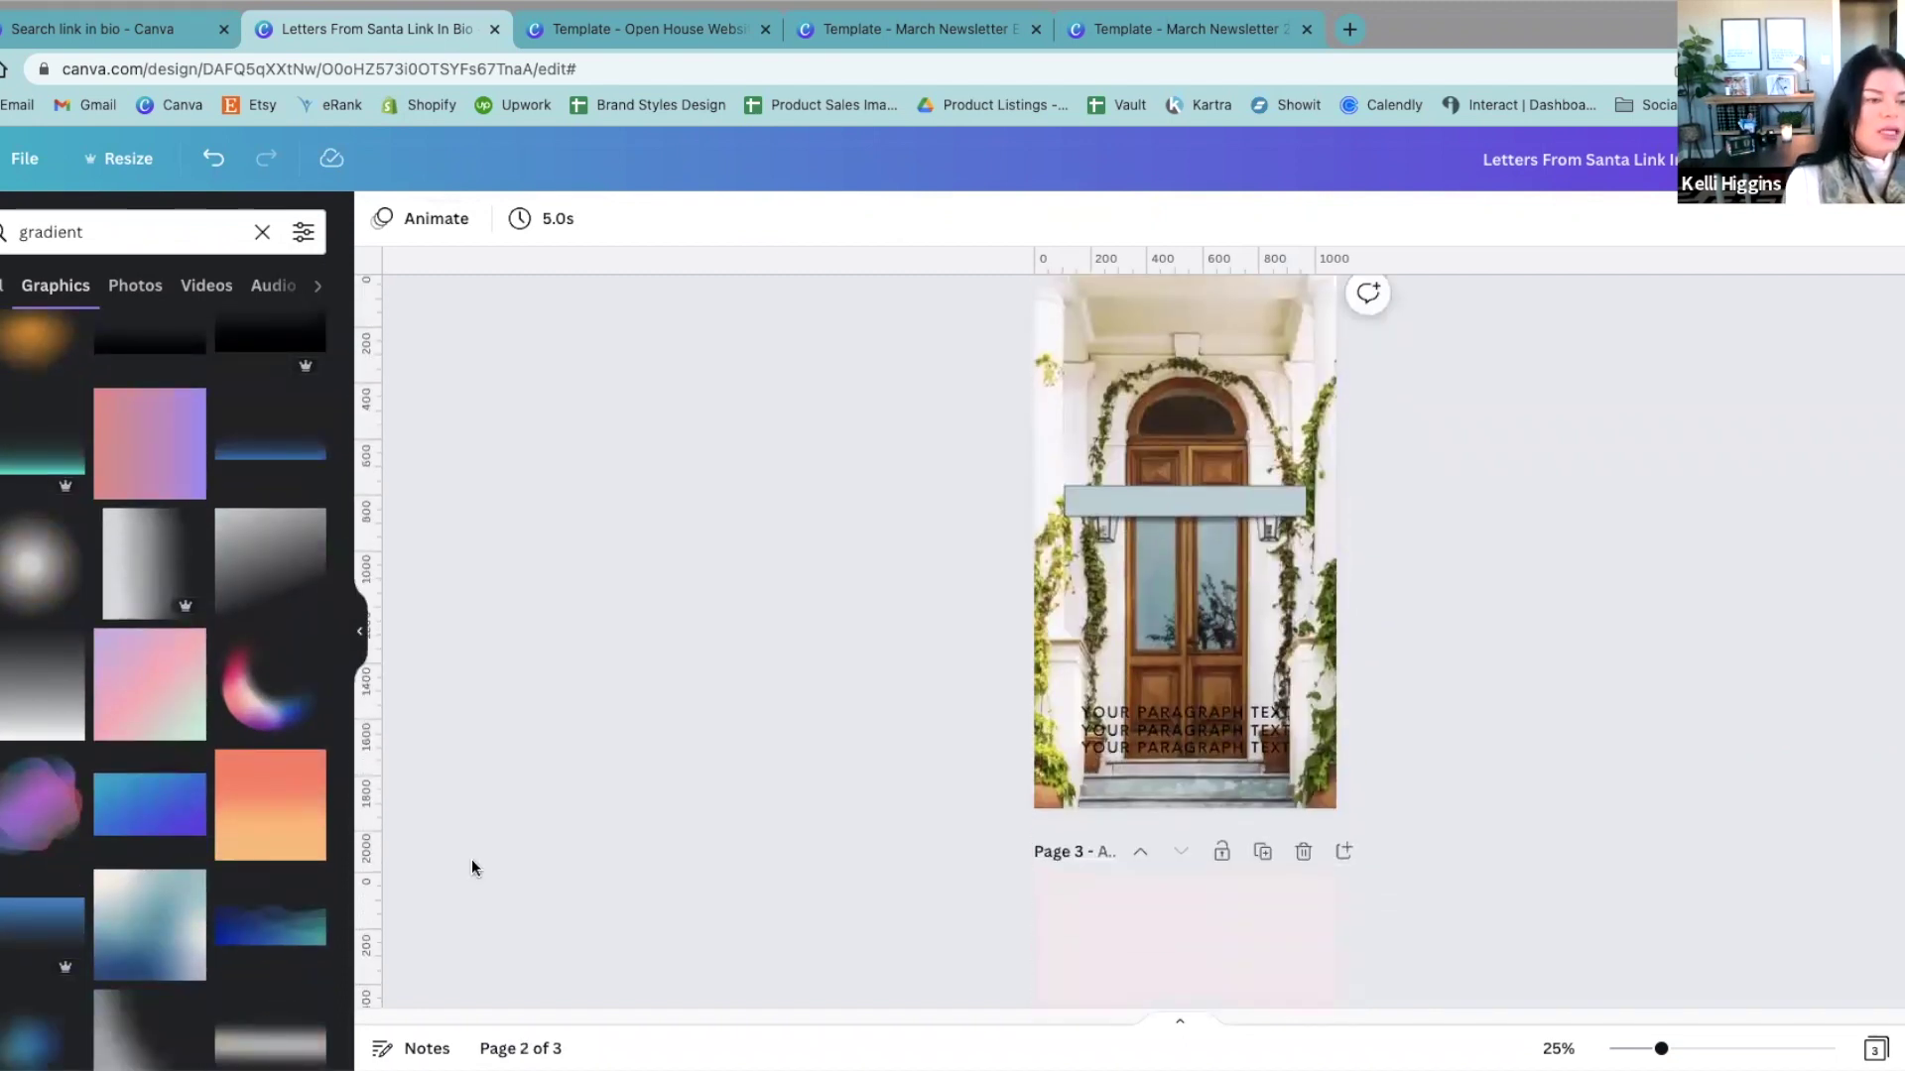
scroll(472, 859, up, 1)
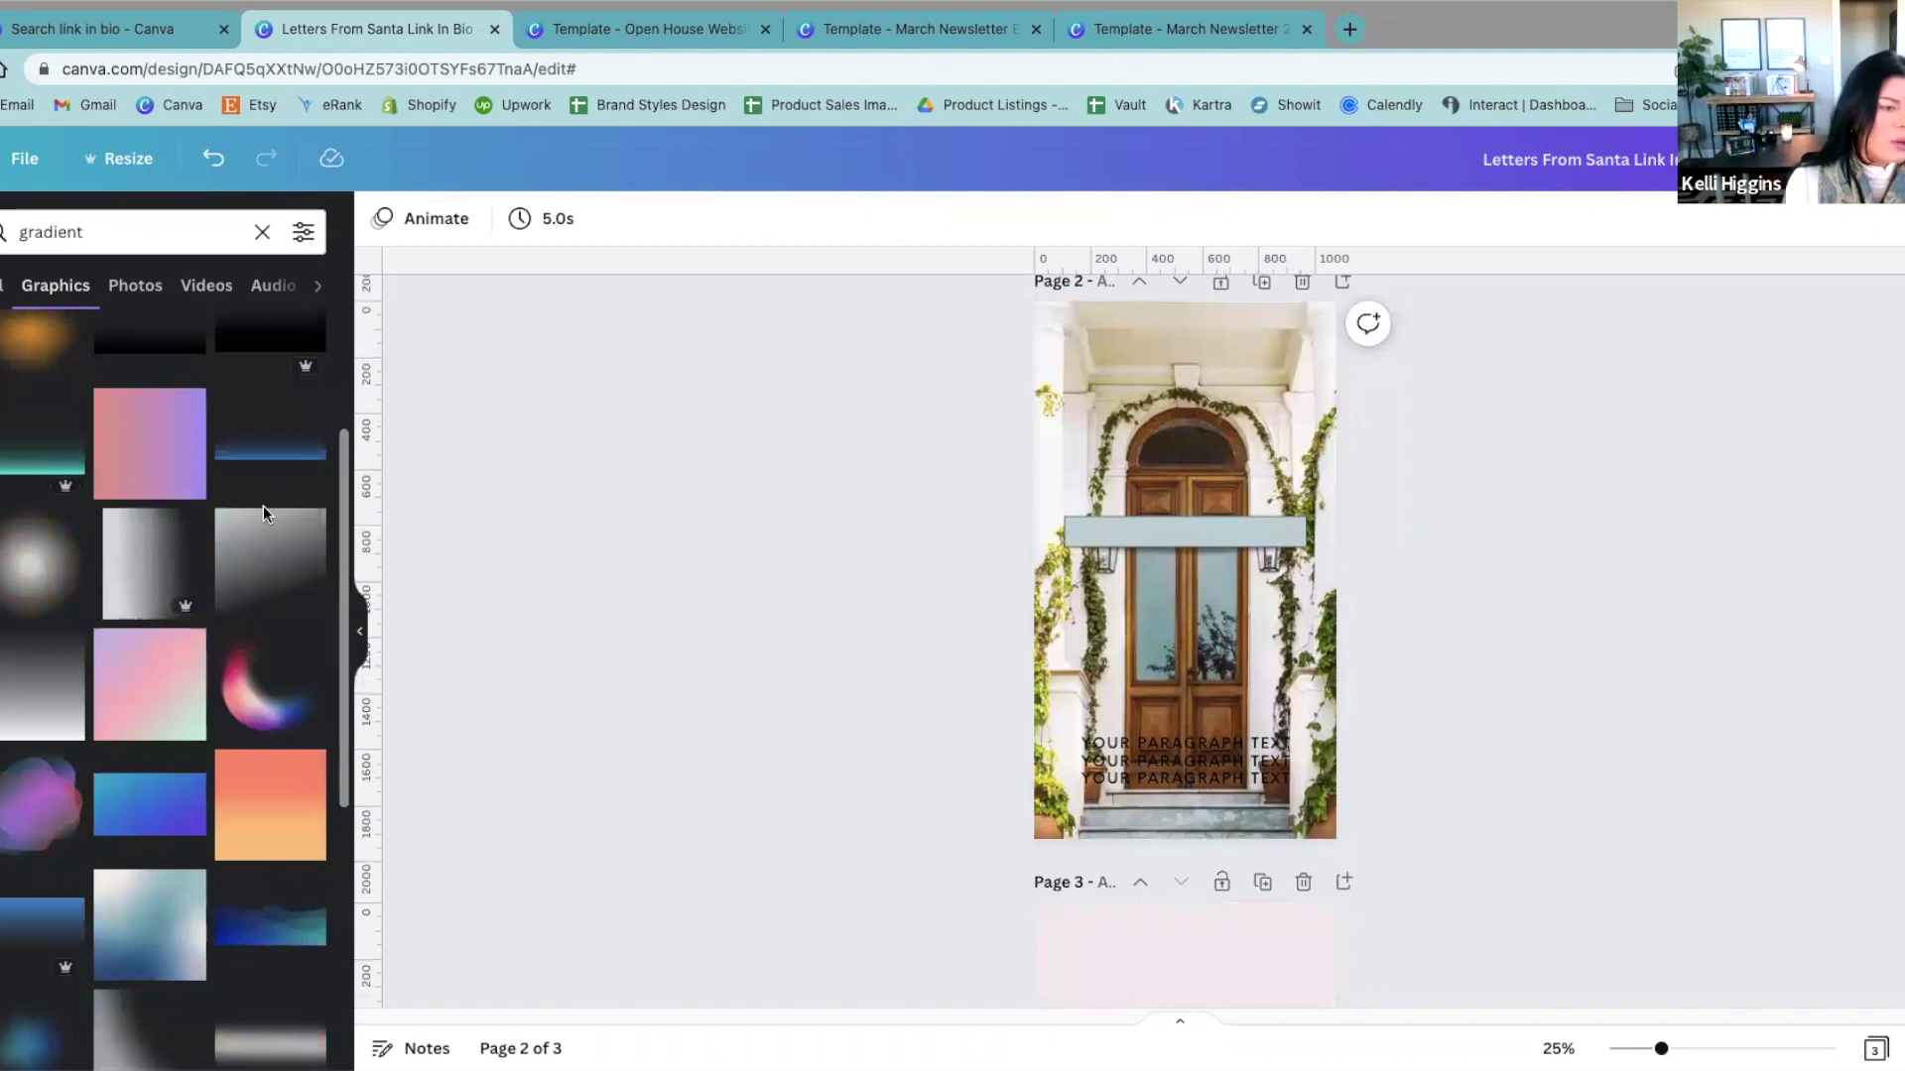
Add the grey gradient graphic to page 2, rotated about 30° and widened to the edge.
click(158, 568)
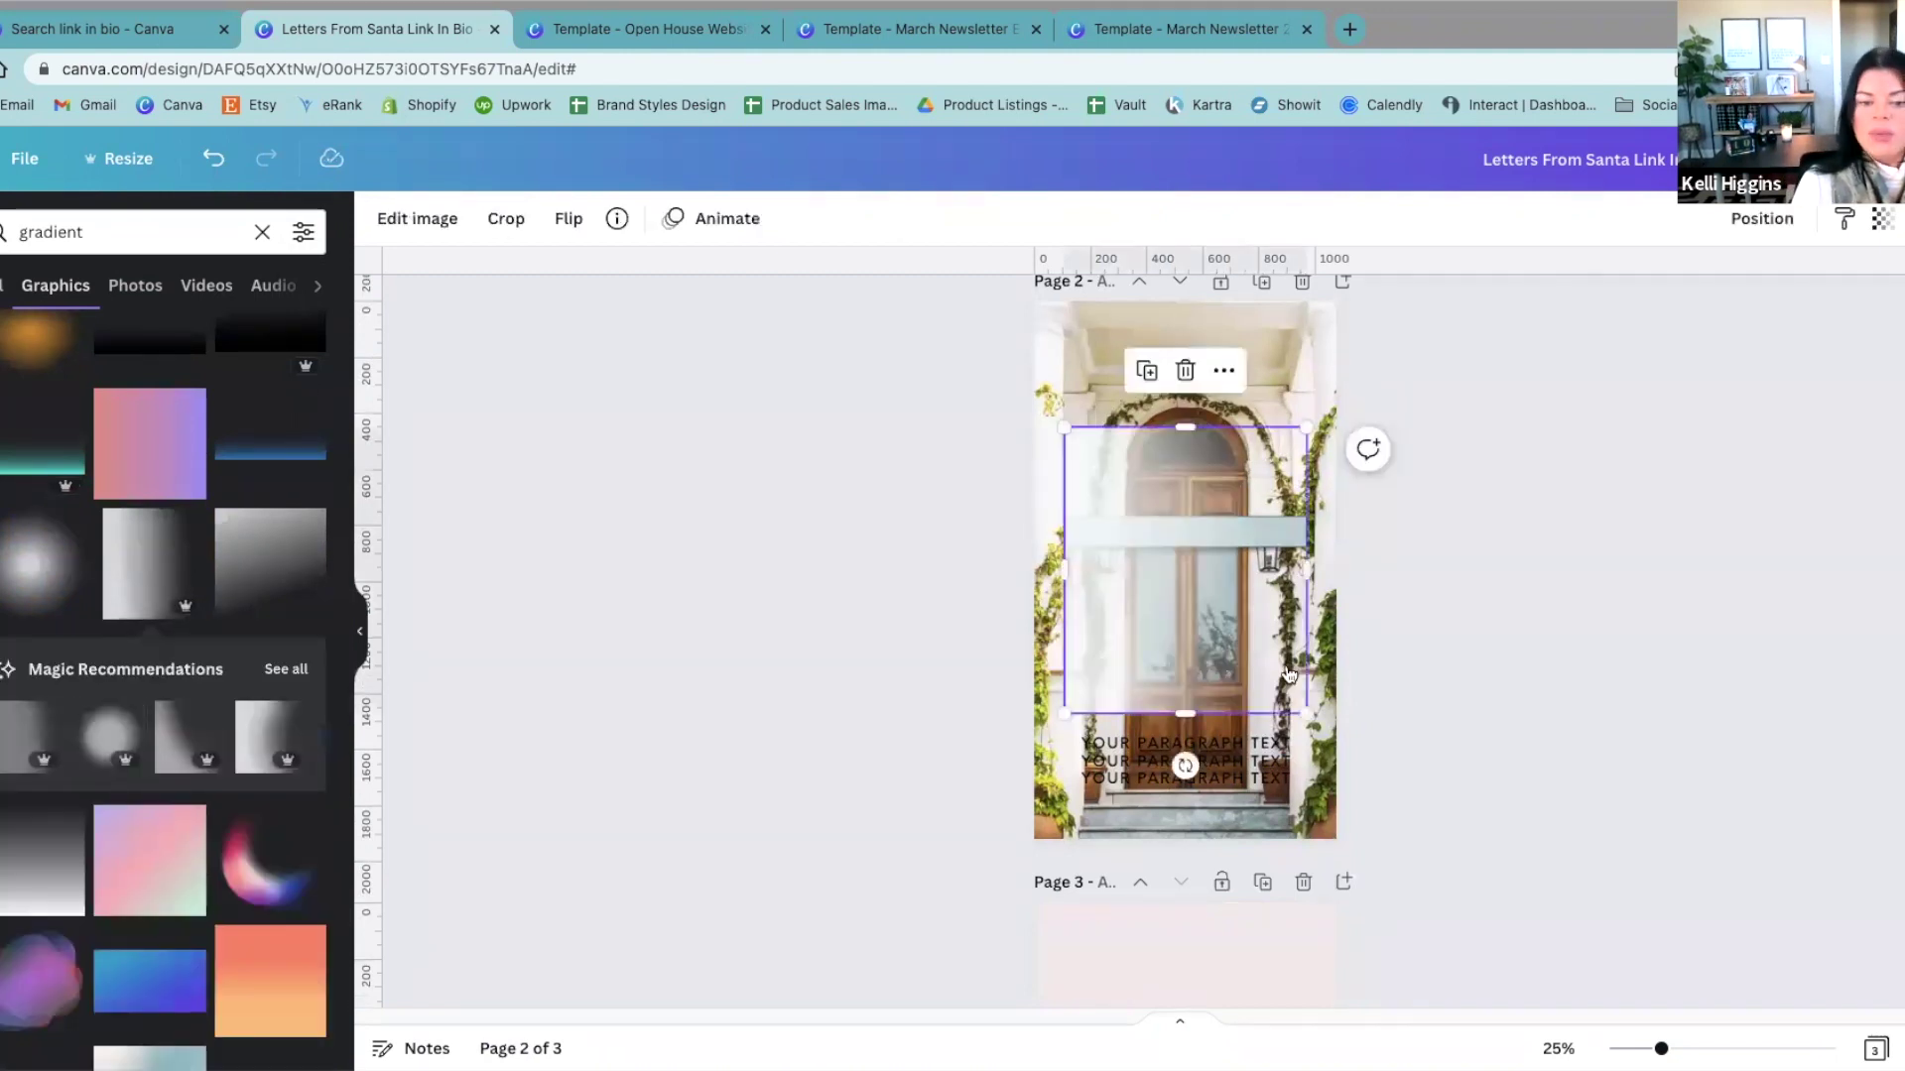
drag(1294, 643, 1336, 645)
mouse_move(1230, 766)
mouse_down()
mouse_move(1307, 752)
mouse_move(1314, 566)
mouse_move(1253, 618)
mouse_move(1262, 755)
mouse_up()
drag(1323, 592, 1335, 586)
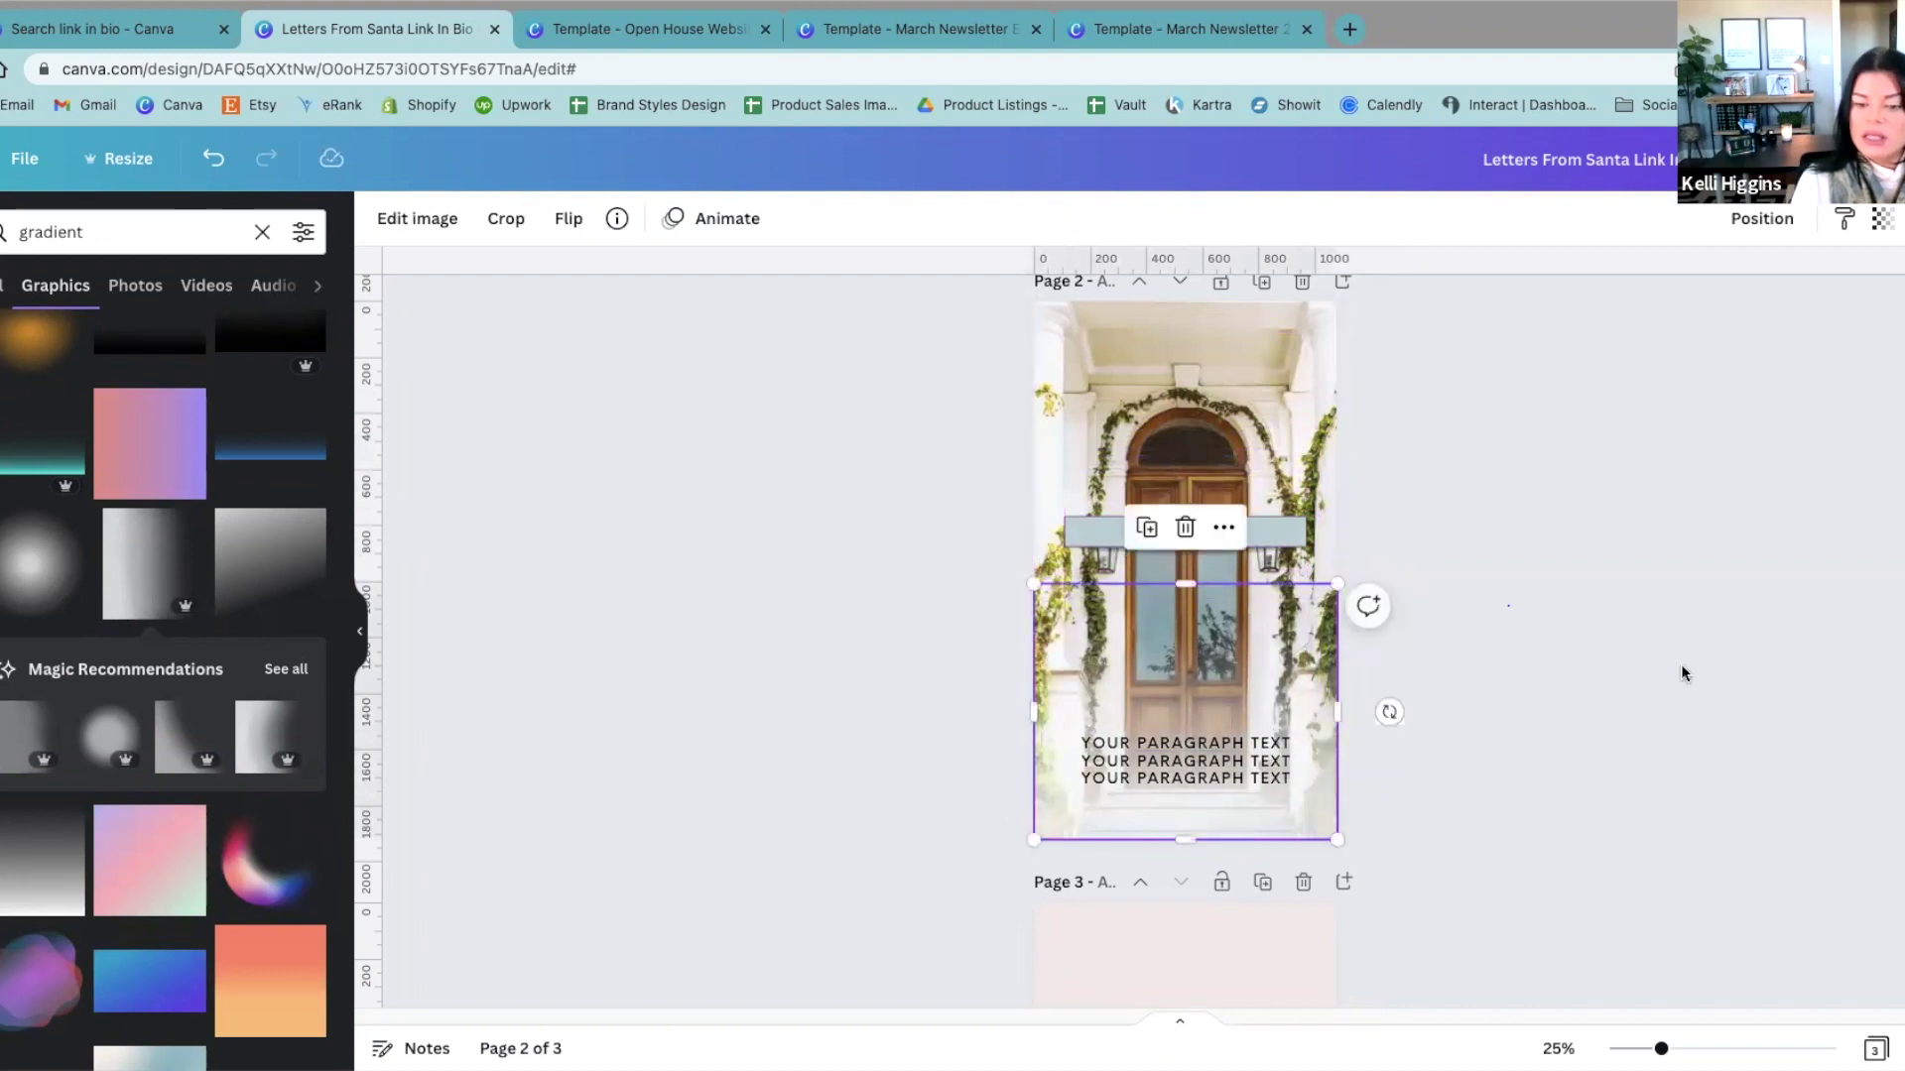
click(1689, 671)
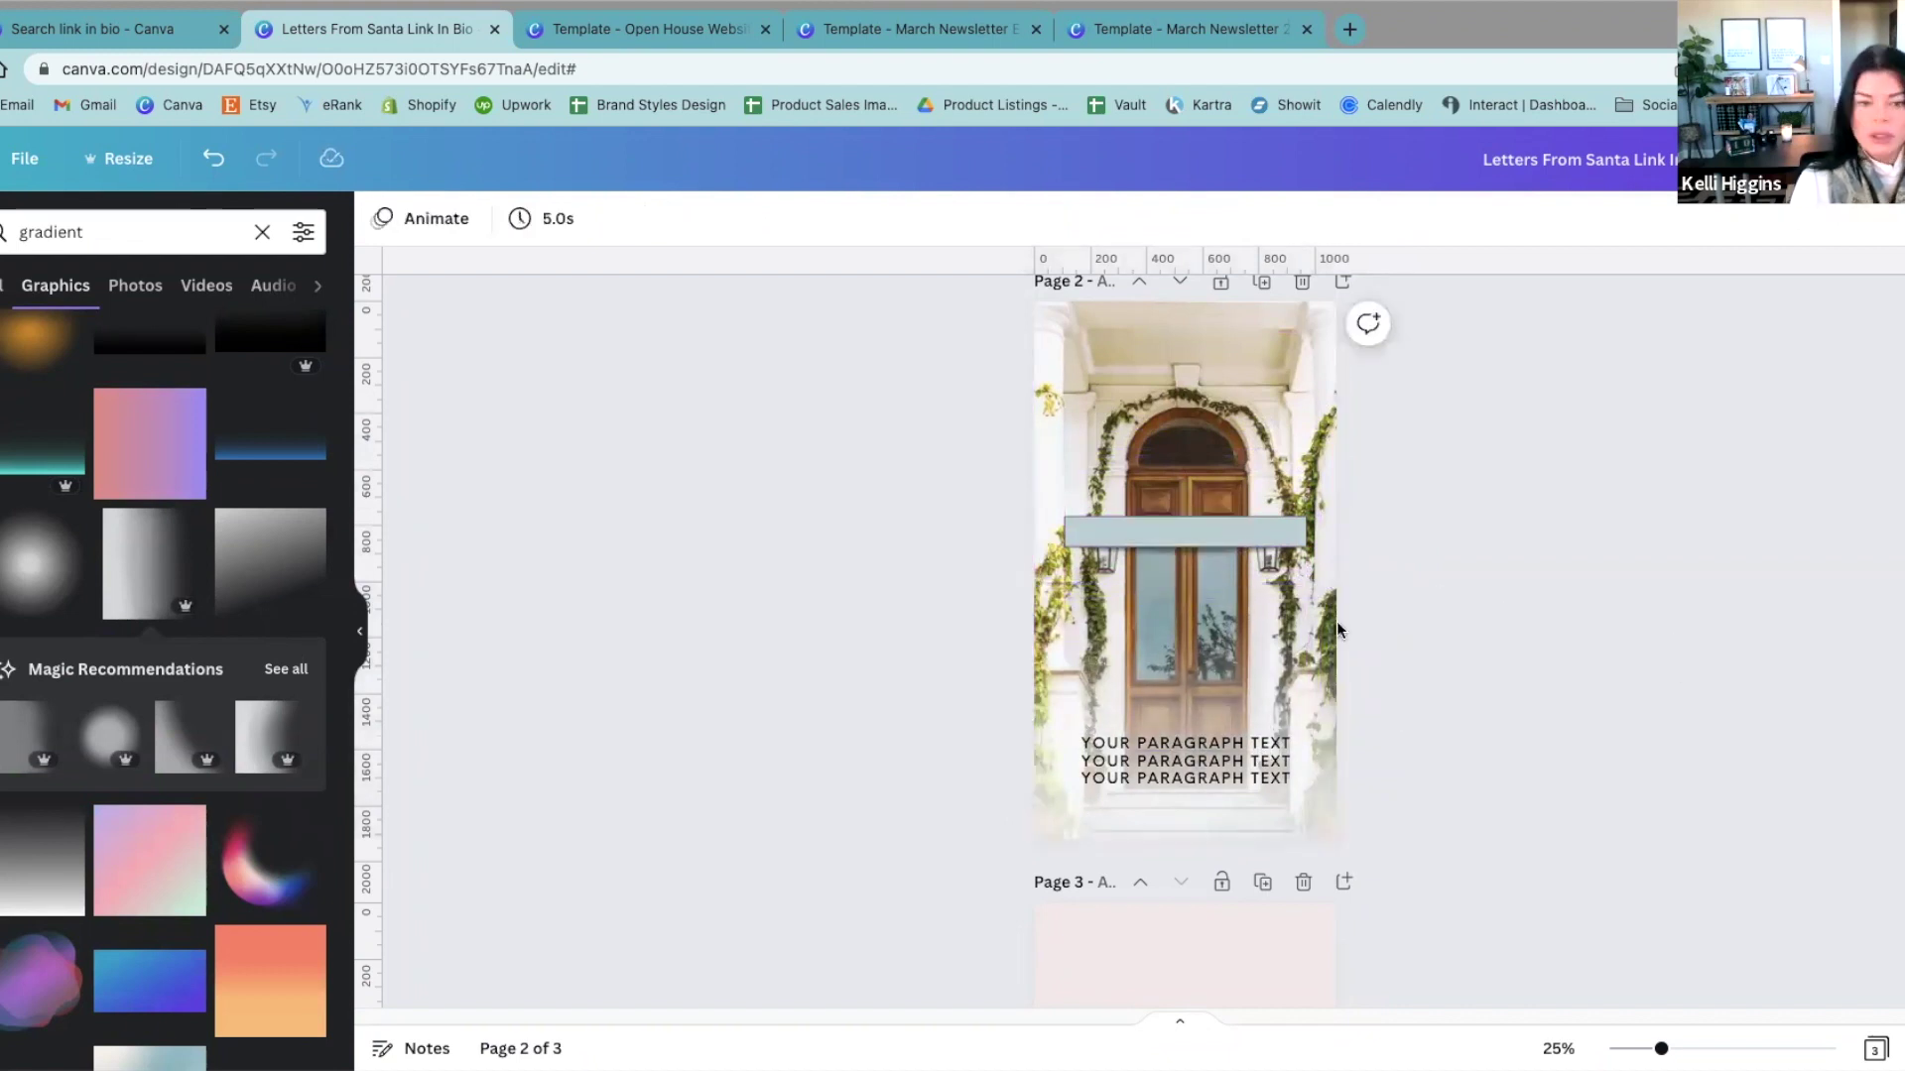
Enlarge the gradient past the page edge and set its transparency to 97.
click(1308, 642)
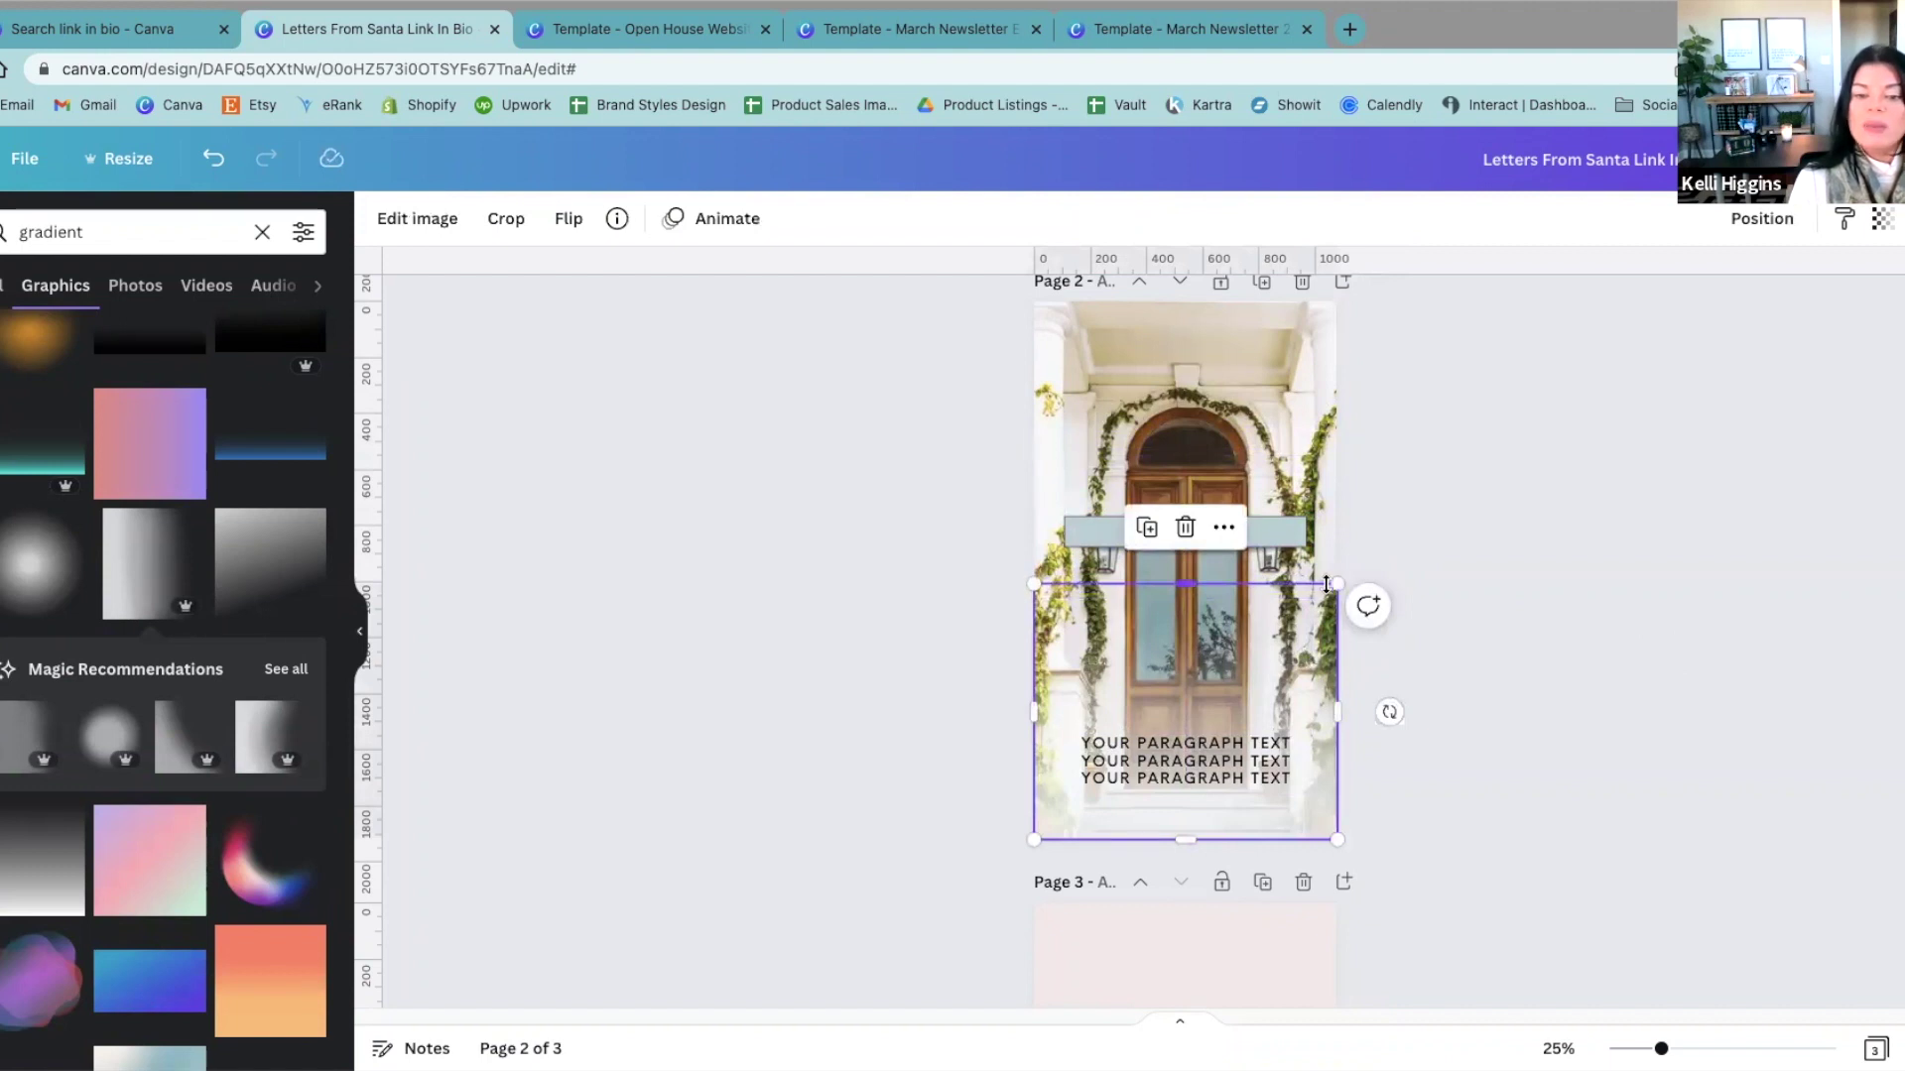
drag(1337, 586, 1786, 348)
drag(1639, 461, 1461, 574)
click(1883, 222)
drag(1876, 310, 1838, 375)
Resize and reposition the gradient overlay across the lower door photo.
click(1853, 496)
drag(1317, 619, 1330, 567)
drag(886, 358, 1037, 495)
drag(1258, 609, 1165, 618)
click(1510, 695)
click(1336, 666)
drag(1336, 666, 1335, 636)
drag(1440, 470, 1416, 527)
drag(1365, 604, 1403, 608)
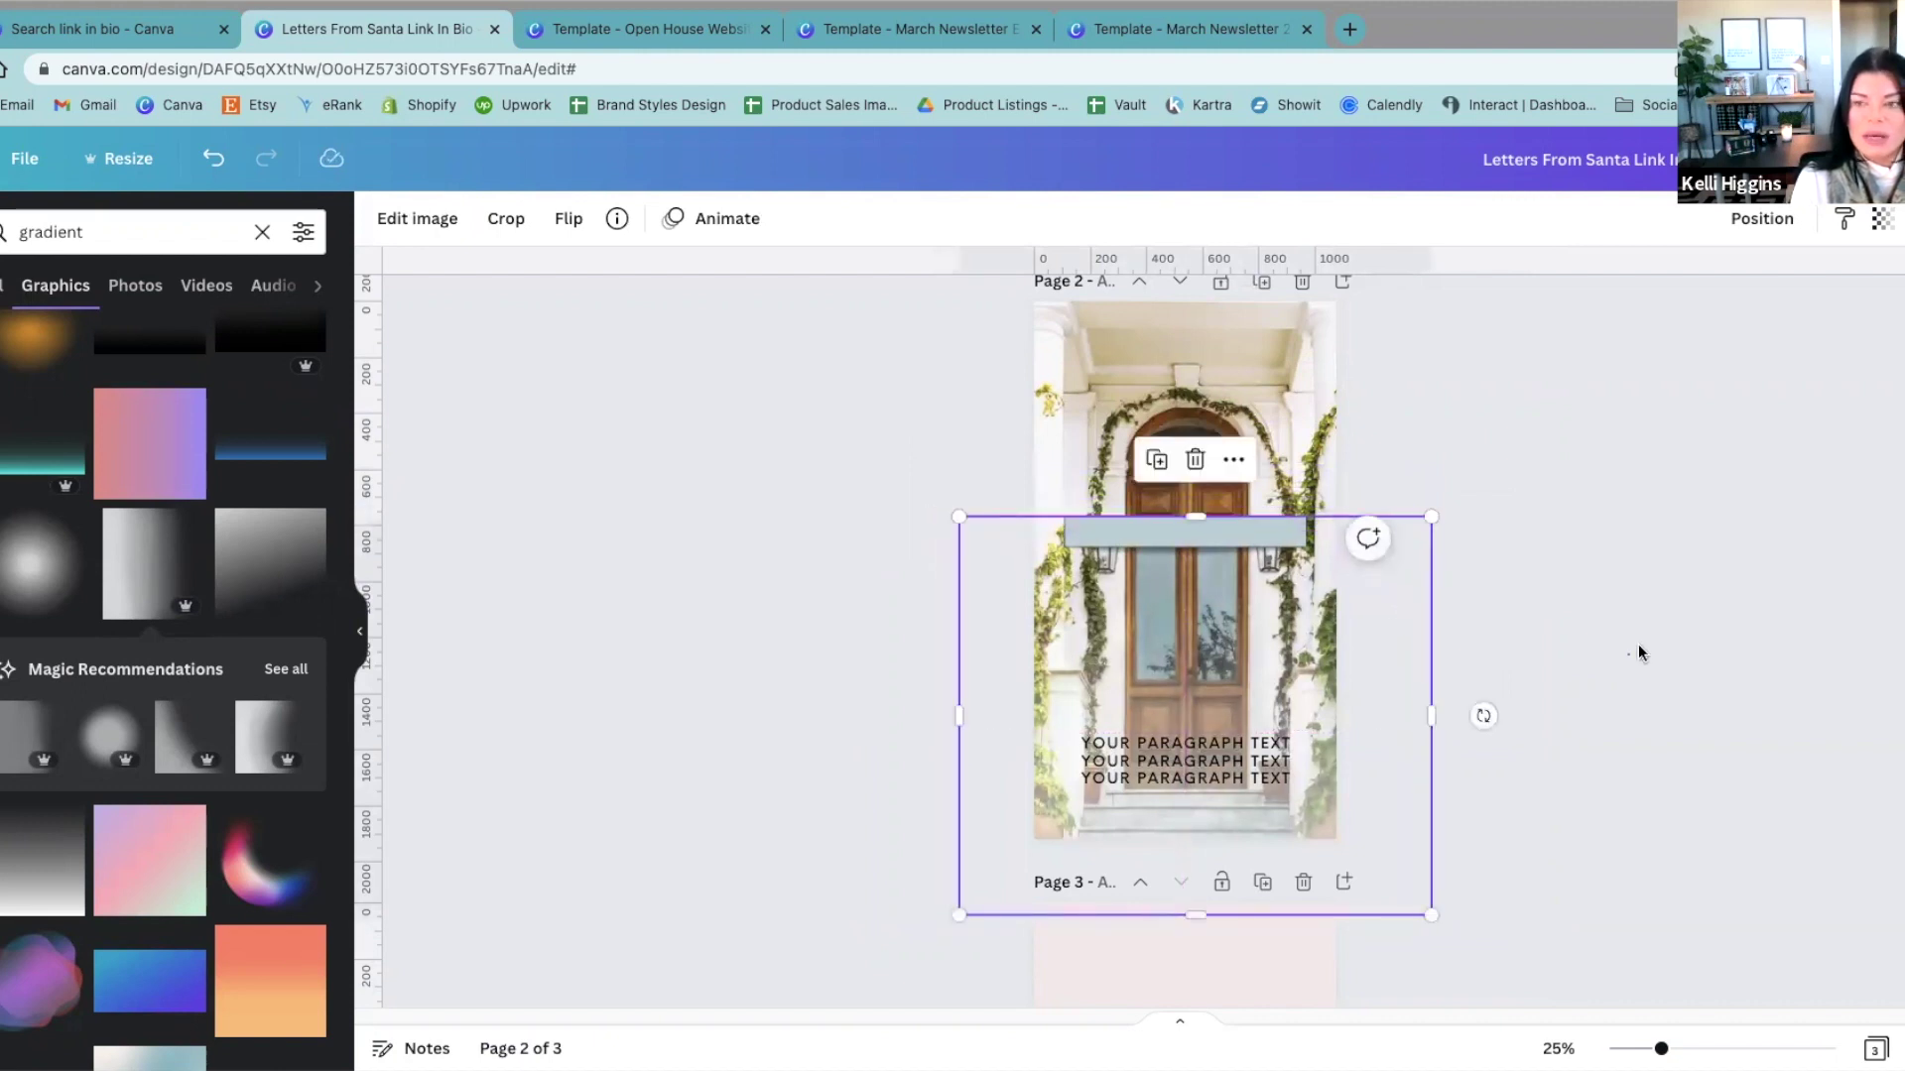
click(1587, 733)
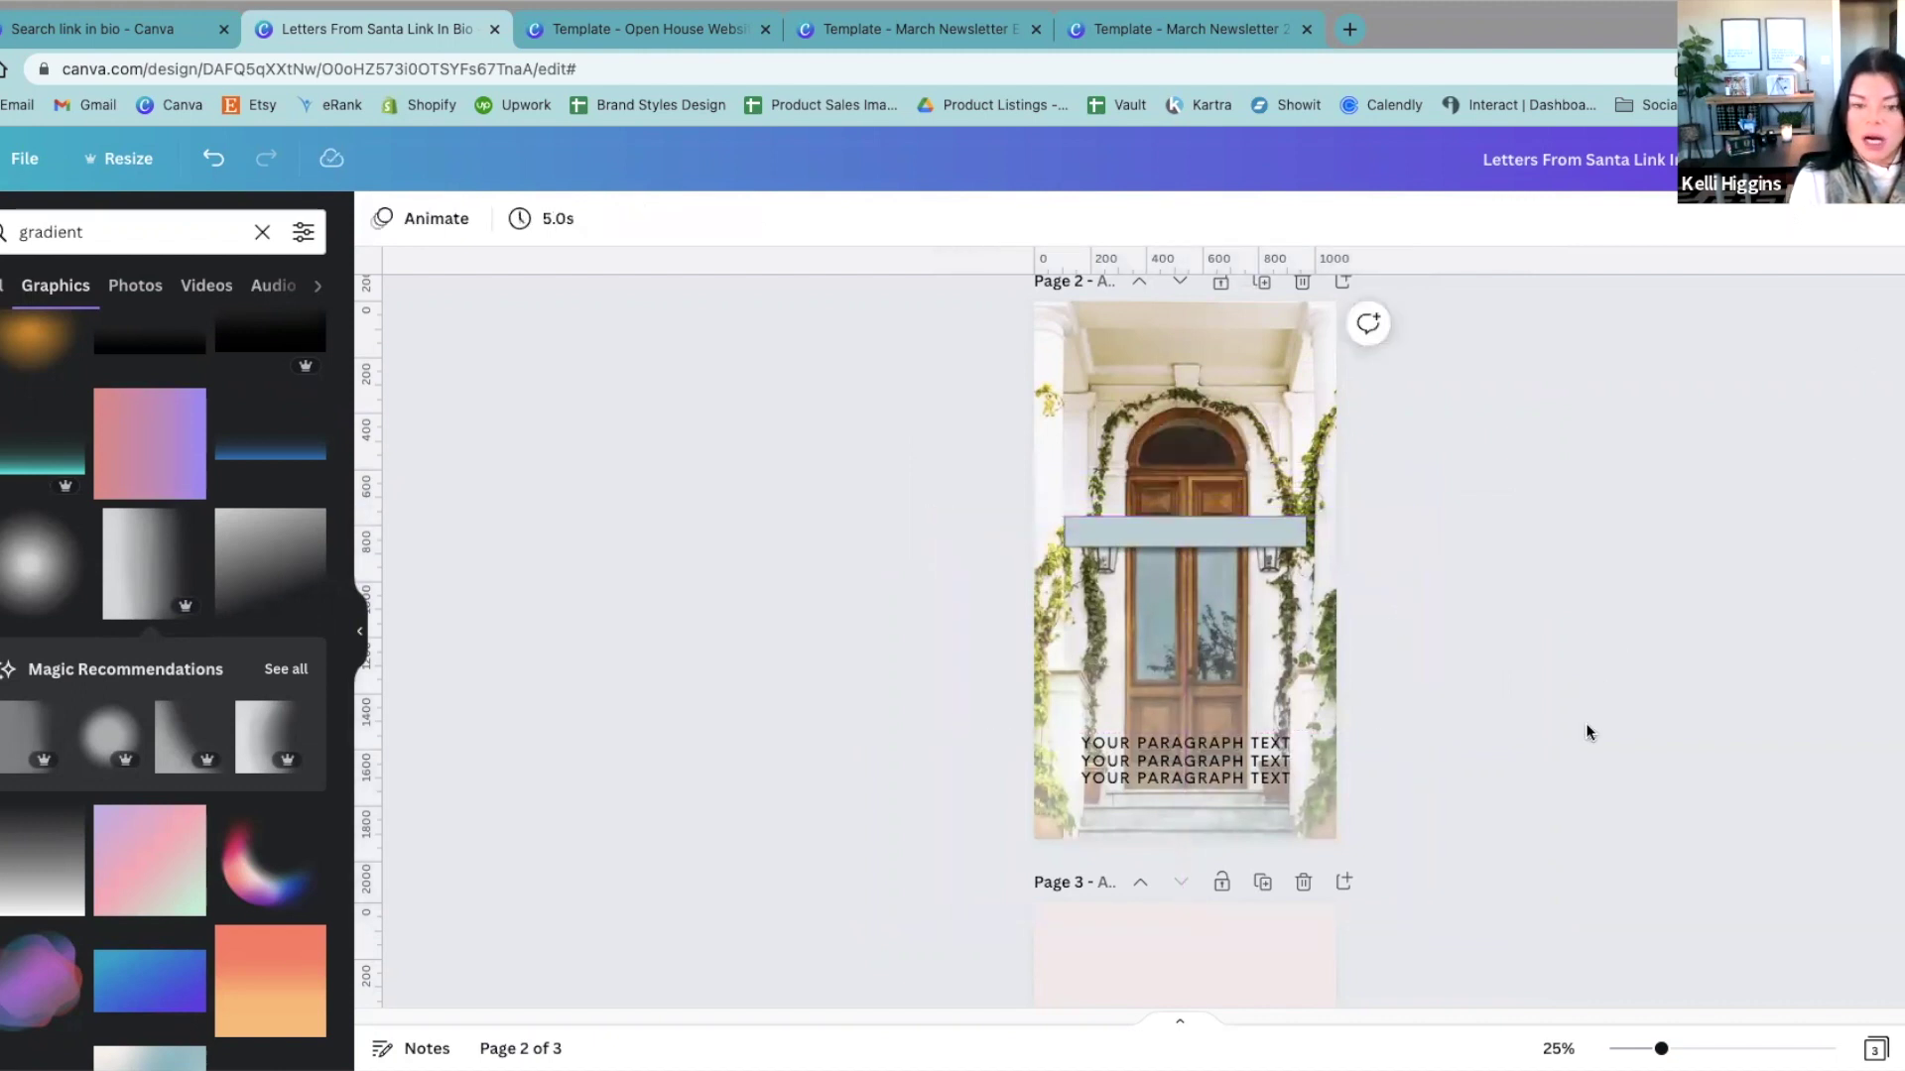
Enlarge the three stacked text lines to size 46.4.
click(1189, 759)
drag(1196, 748, 1331, 722)
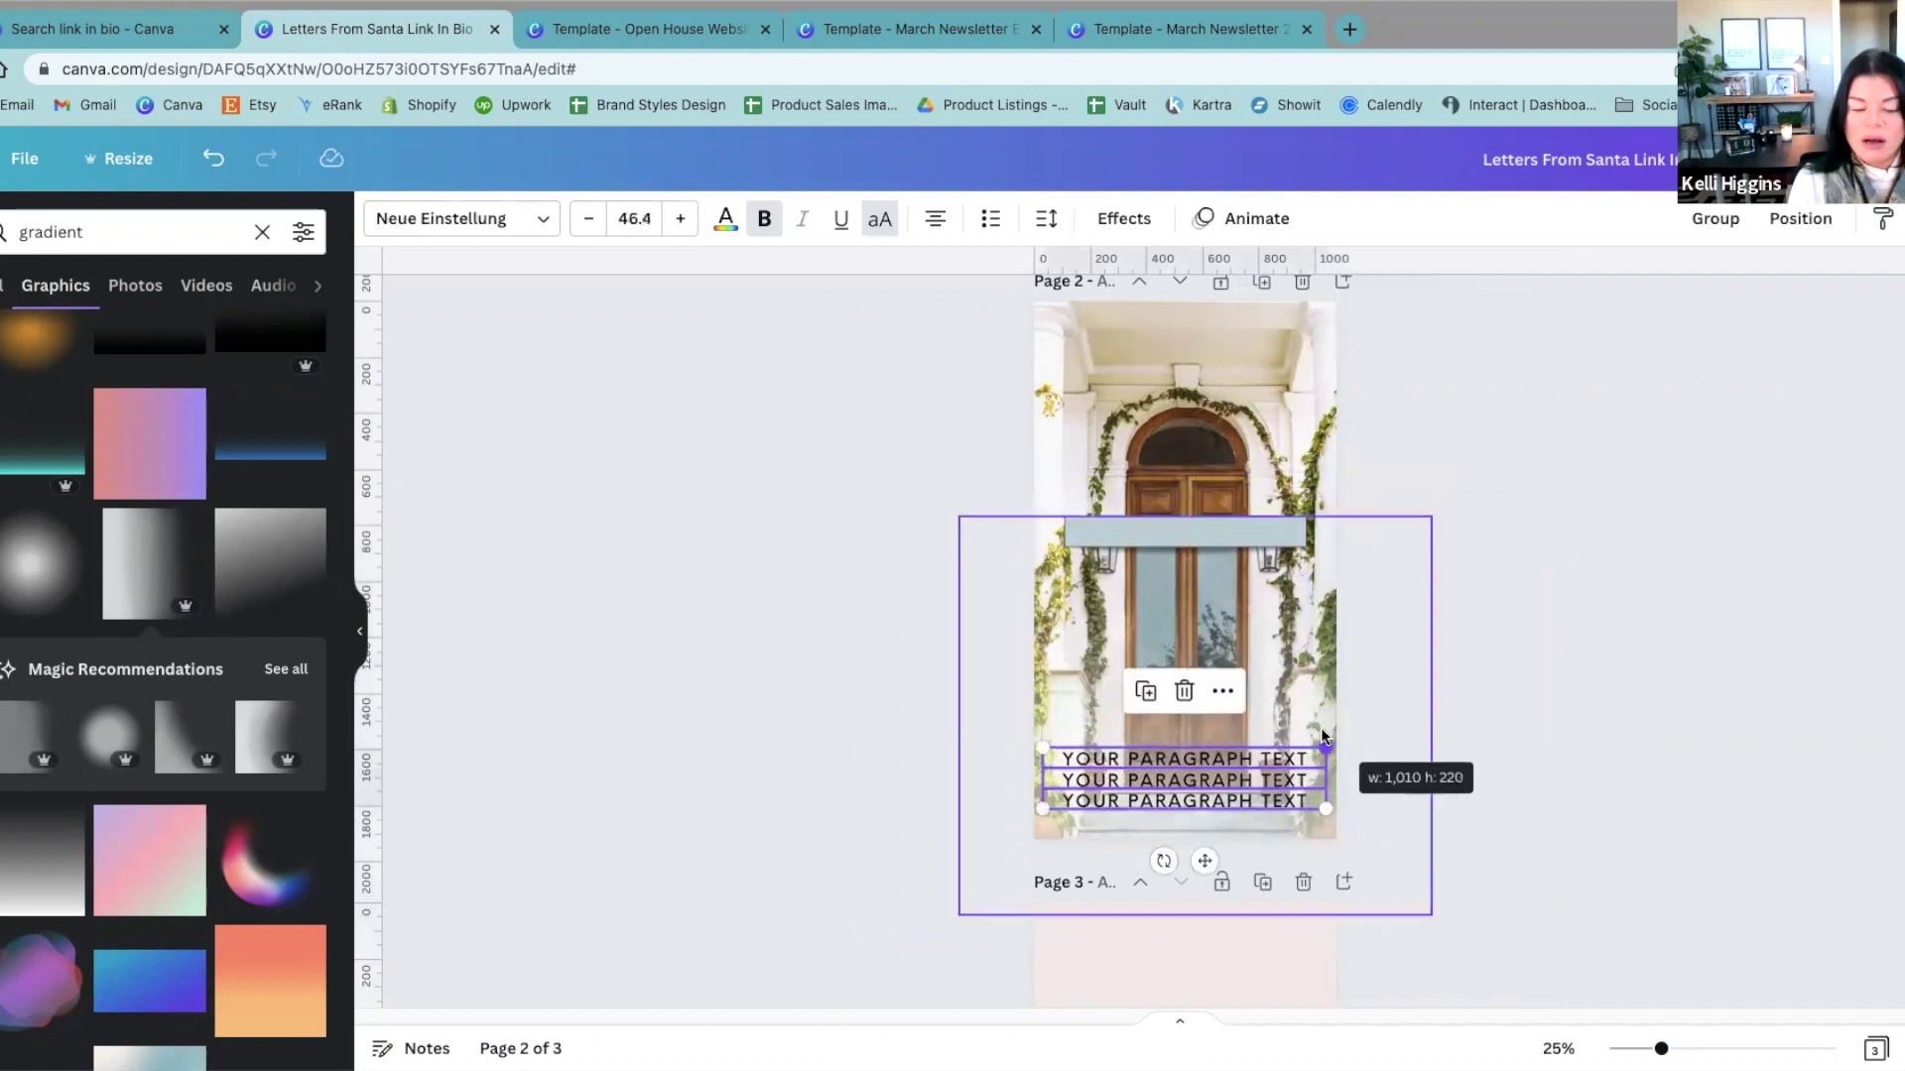
click(1681, 802)
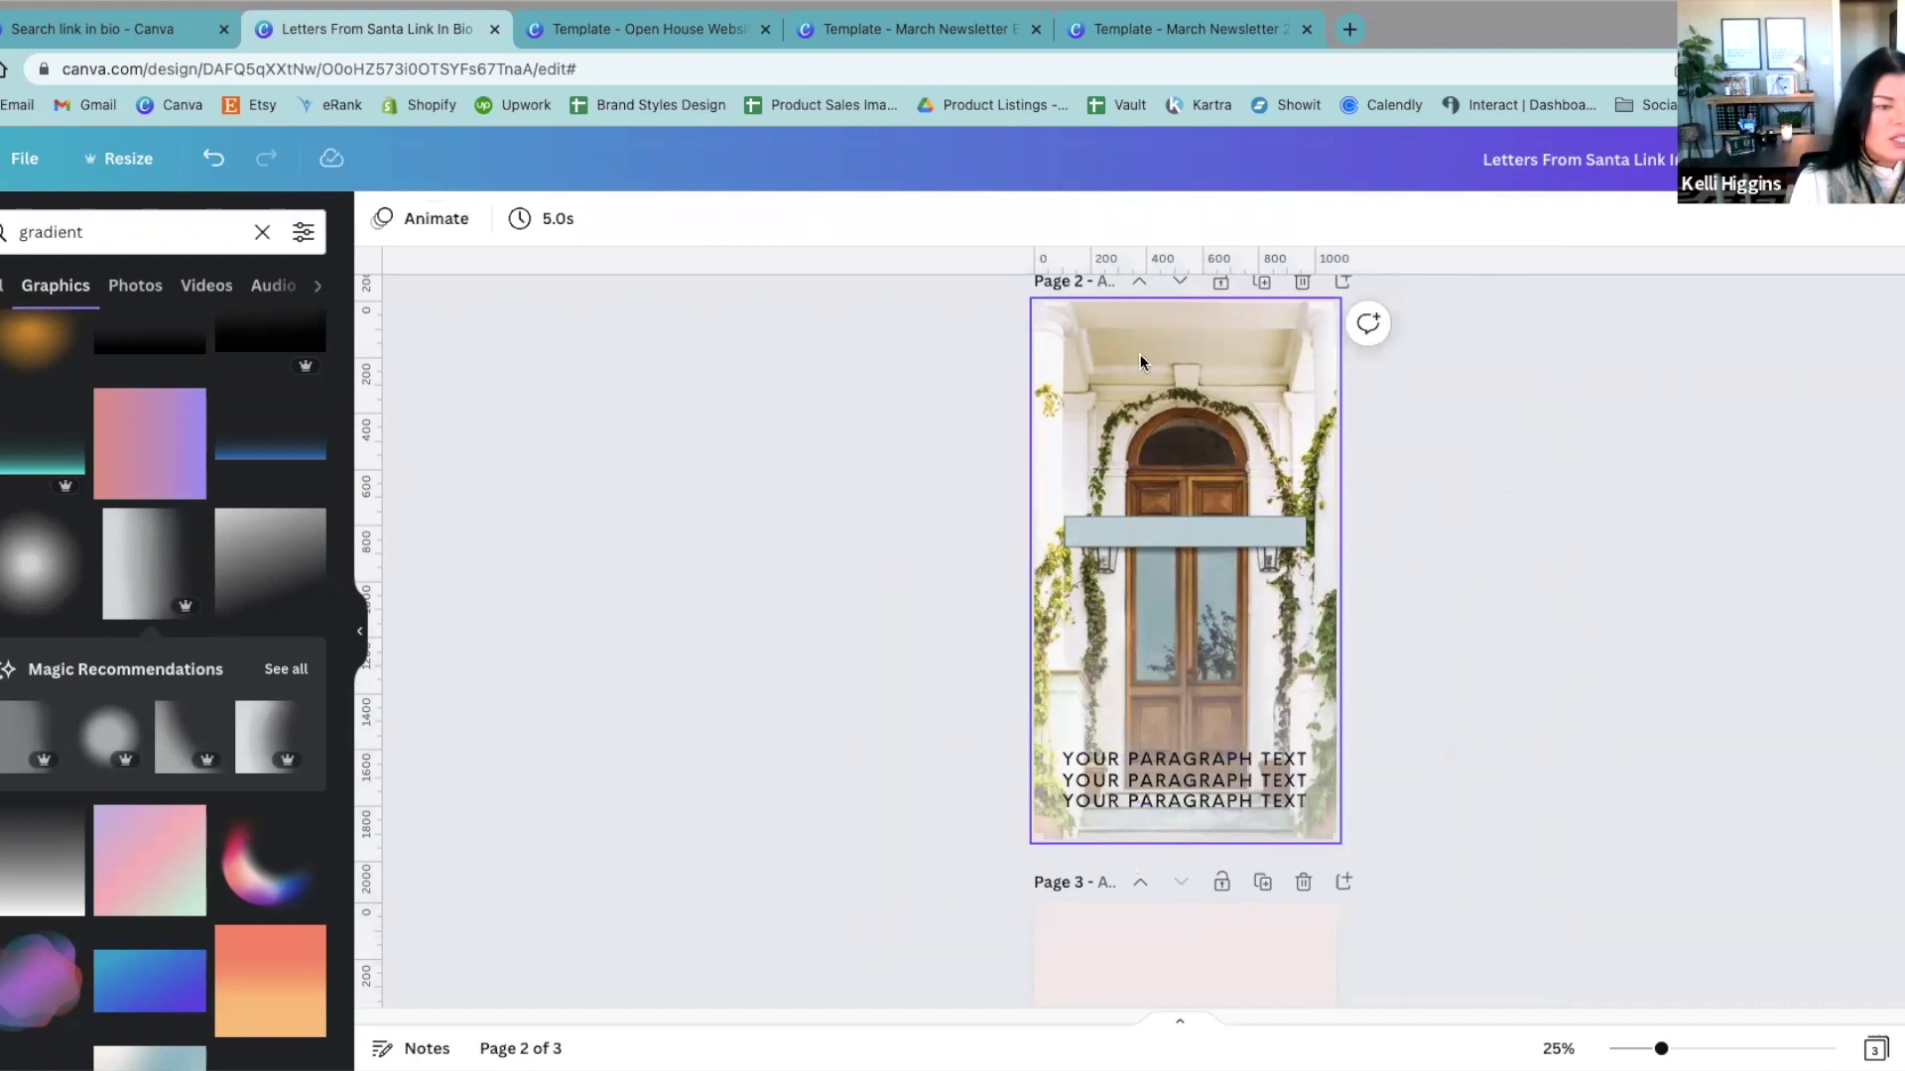
scroll(288, 823, down, 5)
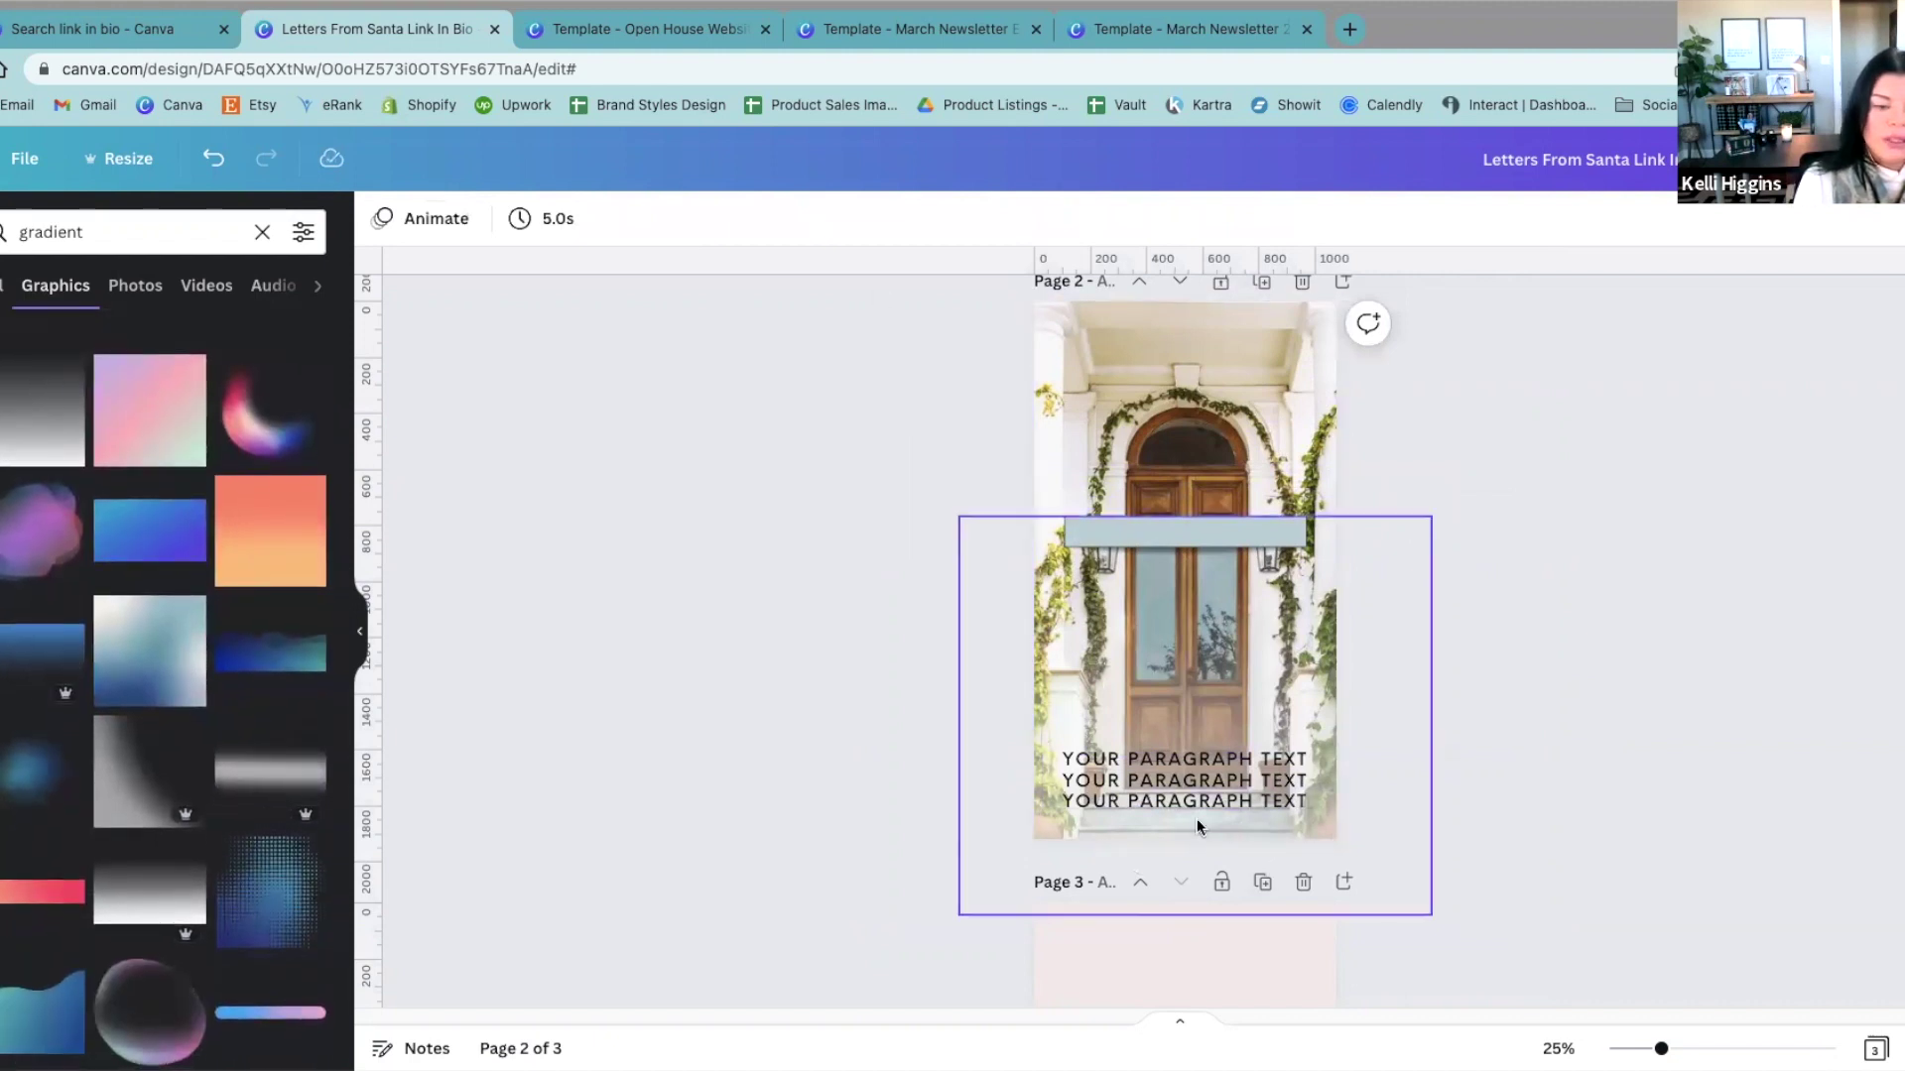
Drag the extra overlay off the page and rotate the door gradient about -88°.
drag(1197, 819, 535, 761)
click(1185, 665)
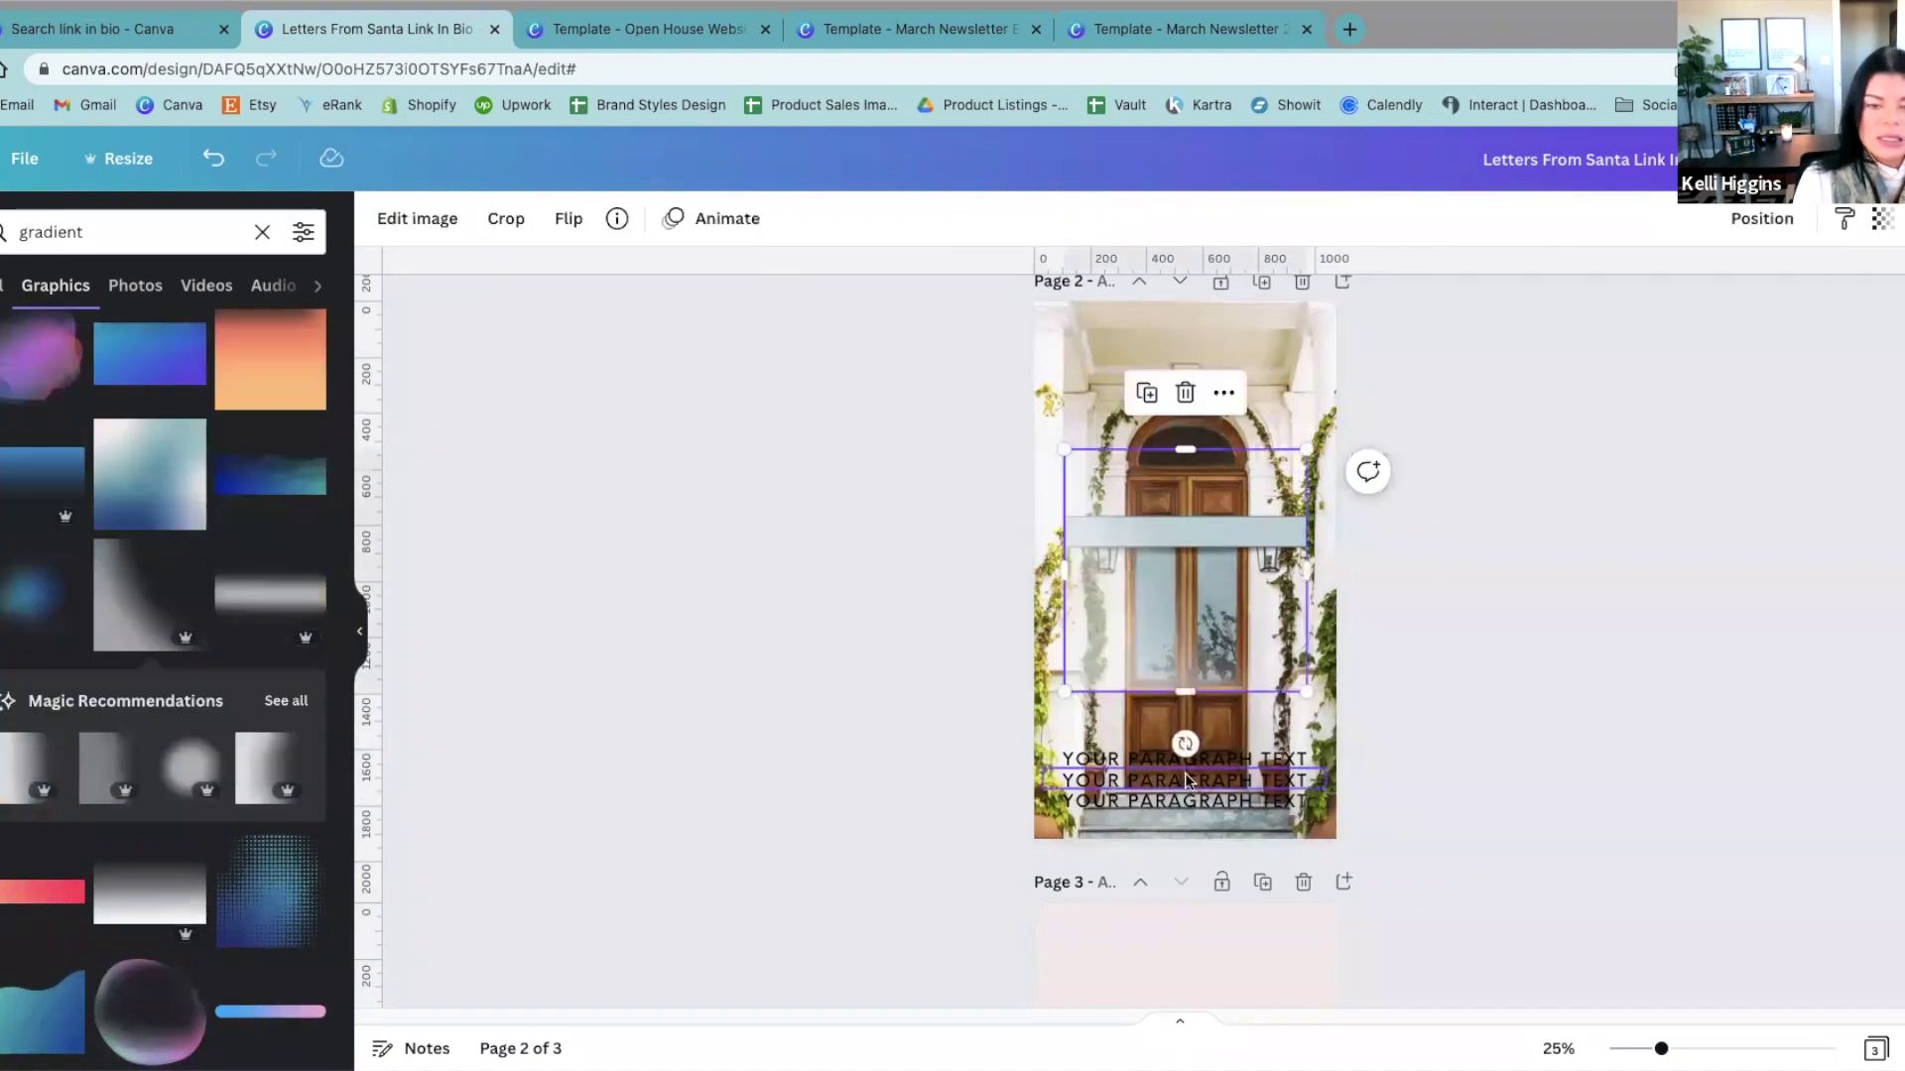
drag(1181, 744, 1346, 575)
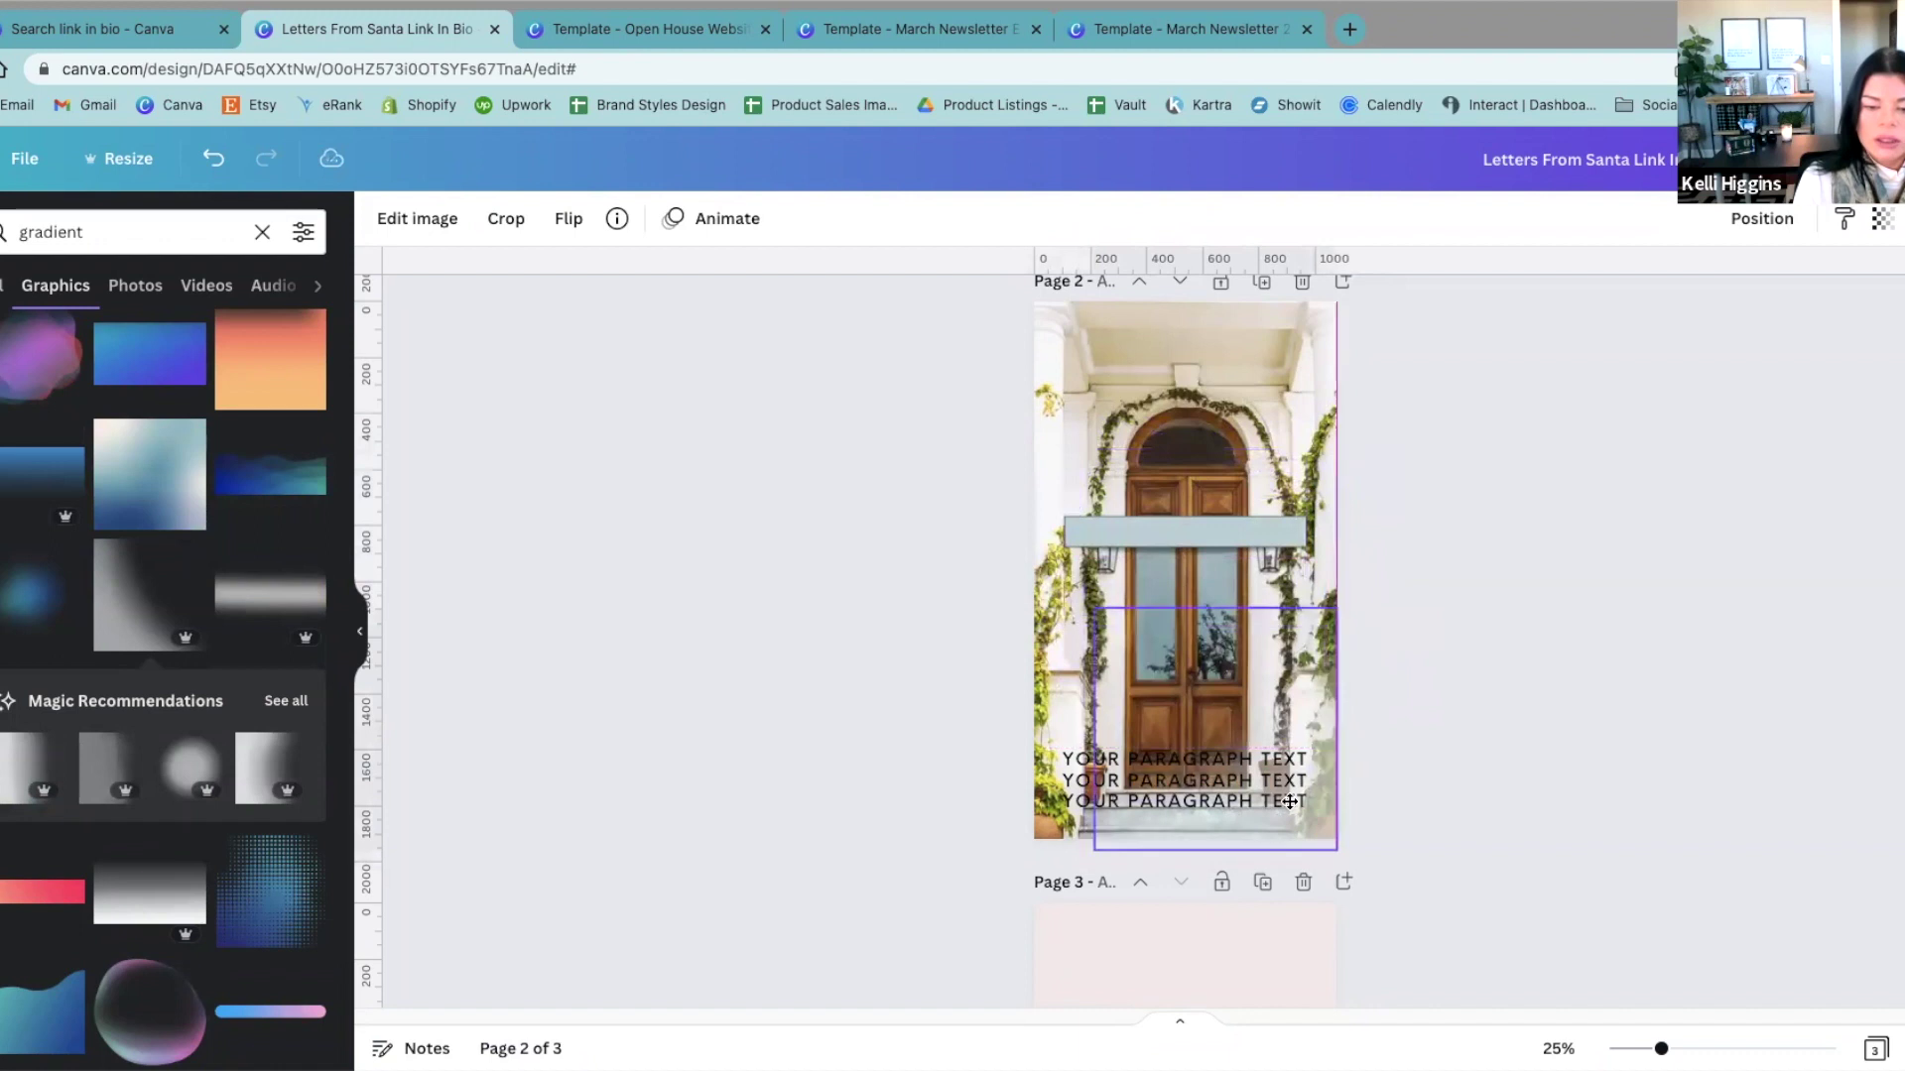
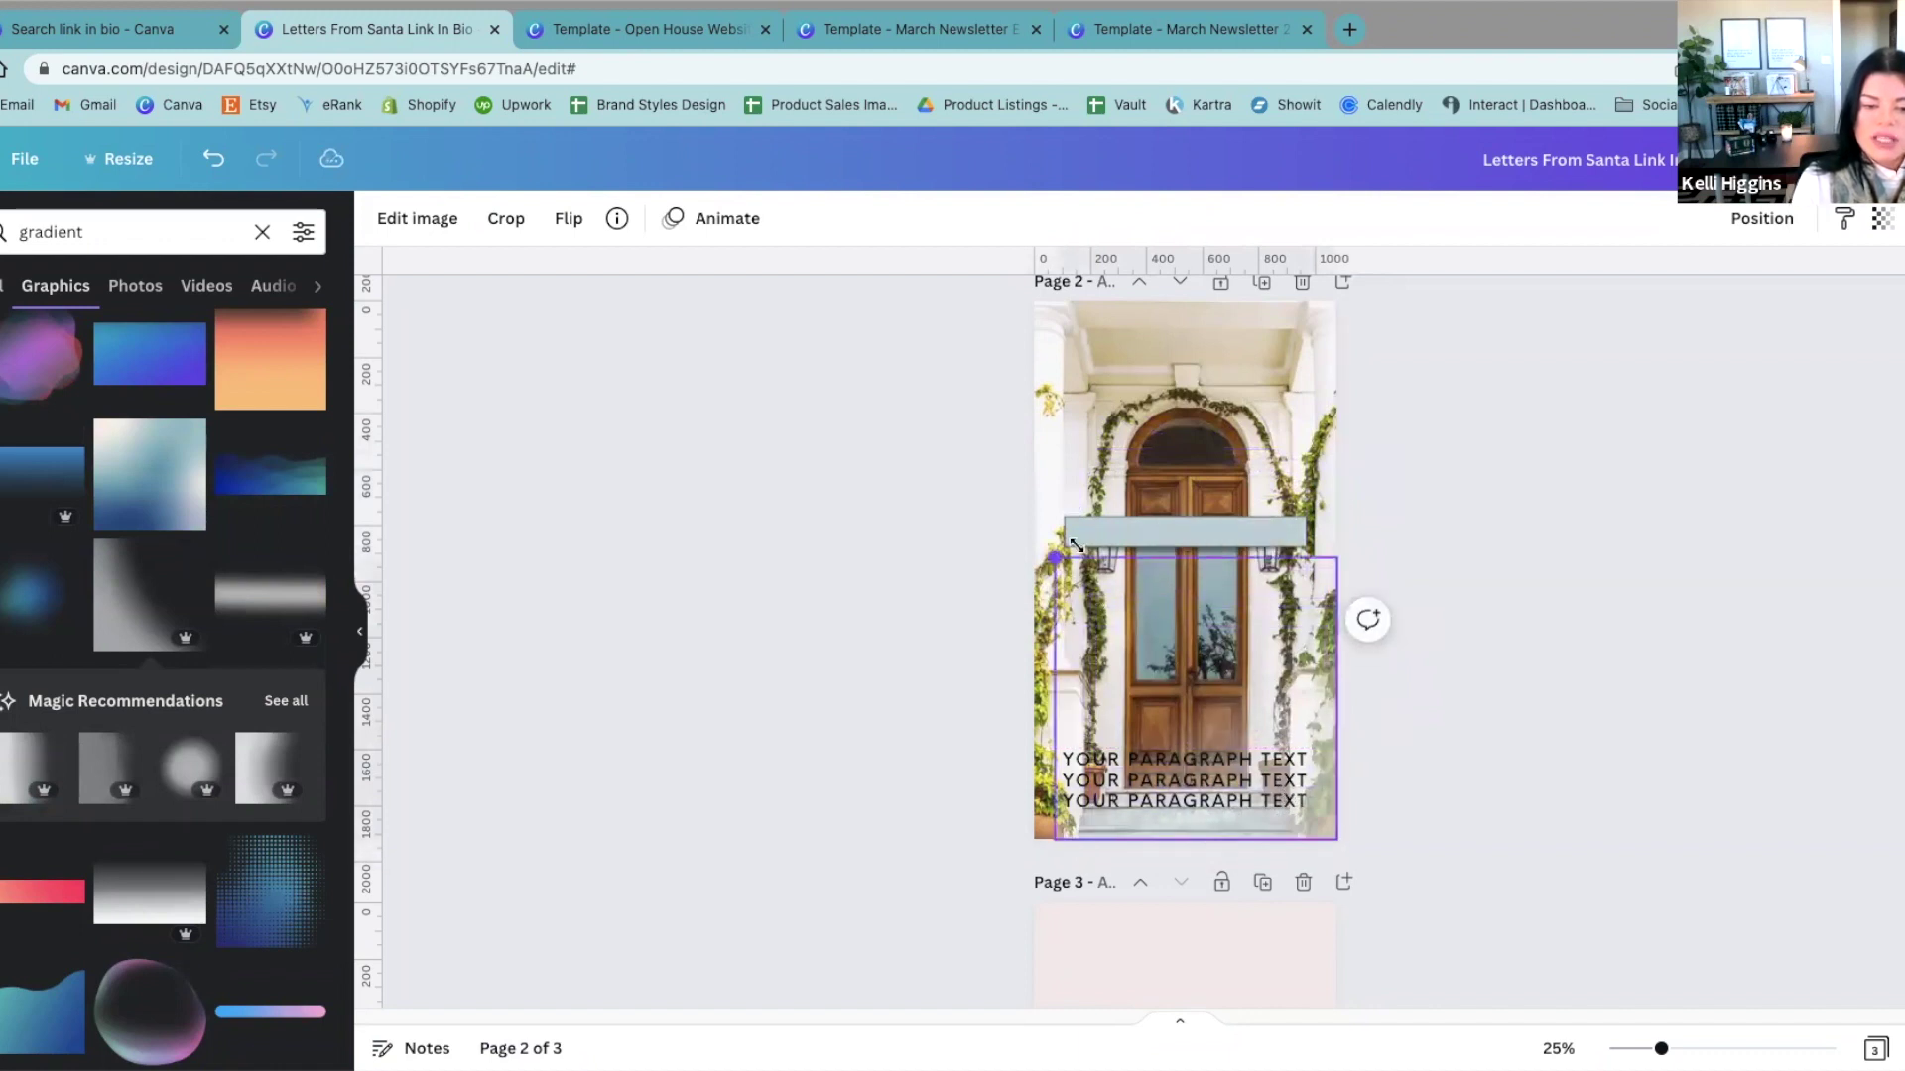
Stretch the door photo past page 2's edges, undoing a deletion and adjusting its top edge.
drag(1265, 636, 1347, 667)
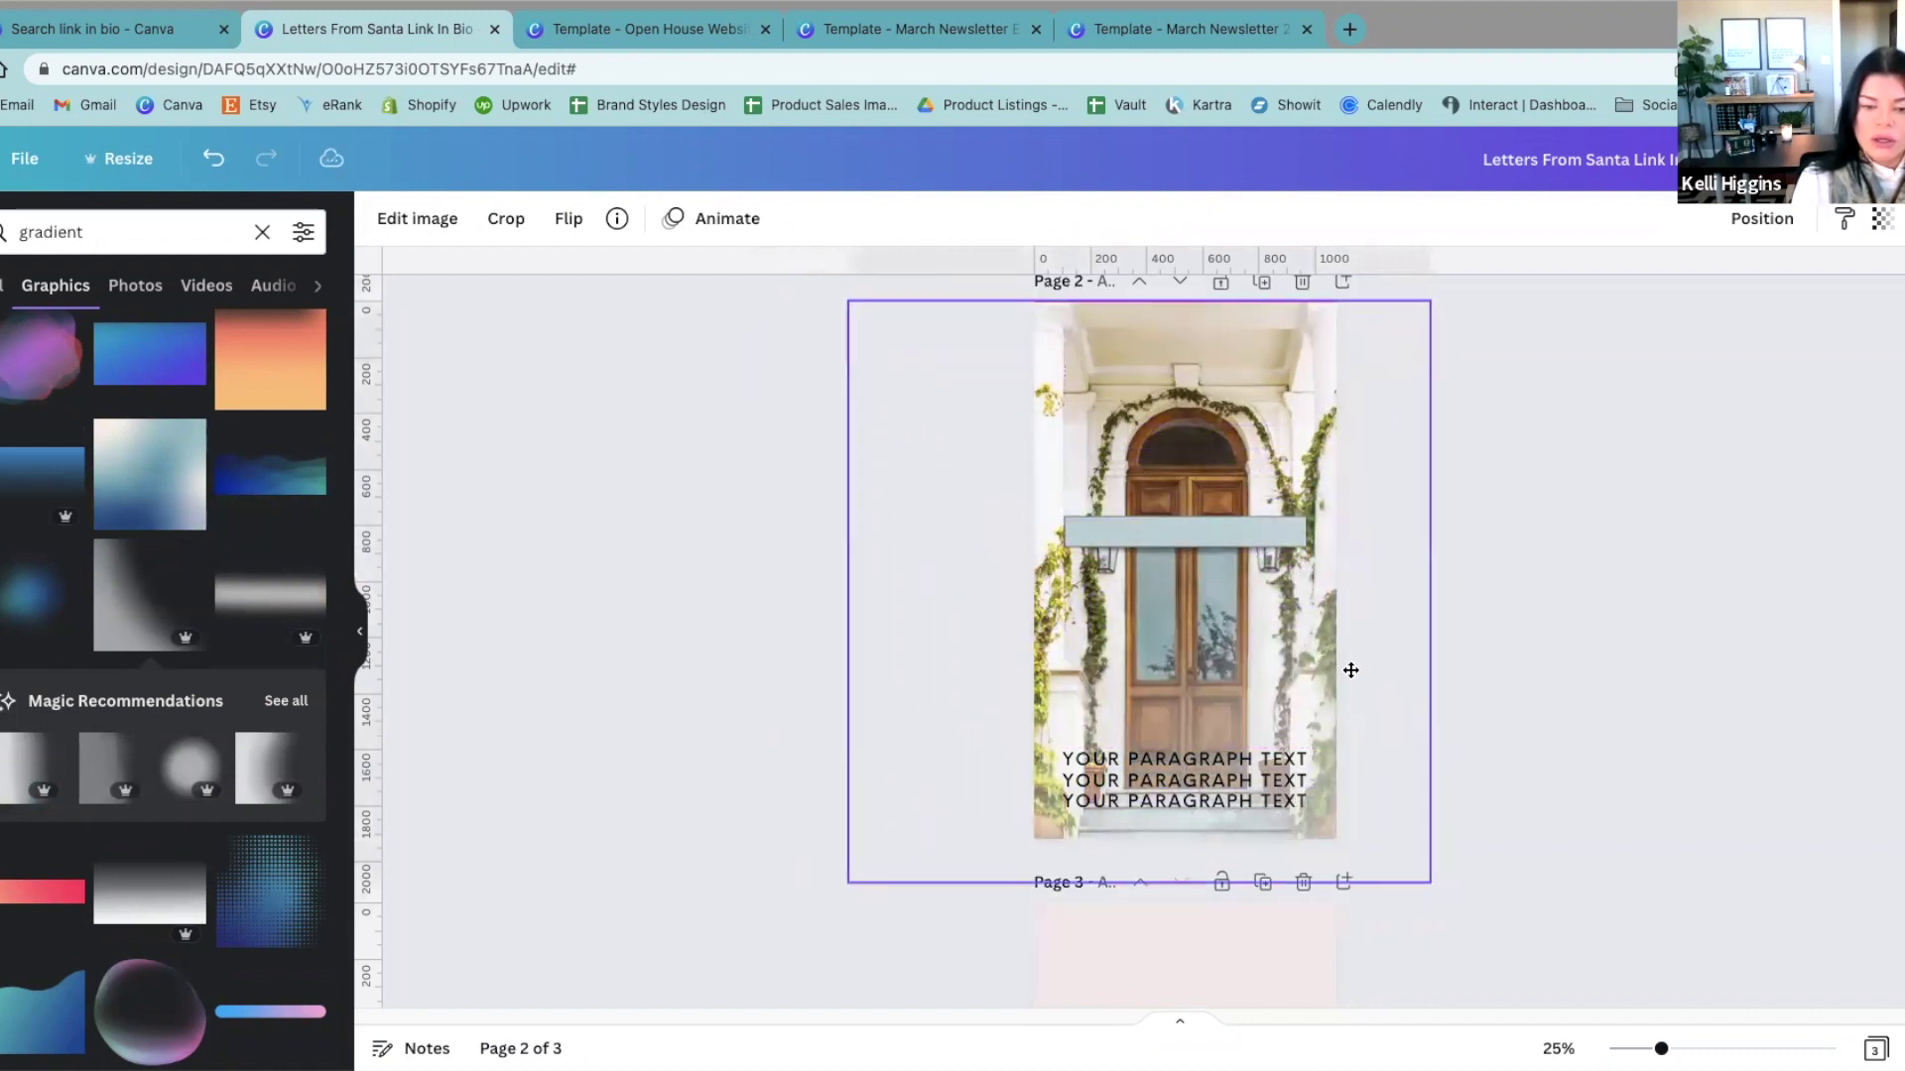
key(Delete)
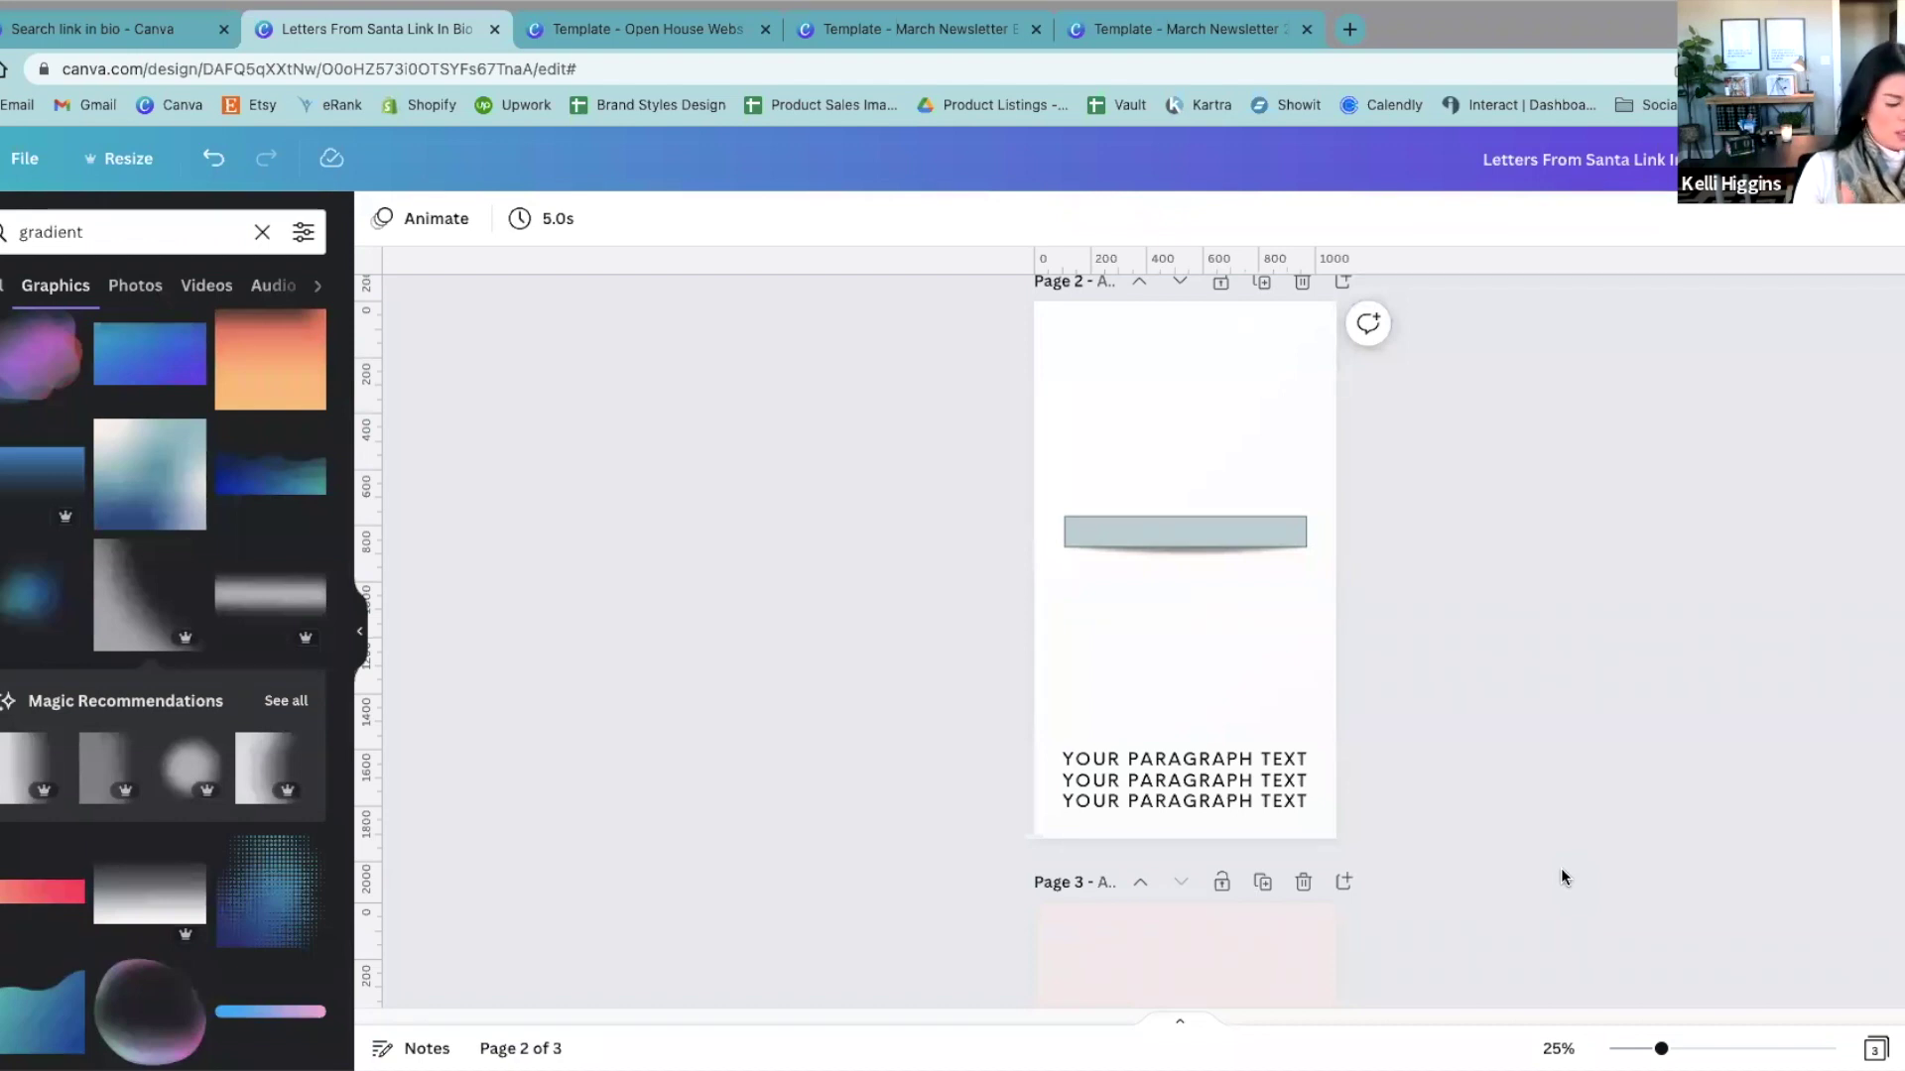
key(ctrl+z)
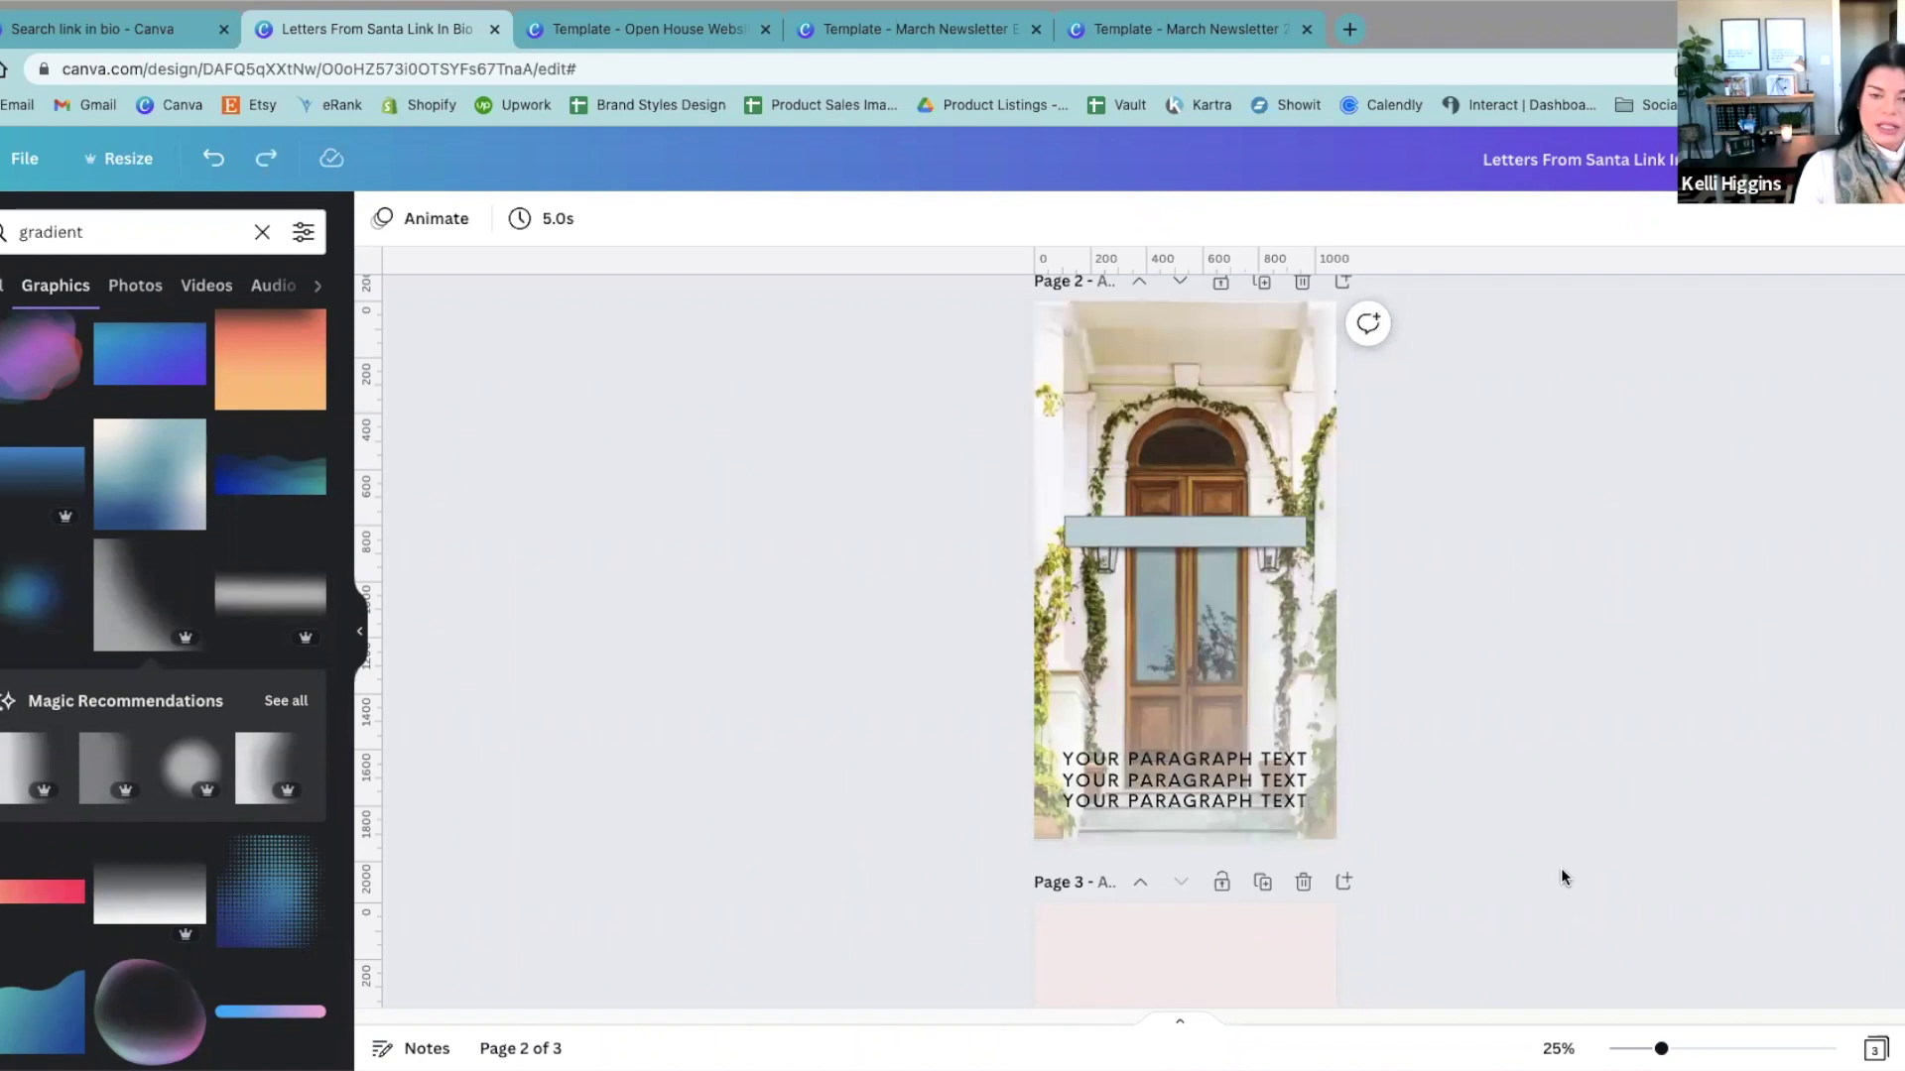
click(1268, 655)
mouse_move(1095, 300)
mouse_down()
mouse_move(1095, 280)
mouse_move(1095, 301)
mouse_up()
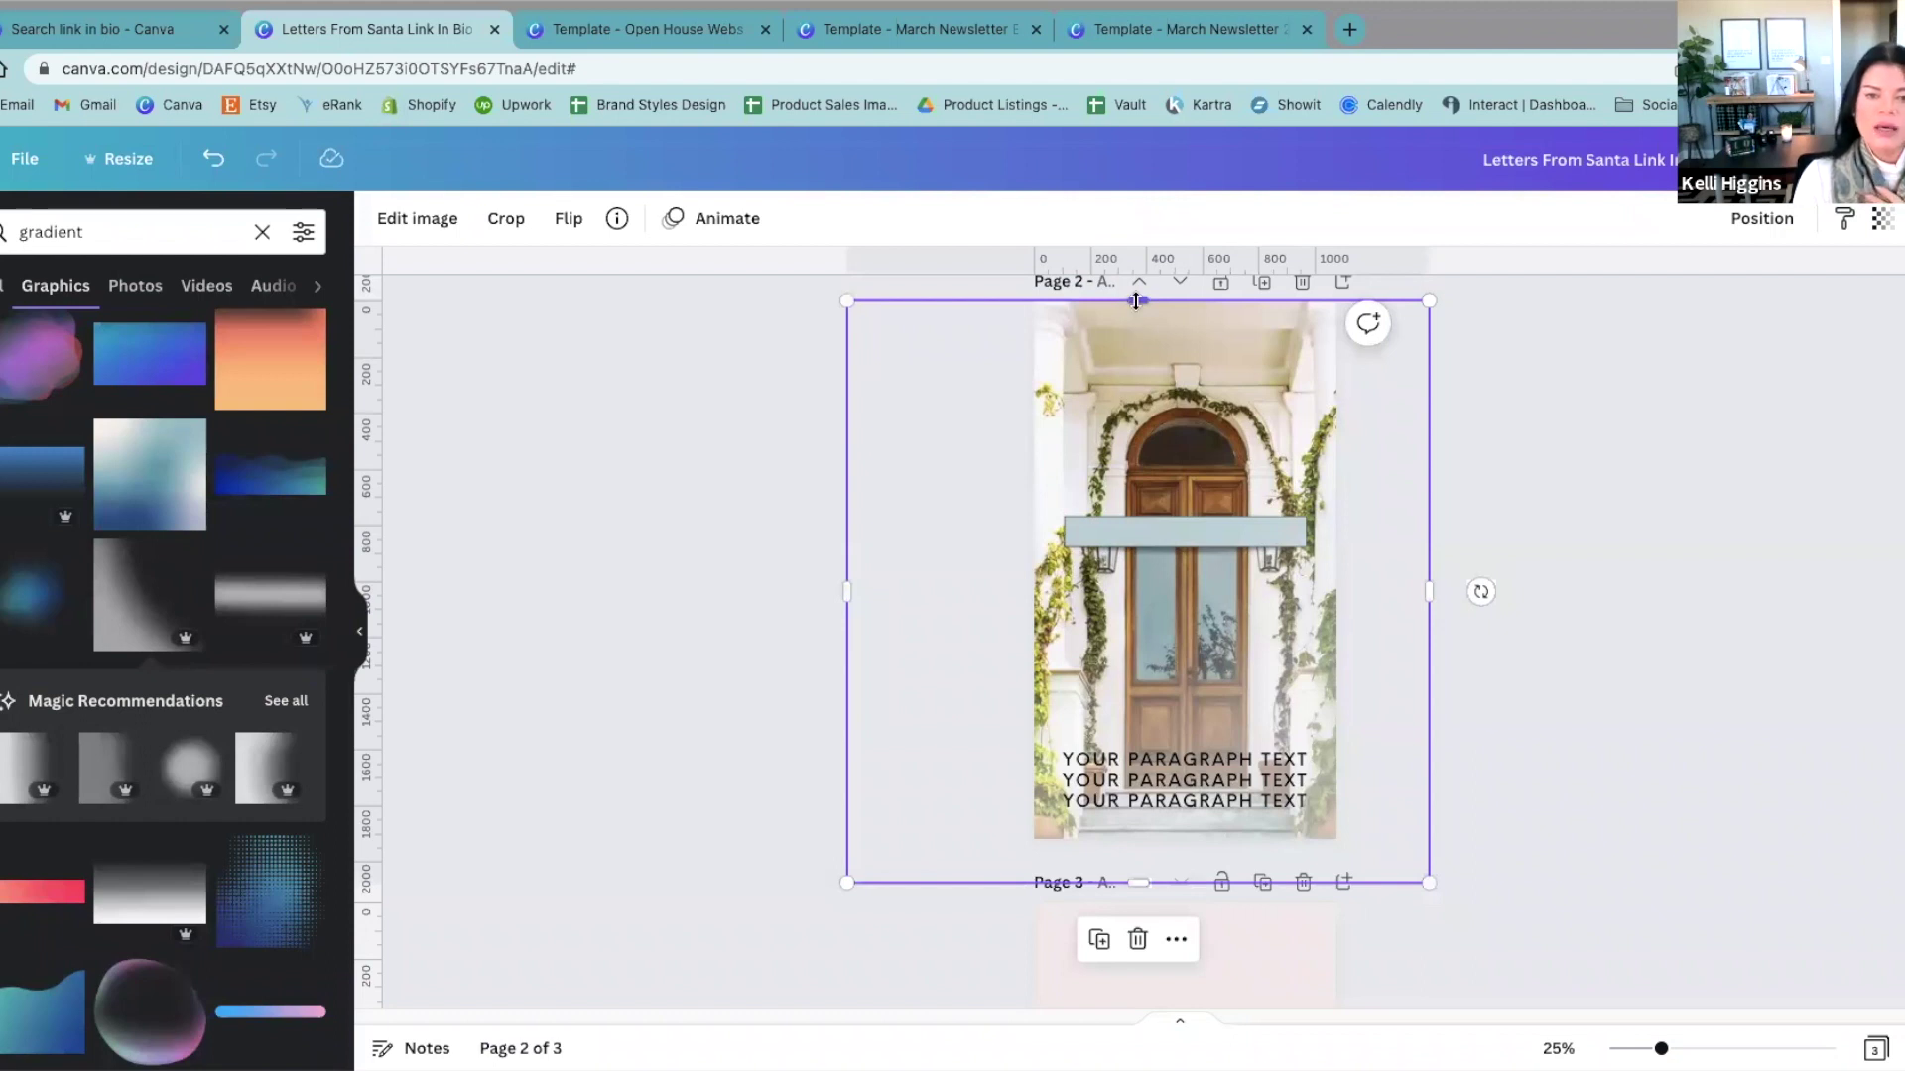
drag(1136, 303, 1138, 356)
Restore the deleted door photo and drag it so it overflows page 2 while filling it.
click(1323, 340)
click(1274, 390)
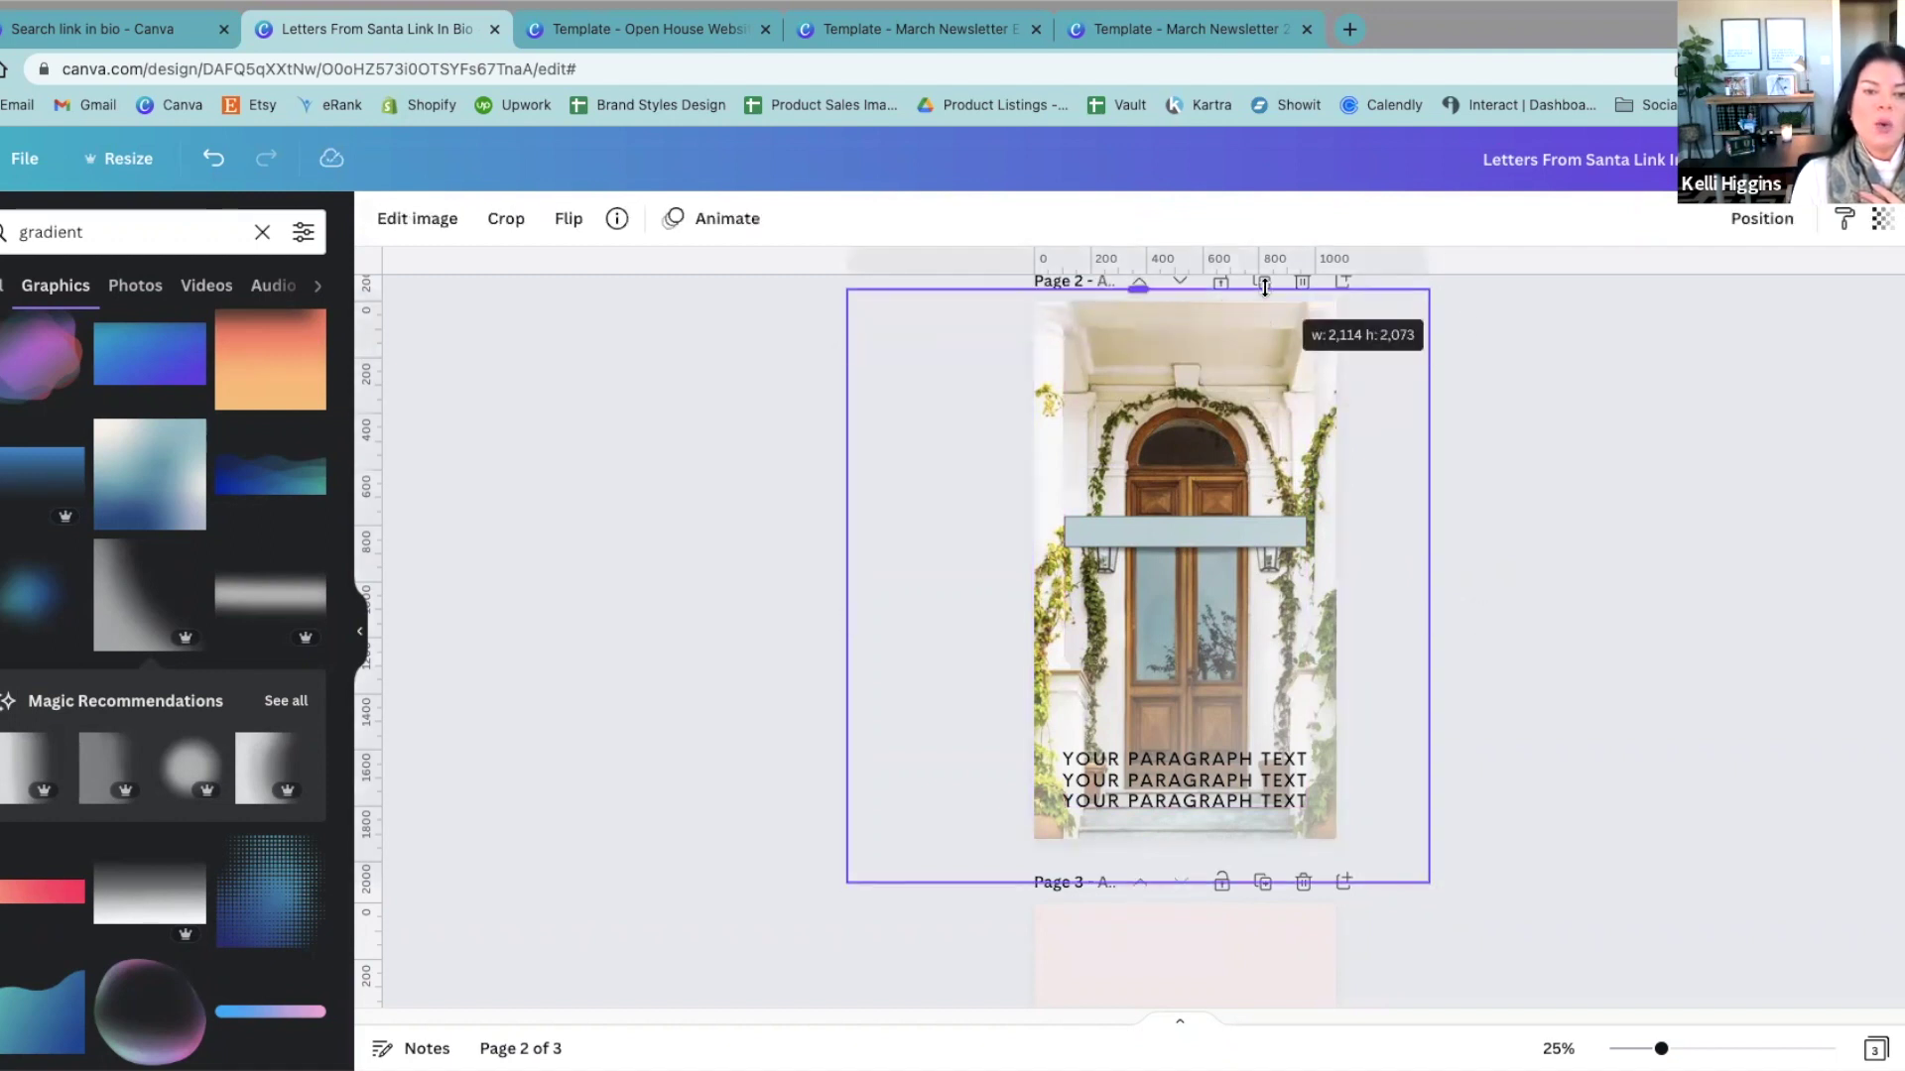
key(Delete)
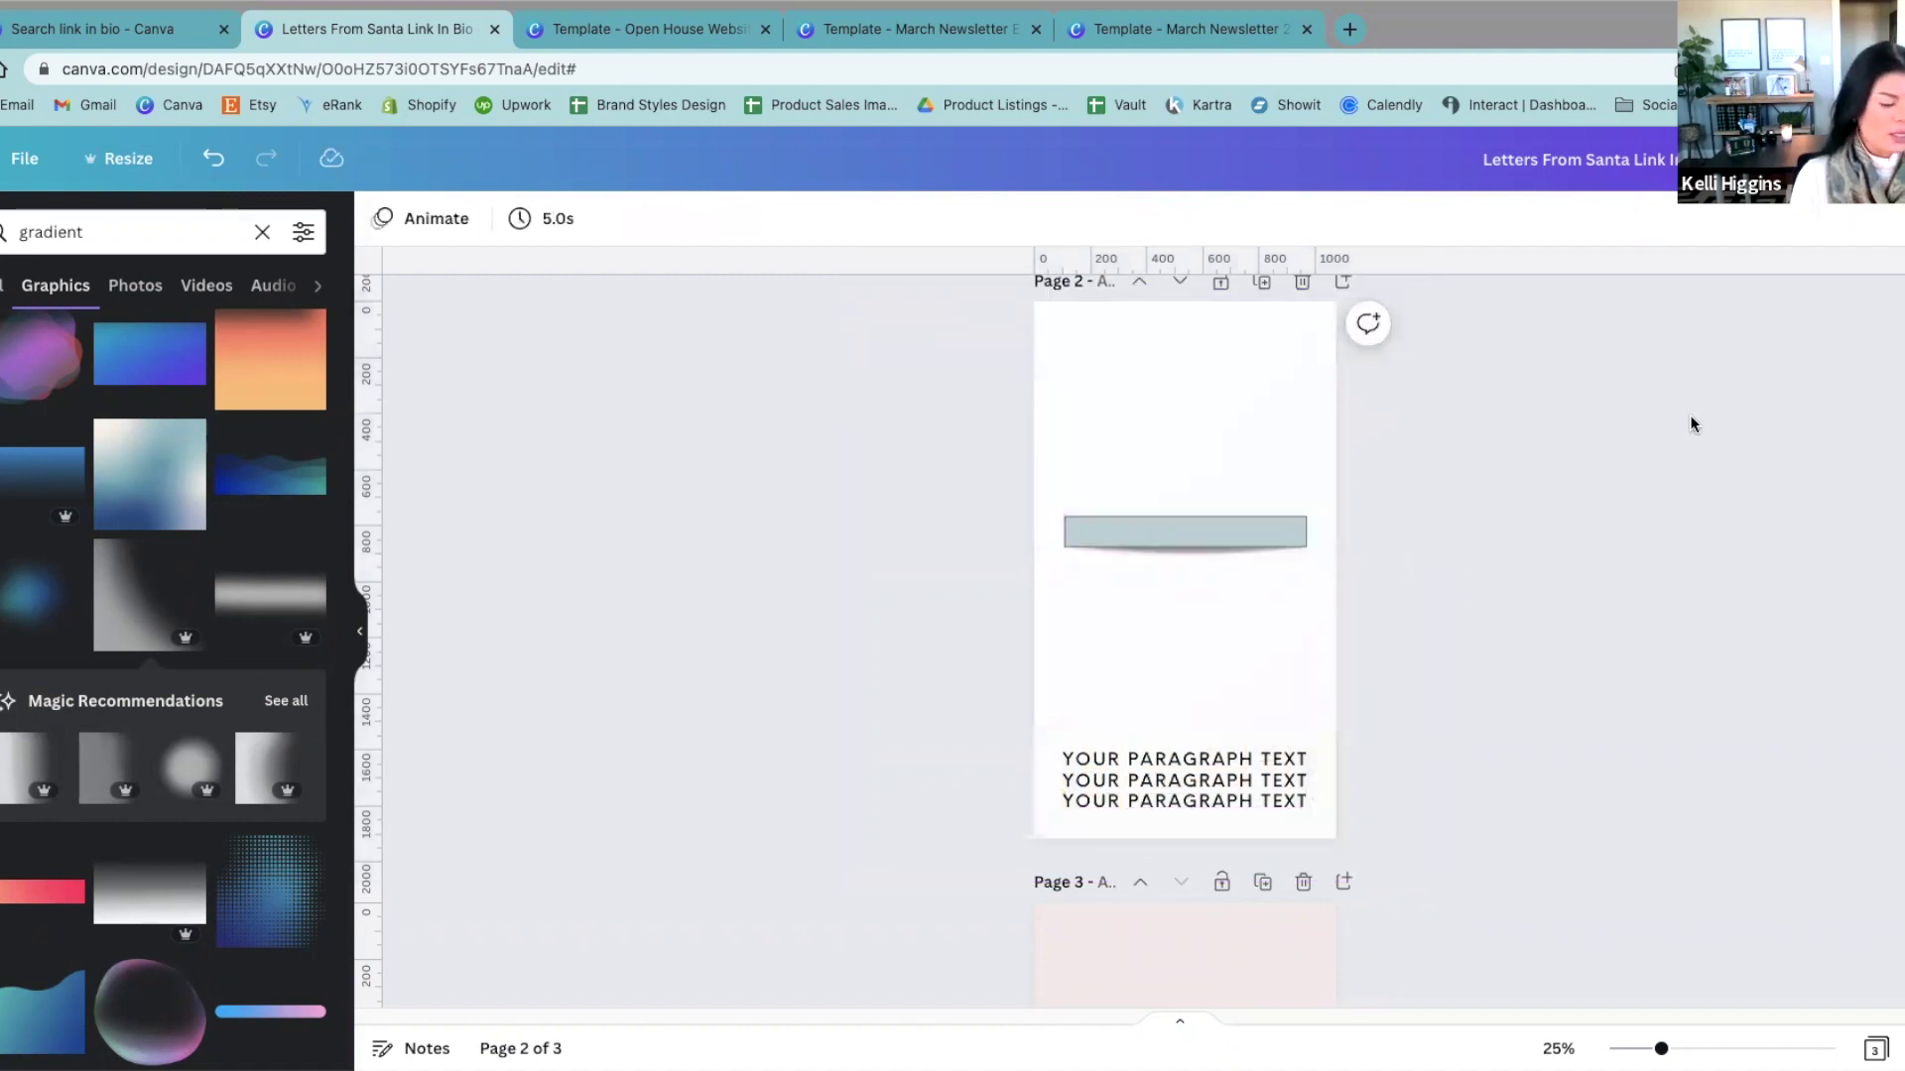
key(ctrl+z)
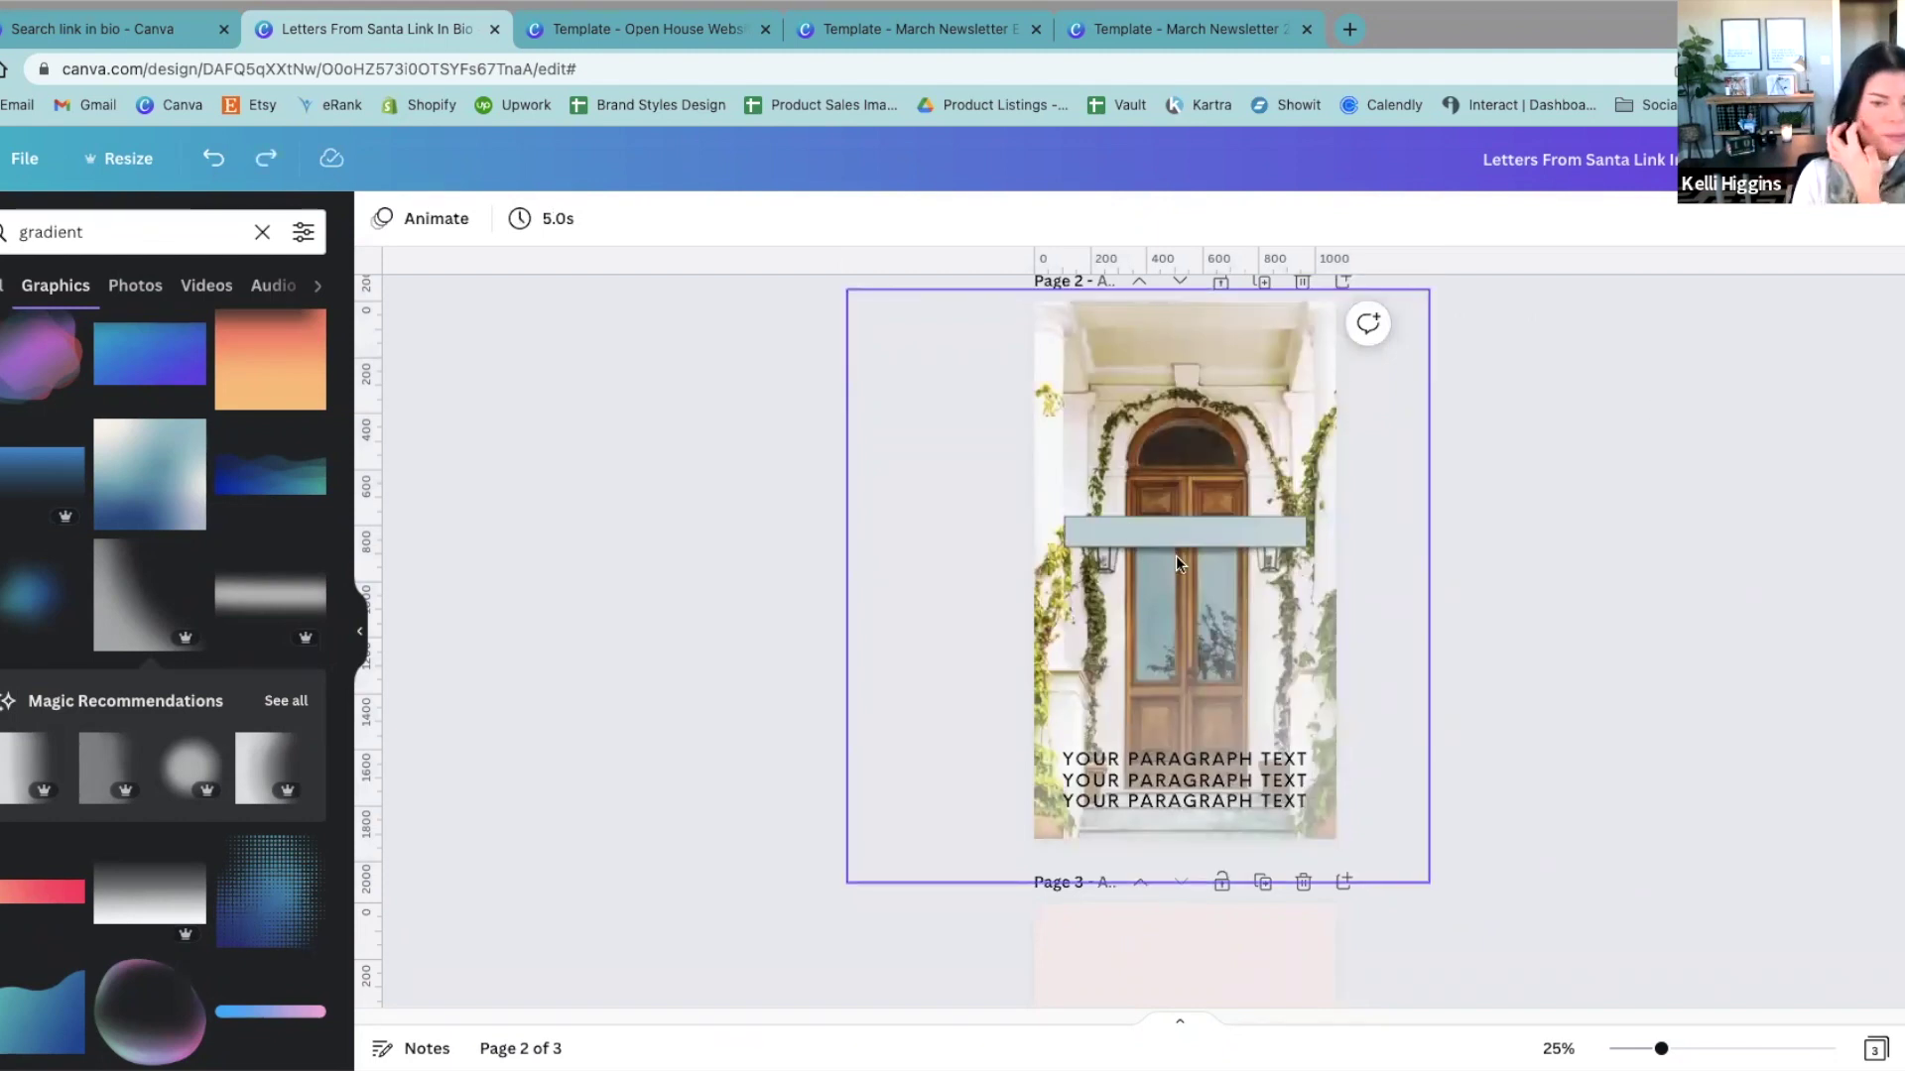
click(1307, 655)
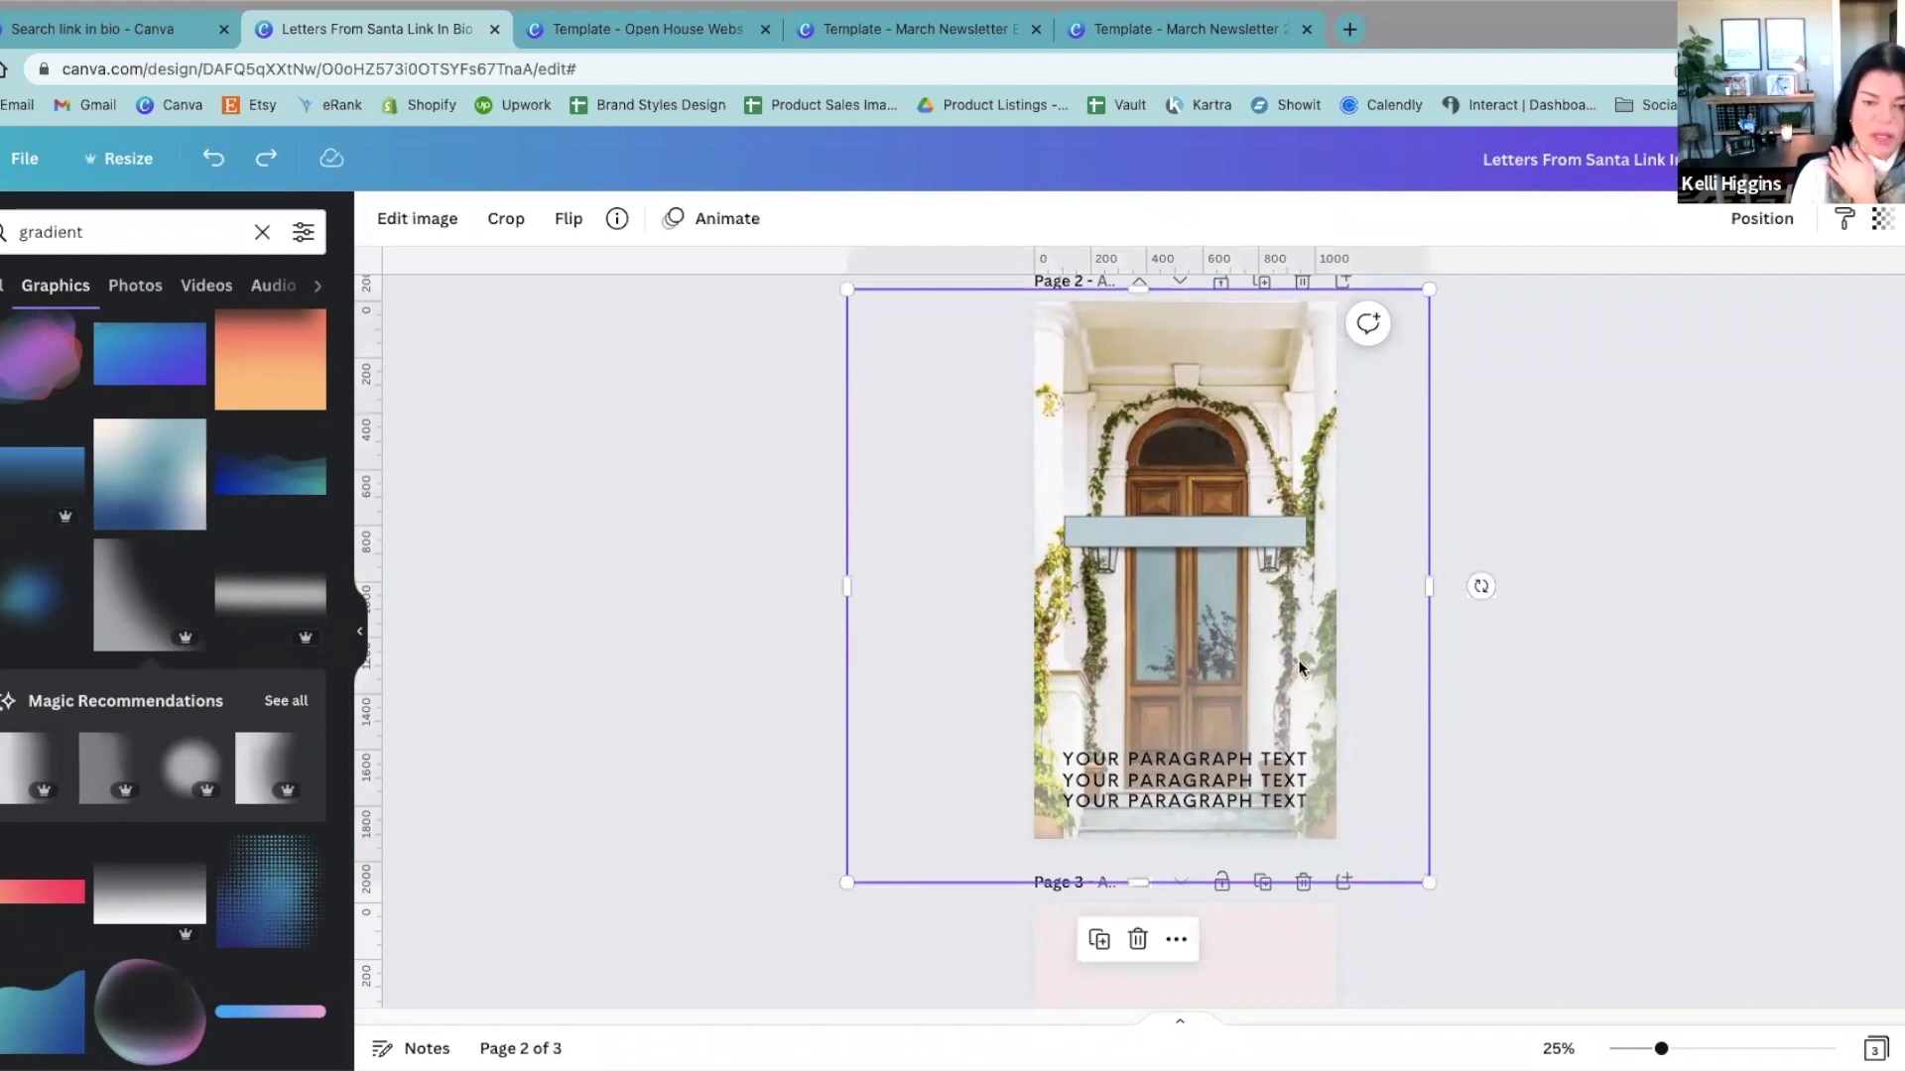
drag(1254, 631, 1760, 600)
Add the black gradient graphic from the Graphics results to page 2.
click(664, 623)
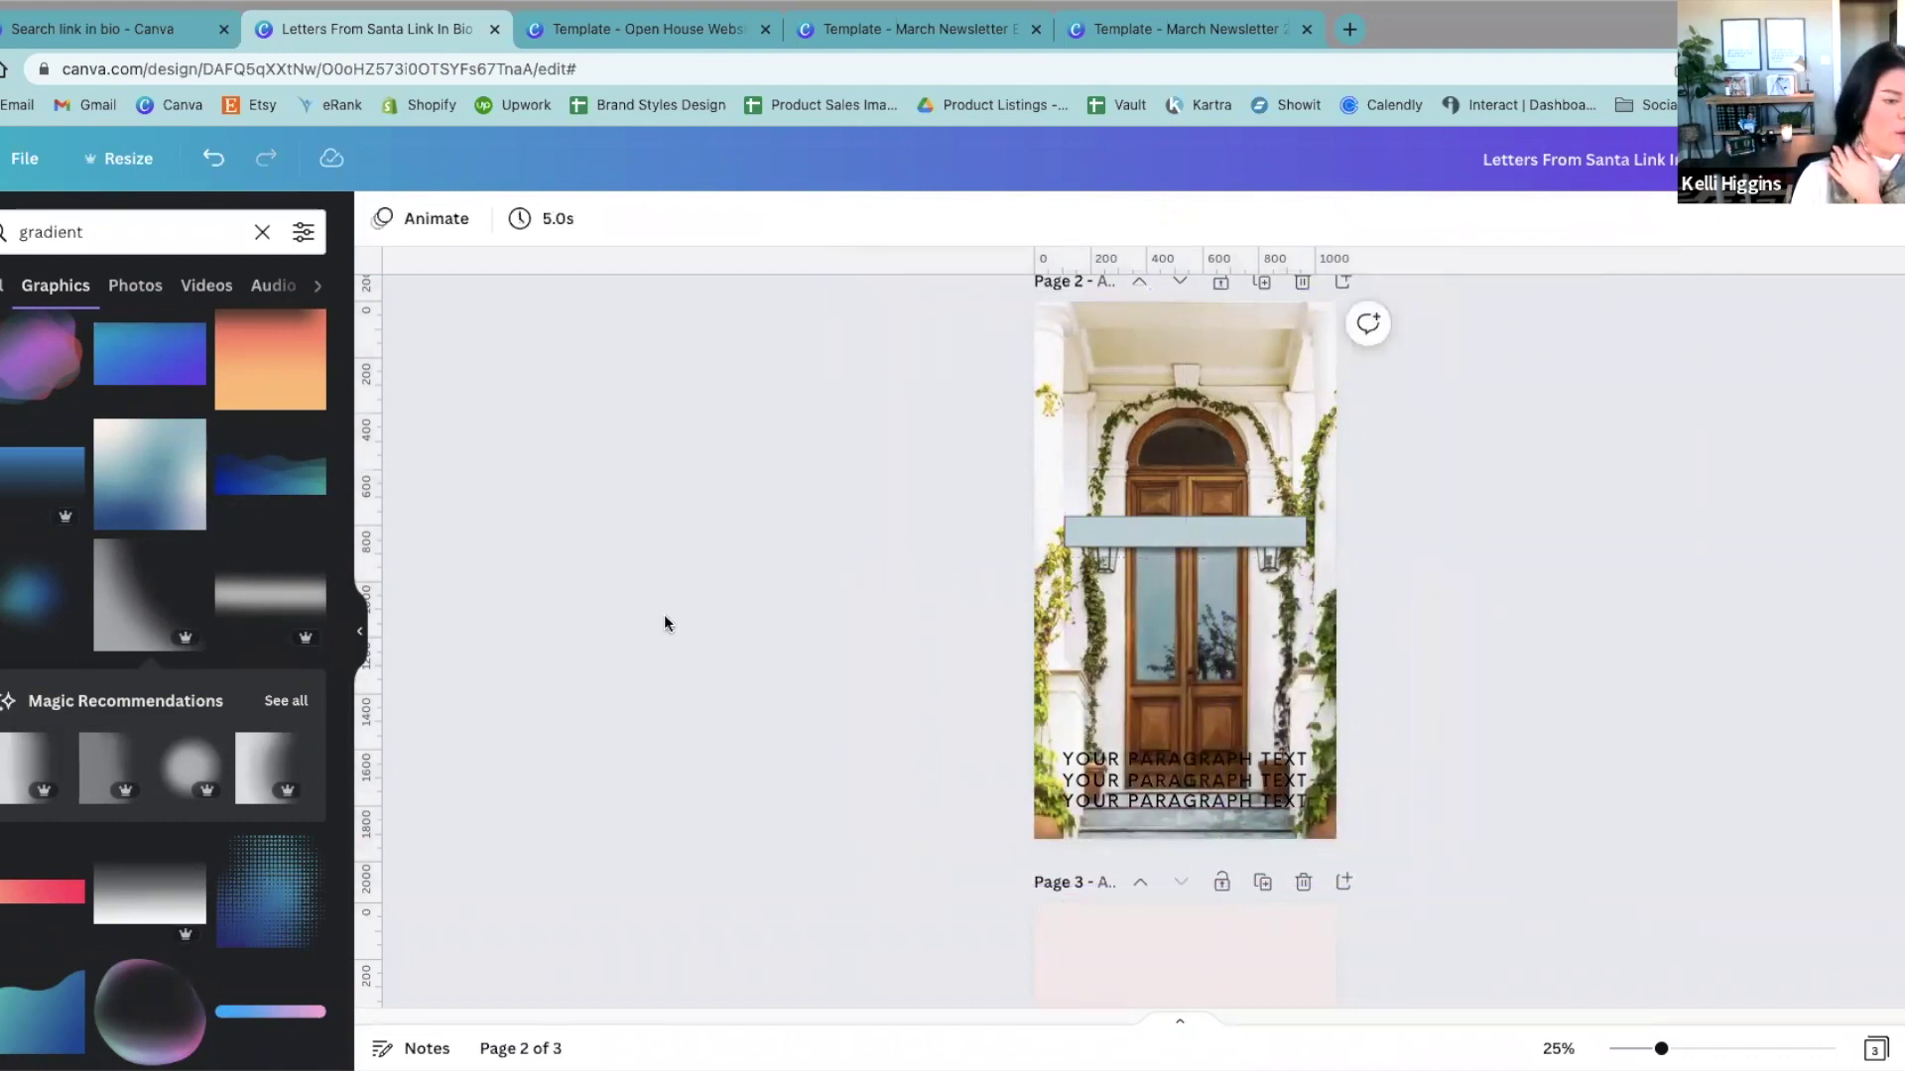
scroll(272, 693, down, 10)
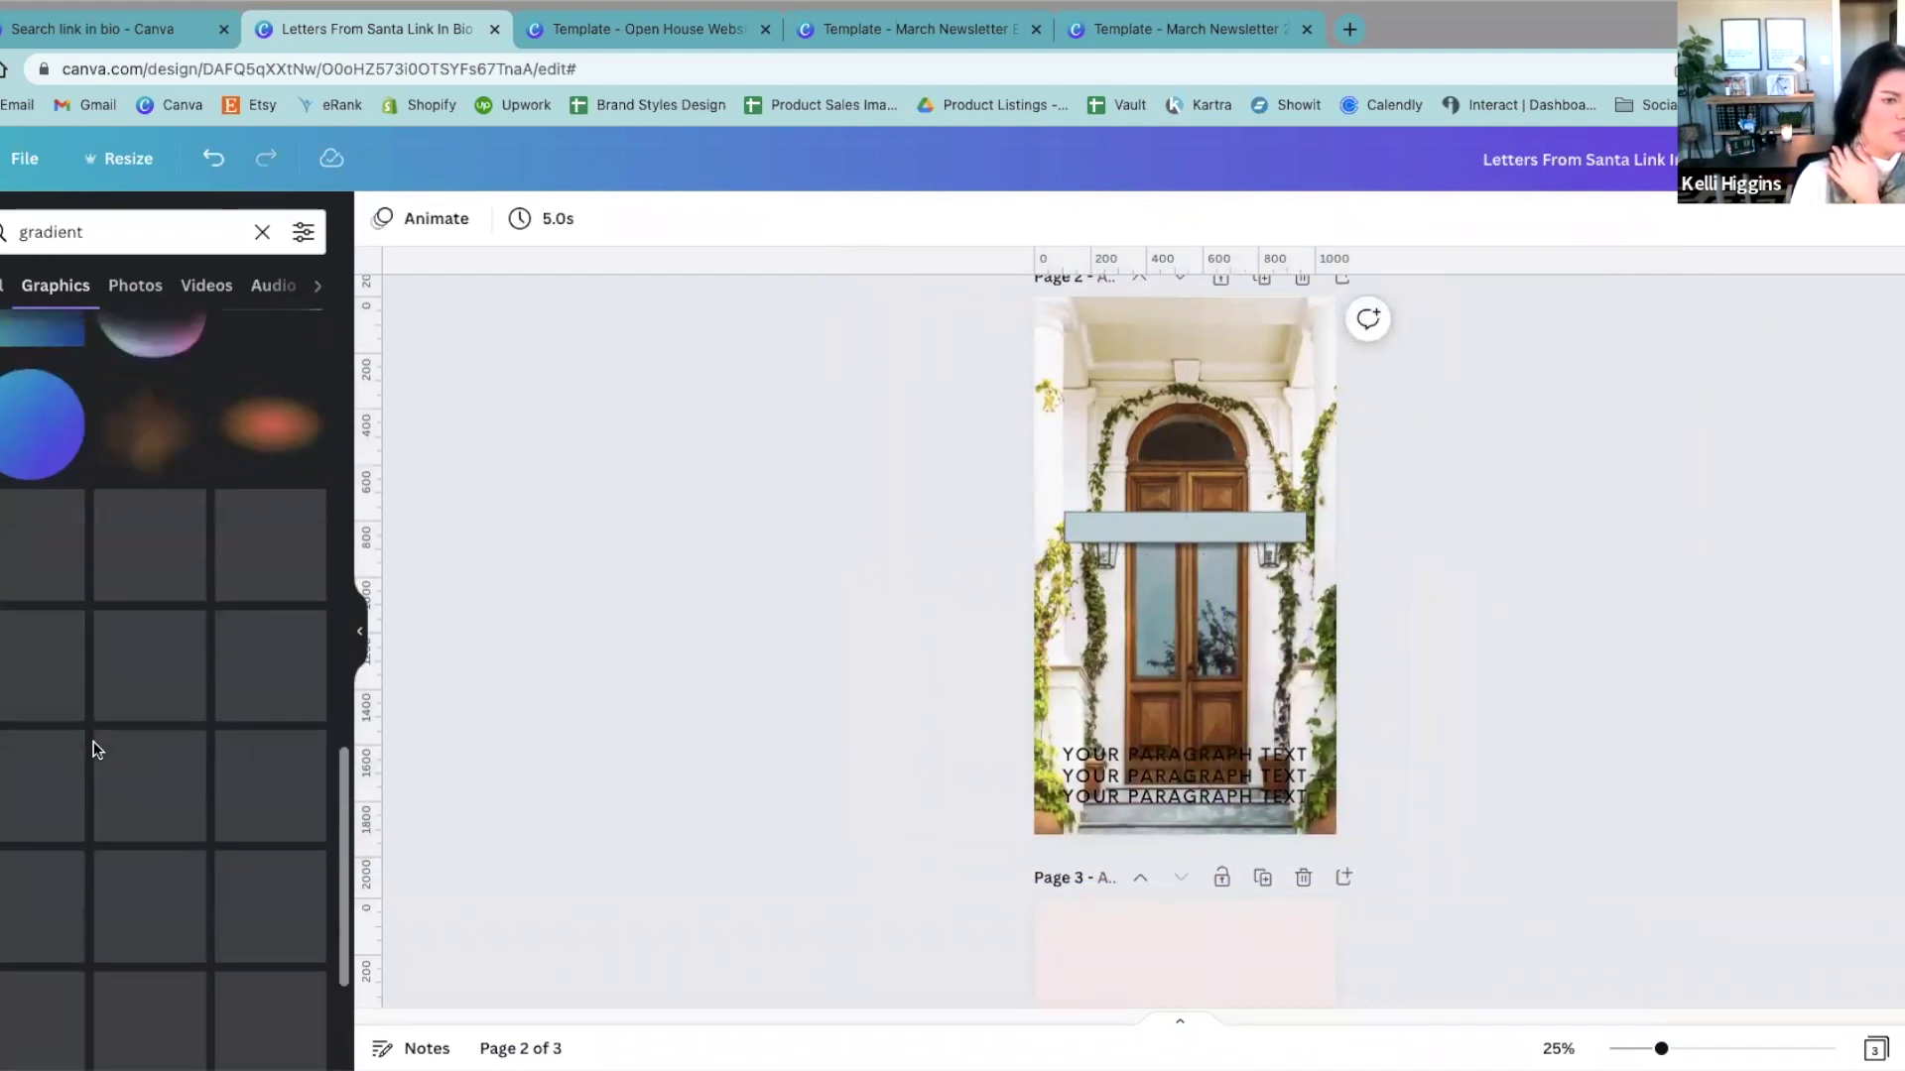
scroll(94, 751, down, 6)
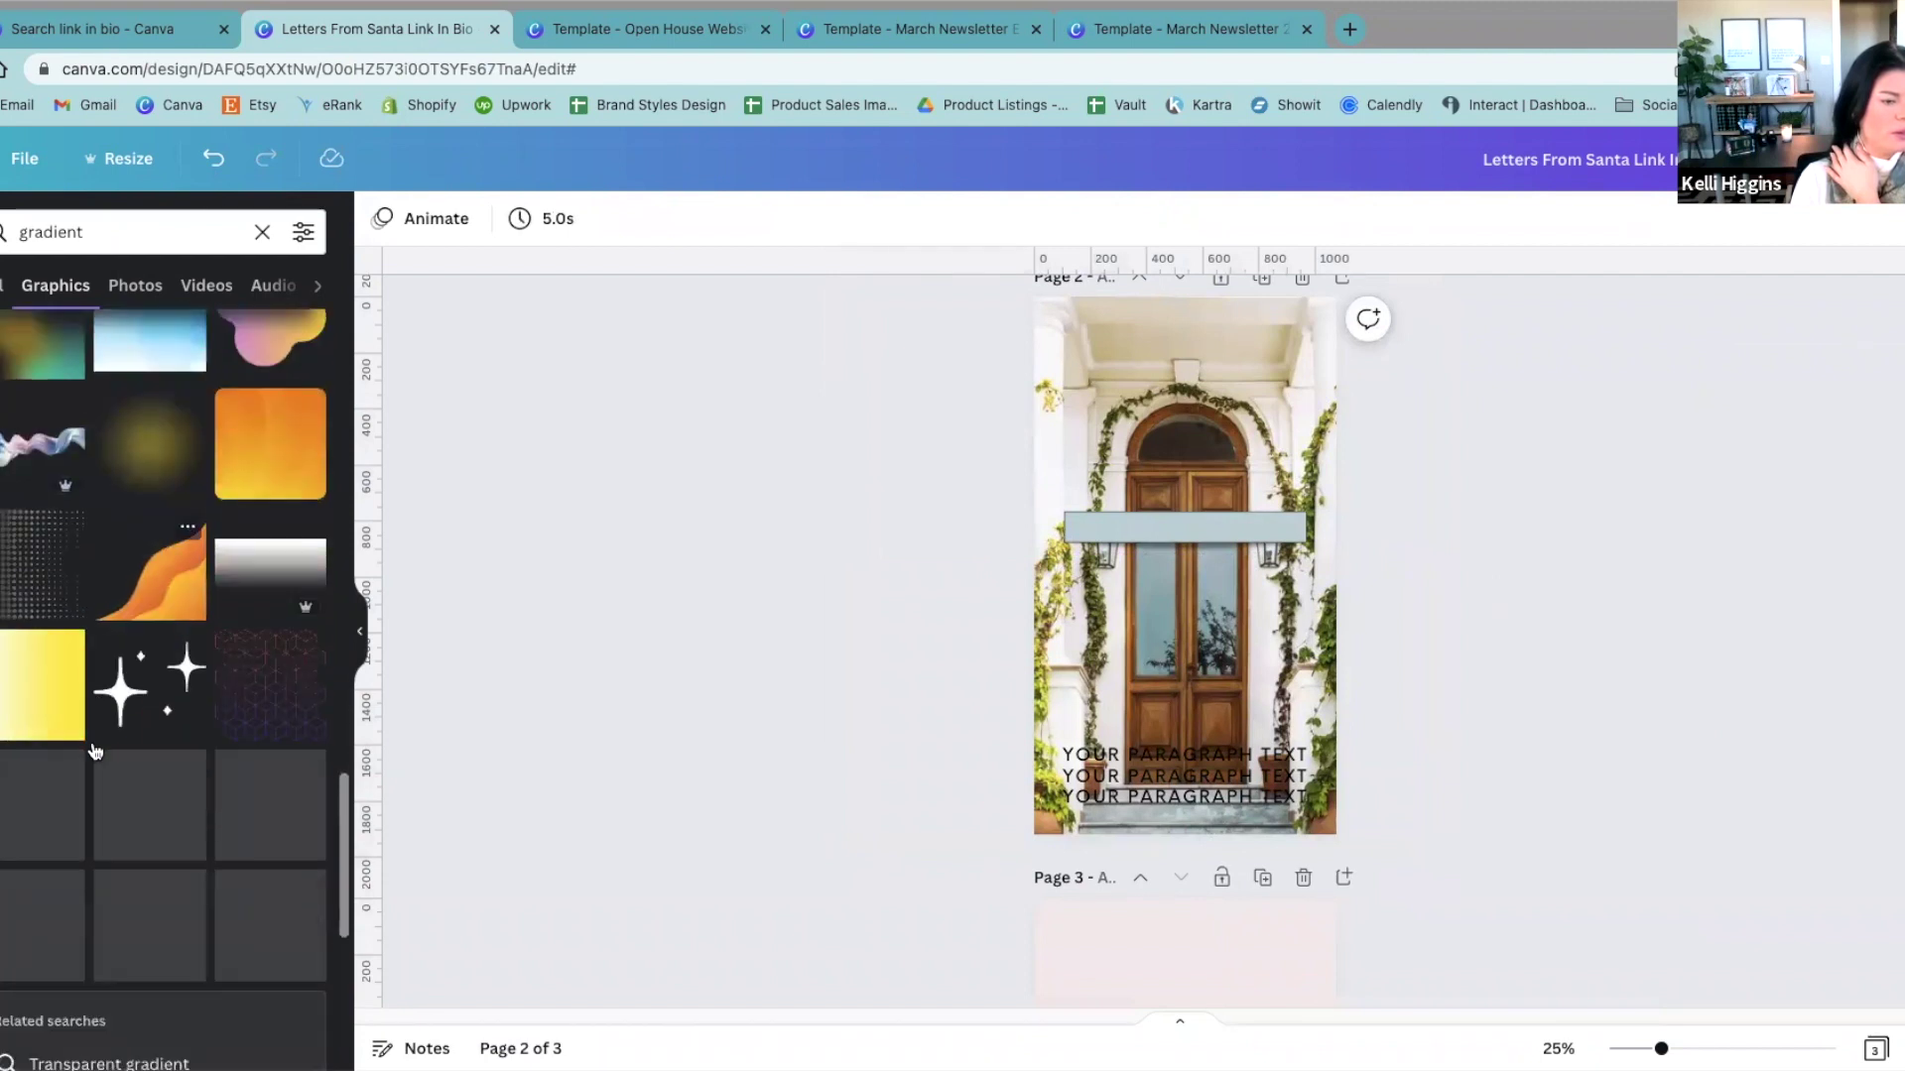
scroll(94, 751, down, 7)
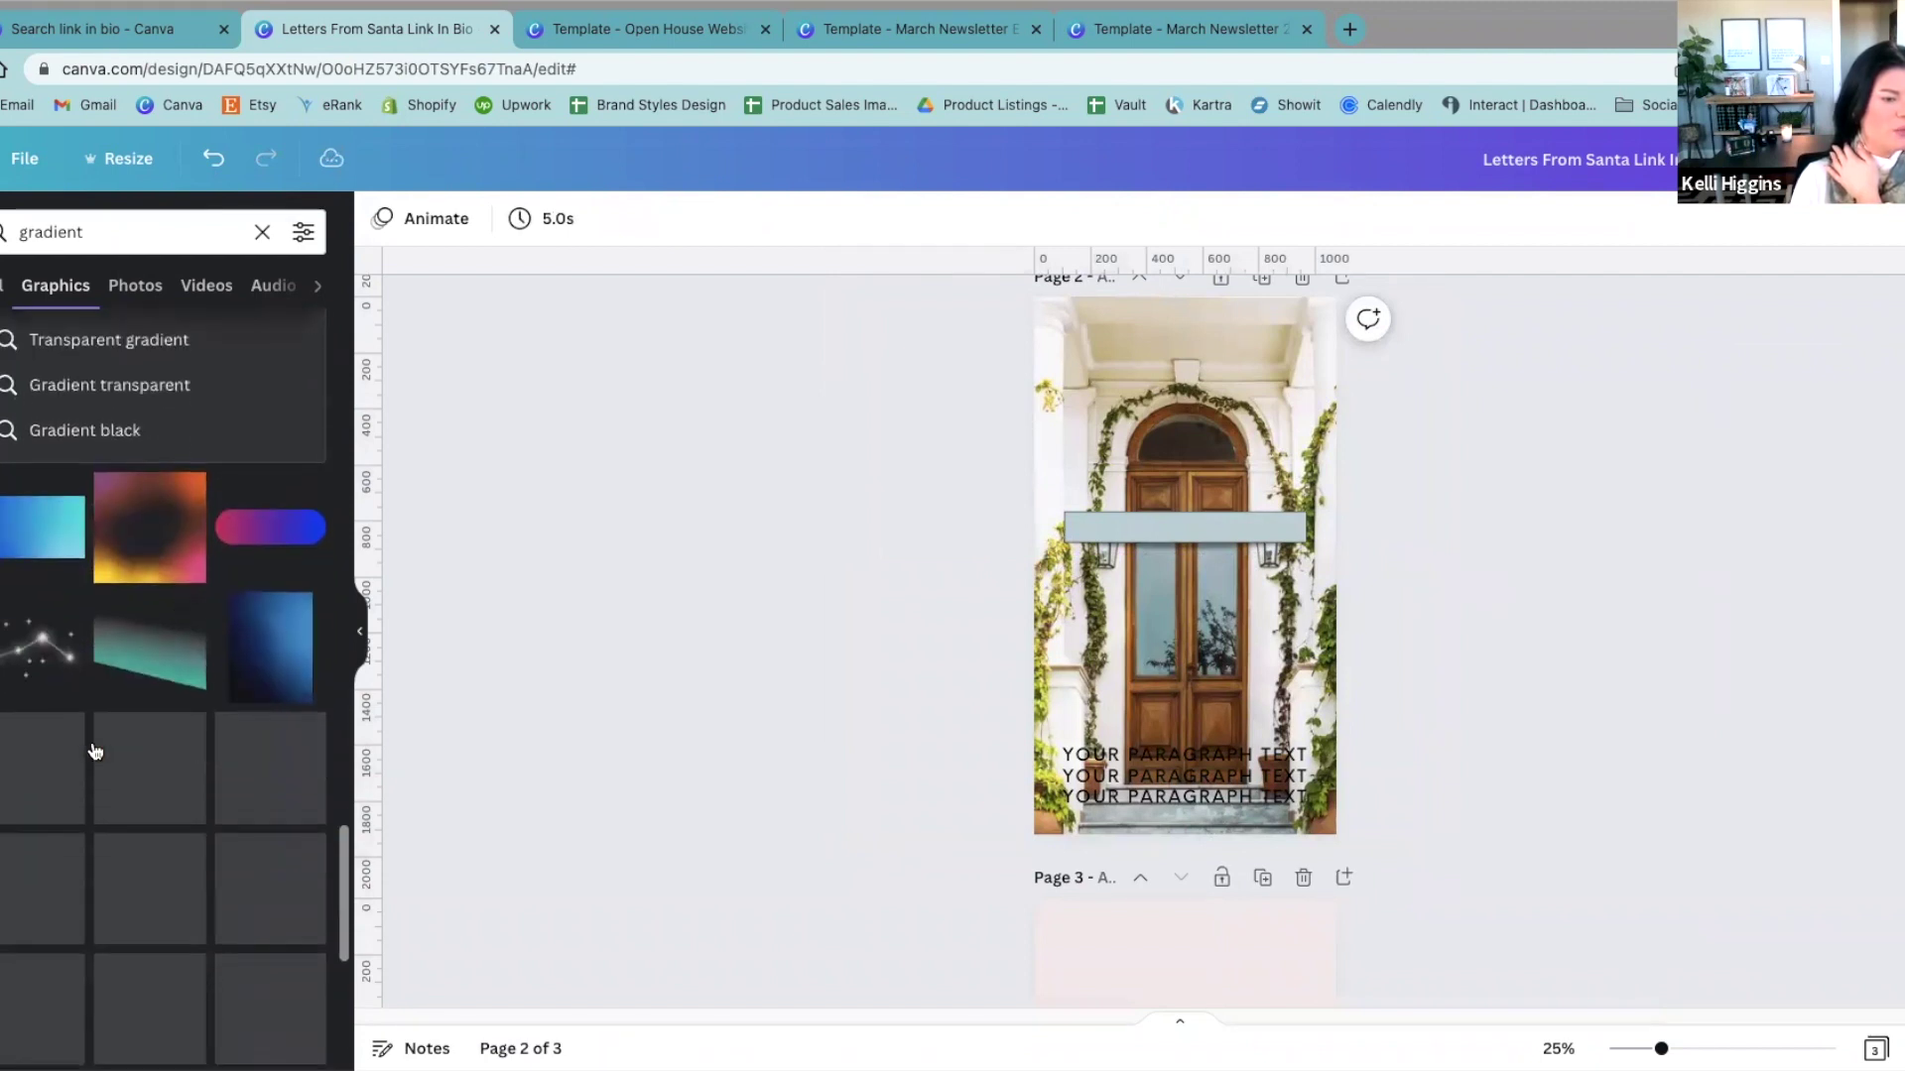
scroll(104, 555, up, 20)
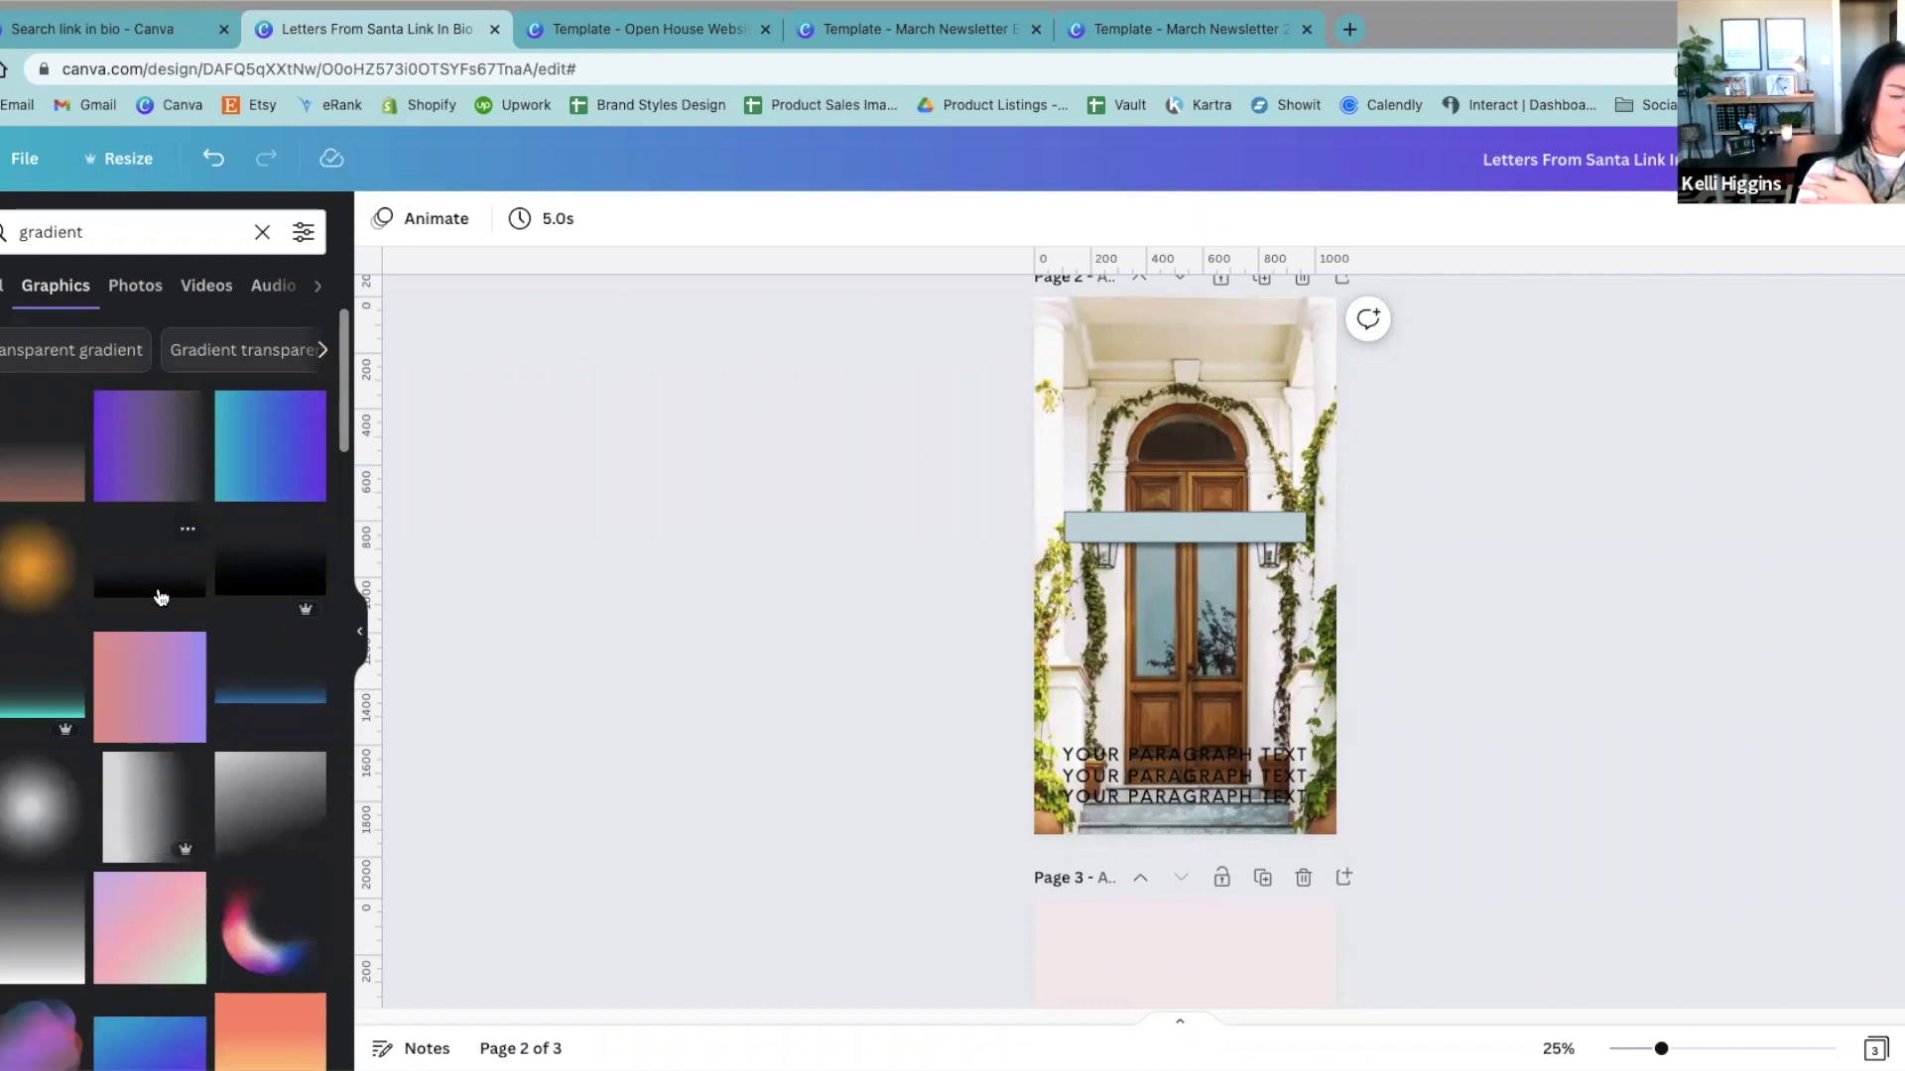
click(101, 580)
Stretch the black gradient past page 2's edges so it darkens the bottom behind the text.
drag(1198, 581, 1102, 821)
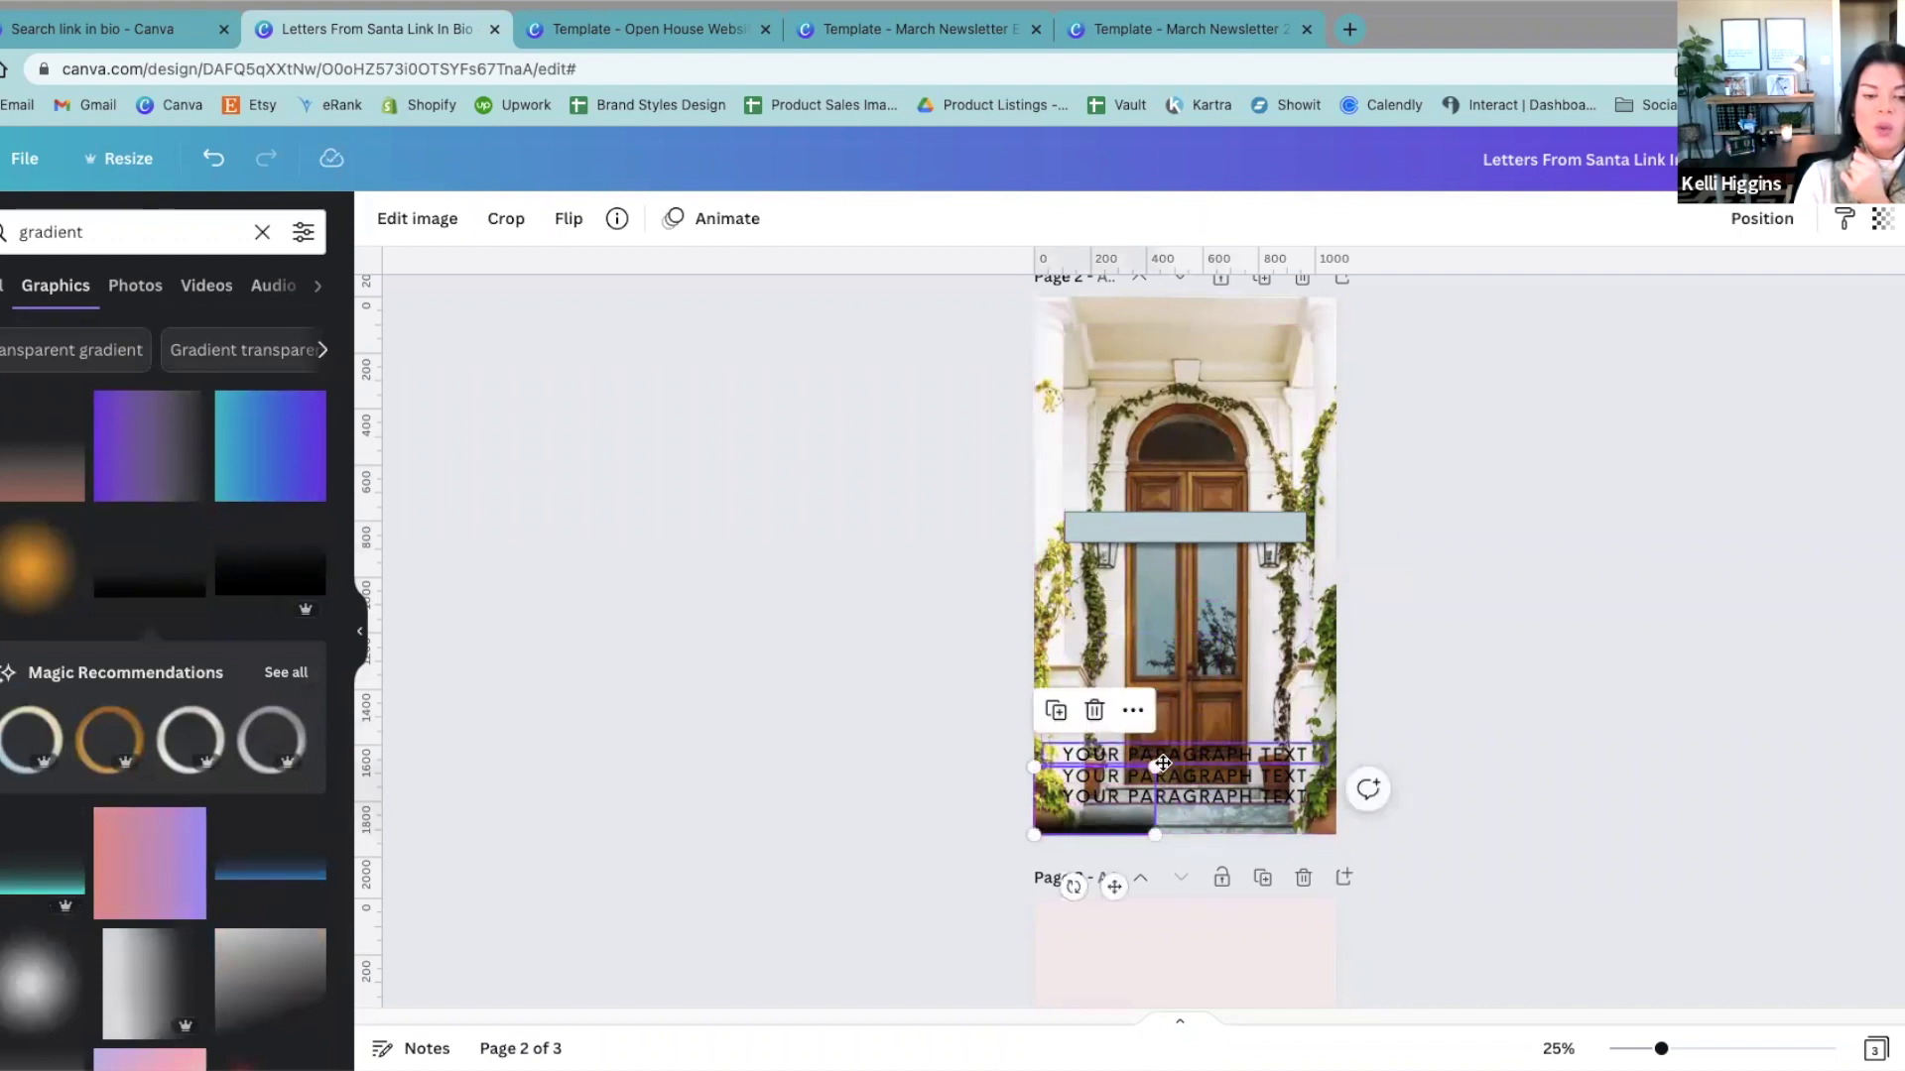
drag(1161, 761, 1903, 409)
drag(1743, 480, 1462, 443)
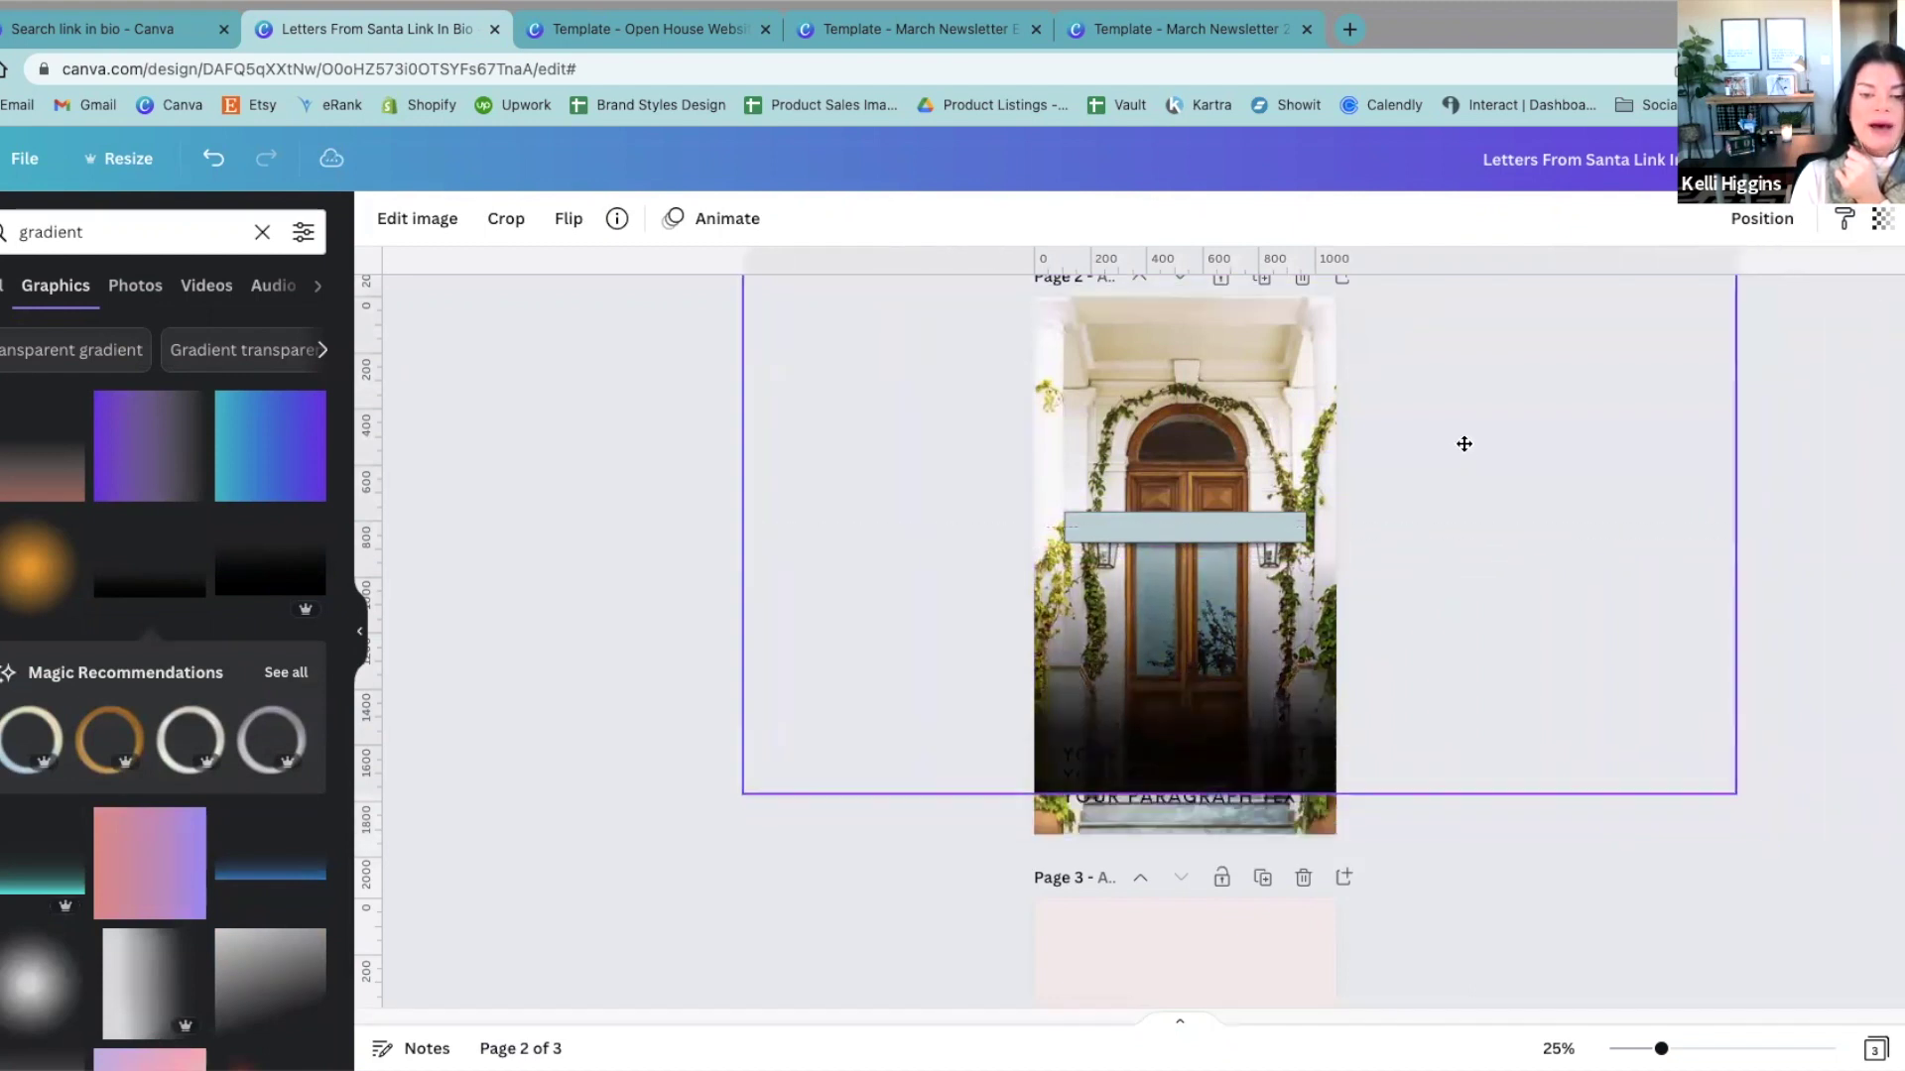
drag(1210, 603, 1188, 771)
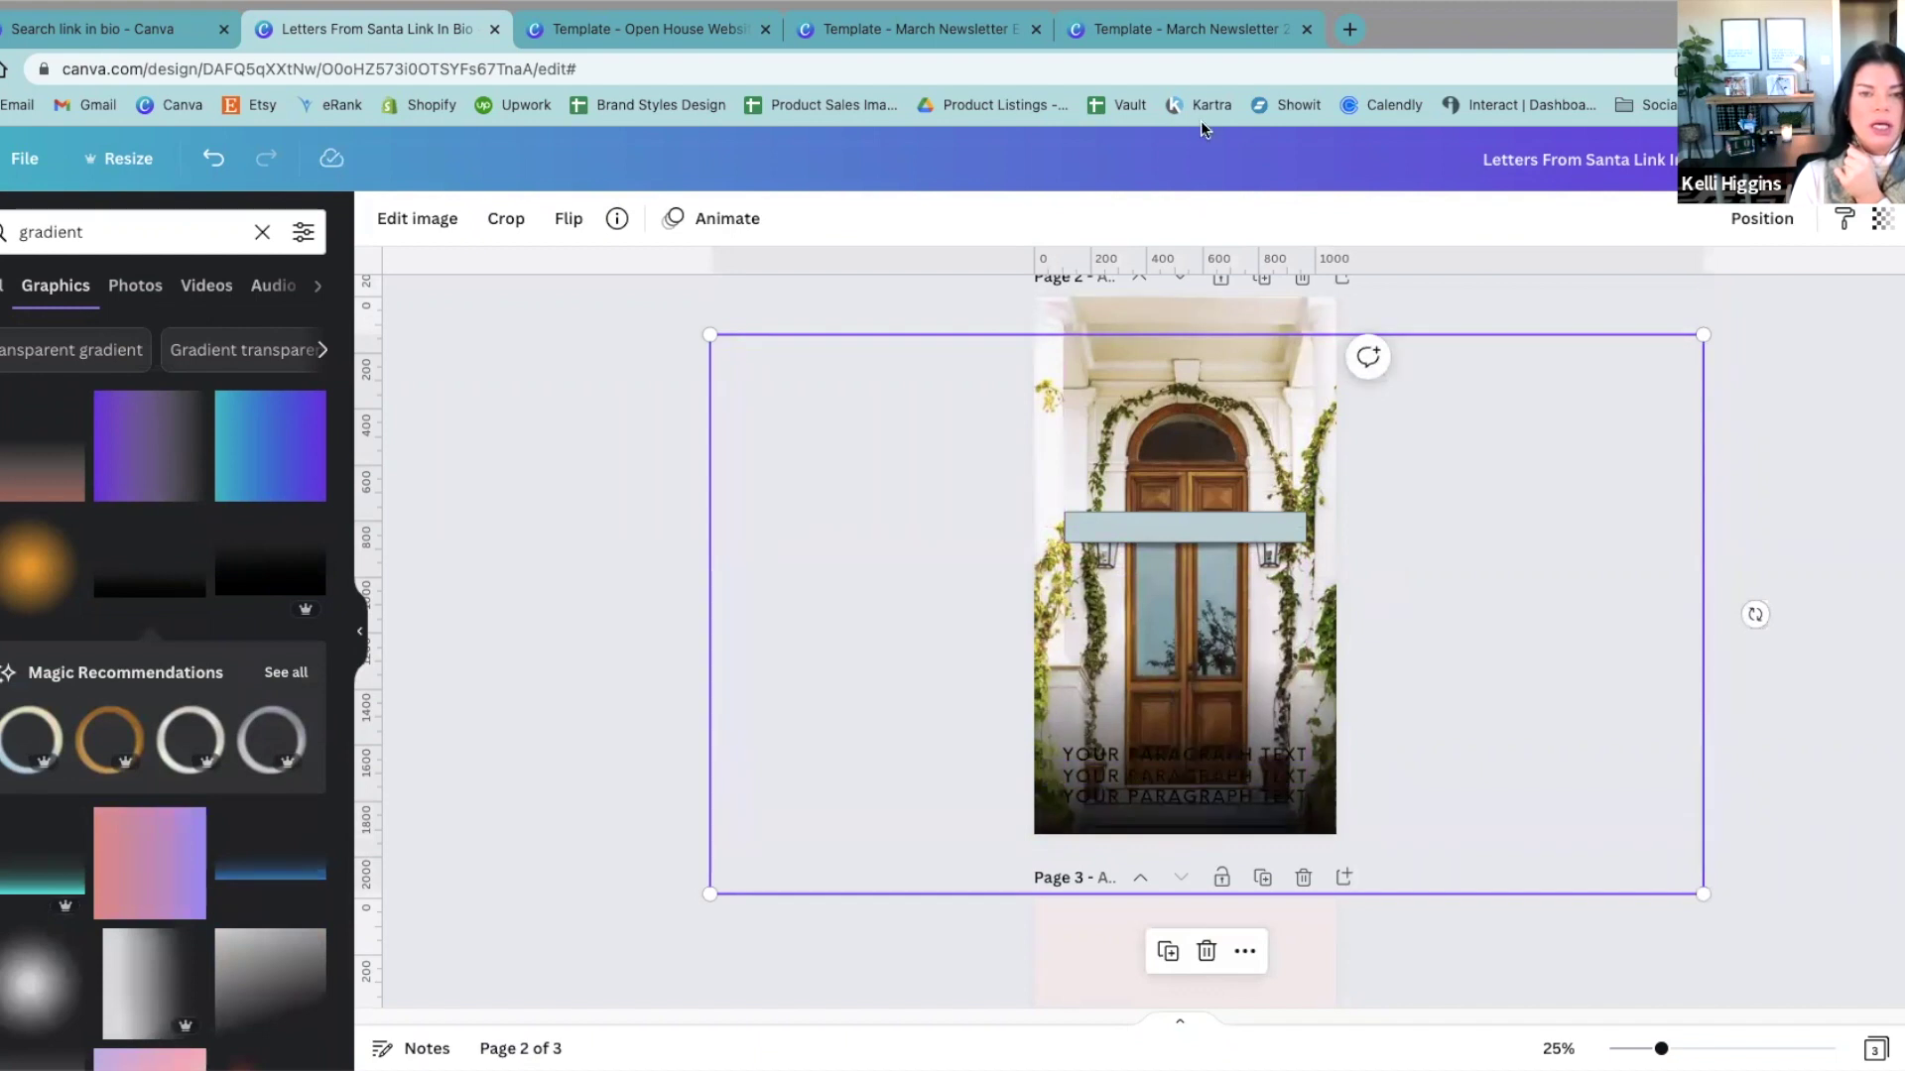
Change all three lines of page 2's paragraph text to white.
click(1835, 334)
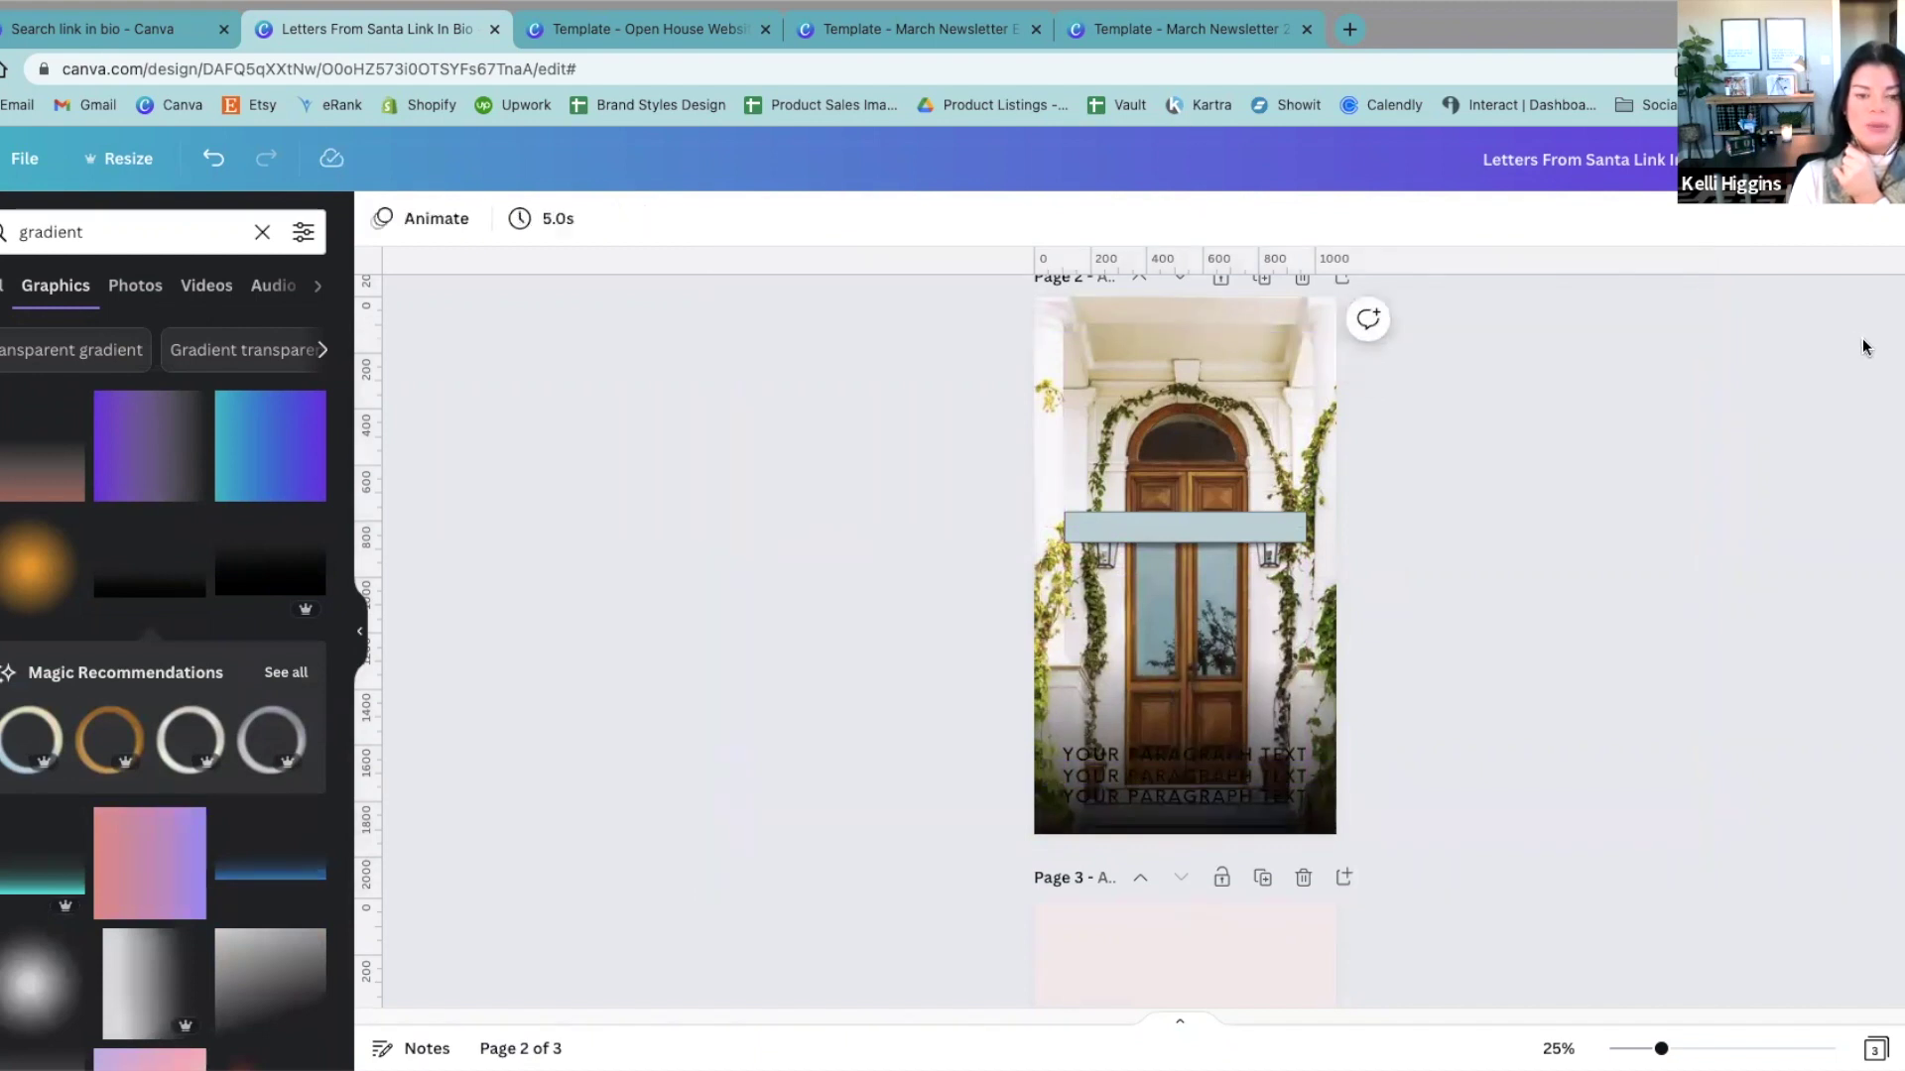
click(1206, 746)
shift+click(1203, 779)
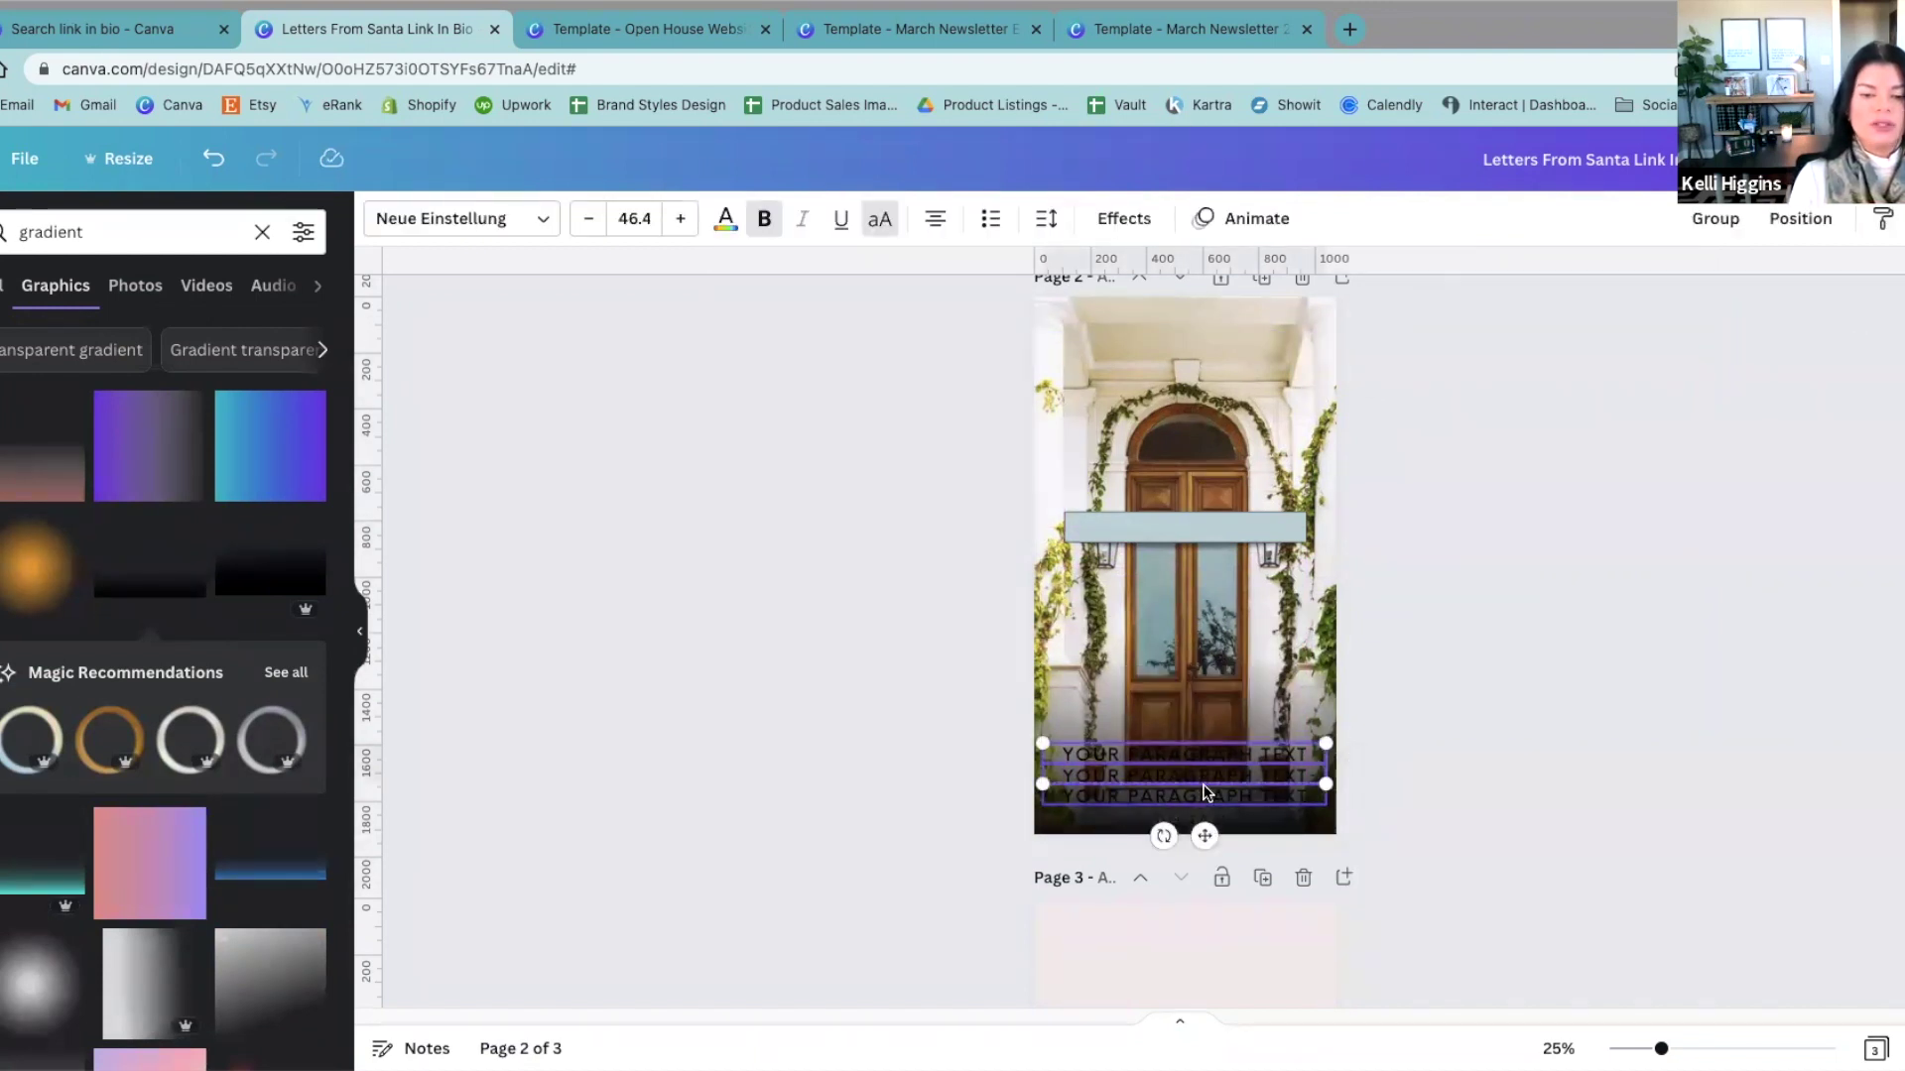
click(725, 219)
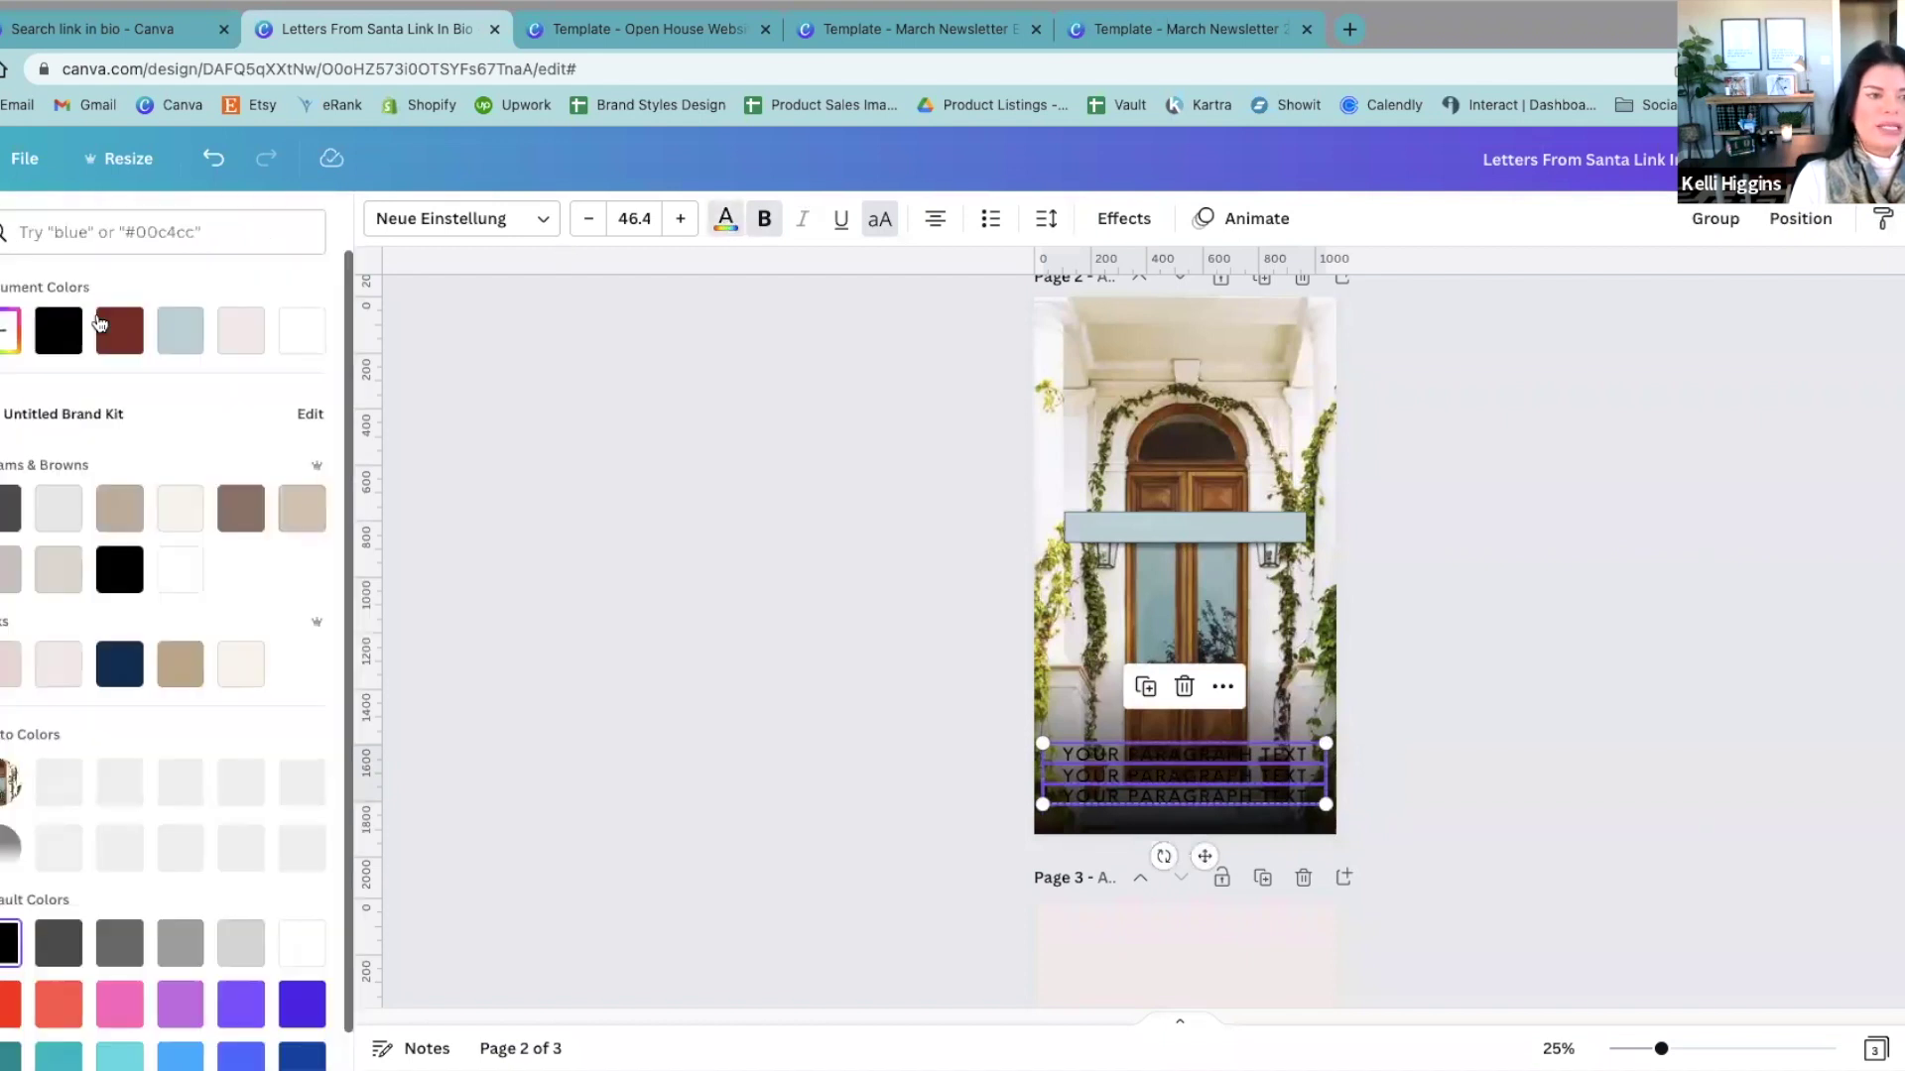
click(302, 330)
click(871, 845)
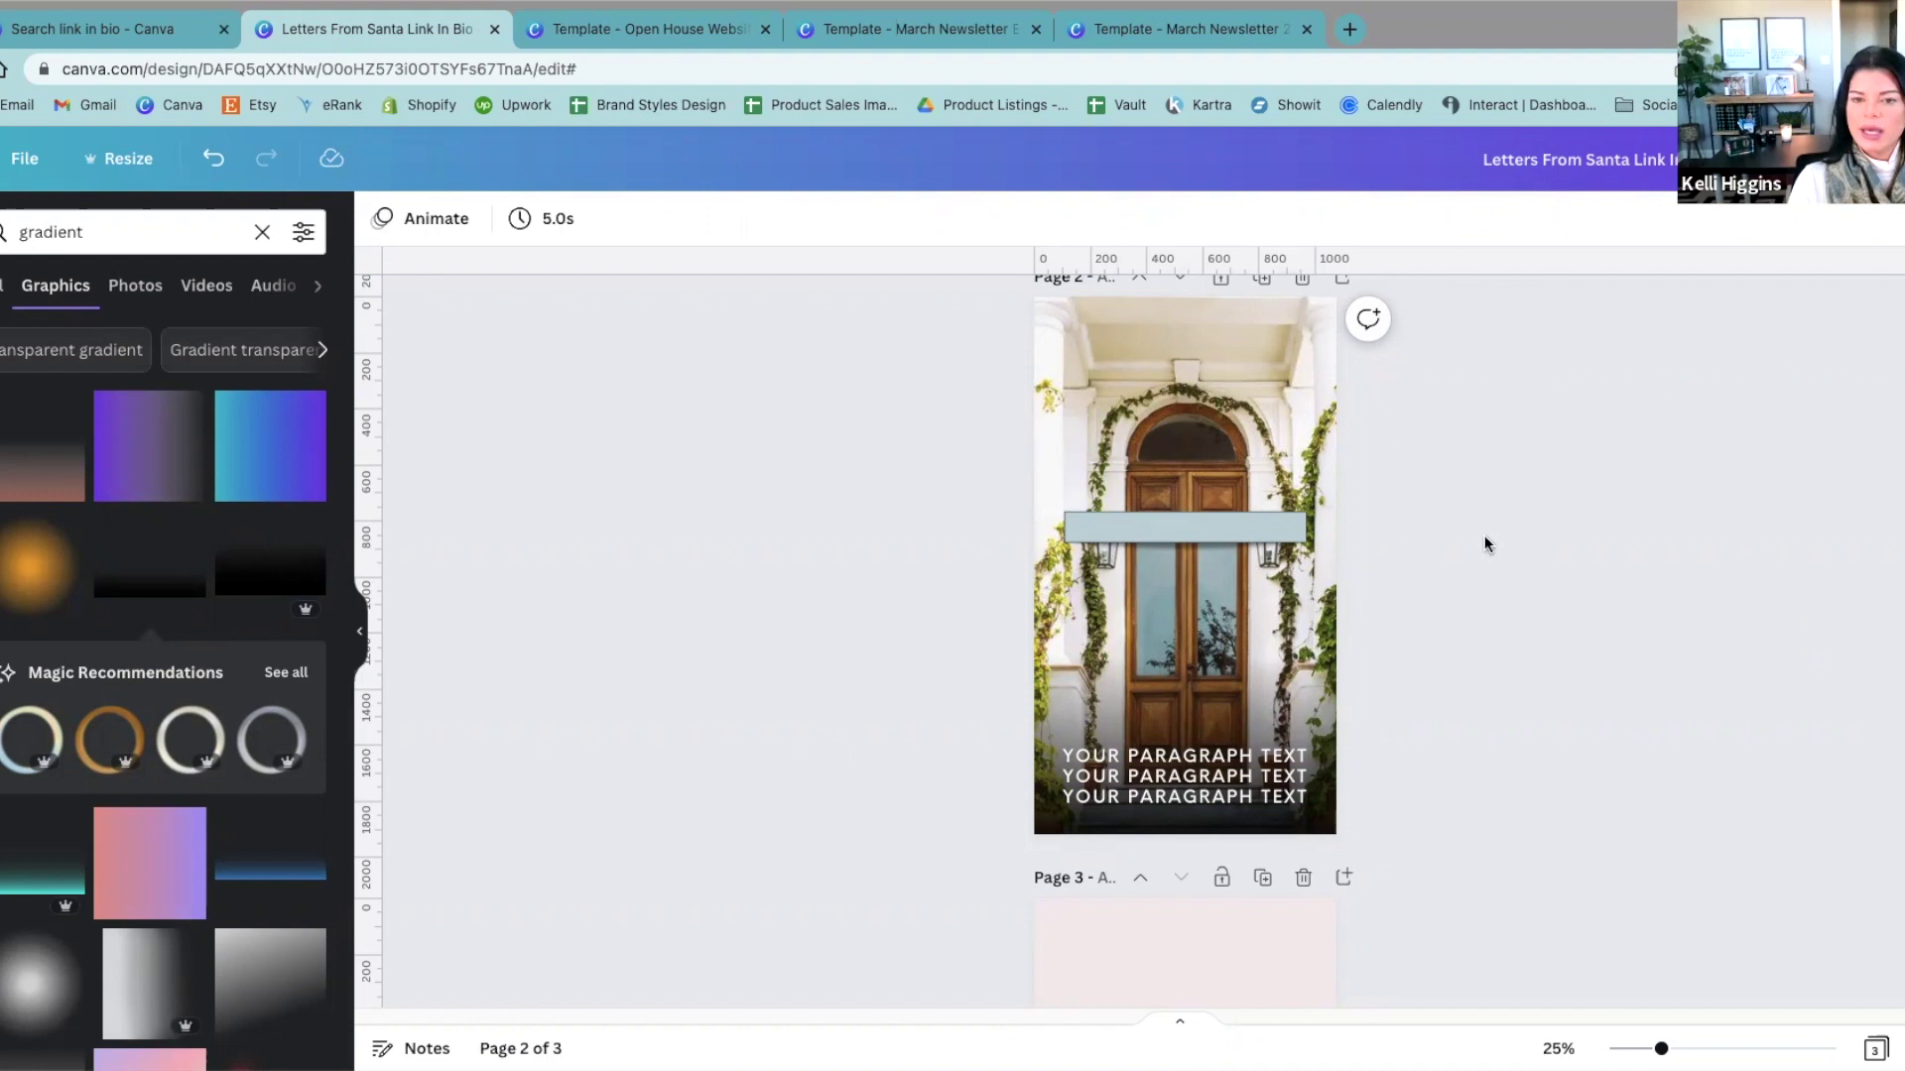
Add the Stock People Photos image of a woman in a red top to page 3.
scroll(1456, 685, down, 3)
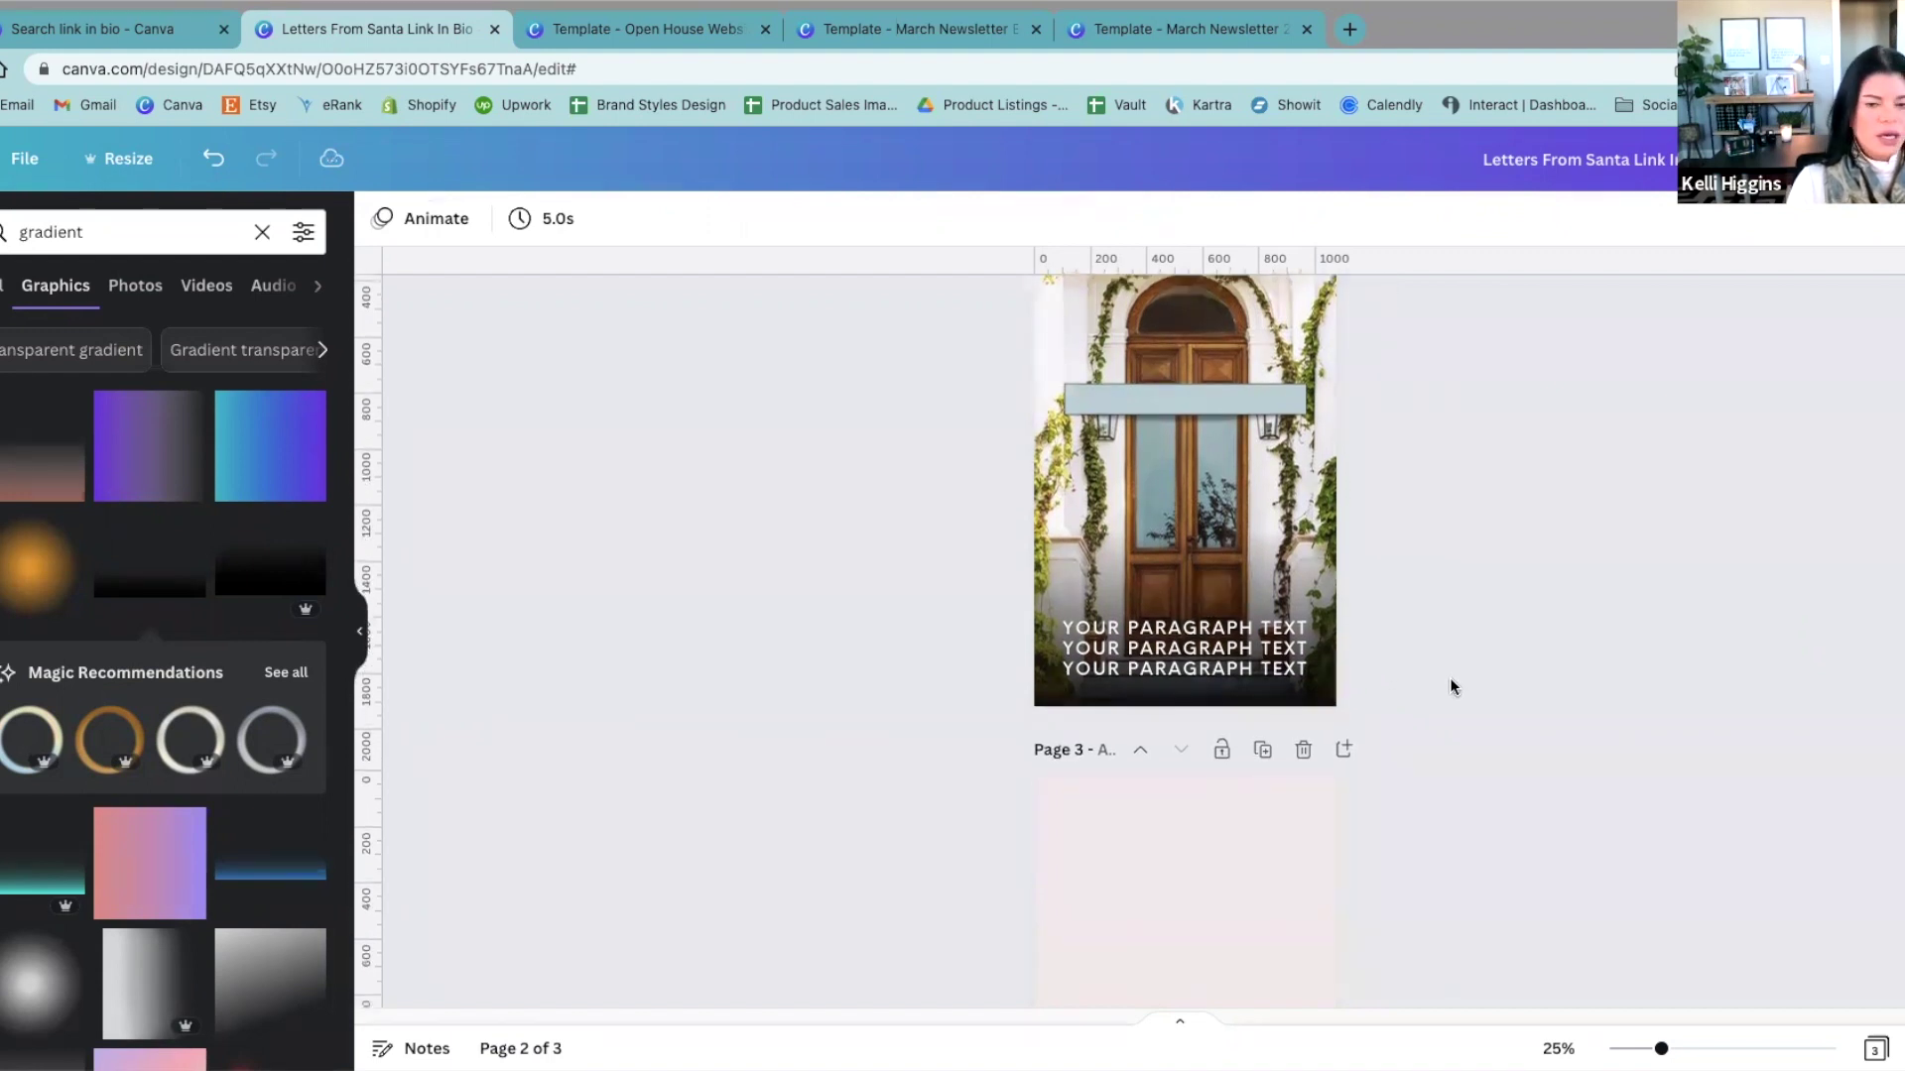
scroll(1451, 679, down, 5)
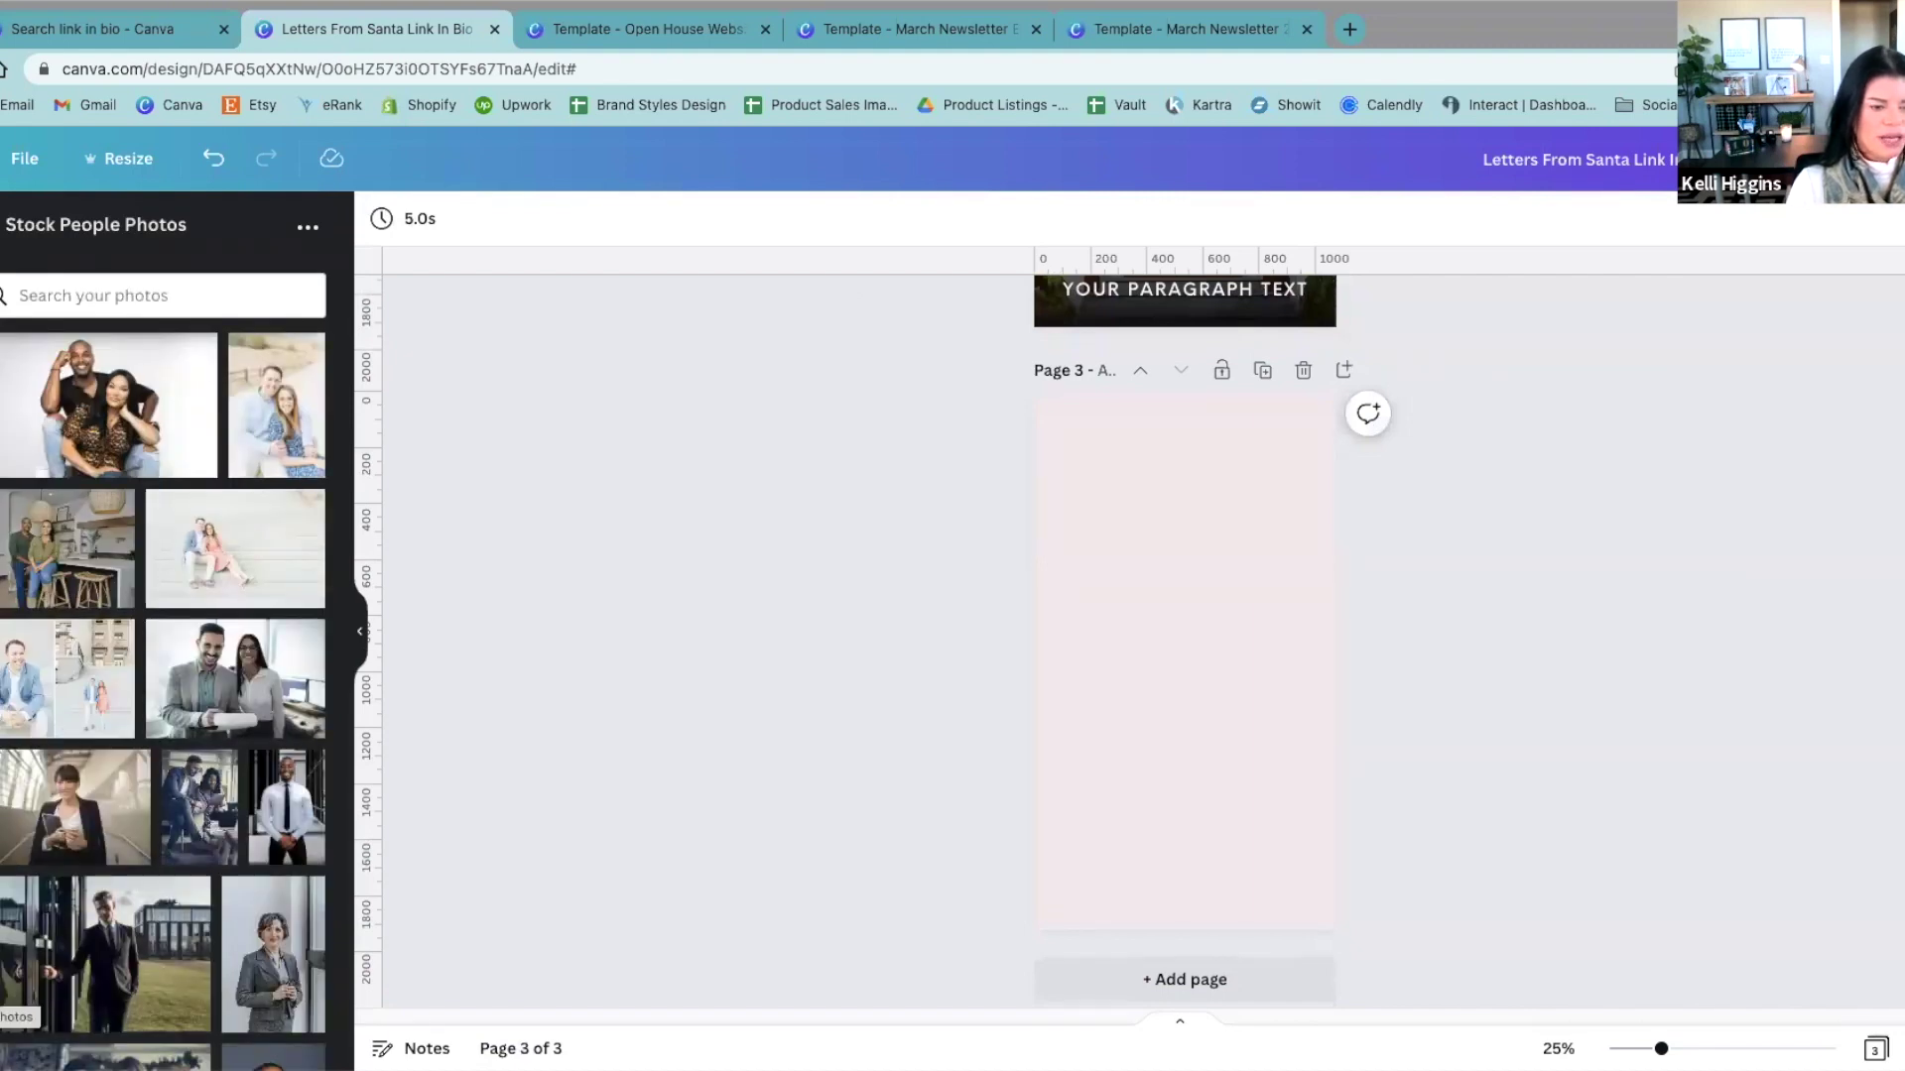
scroll(81, 917, down, 5)
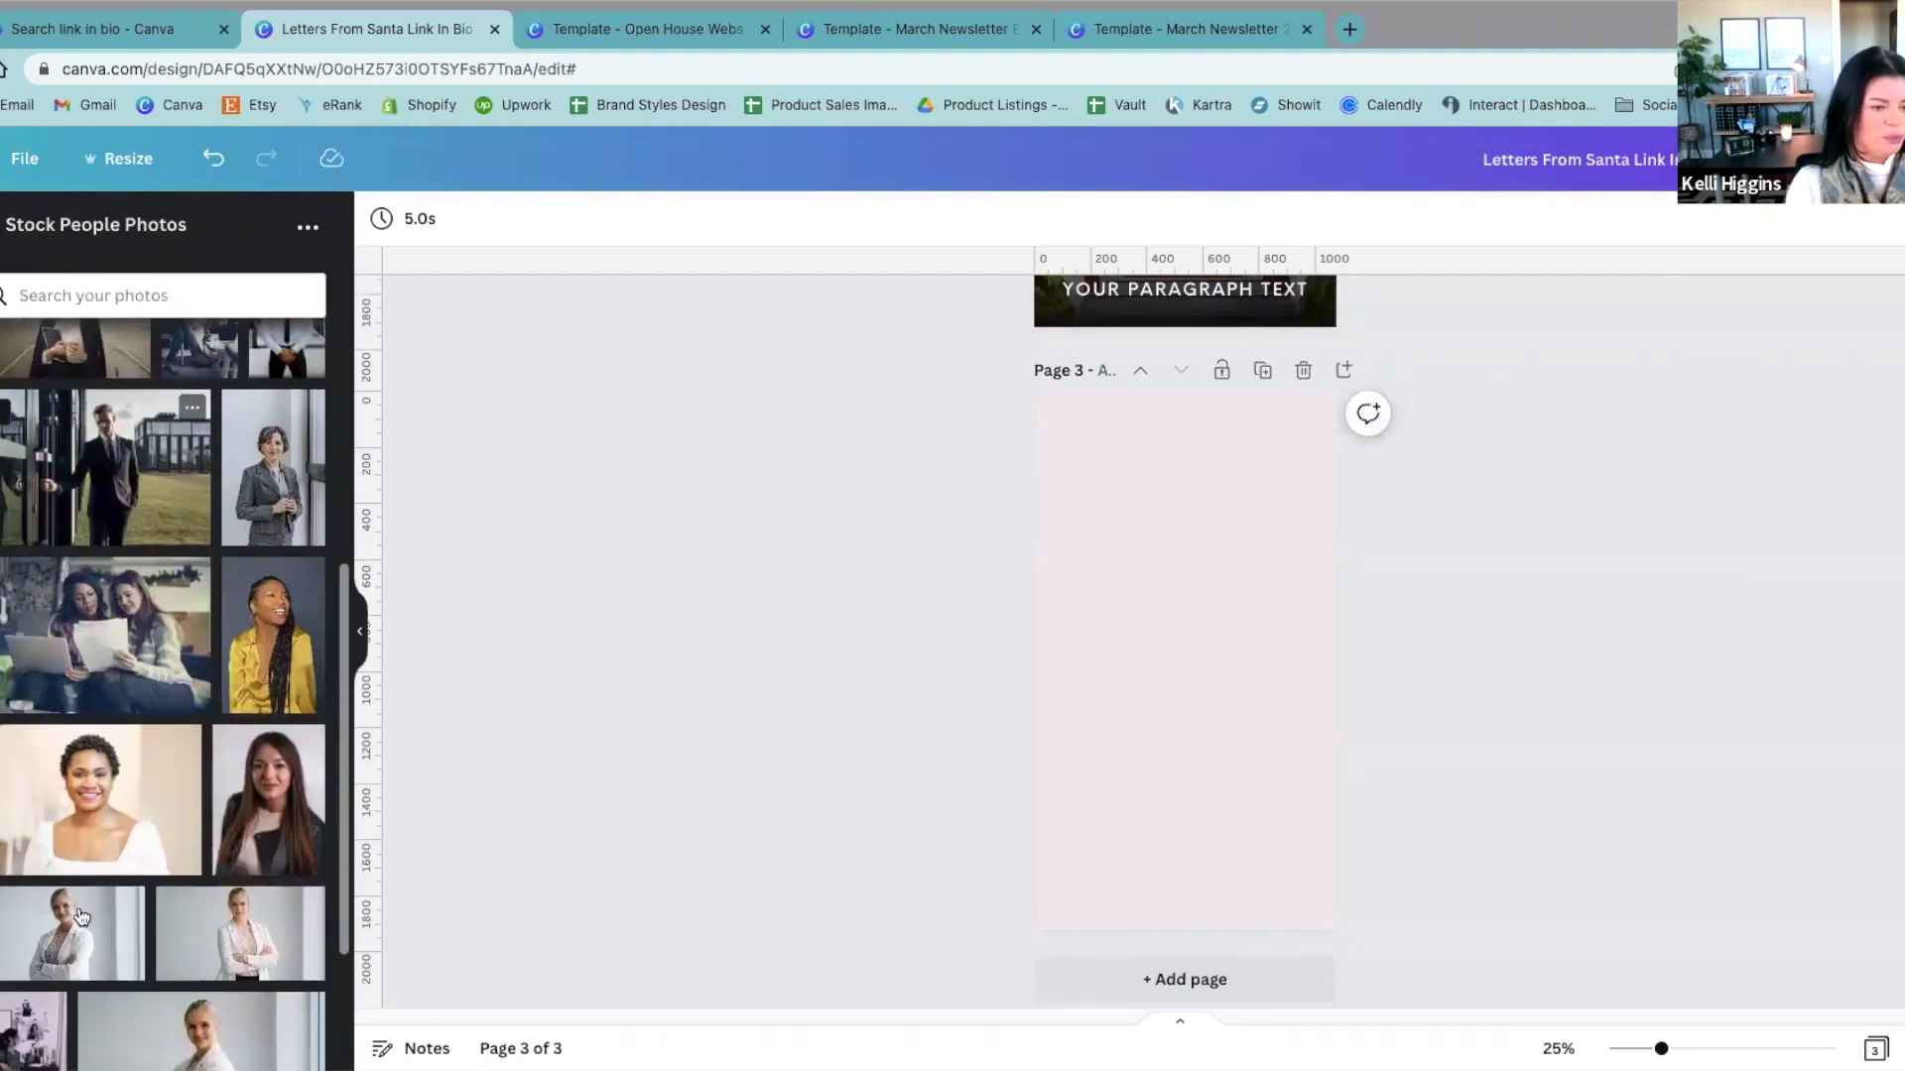
scroll(81, 917, down, 4)
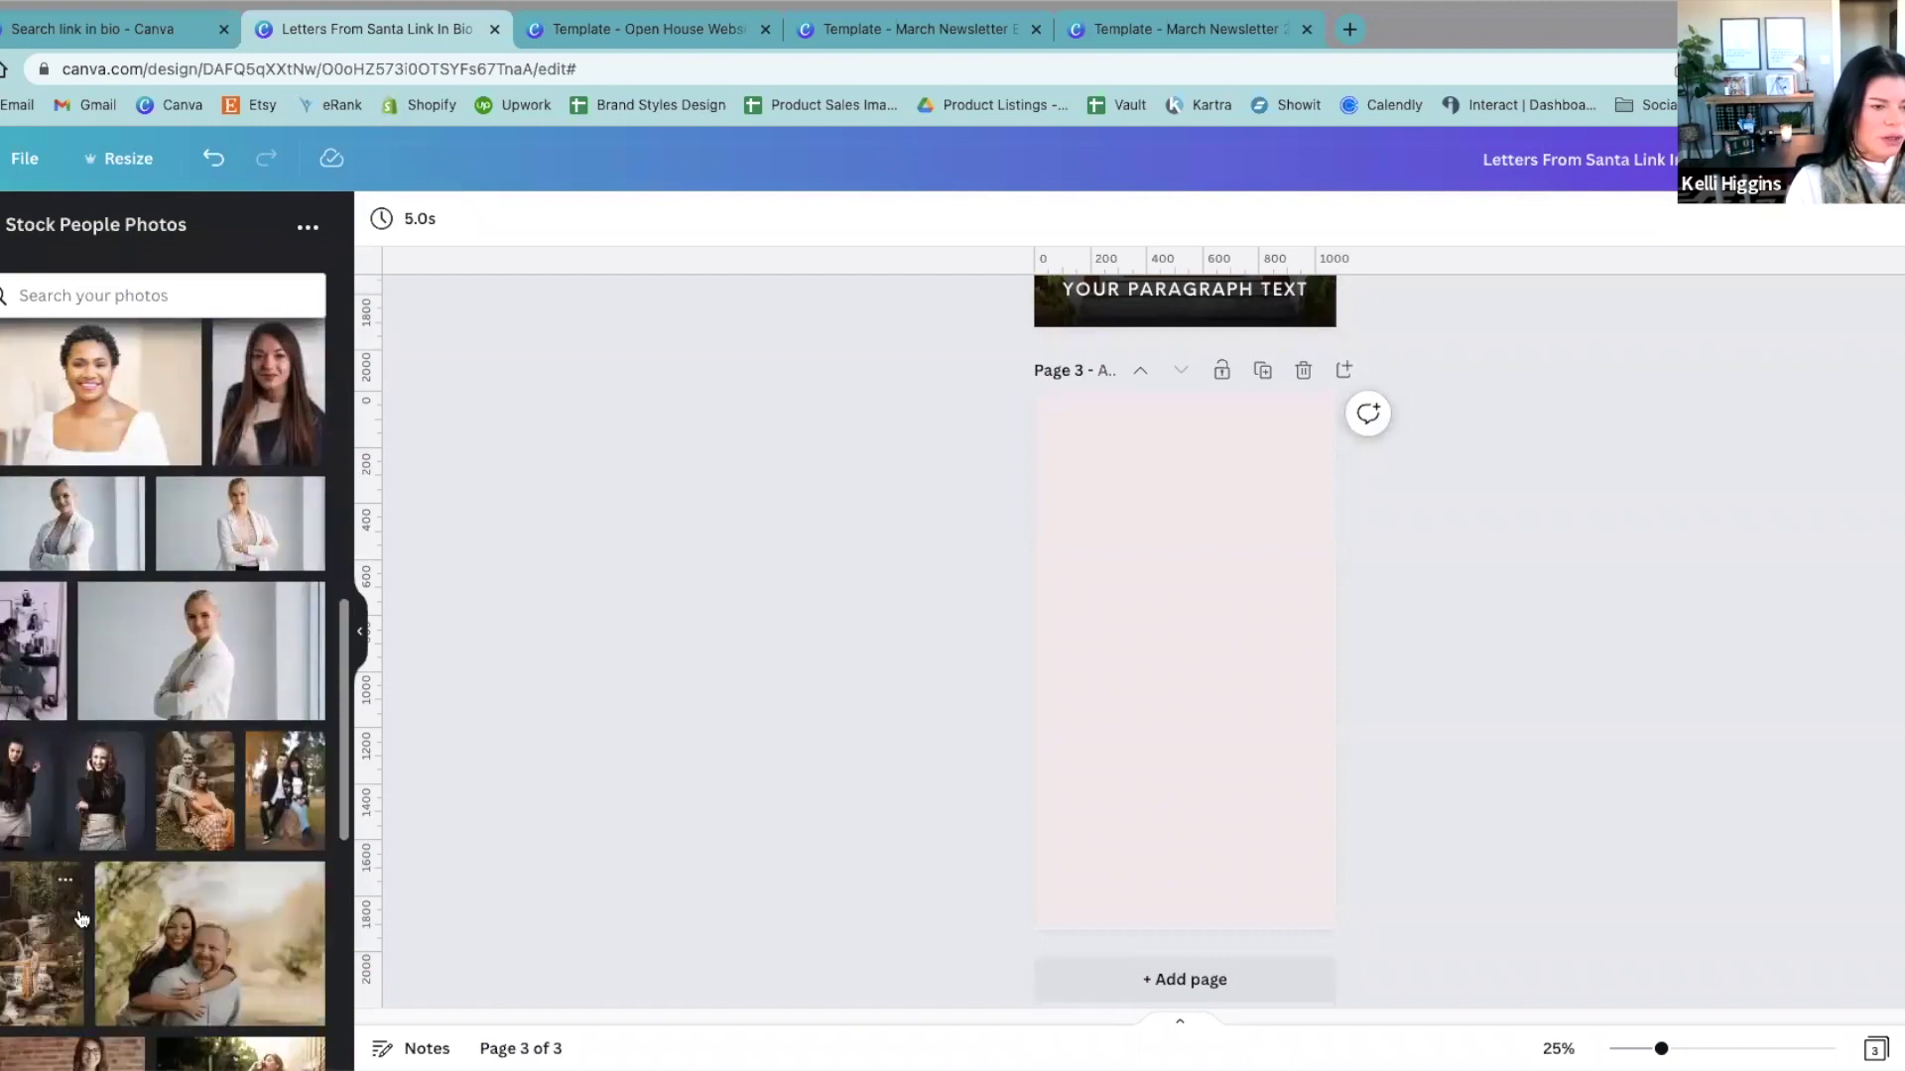
scroll(81, 918, down, 7)
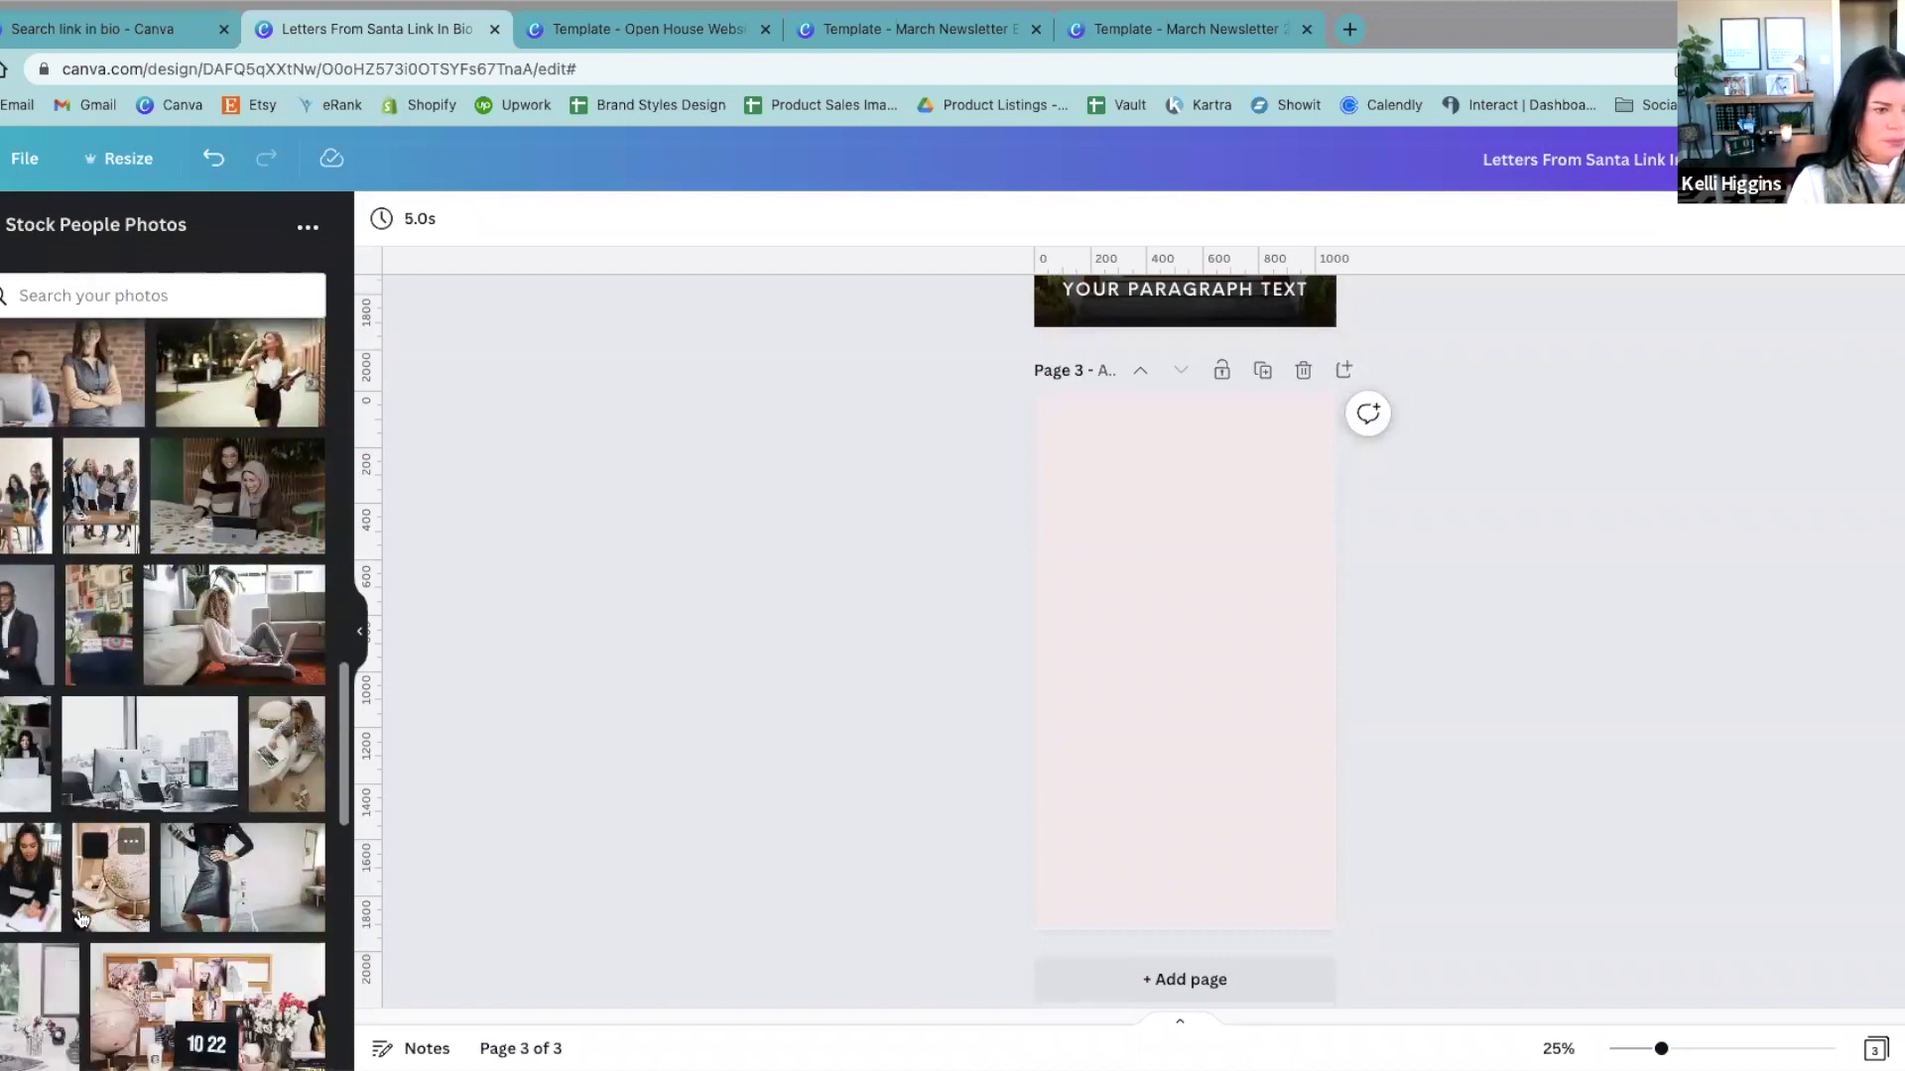
scroll(81, 918, down, 10)
scroll(82, 917, down, 3)
scroll(81, 917, down, 1)
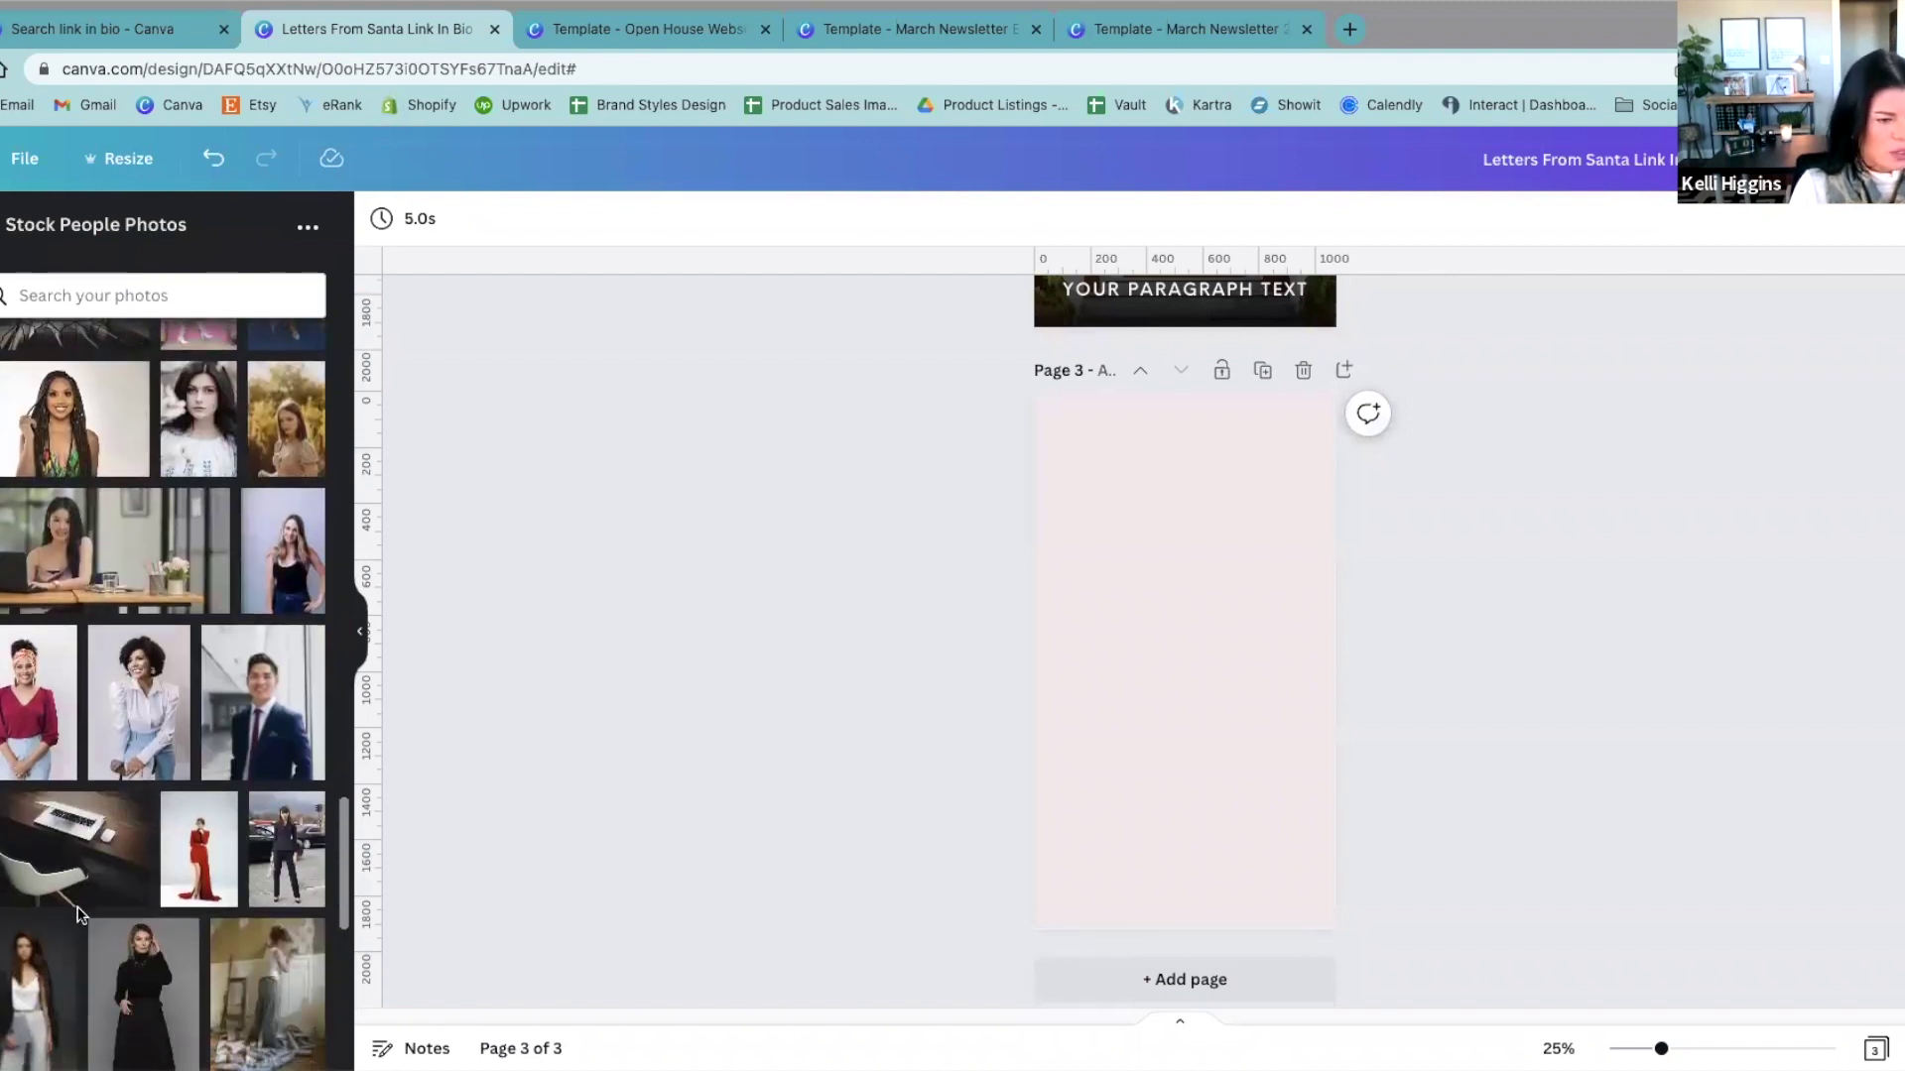
scroll(80, 910, down, 1)
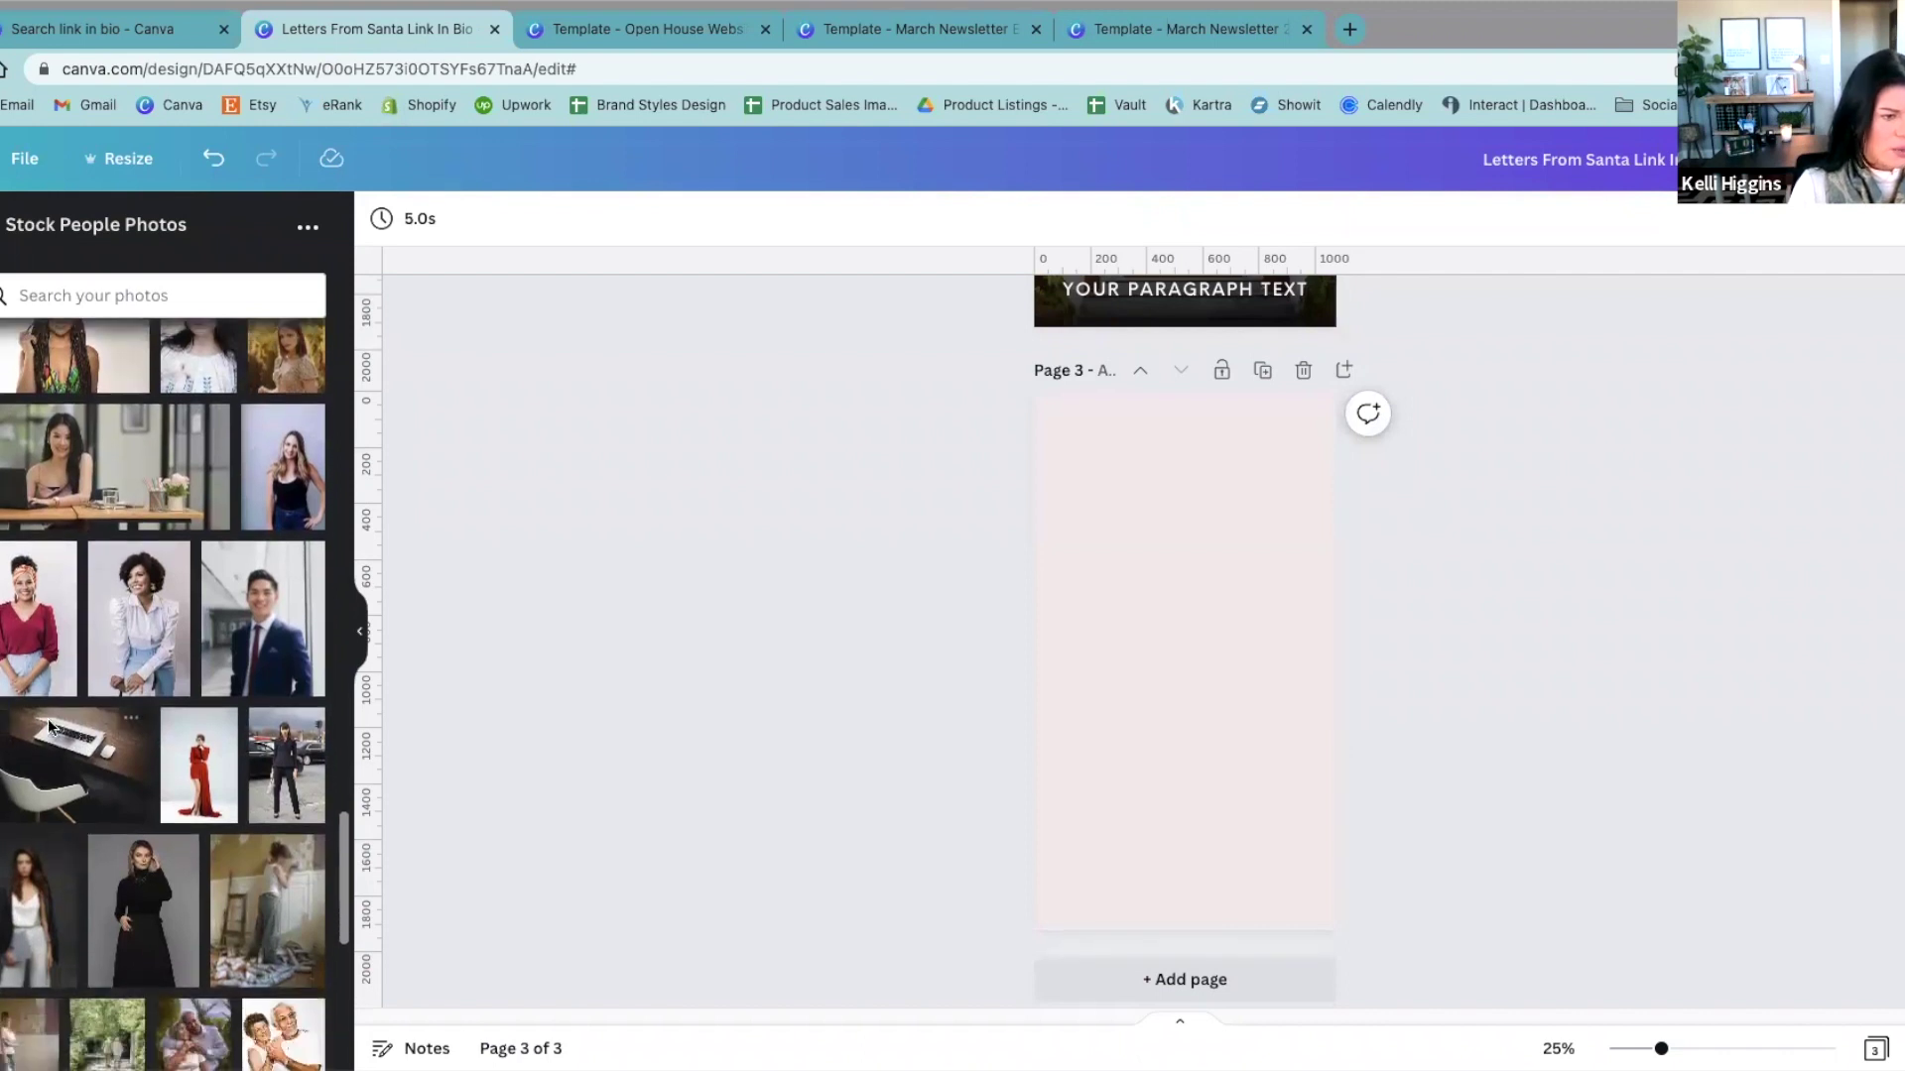
click(30, 636)
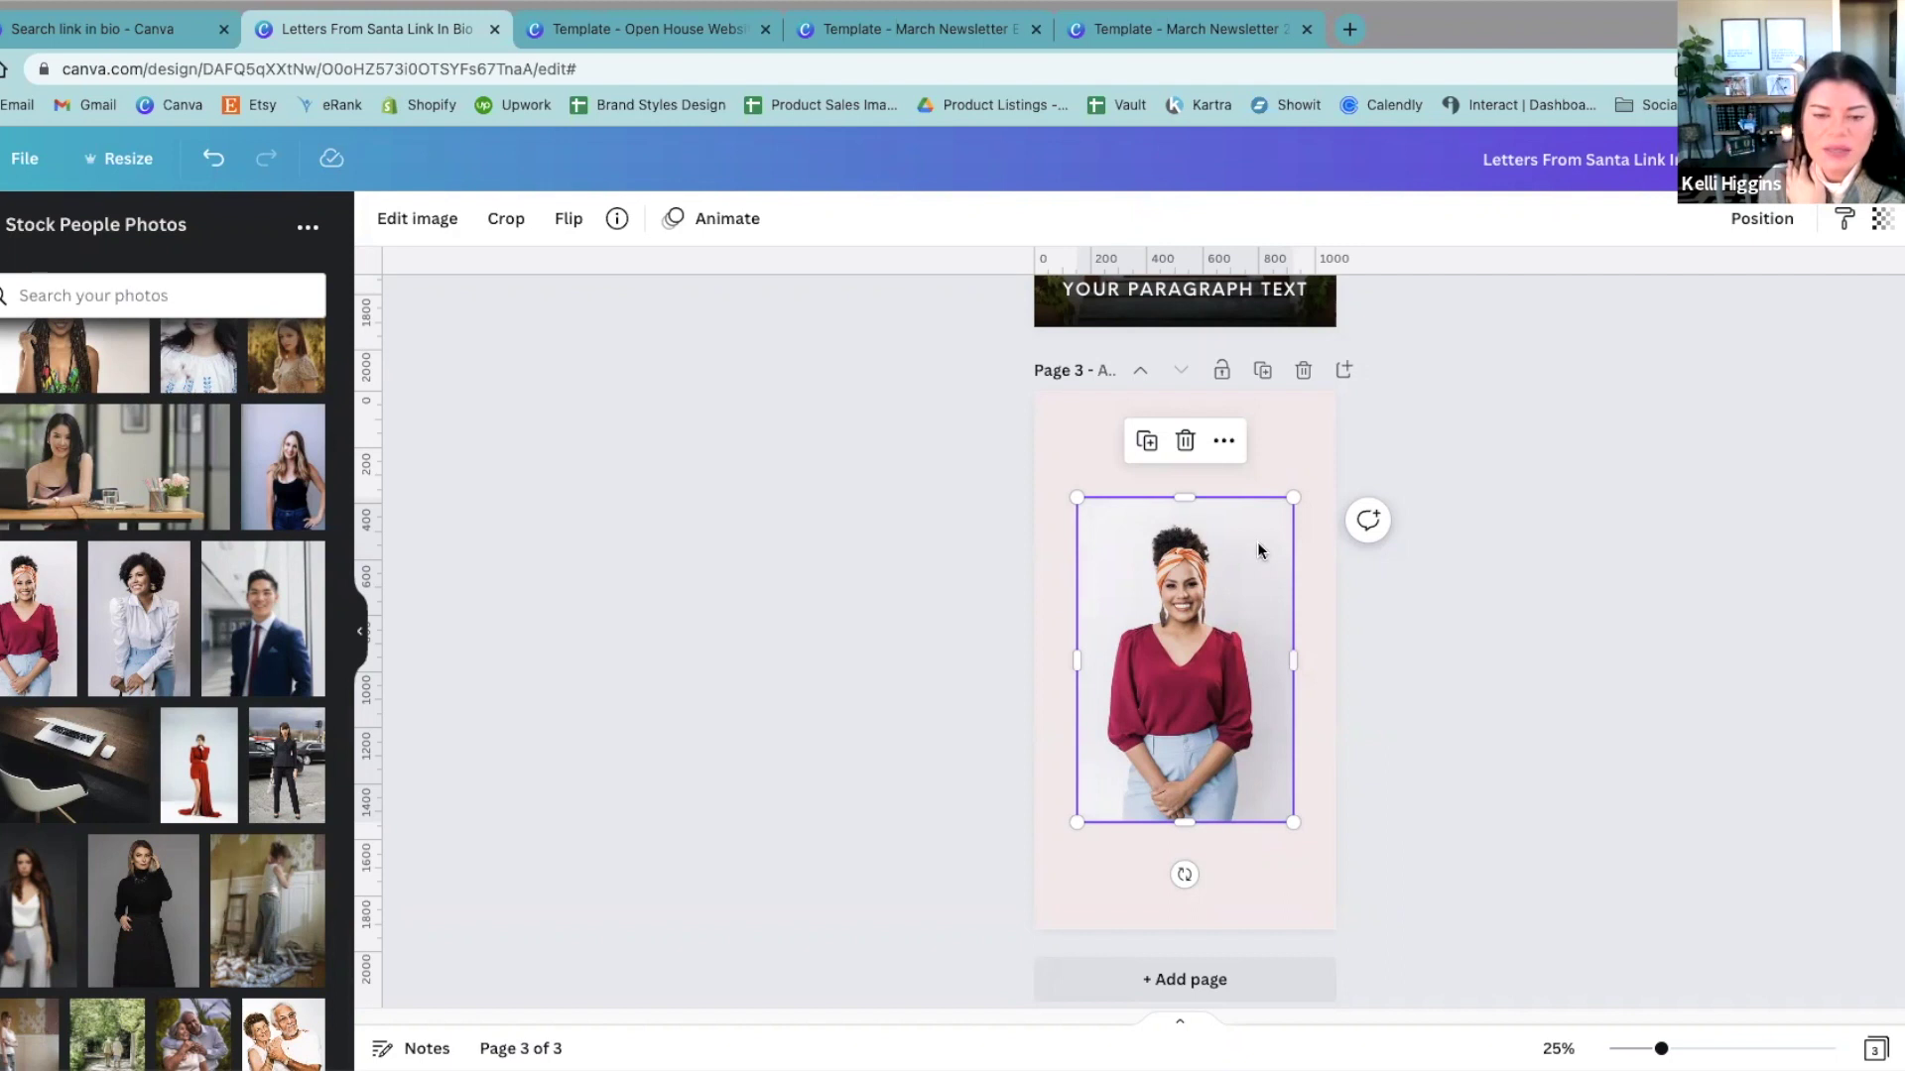
Move the woman's photo down on page 3, enlarge it, and bring up Edit image effects.
click(1411, 543)
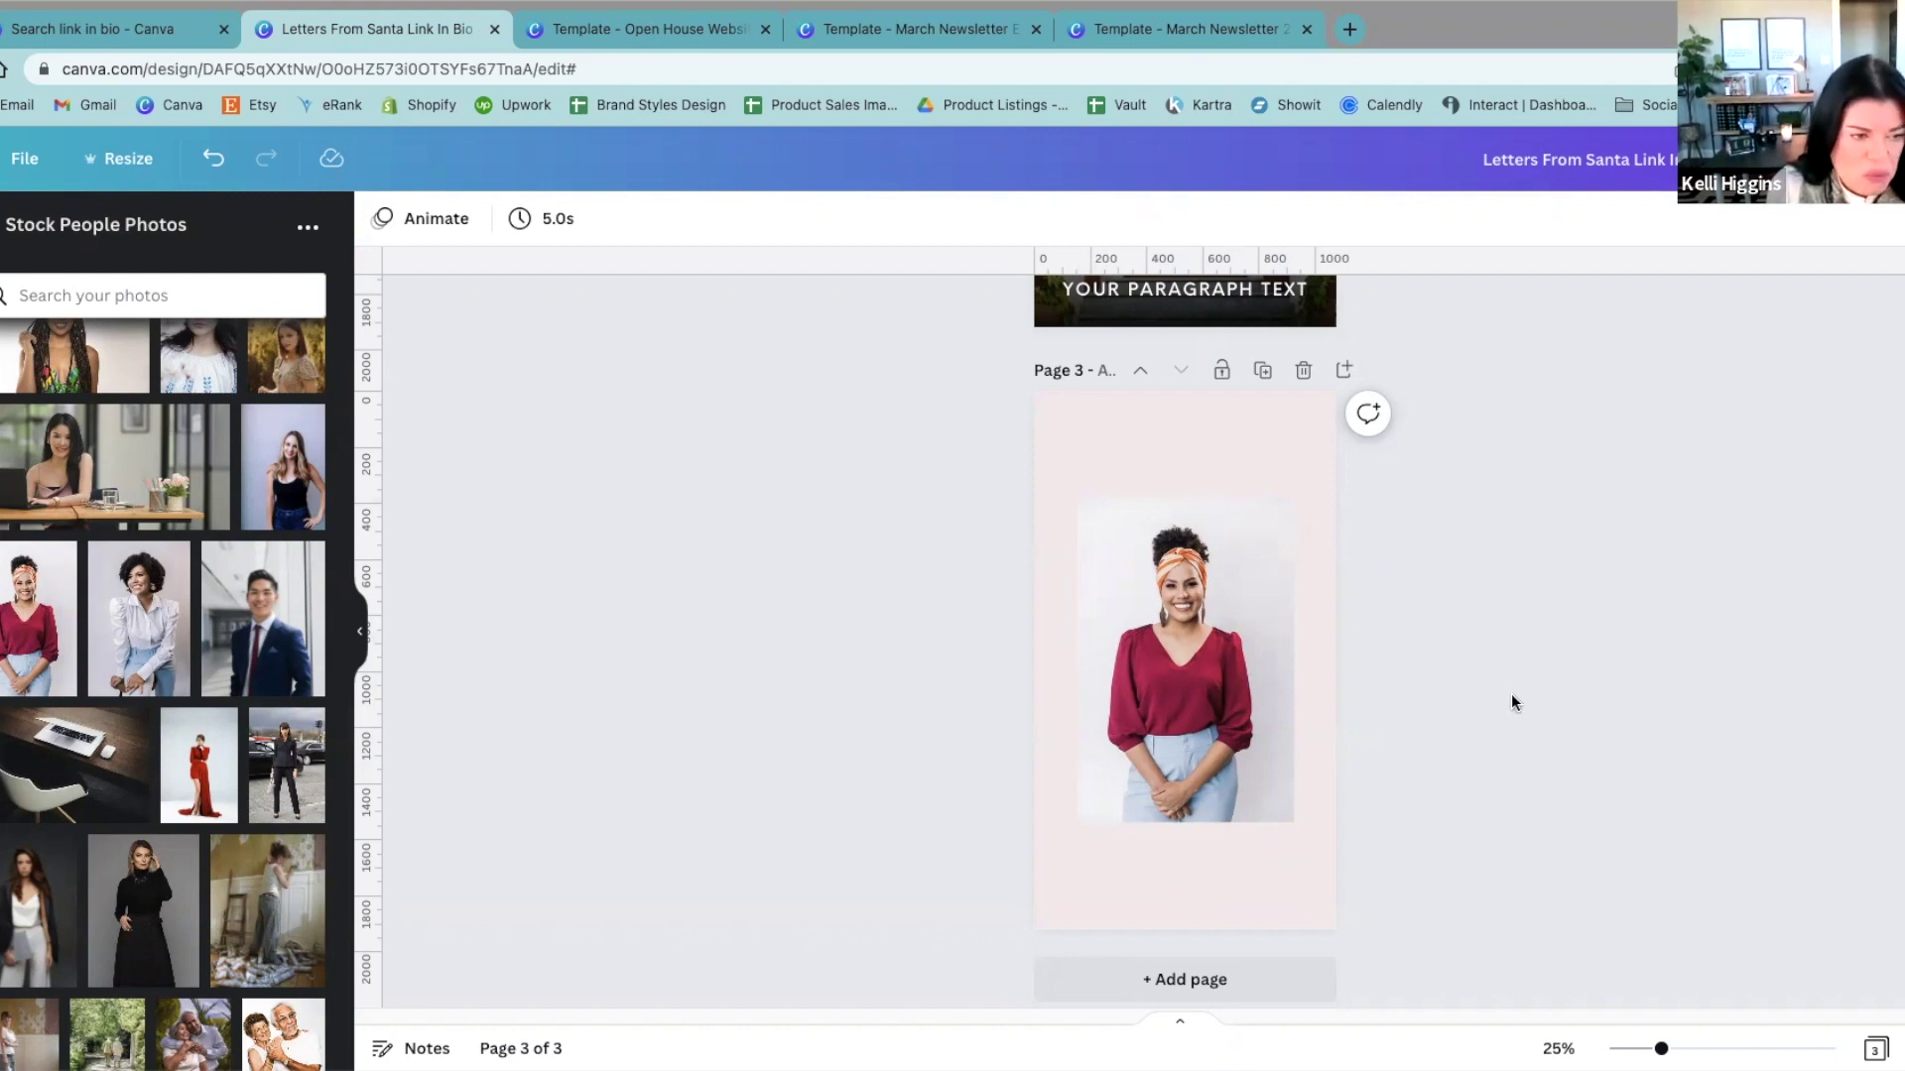
drag(1253, 686, 1254, 742)
drag(1292, 542, 1267, 441)
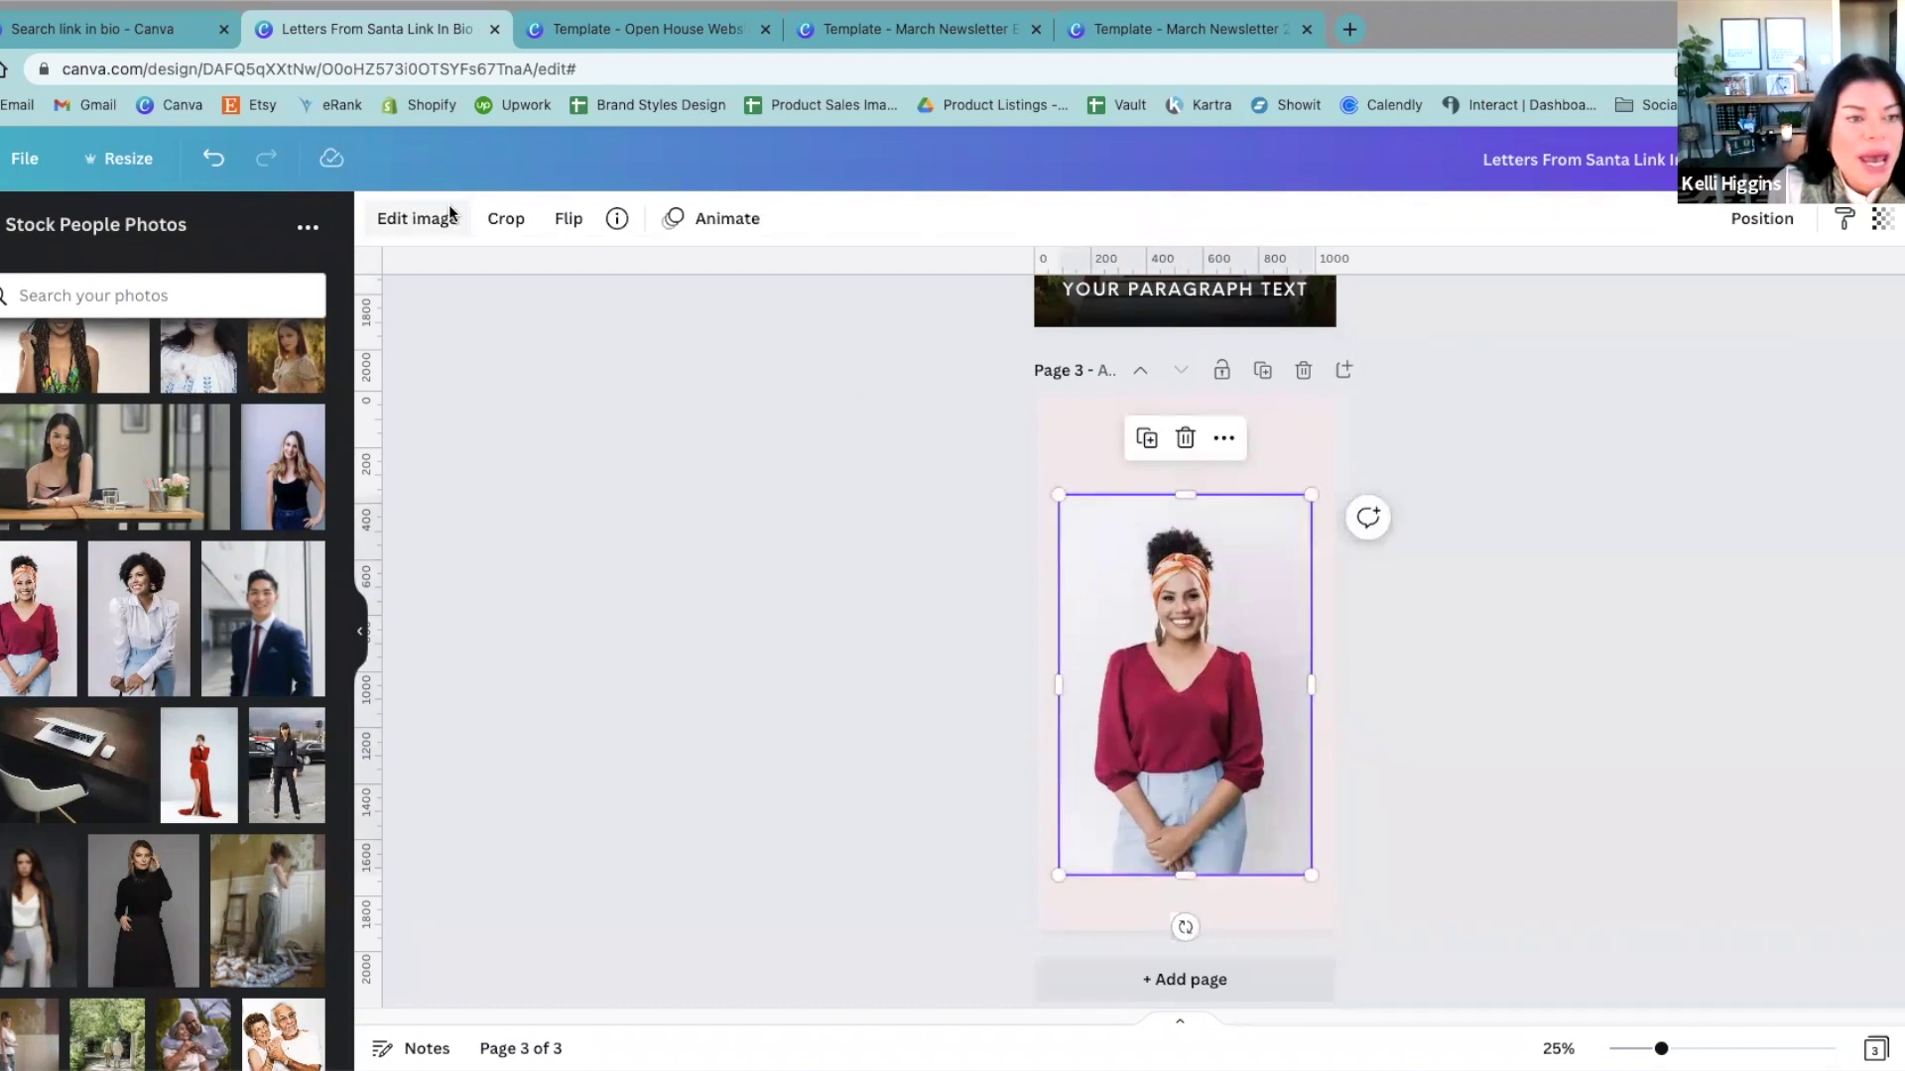
click(448, 204)
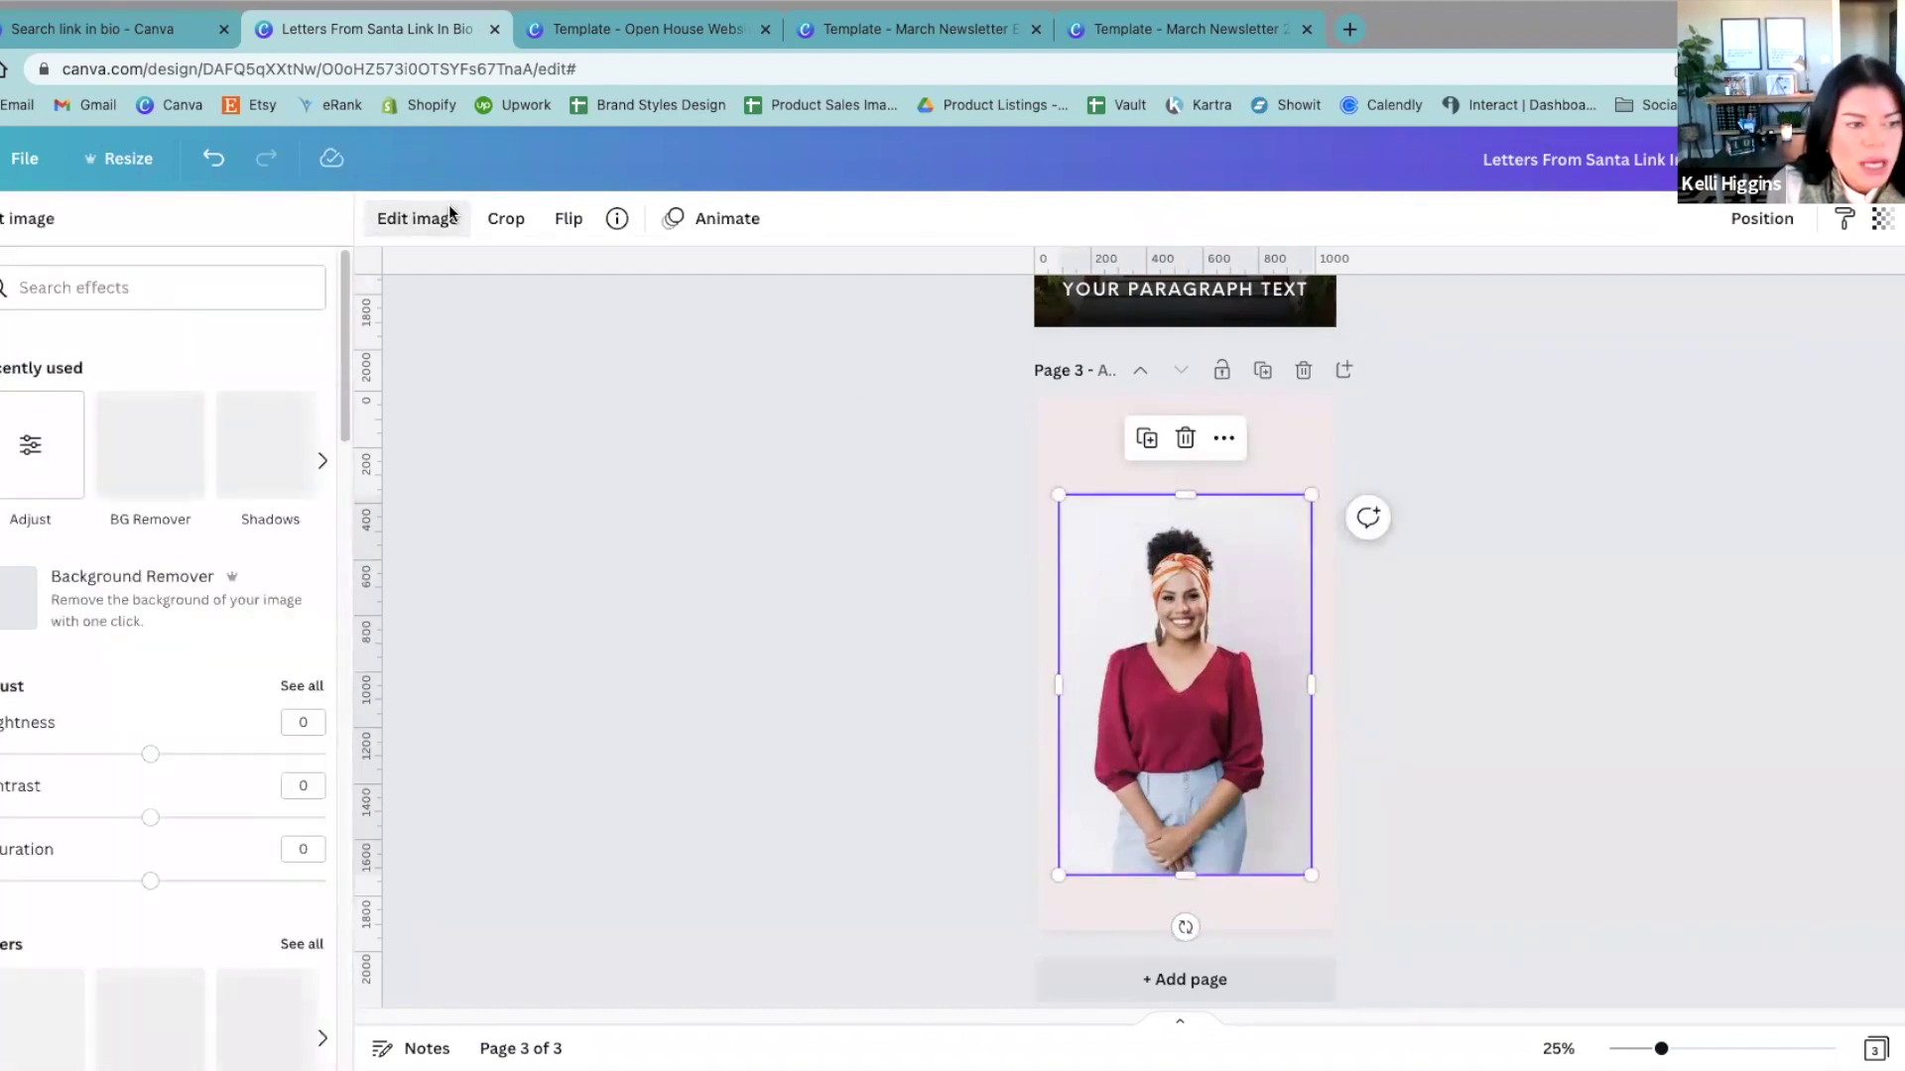
Remove the woman photo's background and touch up the cutout with a size-32 brush.
click(146, 581)
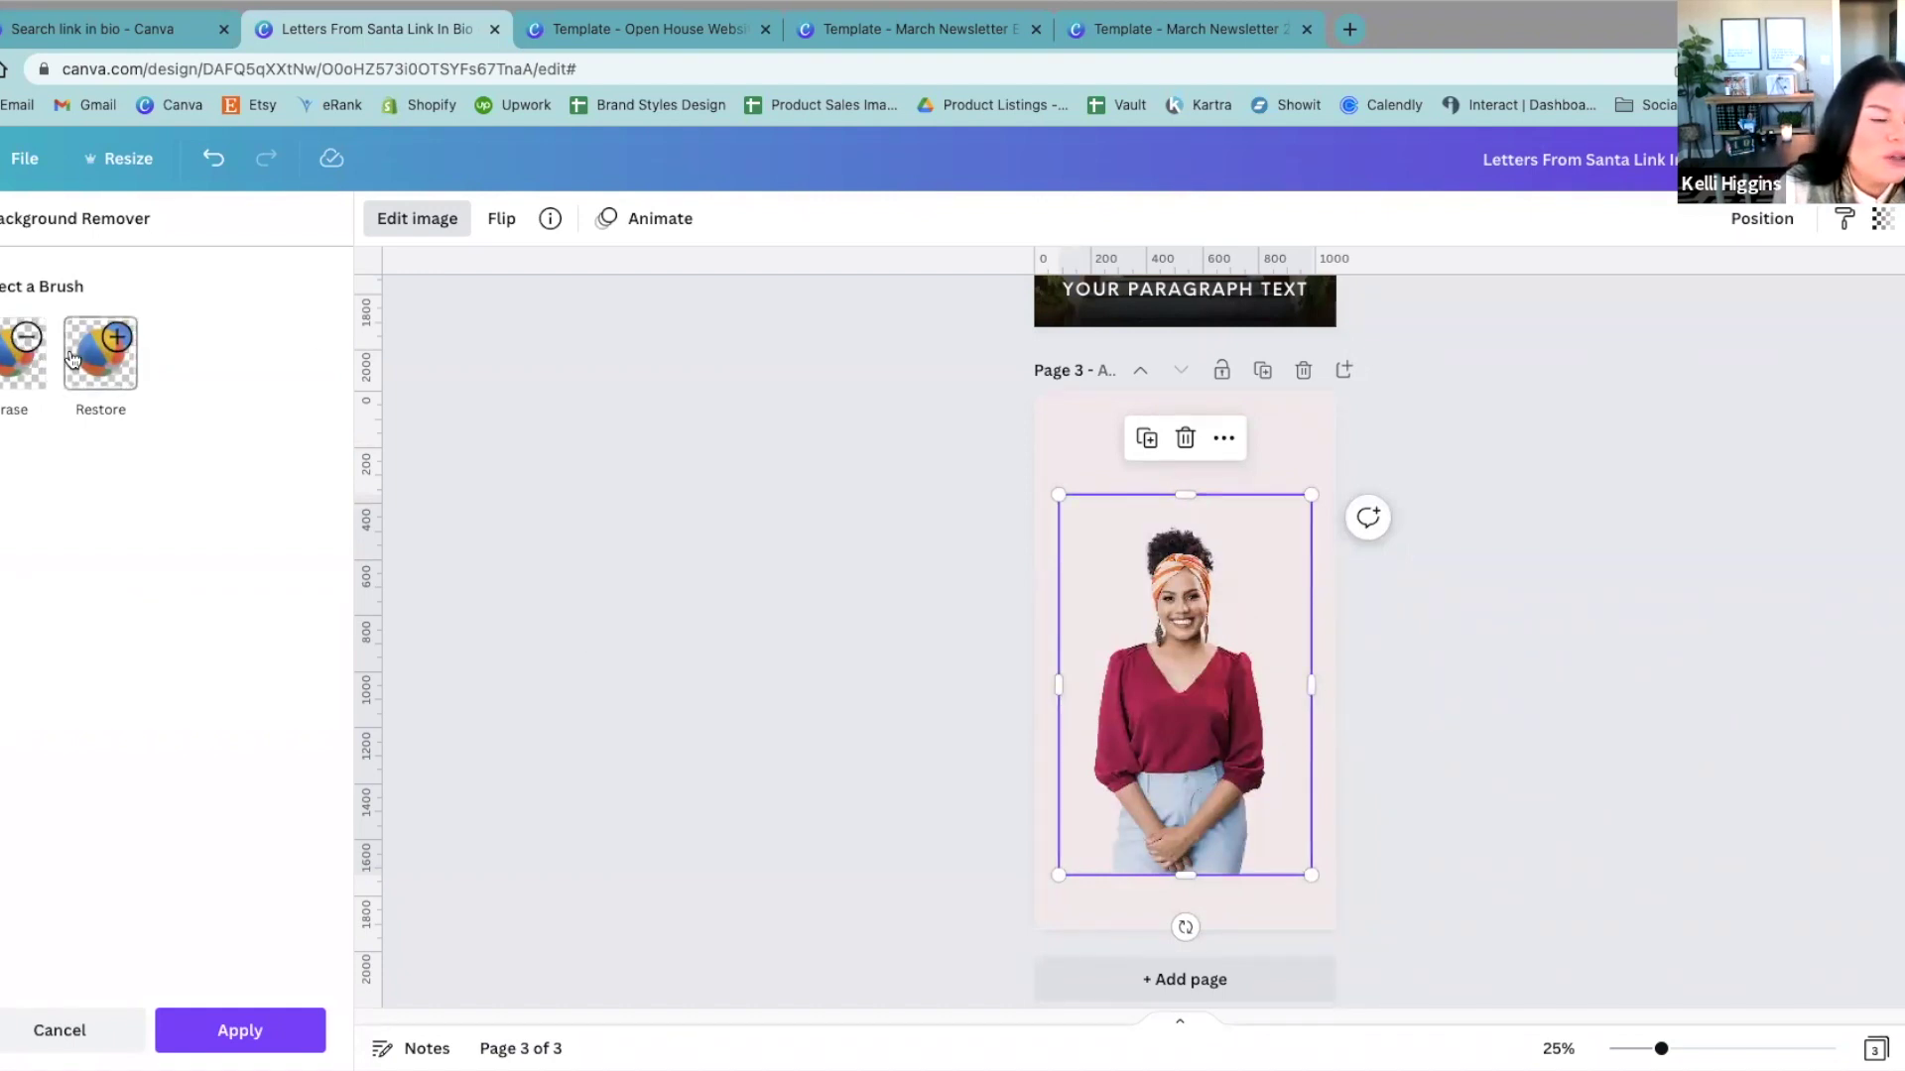
click(111, 363)
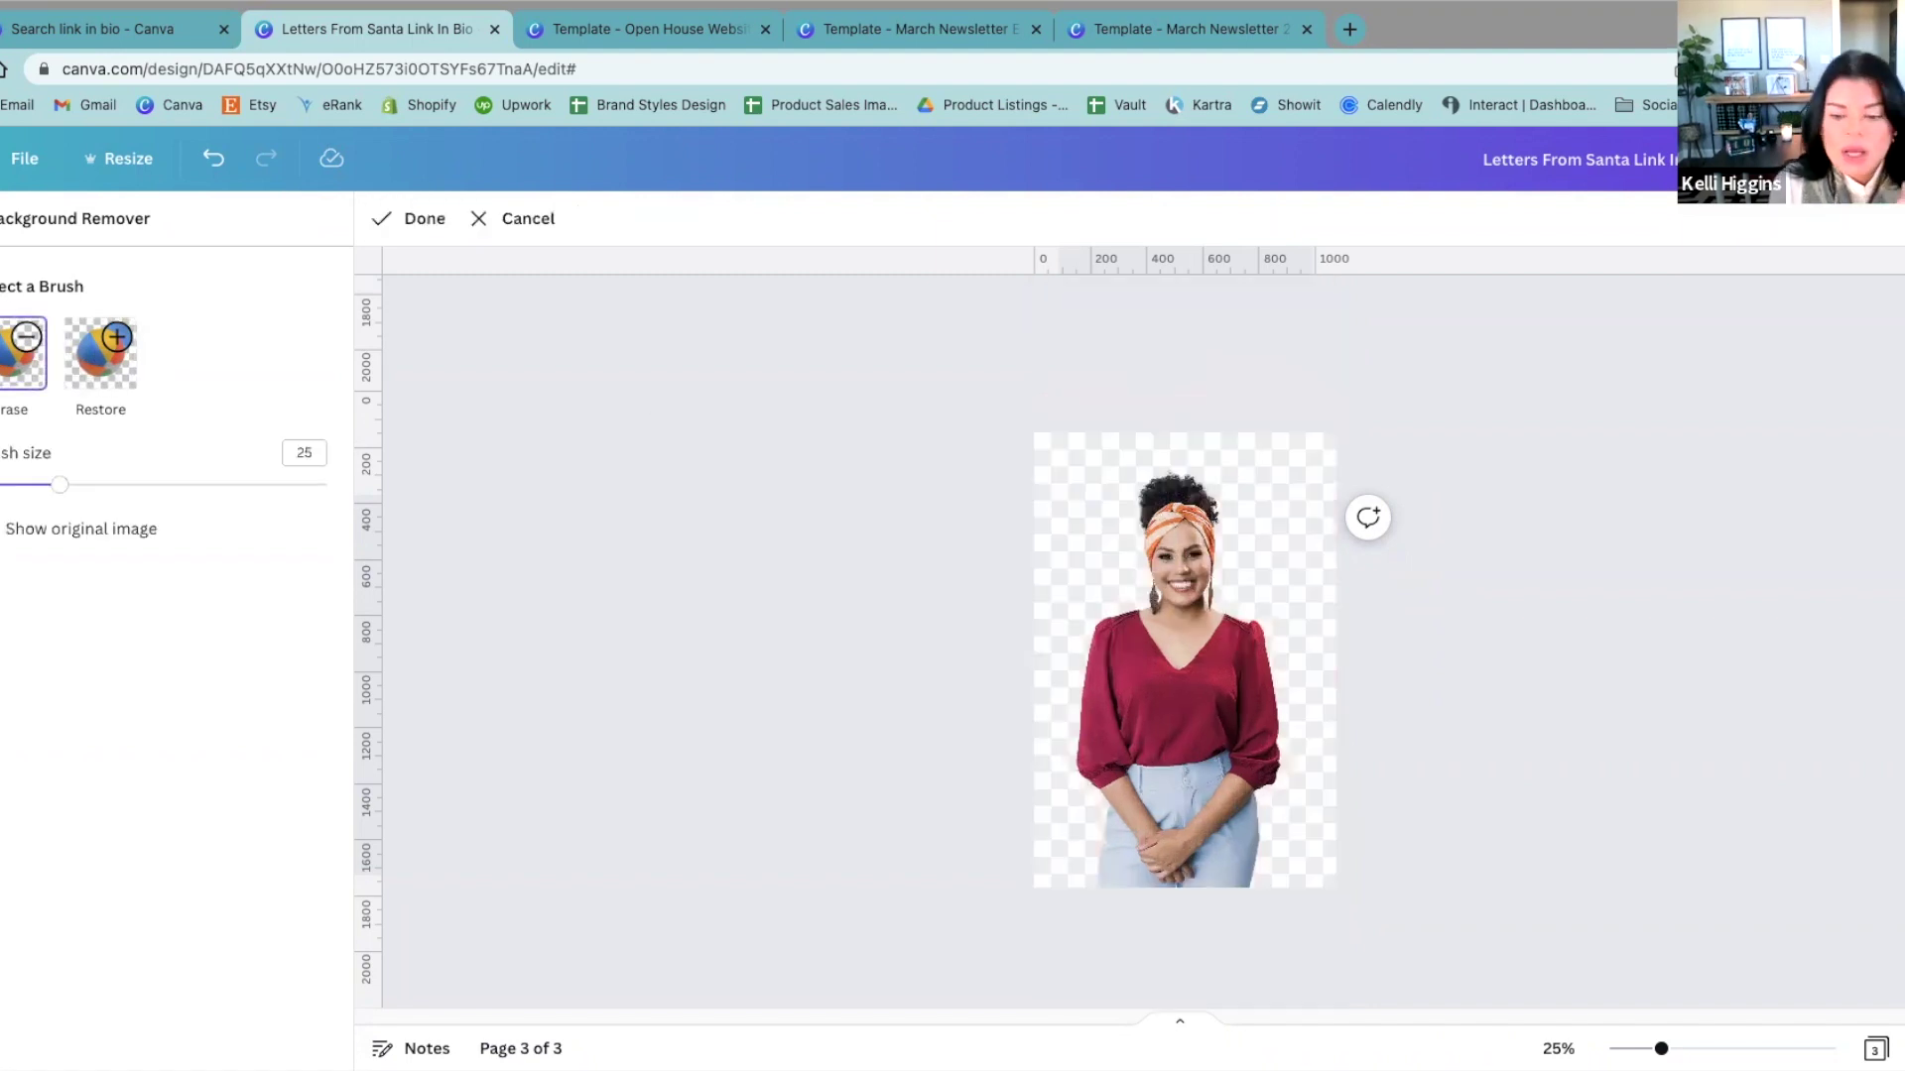
scroll(1196, 614, up, 5)
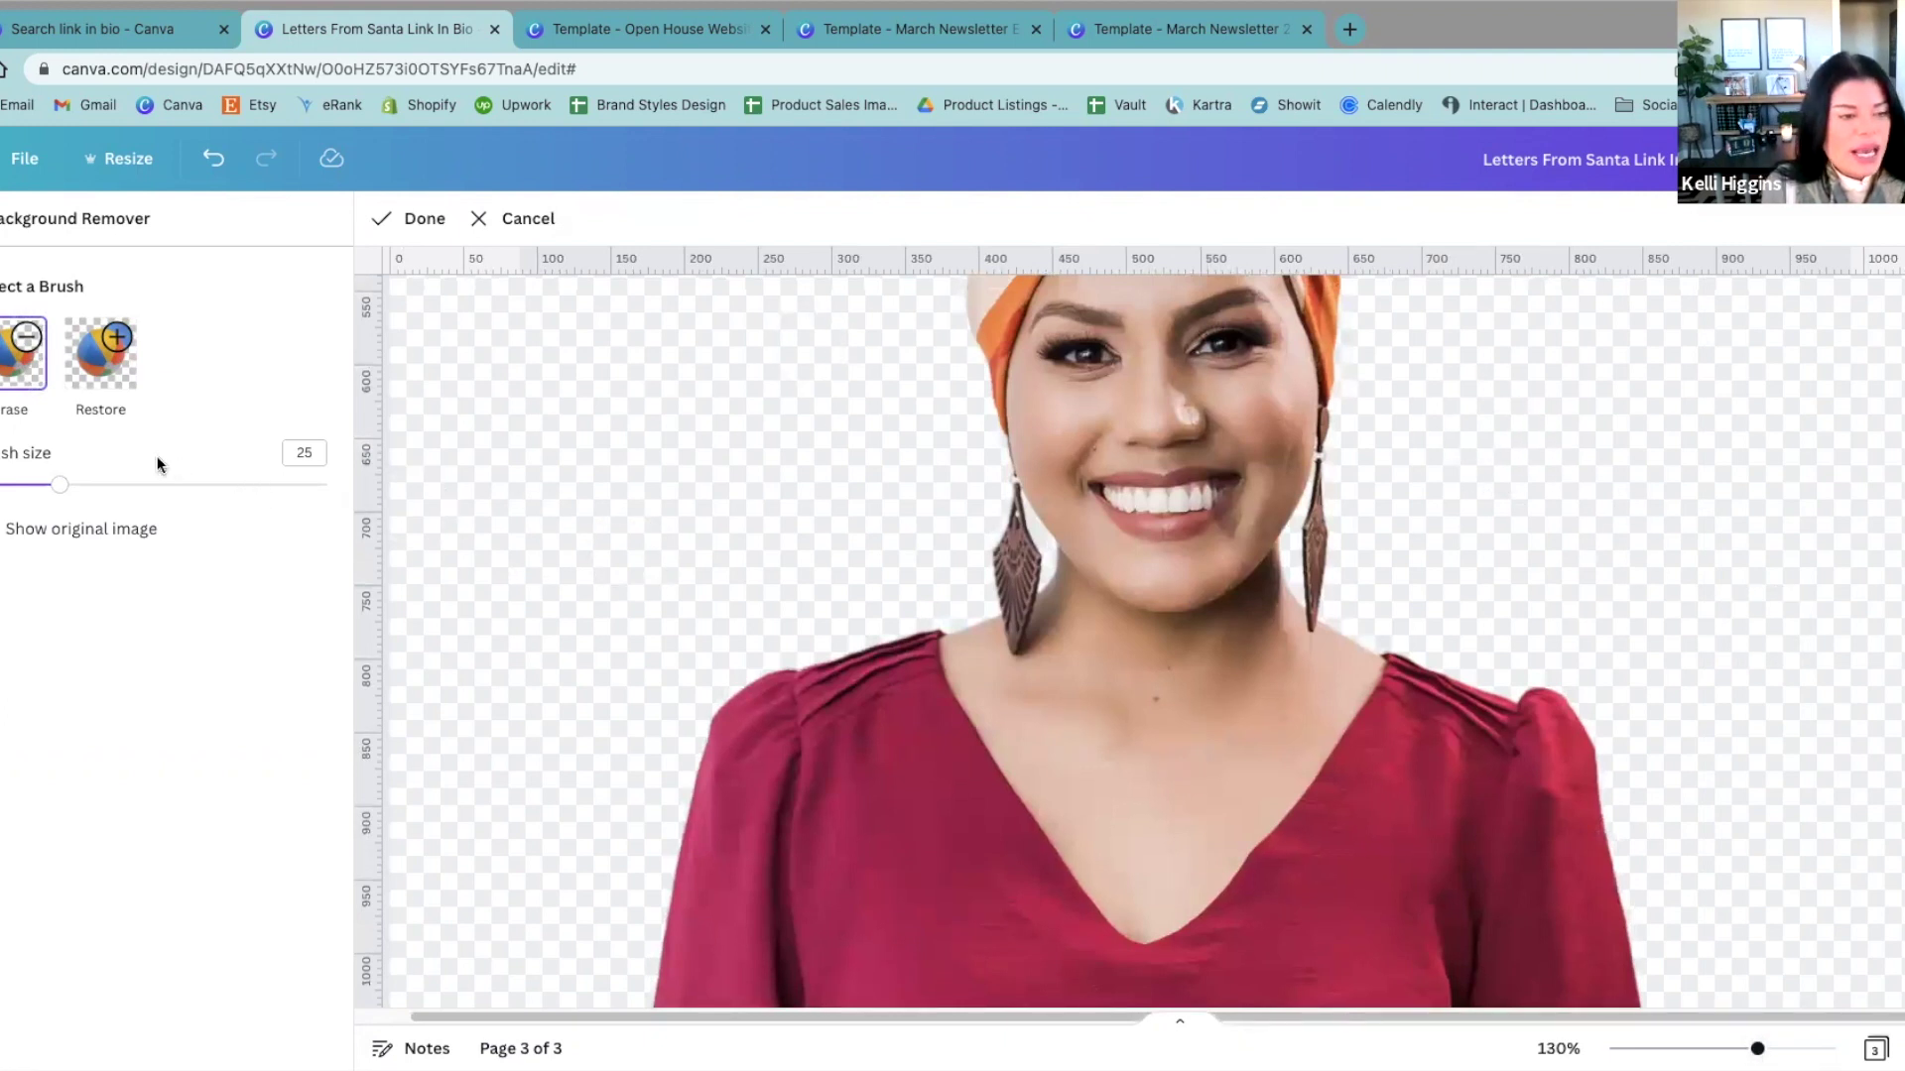
mouse_move(62, 486)
mouse_down()
mouse_move(332, 486)
mouse_move(30, 502)
mouse_move(52, 487)
mouse_up()
mouse_move(268, 496)
mouse_down()
mouse_move(94, 516)
mouse_move(220, 521)
mouse_move(84, 519)
mouse_up()
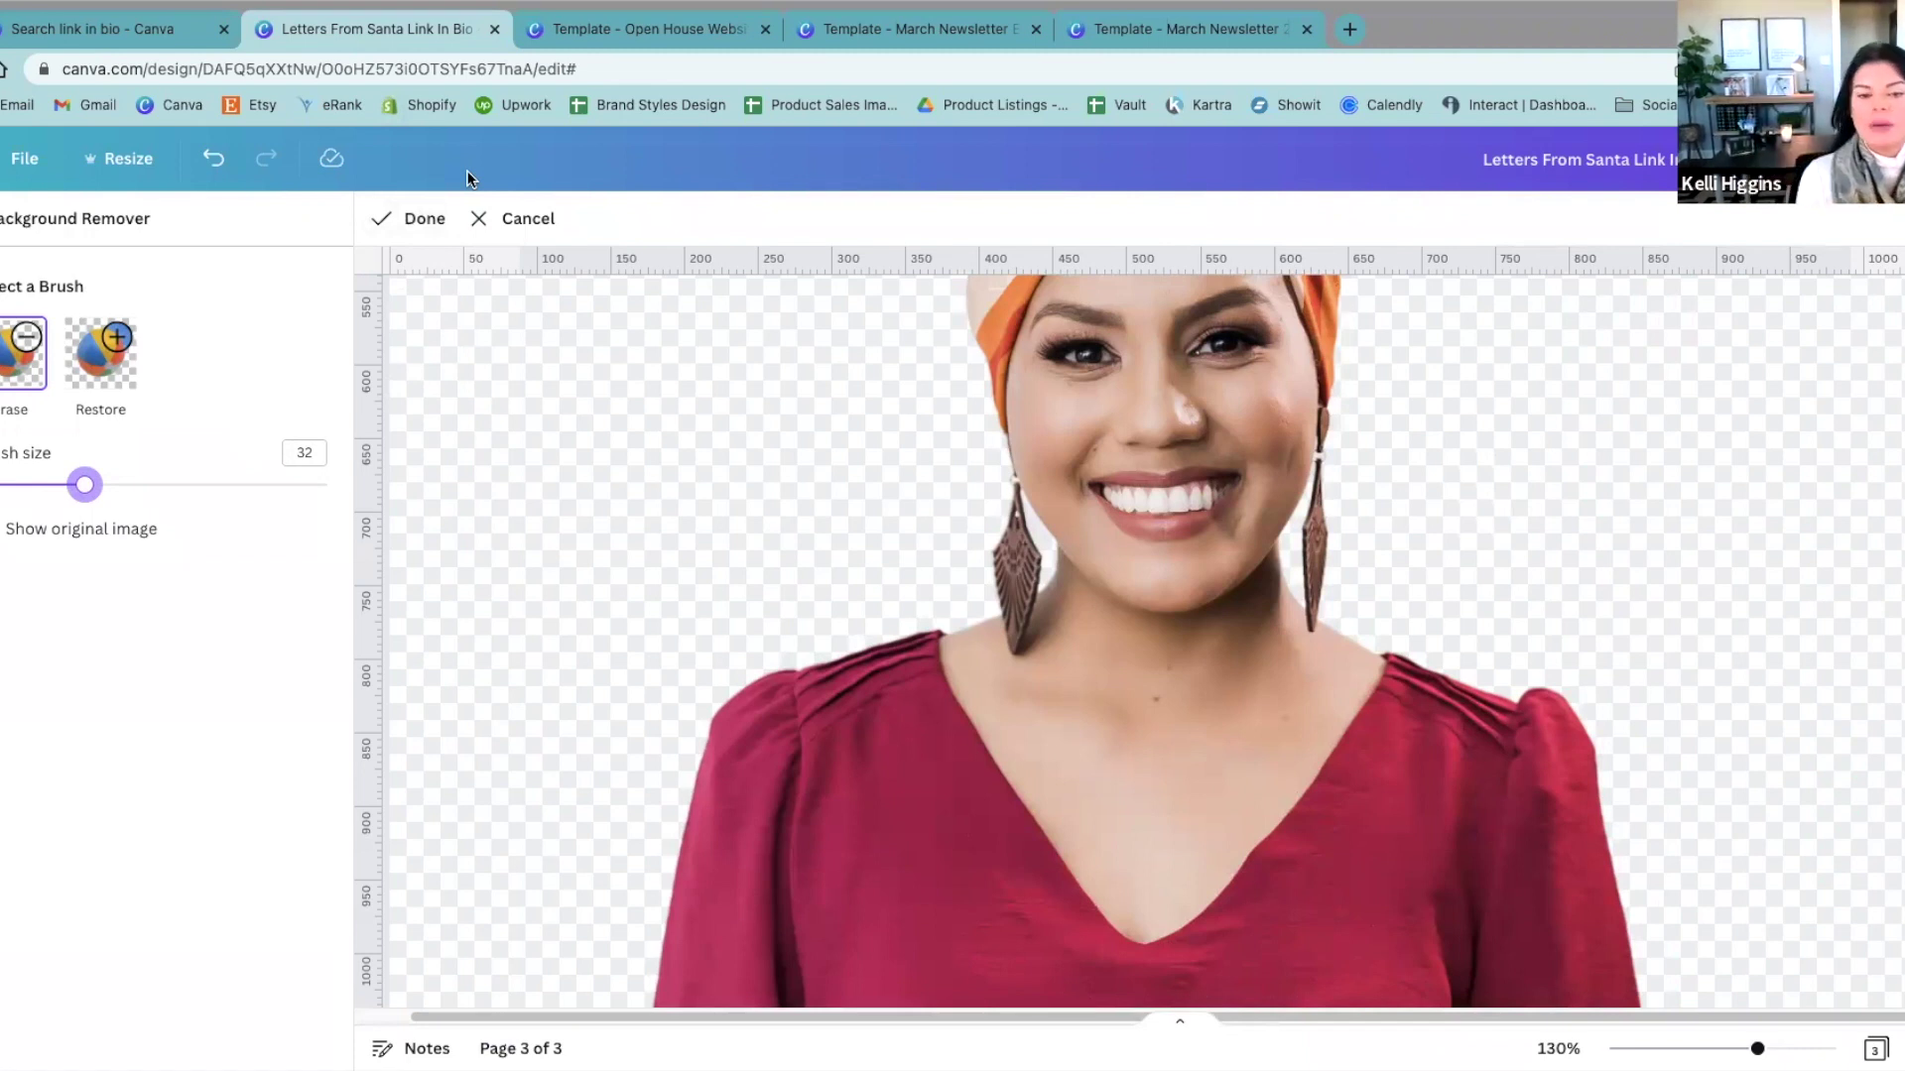
scroll(1186, 396, down, 2)
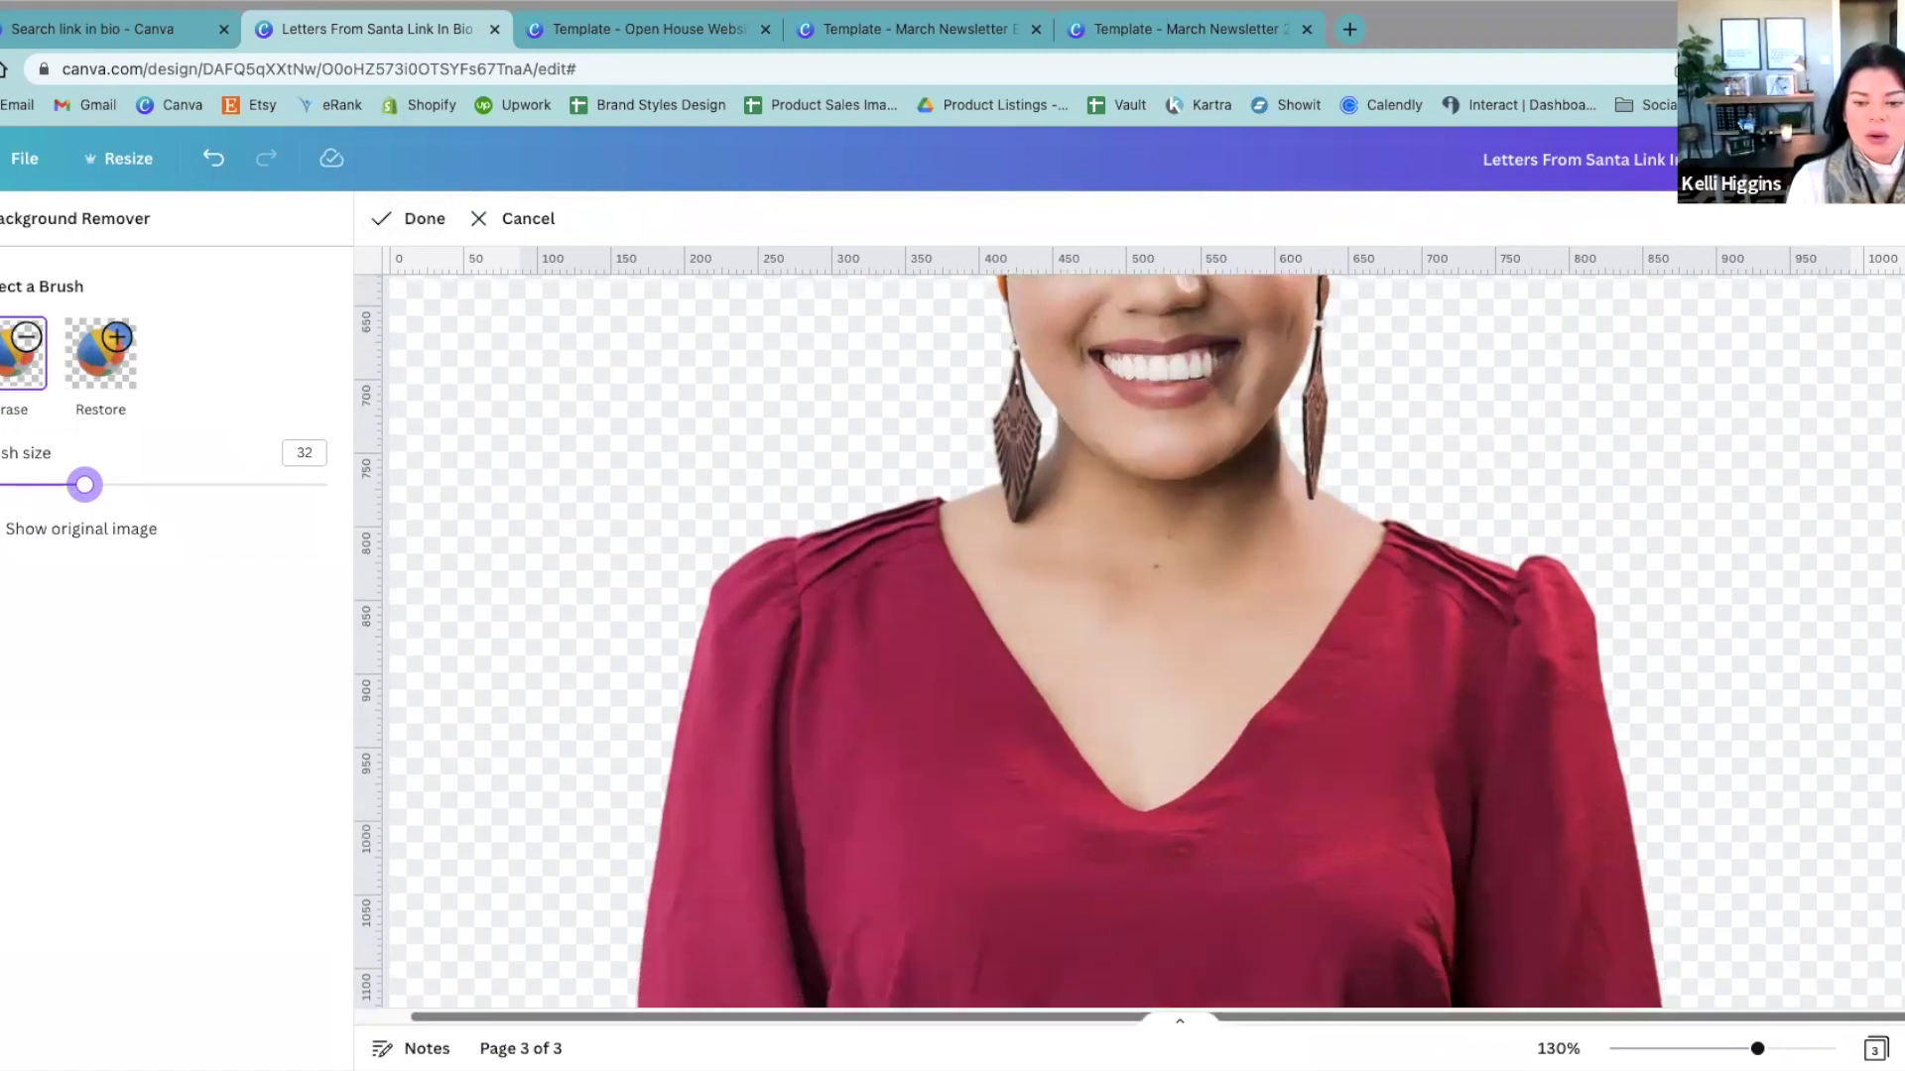
ctrl+scroll(1199, 625, down, 5)
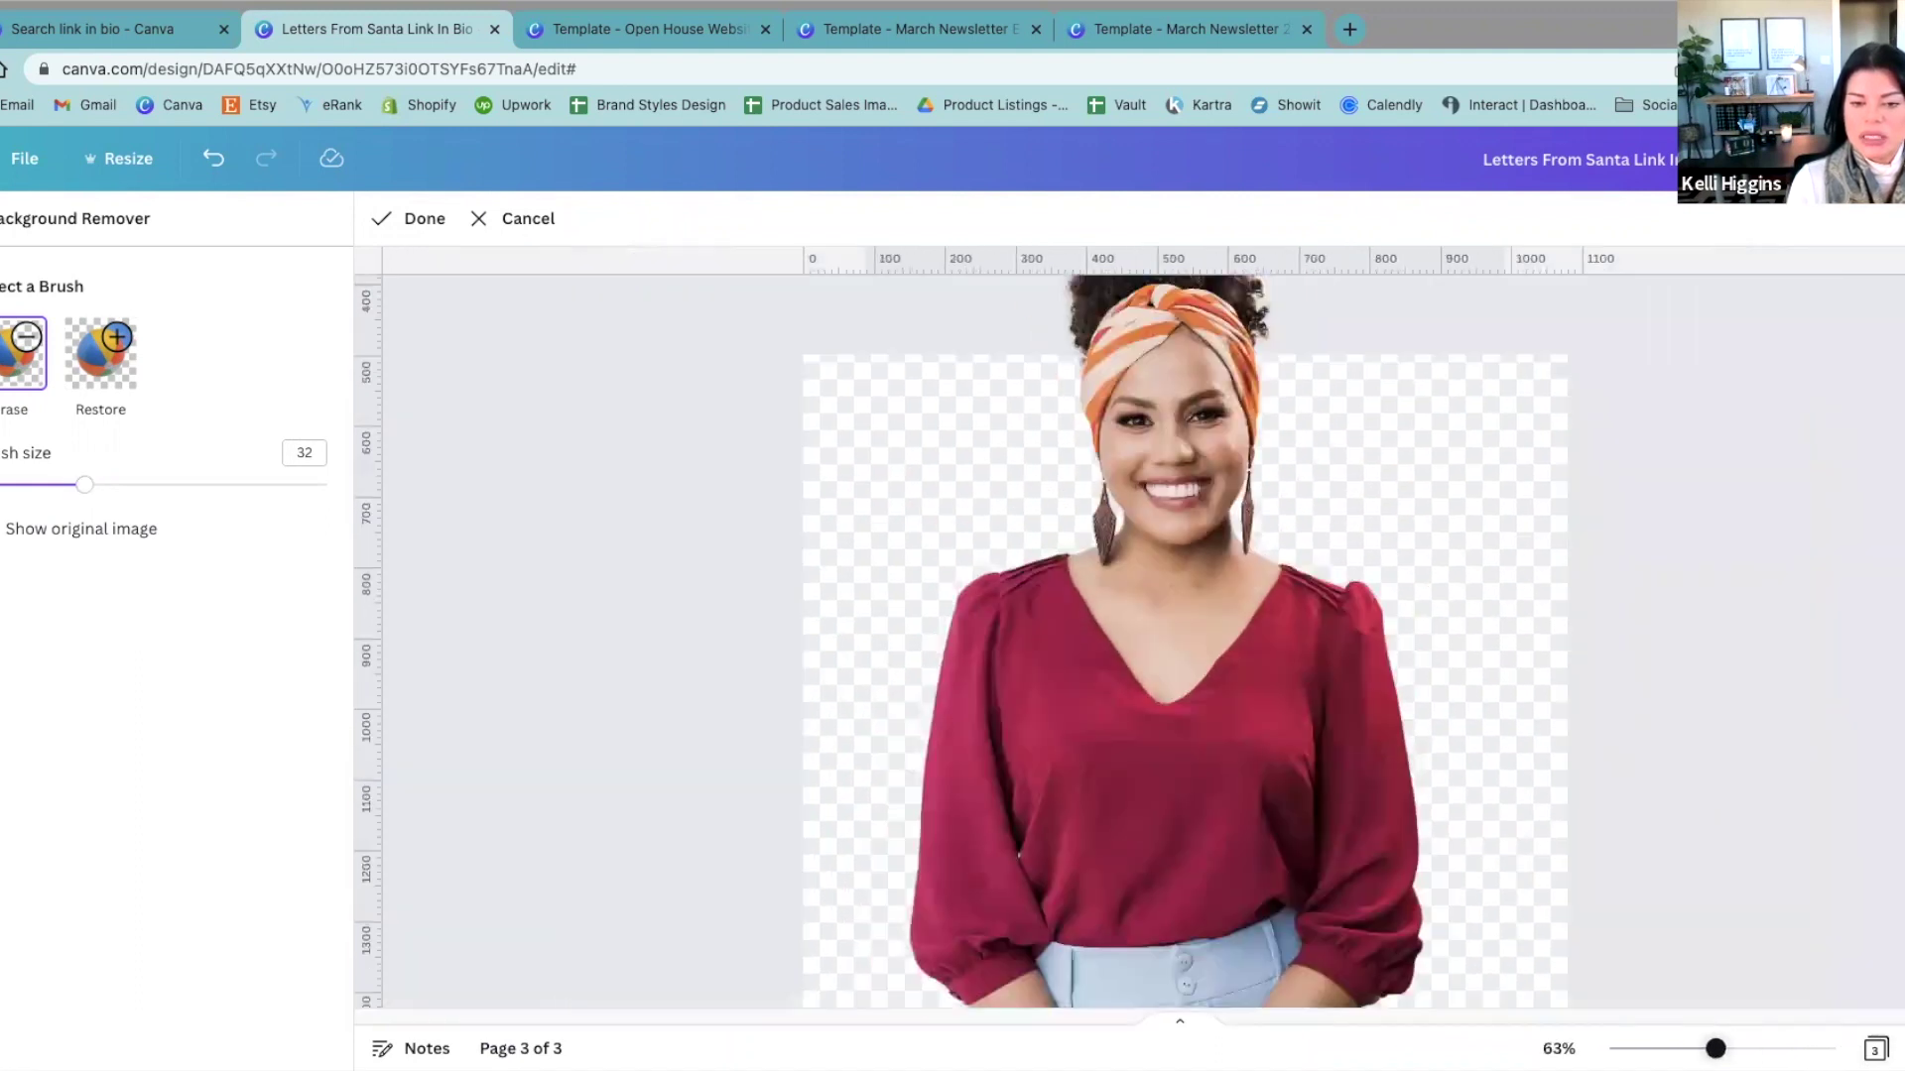
click(380, 223)
drag(1195, 683, 1254, 741)
Move the cutout back onto page 3, enlarge it, and reposition it right and down.
scroll(1561, 769, down, 2)
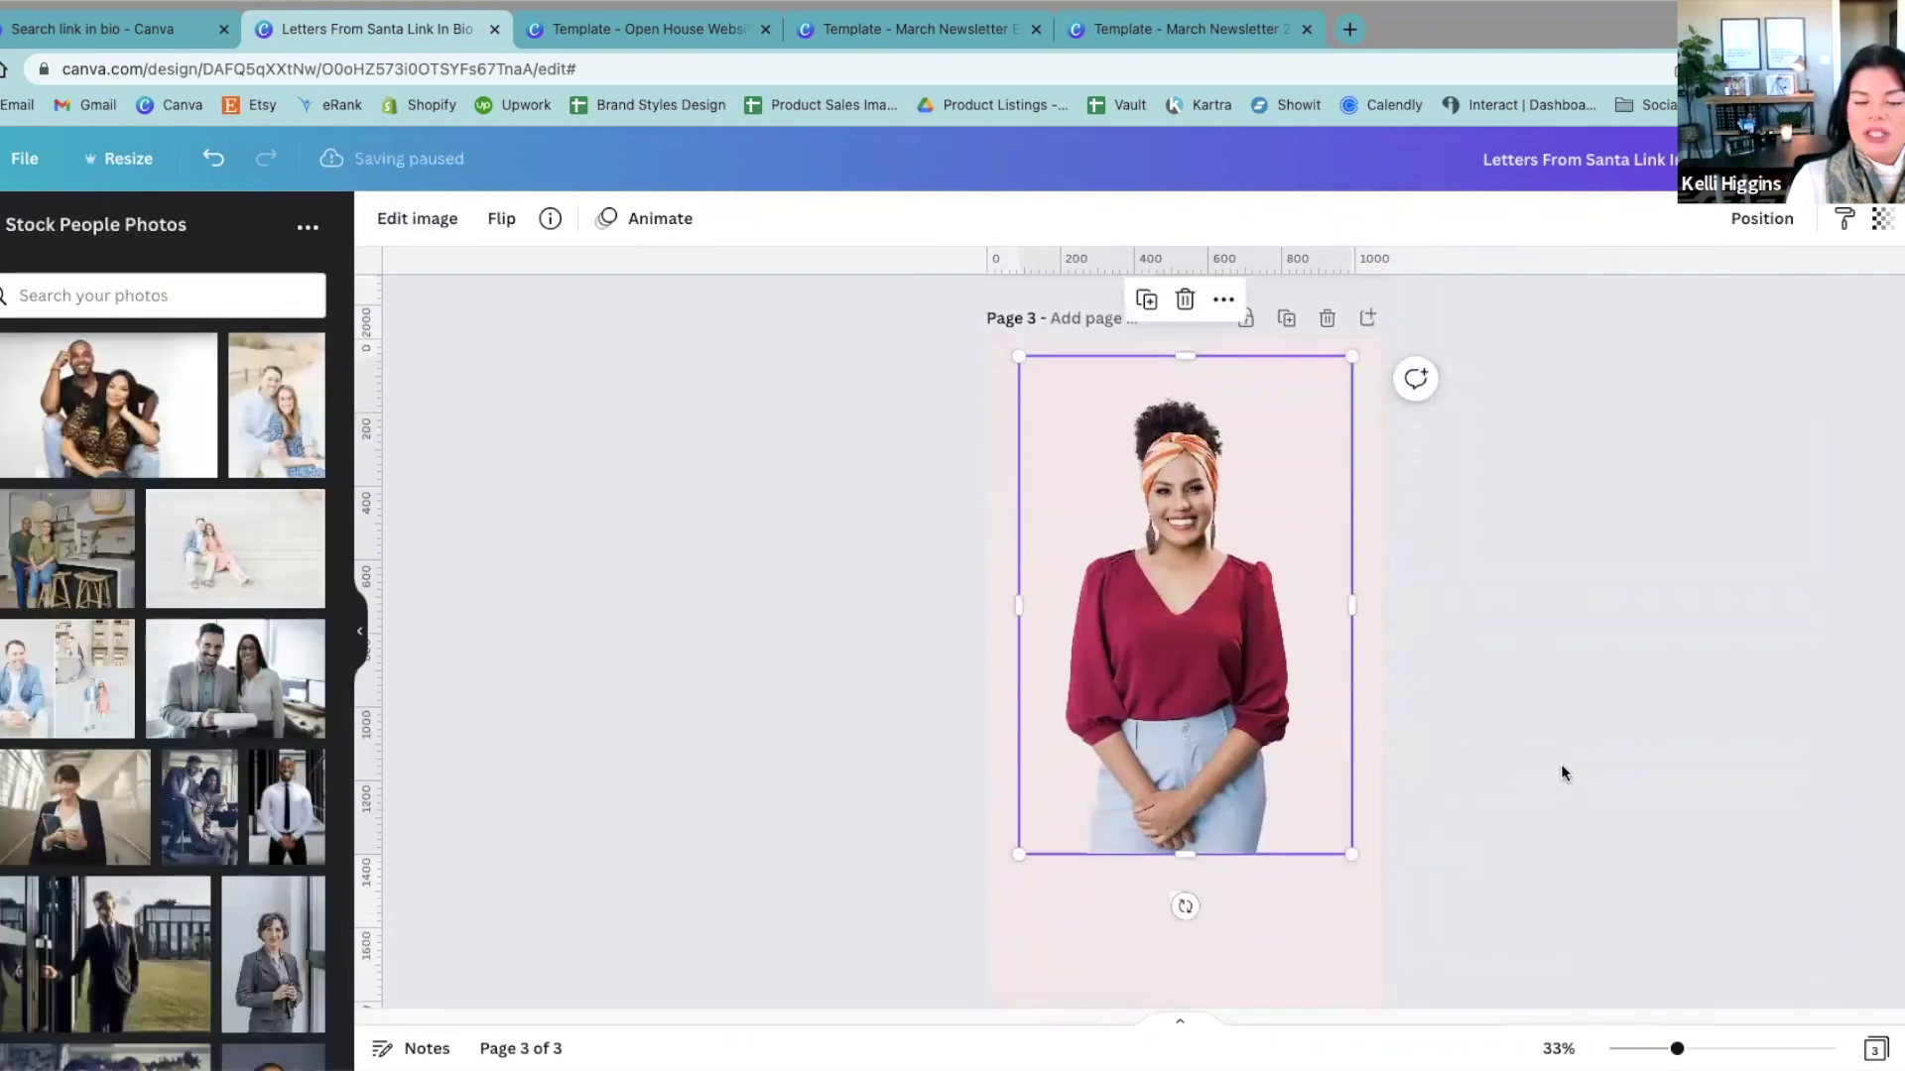
ctrl+scroll(1557, 763, down, 2)
drag(1199, 734, 1177, 860)
mouse_move(1278, 613)
mouse_down()
mouse_move(1428, 425)
mouse_move(1293, 602)
mouse_up()
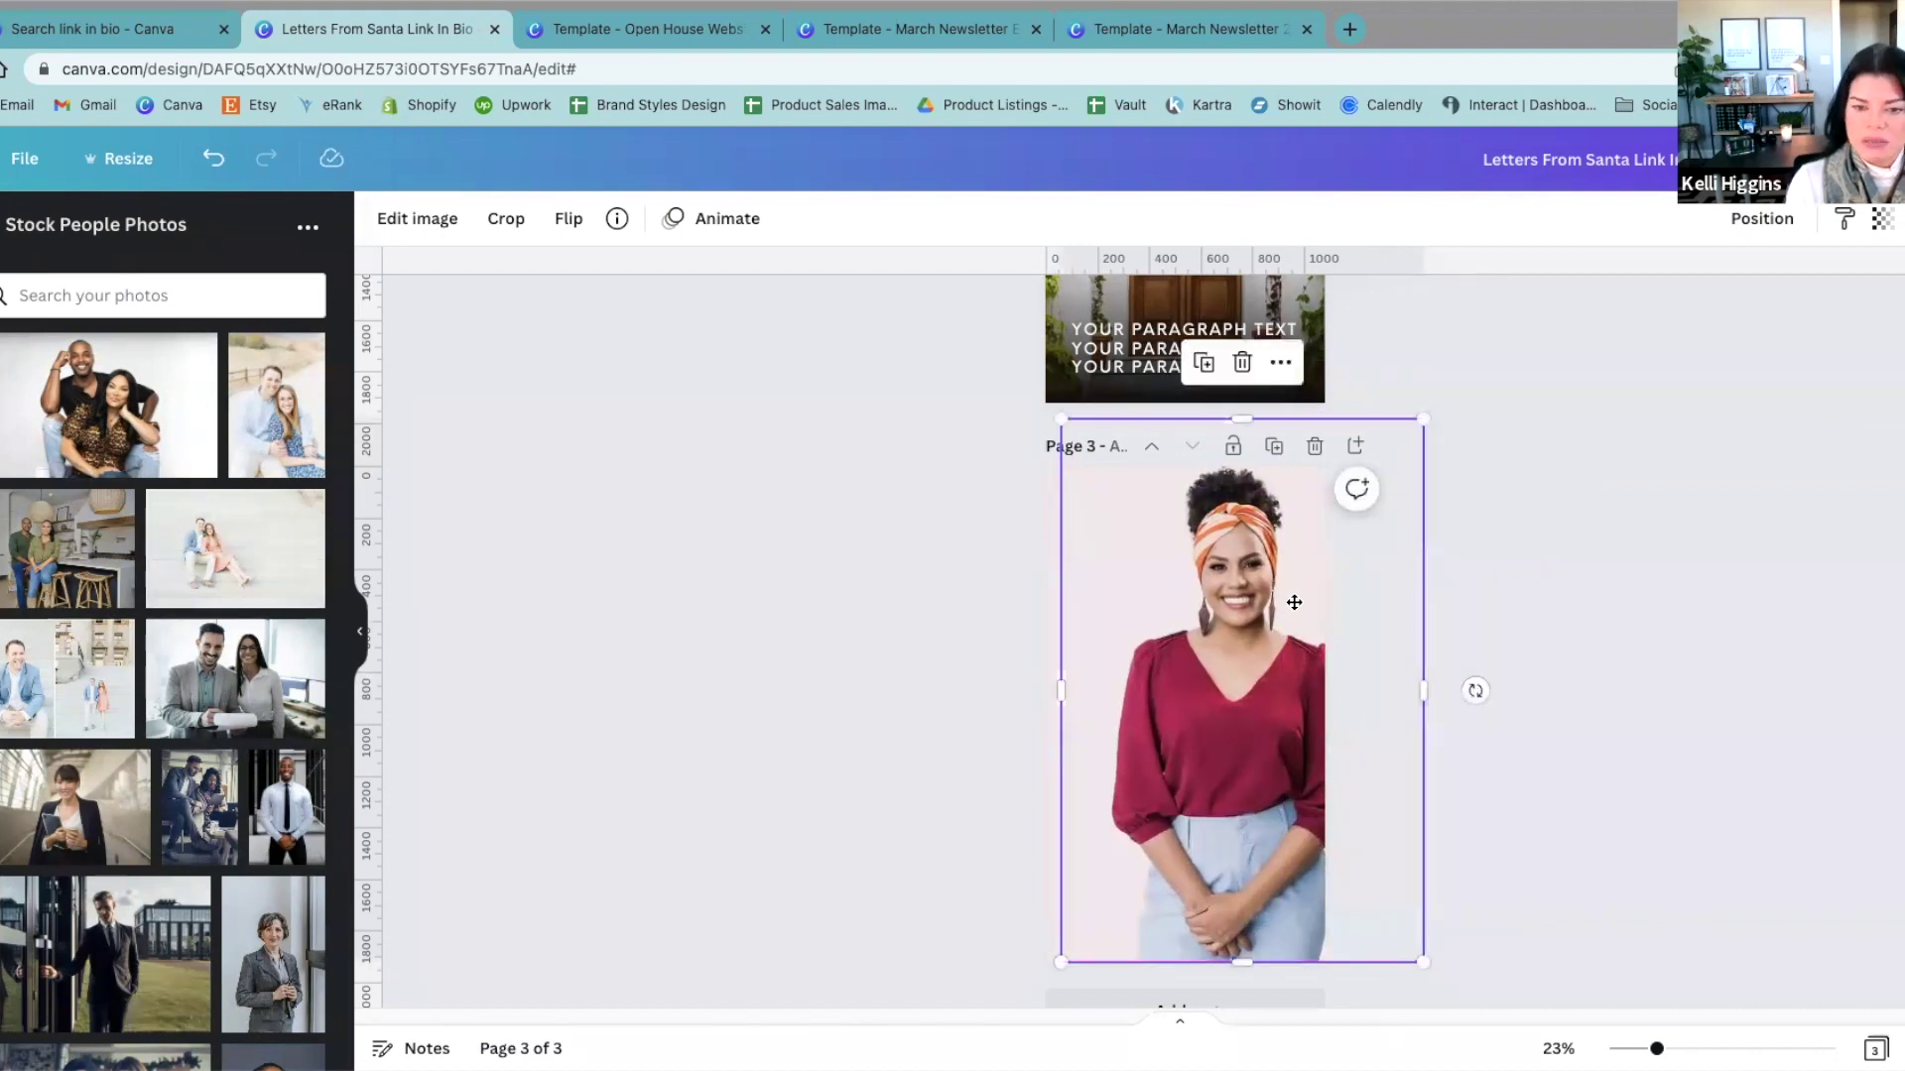
key(shift+Left)
key(shift+Left)
key(shift+Left)
key(shift+Left)
key(shift+Left)
key(shift+Left)
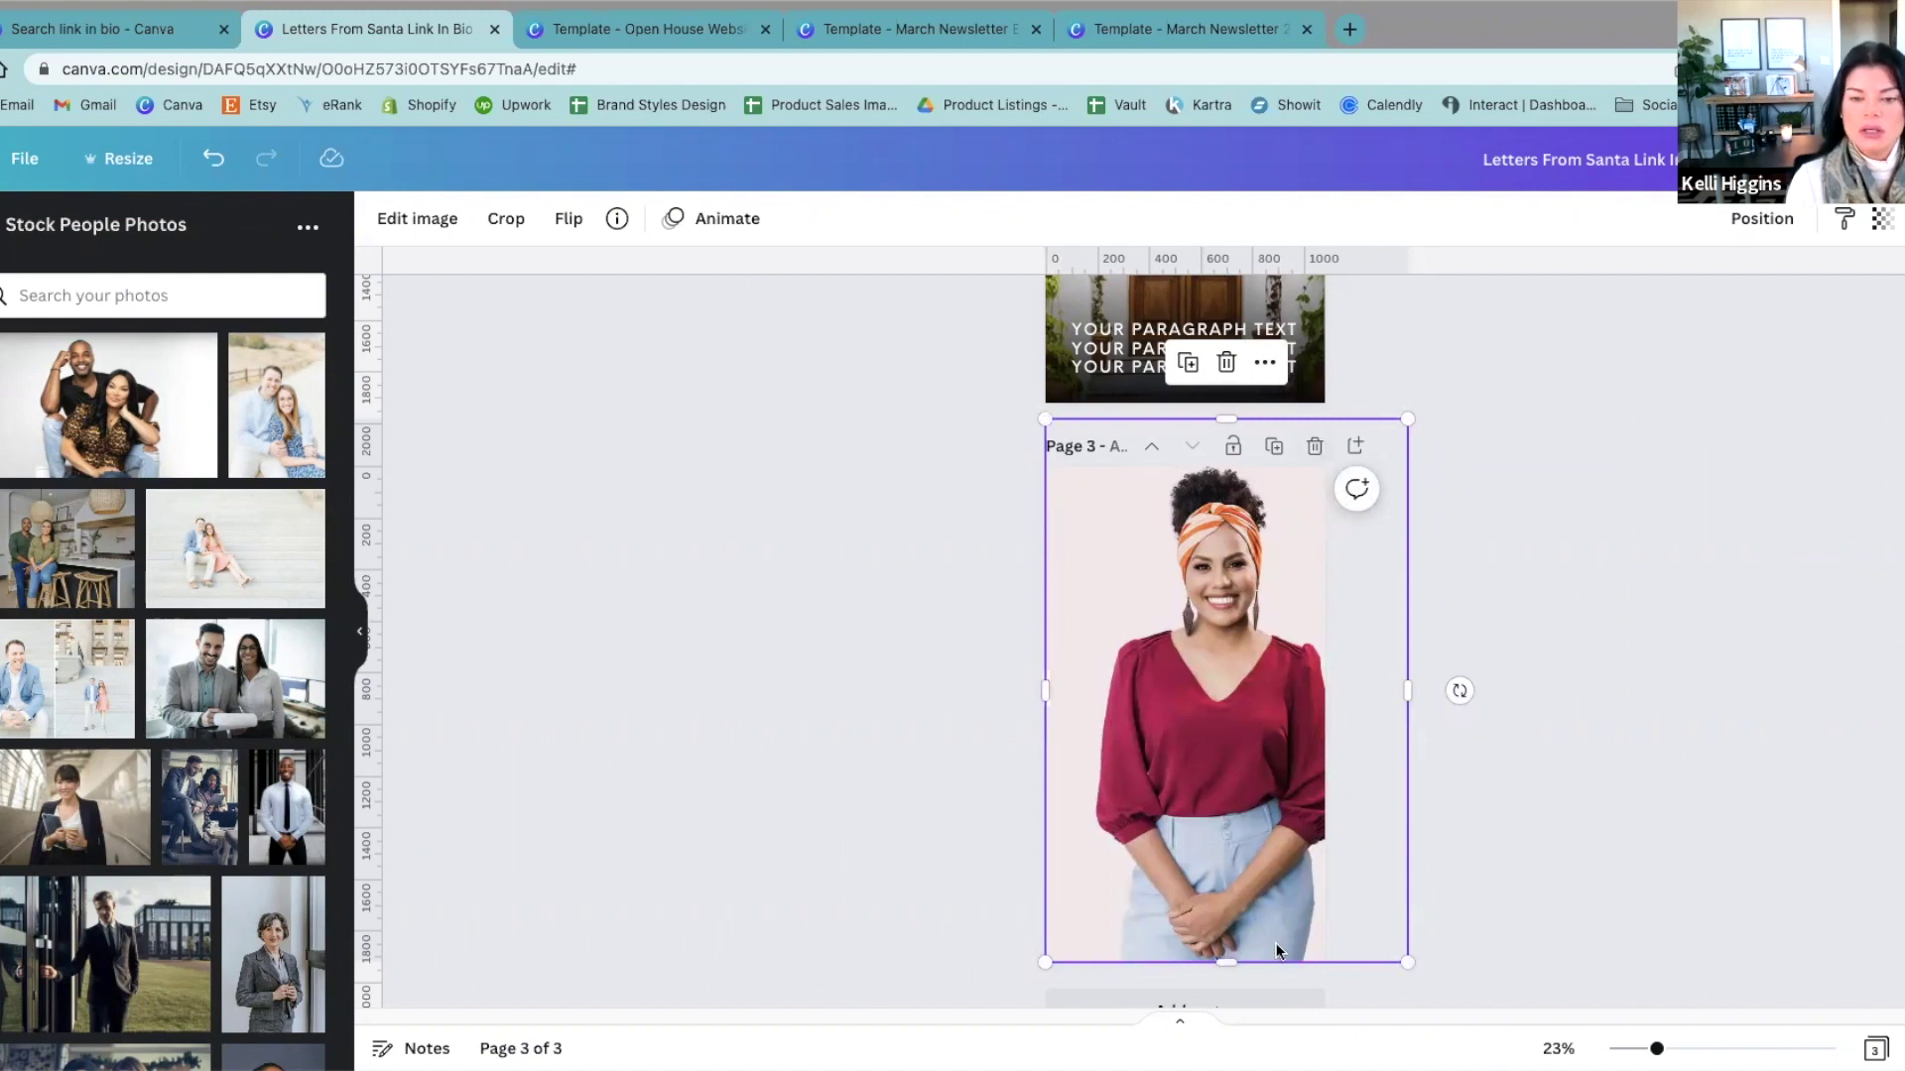
click(1732, 475)
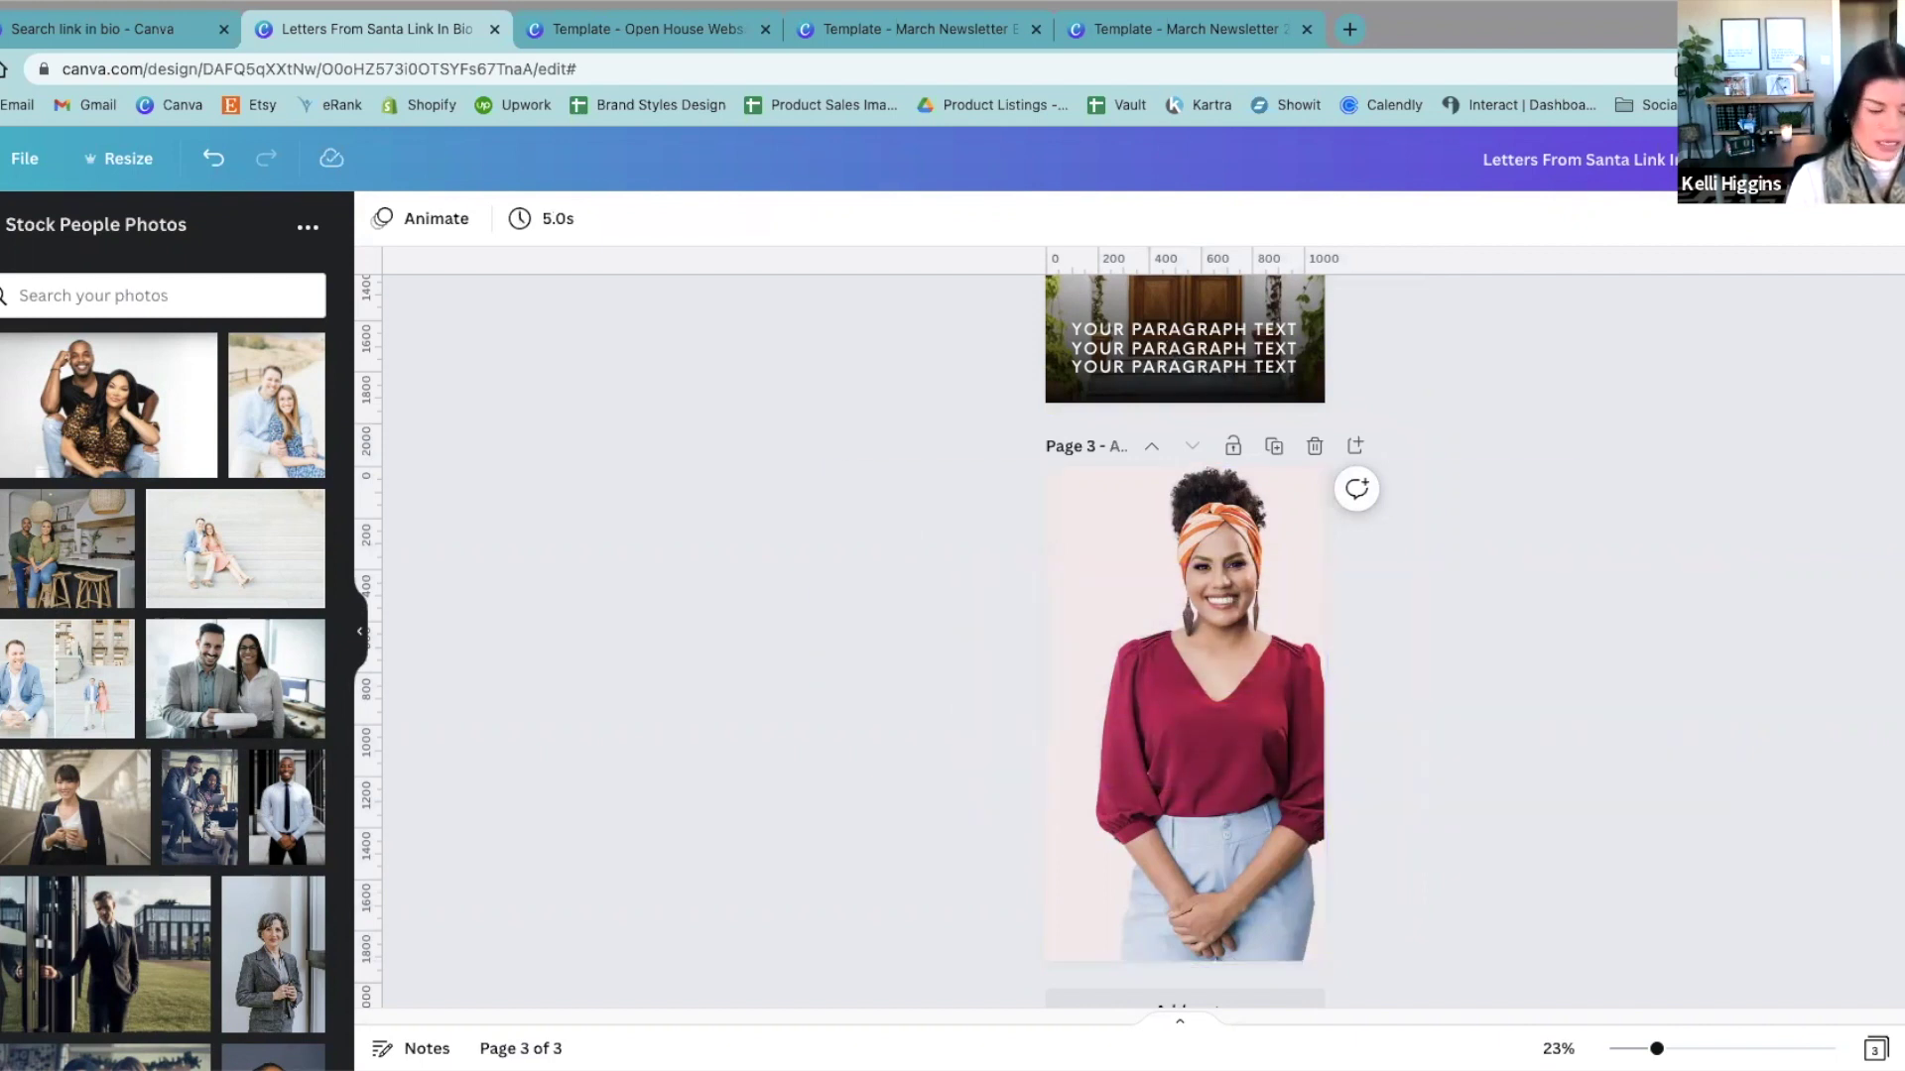
key(ctrl+z)
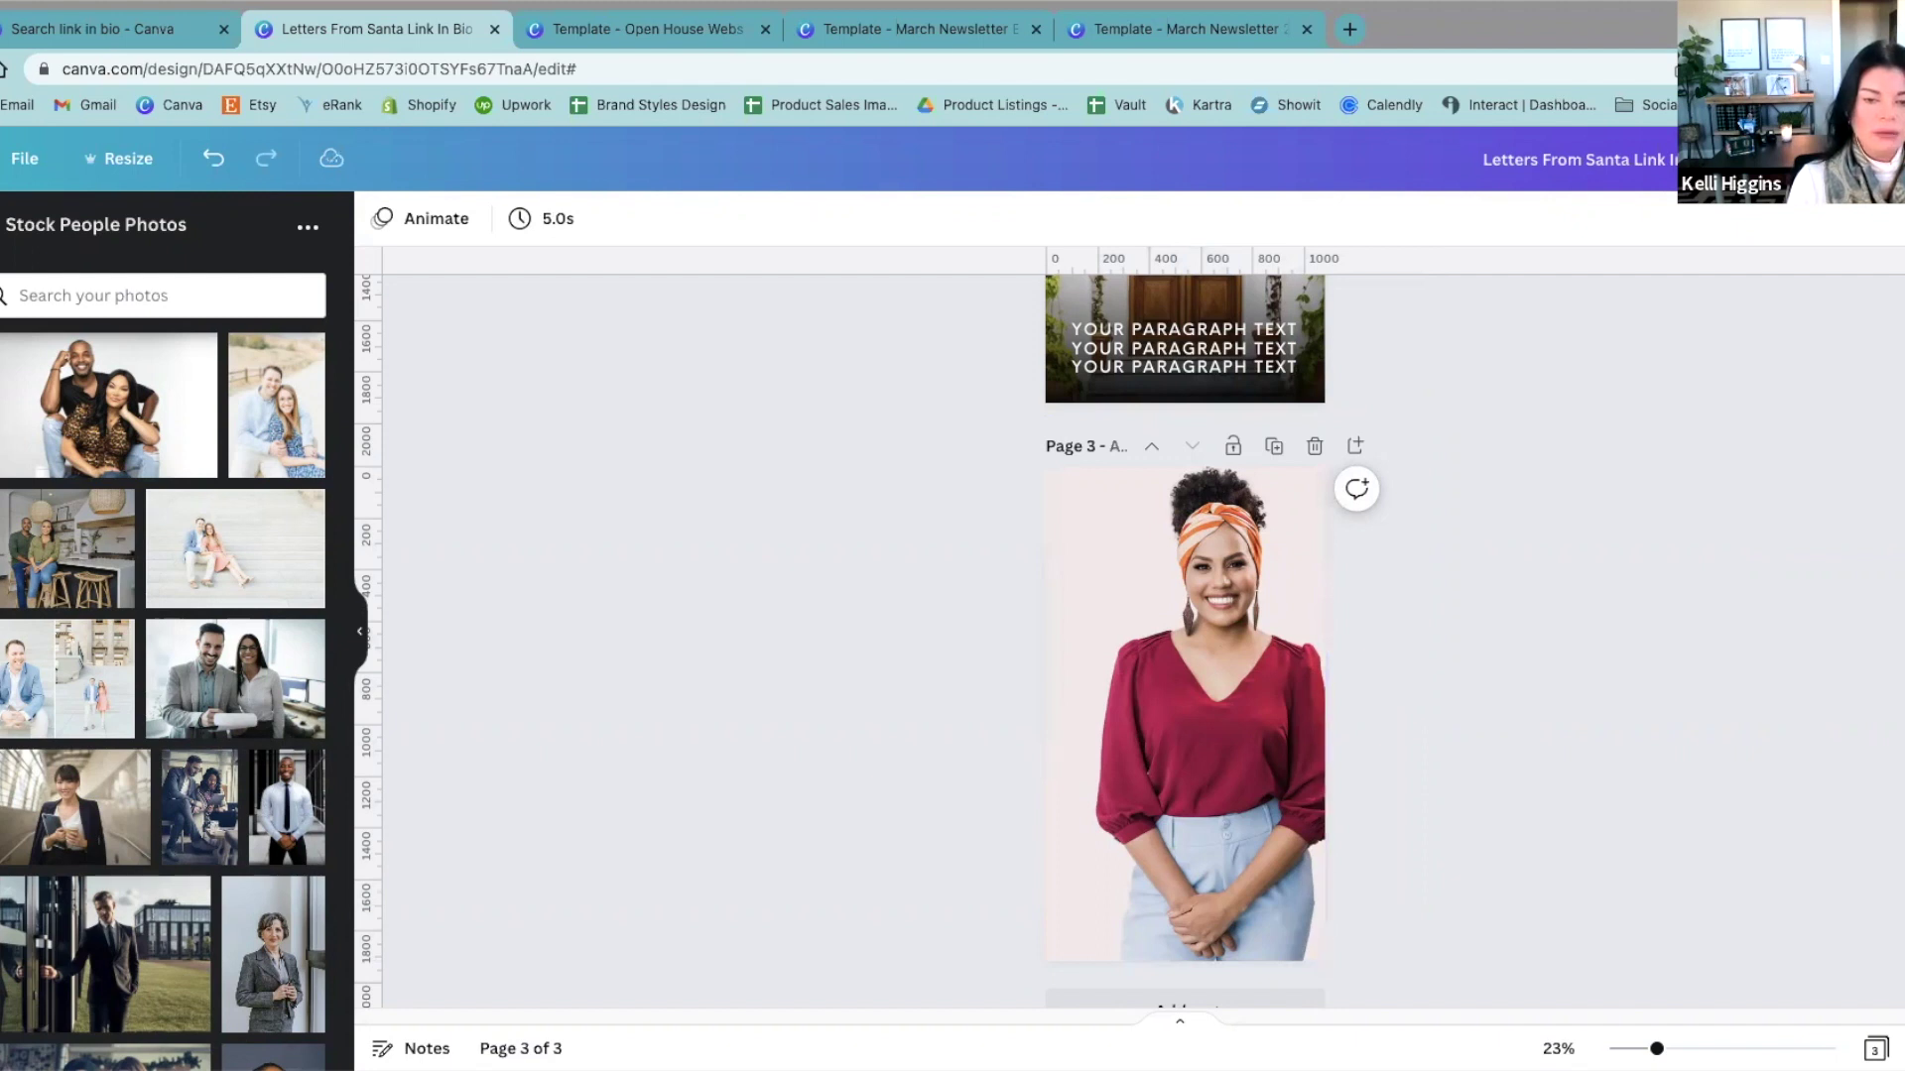
drag(1151, 675, 1204, 695)
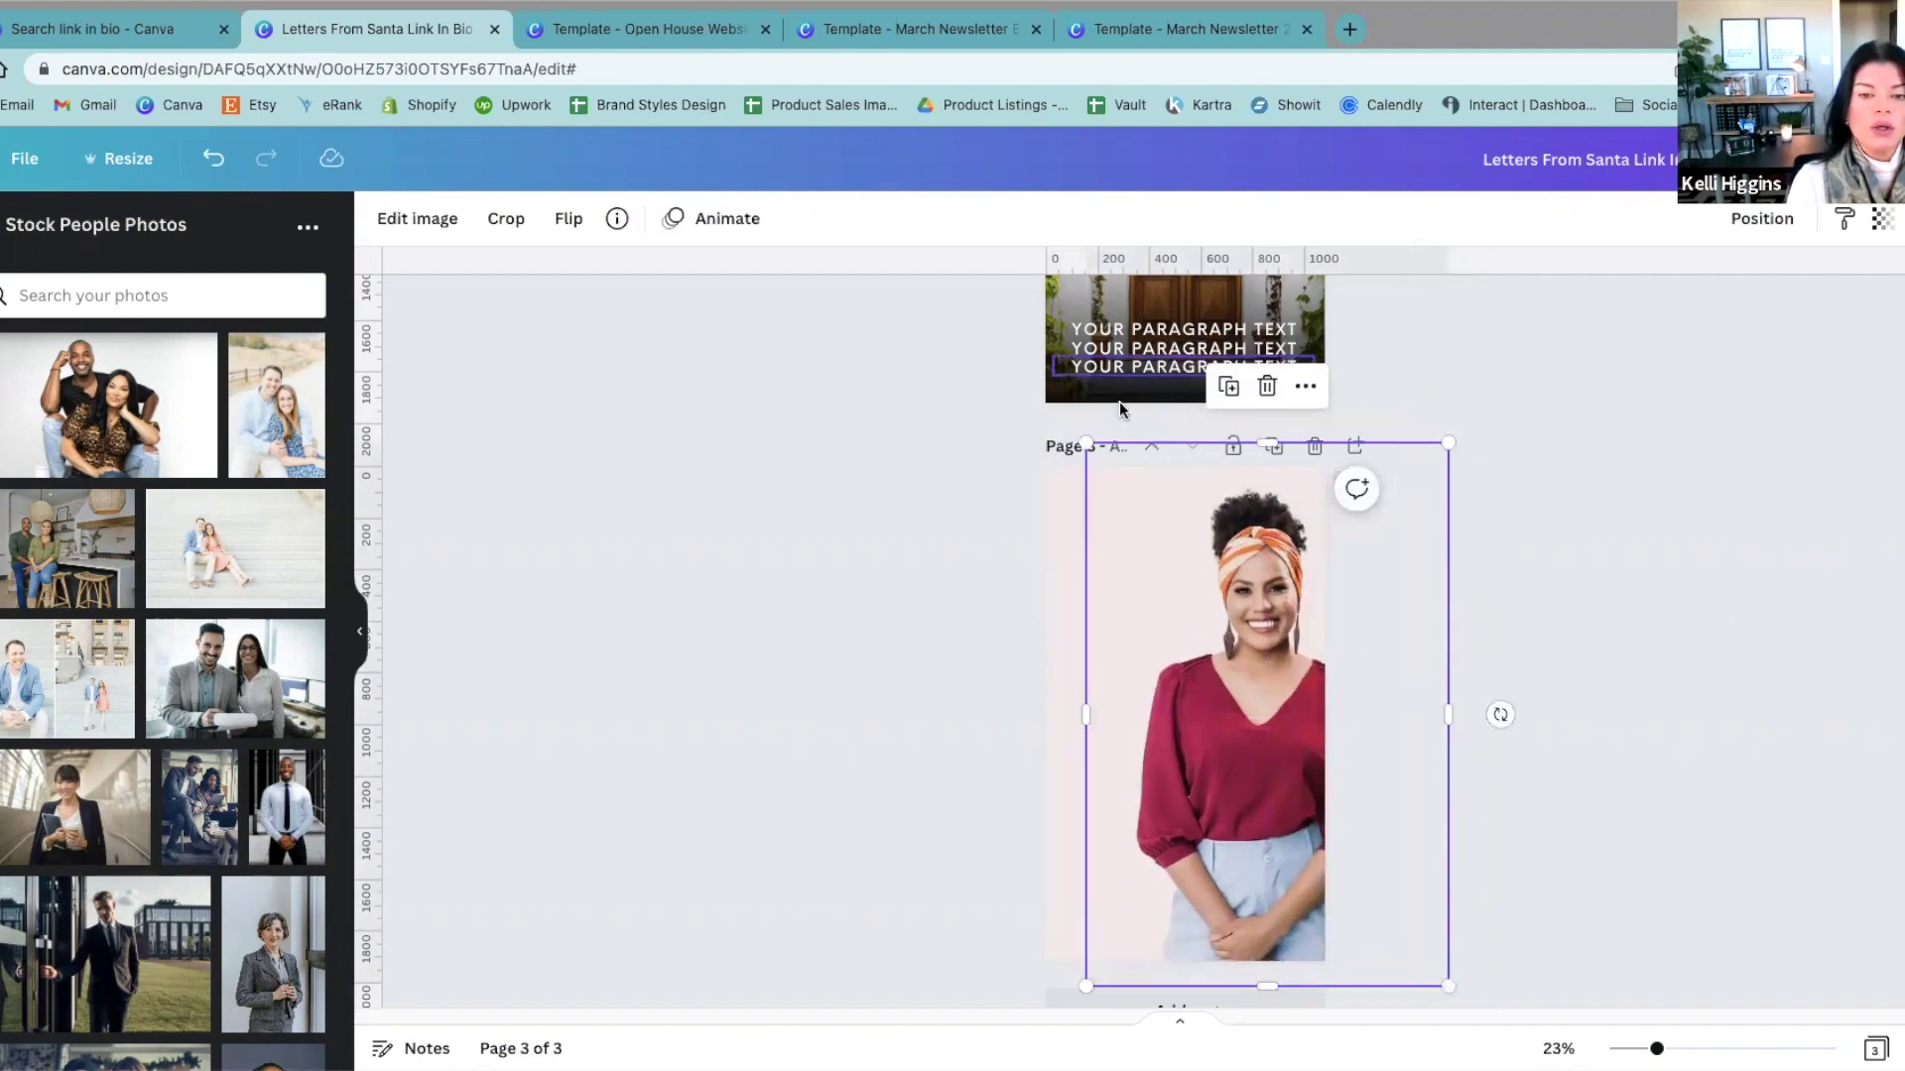
Detach page 2's door image from the background, then undo to keep it unchanged.
scroll(1119, 400, up, 3)
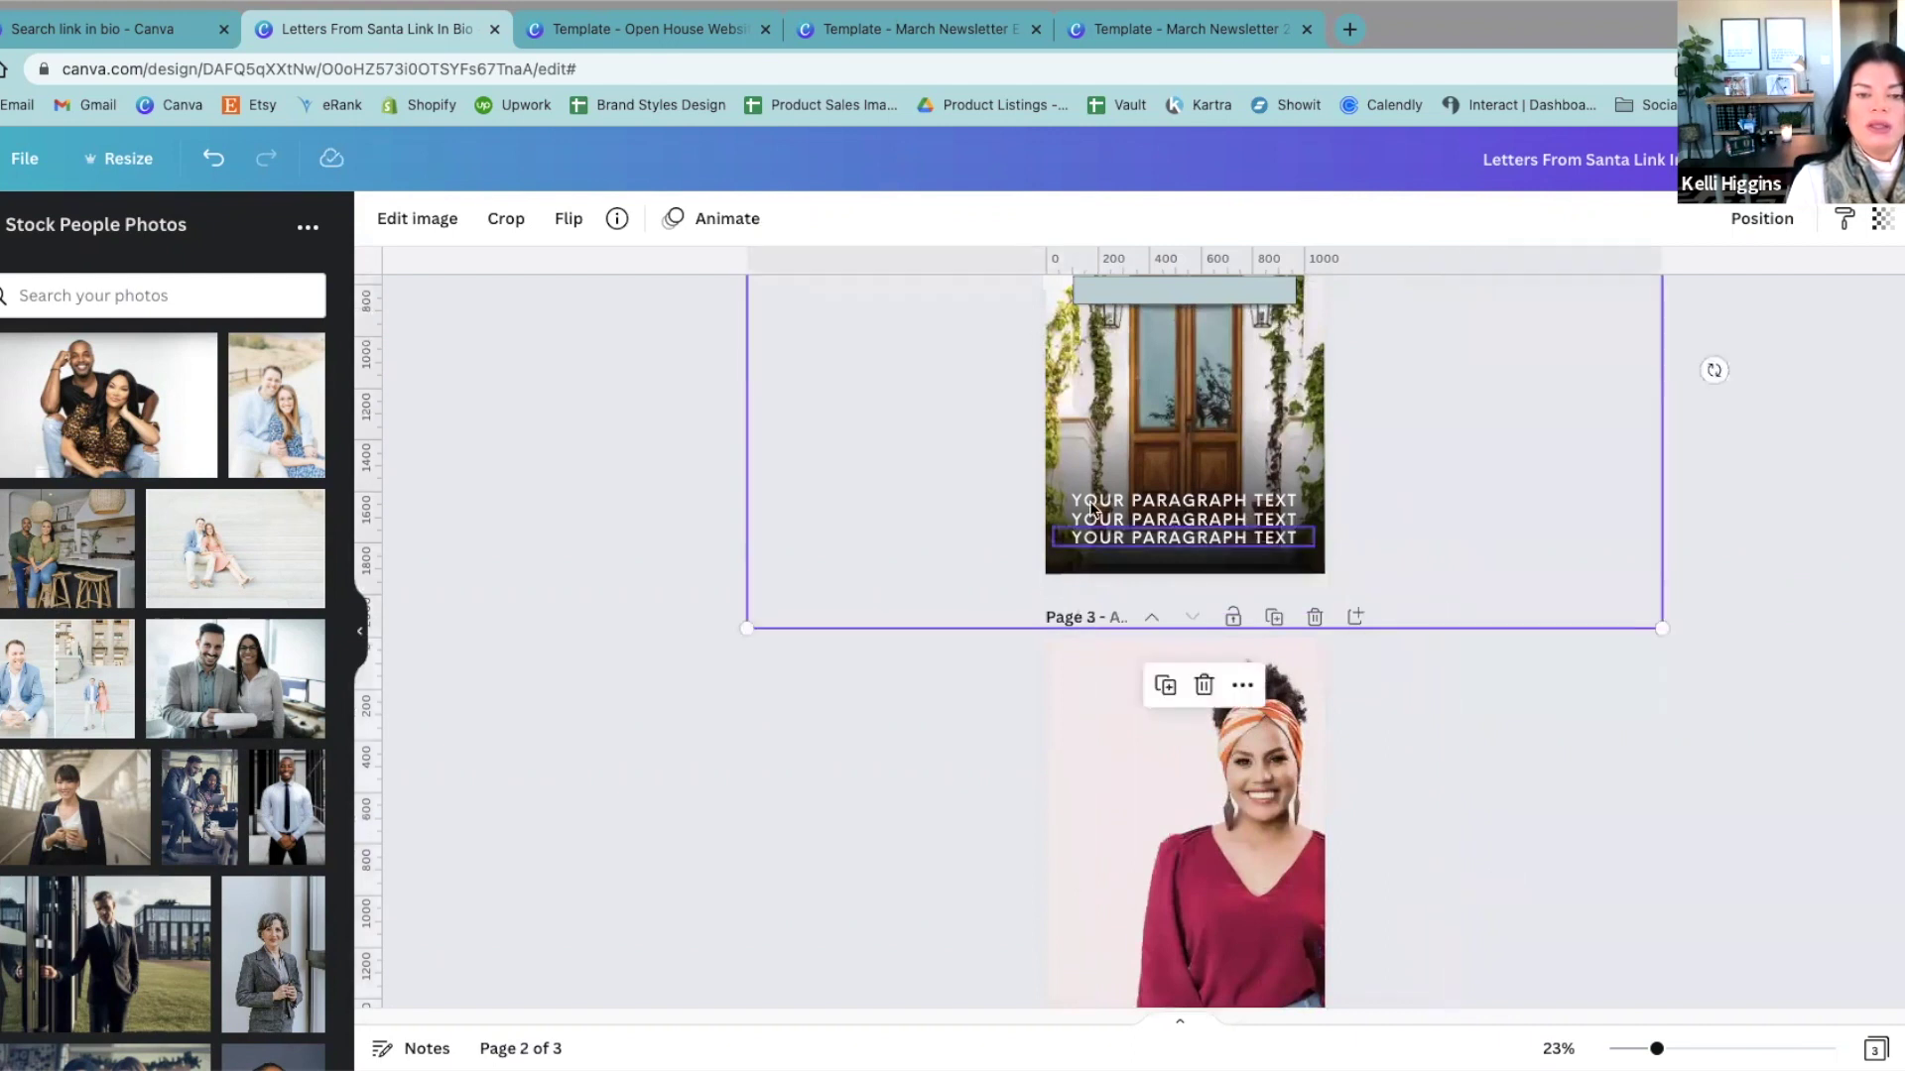
scroll(1092, 510, up, 1)
click(1182, 409)
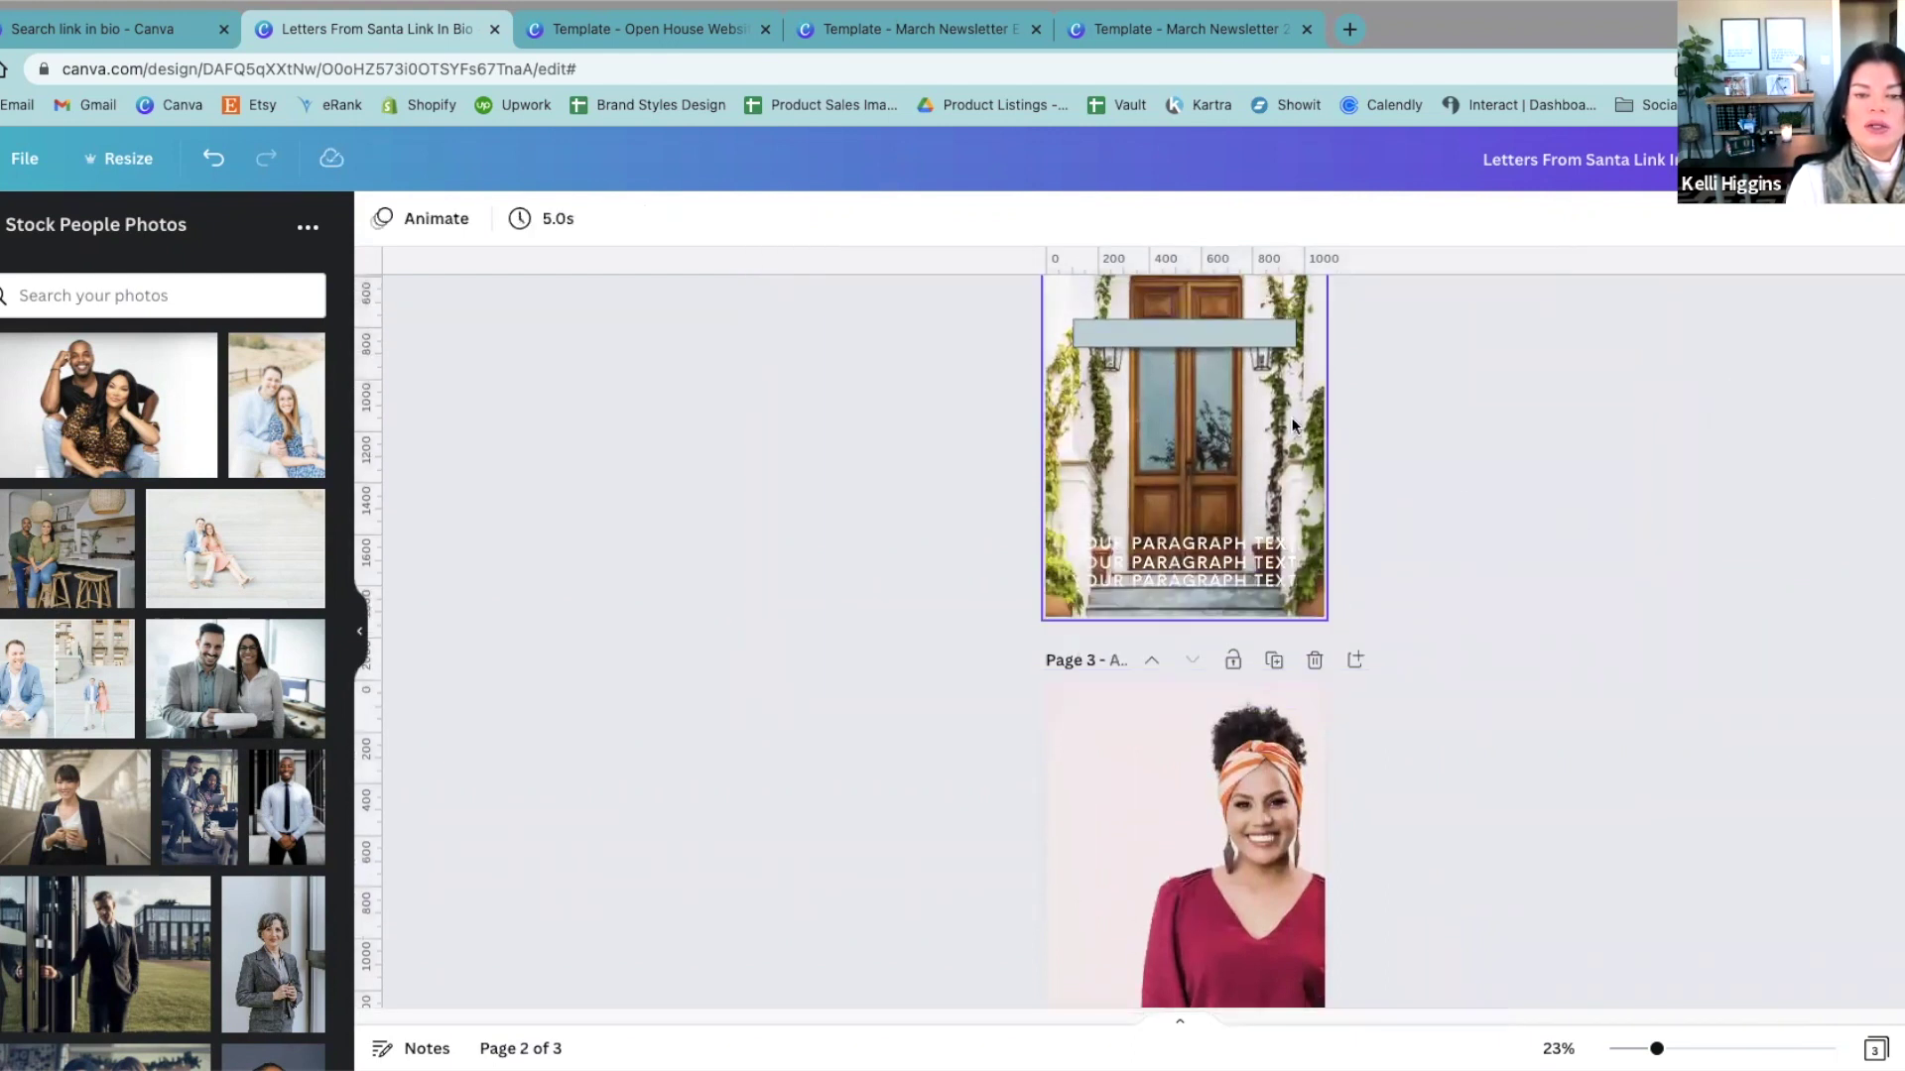
right_click(1133, 388)
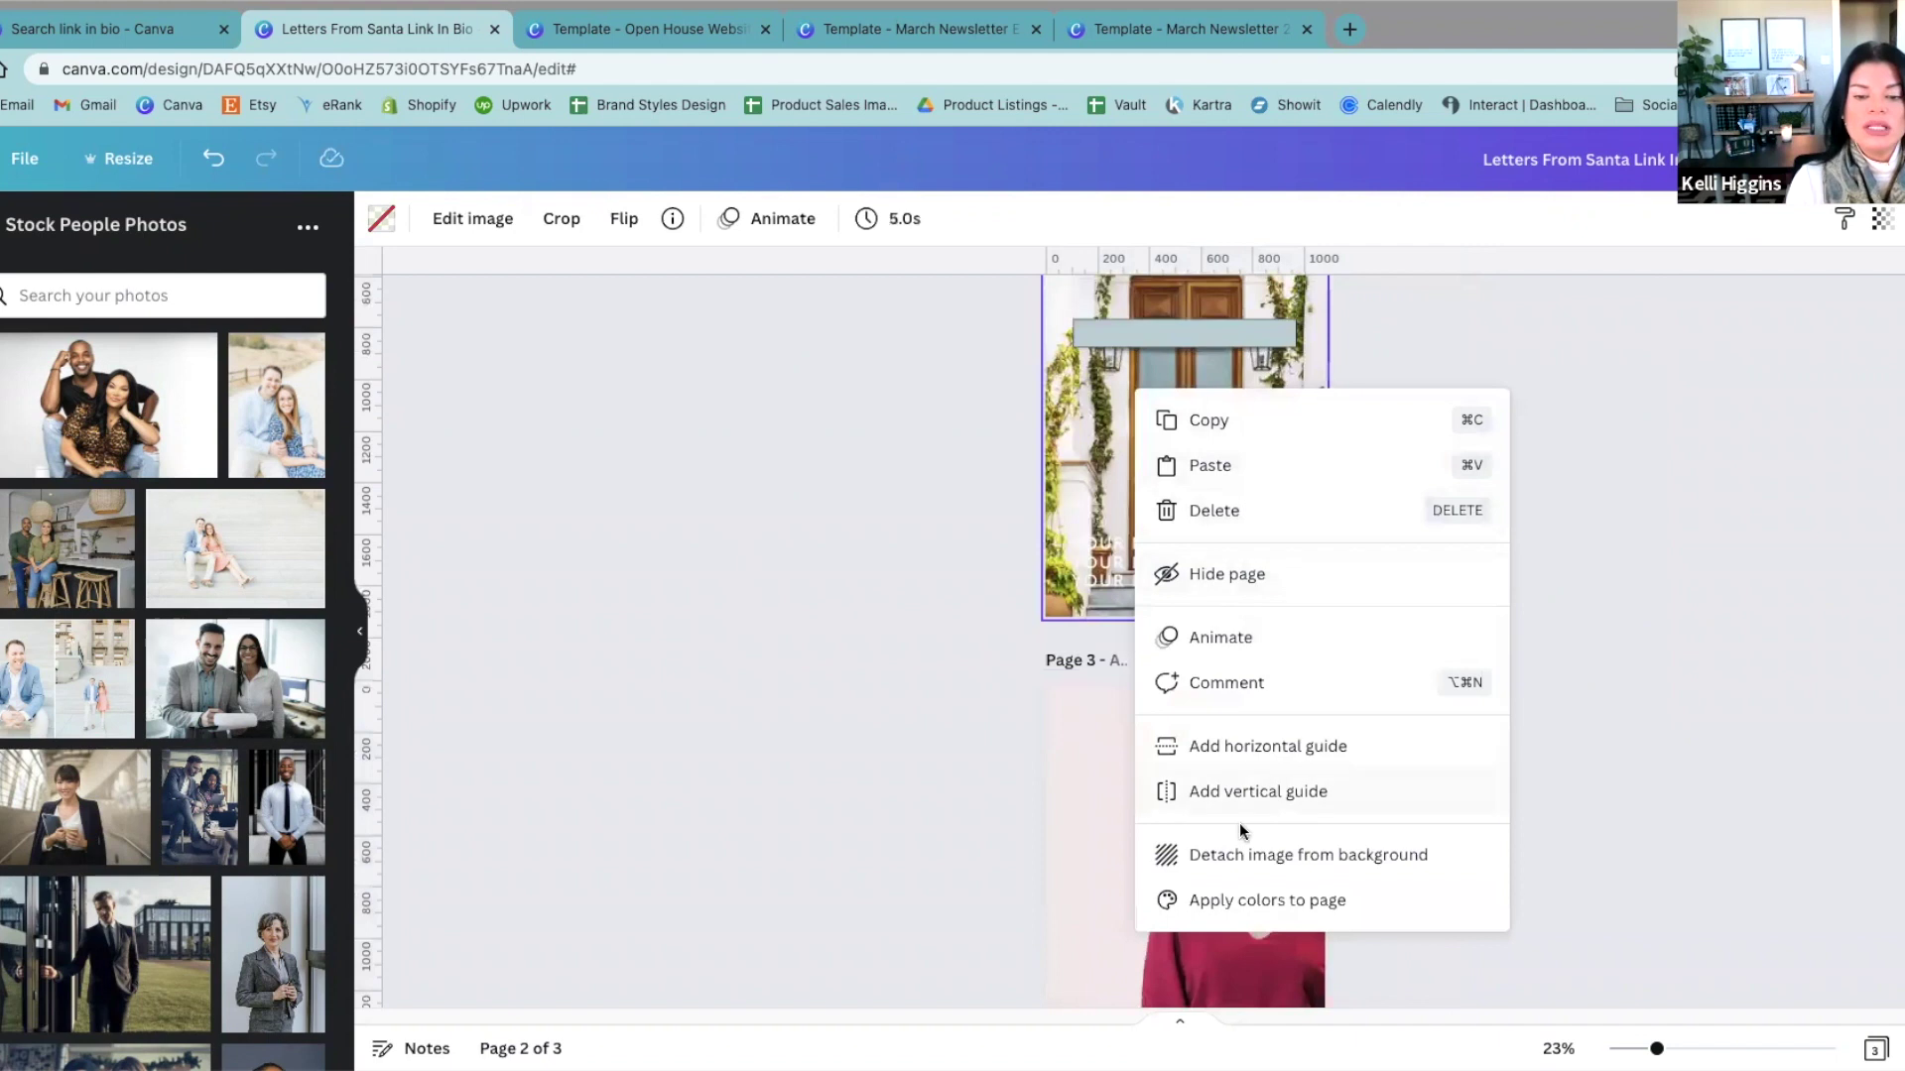
click(1270, 853)
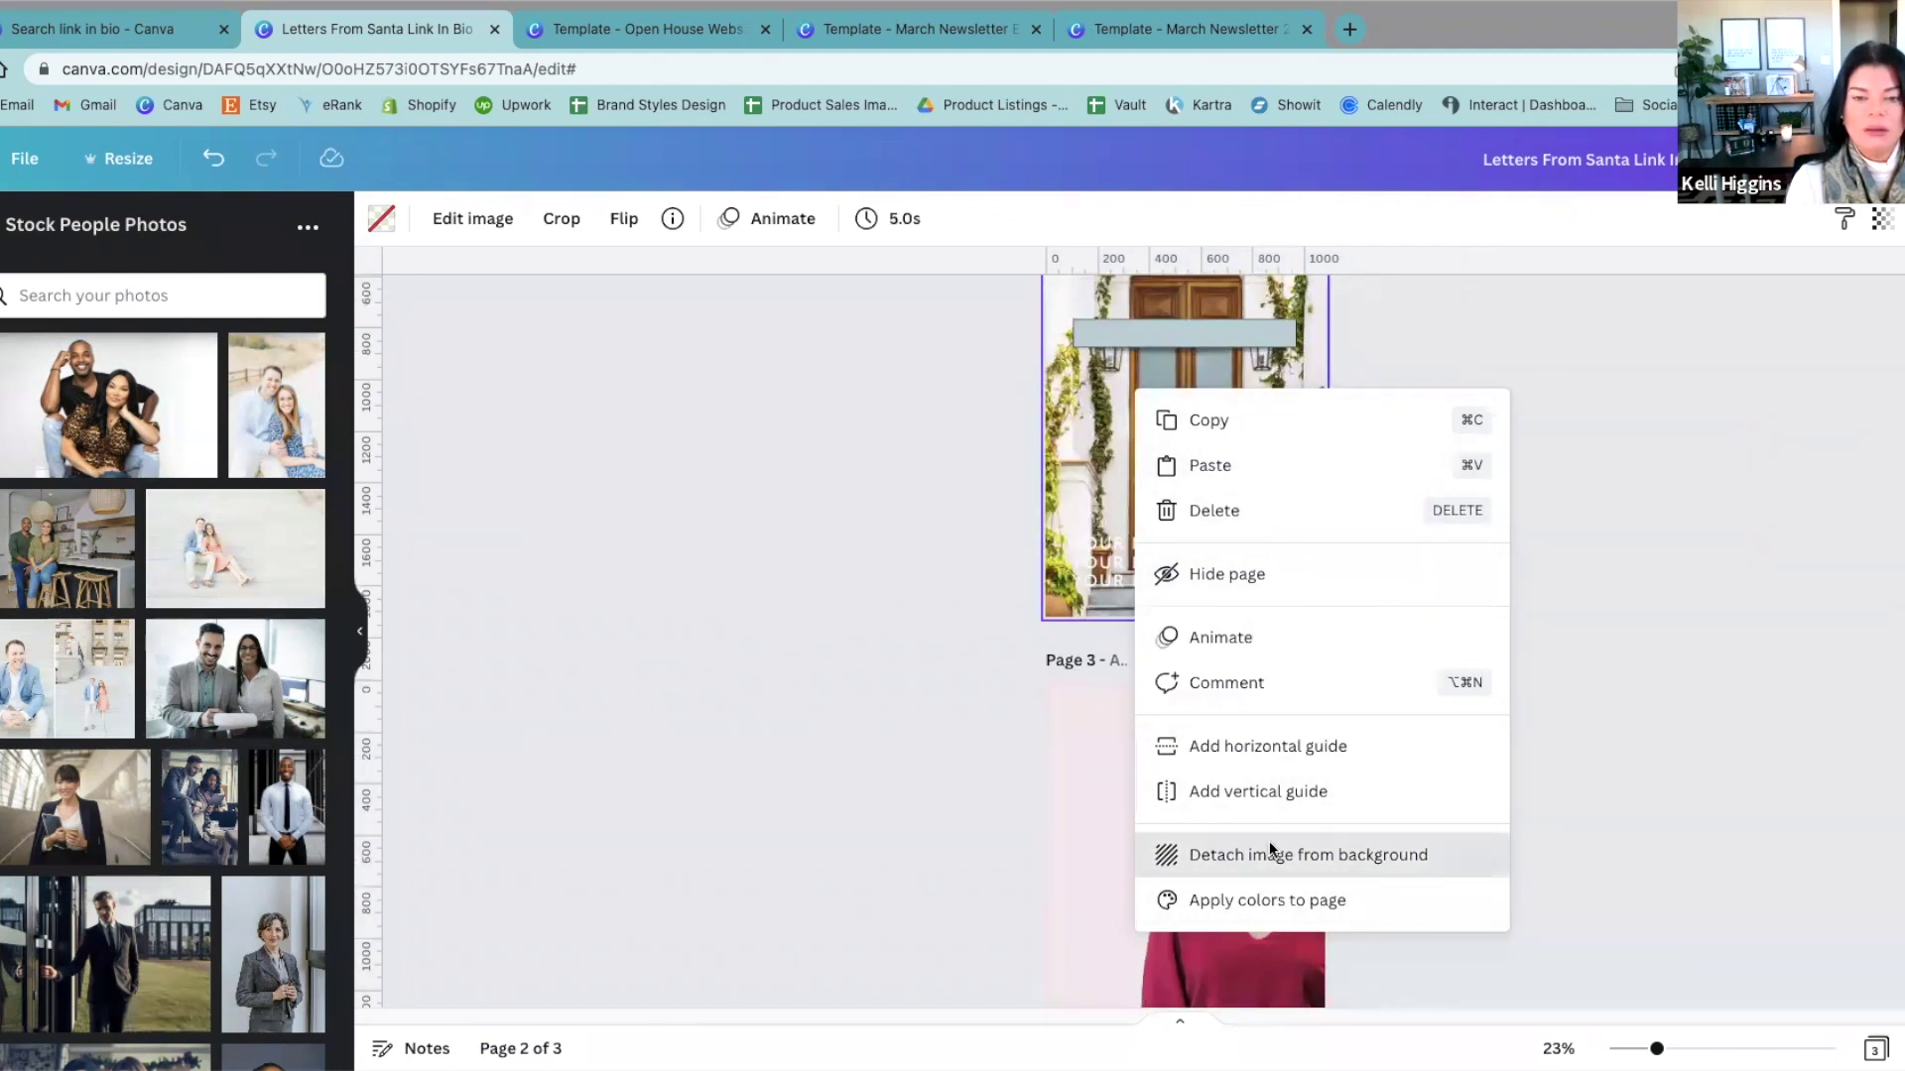
scroll(1383, 503, up, 1)
scroll(1397, 587, up, 2)
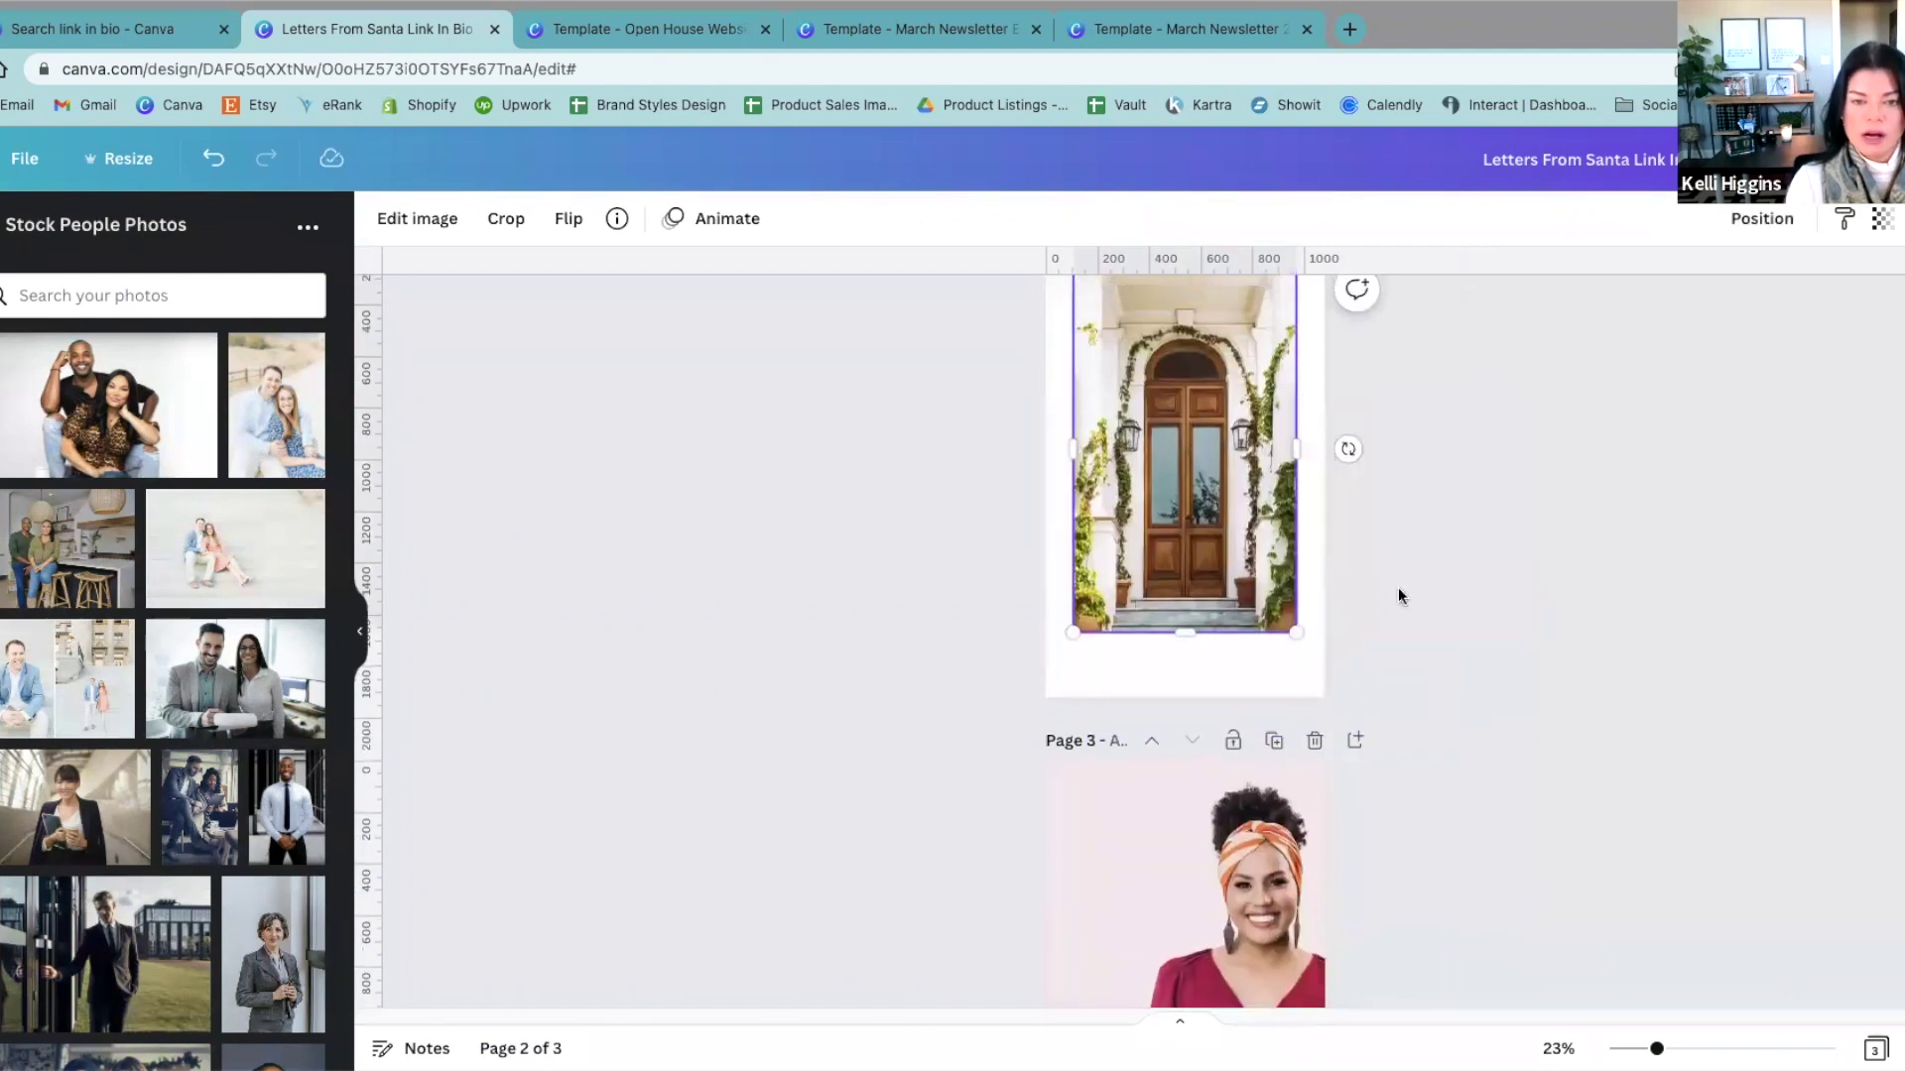
key(ctrl+z)
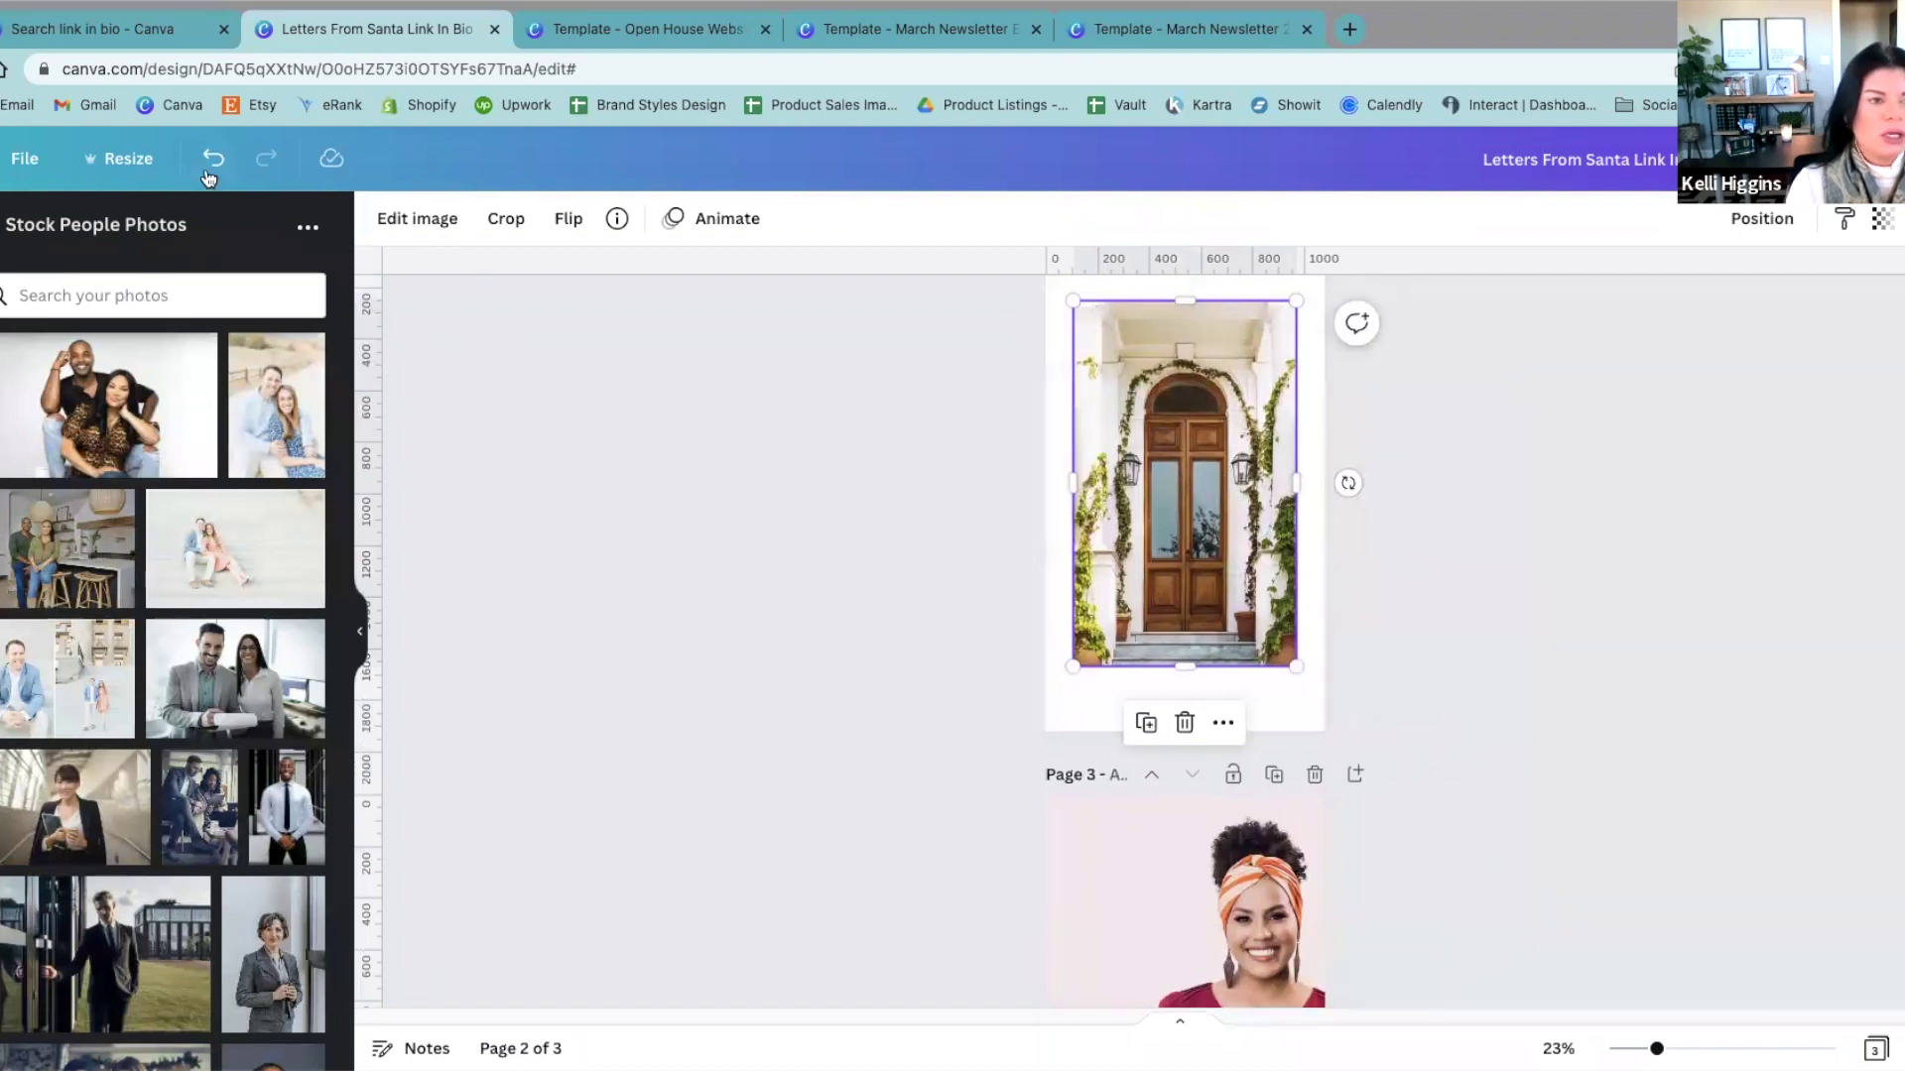
scroll(754, 675, down, 4)
Trim the cutout's sides and top, shrink it, and centre it on page 3.
click(1222, 710)
drag(1223, 710, 1195, 712)
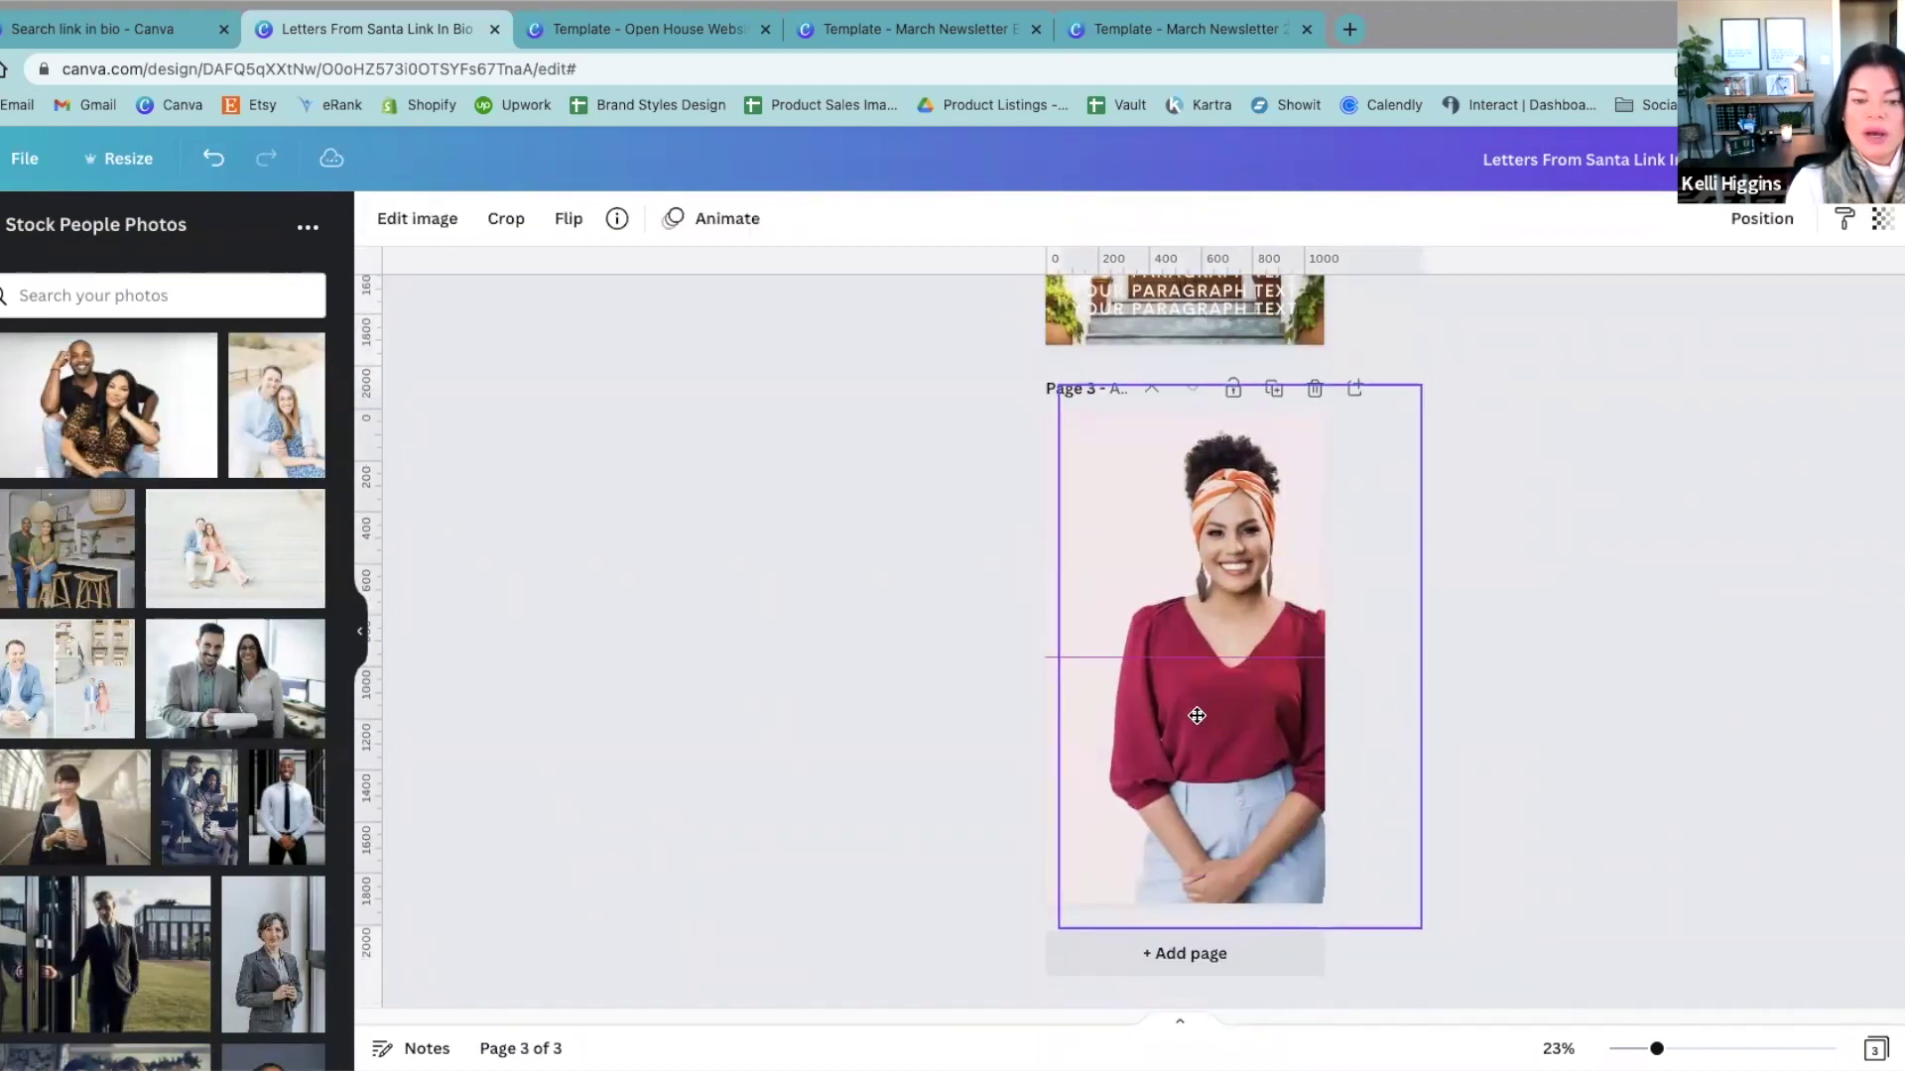
mouse_move(1060, 655)
mouse_down()
mouse_move(1104, 655)
mouse_move(1062, 657)
mouse_up()
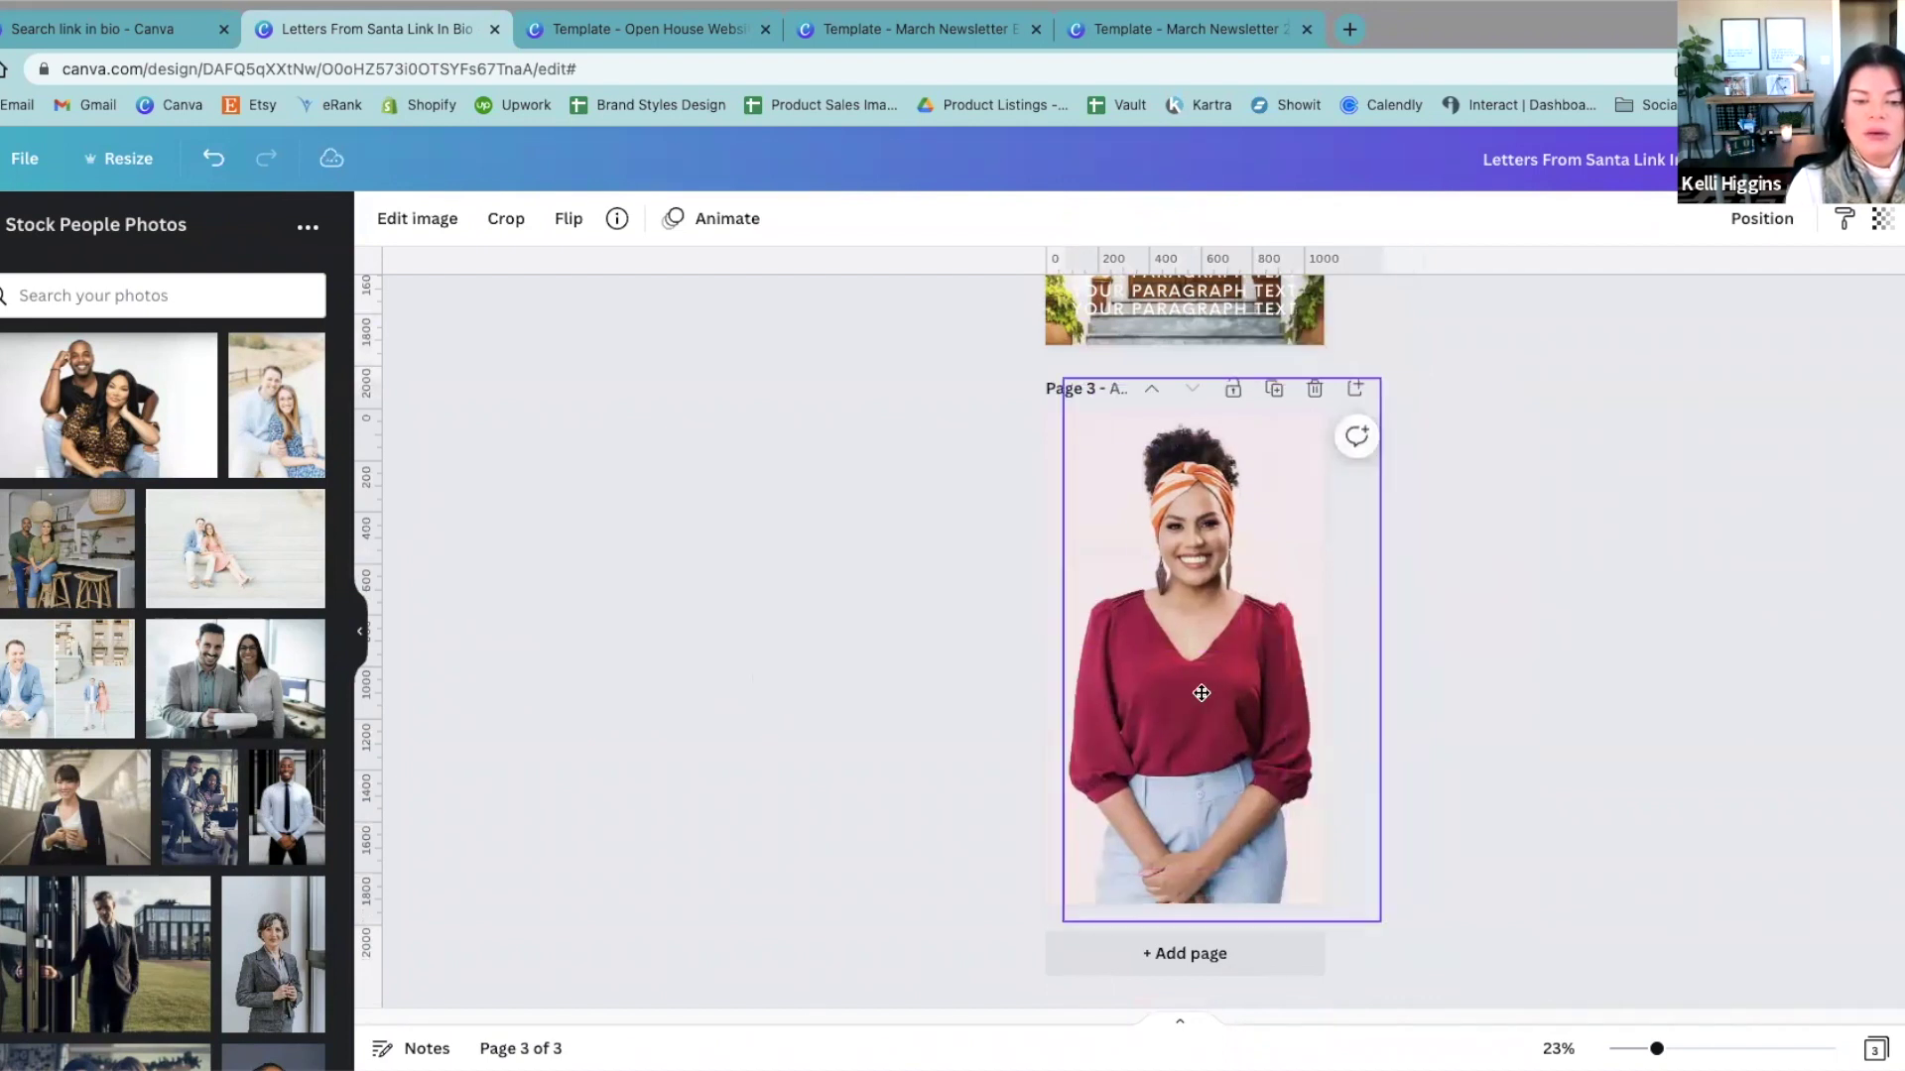
drag(1379, 657, 1314, 672)
drag(1202, 398, 1198, 422)
drag(1319, 418, 1299, 455)
mouse_move(1177, 572)
mouse_down()
mouse_move(1160, 560)
mouse_move(1181, 538)
mouse_up()
drag(1300, 424, 1284, 457)
drag(1145, 536, 1137, 551)
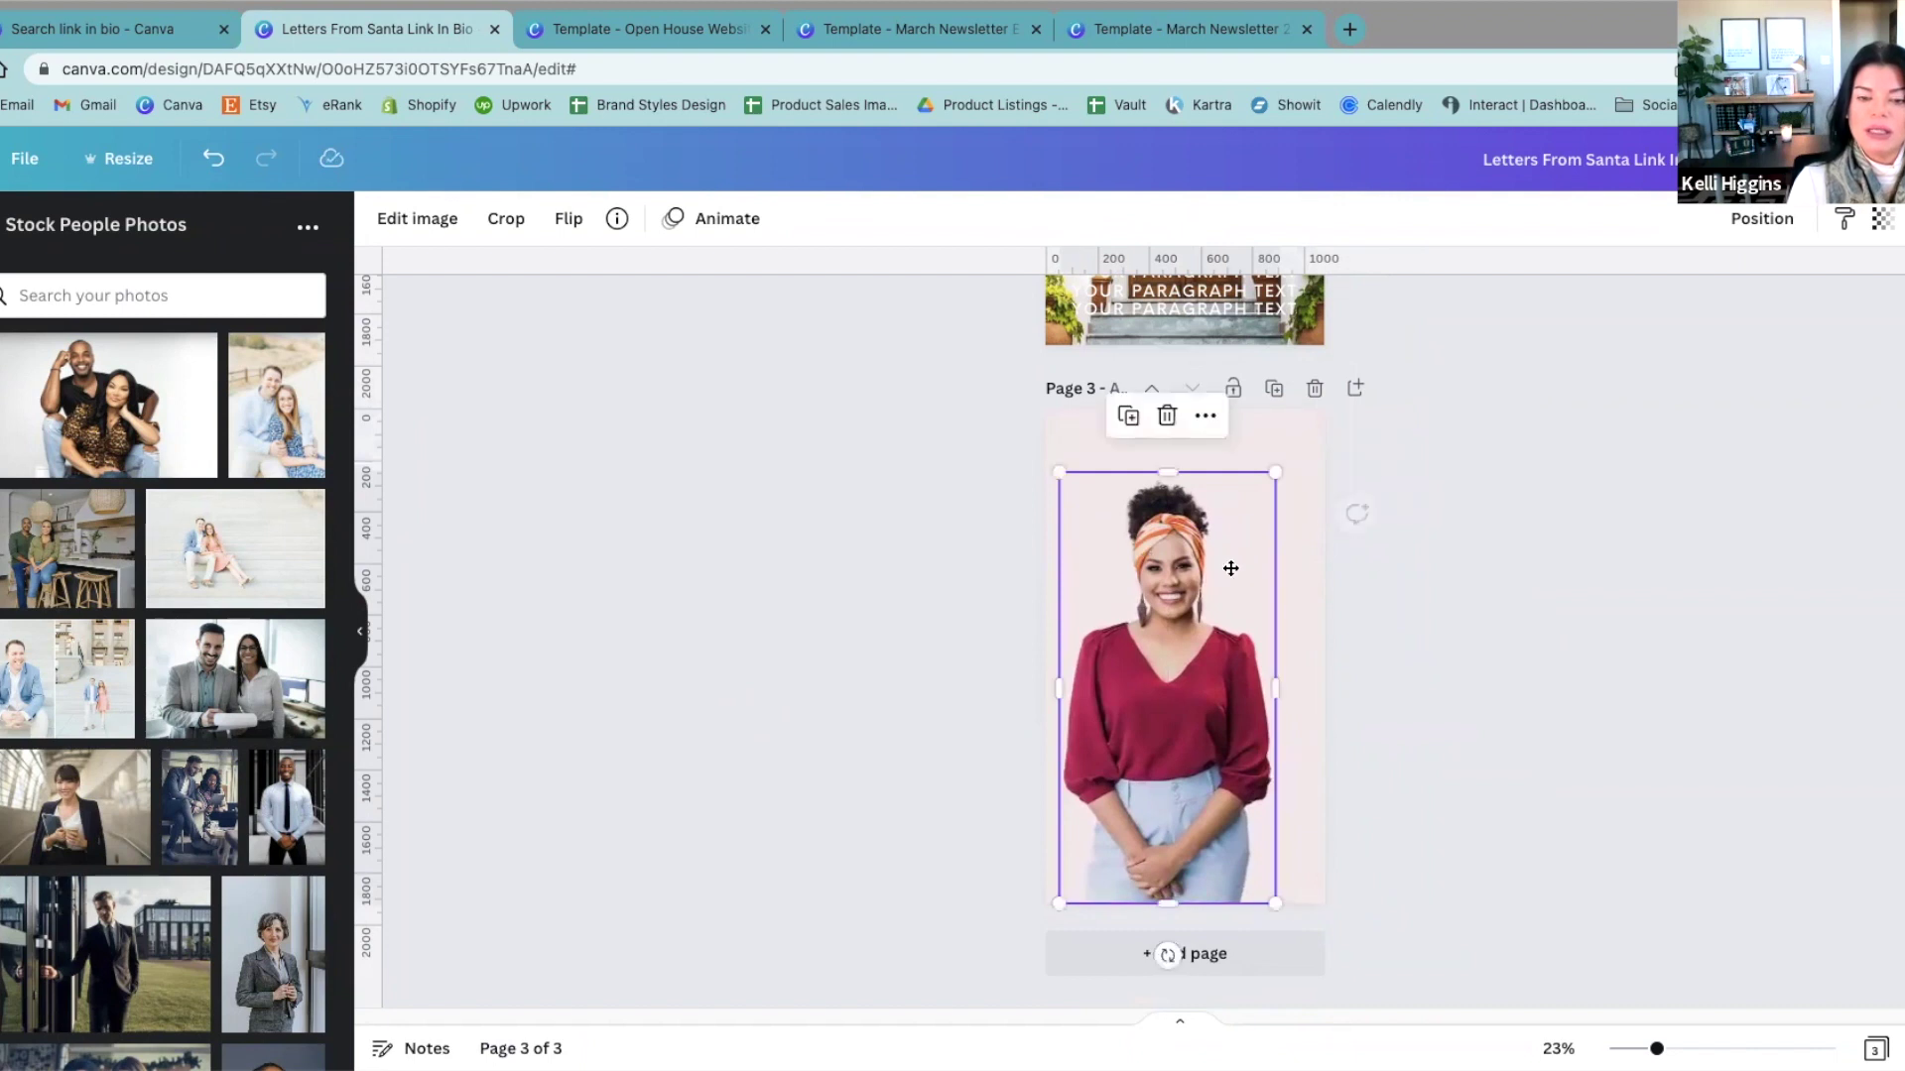
click(1543, 595)
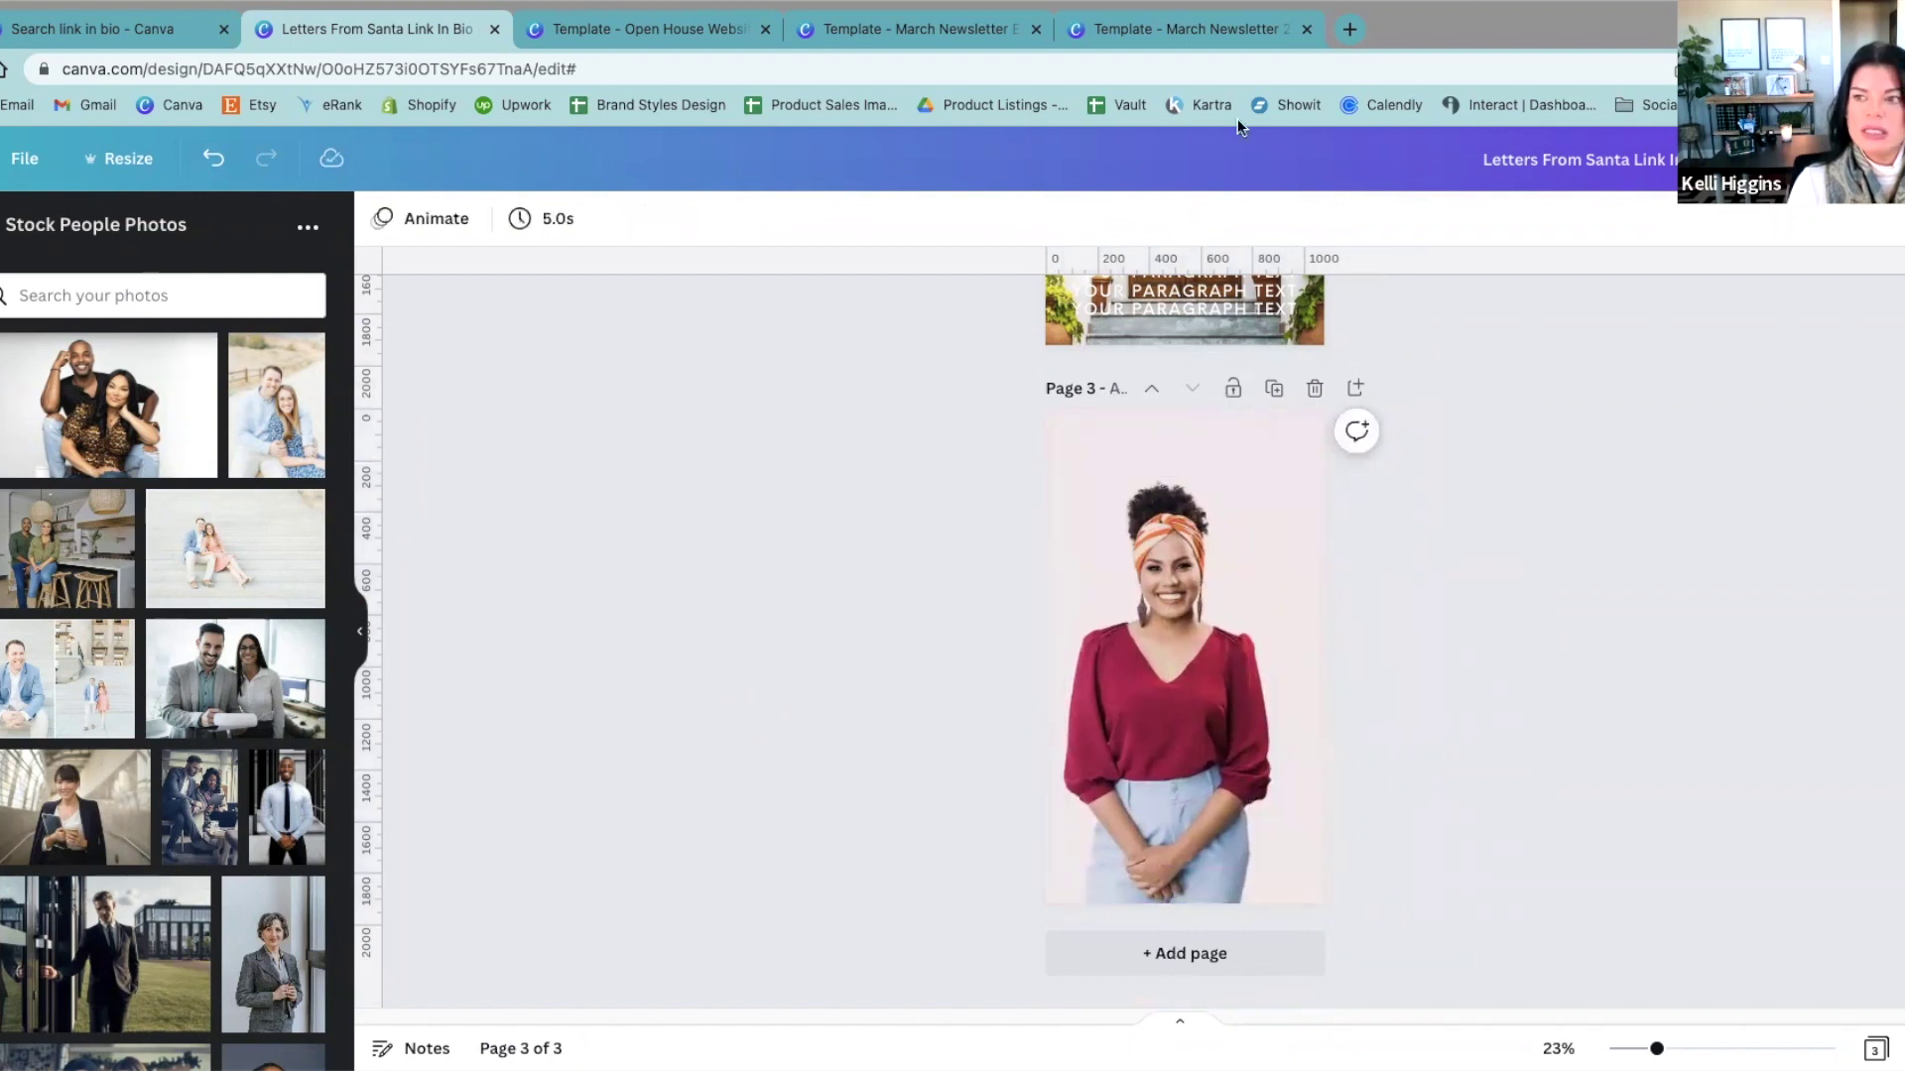
click(1216, 591)
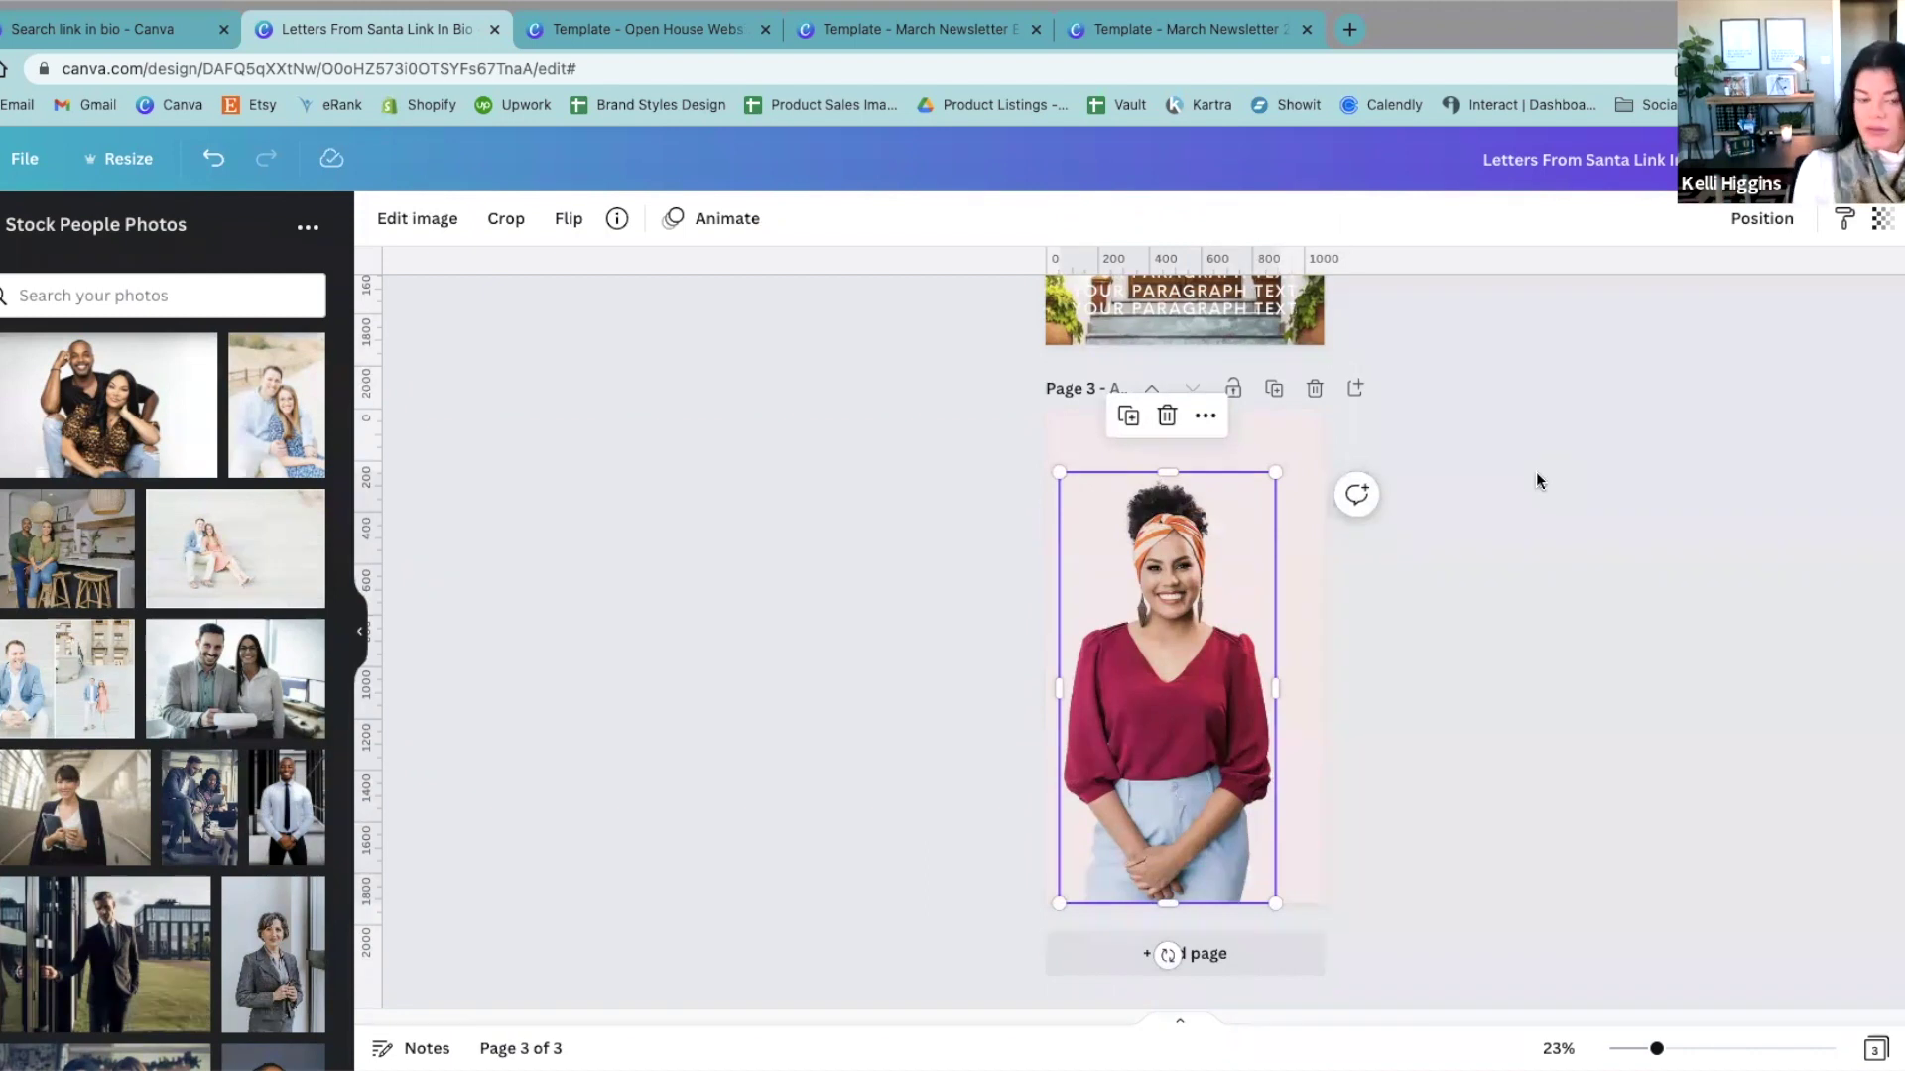
Apply a Backdrop shadow to the woman cutout and open its settings.
click(427, 227)
click(285, 424)
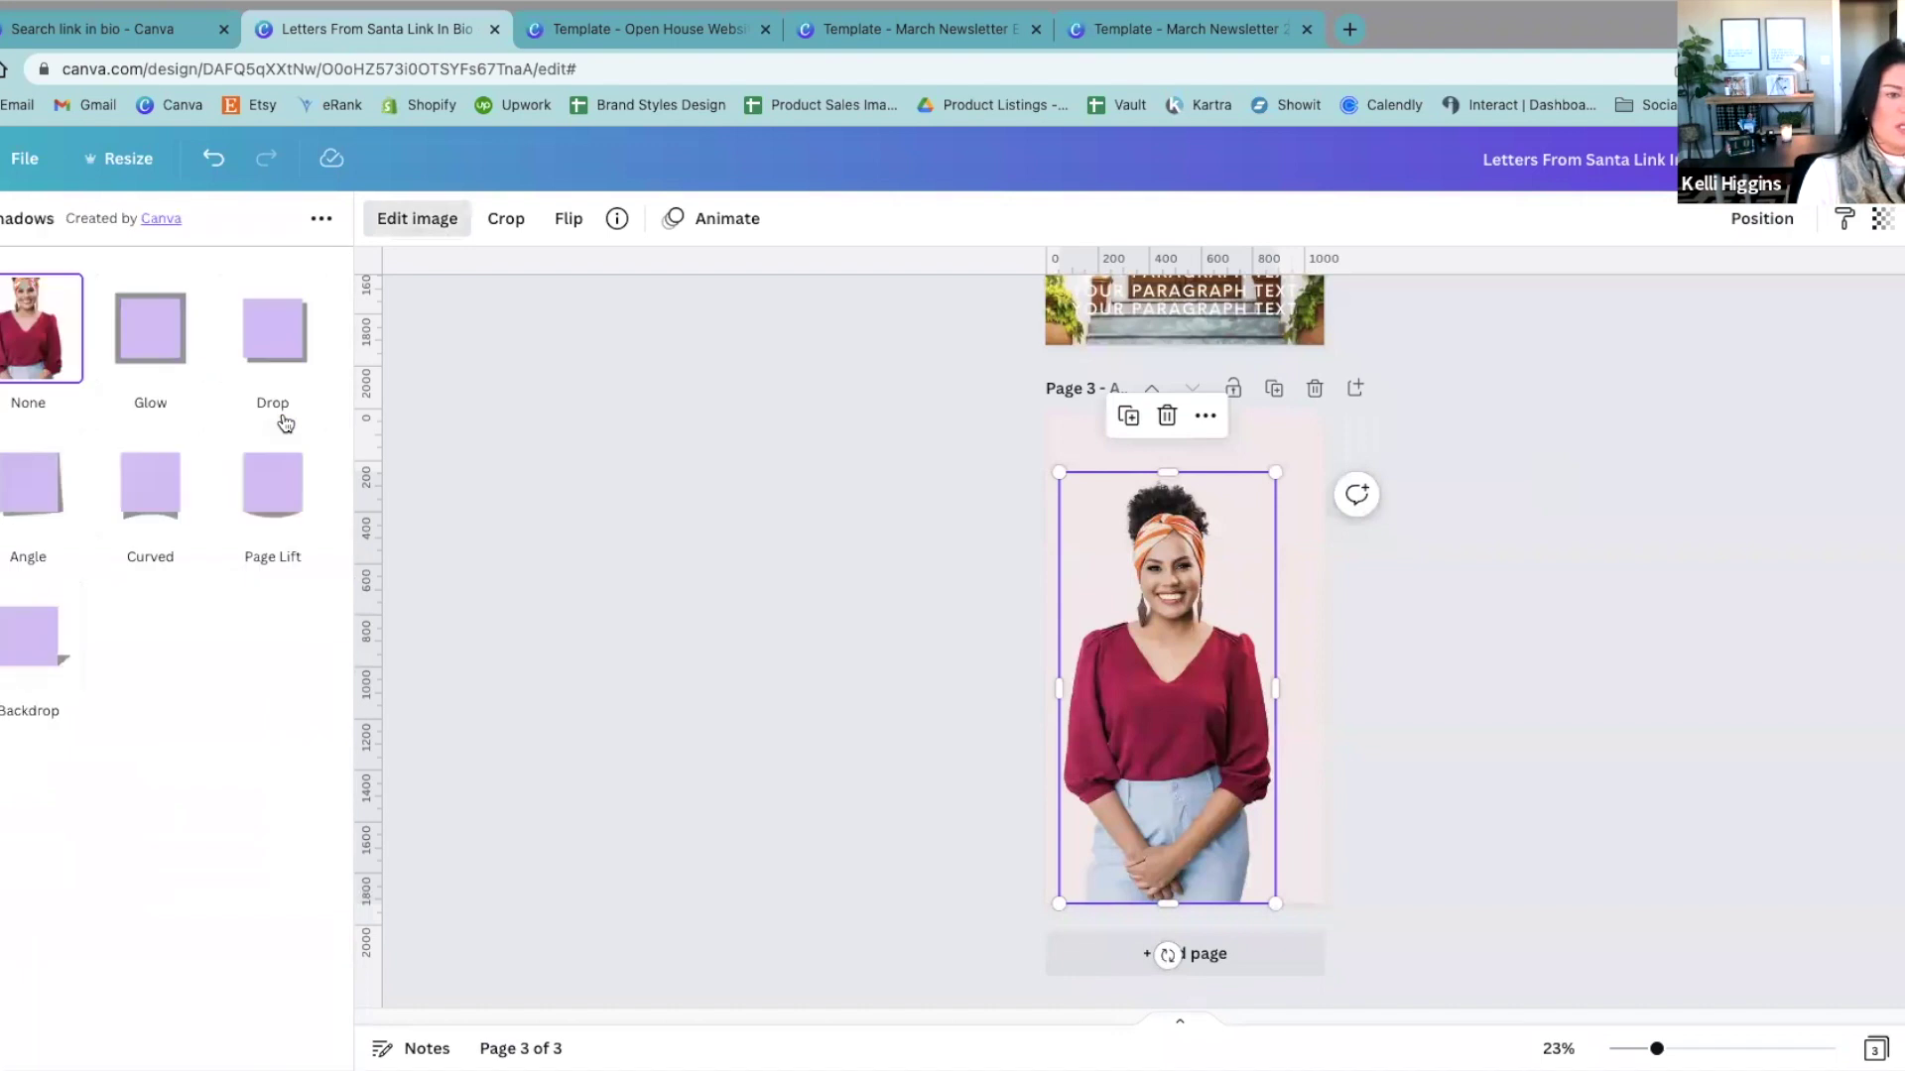
scroll(599, 861, up, 2)
scroll(598, 866, down, 2)
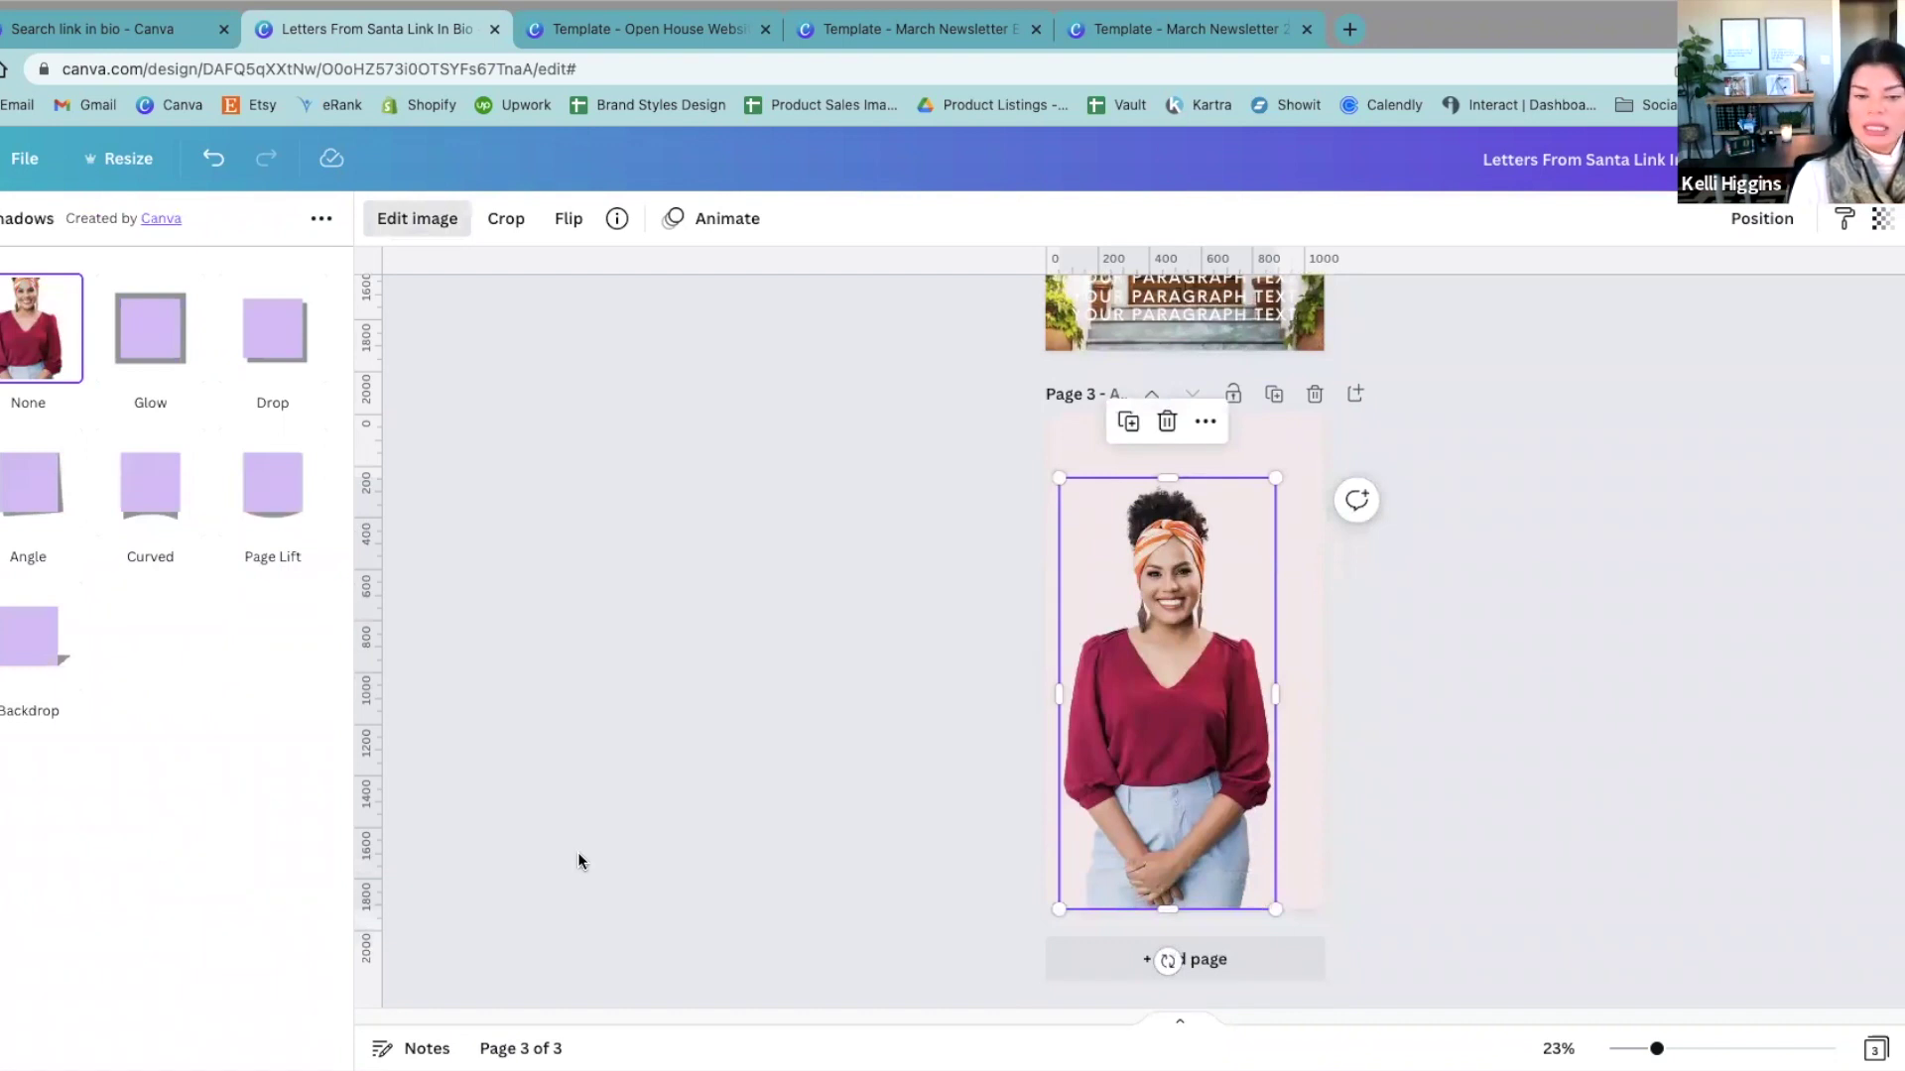
click(37, 662)
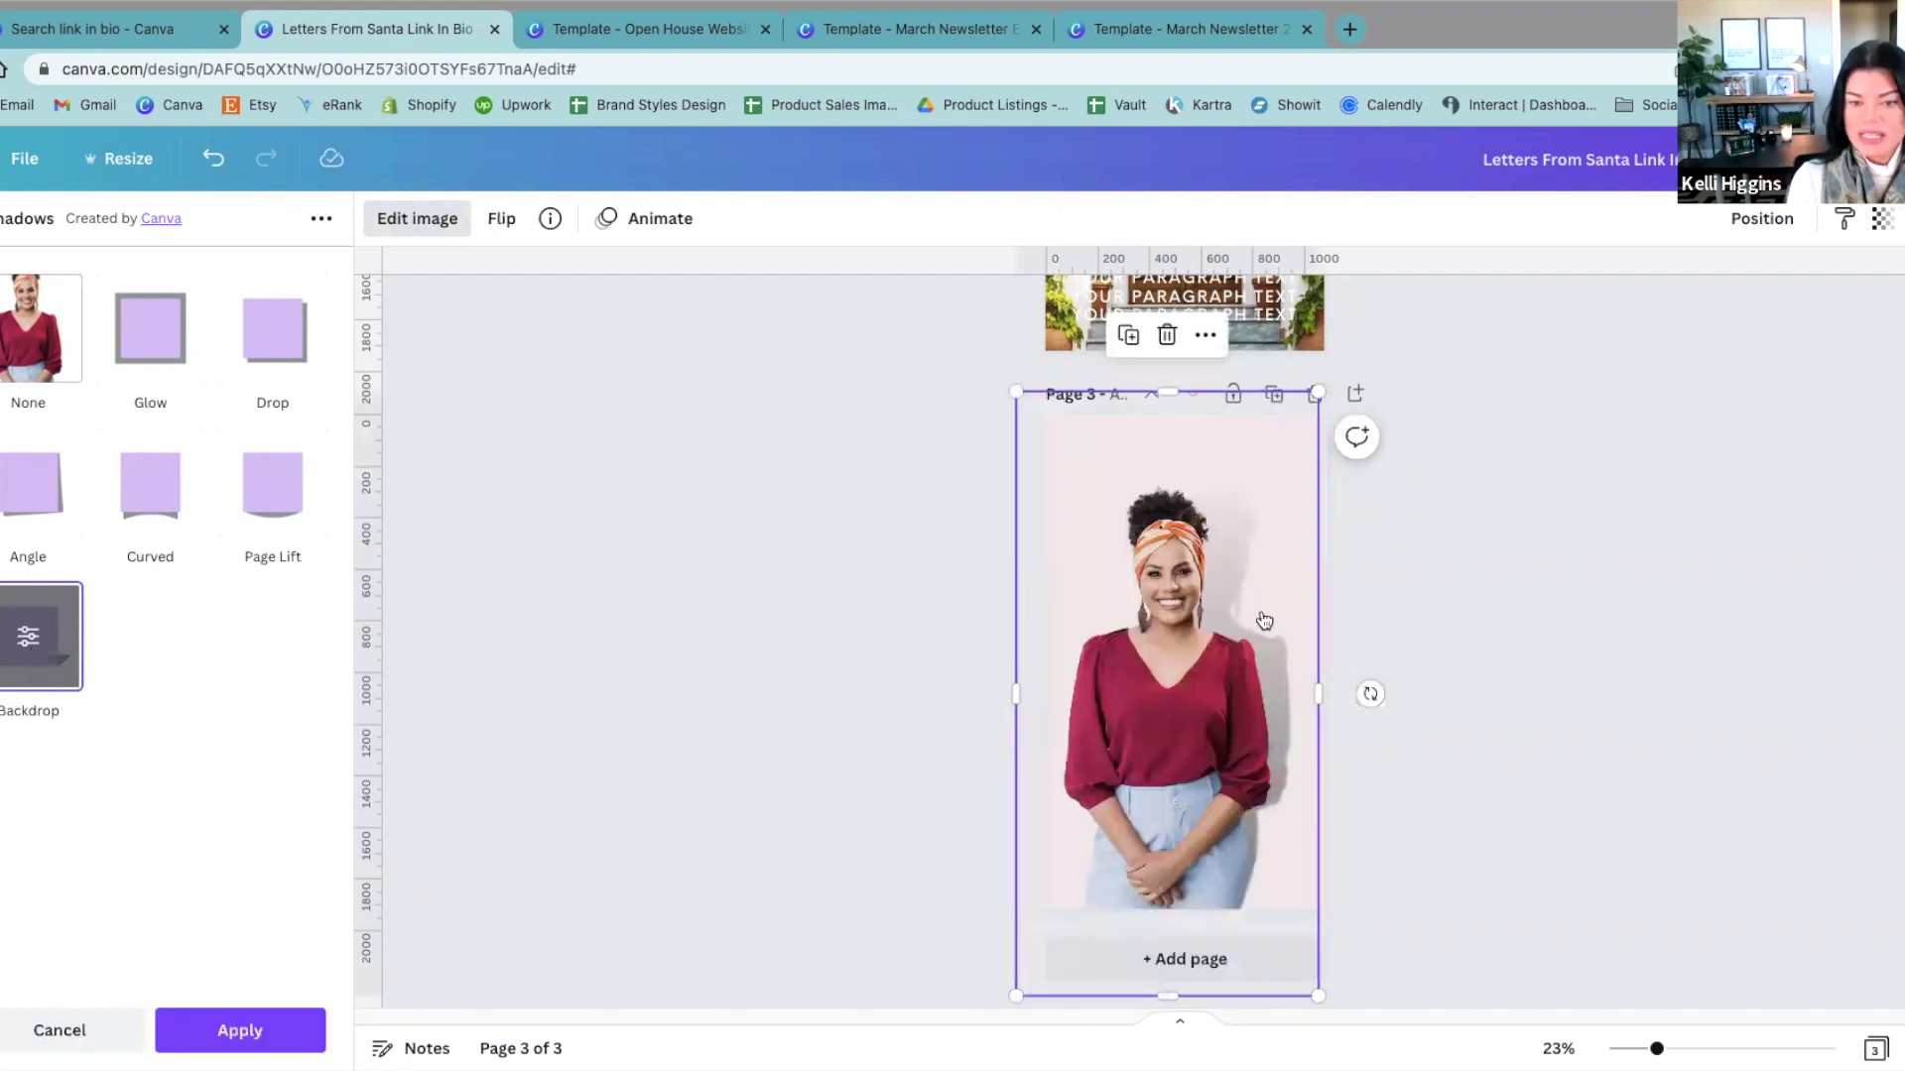
click(20, 652)
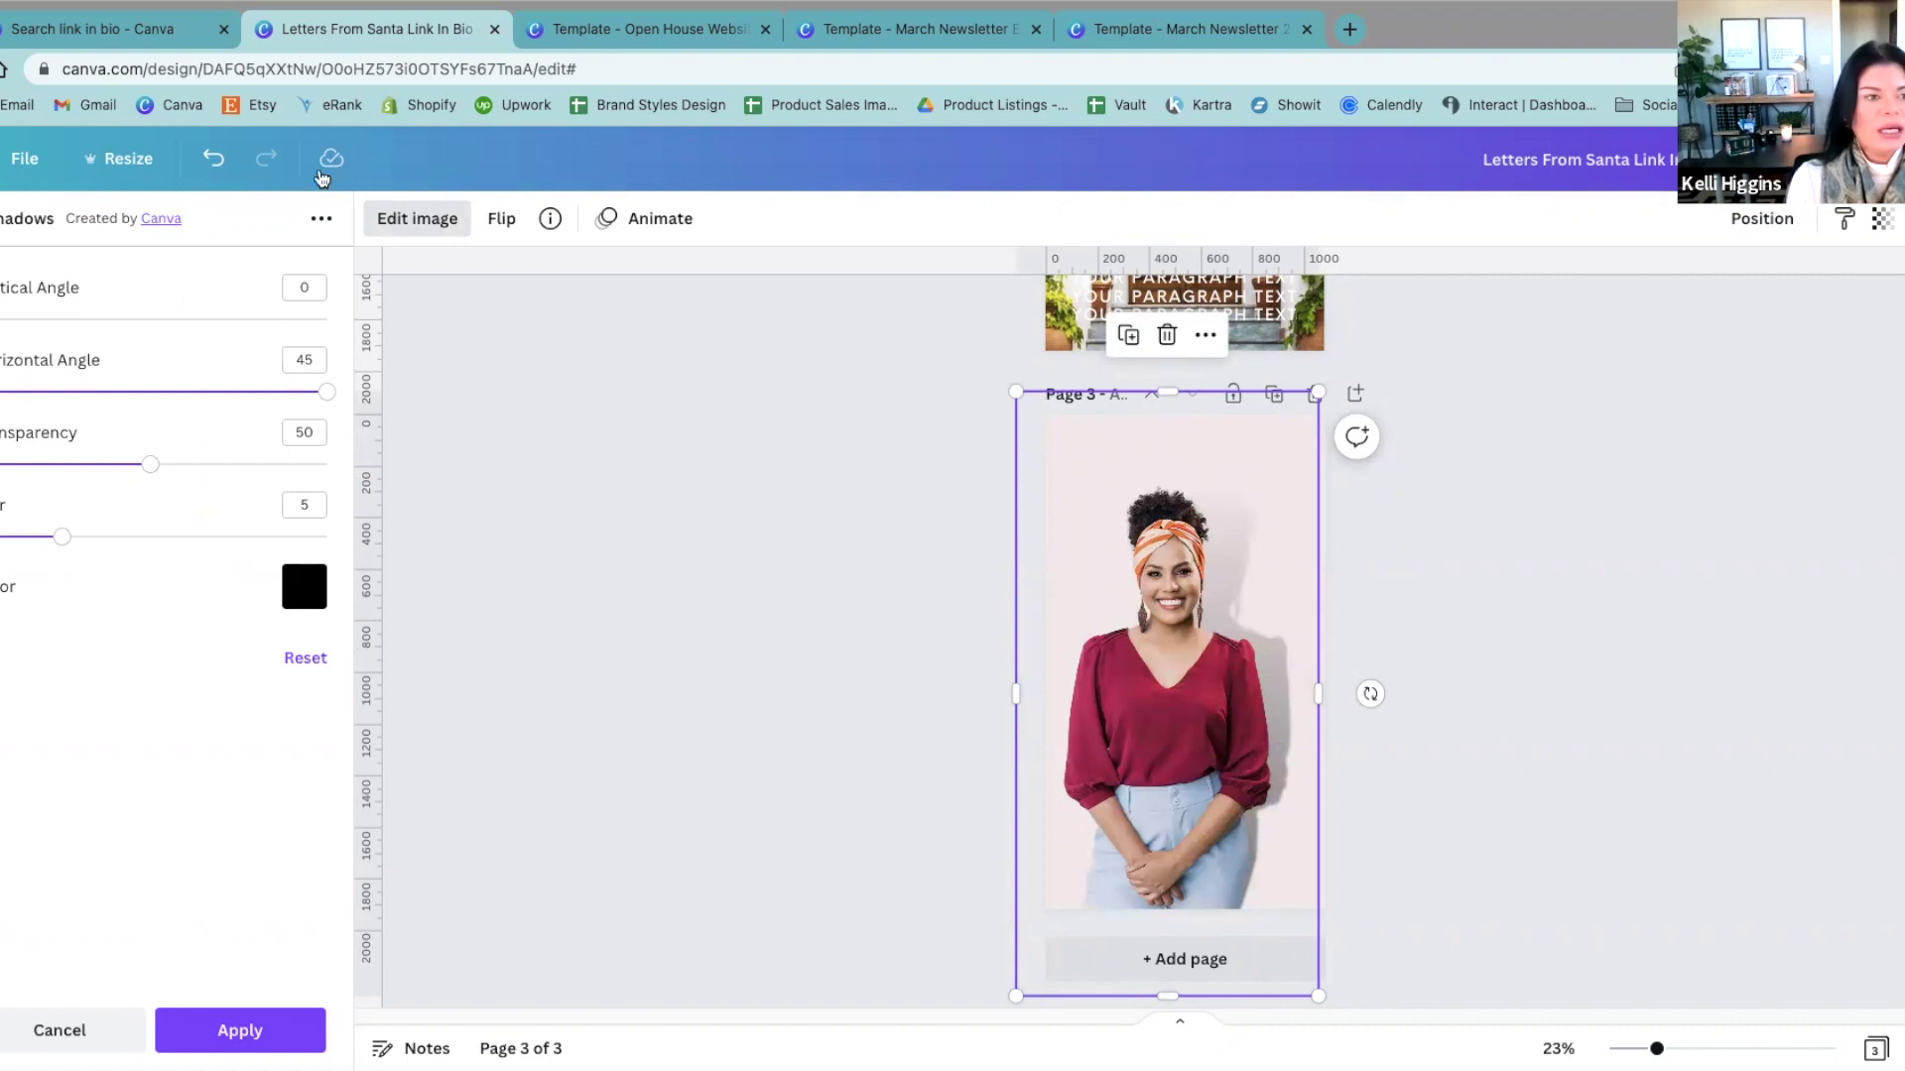
Set the shadow angles to 29 and 3 and full transparency, then discard the shadow.
drag(10, 319, 20, 367)
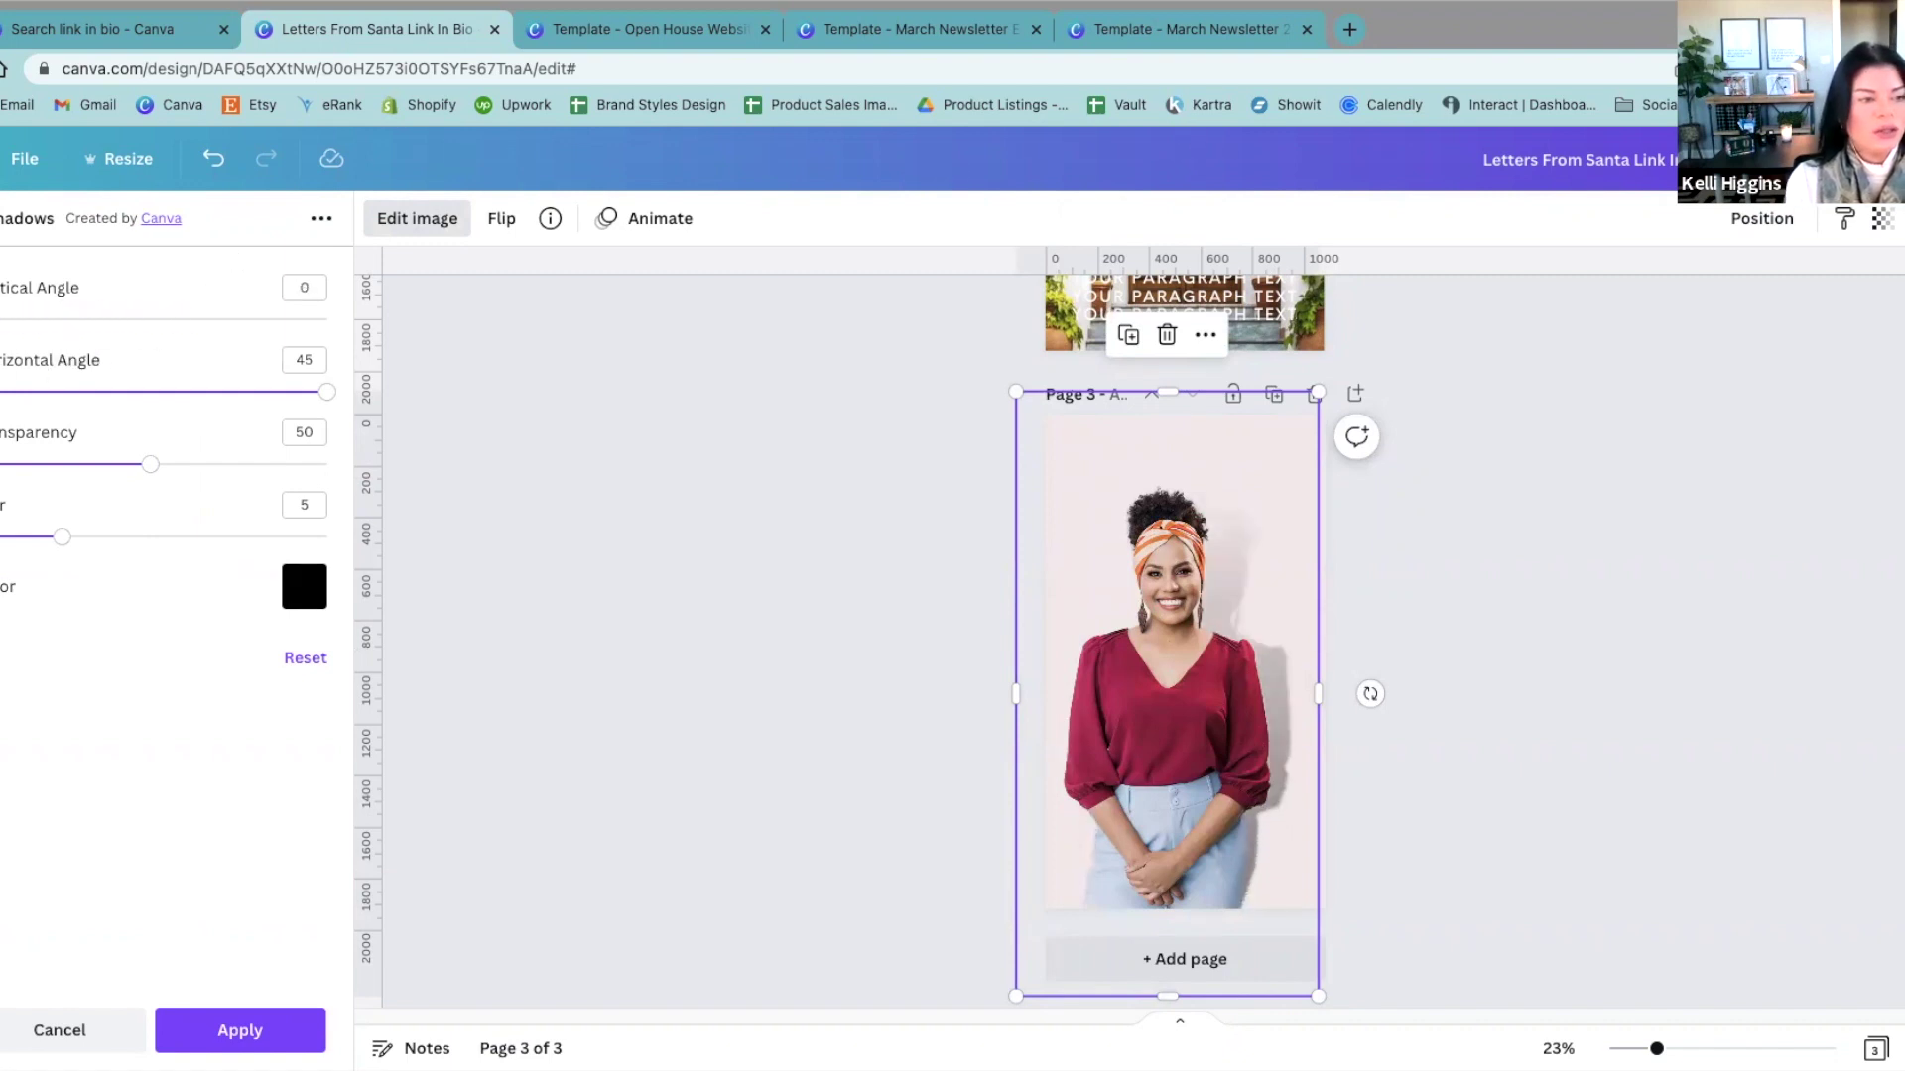
drag(330, 401, 392, 405)
drag(152, 472, 117, 522)
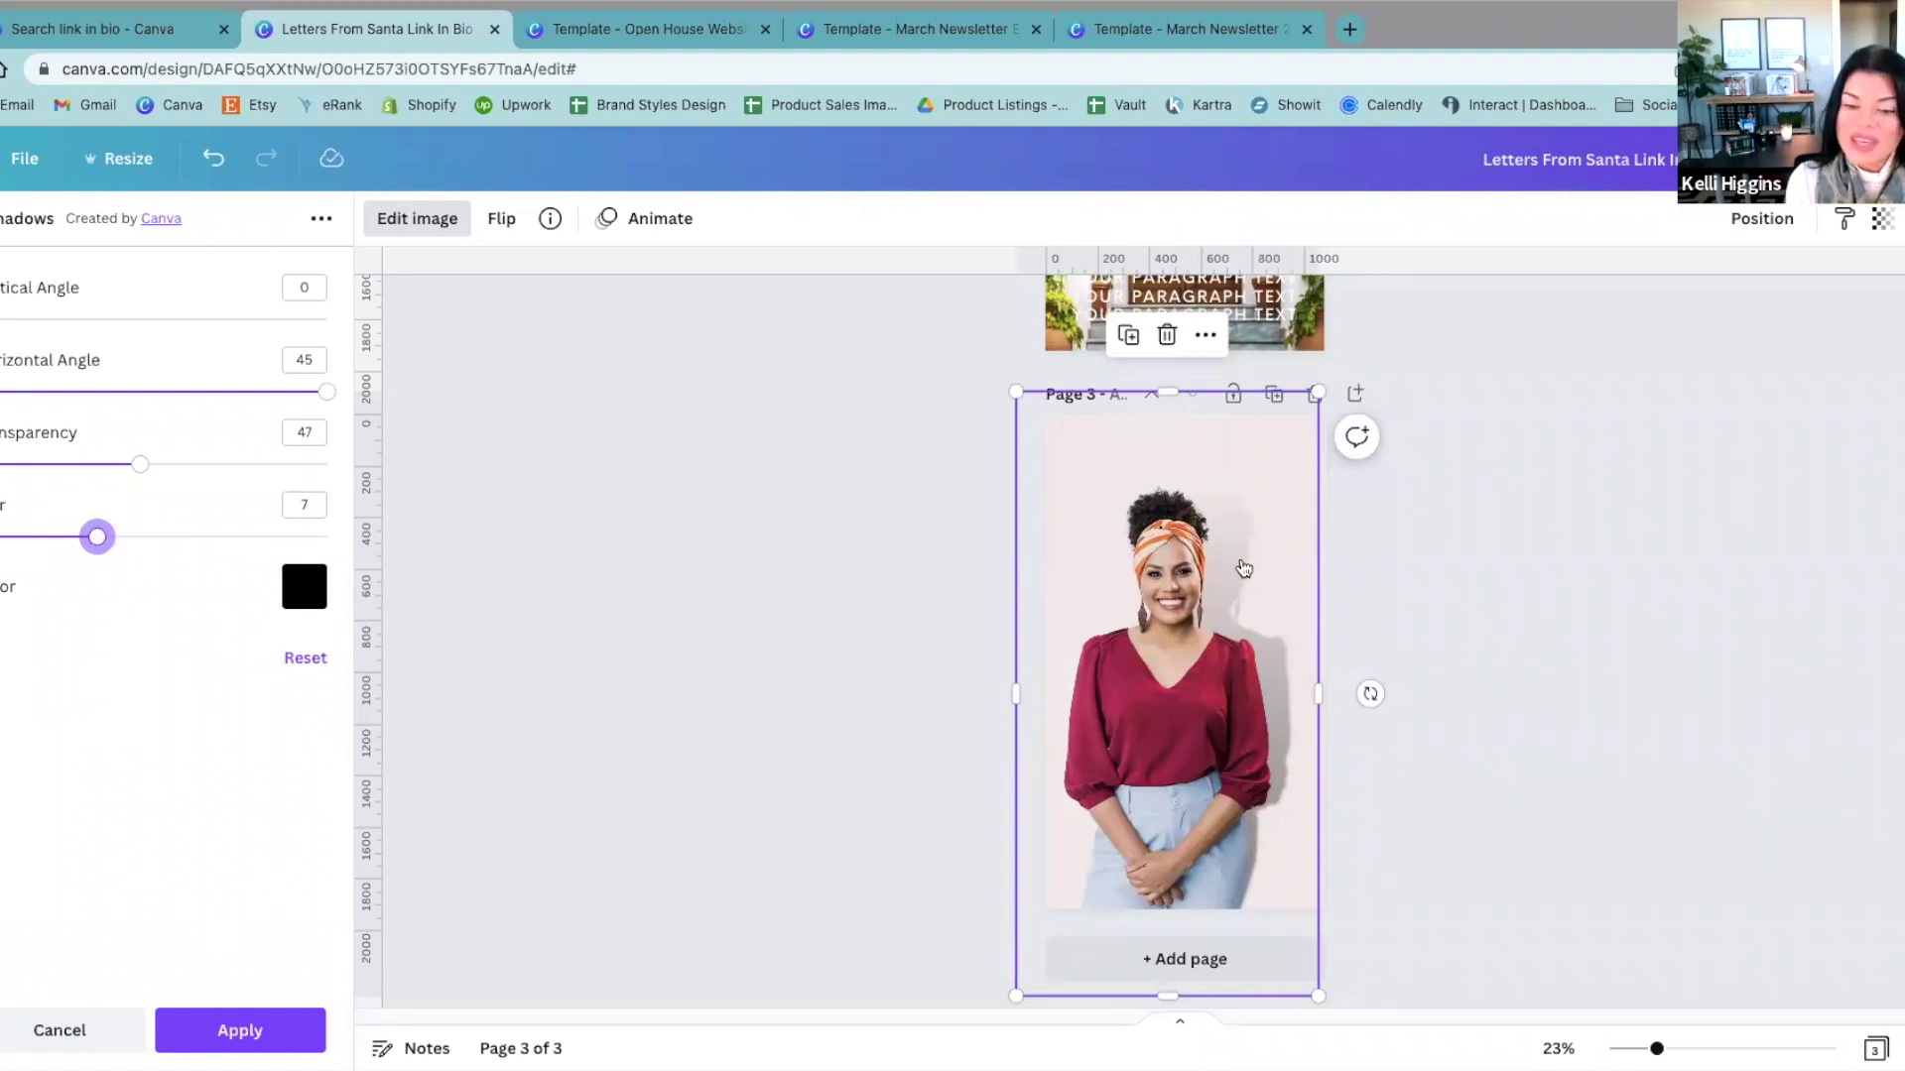
drag(1255, 746, 1283, 730)
click(1544, 761)
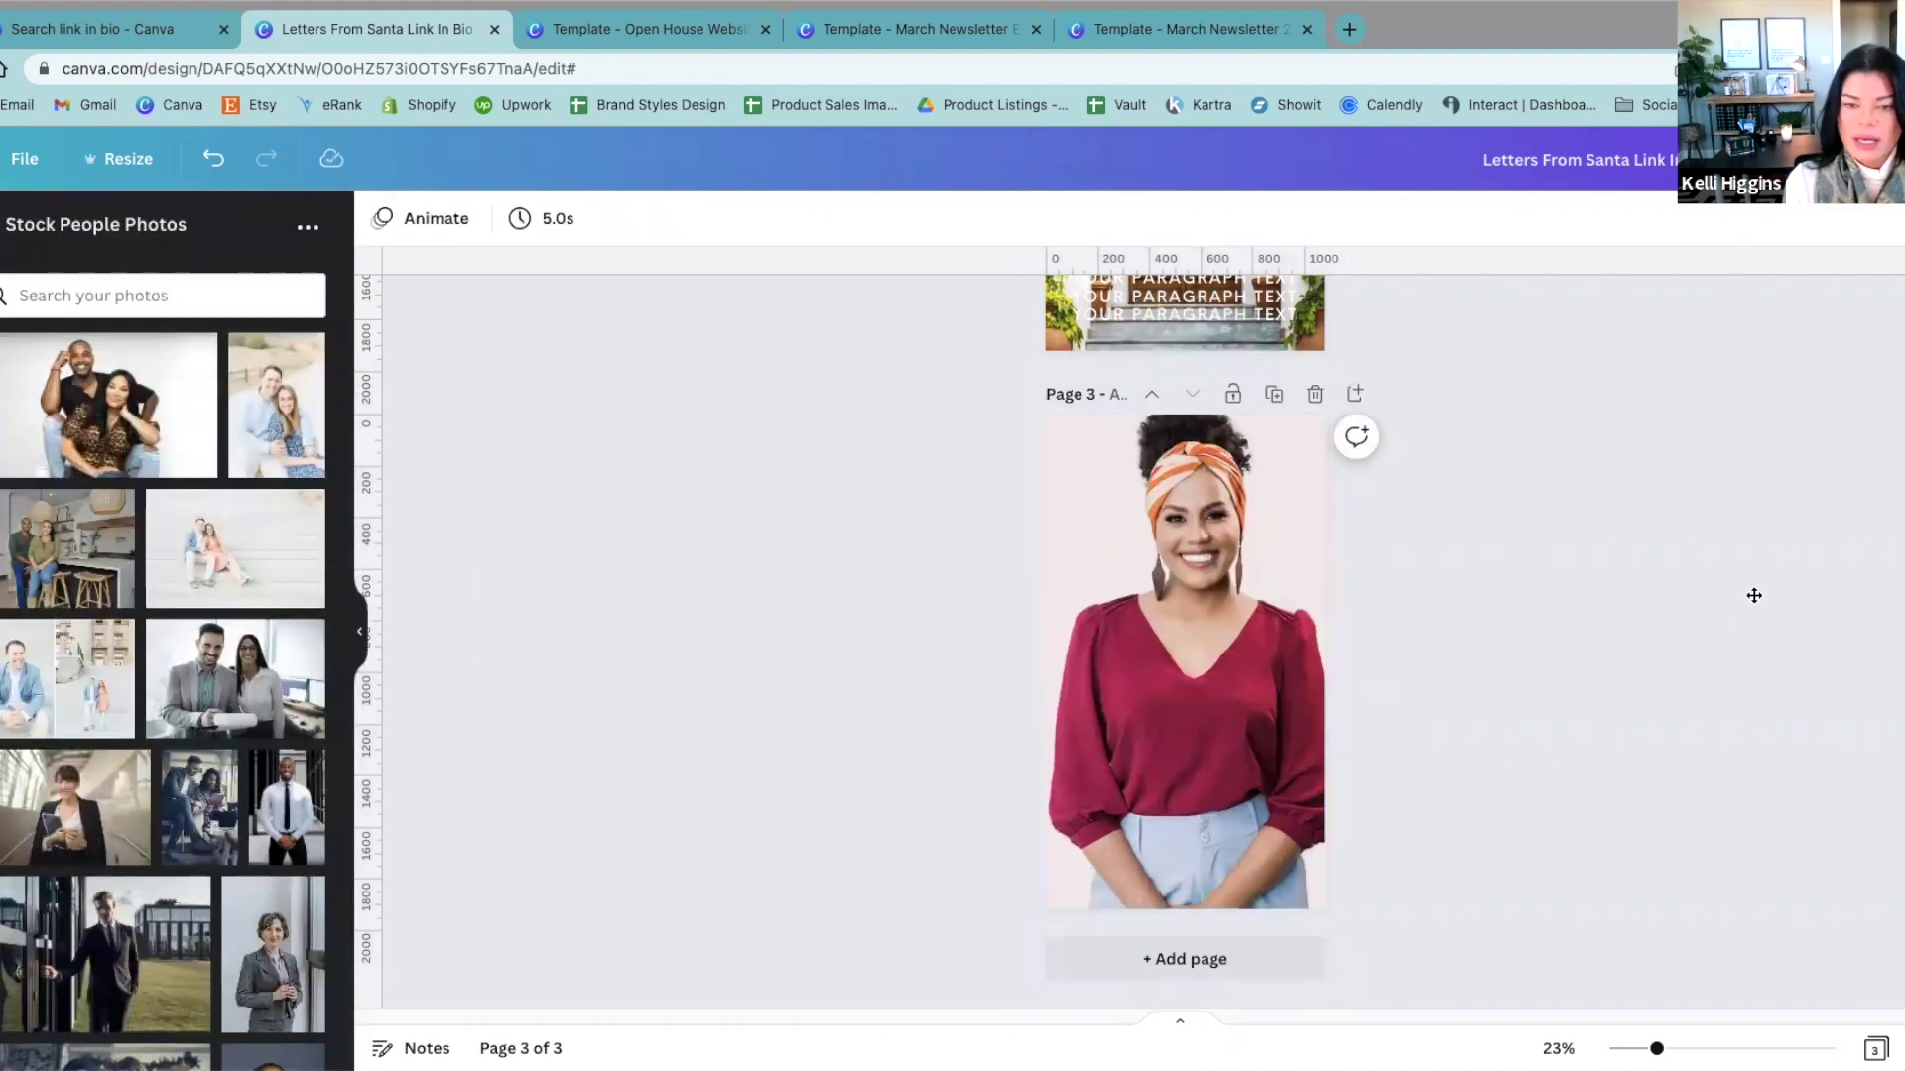
Set the page 3 photo as the page background, then detach it as a separate image.
key(ctrl+z)
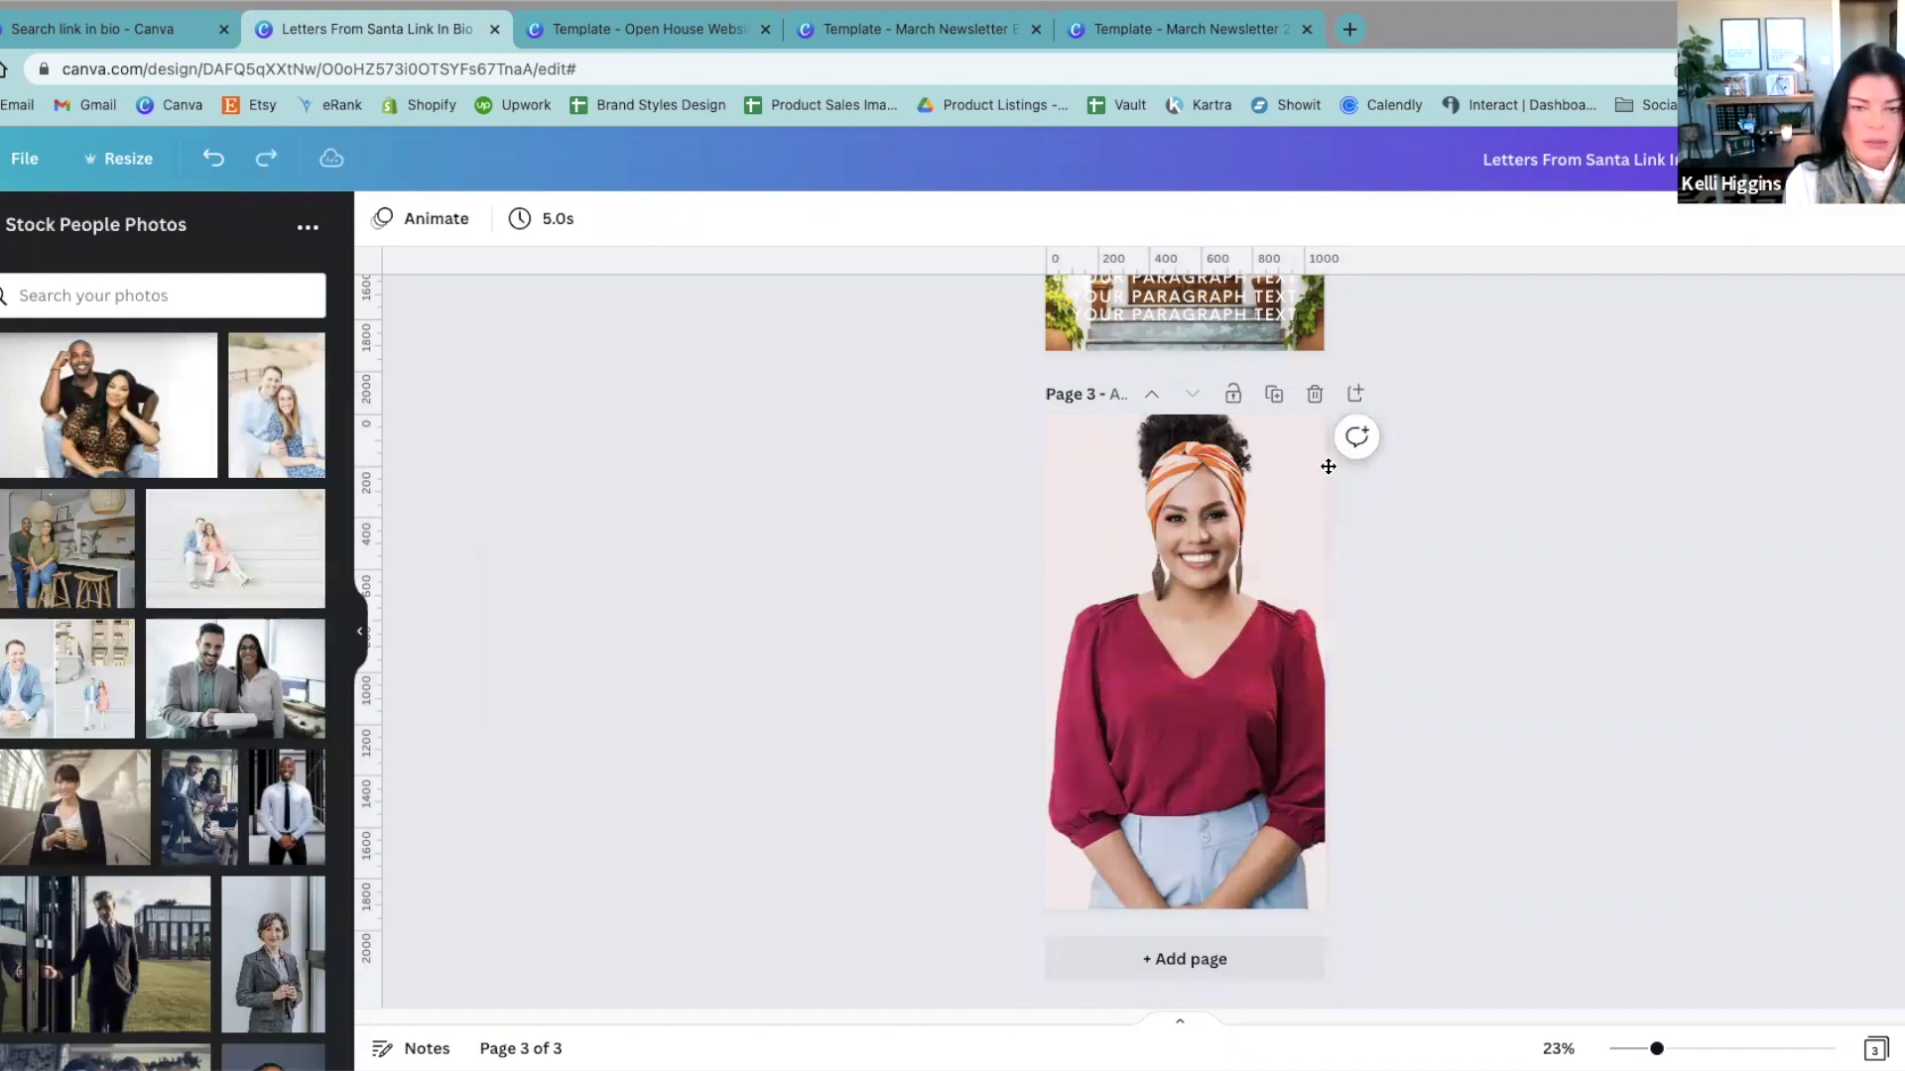
click(1270, 587)
right_click(1204, 589)
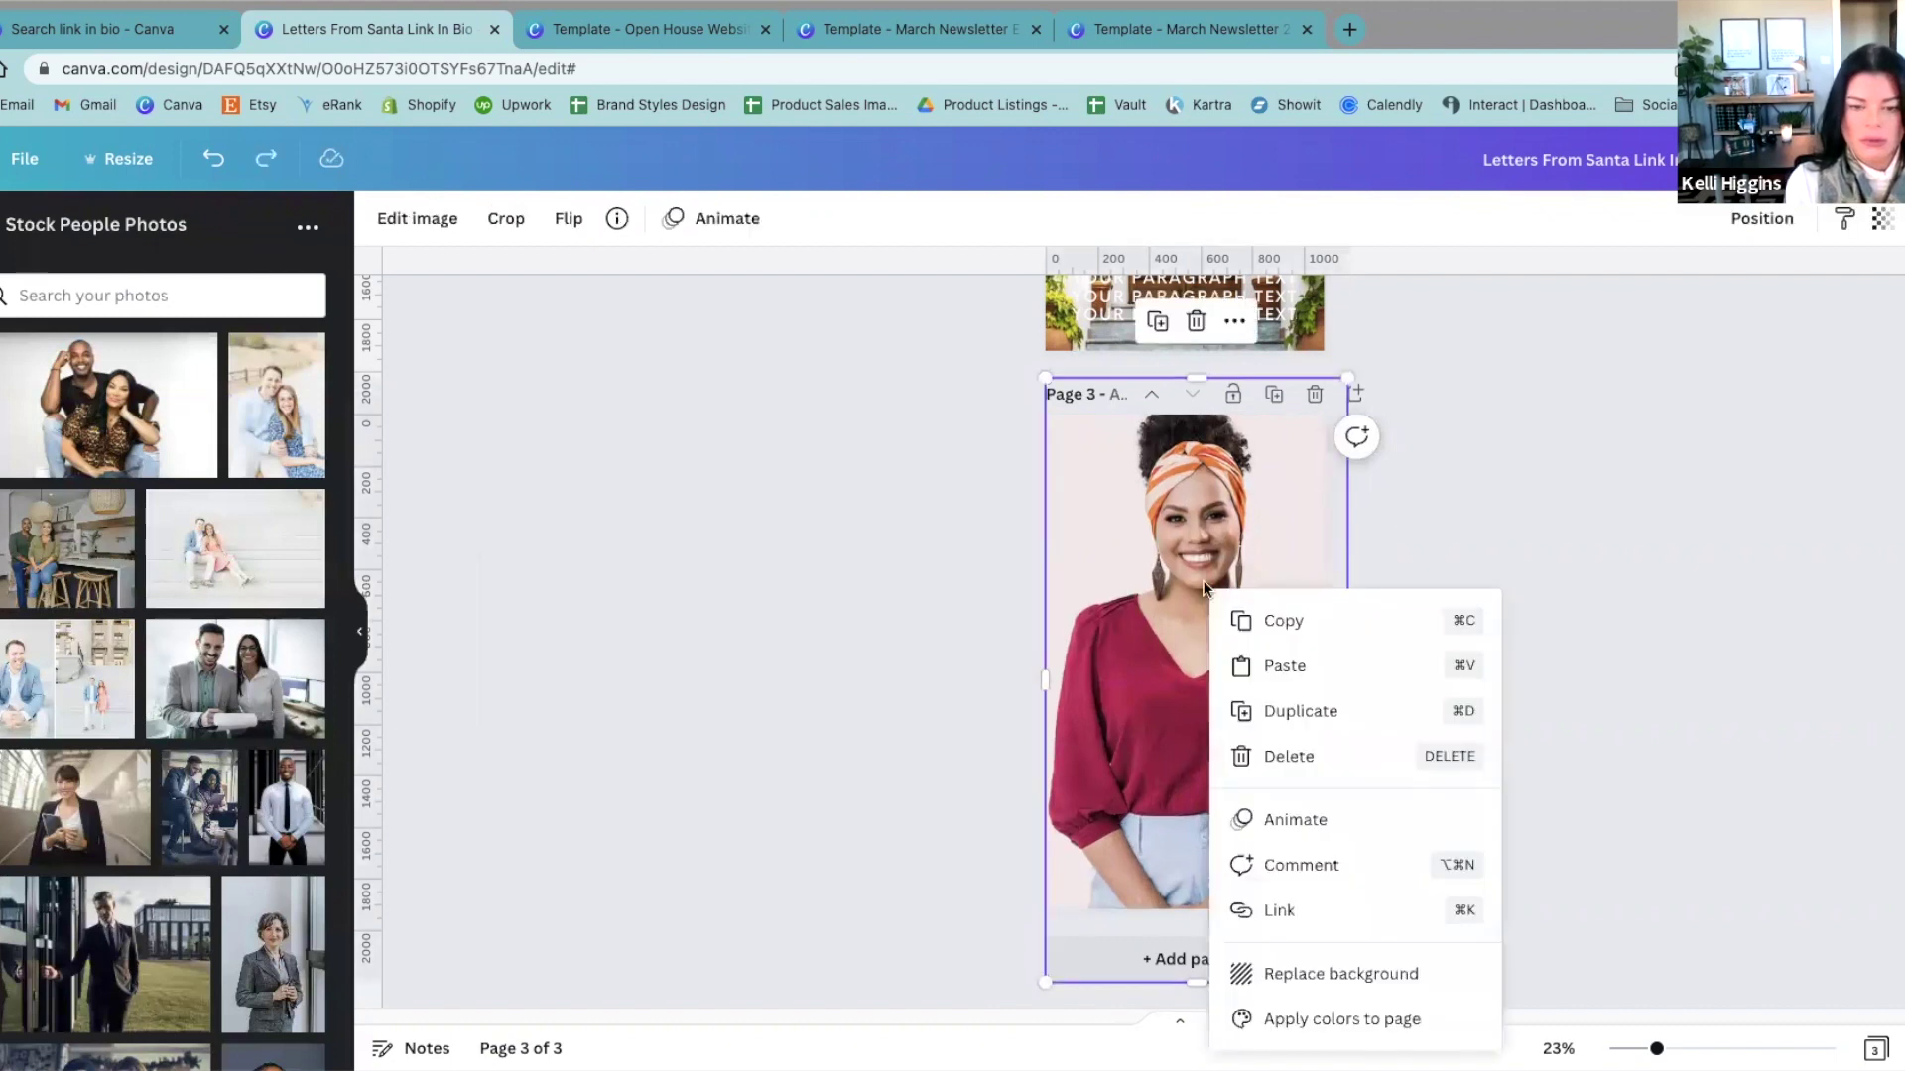
click(1347, 982)
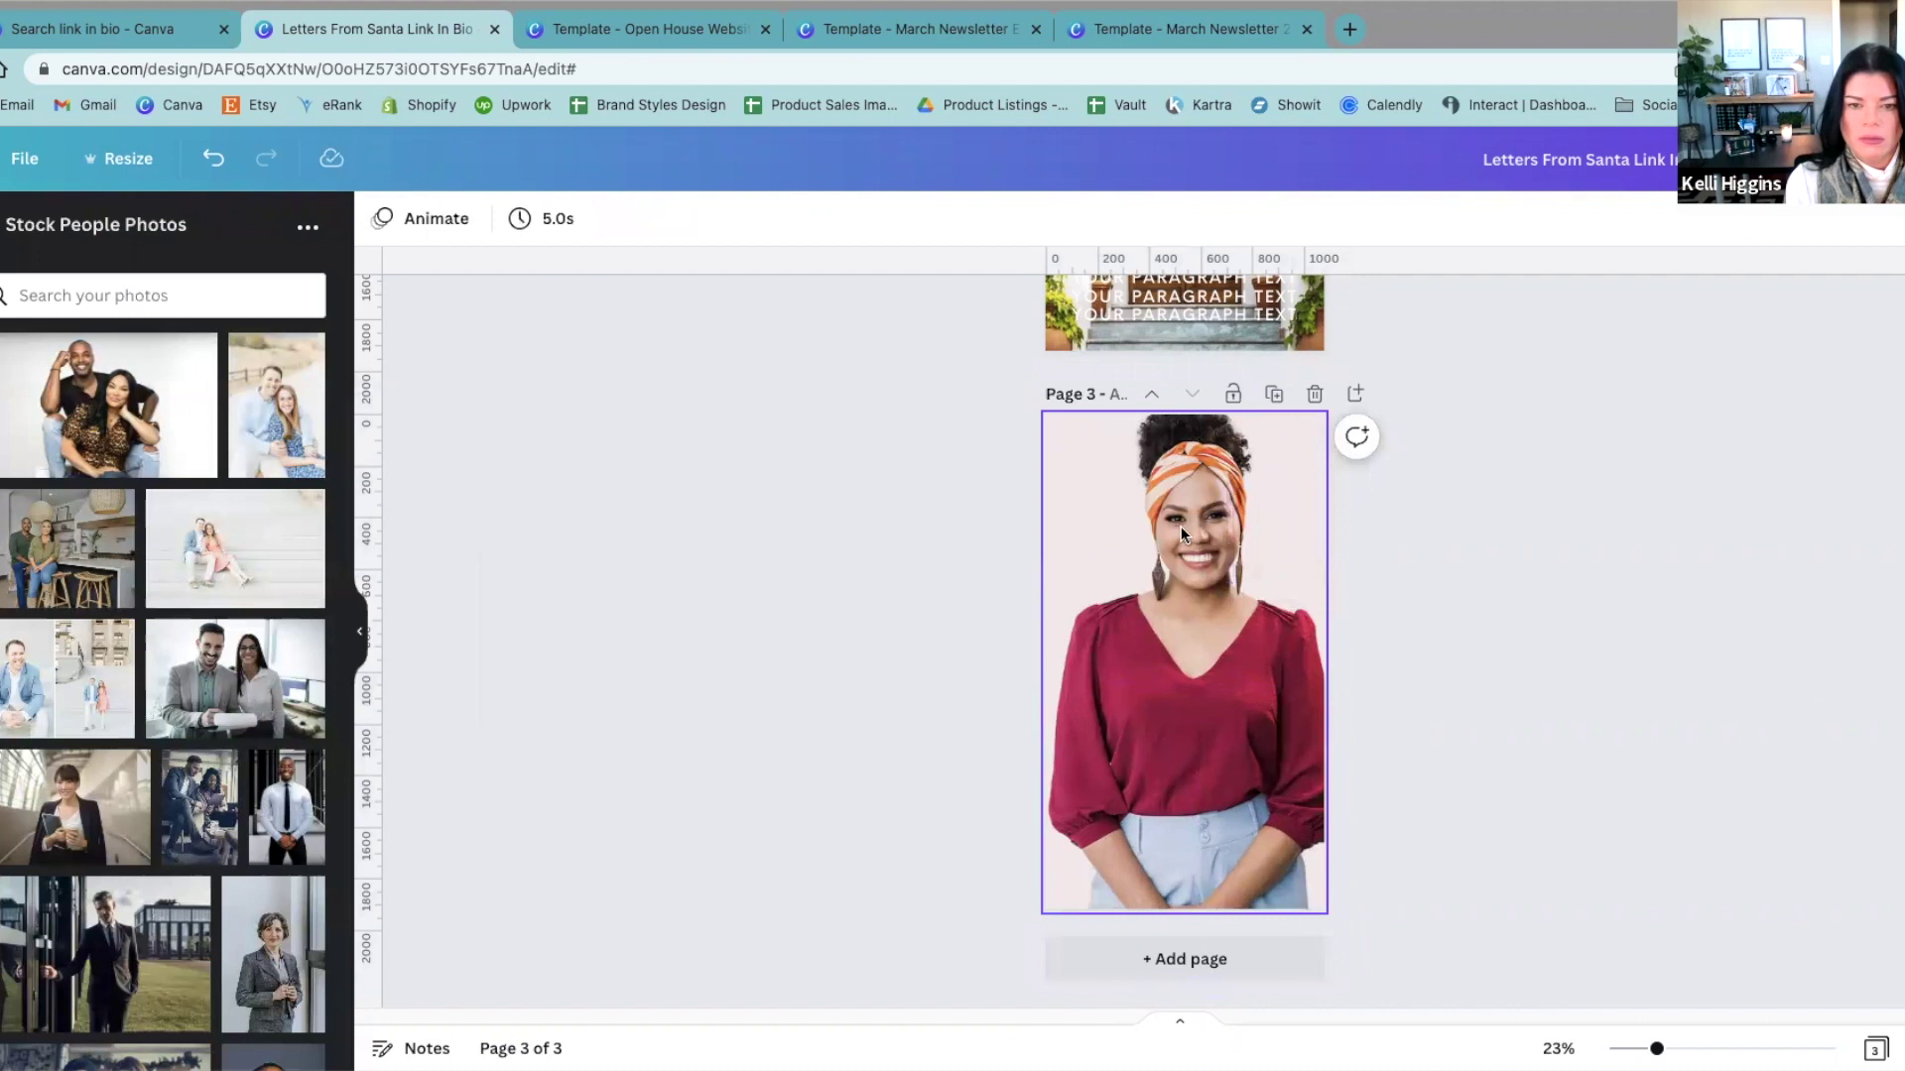
right_click(1156, 546)
click(1290, 988)
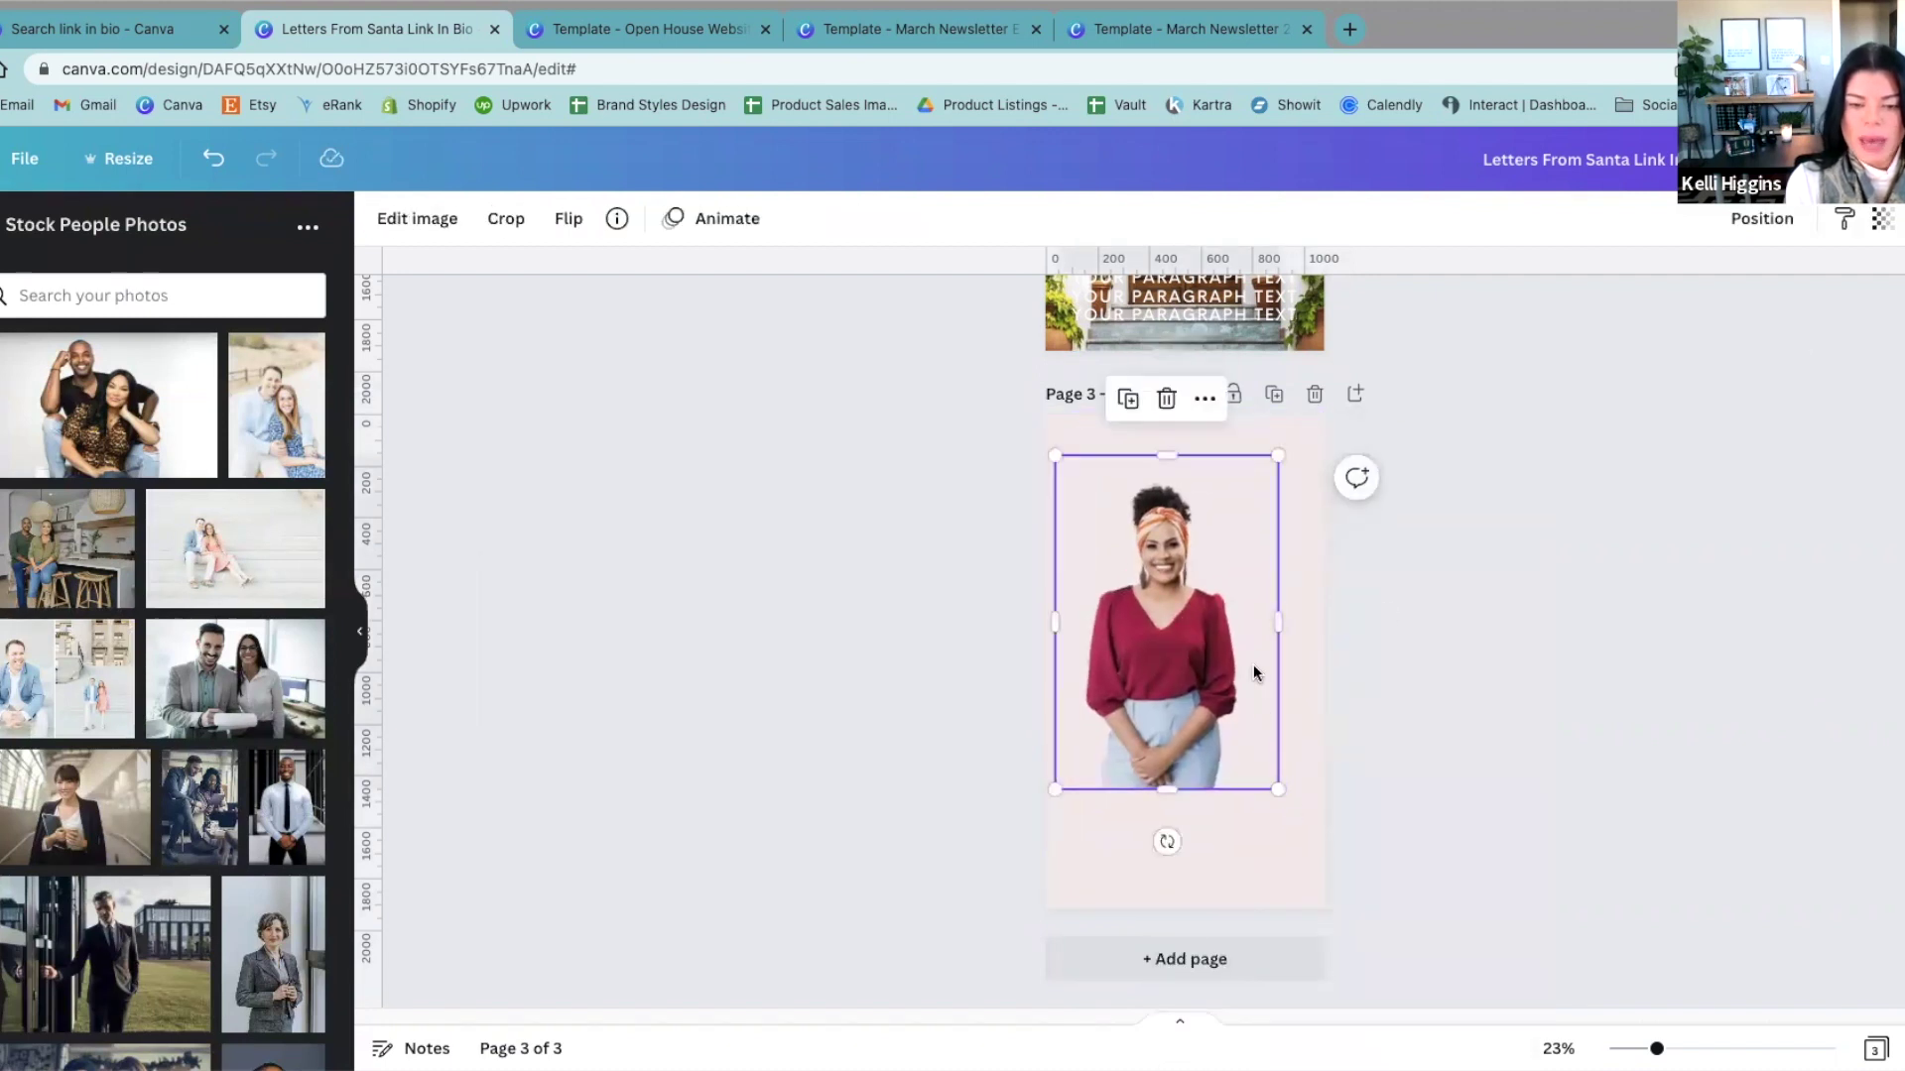
Narrow the photo's sides, lower its top, and enlarge and centre it on page 3.
drag(1279, 622, 1202, 668)
drag(1081, 637, 1093, 638)
drag(1214, 480, 1212, 498)
drag(1093, 498, 1152, 611)
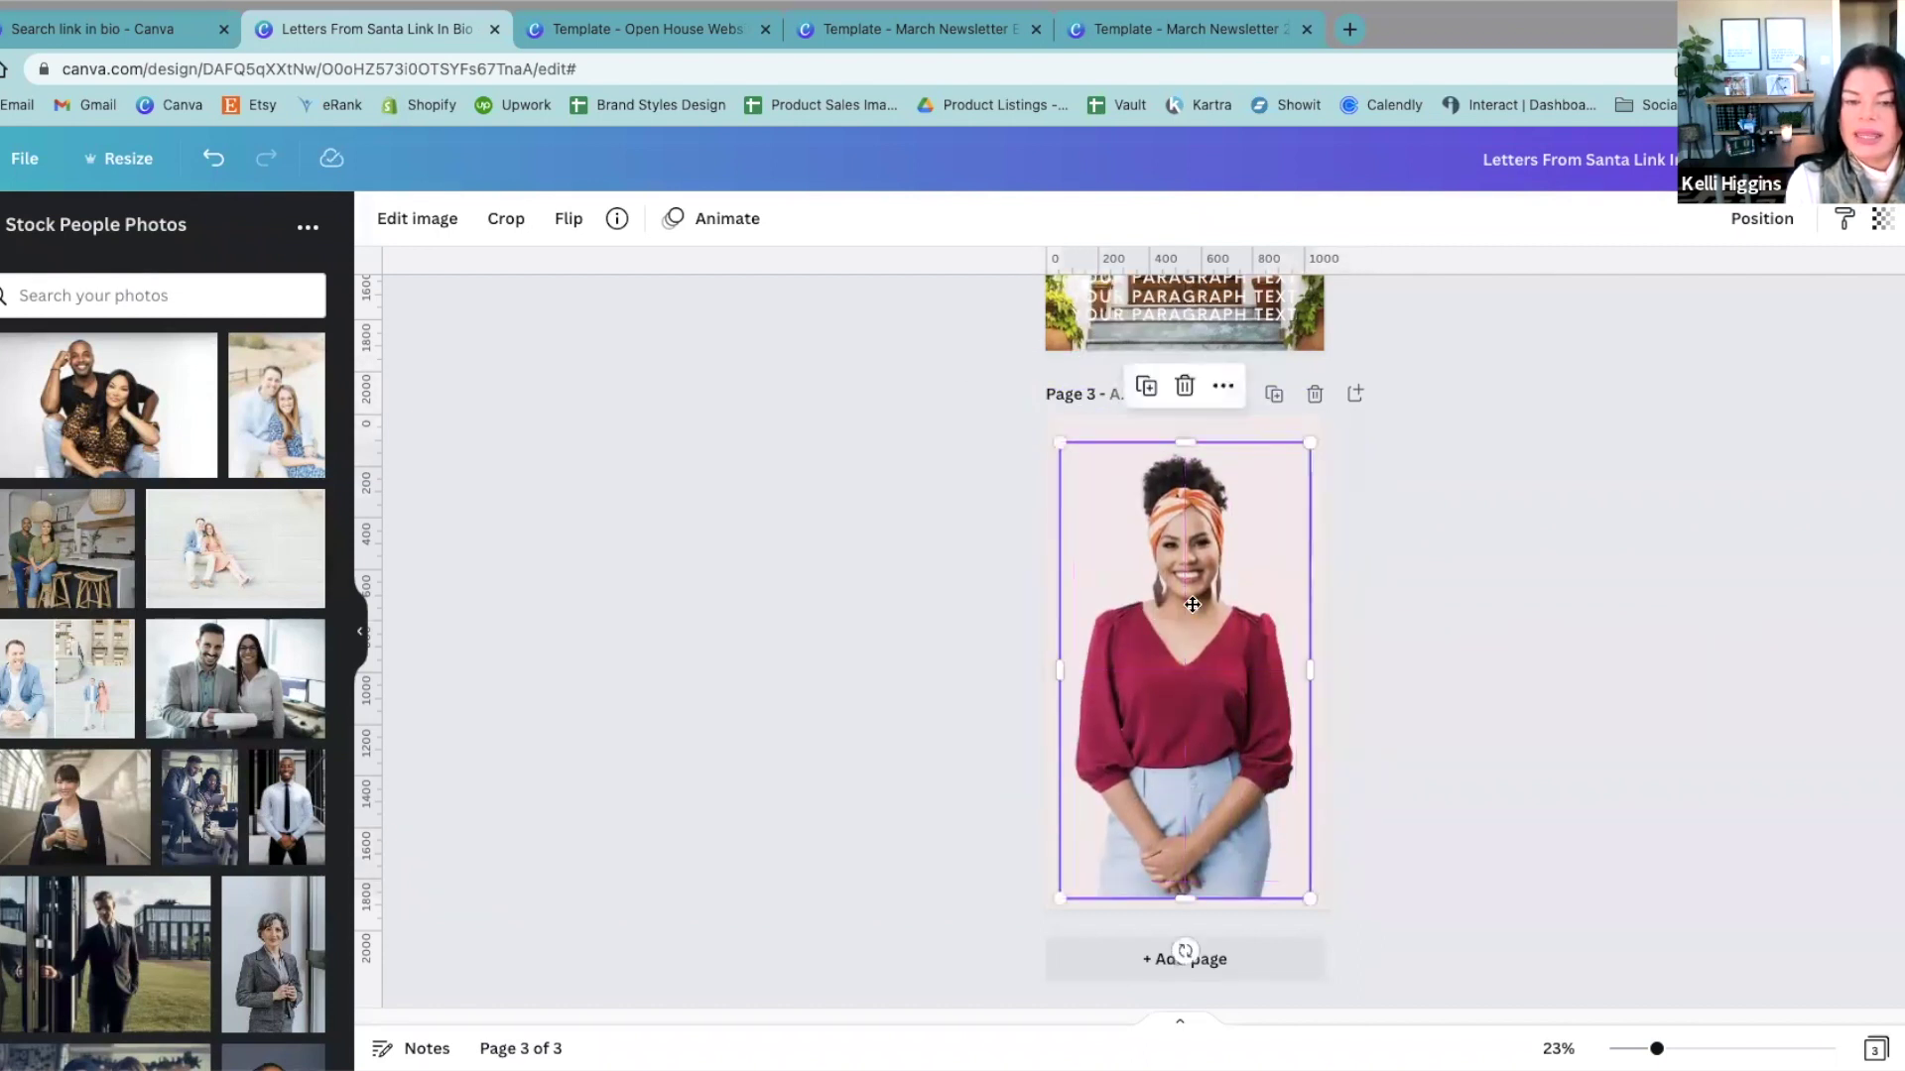
click(1532, 516)
click(1216, 565)
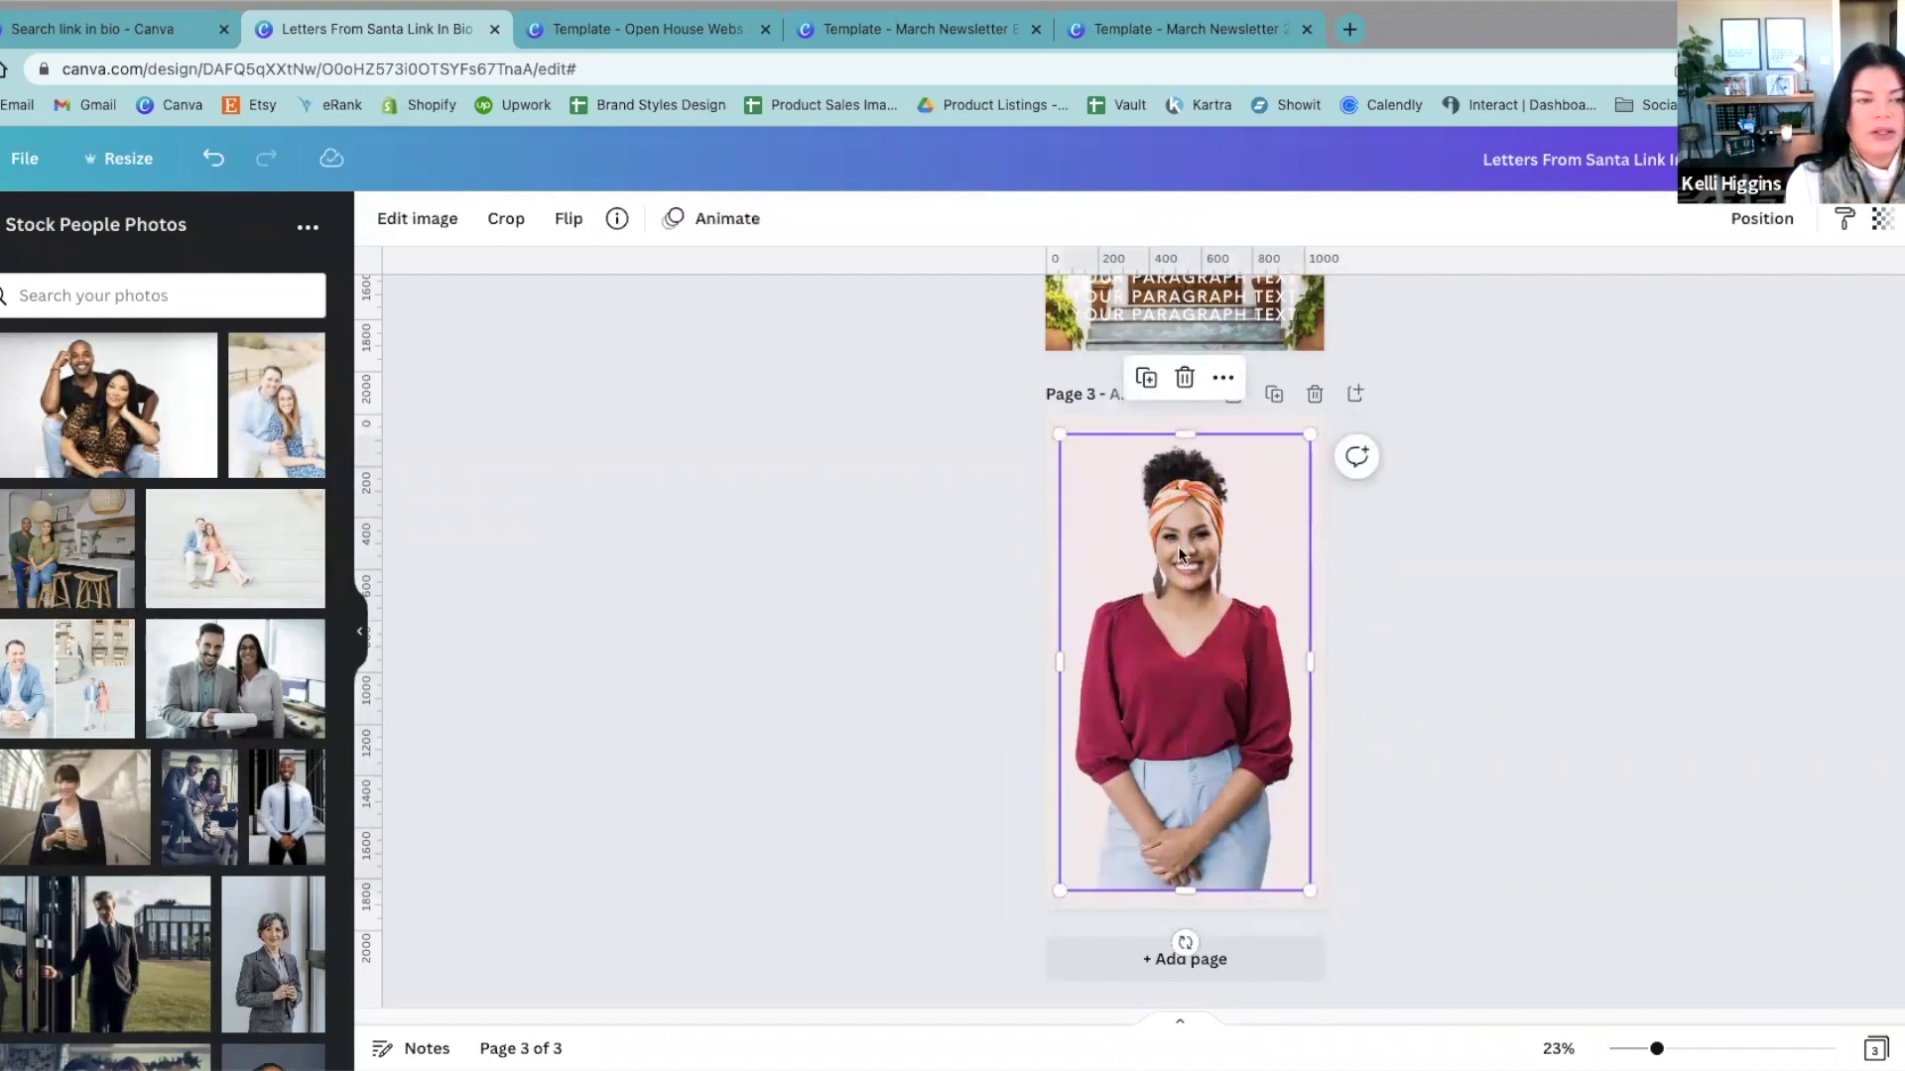
Apply a white Glow shadow effect to the woman photo.
click(417, 220)
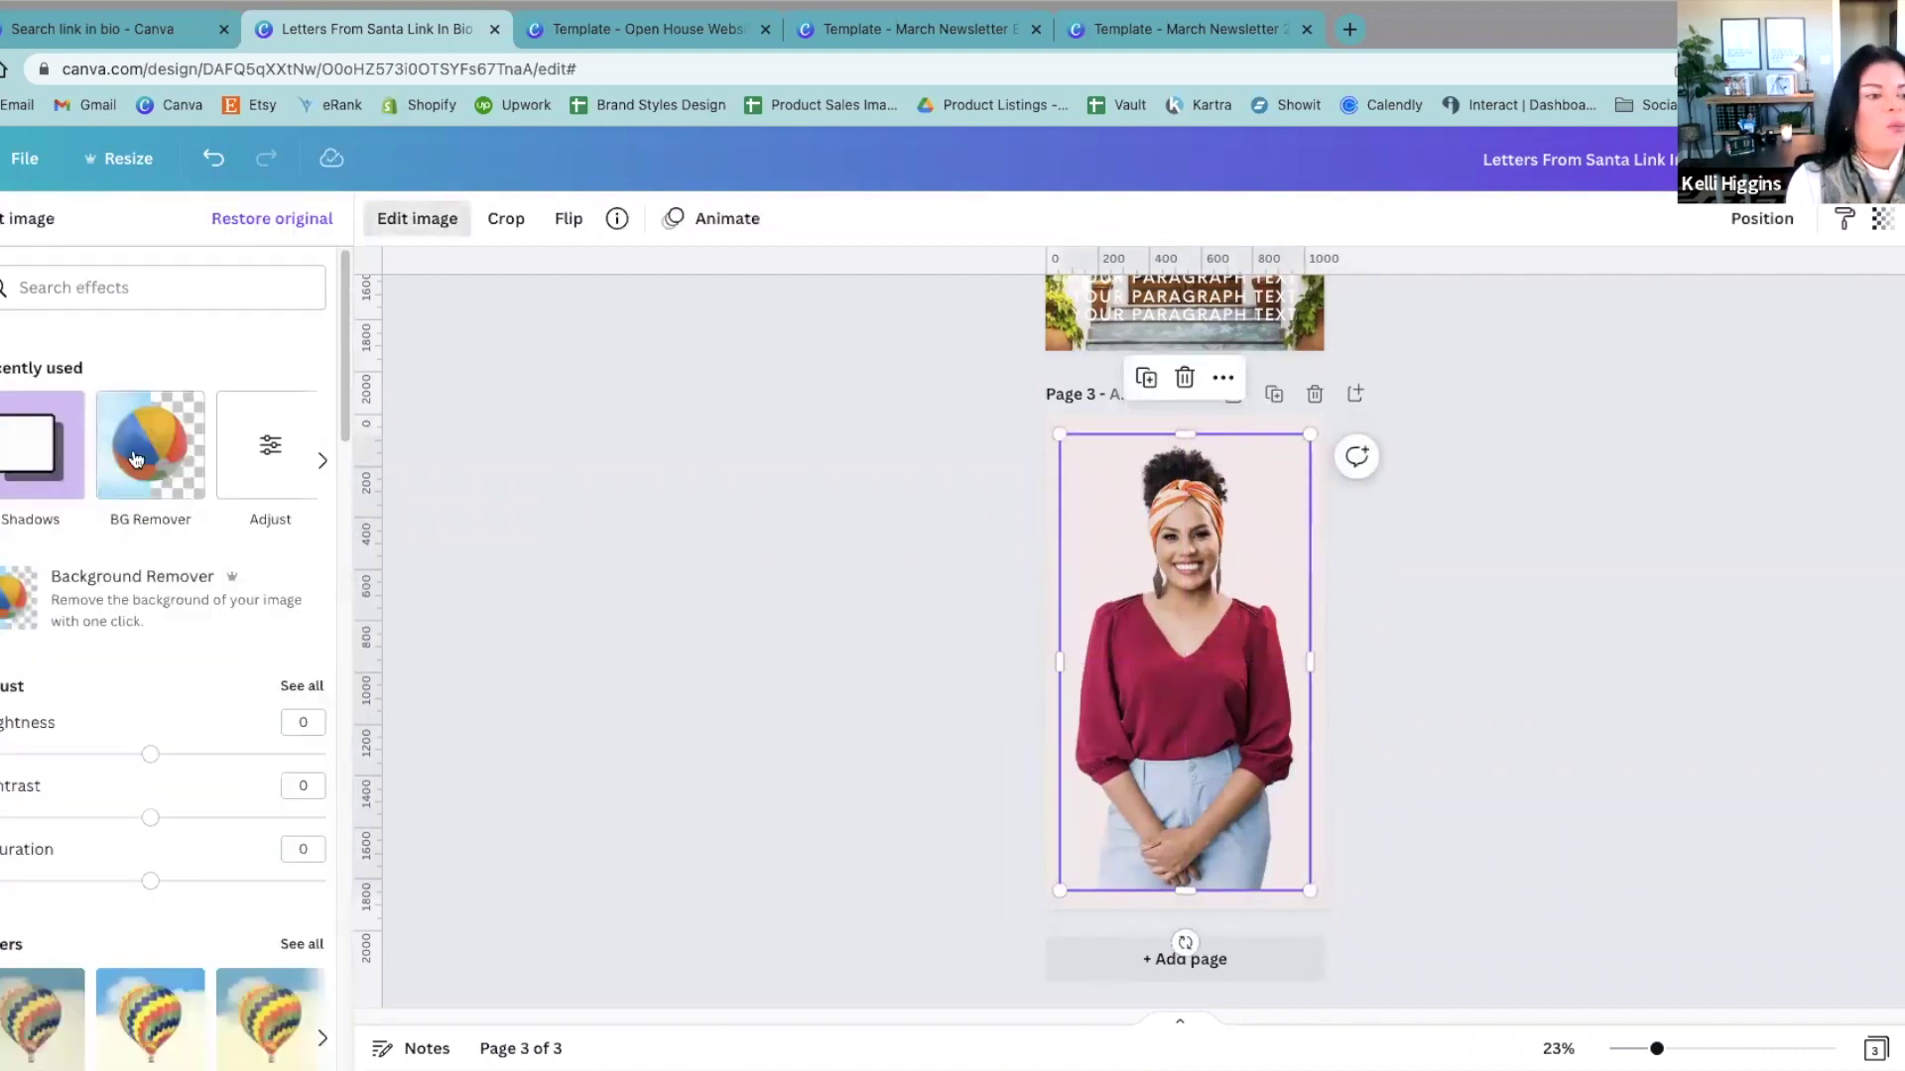
click(40, 465)
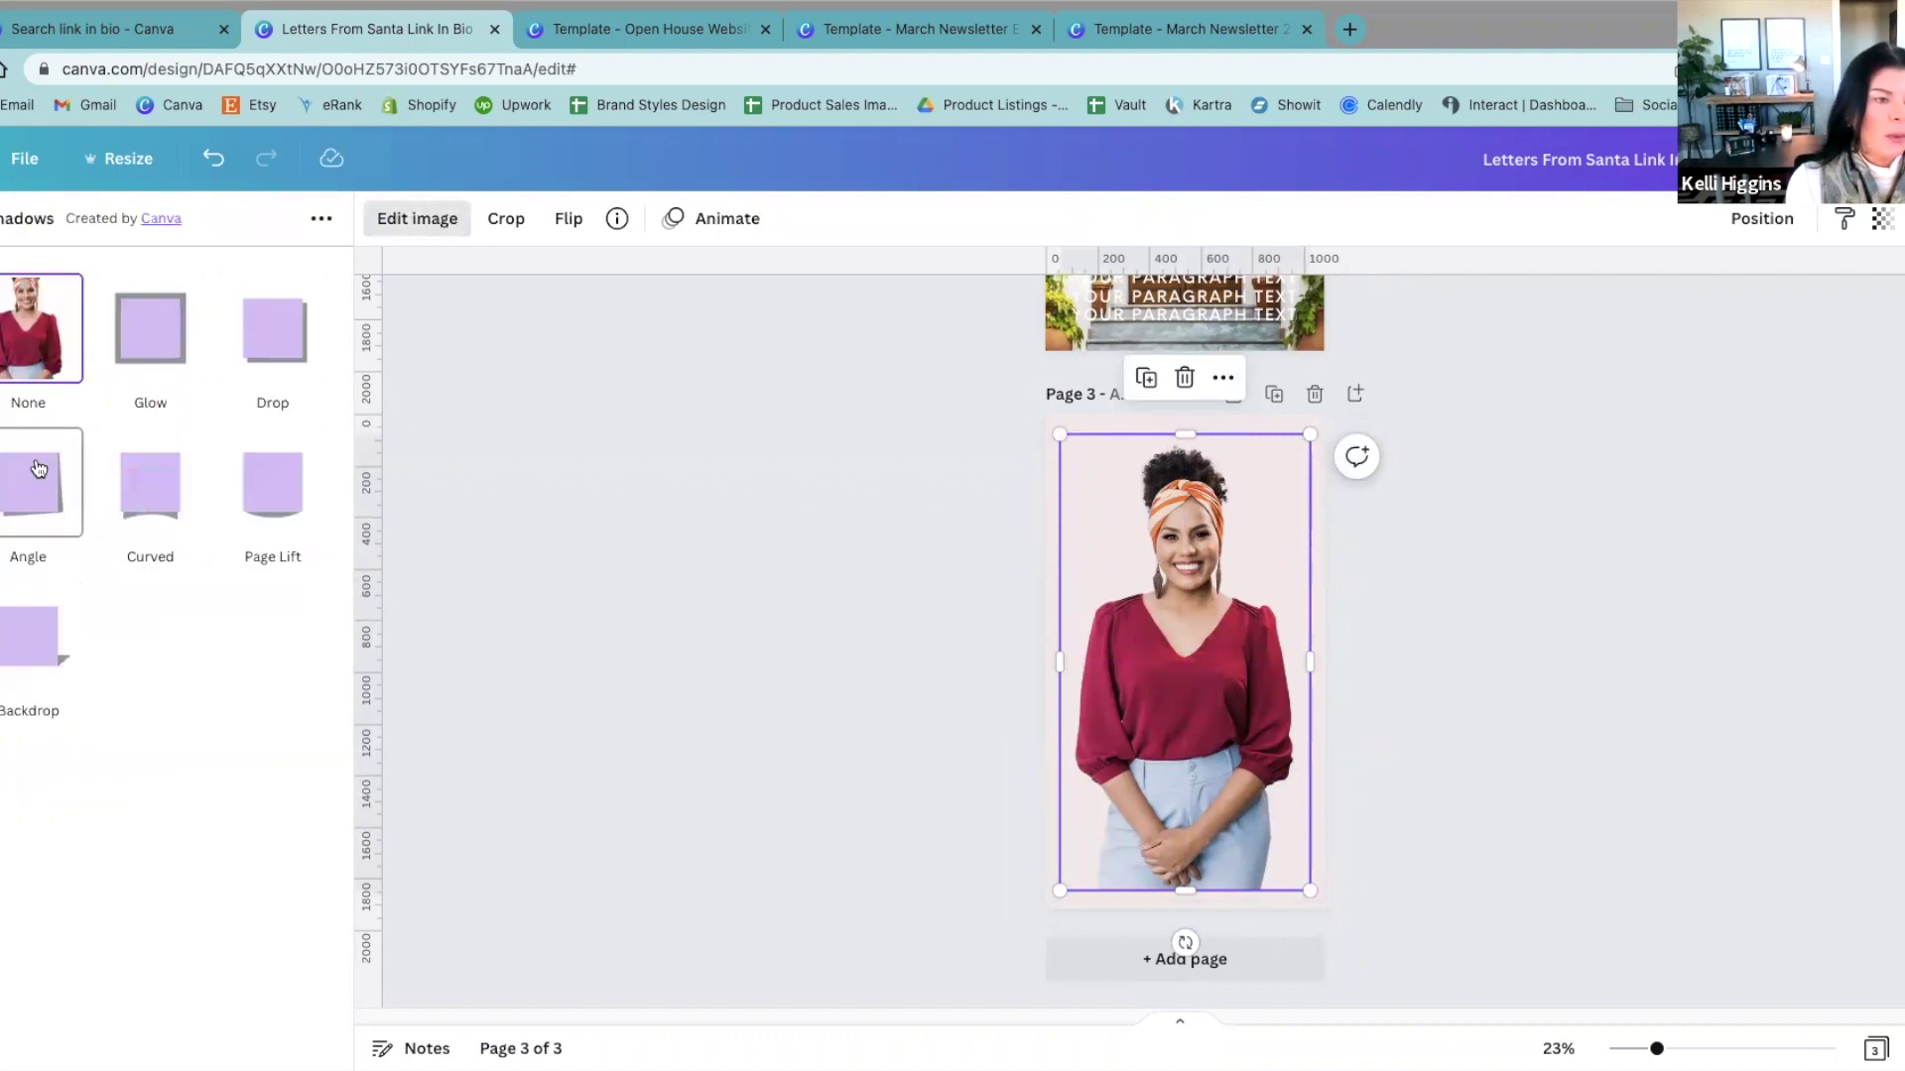
click(173, 344)
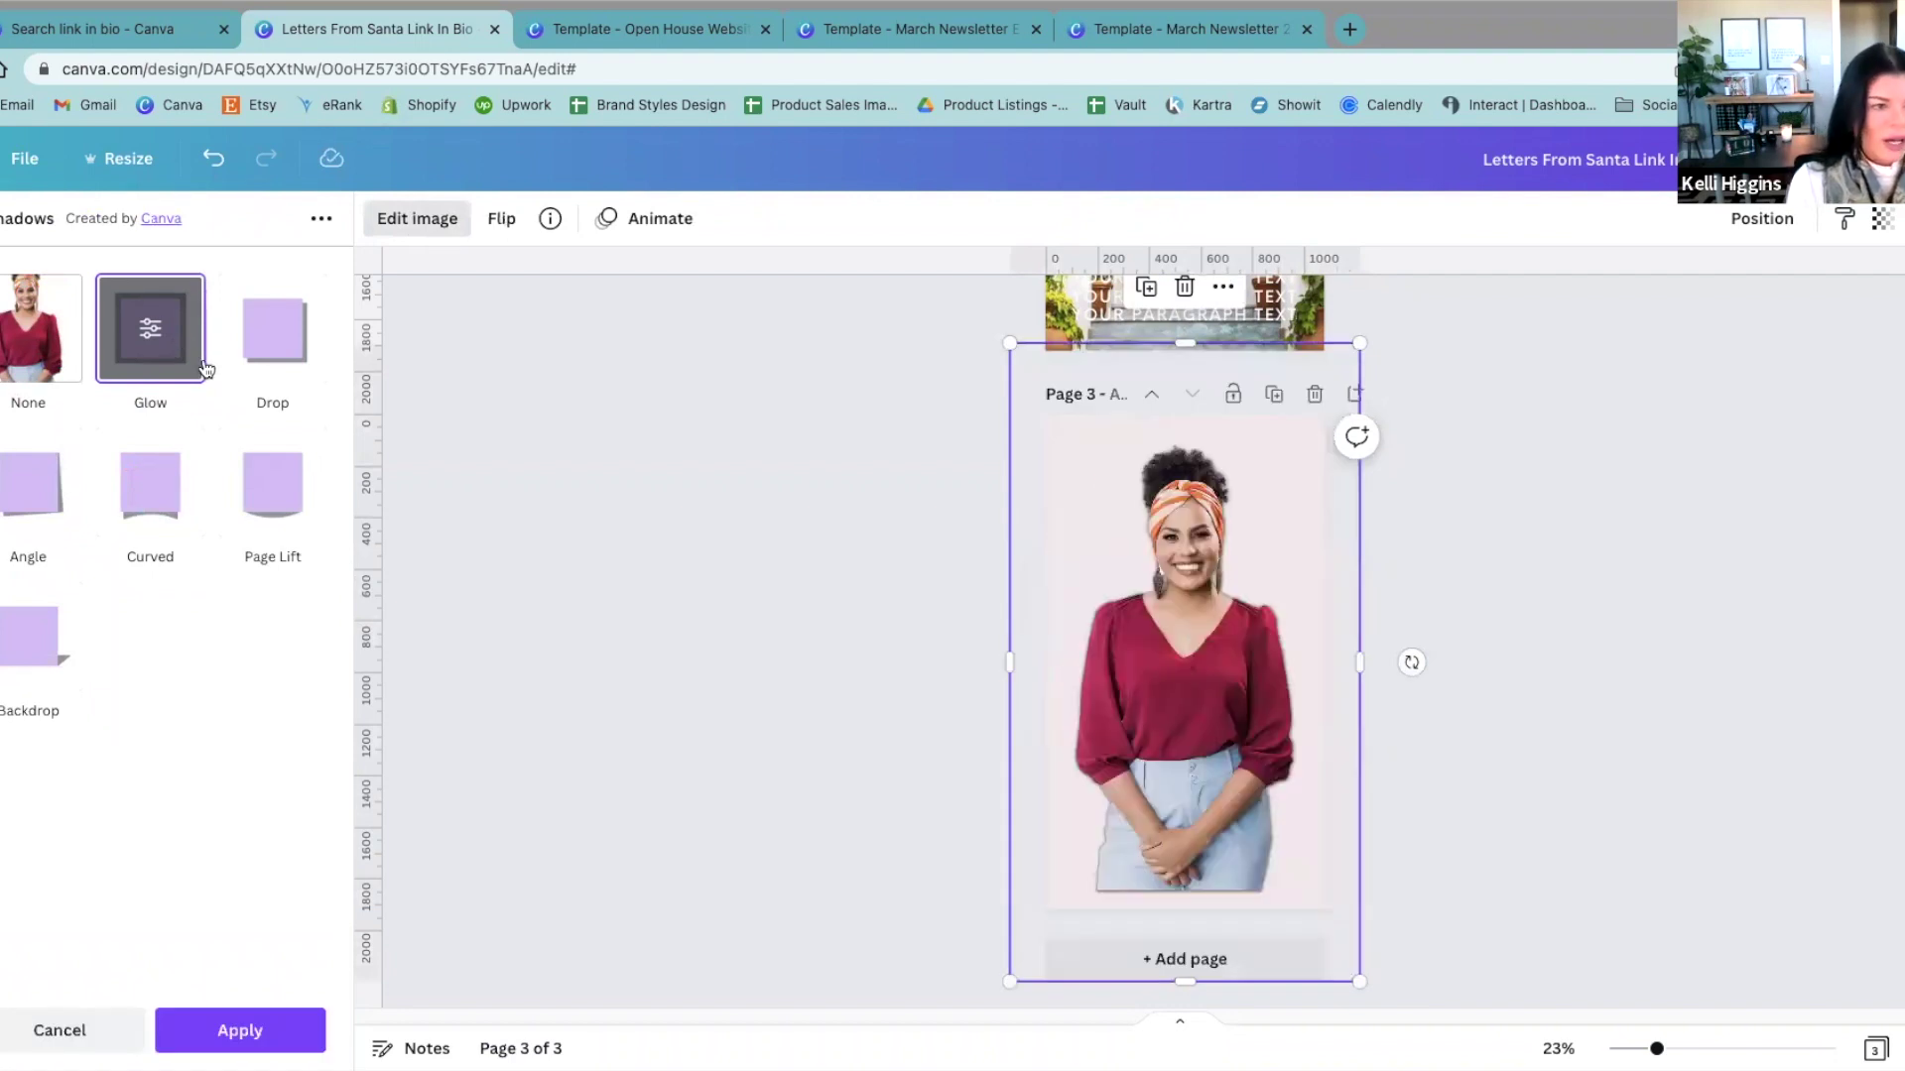
click(150, 339)
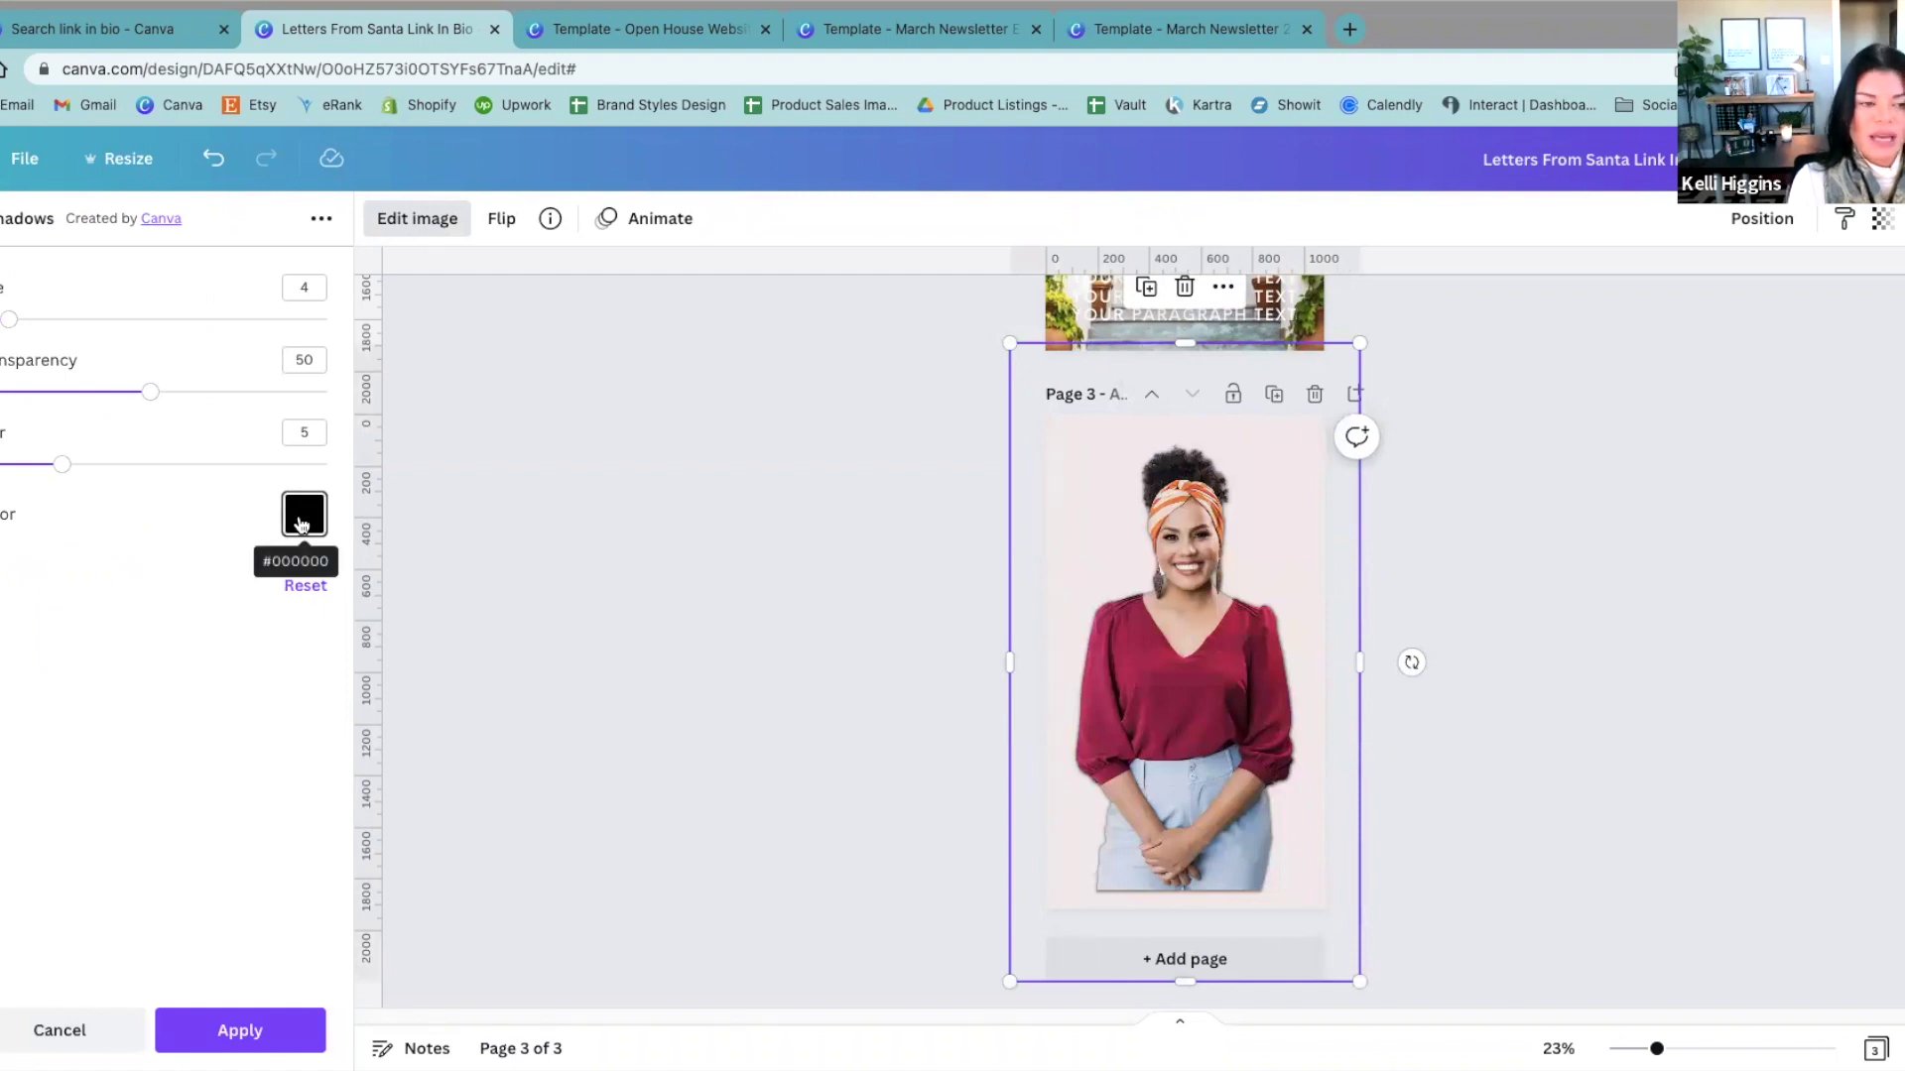
click(303, 518)
click(476, 760)
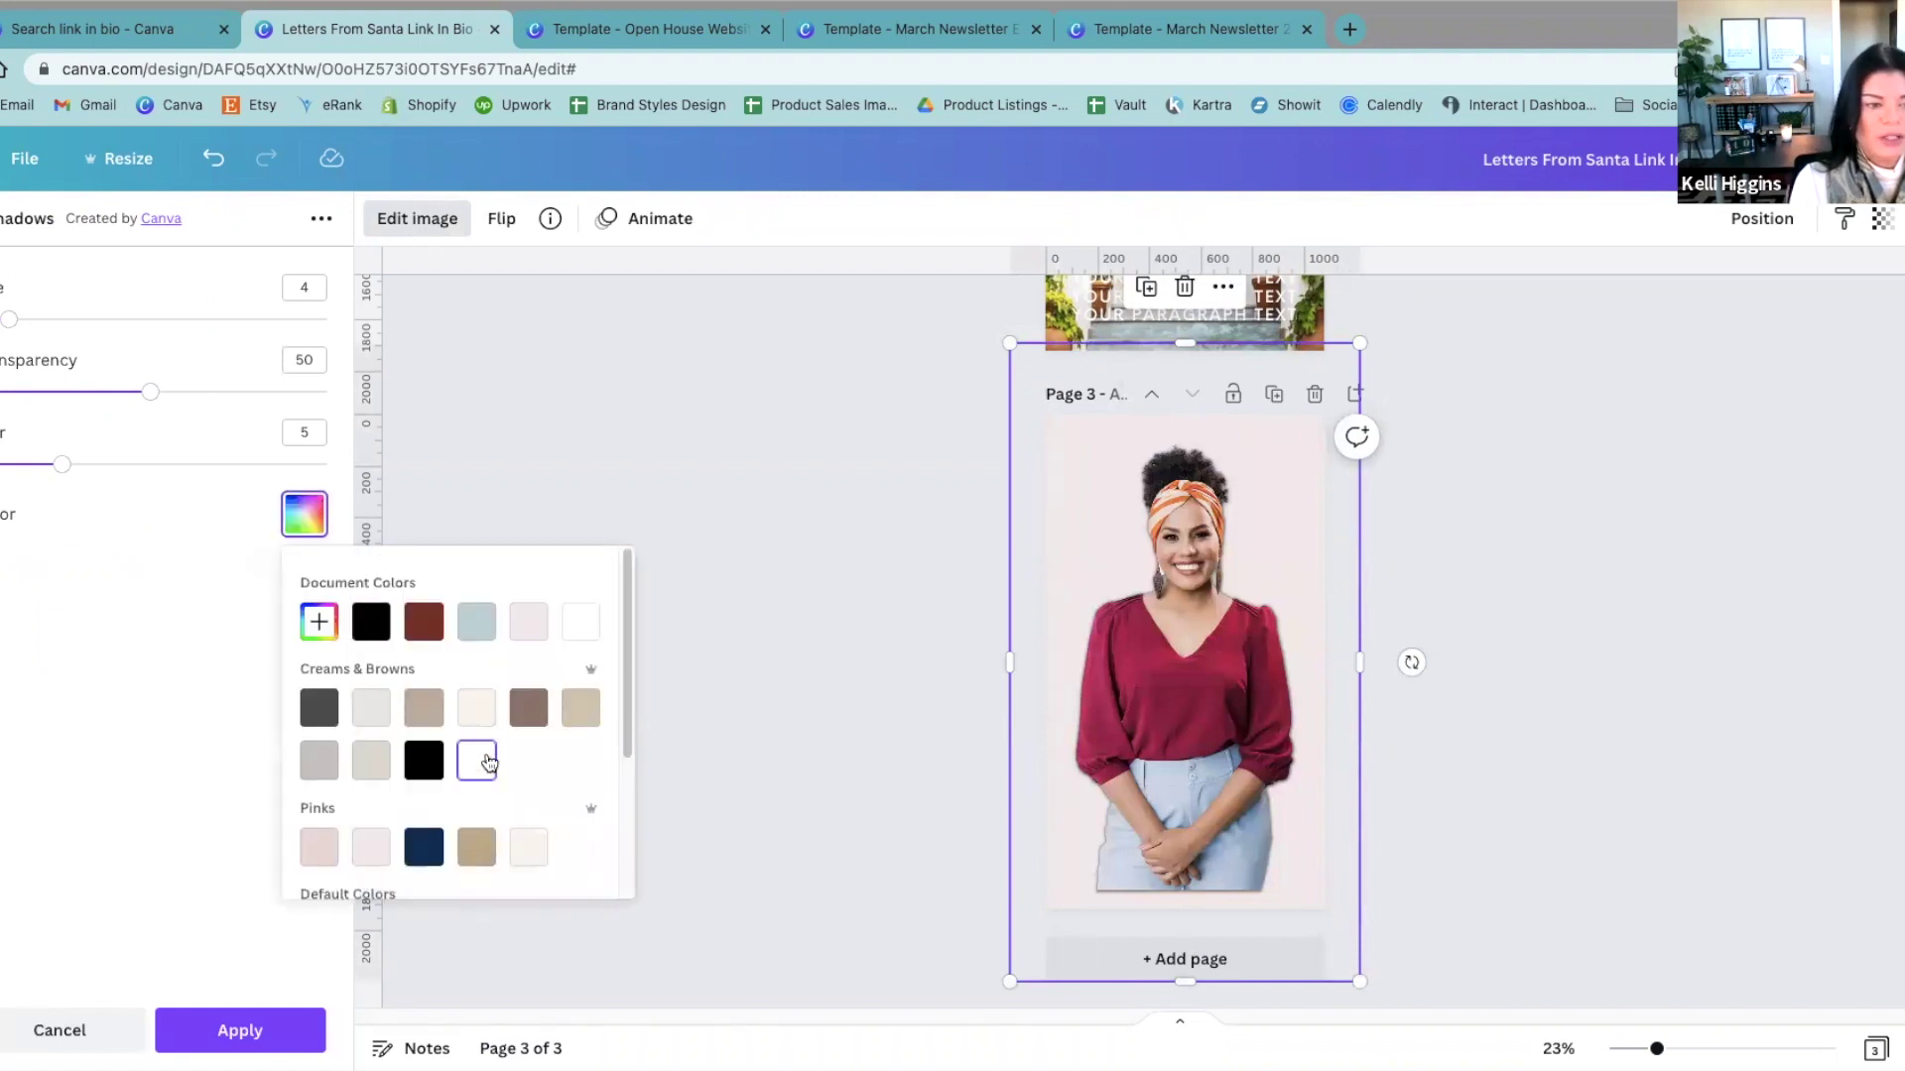
click(134, 596)
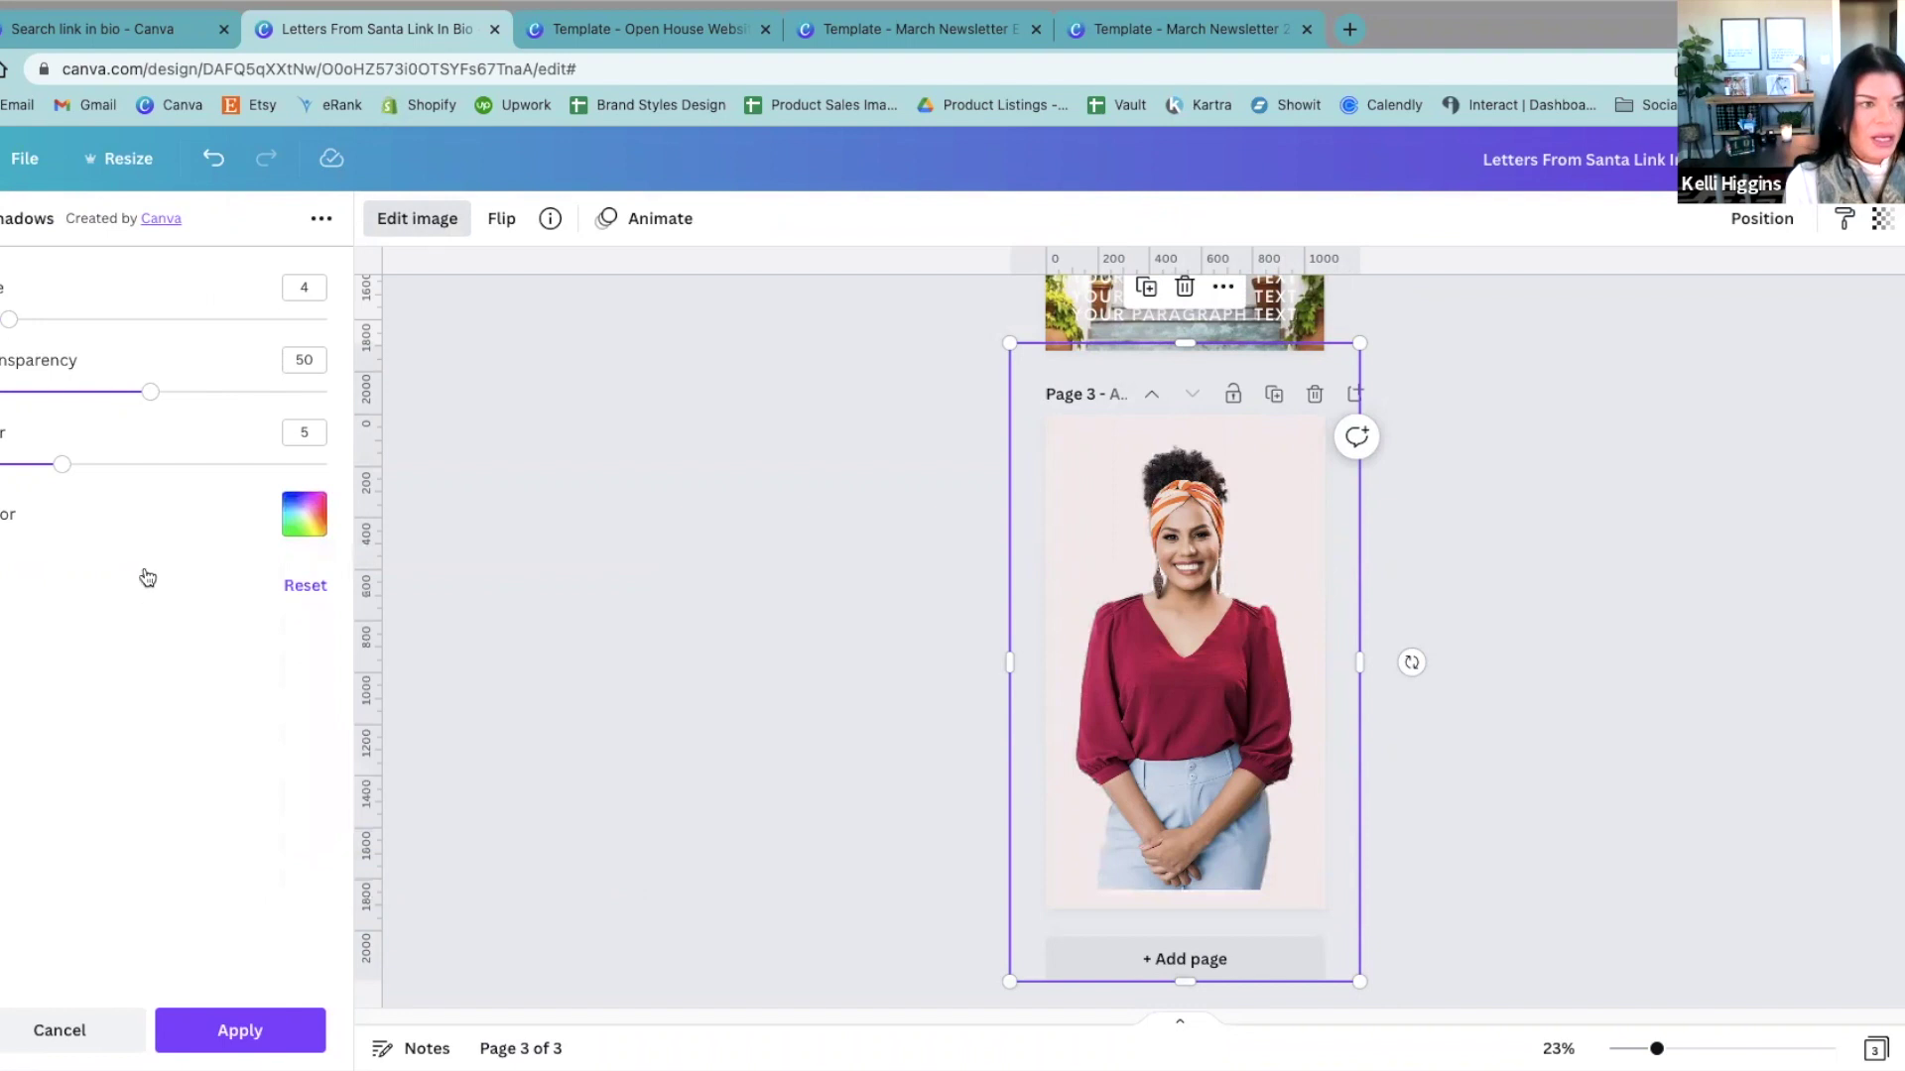
Set the glow blur to 0, size to 17, and colour to black.
click(150, 393)
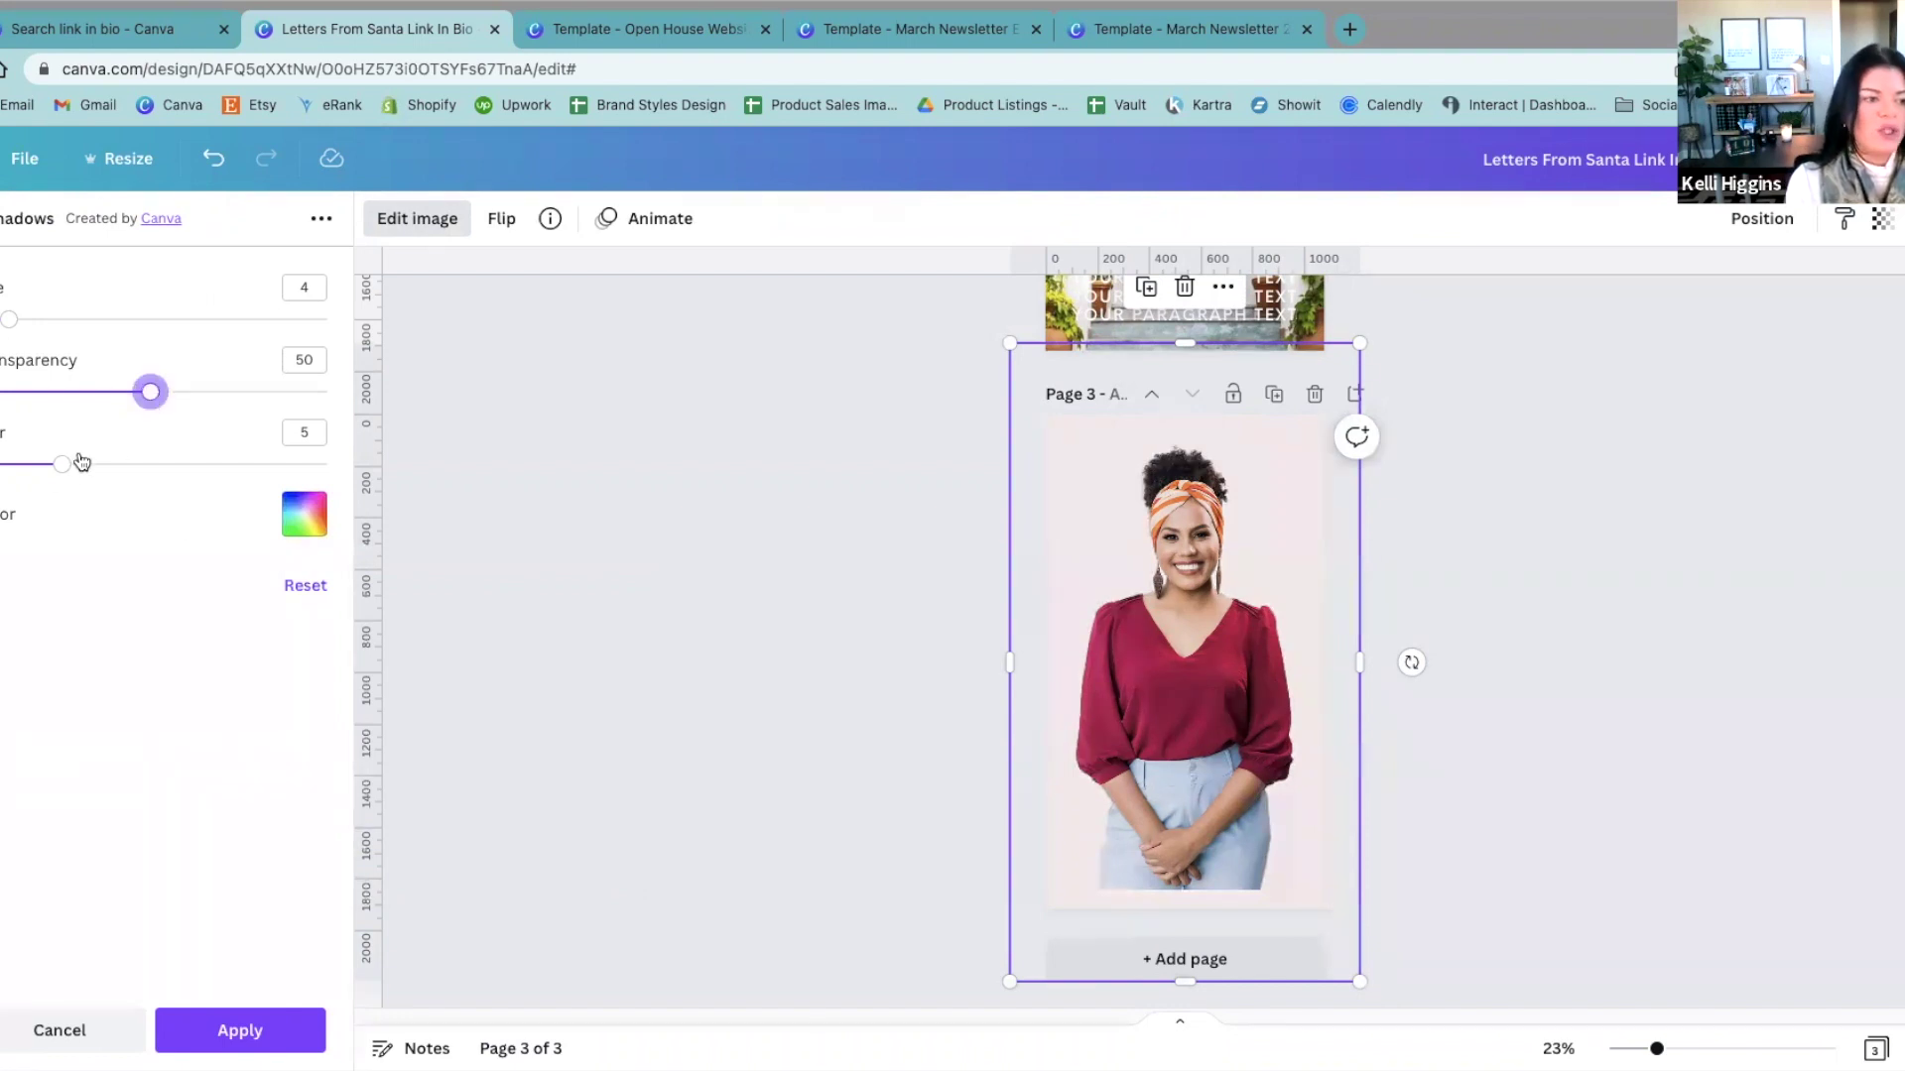
drag(14, 462, 2, 463)
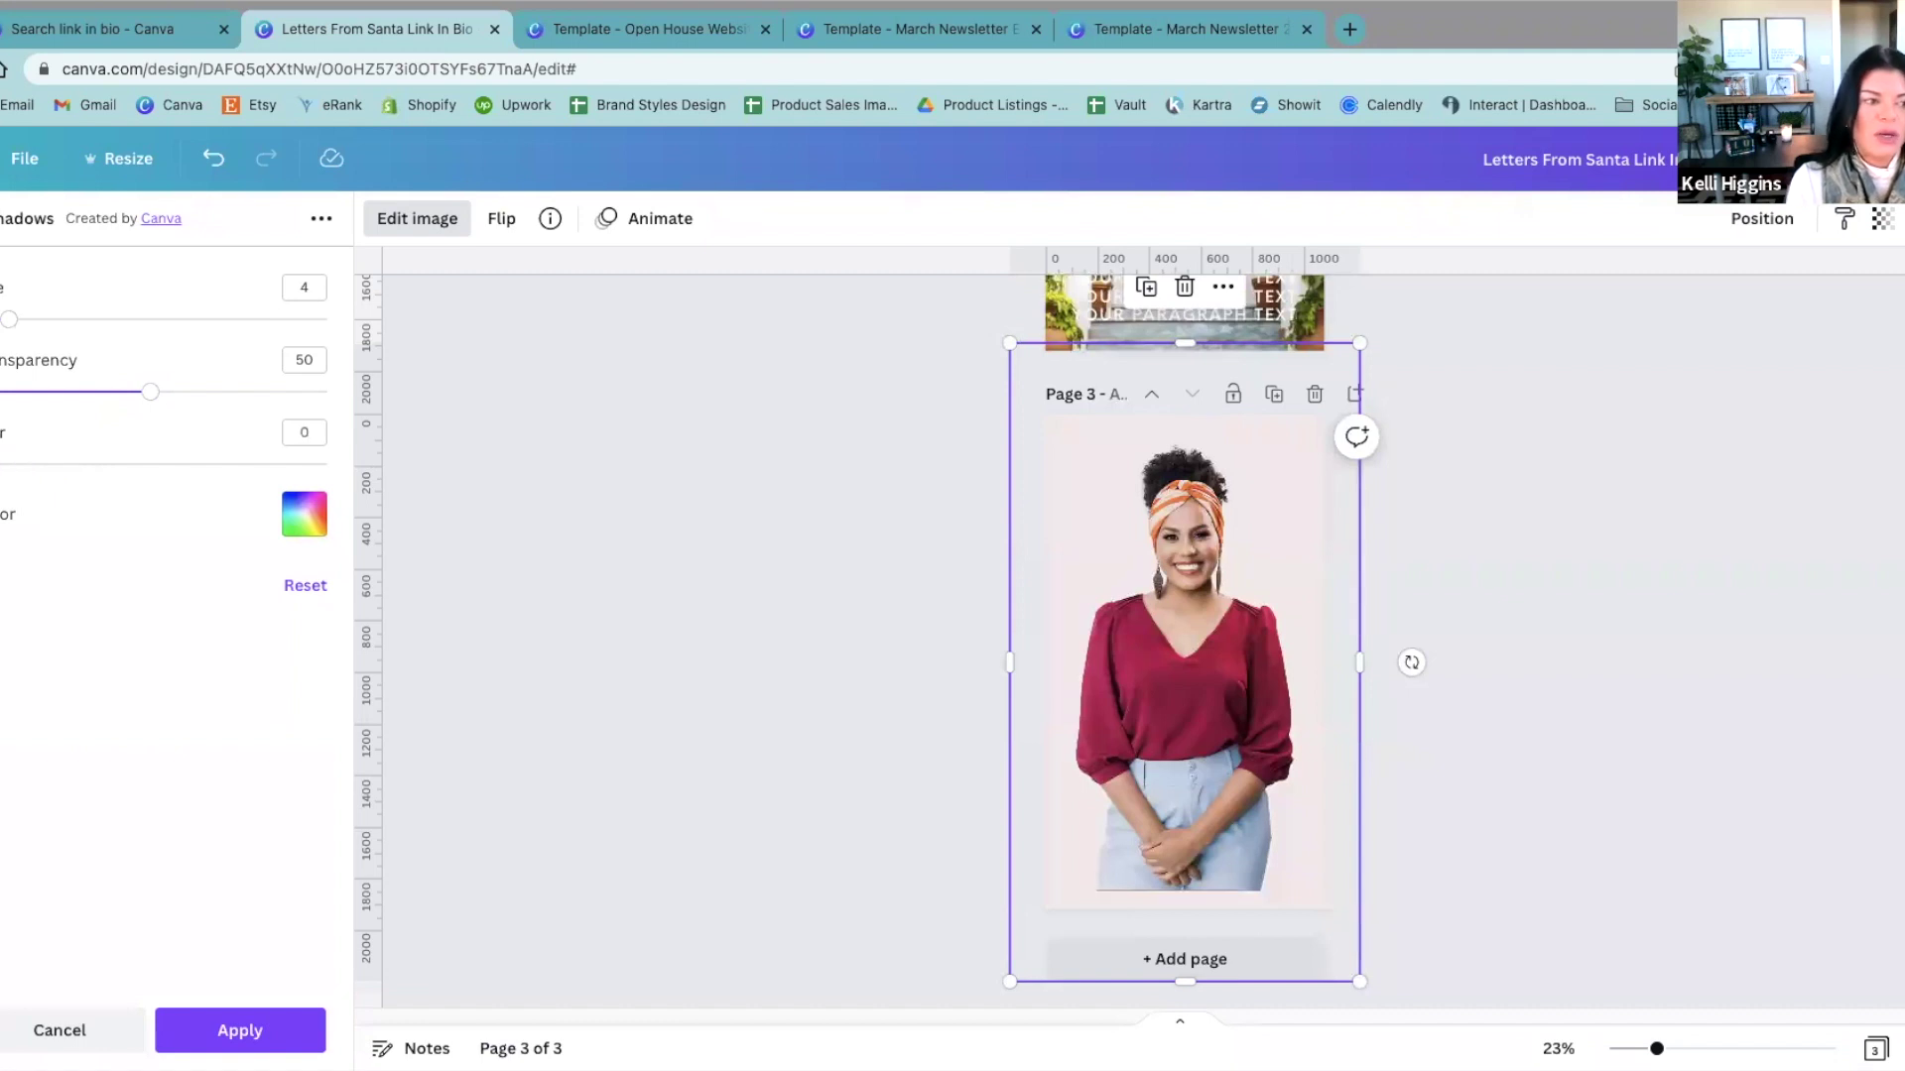
drag(10, 322, 124, 316)
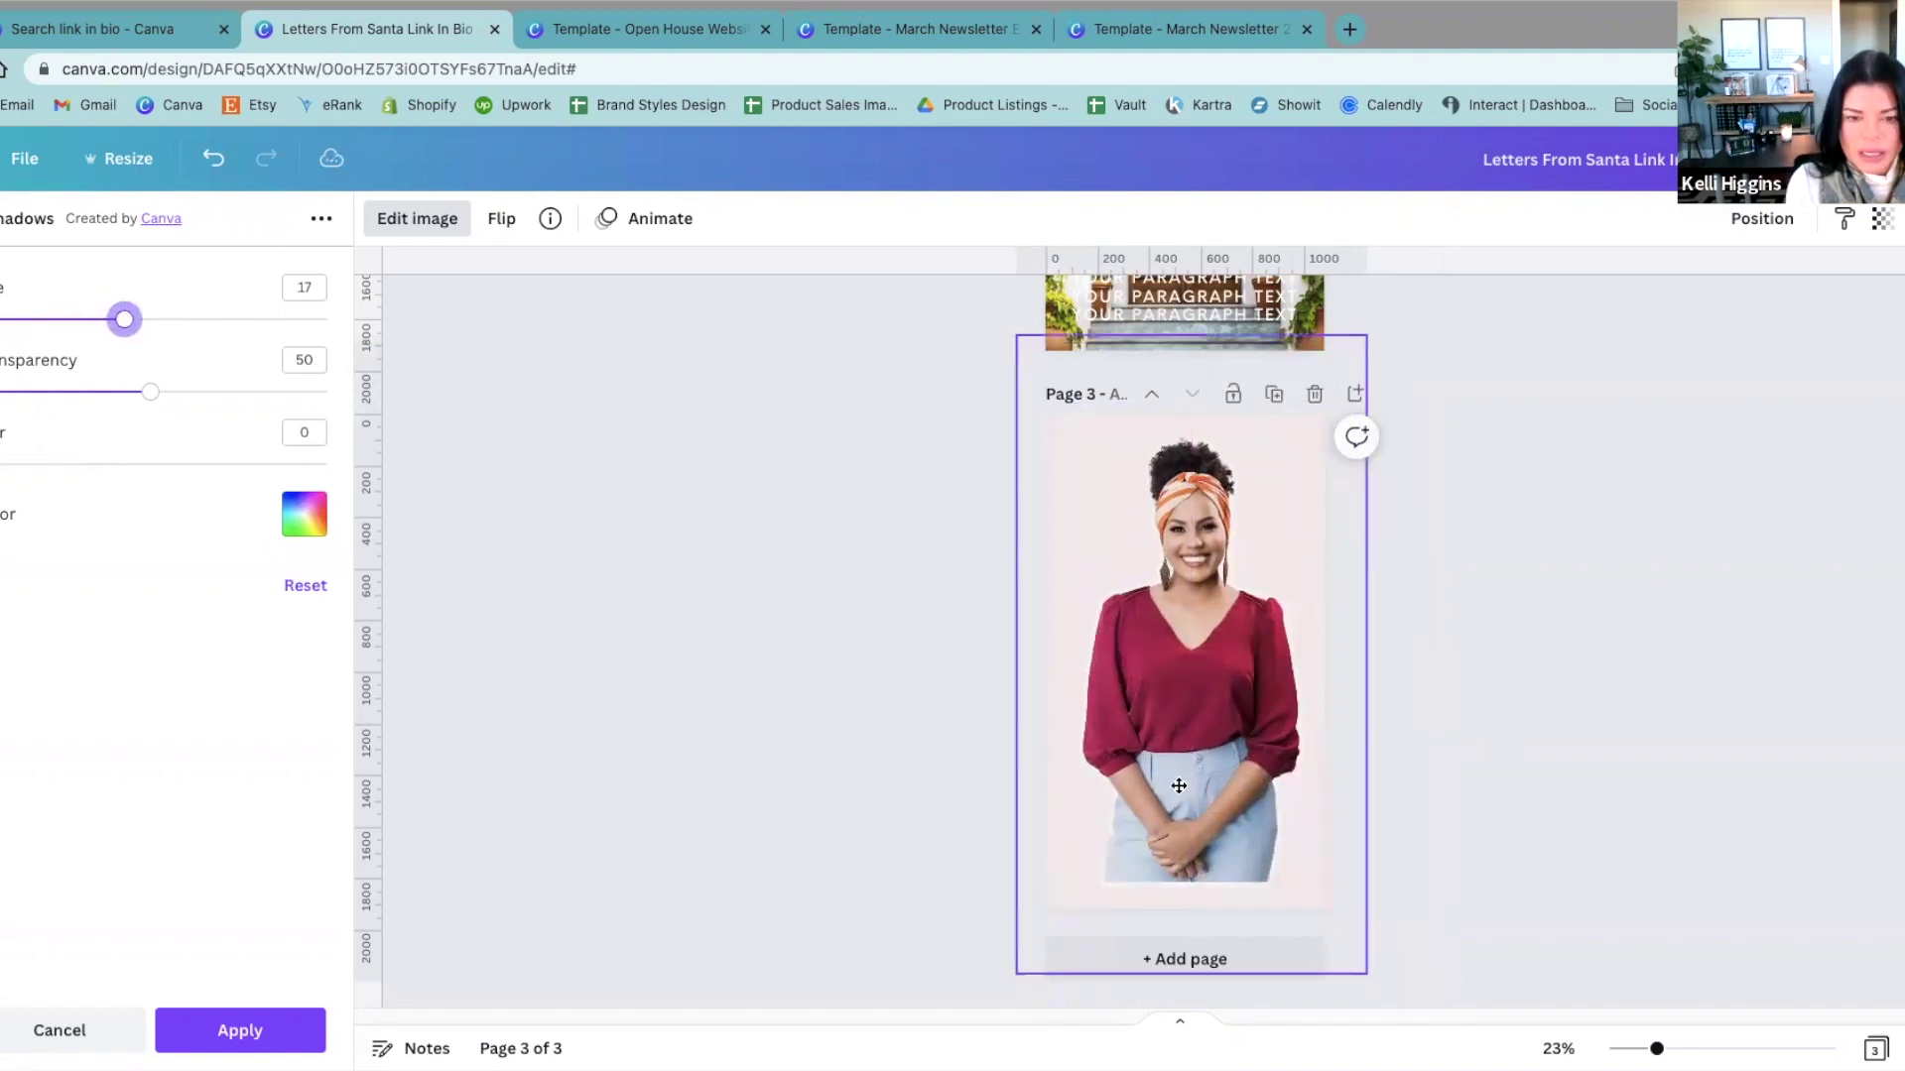
click(304, 514)
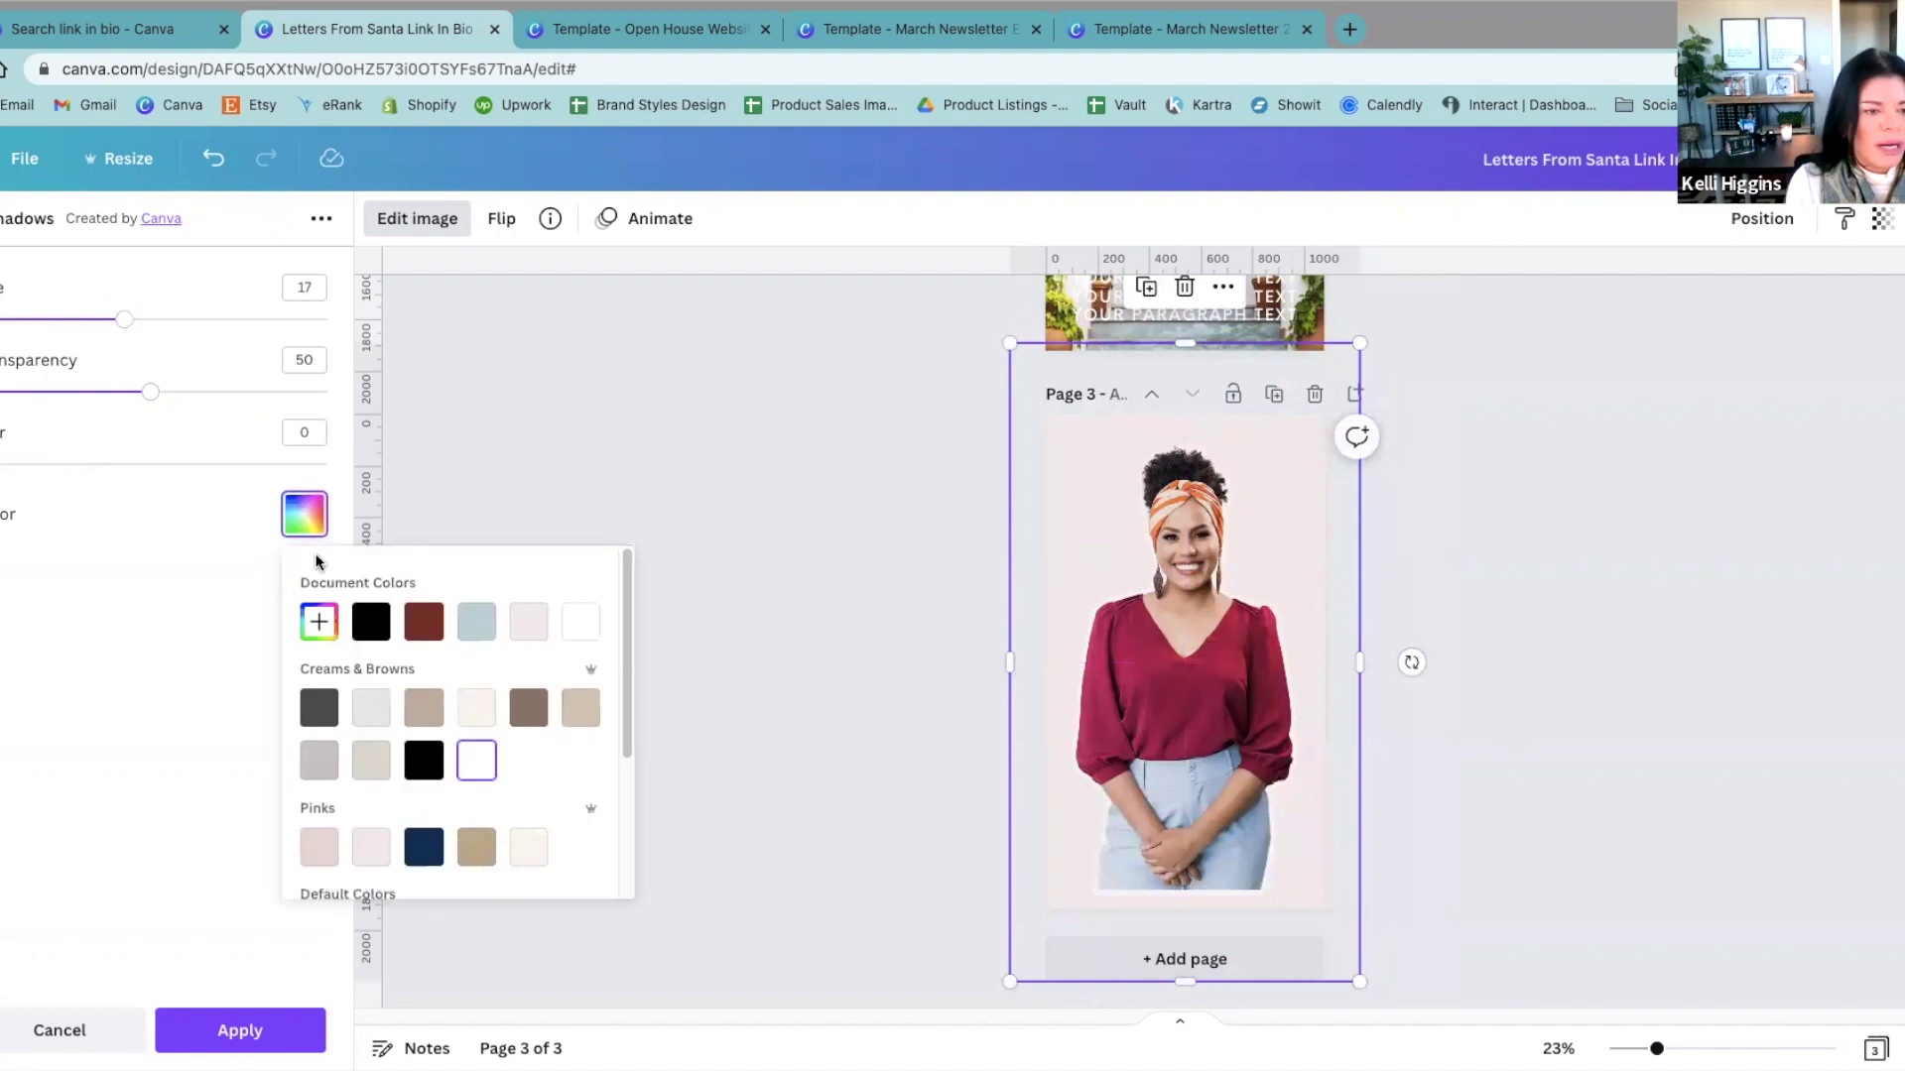
click(369, 622)
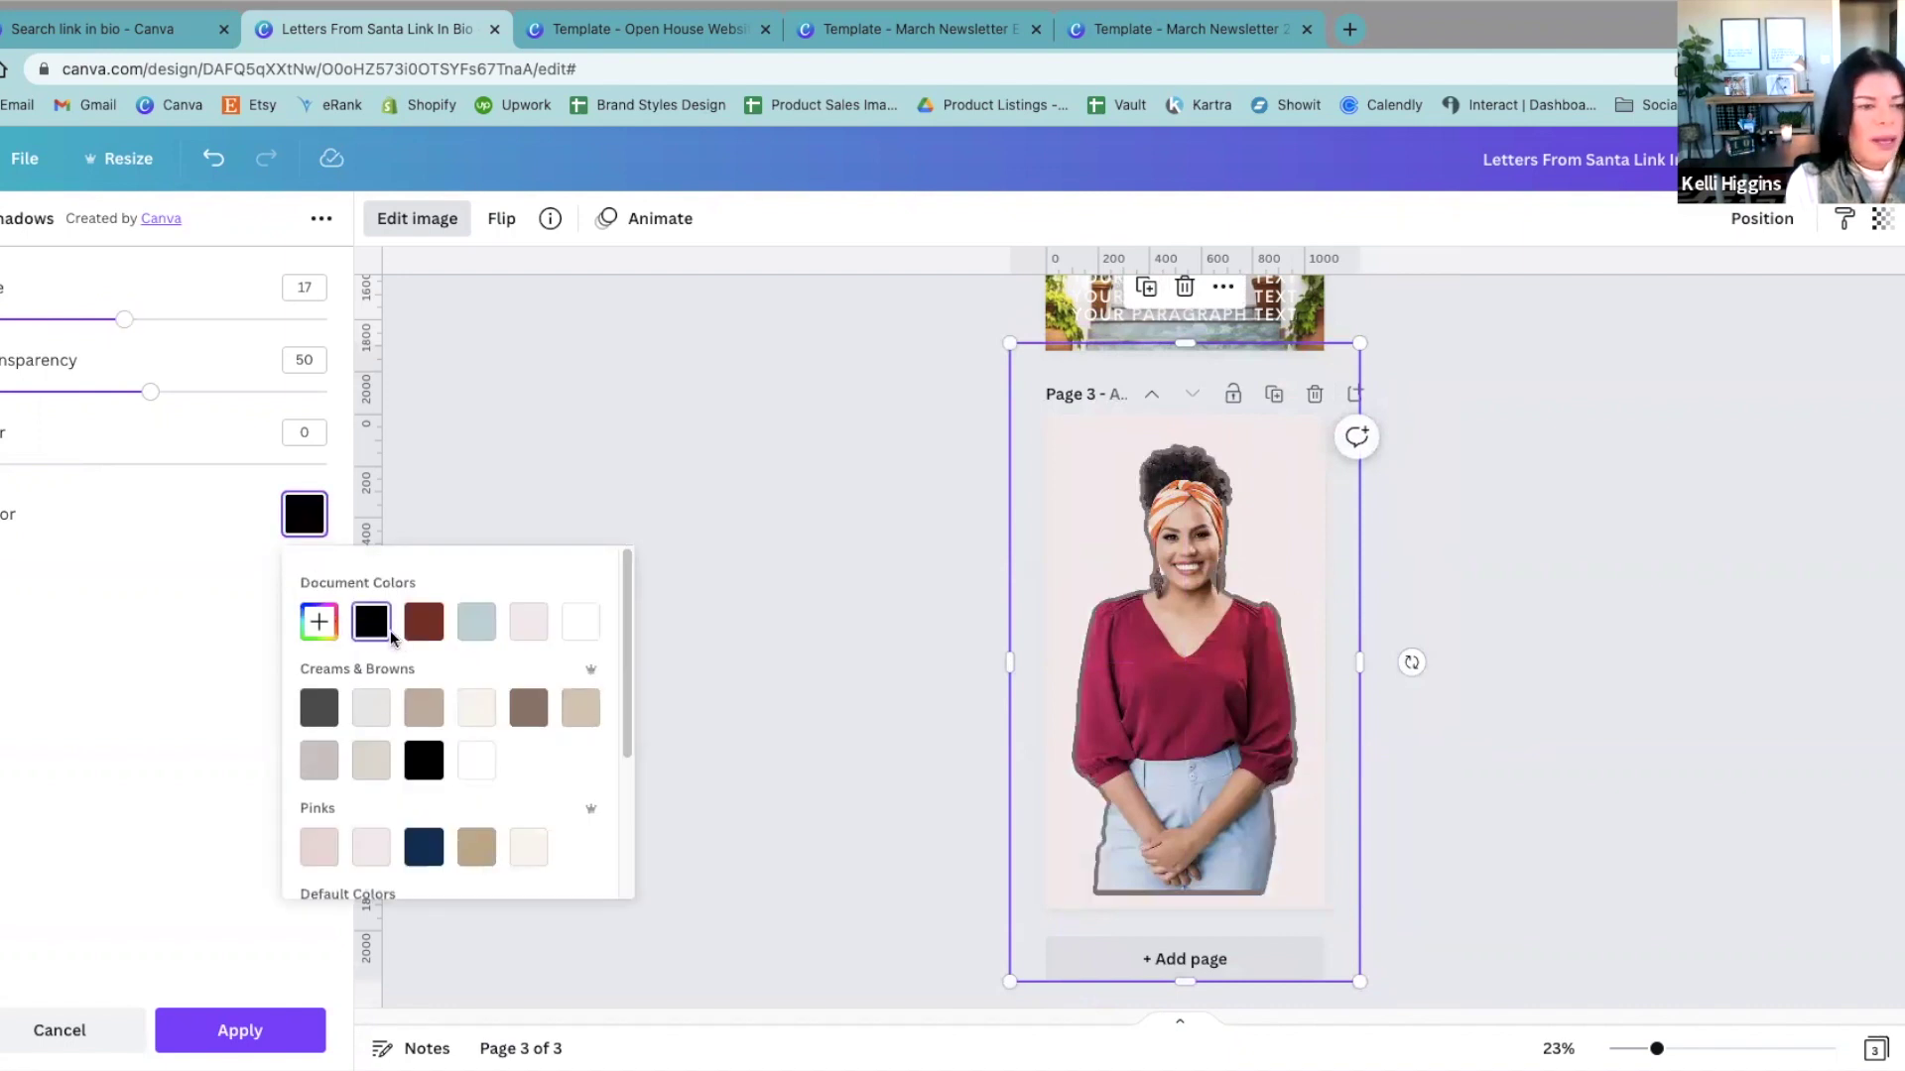
click(141, 601)
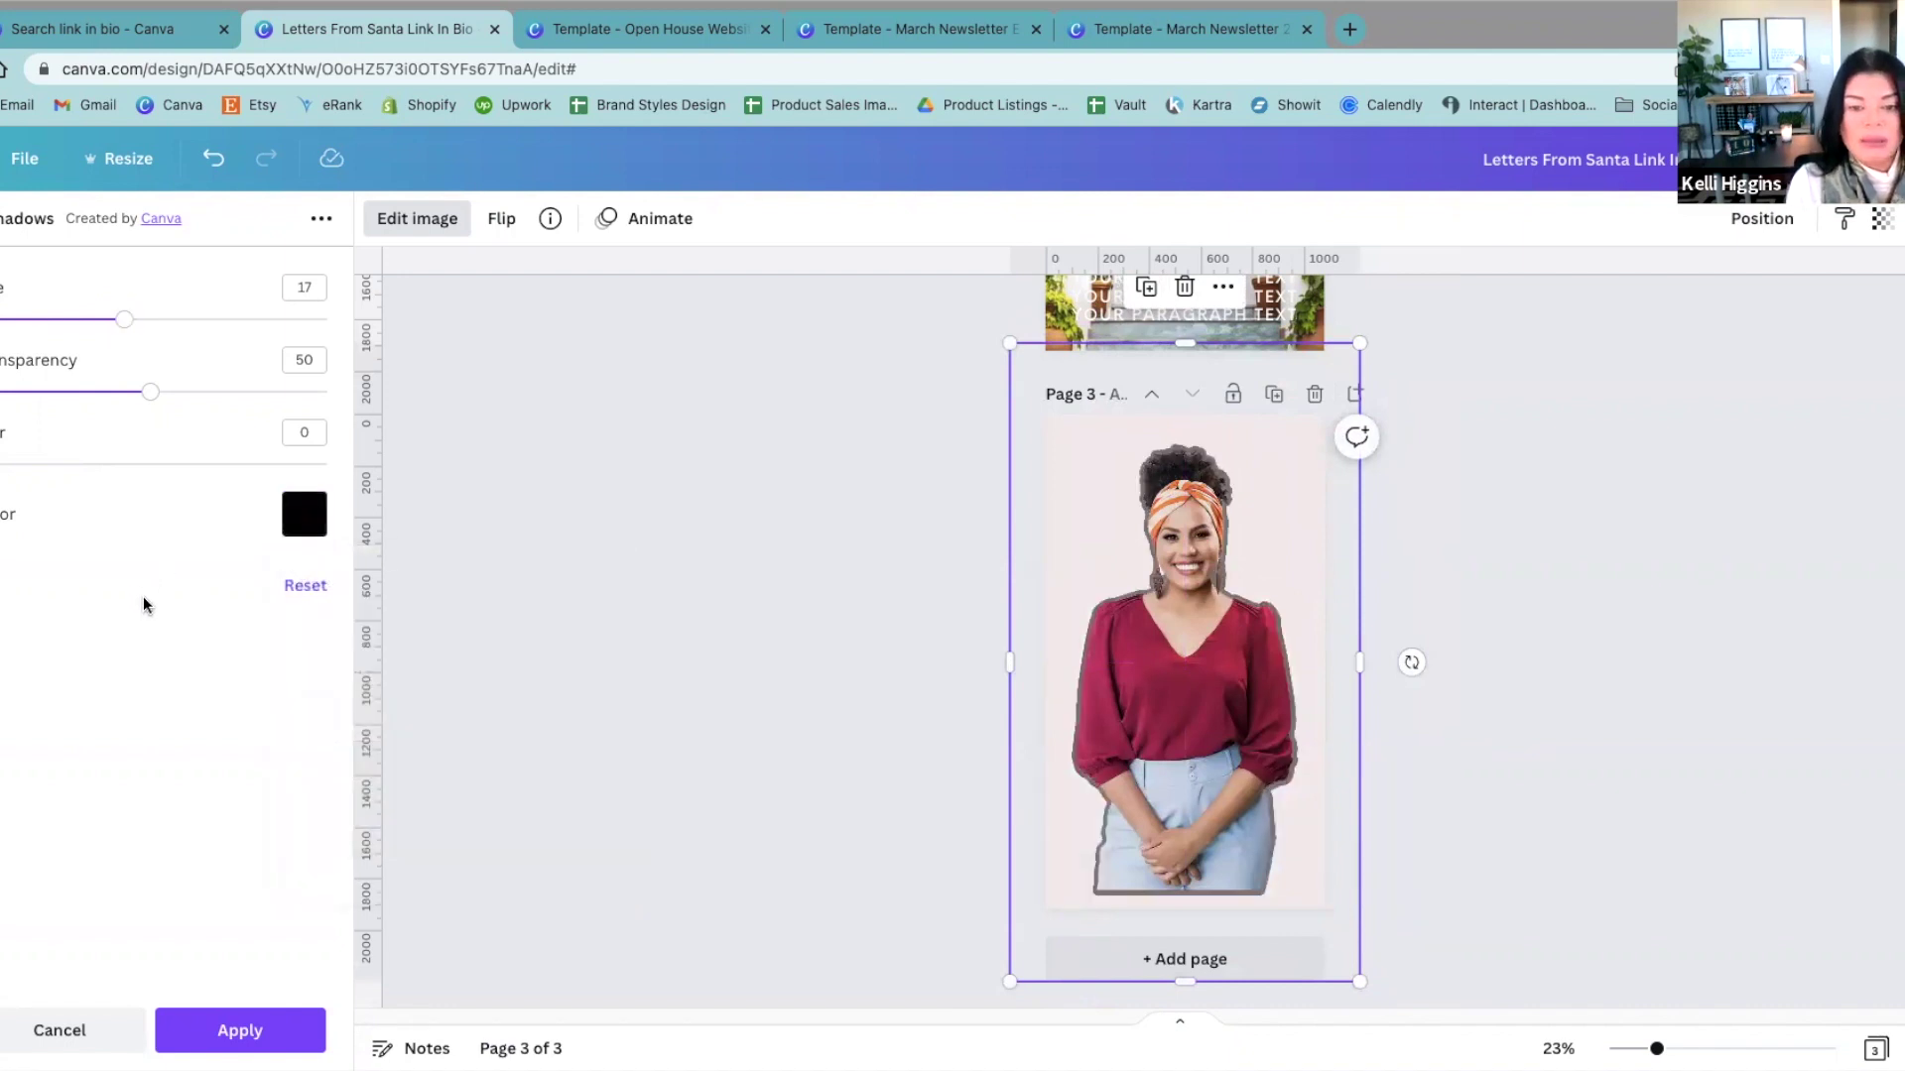
Make the glow outline solid, thicker and white, then discard the effect.
drag(150, 392, 406, 402)
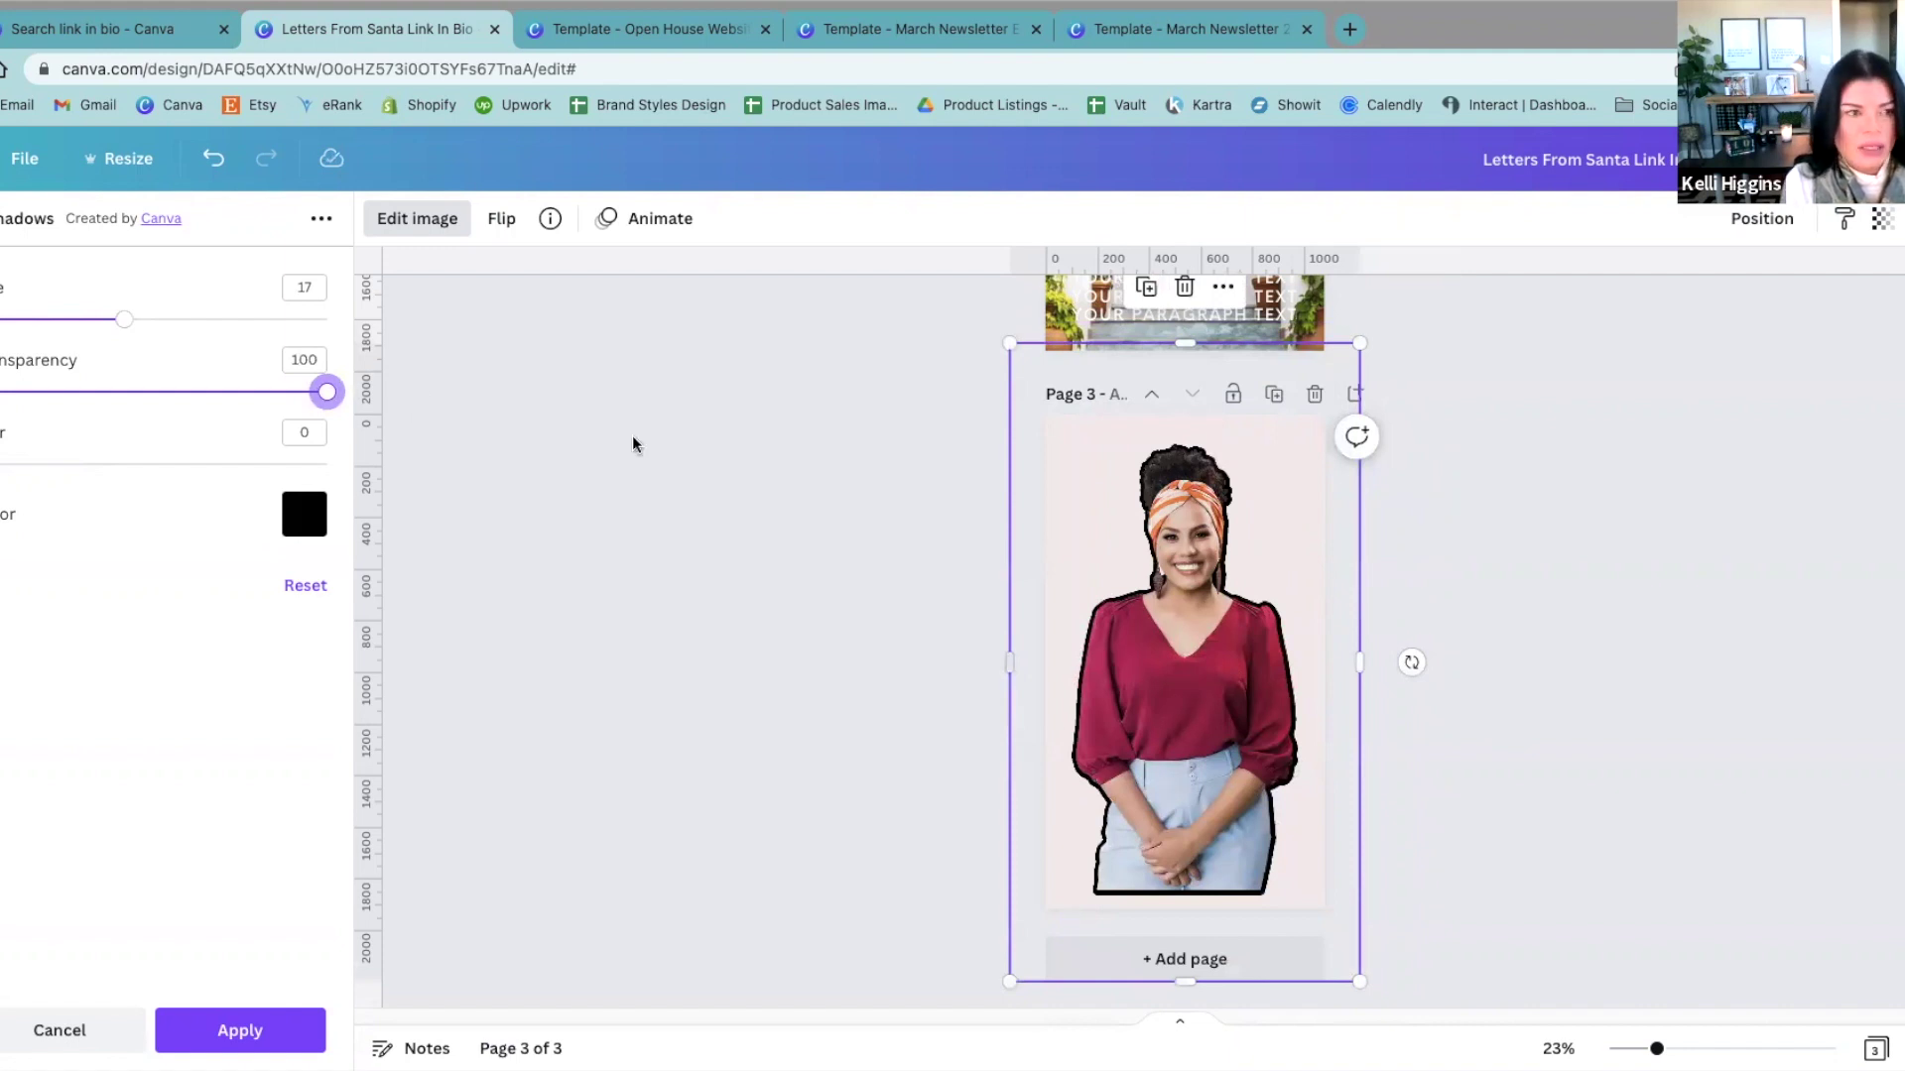
drag(125, 319, 257, 318)
click(303, 514)
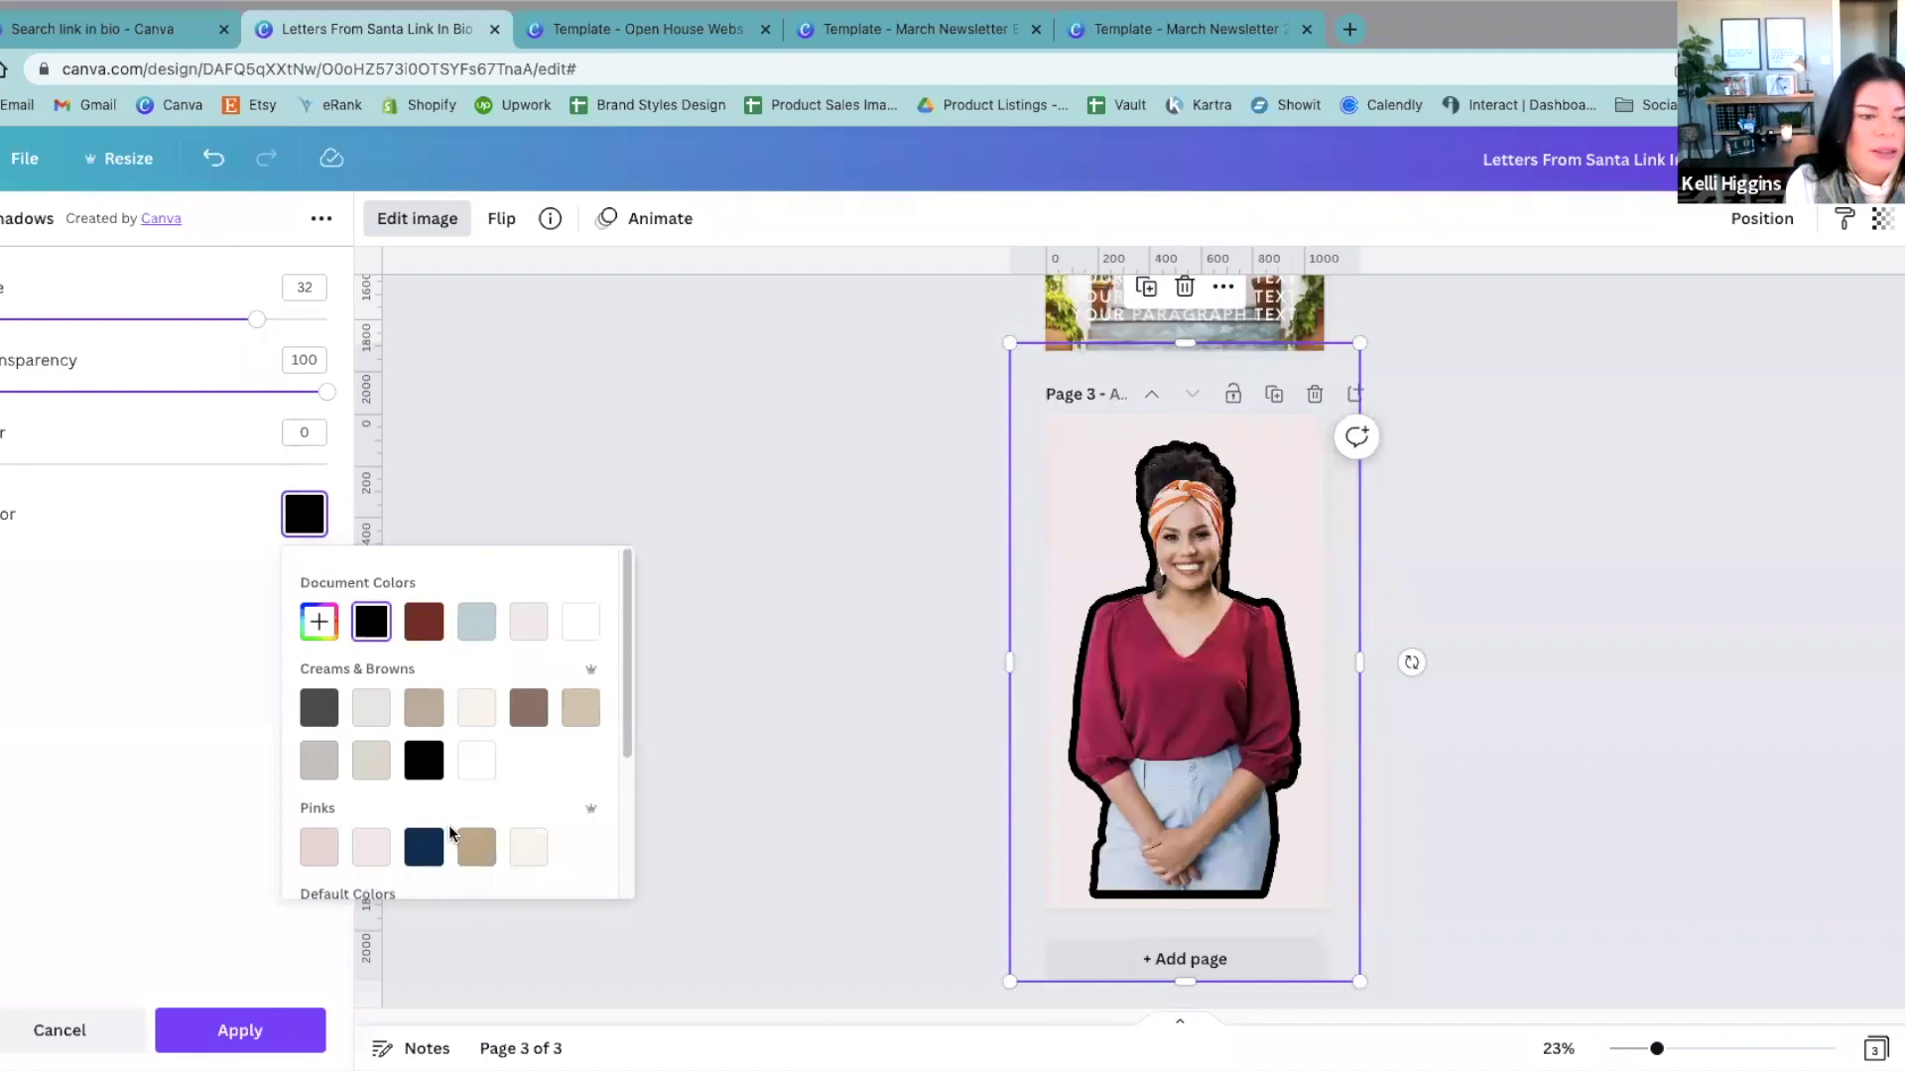
click(576, 625)
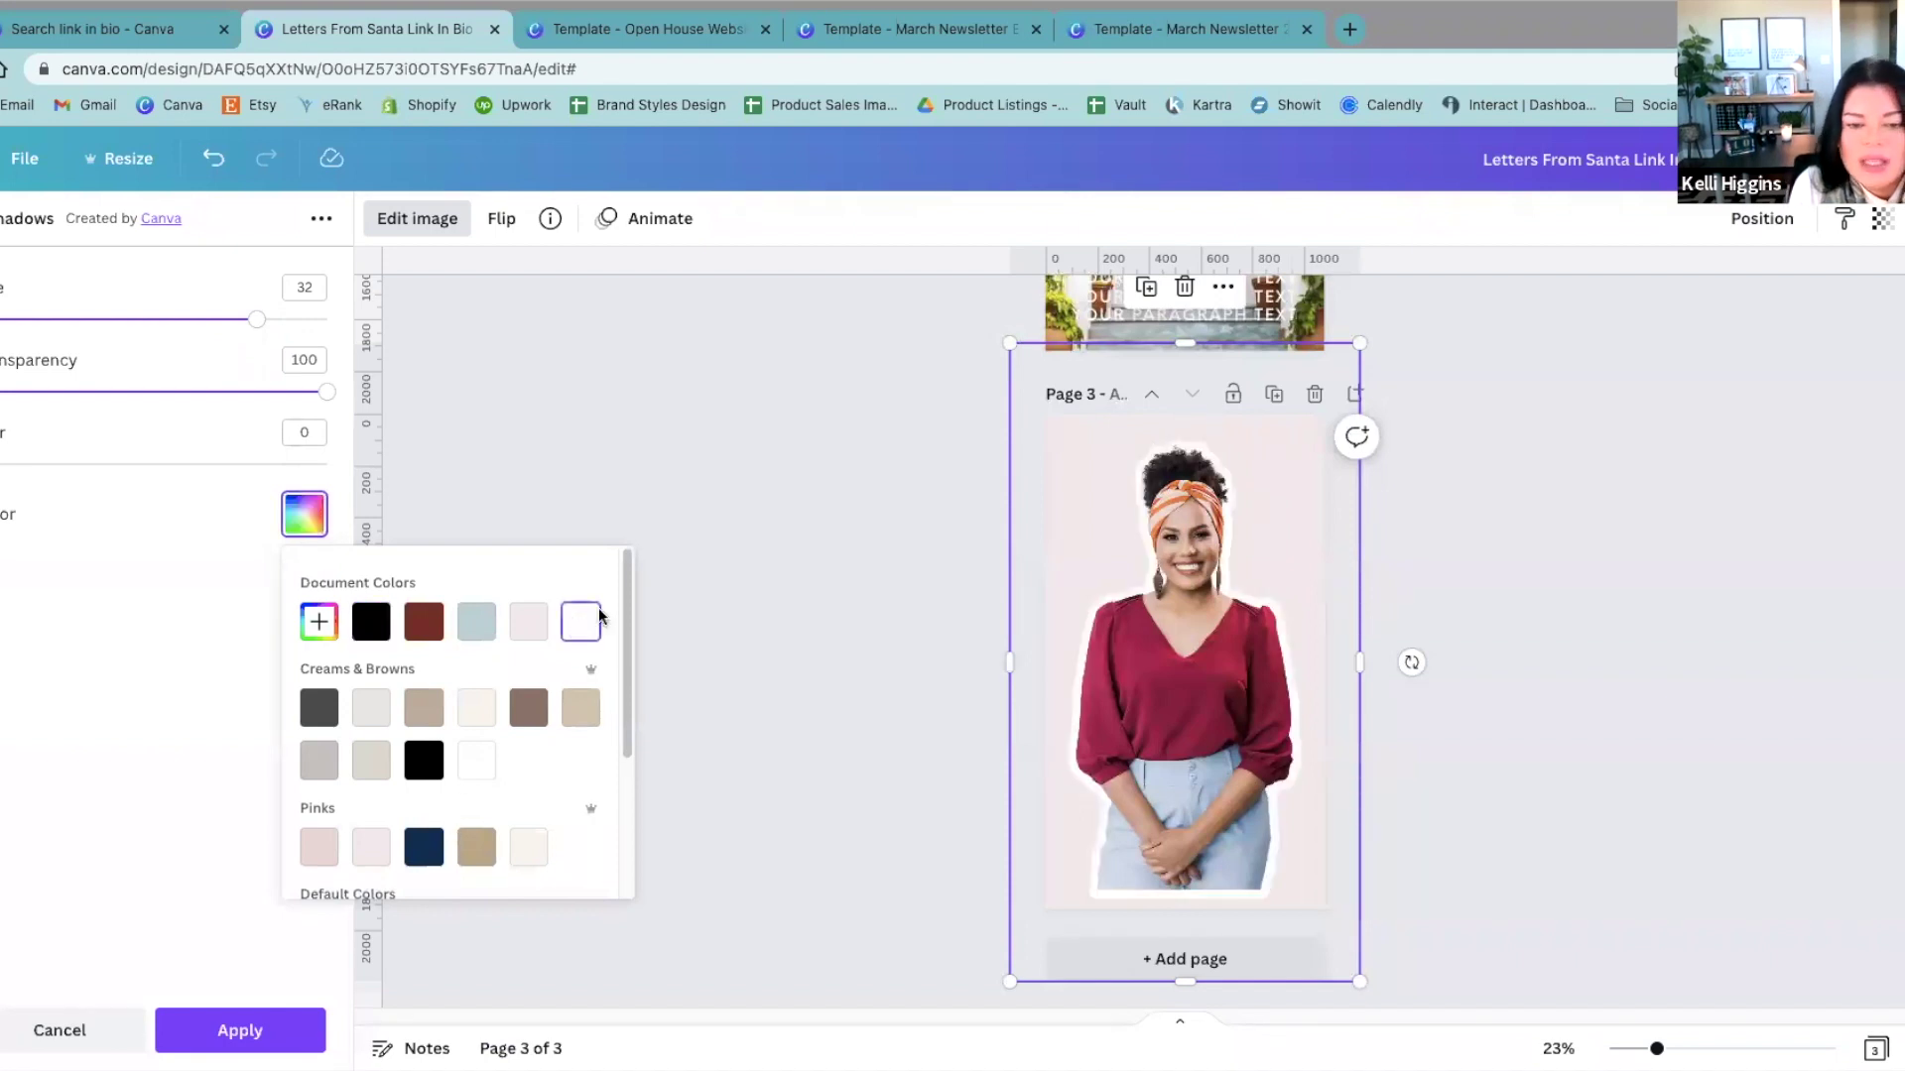
click(1455, 724)
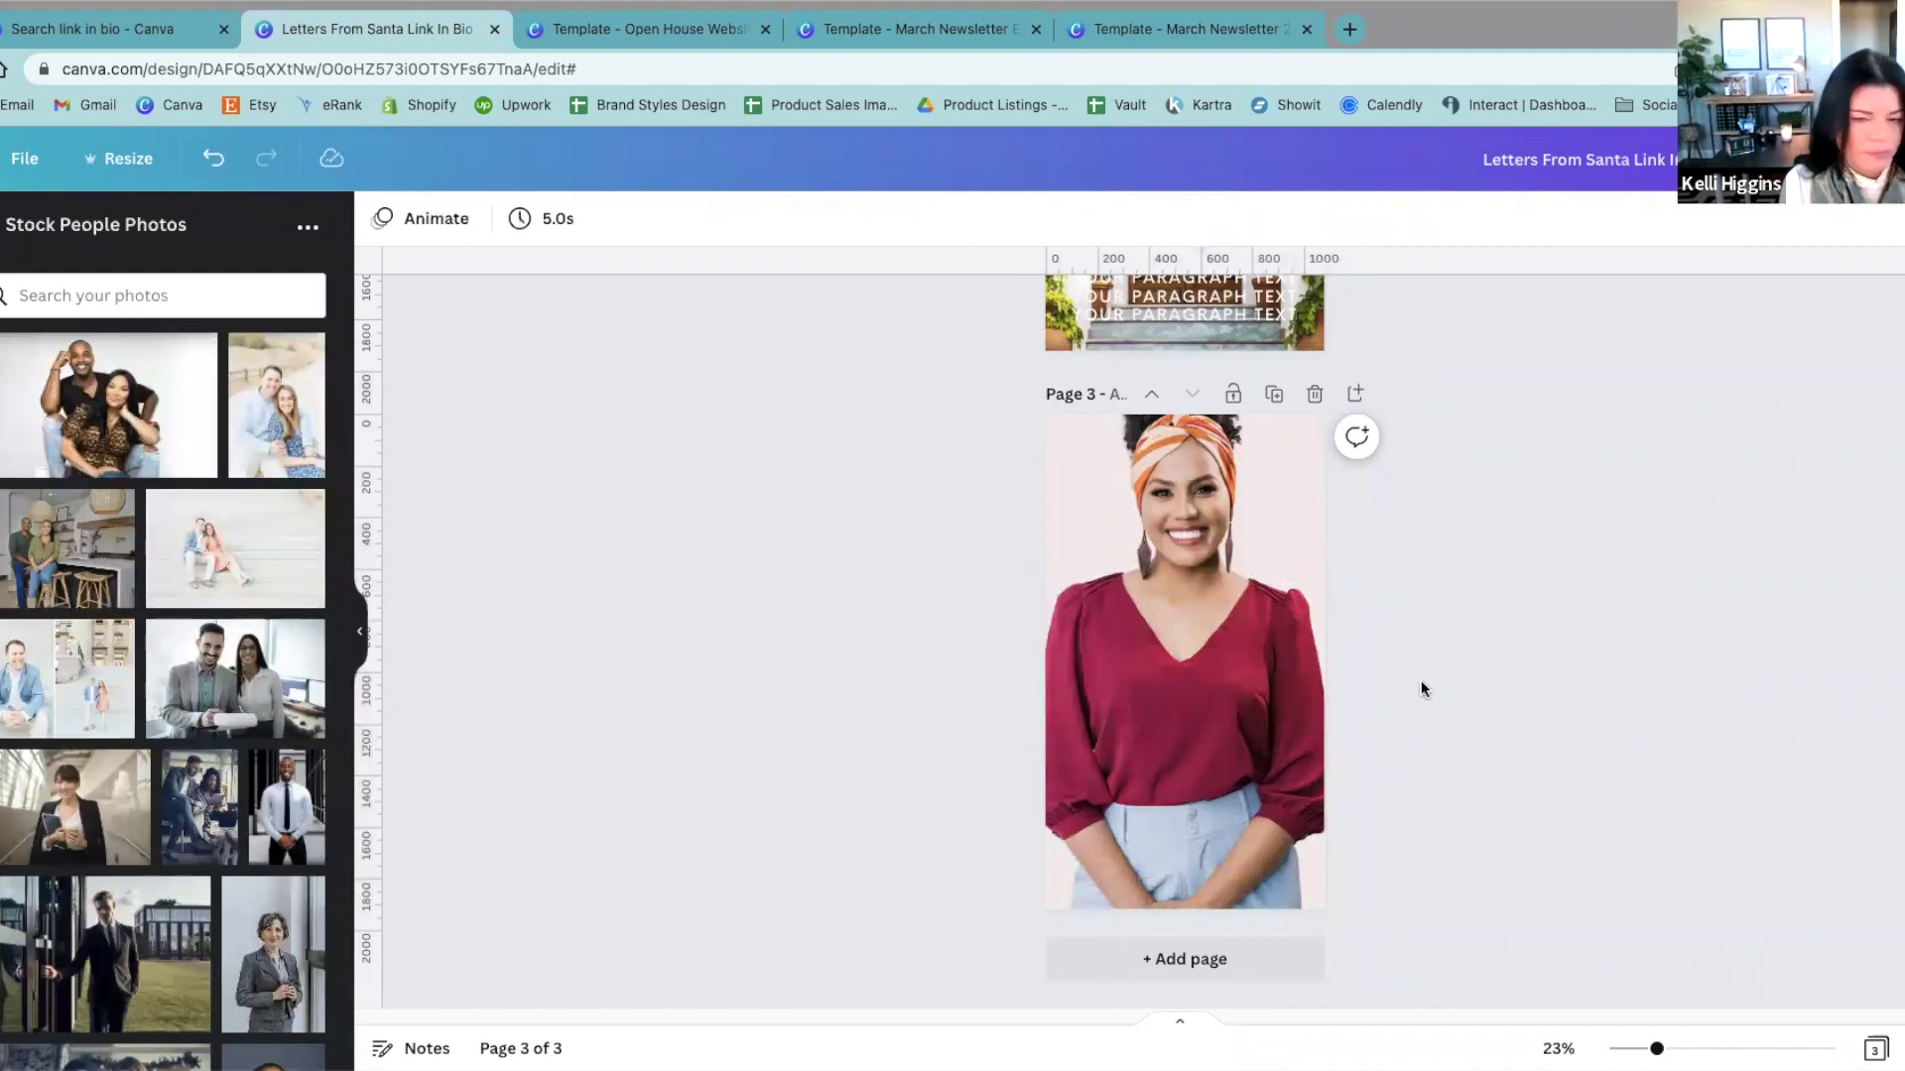
Shrink the woman's photo and centre it within page 3.
drag(1207, 714, 1288, 724)
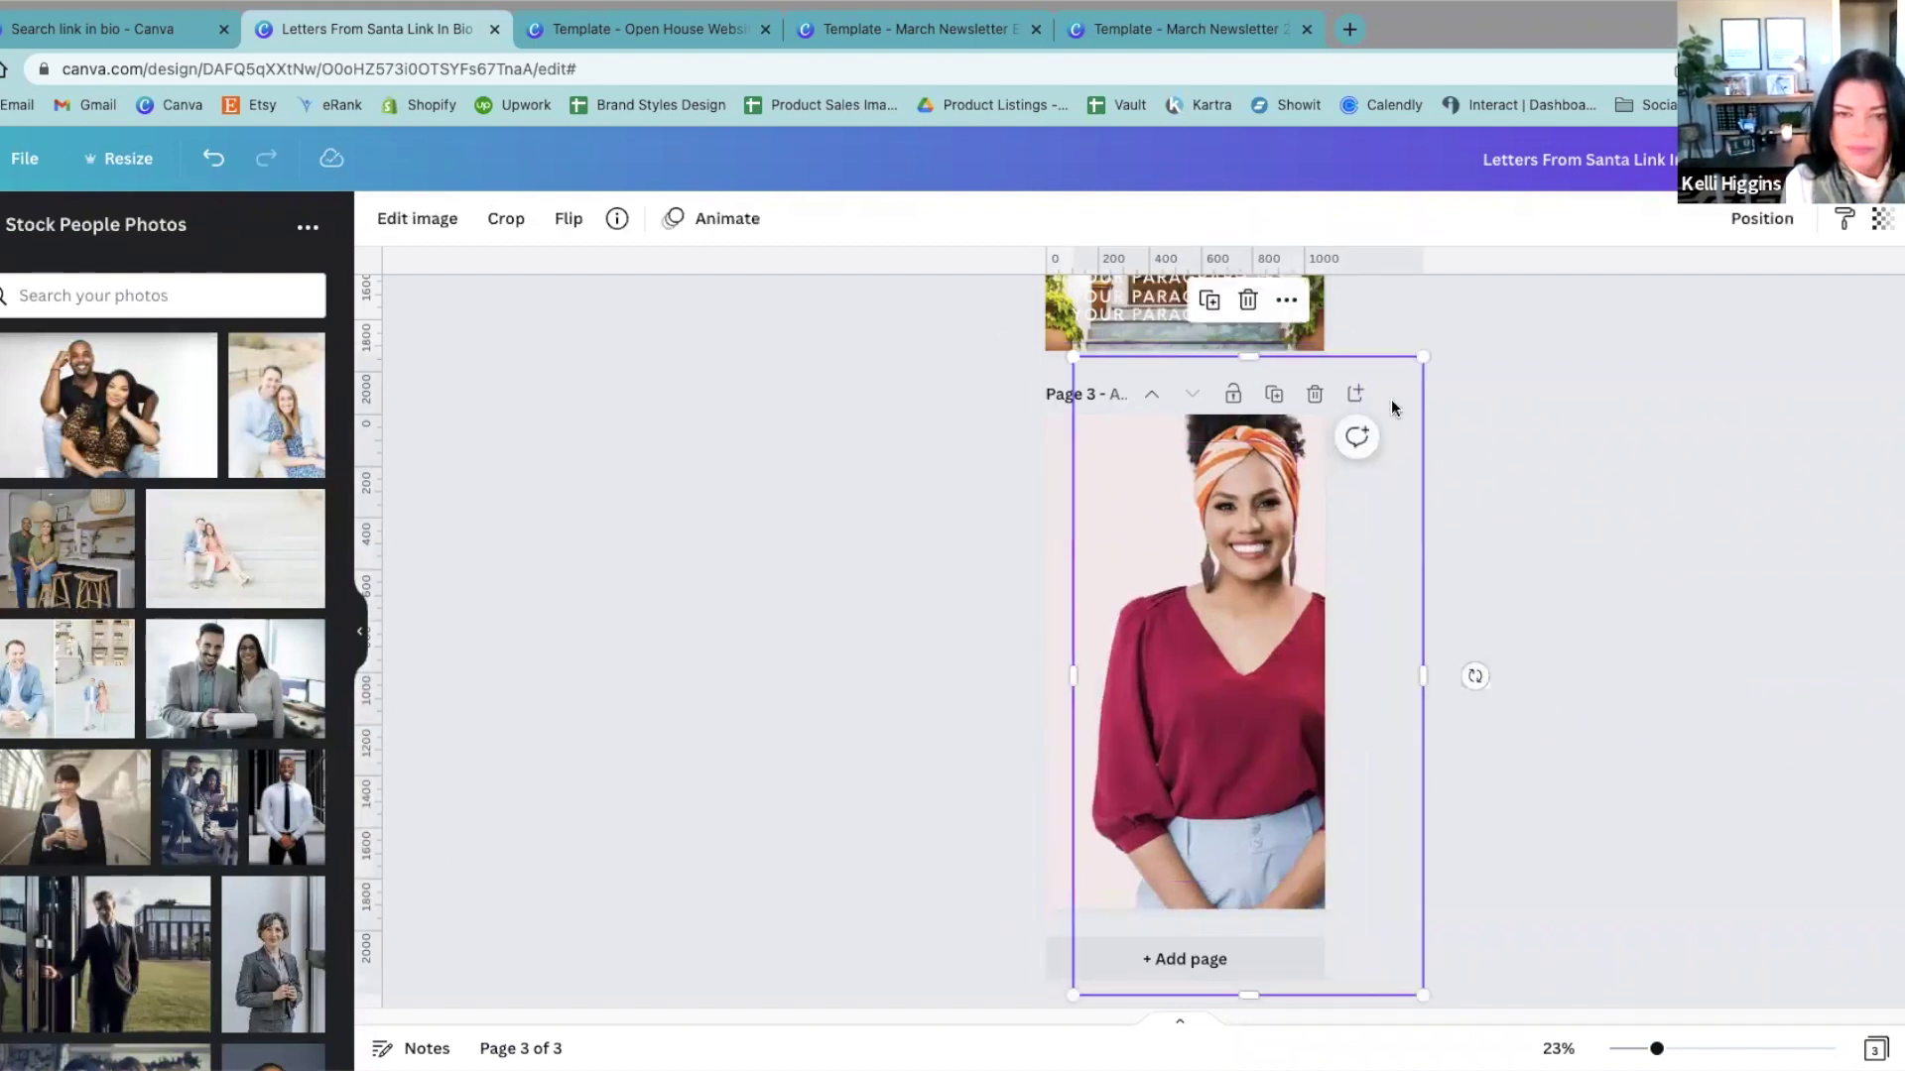
drag(1422, 358, 1289, 599)
drag(1182, 794, 1186, 652)
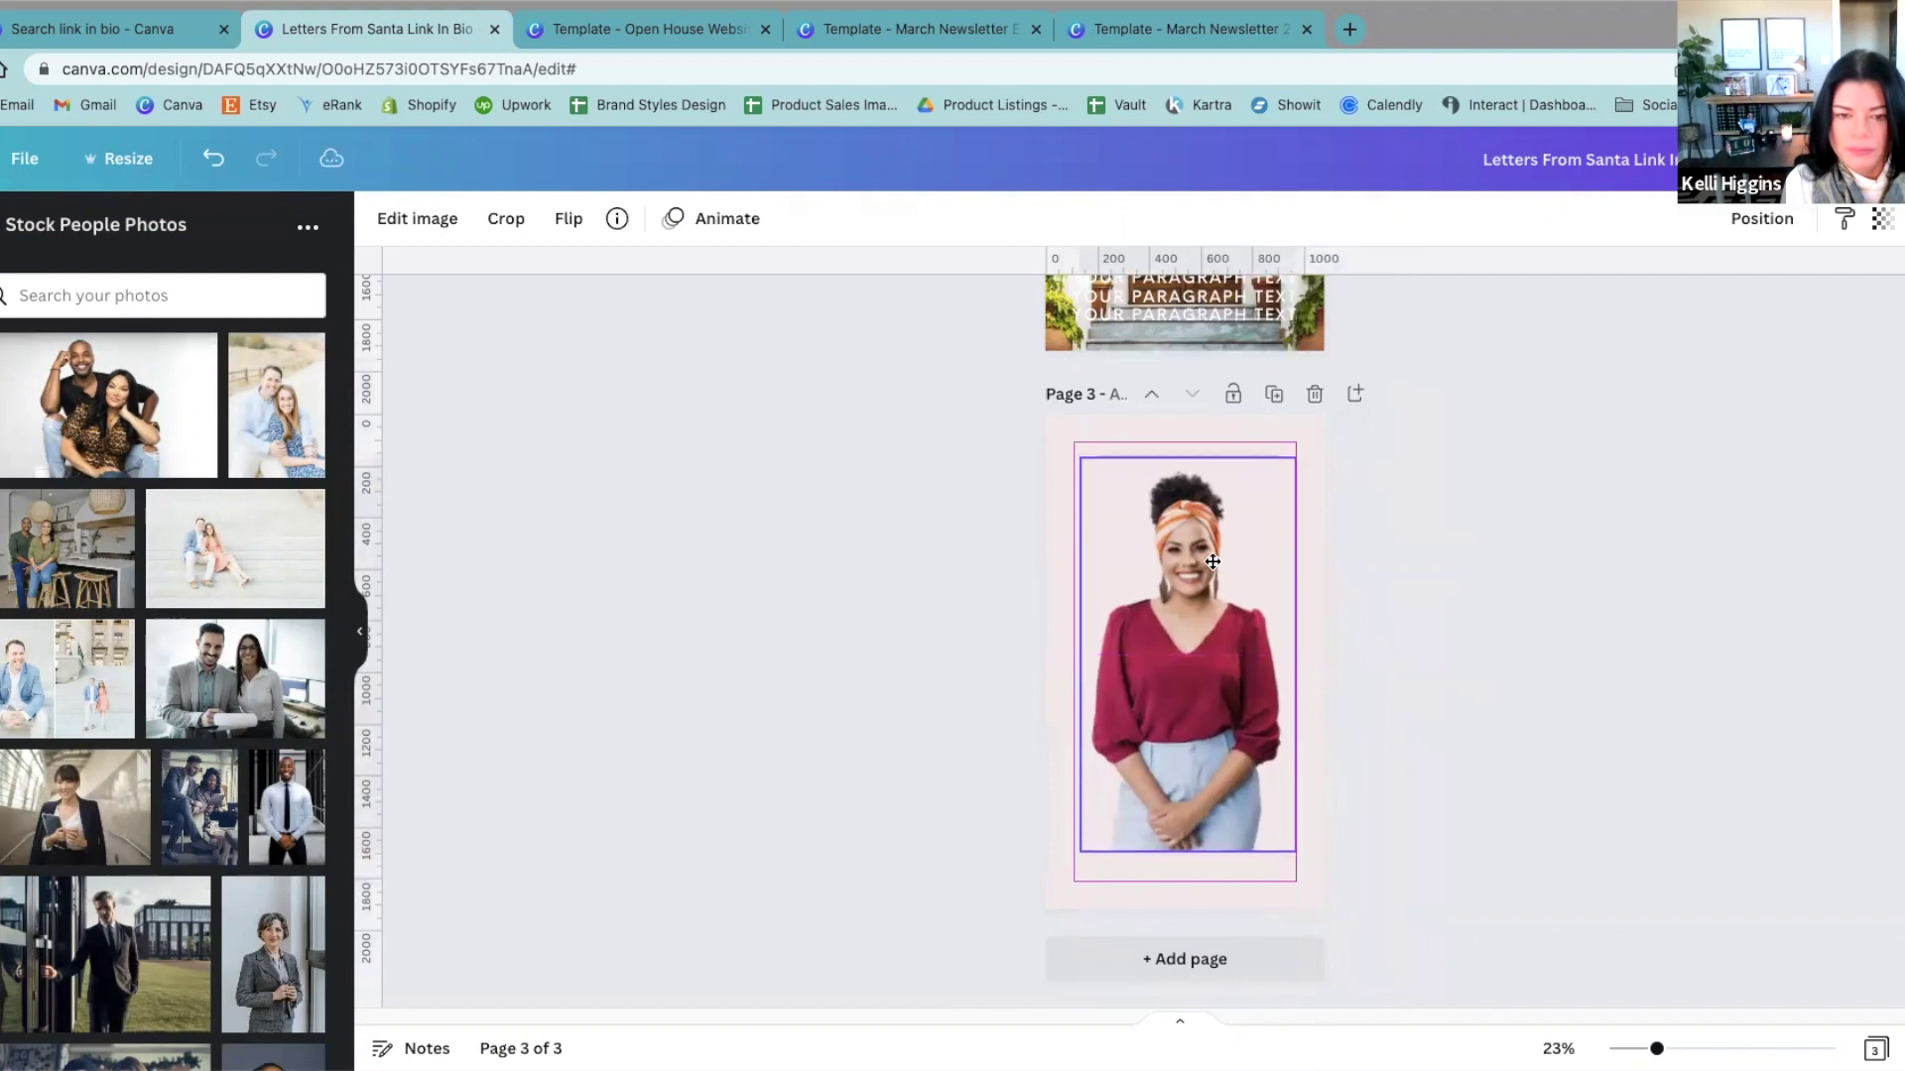
click(1516, 578)
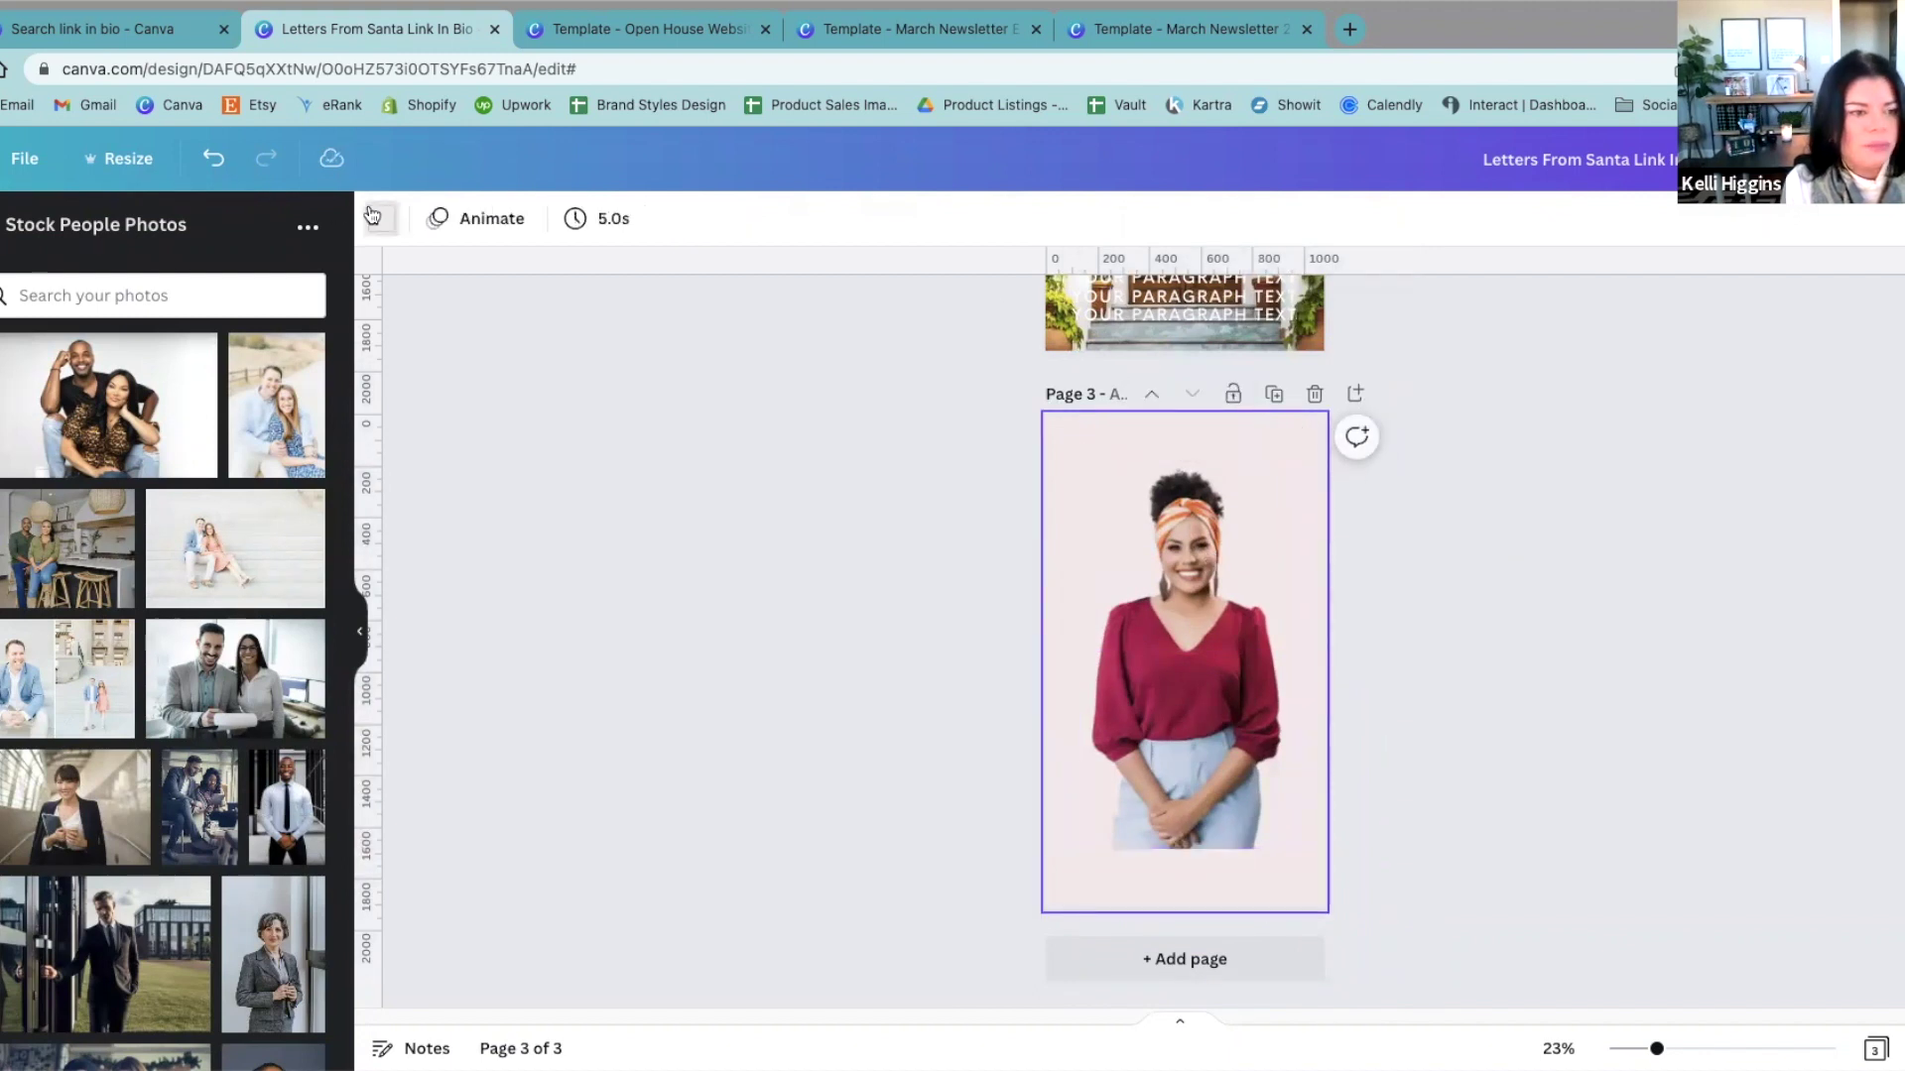
Set page 3's background colour to navy.
click(375, 217)
click(117, 661)
click(689, 539)
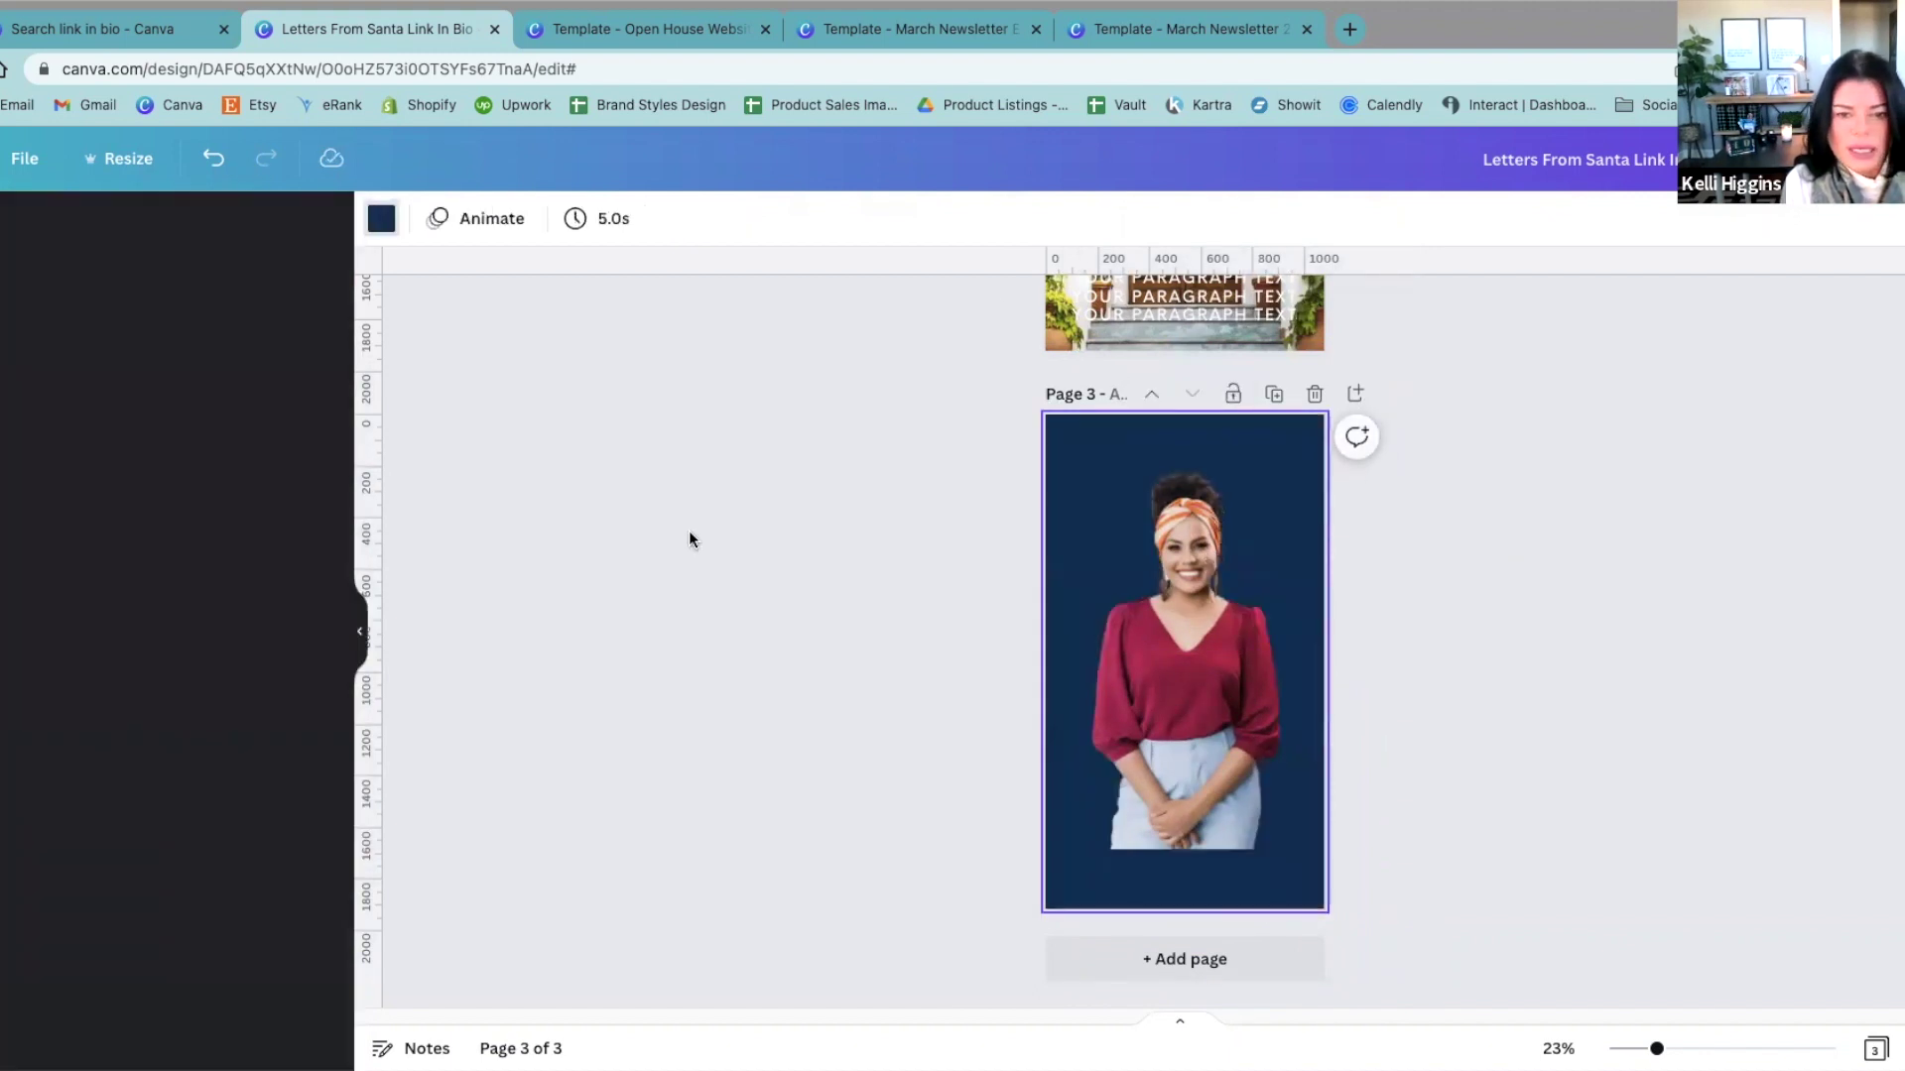
click(1187, 710)
Add a white Glow outline to the woman cutout with transparency 100, blur 0, size 22.
click(416, 218)
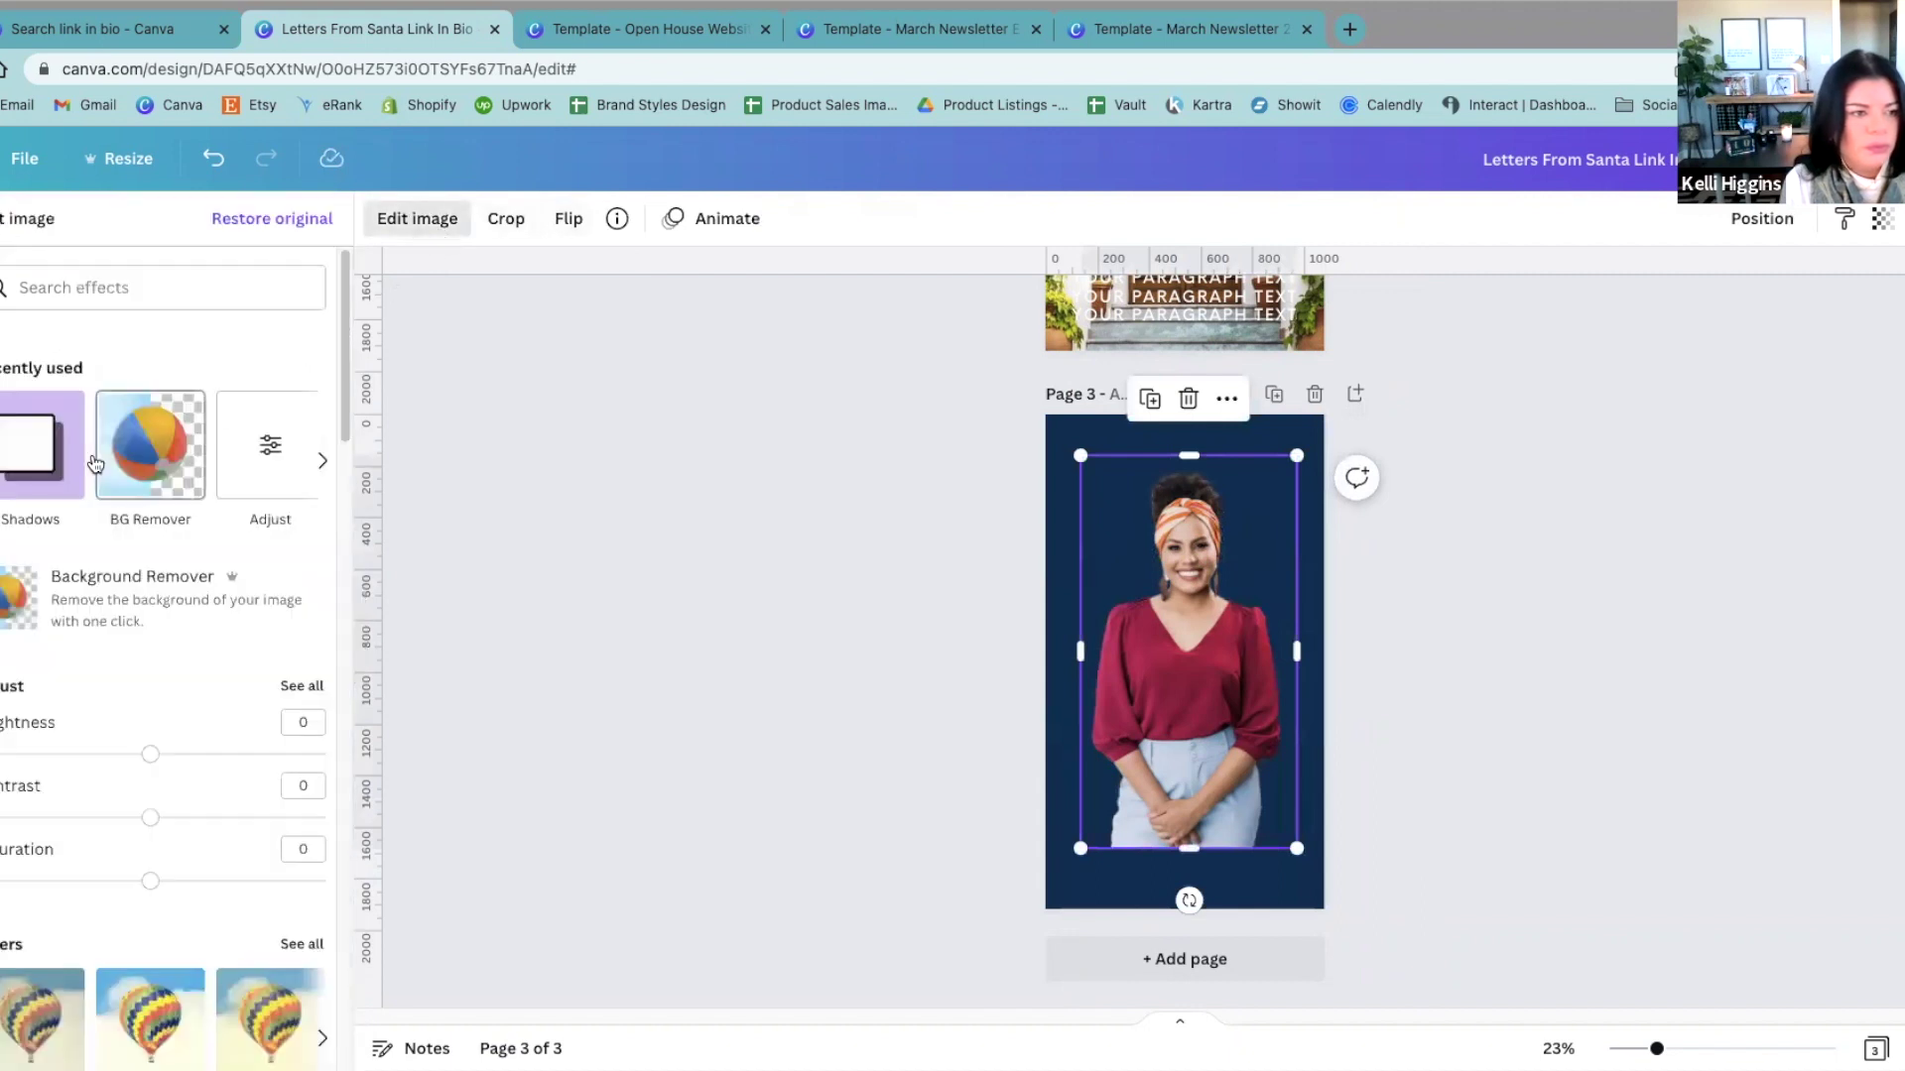
click(57, 441)
click(150, 327)
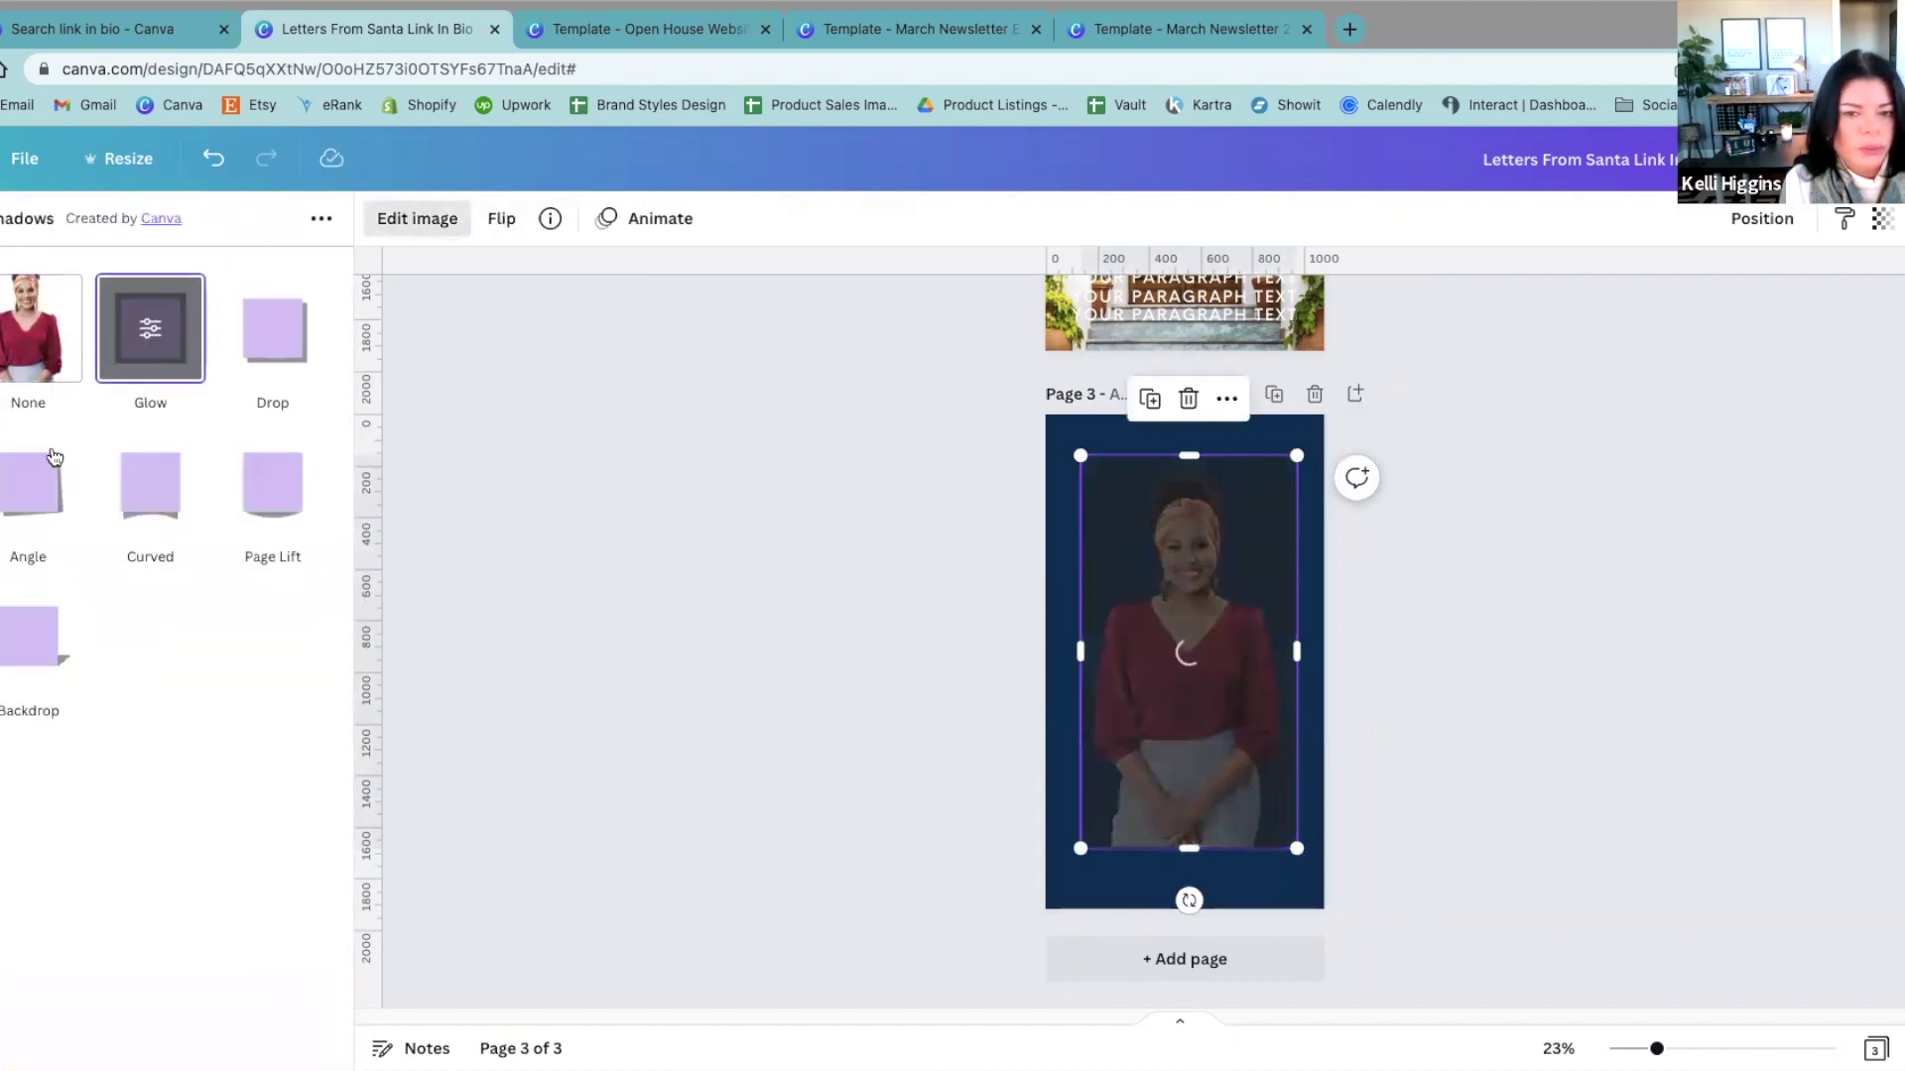
click(150, 327)
click(313, 524)
click(478, 761)
click(134, 653)
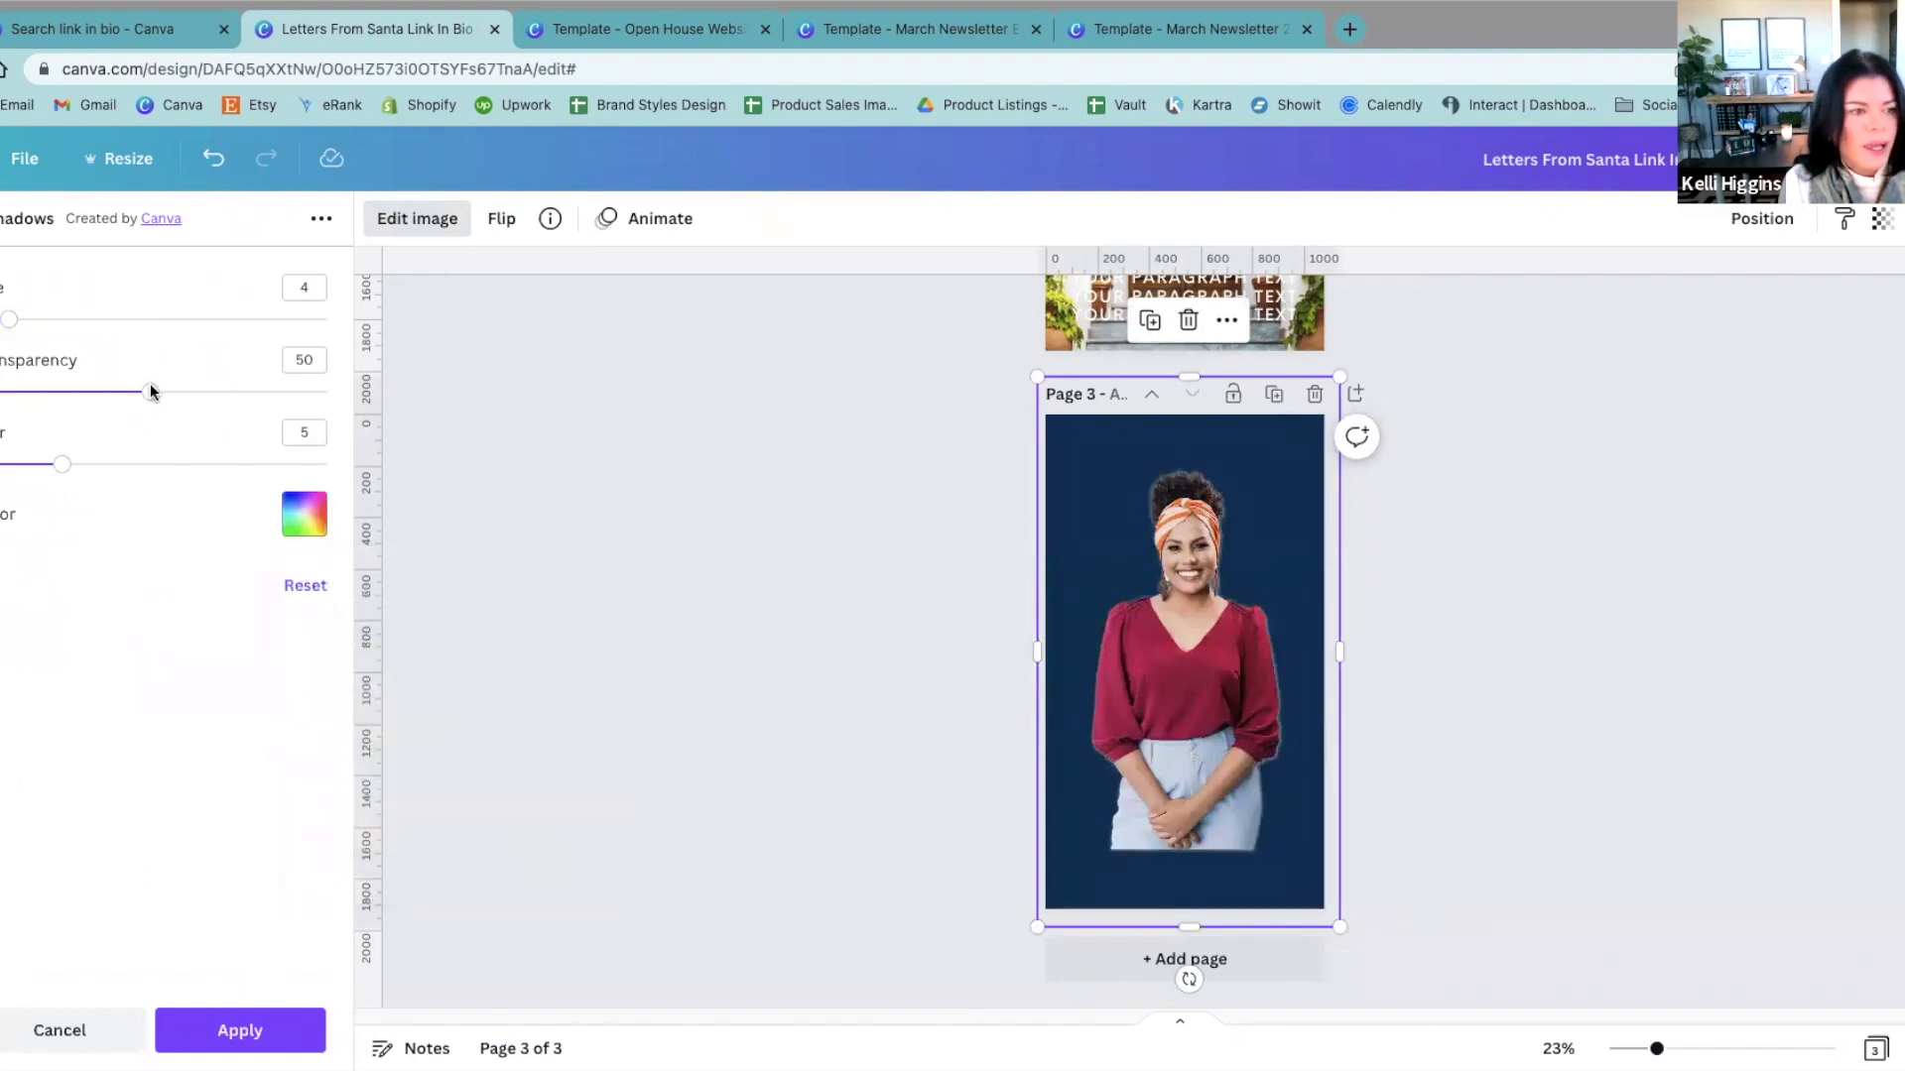
drag(64, 465, 2, 464)
drag(144, 392, 327, 392)
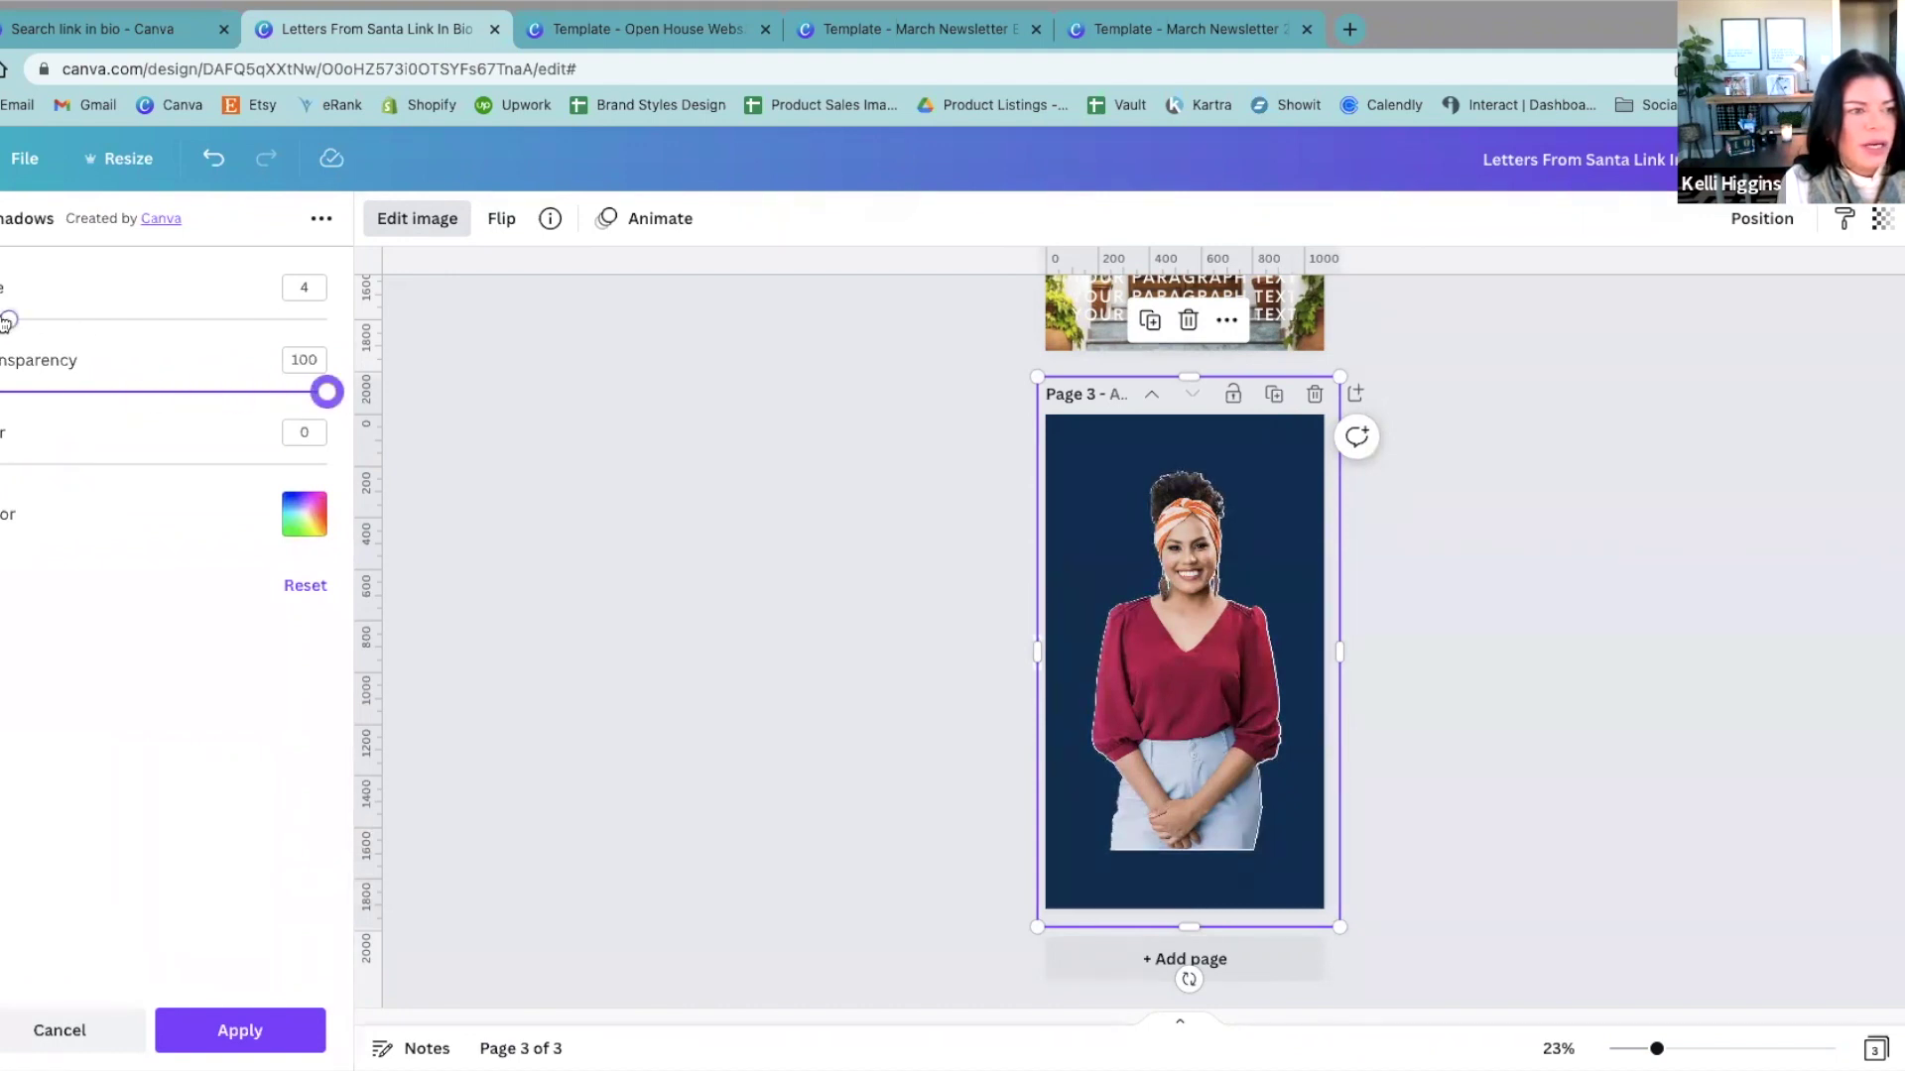
drag(5, 322, 172, 339)
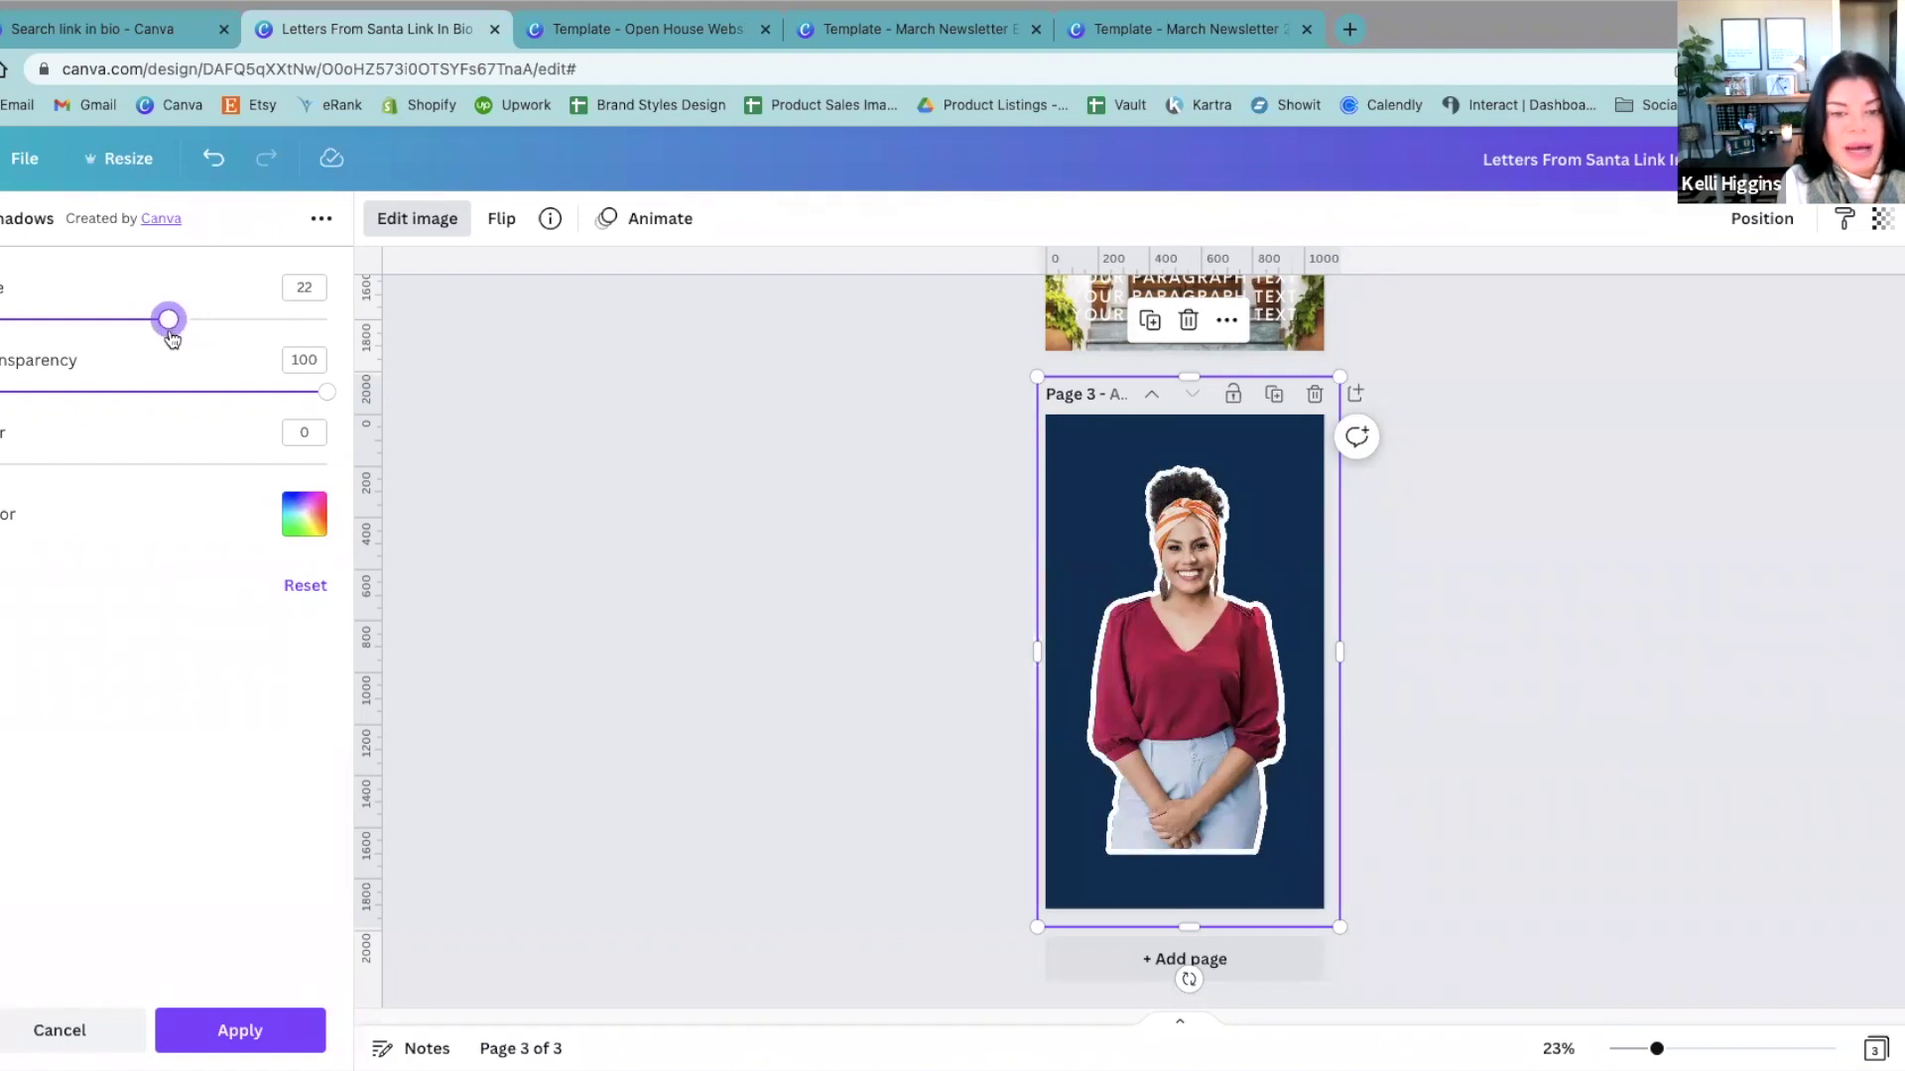
Crop the woman photo's frame inward on its left, right, top and bottom edges.
drag(1036, 652, 1064, 652)
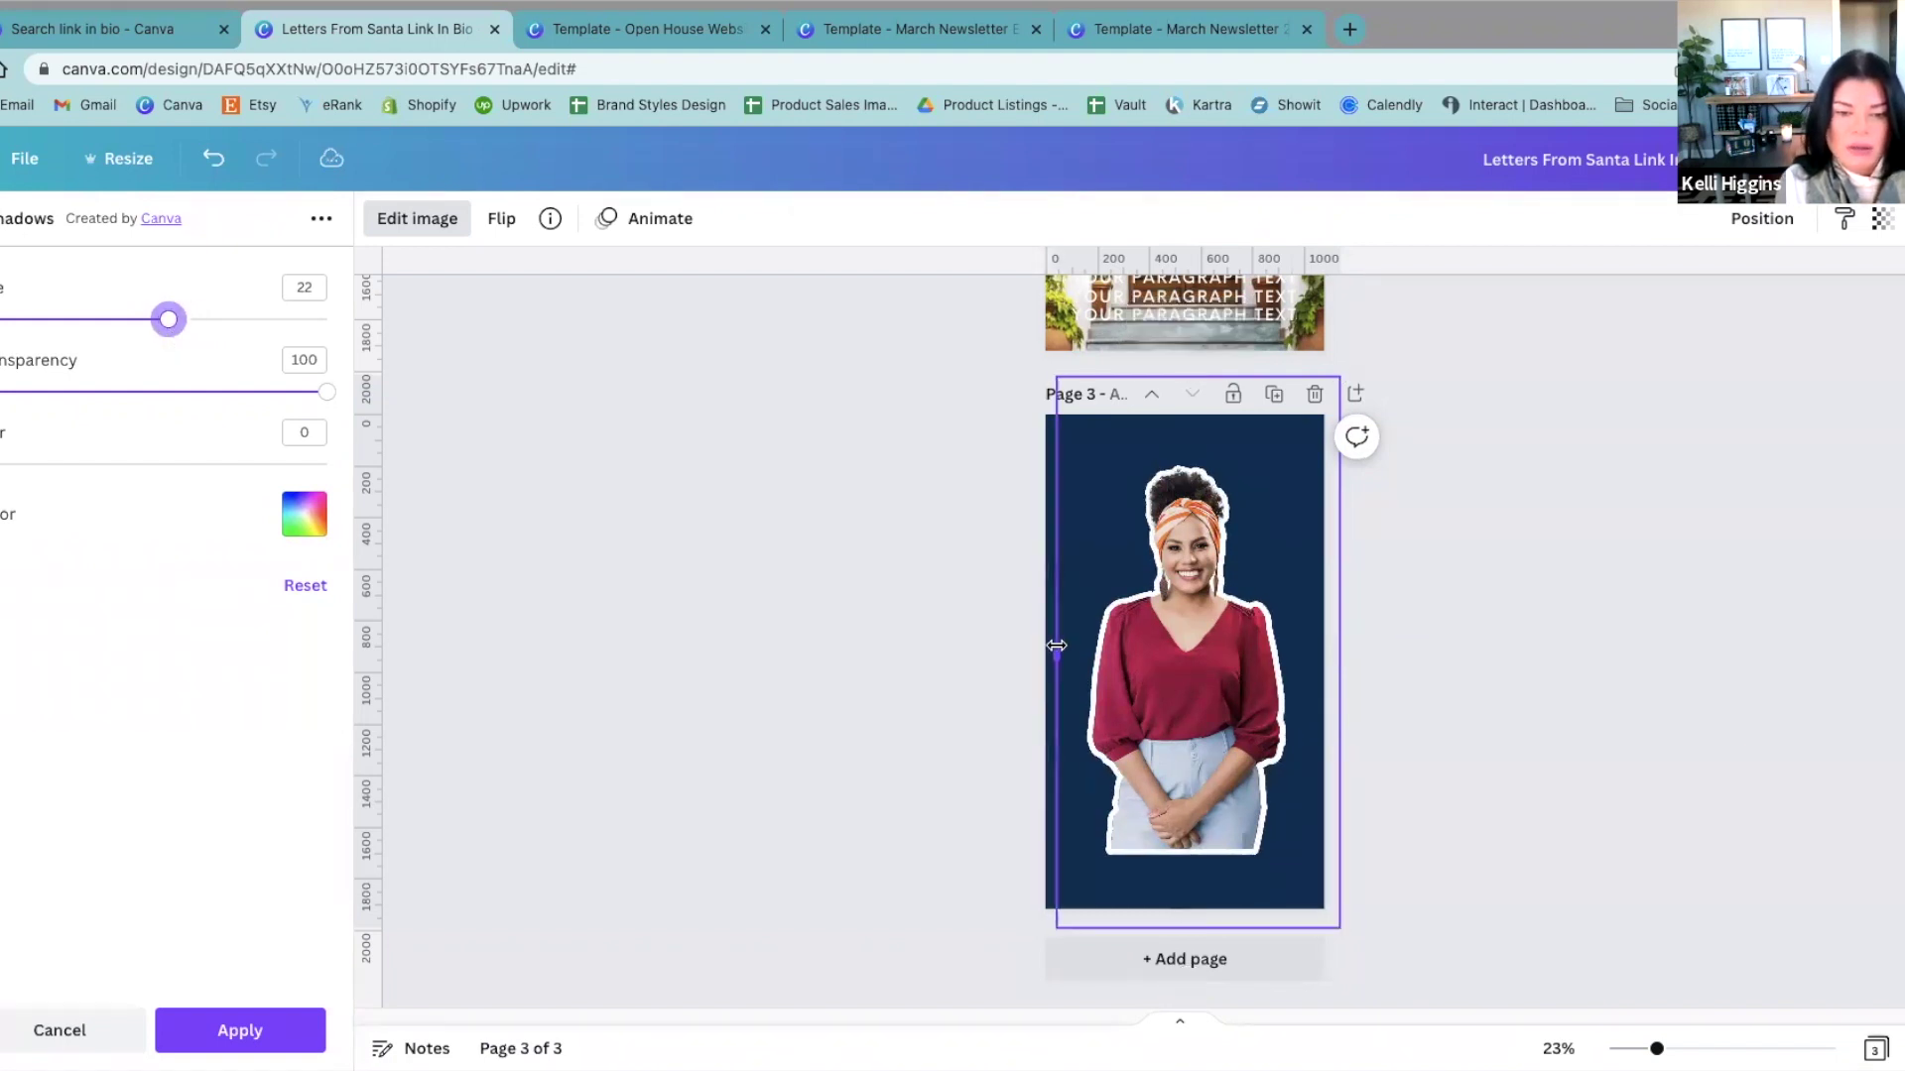
drag(1330, 653, 1307, 655)
drag(1202, 377, 1201, 441)
drag(1183, 924, 1181, 889)
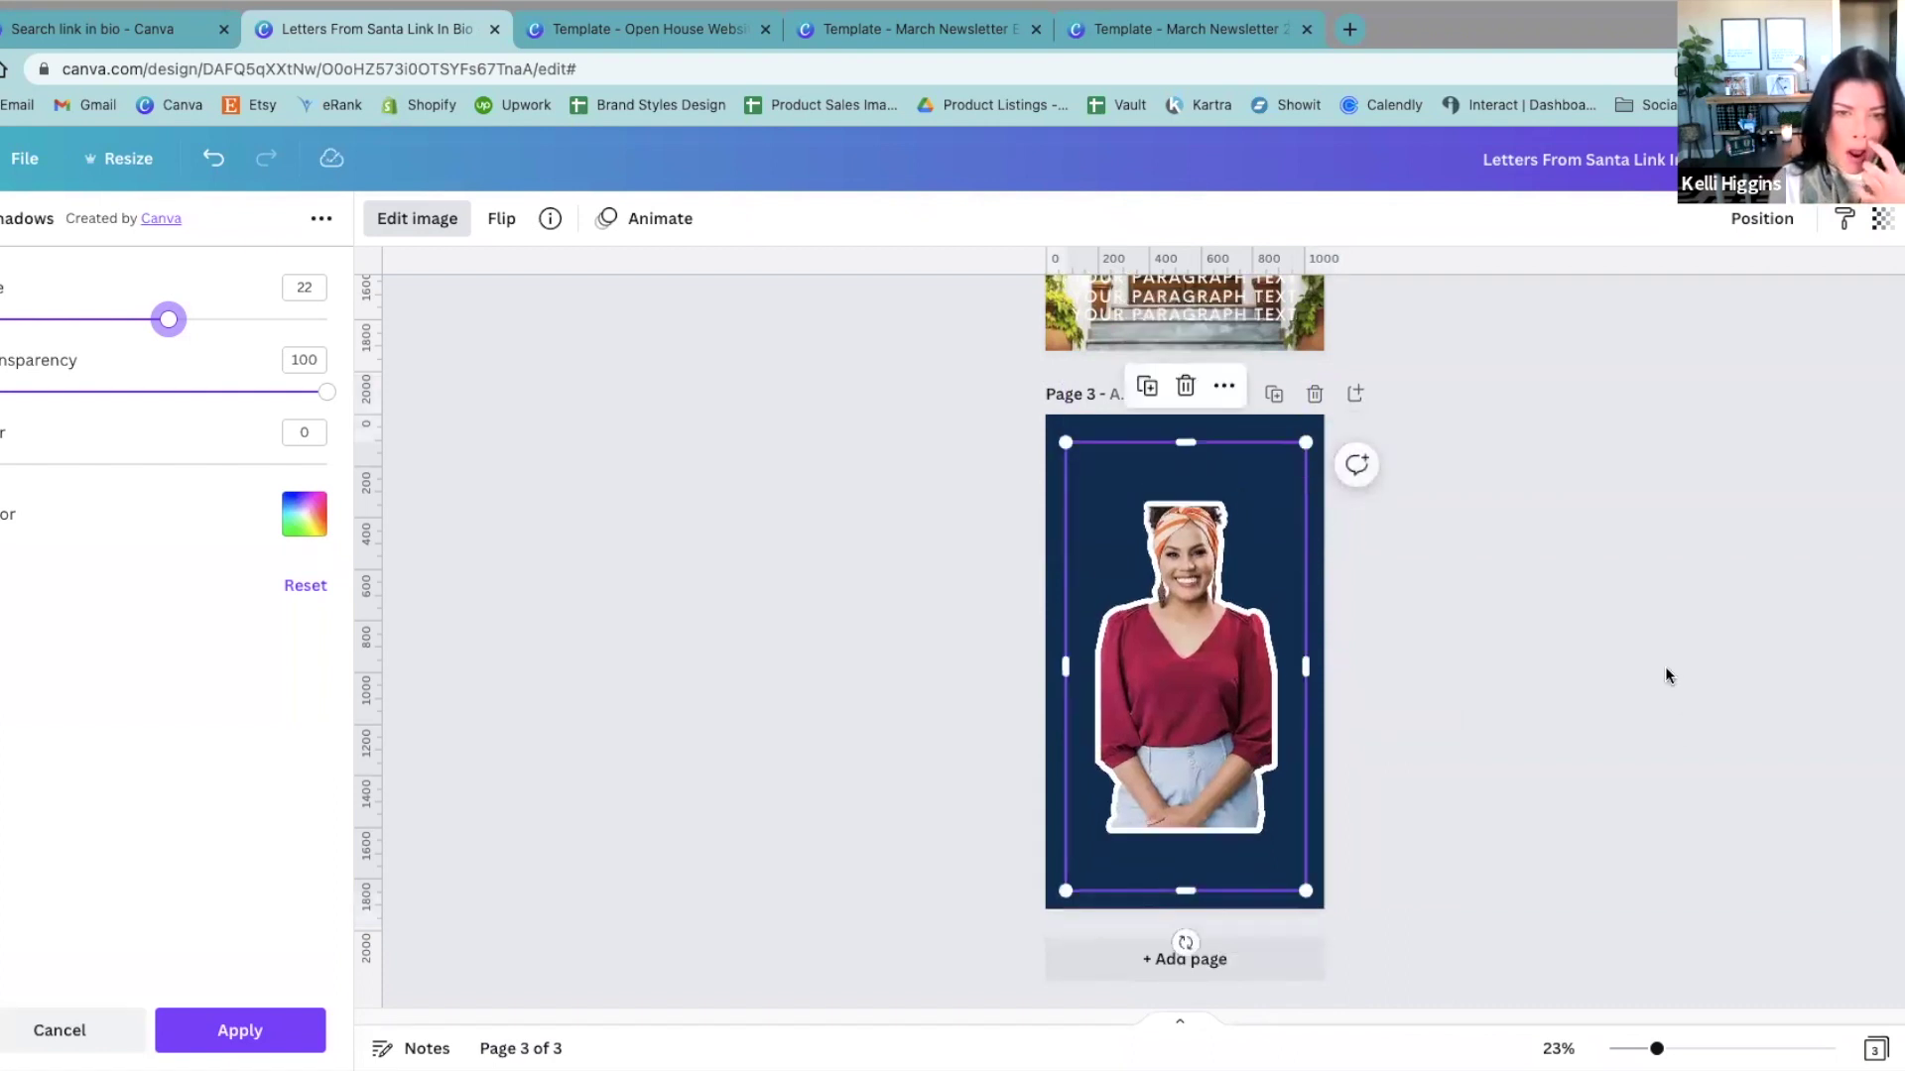
drag(1190, 427, 1188, 384)
click(1502, 528)
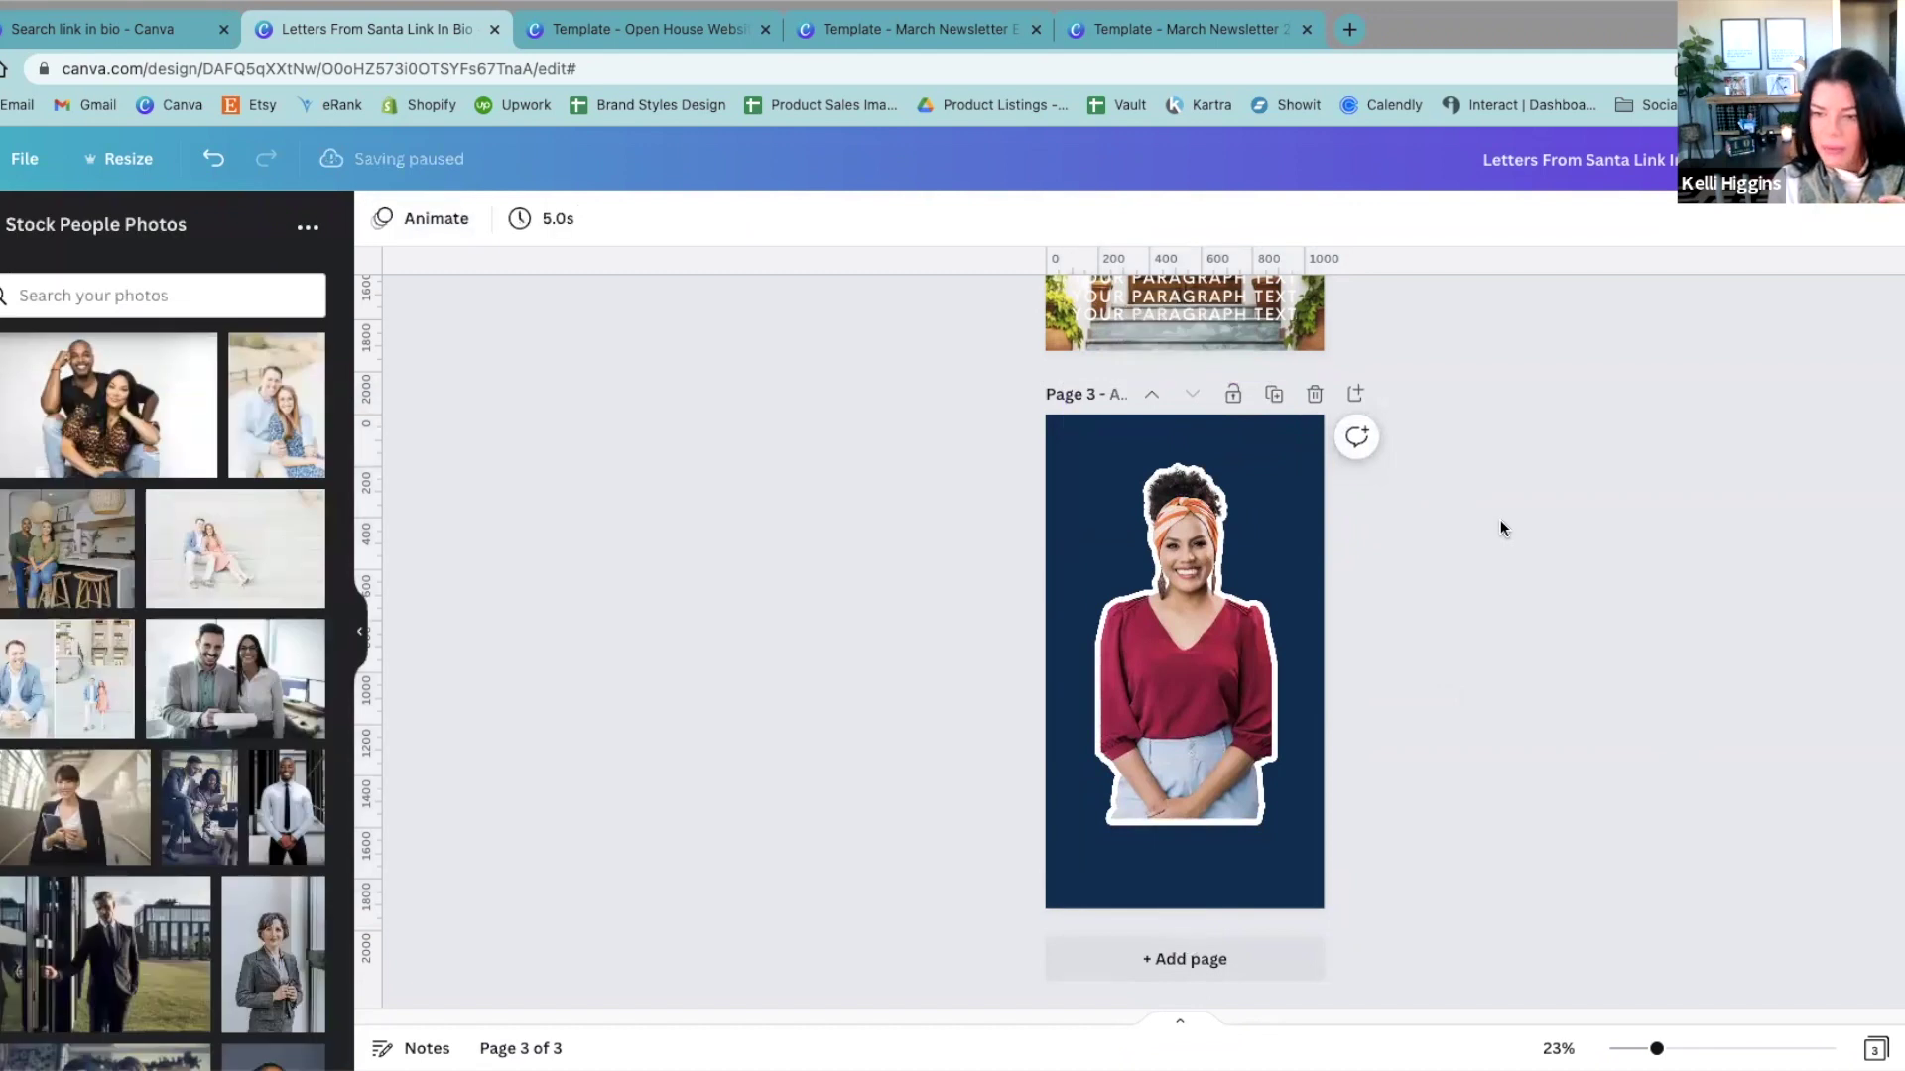
Nudge the woman cutout slightly down and add a blank fourth page.
click(1188, 585)
drag(1188, 584, 1187, 587)
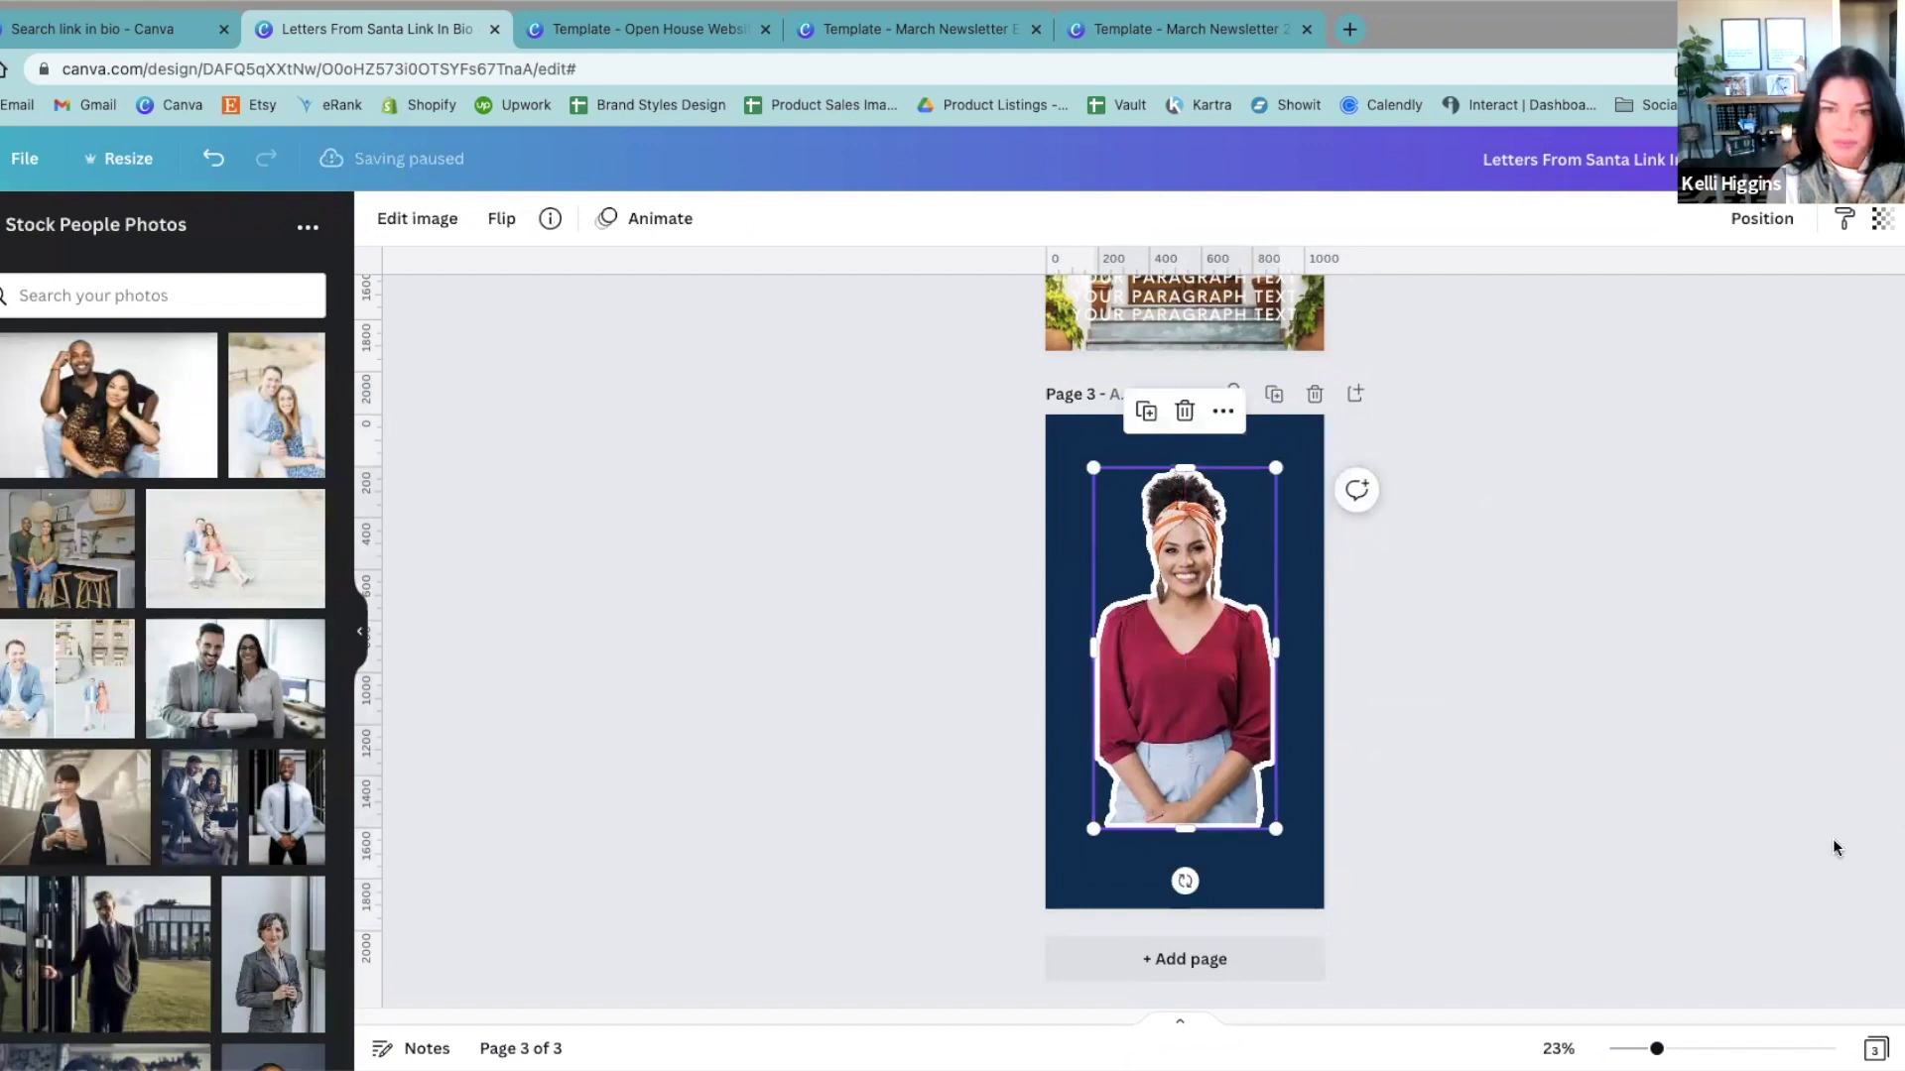
click(1704, 855)
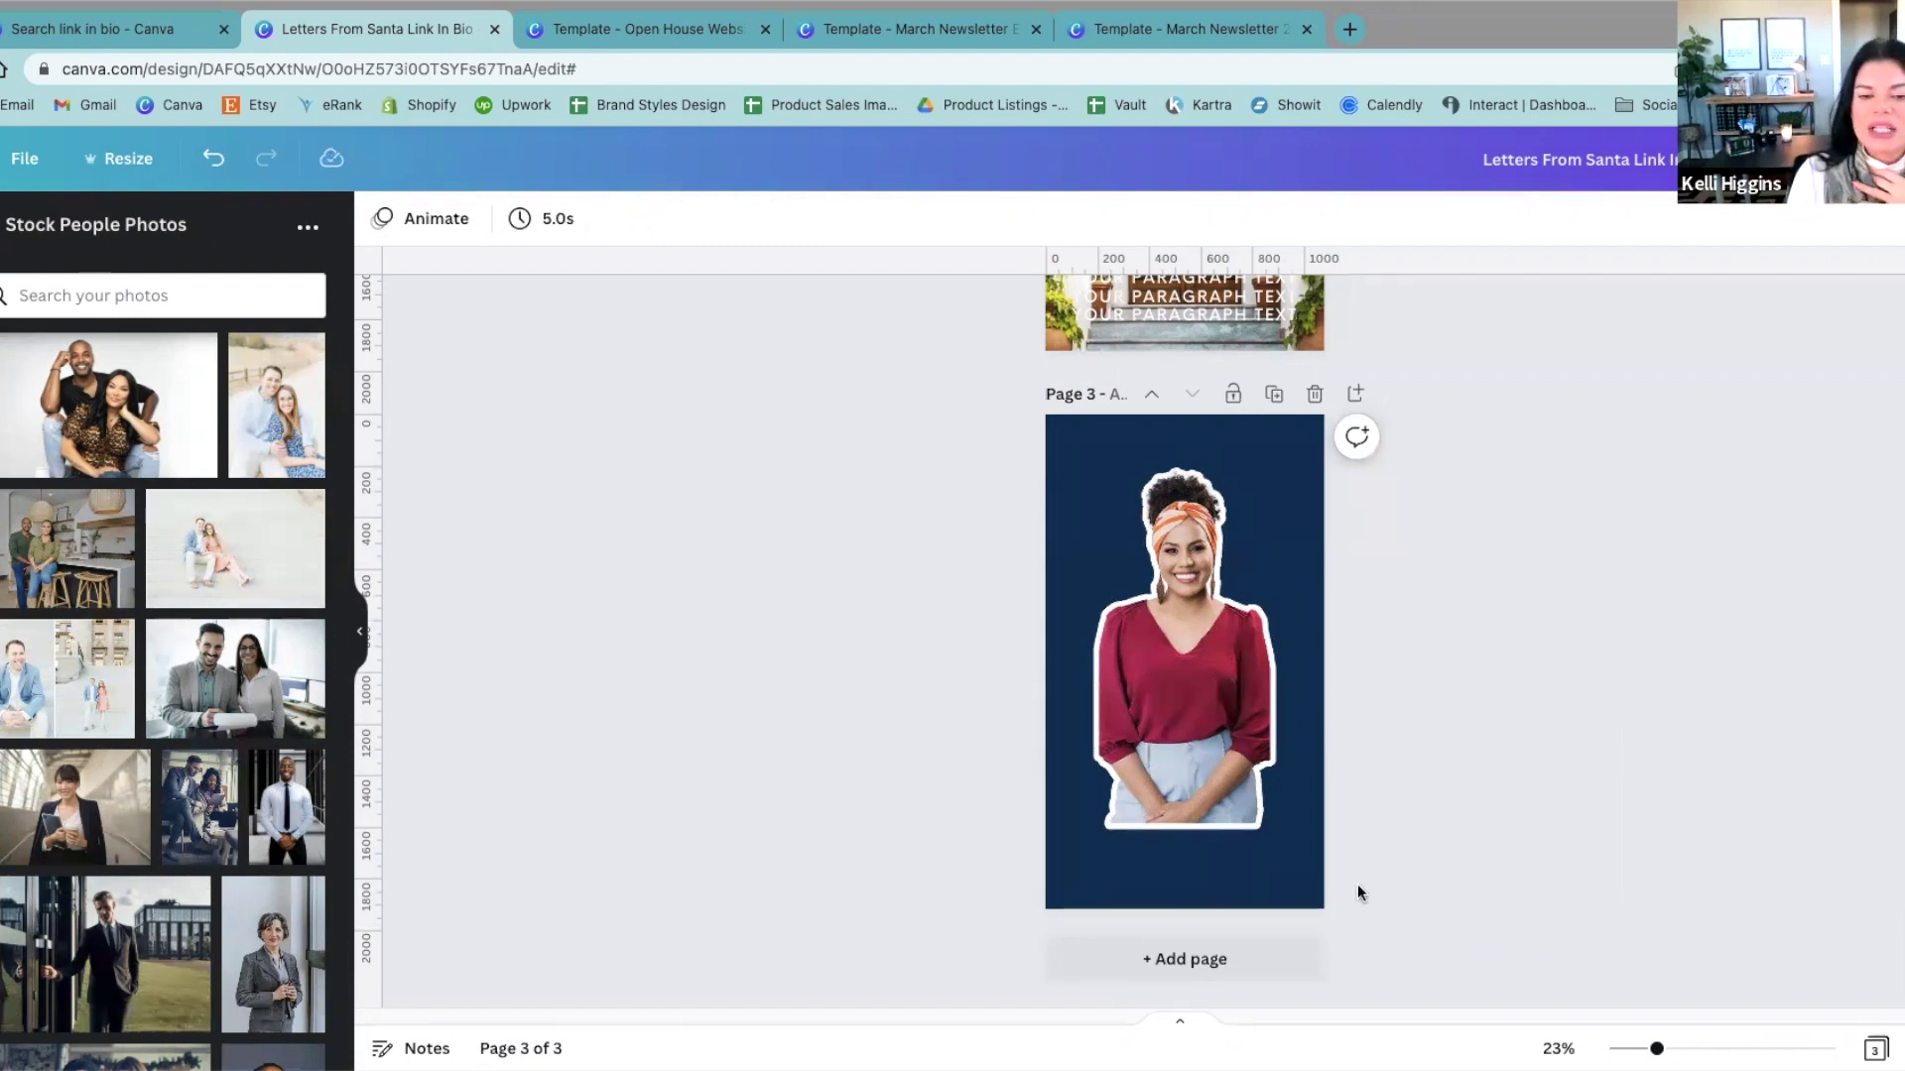
click(1240, 958)
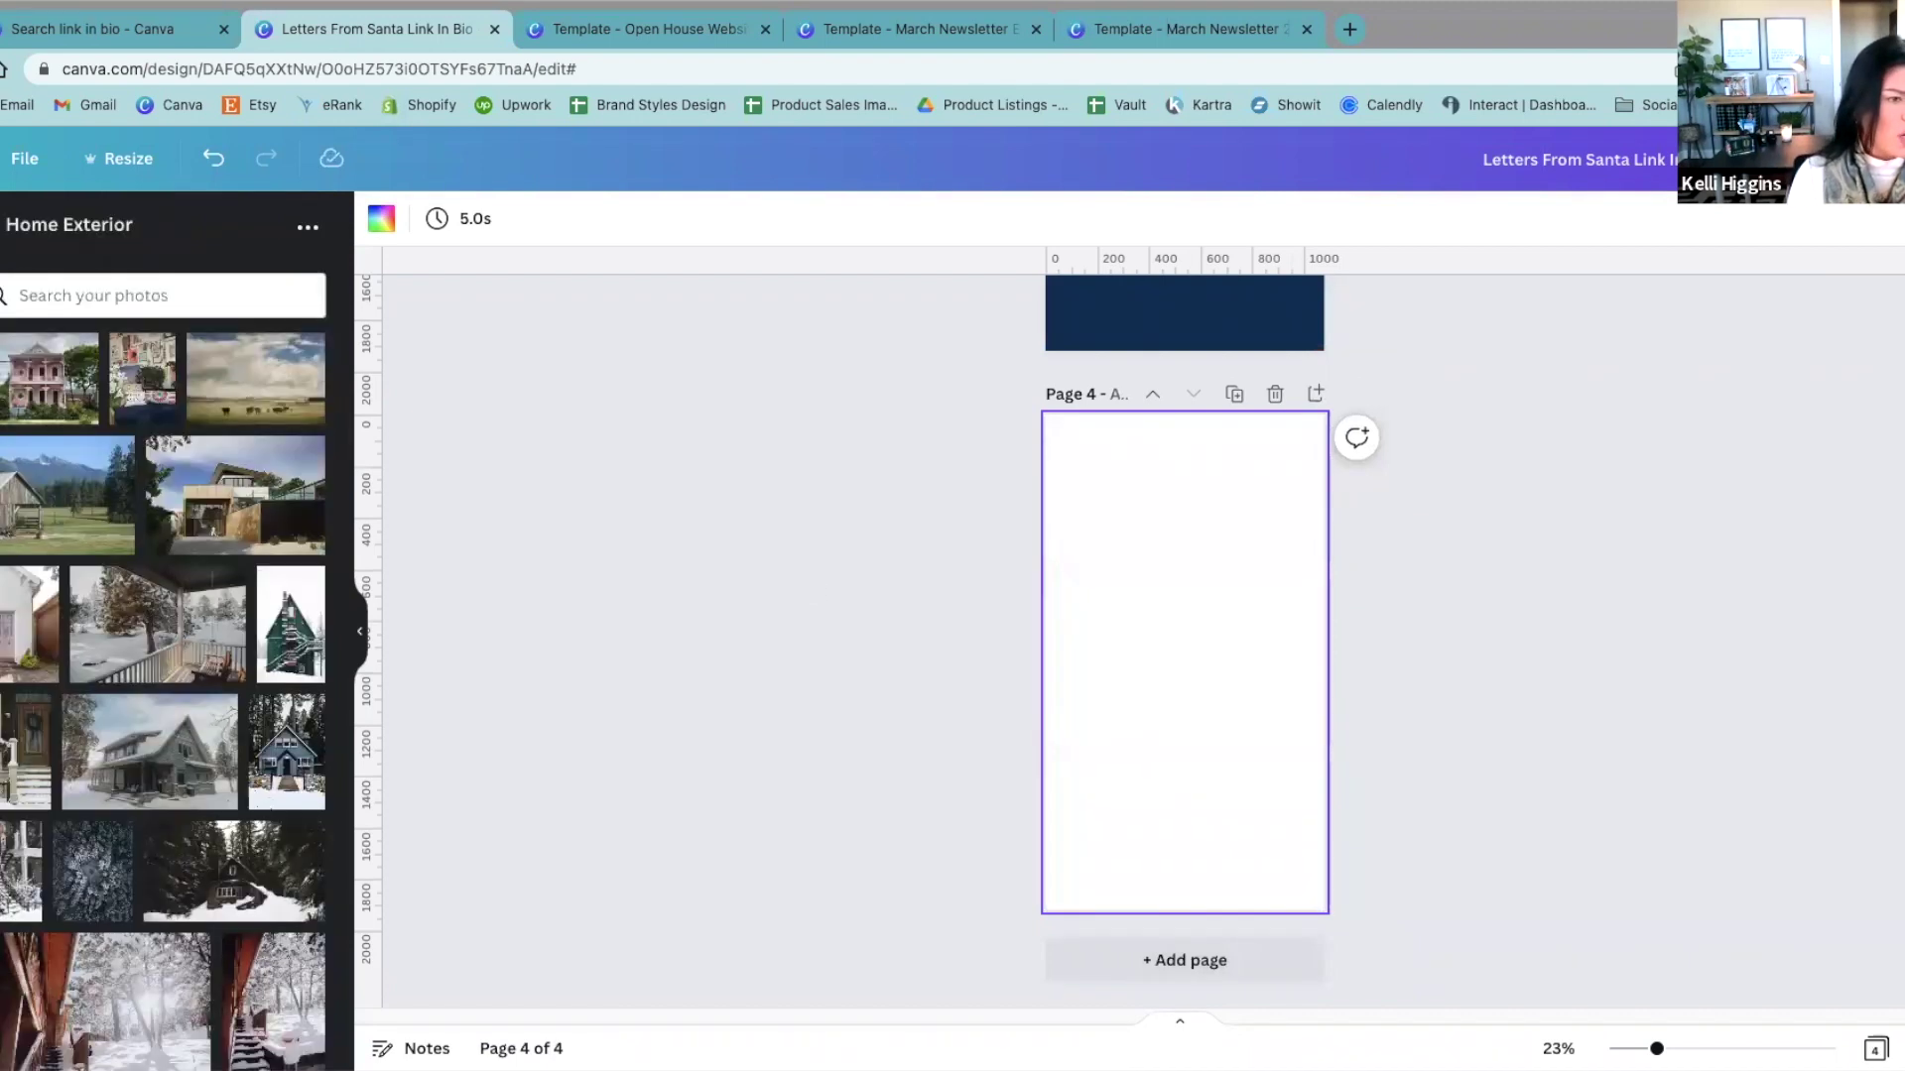
Place a pink house photo from Photos as page 4's full background.
scroll(125, 848, down, 10)
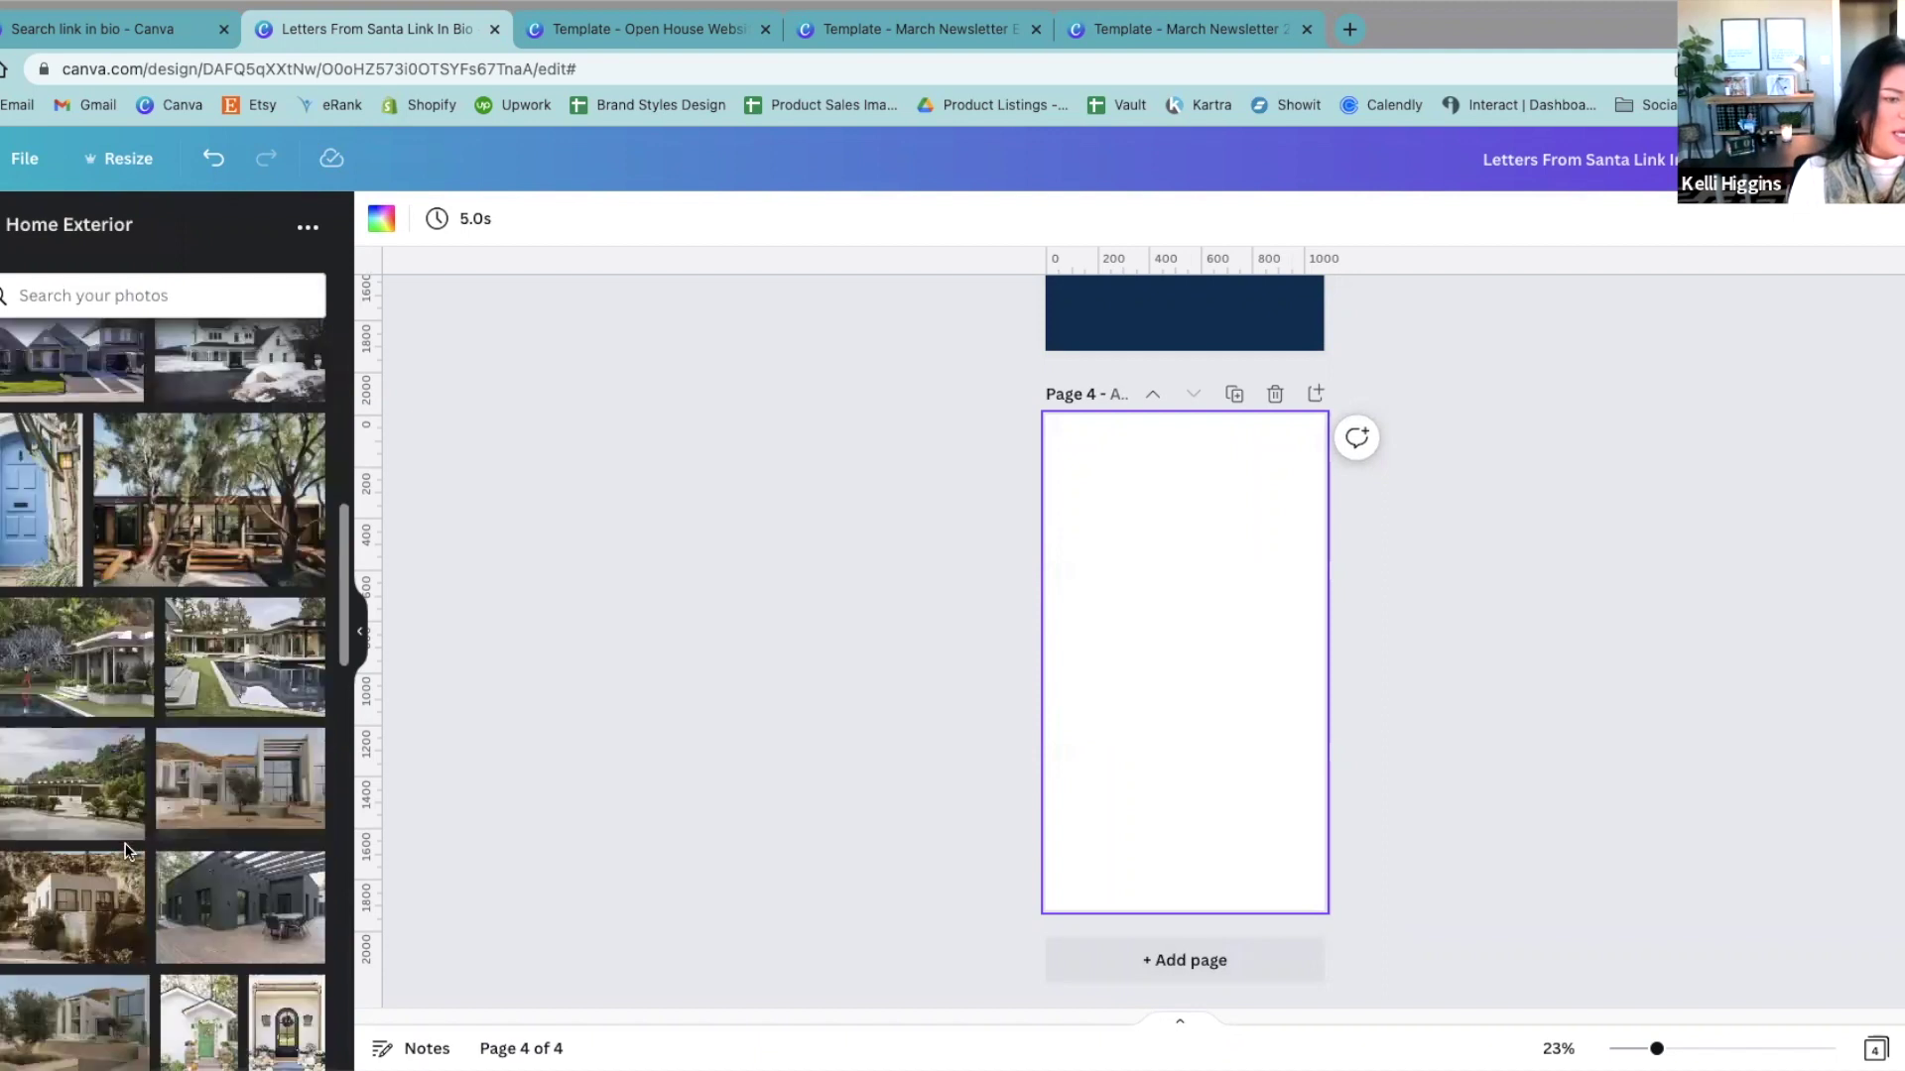
scroll(125, 850, down, 10)
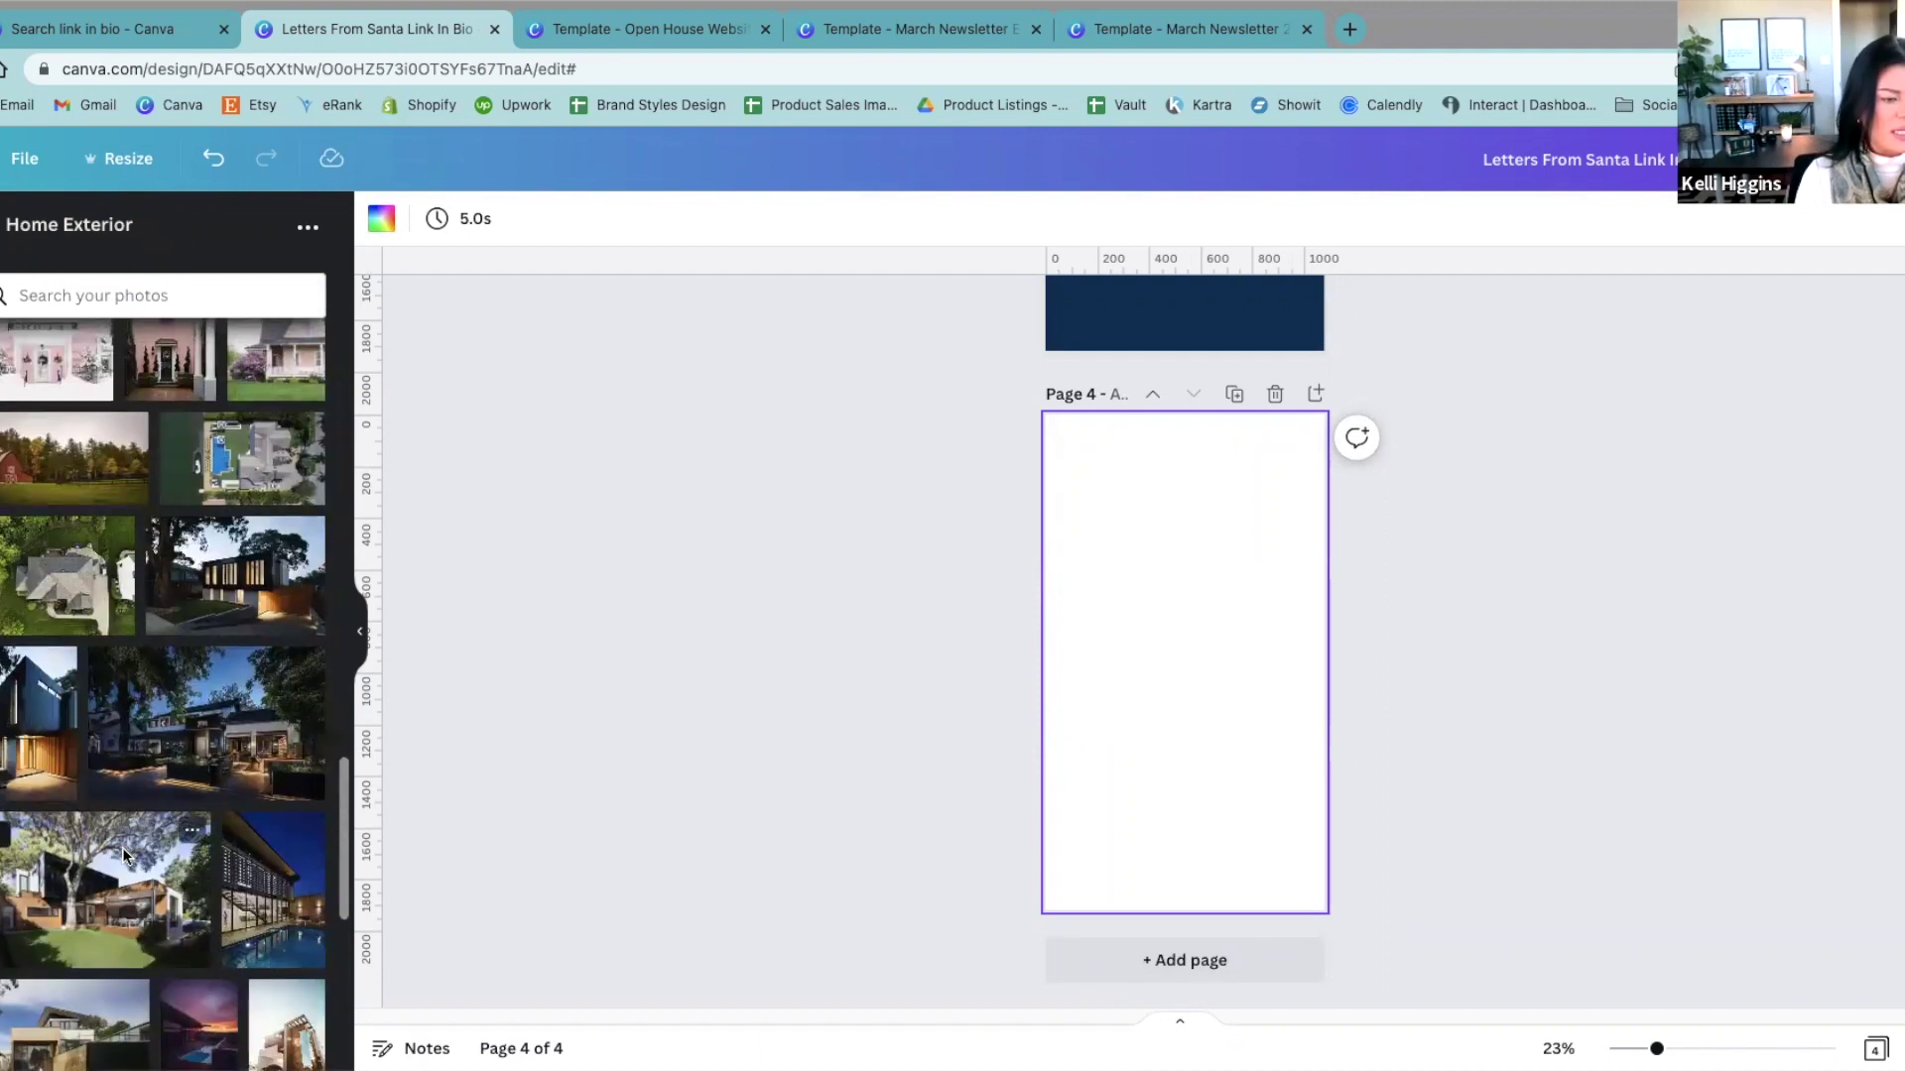
scroll(121, 858, up, 5)
drag(255, 577, 1069, 597)
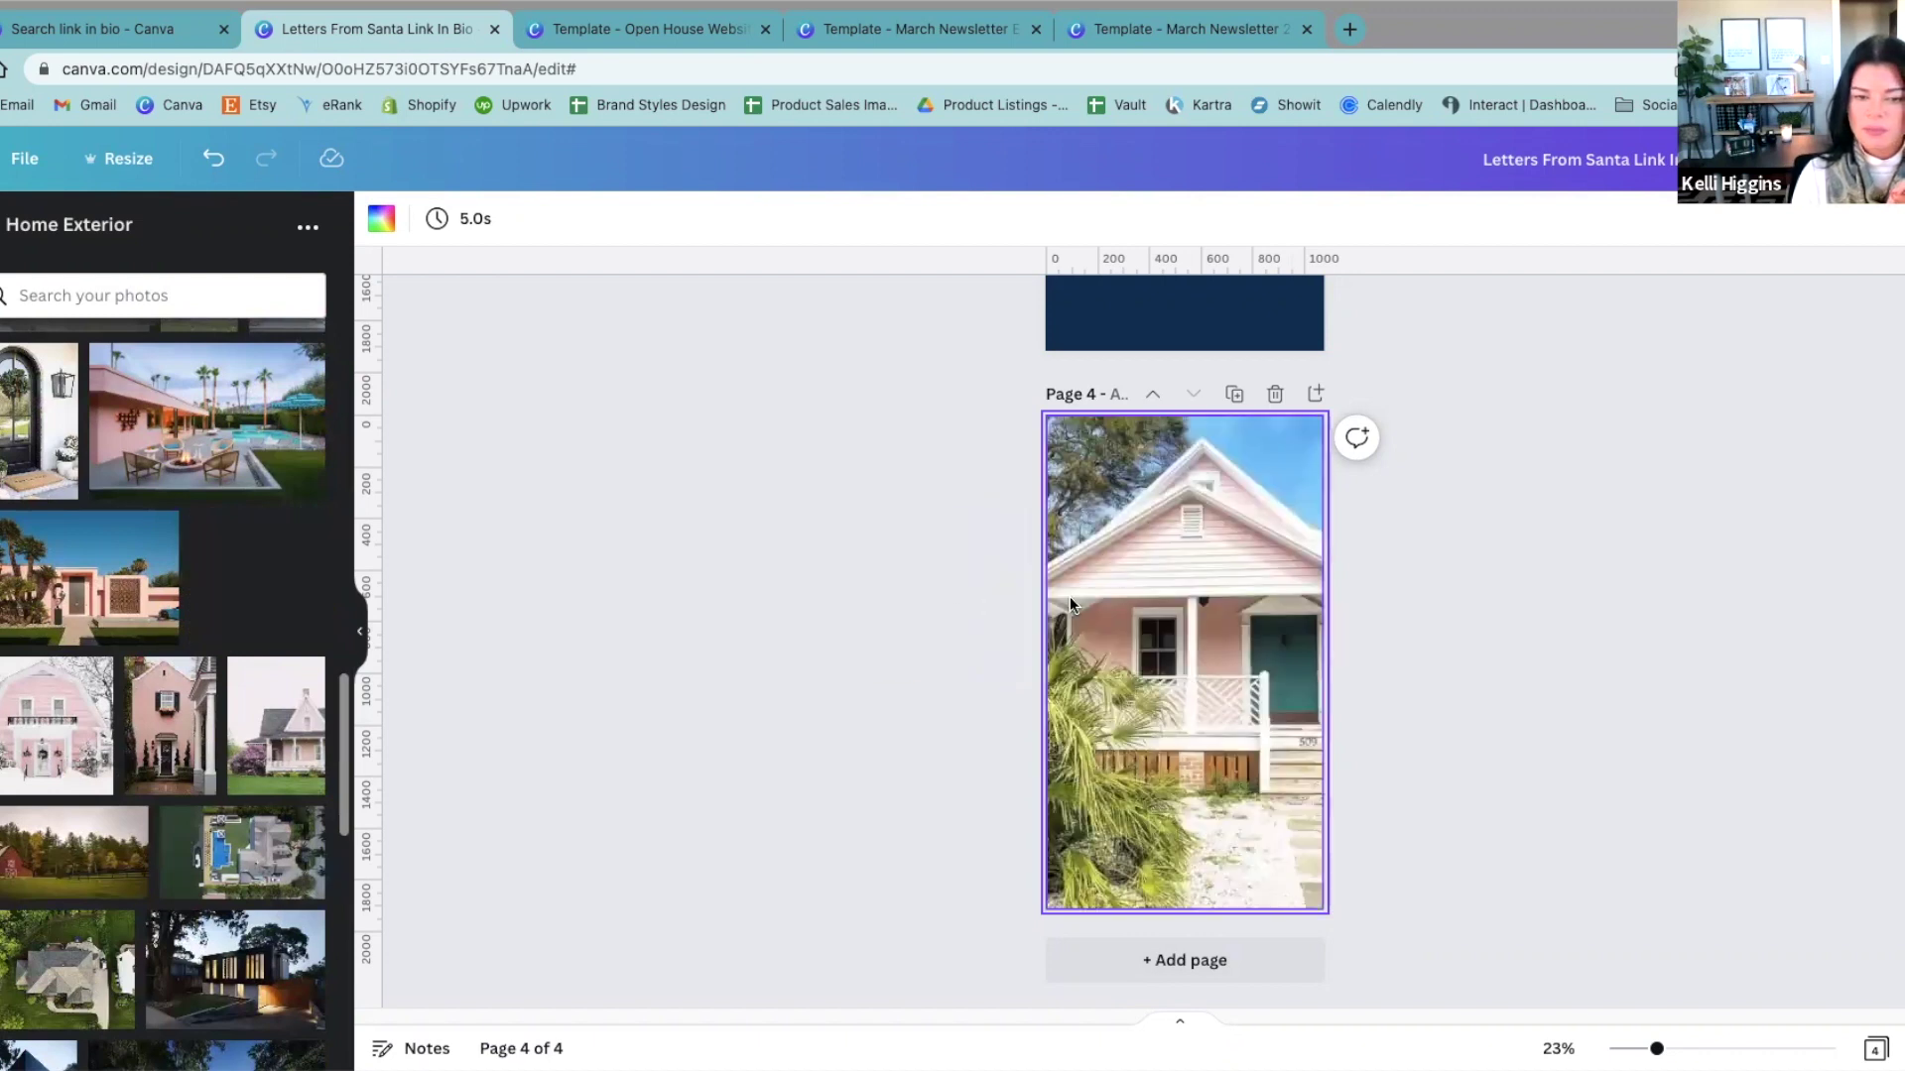
key(Escape)
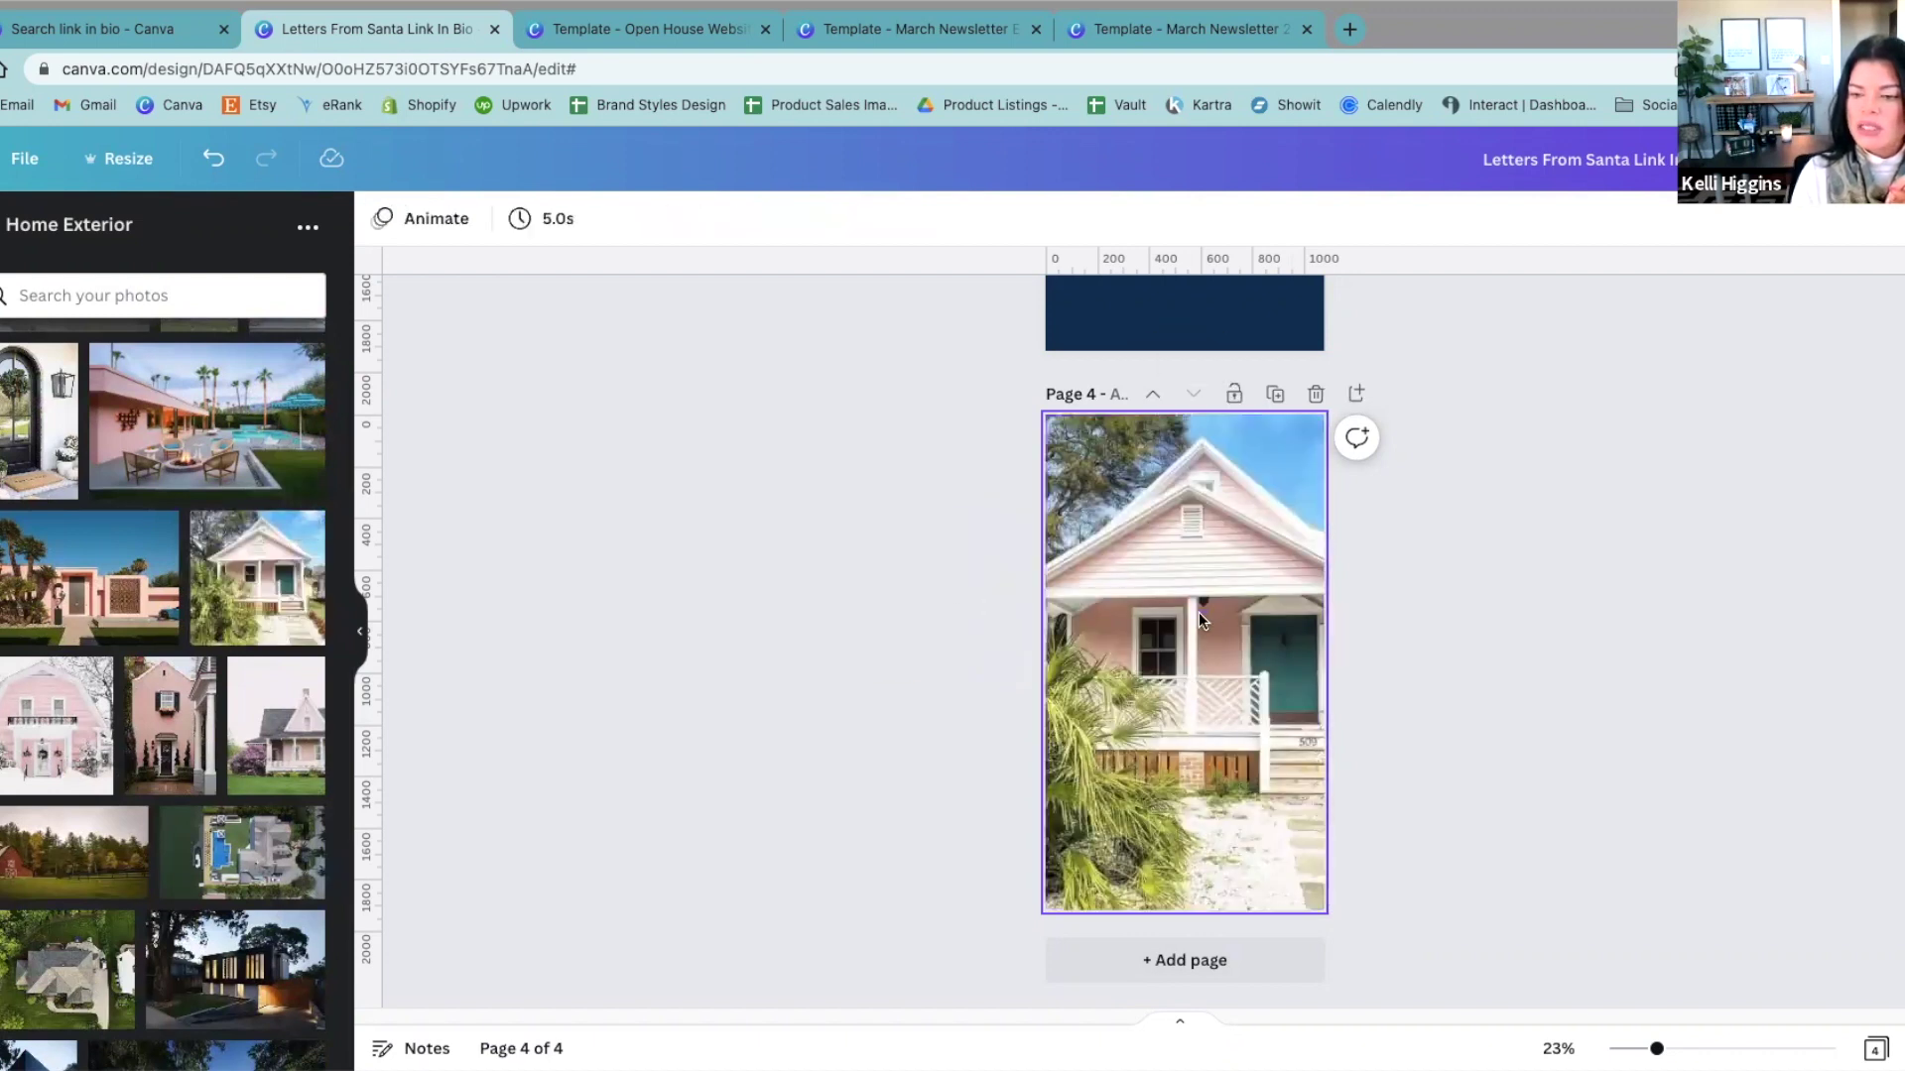
double_click(1199, 611)
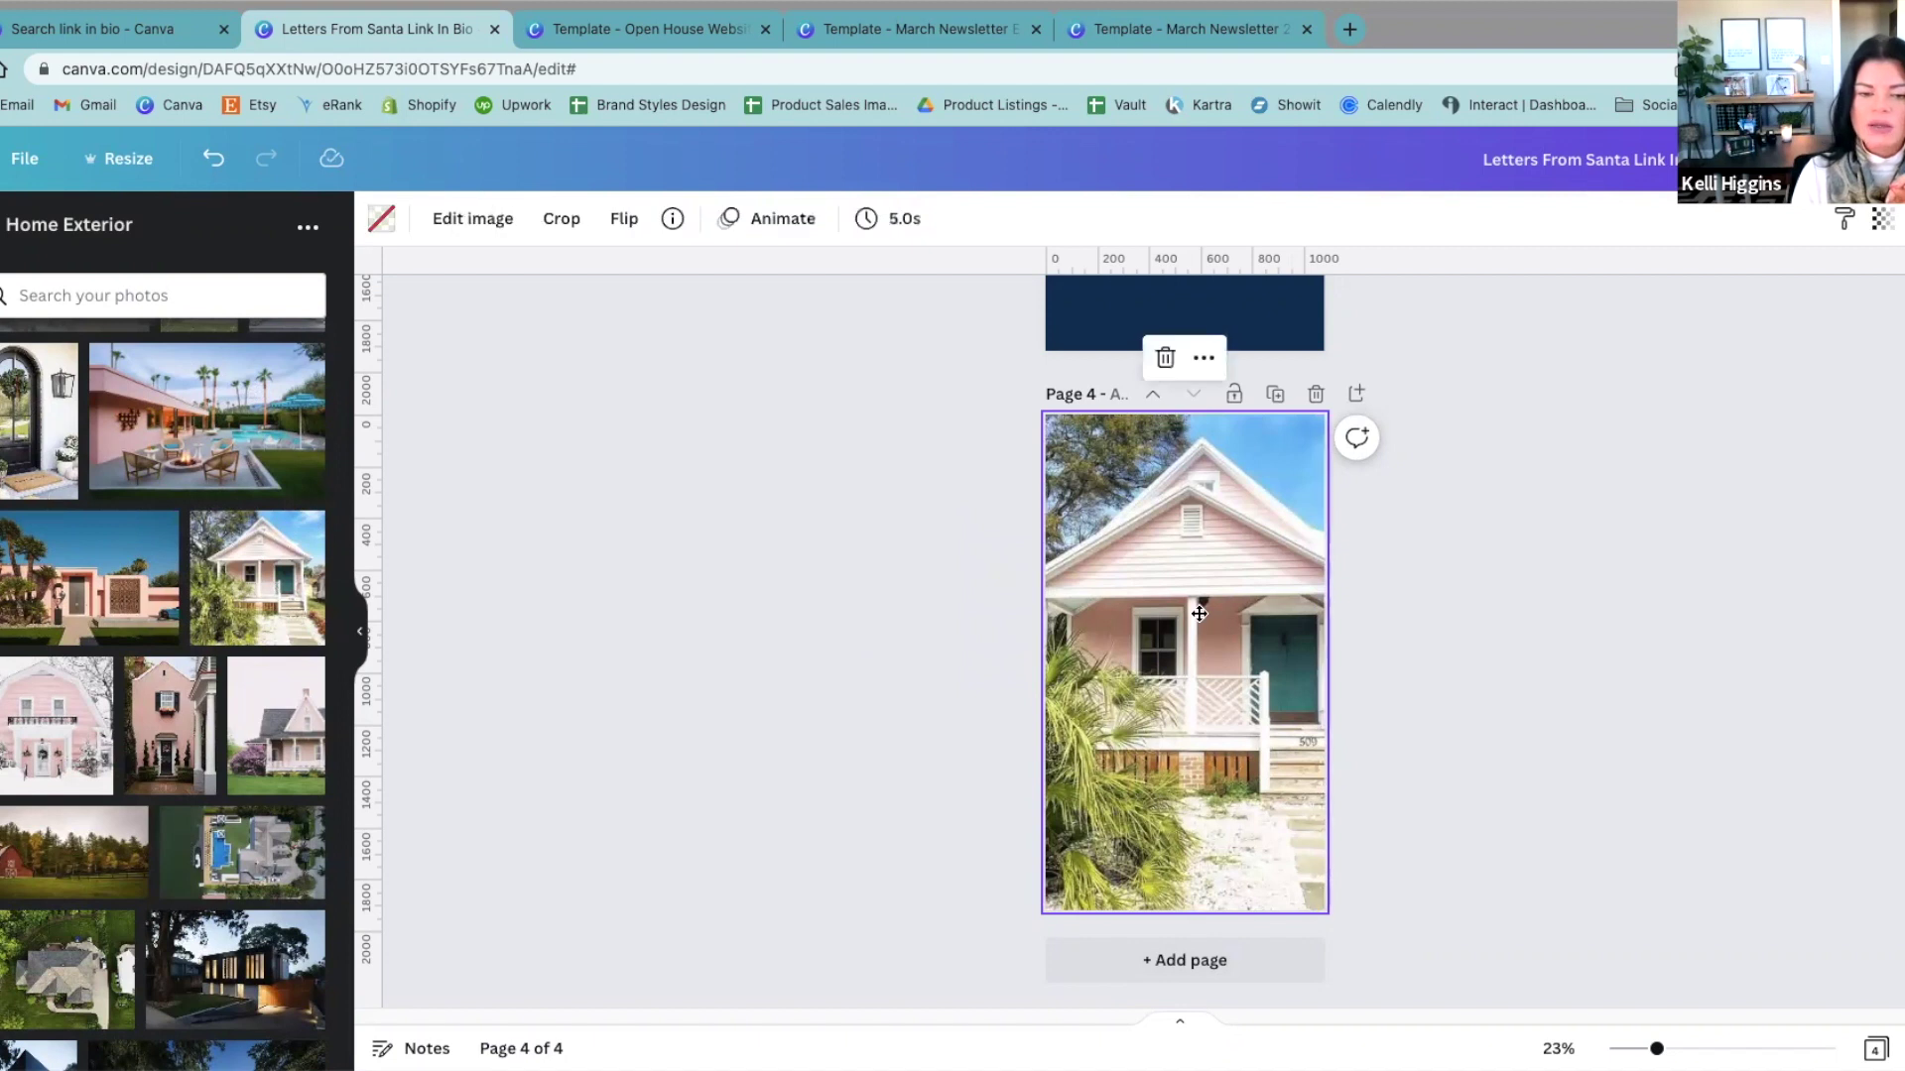
click(694, 574)
Move the outlined woman cutout onto page 4, enlarged at the lower right.
scroll(1063, 629, up, 4)
drag(1168, 541, 1138, 795)
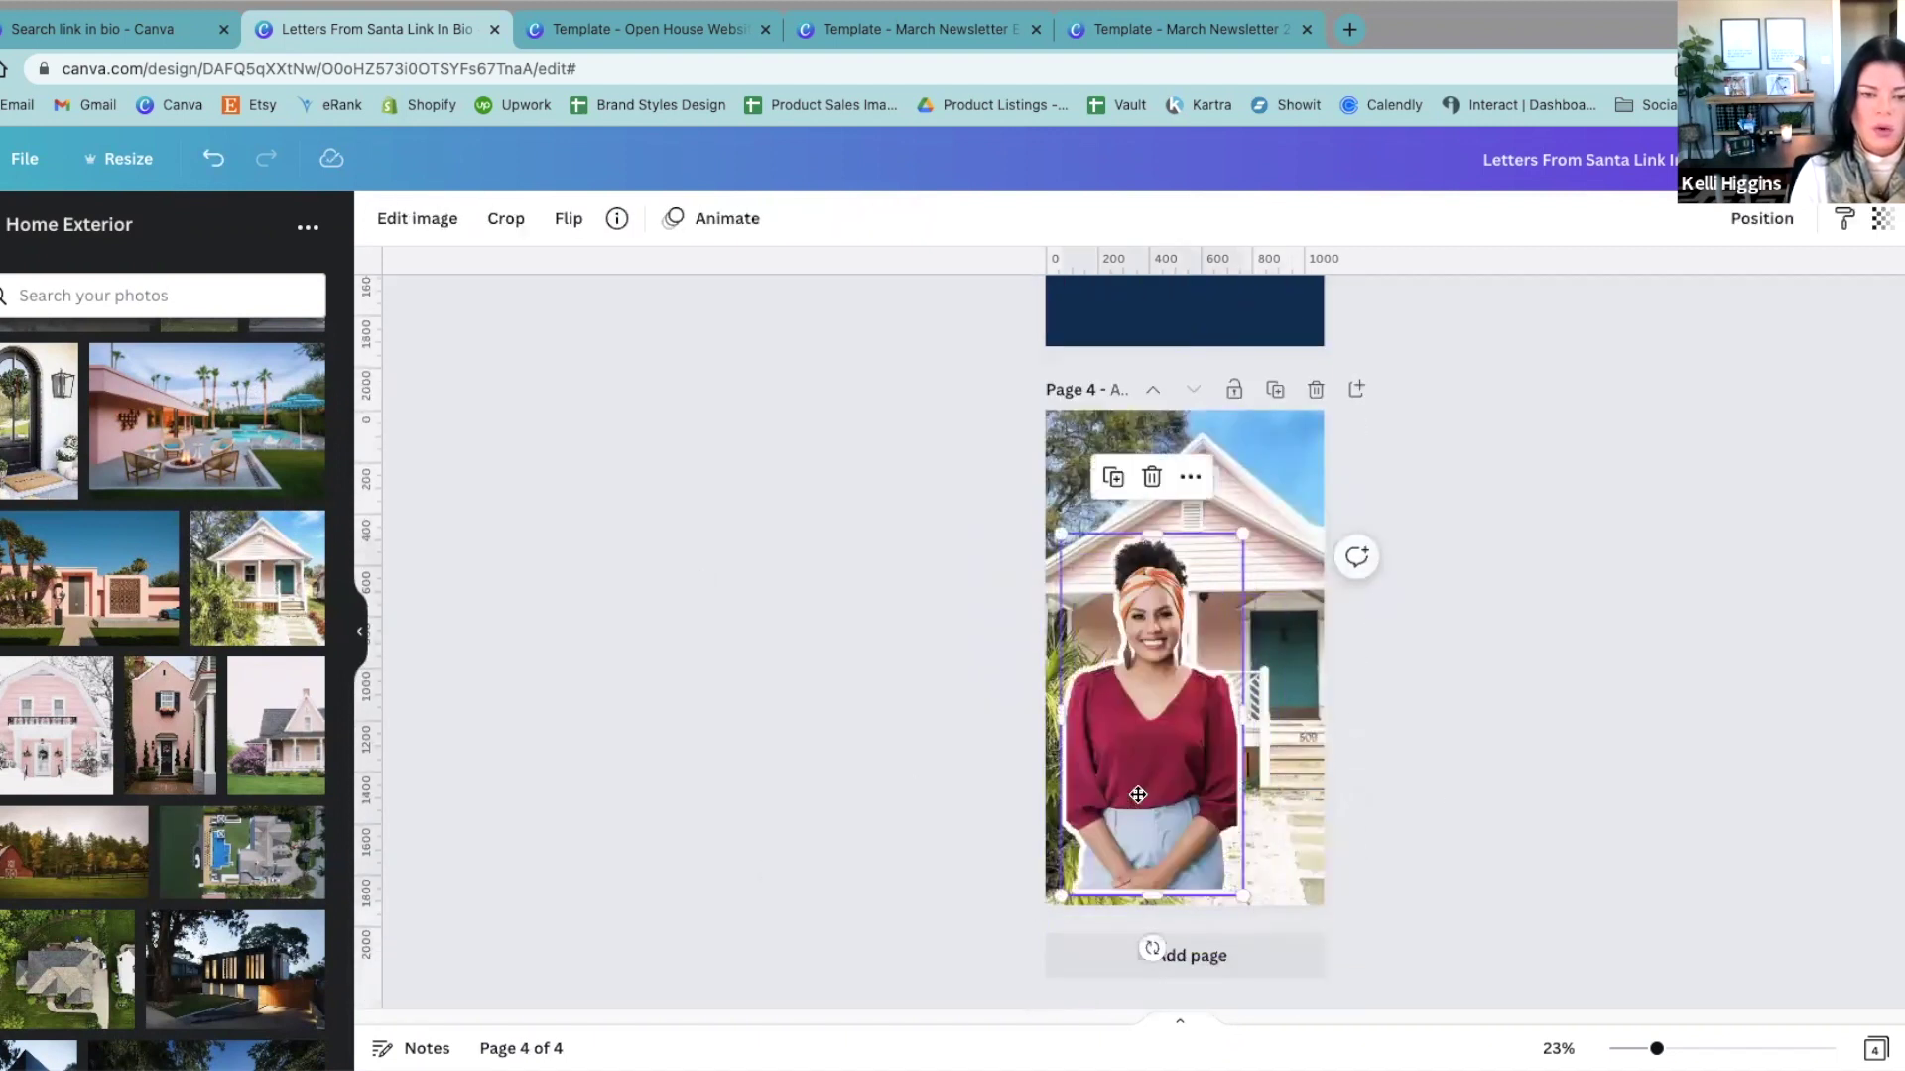
click(1493, 798)
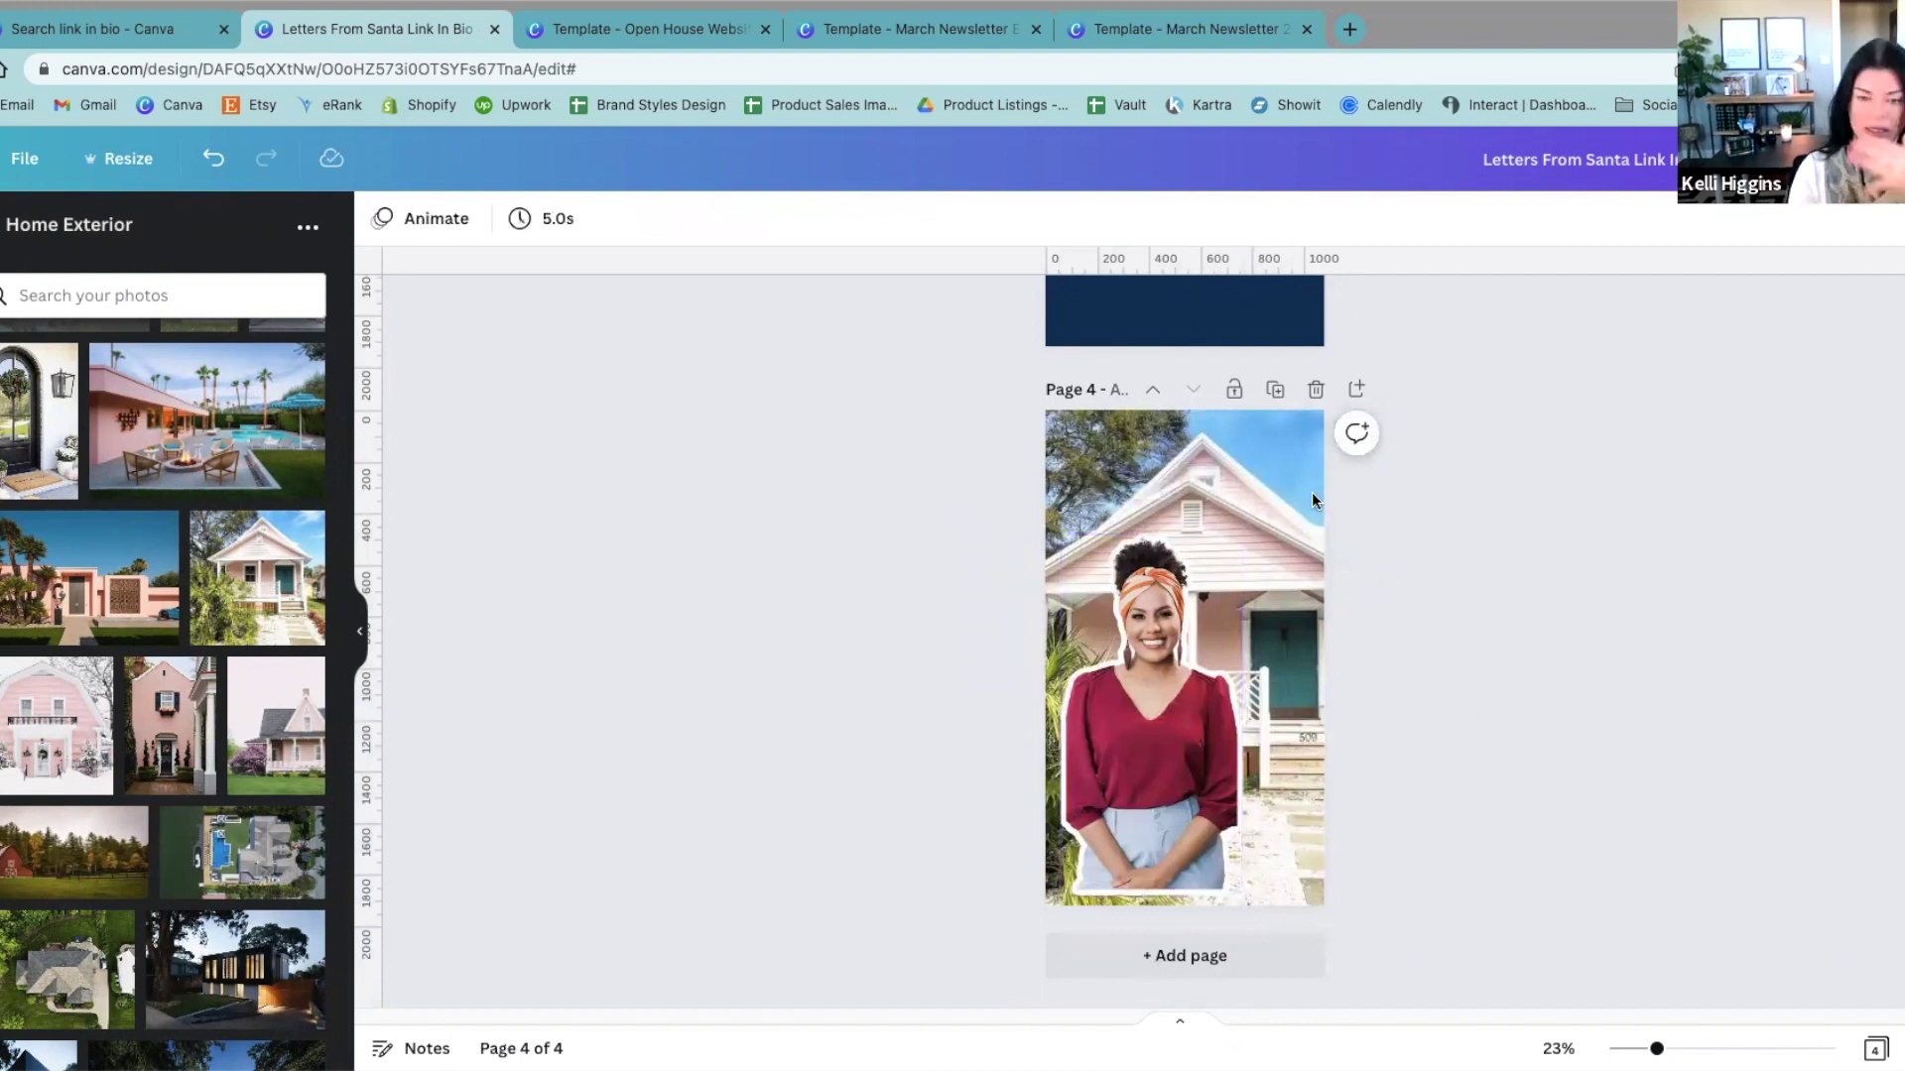
click(1278, 468)
click(1237, 709)
drag(1180, 702, 1280, 713)
drag(1169, 544, 1224, 576)
click(1652, 651)
click(1271, 637)
drag(1270, 638, 1271, 646)
click(1562, 714)
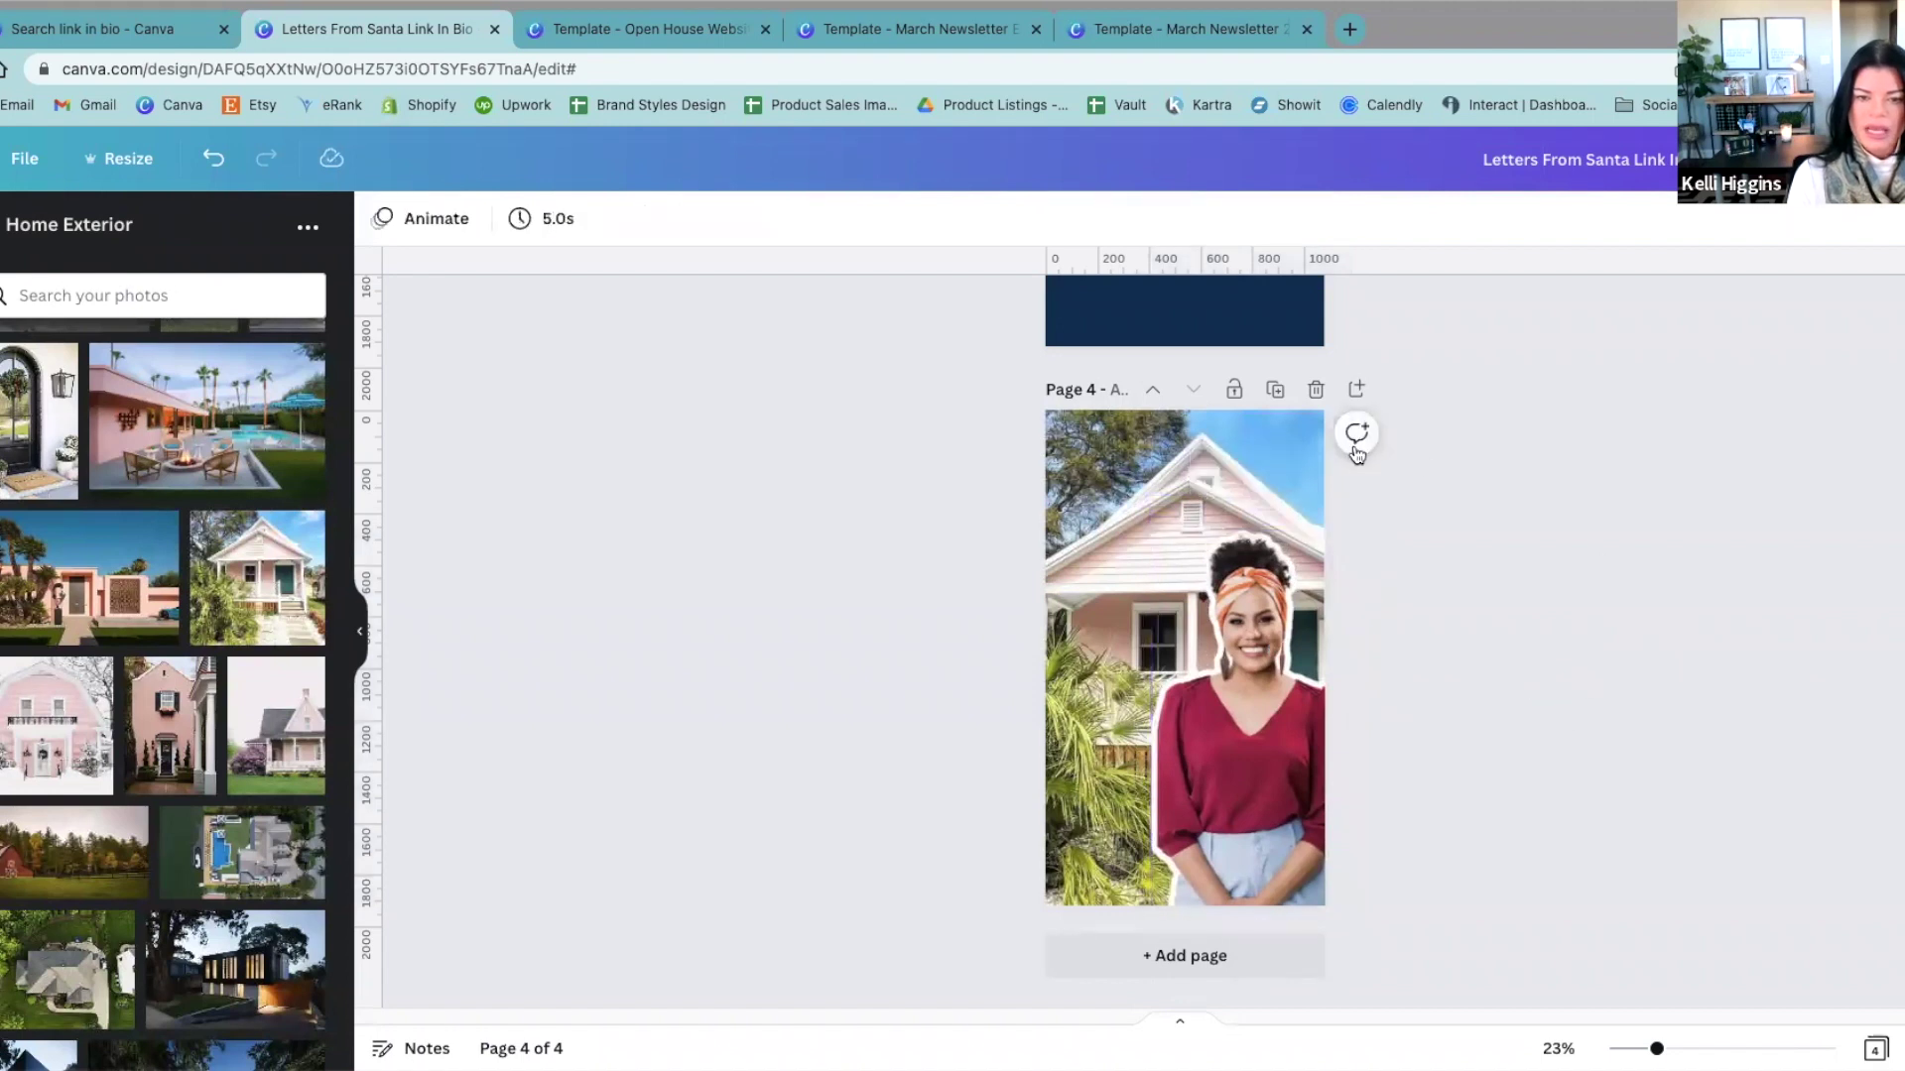
click(1269, 450)
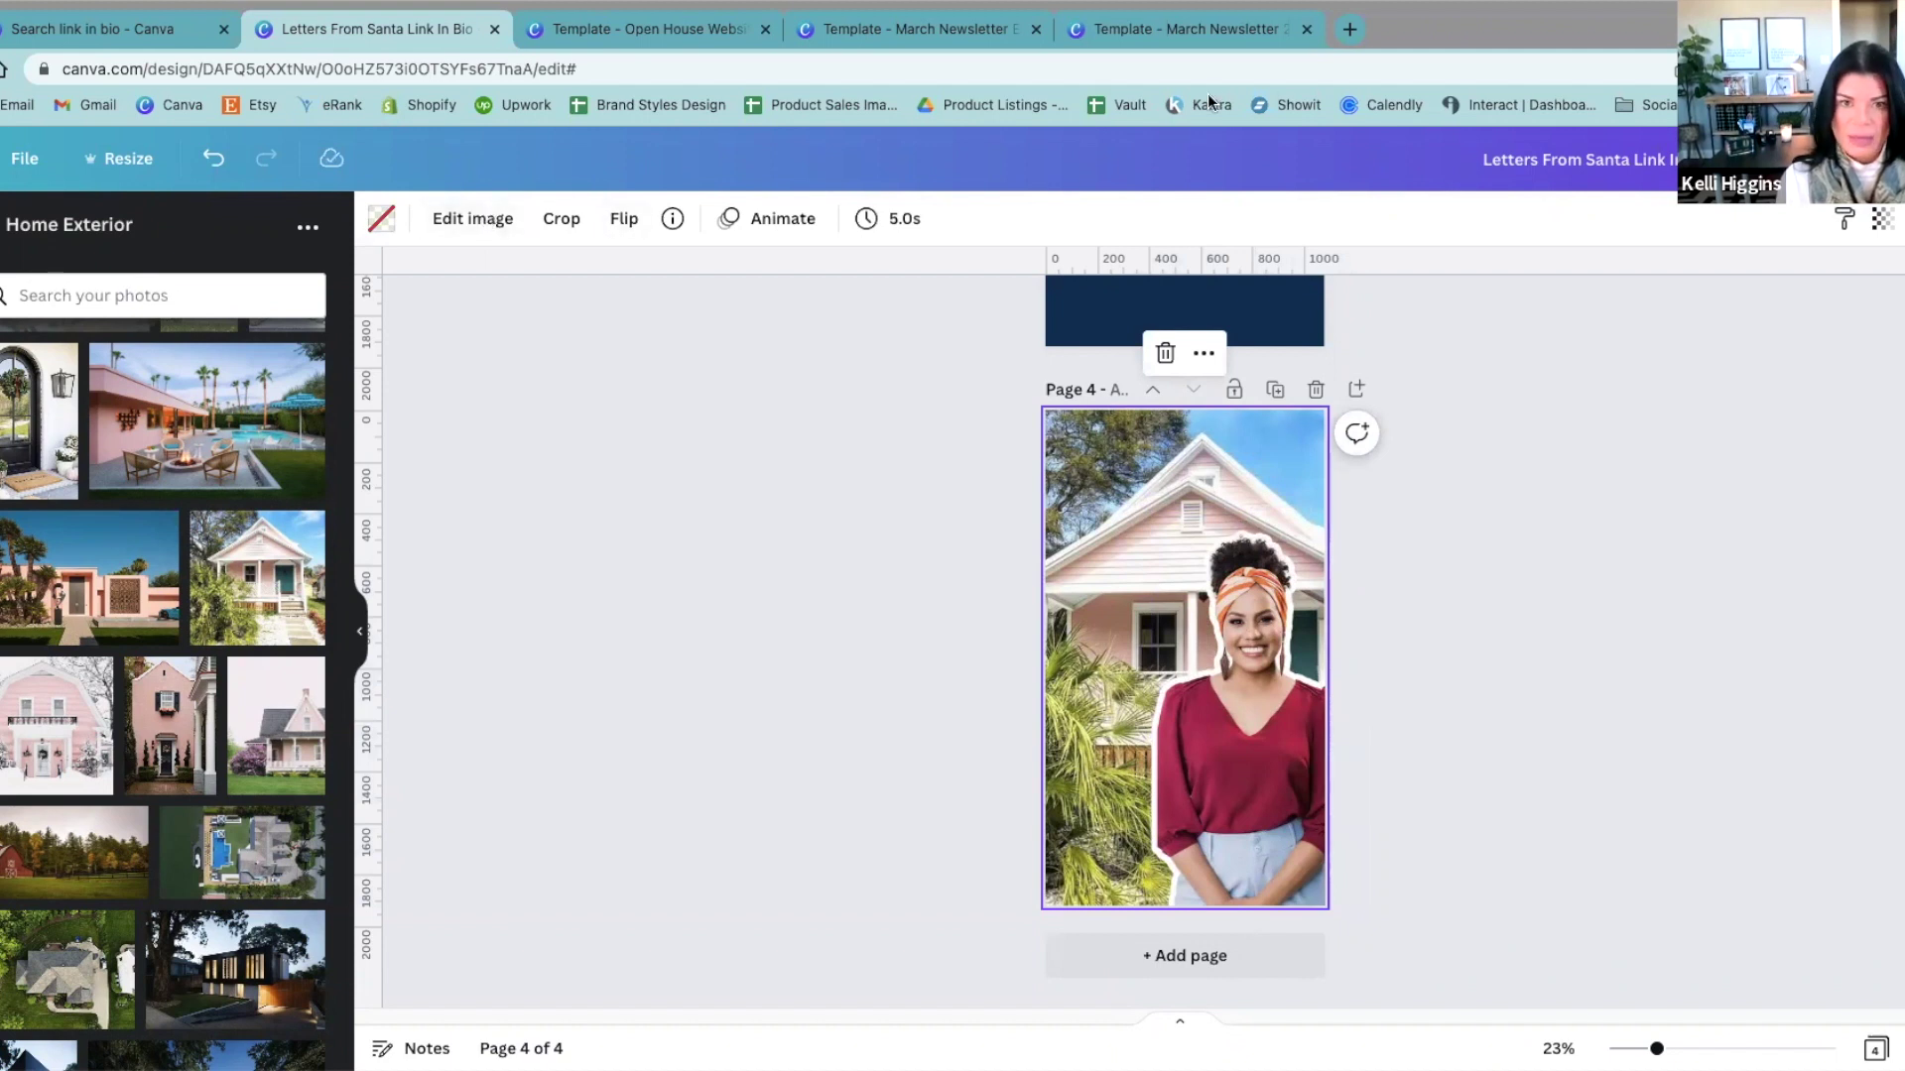
Apply an Auto blur at intensity 12 to the pink house photo on page 4.
click(472, 234)
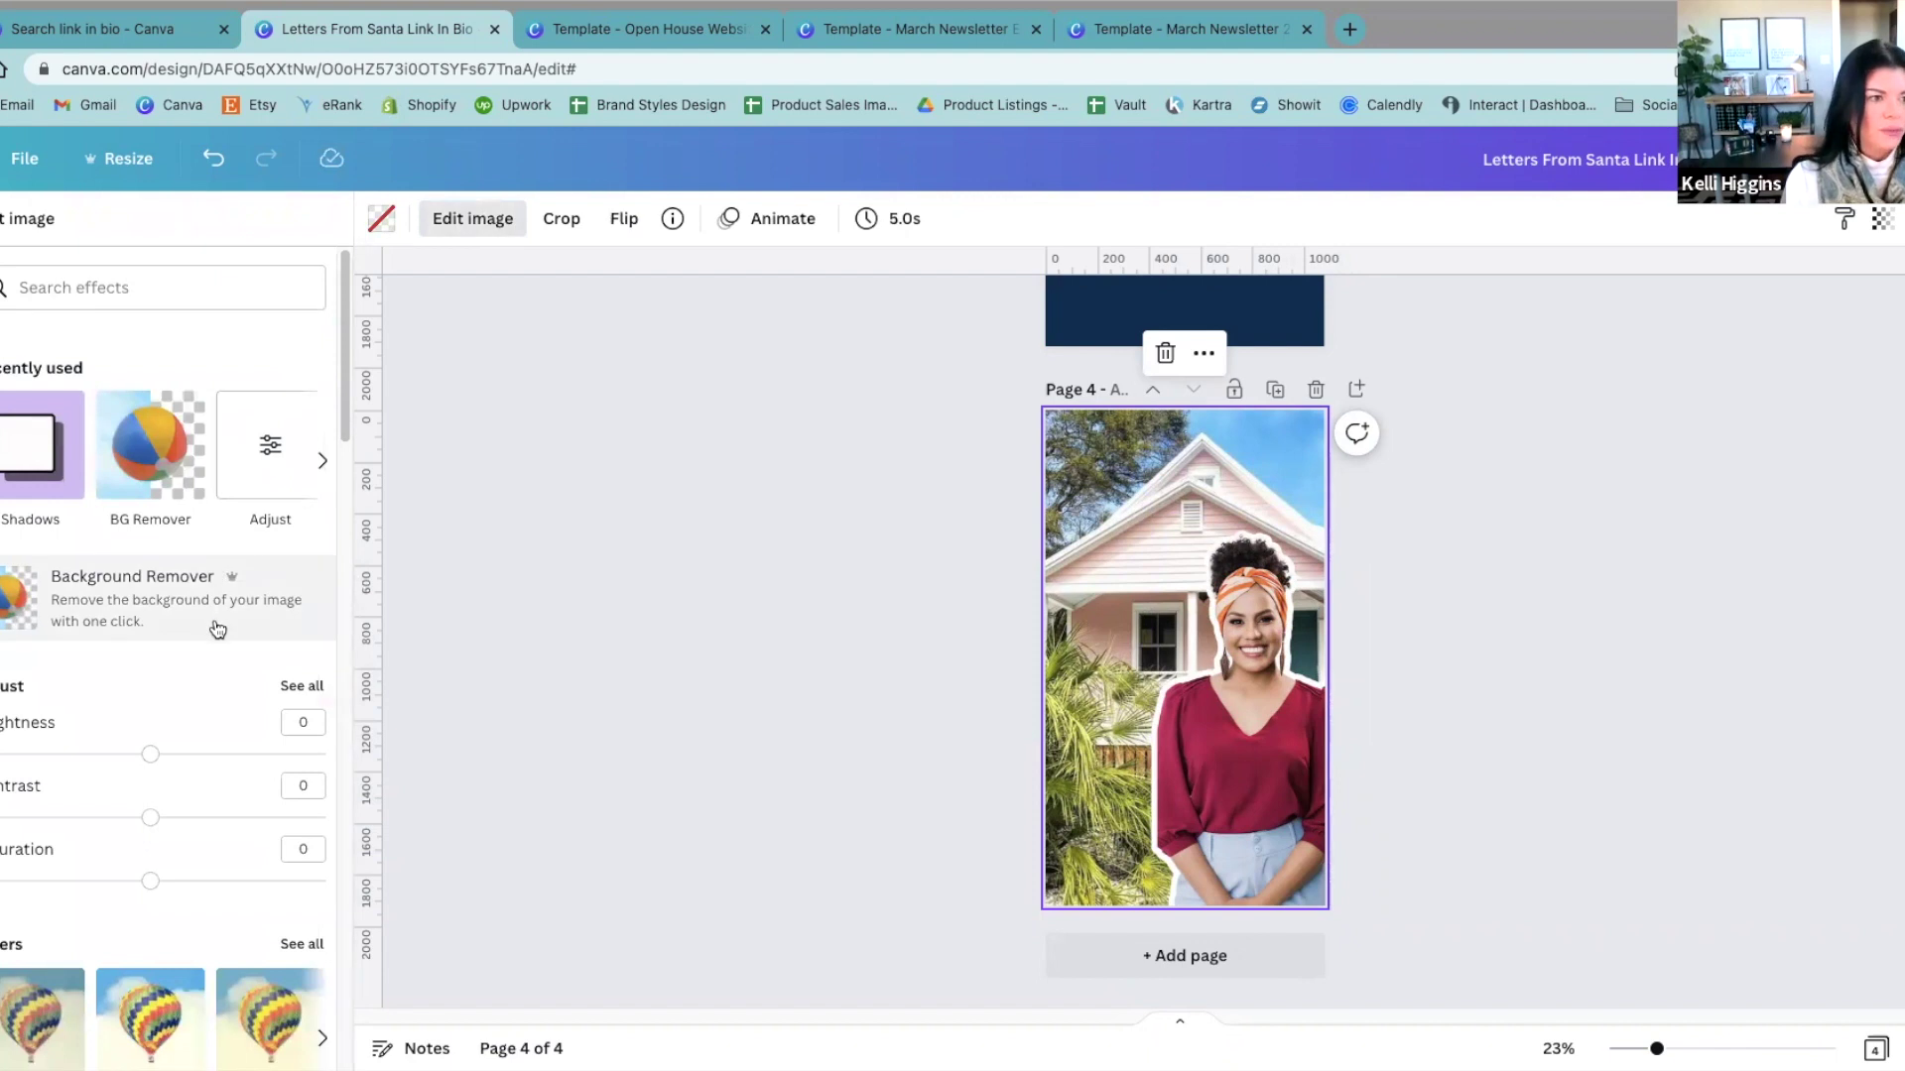
scroll(217, 629, down, 7)
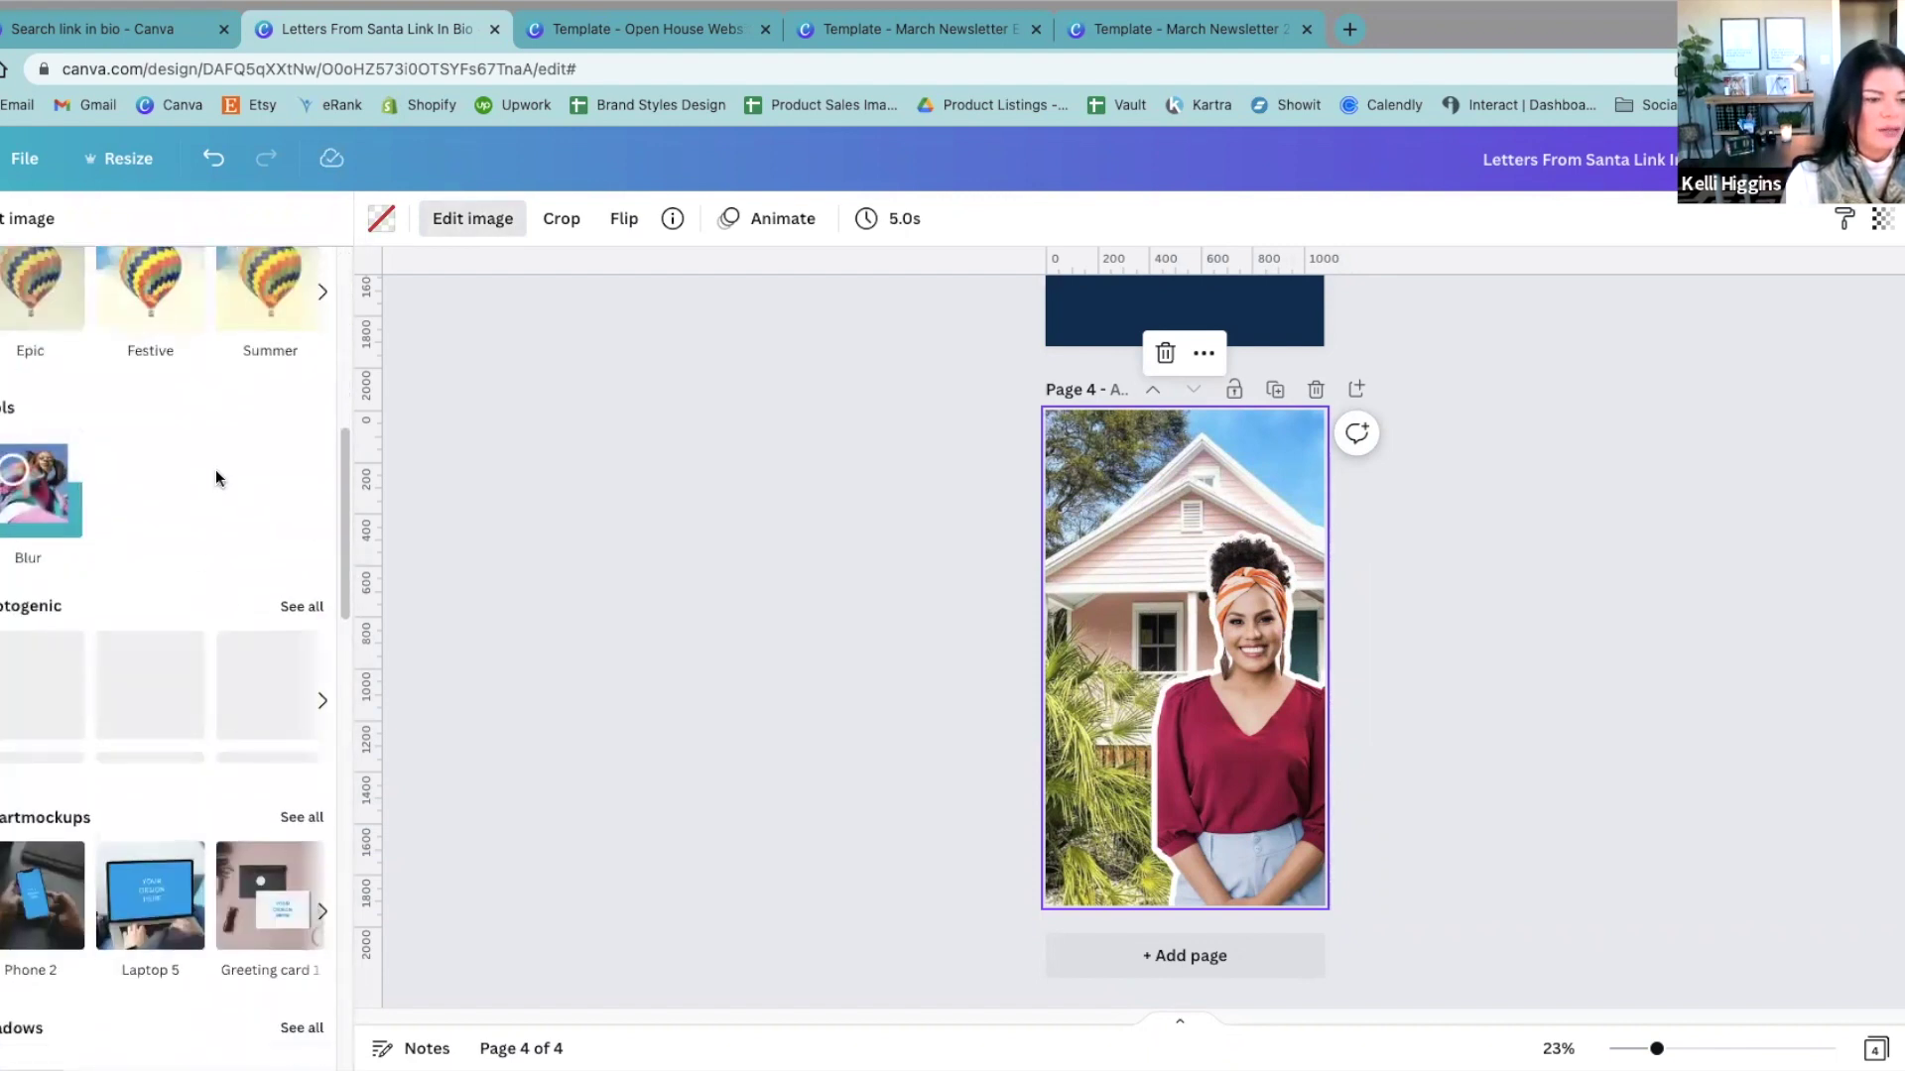
scroll(217, 468, down, 4)
scroll(204, 615, up, 5)
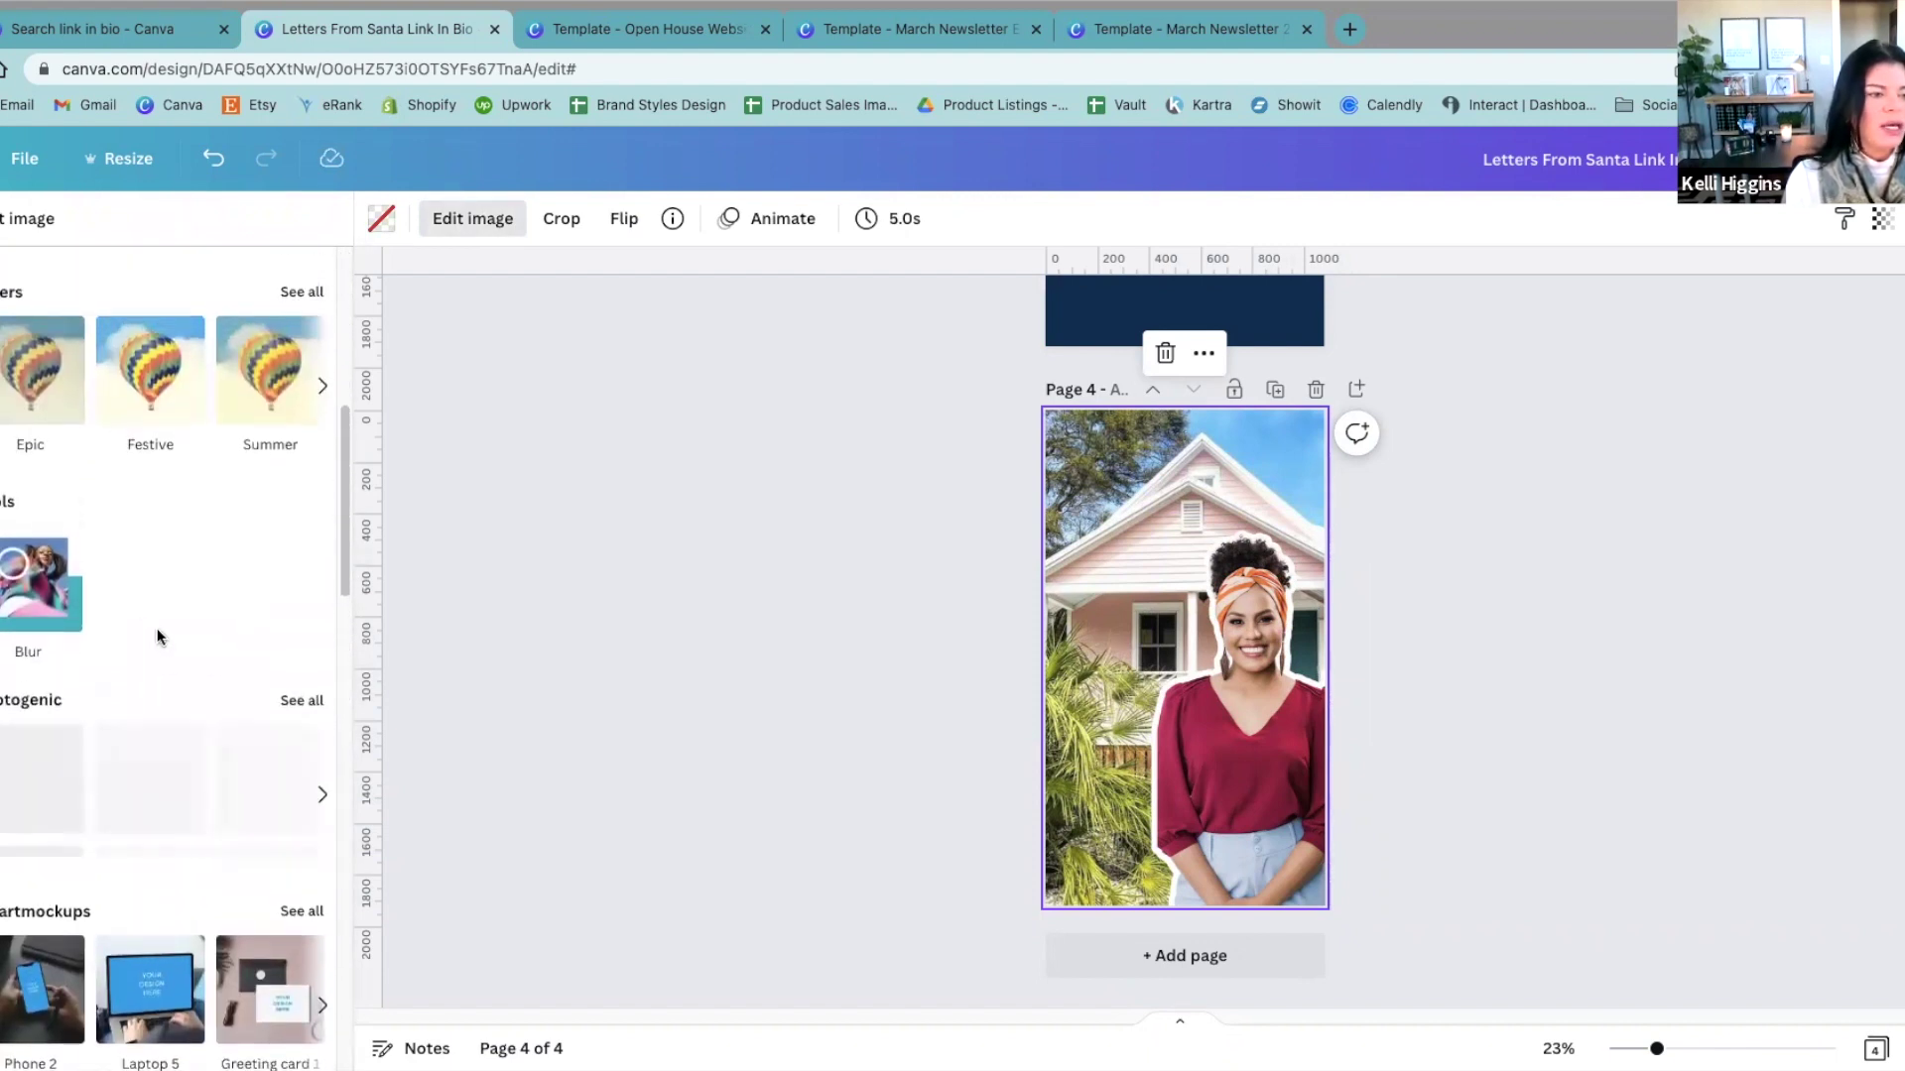
click(22, 583)
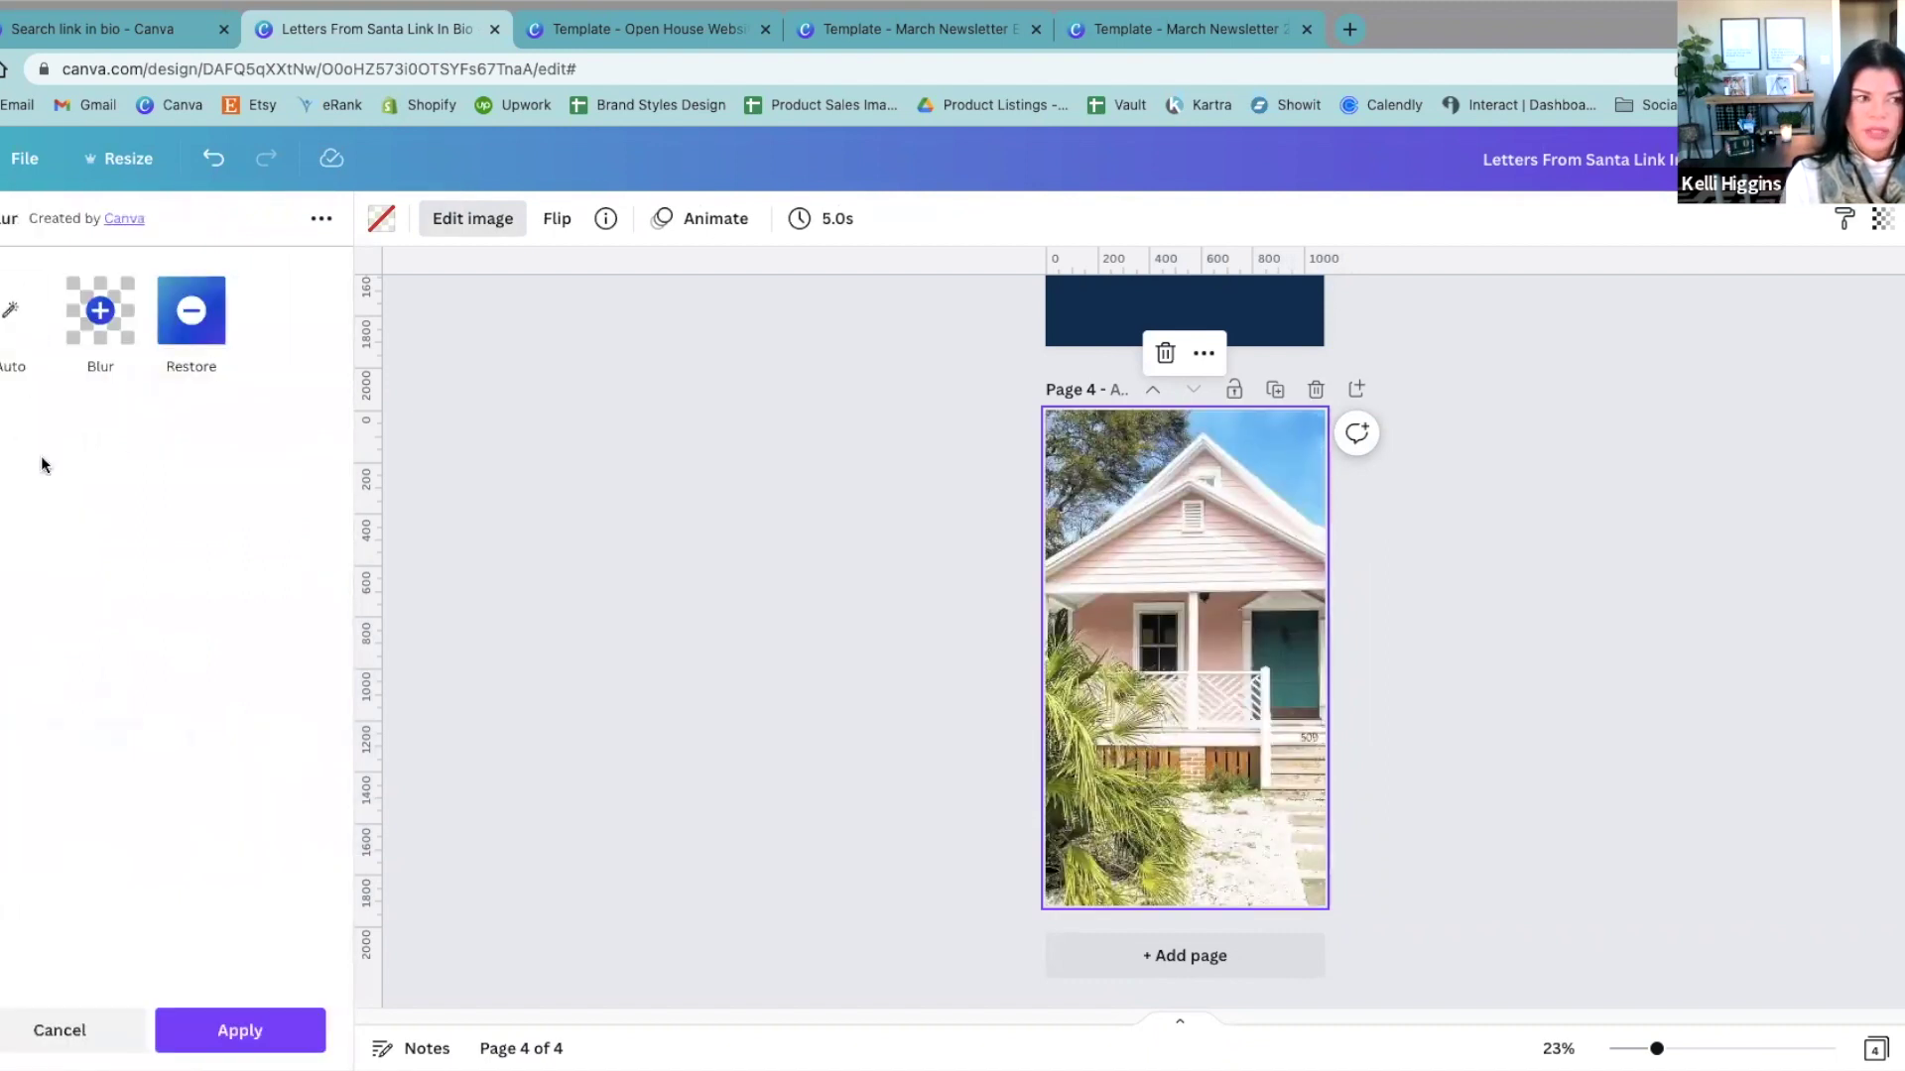
click(18, 335)
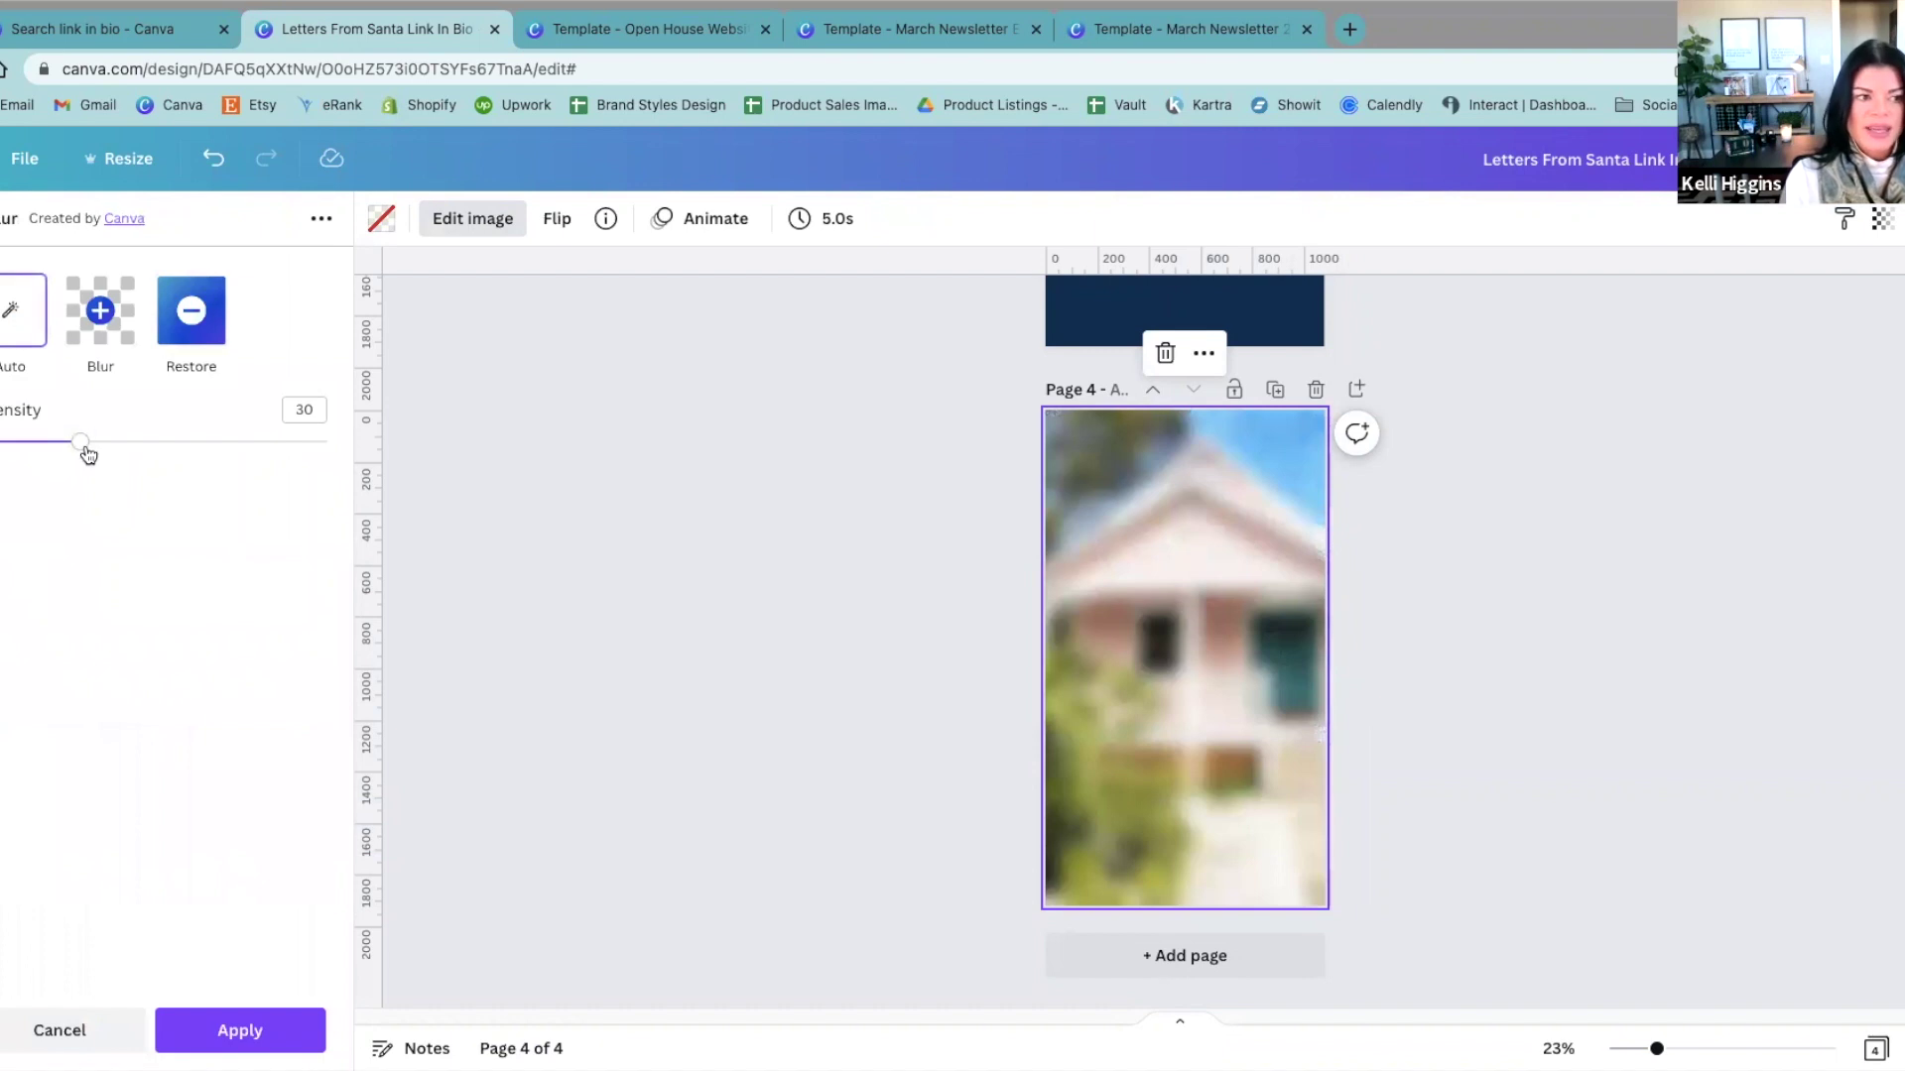
drag(79, 452, 17, 431)
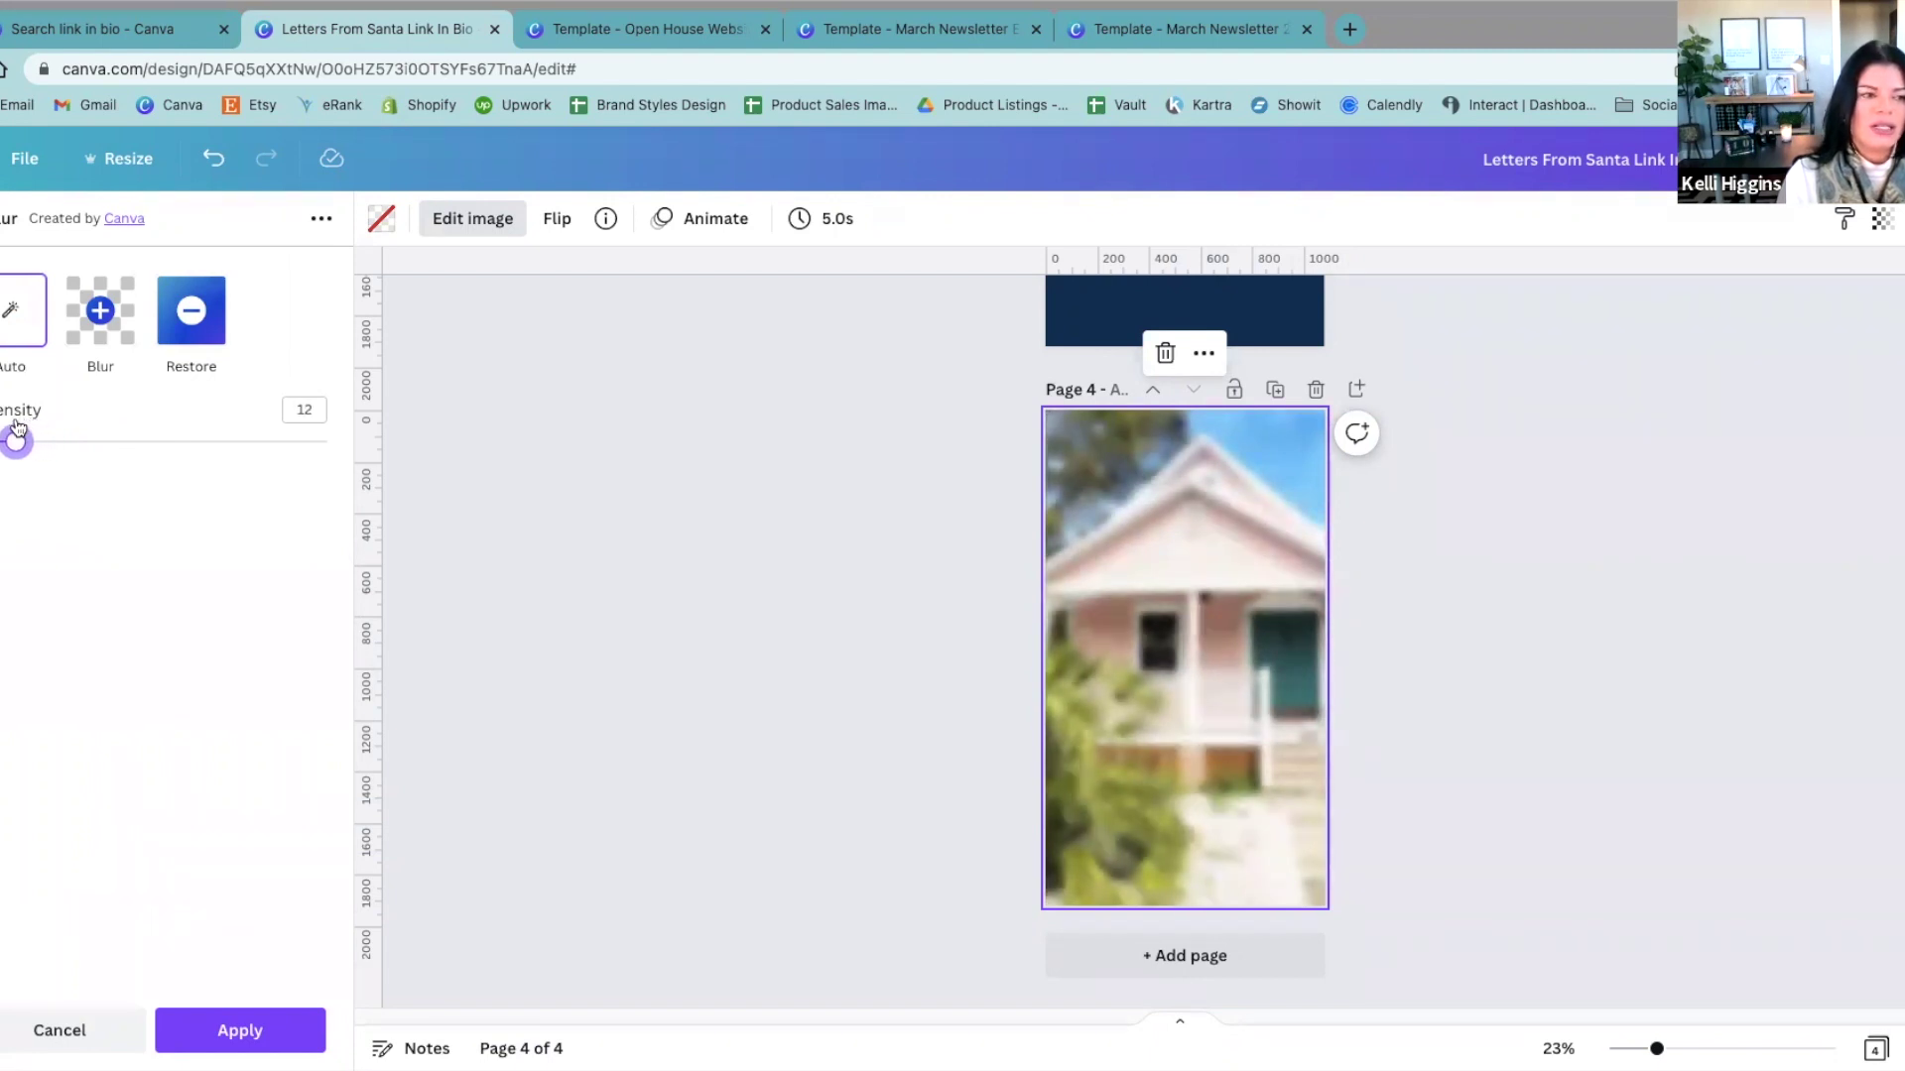
click(247, 1032)
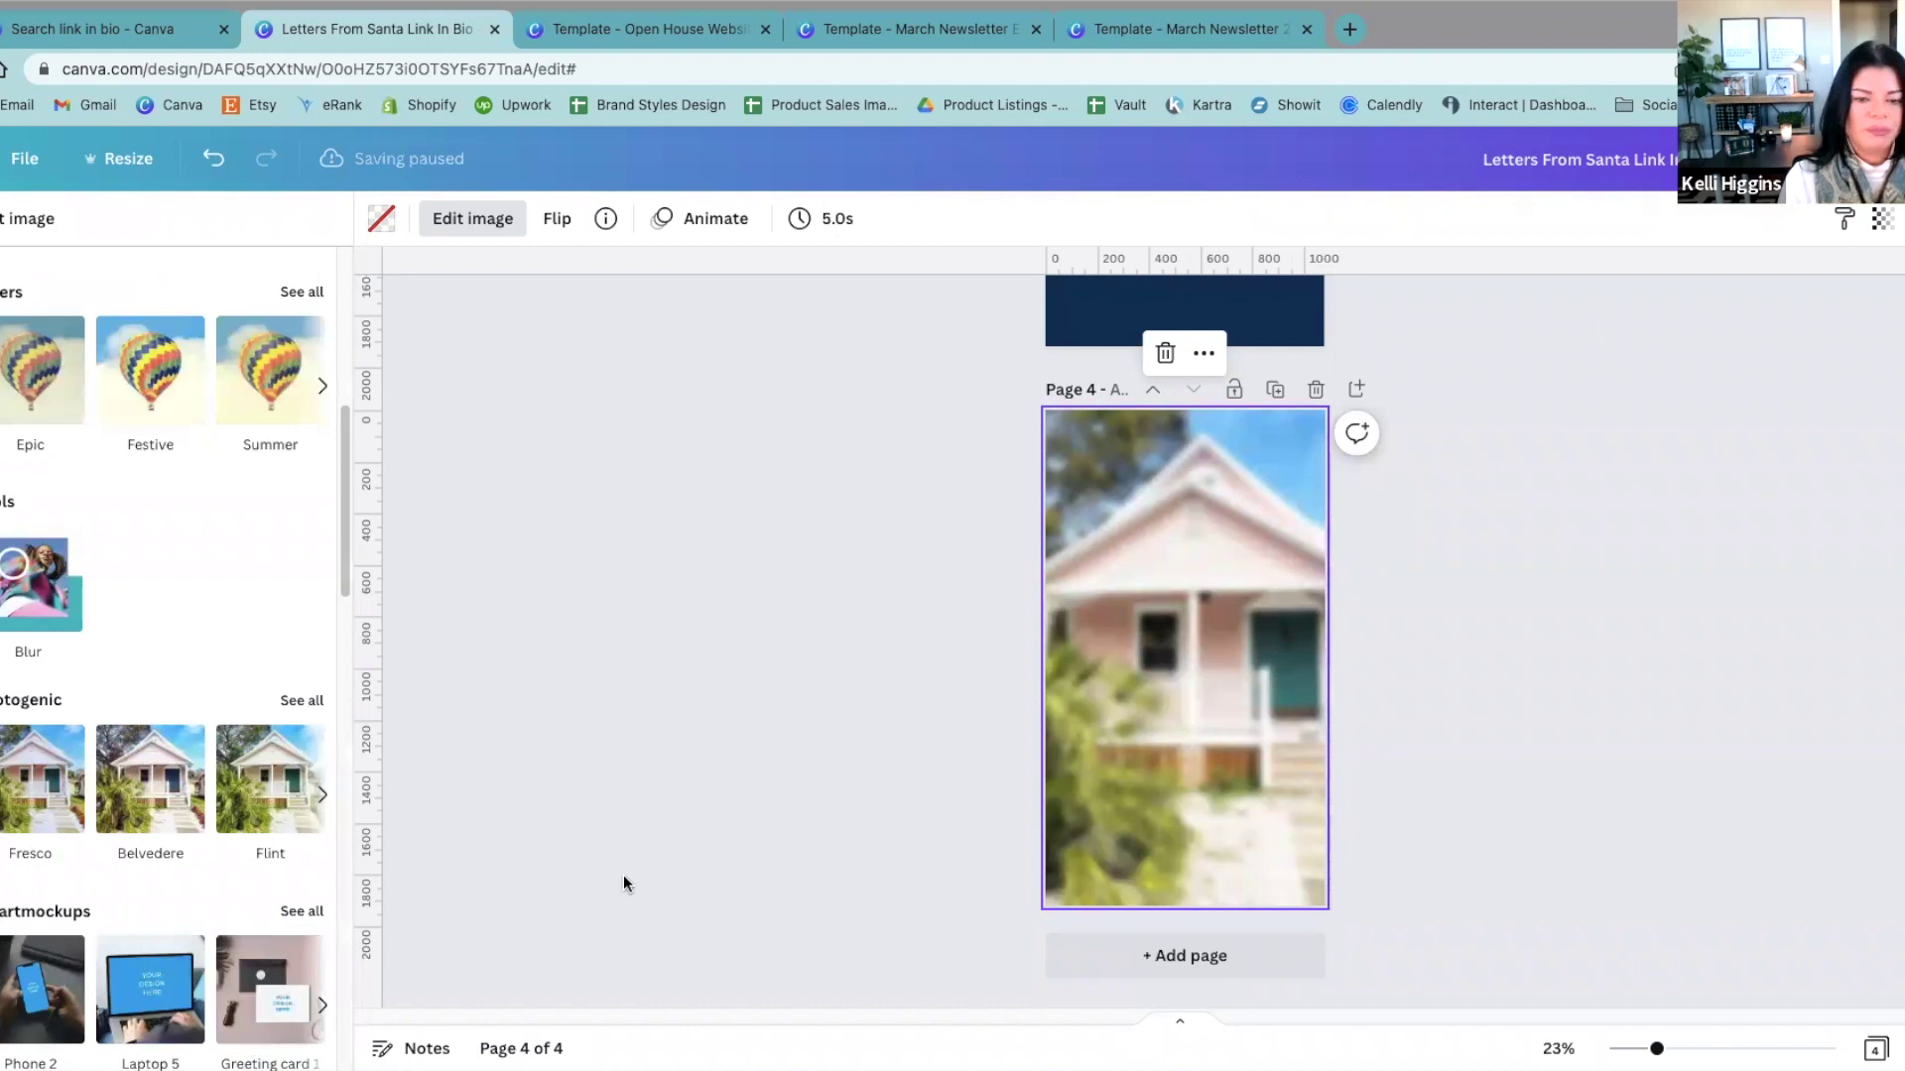
click(623, 875)
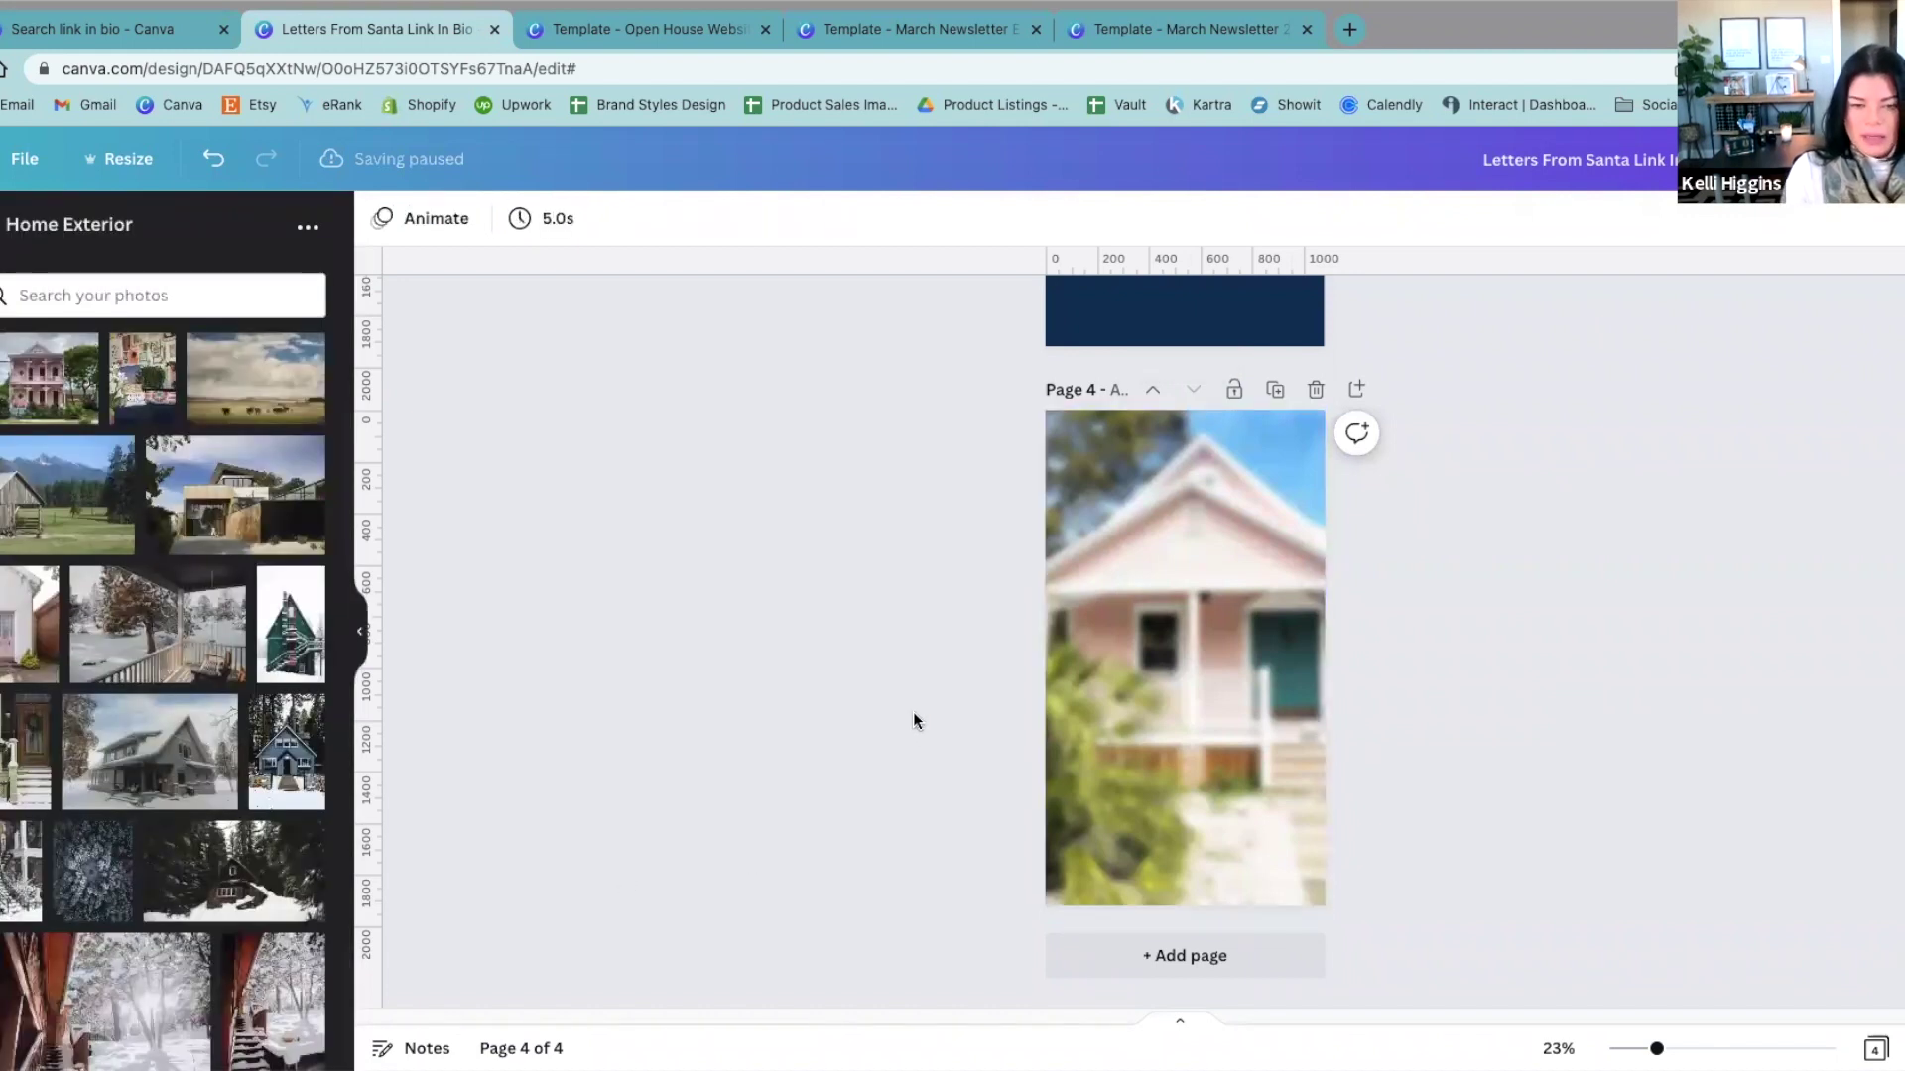
Paste a dark grey rectangle and stretch it across the lower part of page 4.
drag(1277, 700, 1256, 664)
click(1577, 767)
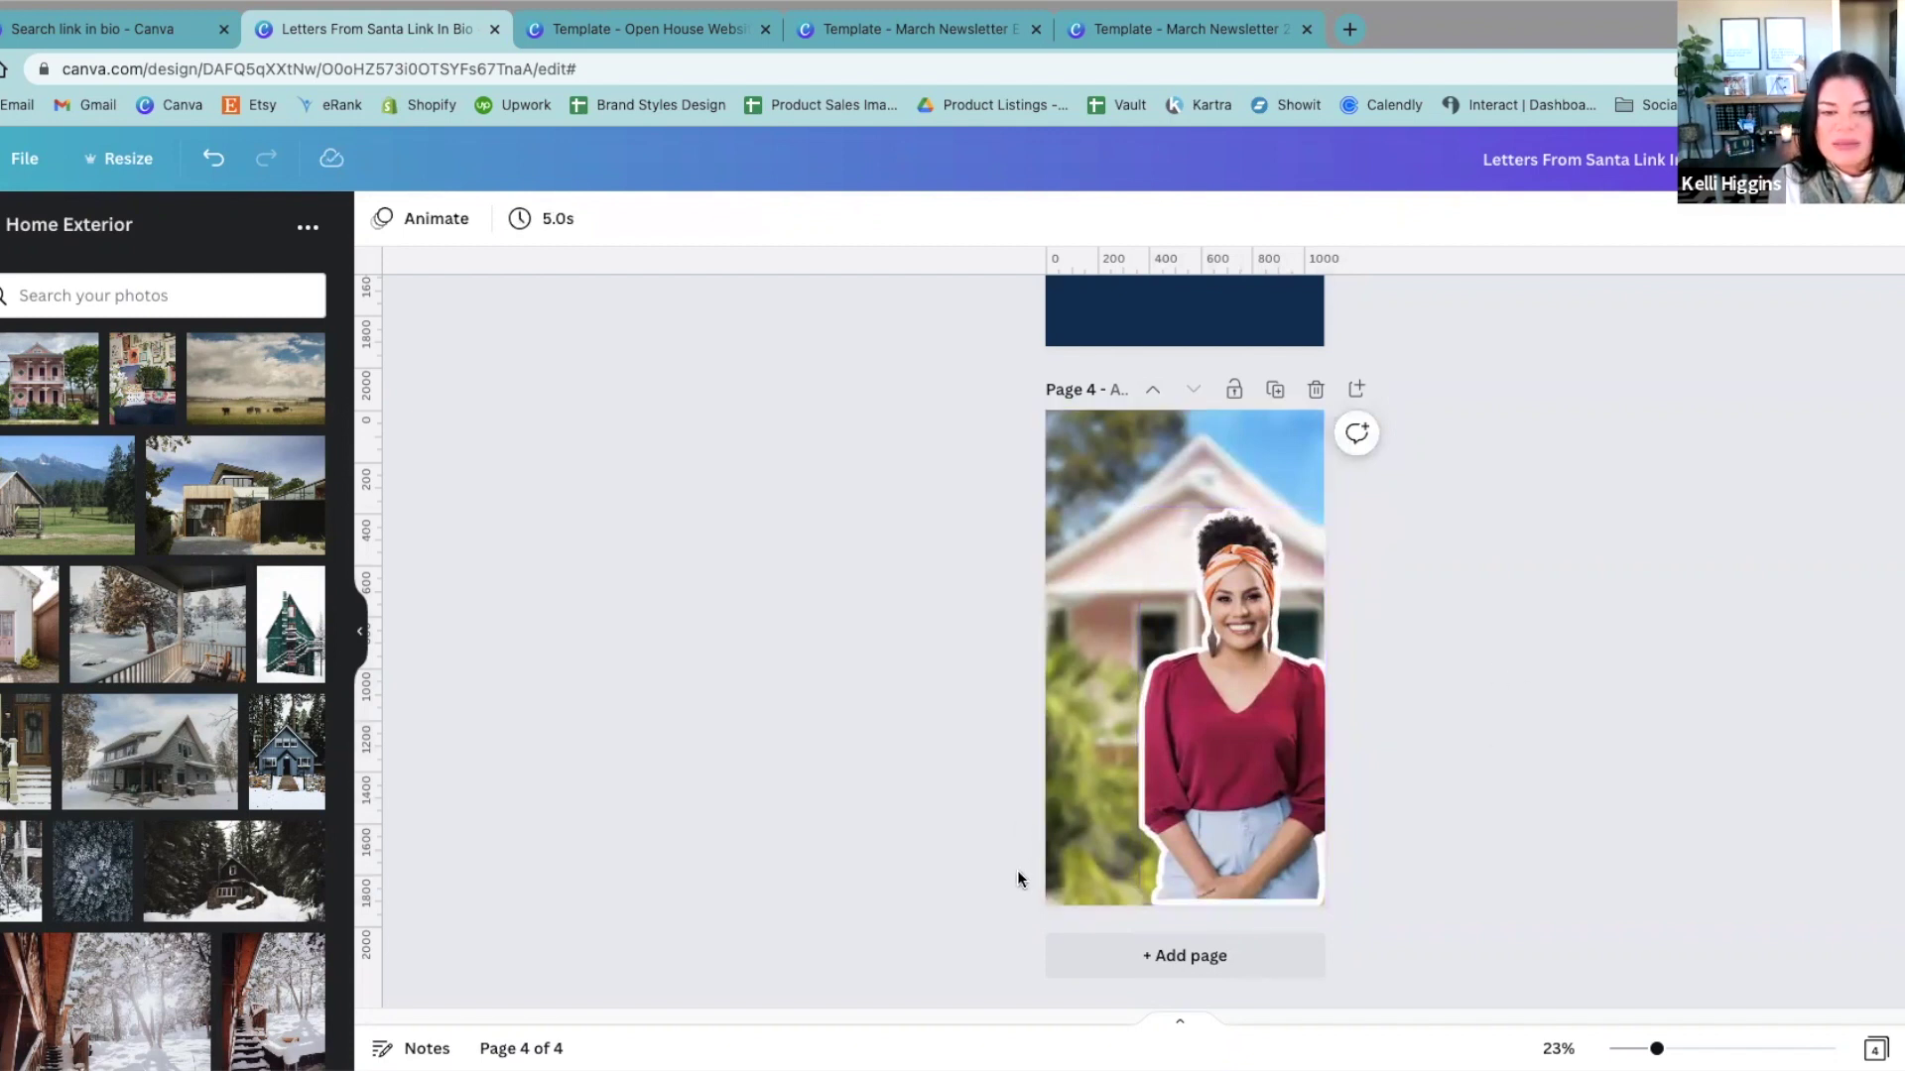
key(ctrl+v)
drag(1136, 658, 1157, 771)
drag(1075, 813, 1061, 809)
drag(1288, 760, 1379, 762)
Shift the person cutout slightly right and enlarge it.
click(1248, 567)
drag(1248, 567, 1294, 567)
drag(1184, 506, 1175, 437)
click(1437, 518)
click(1271, 769)
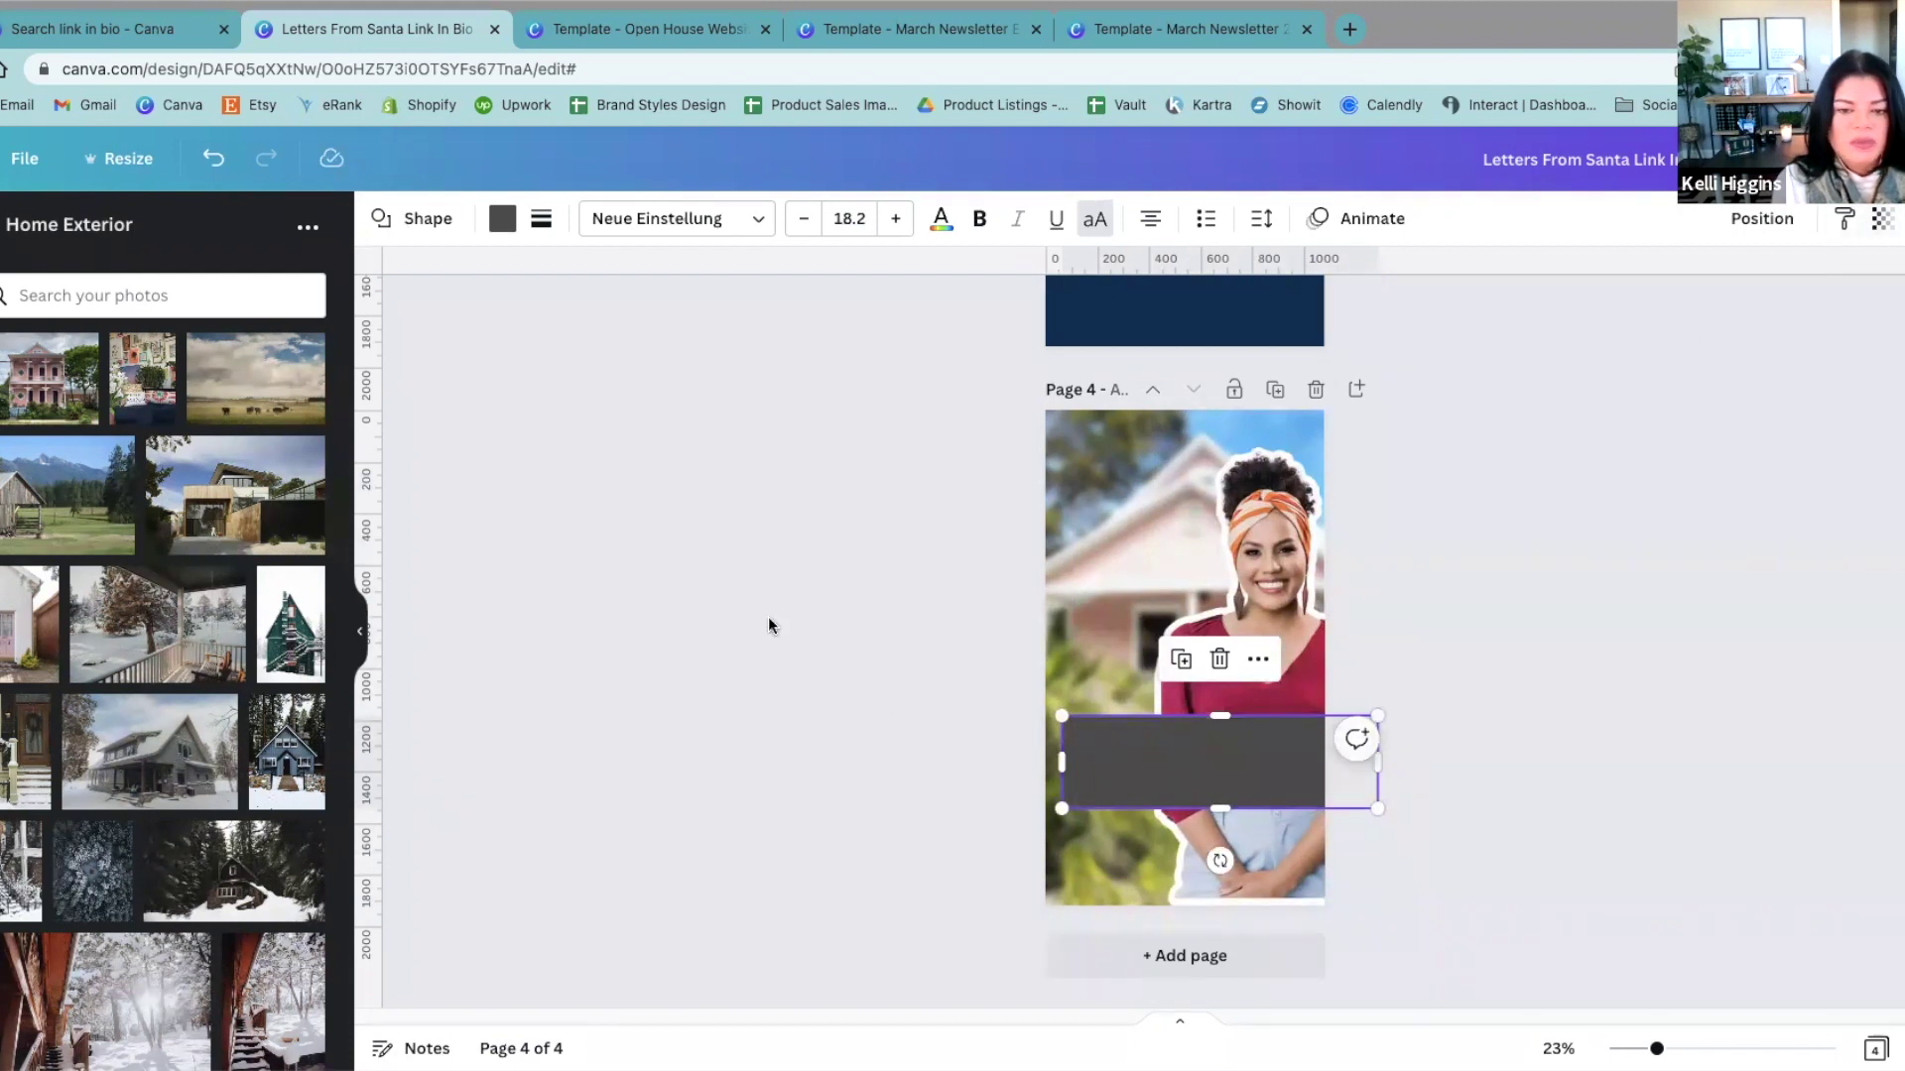
Eyedrop an orange from the design as the rectangle's fill and nudge it down.
click(502, 219)
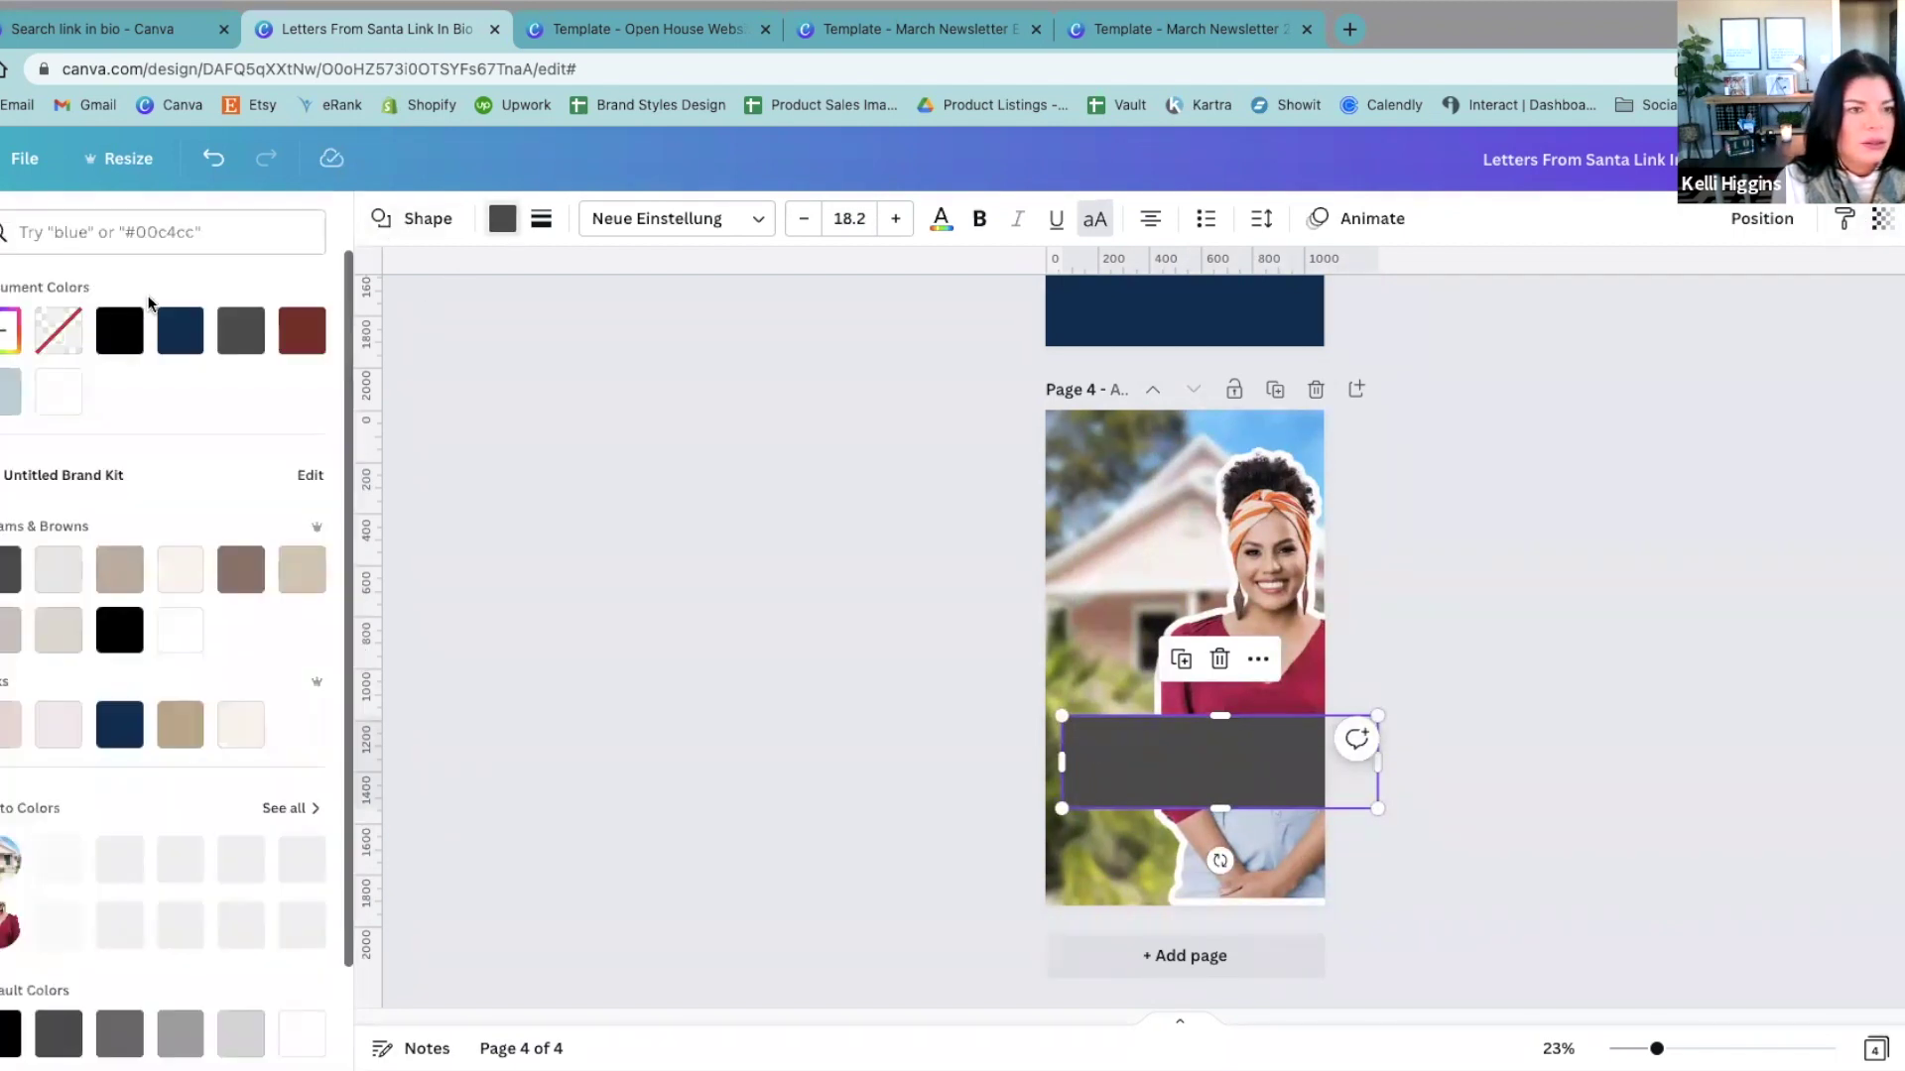
click(10, 331)
click(274, 564)
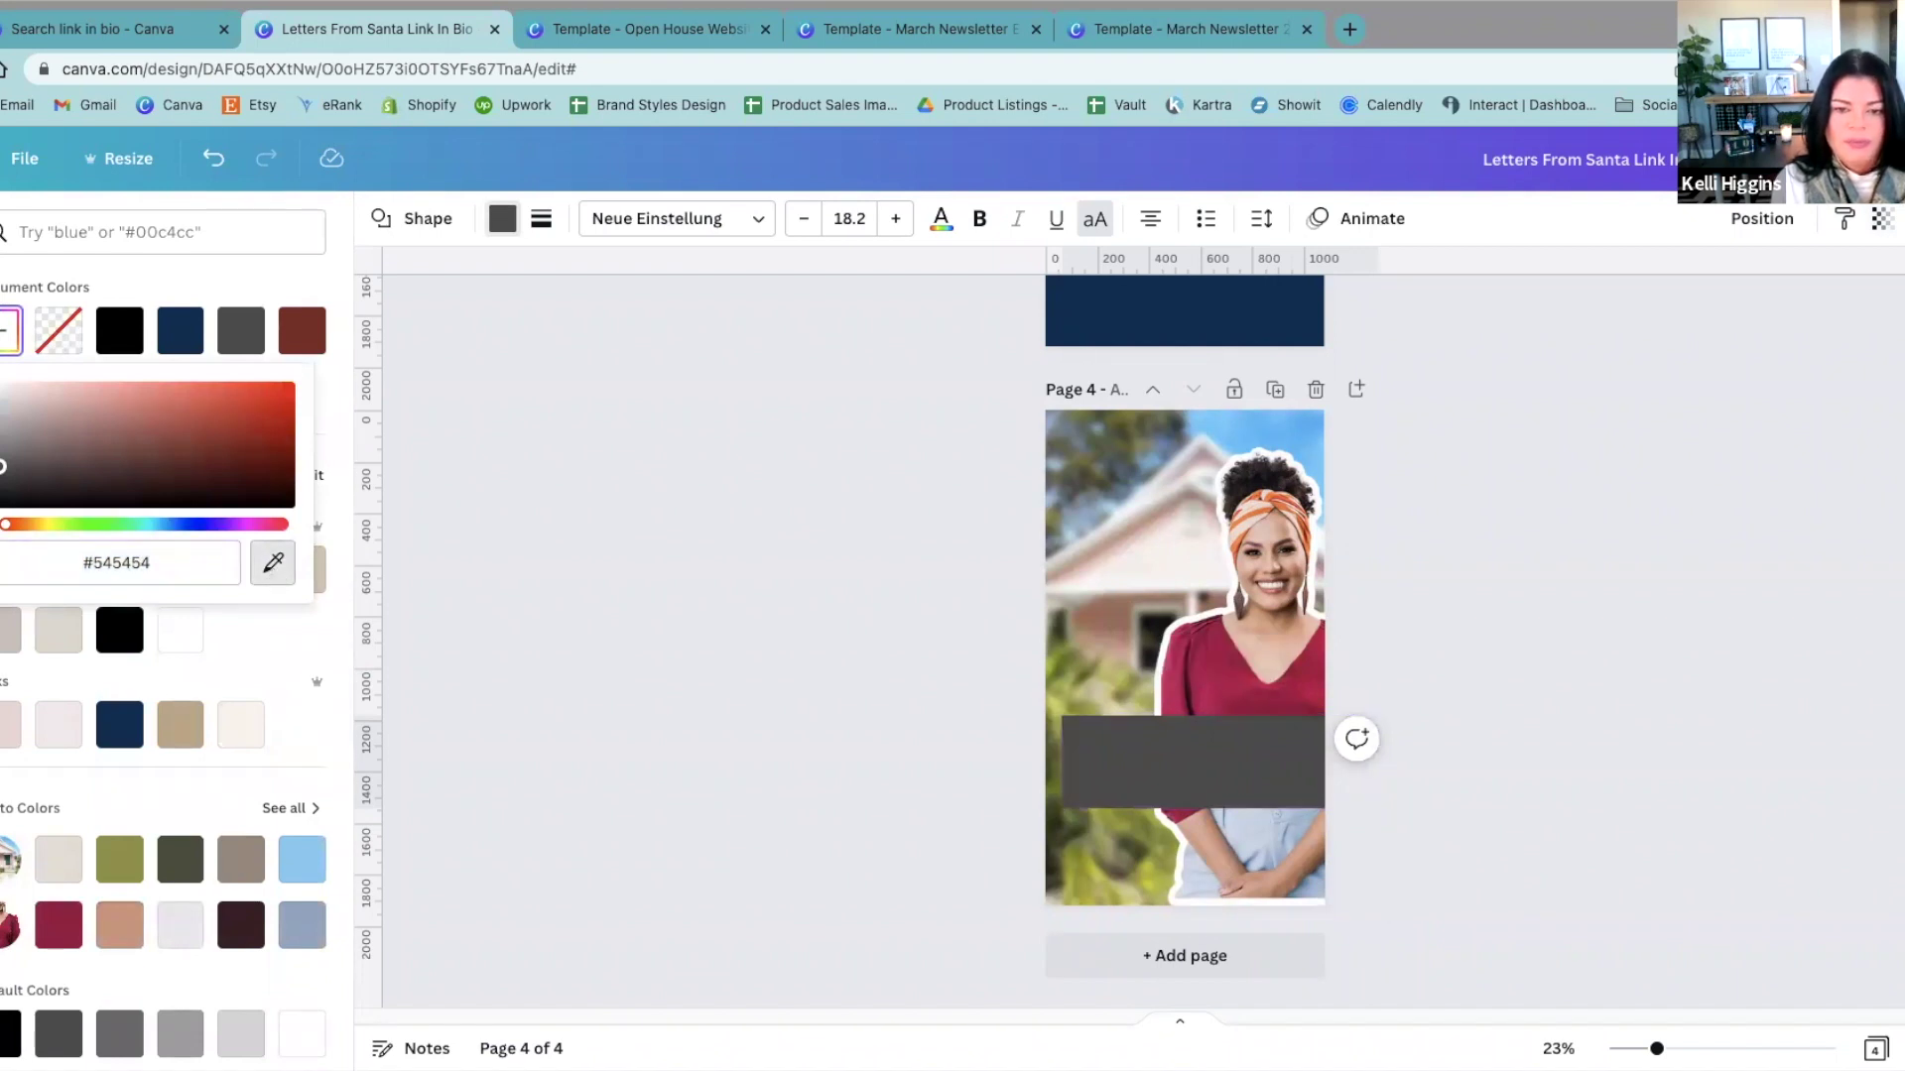
click(1251, 511)
click(1739, 615)
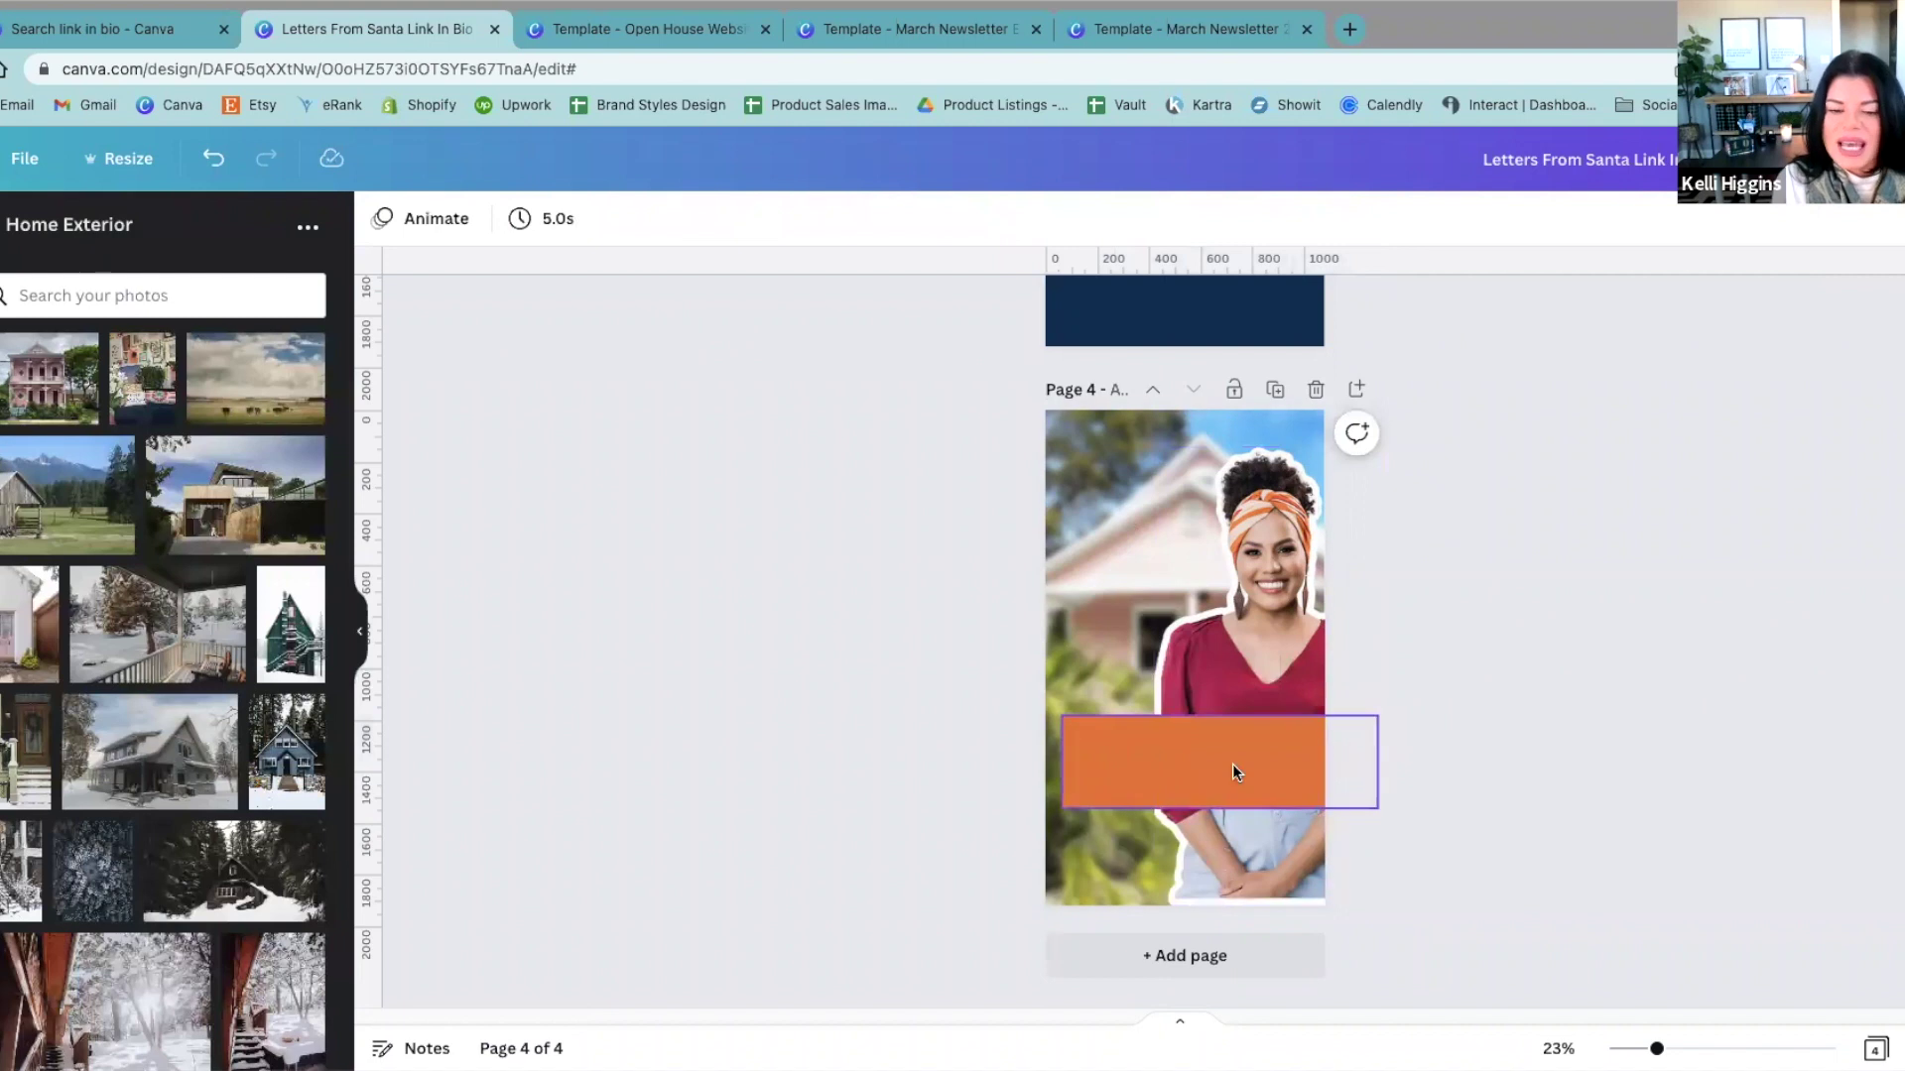
click(1234, 771)
drag(1283, 765, 1280, 772)
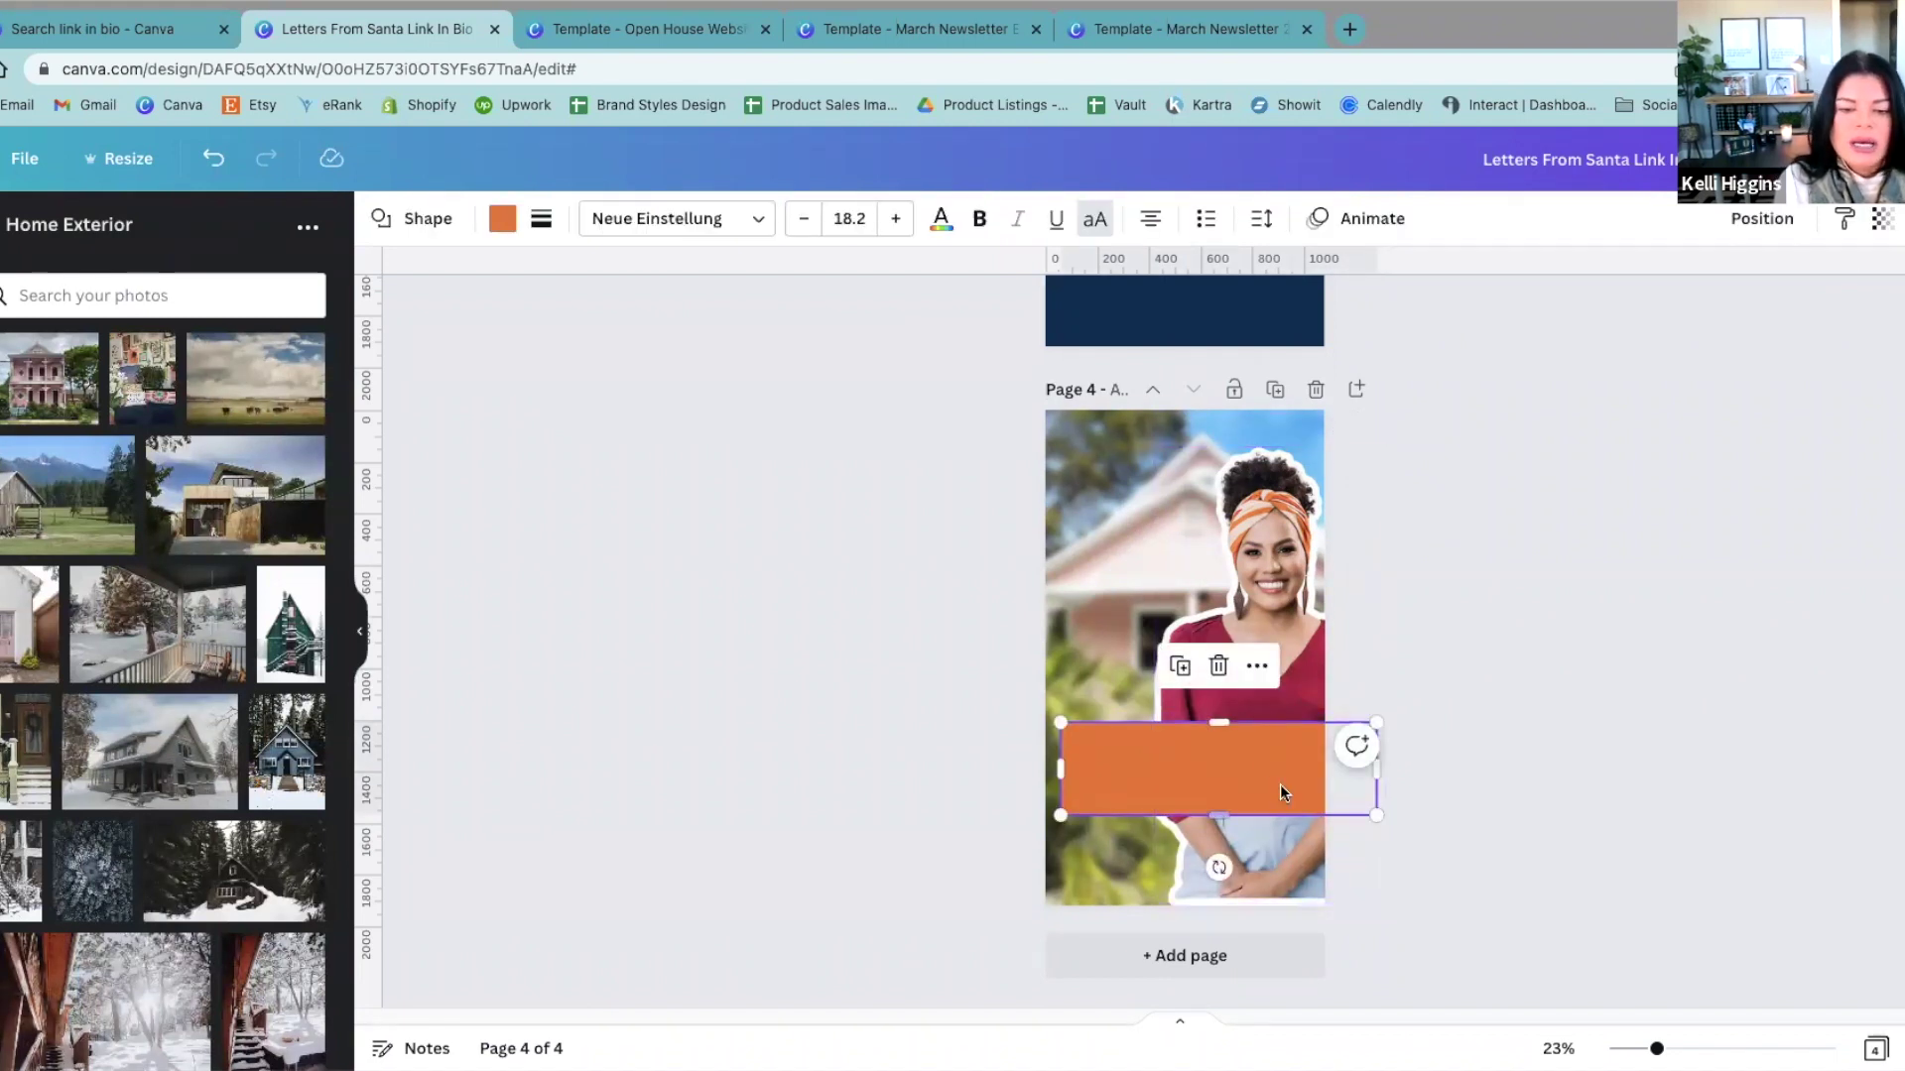
Eyedrop the pale canvas grey as the band's fill colour.
click(502, 219)
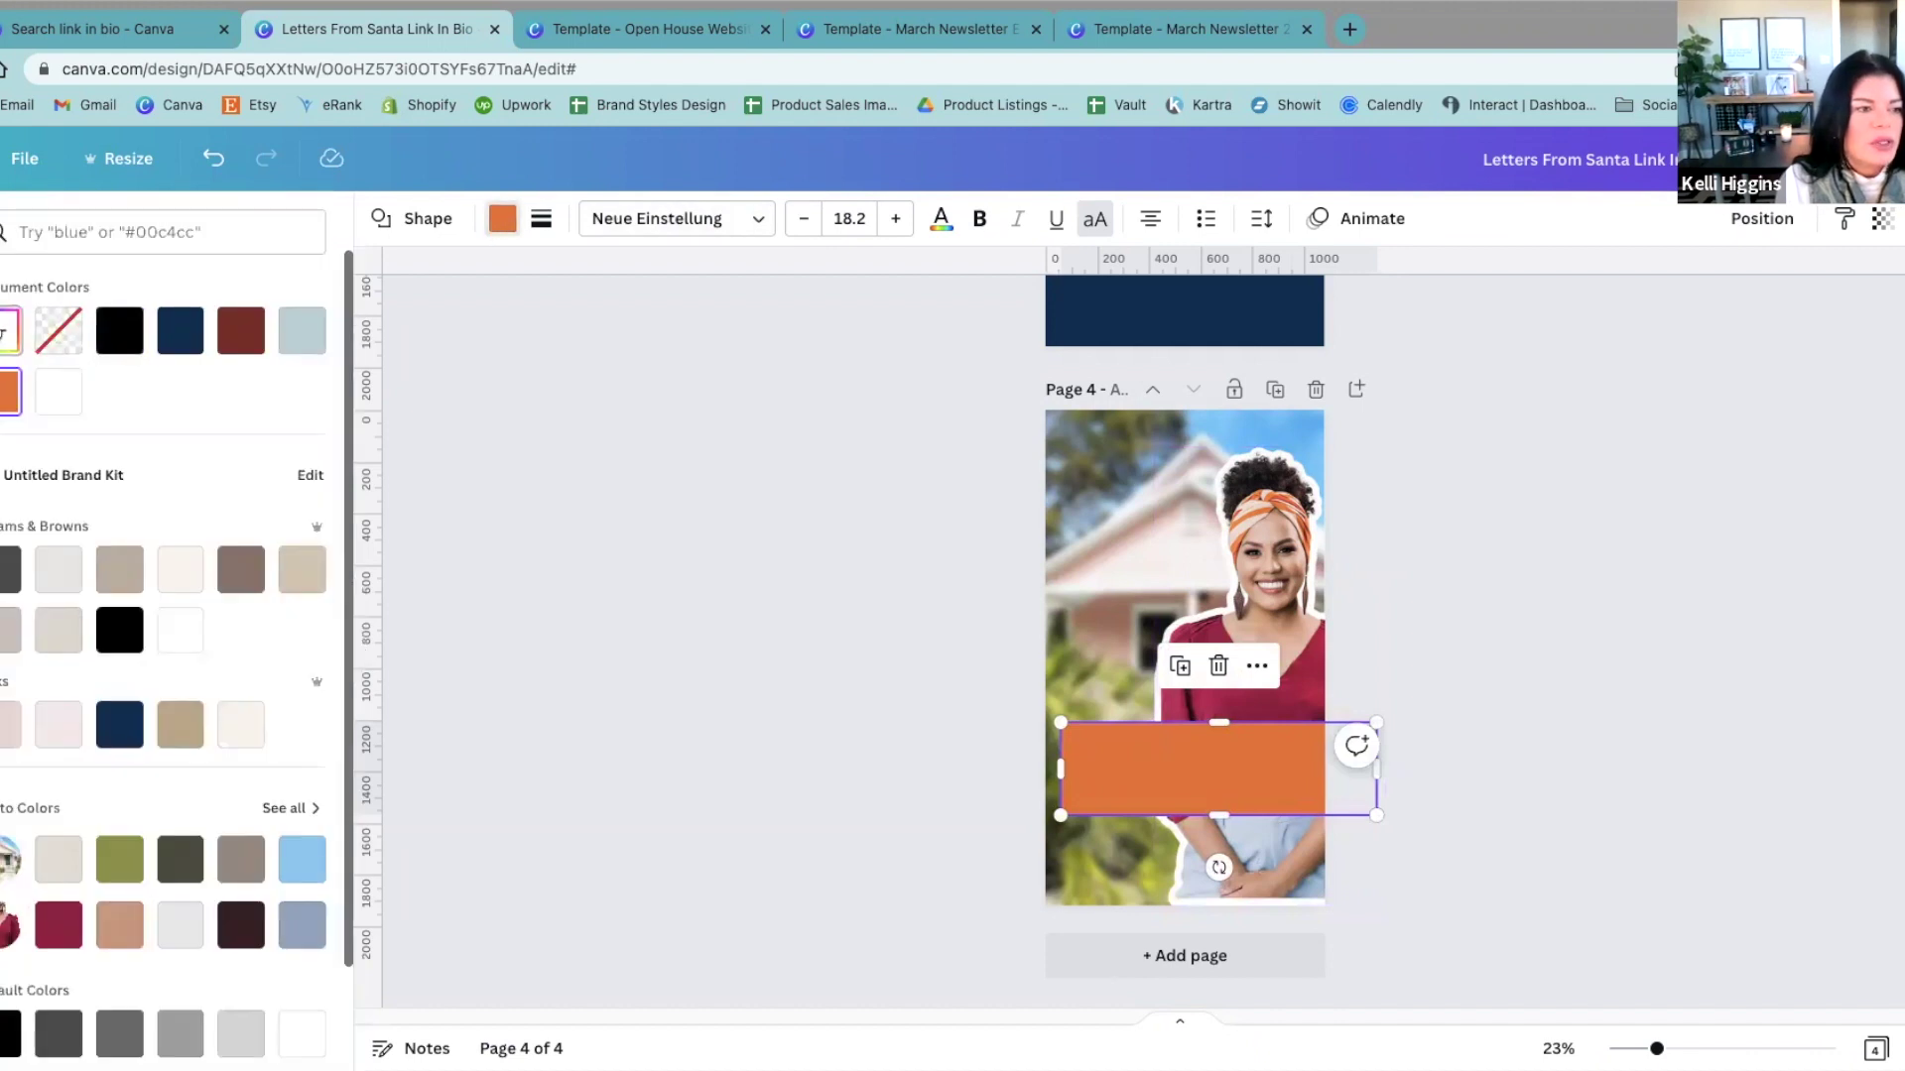
click(9, 330)
click(274, 563)
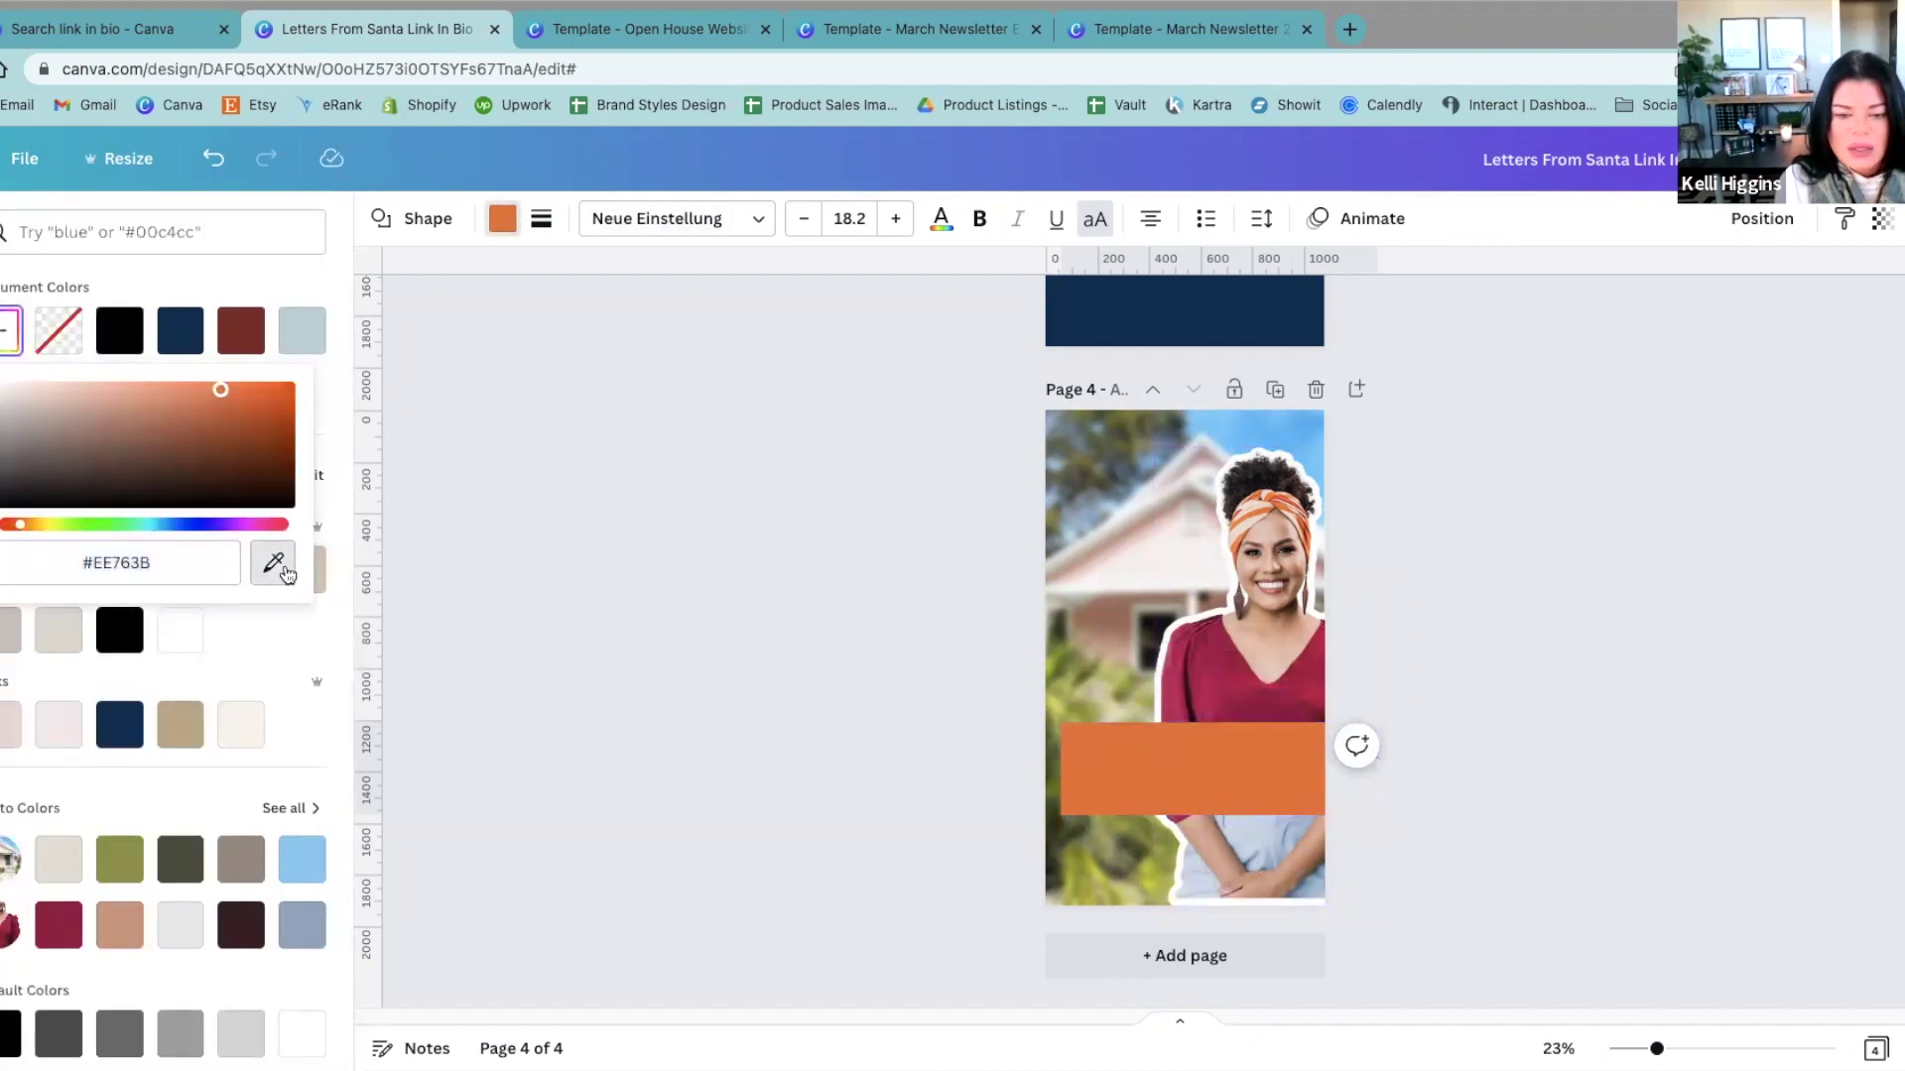
click(1756, 792)
scroll(1595, 754, up, 5)
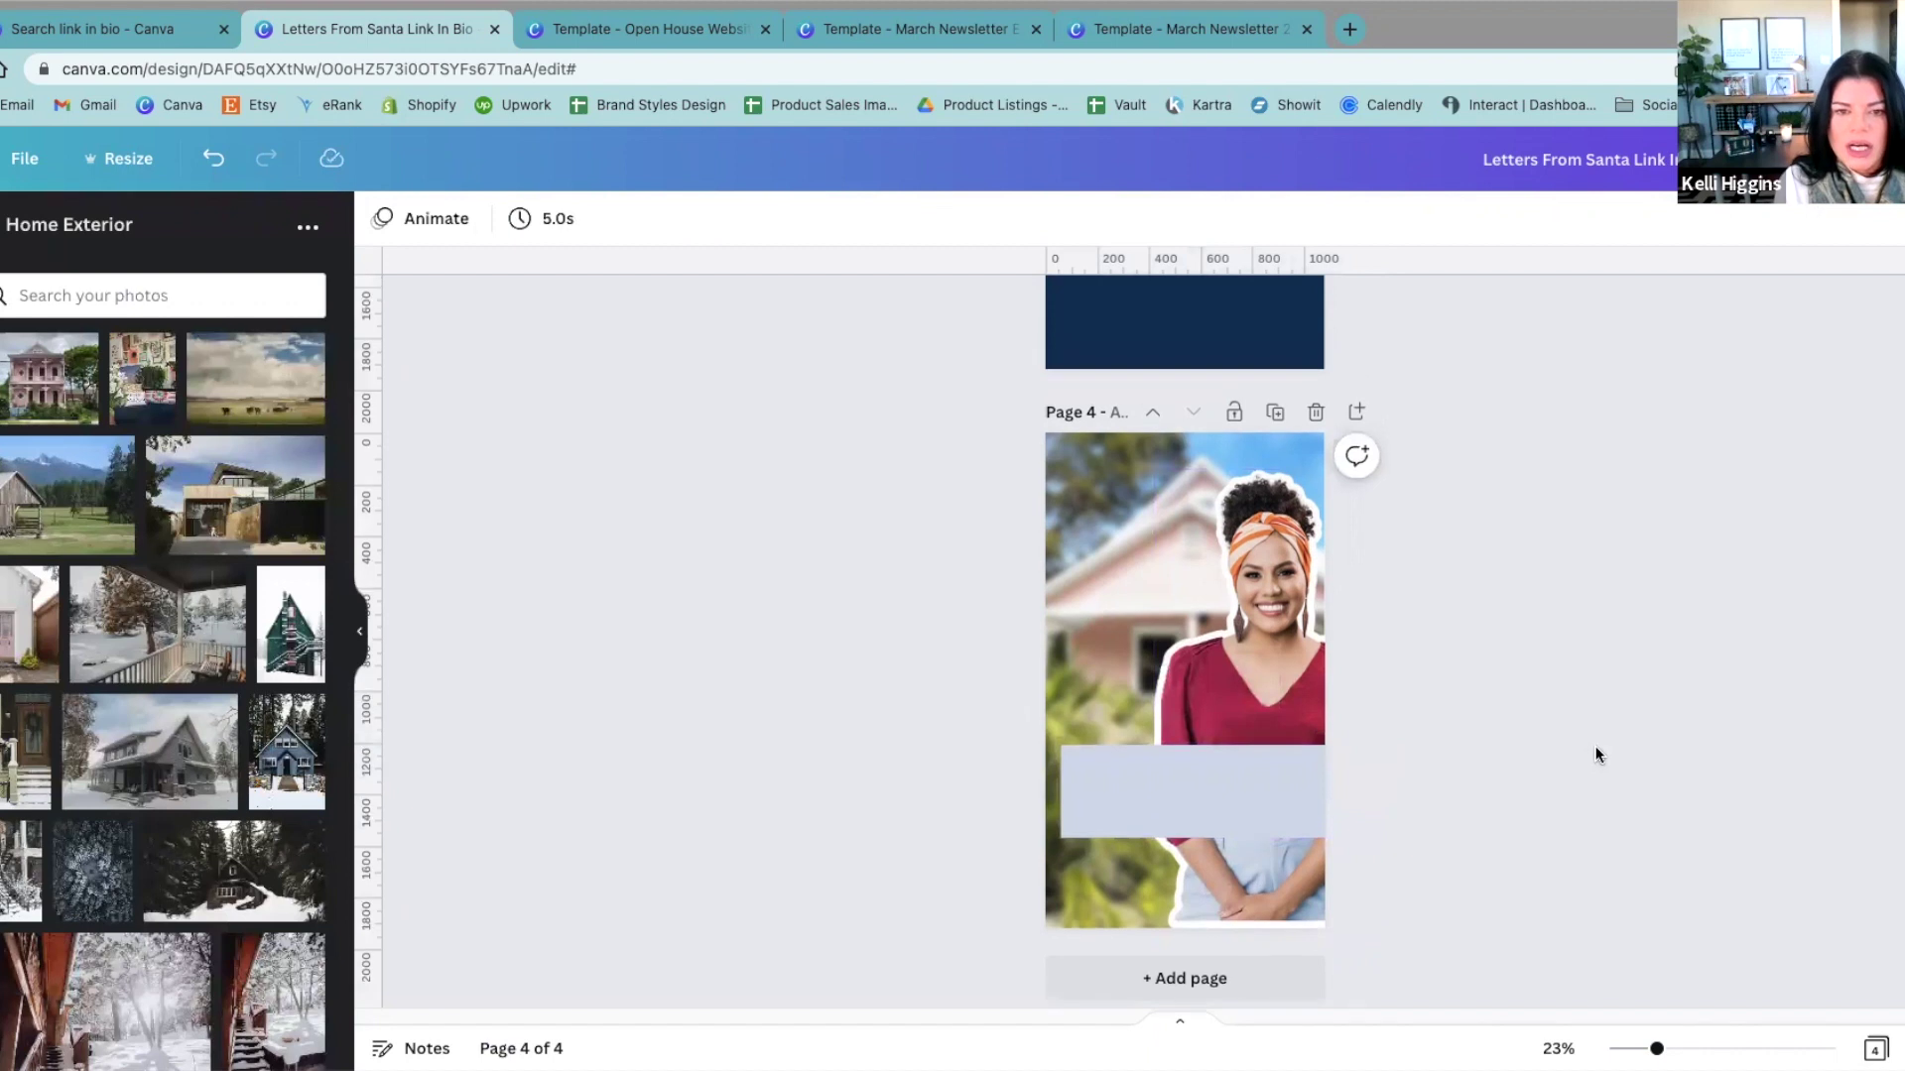
click(1157, 528)
Copy page 2's YOUR PARAGRAPH TEXT box onto page 4's pale band.
right_click(1159, 516)
click(1140, 532)
key(ctrl+c)
scroll(1063, 590, down, 8)
click(906, 617)
key(ctrl+v)
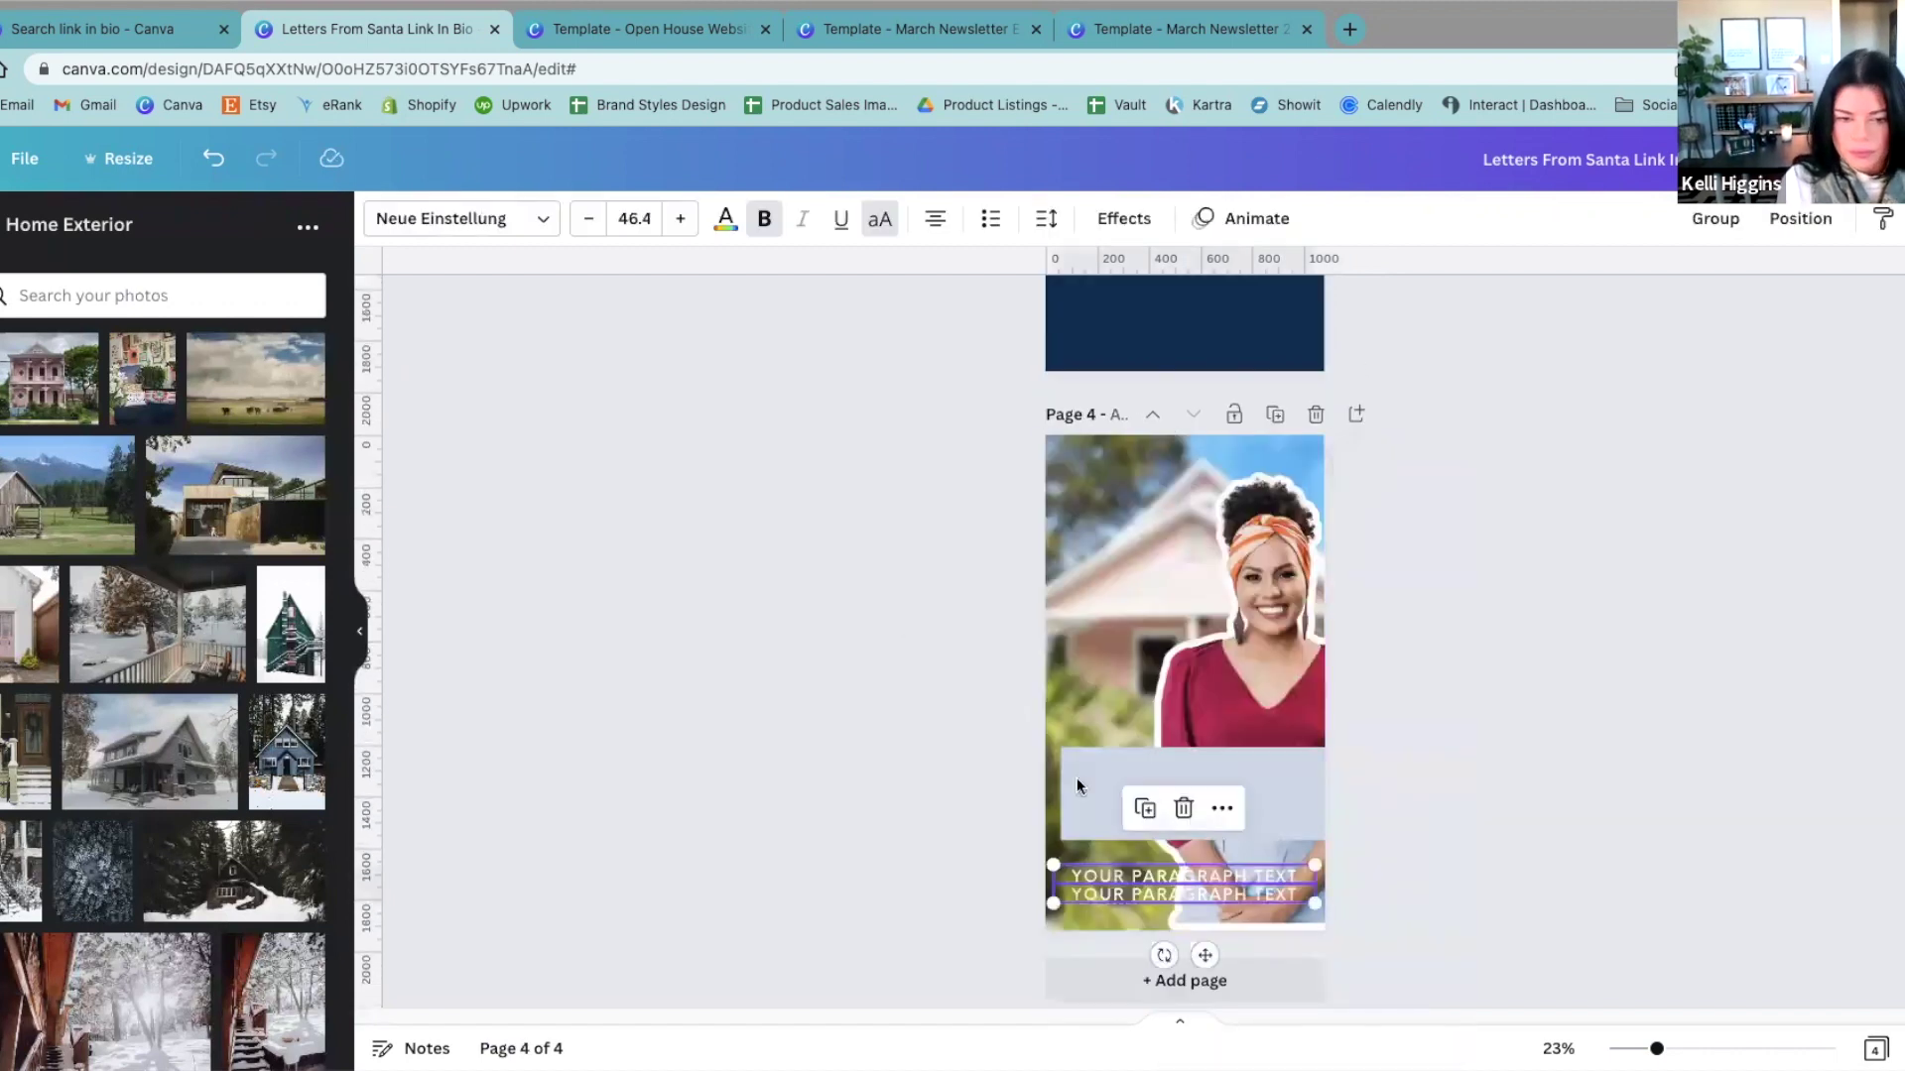
drag(1167, 845, 1187, 753)
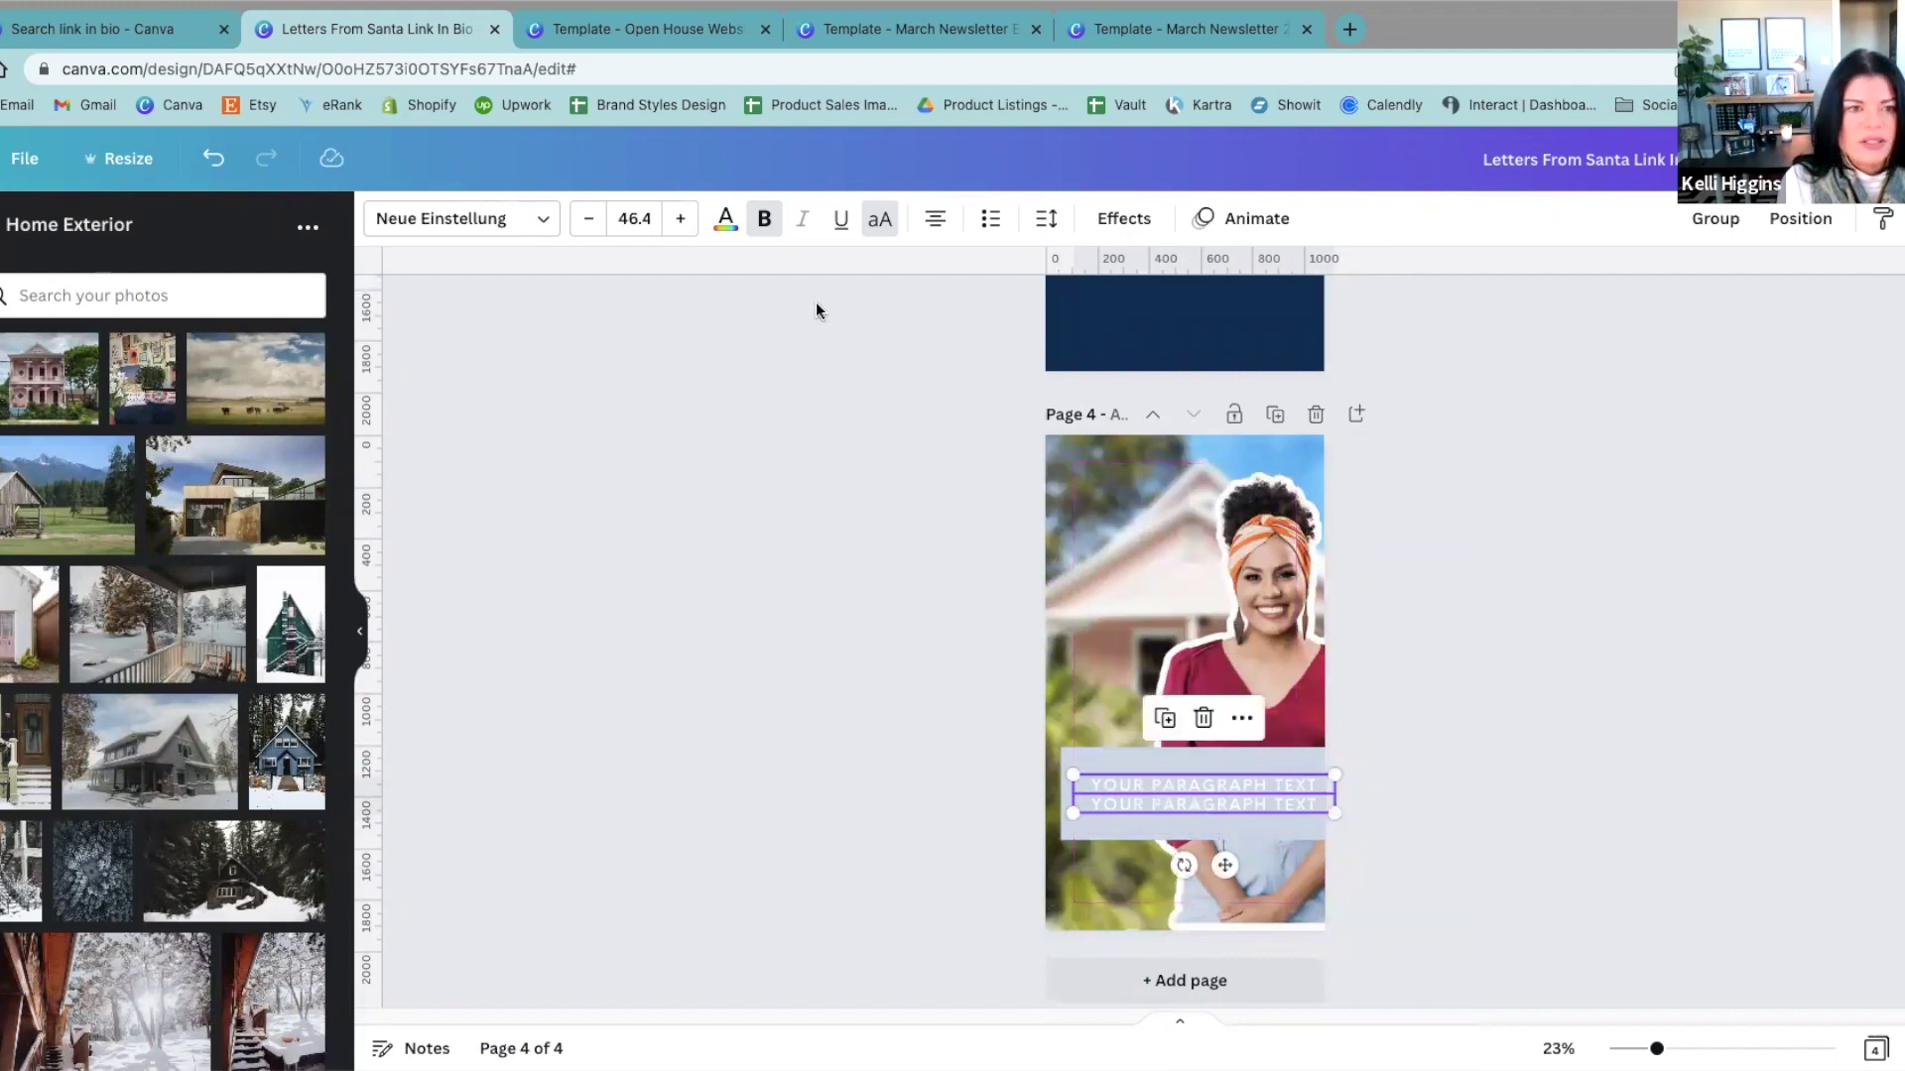
Colour the label with the headscarf orange via the eyedropper and space its two lines evenly.
click(727, 236)
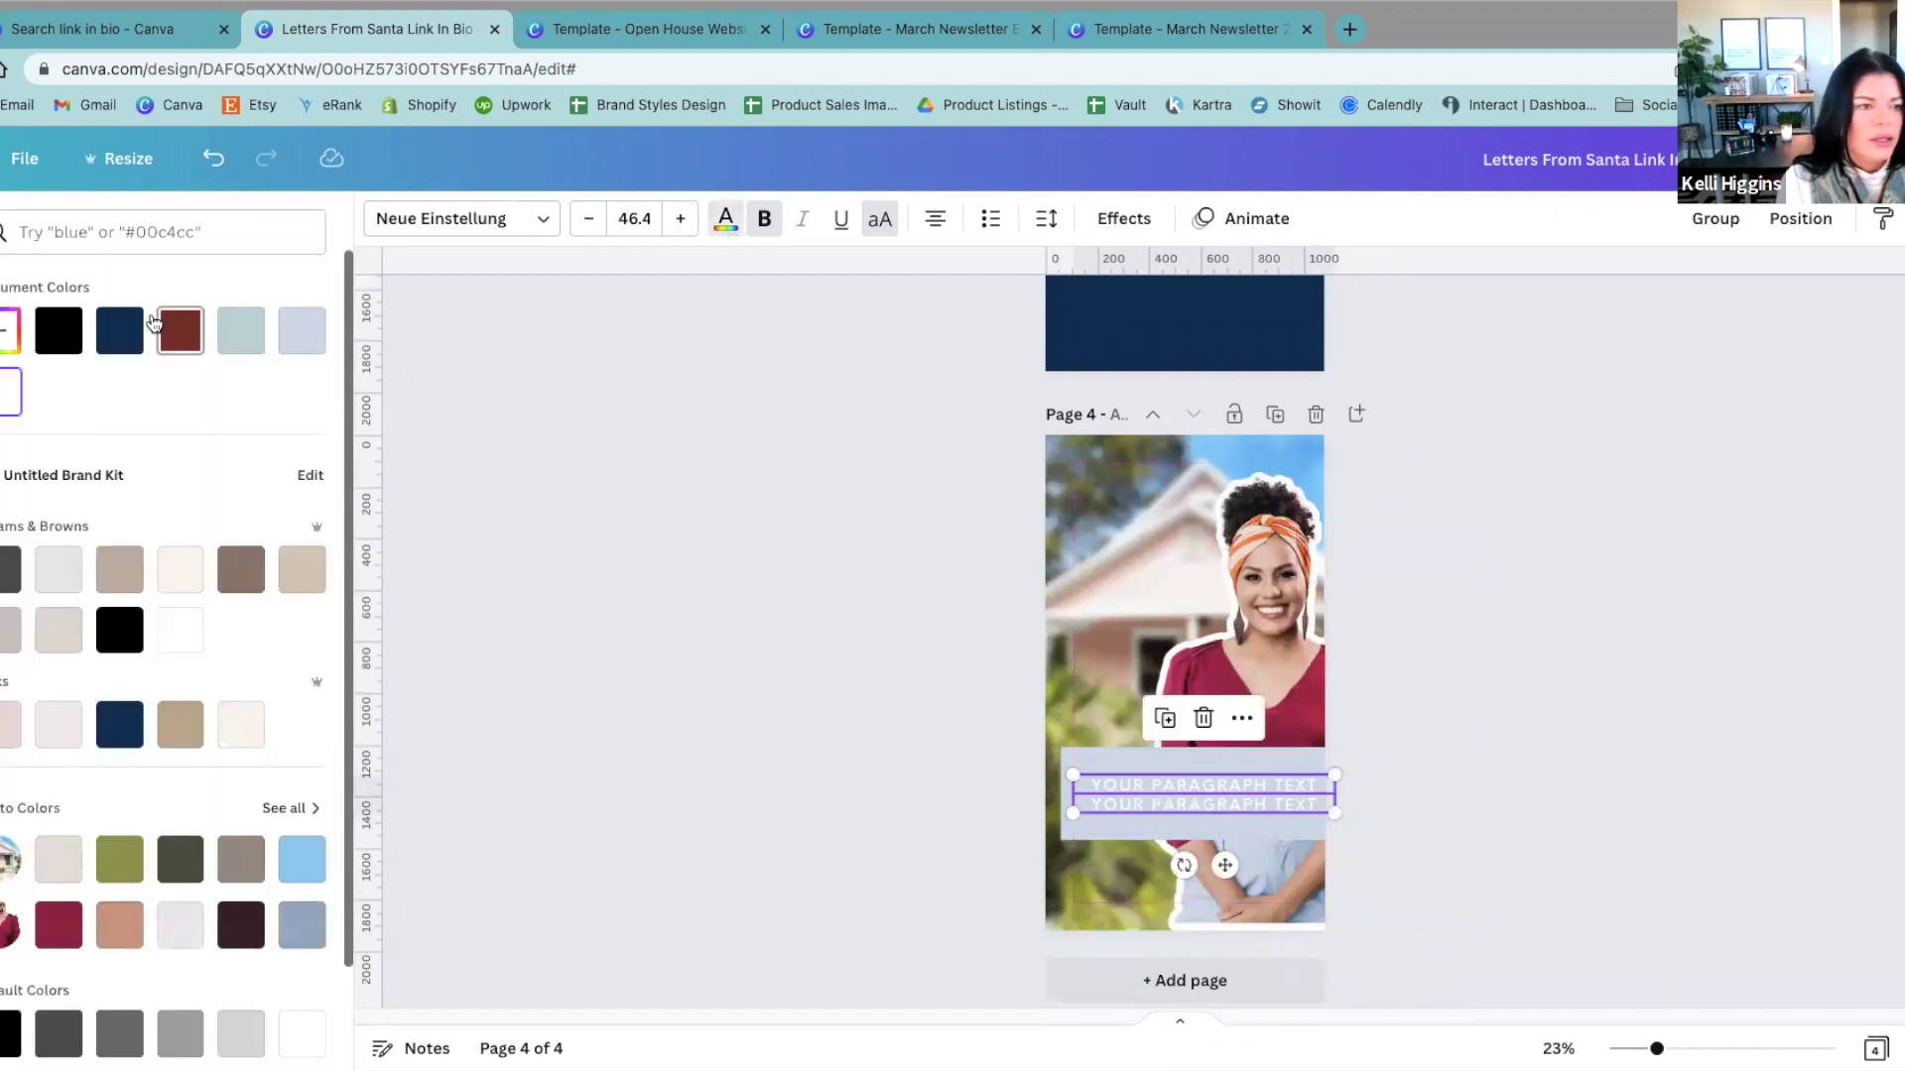
click(12, 343)
click(280, 572)
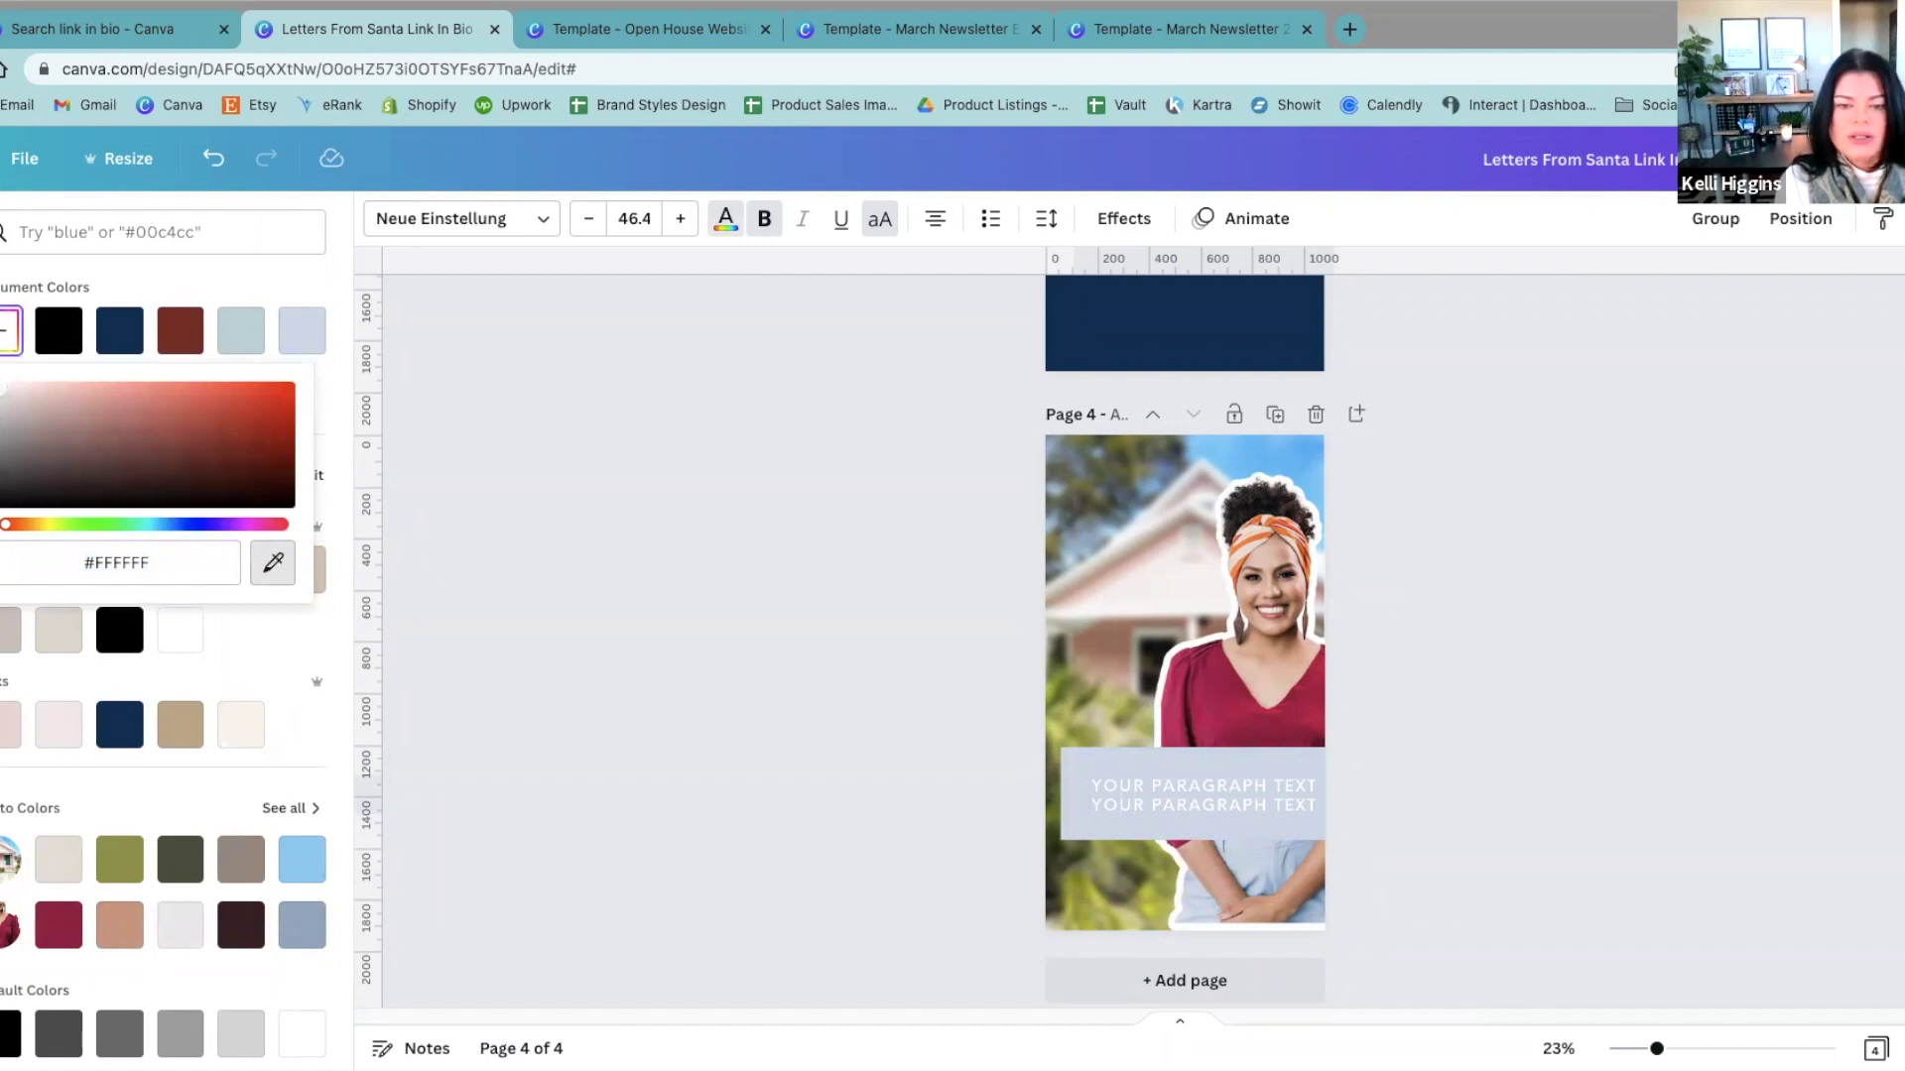
click(1255, 524)
click(1696, 642)
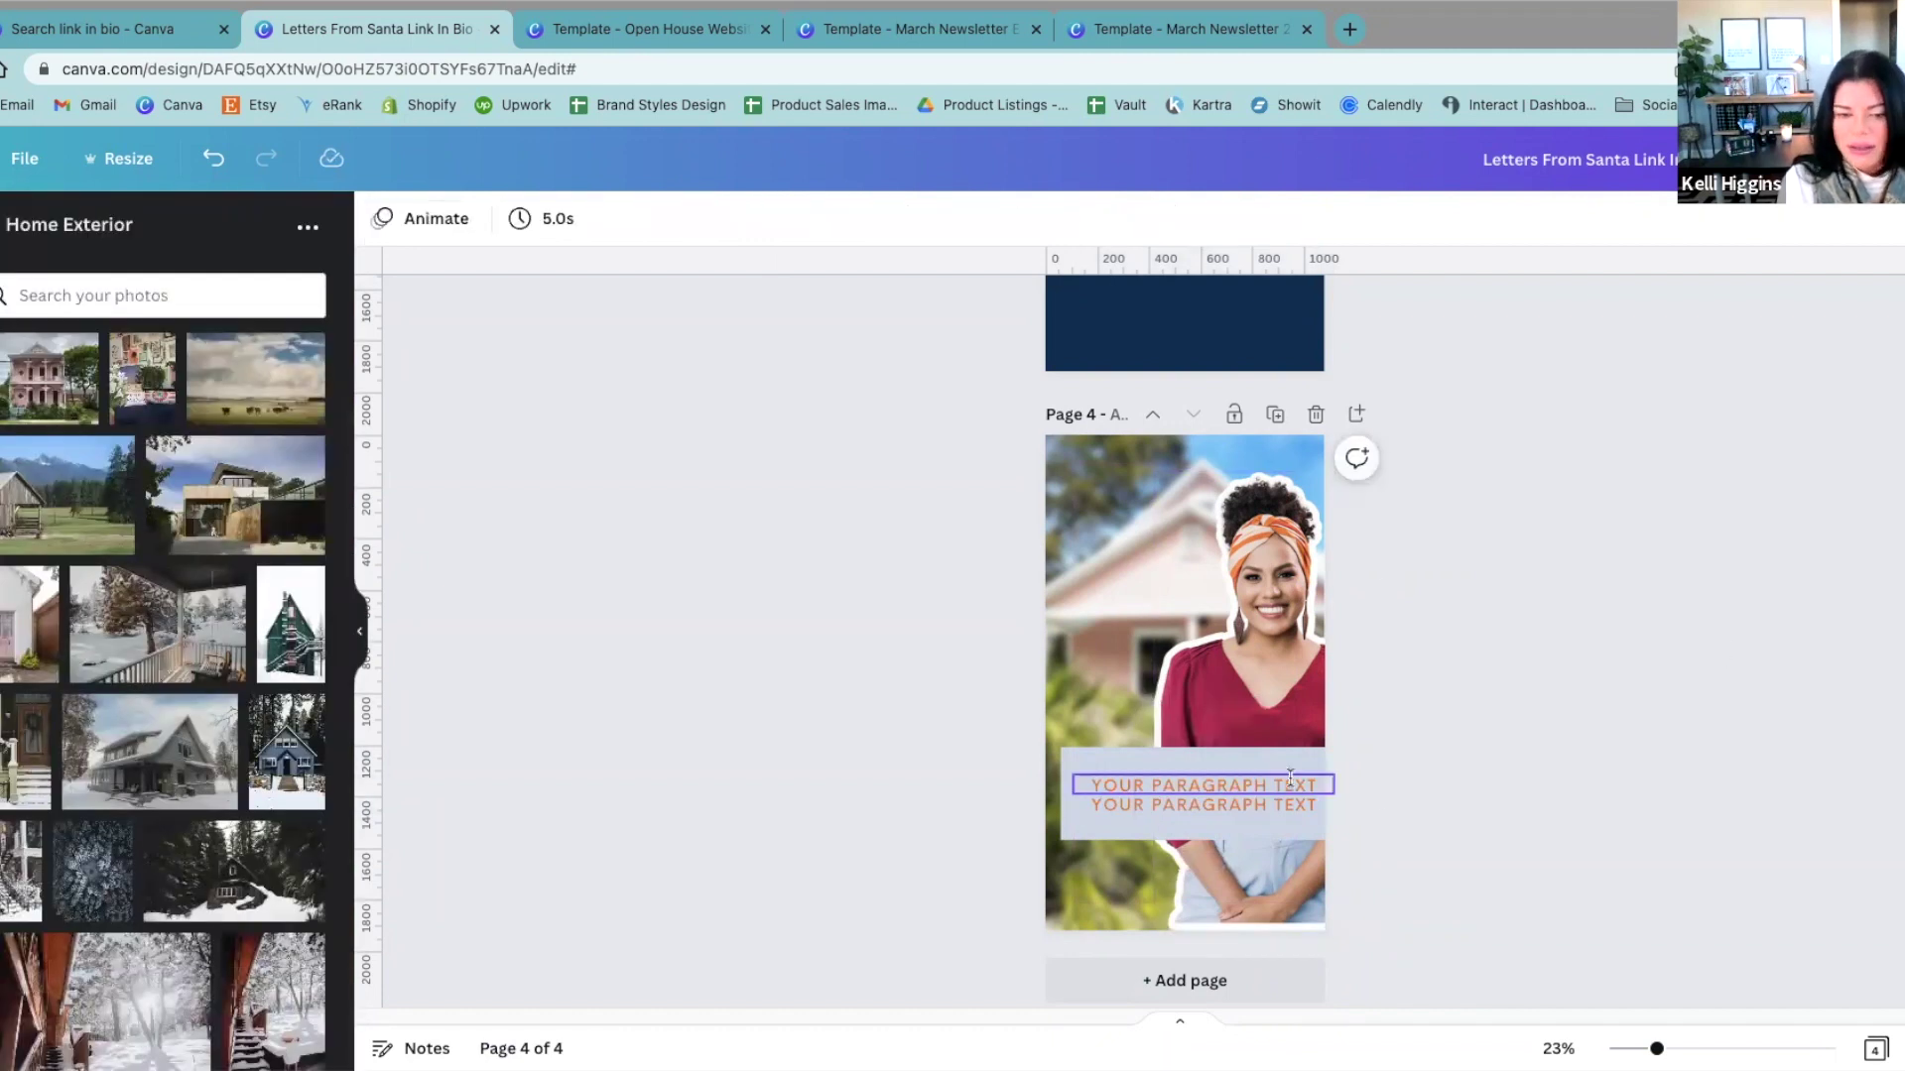
click(1289, 775)
drag(1293, 795, 1290, 802)
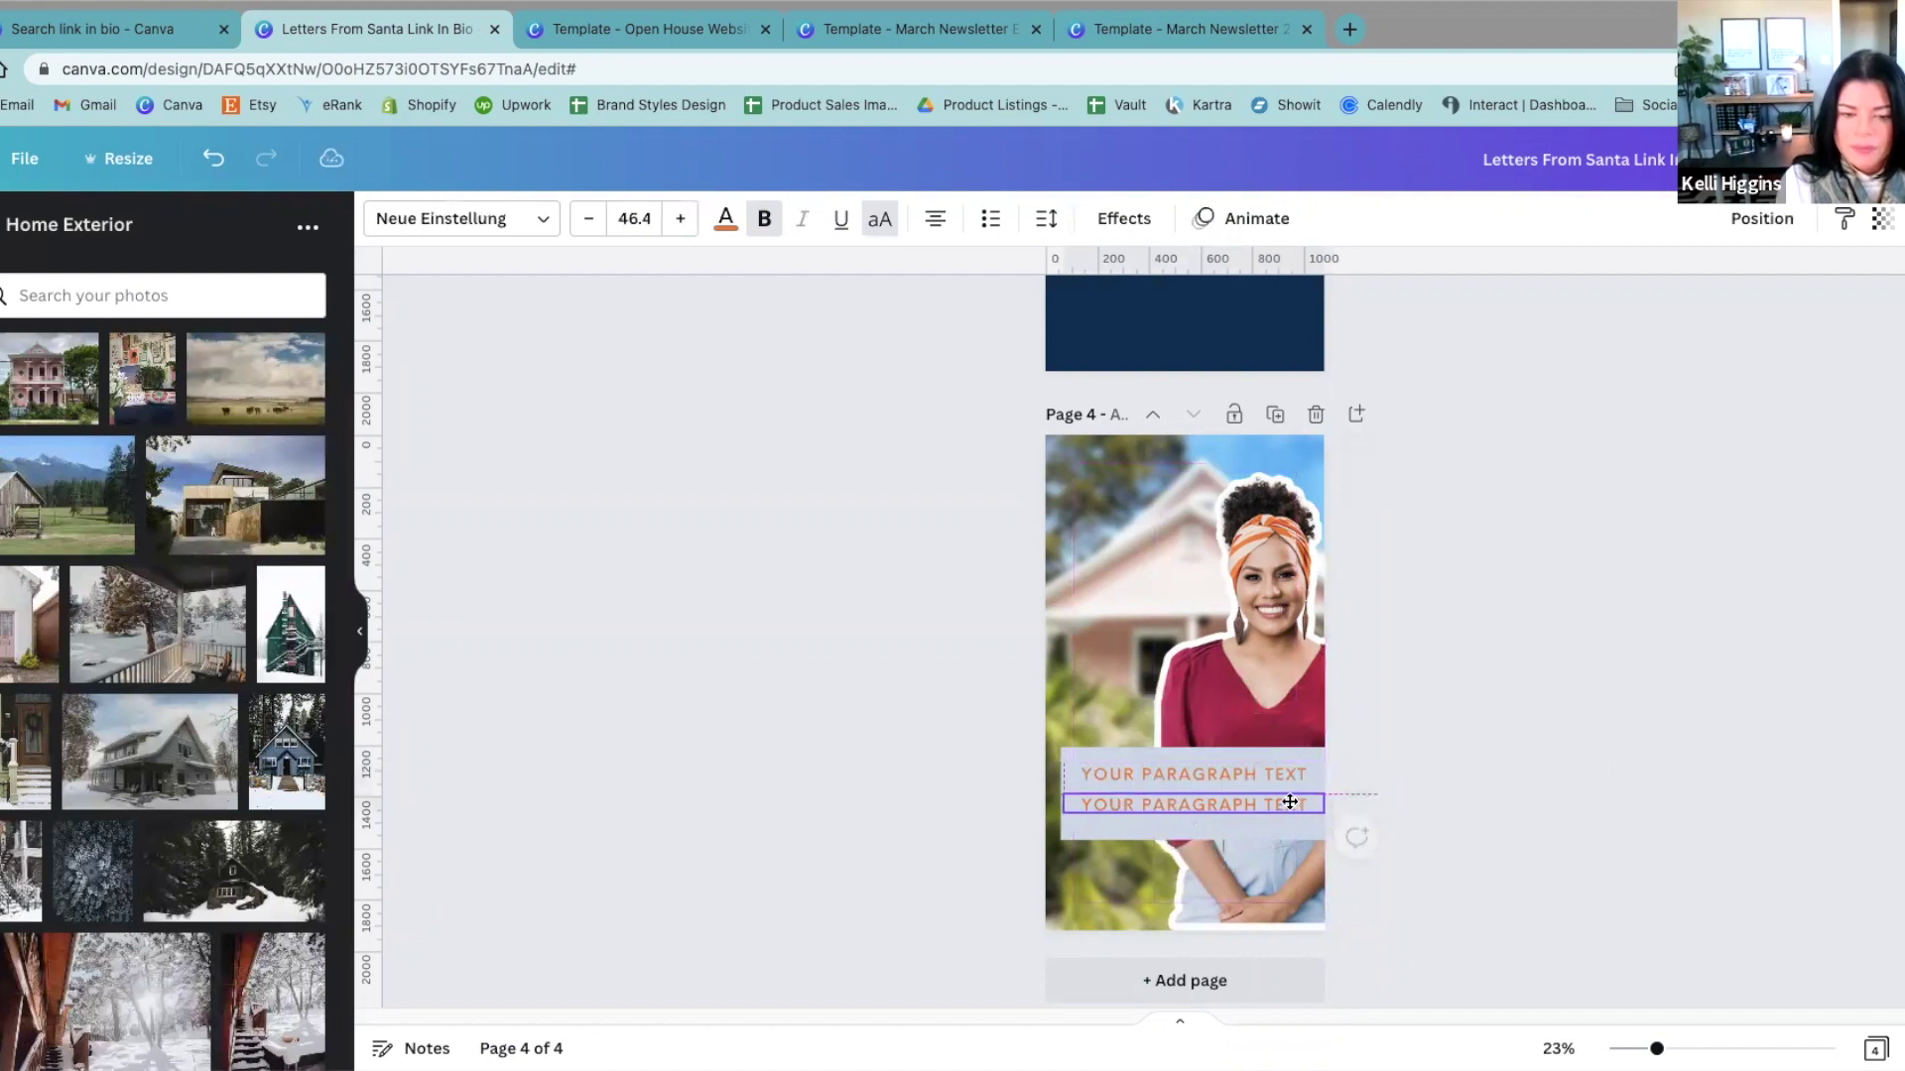
click(1717, 829)
Move the person cutout toward the centre of page 4.
click(1246, 541)
drag(1246, 542, 1176, 537)
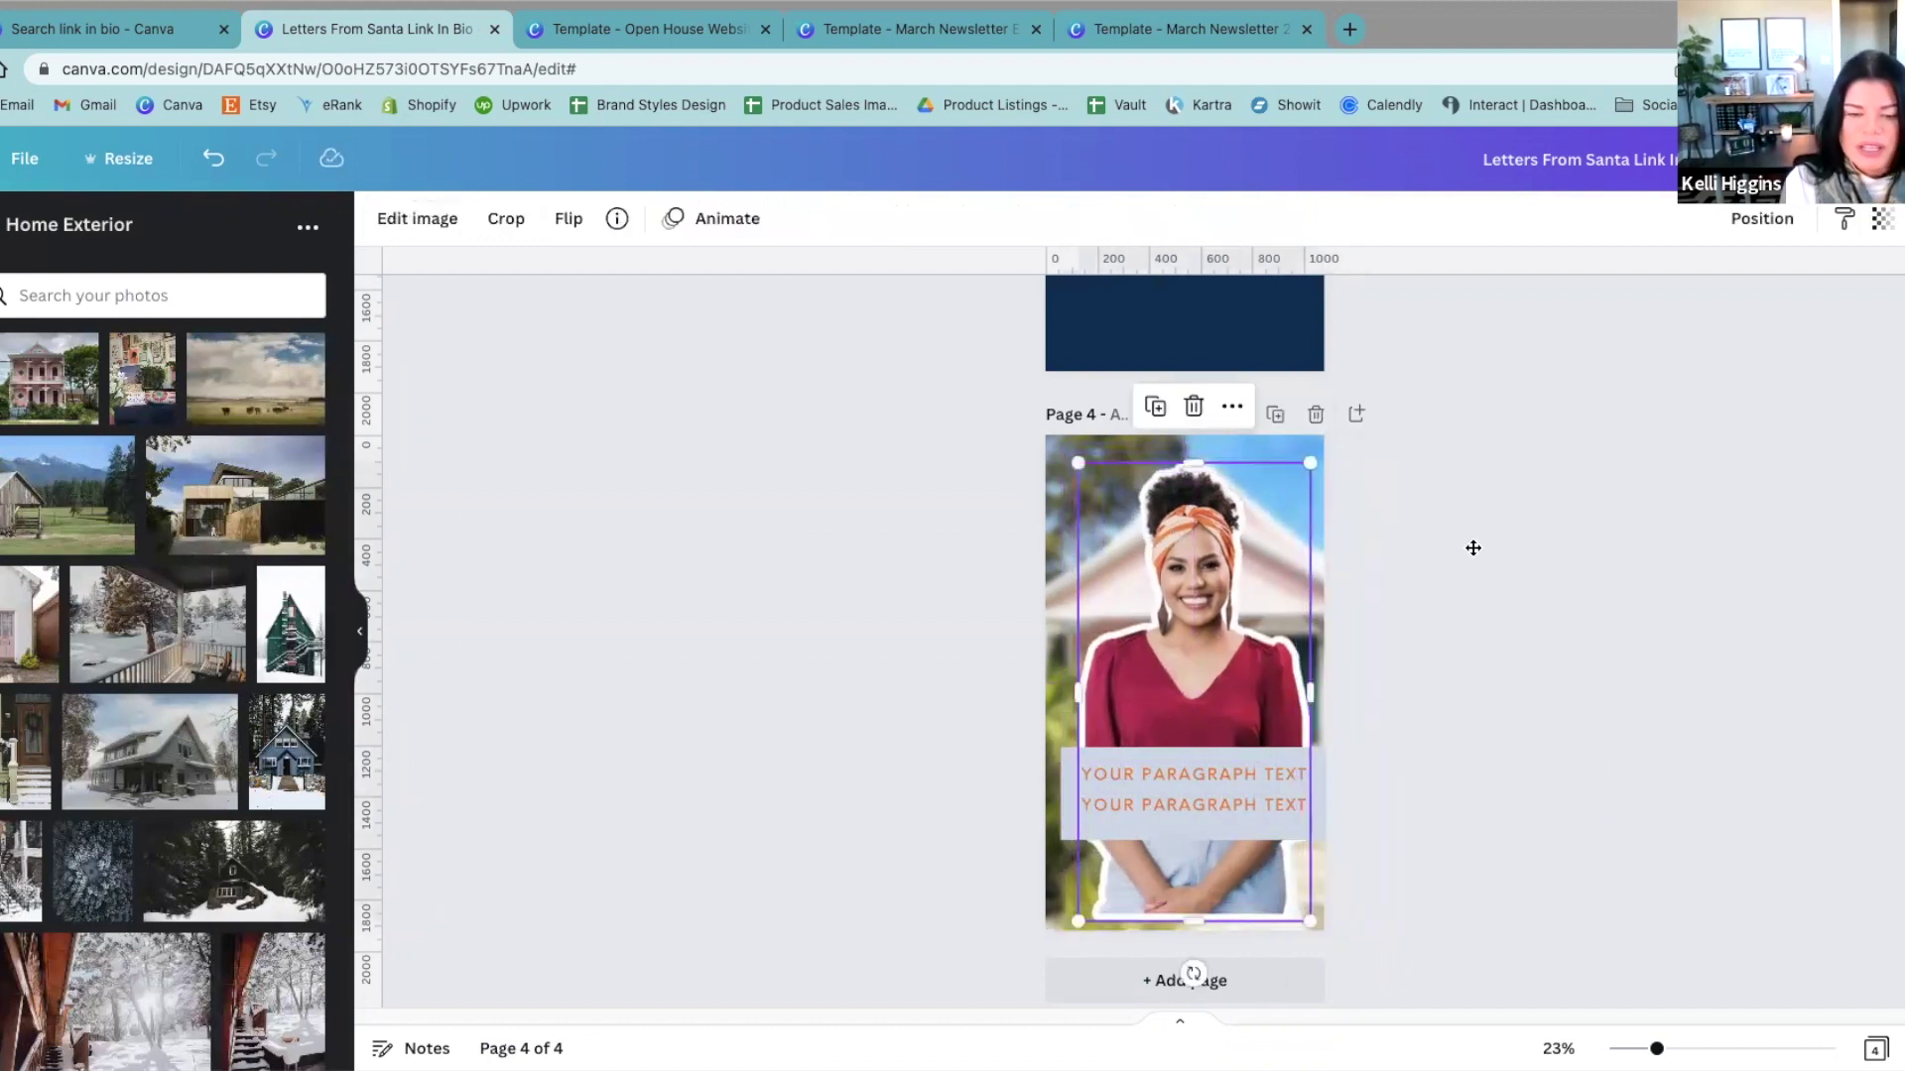
click(1473, 548)
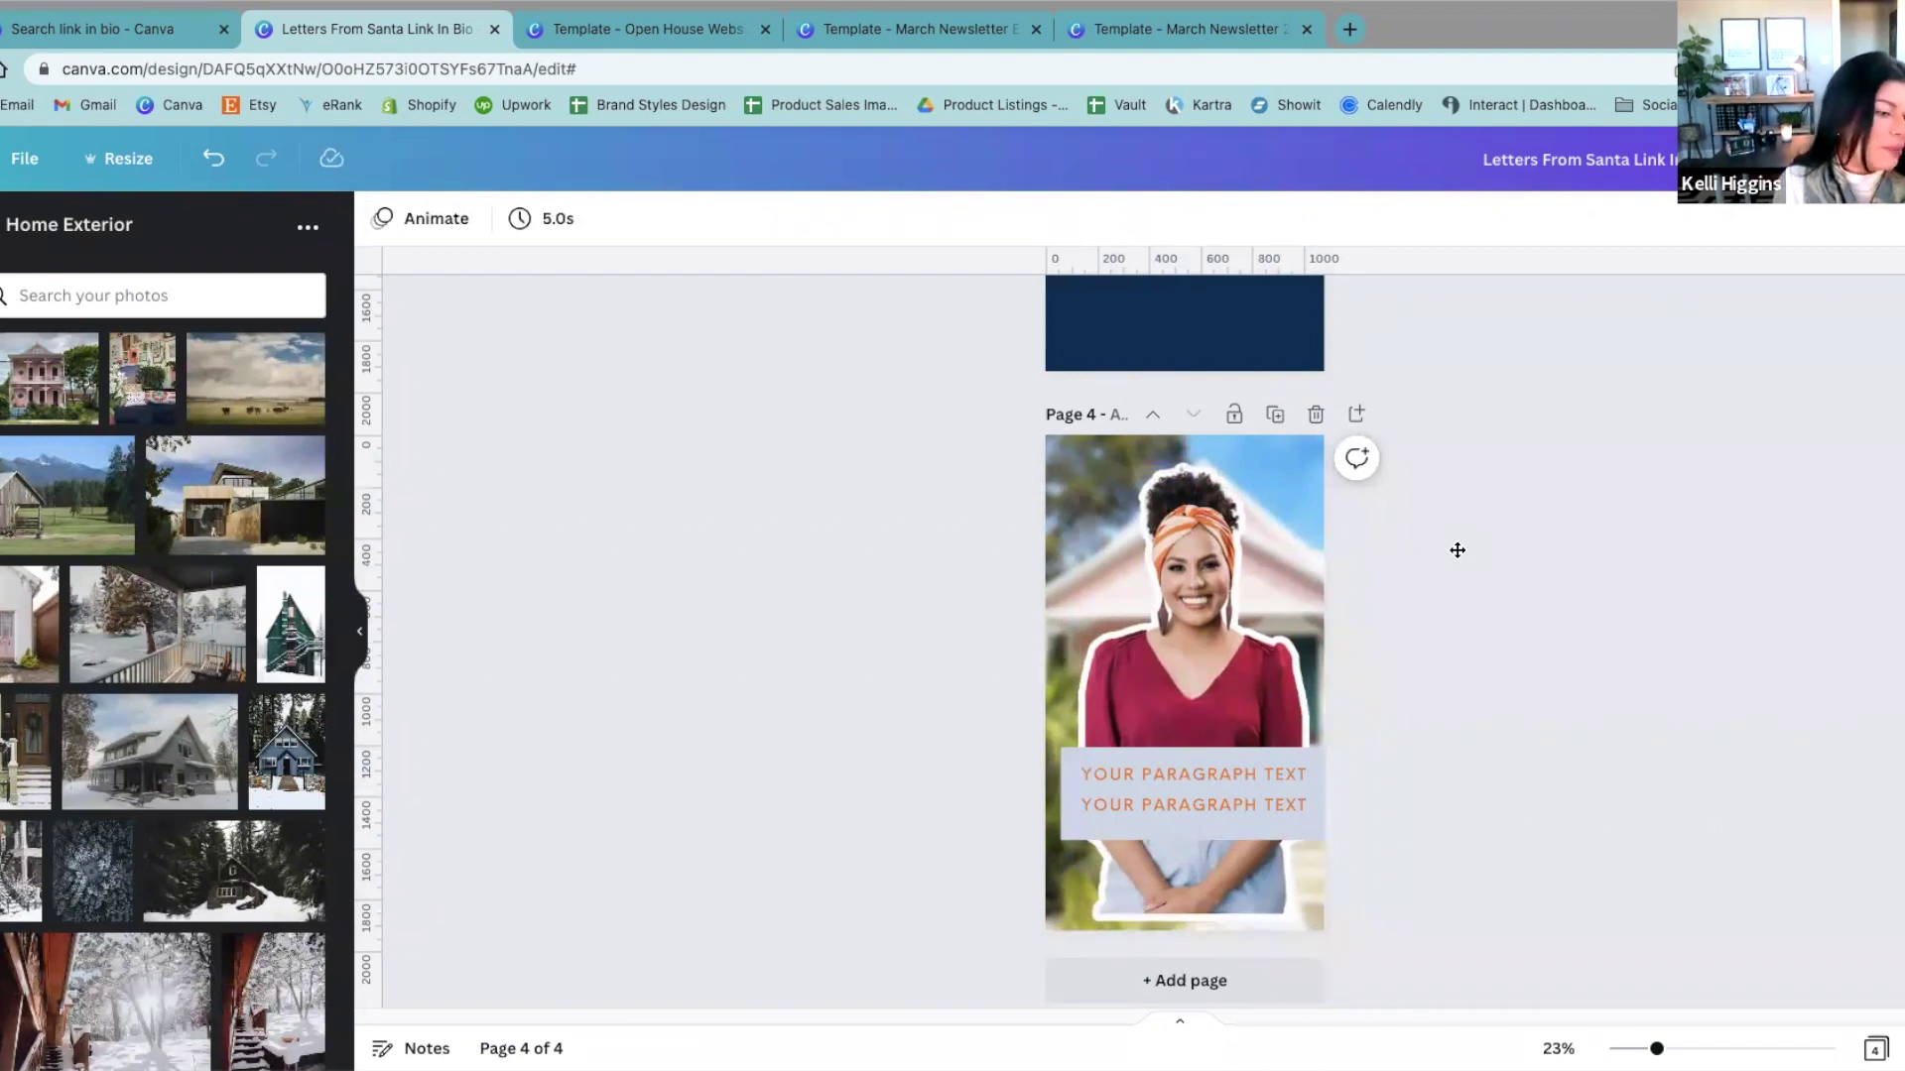
click(1289, 777)
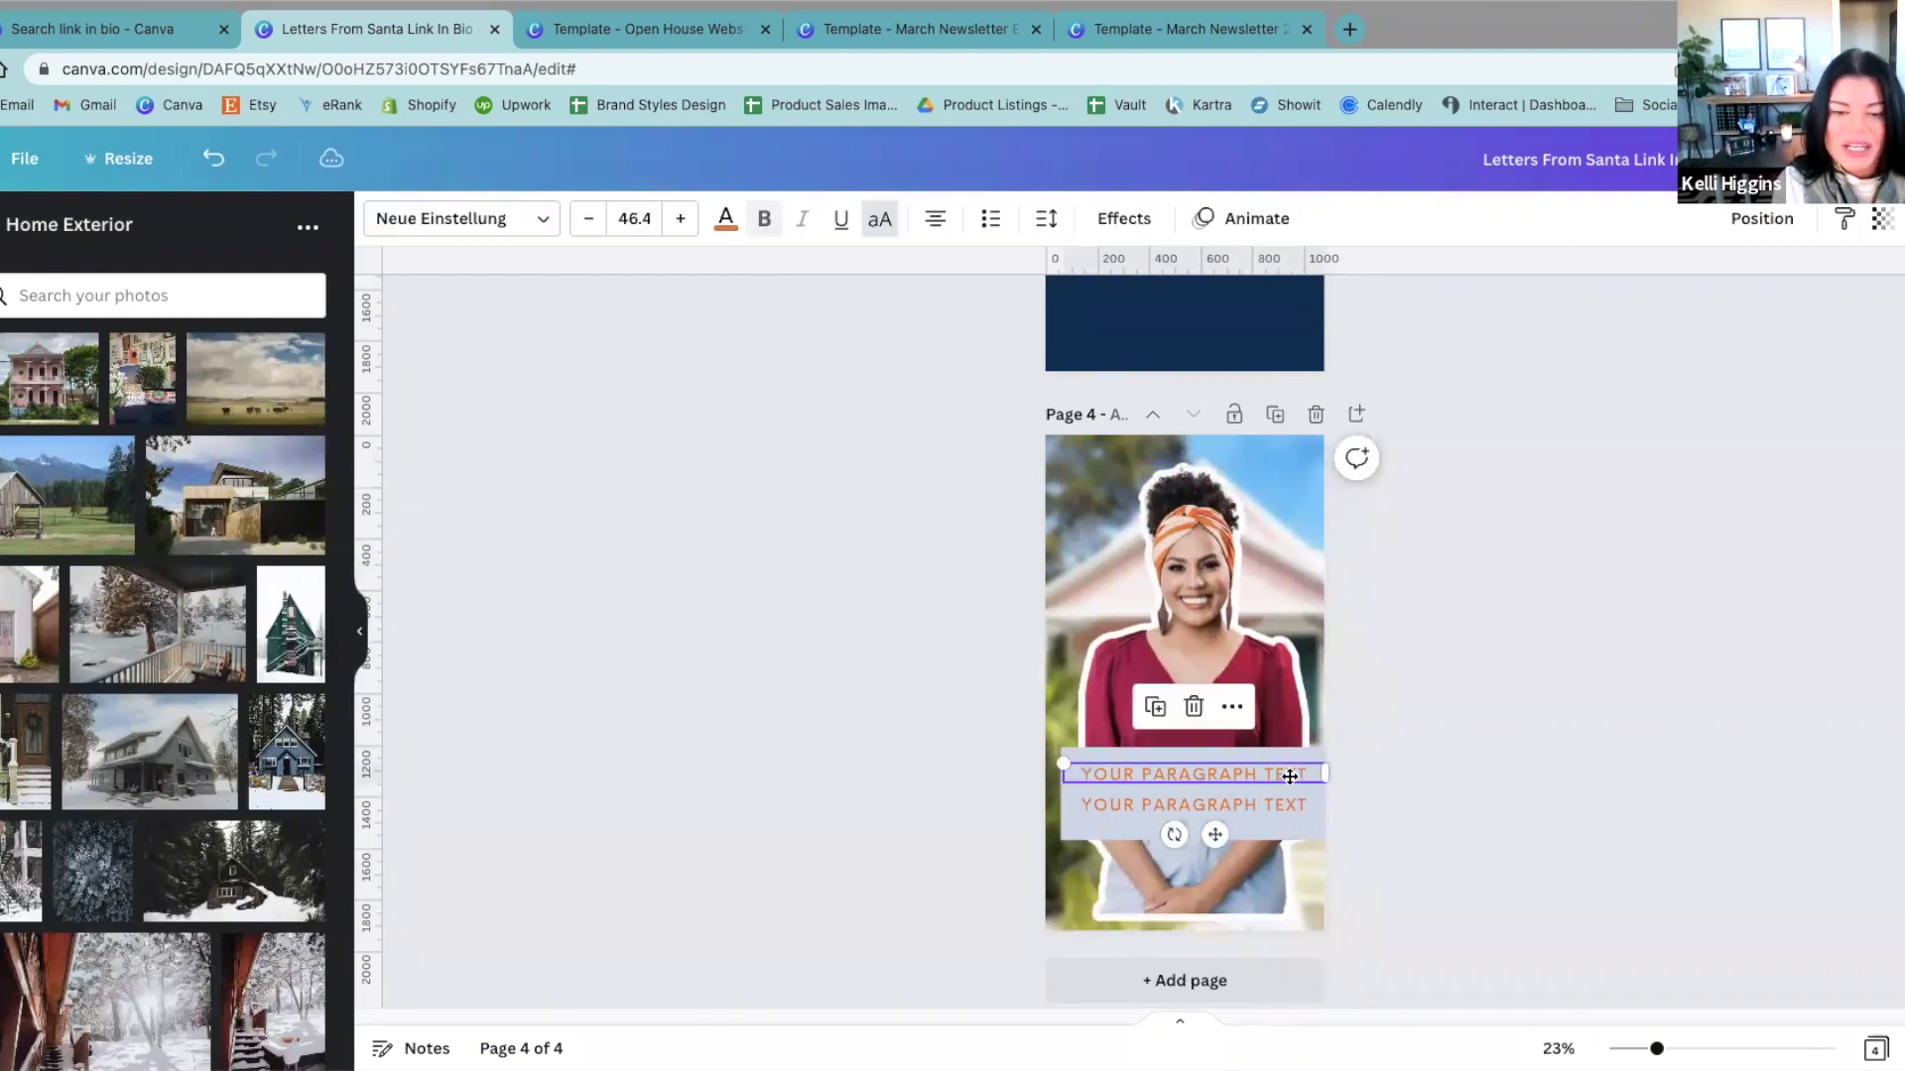
drag(1262, 709, 1101, 593)
Undo the last cutout move, then apply a Lift effect at intensity 25 to the label's top line.
key(ctrl+z)
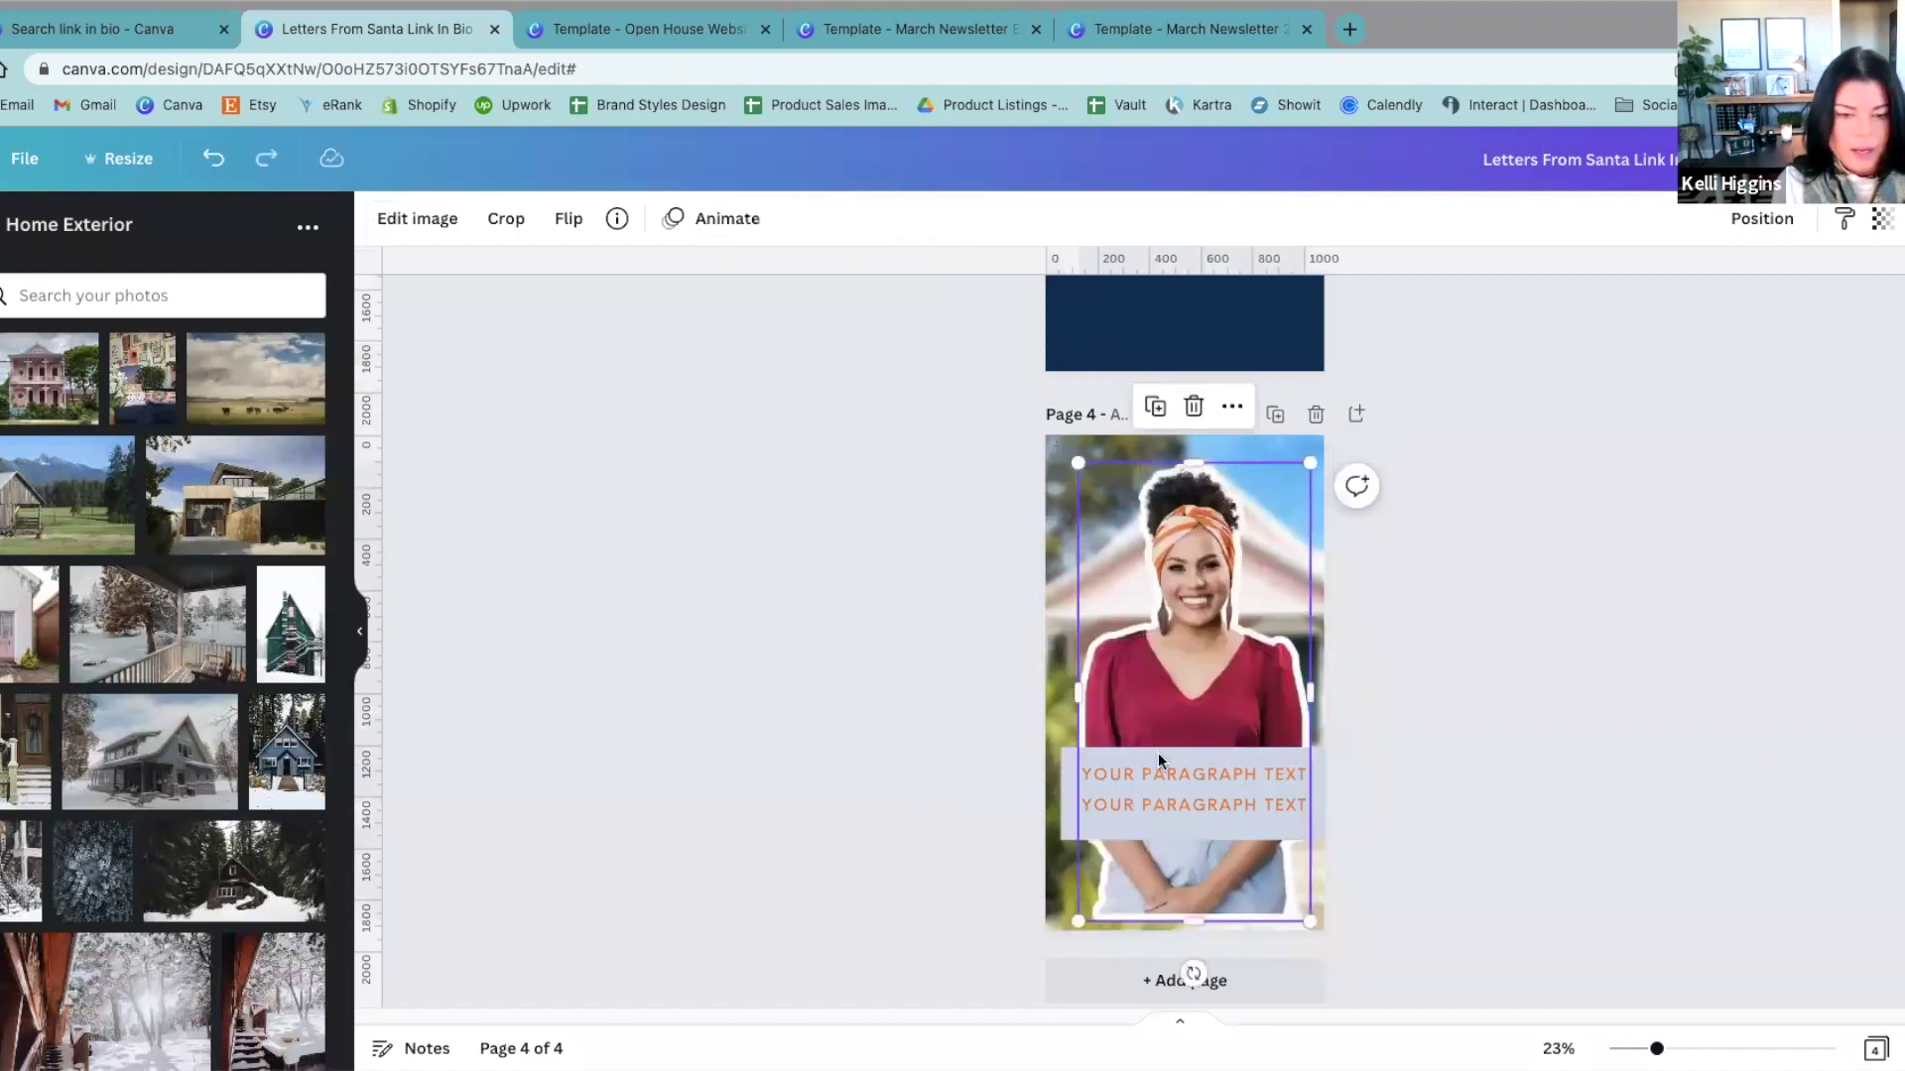
click(1158, 768)
click(1131, 222)
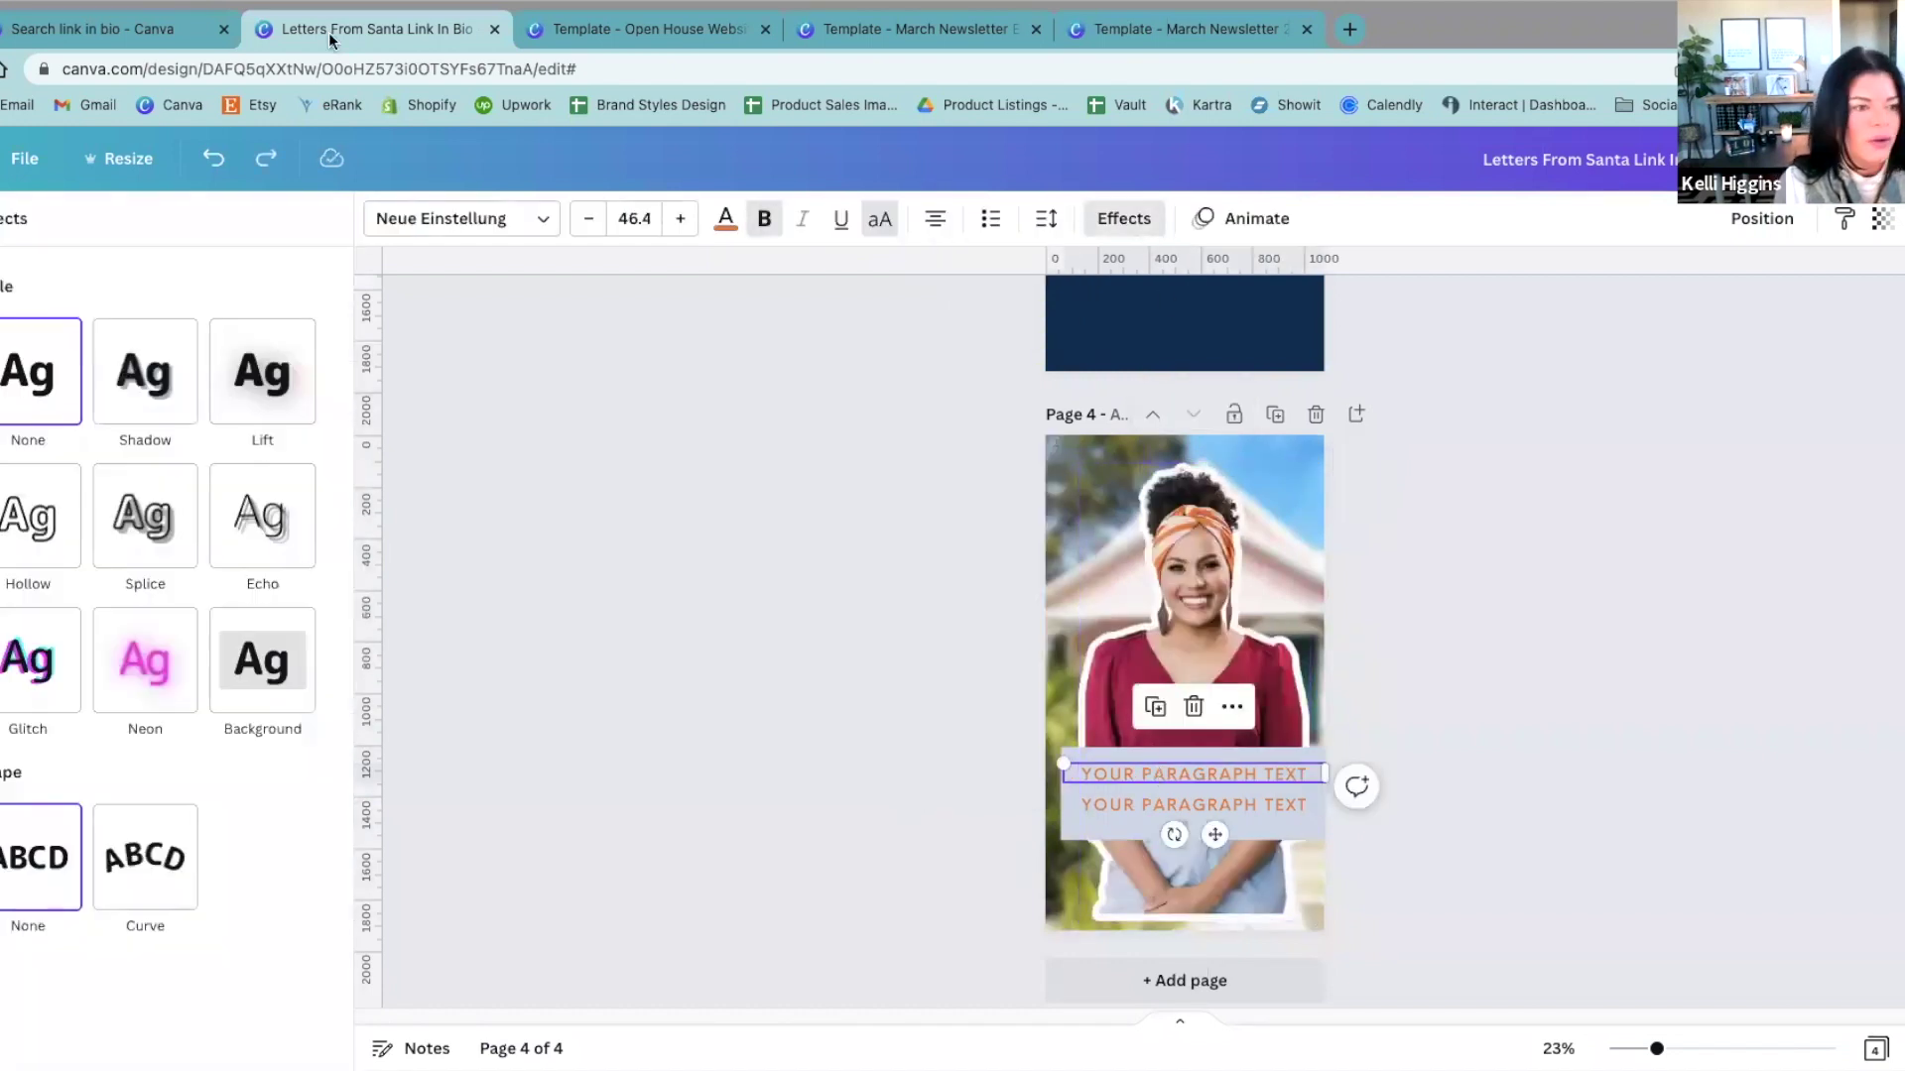
click(262, 383)
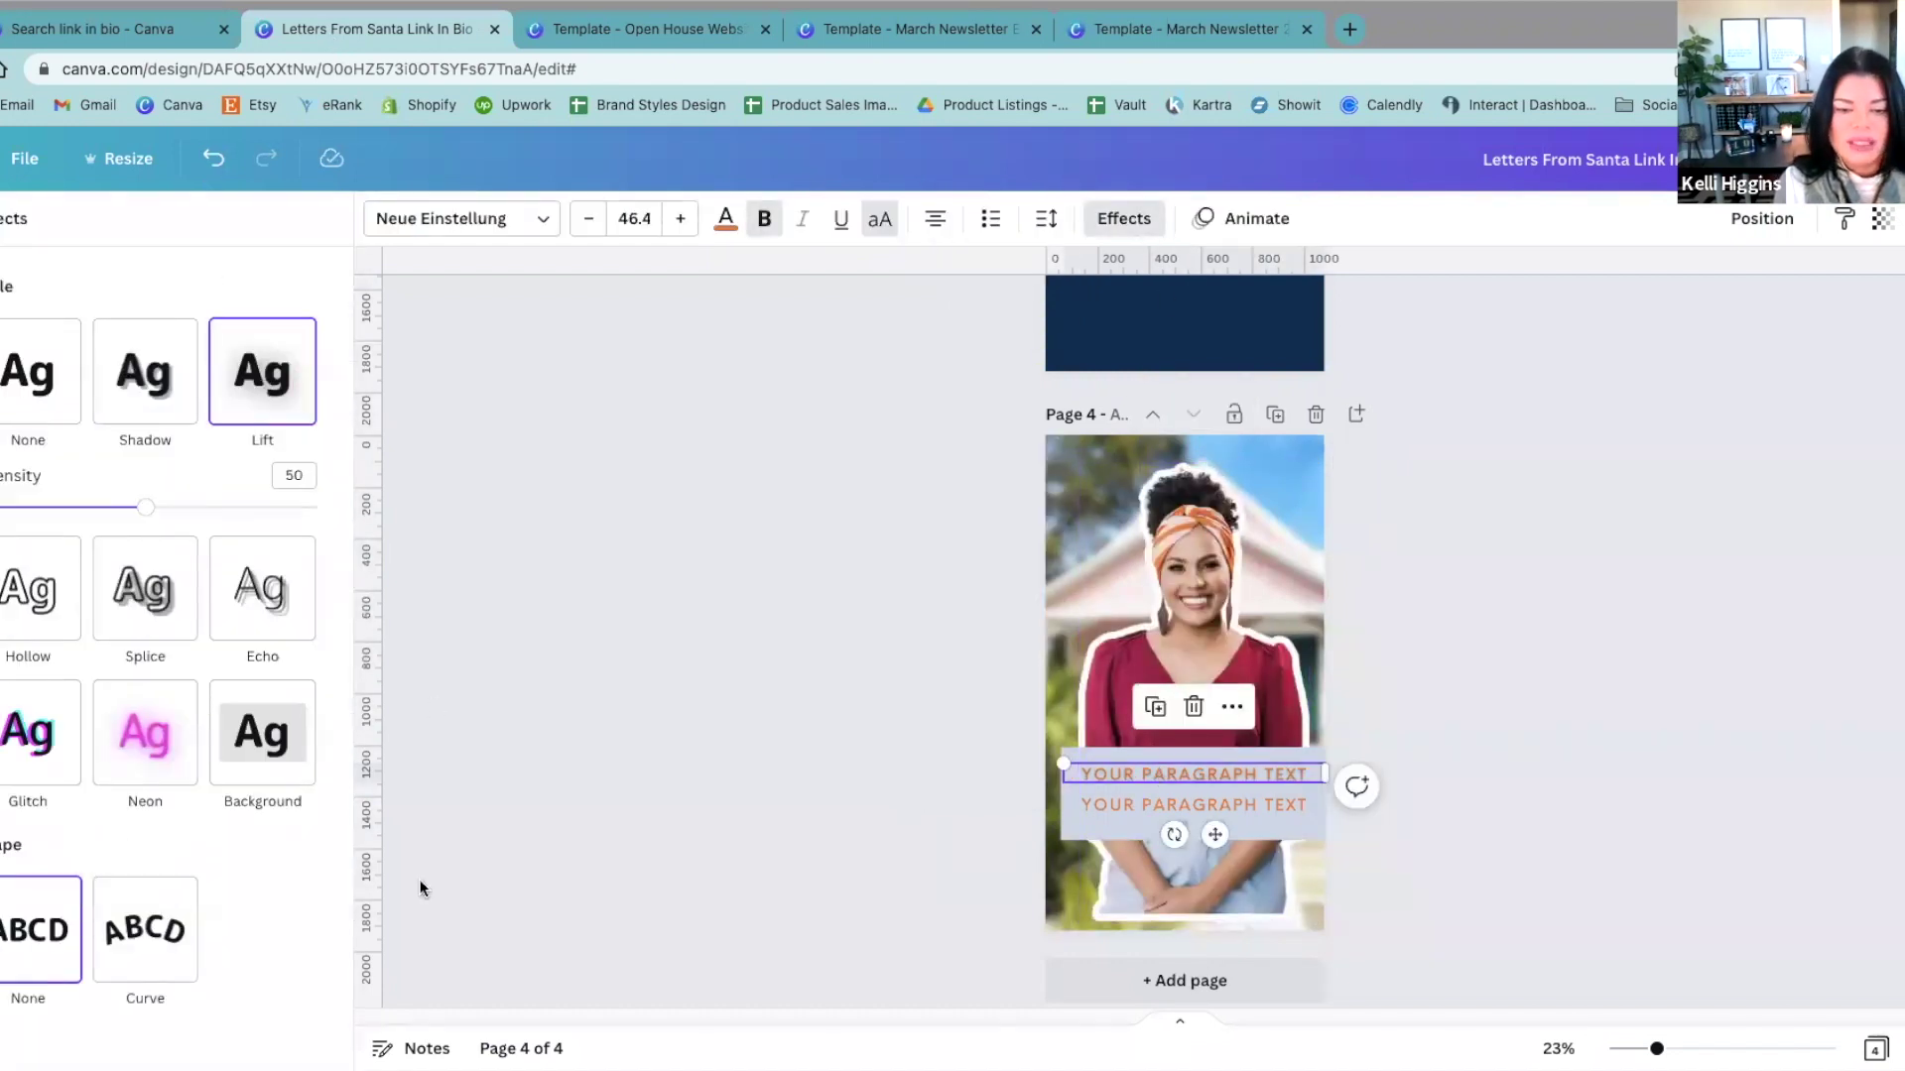
ctrl+scroll(1271, 968, up, 3)
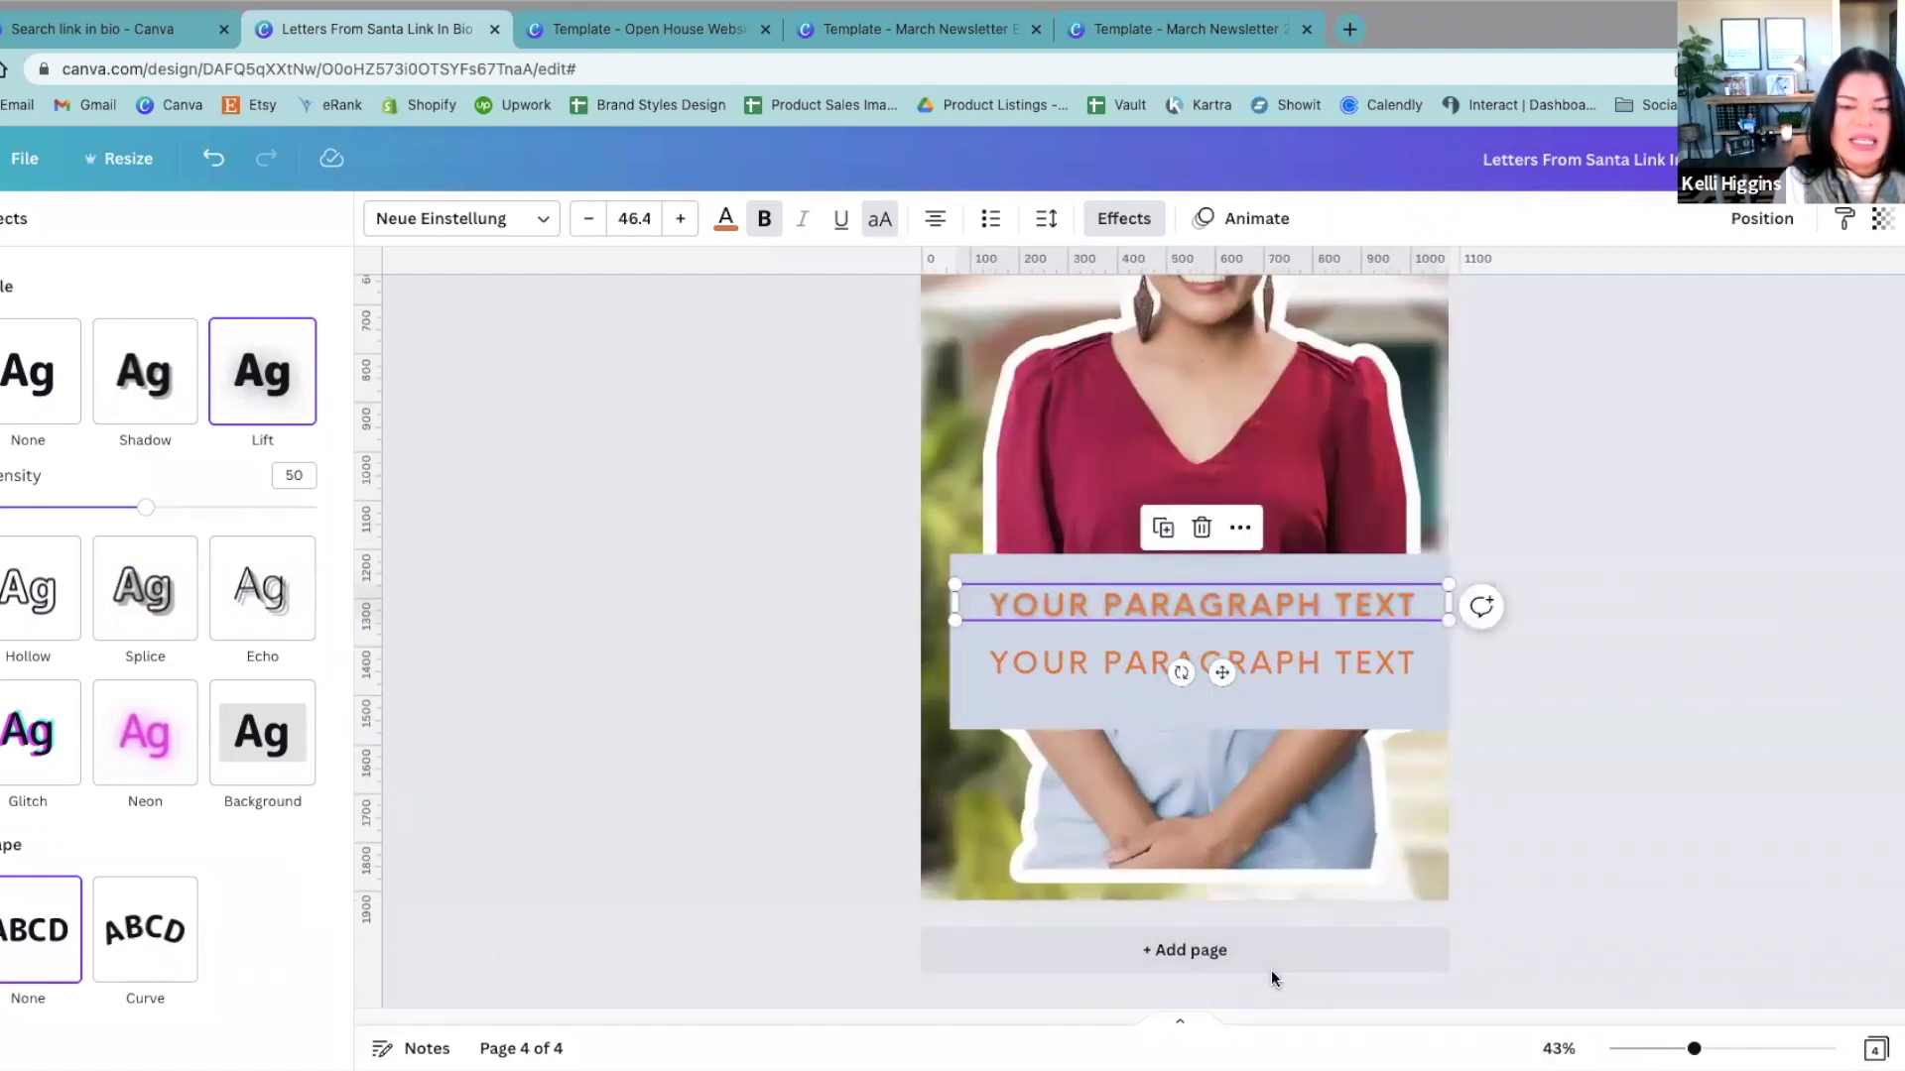
drag(146, 507, 60, 615)
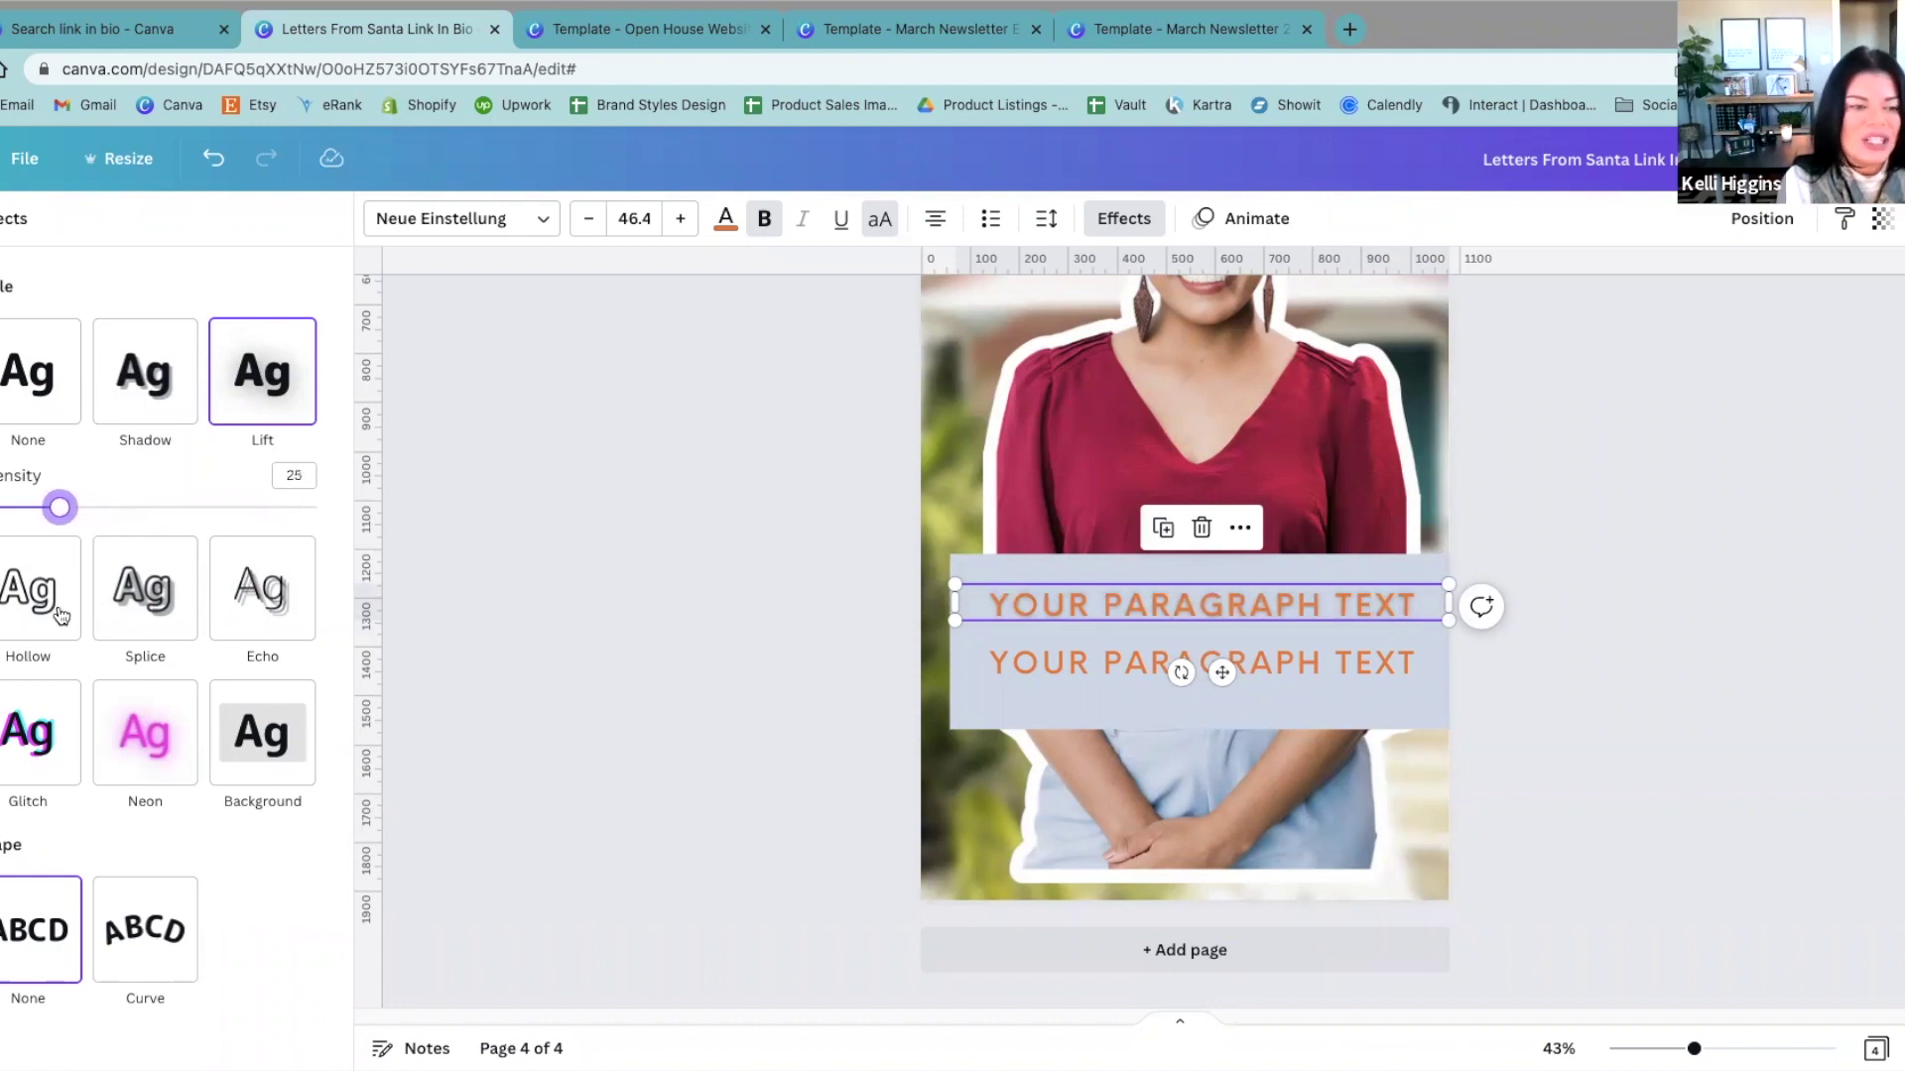
click(542, 452)
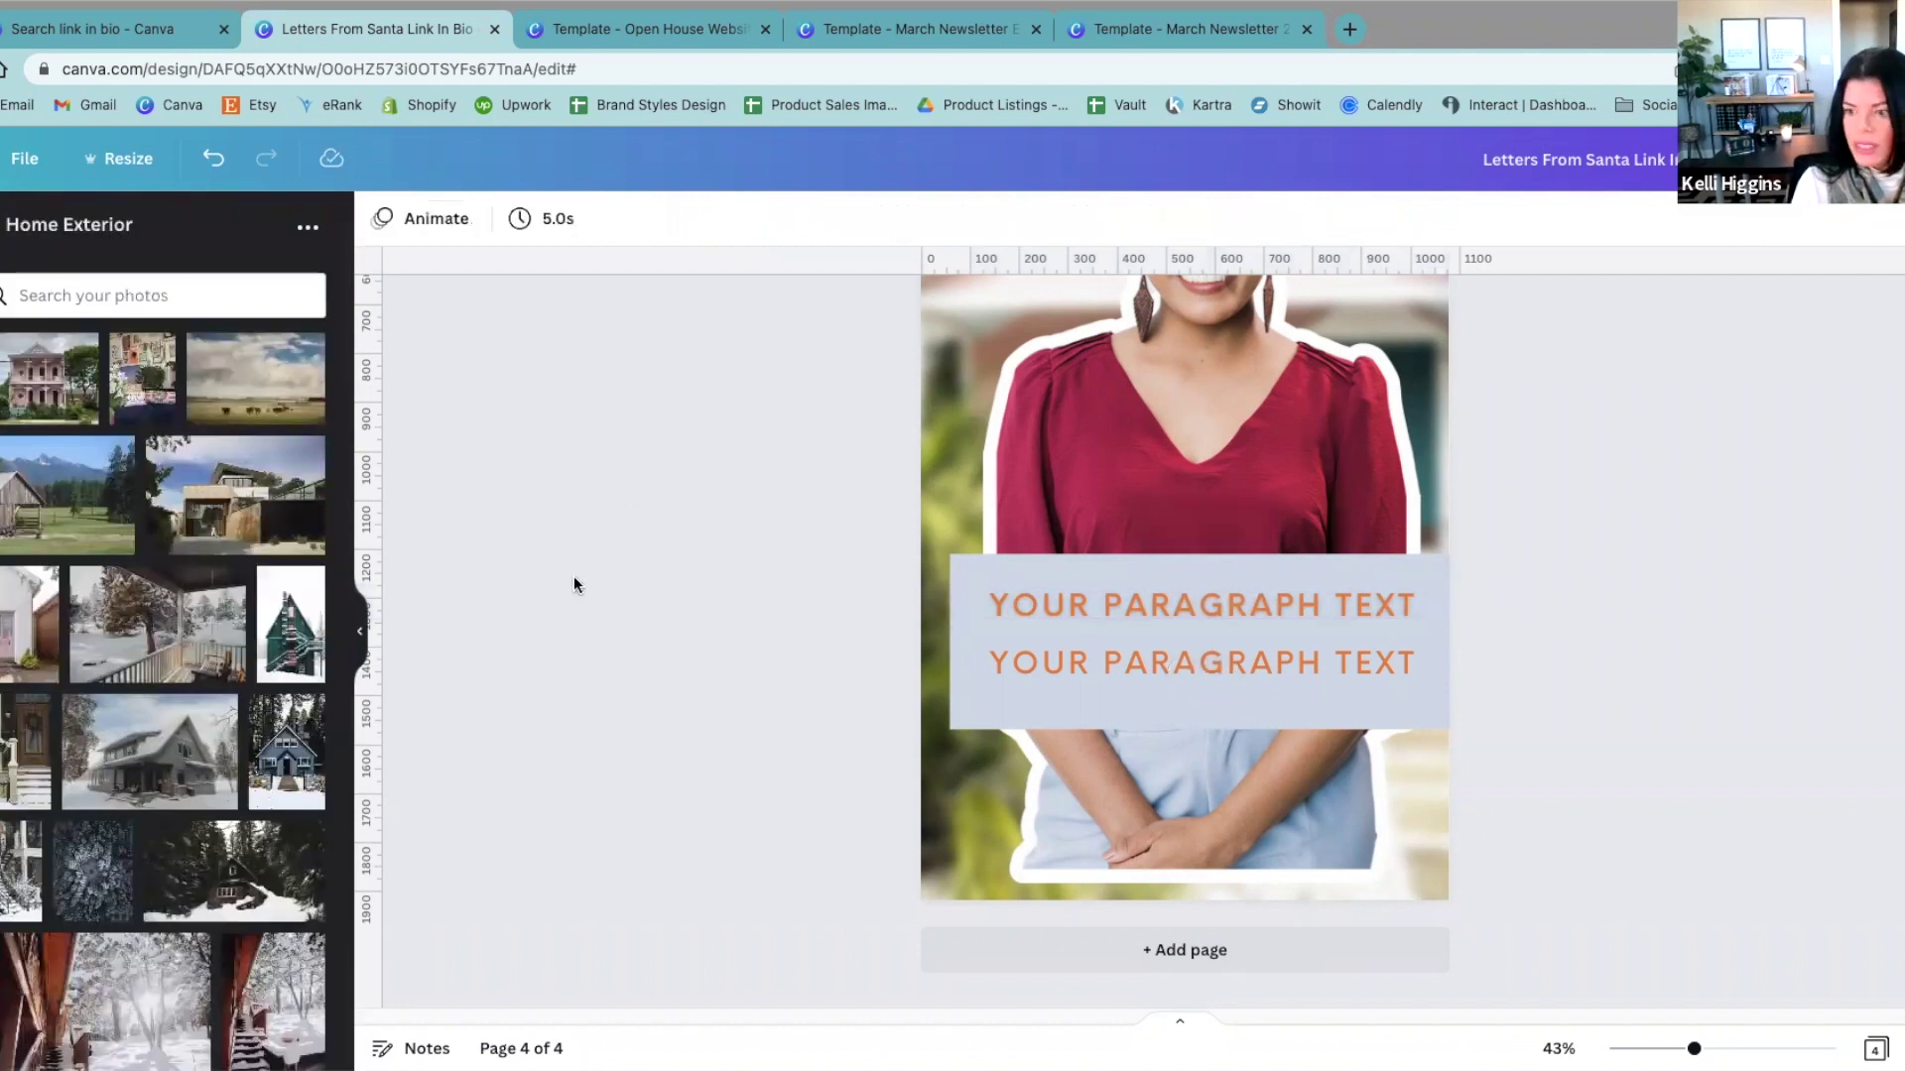
scroll(574, 585, down, 3)
scroll(573, 584, down, 3)
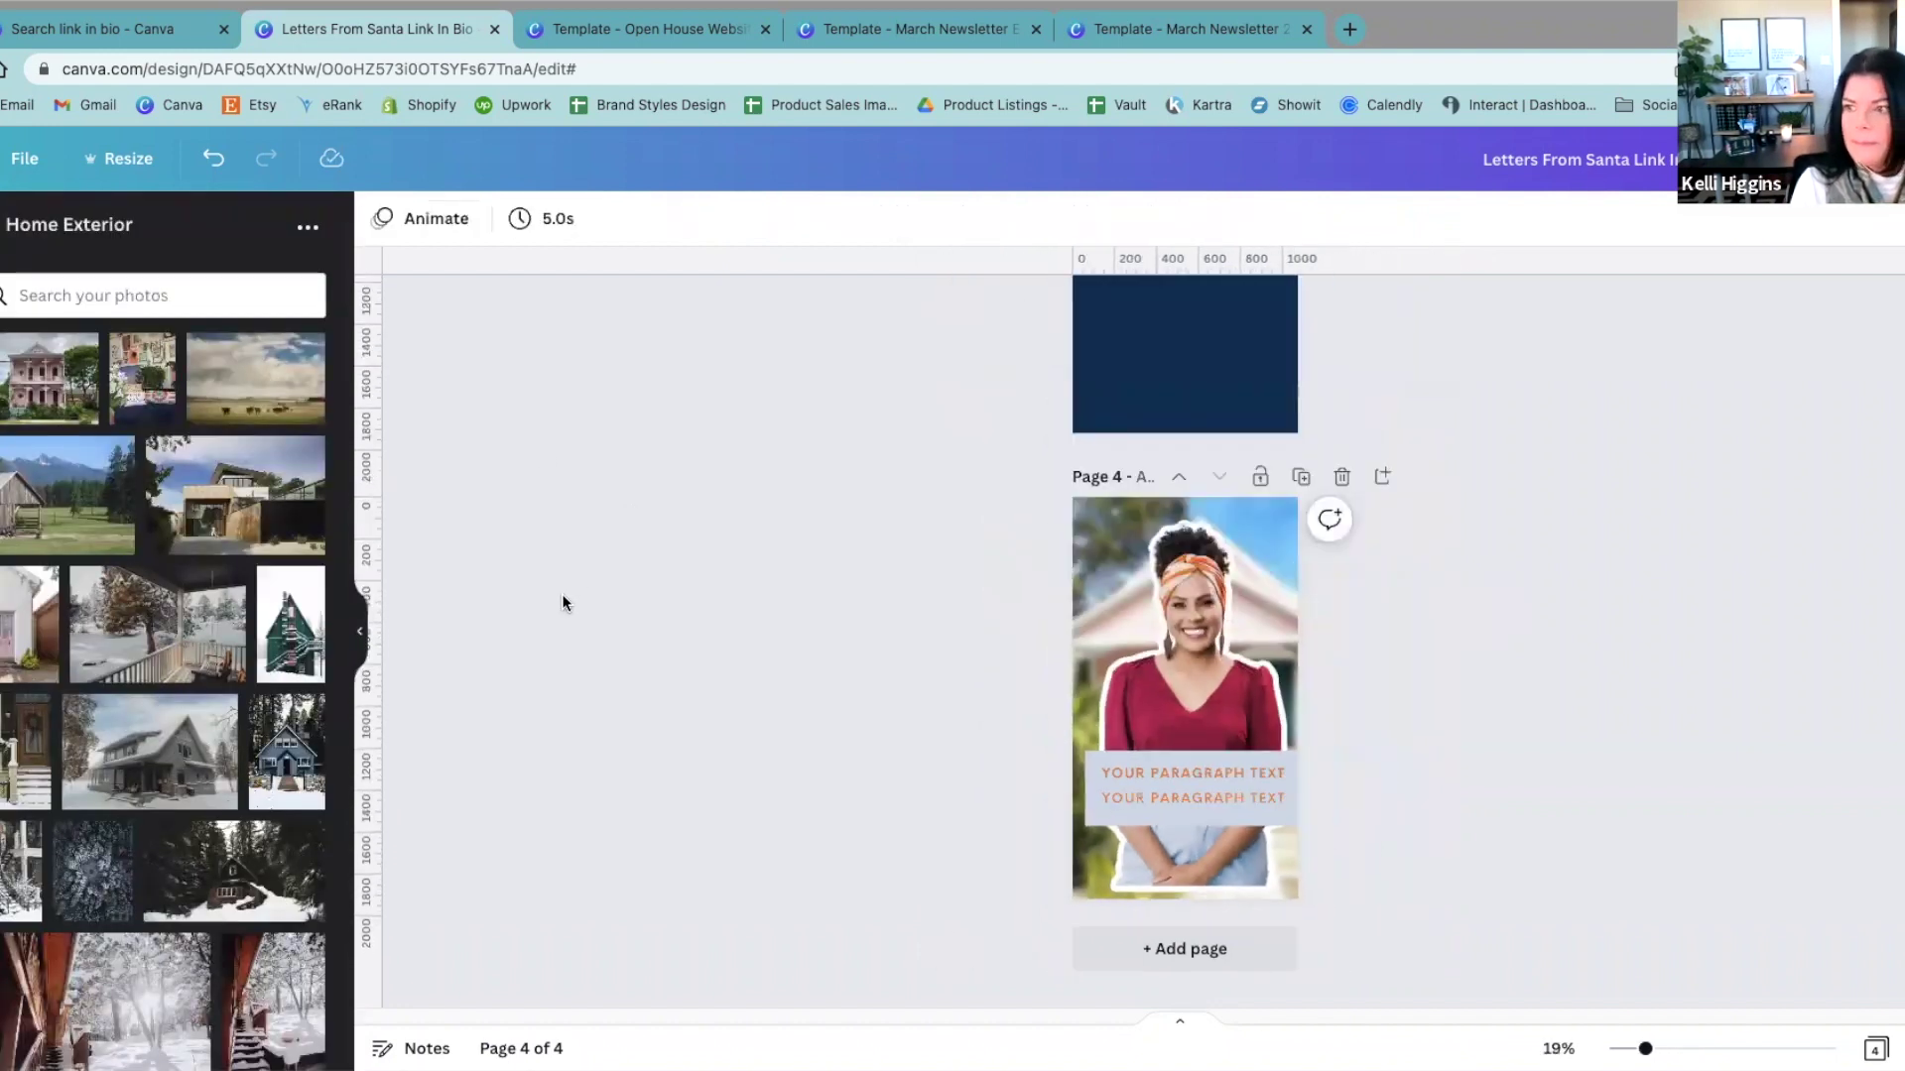
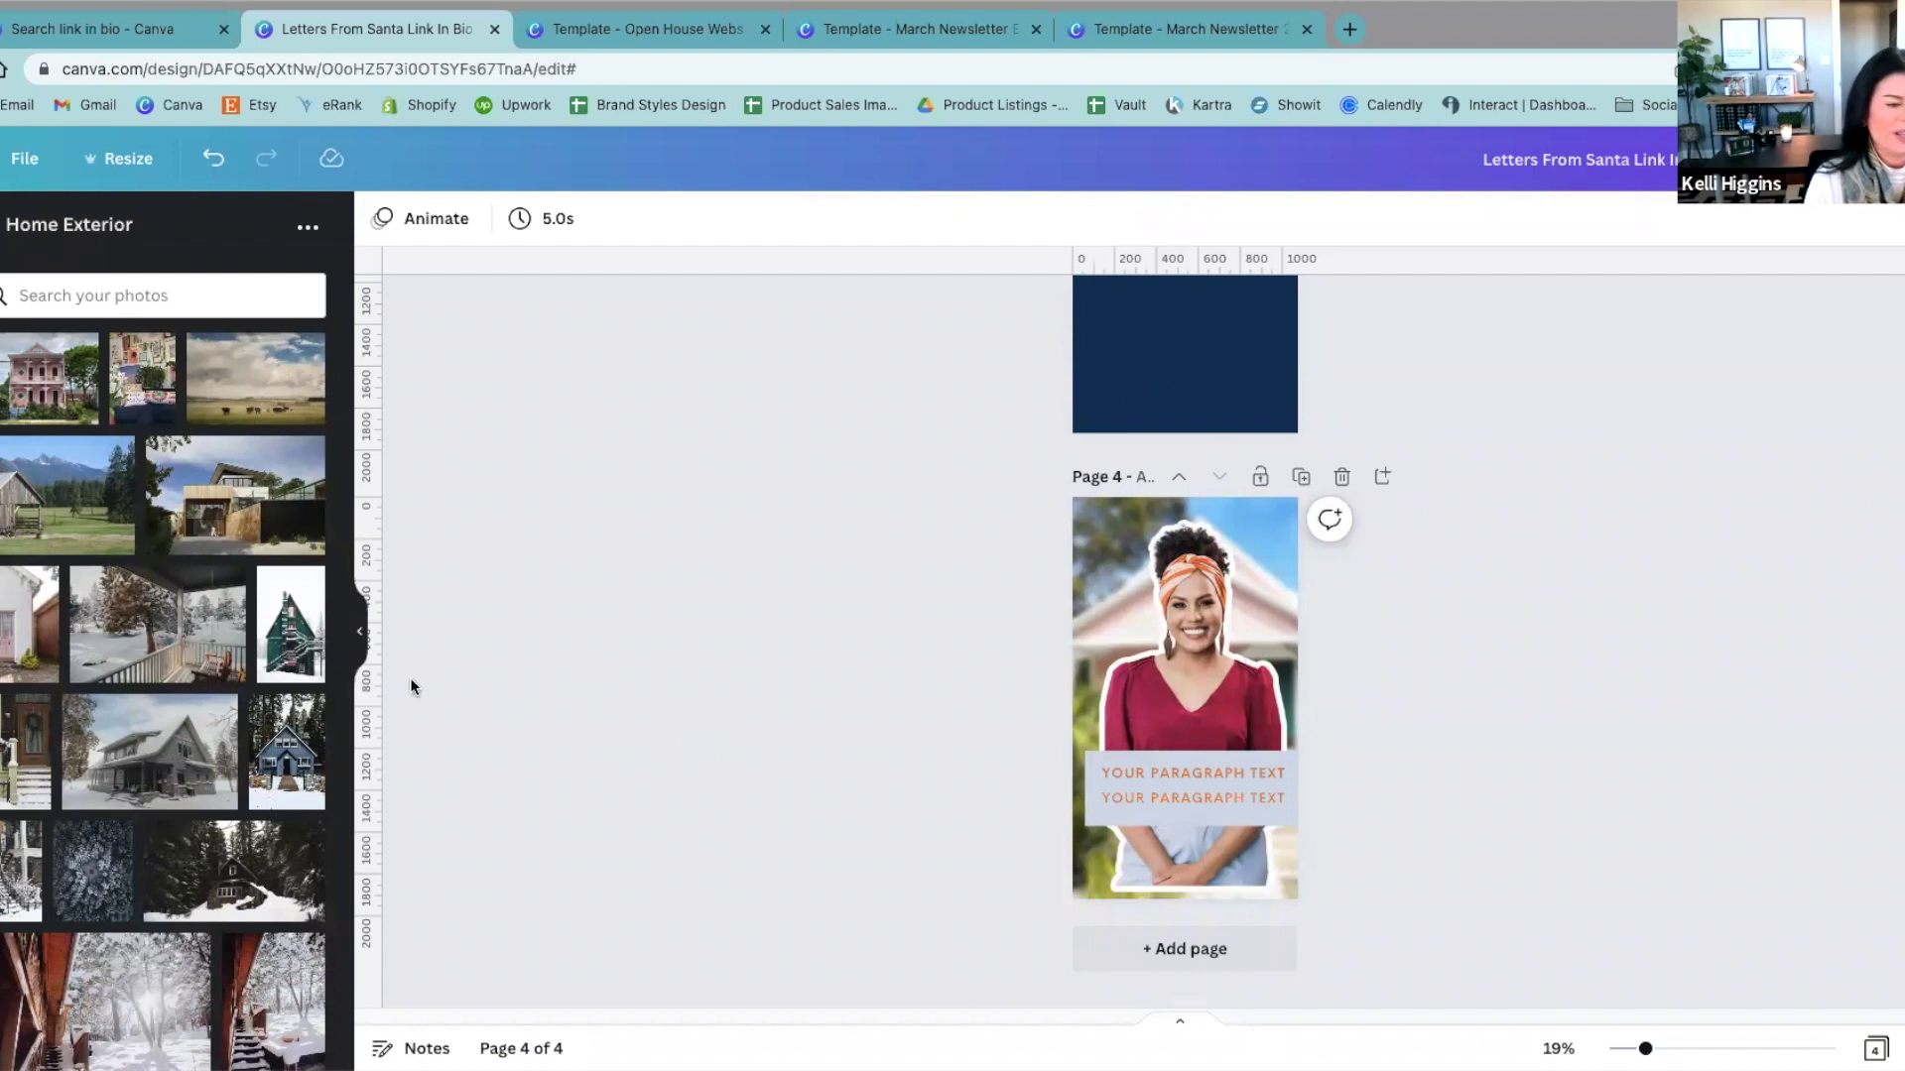
Delete page 4, the page with the smiling woman's portrait photo.
scroll(152, 892, down, 2)
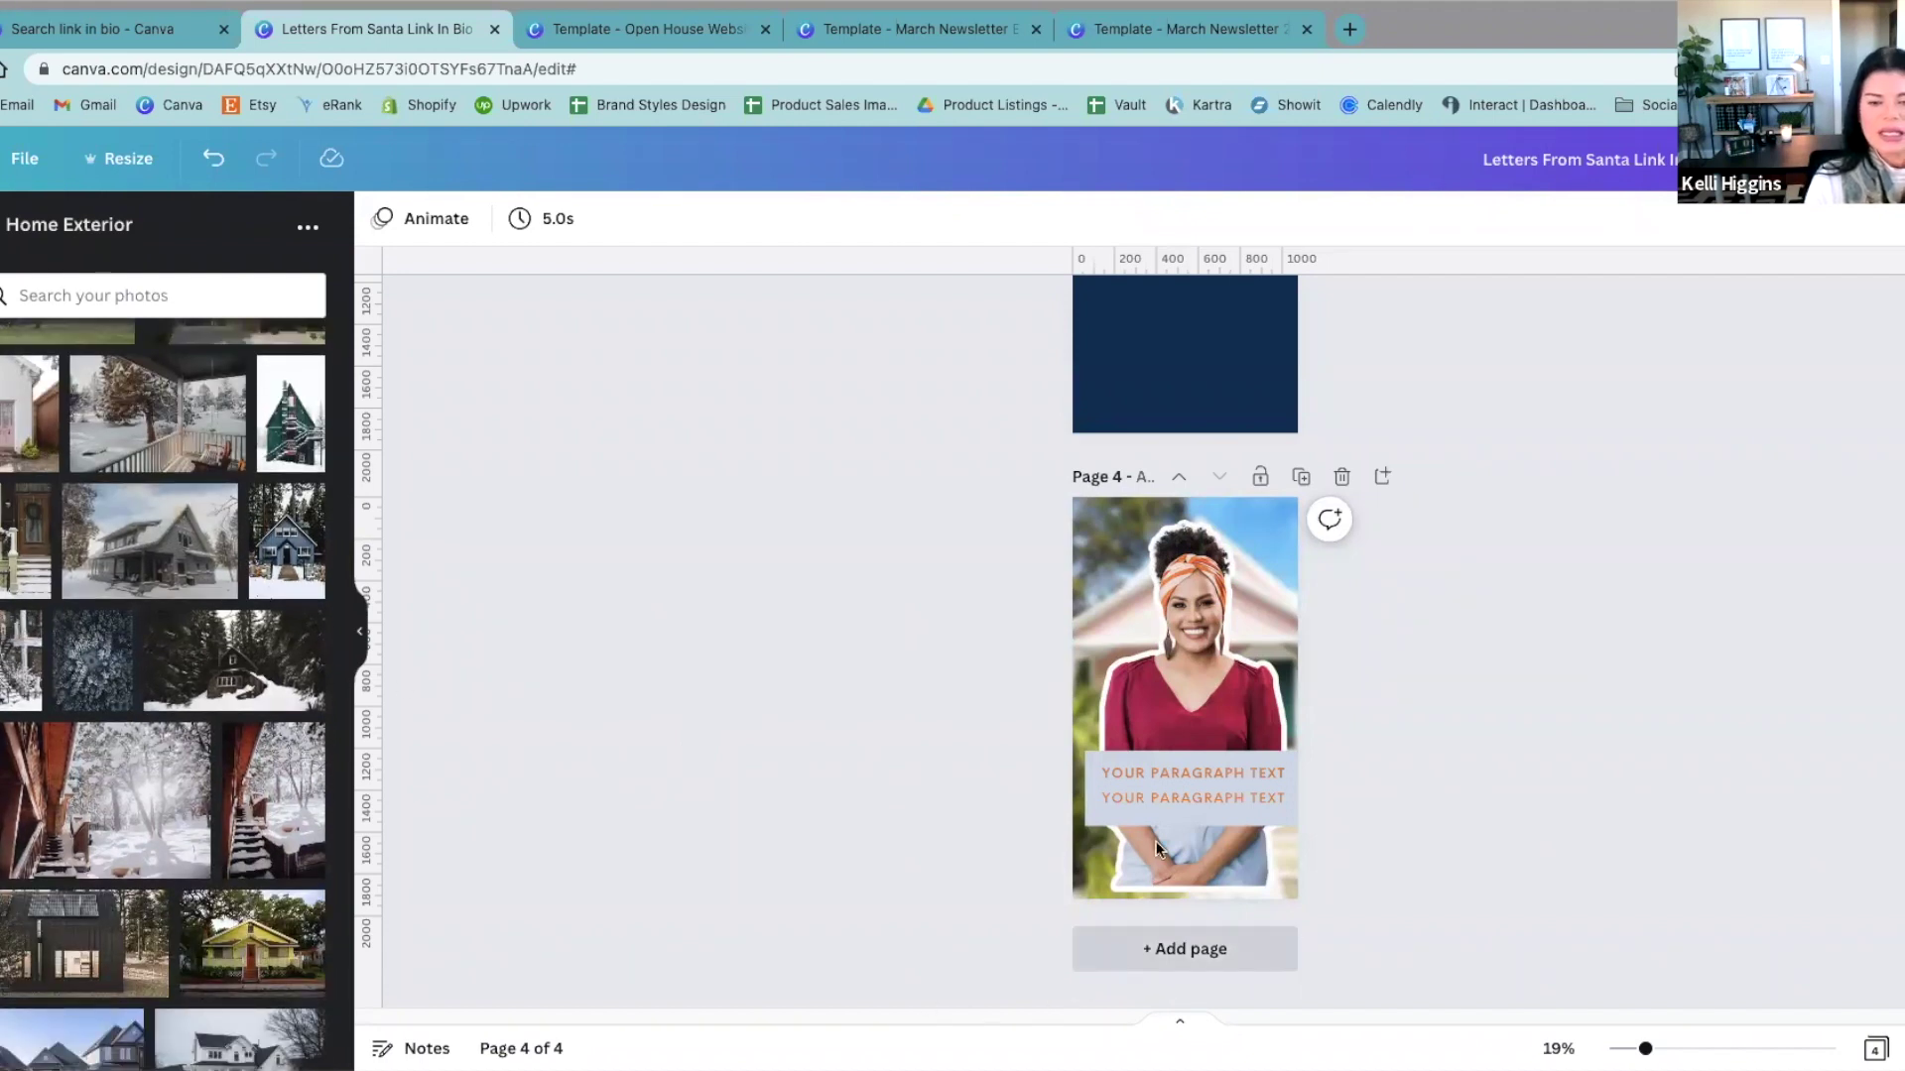
click(1342, 476)
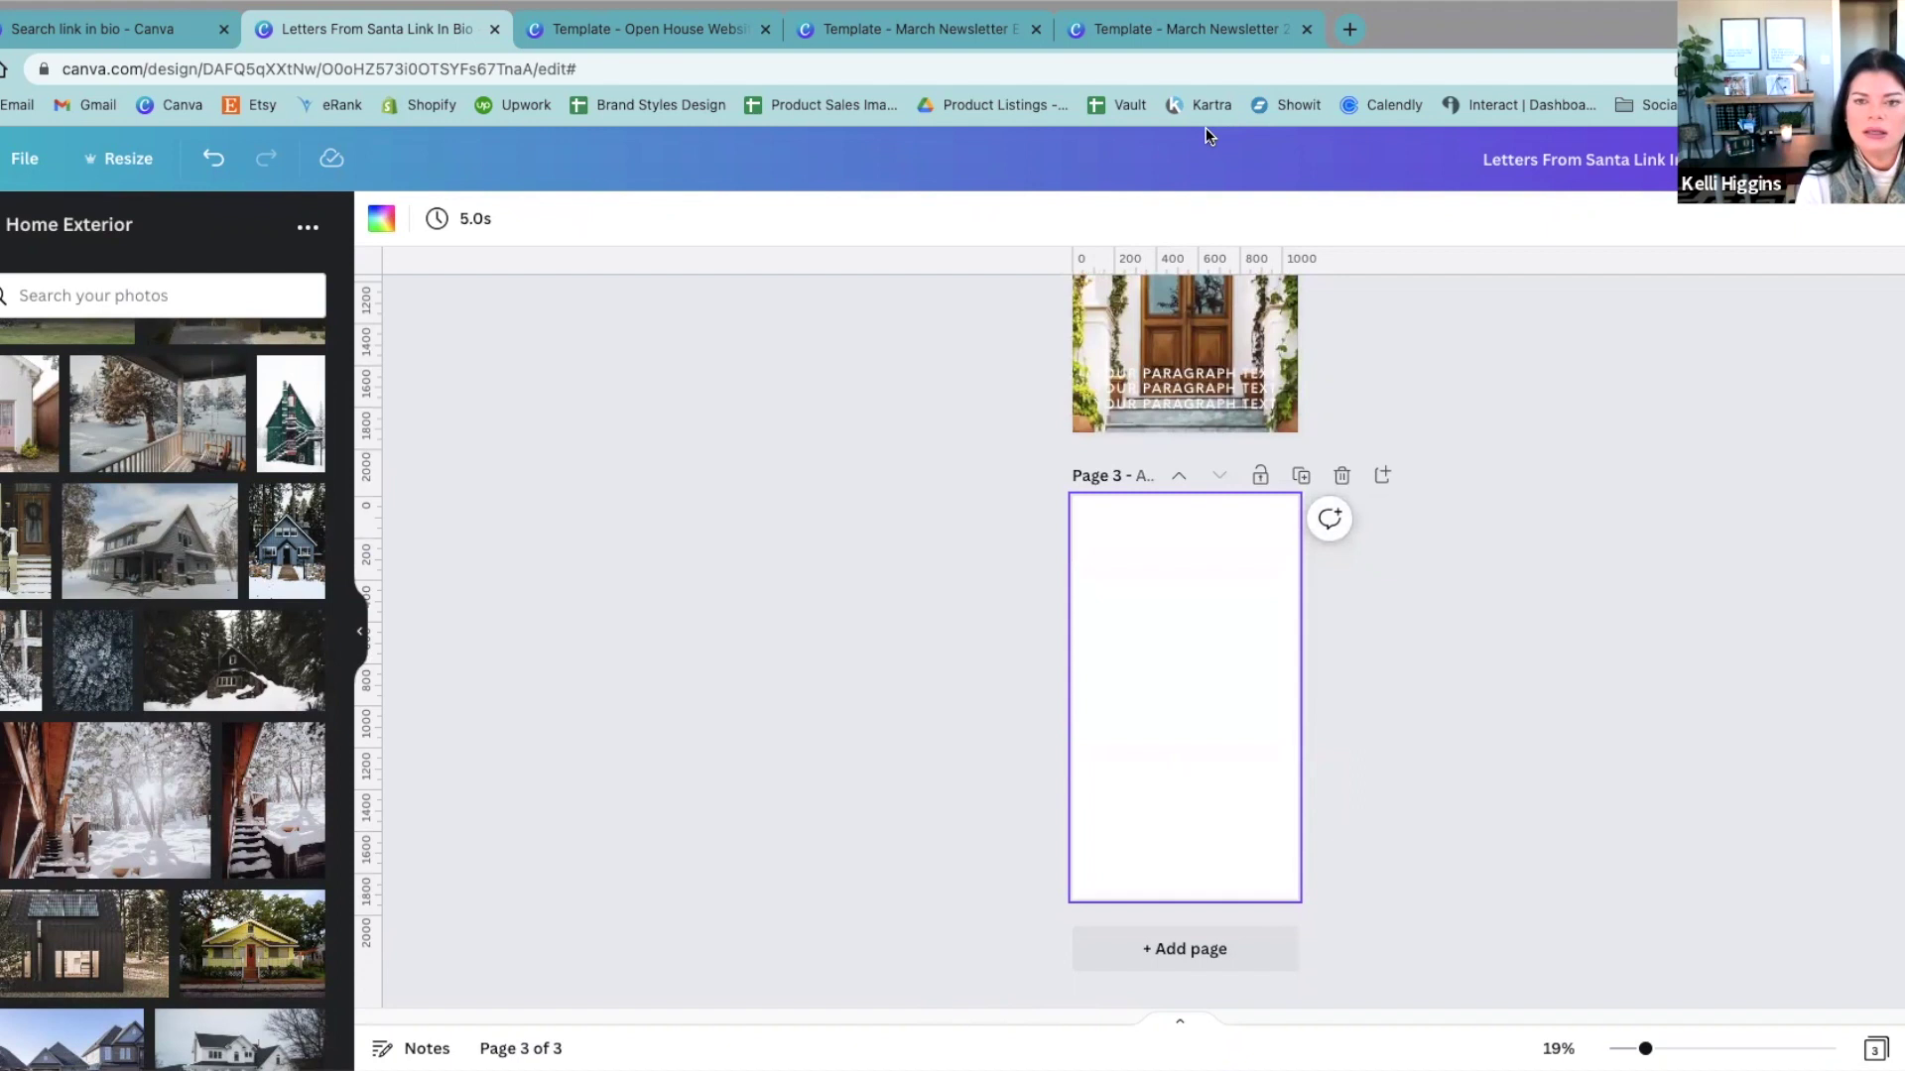
Deselect blank page 3 and show the Elements library with the 'gradient' search cleared.
click(865, 501)
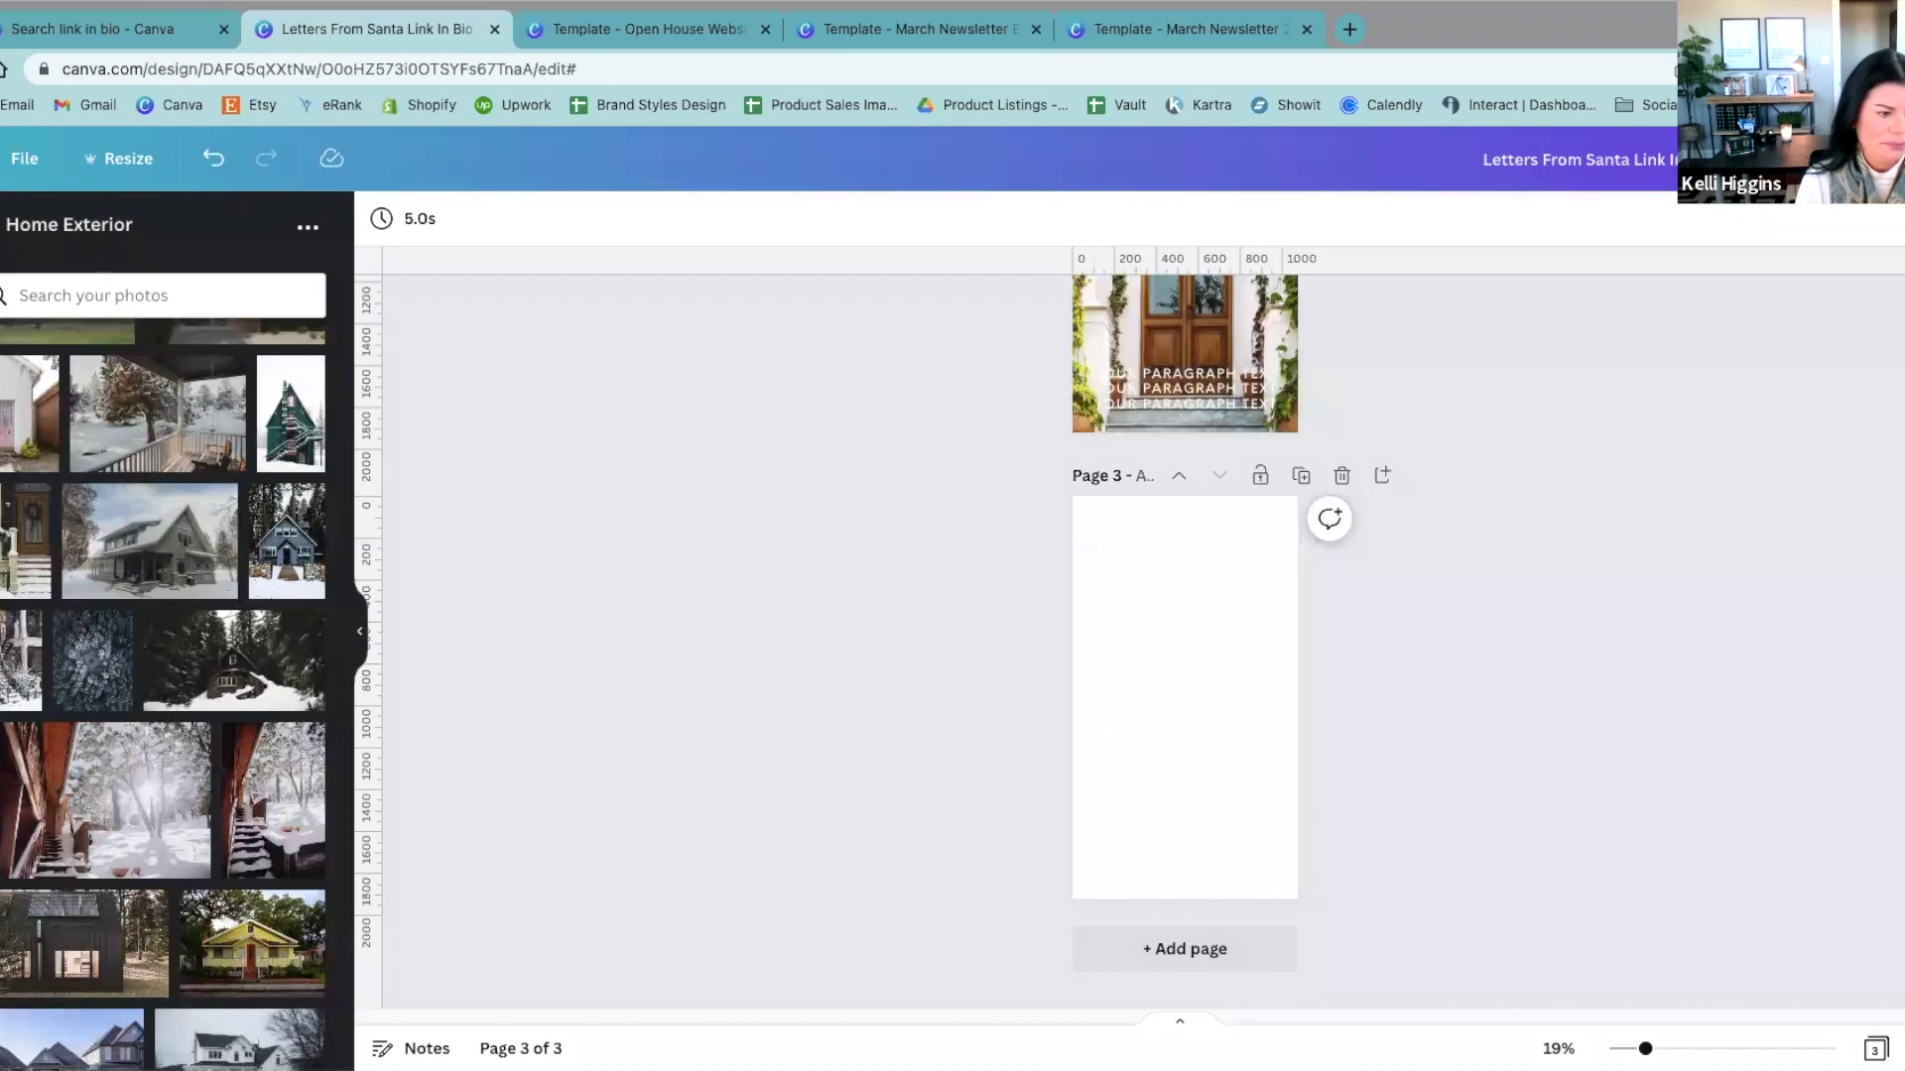
click(5, 416)
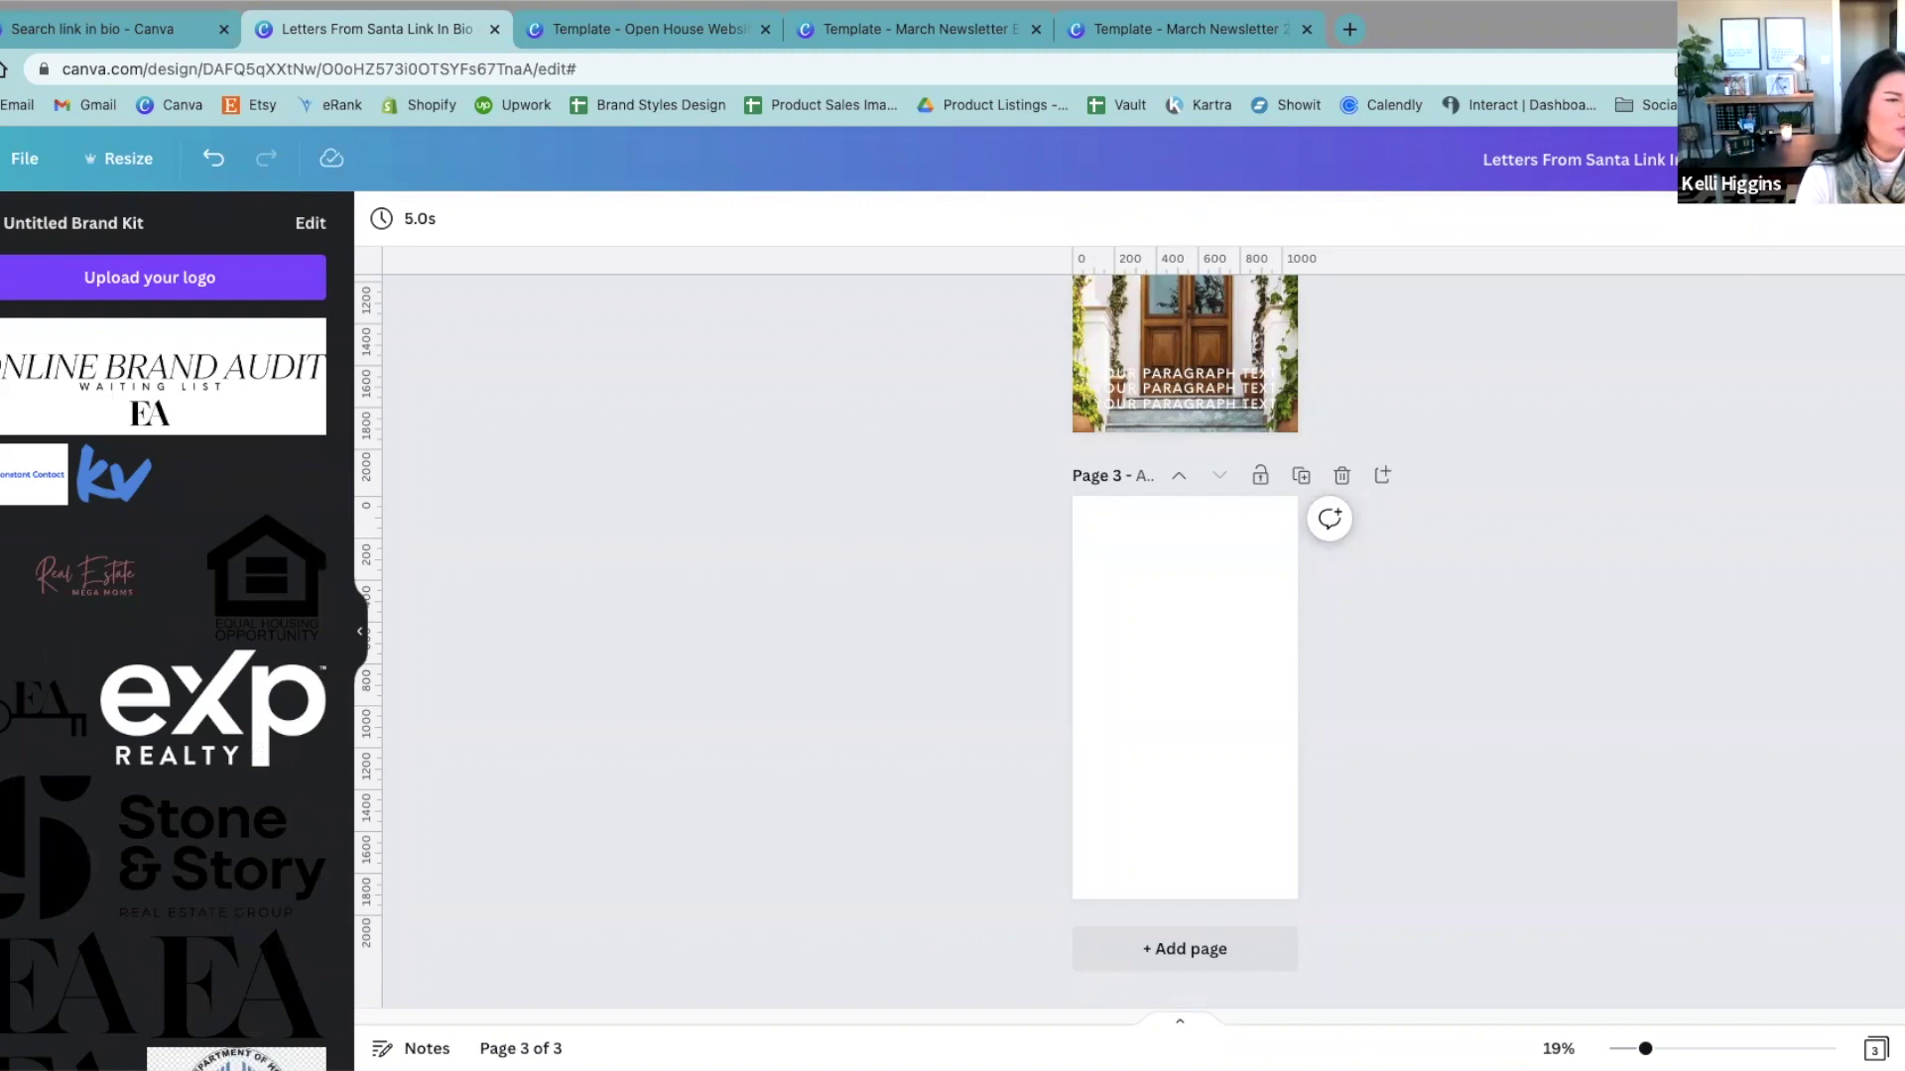
click(0, 288)
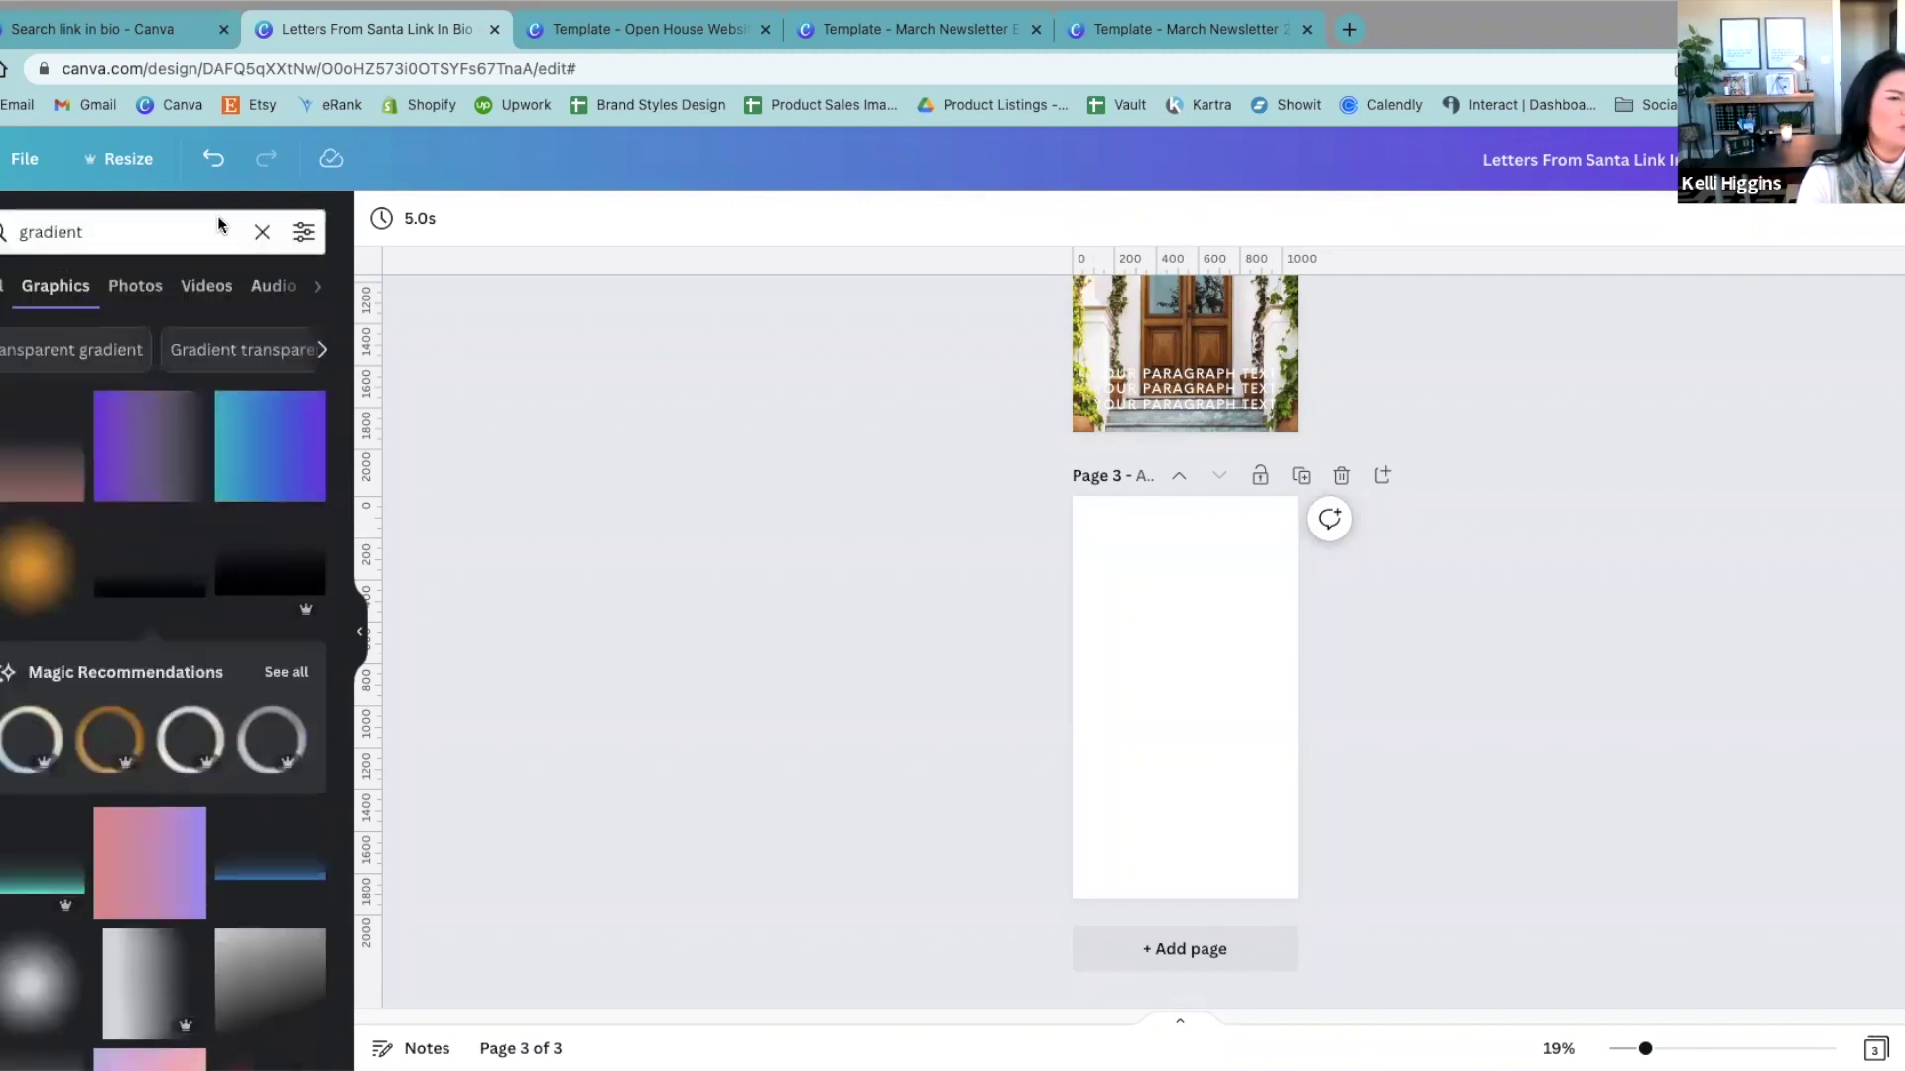
click(257, 232)
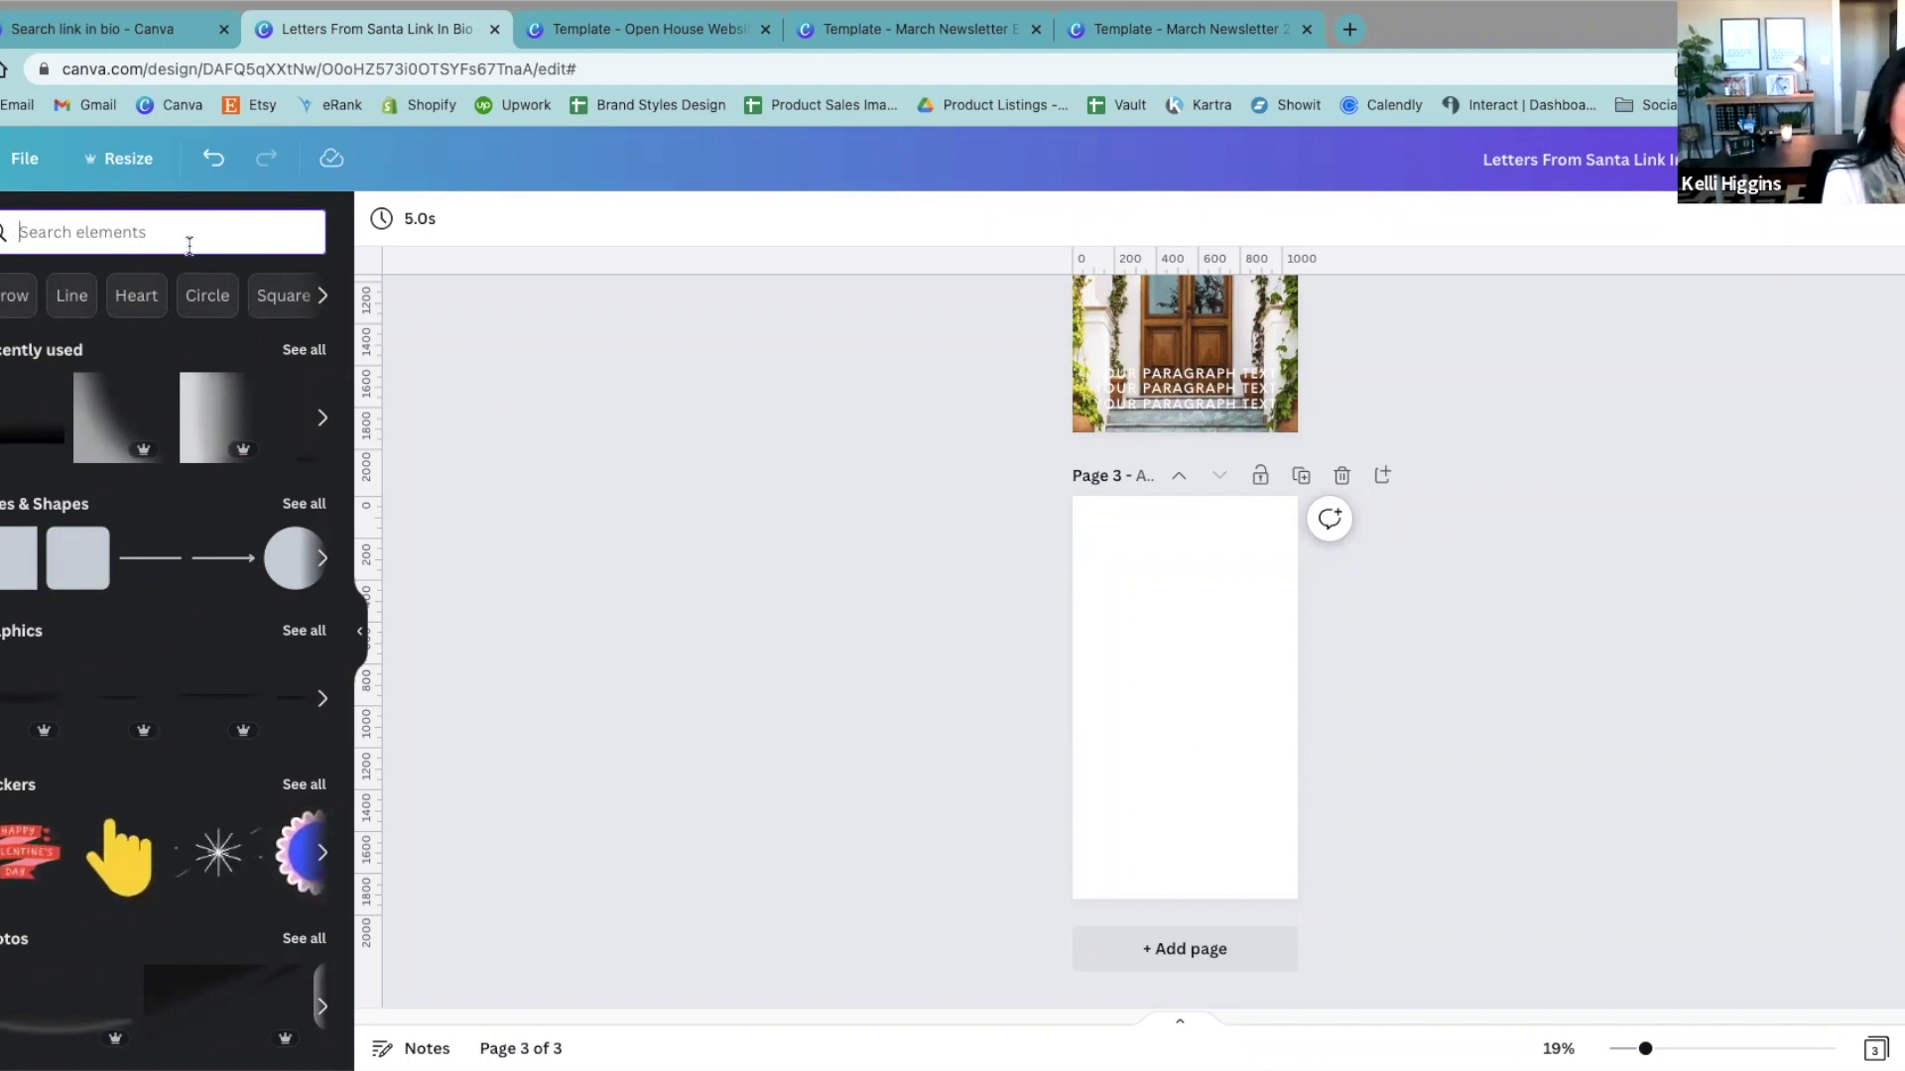
Search Elements for 'stock people' and filter the results to photos.
click(189, 245)
text(stock people)
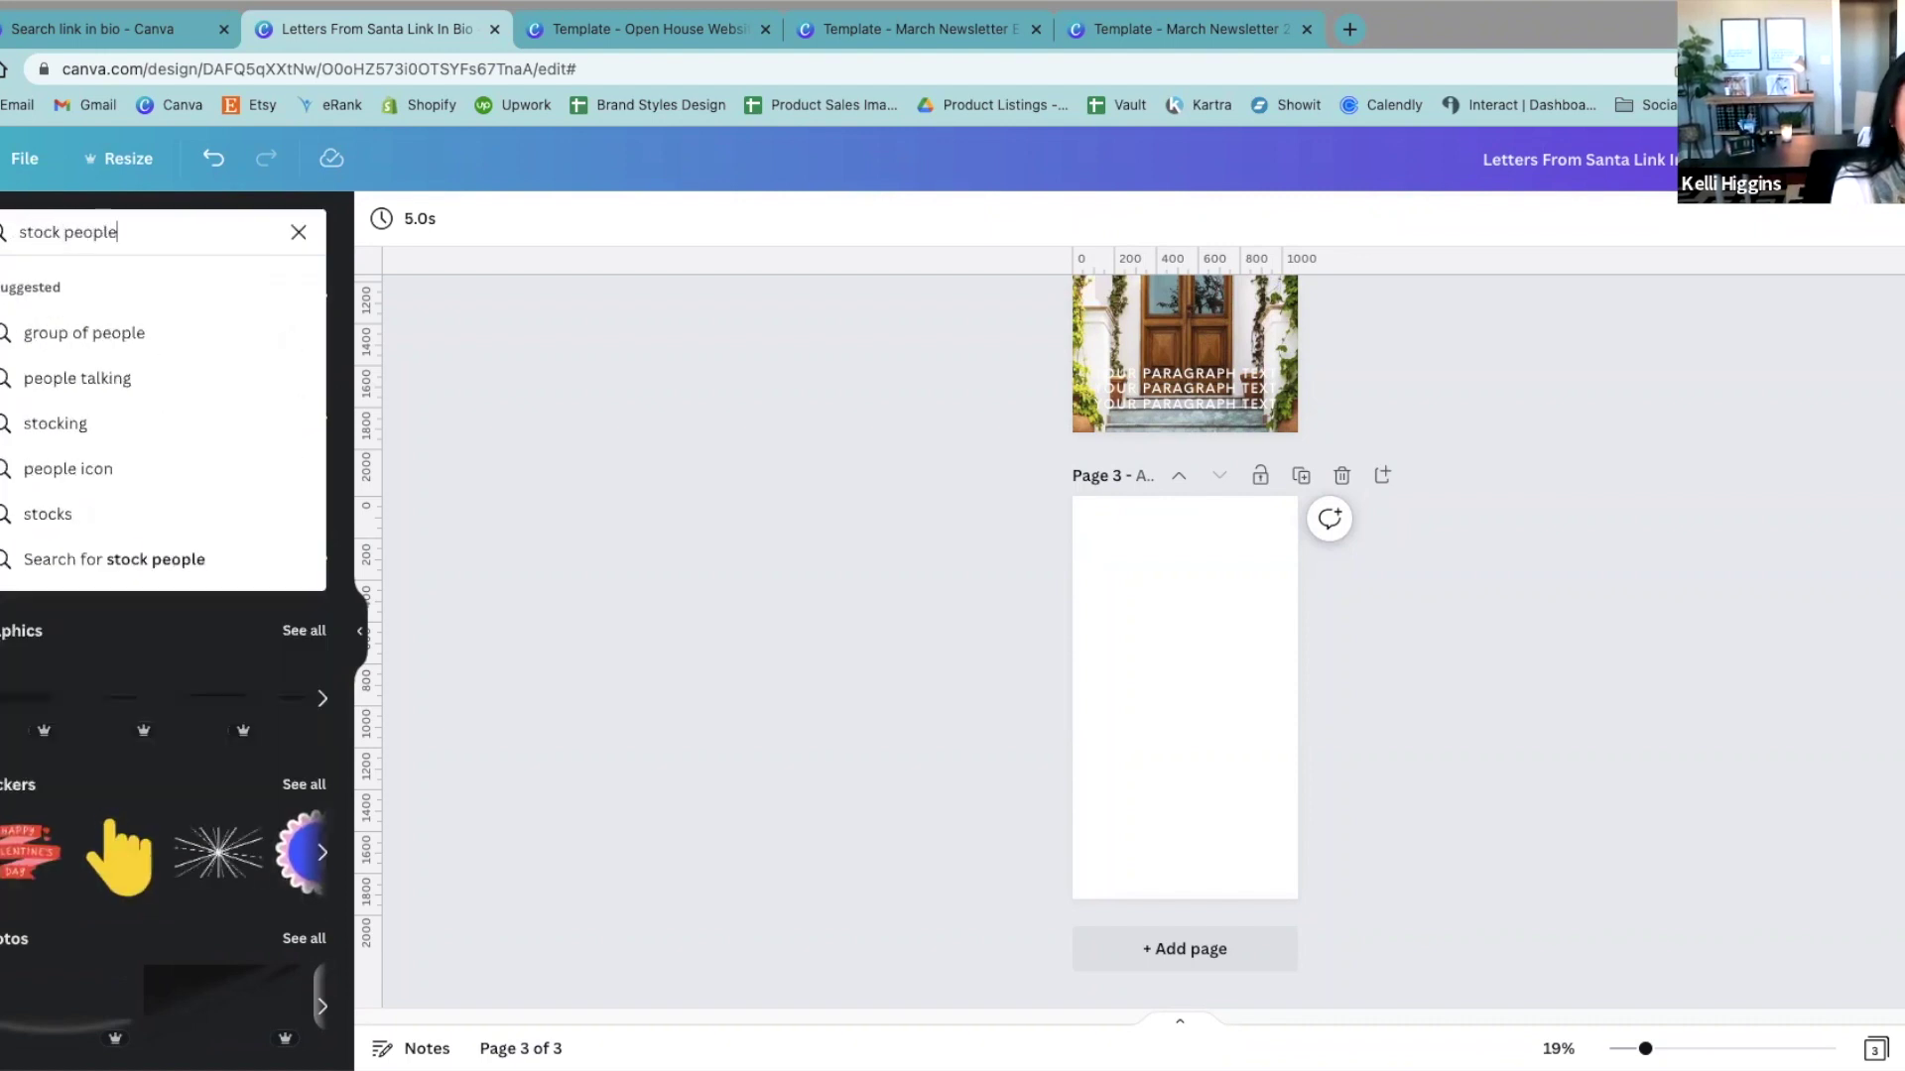
key(Return)
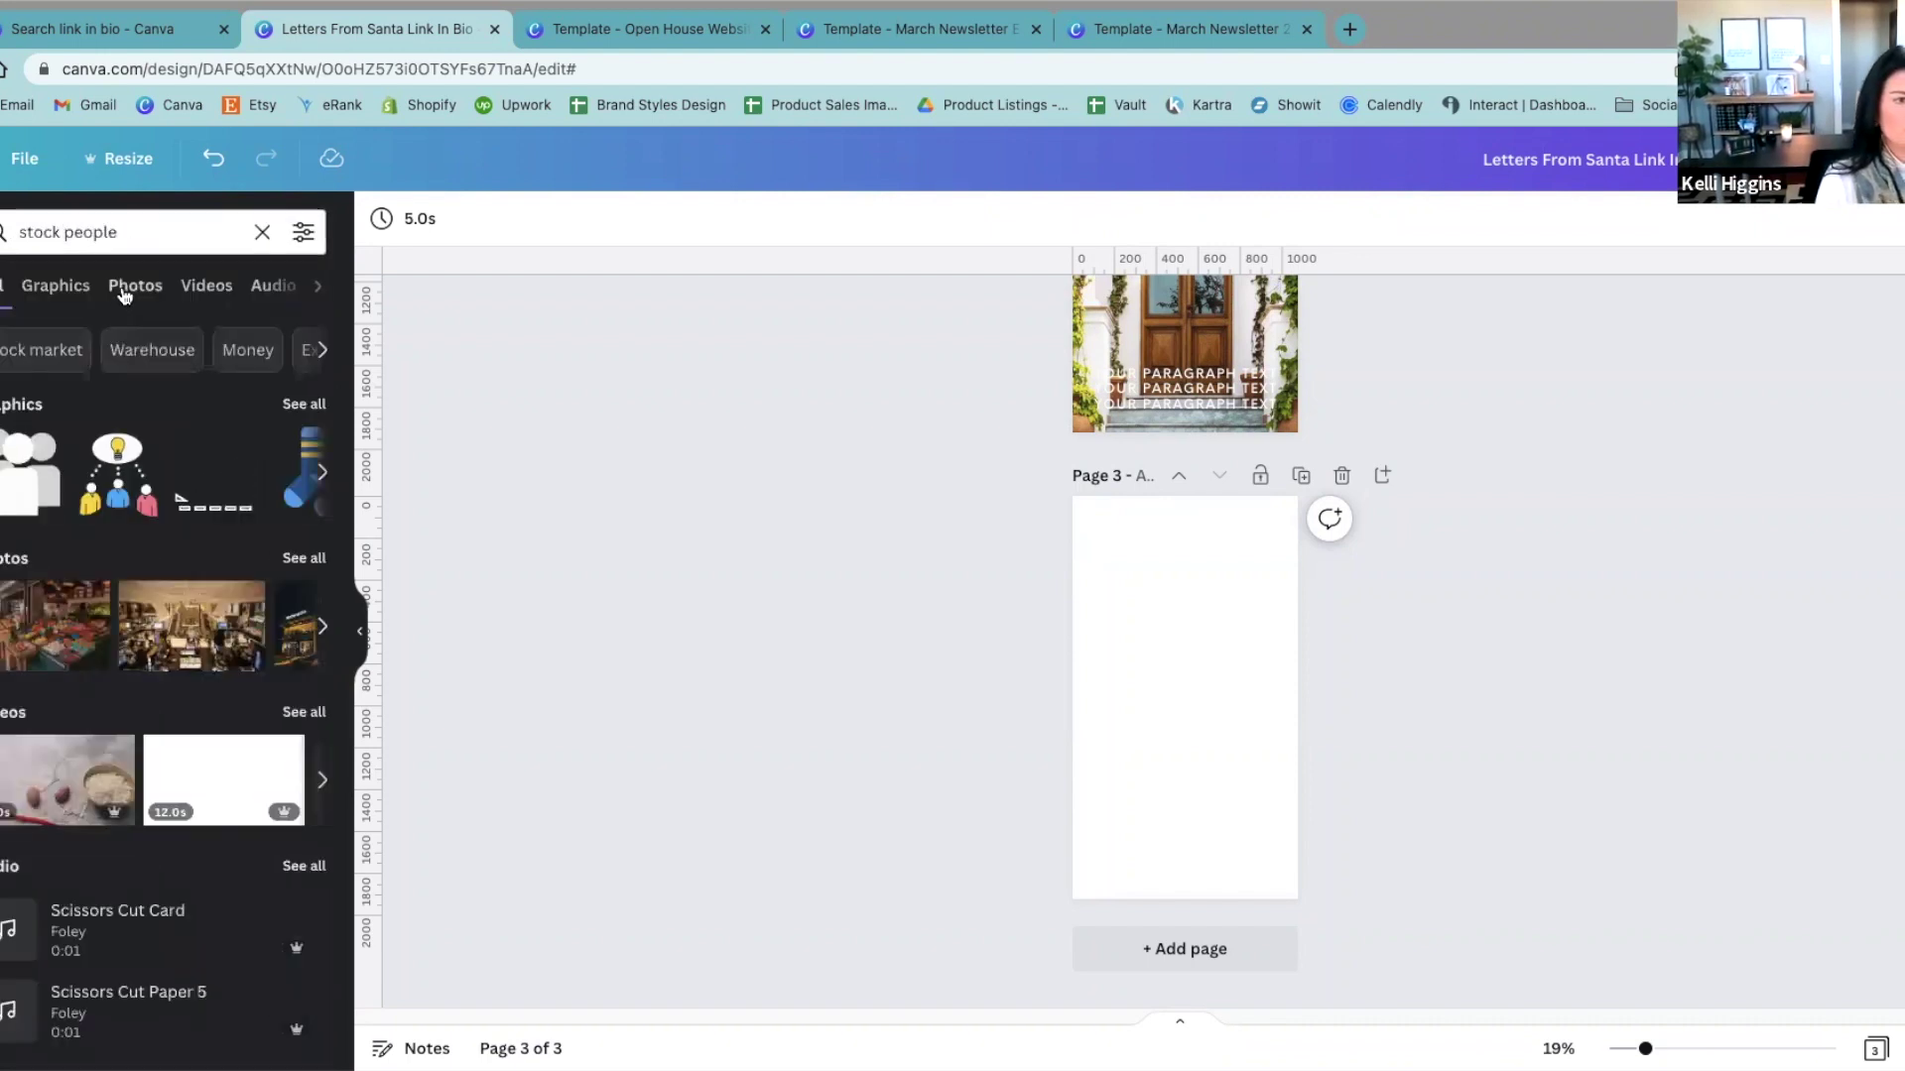
click(121, 288)
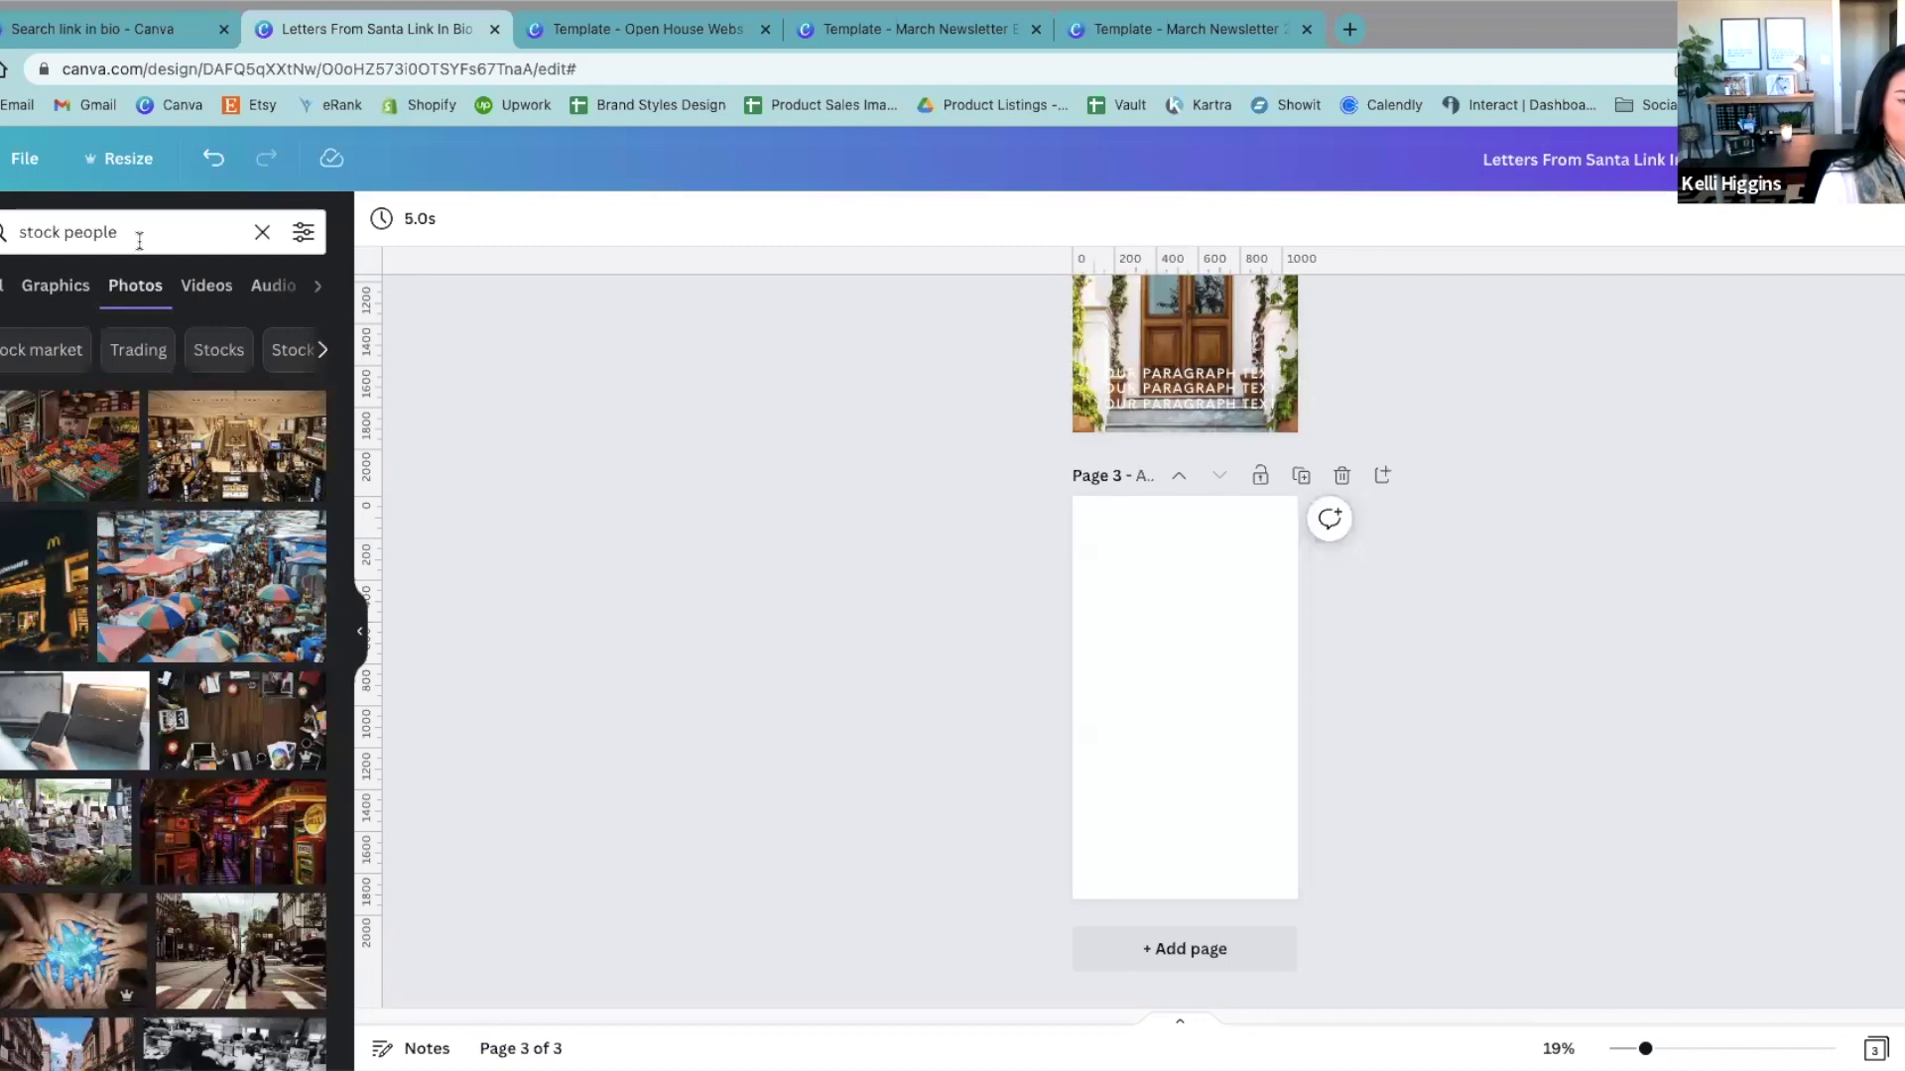
Replace the photo search with 'working woman' and scroll through the results.
click(139, 238)
text(wor)
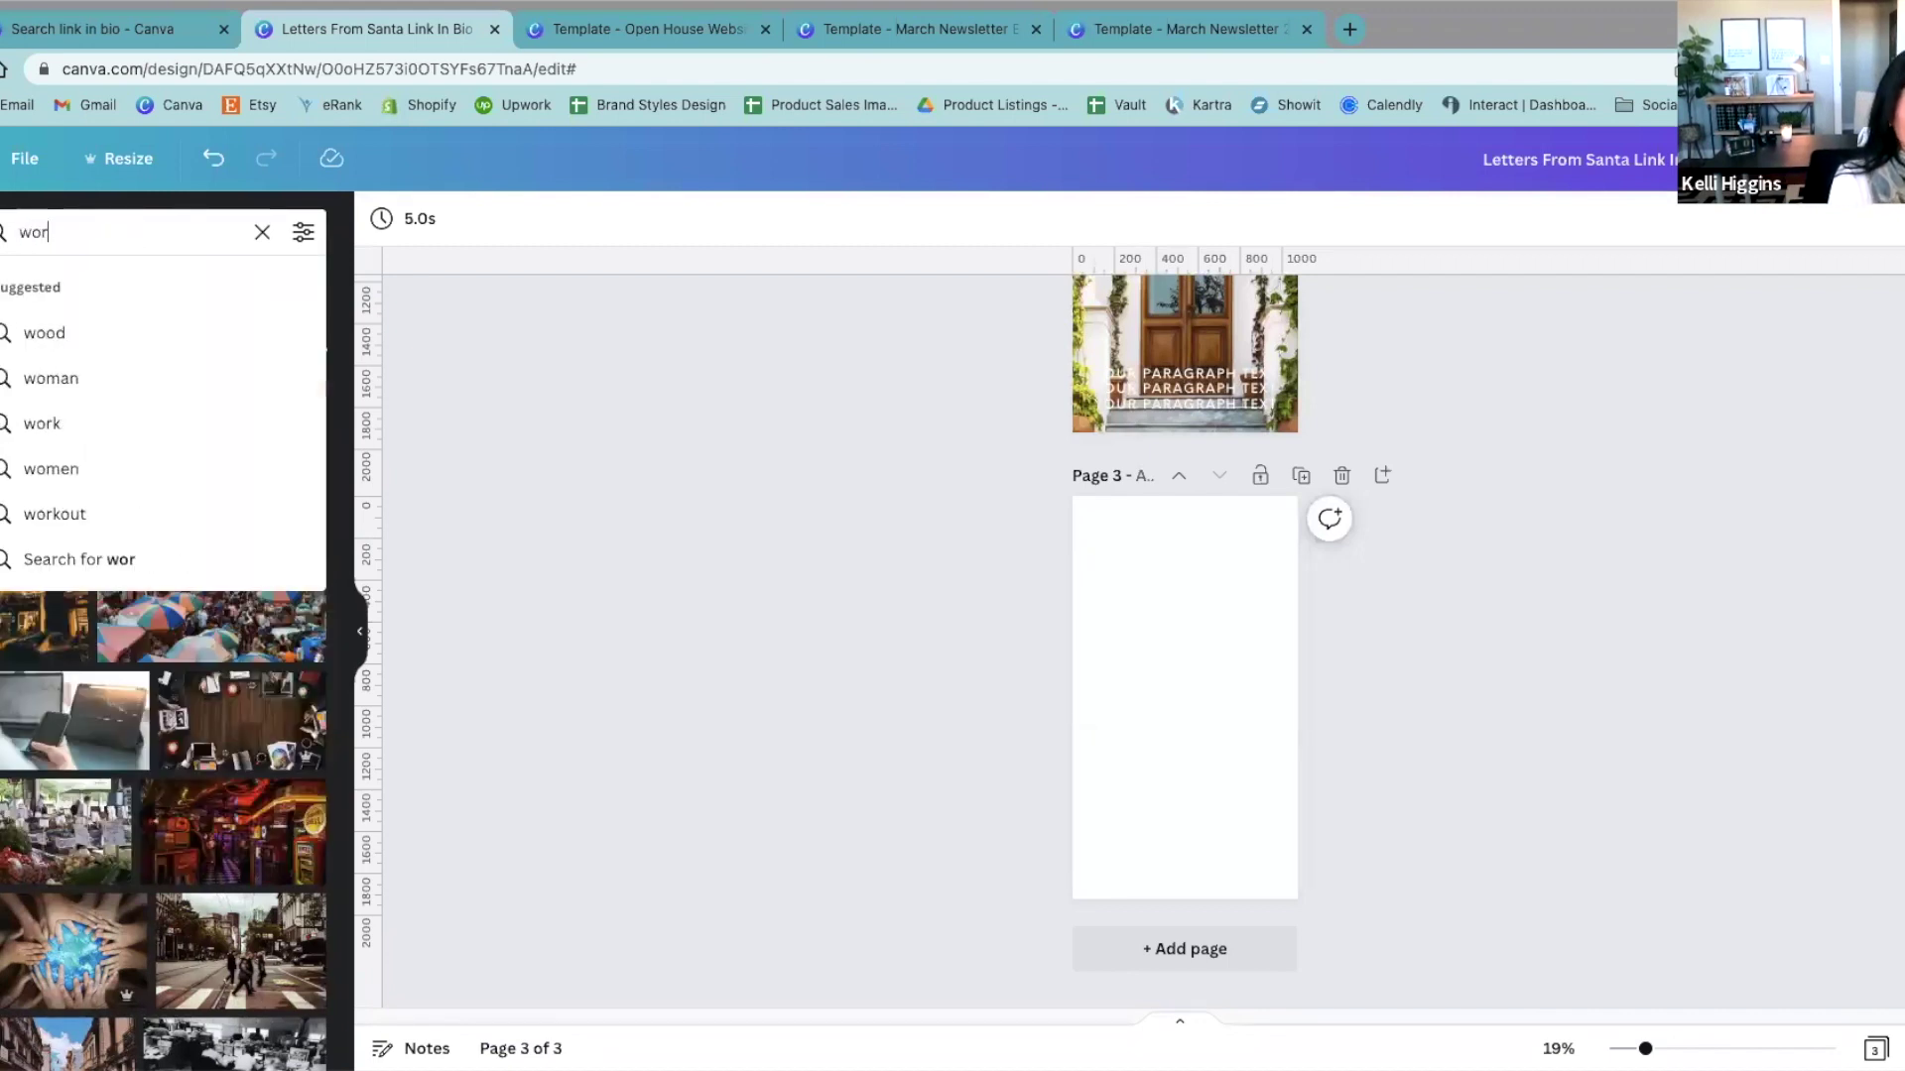
text(king woman)
key(Return)
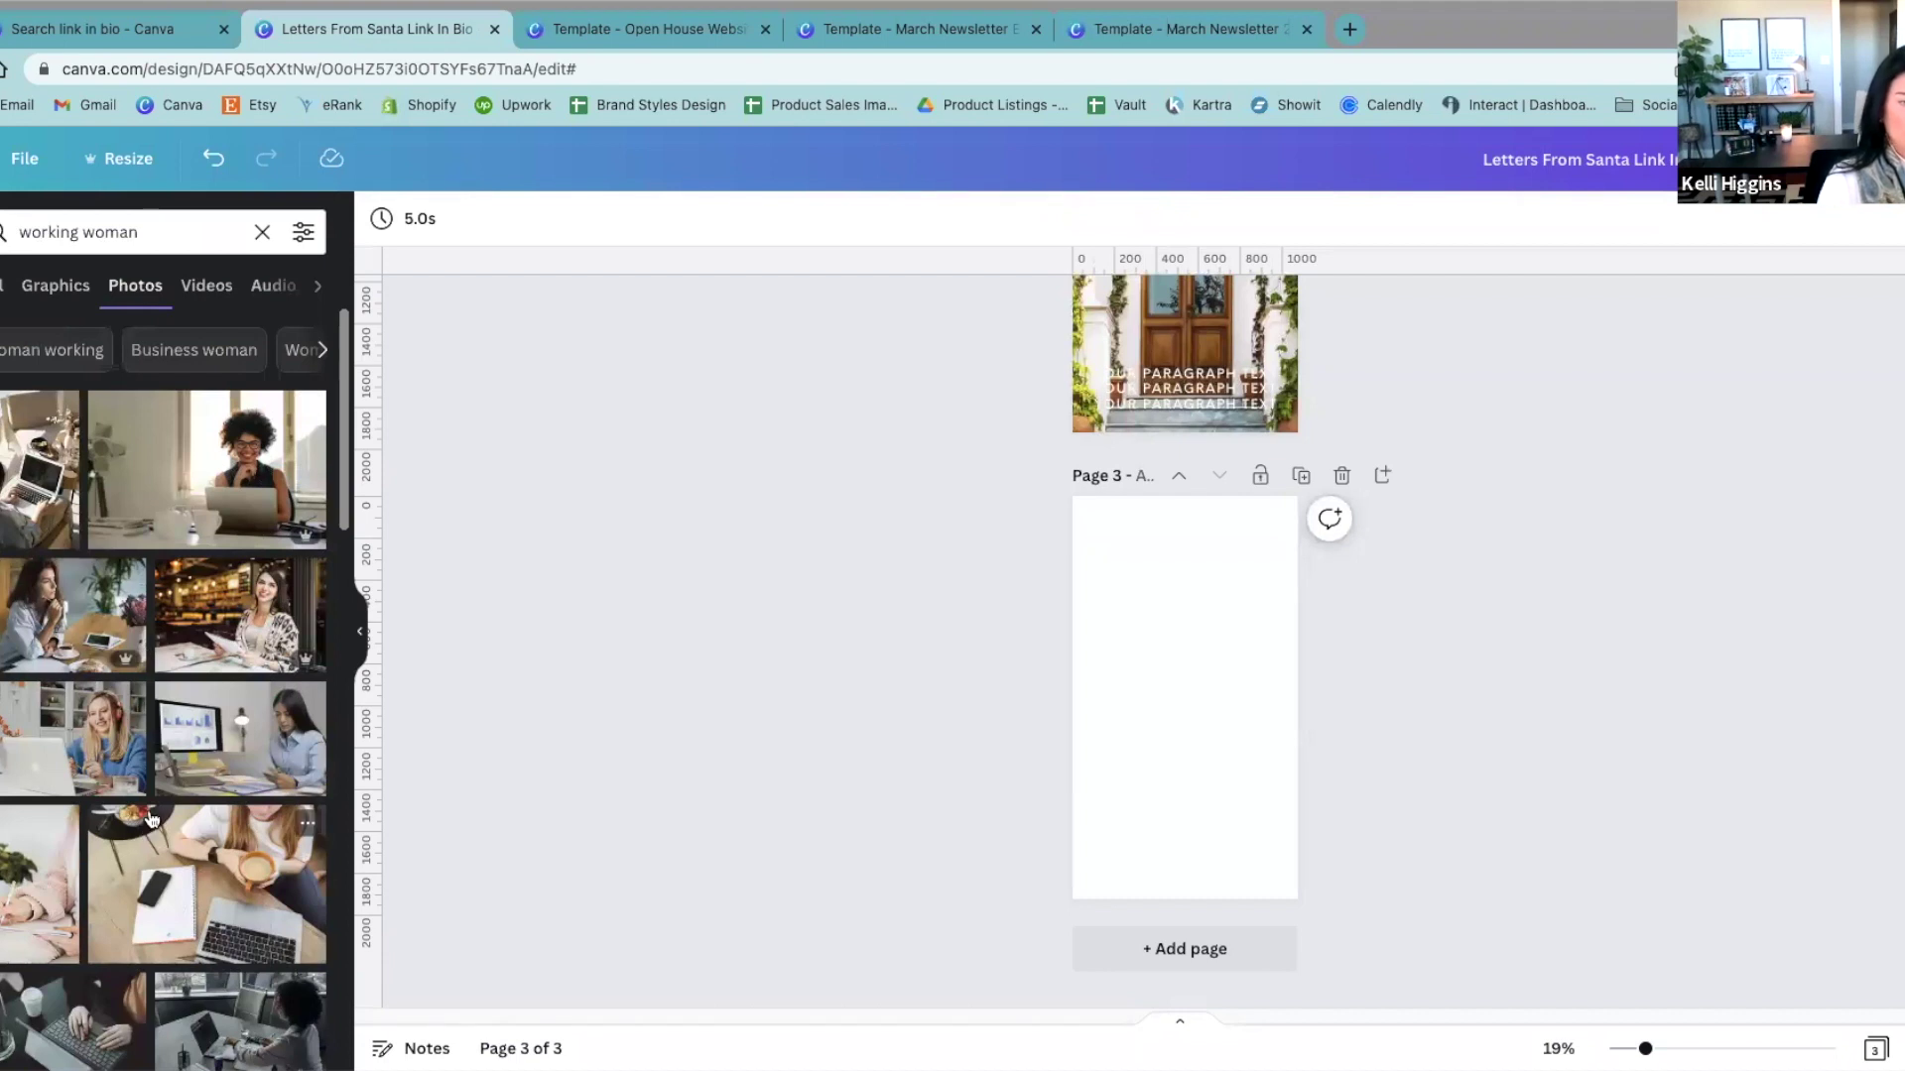
scroll(151, 820, down, 1)
scroll(150, 819, down, 5)
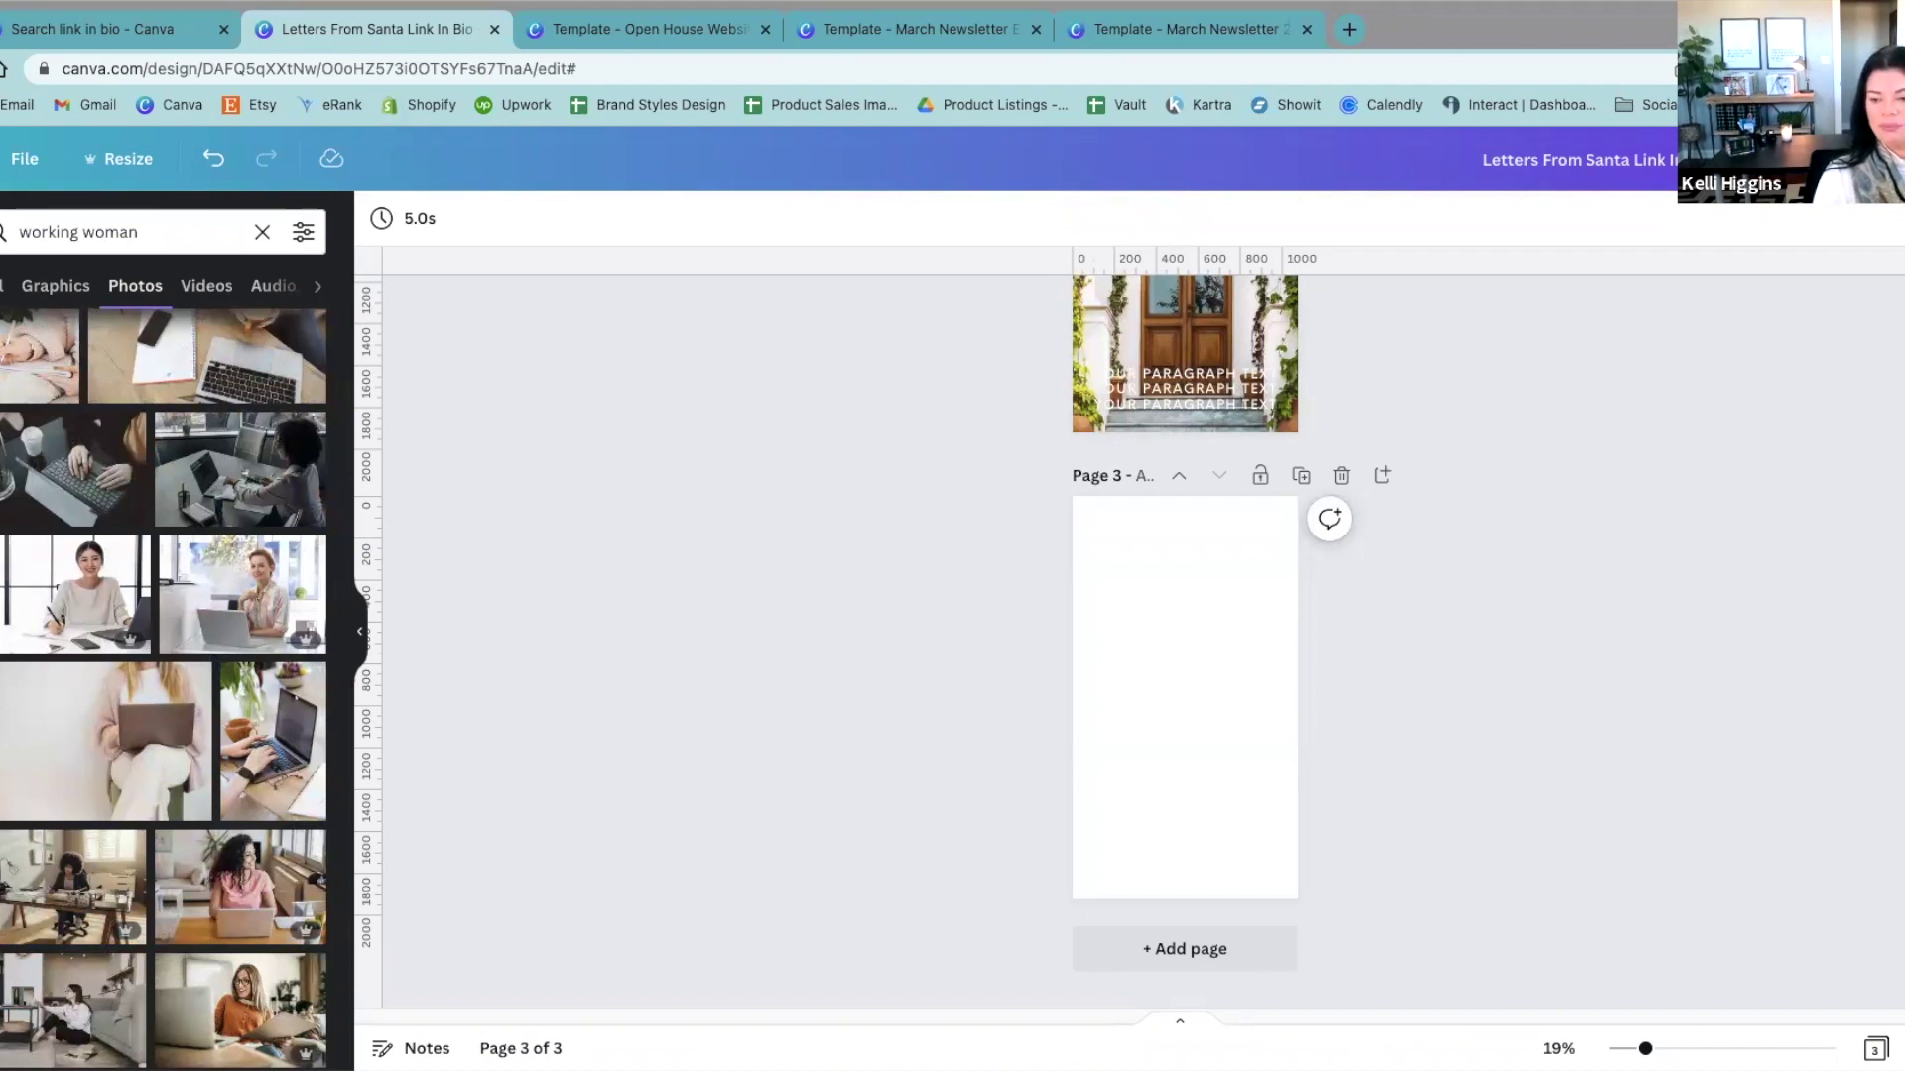
click(1350, 29)
Open Pexels in a new tab from the Social bookmarks folder.
click(1656, 108)
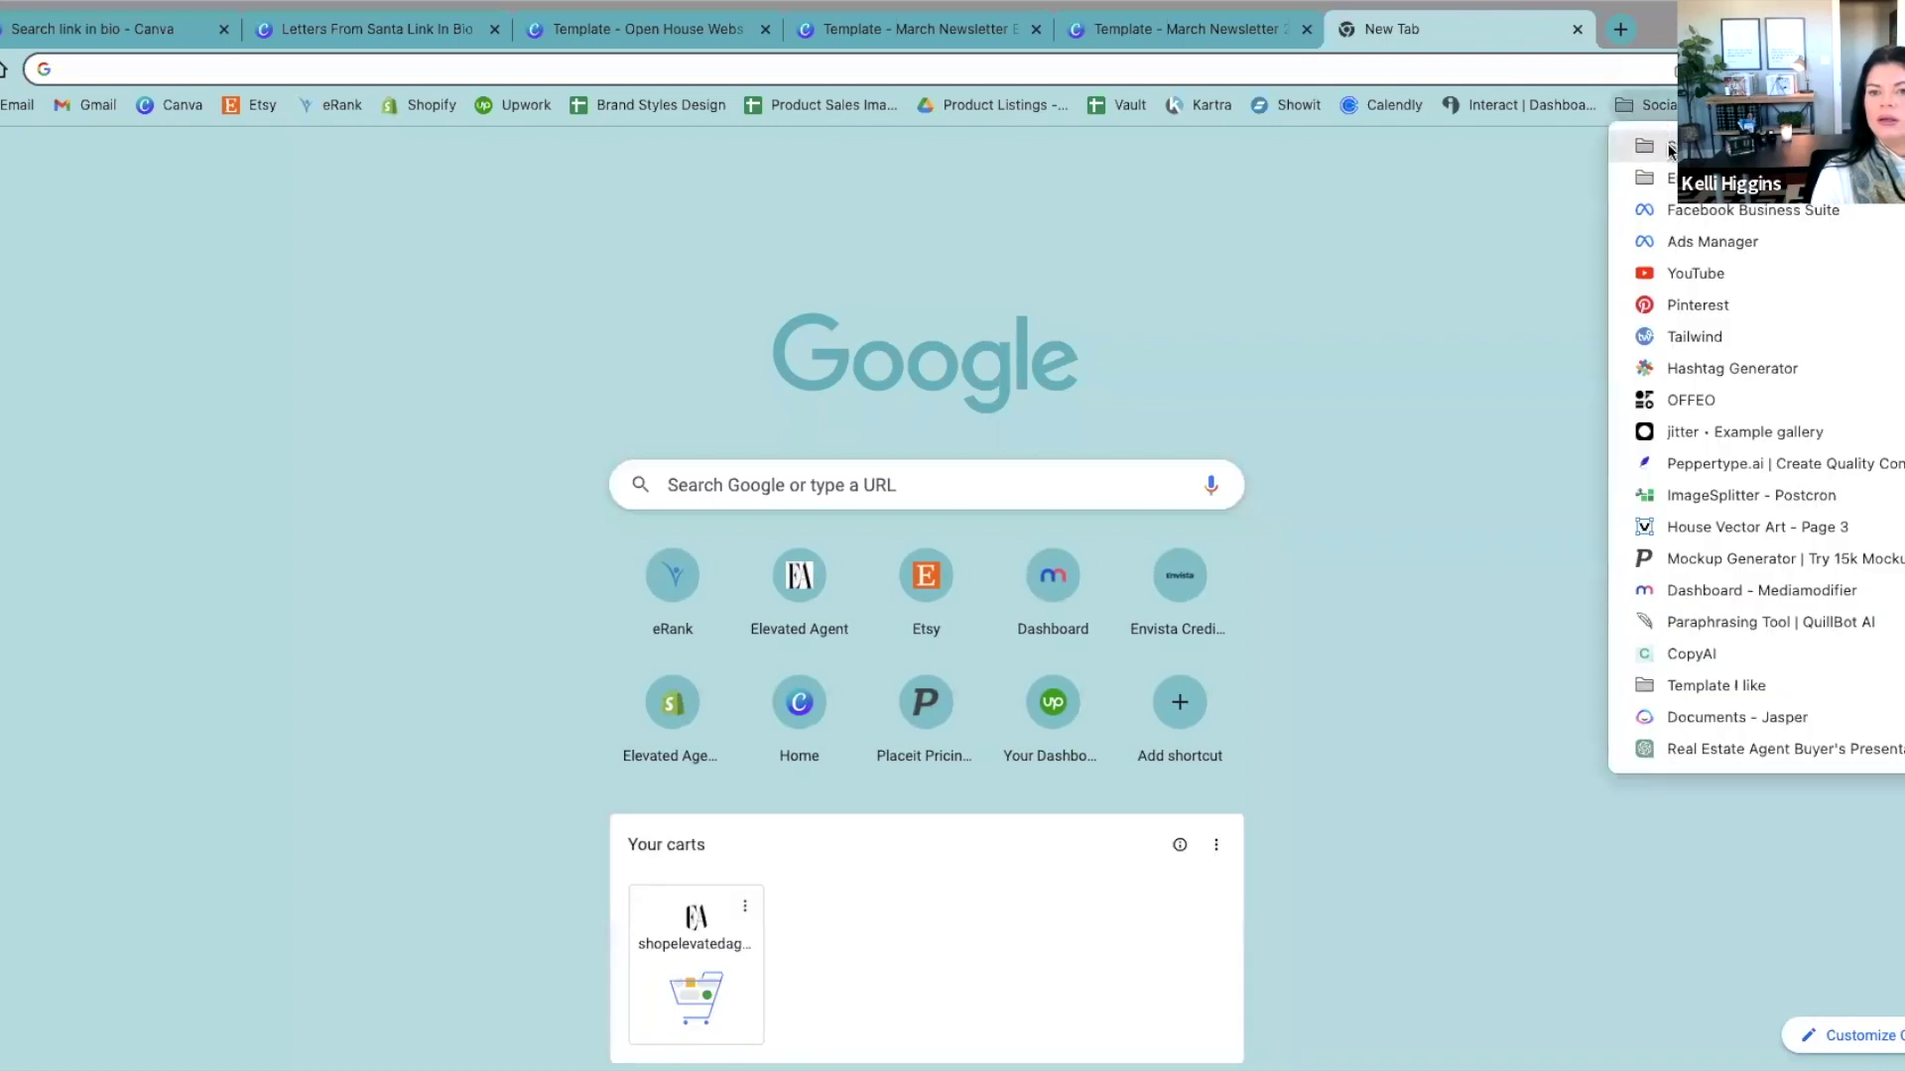
key(Escape)
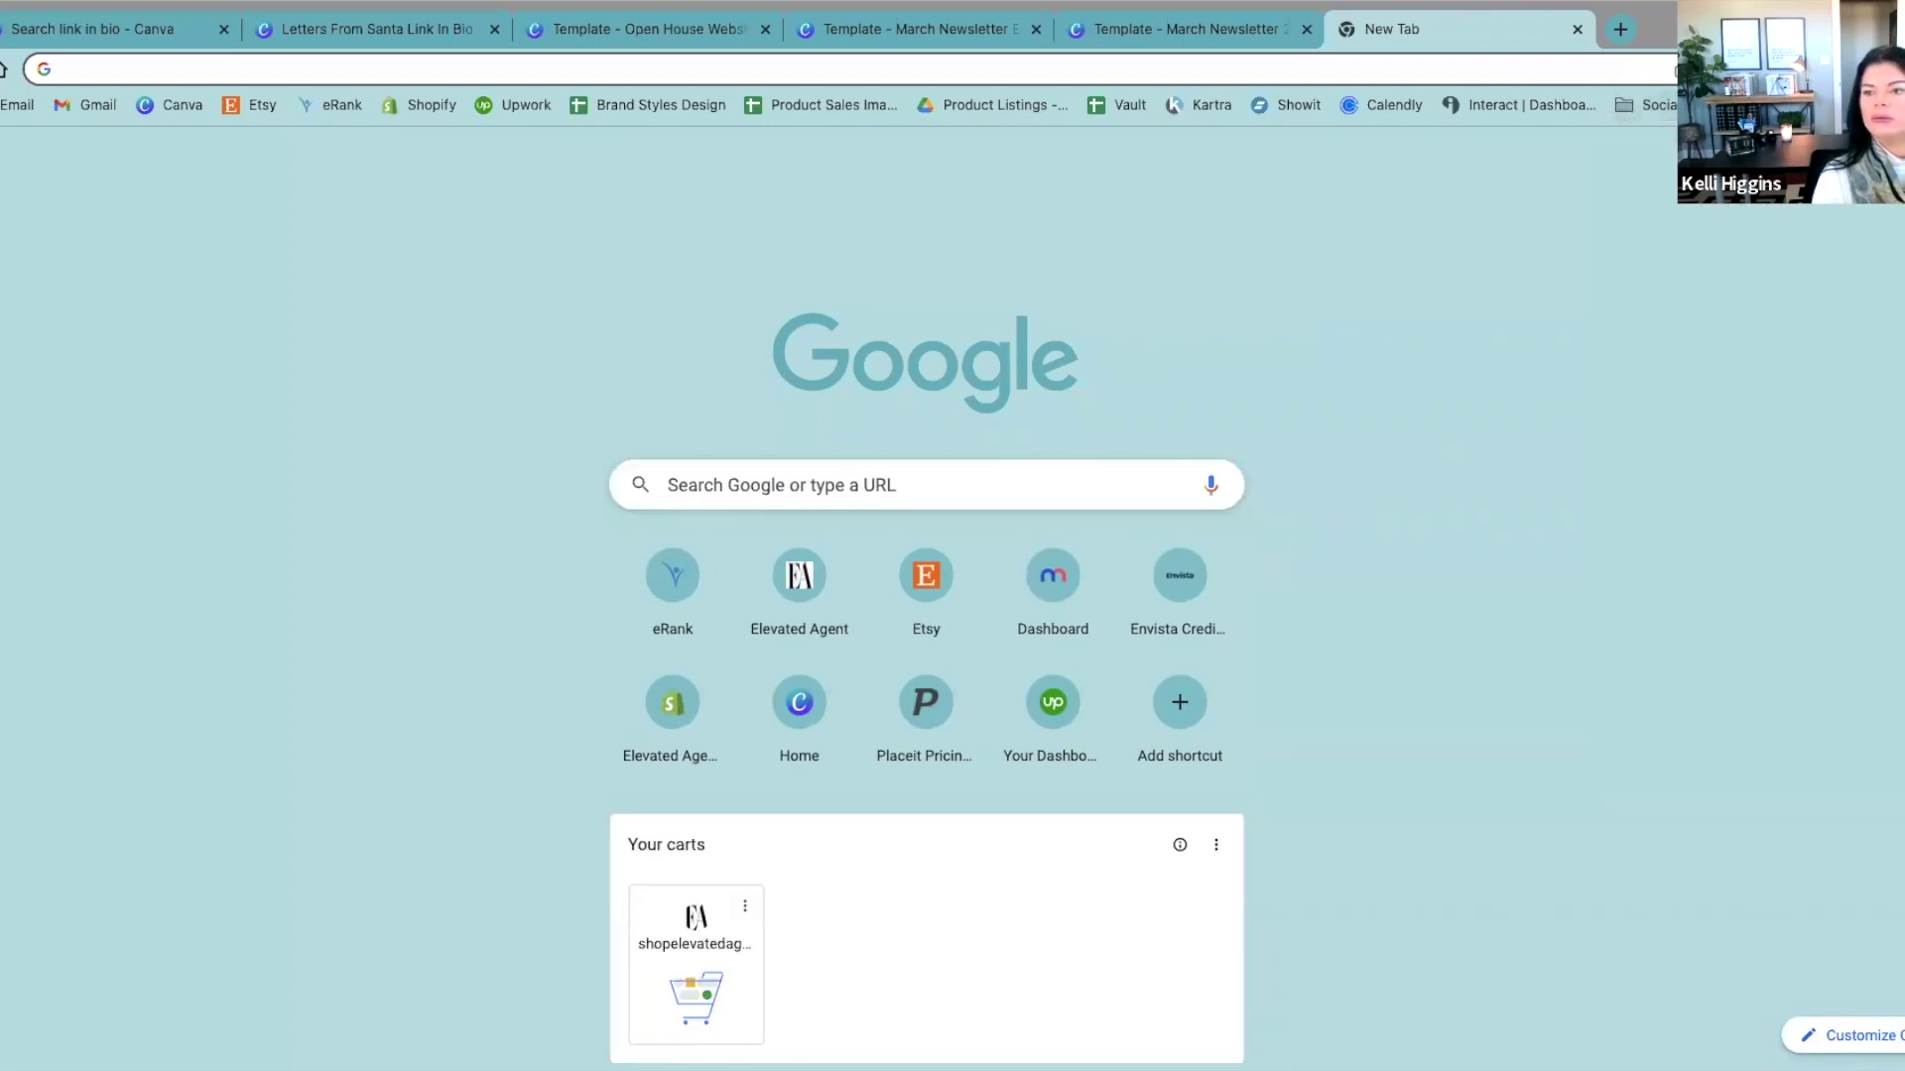
click(1651, 104)
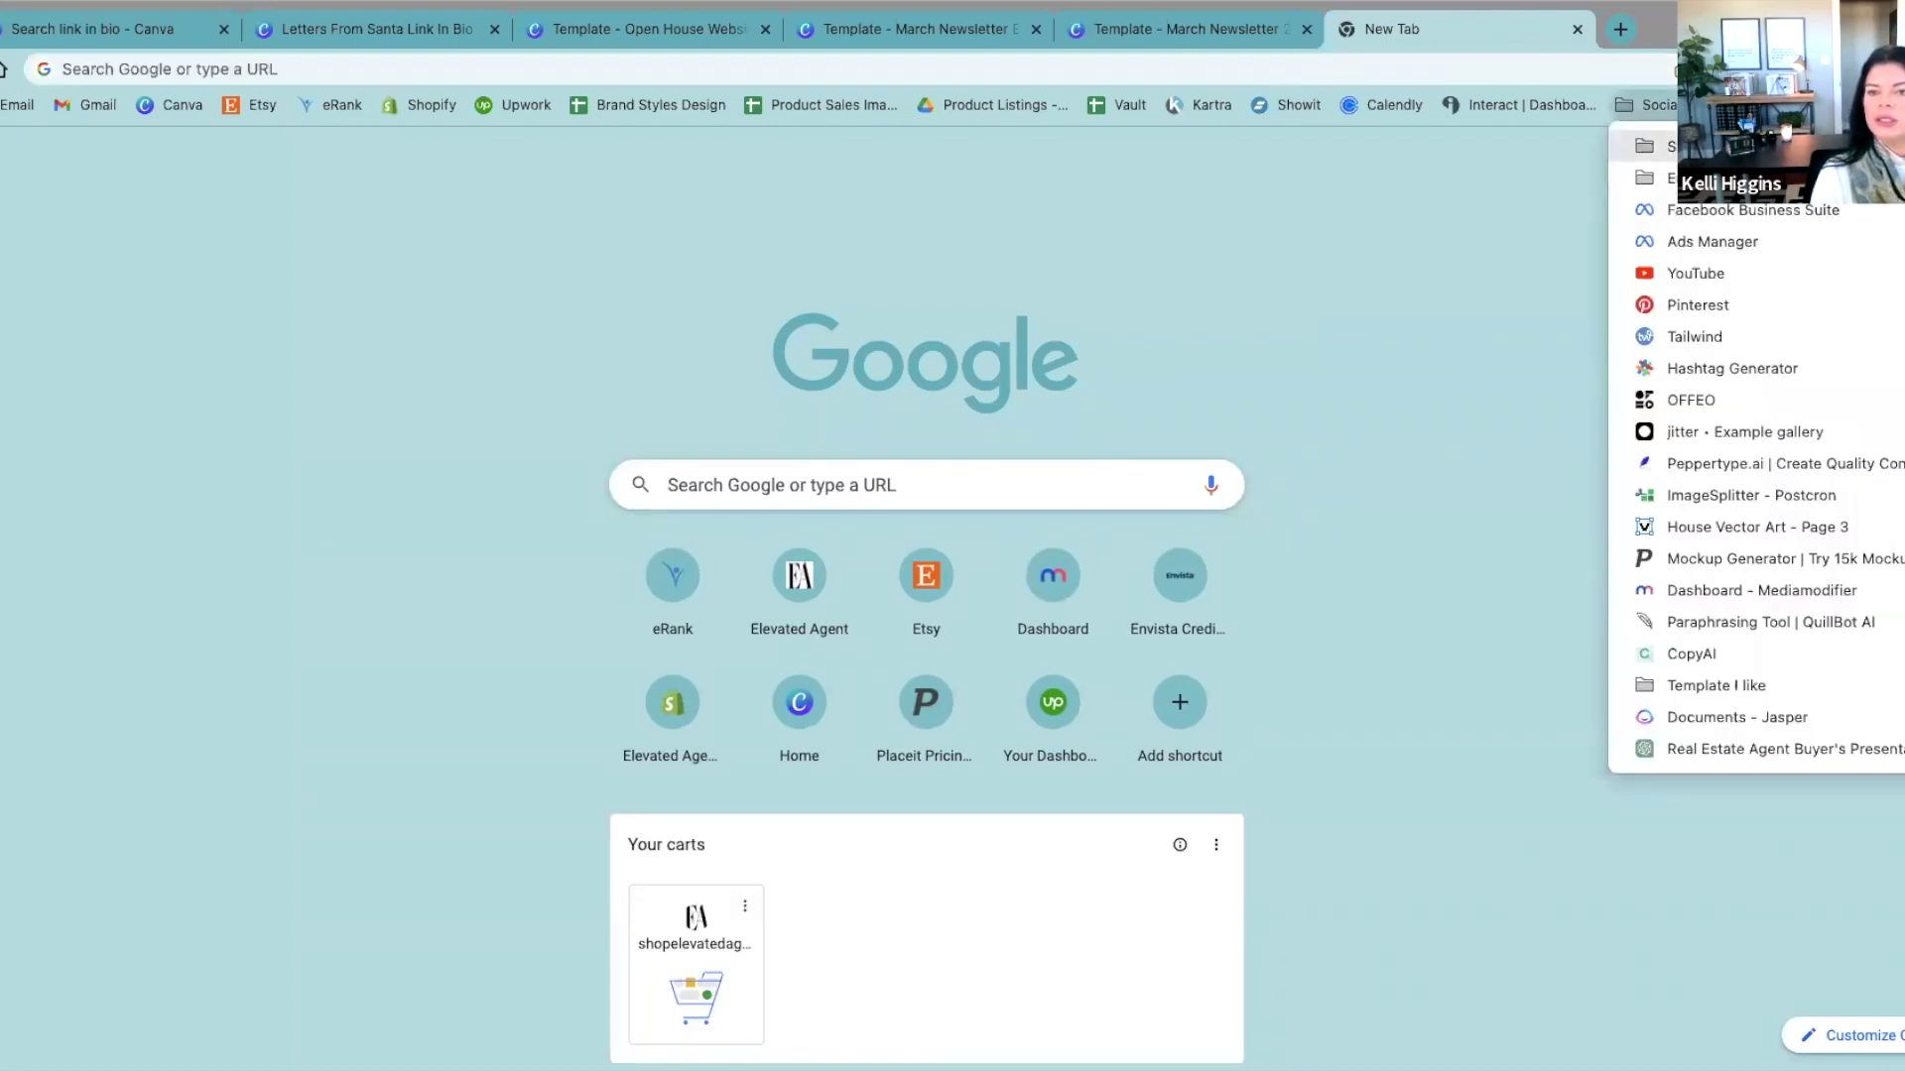
key(Return)
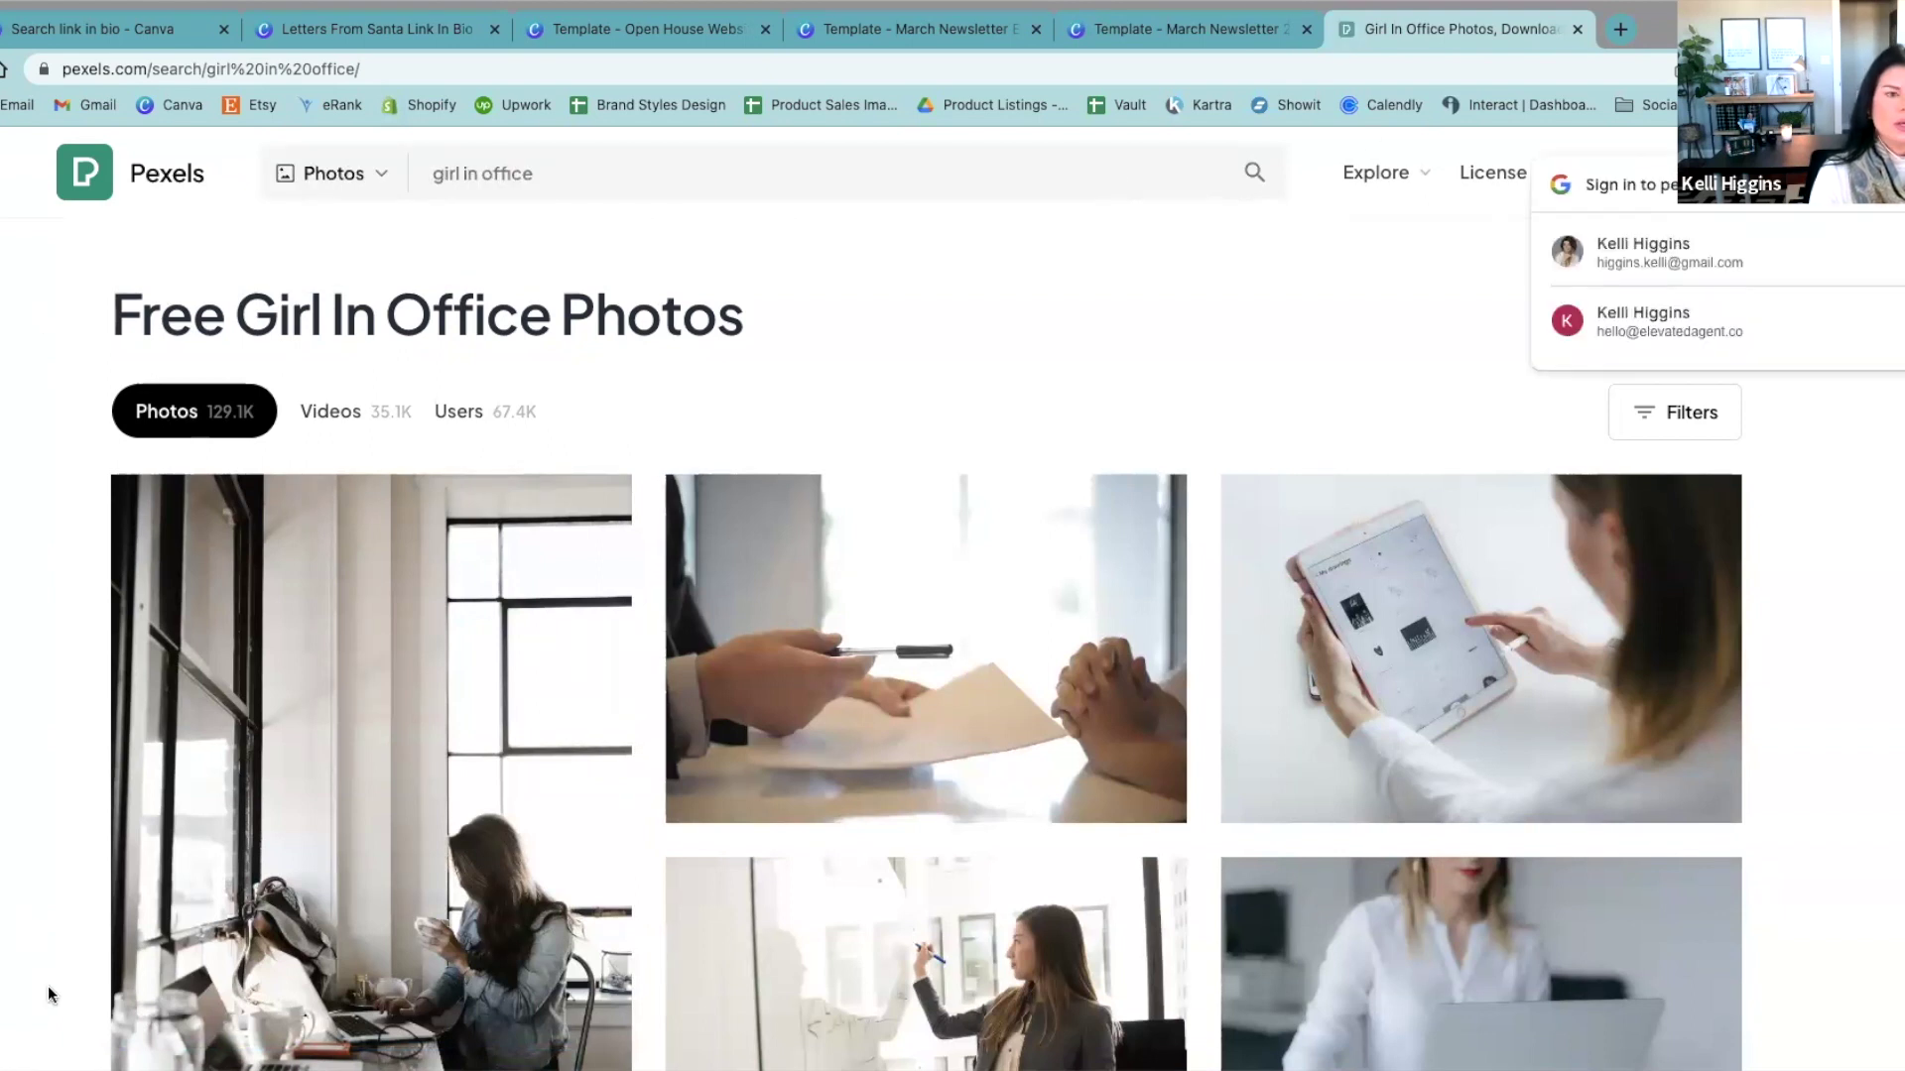
Go to the Pexels home page, then return to the Canva link-in-bio search.
click(158, 173)
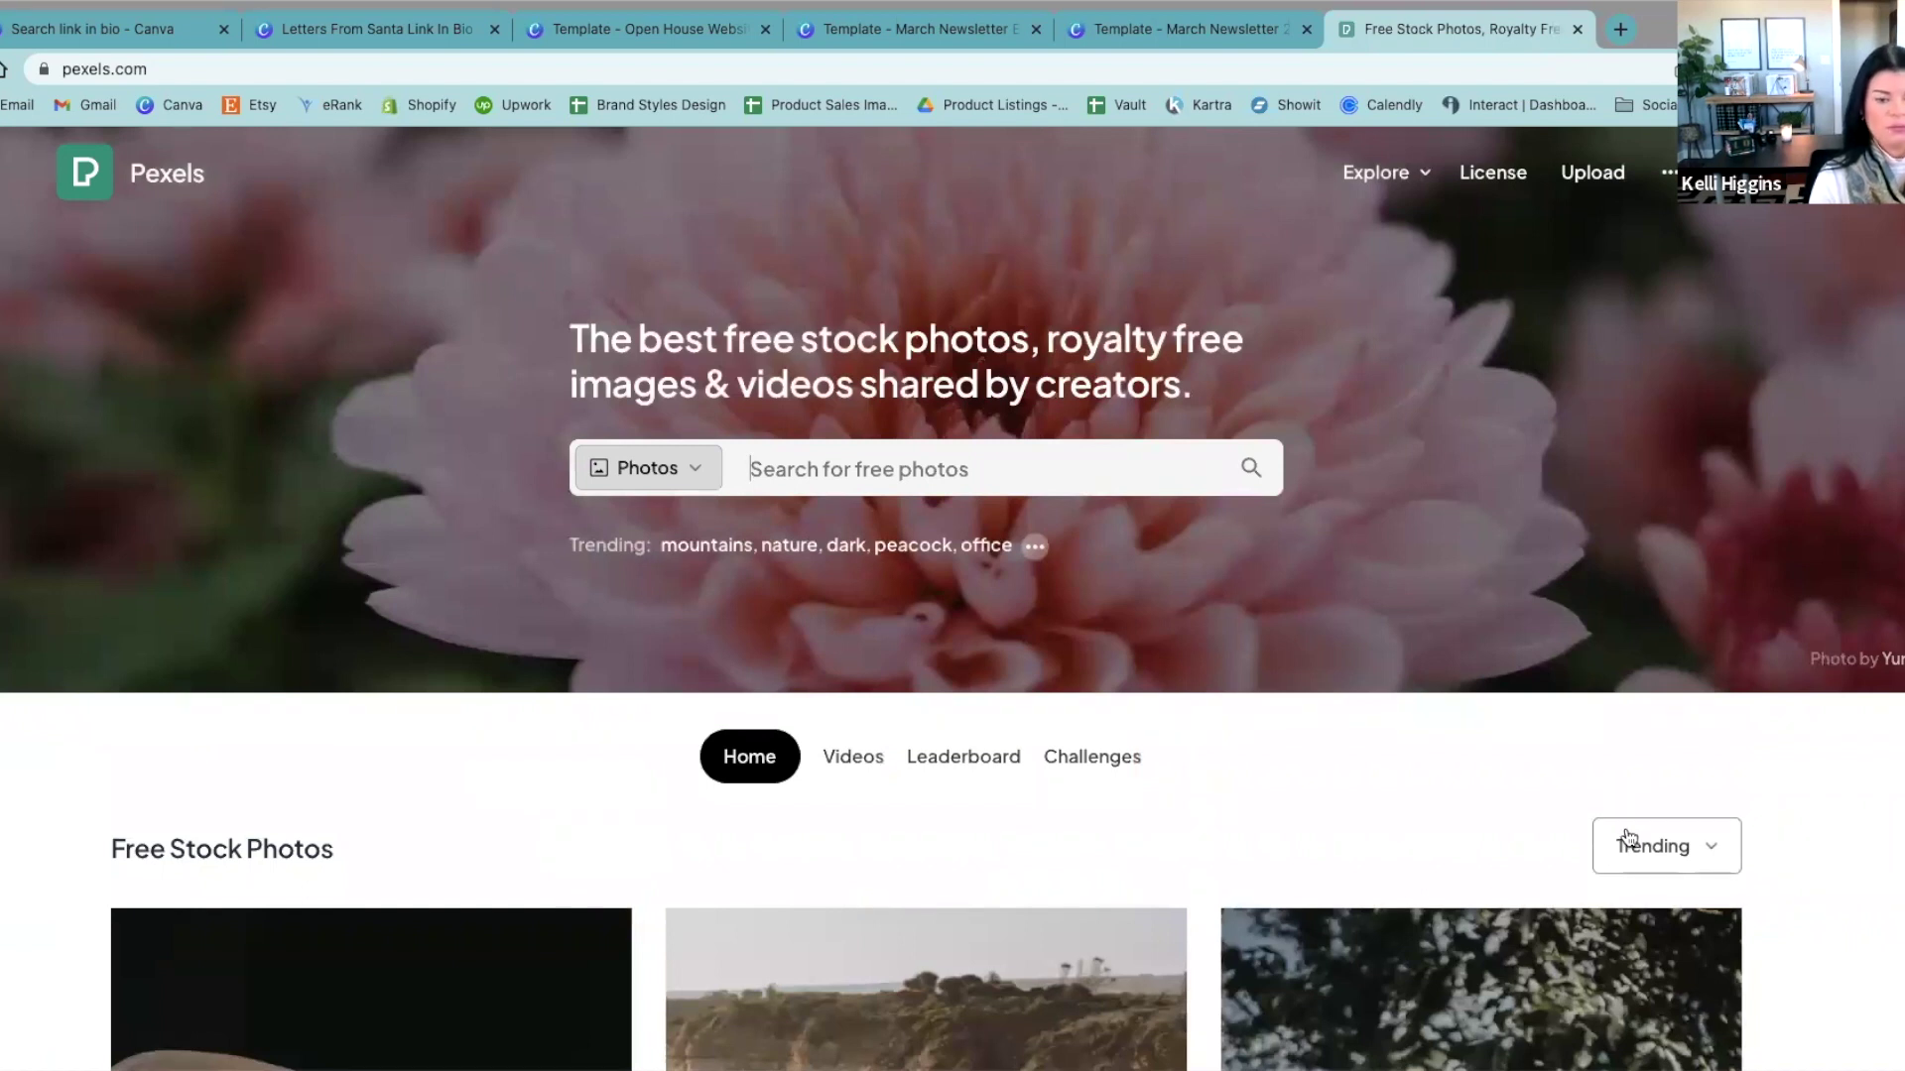
scroll(1623, 831, down, 5)
scroll(1623, 831, down, 13)
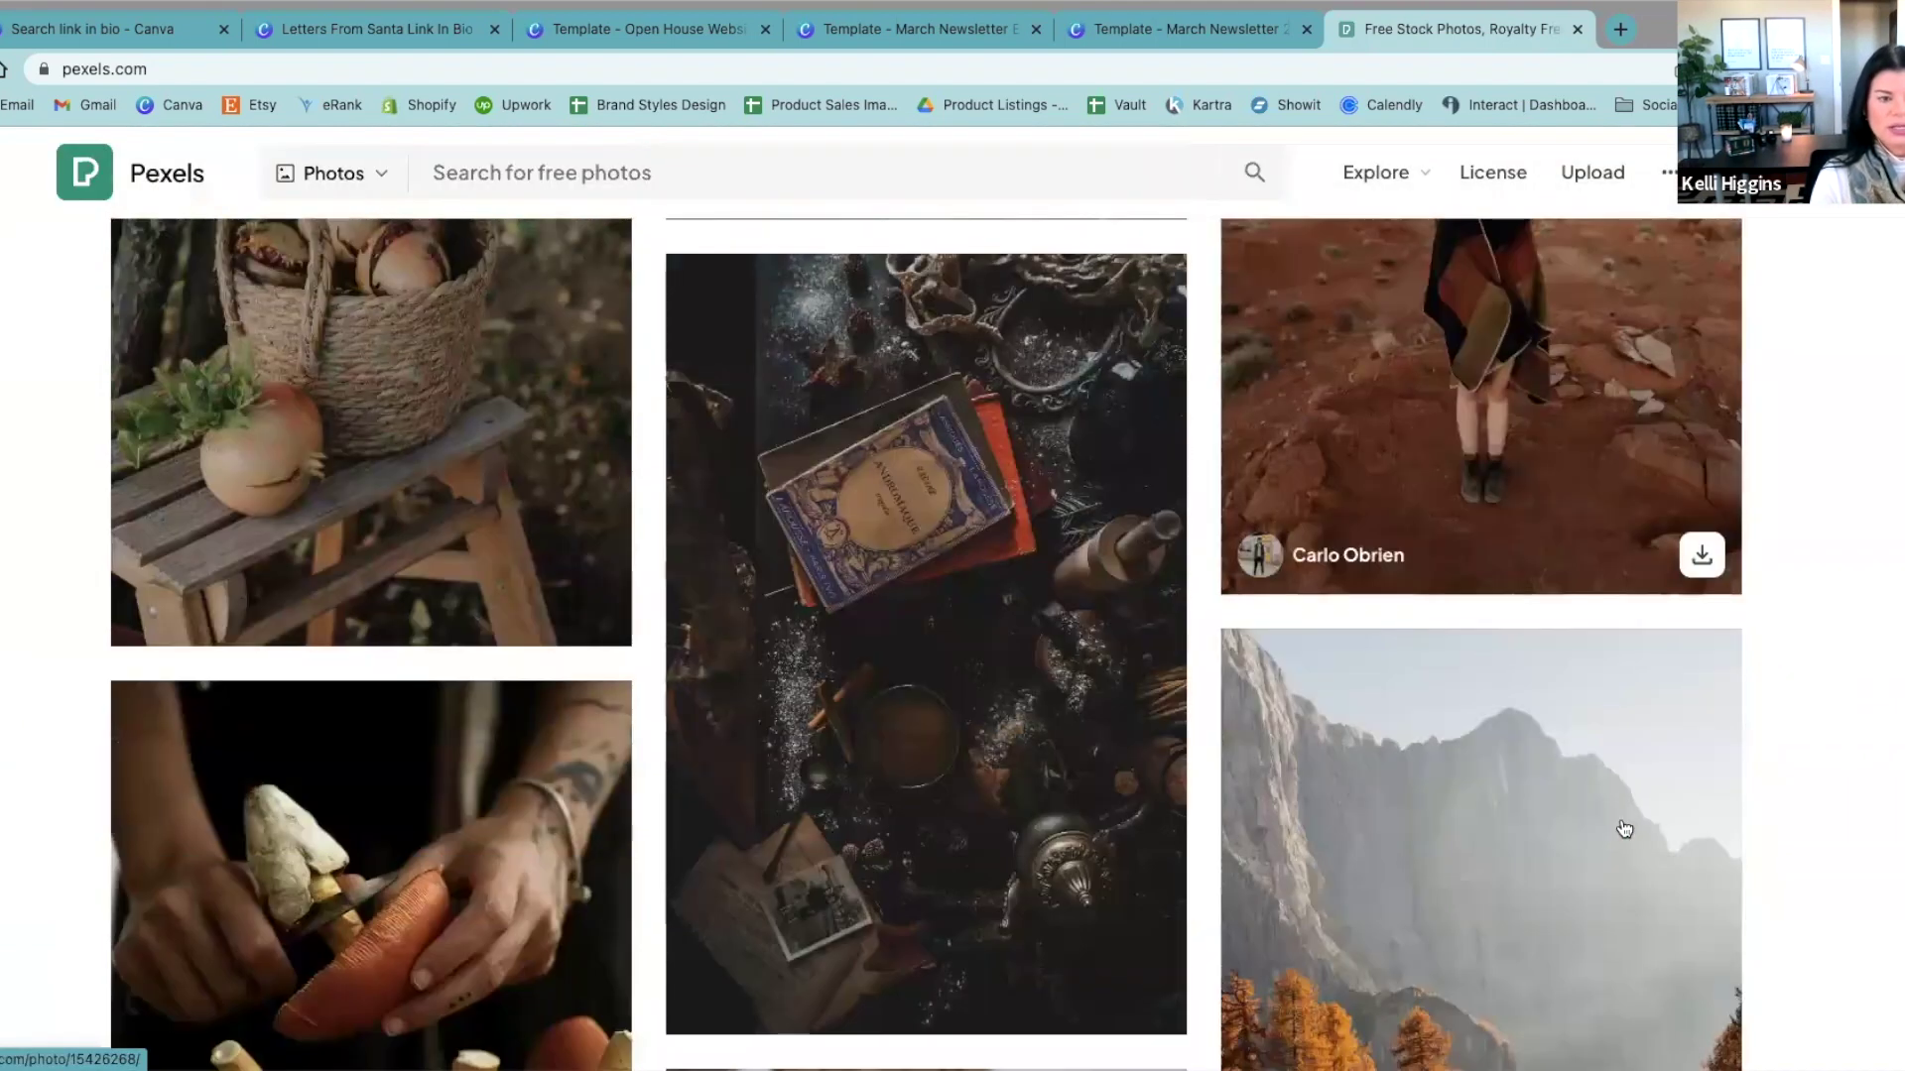
scroll(1615, 838, up, 3)
scroll(1615, 838, up, 15)
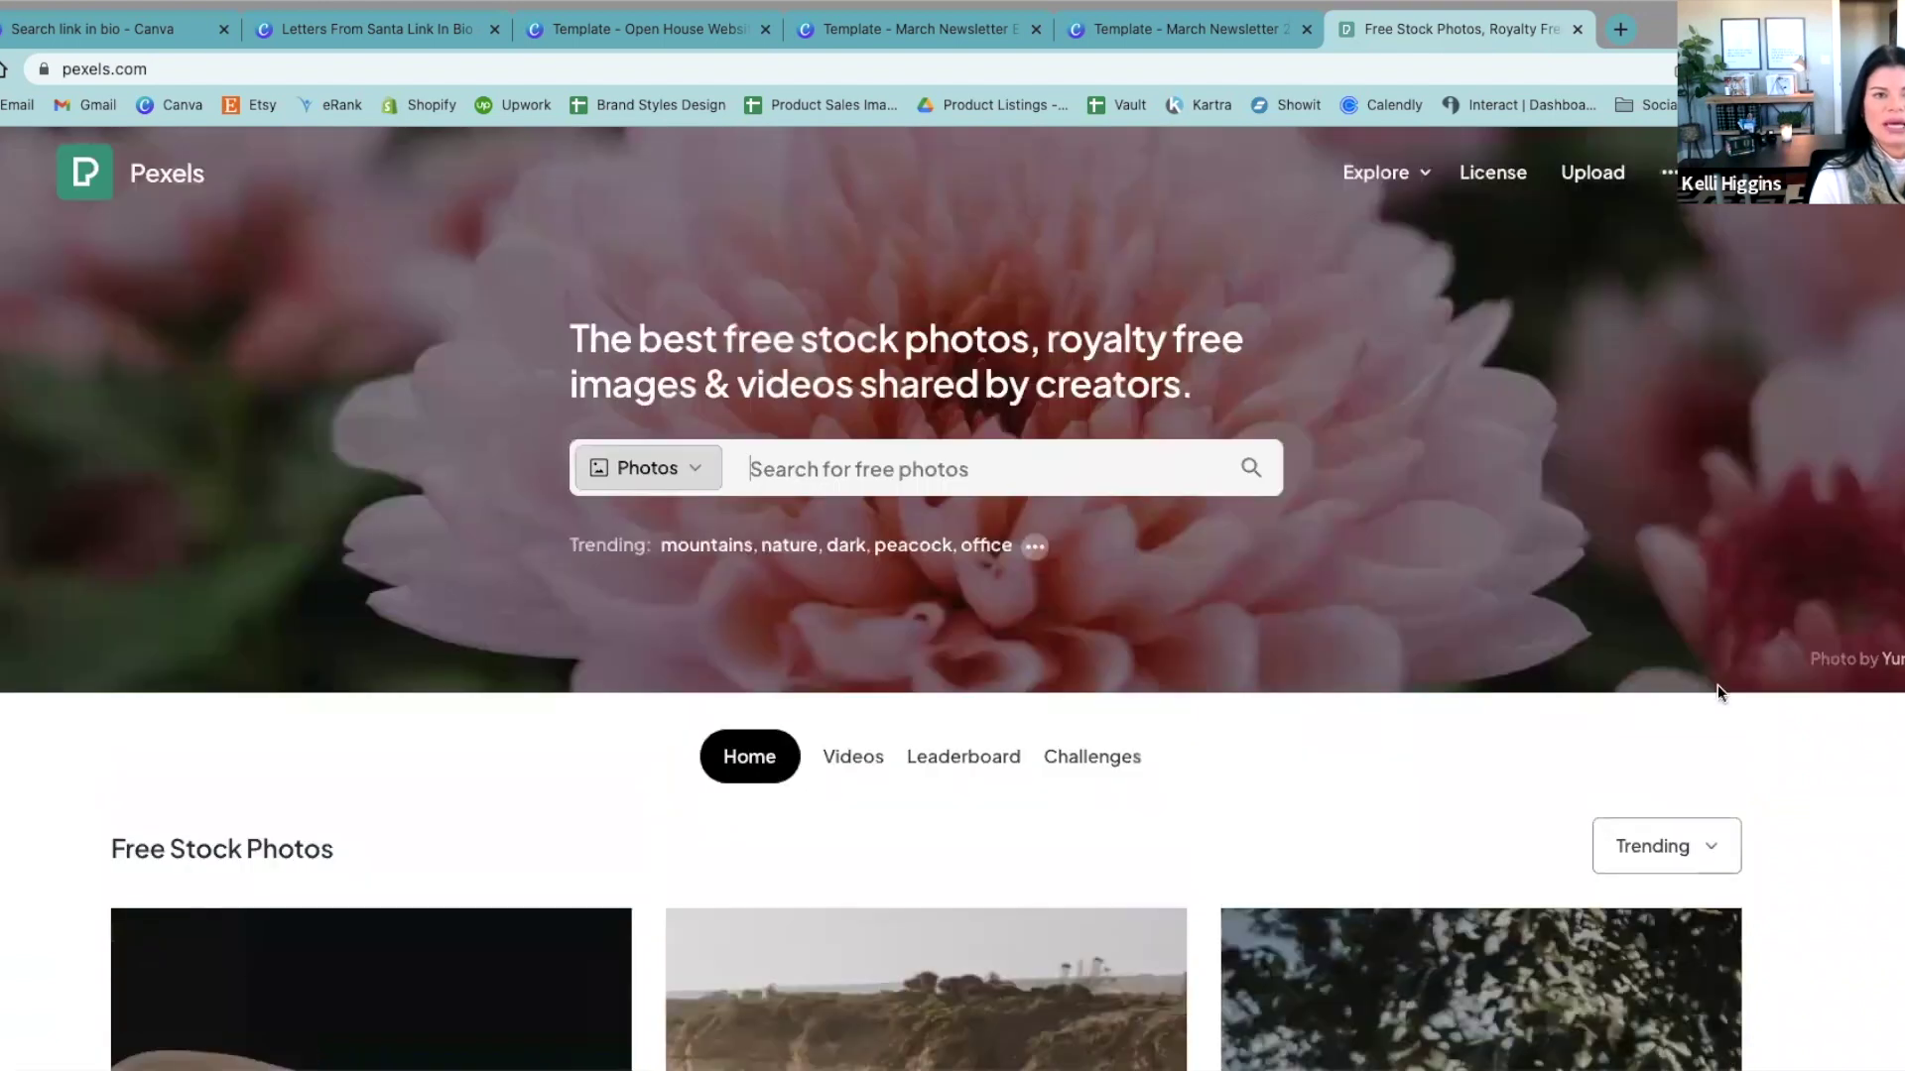
click(47, 31)
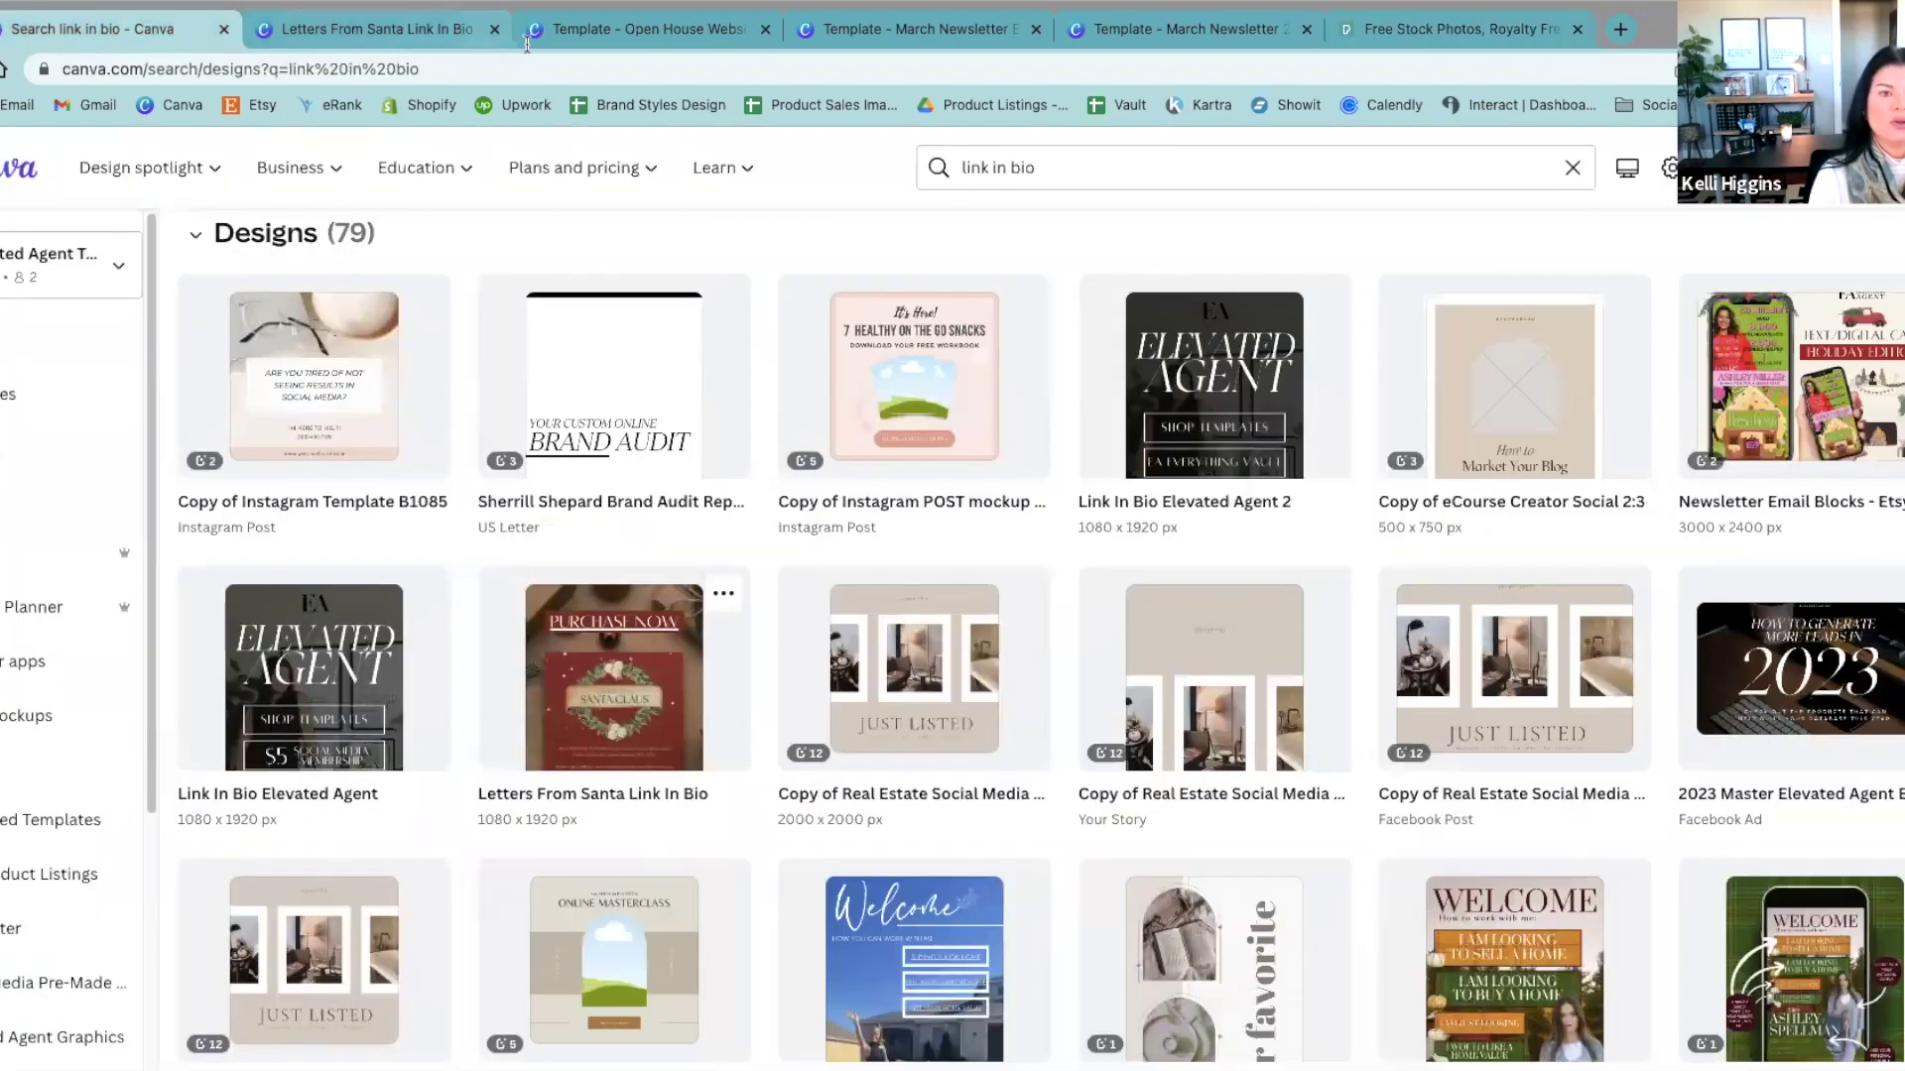
Get back to the Letters From Santa Link In Bio design tab.
click(395, 33)
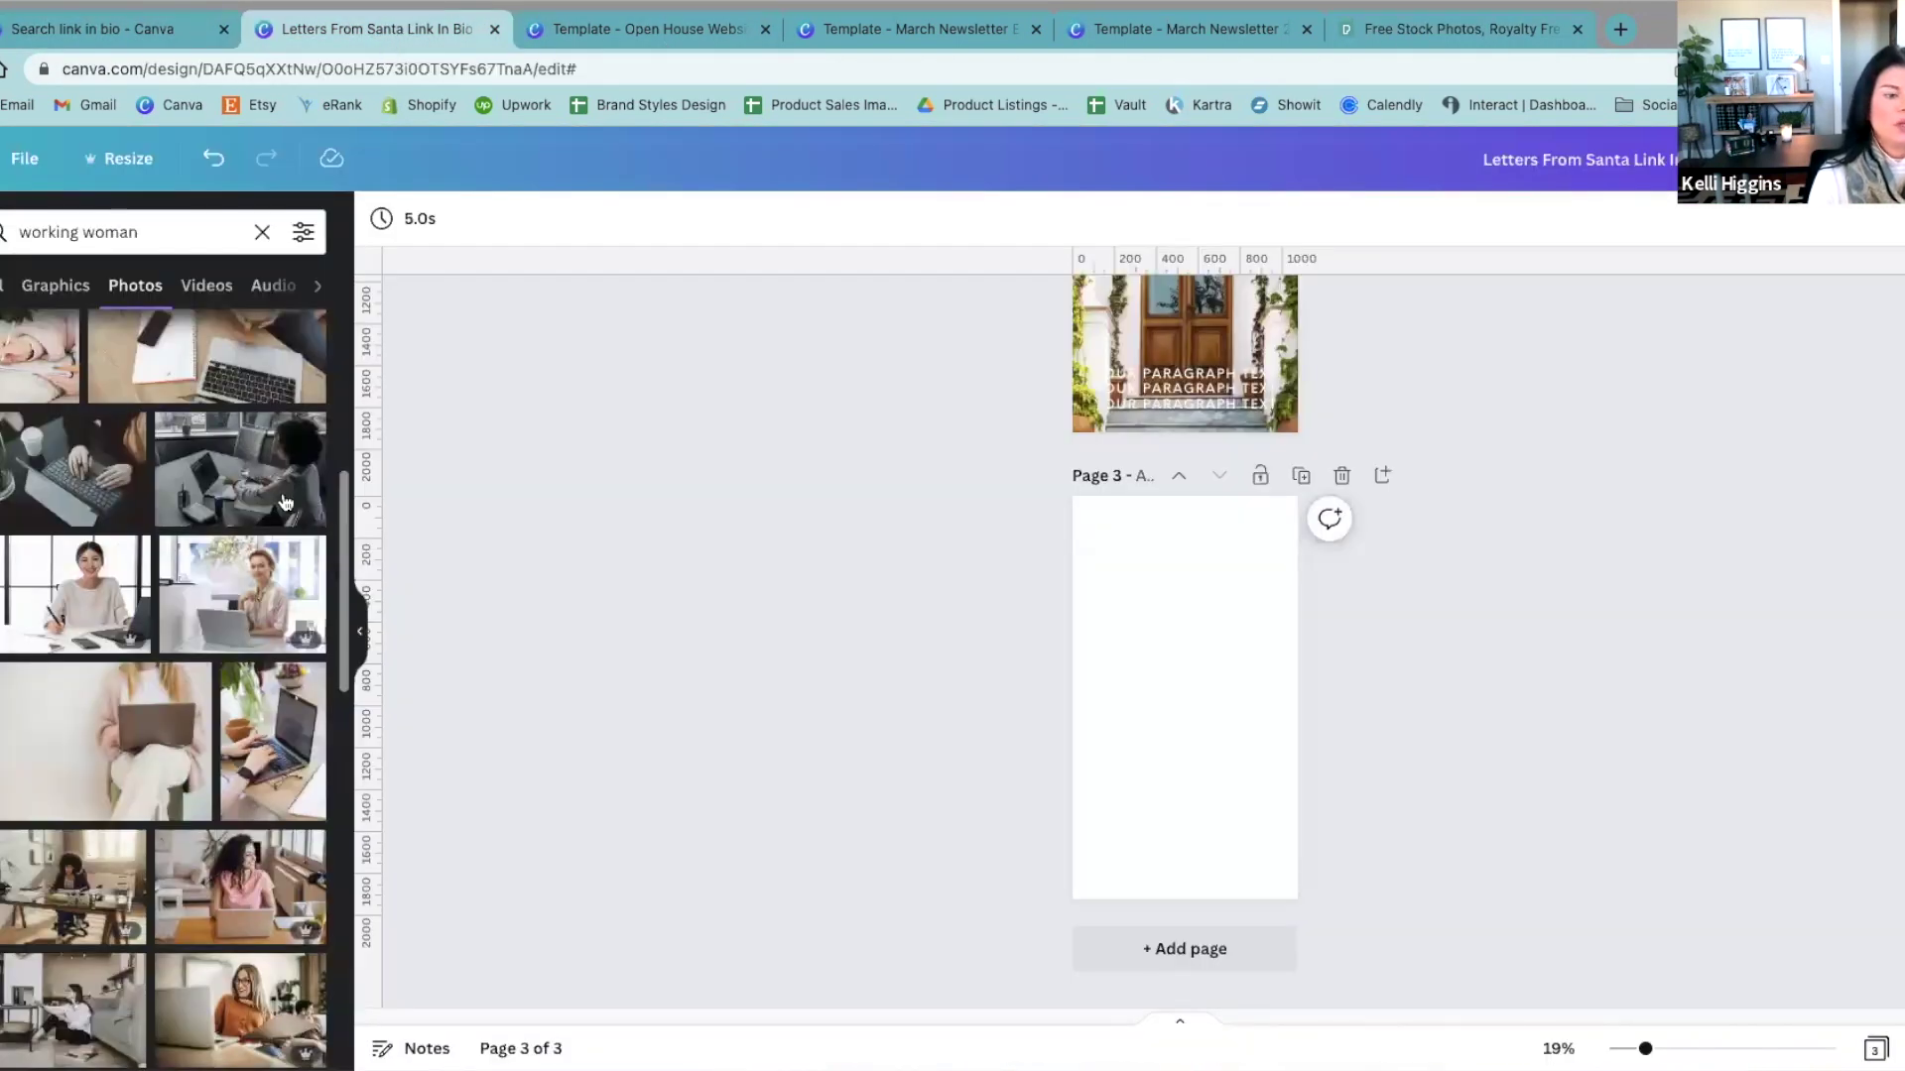
scroll(72, 1014, up, 5)
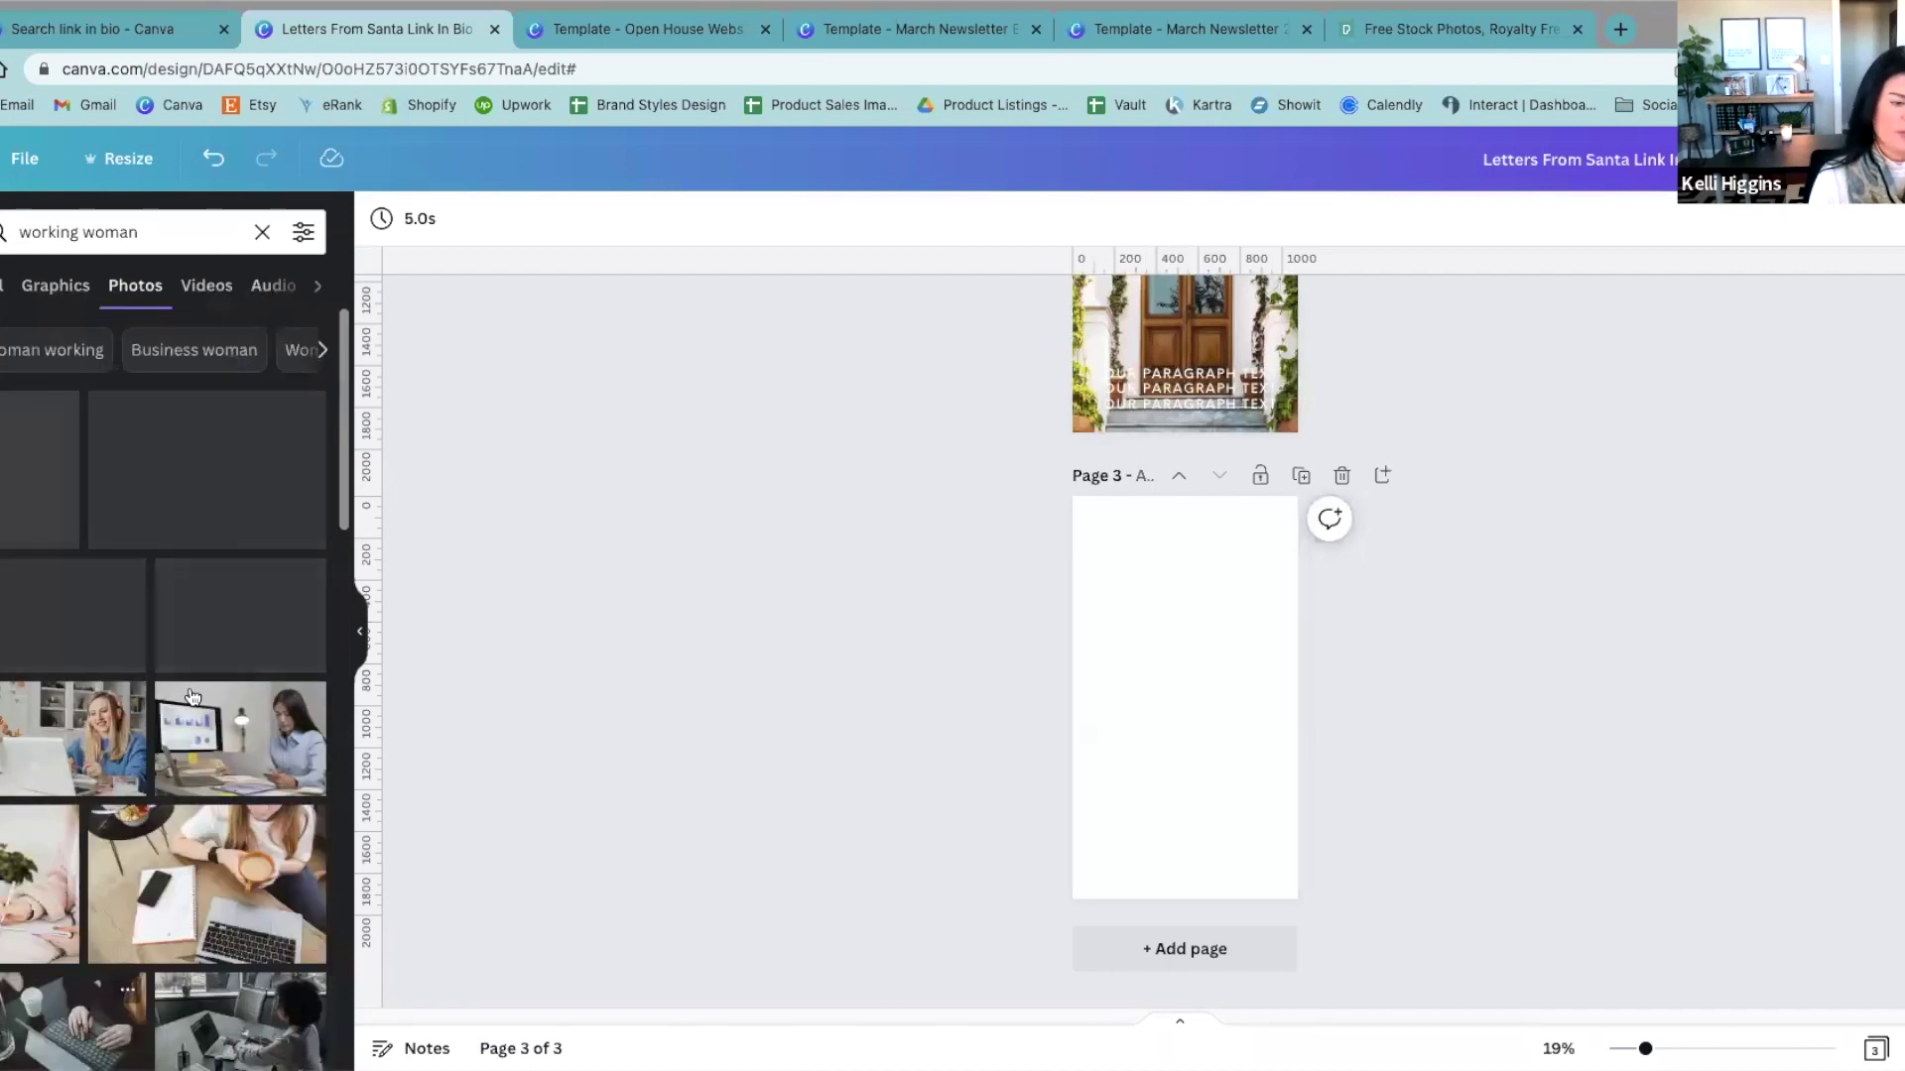
click(1373, 39)
click(109, 29)
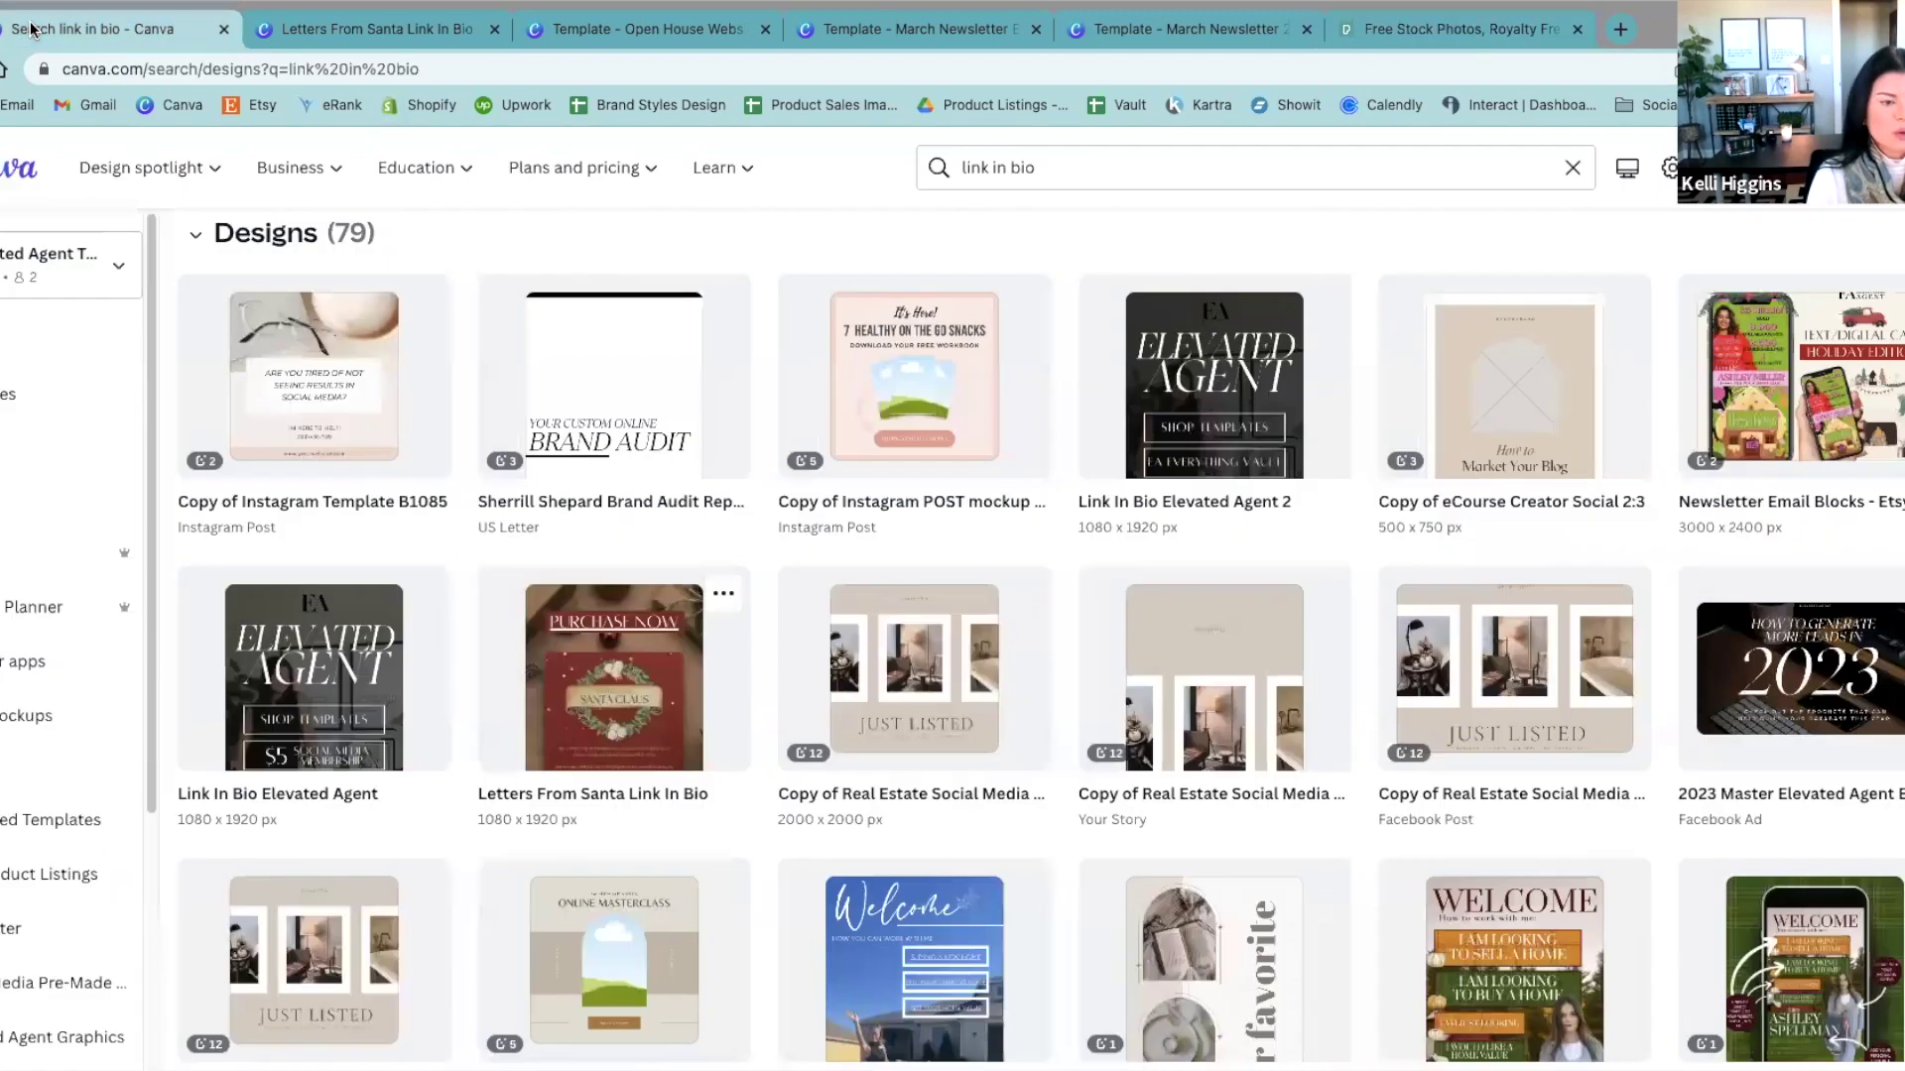
click(270, 40)
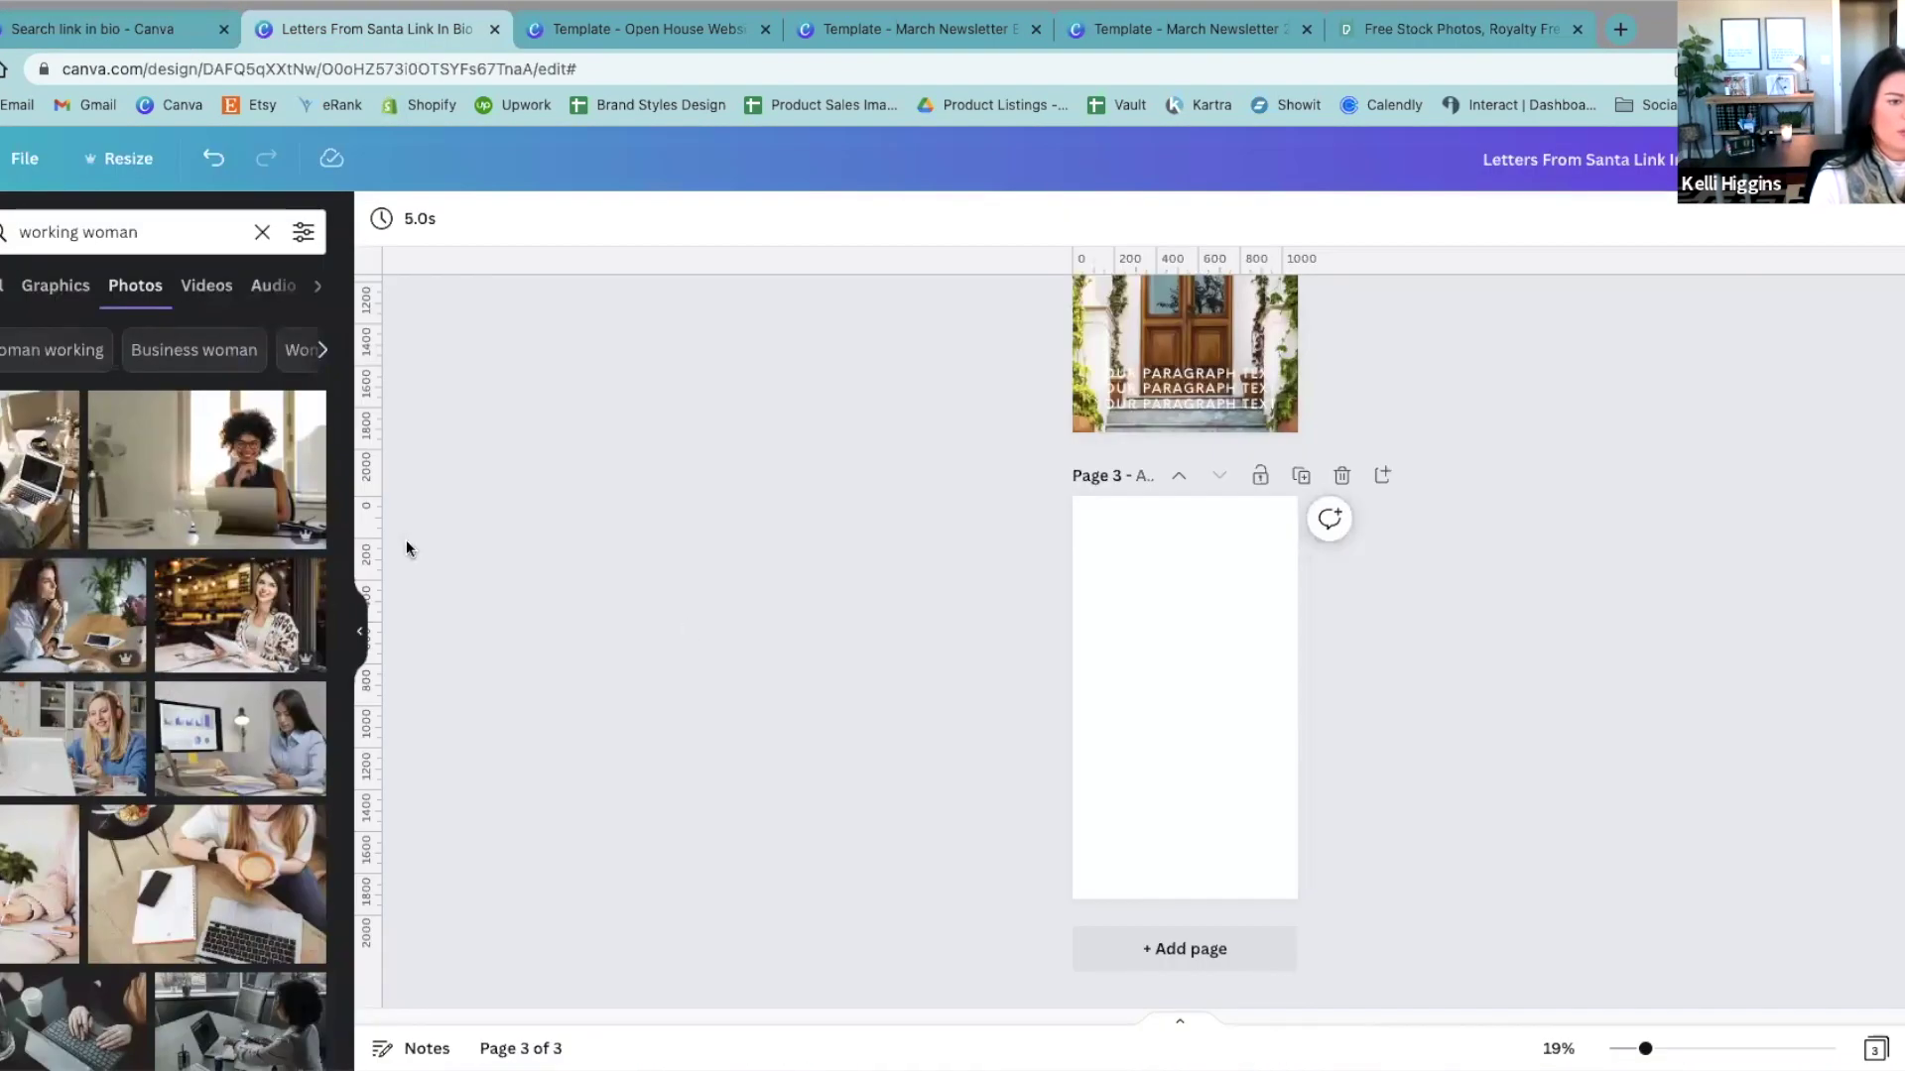
Add the smiling café woman photo to page 3, enlarged and centred to fill it.
click(240, 615)
drag(1092, 756, 787, 957)
drag(1150, 824, 1143, 777)
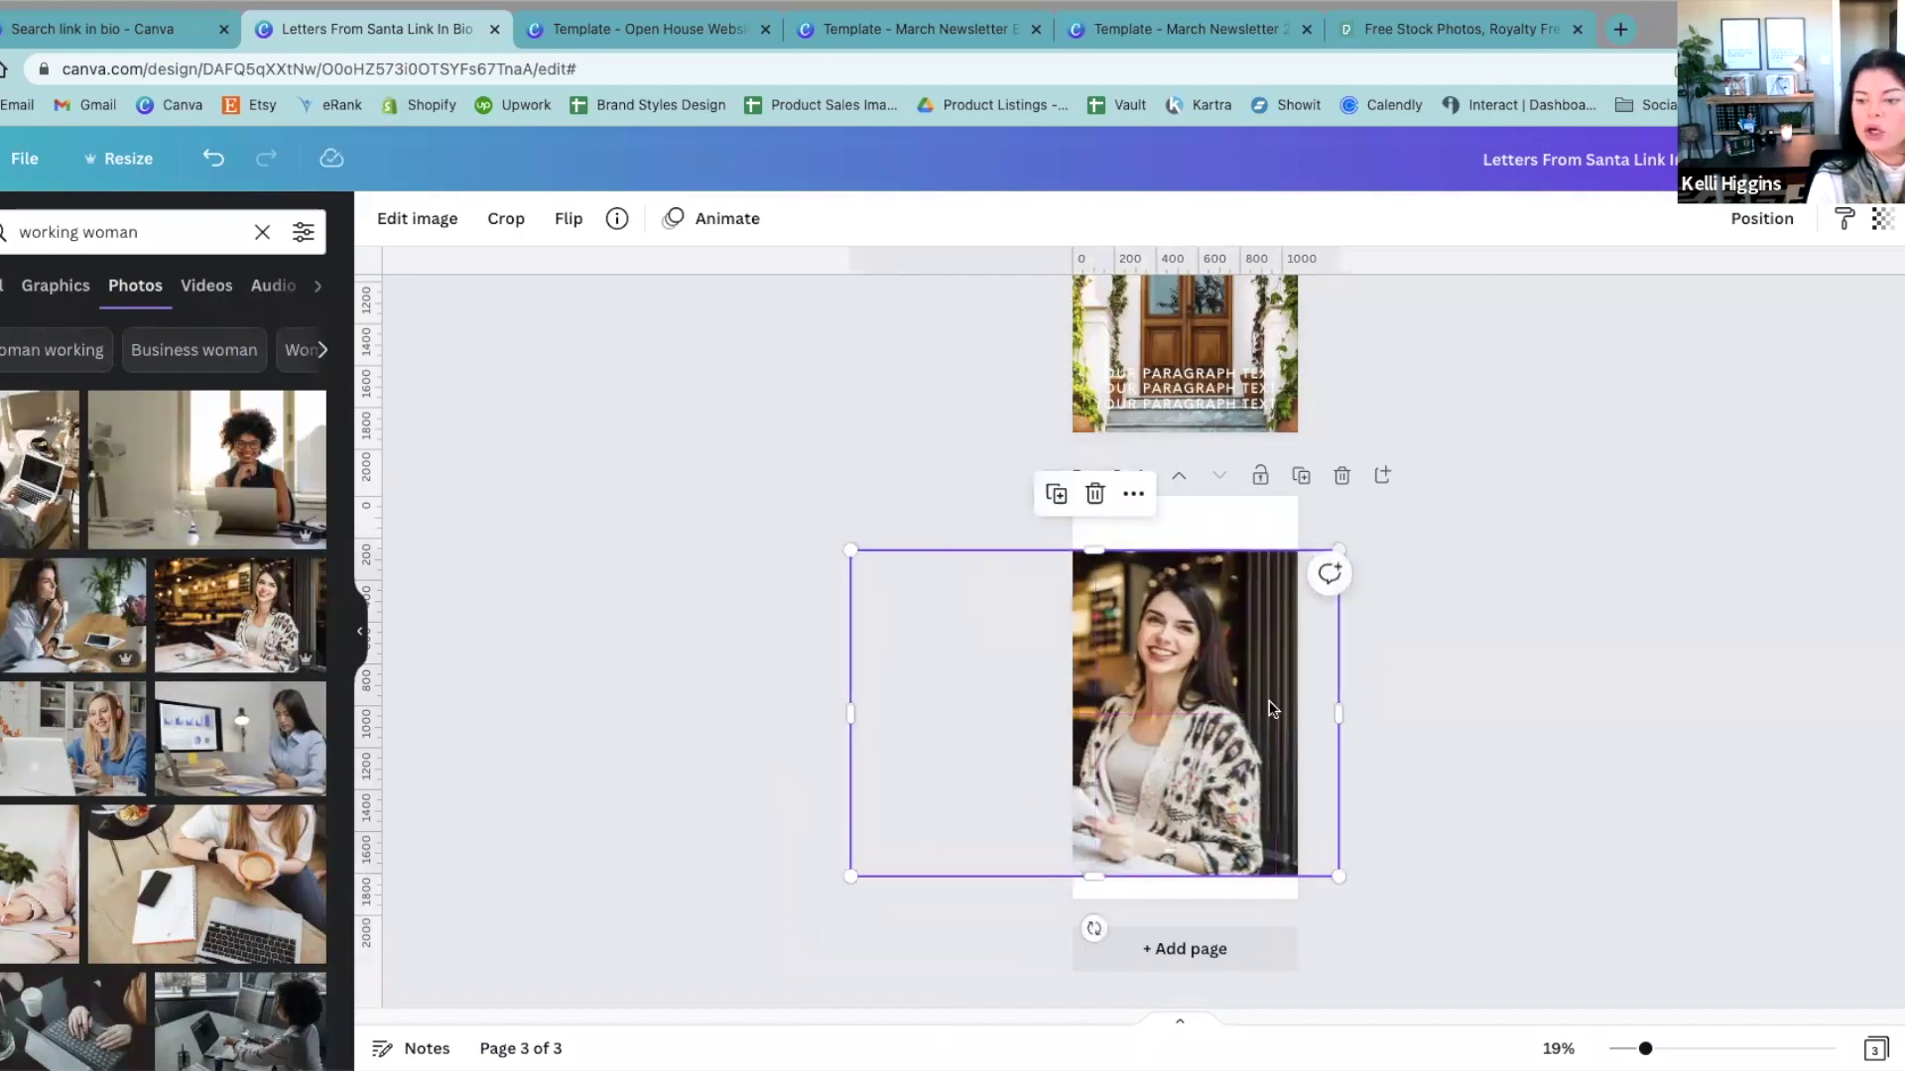
click(1463, 34)
click(286, 69)
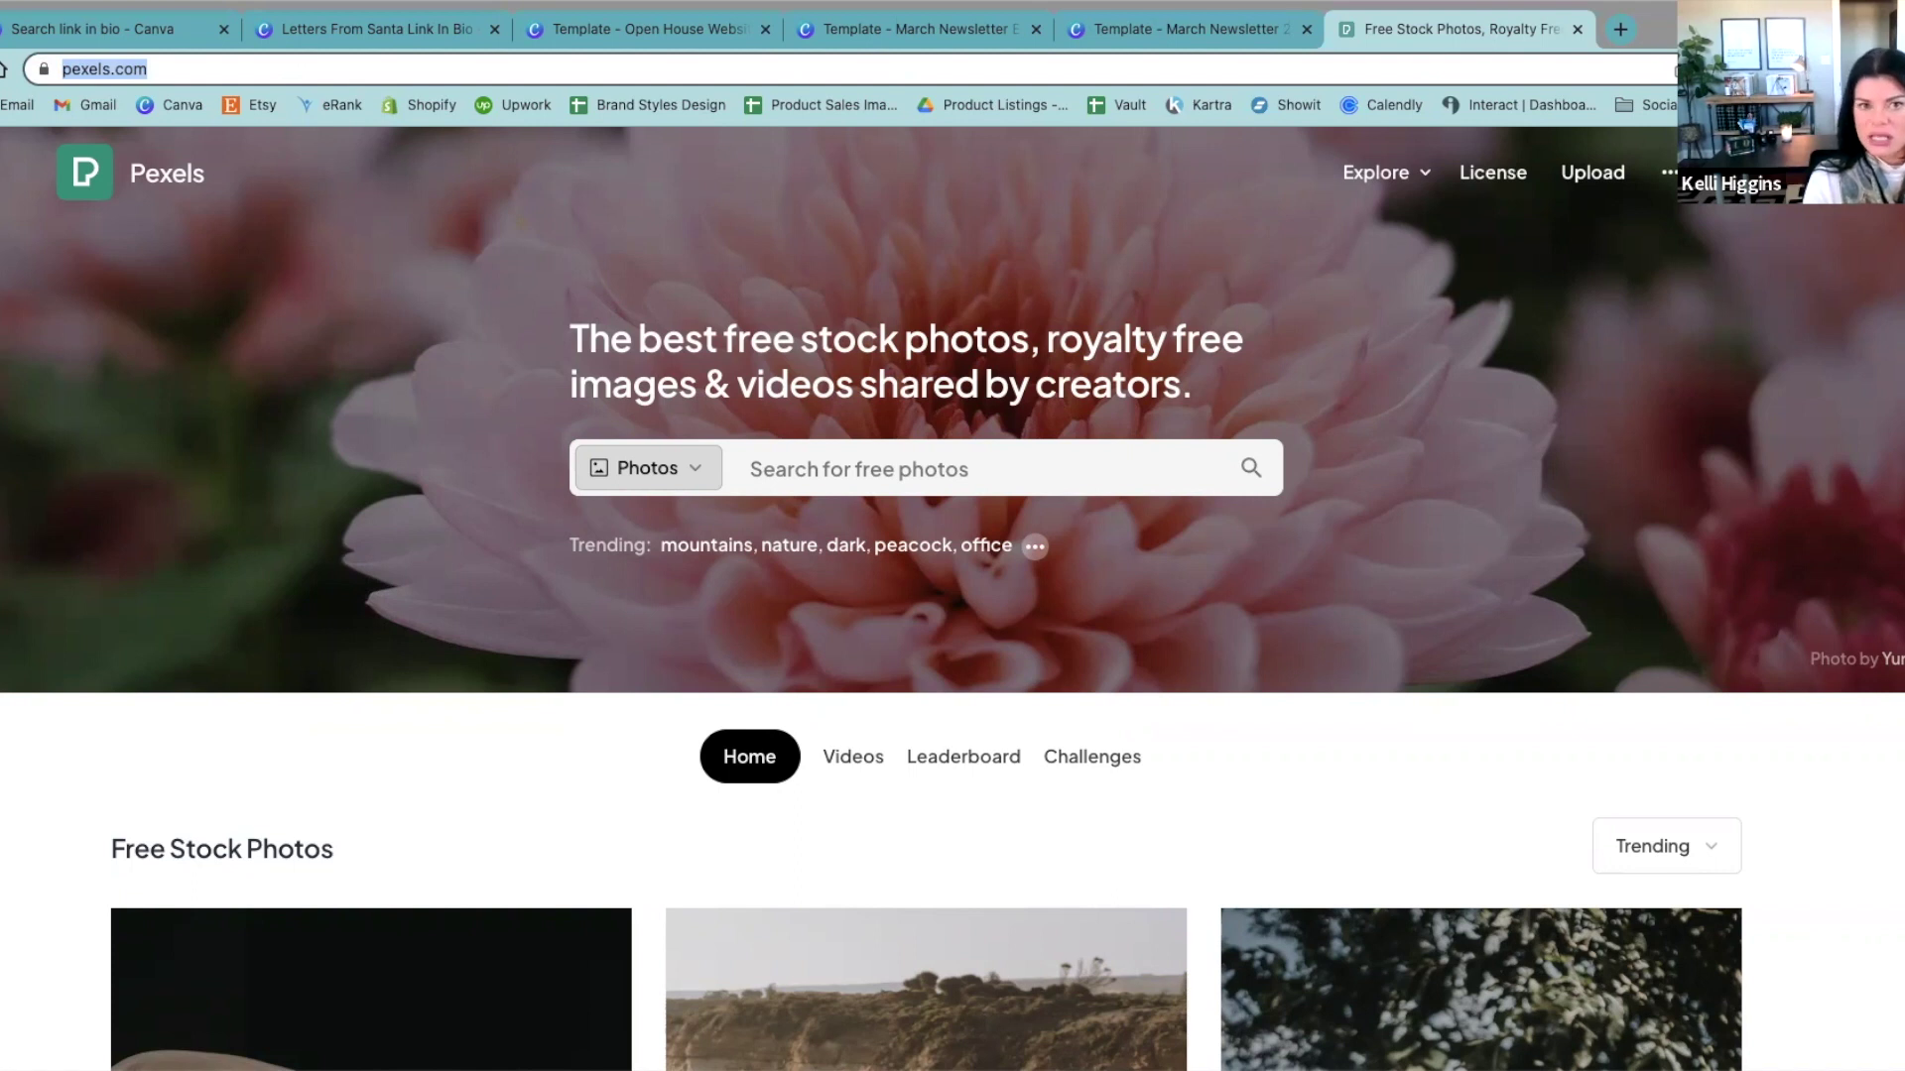
Copy the 'working woman' search term from Canva and run it on Pexels.
click(337, 38)
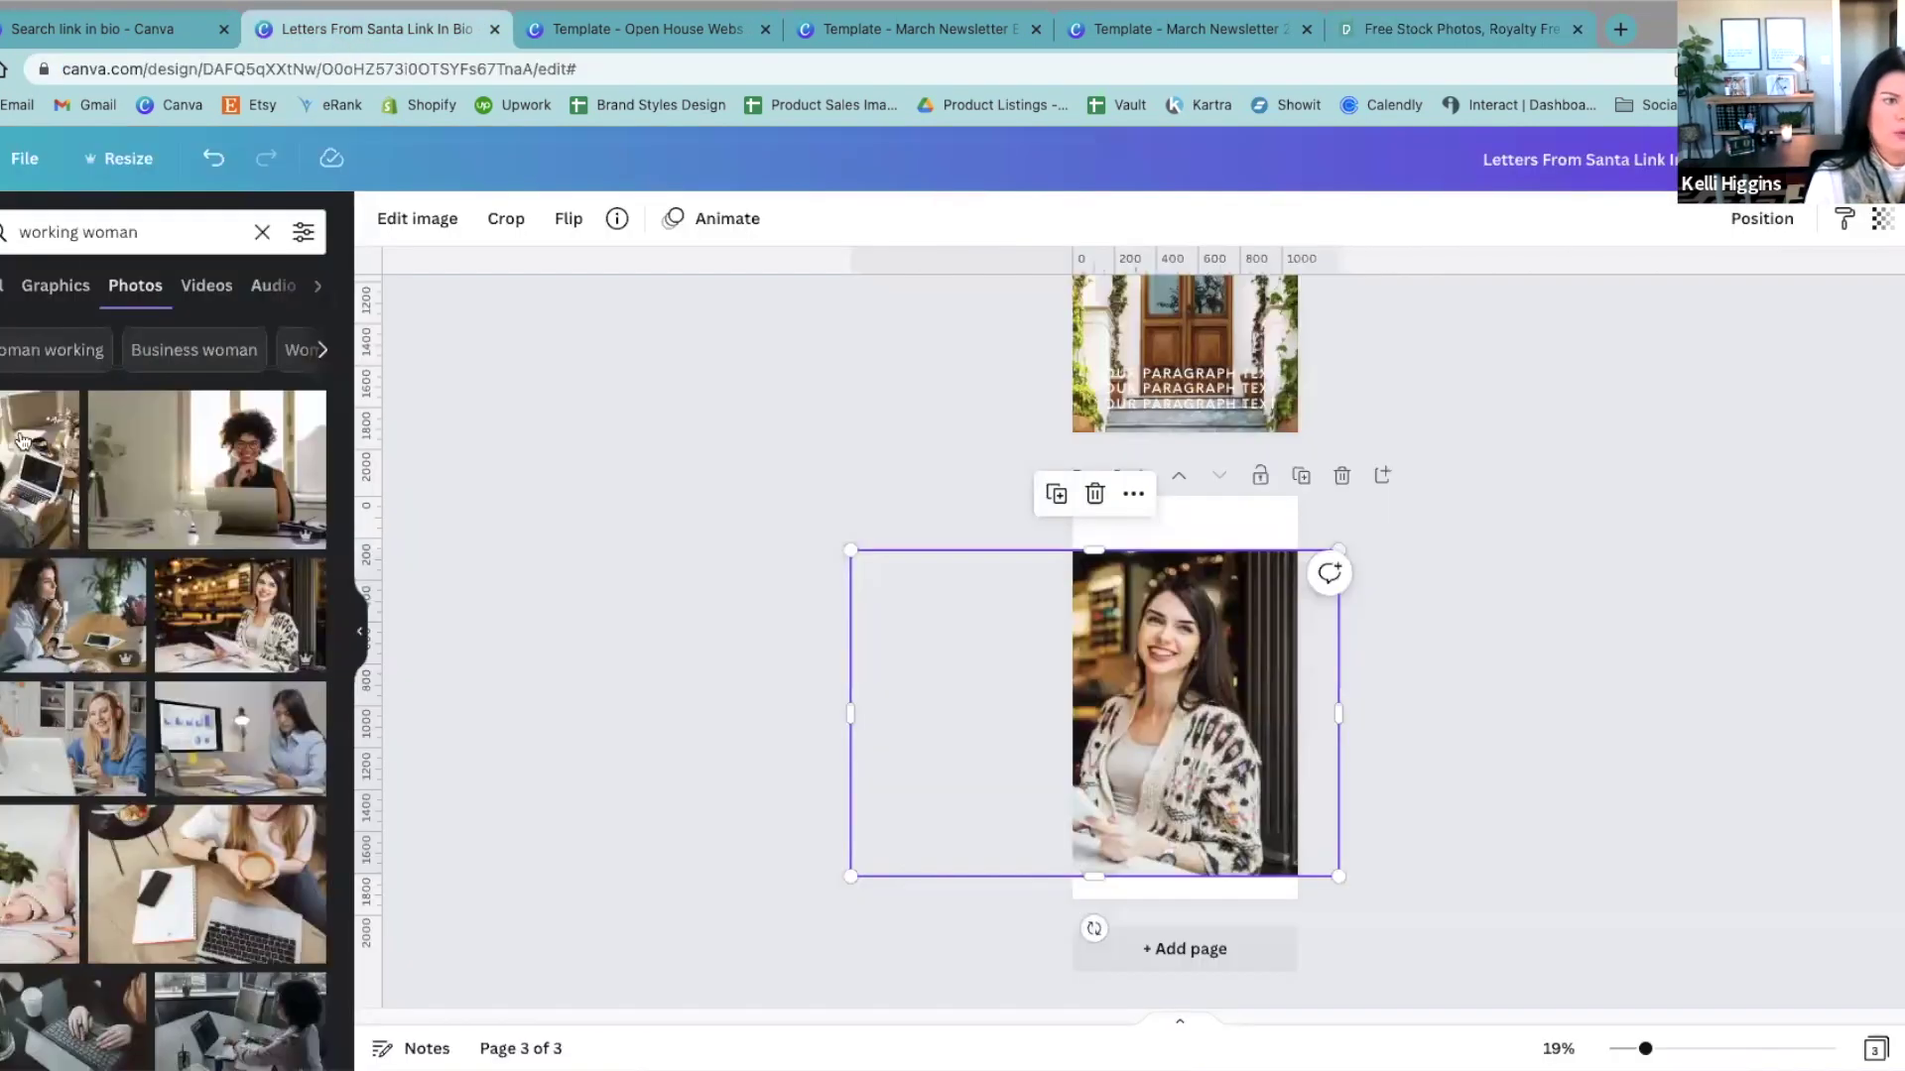
click(139, 232)
drag(138, 232, 18, 232)
key(super+c)
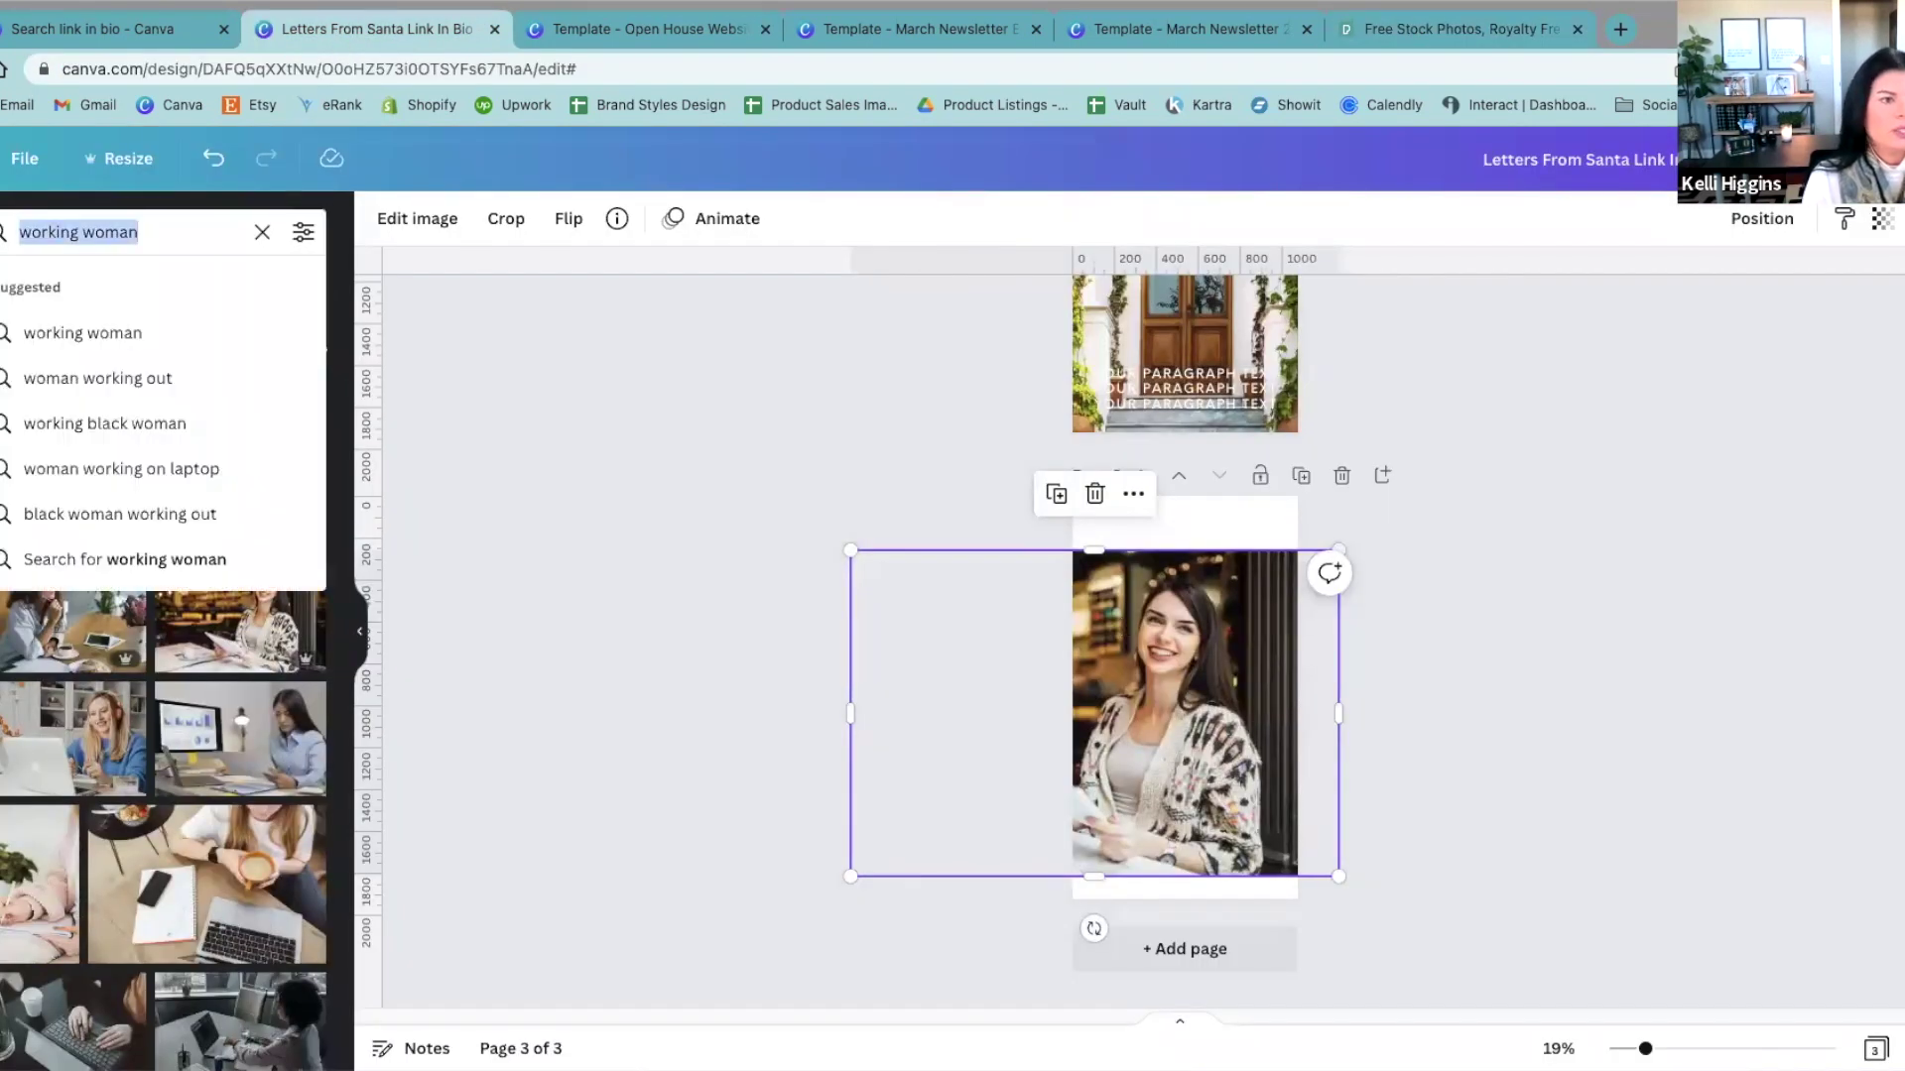
click(1453, 29)
click(794, 472)
key(super+v)
key(Return)
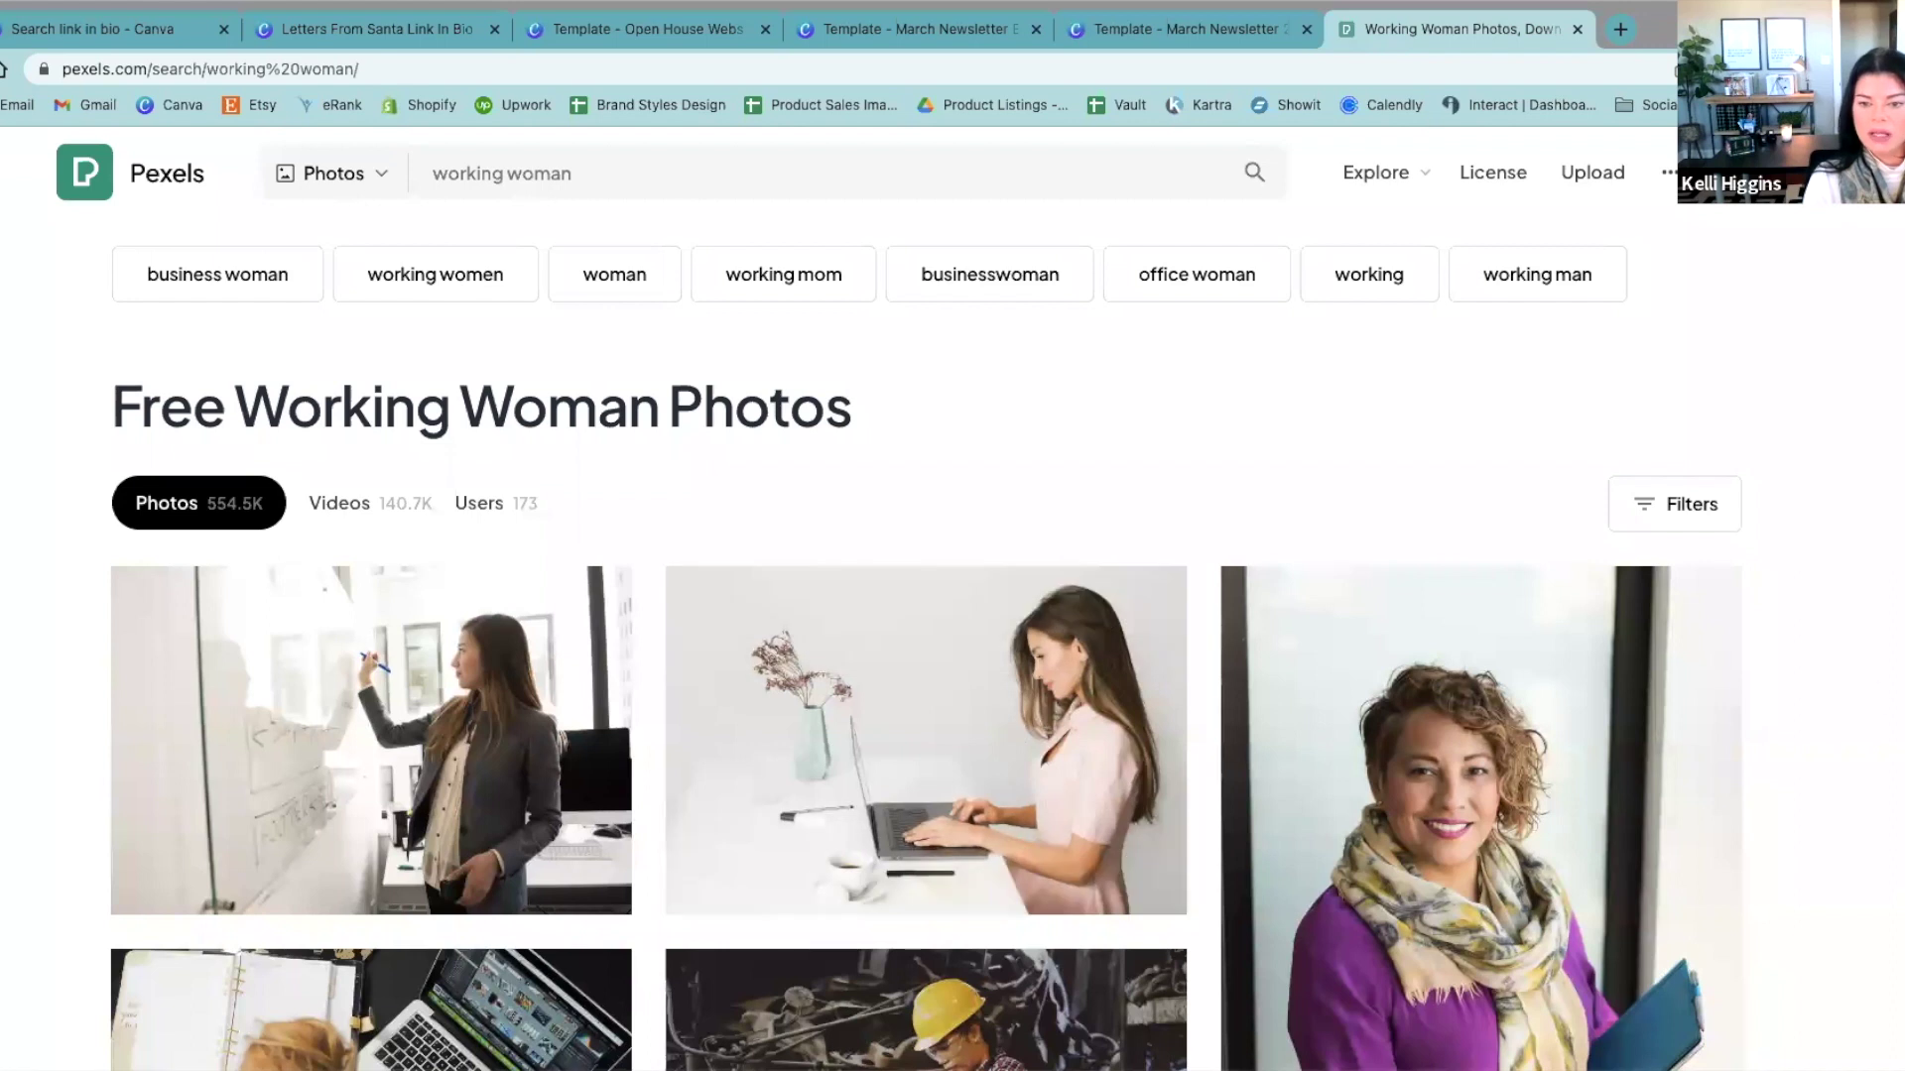
Scroll through the Pexels 'working woman' results, then return to the Canva design.
scroll(1843, 725, down, 5)
scroll(1829, 718, down, 1)
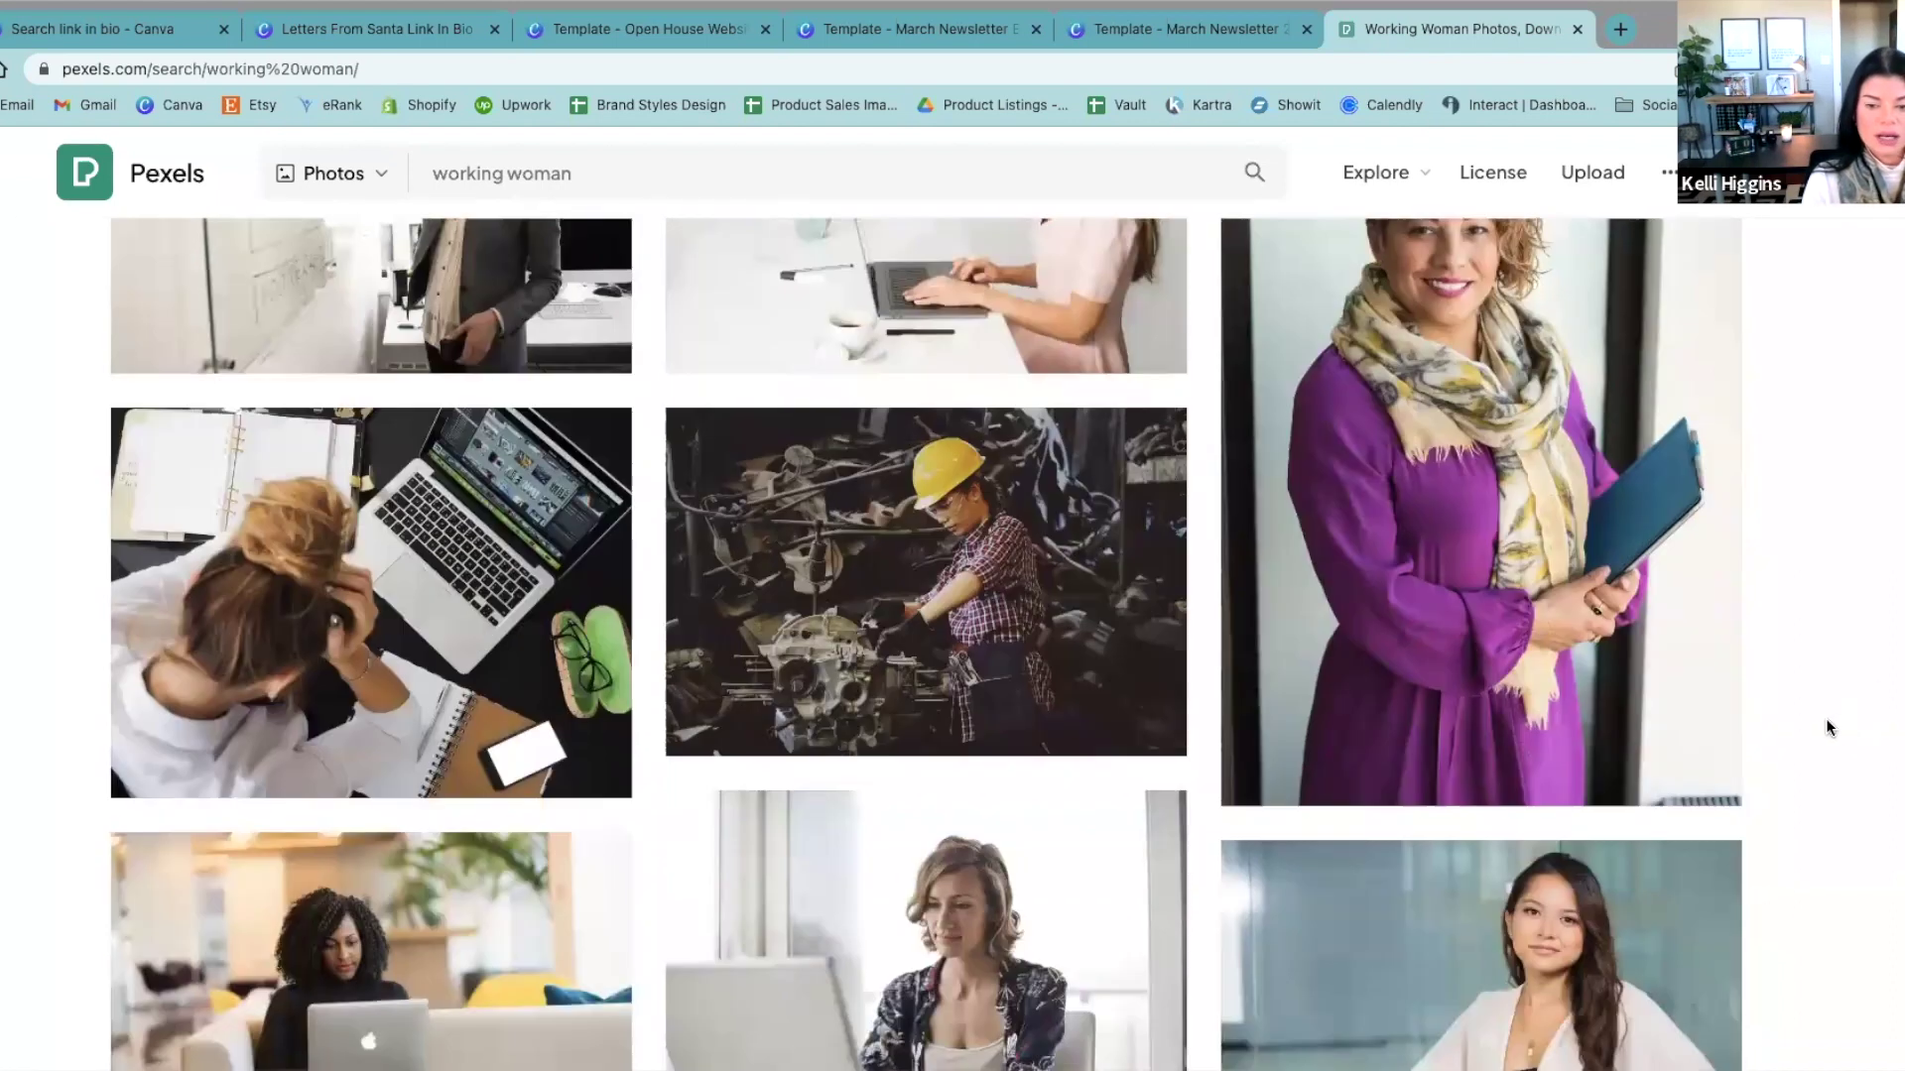
scroll(1826, 727, down, 3)
scroll(1826, 727, down, 6)
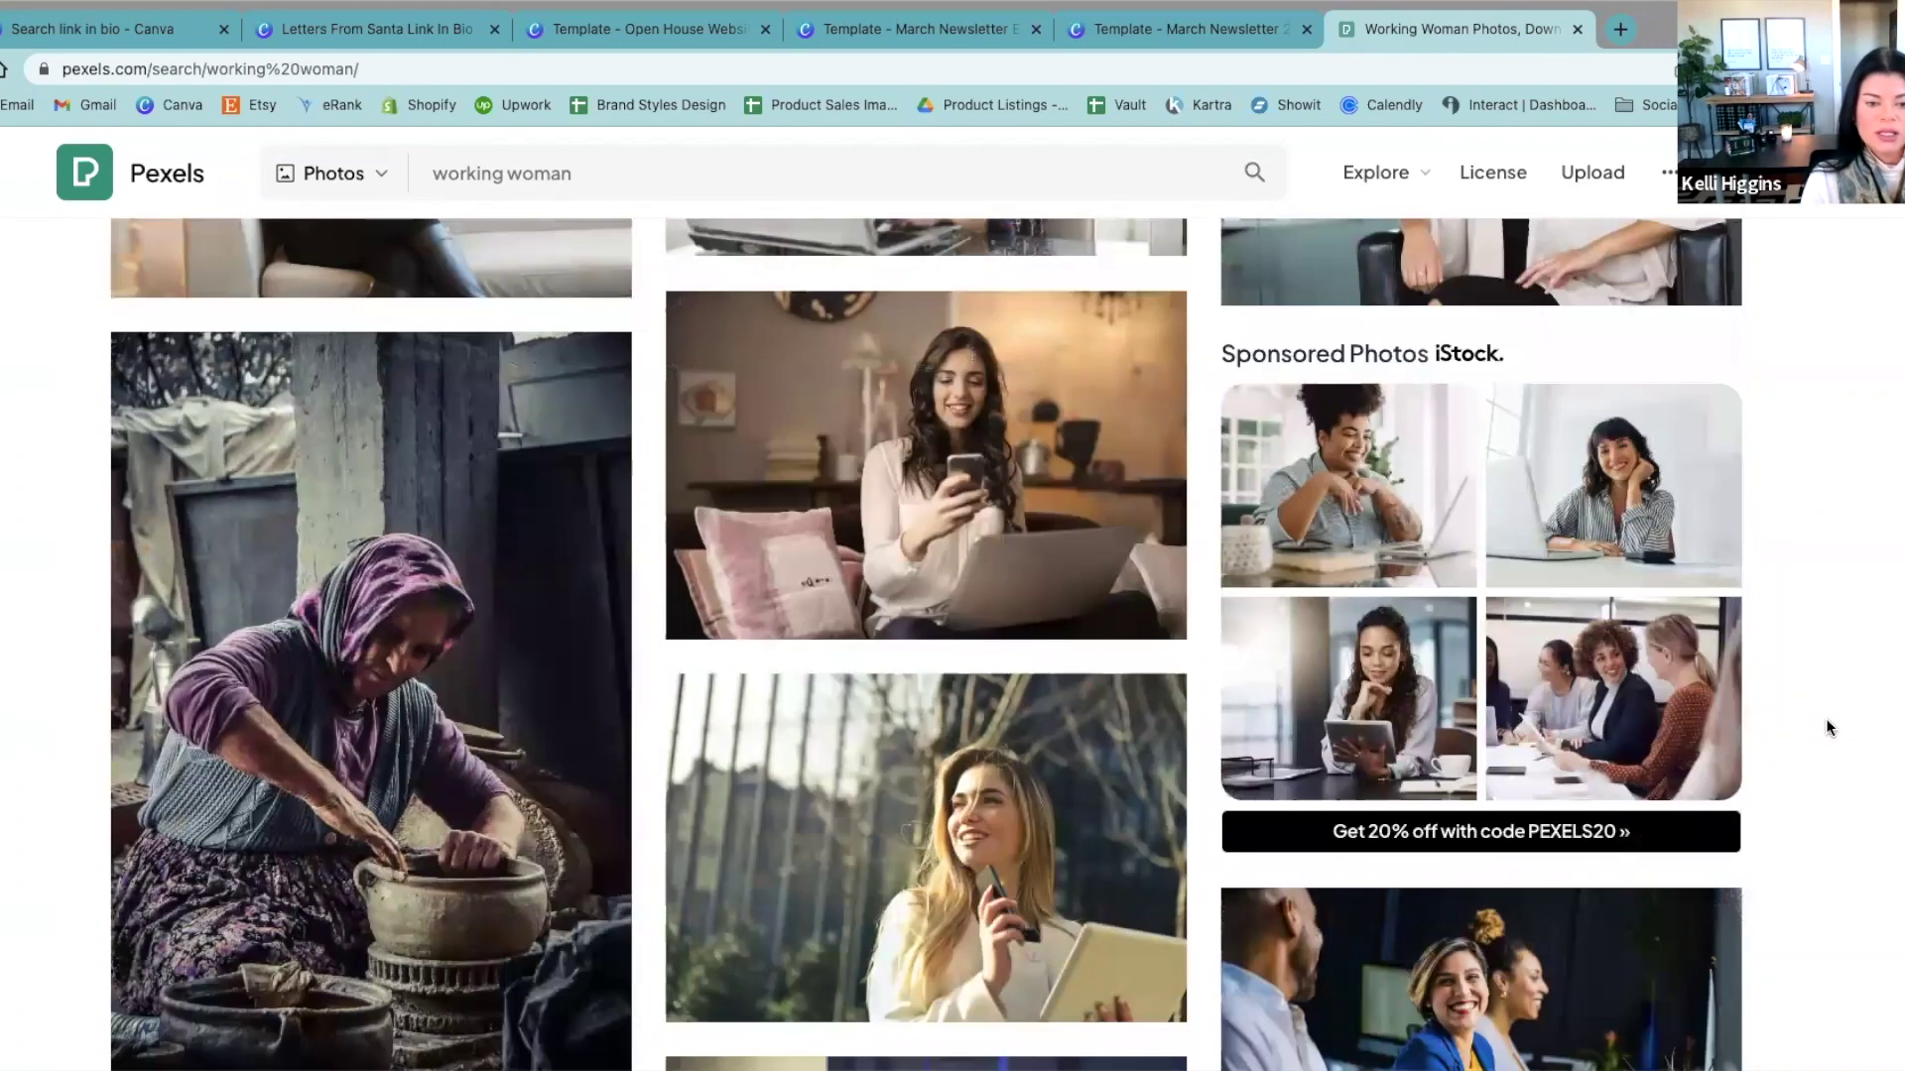
scroll(1825, 718, down, 6)
scroll(1823, 718, down, 3)
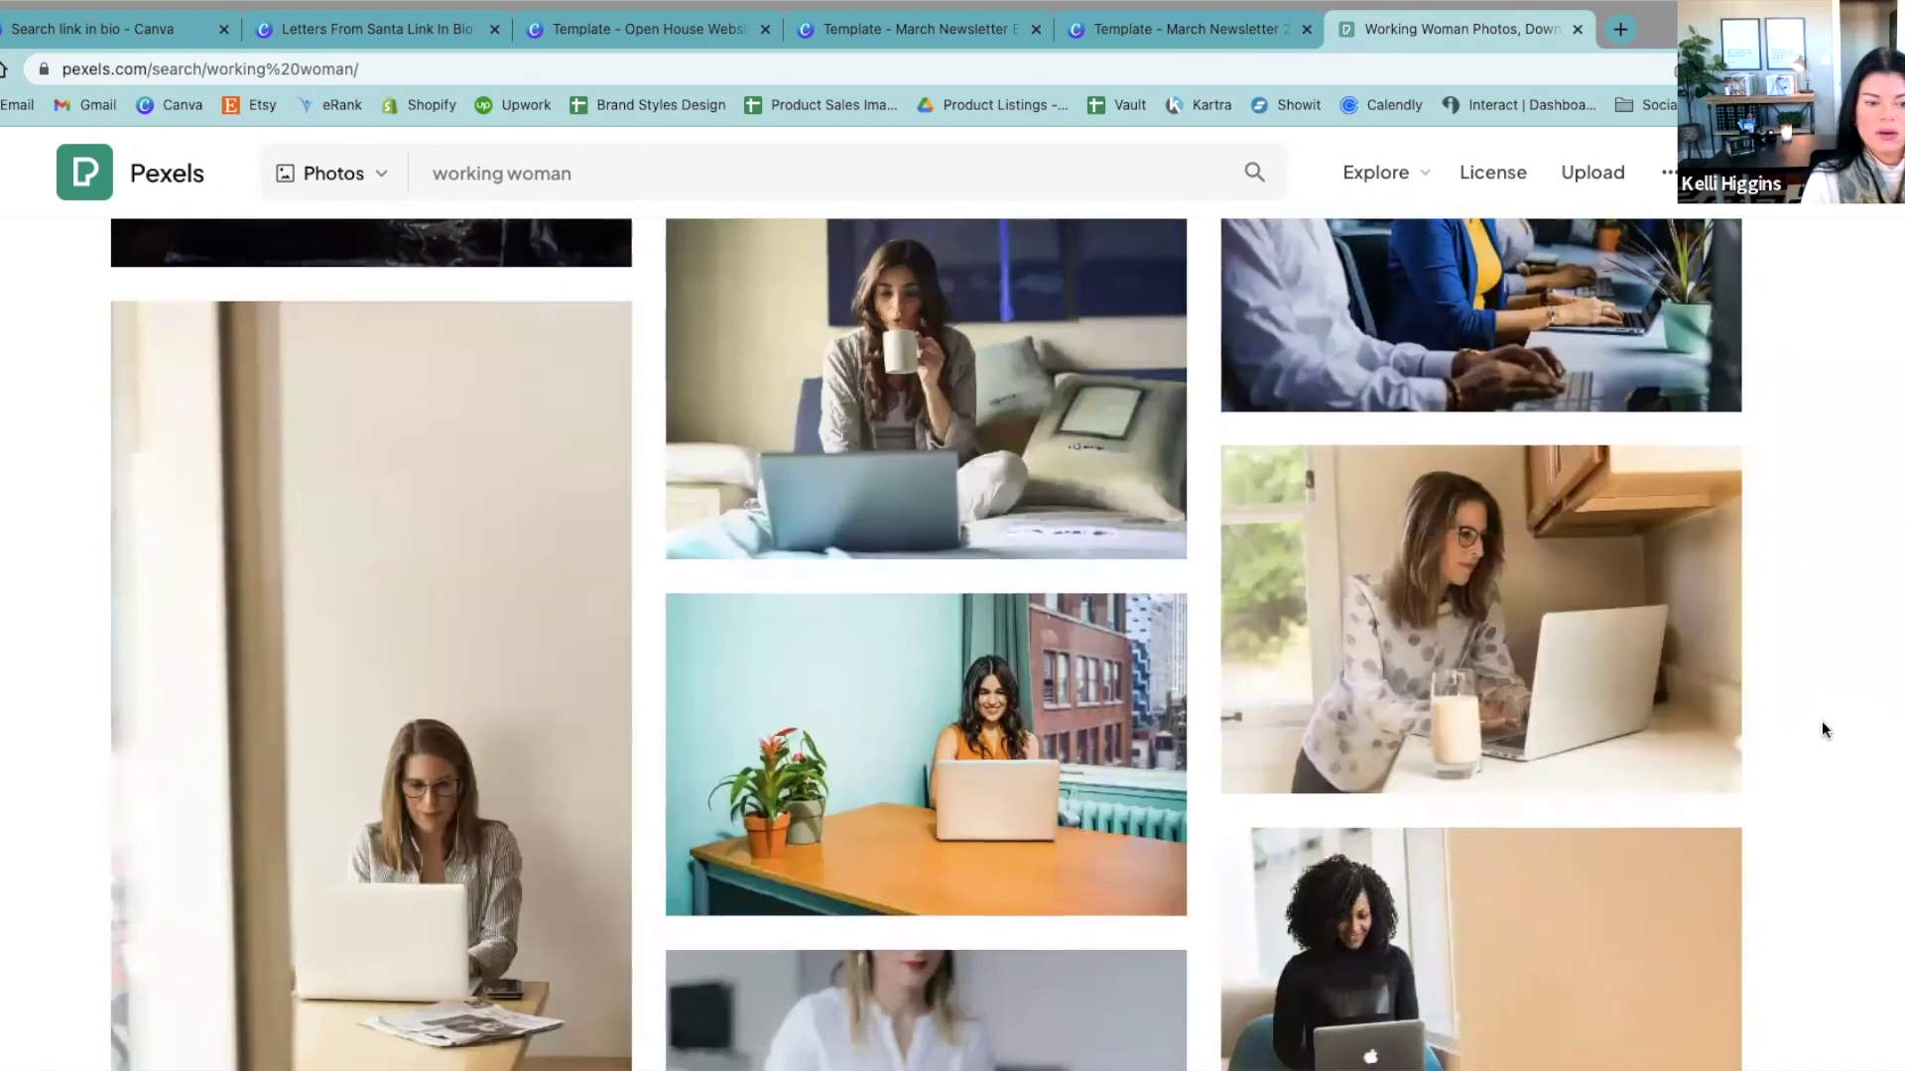
scroll(1821, 720, down, 3)
scroll(1821, 720, down, 5)
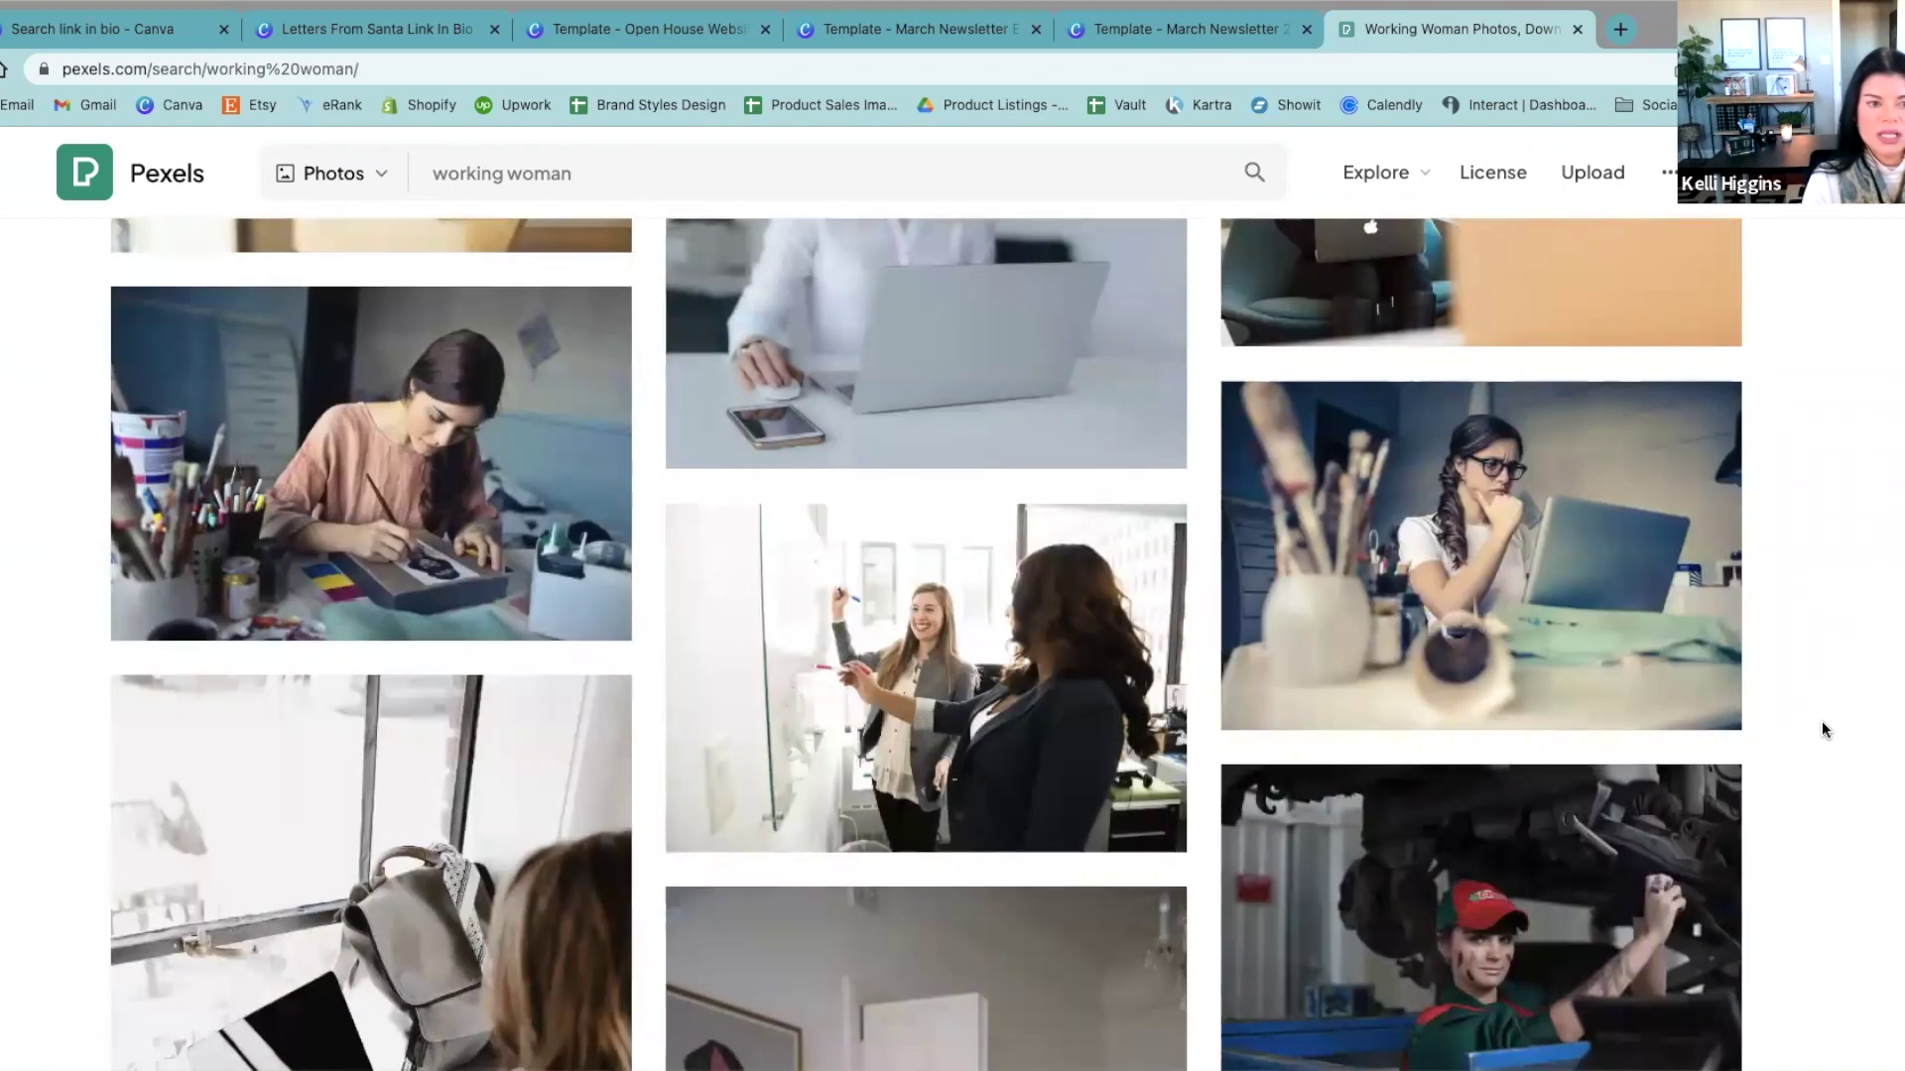
scroll(1825, 726, down, 5)
scroll(1828, 730, down, 6)
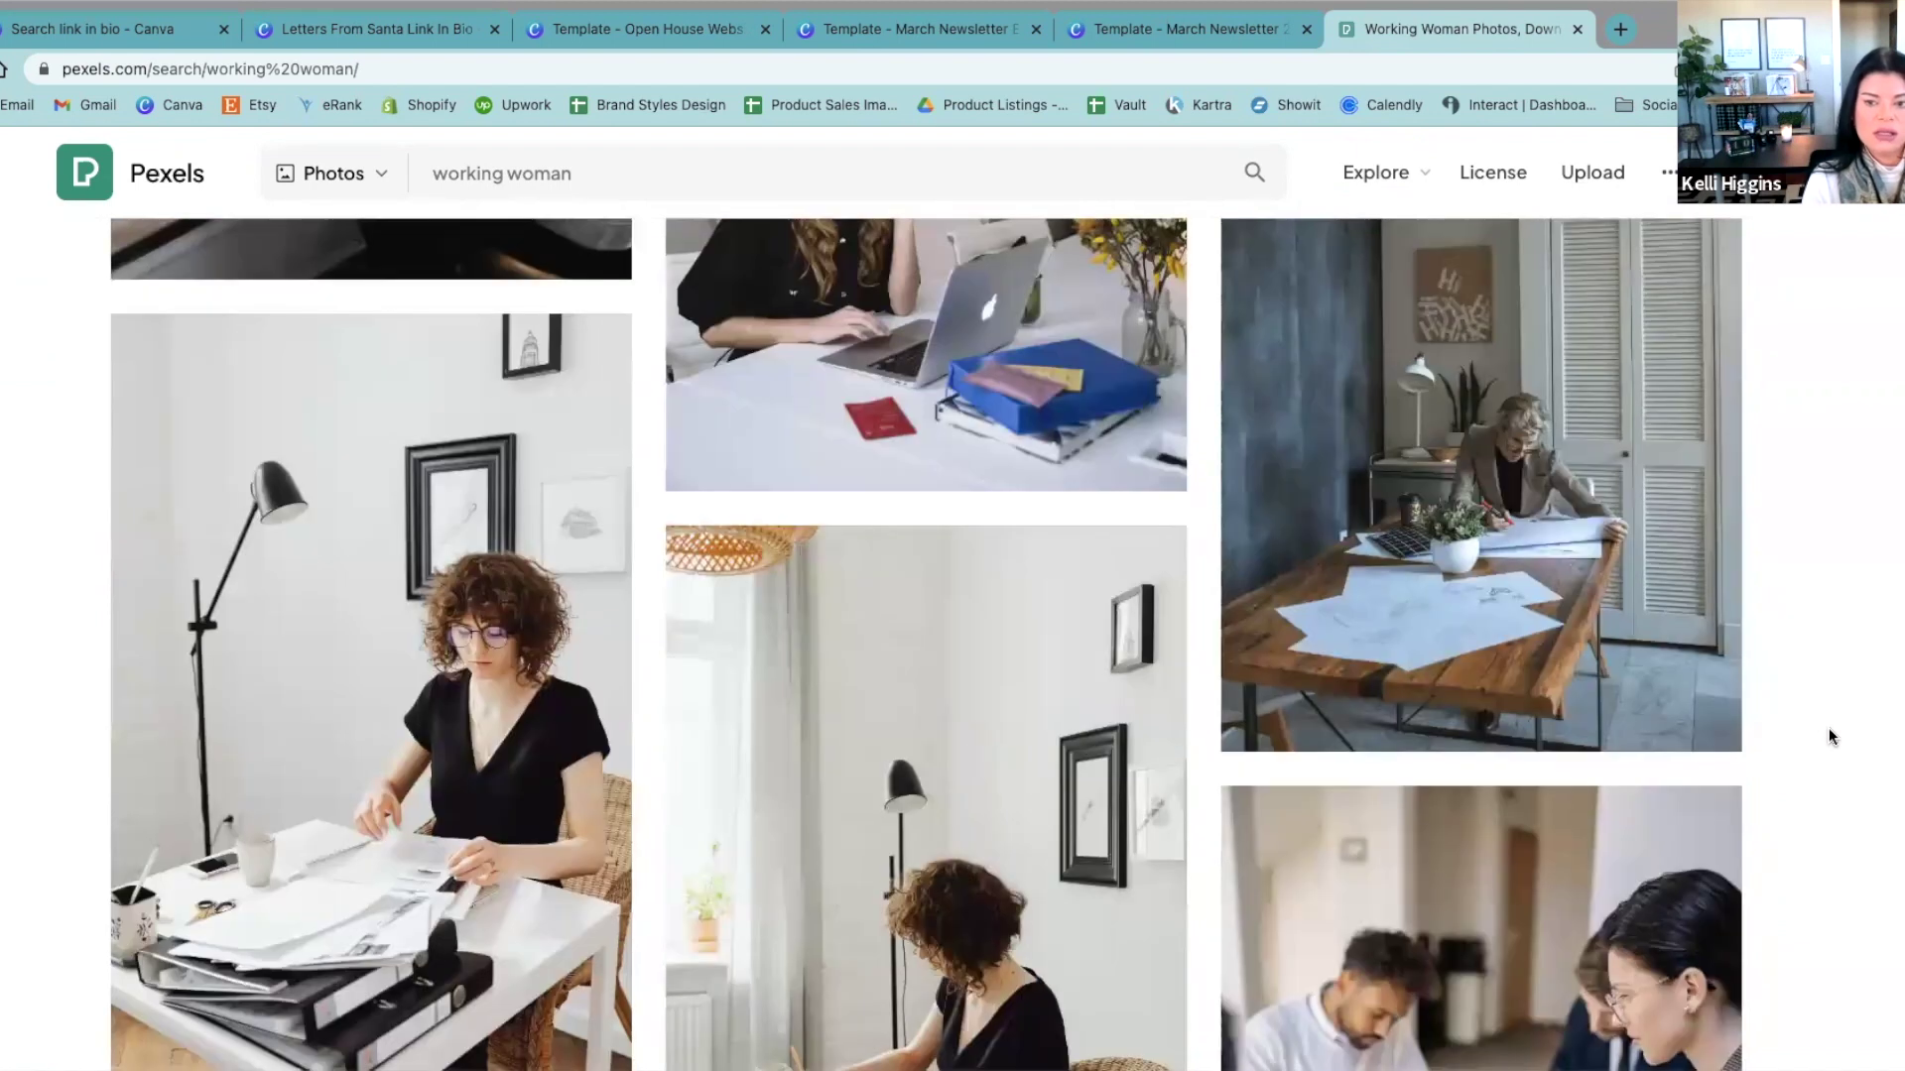
scroll(1825, 728, down, 8)
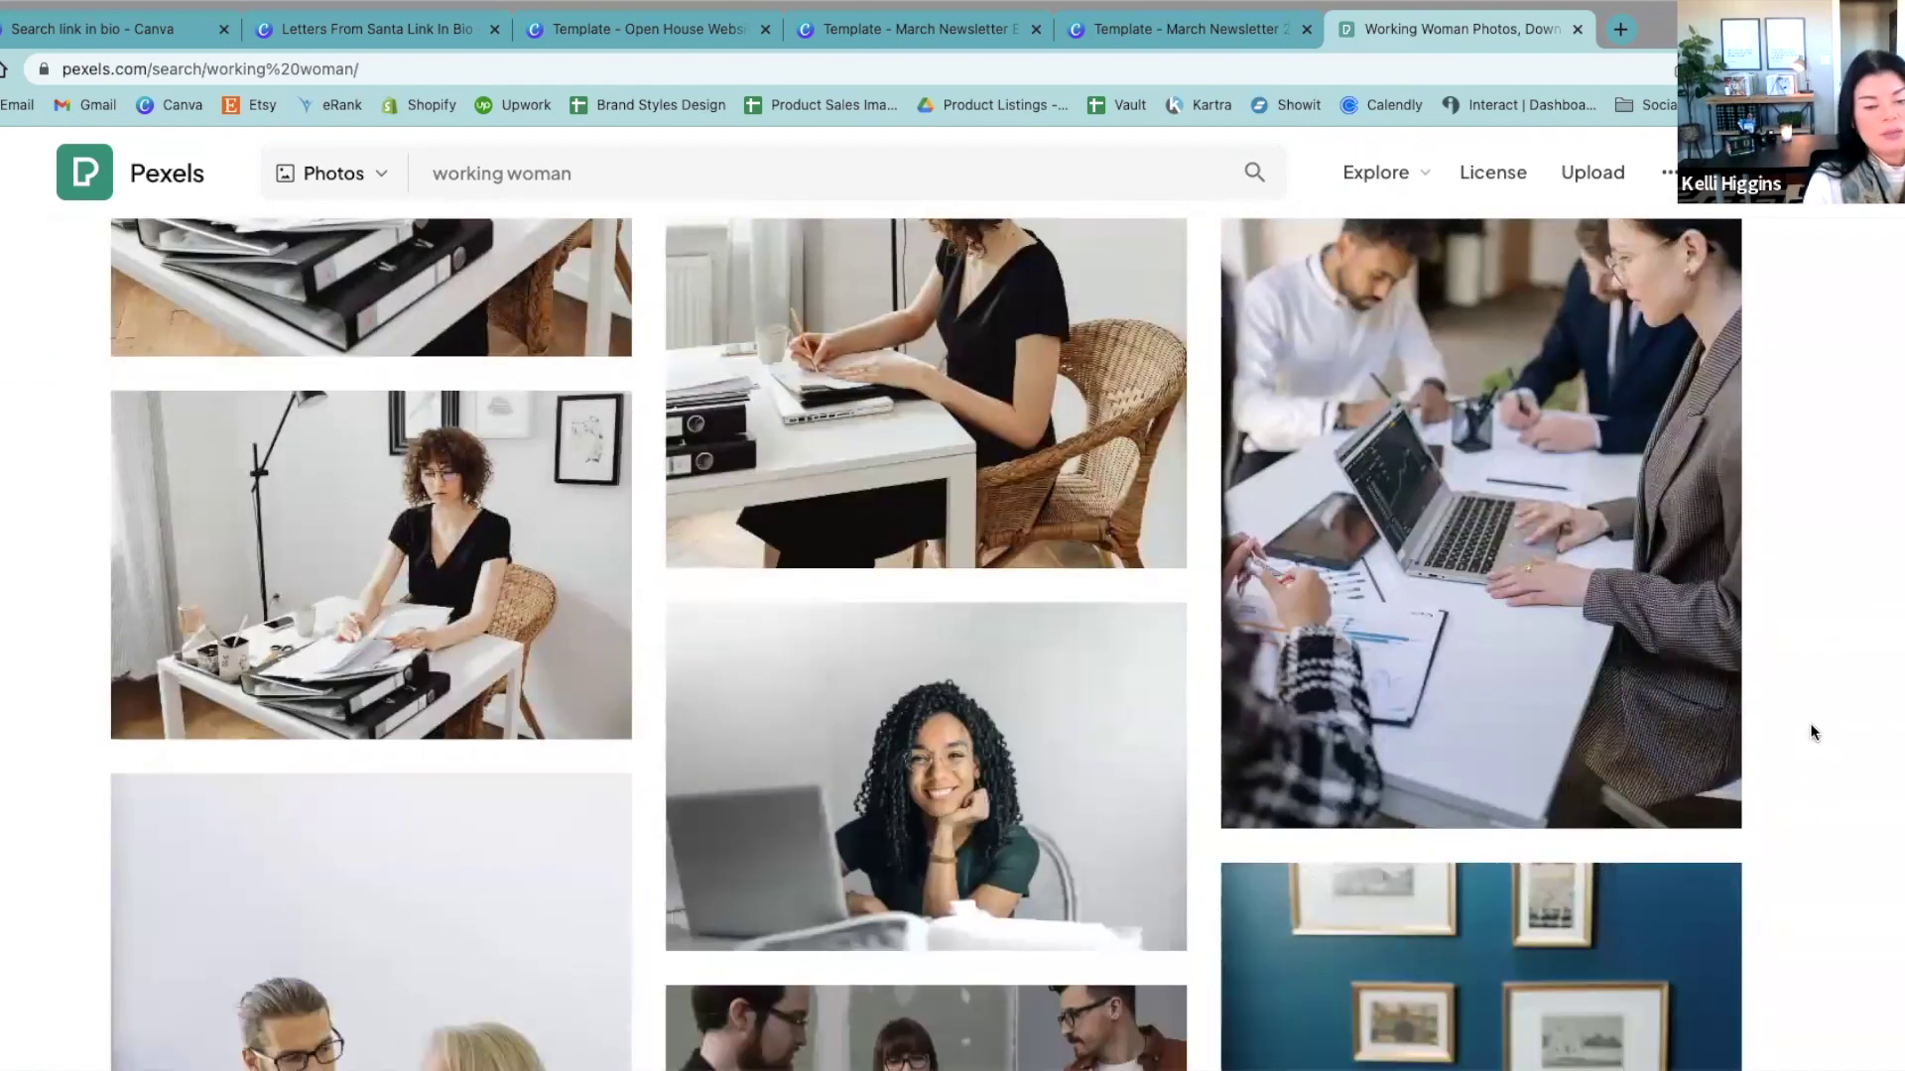
scroll(1811, 733, down, 8)
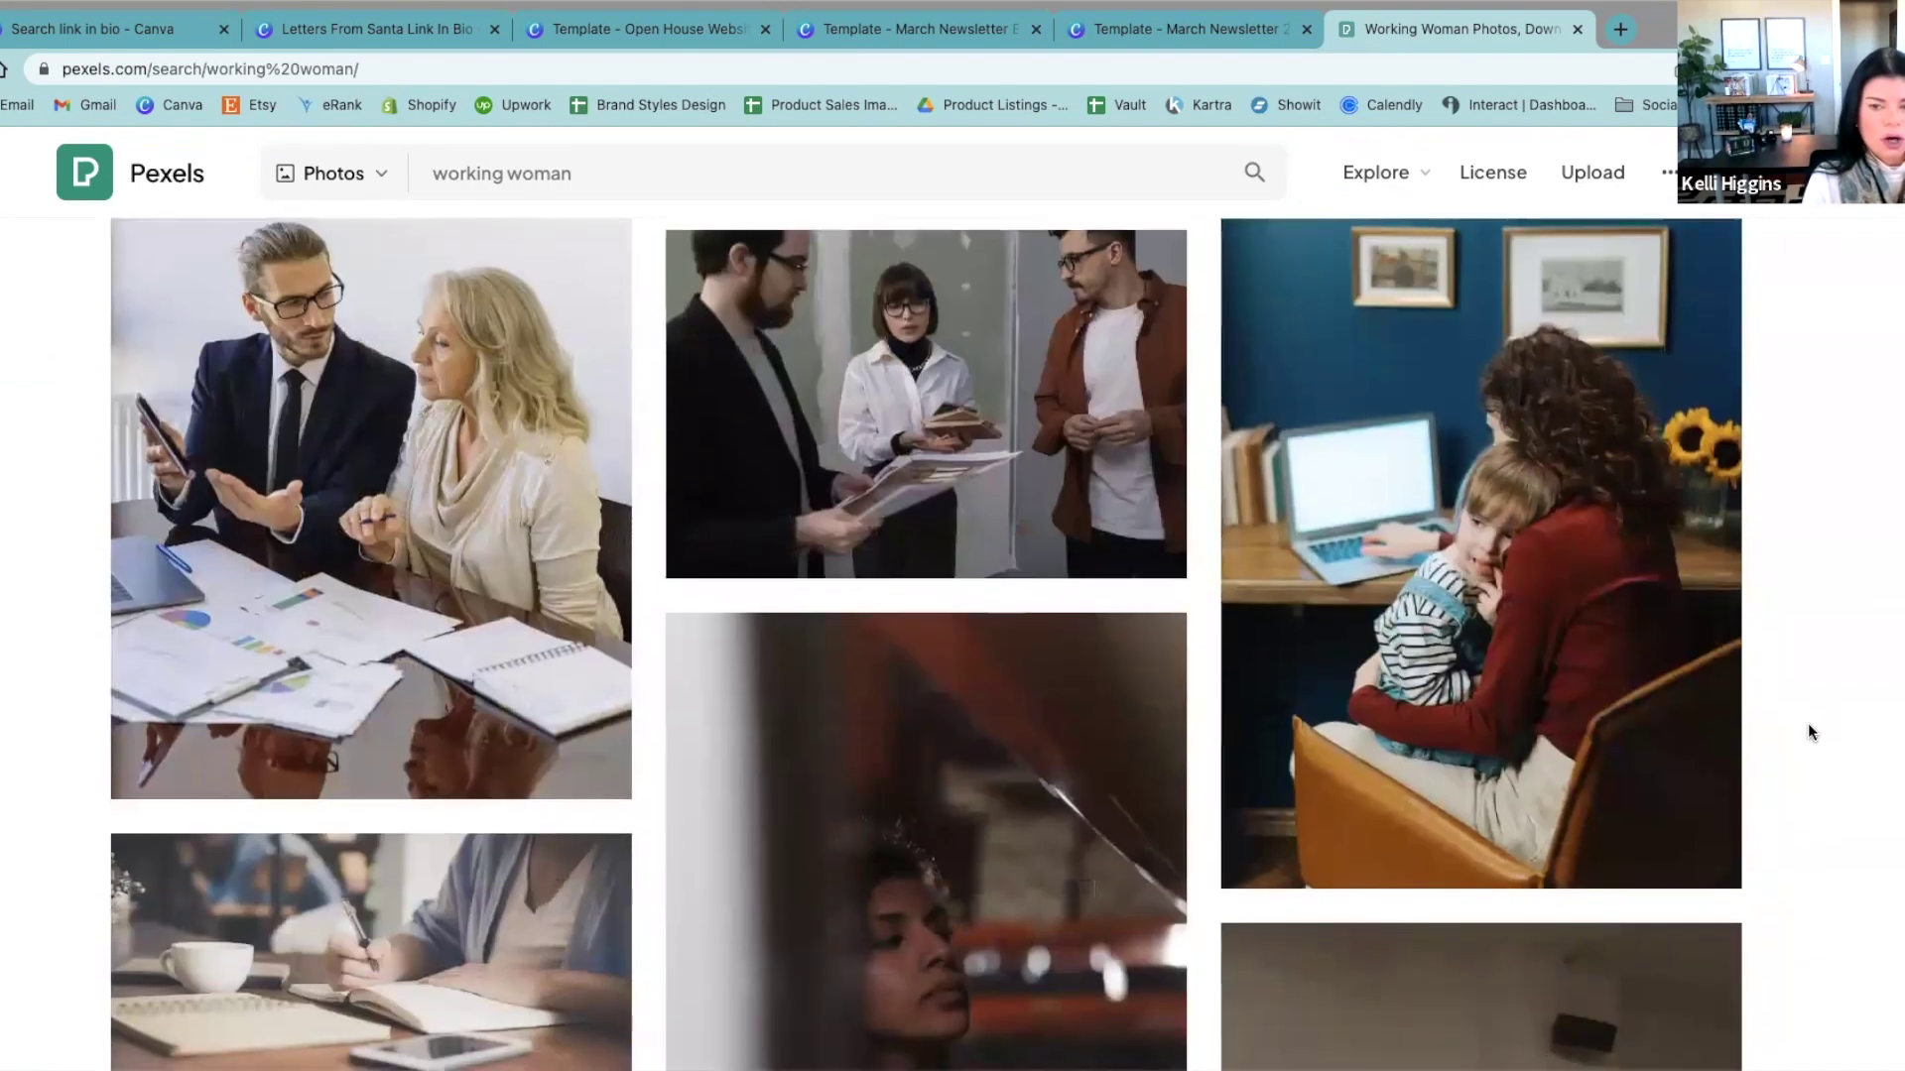
scroll(1808, 723, down, 15)
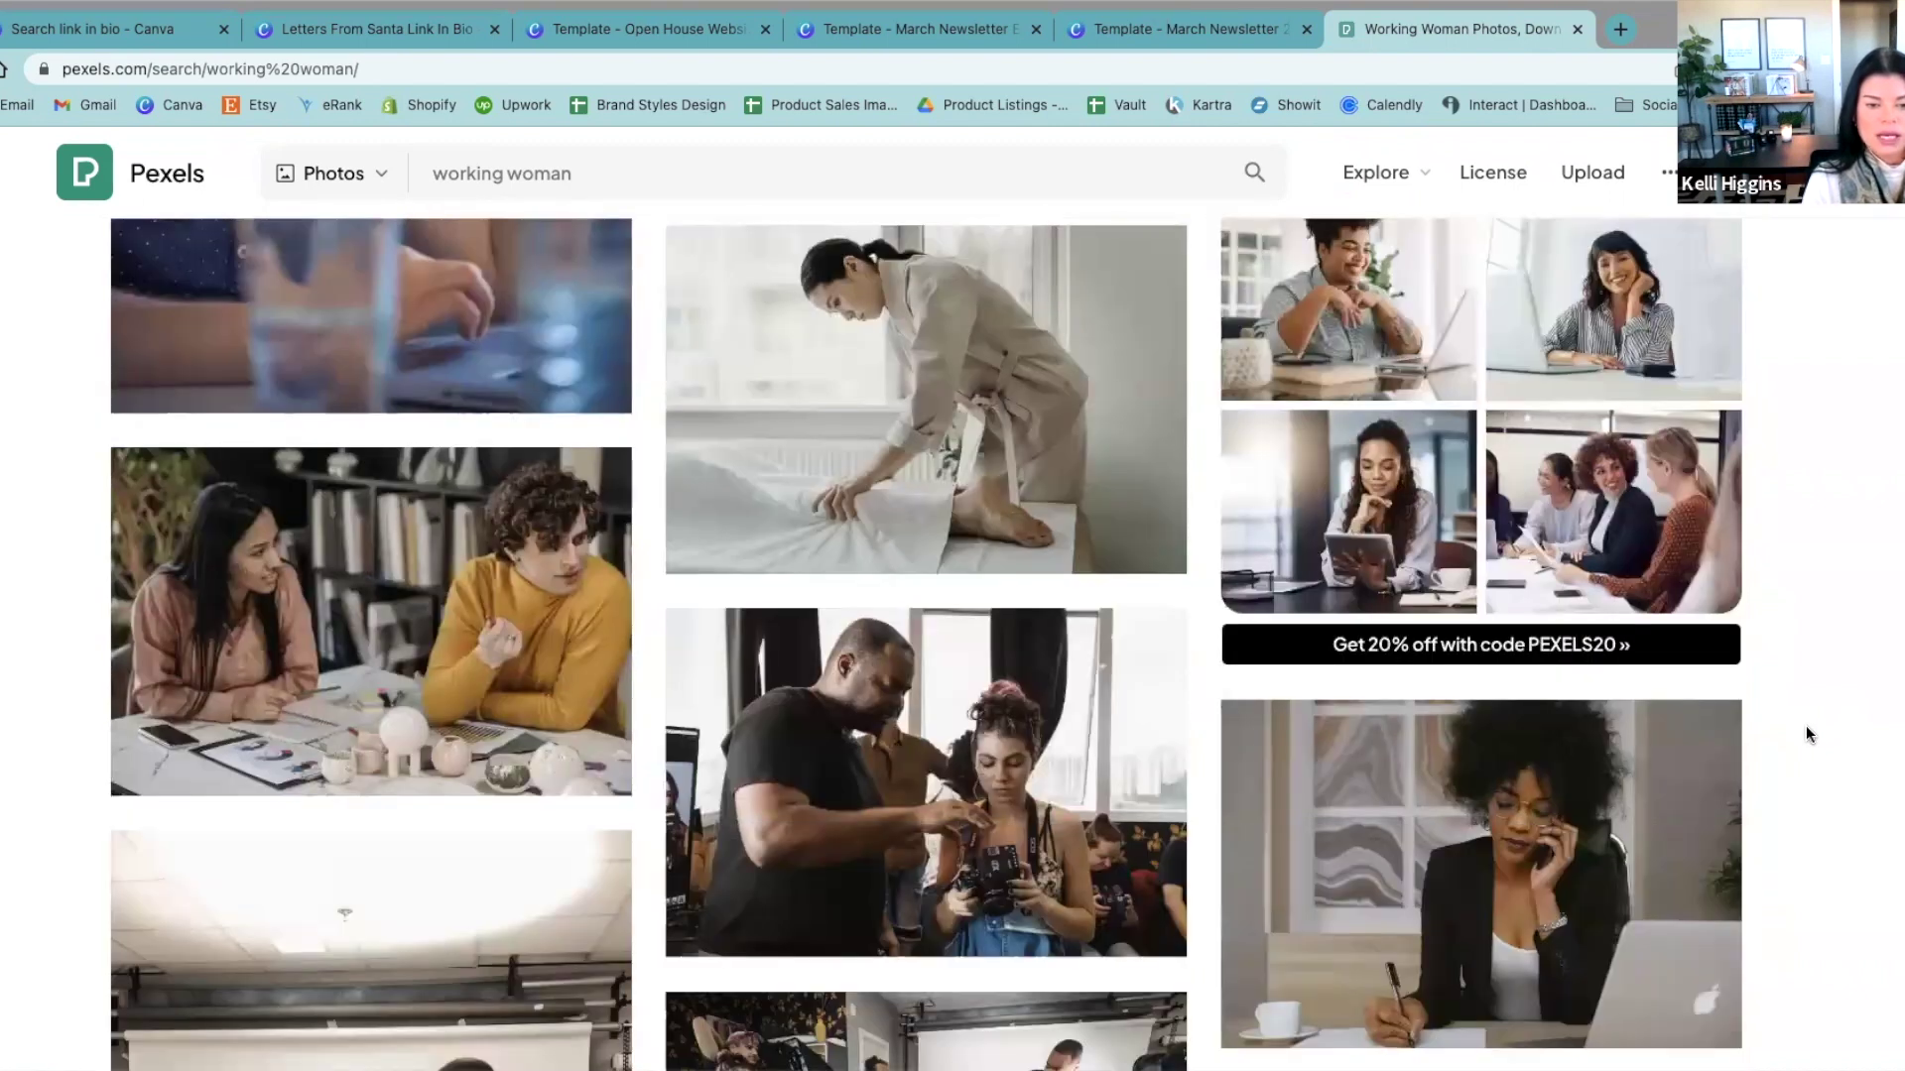
scroll(1805, 723, down, 6)
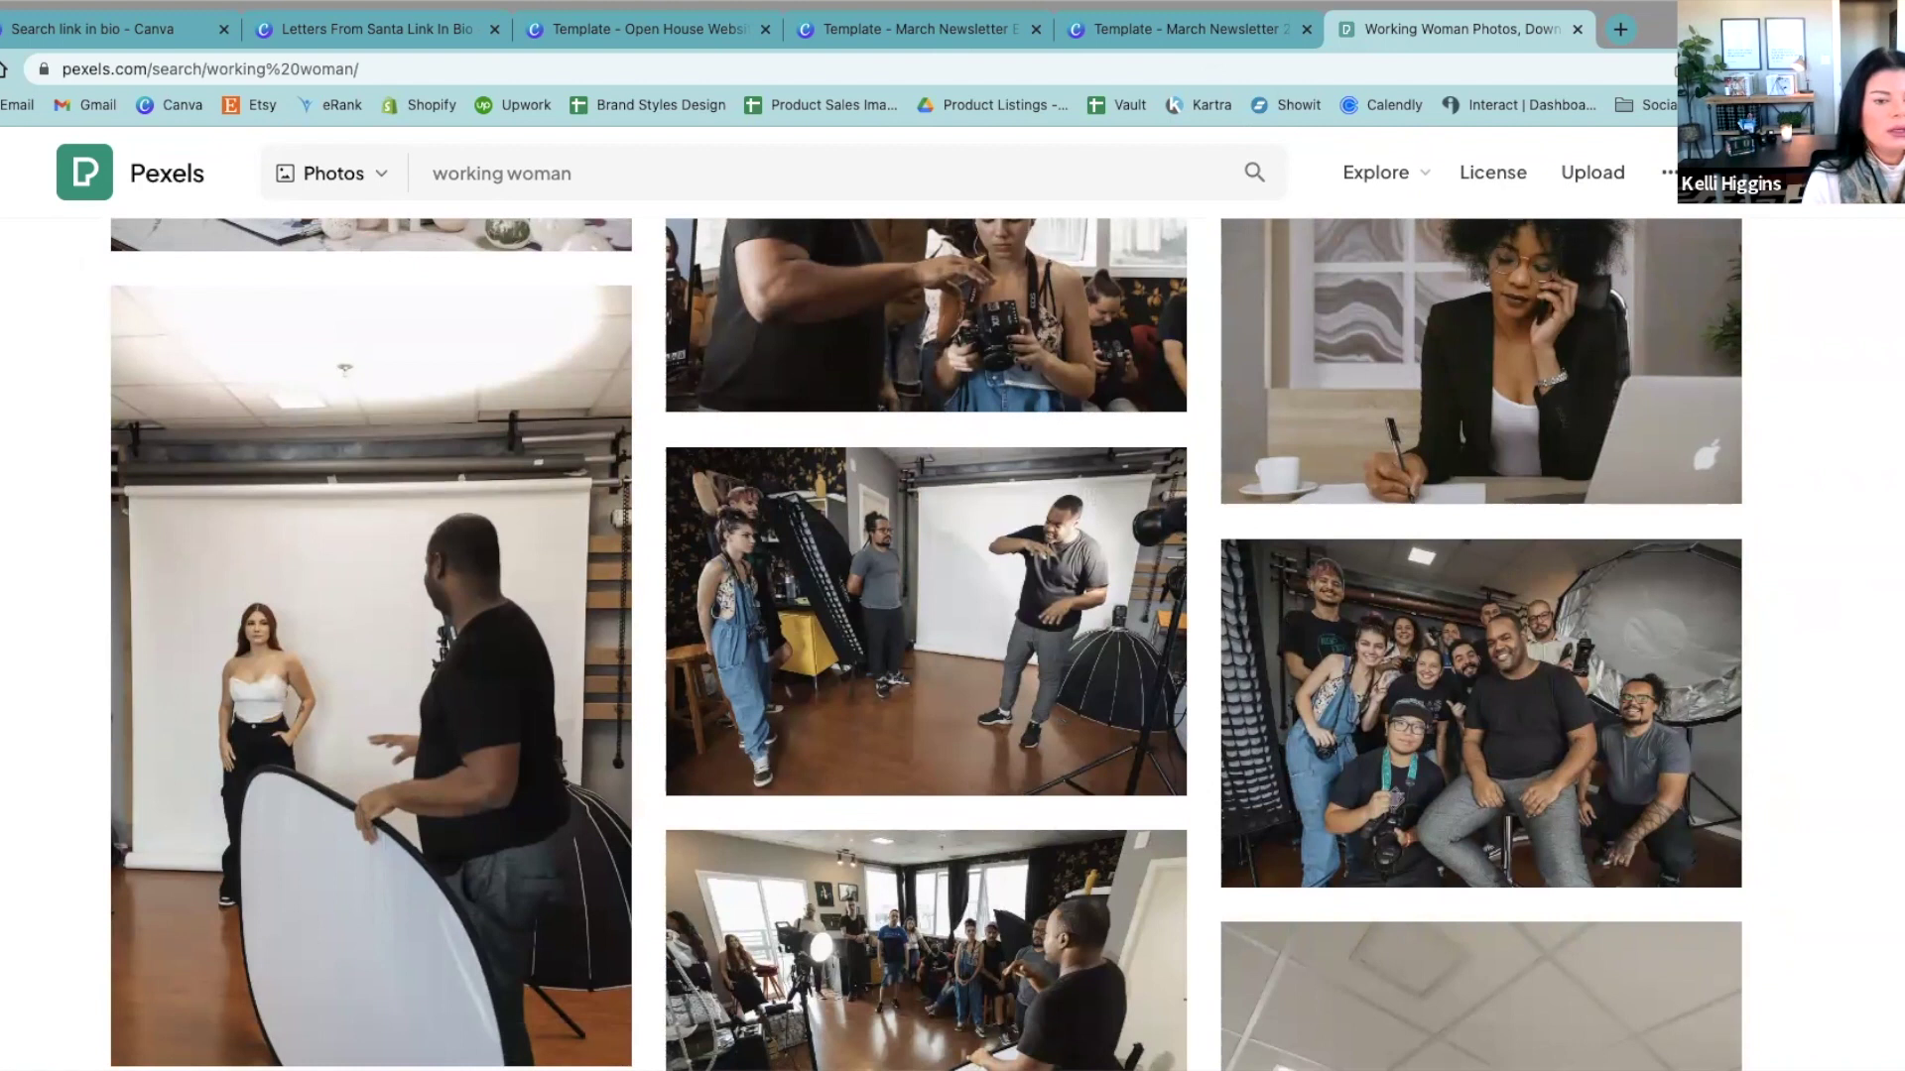
click(377, 28)
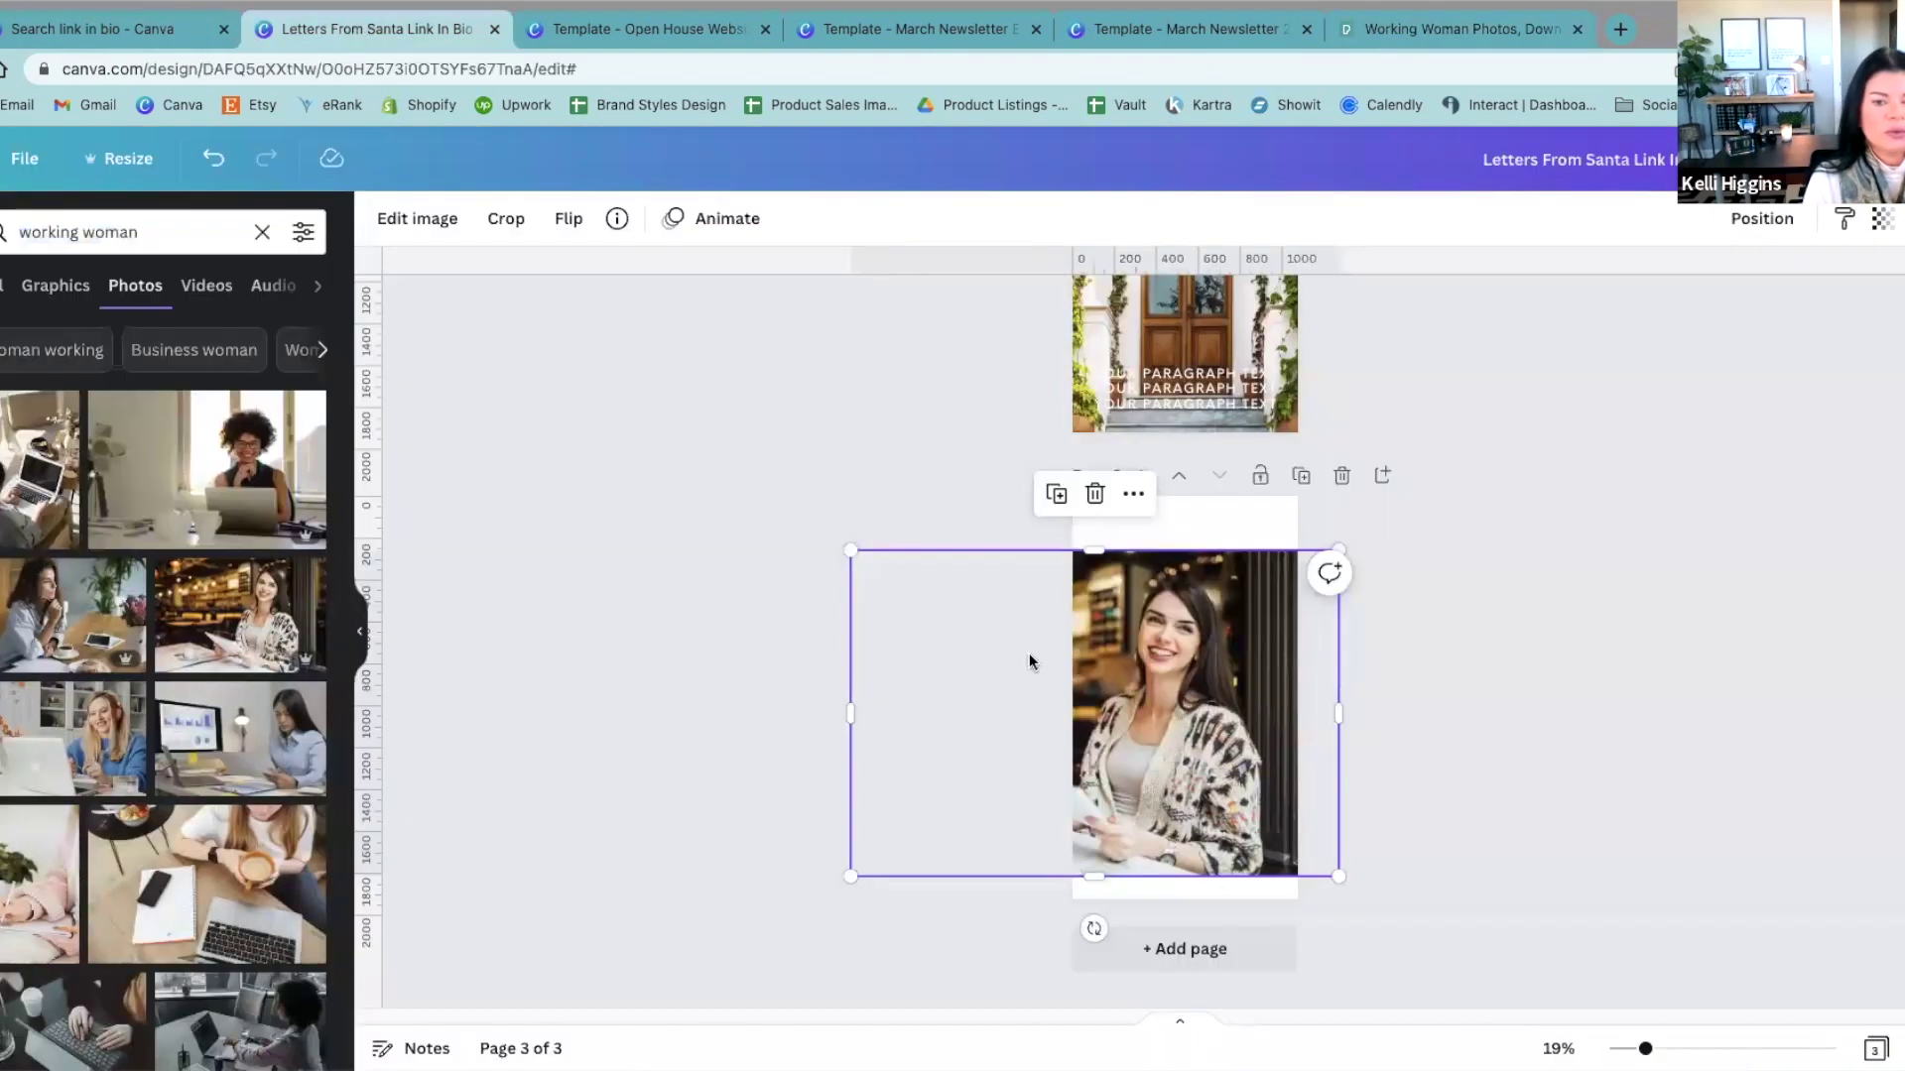
Delete the café woman photo from page 3 and deselect the now-blank page.
drag(1284, 716, 890, 694)
key(Delete)
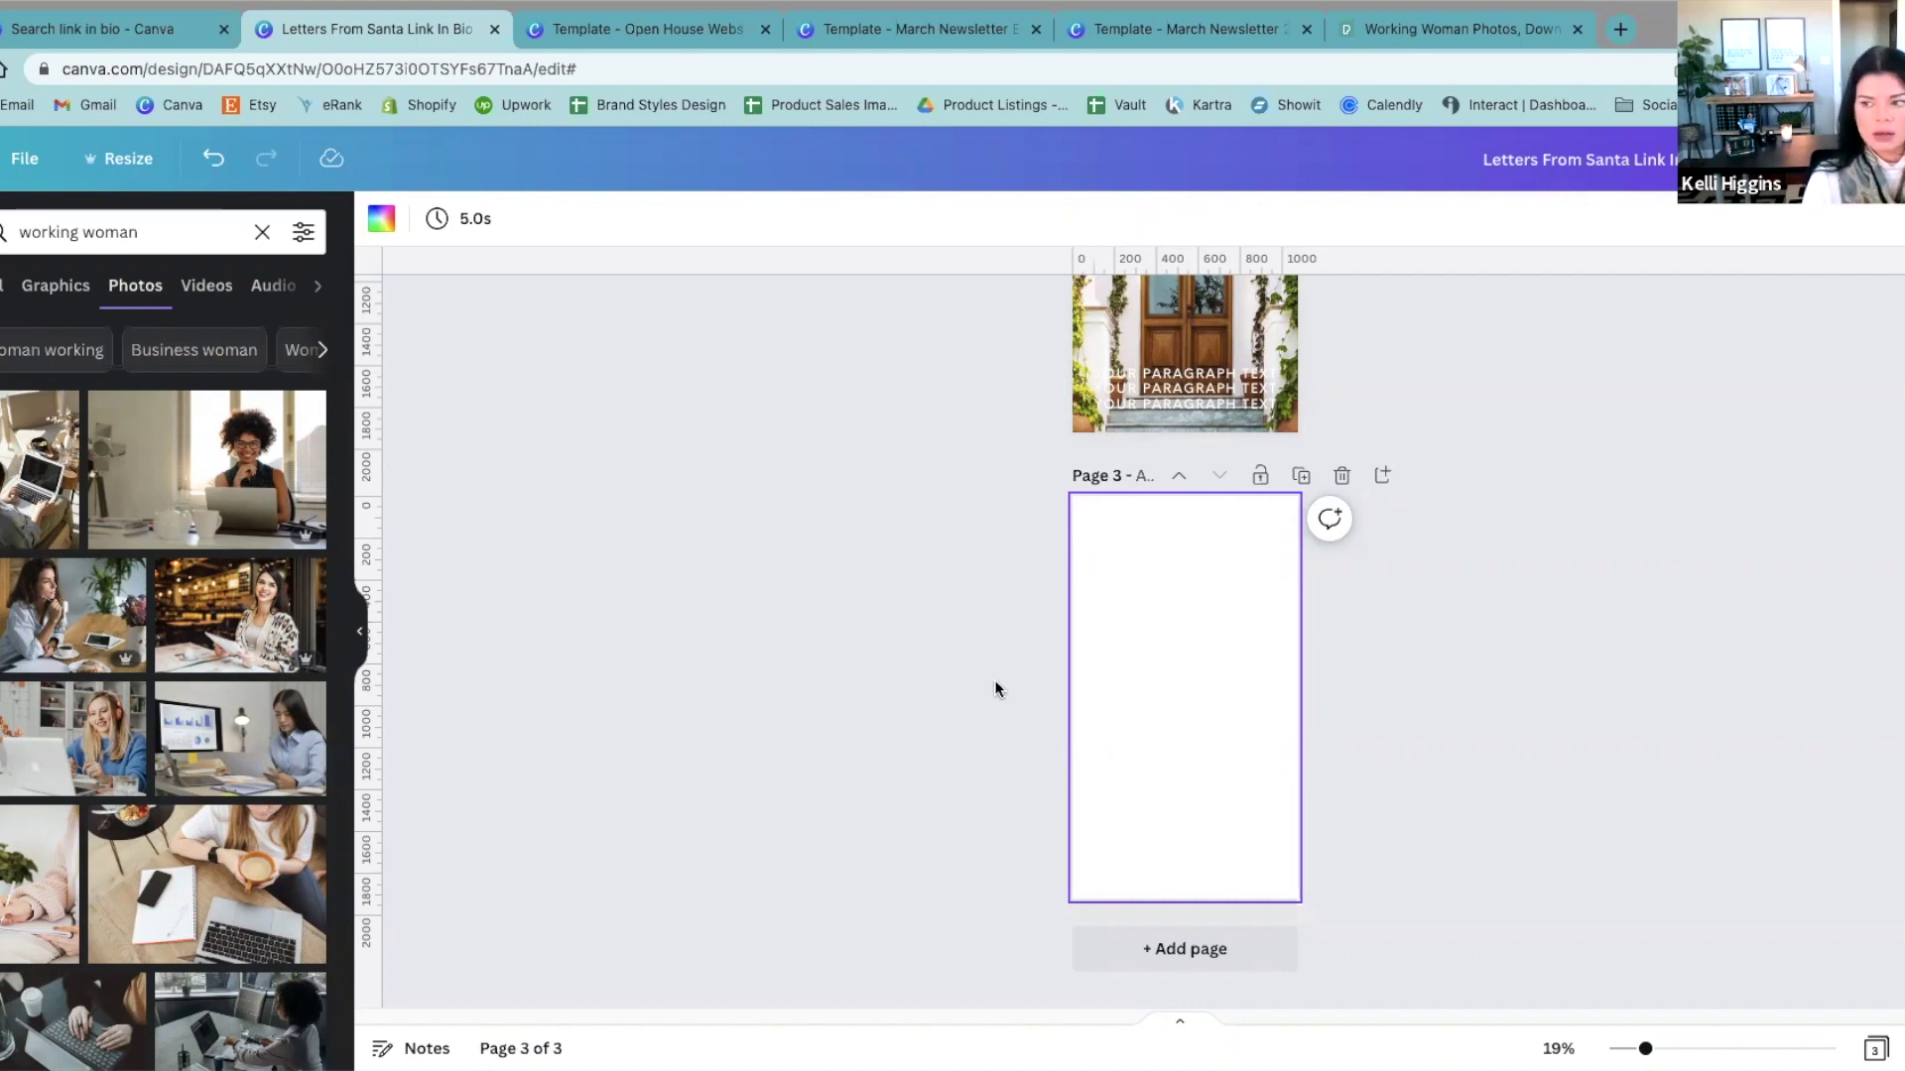
click(1065, 831)
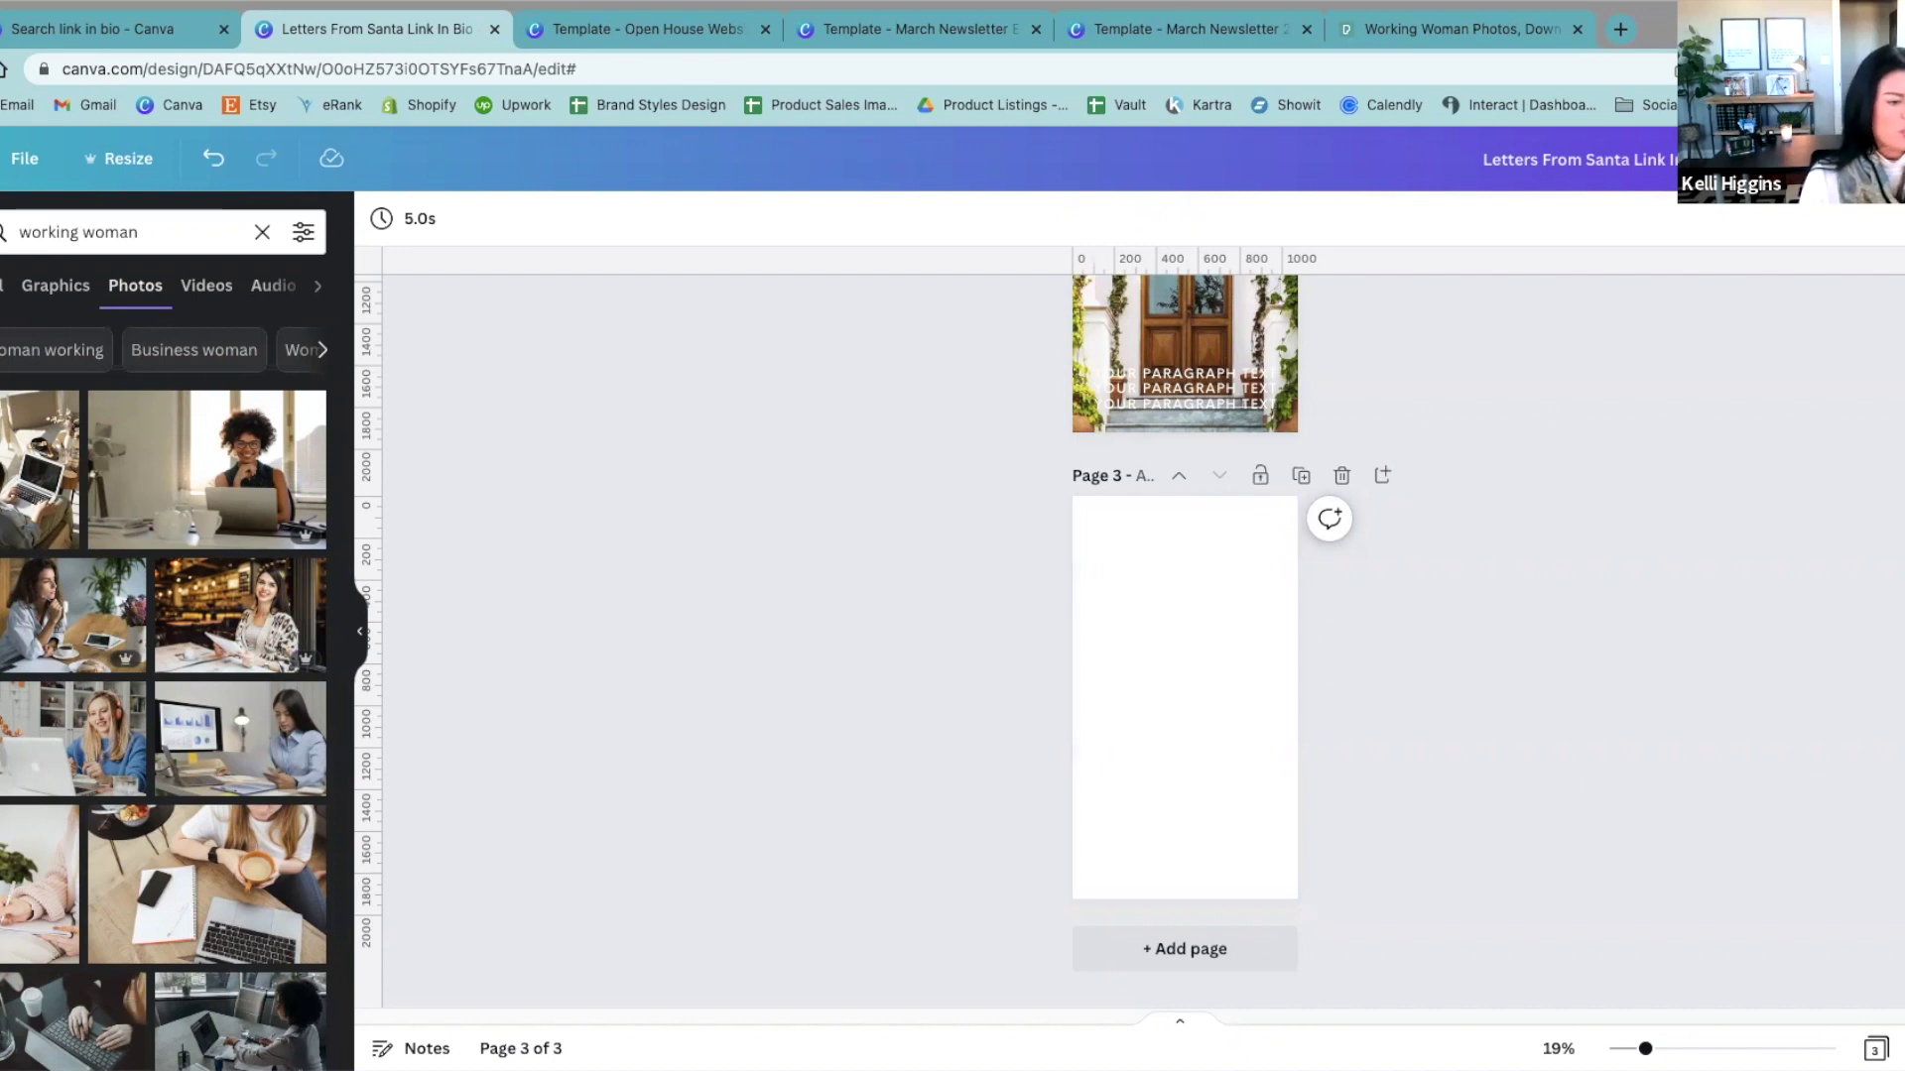
Make the Construction folder's workers photo page 3's background, cropped to fill the page.
click(2, 436)
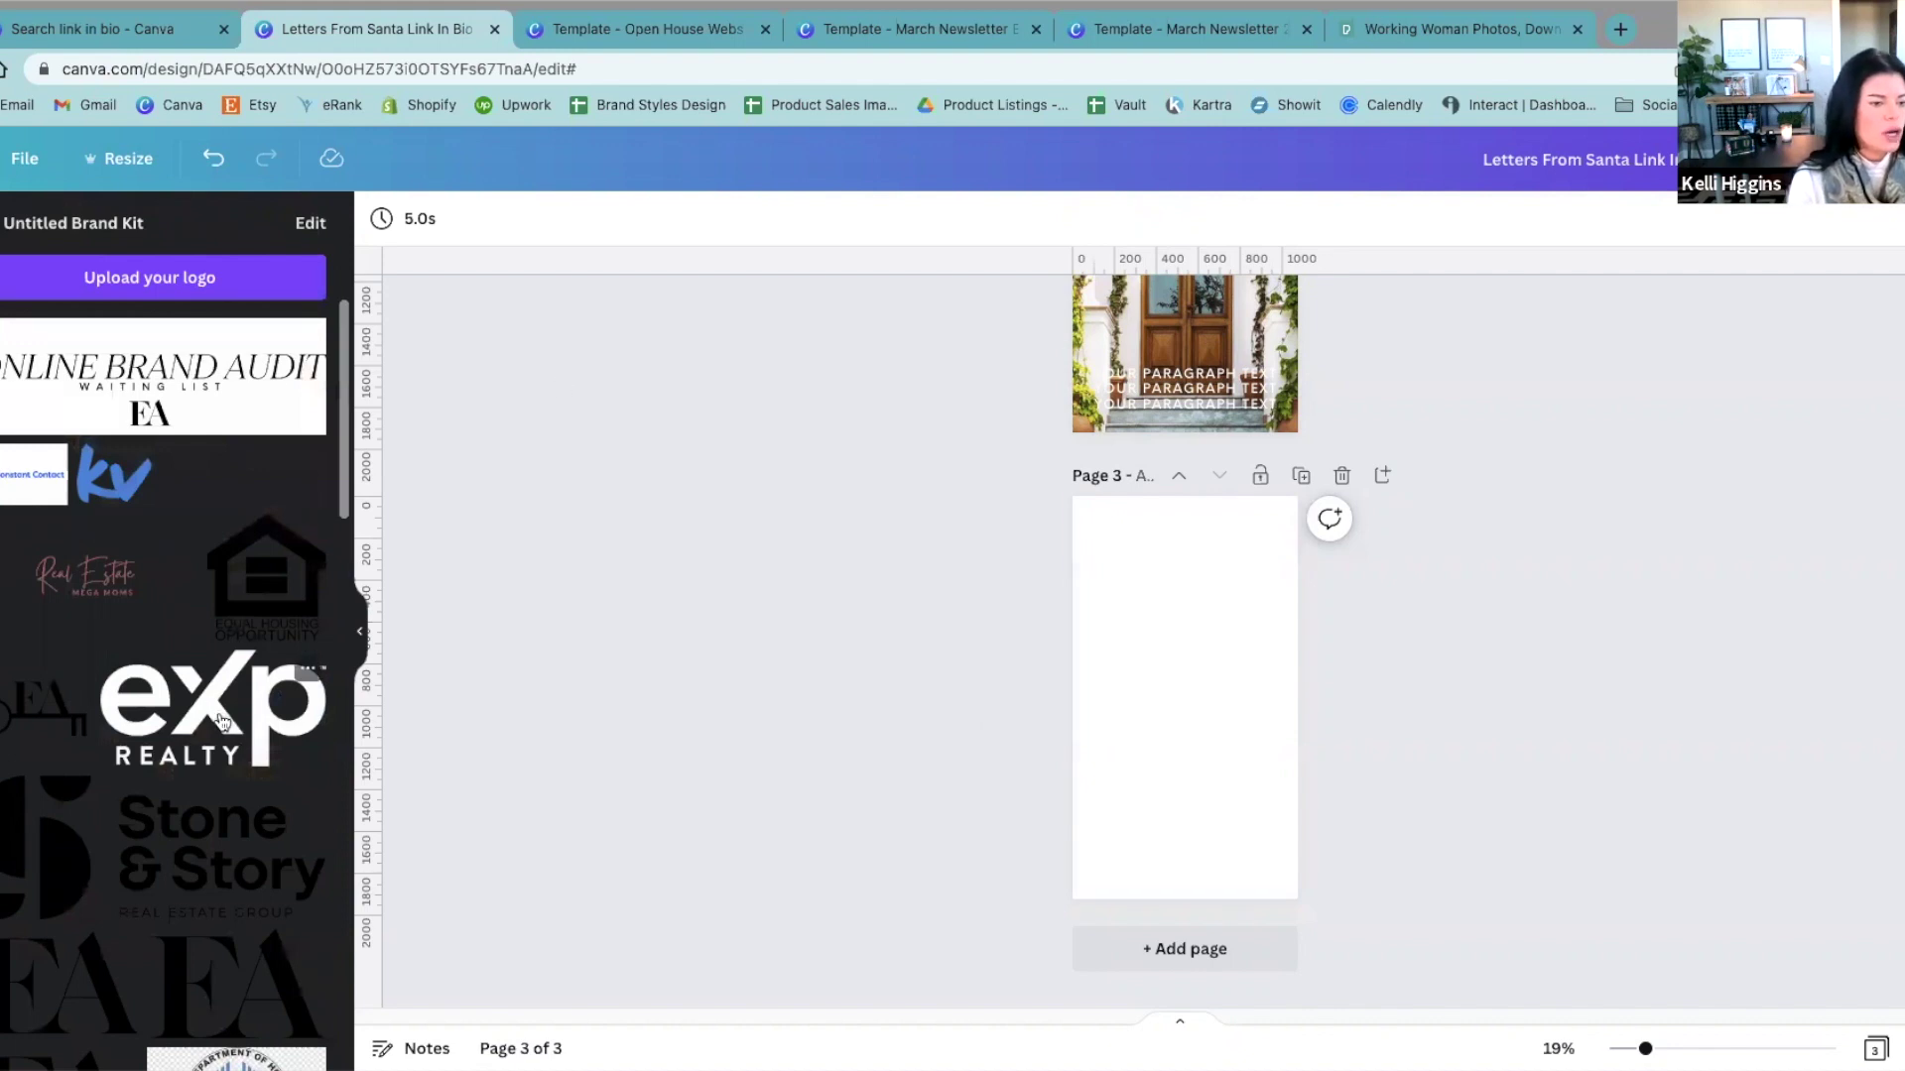
click(1190, 715)
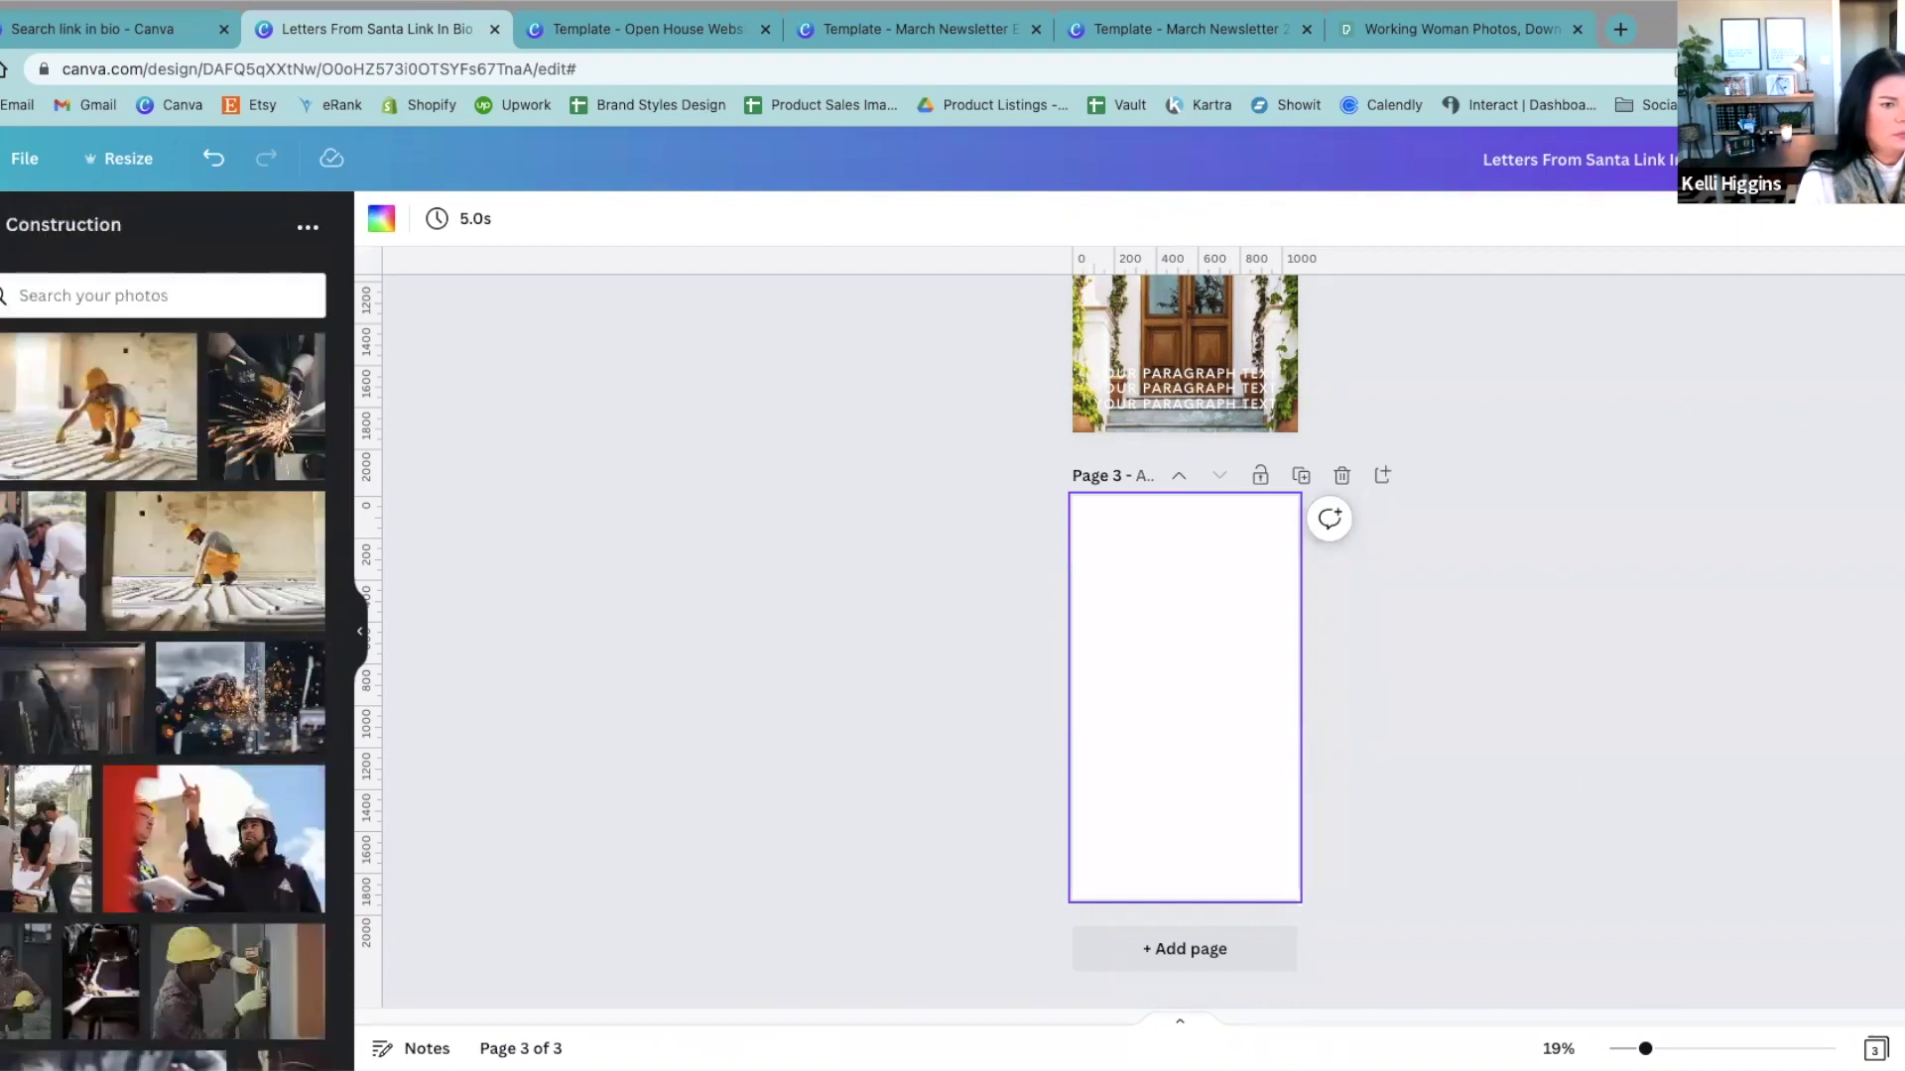
drag(99, 417, 1099, 635)
drag(248, 824, 1080, 689)
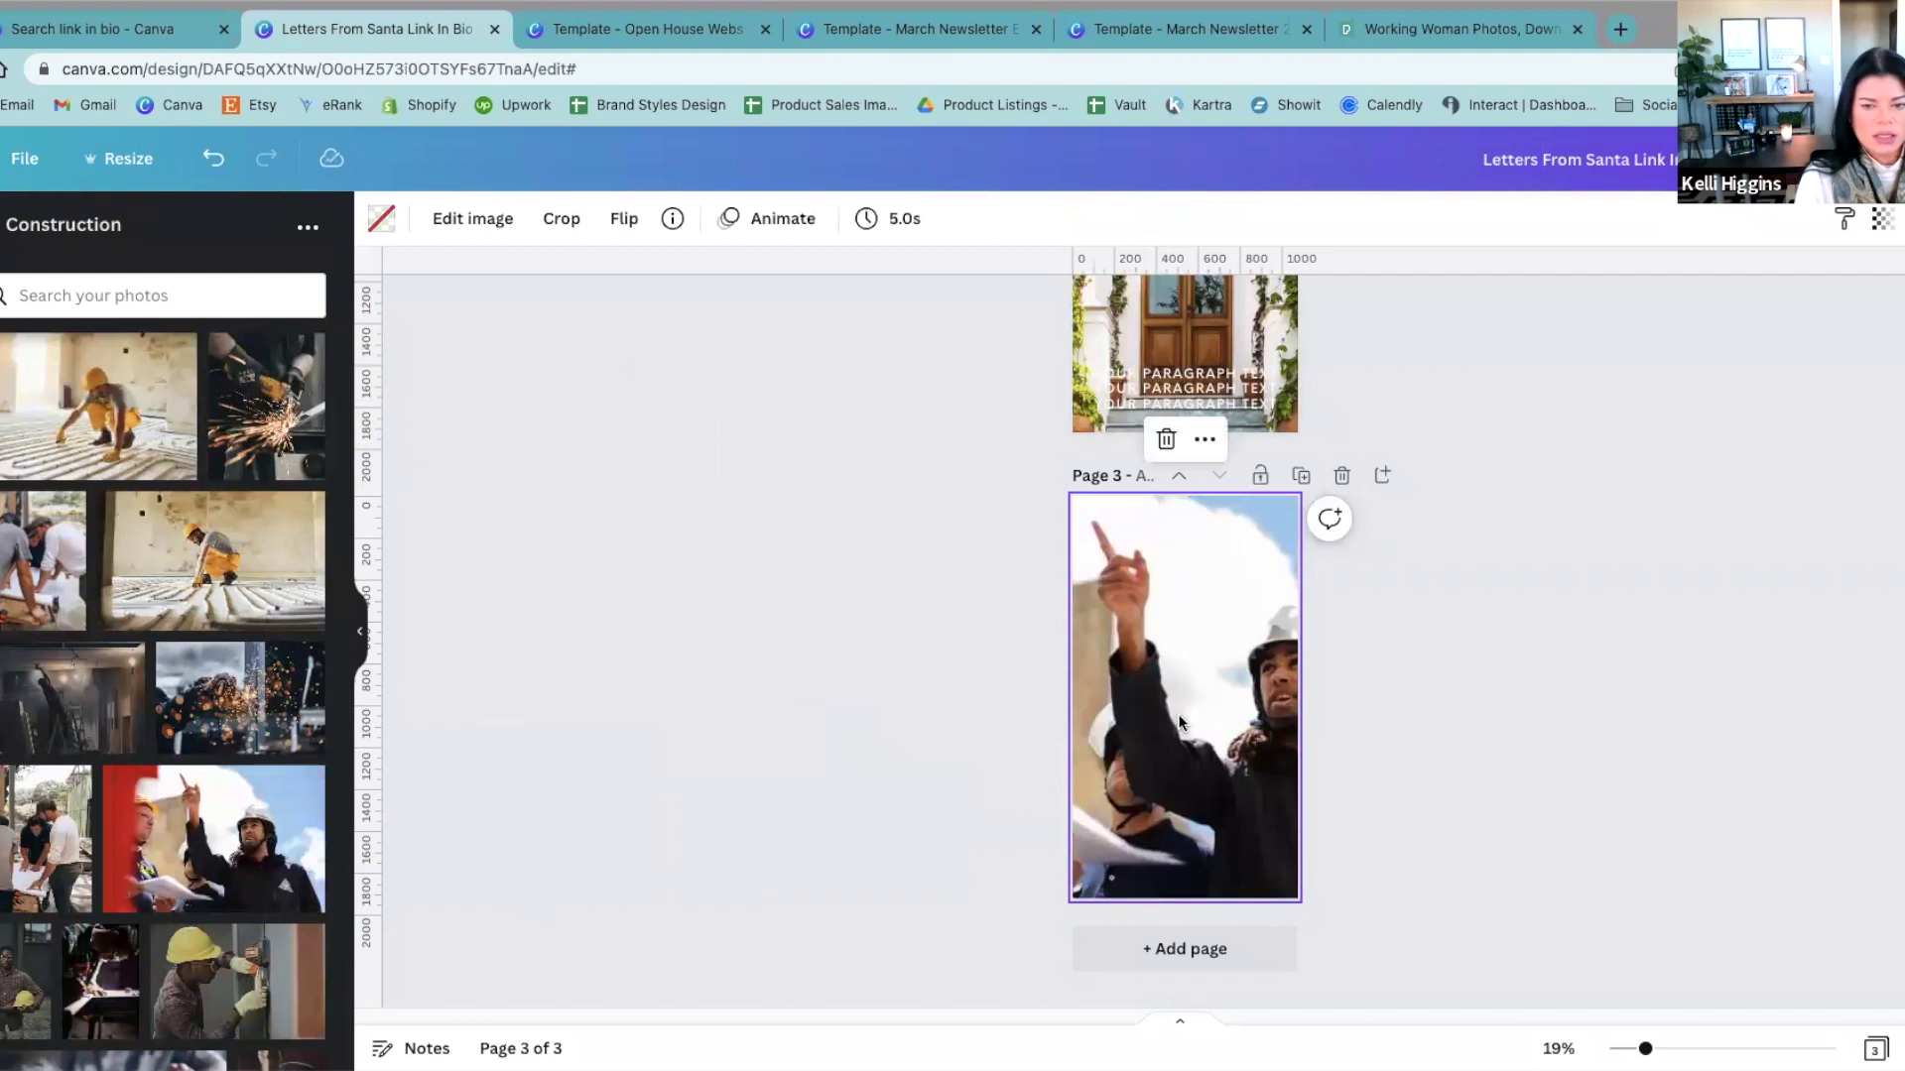
double_click(1176, 713)
click(685, 436)
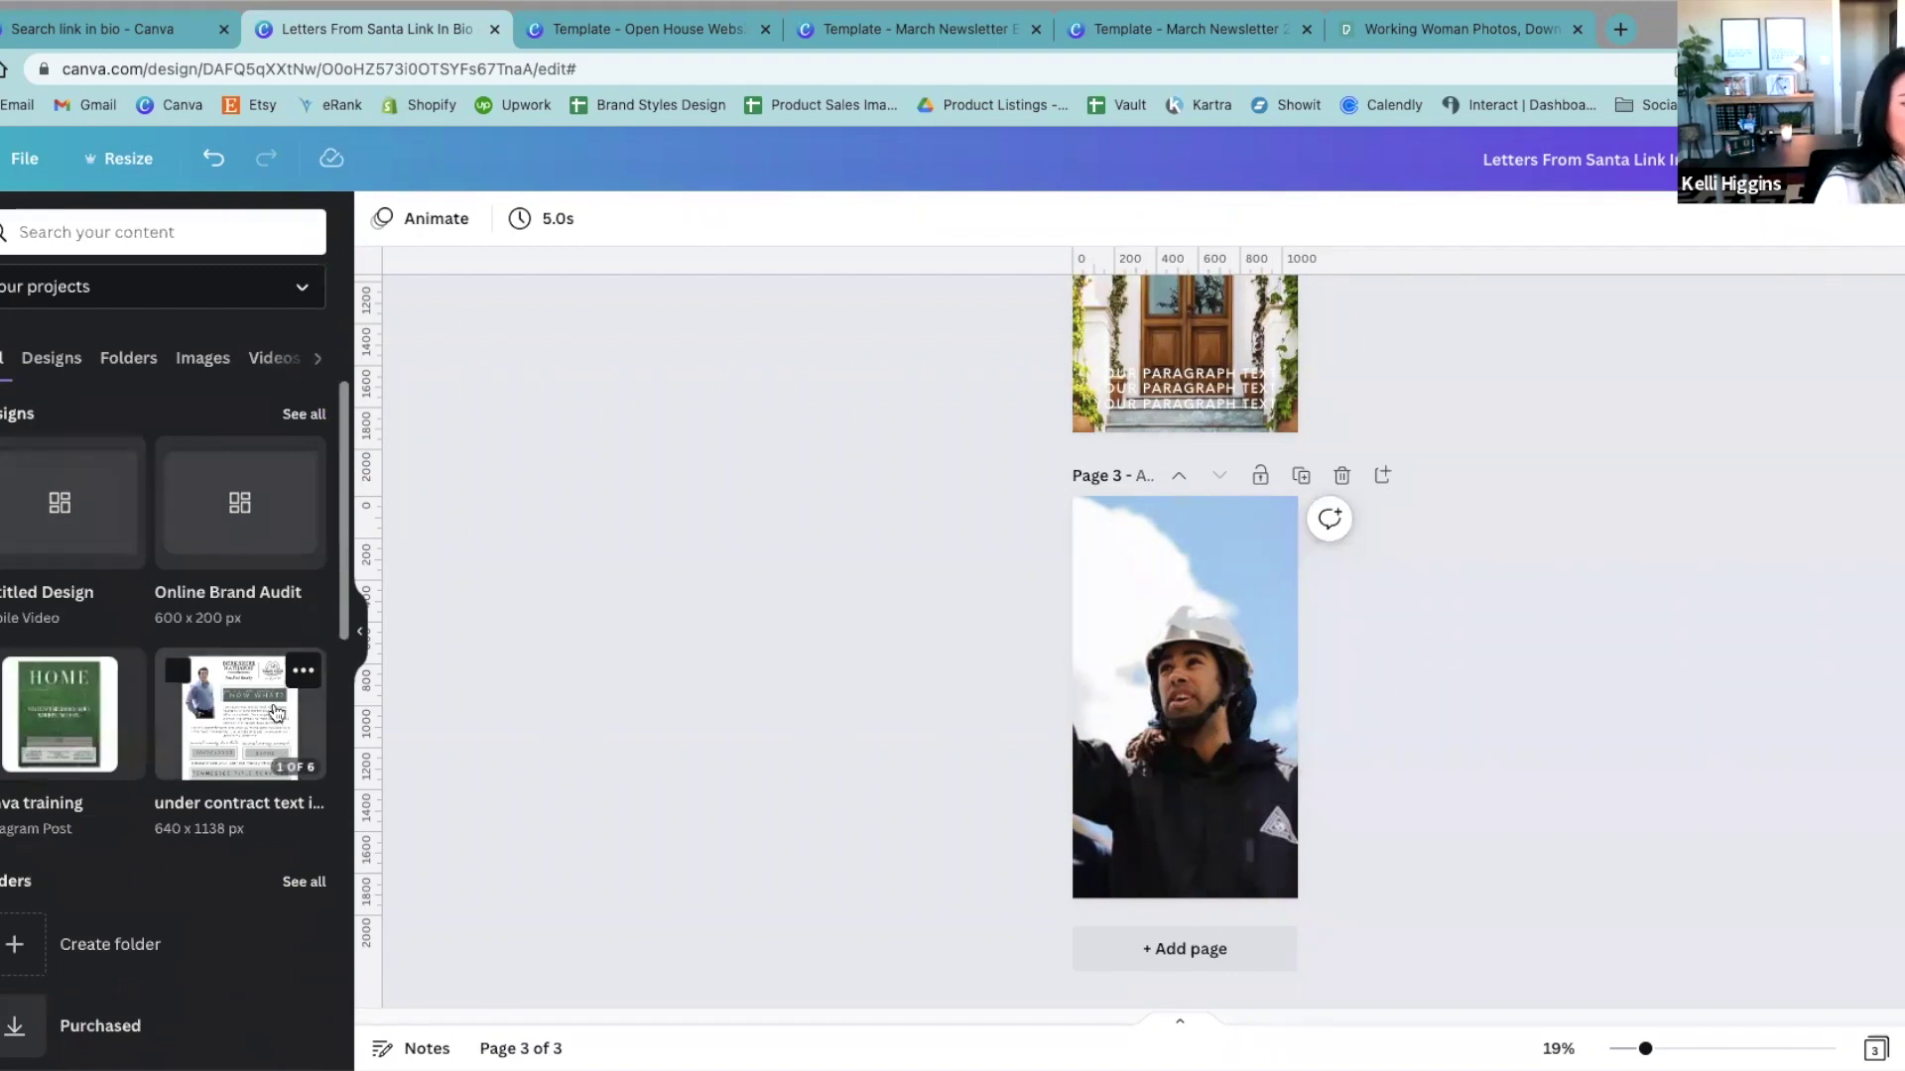
Browse the project folders list and look through the EA Content Calendar folder.
click(126, 357)
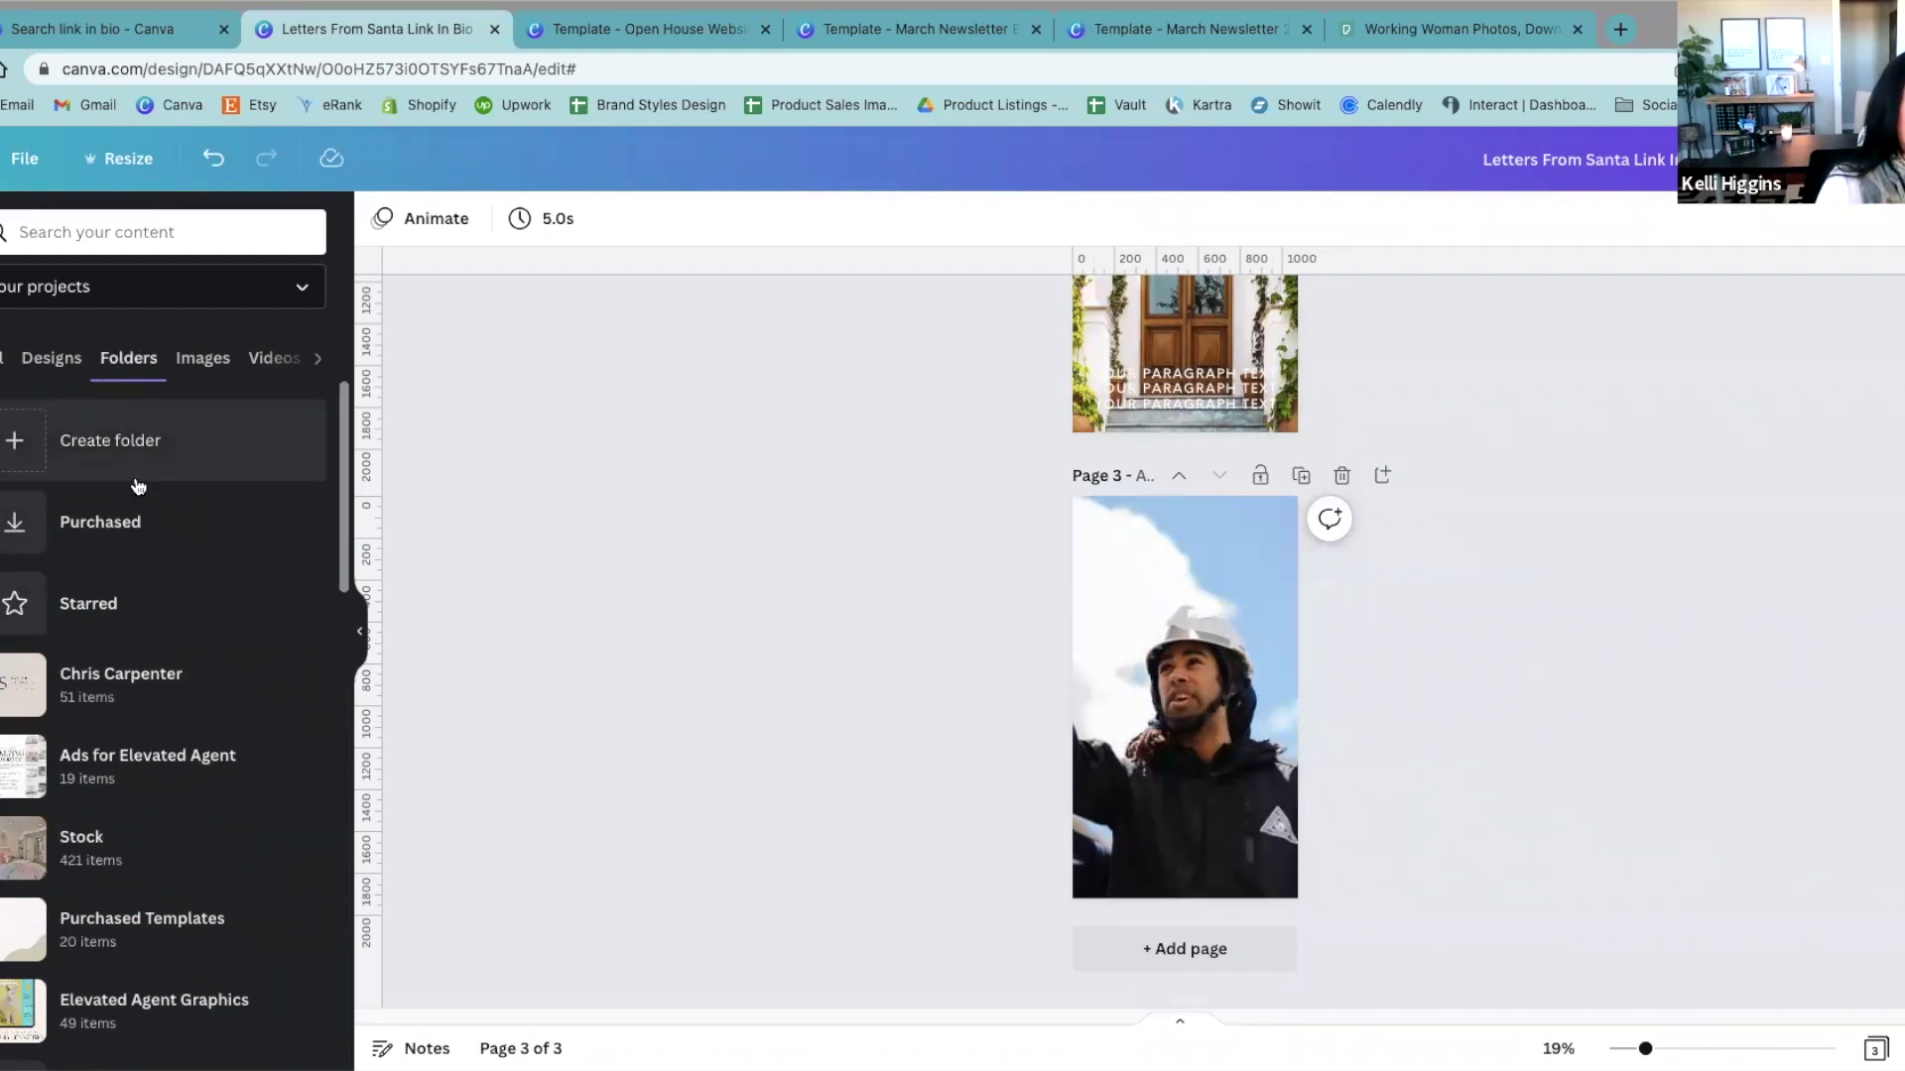
scroll(124, 501, down, 1)
scroll(122, 507, down, 4)
scroll(127, 509, up, 5)
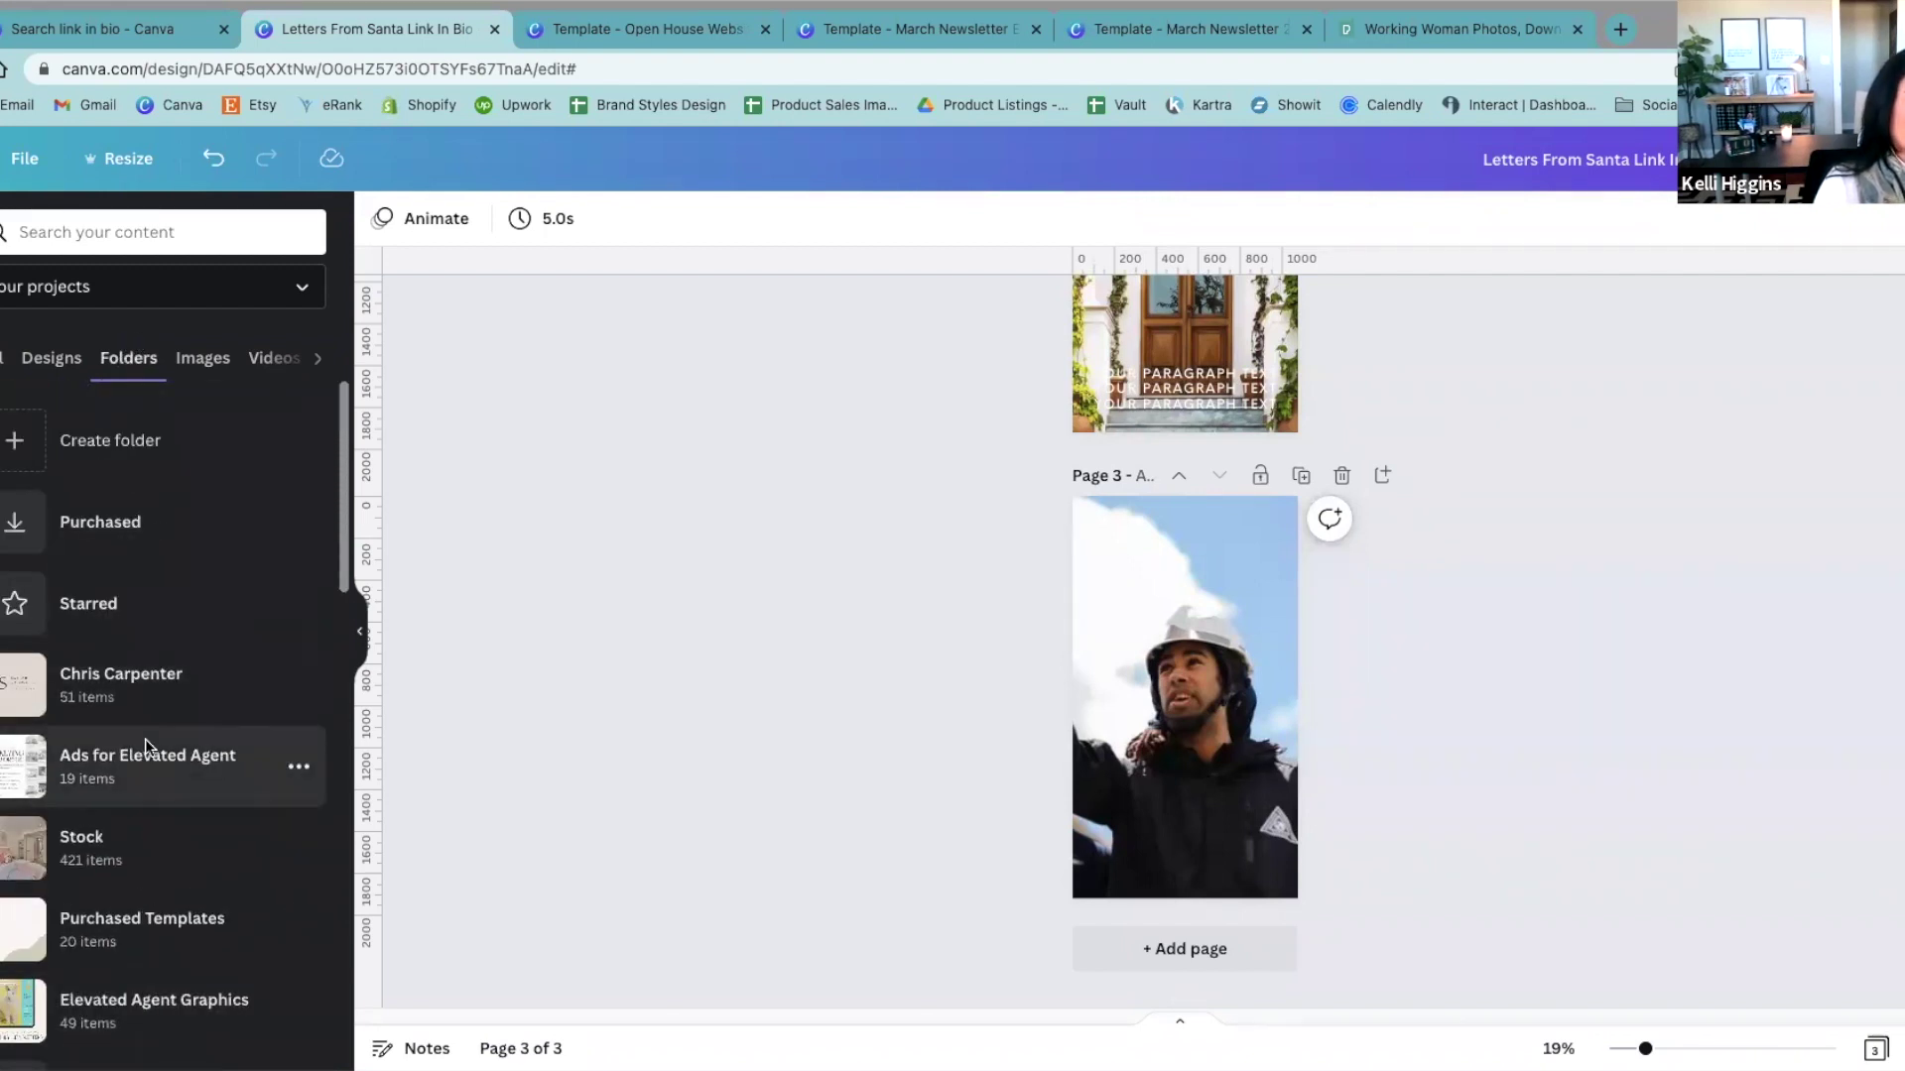
scroll(149, 749, down, 10)
scroll(62, 744, down, 5)
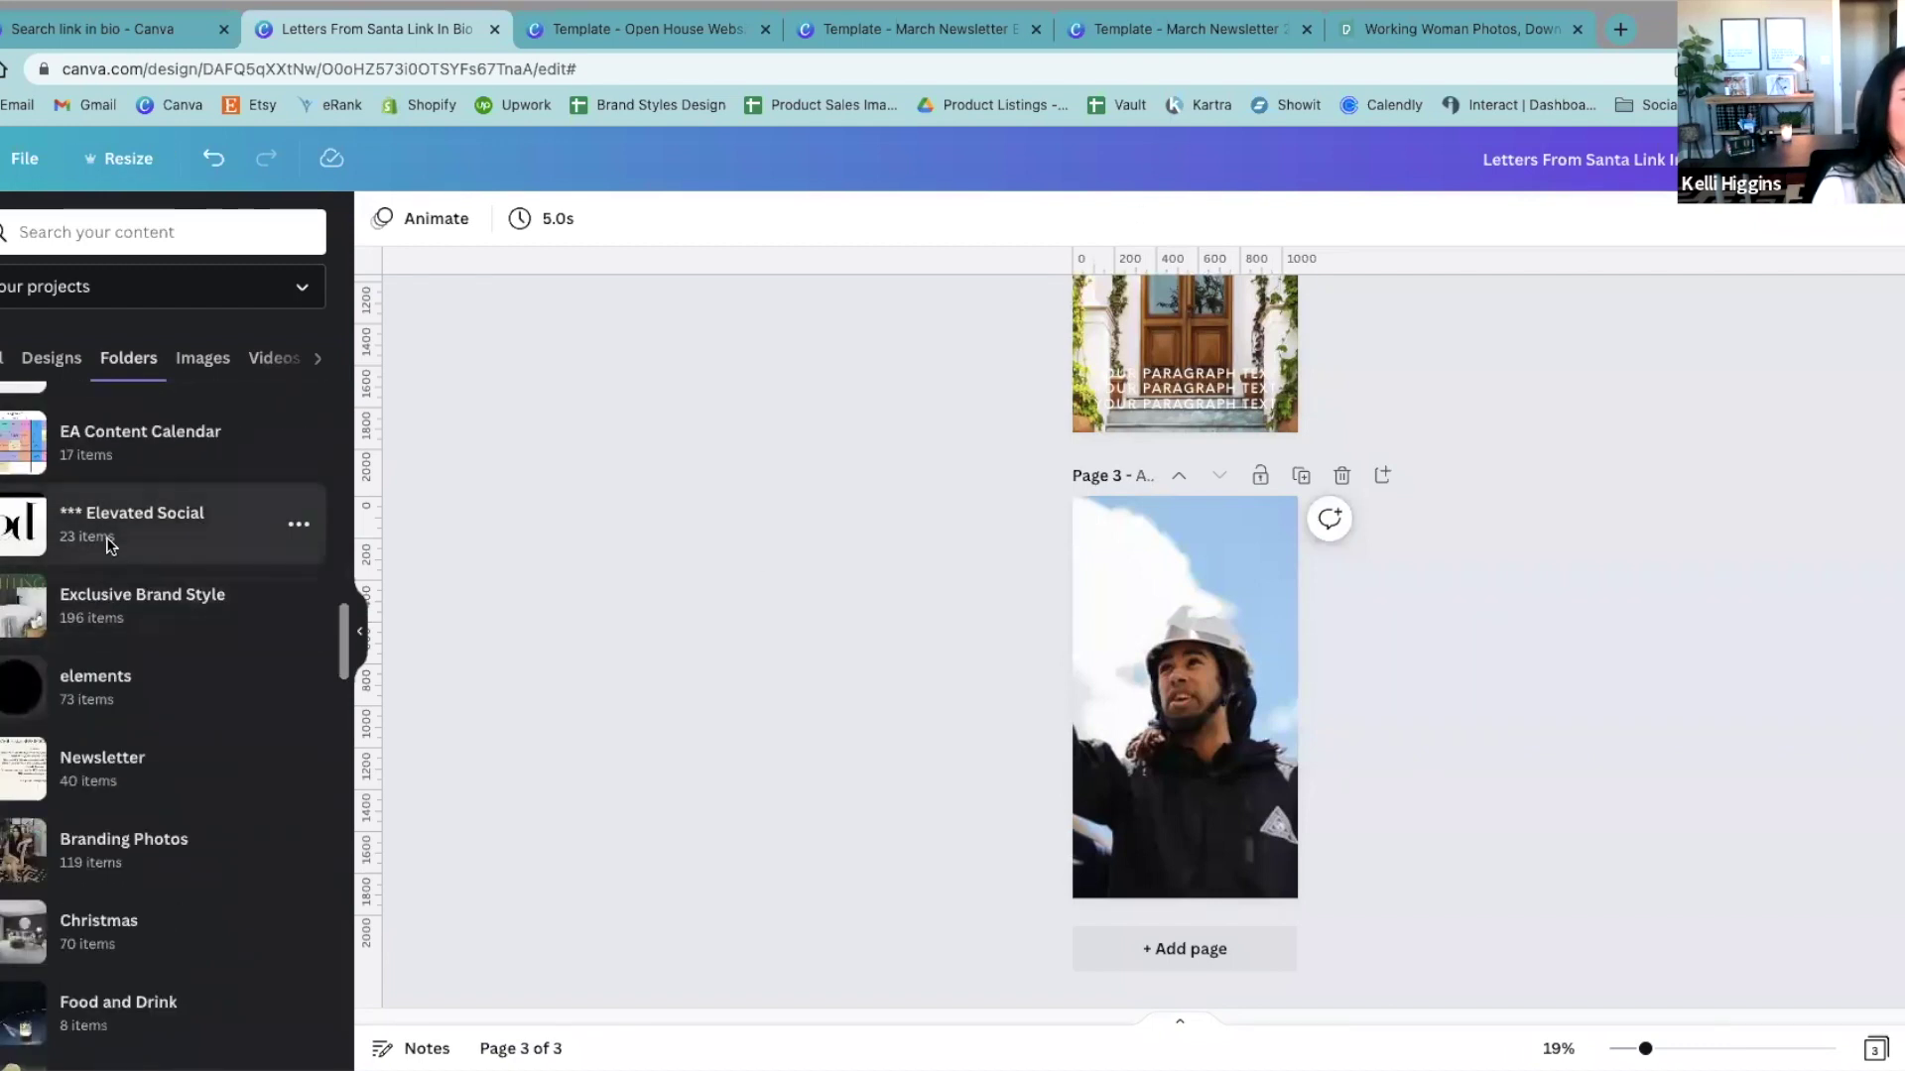
click(139, 437)
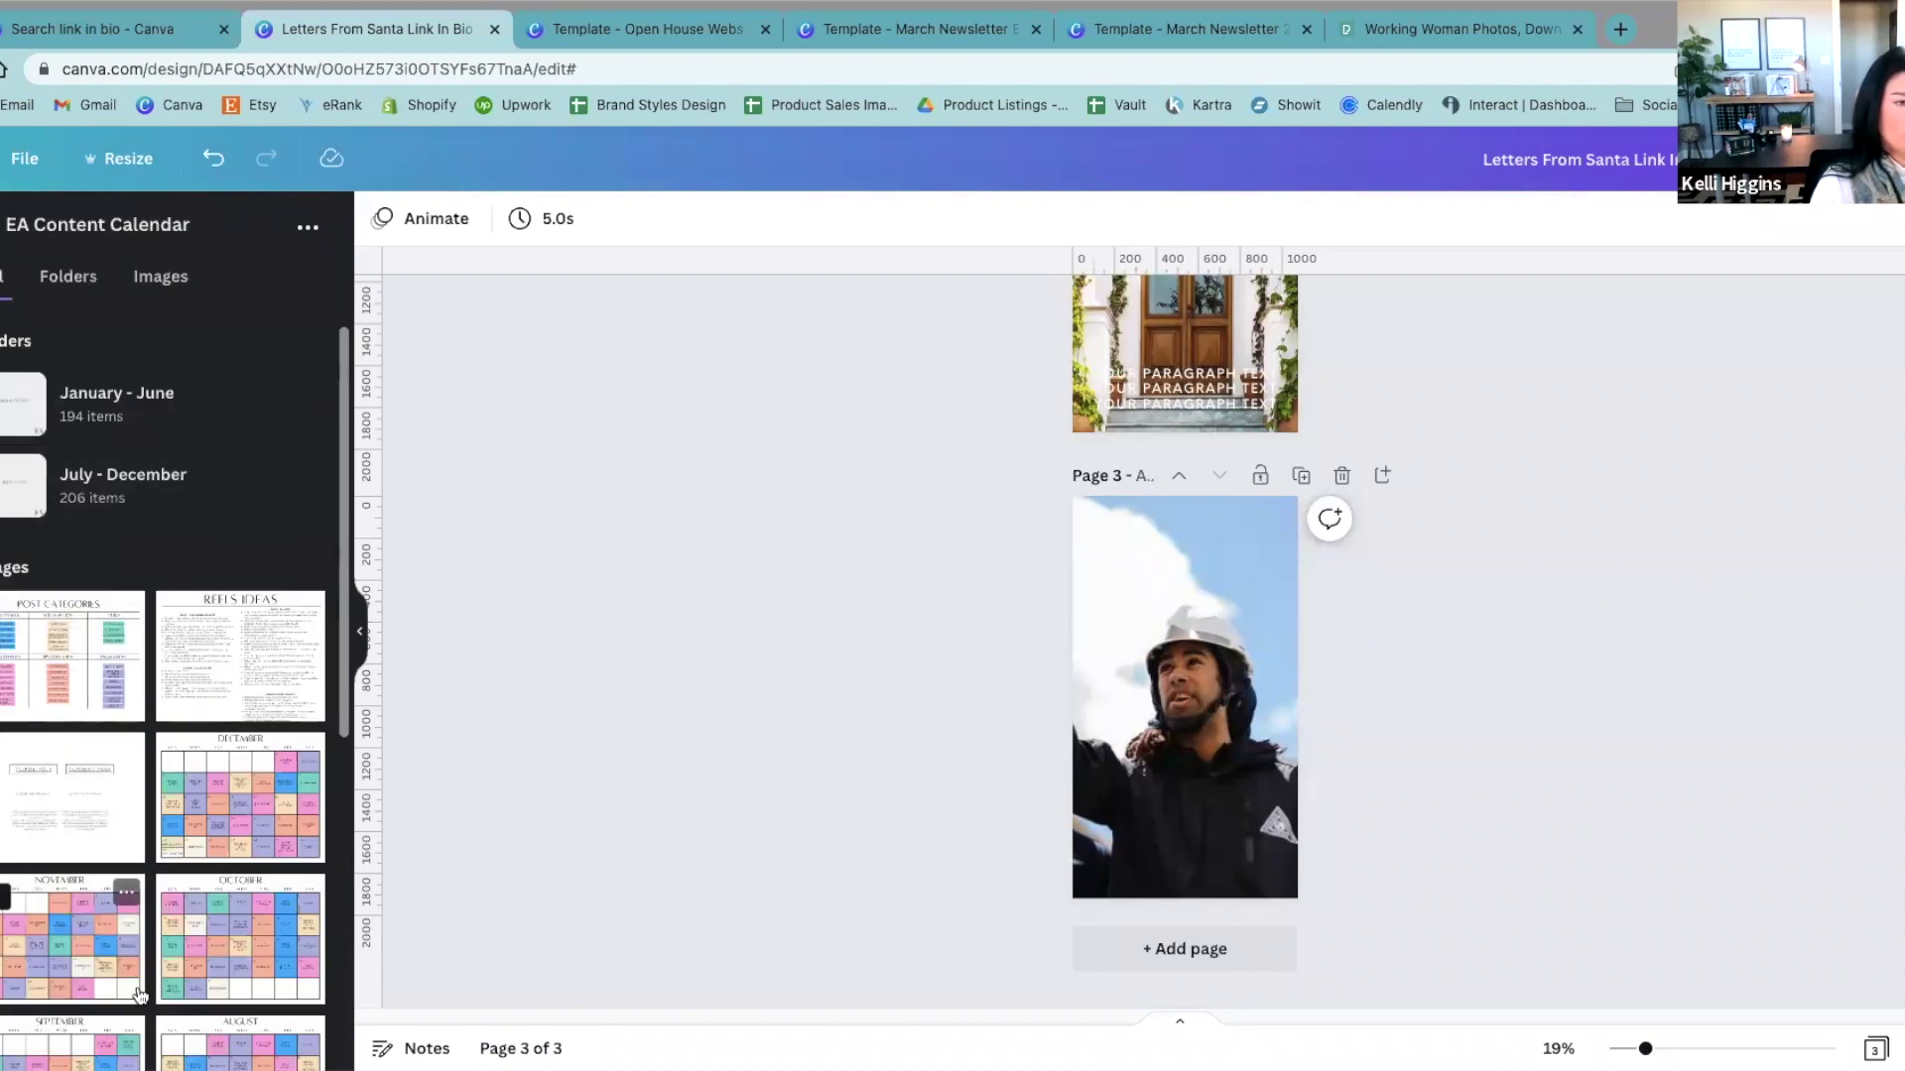
scroll(136, 982, down, 5)
scroll(133, 968, up, 5)
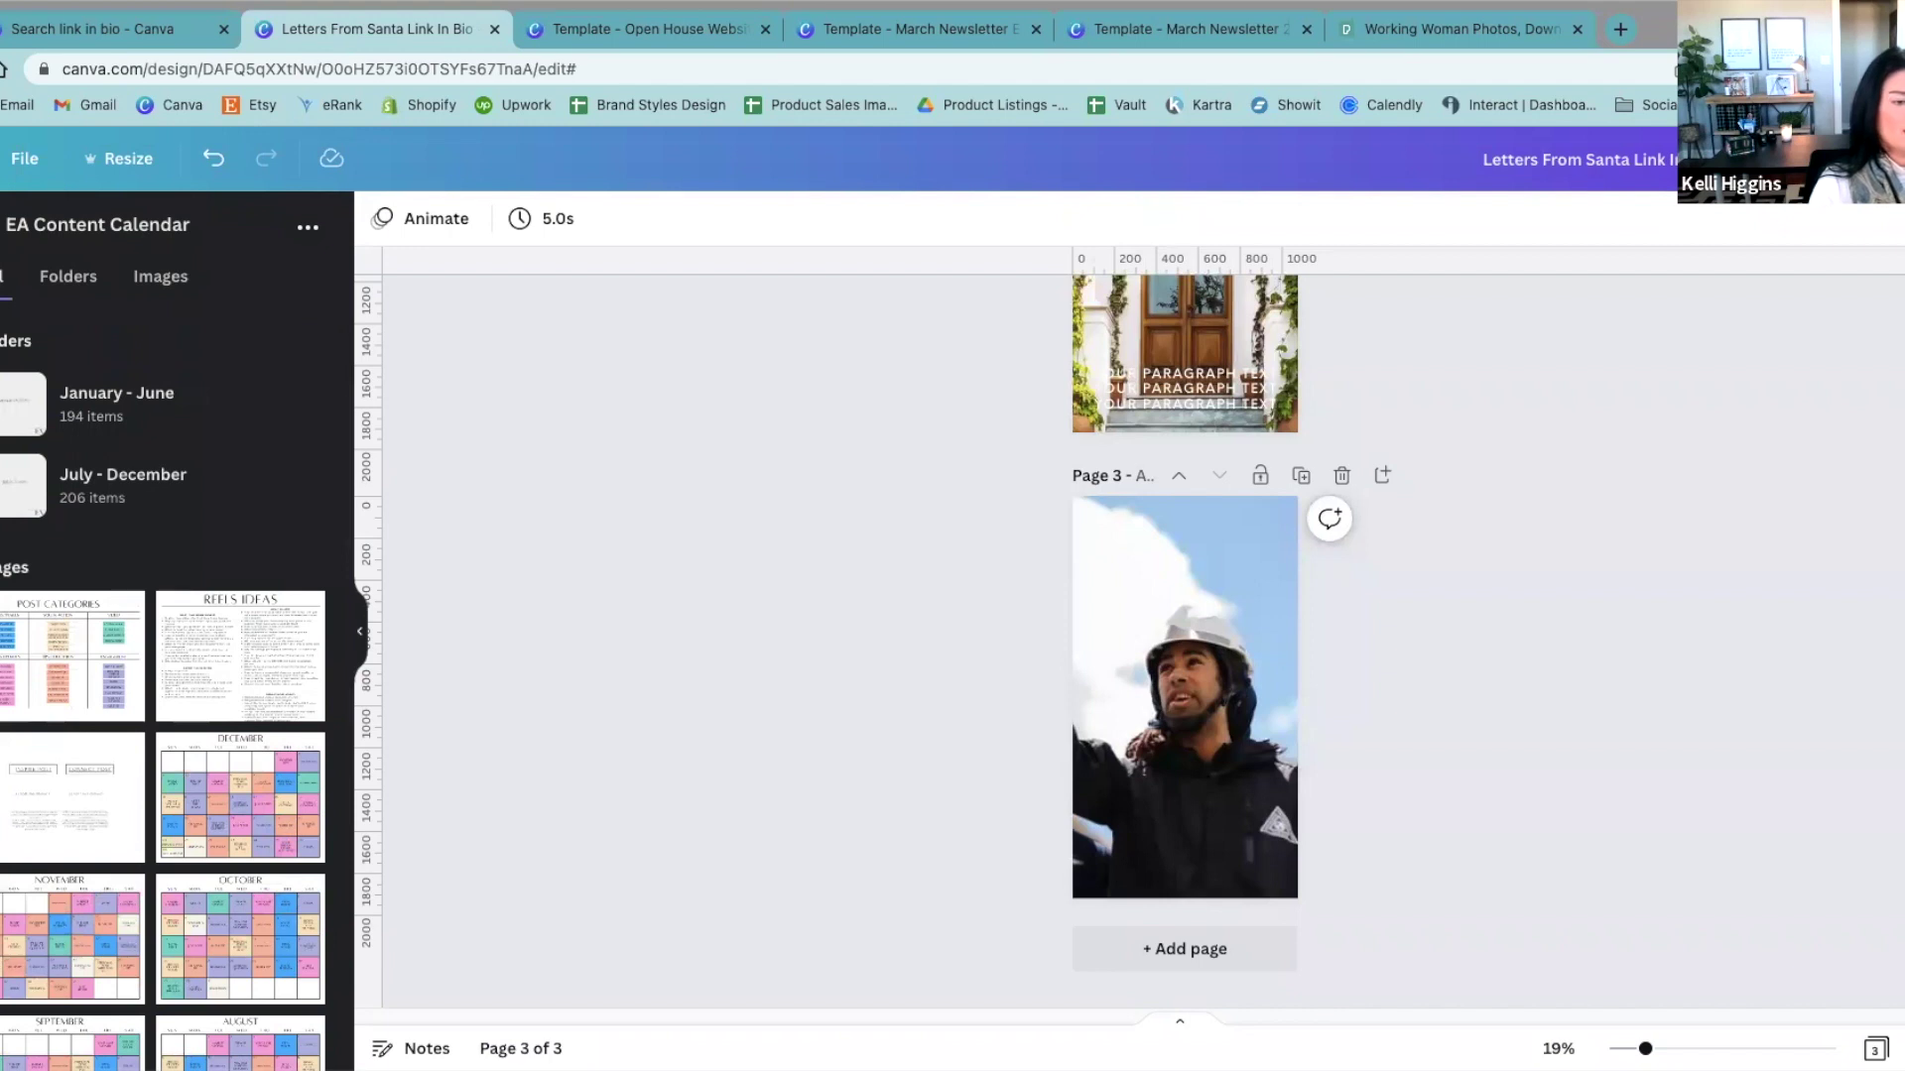
scroll(139, 893, down, 1)
scroll(139, 892, up, 1)
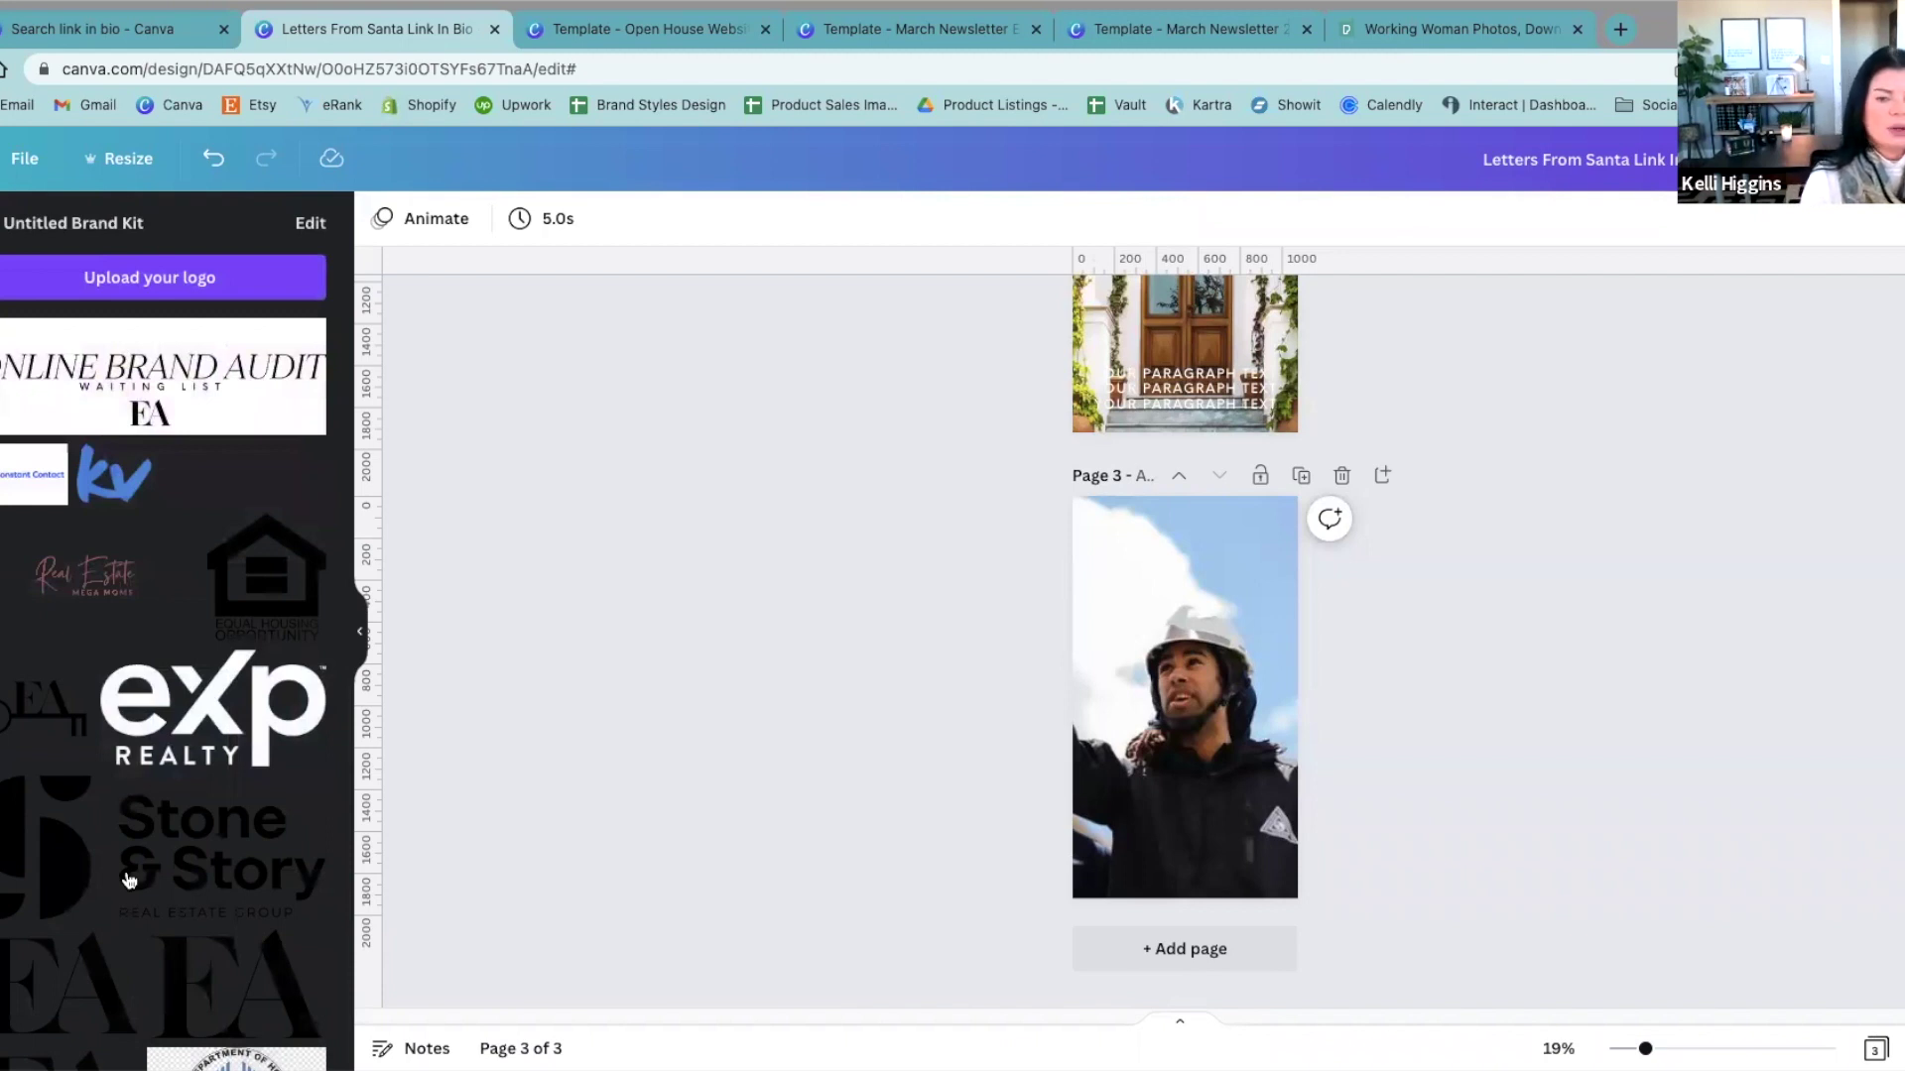
Place a resized Online Brand Audit logo at the top of page 3 and open its Edit image effects.
click(16, 365)
drag(1136, 672, 1113, 572)
click(1432, 625)
click(1501, 609)
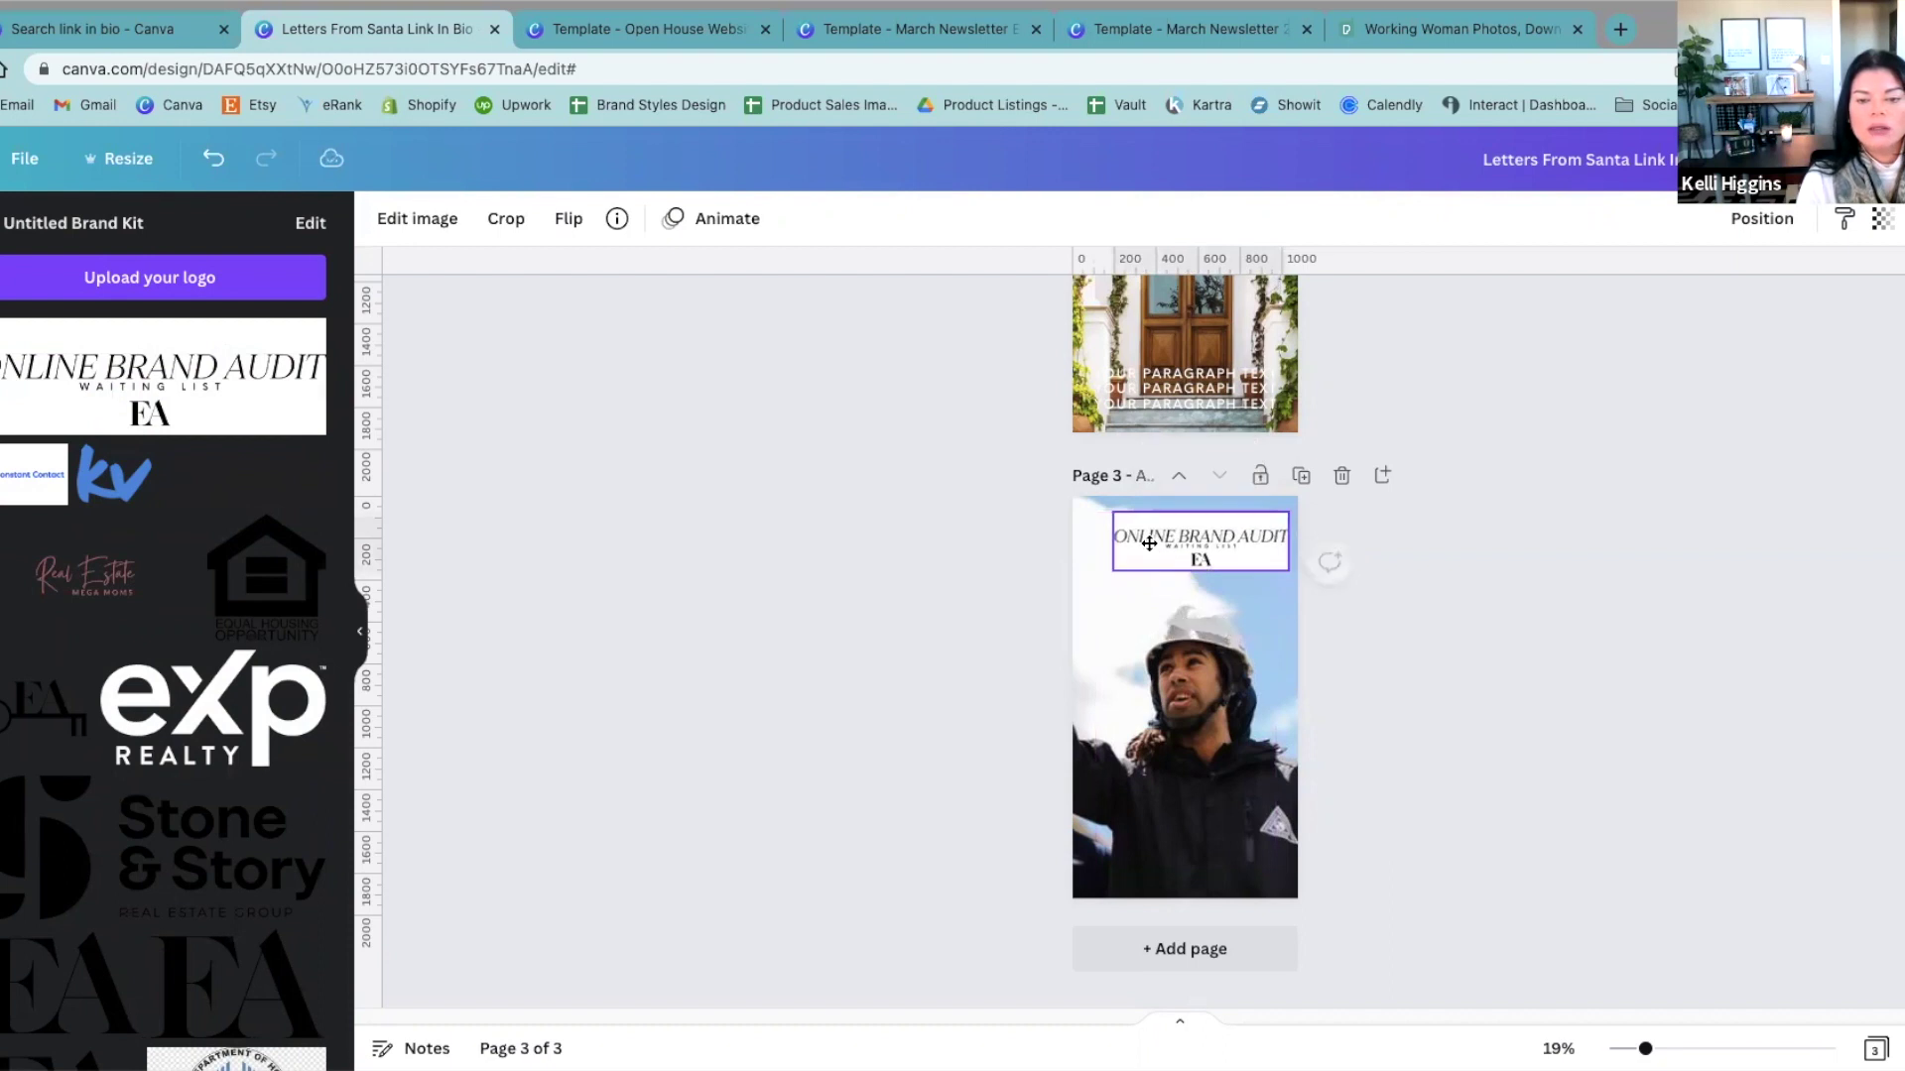
click(1497, 574)
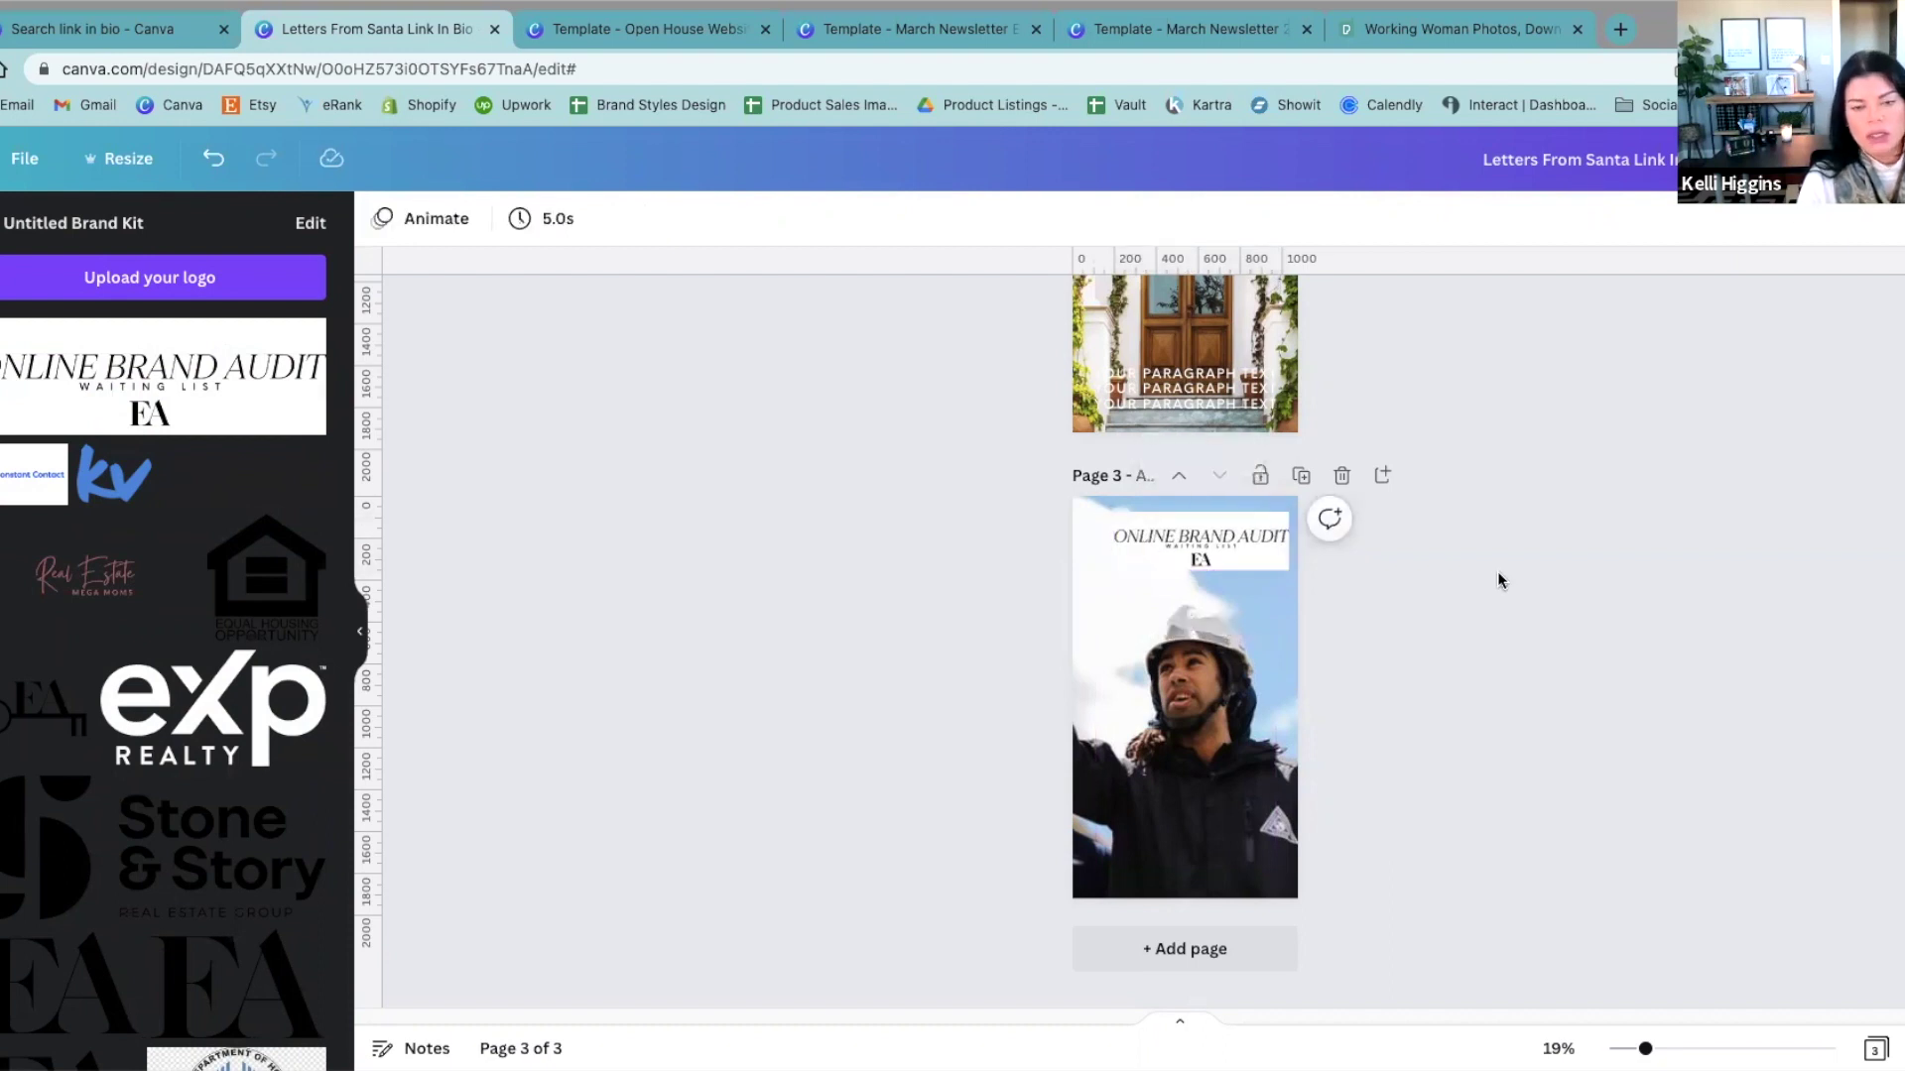
click(1166, 556)
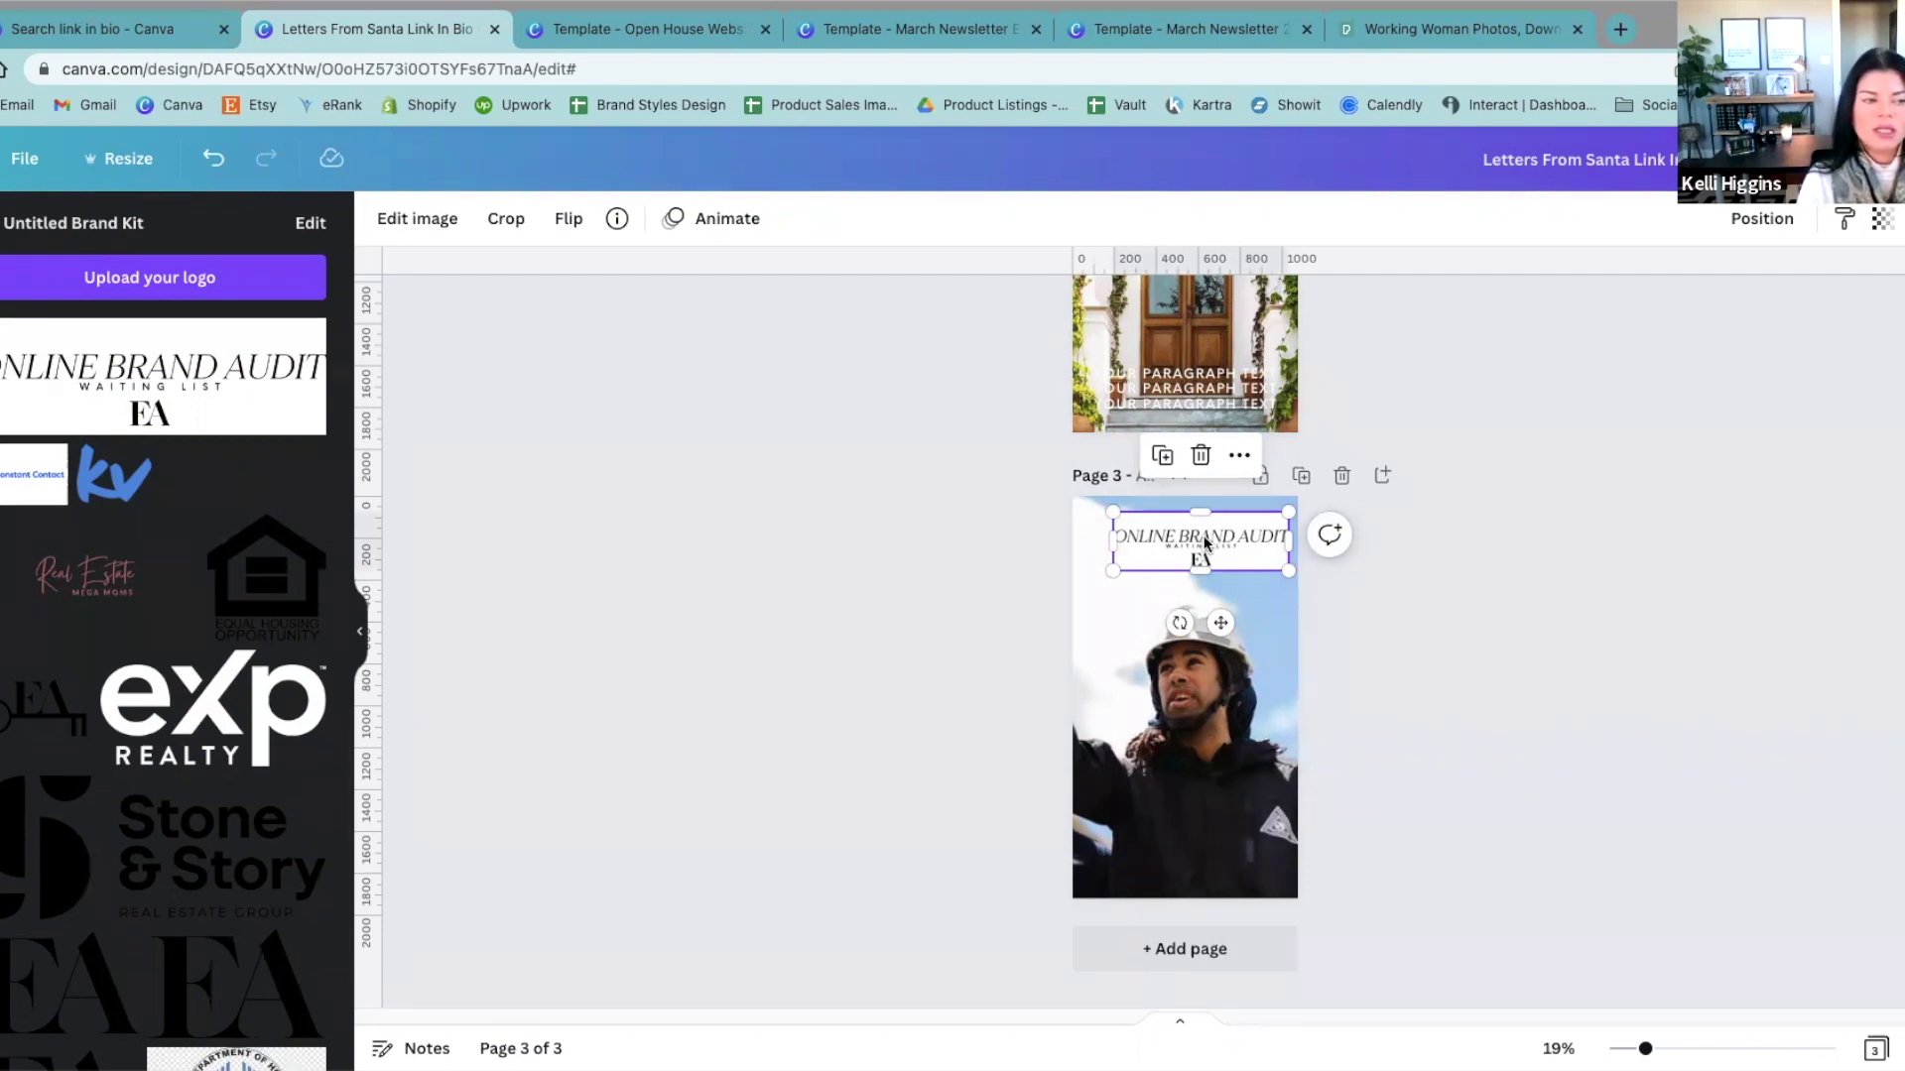
click(393, 216)
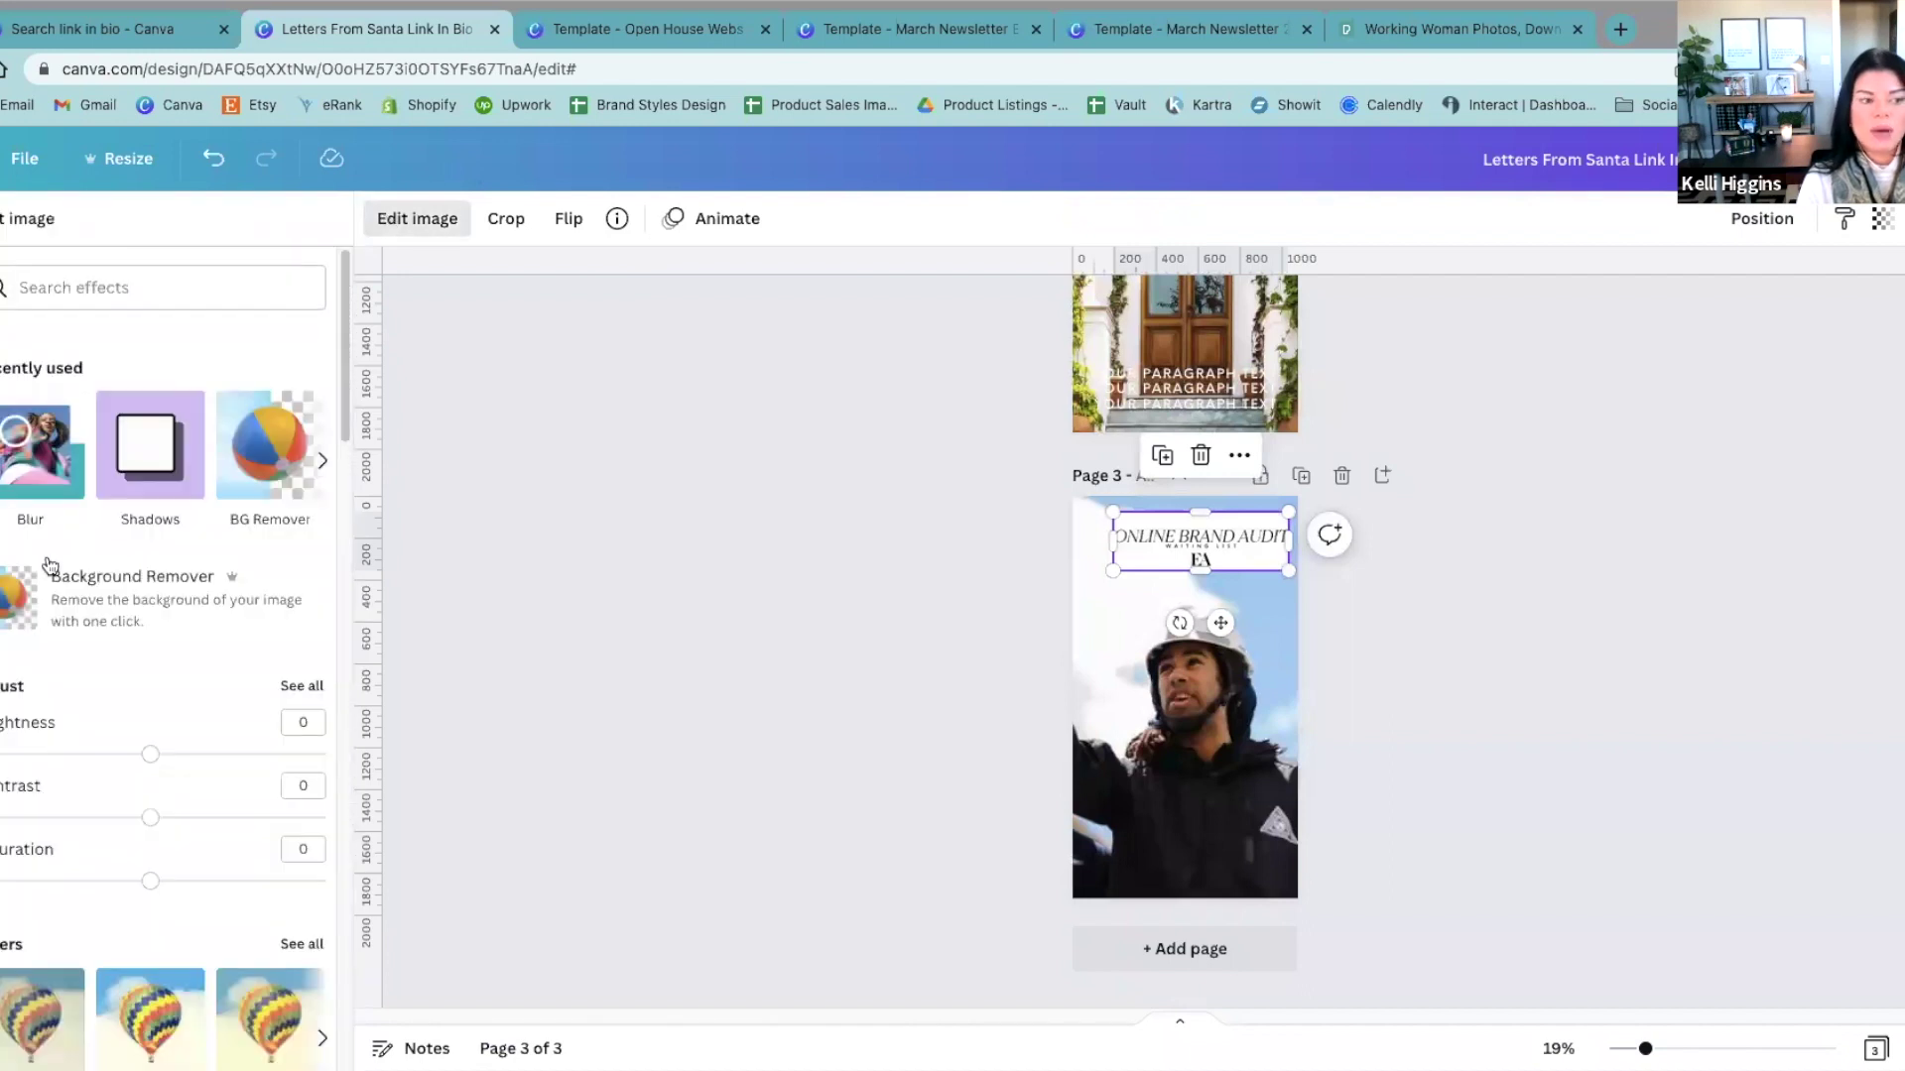
Run Background Remover on the Online Brand Audit logo, reposition it in its frame, then delete it.
click(54, 607)
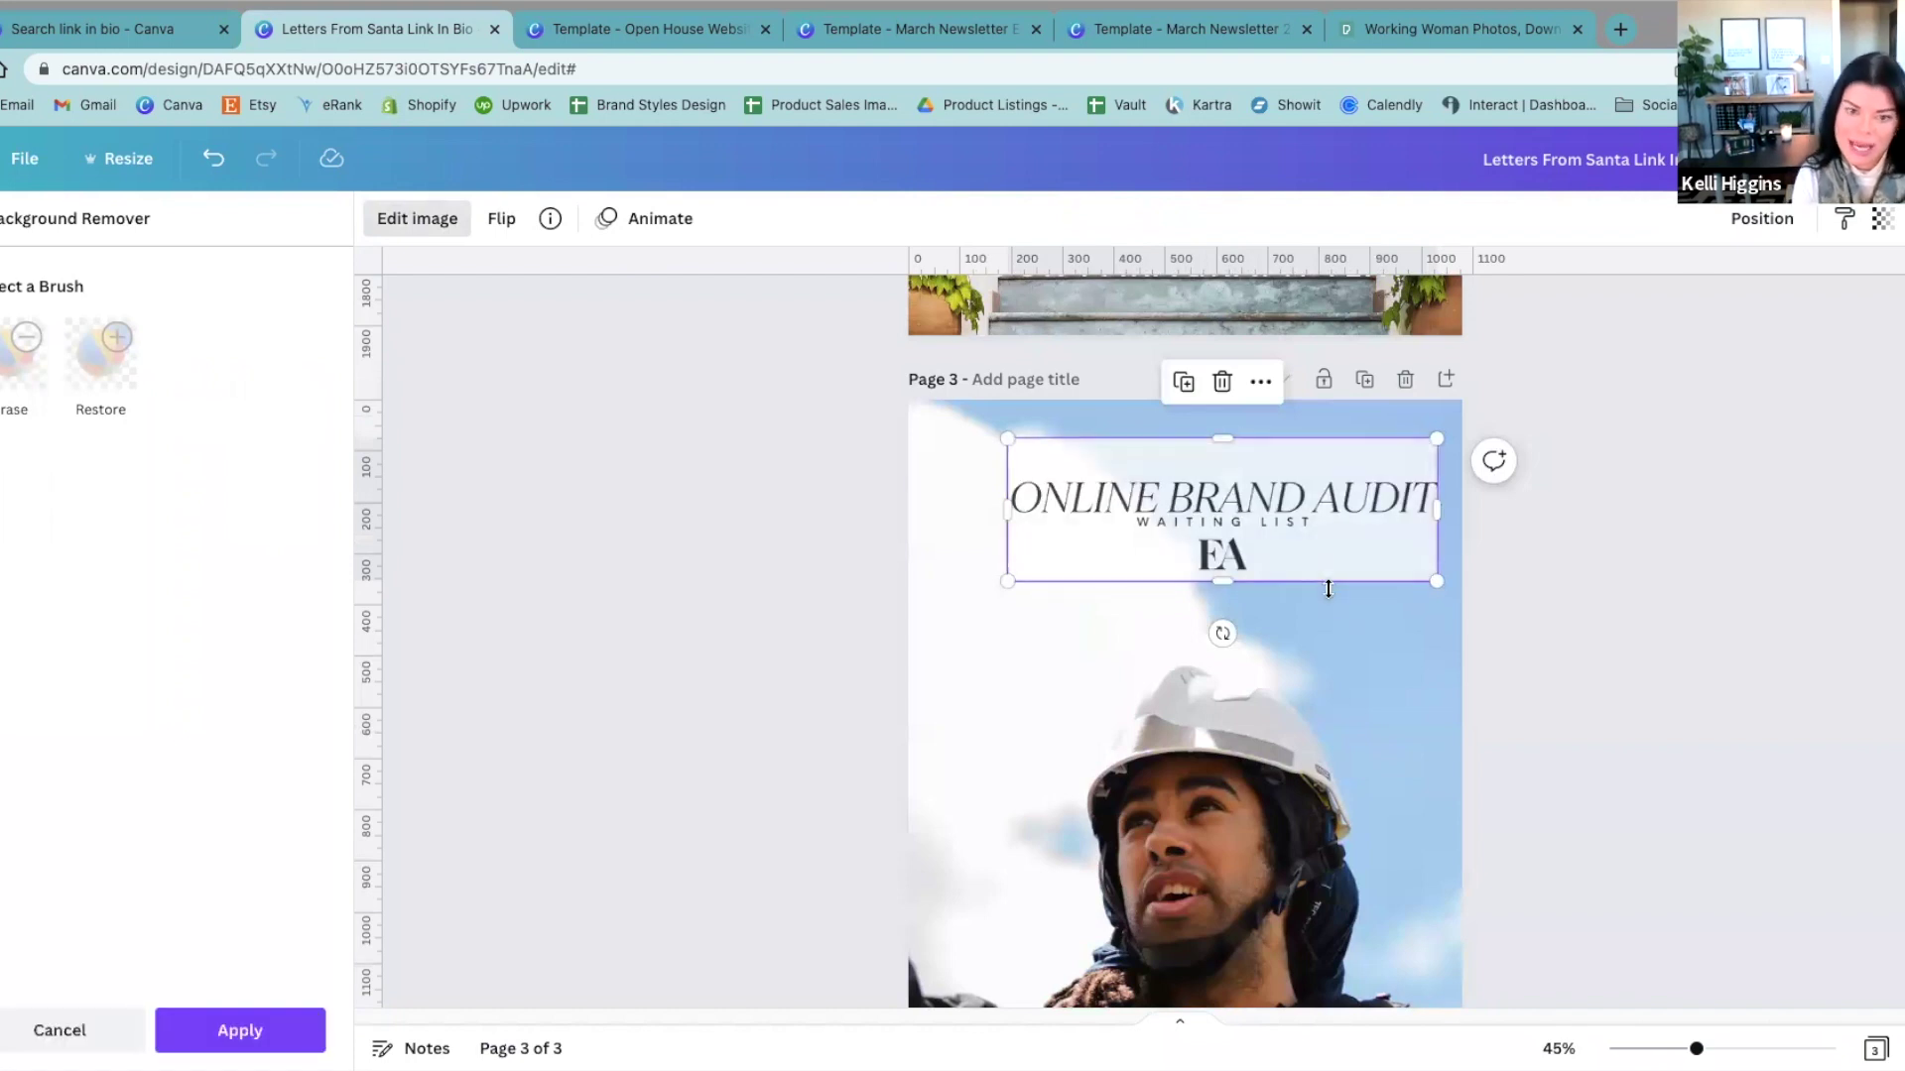
scroll(1213, 522, up, 3)
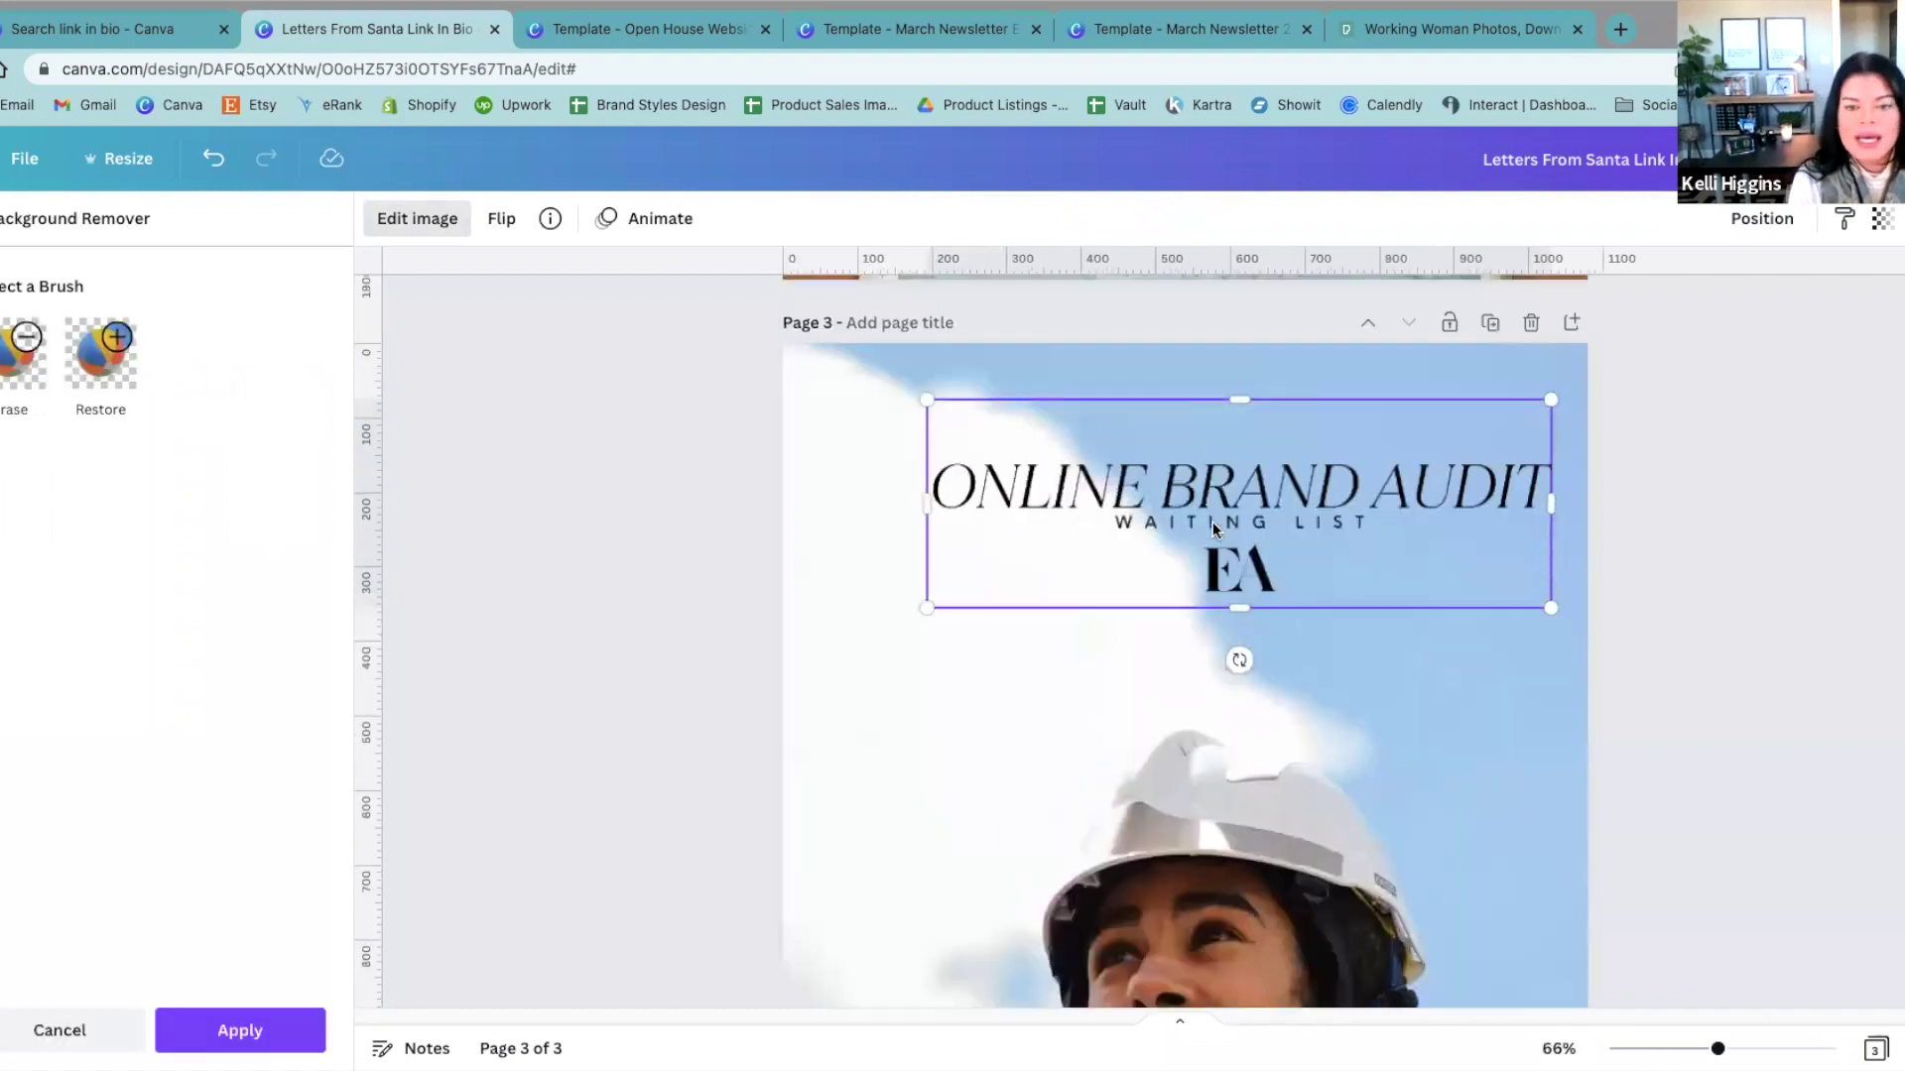
scroll(1212, 522, up, 5)
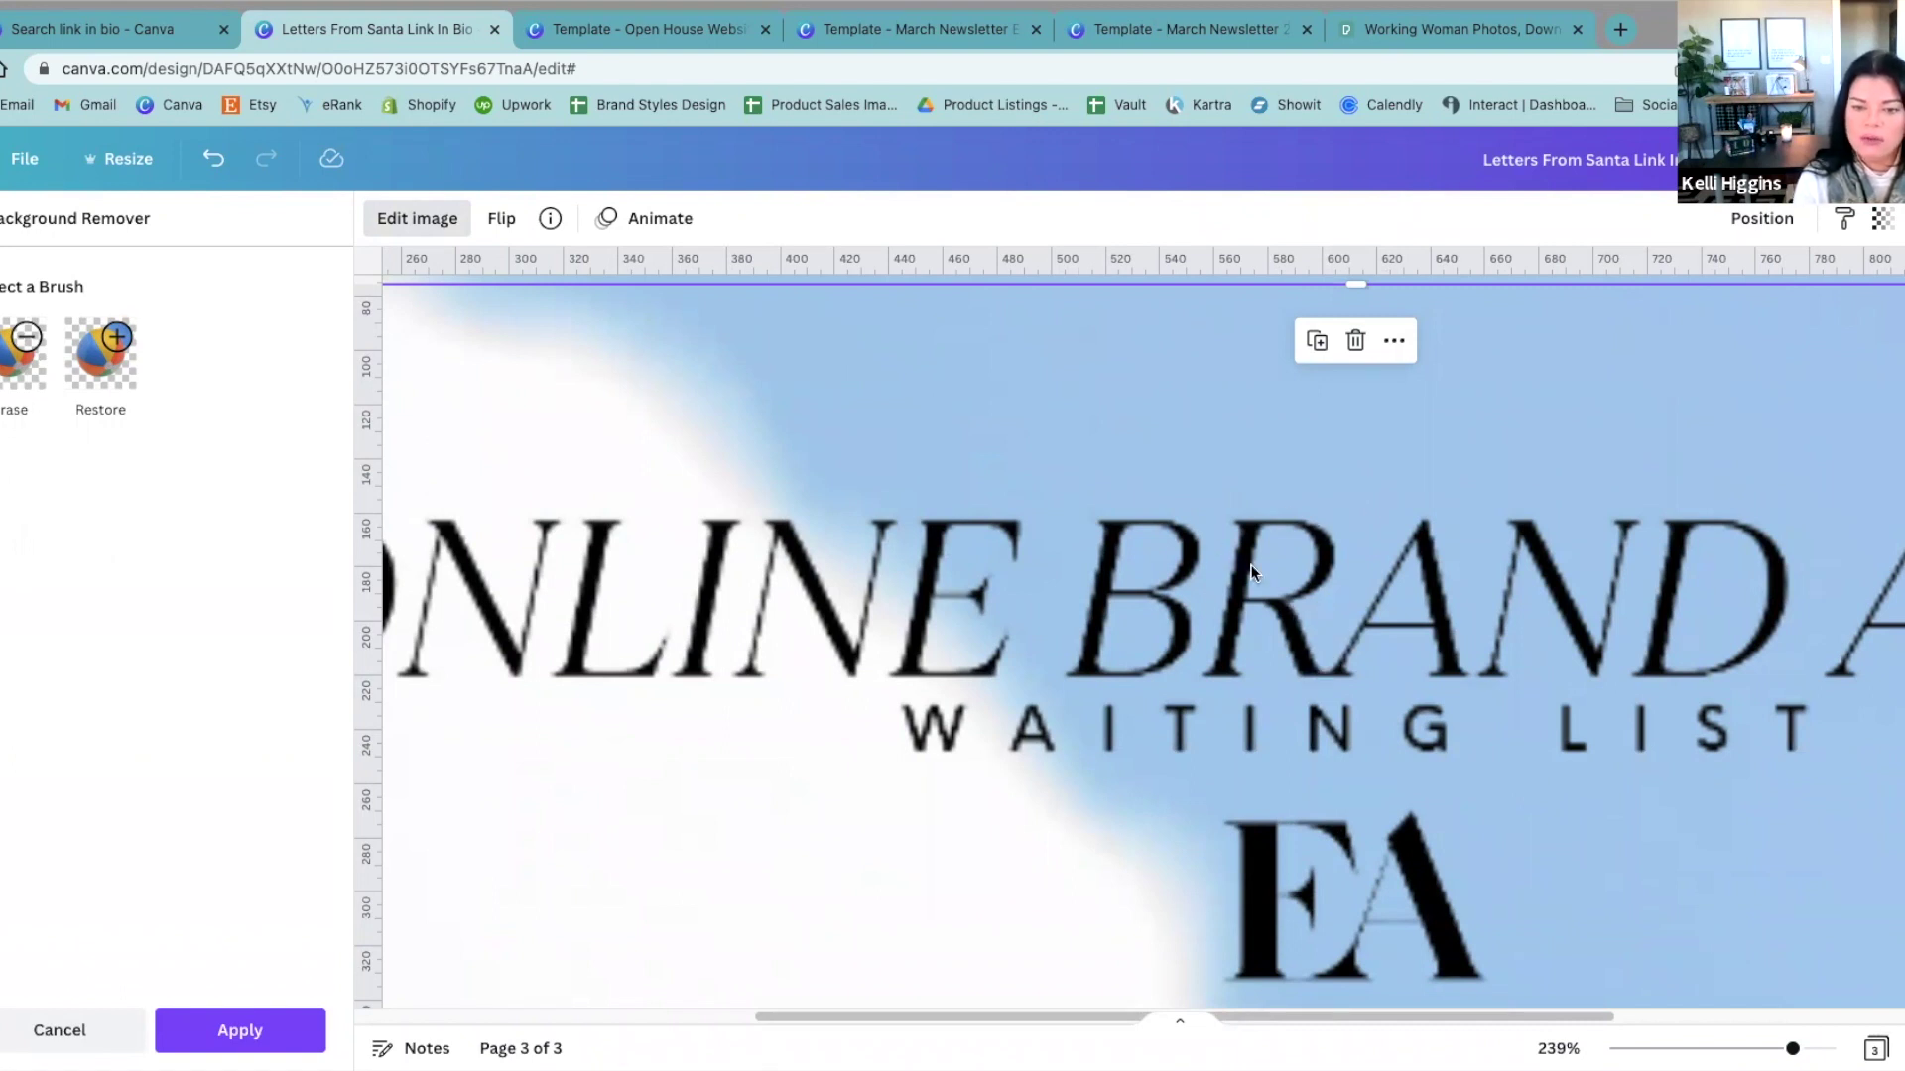
drag(579, 608, 768, 576)
scroll(1623, 574, down, 5)
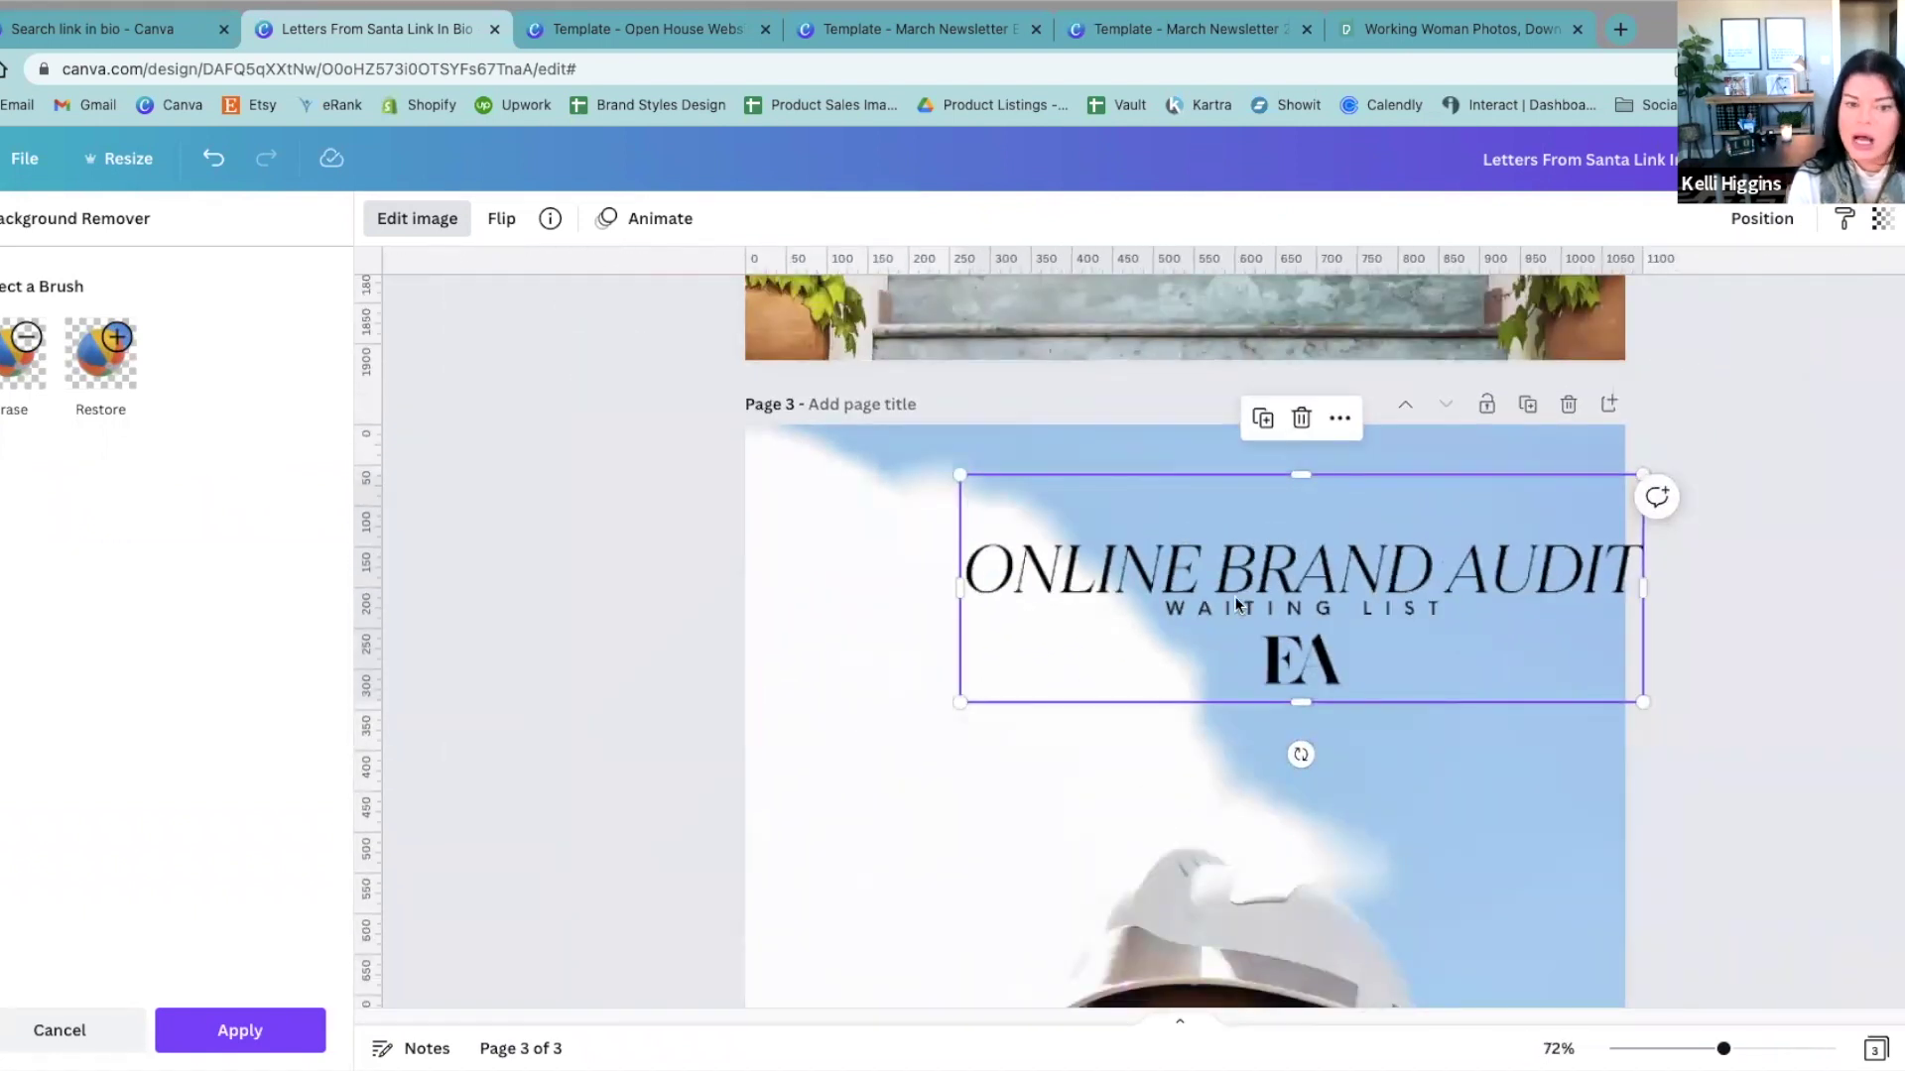
key(Delete)
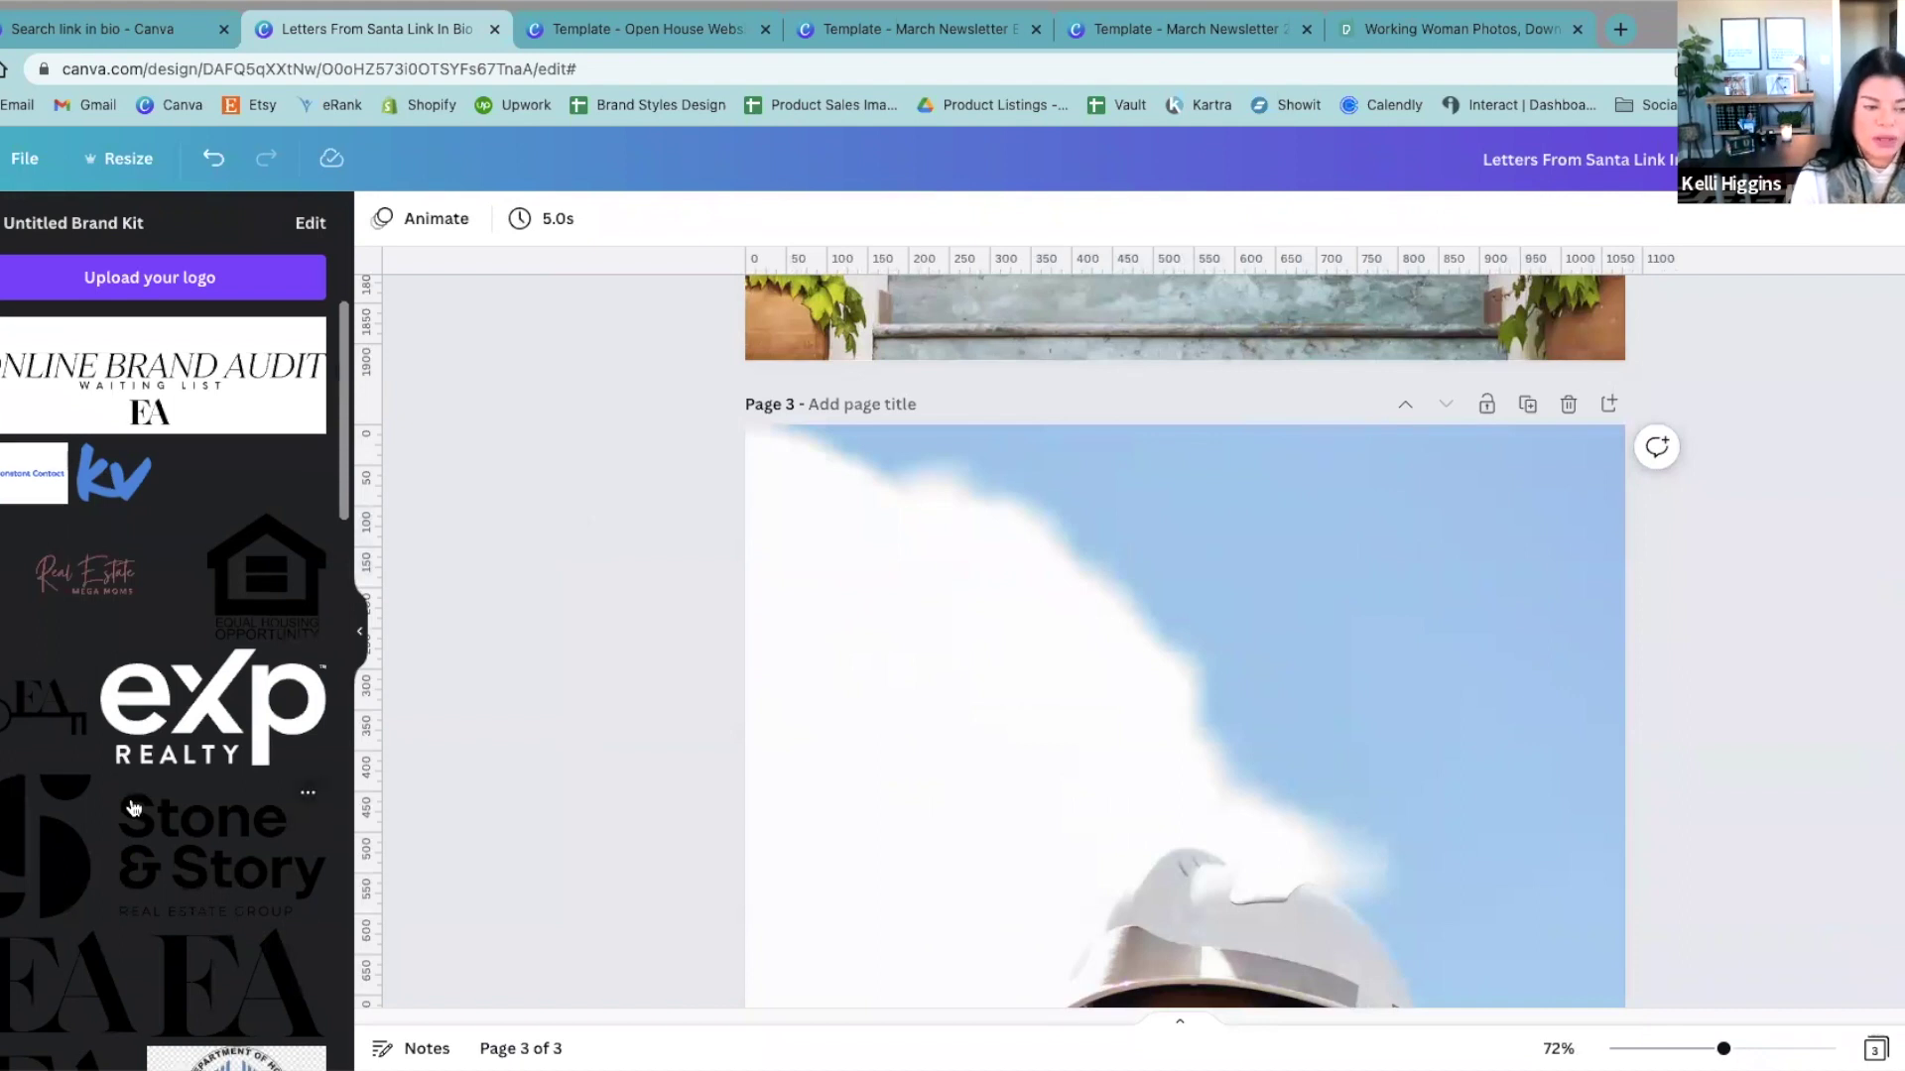
Add an 'SVG' text box to page 3 and enlarge it to a much bigger size.
scroll(134, 806, down, 5)
scroll(134, 806, down, 10)
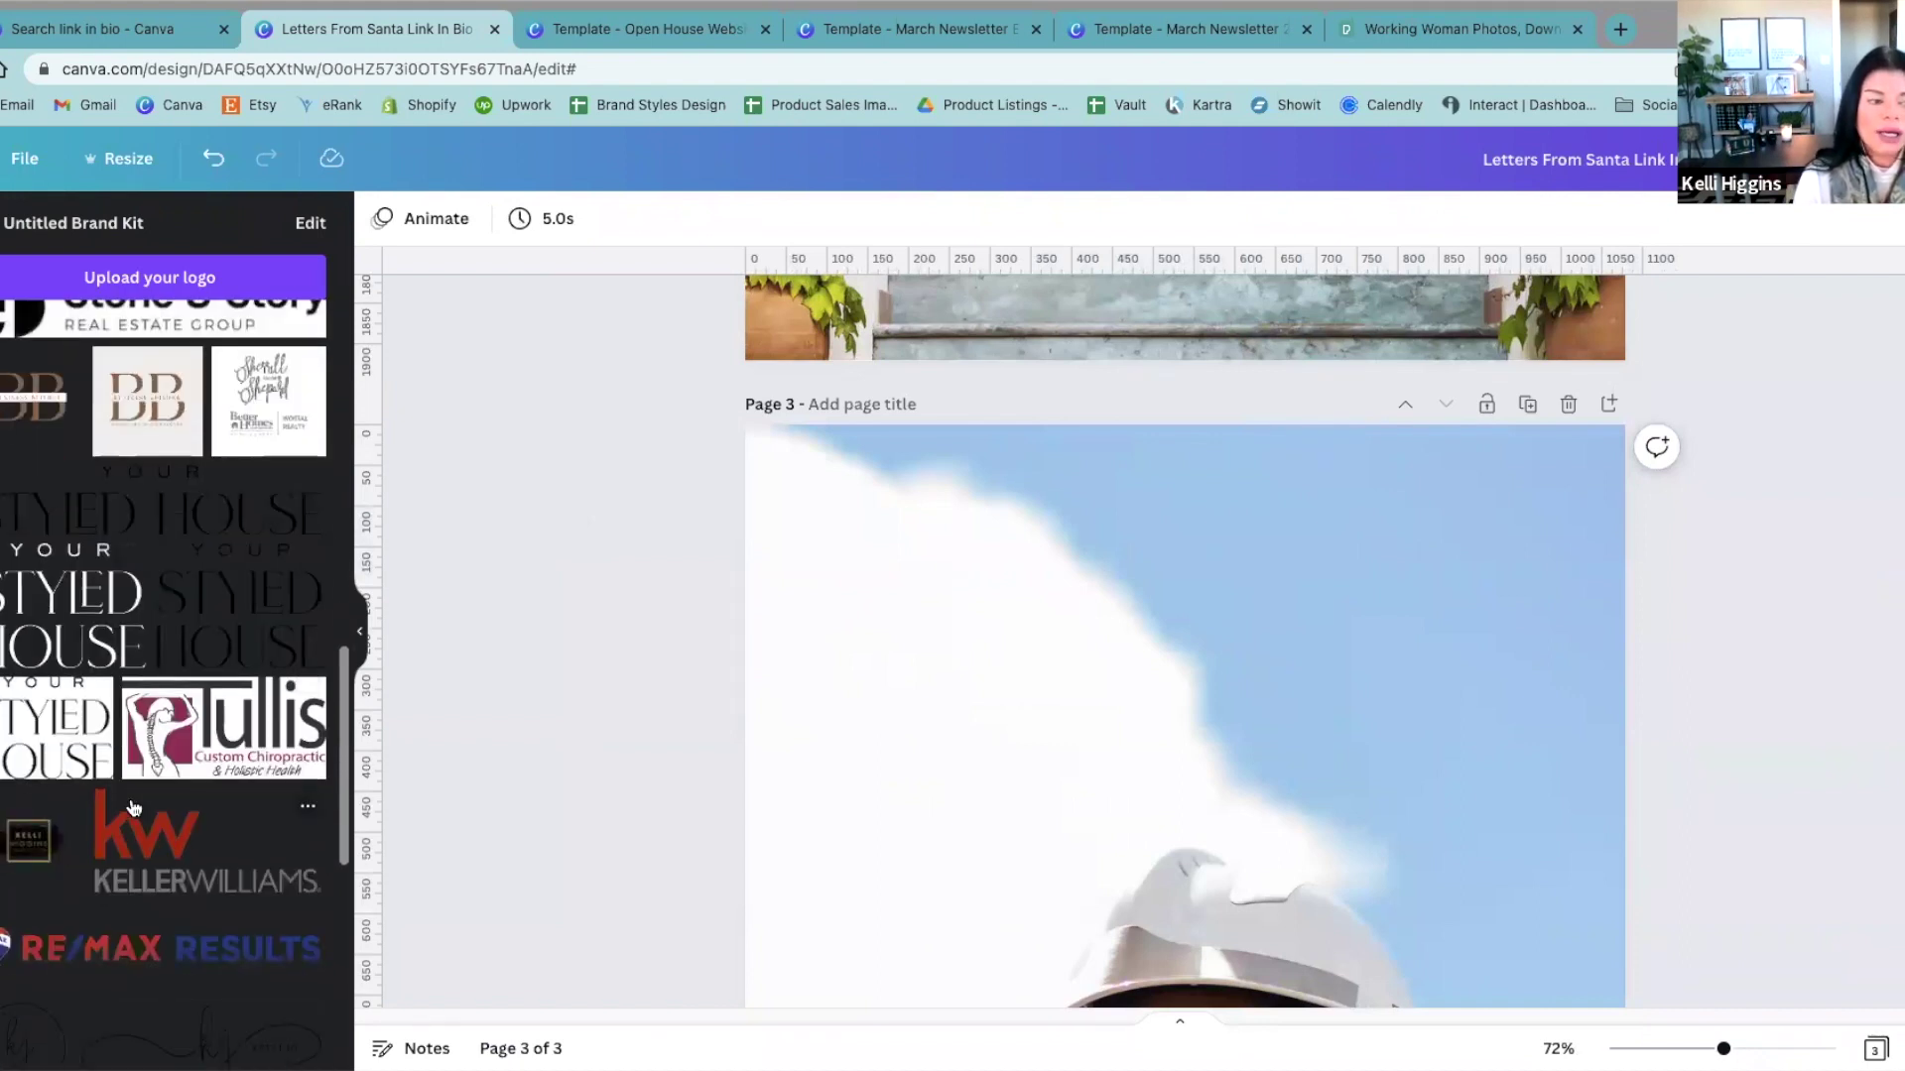
scroll(136, 799, down, 5)
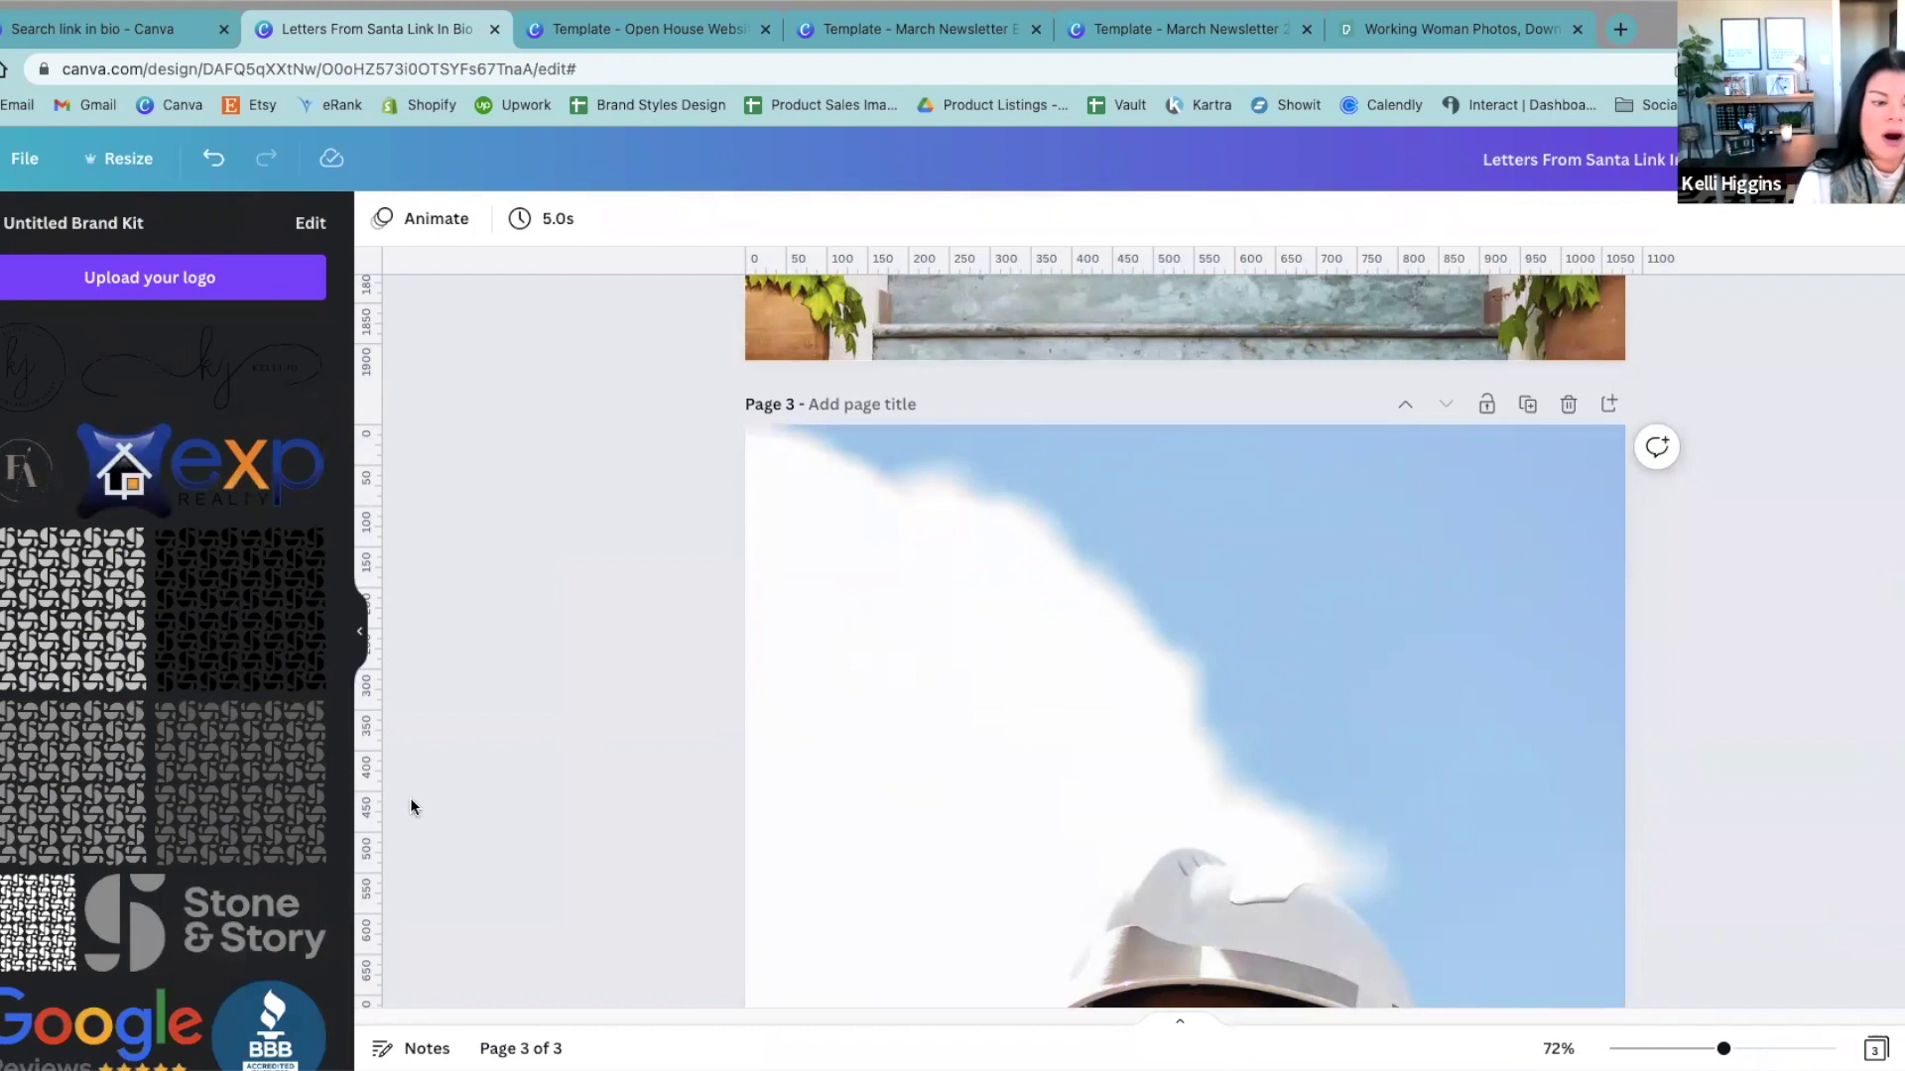
scroll(496, 843, up, 5)
scroll(585, 892, down, 7)
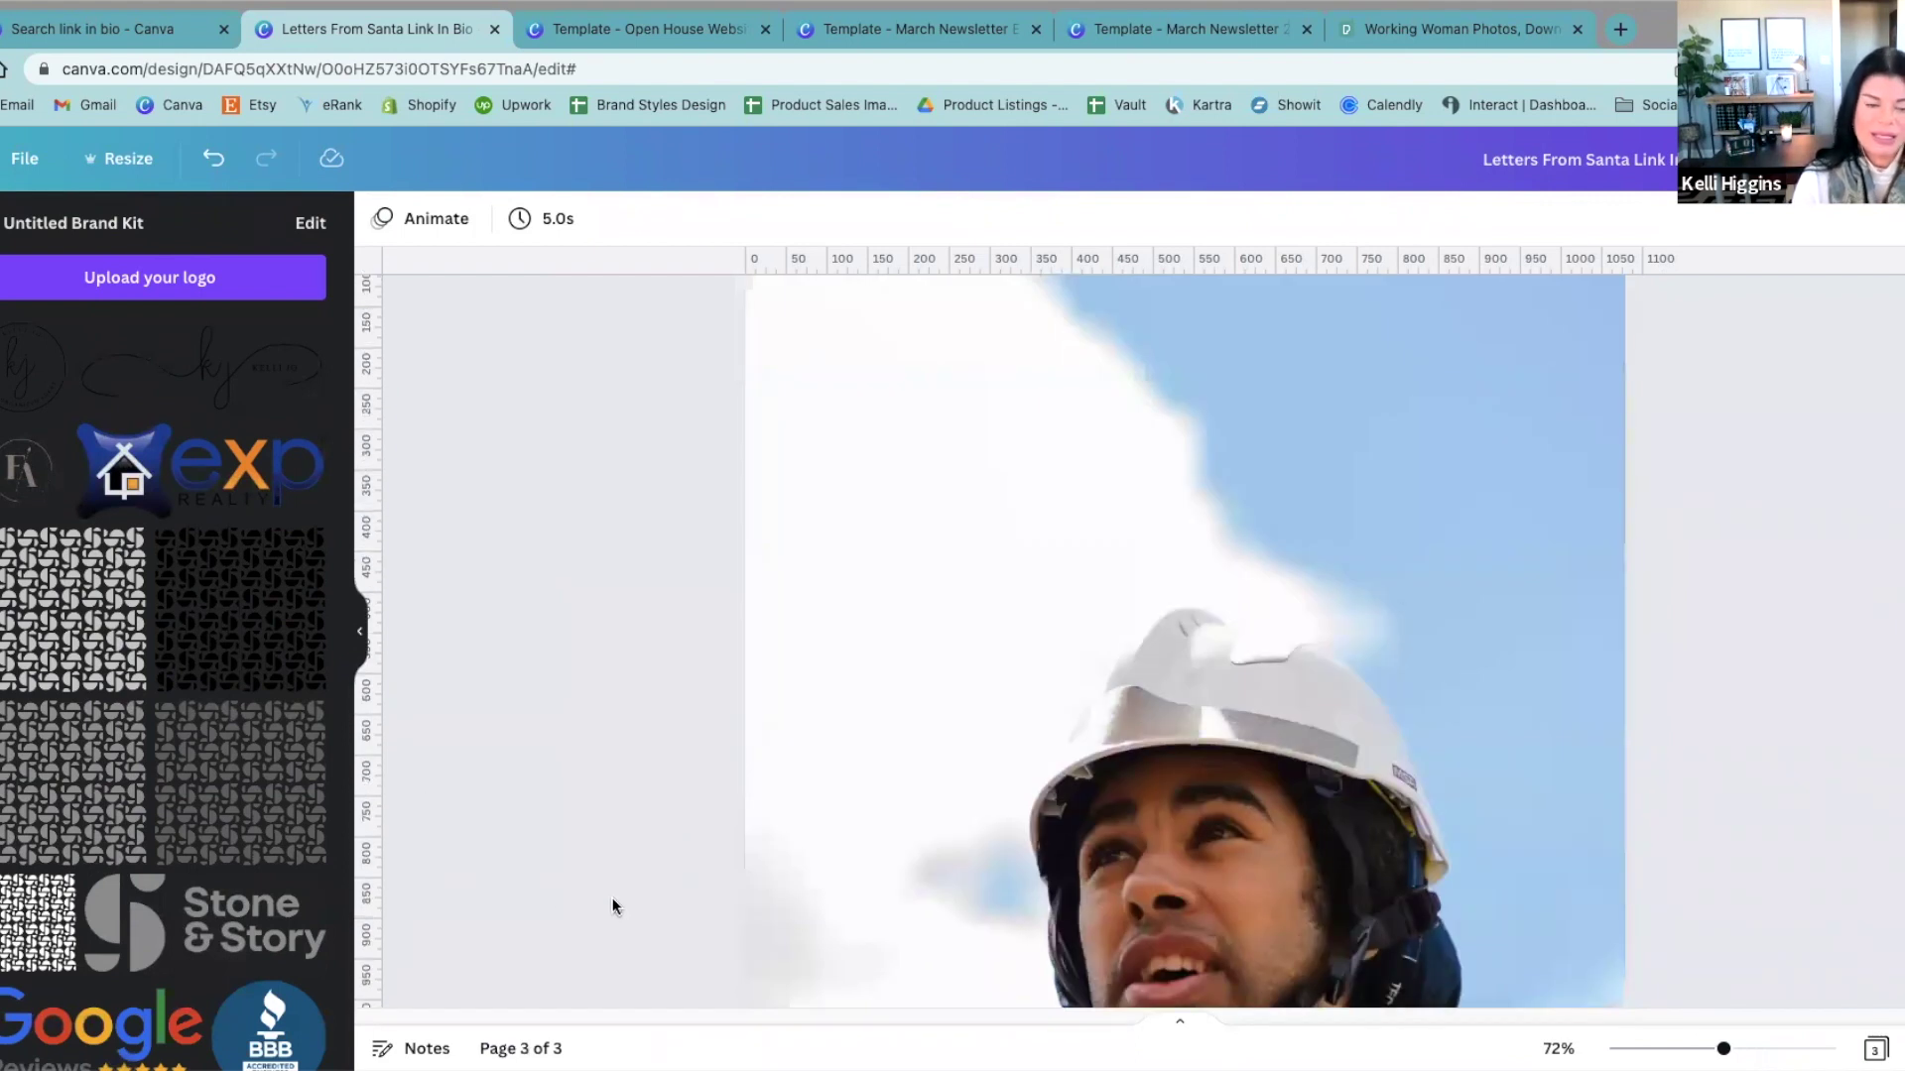
scroll(275, 862, up, 10)
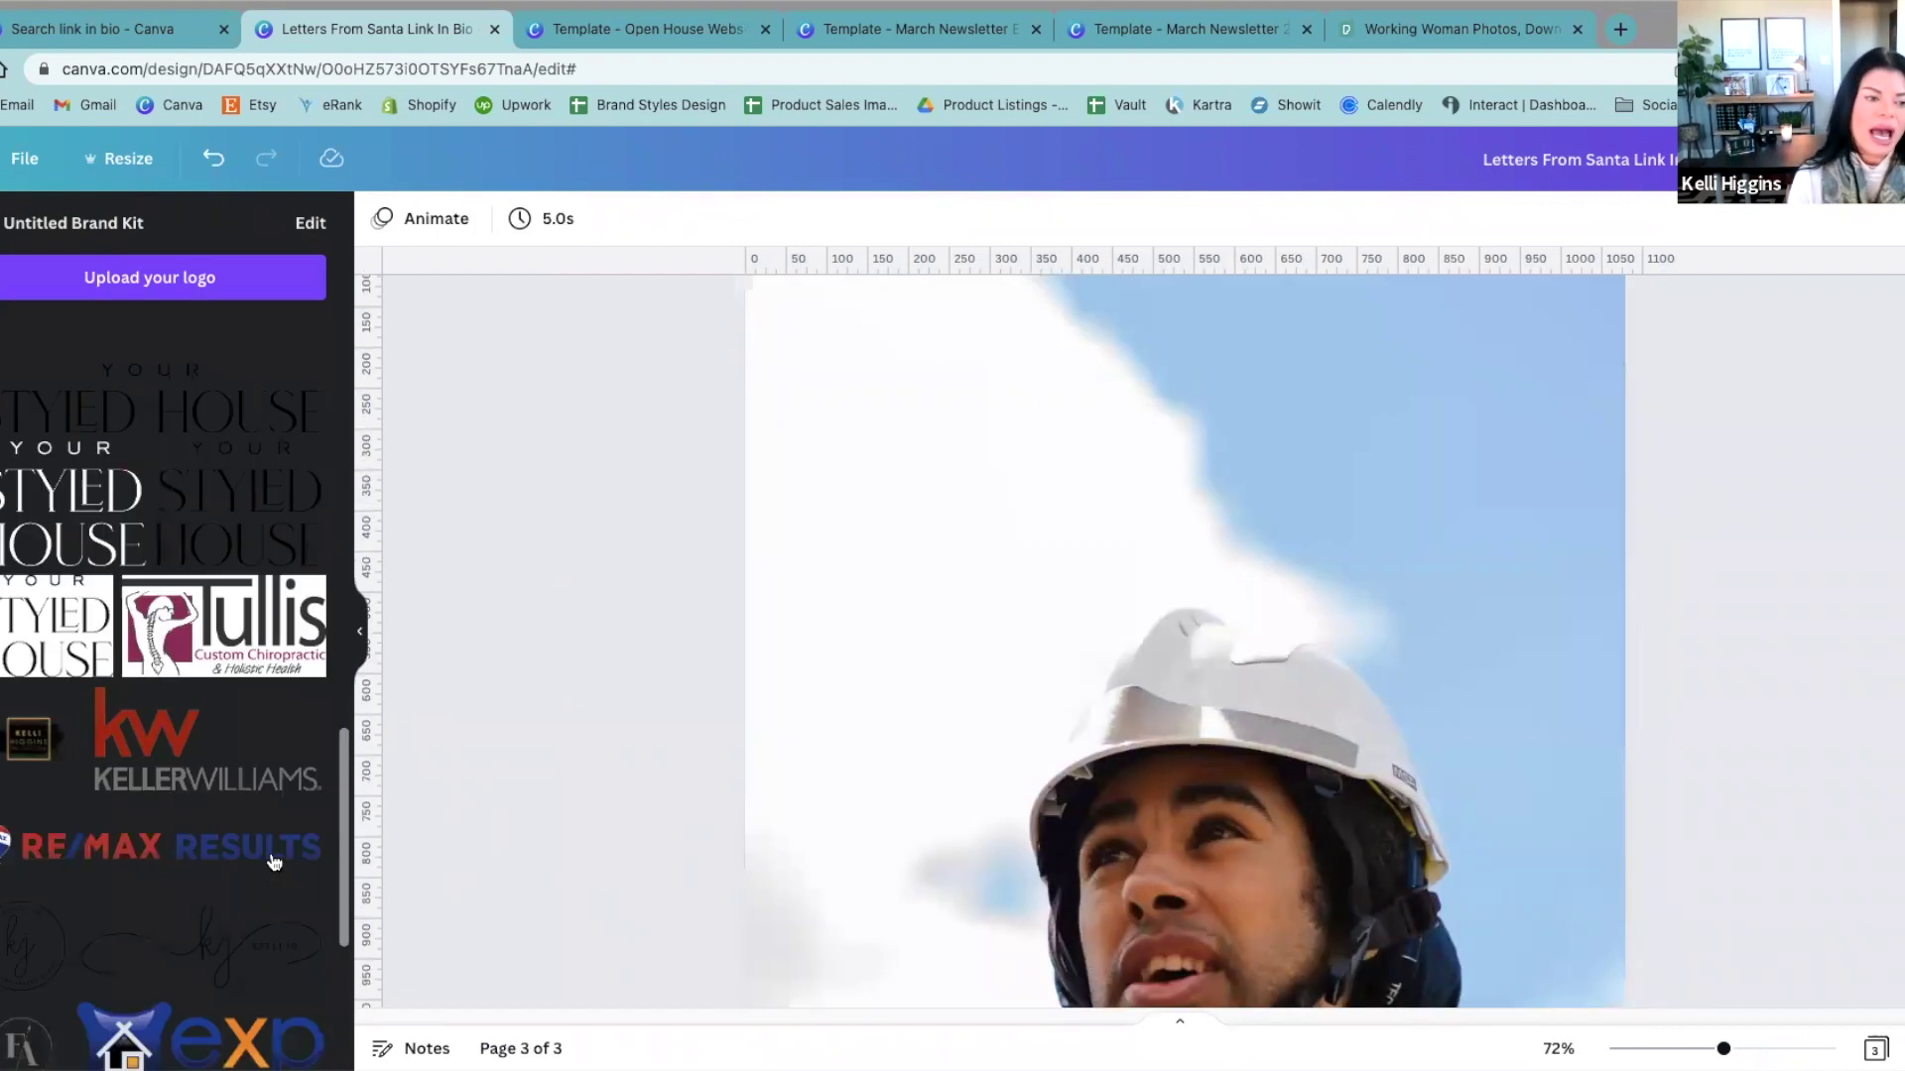
scroll(275, 862, up, 10)
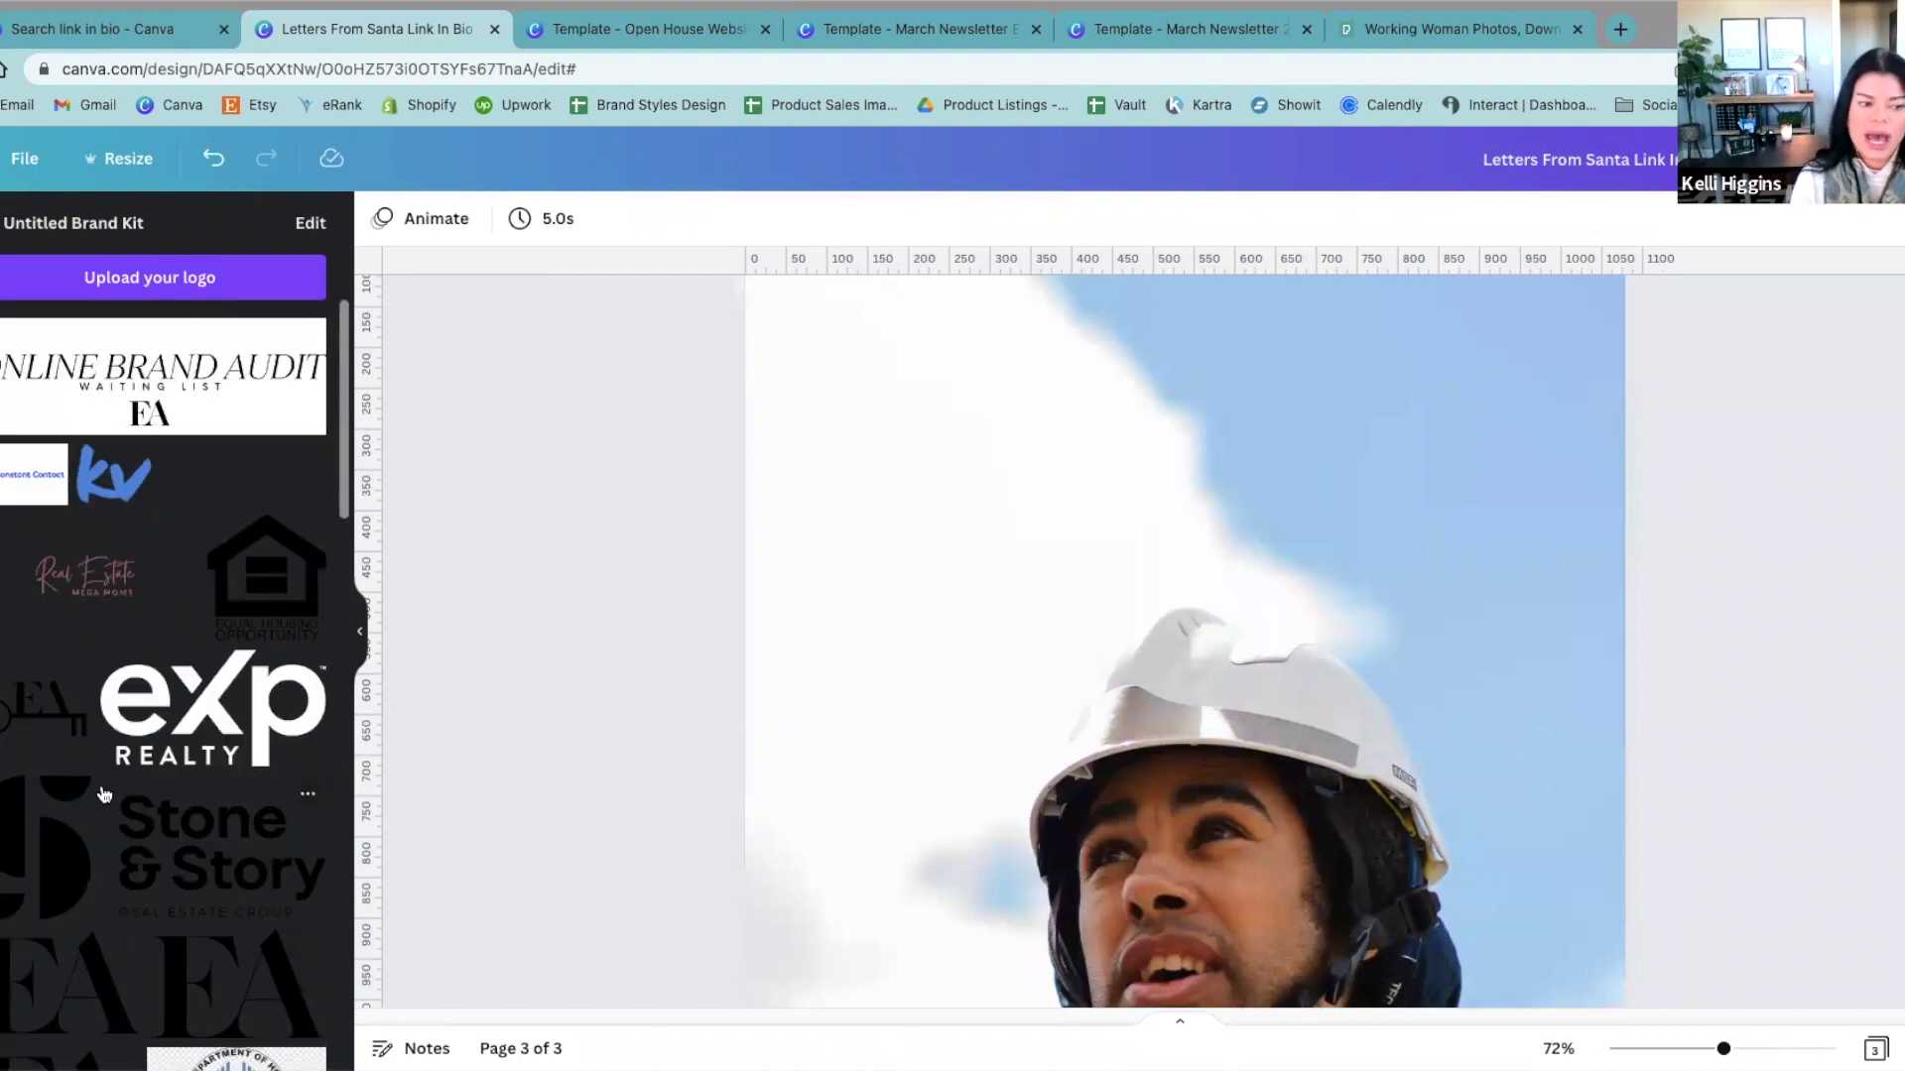
scroll(102, 793, down, 3)
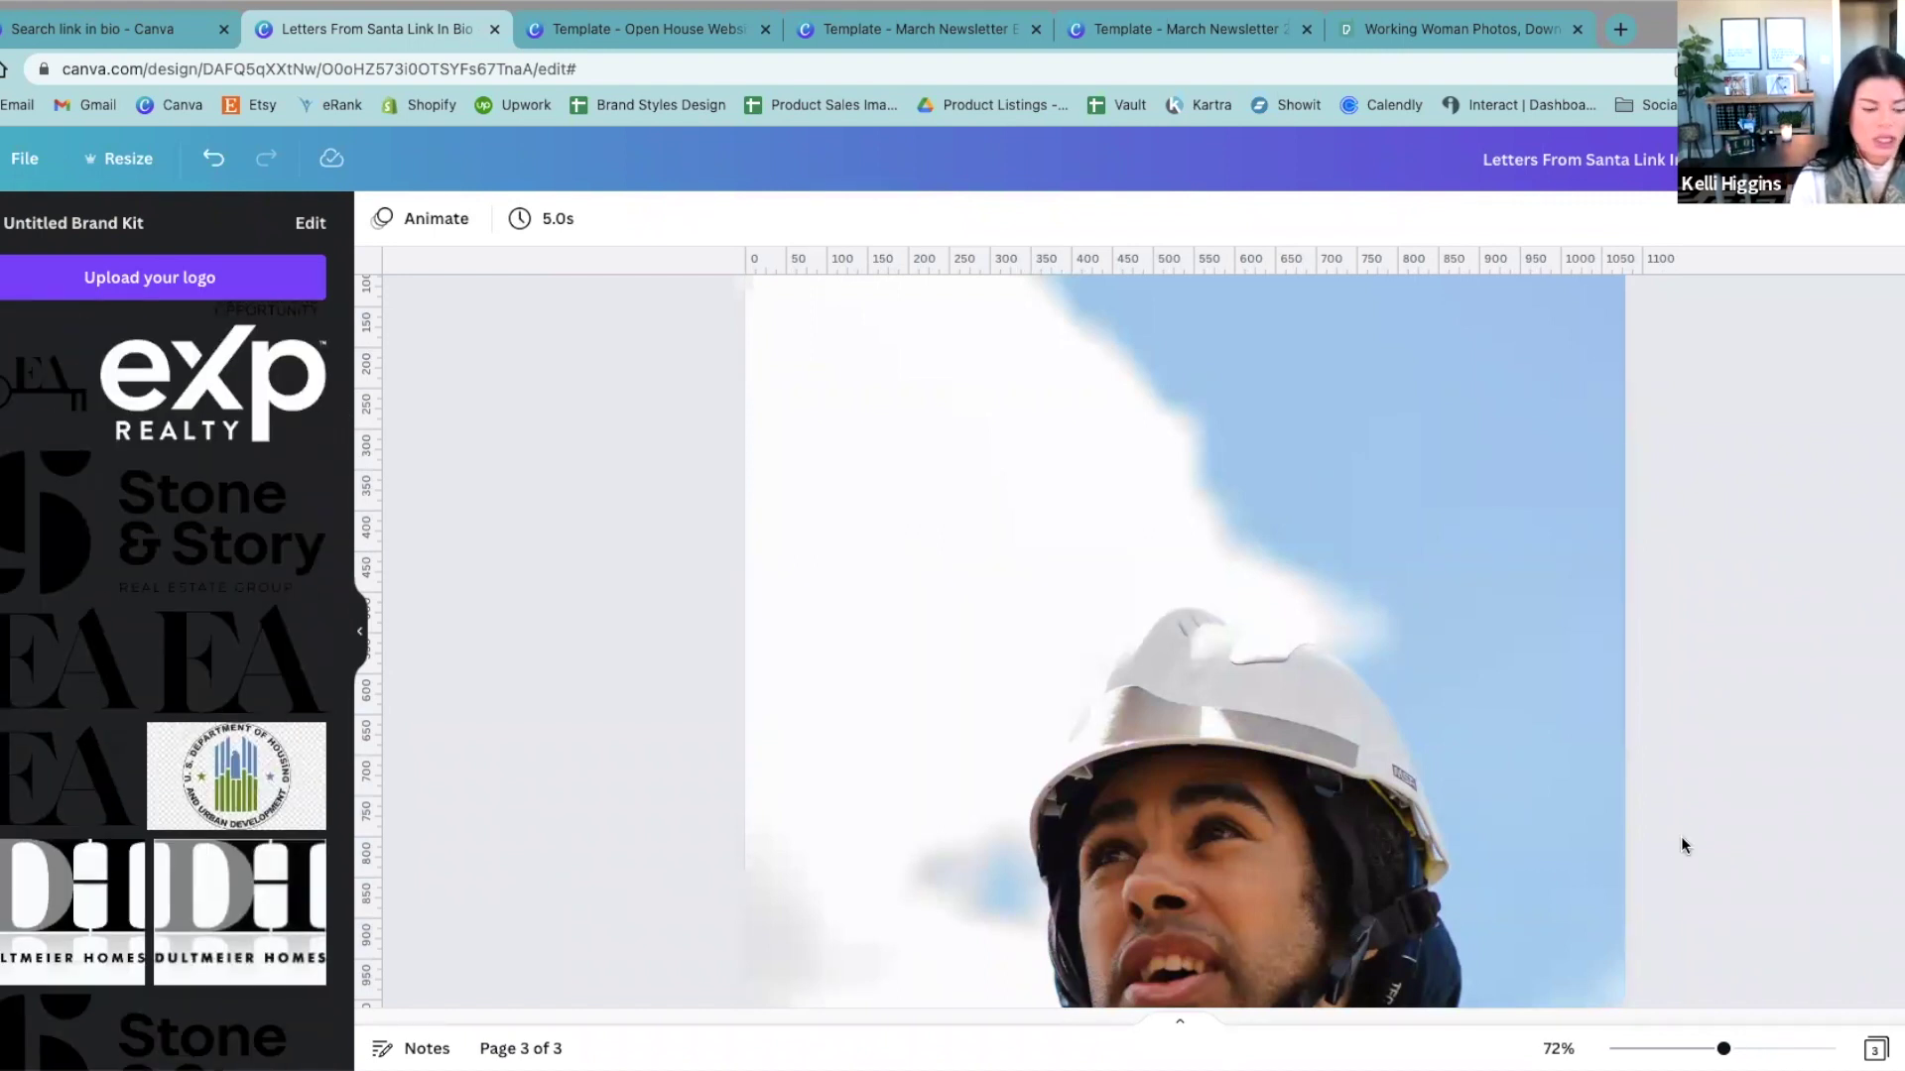
text(t)
text(SVG)
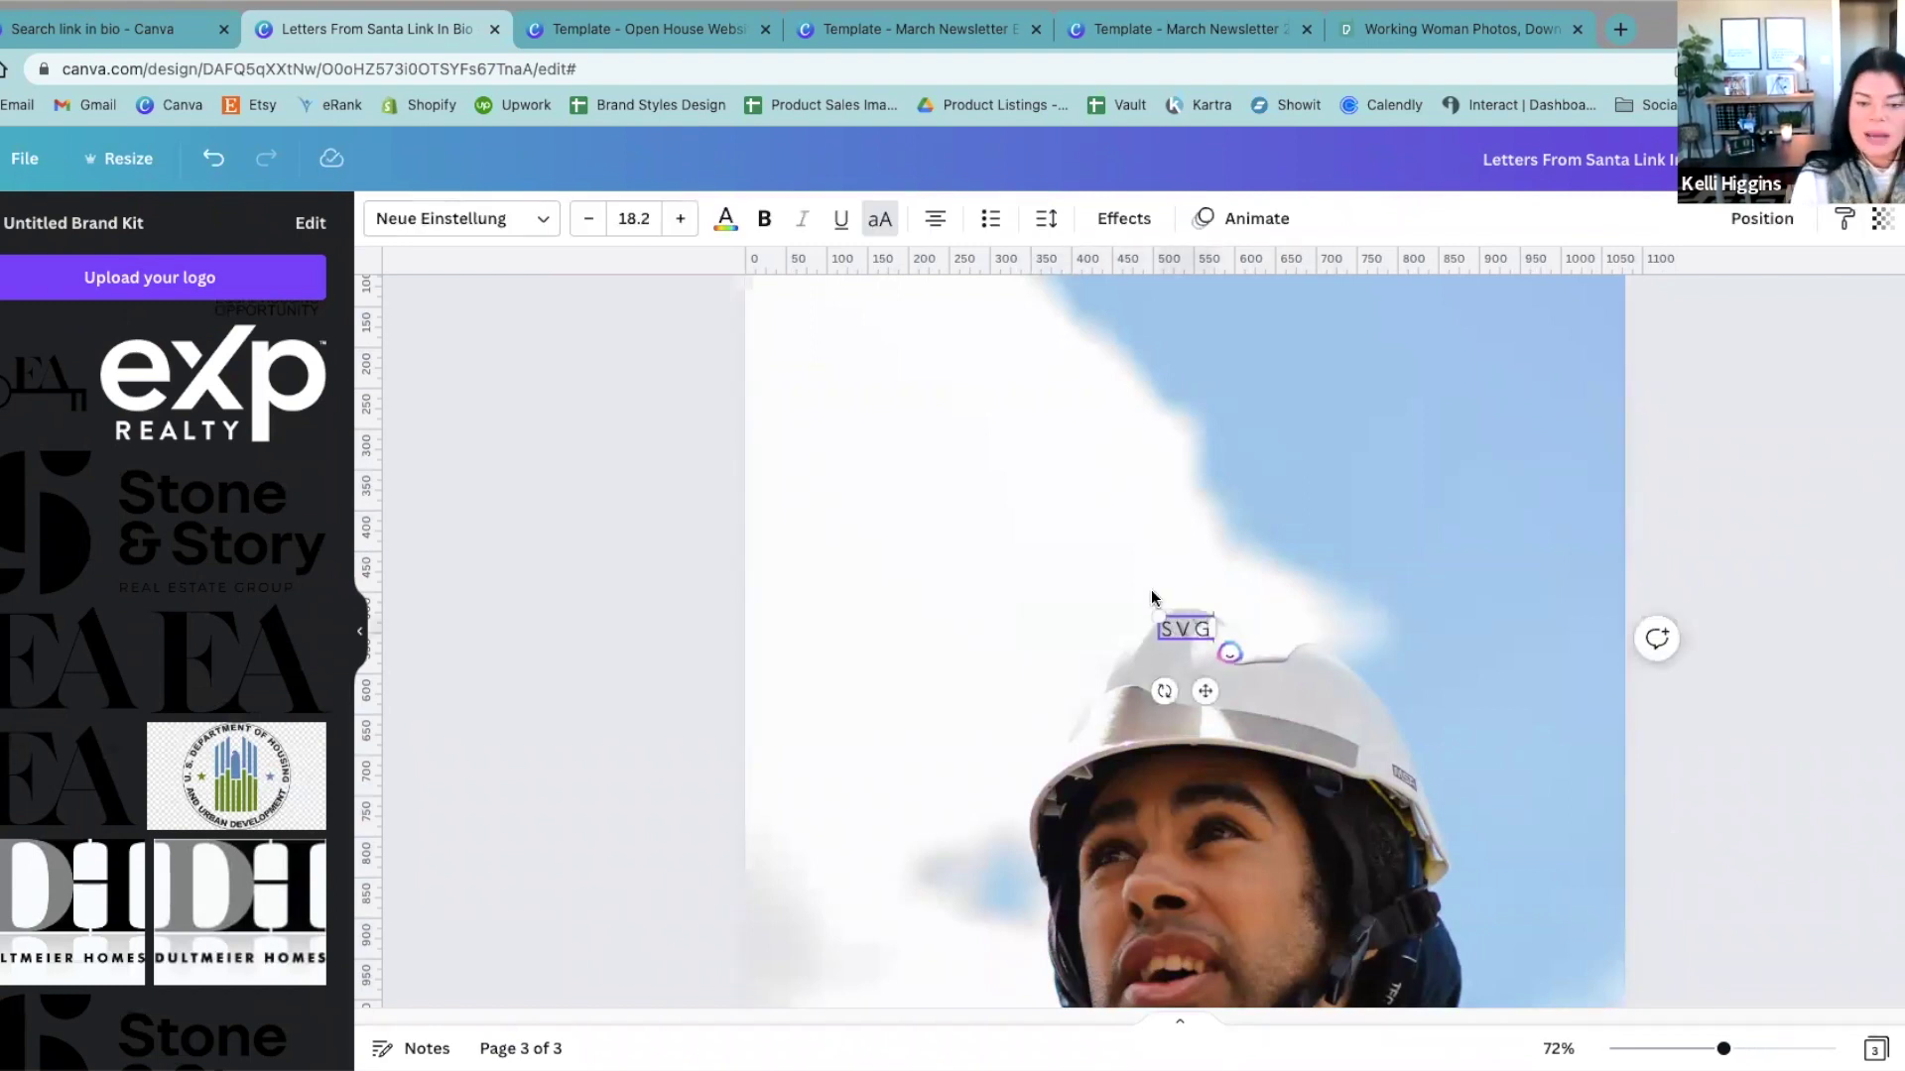
drag(1158, 616, 891, 420)
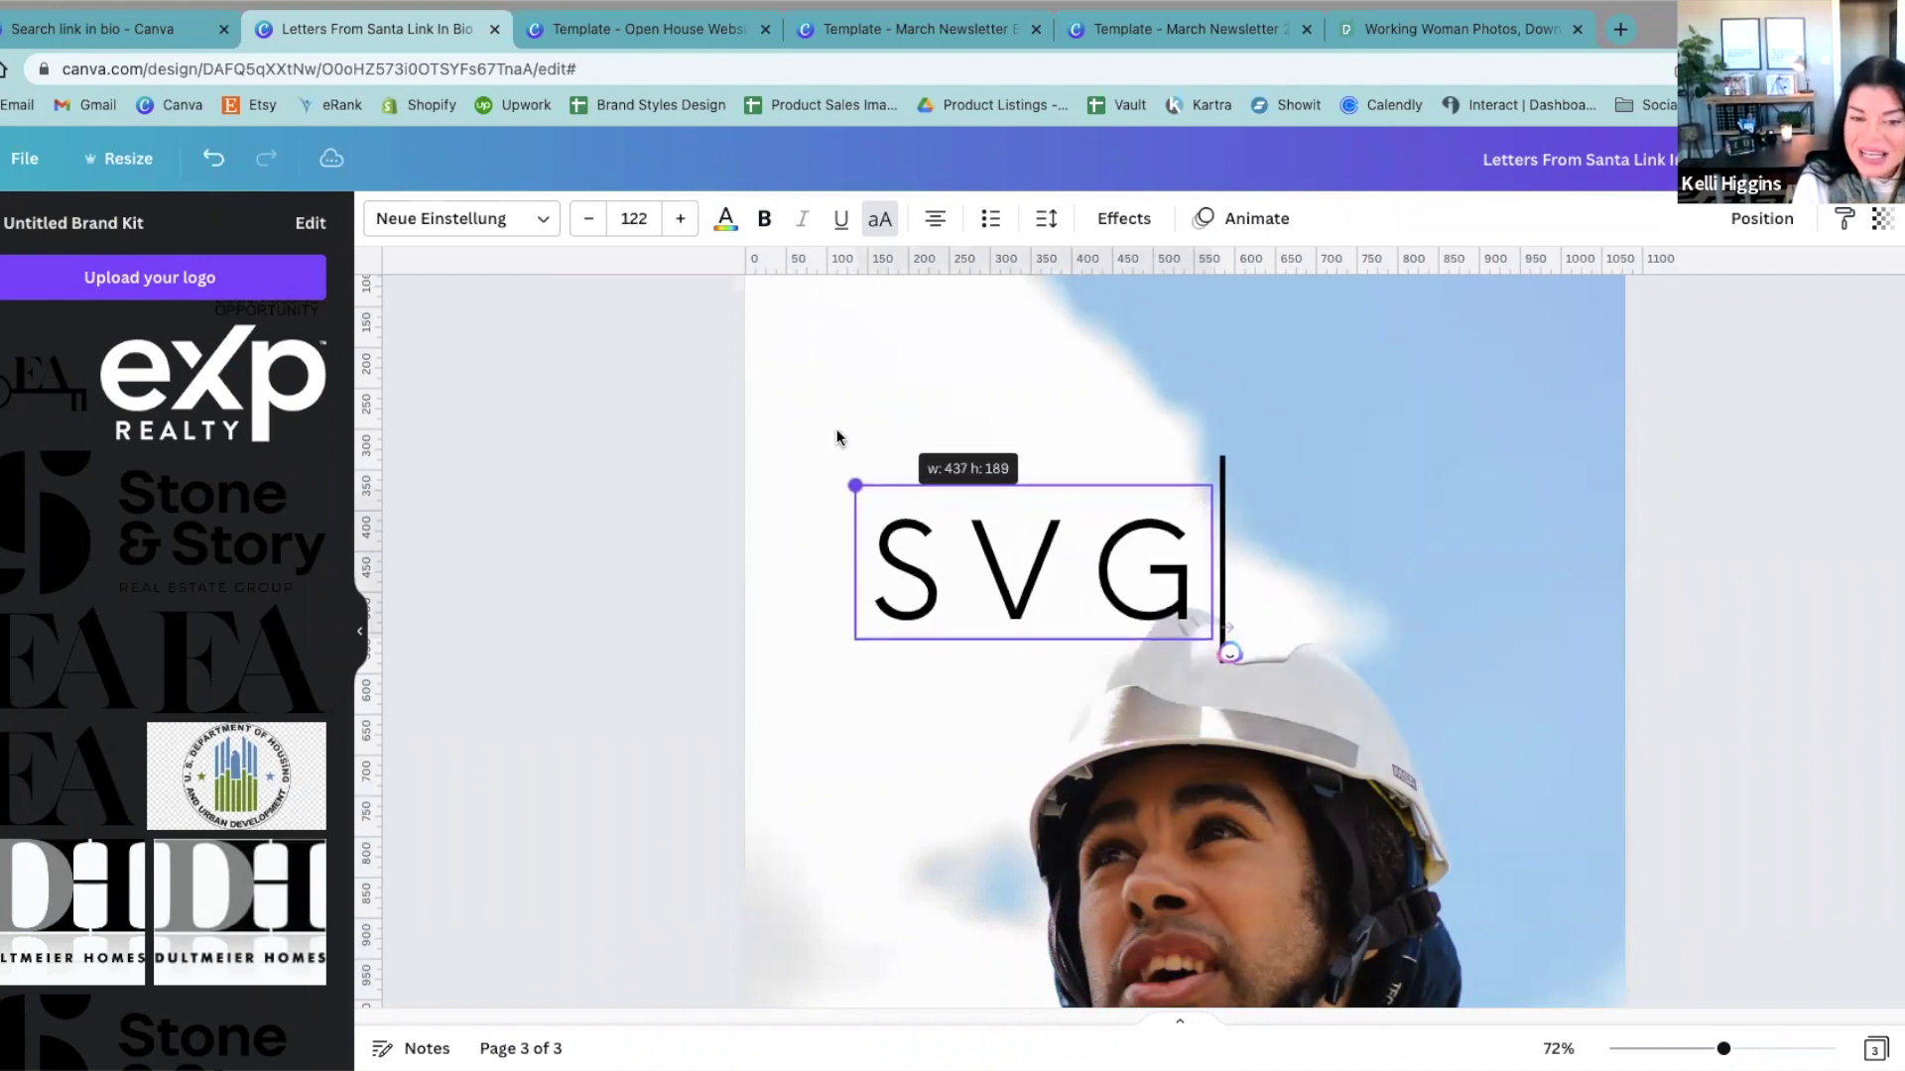
Move the SVG text up near the top of page 3, above the helmet photo.
click(590, 454)
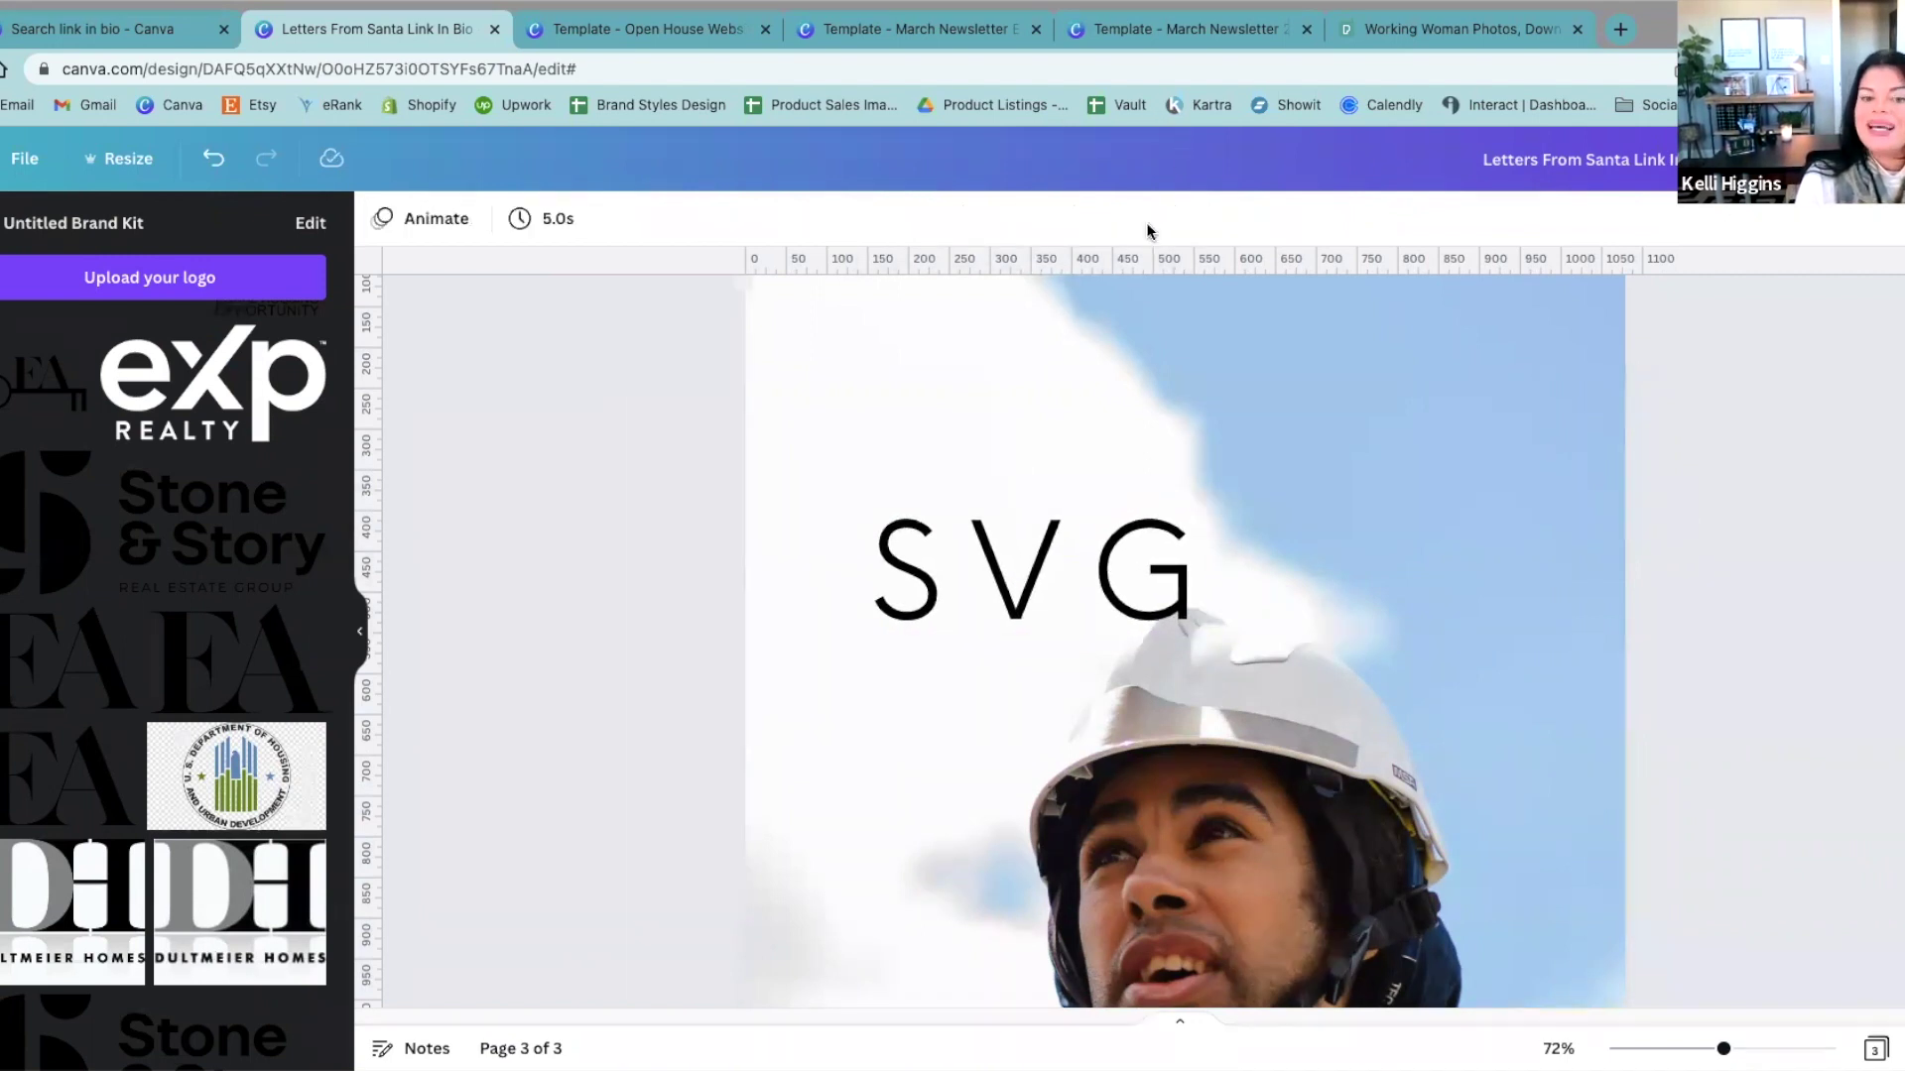
drag(1076, 540, 972, 587)
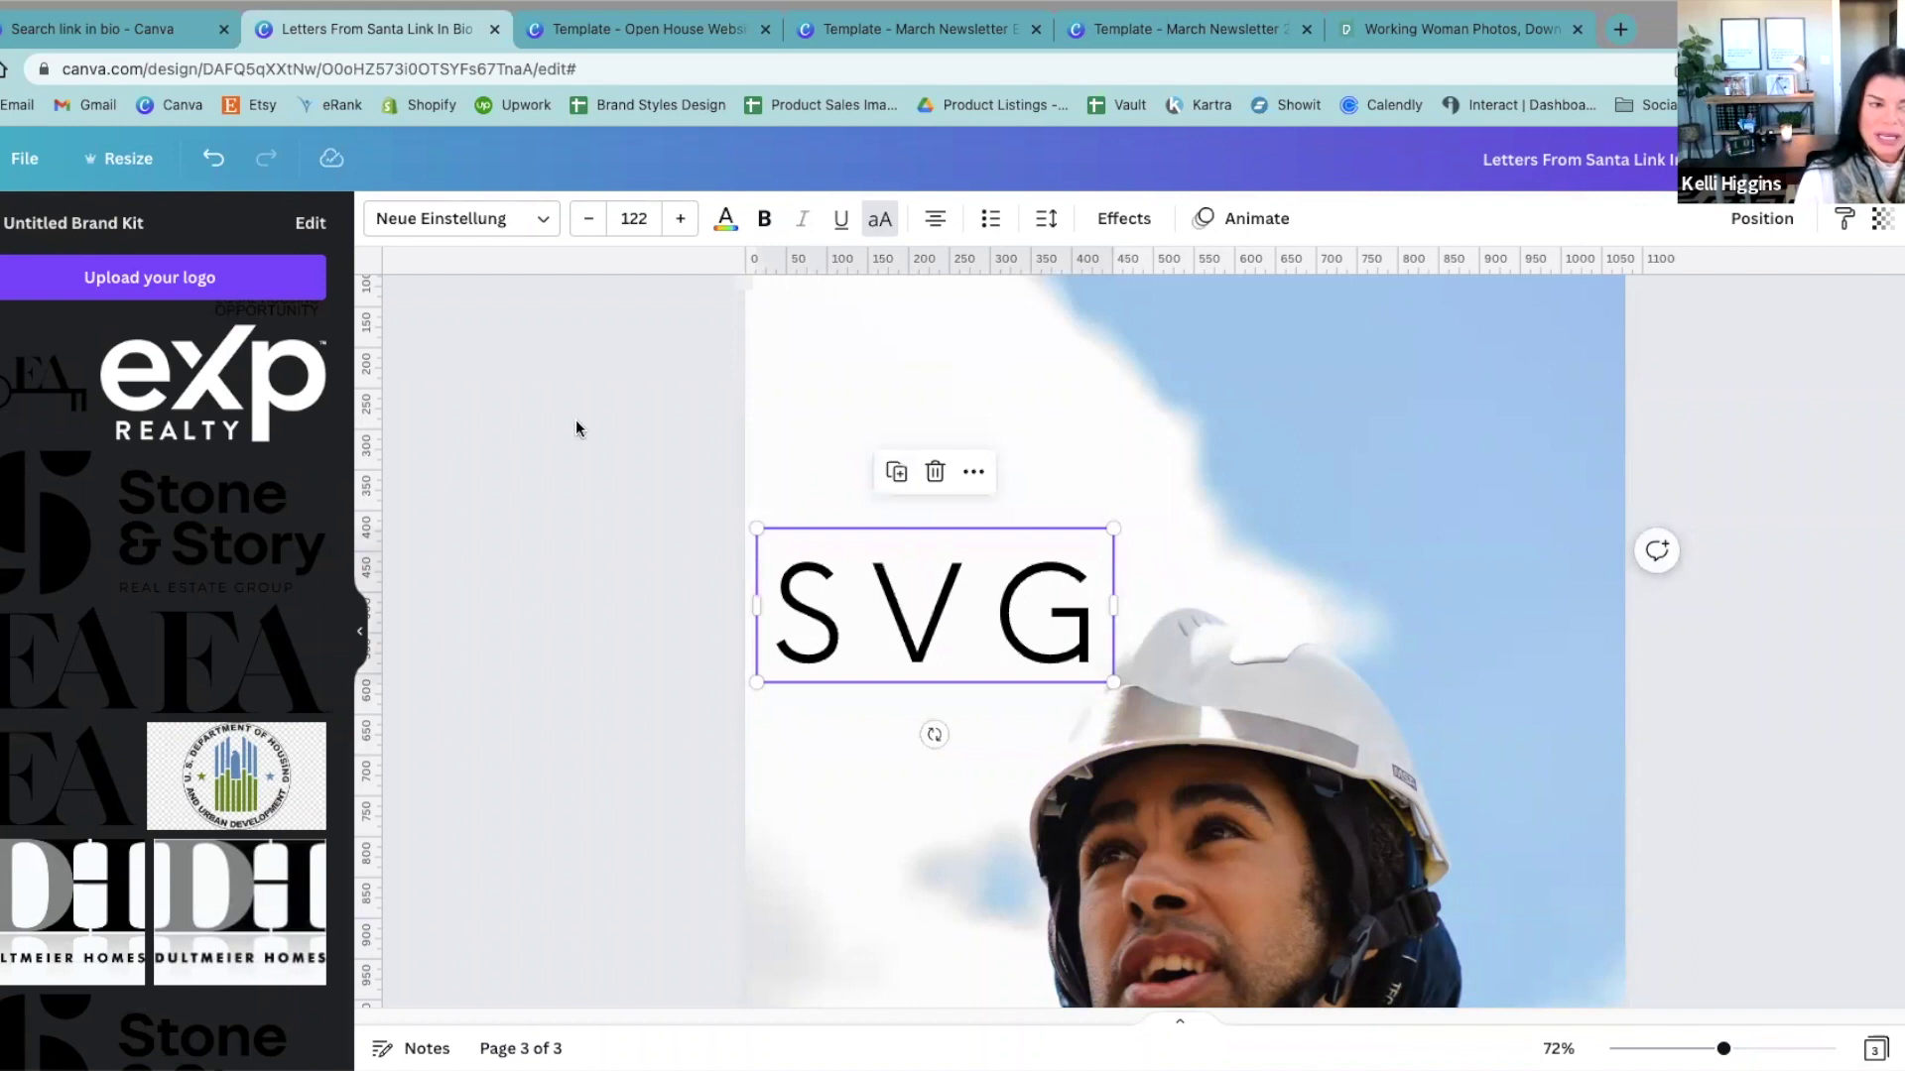
drag(884, 625, 1139, 369)
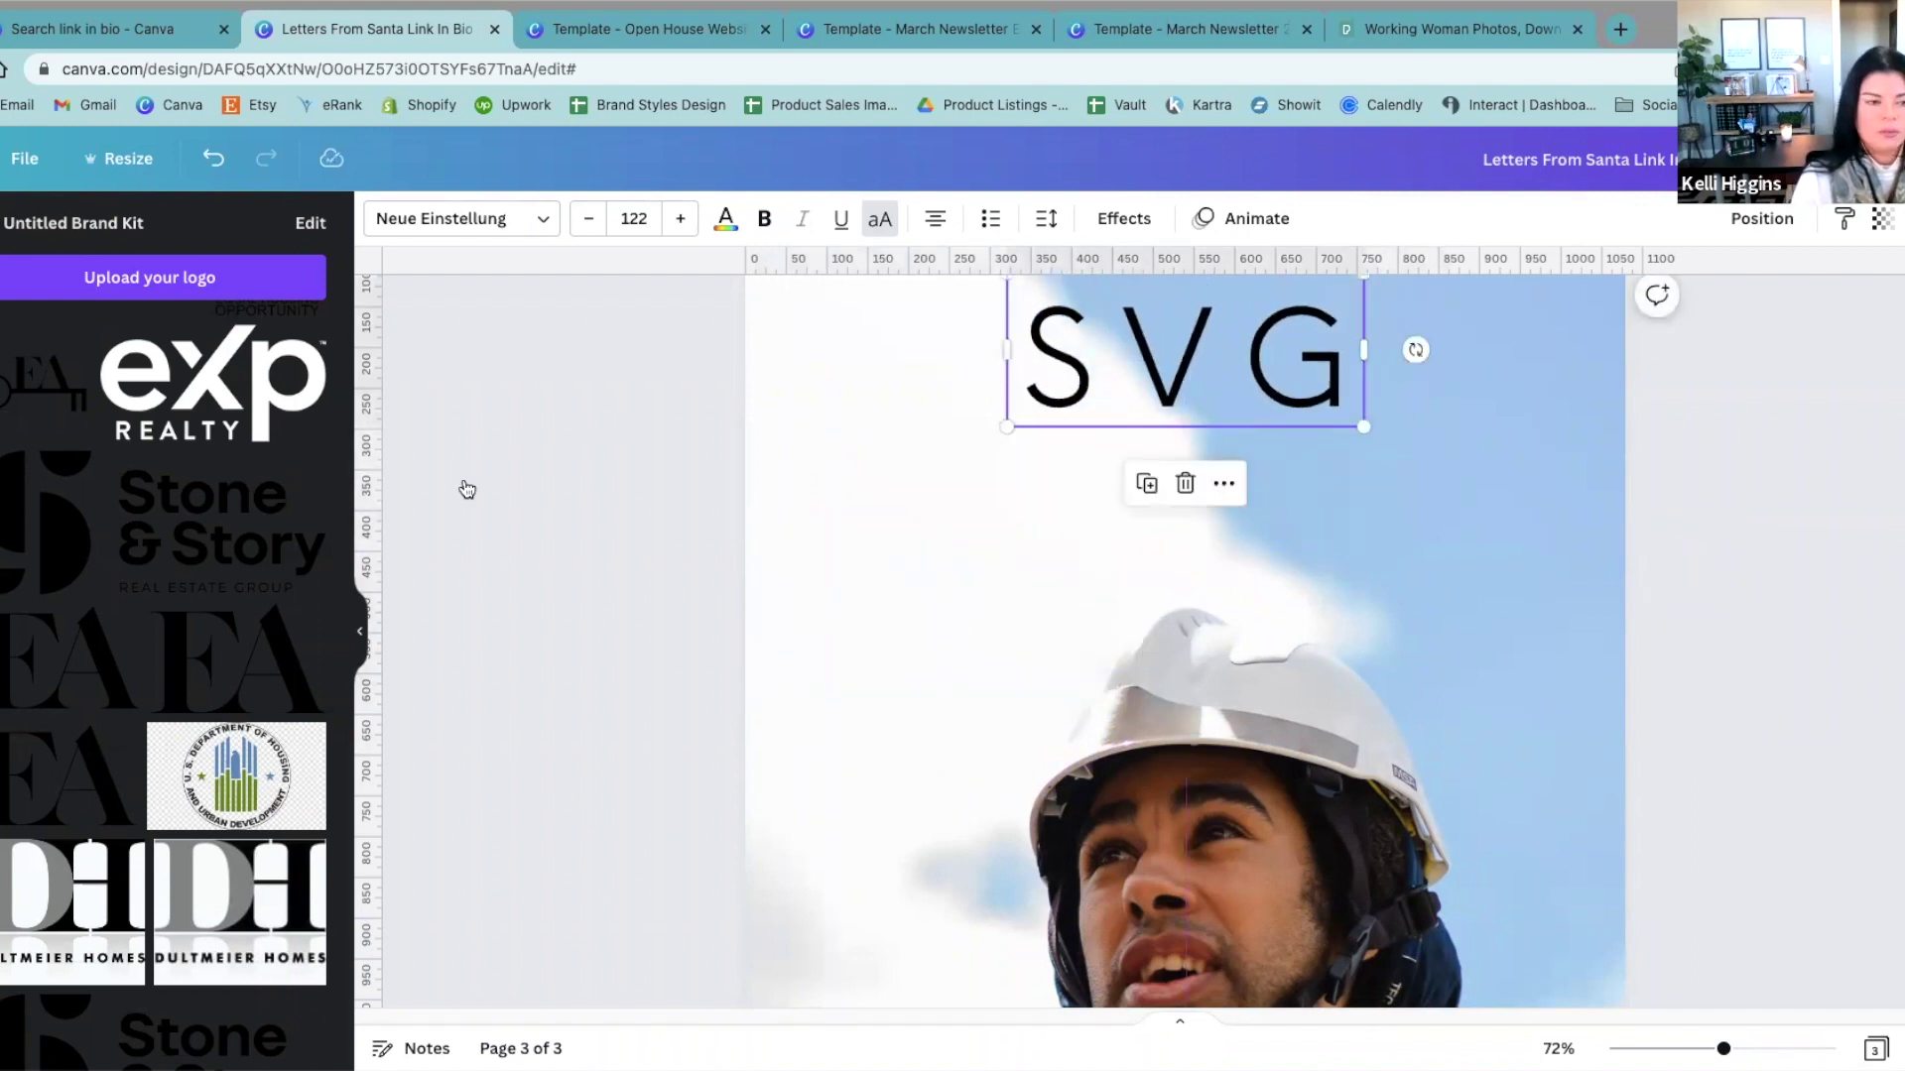
Add the EA brand logo, shrink it and place it under the SVG text.
click(93, 671)
drag(1118, 916, 898, 484)
drag(1150, 417, 978, 531)
drag(887, 590, 1002, 523)
click(599, 667)
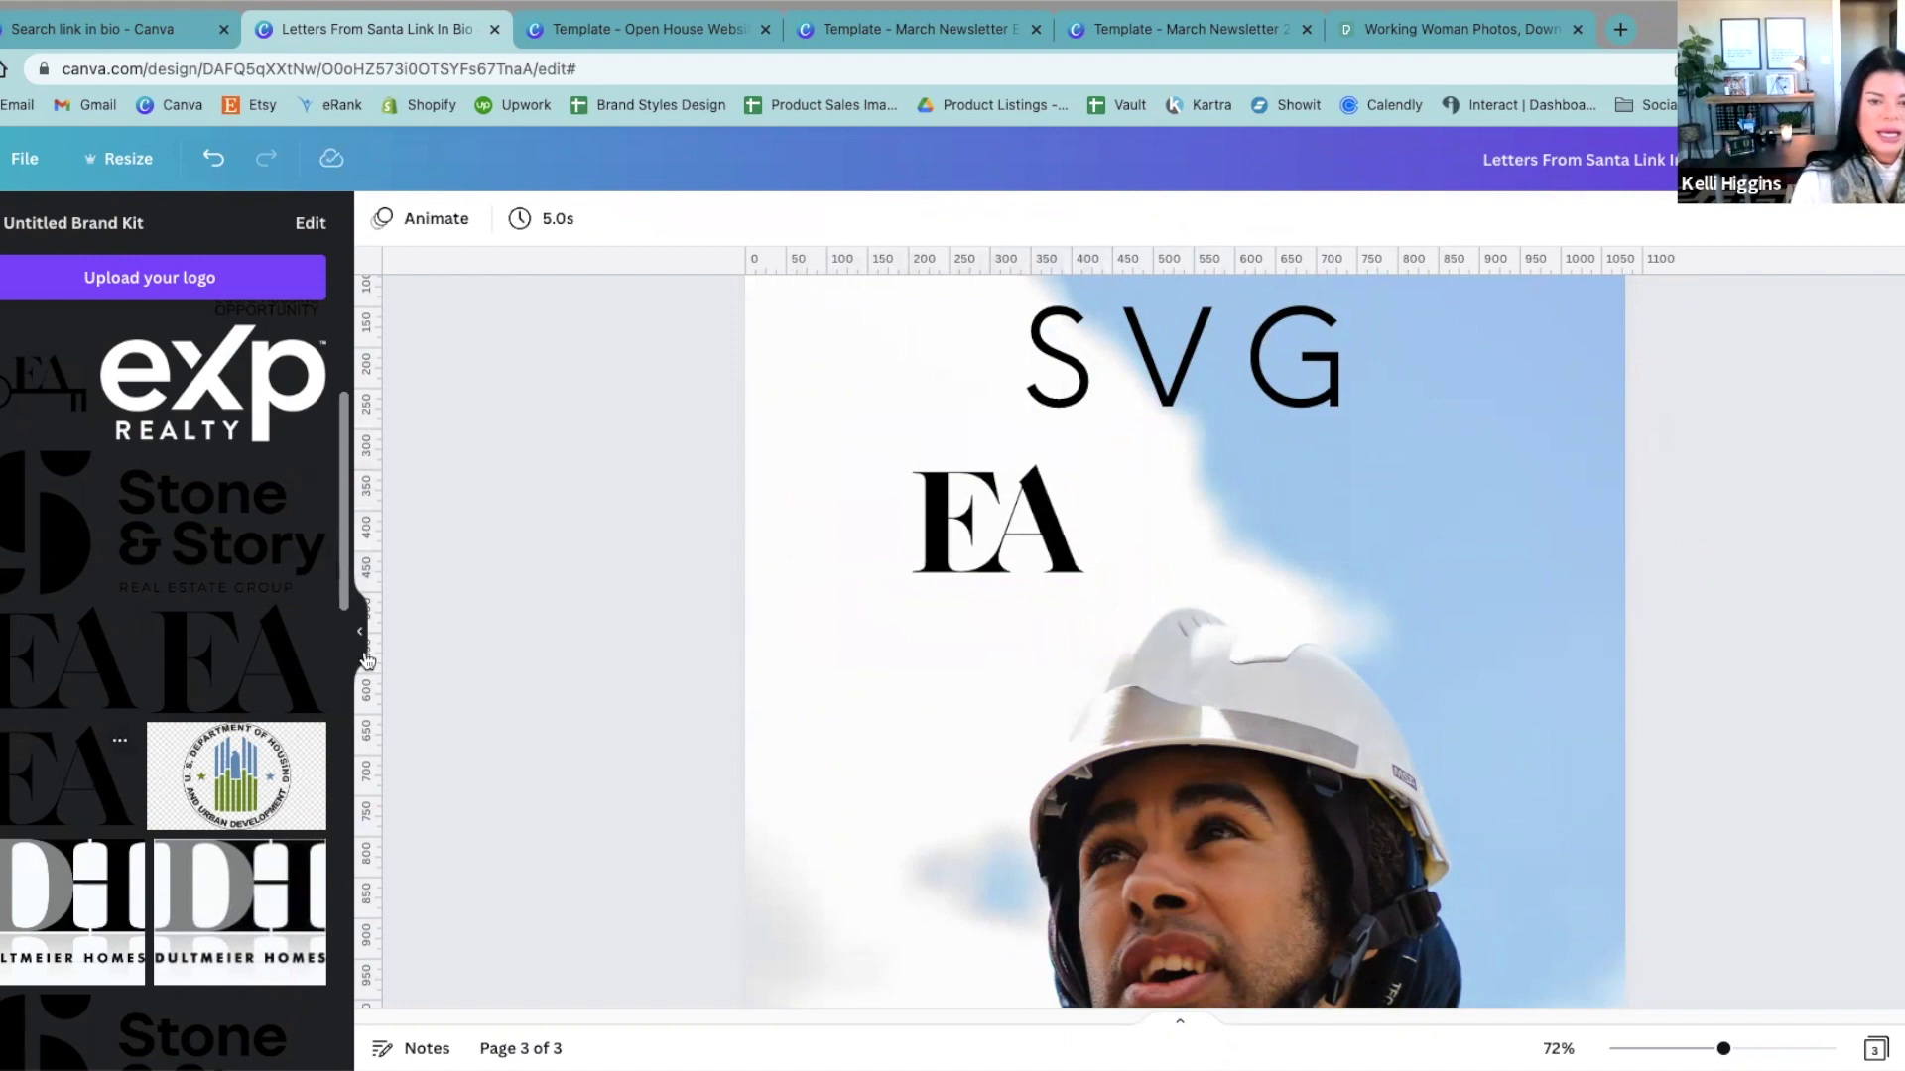
Add a second EA logo and size it to match, placed to the right of the first.
click(88, 783)
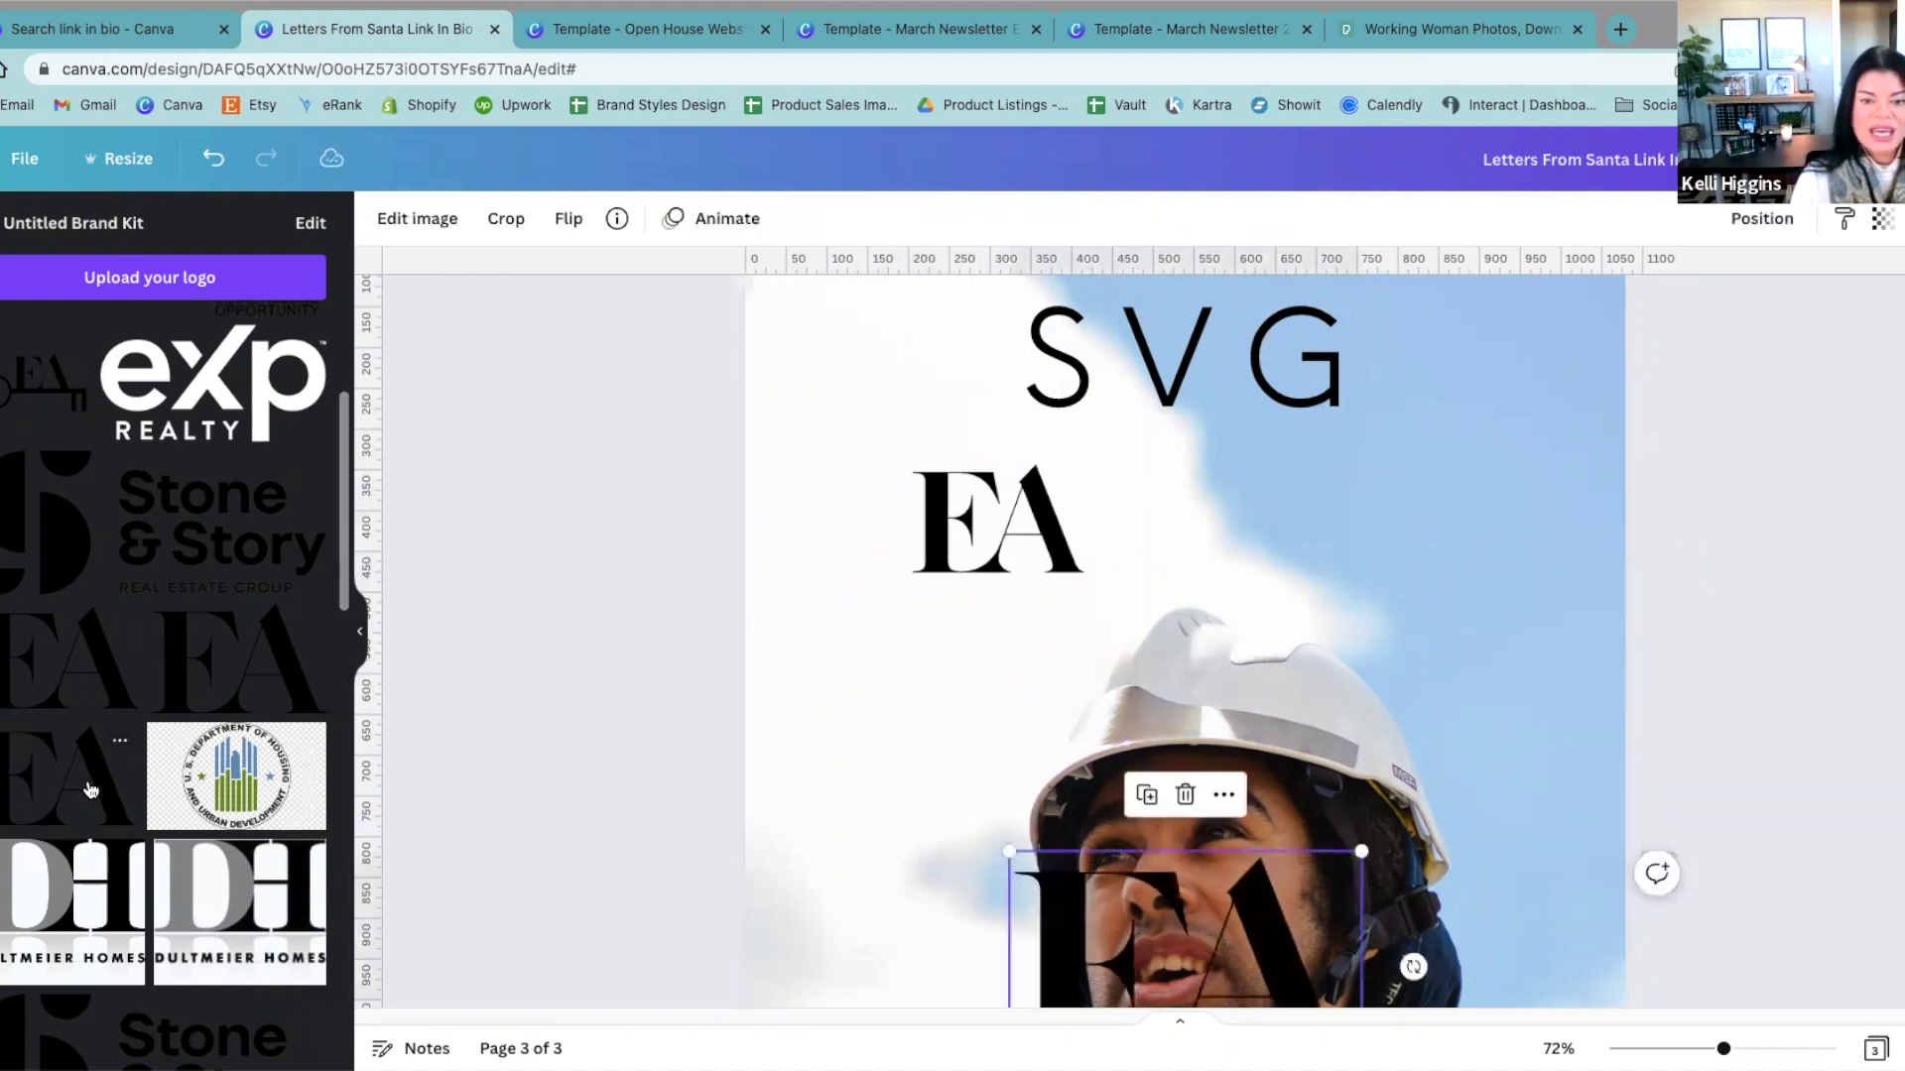
drag(1191, 923, 1353, 500)
key(Delete)
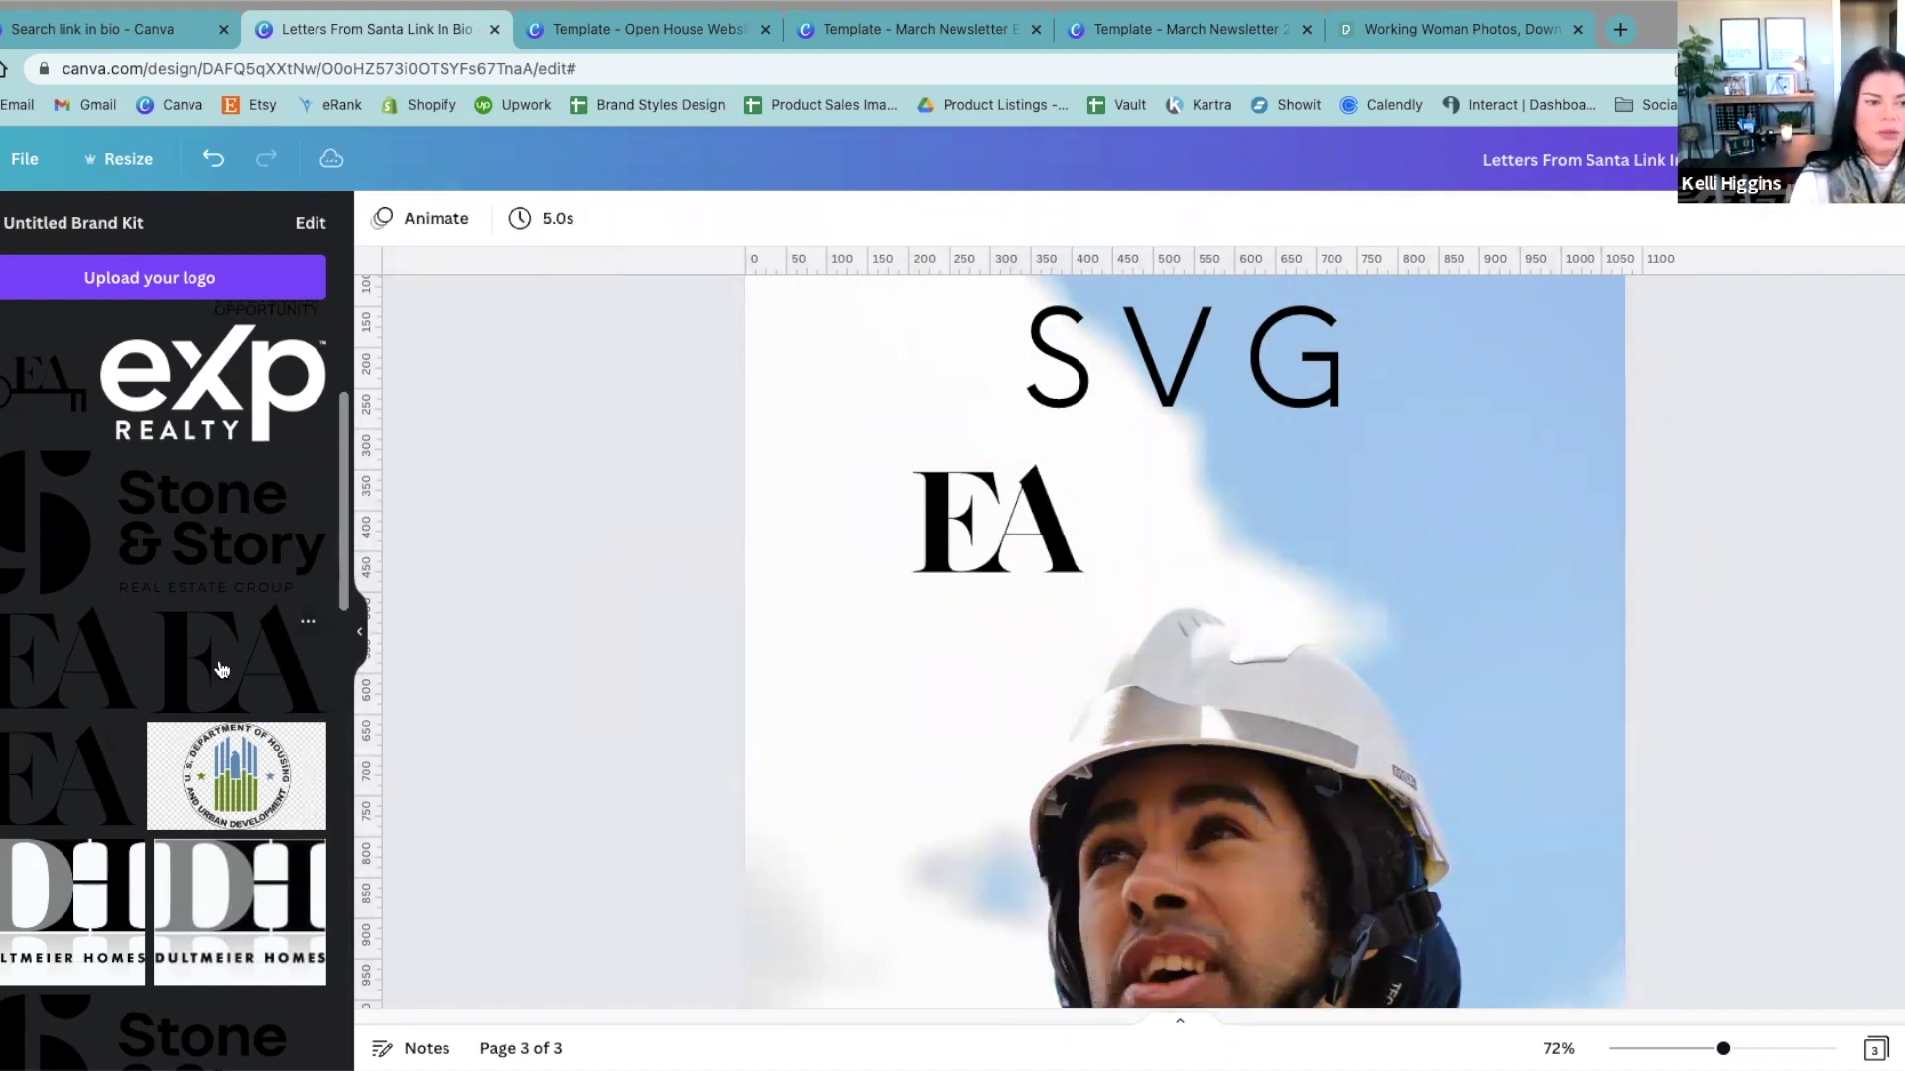
click(218, 667)
drag(965, 805, 1319, 533)
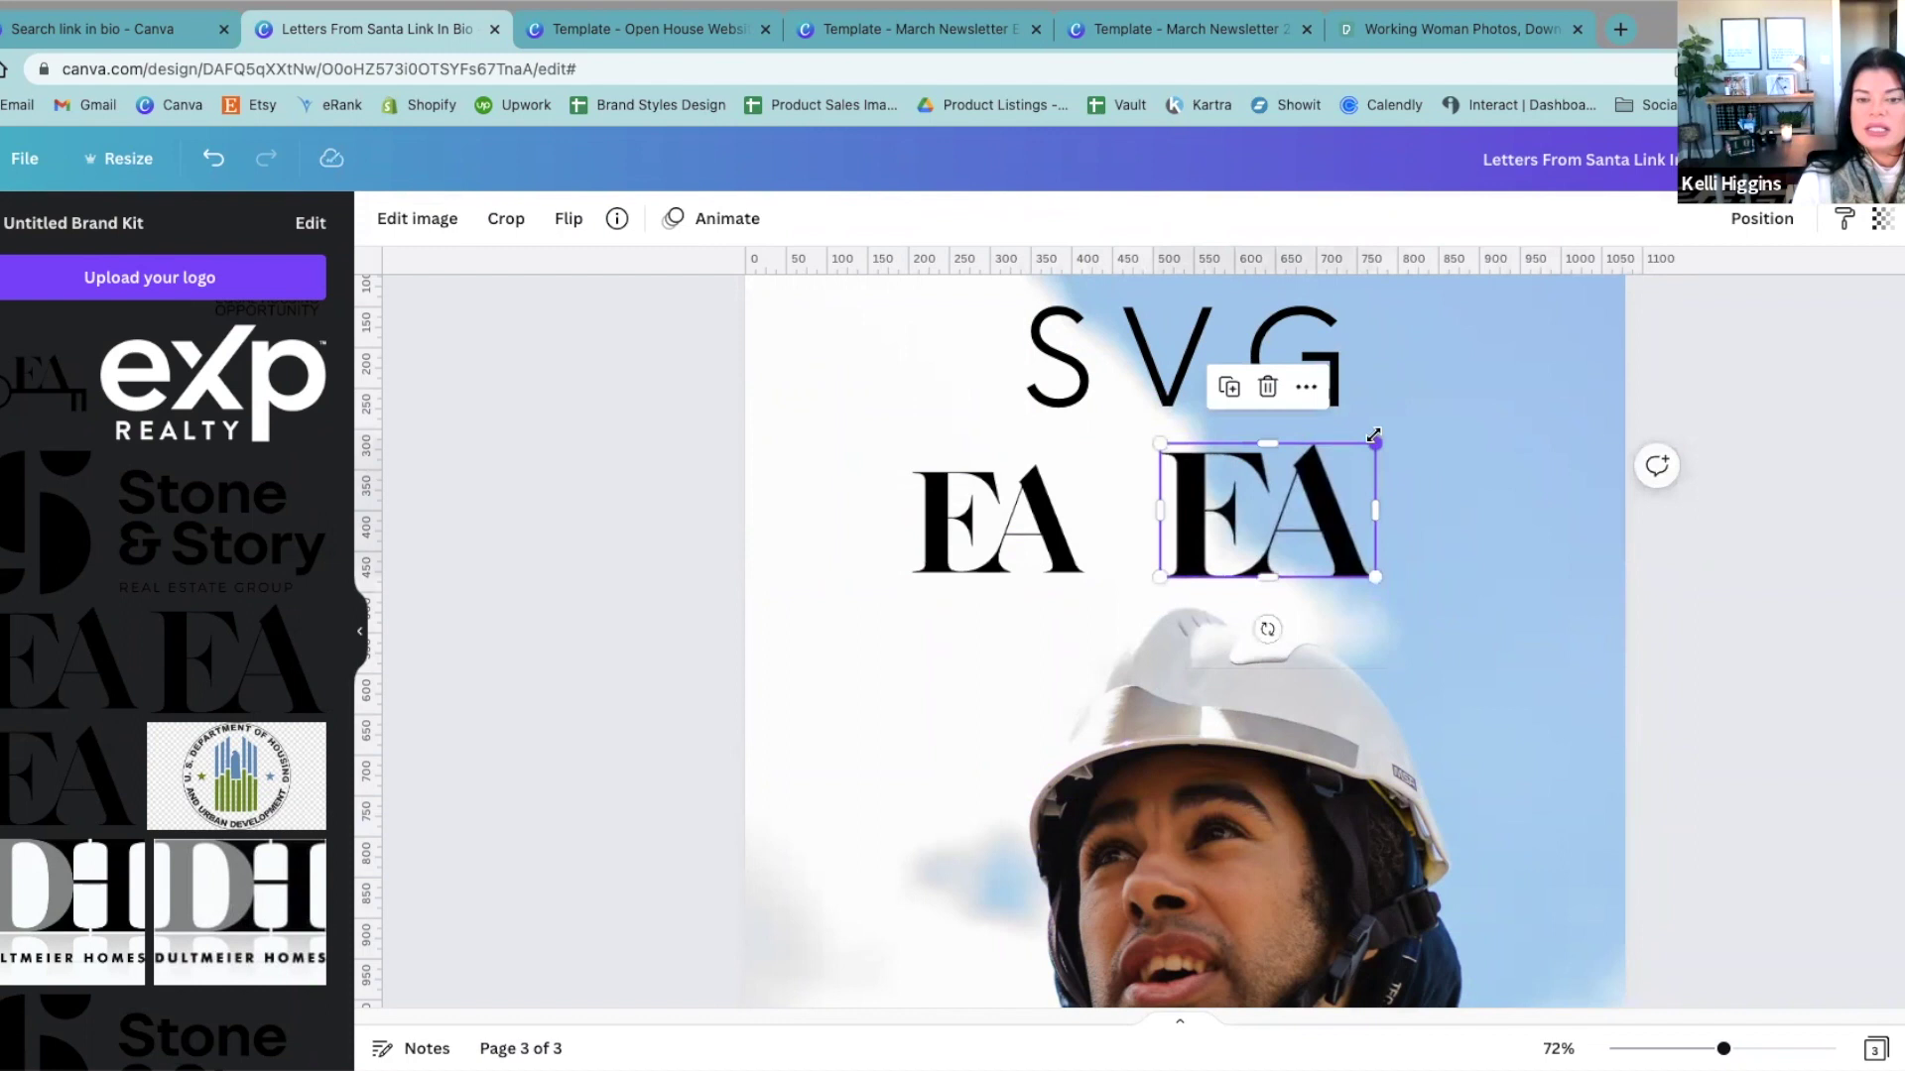
drag(1364, 447, 1351, 458)
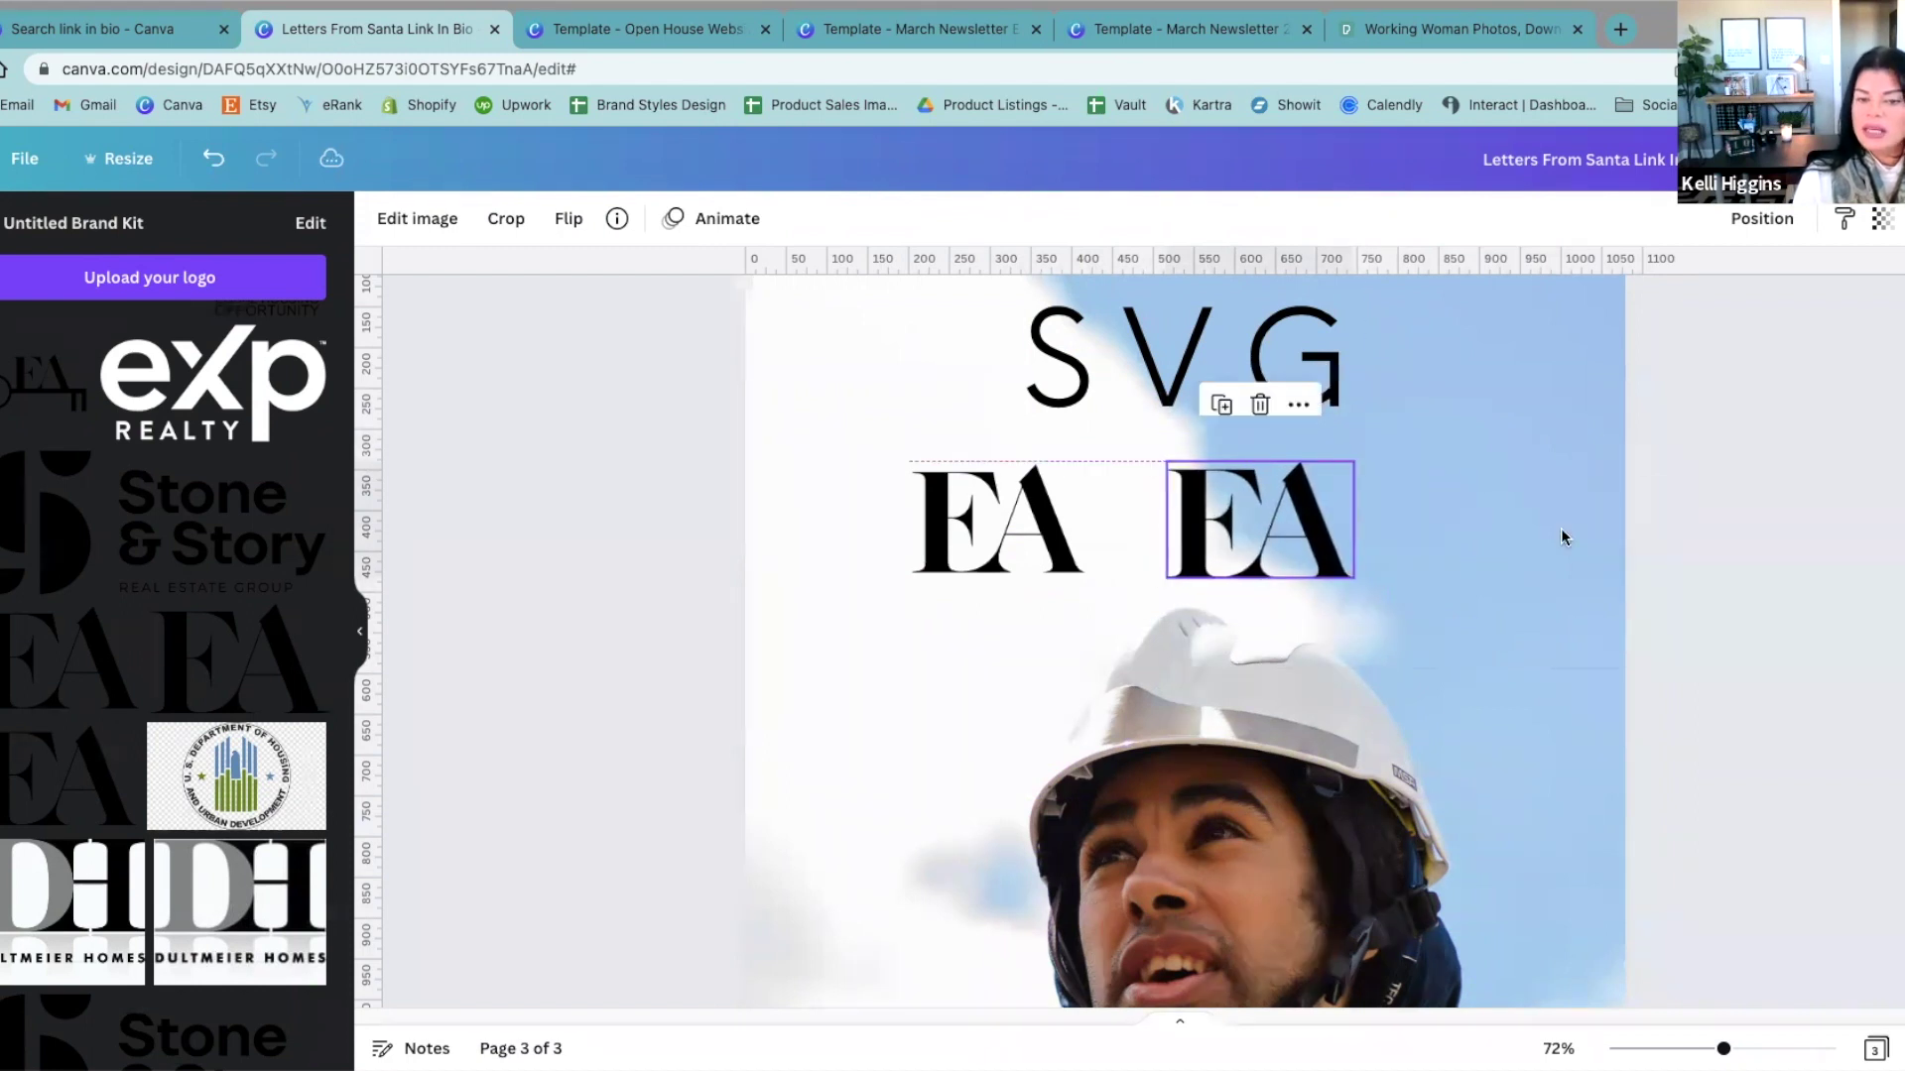
click(1803, 567)
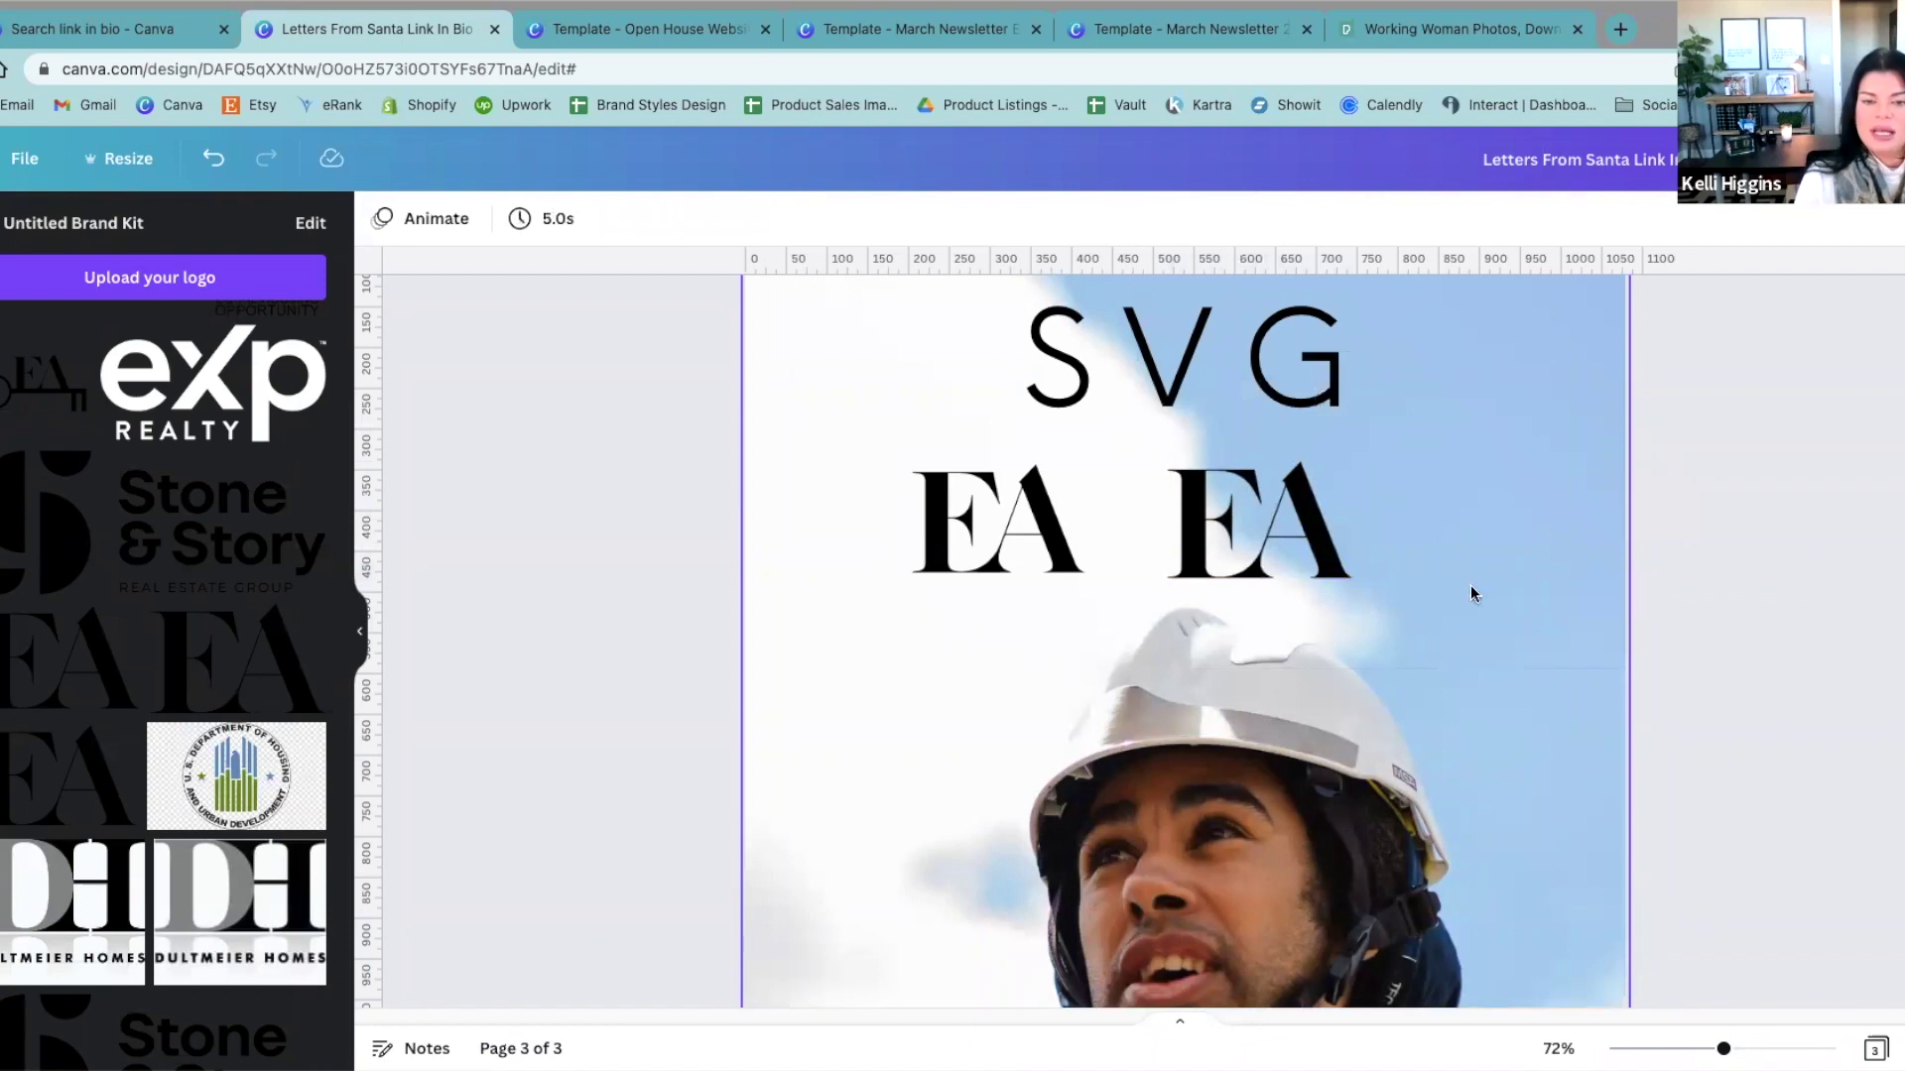
Compare the two EA logos and bring up the left logo's colour choices.
click(1240, 553)
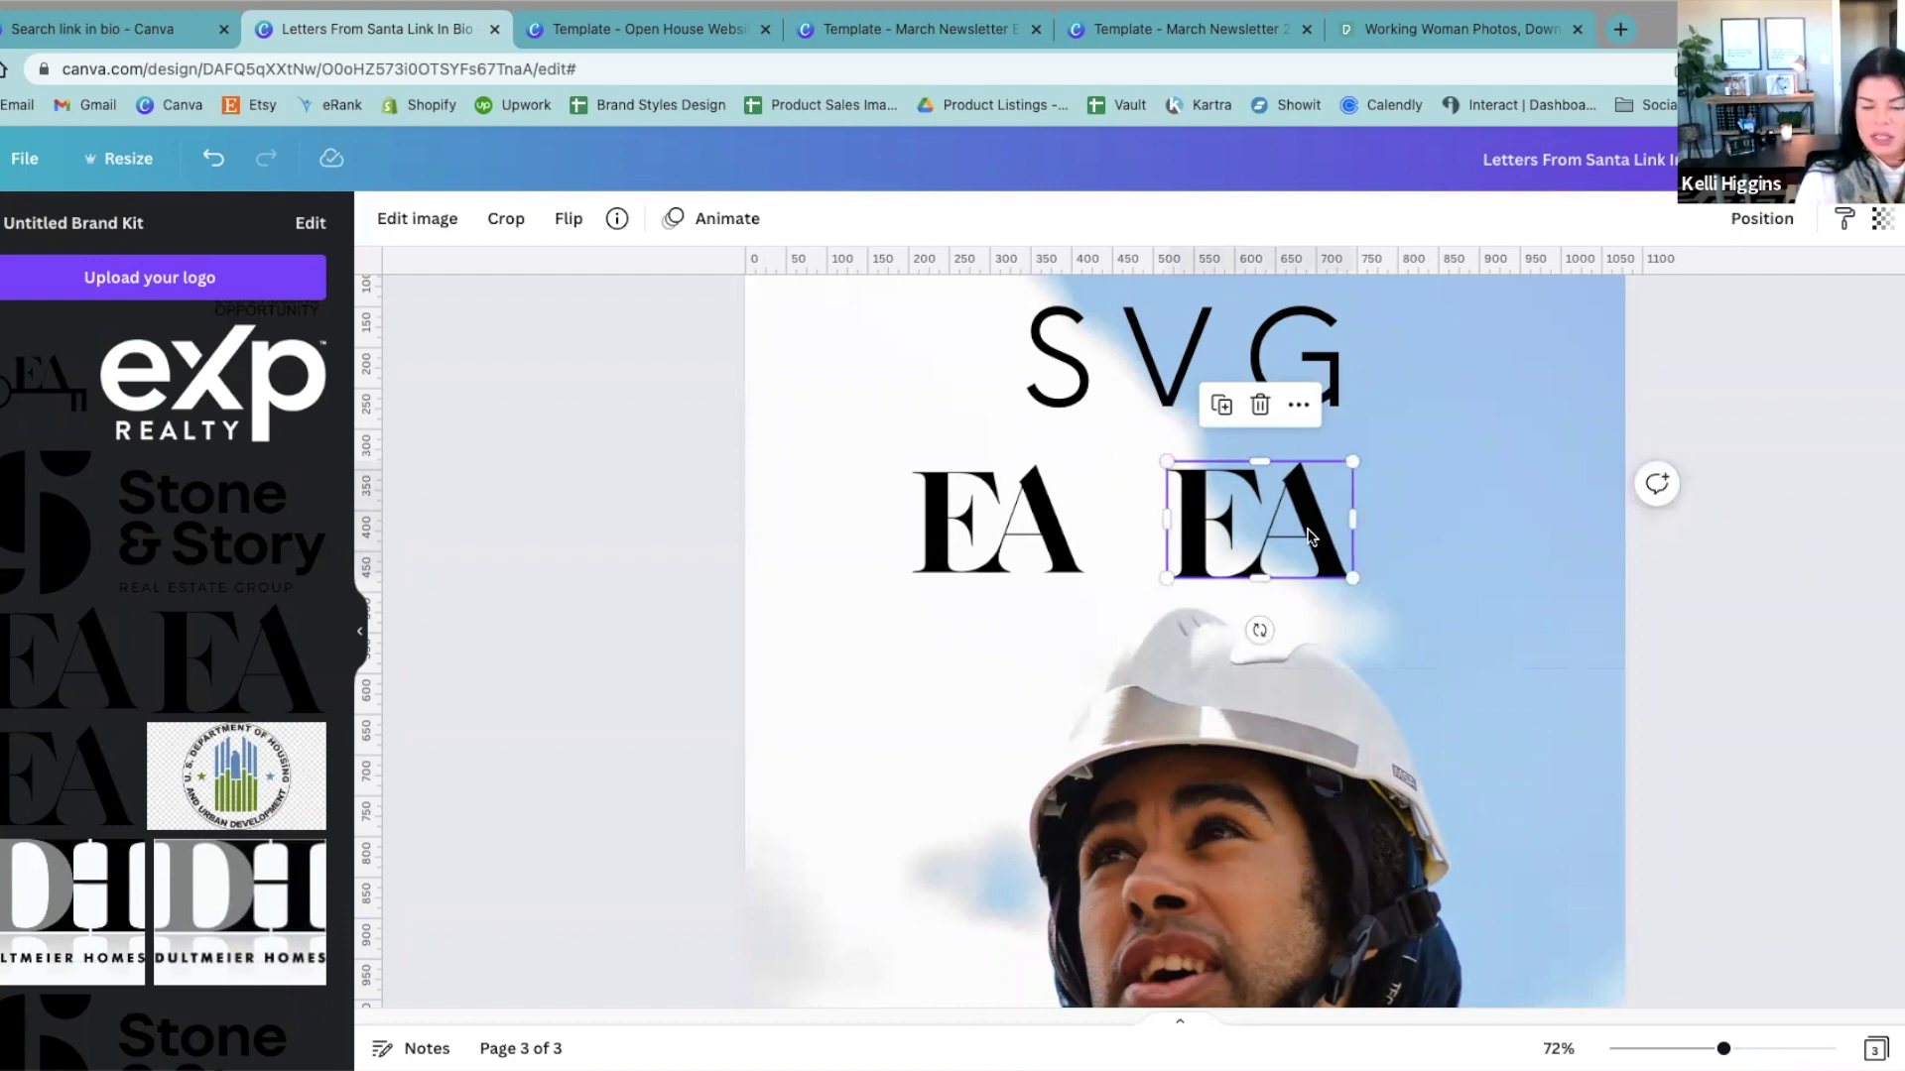
click(1022, 520)
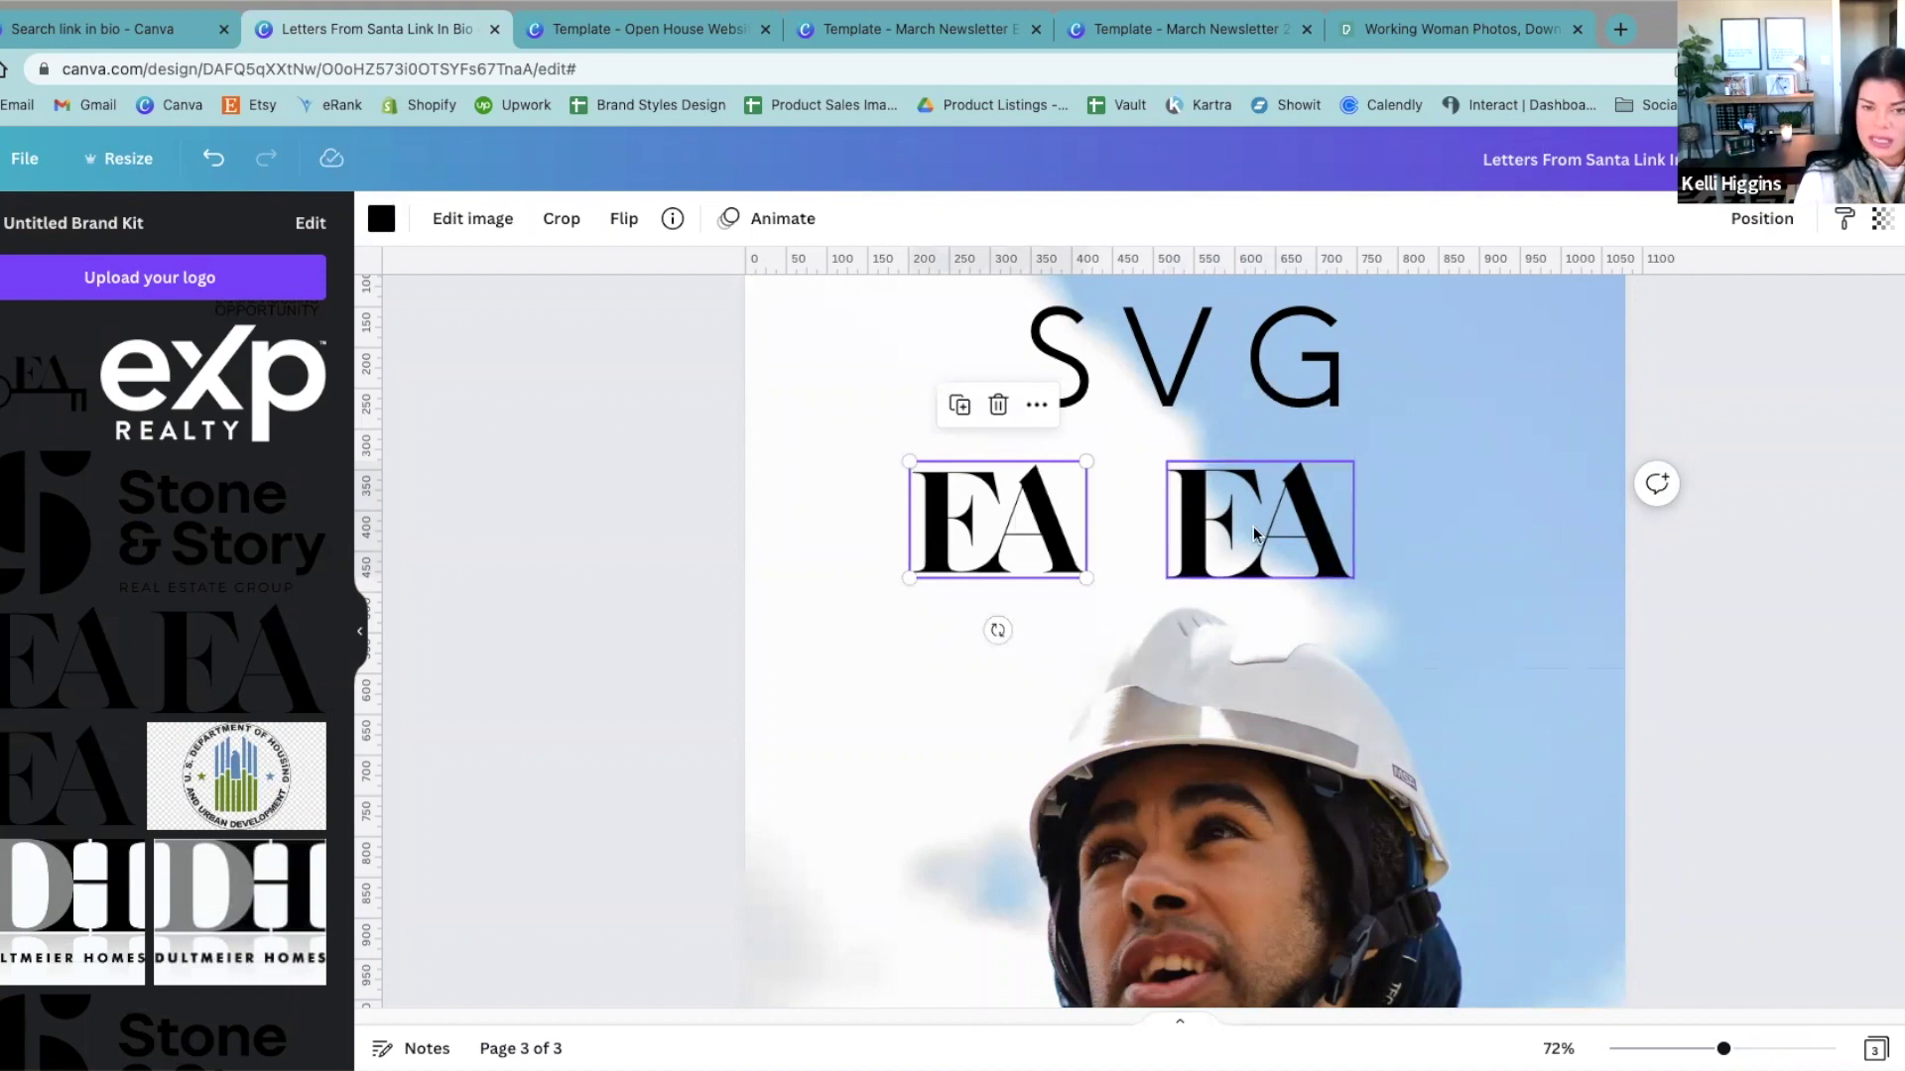
click(1334, 535)
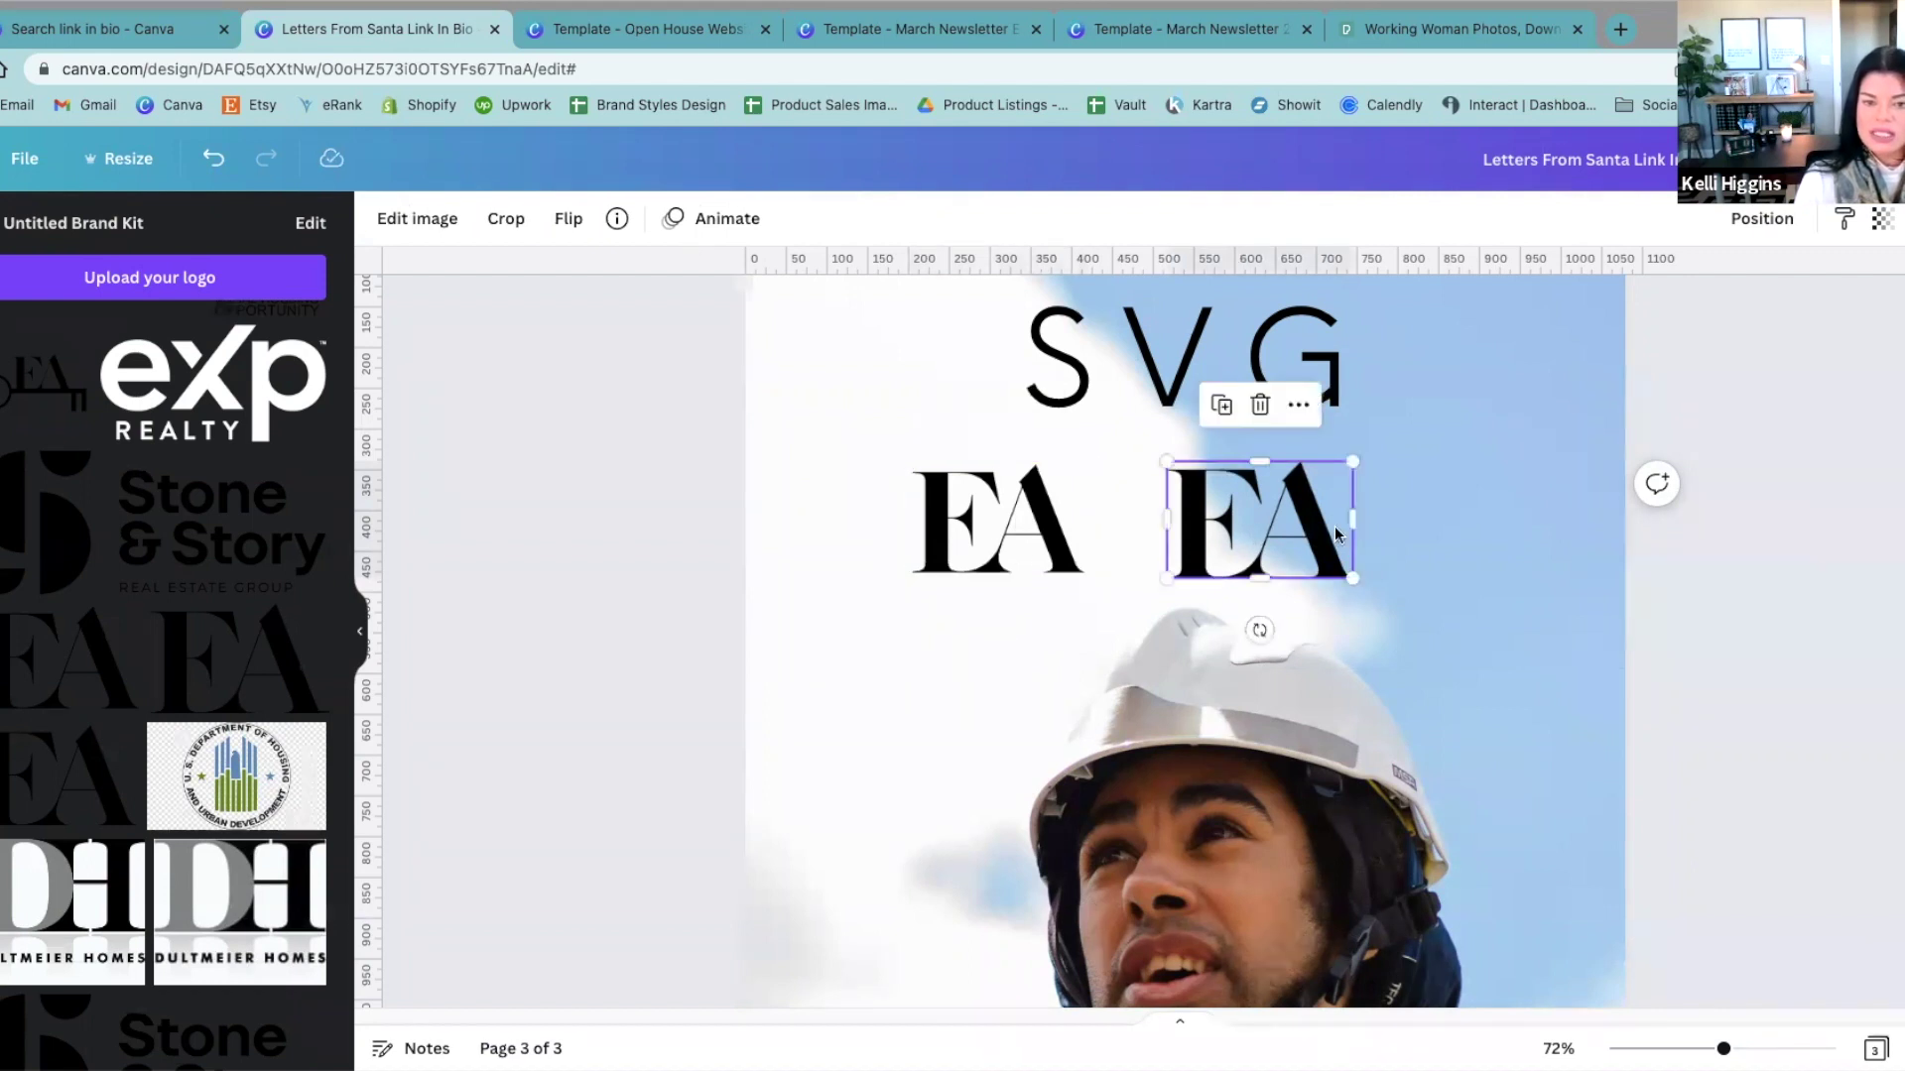
click(1029, 540)
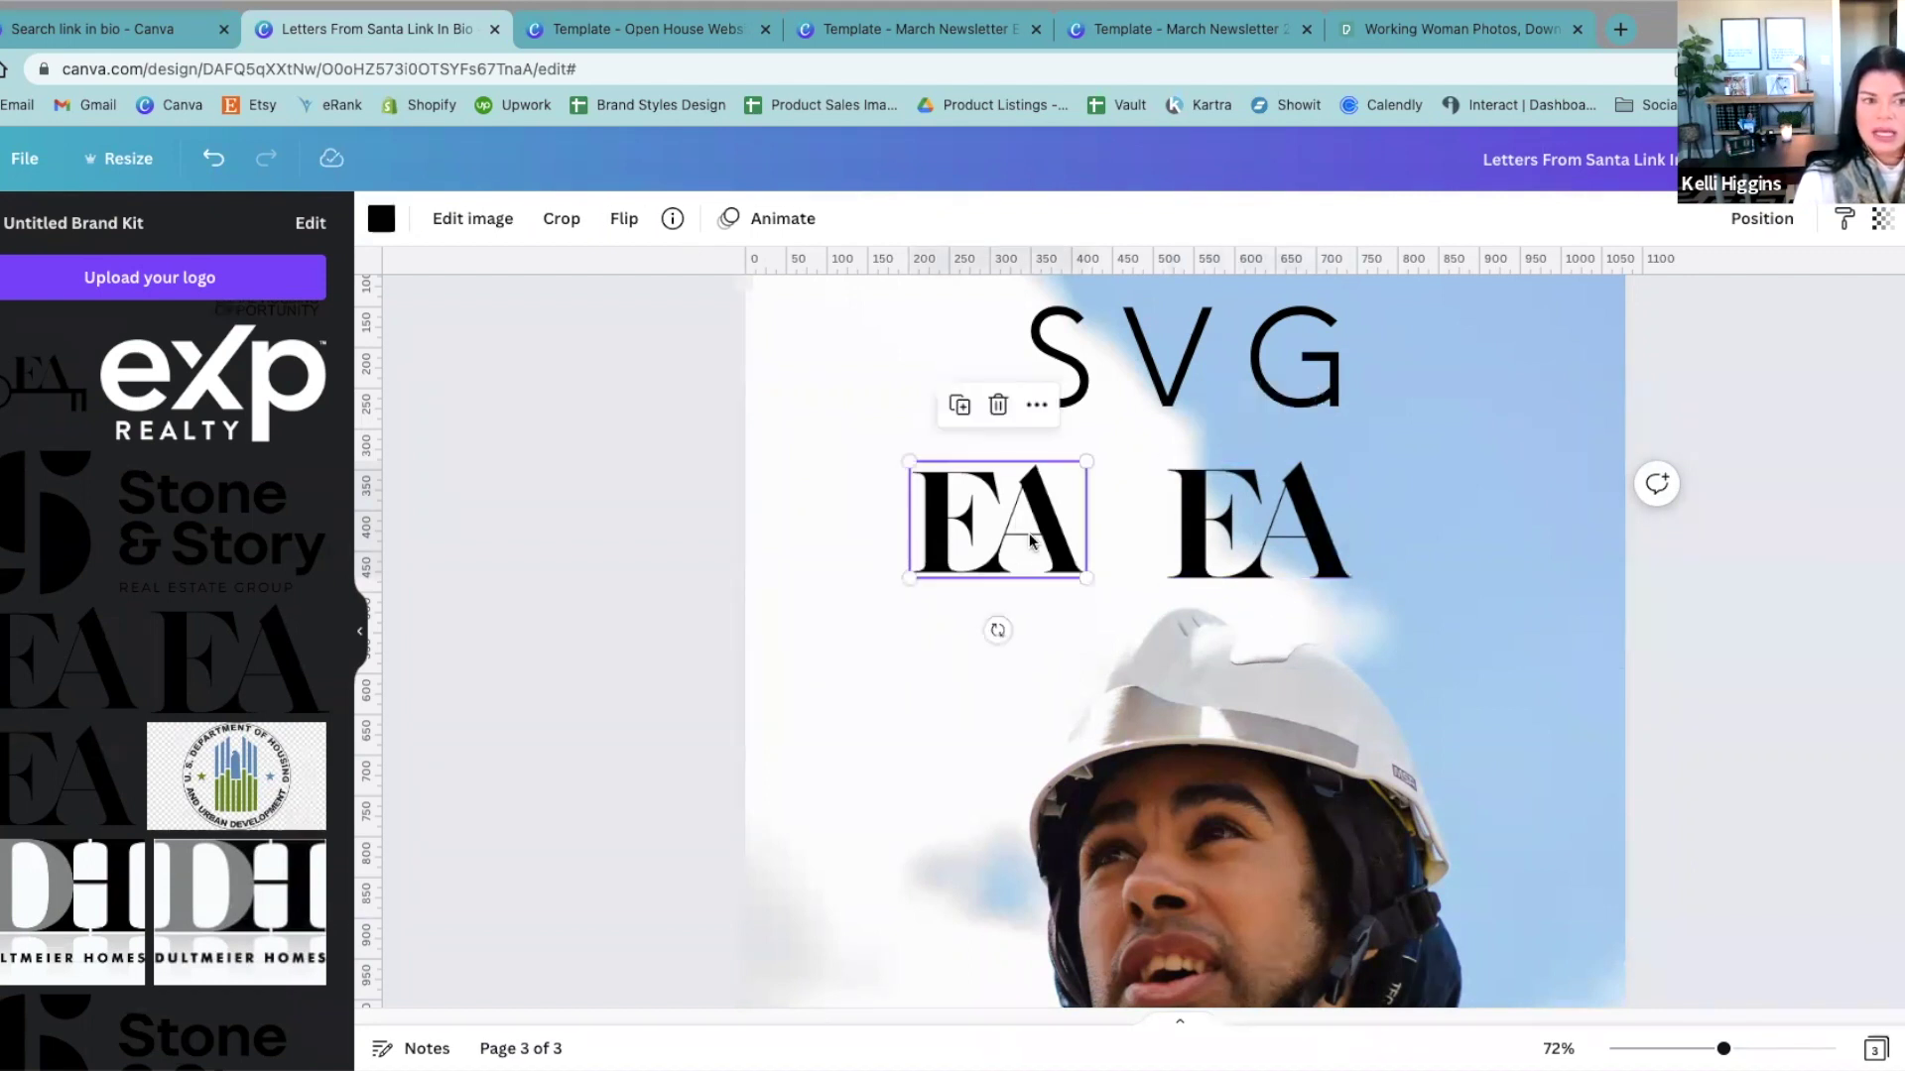
click(377, 224)
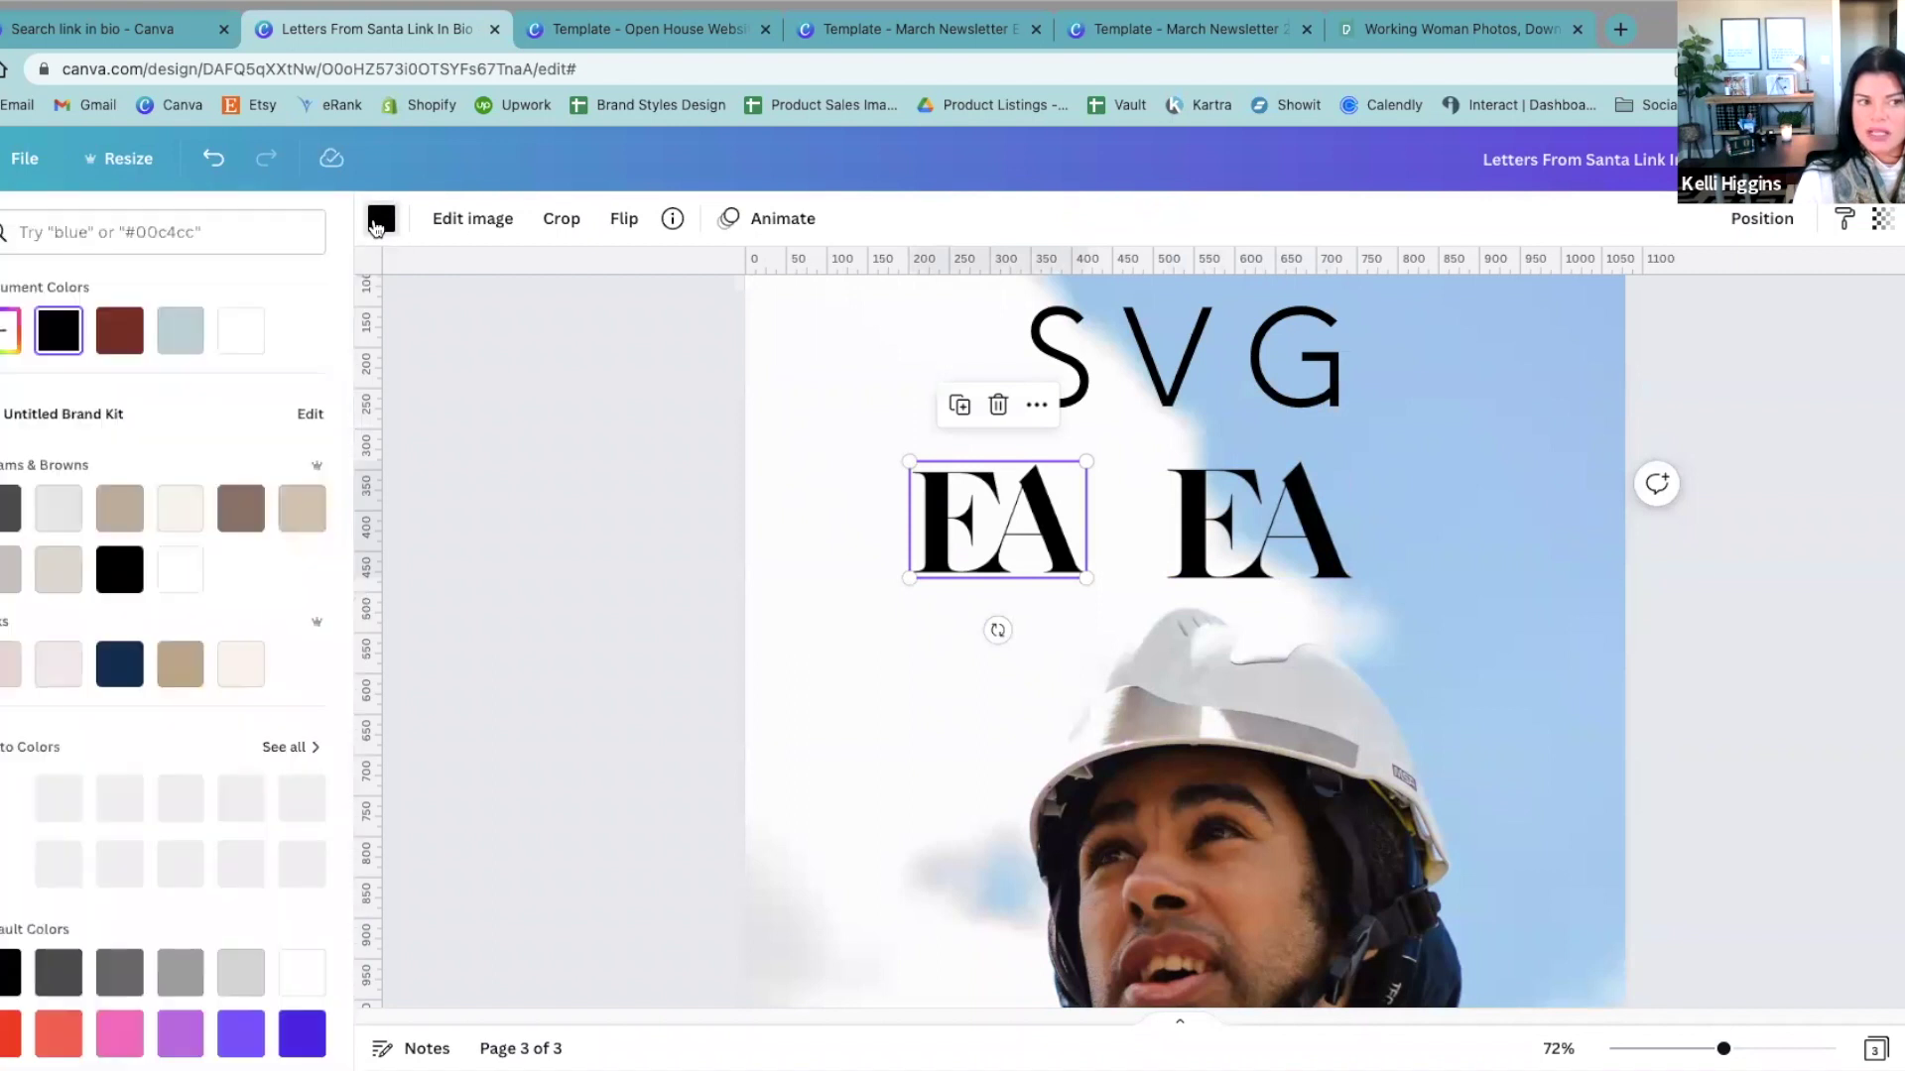
click(182, 328)
click(115, 347)
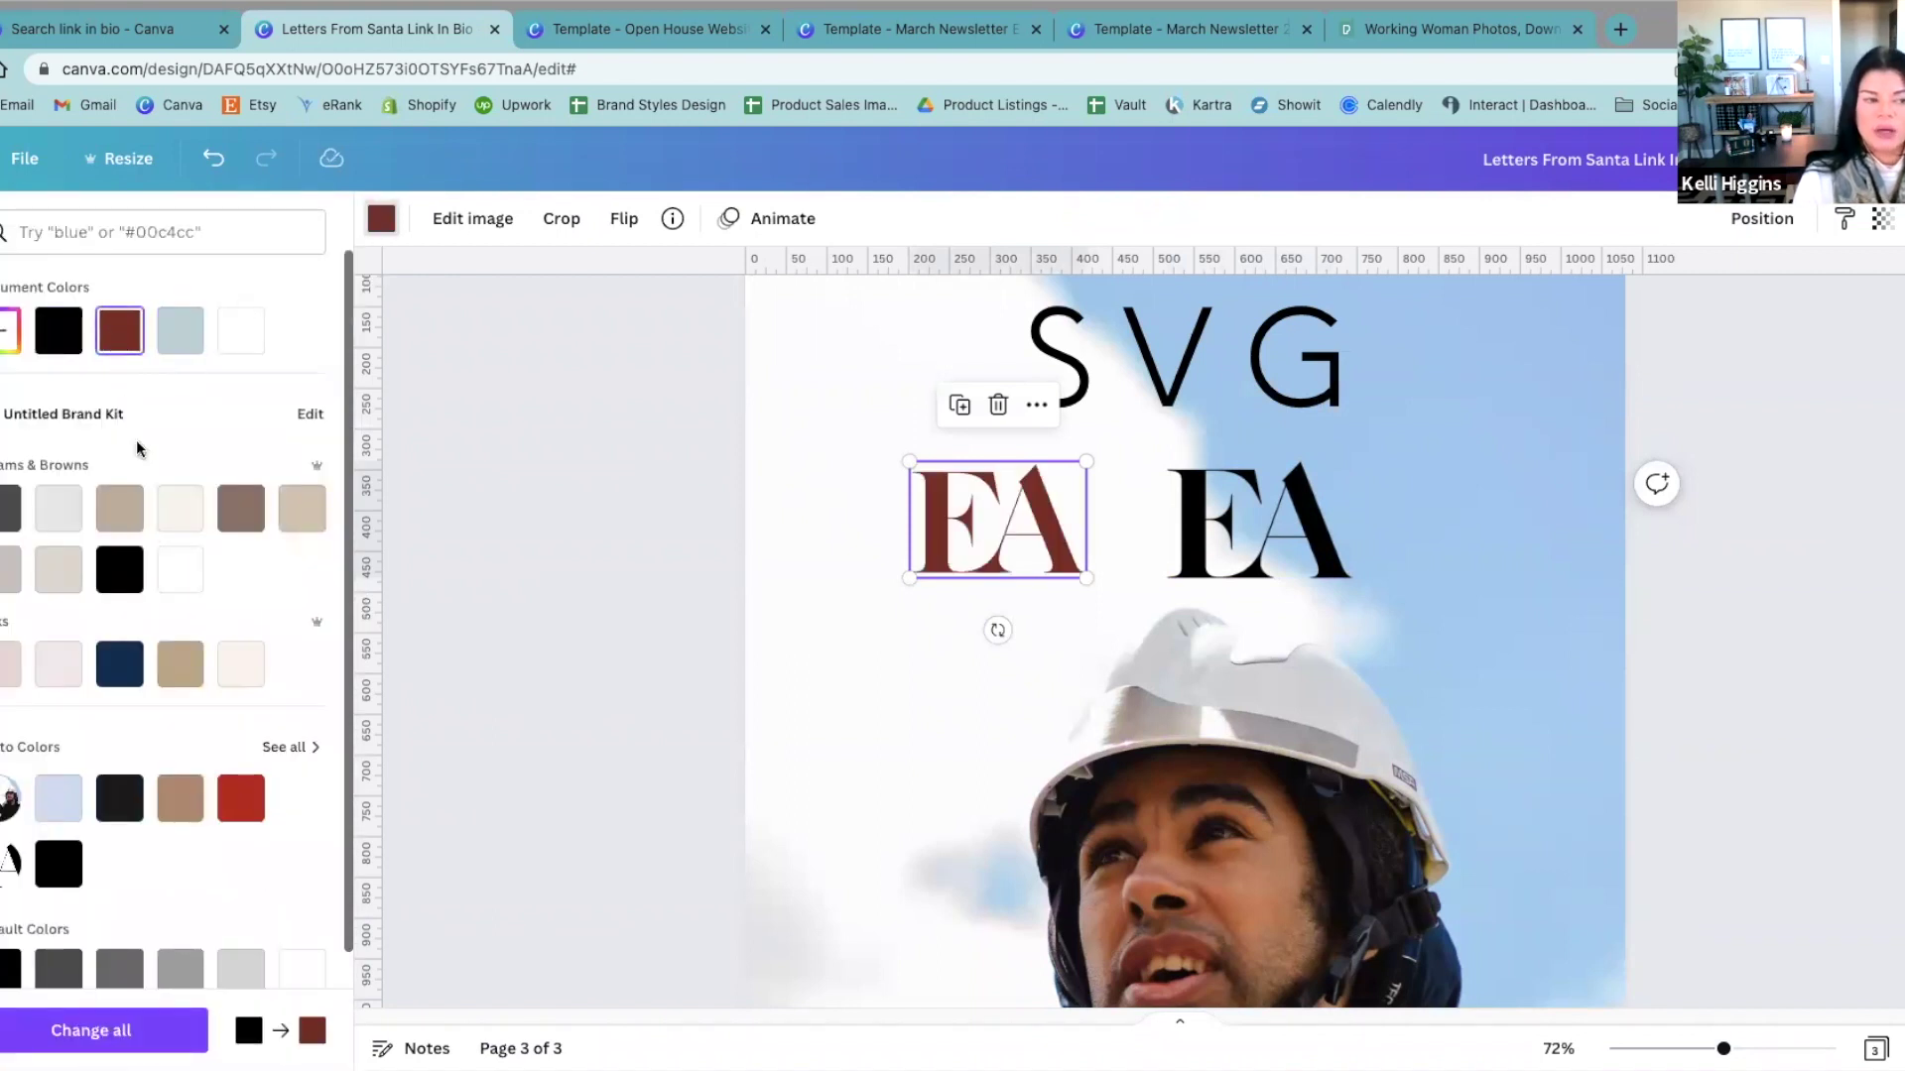
click(119, 508)
click(119, 569)
click(113, 677)
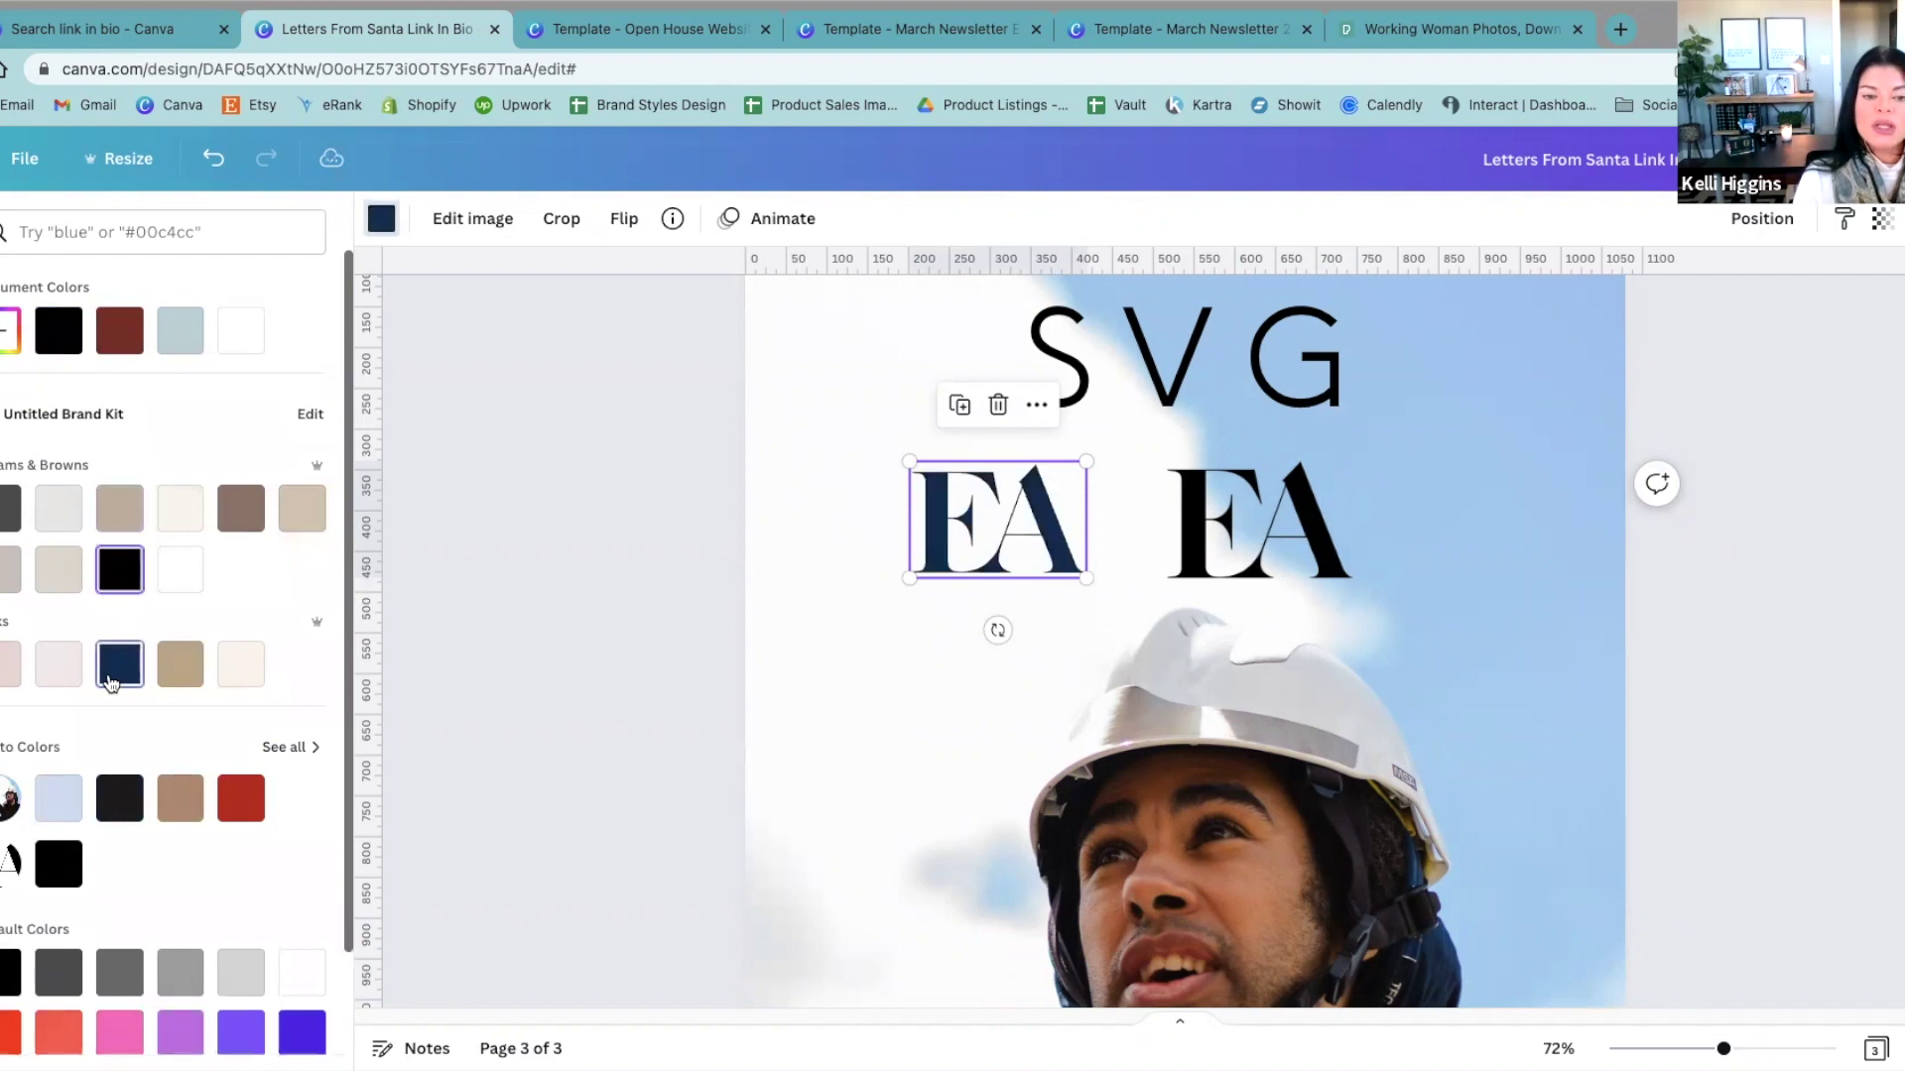
click(6, 518)
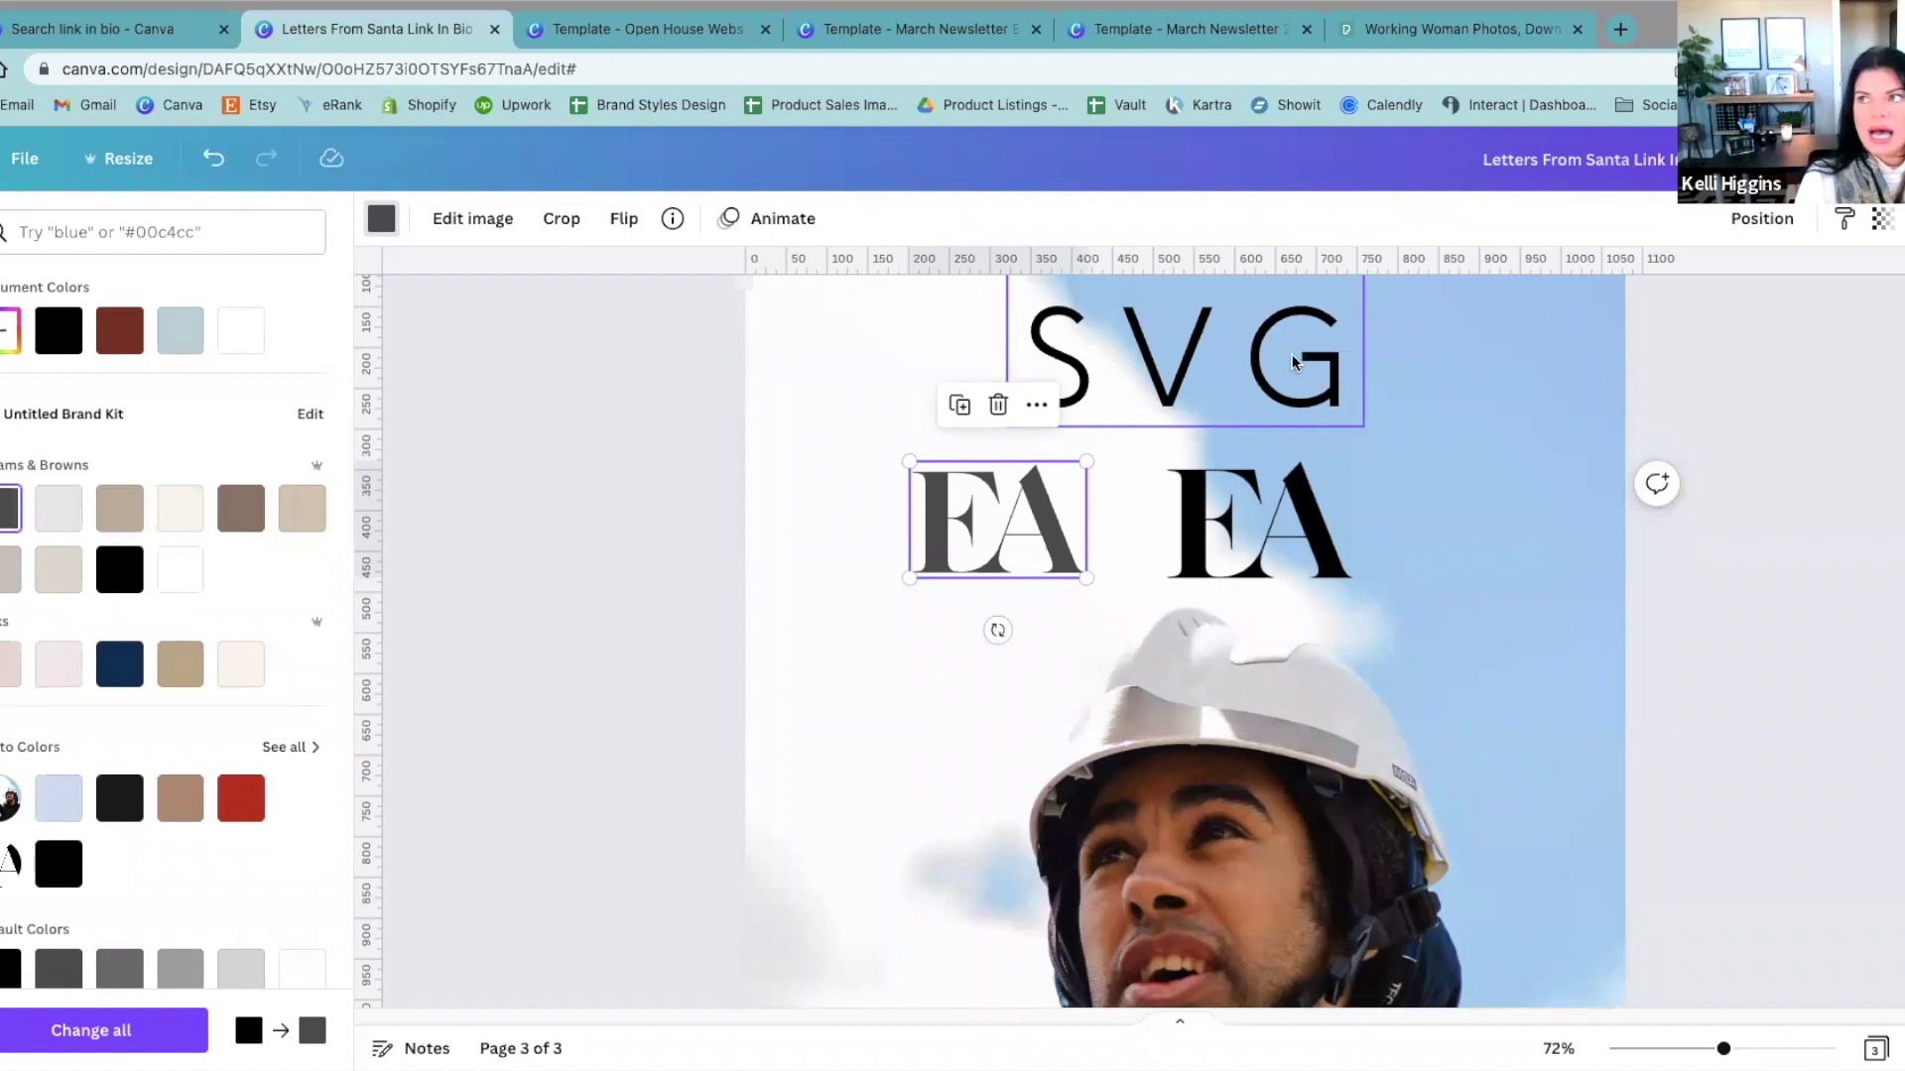
click(1270, 402)
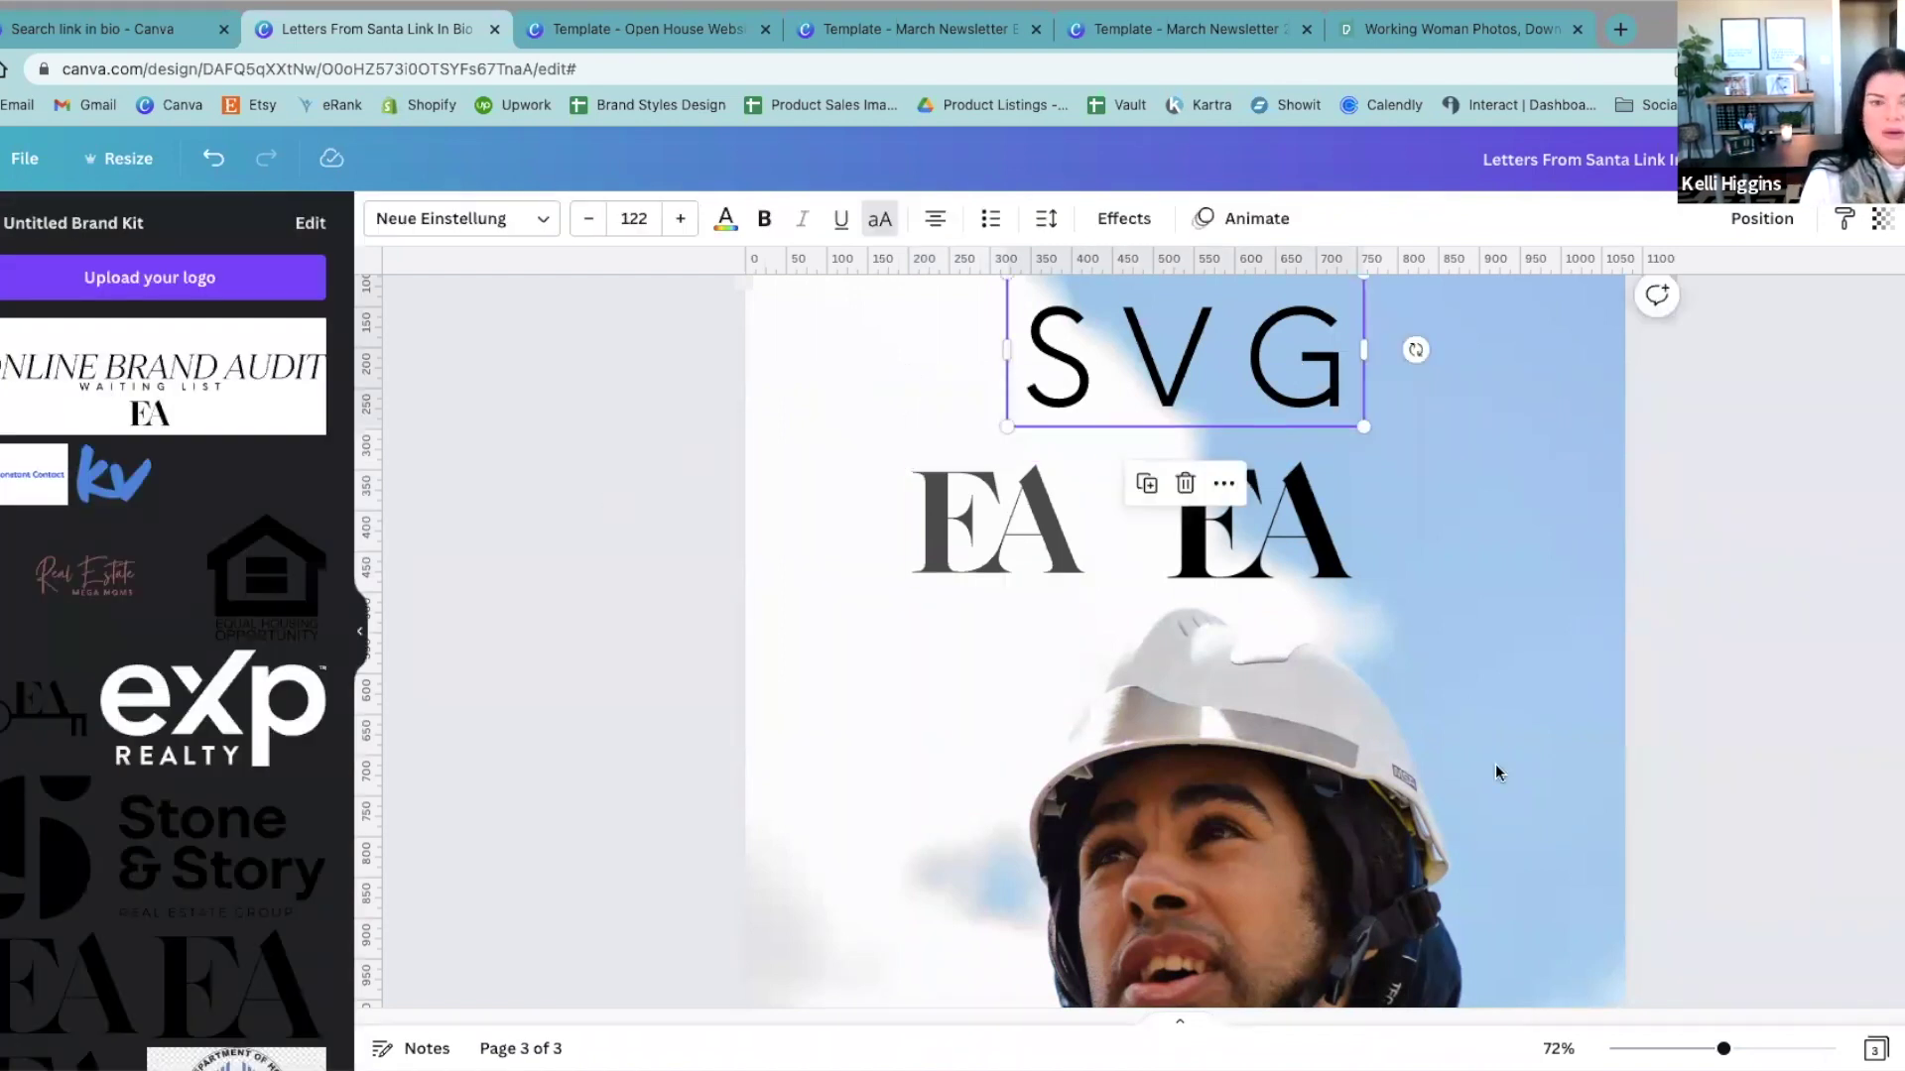
click(1021, 521)
click(377, 215)
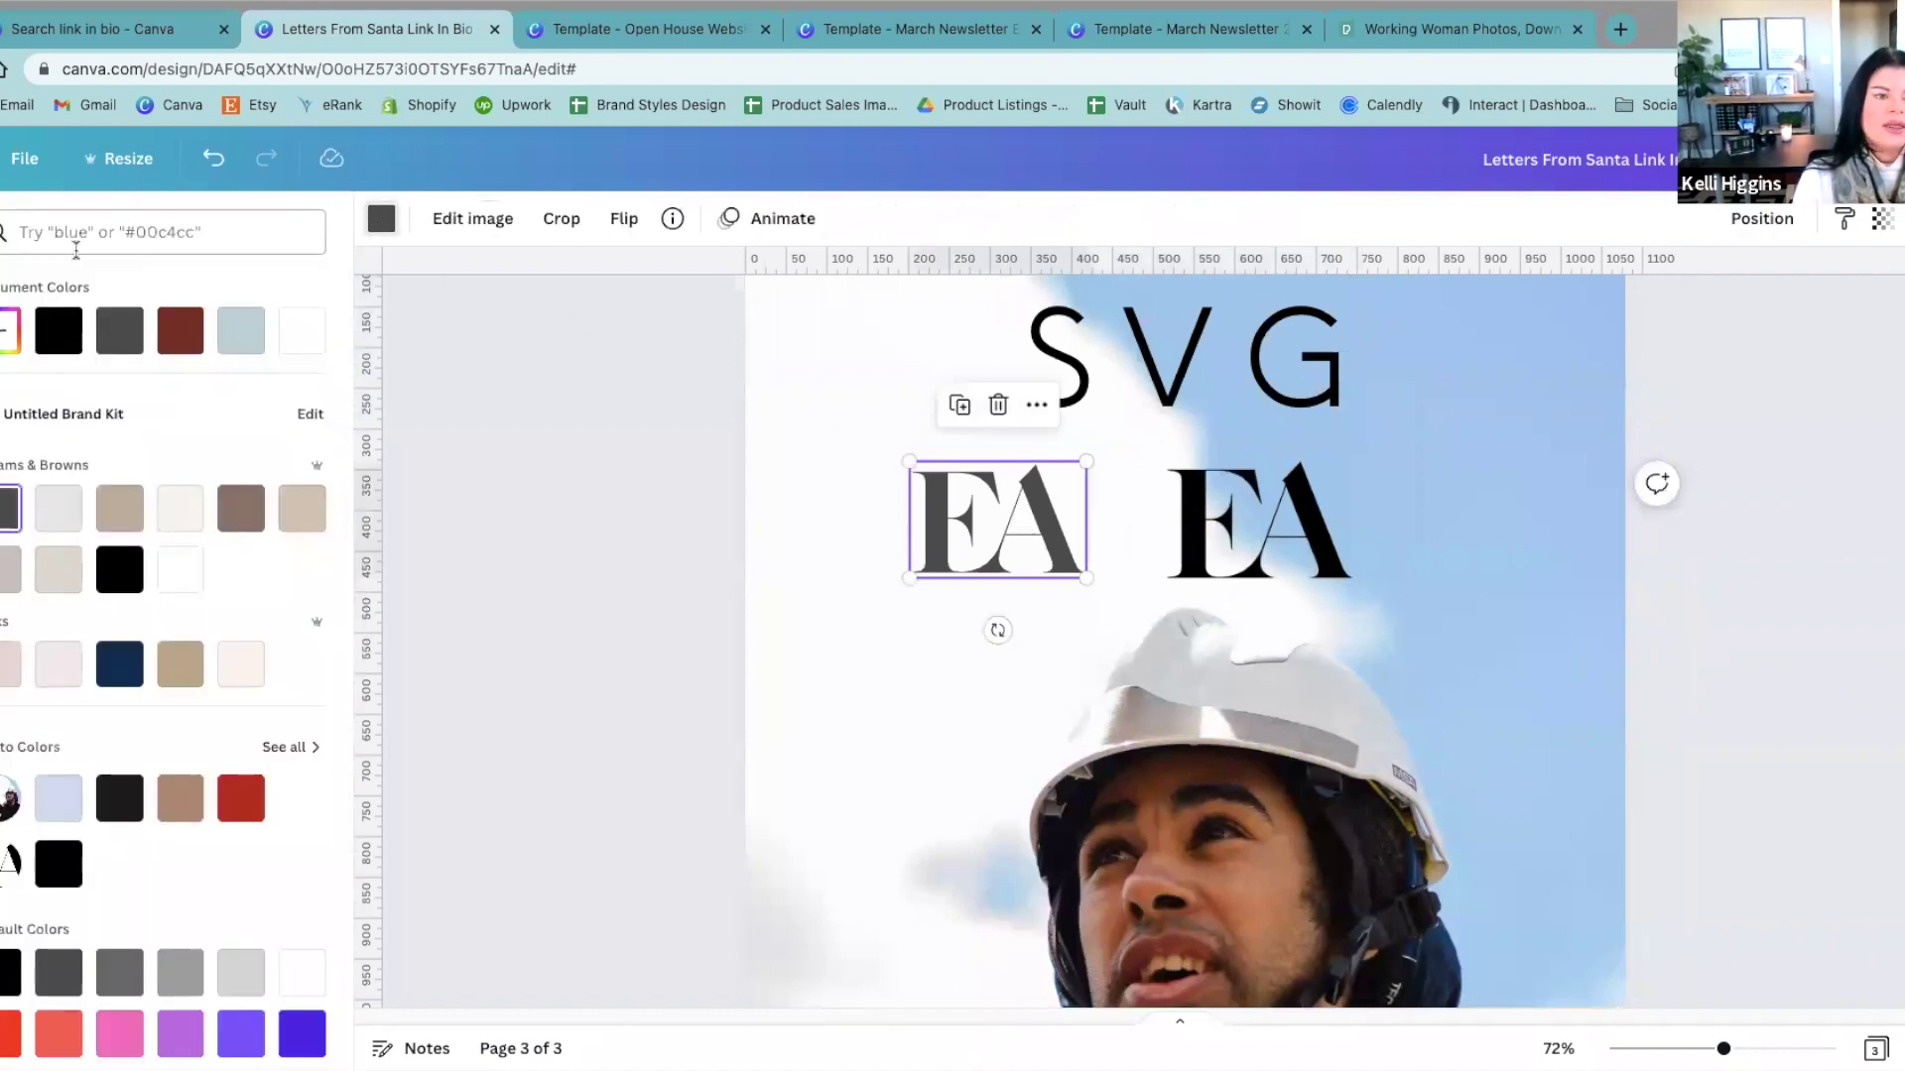
click(60, 324)
click(664, 403)
click(665, 403)
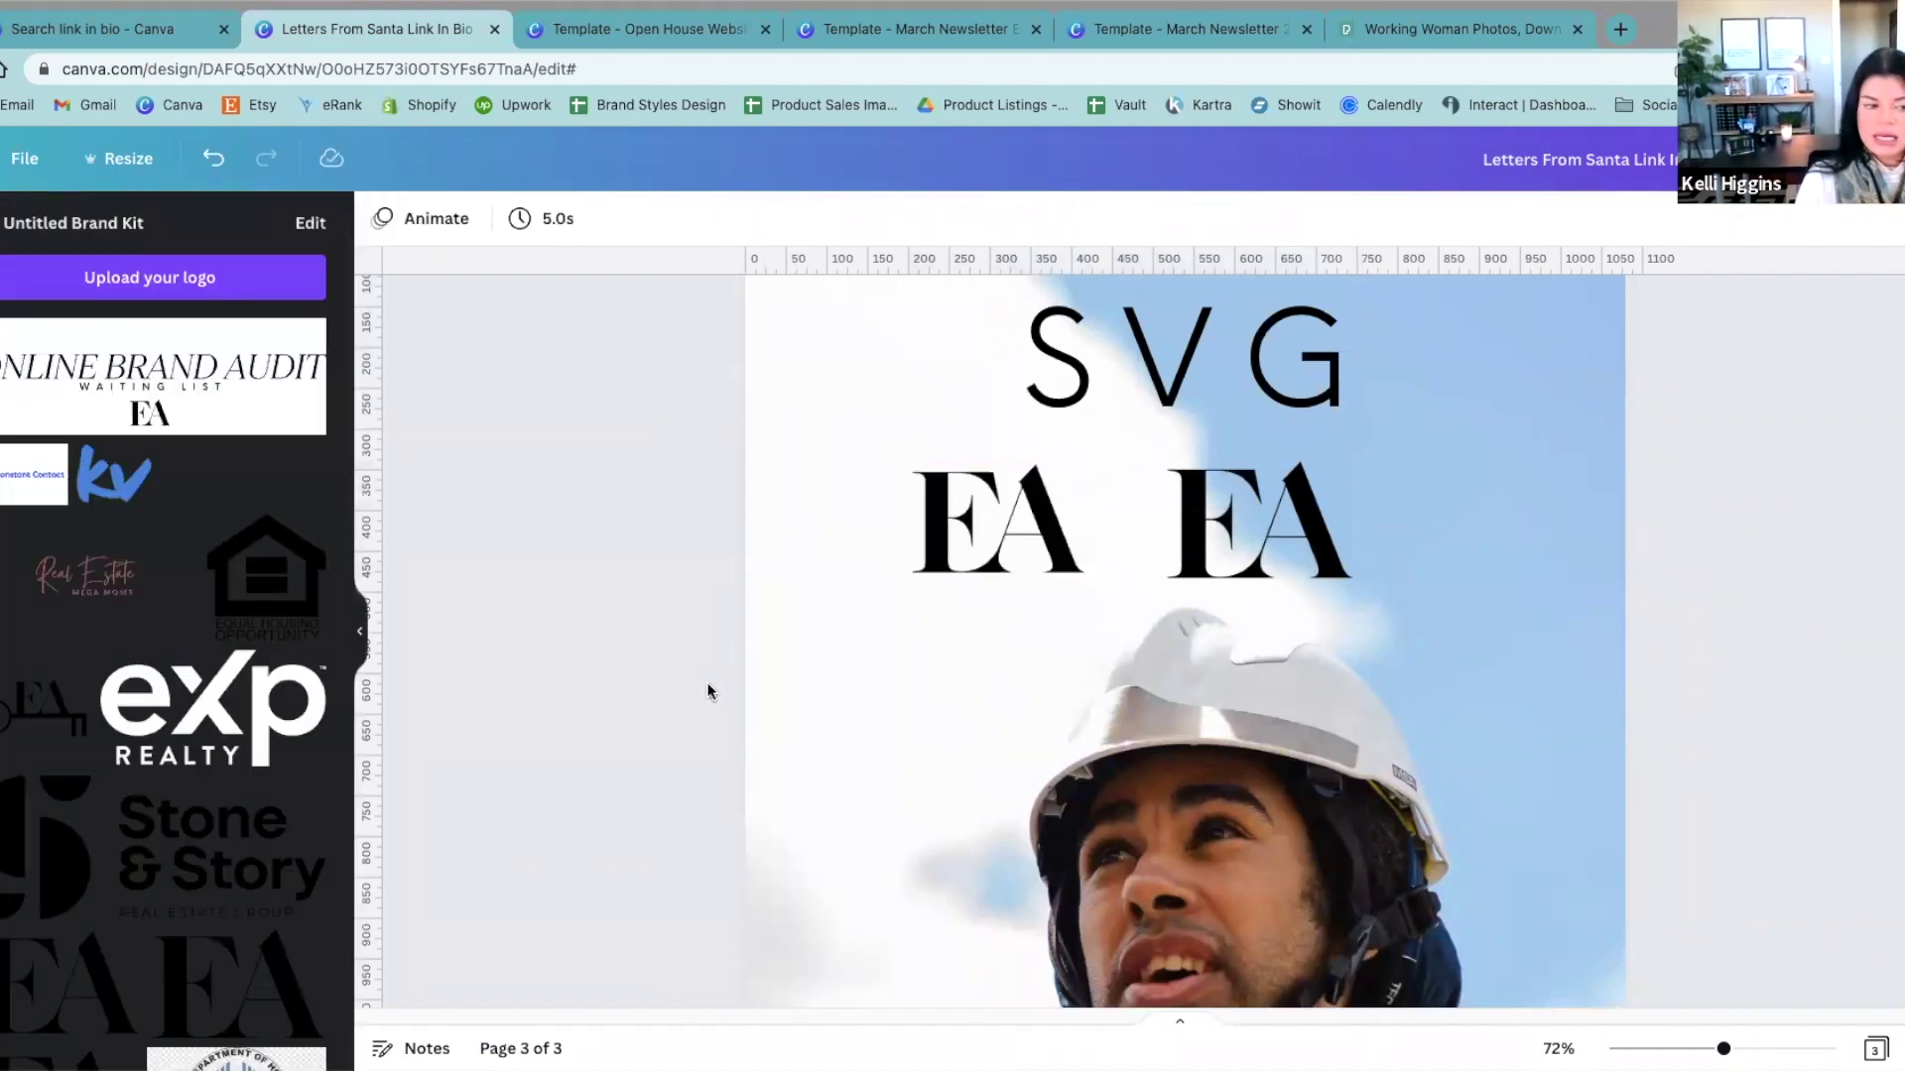
Delete the right EA logo and move the left one down onto the photo.
scroll(706, 681, down, 5)
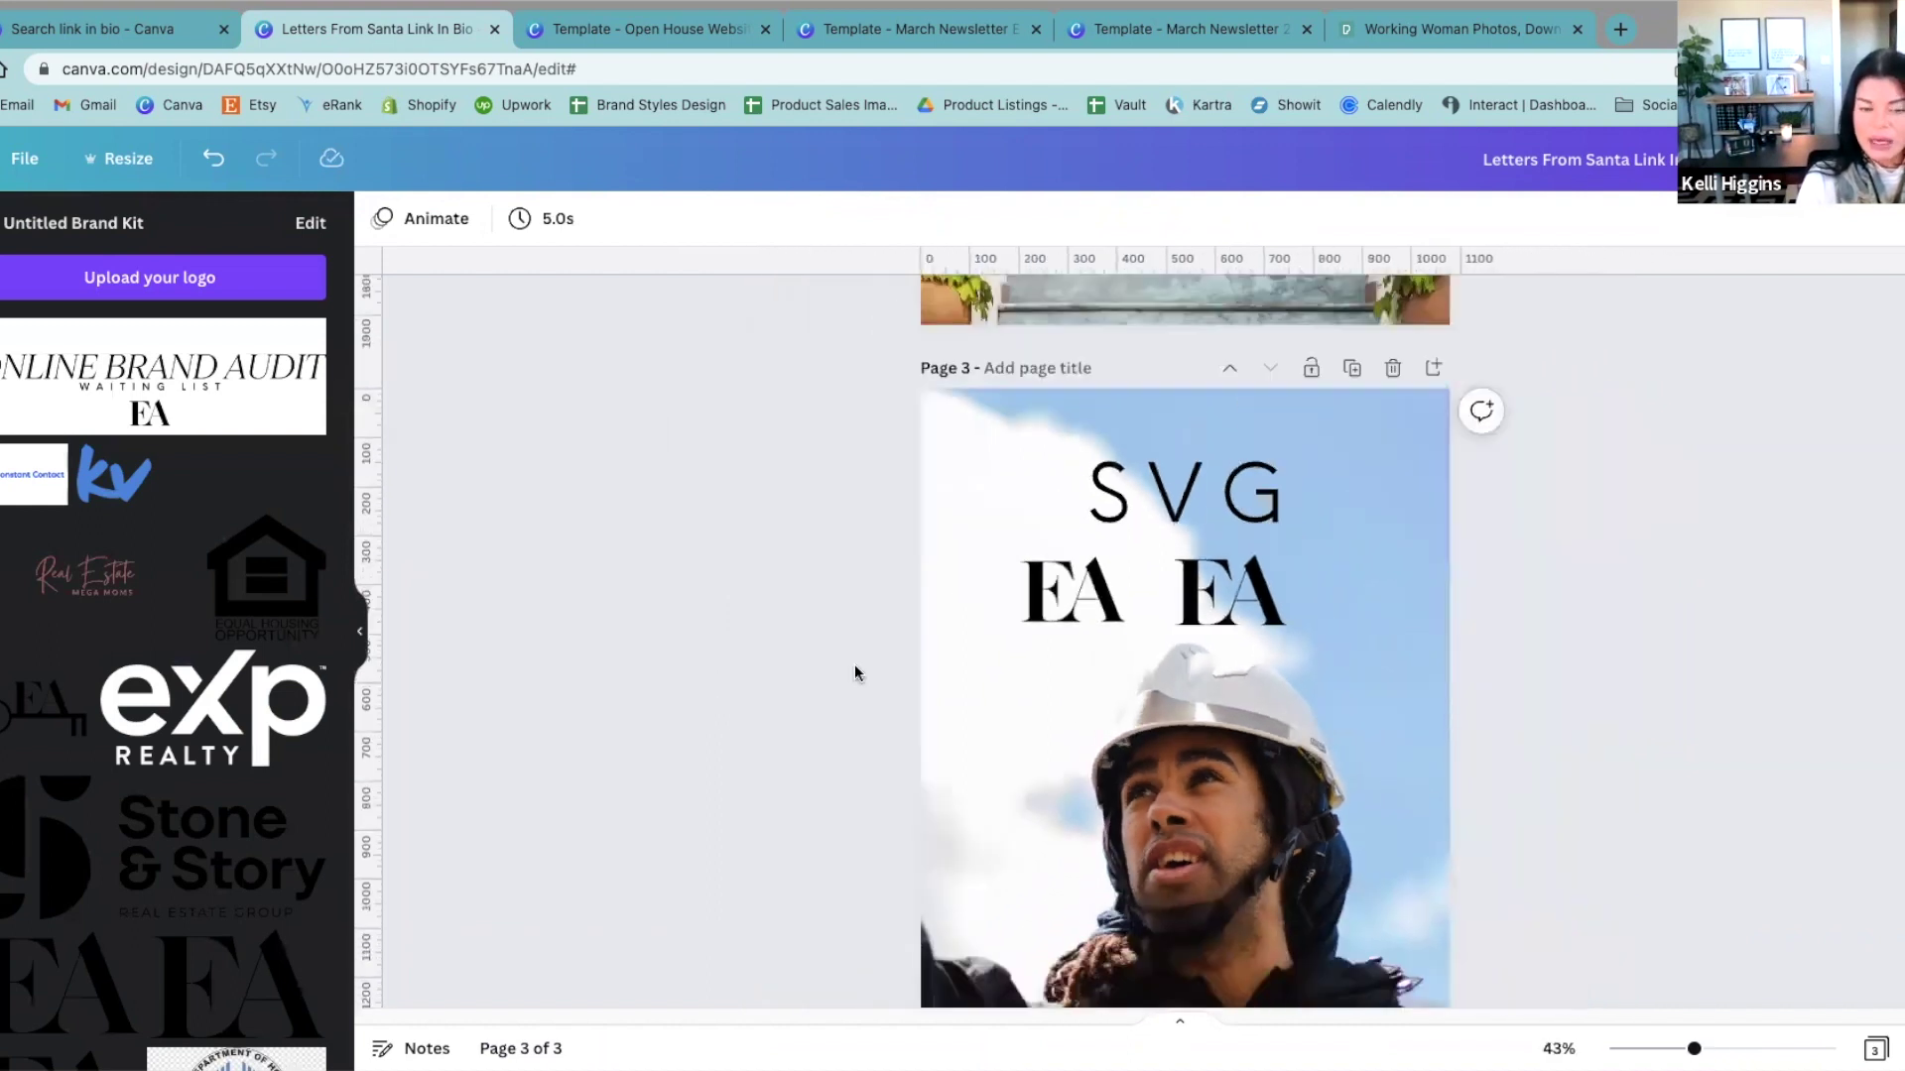
drag(1070, 613, 1043, 590)
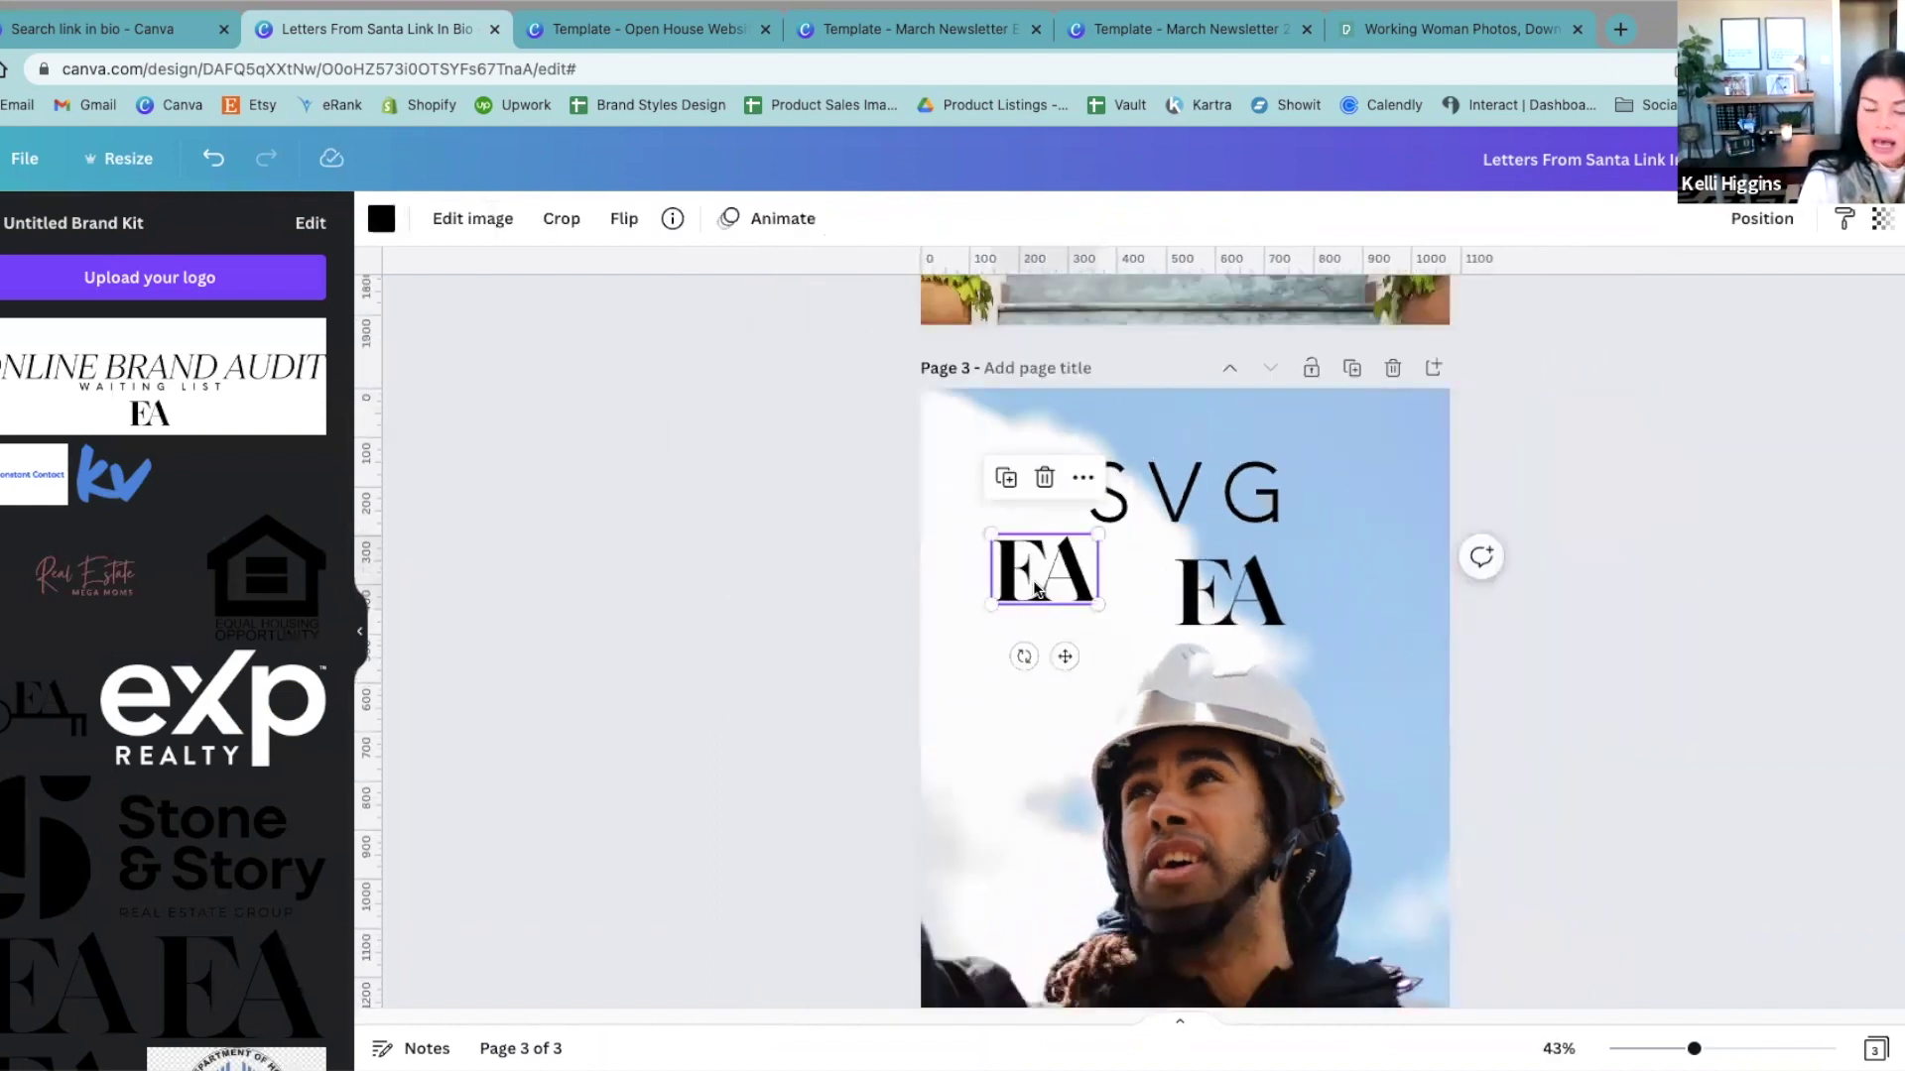
click(1235, 595)
key(Delete)
drag(1042, 583, 1072, 832)
Make the remaining EA logo white, then move it to the bottom-left and off the page.
scroll(1148, 754, down, 5)
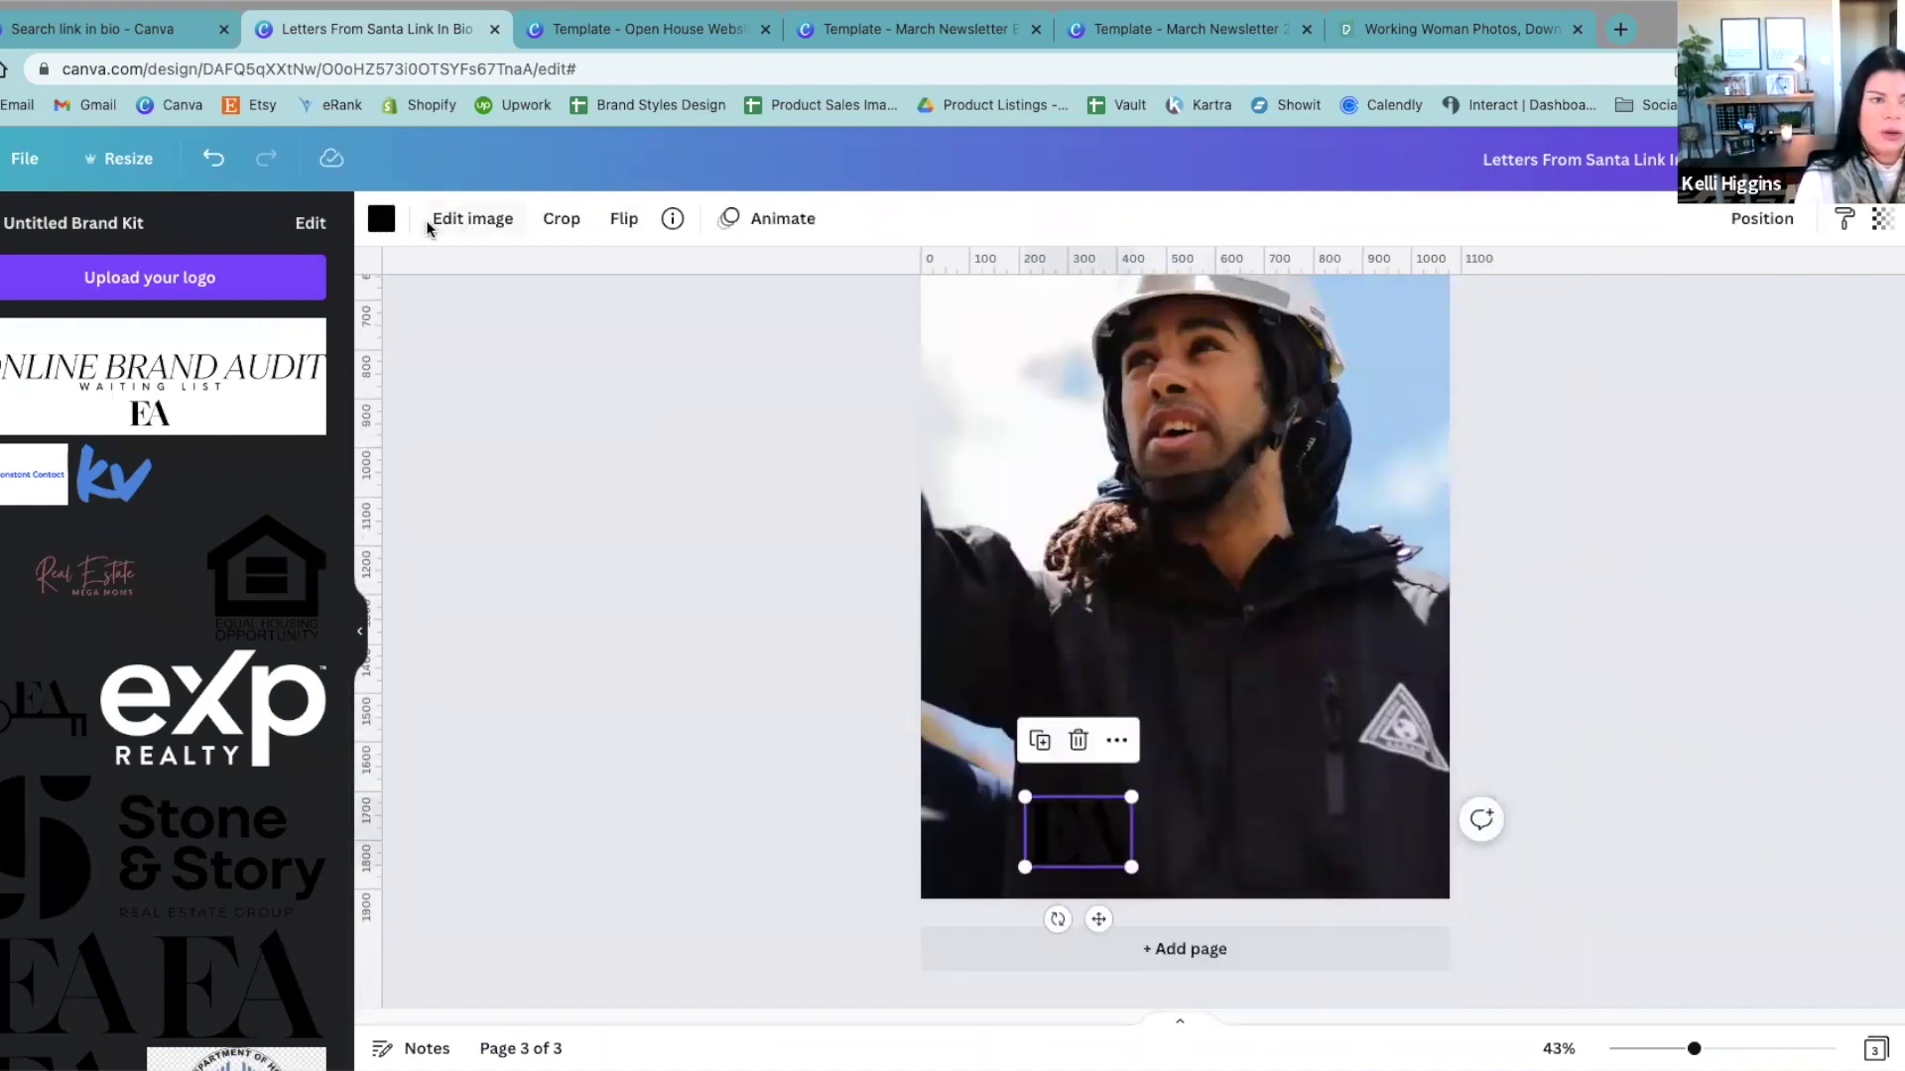
click(377, 220)
click(241, 330)
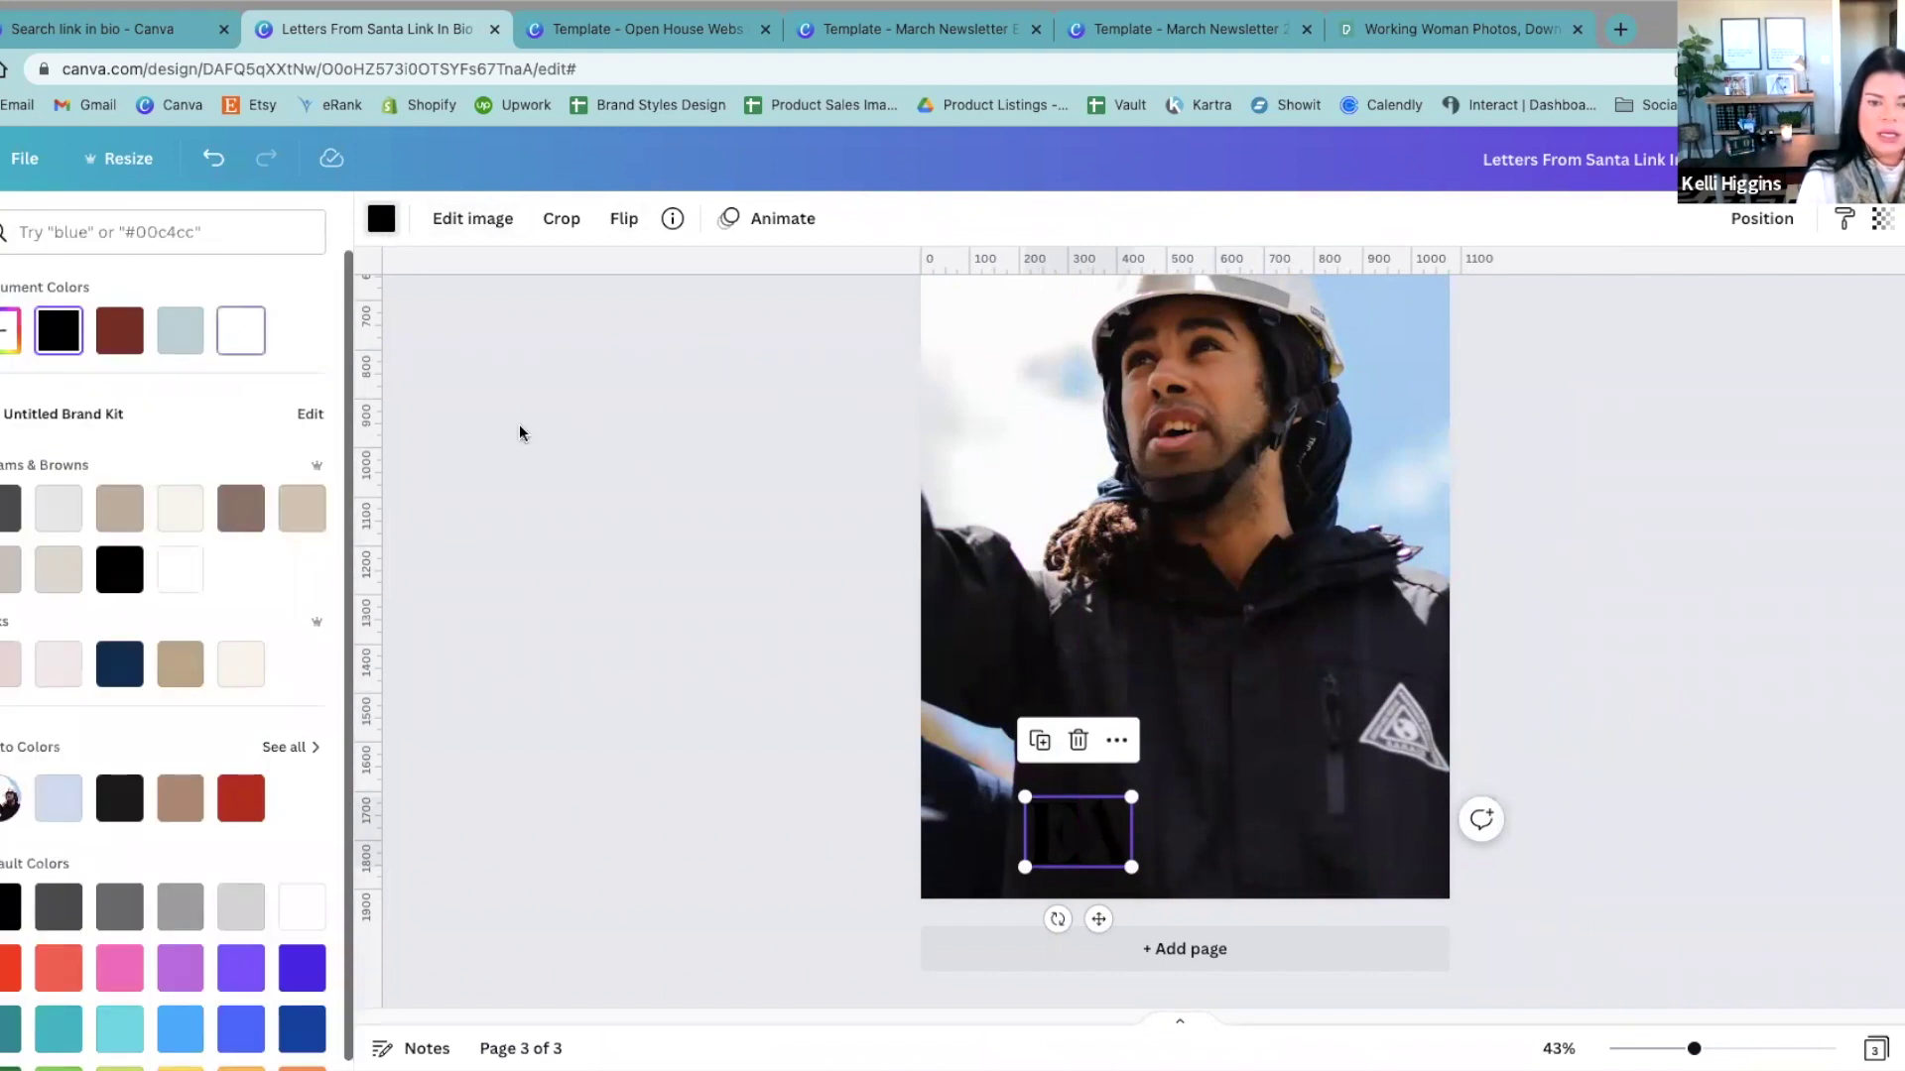
click(1040, 804)
drag(1009, 854, 751, 784)
click(829, 806)
click(985, 857)
scroll(69, 805, down, 5)
scroll(69, 806, down, 10)
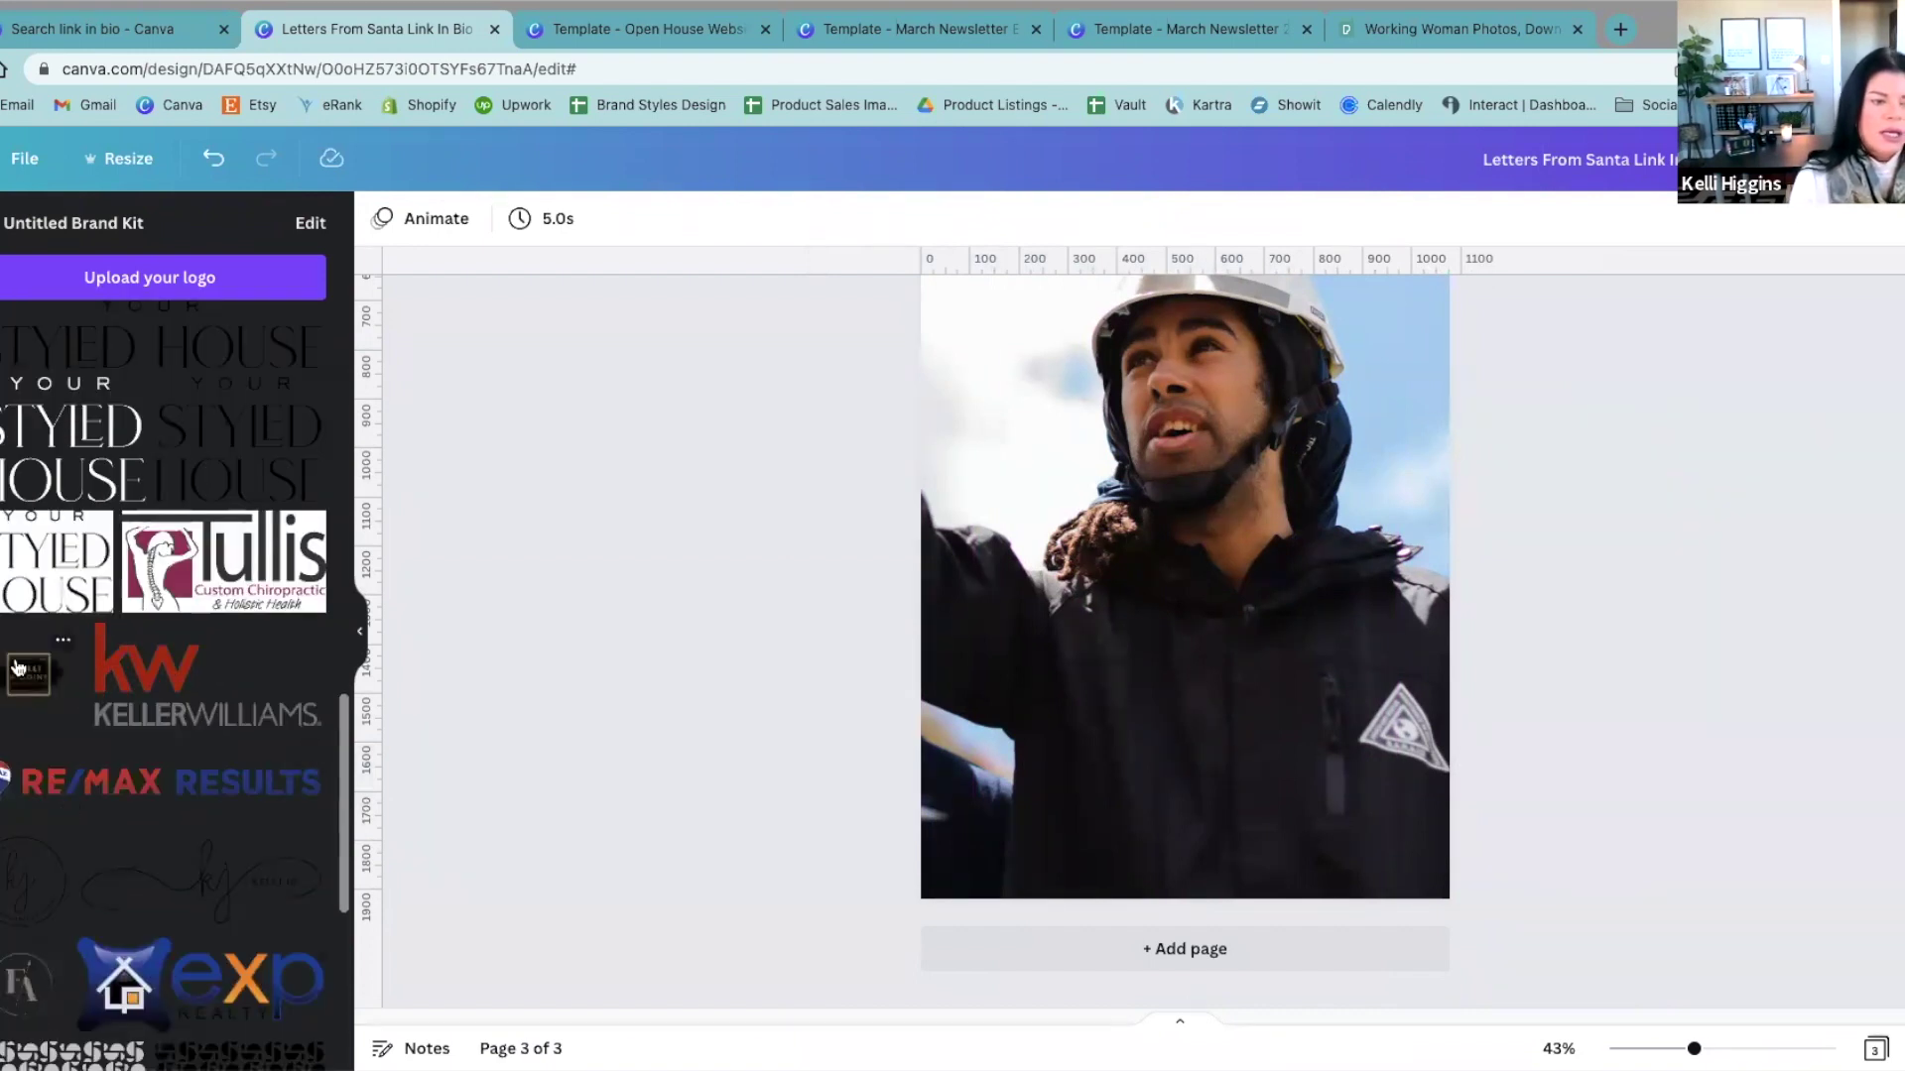
drag(29, 675, 1156, 593)
drag(1223, 510, 1086, 561)
drag(1271, 841, 1270, 724)
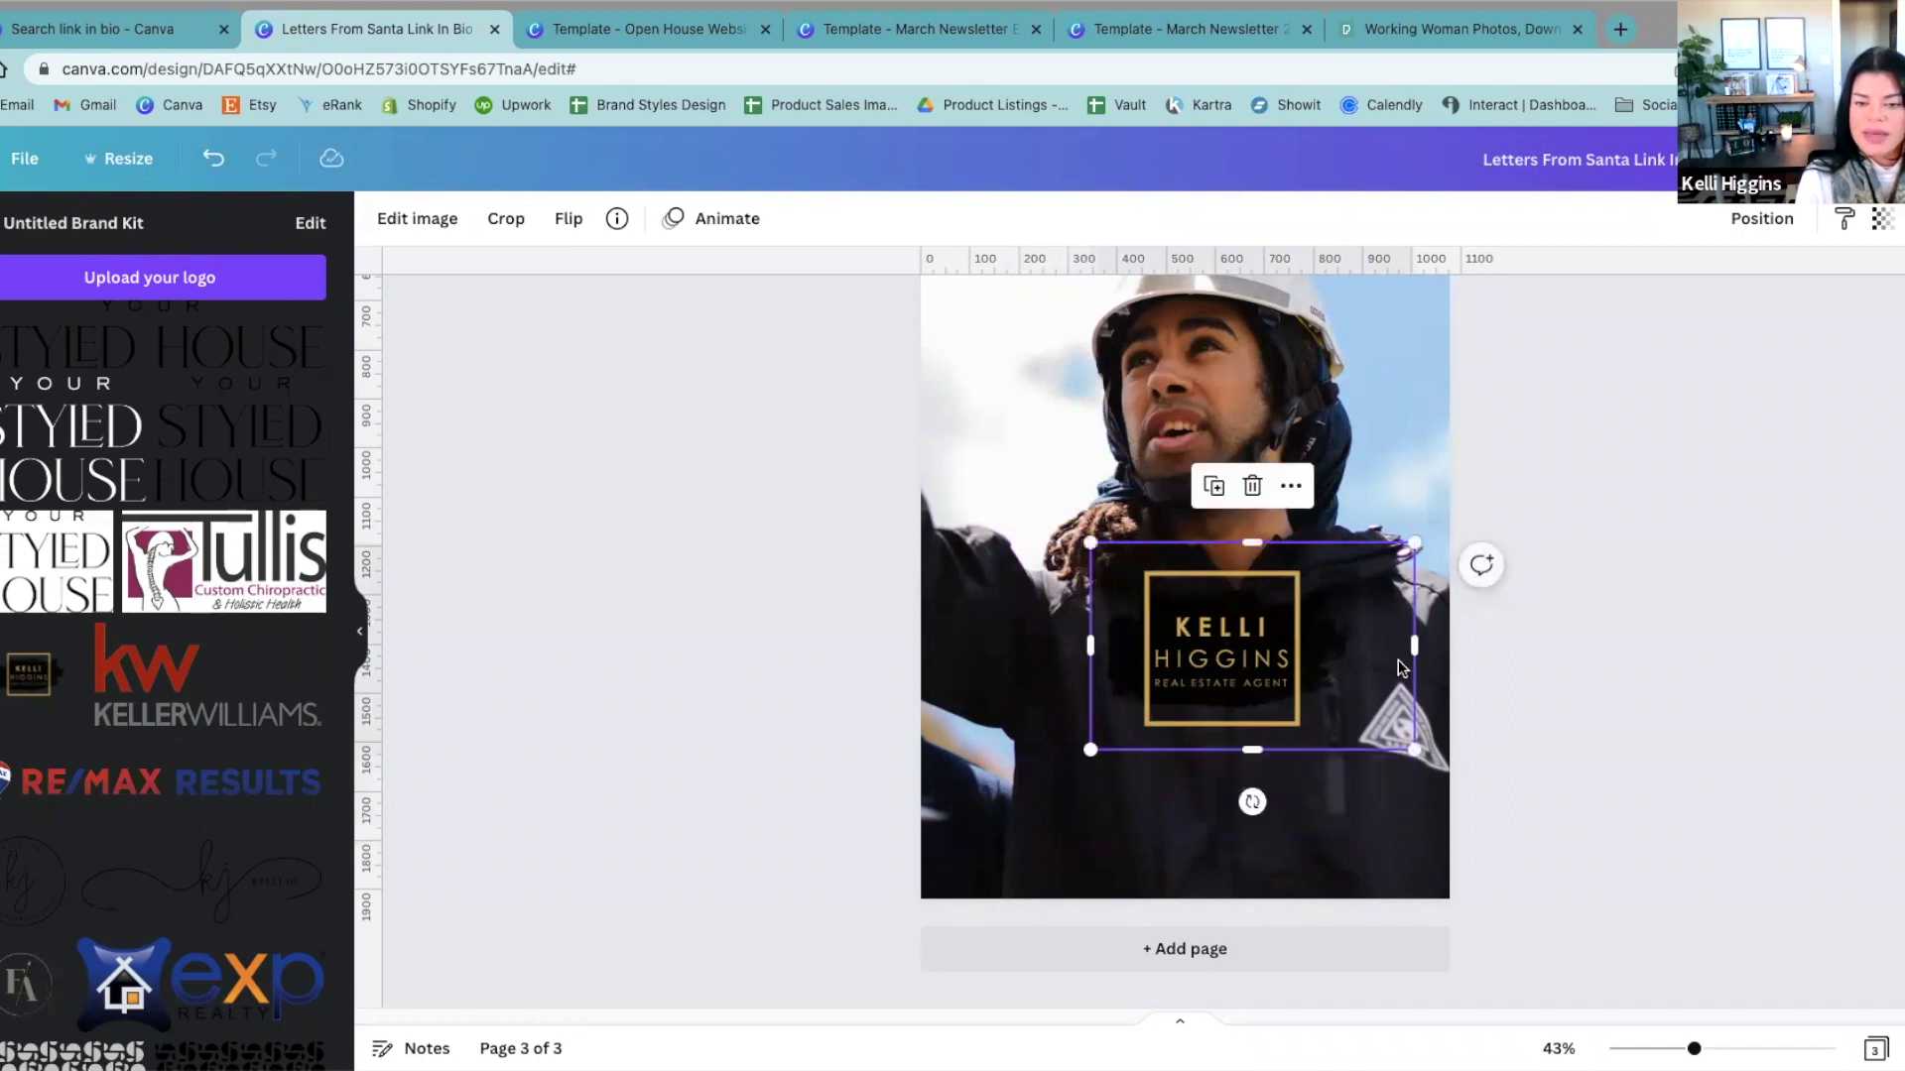
drag(1380, 646, 1203, 468)
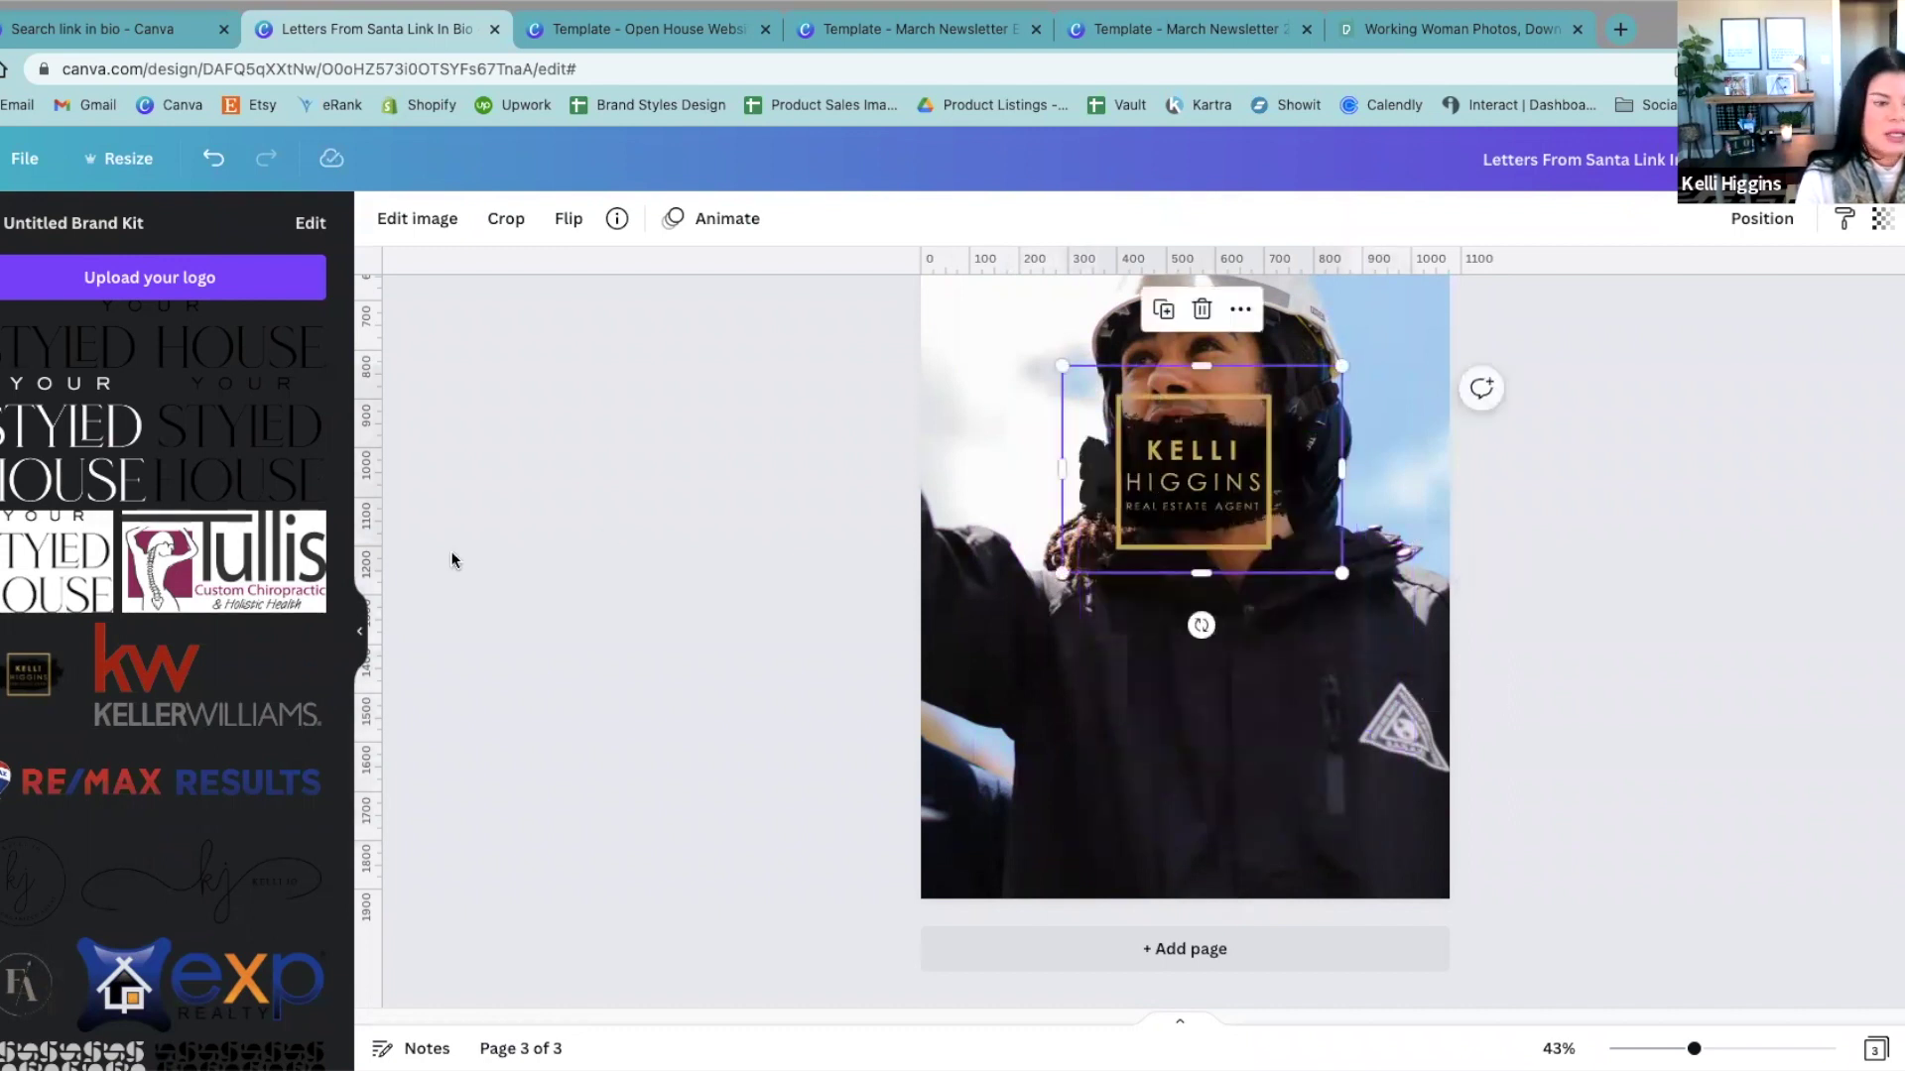
click(298, 714)
drag(1054, 413, 1032, 729)
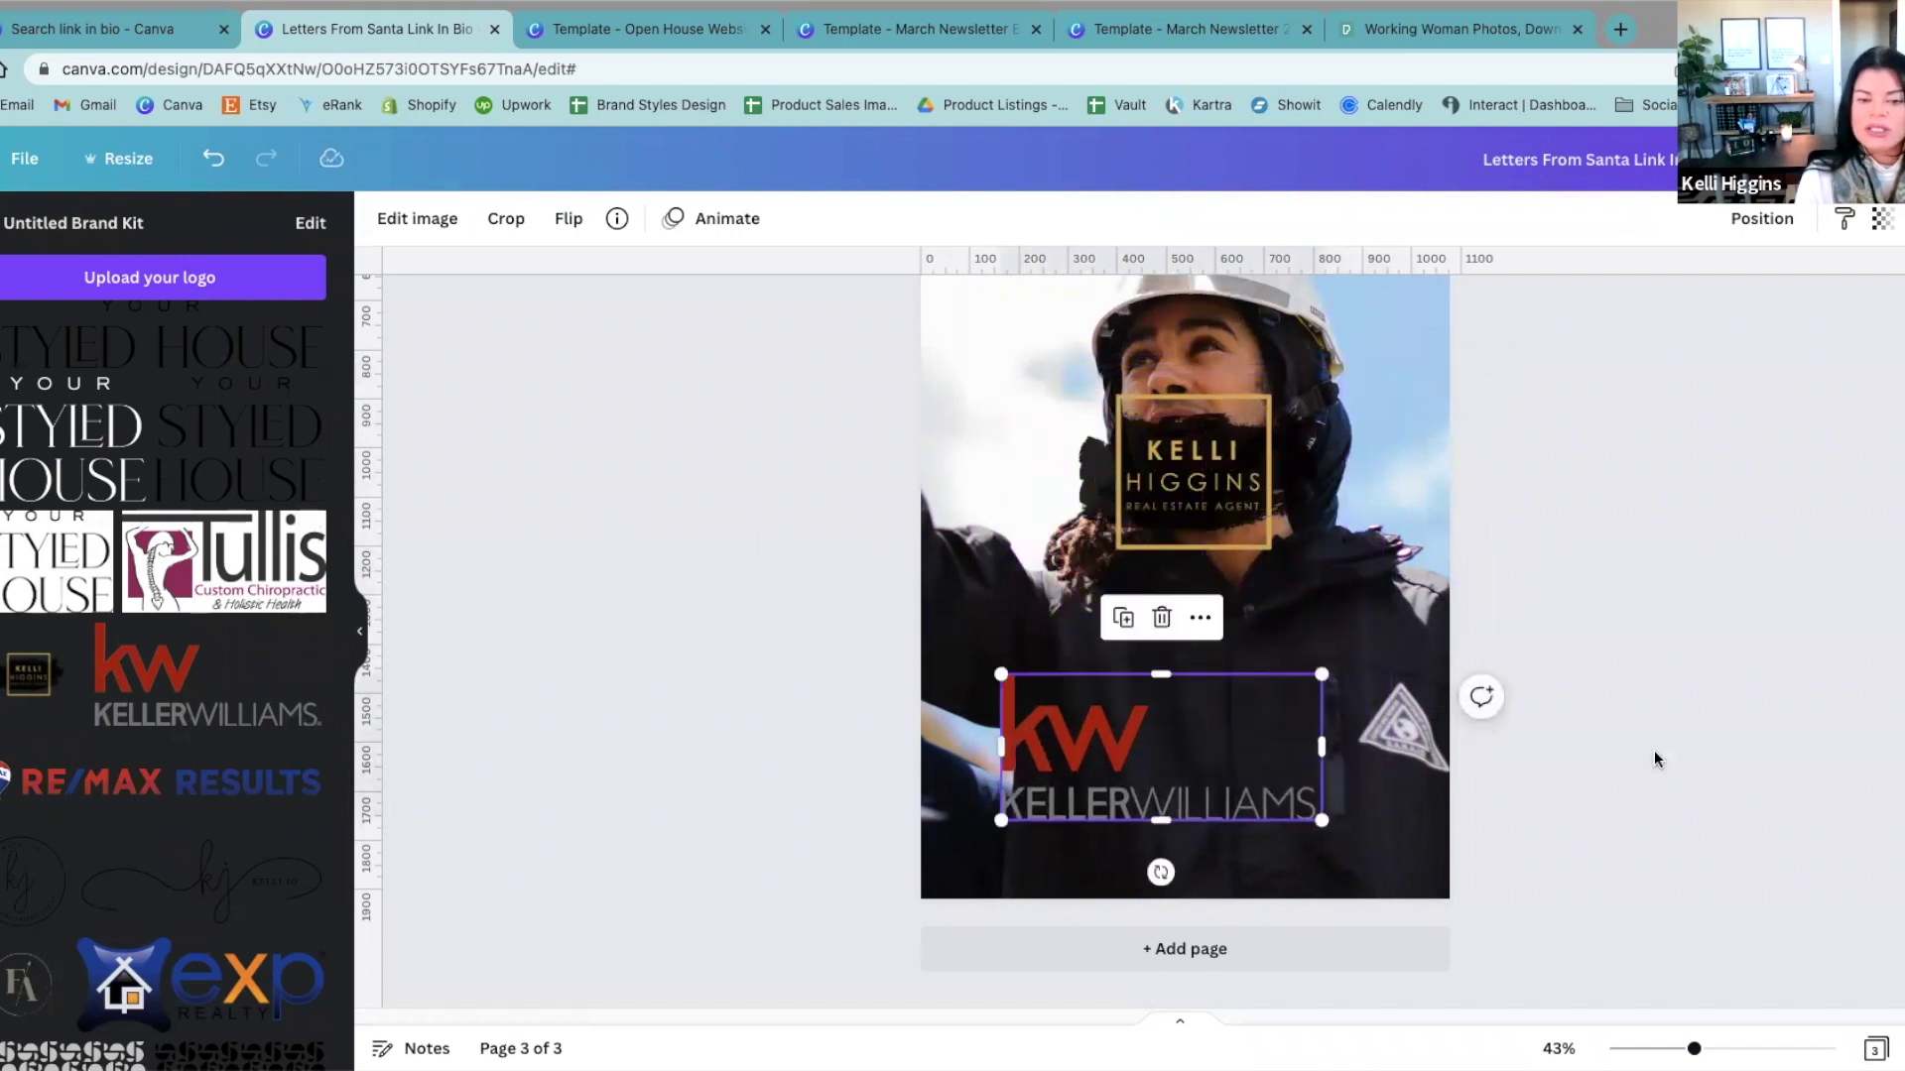
click(1753, 760)
mouse_move(1207, 748)
mouse_down()
mouse_move(891, 715)
mouse_move(1189, 745)
mouse_up()
drag(1194, 472, 1150, 478)
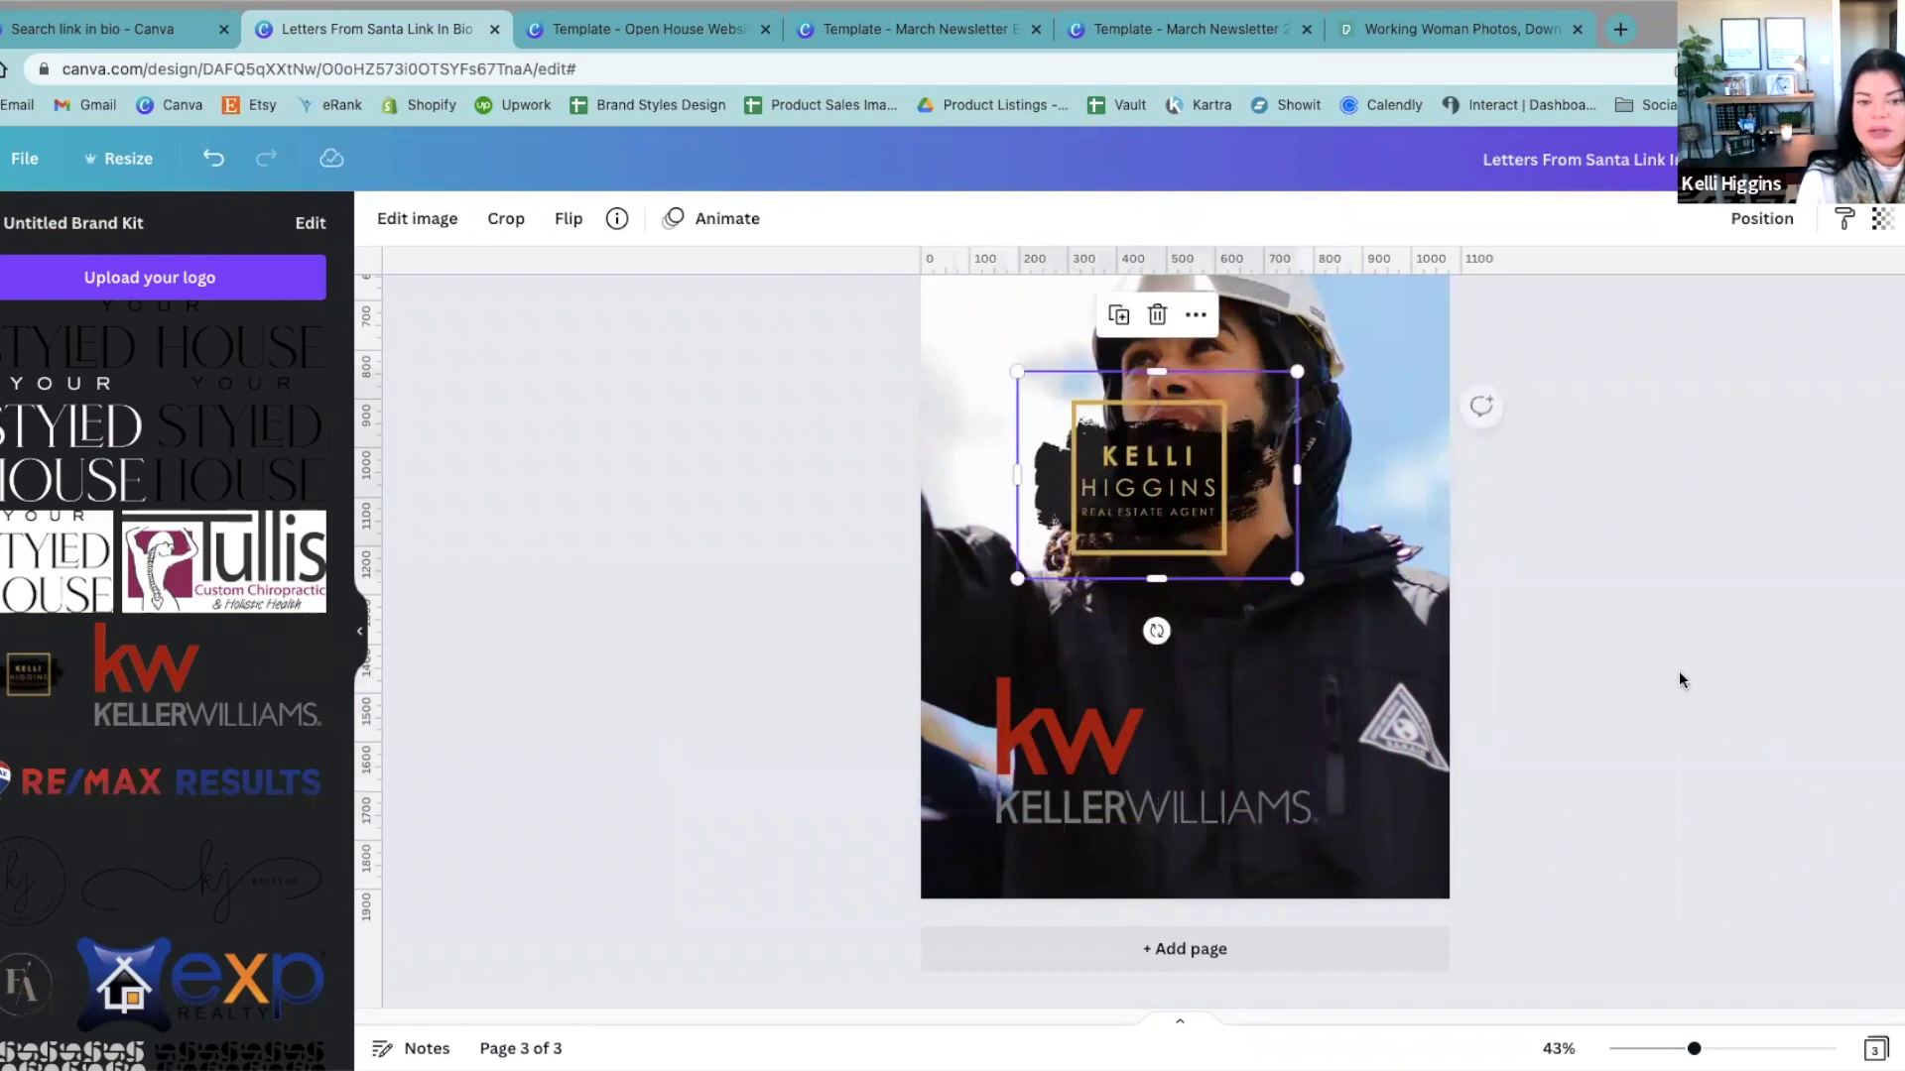
click(1680, 734)
drag(1170, 765, 472, 605)
drag(1072, 476, 496, 556)
scroll(1016, 837, down, 5)
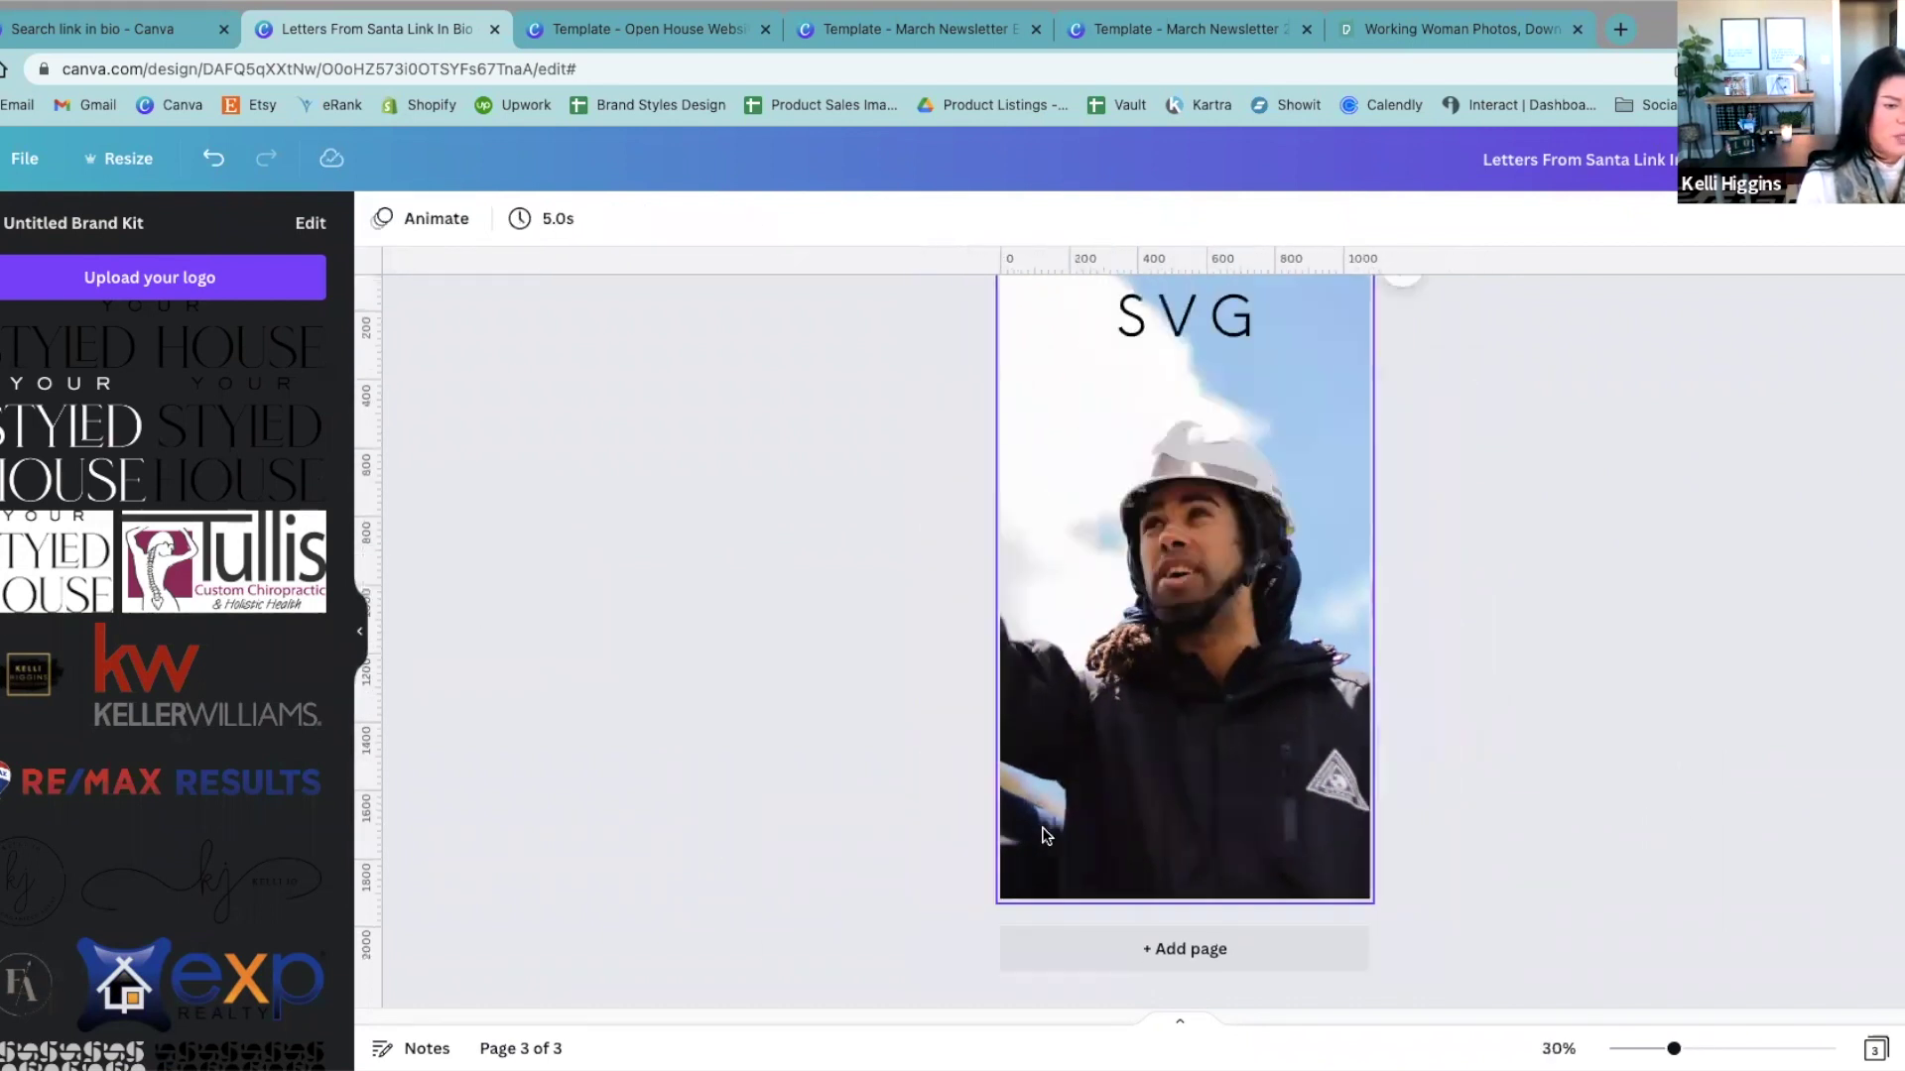
Remove the SVG text and delete the worker photo from page 3.
drag(1186, 488, 1396, 587)
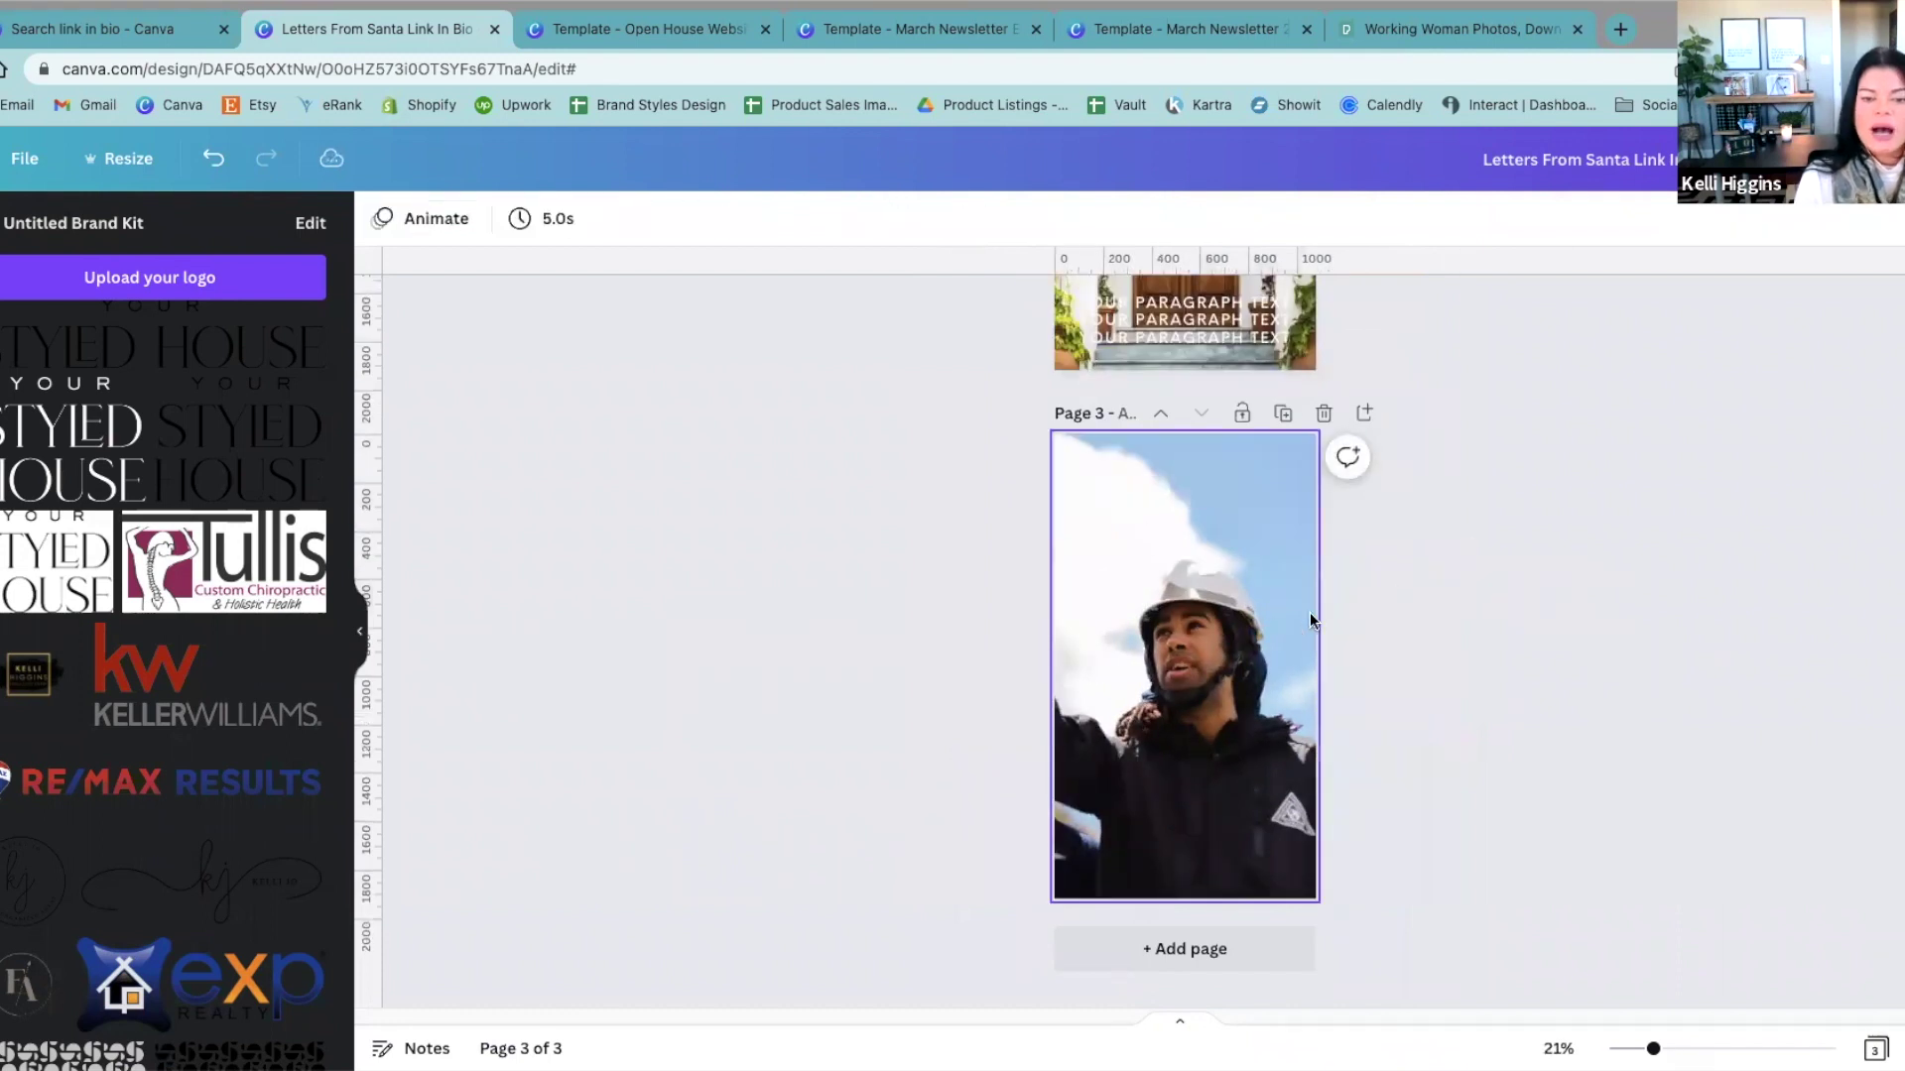
click(1201, 593)
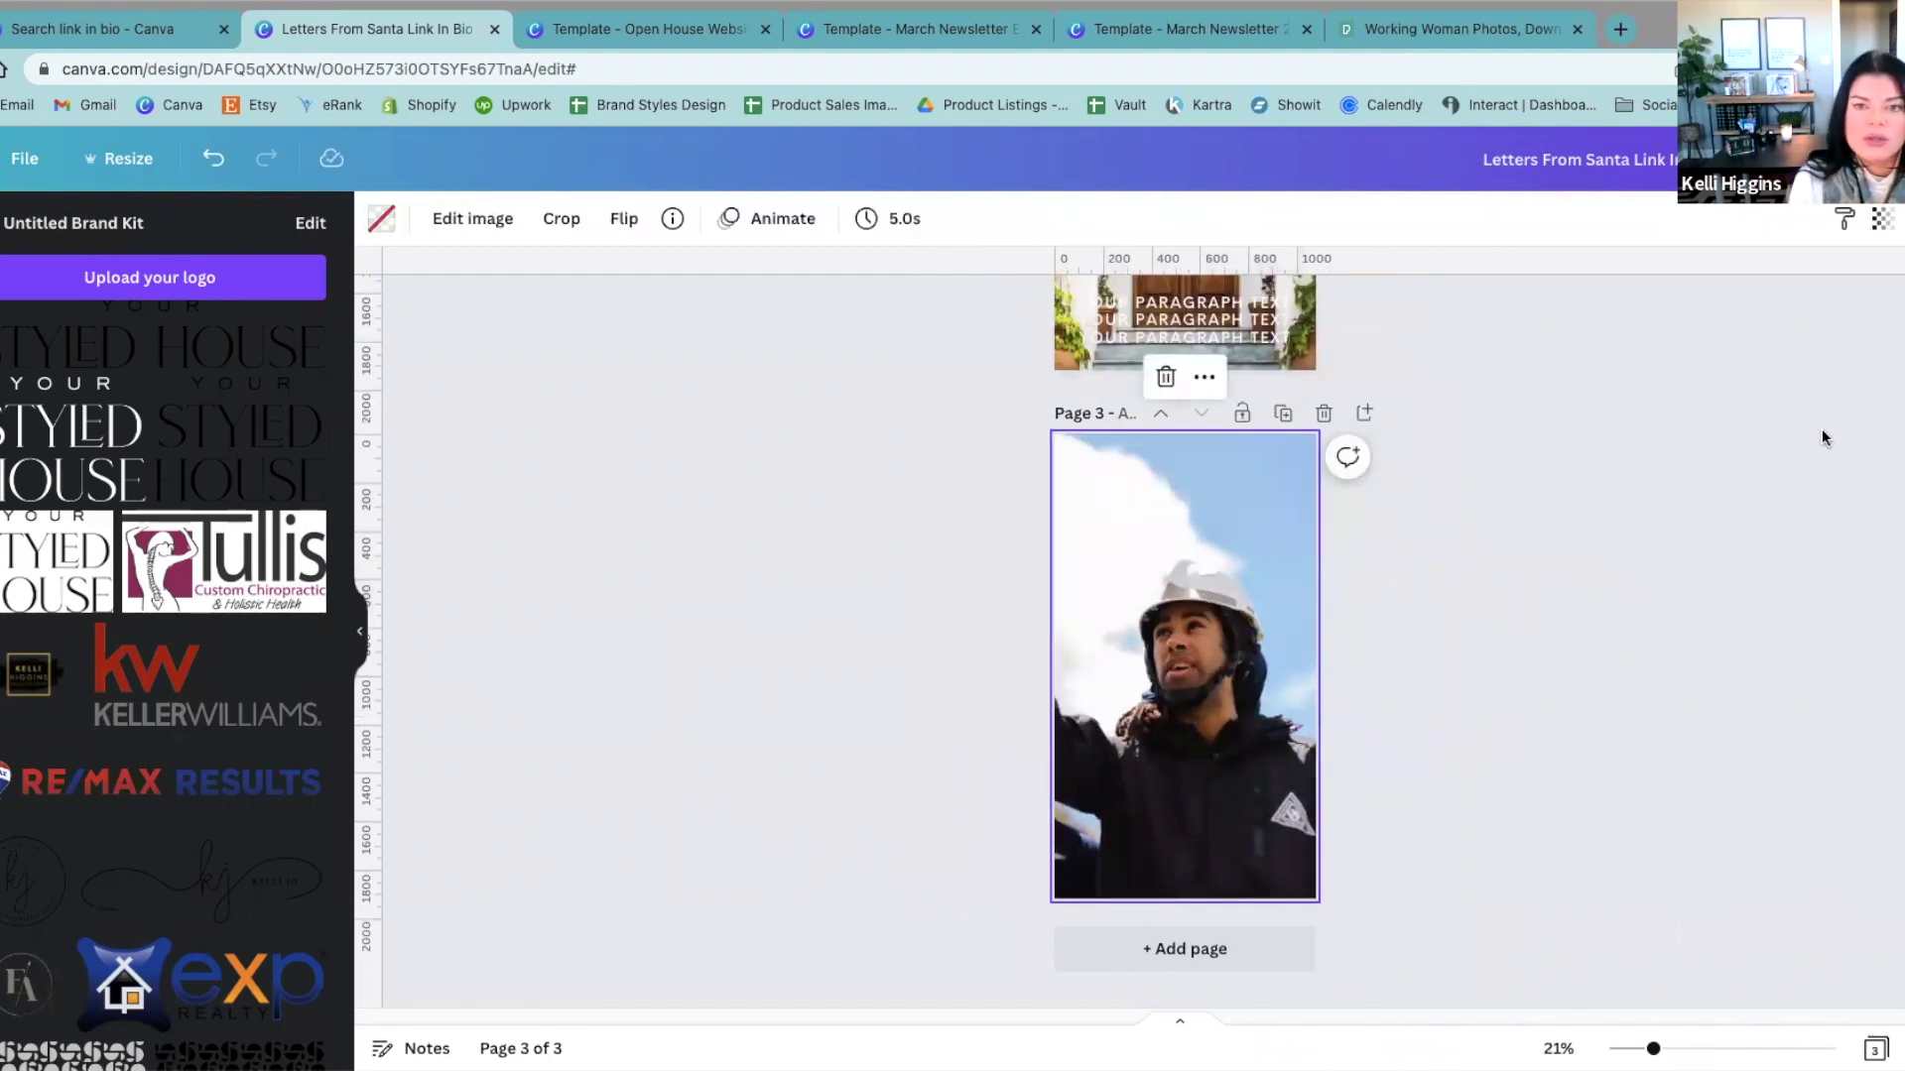
key(Delete)
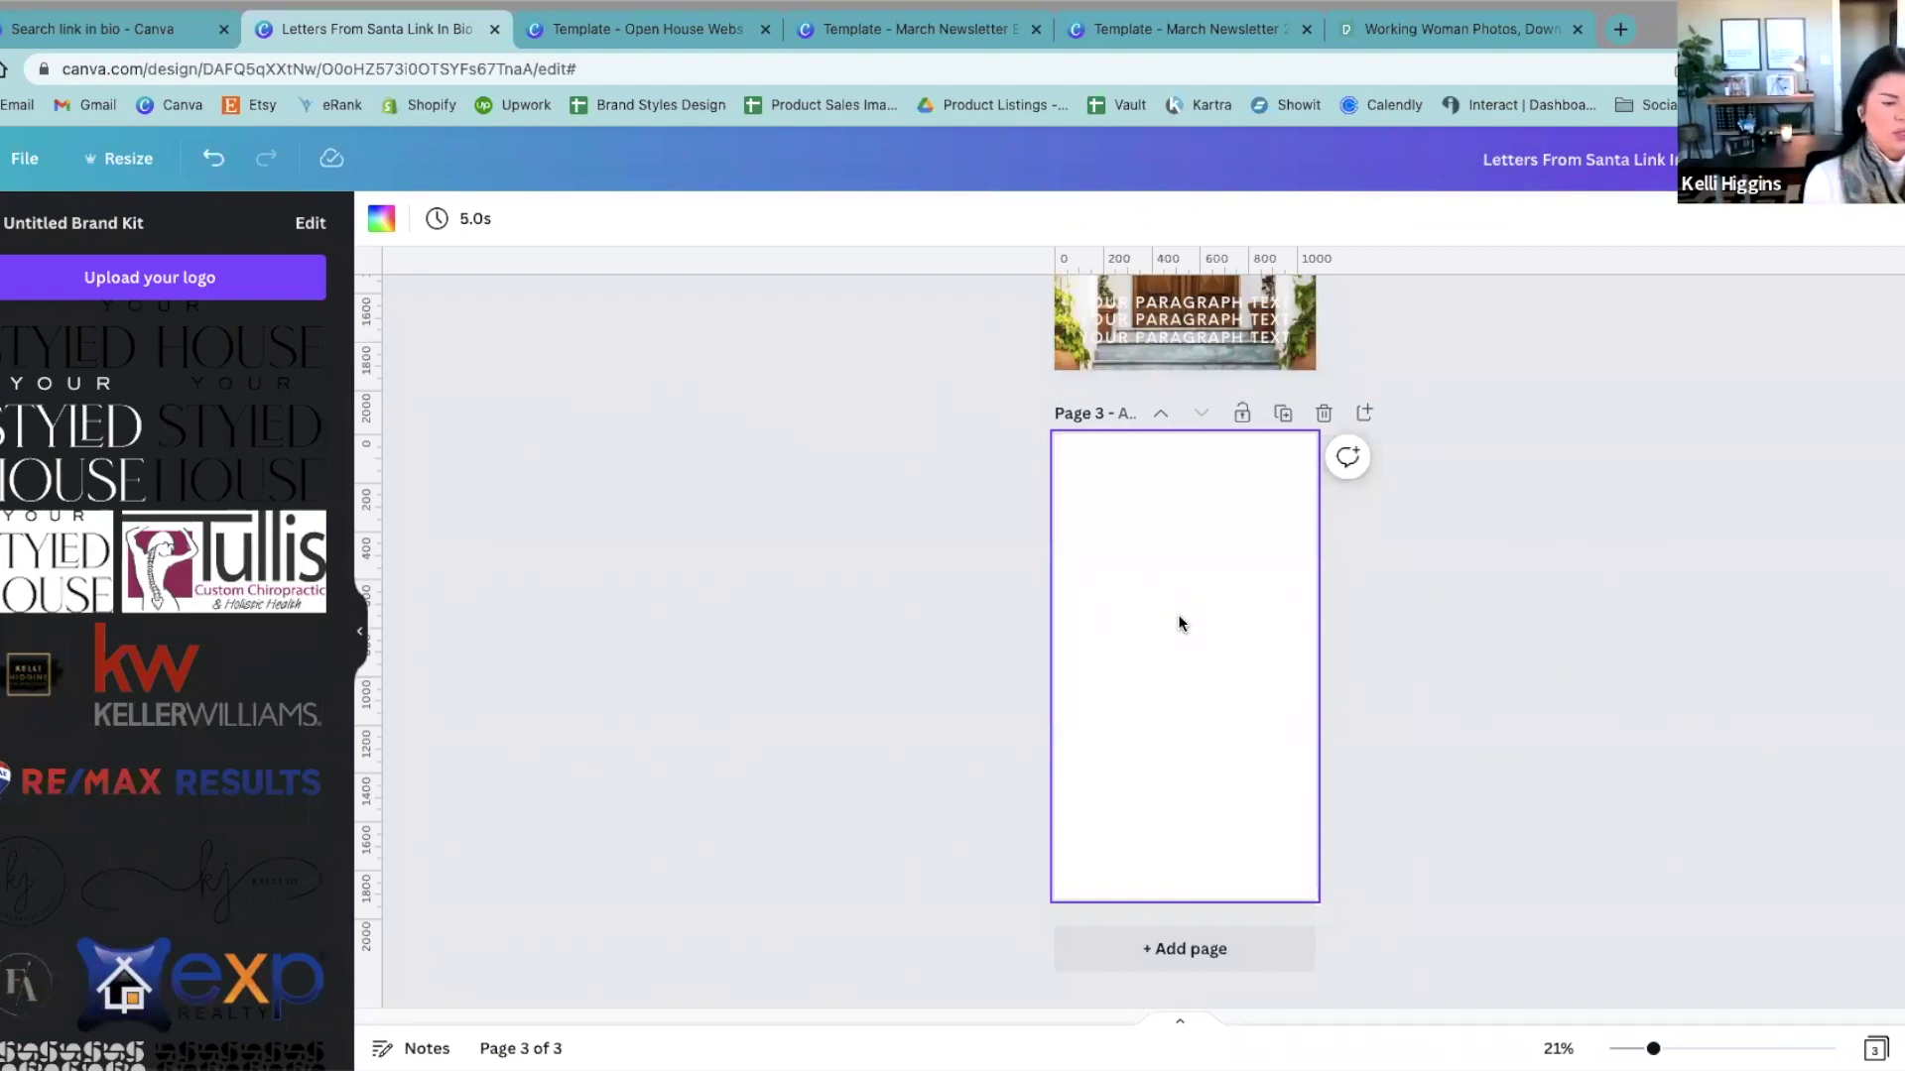
Add the black geometric pattern graphic from the Brand Kit to the centre of page 3.
scroll(227, 710, down, 5)
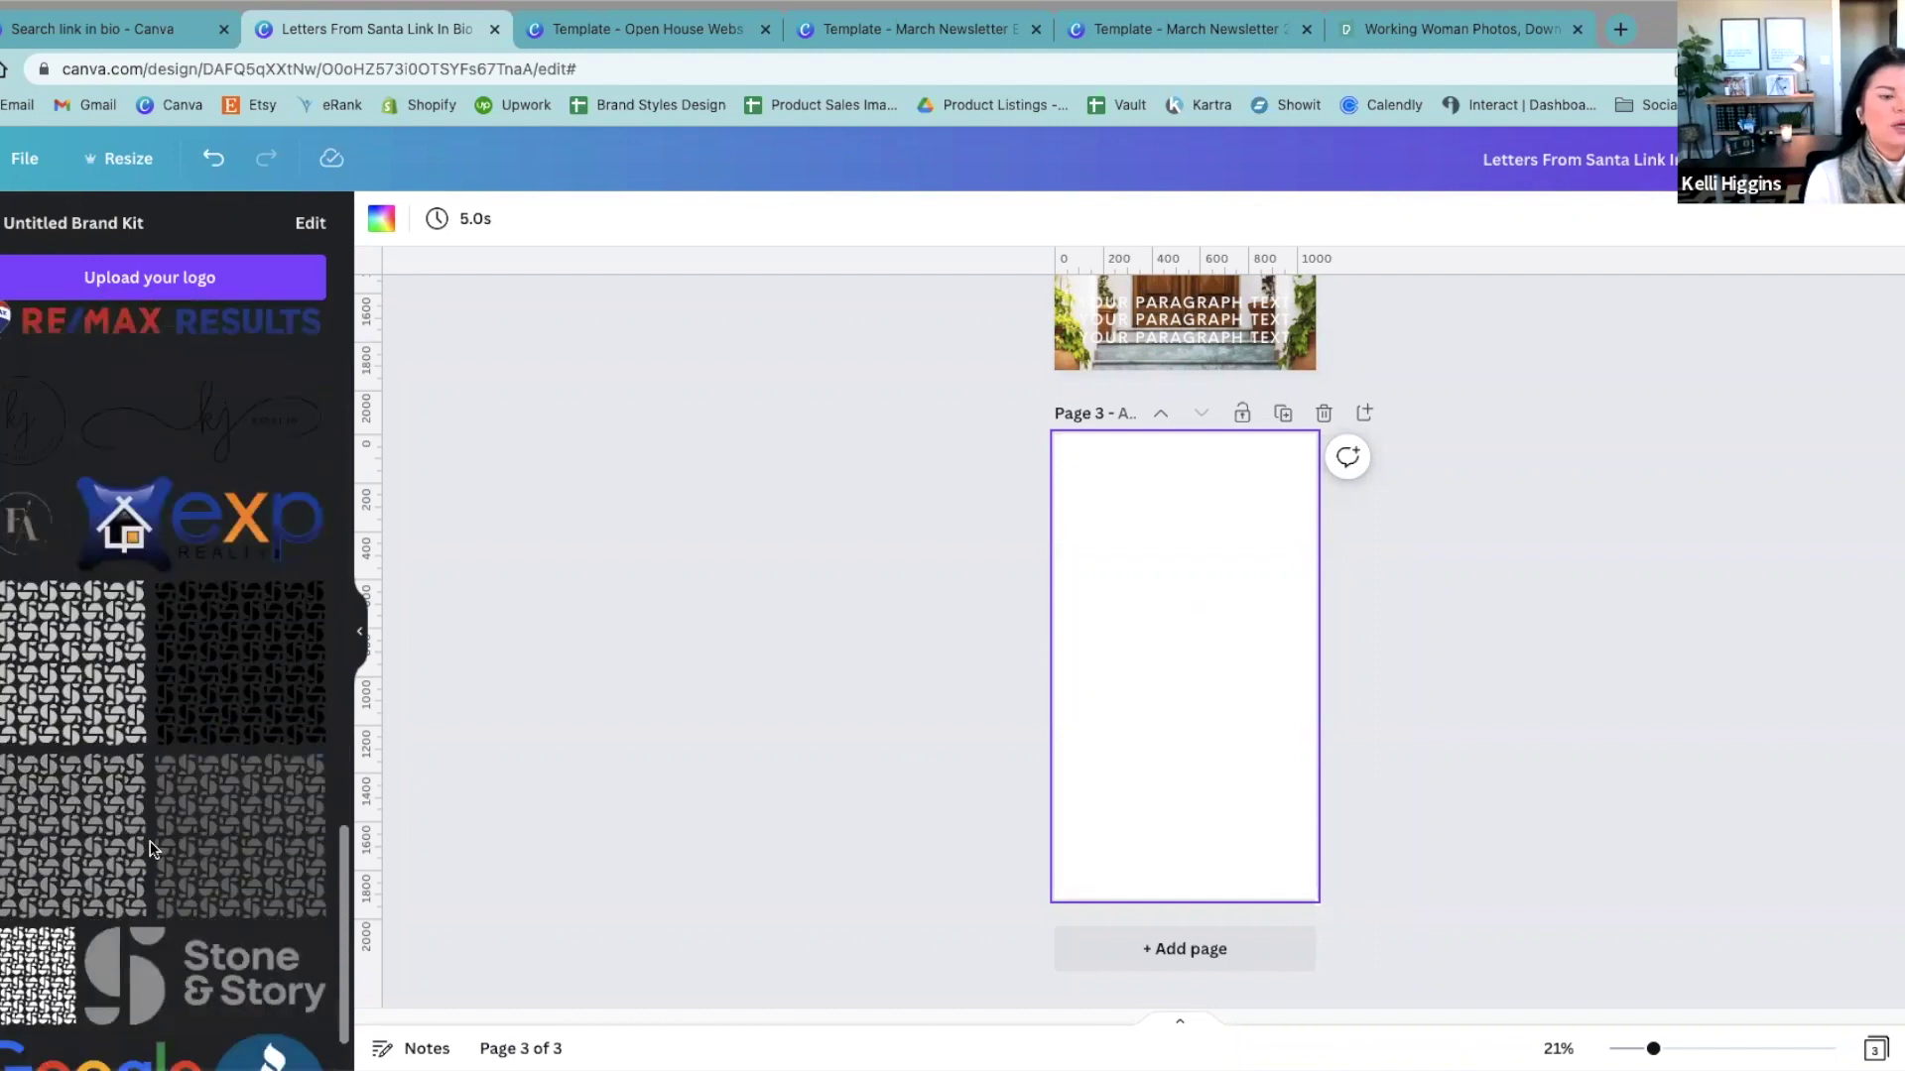
scroll(191, 958, down, 1)
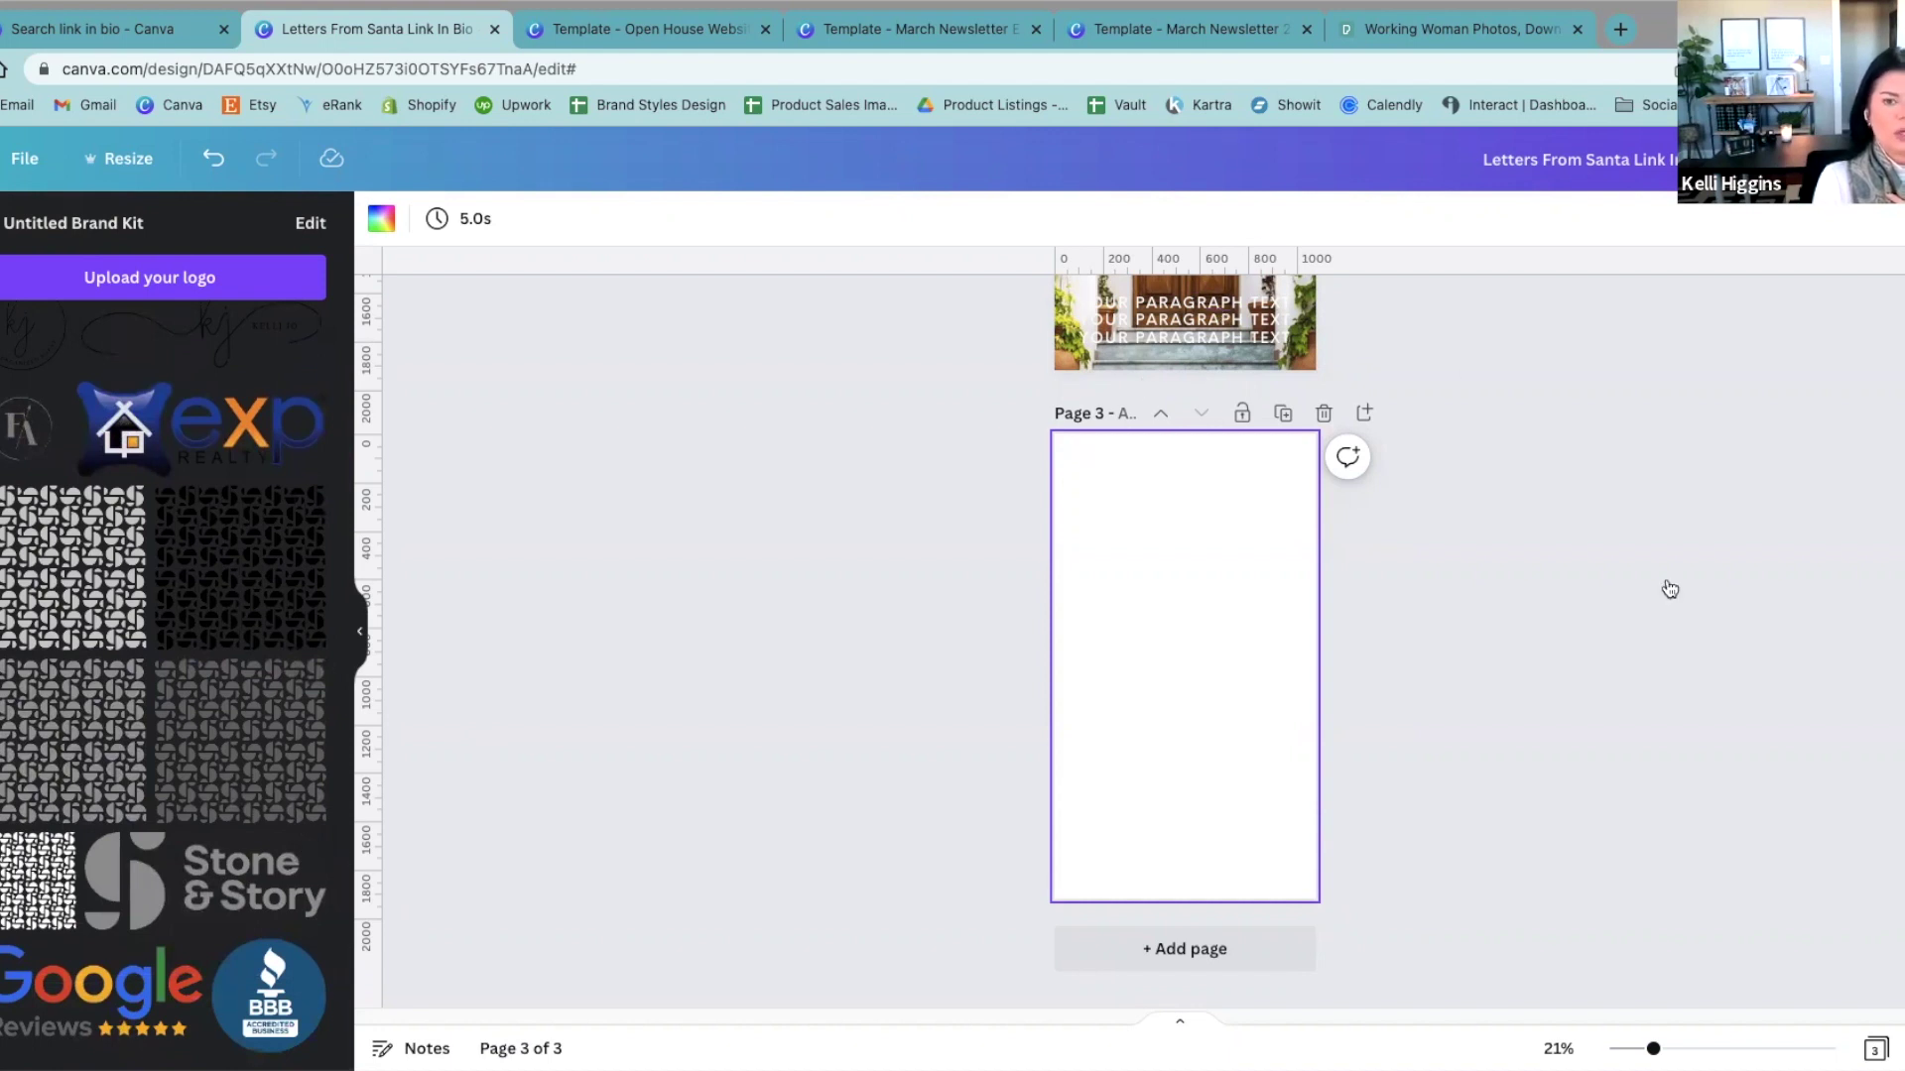
click(1375, 488)
click(227, 604)
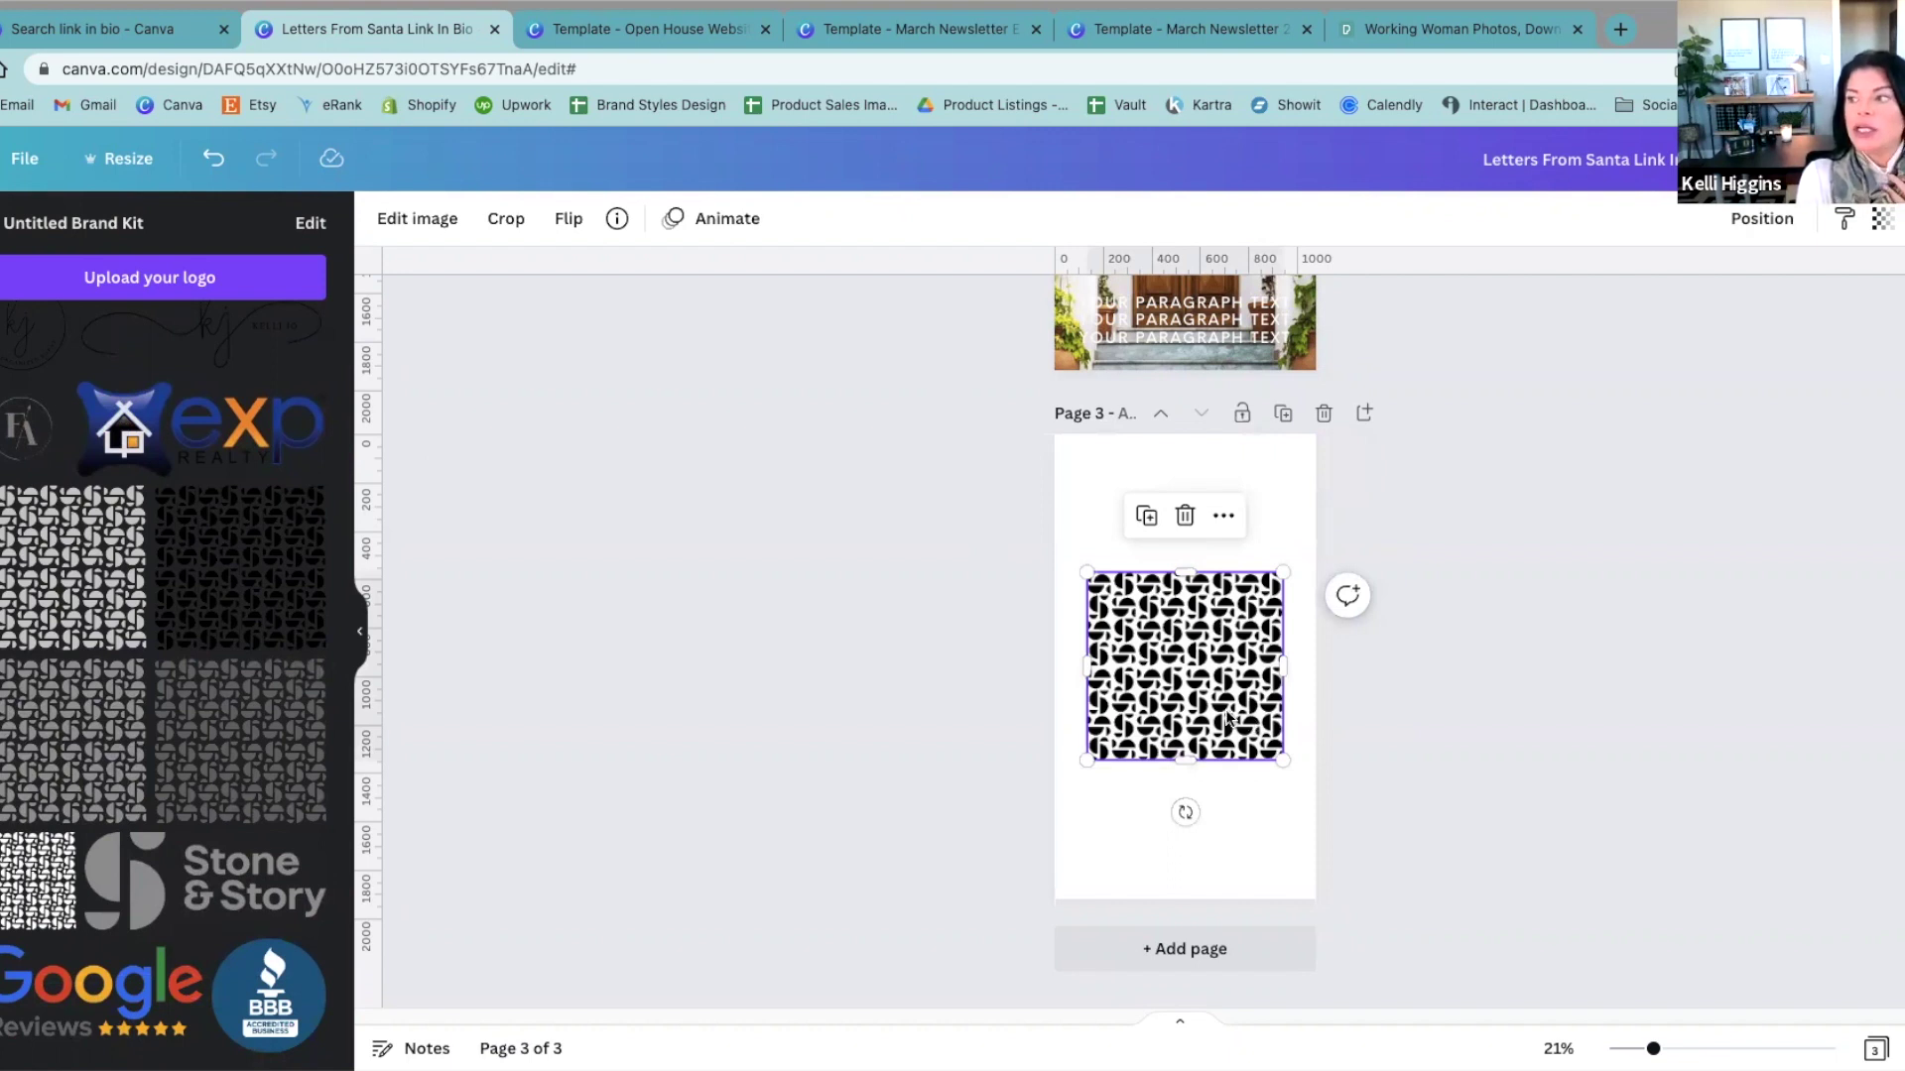
Try enlarging the pattern and adding the Stone & Story logo, then undo those changes.
click(1453, 589)
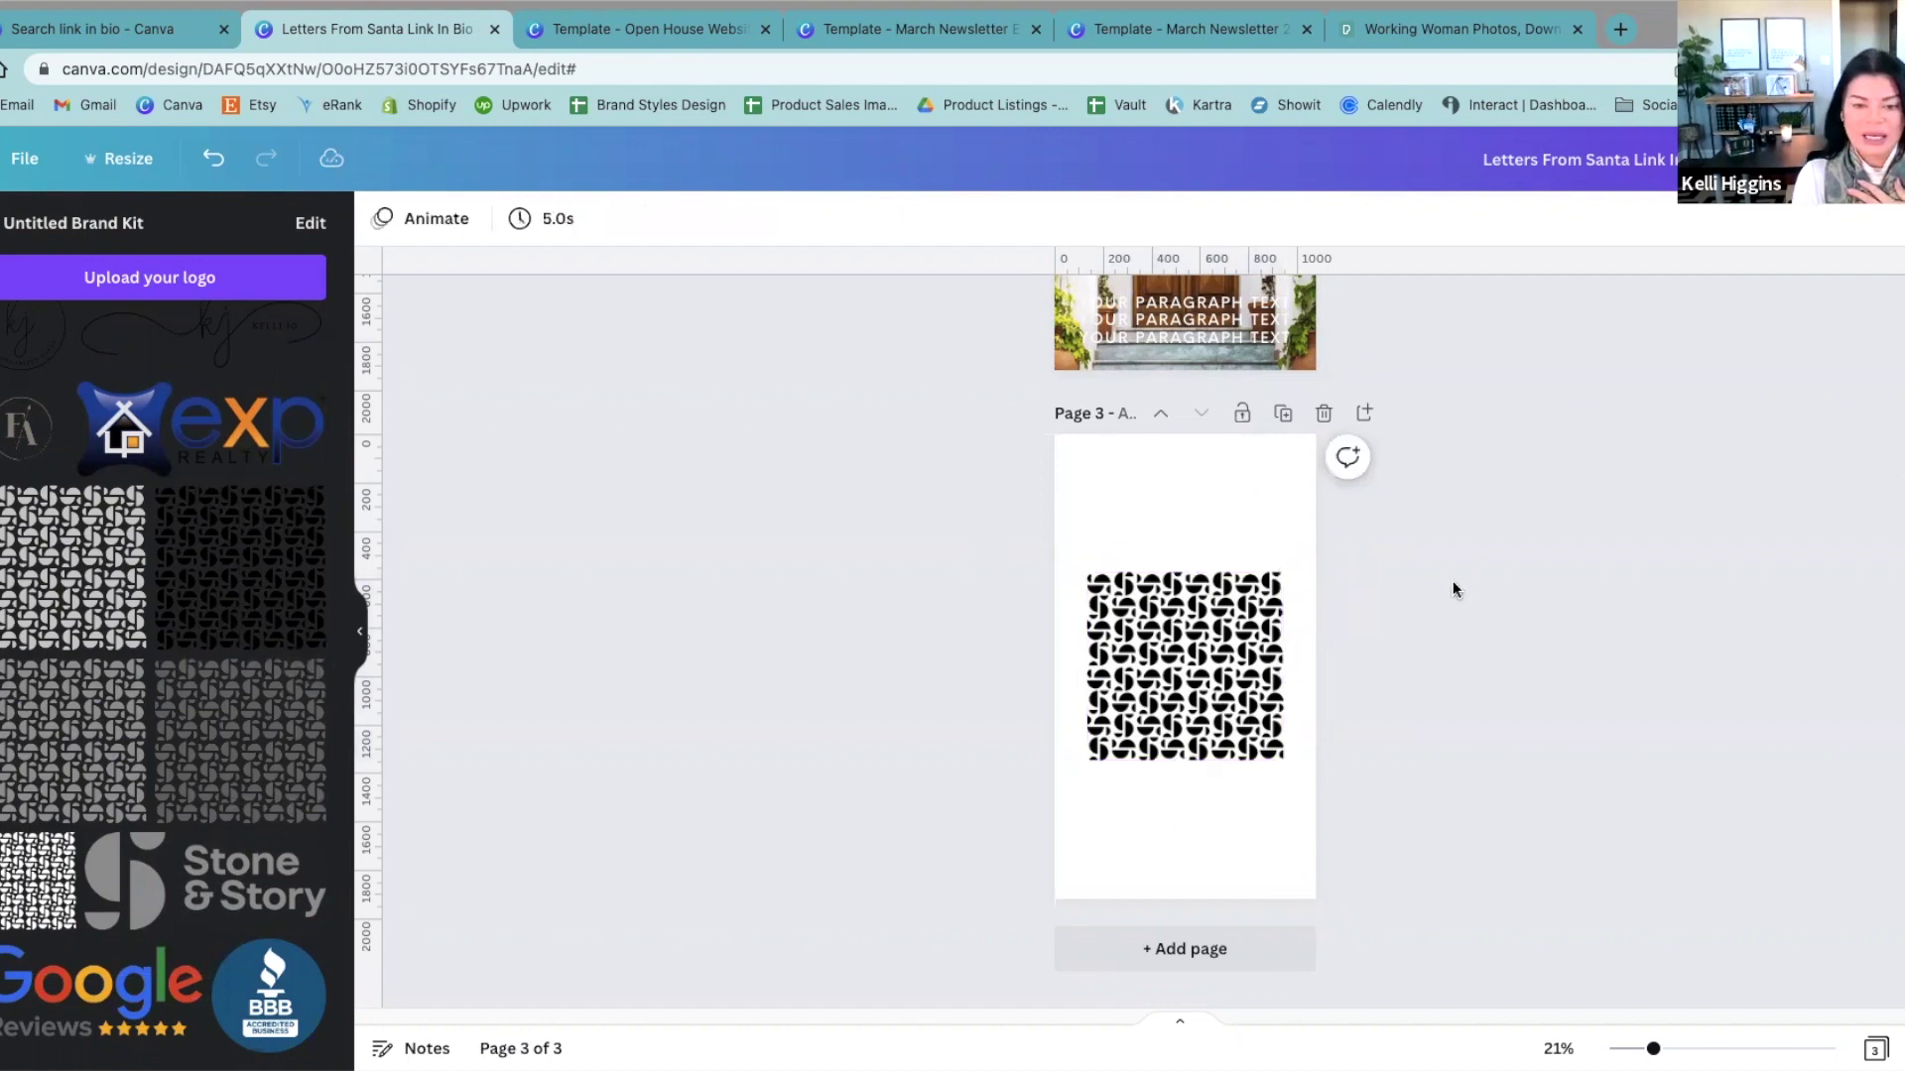
click(1091, 580)
drag(1087, 573, 682, 454)
drag(1278, 744, 1496, 993)
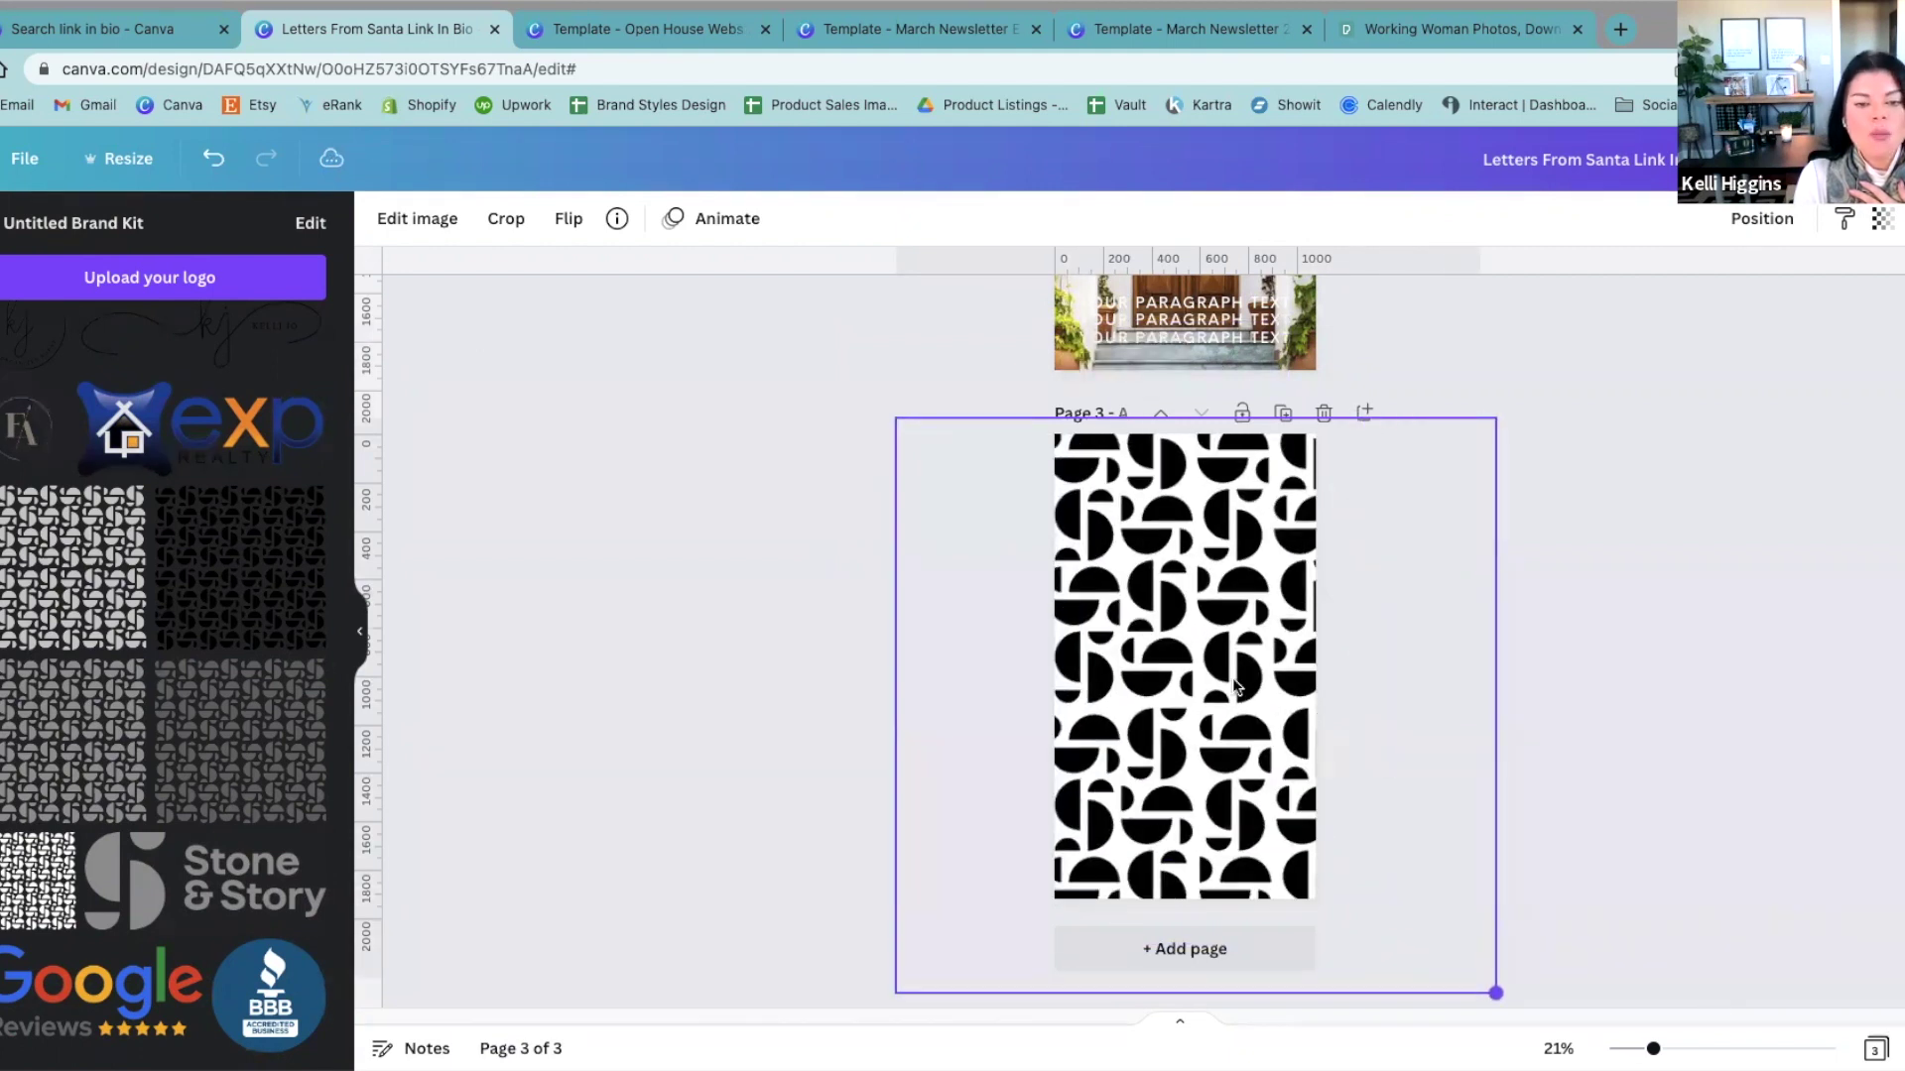
key(ctrl+z)
drag(1118, 571, 1236, 696)
click(248, 888)
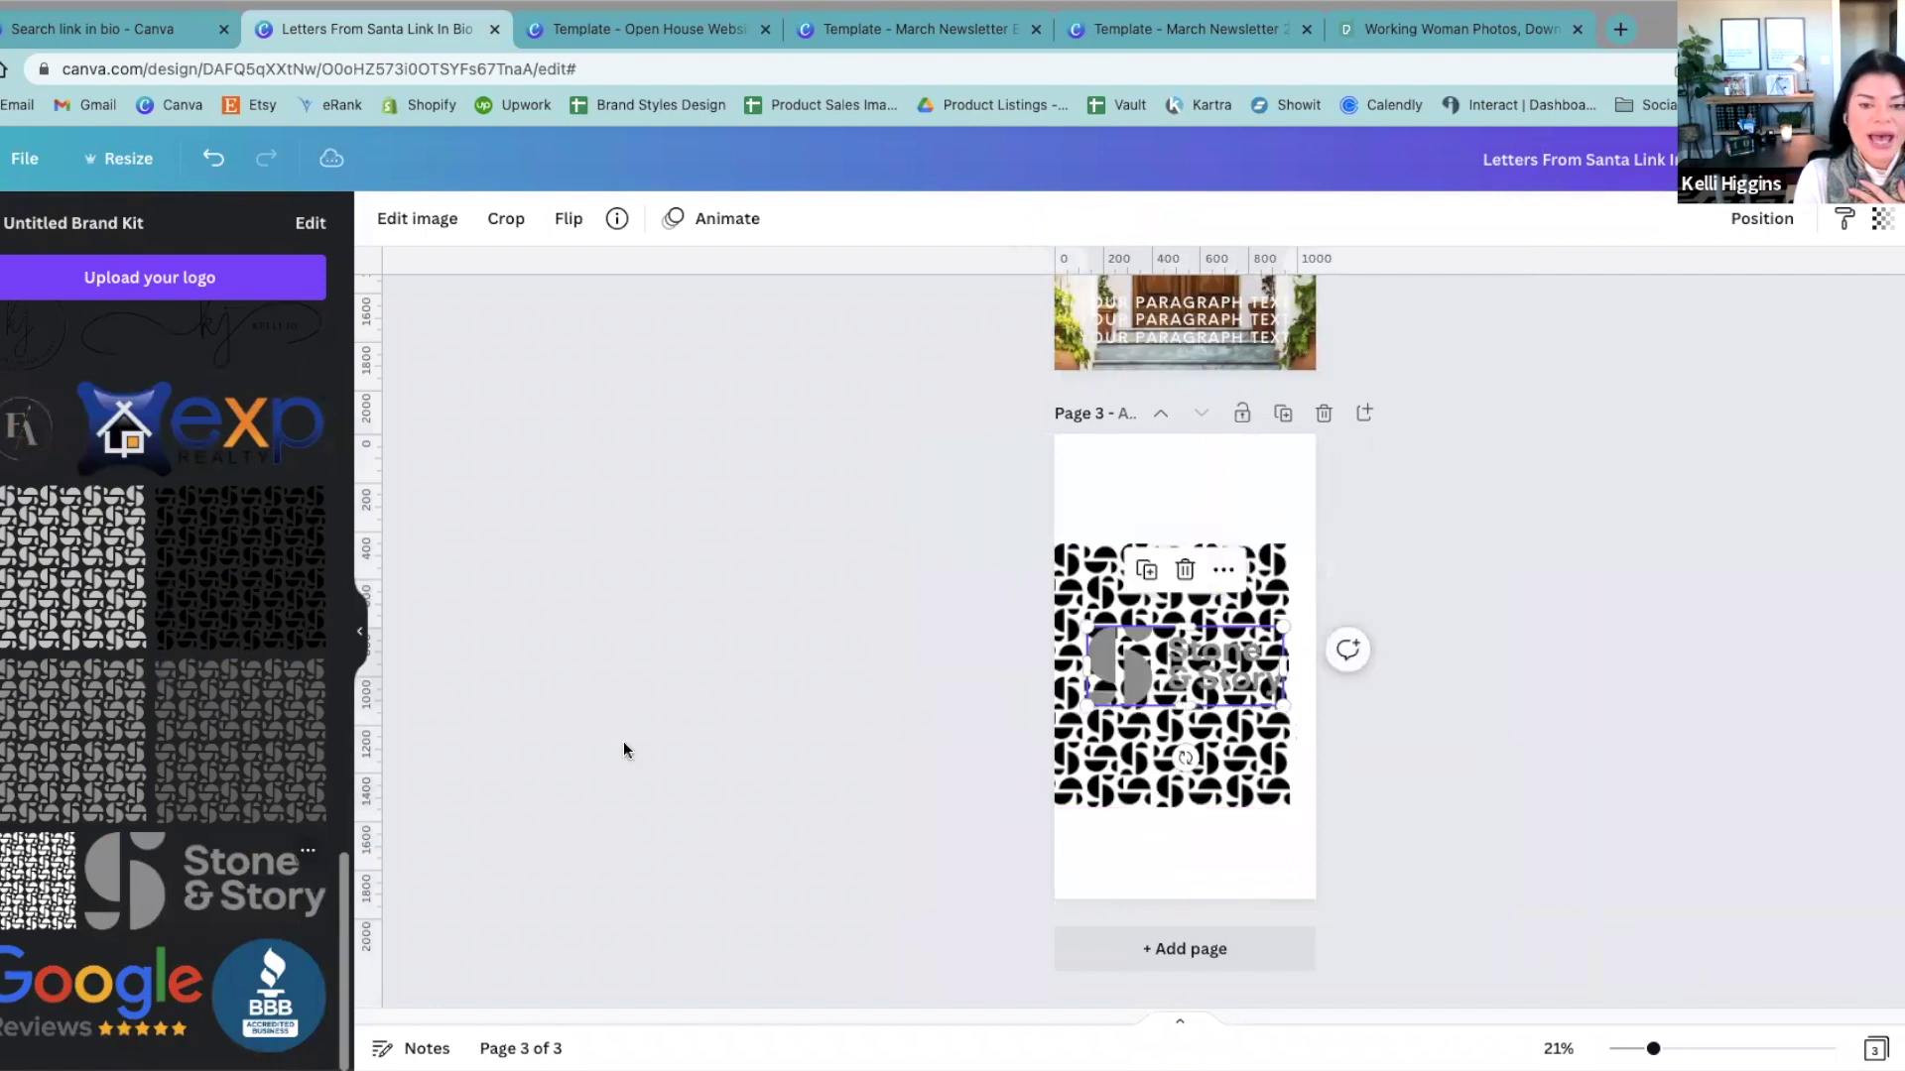
drag(1113, 661, 1733, 675)
key(ctrl+z)
key(ctrl+z)
key(ctrl+z)
key(ctrl+z)
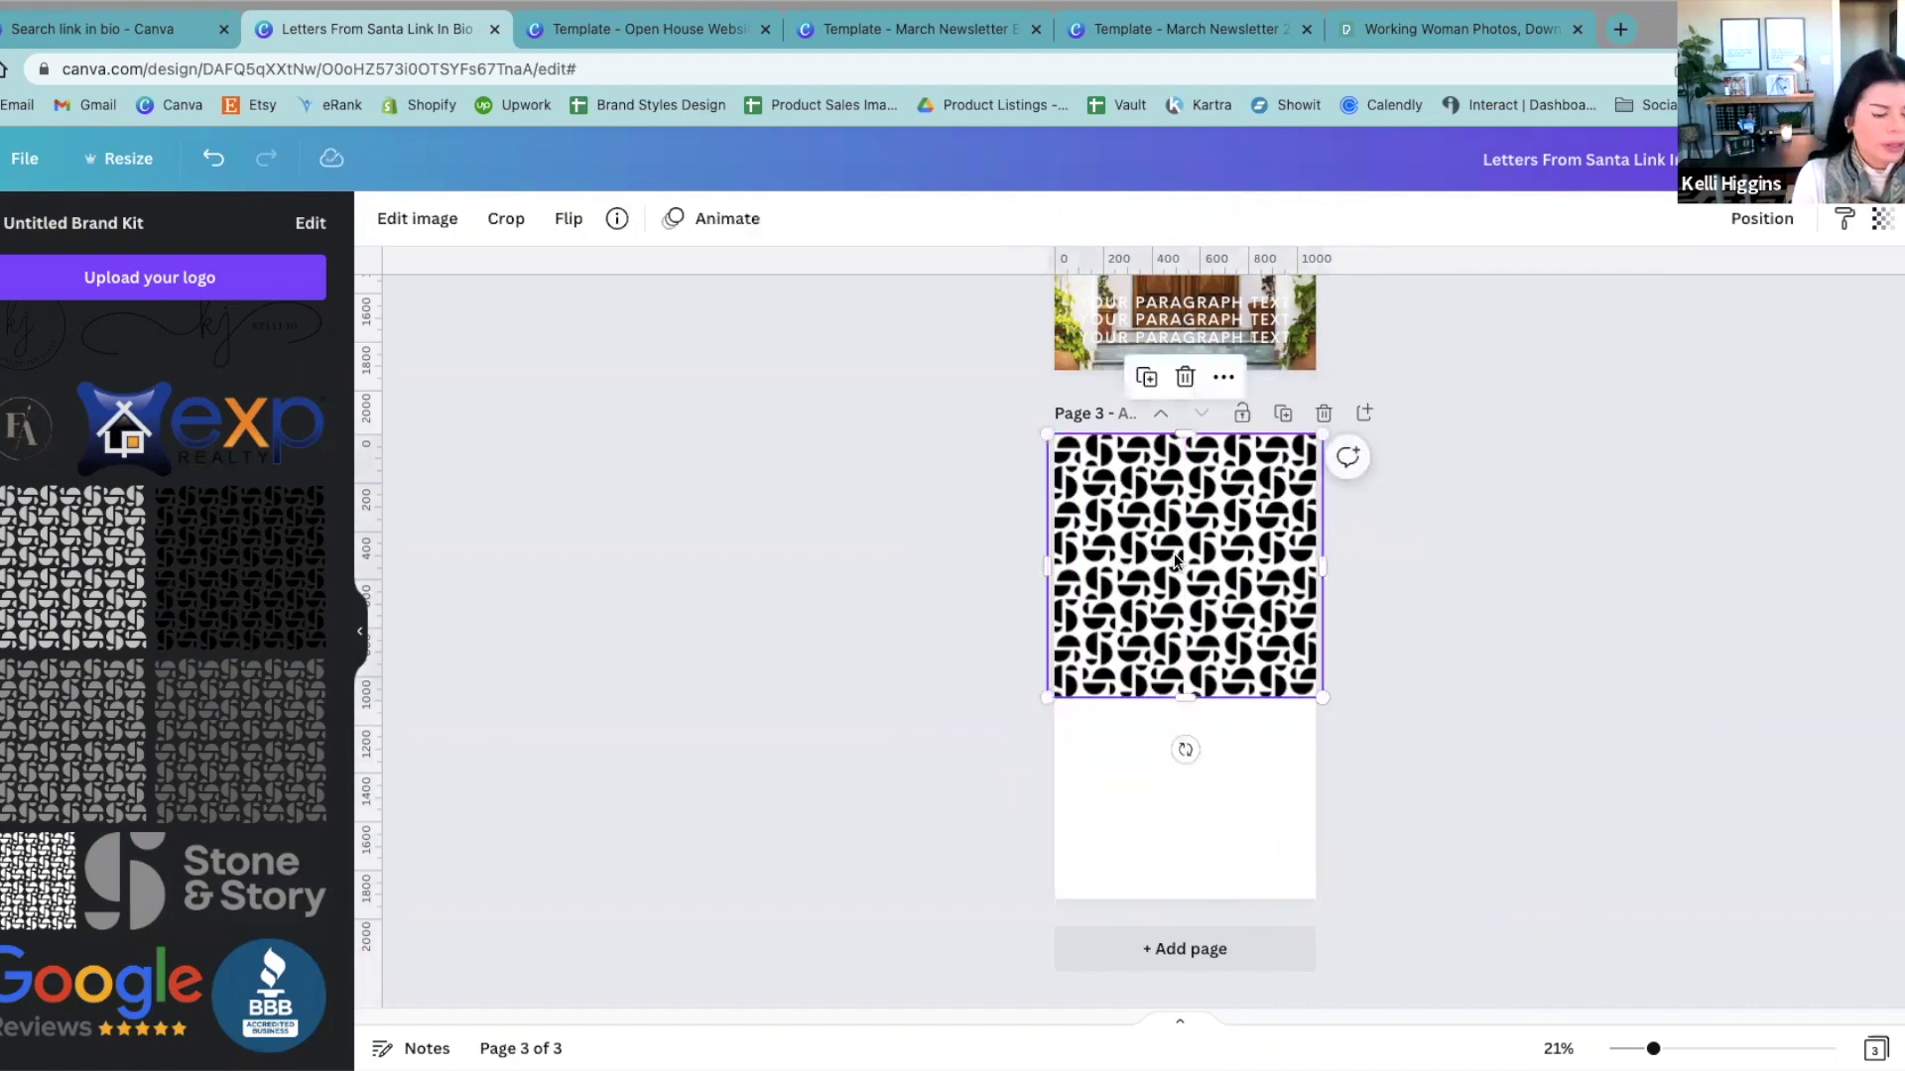
key(ctrl+z)
key(ctrl+z)
Remove the extra pattern copy, resize it to 569×545, fade to transparency 13, and enlarge it.
click(1726, 856)
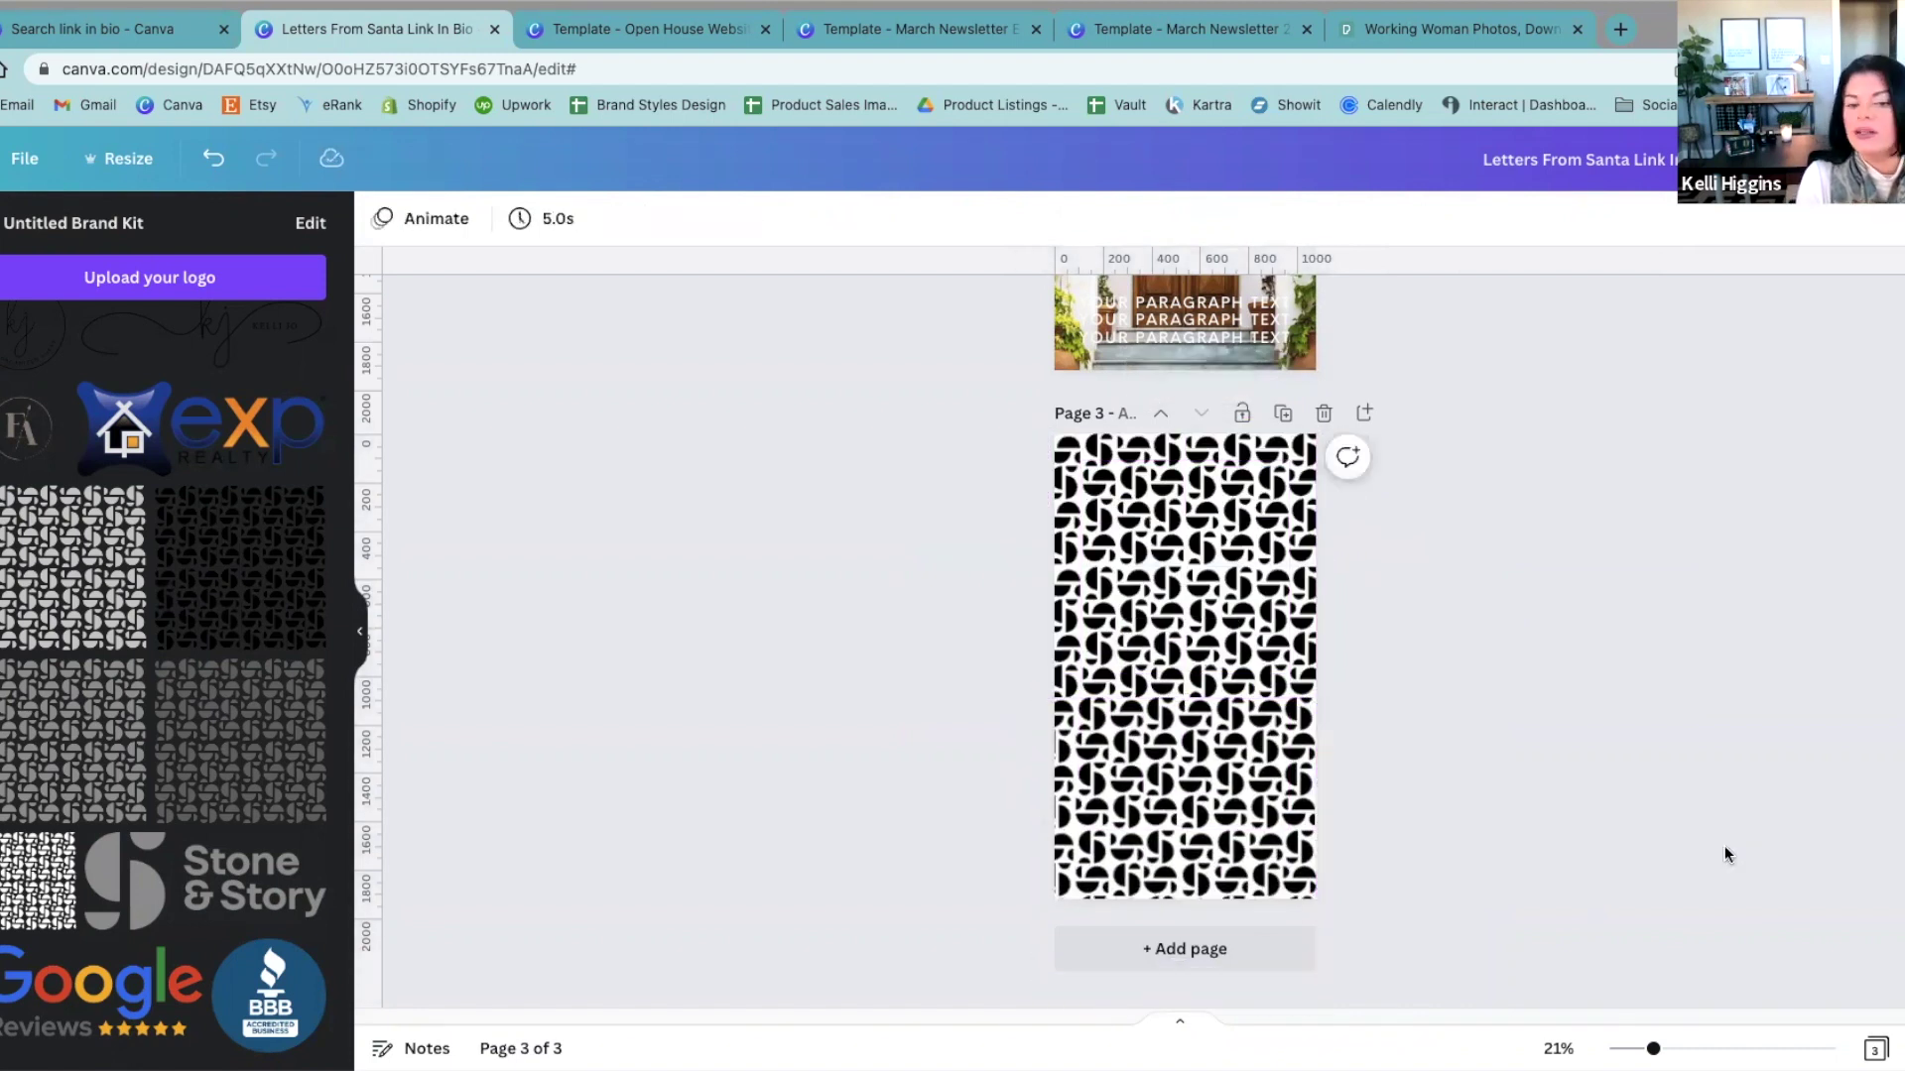
drag(1202, 801, 1775, 566)
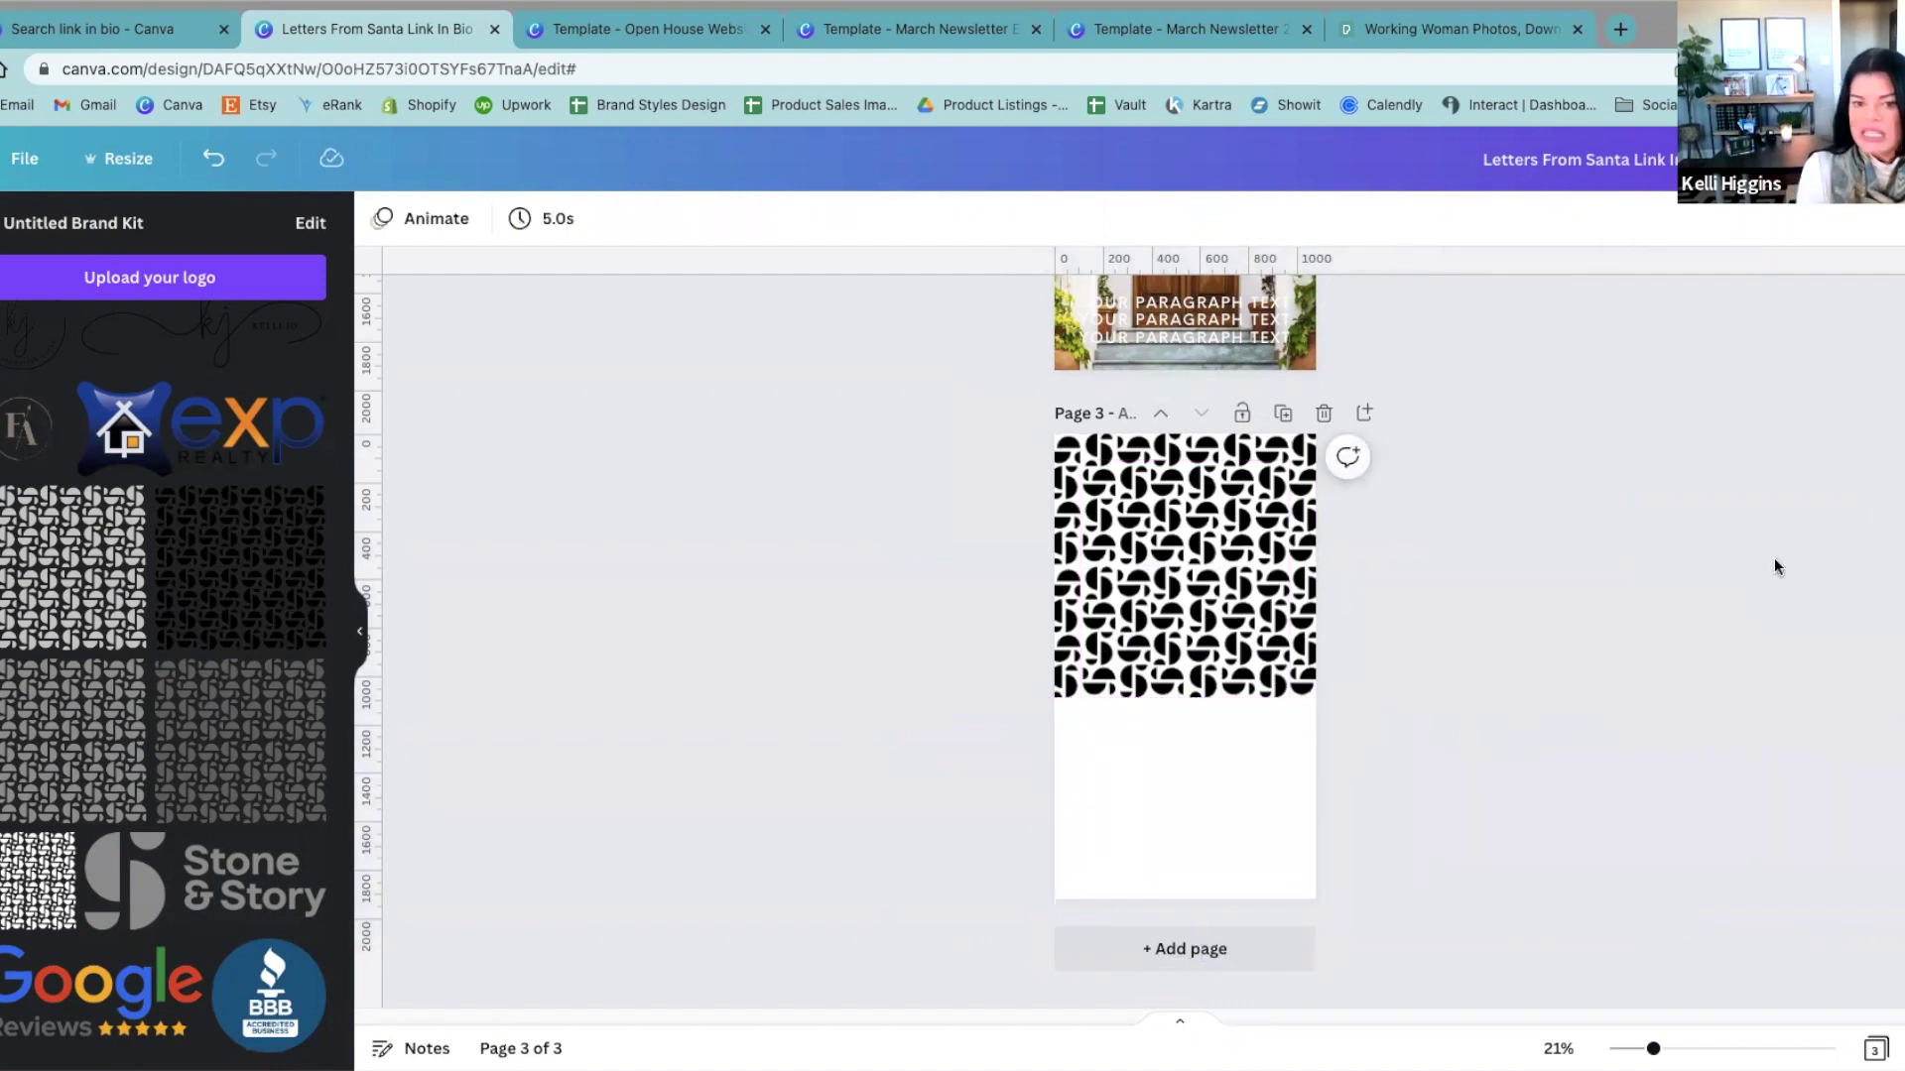
click(1272, 563)
drag(1316, 697, 1180, 567)
click(1882, 218)
drag(1882, 308, 1673, 309)
drag(1186, 566, 1609, 971)
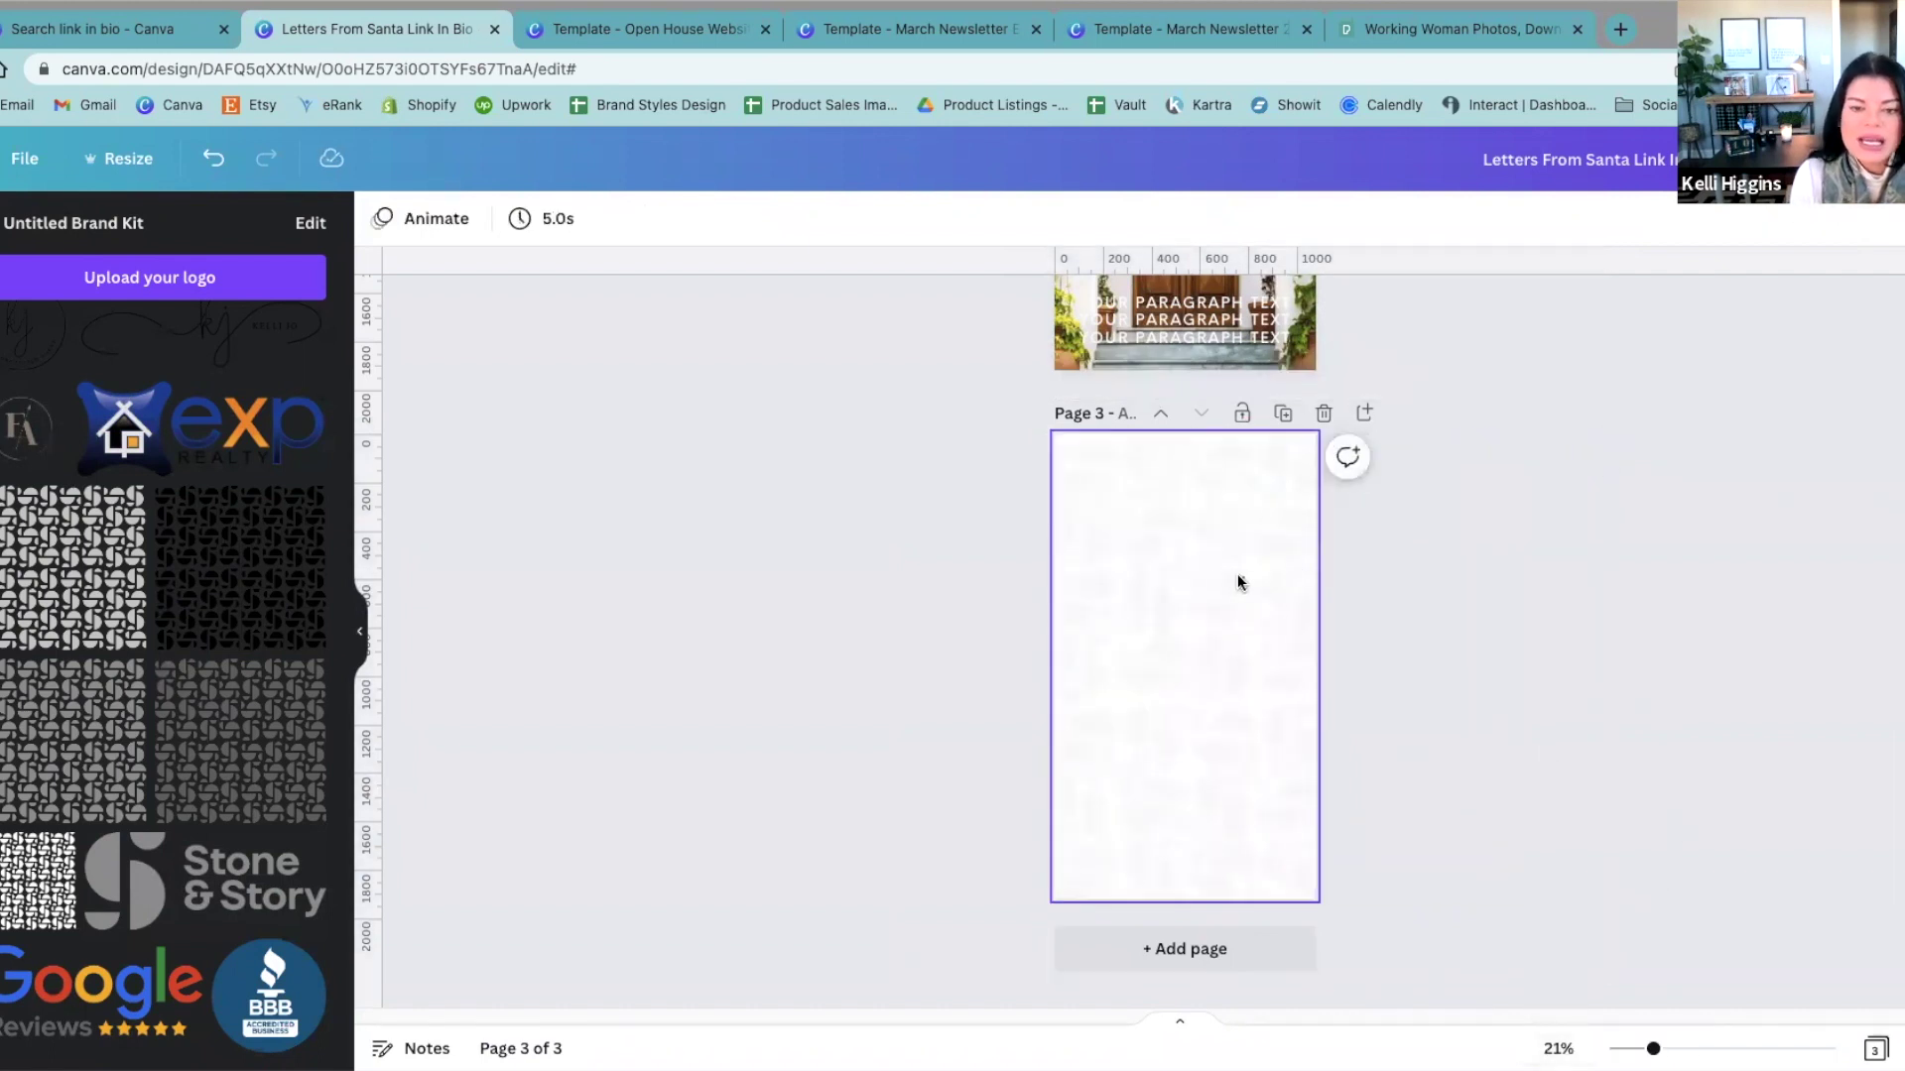
Shift the background pattern's position within its crop on page 3.
double_click(1182, 577)
drag(1163, 578, 1071, 553)
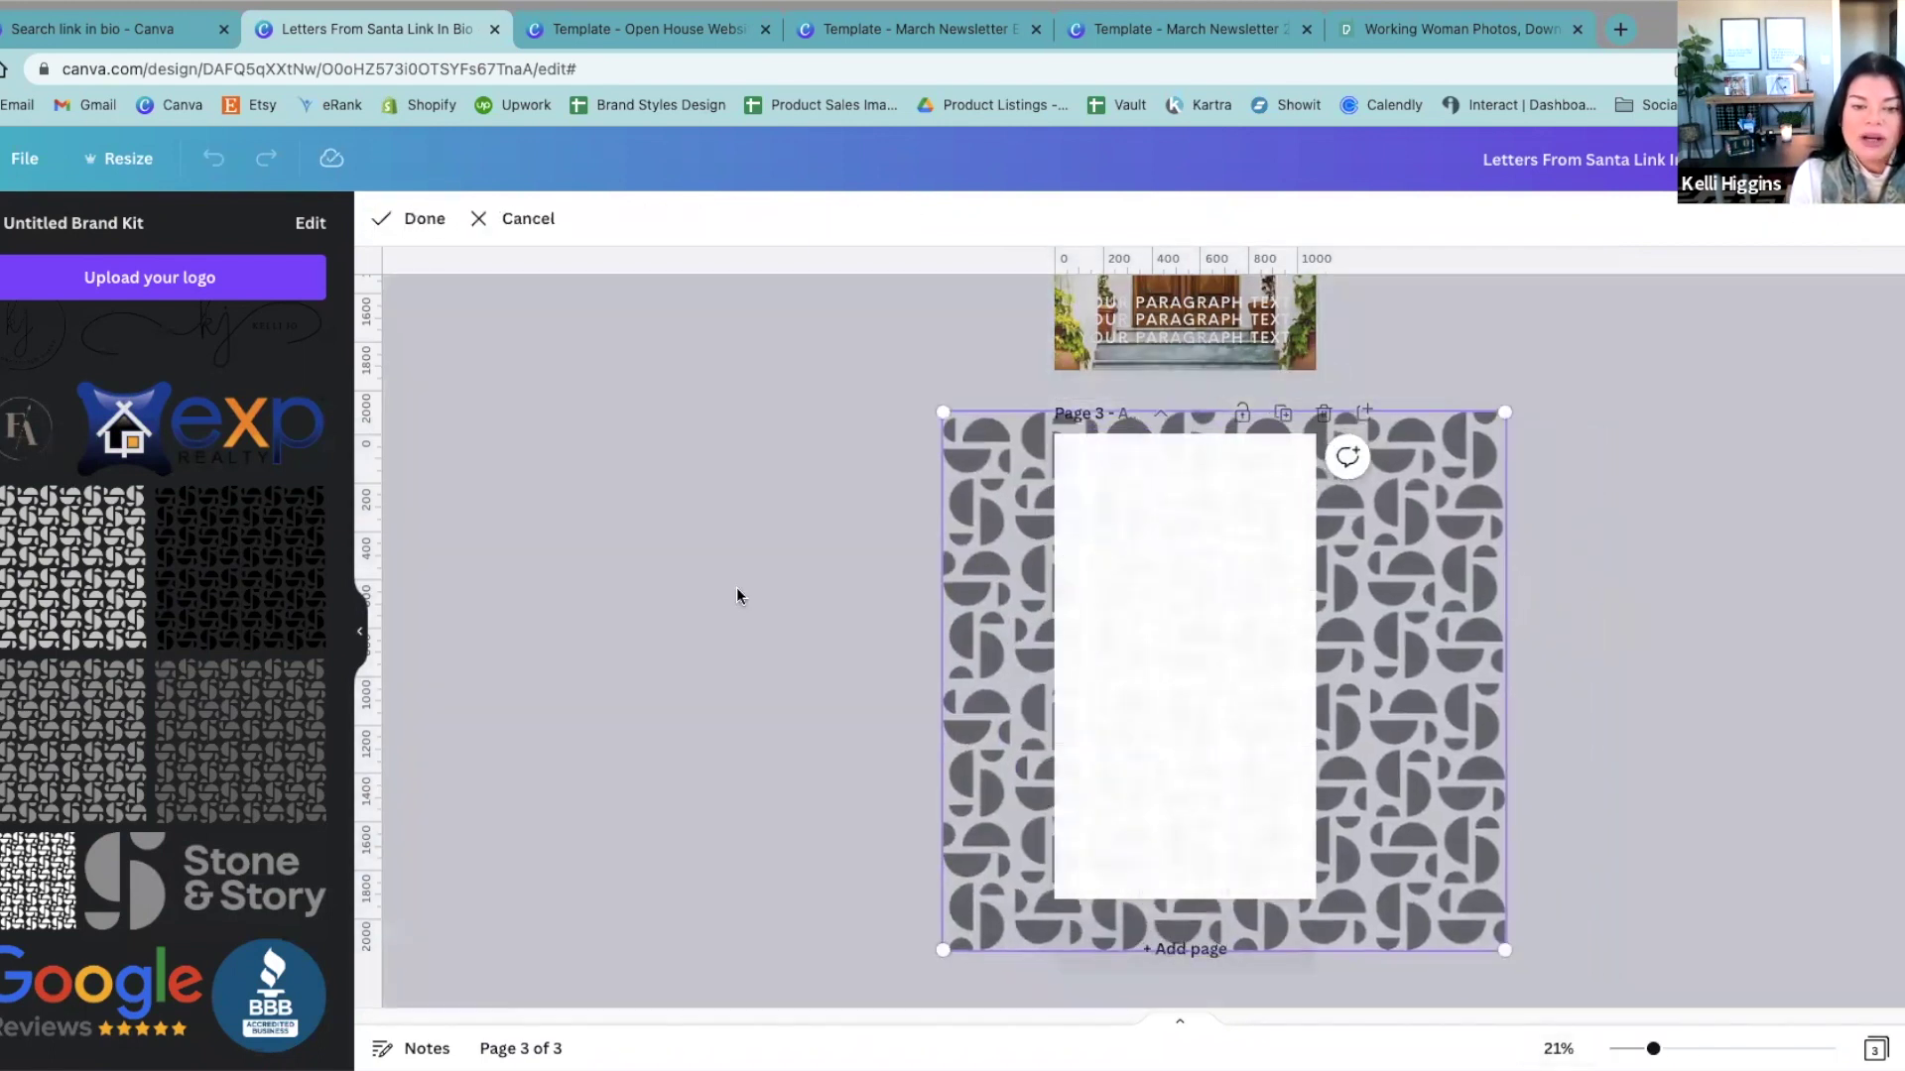
click(740, 596)
Detach the pattern image from the page background and delete it.
click(1217, 698)
right_click(1199, 684)
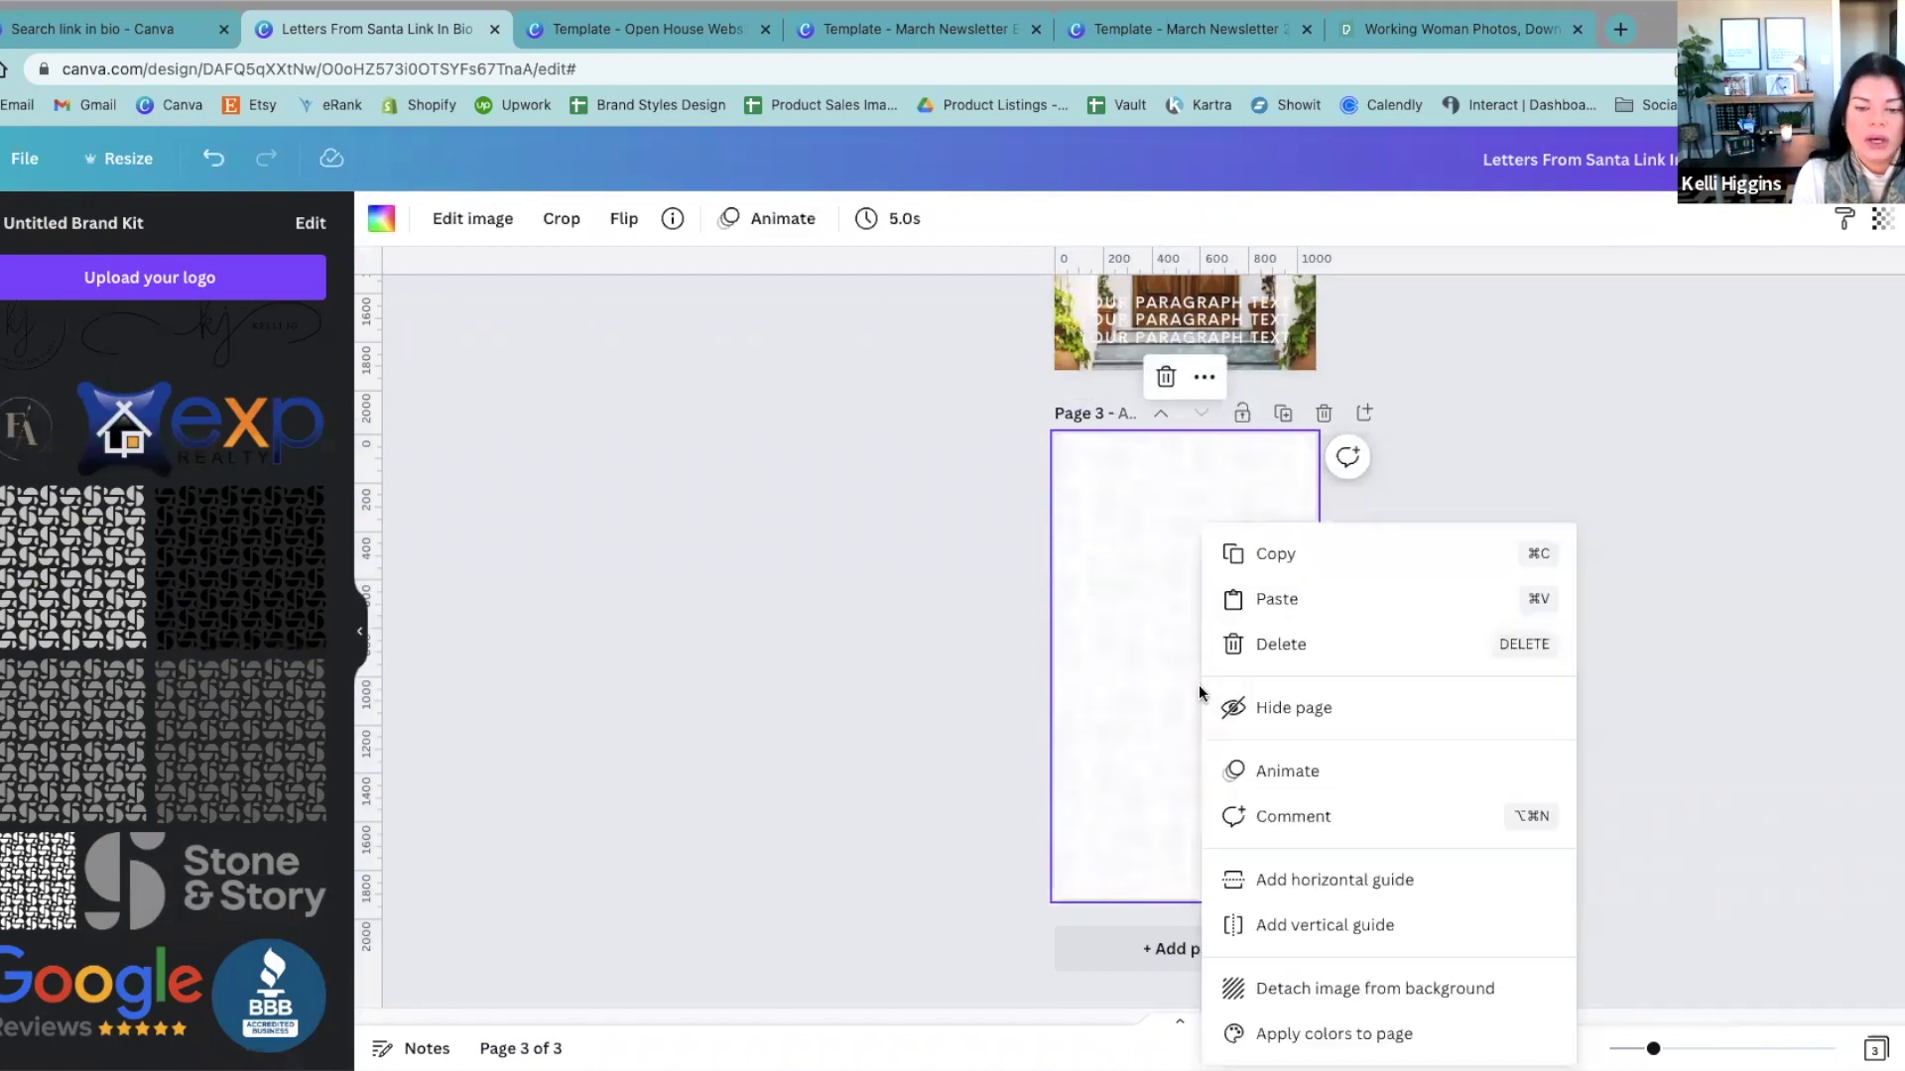
click(1343, 967)
mouse_move(1163, 683)
mouse_down()
mouse_move(1164, 655)
mouse_move(1169, 717)
mouse_up()
key(Delete)
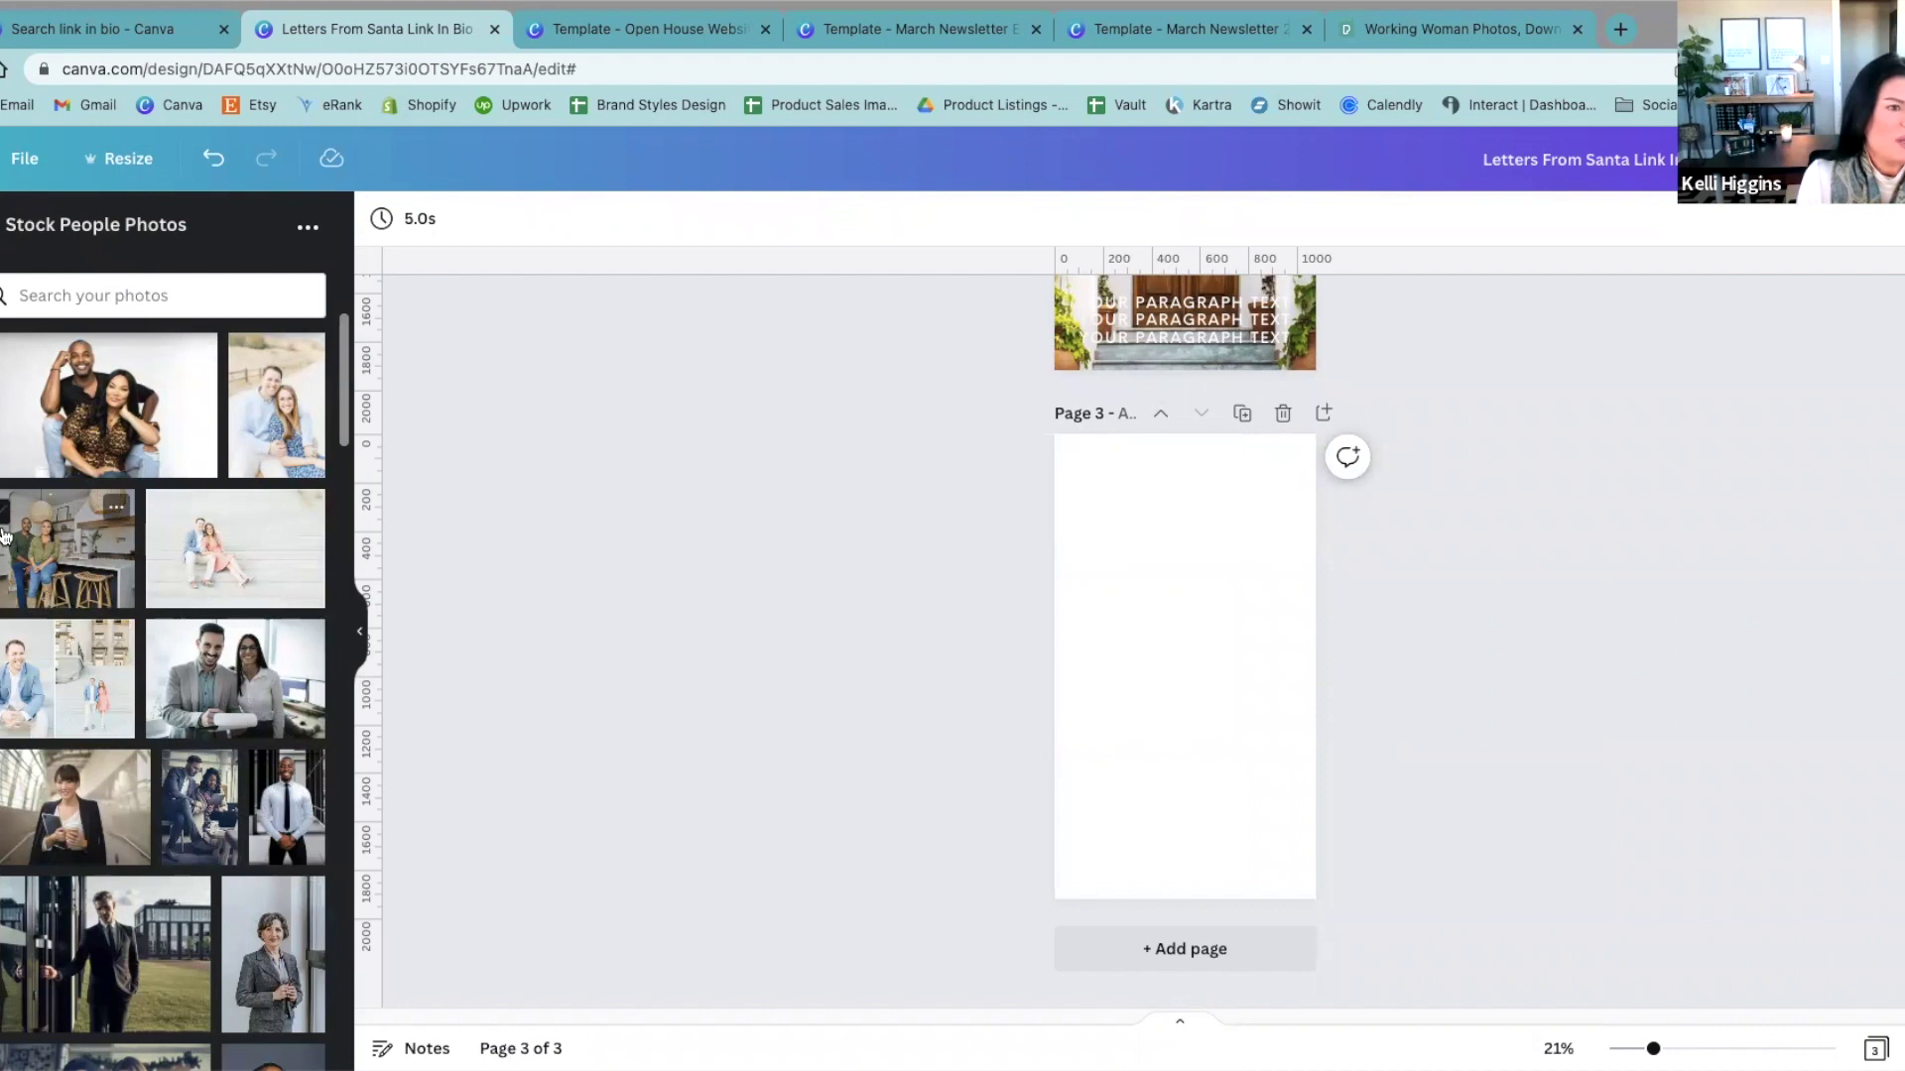
Place the businesswoman stock photo on page 3 instead of the couple photo, shifted slightly left.
click(86, 396)
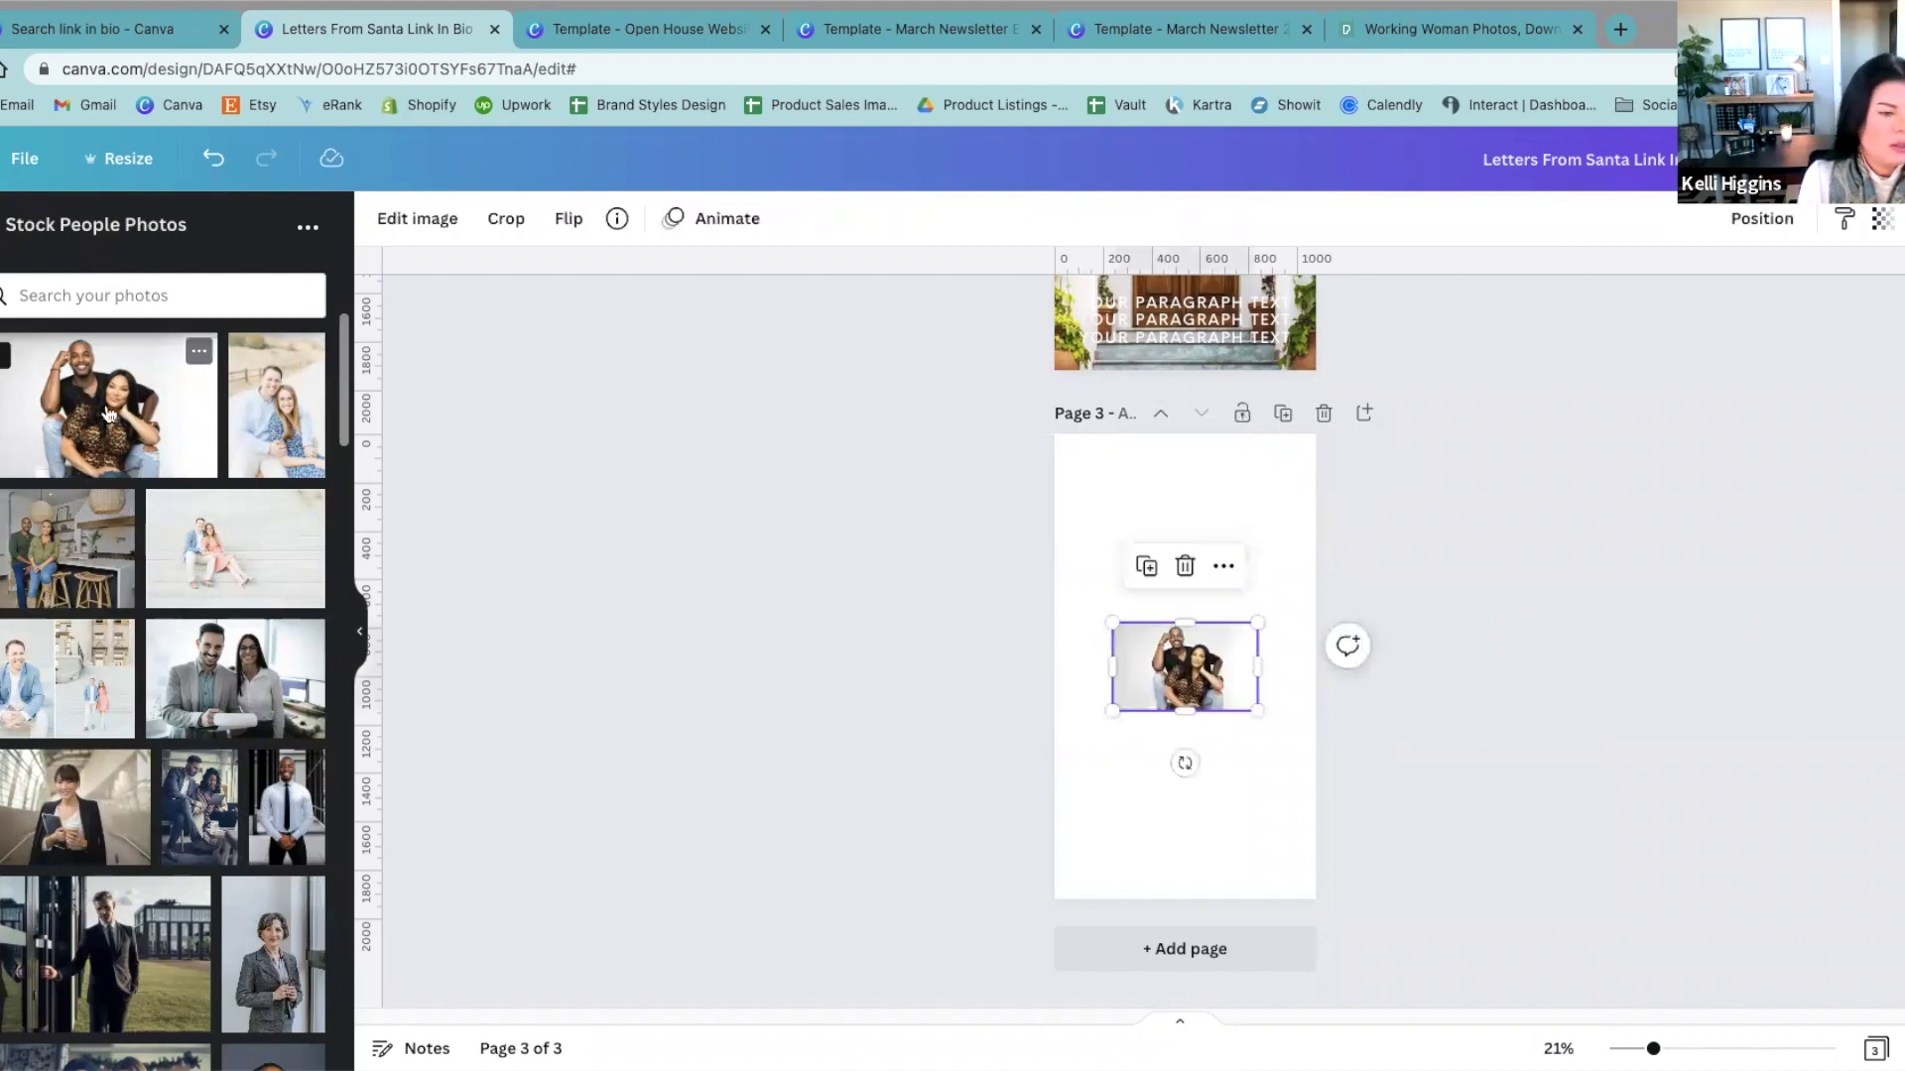
drag(1140, 663, 793, 640)
click(149, 823)
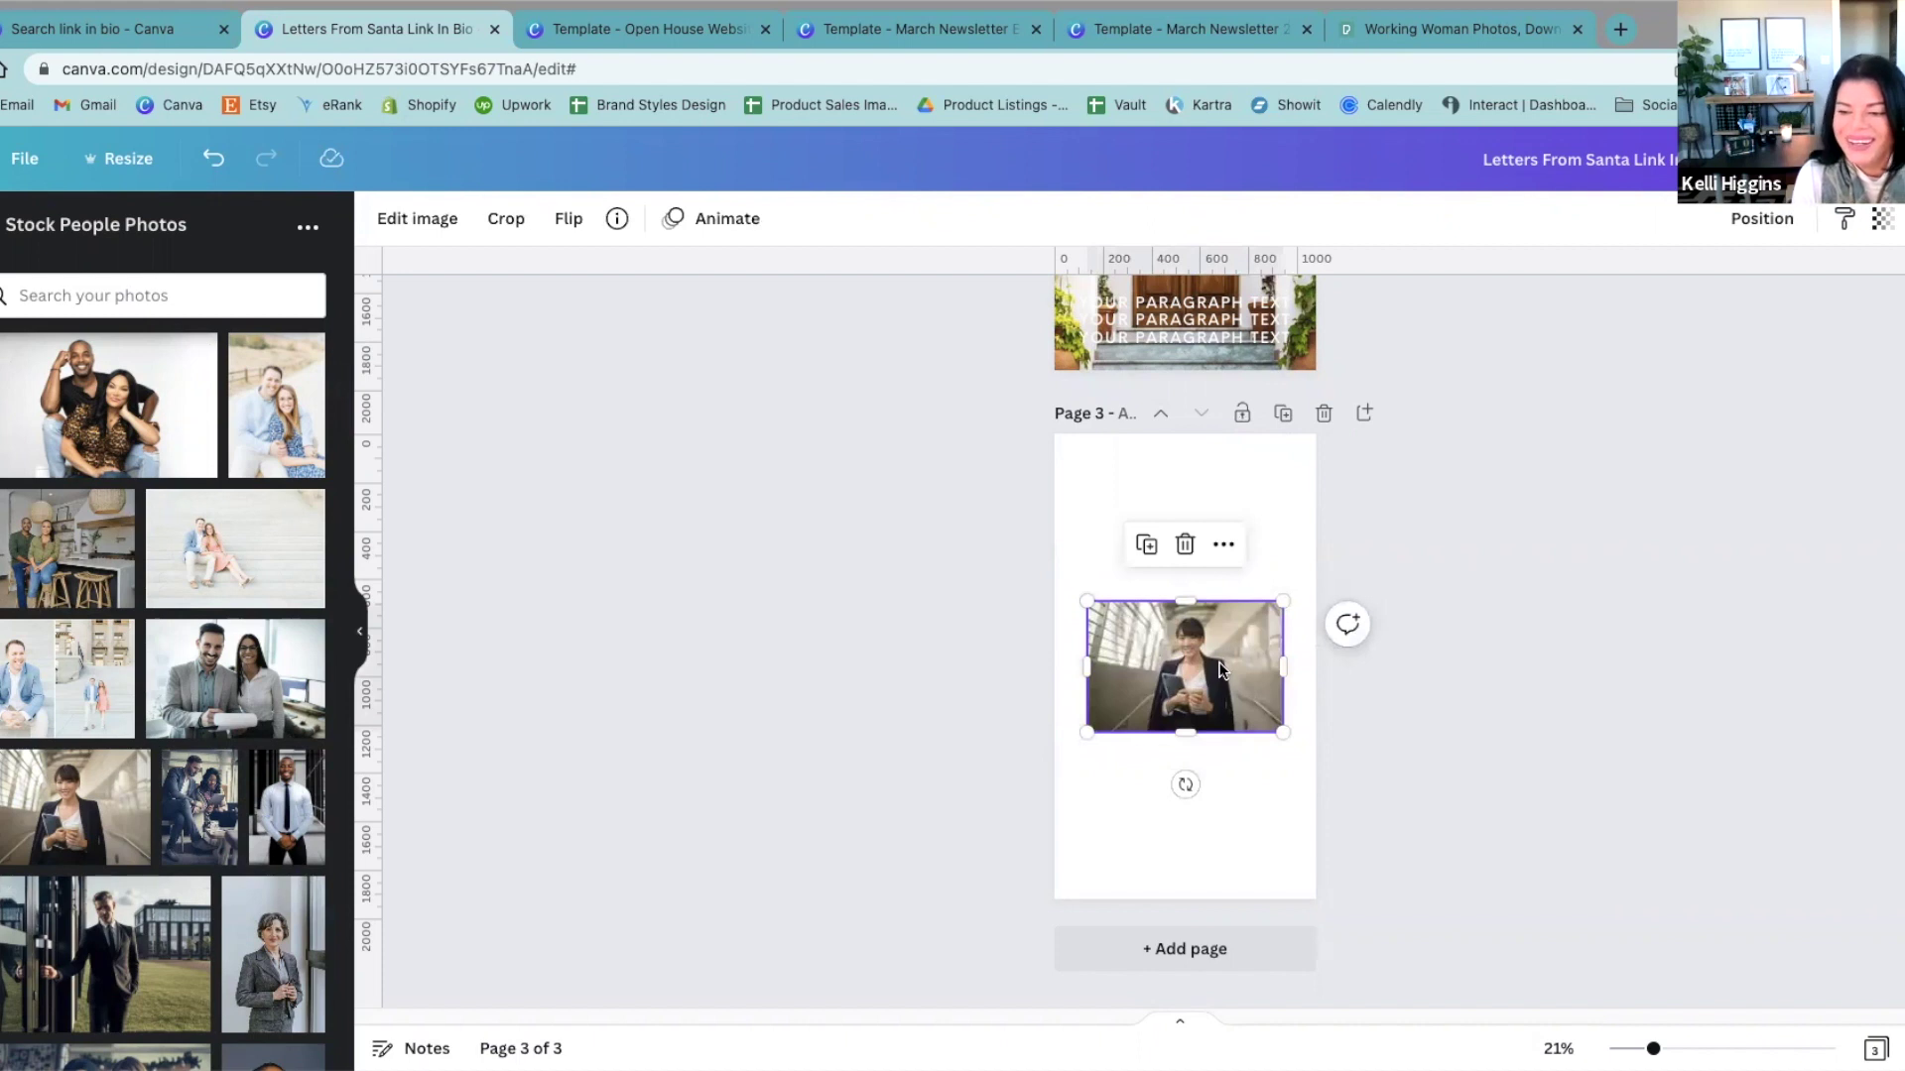
drag(1136, 672, 1079, 673)
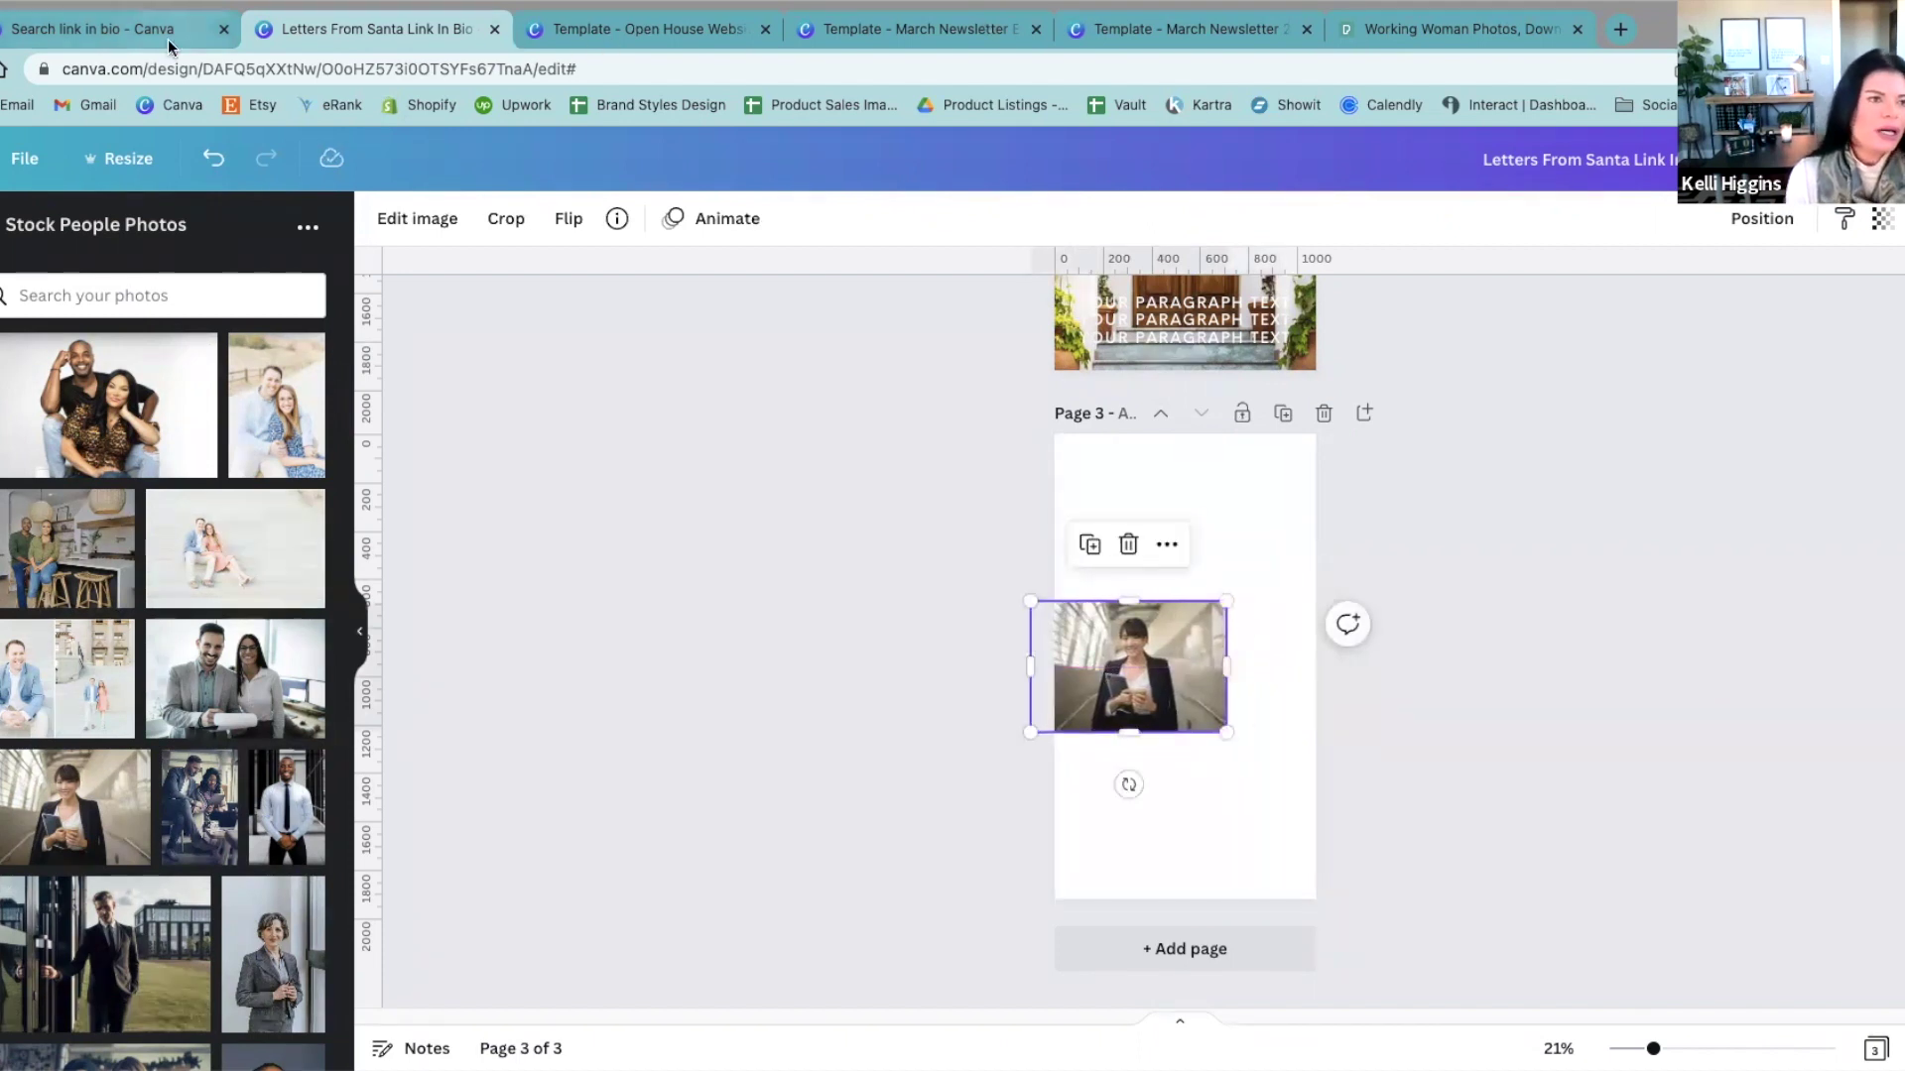
click(94, 29)
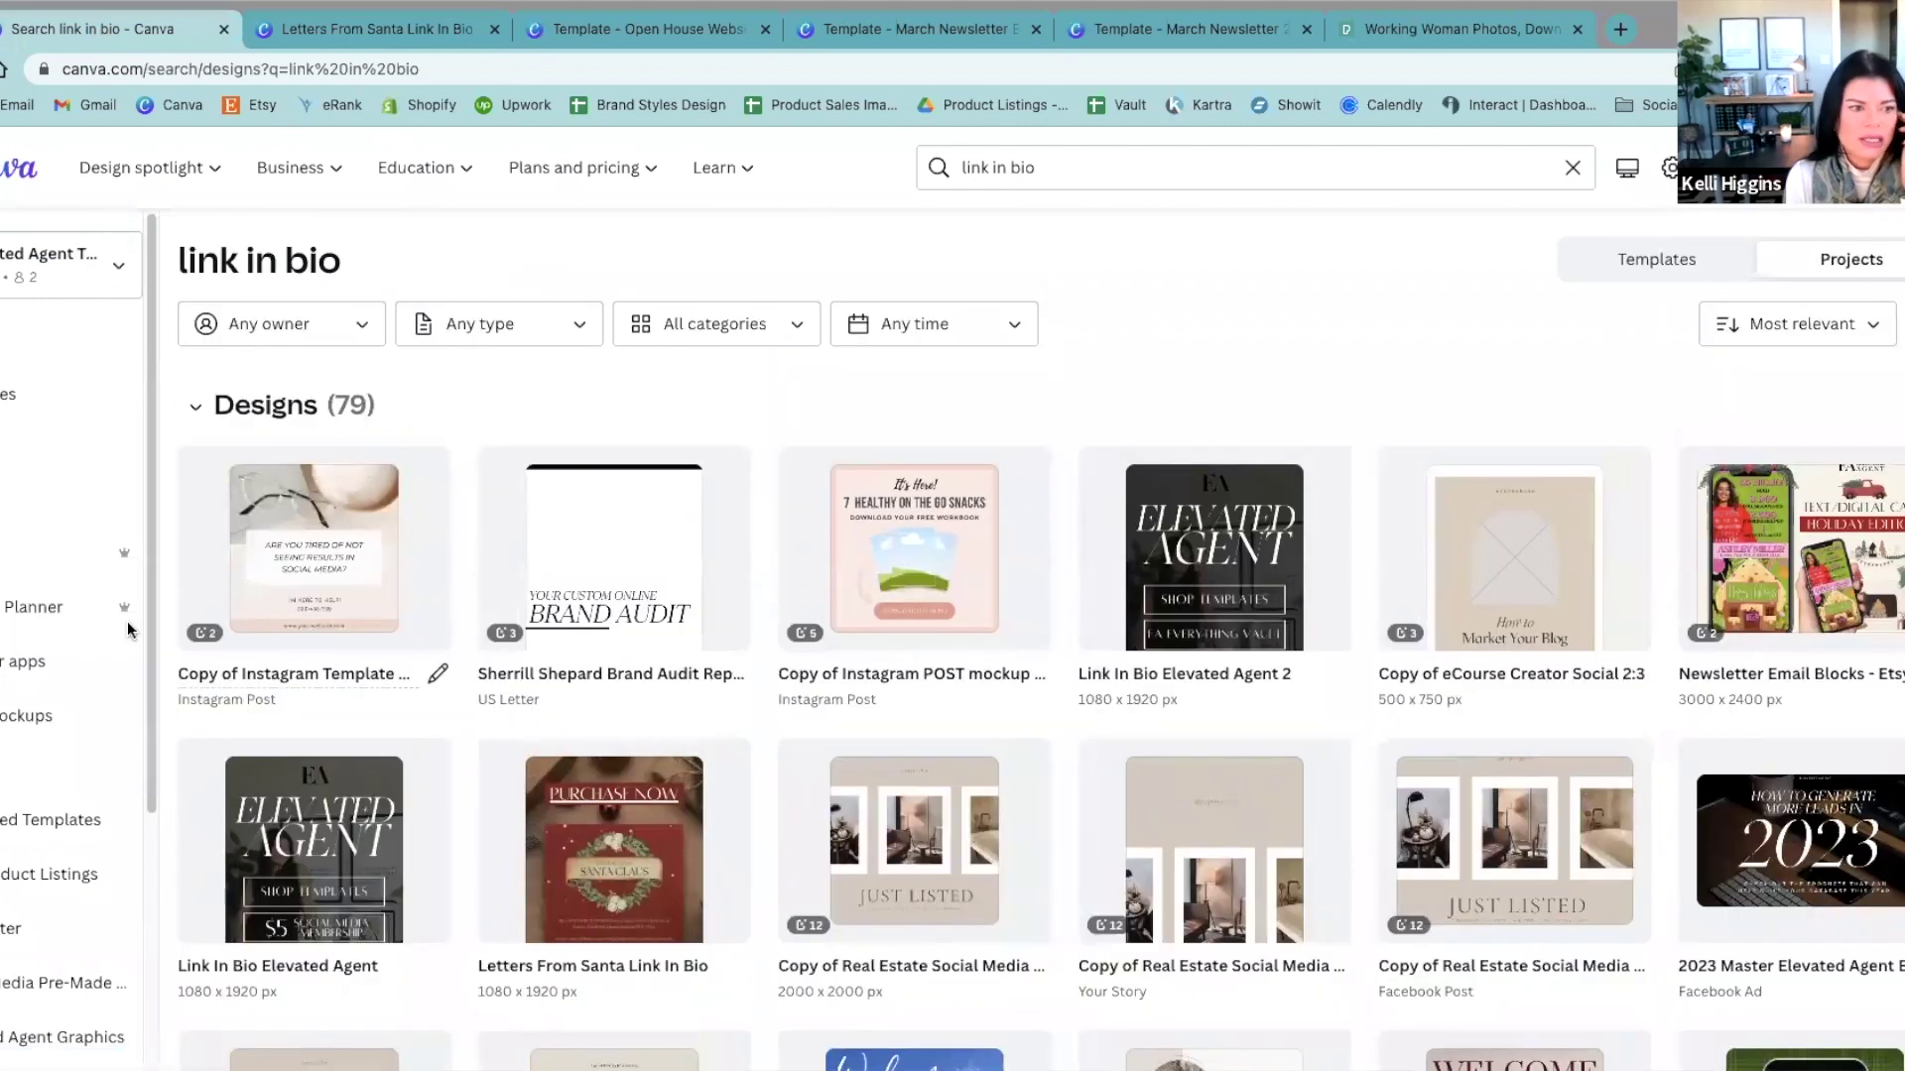
From Home, create a new square Instagram Post design and bring up the Elements search.
click(70, 340)
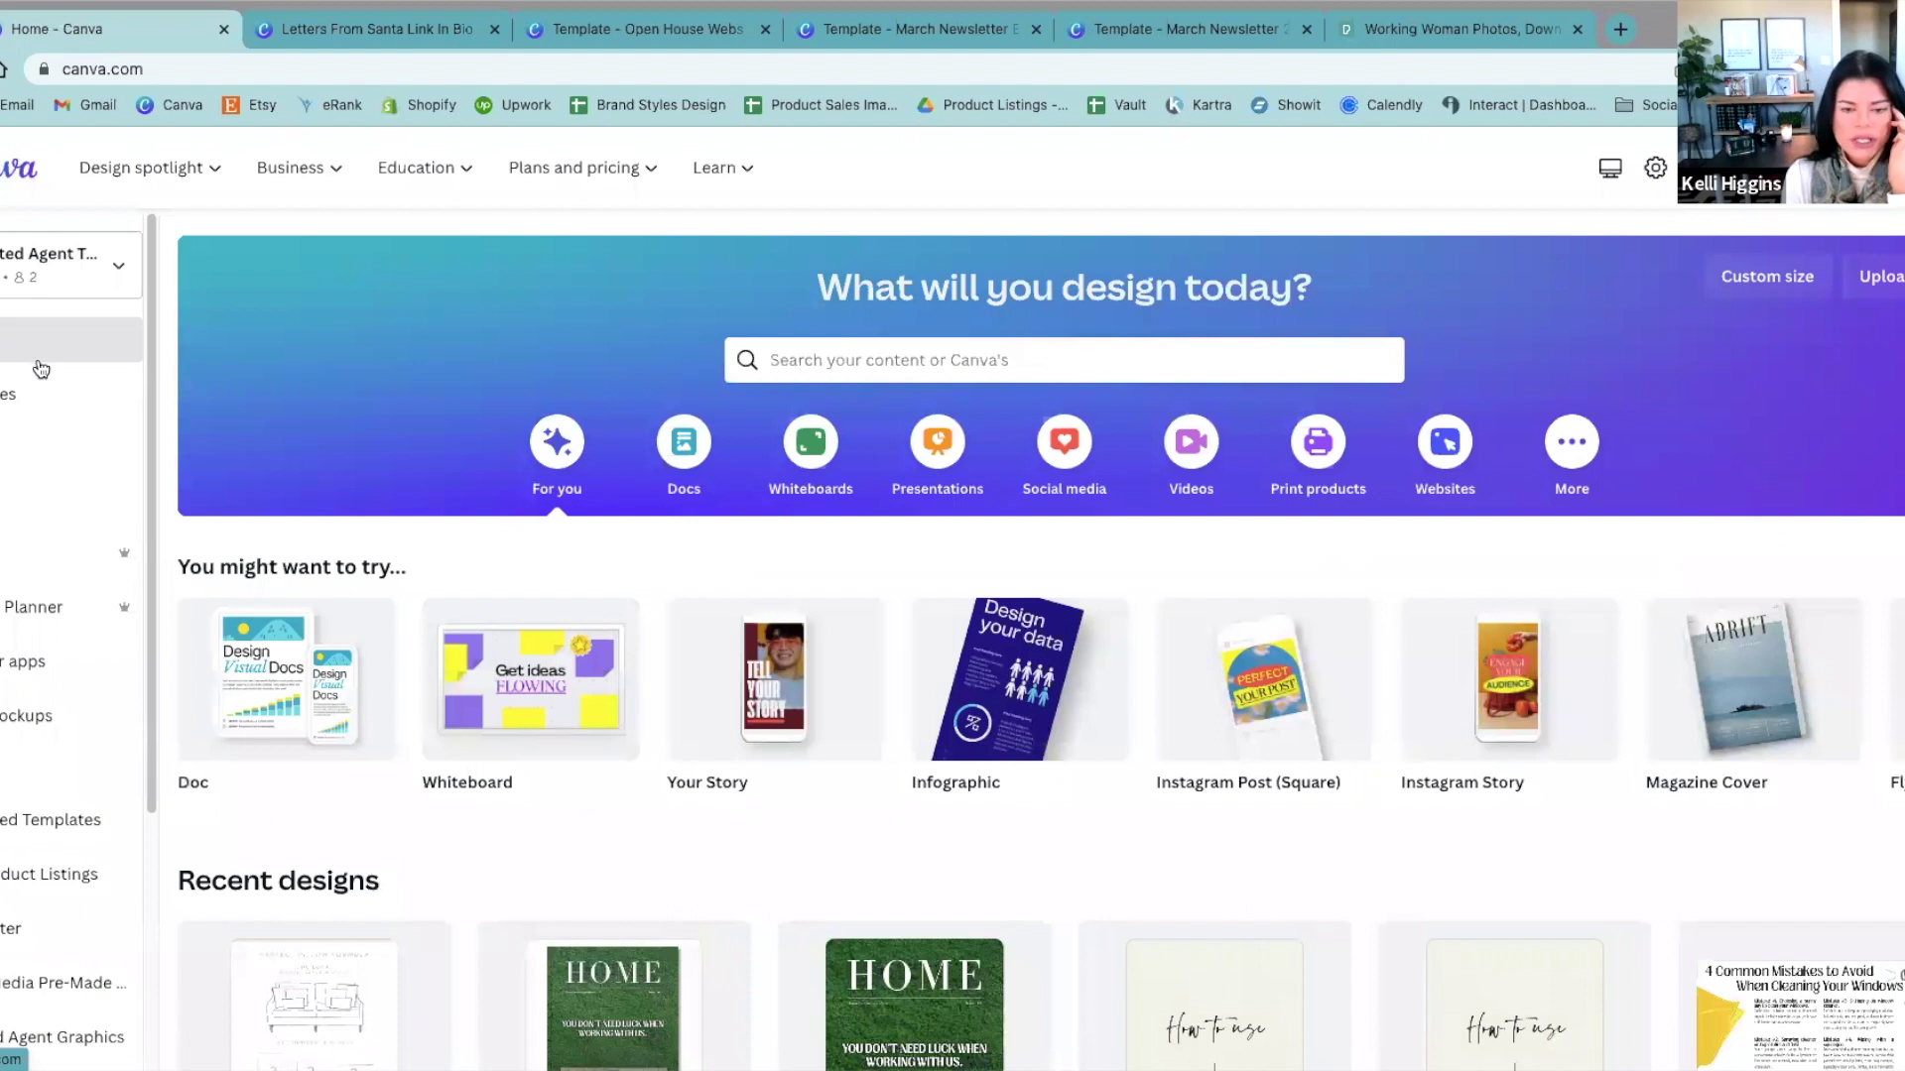
click(1237, 711)
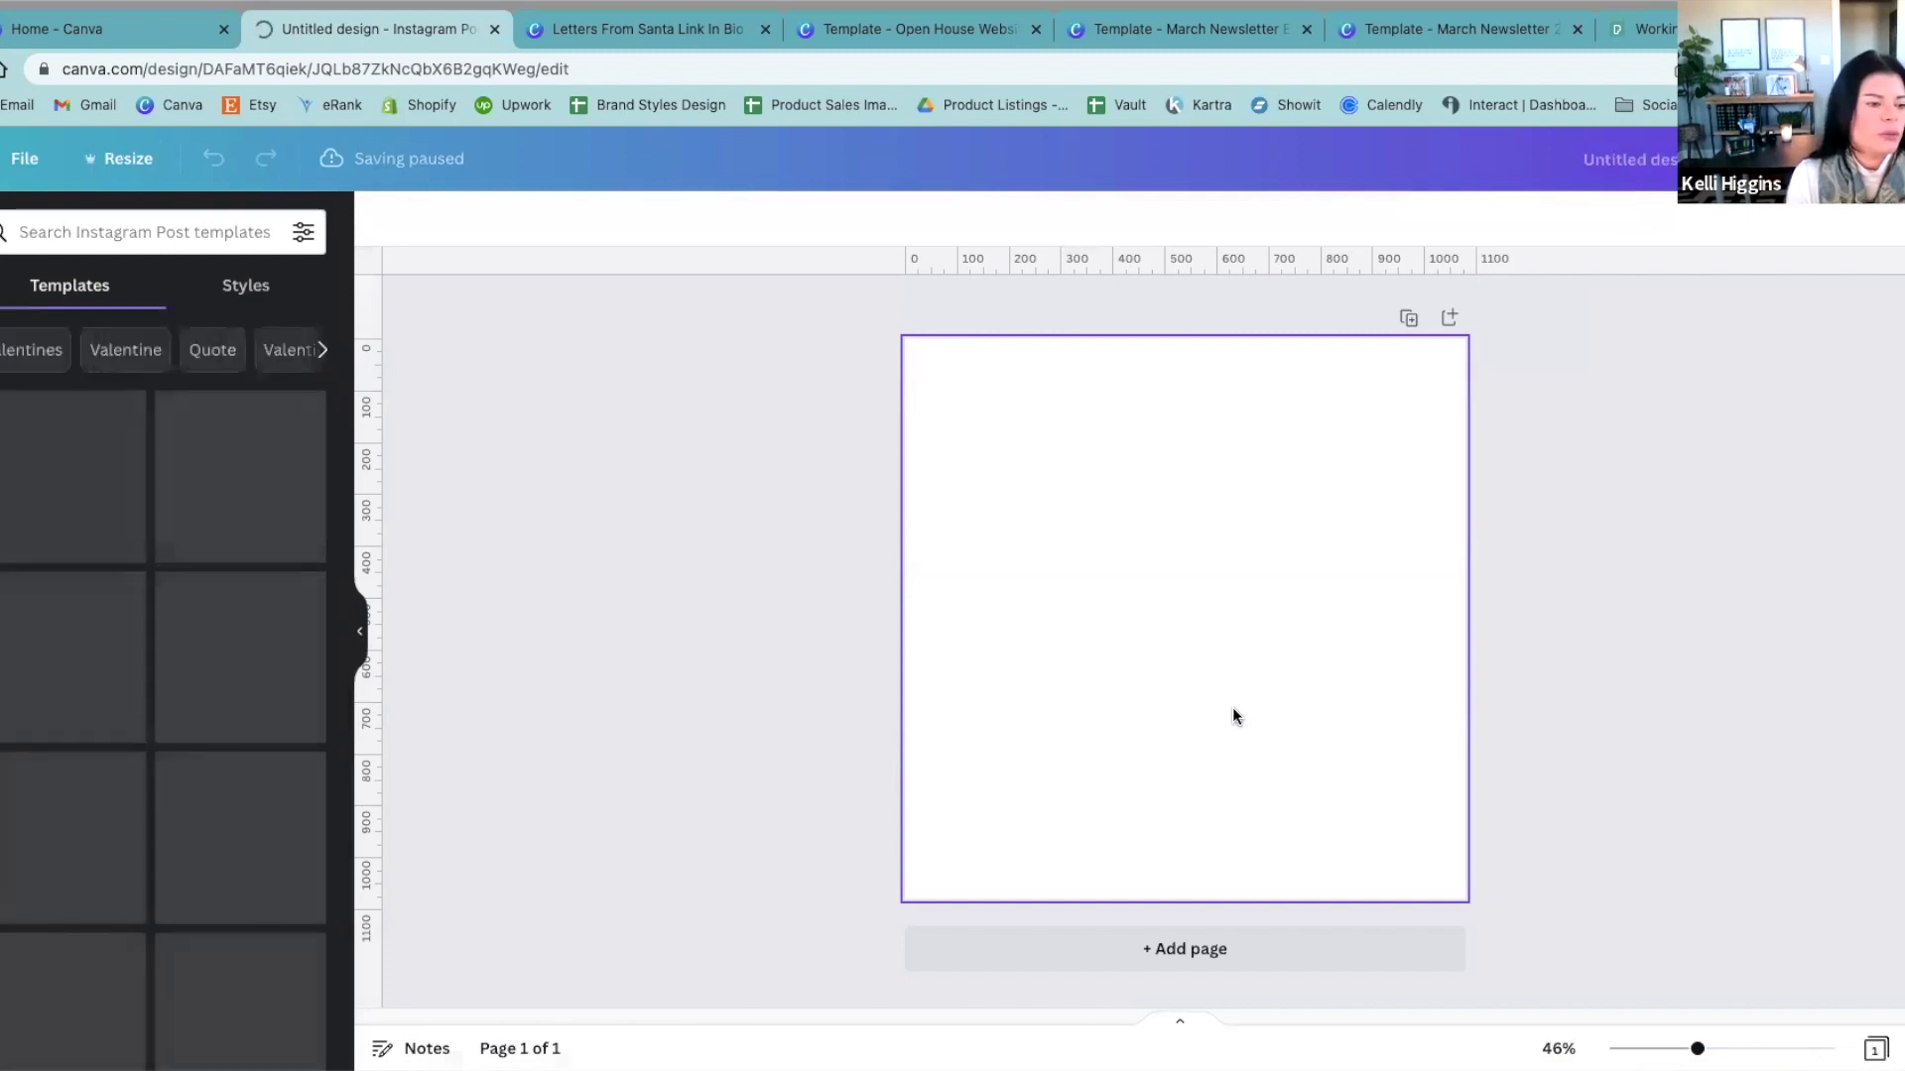
mouse_move(247, 726)
mouse_down()
mouse_move(335, 742)
mouse_move(211, 731)
mouse_up()
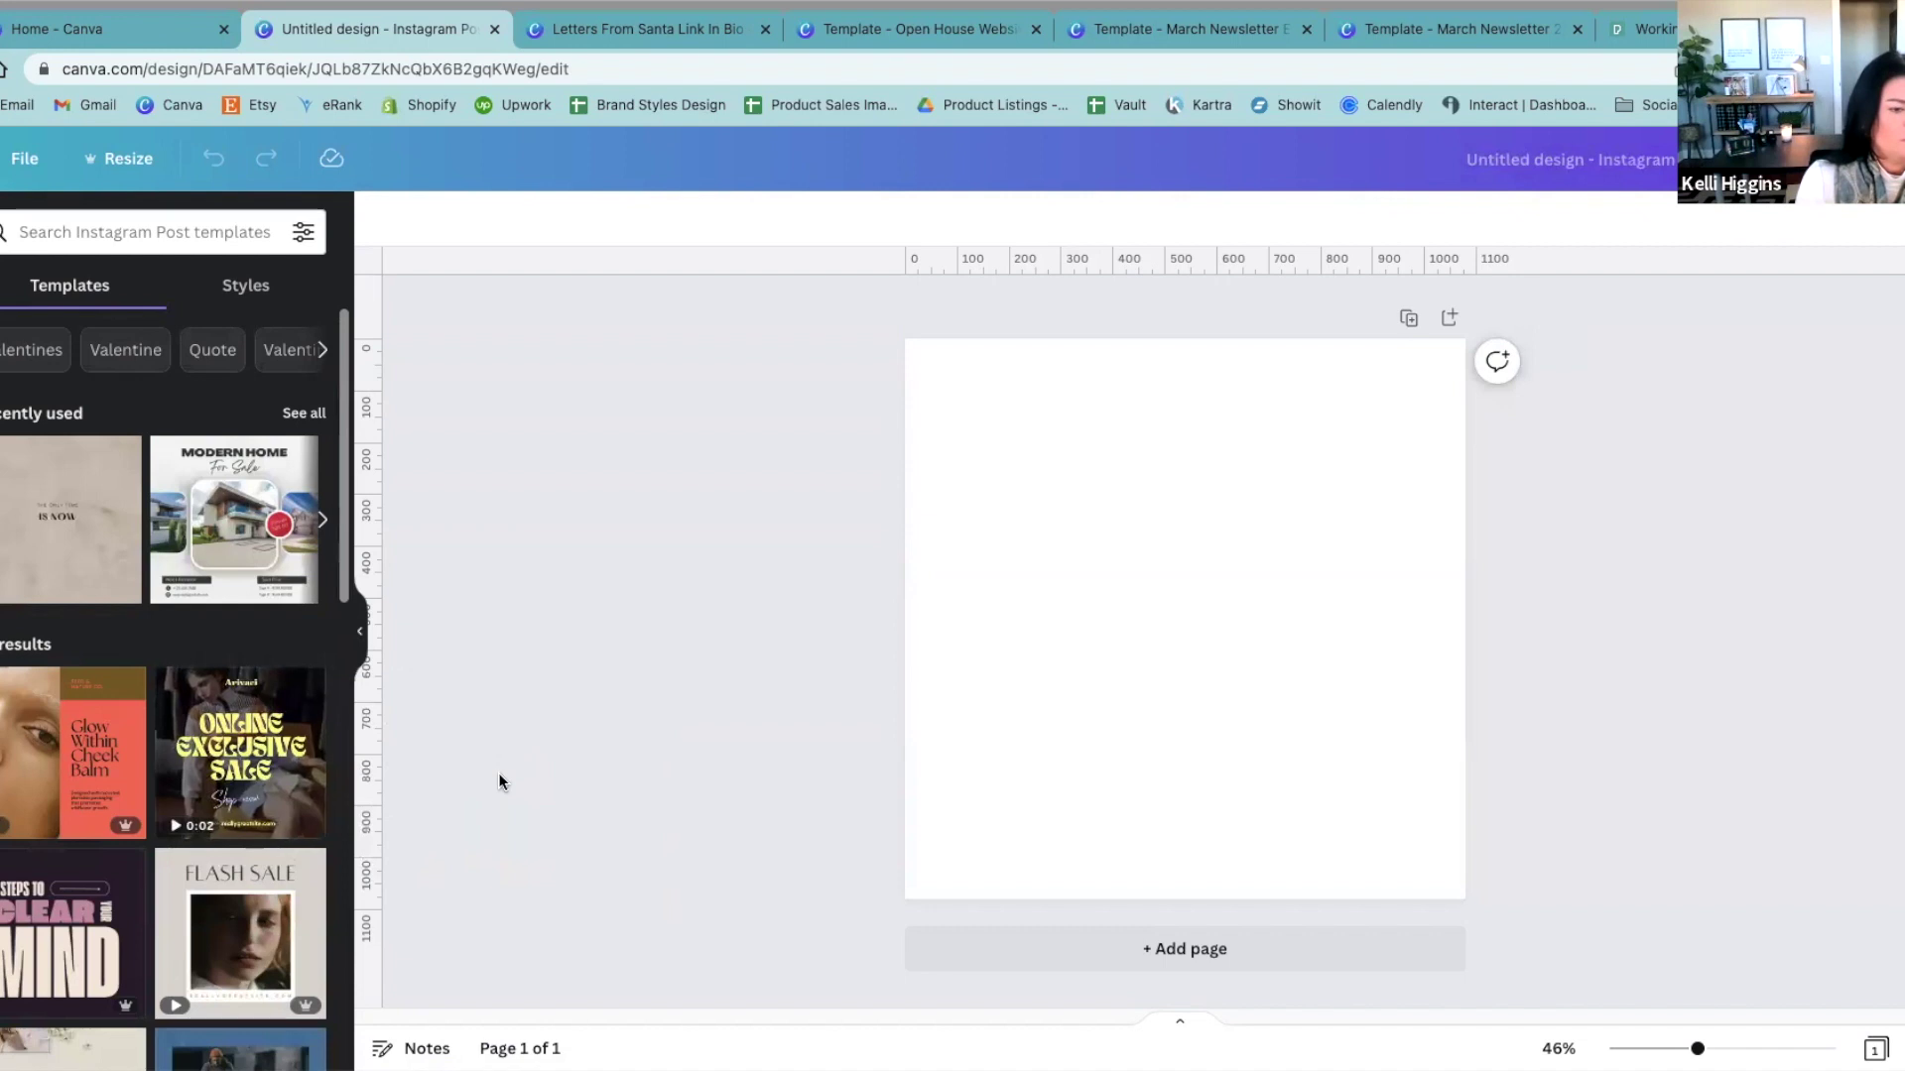
click(146, 239)
click(2, 233)
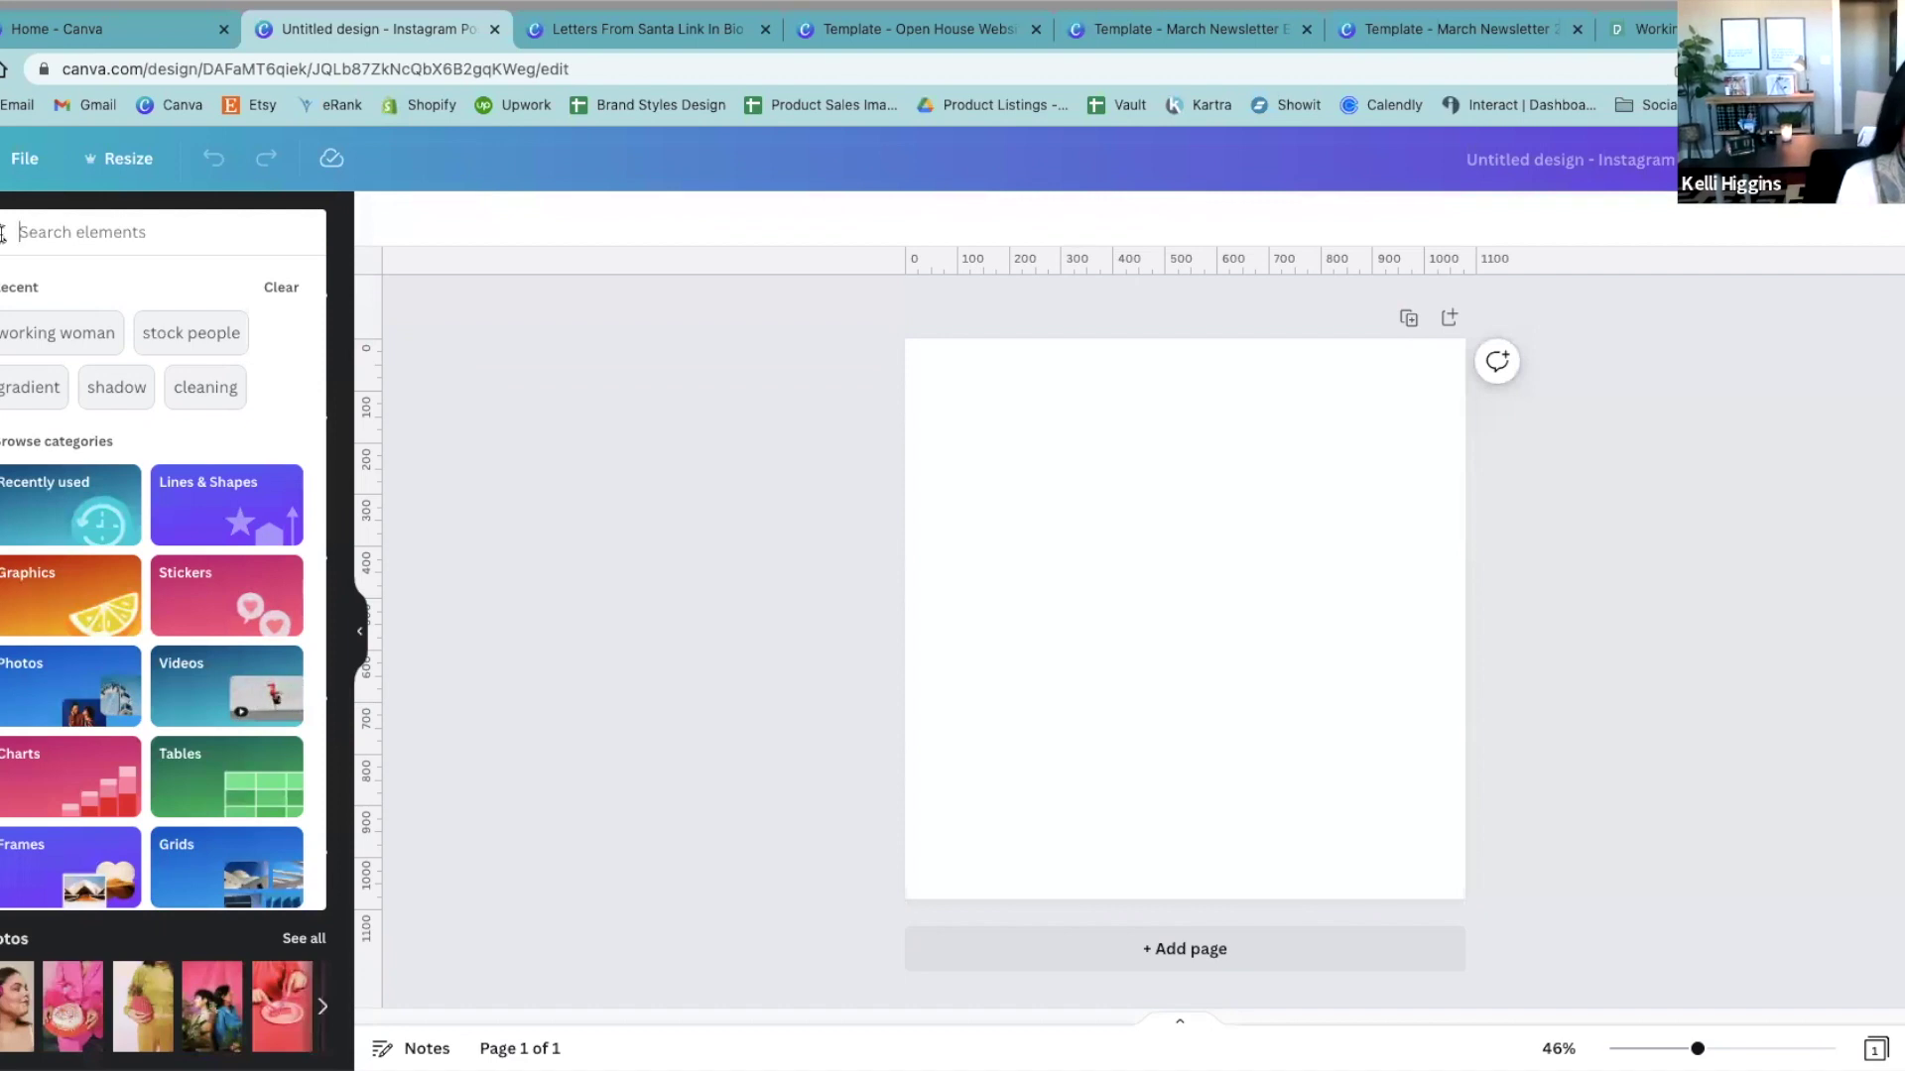
Search elements for 'clouds' and add a blank second page.
text(m)
key(BackSpace)
text(c)
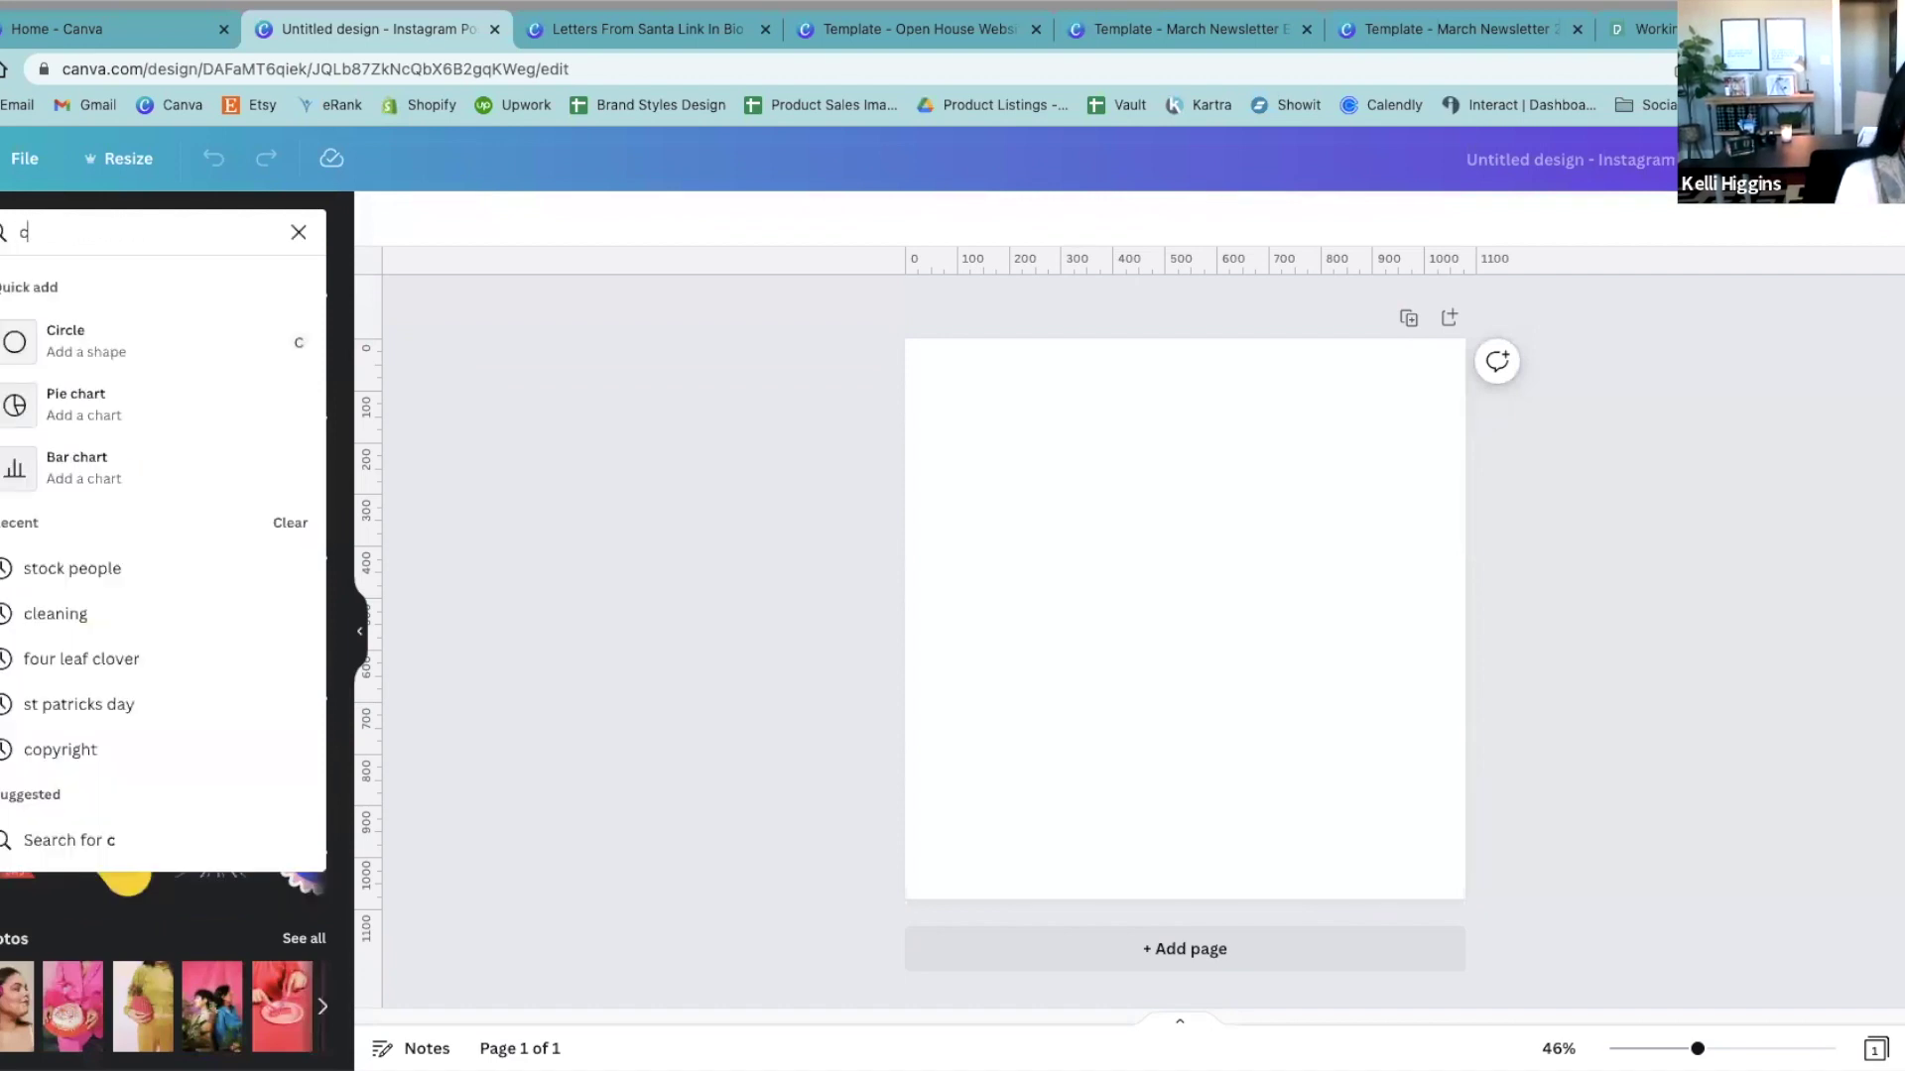
text(louds)
key(Return)
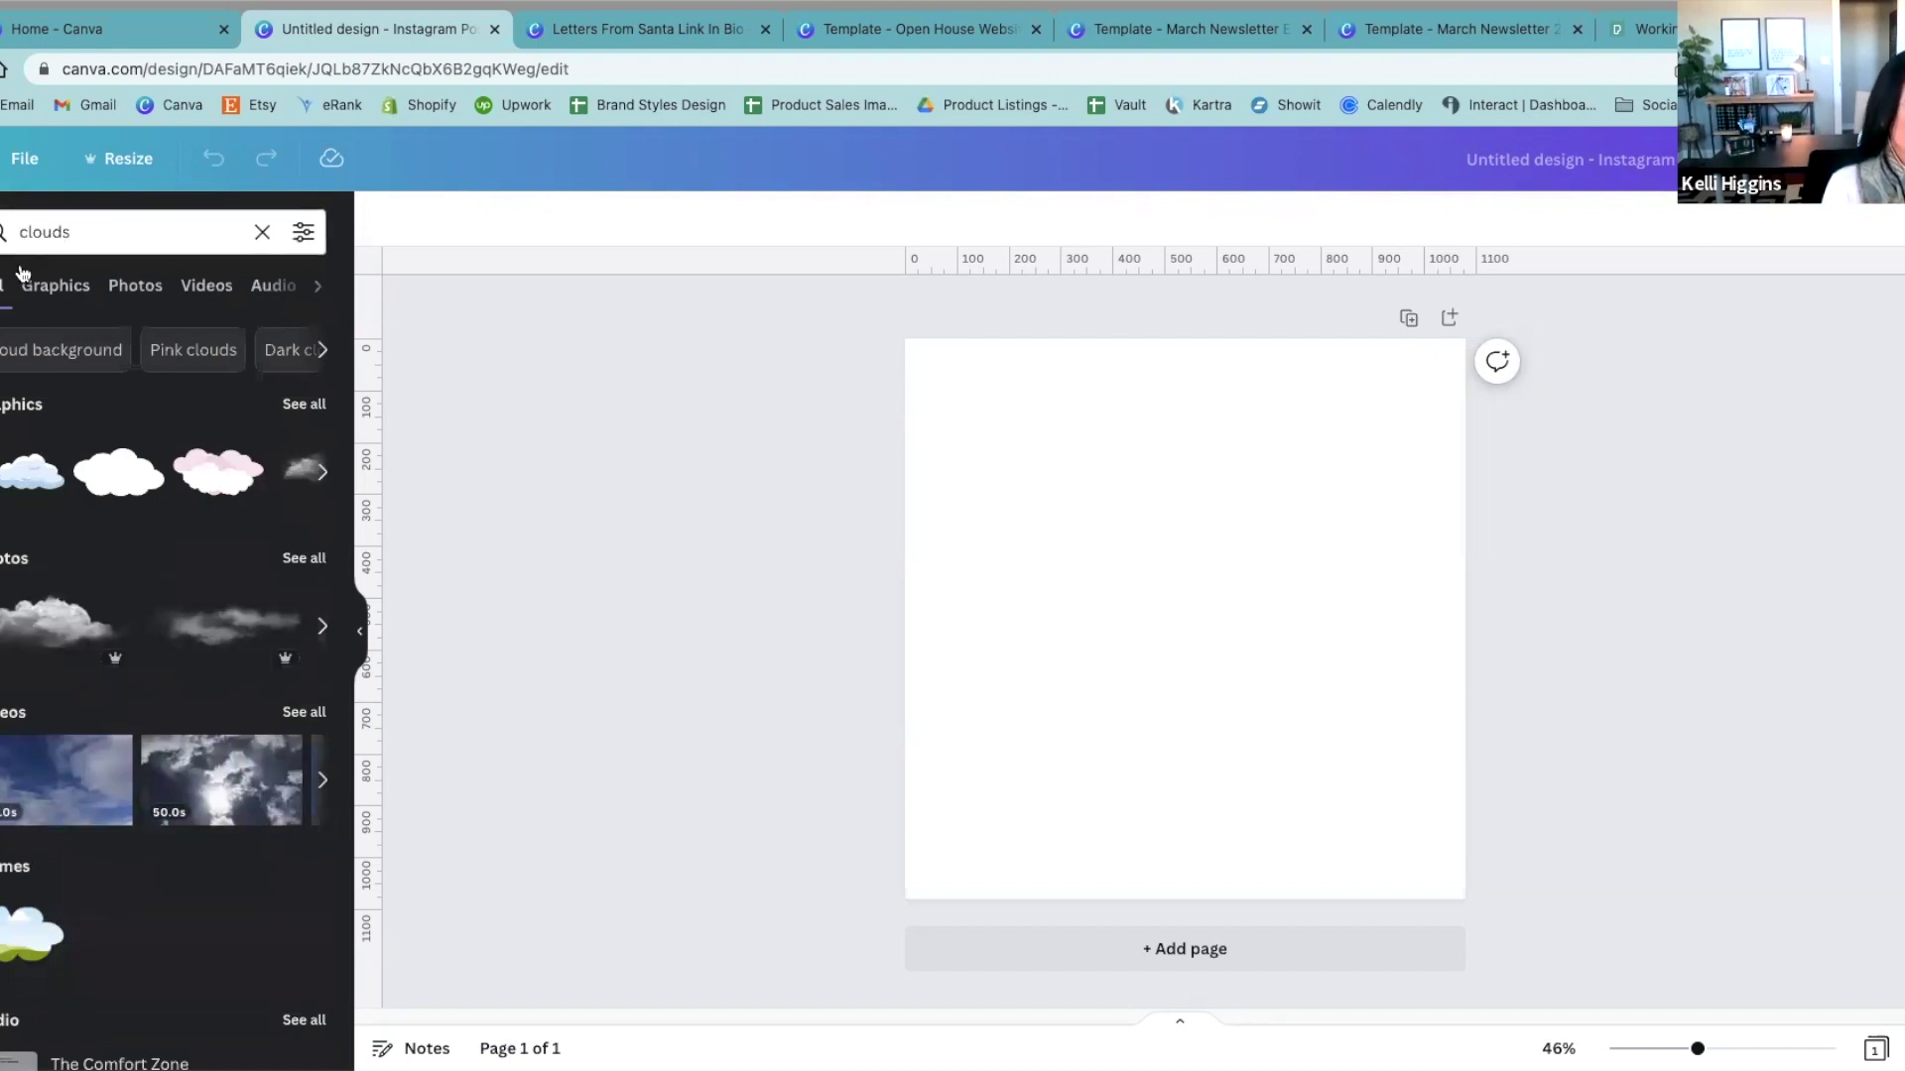
click(1200, 947)
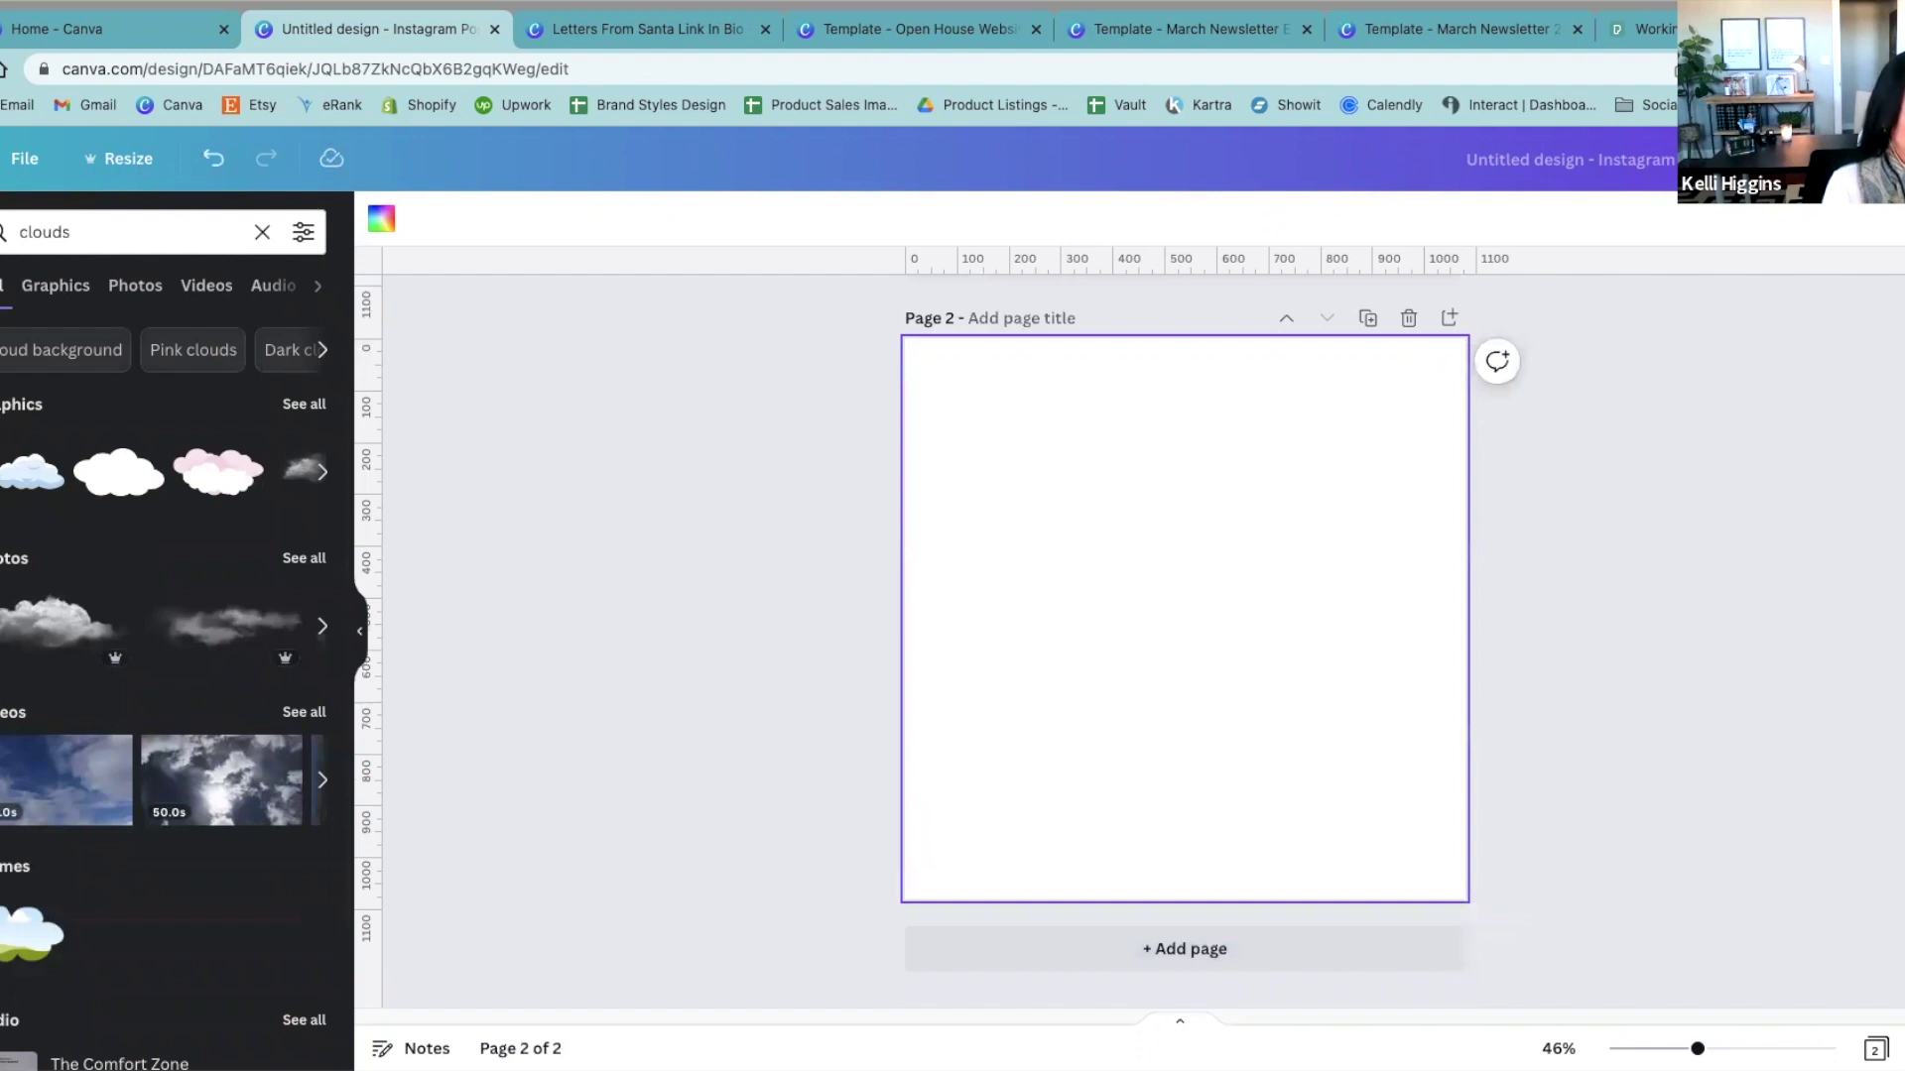
Add a cloud stock video to page 2, stretched to the full 1,080 width at the top.
click(303, 712)
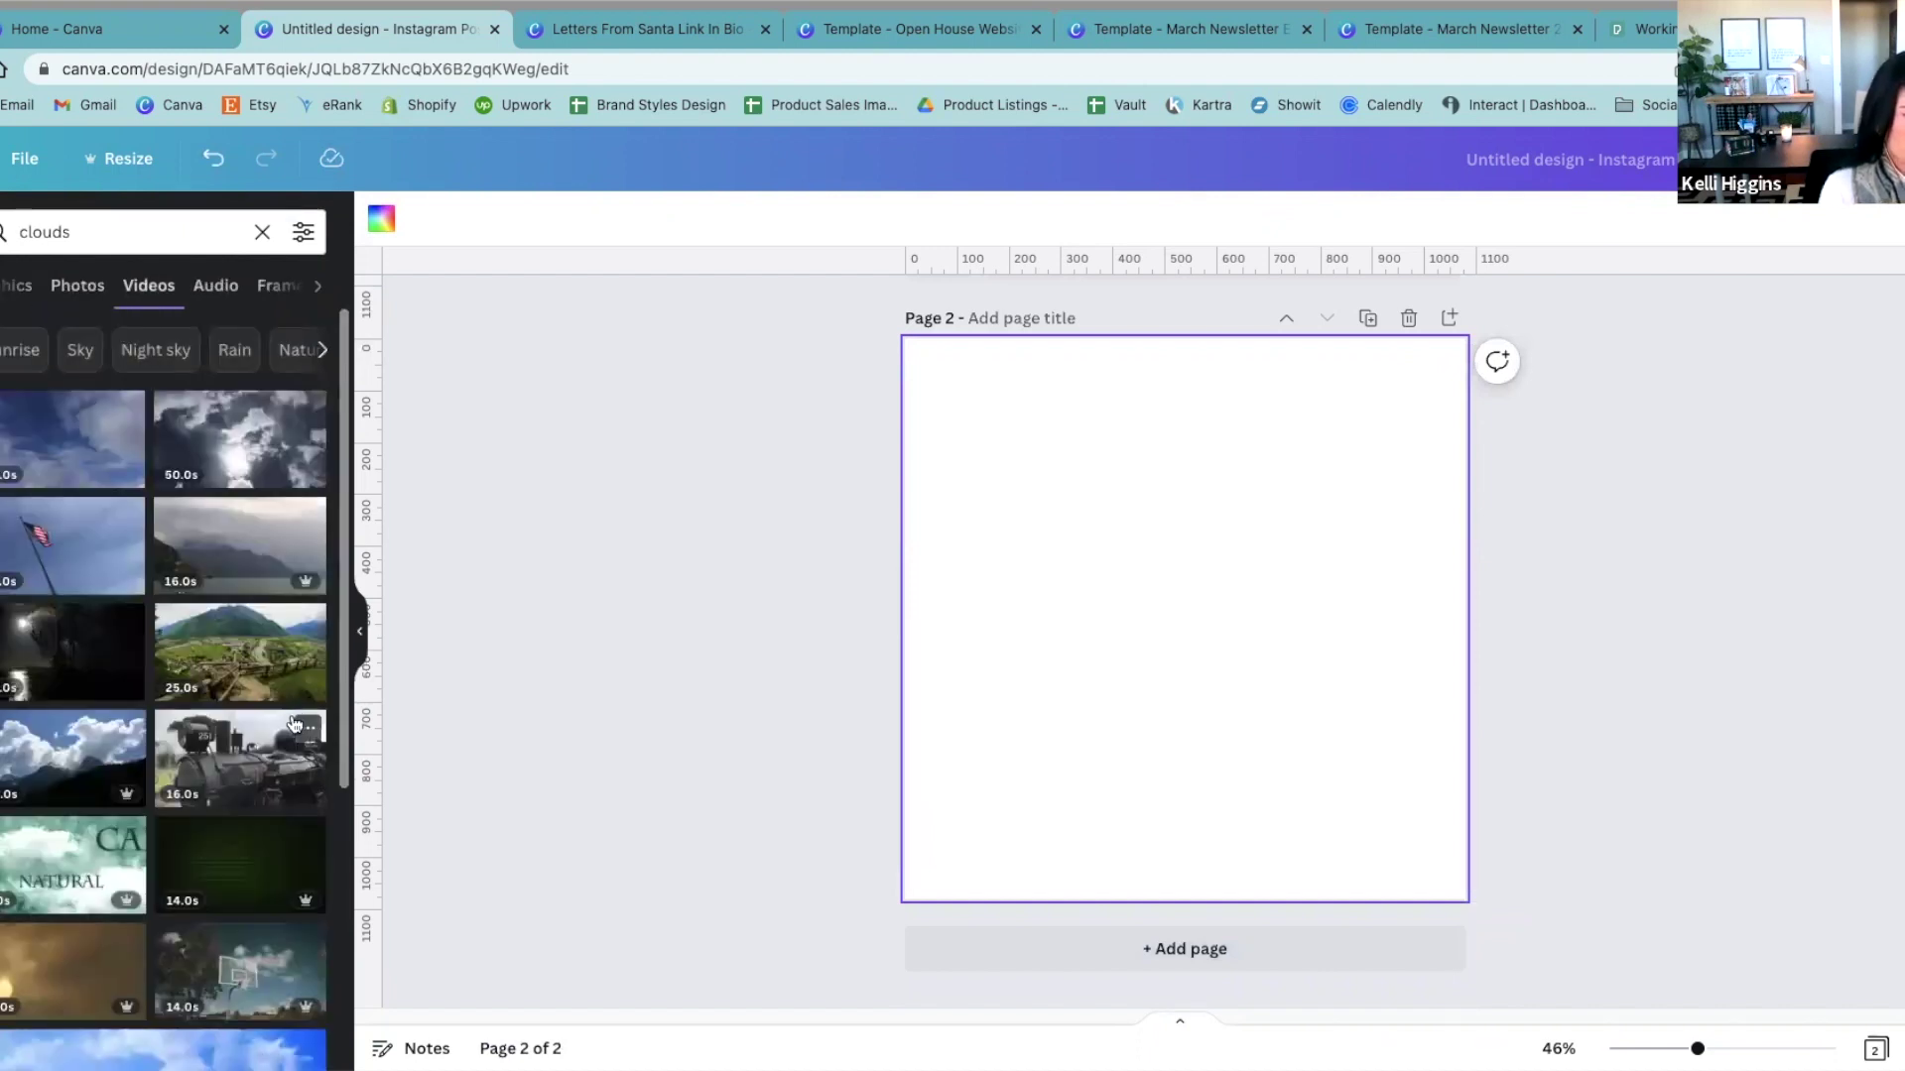
scroll(225, 725, down, 3)
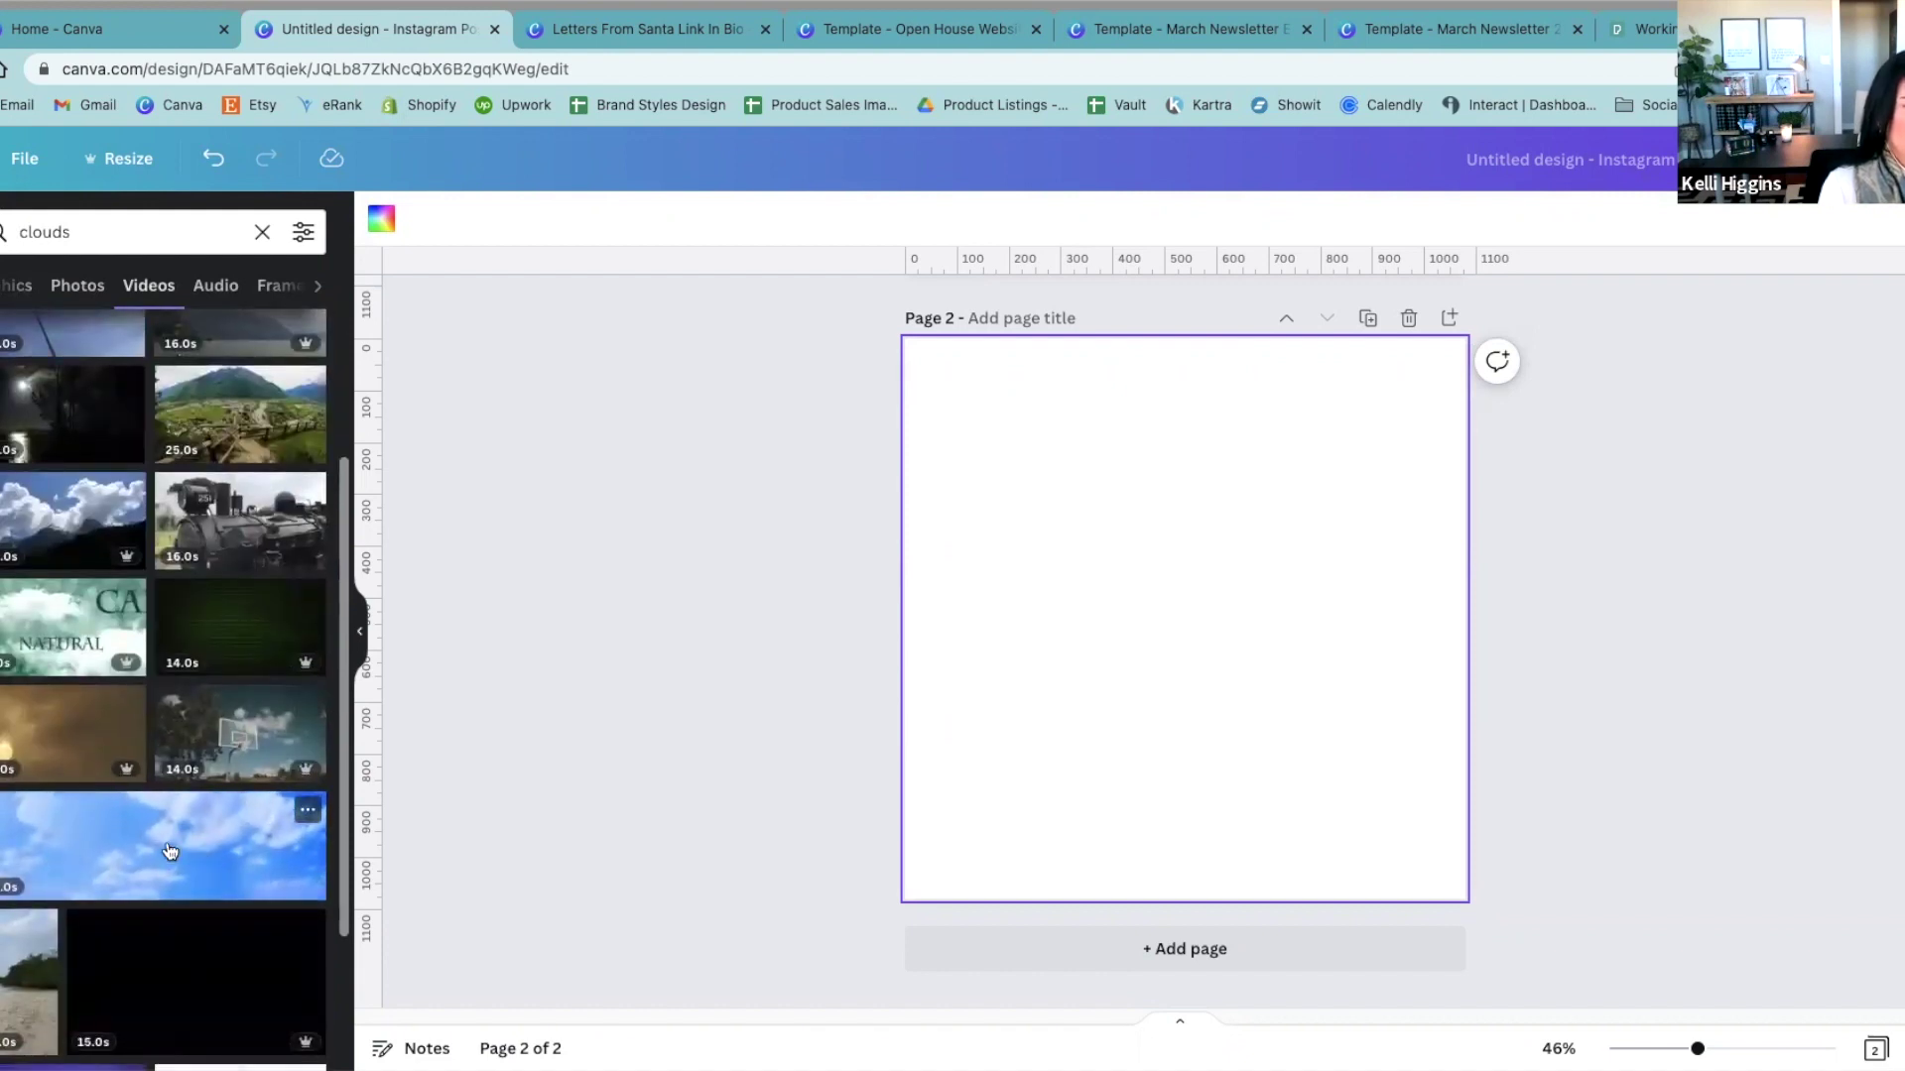
scroll(170, 850, down, 3)
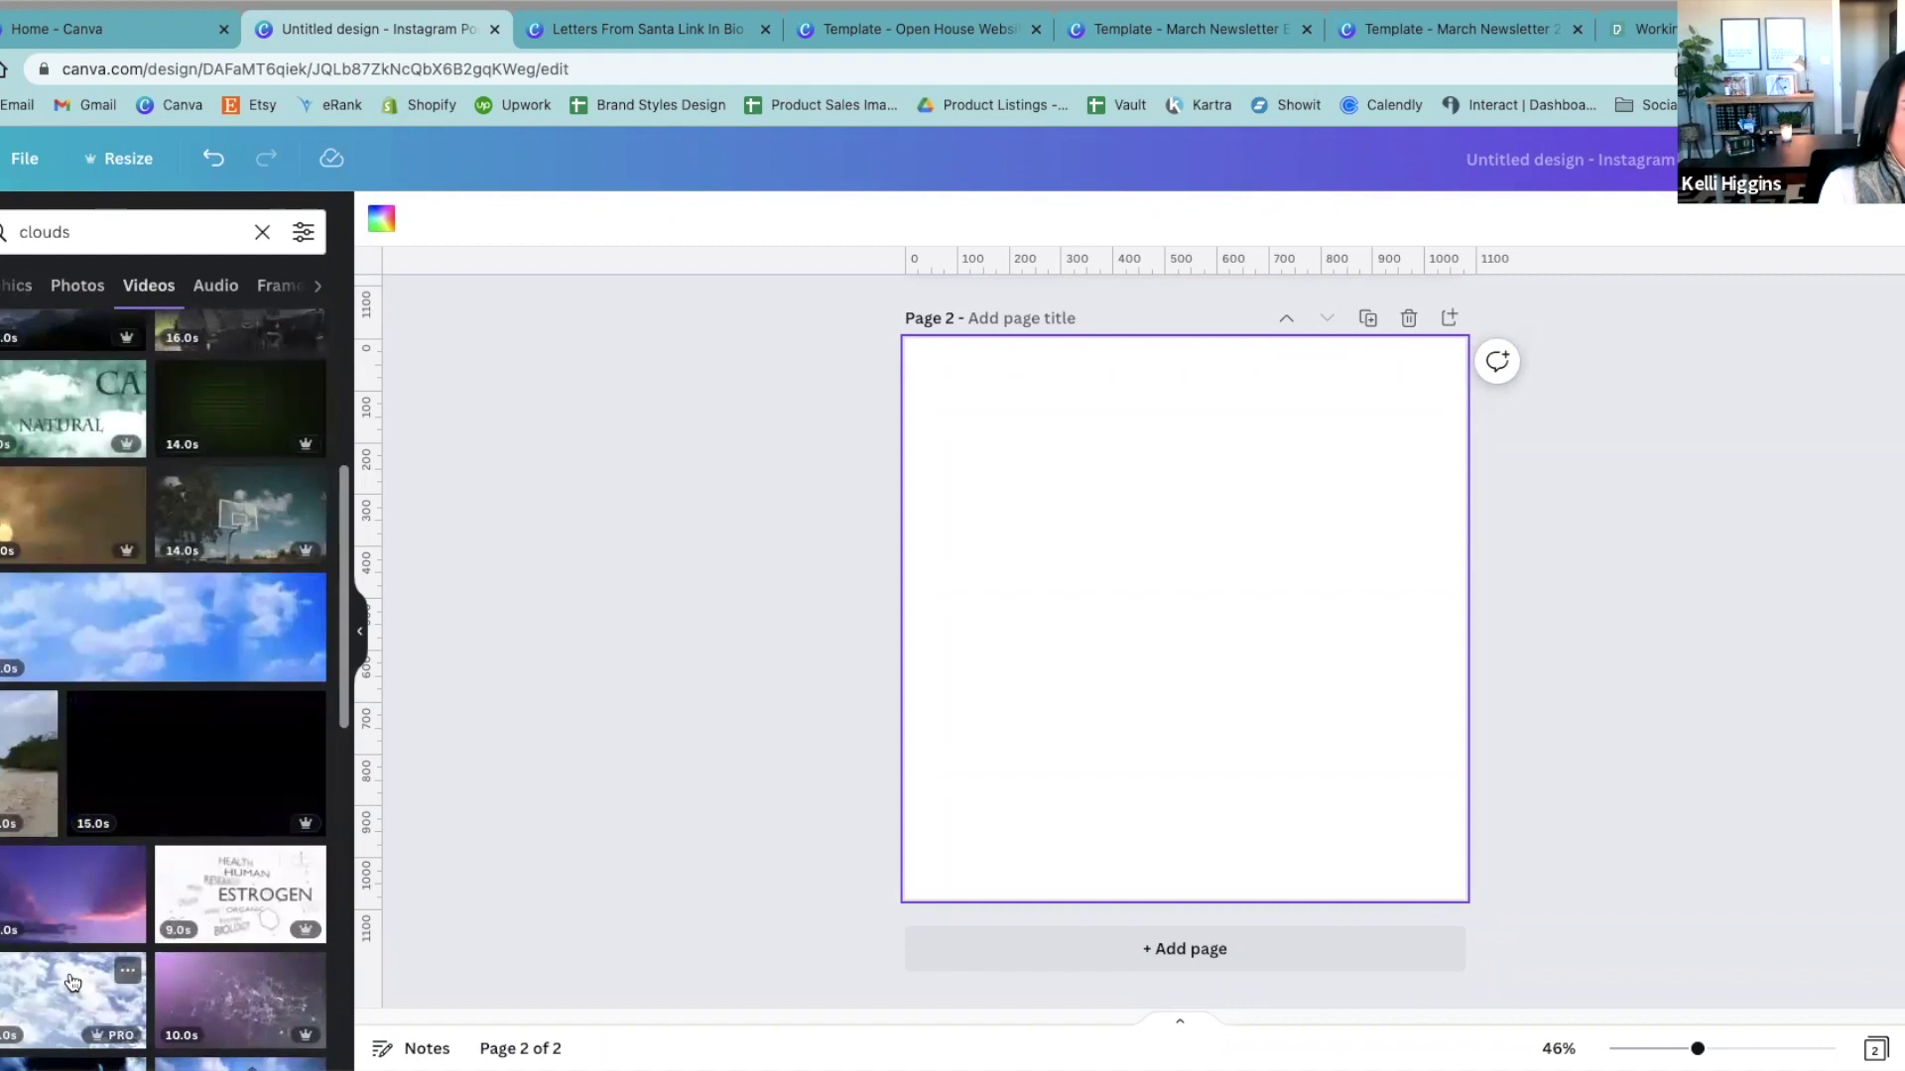
click(74, 985)
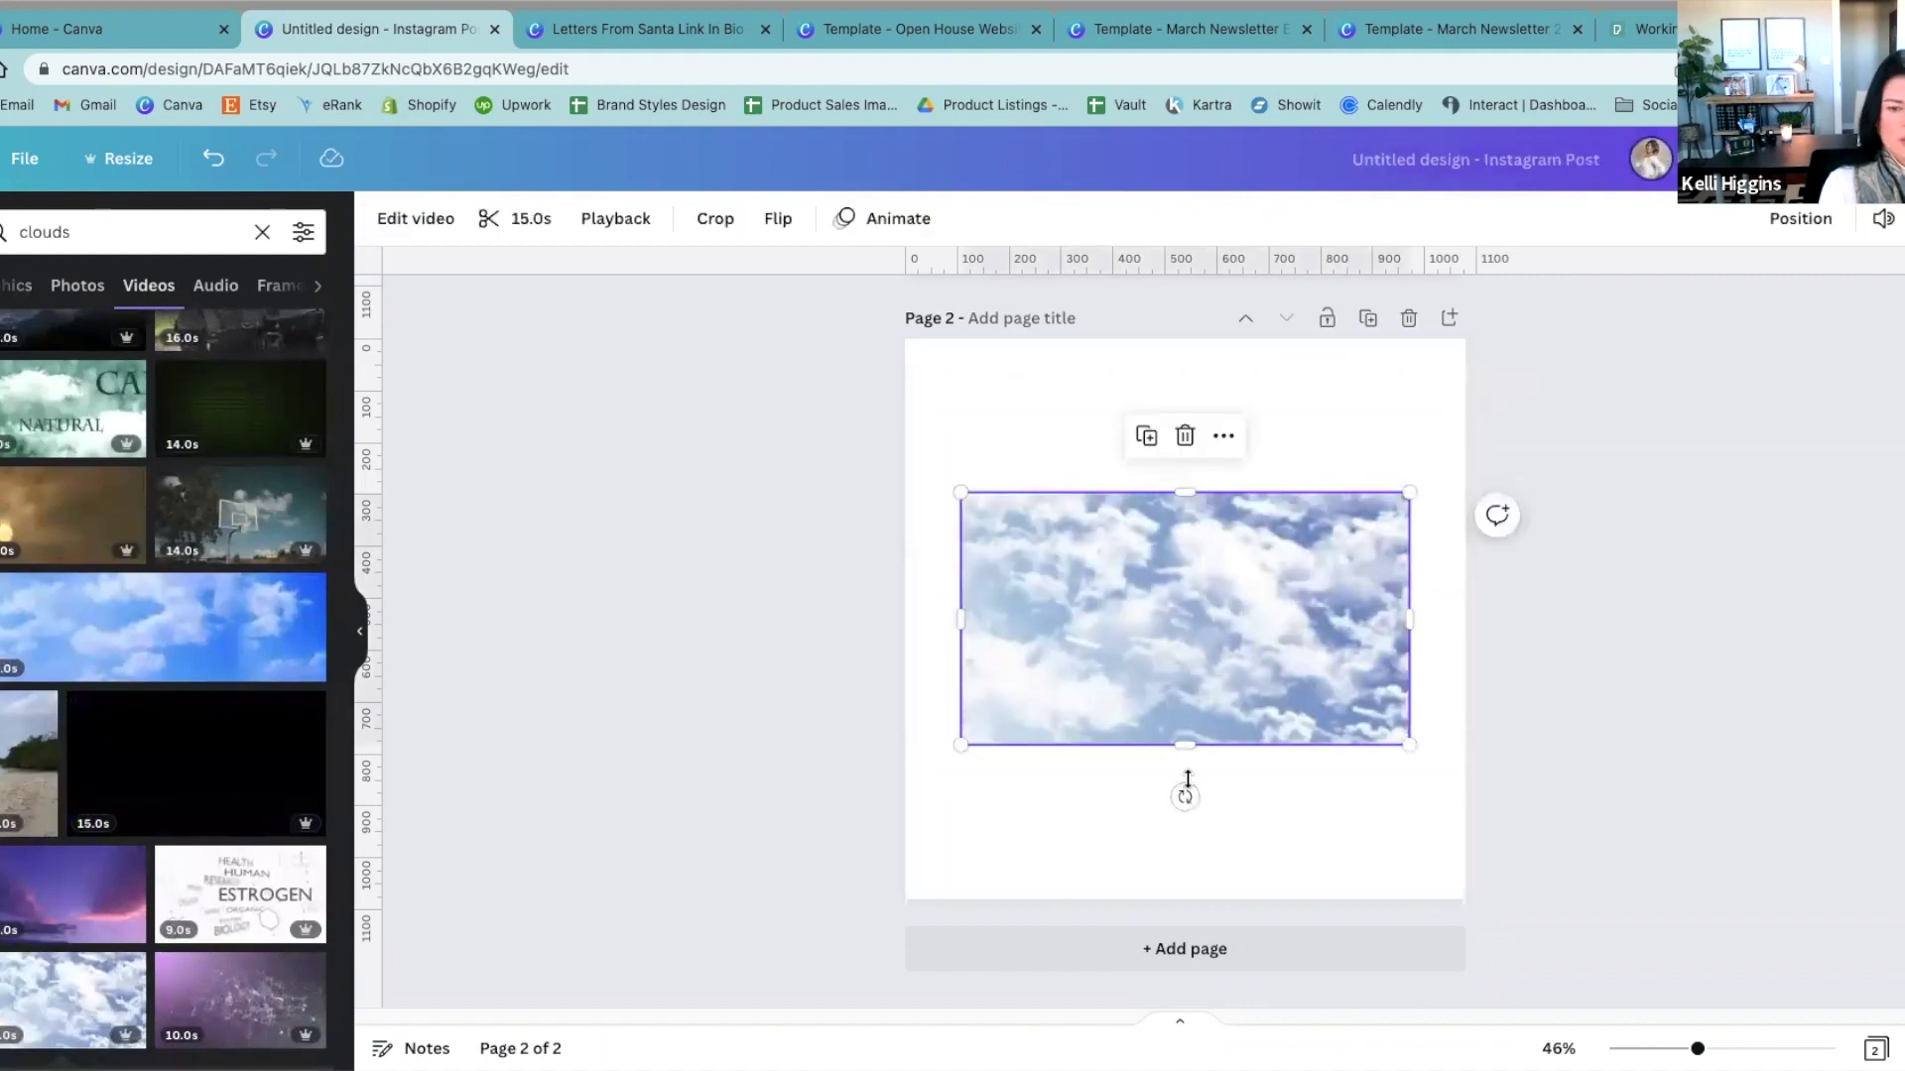
drag(1183, 665, 1131, 506)
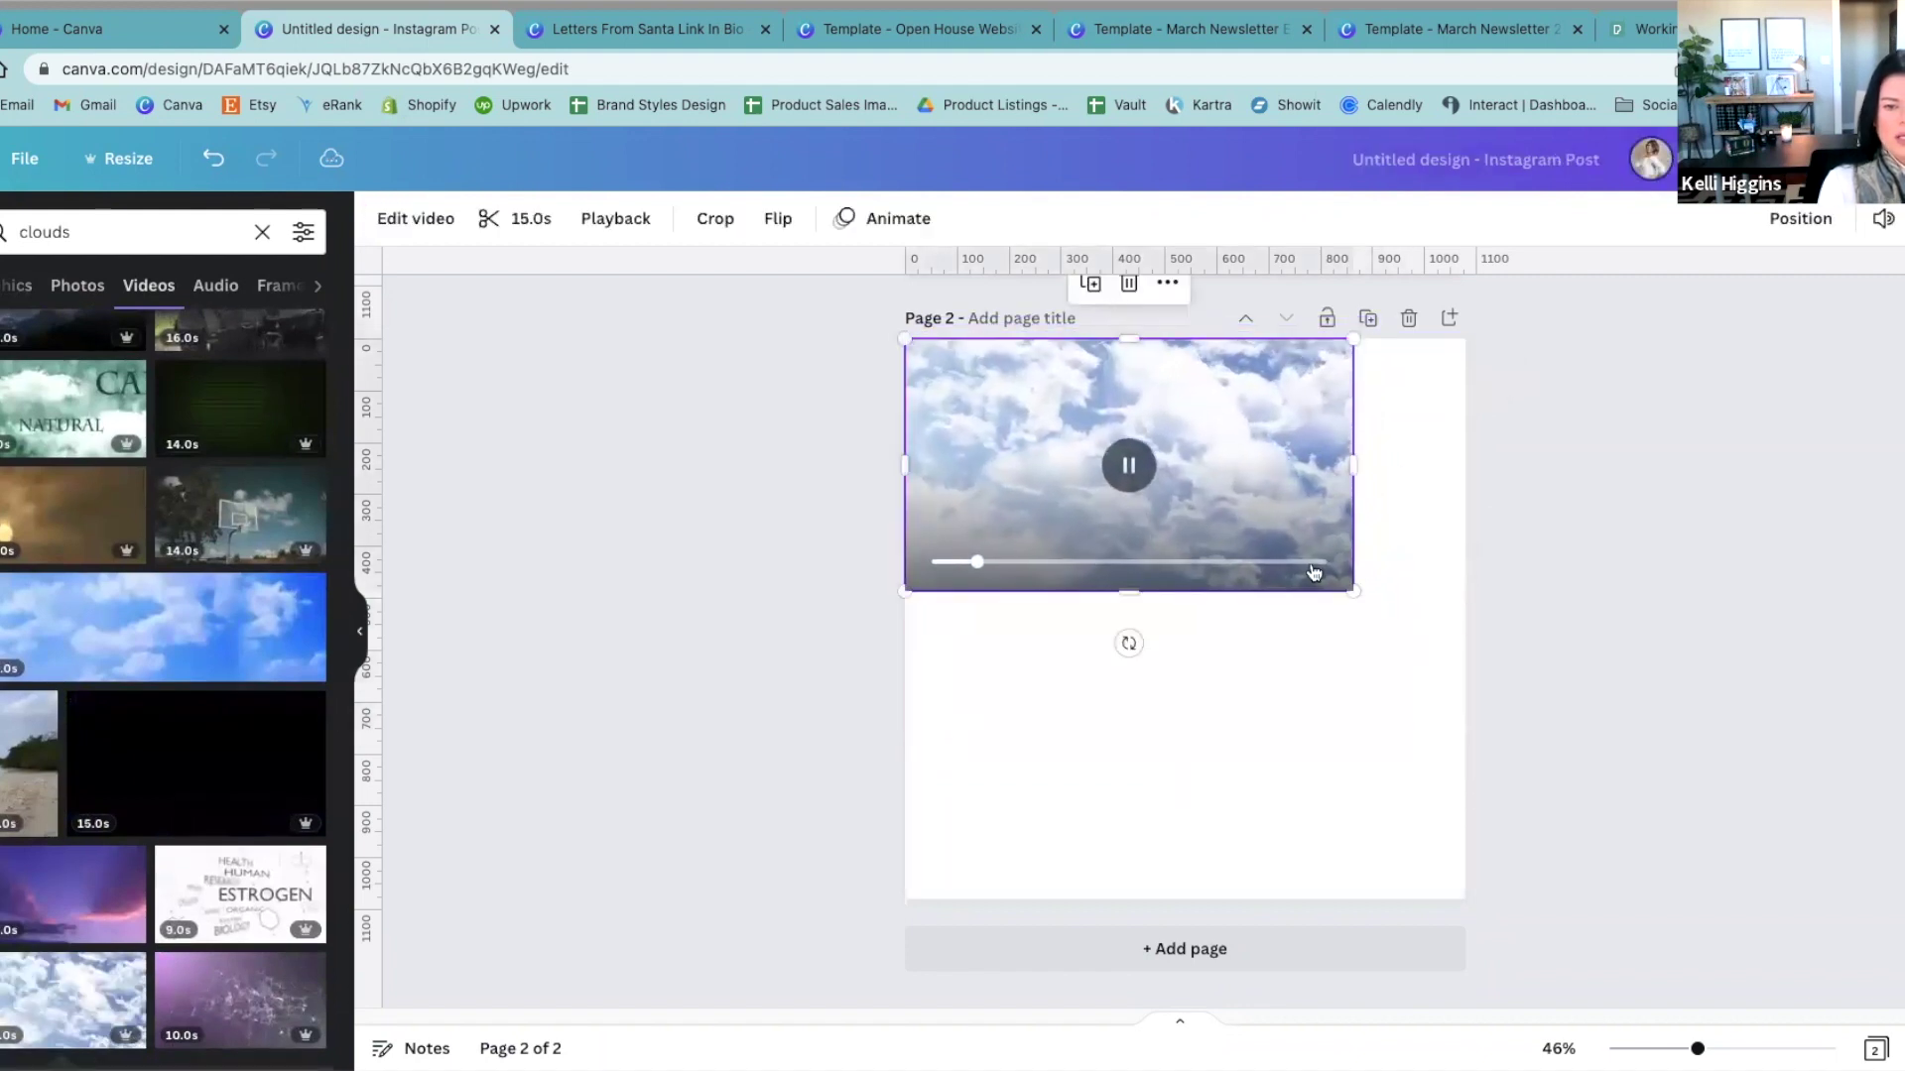
drag(1354, 588, 1478, 678)
click(1705, 829)
Search Pexels for 'clouds' and filter the results to videos.
click(1662, 40)
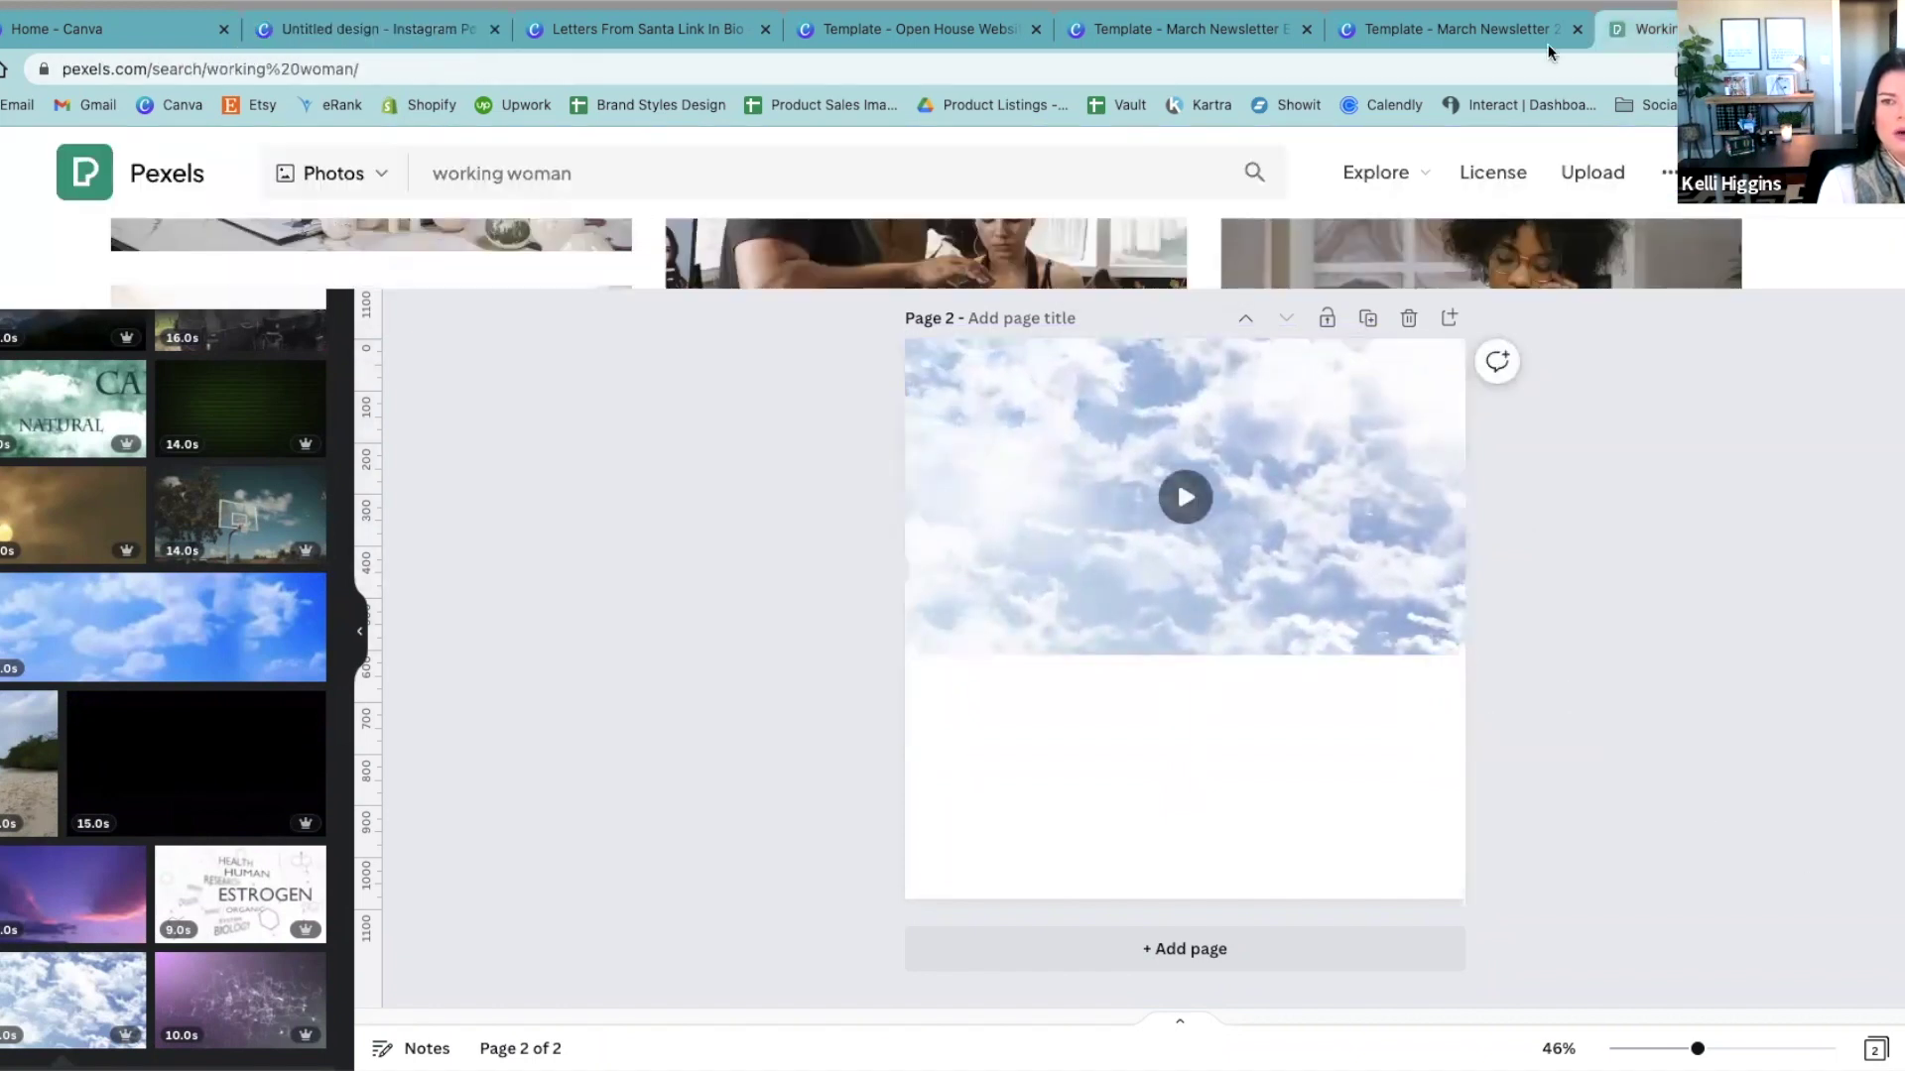
drag(486, 161, 433, 169)
text(clouds)
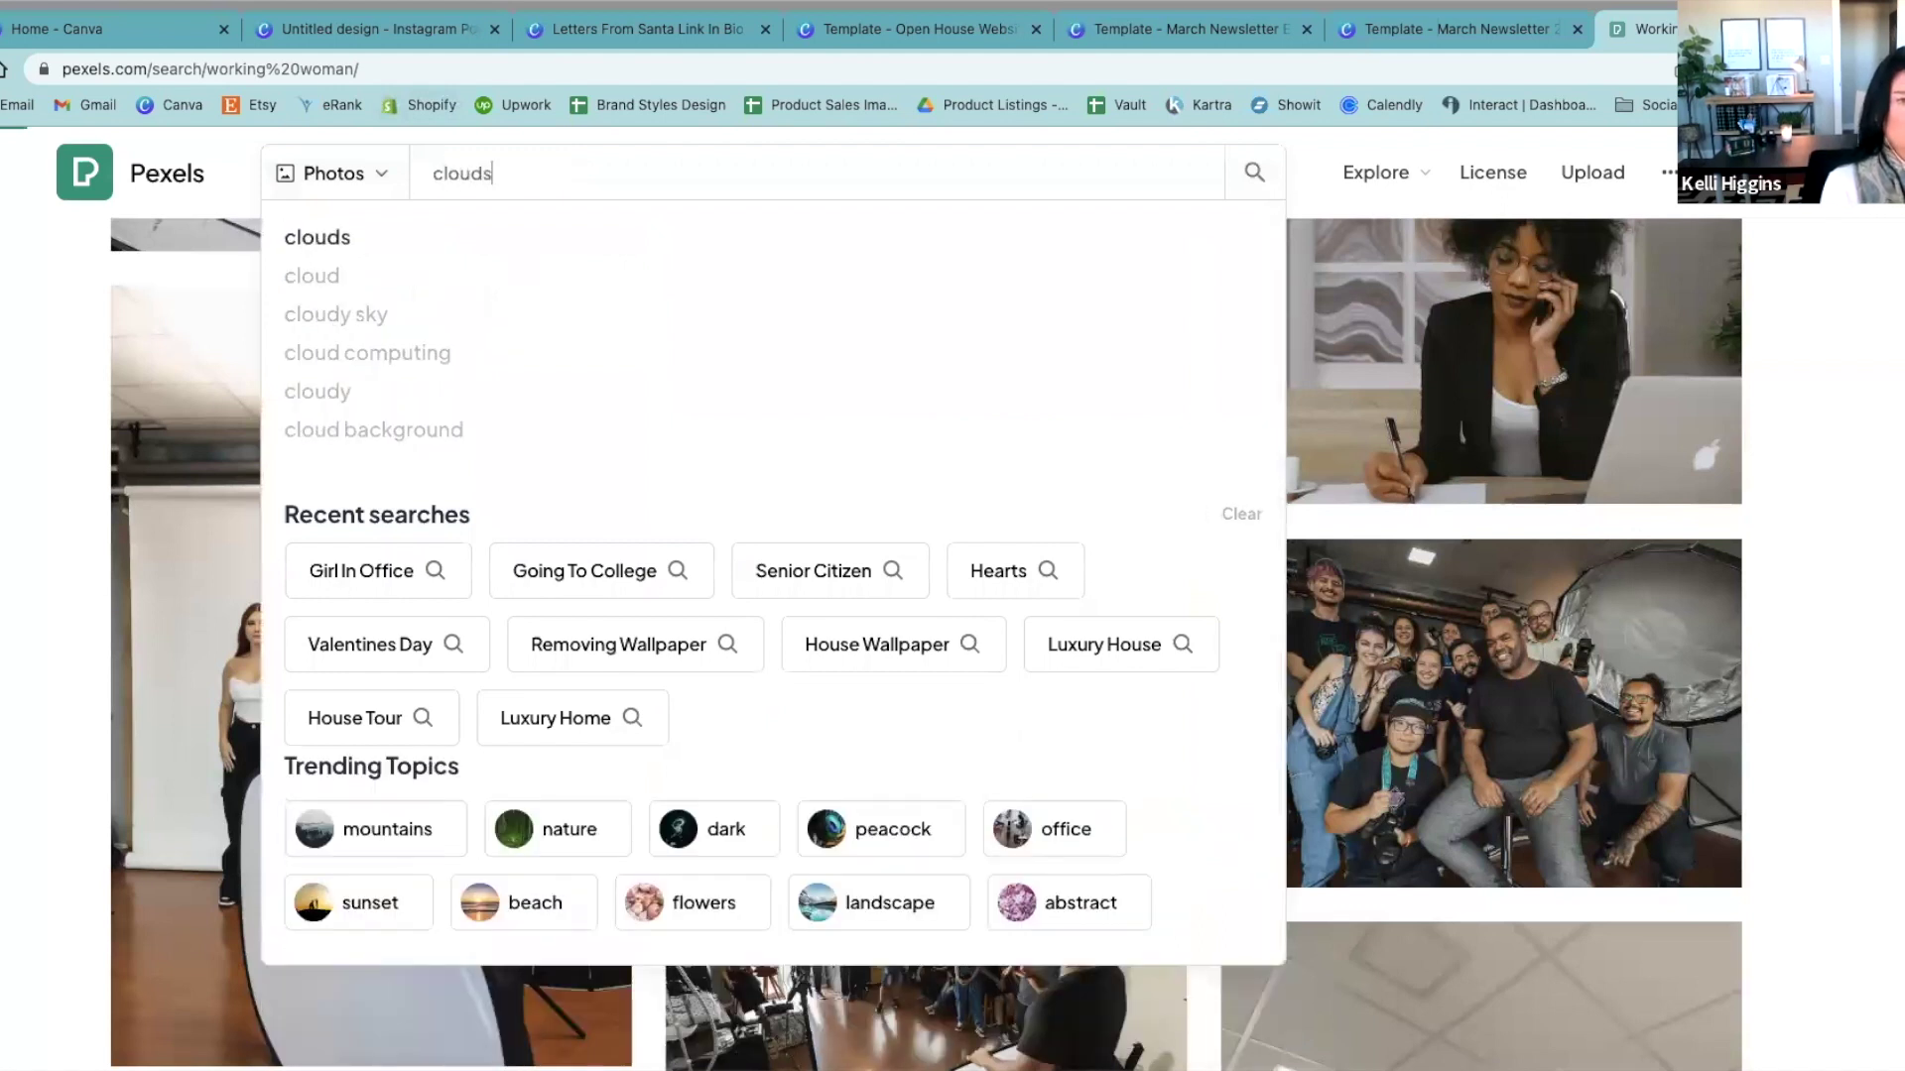
key(Return)
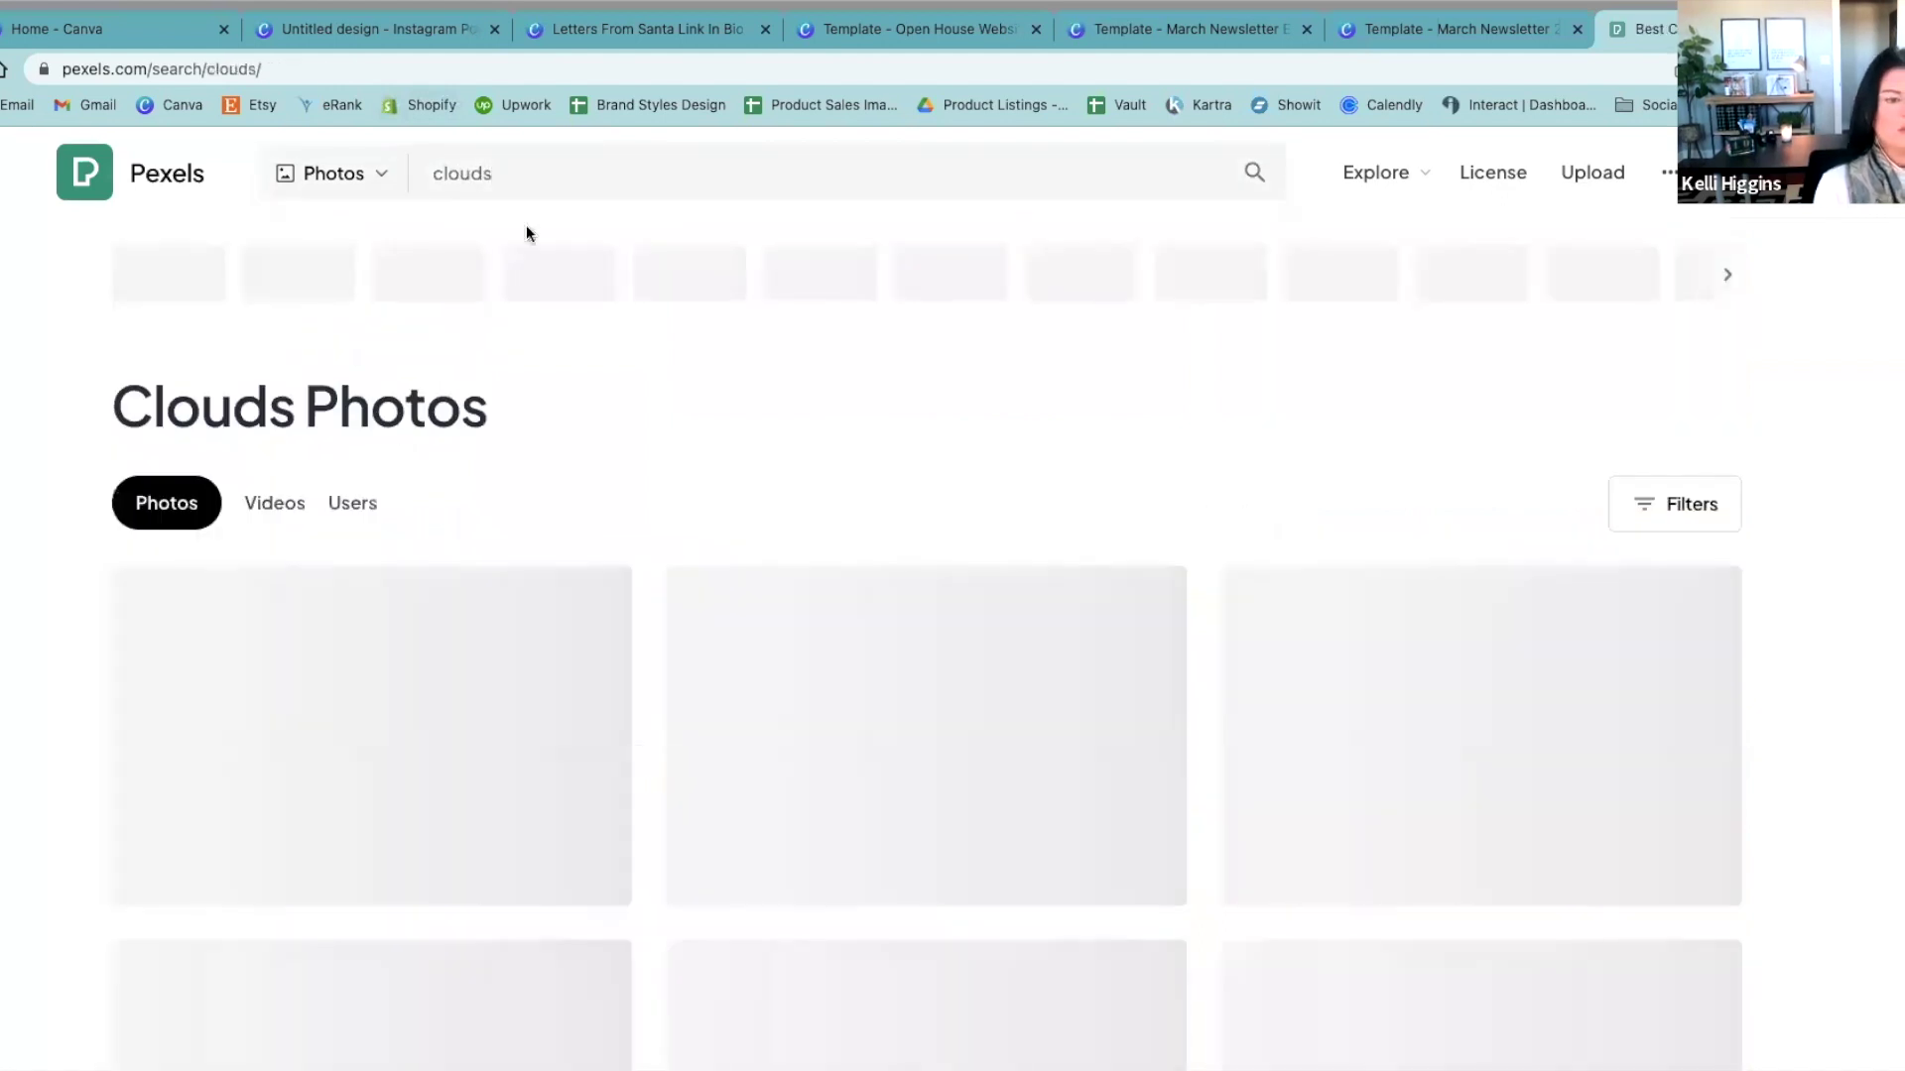
click(333, 510)
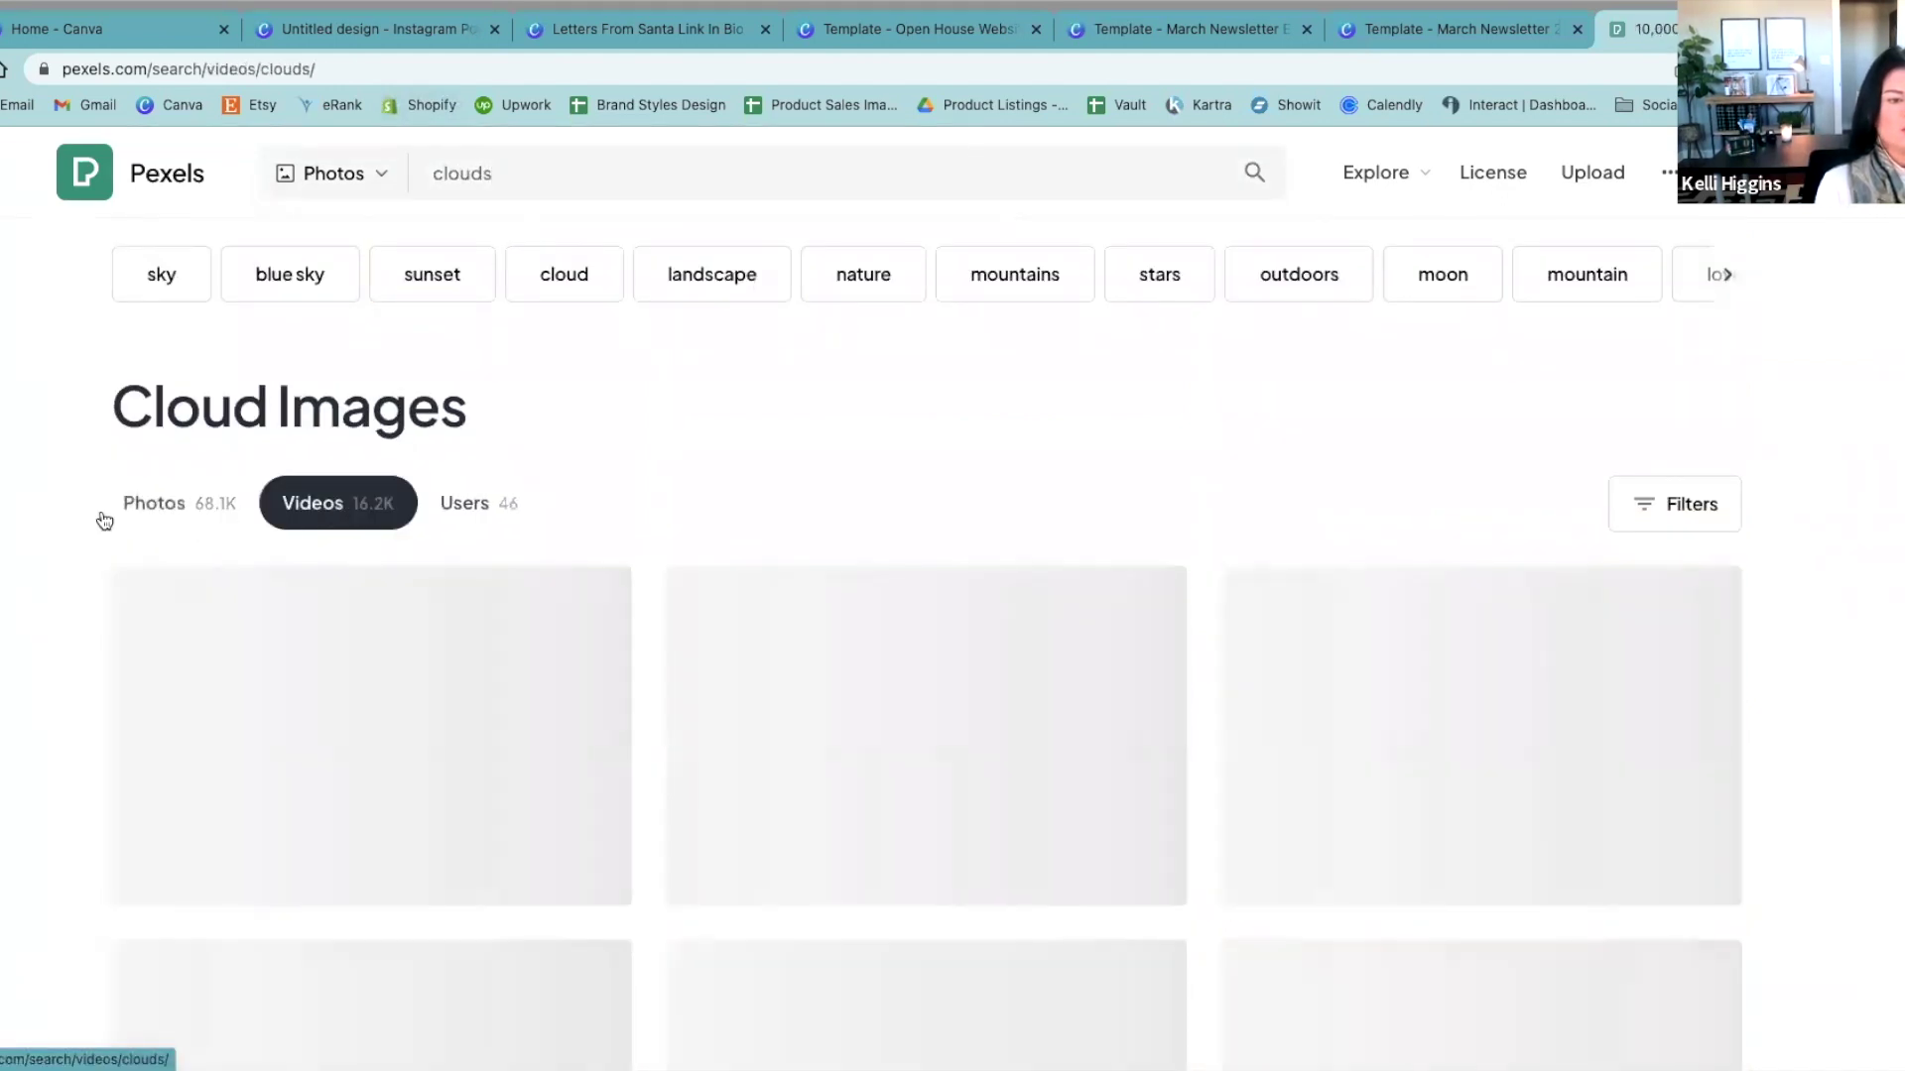
Browse the clouds video results, then return to the Instagram post design.
scroll(54, 752, down, 2)
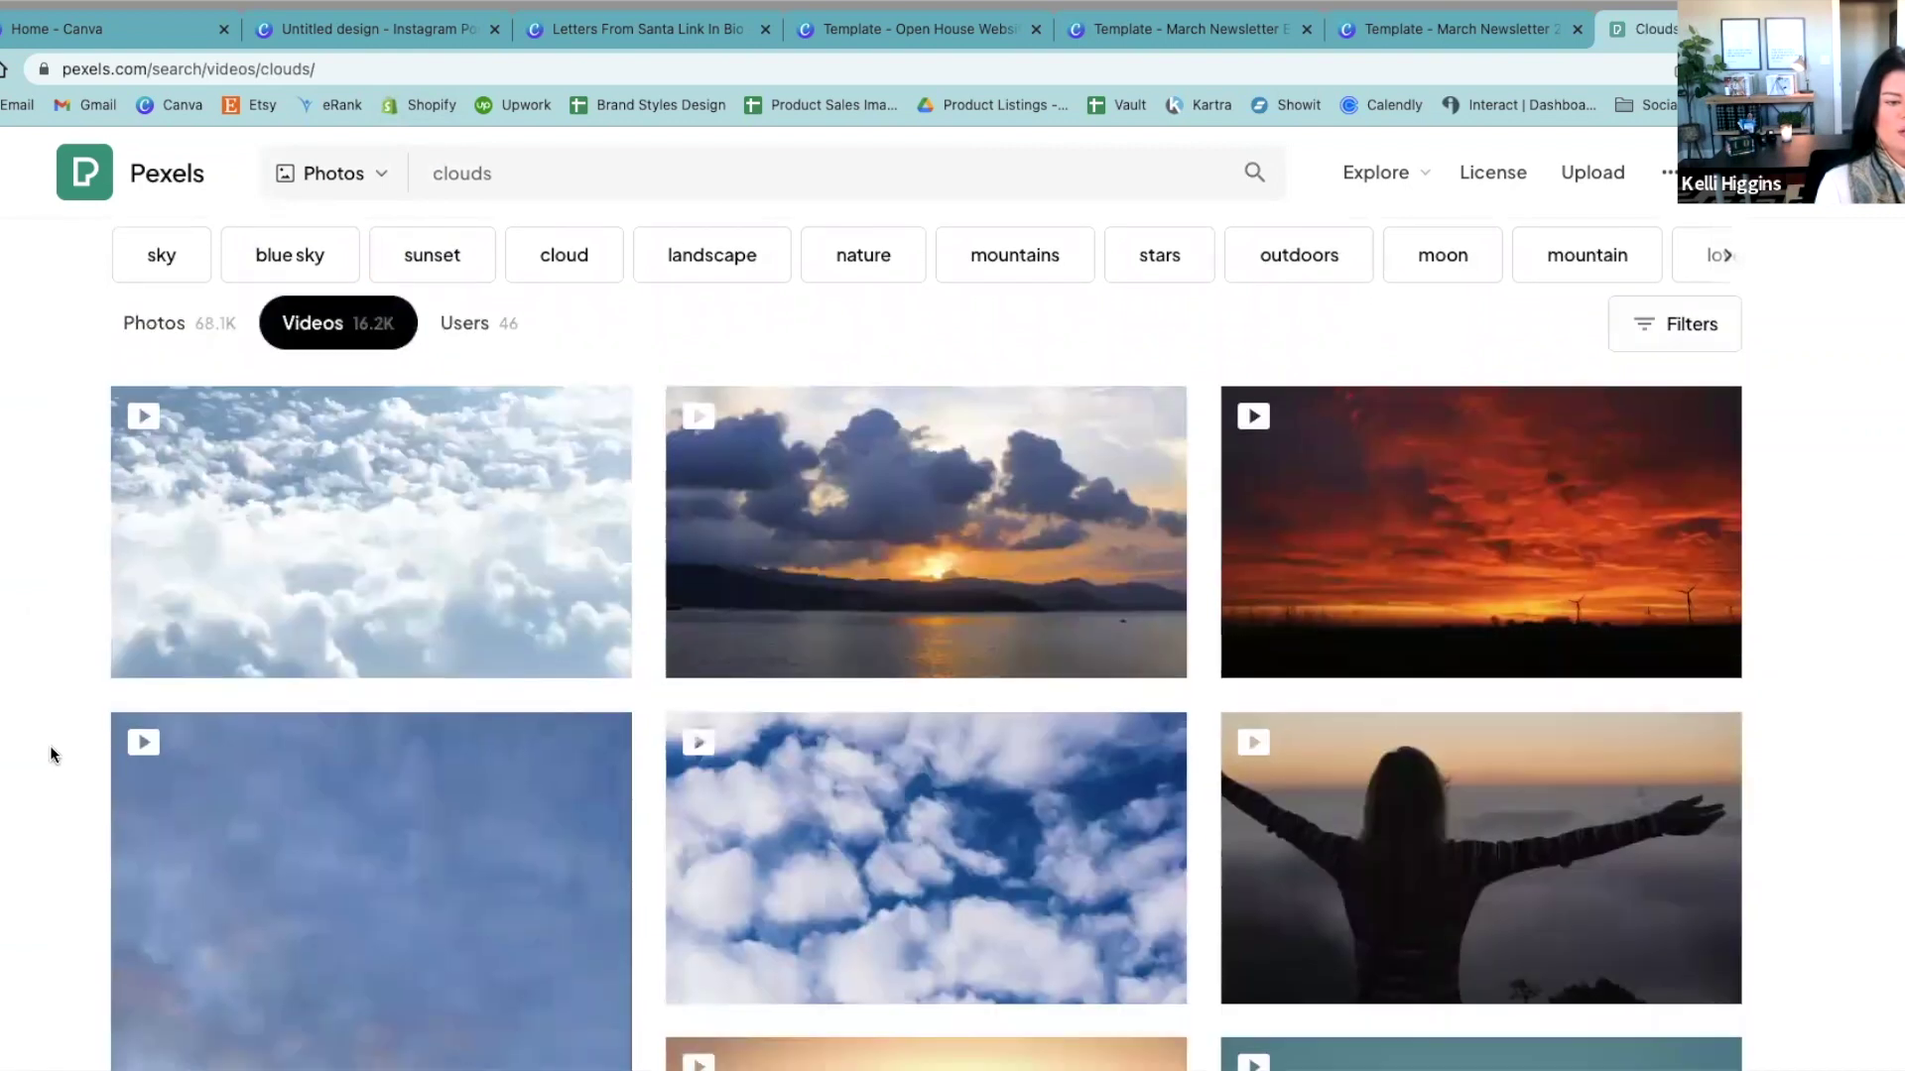
scroll(52, 754, down, 5)
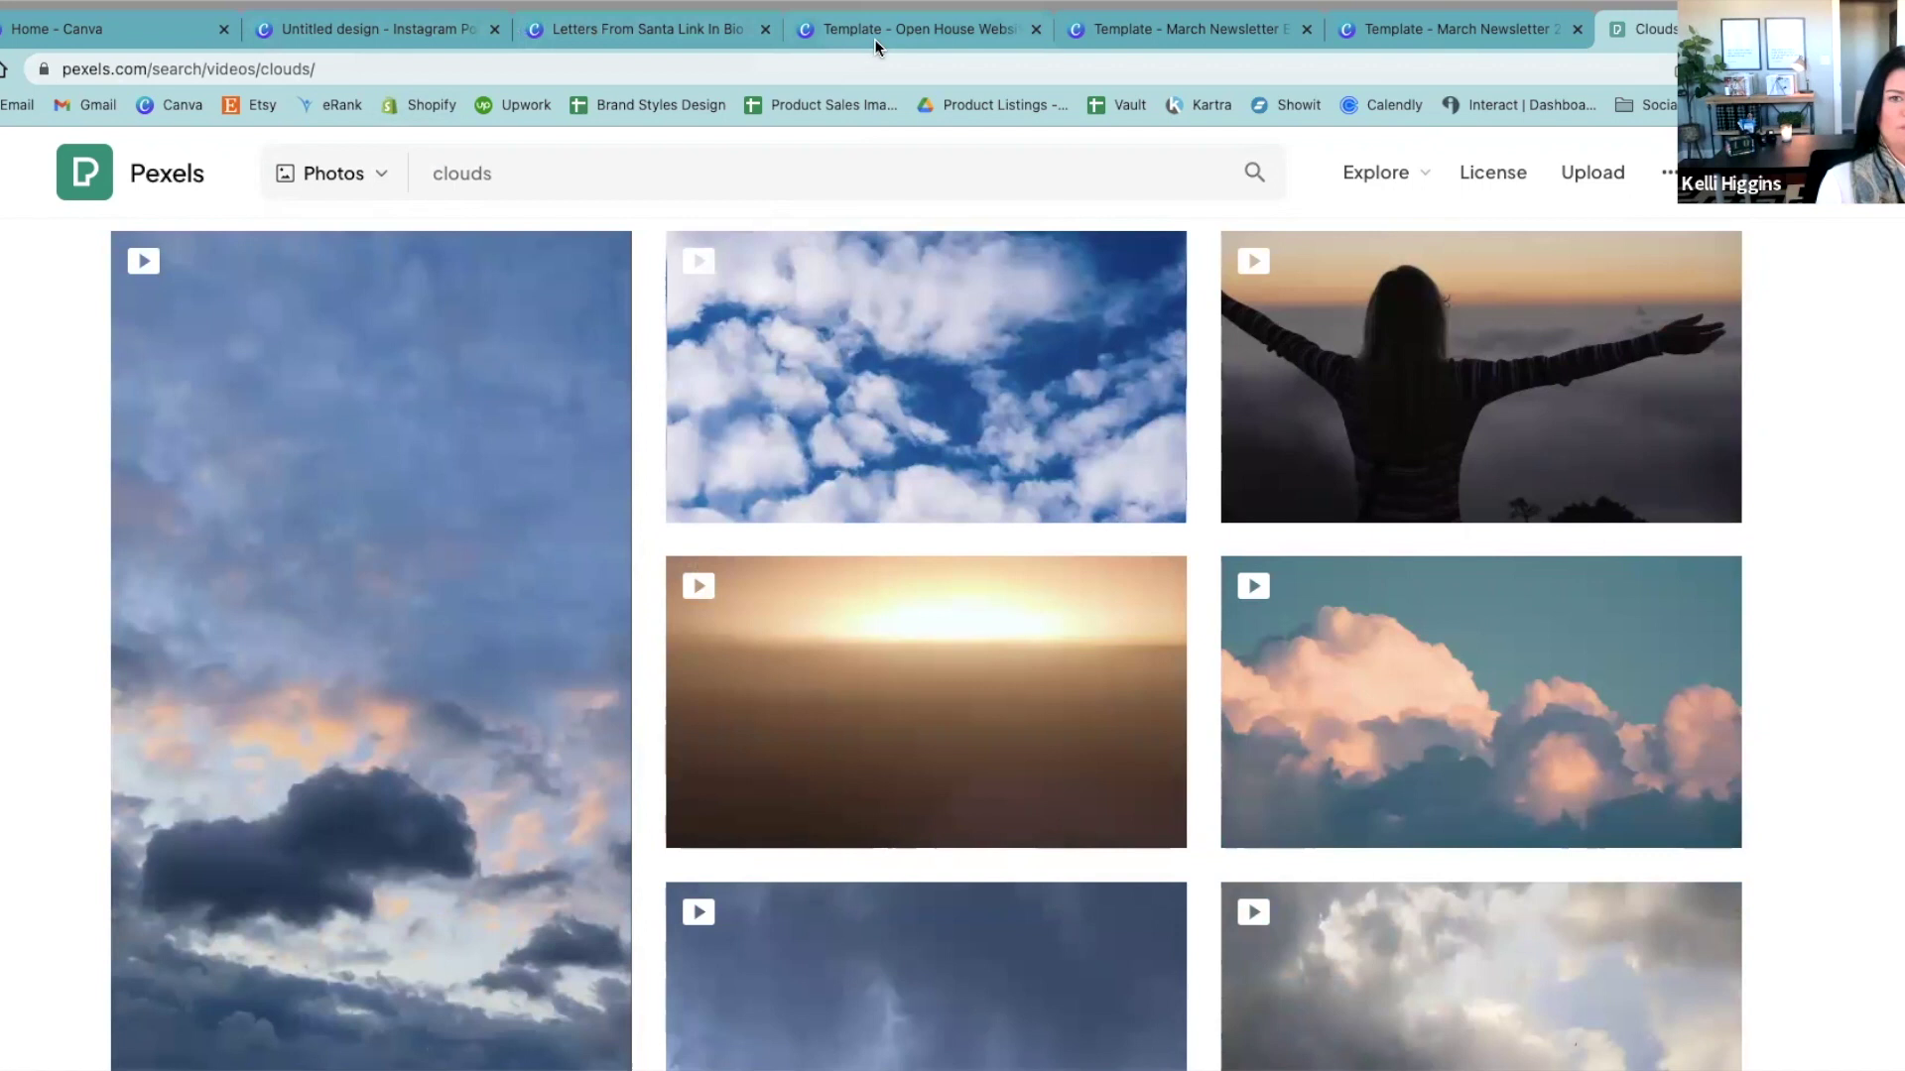
click(682, 30)
click(389, 32)
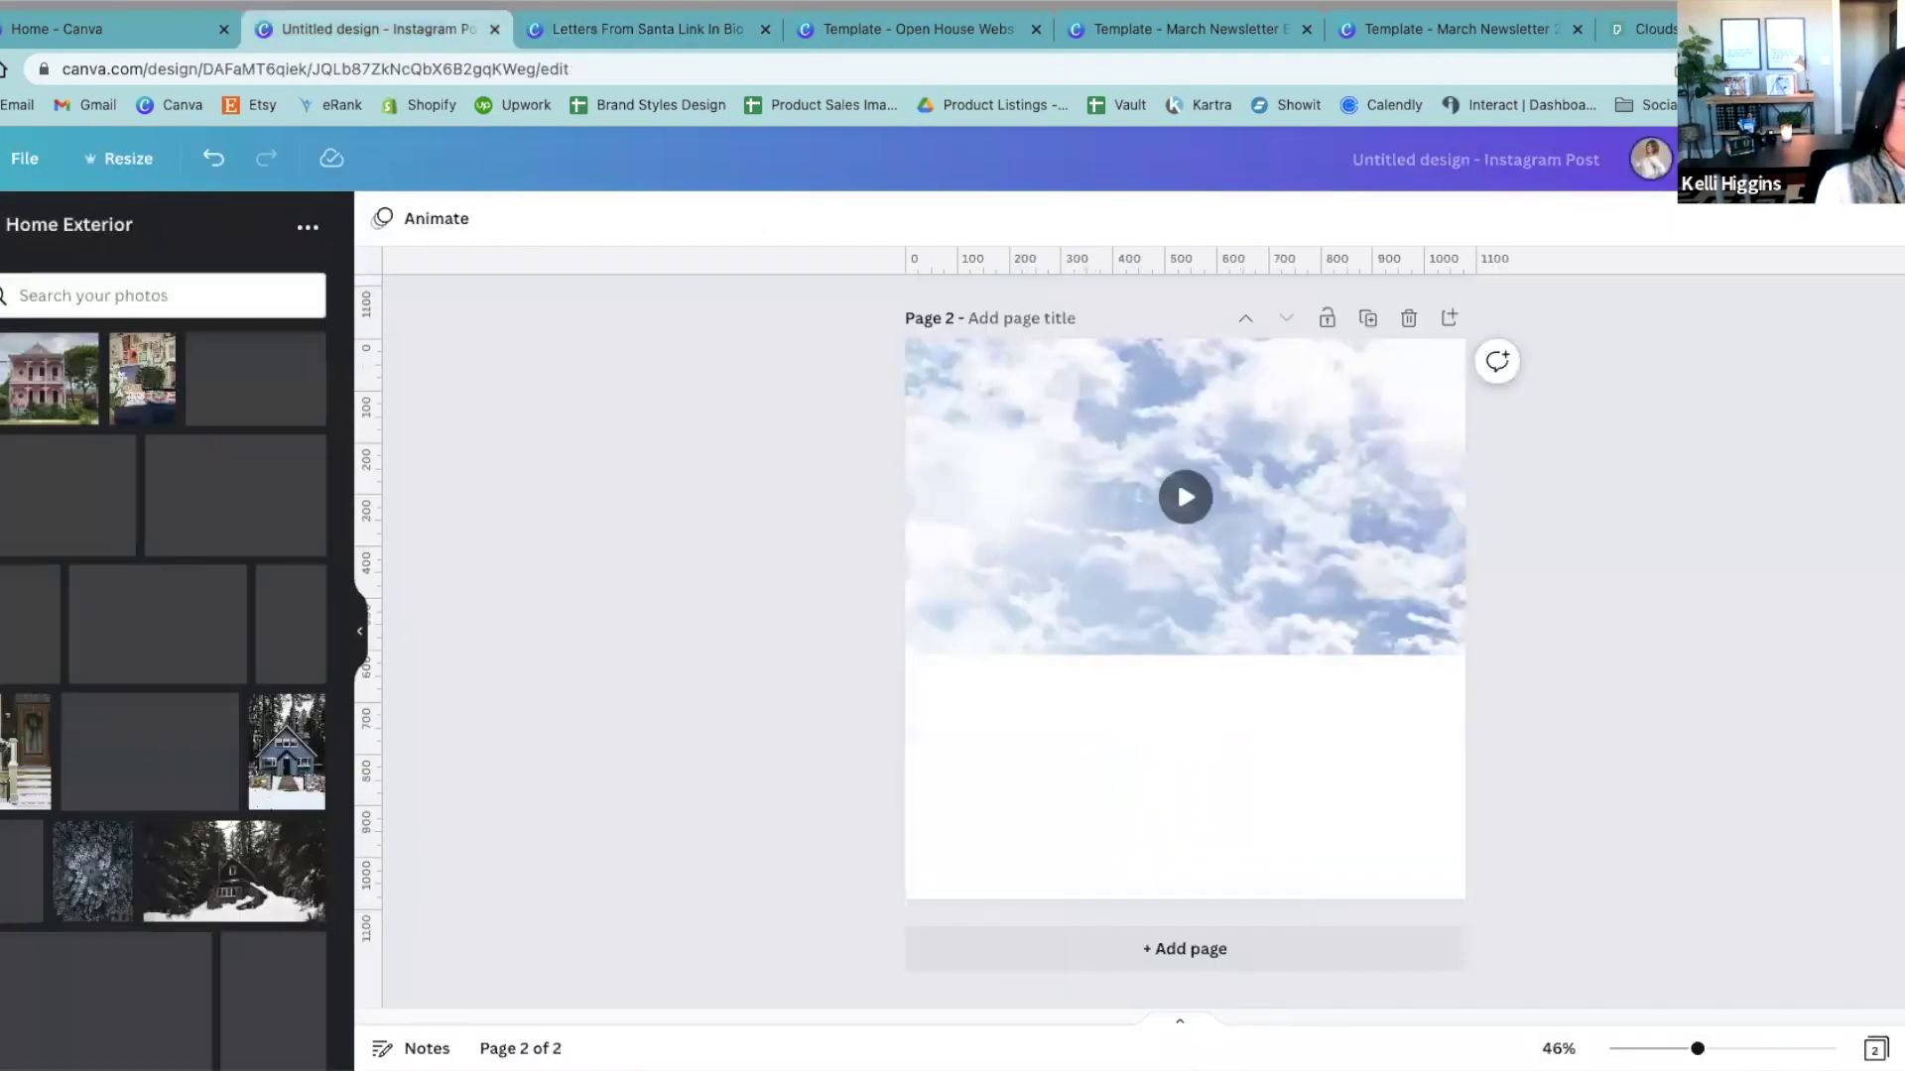
Add the Home Exterior suburban houses photo to page 1, shift it lower-left, and open Edit image.
scroll(1148, 837, up, 5)
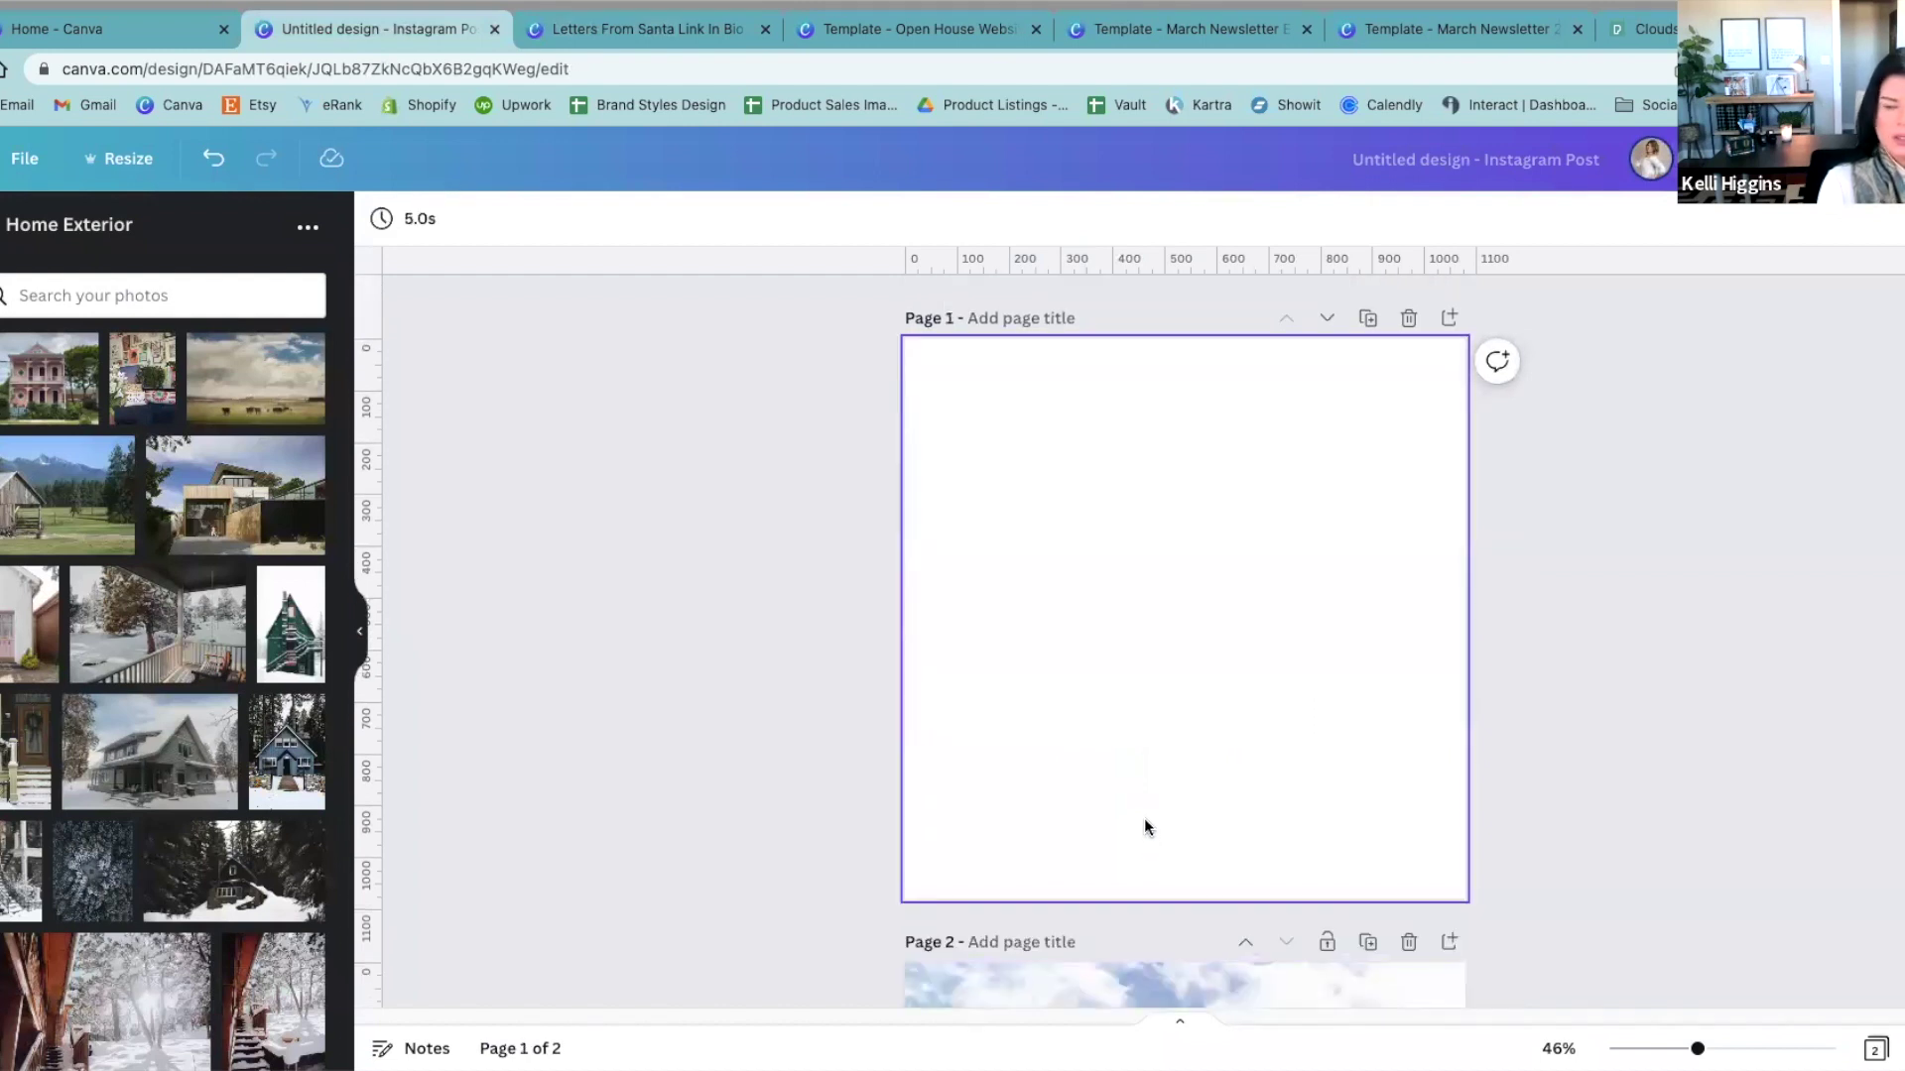
scroll(185, 765, down, 10)
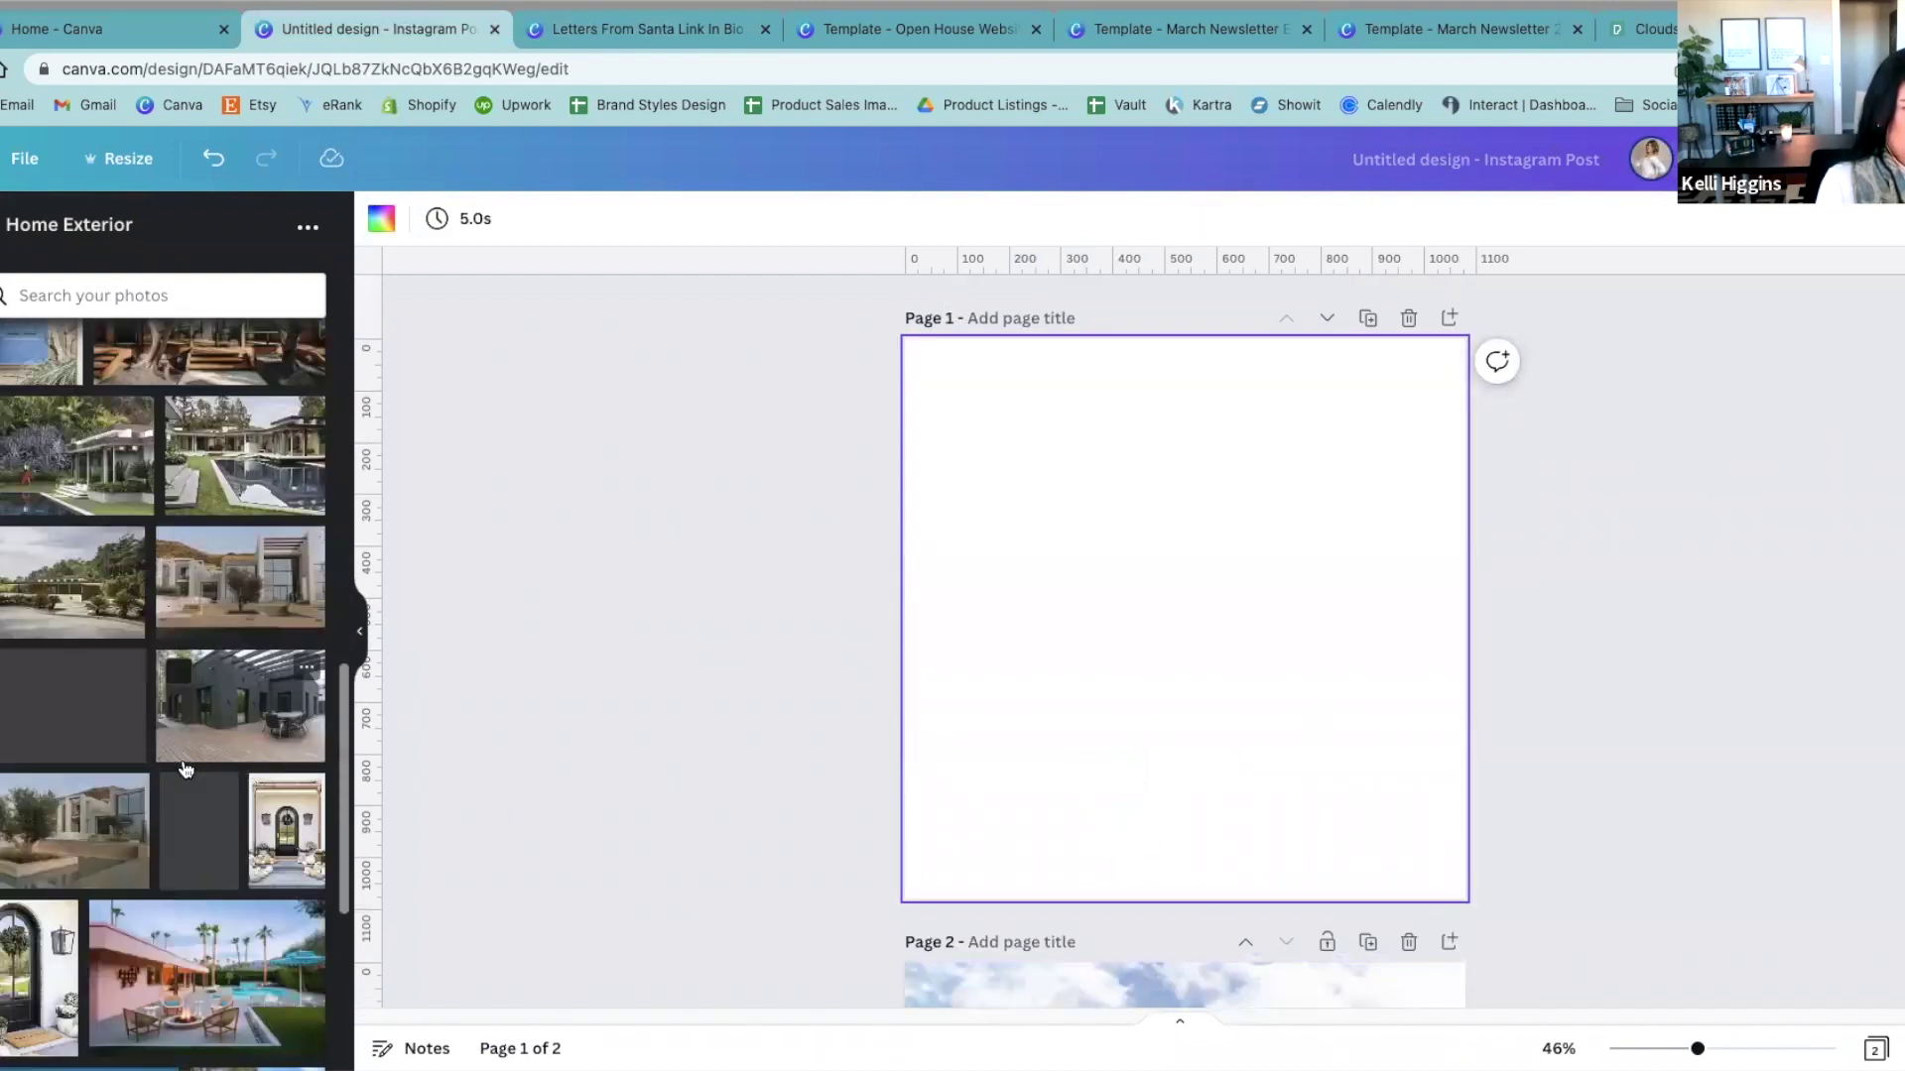
scroll(184, 765, up, 4)
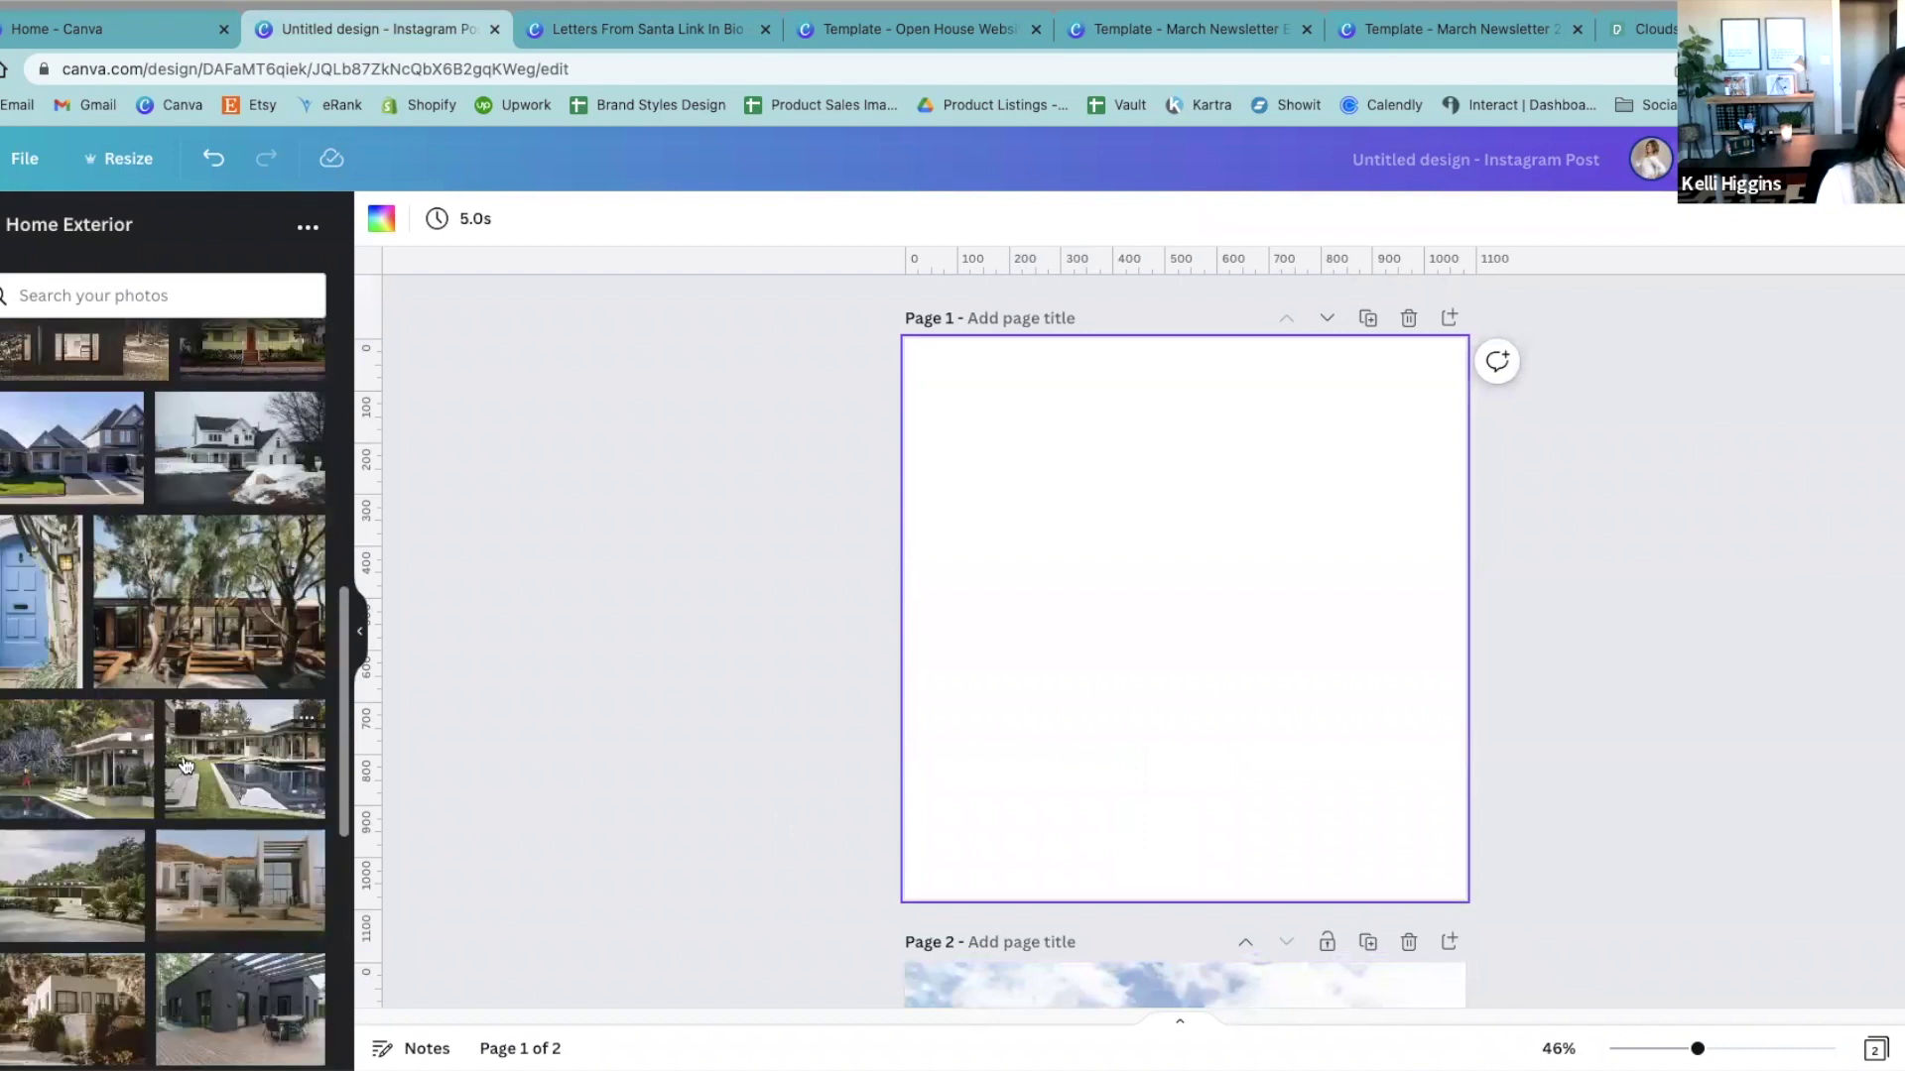
click(103, 437)
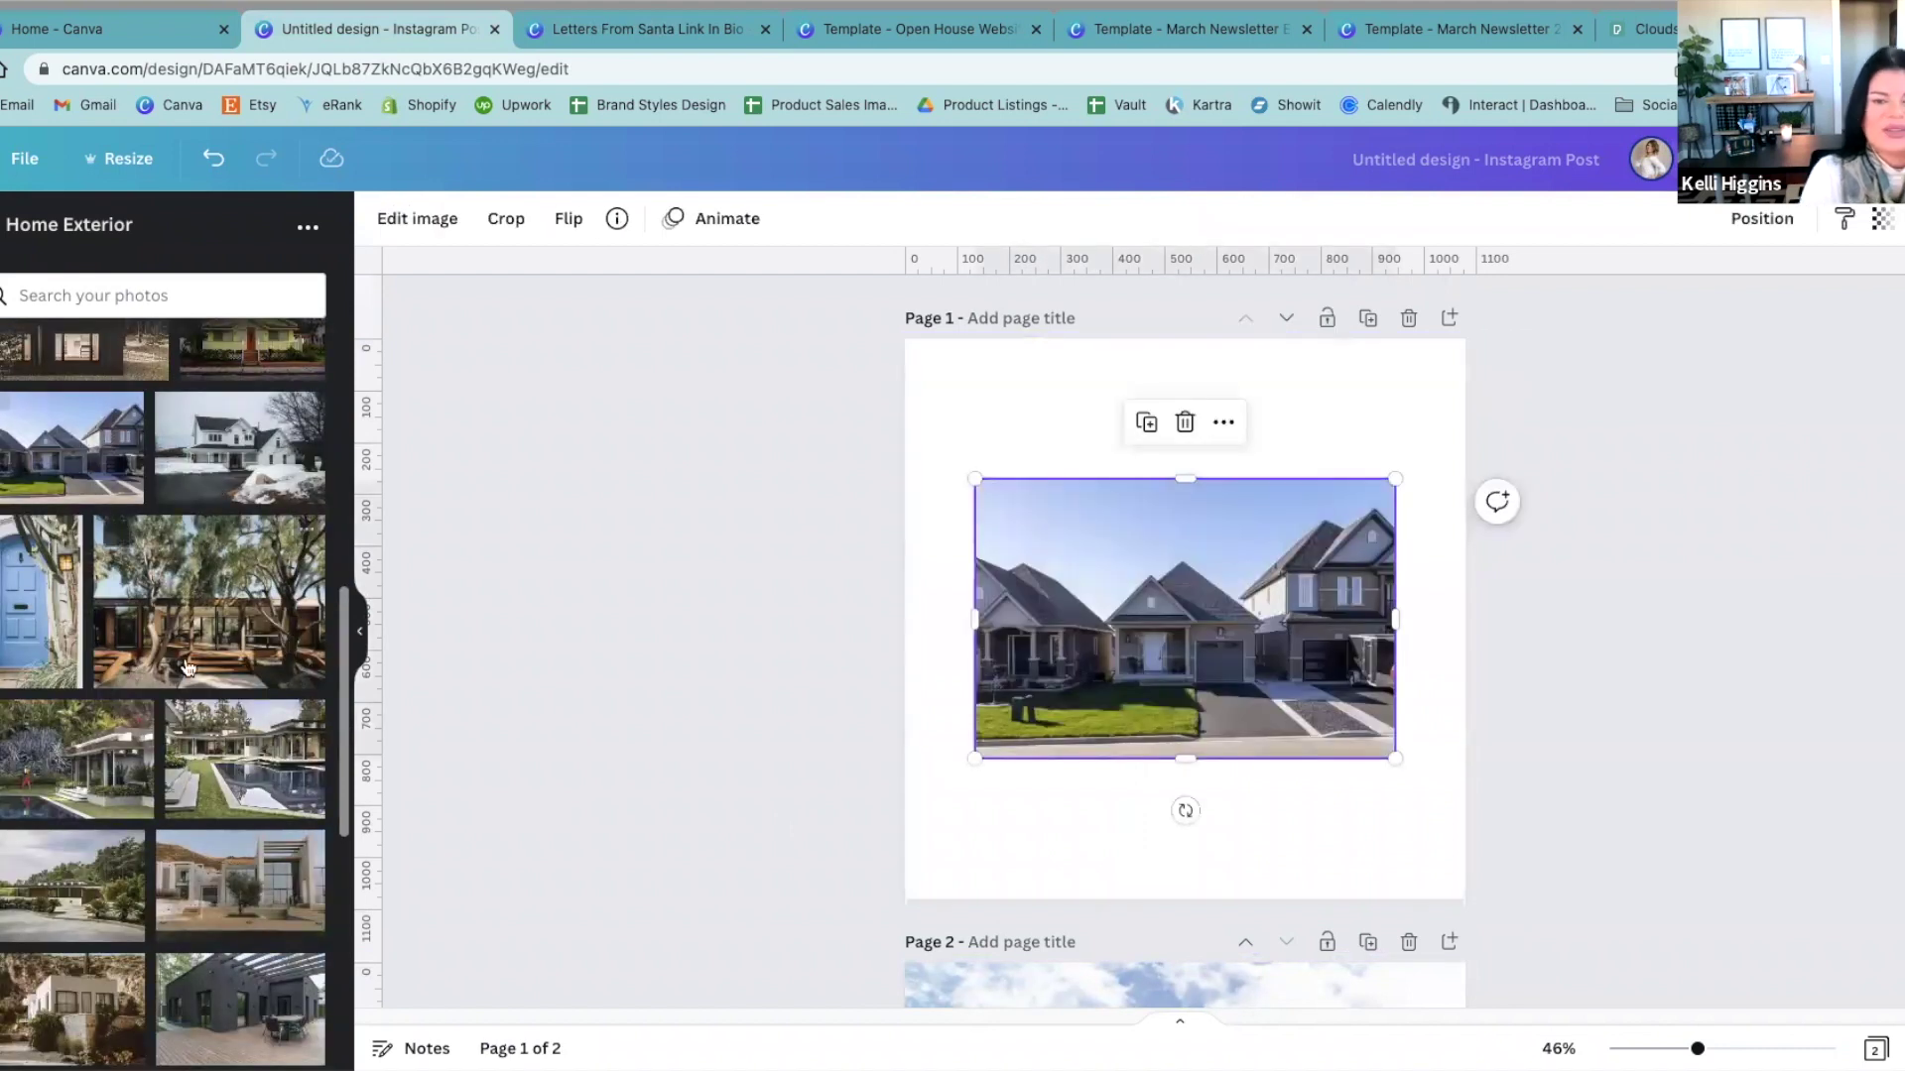
drag(1248, 667, 1181, 789)
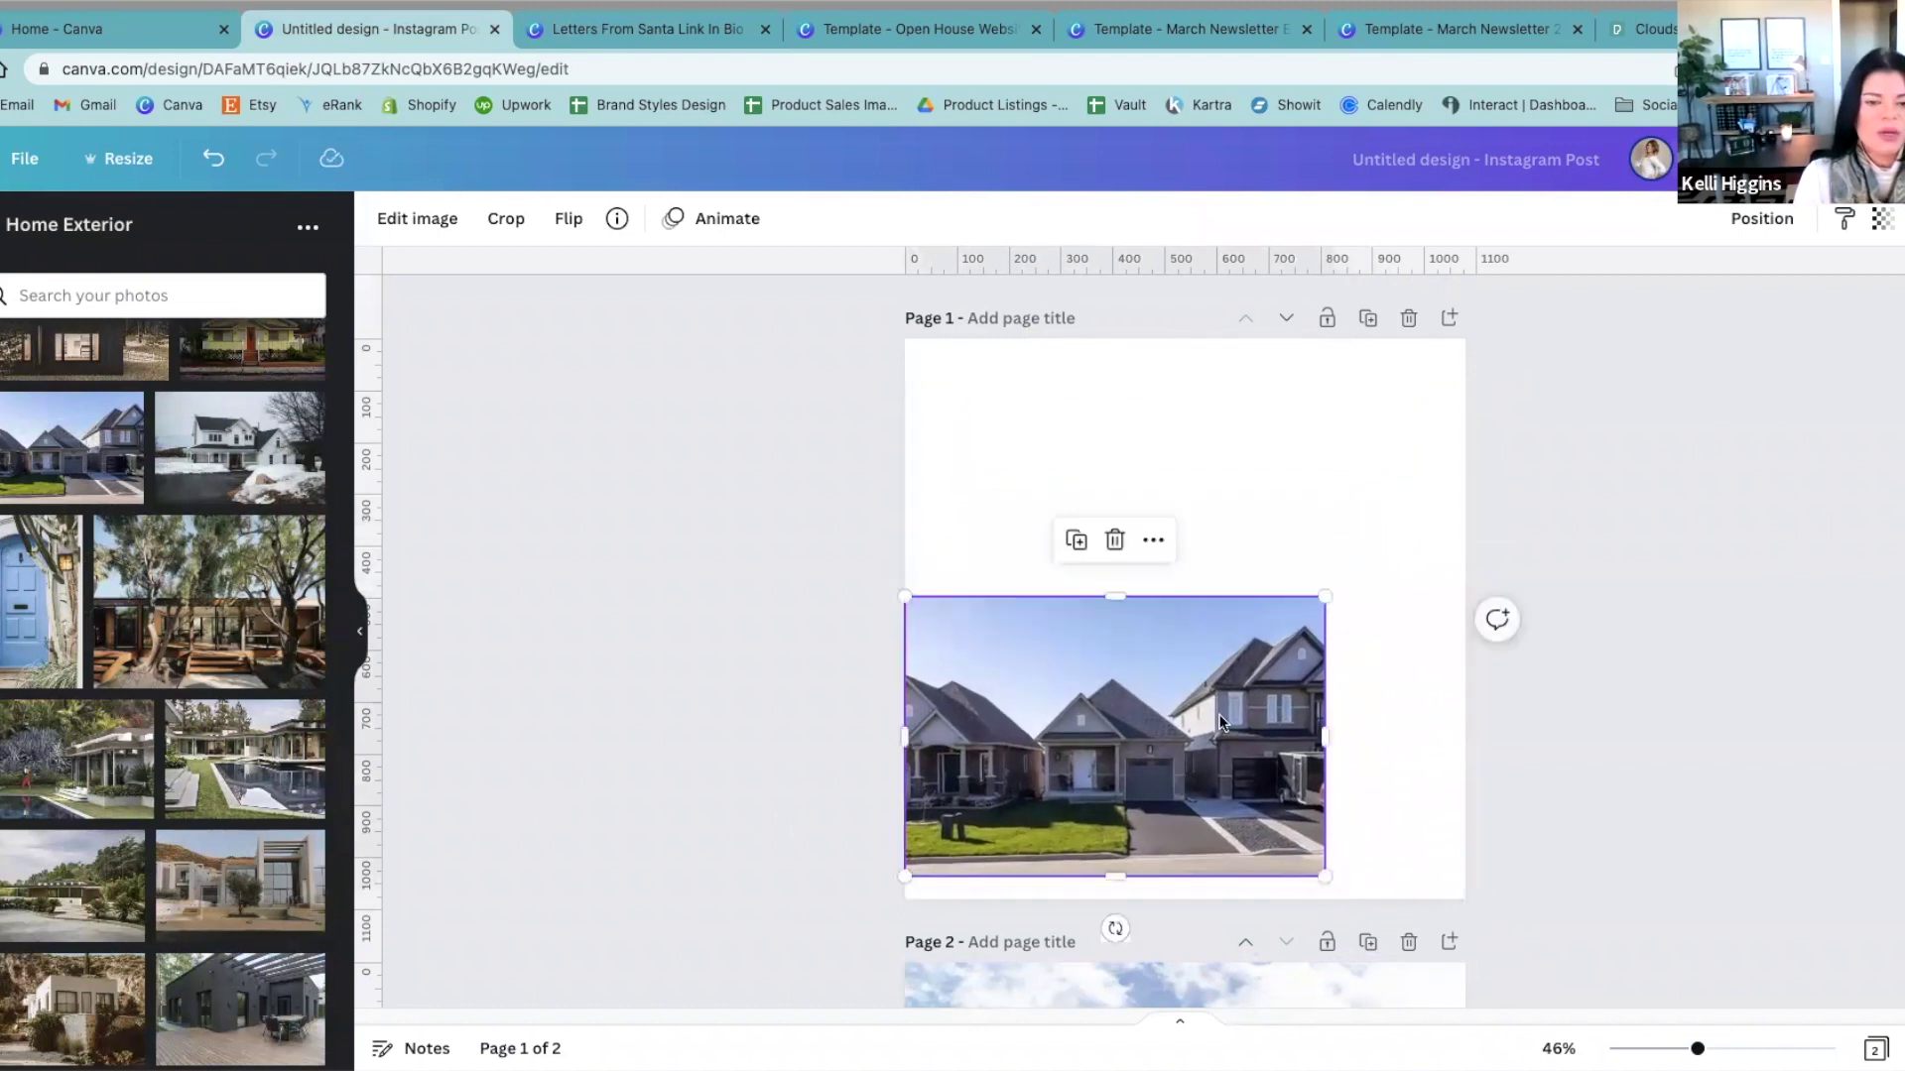
click(448, 224)
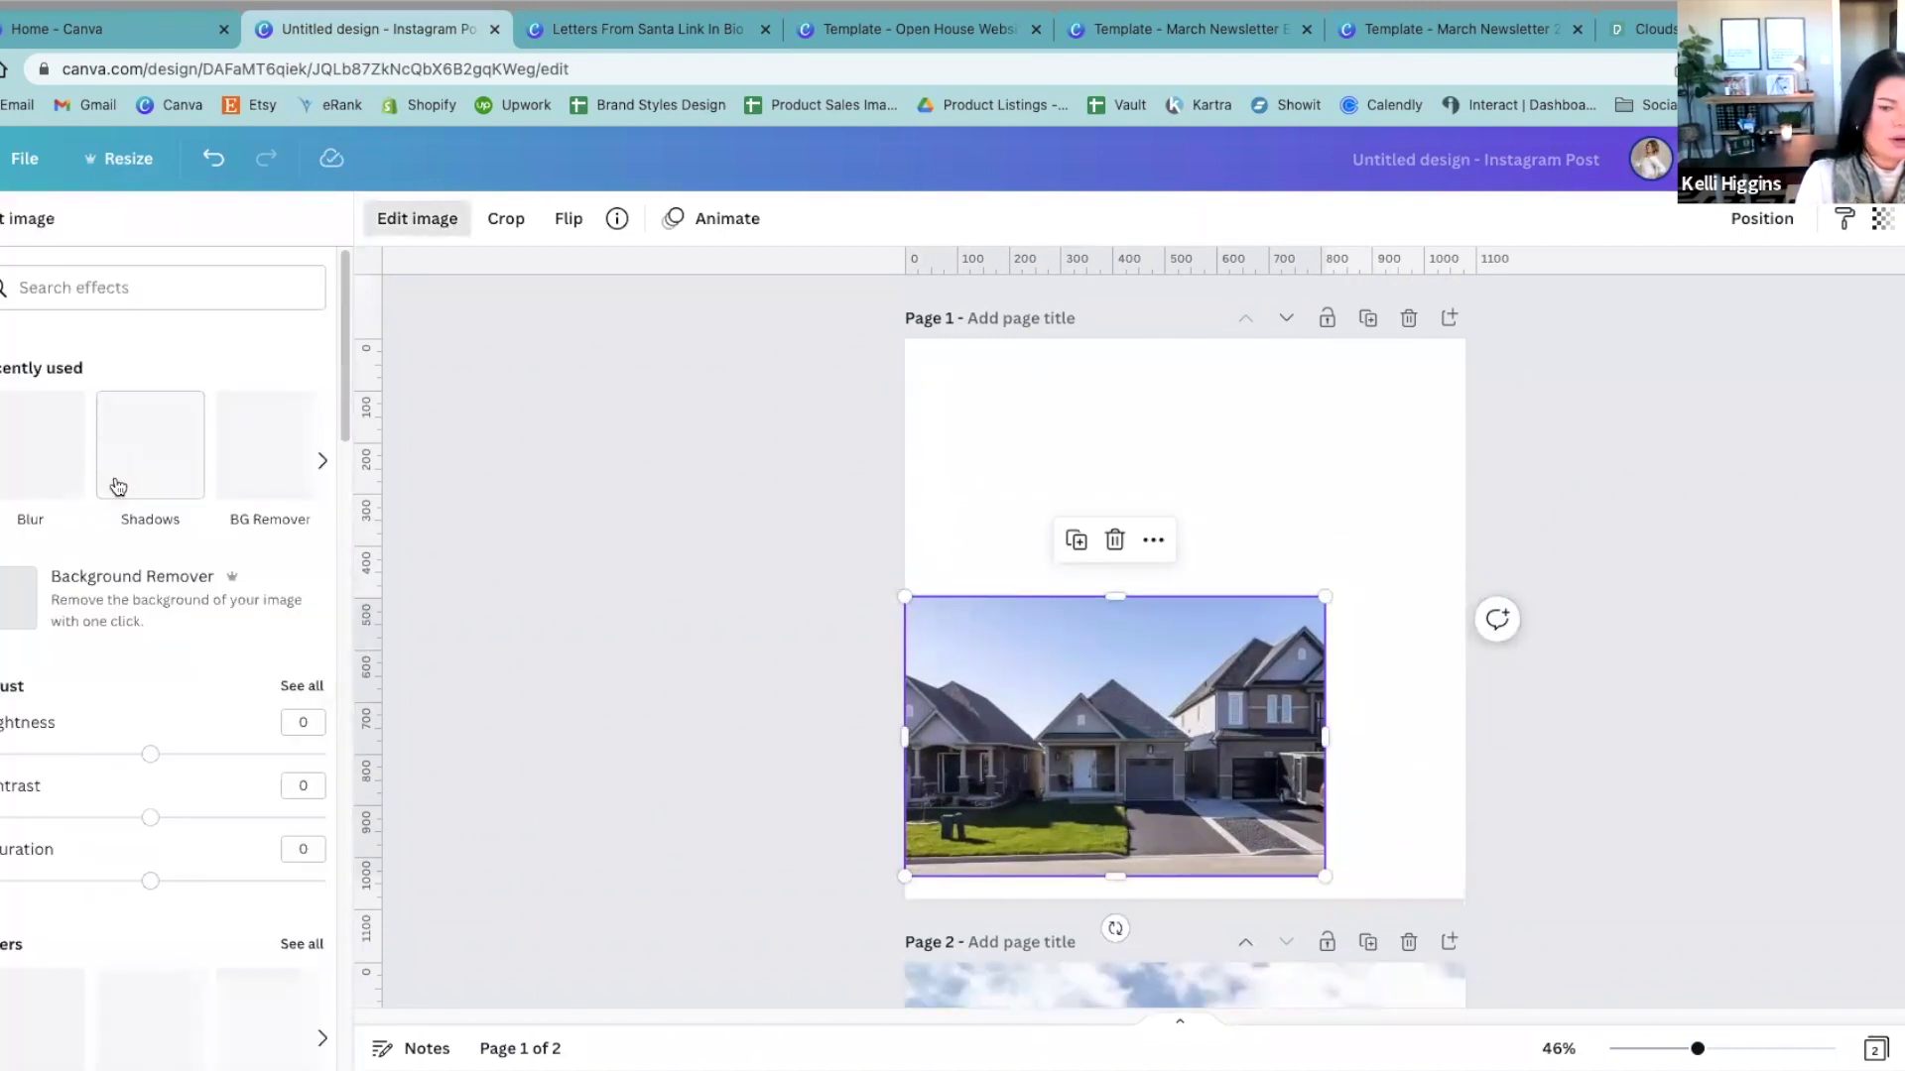
Remove the sky with Background Remover and enlarge the house photo beyond the page edges.
click(103, 607)
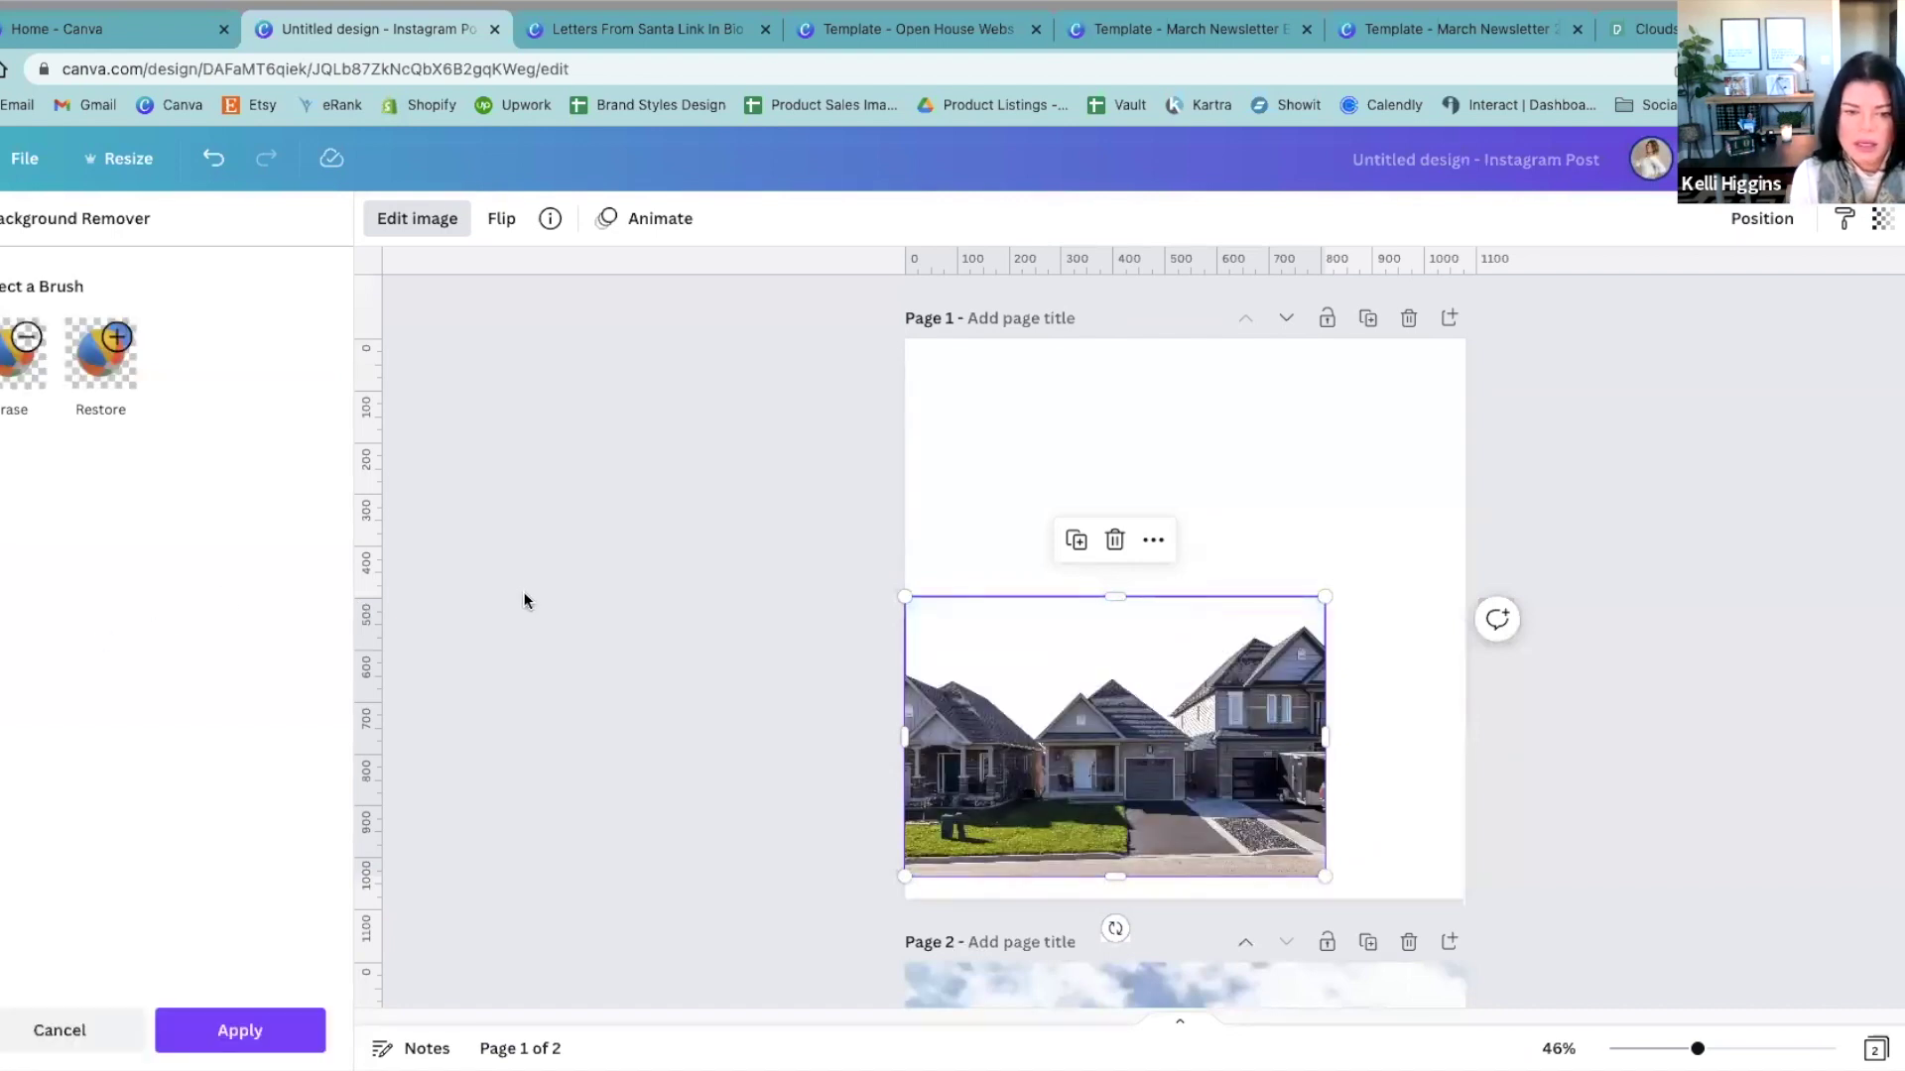
drag(1337, 593, 1467, 517)
drag(1317, 663, 1317, 687)
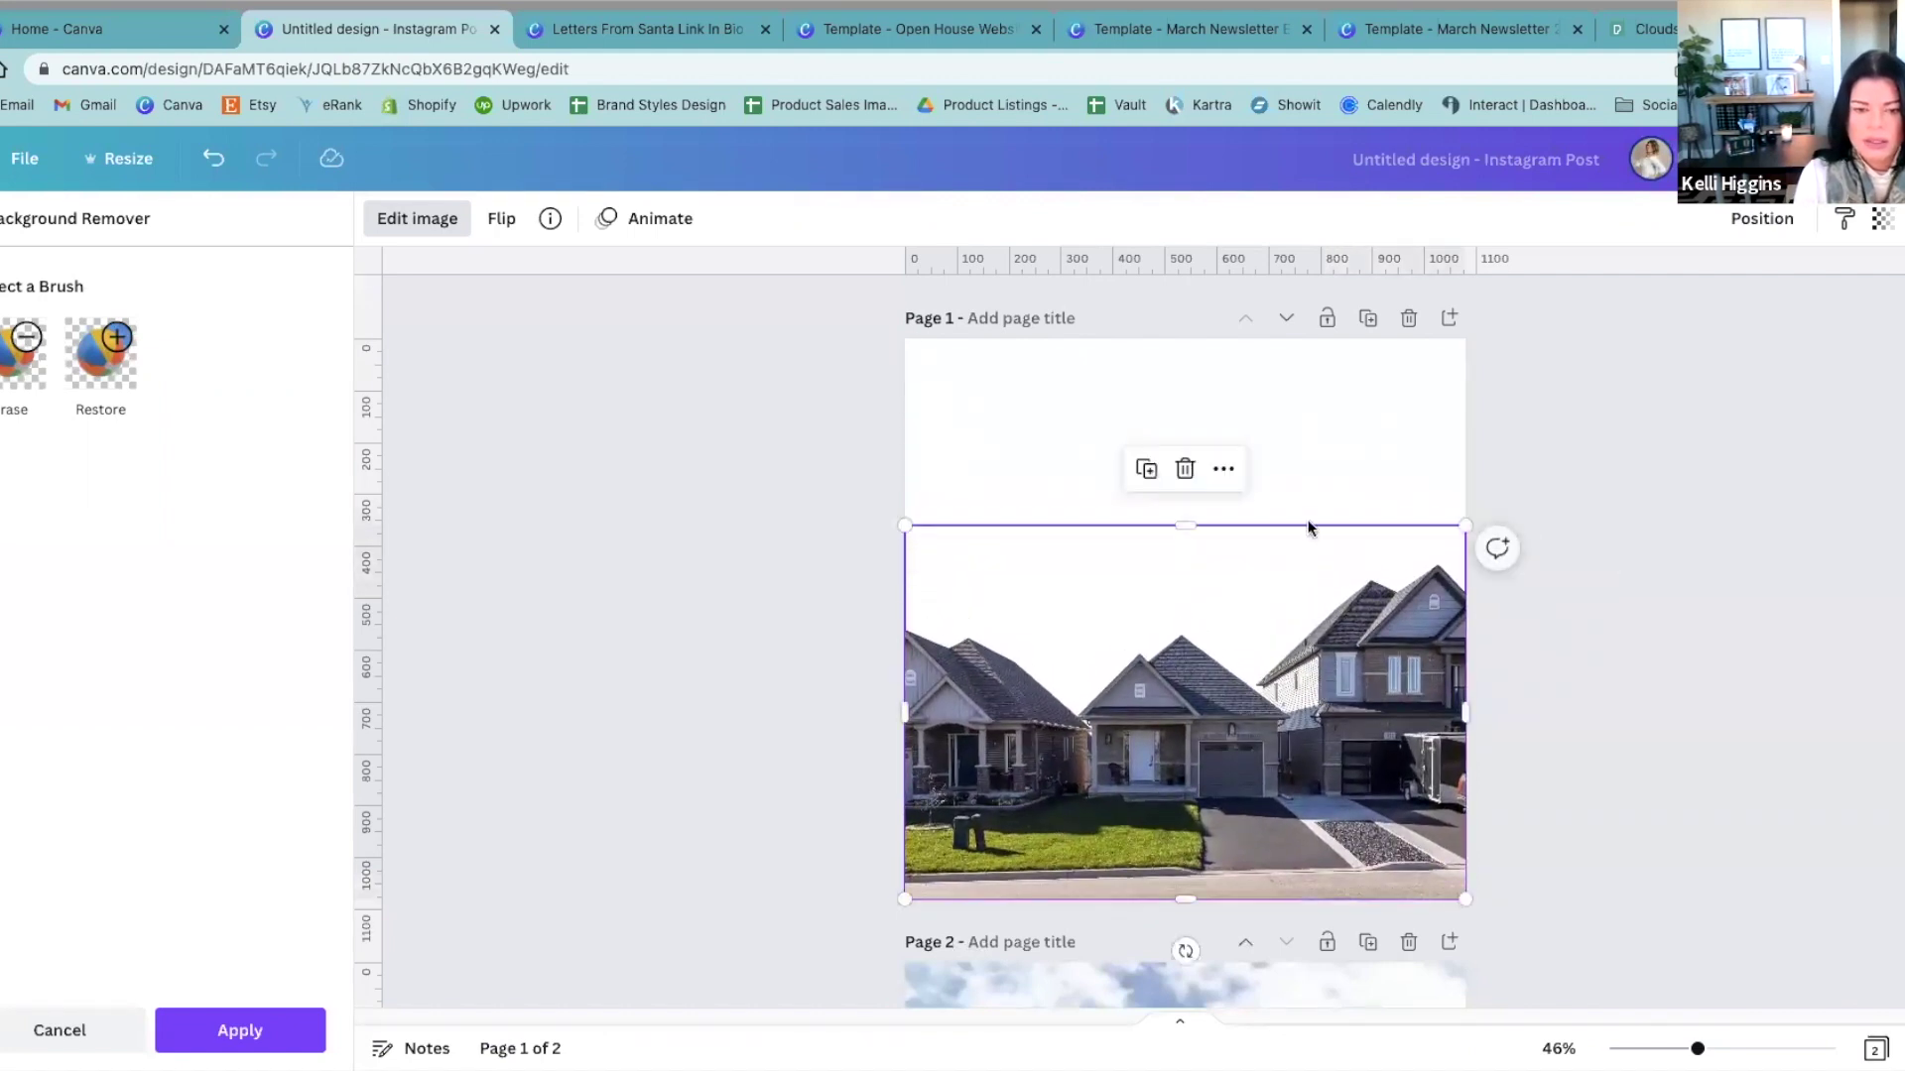
drag(904, 525, 706, 412)
drag(1469, 898, 1654, 1002)
drag(1413, 846, 1350, 746)
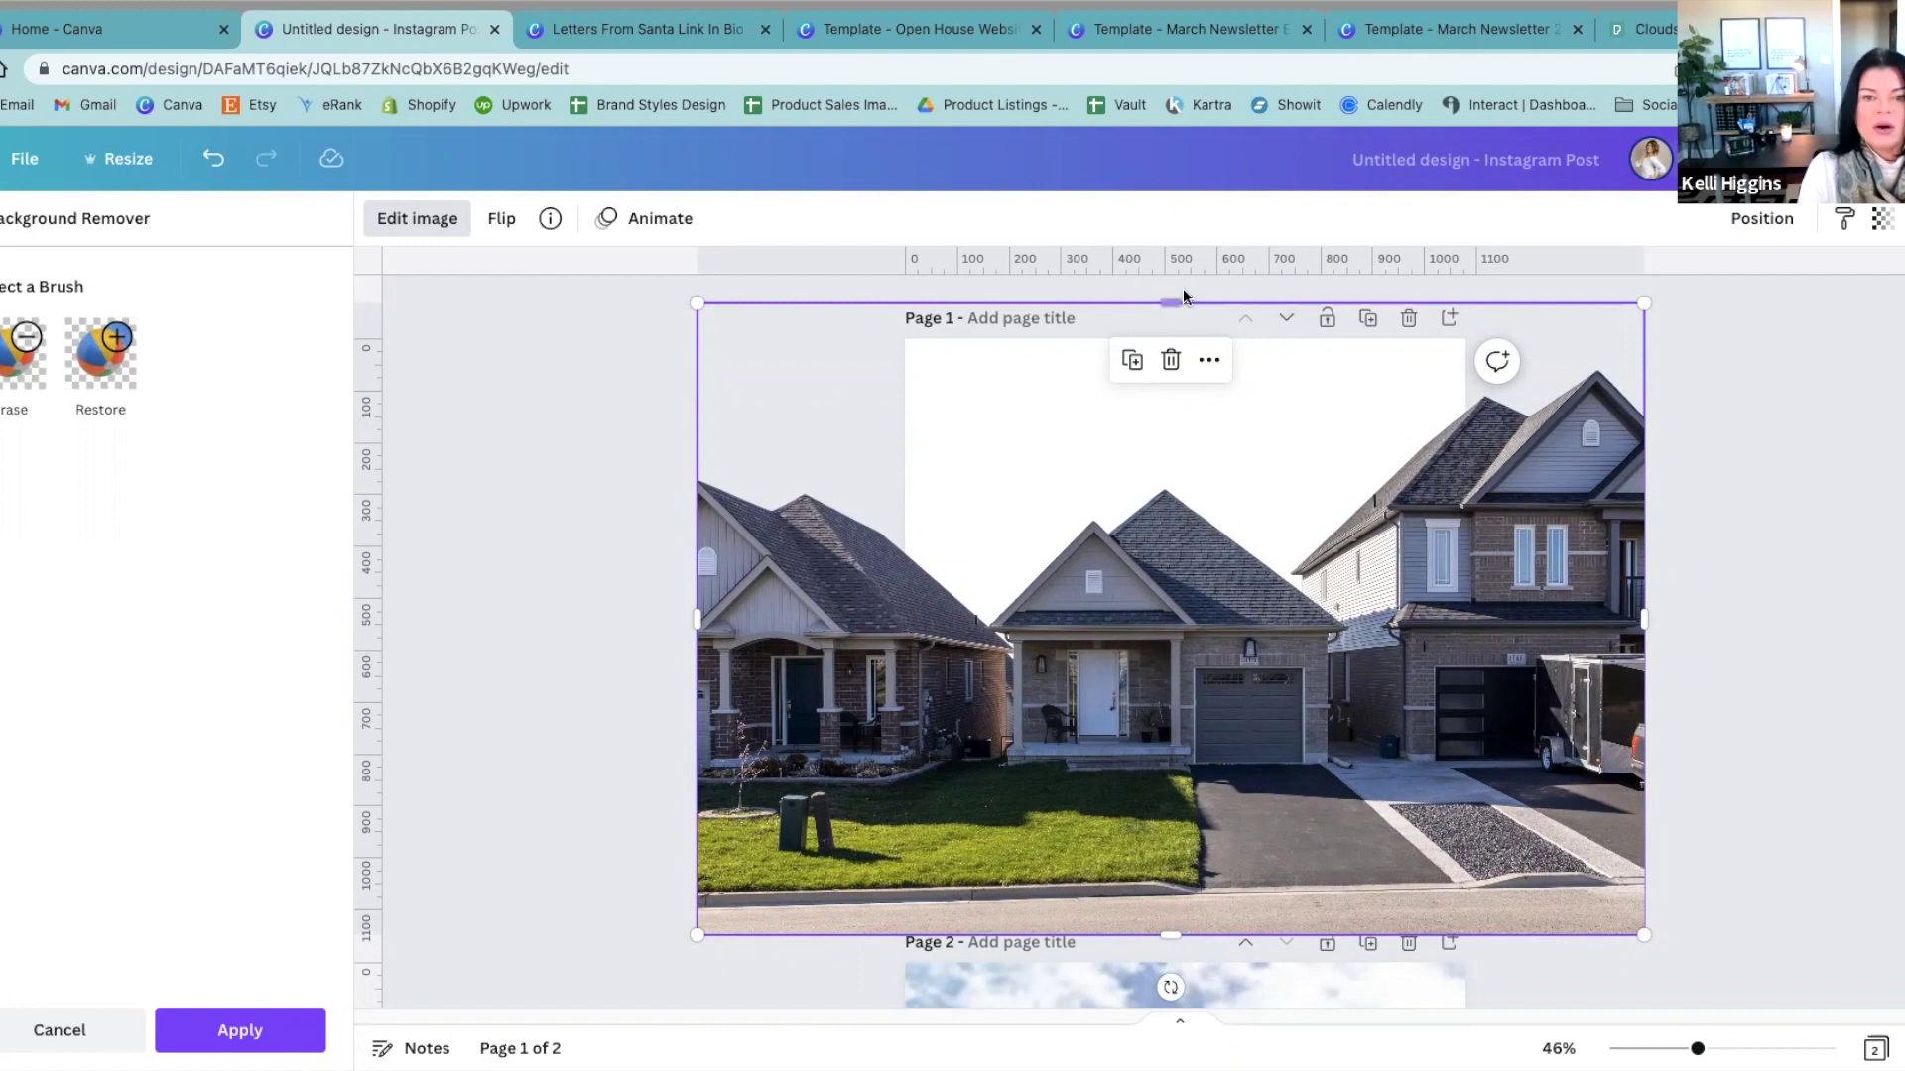
Crop the photo's top edge so it centres on the middle house and garage.
drag(1181, 297, 1180, 381)
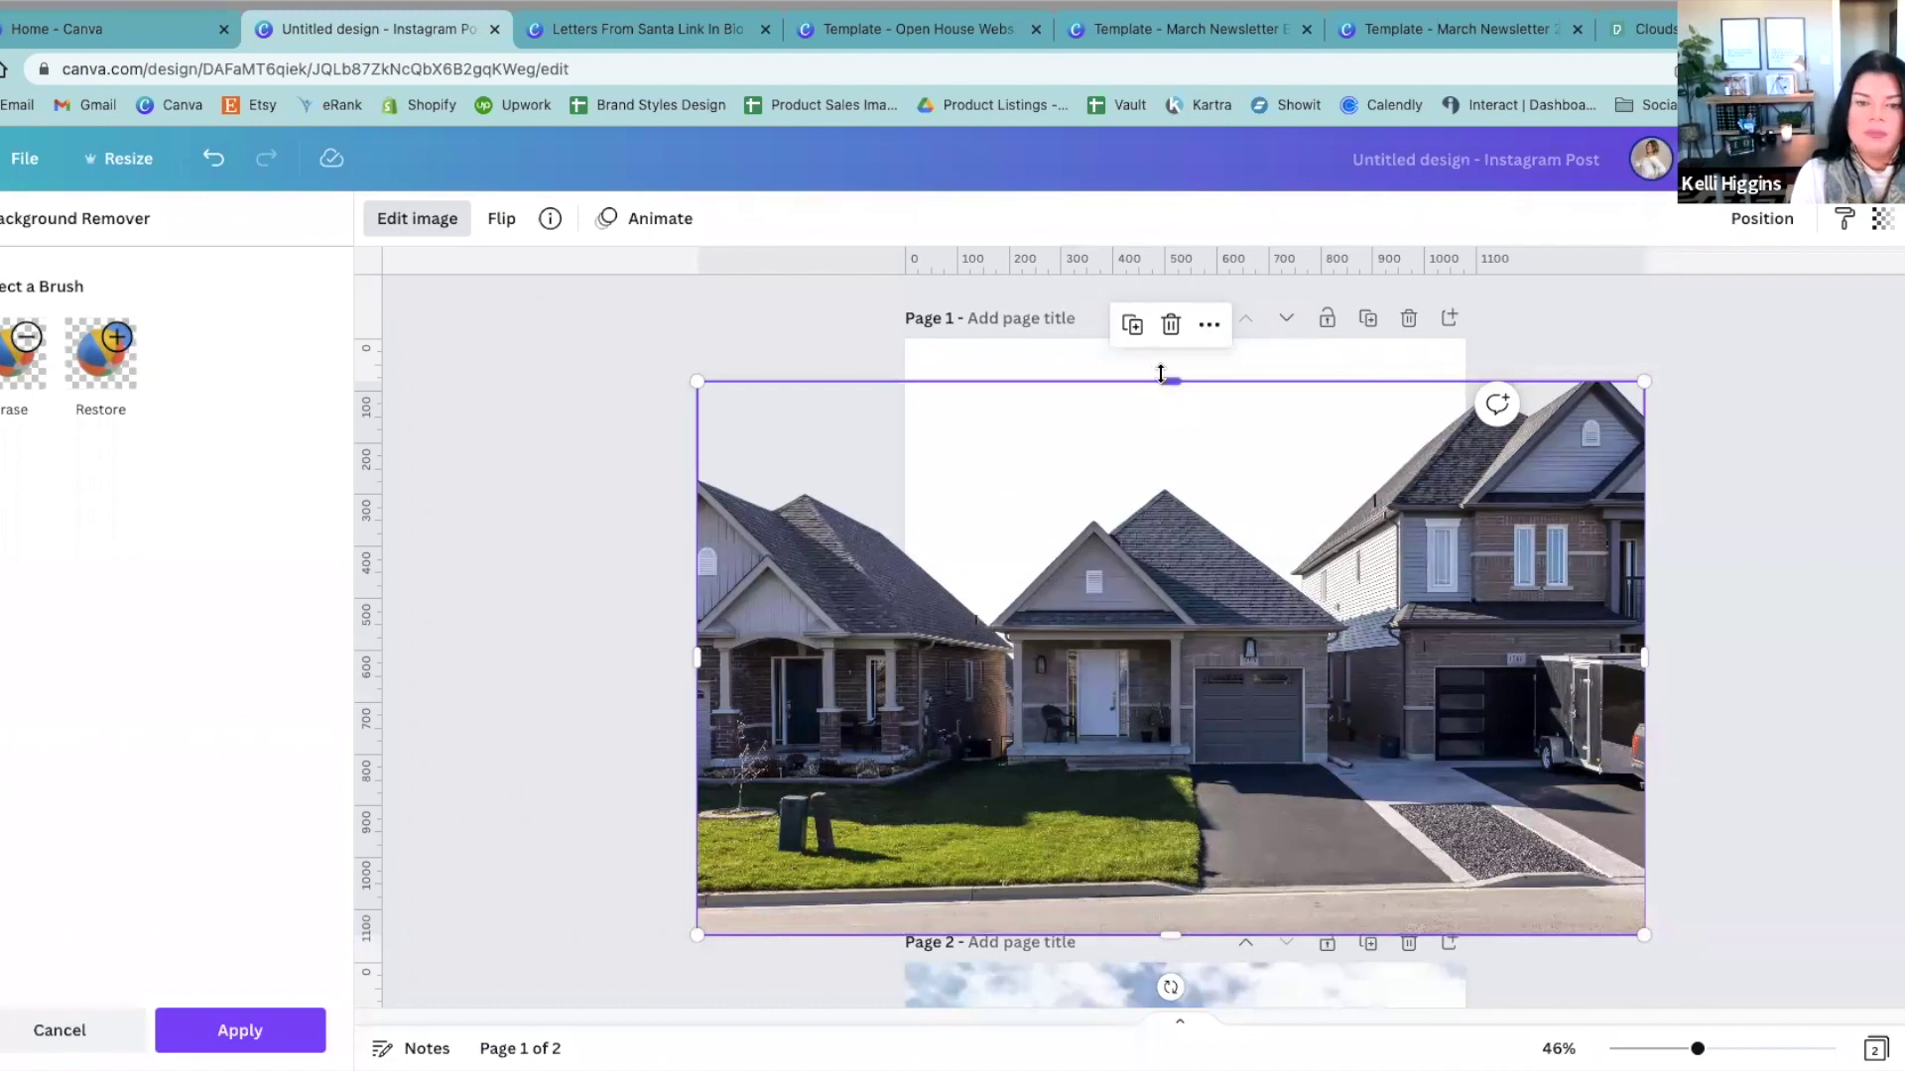
drag(1160, 373, 1161, 387)
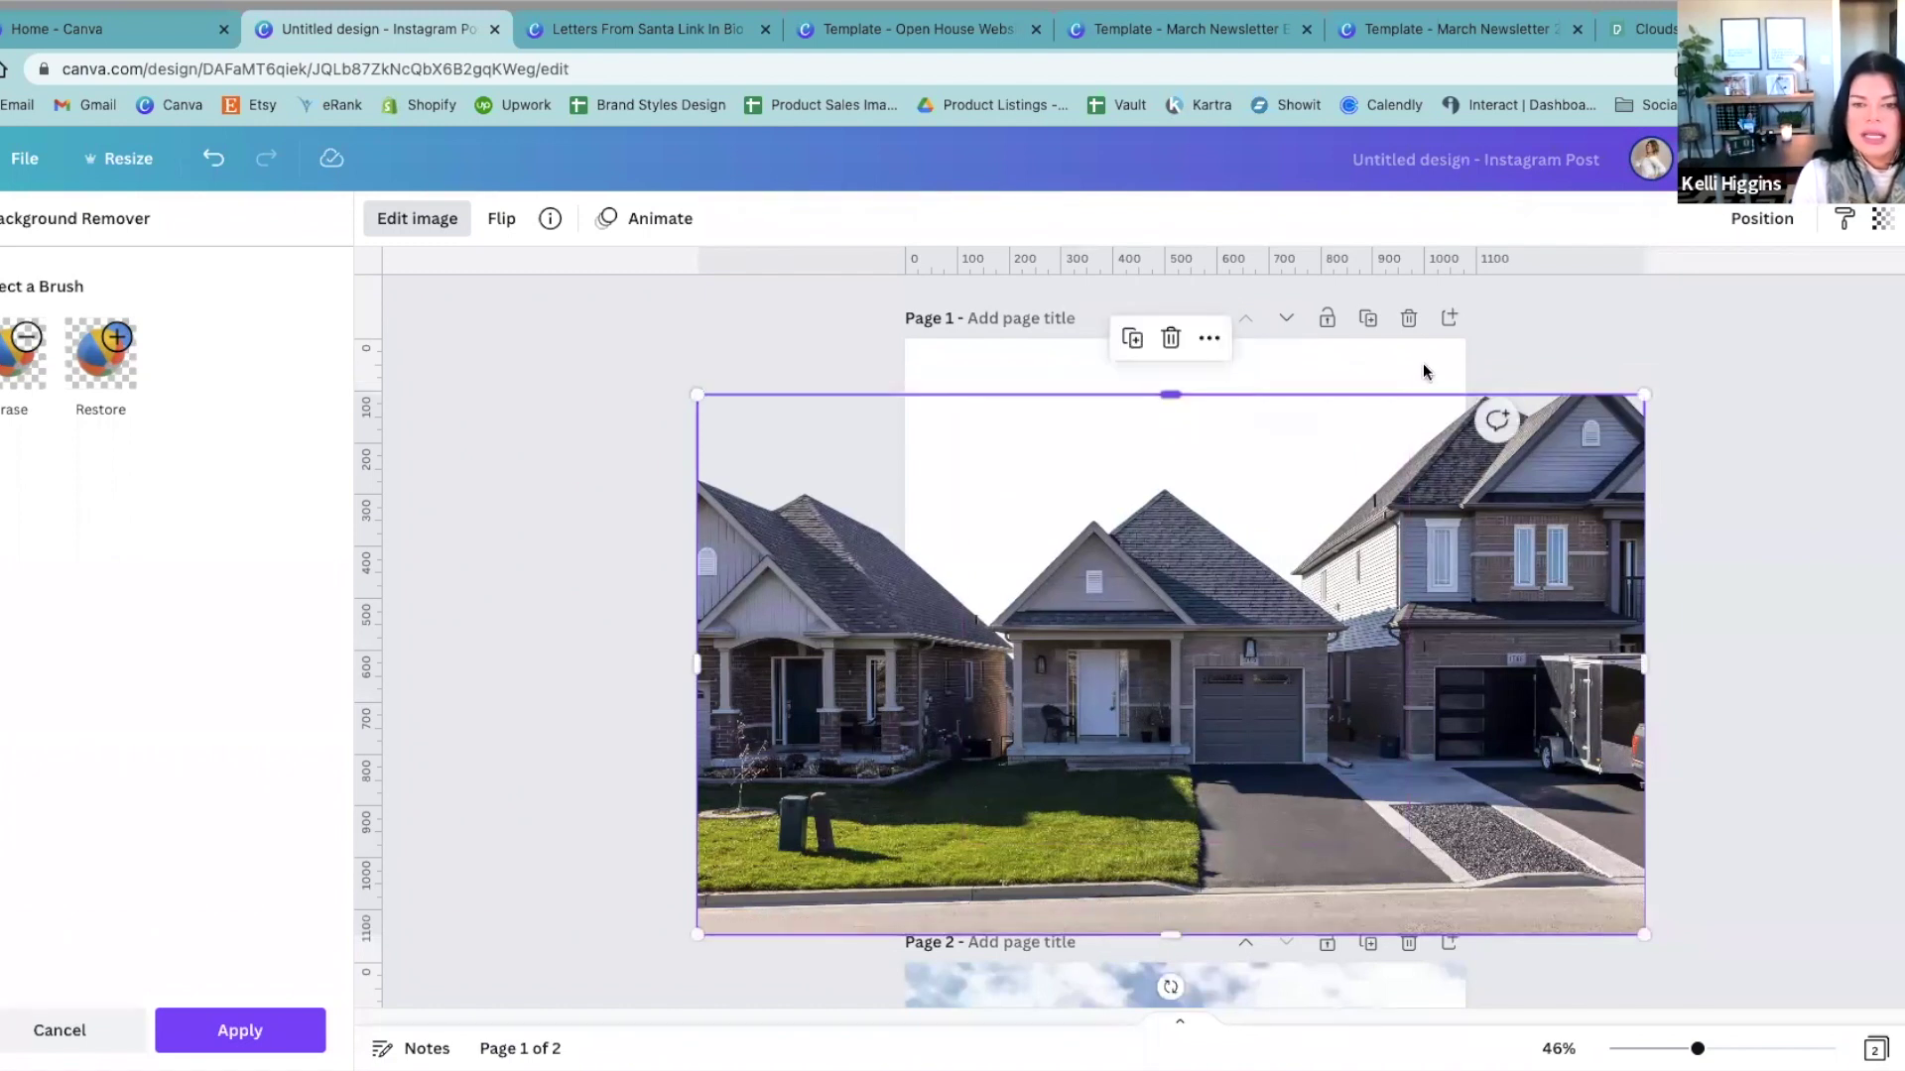
click(1622, 341)
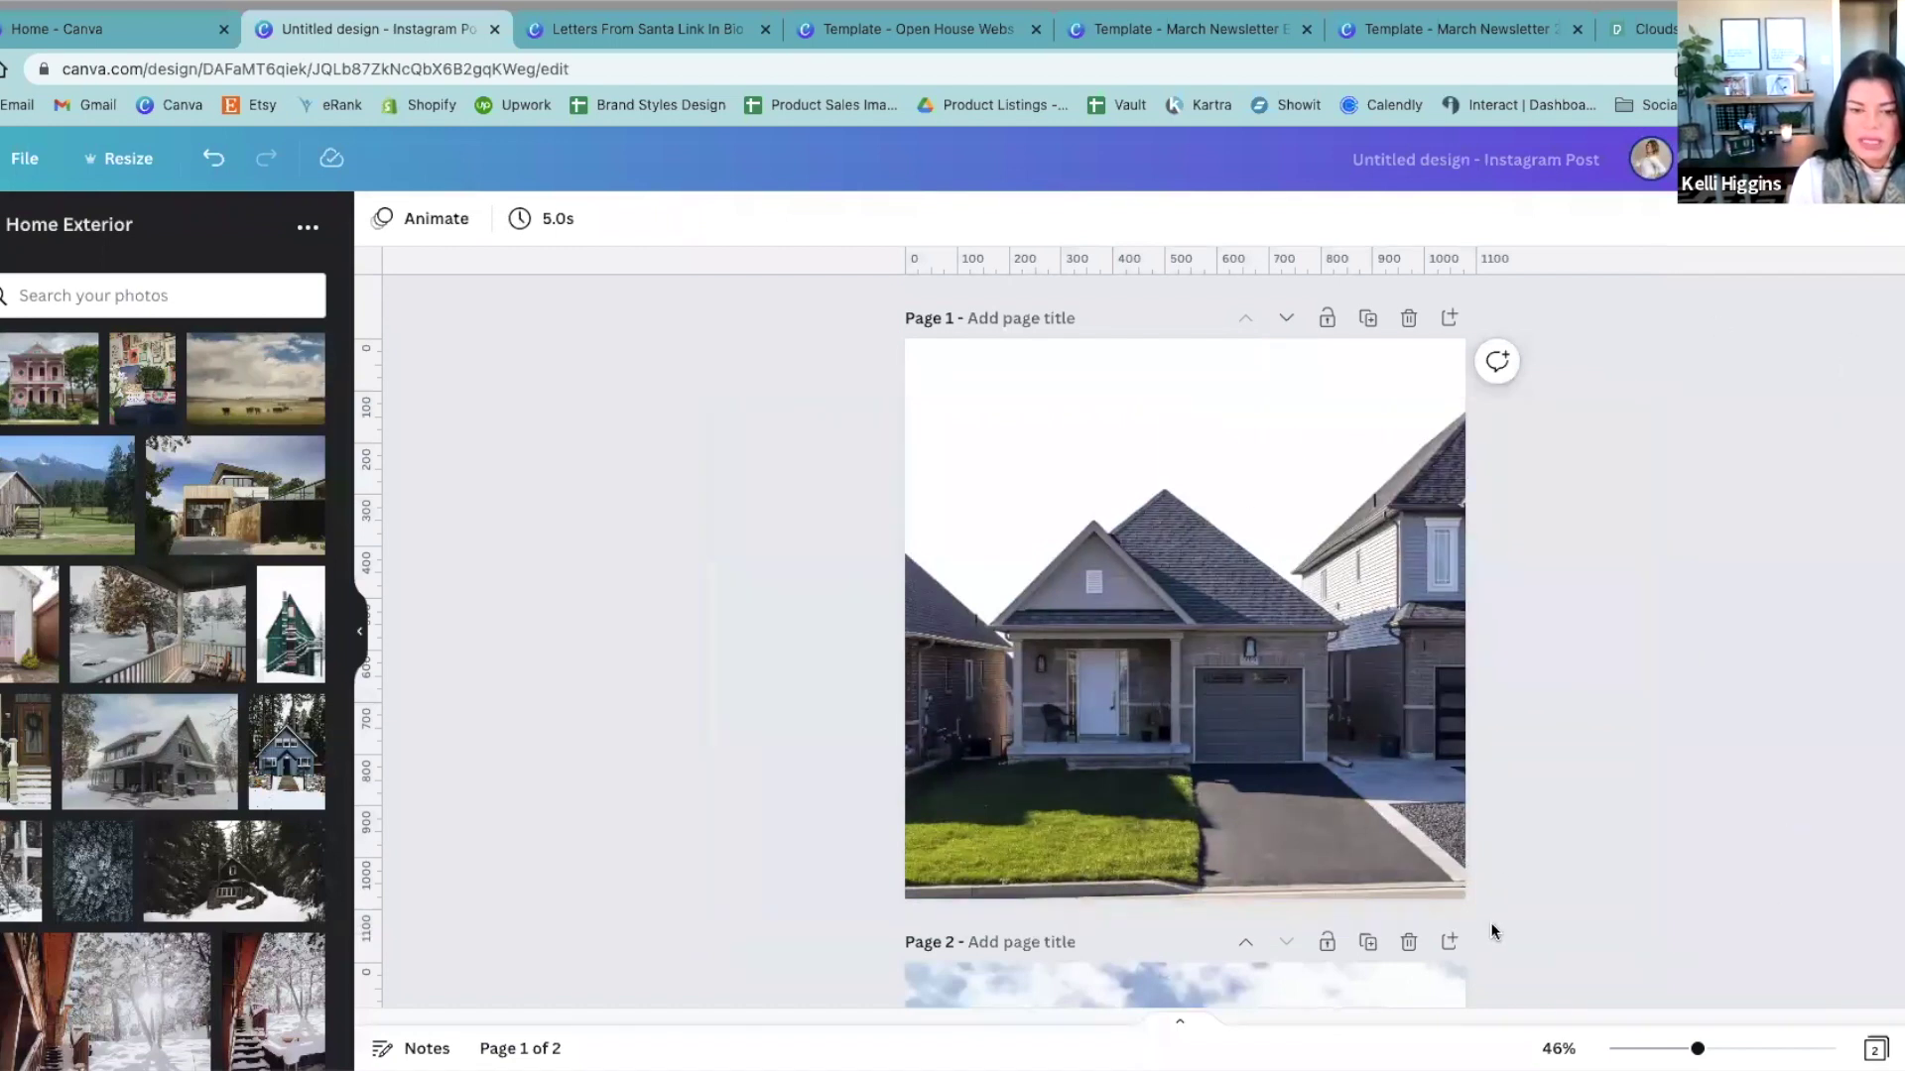
Place the cloud video across page 1's top behind the house photo, then preview full screen.
drag(1357, 993, 1292, 363)
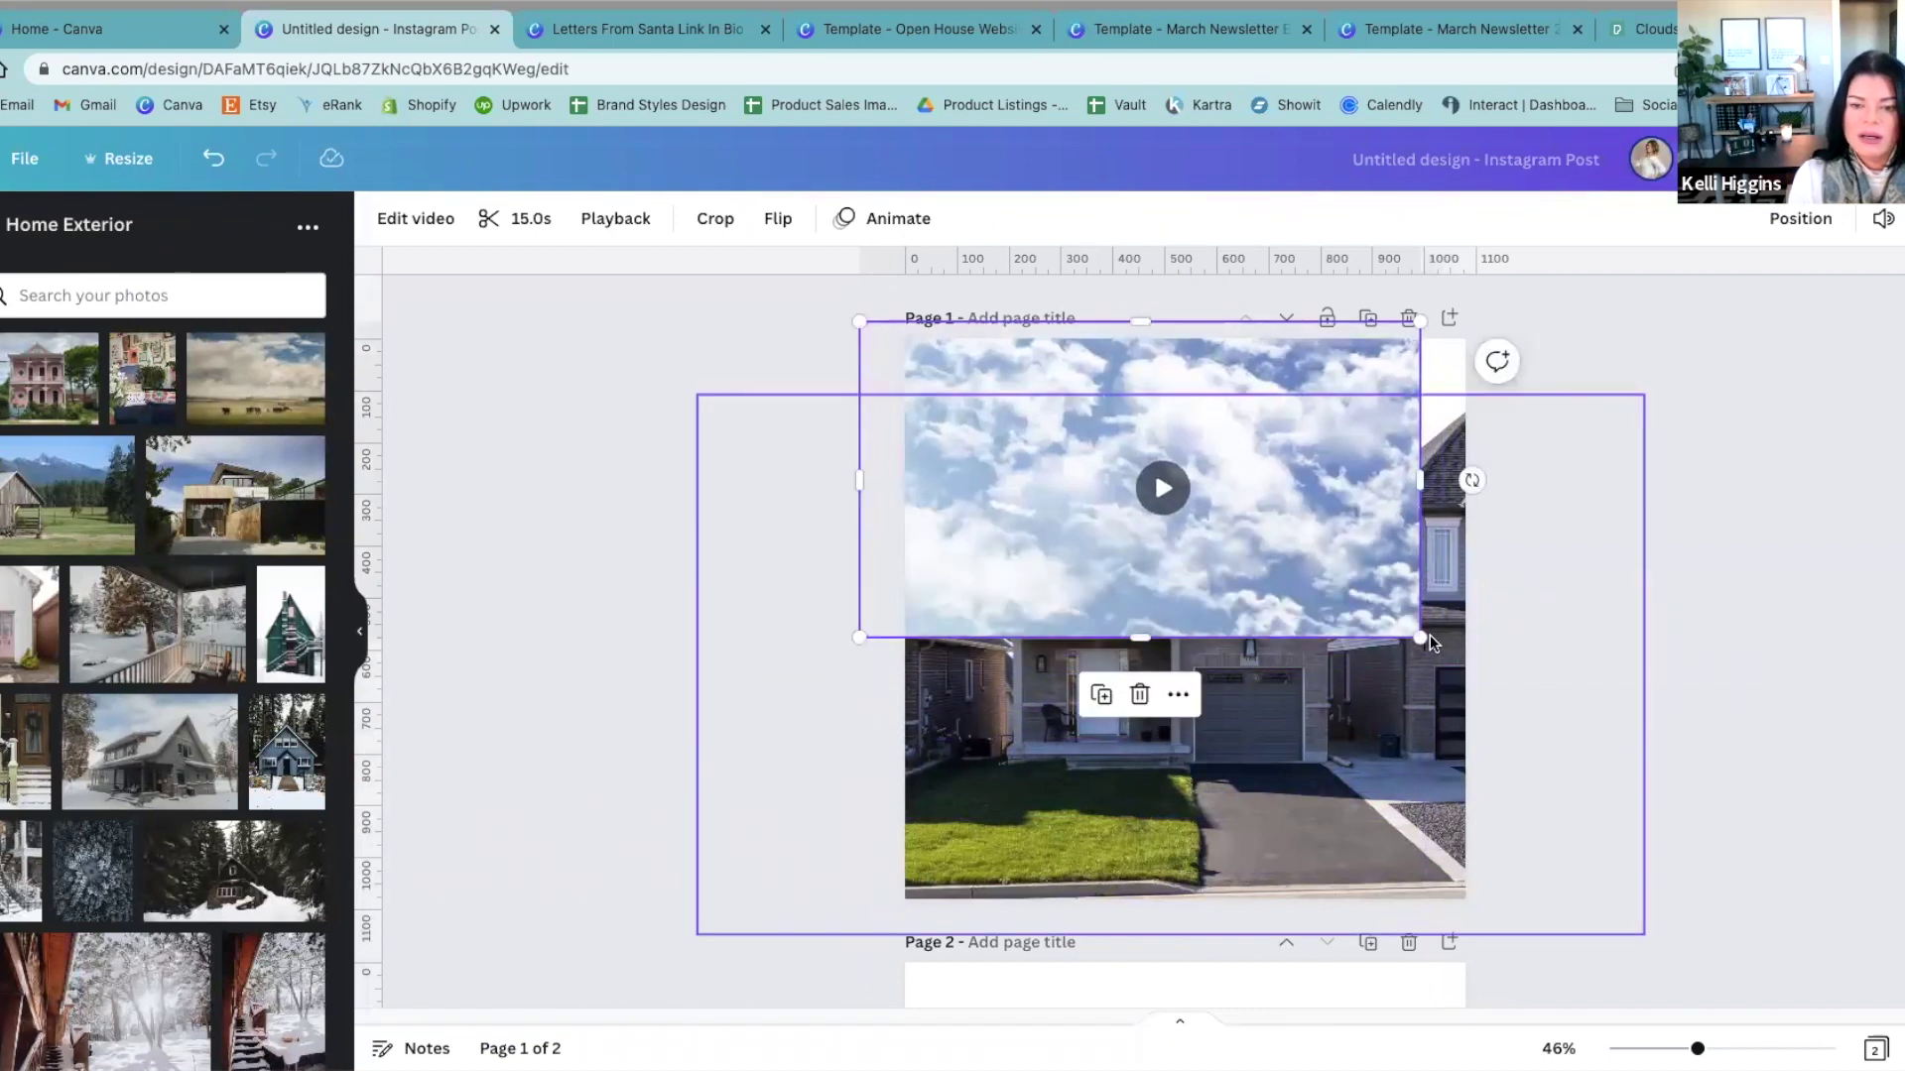
drag(1505, 678, 1617, 742)
drag(1392, 591, 1383, 547)
click(1768, 223)
click(1724, 286)
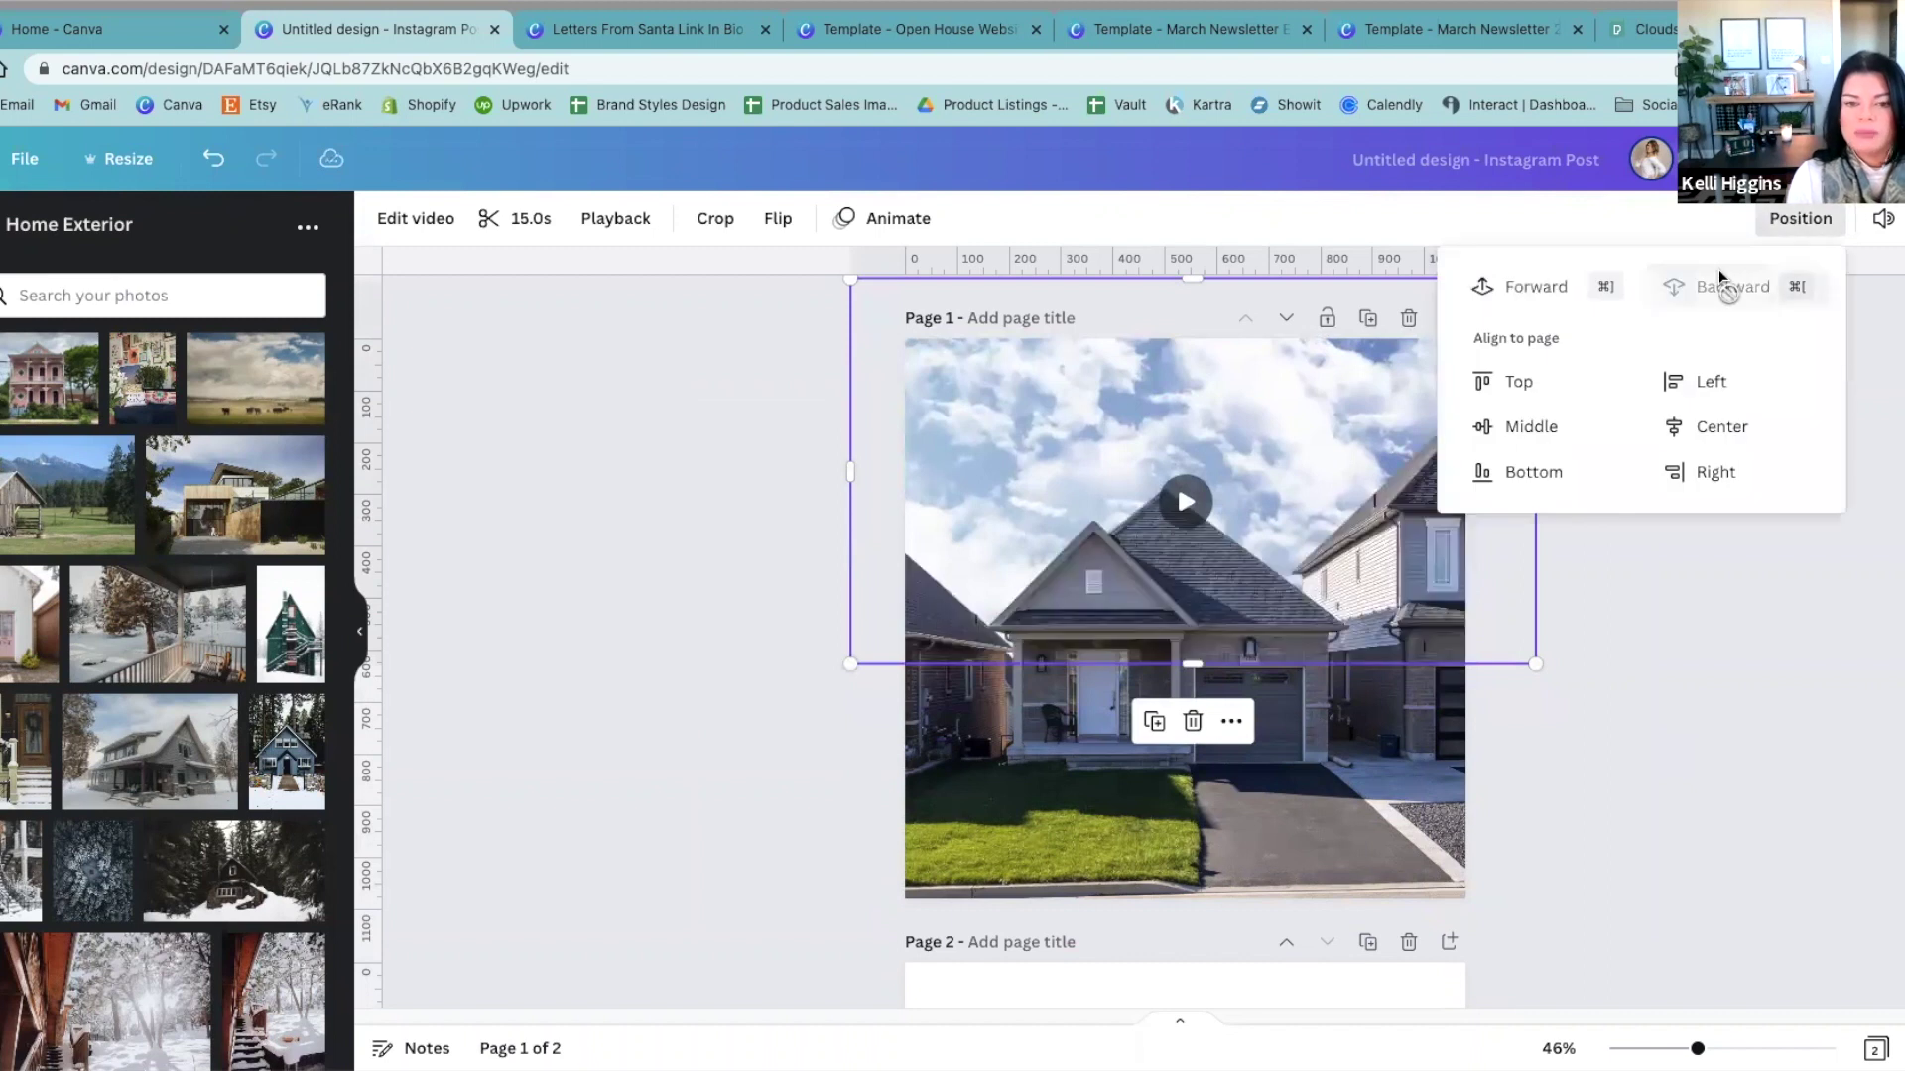
click(1663, 664)
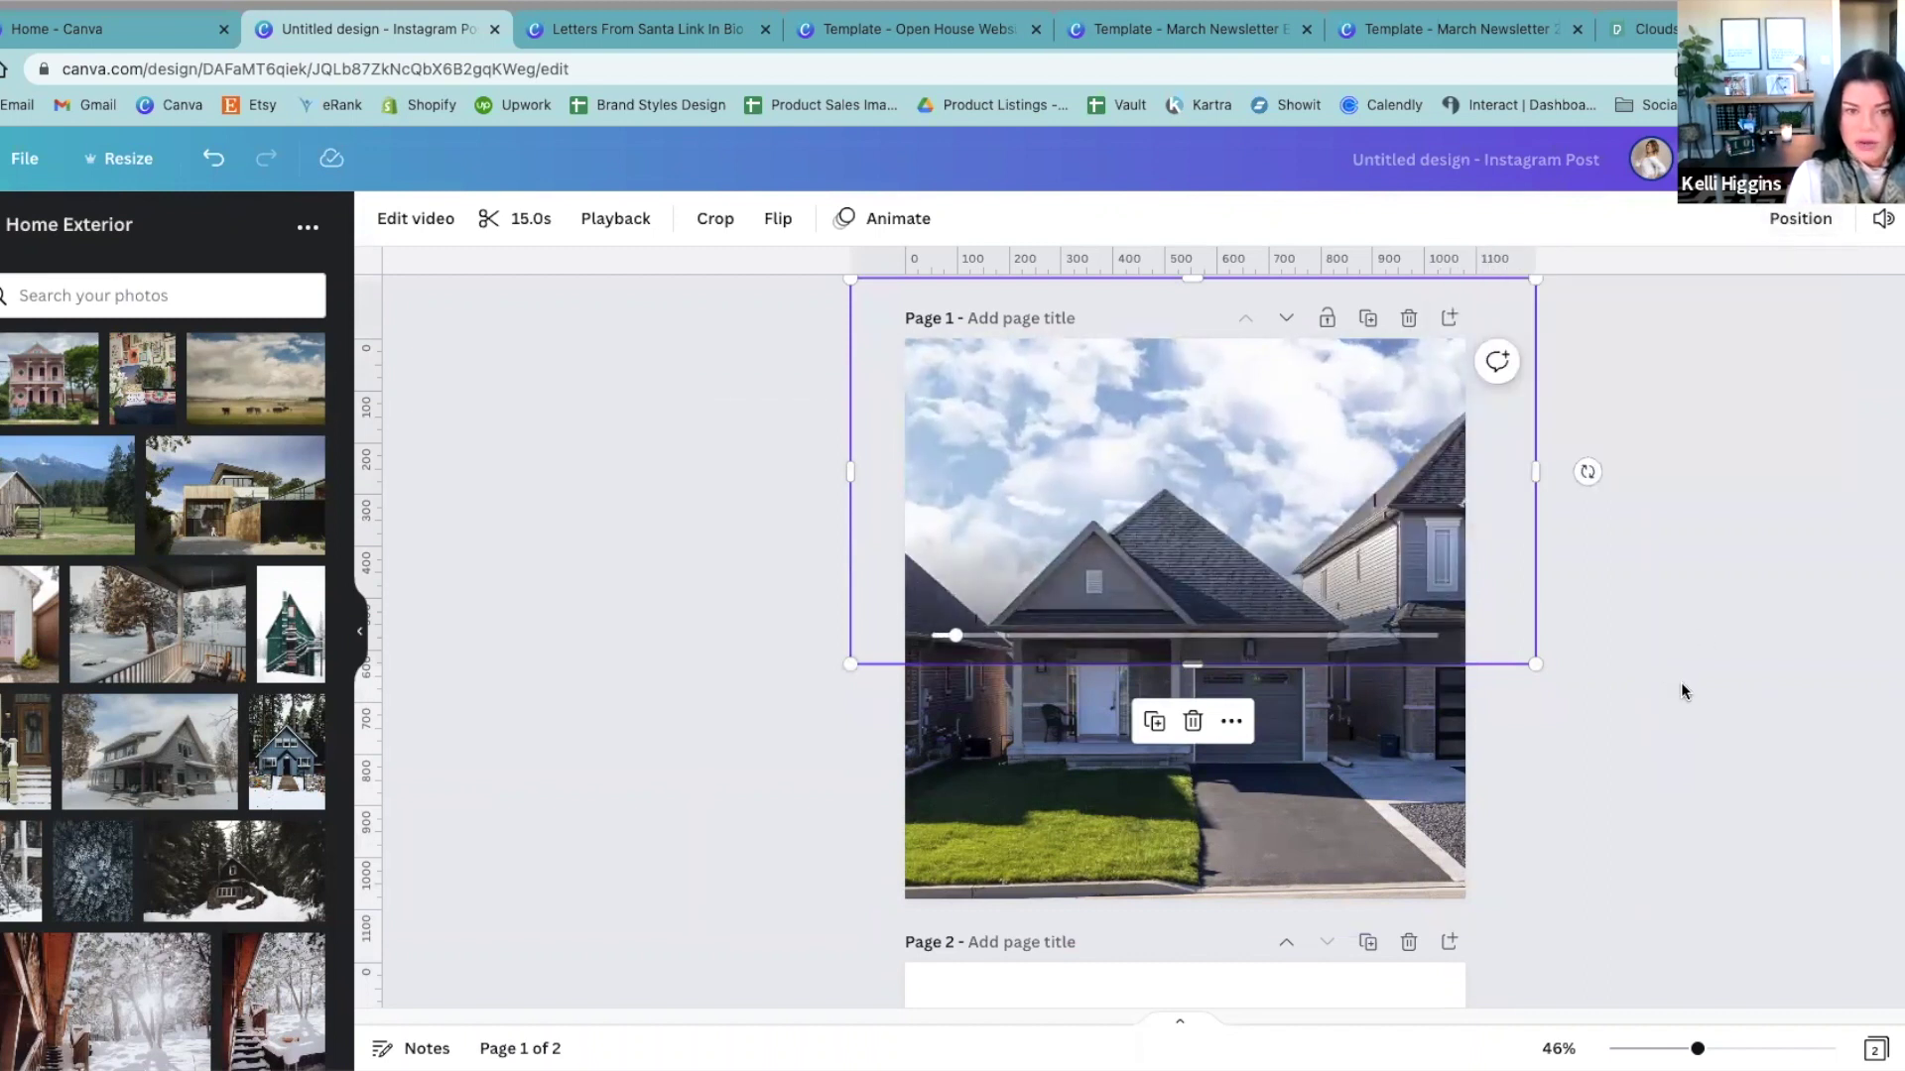
click(1681, 681)
click(1186, 501)
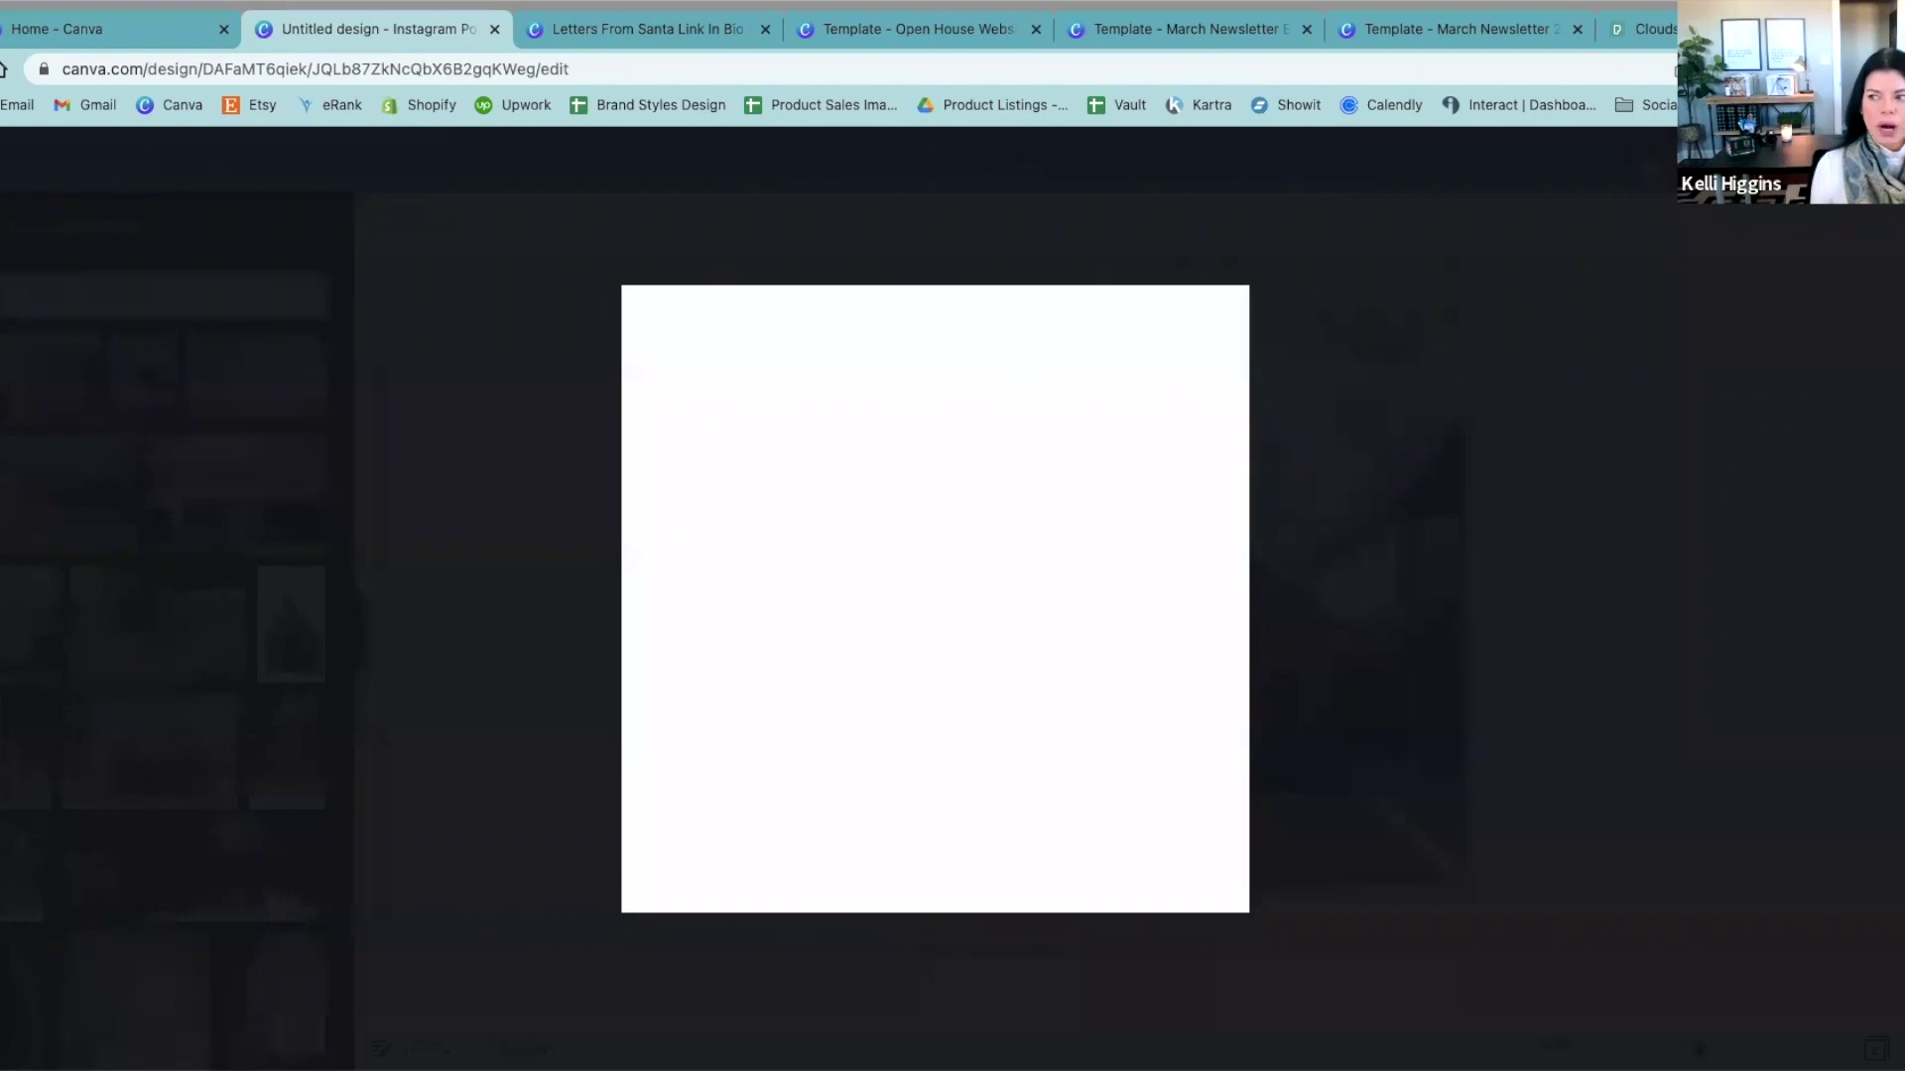
click(1865, 307)
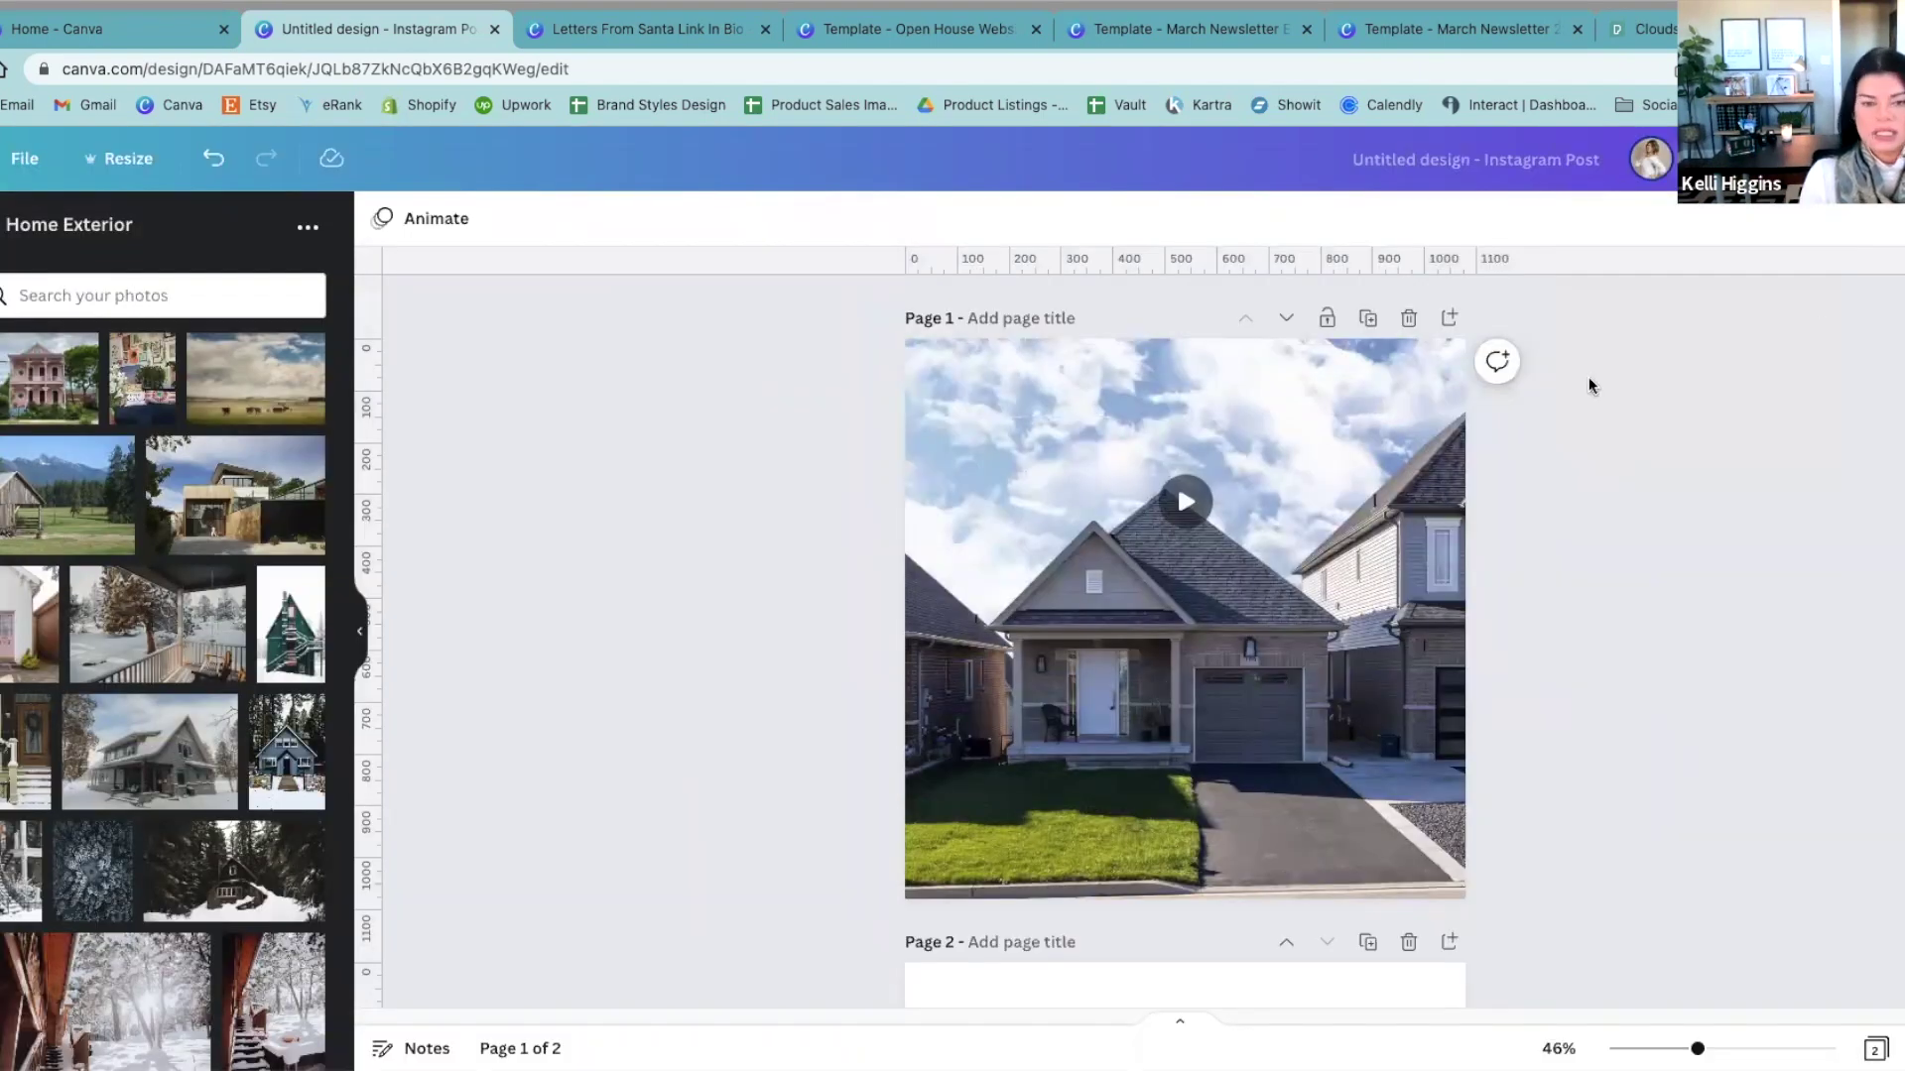
click(1185, 491)
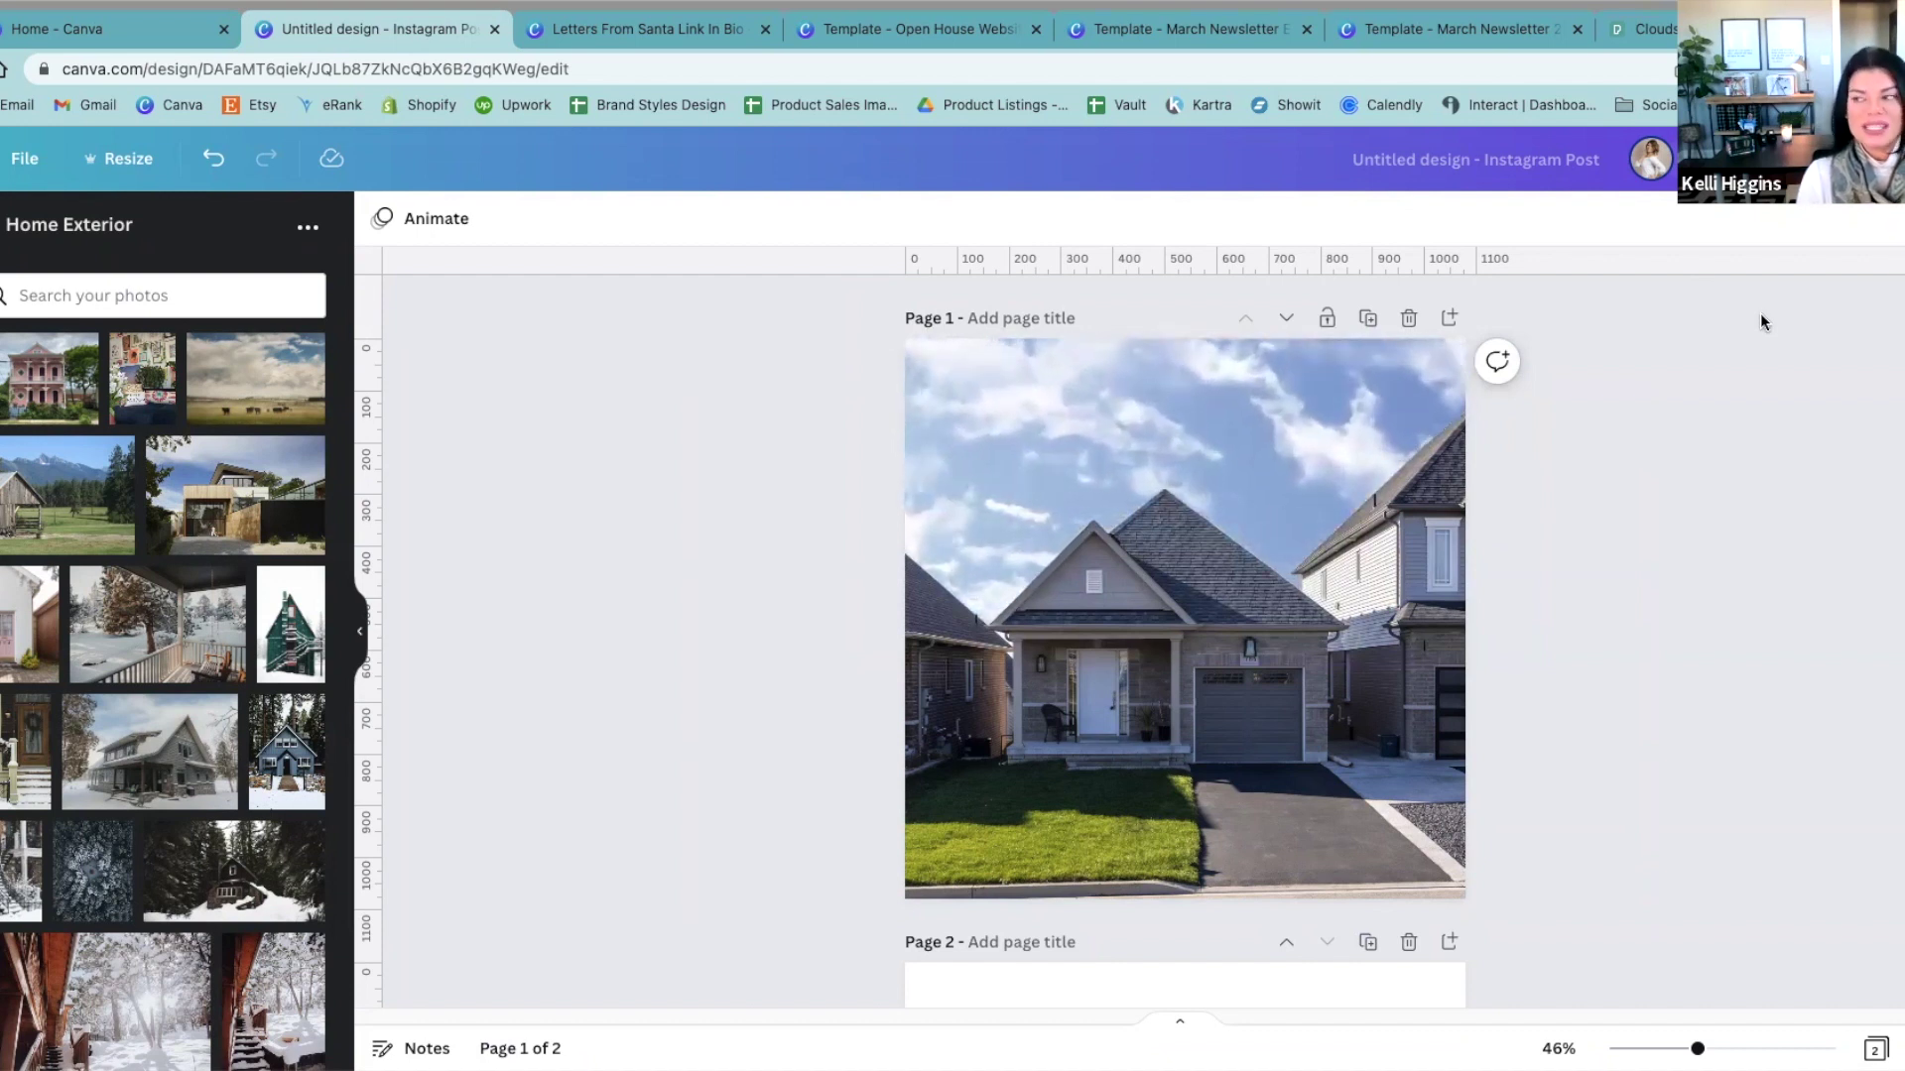
click(1865, 159)
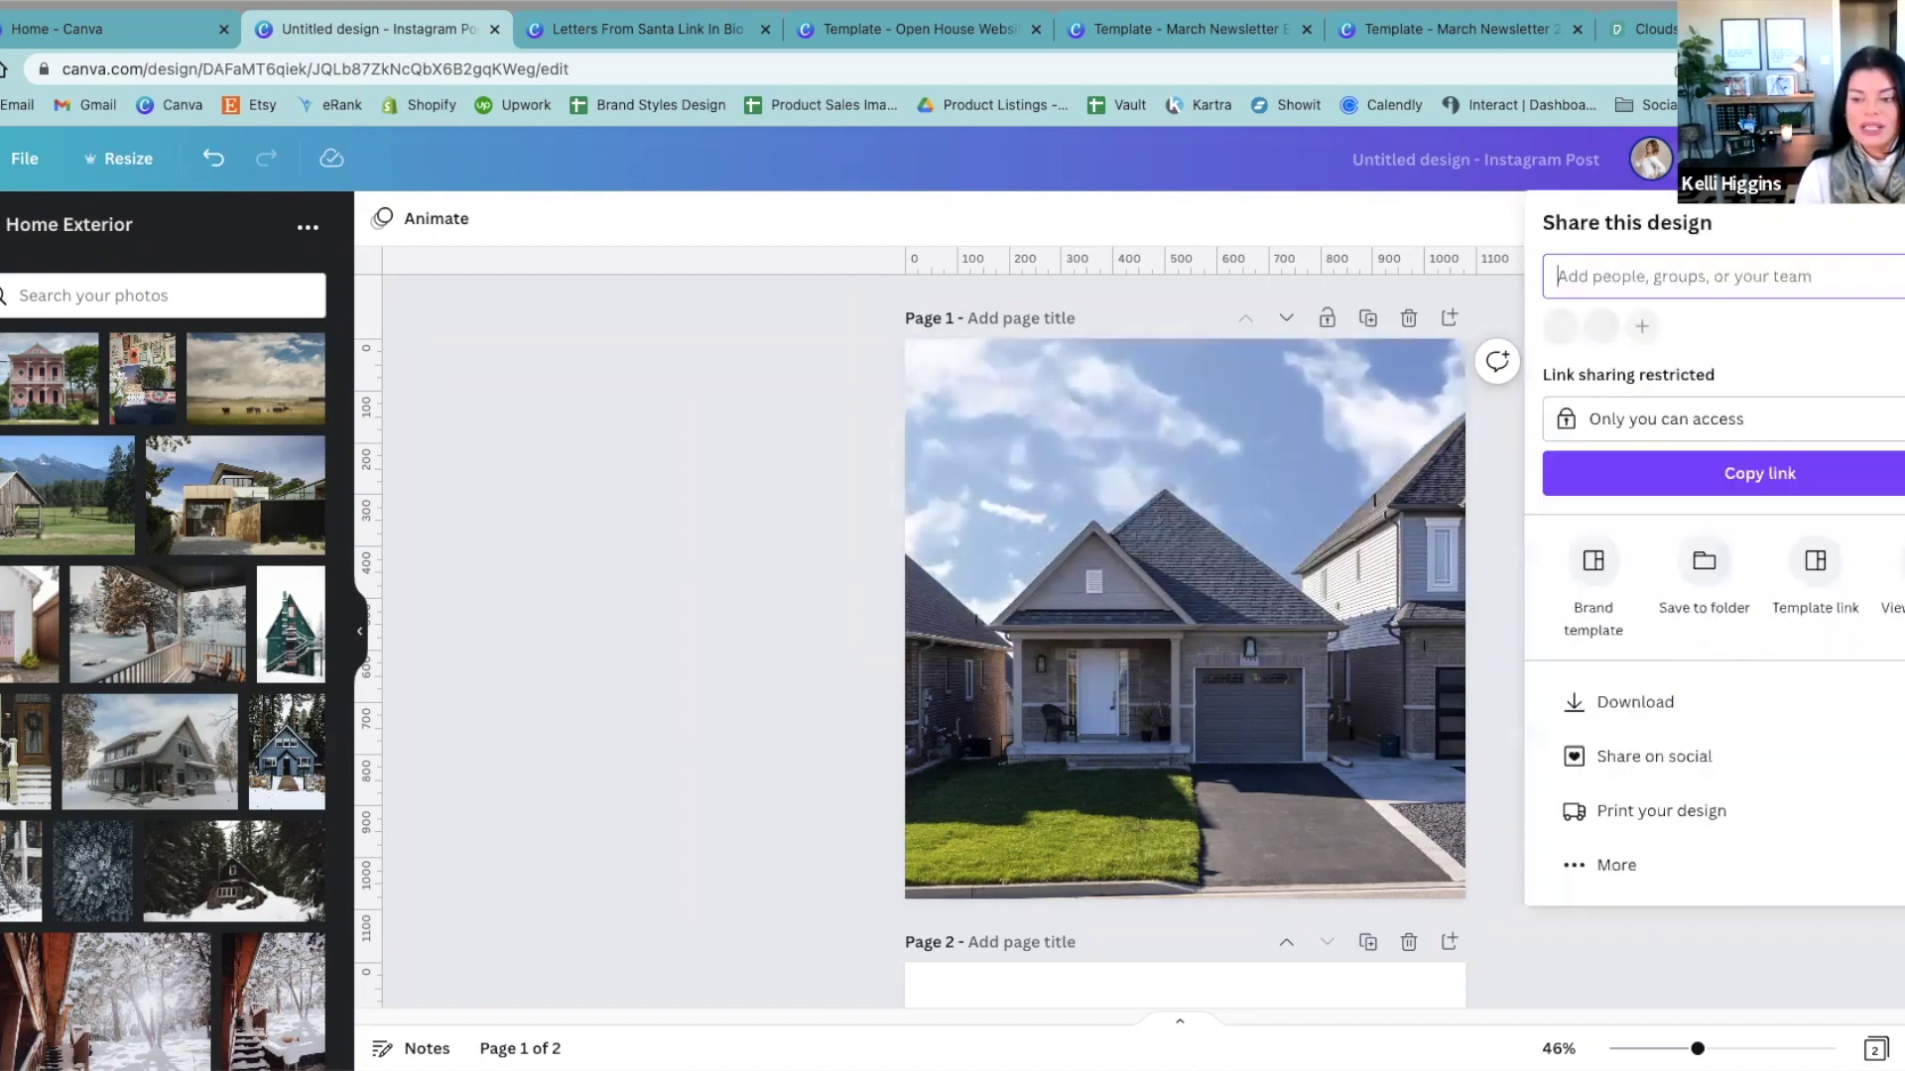
click(1814, 700)
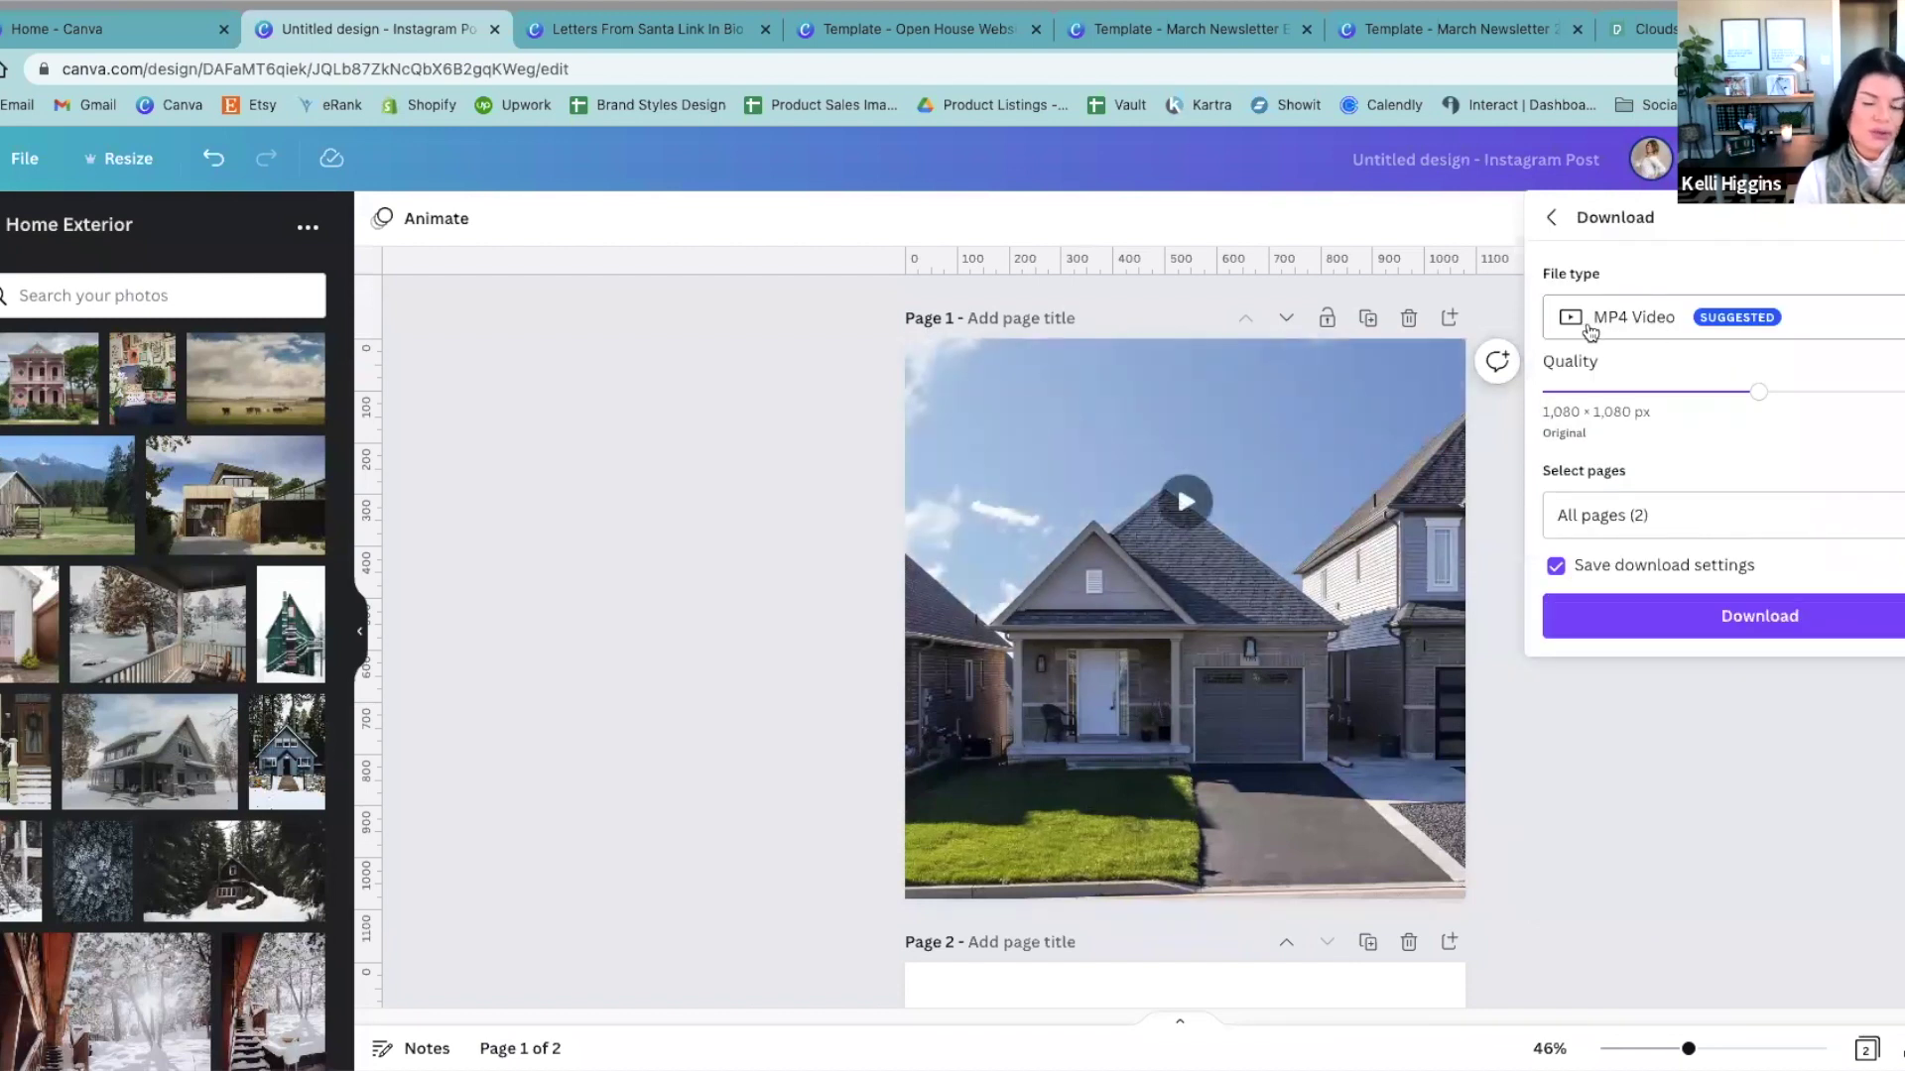
click(729, 411)
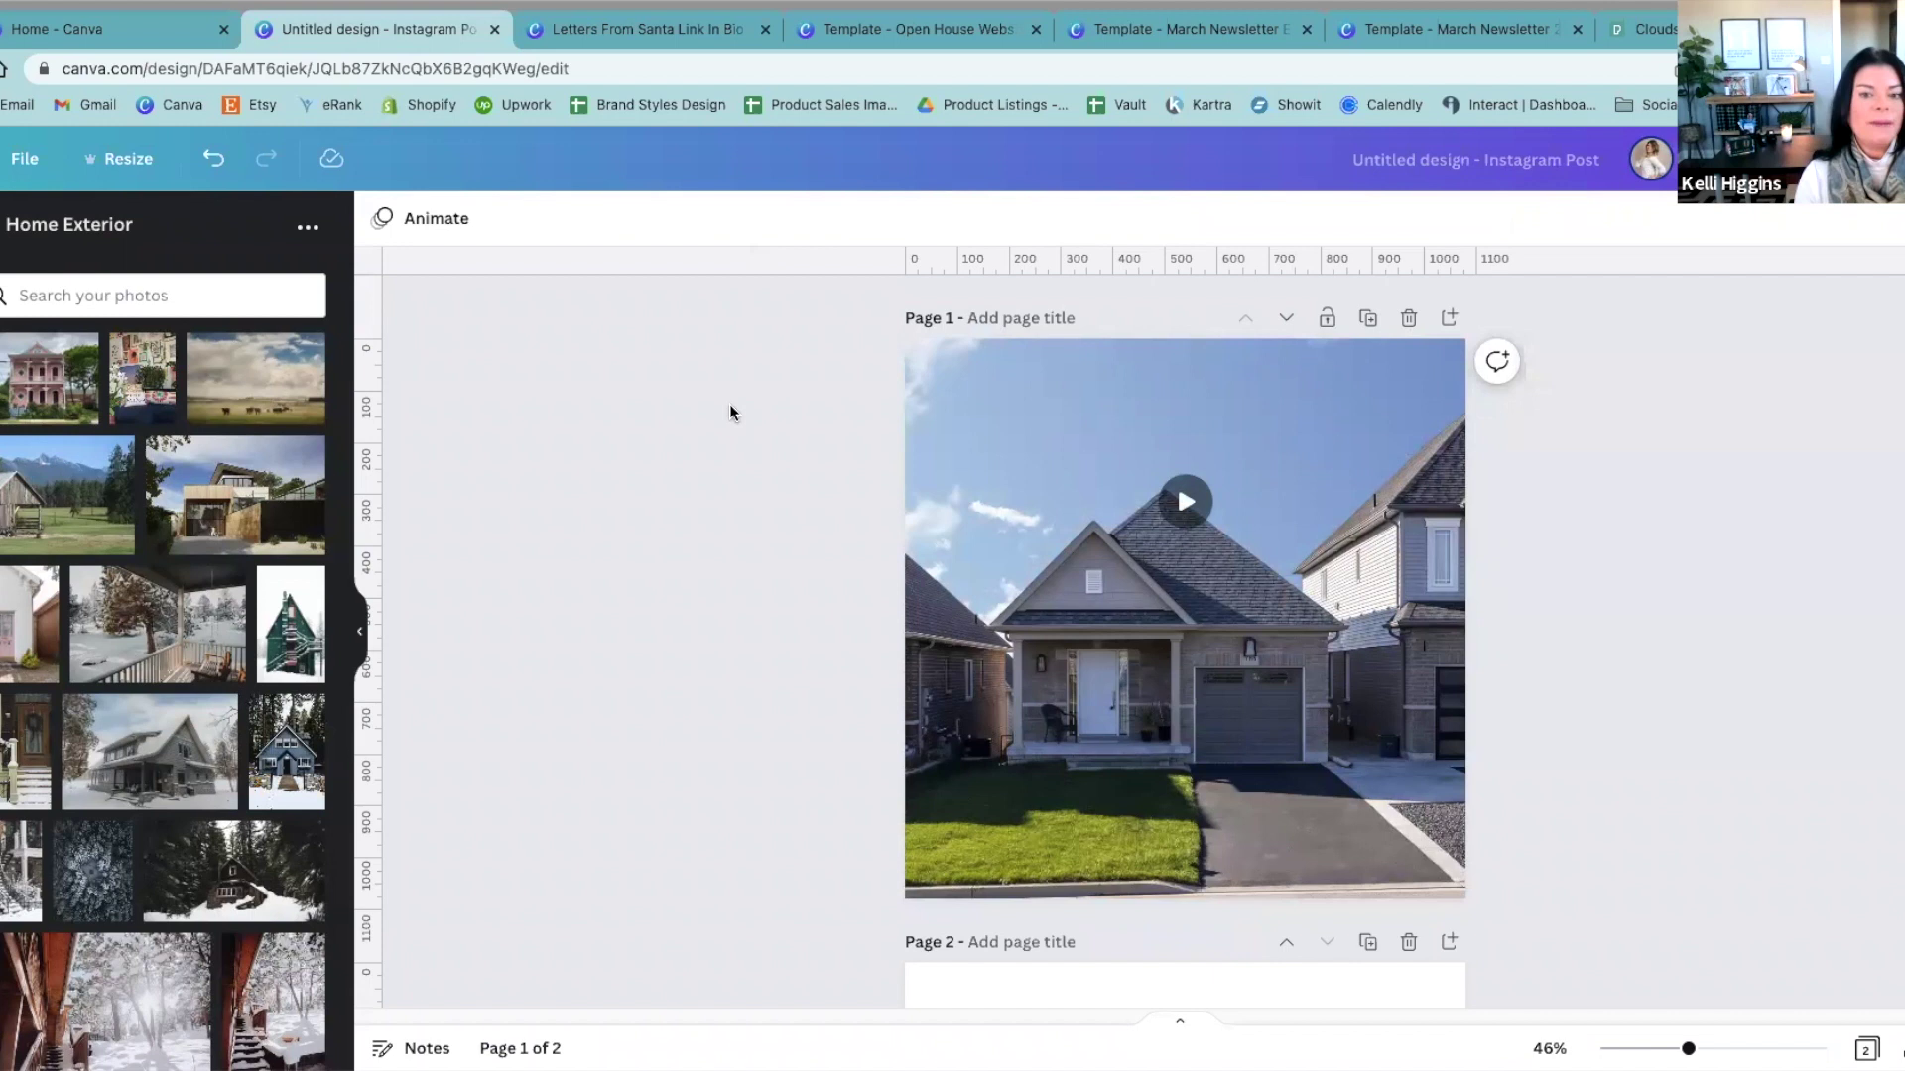
Trim the house video's duration from 15.0s to 5 seconds.
click(1091, 600)
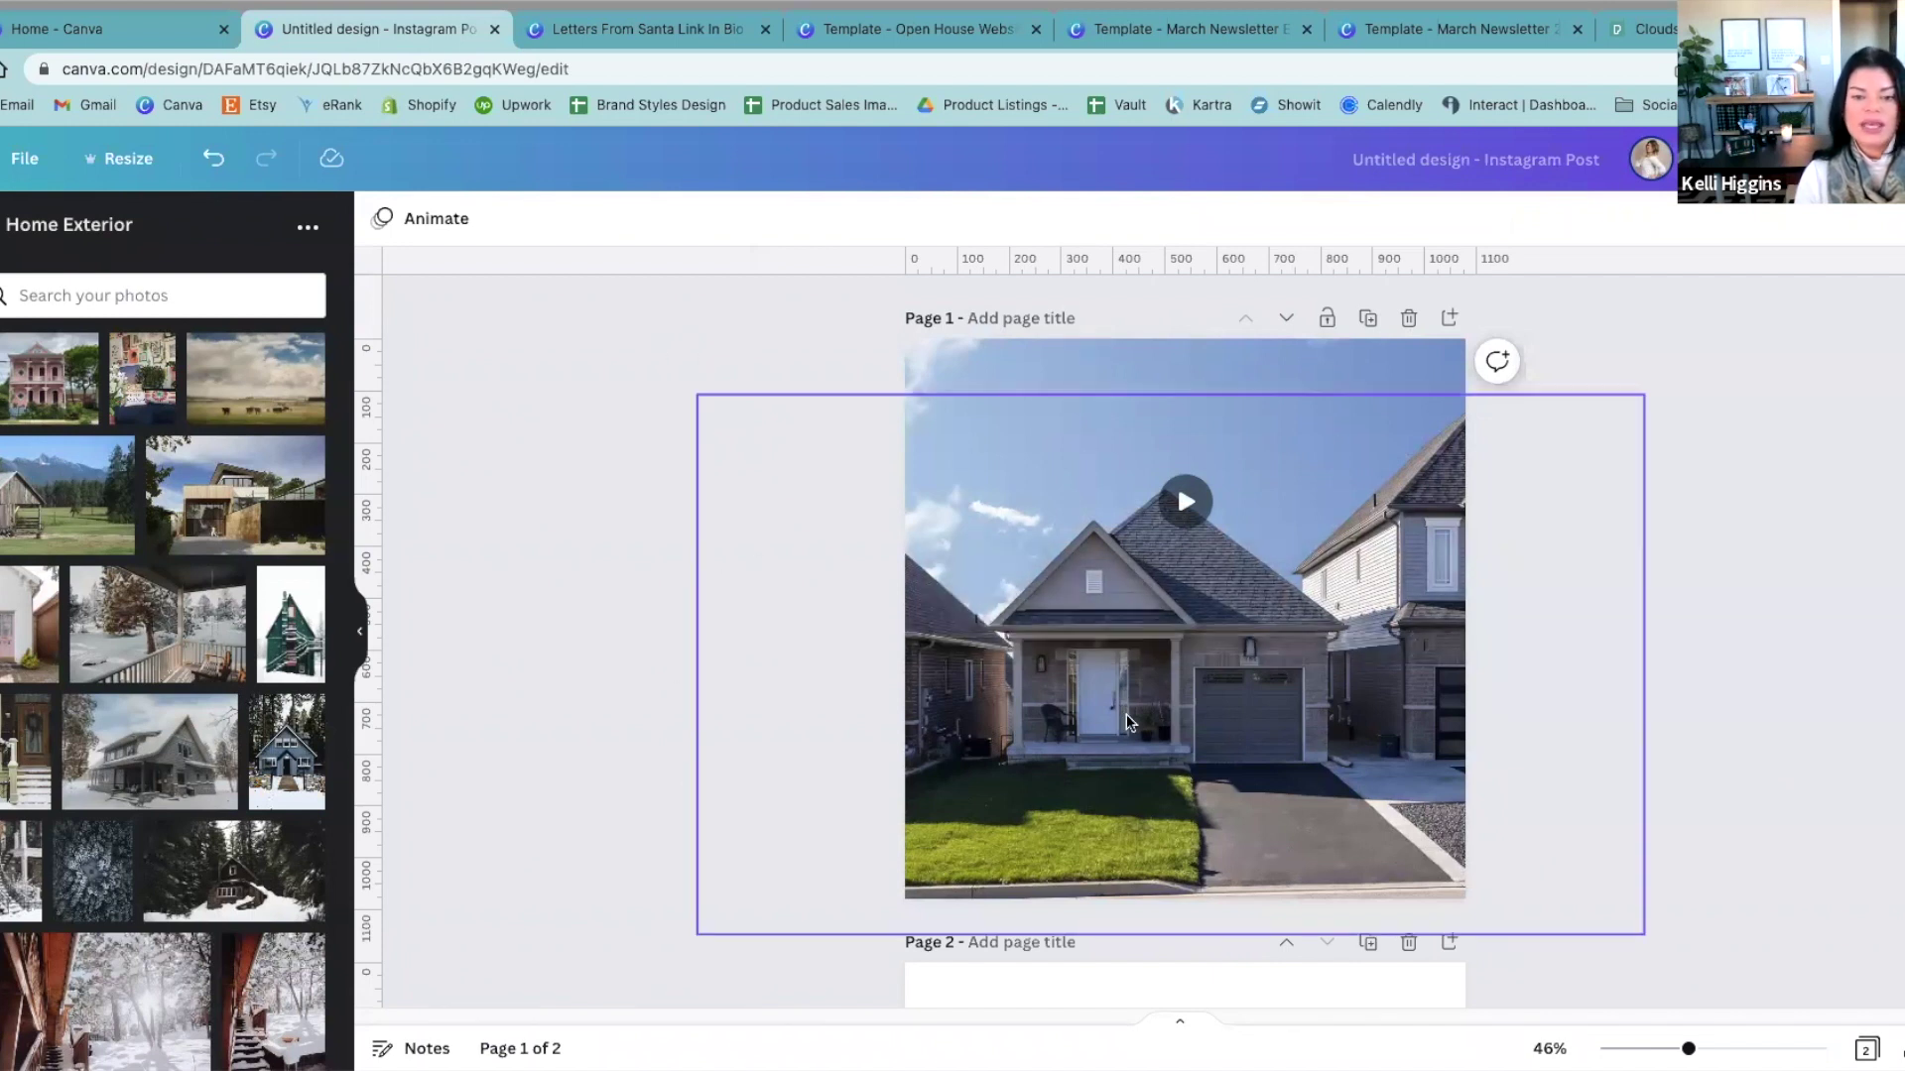
click(1803, 764)
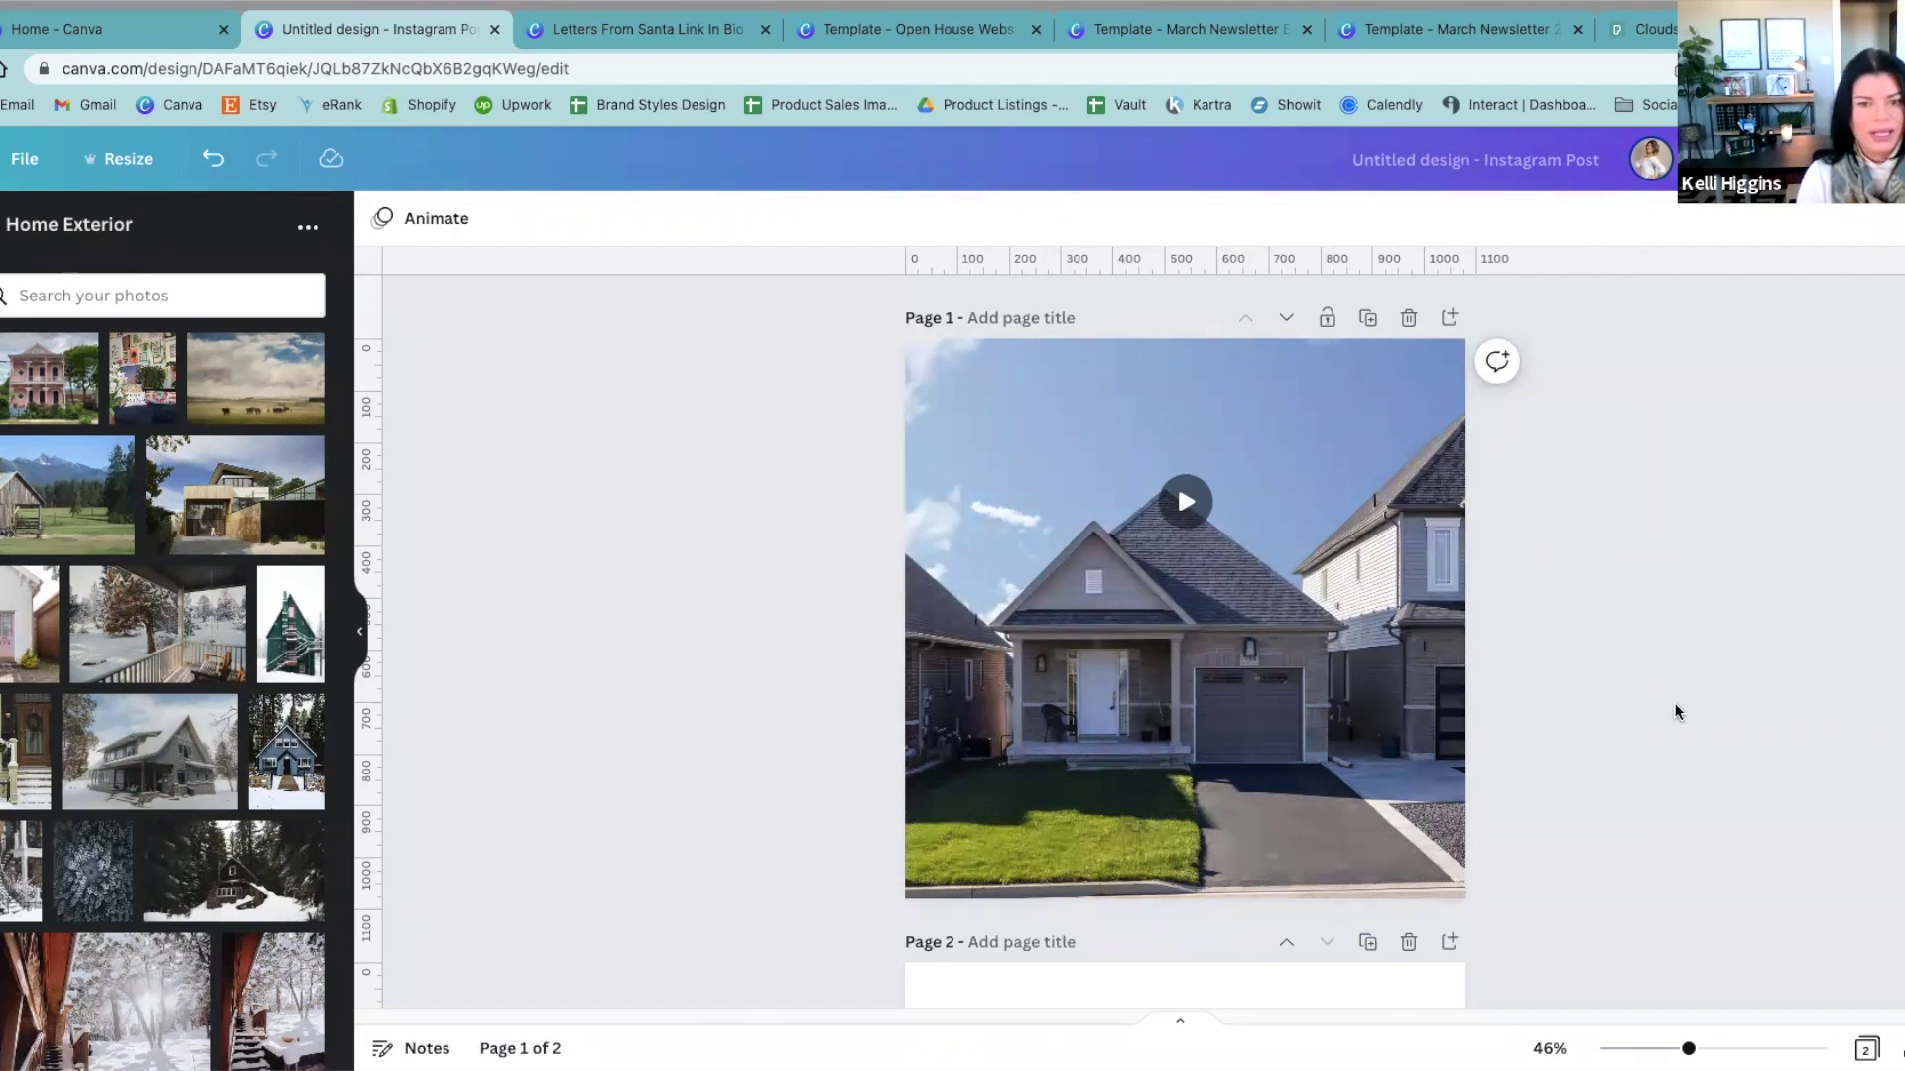
click(1295, 720)
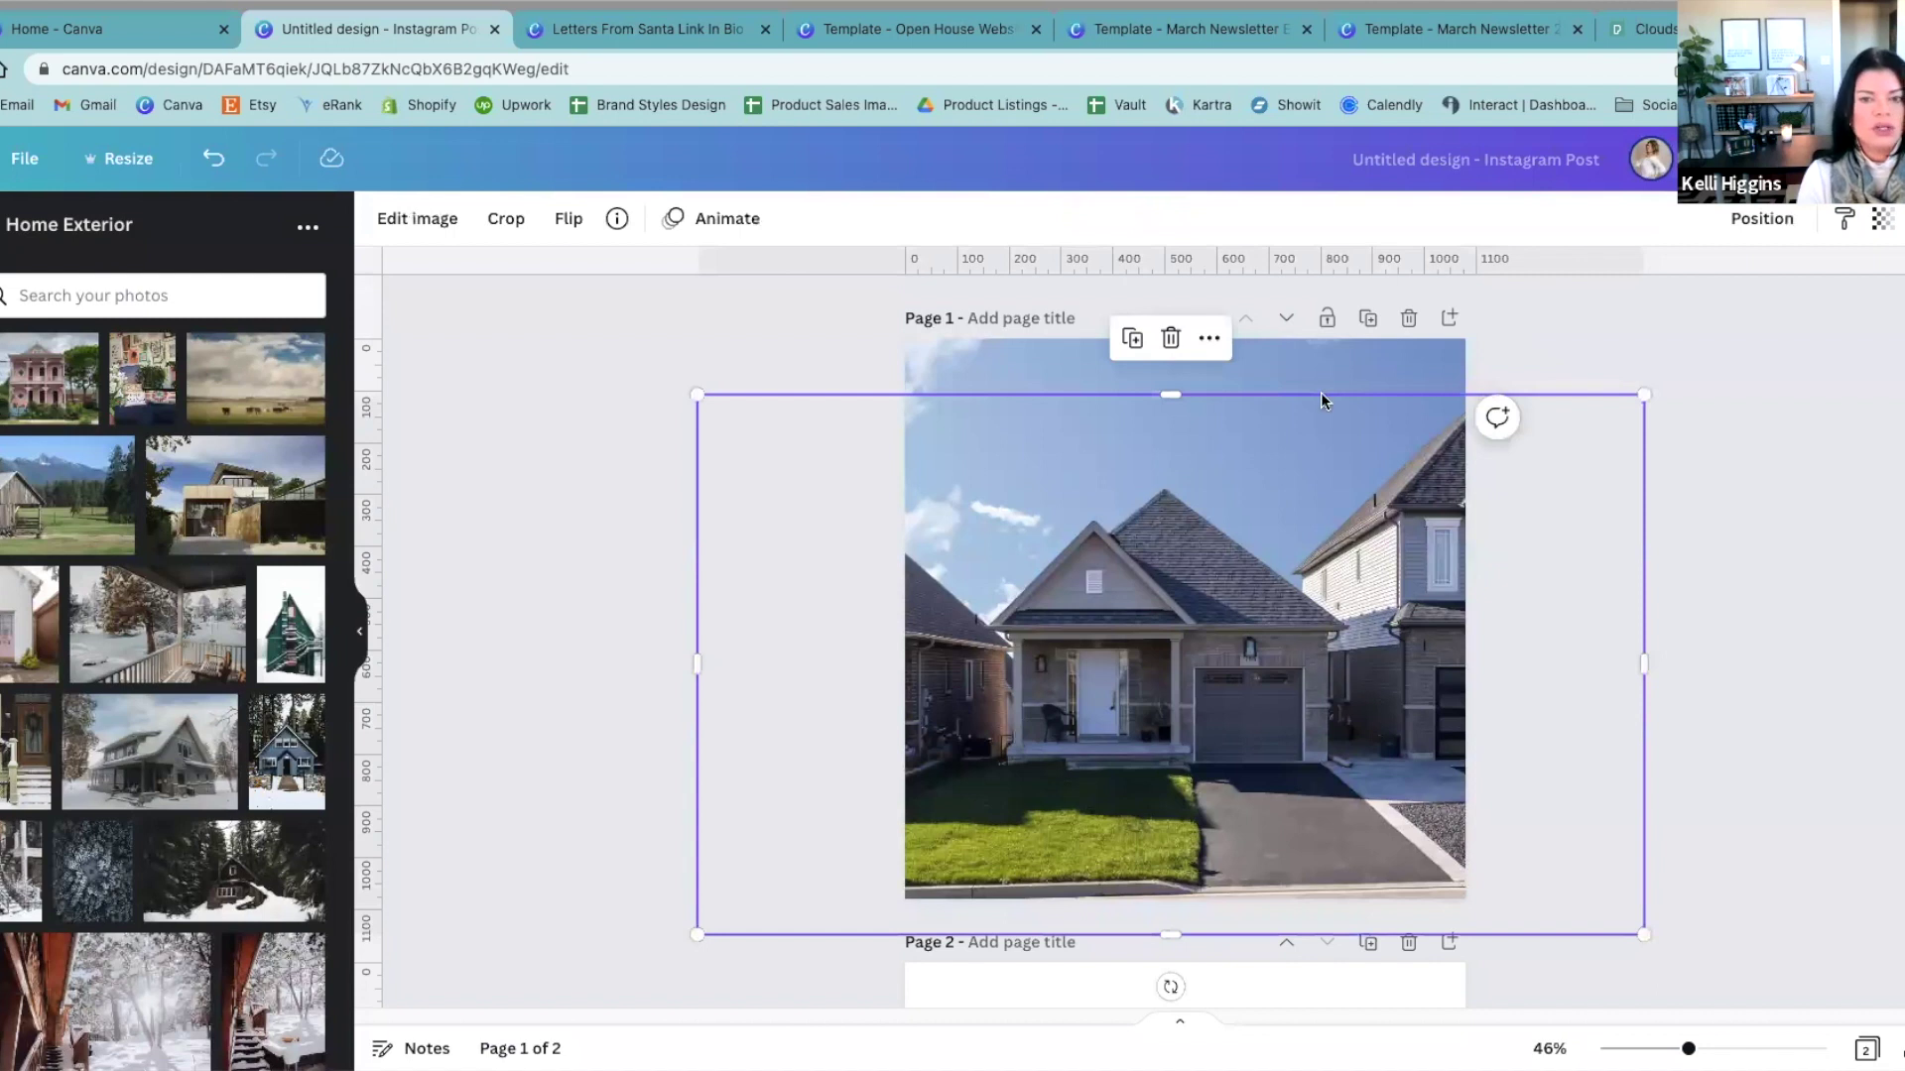
click(1302, 357)
mouse_move(1377, 367)
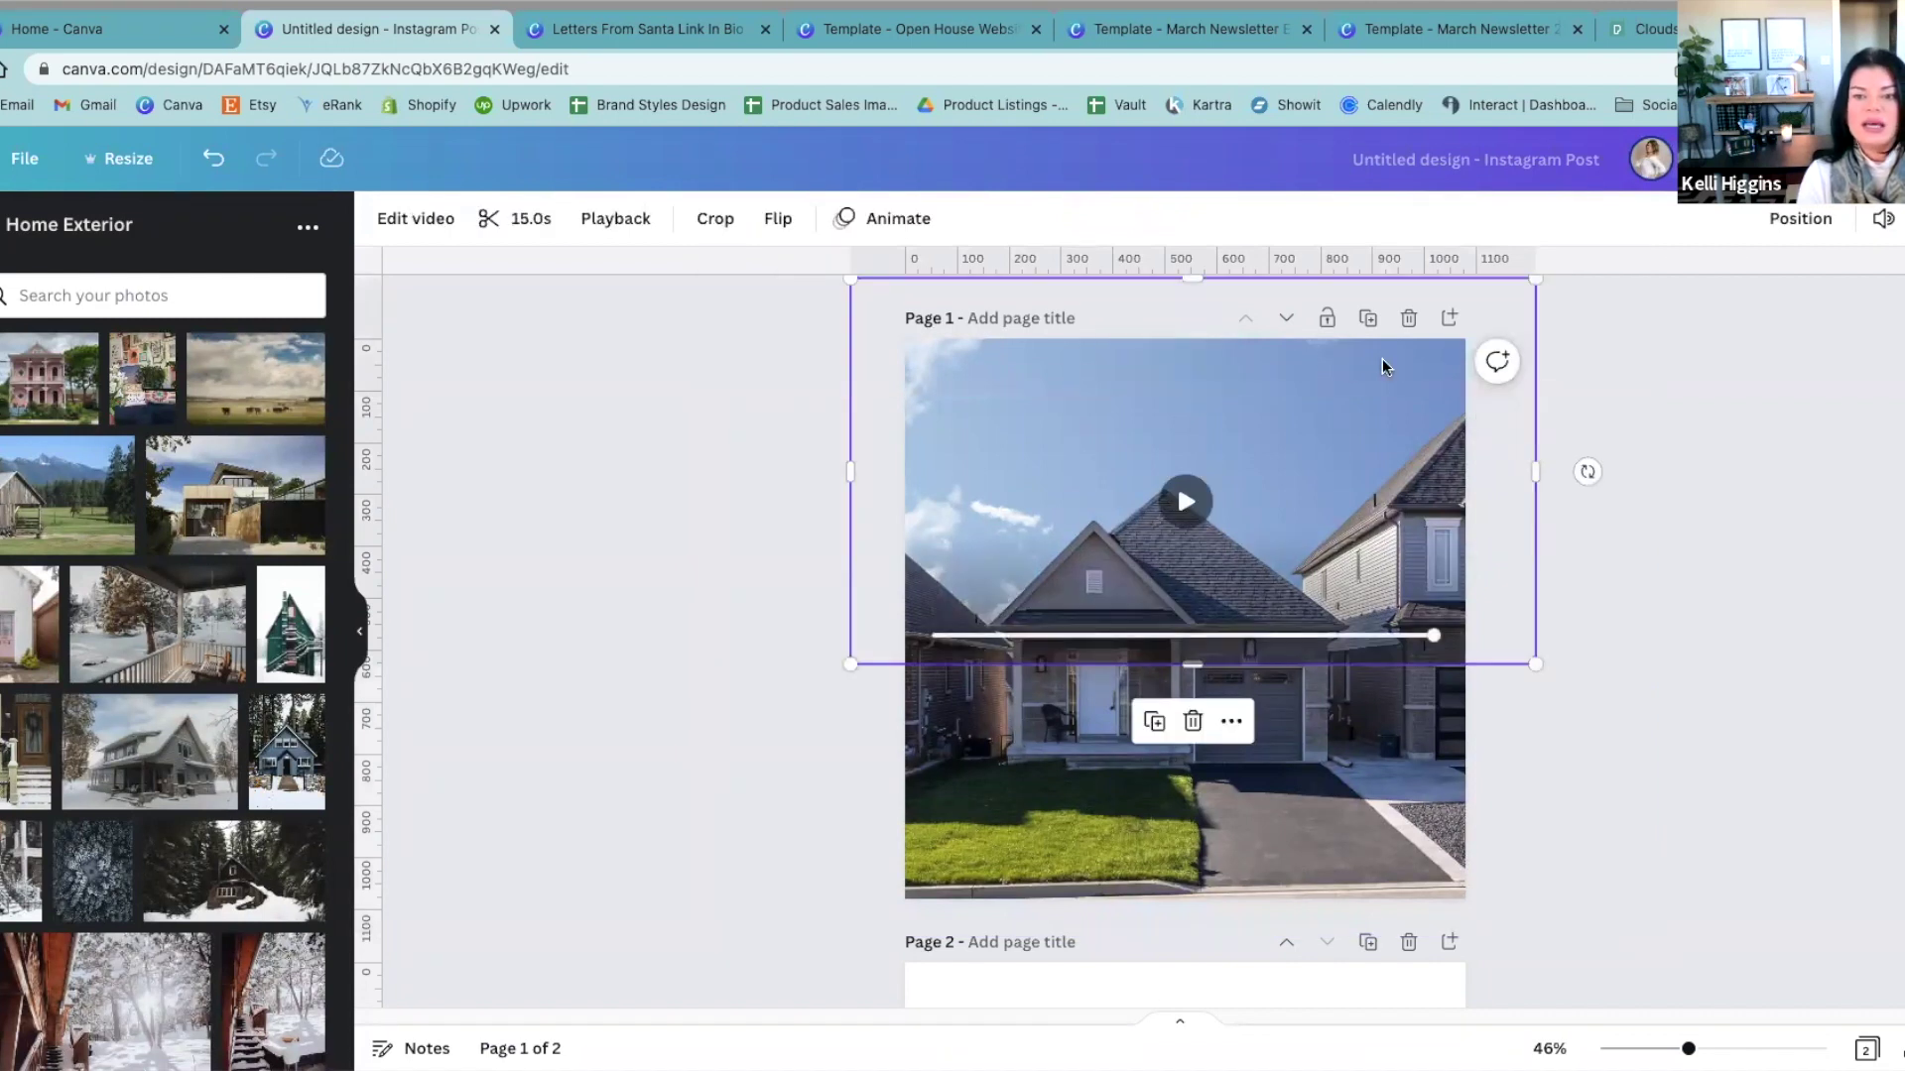
click(528, 220)
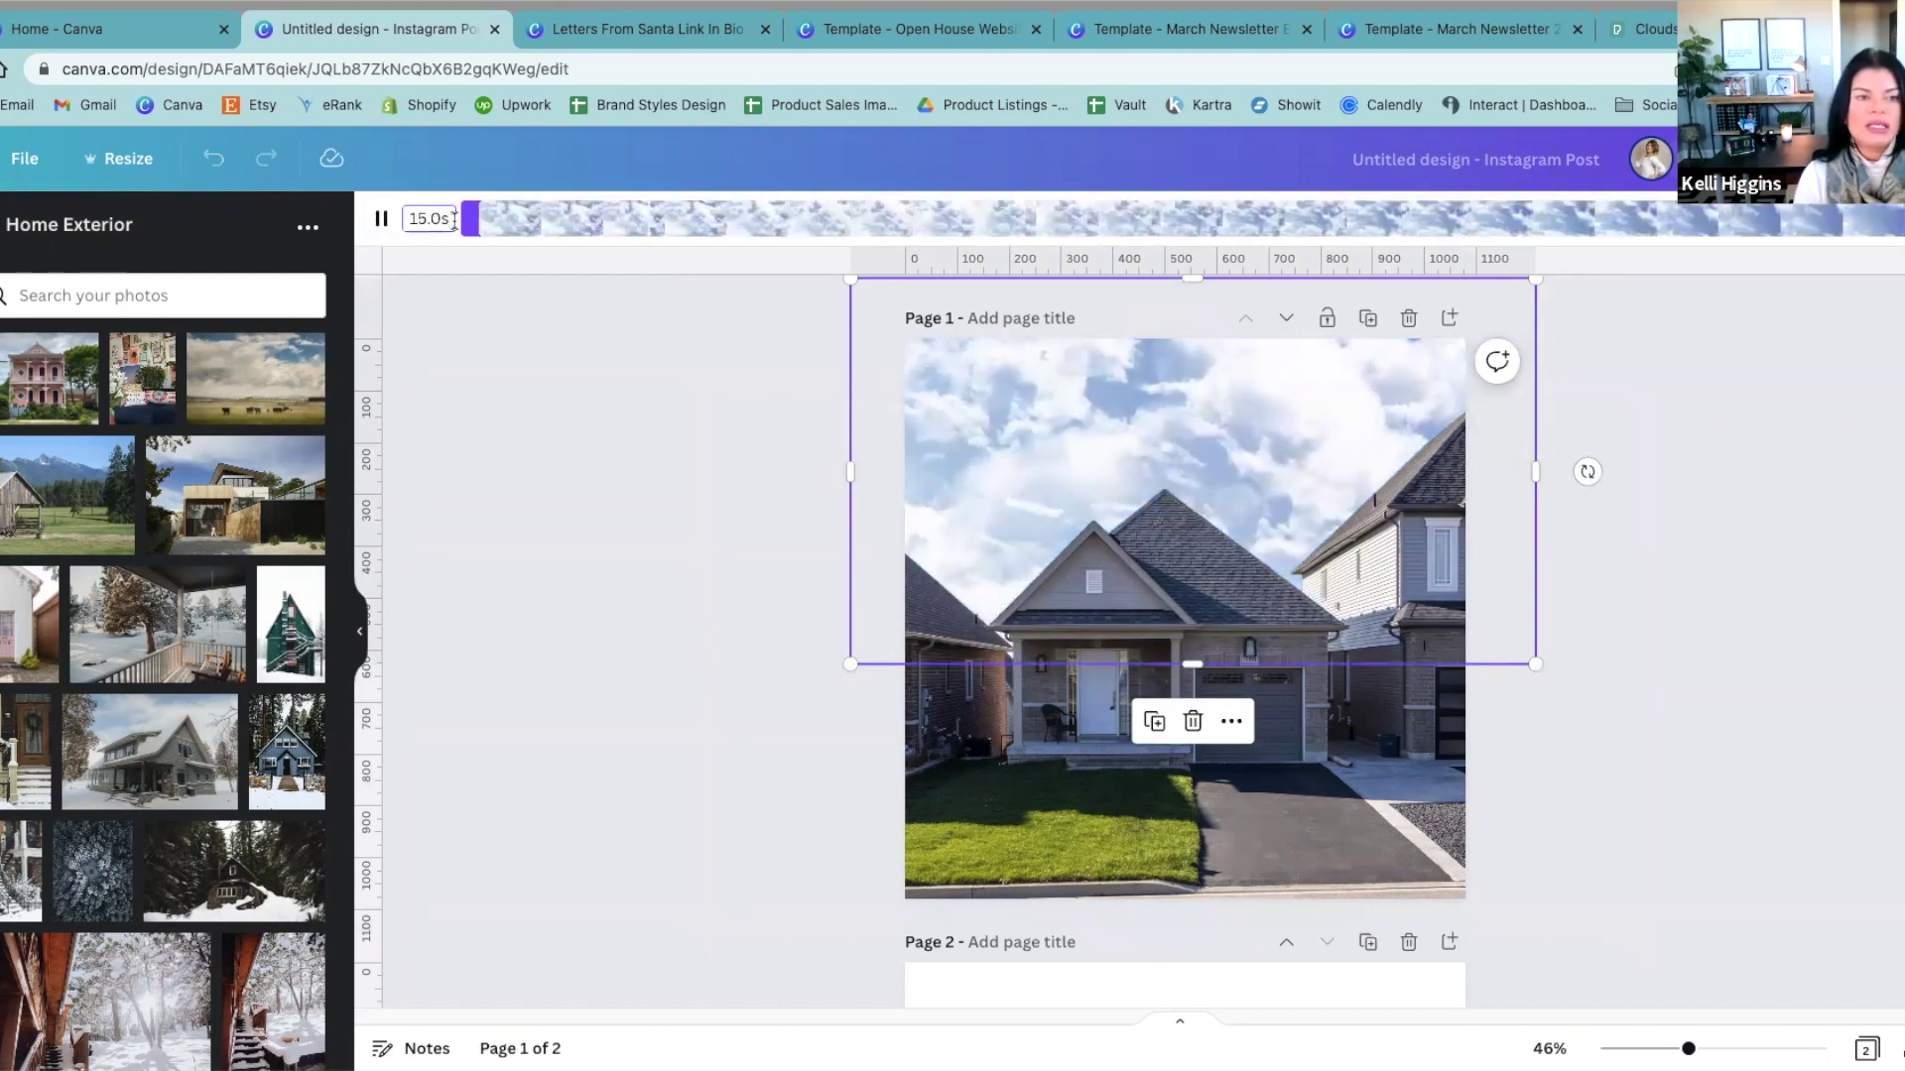
key(BackSpace)
key(BackSpace)
key(BackSpace)
key(BackSpace)
key(BackSpace)
text(5)
key(Return)
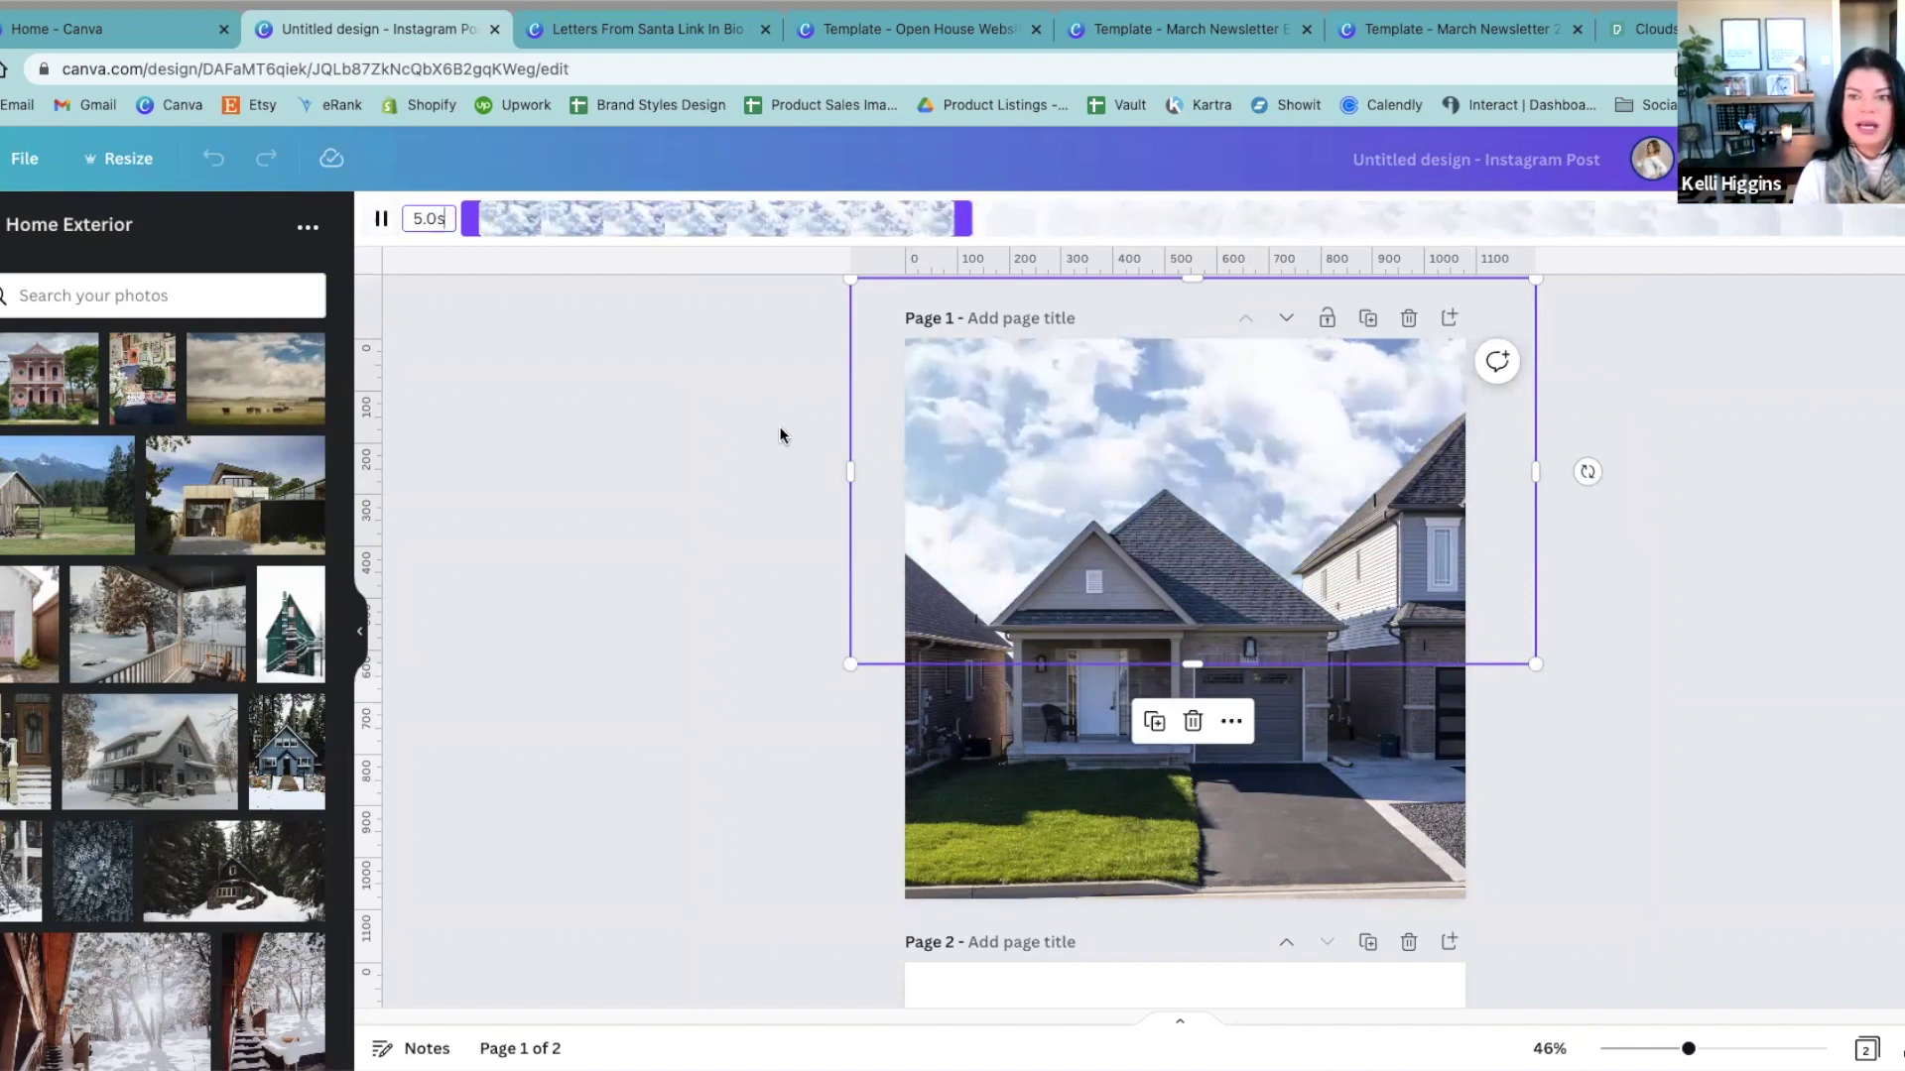
Delete the empty second page, leaving a single-page post.
click(748, 420)
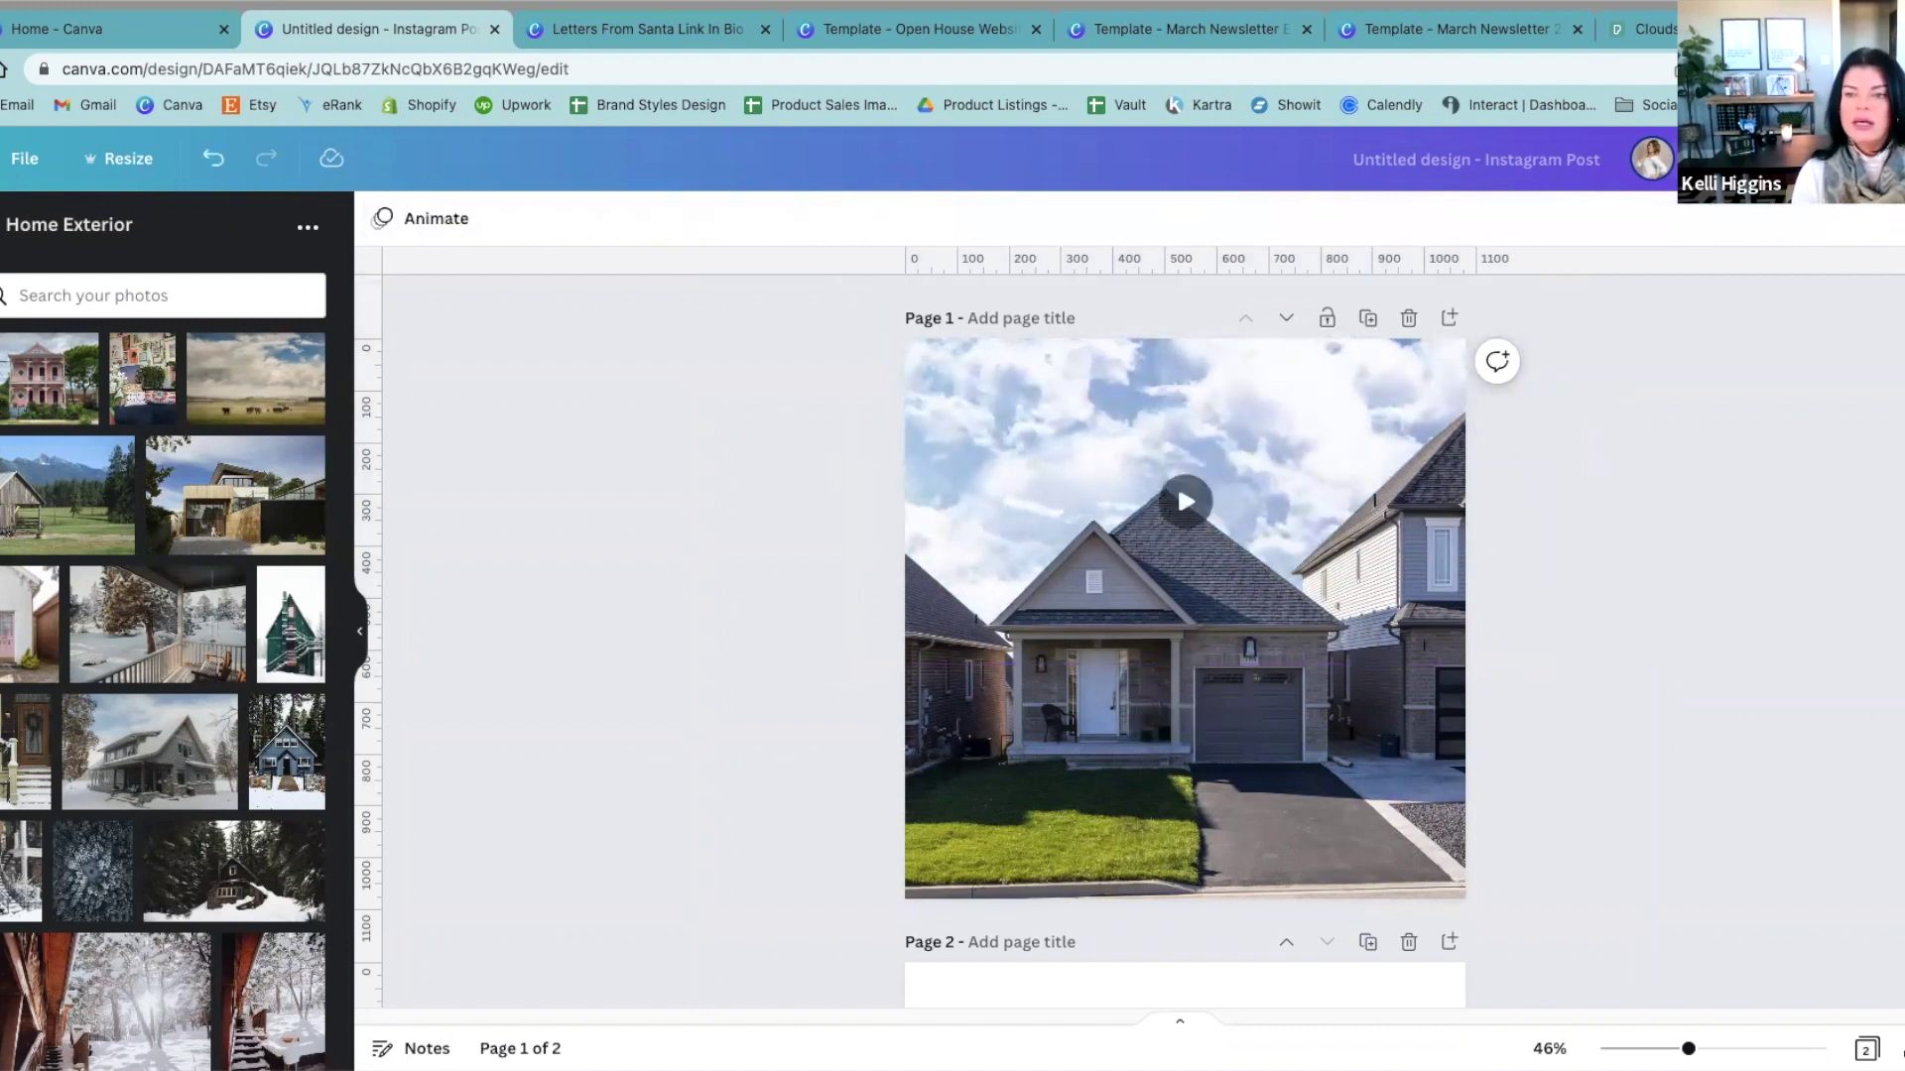
key(Delete)
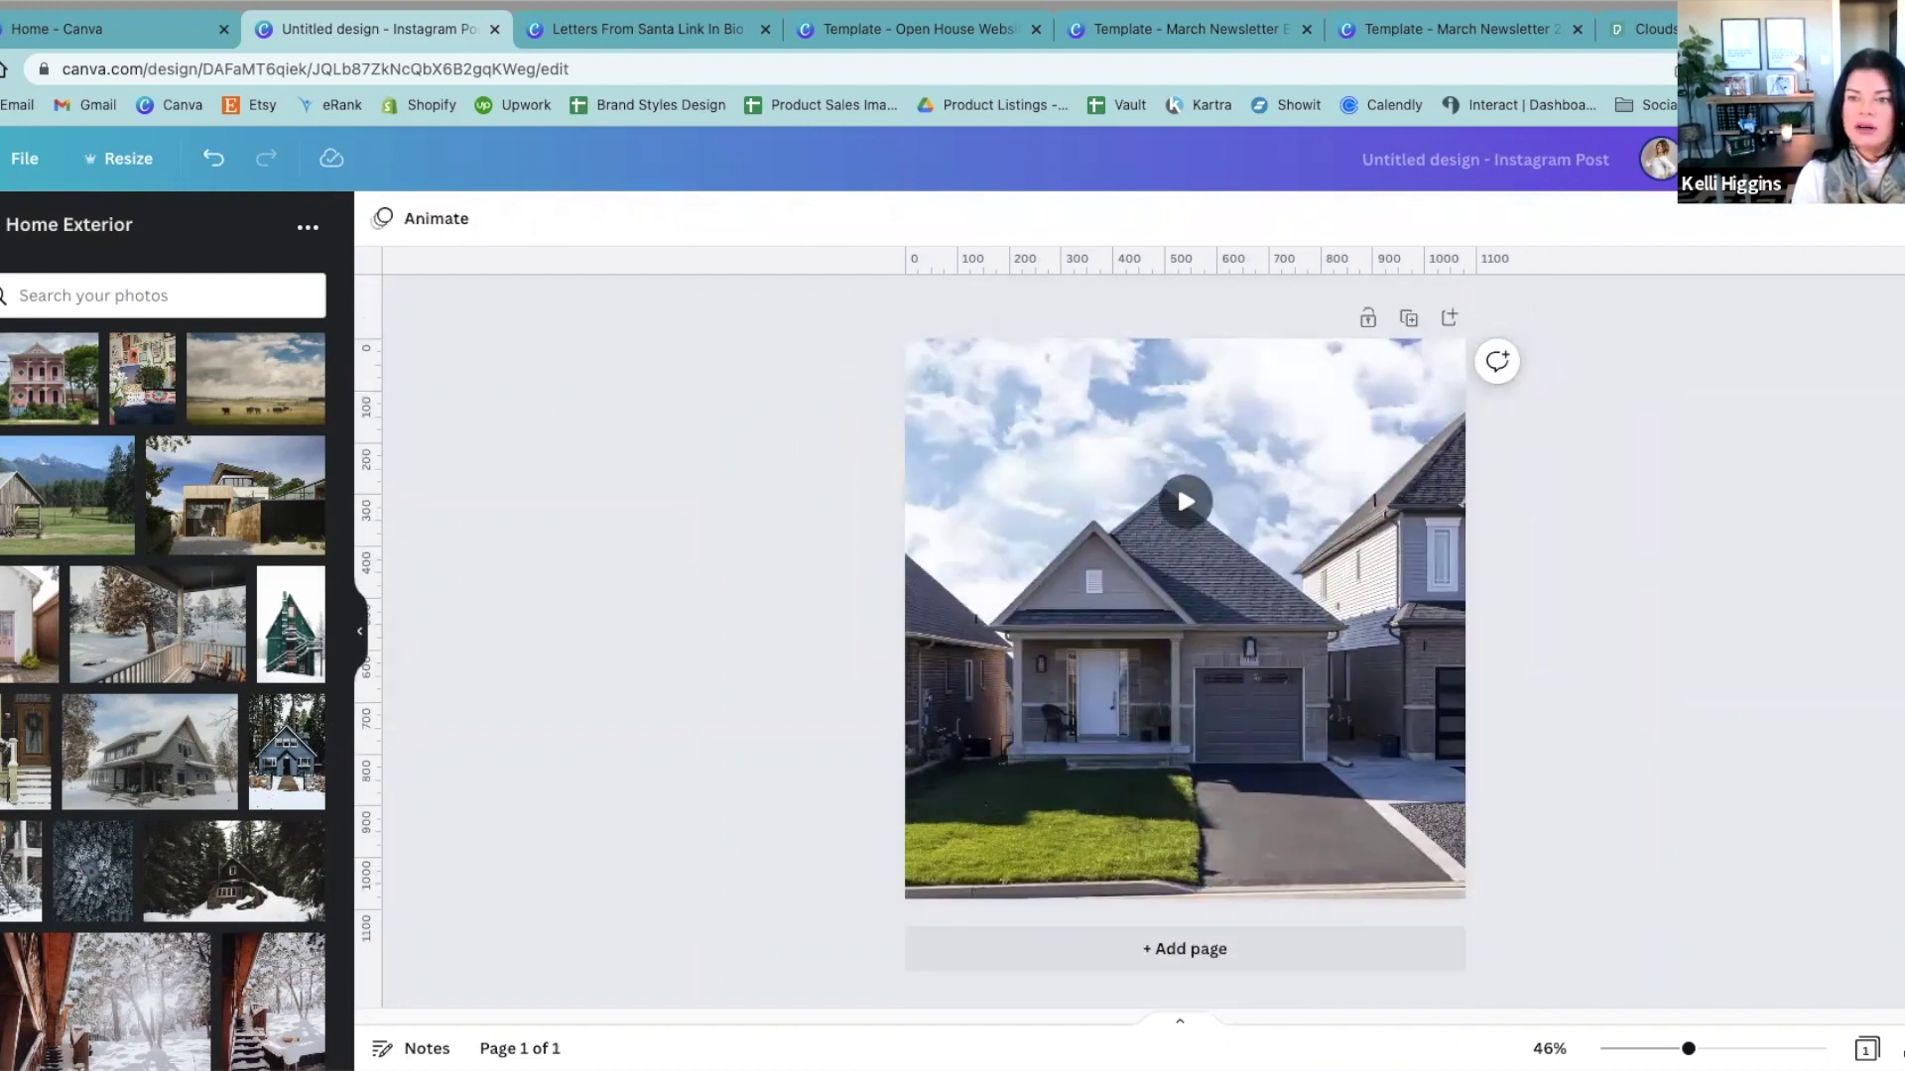
click(1836, 159)
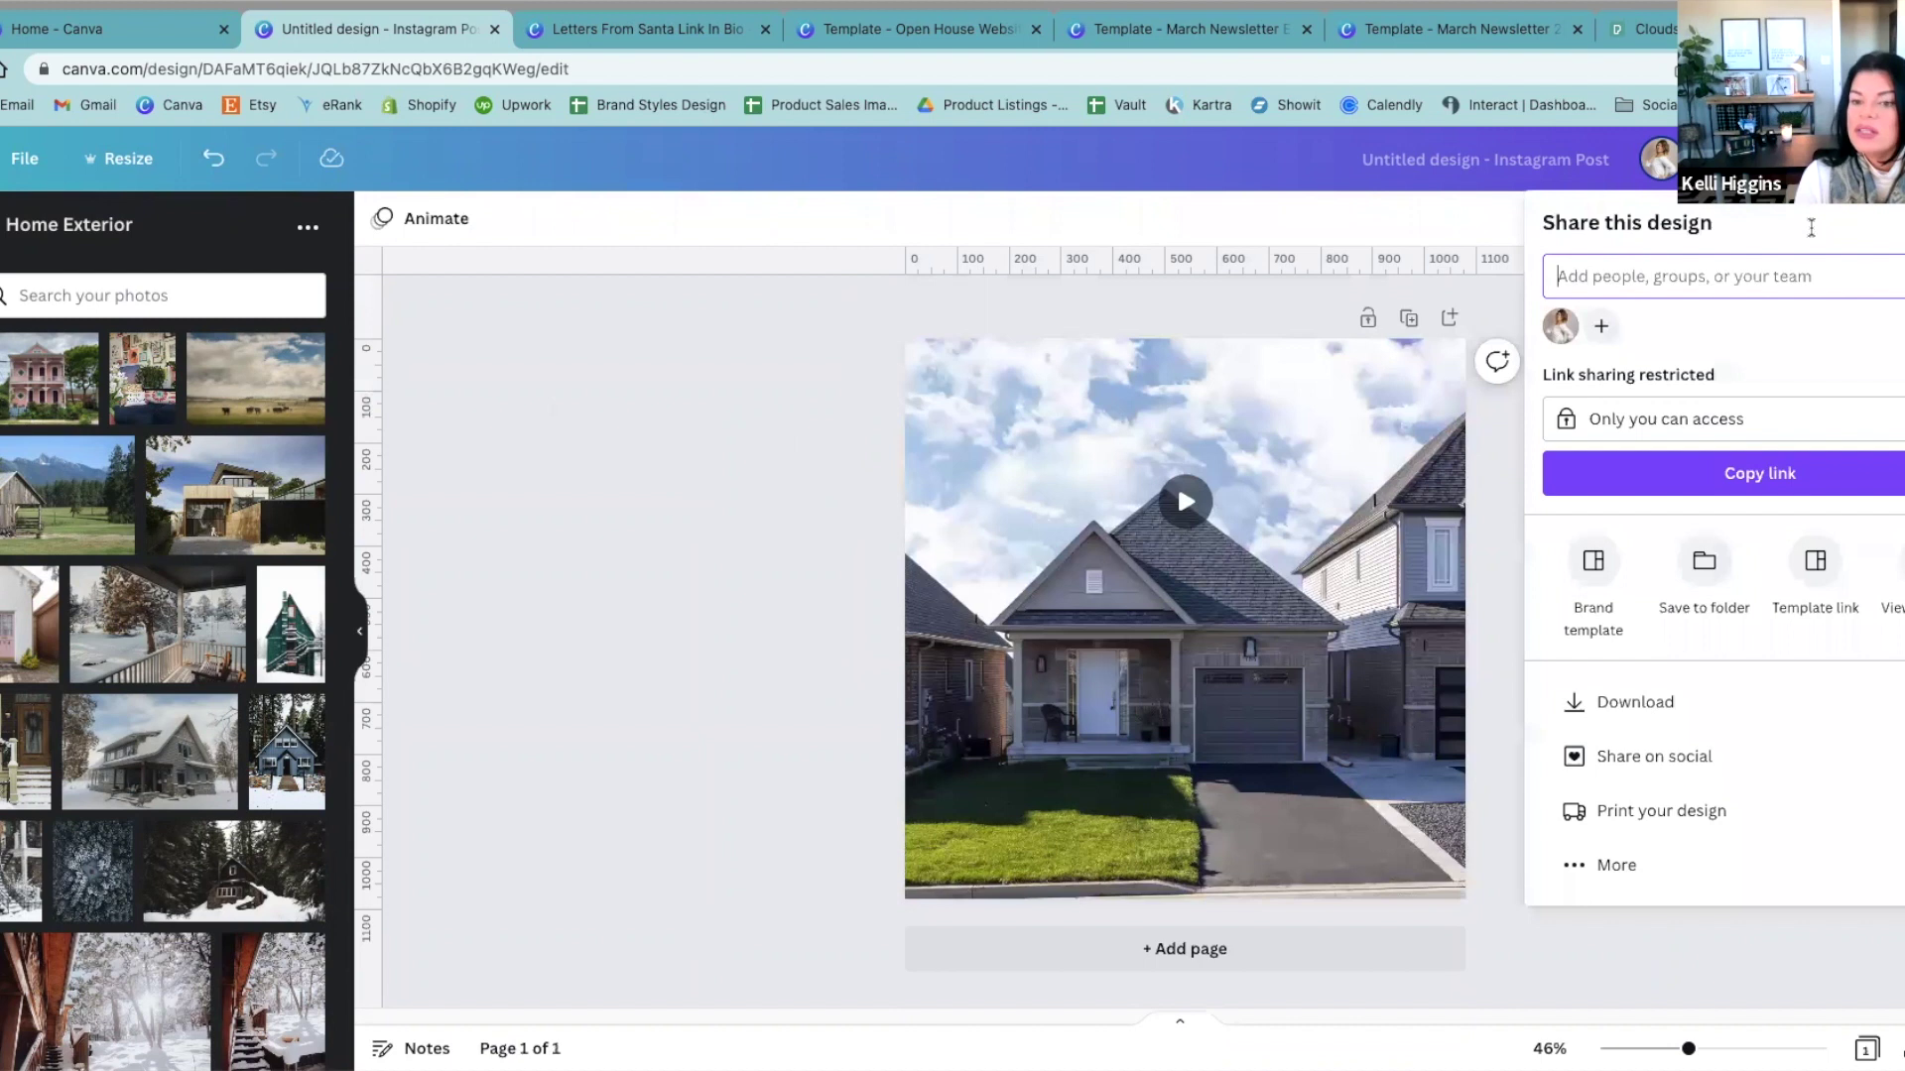
Choose GIF instead of MP4 as the download file type in Share > Download.
click(1635, 702)
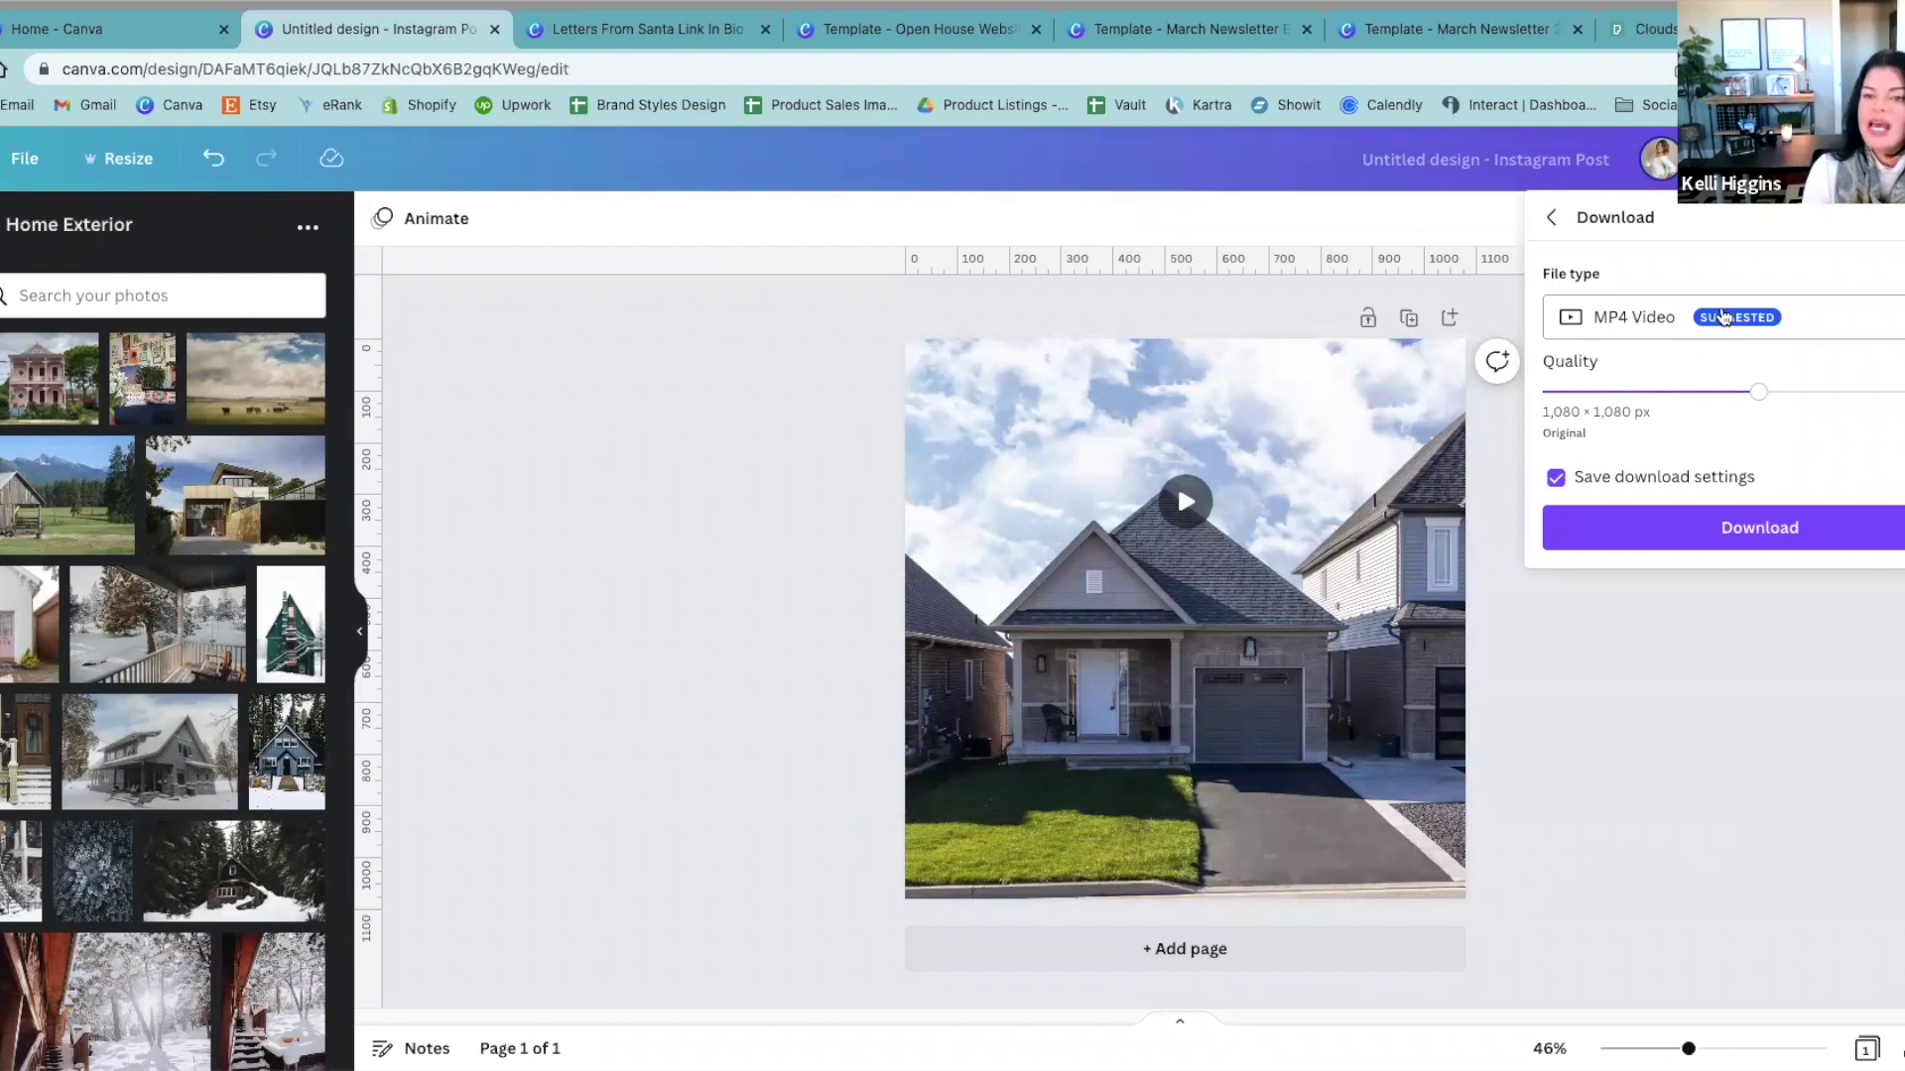
click(1605, 322)
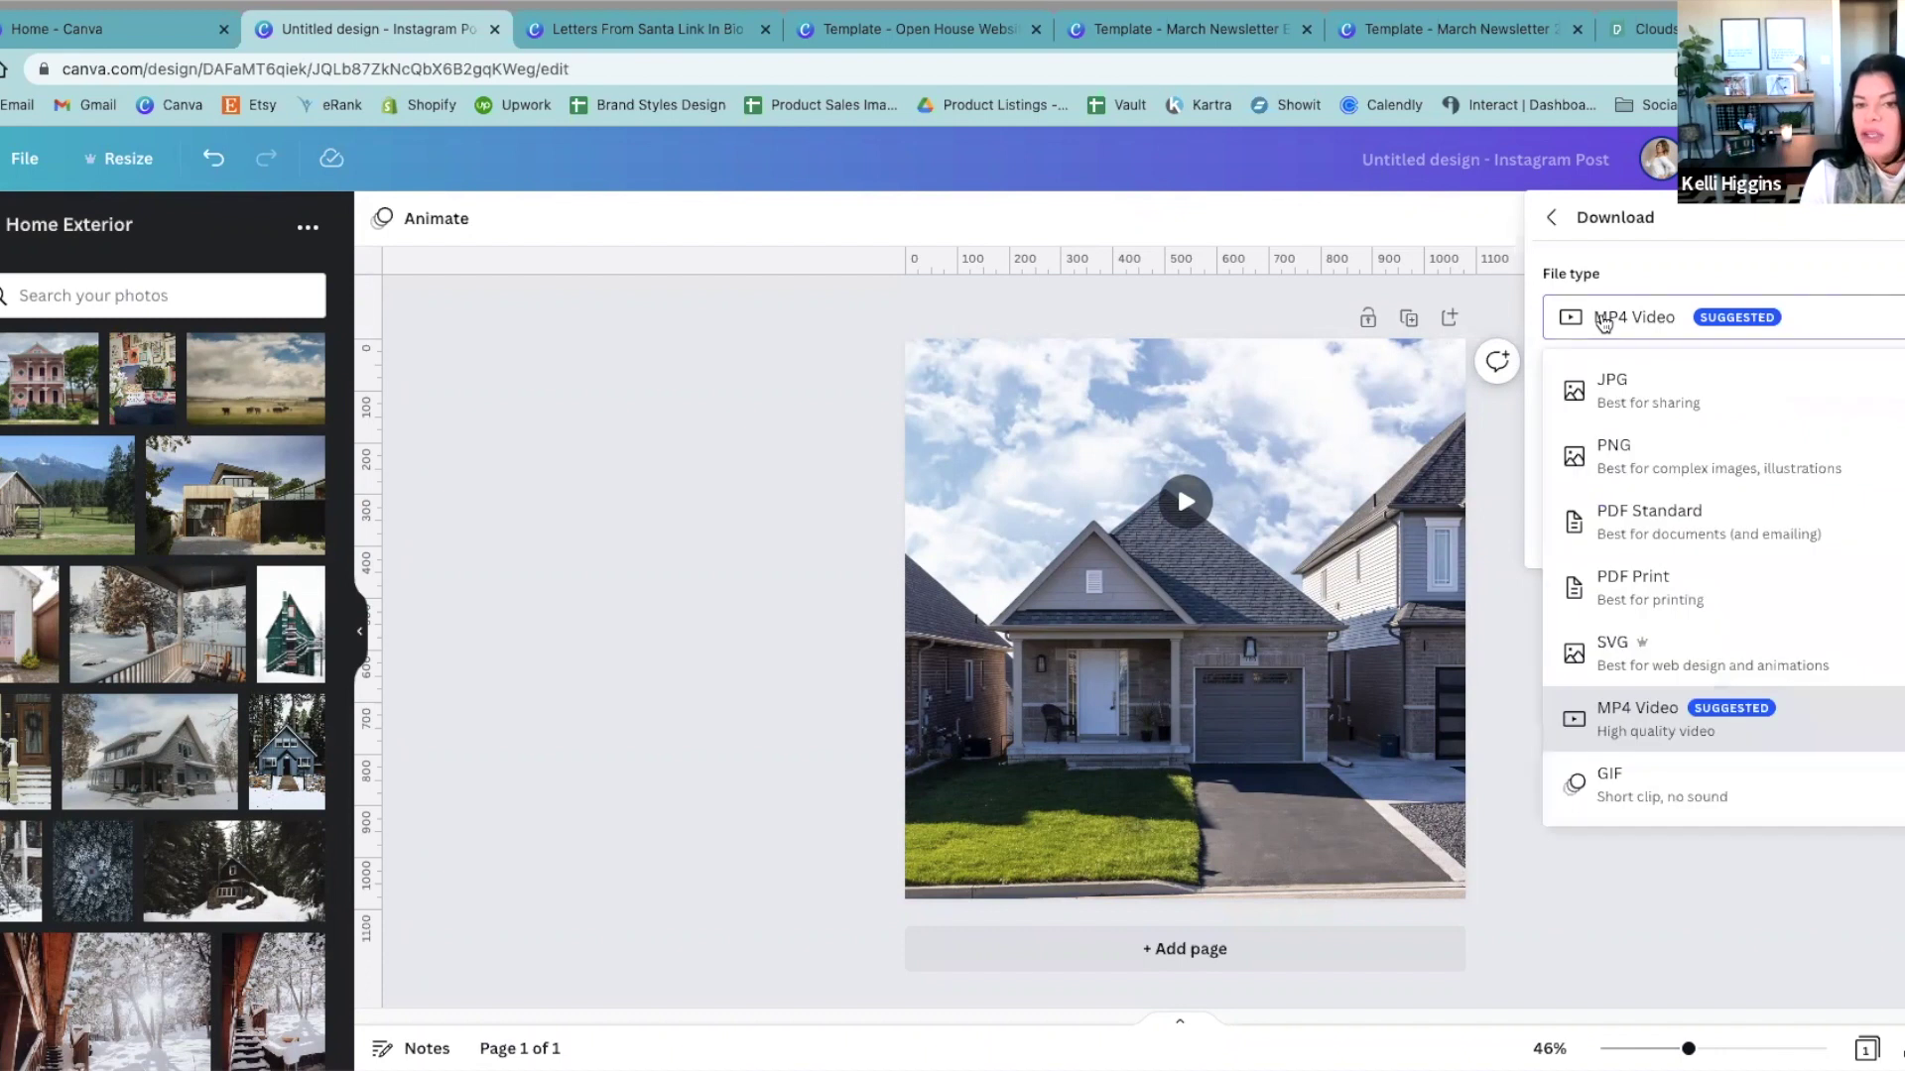
click(1644, 792)
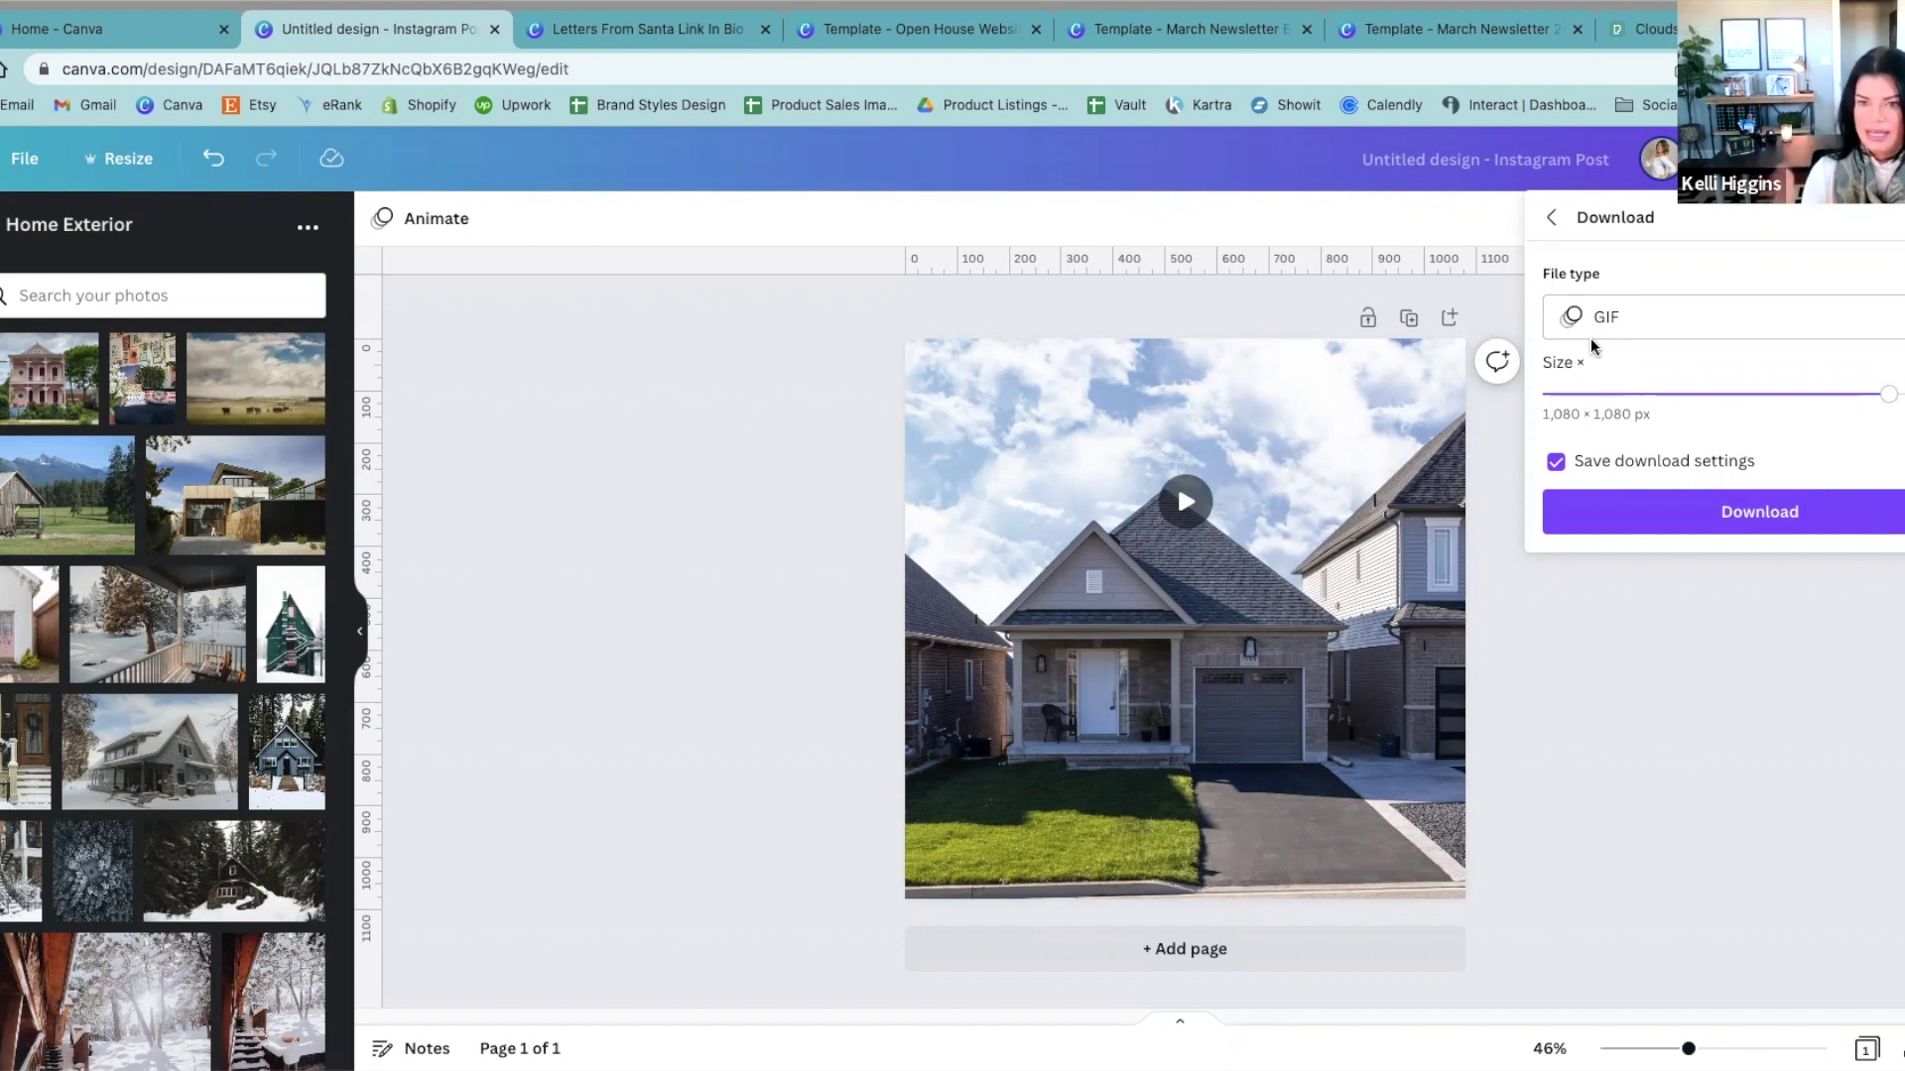
Download the single-page house post as a GIF and dismiss the completion notice.
click(1756, 523)
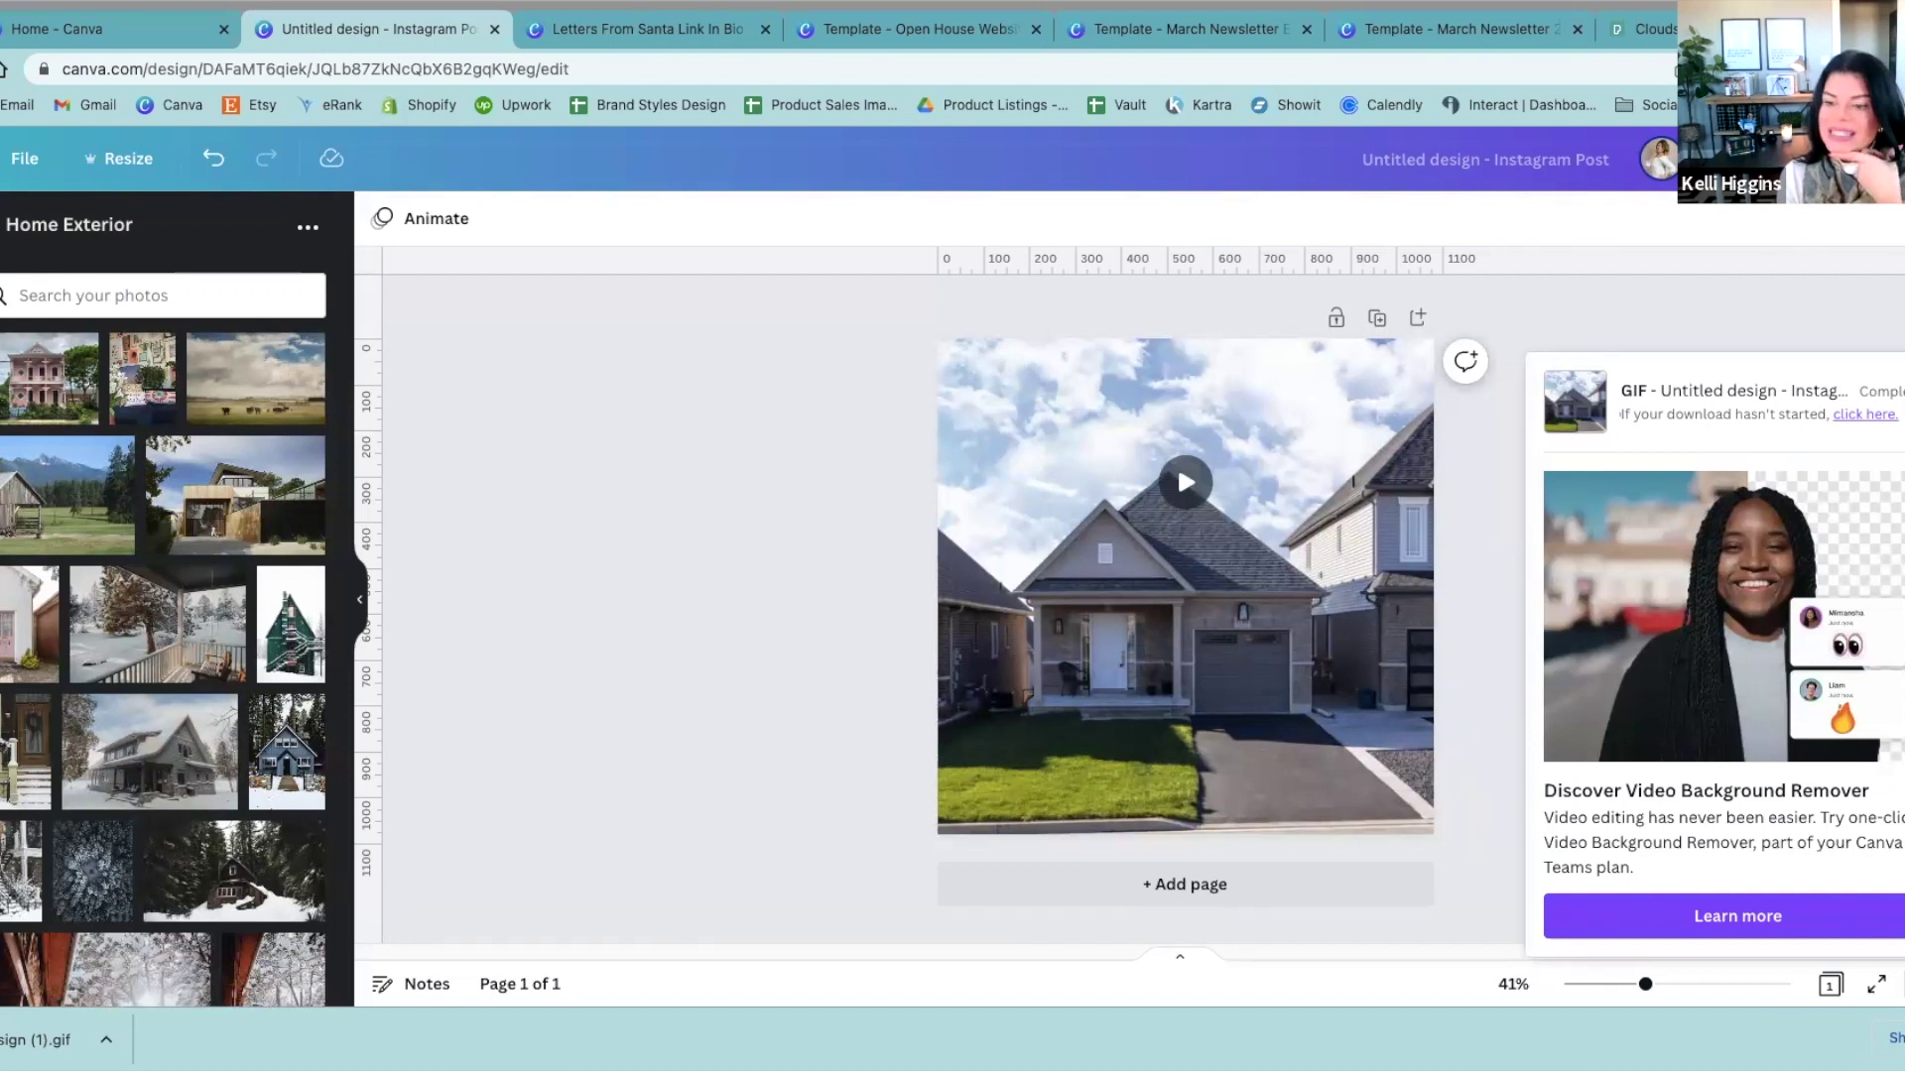
click(1834, 320)
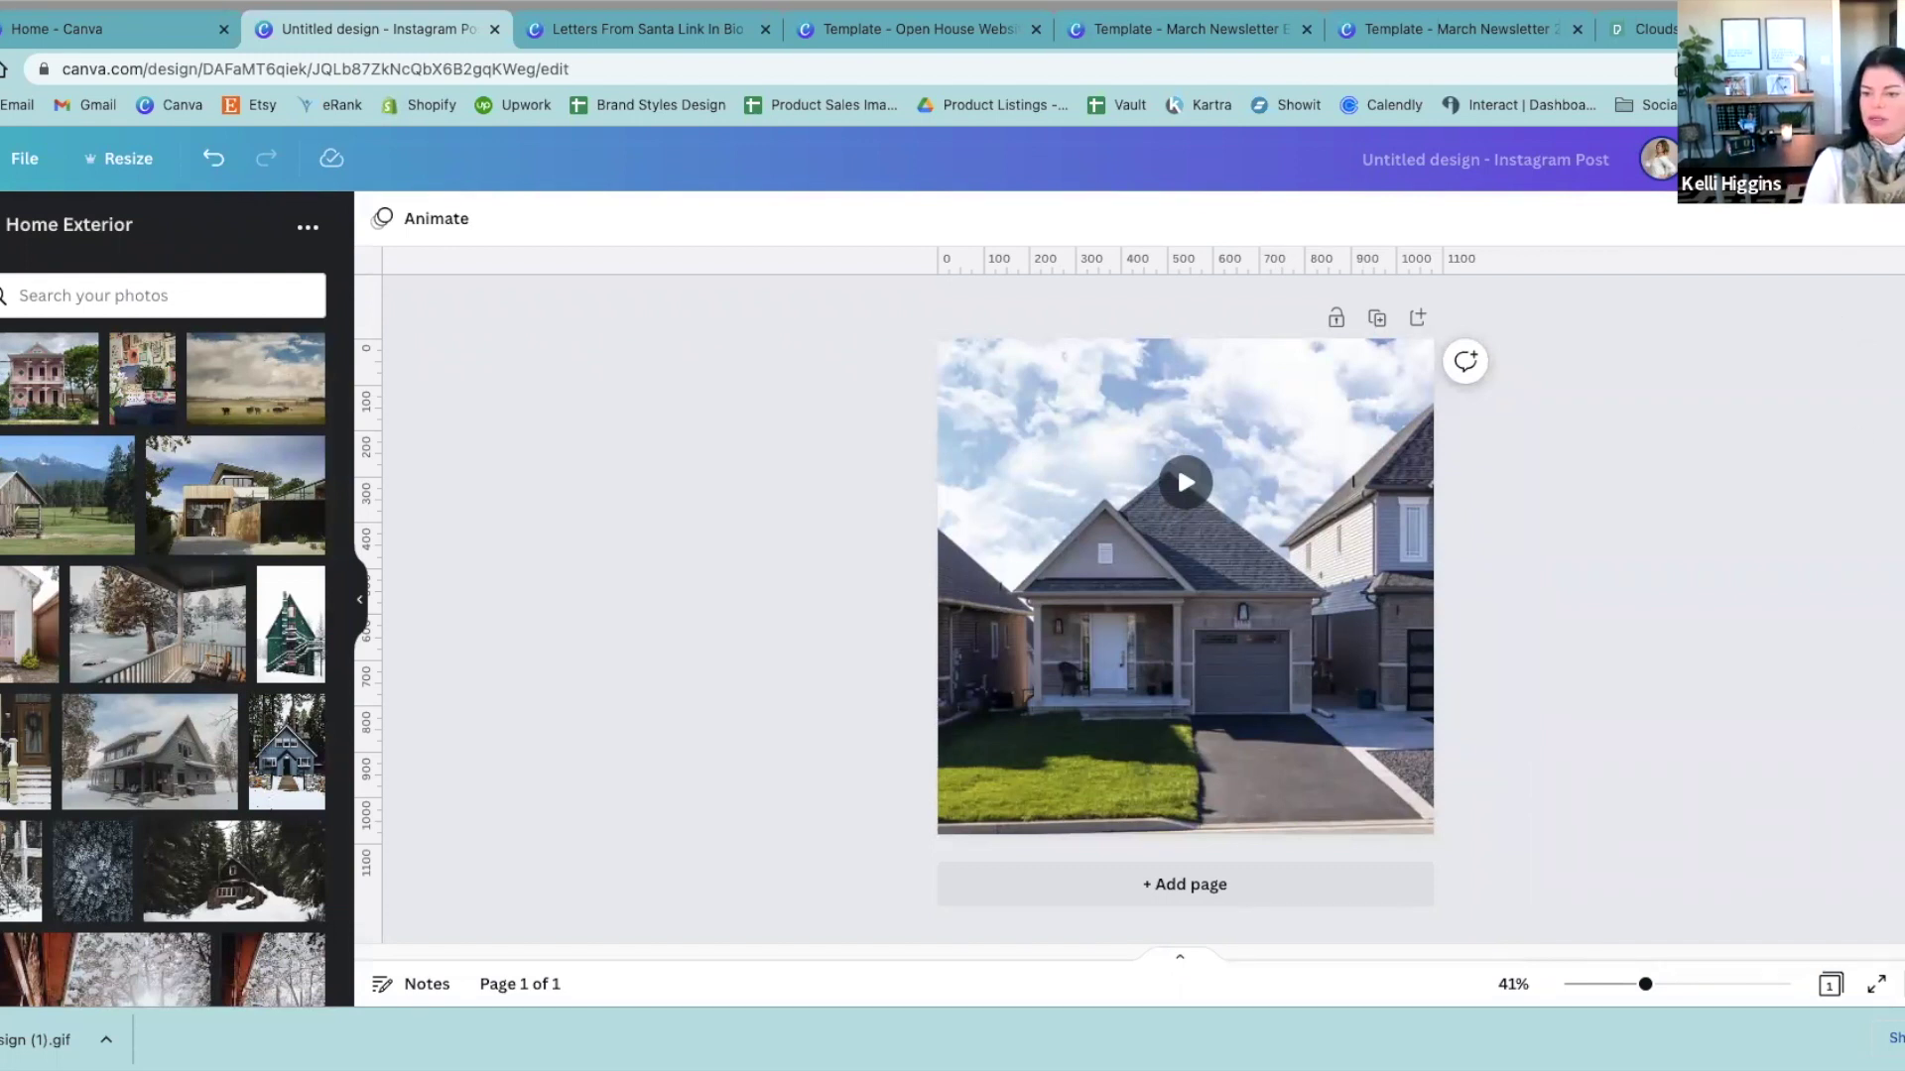
Add a blank page 2 and open the QR code app found by searching Apps for 'qr'.
click(1240, 877)
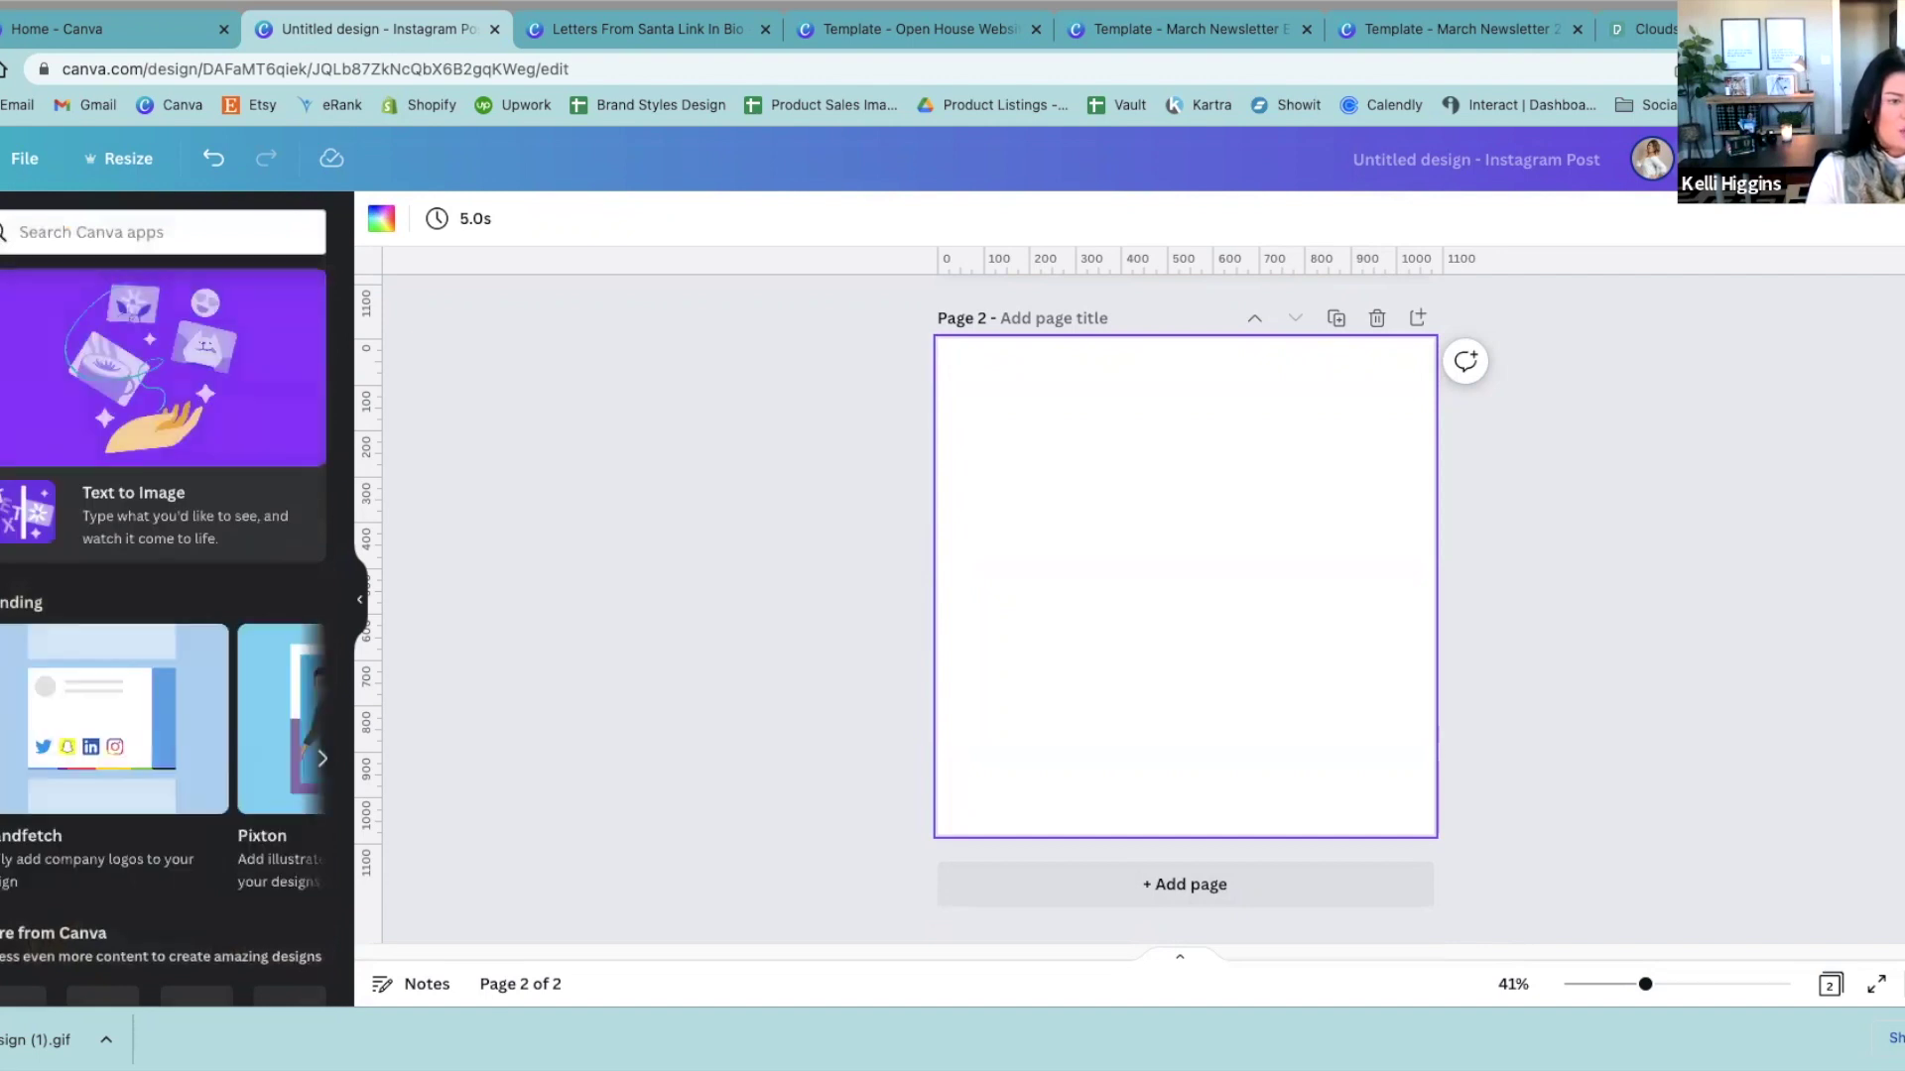
click(87, 223)
text(qr)
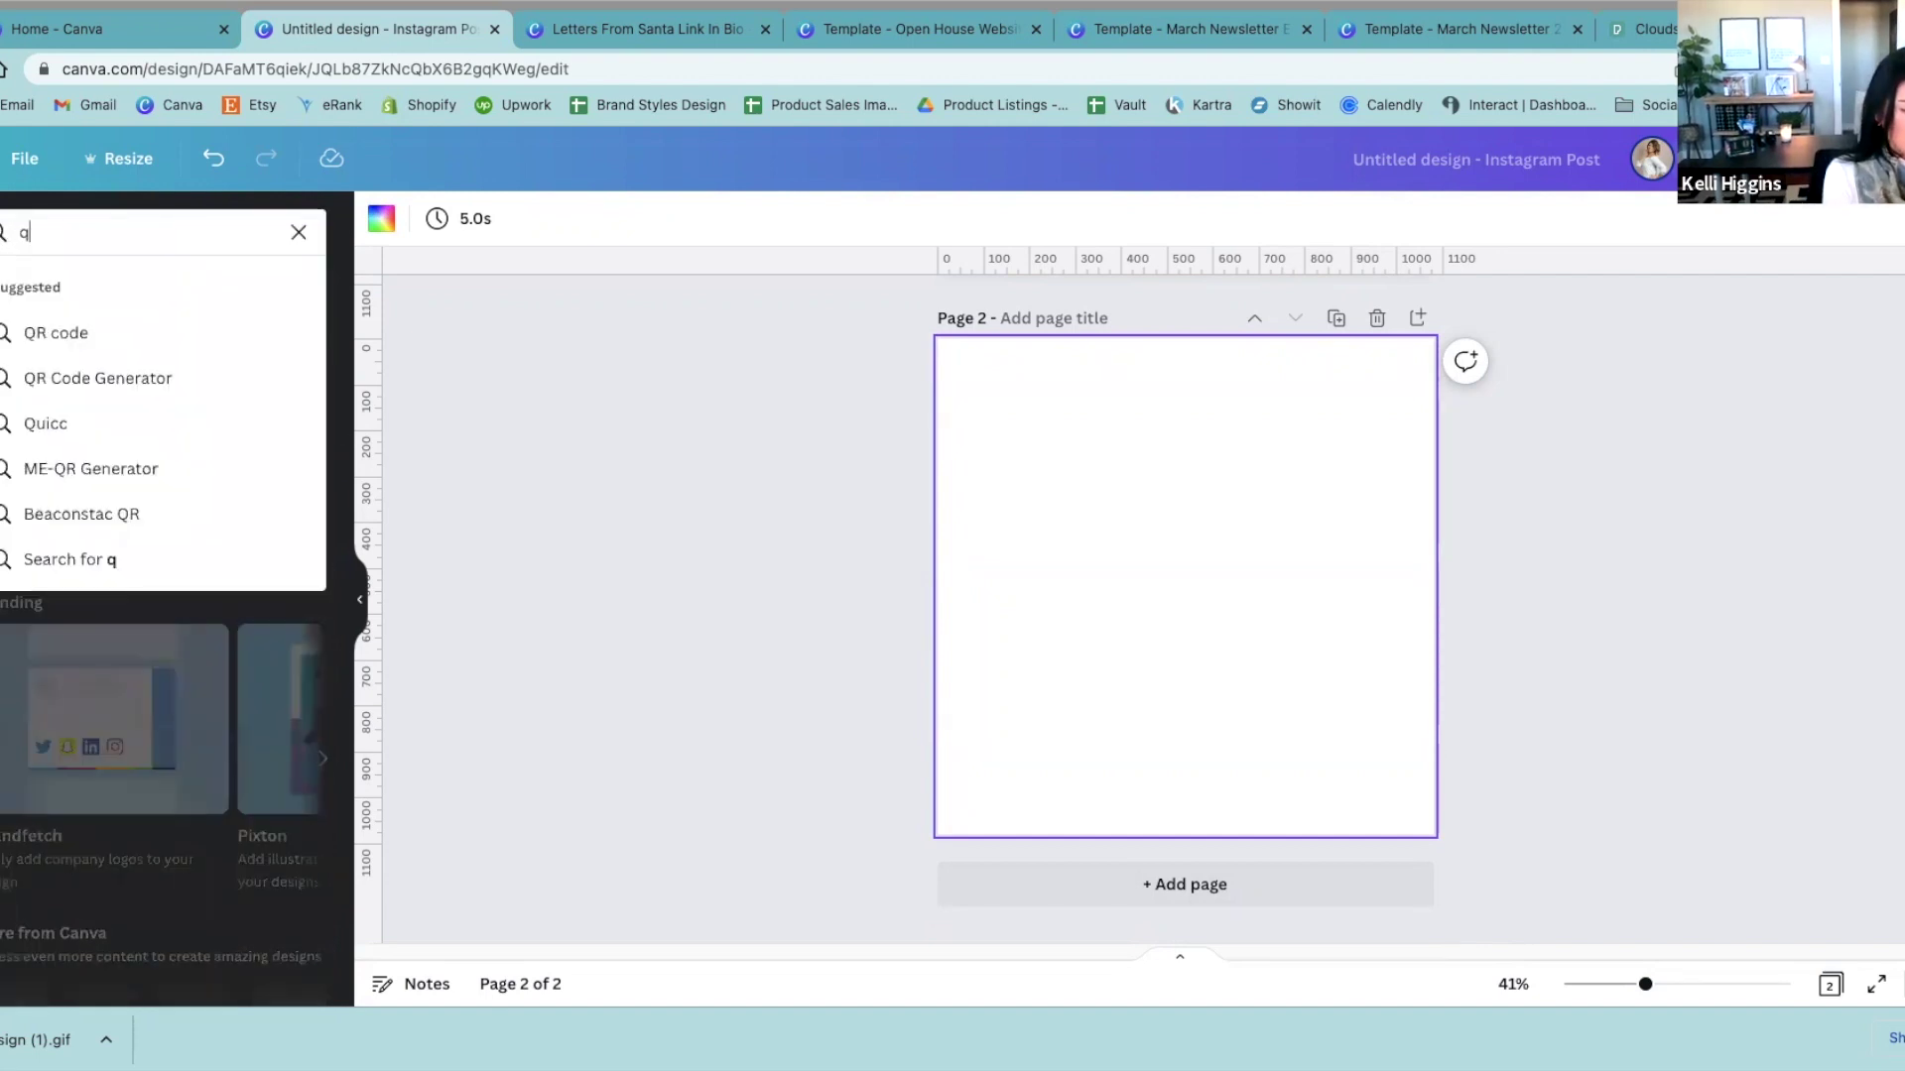
key(Return)
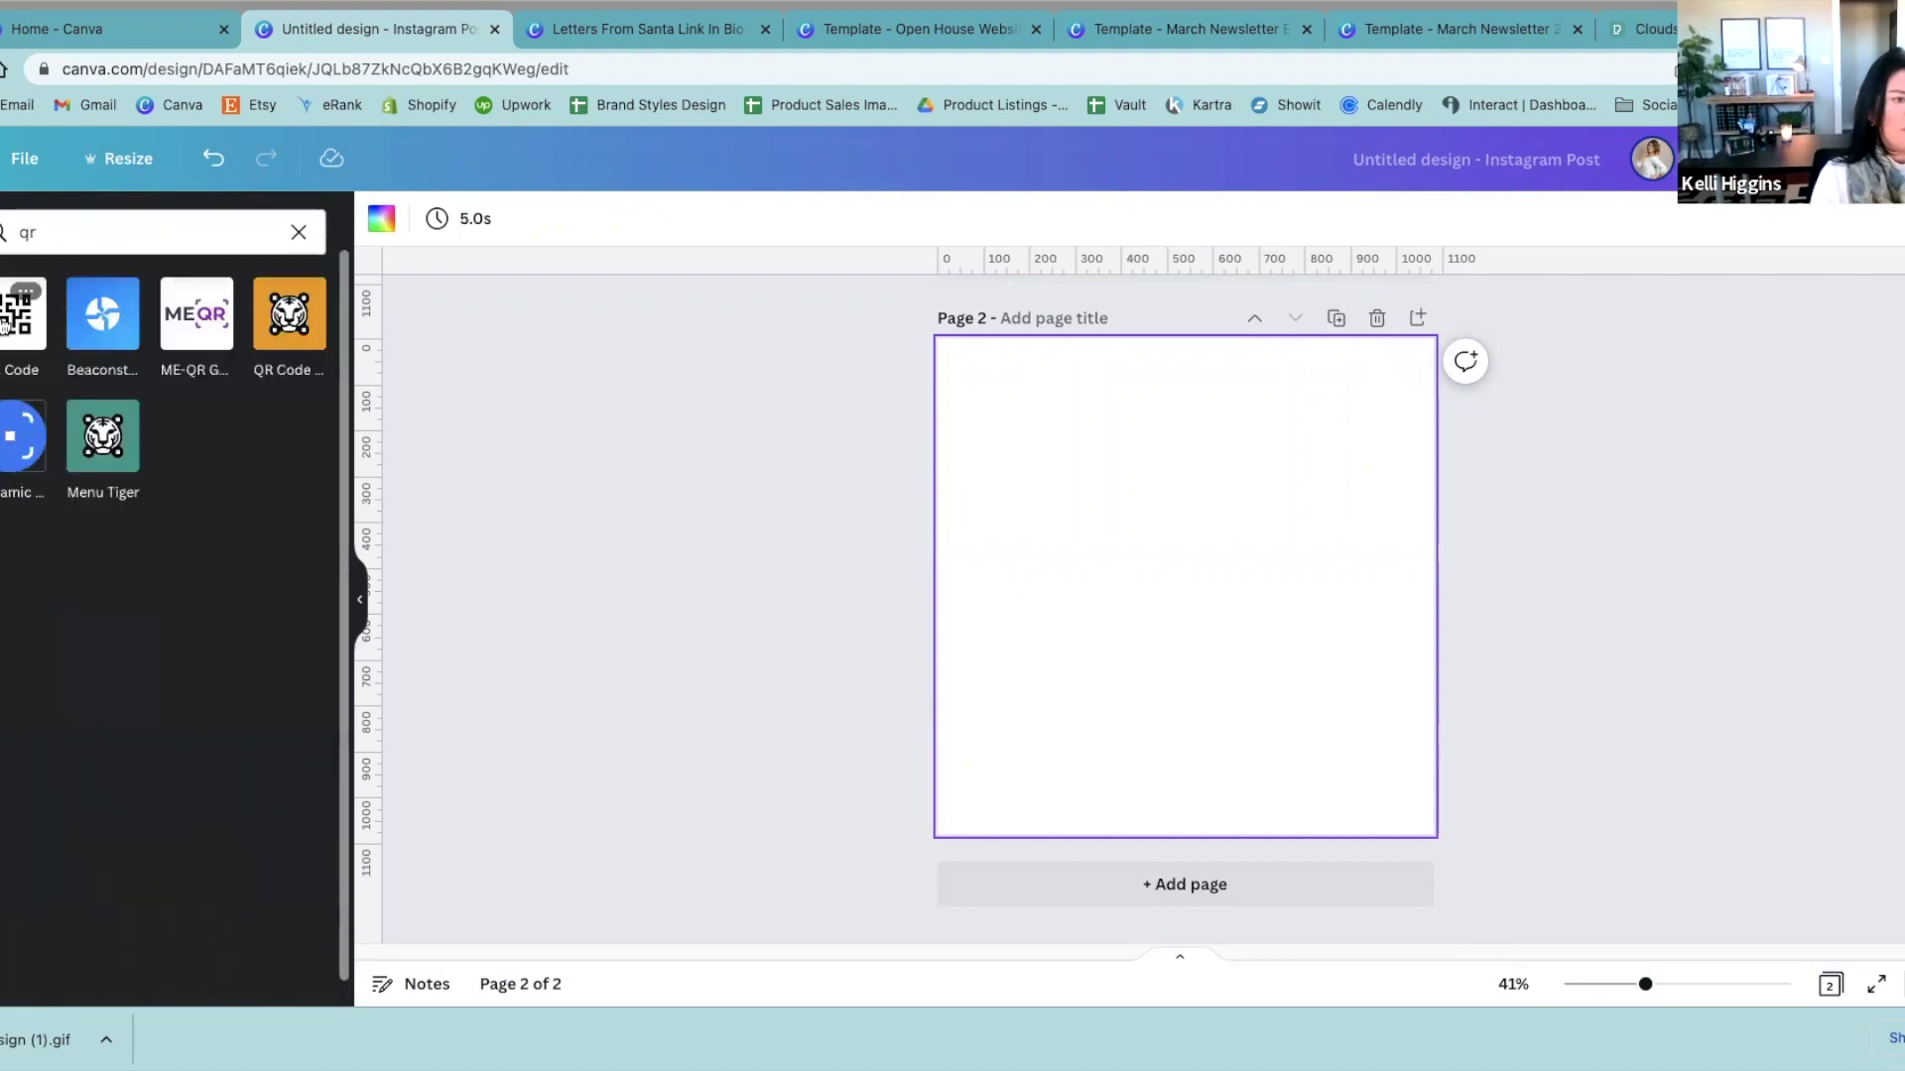
click(3, 325)
click(153, 901)
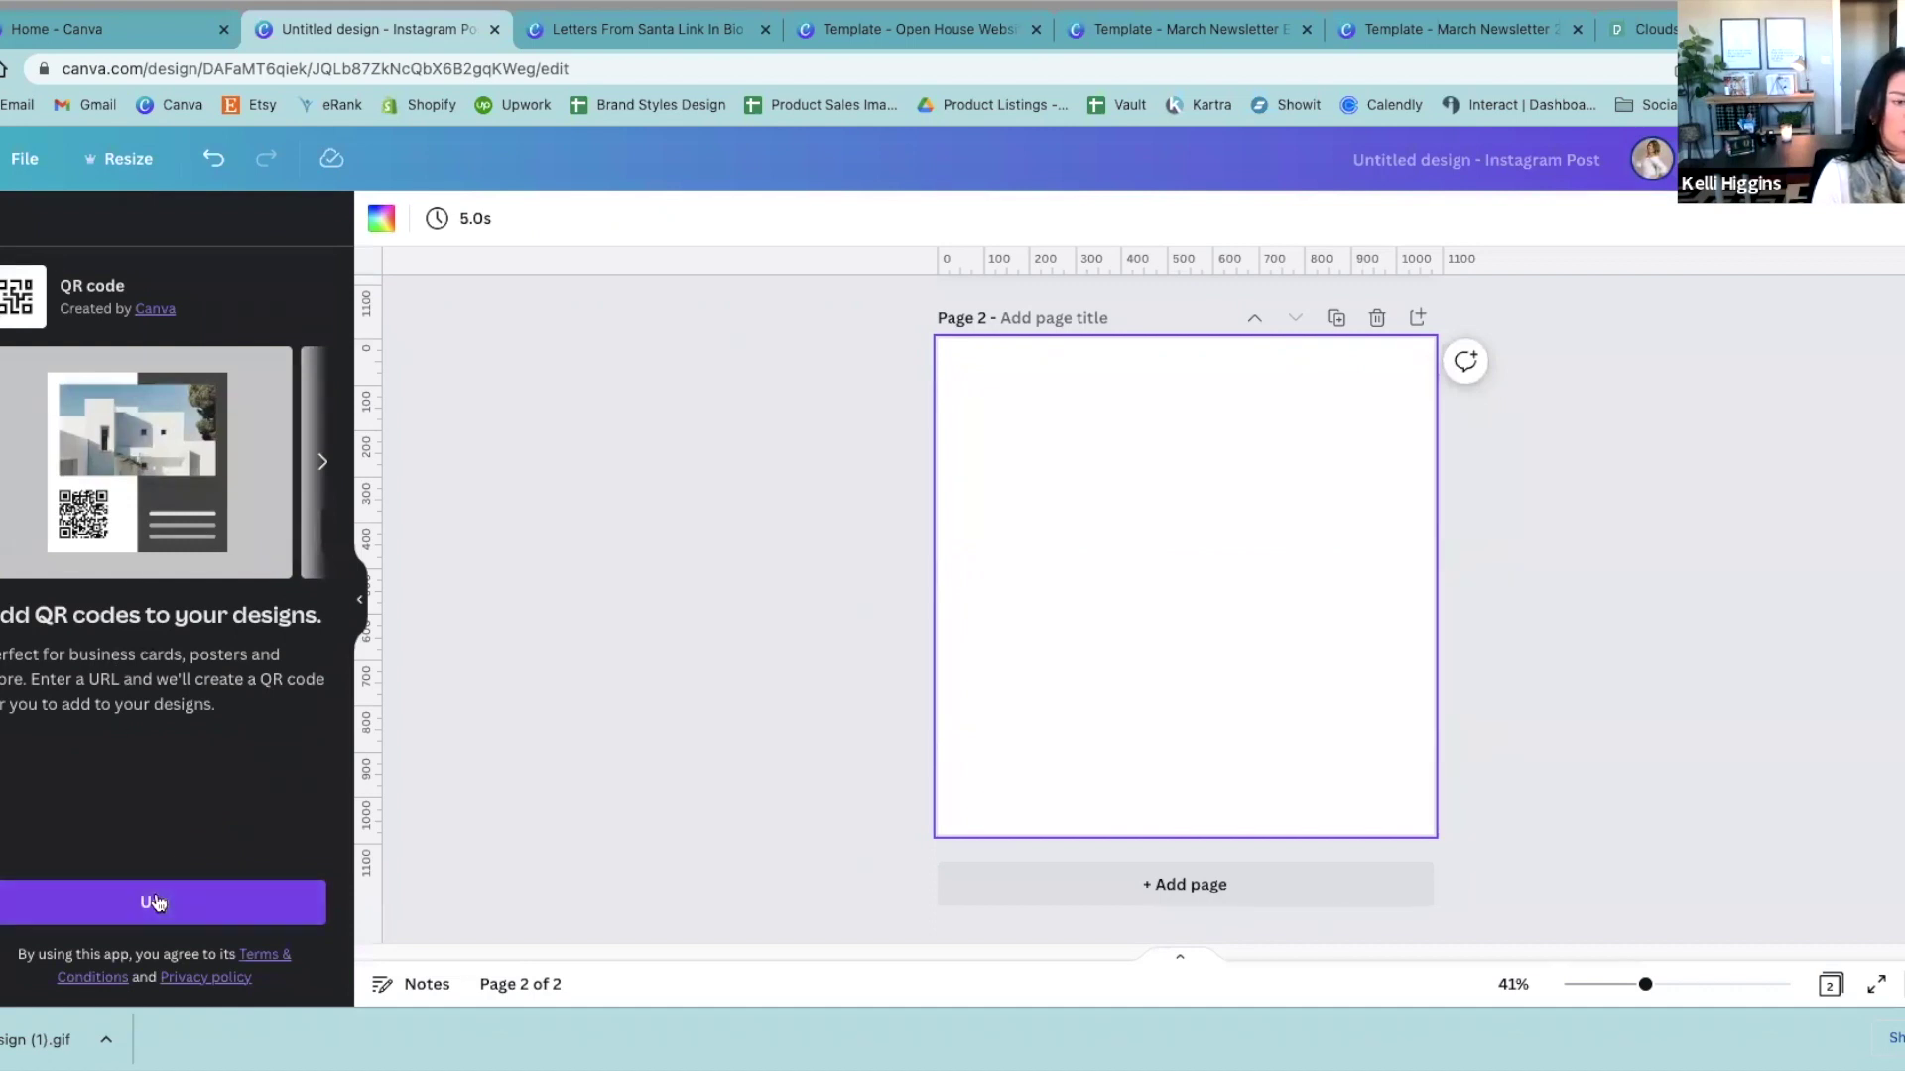
click(8, 413)
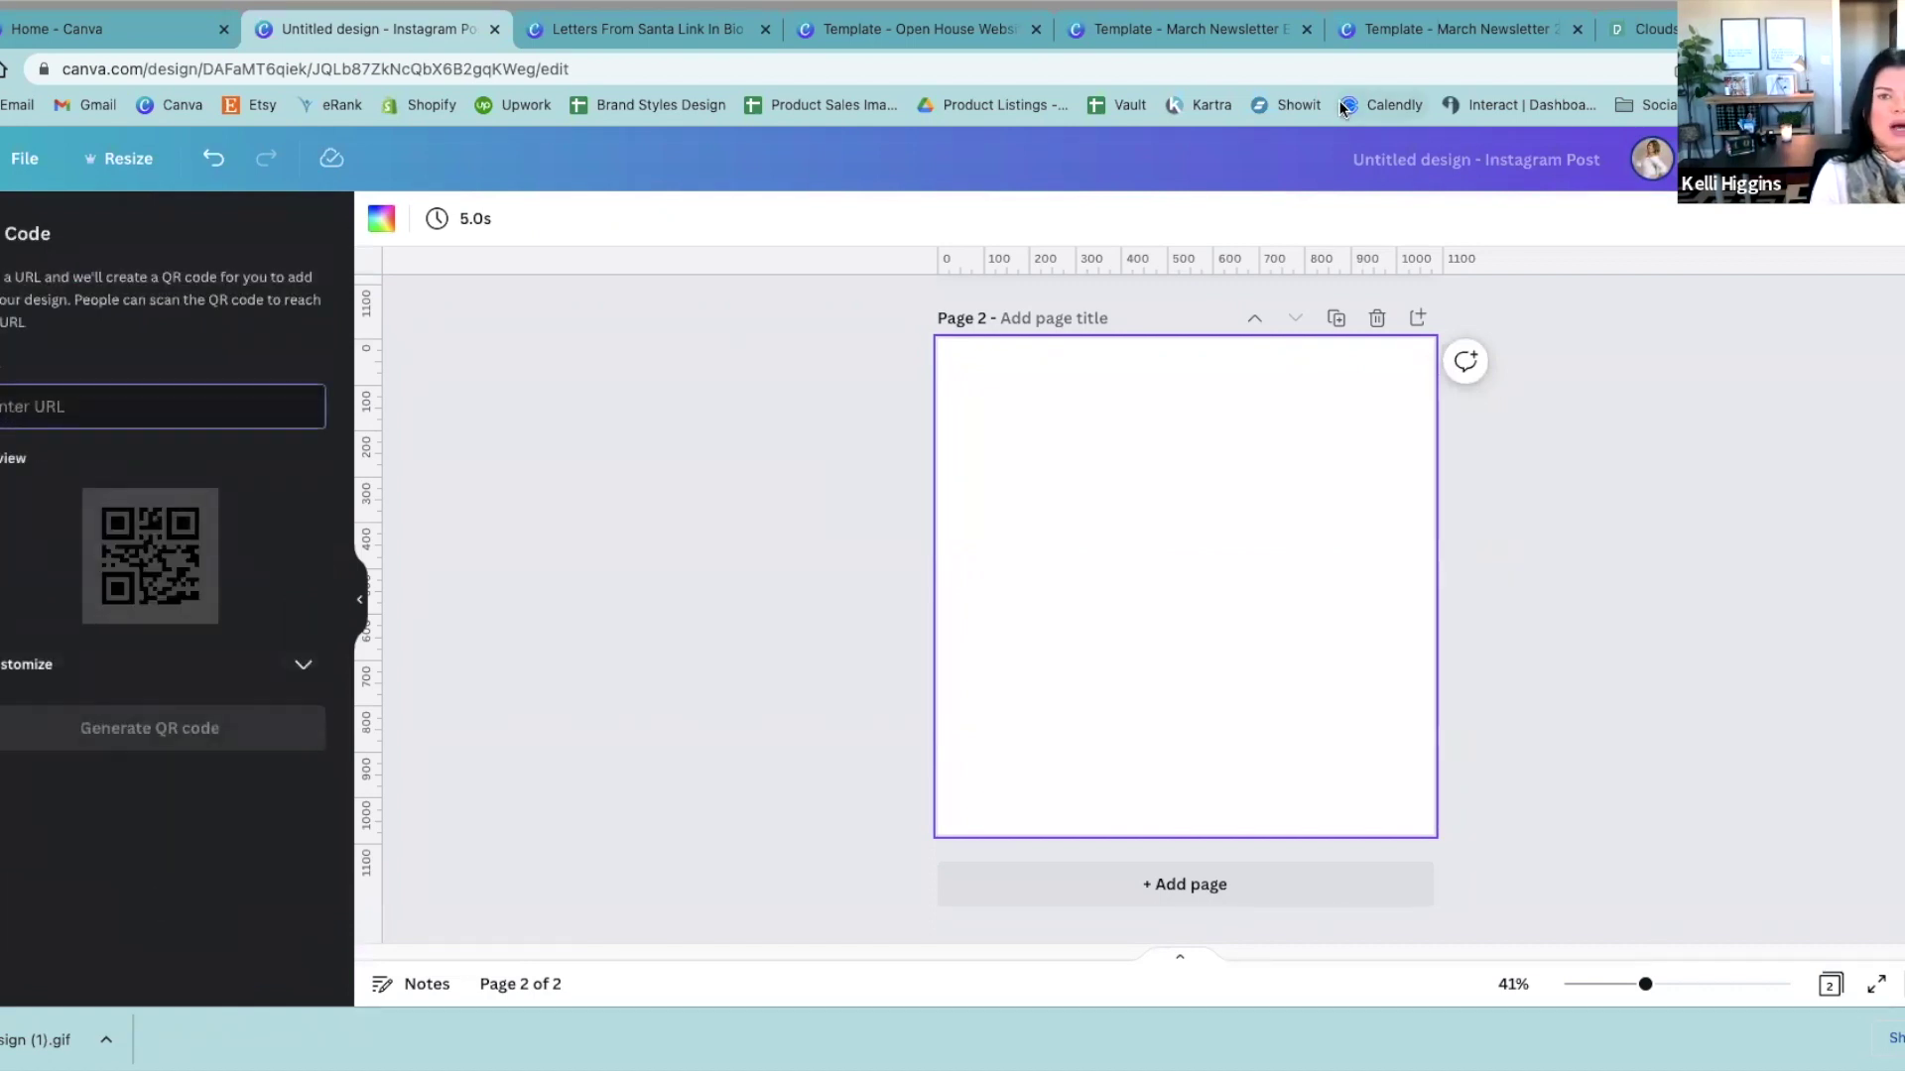
click(1816, 367)
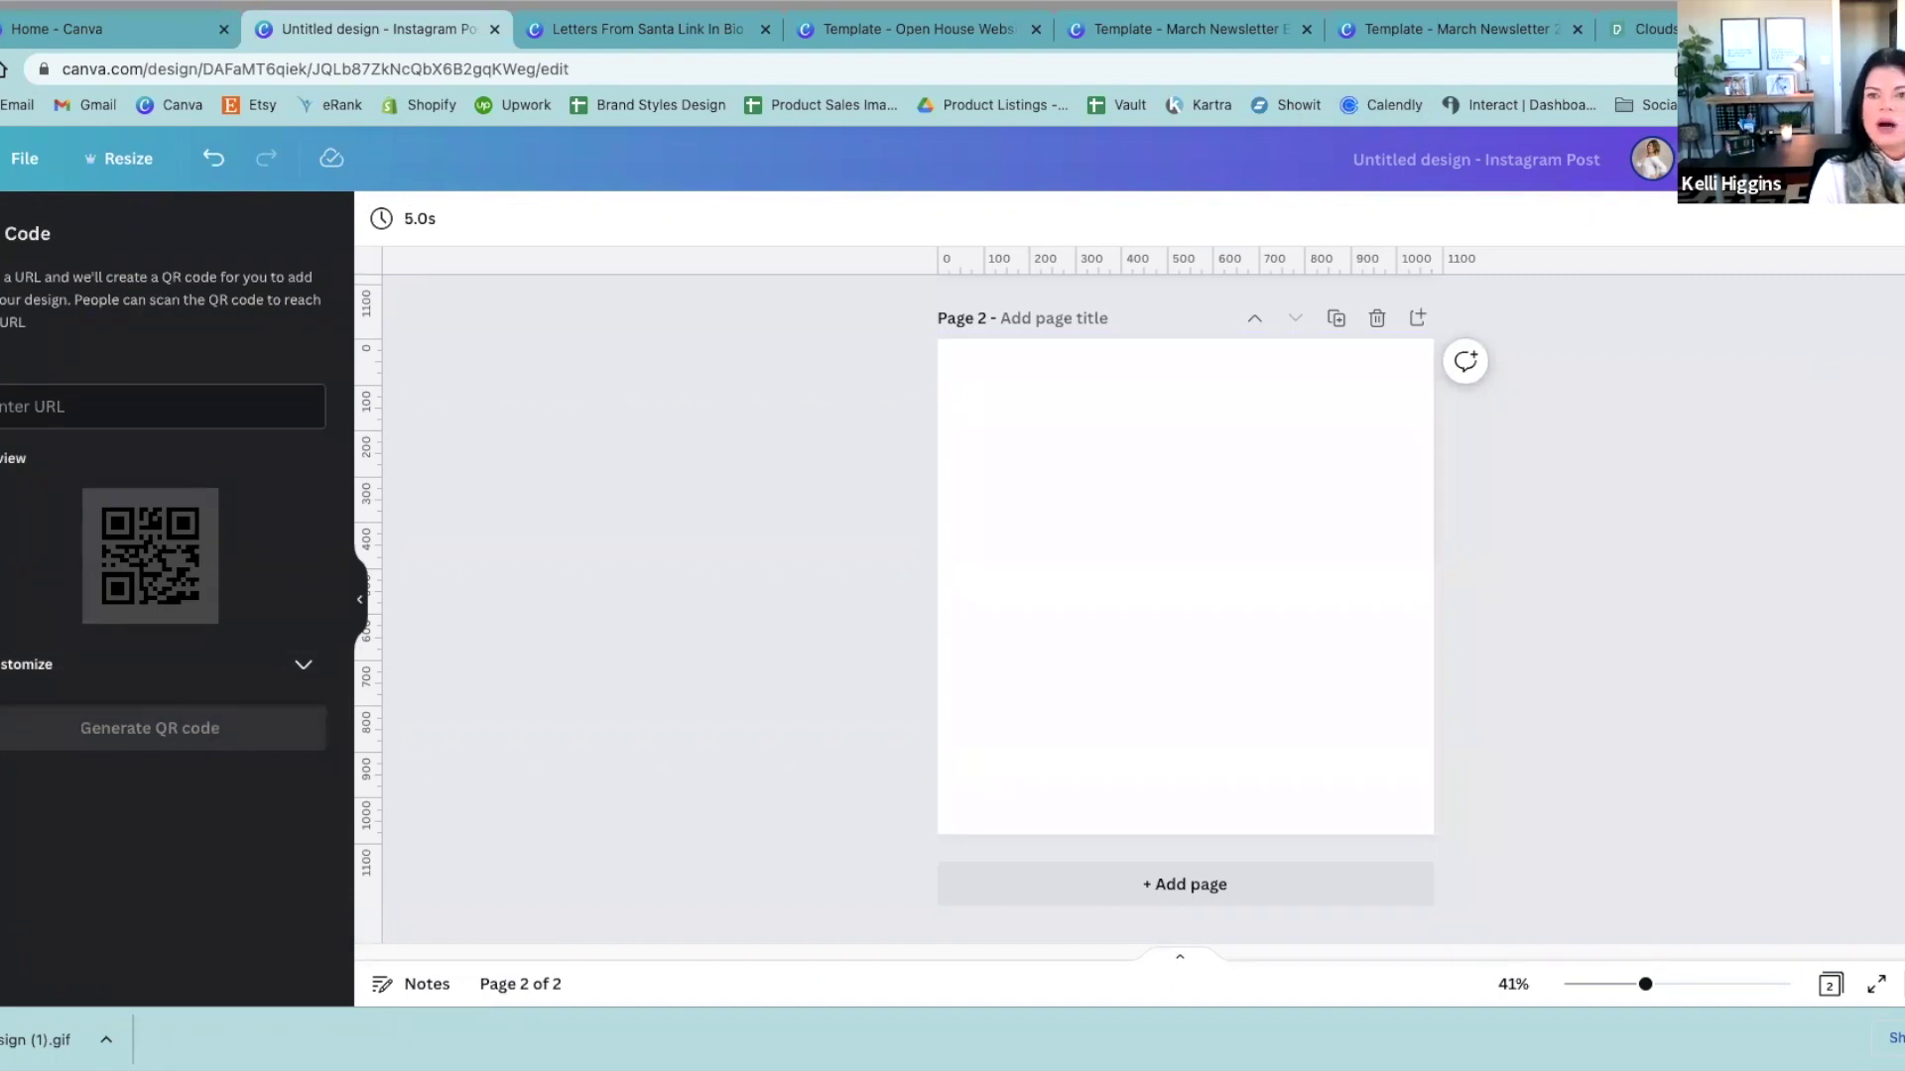
Generate a QR code from the copied Pexels clouds videos link.
click(1642, 28)
click(208, 68)
key(ctrl+c)
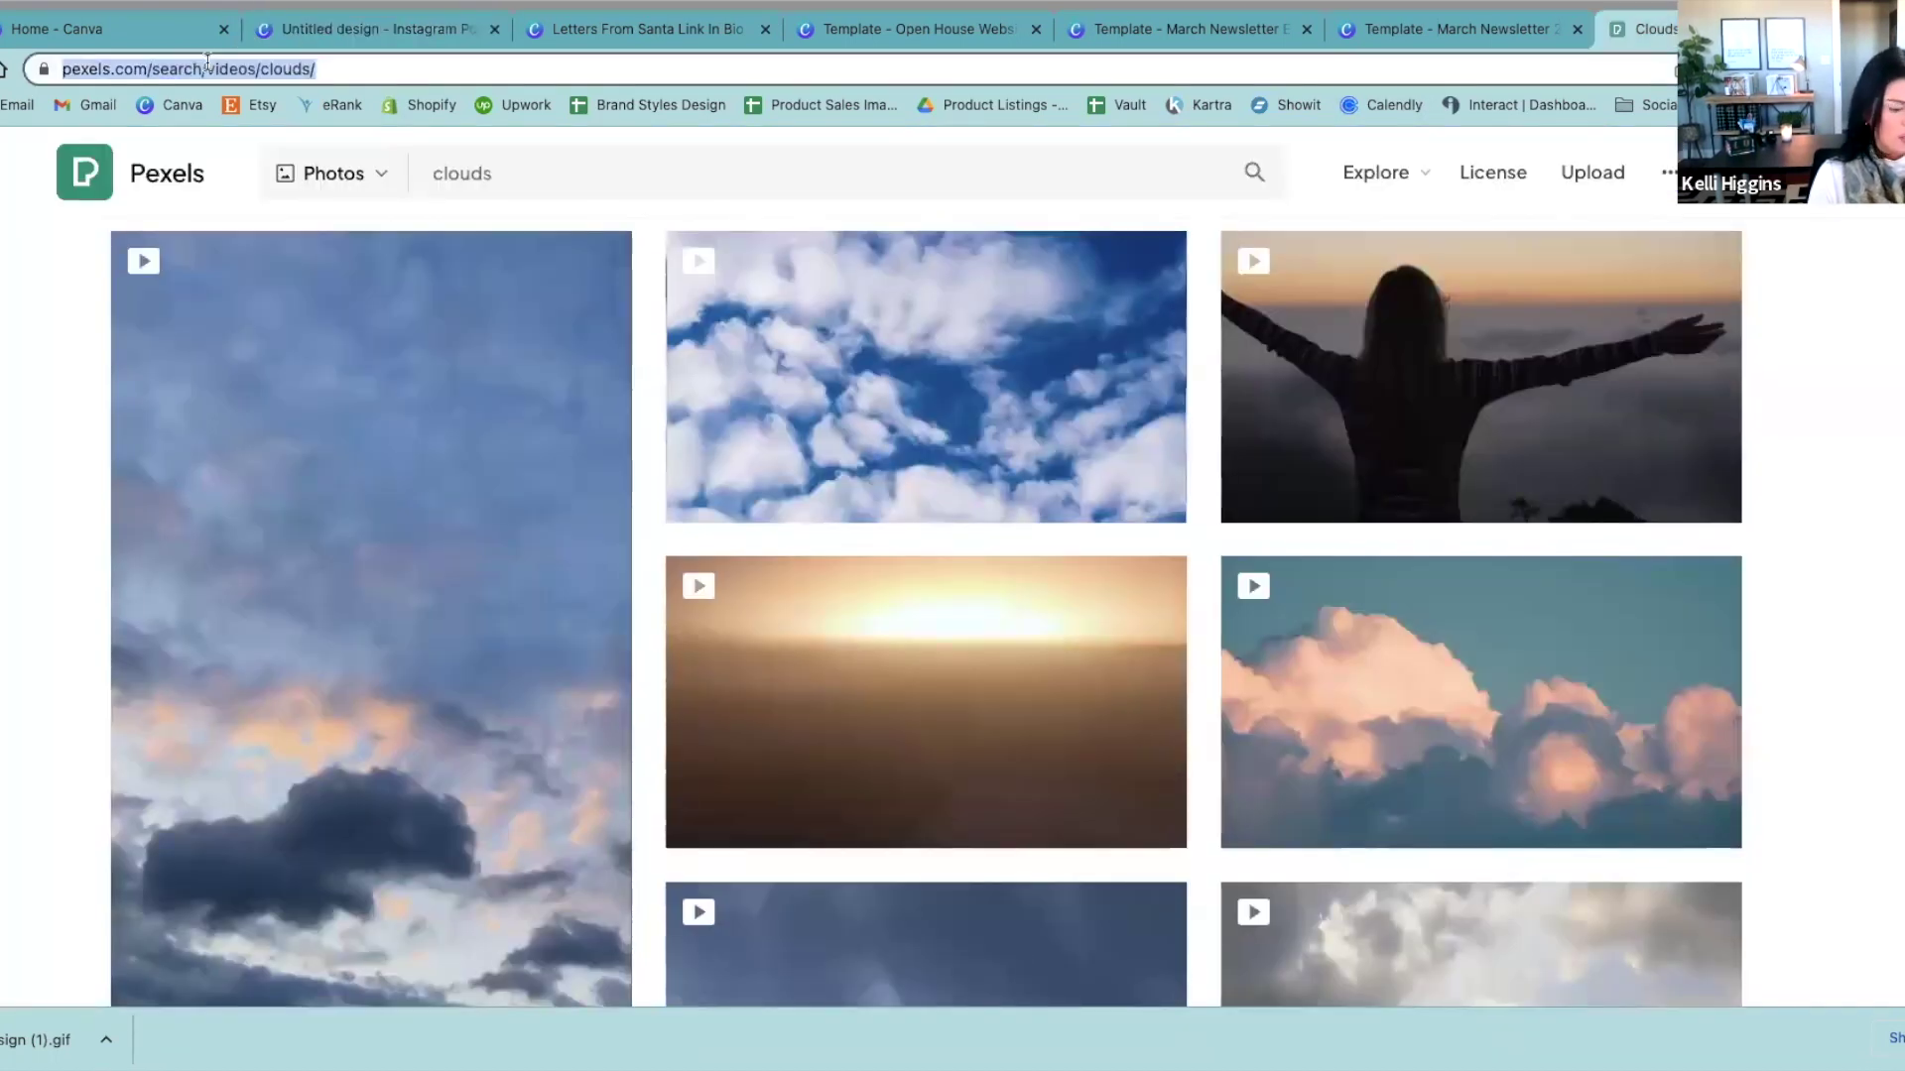
click(294, 33)
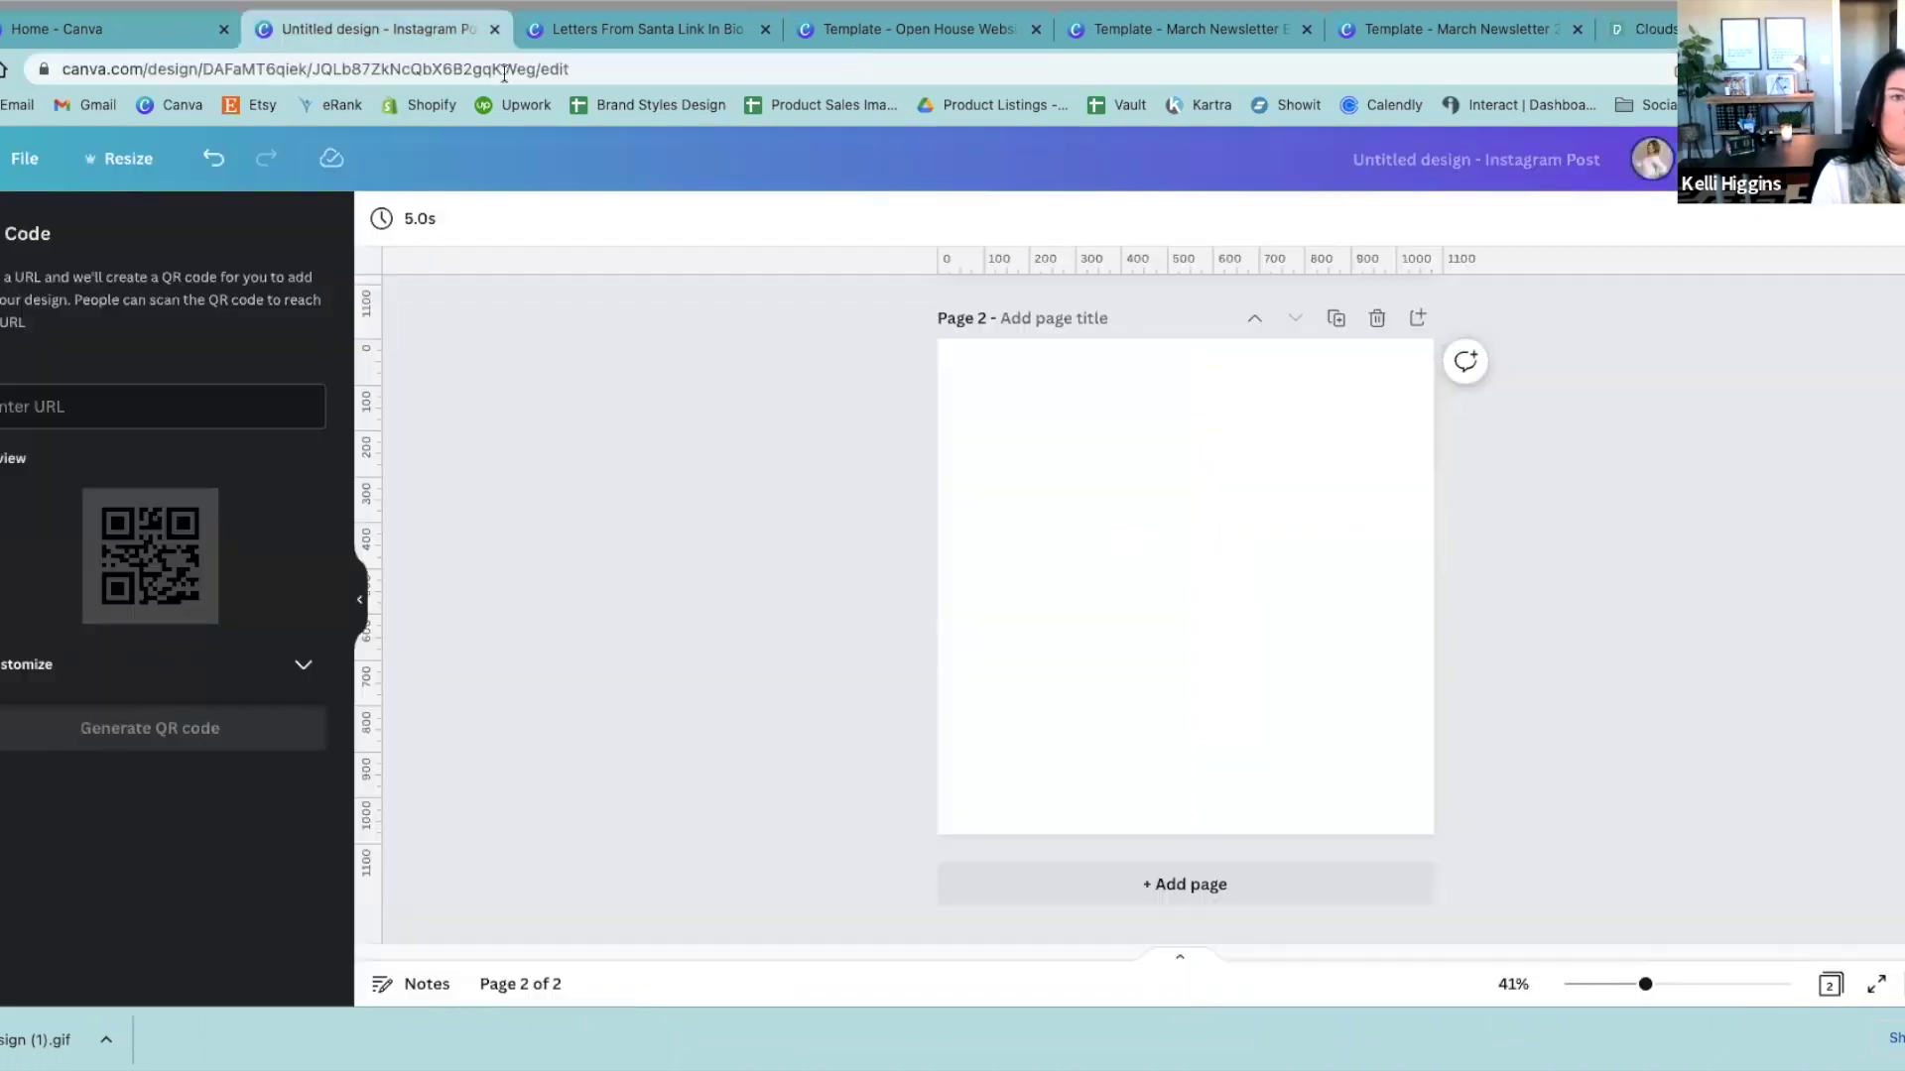
click(32, 406)
key(ctrl+v)
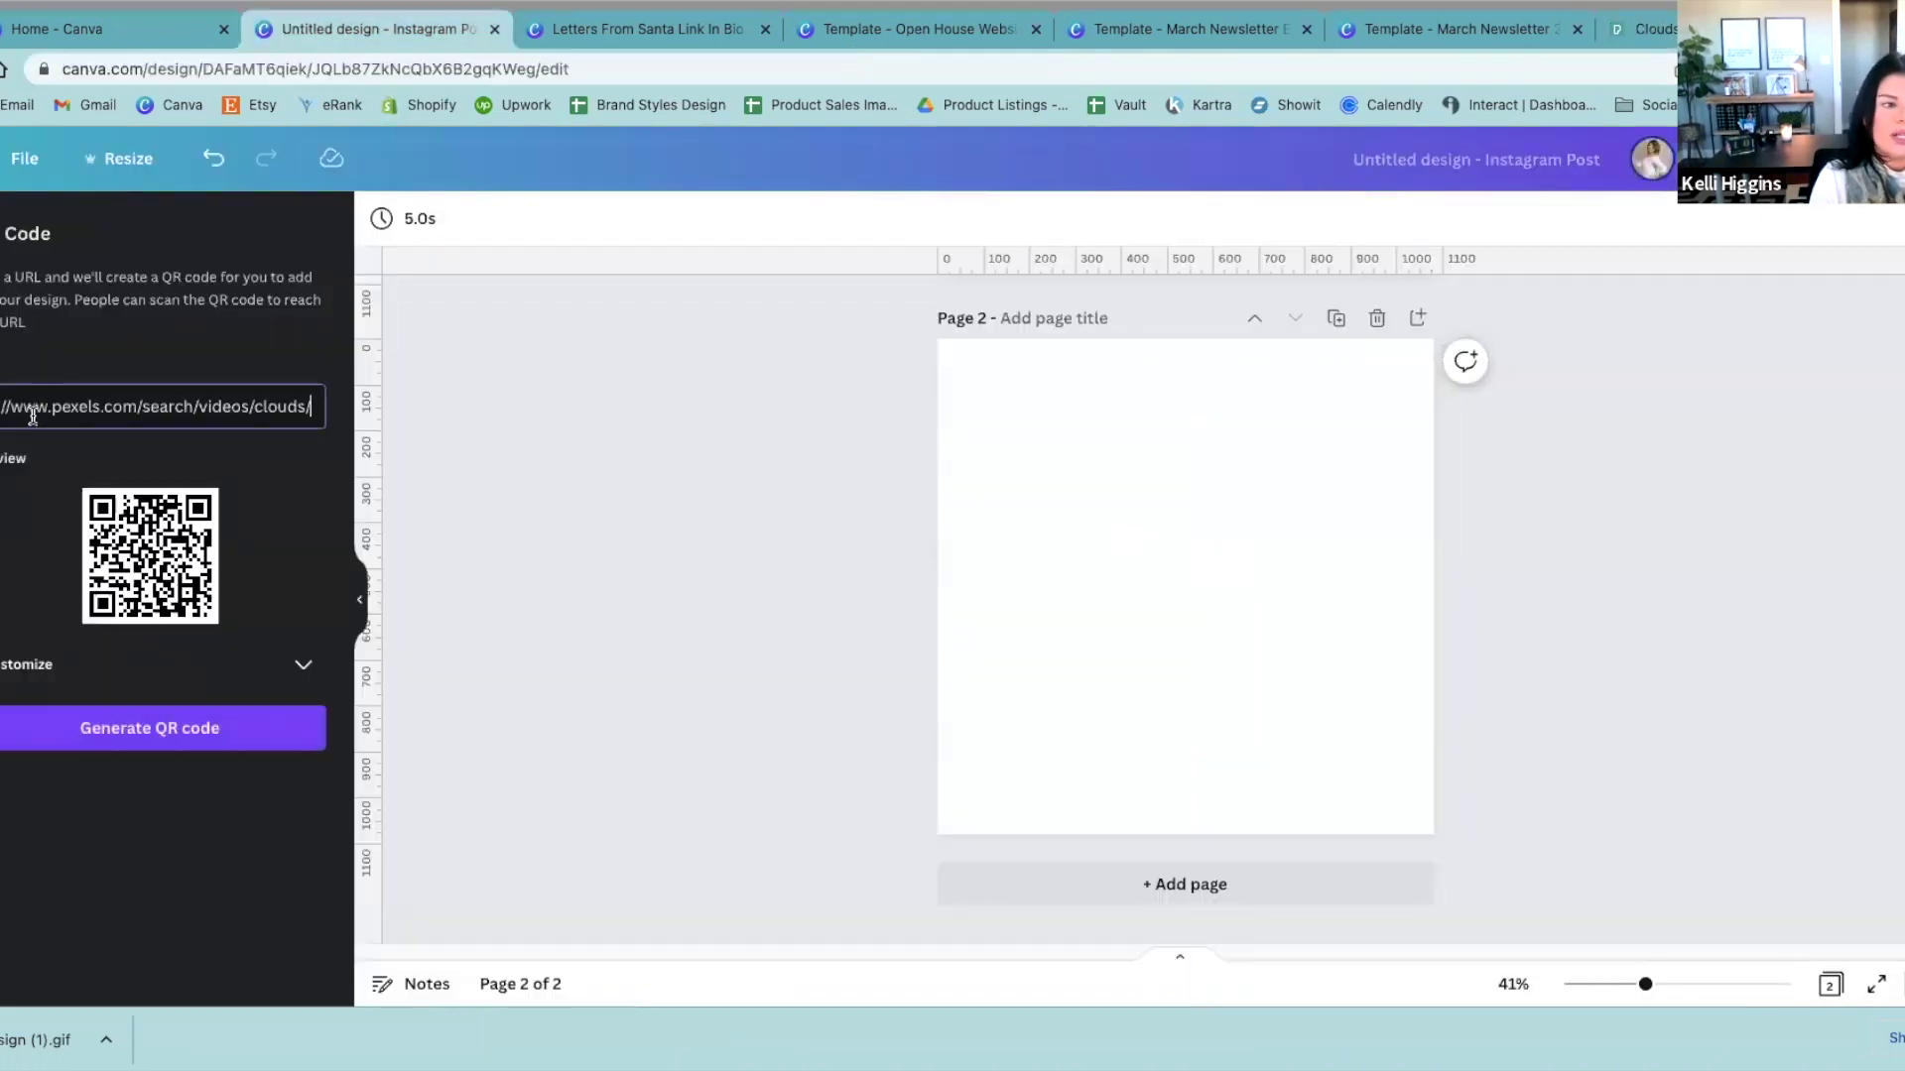
click(190, 730)
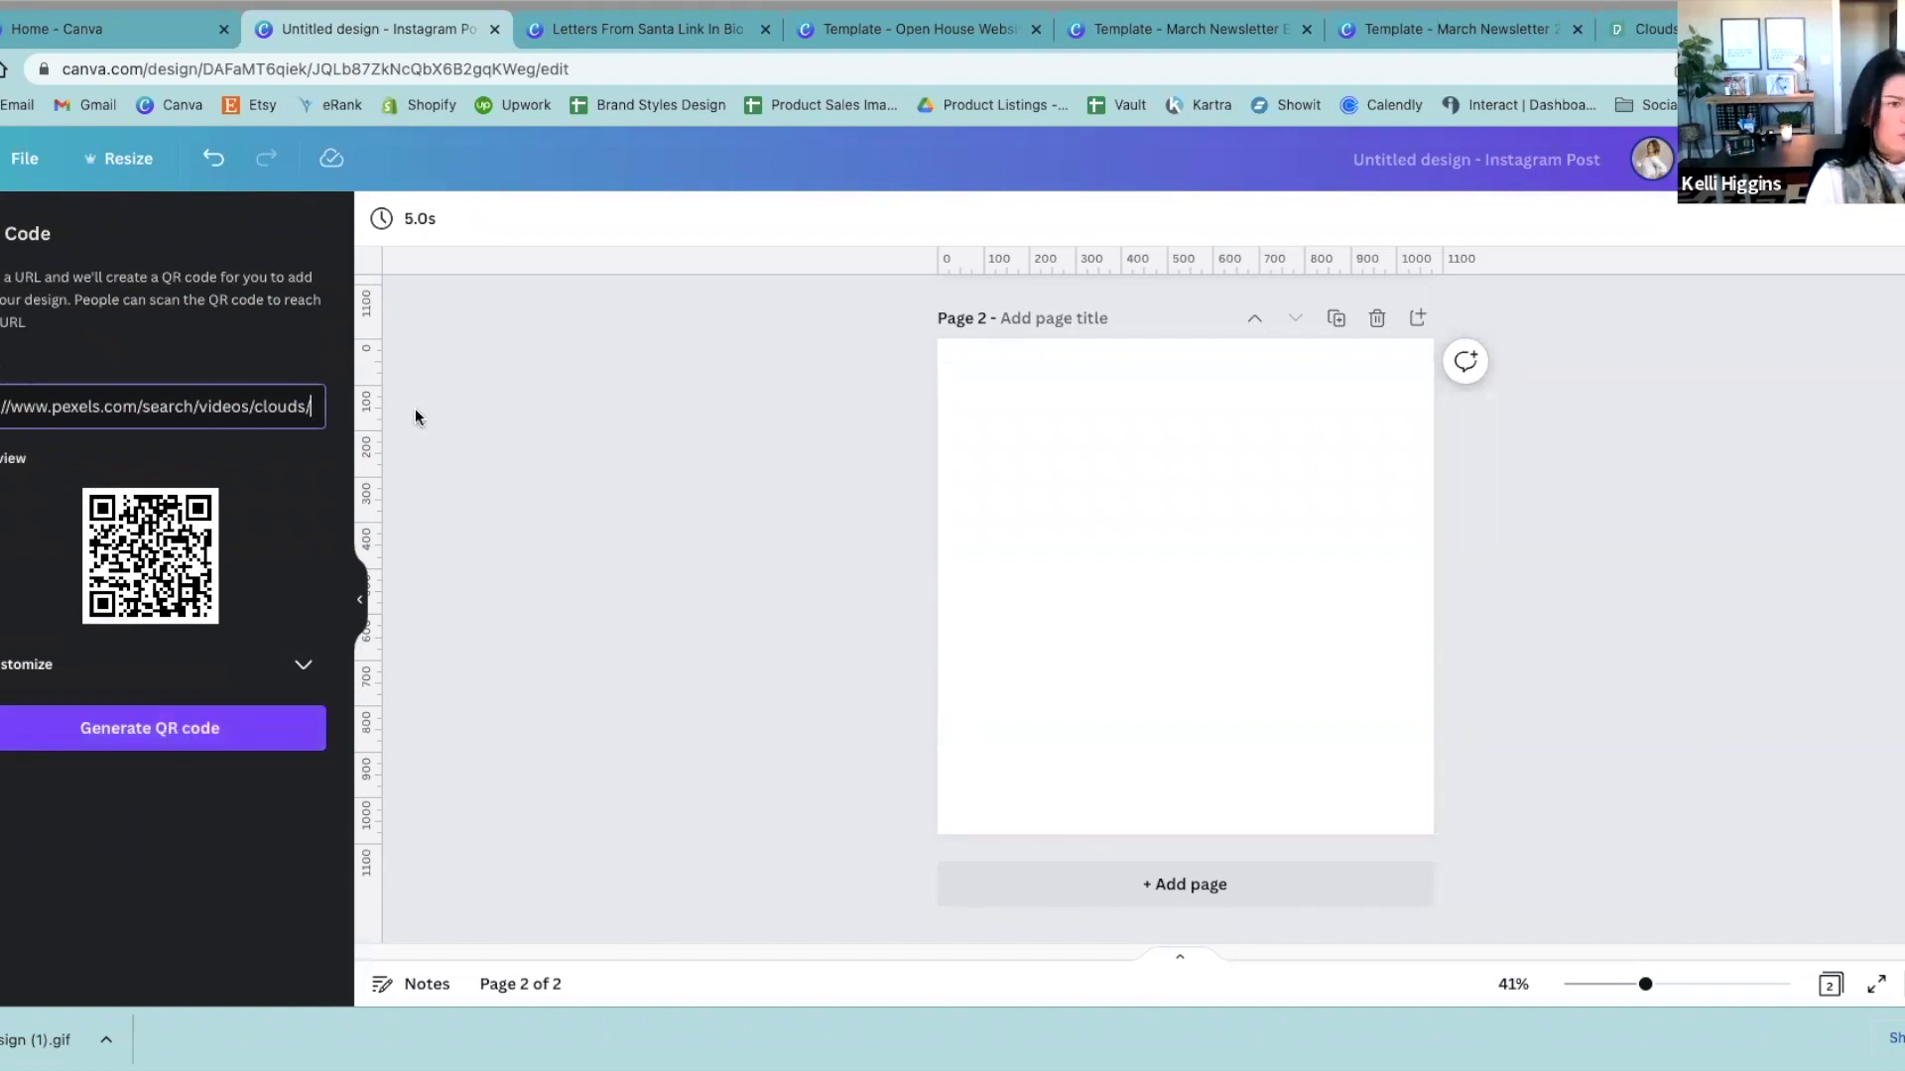
Clear the QR code link field and open a new blank browser tab.
key(ctrl+a)
key(BackSpace)
key(ctrl+t)
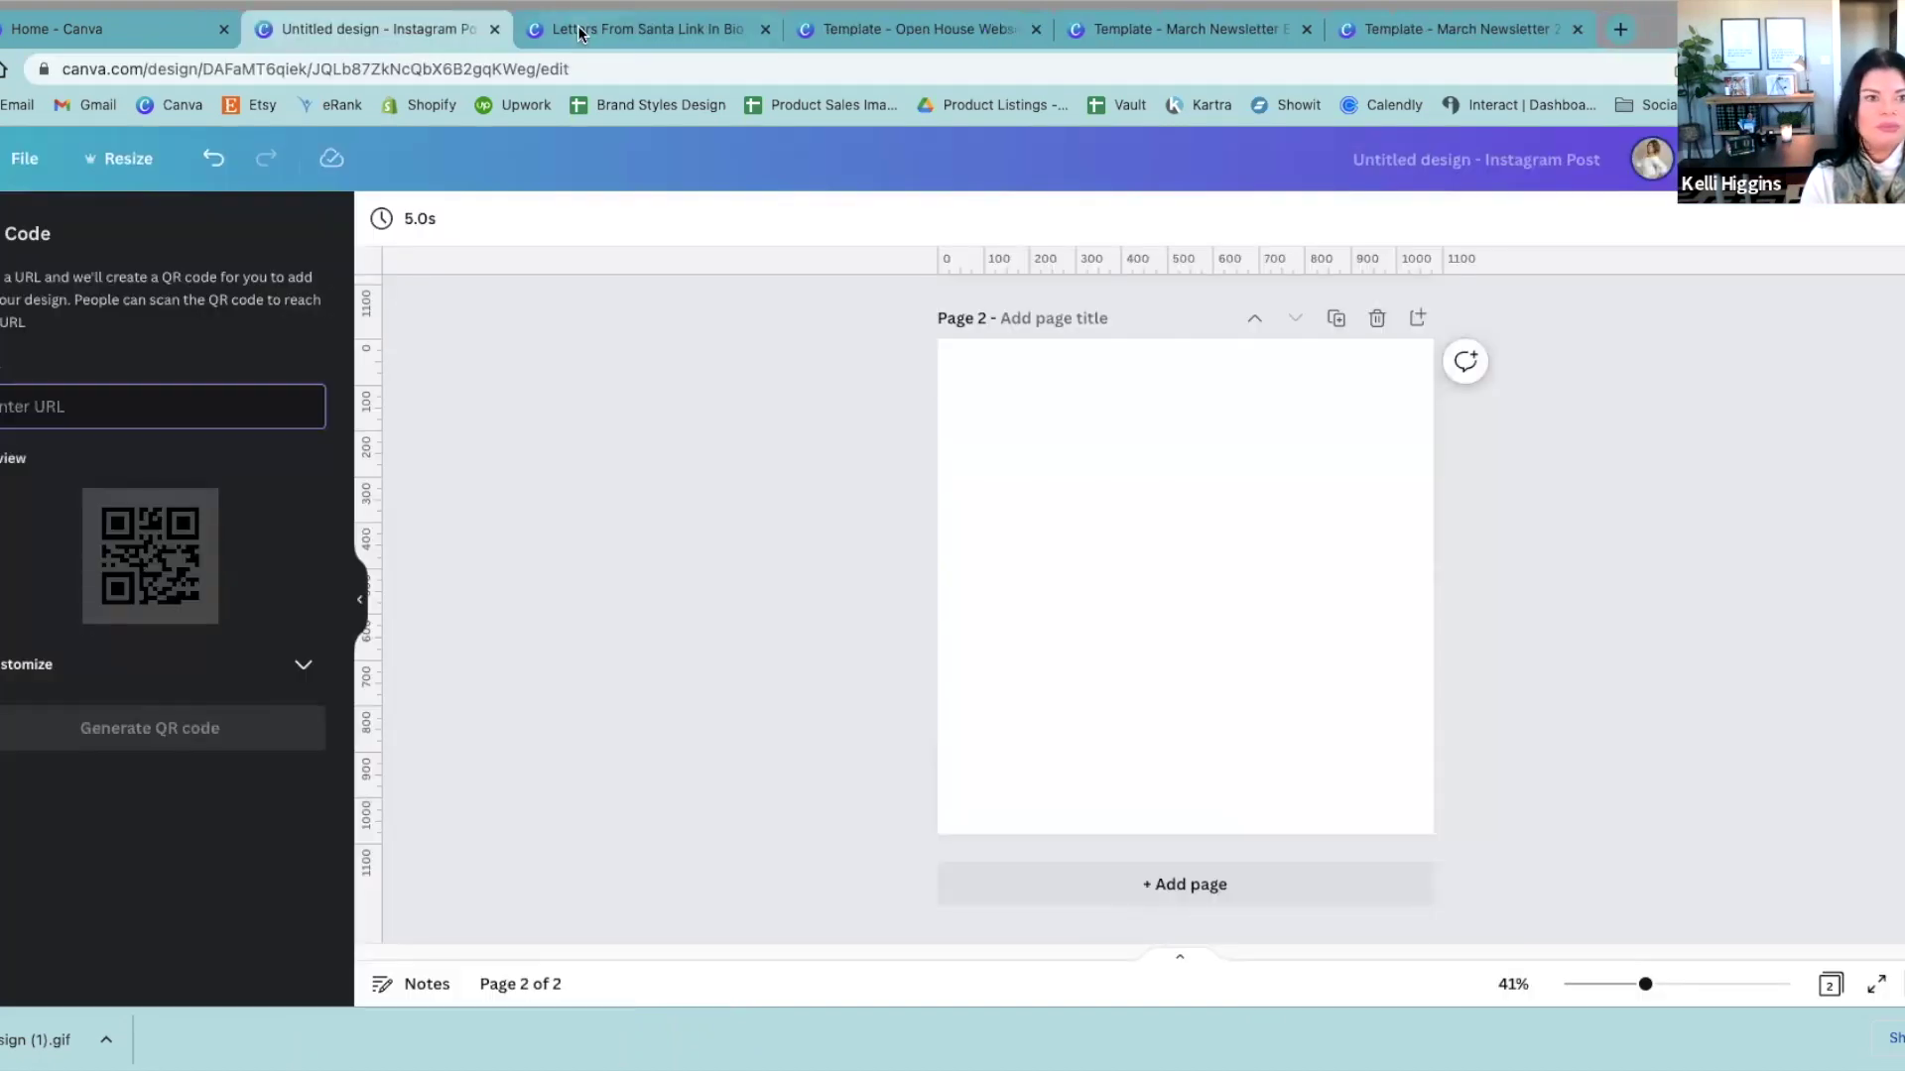
Reload the Pexels clouds page, then load and scroll the bestocrealty.com website.
click(478, 398)
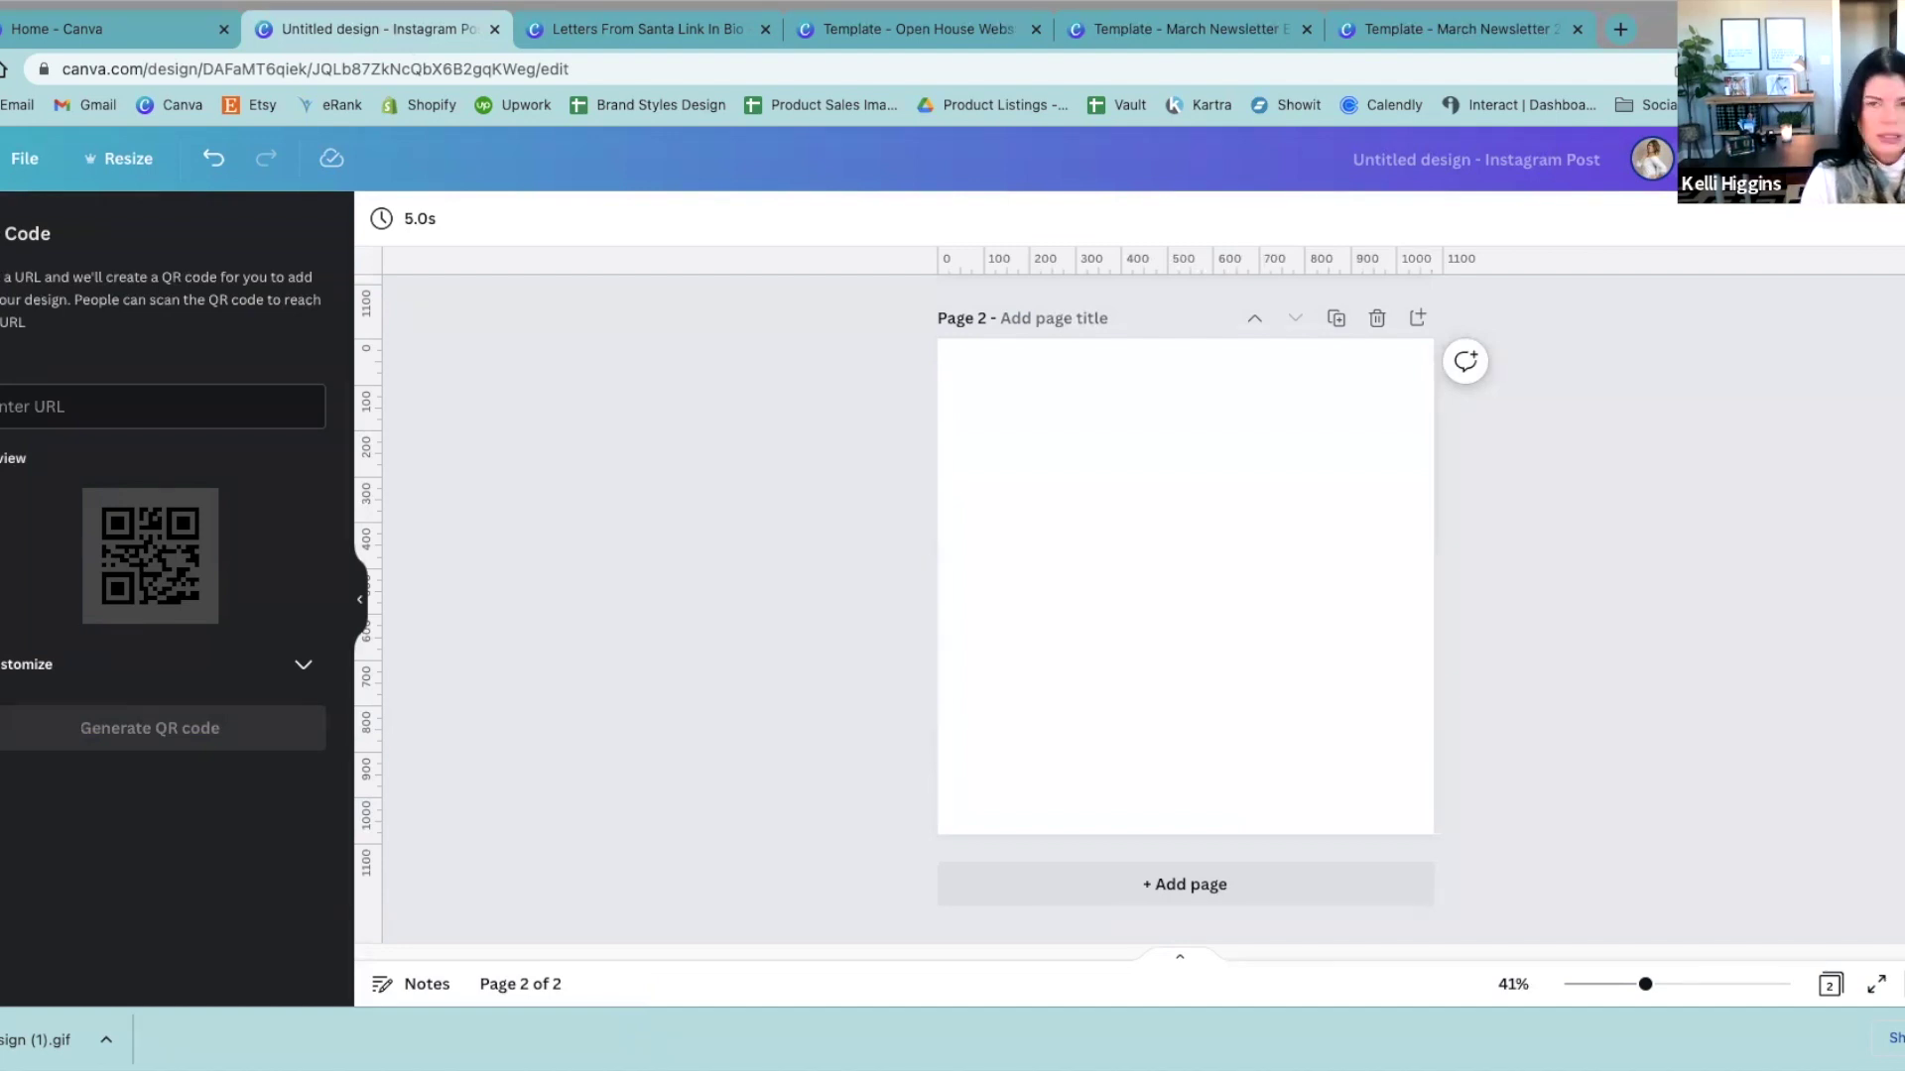
click(1622, 29)
key(ctrl+v)
key(Return)
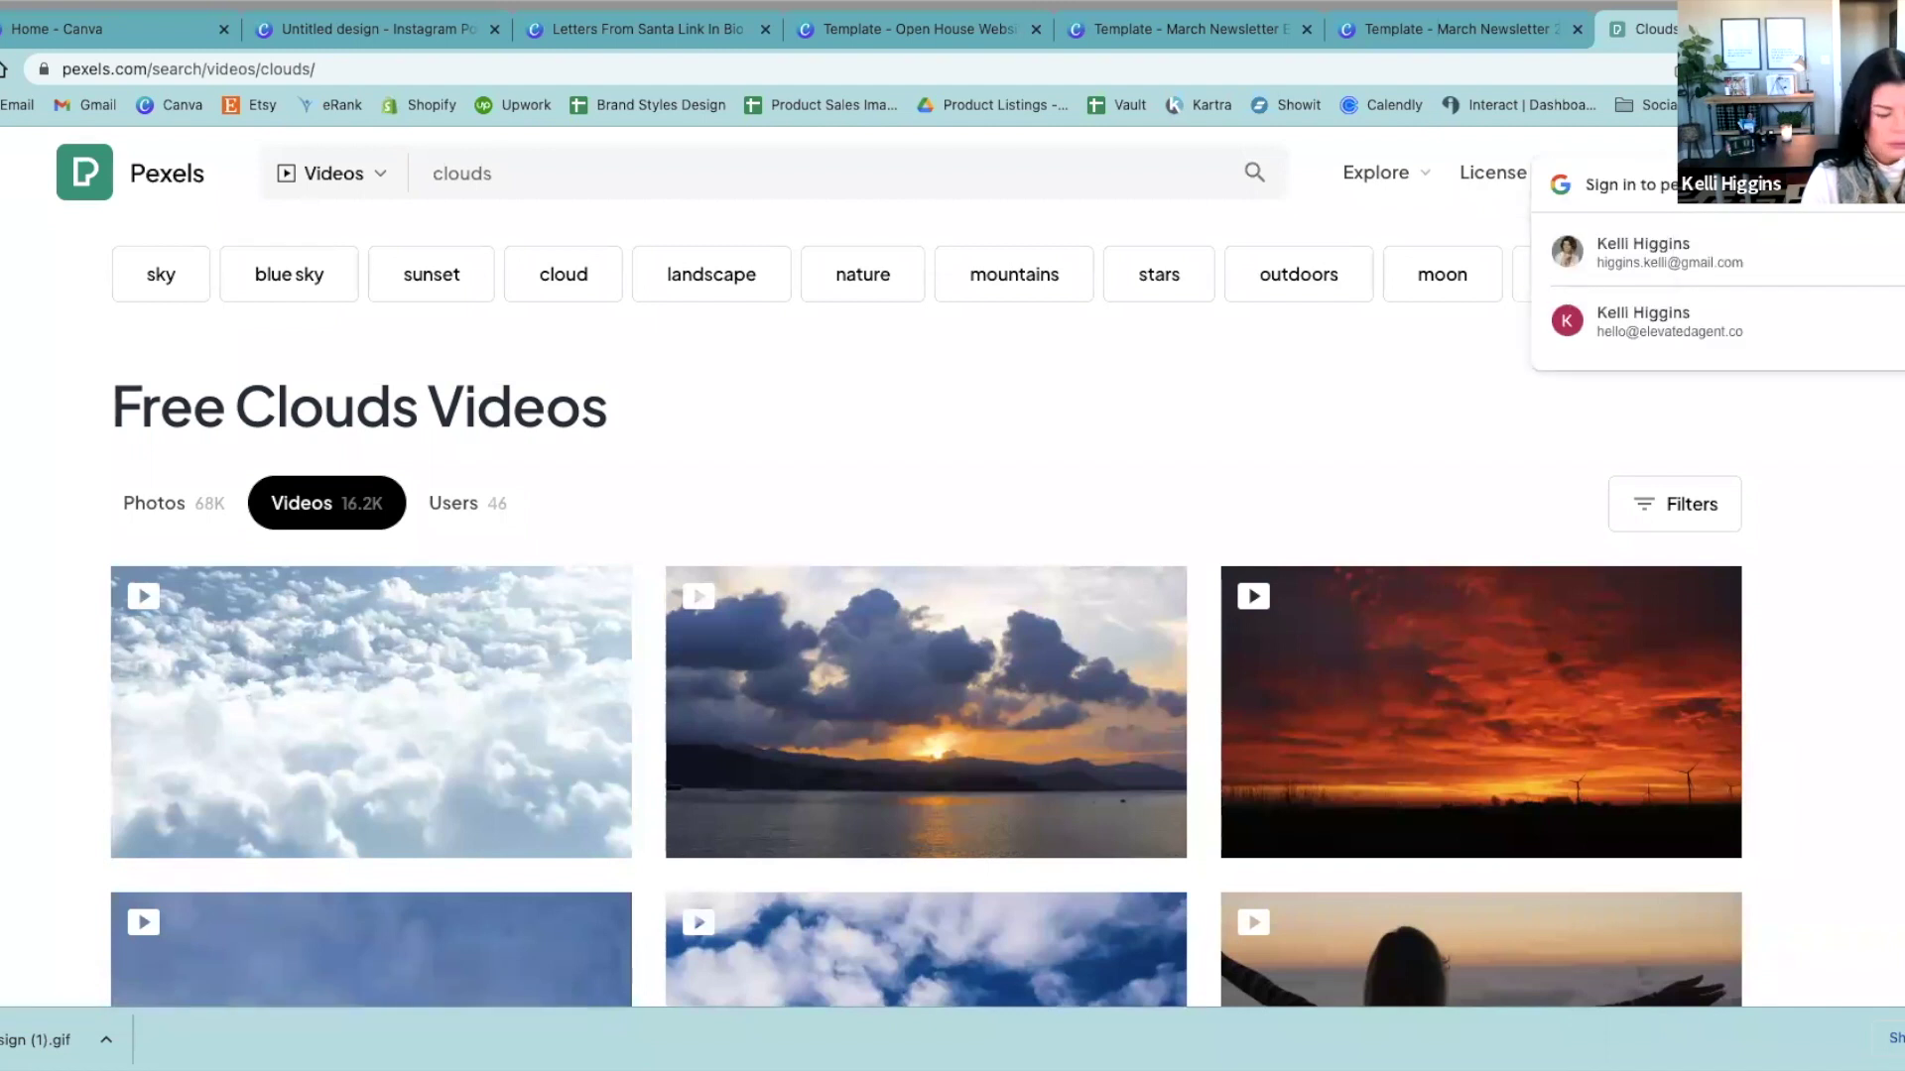
click(799, 71)
click(799, 72)
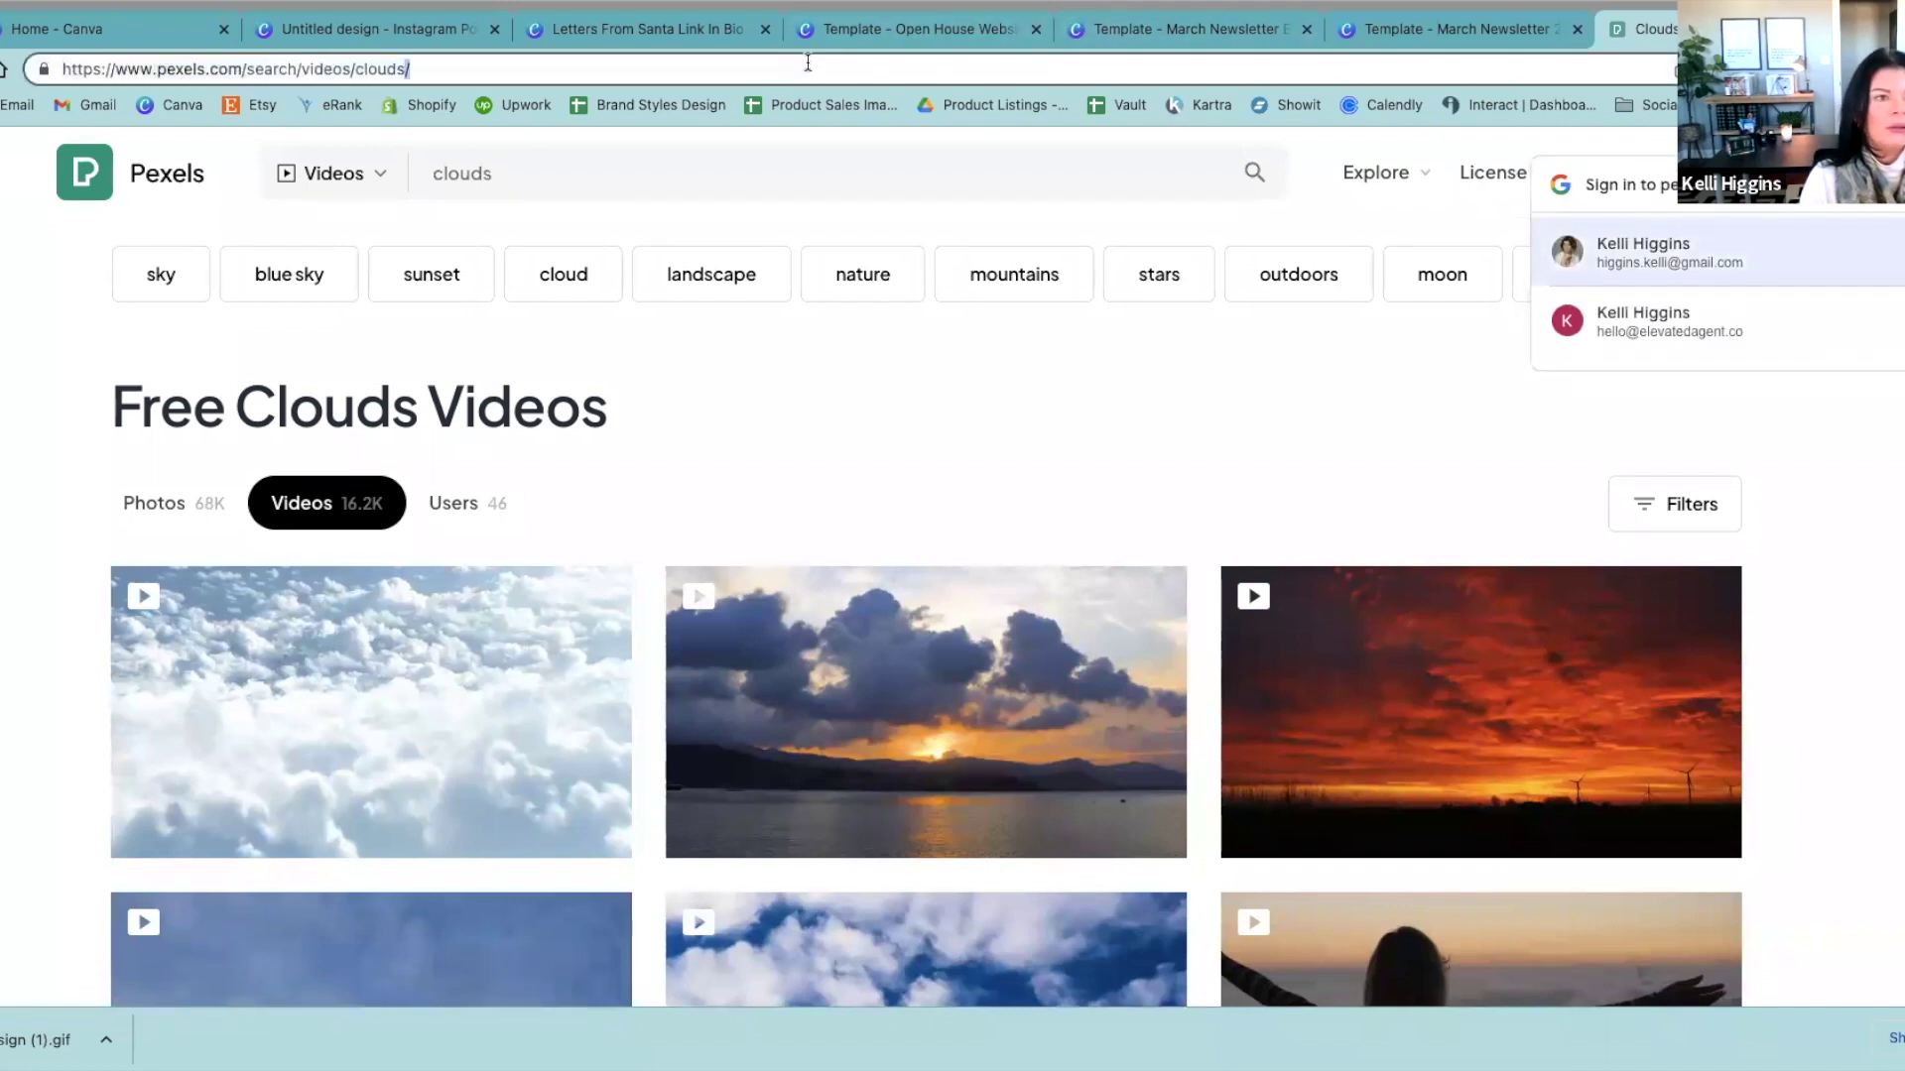
text(www.bestocrealty.com)
key(Return)
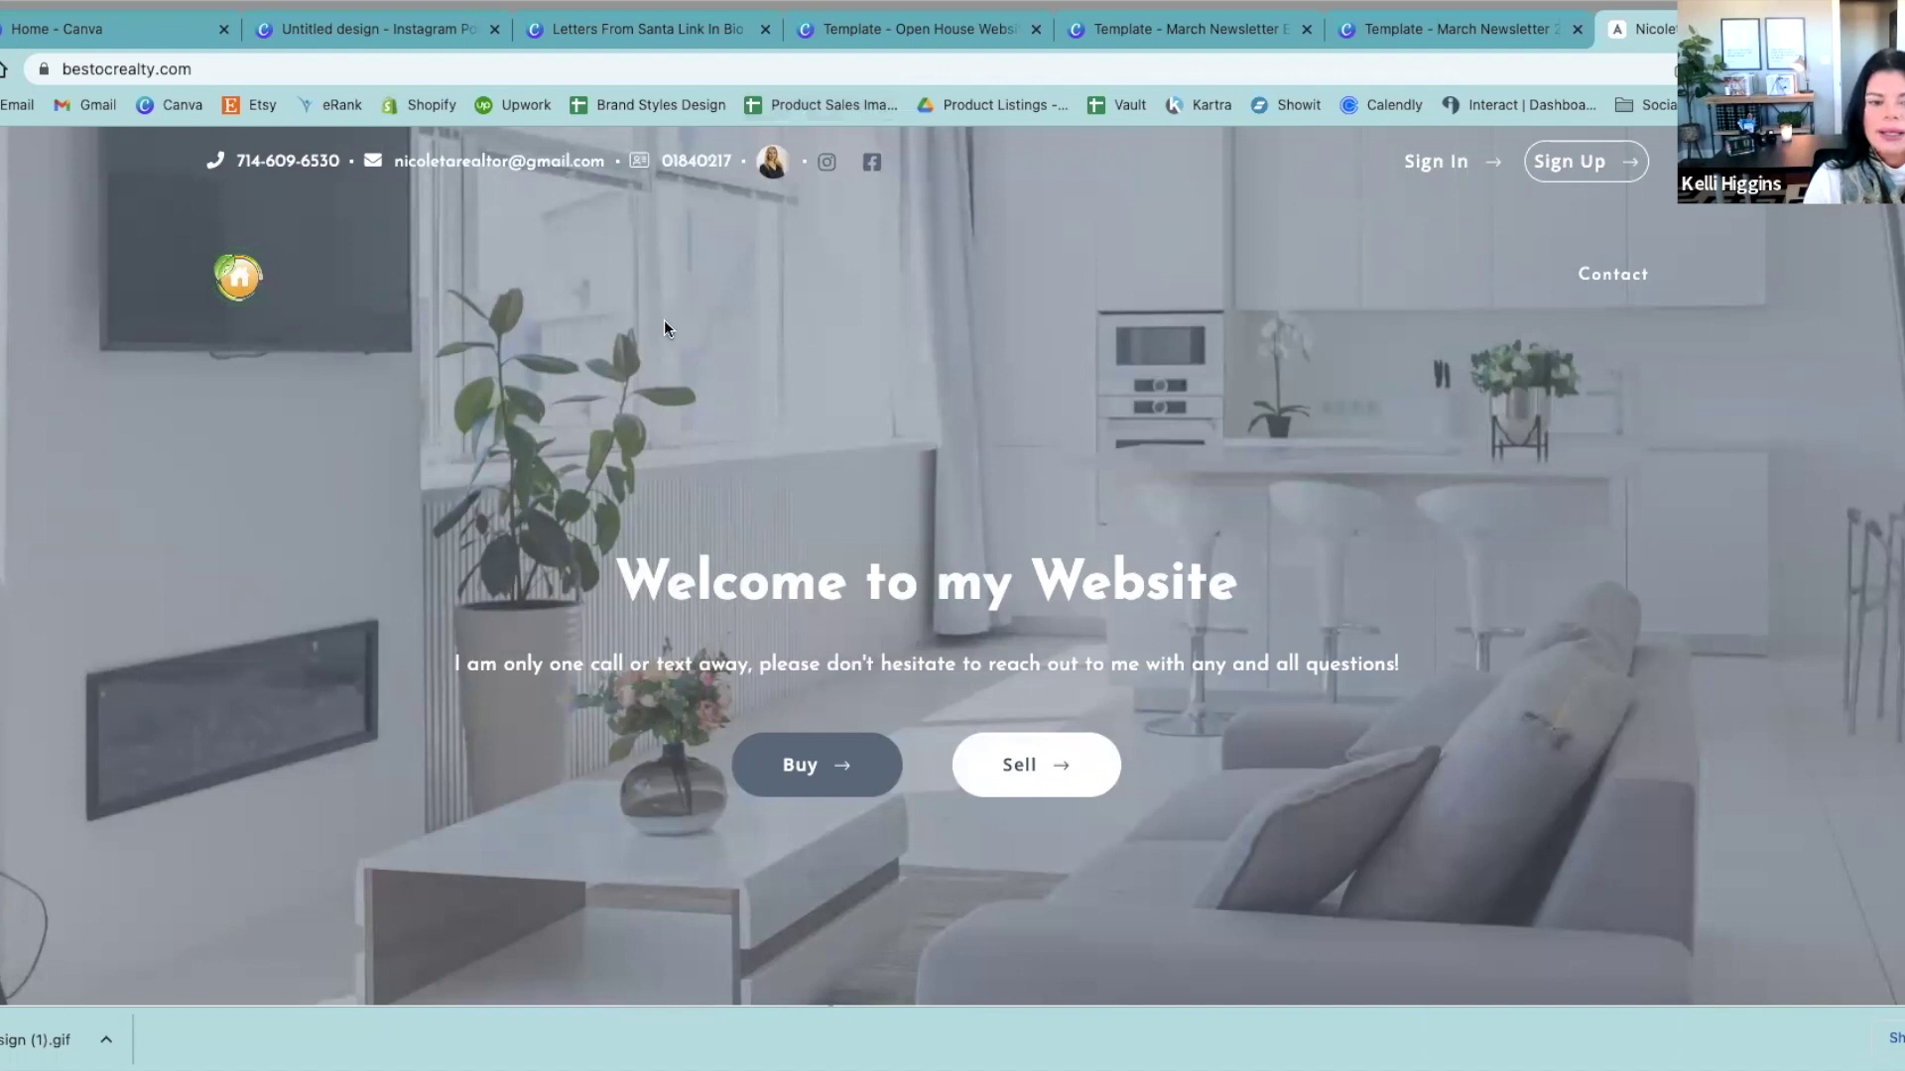
scroll(664, 320, down, 15)
scroll(664, 330, down, 10)
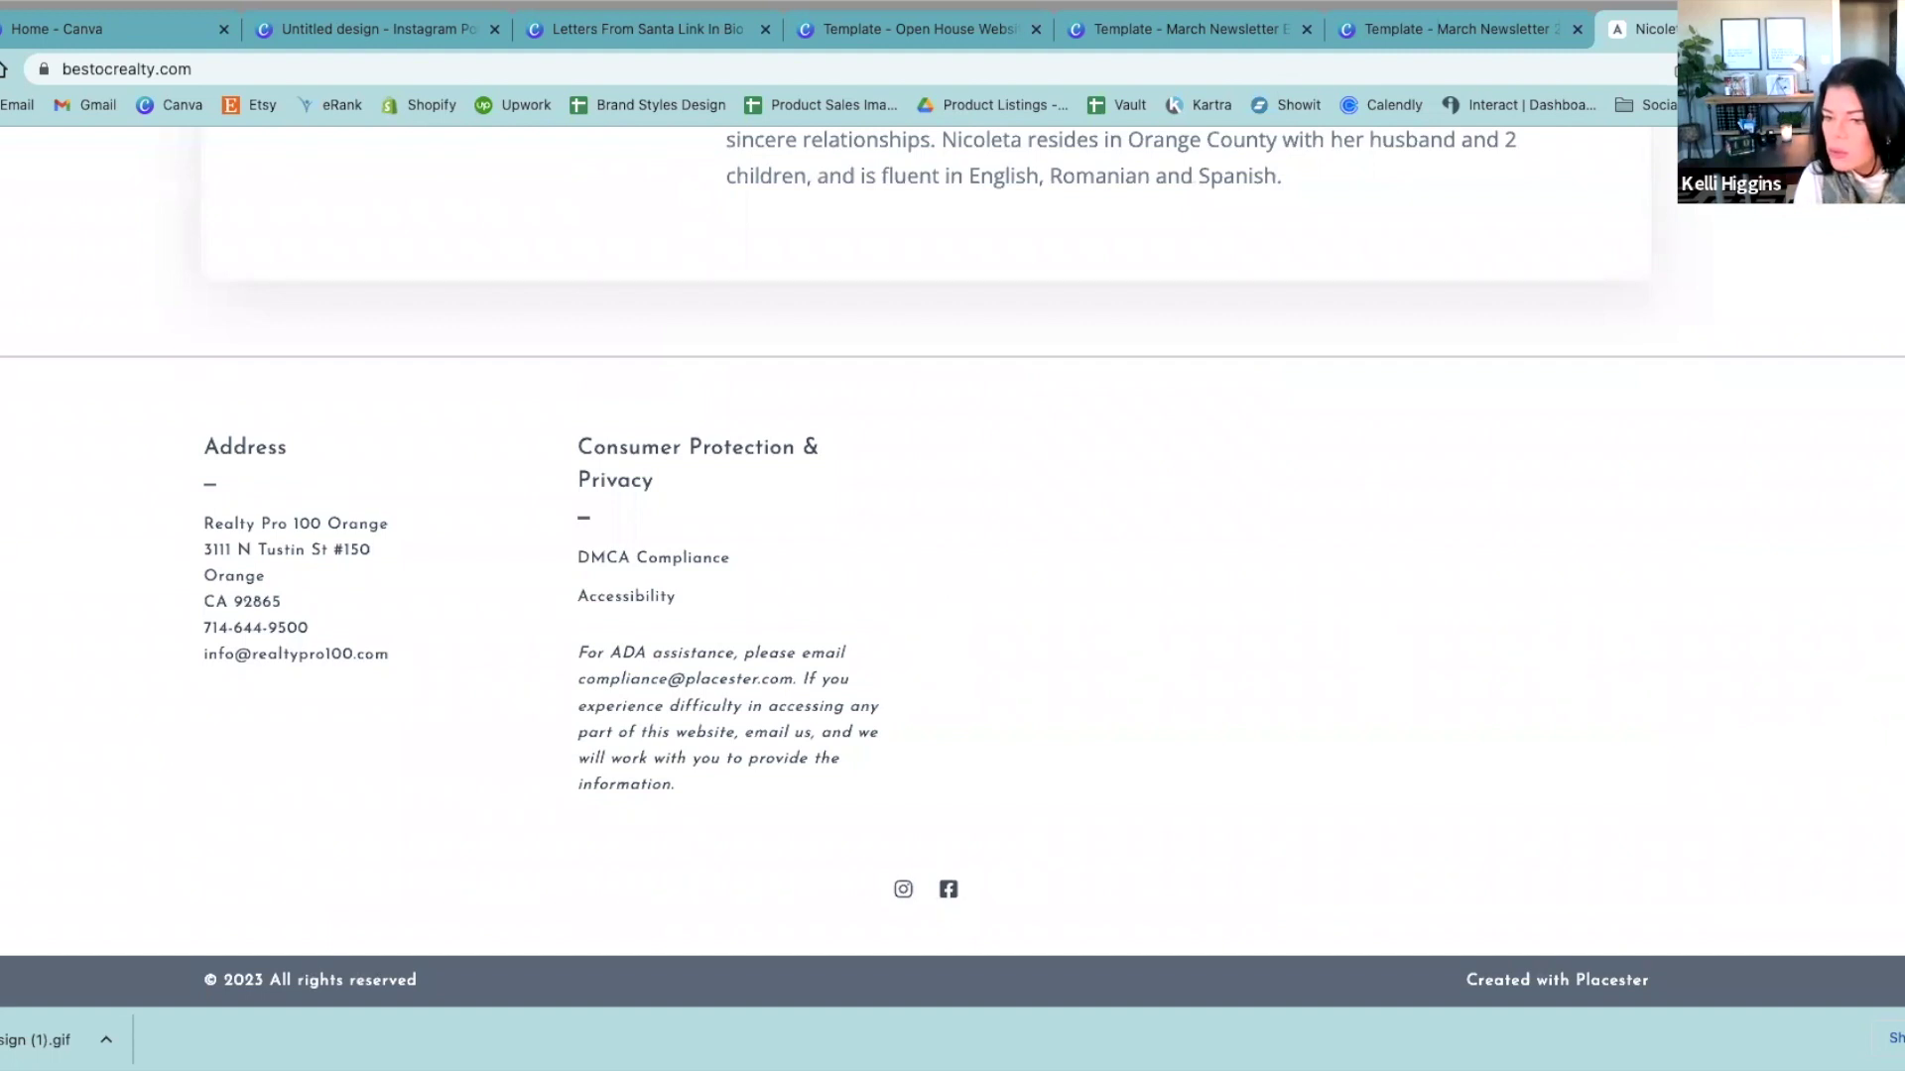
Load the agent's website and open its What's My Home Worth? page in a new tab.
click(814, 68)
text(lorenalocke.com)
key(Return)
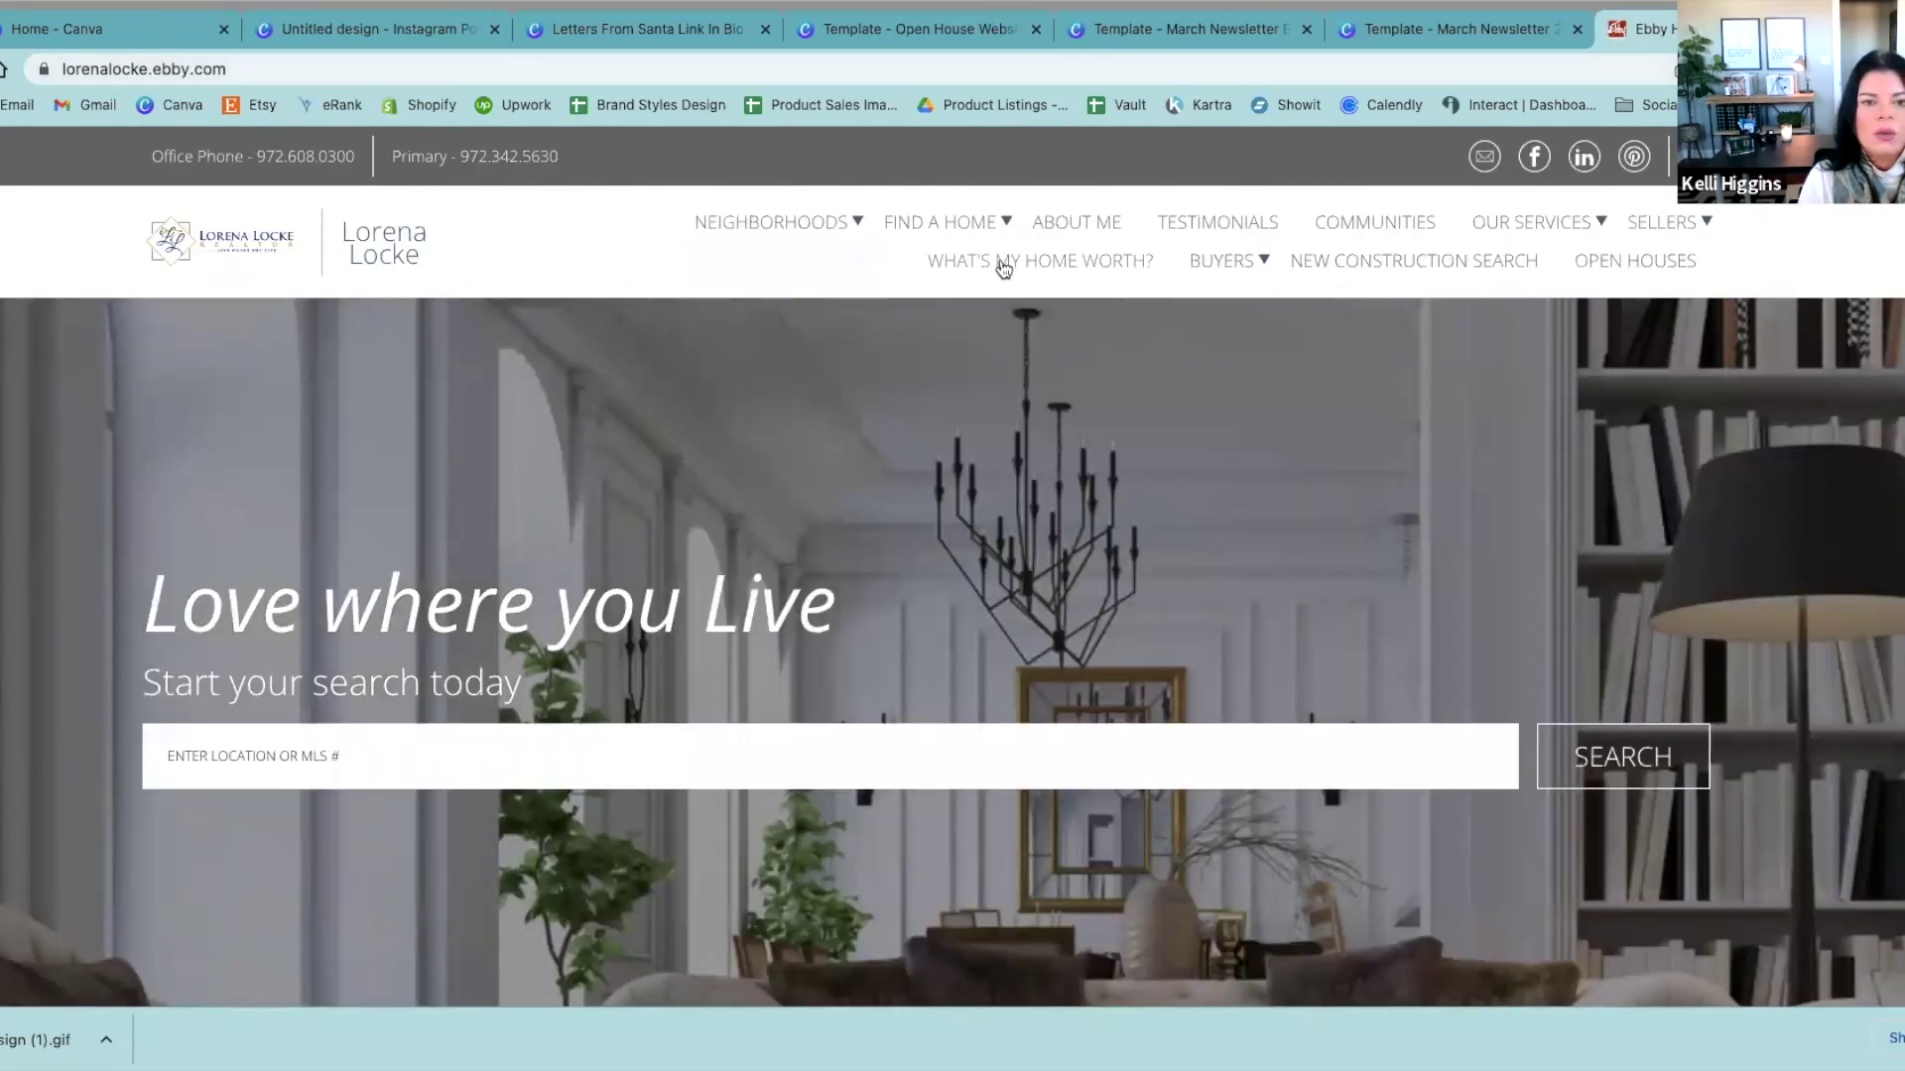
click(998, 259)
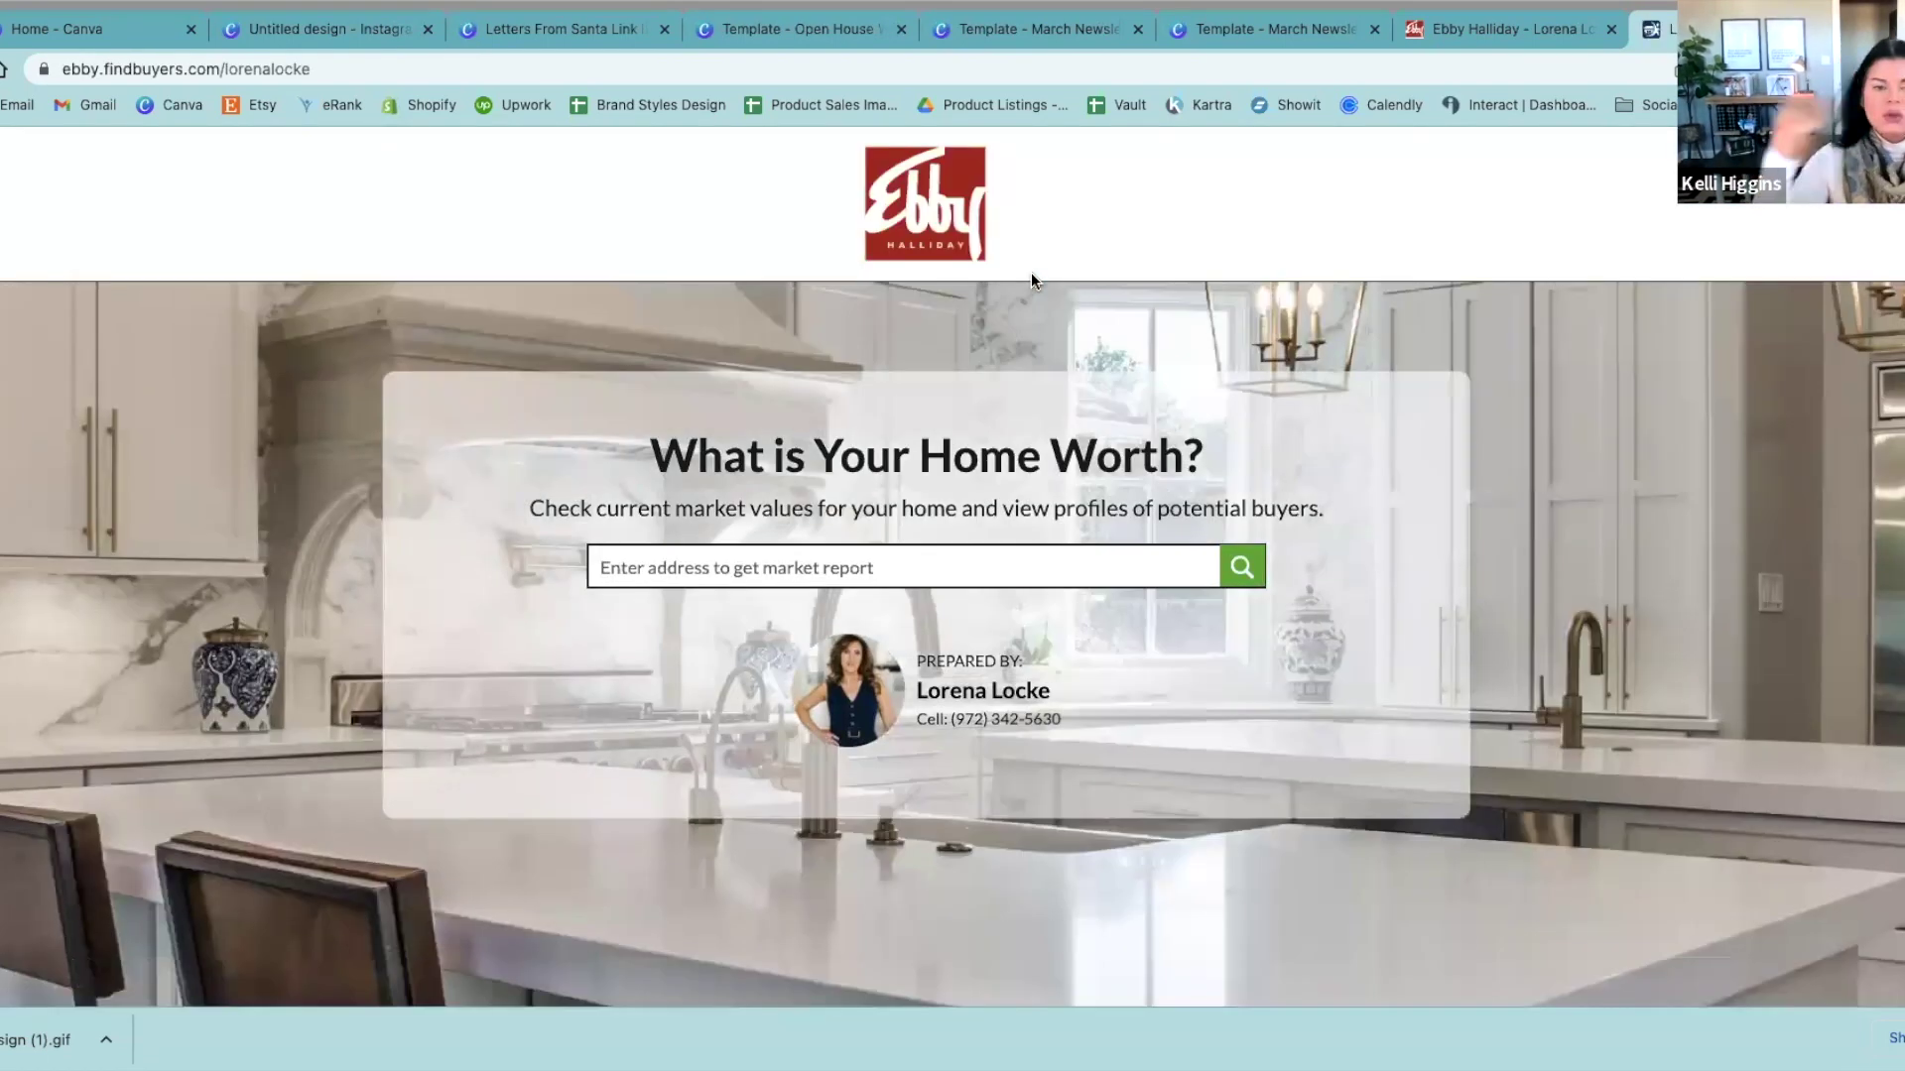
click(1495, 41)
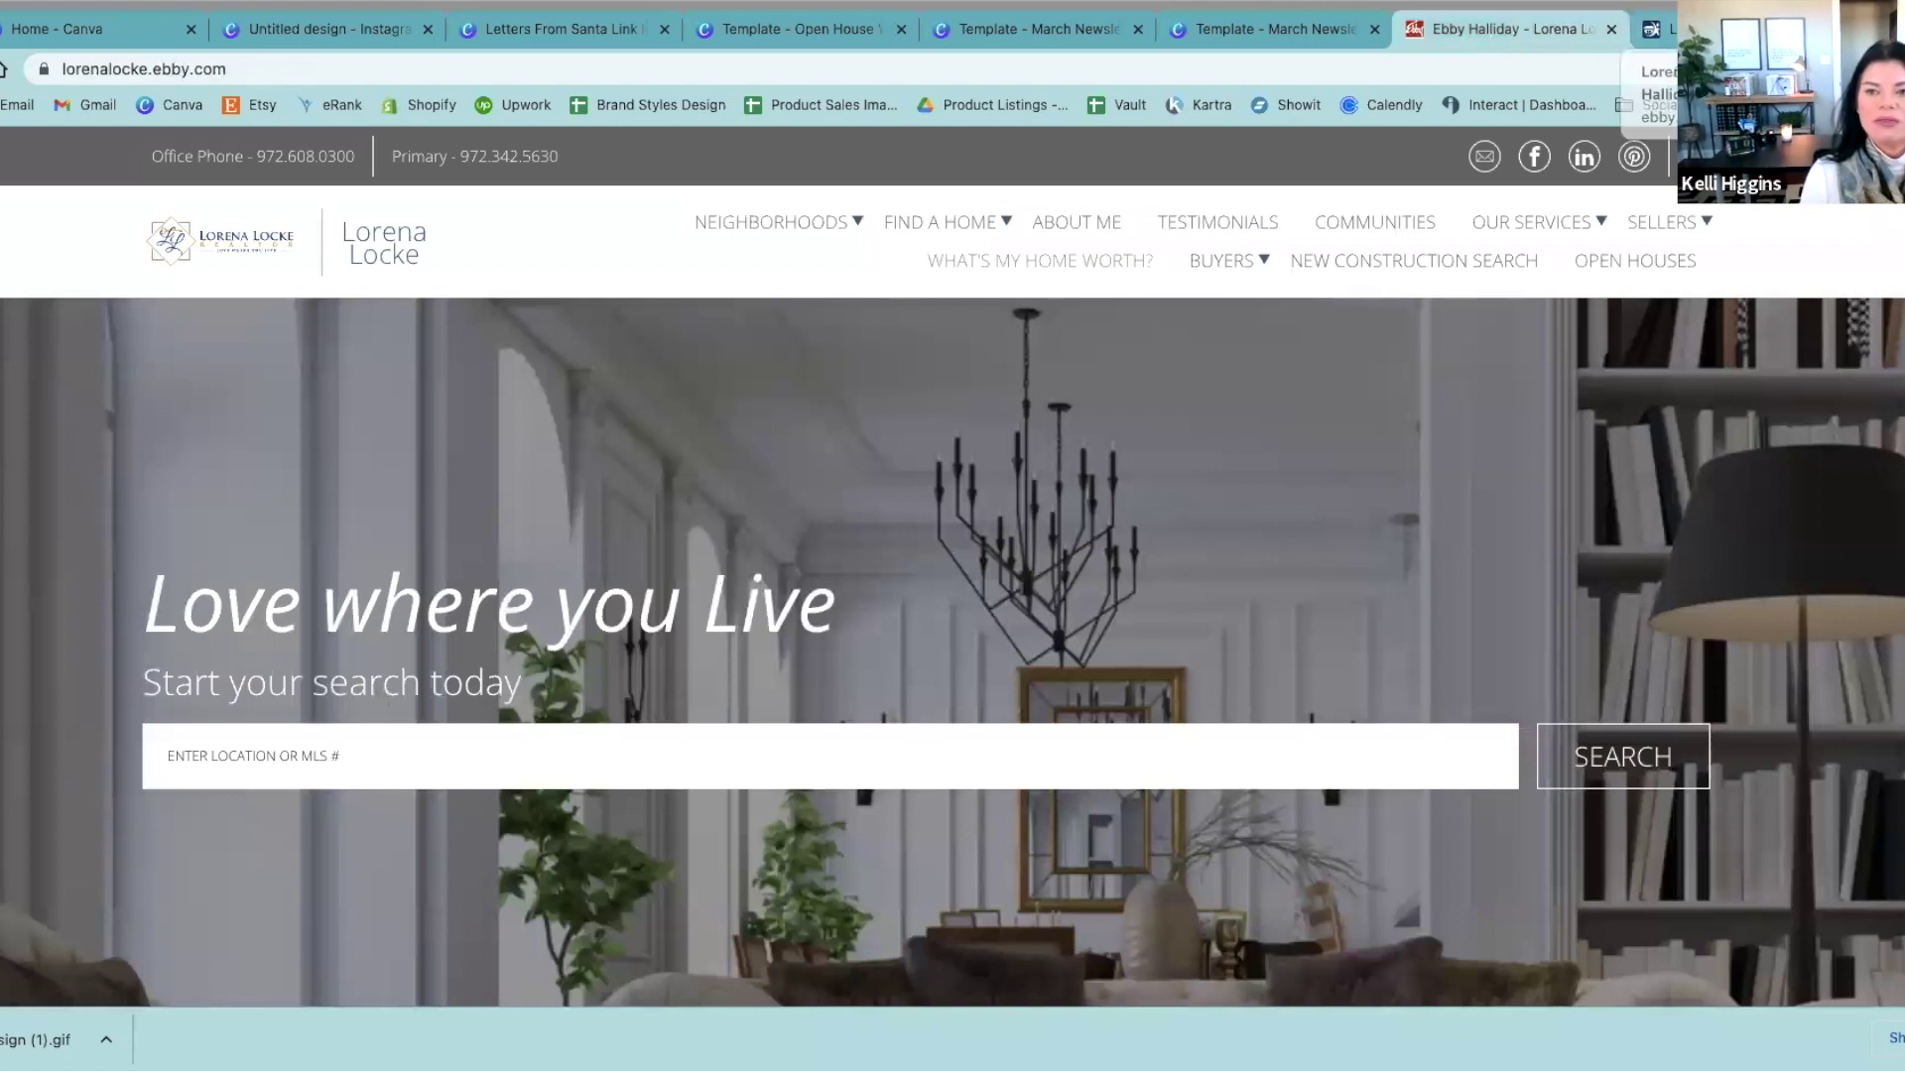
click(1662, 29)
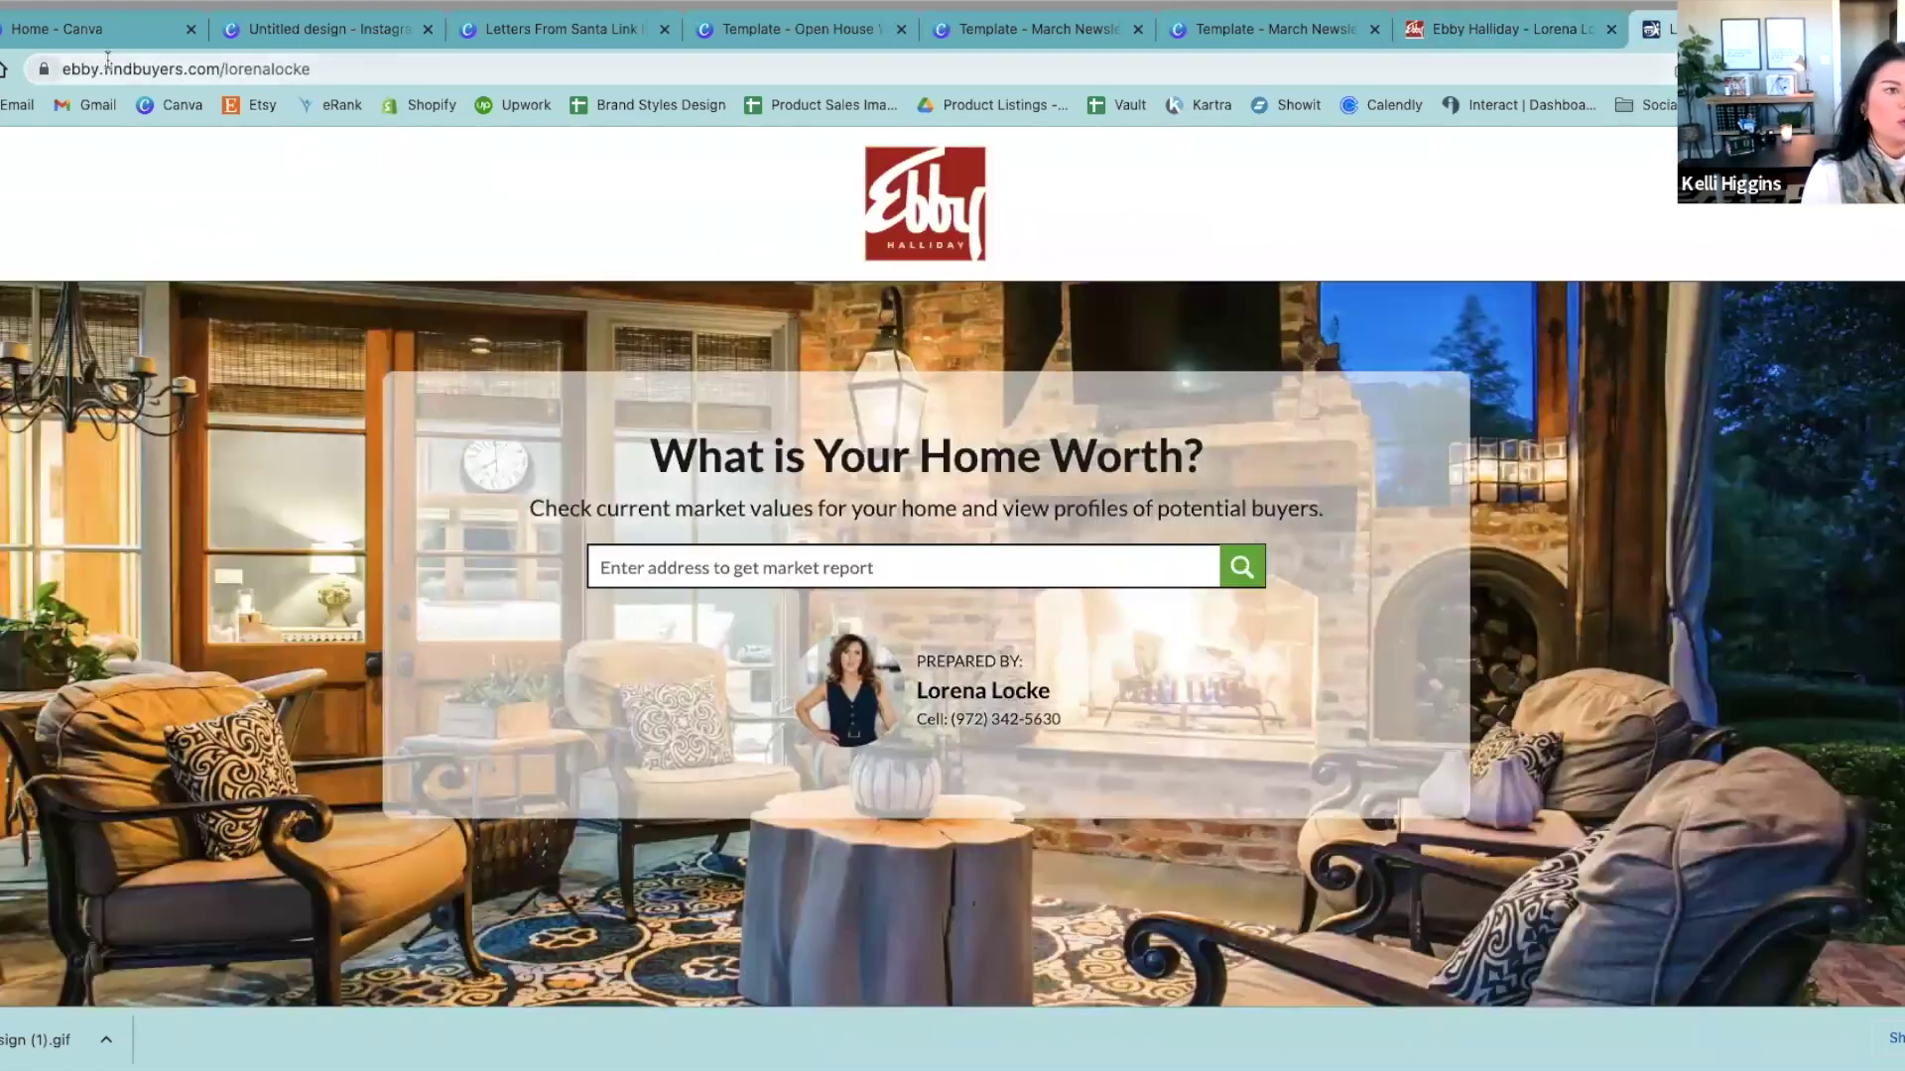
Copy the home-value page's address and return to the Canva QR code link field.
click(116, 65)
key(ctrl+c)
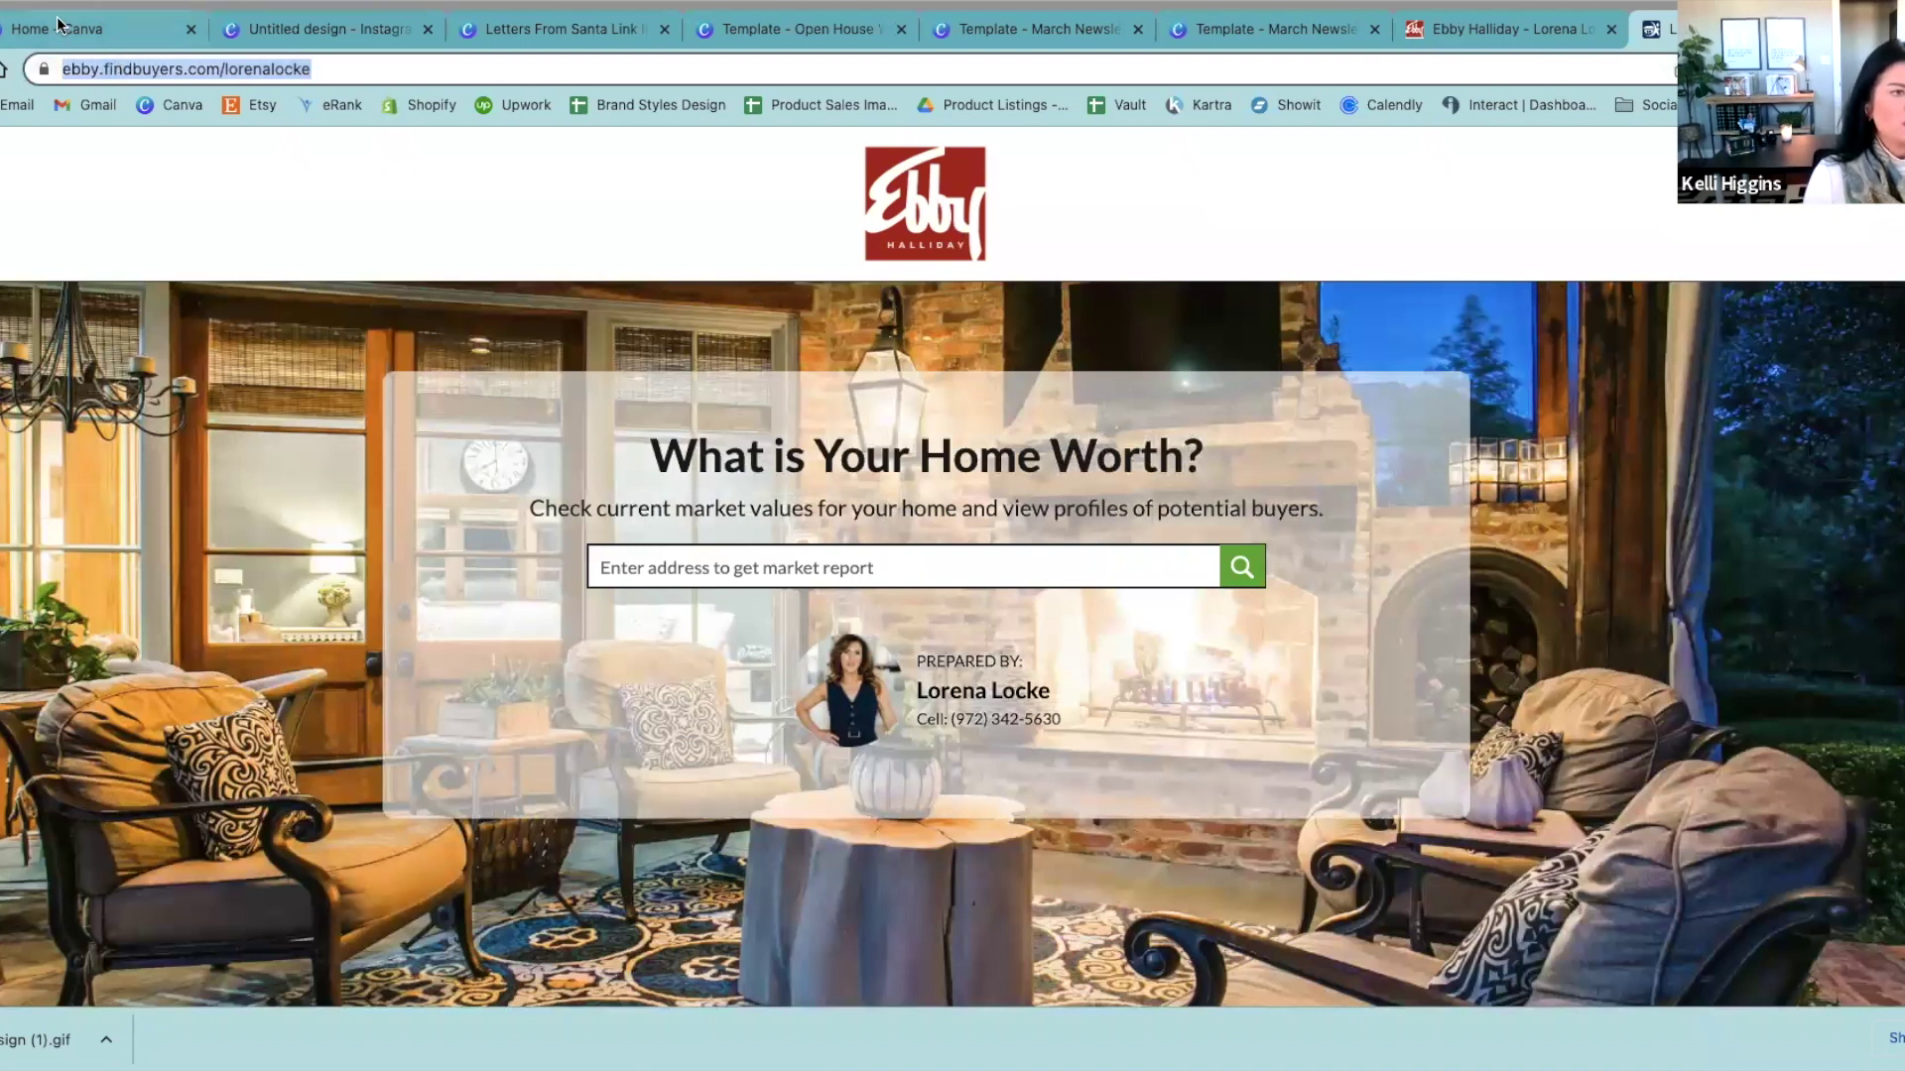
click(20, 17)
click(262, 22)
click(163, 402)
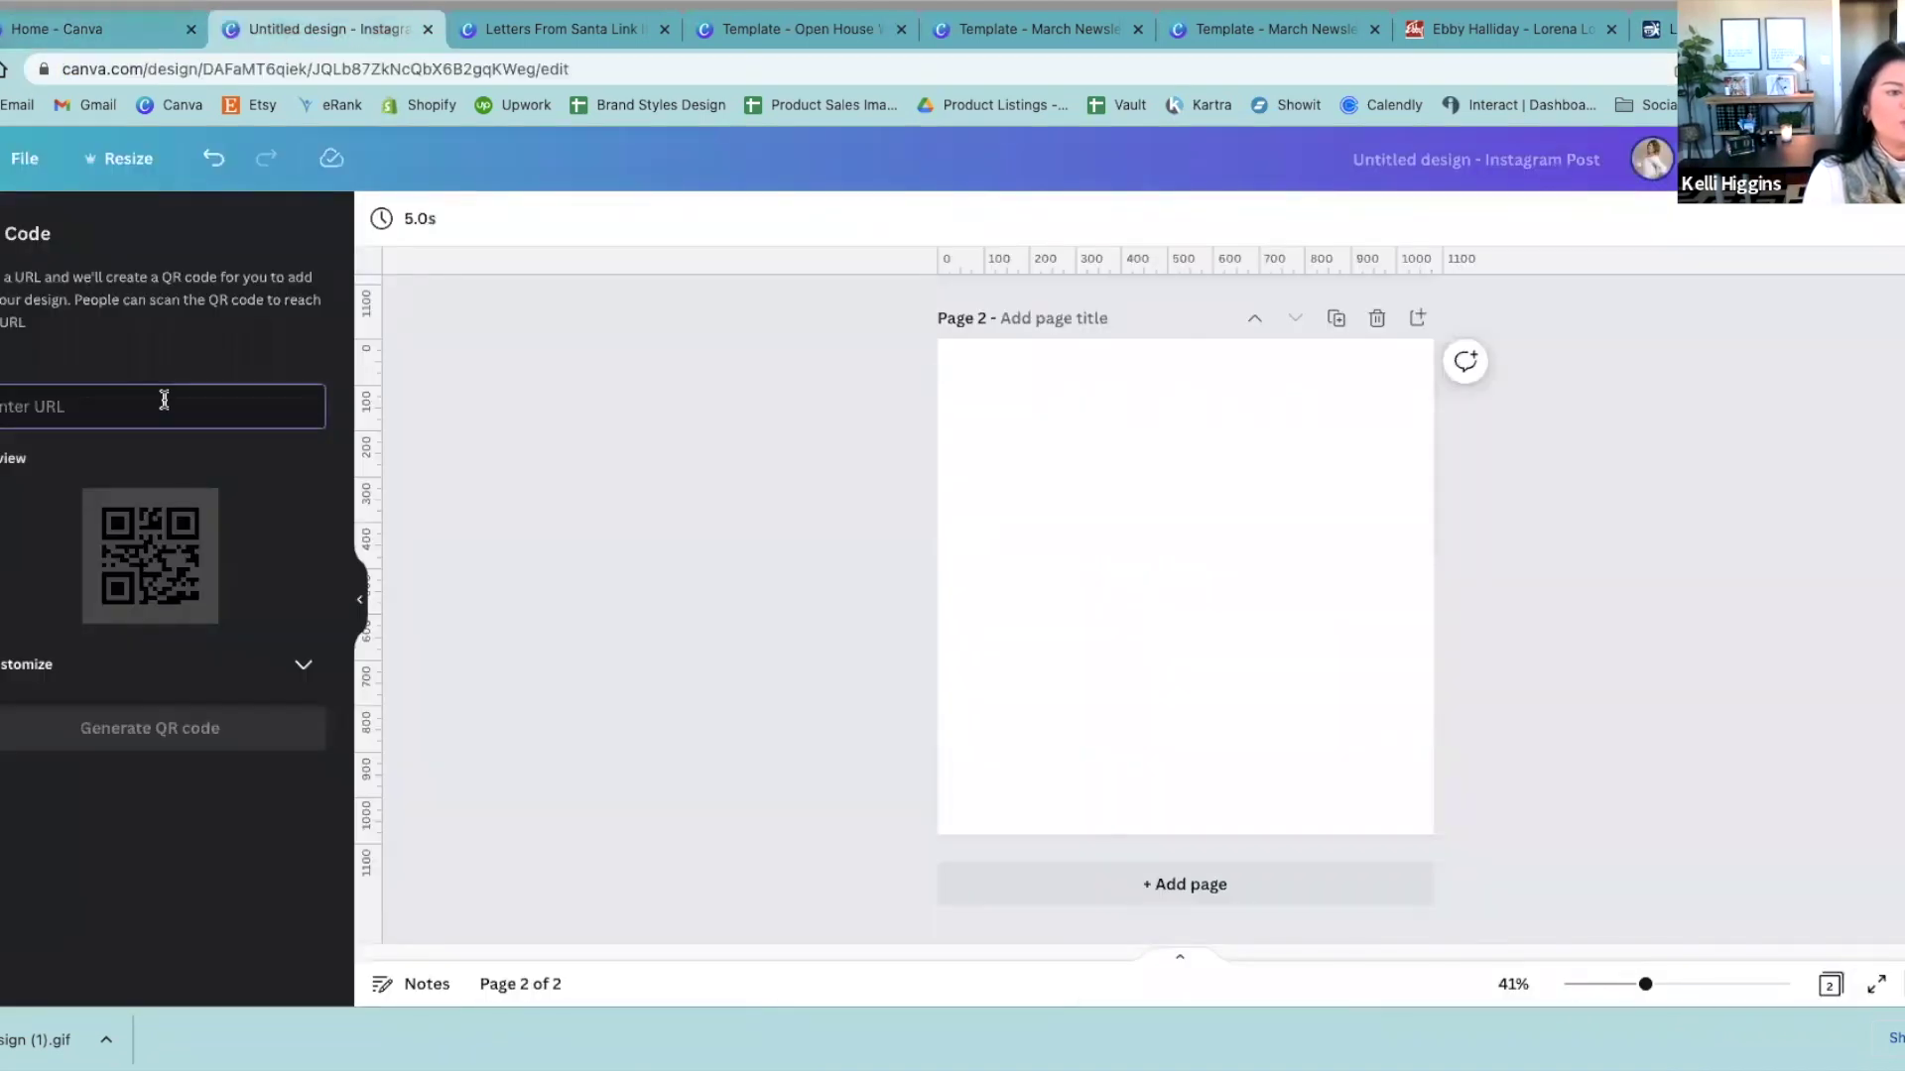
Generate a QR code from the pasted home-value page URL and place it on page 2.
key(ctrl+v)
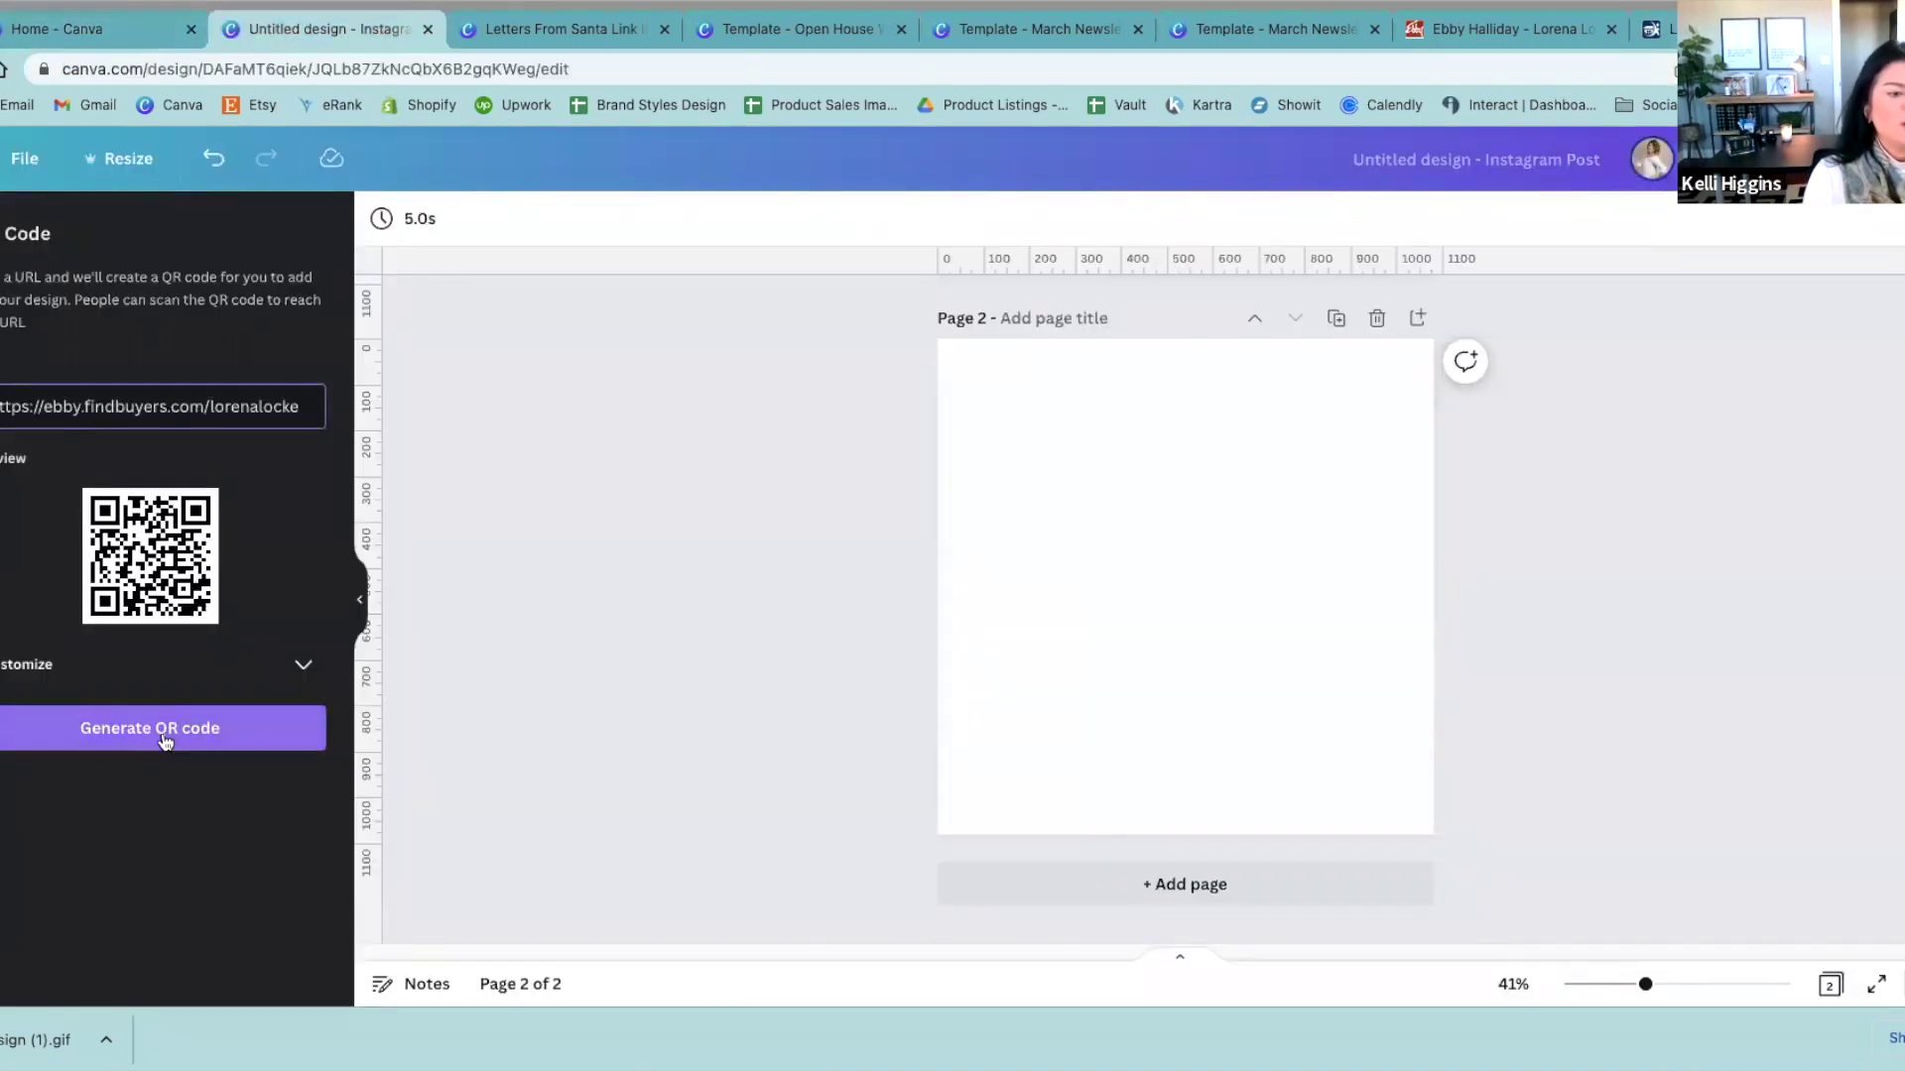
click(163, 665)
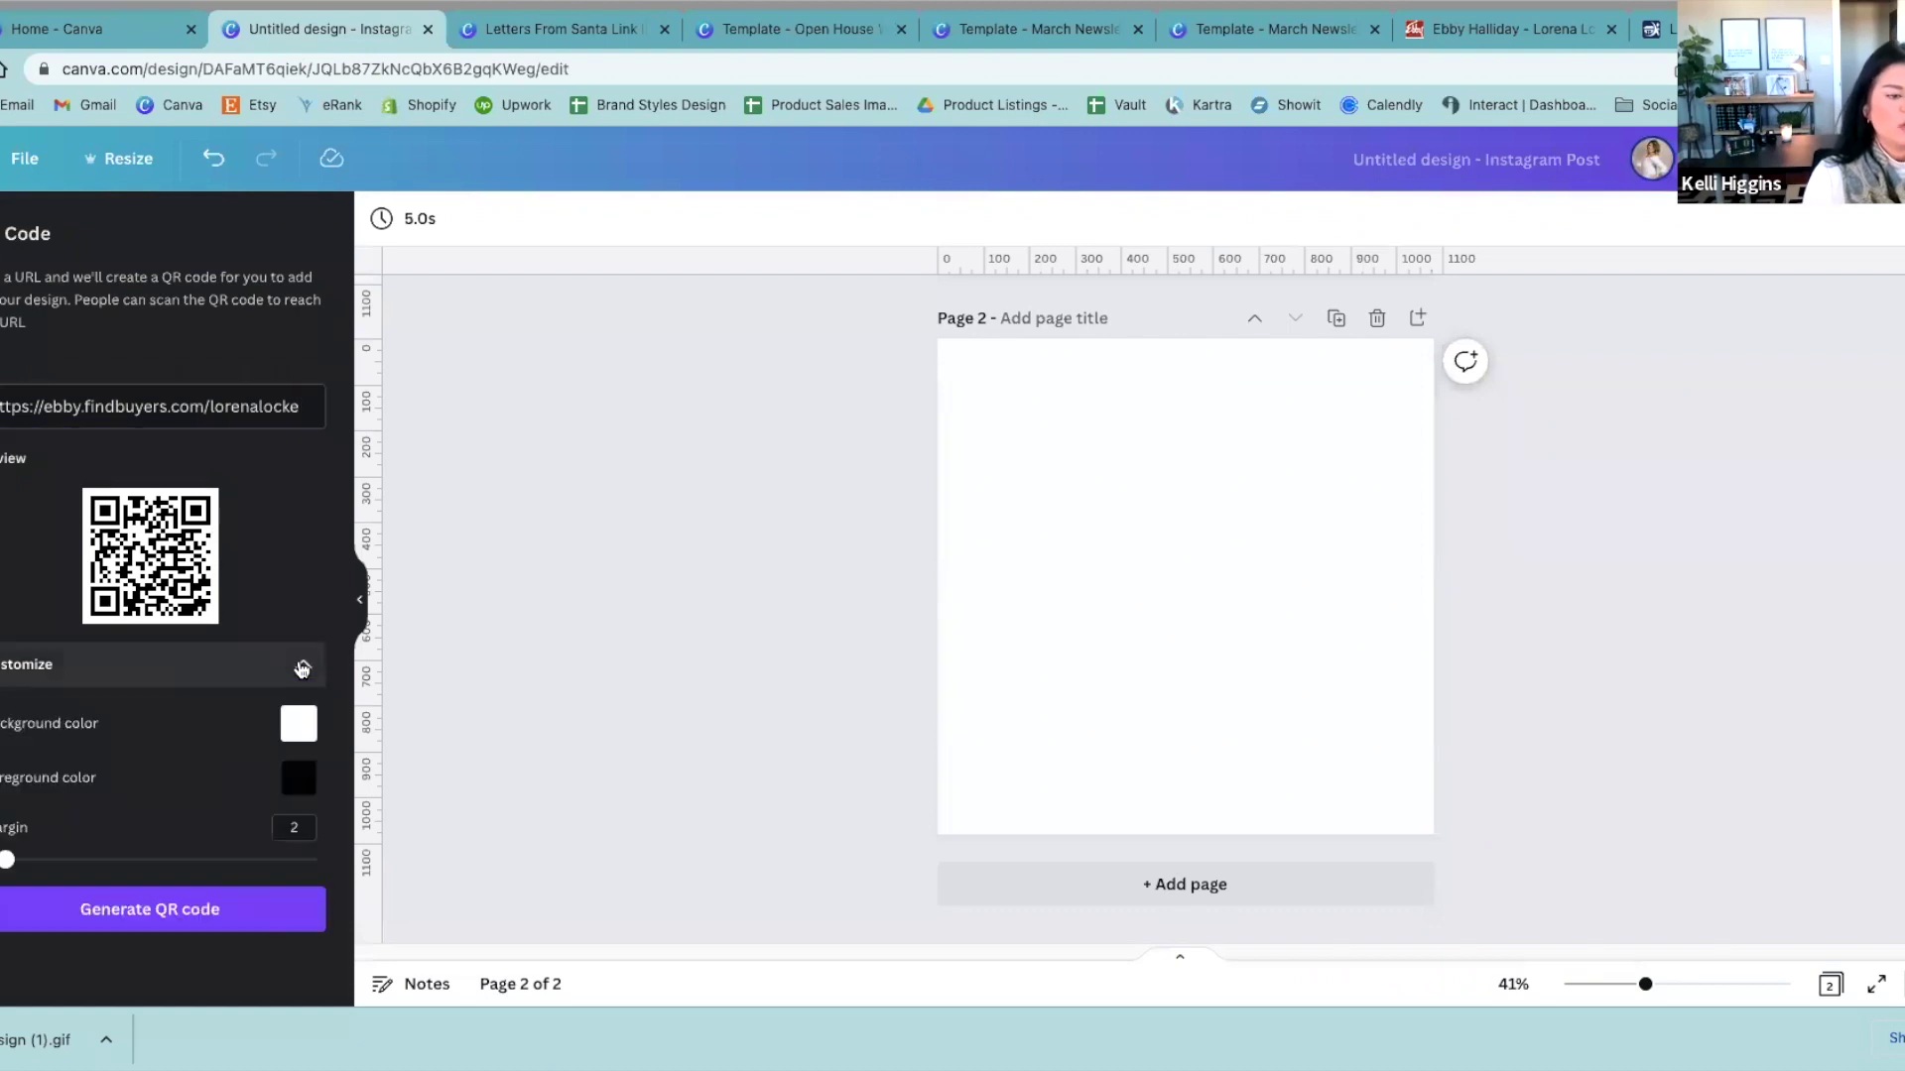
click(82, 911)
drag(1243, 498, 1265, 439)
Try black and olive page backgrounds behind the QR code, then reset the background to white.
click(1071, 447)
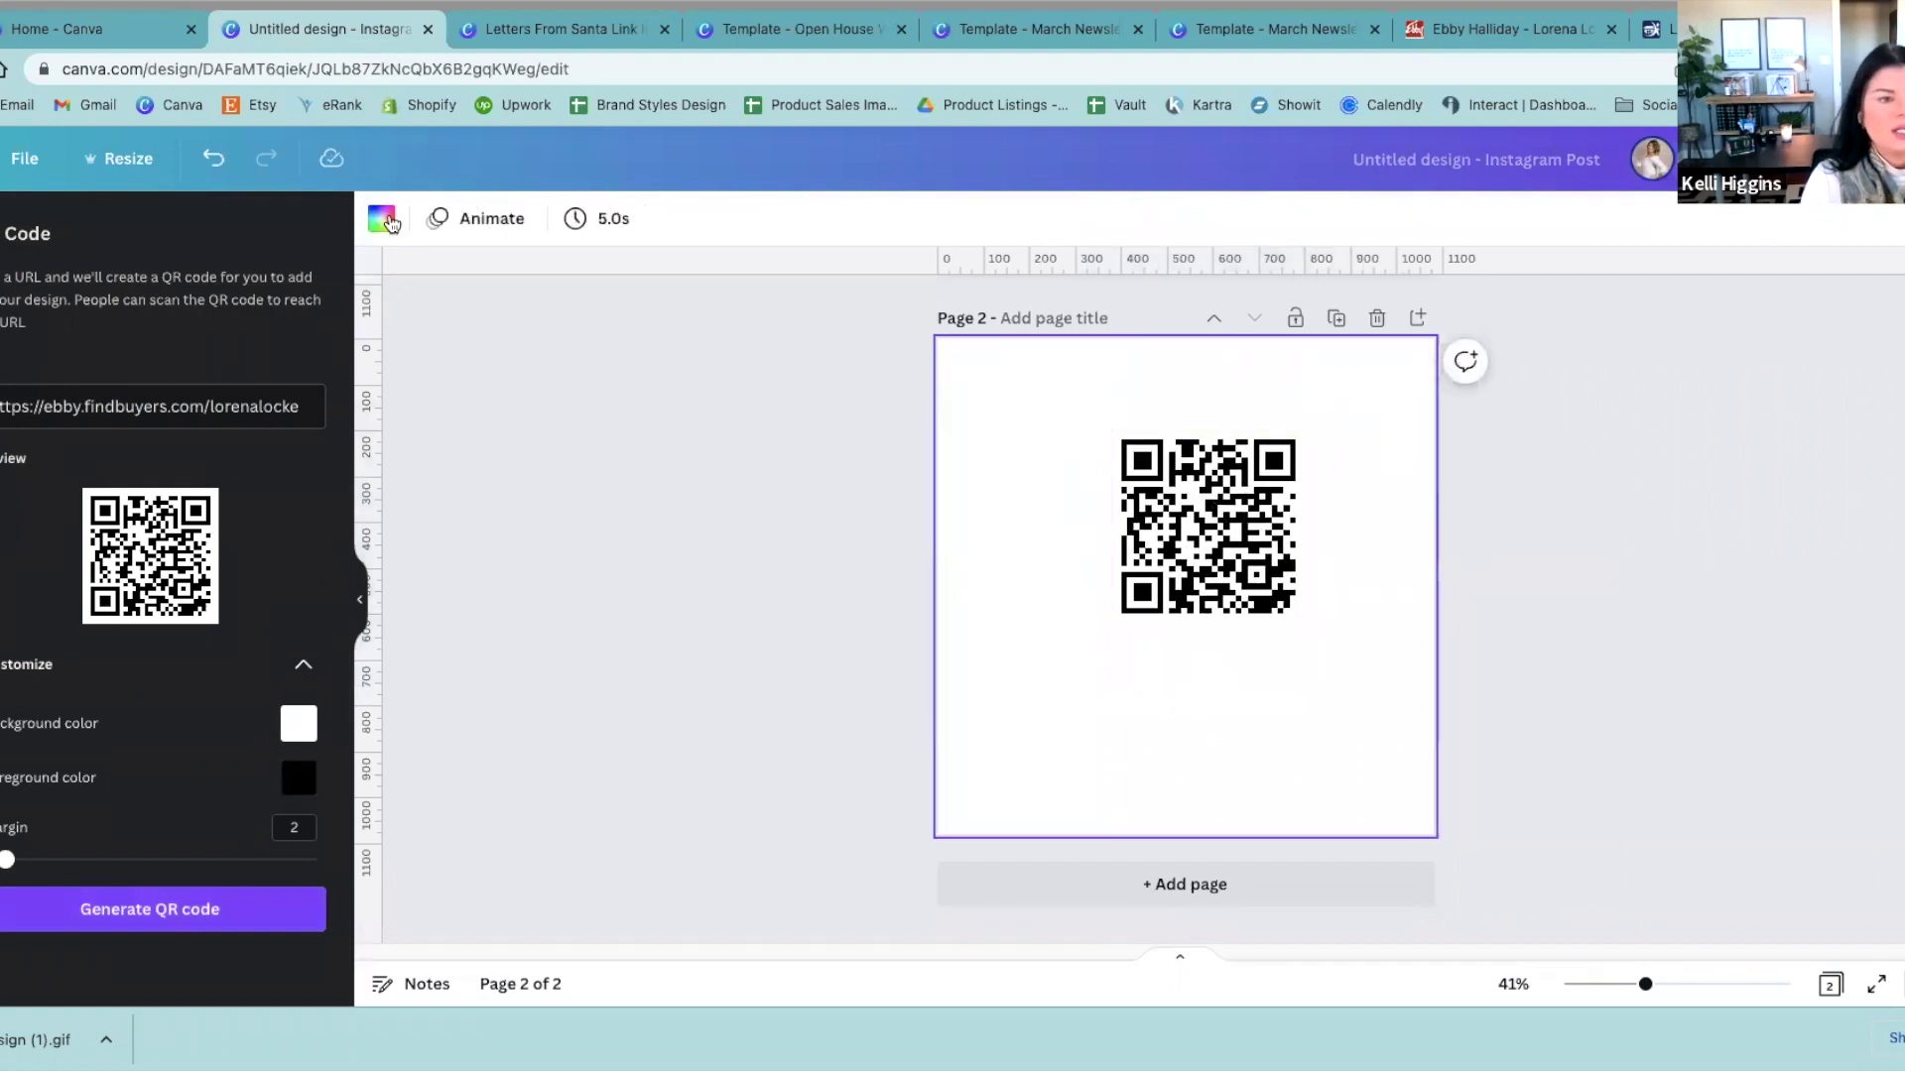
click(385, 218)
click(119, 568)
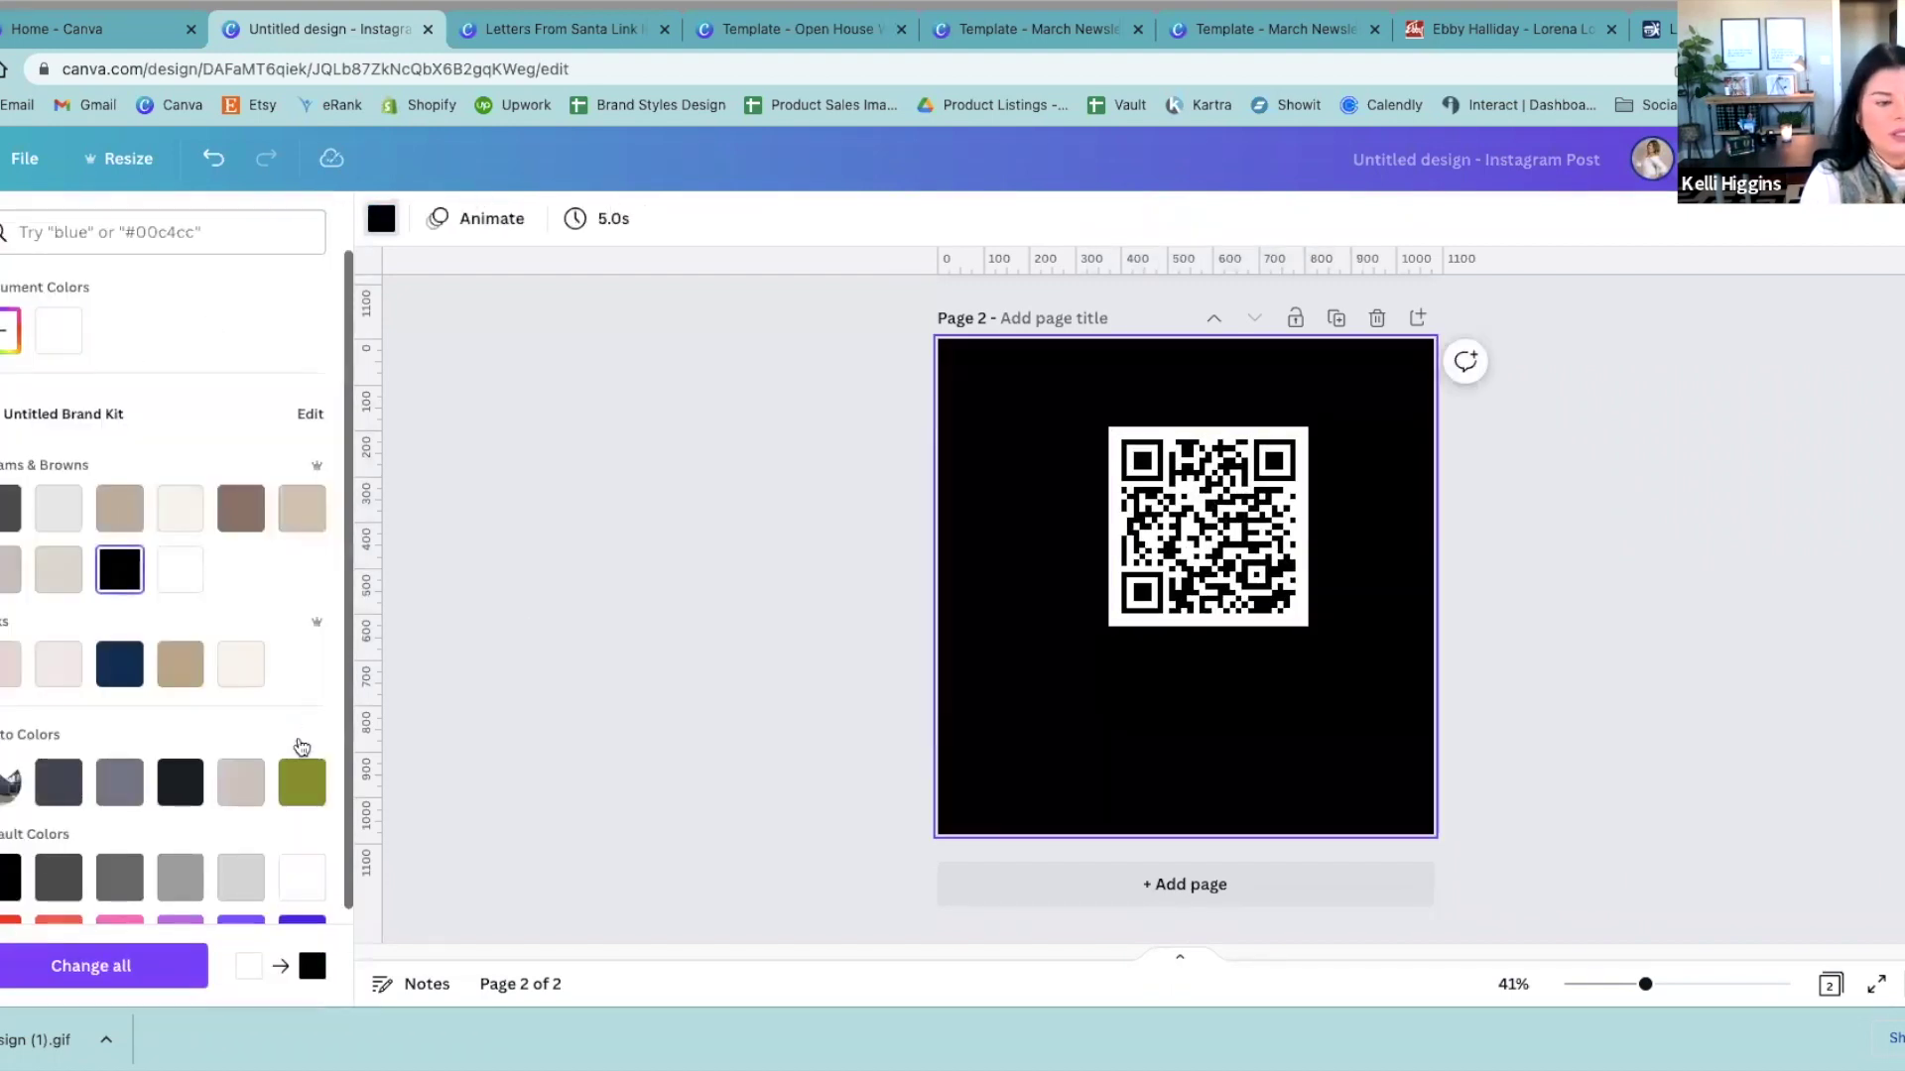
click(302, 781)
click(960, 578)
drag(1208, 527, 1316, 430)
click(1303, 362)
key(Delete)
Nudge the QR code into a better position on page 2.
click(1325, 721)
drag(1335, 511, 1328, 472)
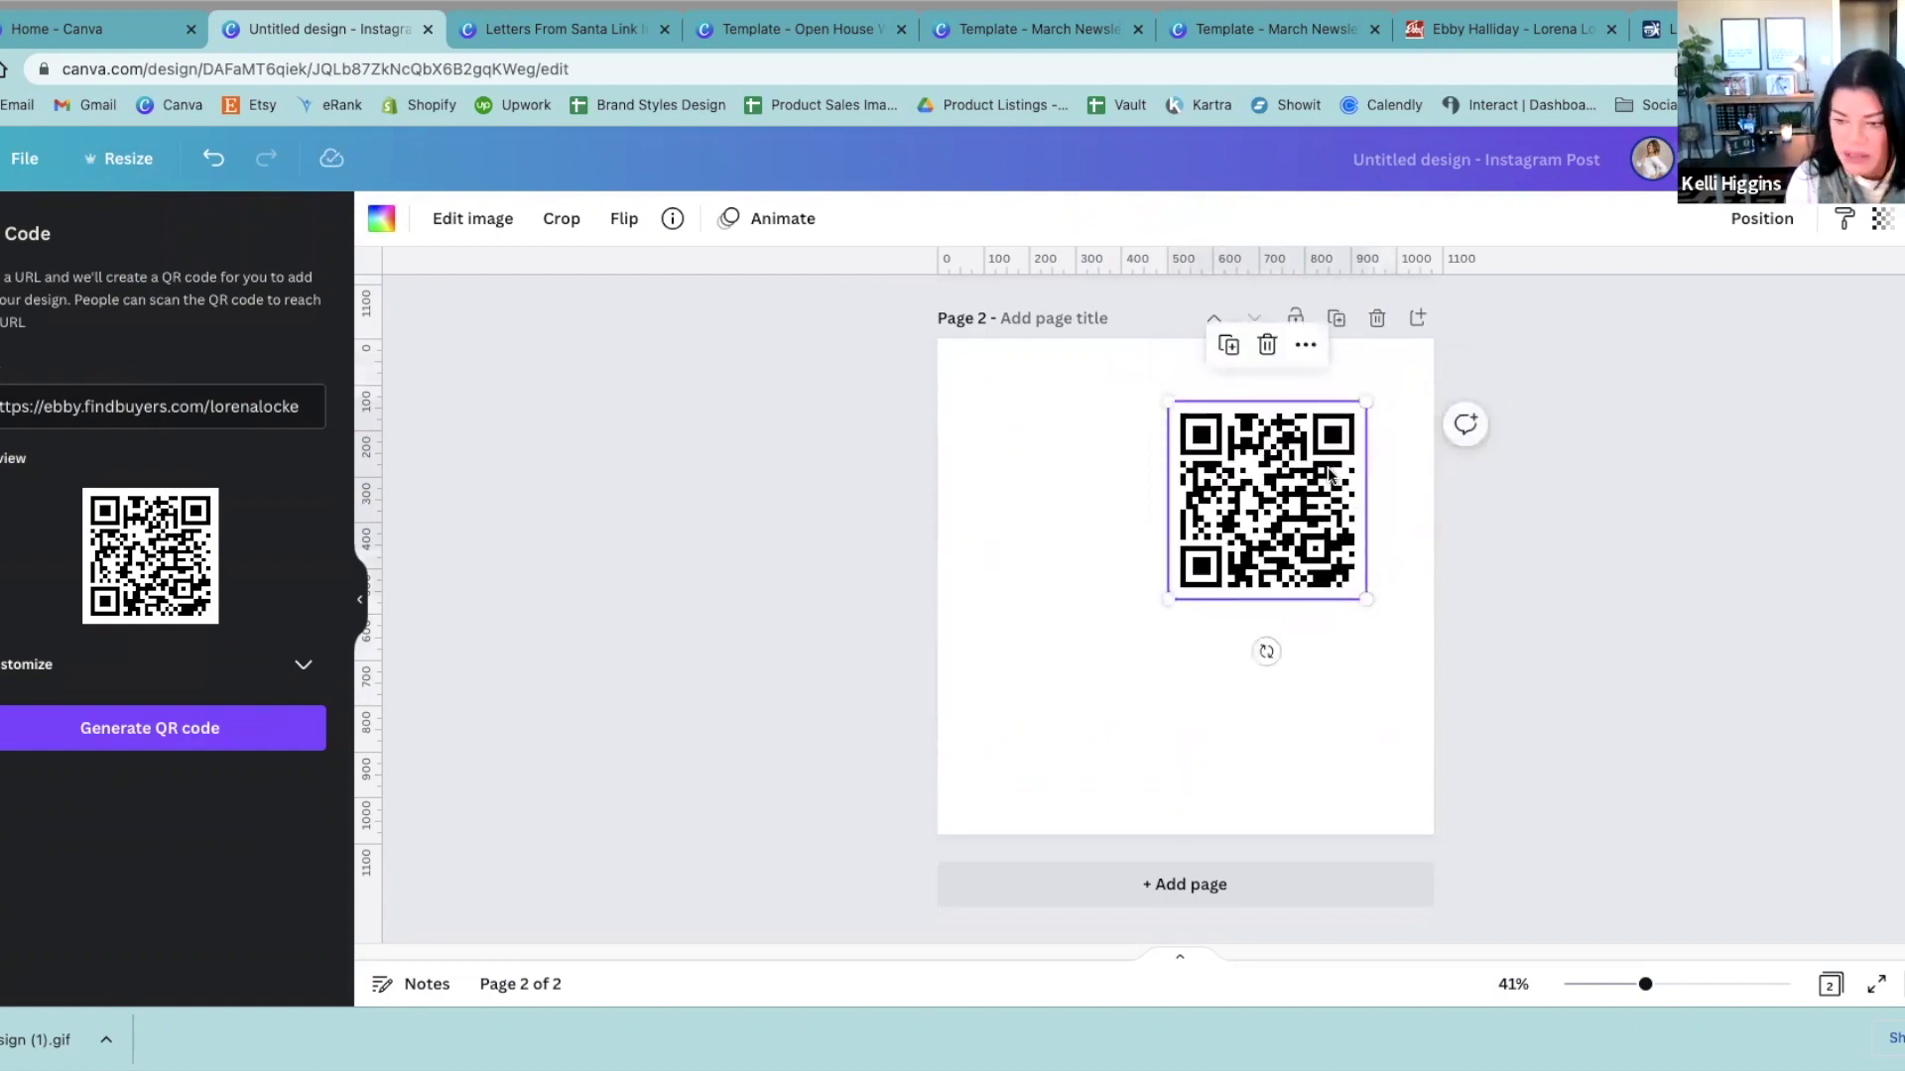
drag(1233, 507, 1223, 546)
Close the home-value page tab and go back to the Instagram post design.
click(1654, 29)
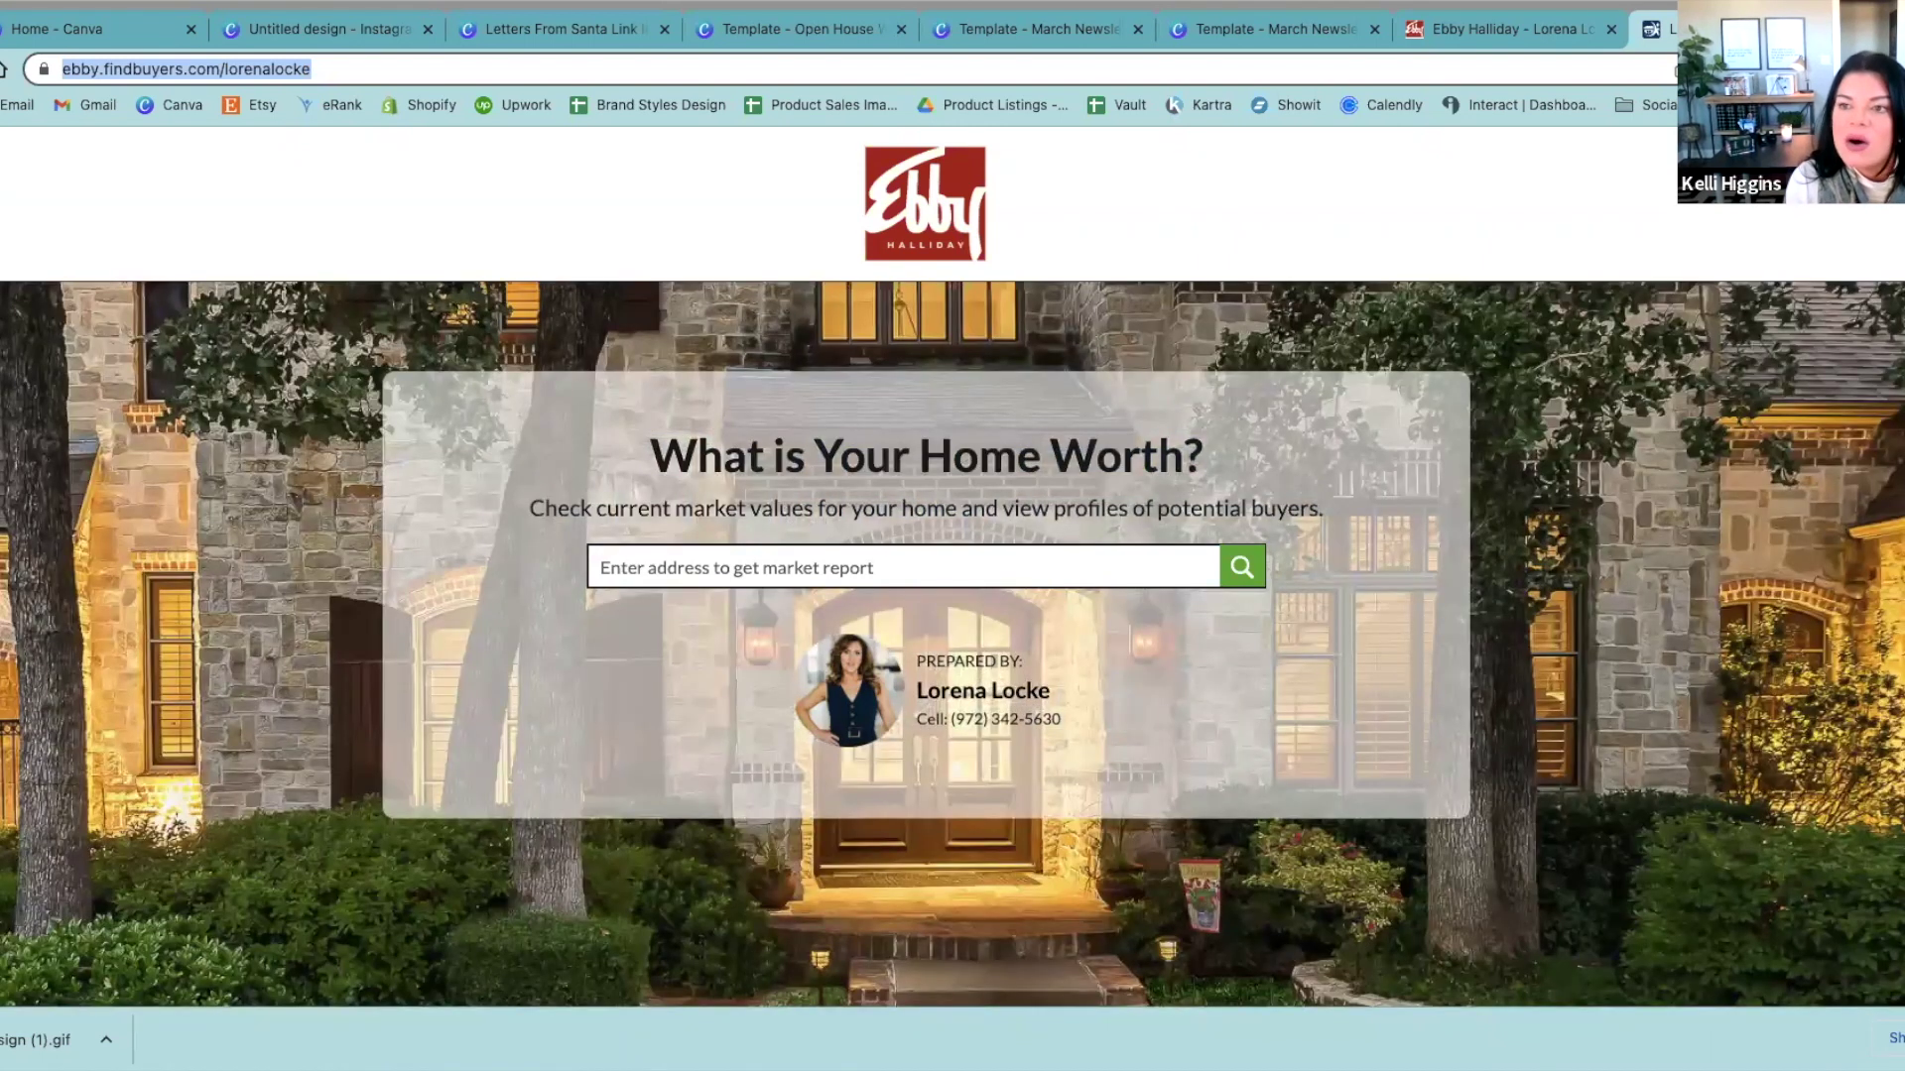
key(ctrl+w)
key(ctrl+w)
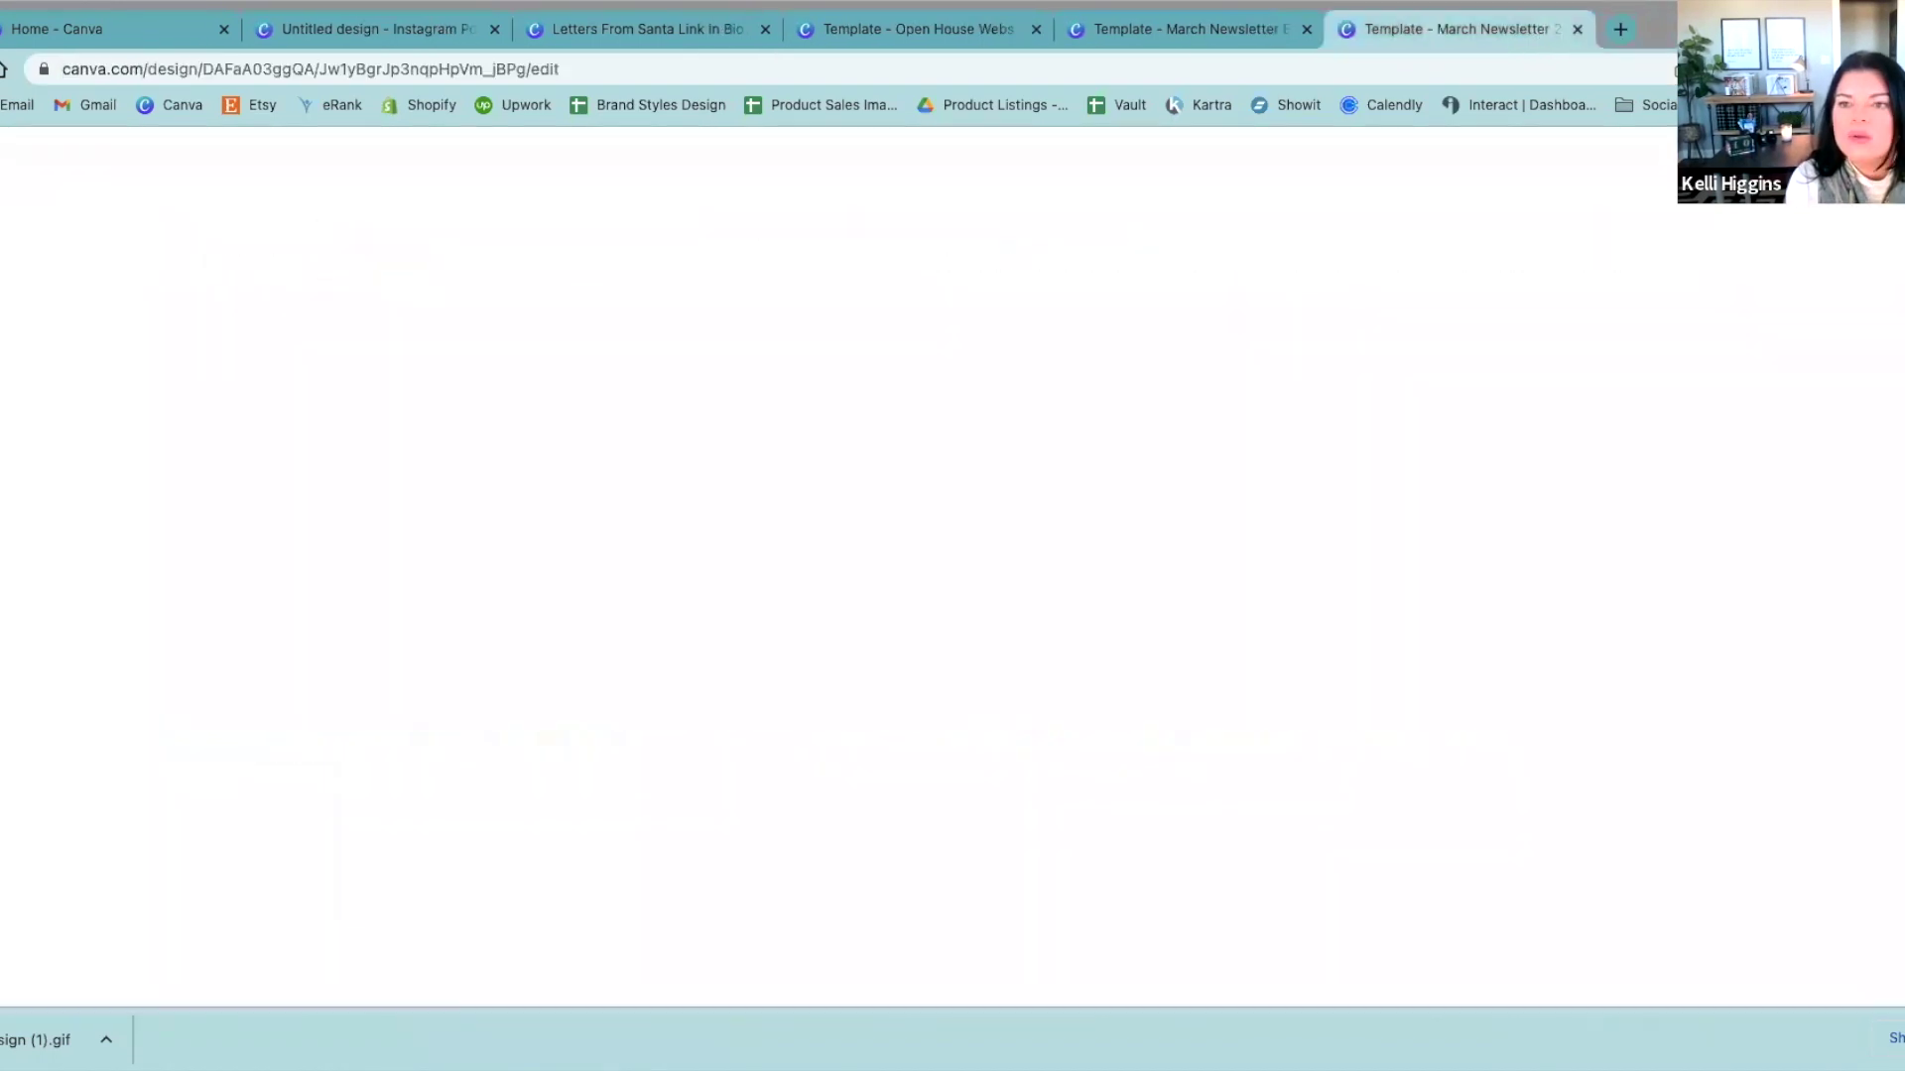
click(275, 43)
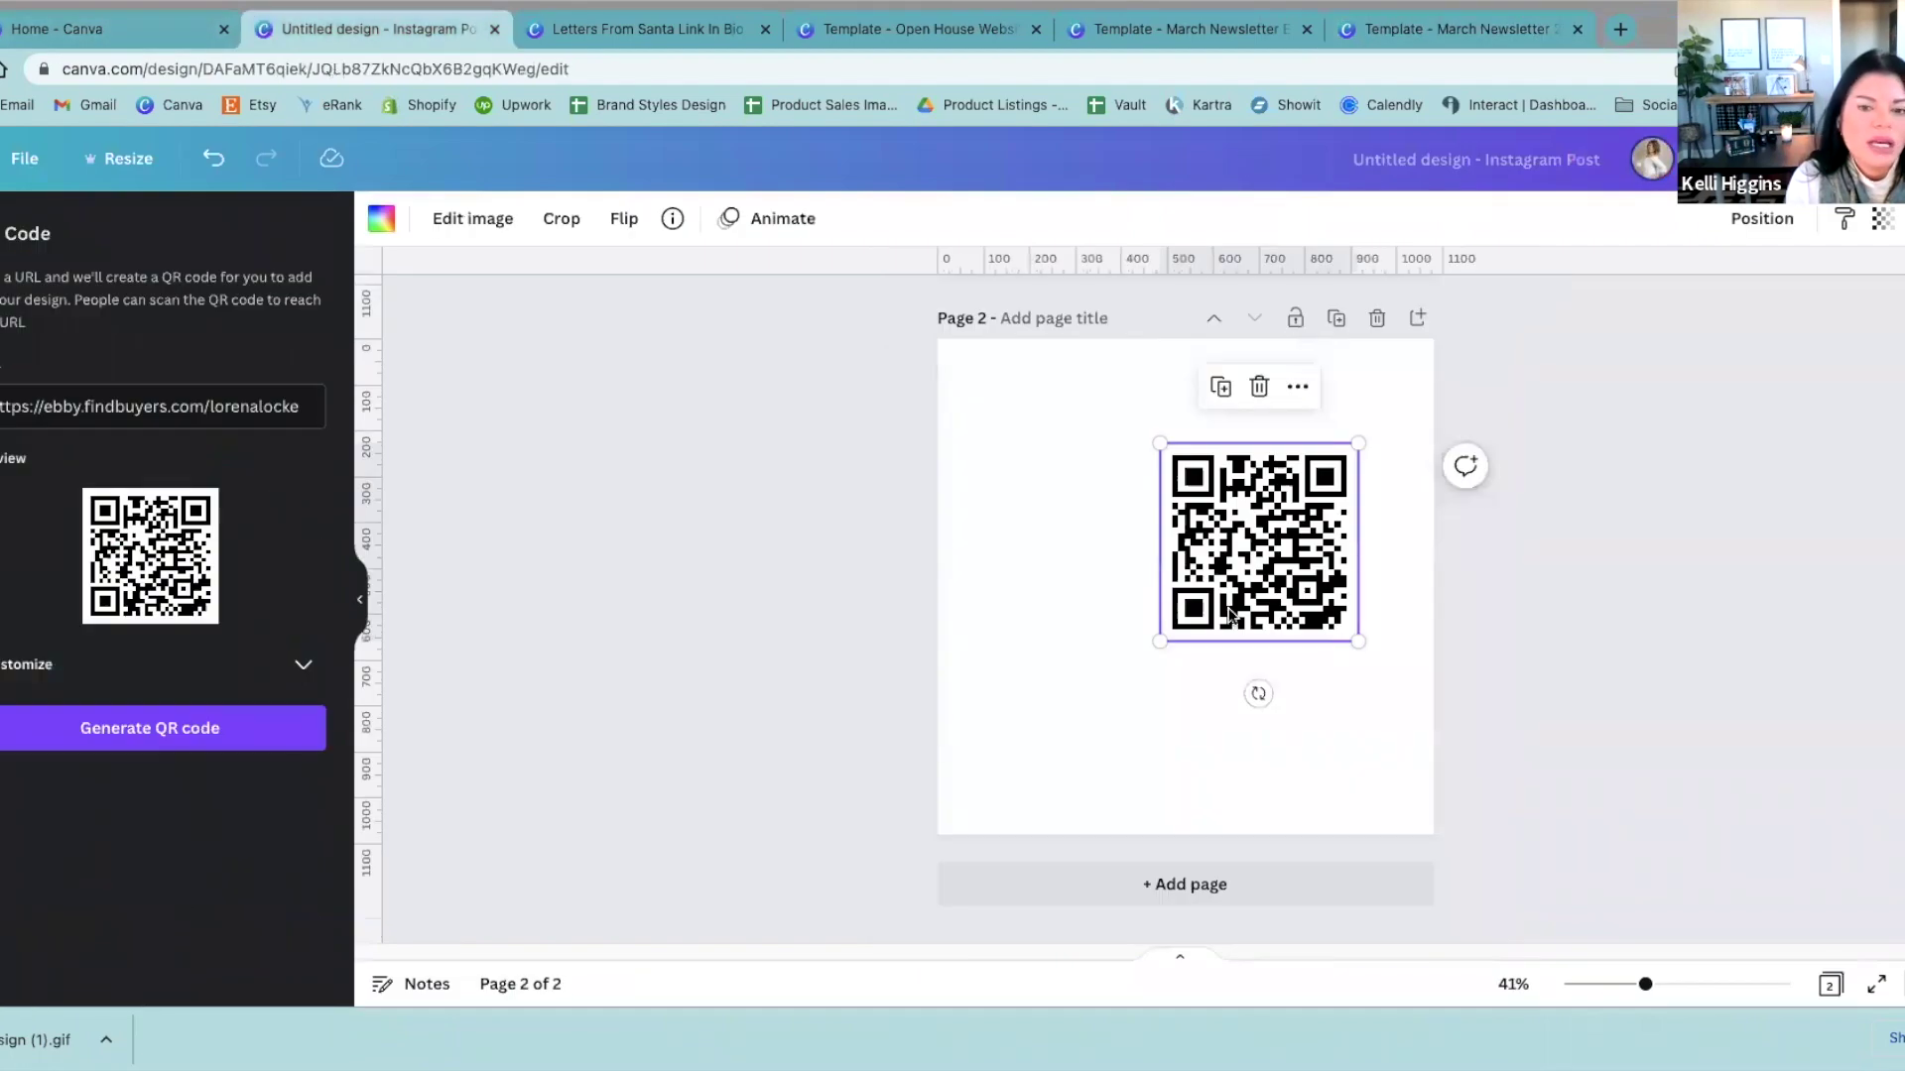
Drag the QR code off page 2 and clear the app search.
drag(1258, 544, 731, 599)
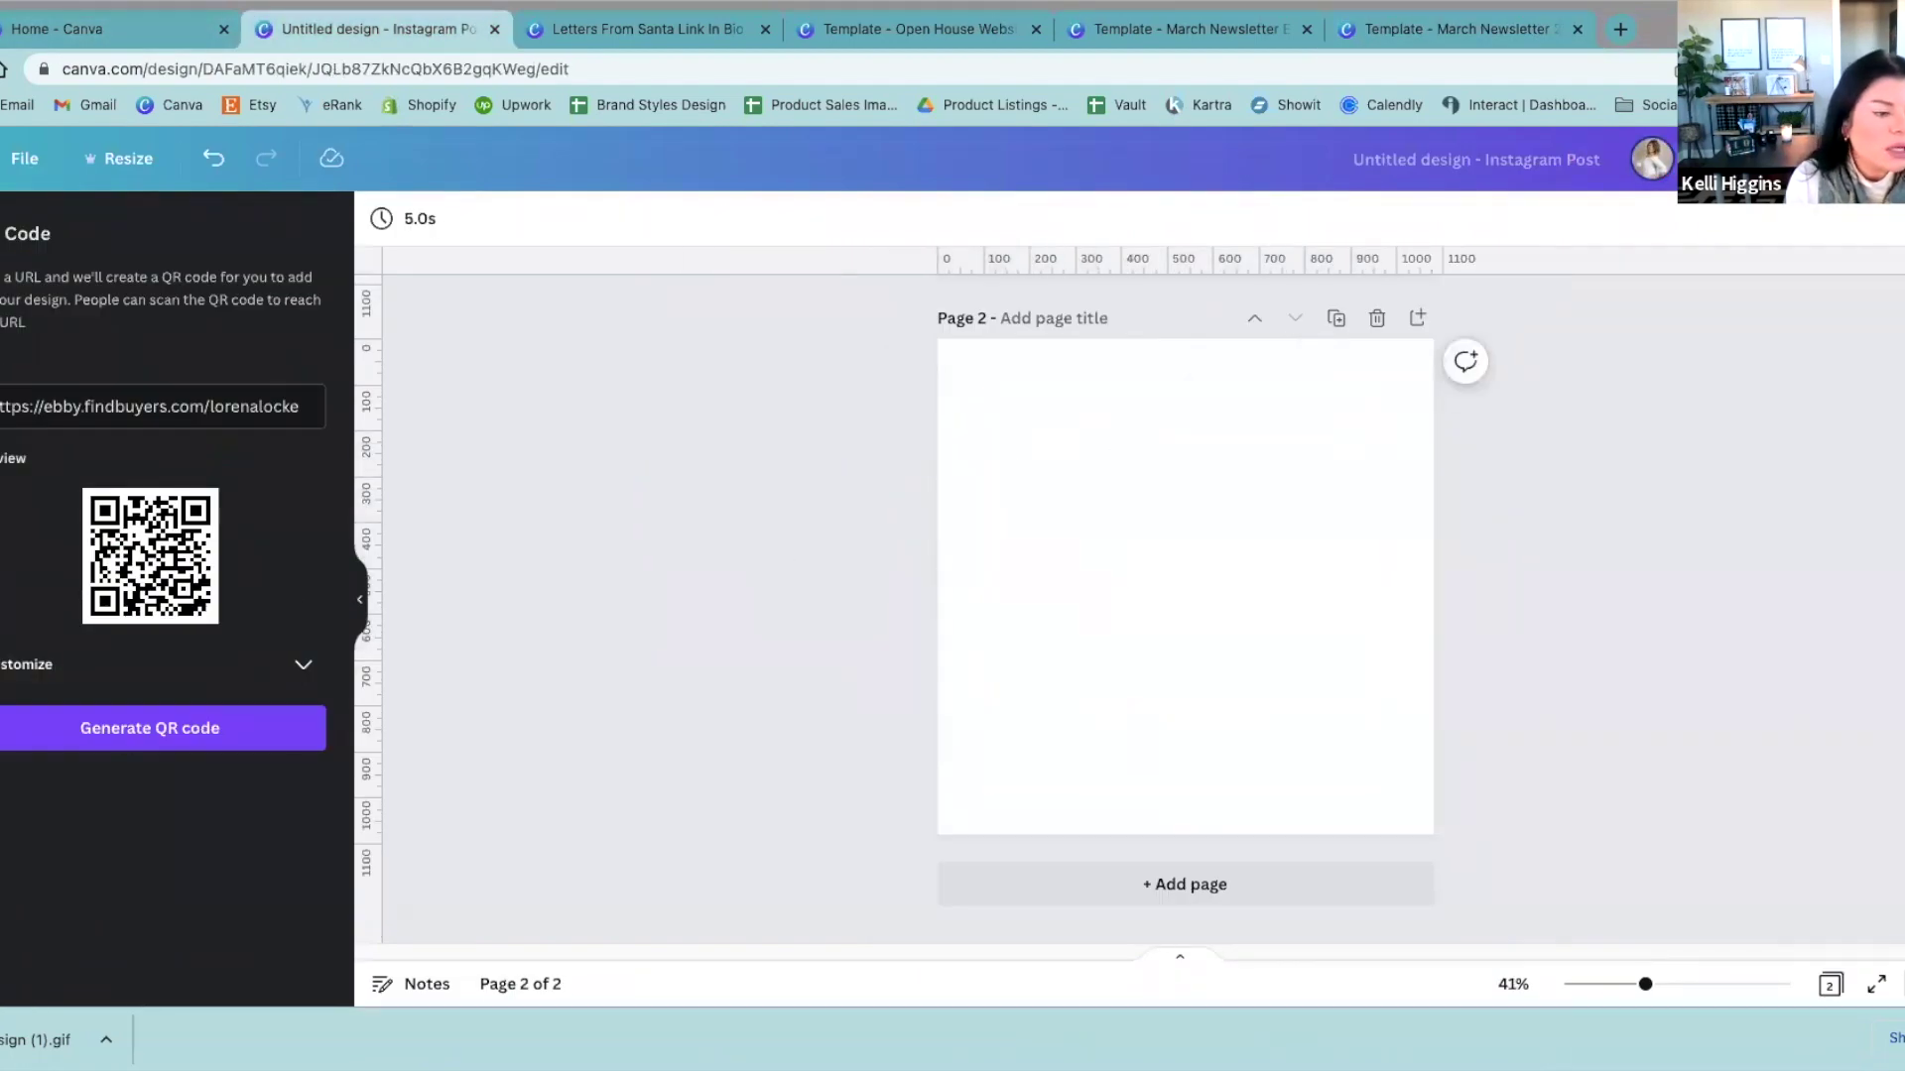
key(Escape)
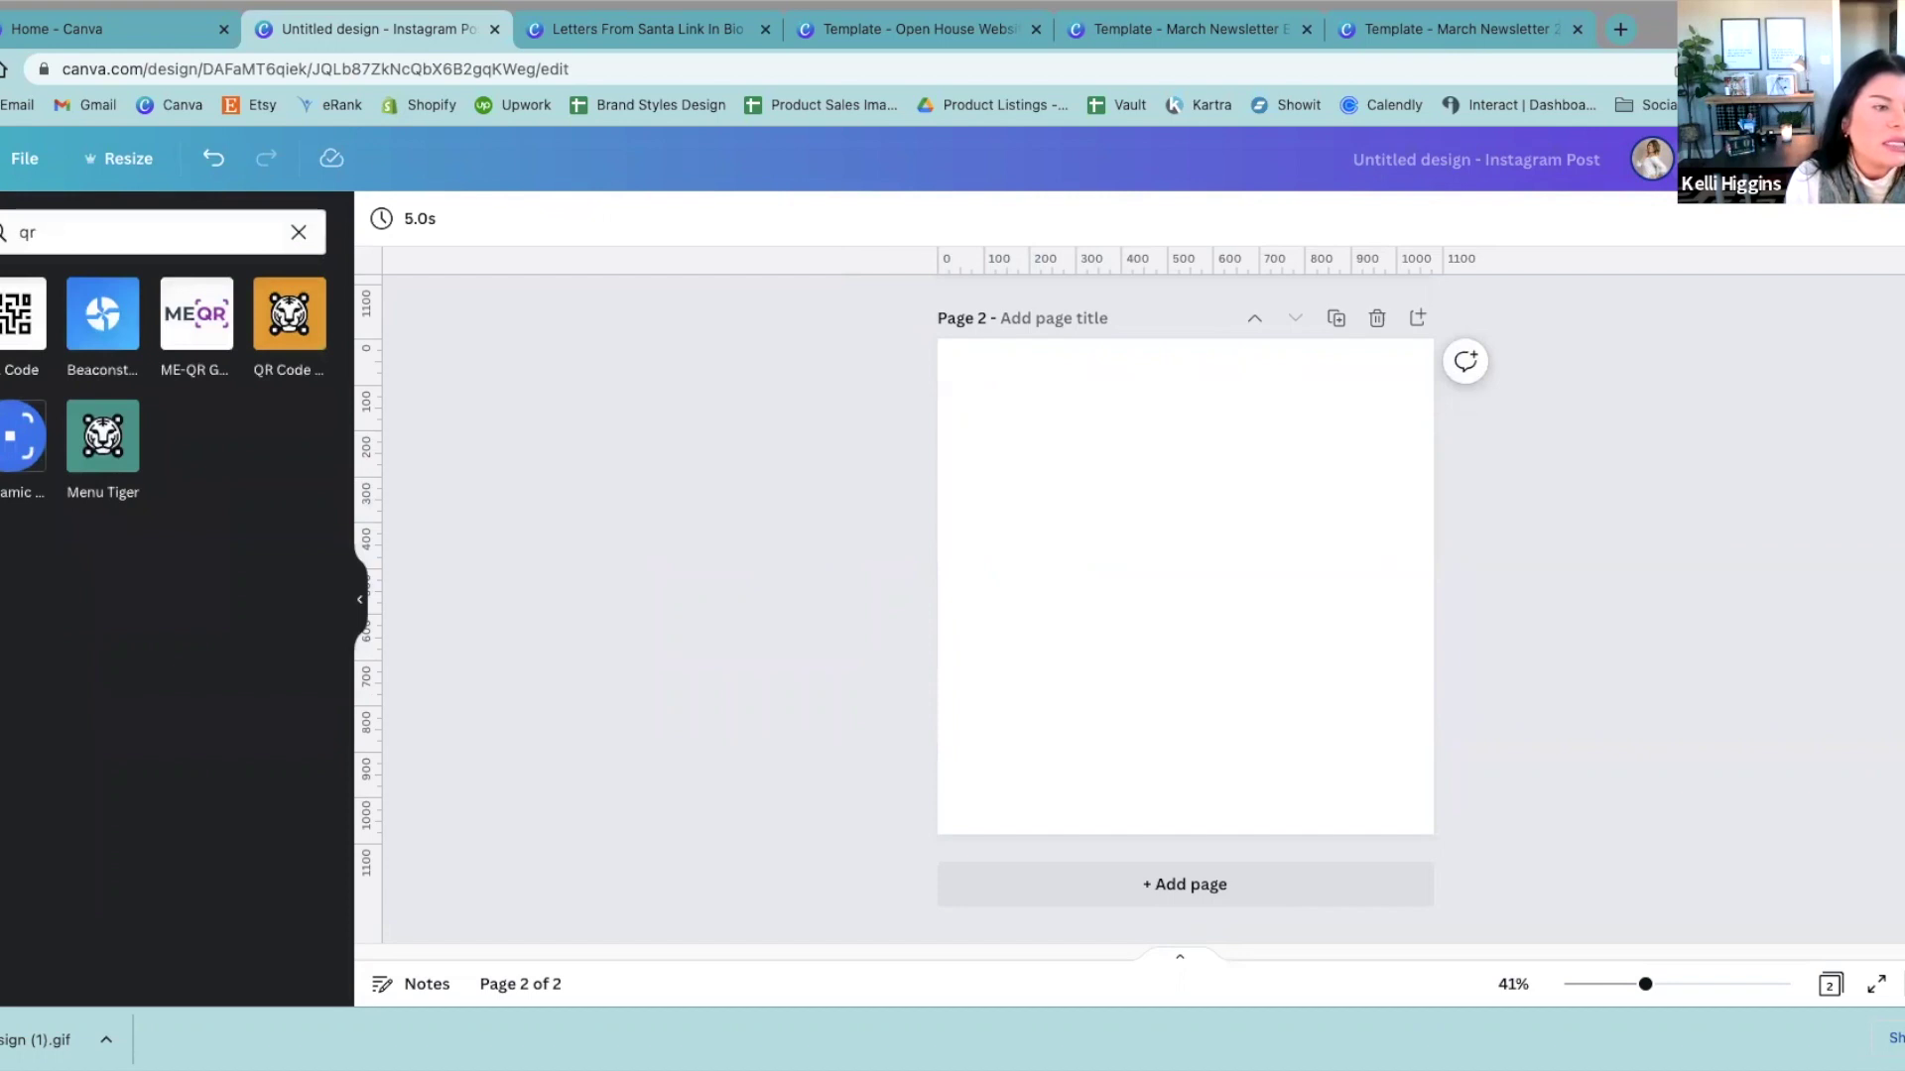
click(297, 232)
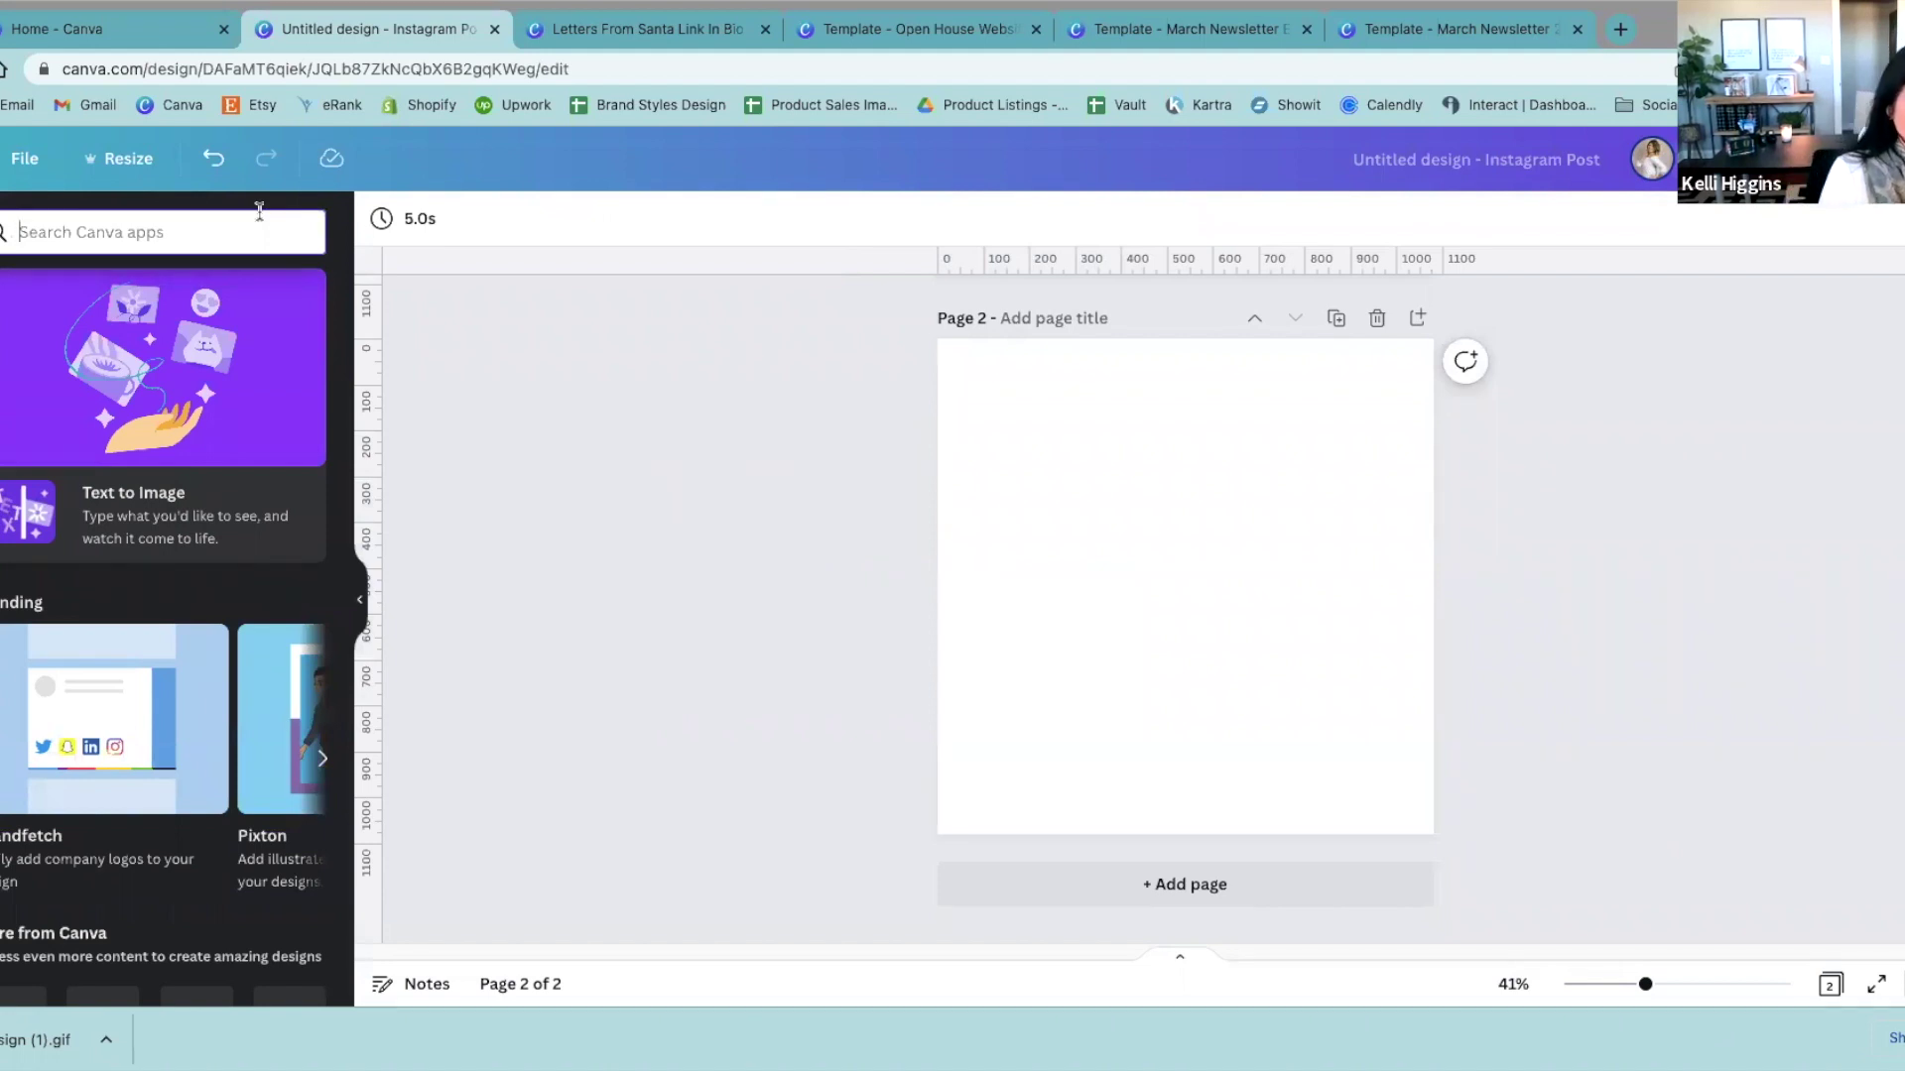
text(maps)
key(Return)
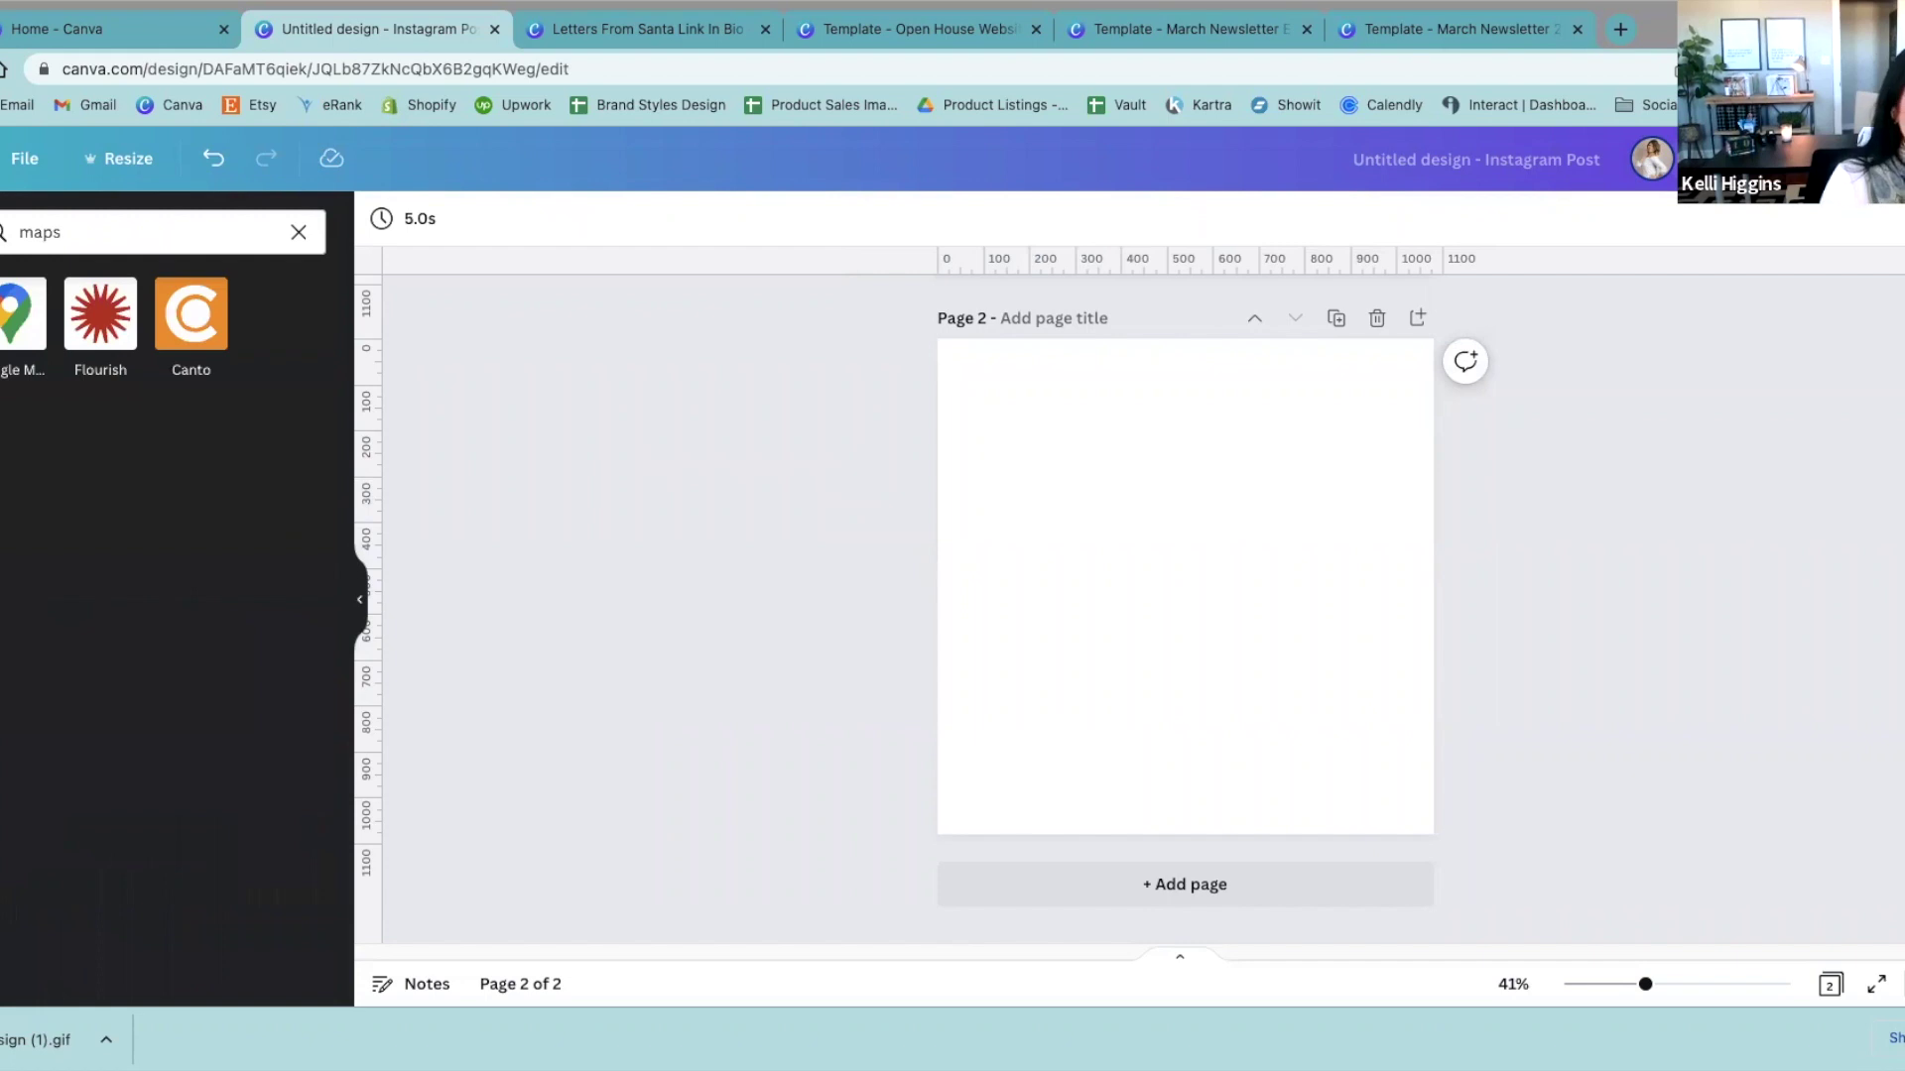
click(17, 337)
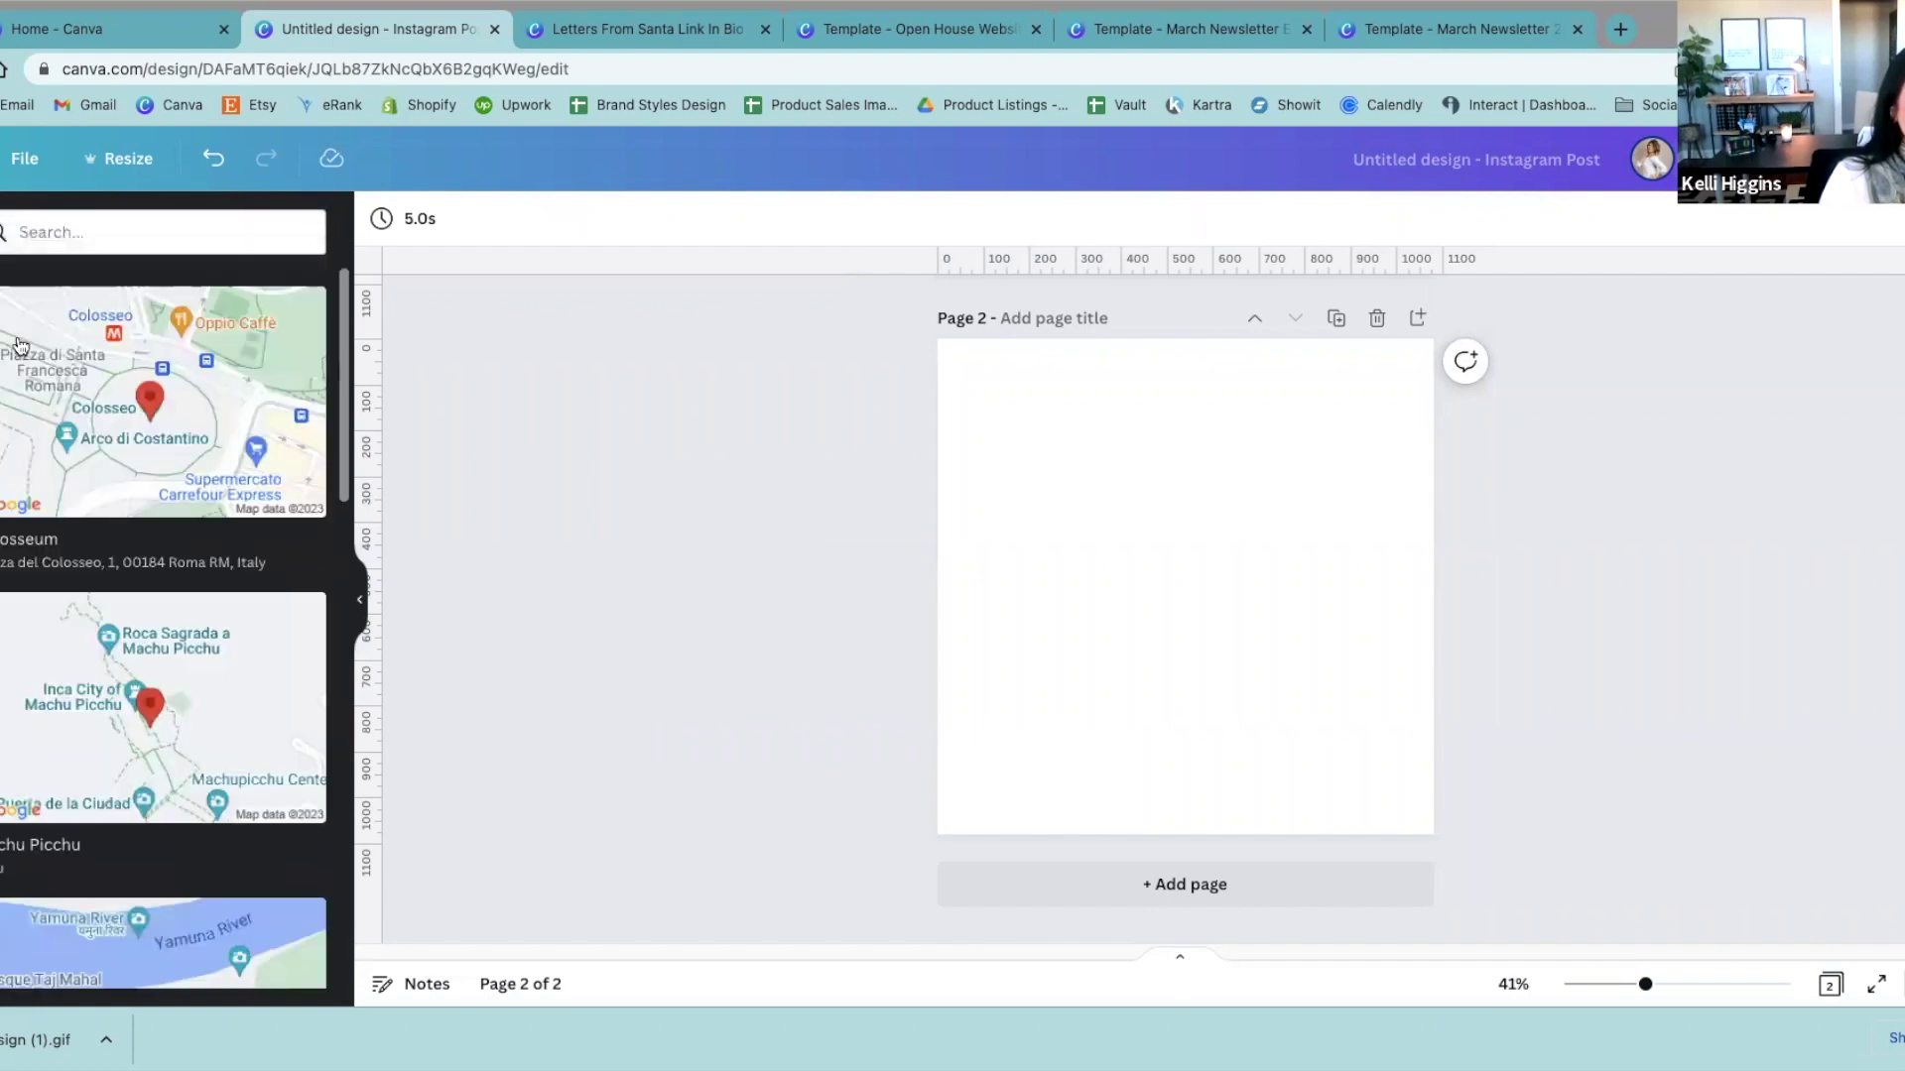
click(30, 233)
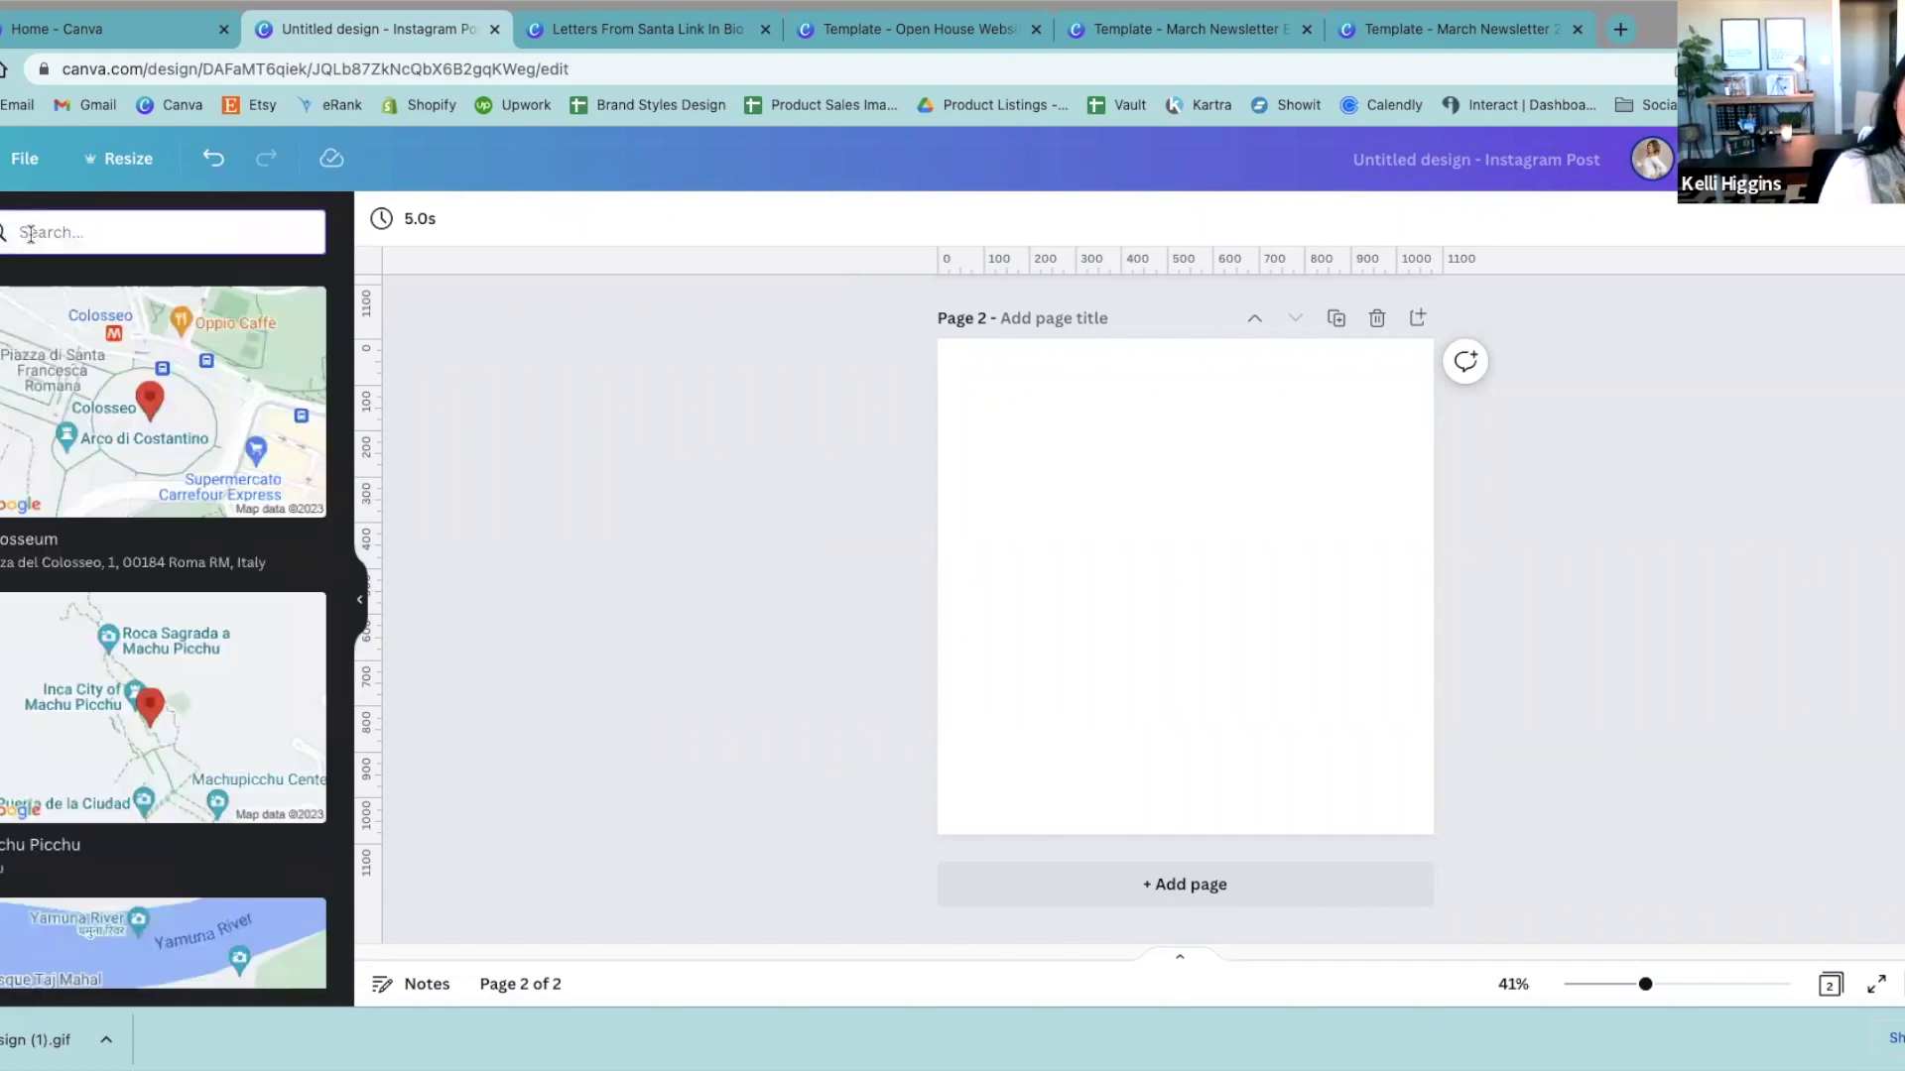
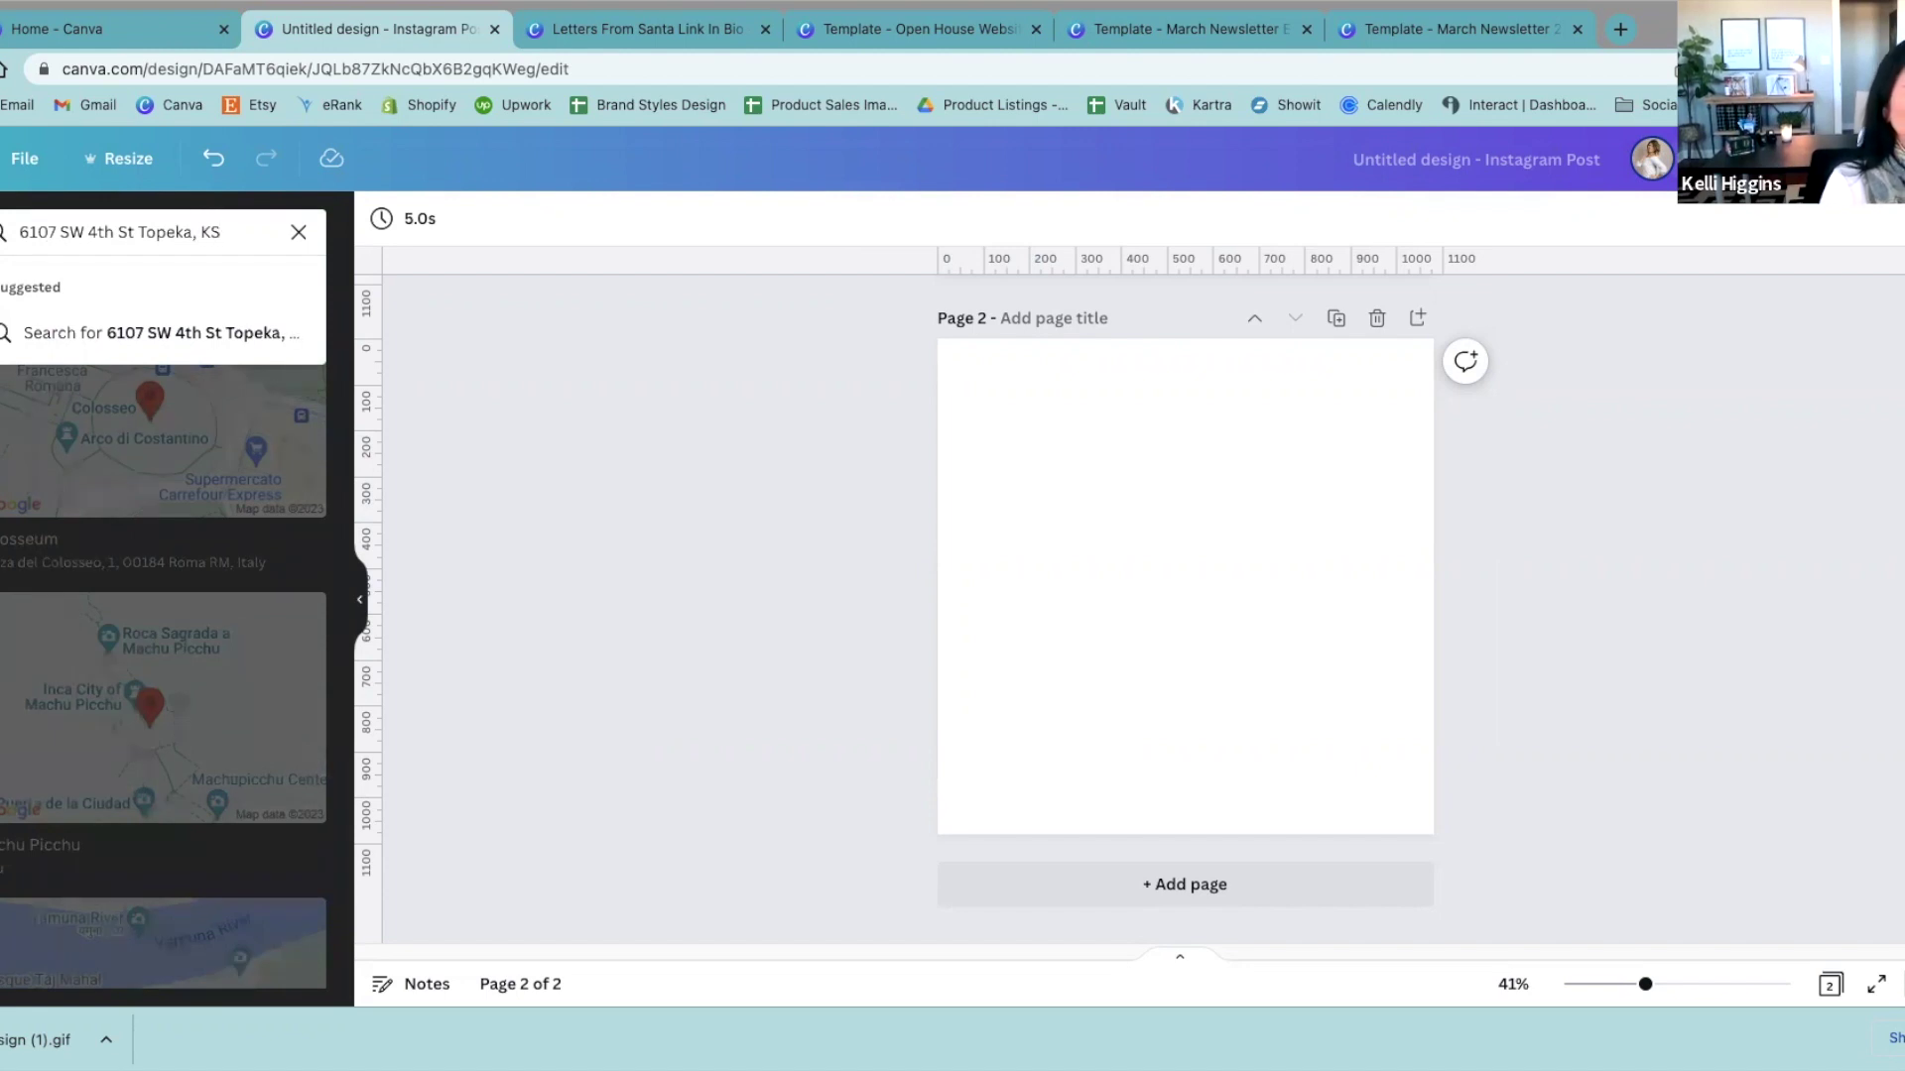
key(Return)
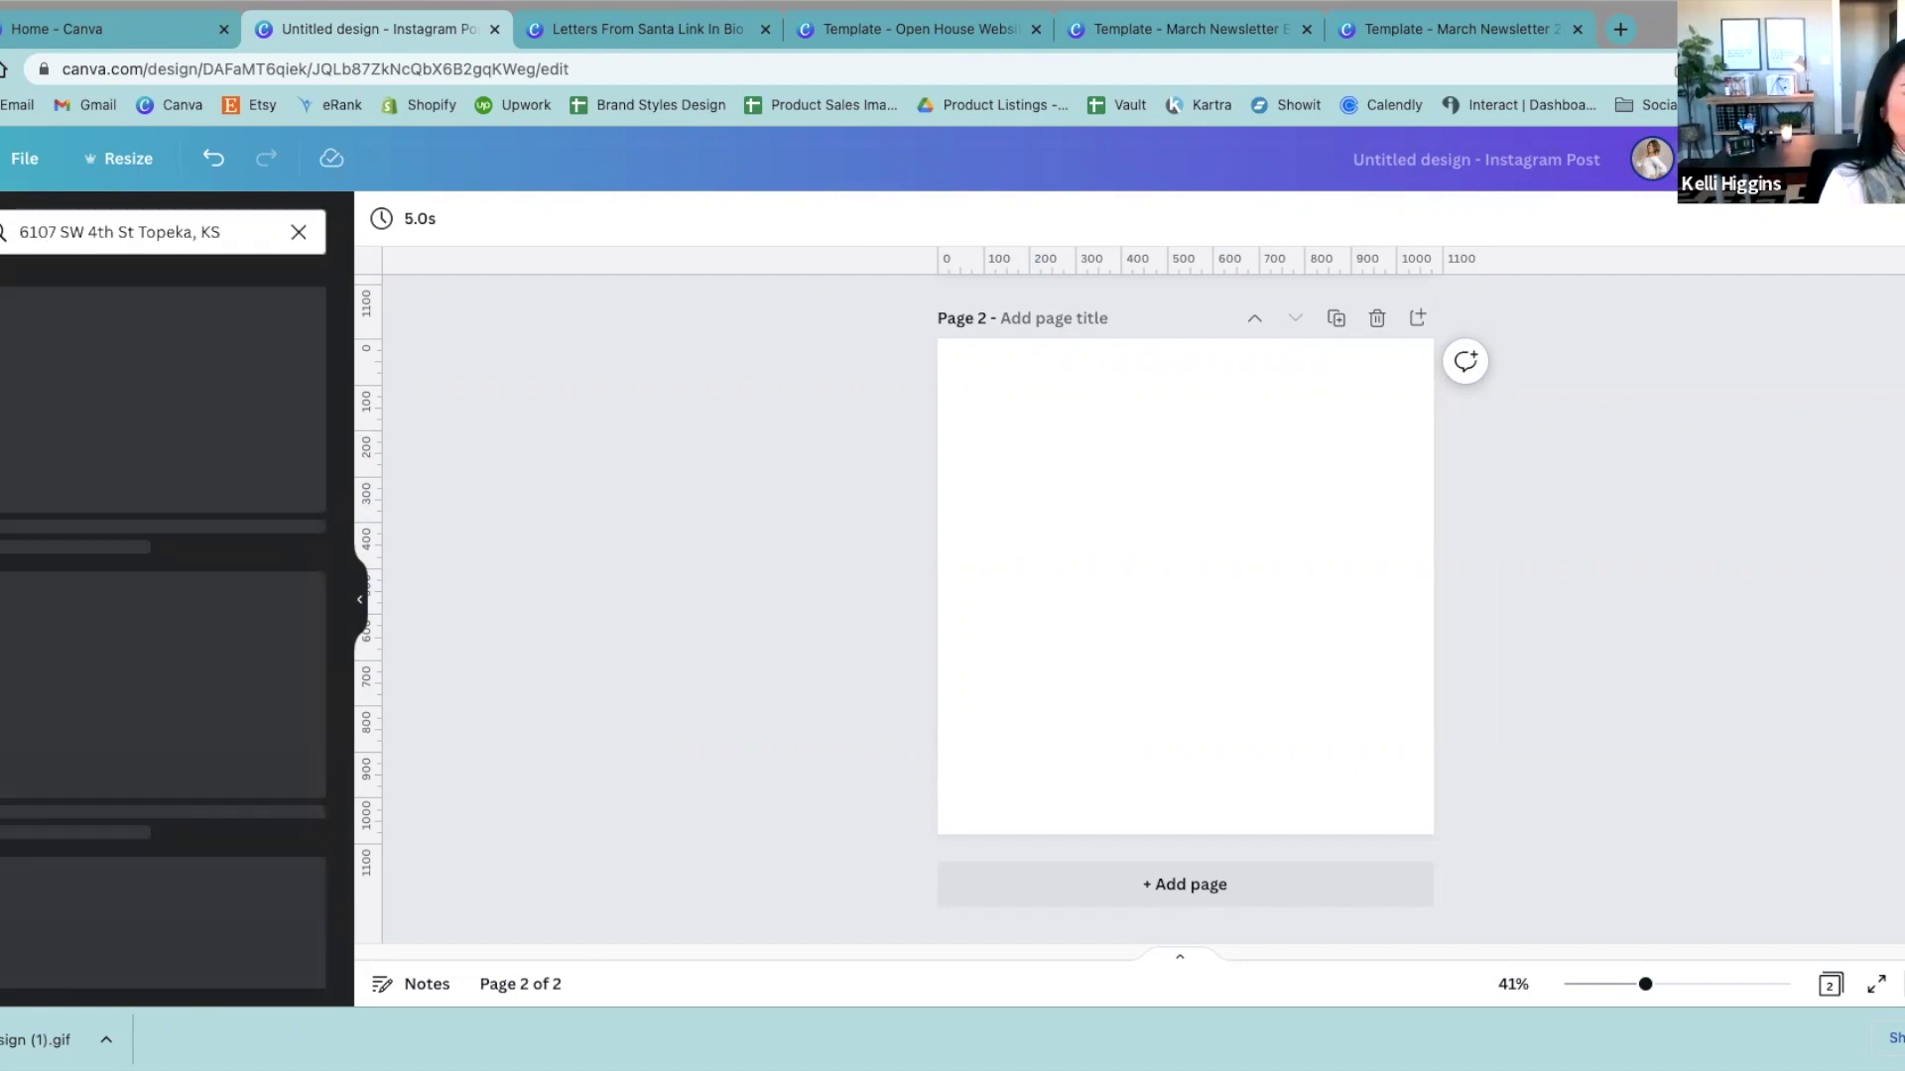
click(133, 379)
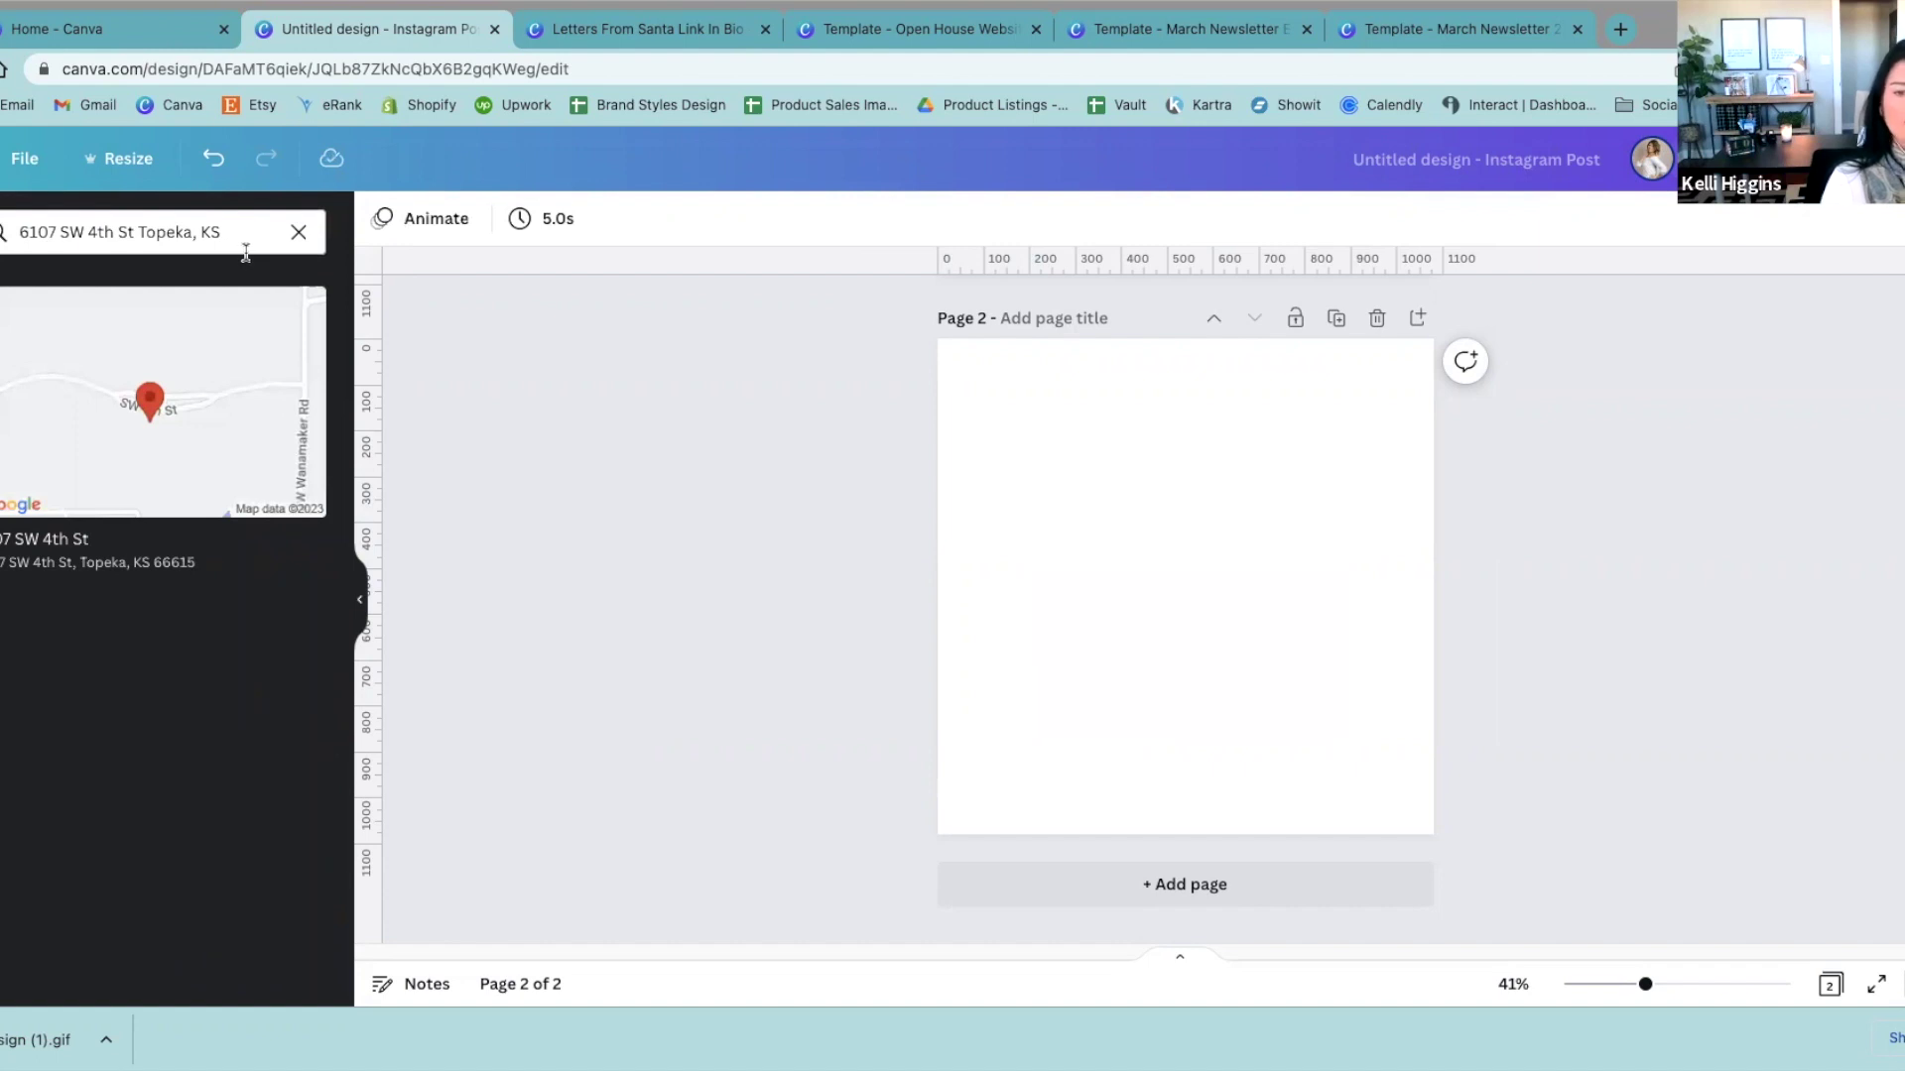
Enlarge and centre the map to about 997 by 748, covering much of page 2.
drag(1229, 585, 1166, 525)
mouse_move(1271, 378)
mouse_down()
mouse_move(1231, 409)
mouse_move(1288, 357)
mouse_up()
drag(1246, 420, 1230, 413)
drag(1277, 599, 1369, 761)
drag(1207, 679, 1201, 666)
drag(1415, 349, 1209, 409)
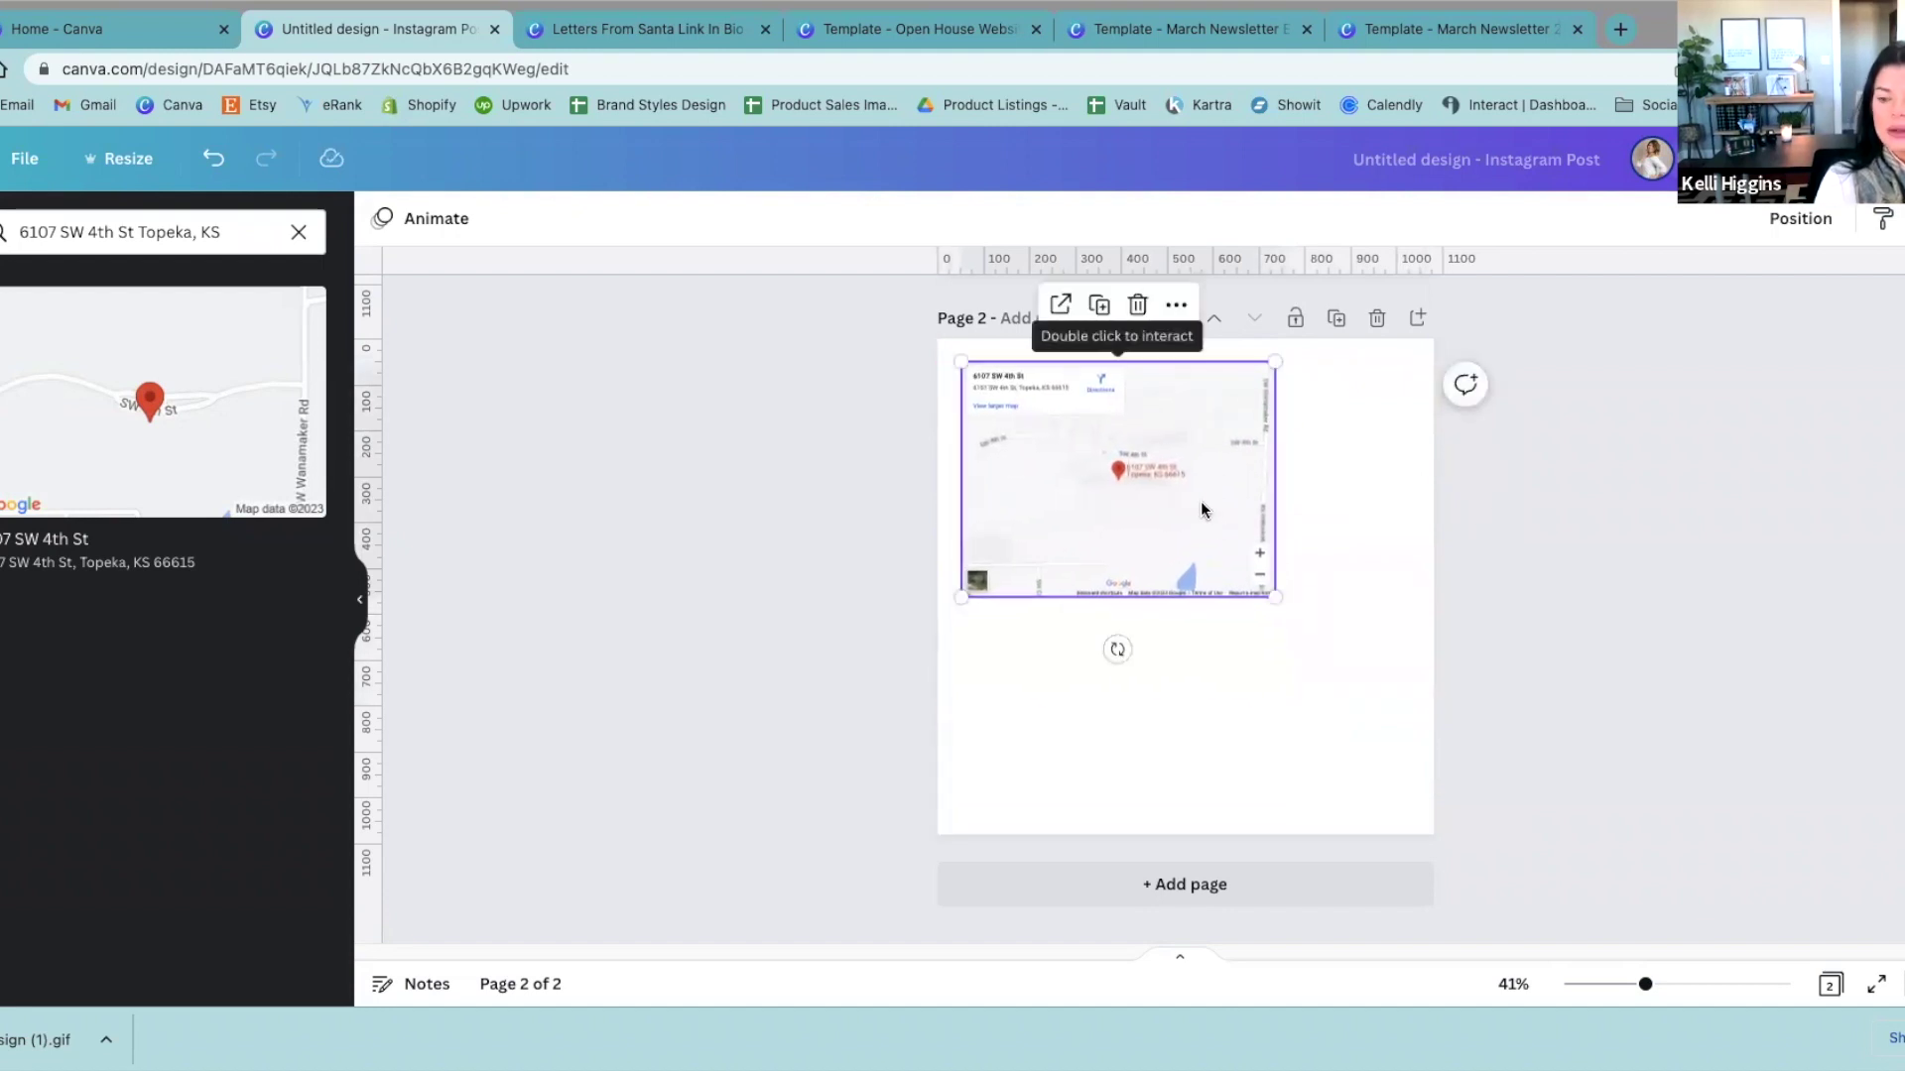
Zoom to 87%, nudge the Google map slightly up, then select the whole of Page 2.
key(ctrl+plus)
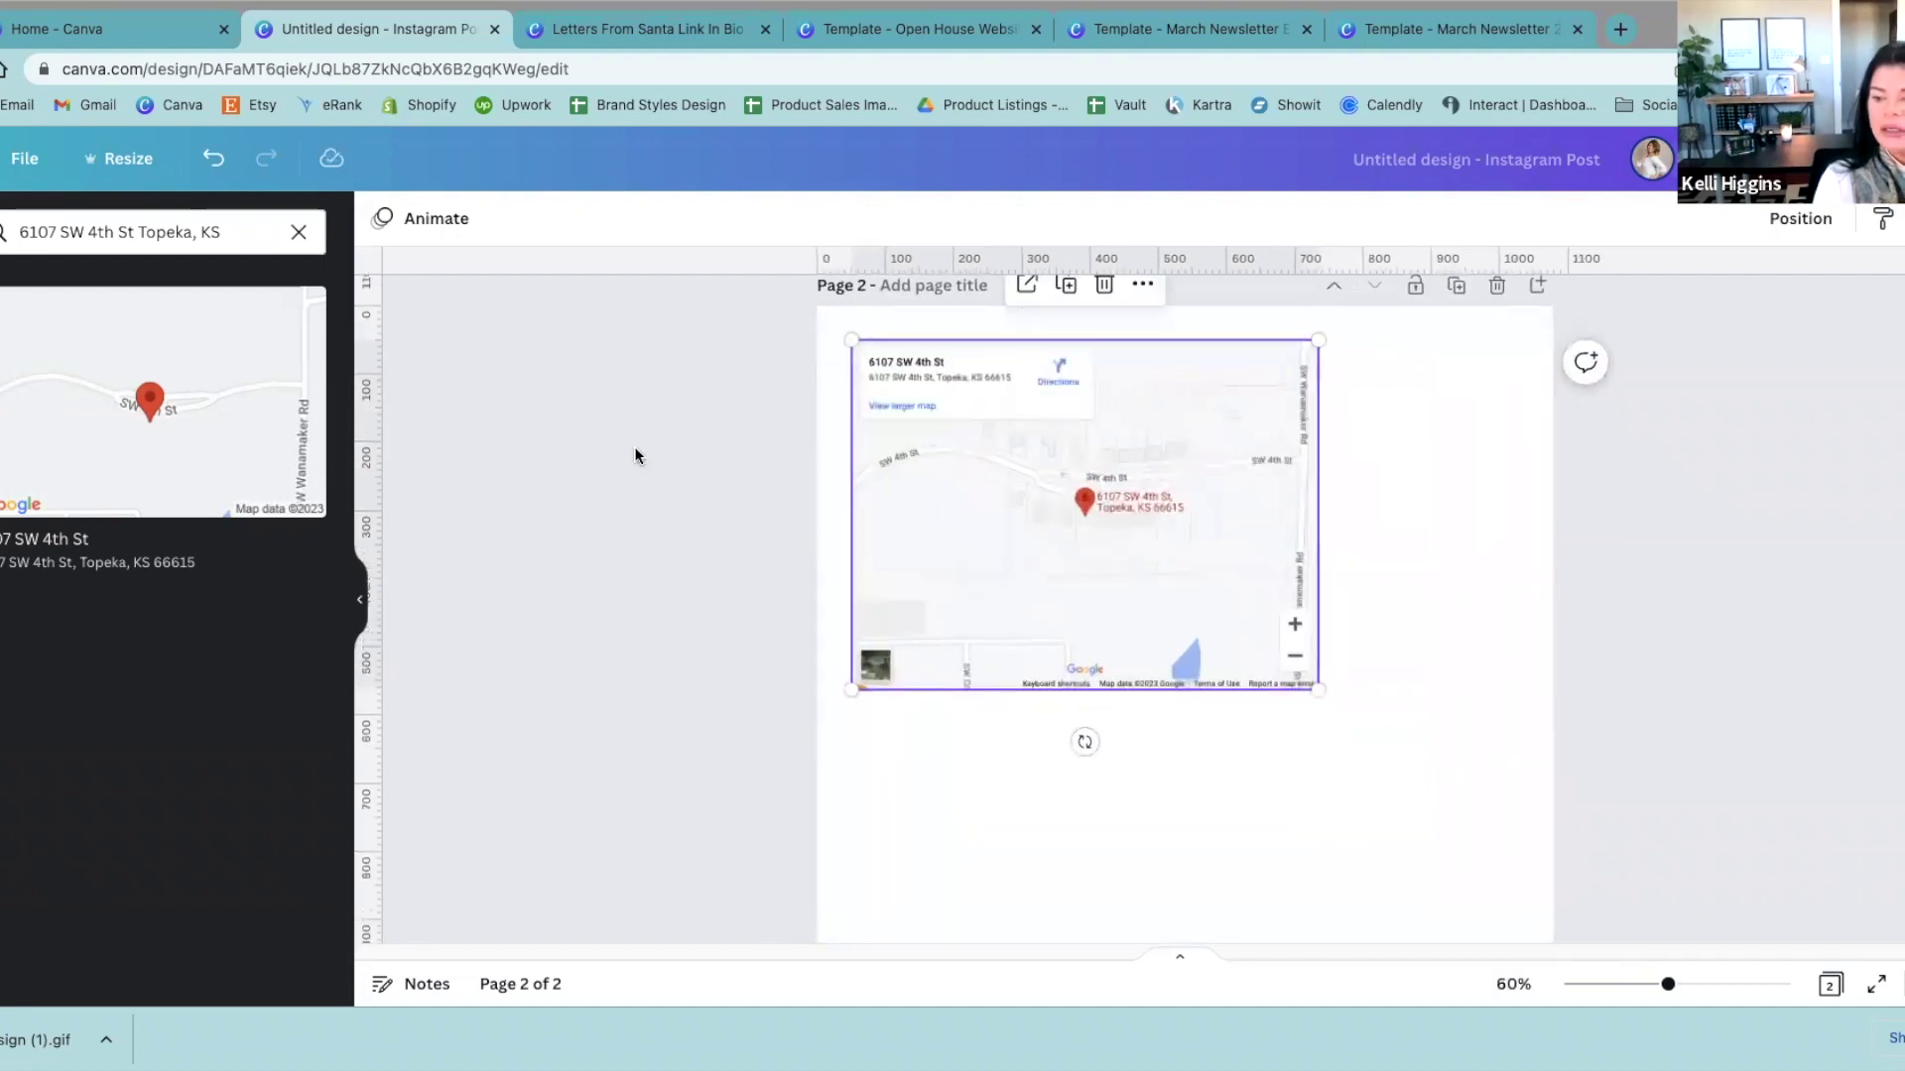
scroll(634, 446, up, 2)
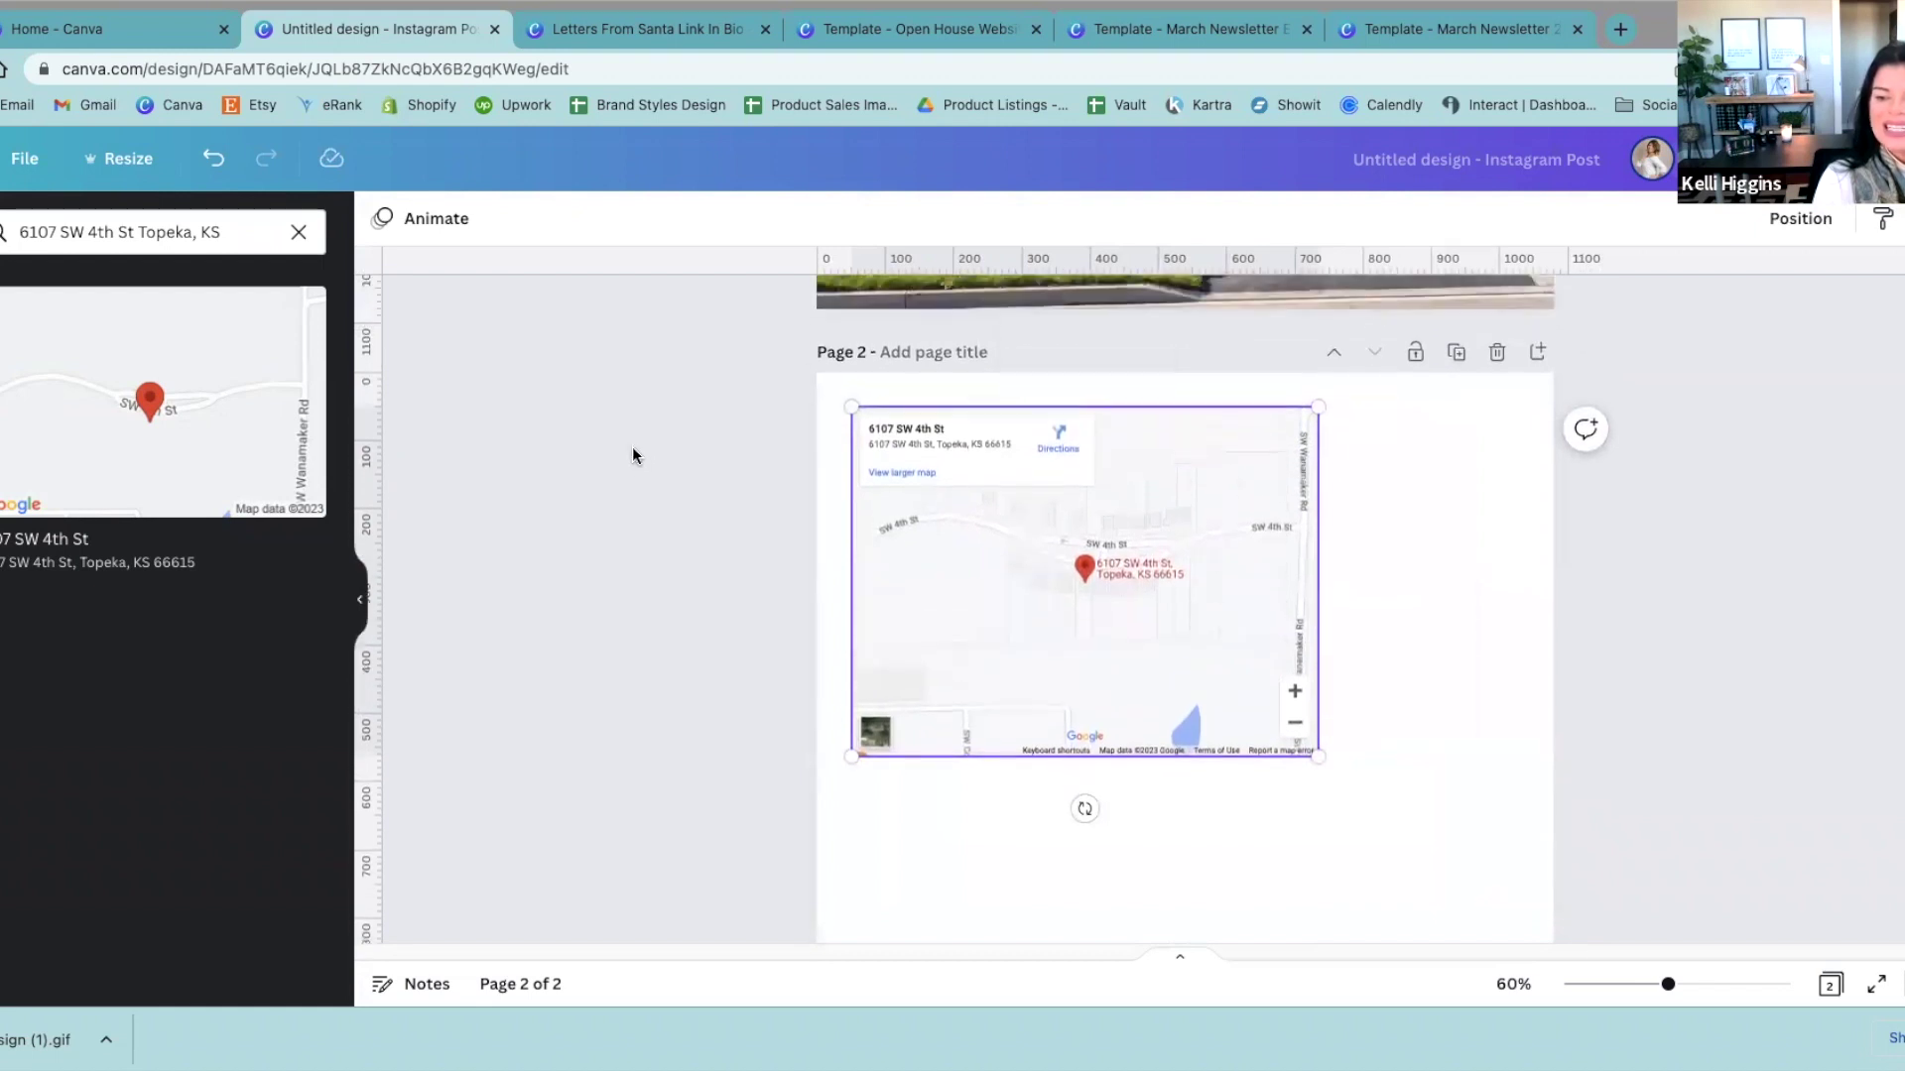
key(ctrl+plus)
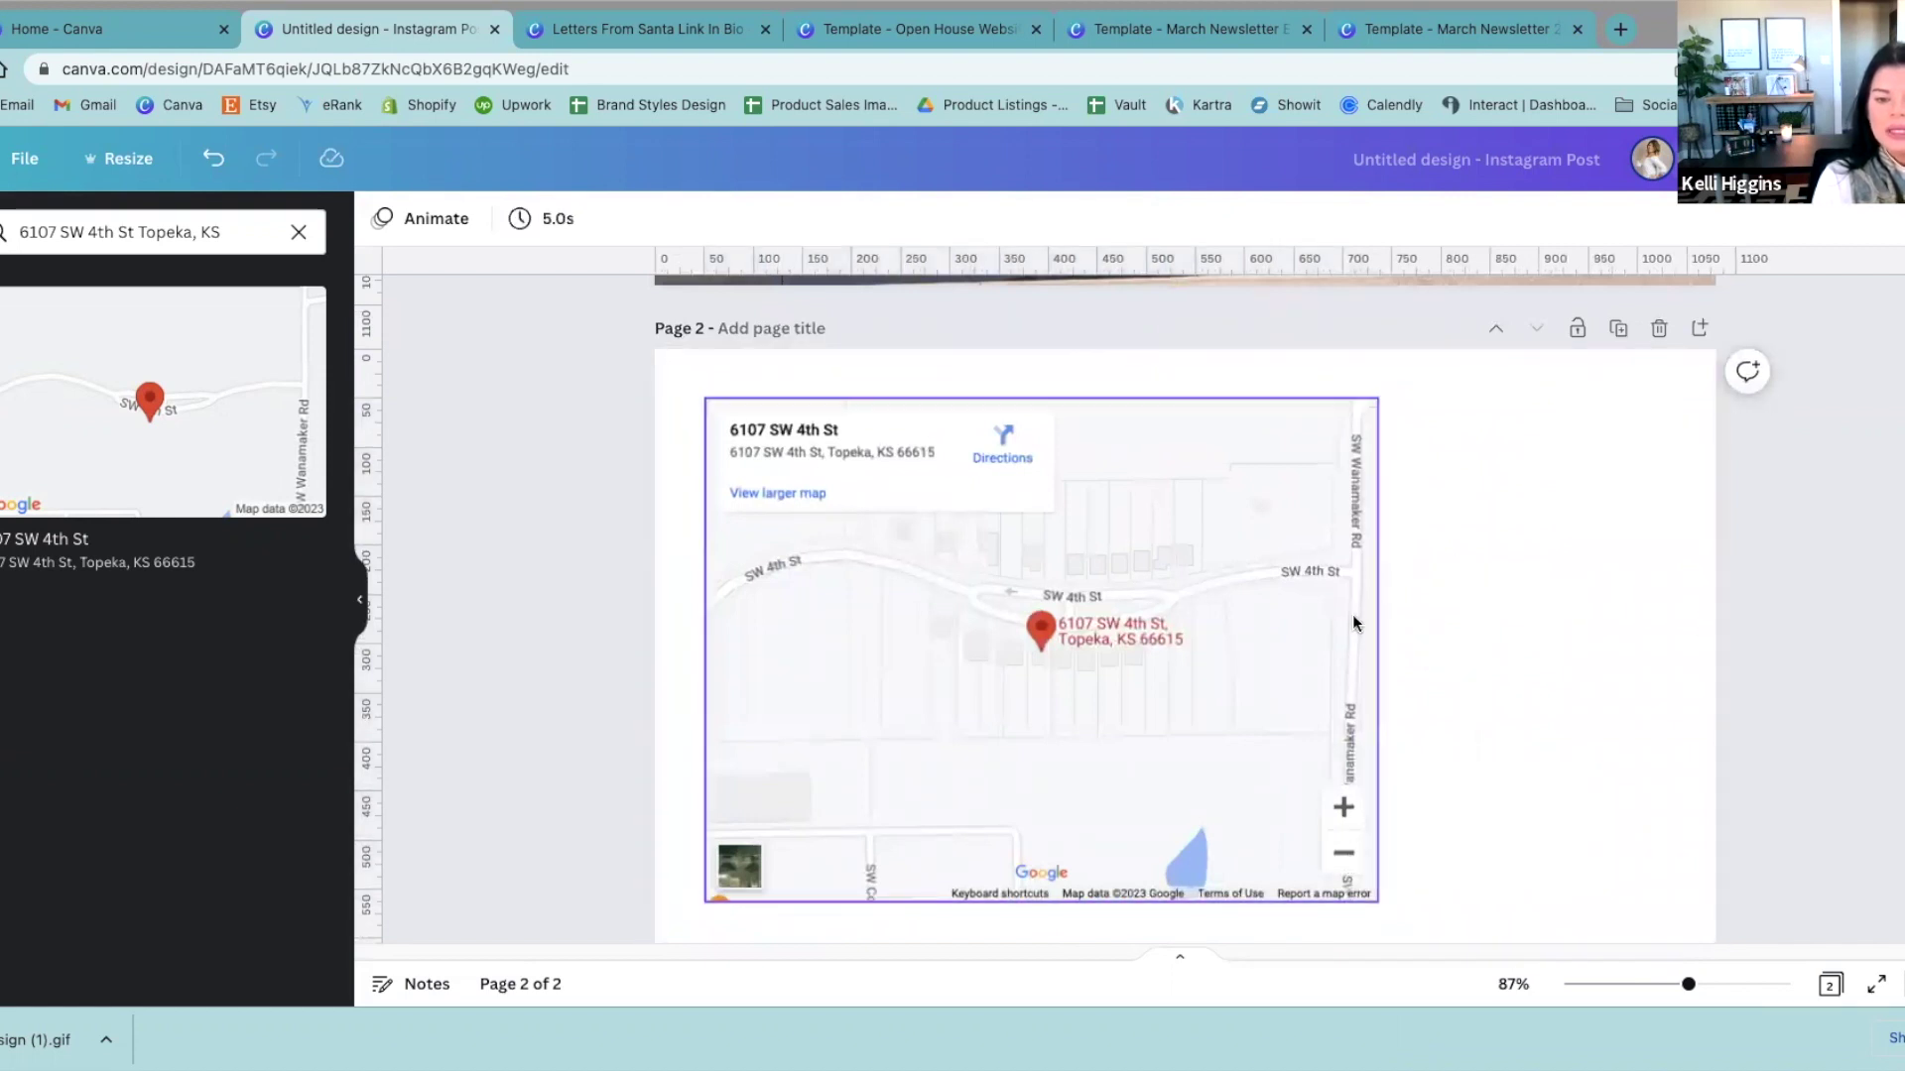
click(1595, 562)
click(1337, 865)
drag(1206, 812, 1208, 796)
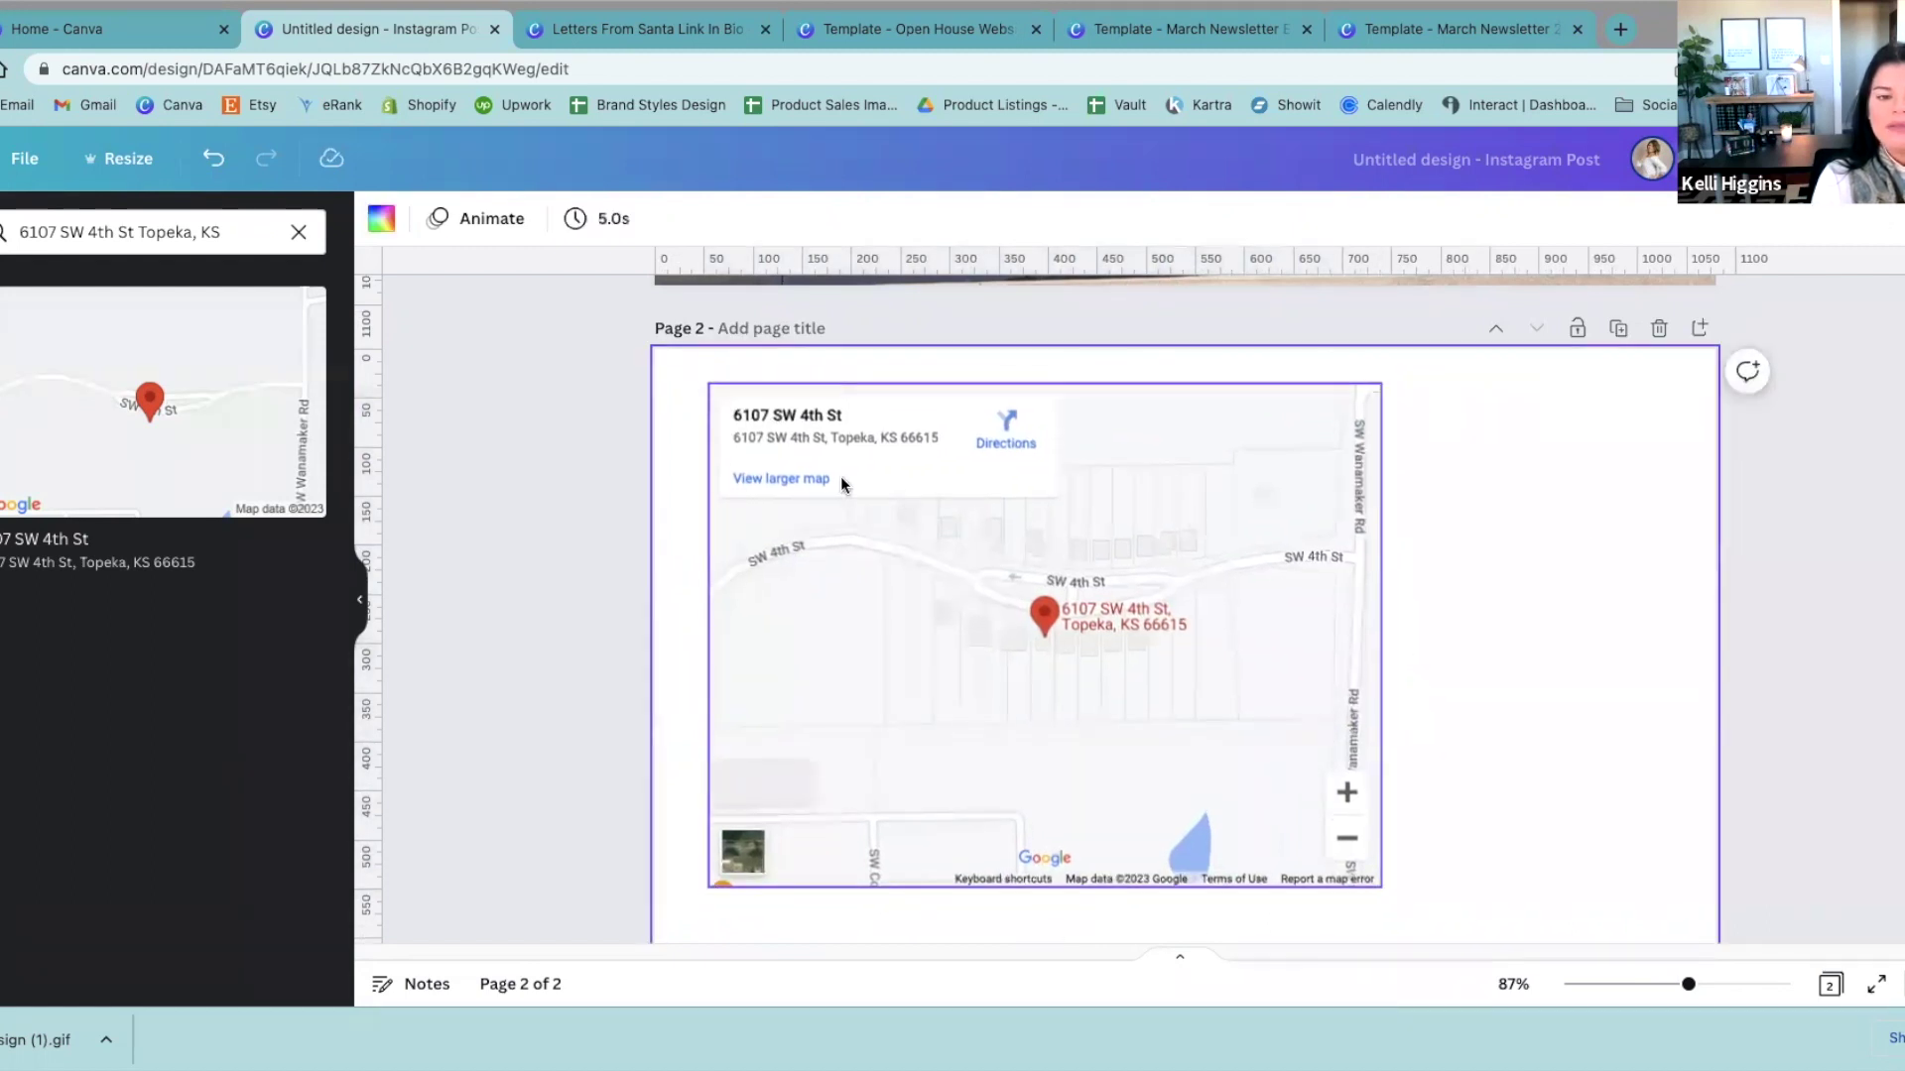
click(579, 527)
scroll(1129, 705, down, 3)
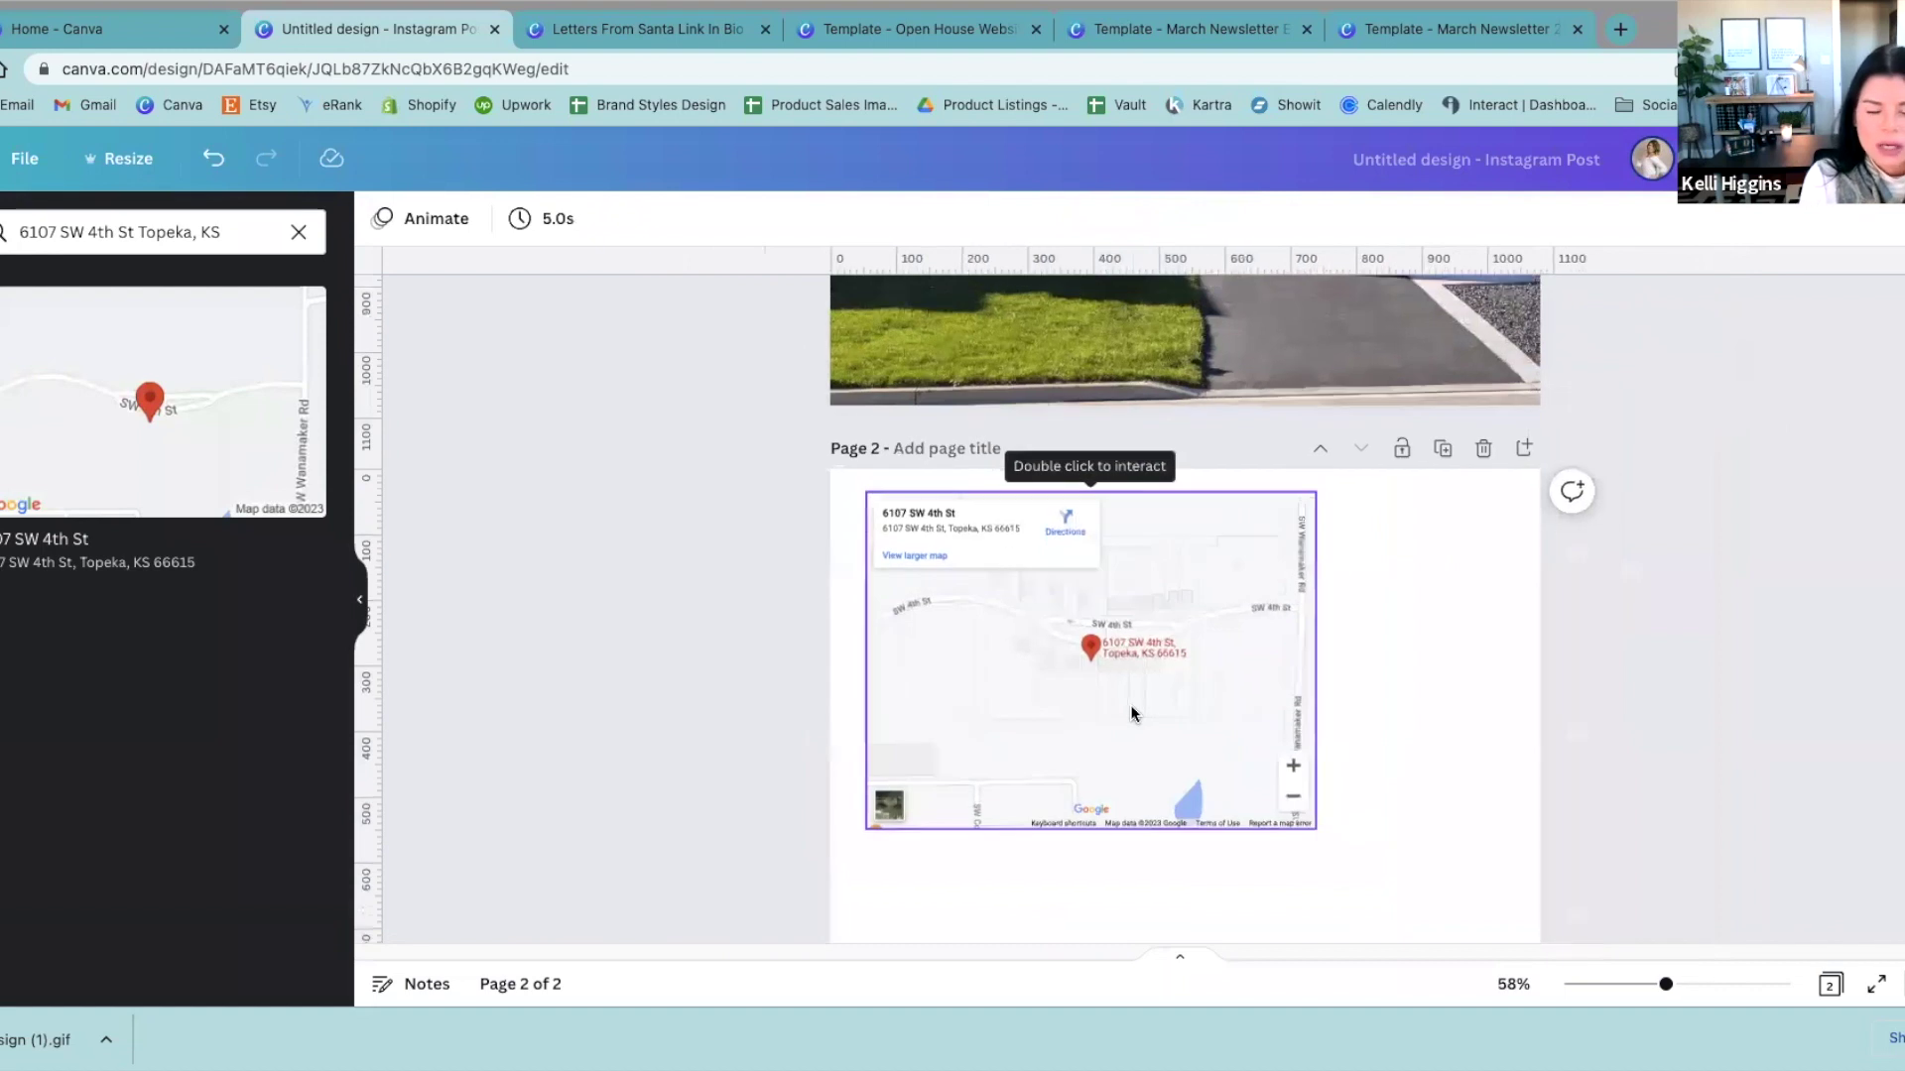
click(1331, 790)
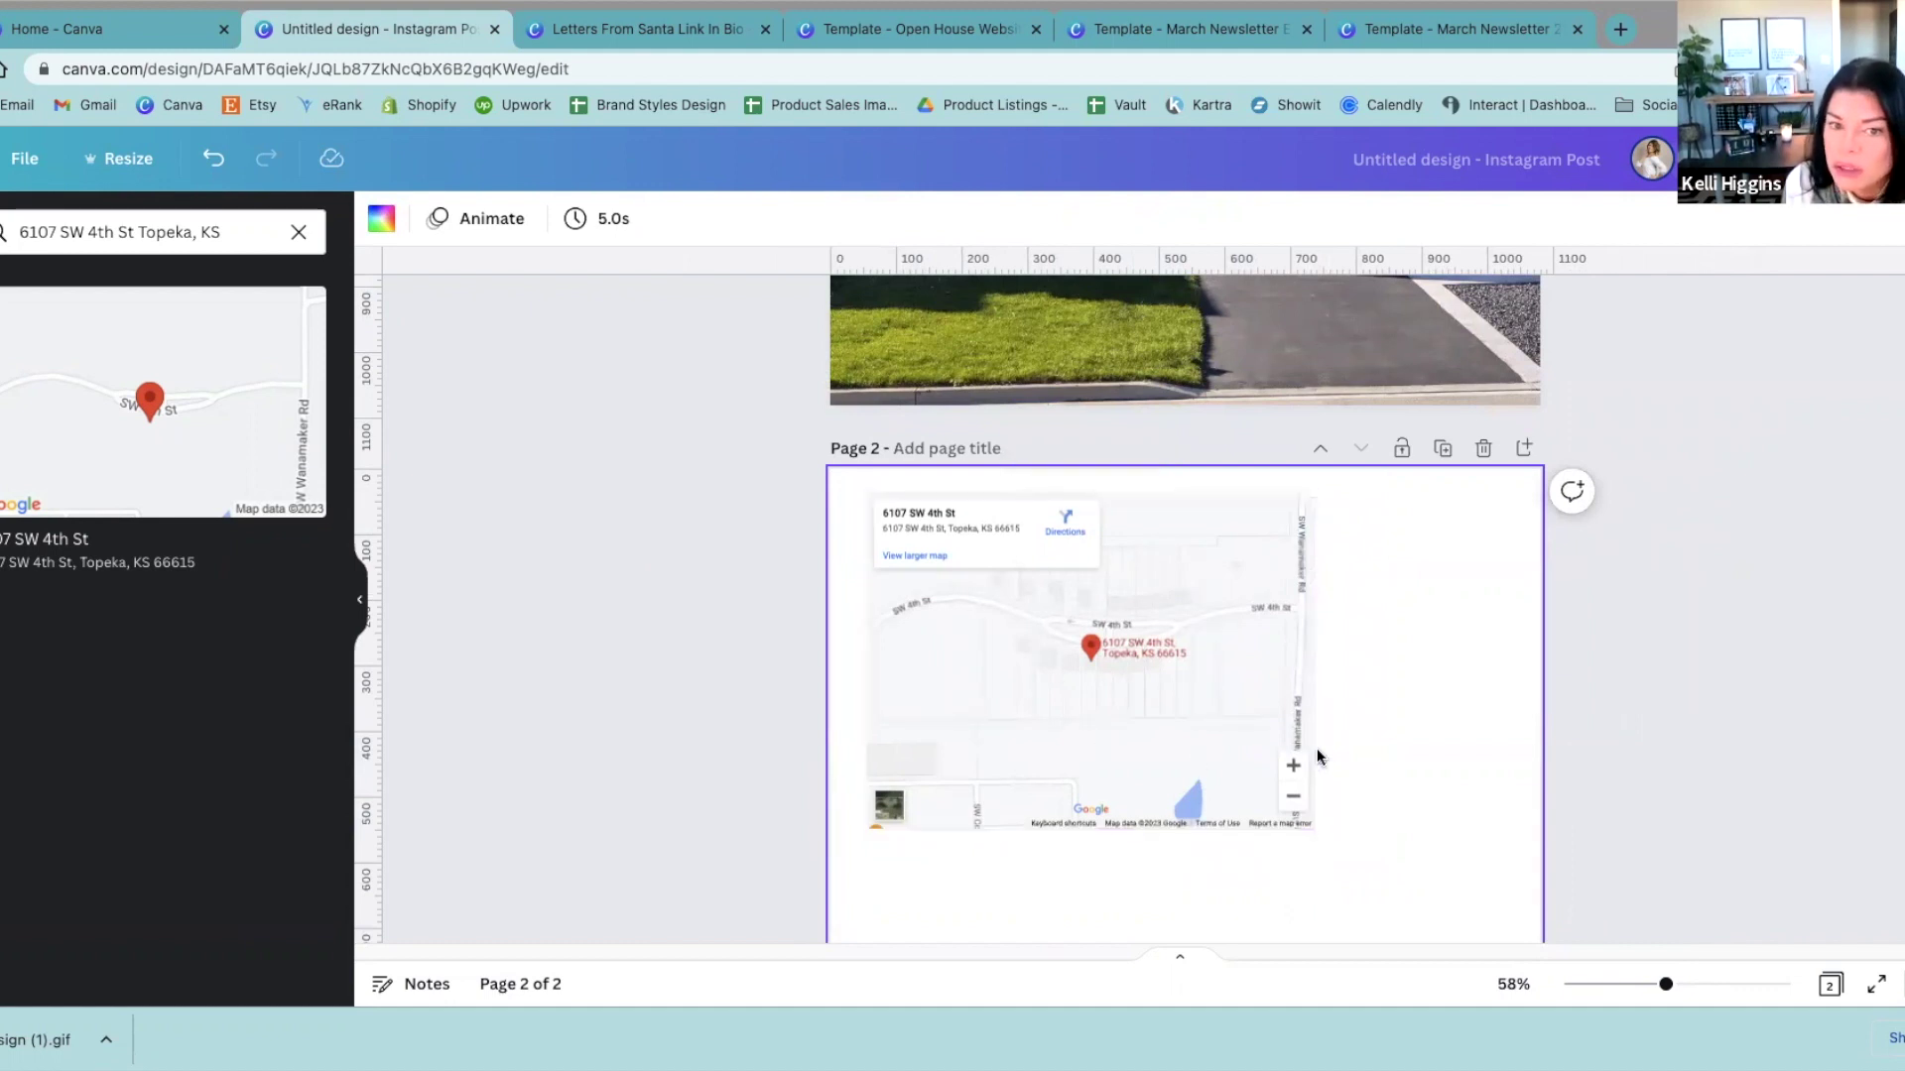
scroll(1318, 748, up, 4)
Move the map onto Page 1's house photo as a small lower-left inset, then drag it off.
drag(1085, 911, 1133, 401)
scroll(1248, 645, up, 1)
drag(1363, 437, 1195, 552)
drag(1097, 651, 1043, 722)
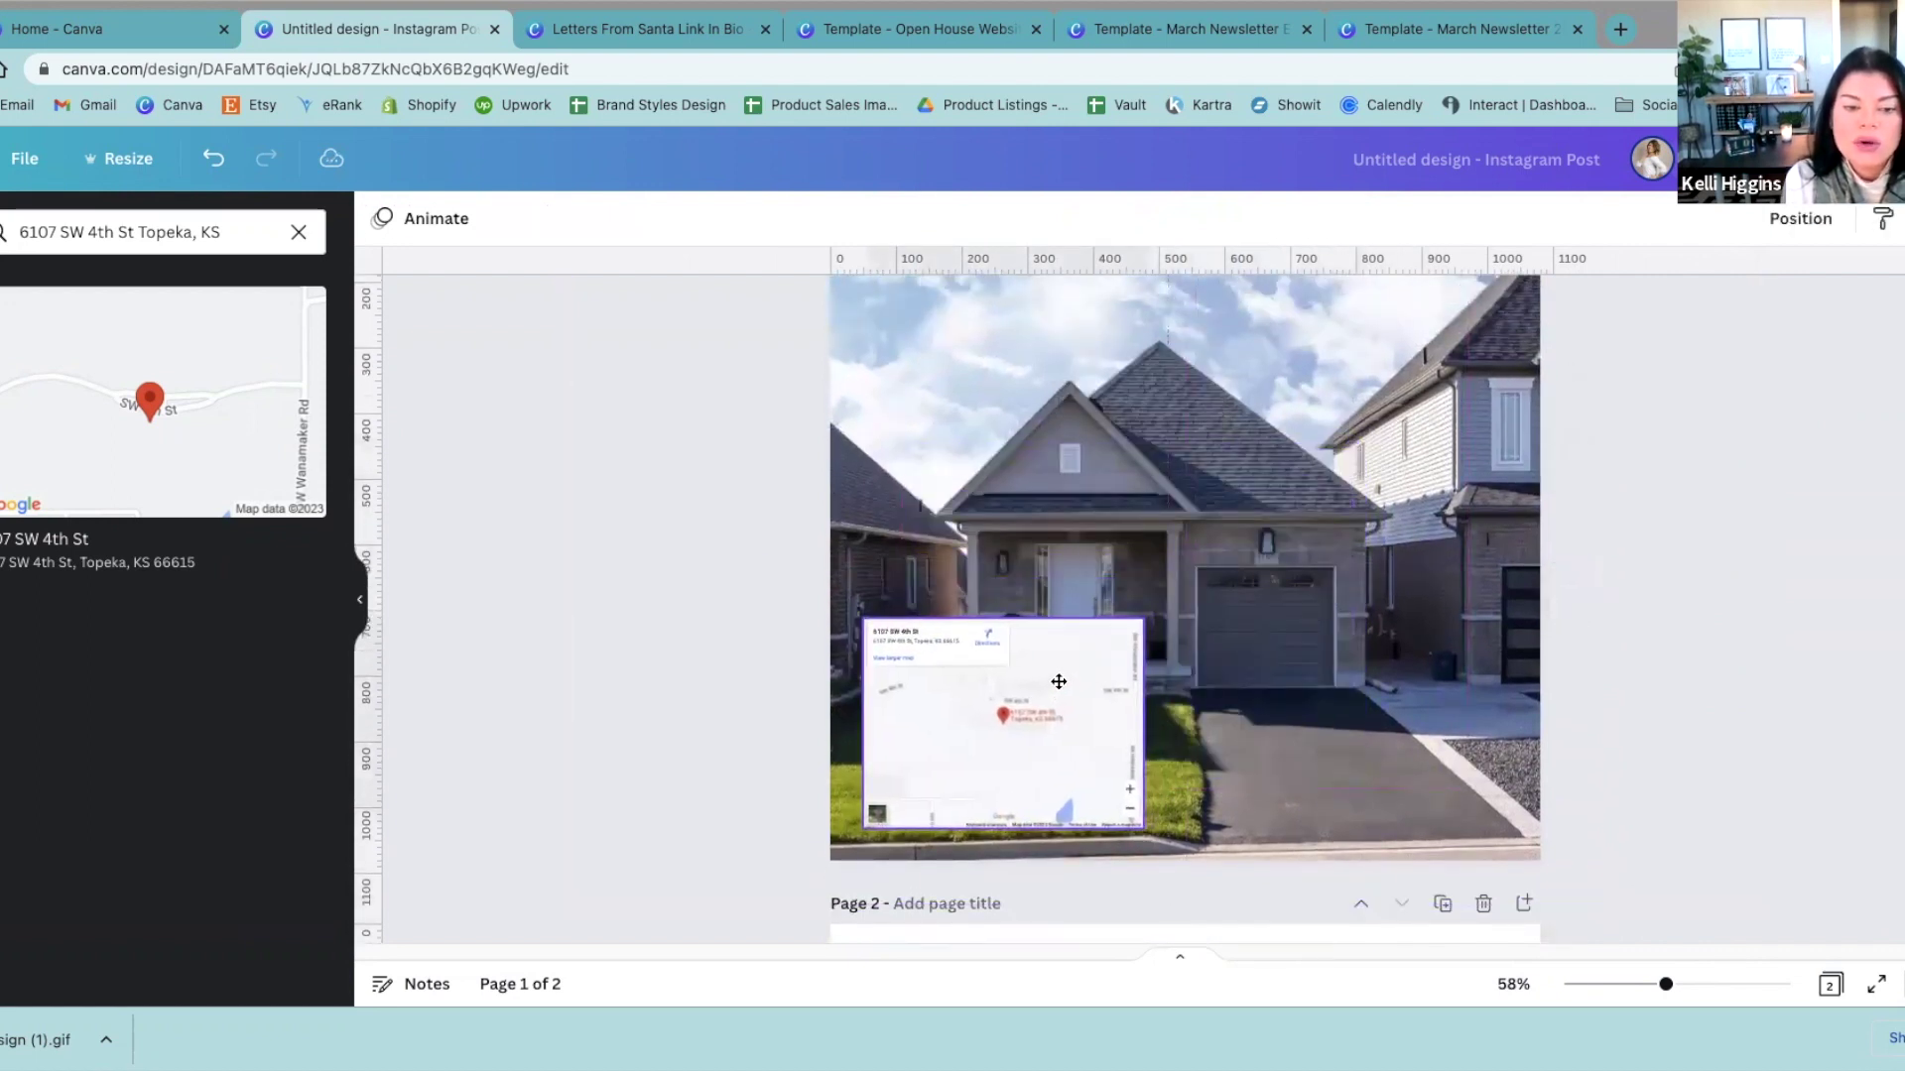
drag(1141, 615, 1019, 702)
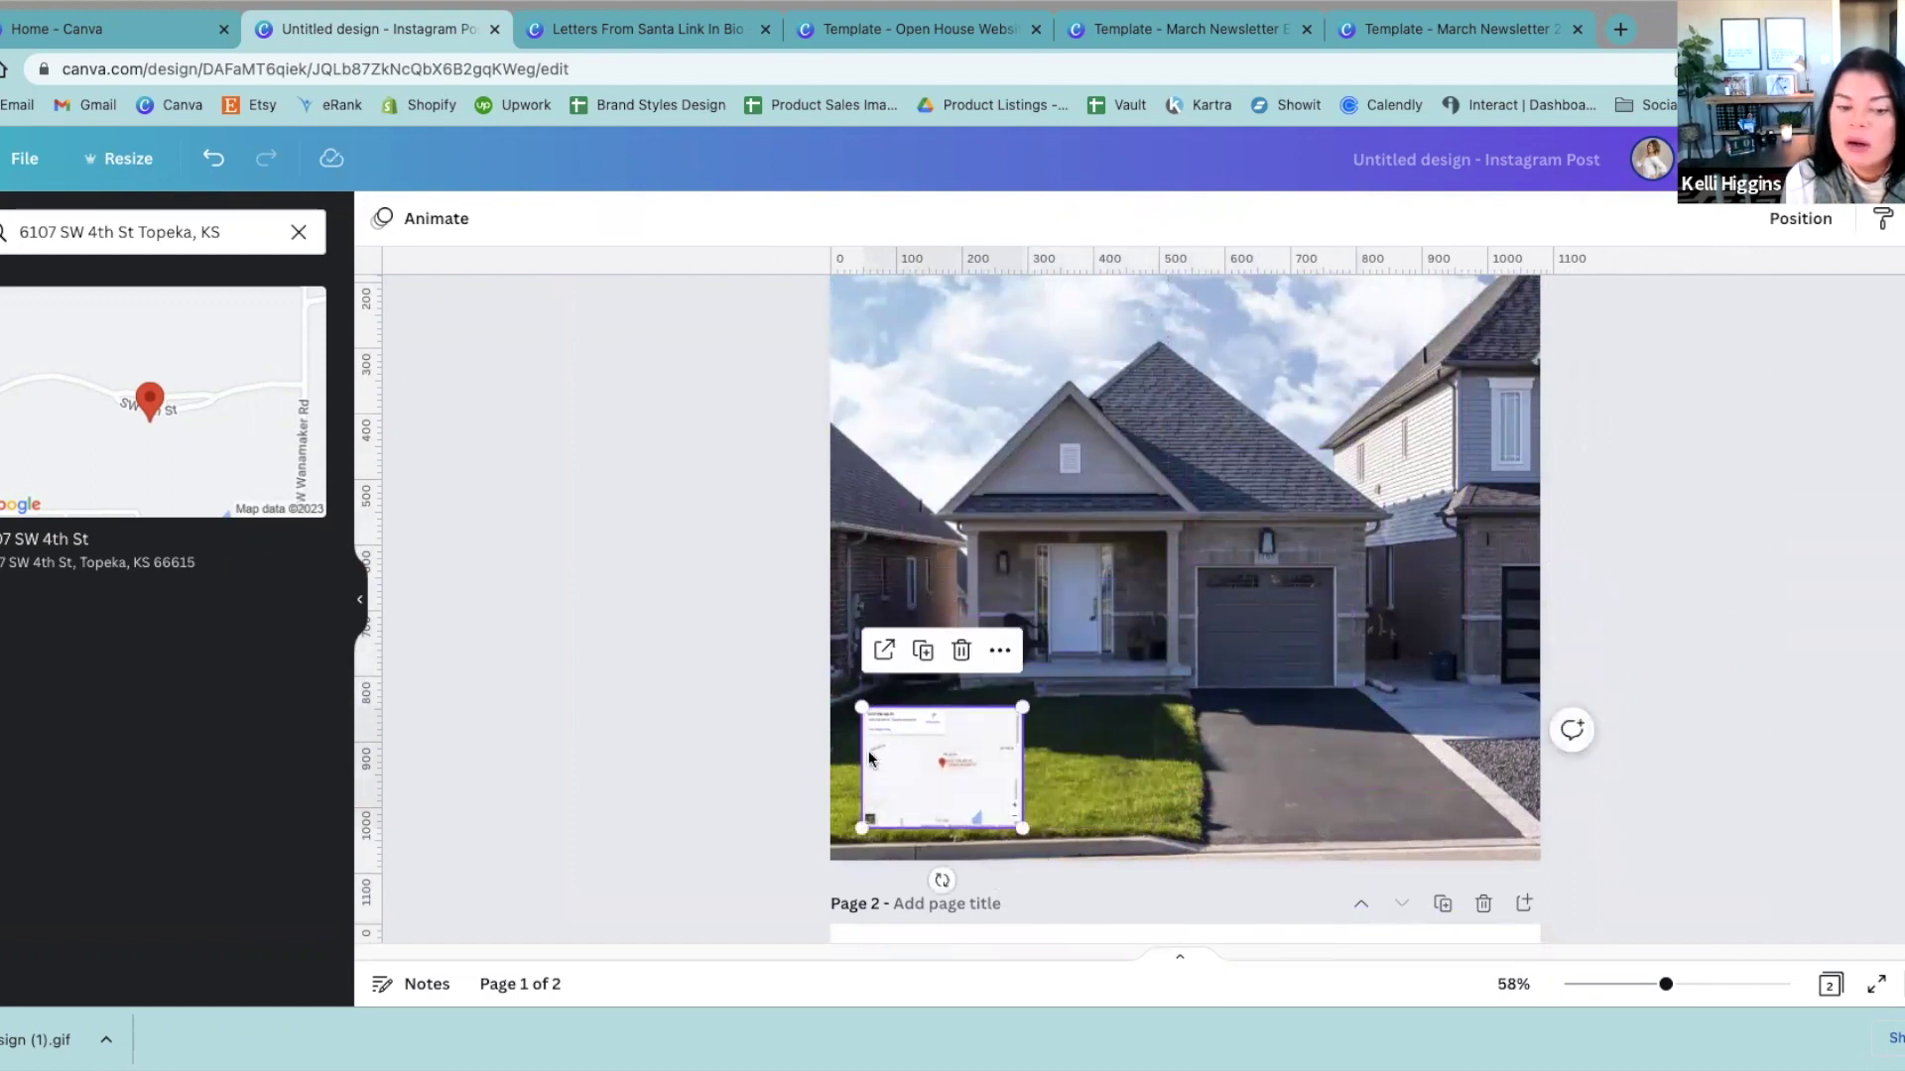
drag(942, 766, 928, 765)
click(1869, 581)
scroll(1845, 591, down, 3)
drag(1052, 690, 794, 689)
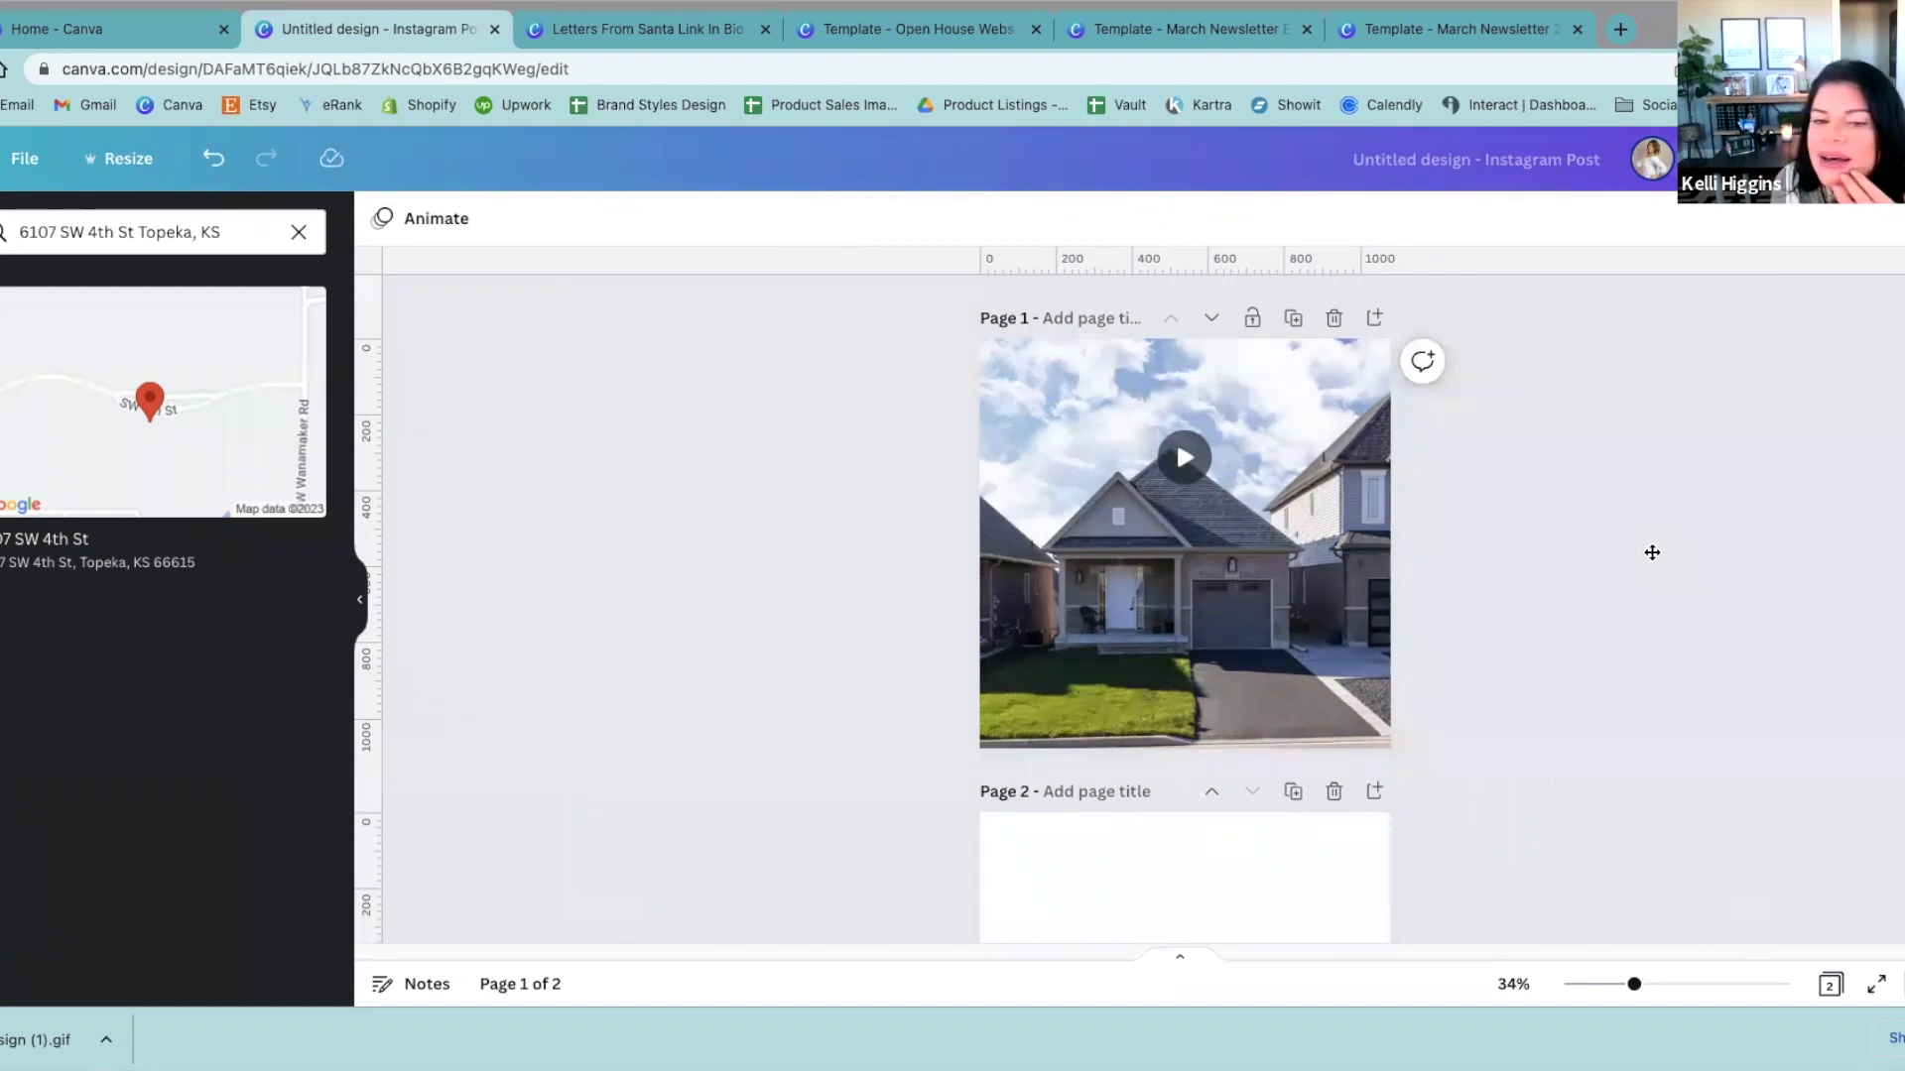
click(1855, 159)
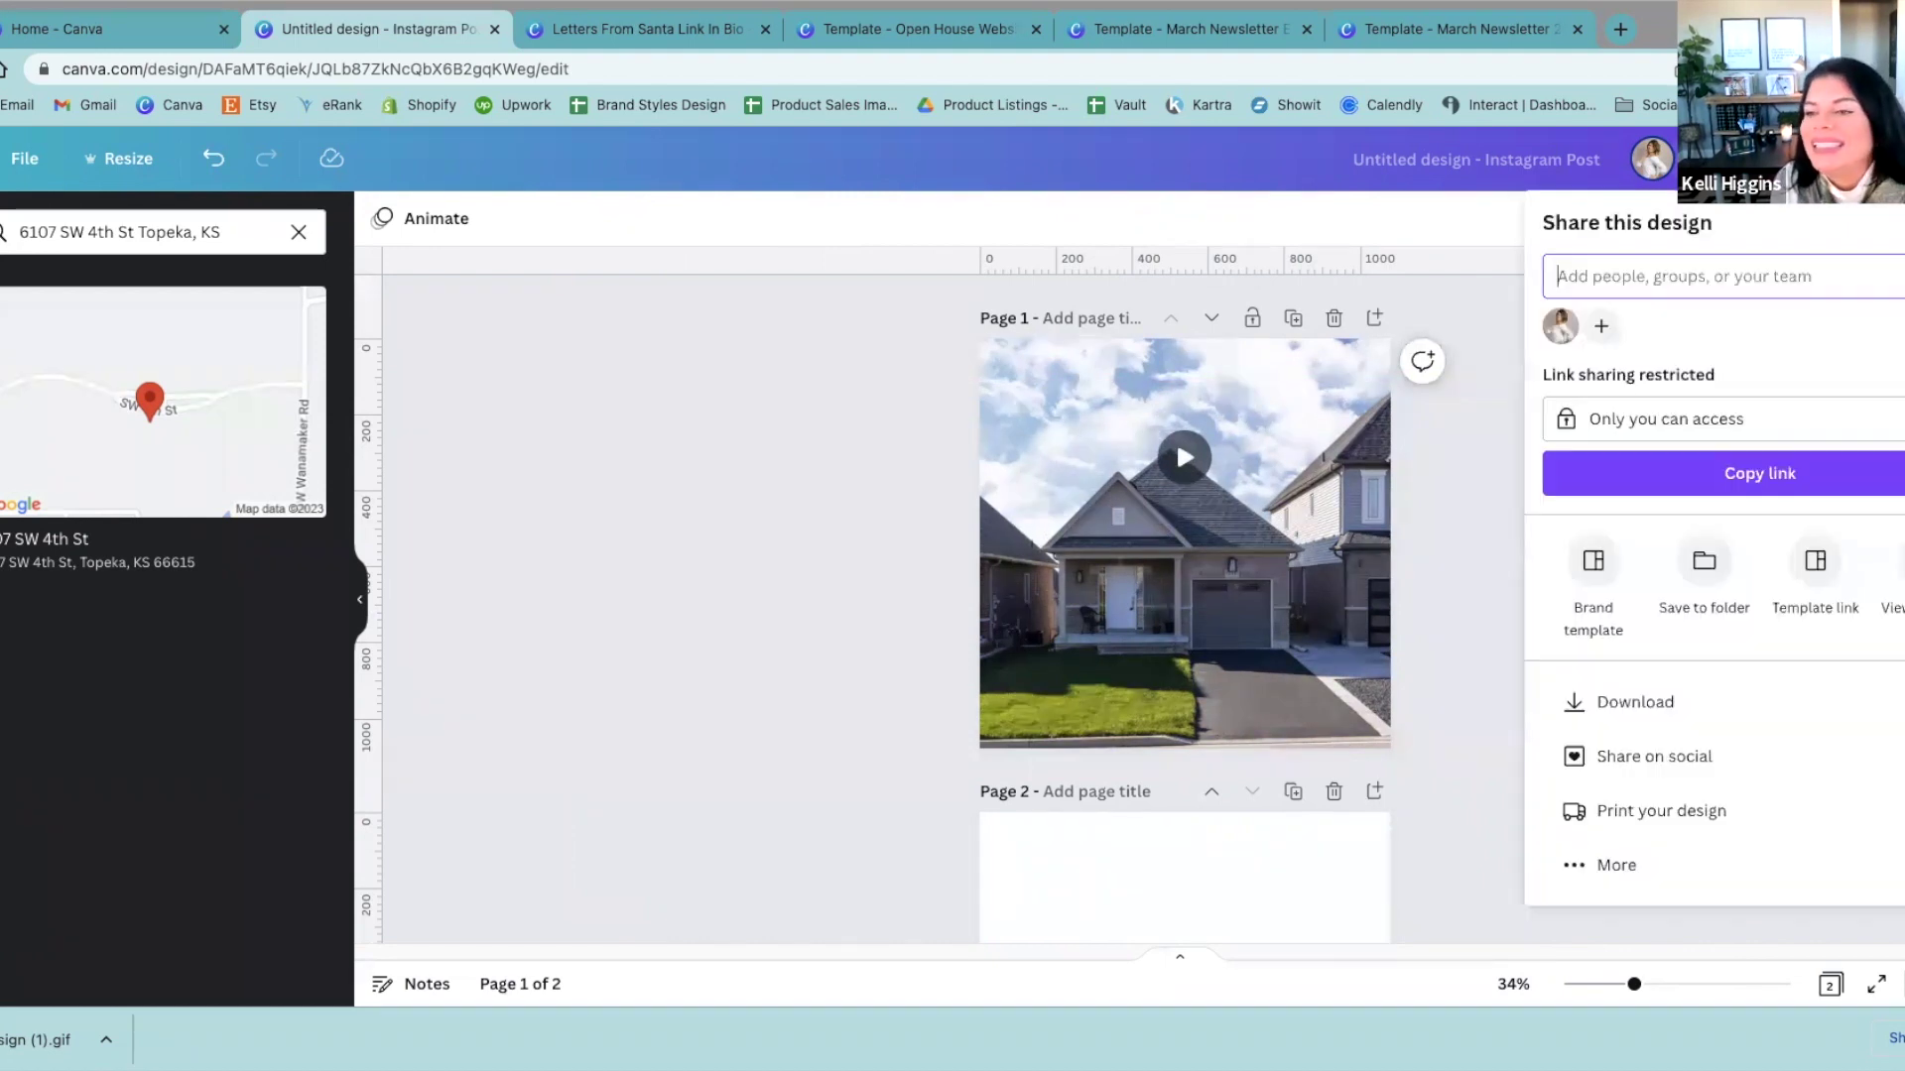
click(1651, 870)
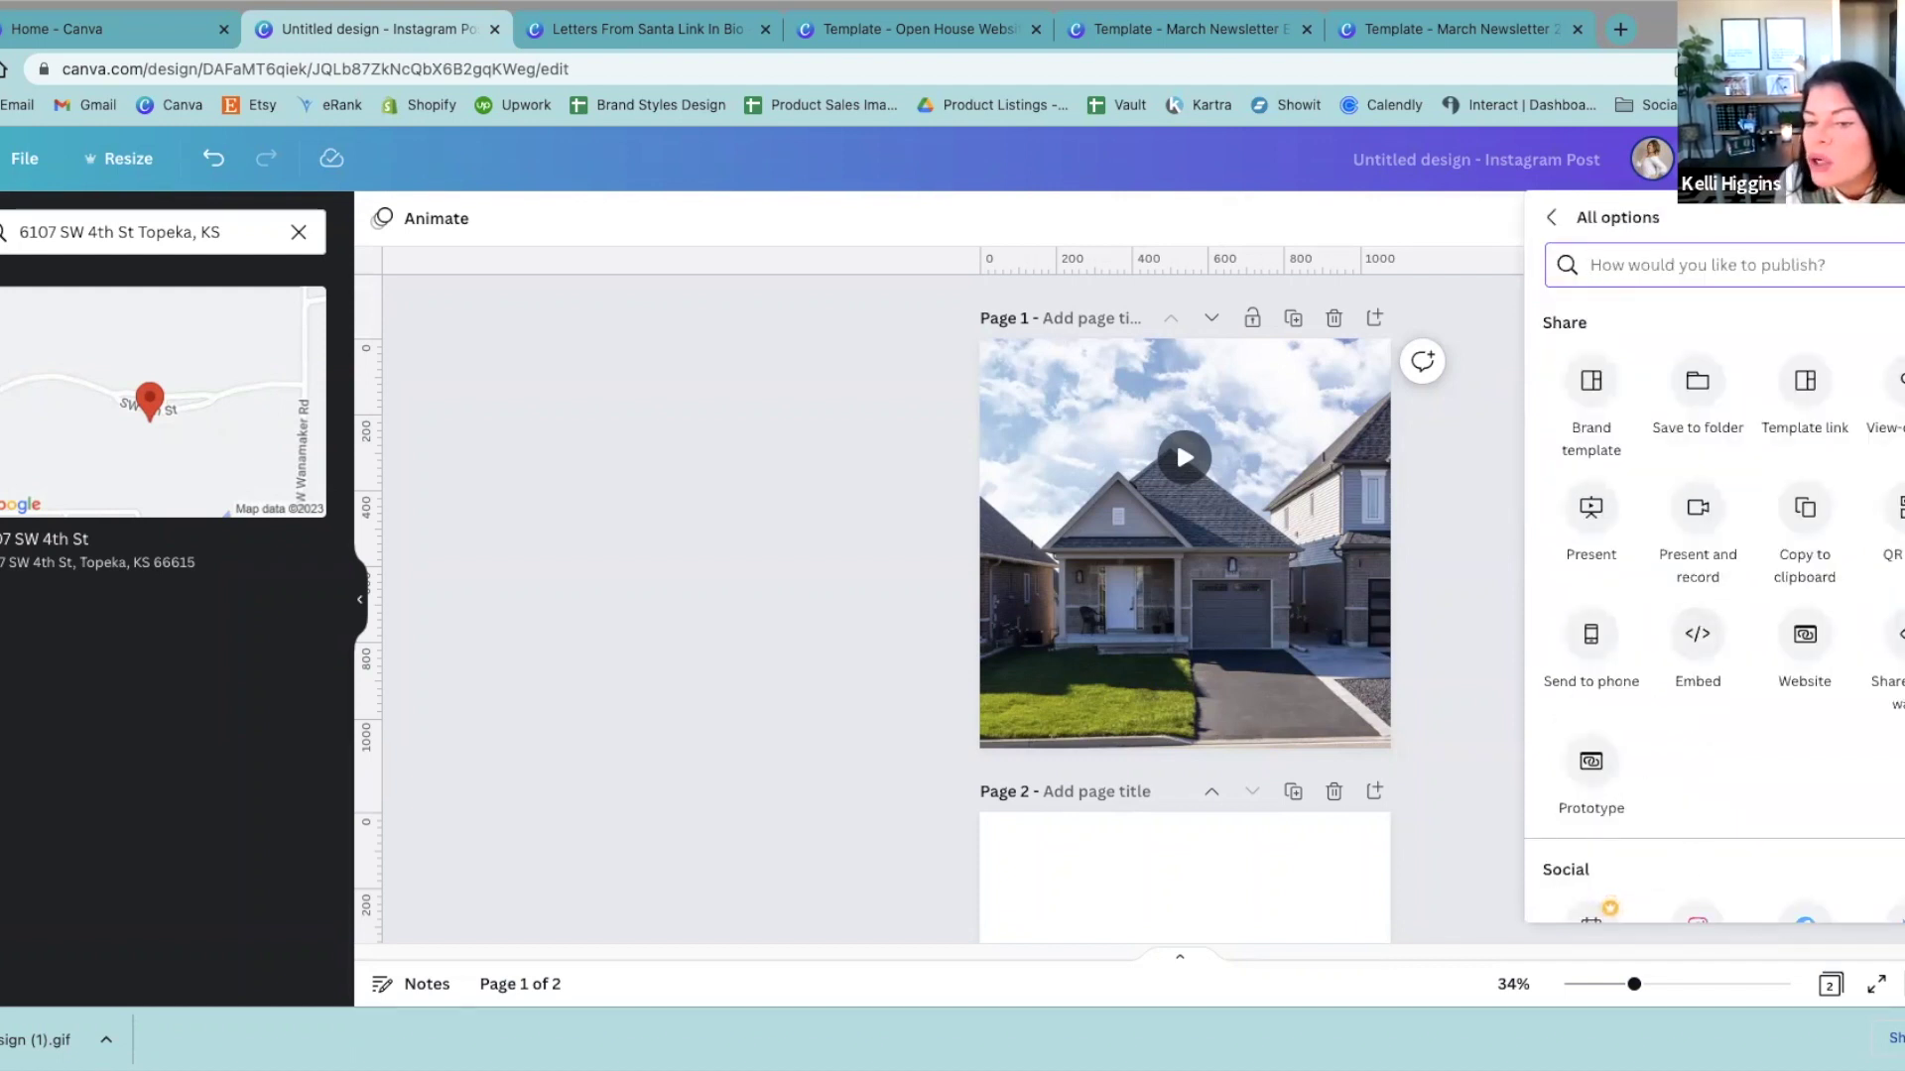
scroll(1805, 838, down, 6)
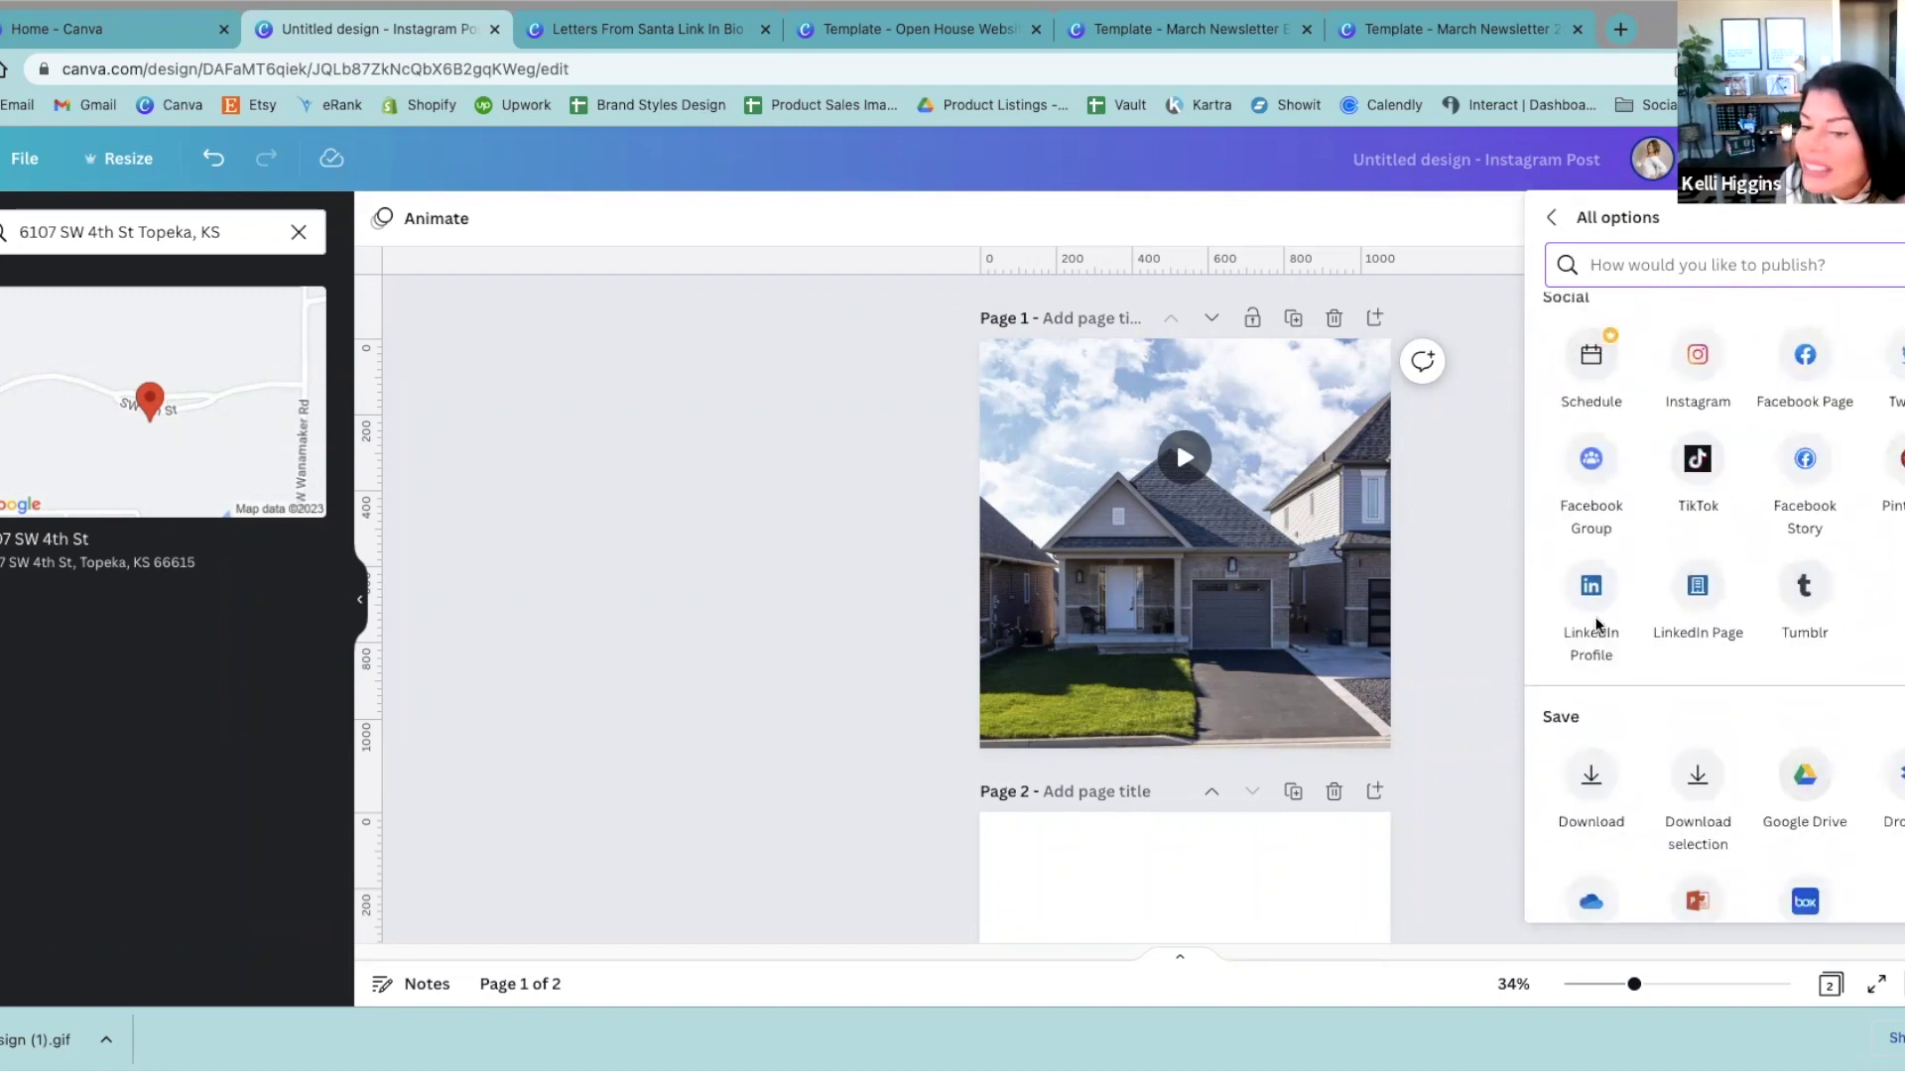
click(1480, 612)
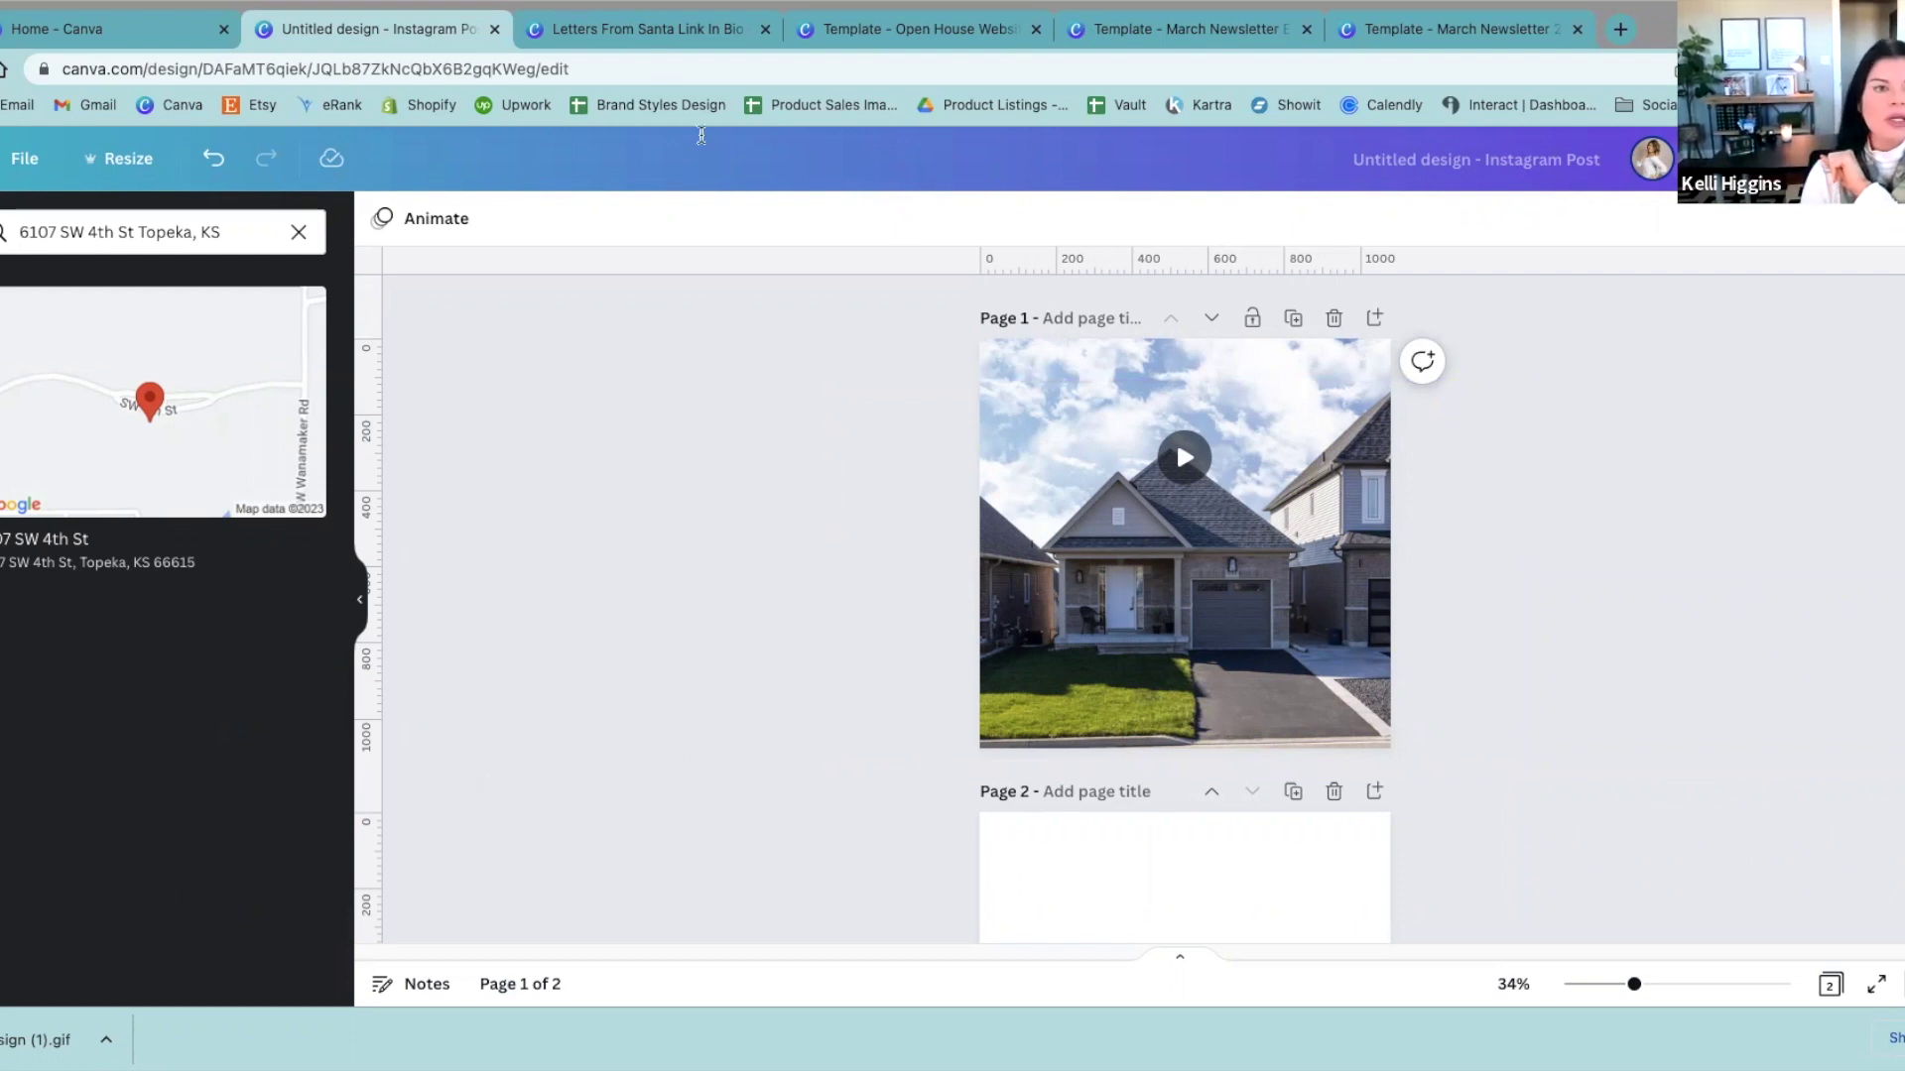
click(659, 31)
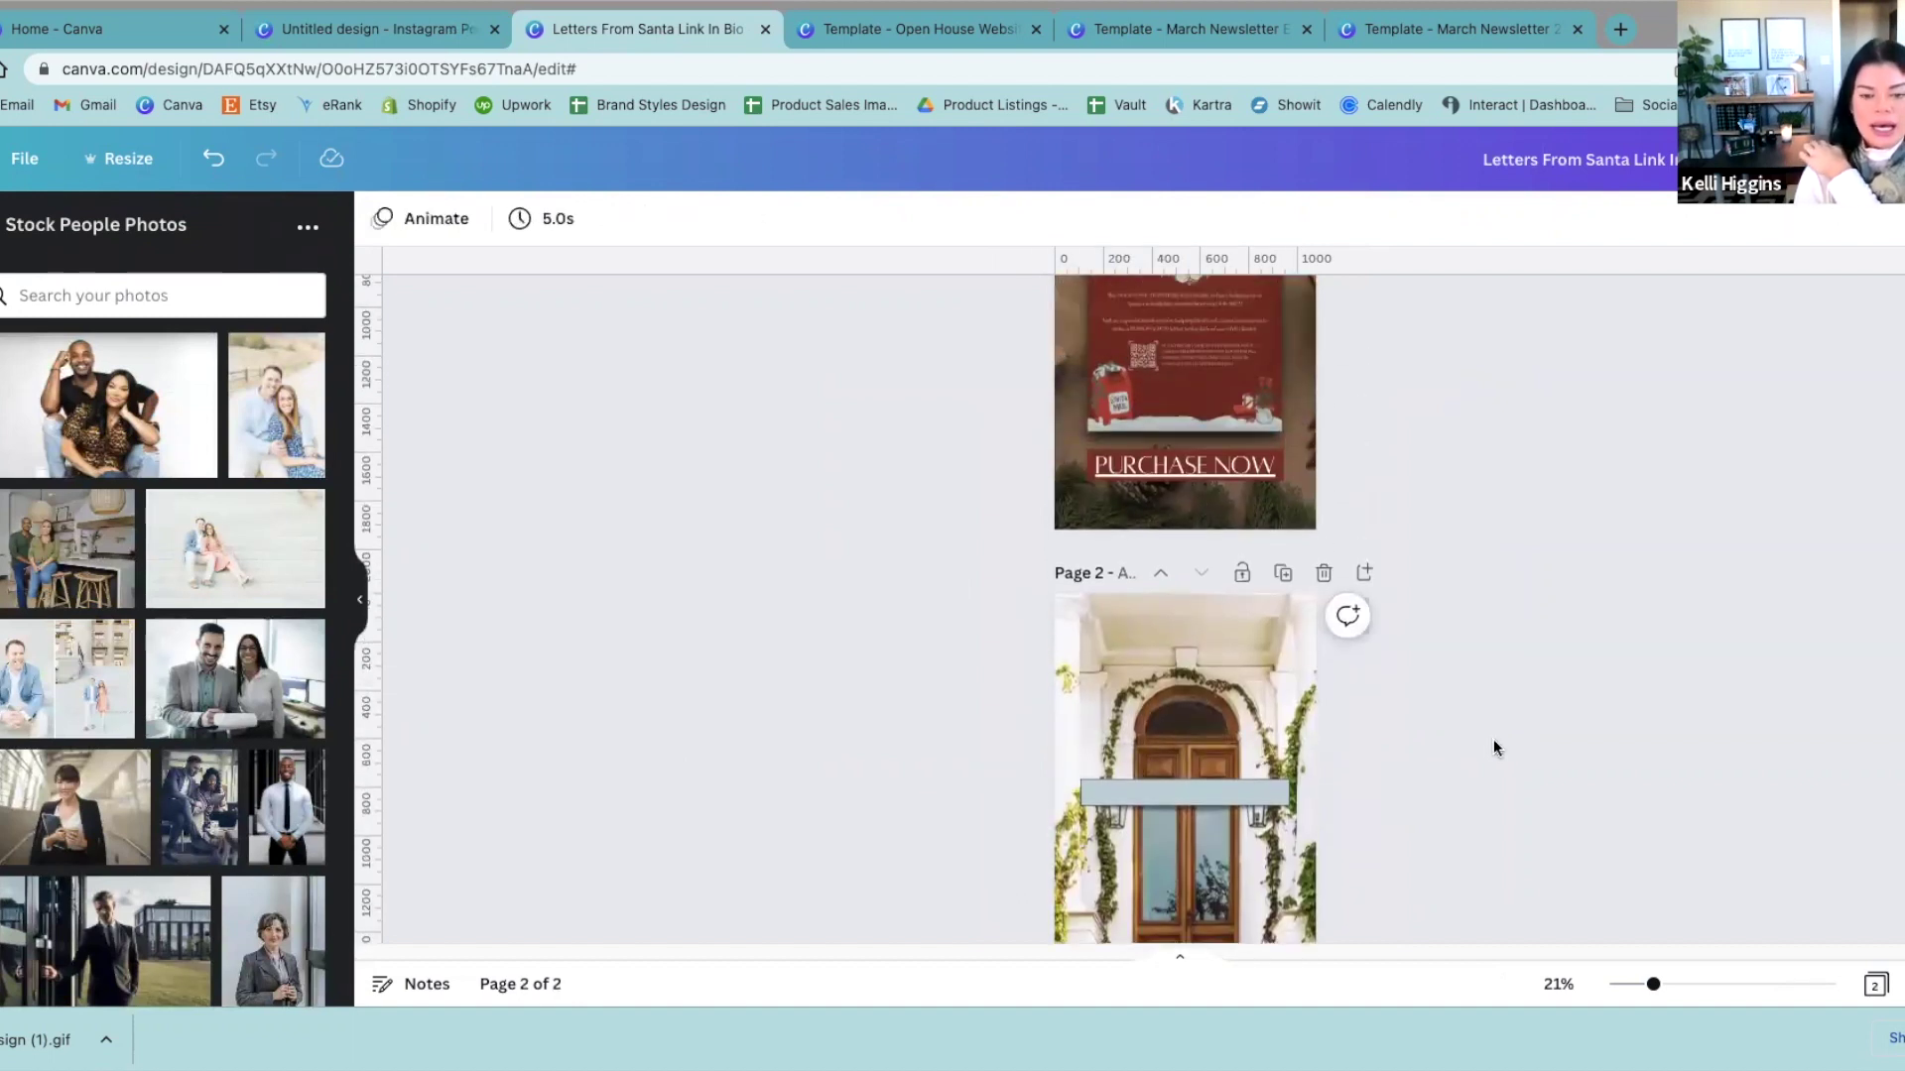
Delete the bottom paragraph box and fit the remaining YOUR PARAGRAPH TEXT line into the blue bar.
scroll(1492, 740, up, 5)
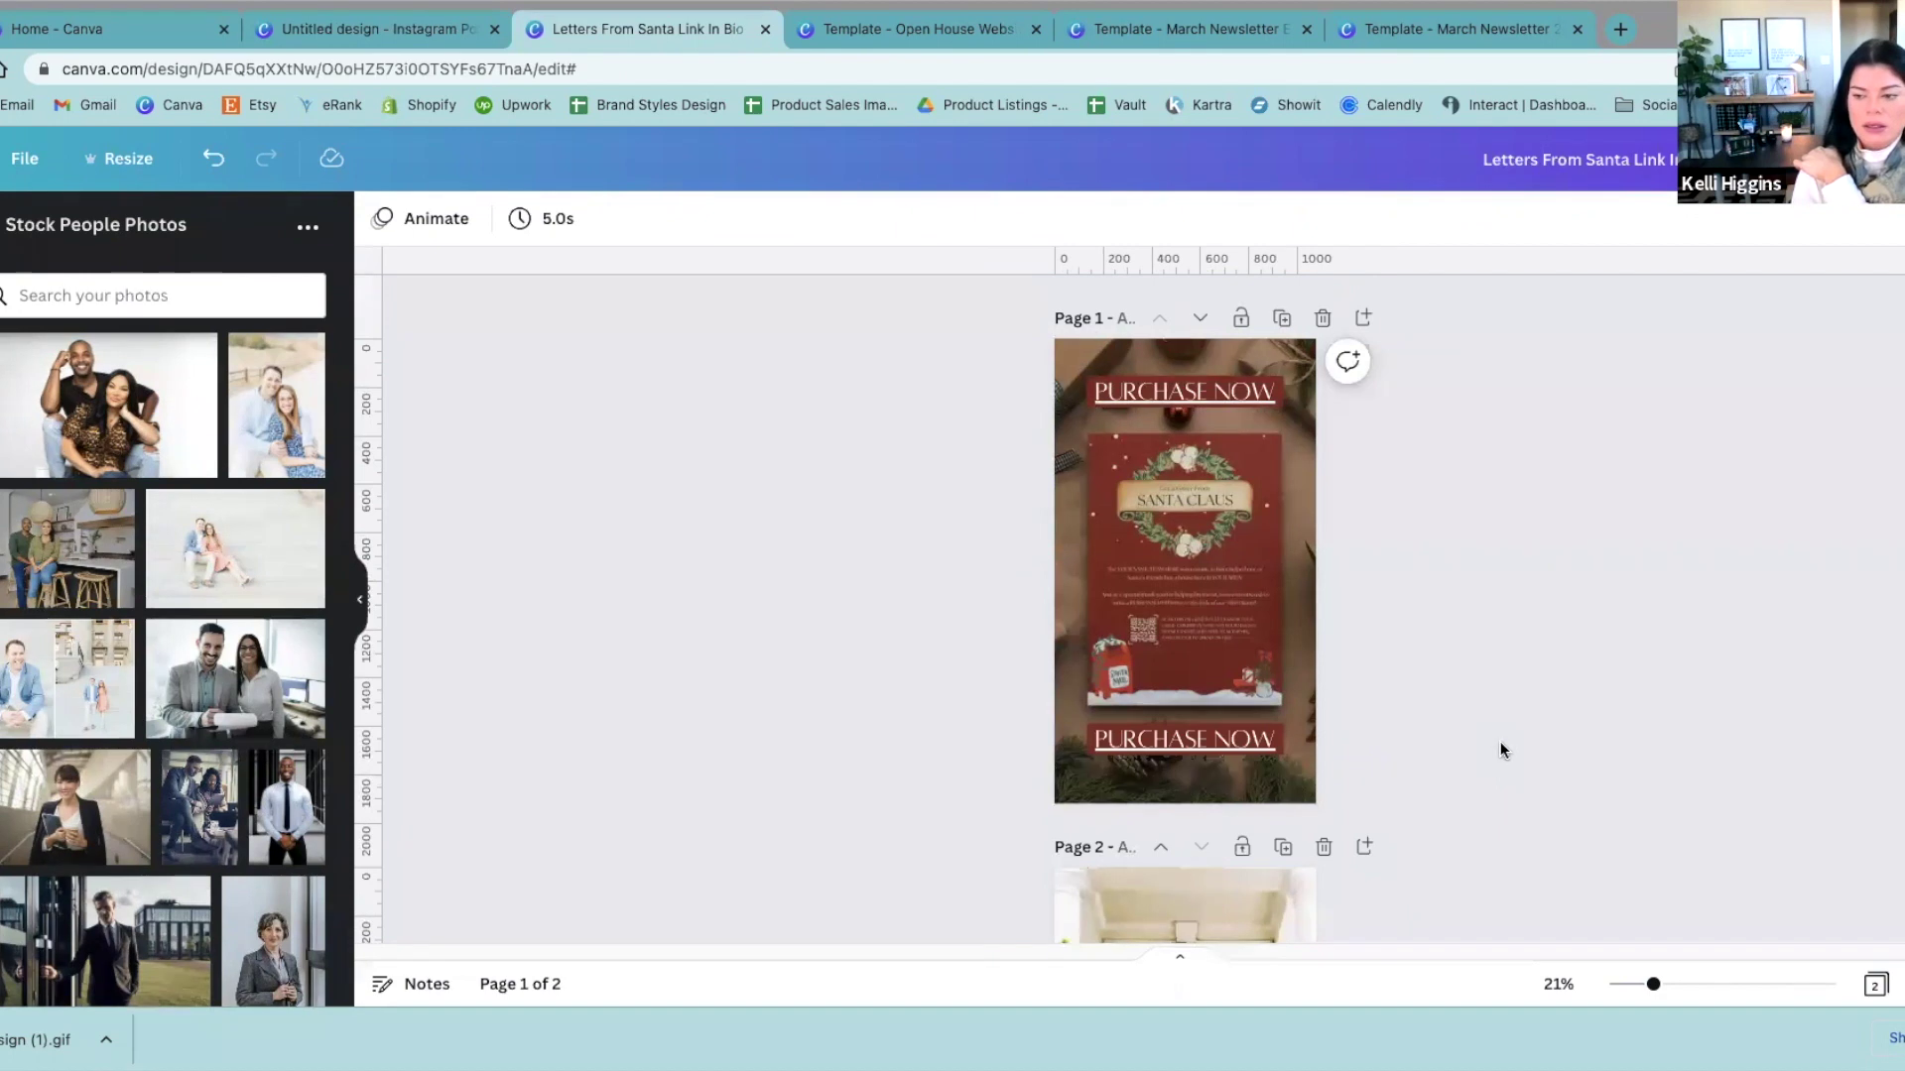
scroll(1500, 750, down, 5)
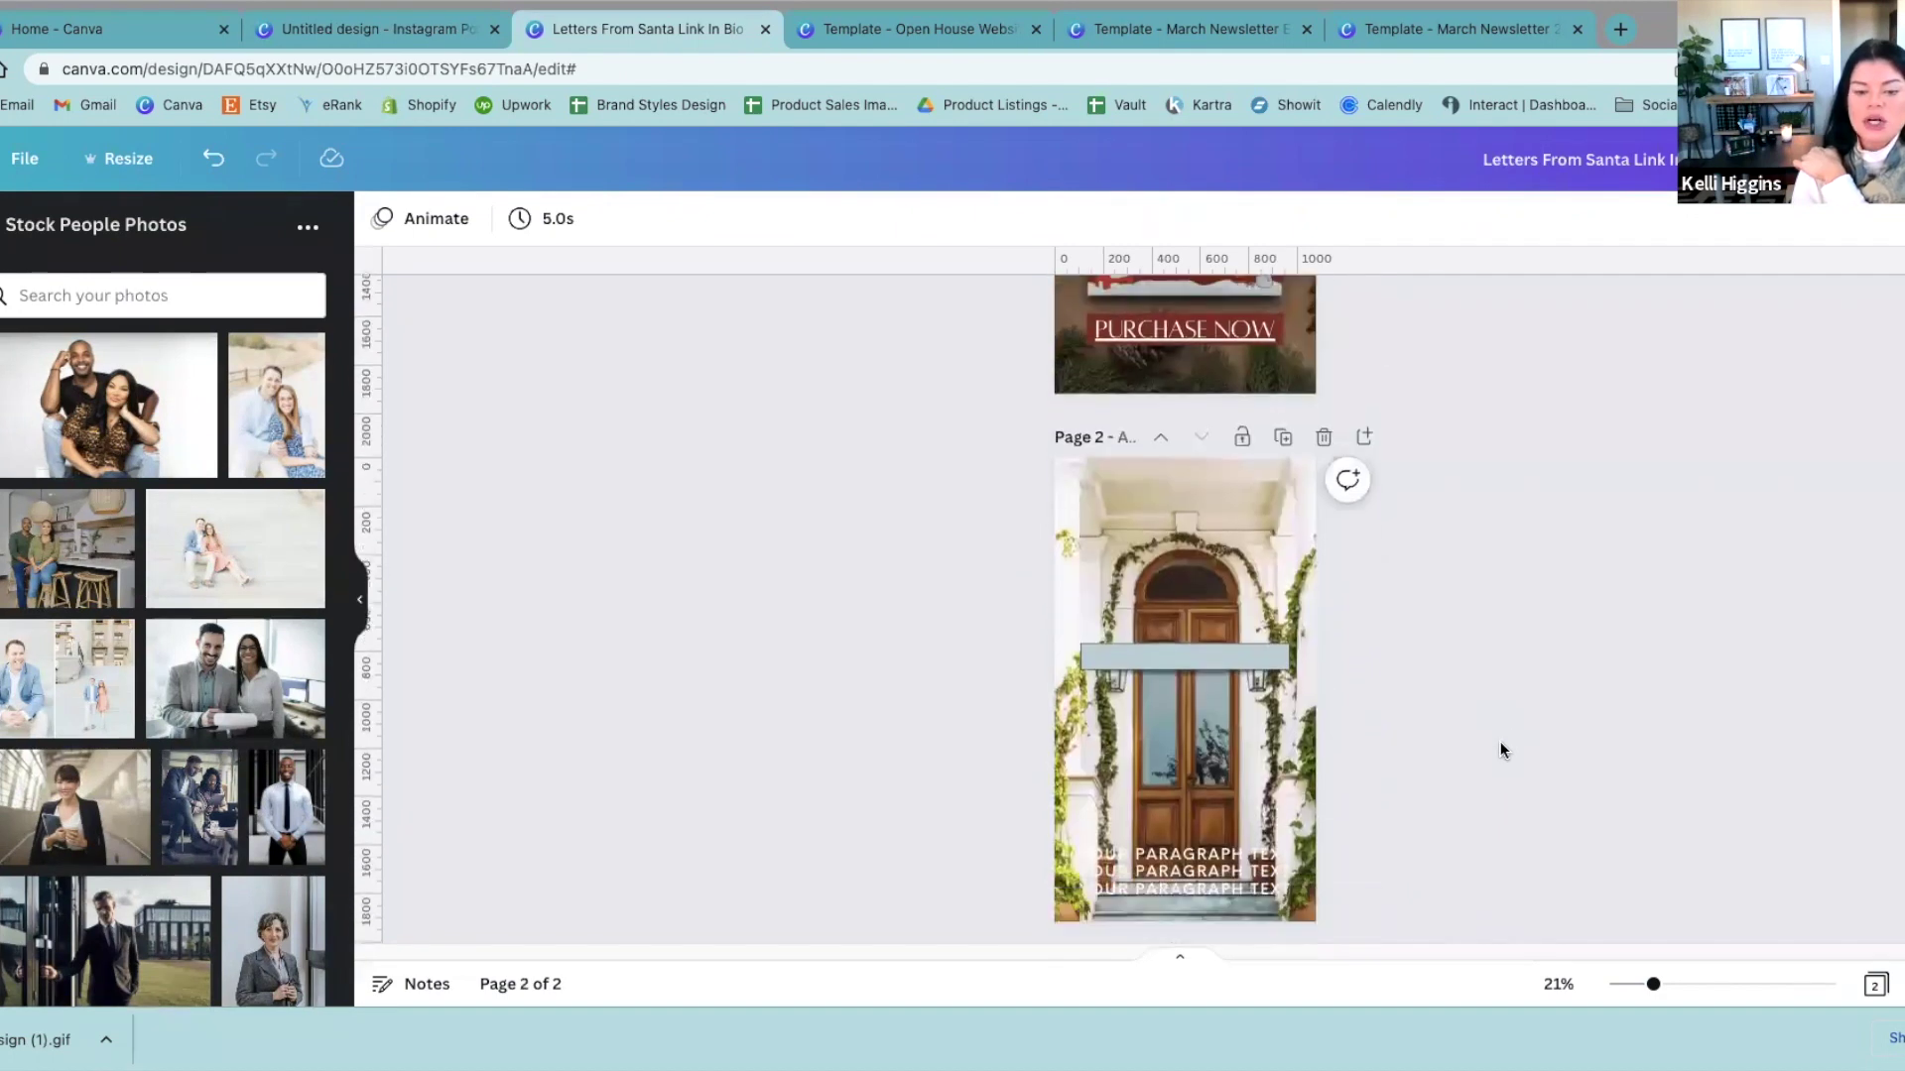
scroll(1502, 734, up, 4)
click(1275, 840)
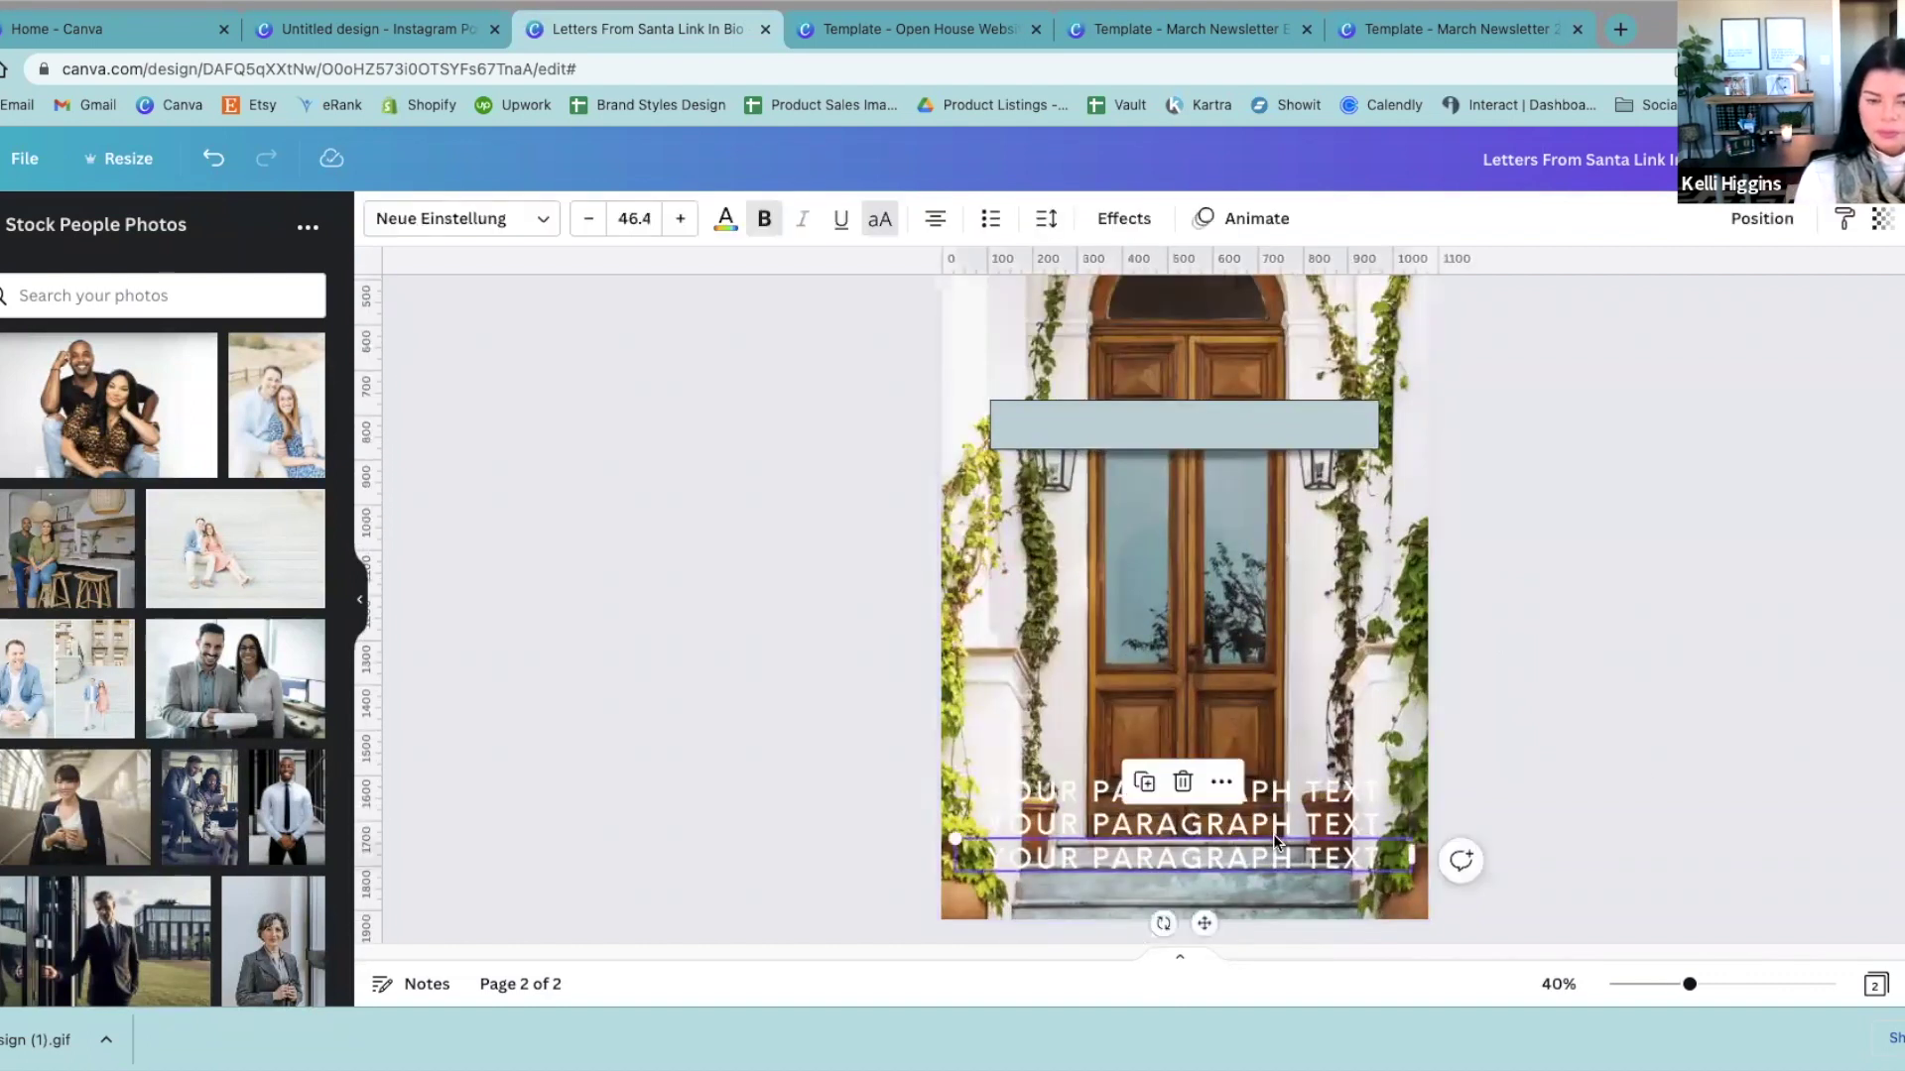
key(Delete)
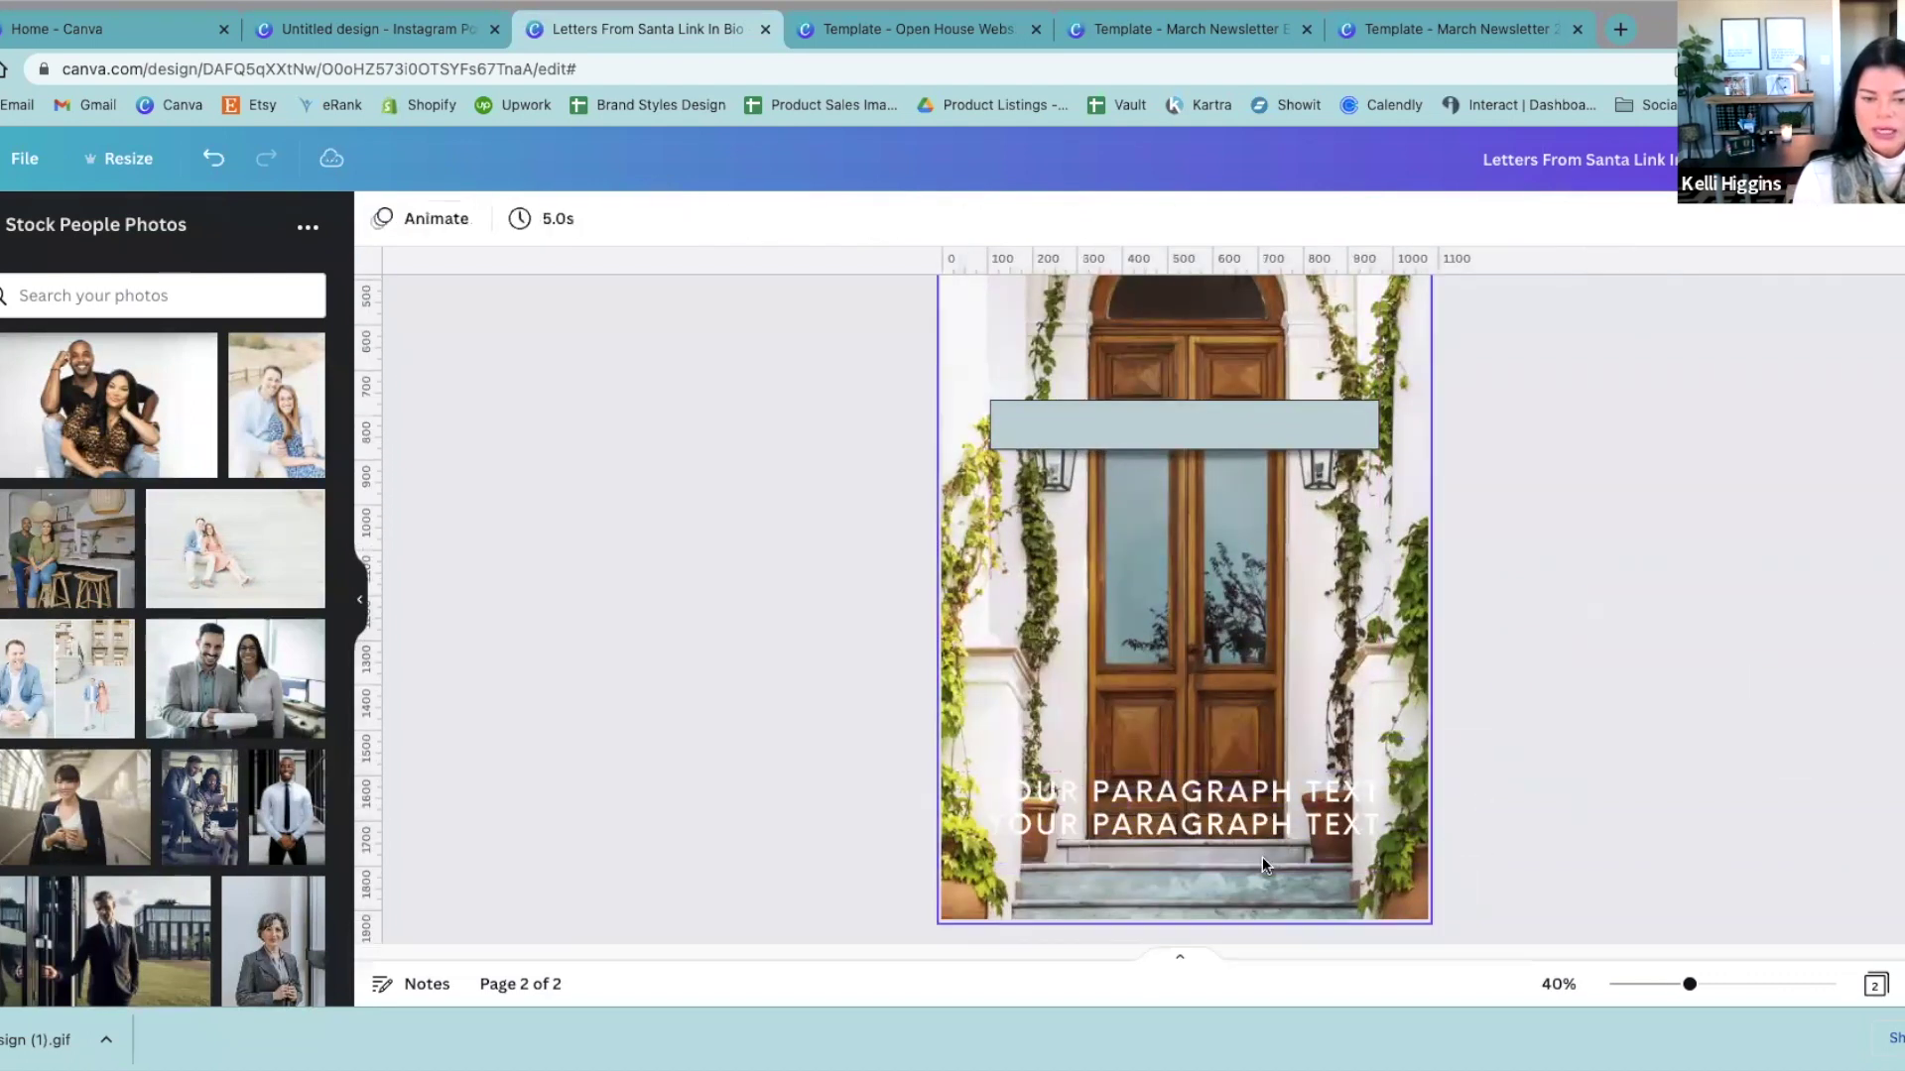
drag(1171, 792, 1175, 425)
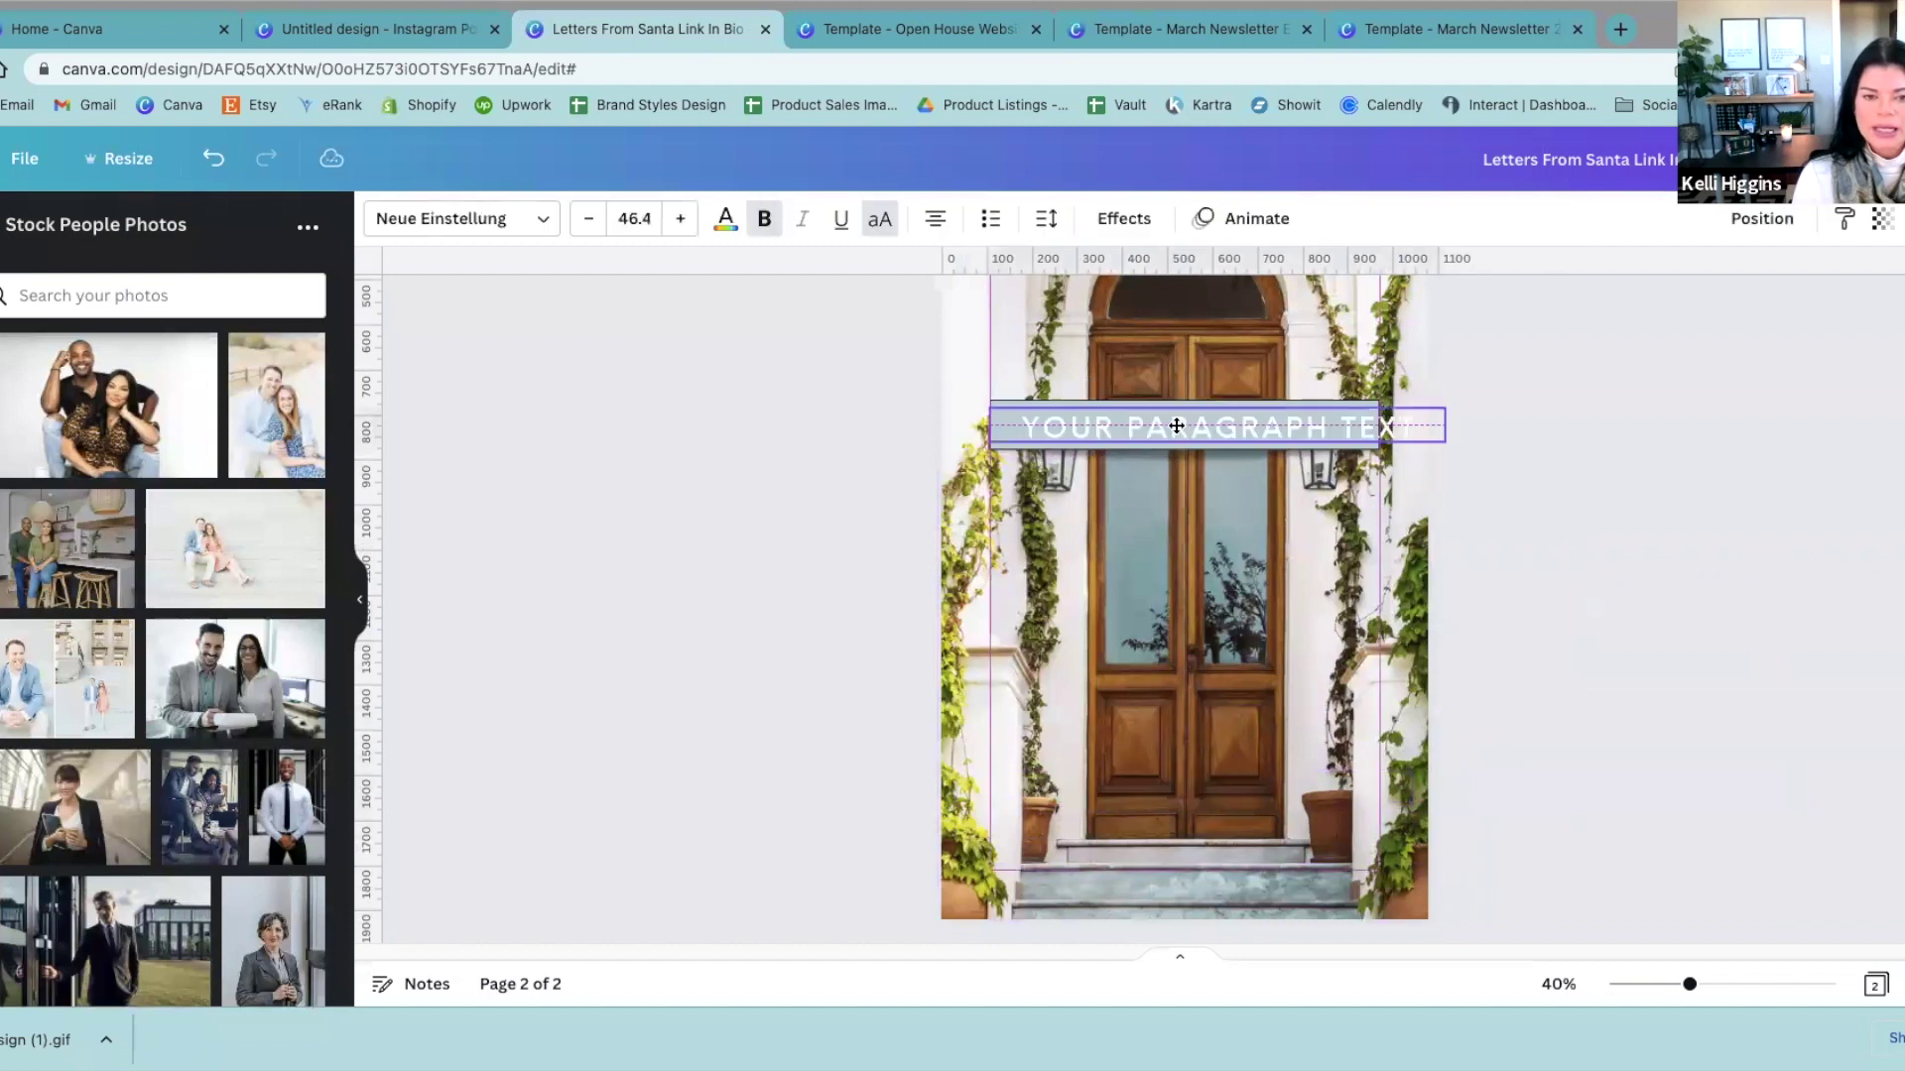
drag(1454, 401, 1378, 398)
Set the YOUR PARAGRAPH TEXT line's colour to black, then scroll through the photos panel.
click(1657, 462)
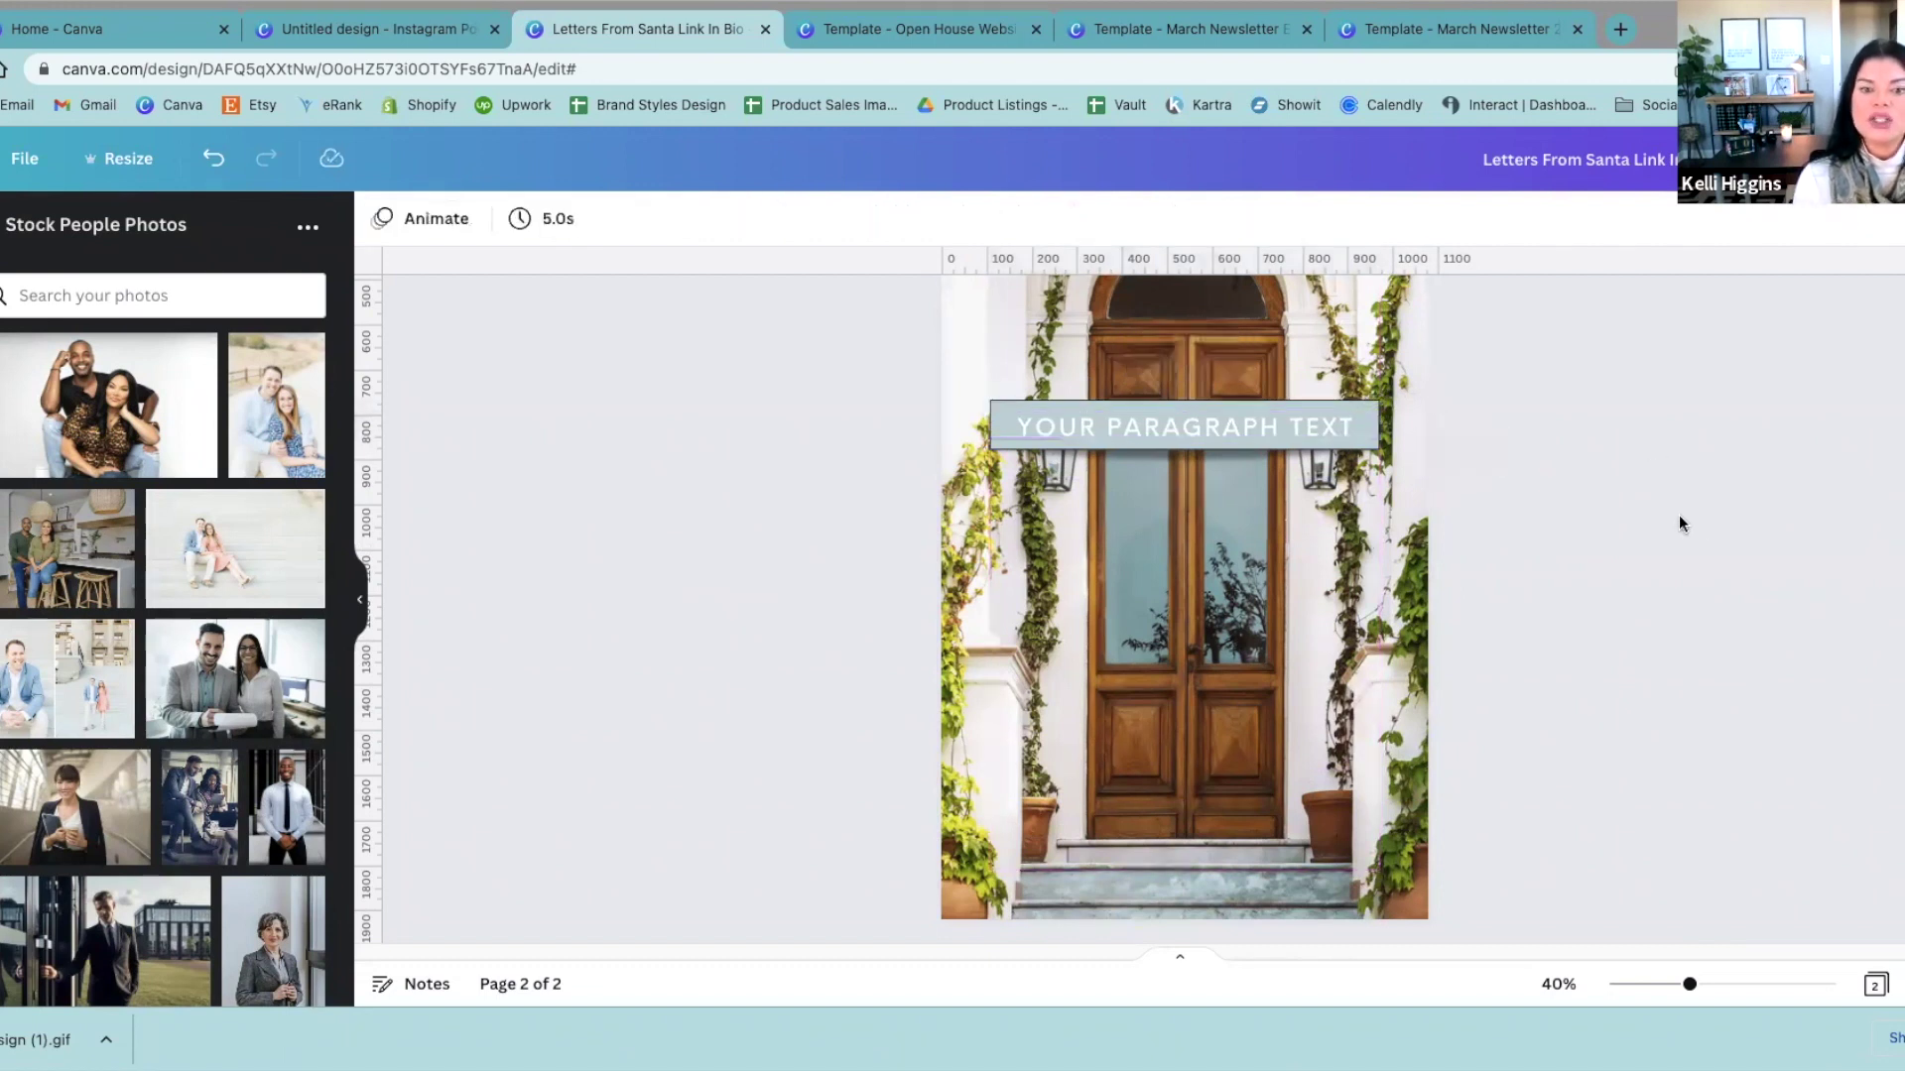
click(1359, 439)
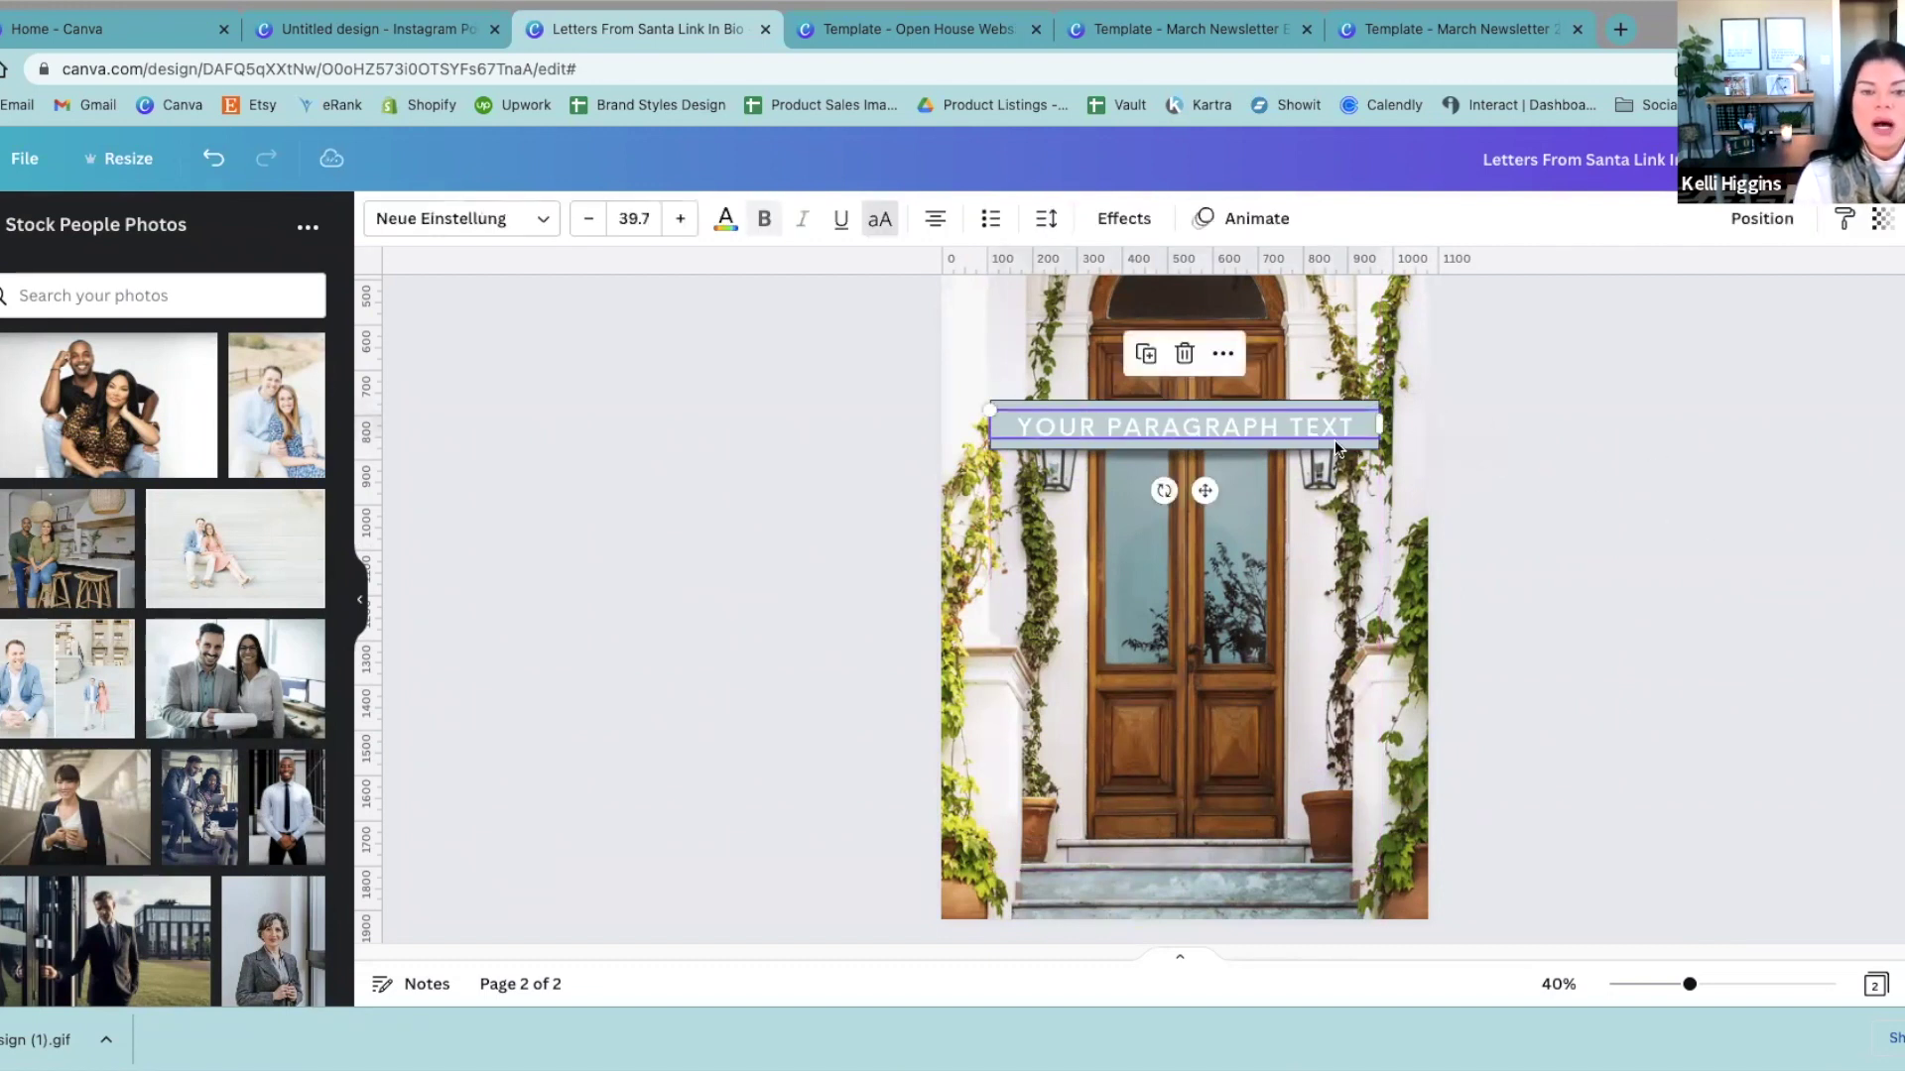
click(725, 218)
click(59, 335)
click(711, 367)
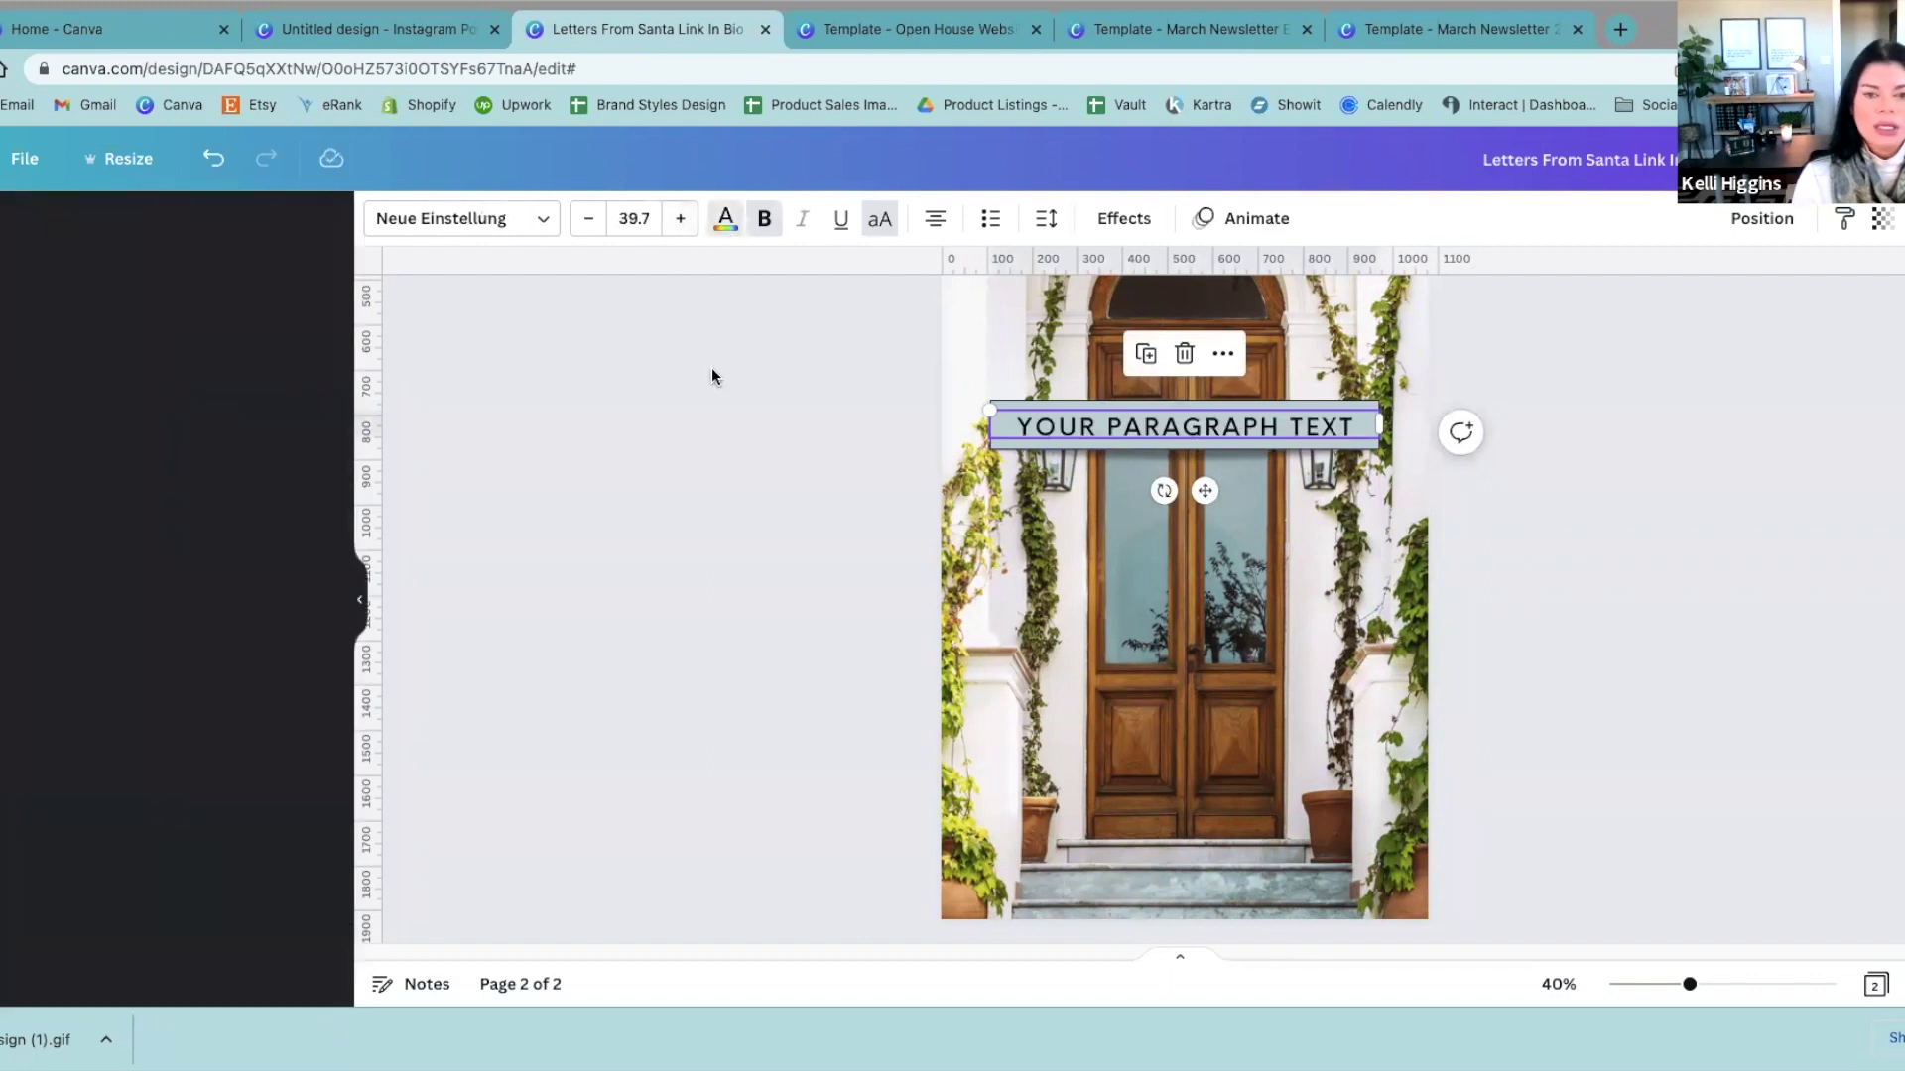
scroll(742, 616, down, 4)
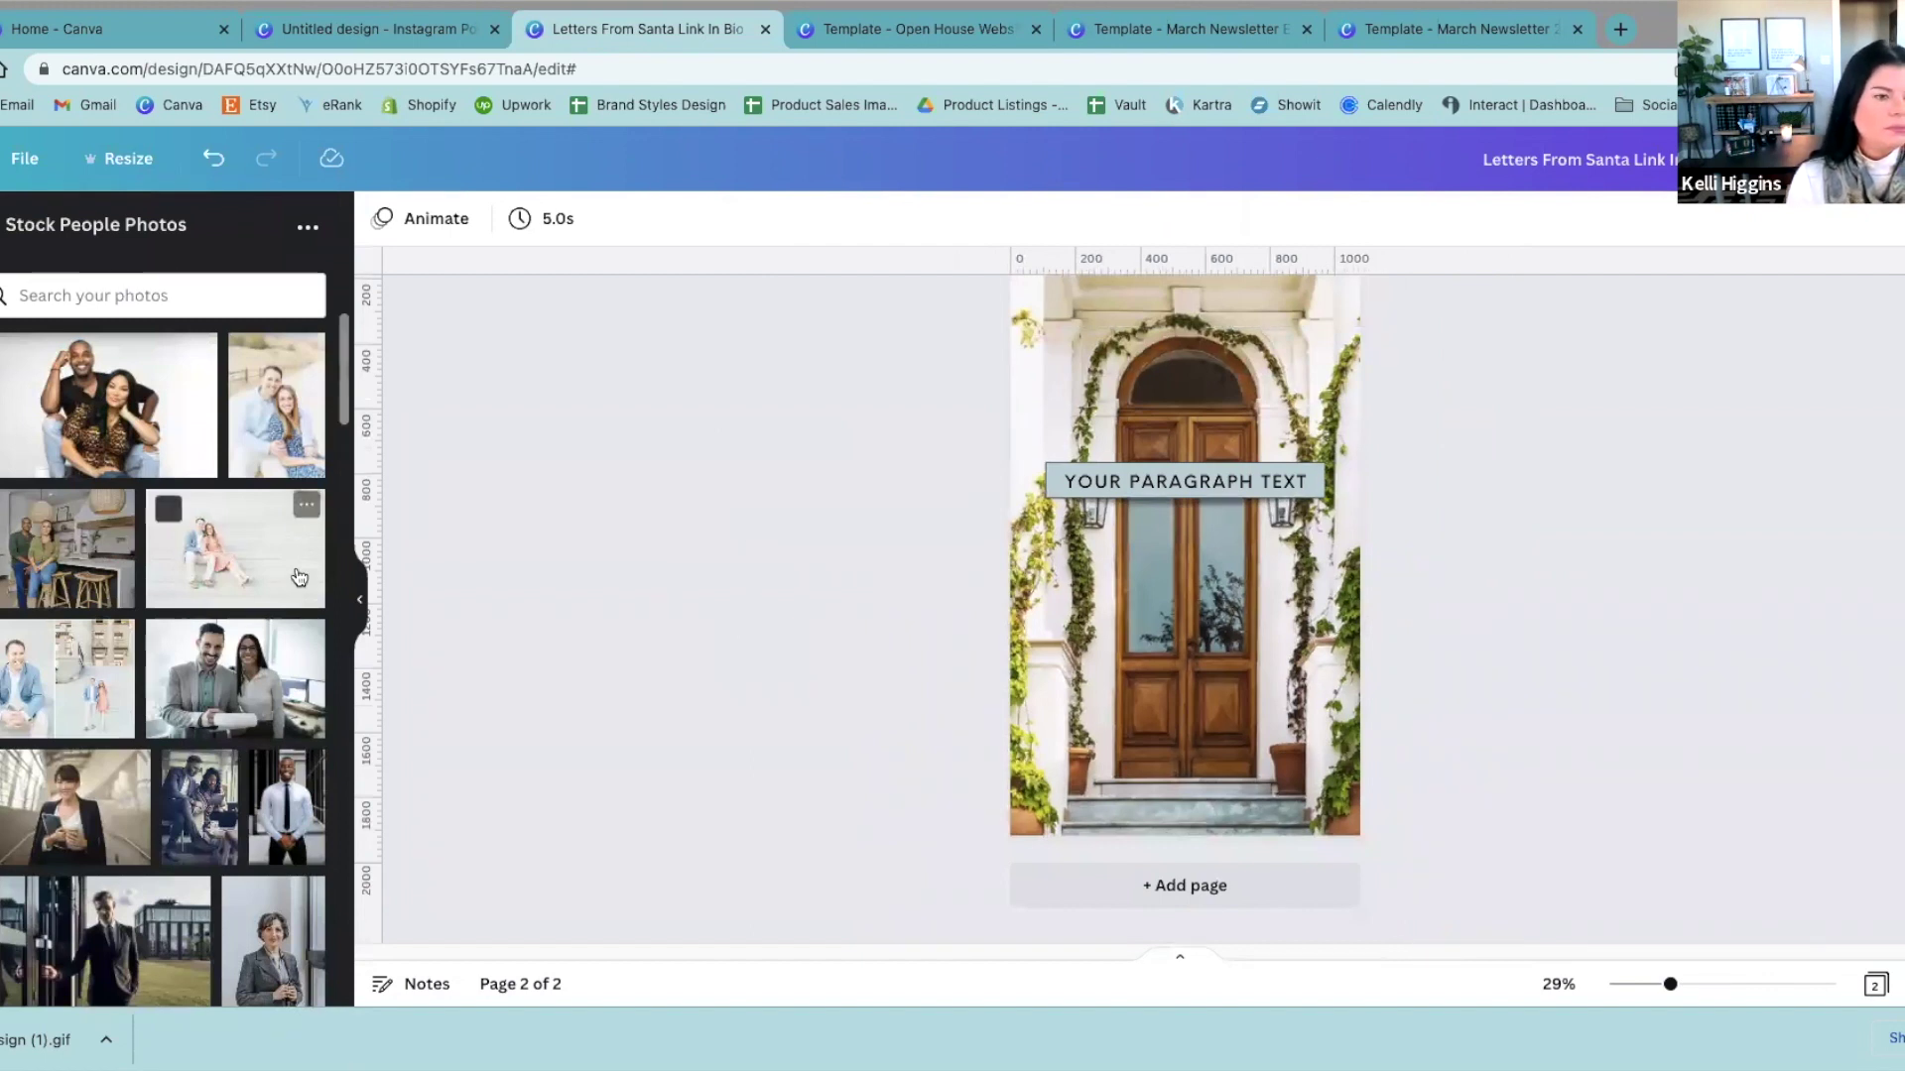
scroll(297, 575, down, 6)
scroll(298, 575, down, 5)
scroll(295, 568, down, 6)
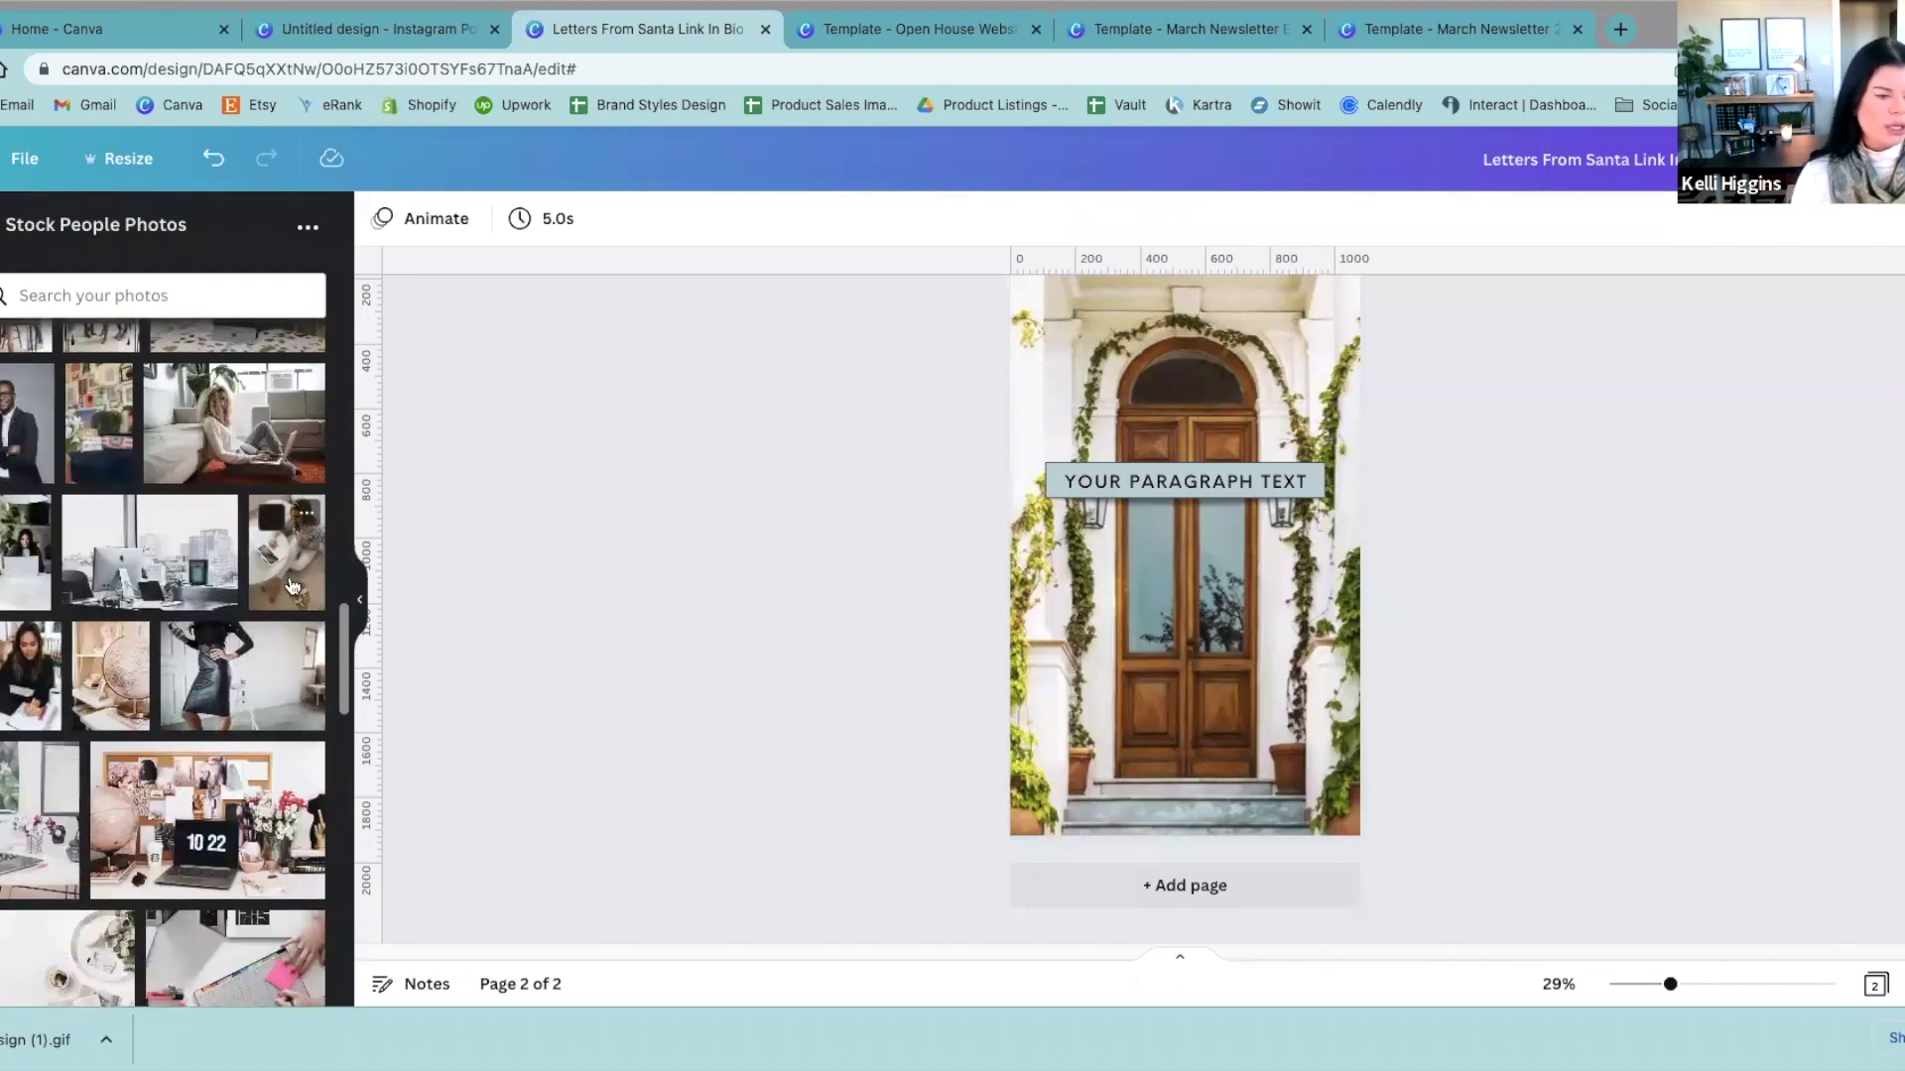
Place the smiling man-in-suit stock photo at the page's lower right and remove its background.
click(30, 406)
drag(1198, 611, 1255, 716)
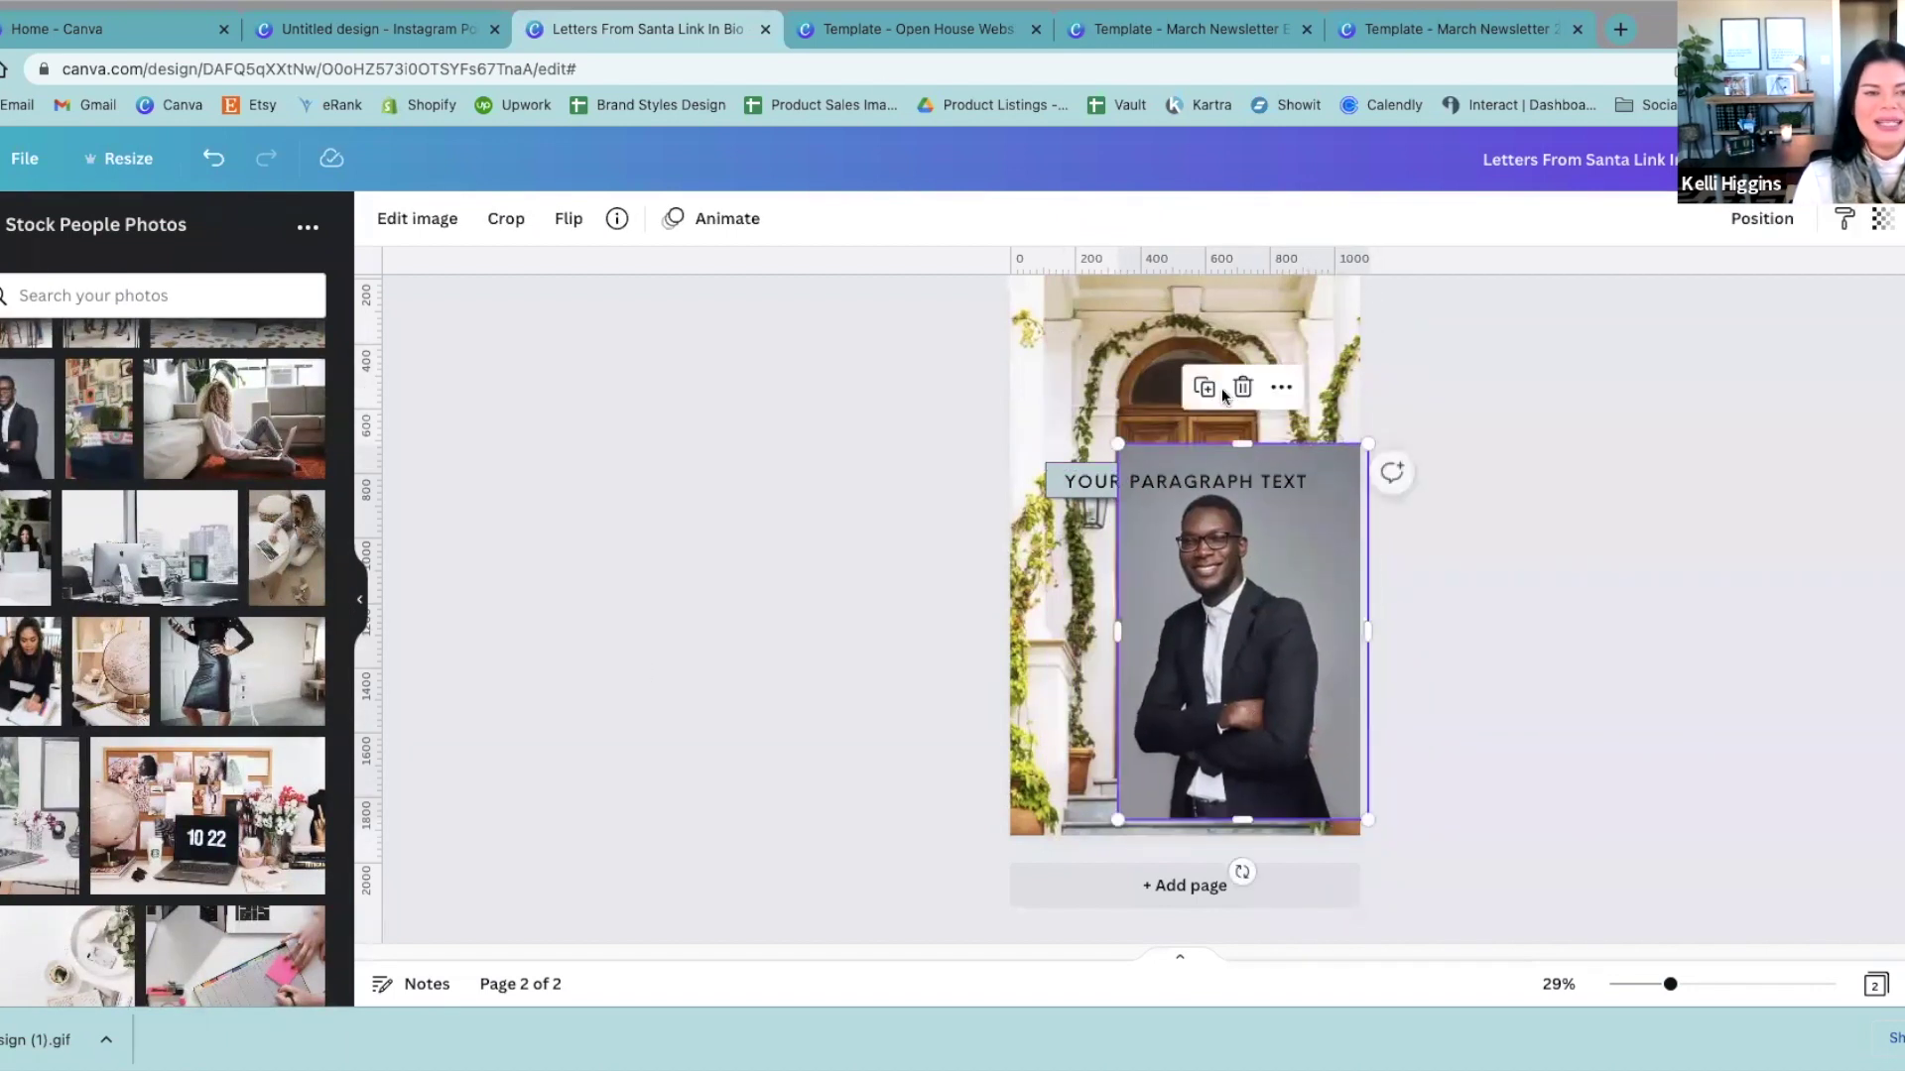
click(451, 226)
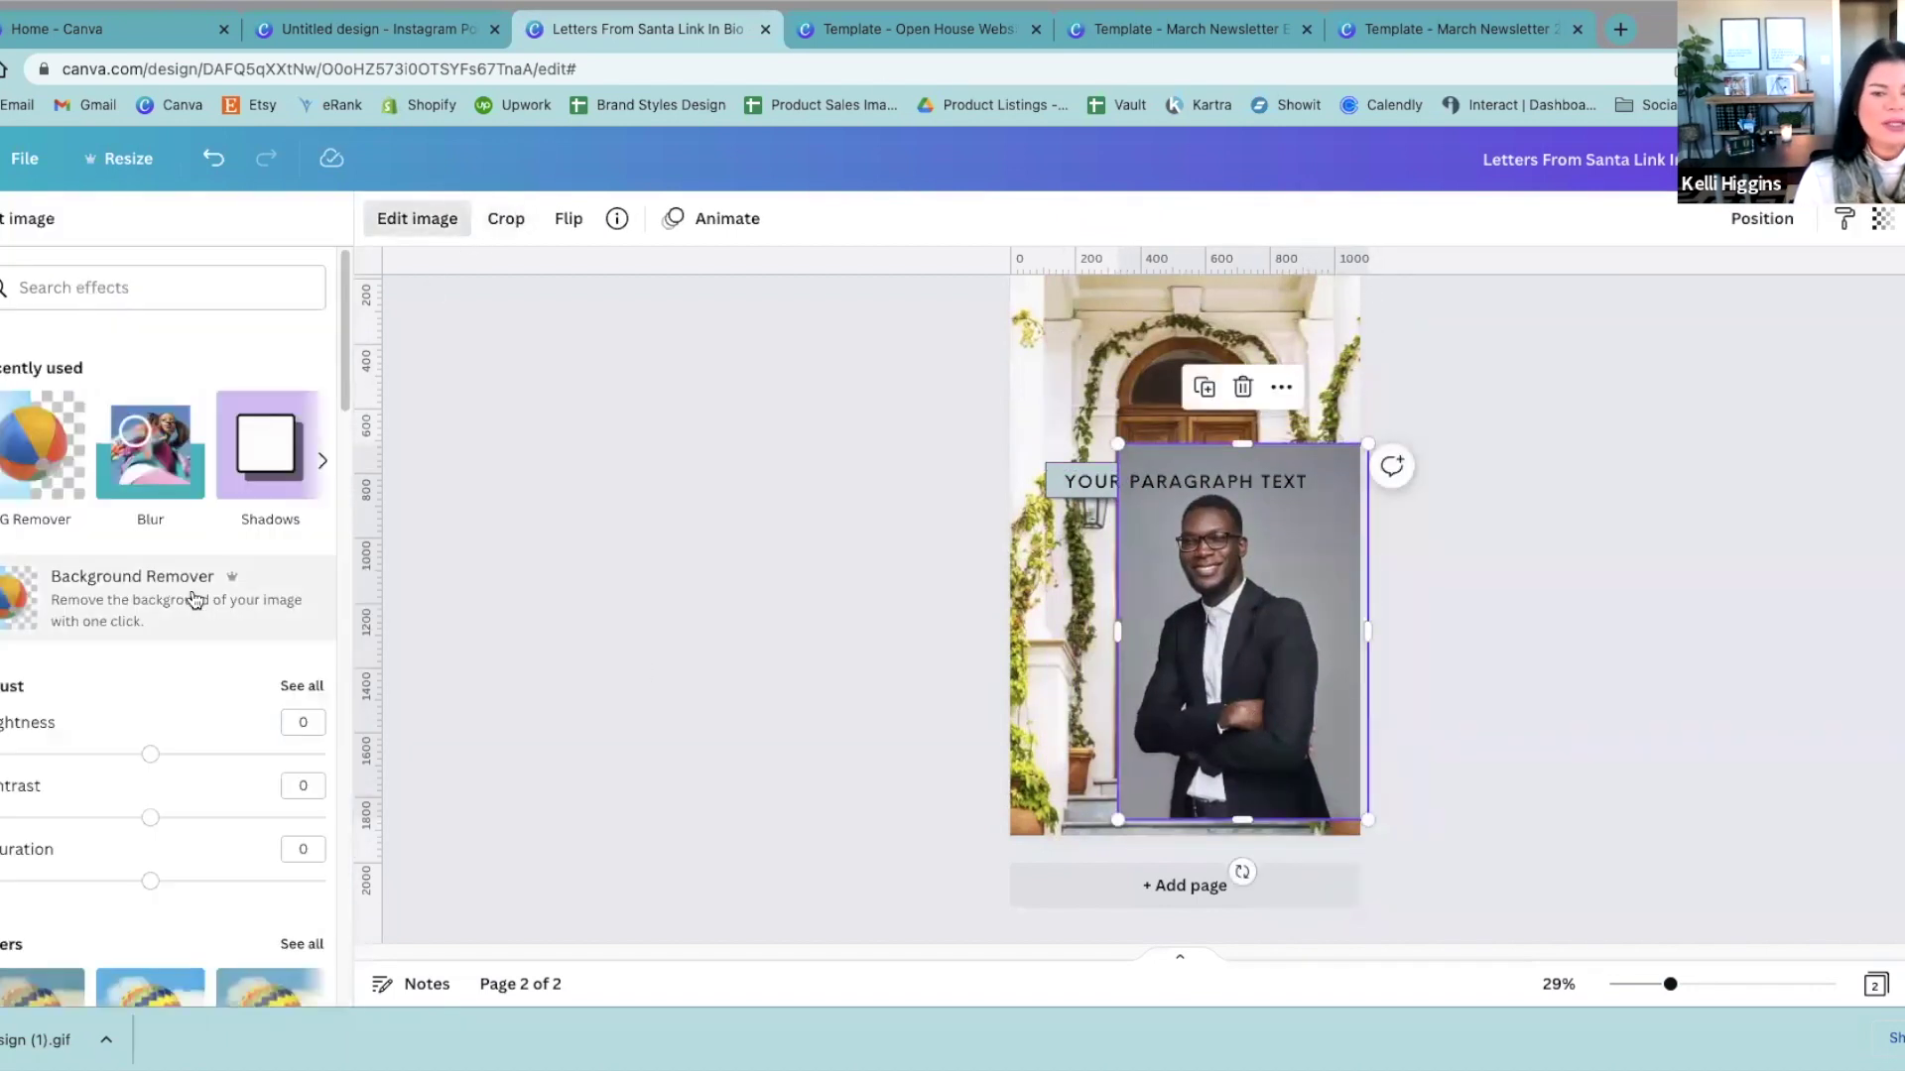
click(132, 585)
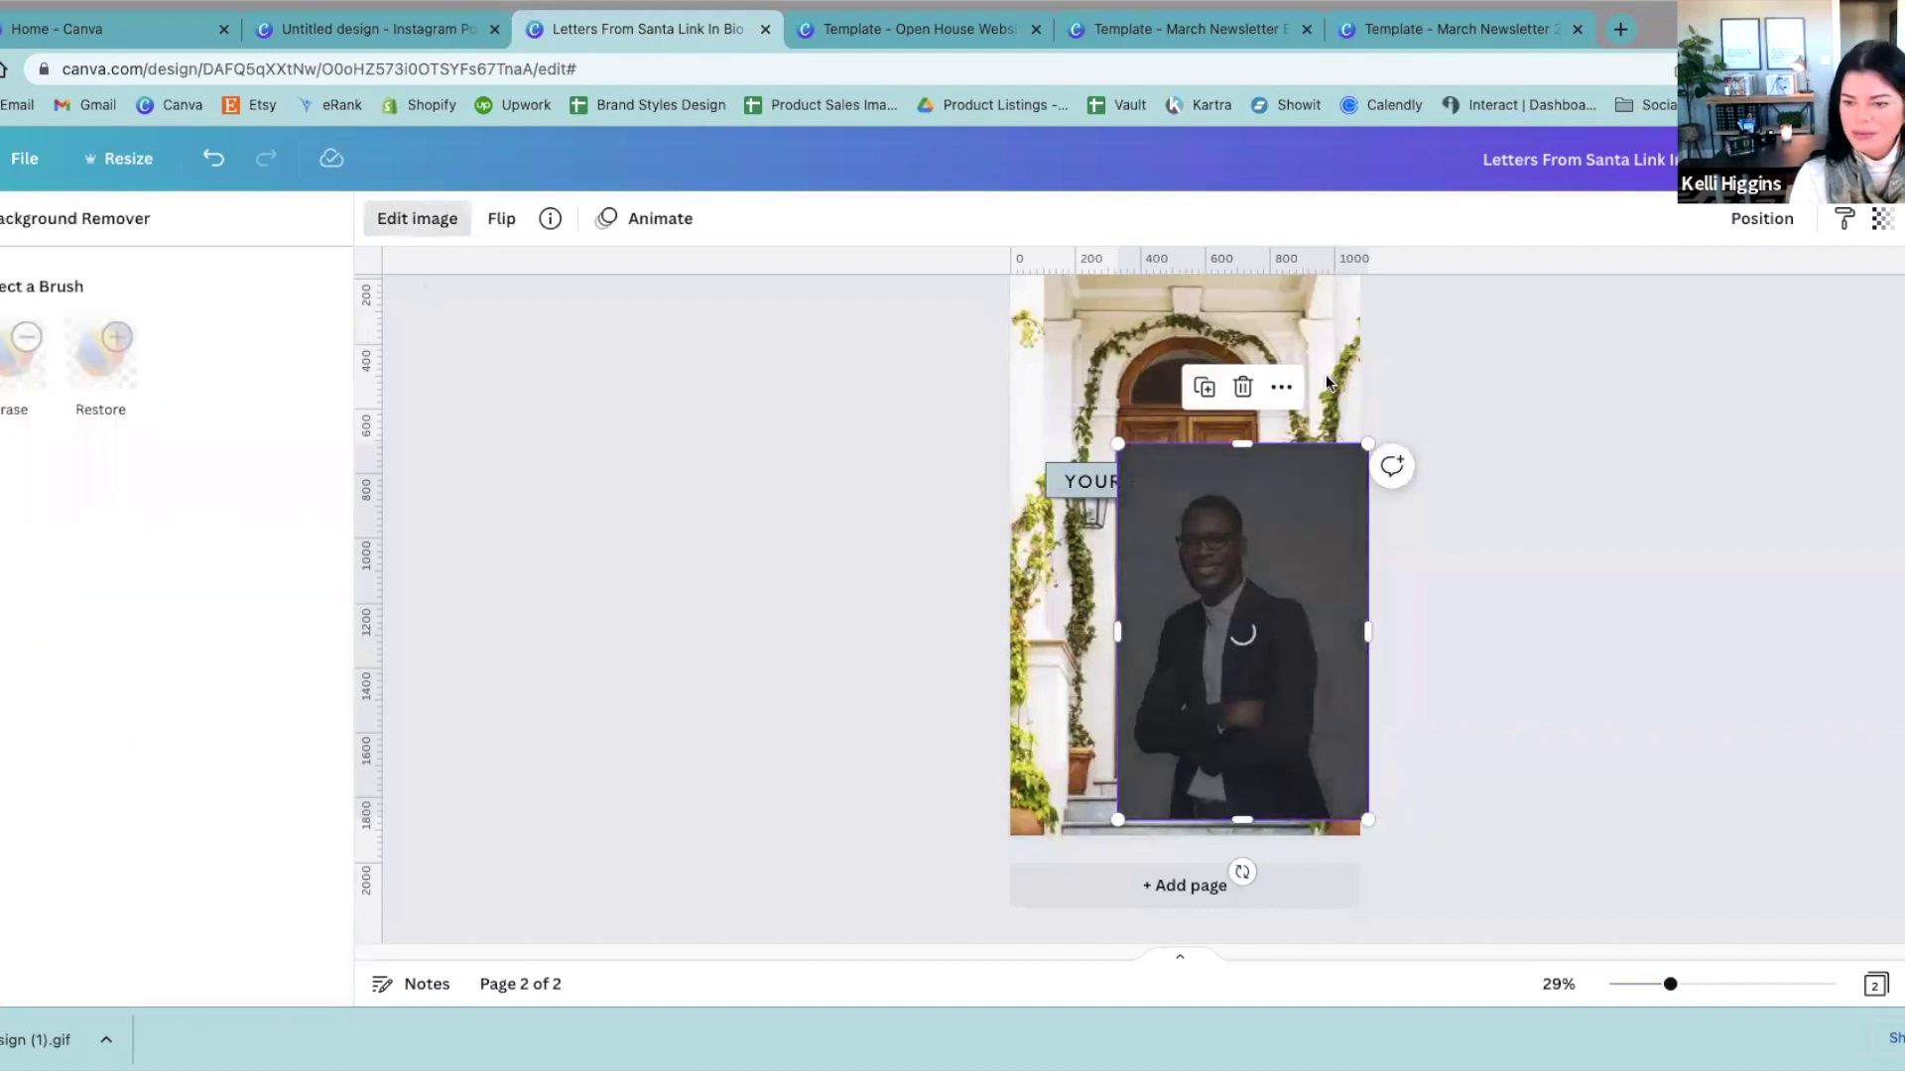
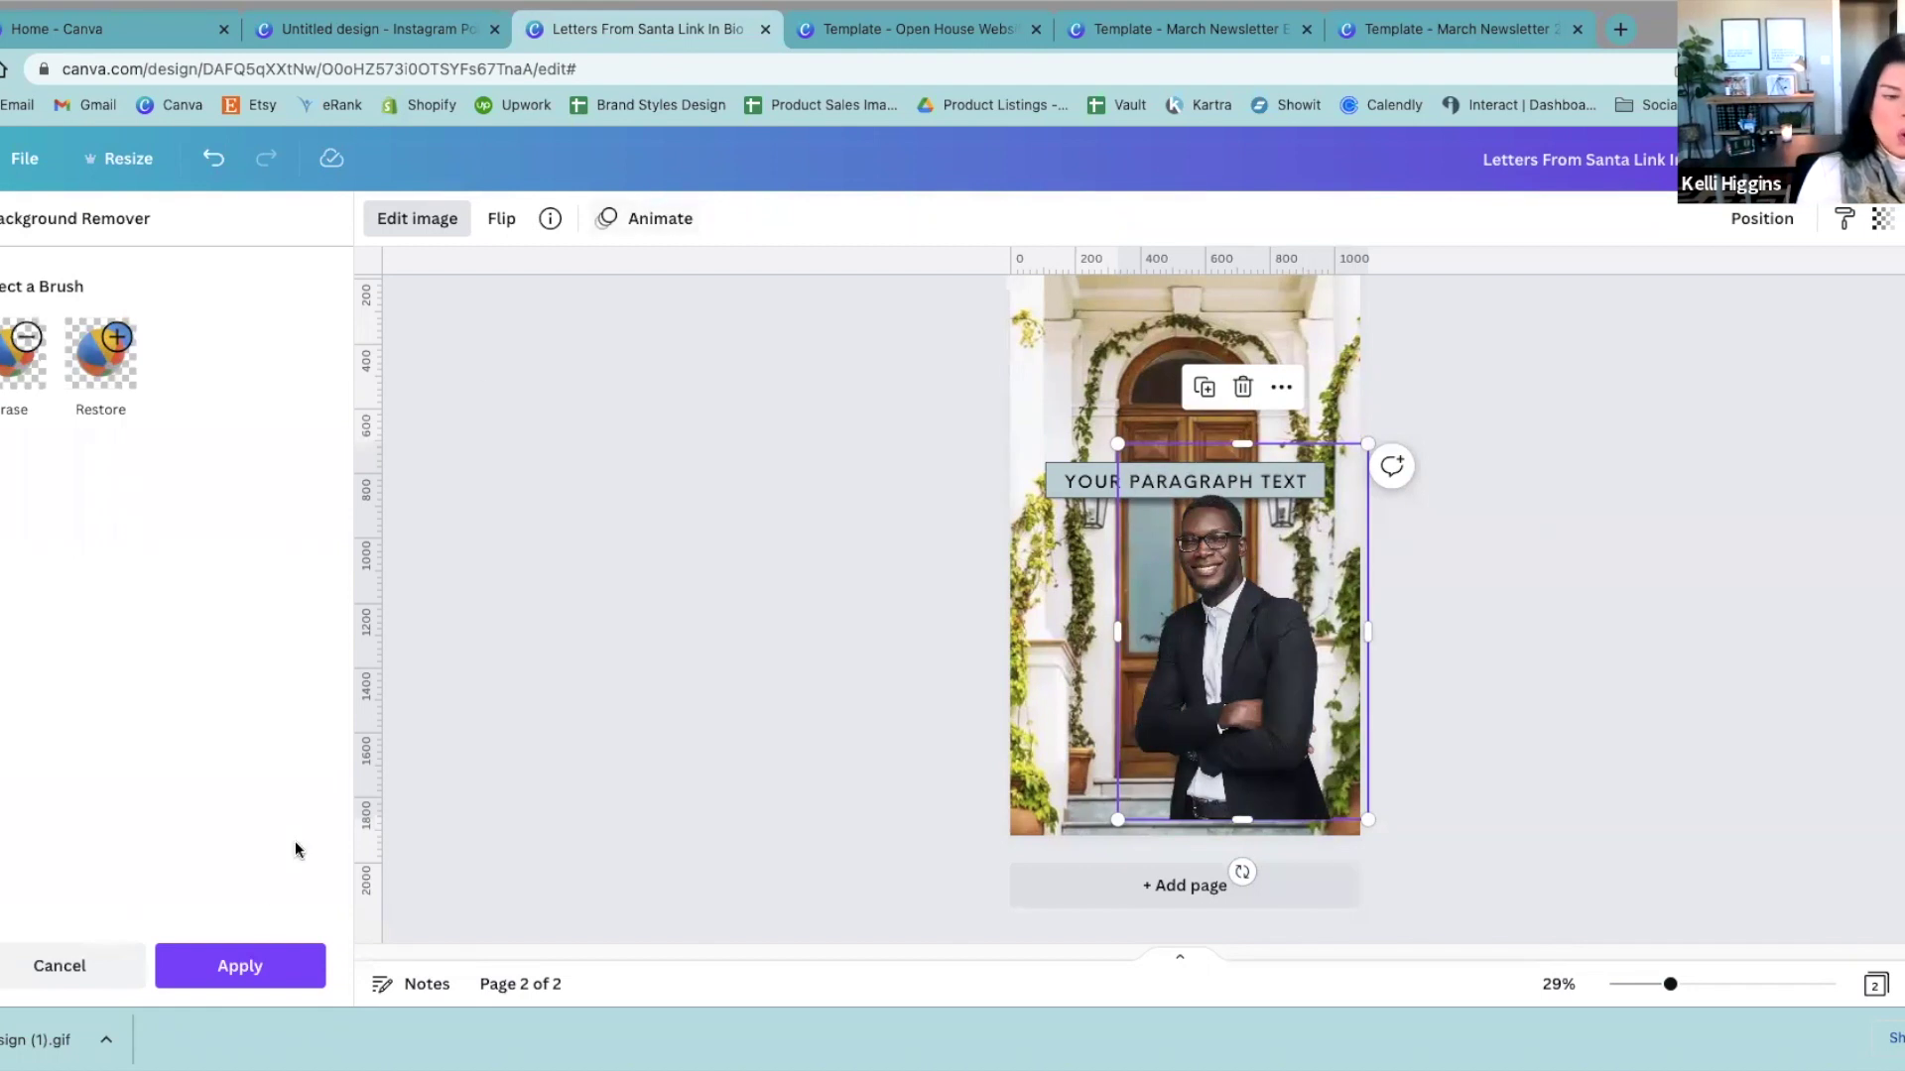
Remove the background from the man's photo and nudge the cut-out right and down over the doorway.
click(241, 966)
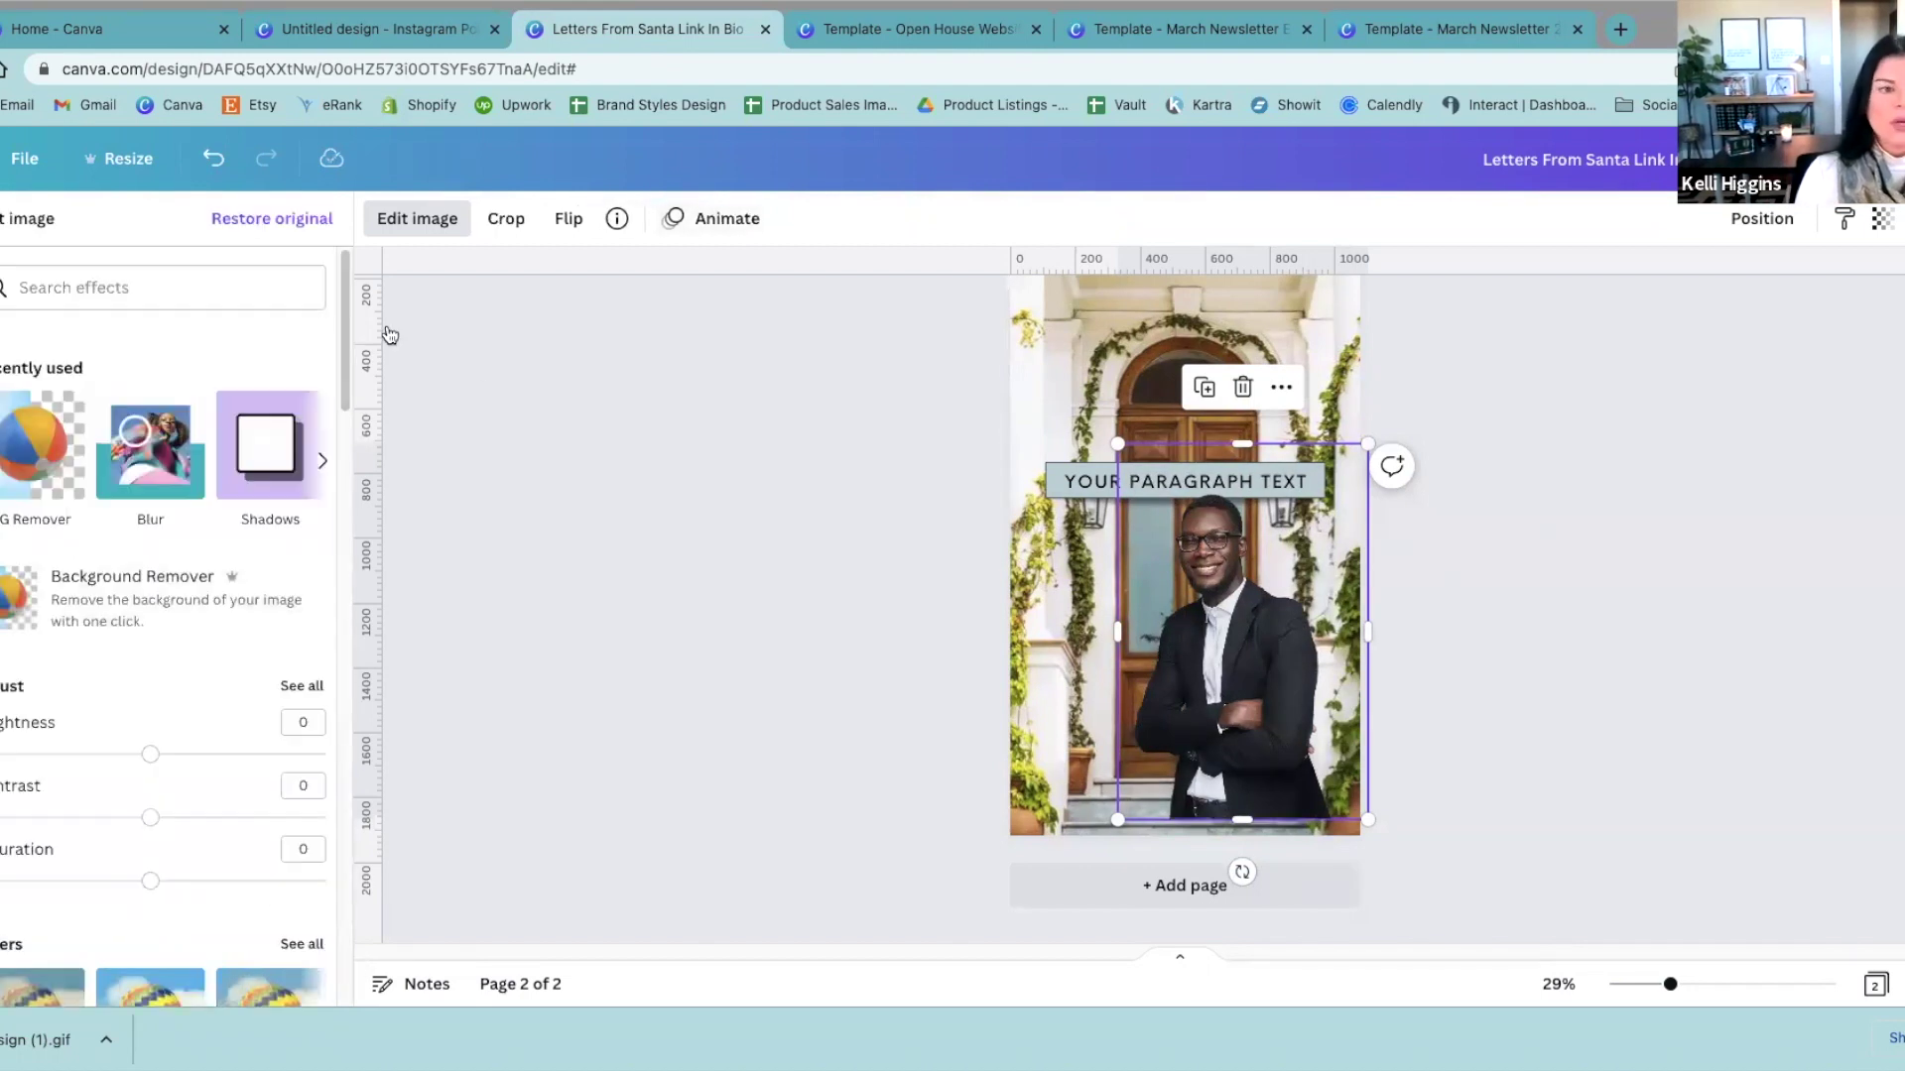
drag(1245, 630, 1360, 618)
click(1556, 684)
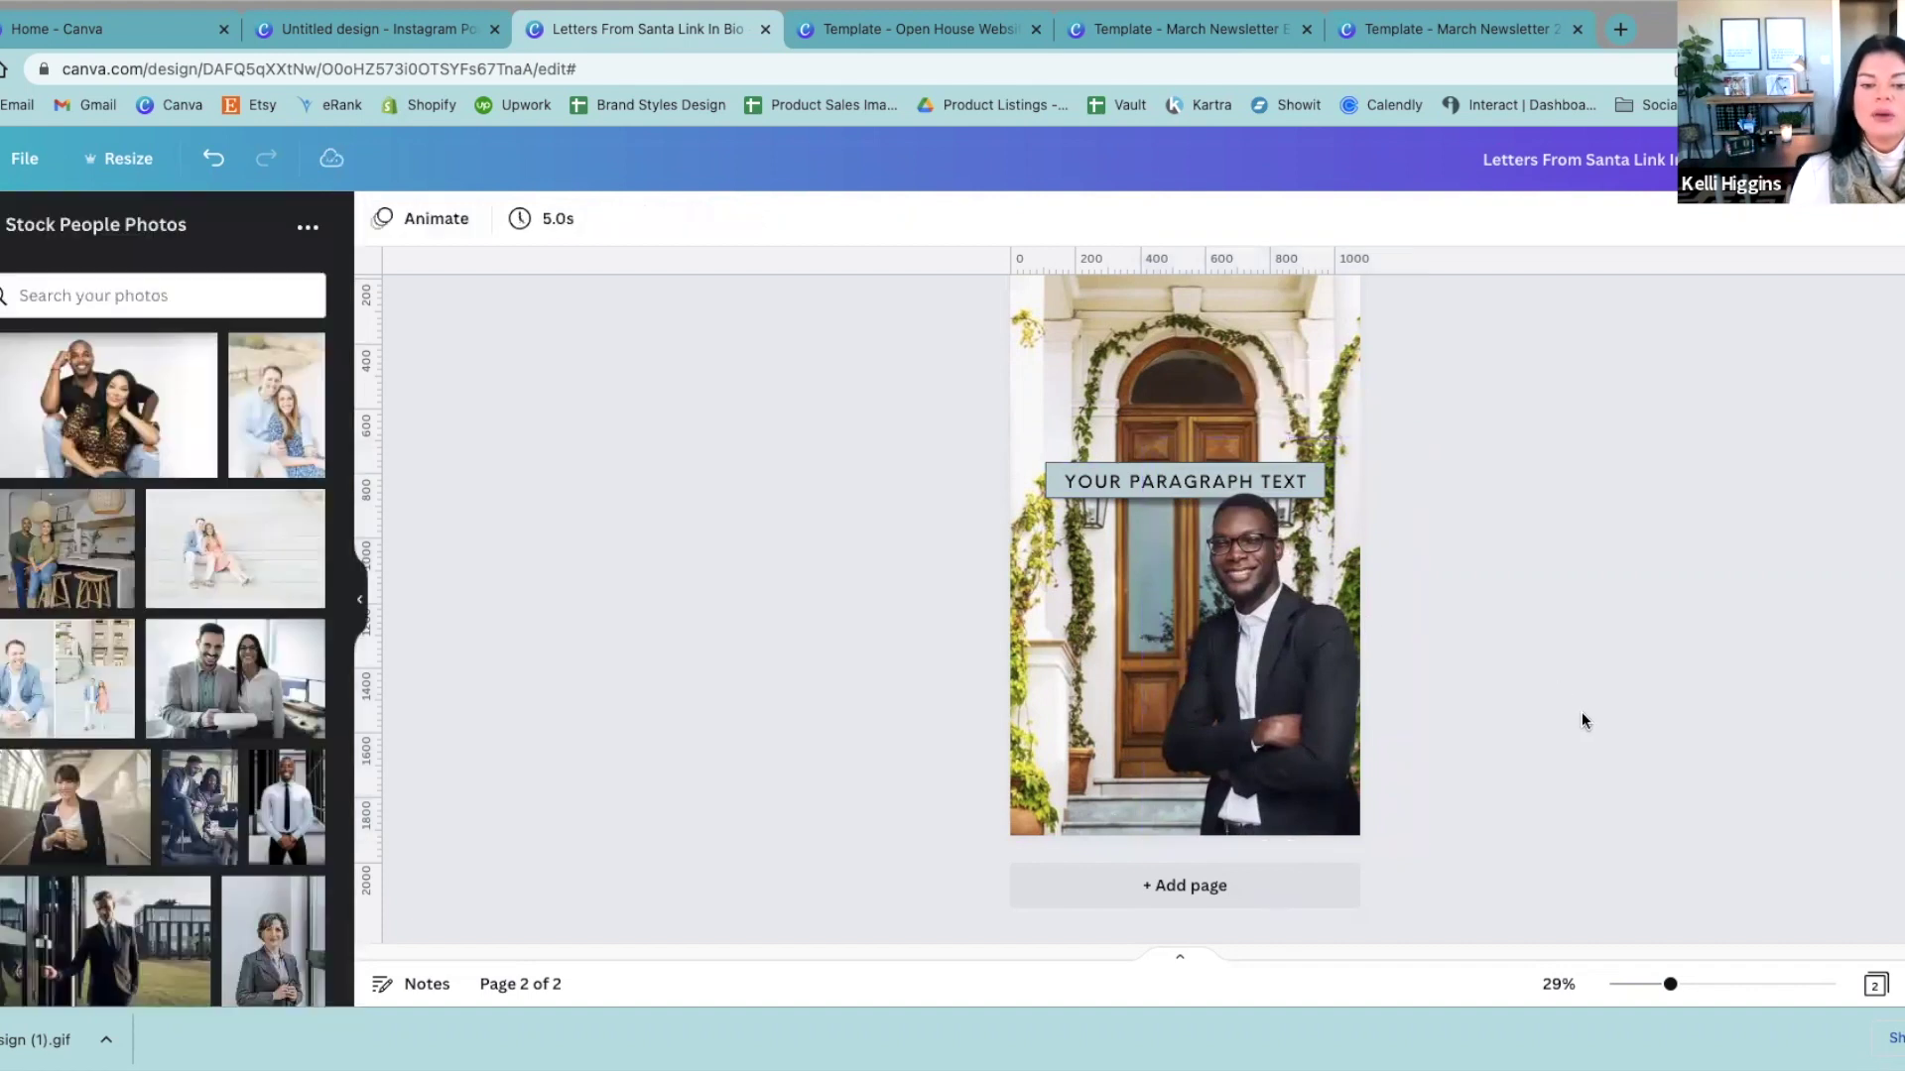
Raise the YOUR PARAGRAPH TEXT label and enlarge it from a corner handle.
drag(943, 420, 1065, 417)
drag(1305, 386, 1312, 448)
click(1502, 503)
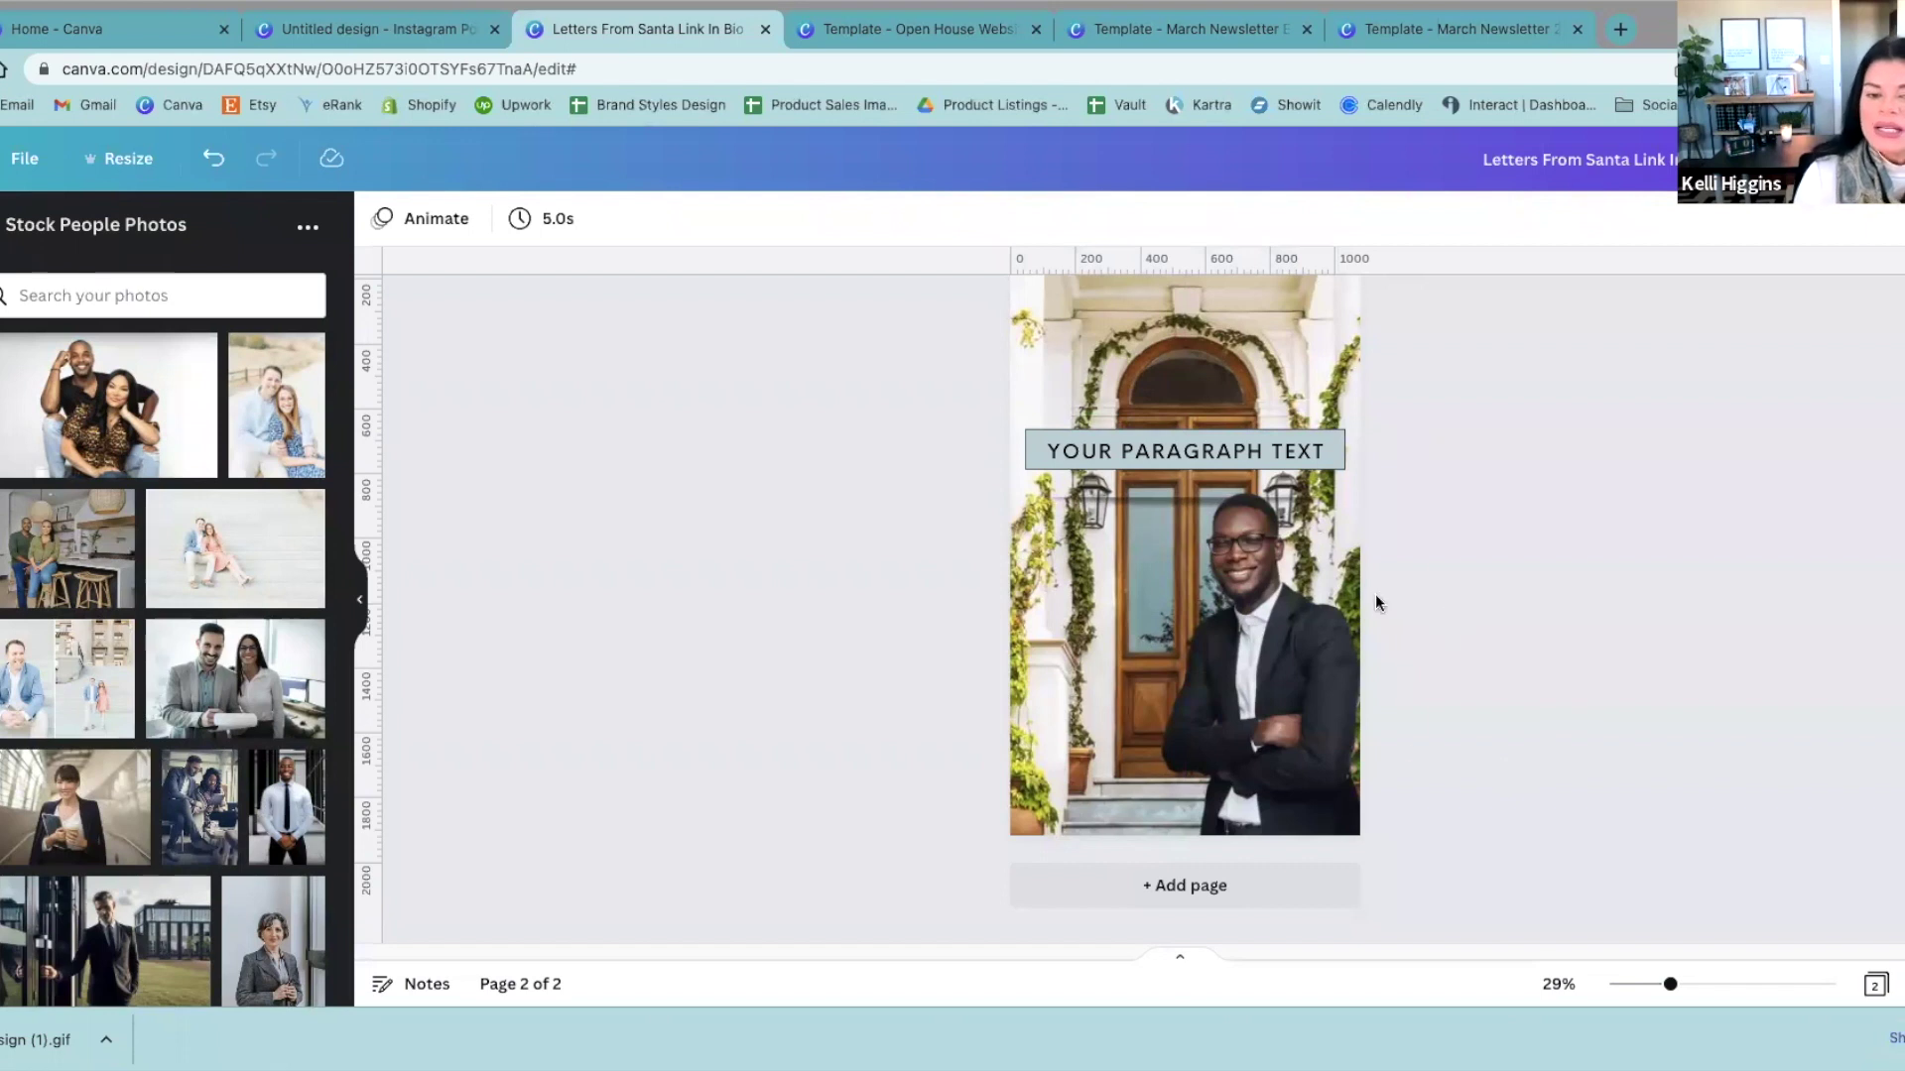
Widen the backing strip to the text box's right edge, then marquee-select the label with its strip.
click(1100, 488)
drag(1088, 479, 1089, 472)
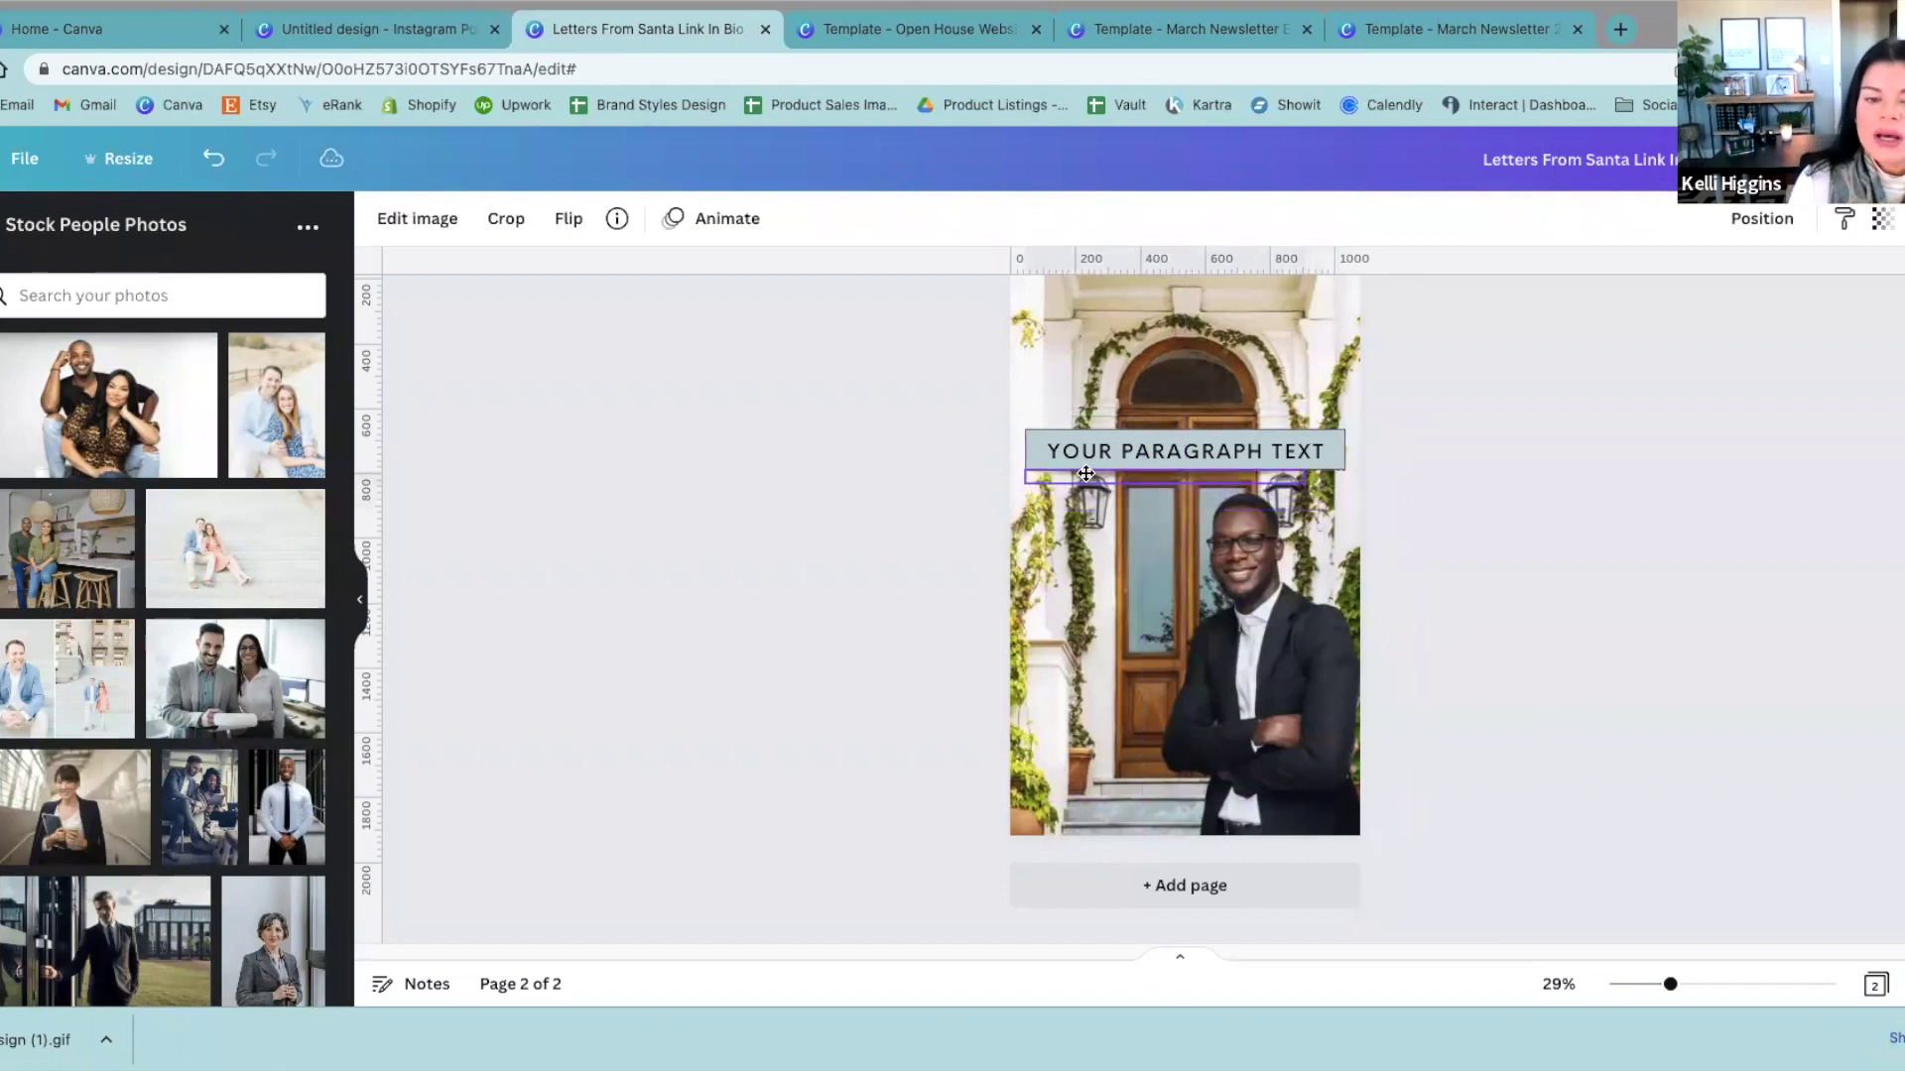
drag(1307, 471, 1346, 468)
click(1544, 514)
click(1109, 478)
click(1535, 513)
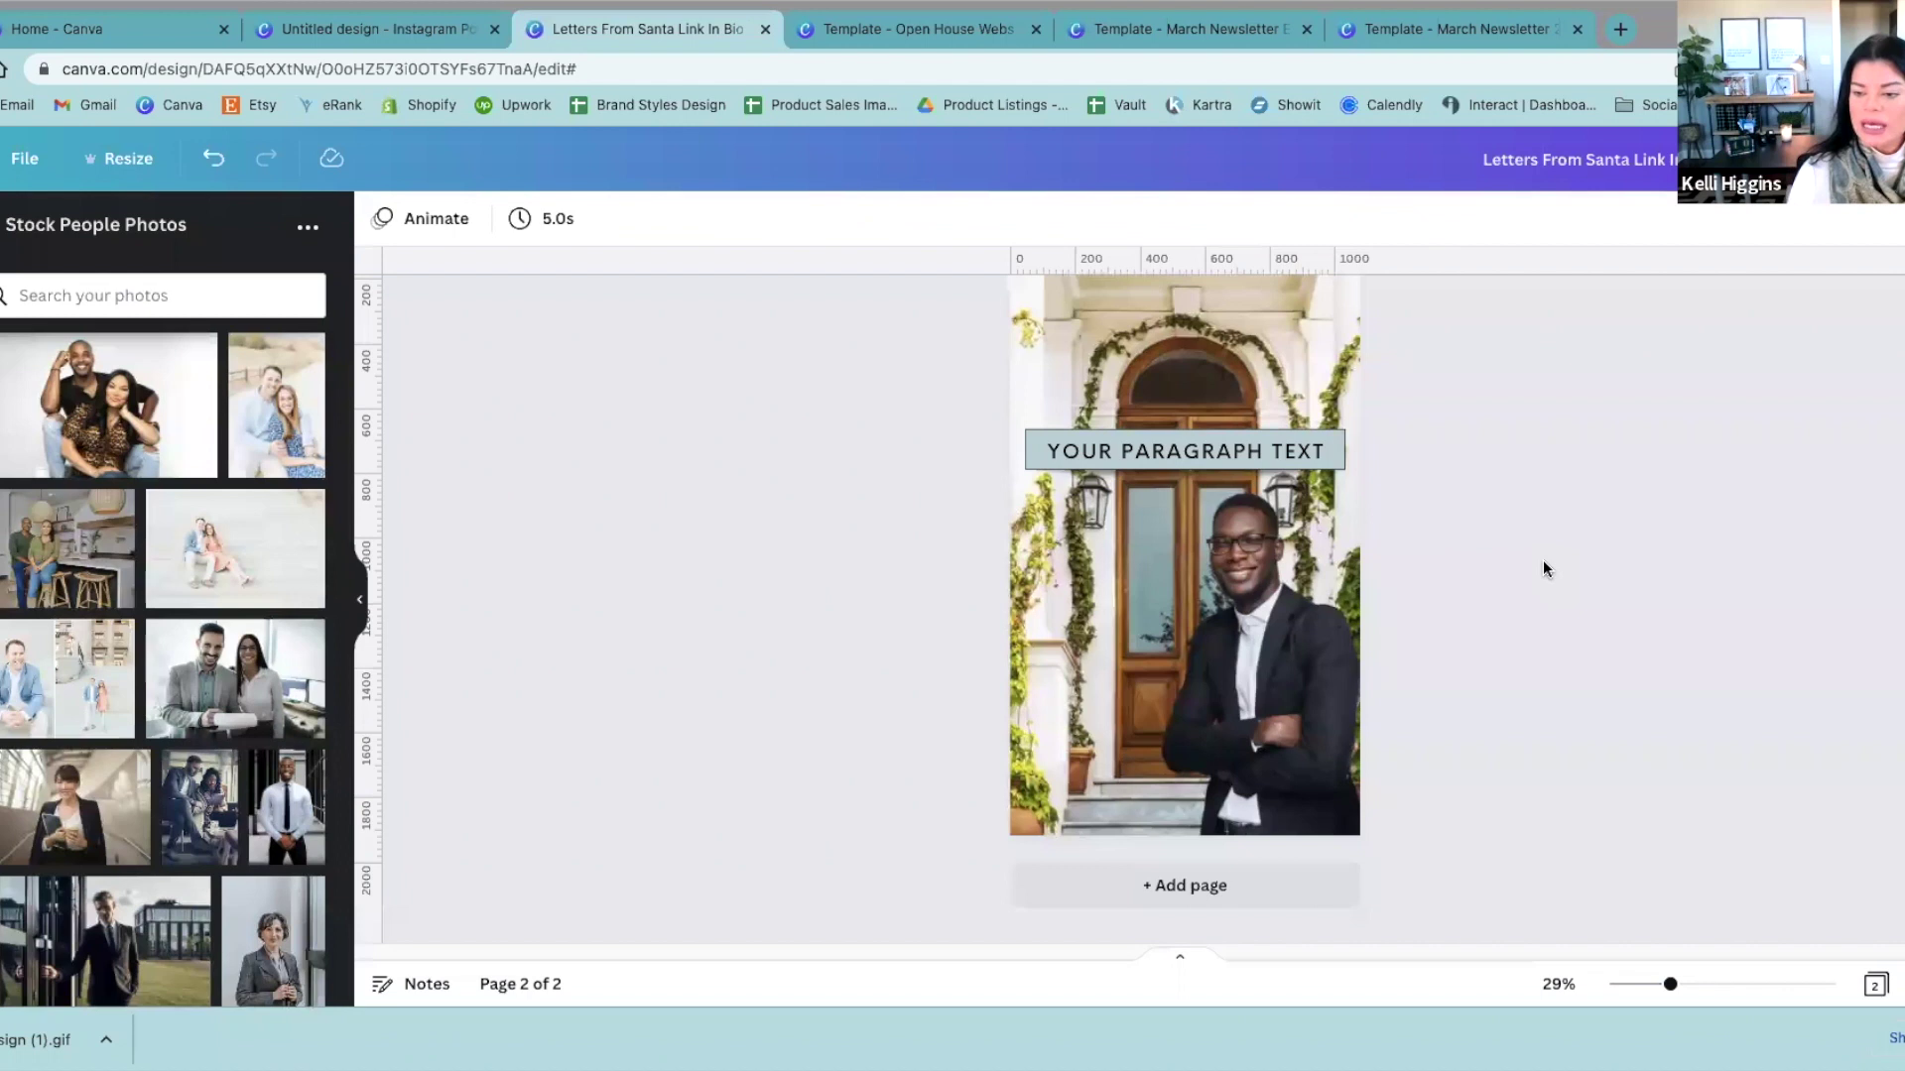
scroll(1543, 569, down, 1)
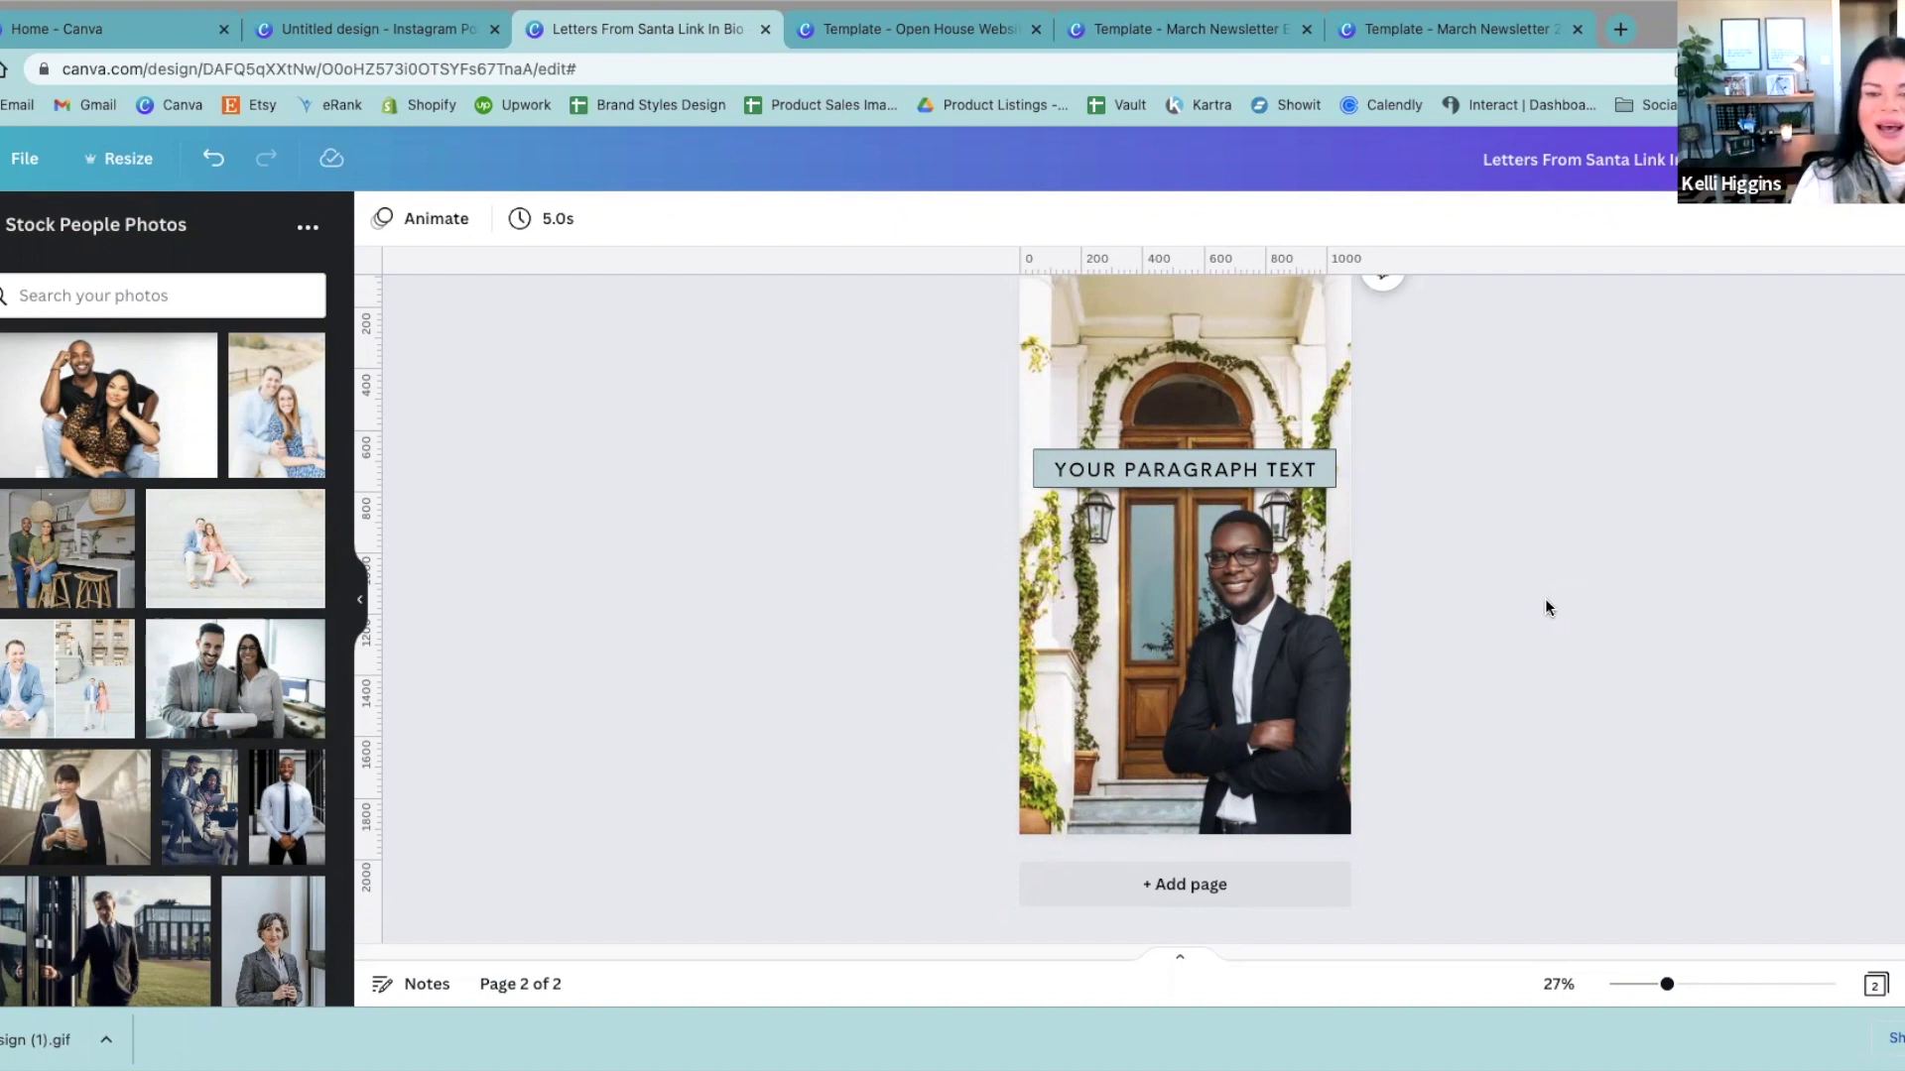
scroll(1545, 596, up, 2)
ctrl+scroll(1545, 593, down, 3)
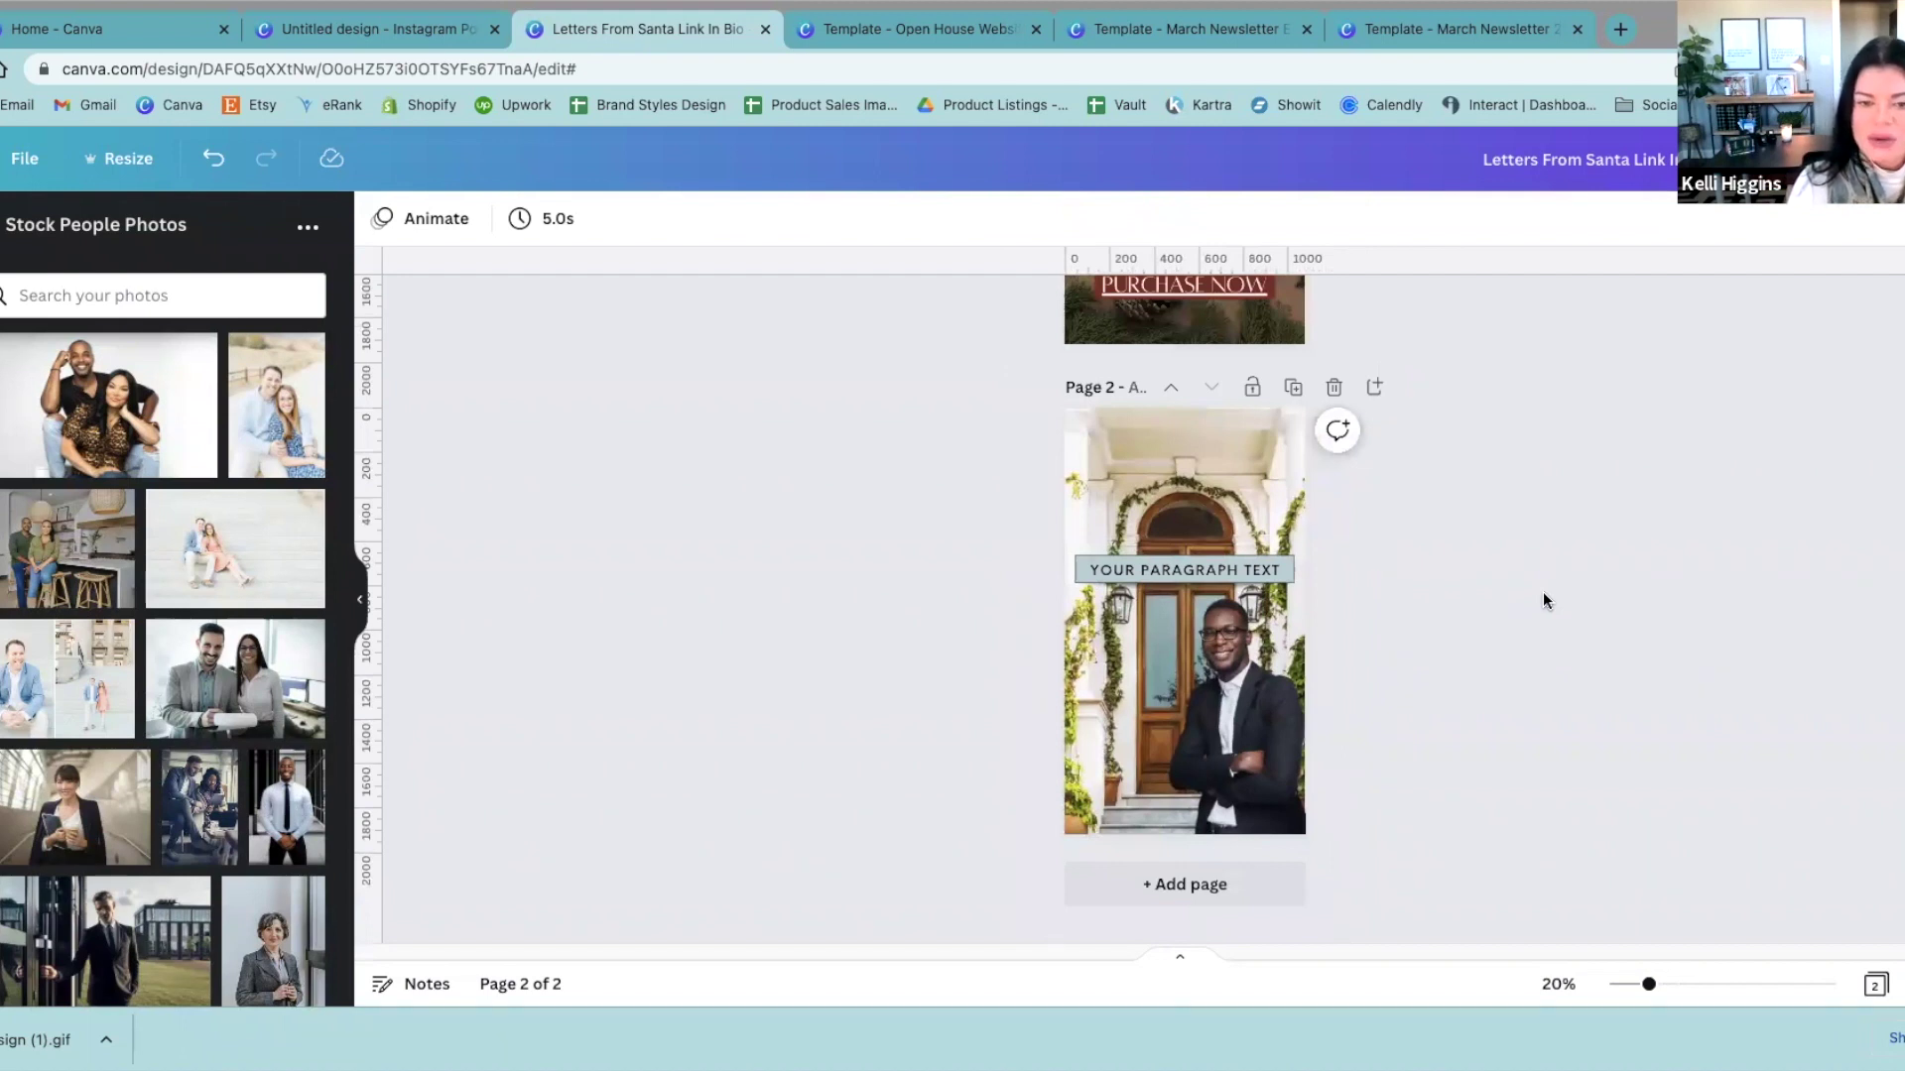
drag(1319, 562, 1287, 560)
drag(916, 501, 1131, 591)
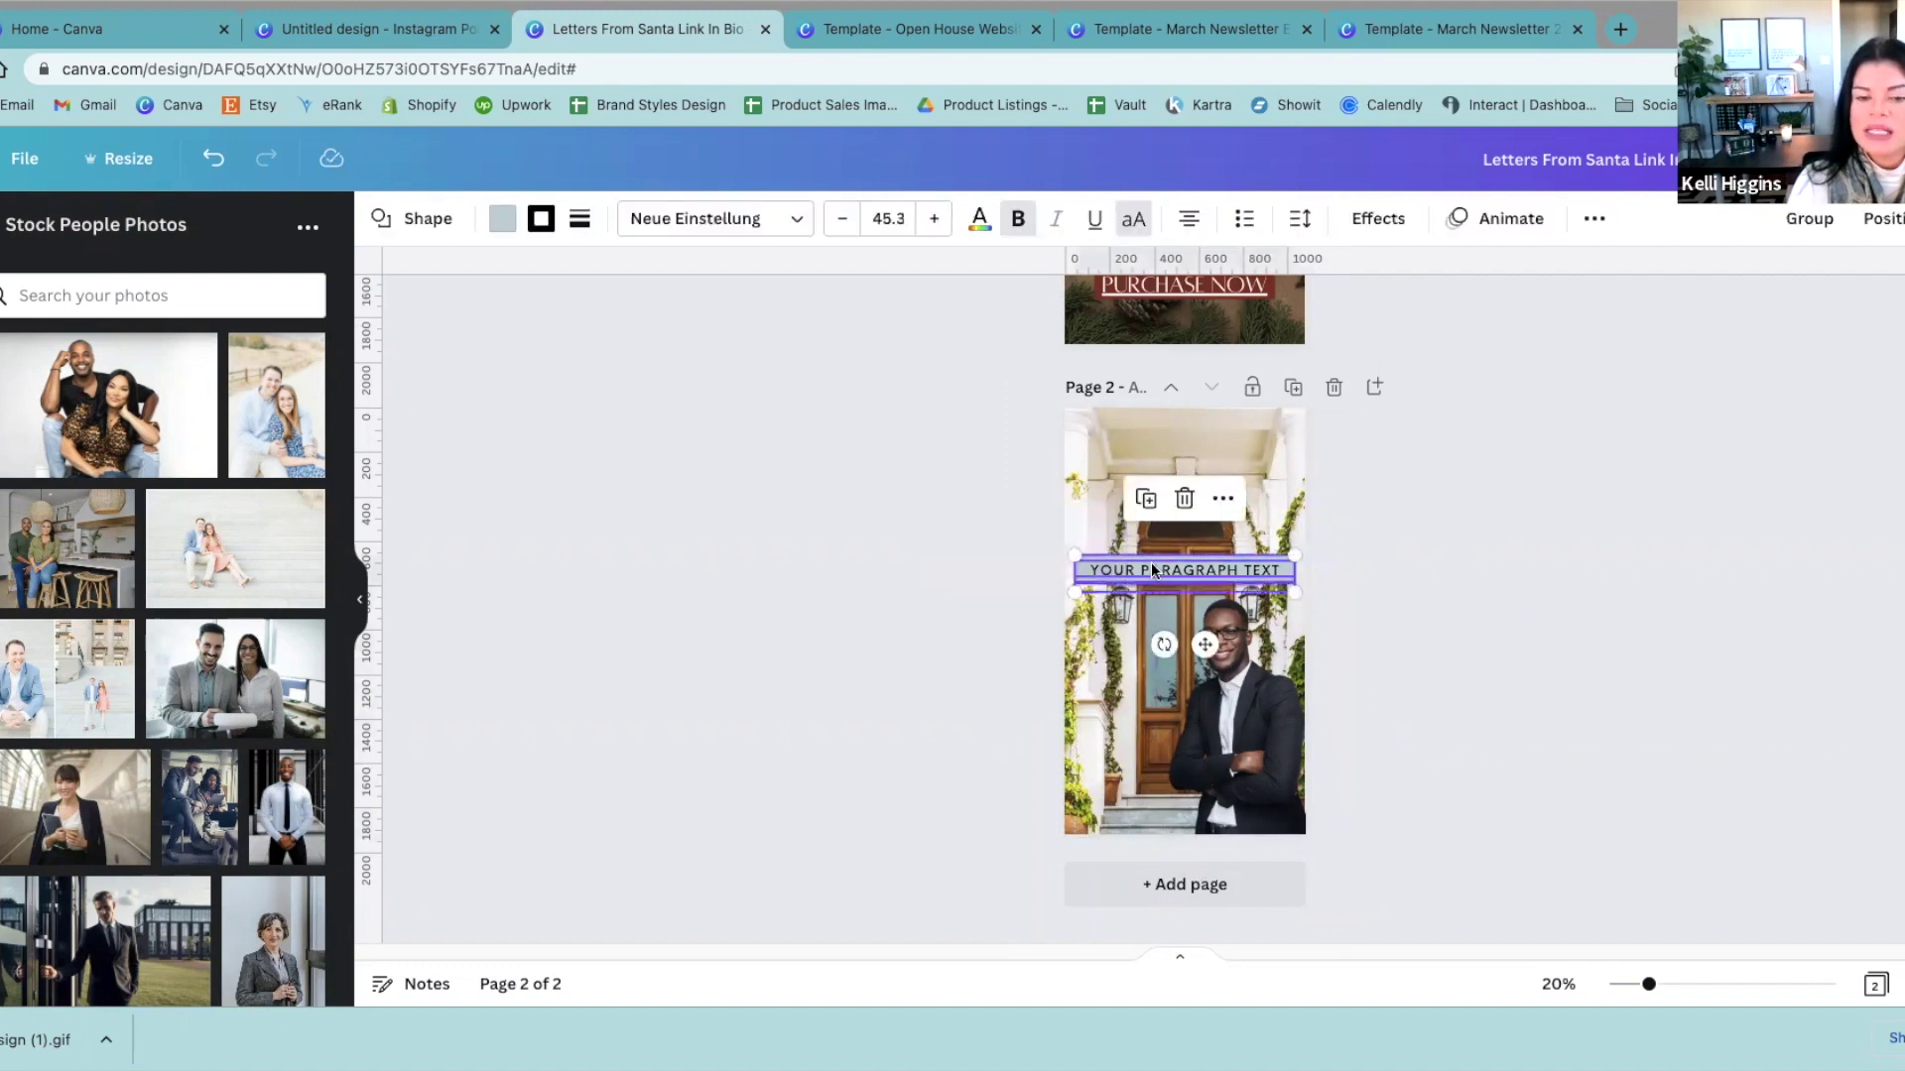
Group the label text with its backing strip.
scroll(1153, 570, up, 5)
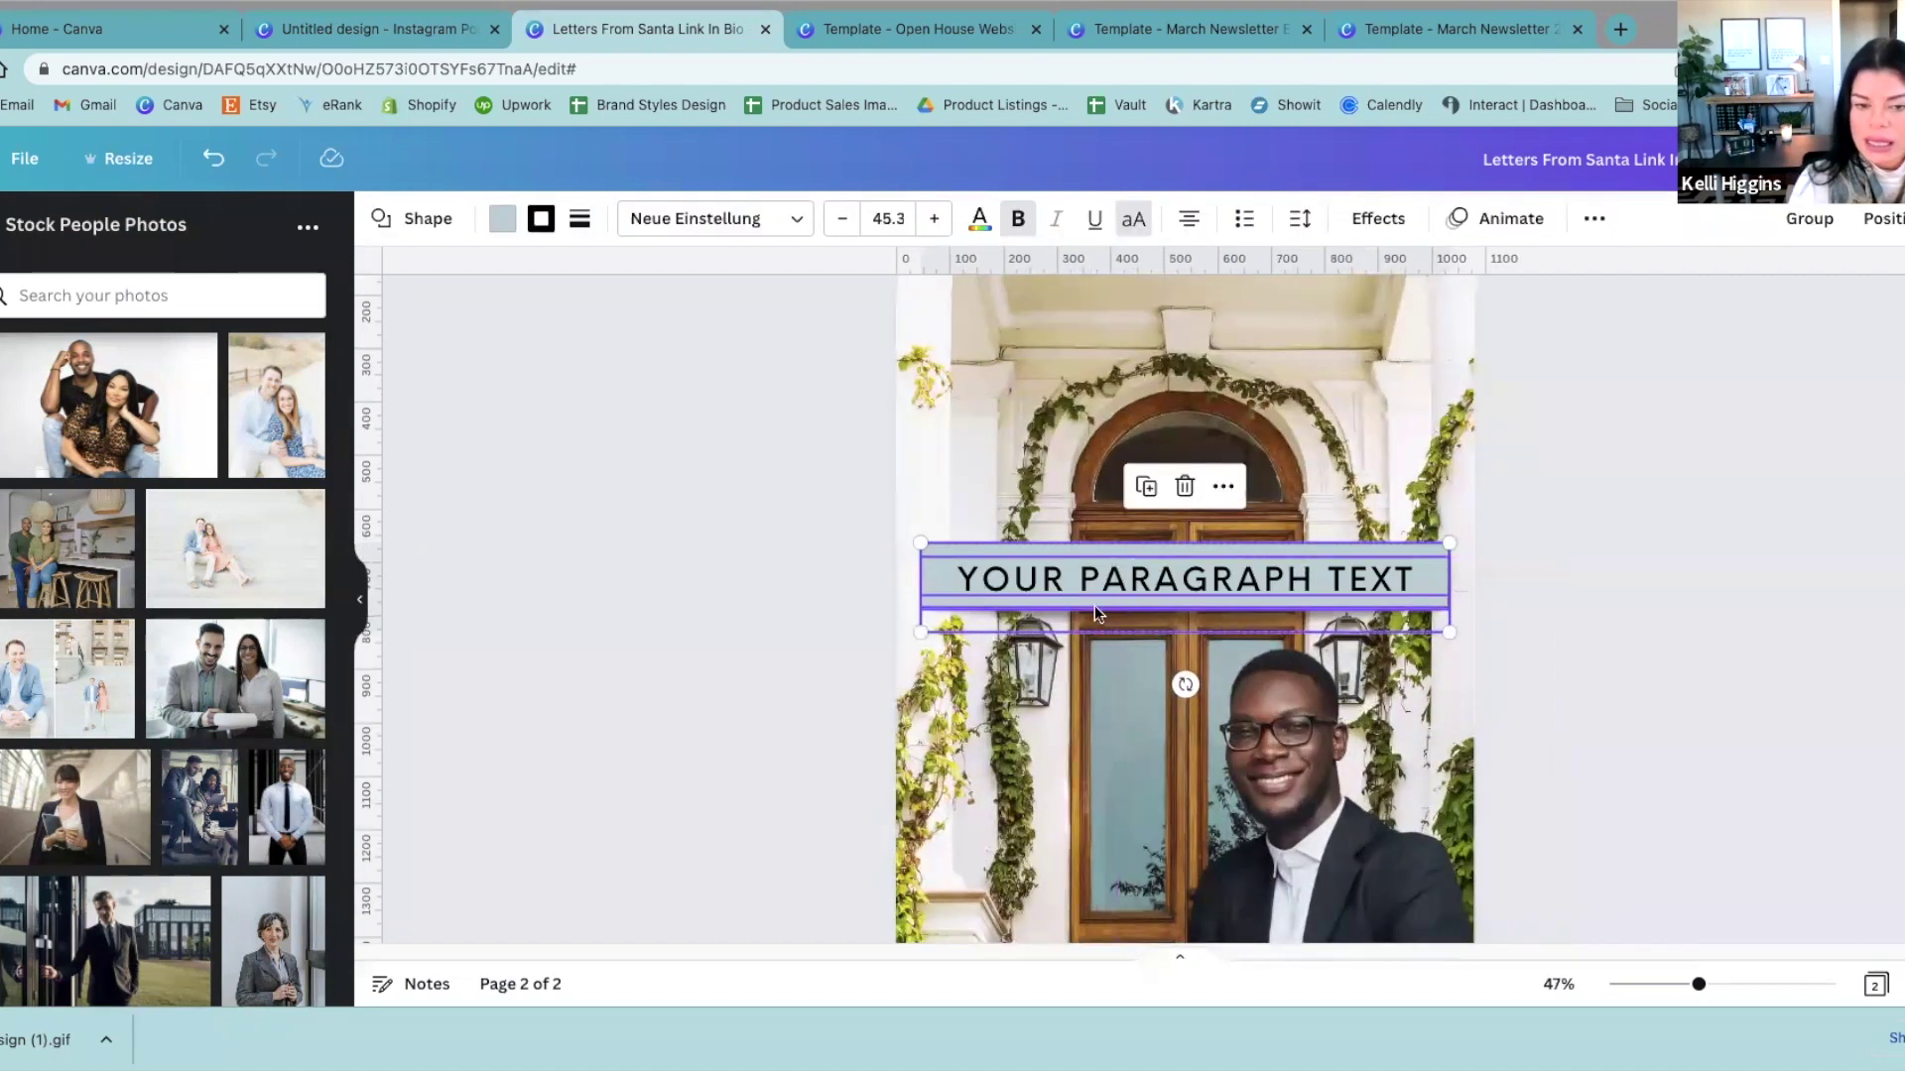
click(1794, 228)
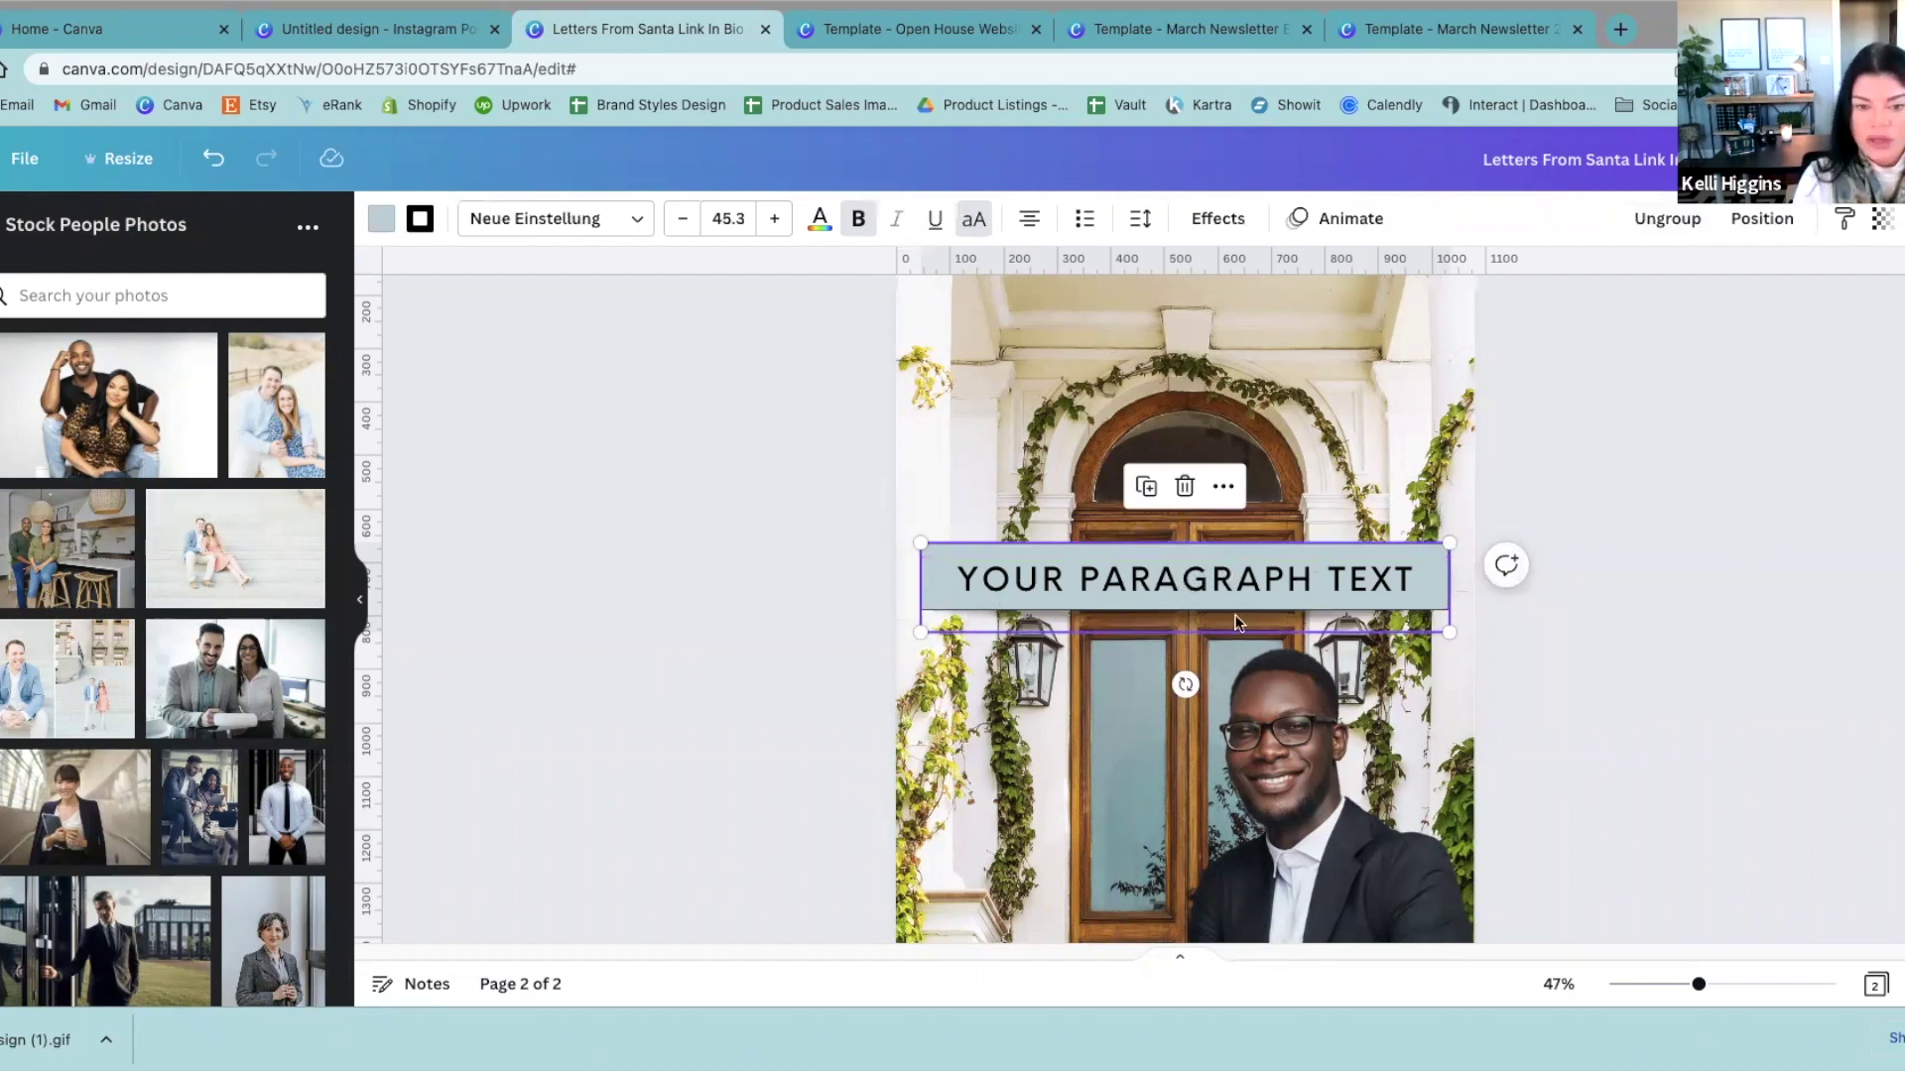
key(Escape)
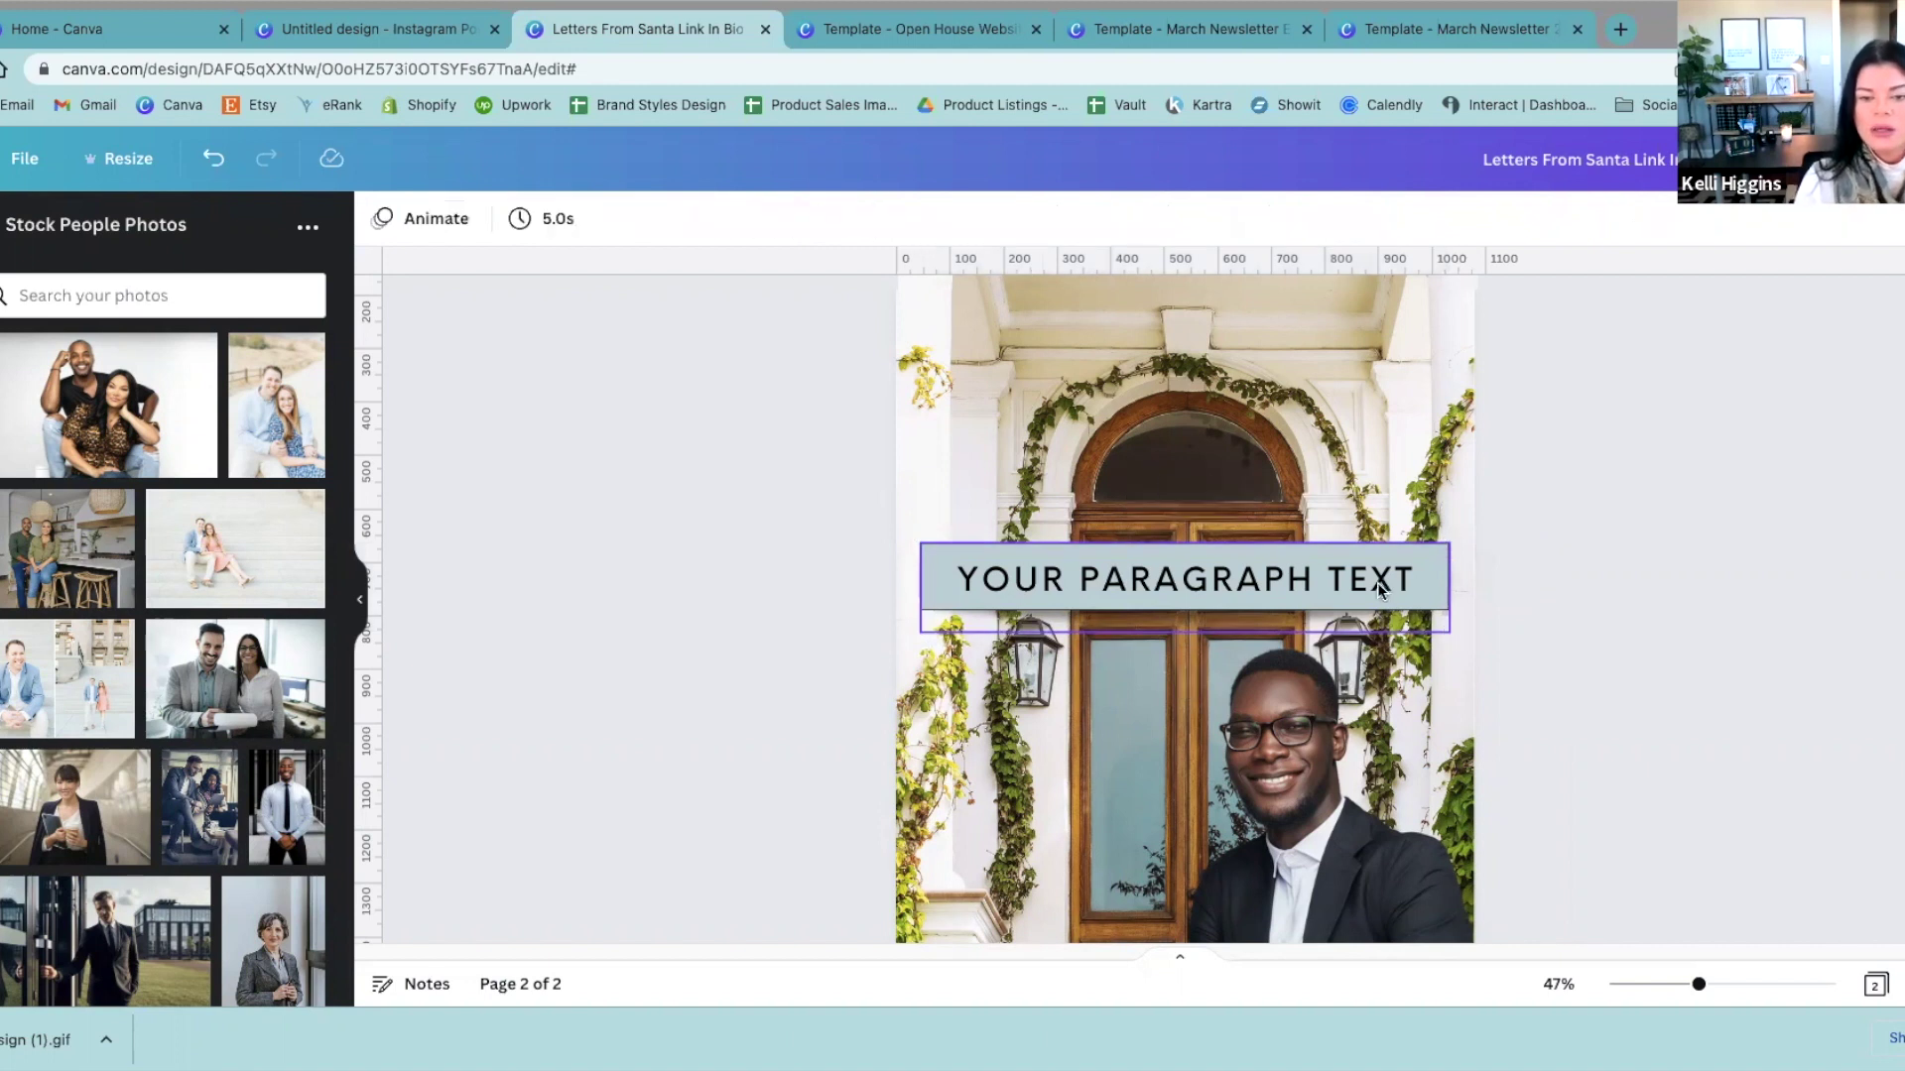
Retype the label as BOOK A SHOWING and move it near the page top.
double_click(1378, 587)
text(BOOK AQ SHOWING)
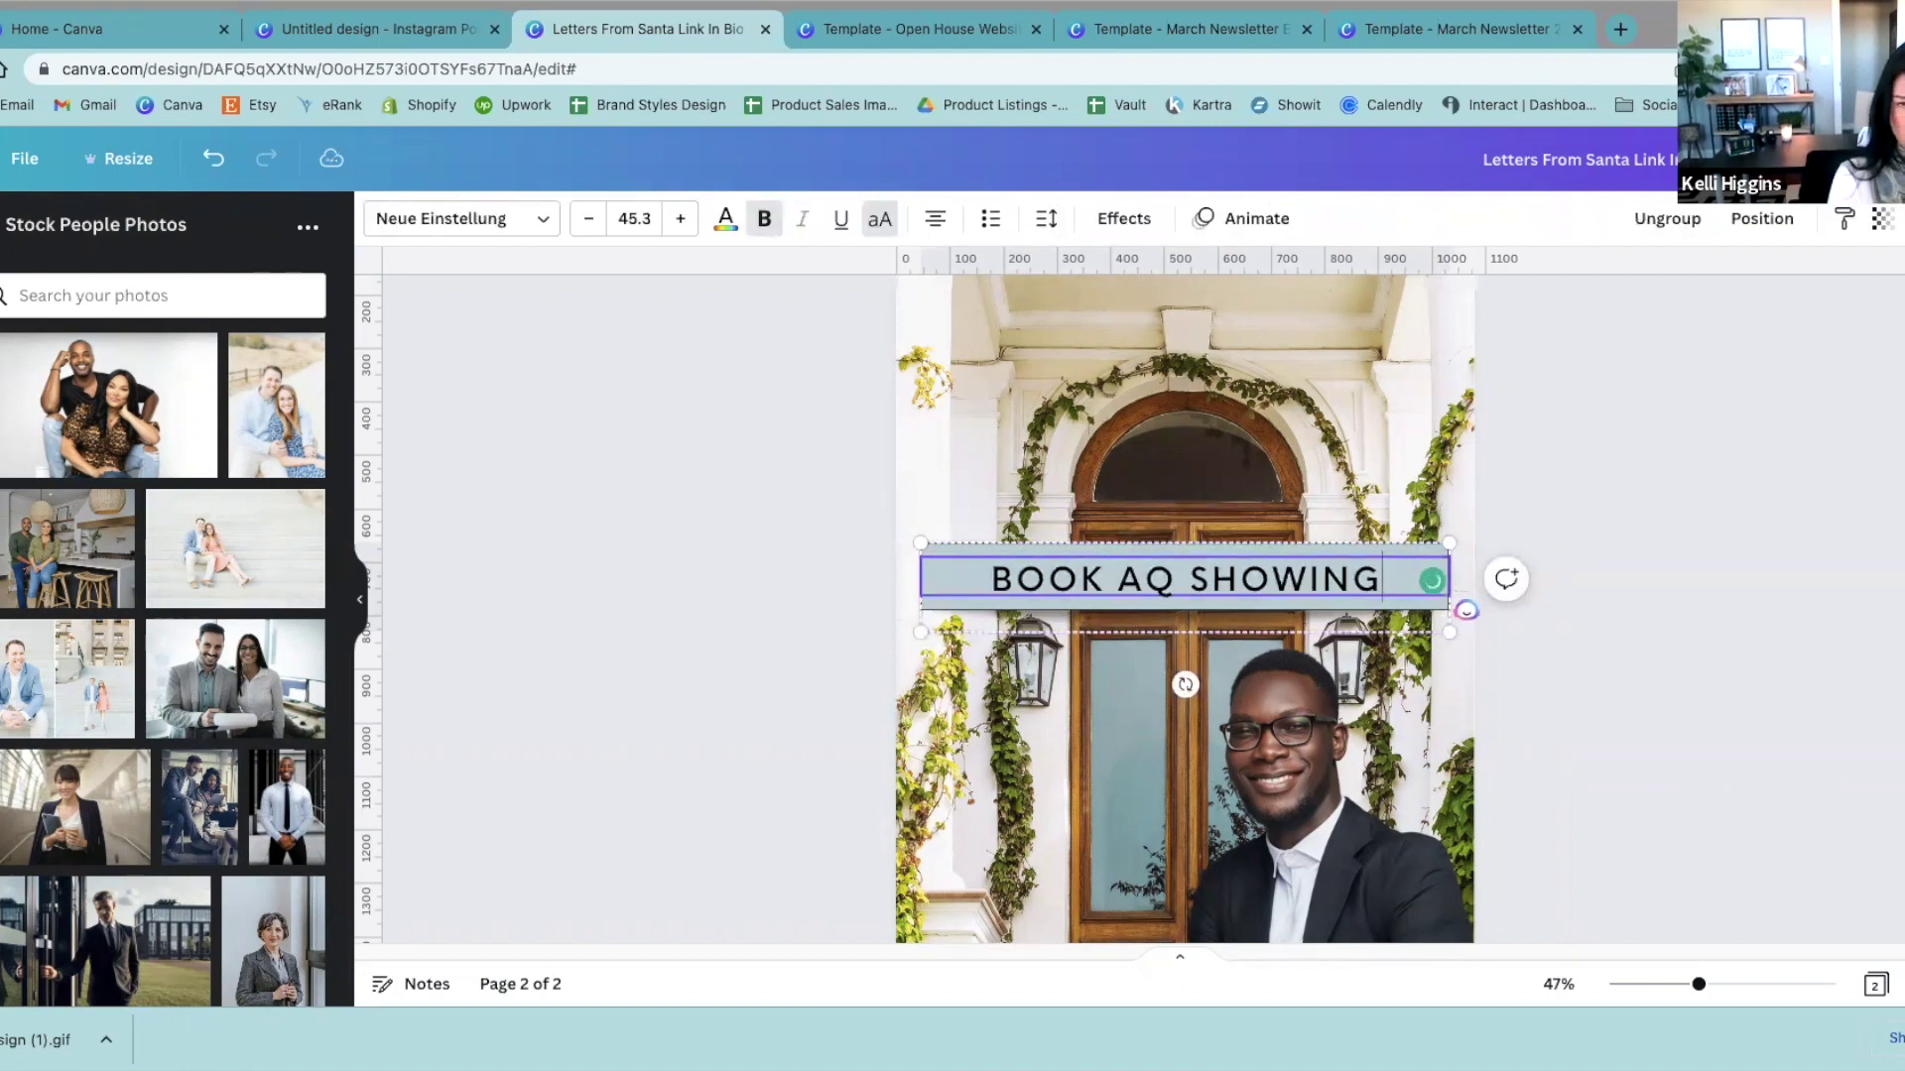
key(BackSpace)
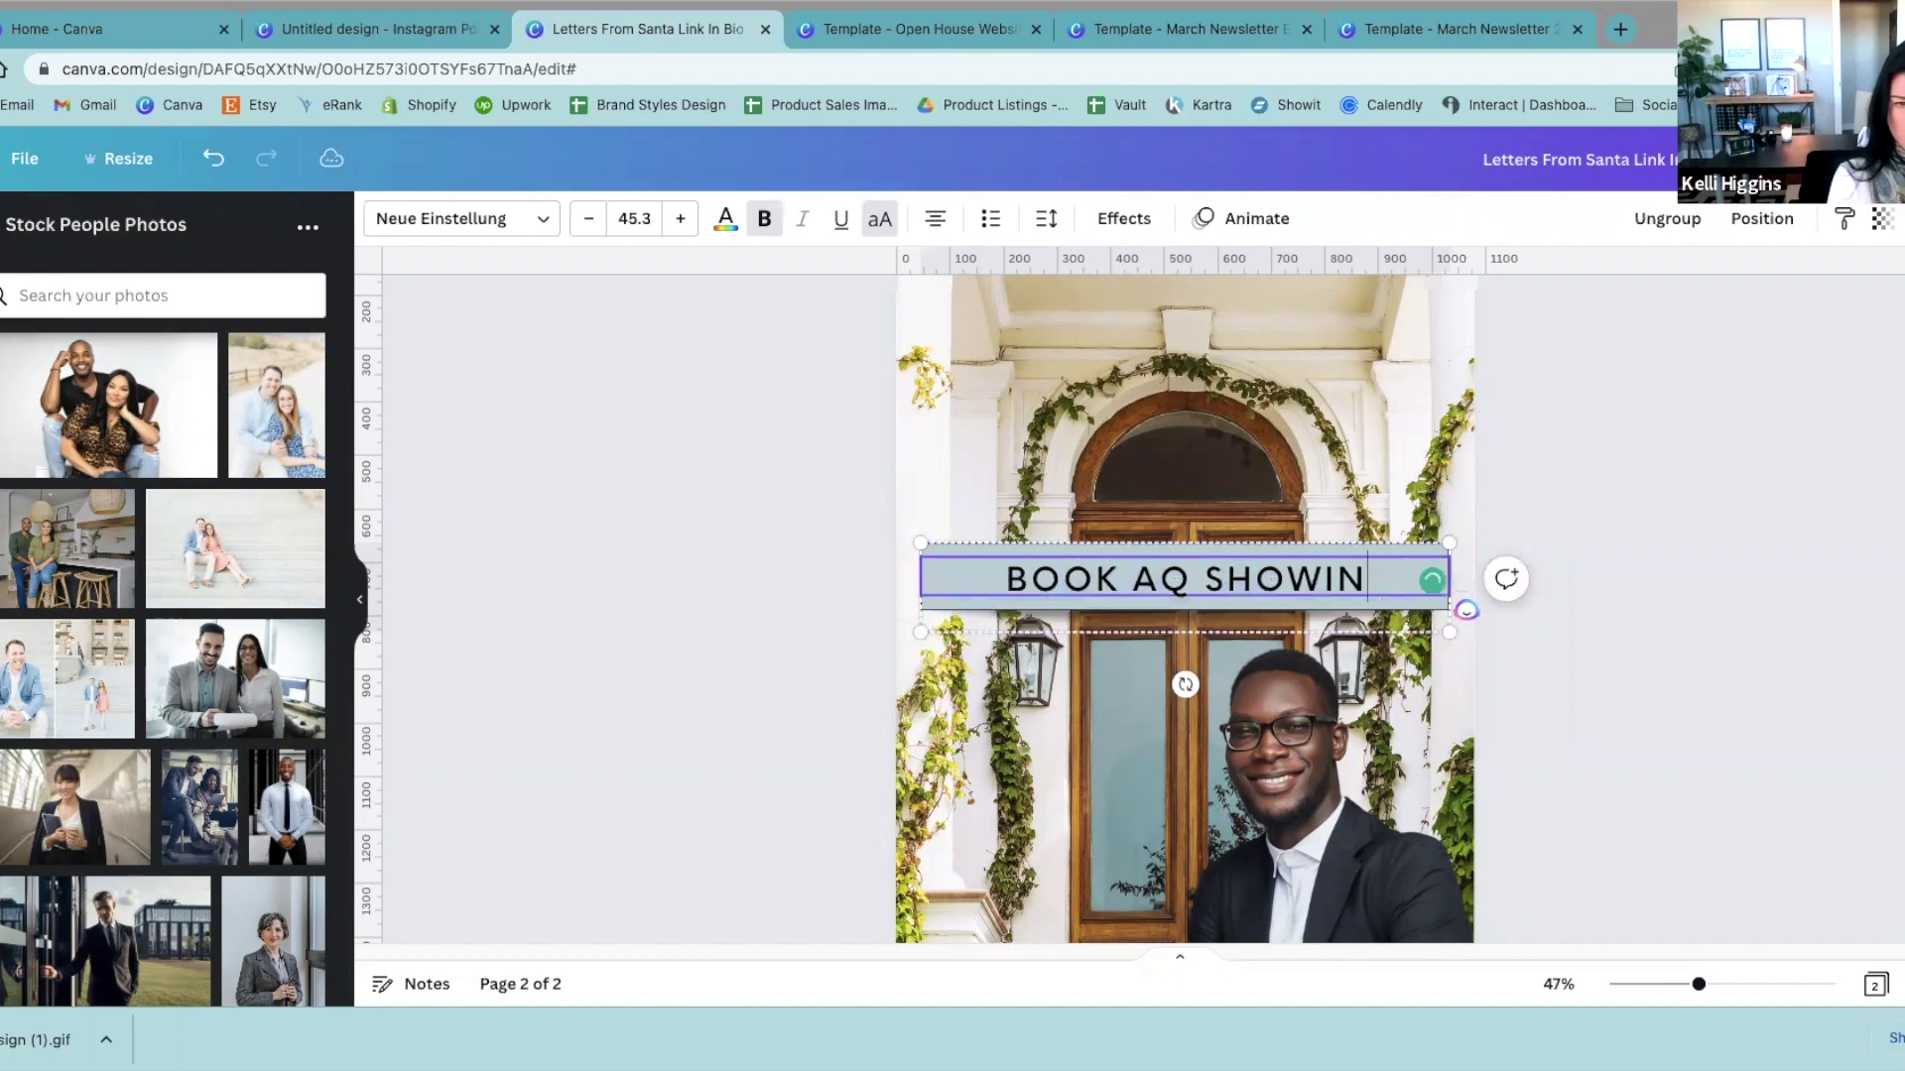
text(G)
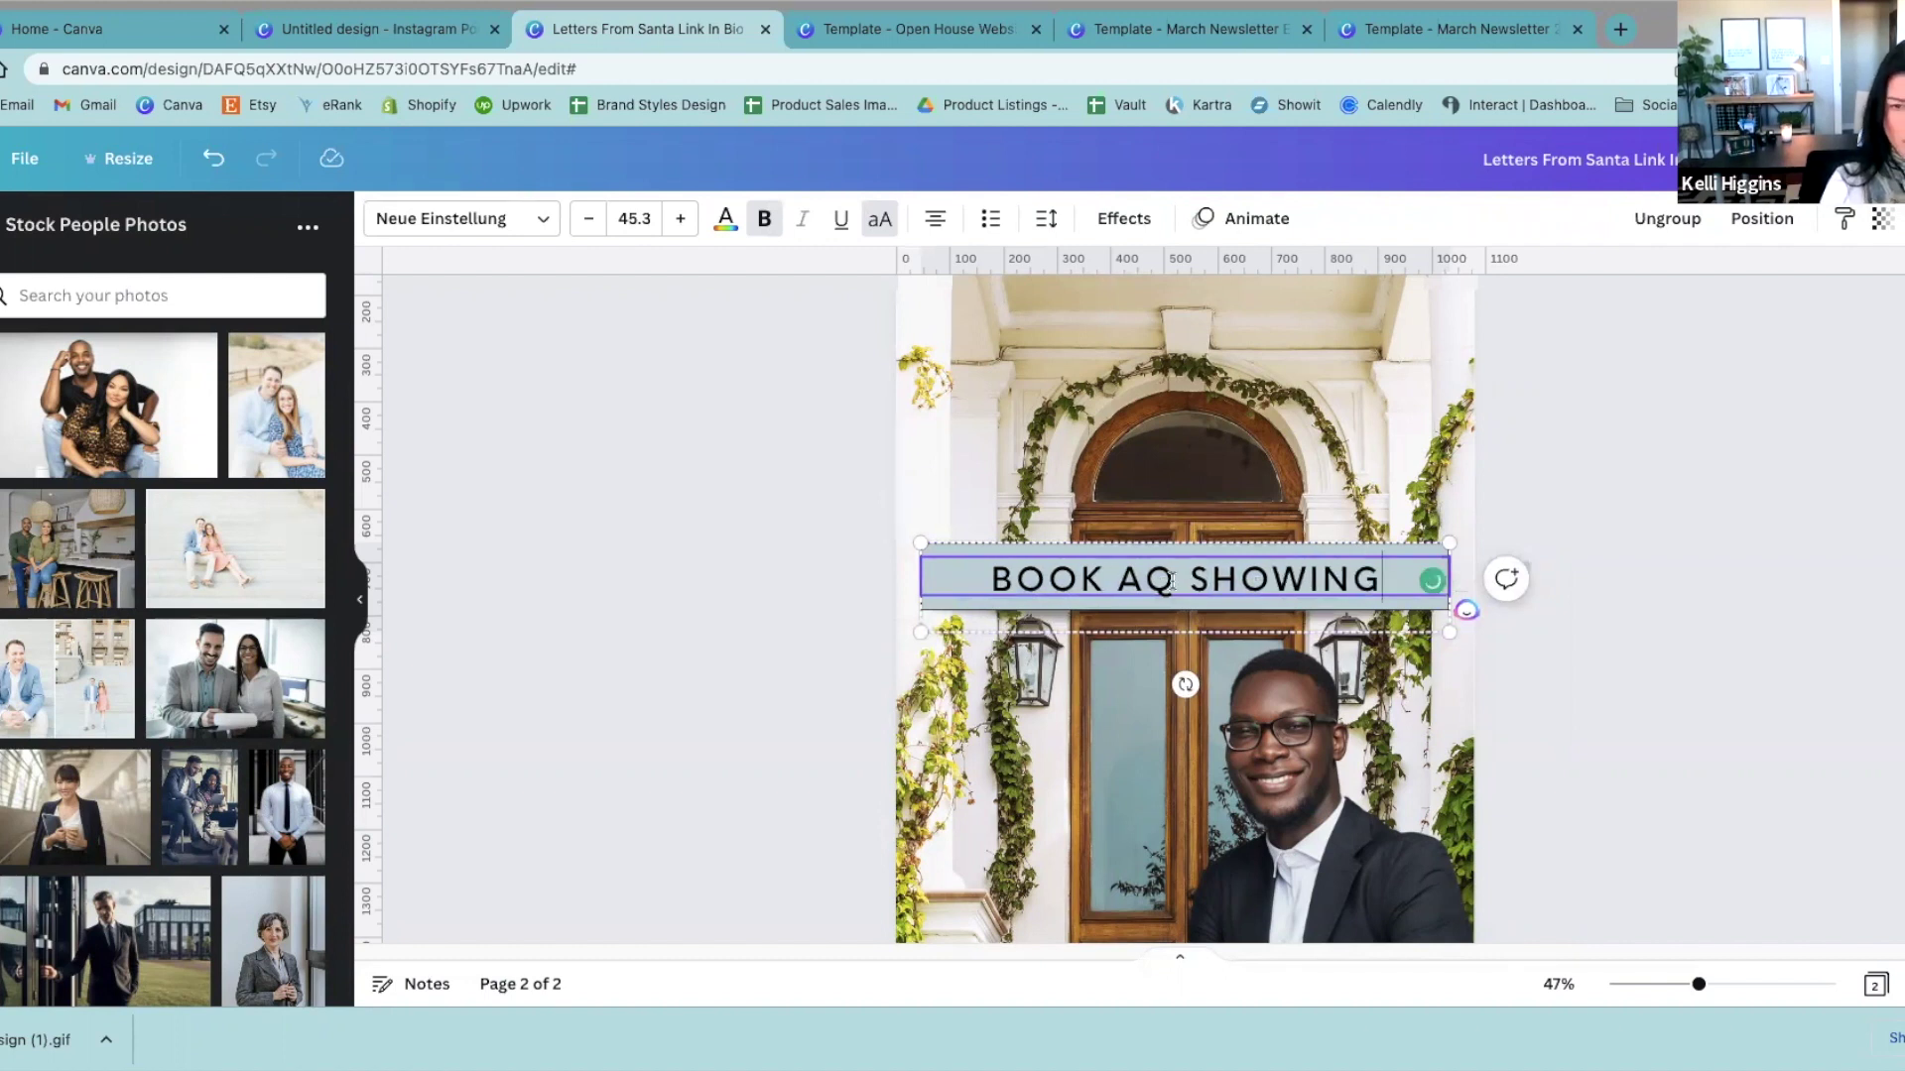
key(BackSpace)
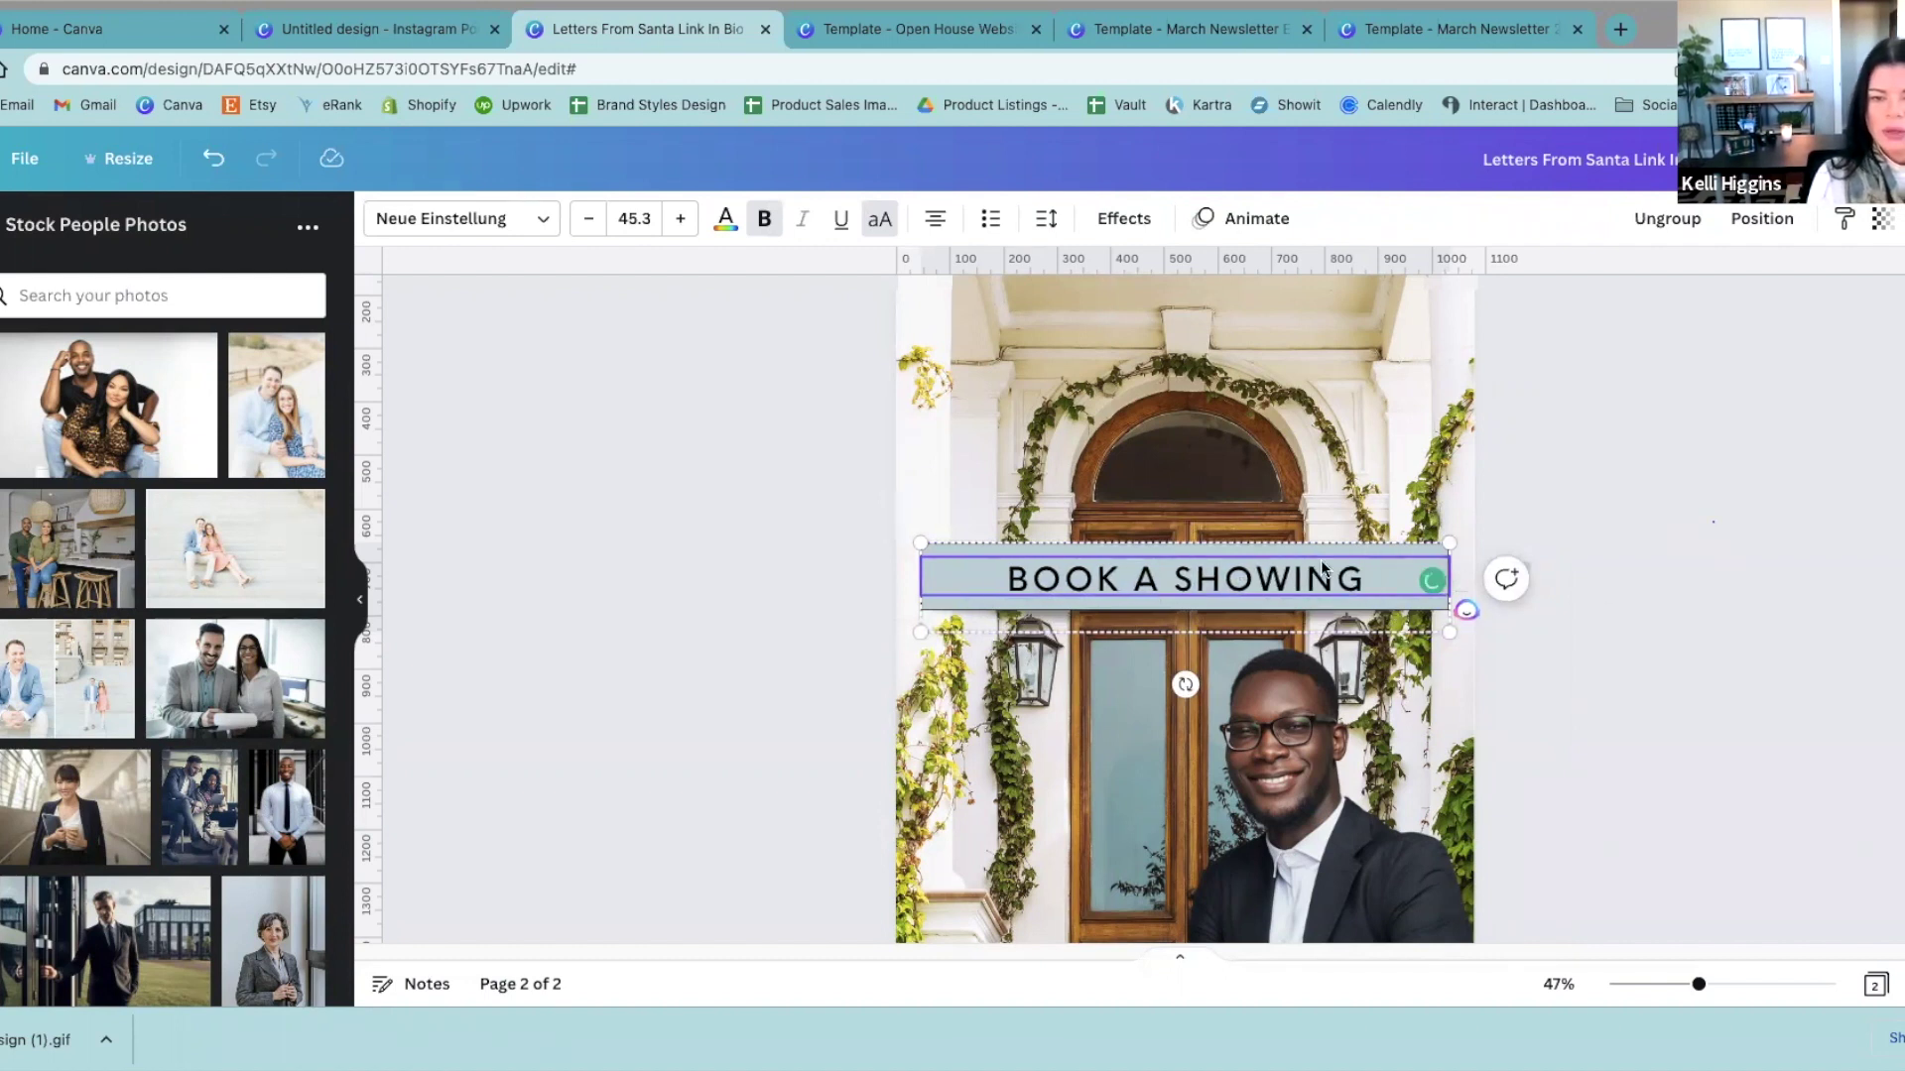
drag(1319, 560, 1321, 422)
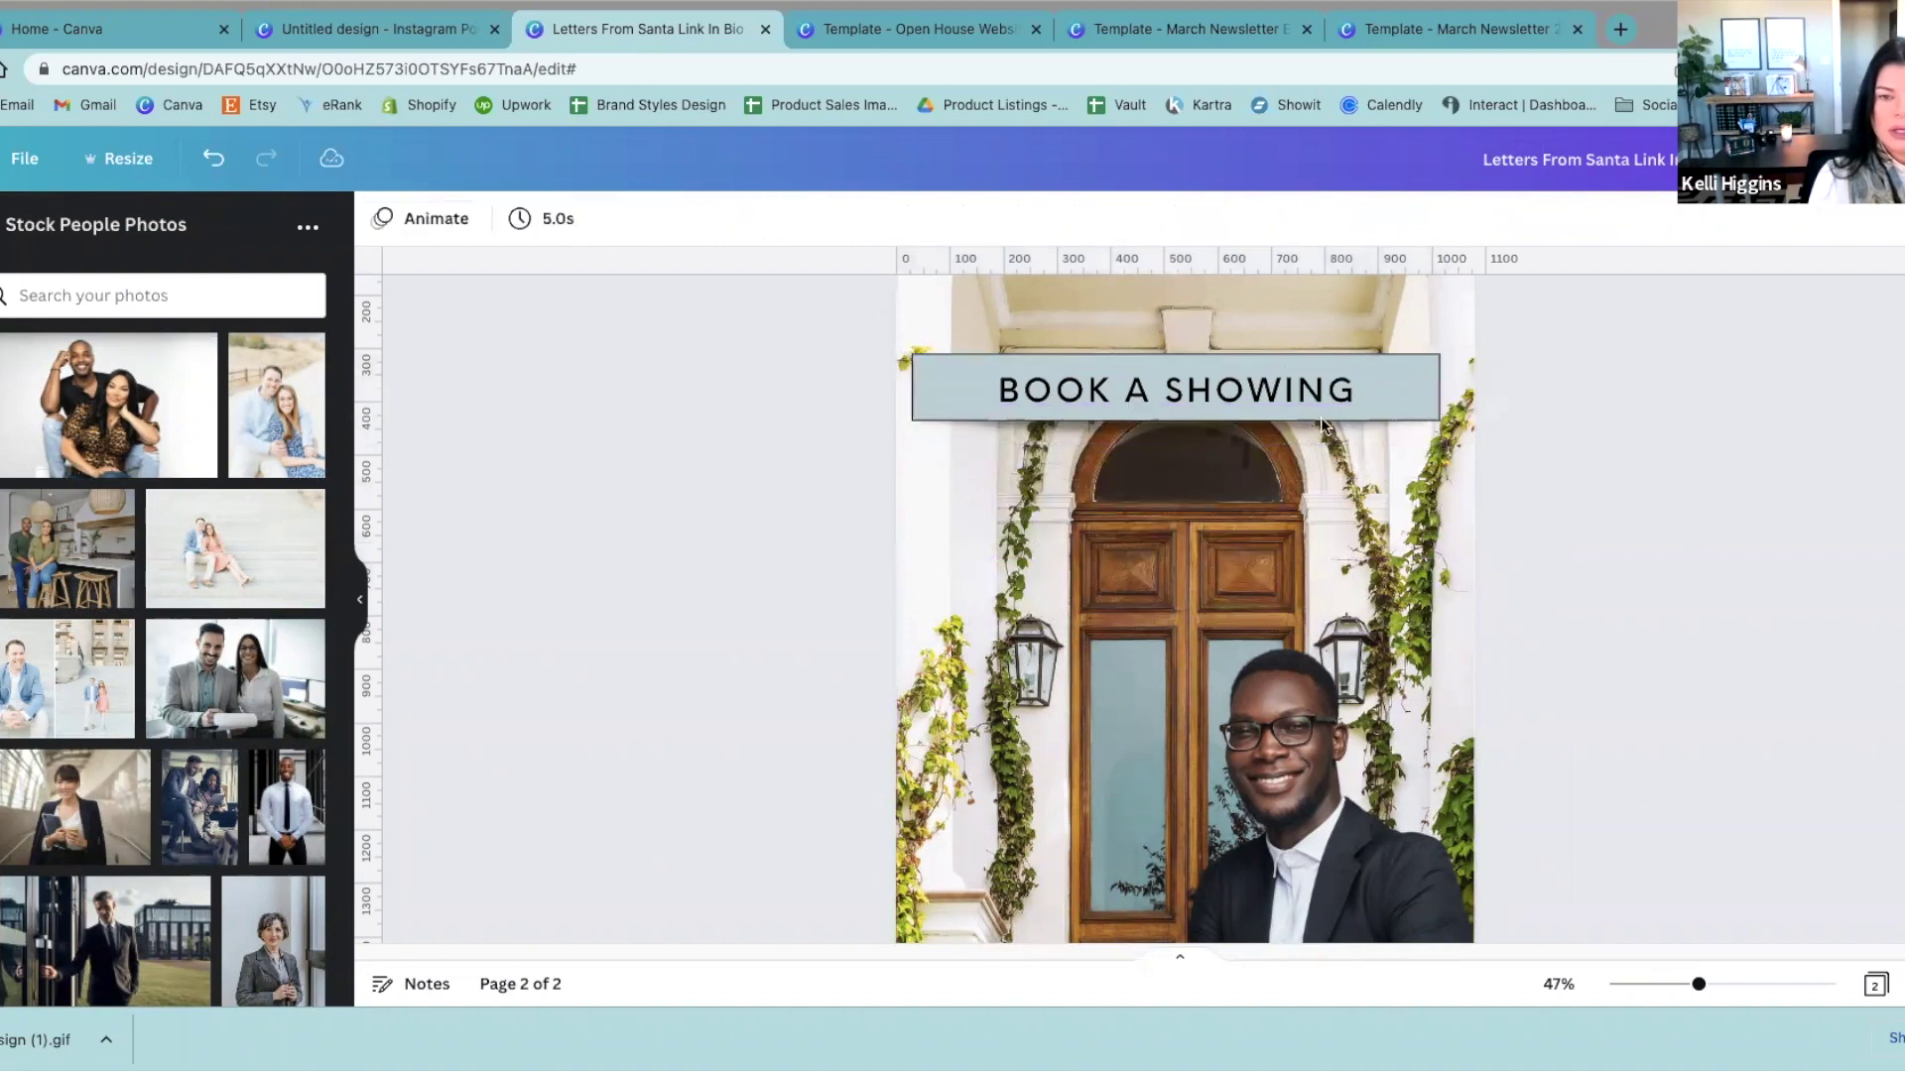
Duplicate the button just below and retype the copy as GET MY HOME VALUE.
click(1277, 402)
drag(1276, 395, 1271, 492)
click(1369, 487)
double_click(1369, 487)
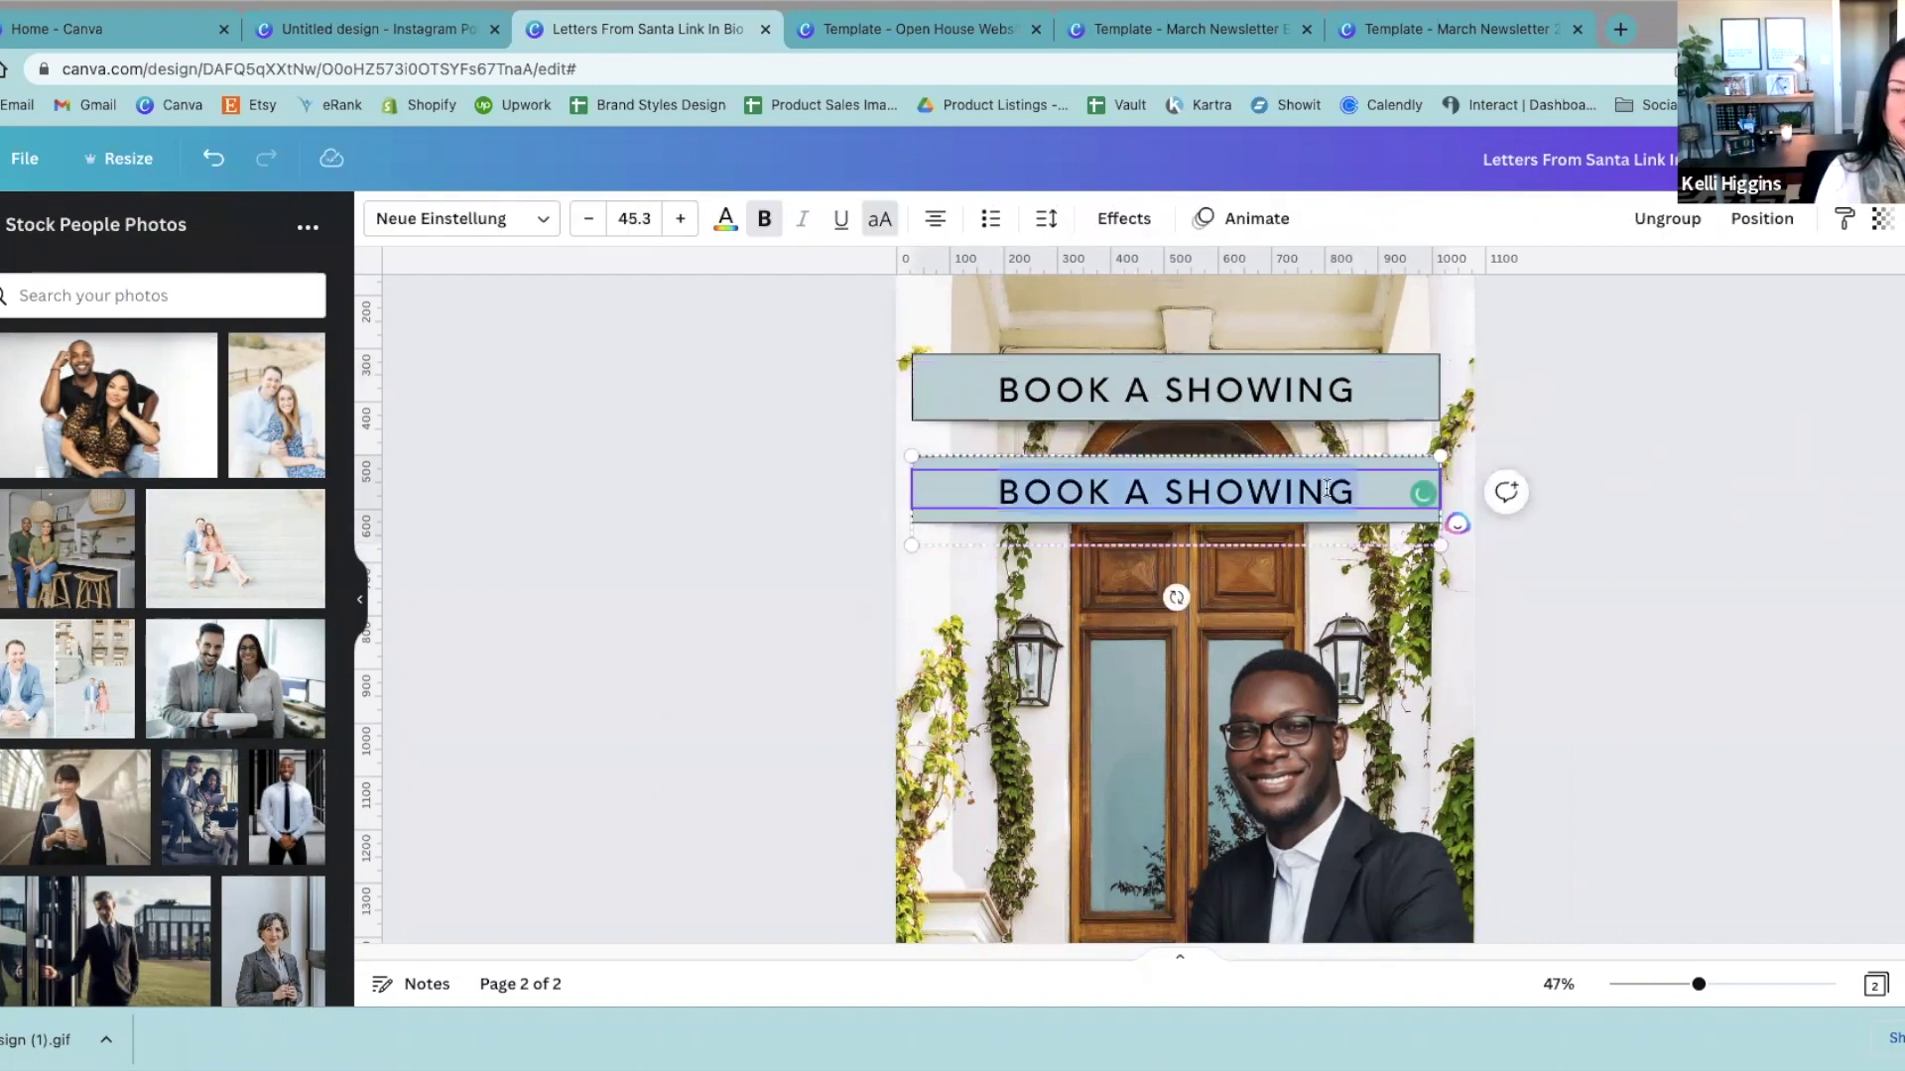
text(GET MY)
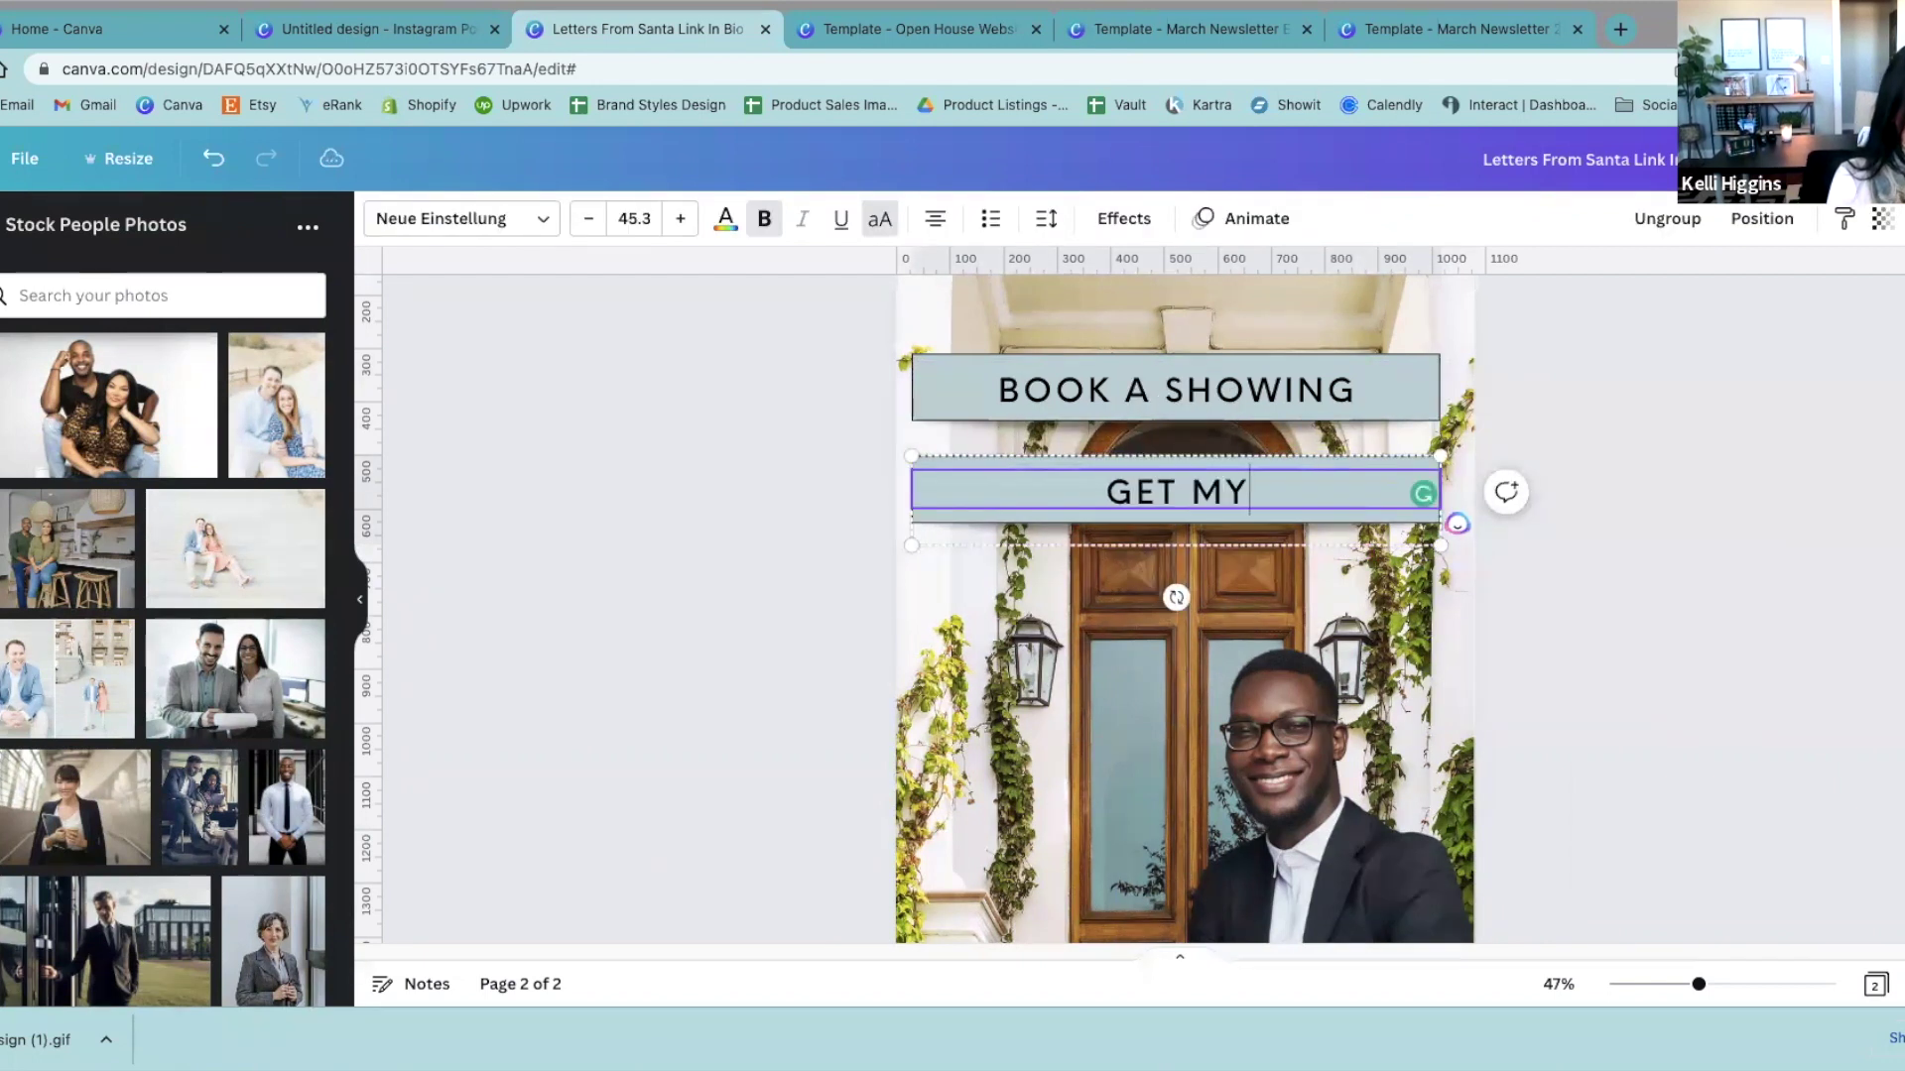
text( HOME VALUE)
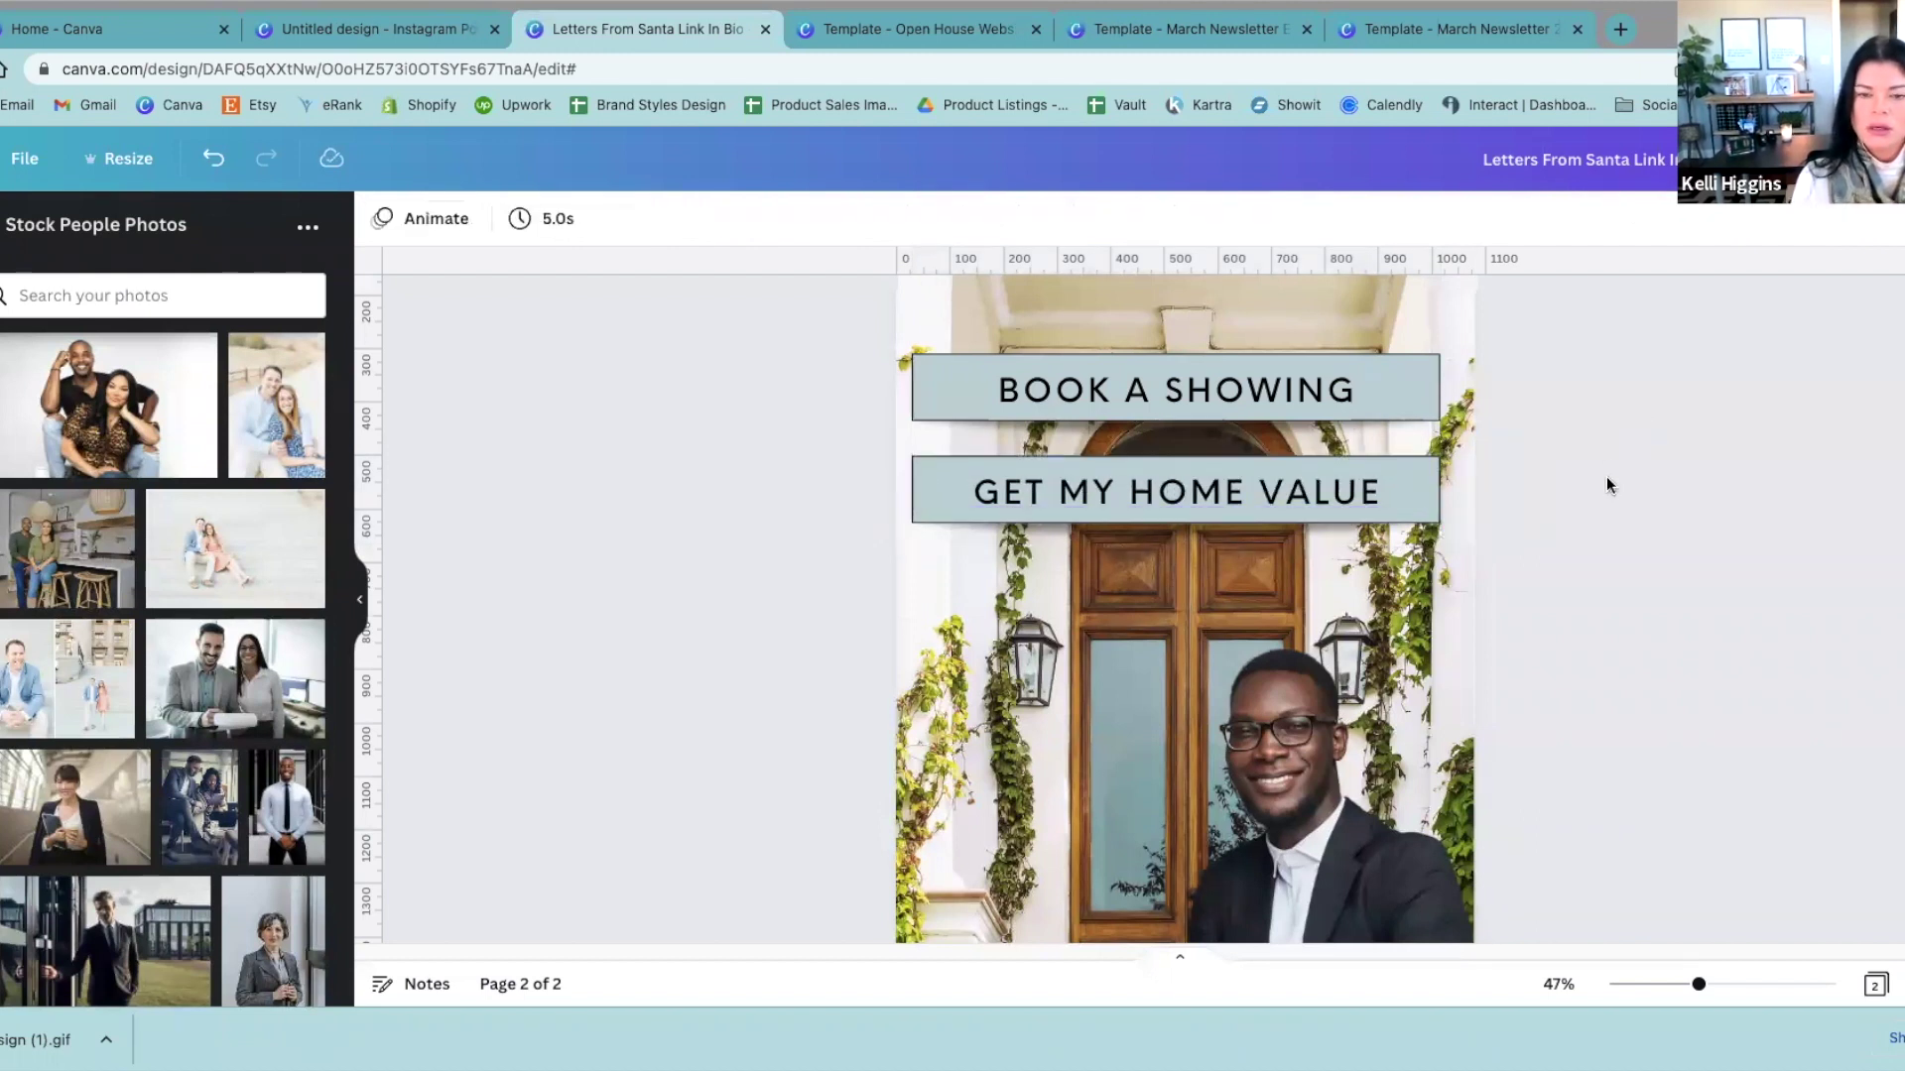
Select both buttons together and move them higher on the page.
scroll(1628, 868, up, 3)
drag(1622, 732, 1282, 527)
click(554, 409)
drag(497, 369, 1058, 552)
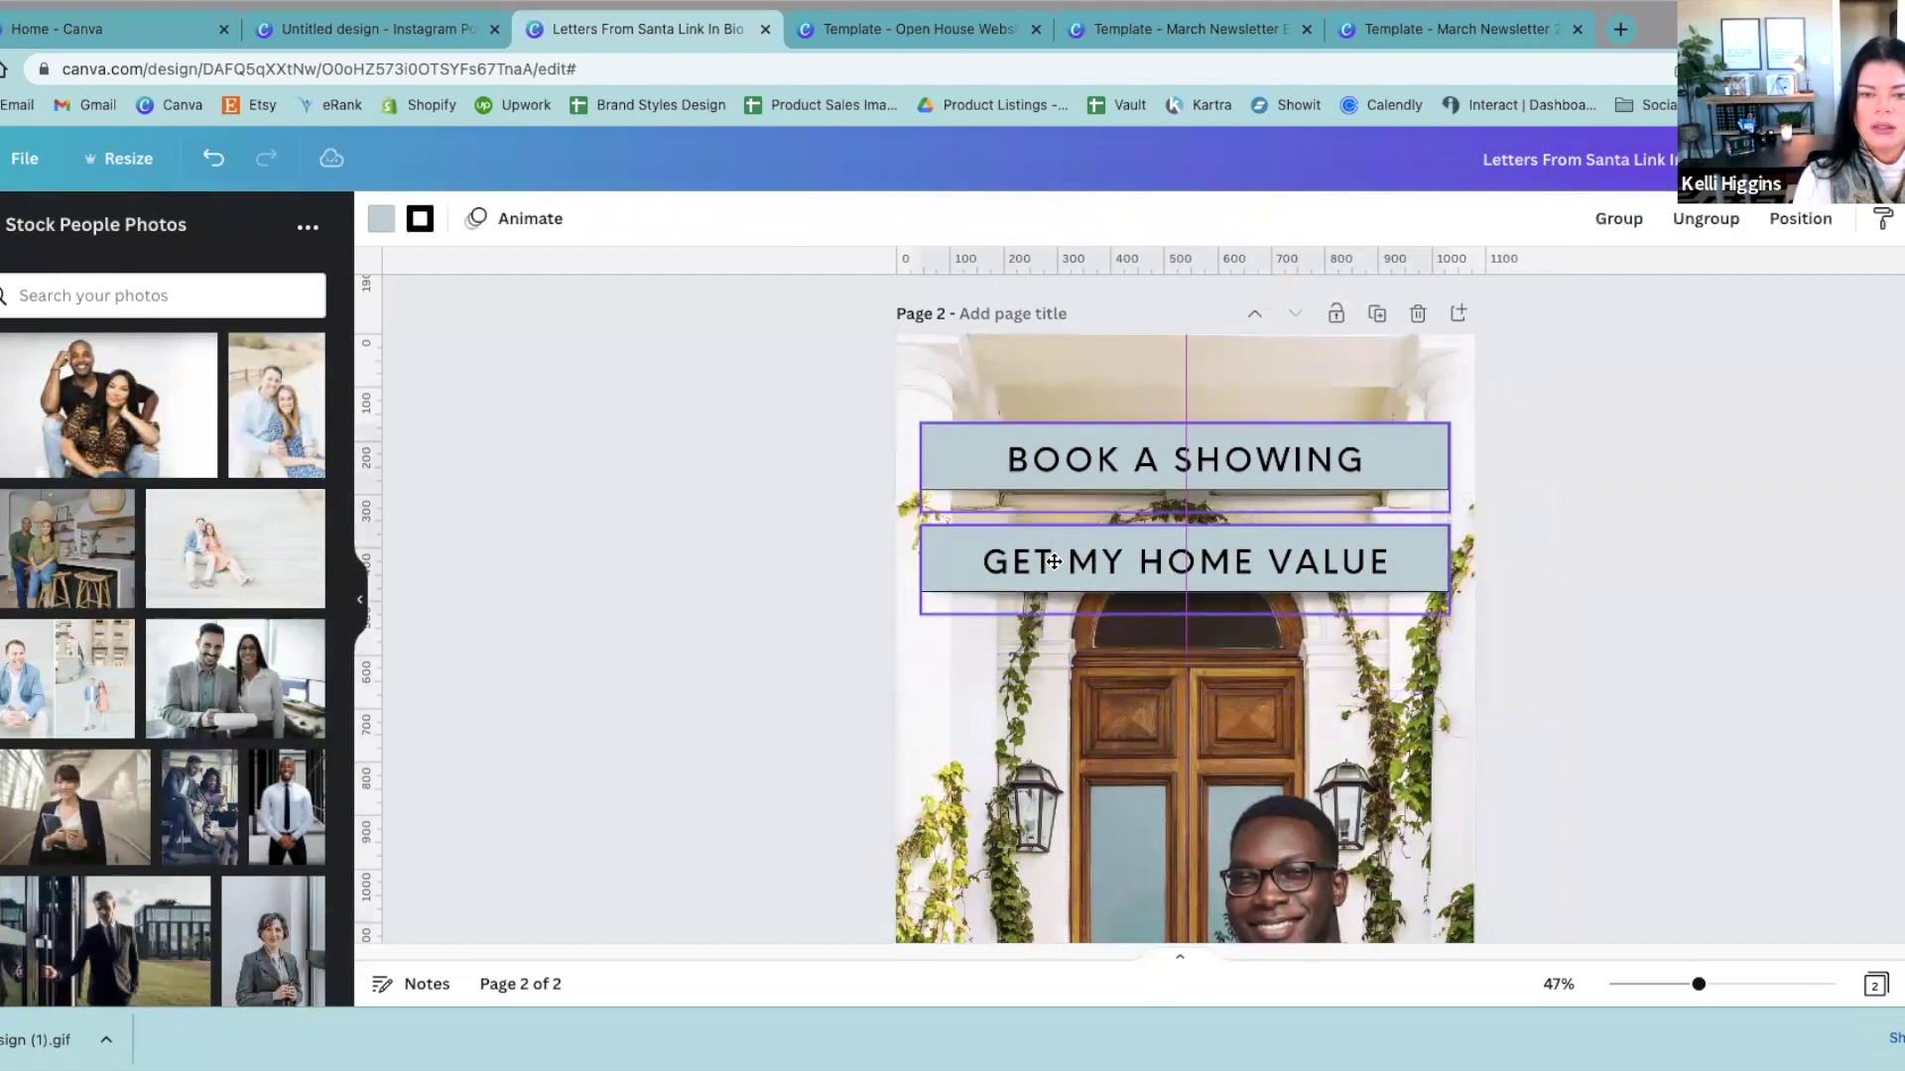
click(1663, 680)
Copy GET MY HOME VALUE below as a third button reading SELL MY HOUSE.
click(1352, 556)
drag(1353, 557, 1240, 678)
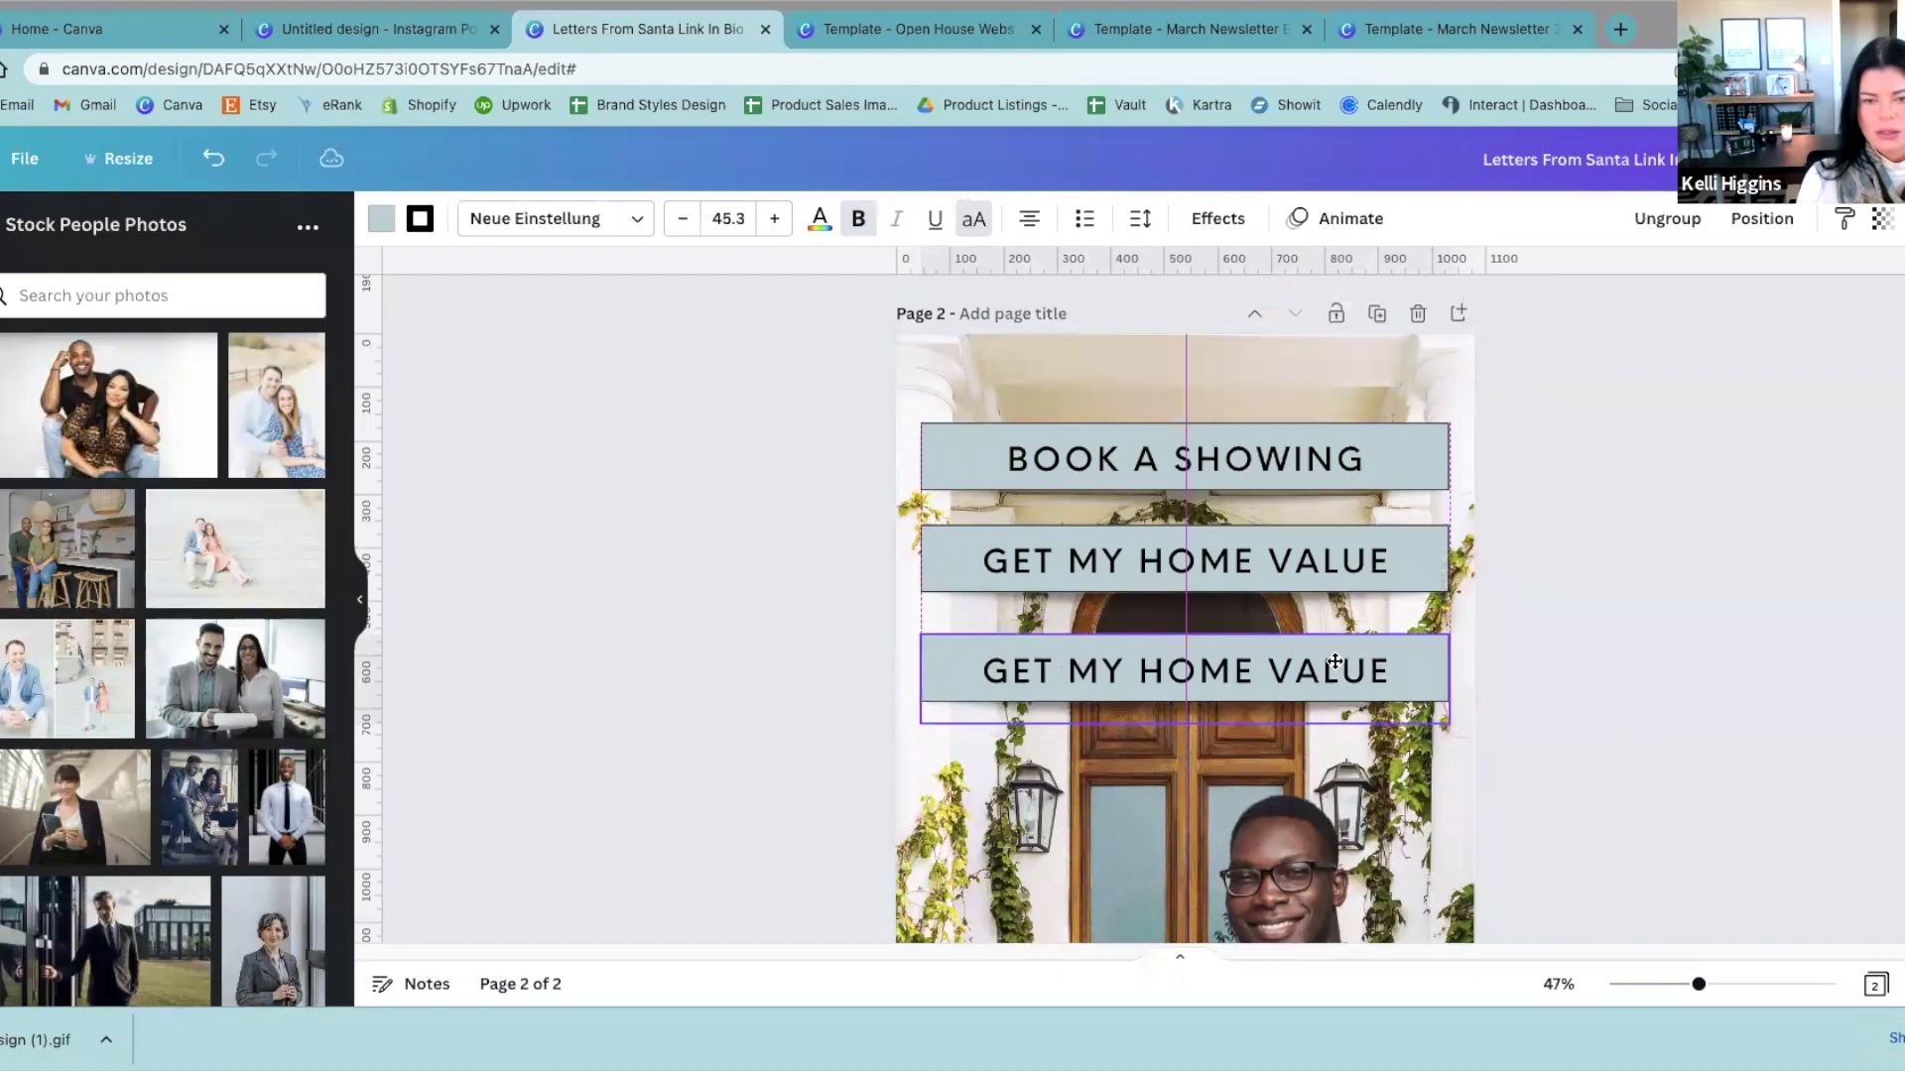
click(1240, 678)
key(ctrl+a)
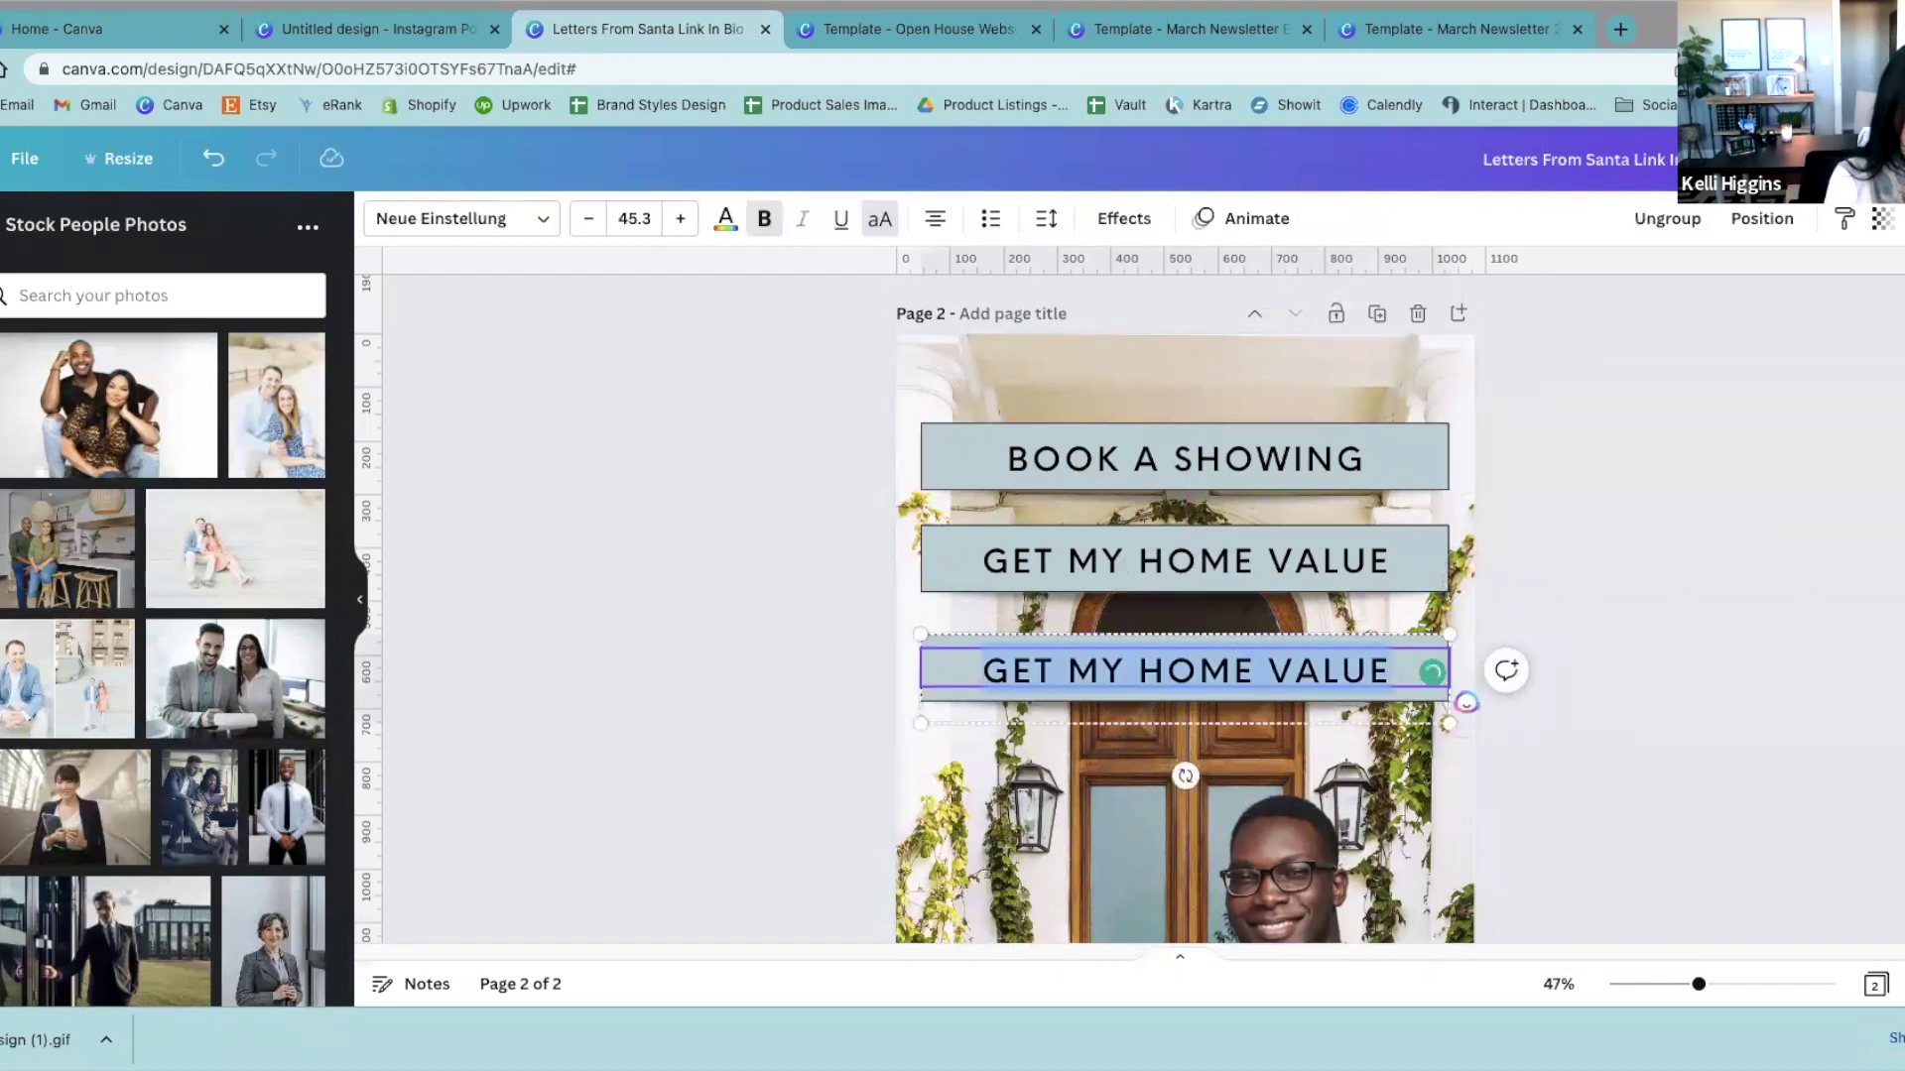
text(SELL ME)
key(BackSpace)
text(Y HOUSE)
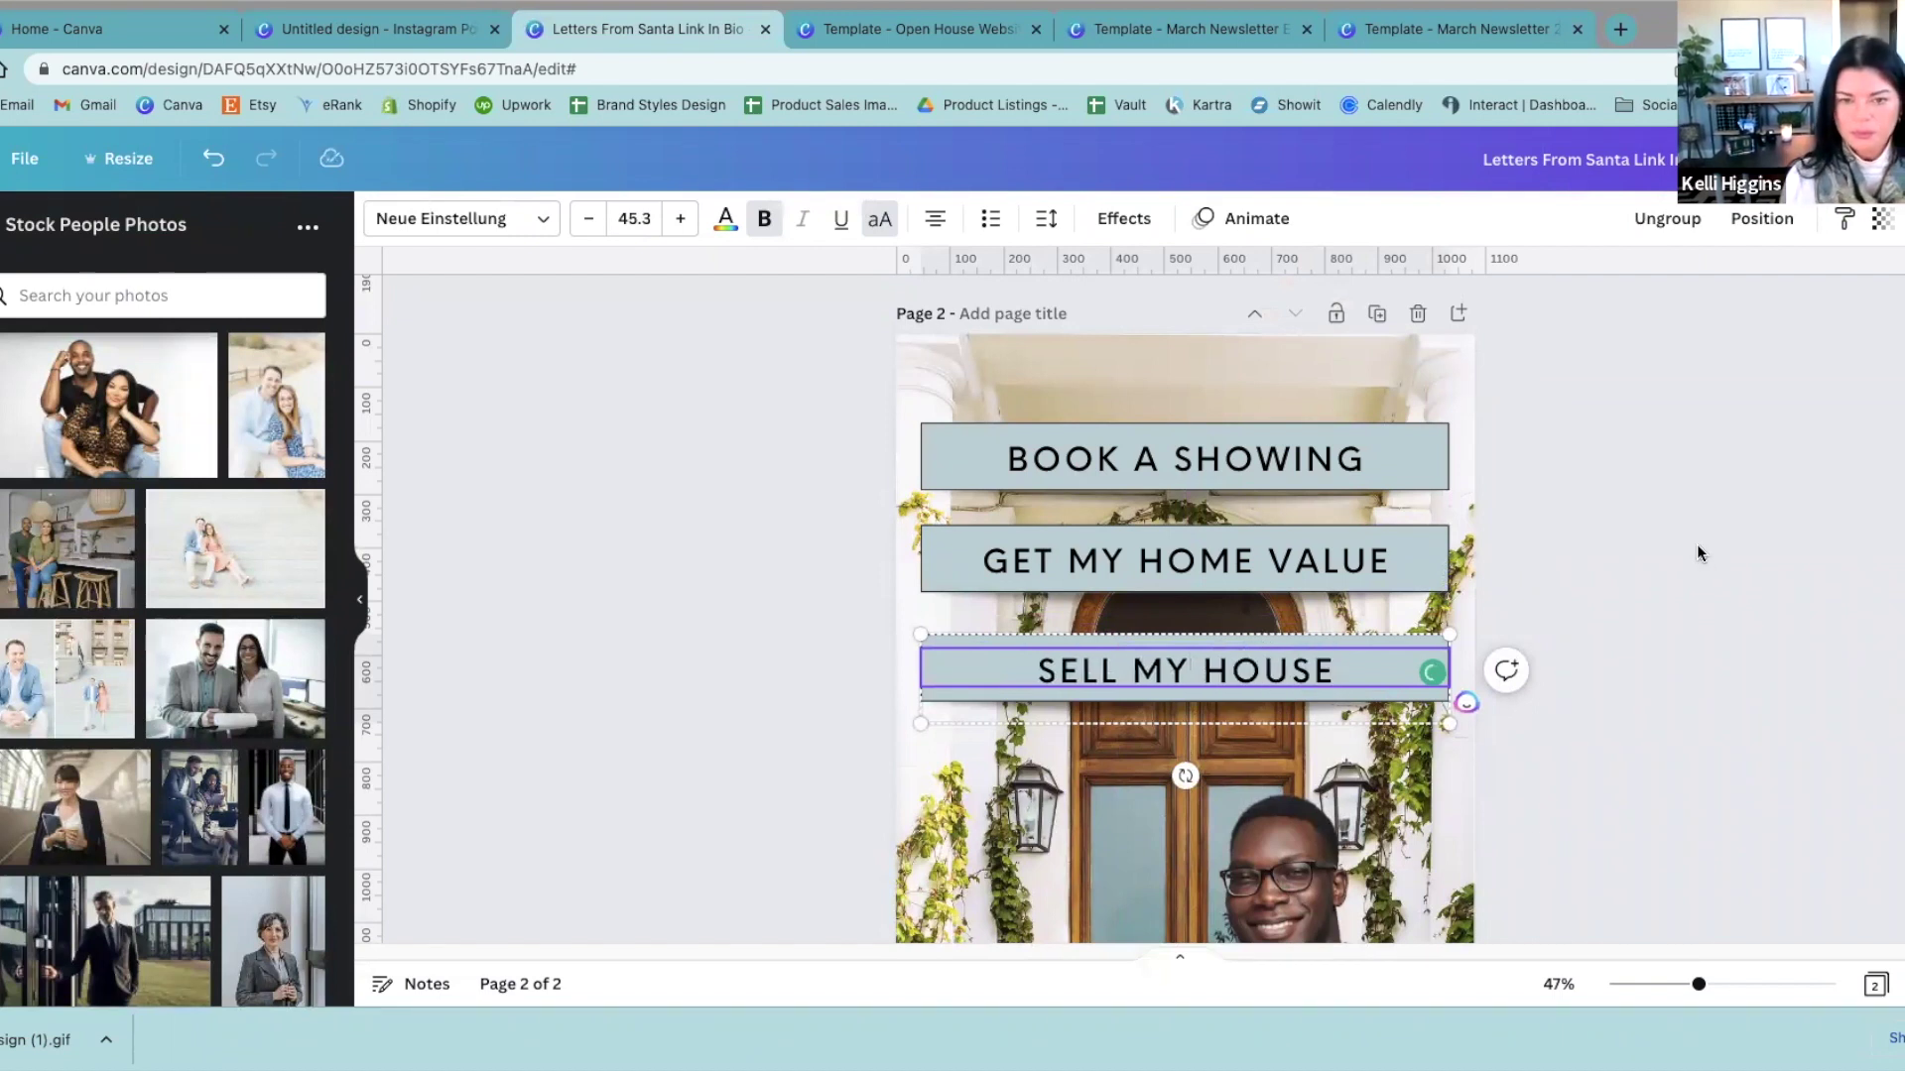
click(1619, 396)
Scroll down the design and switch to the realtor's home-value page.
scroll(1615, 391, down, 2)
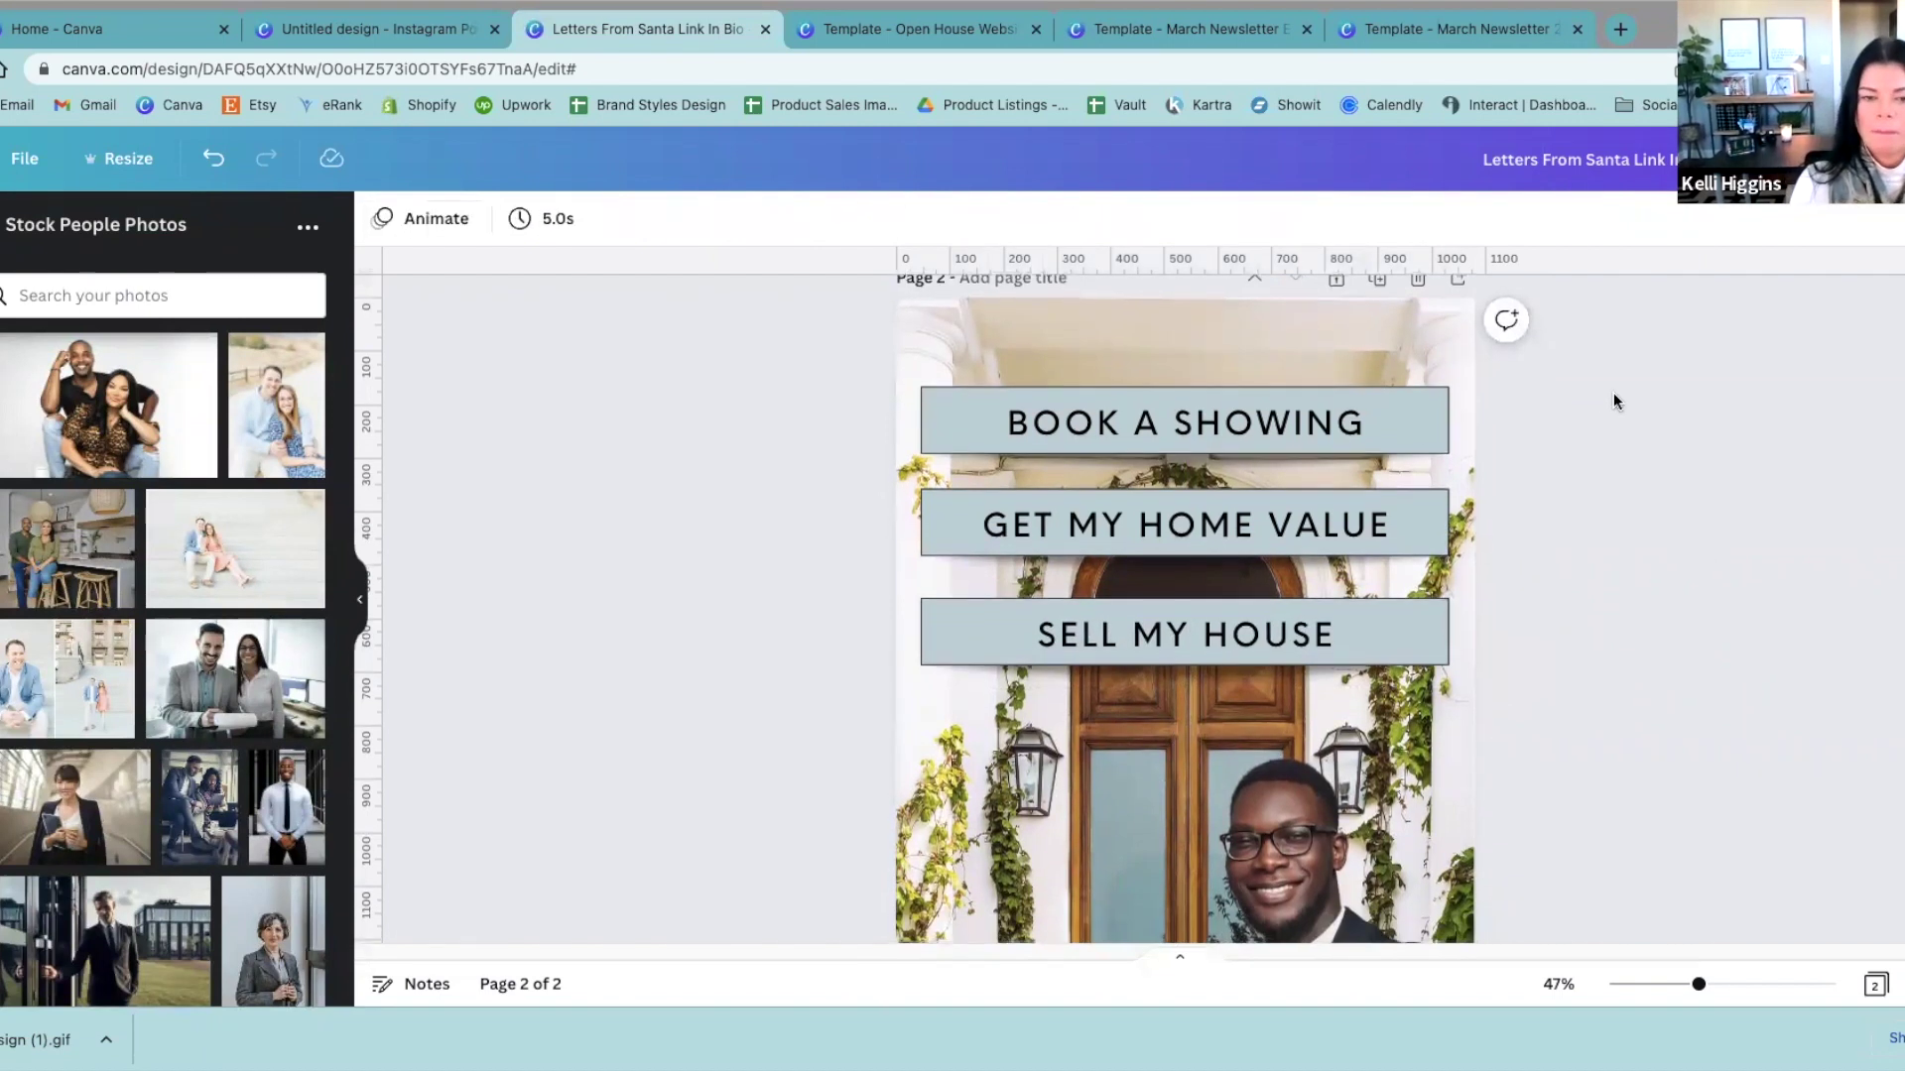
ctrl+scroll(1613, 391, down, 1)
ctrl+scroll(1613, 391, down, 3)
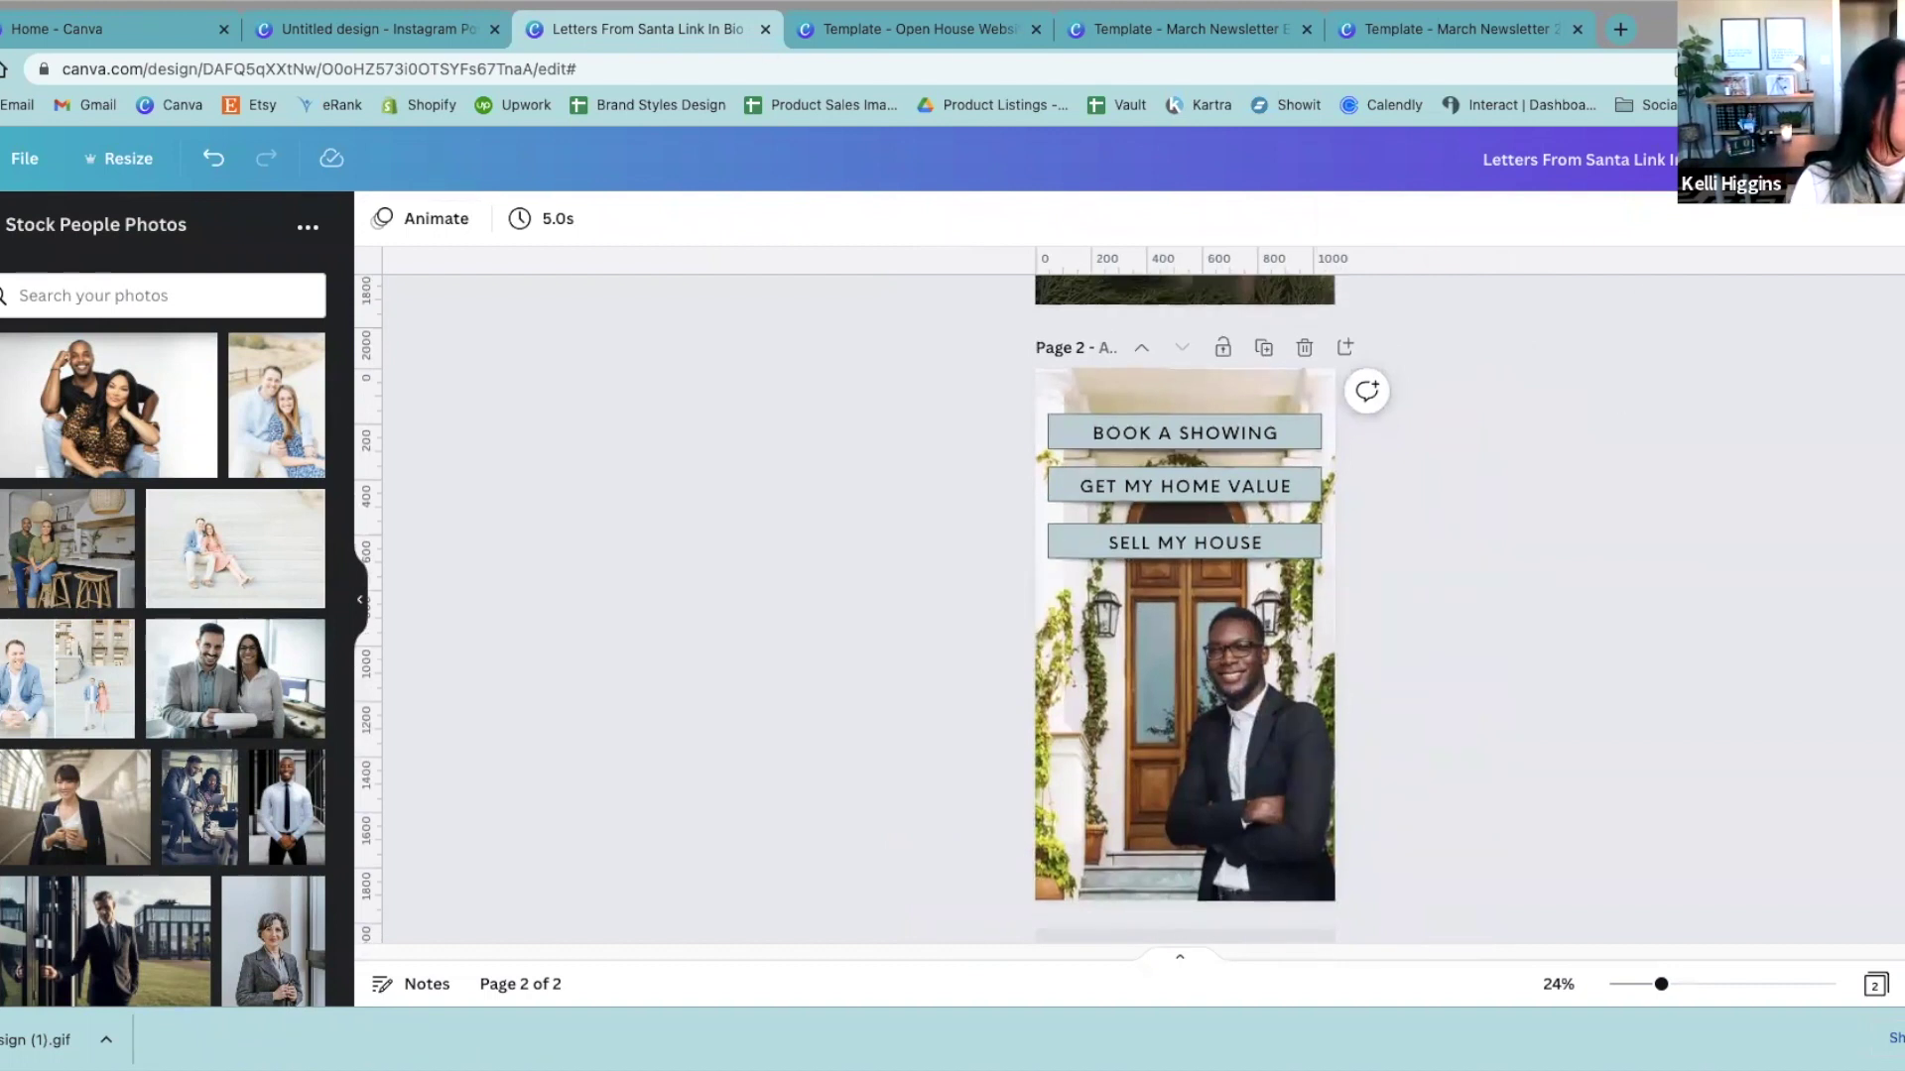
click(1295, 466)
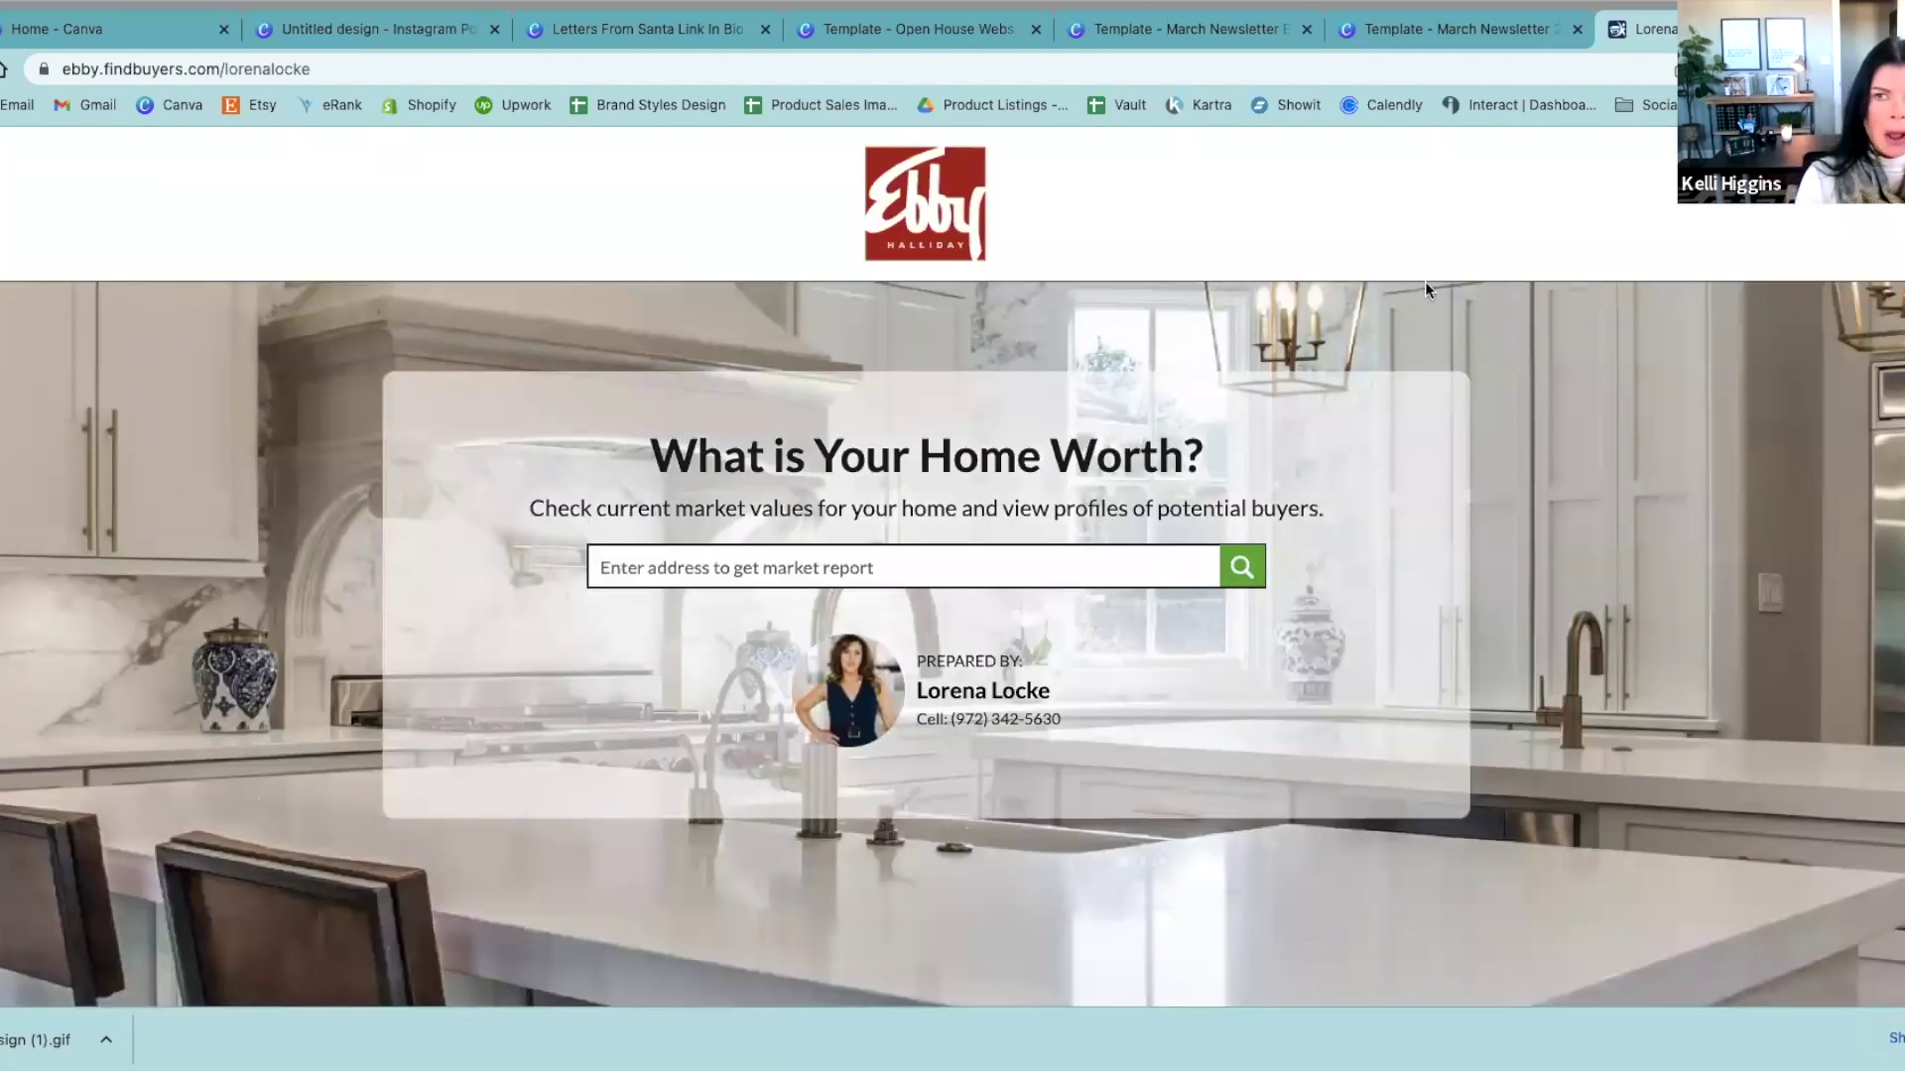
Load the lorenalocke.ebby.com website and scroll through its homepage sections.
click(1045, 258)
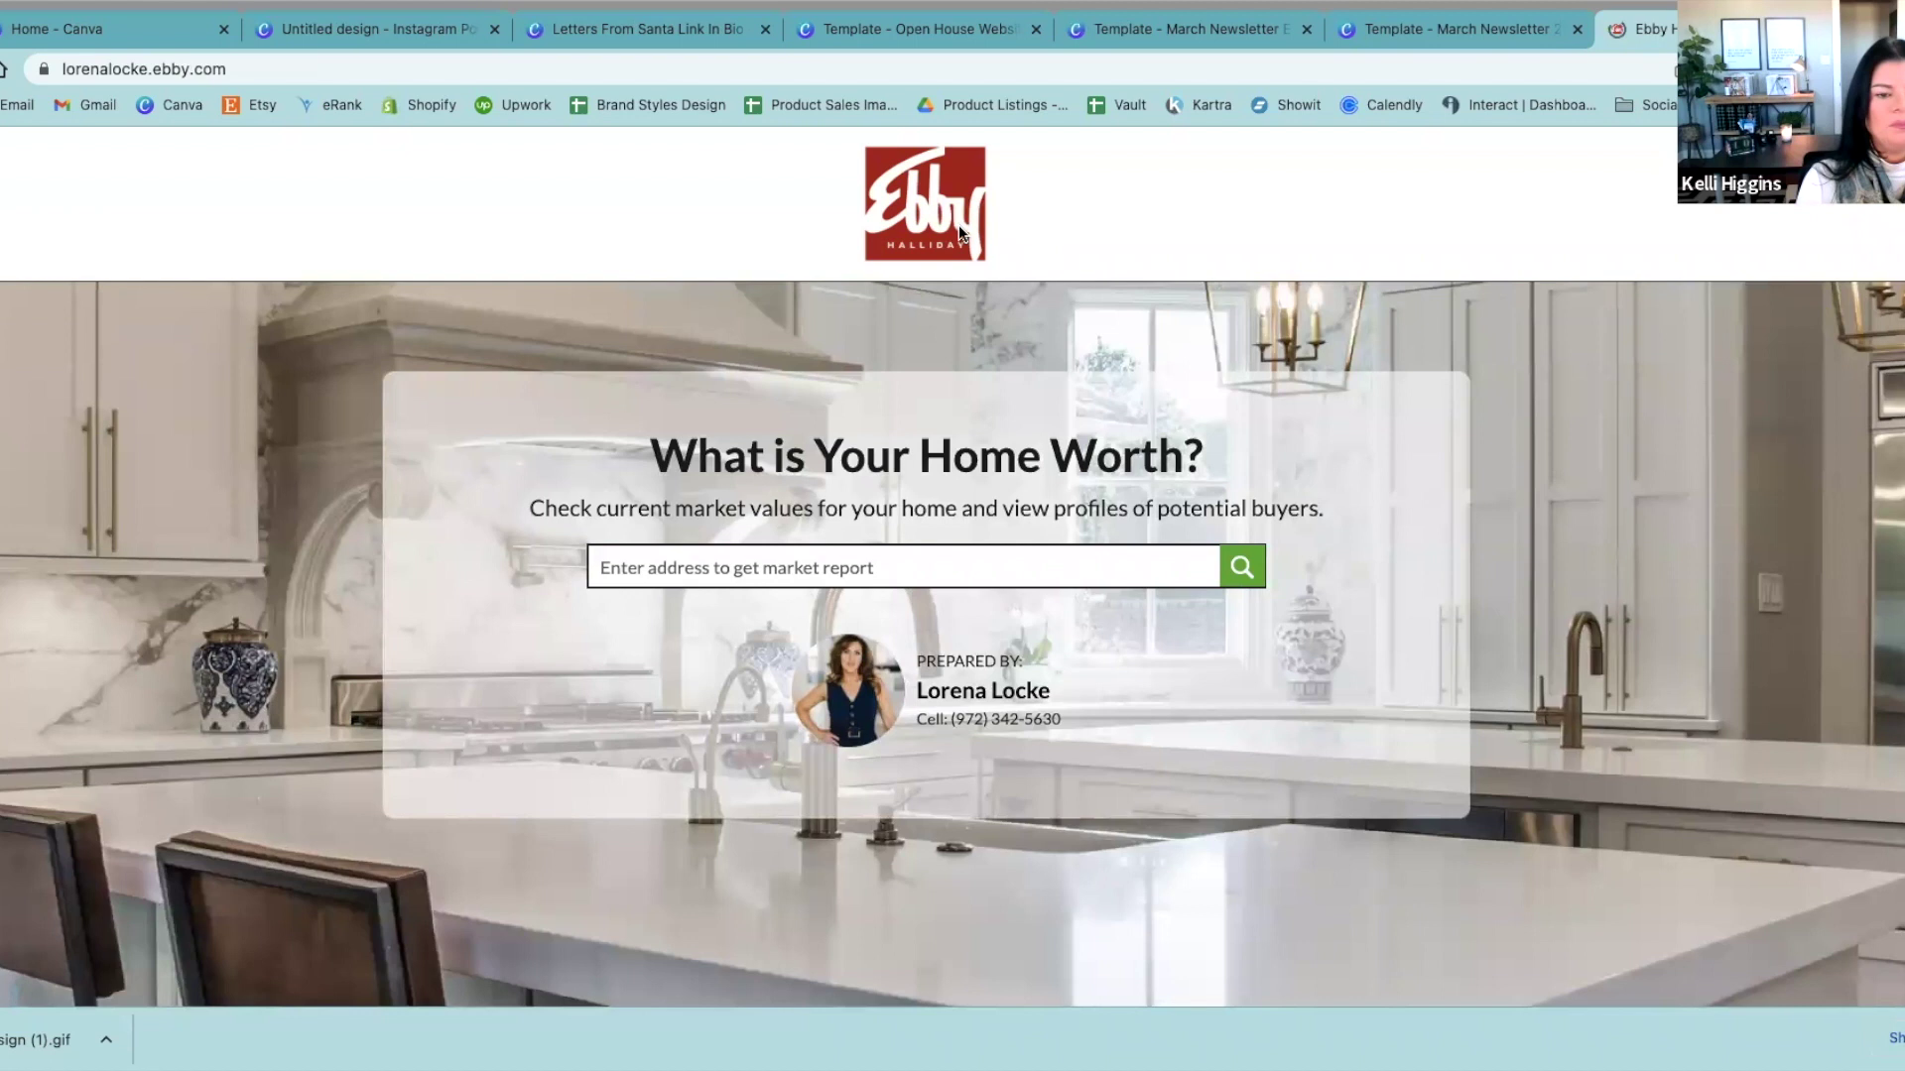
mouse_move(958, 224)
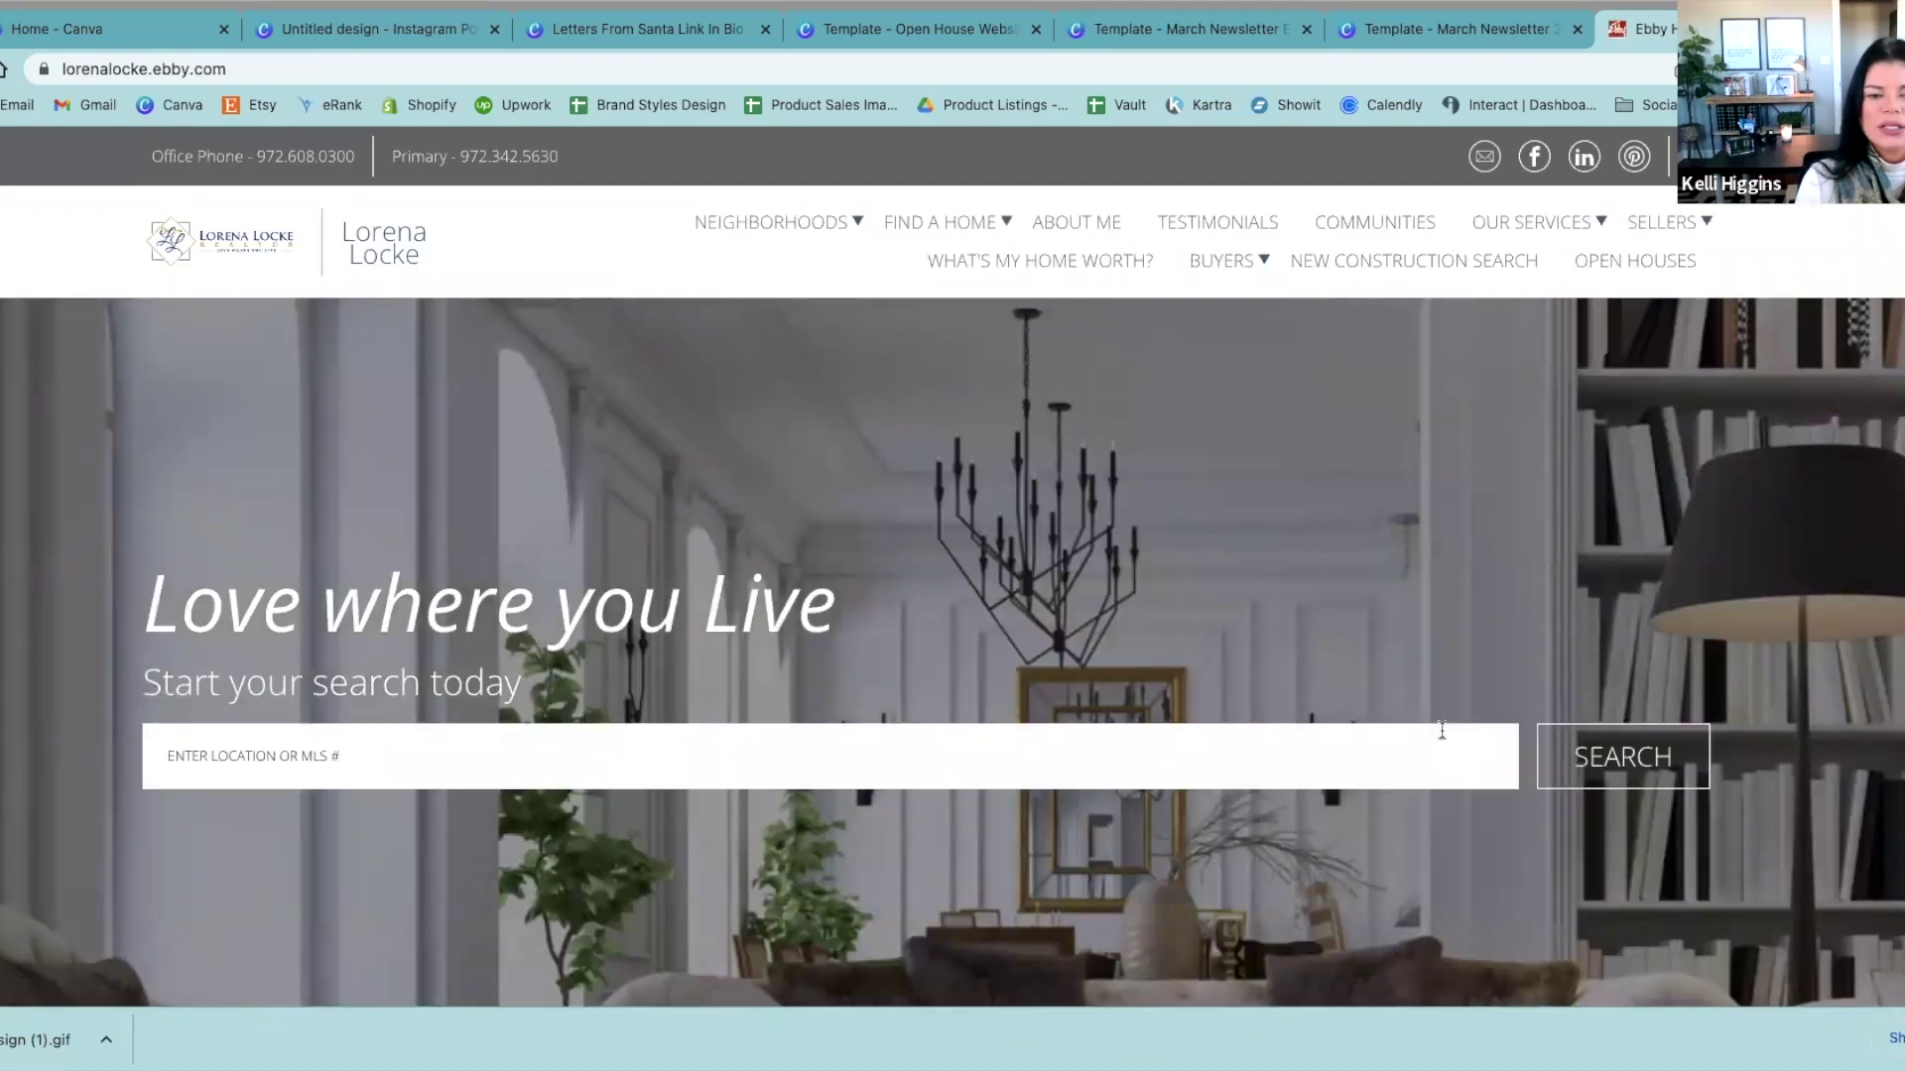
scroll(1440, 759, down, 5)
scroll(1448, 812, up, 5)
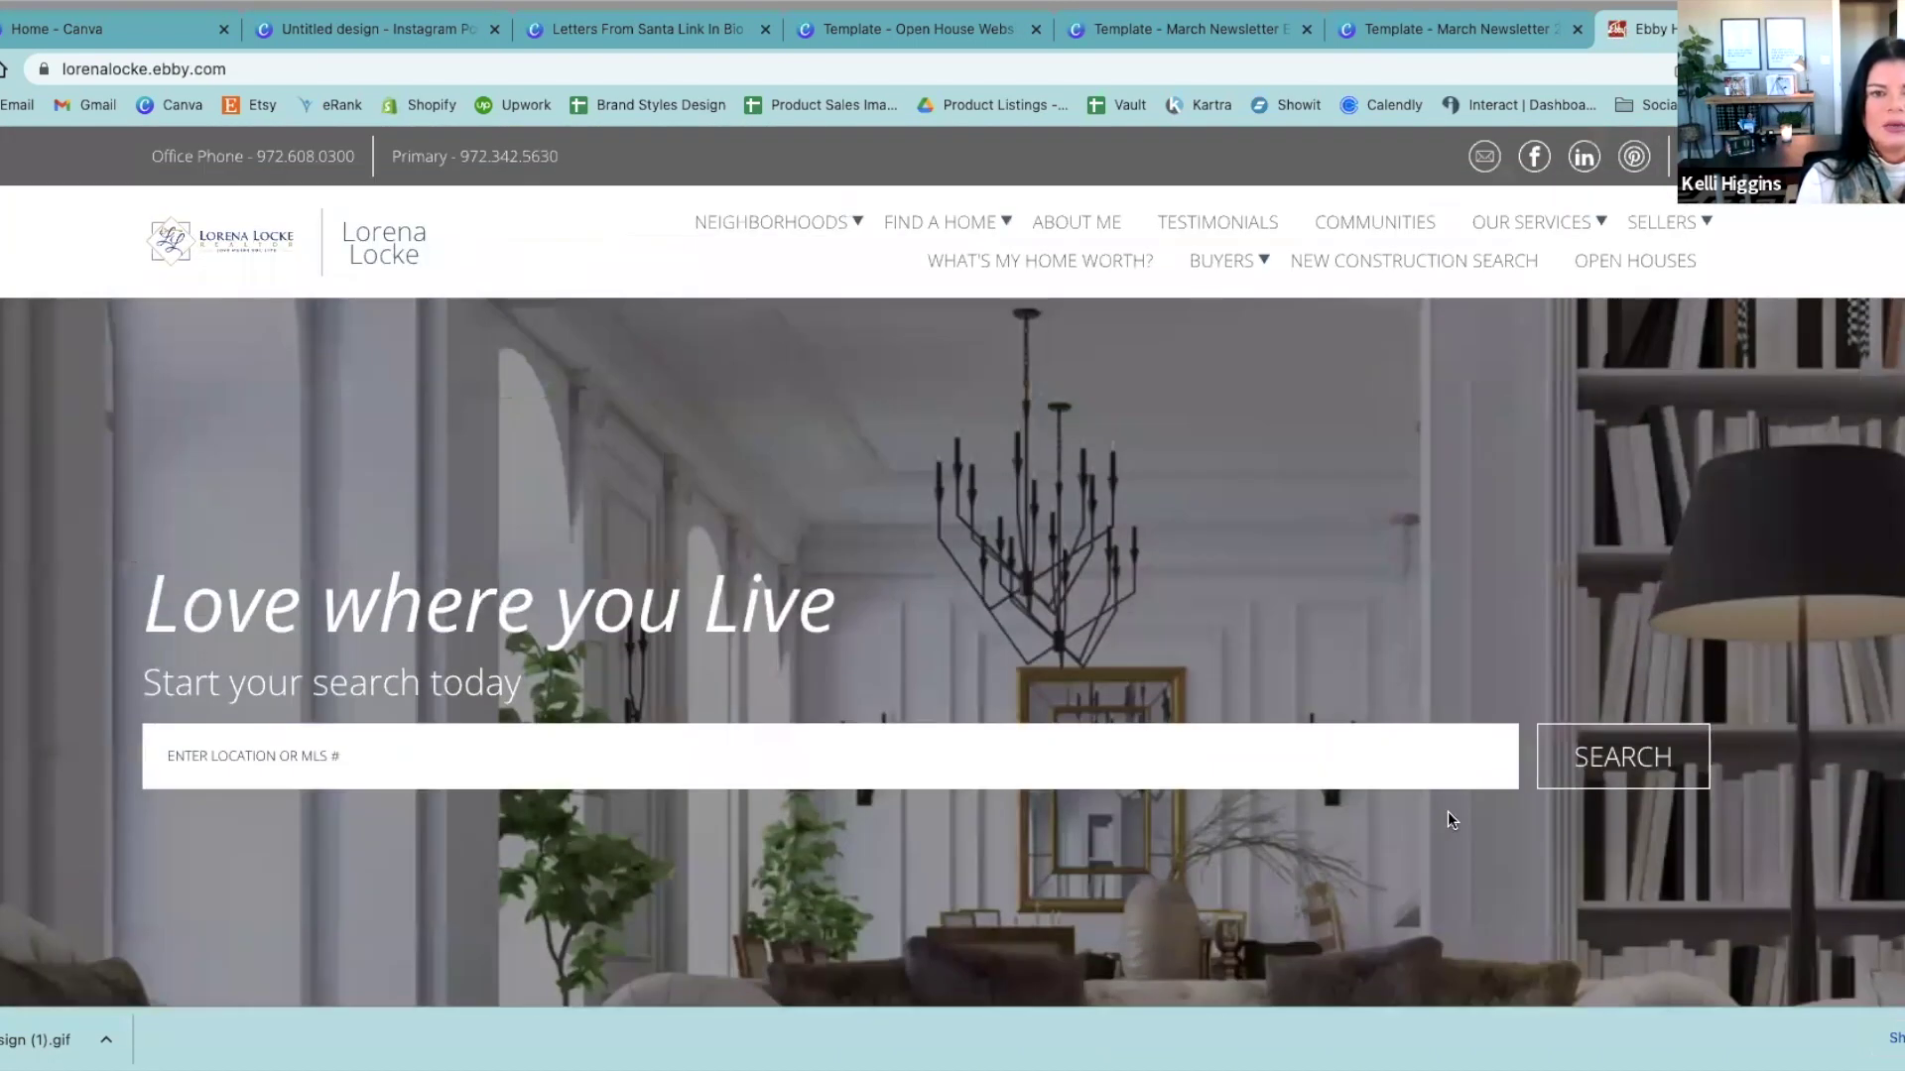
scroll(1449, 812, down, 8)
scroll(1448, 812, down, 5)
scroll(1445, 820, up, 7)
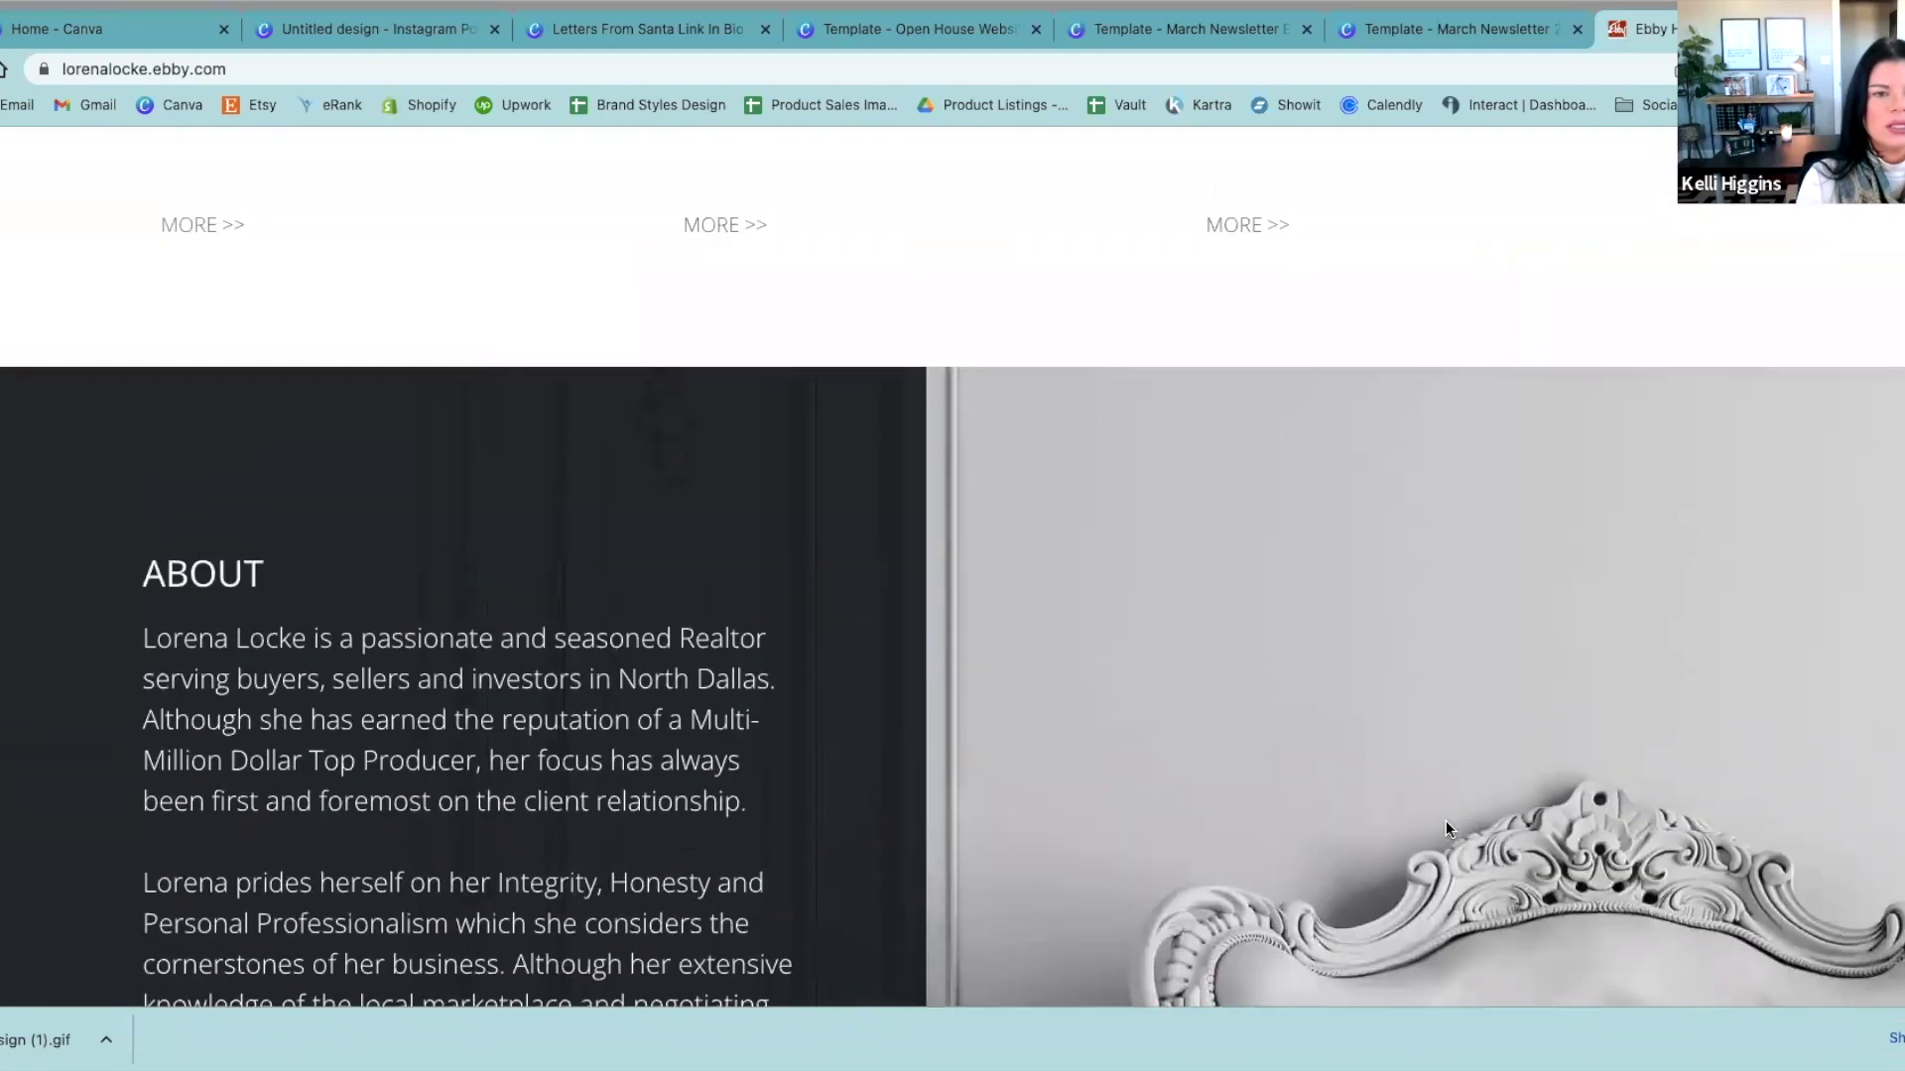
scroll(1446, 823, down, 7)
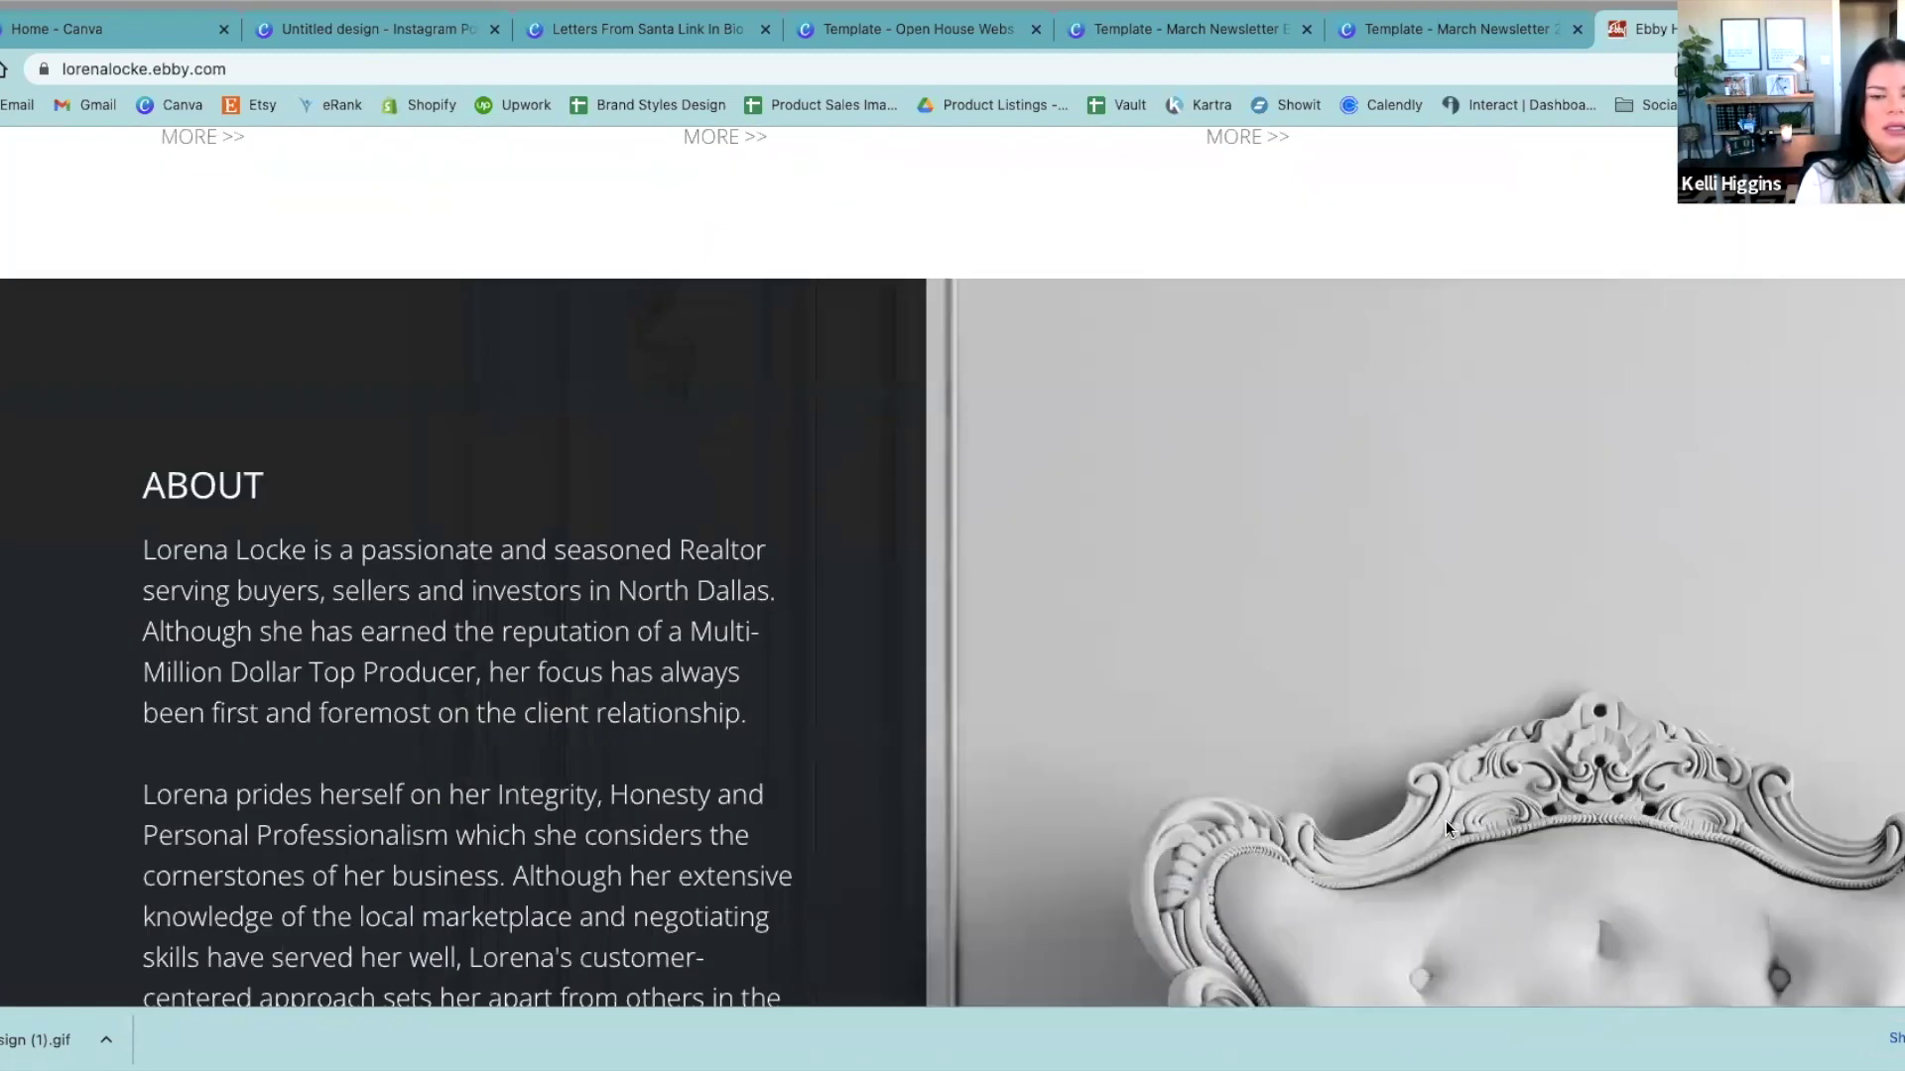
scroll(1445, 820, down, 12)
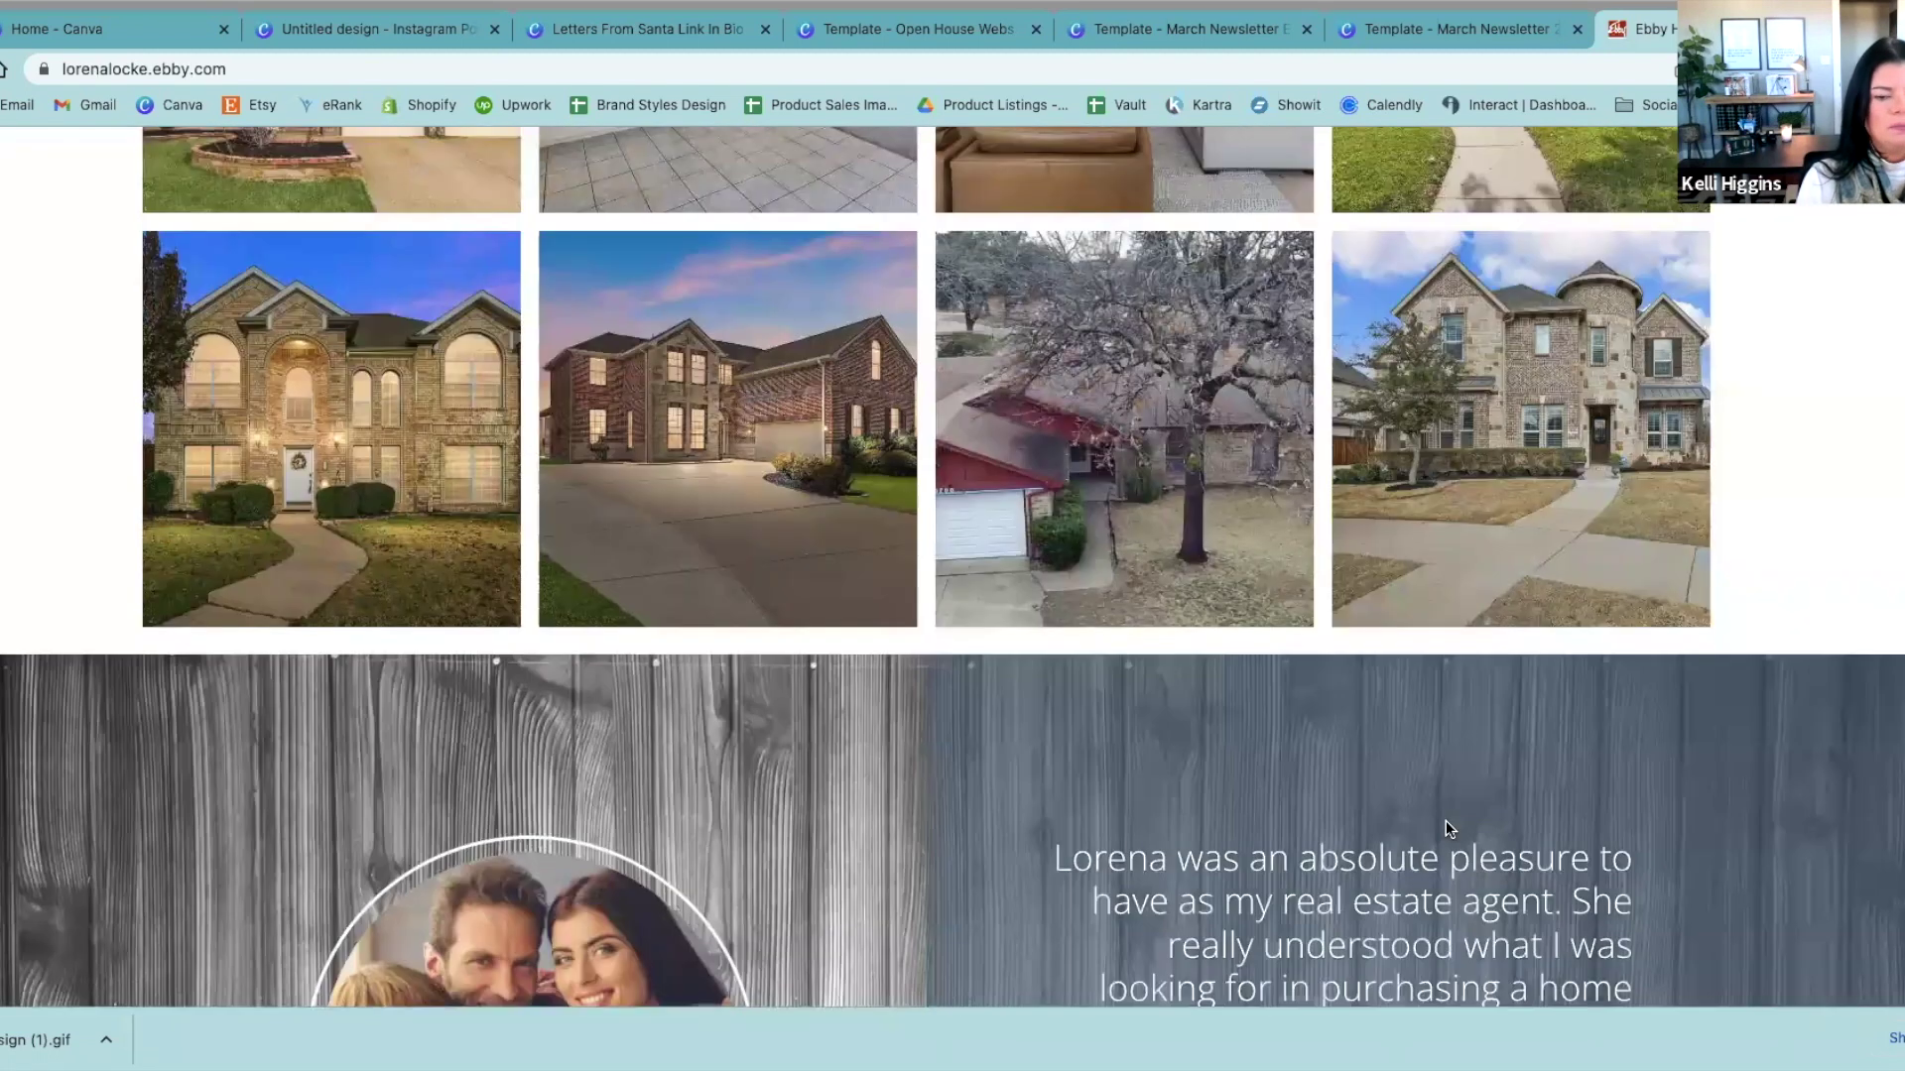
scroll(1444, 819, down, 13)
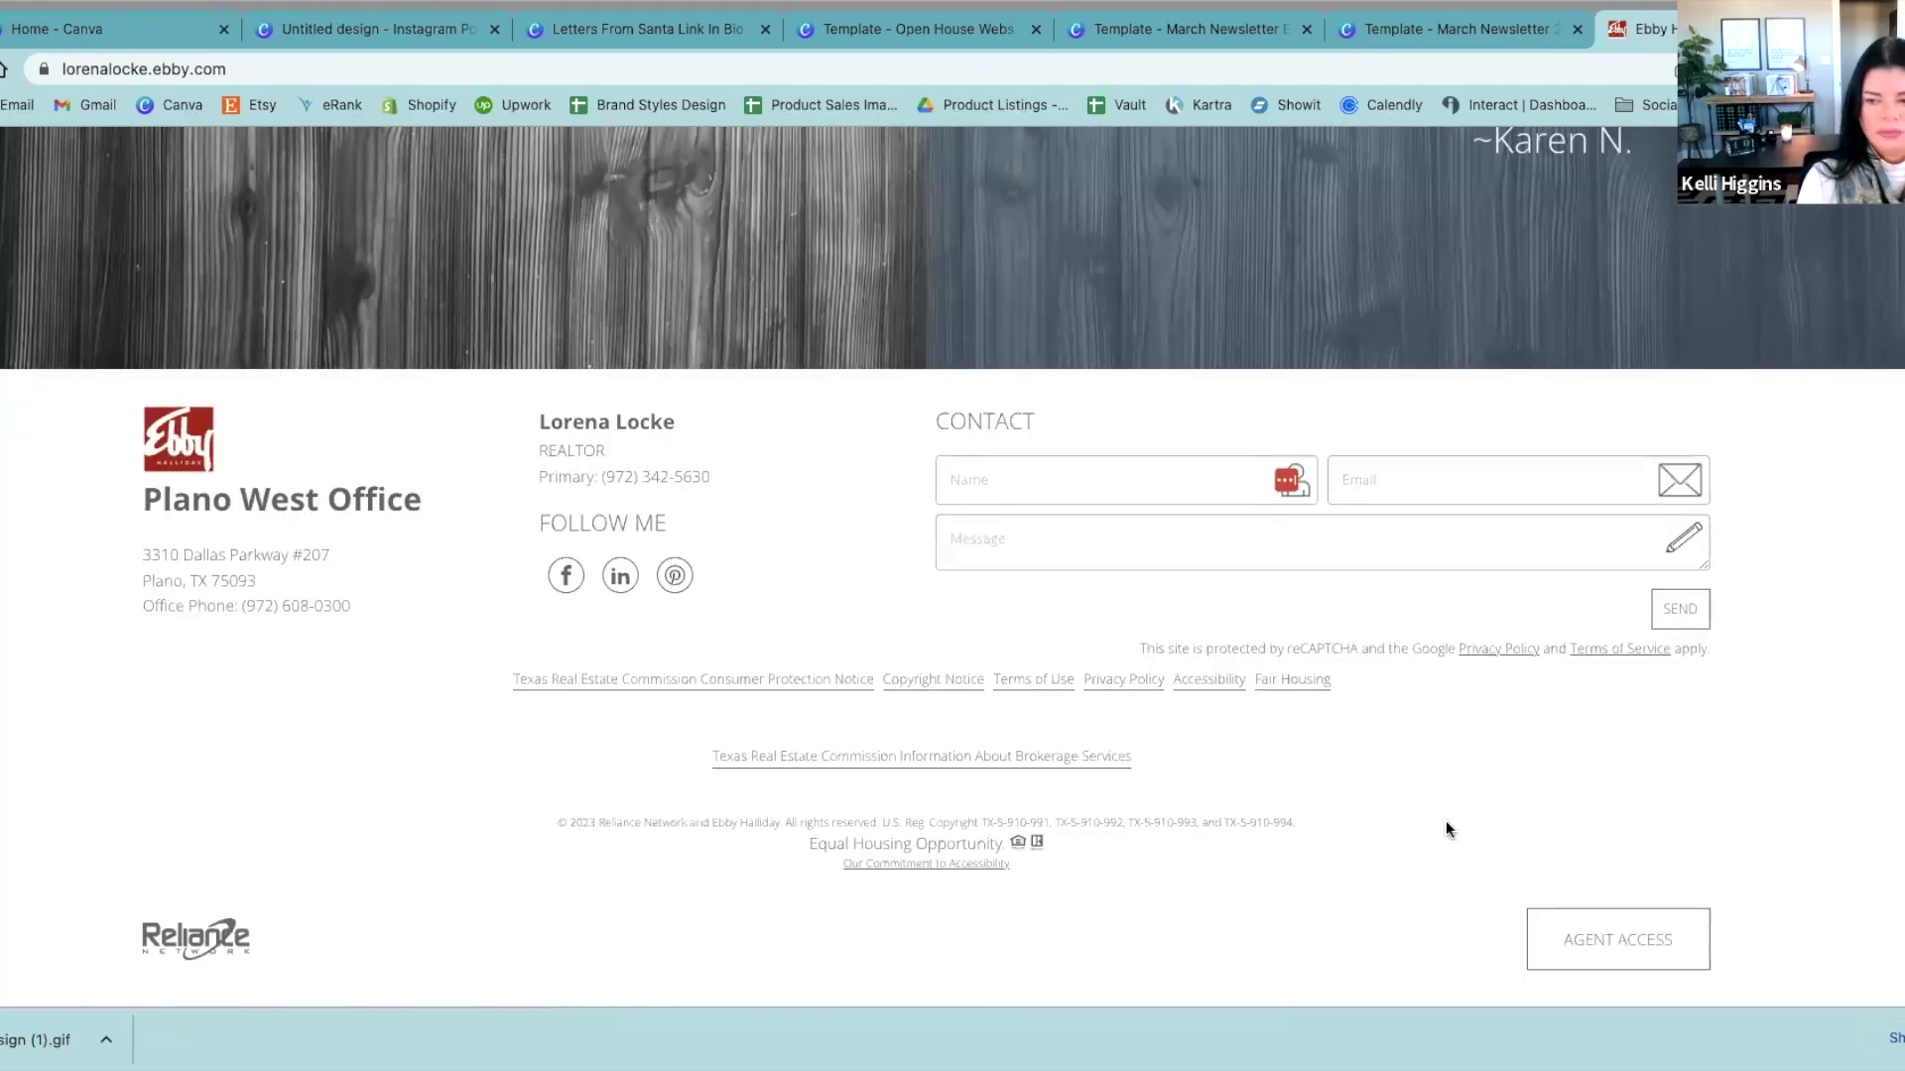
scroll(1557, 867, up, 15)
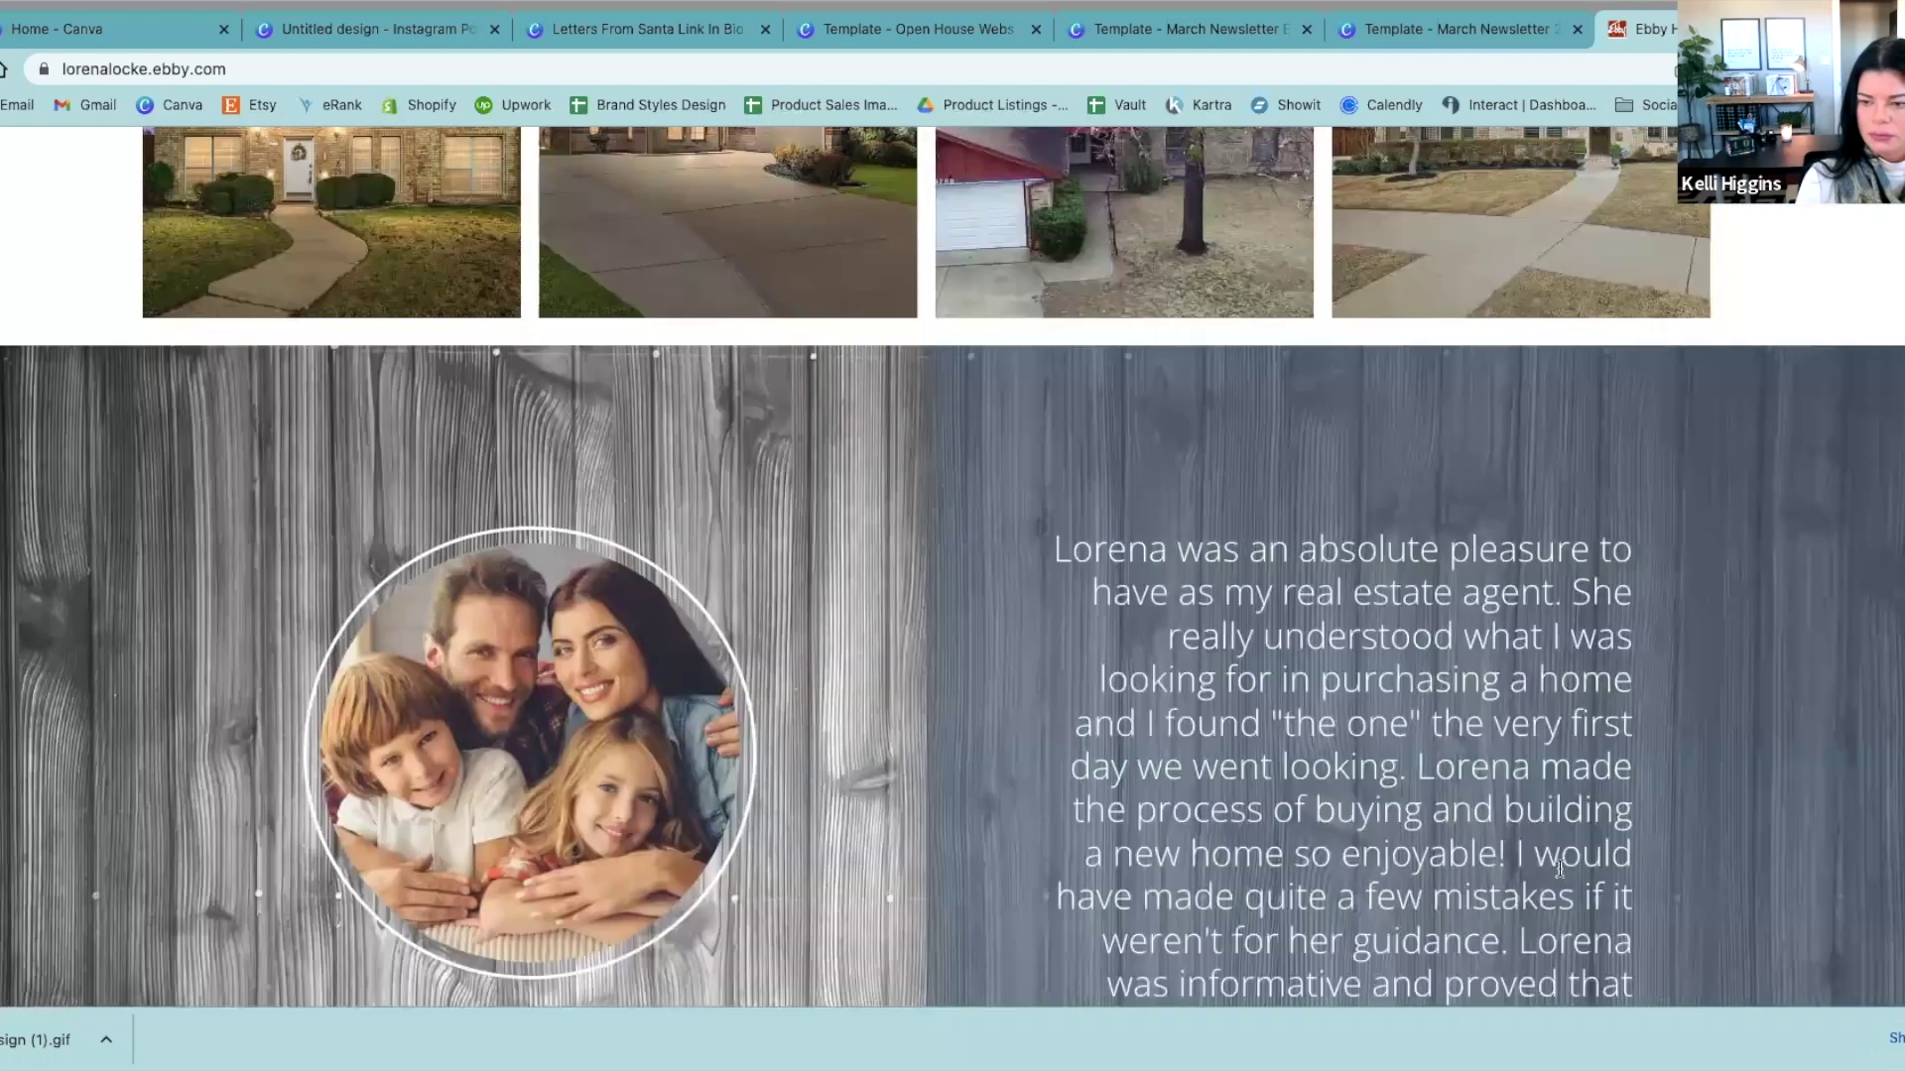
scroll(1558, 867, up, 2)
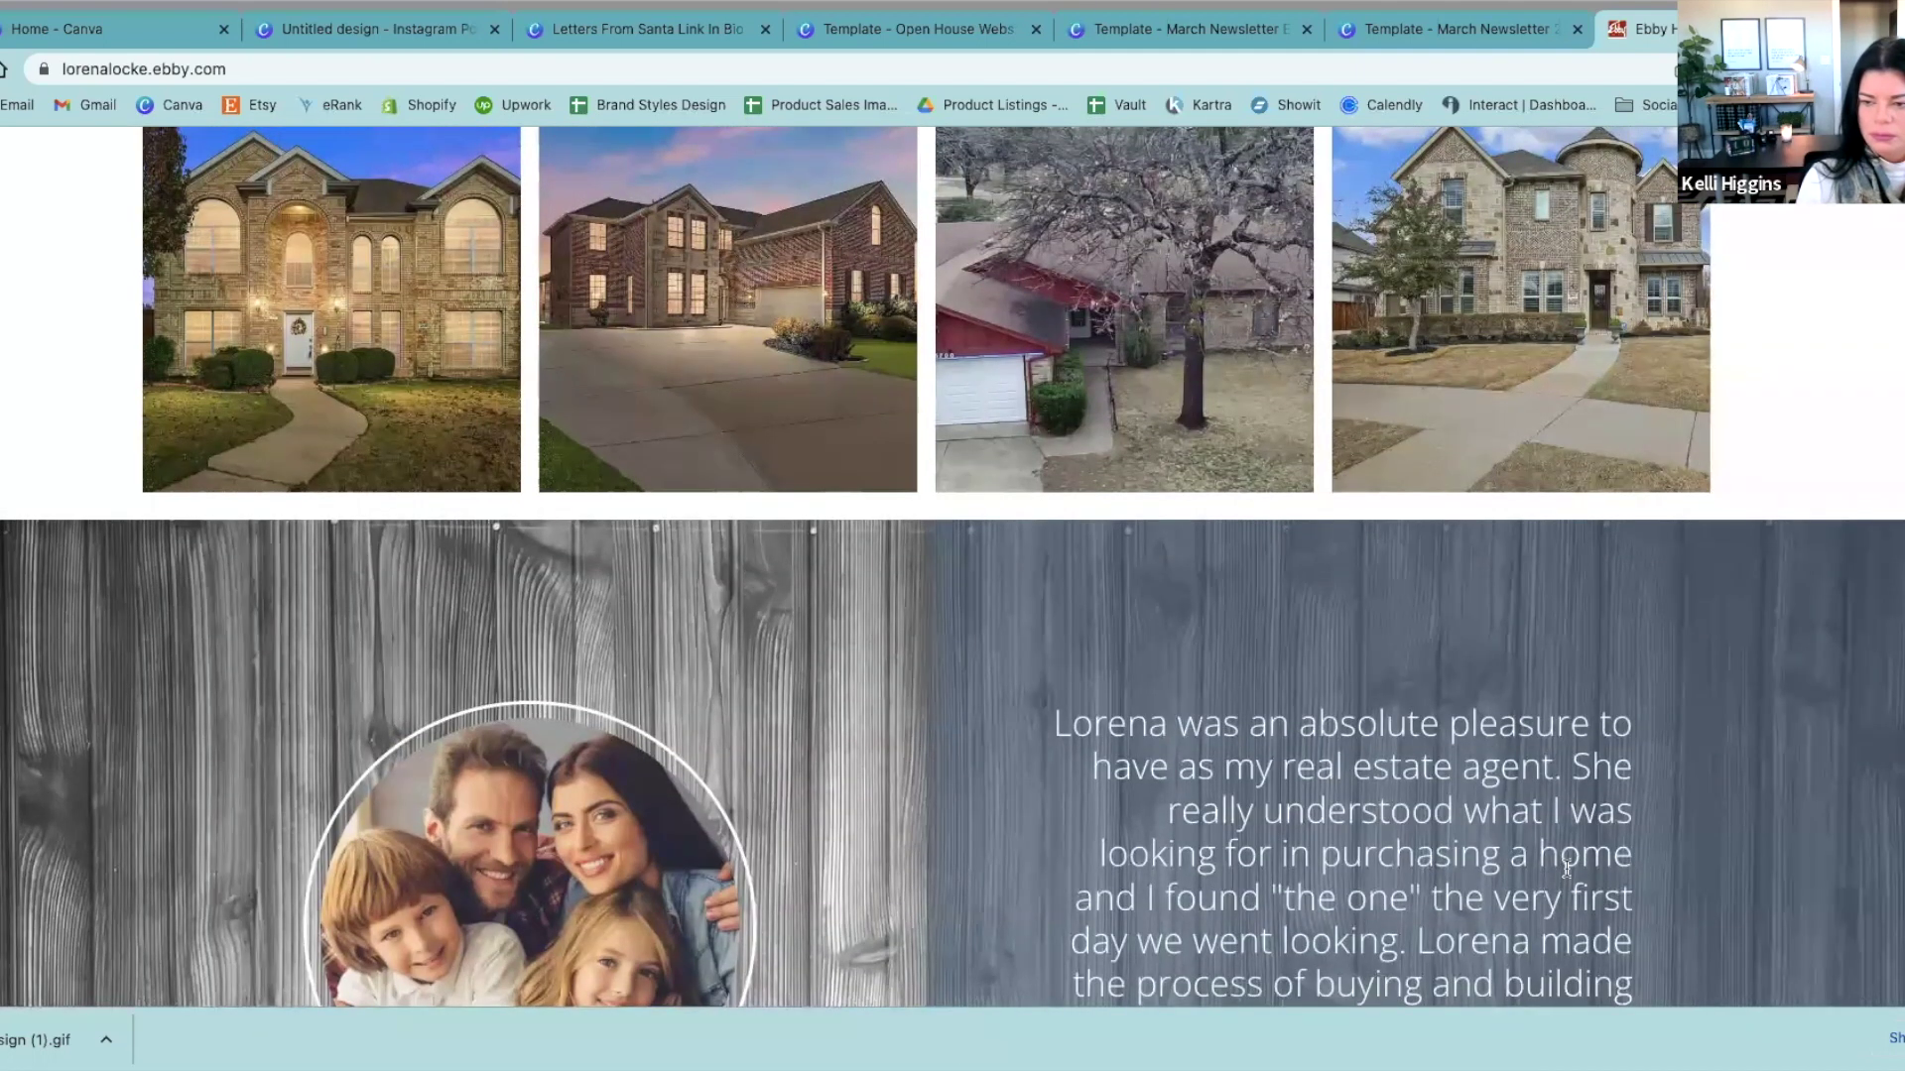
scroll(1566, 869, up, 15)
scroll(1566, 871, up, 15)
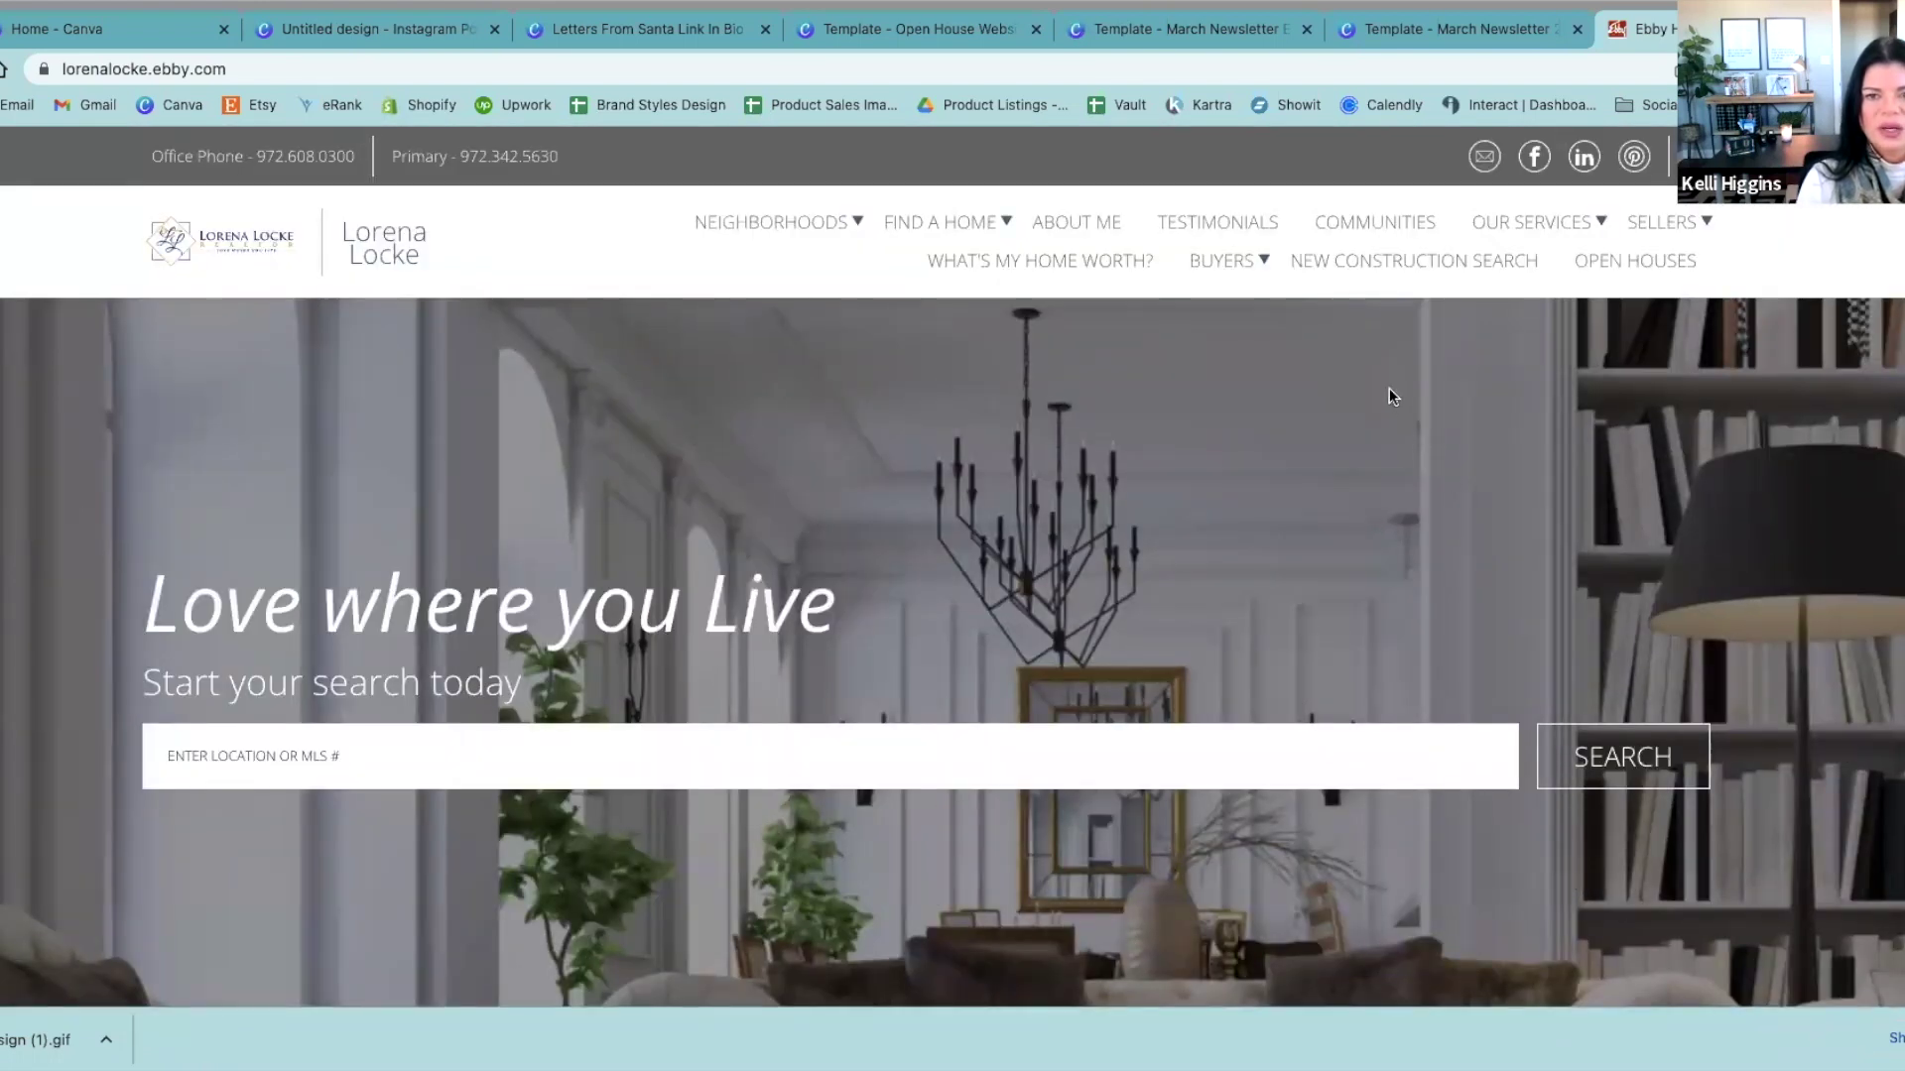
Open FIND A HOME > NEW LISTINGS and scroll the listings.
mouse_move(893, 208)
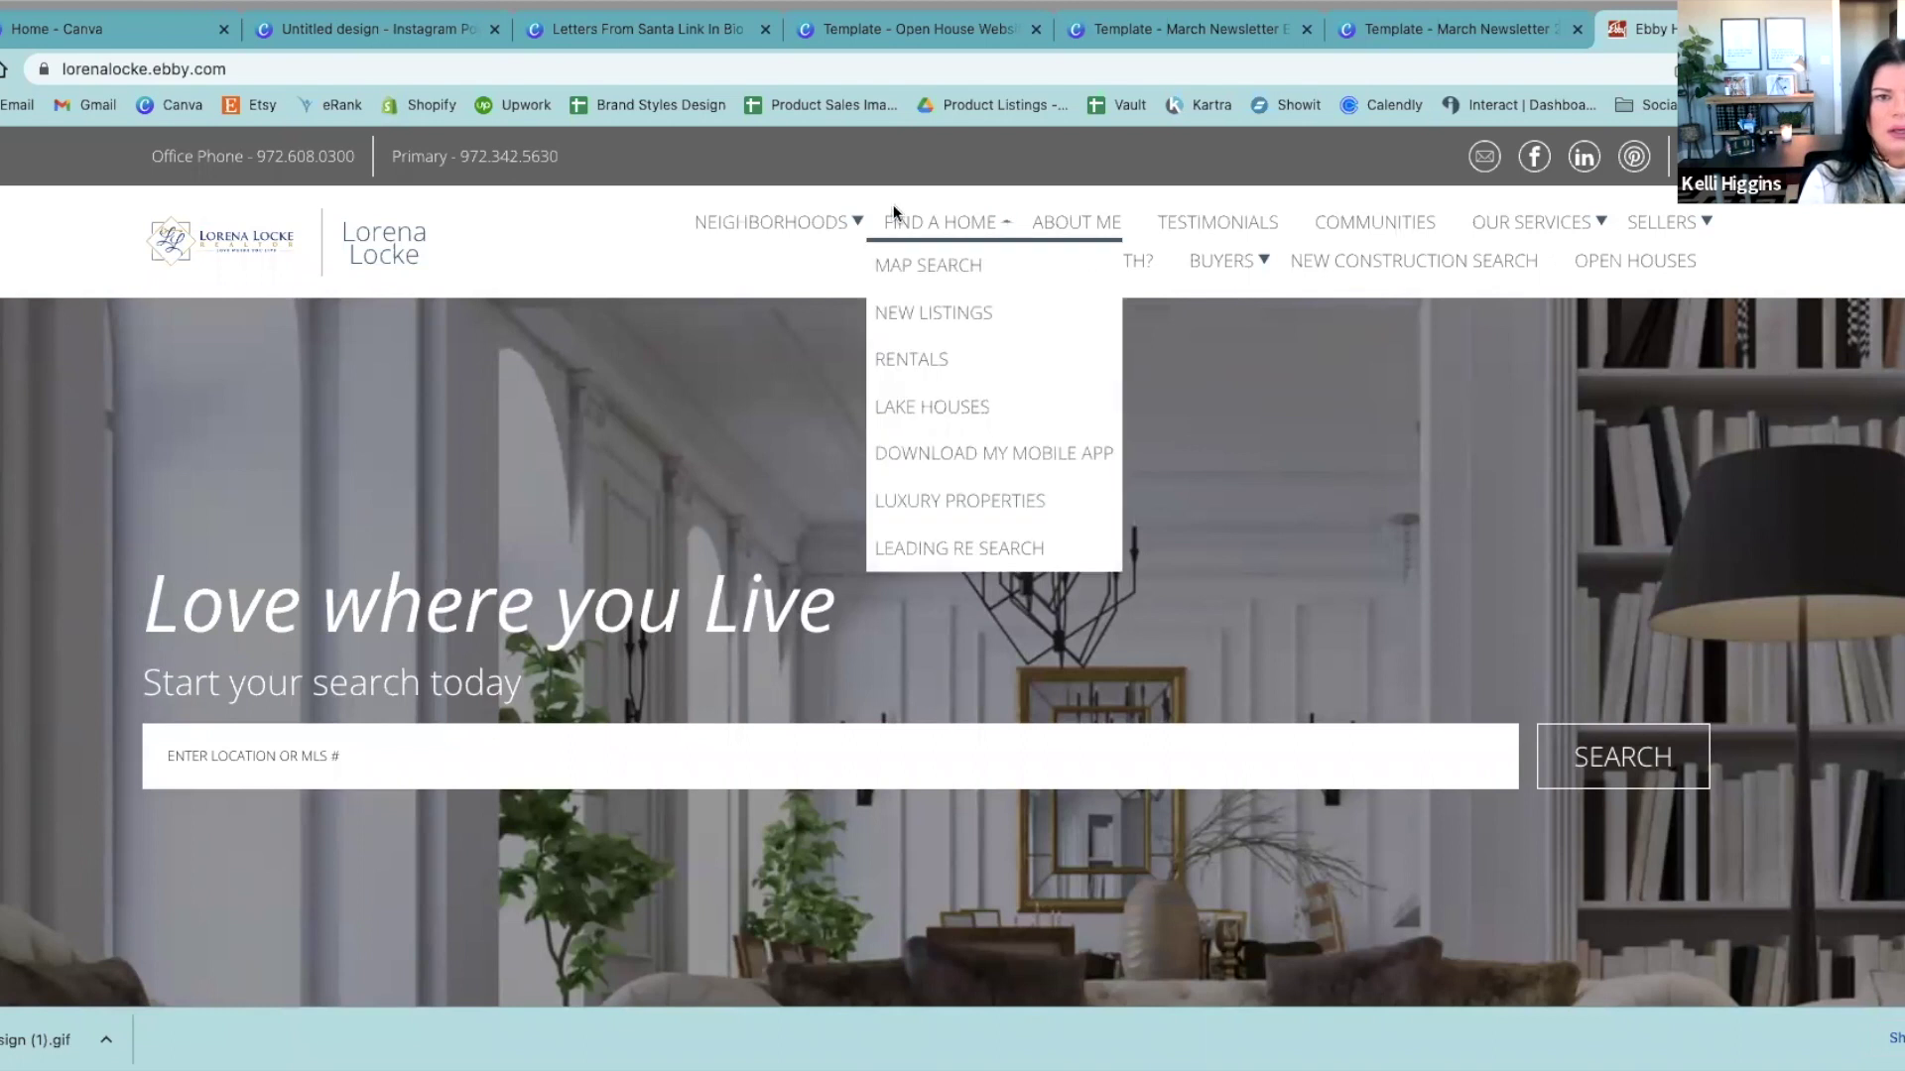
click(915, 315)
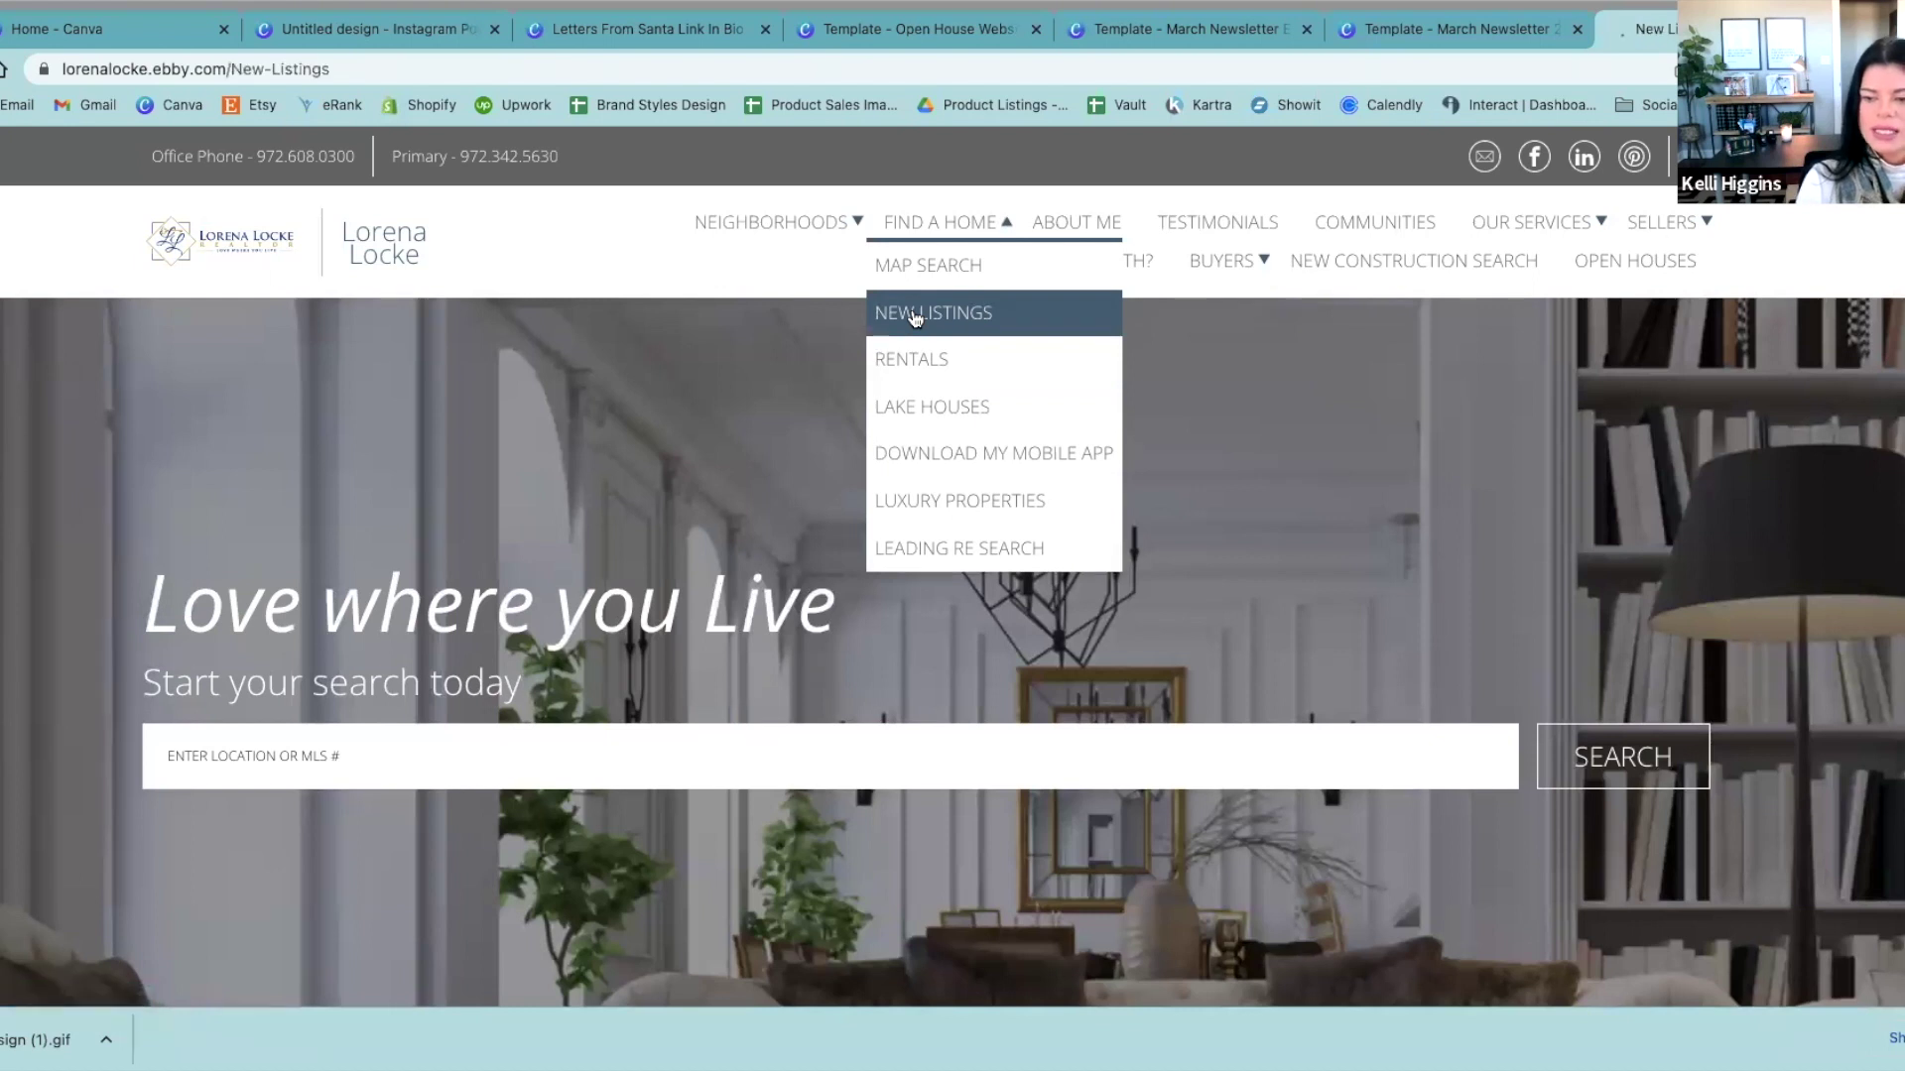
scroll(38, 580, down, 1)
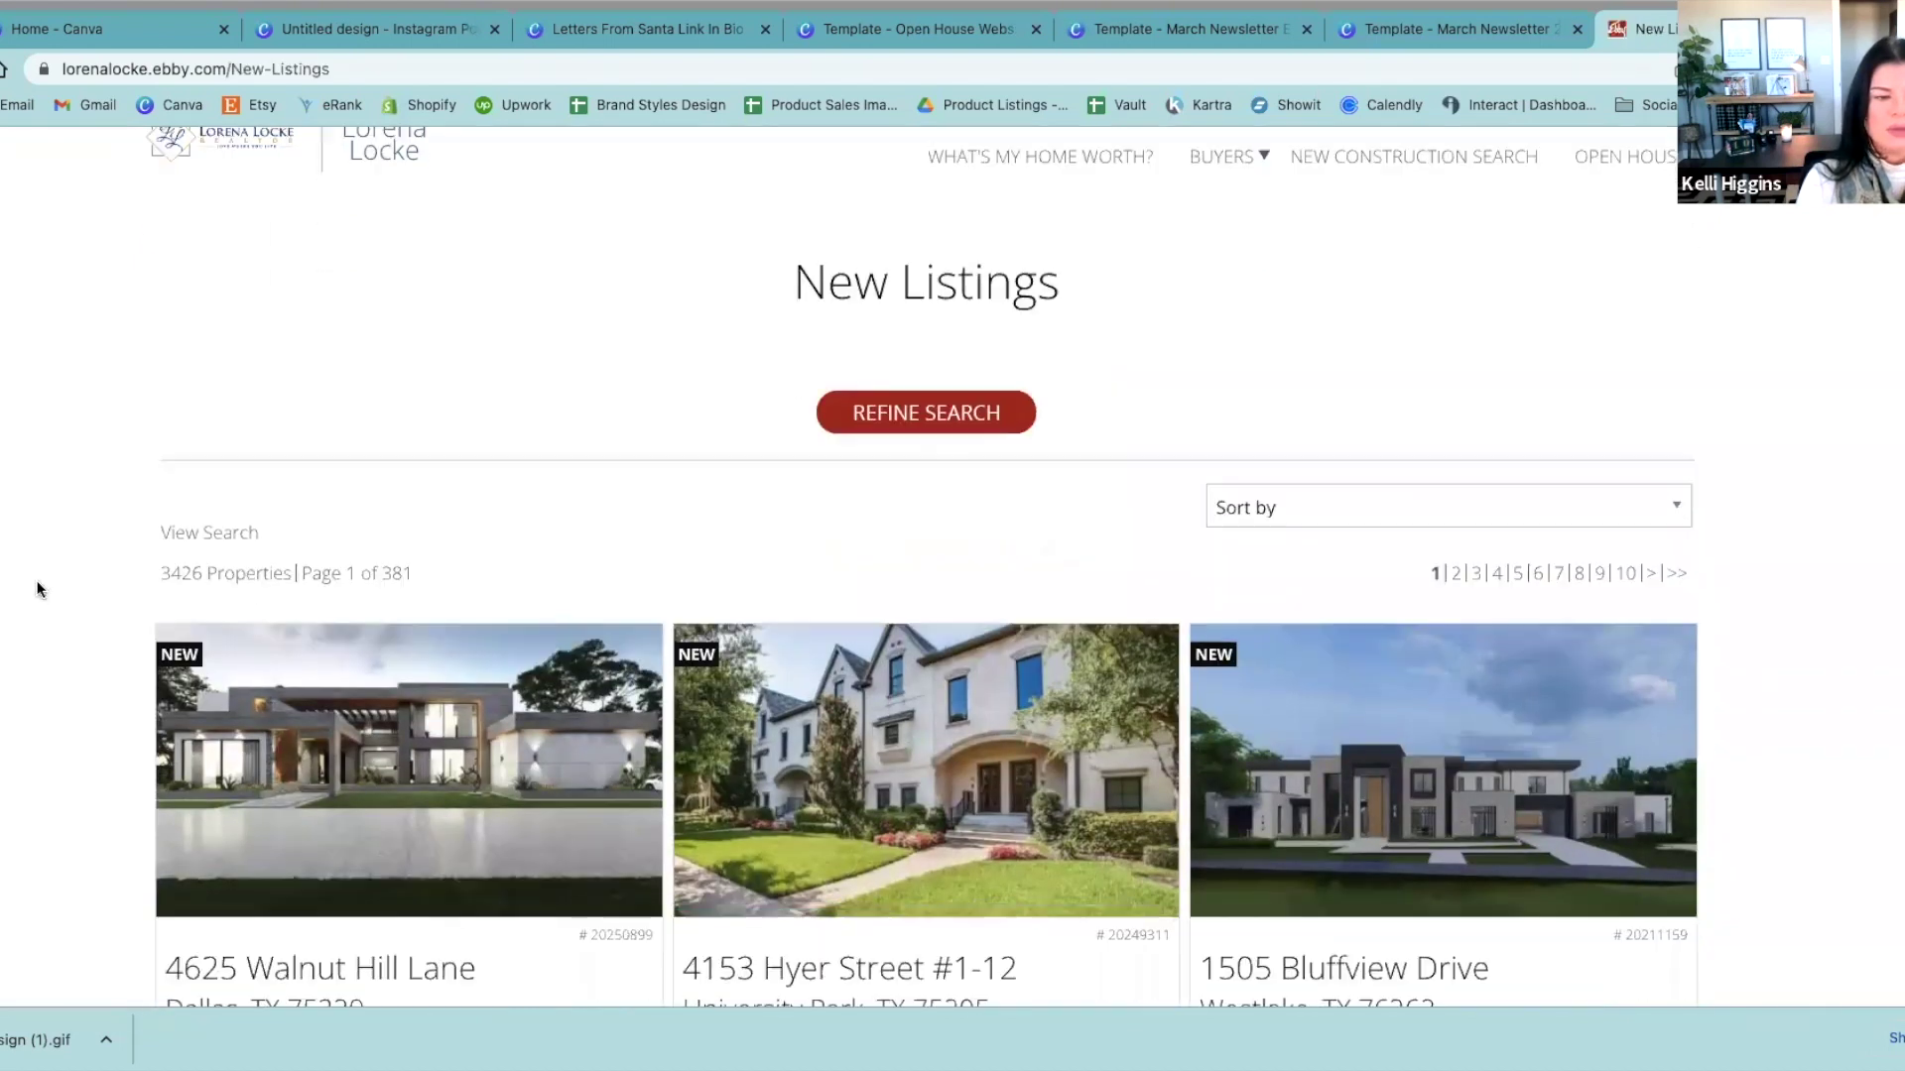
scroll(38, 581, down, 2)
click(287, 631)
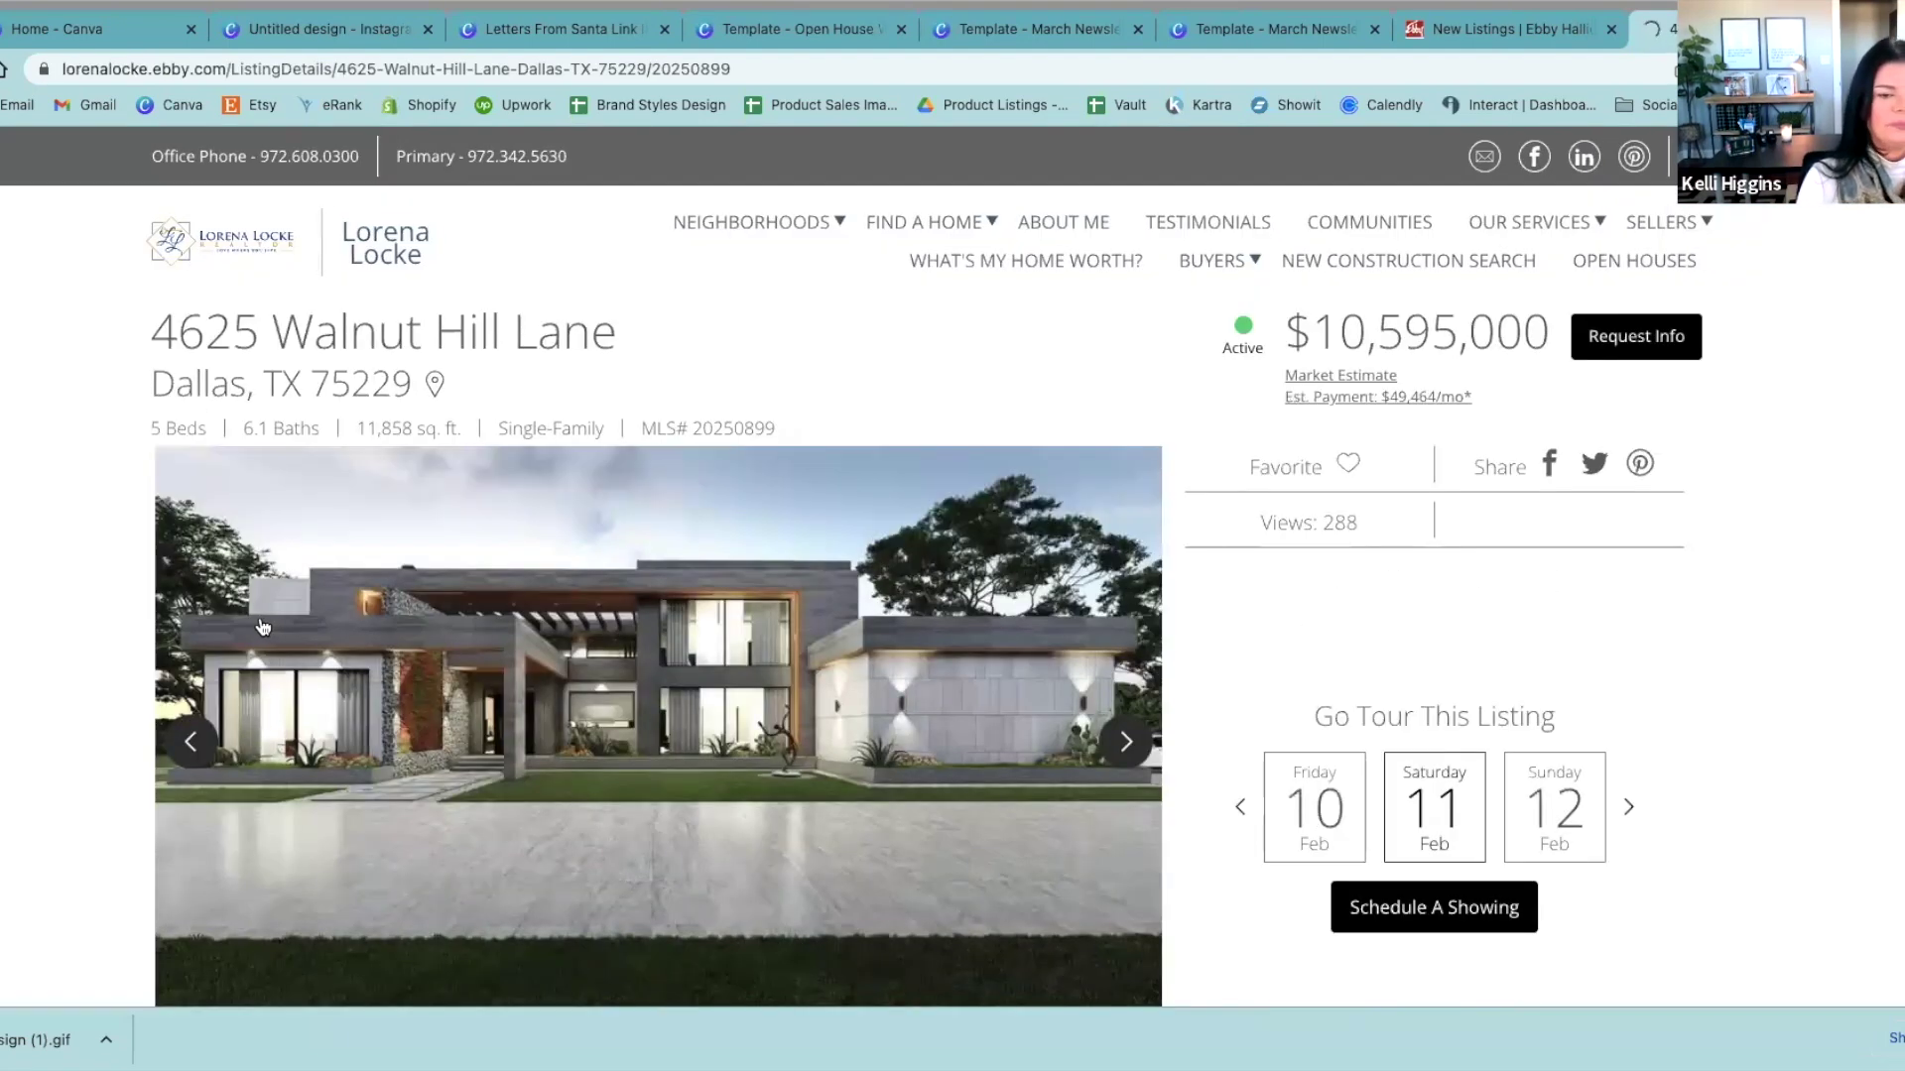
click(133, 72)
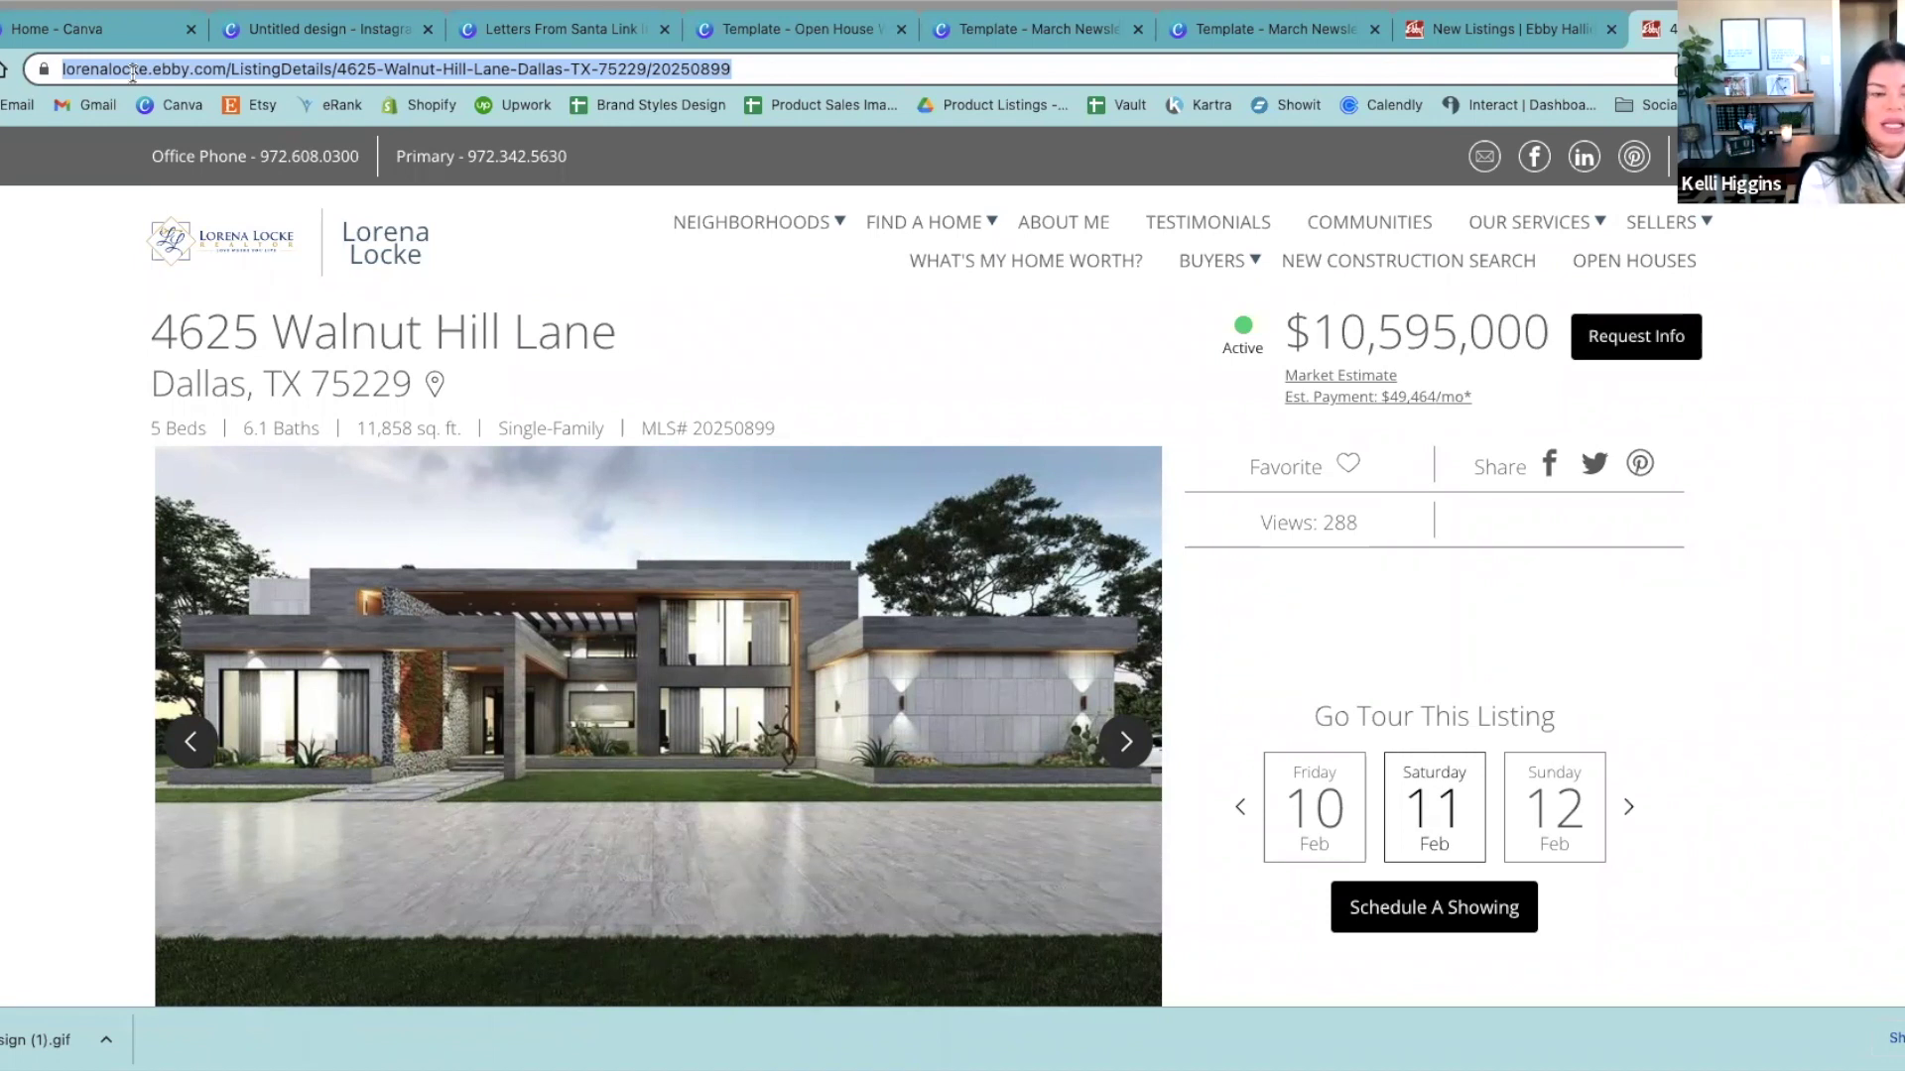
click(298, 28)
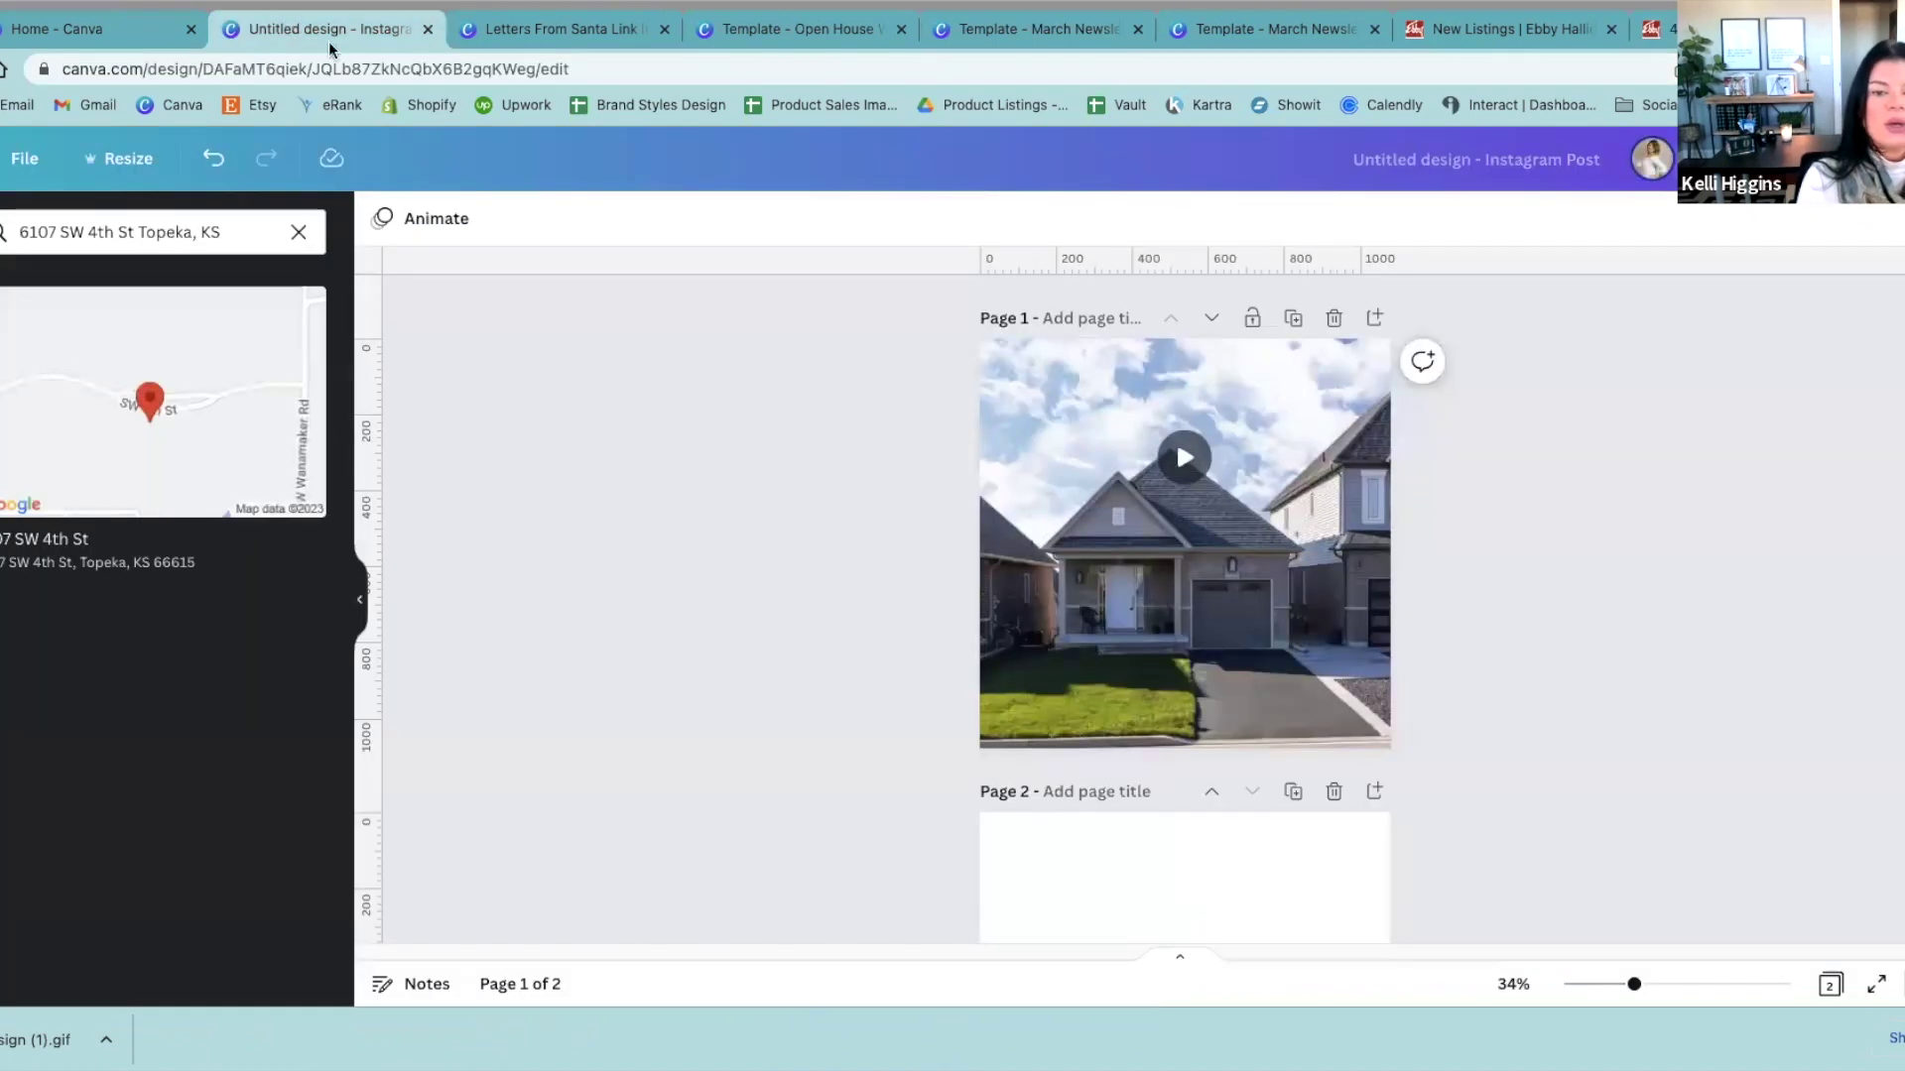
Link the BOOK A SHOWING text to the copied listings URL with Ctrl+K.
click(508, 28)
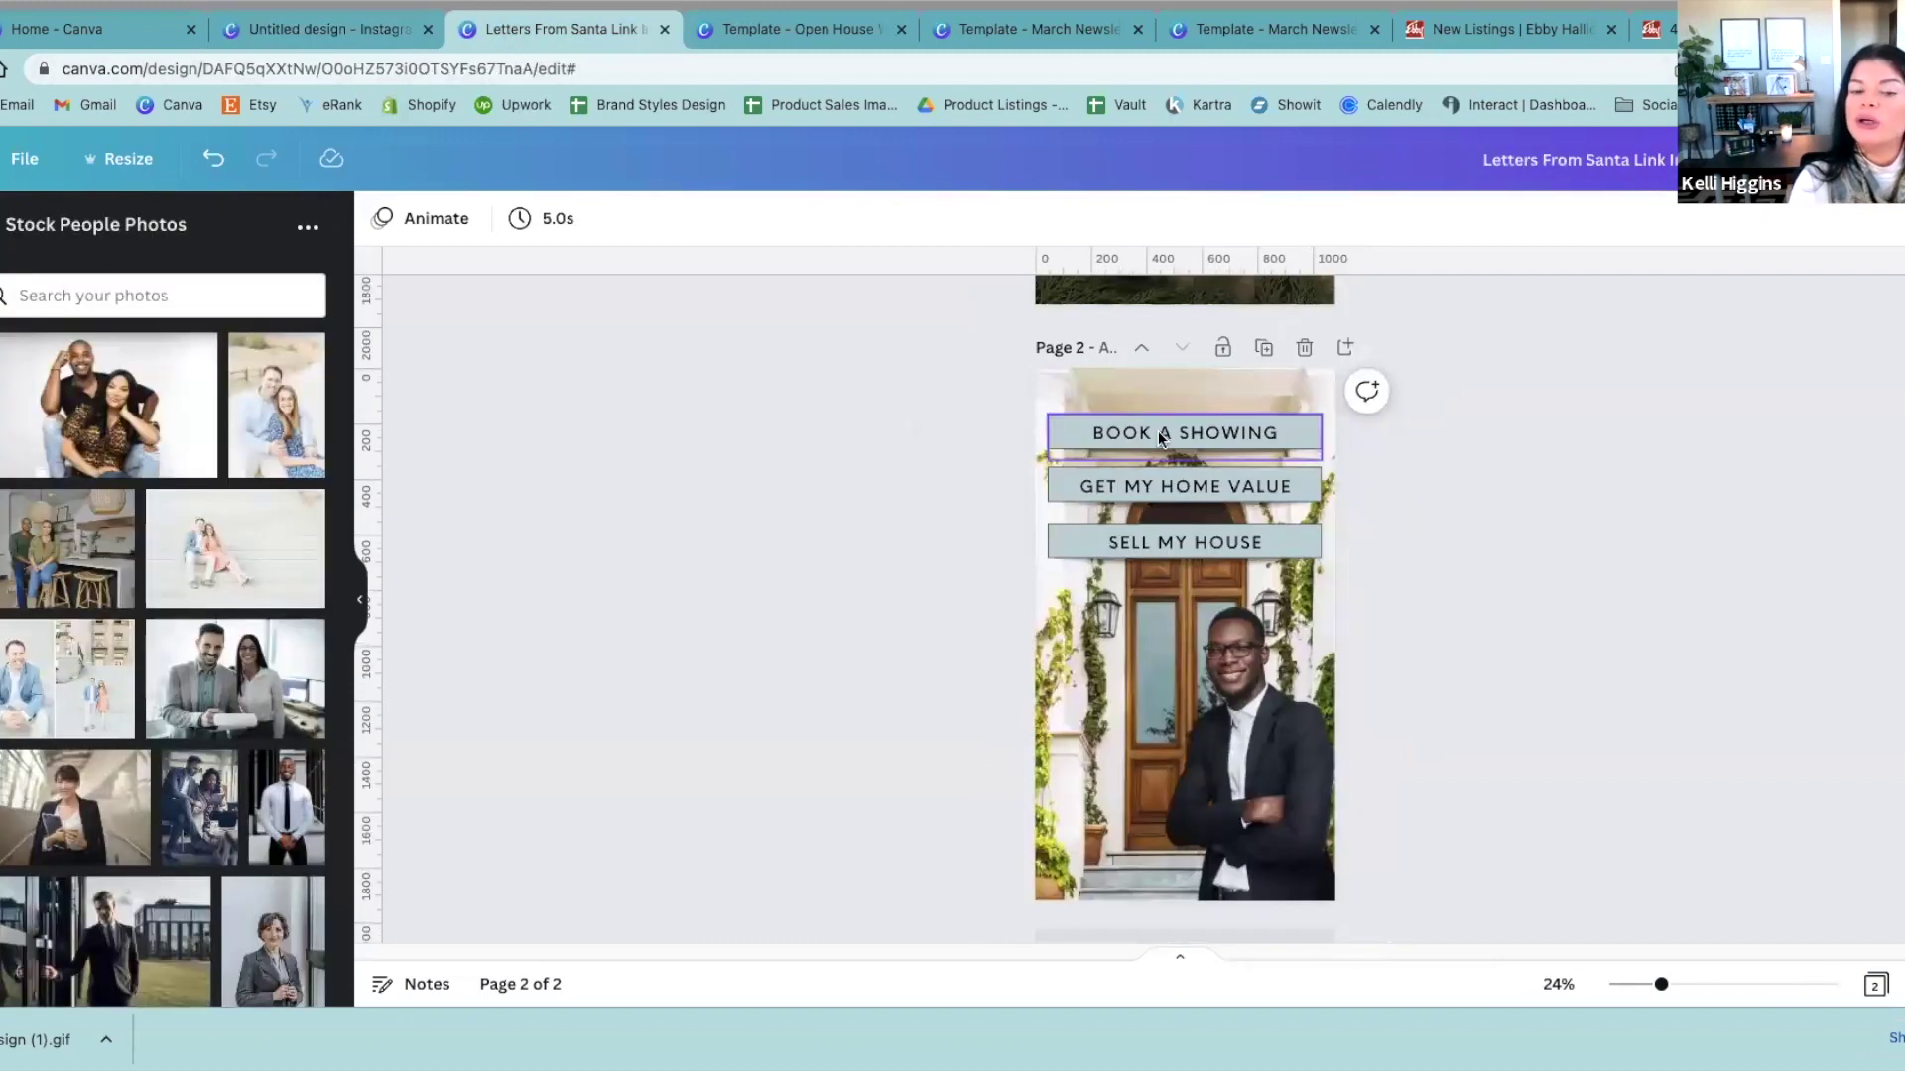
click(1158, 430)
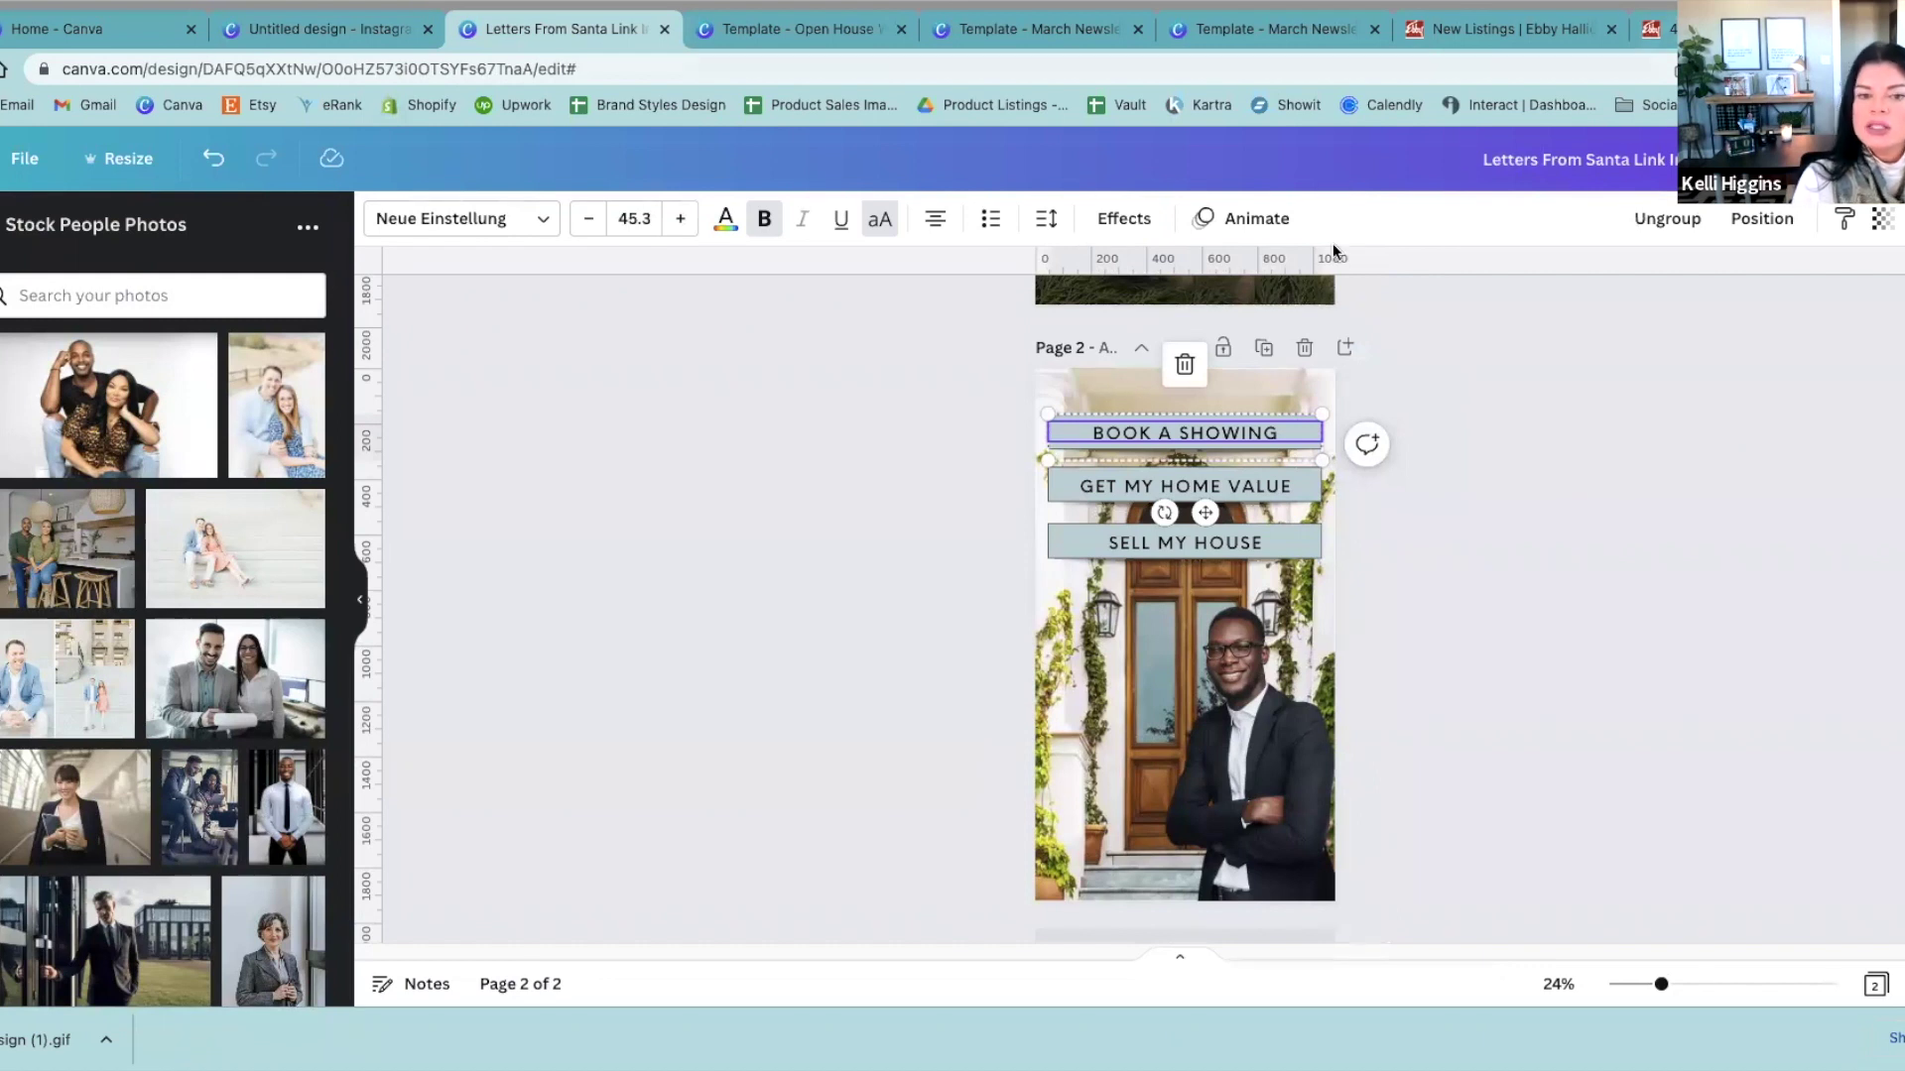
key(Escape)
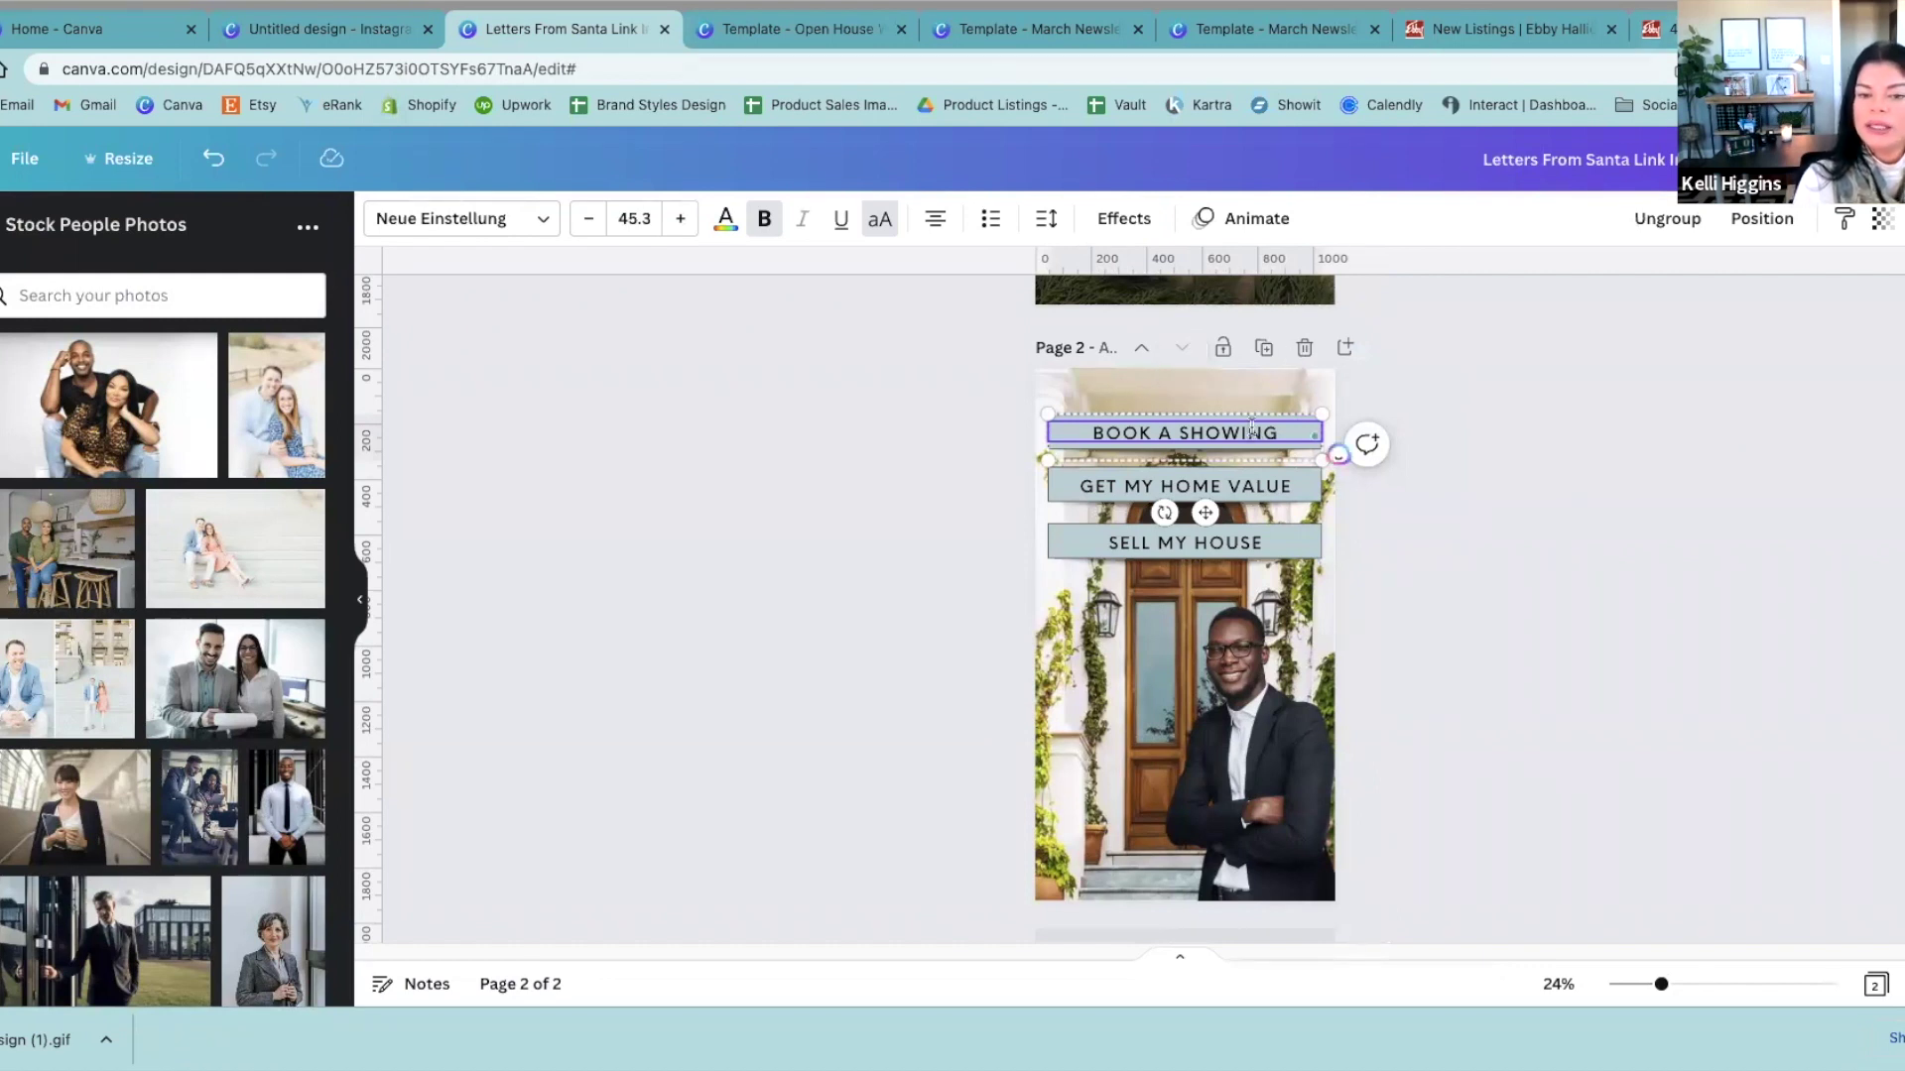
click(1288, 441)
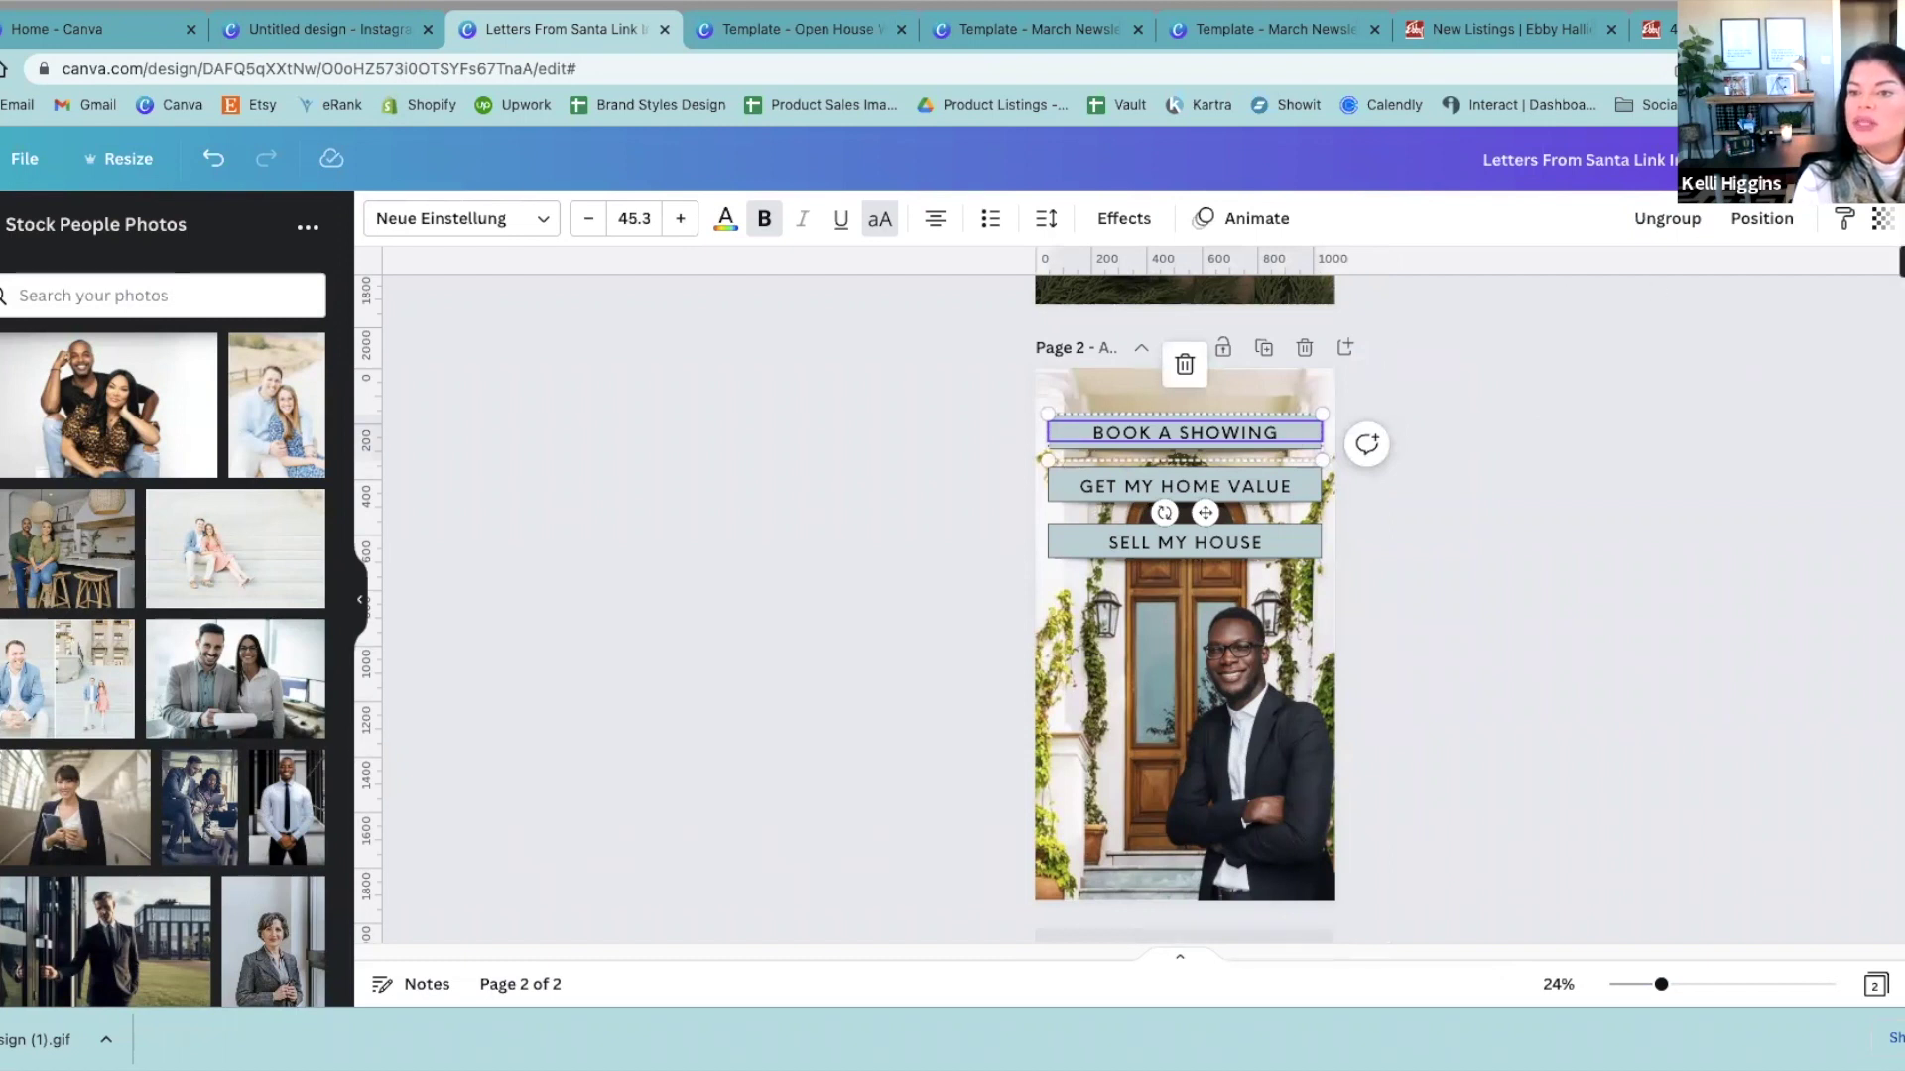
key(ctrl+k)
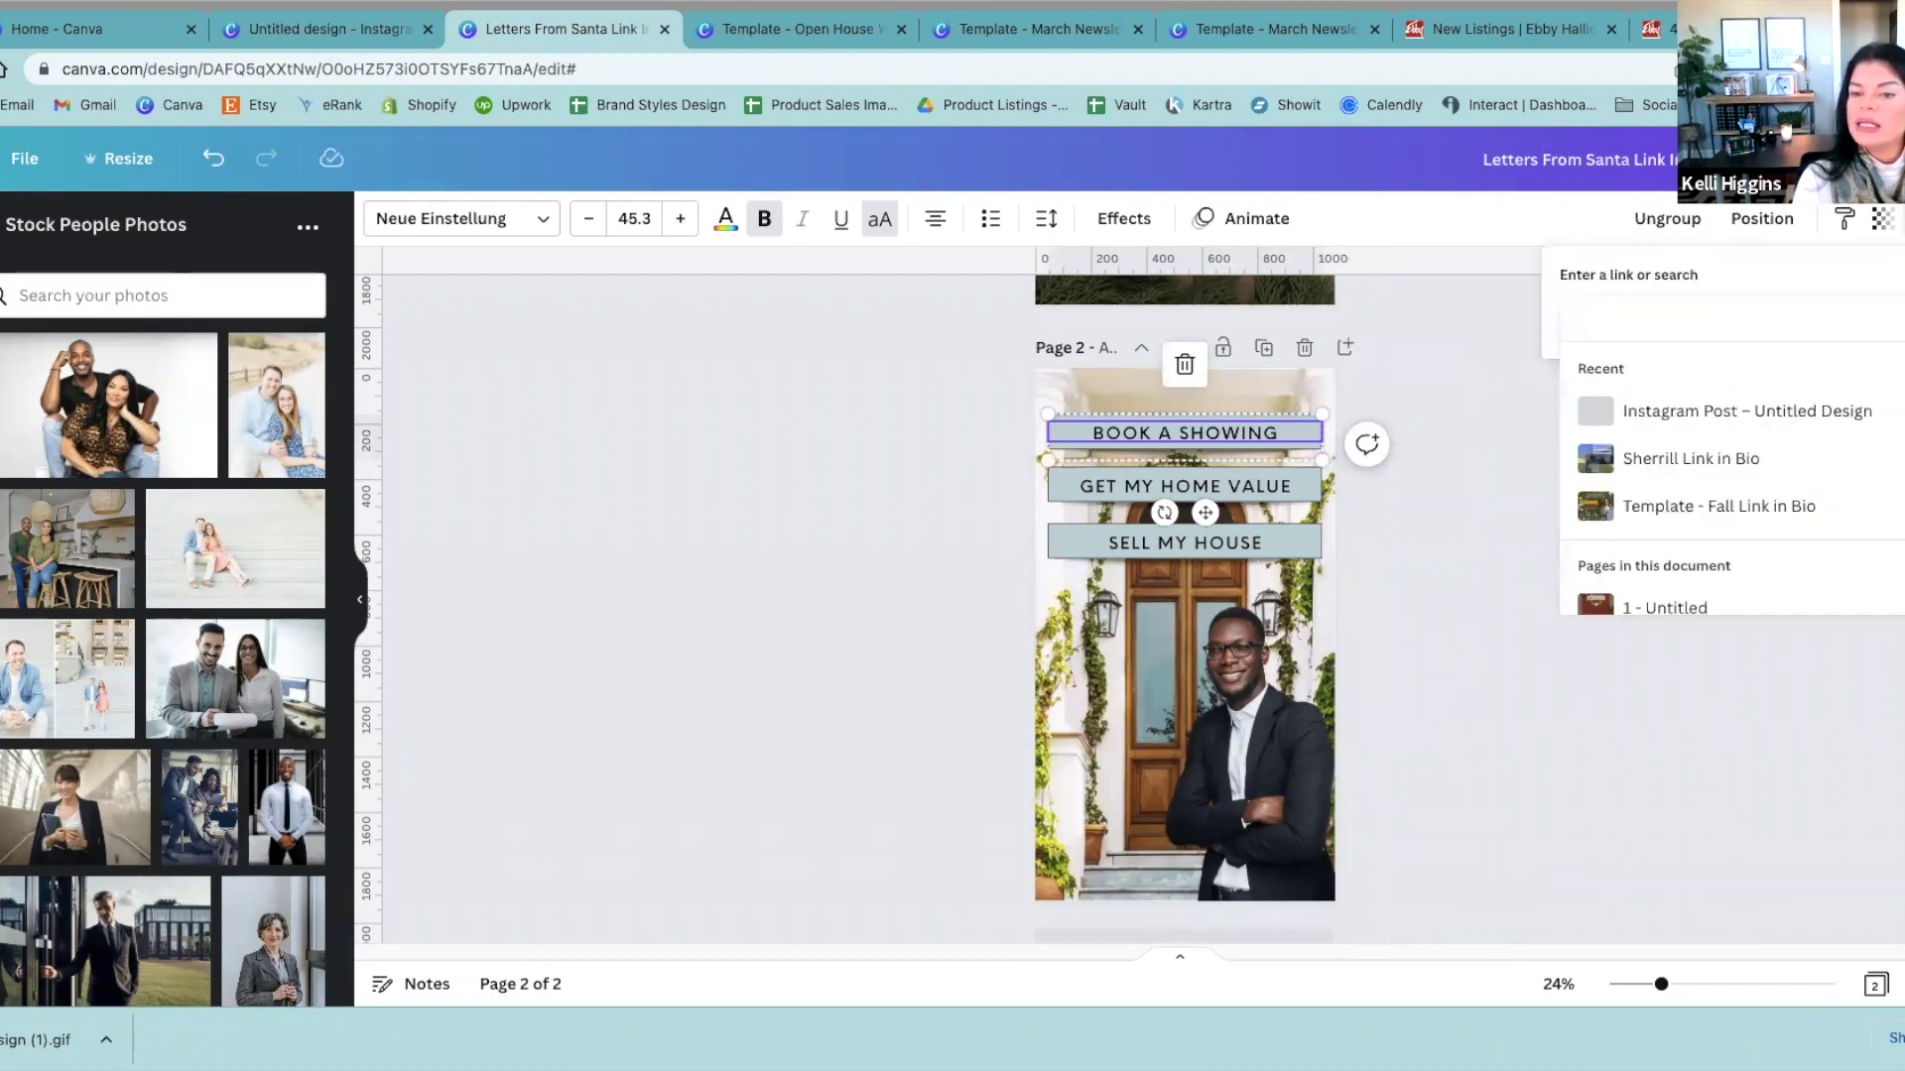
key(ctrl+v)
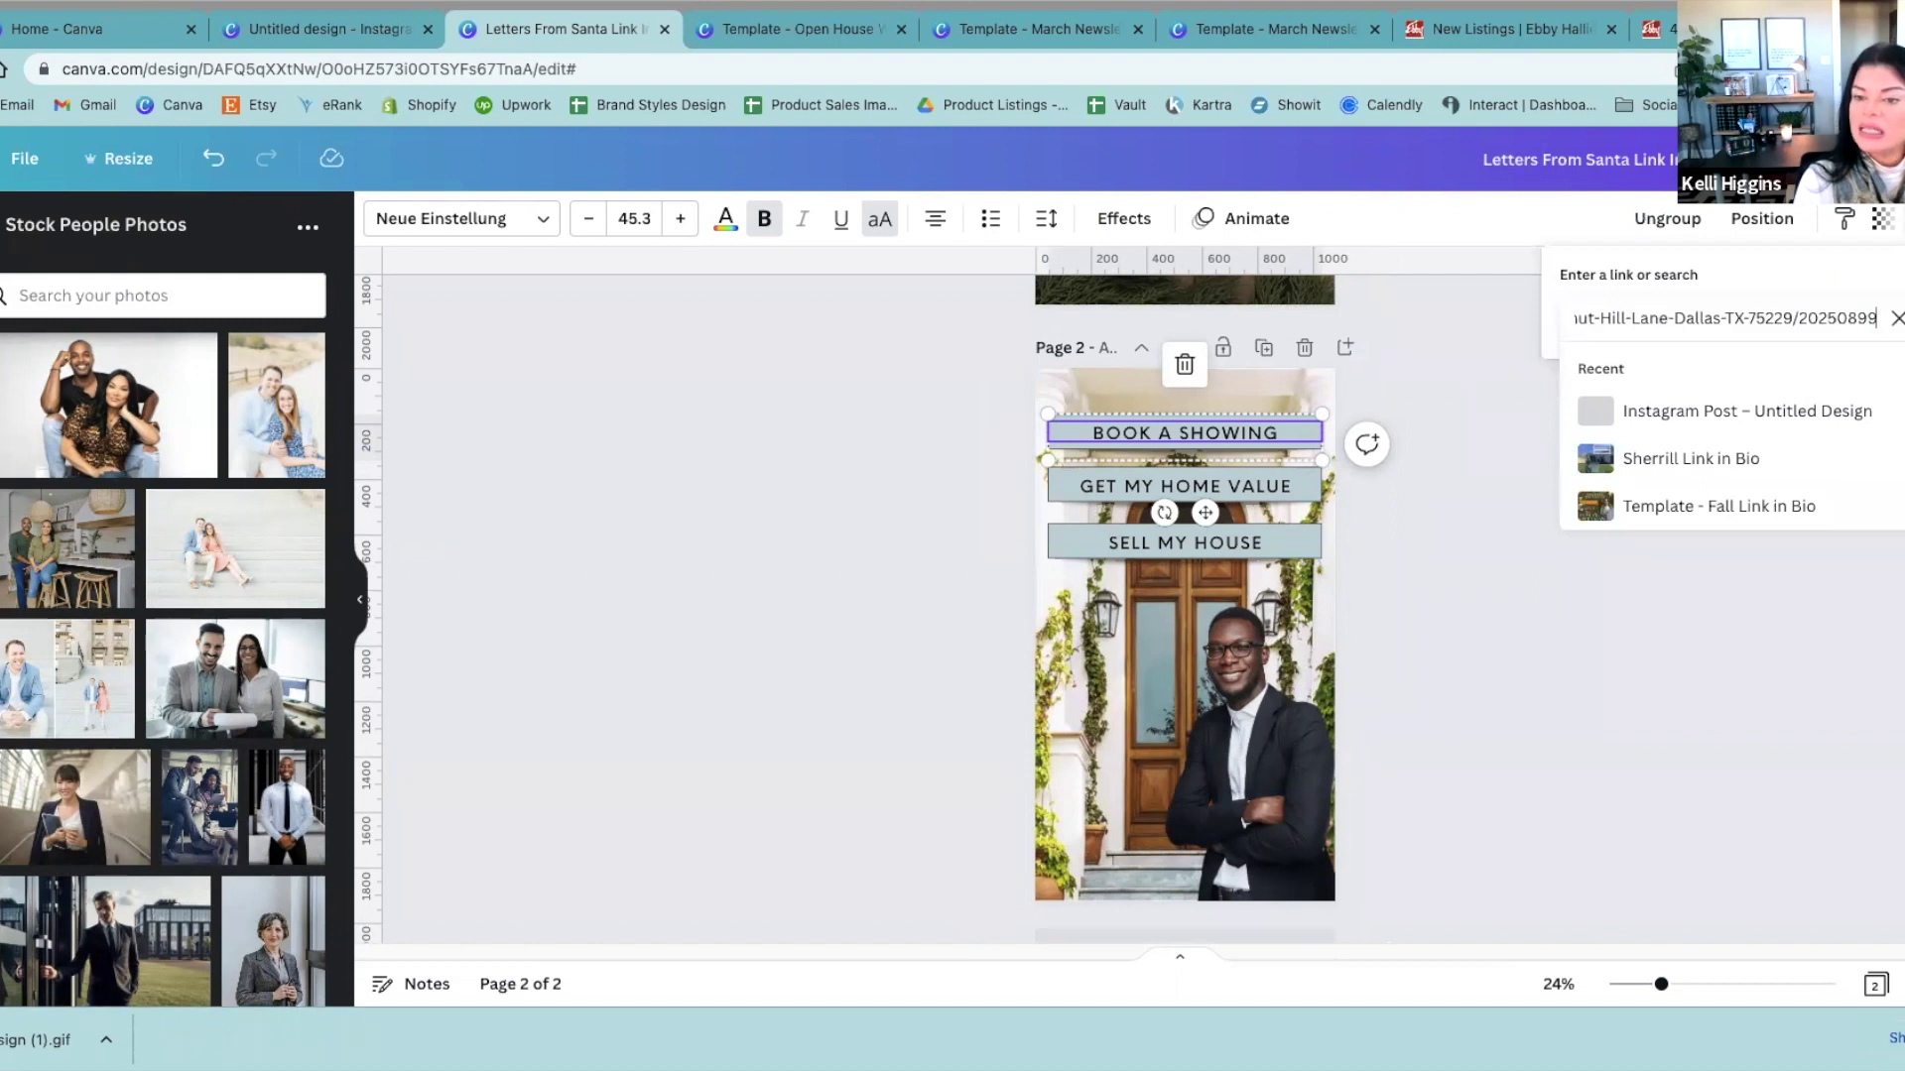
key(Return)
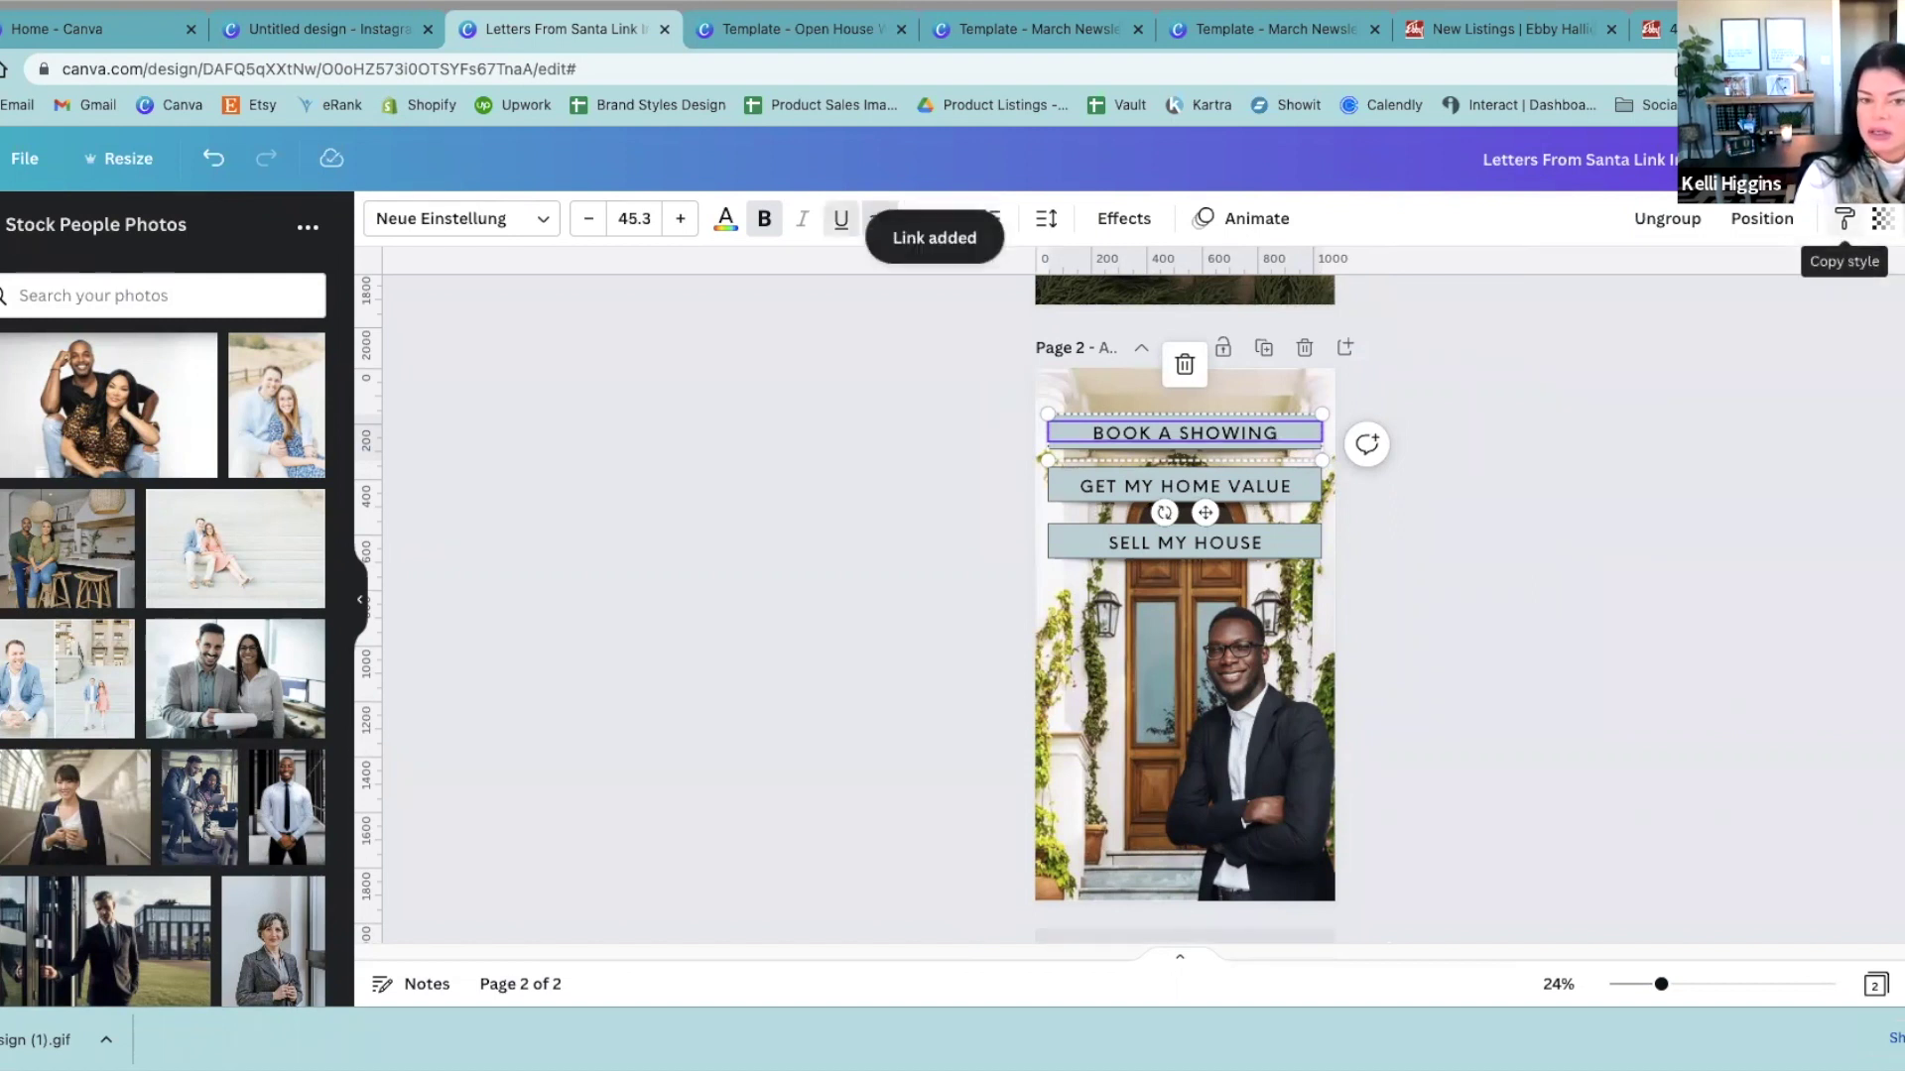
Recheck the BOOK A SHOWING link and toggle underline on its text.
click(884, 523)
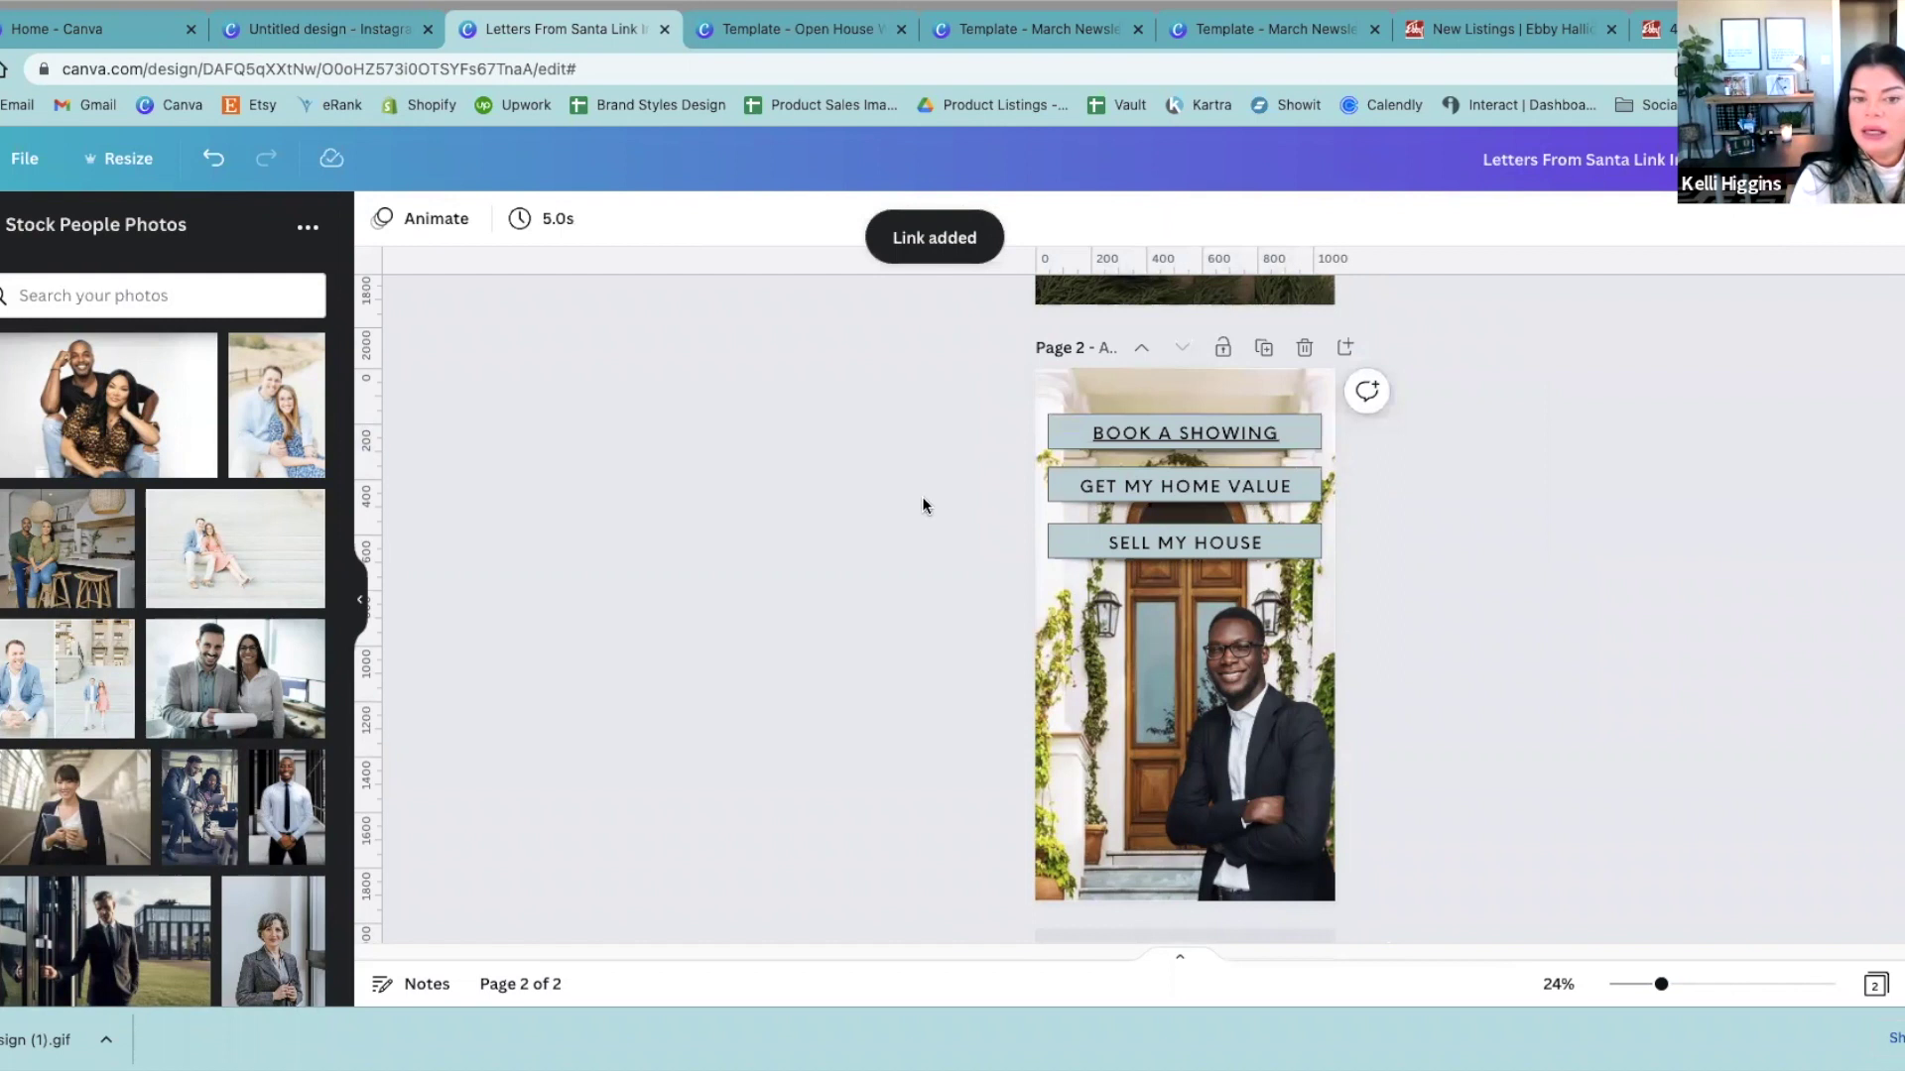
click(1121, 437)
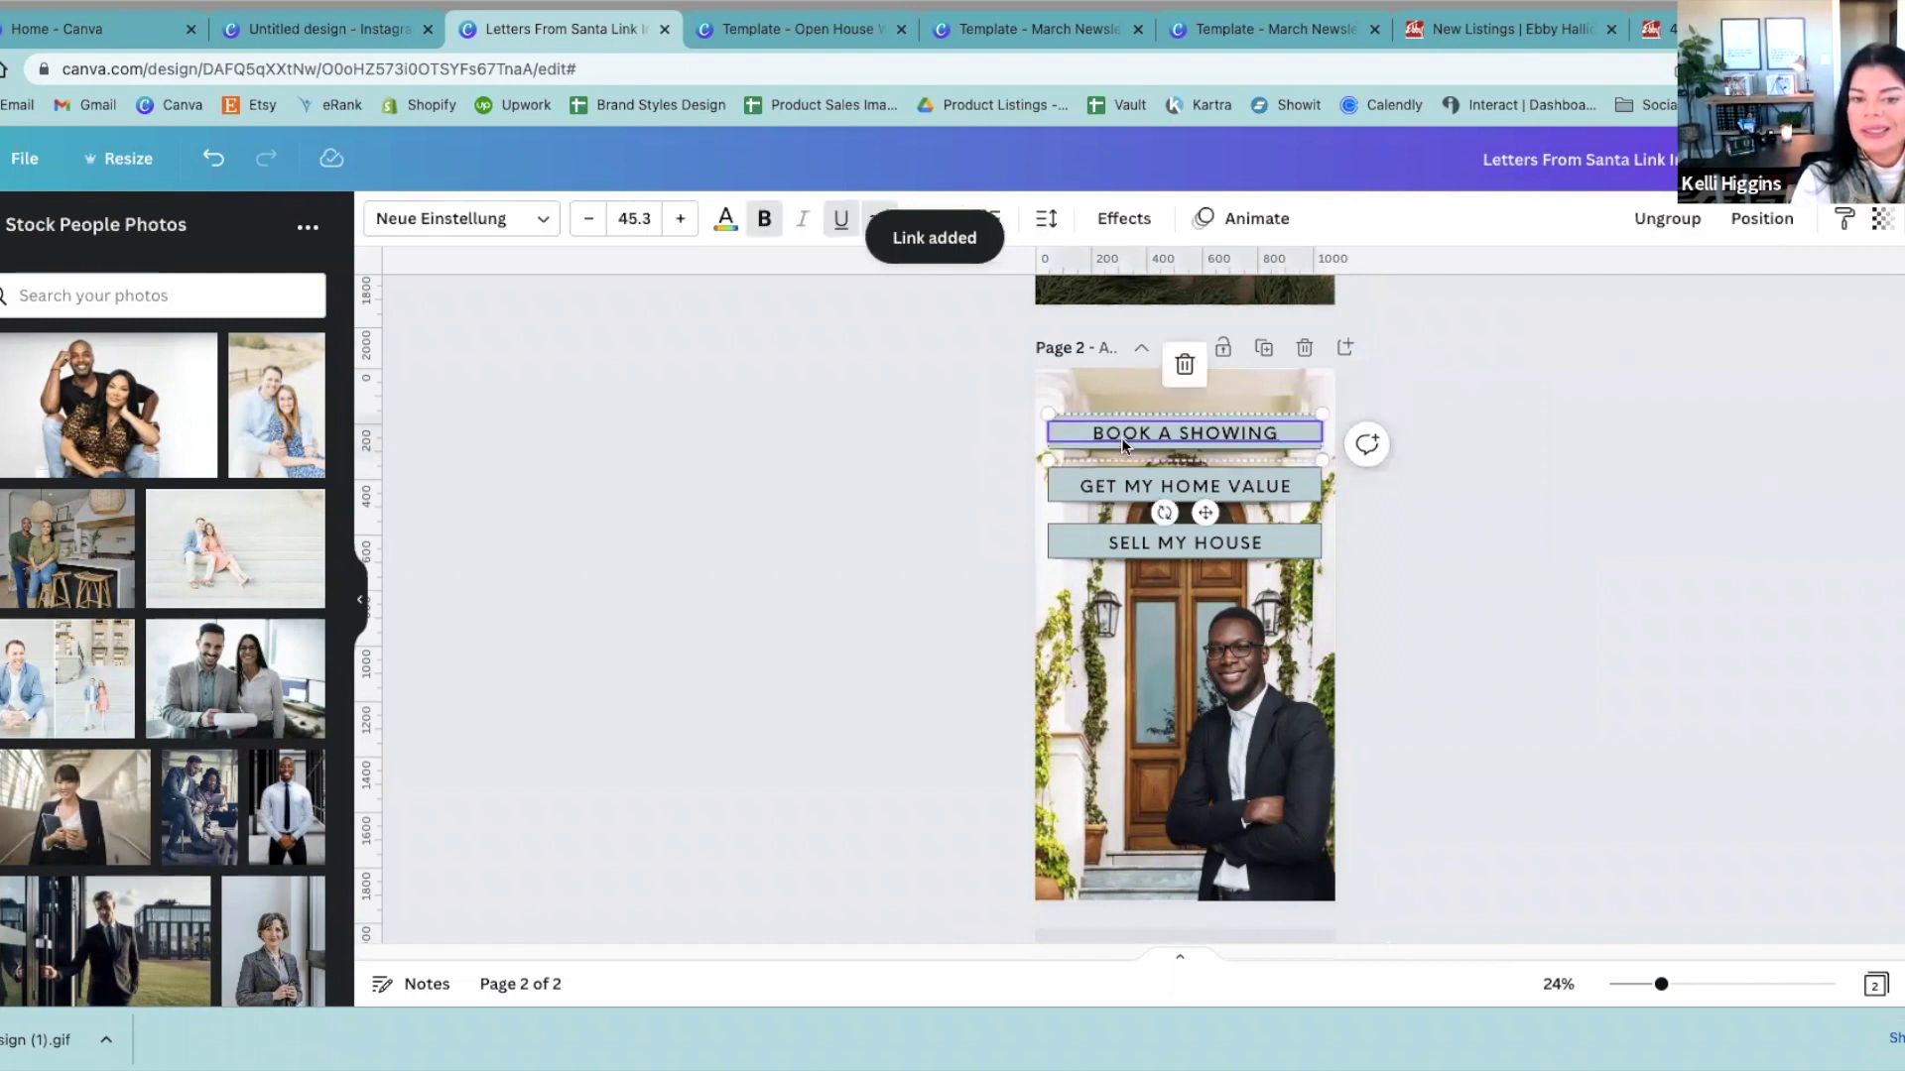
click(929, 413)
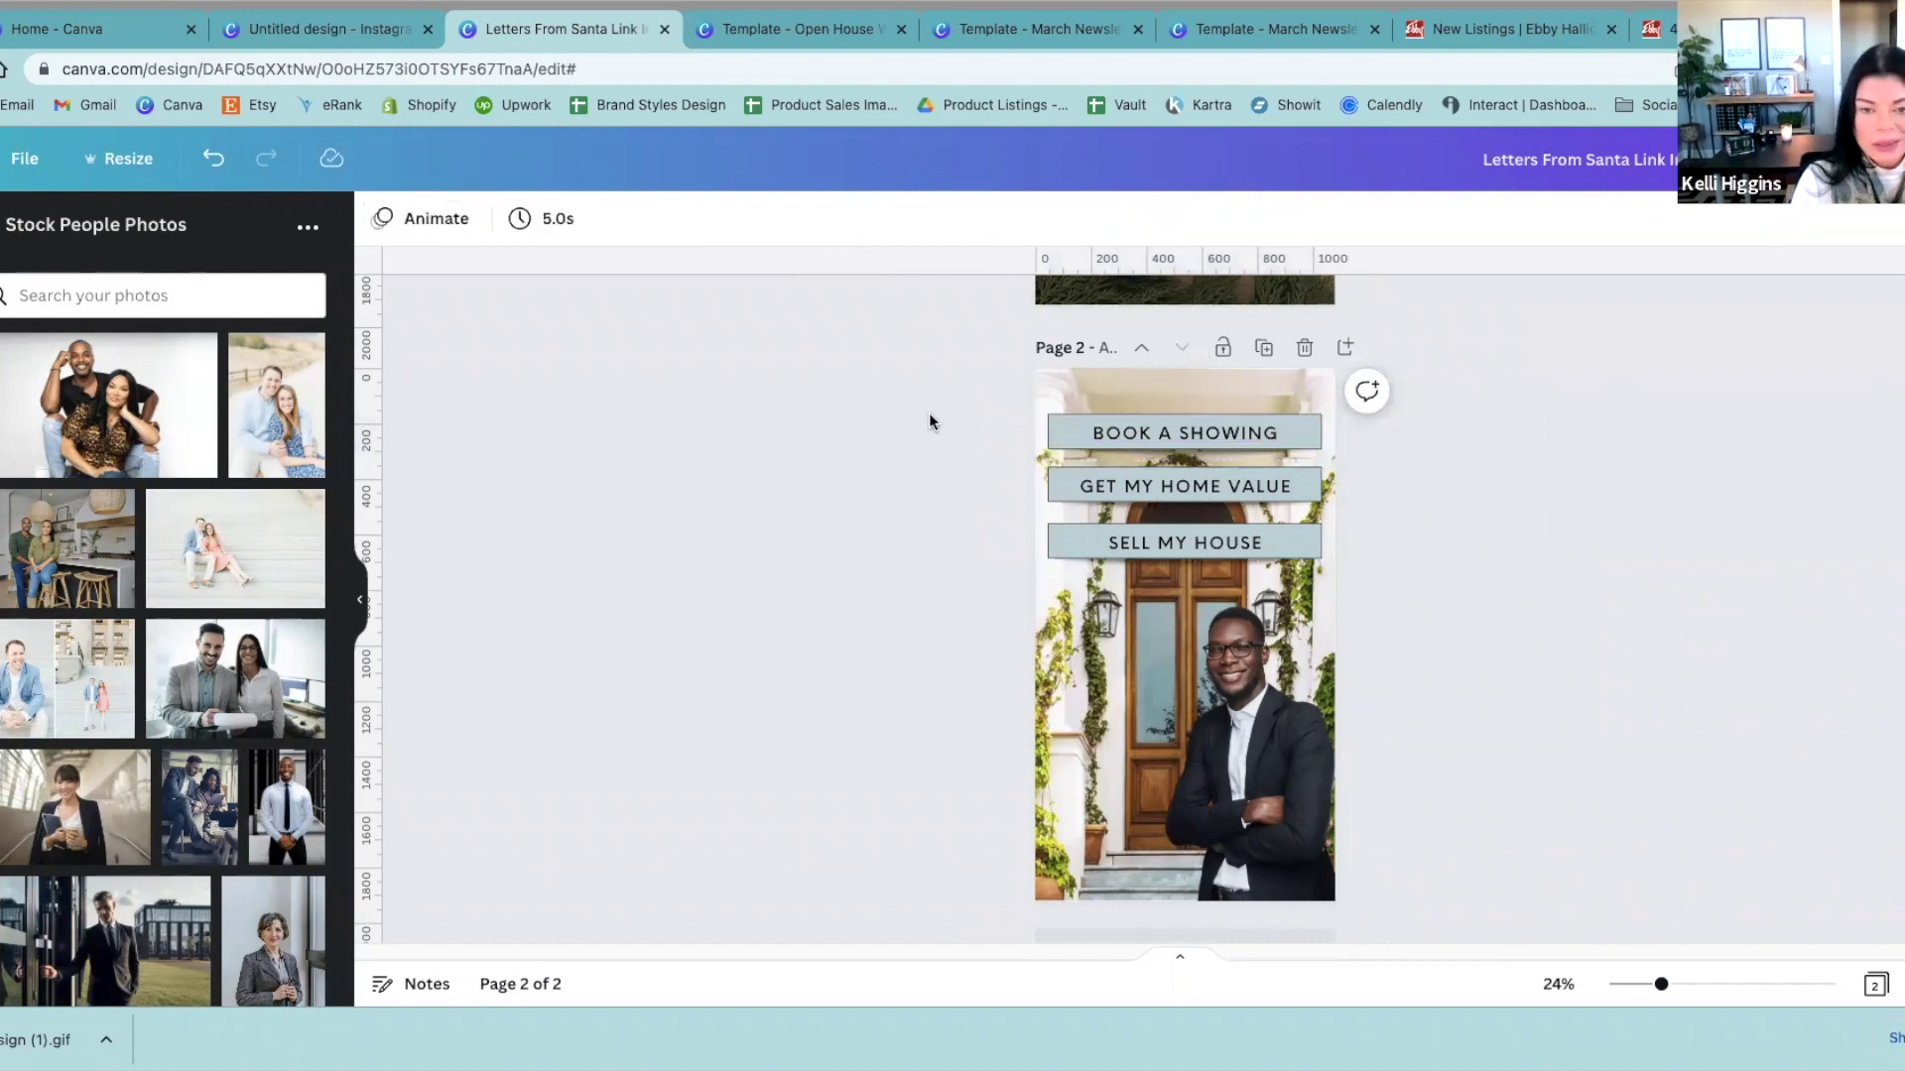
click(1050, 429)
click(843, 225)
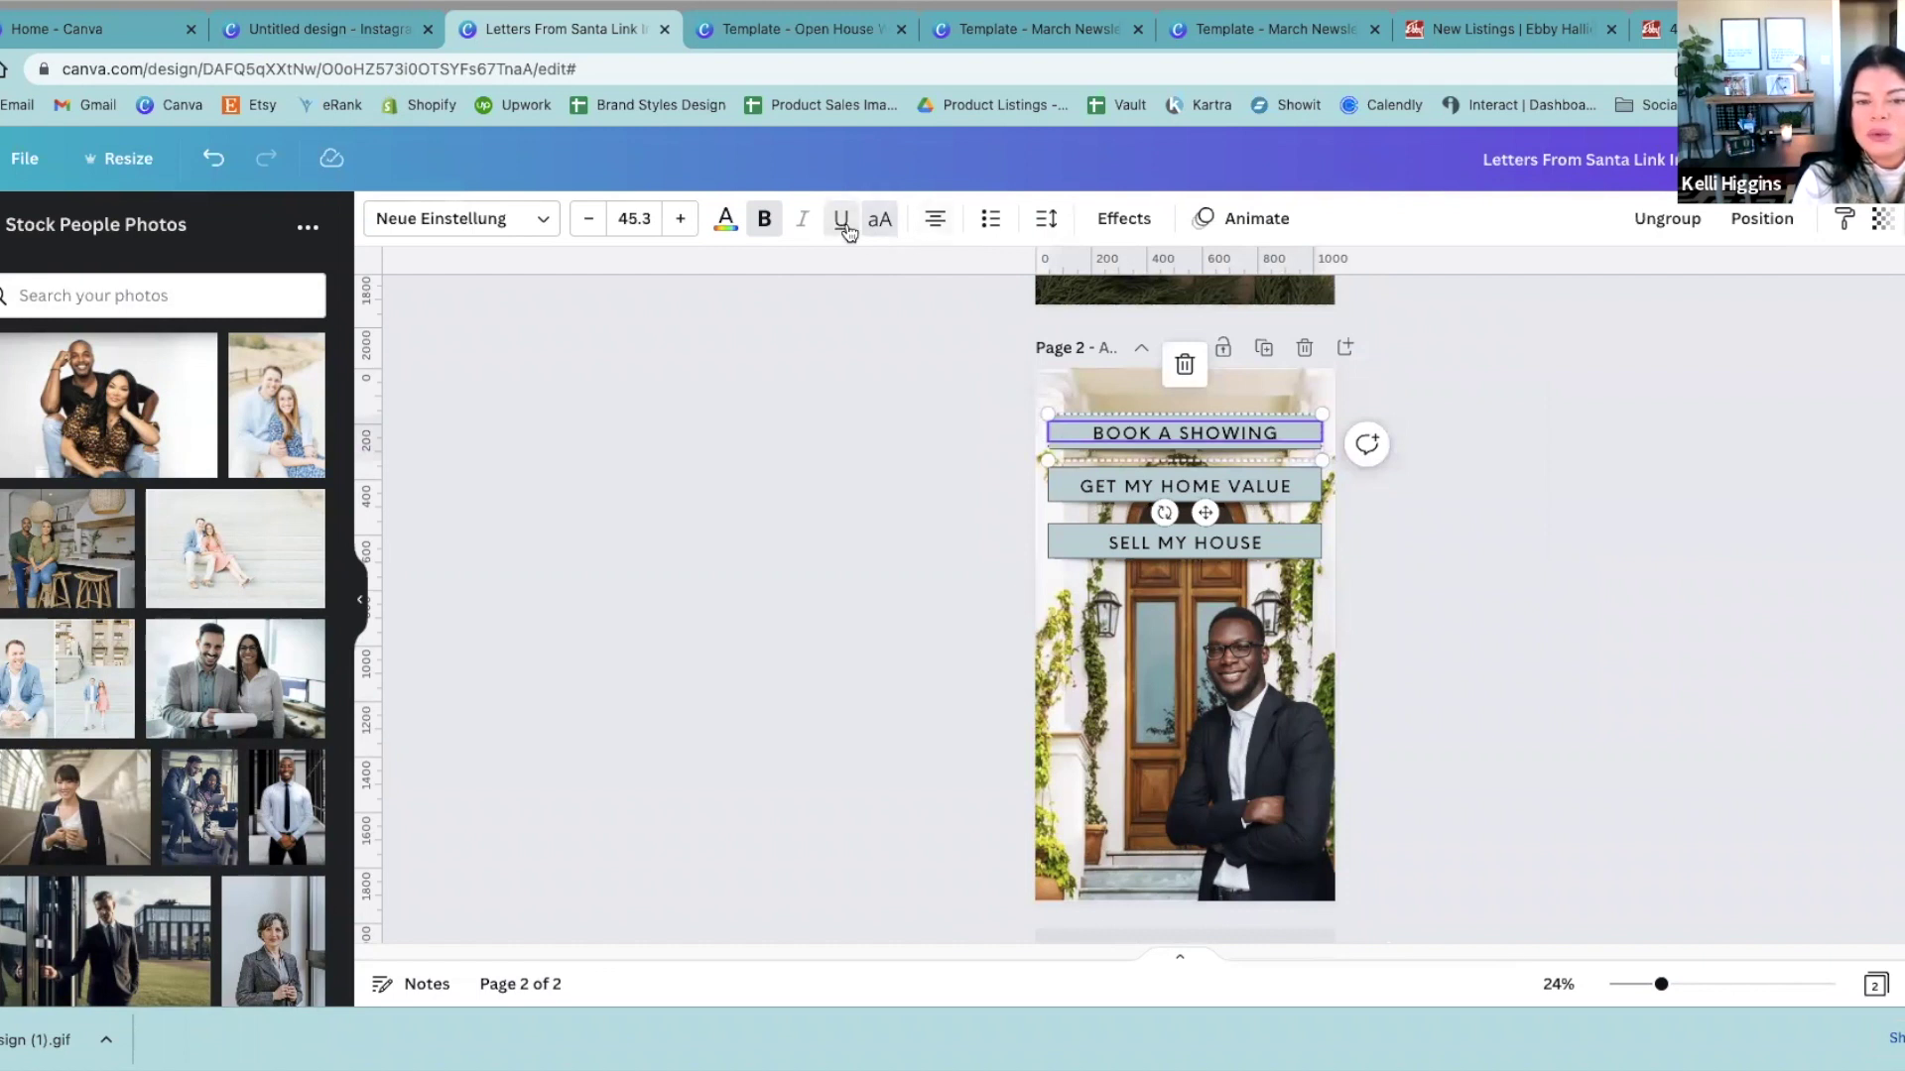
click(883, 467)
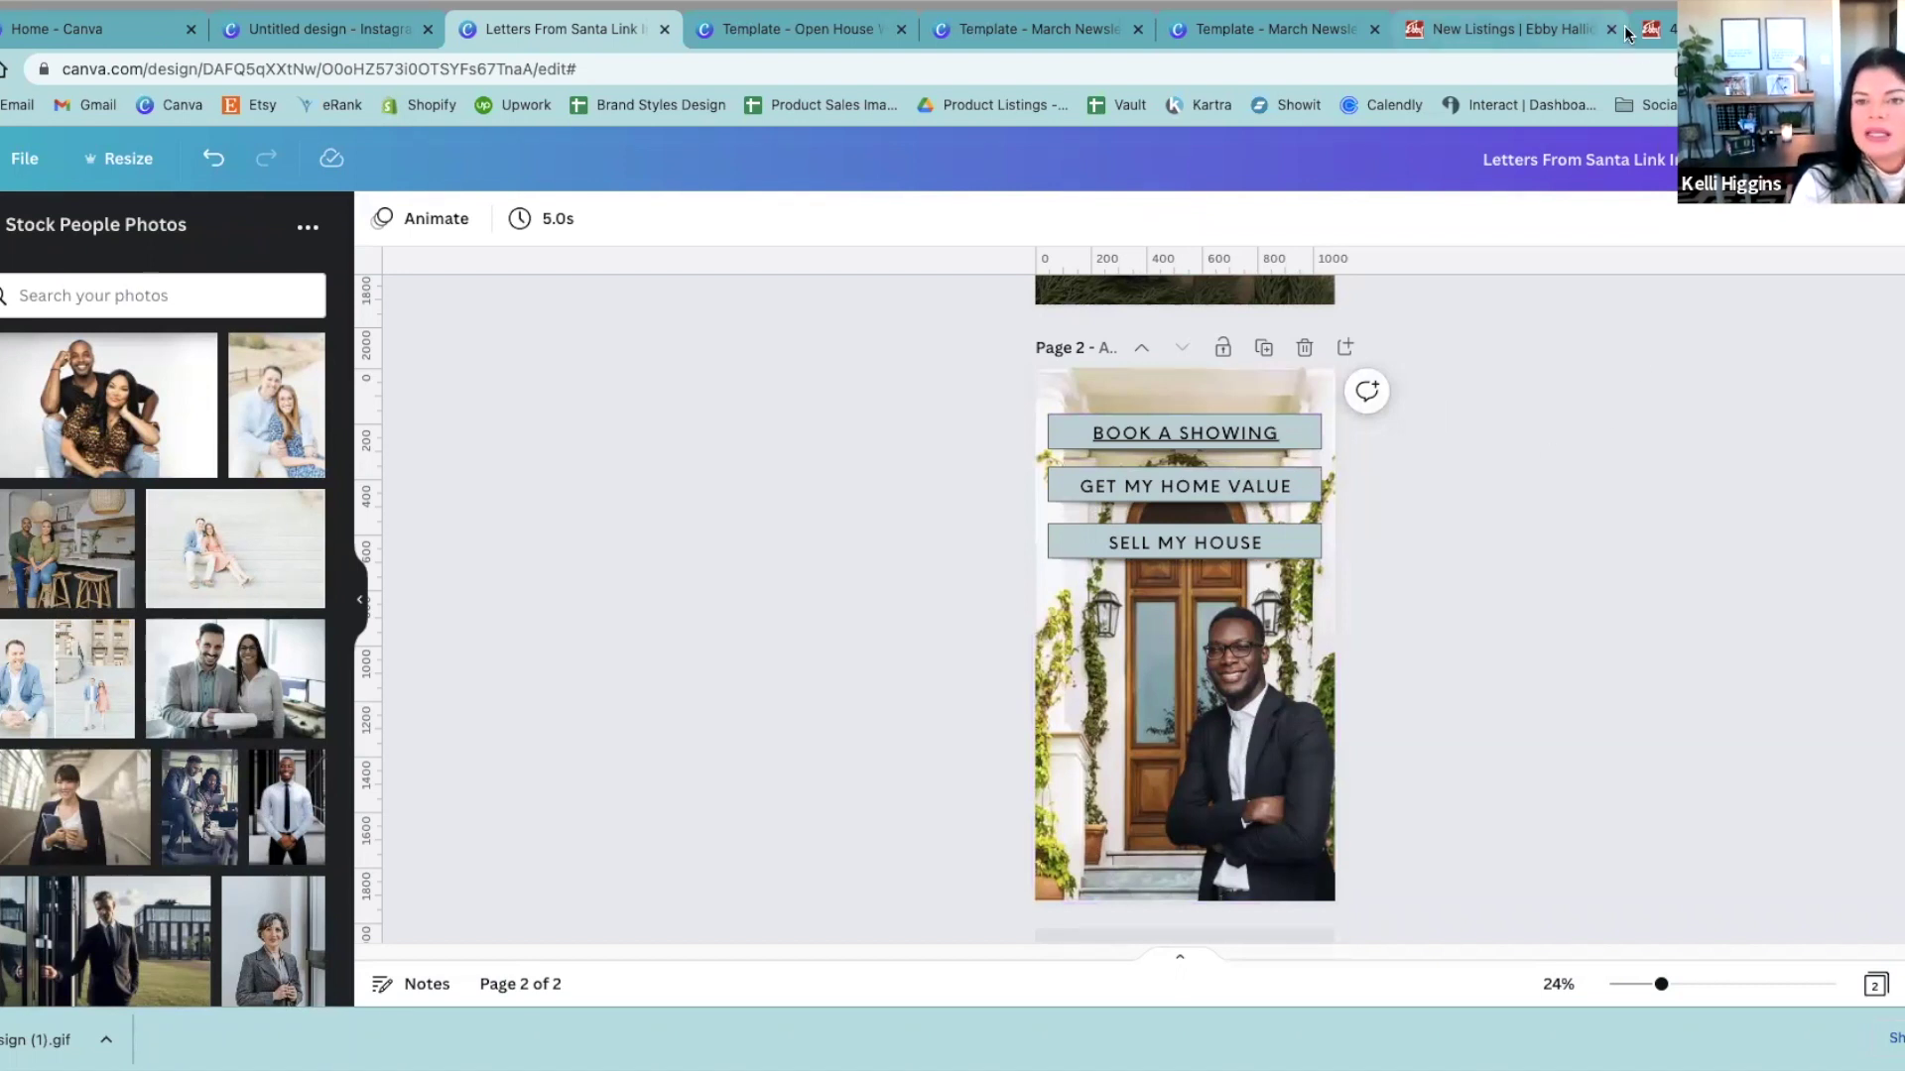
click(1582, 34)
Open the What is Your Home Worth page, copy its URL, and close the untitled design tab.
scroll(1118, 526, up, 3)
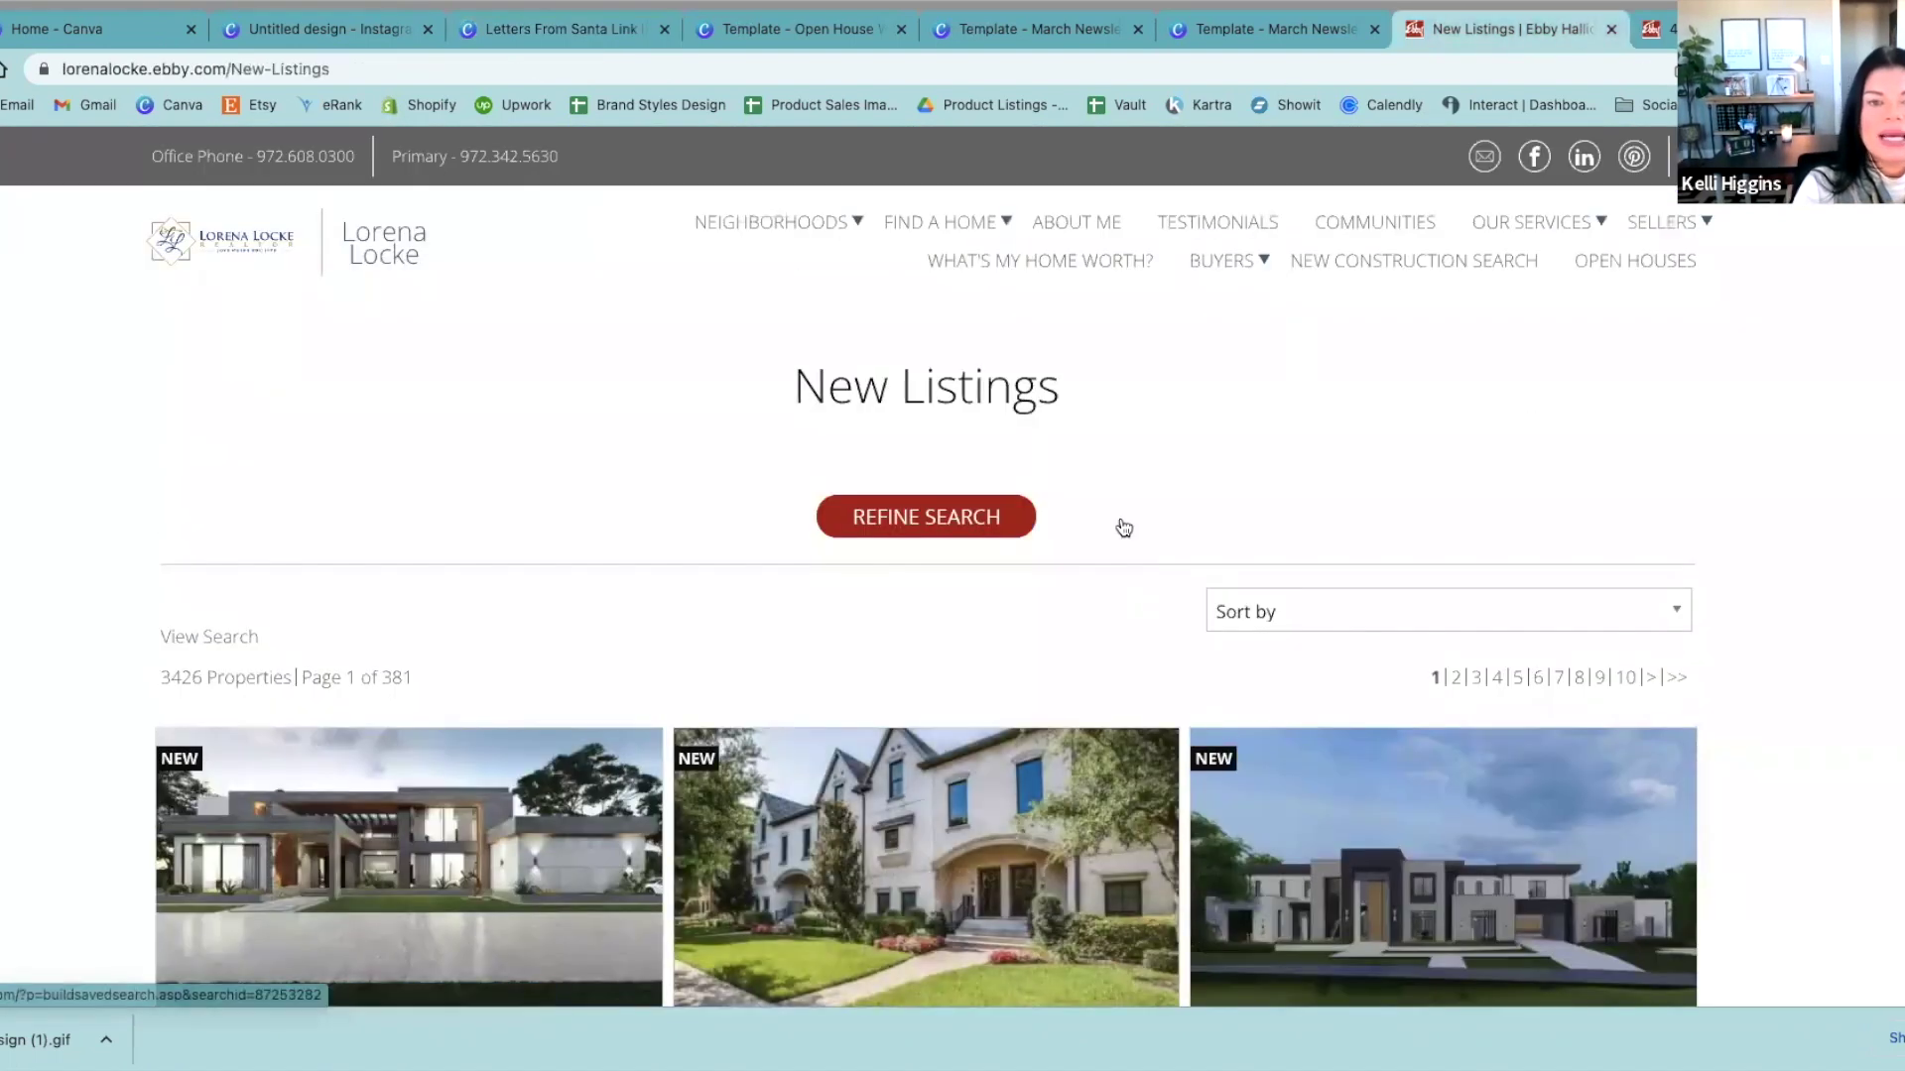
click(1045, 259)
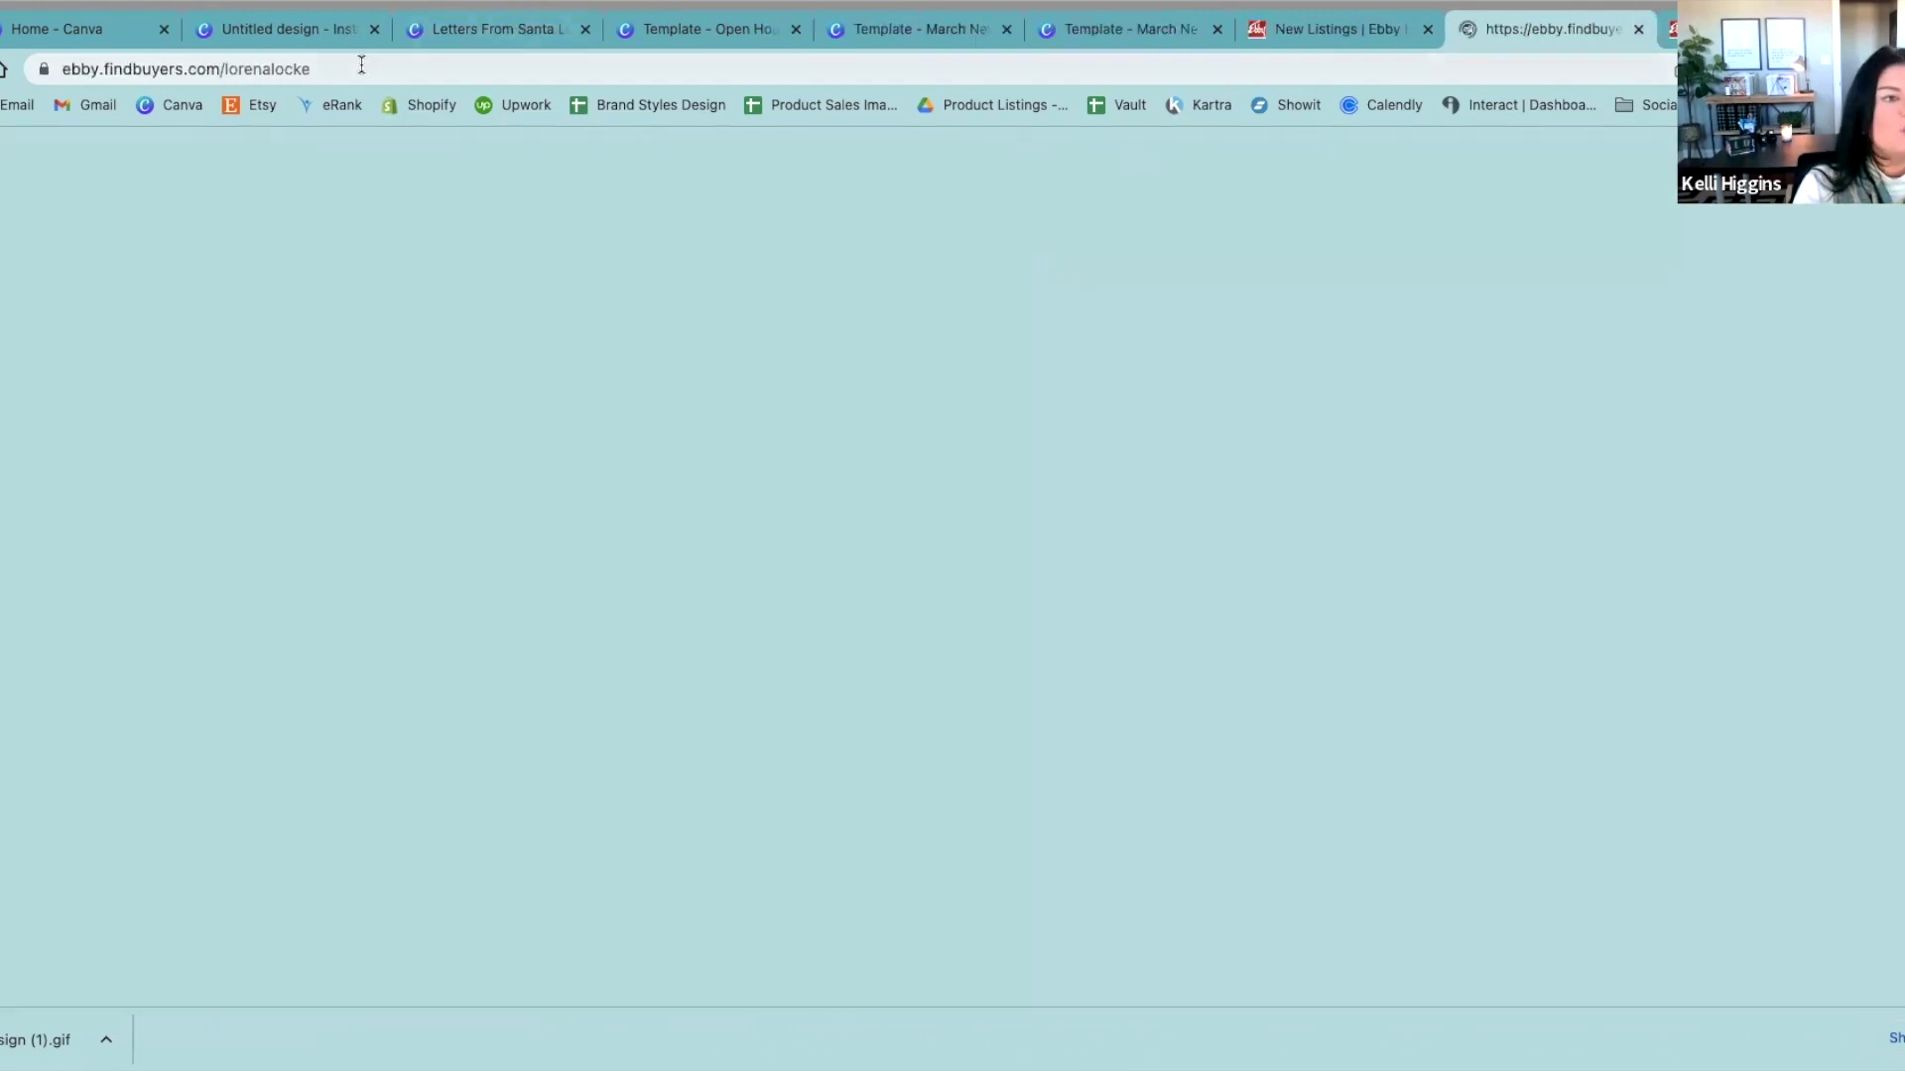
click(361, 65)
key(ctrl+c)
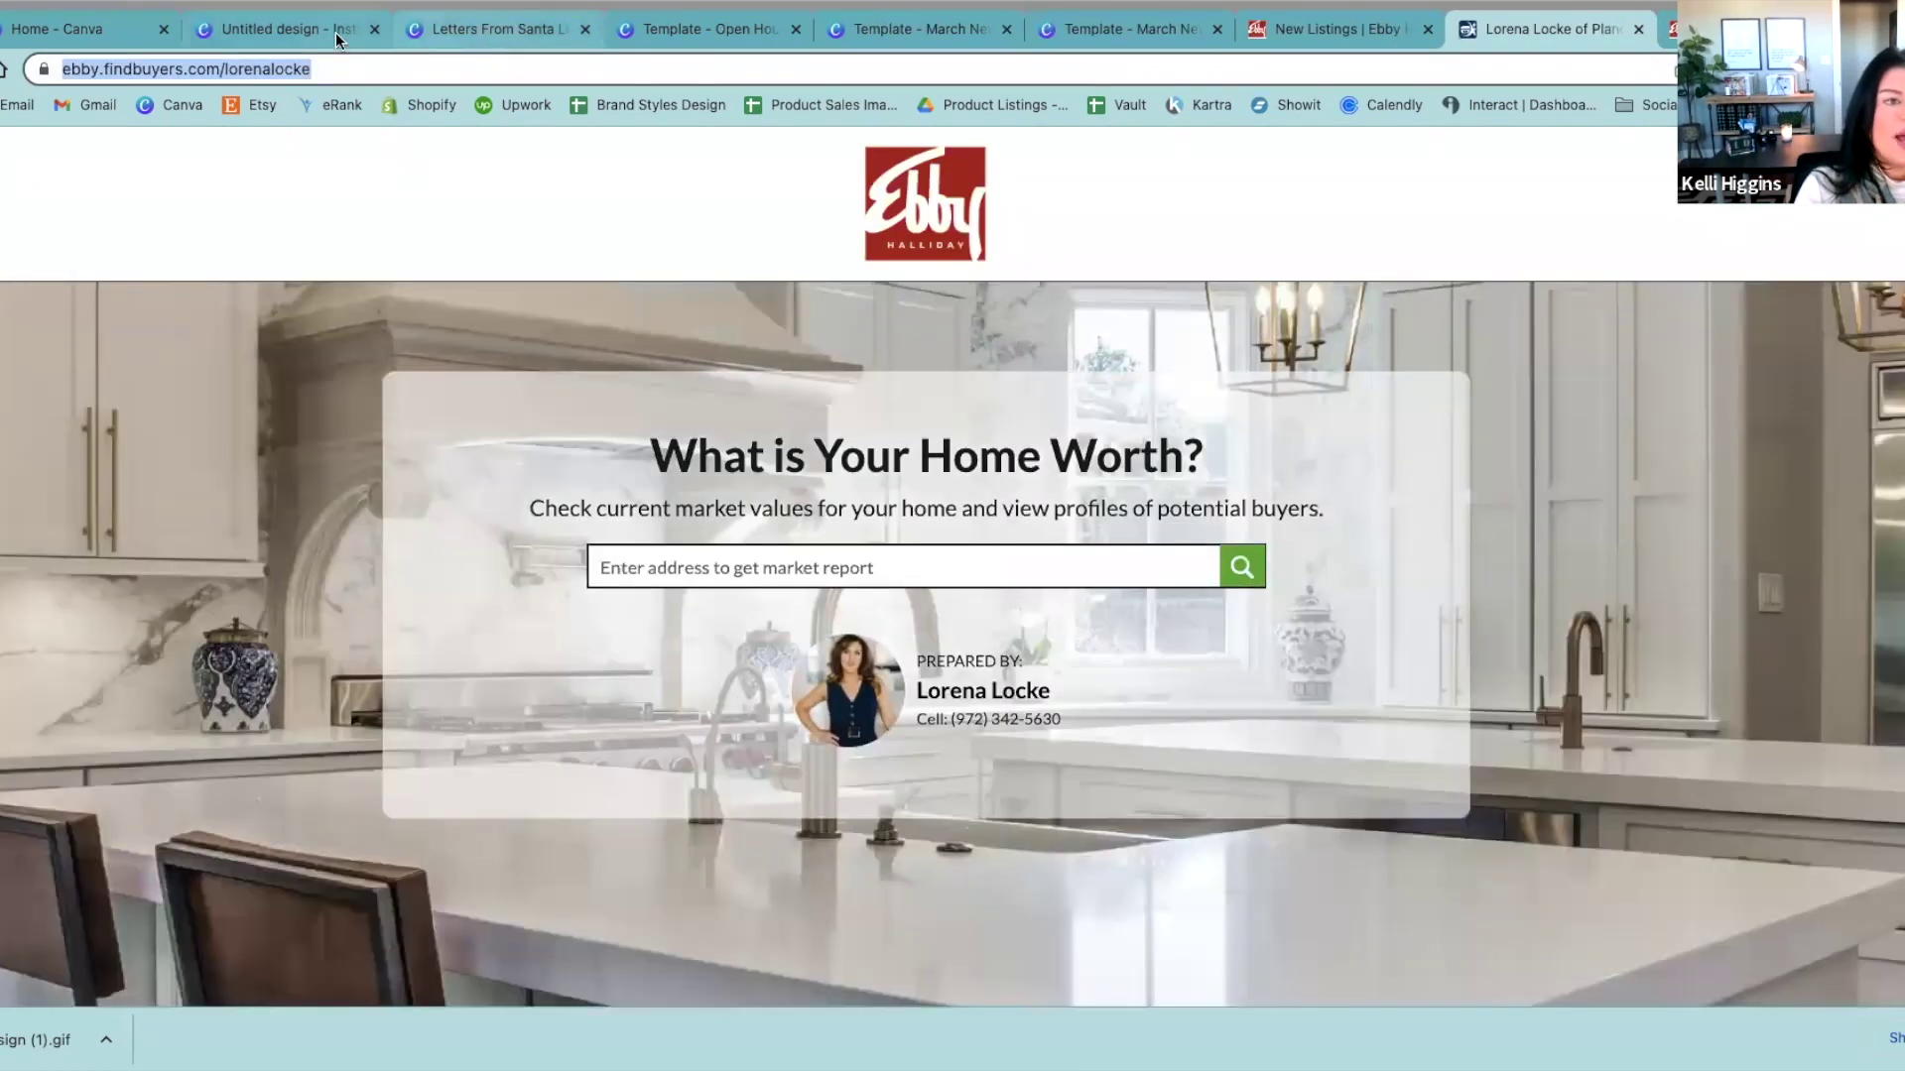
click(337, 40)
click(478, 38)
click(377, 38)
click(374, 29)
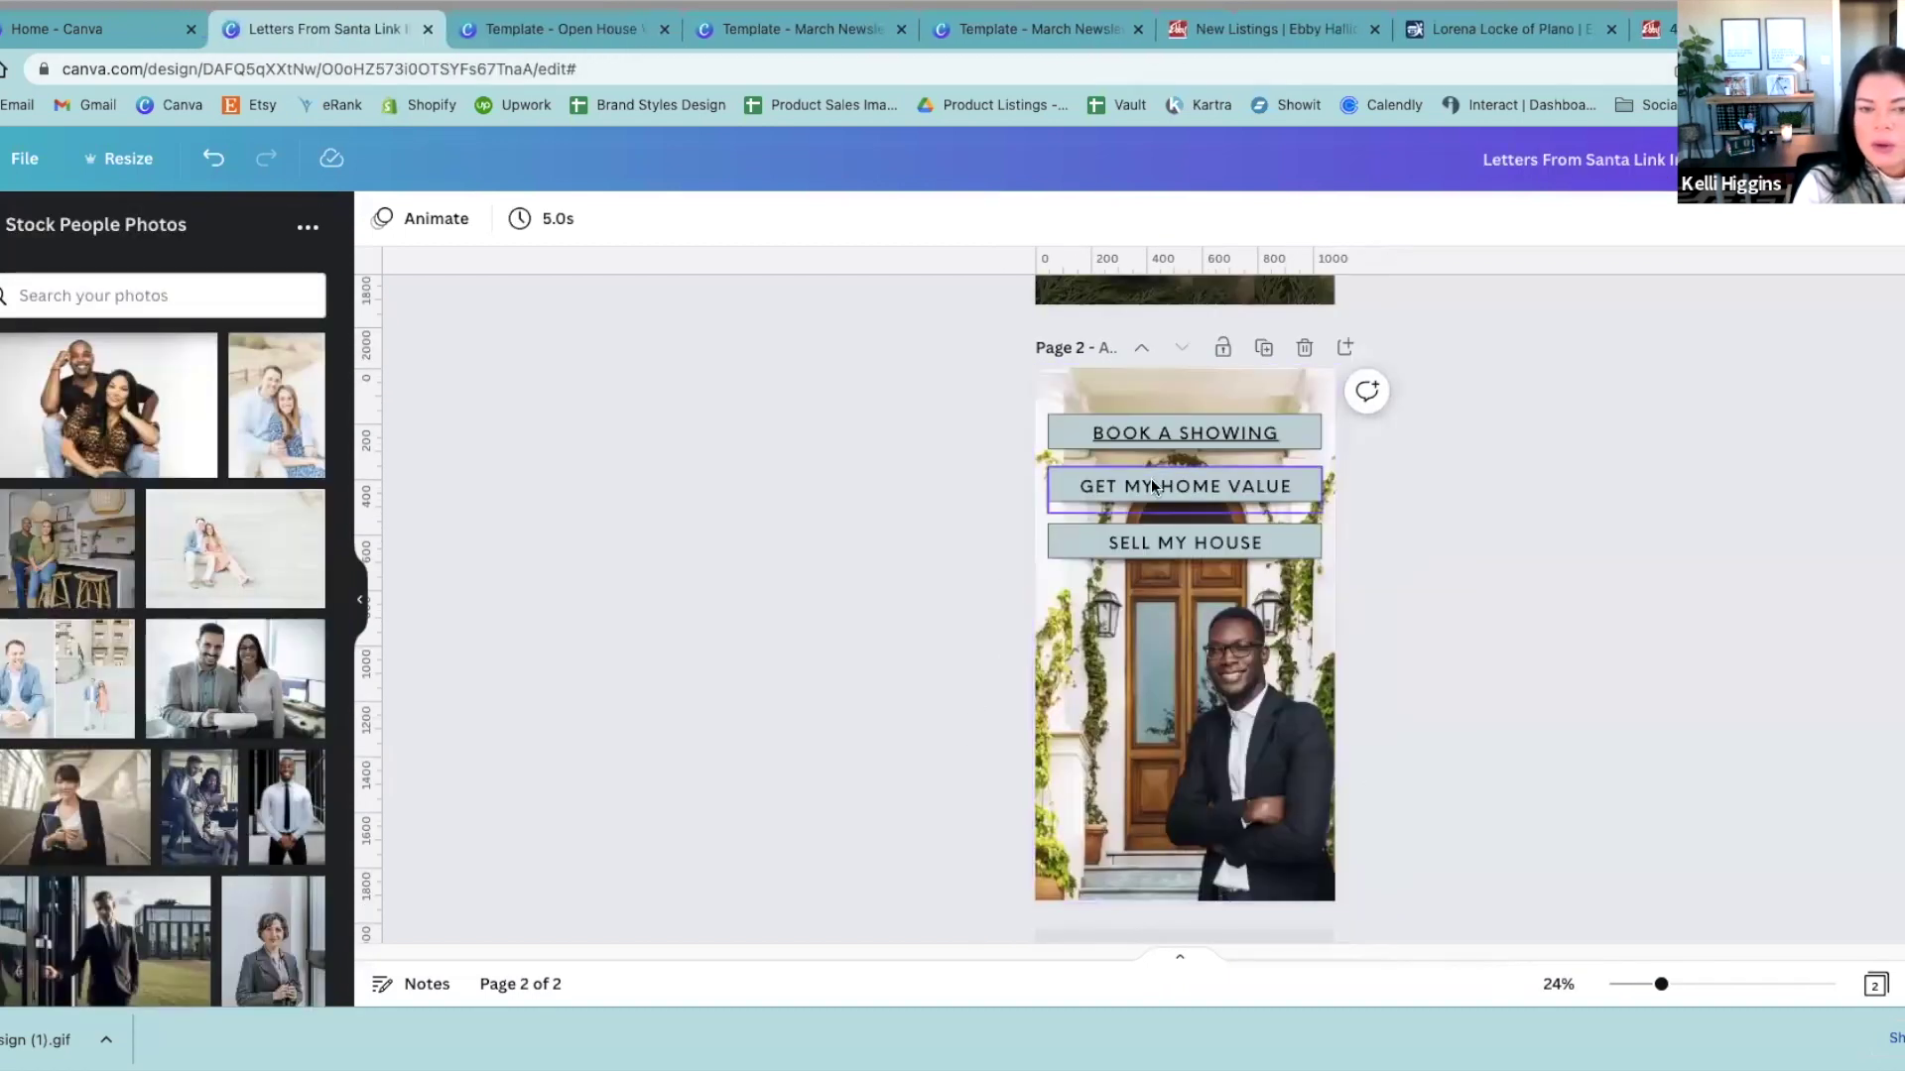
Link GET MY HOME VALUE to the copied ebby.findbuyers.com home-worth URL.
click(1151, 482)
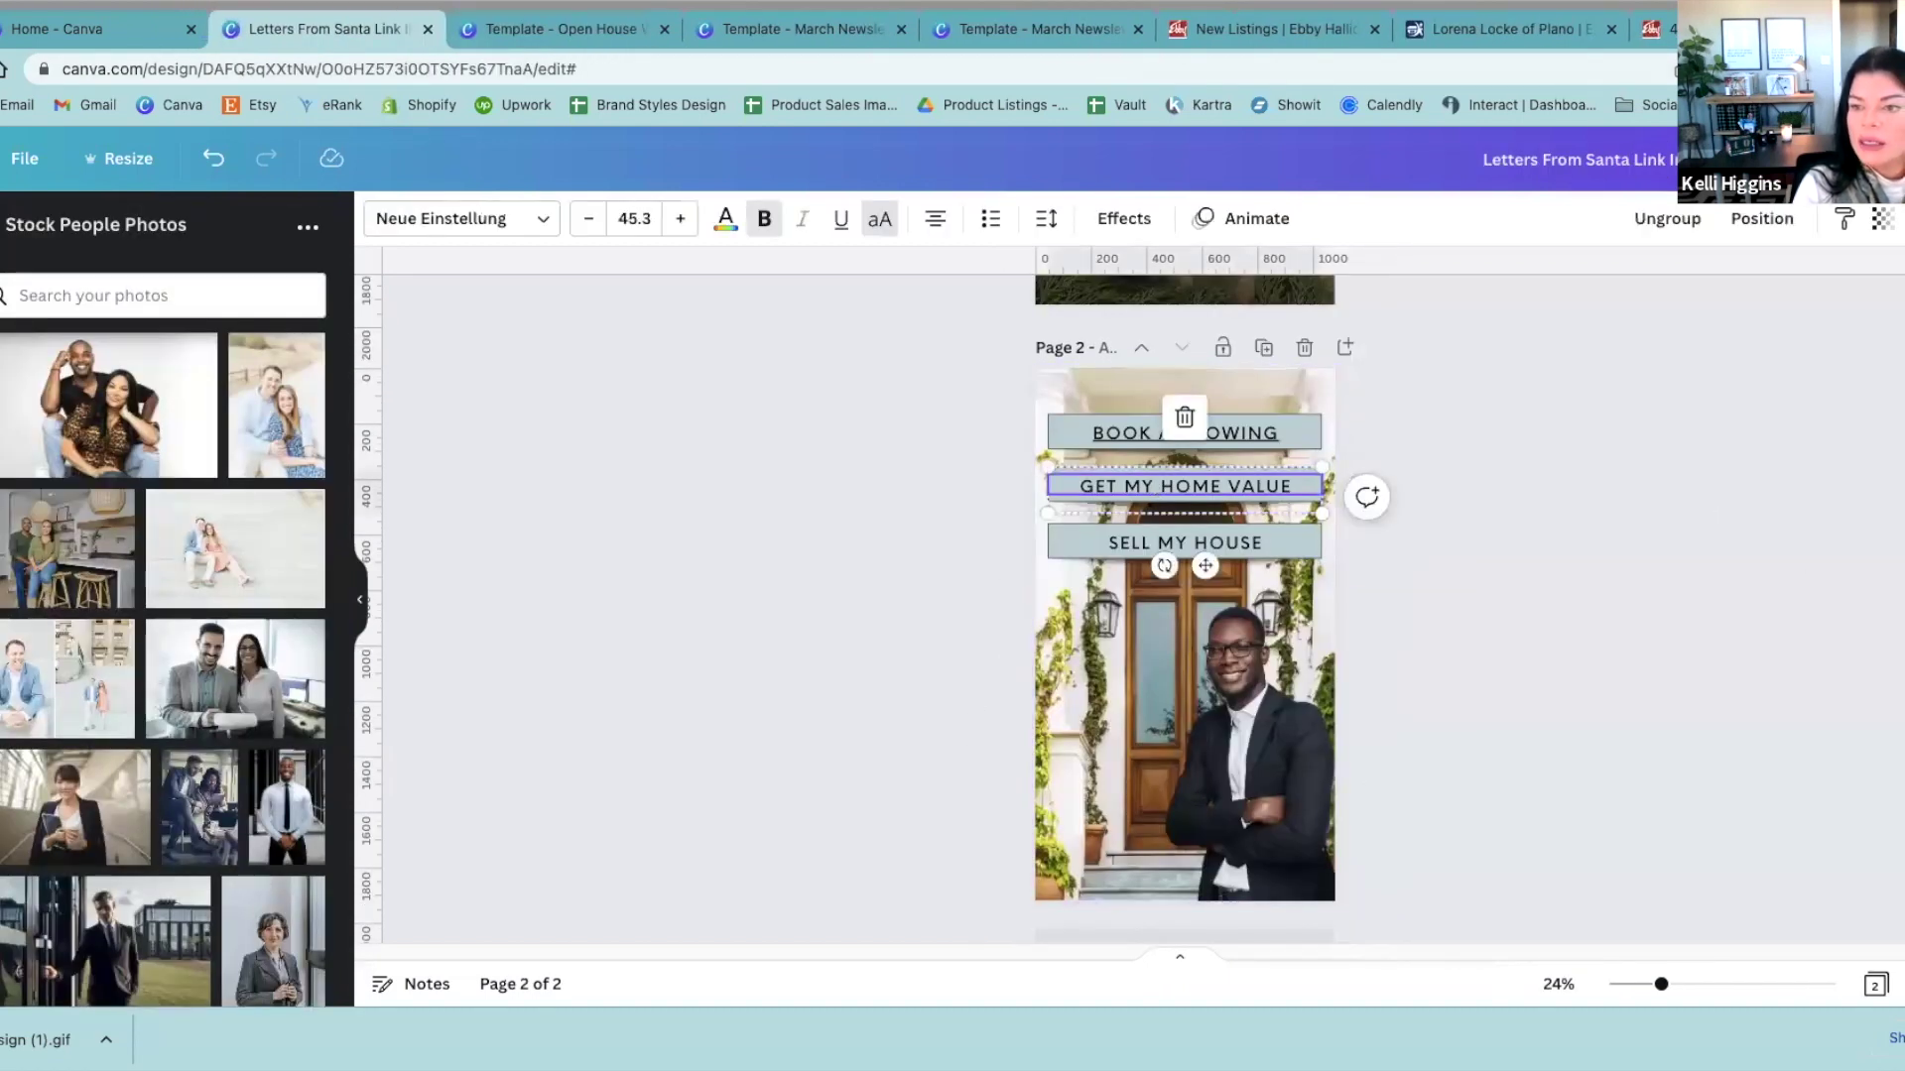
key(ctrl+k)
key(ctrl+v)
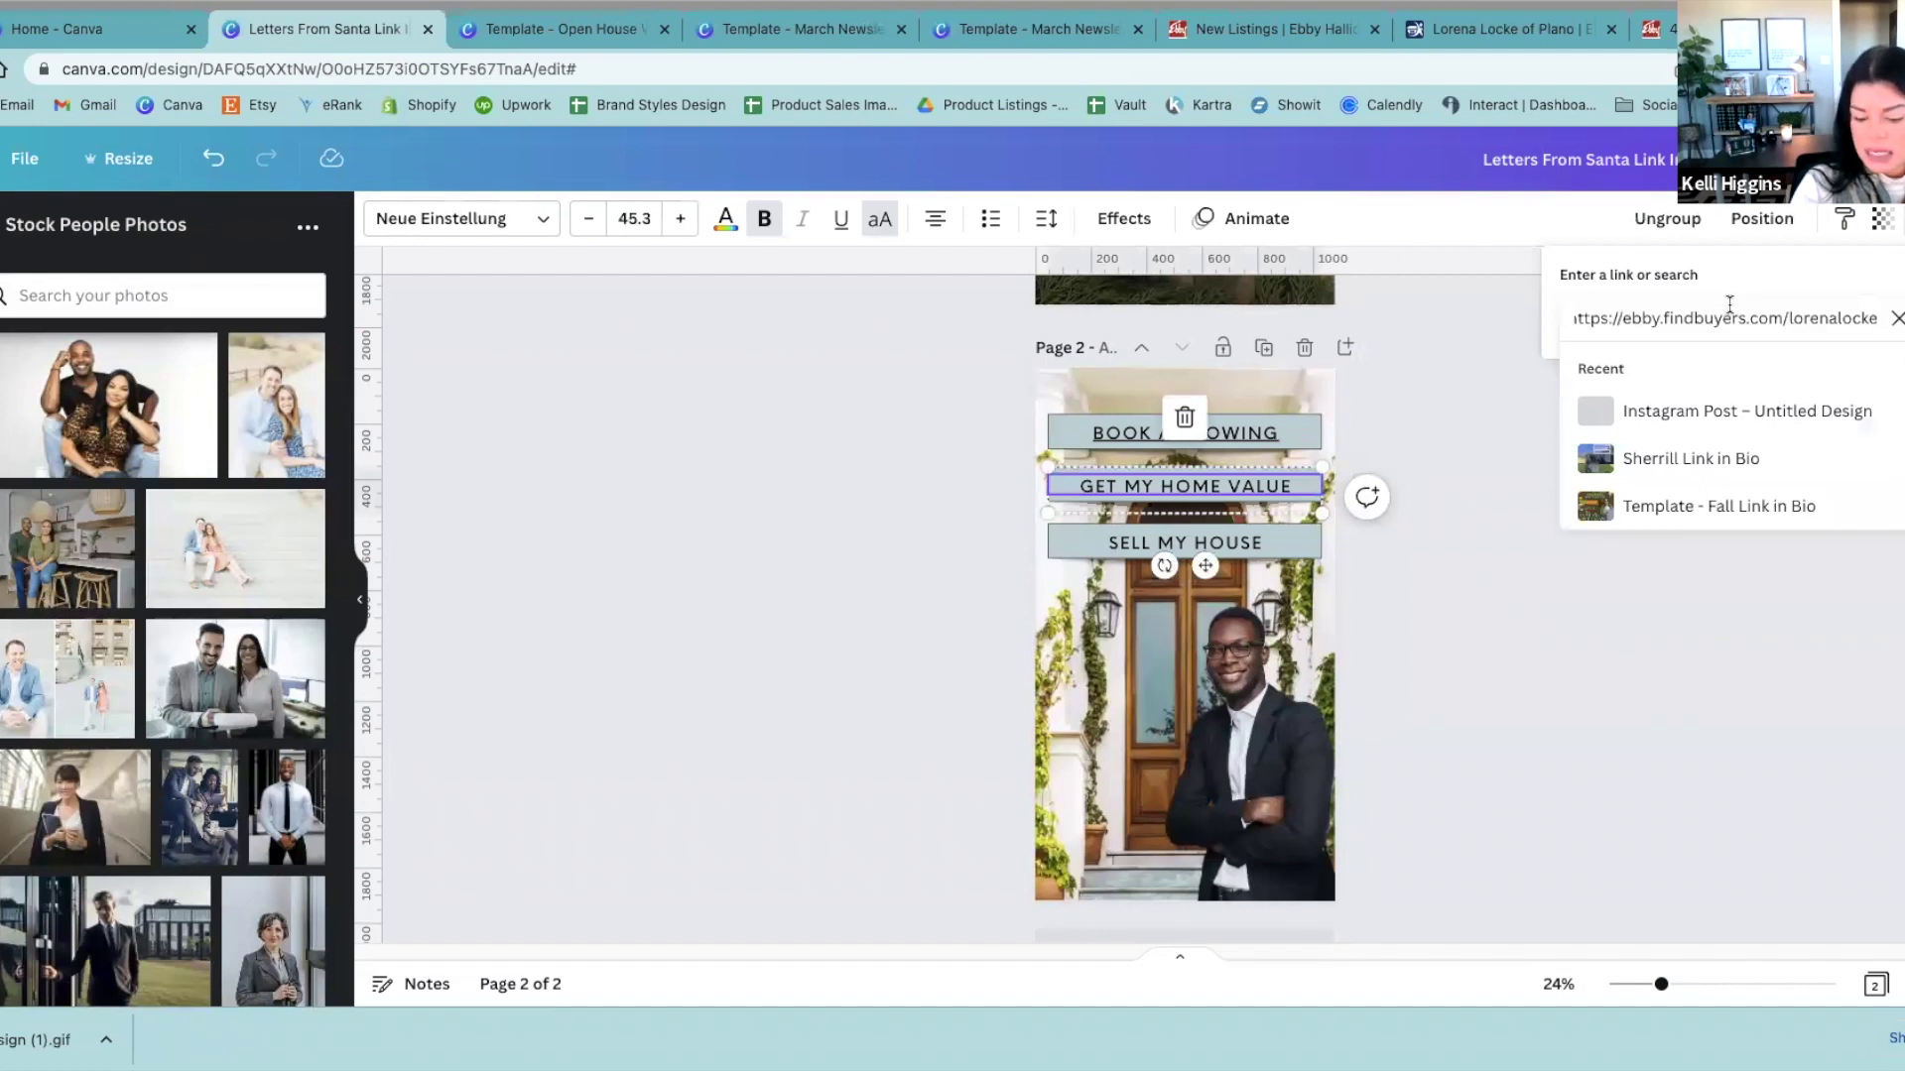
key(Return)
click(1565, 544)
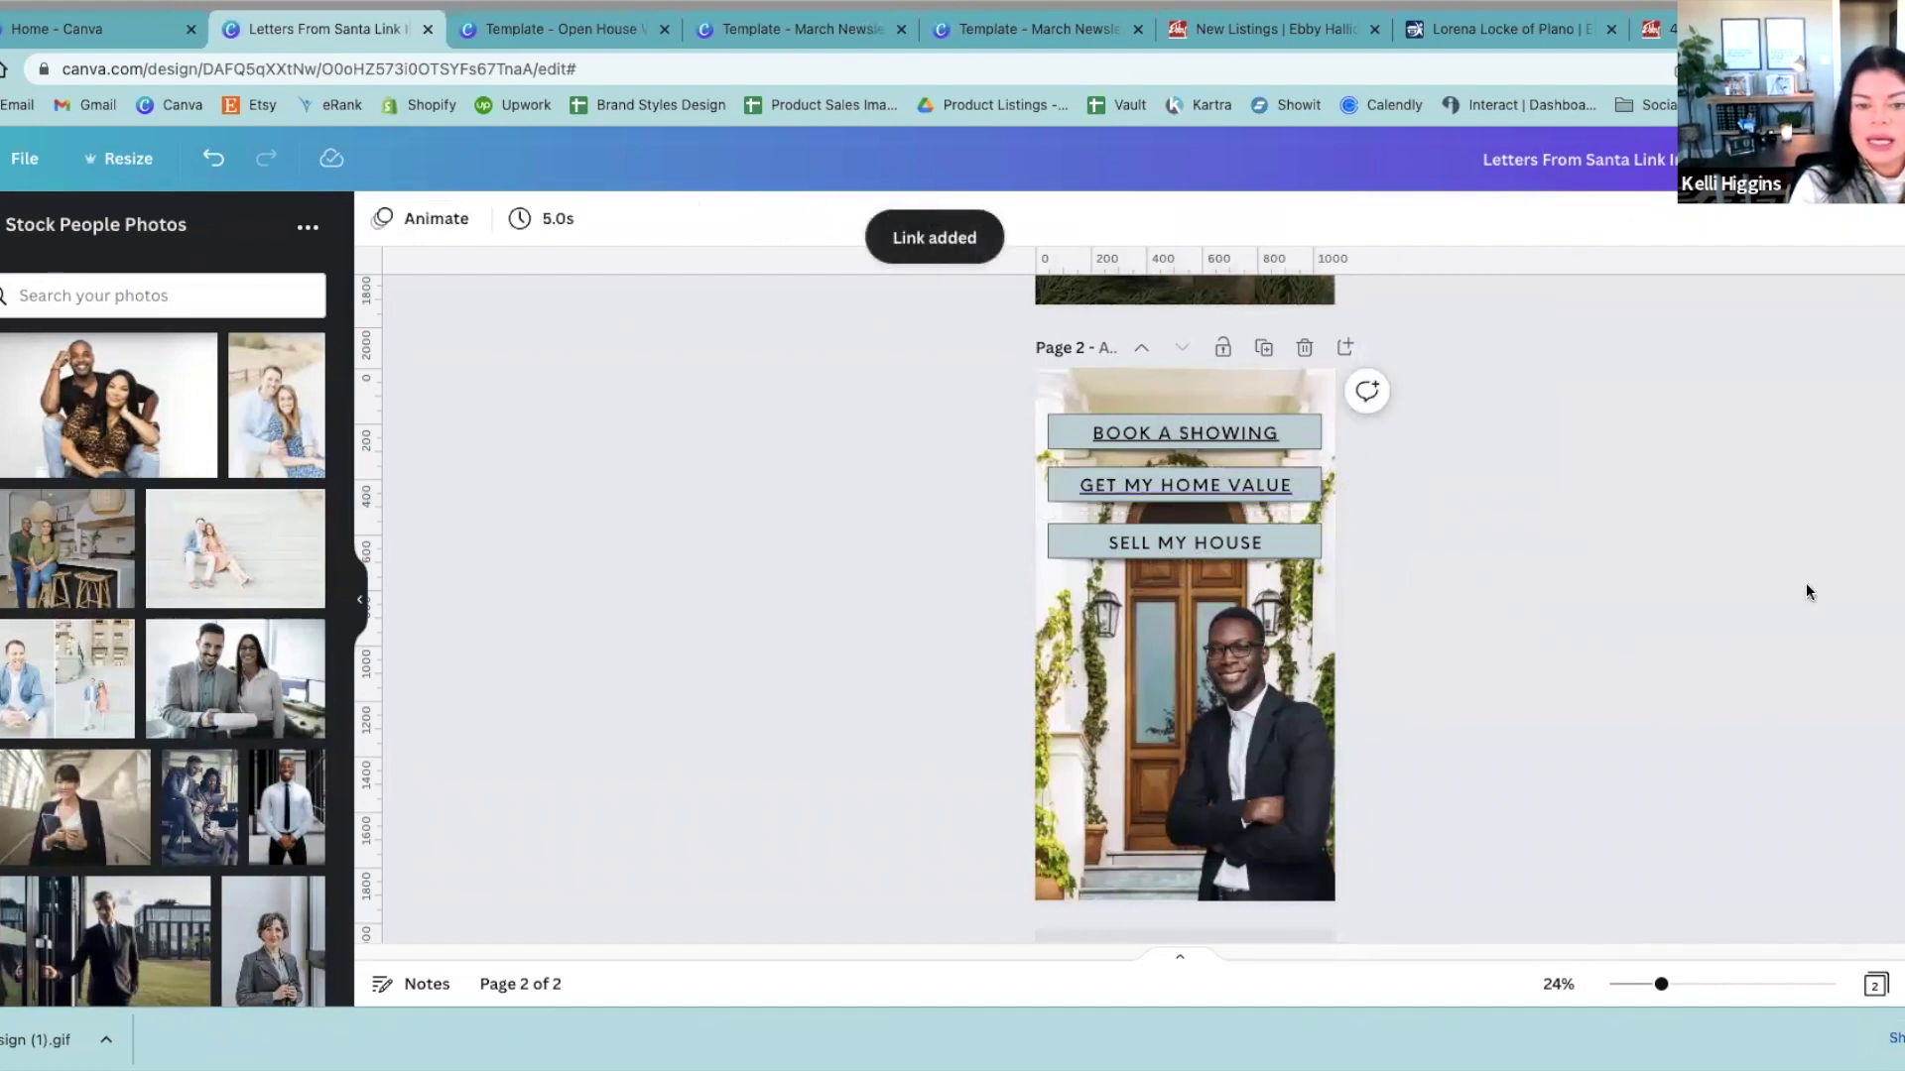
click(1493, 28)
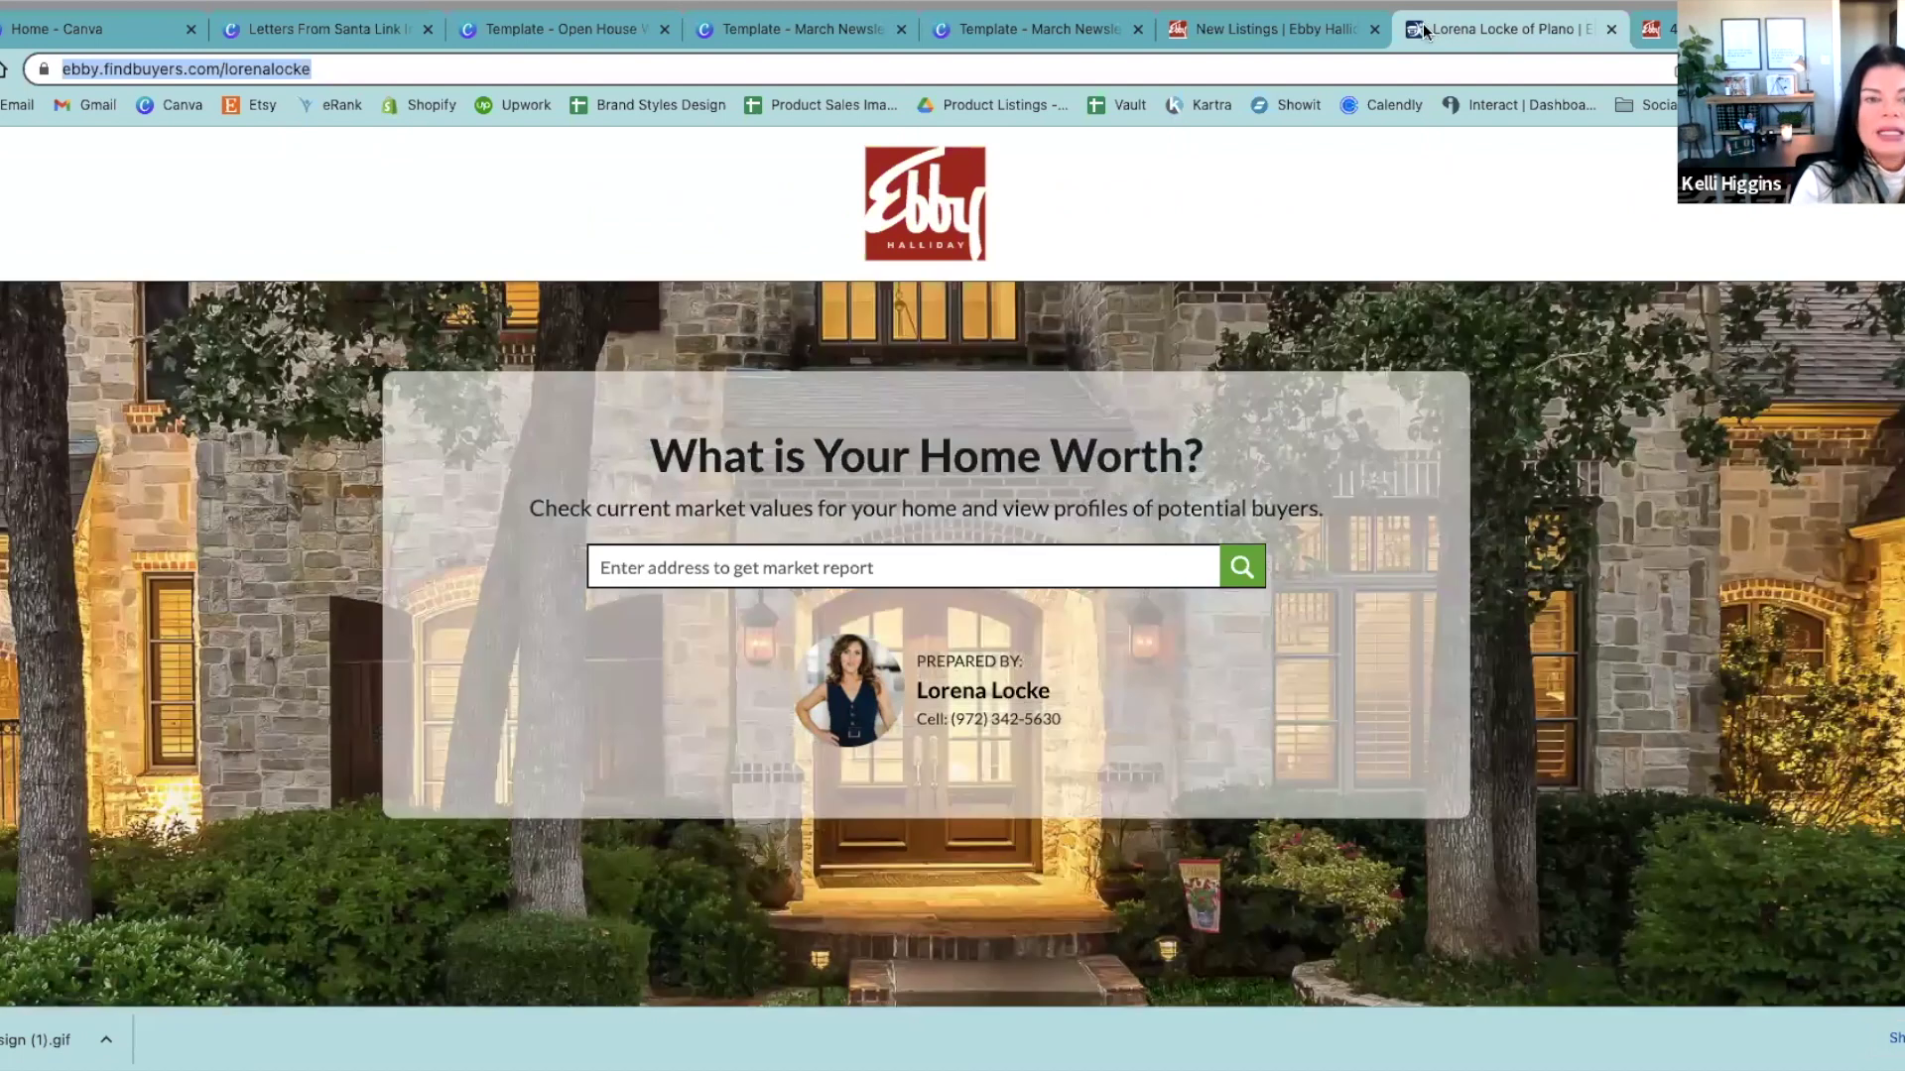
Open lorenalocke.ebby.com/Sellers from Our Services, scroll through it, and return to Canva.
click(1250, 30)
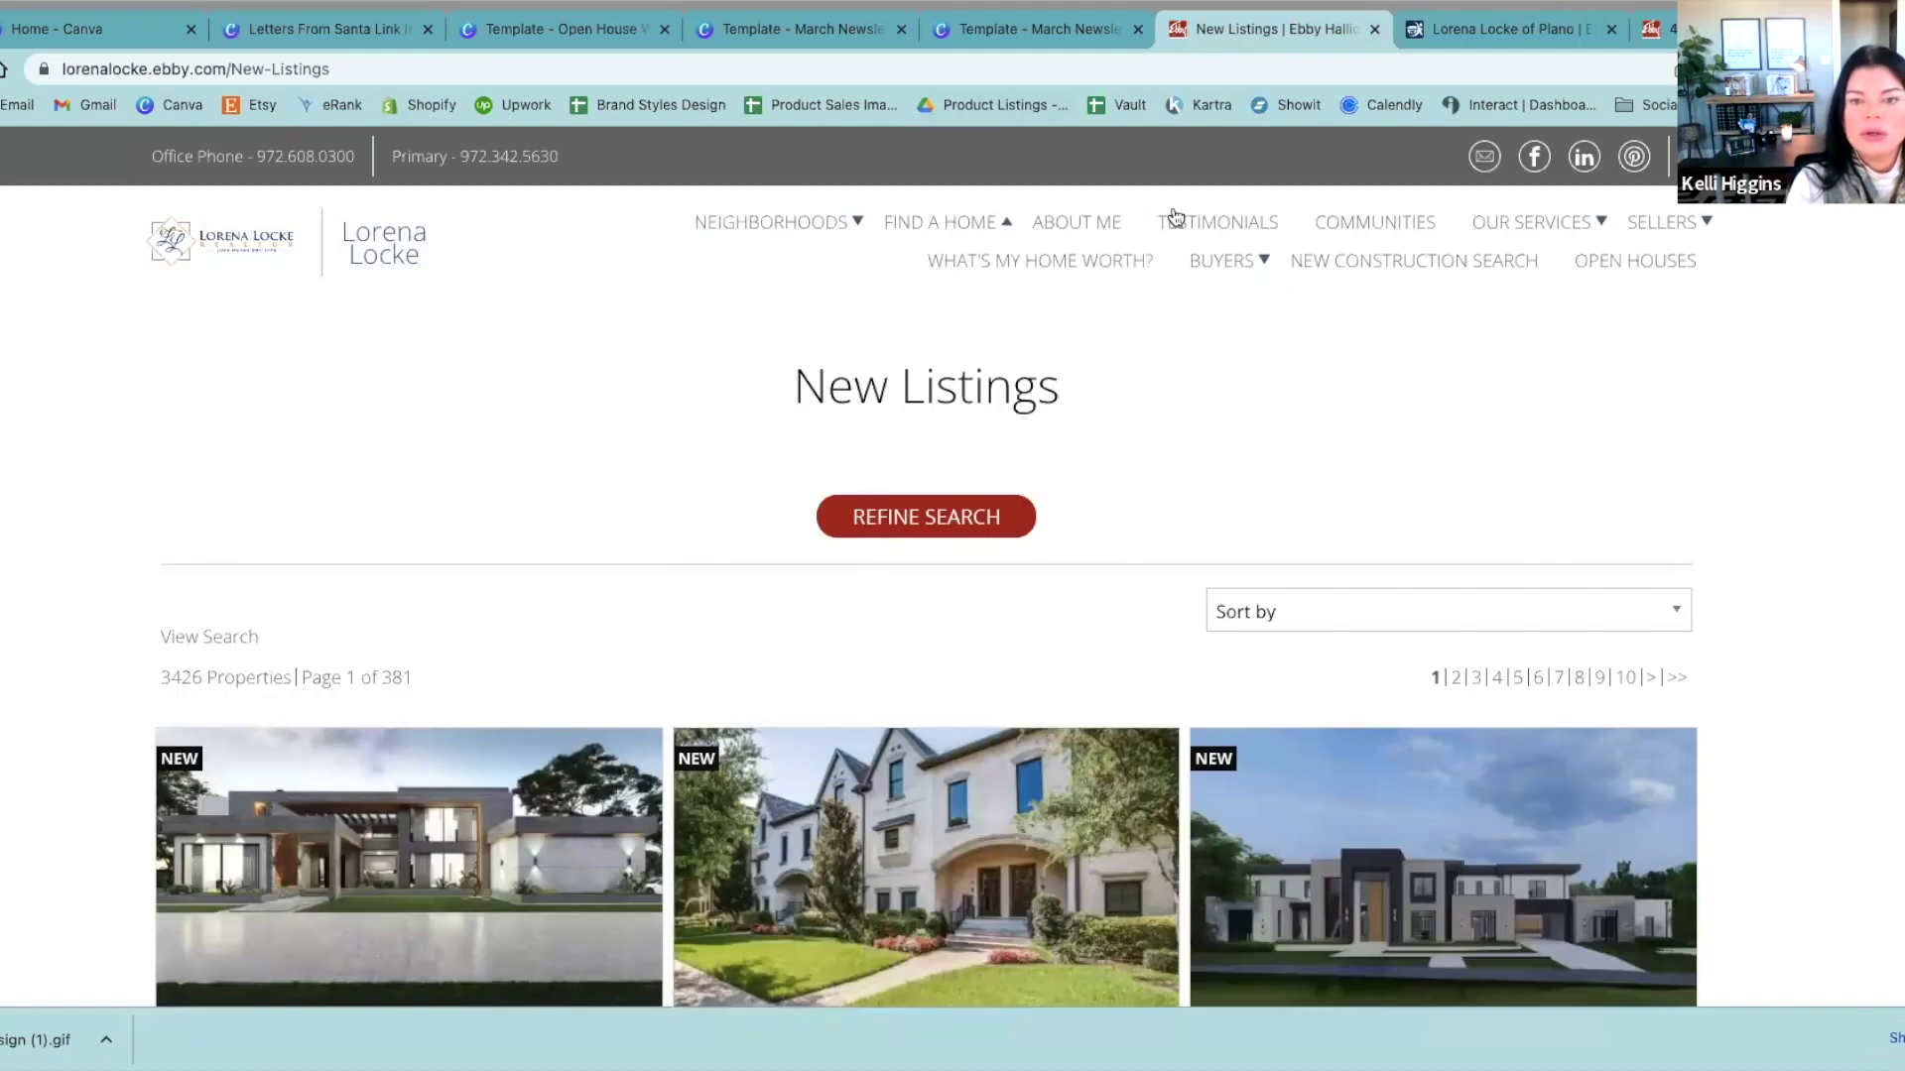
mouse_move(1536, 219)
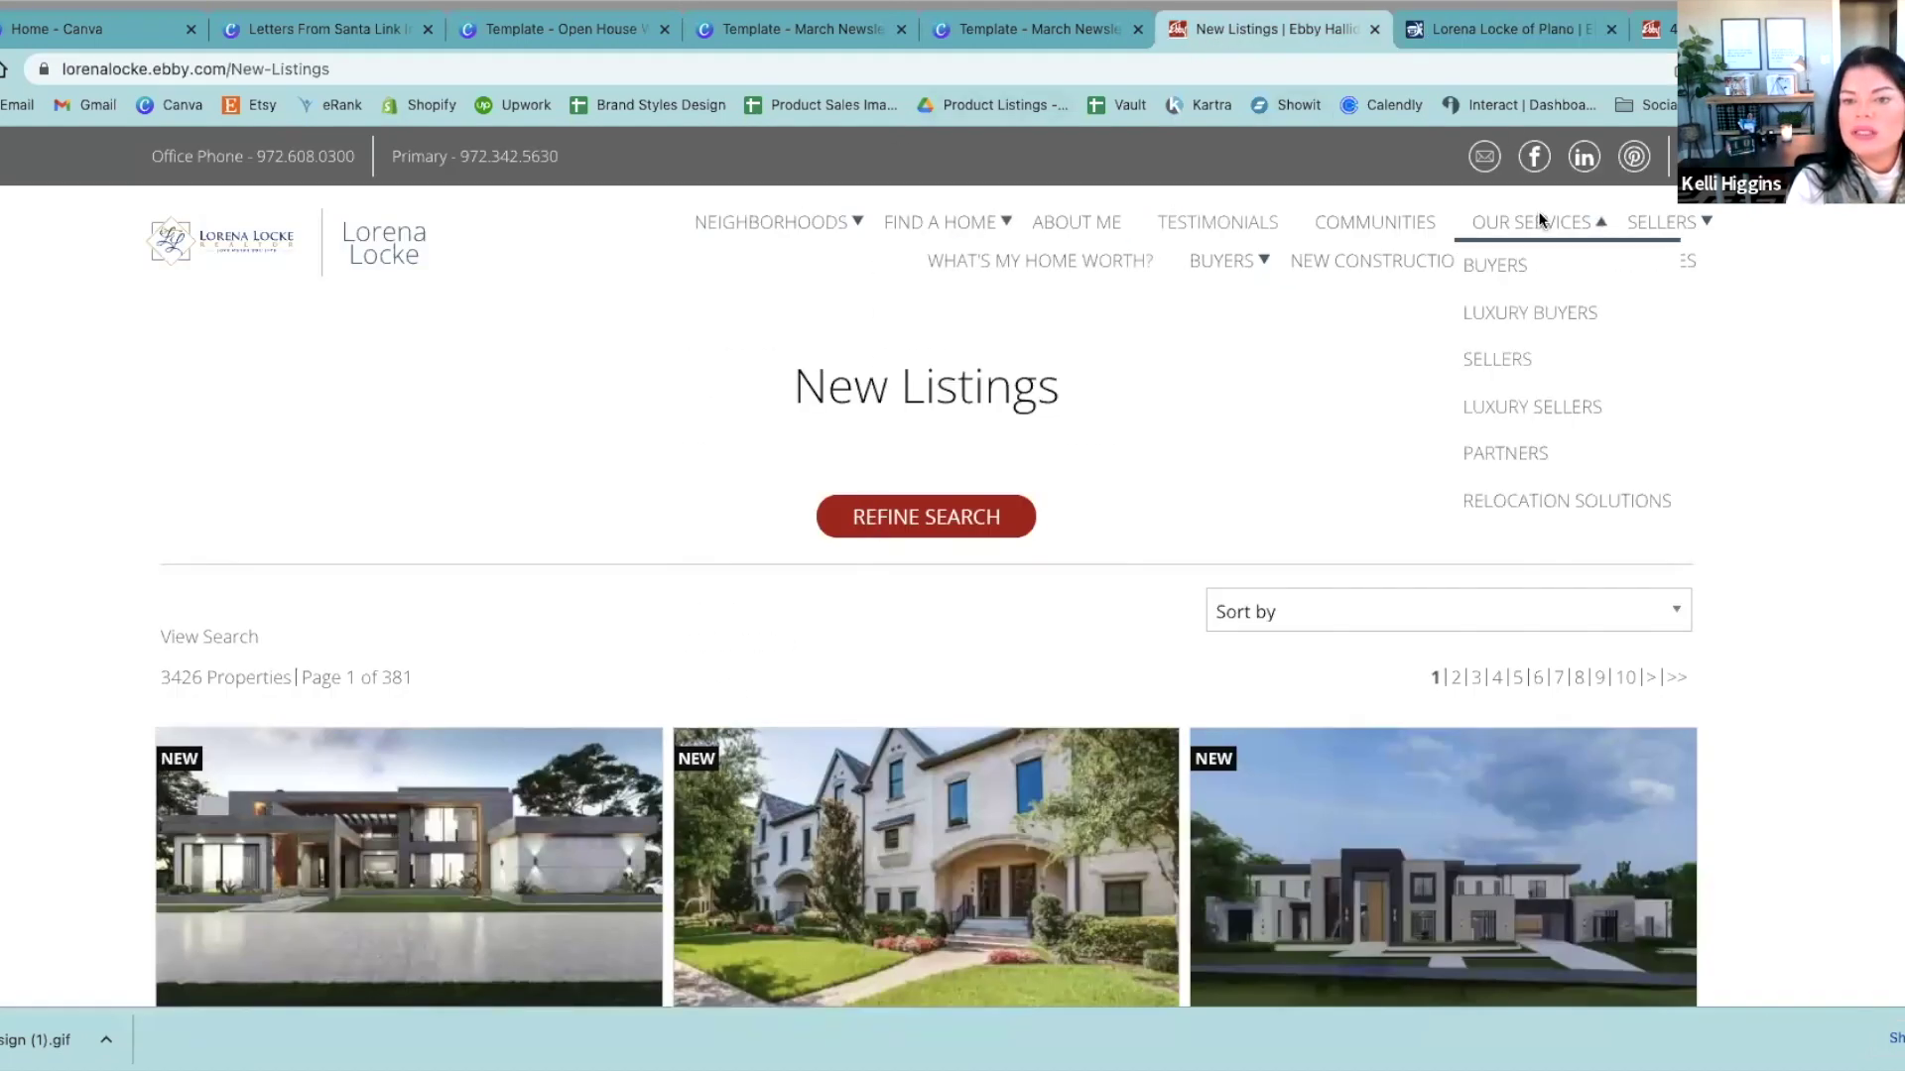
click(1507, 360)
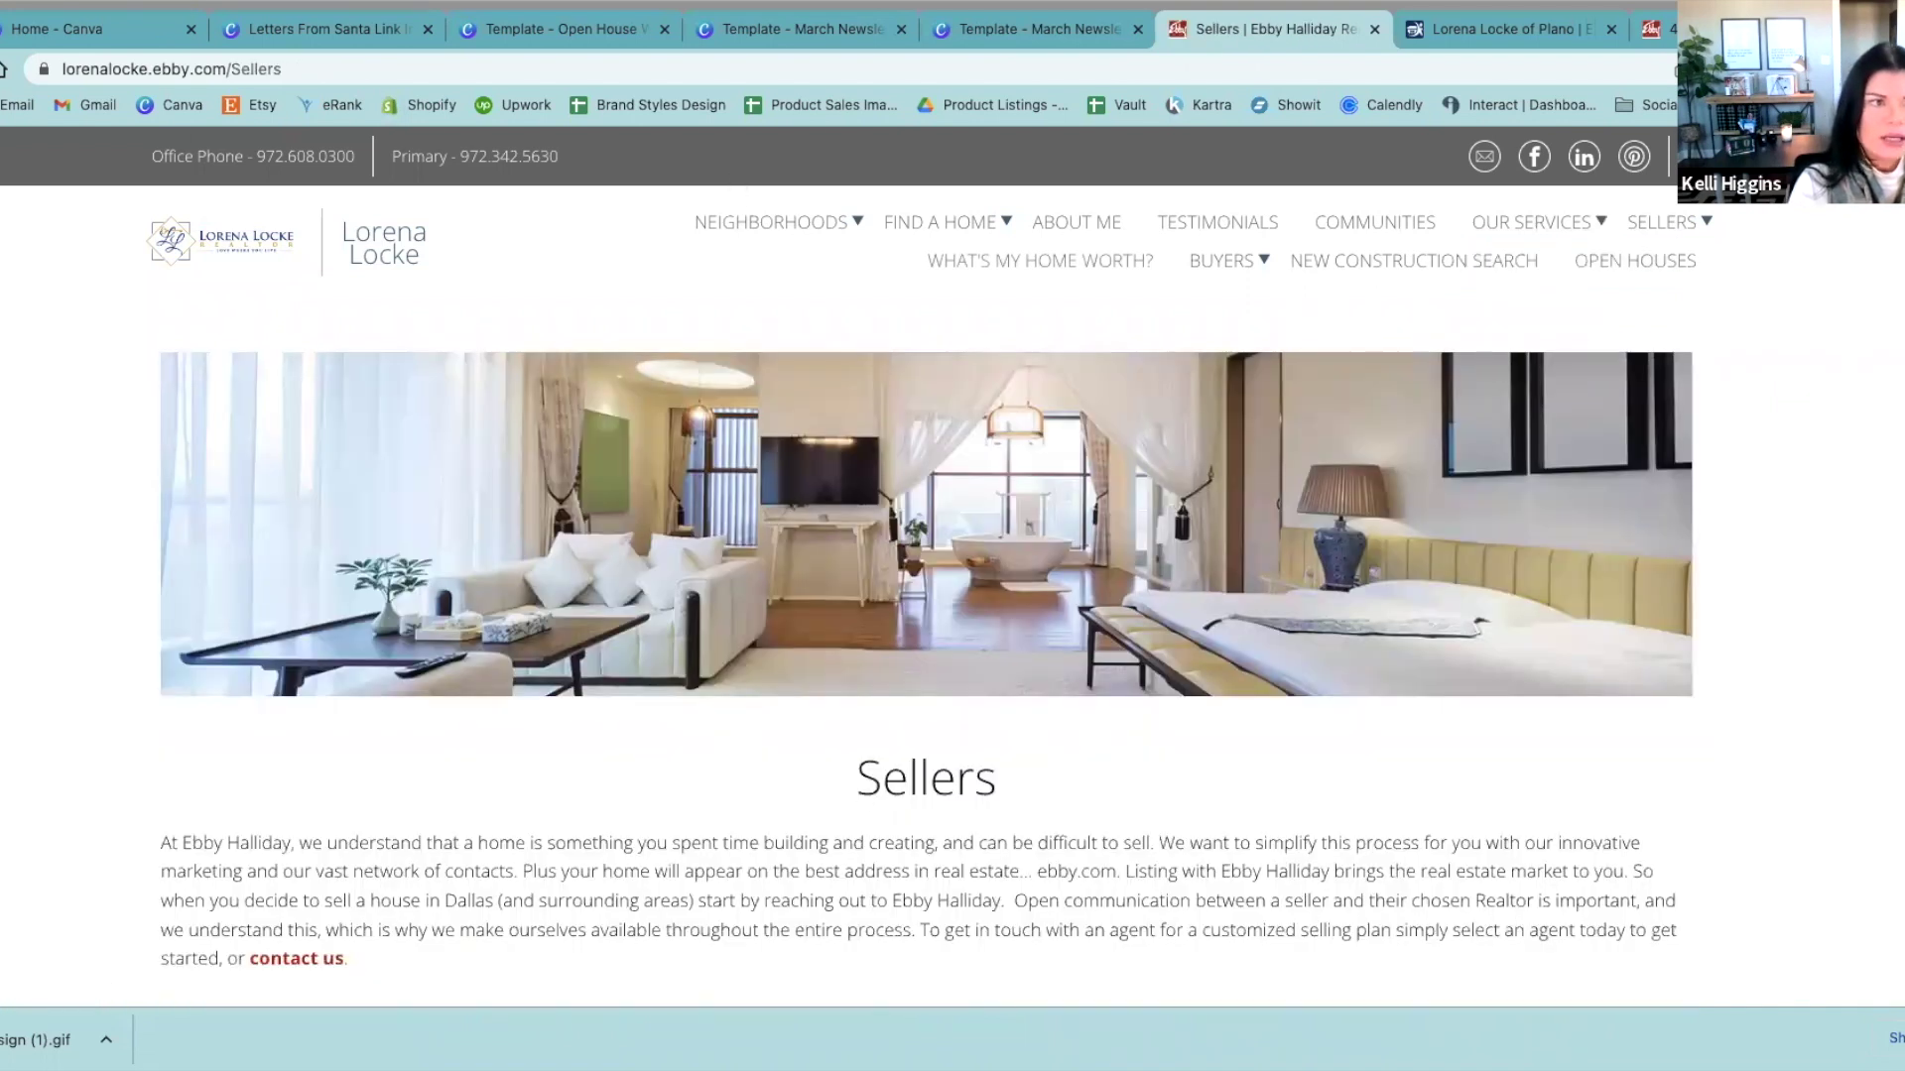
scroll(878, 784, down, 4)
scroll(778, 928, down, 4)
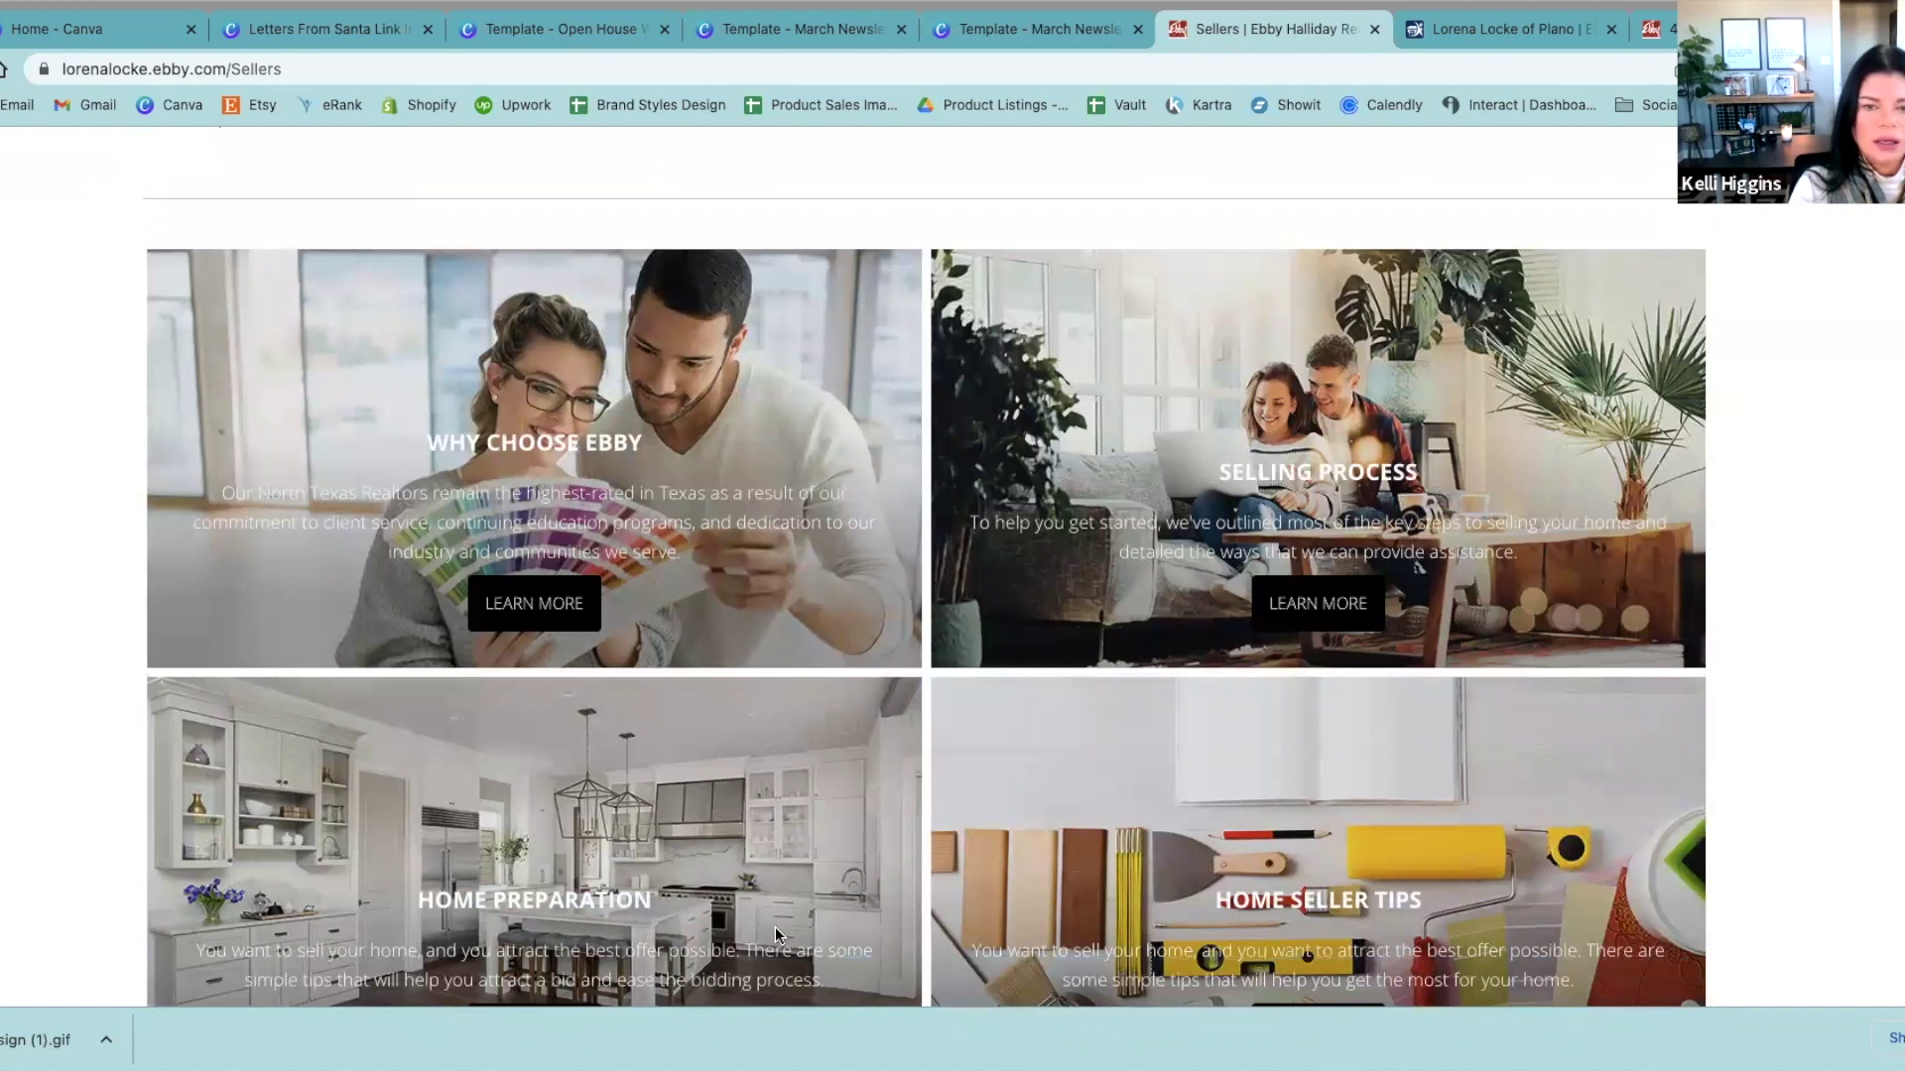
scroll(776, 926, down, 10)
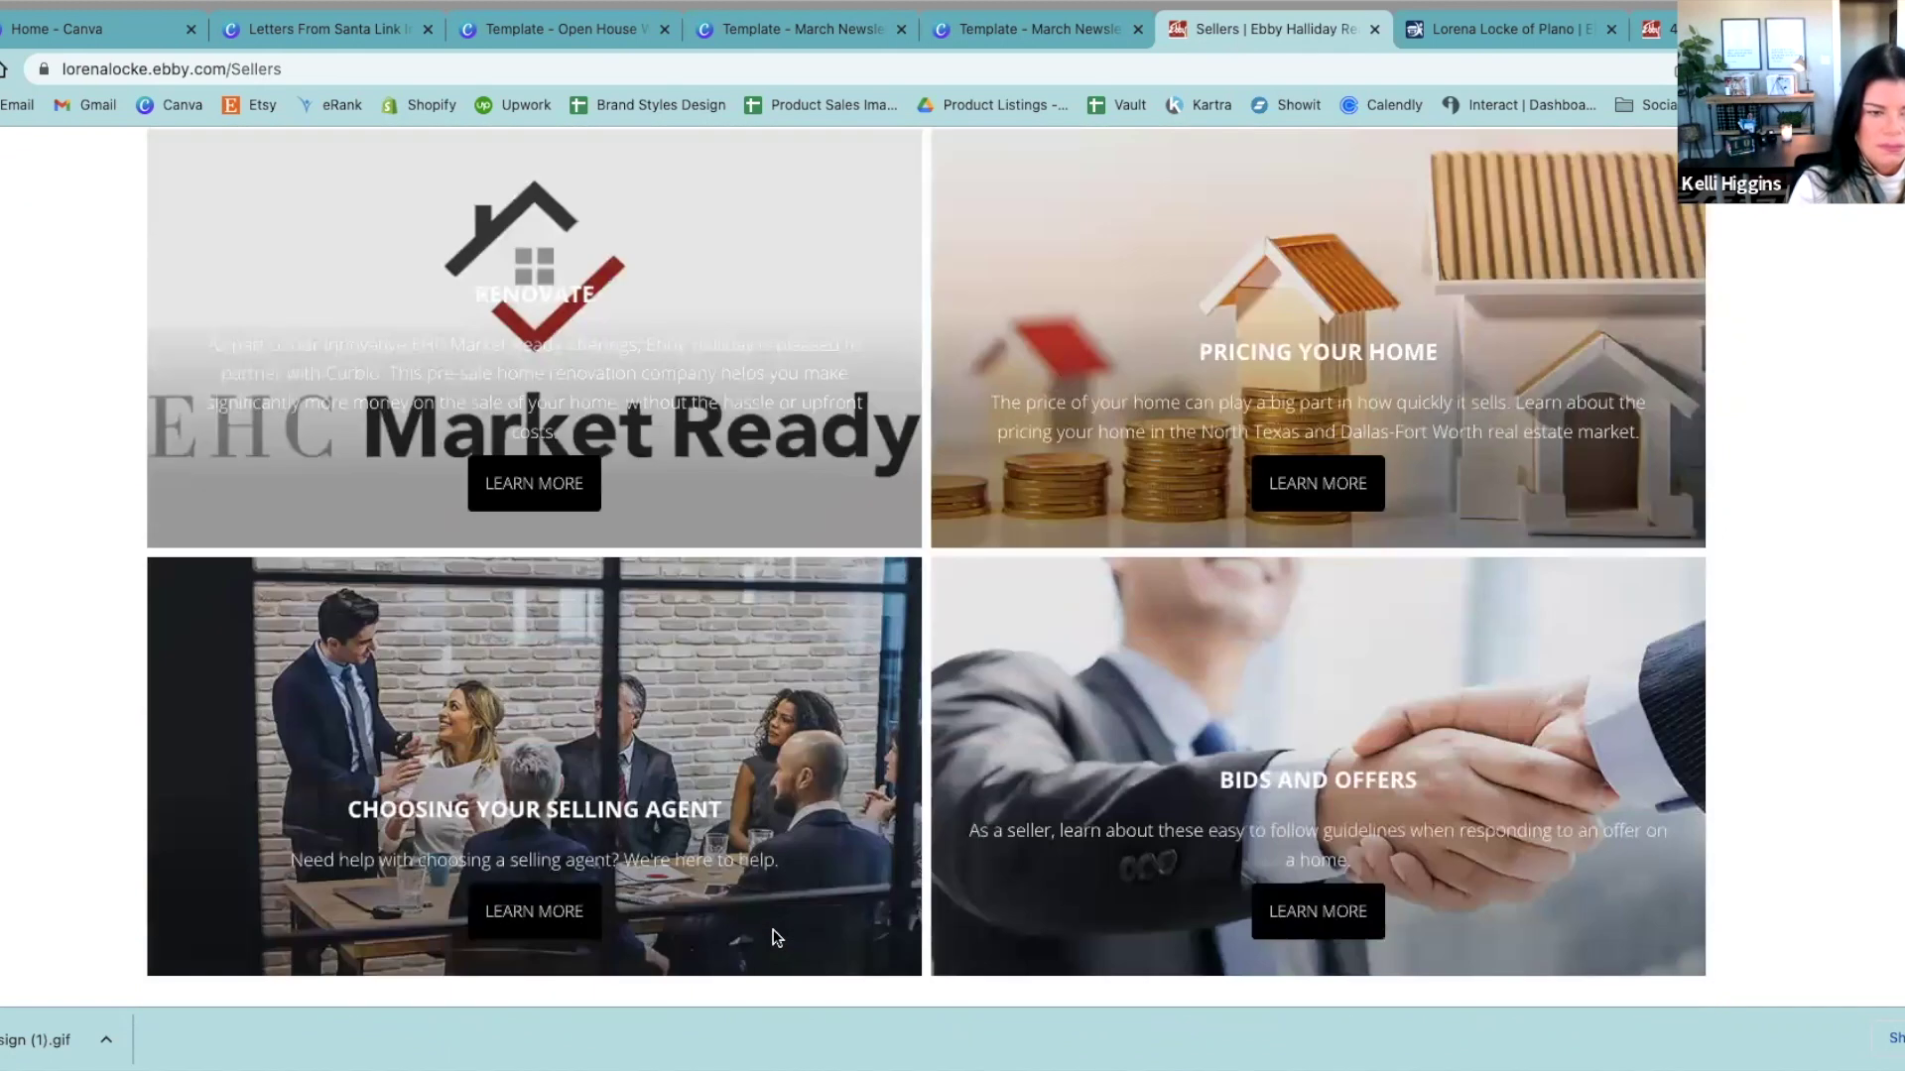
scroll(776, 938, down, 6)
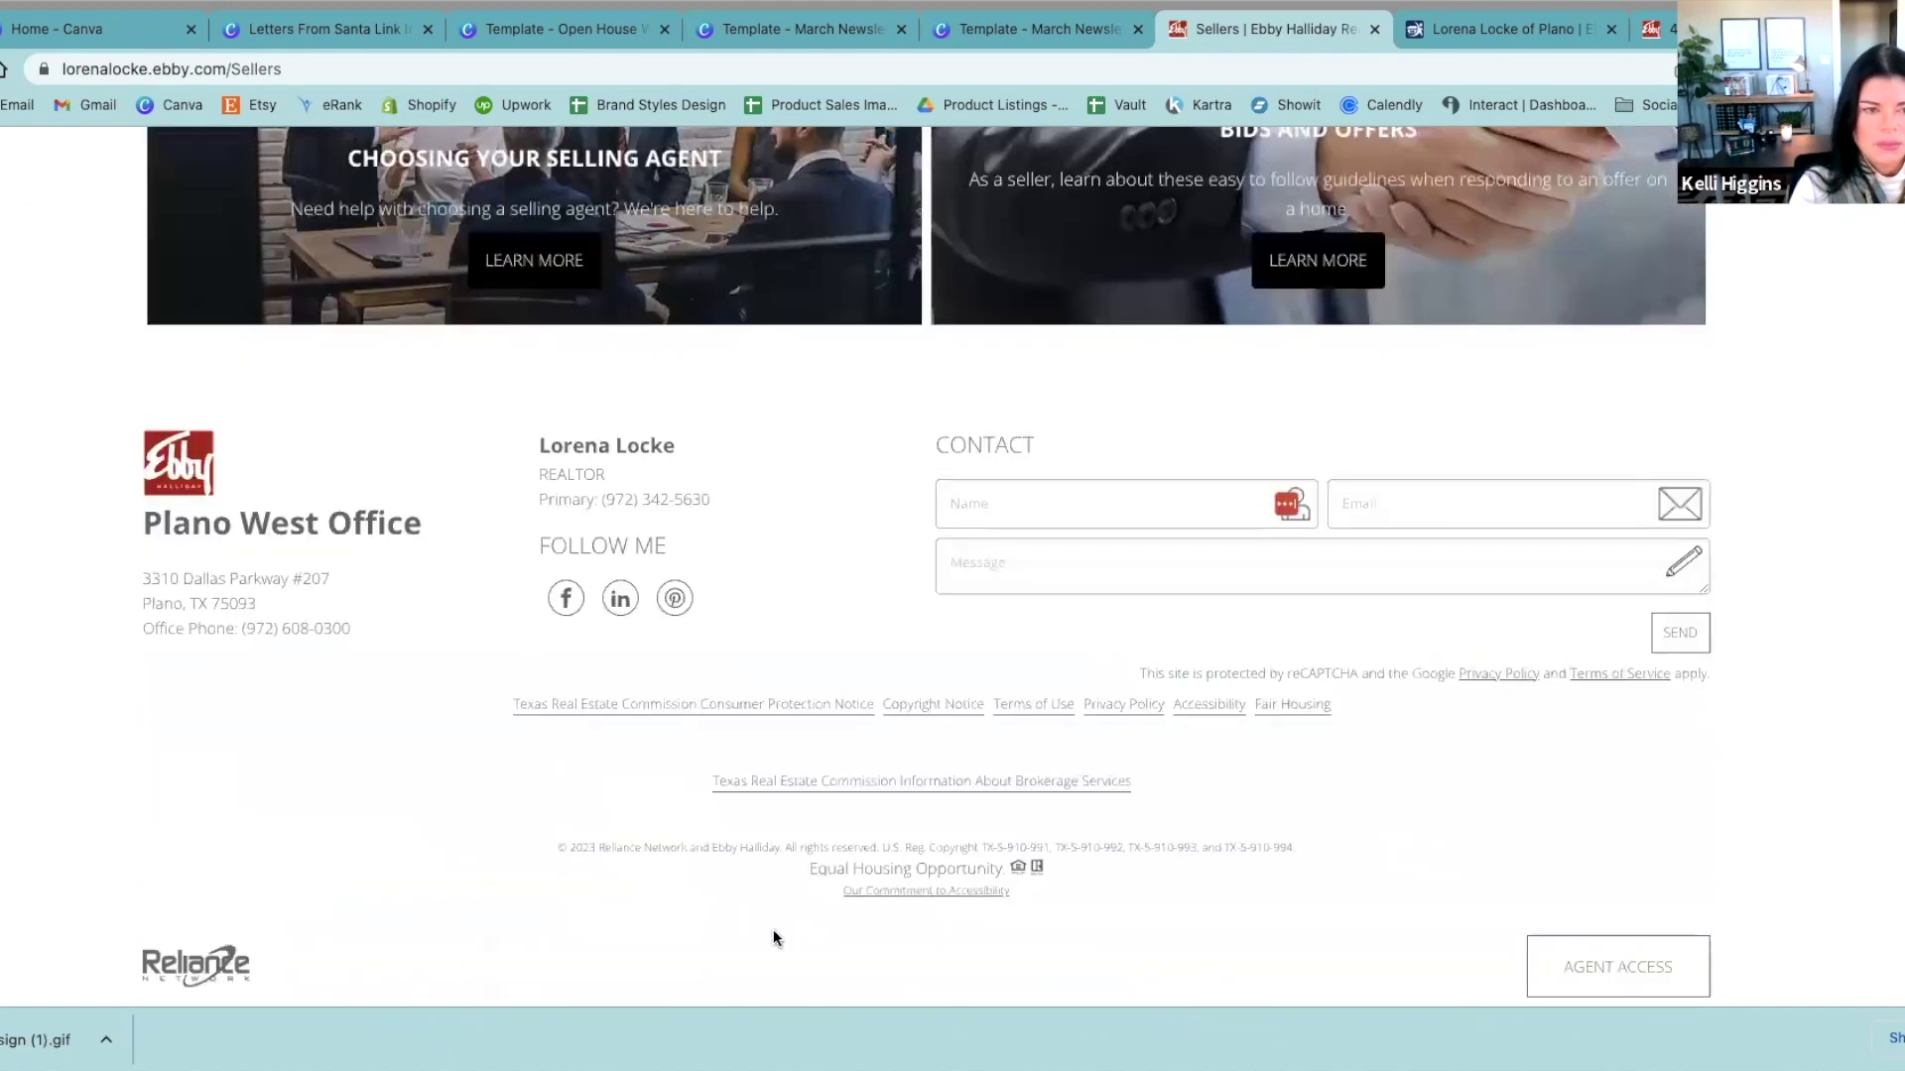
scroll(772, 940, up, 9)
scroll(770, 937, up, 8)
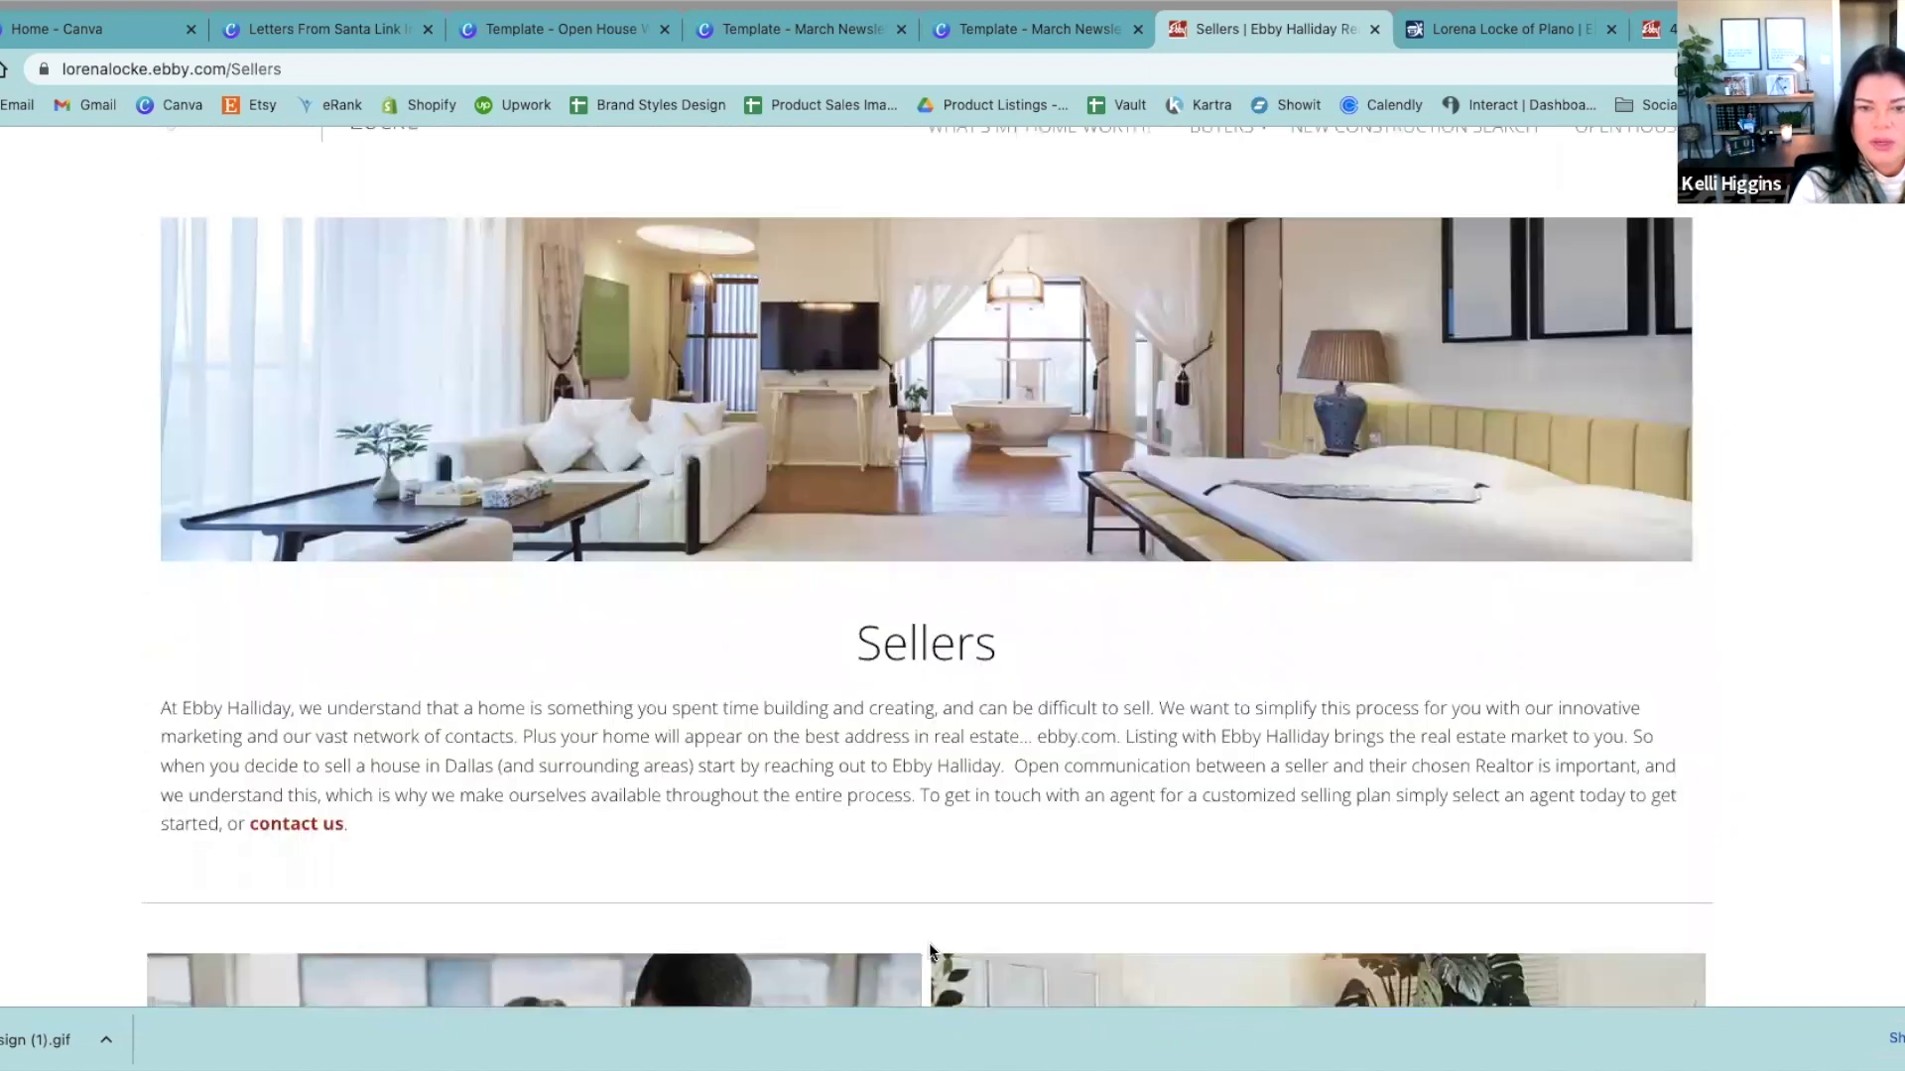
click(312, 39)
Link the SELL MY HOUSE button to the pasted Sellers page URL.
click(1263, 535)
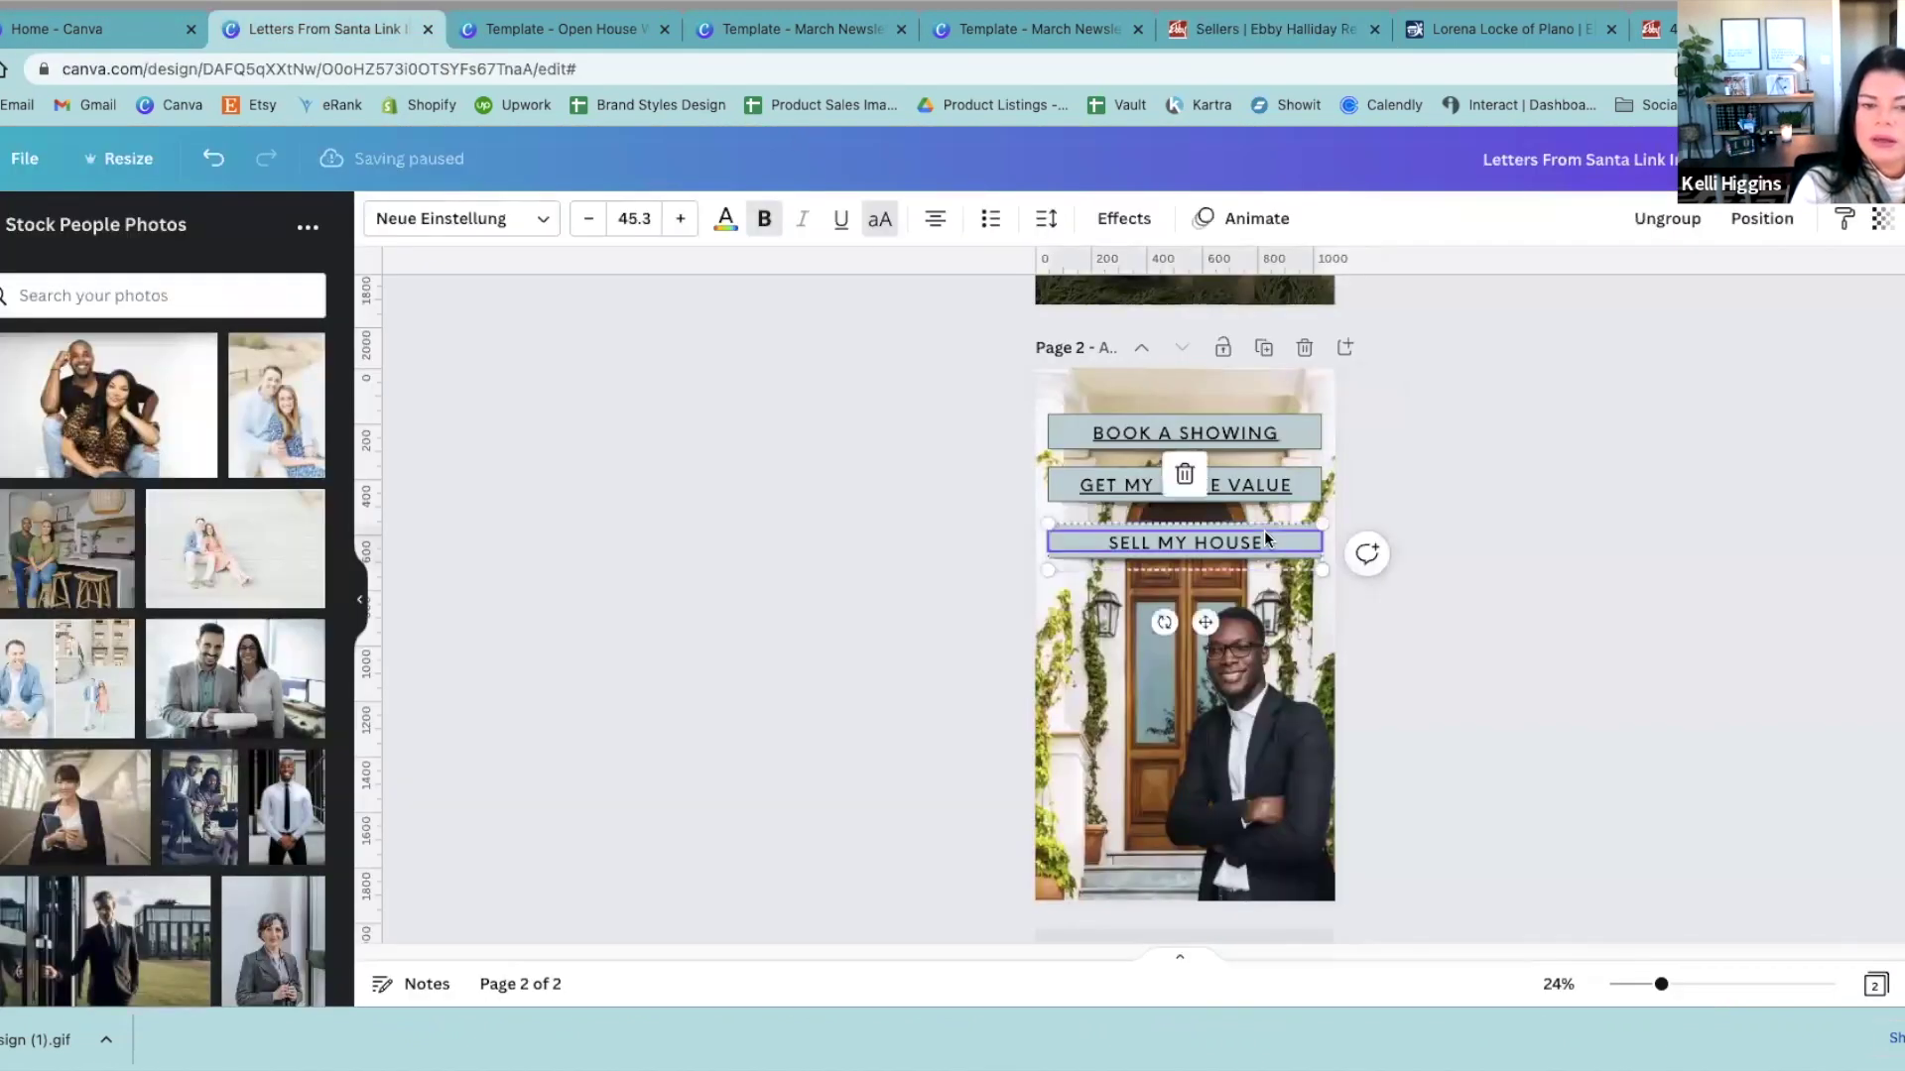
click(1536, 419)
click(1307, 538)
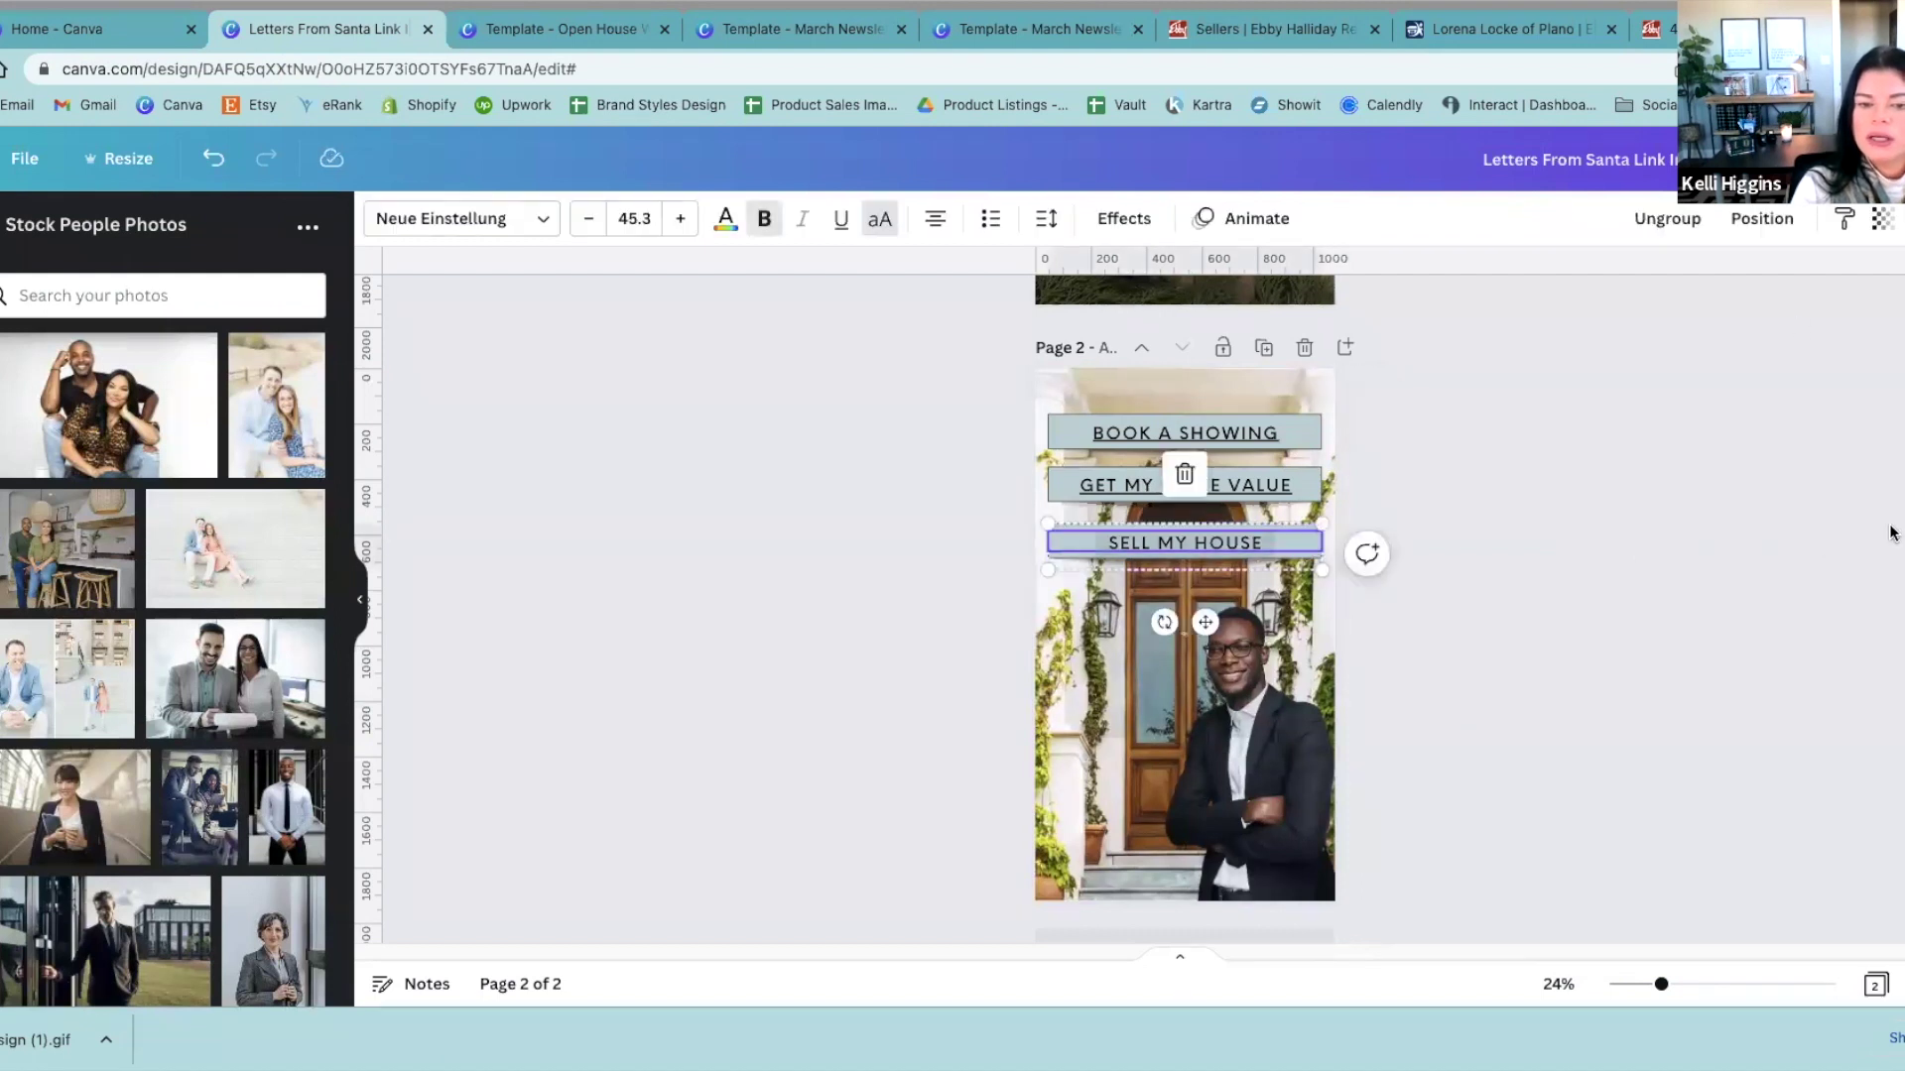
click(1577, 555)
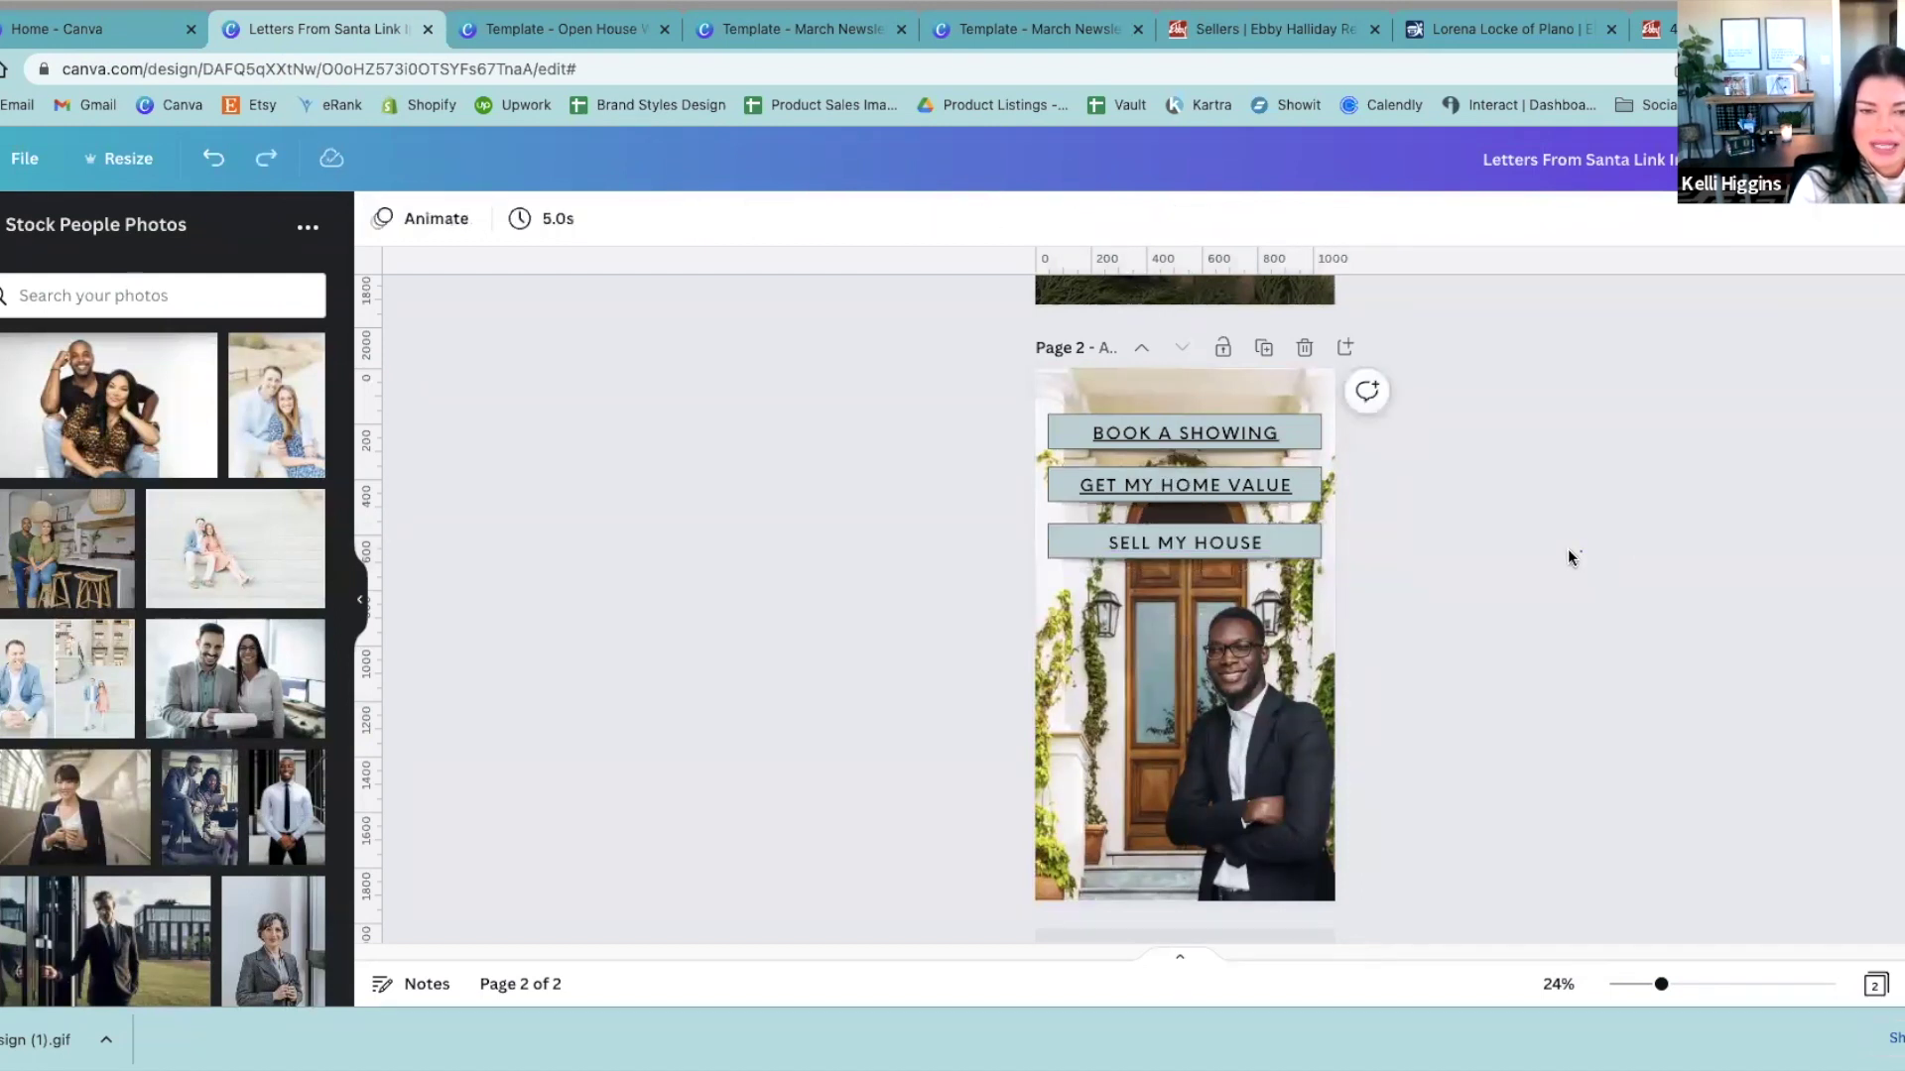
click(1277, 536)
key(ctrl+k)
text(https://lorenalocke.ebby.com/Sellers)
key(Return)
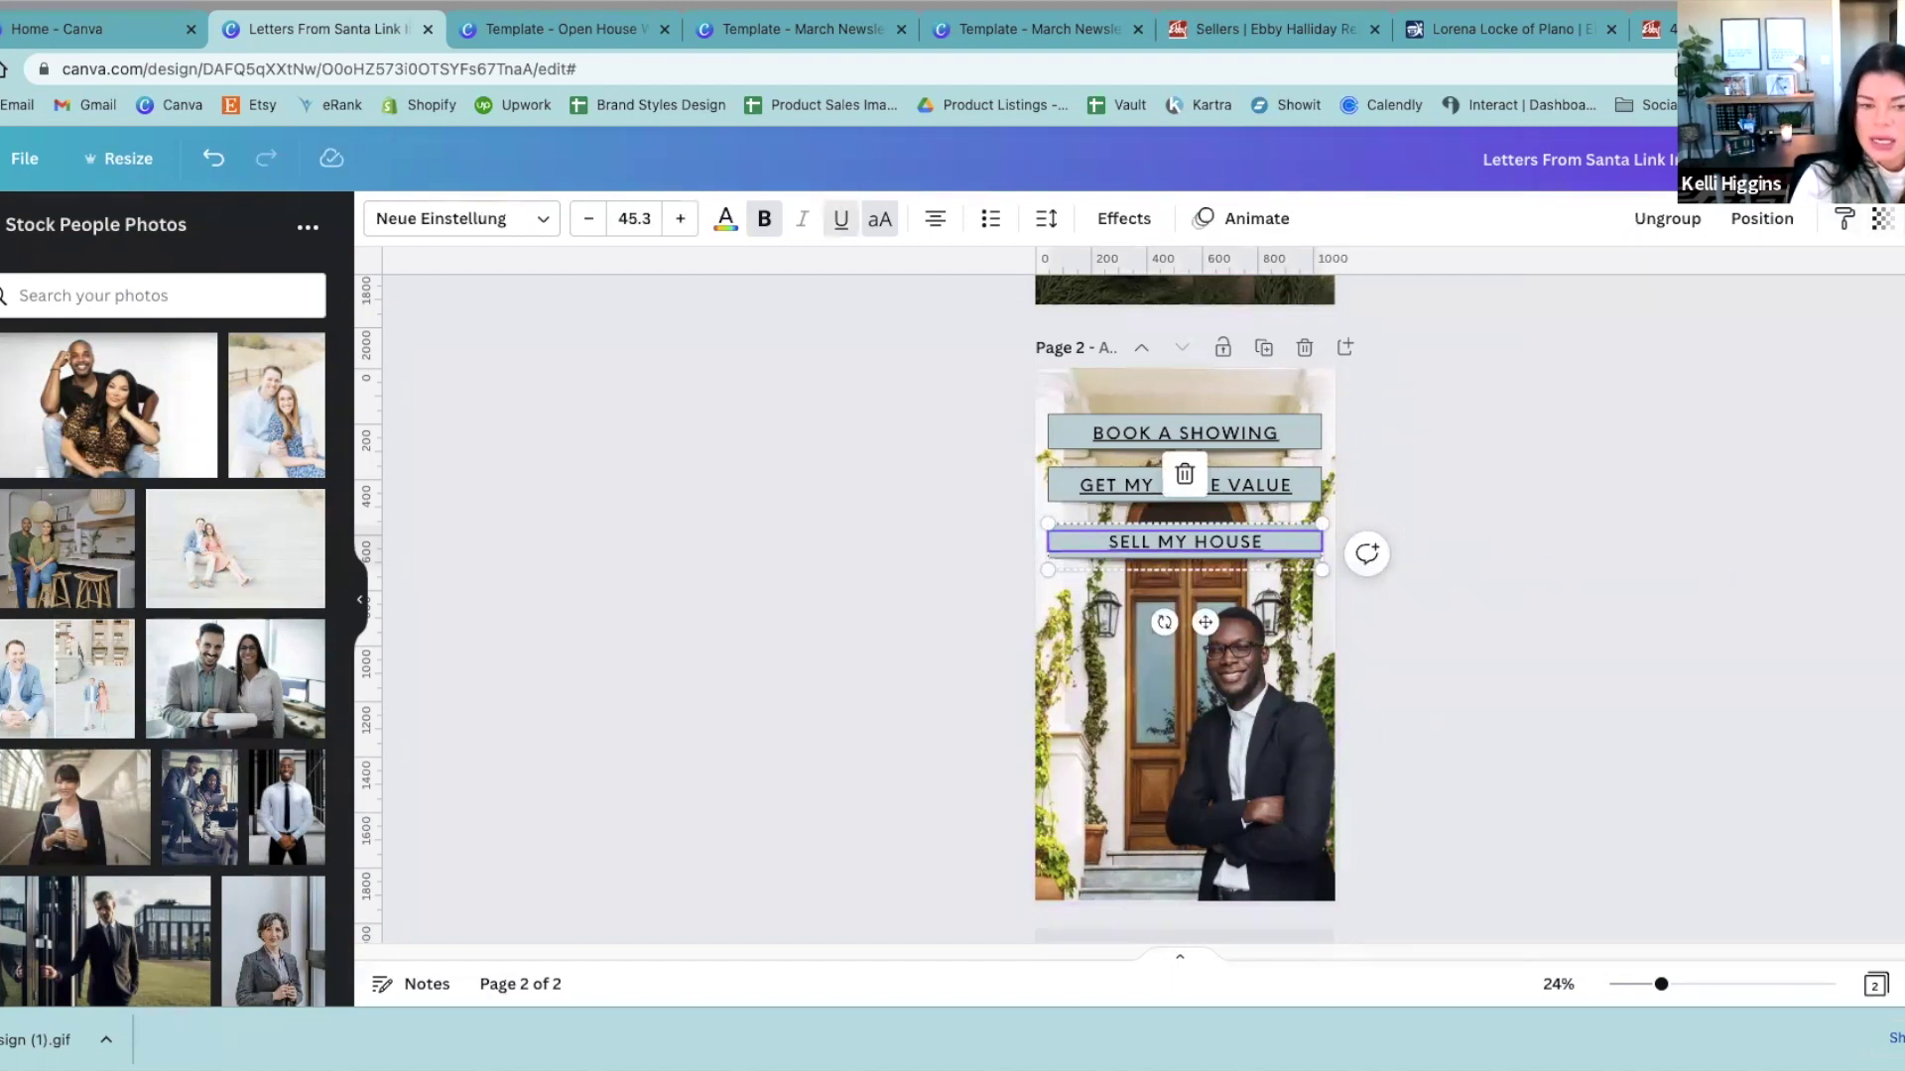
click(625, 744)
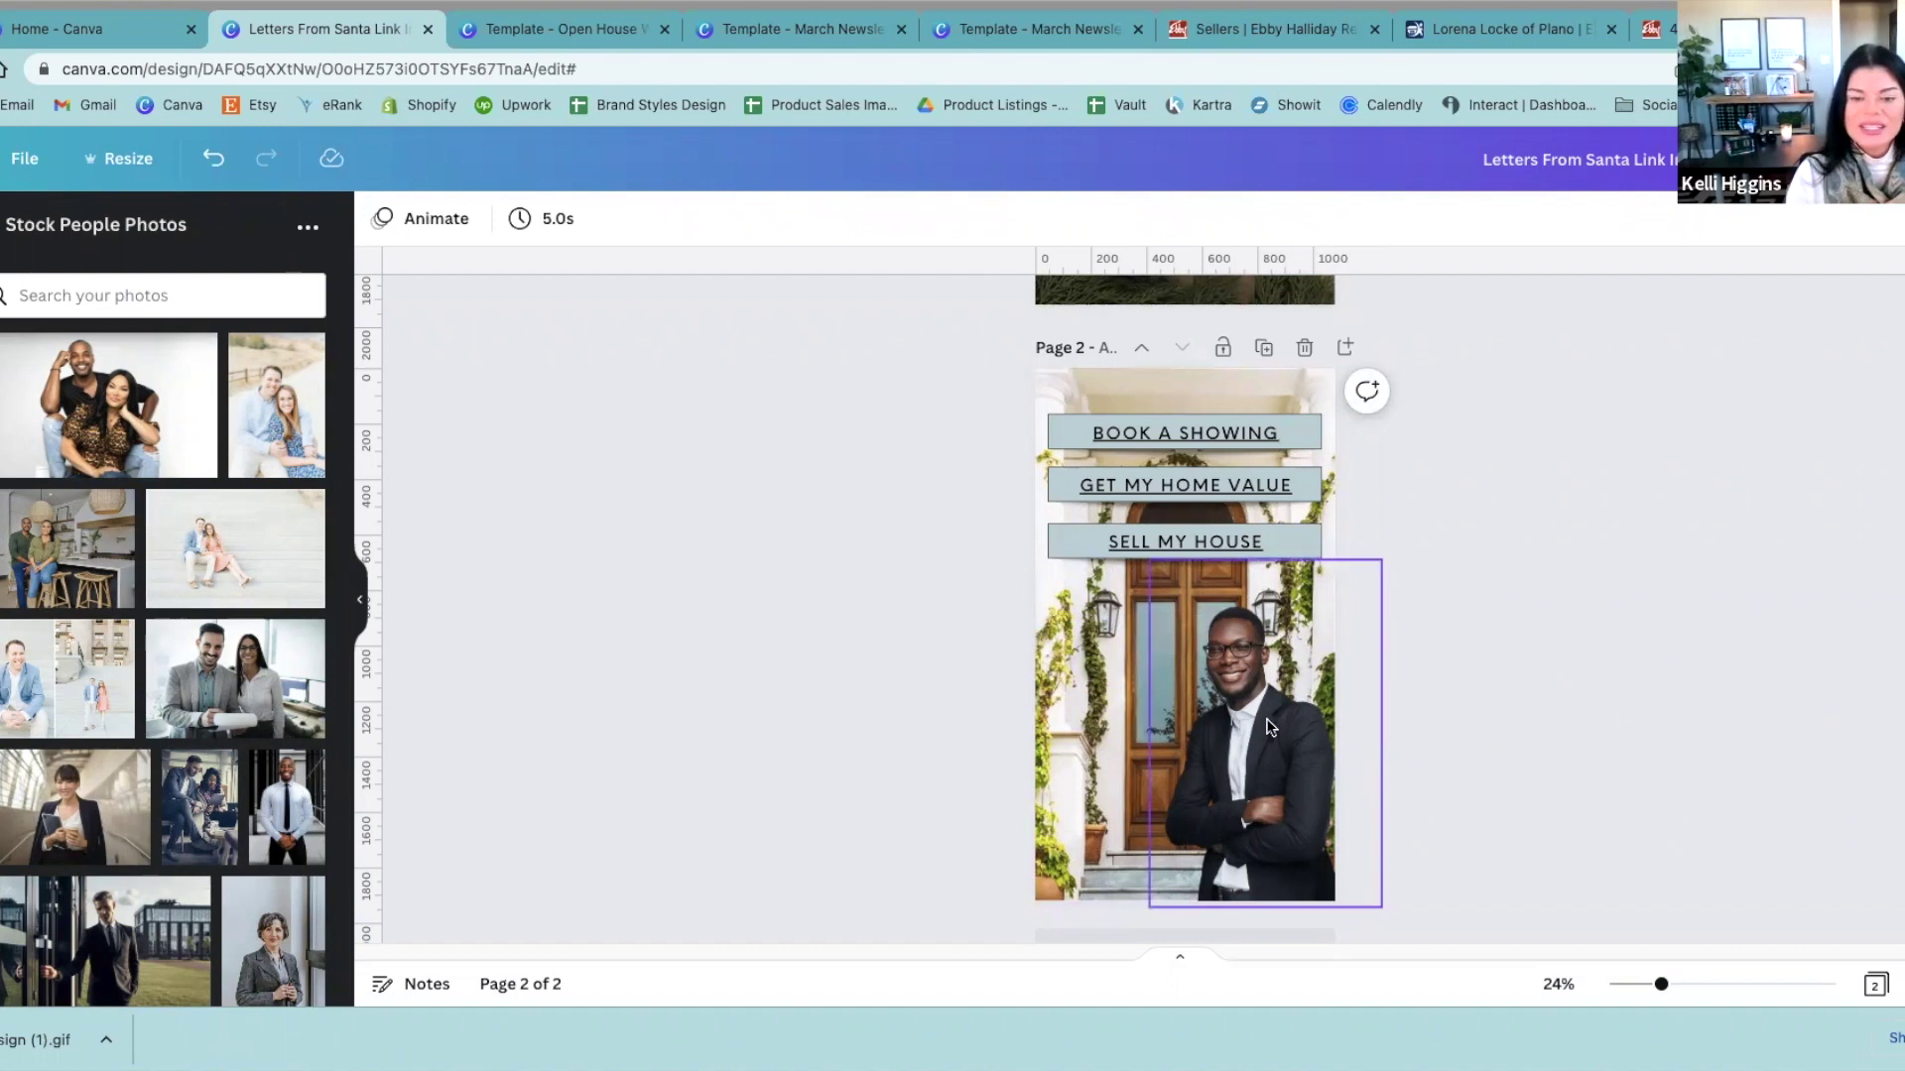
Enlarge the man's cut-out photo slightly up and to the right.
click(1309, 644)
drag(1382, 556, 1394, 523)
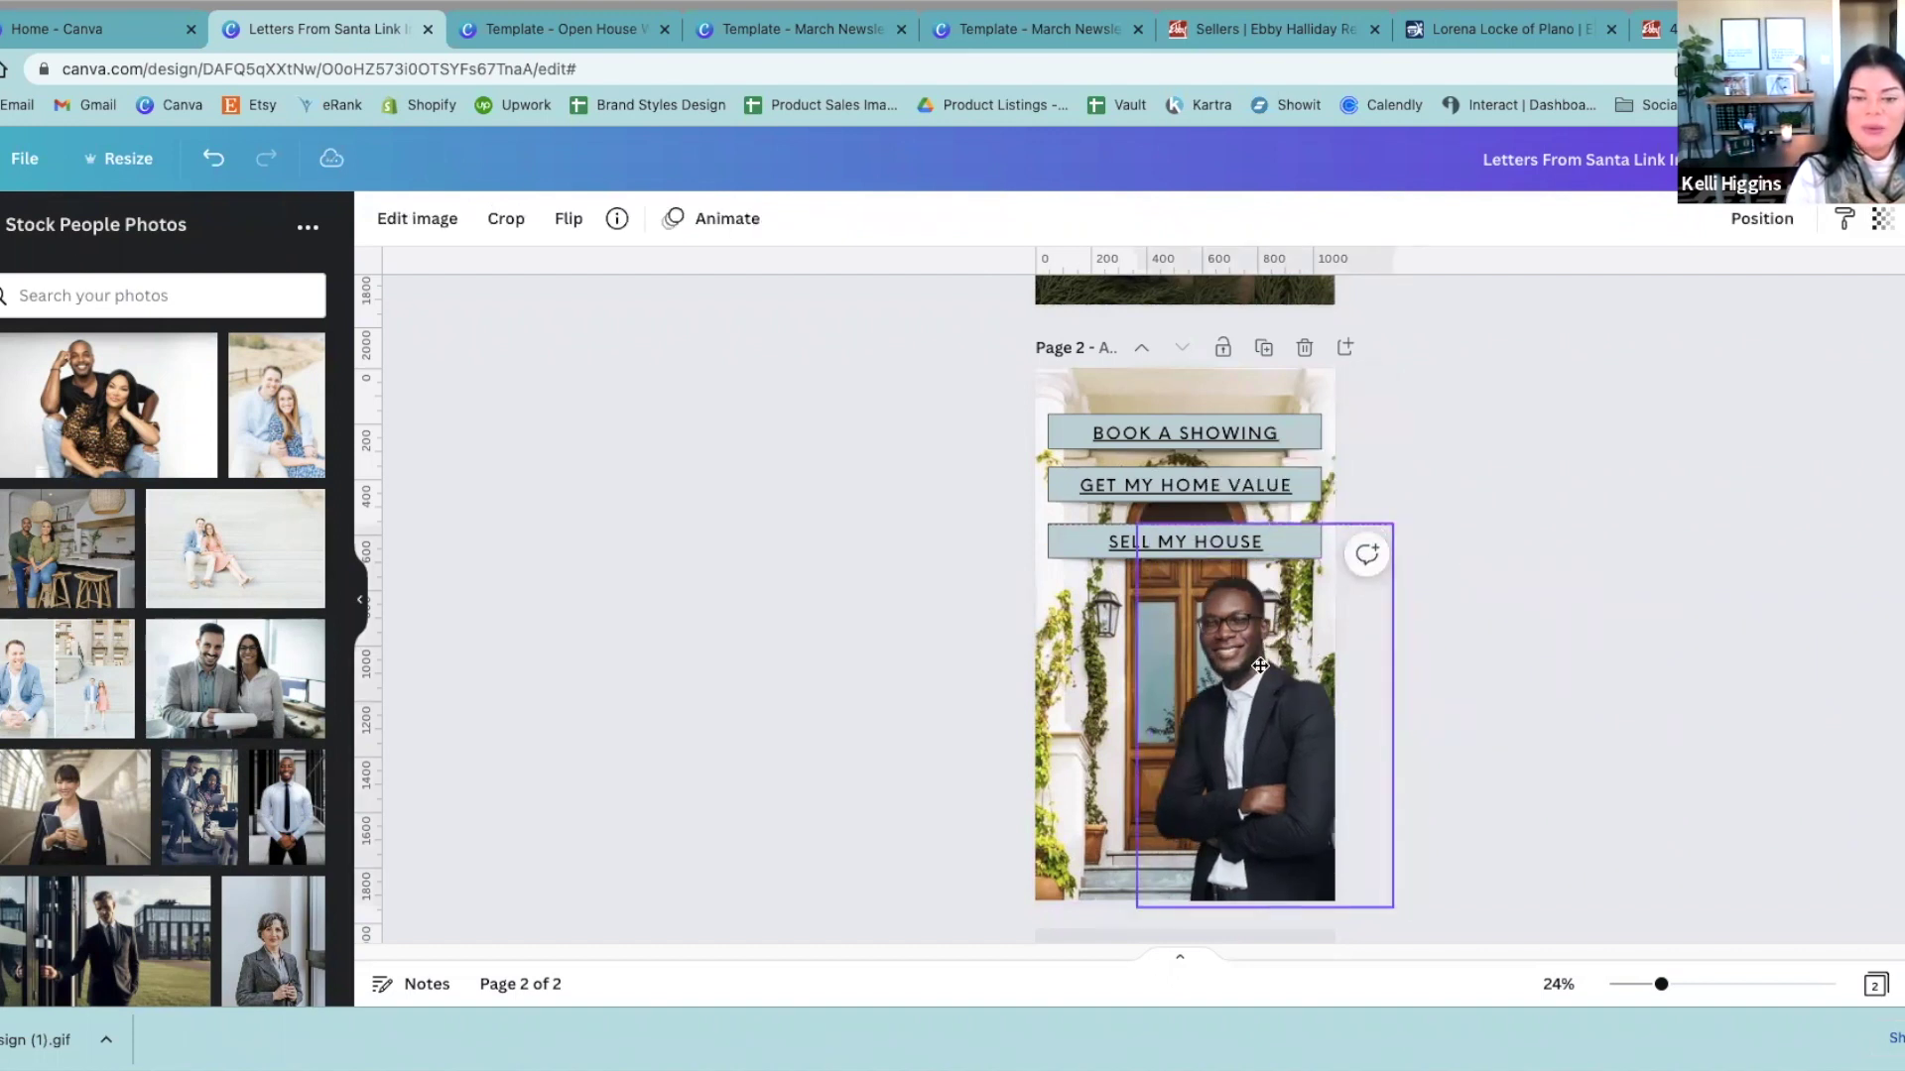
click(1692, 760)
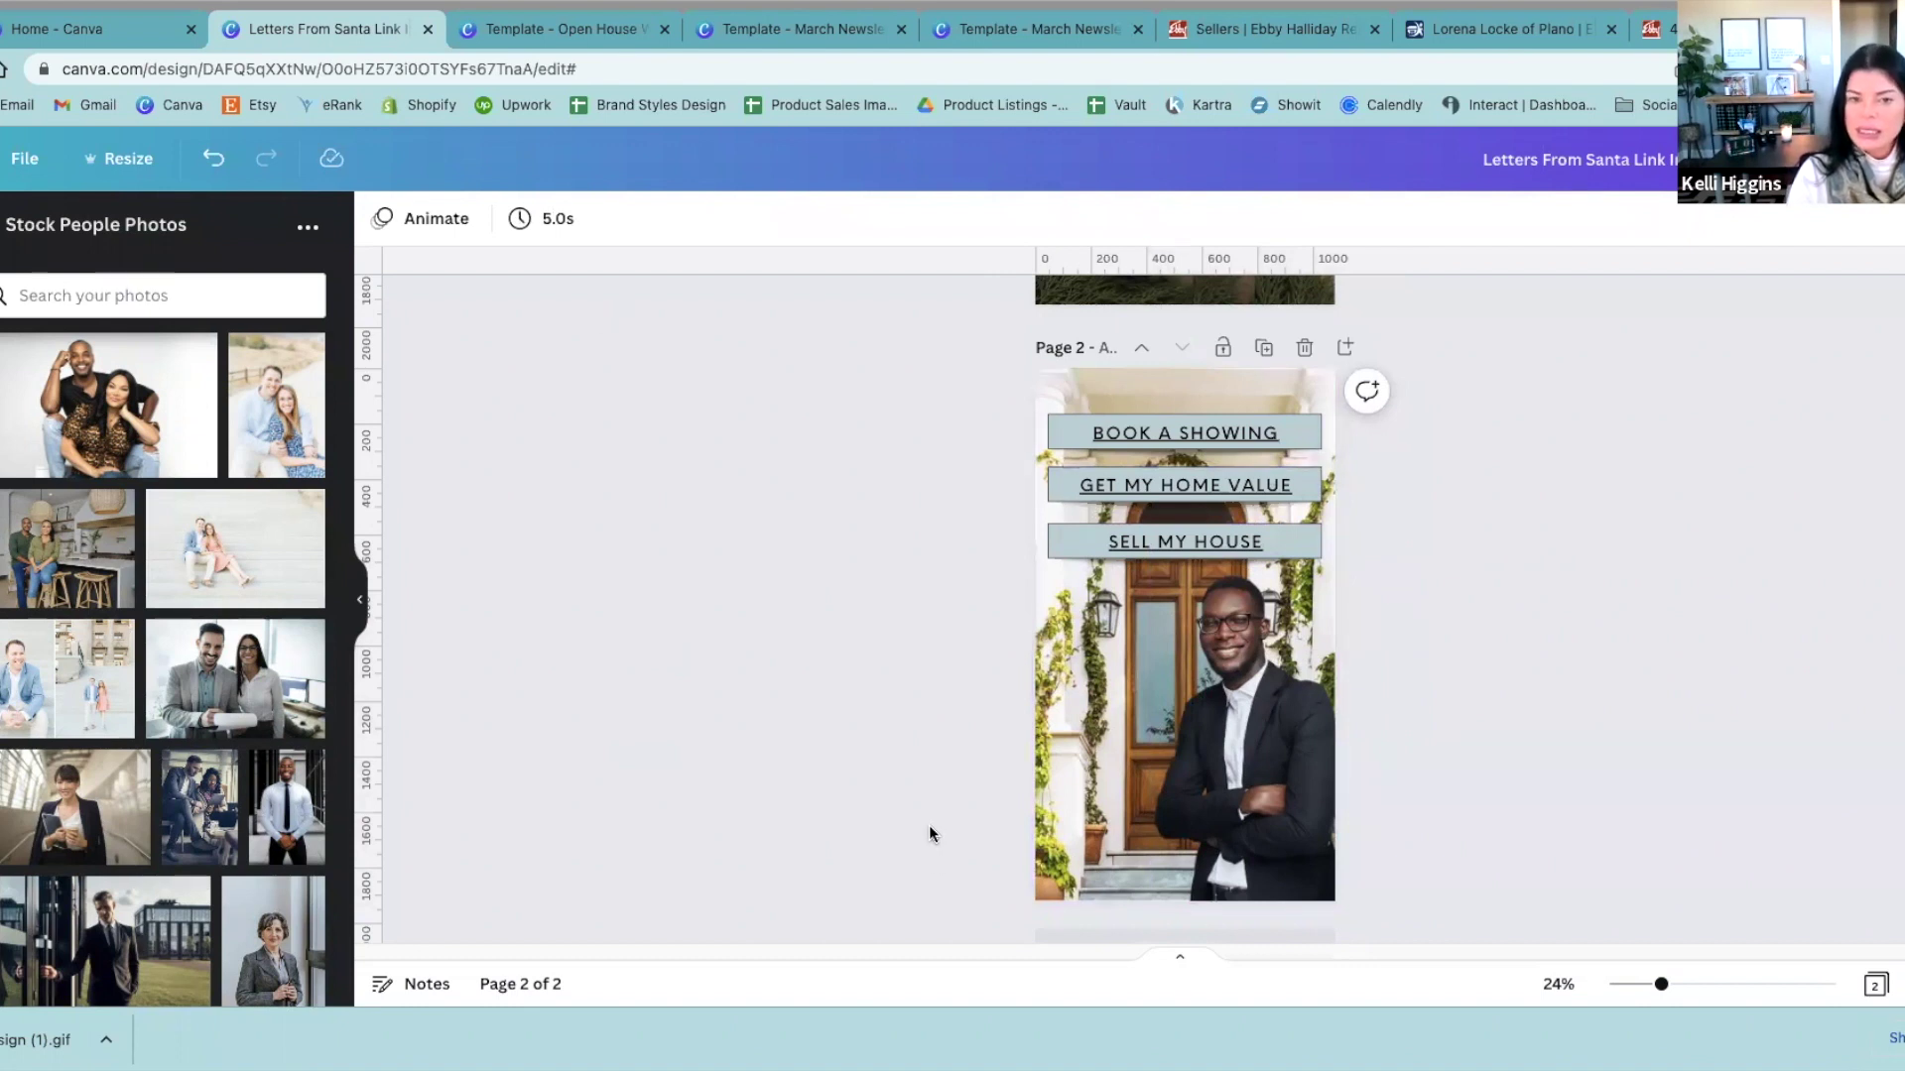
Delete the Letters From Santa 'PURCHASE NOW' page, leaving only the link-in-bio page.
scroll(1025, 732, up, 5)
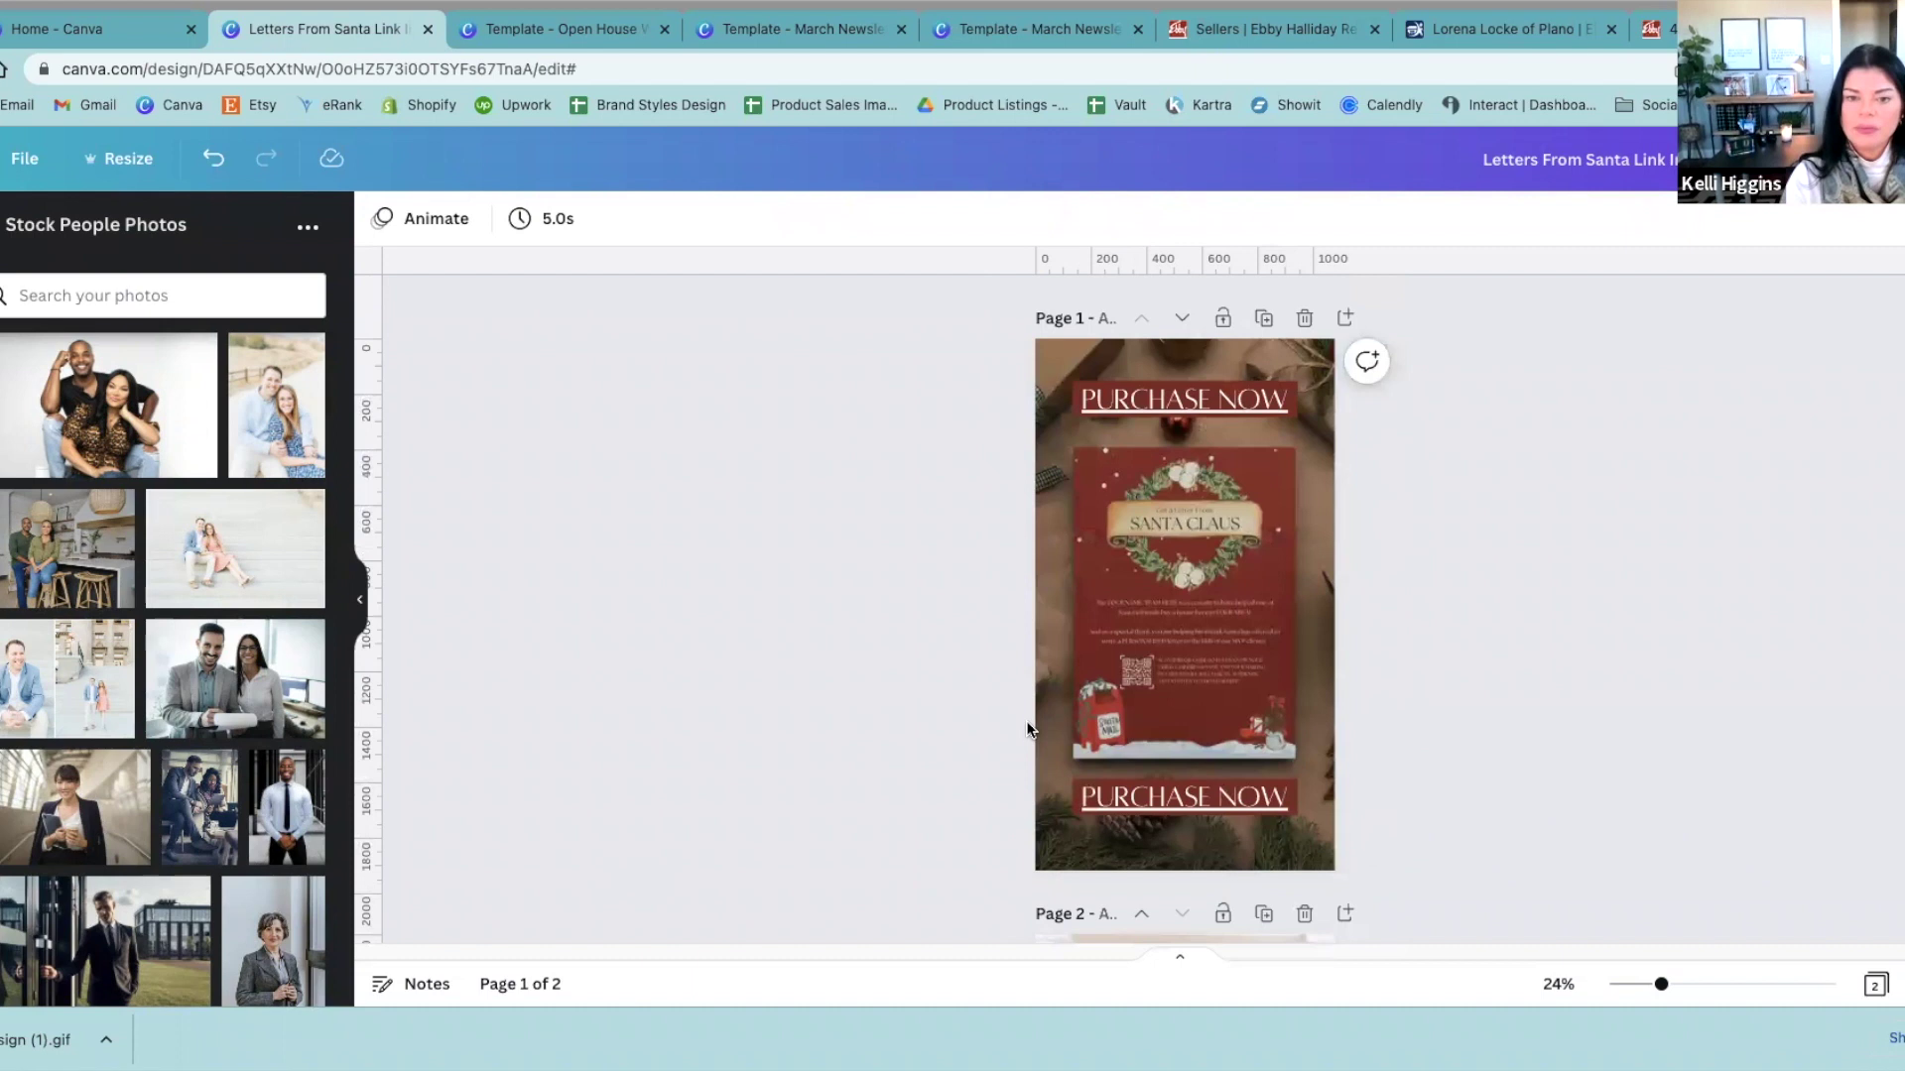
click(1303, 319)
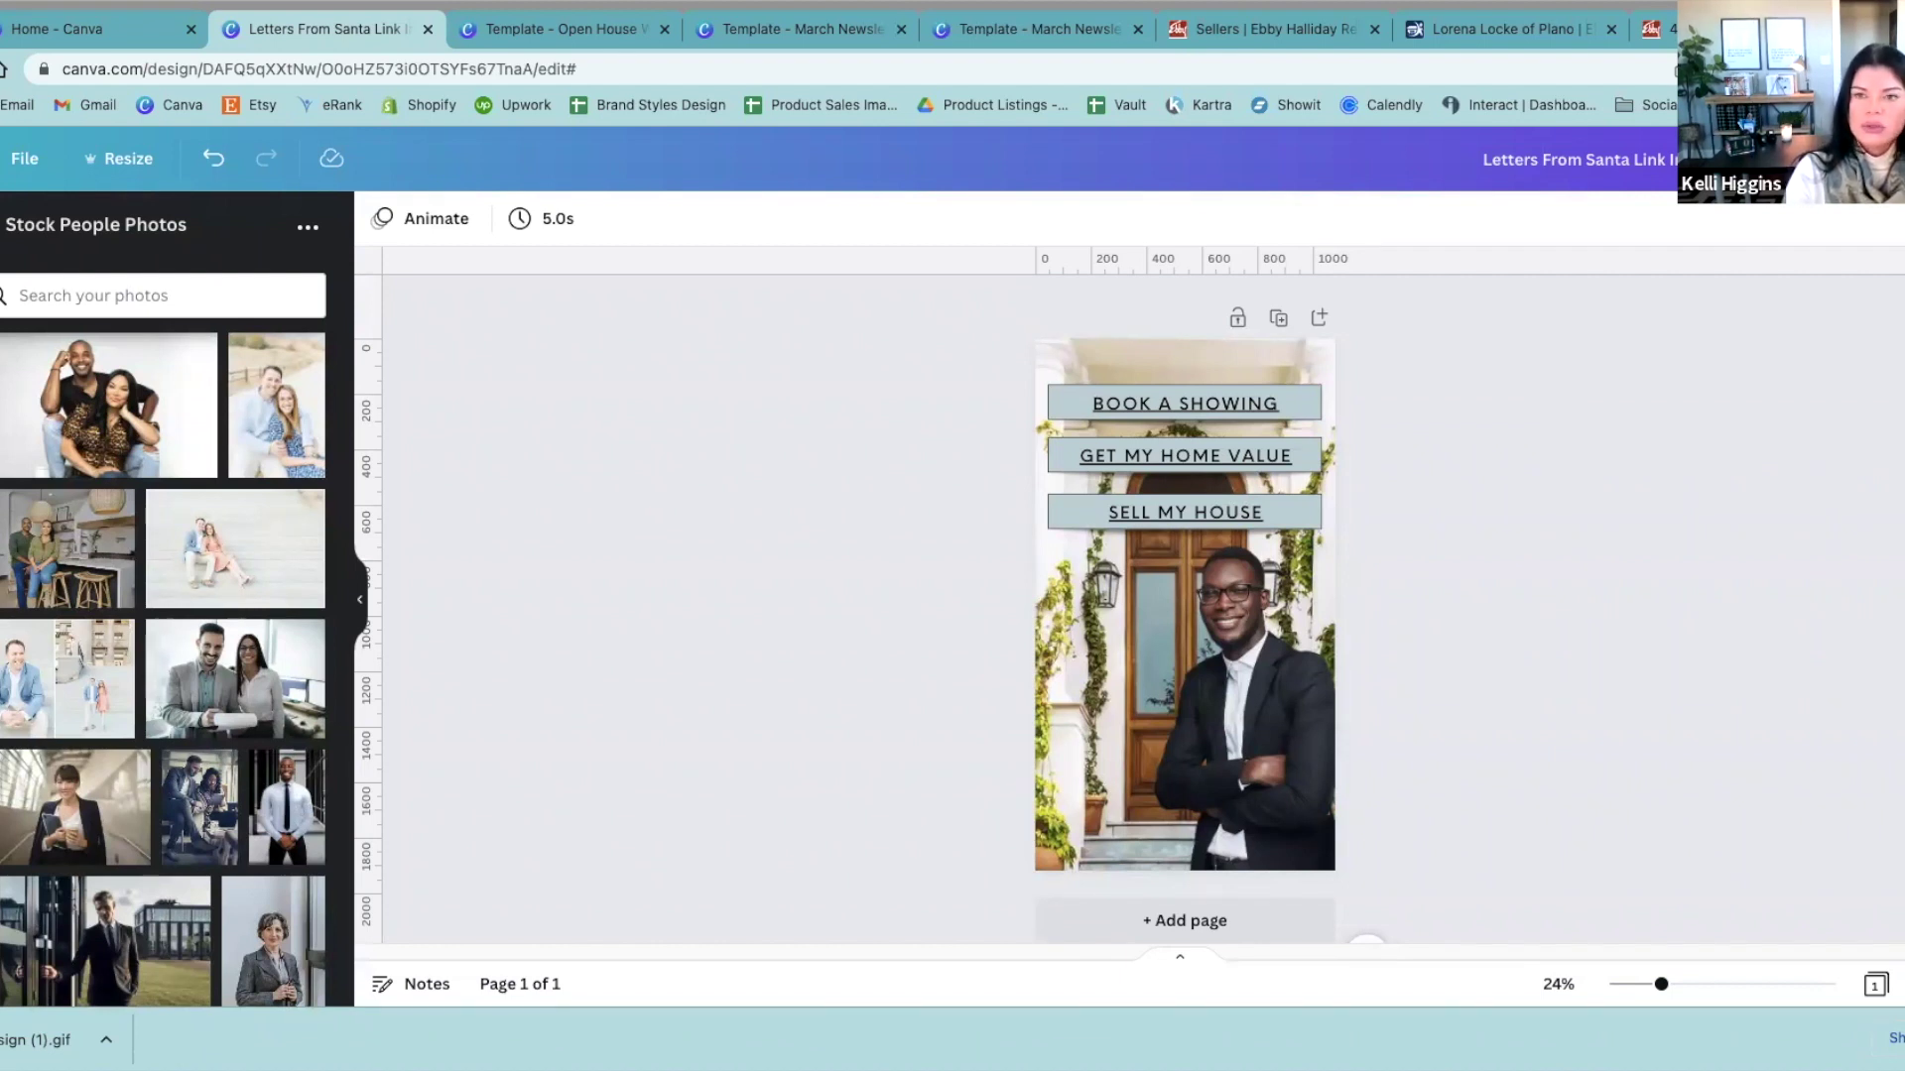
Copy the realtor's name from the findbuyers home-worth page, then return to the Canva design.
click(1512, 30)
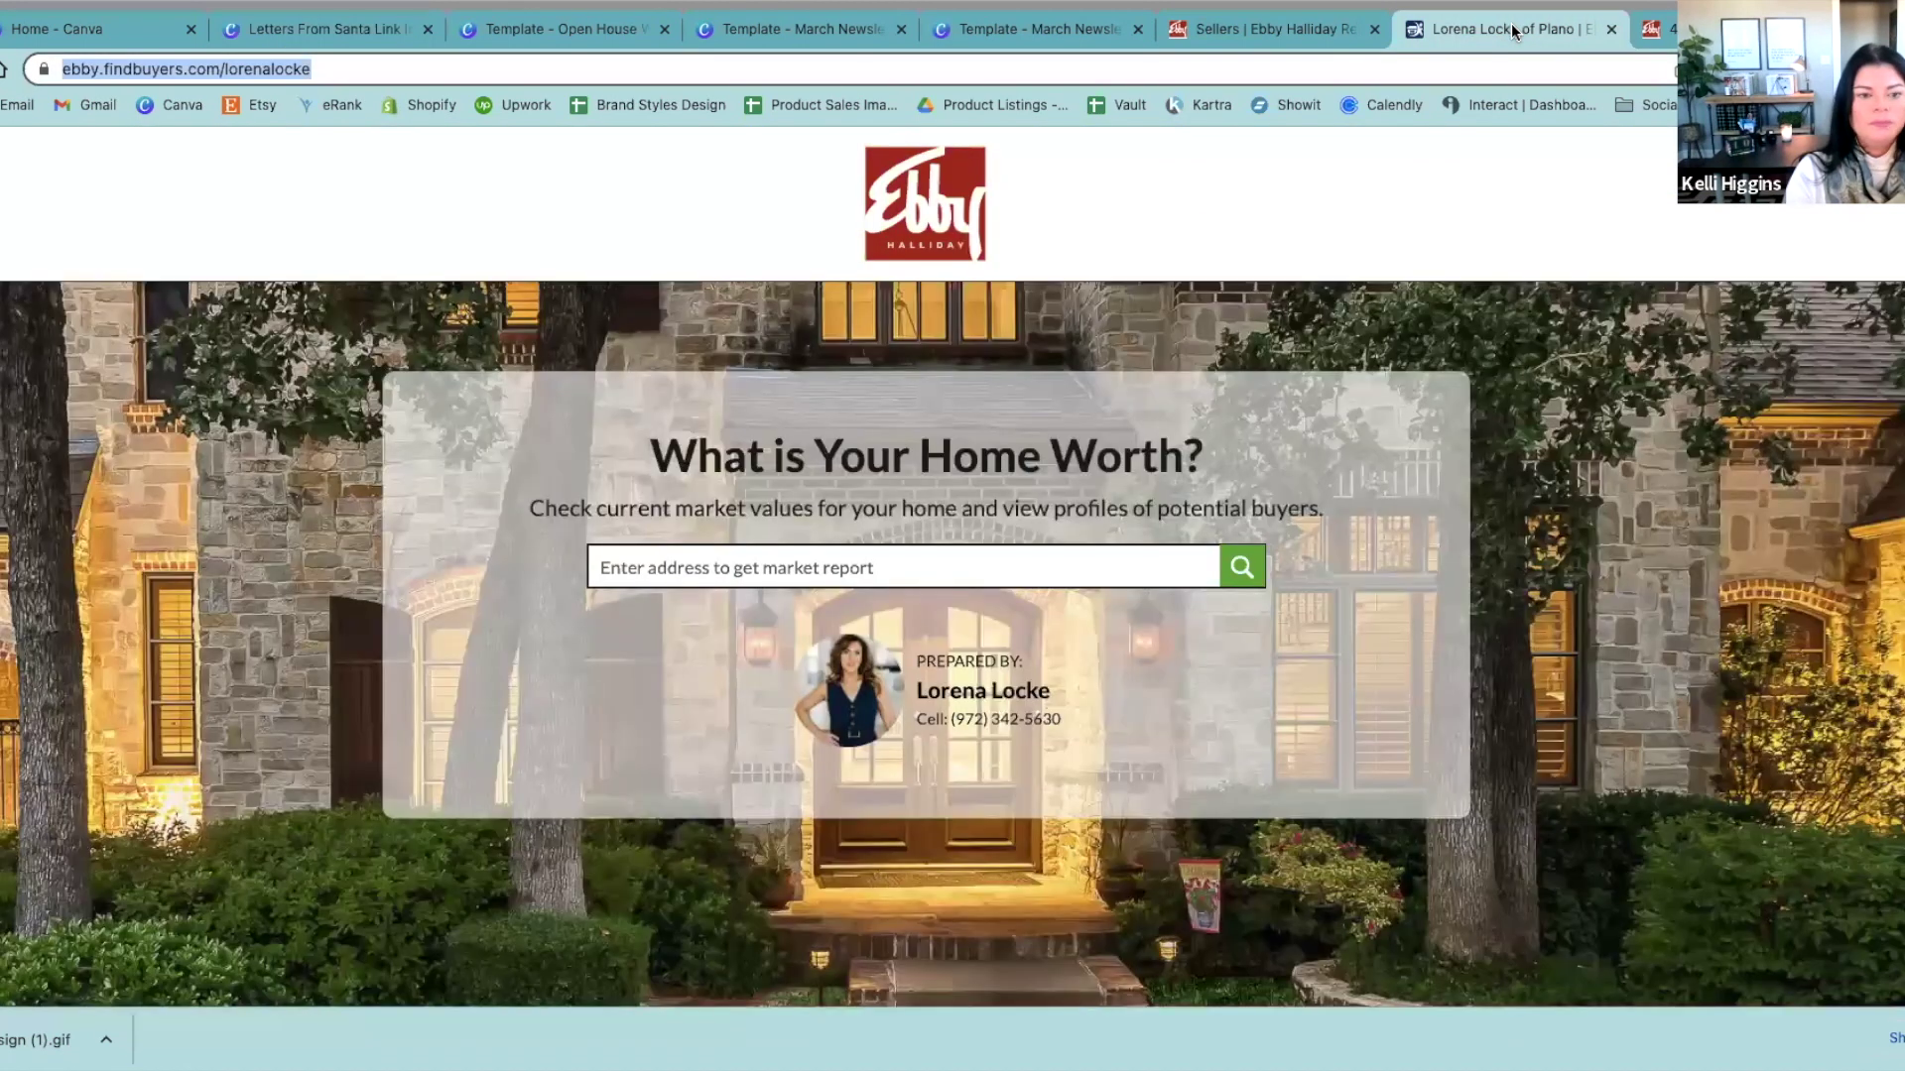
drag(1101, 684, 1057, 699)
click(922, 690)
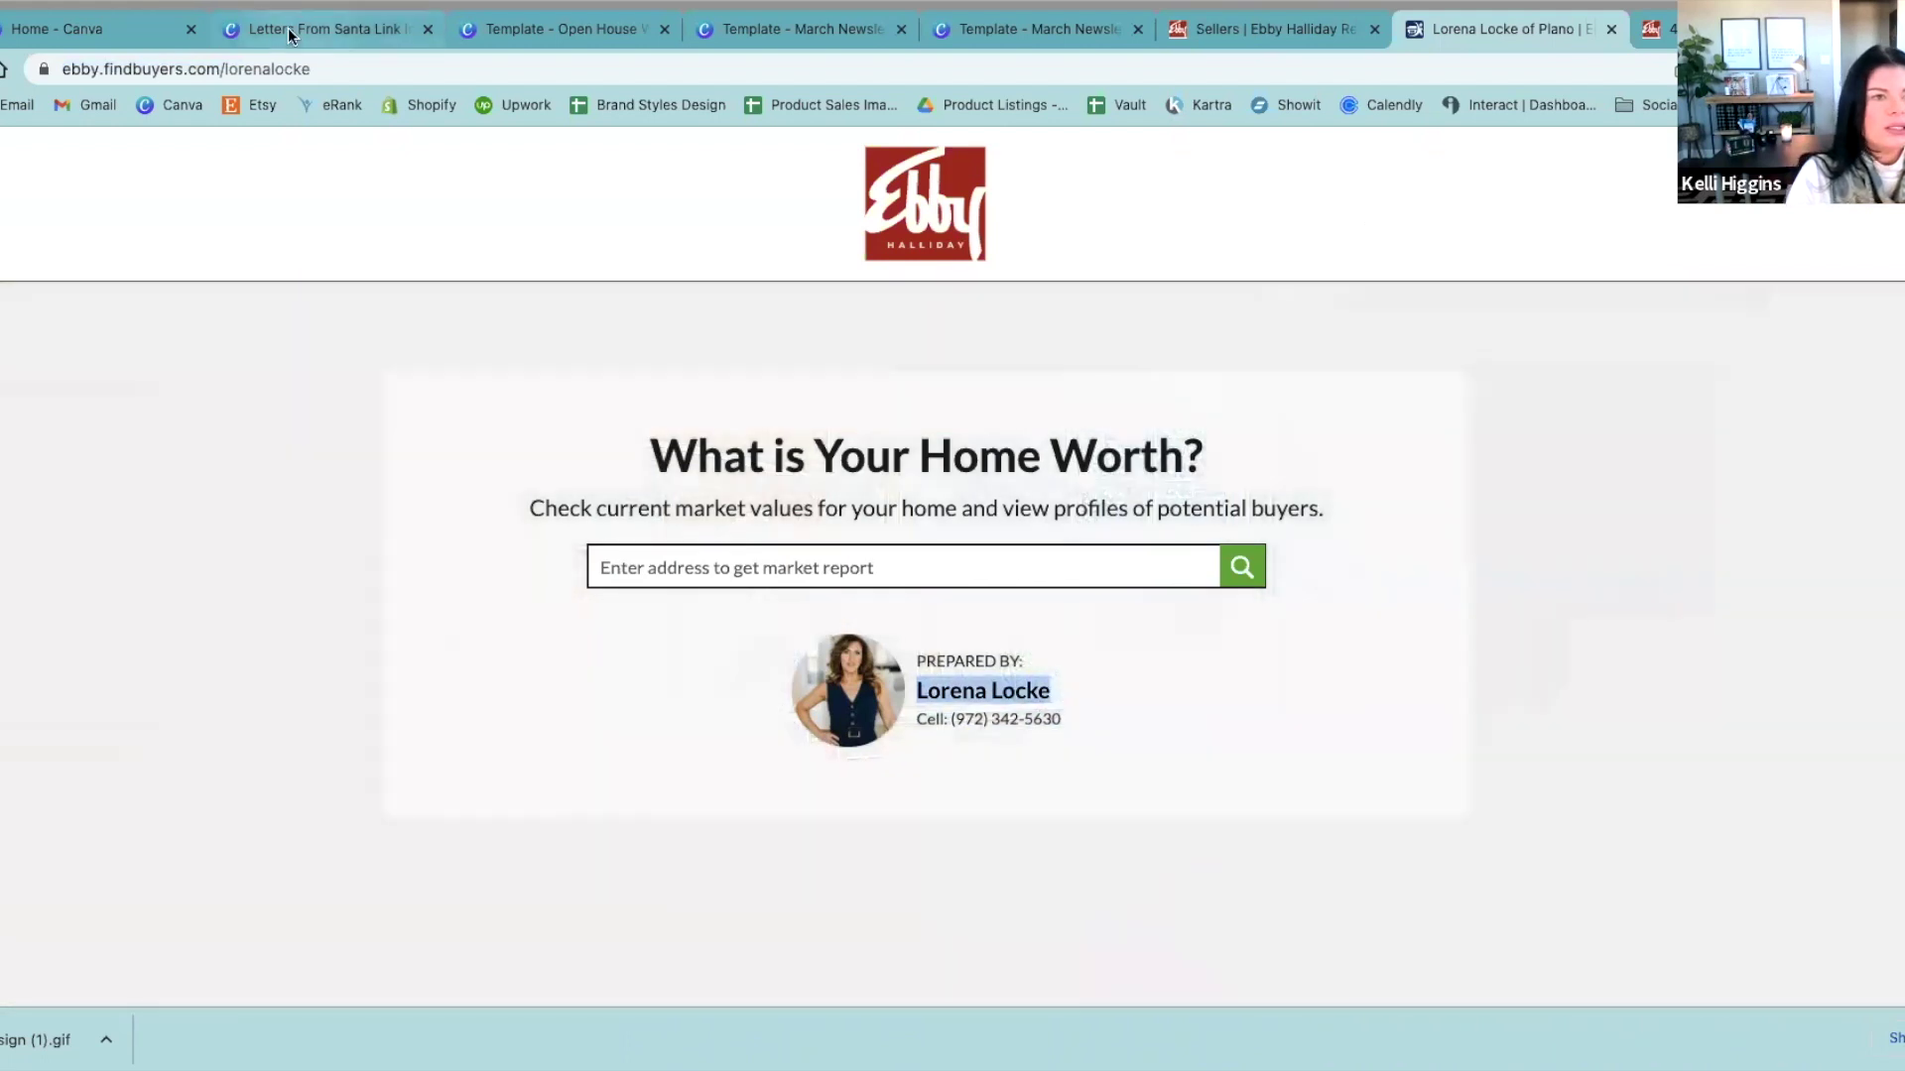
click(288, 28)
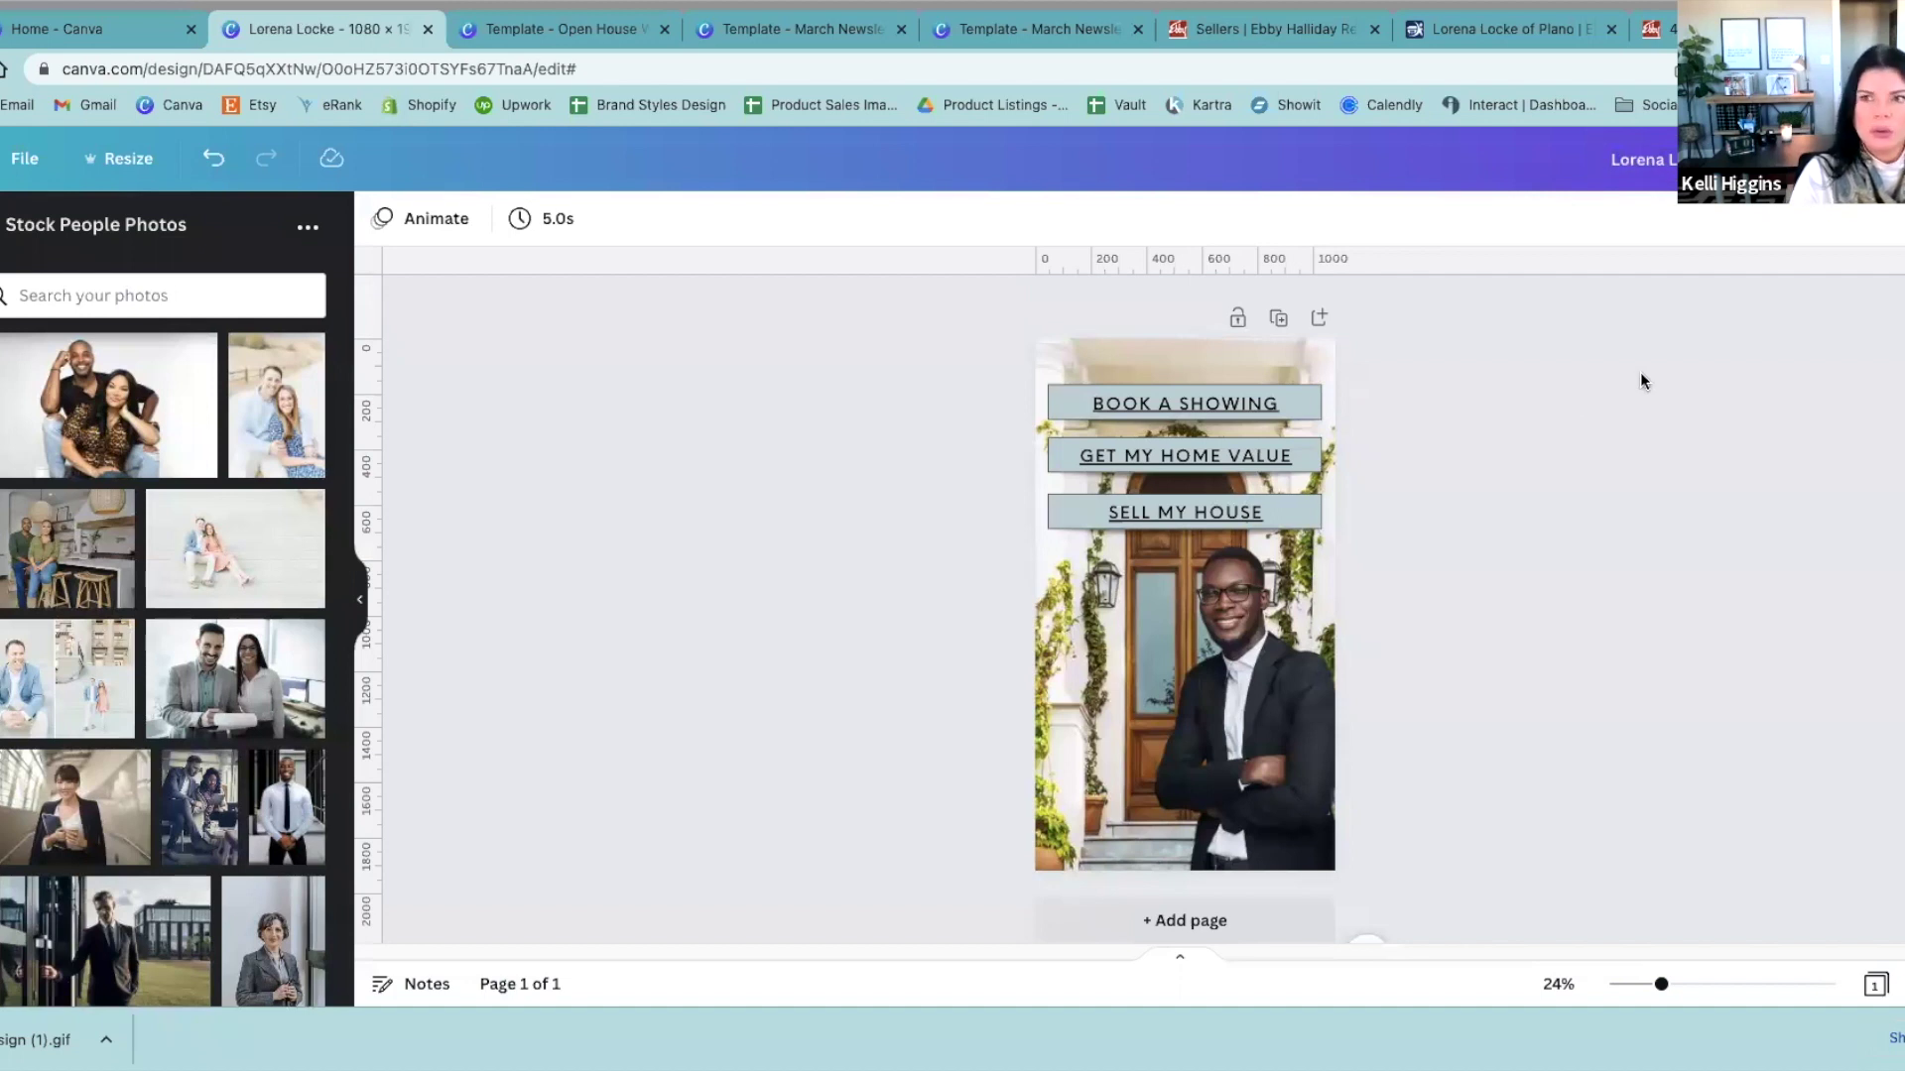
Append the realtor's phone number to the design title, then bring up the Share options.
text(555-555-)
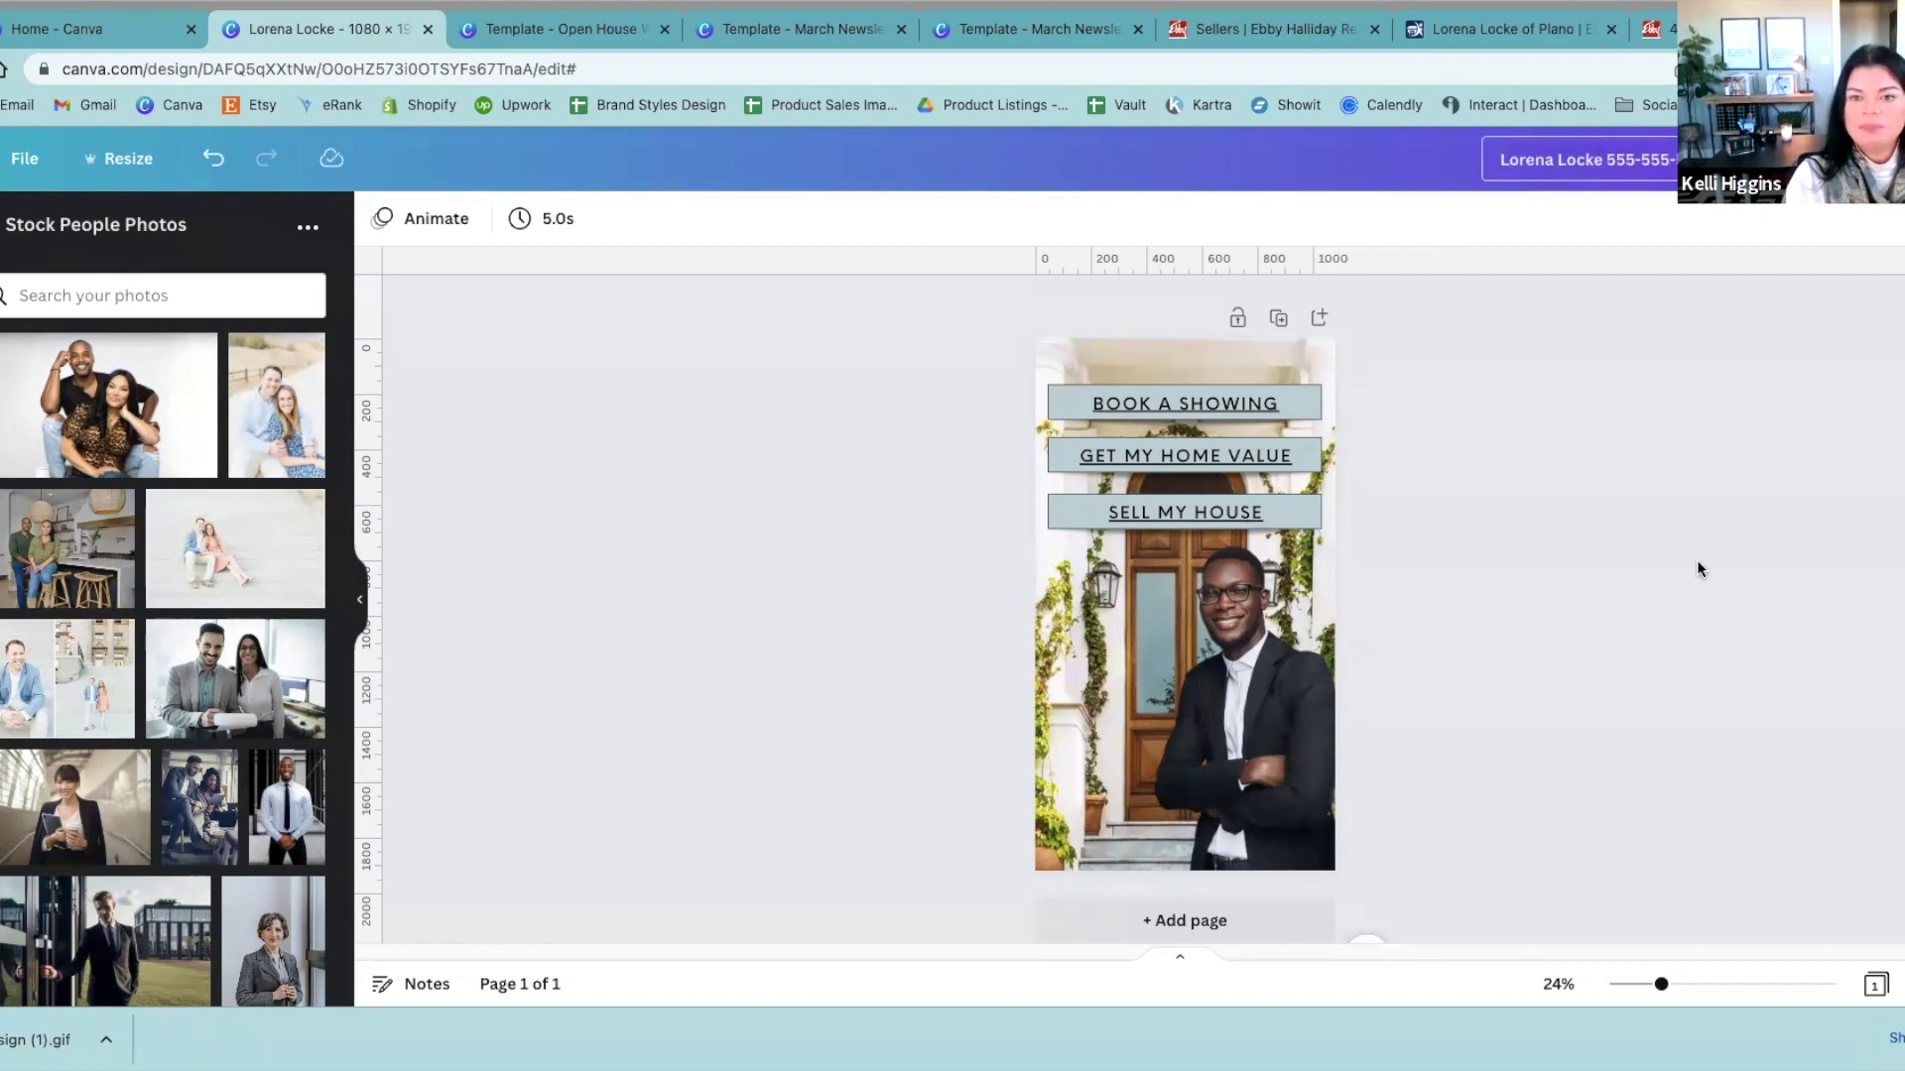
click(1717, 541)
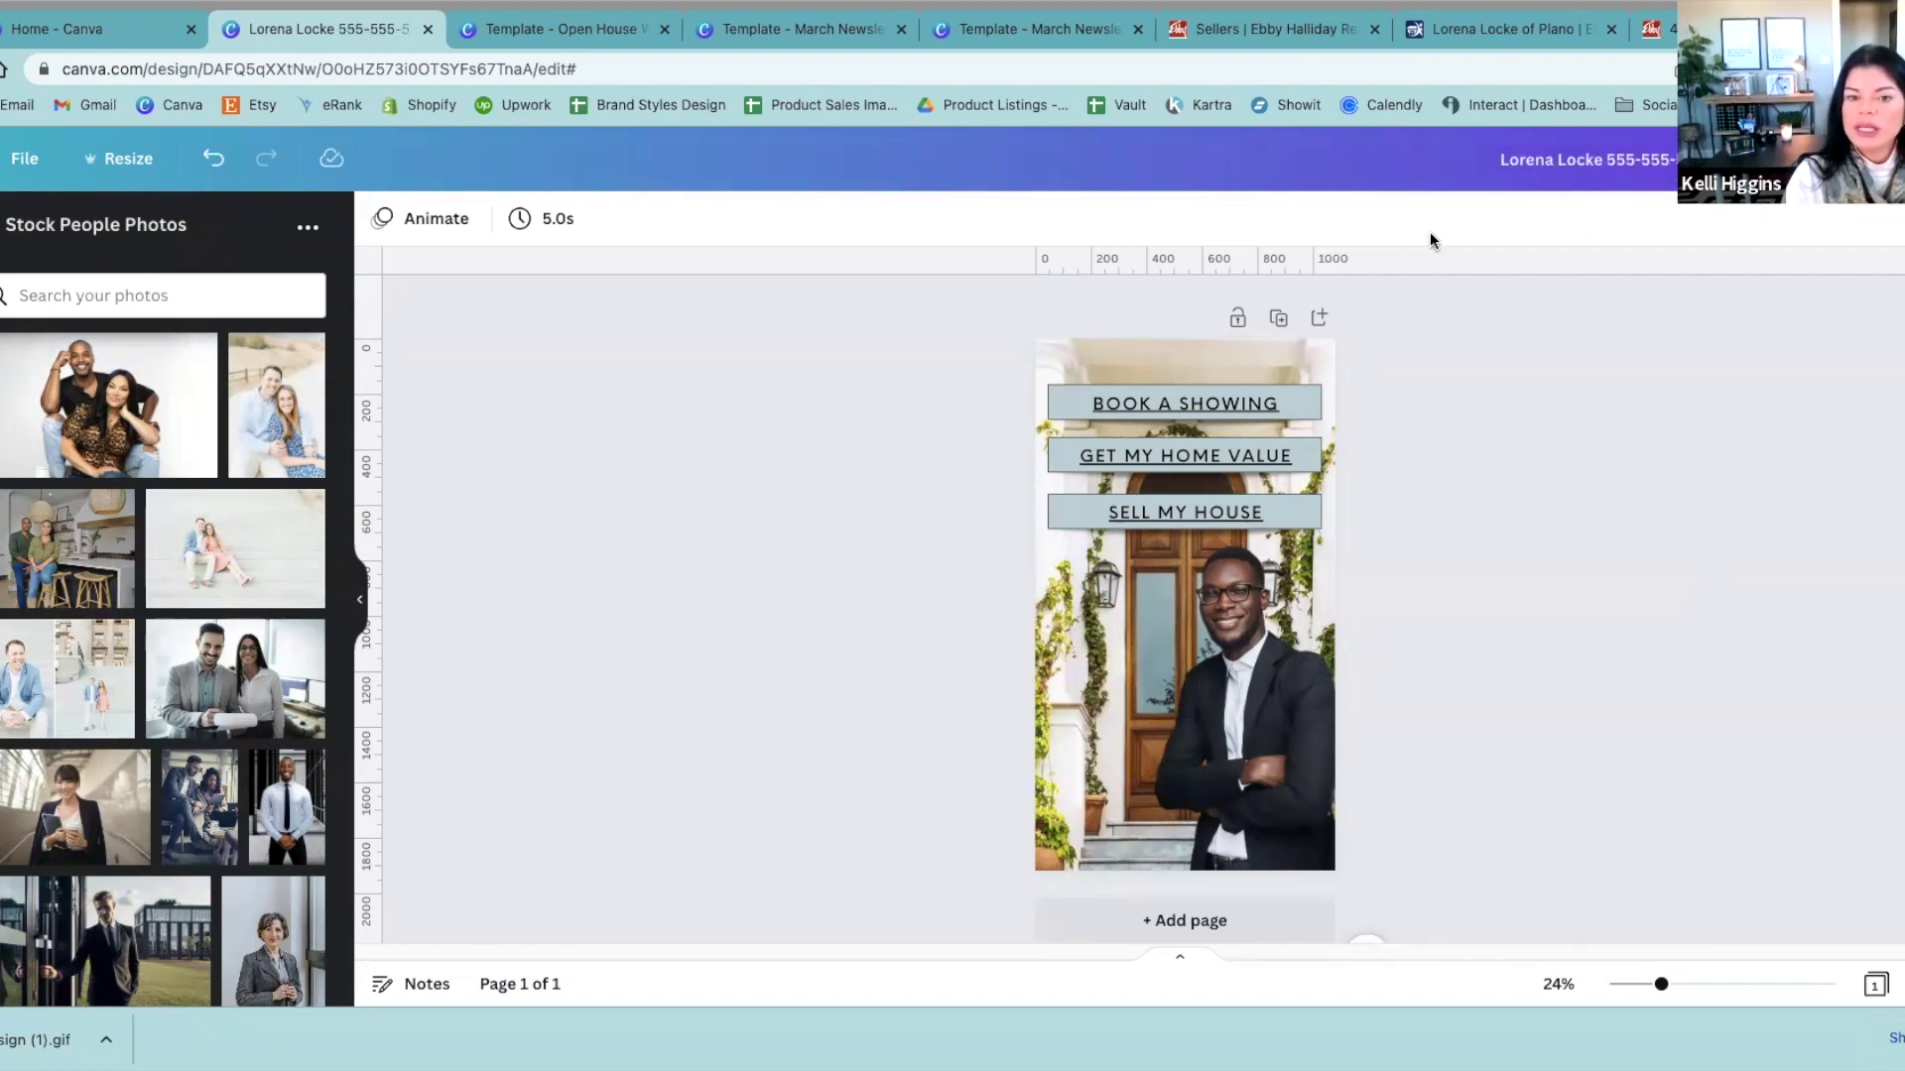
click(1865, 158)
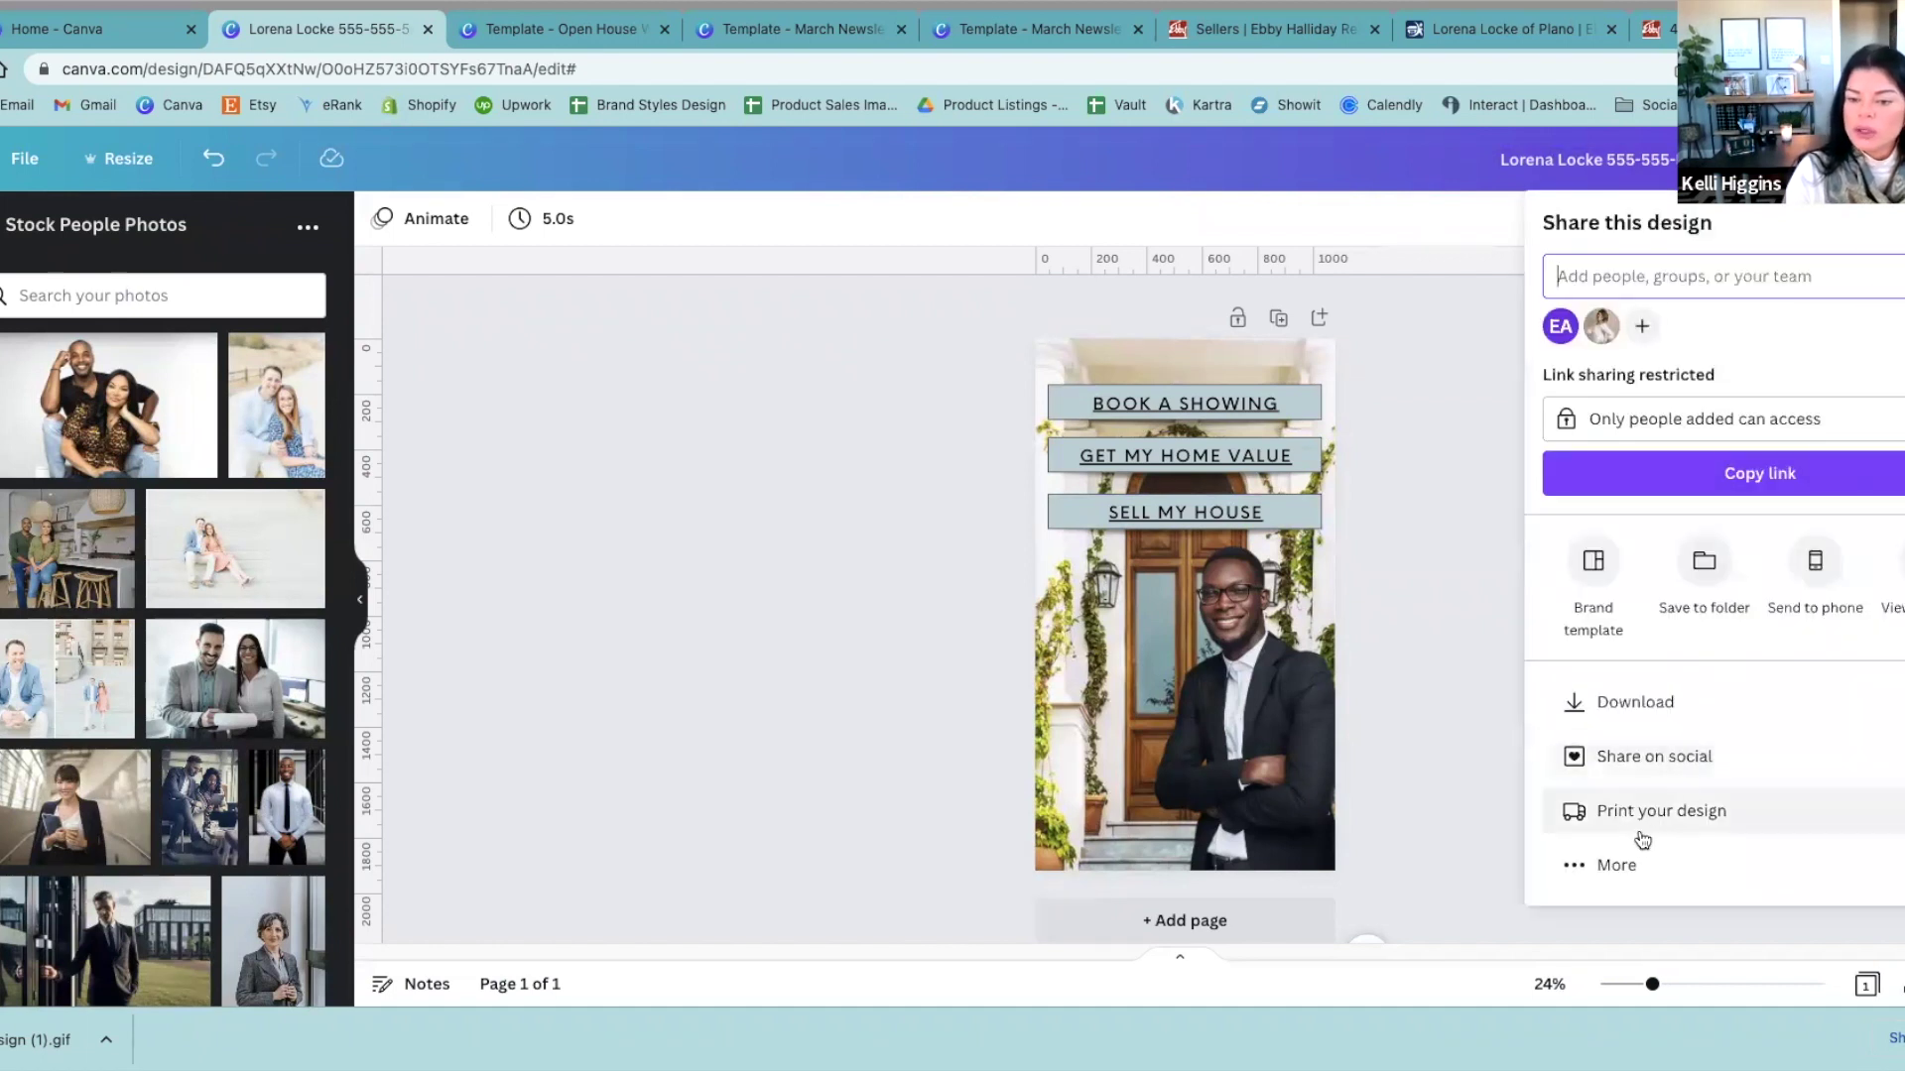
Publish the design as a Website with the Standard web style and open it live.
click(1623, 867)
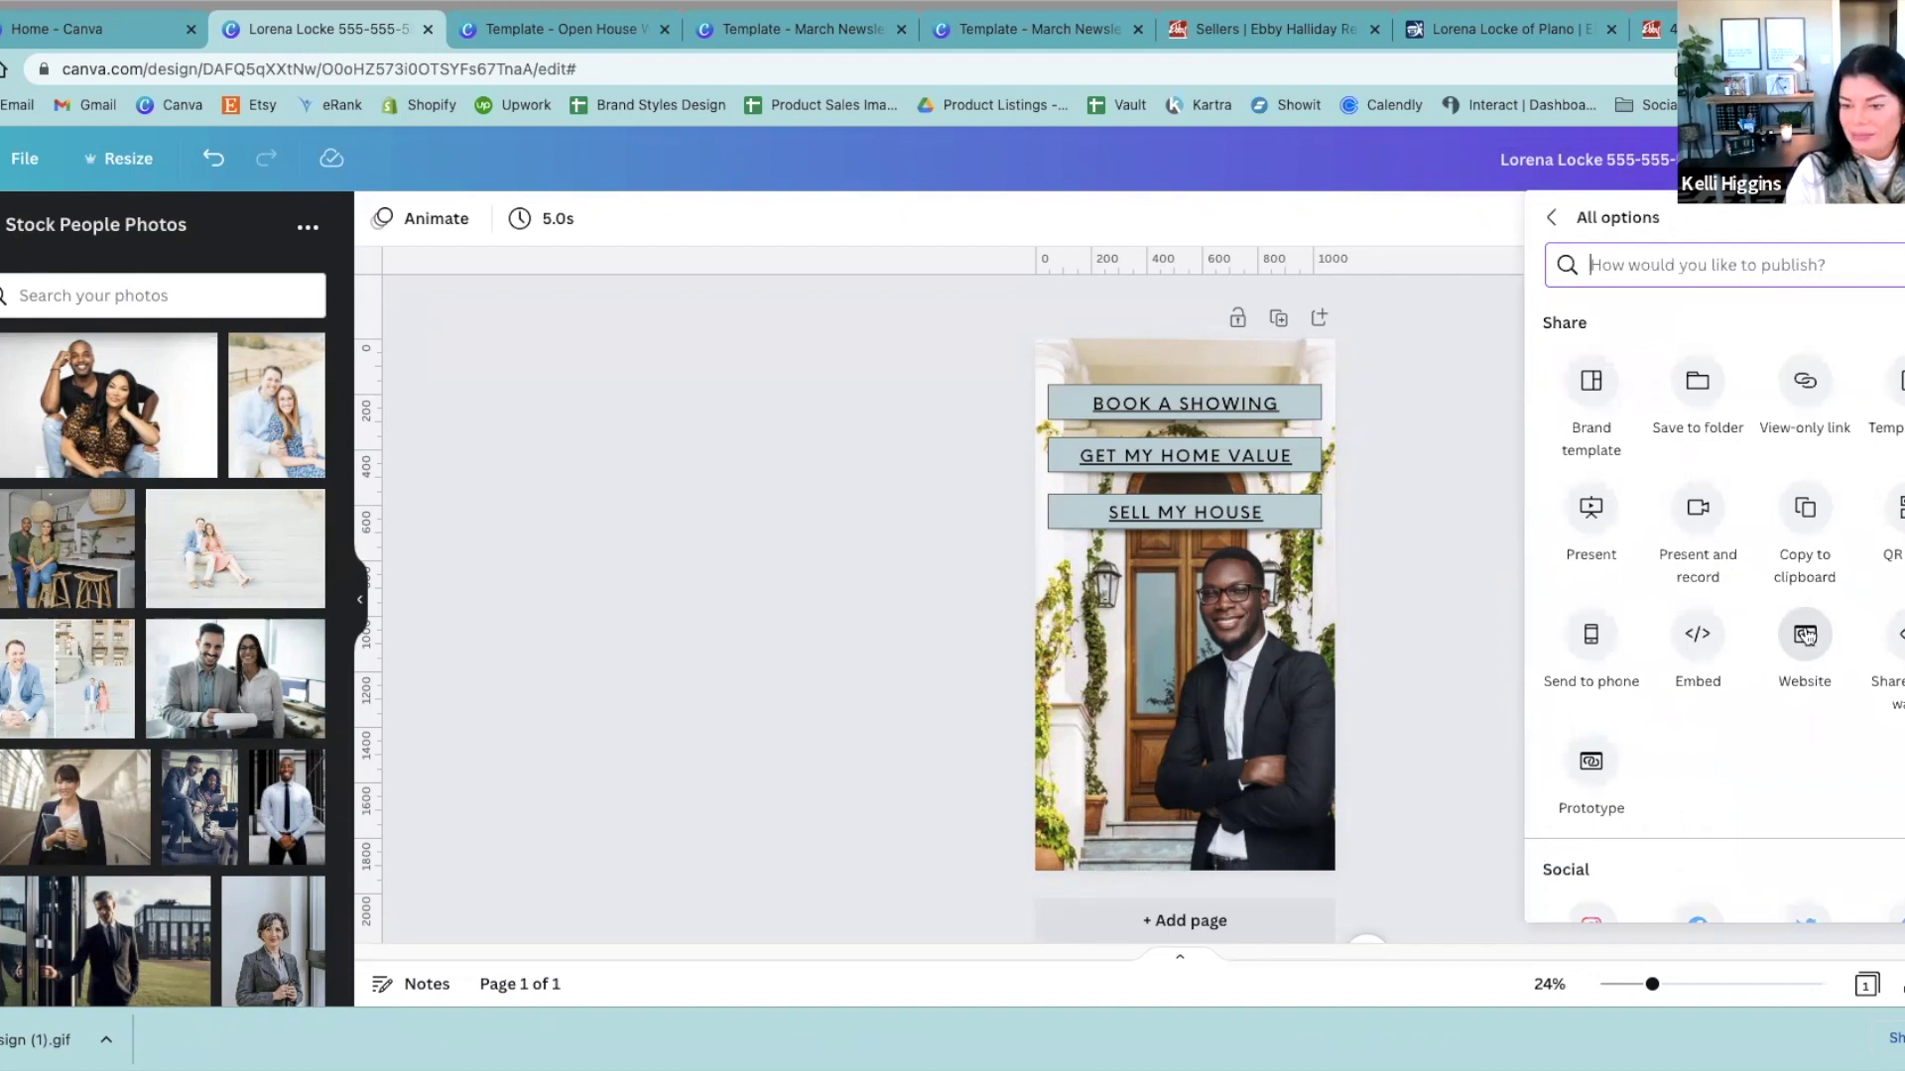
click(1806, 636)
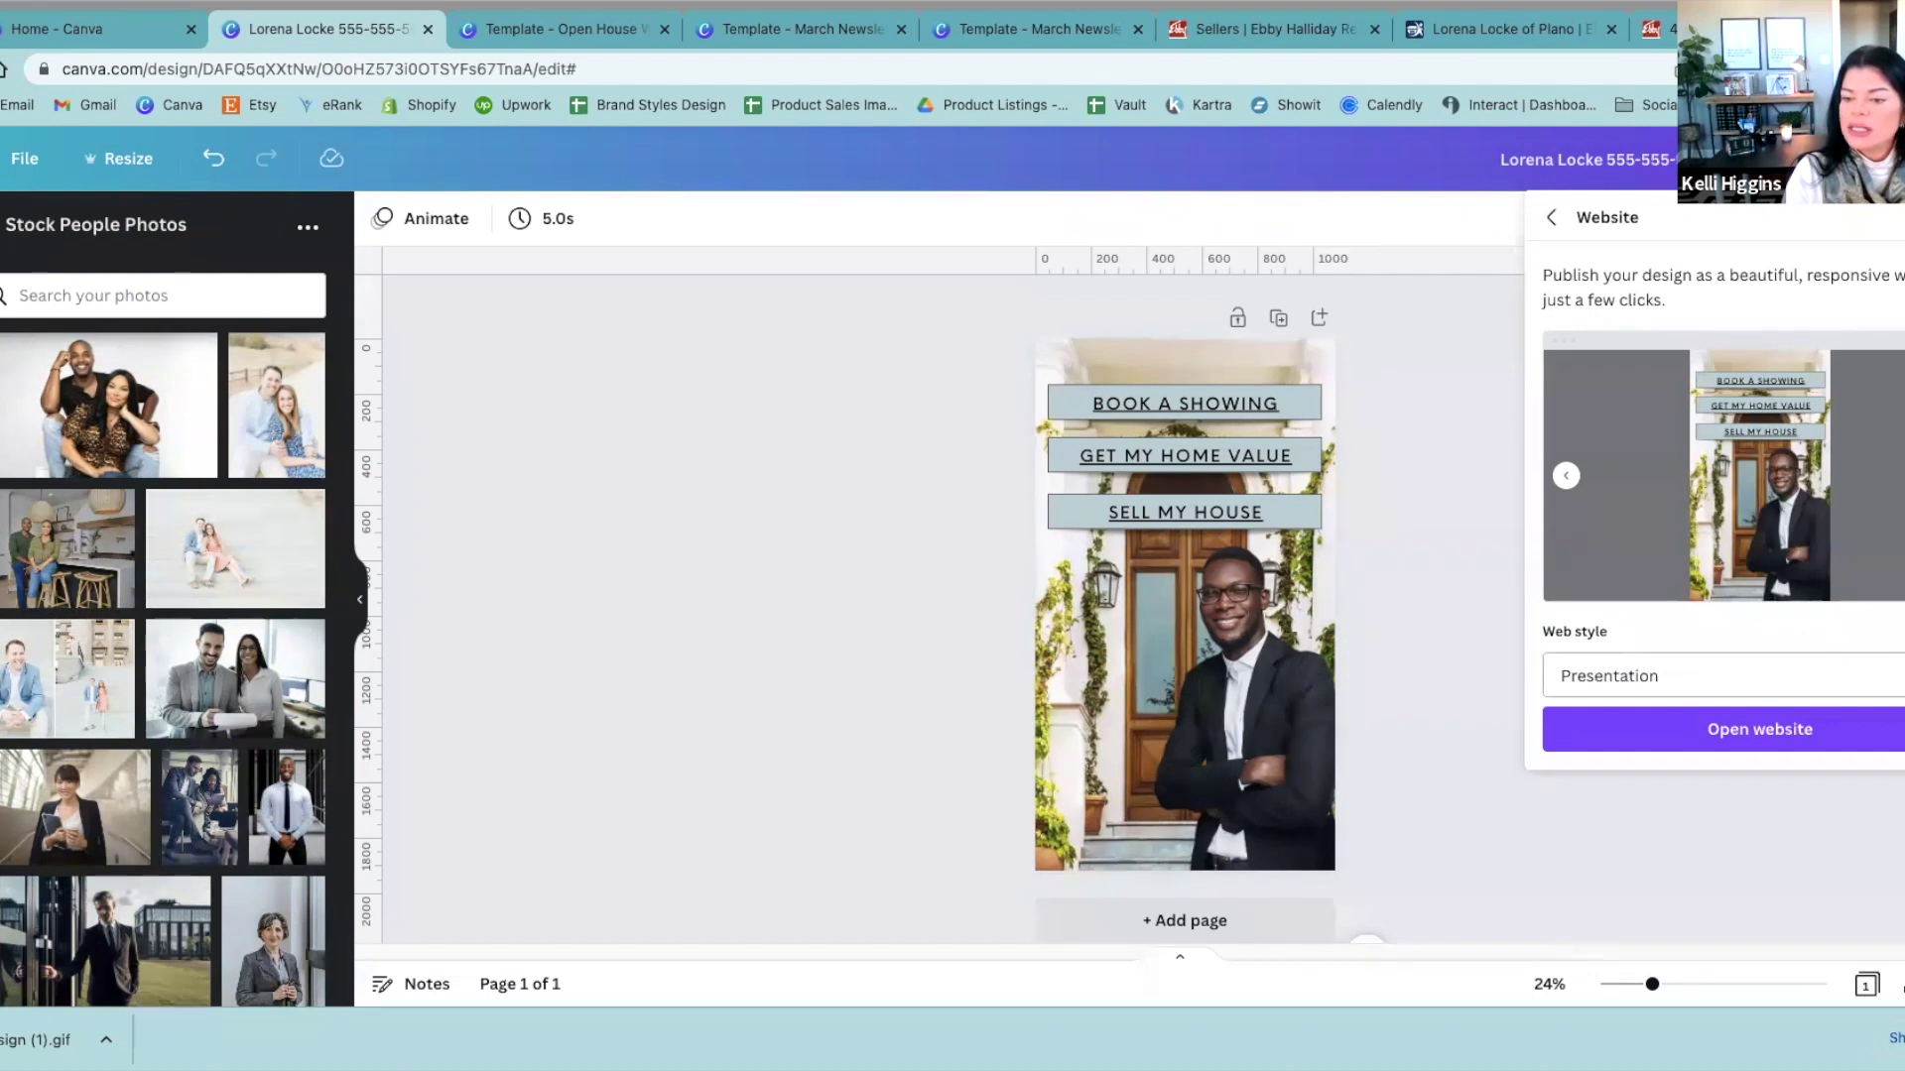
click(1706, 675)
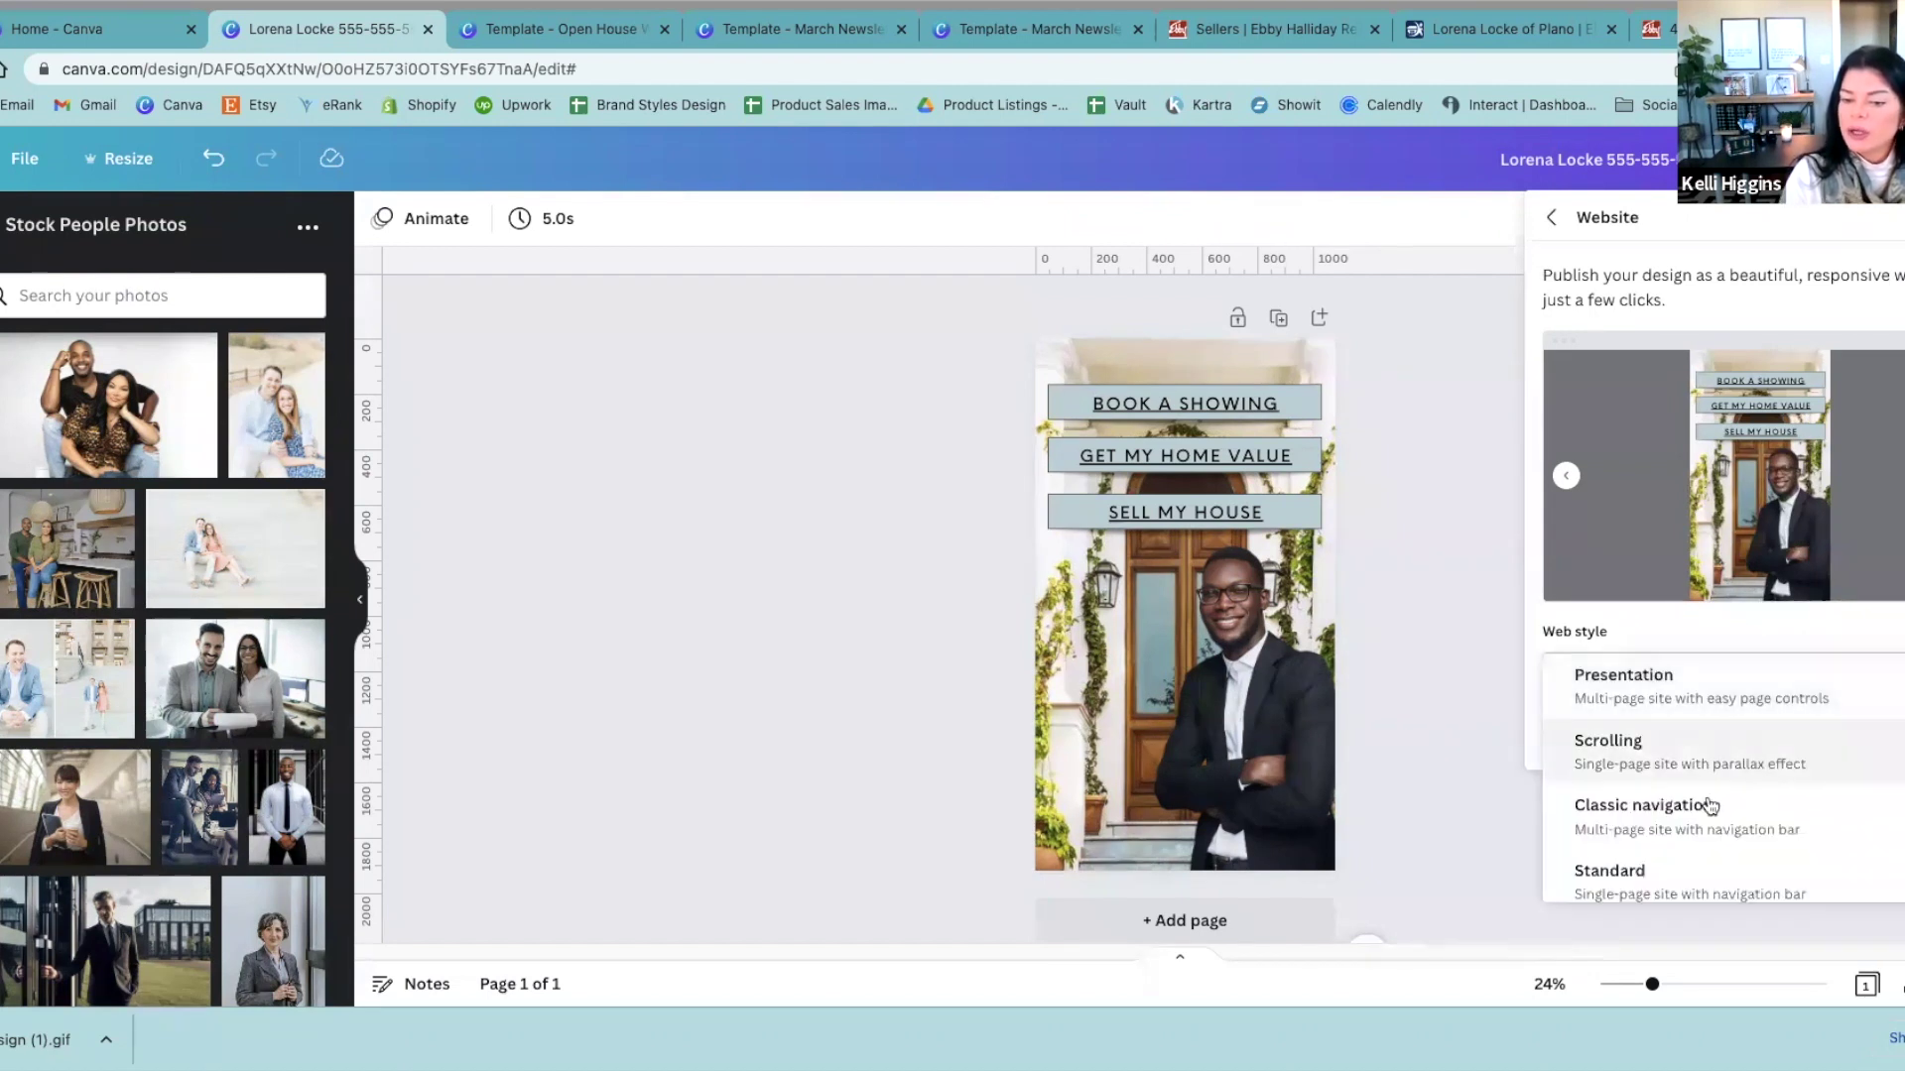
scroll(1674, 815, down, 1)
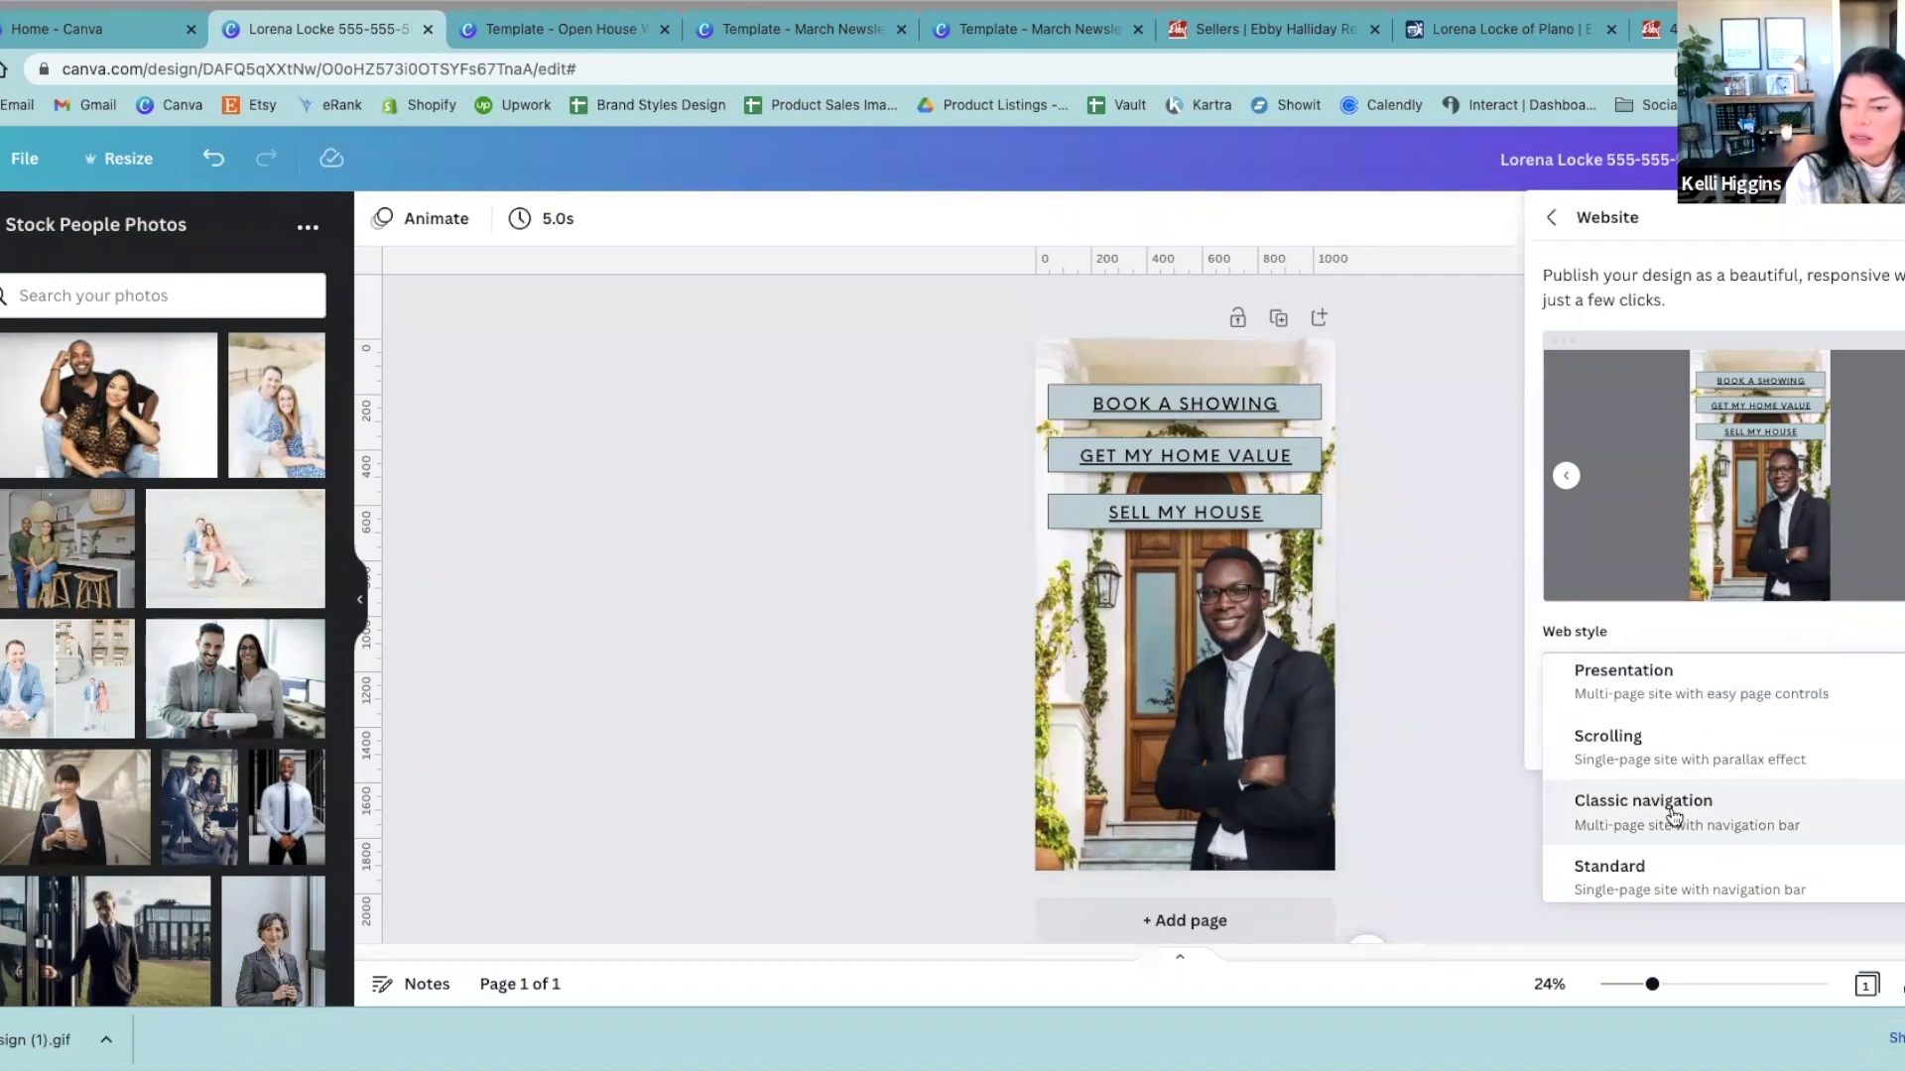
click(1623, 872)
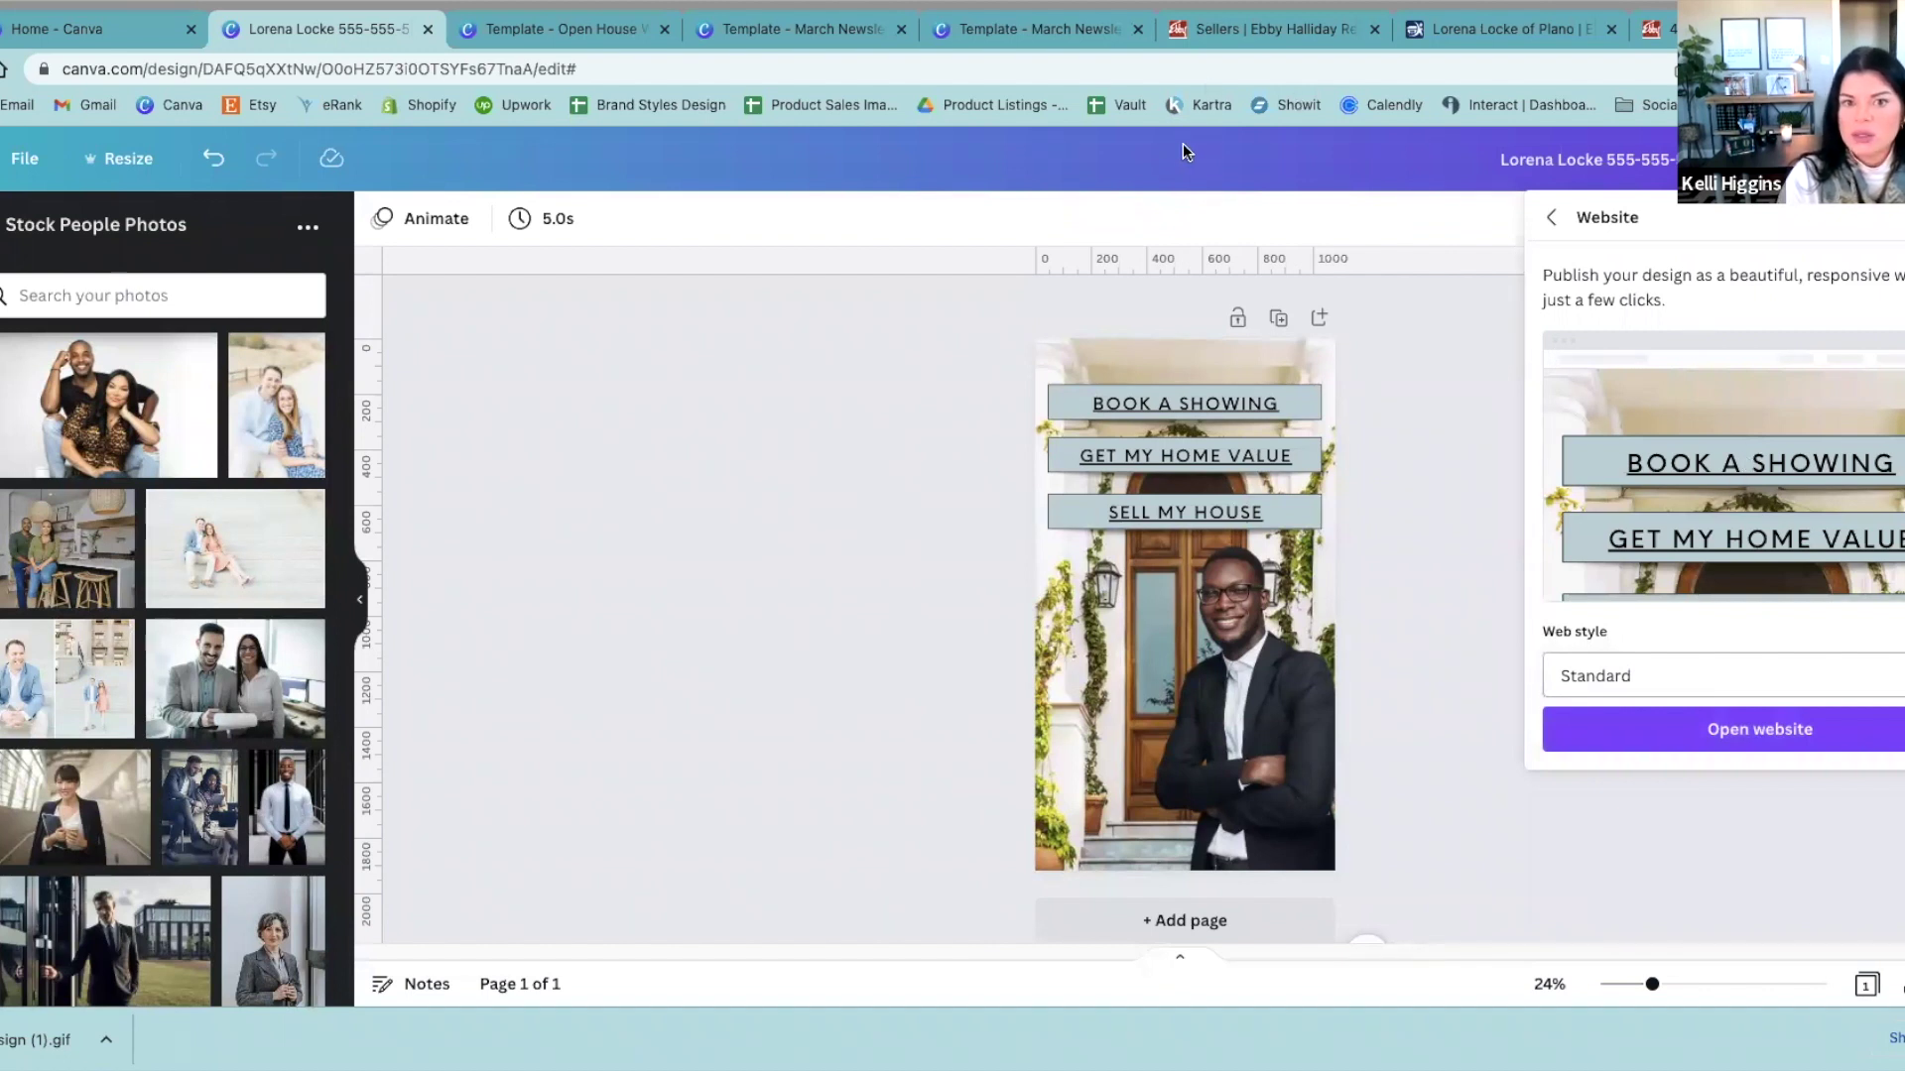
click(1748, 731)
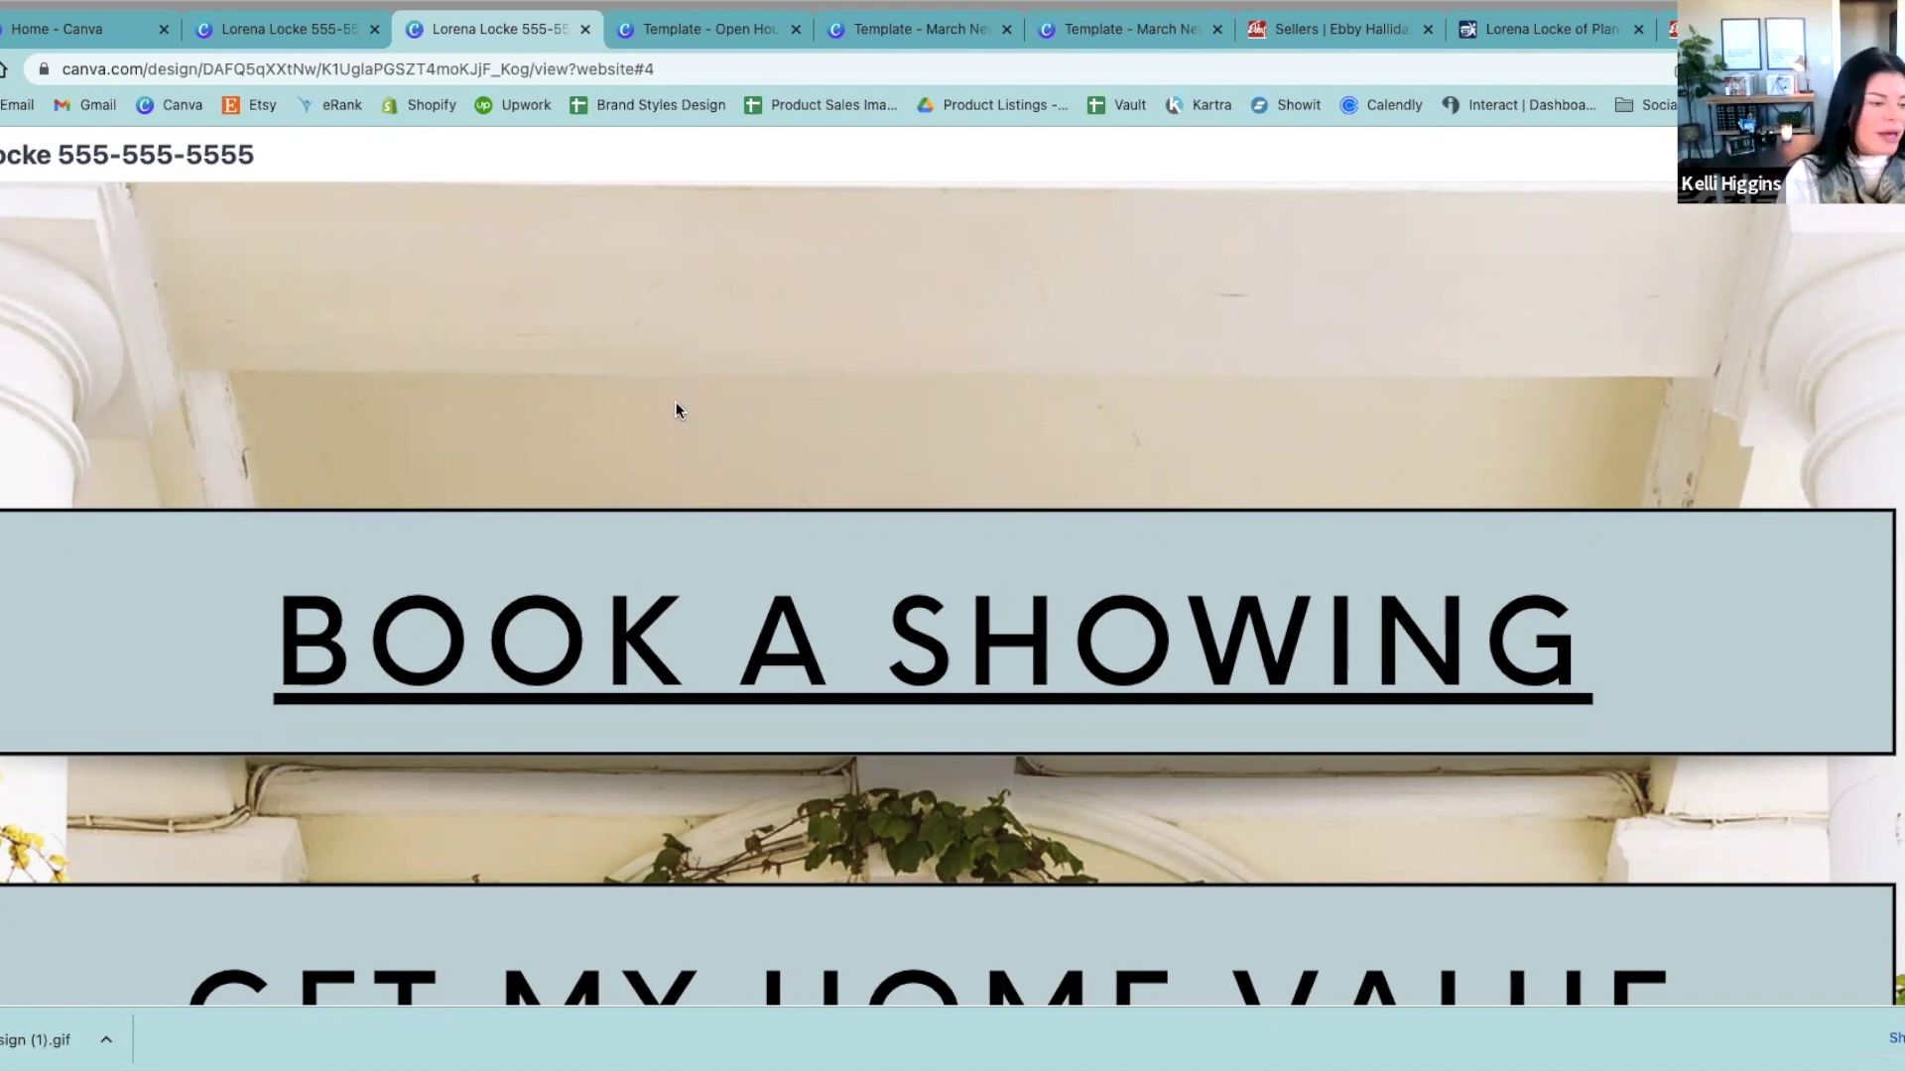
Test the SELL MY HOUSE, GET MY HOME VALUE and BOOK A SHOWING links on the live site.
scroll(623, 395, down, 3)
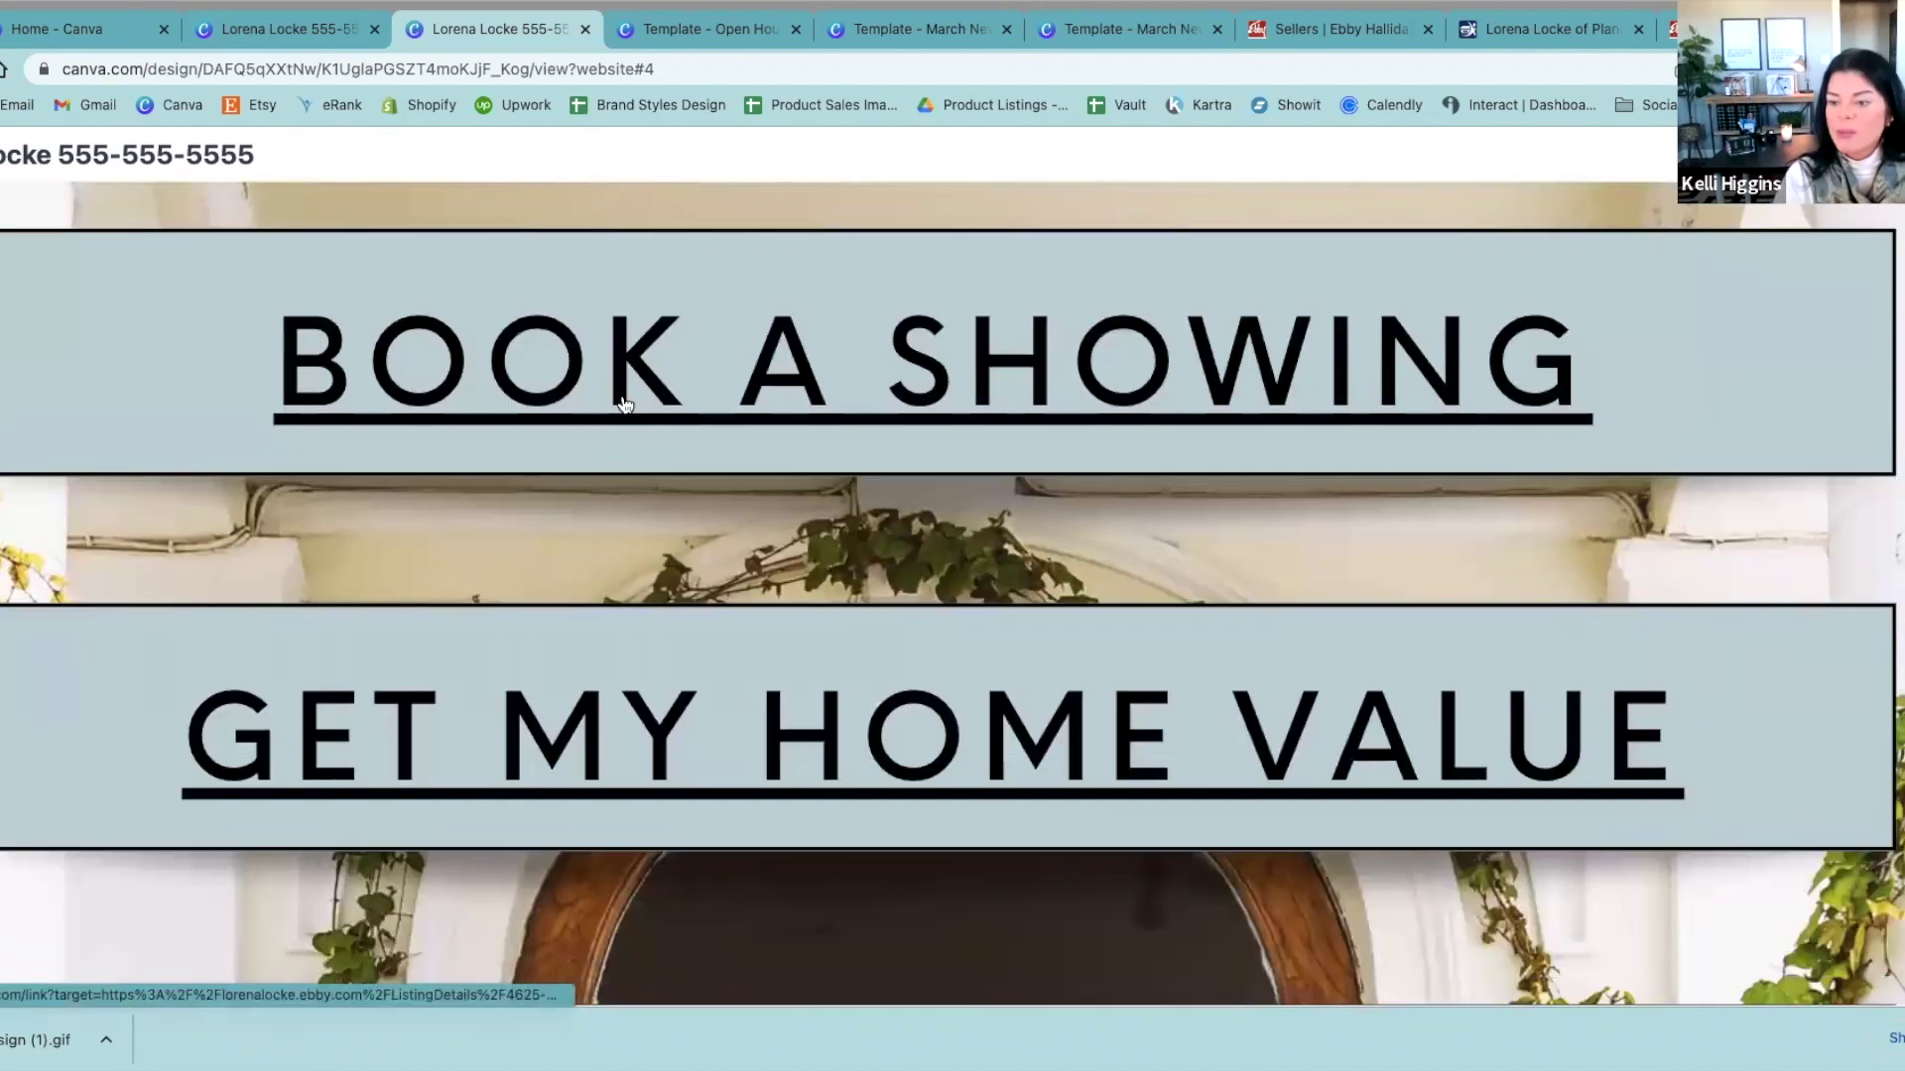
scroll(625, 402, down, 10)
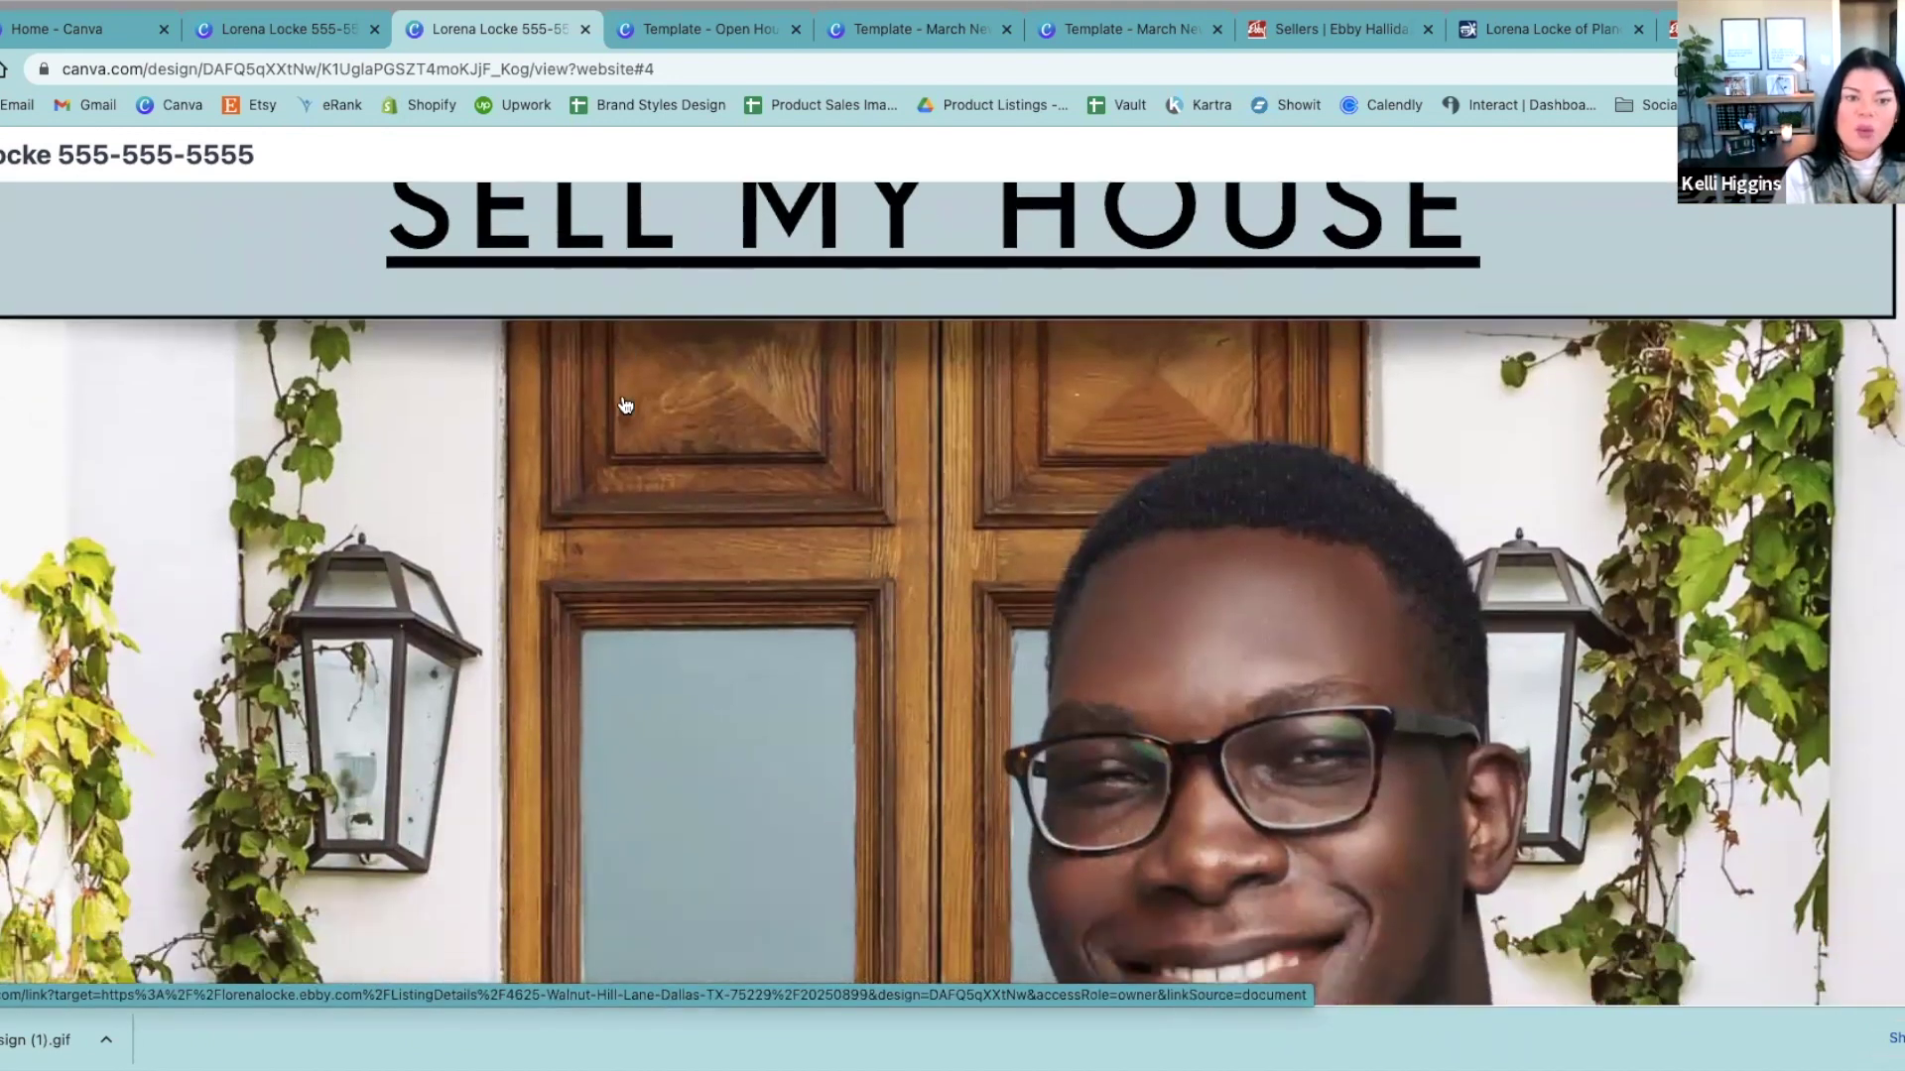
scroll(625, 403, down, 10)
scroll(871, 752, up, 4)
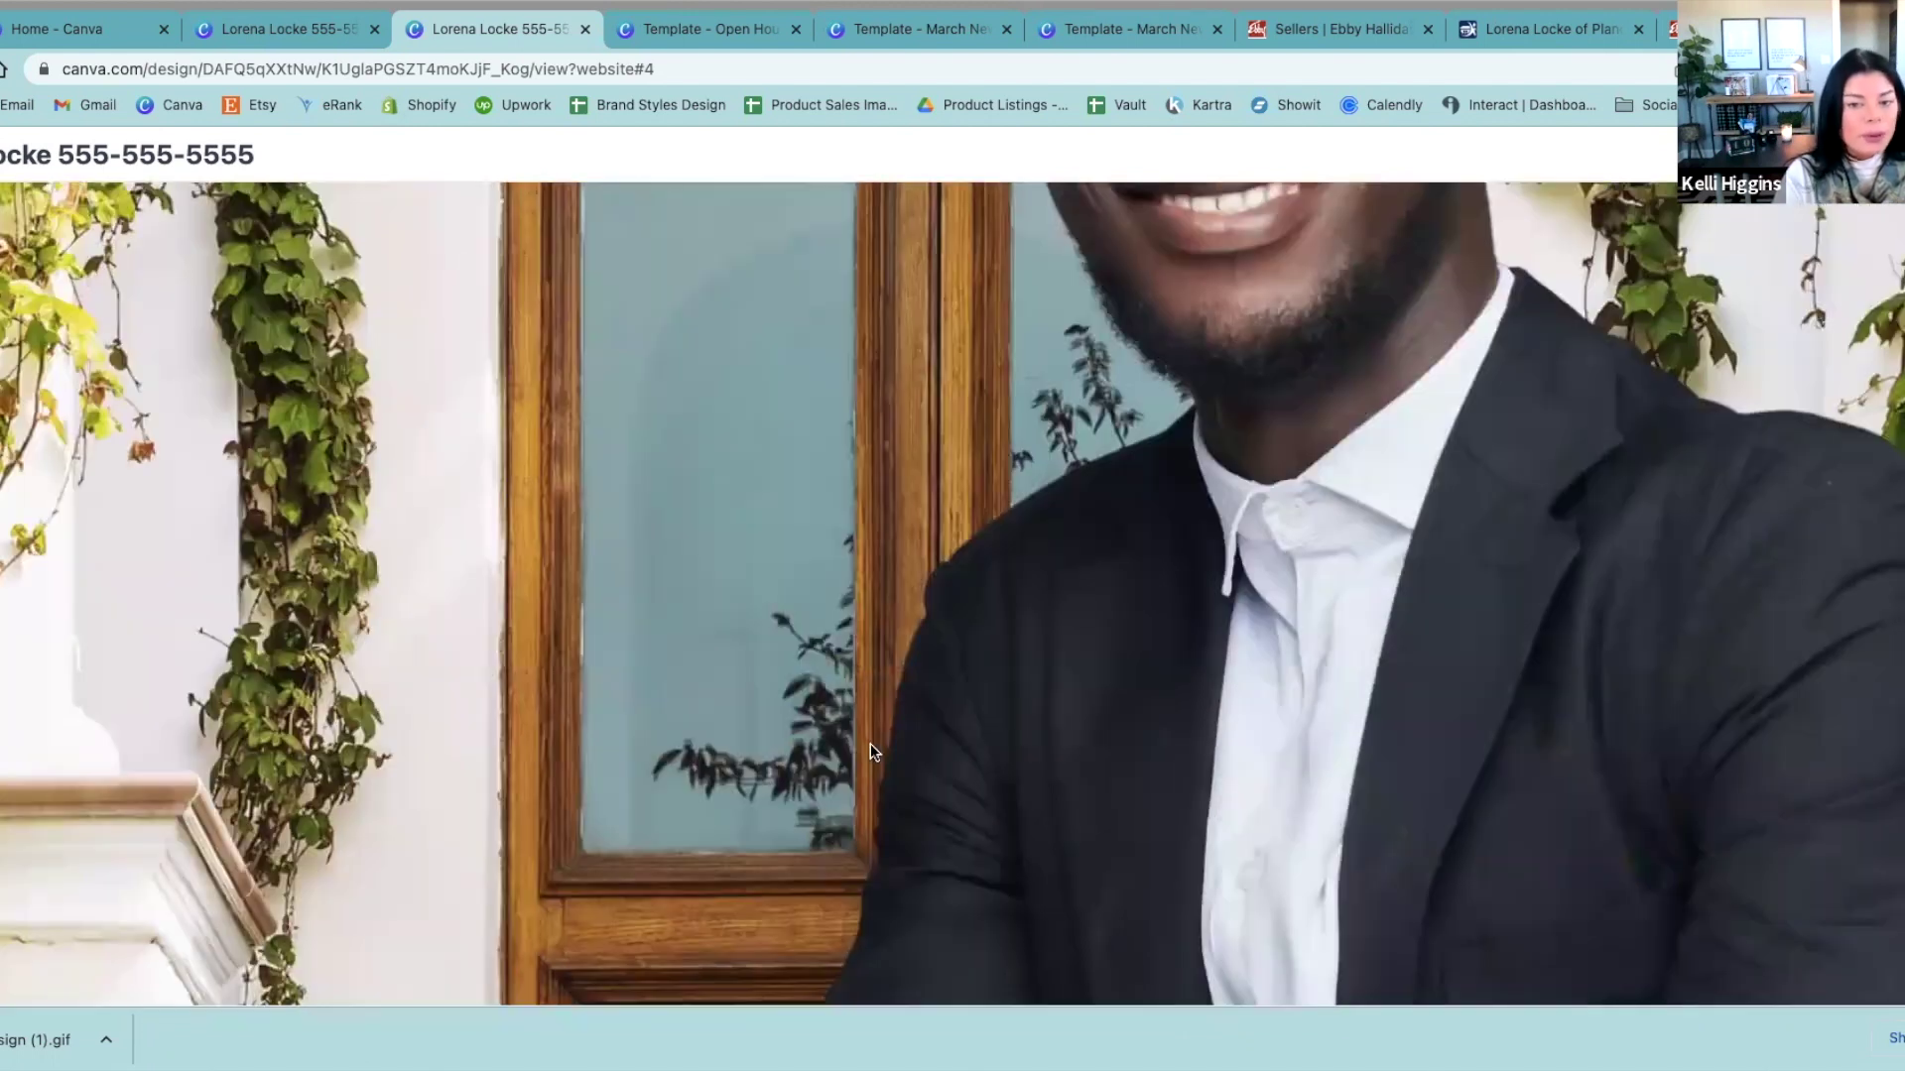
scroll(871, 742, up, 15)
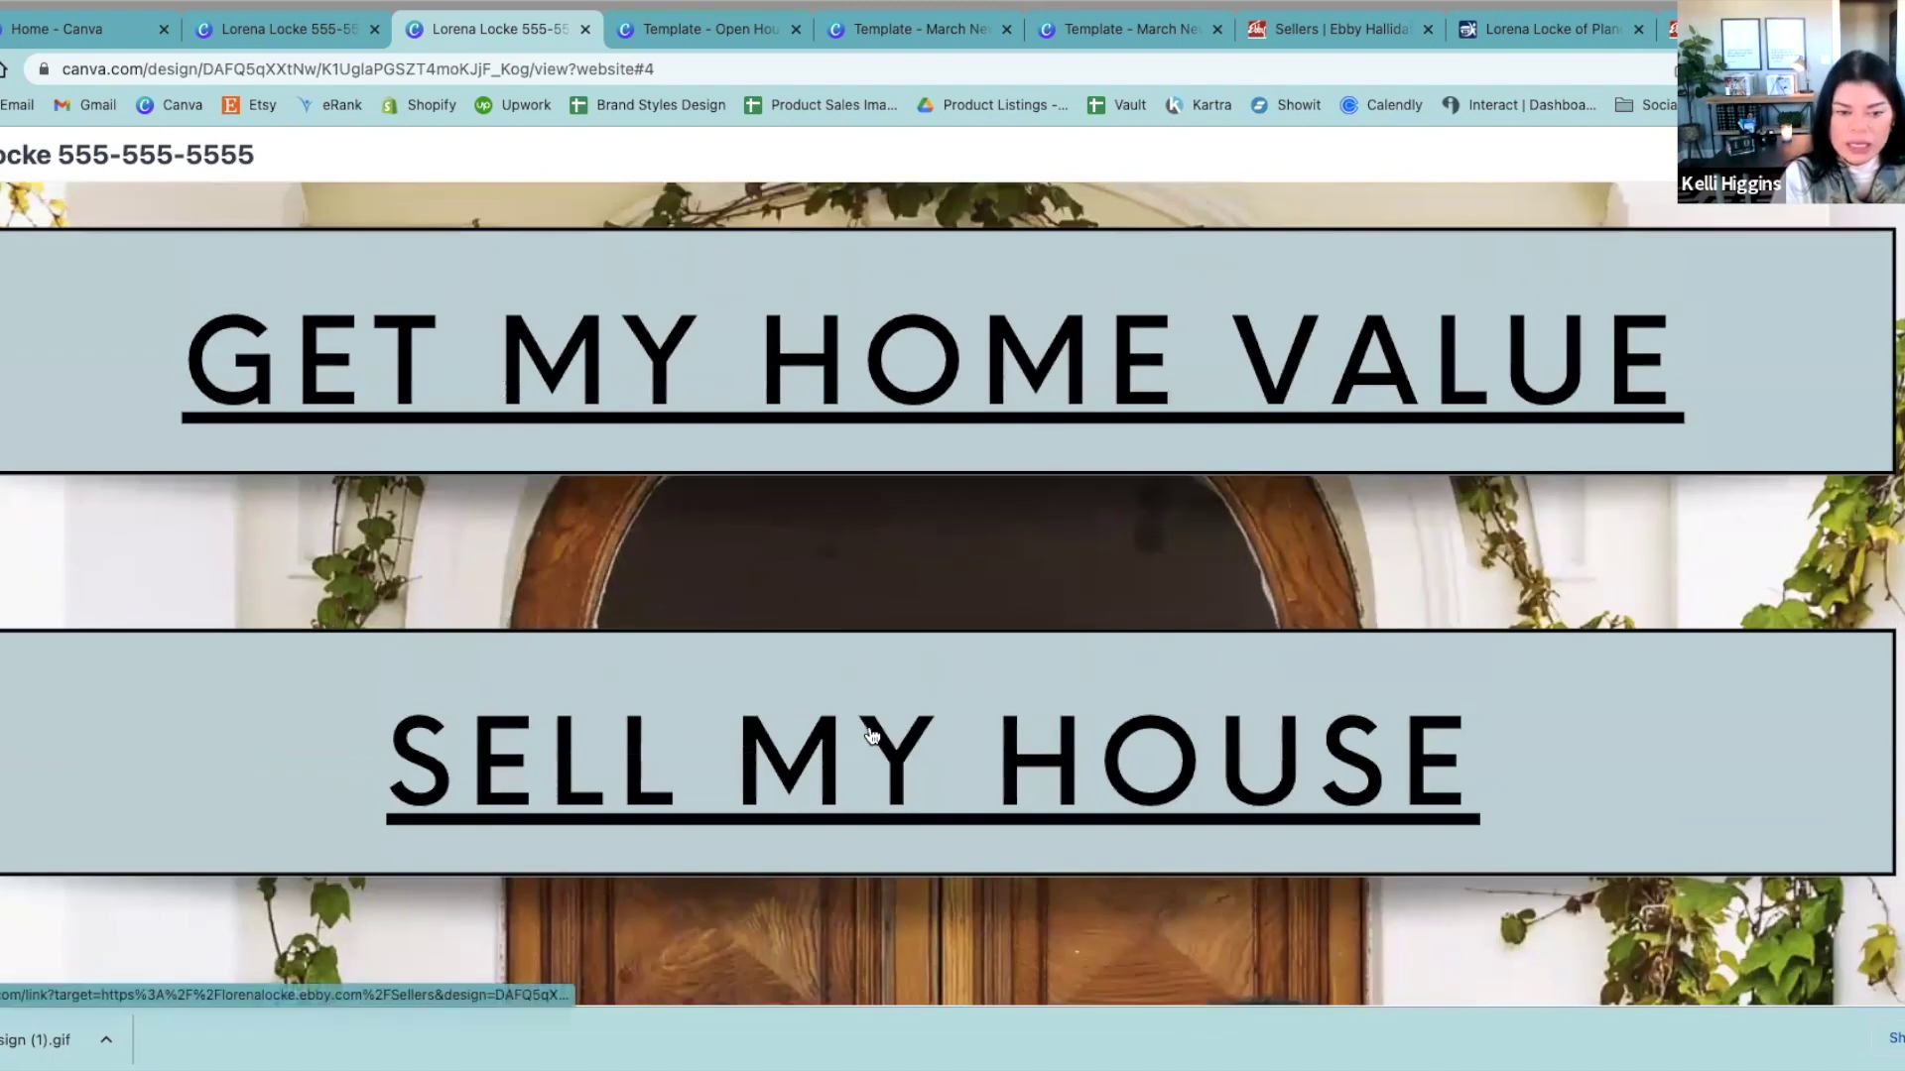
click(871, 734)
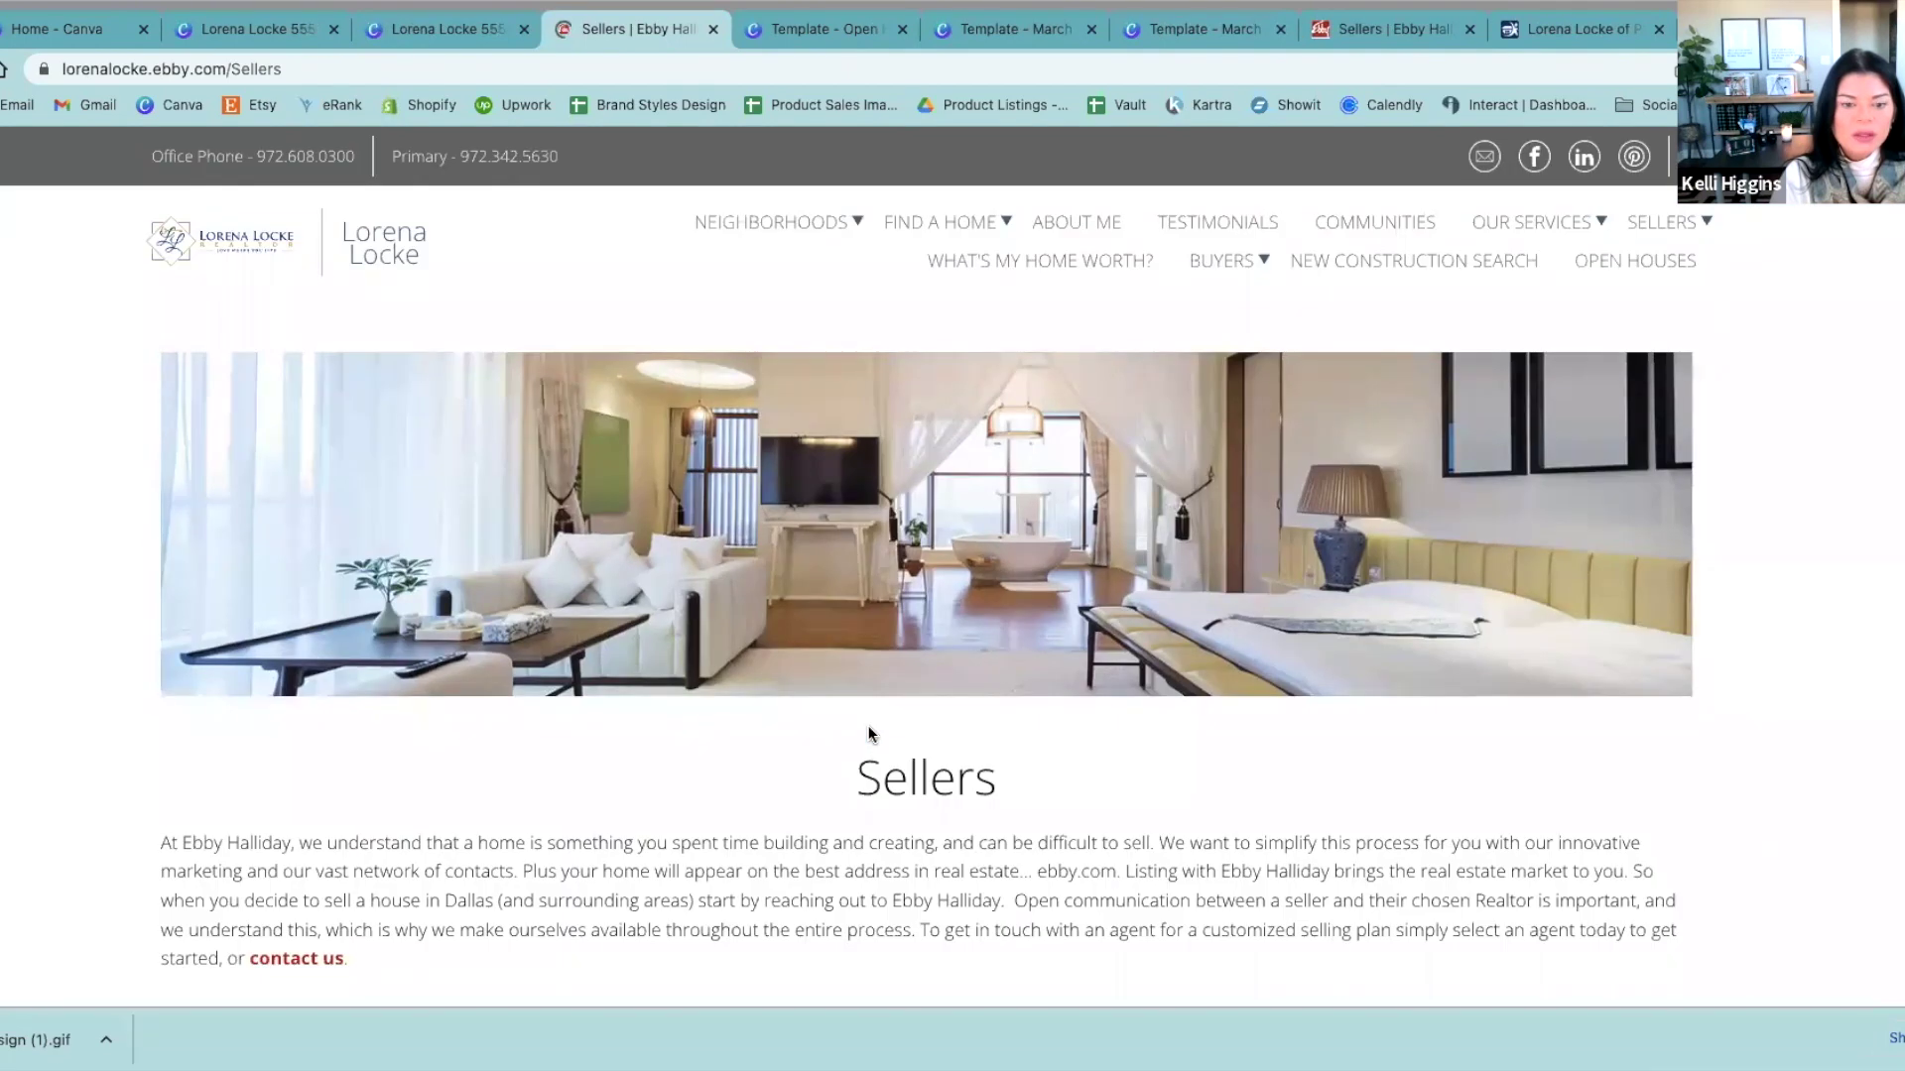
click(426, 35)
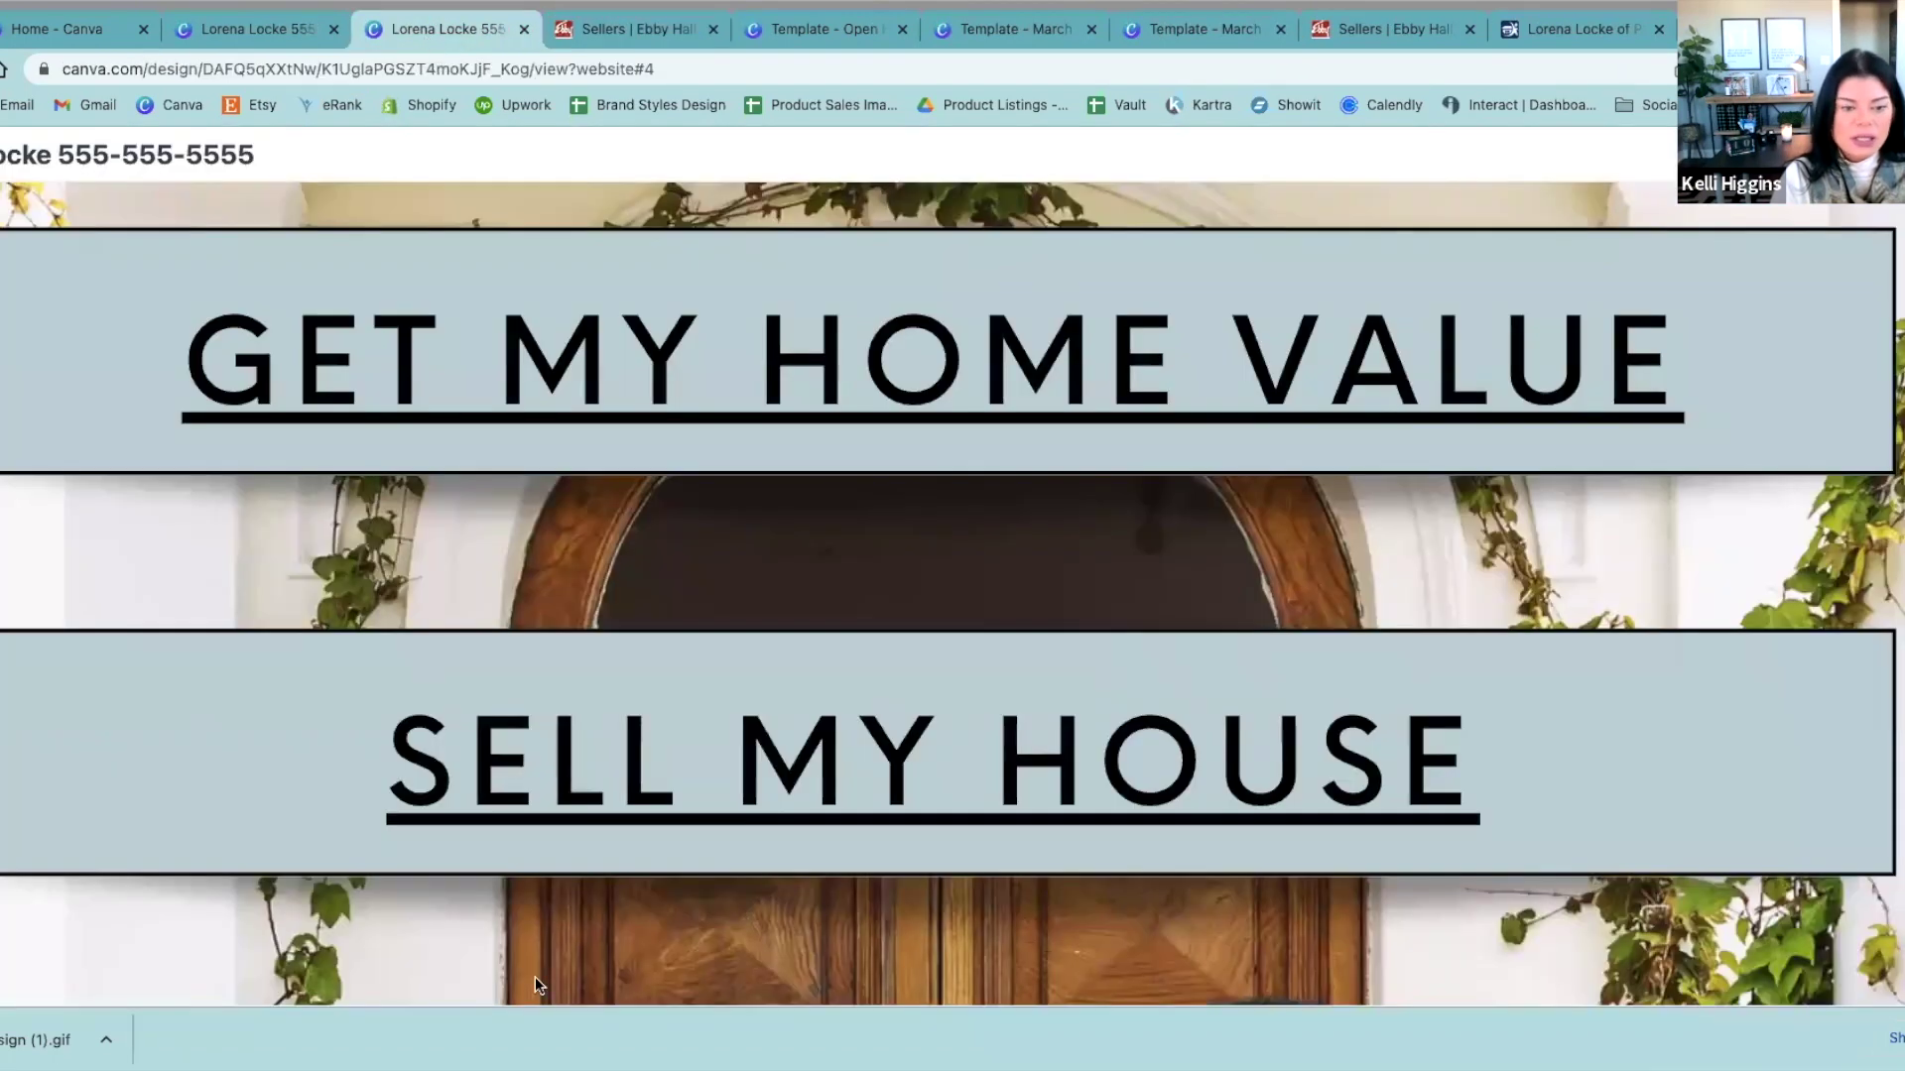
click(1087, 369)
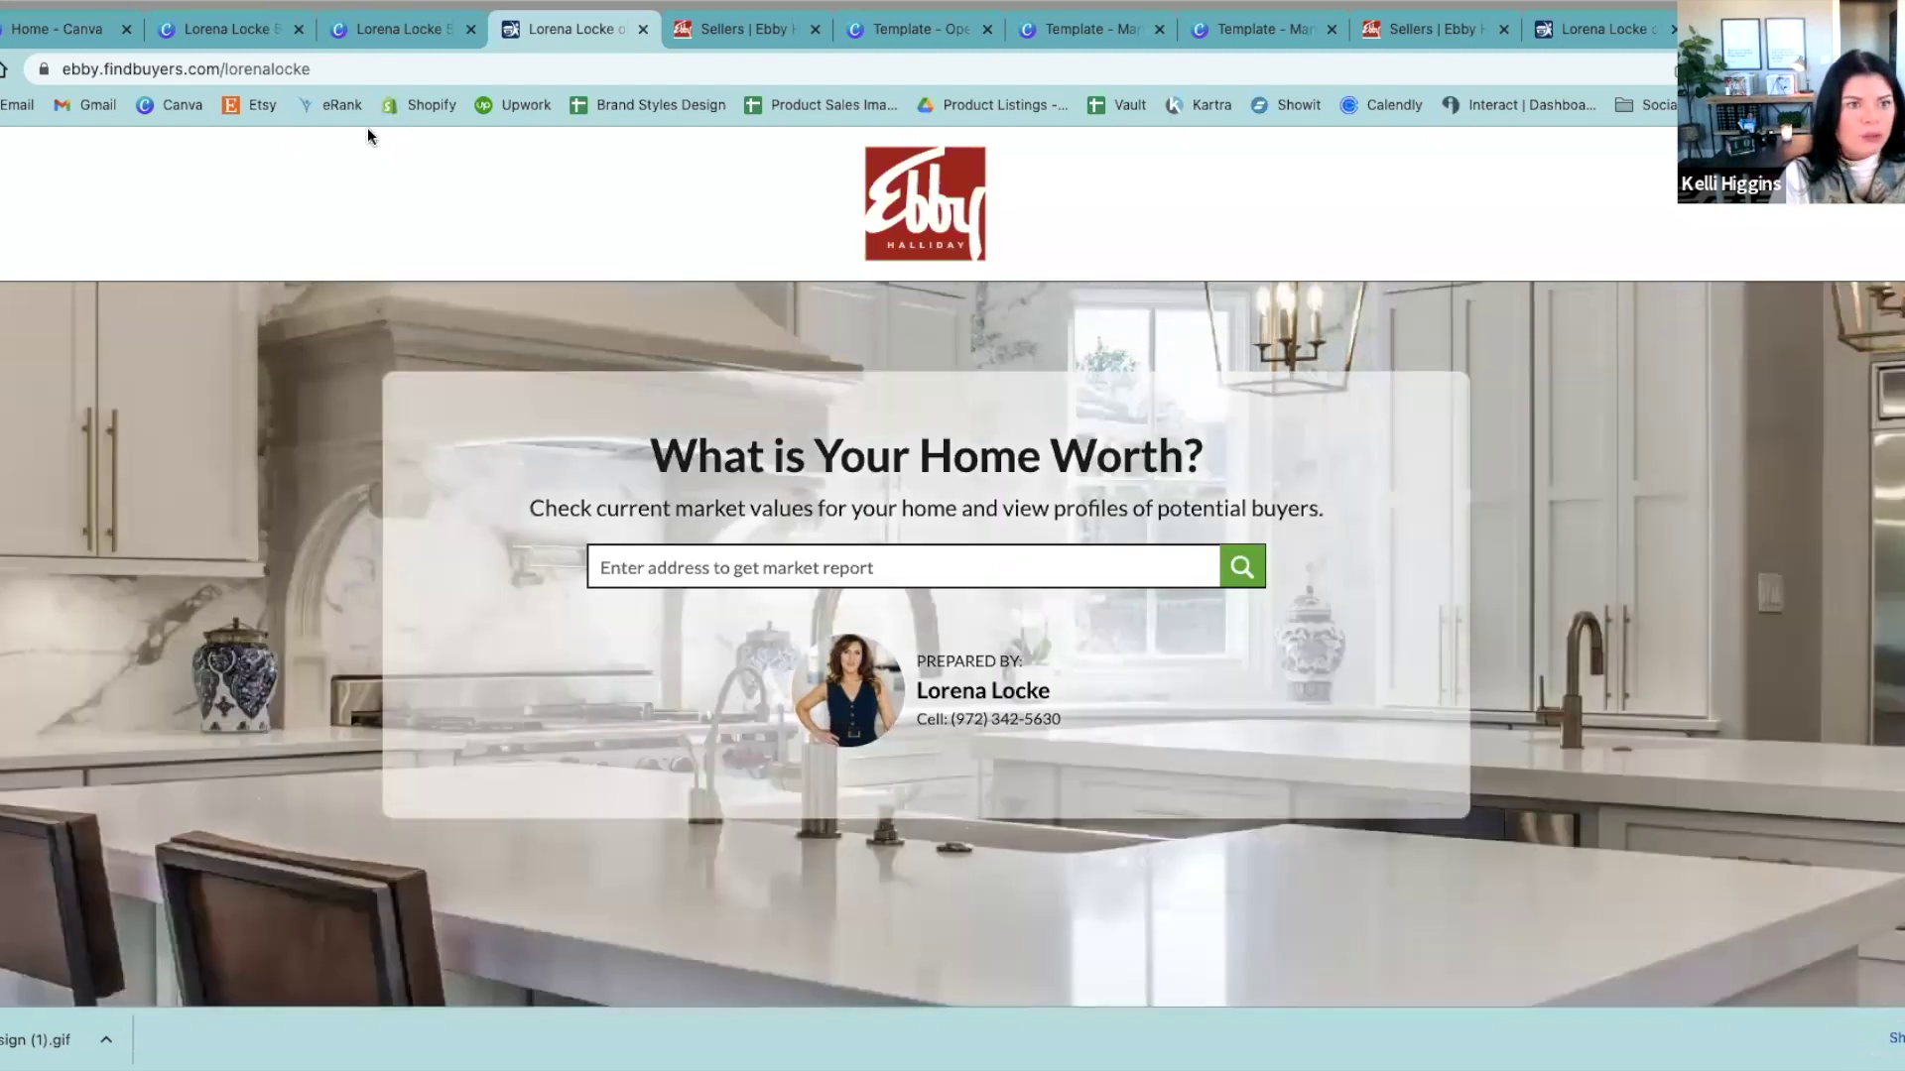
click(393, 35)
scroll(704, 734, up, 6)
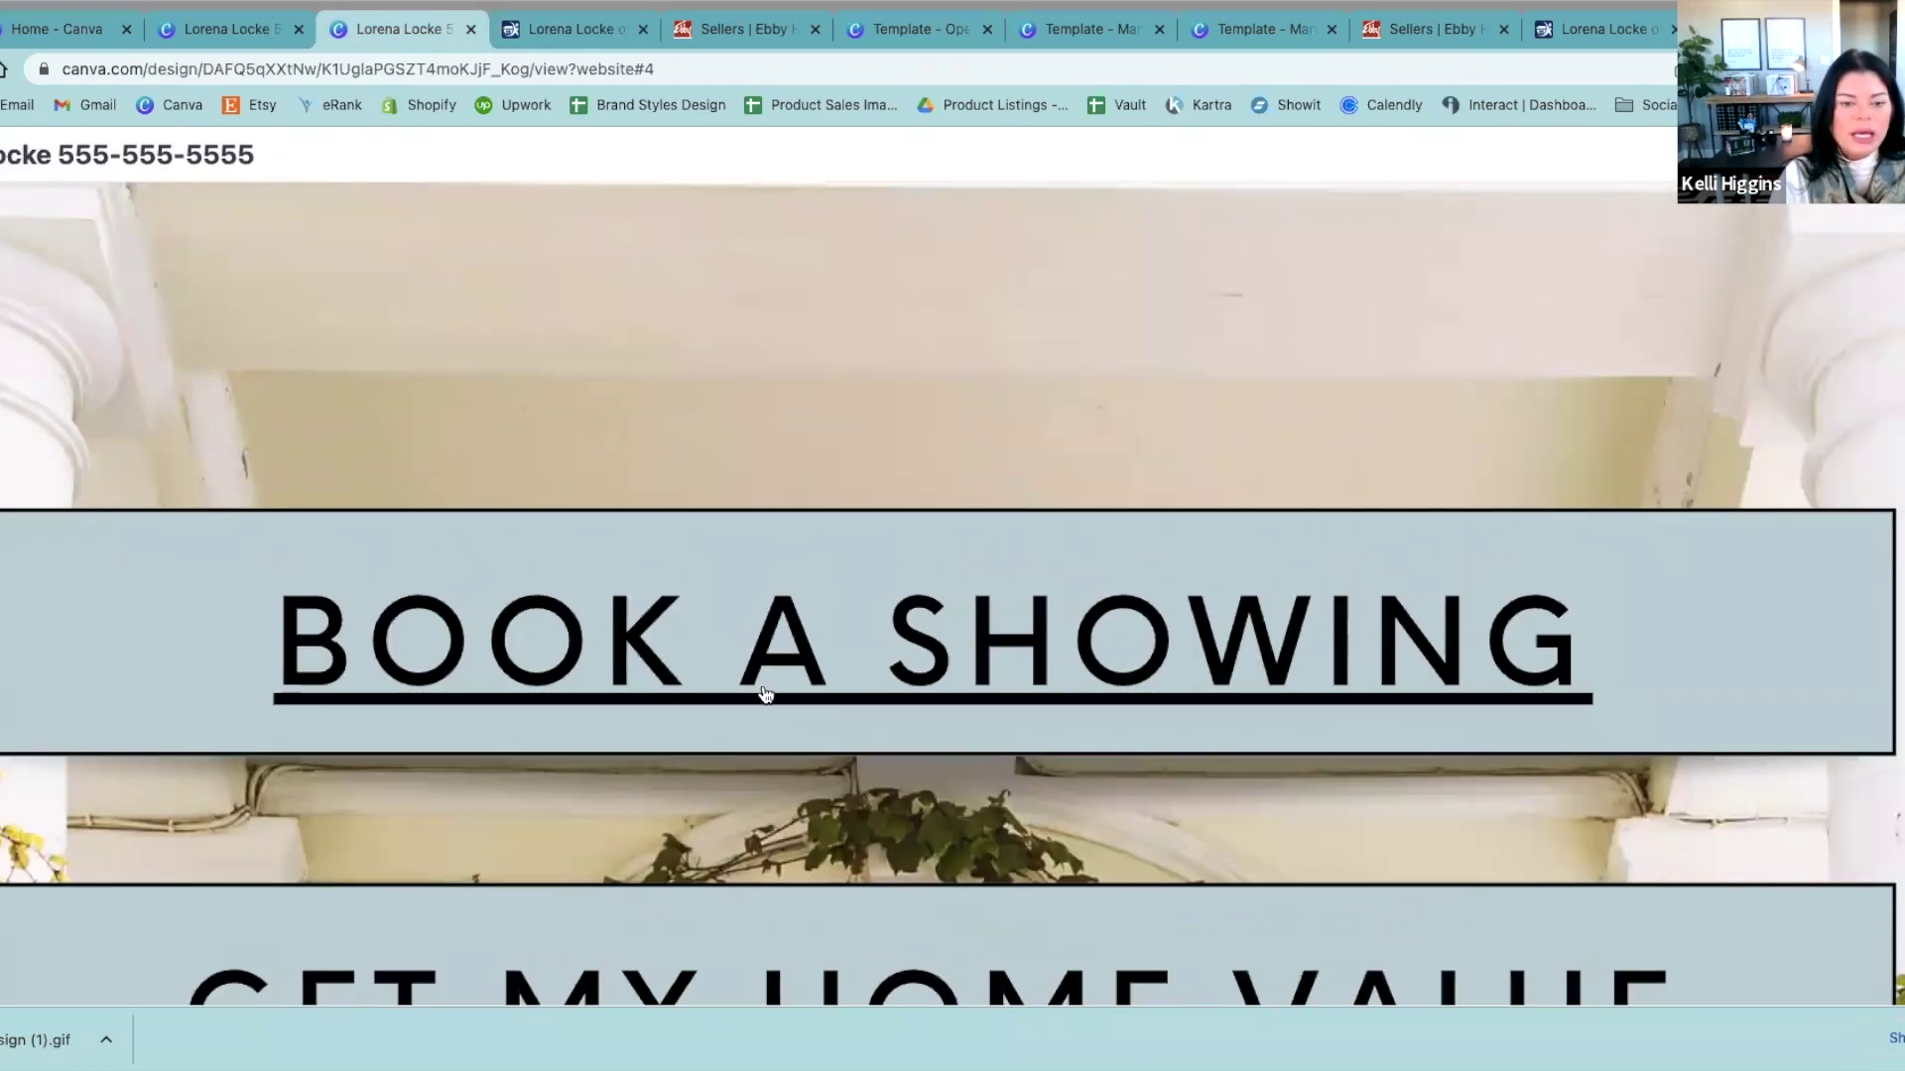
click(760, 693)
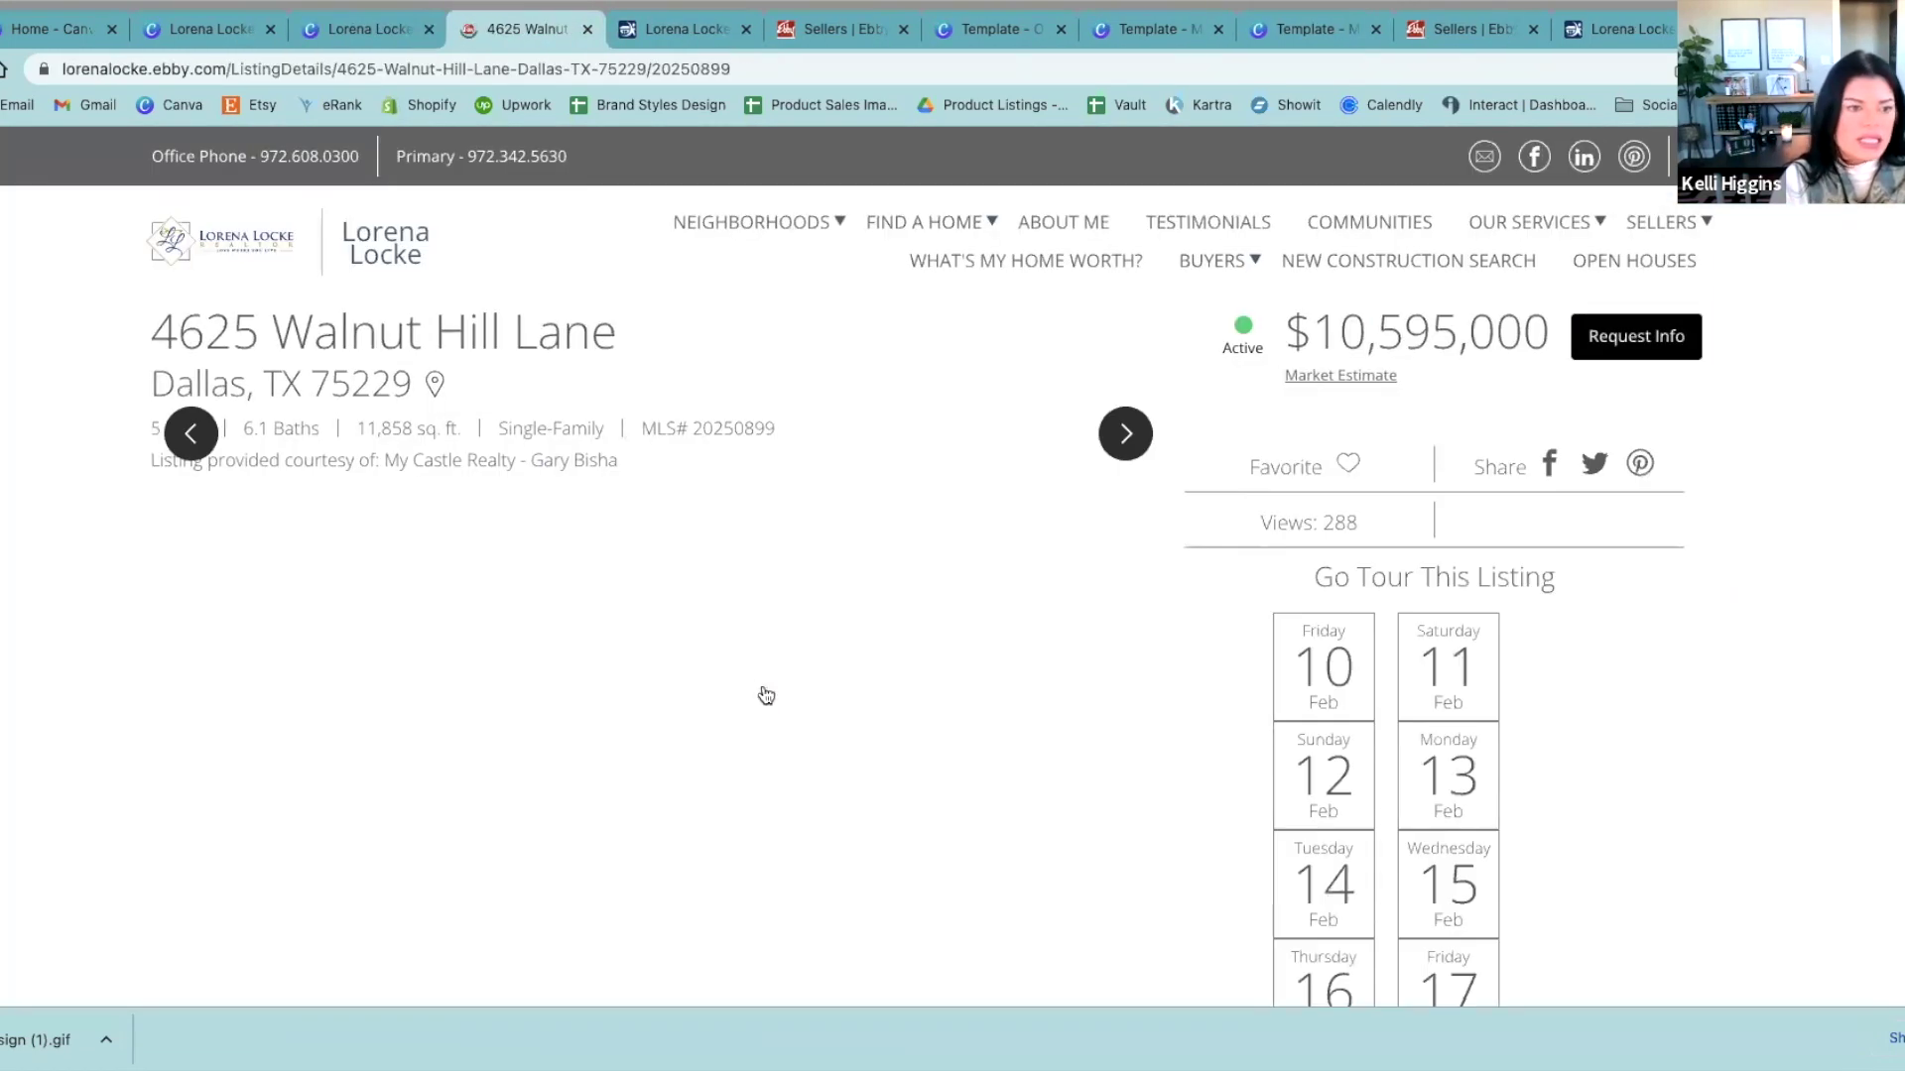
scroll(762, 688, down, 4)
scroll(760, 688, up, 4)
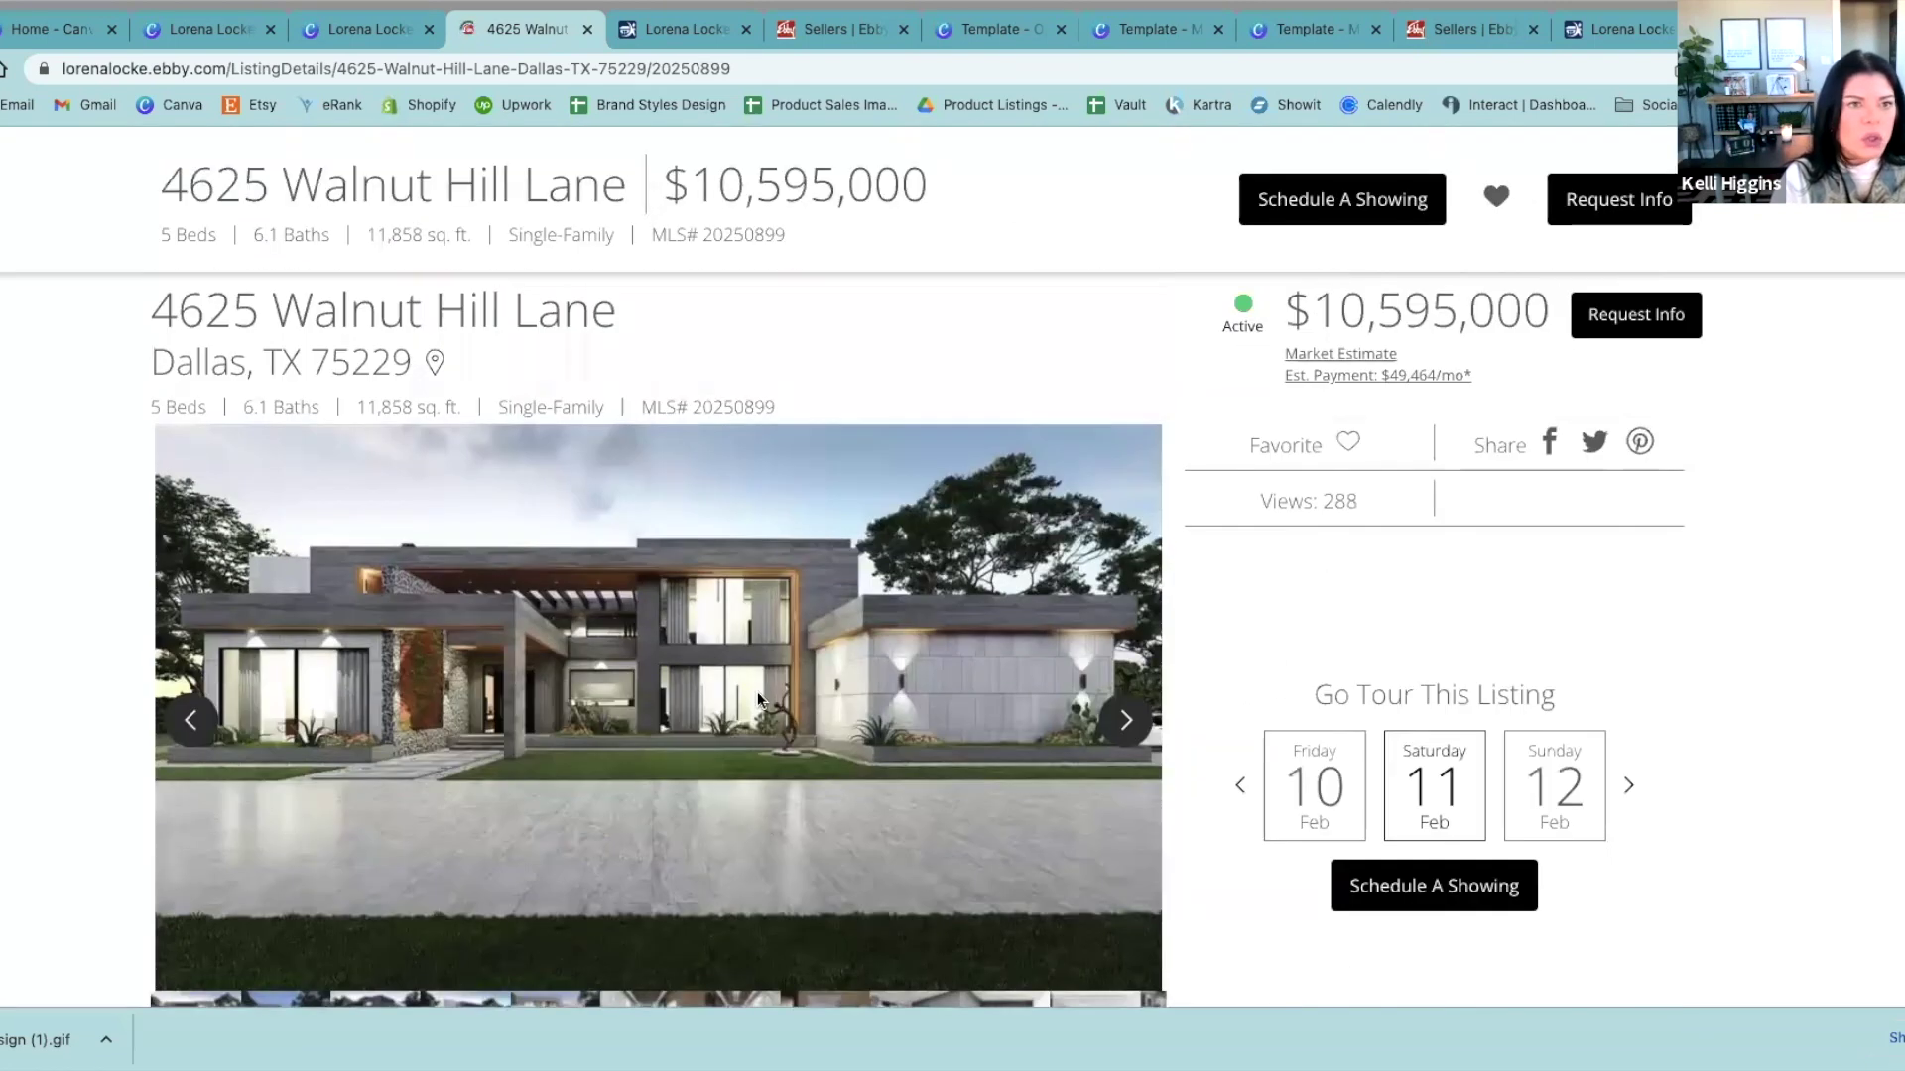
click(386, 46)
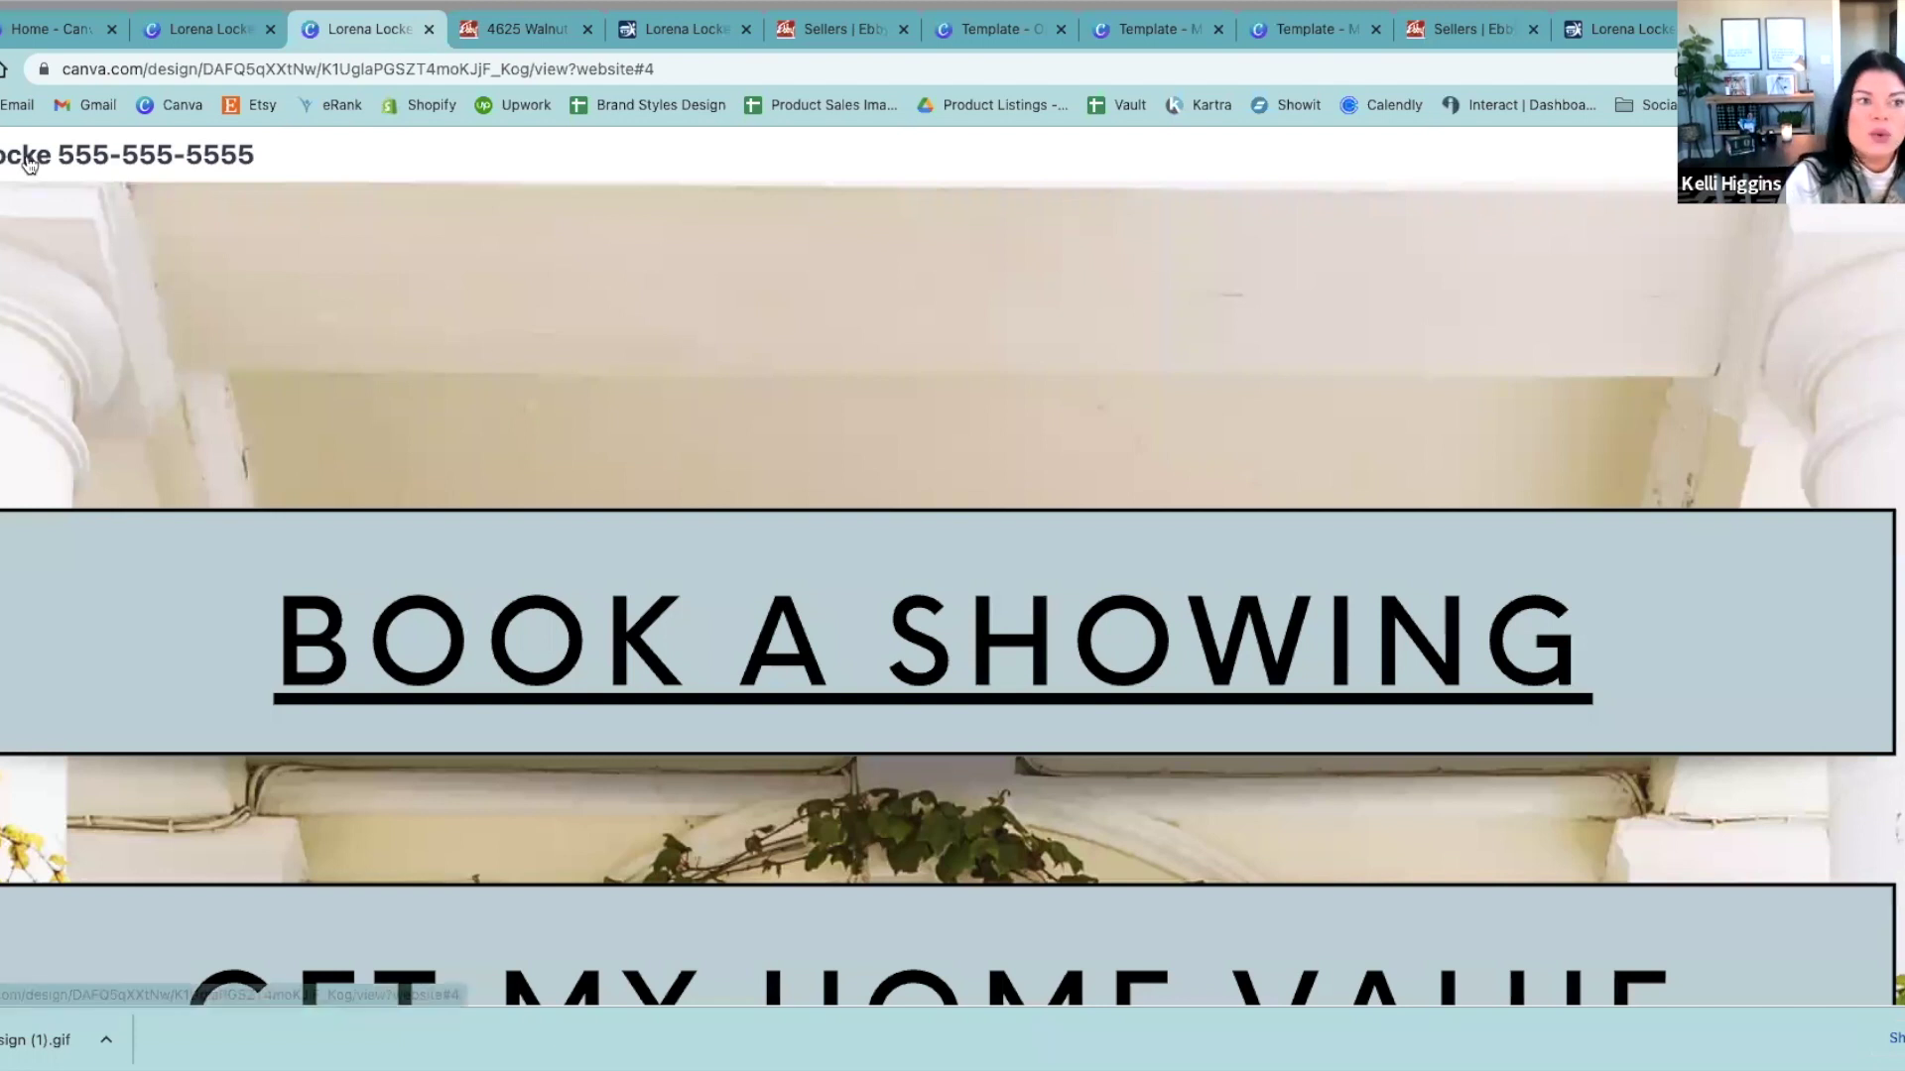
Select the site's address and go to Instagram in a new tab.
click(114, 70)
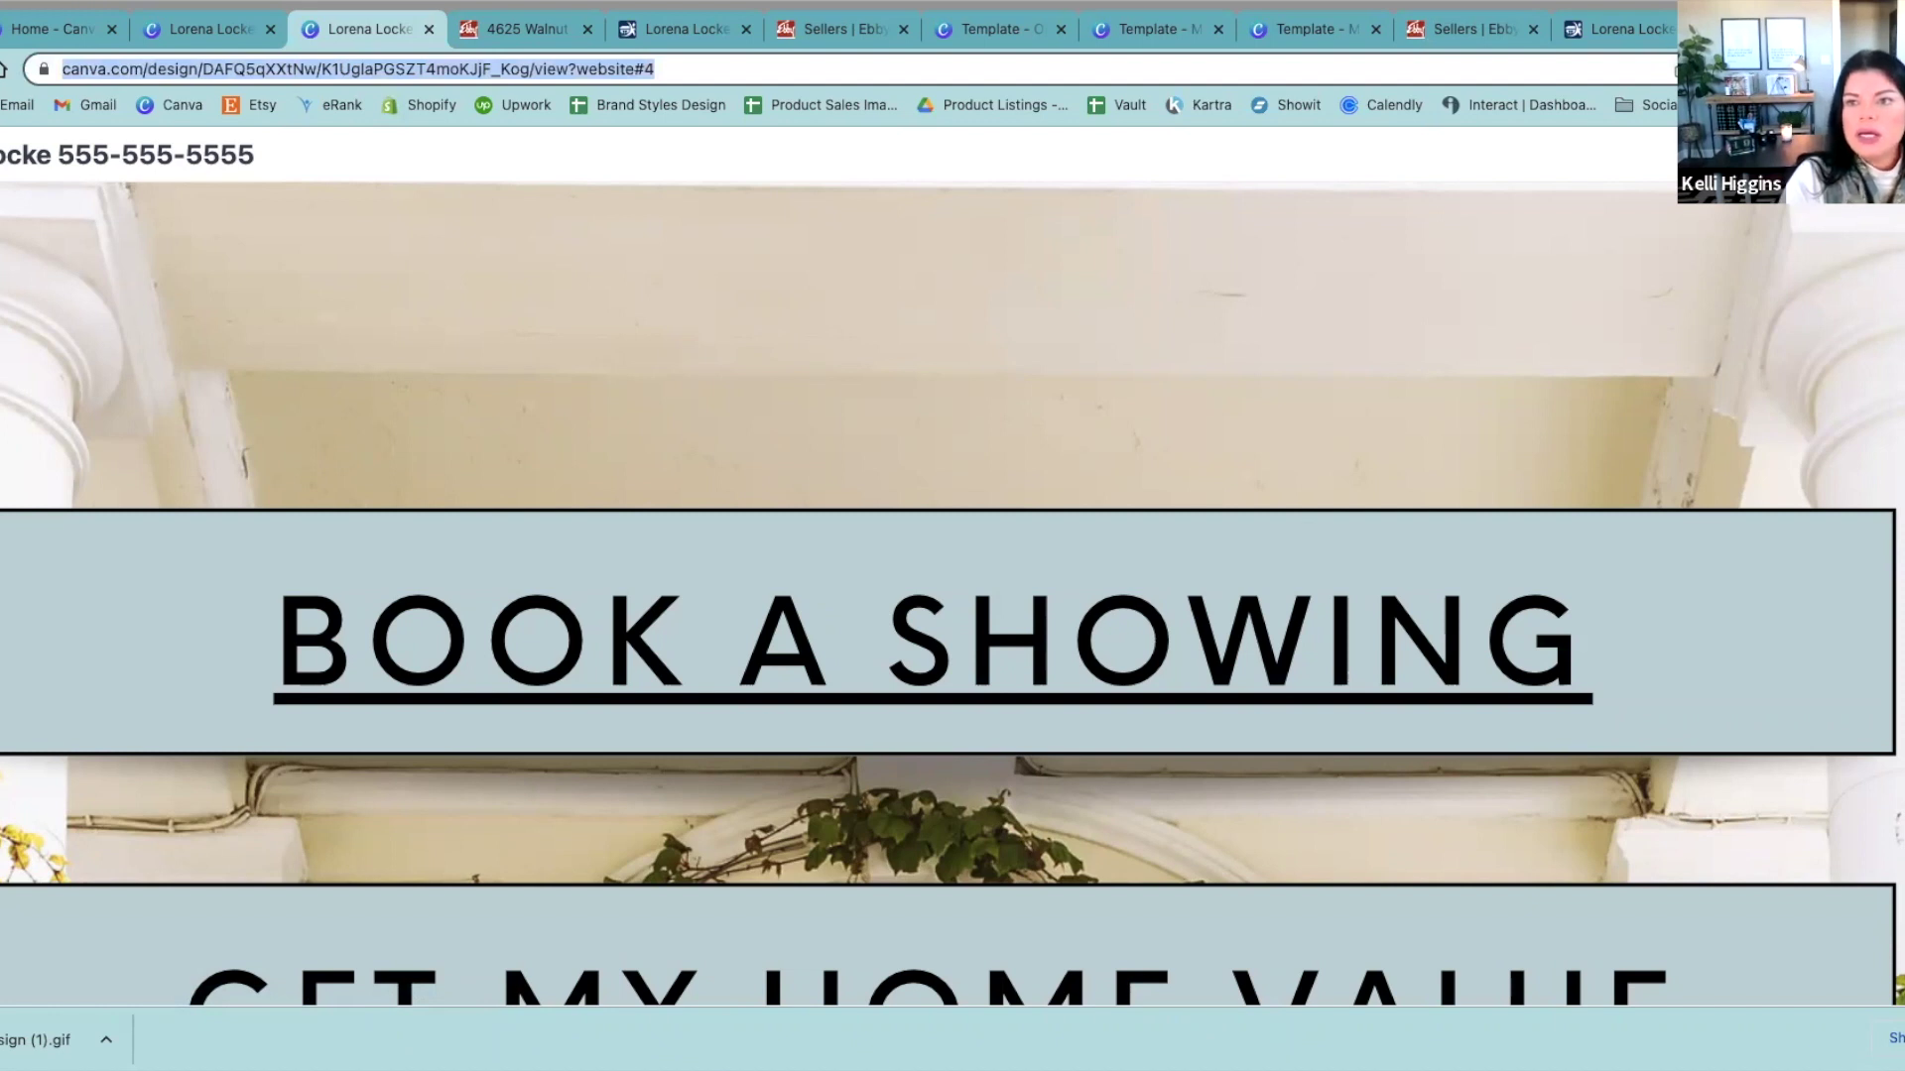
key(ctrl+t)
text(insta)
key(Return)
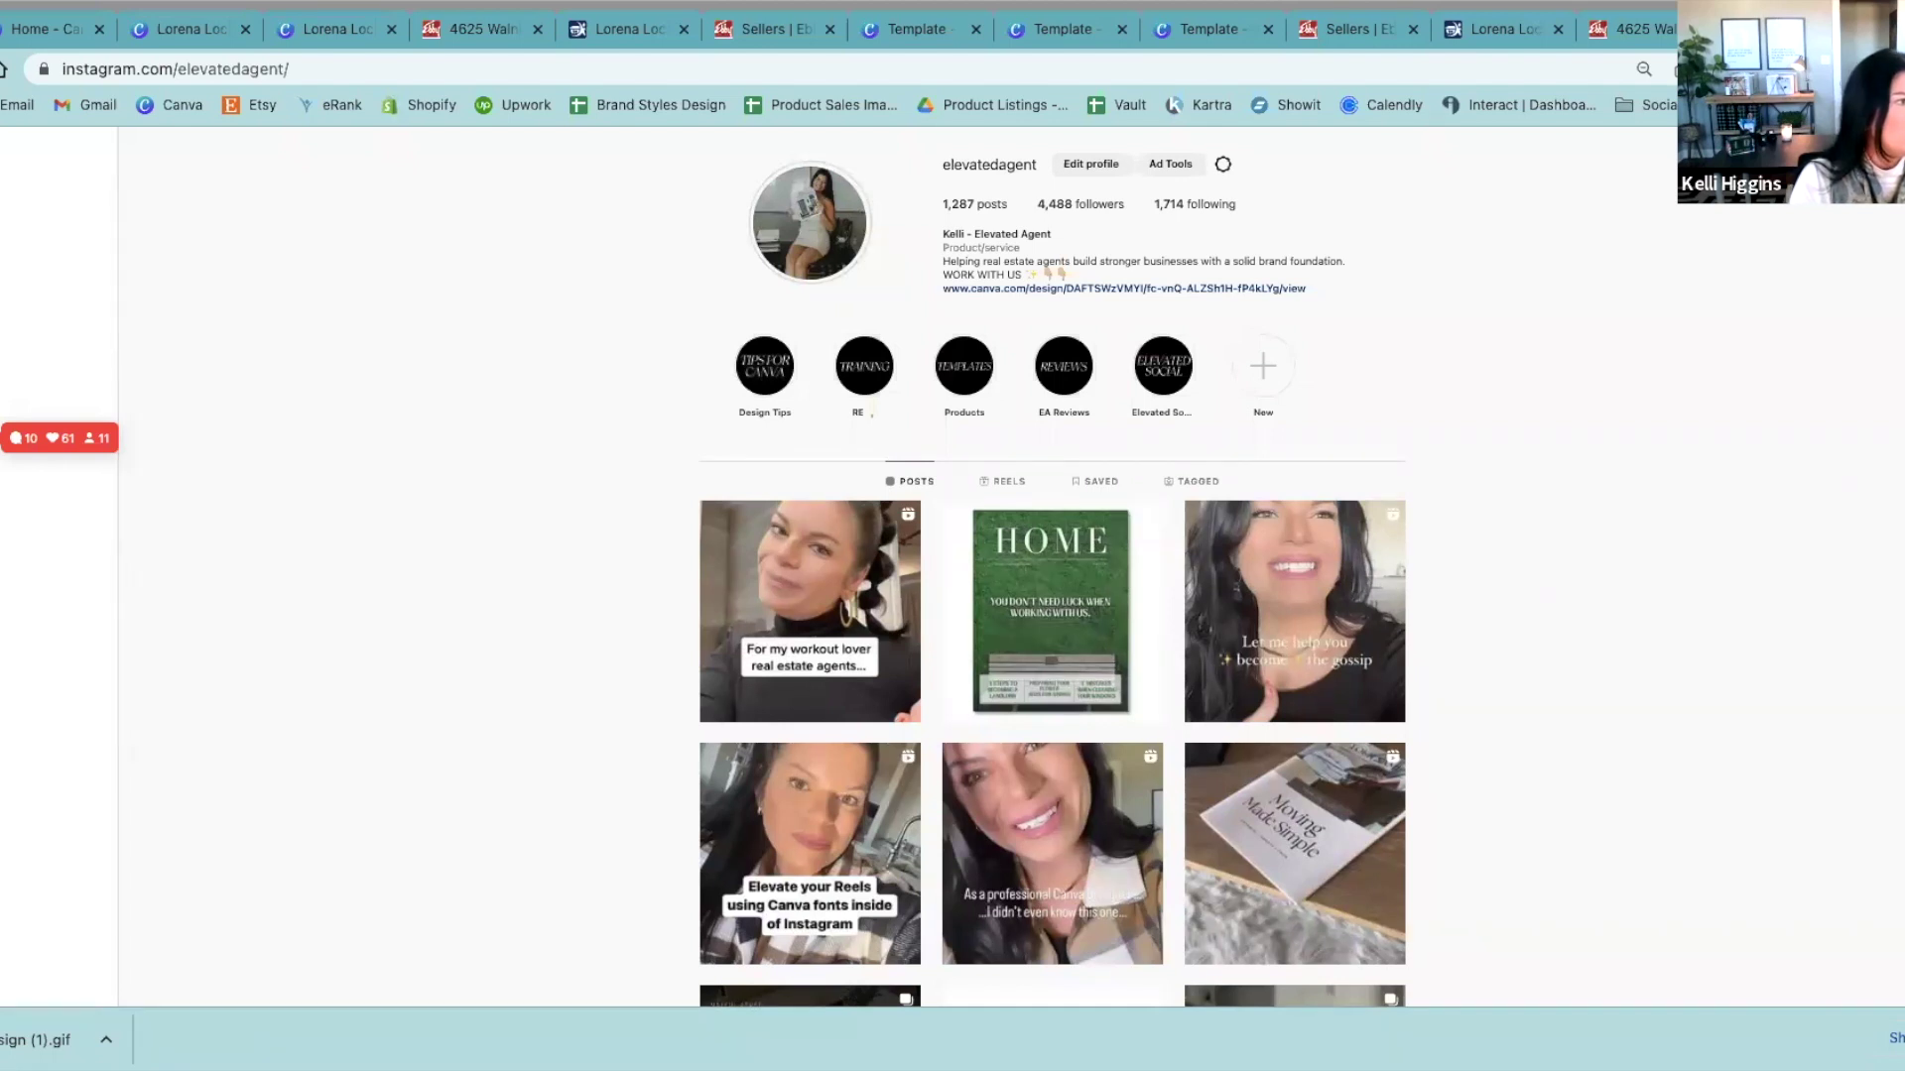
Check the Instagram profile at different zoom levels and look through the settings choices.
key(ctrl+minus)
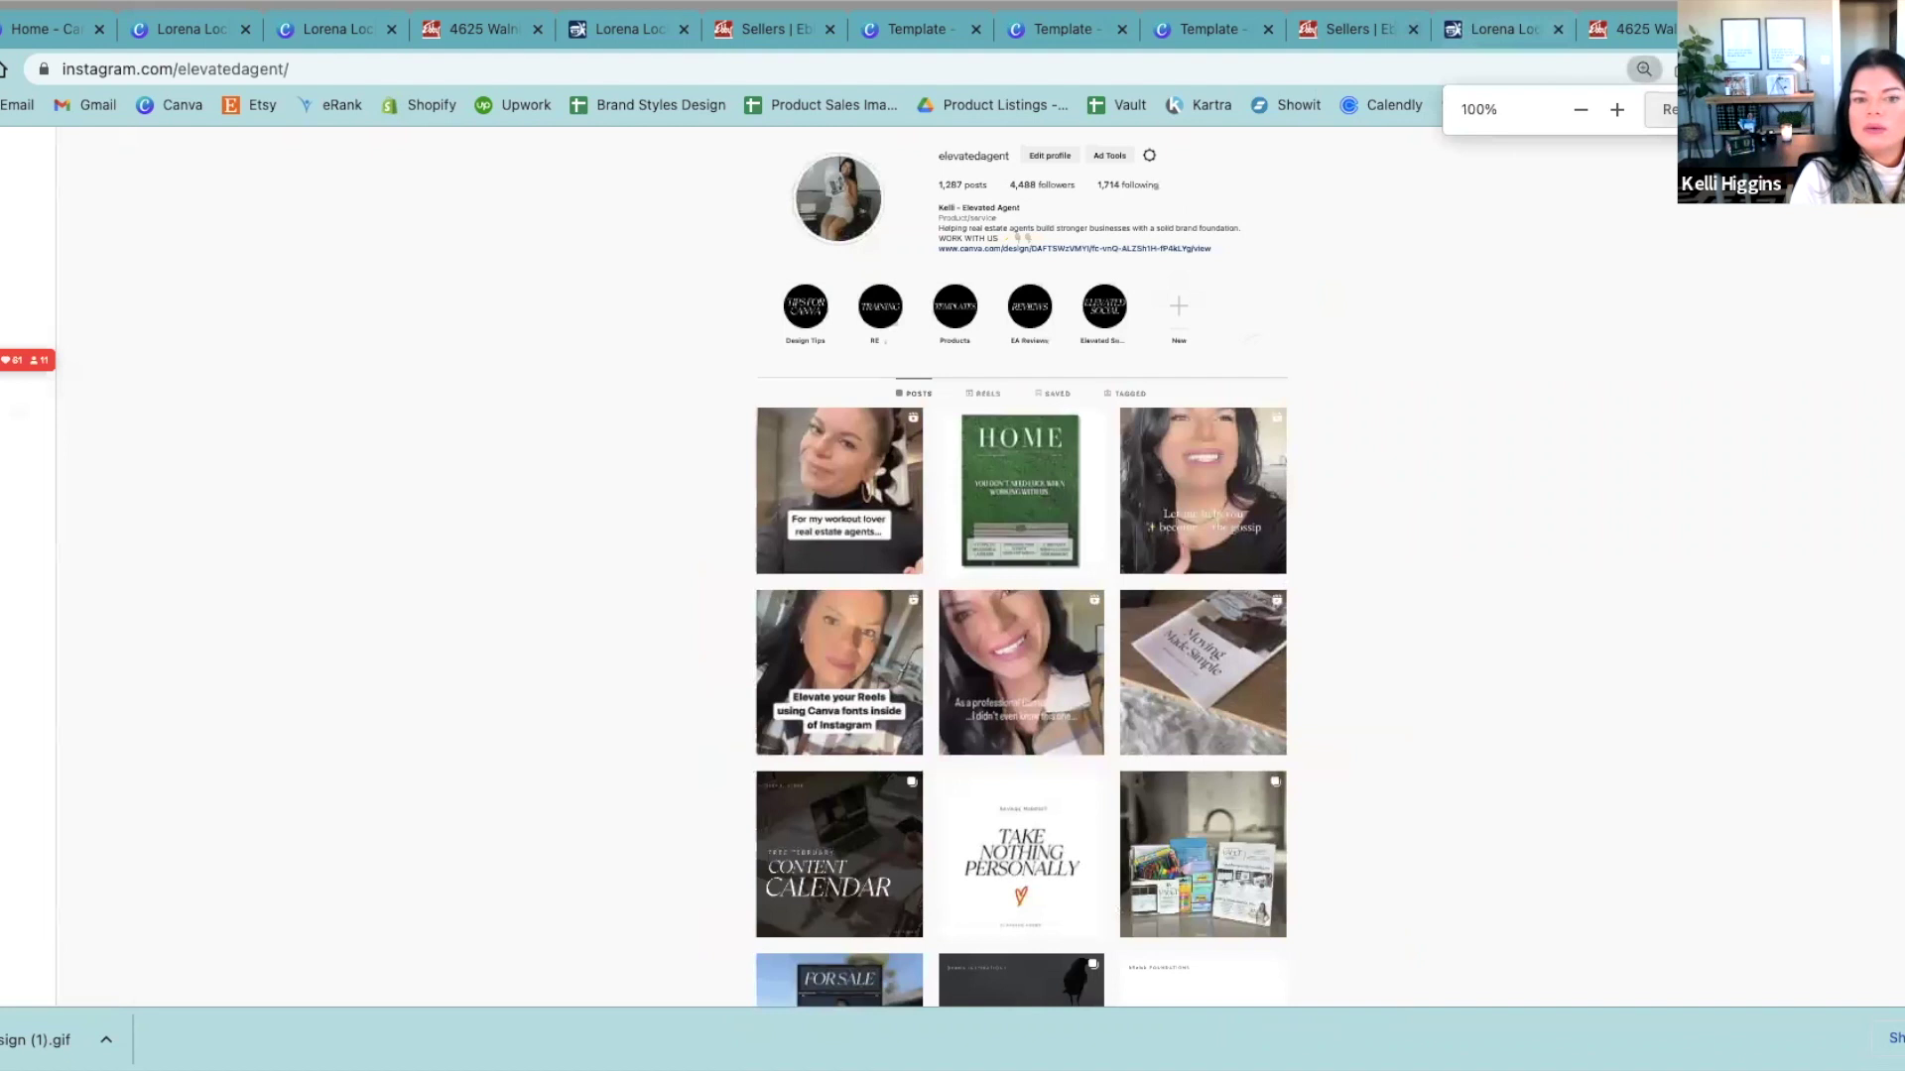
key(ctrl+0)
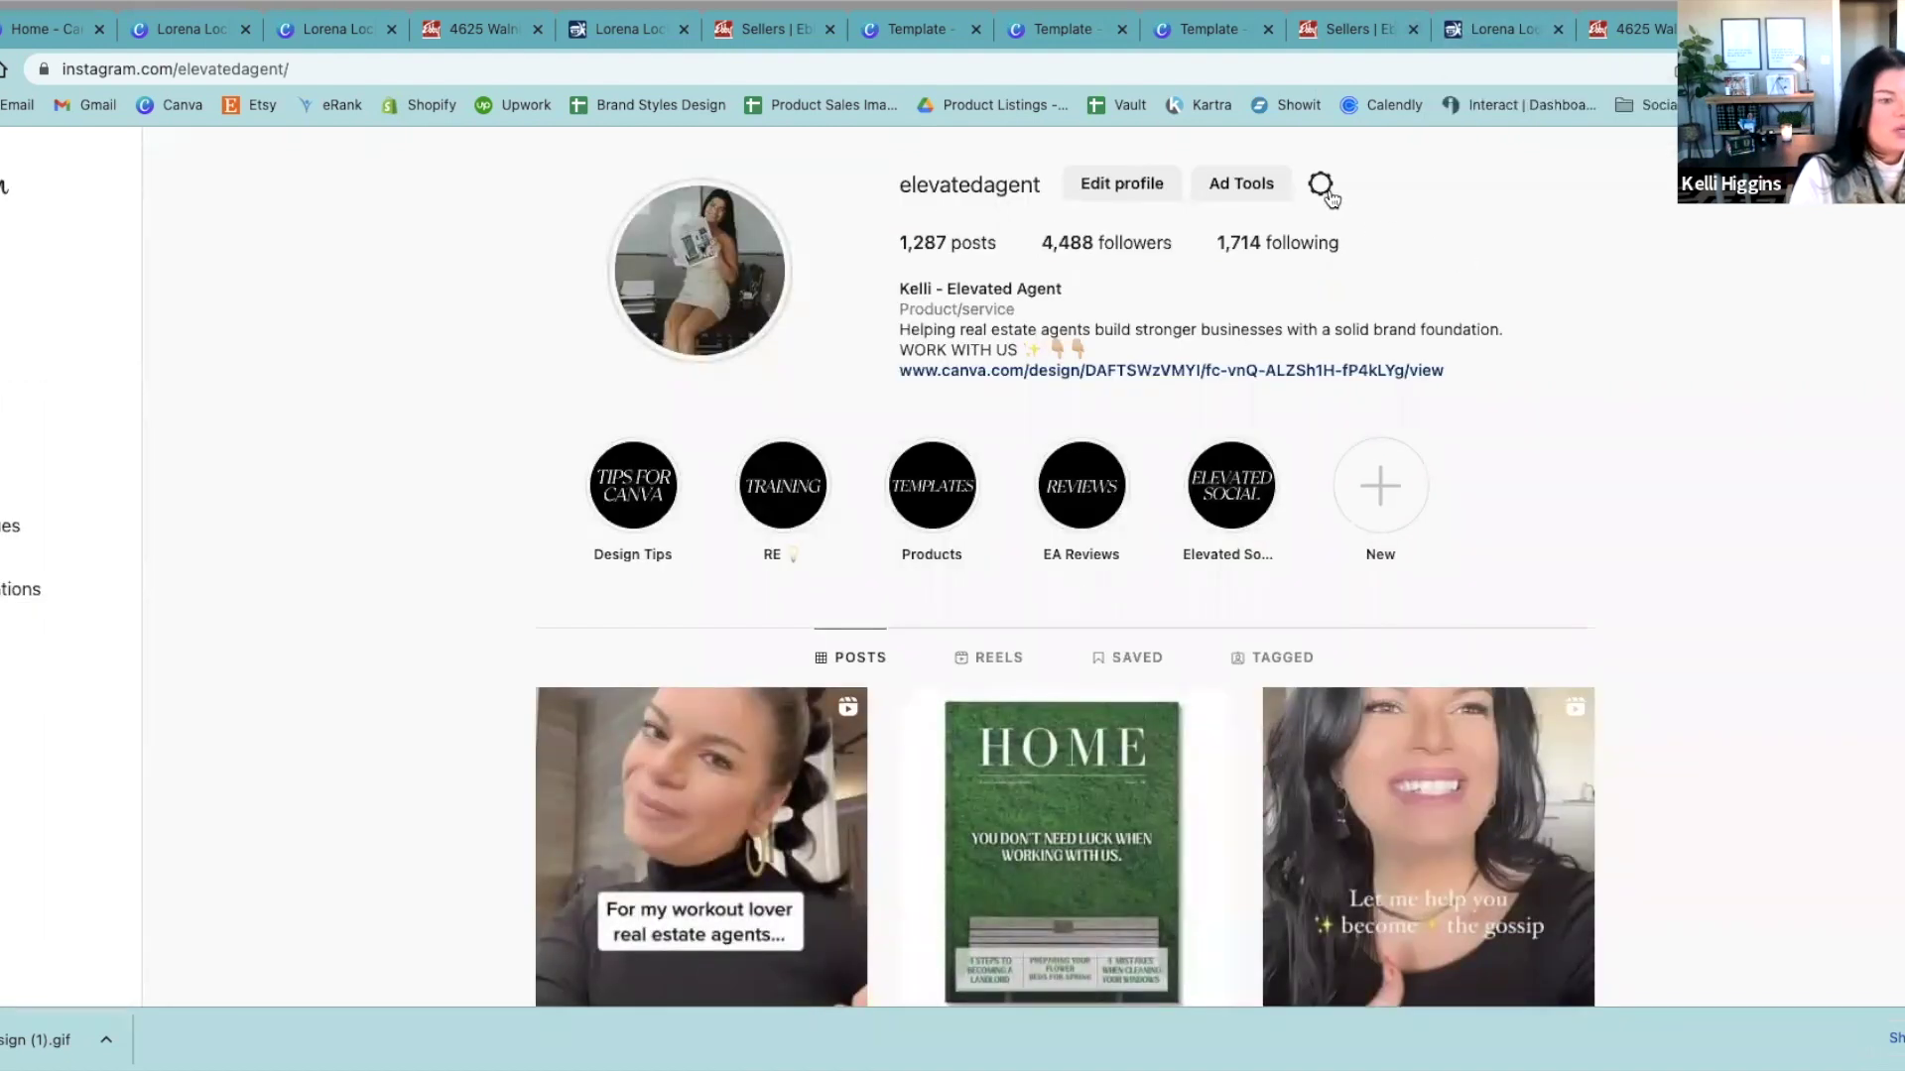
click(1322, 188)
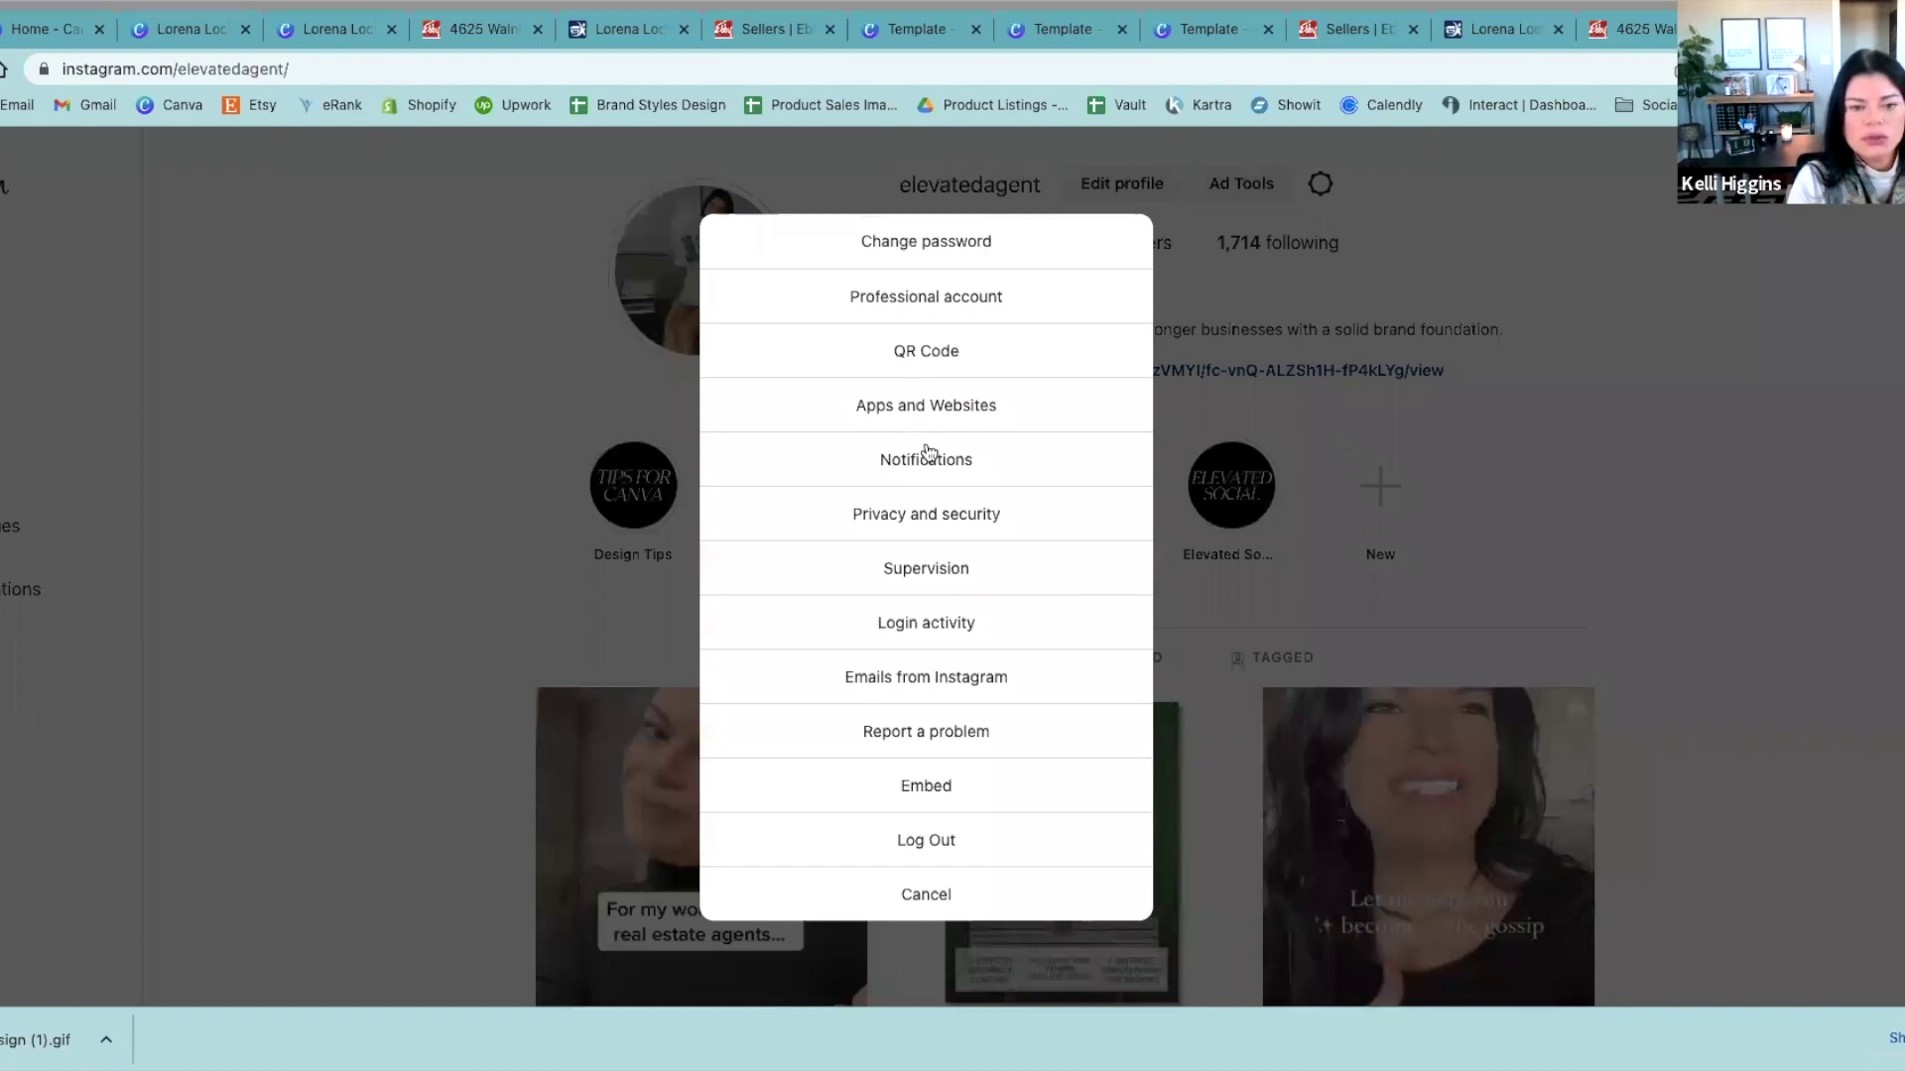
click(1613, 611)
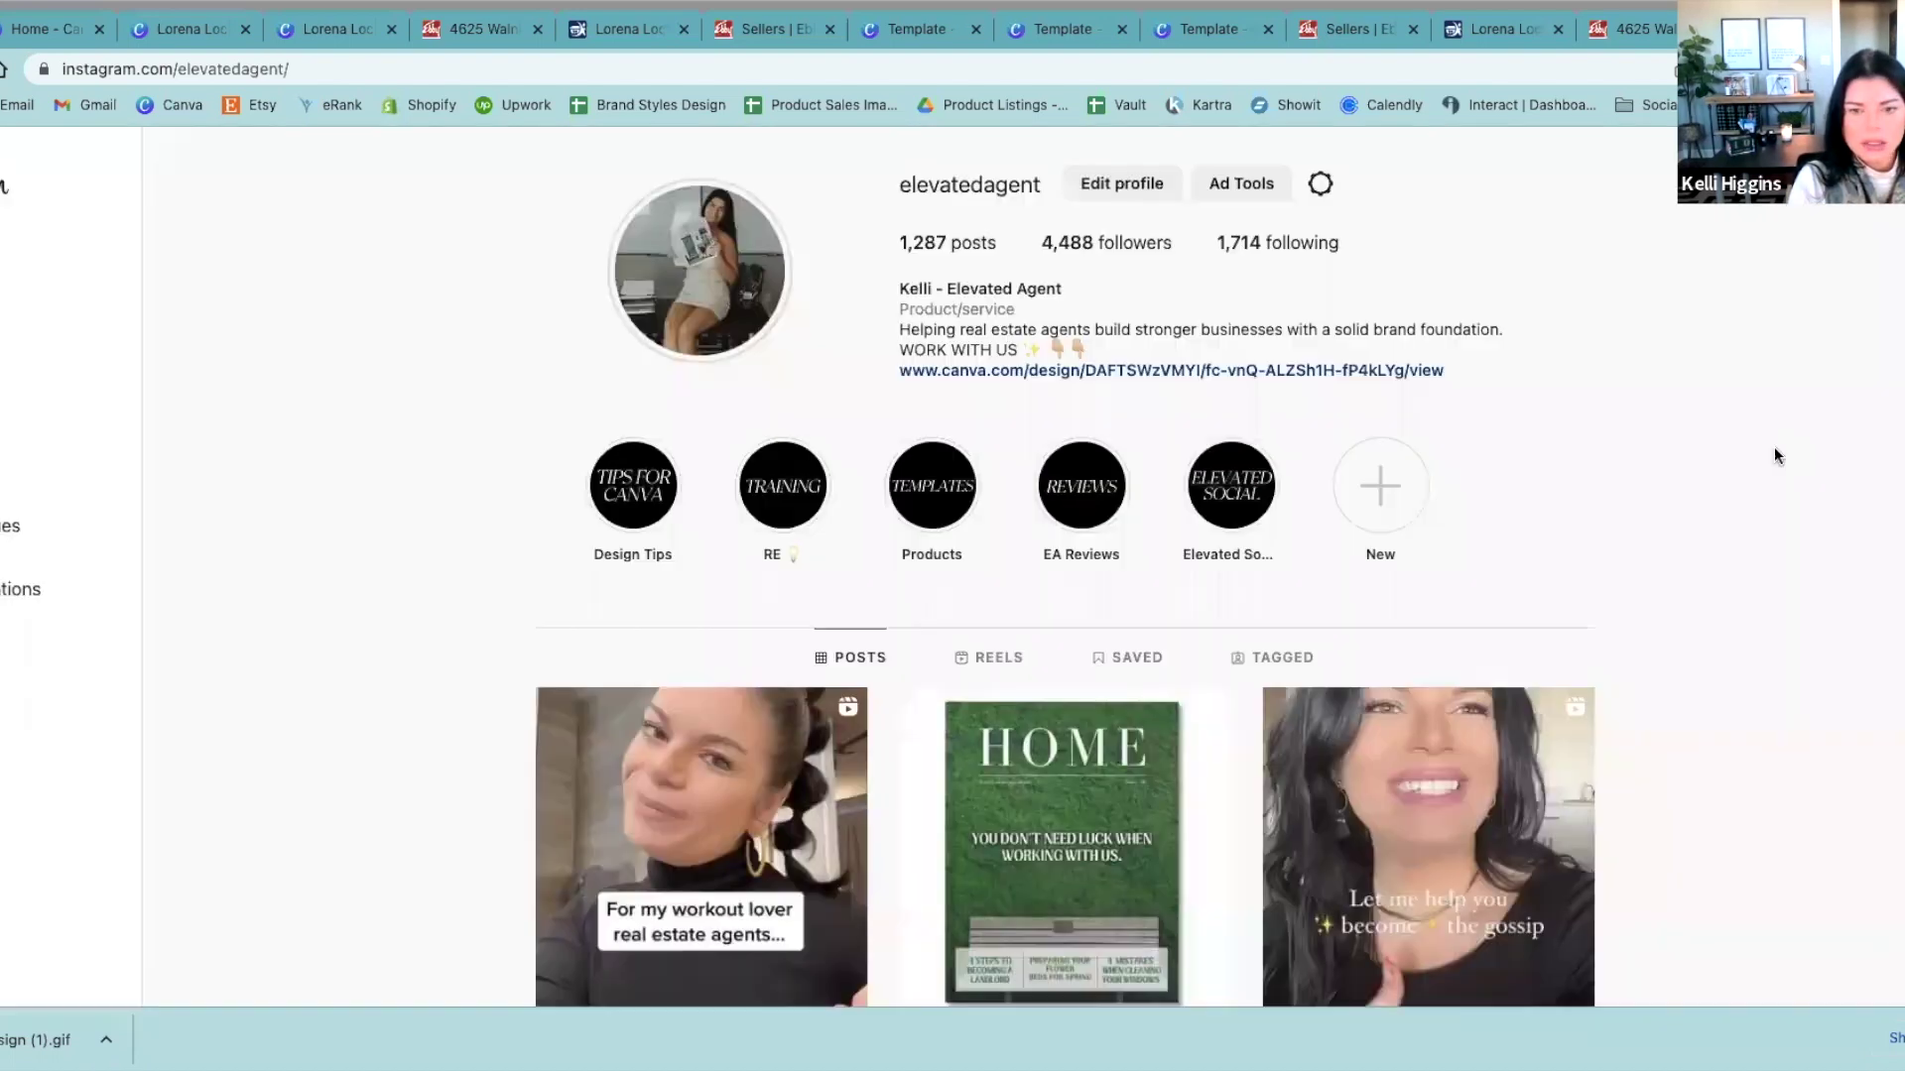
click(1141, 190)
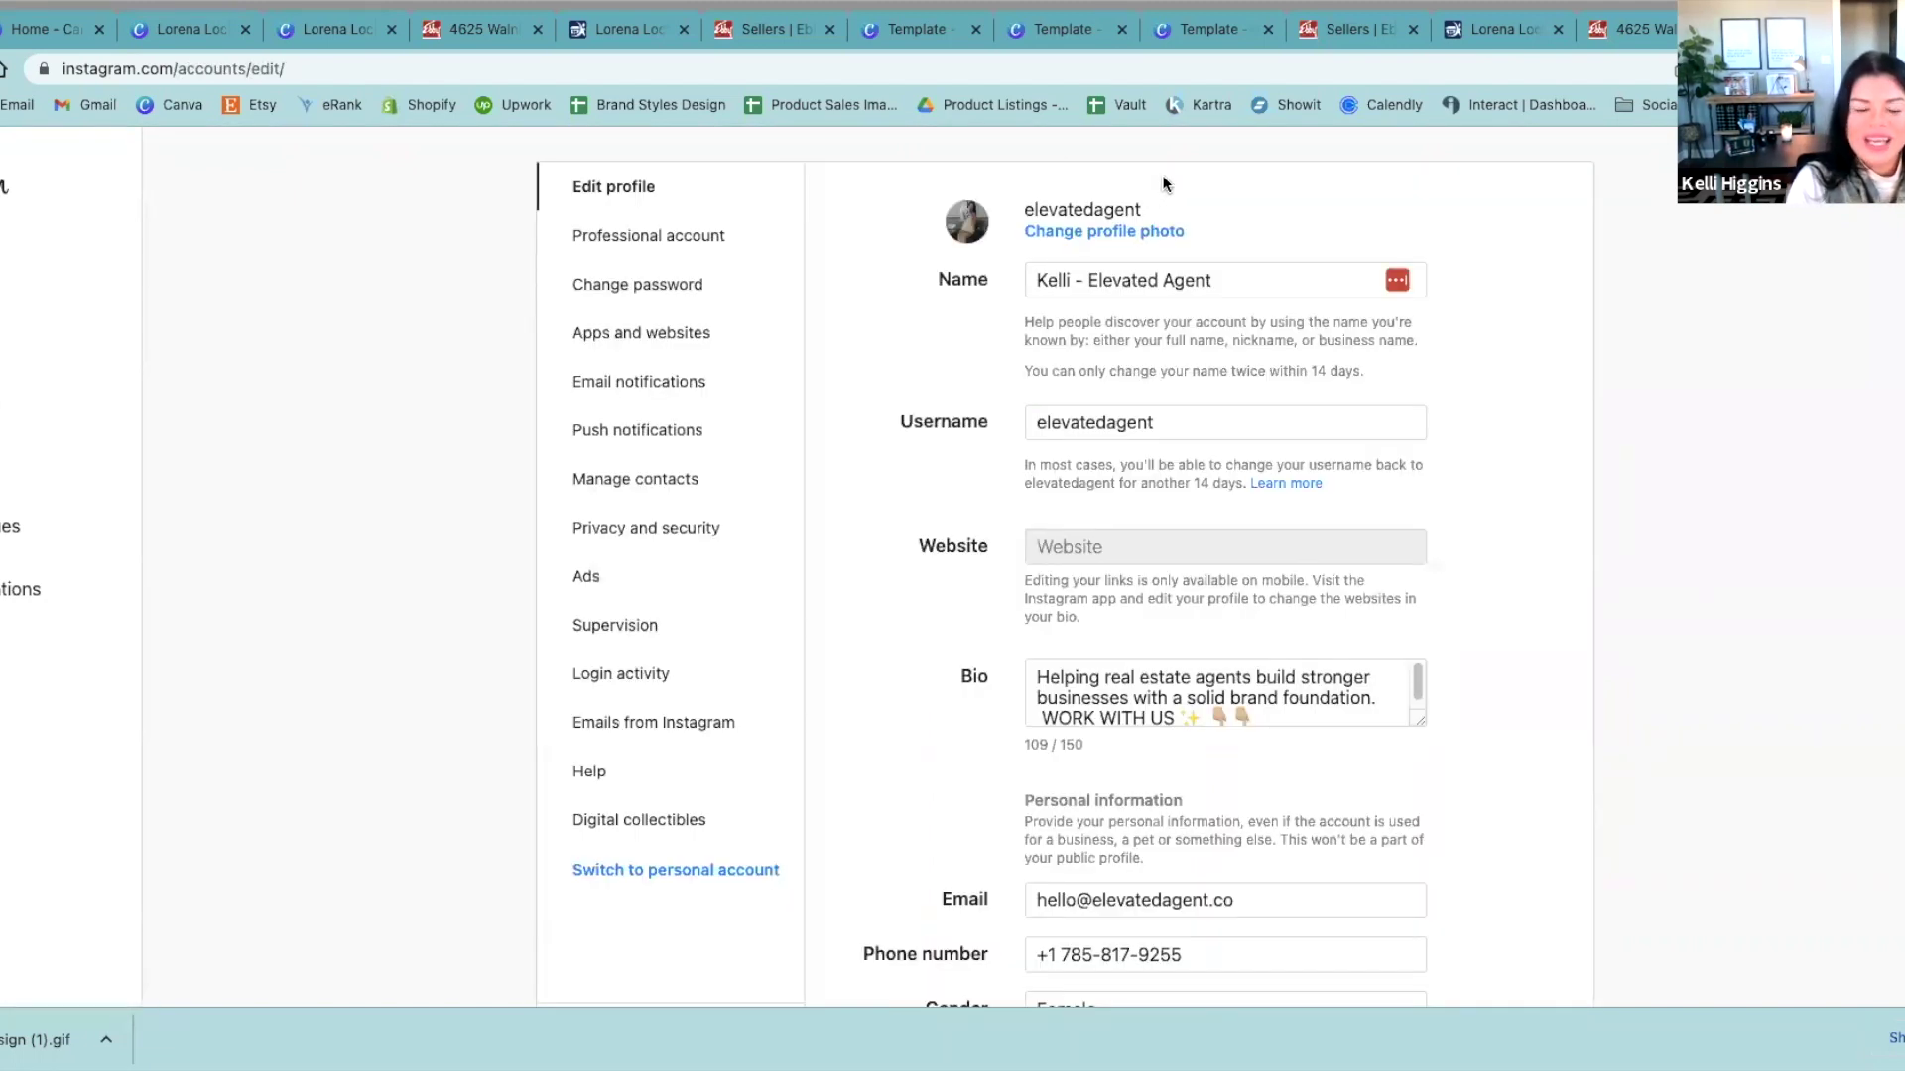
scroll(1157, 711, down, 1)
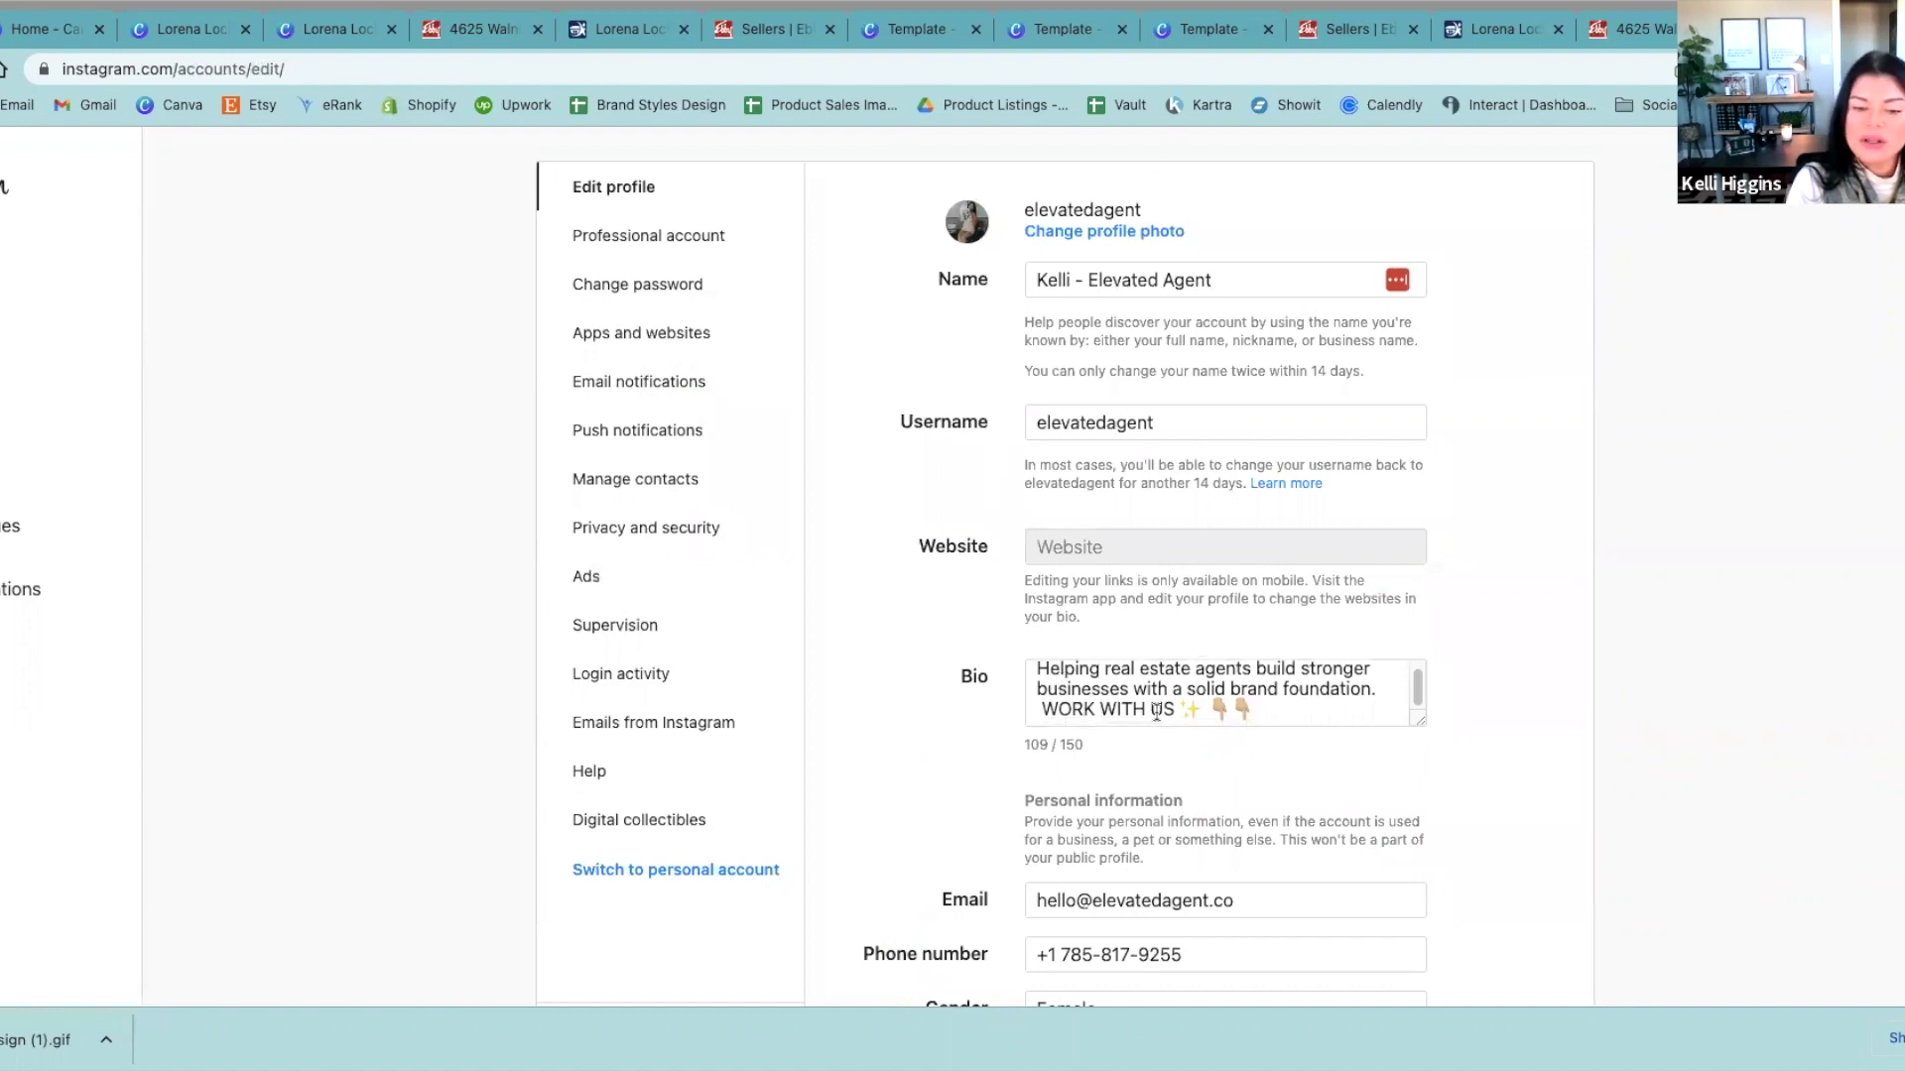
drag(1280, 712, 1037, 682)
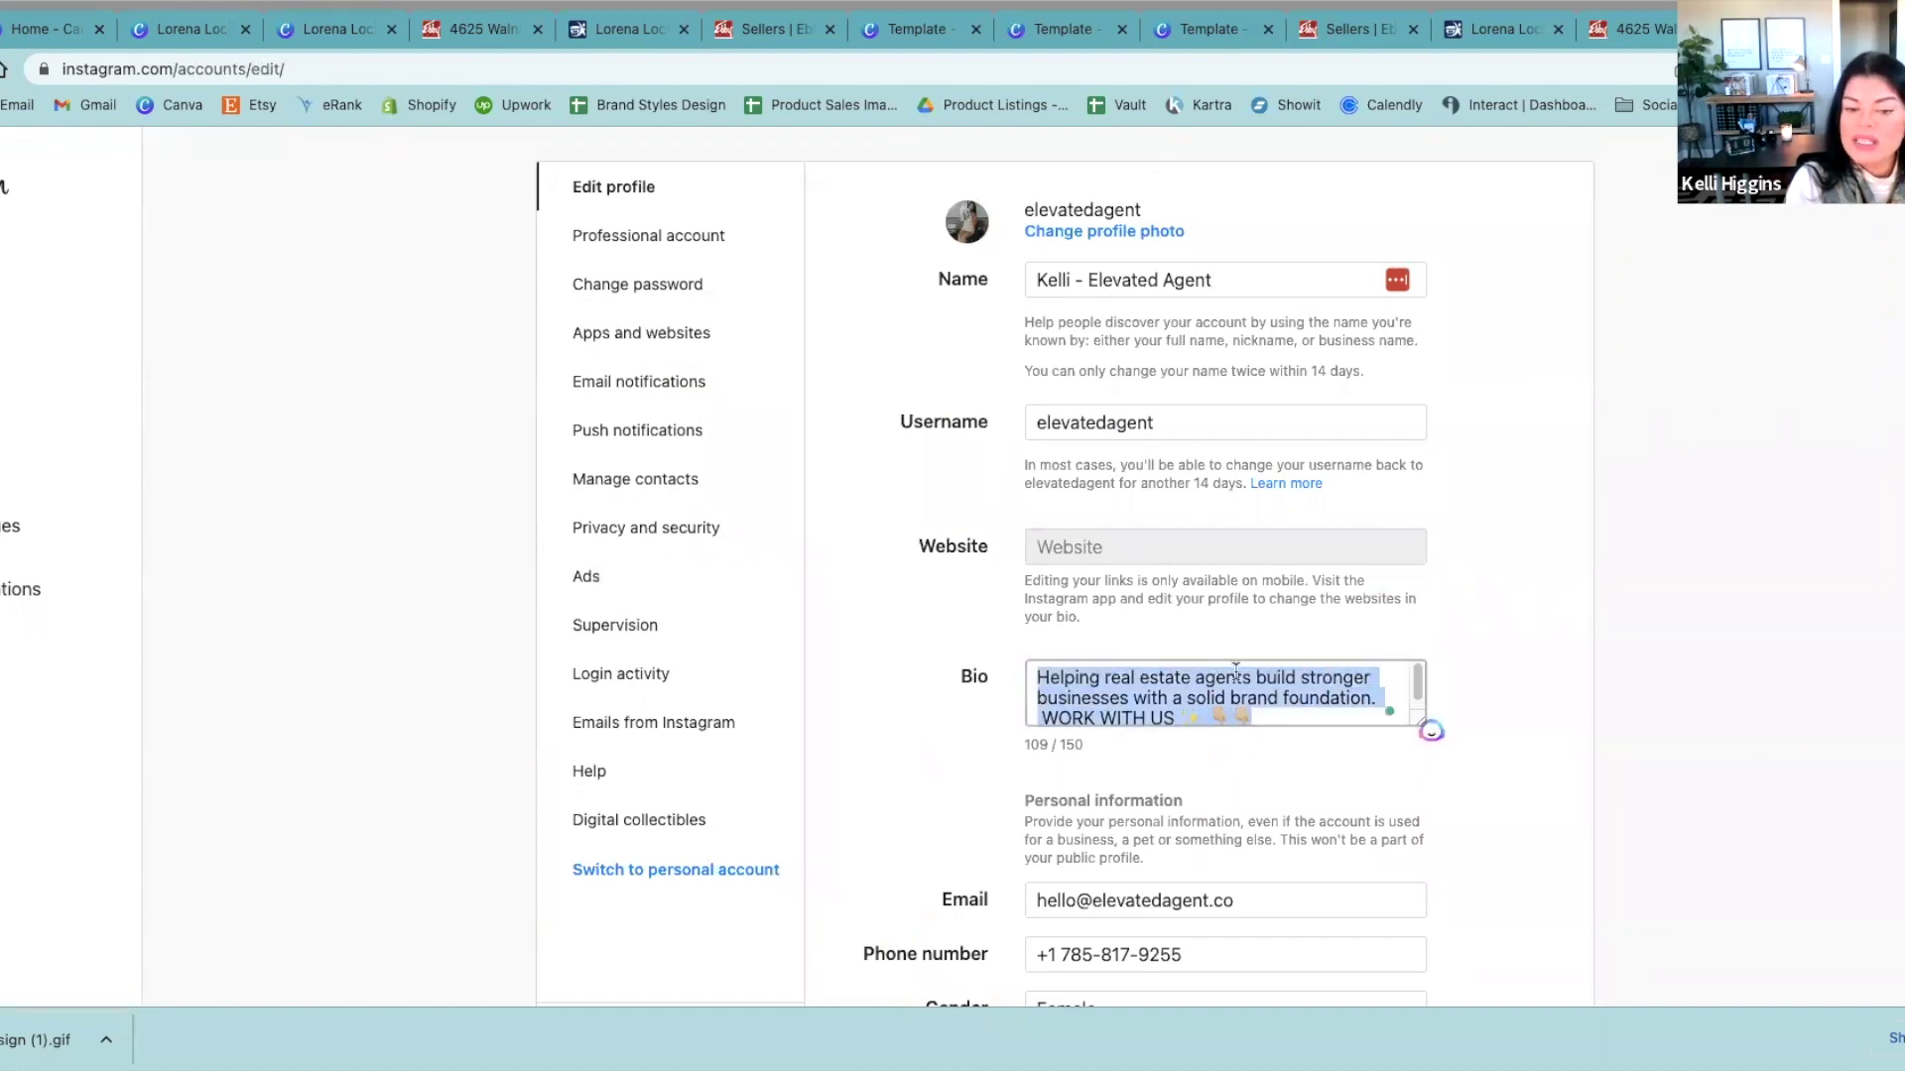
scroll(1609, 635, down, 3)
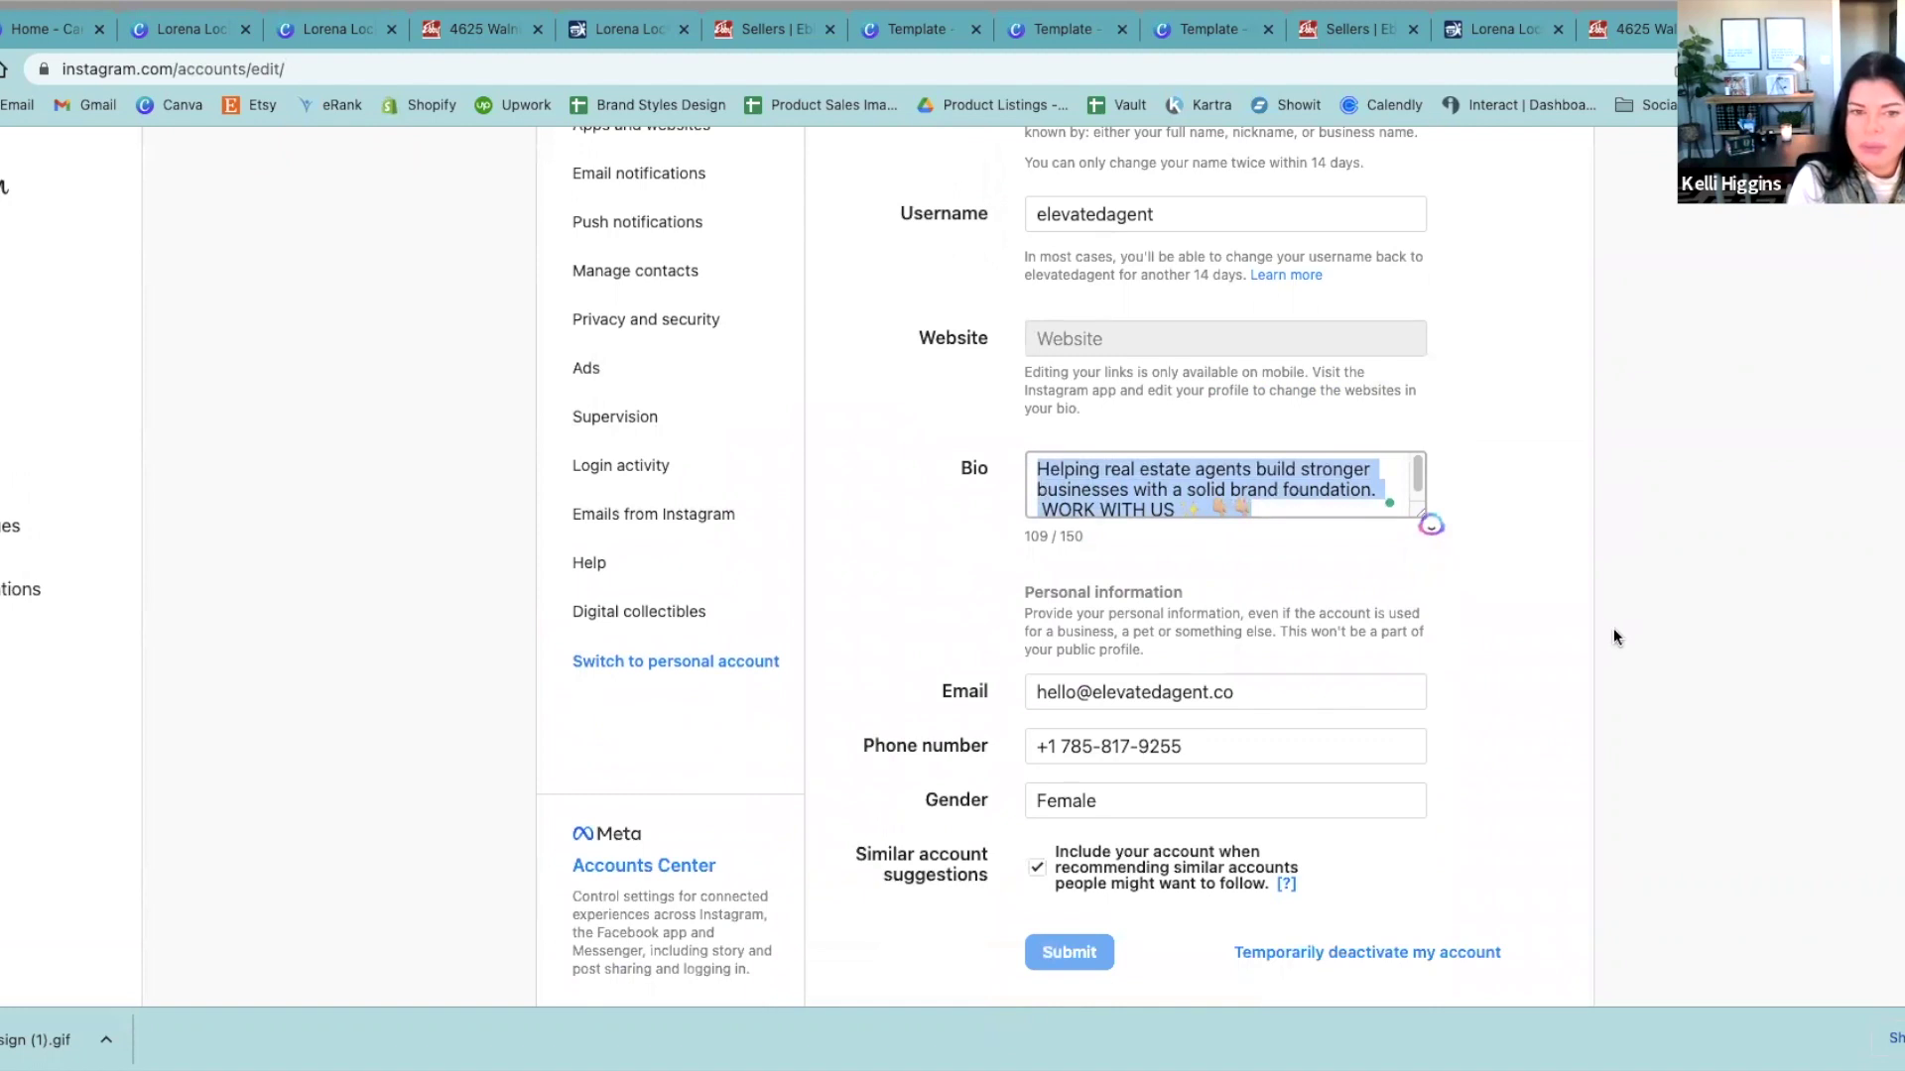
click(1613, 628)
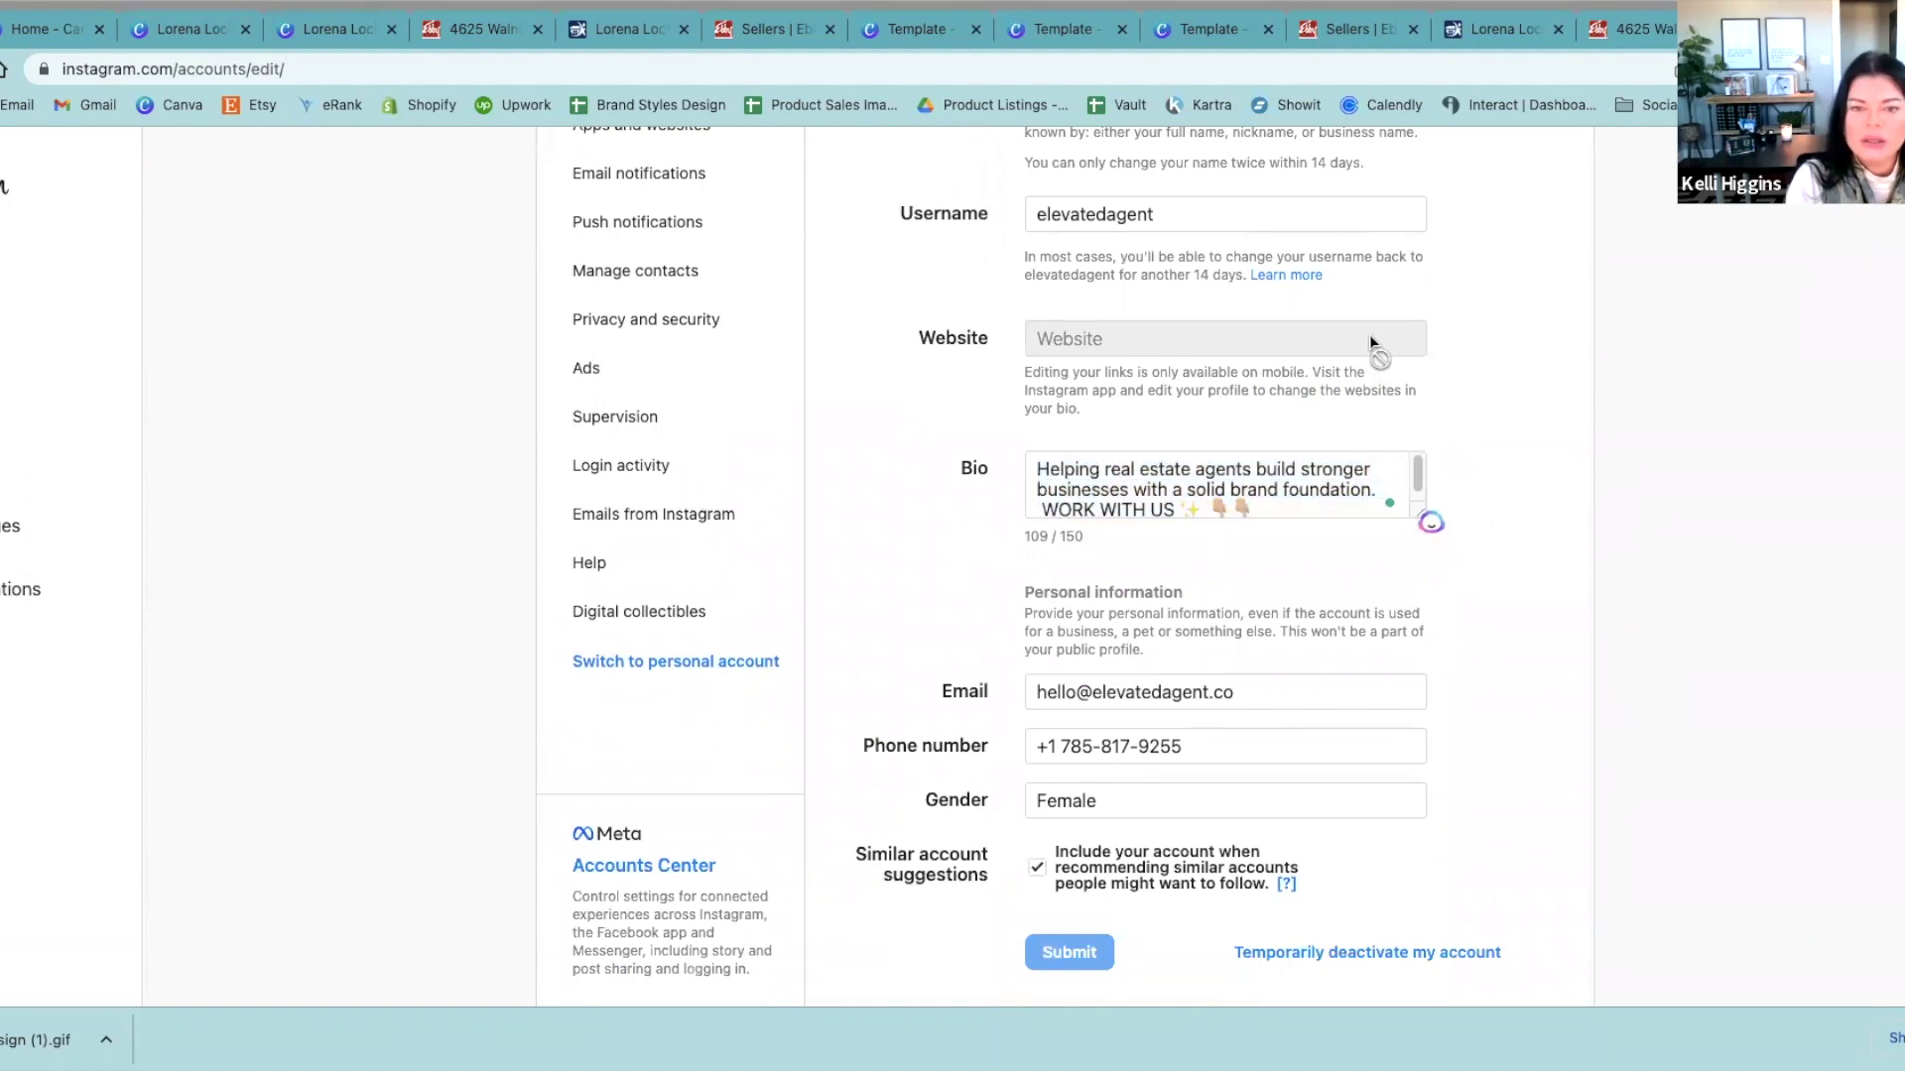
drag(1016, 372, 1270, 413)
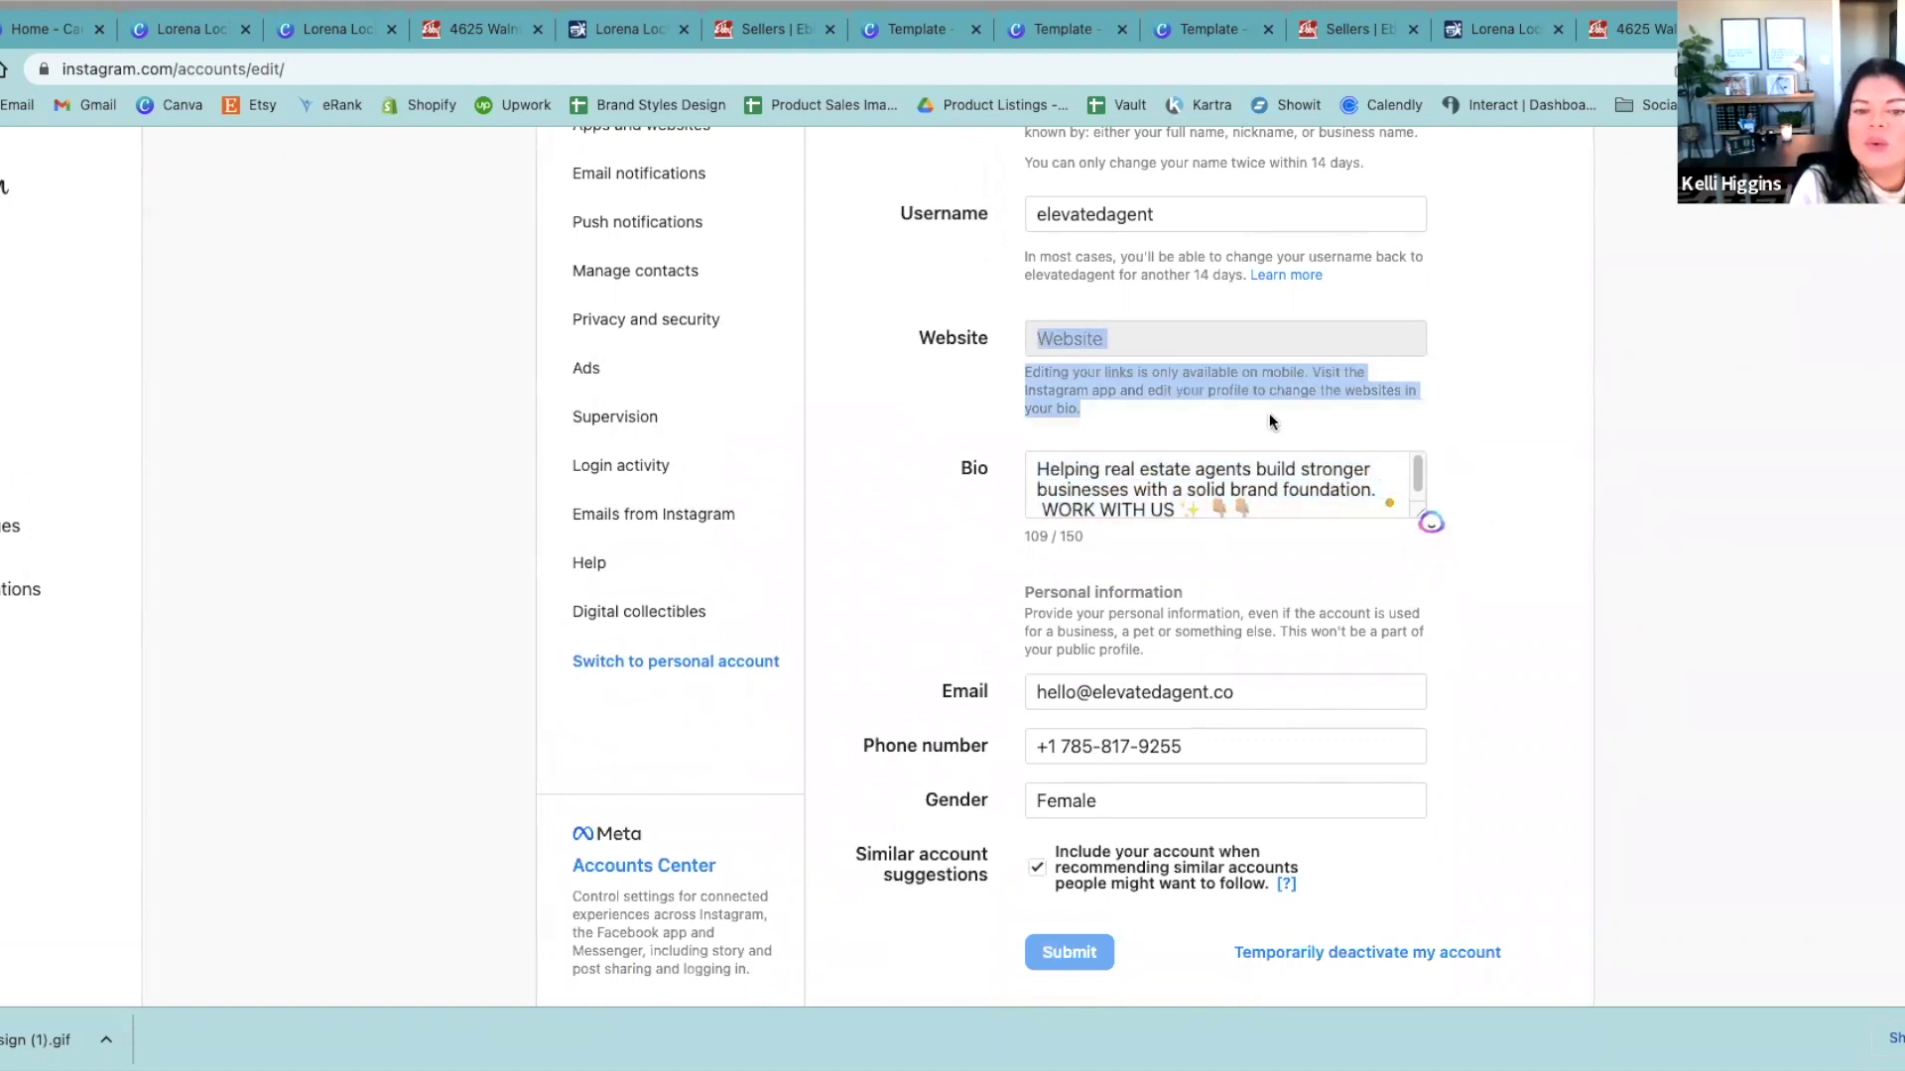
click(1781, 367)
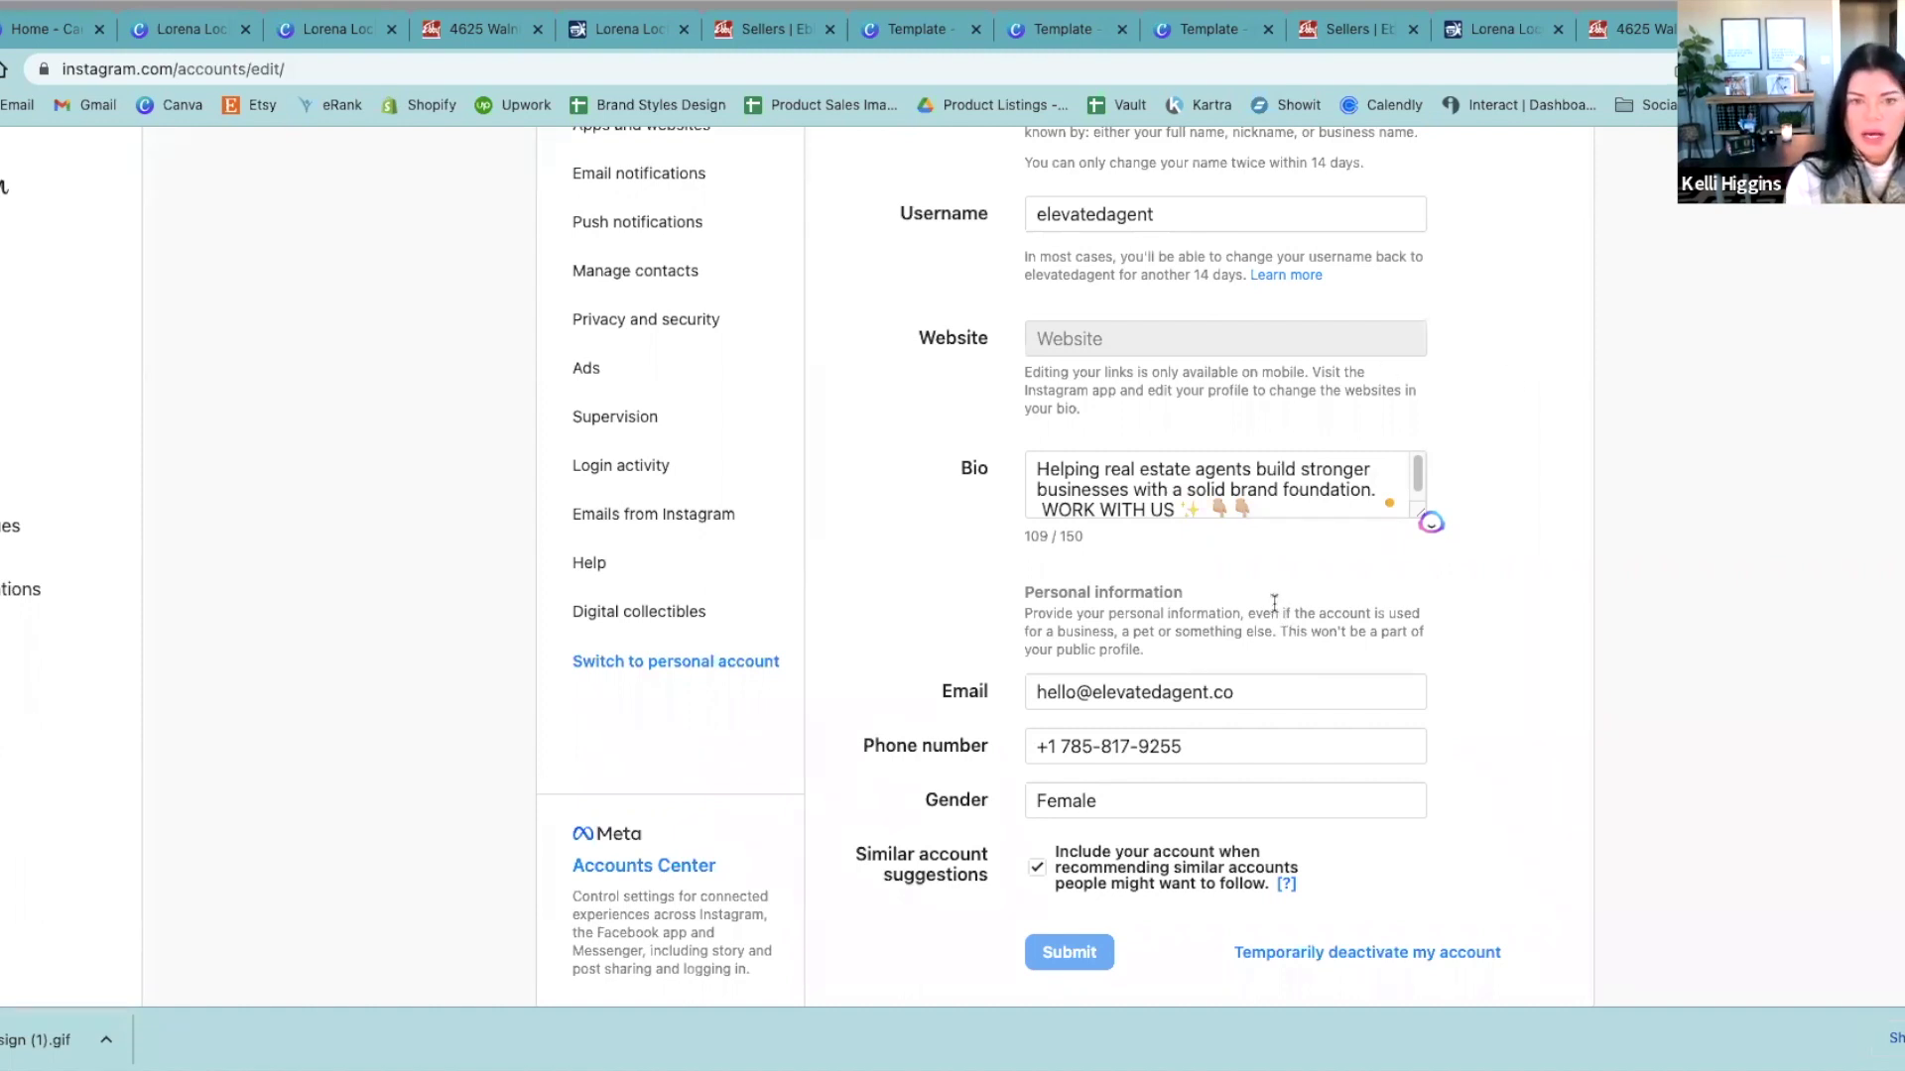
Scroll up on the phone screenshot of the Edit Link screen titled Our Links.
scroll(1276, 610, up, 3)
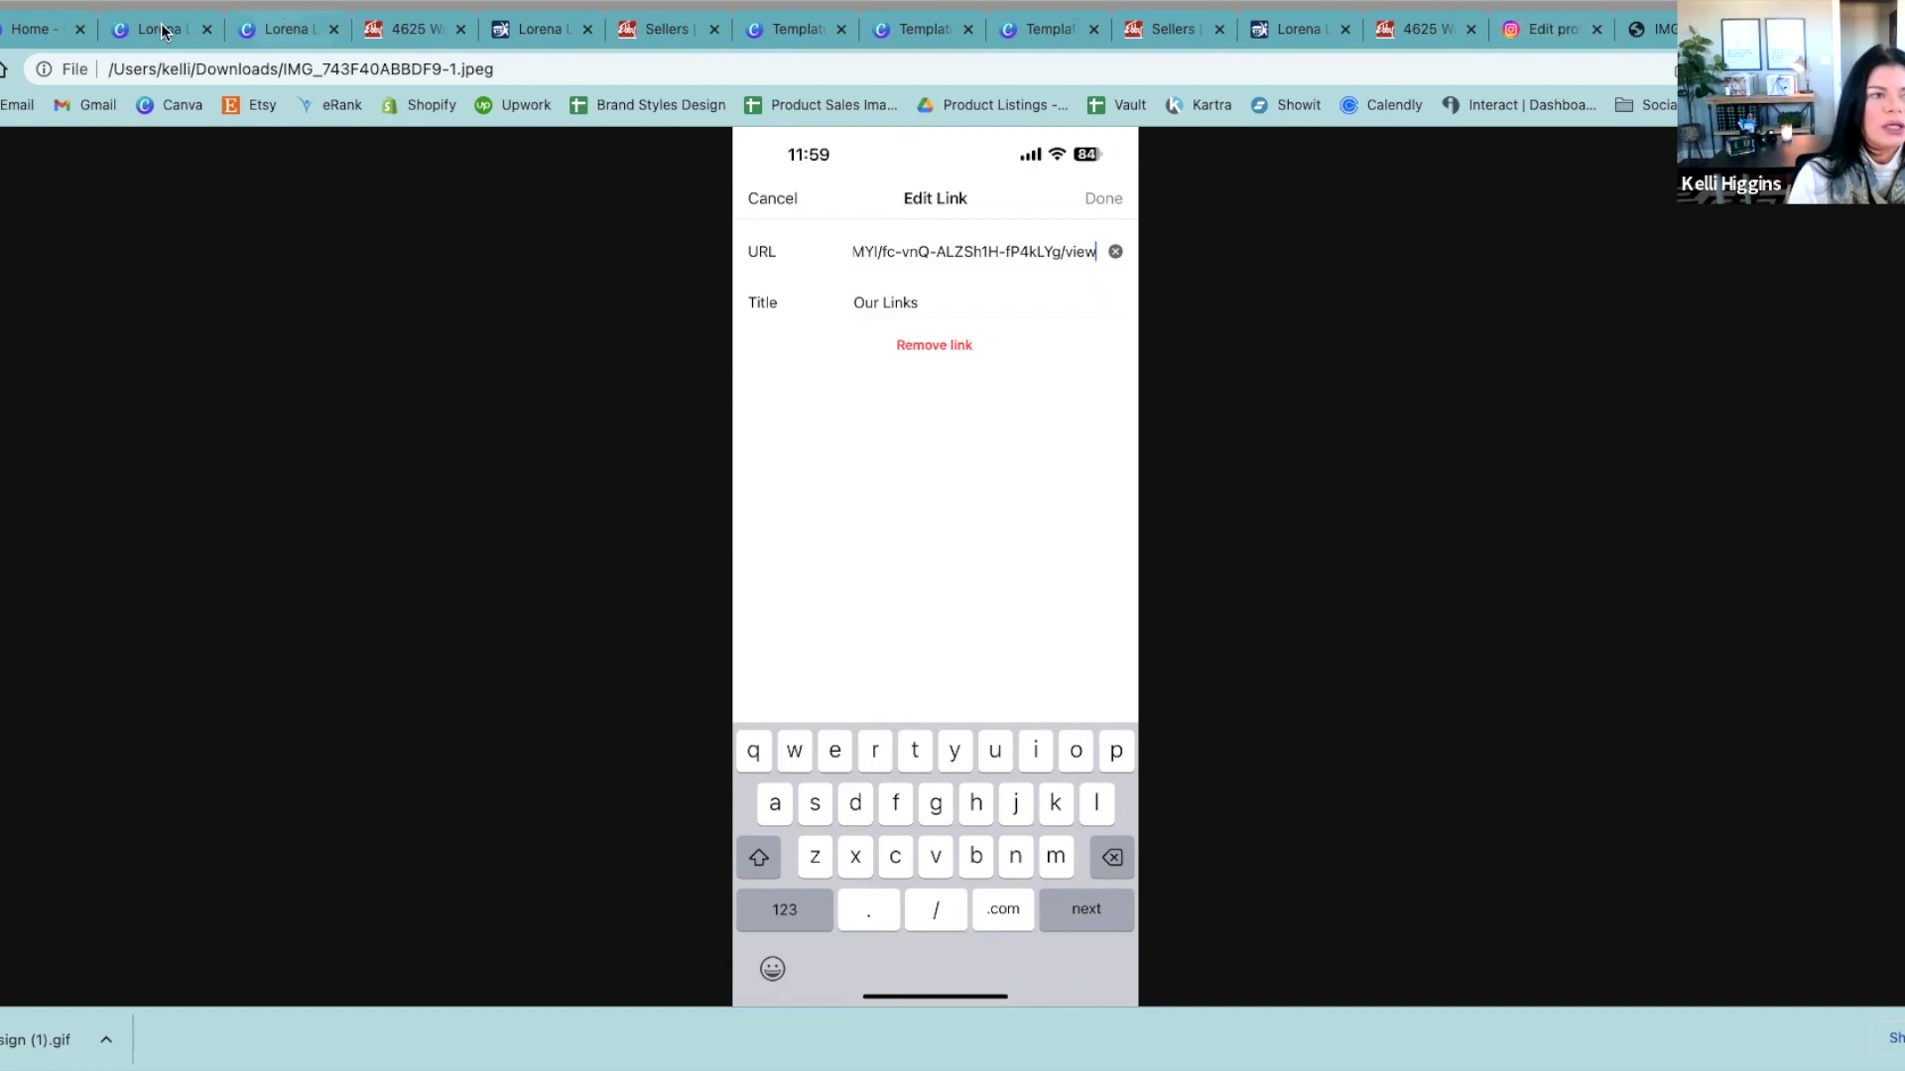
Copy the published Canva site's full address from Chrome's address bar.
click(282, 28)
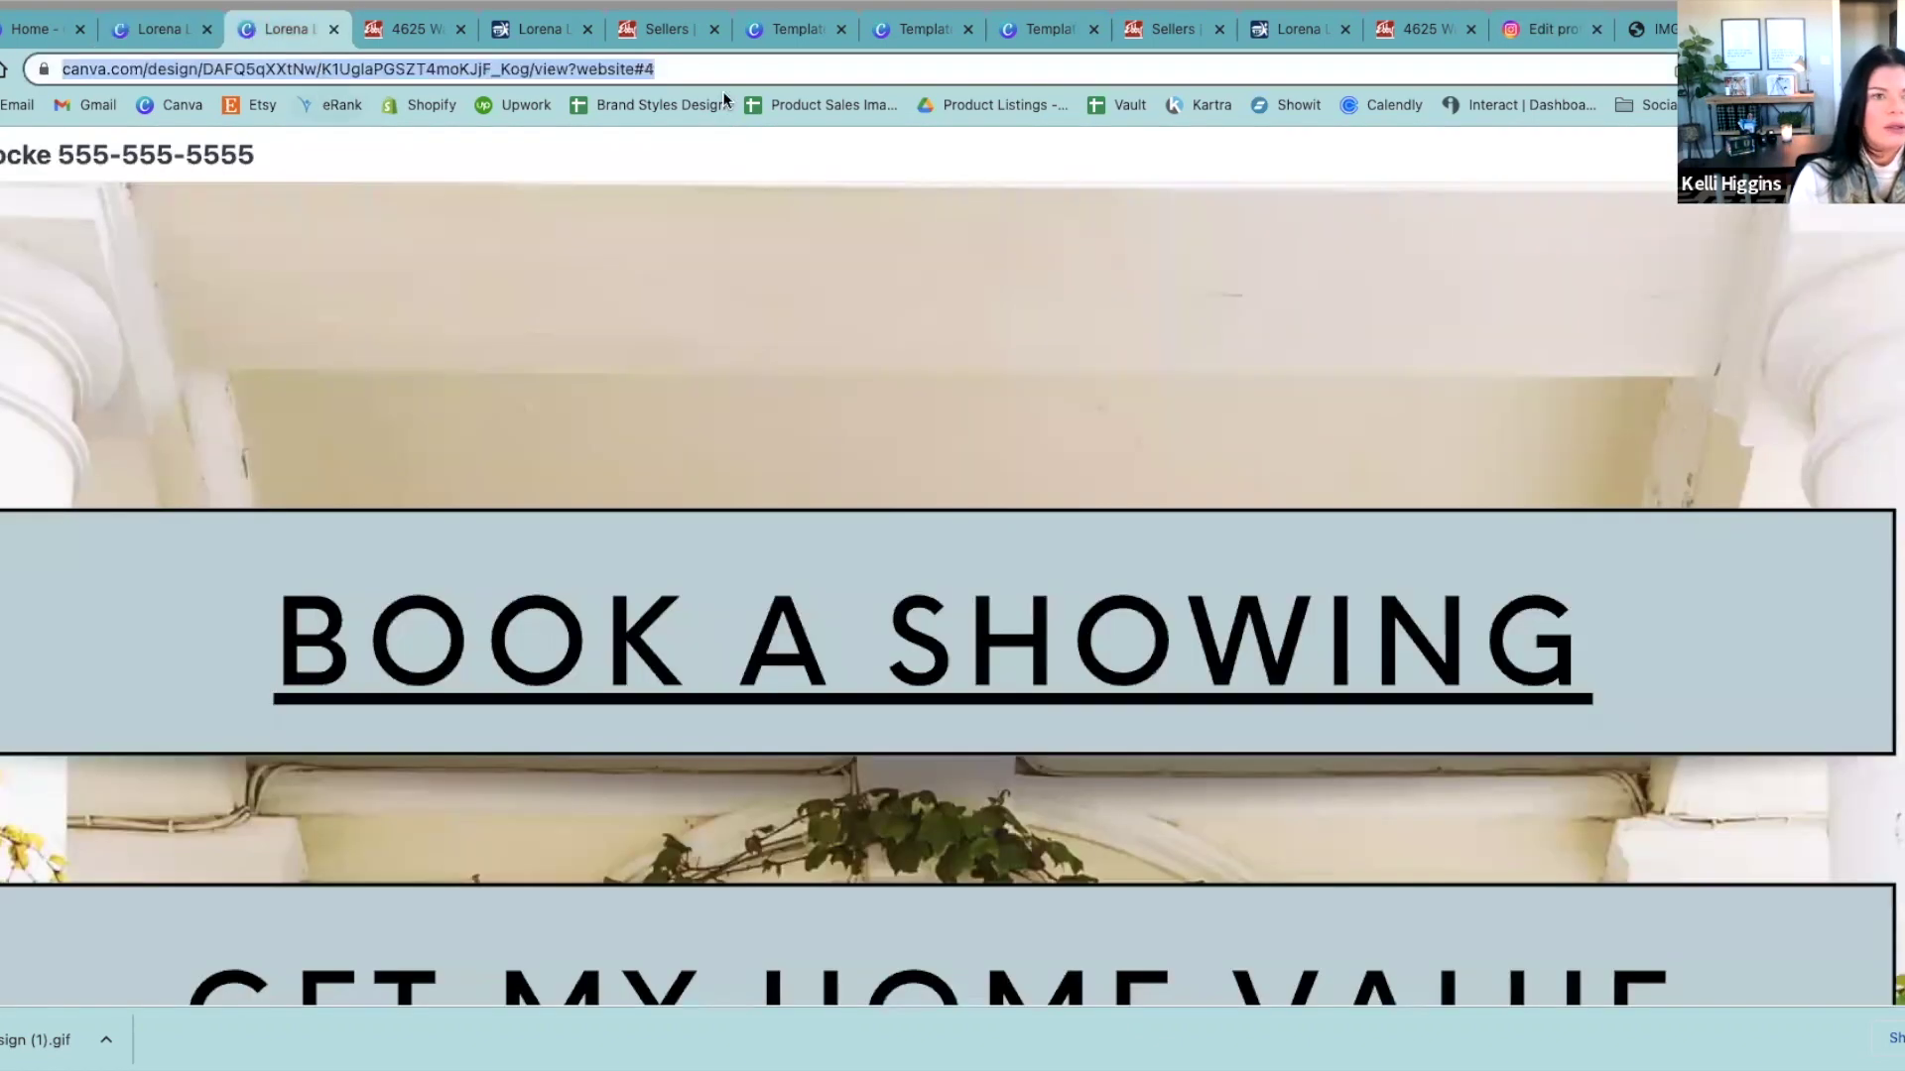
click(823, 69)
triple_click(816, 71)
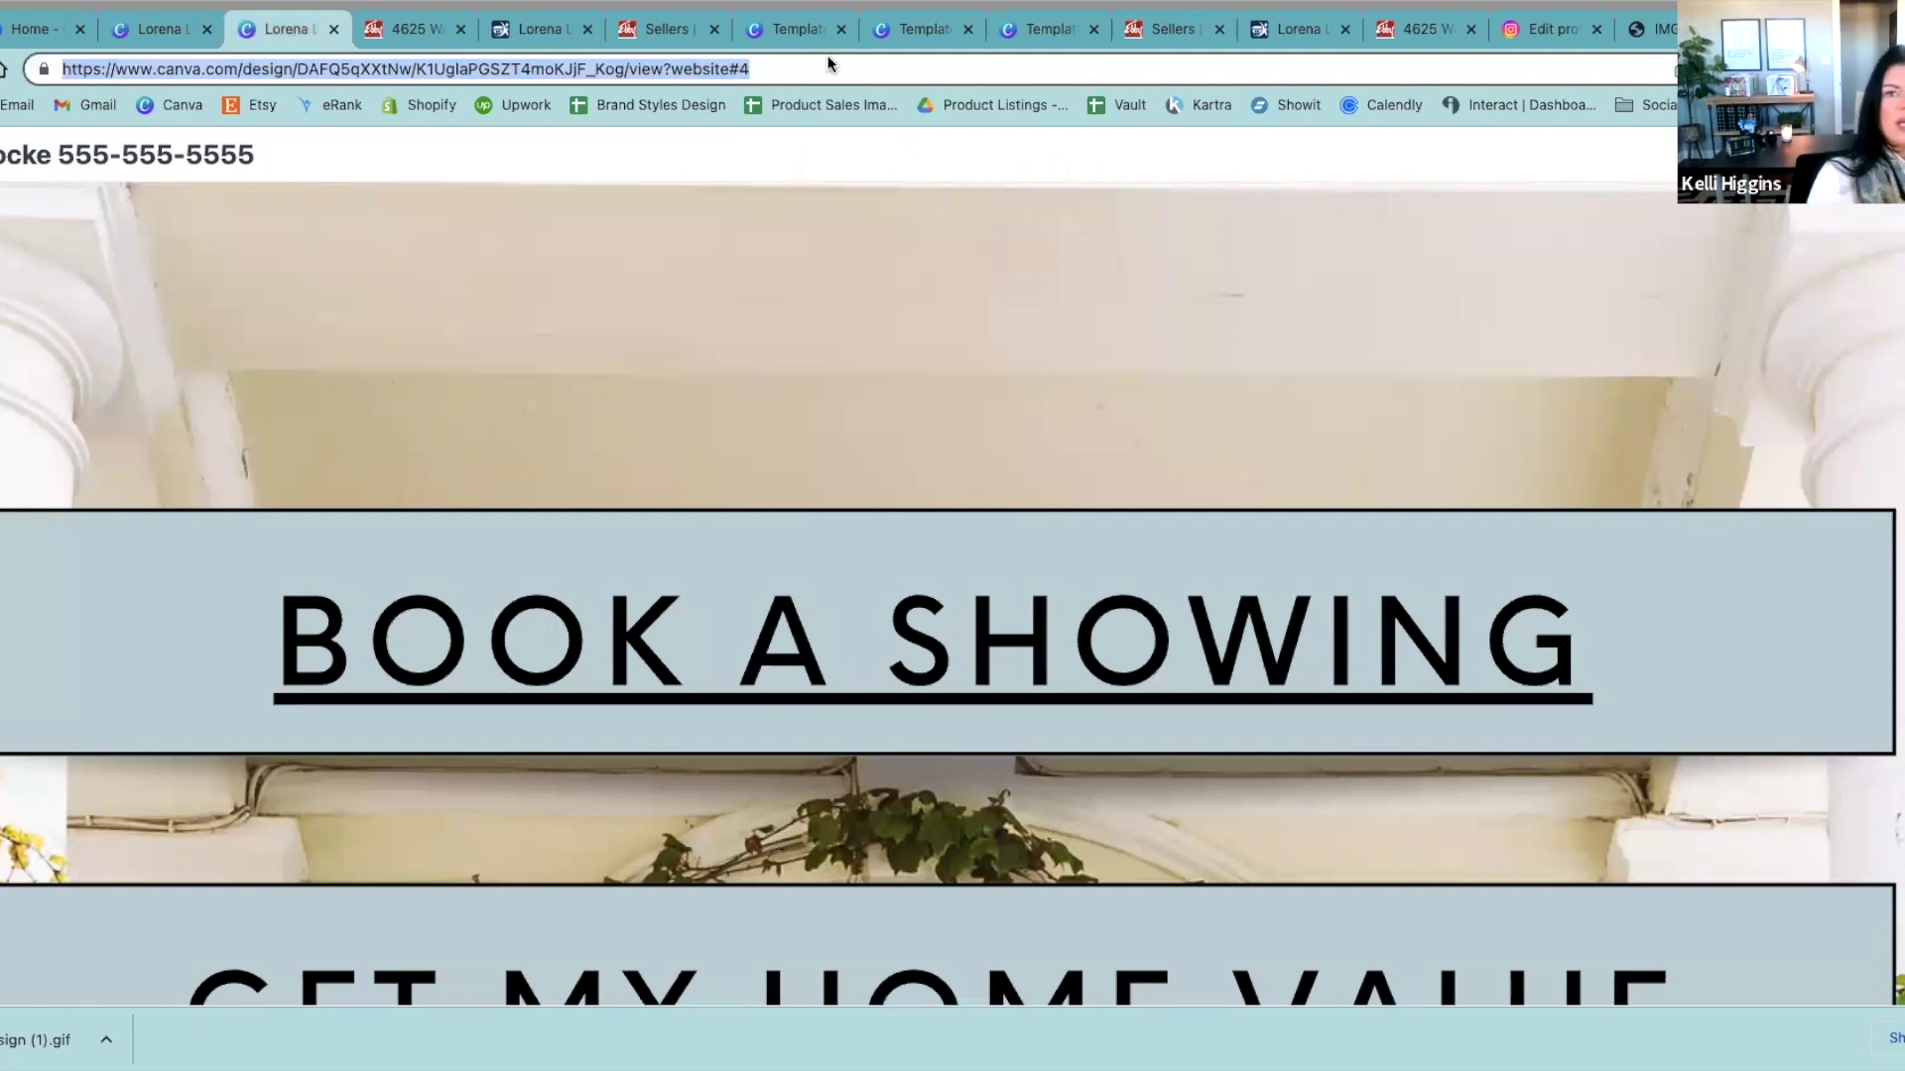
key(super+9)
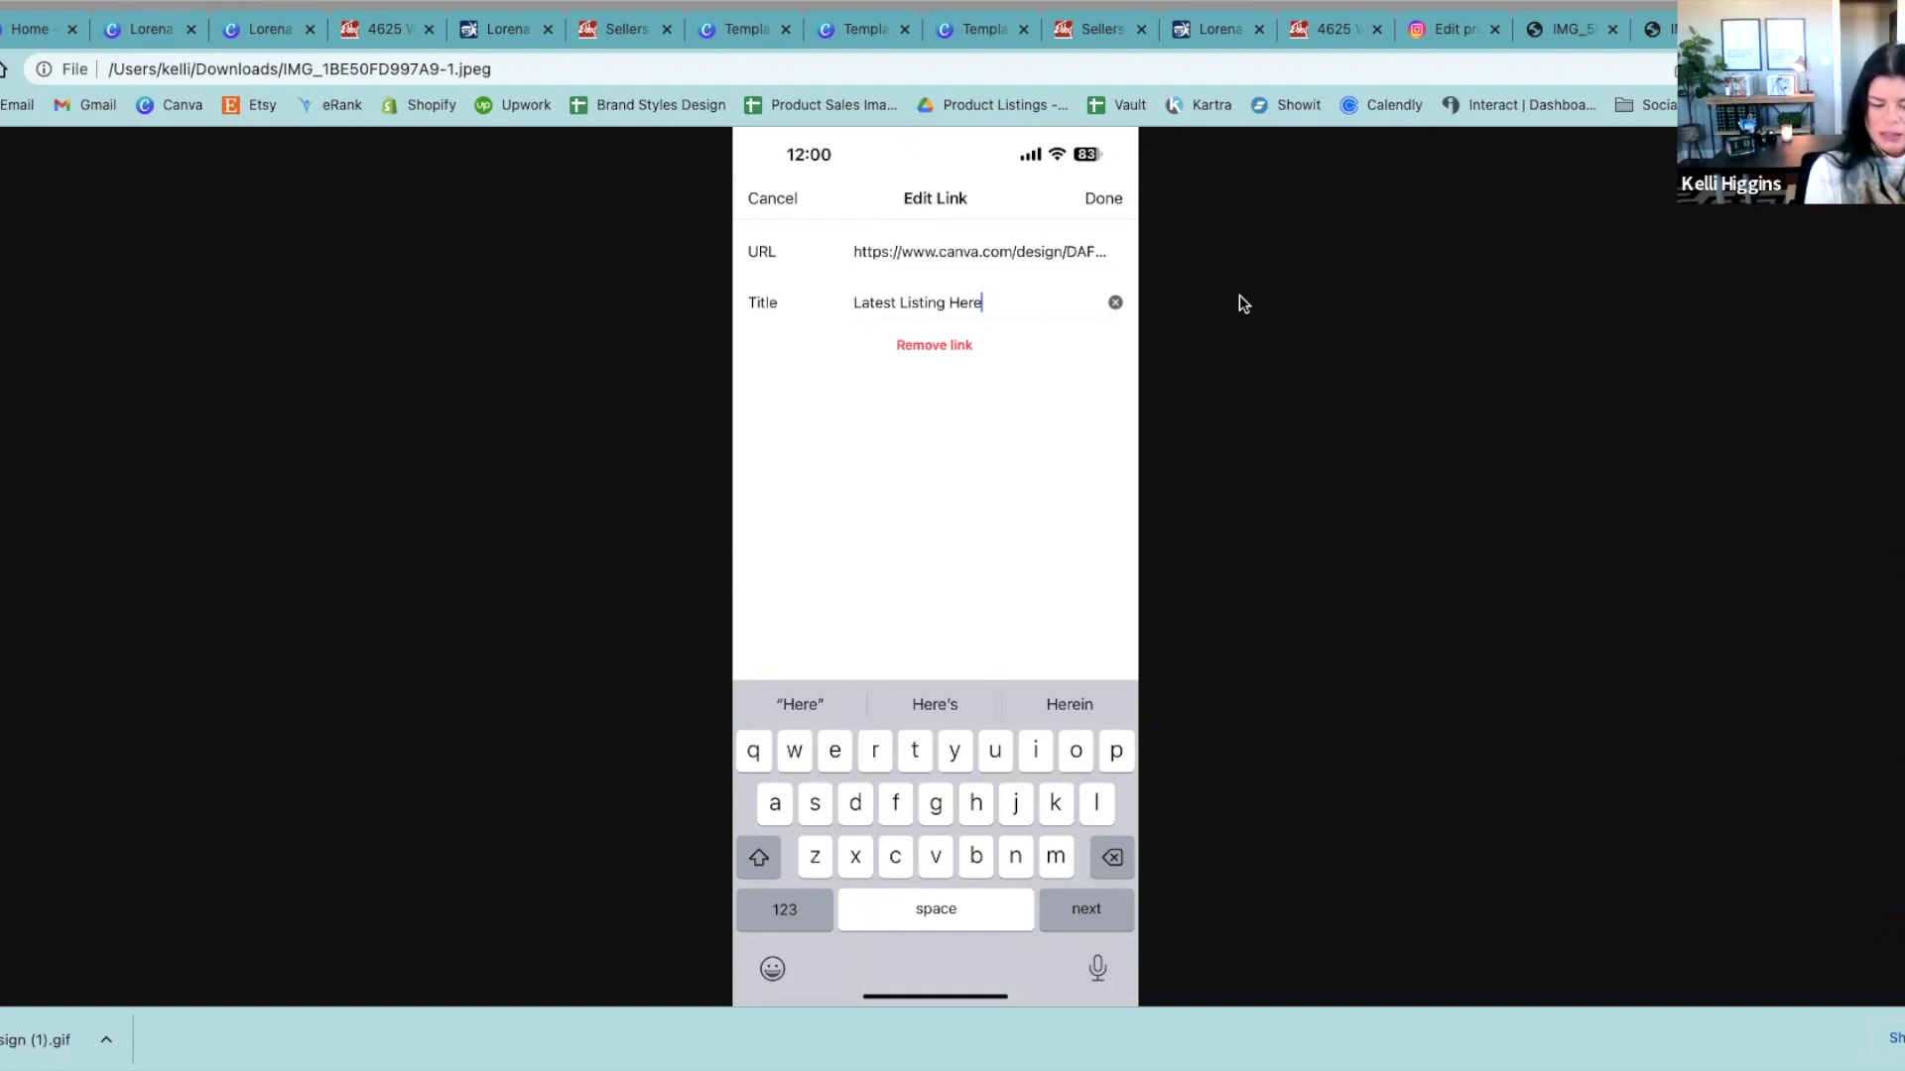
Go from Edit profile to the Instagram profile page and open the bio's canva.com link.
click(1416, 30)
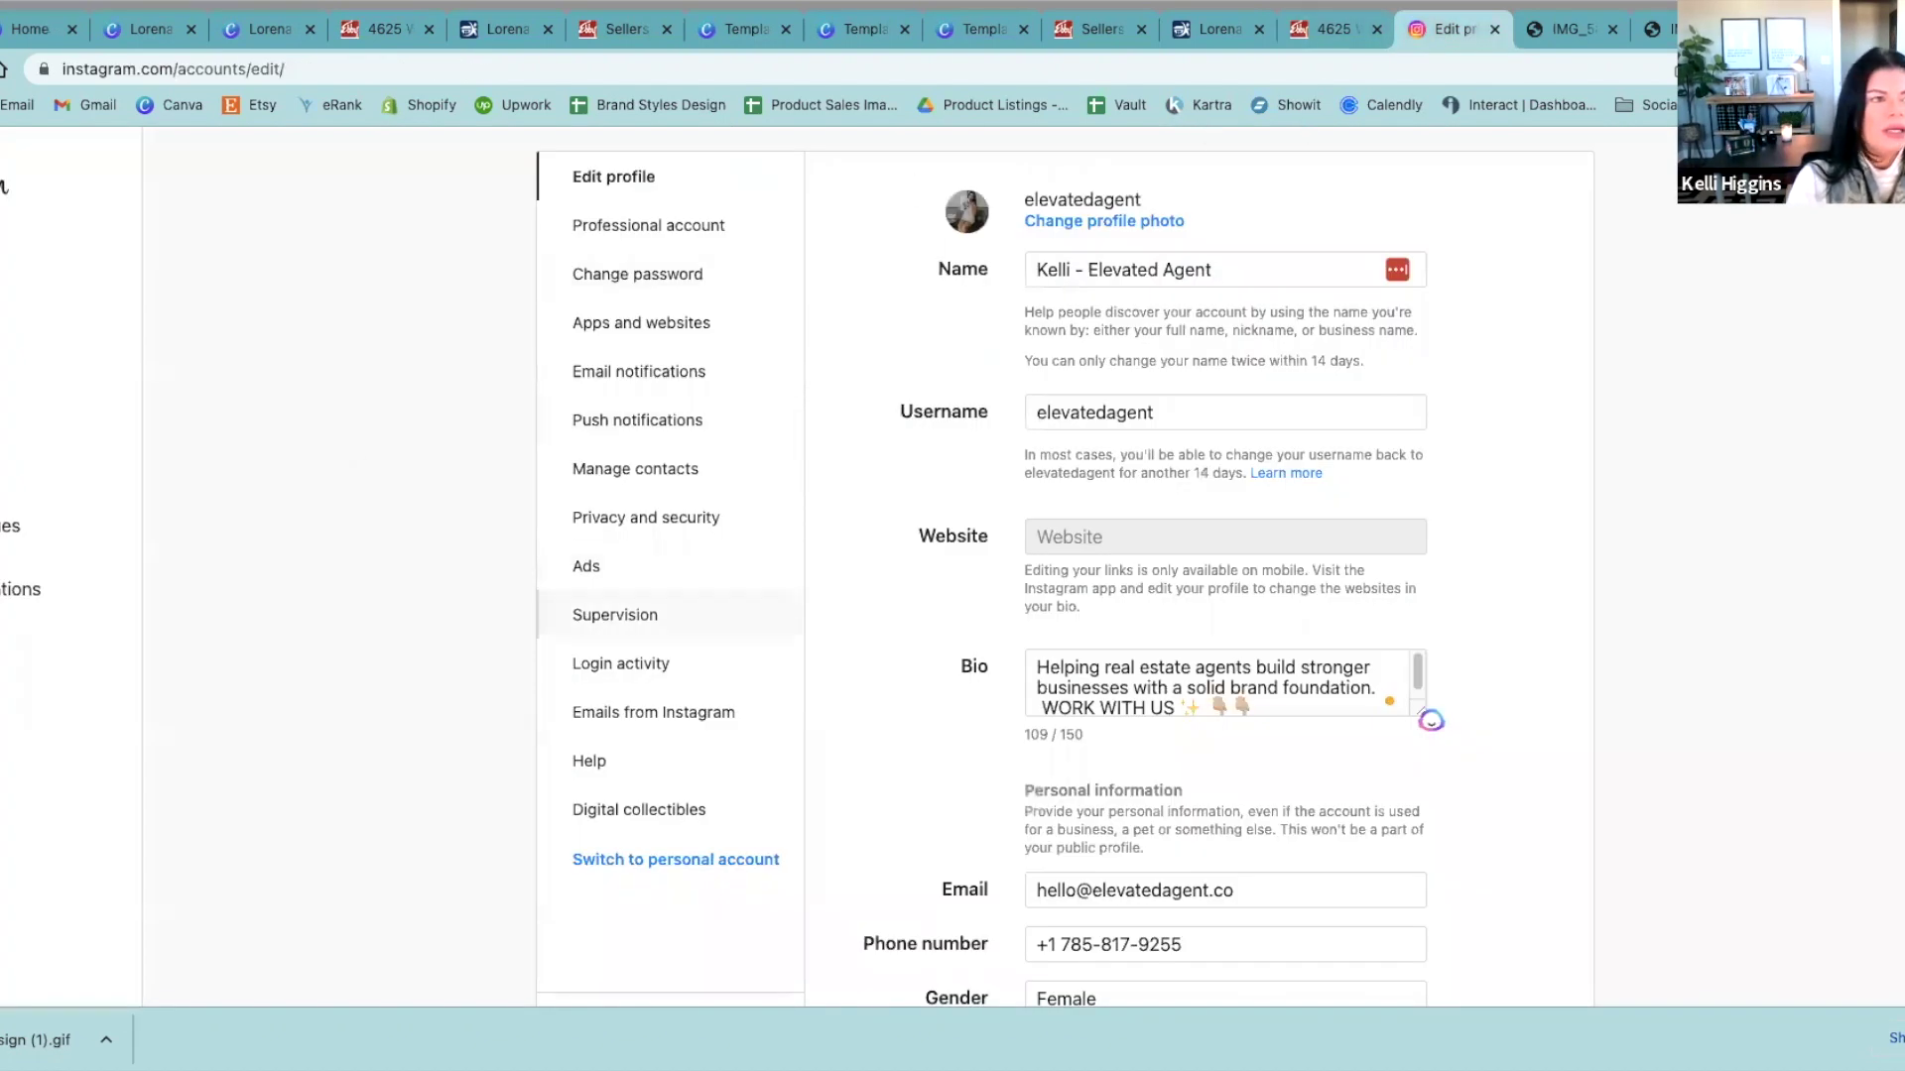
click(12, 238)
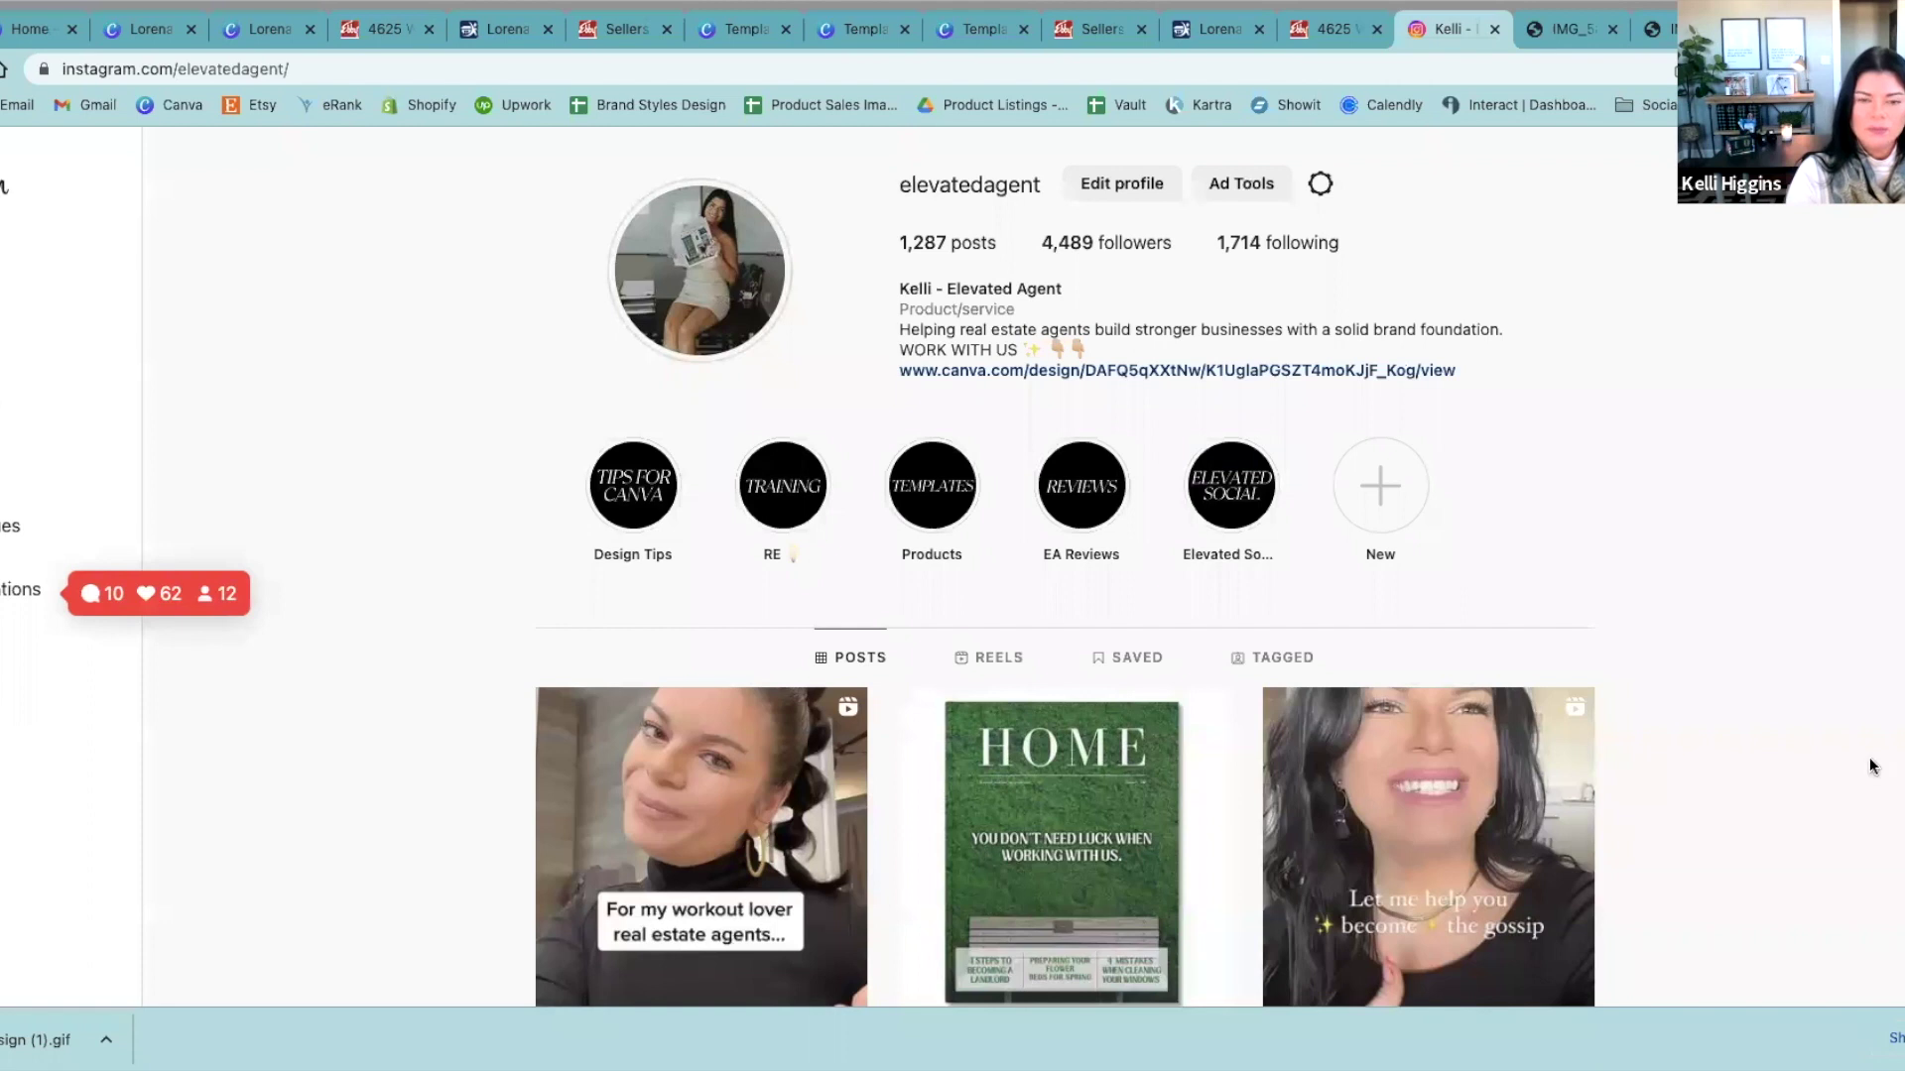
click(1163, 371)
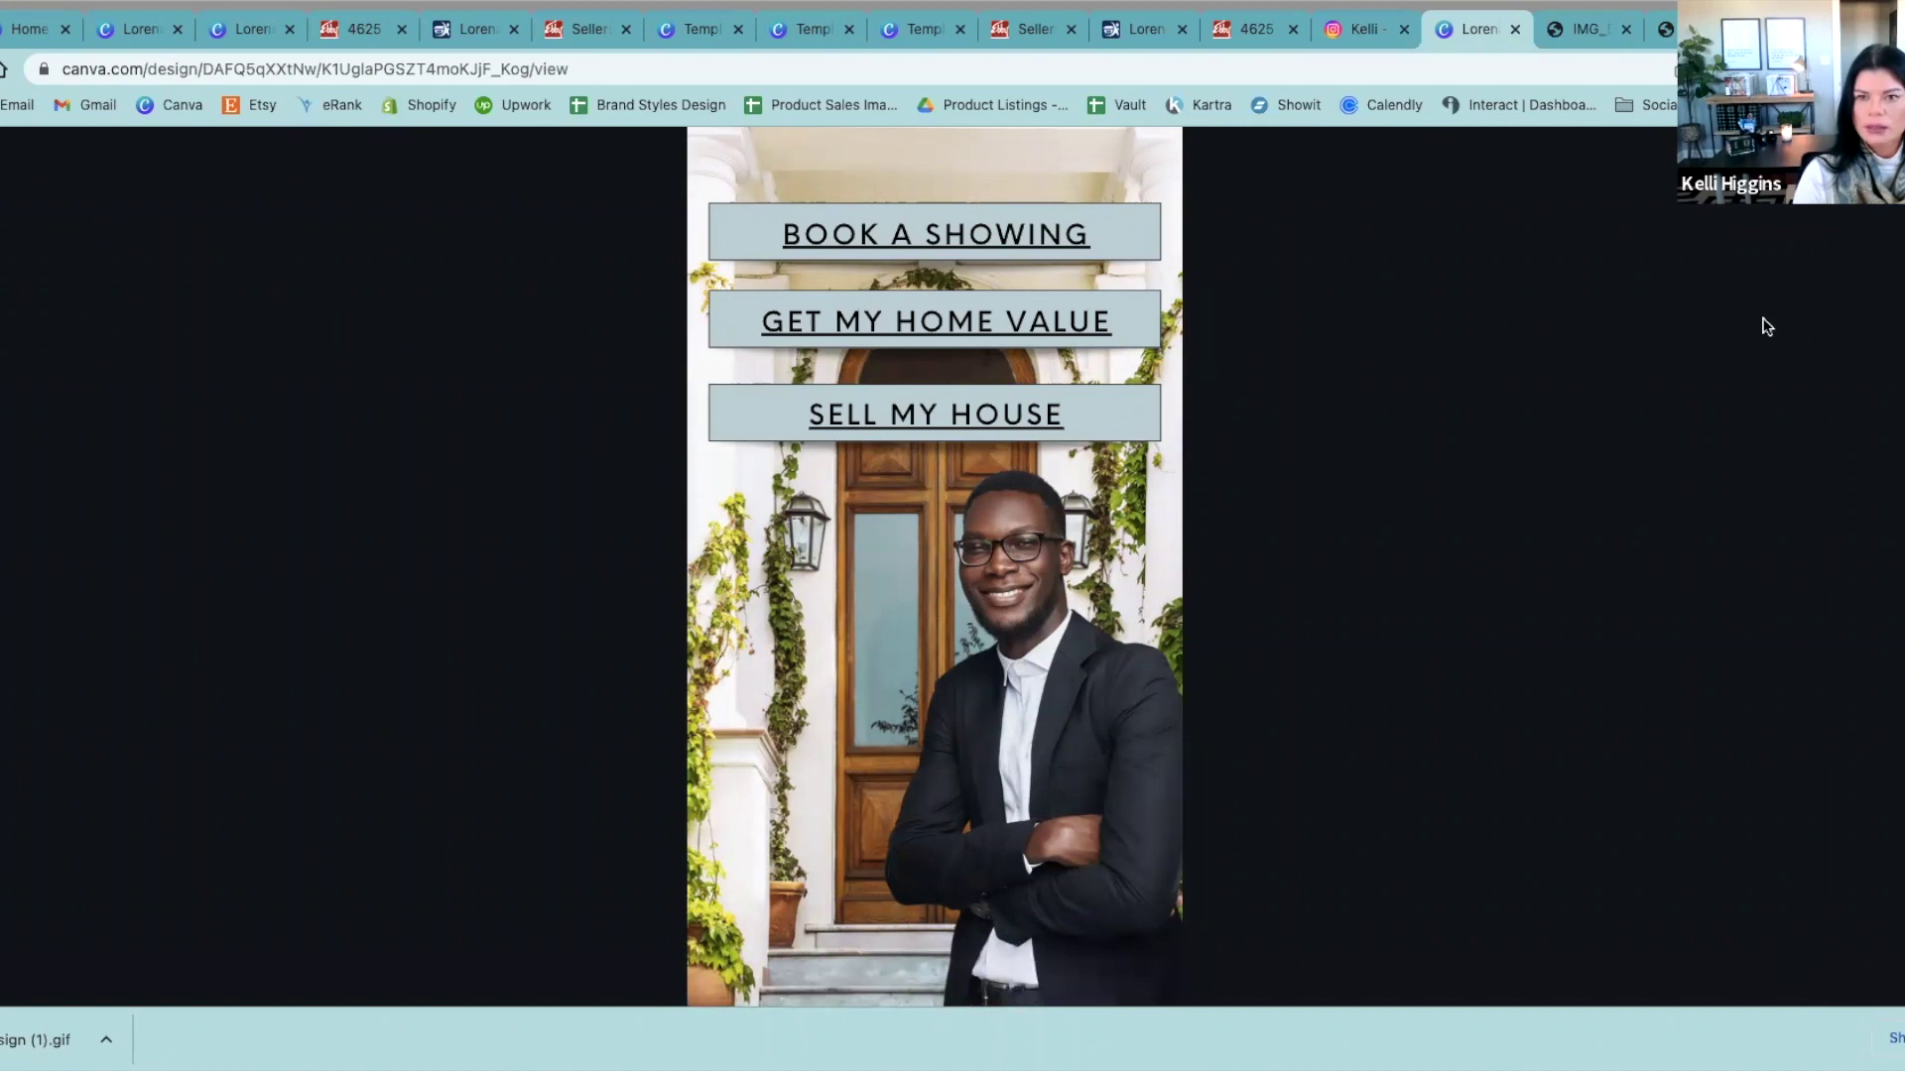
Open the phone screenshot showing the live link-in-bio page with its three buttons.
drag(1534, 55, 1534, 55)
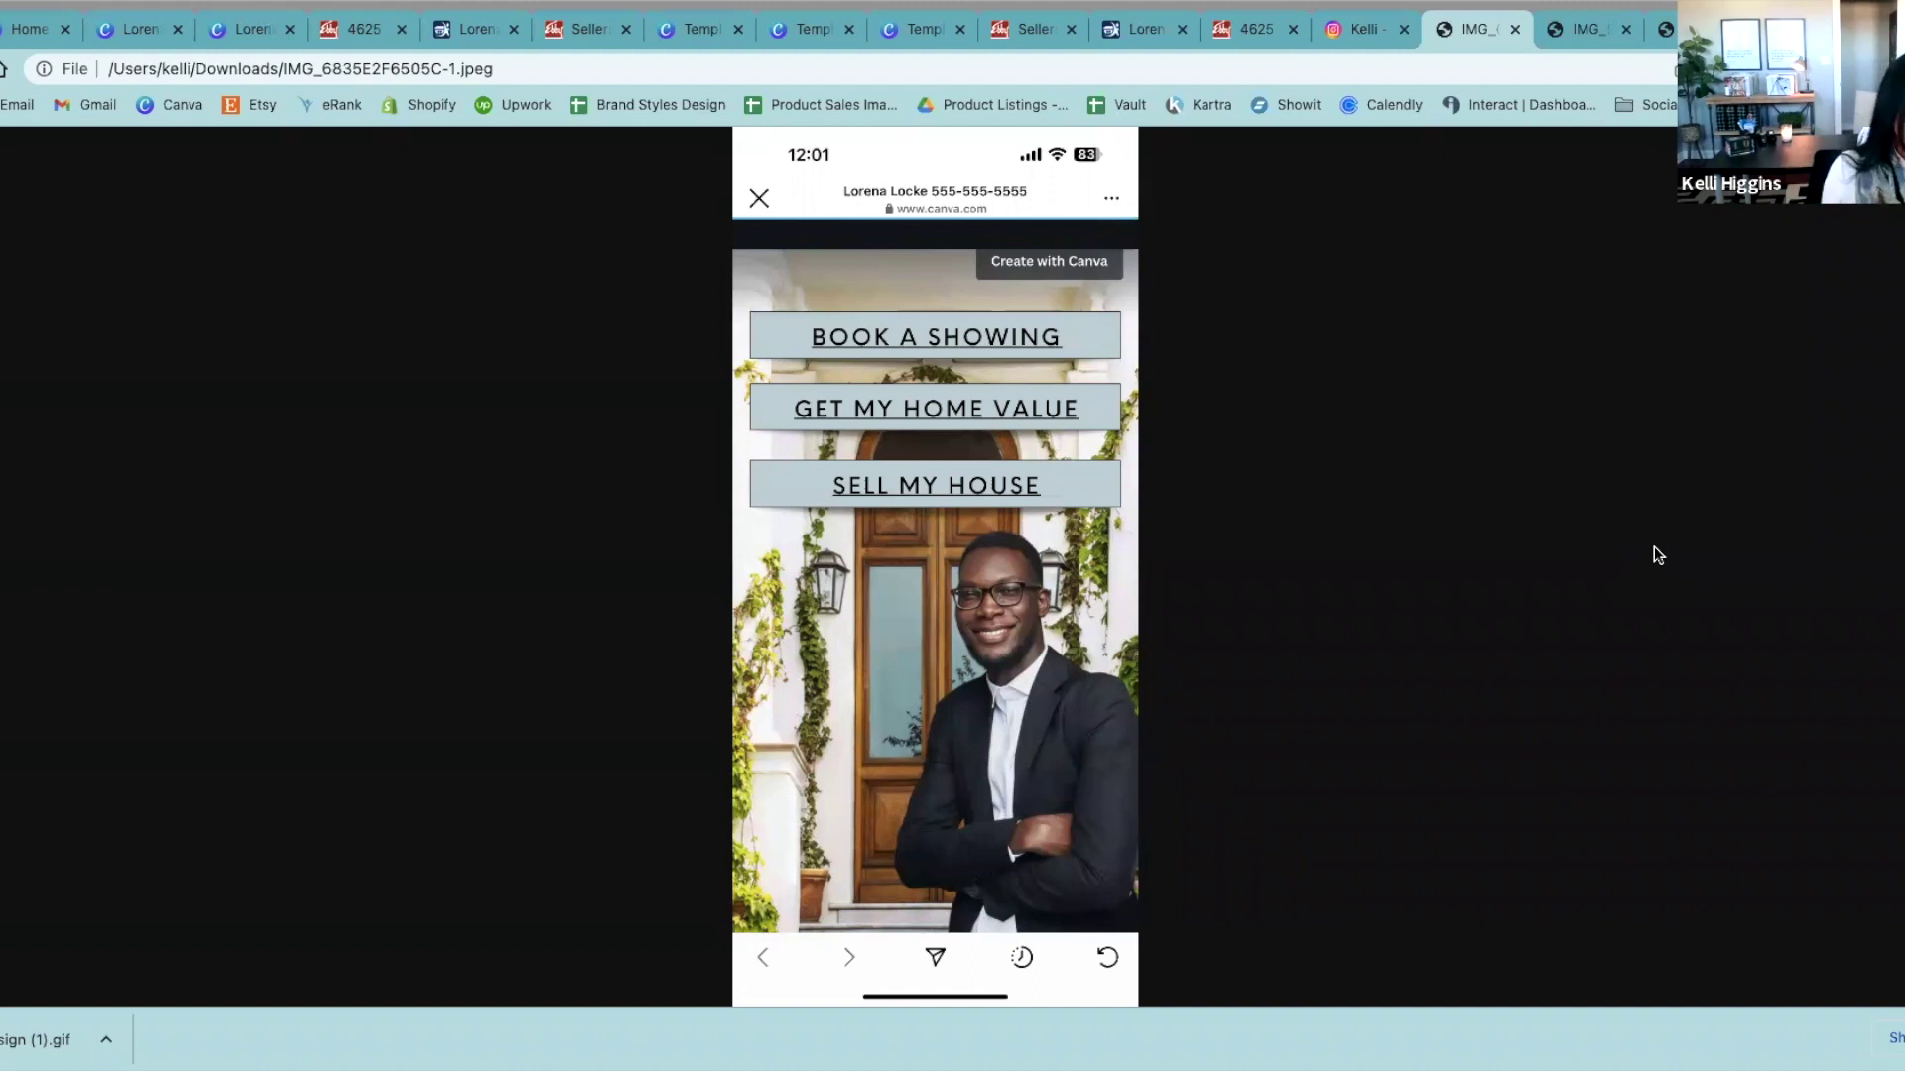
Close the three IMG_ screenshot tabs to return to the Instagram profile.
click(1514, 33)
click(1514, 33)
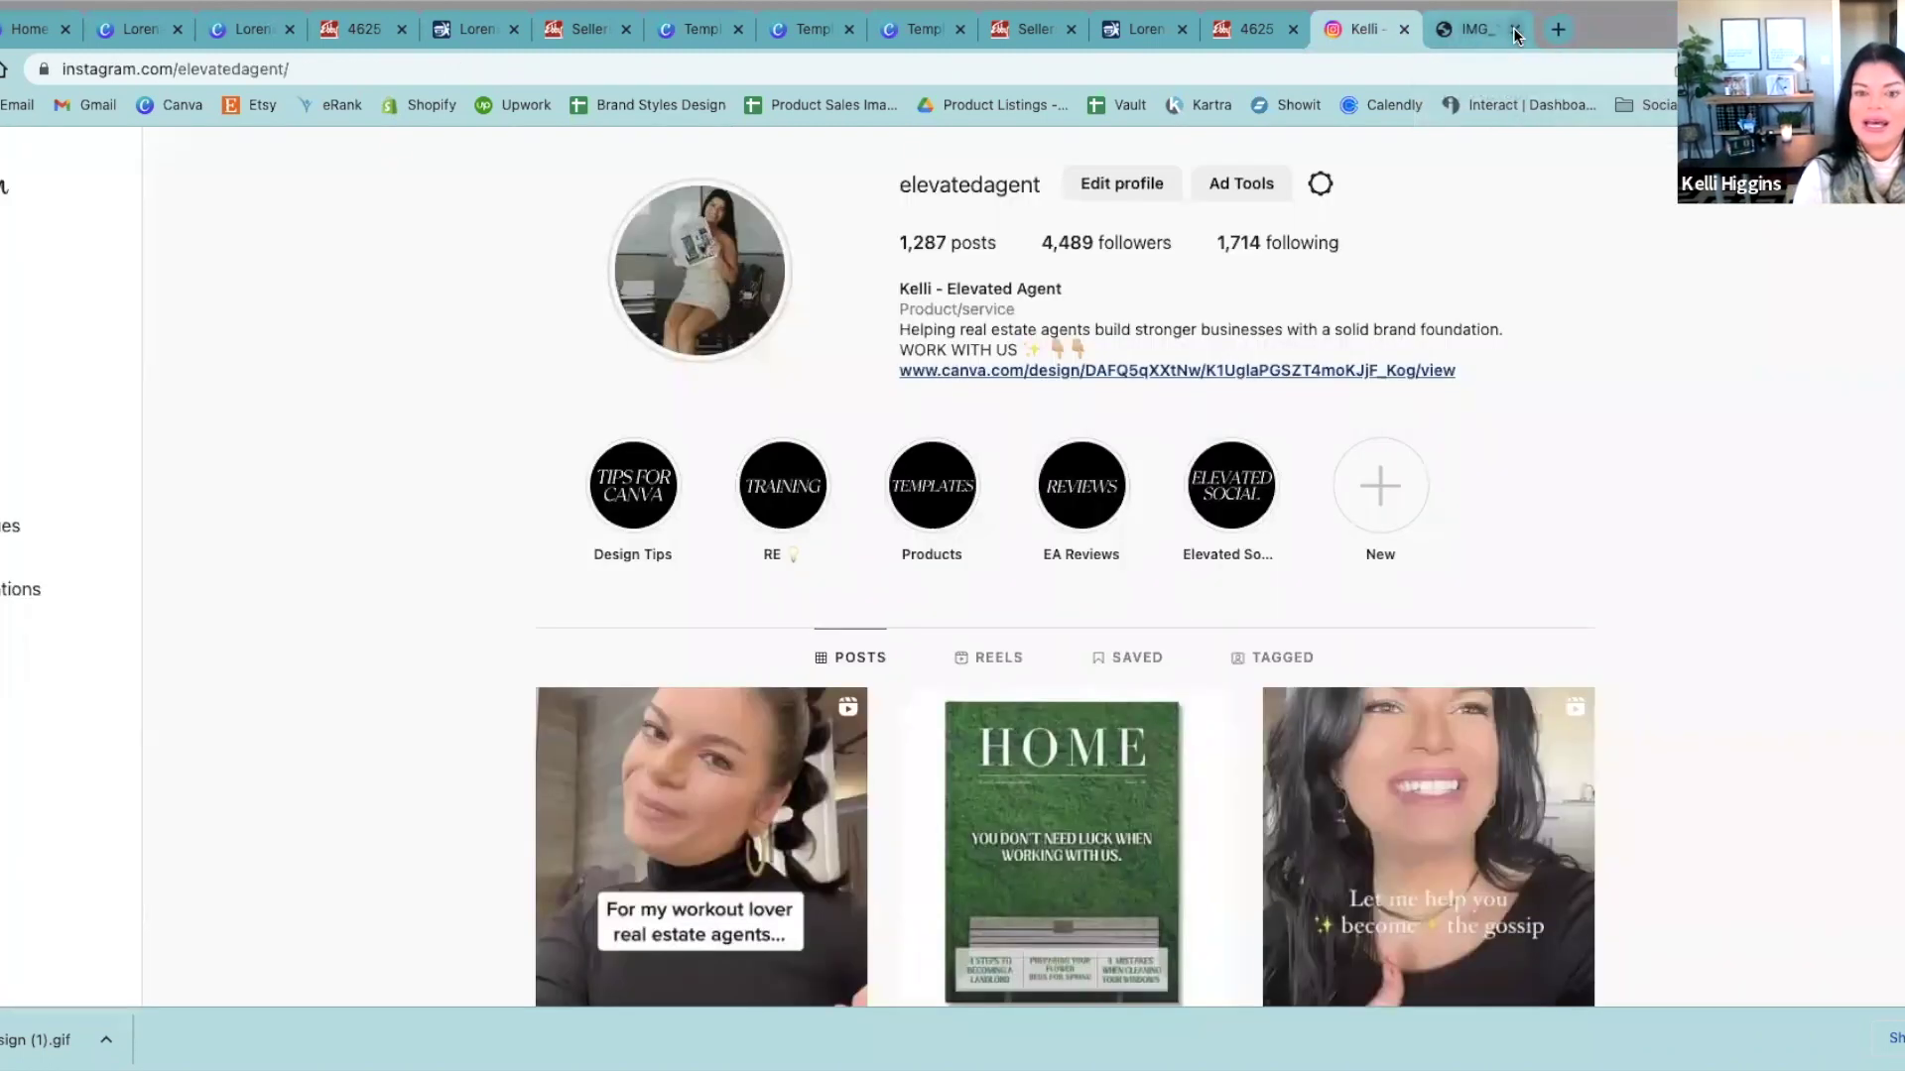
click(1514, 33)
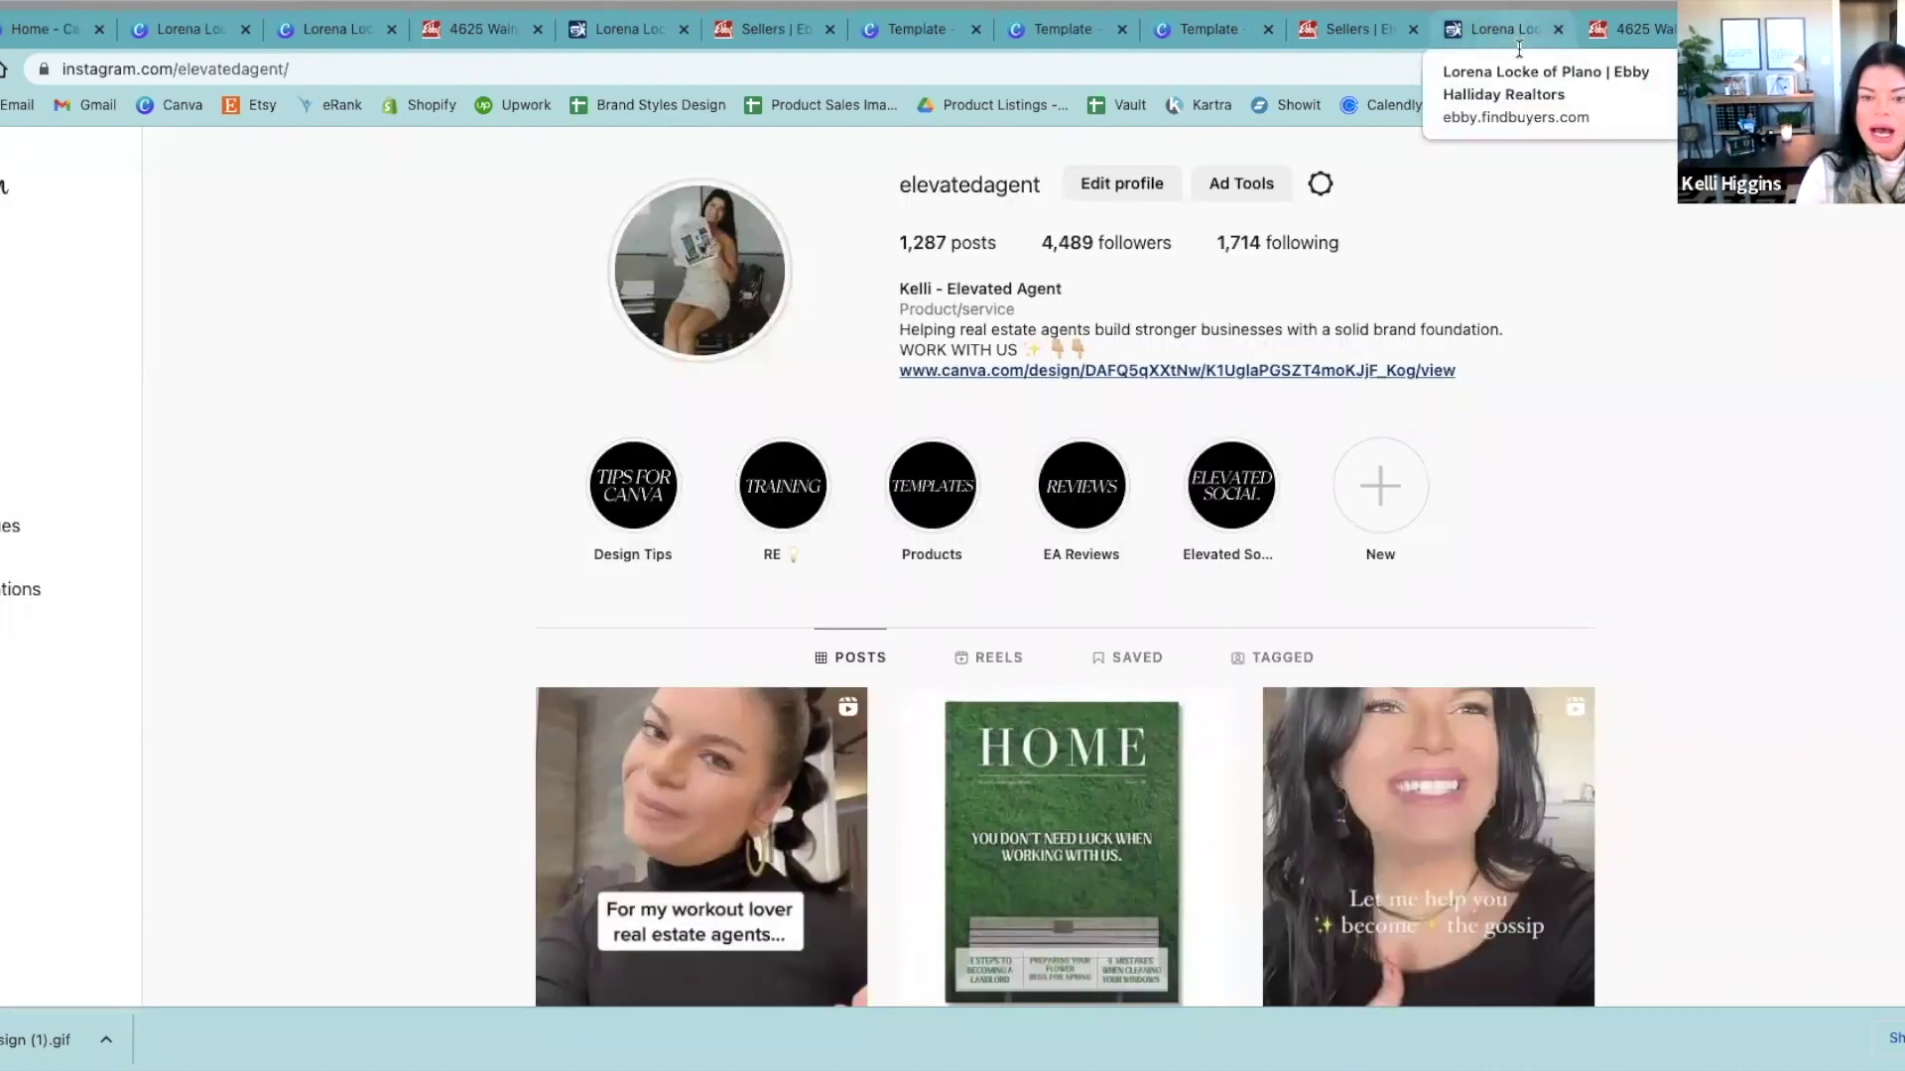
scroll(1736, 373, down, 2)
scroll(1736, 373, up, 1)
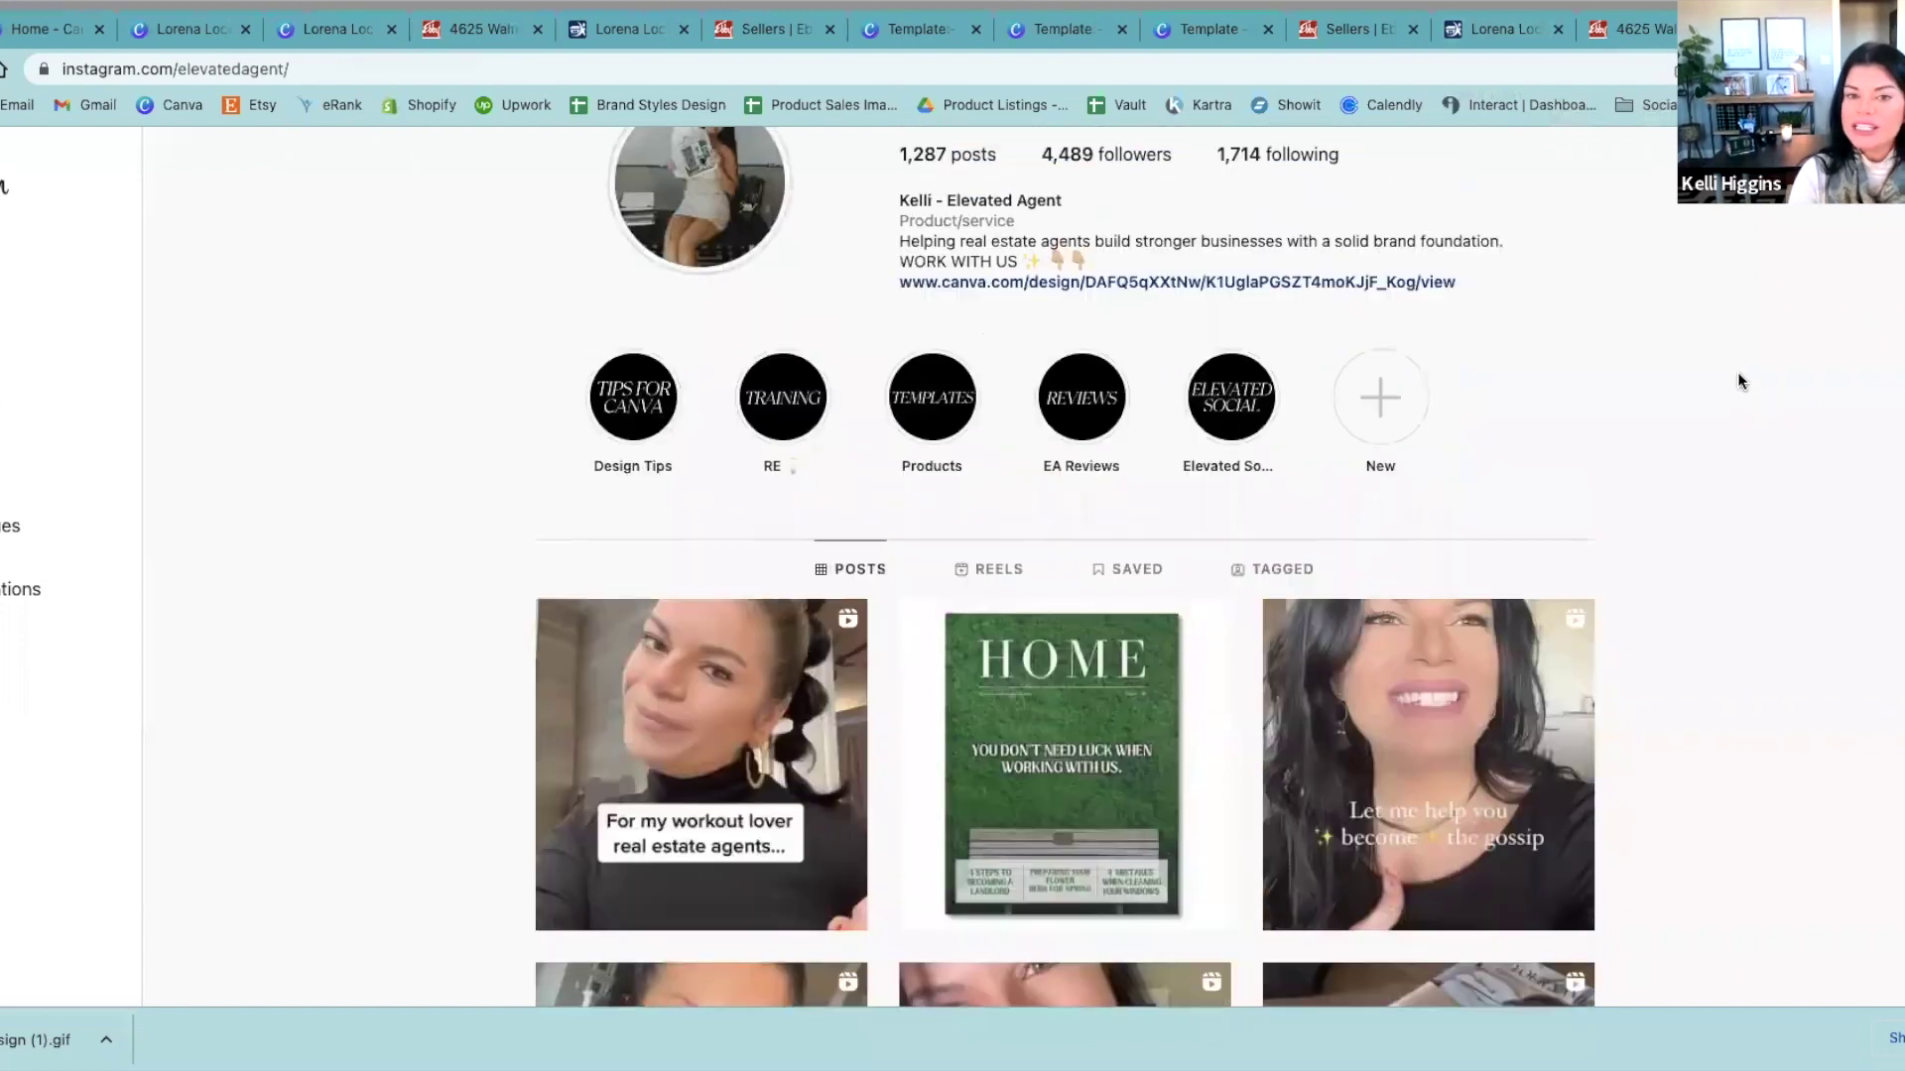
scroll(1738, 381, up, 1)
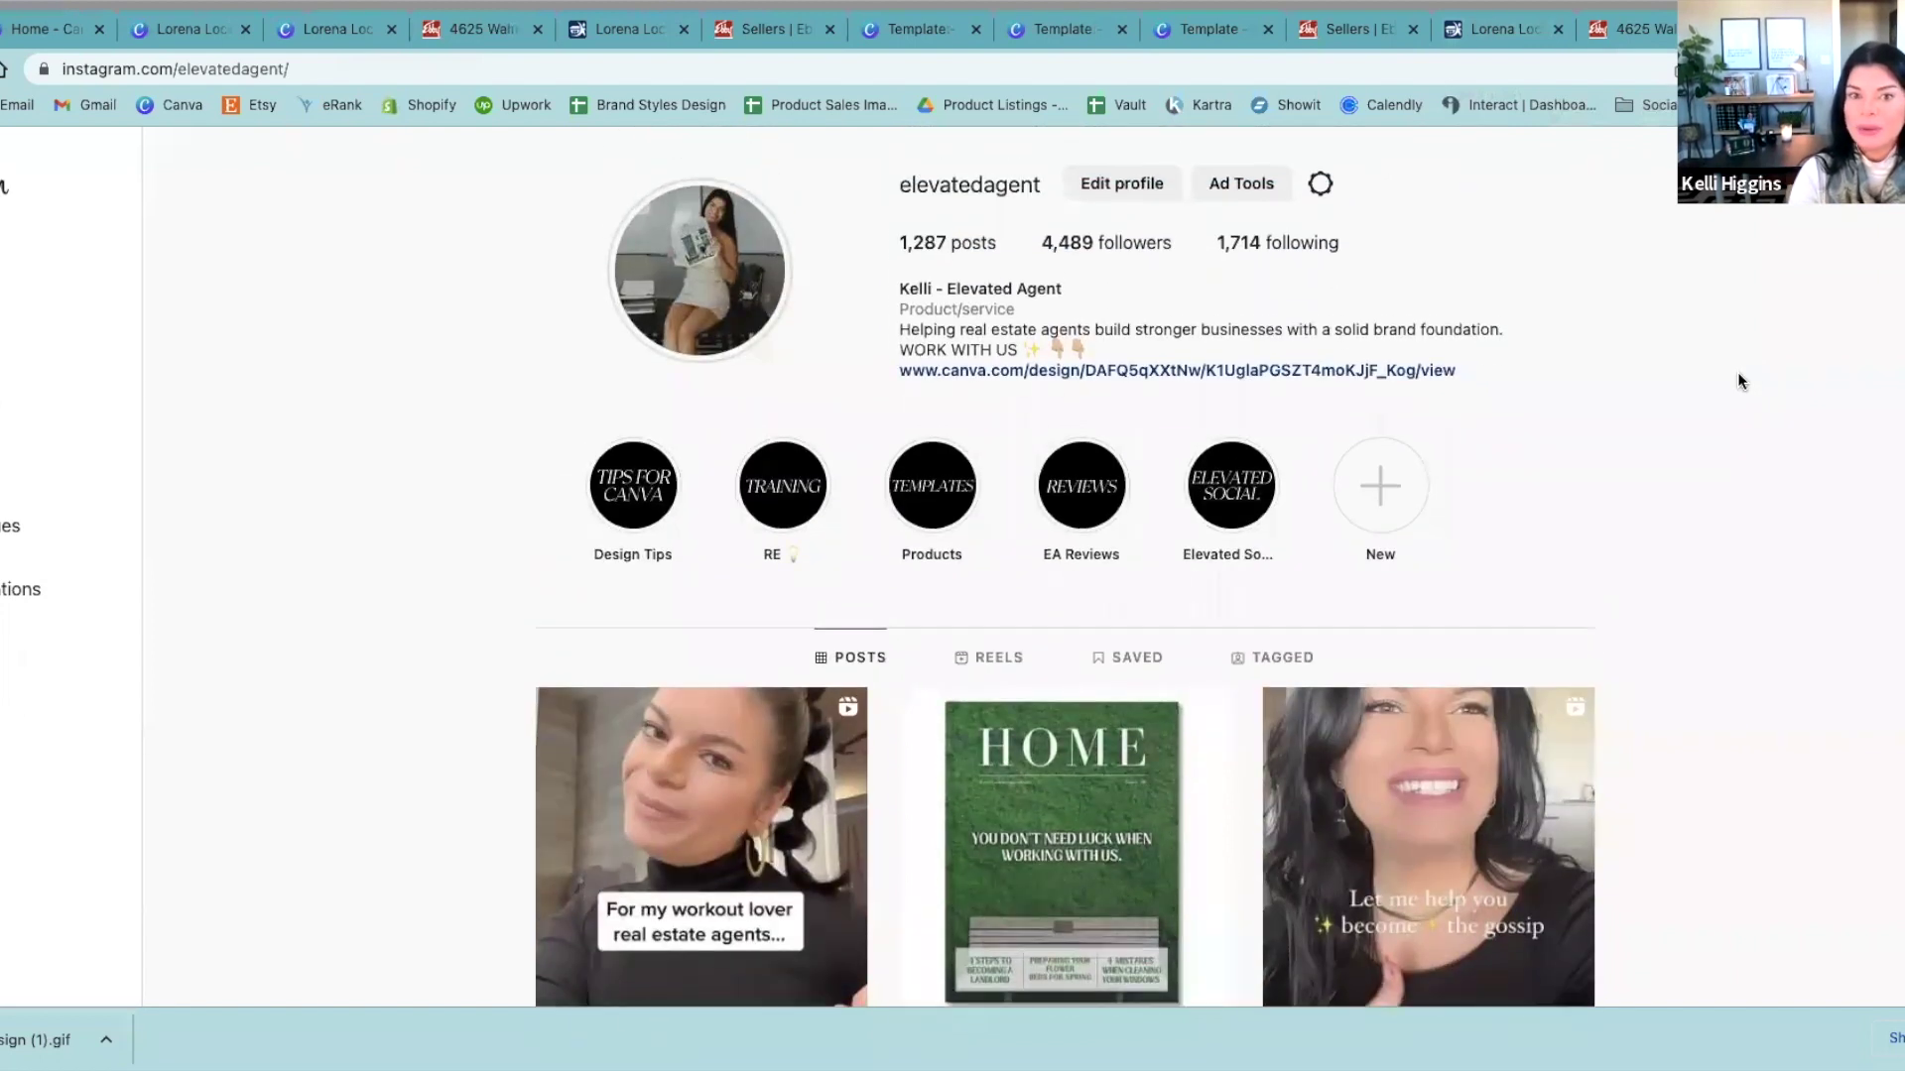
Review the Instagram profile, checking the bio's new Canva site link and the post grid.
click(480, 70)
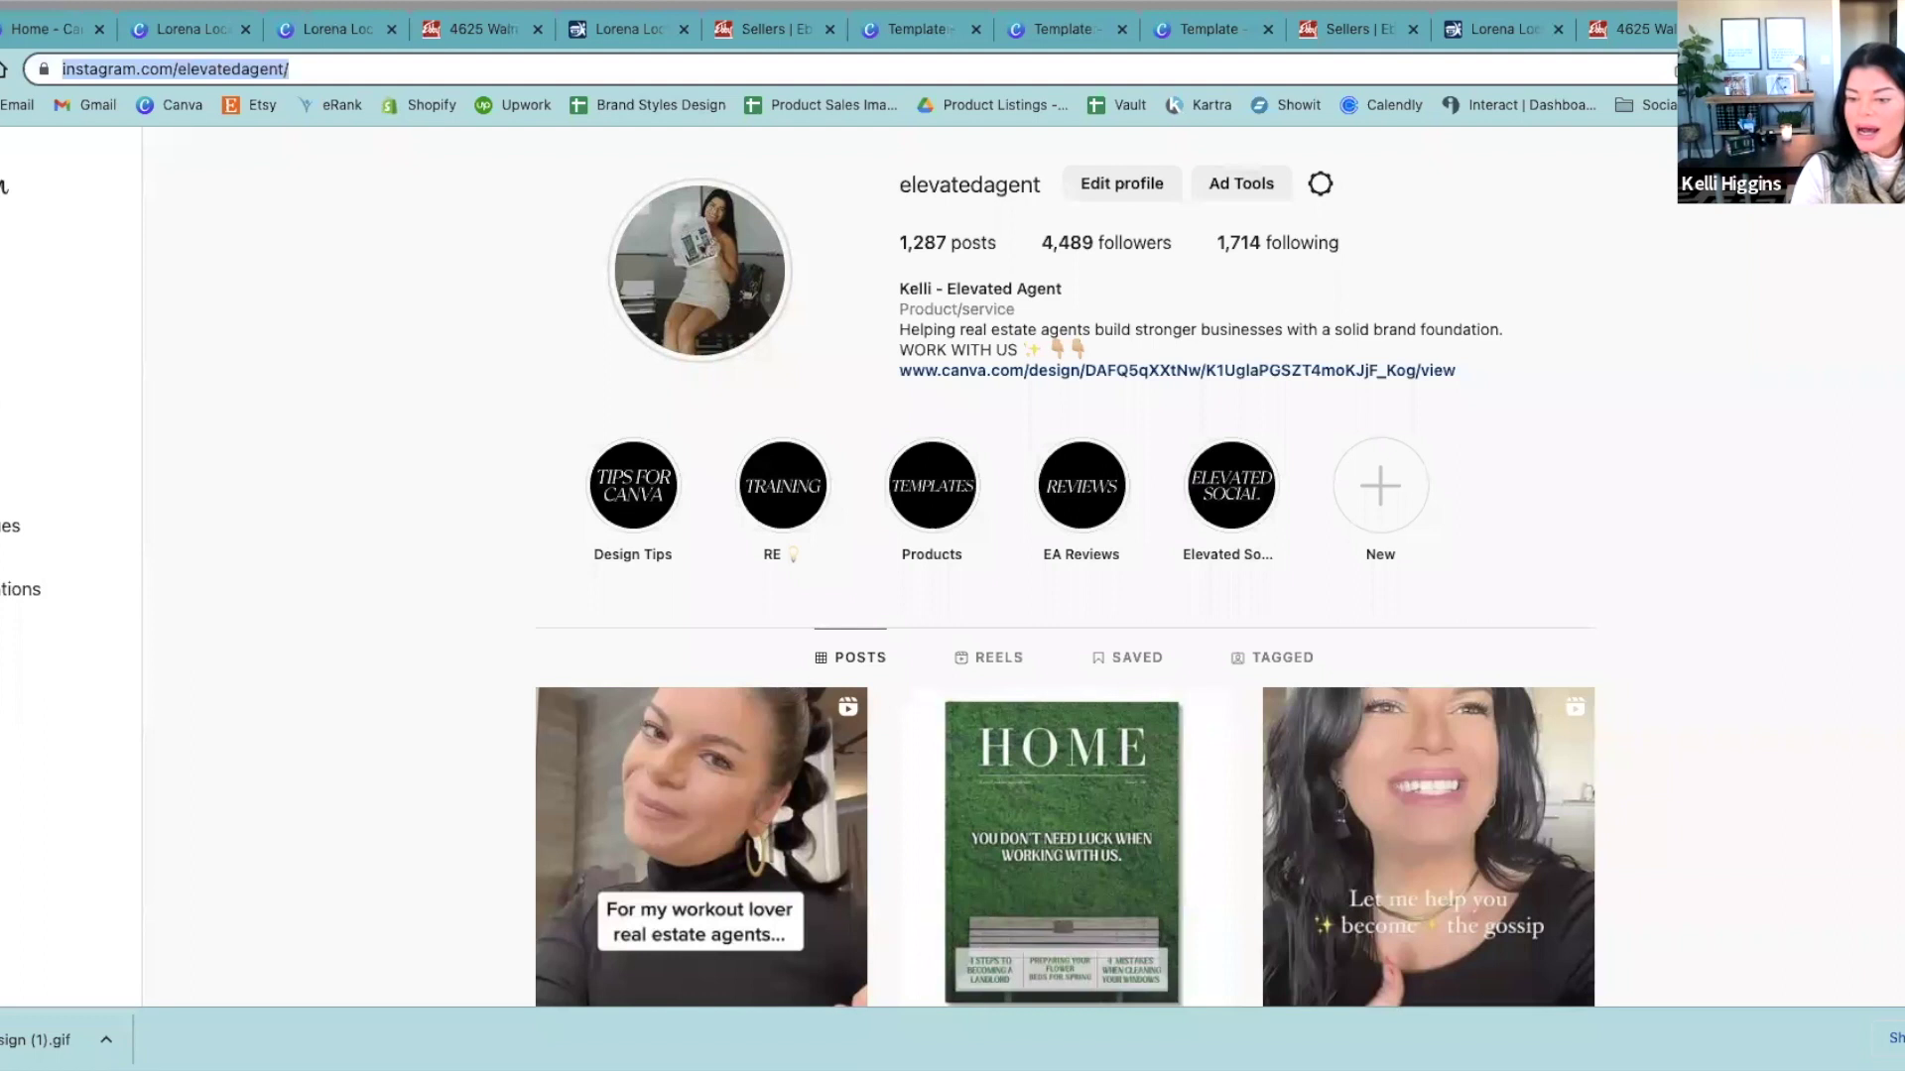
click(1738, 742)
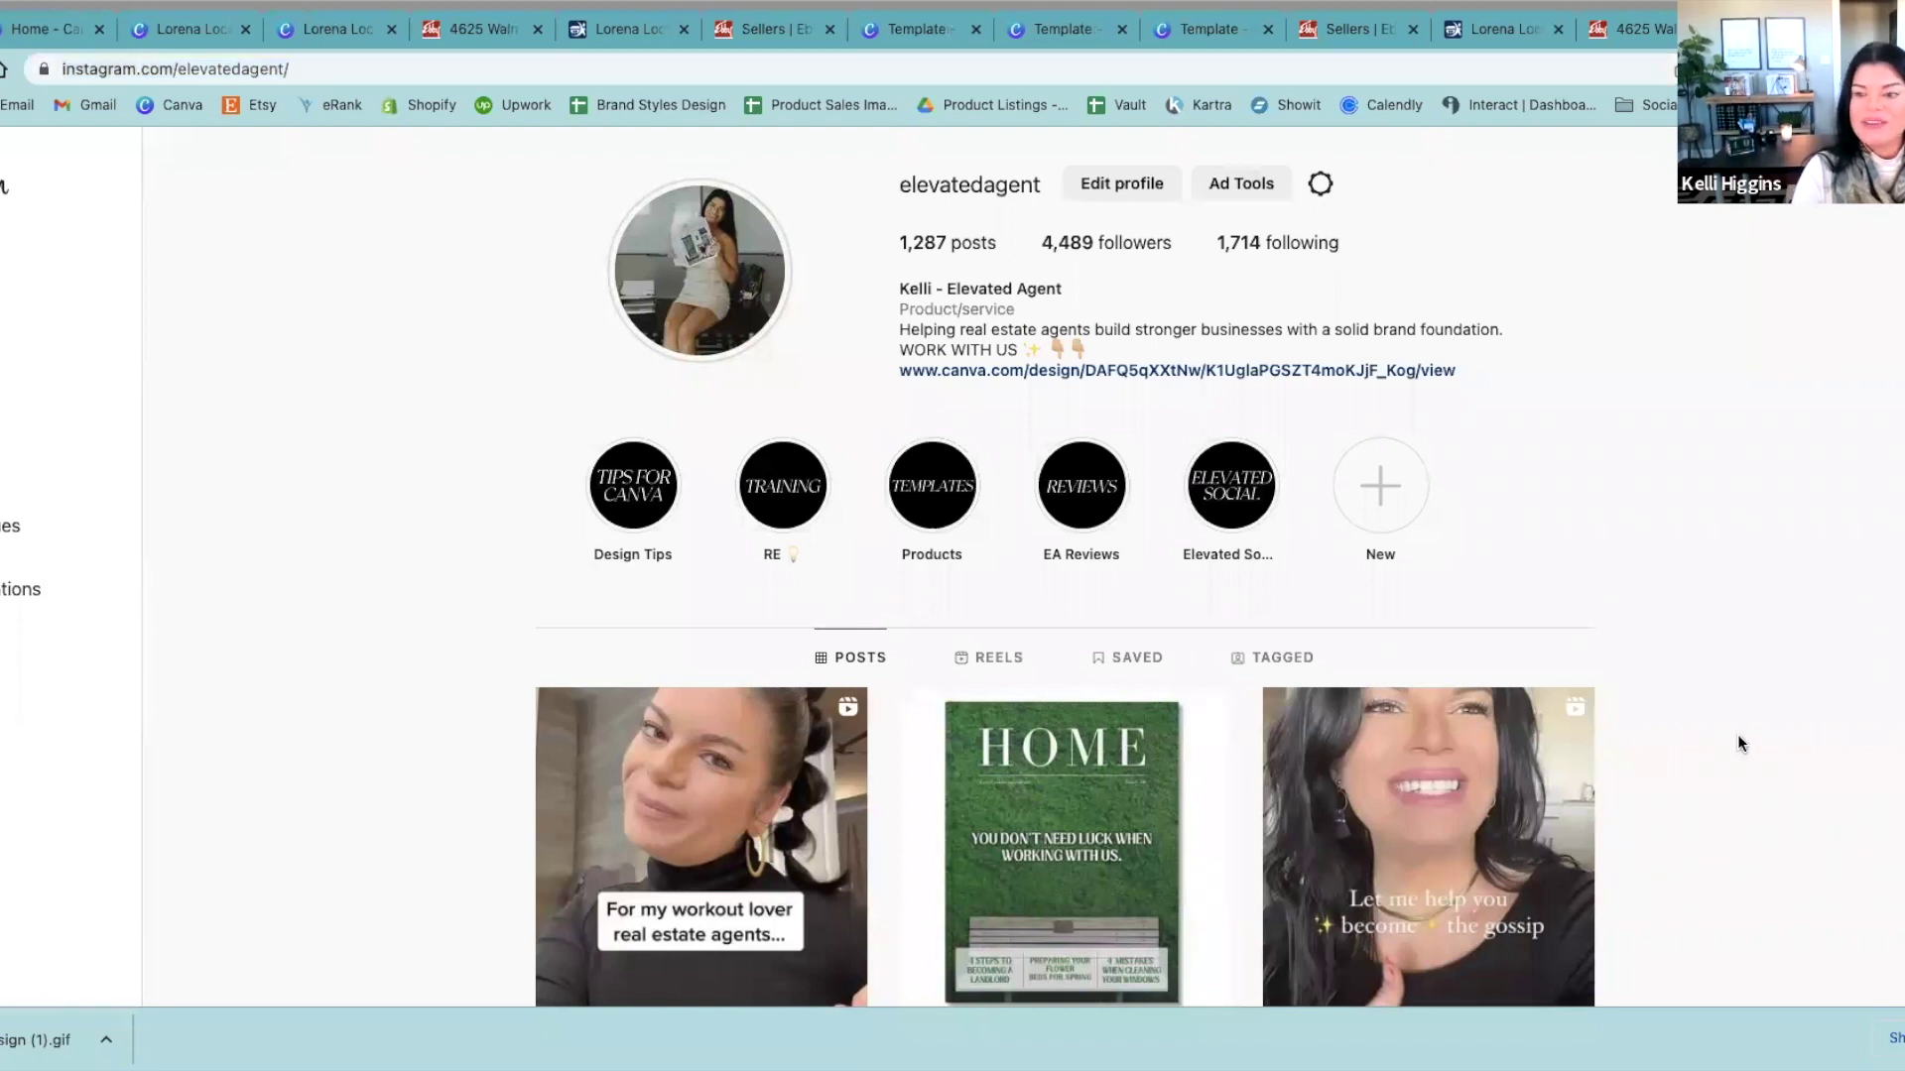
scroll(1848, 754, down, 4)
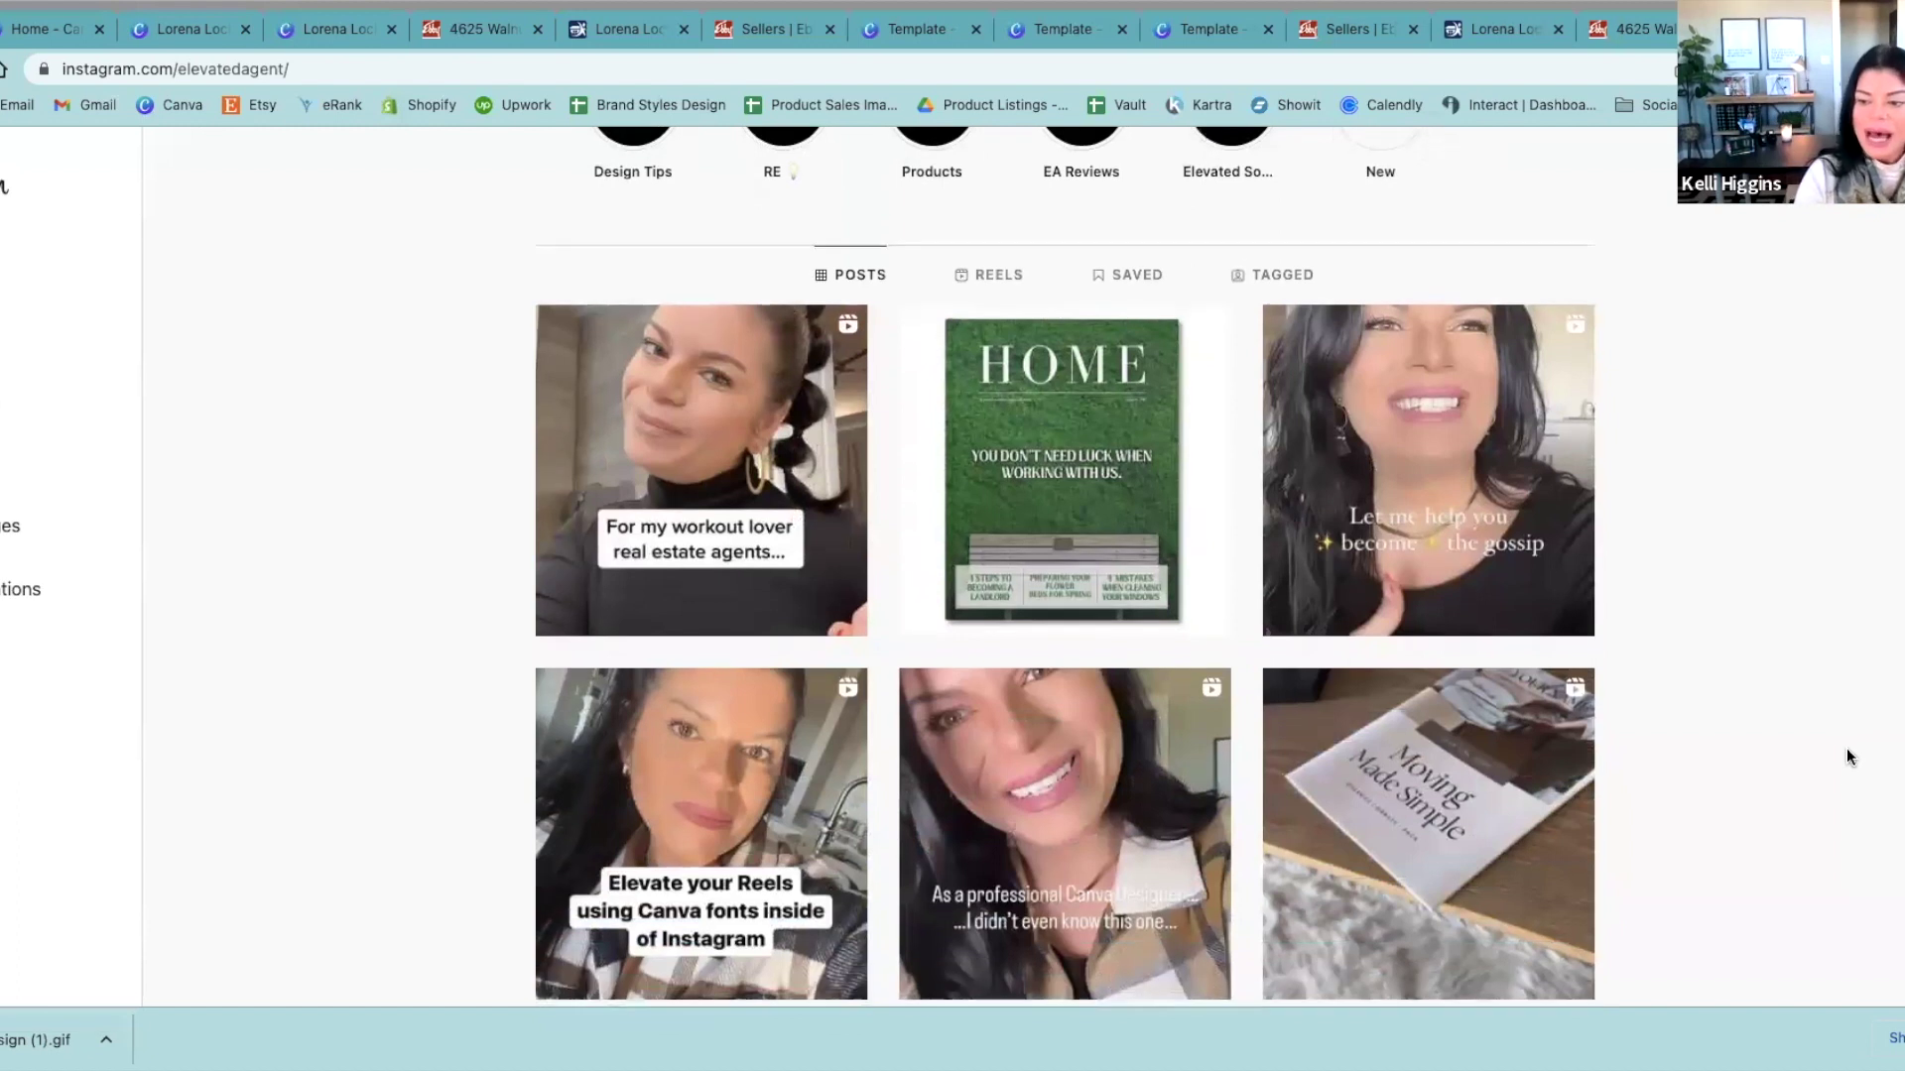
scroll(1847, 773, up, 4)
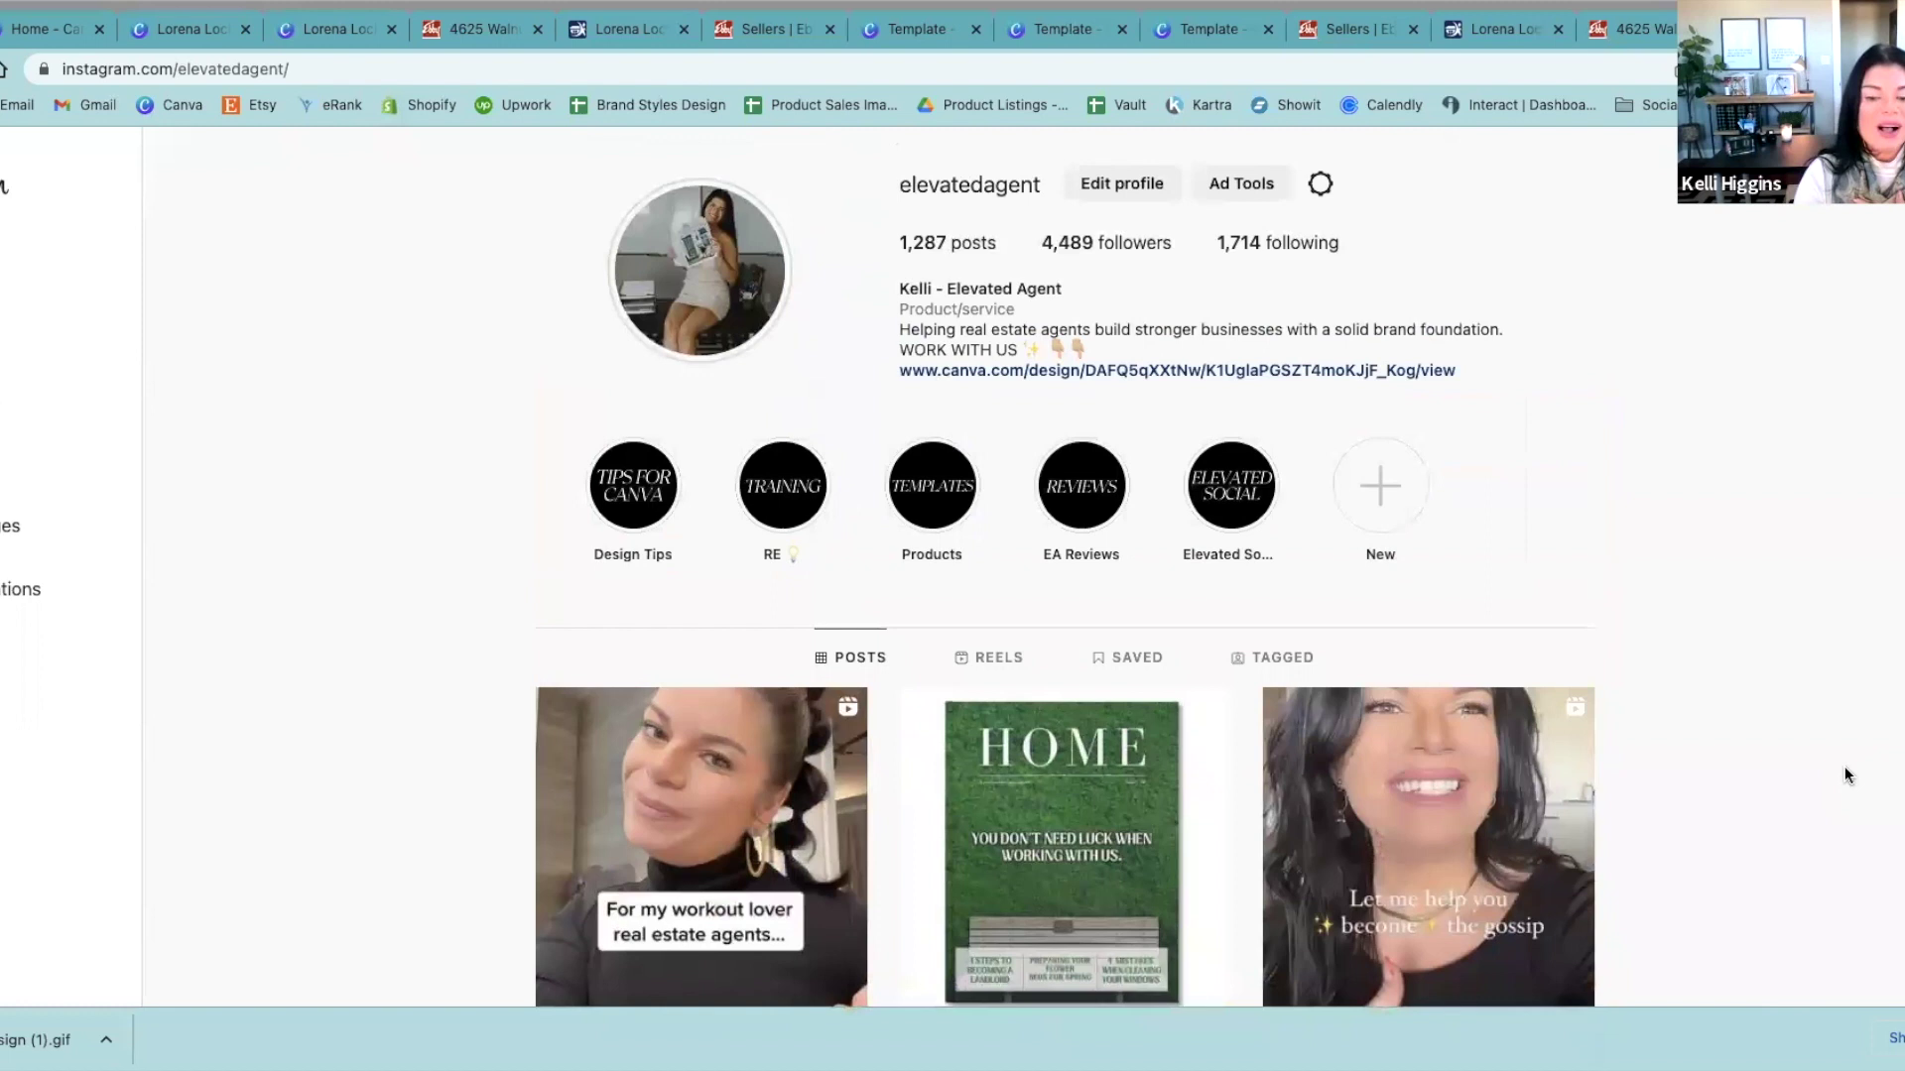
scroll(1849, 760, down, 3)
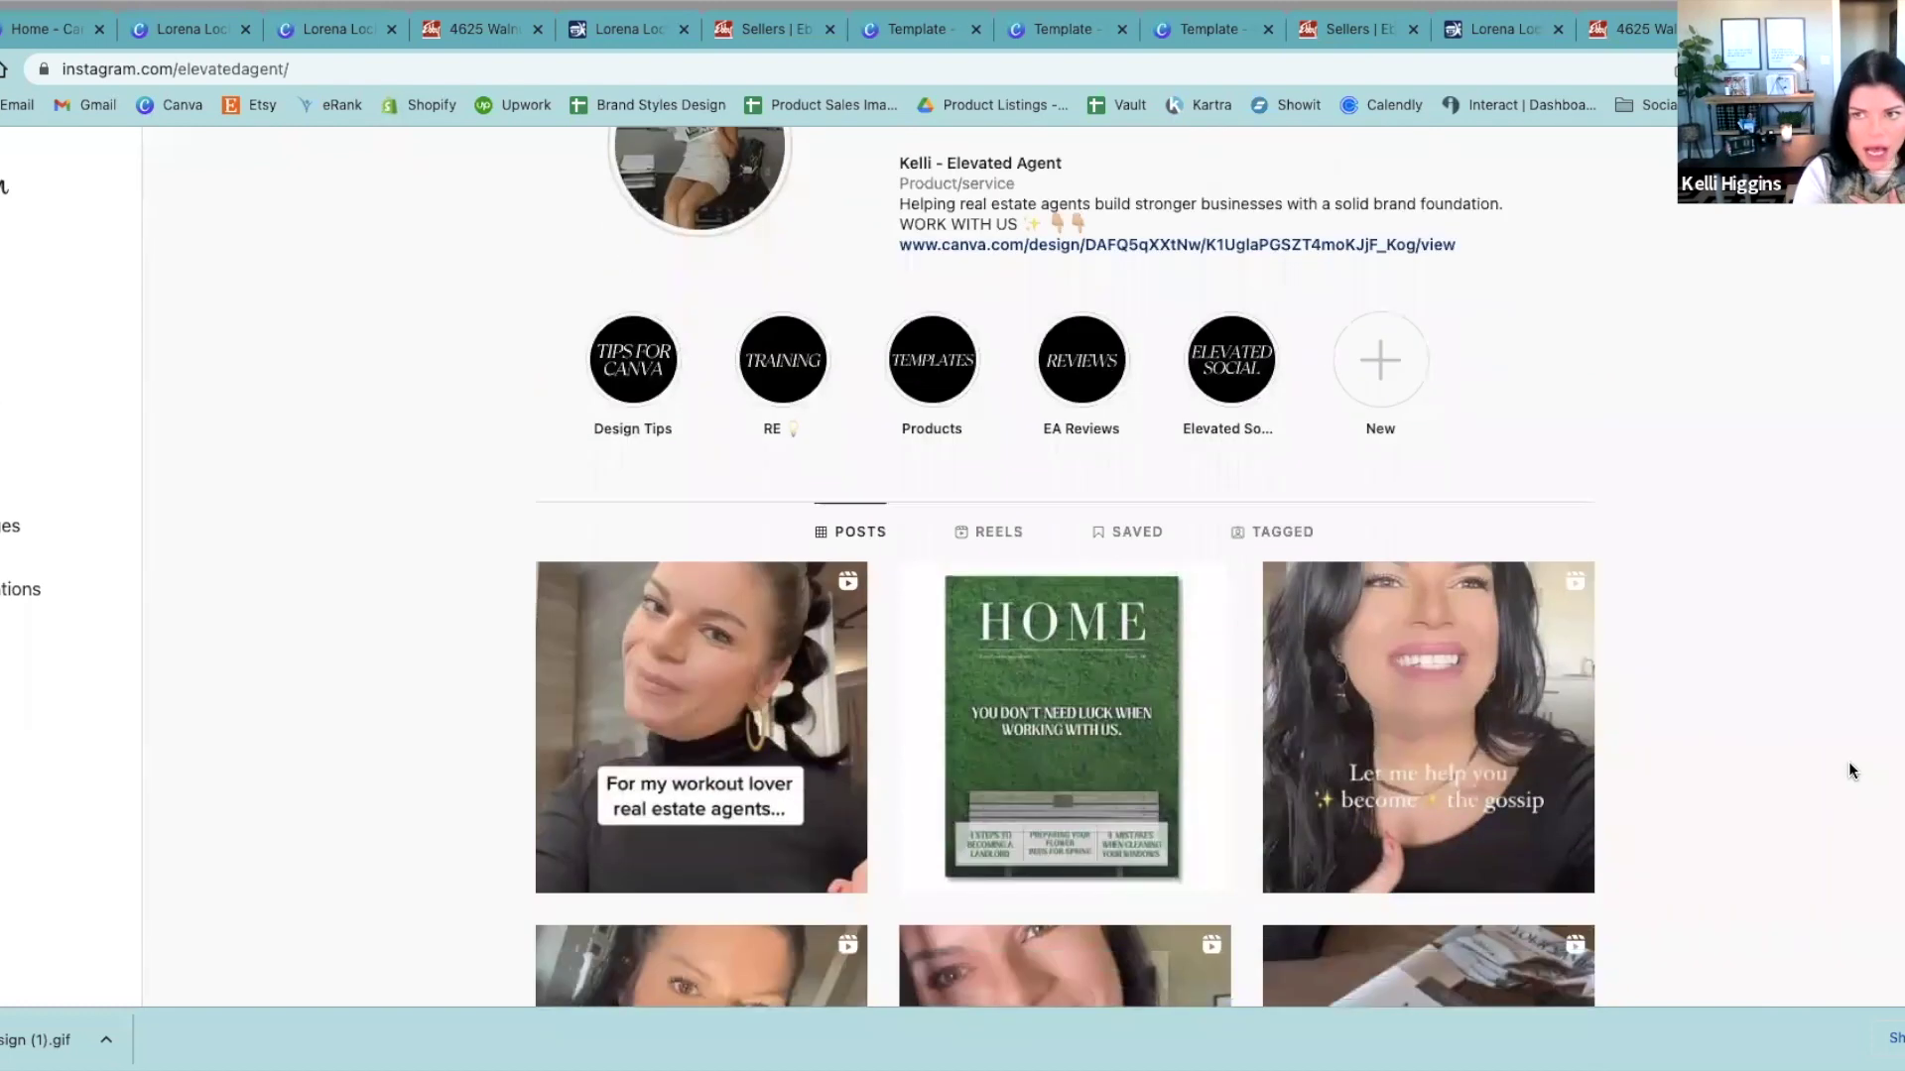
scroll(1847, 766, down, 3)
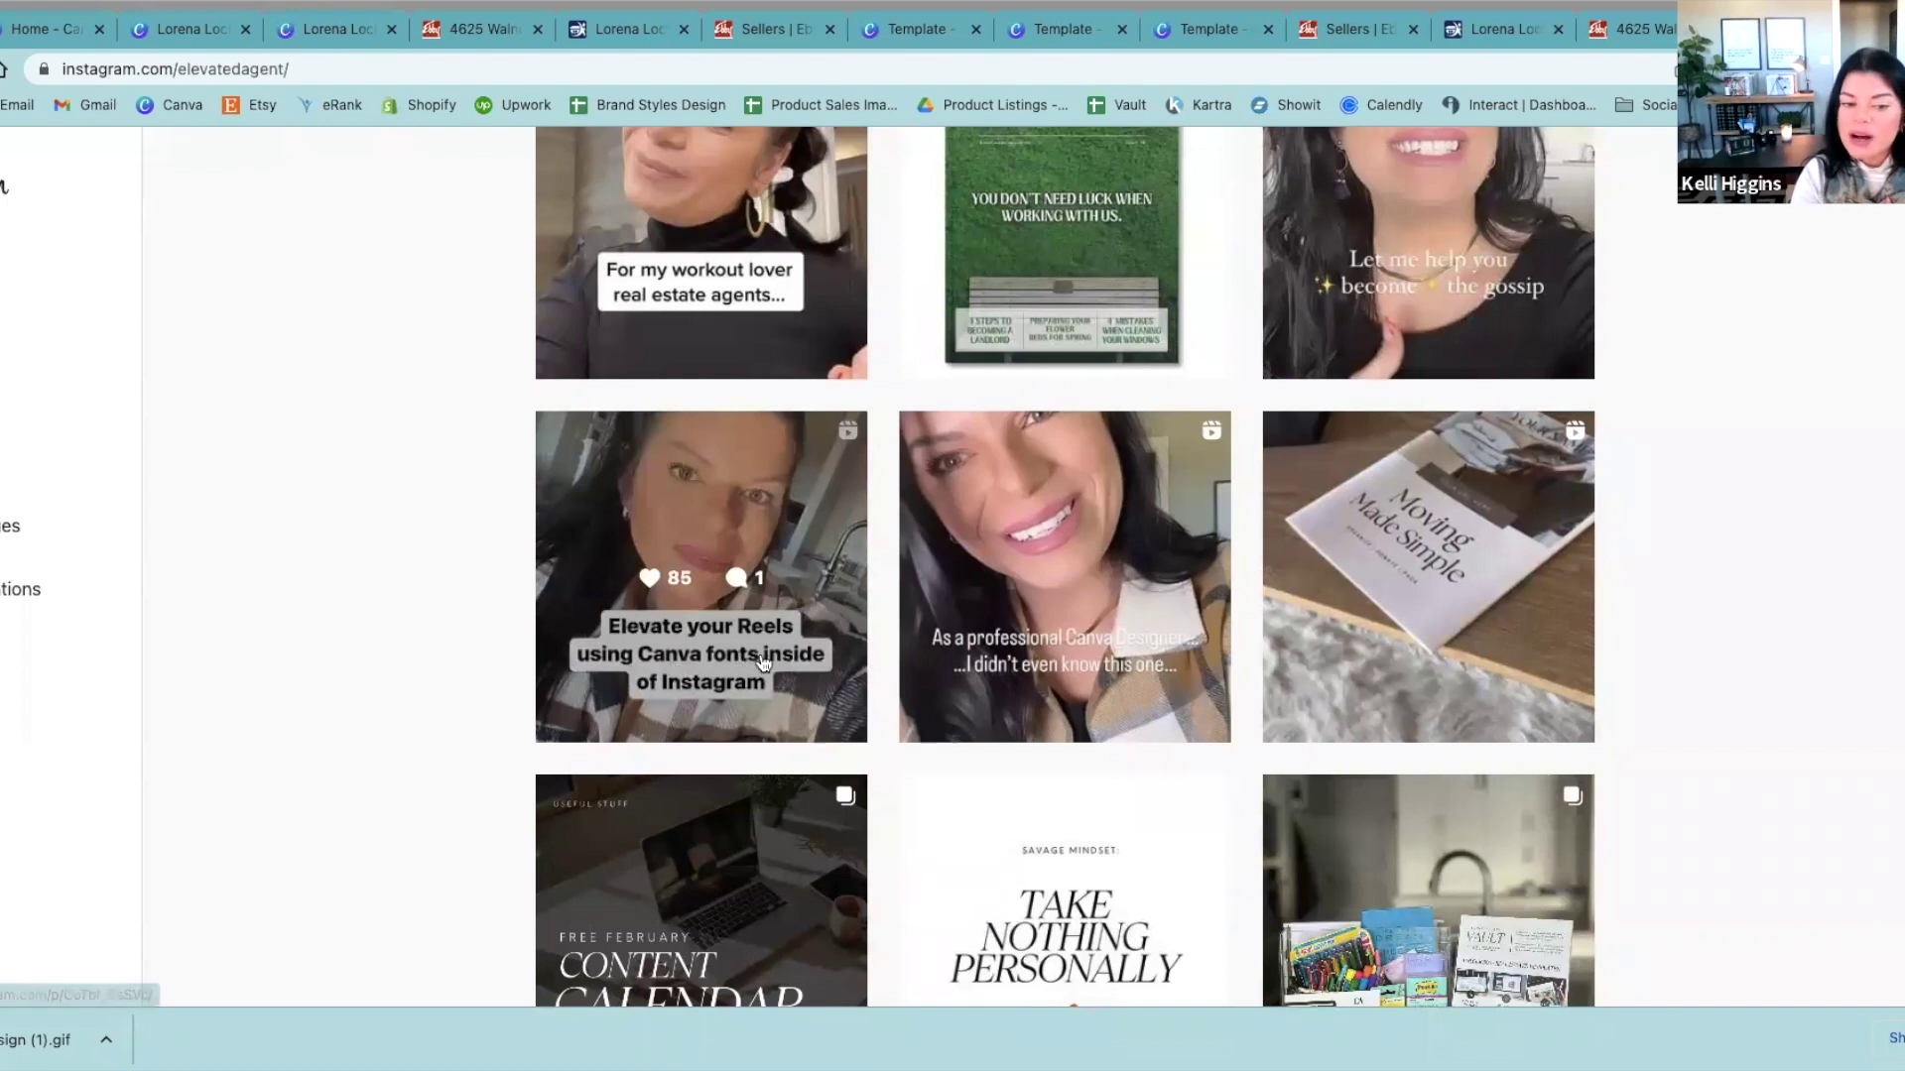
scroll(1839, 685, down, 4)
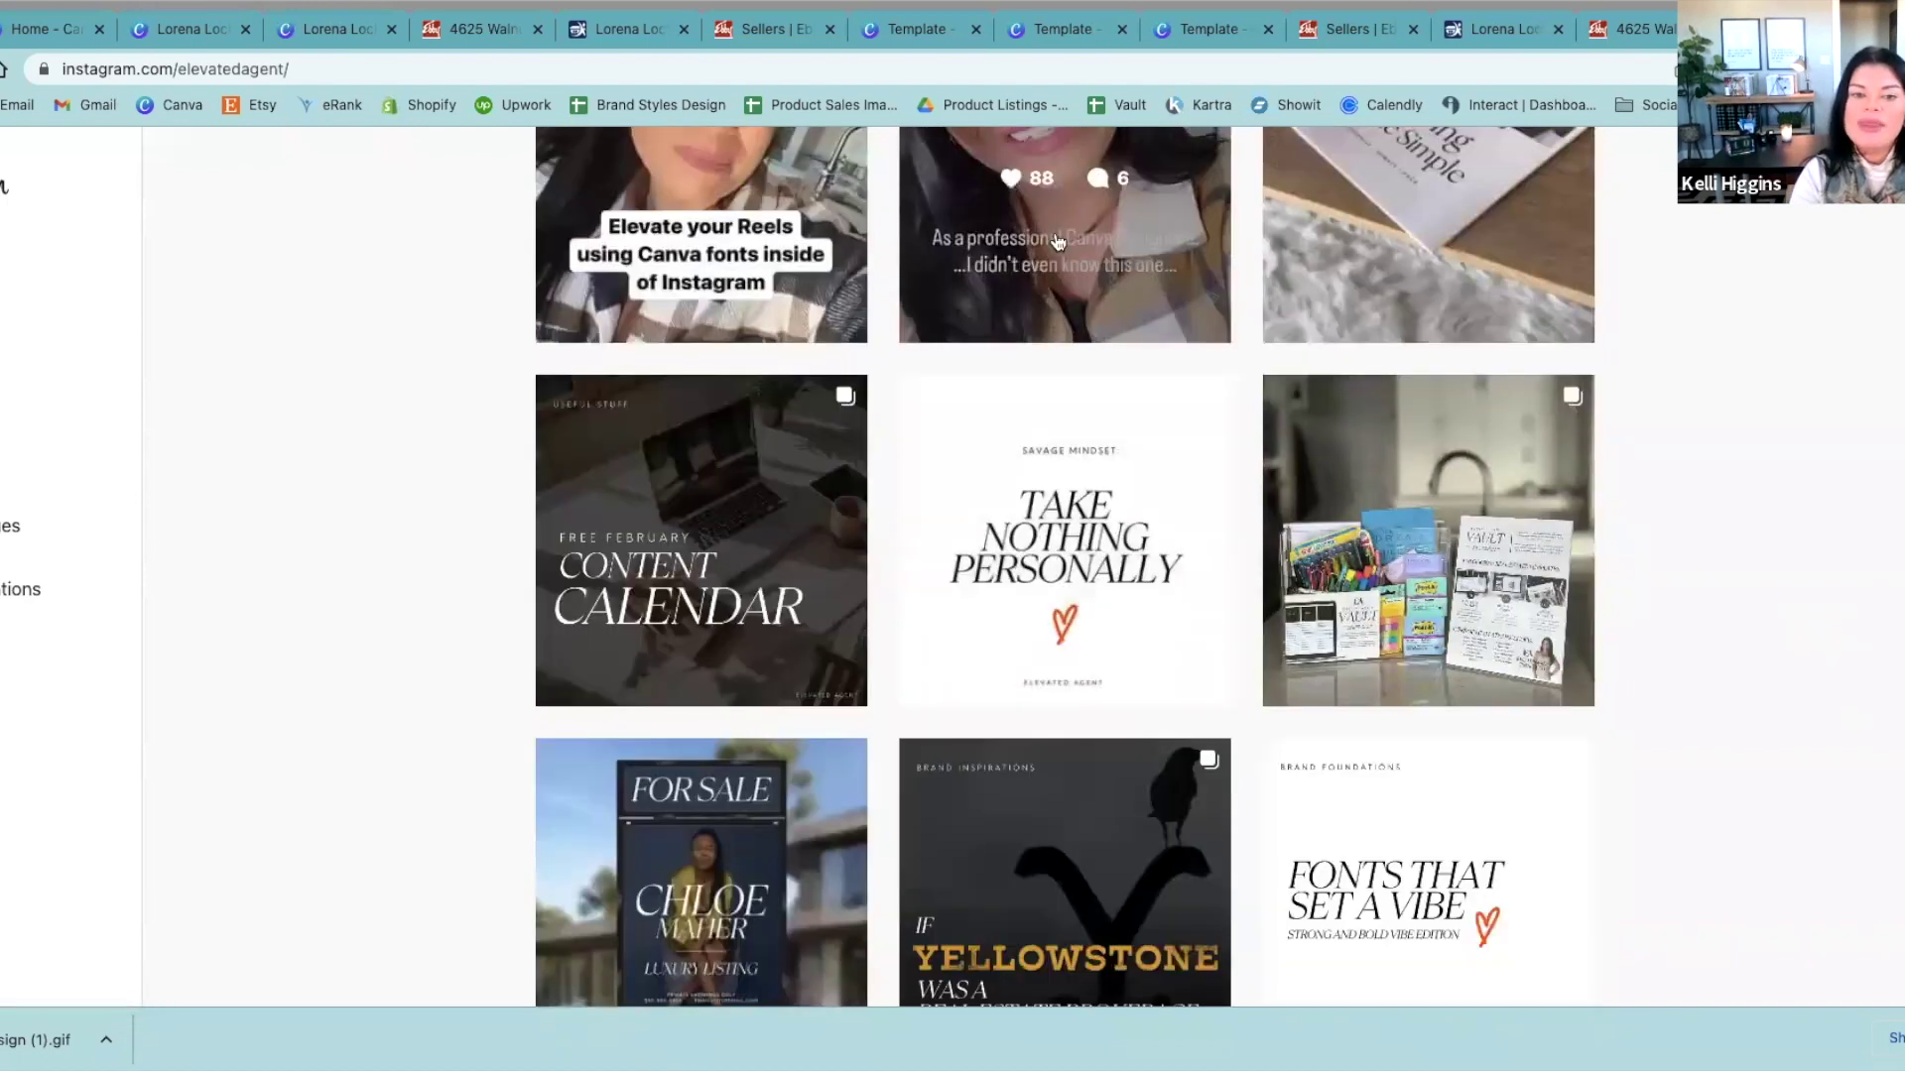
scroll(1058, 474, up, 3)
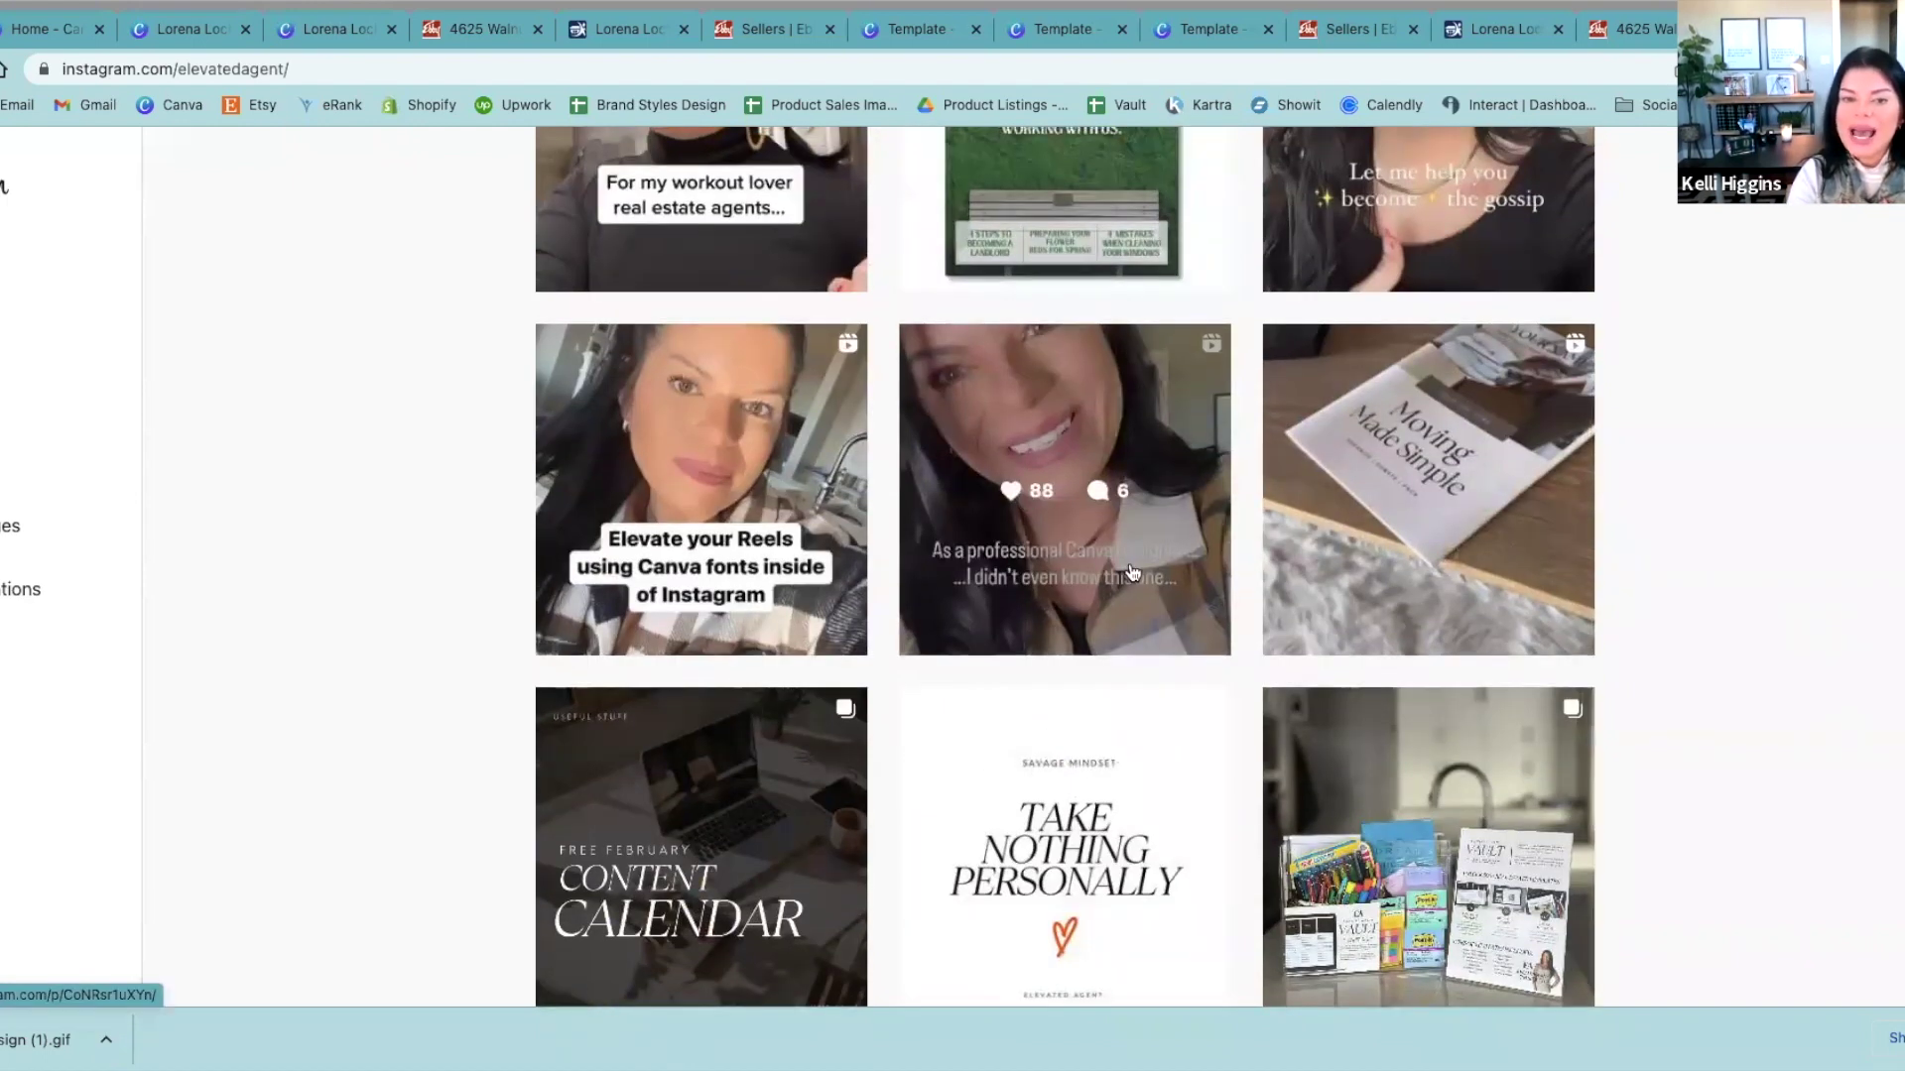